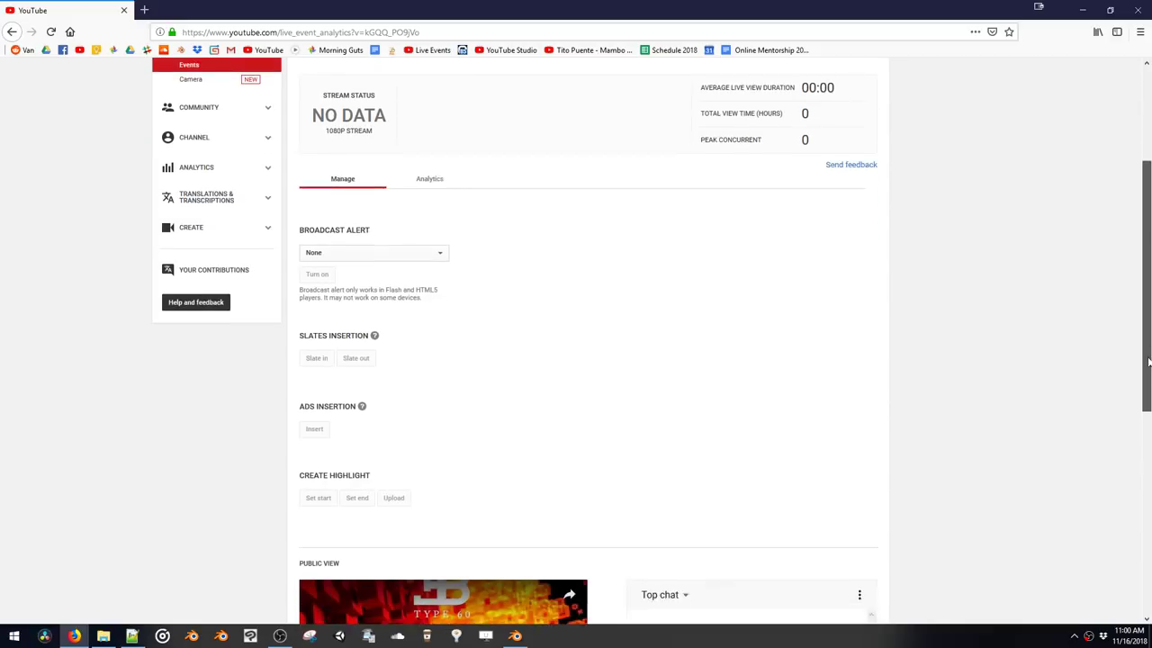
Pop out the stream's live chat and fit its window as a narrow, nearly full-height column along the screen edge
left_click(859, 225)
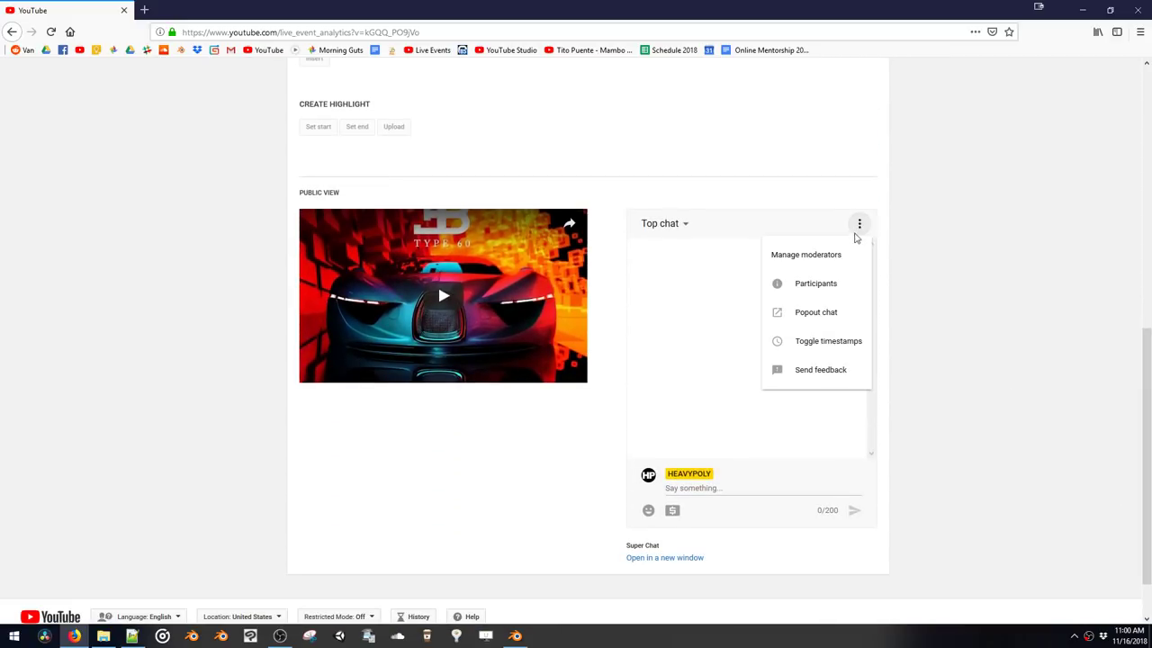
left_click(836, 312)
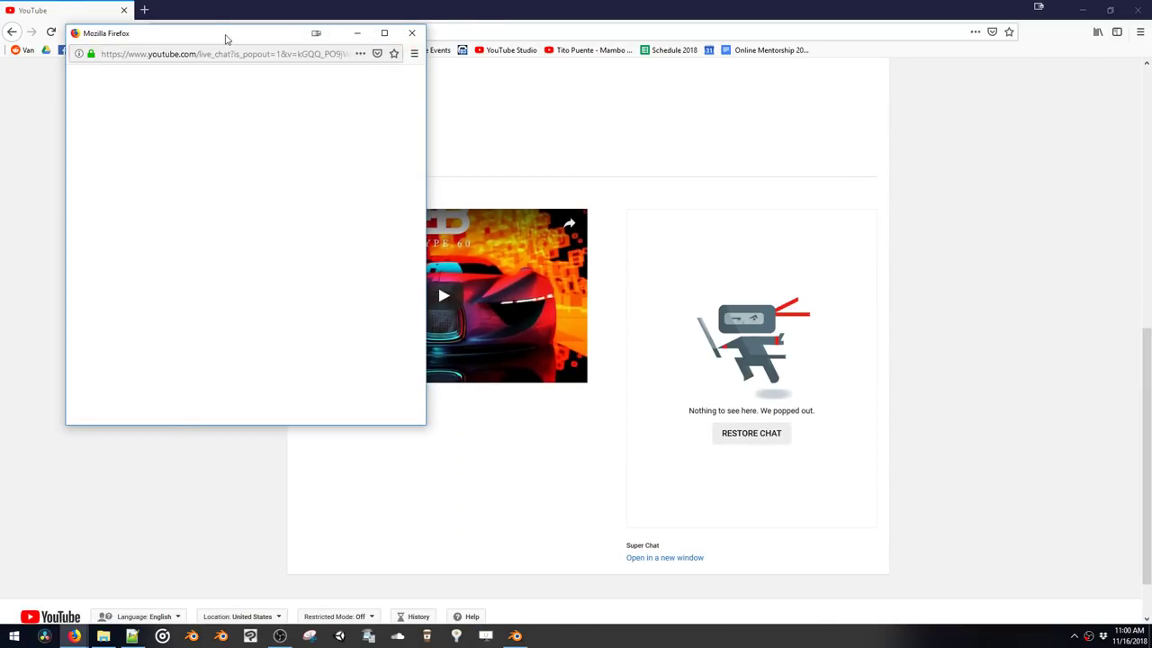
left_click_drag(226, 36, 954, 16)
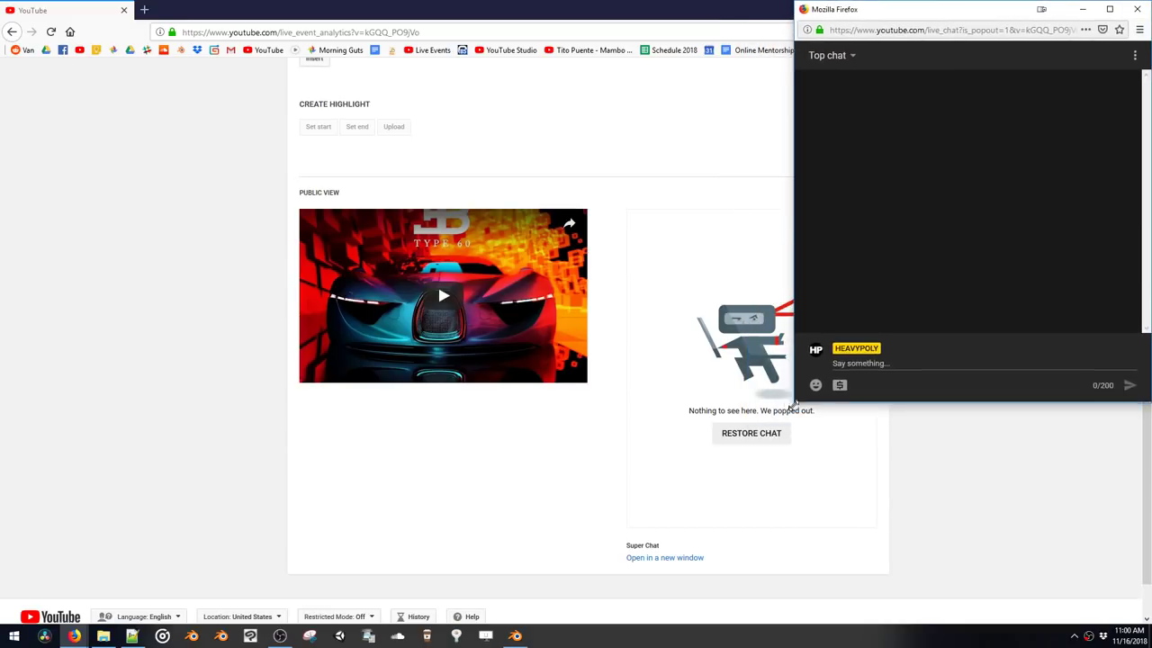
left_click_drag(792, 400, 959, 628)
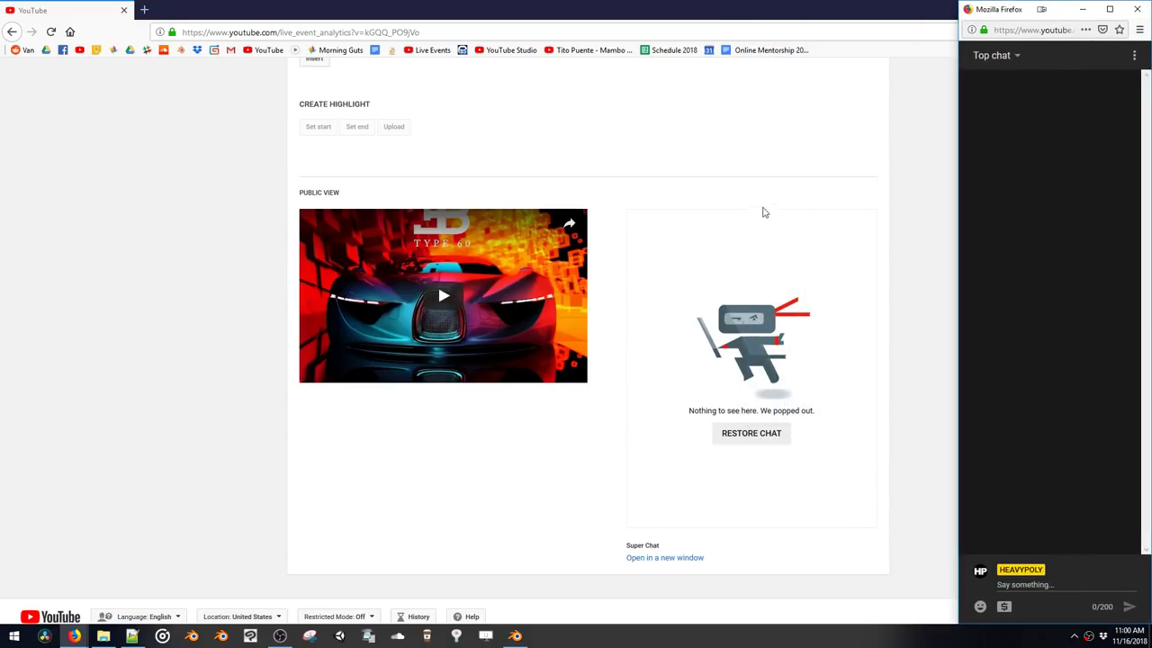
Minimize the browser page and resize the Blender window to fill the space beside the chat window
left_click(494, 124)
scroll(505, 208, "up", 6)
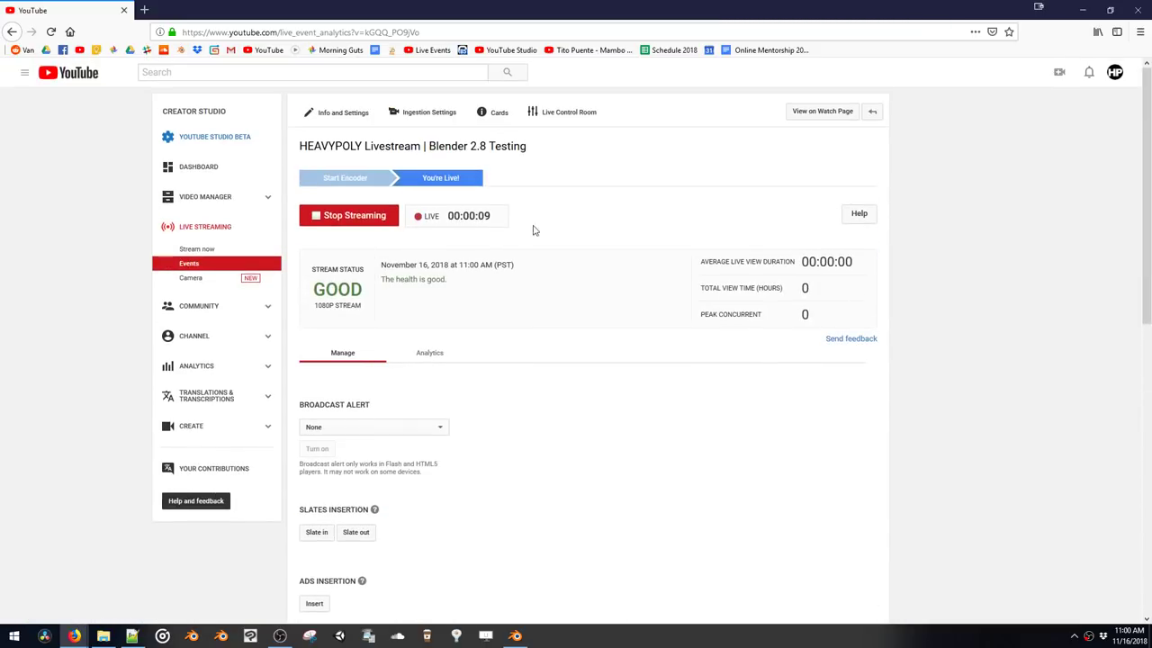
left_click(1082, 9)
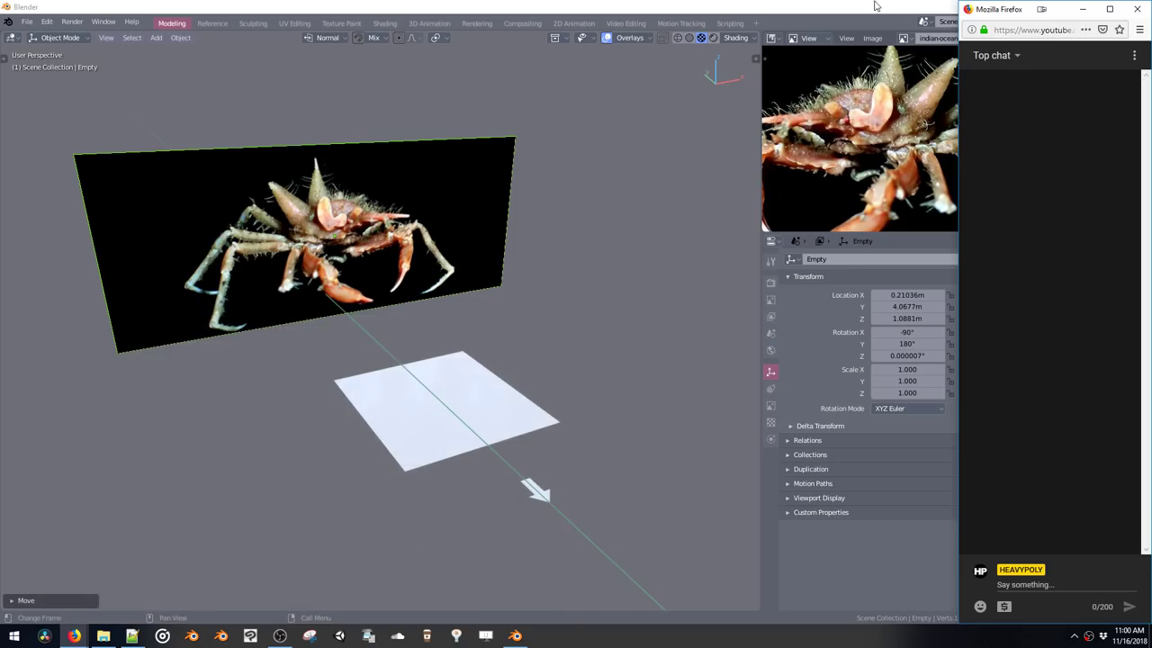
left_click(821, 23)
key("super+Left")
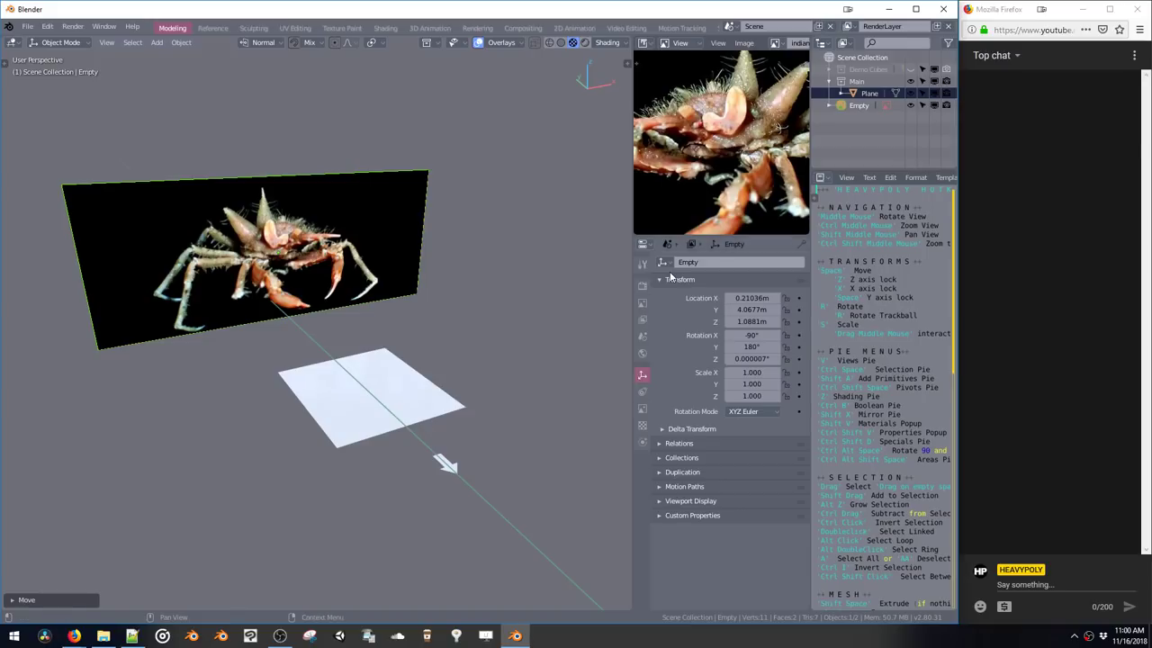
Maximize the 3D viewport and select the white plane in front of the crab reference image
mouse_move(426, 314)
middle_mouse_down()
mouse_move(432, 297)
mouse_move(419, 313)
mouse_move(437, 329)
mouse_move(483, 332)
mouse_move(458, 337)
mouse_move(436, 308)
middle_mouse_up()
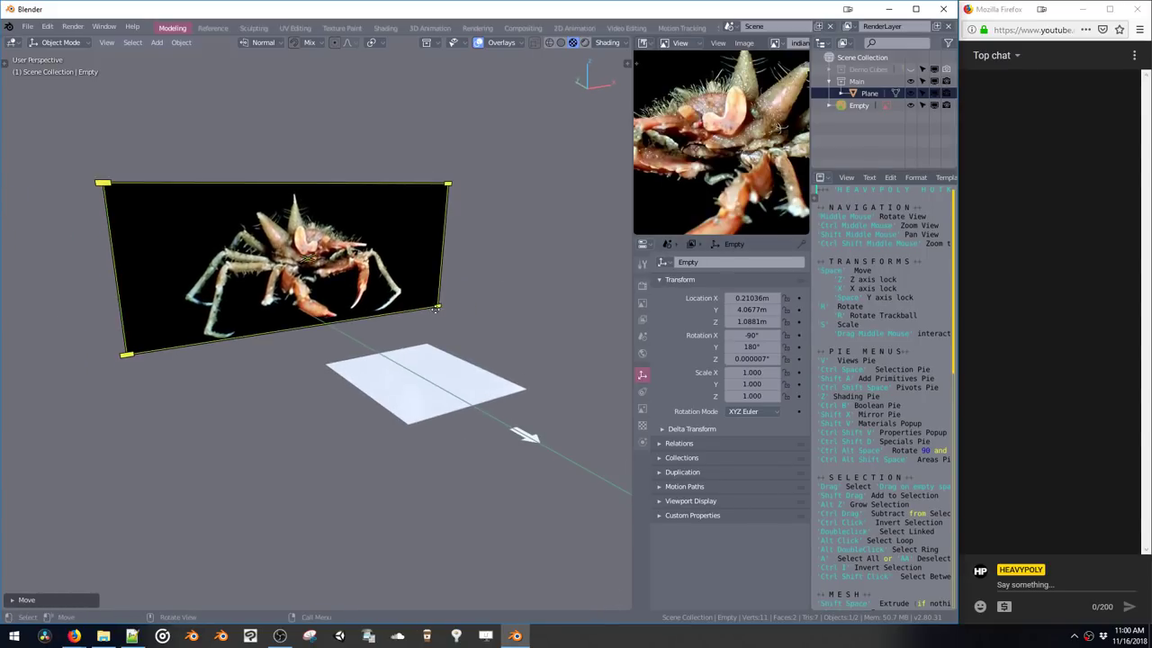
key("ctrl+space")
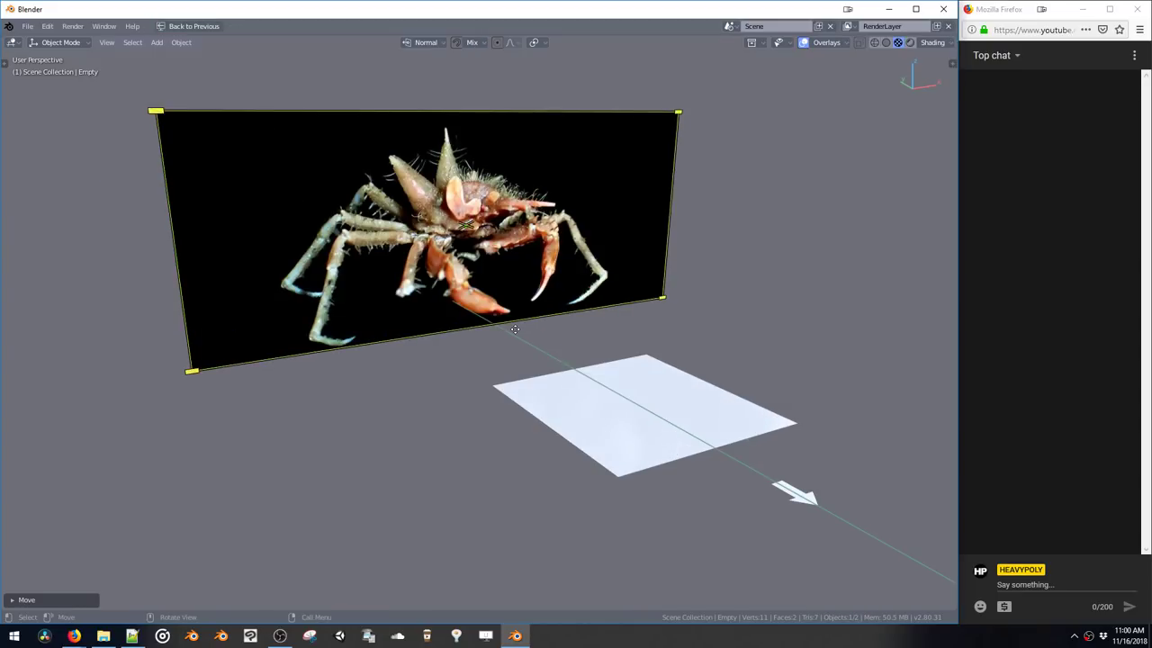
middle_click_drag(540, 311, 491, 314, "shift")
middle_click_drag(590, 317, 540, 300)
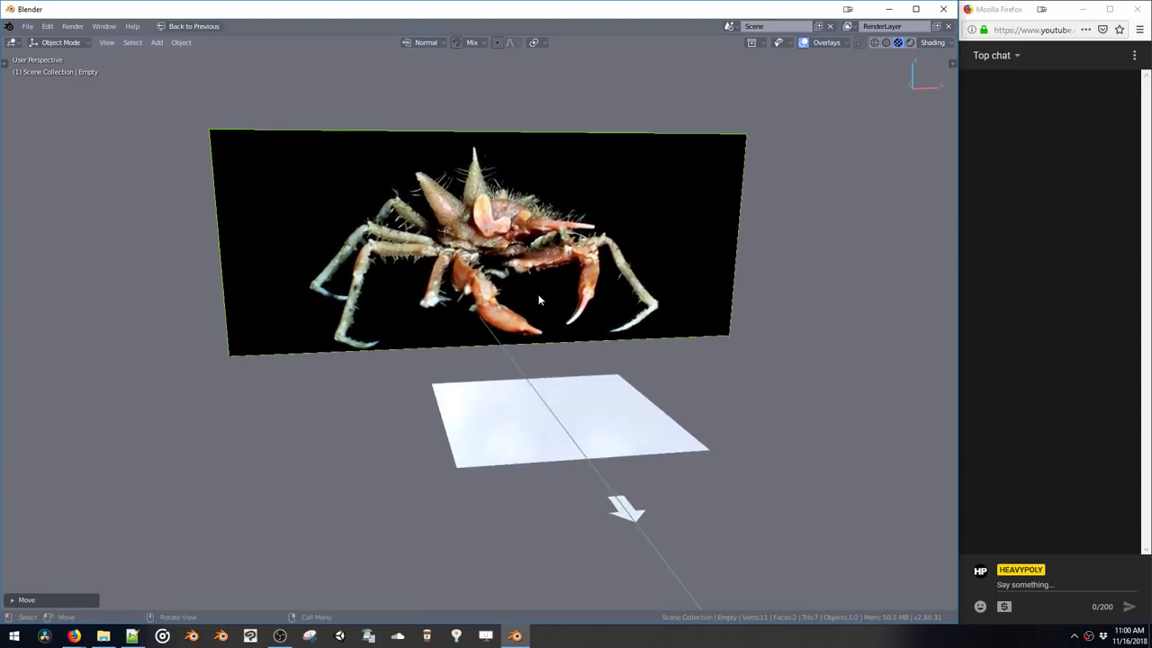
left_click(525, 423)
key("ctrl+space")
key("ctrl+space")
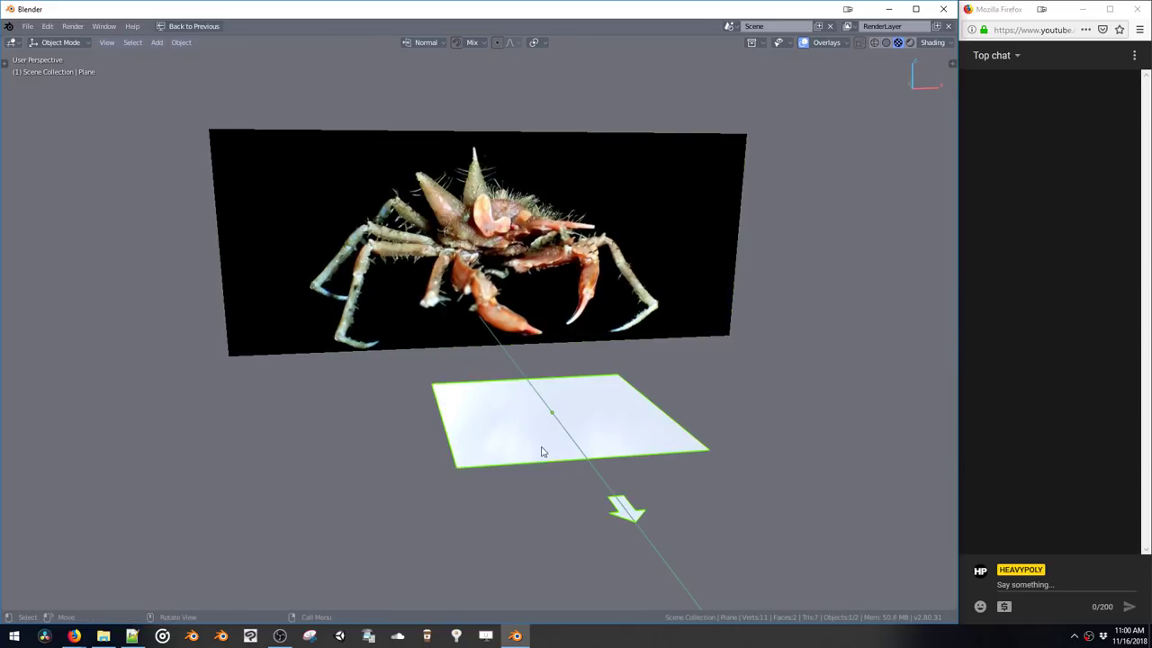
In Edit Mode, delete the arrow in front of the plane and extrude the plane's face upward into a low box
key("ctrl+space")
left_click(567, 434)
left_click(561, 426)
left_click_drag(581, 478, 687, 556)
left_click(568, 441)
key("e")
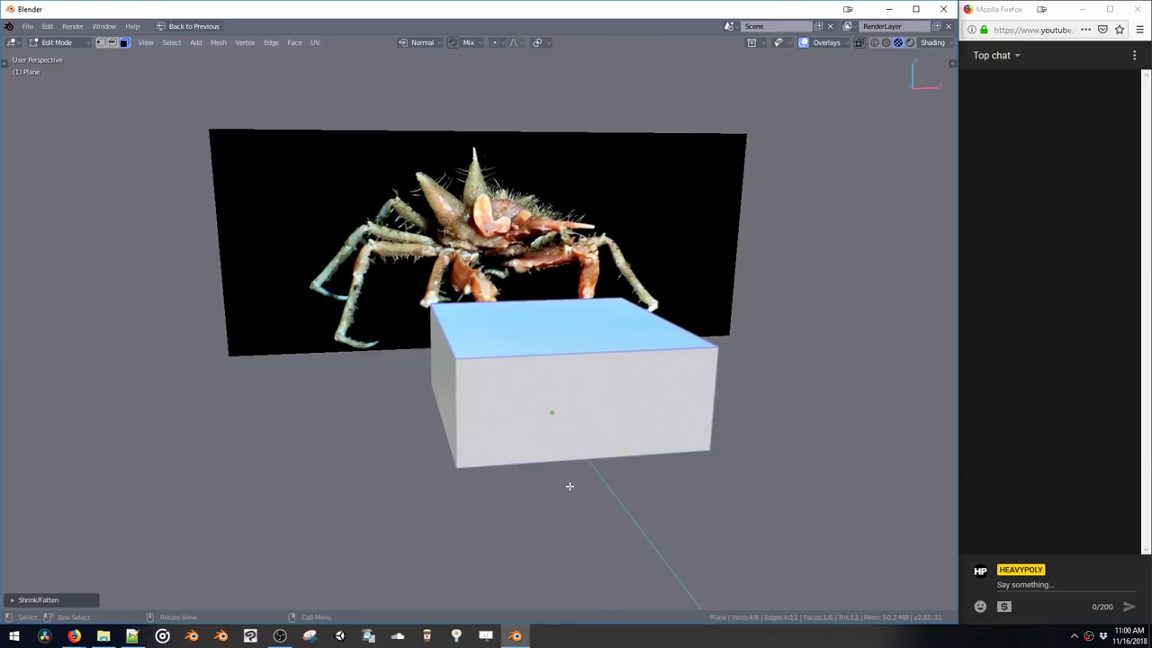
left_click(578, 475)
middle_click_drag(577, 475, 556, 302)
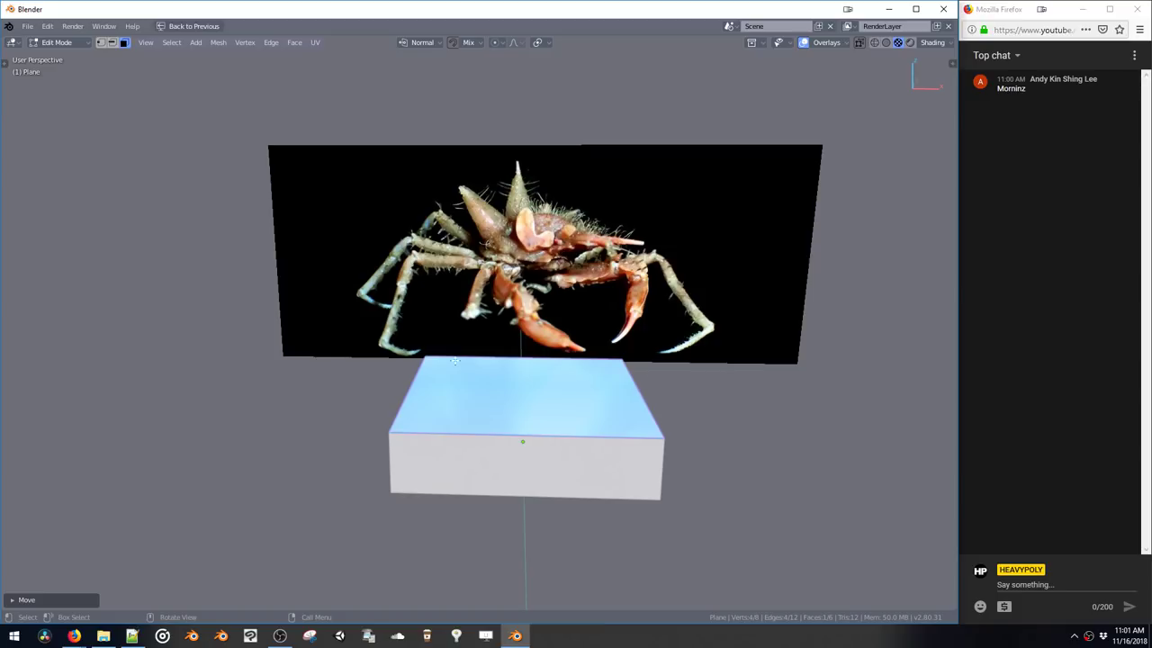
Symmetrize the box across X so a centre edge loop divides it lengthwise
middle_click_drag(548, 421, 508, 461)
key("ctrl+r")
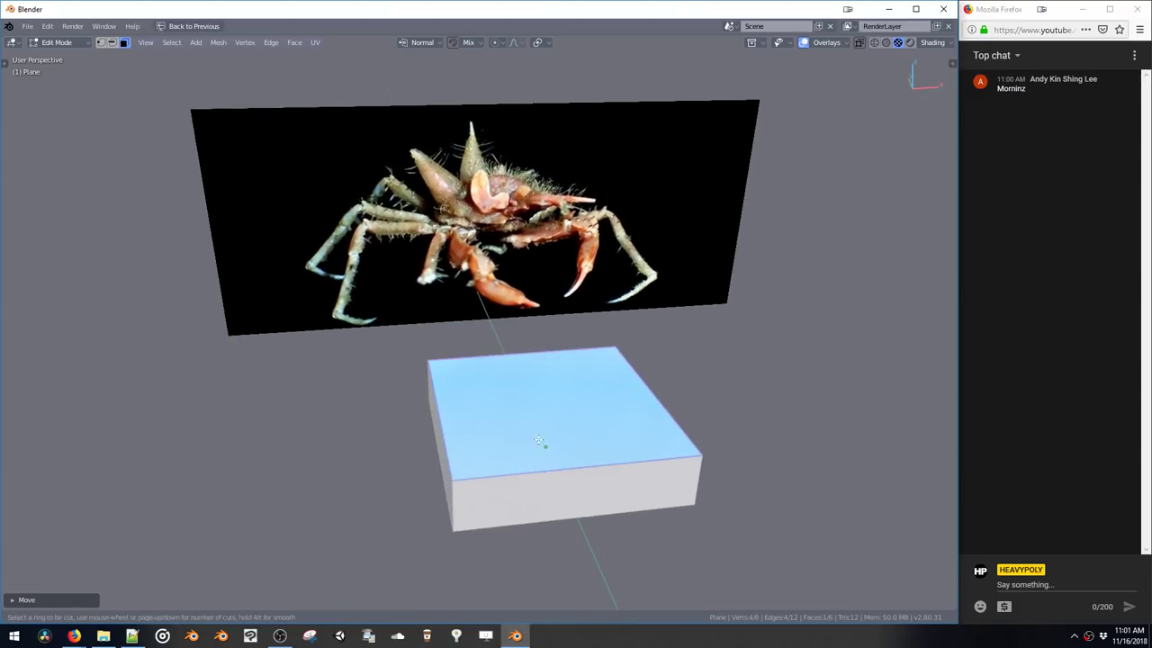
key("Escape")
key("shift+x")
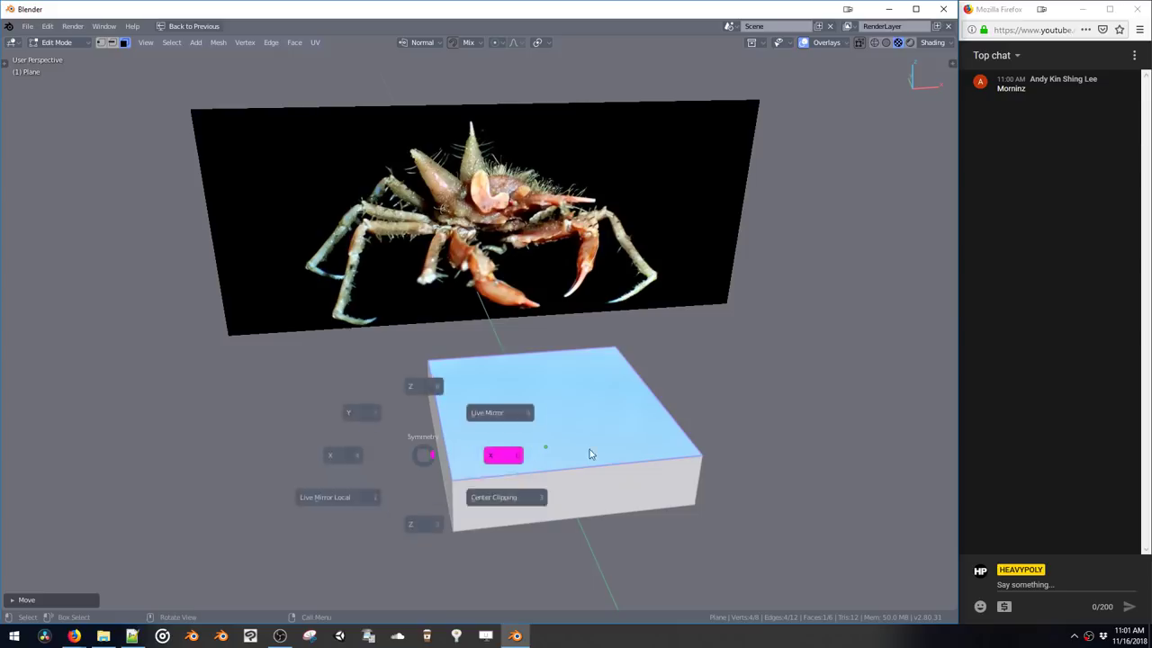
left_click(589, 449)
Switch to edge selection and raise the box's top centre edge along Z to form a ridge
middle_click_drag(552, 459, 520, 407)
key("space")
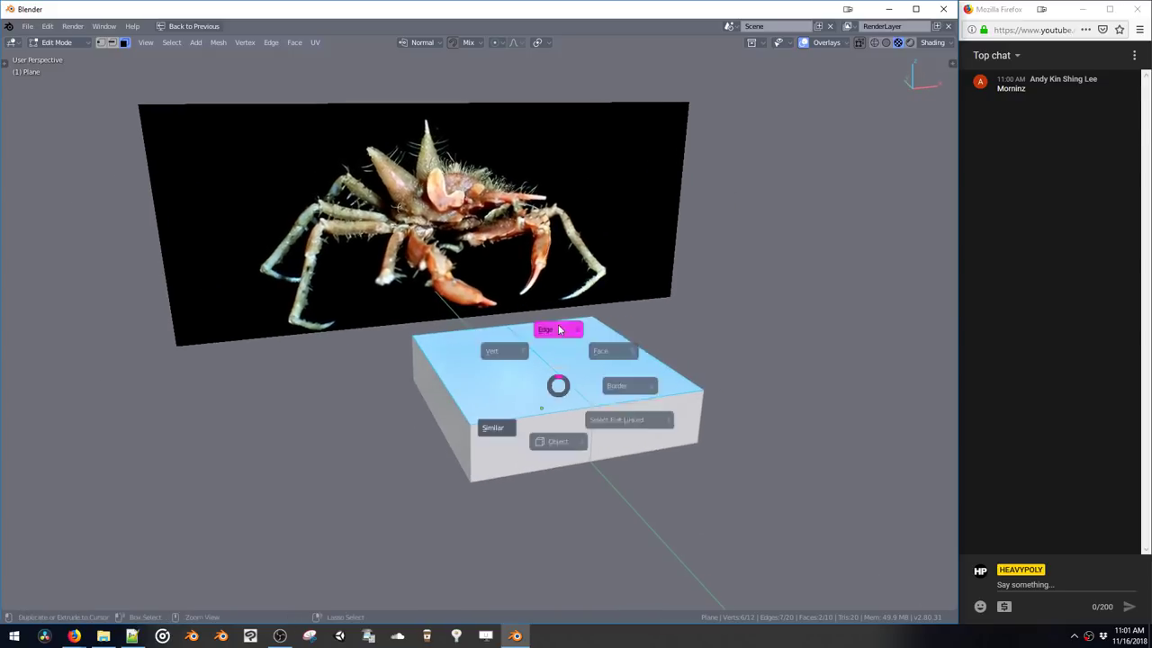
left_click(558, 330)
left_click(541, 362)
key("g")
key("z")
left_click(547, 321)
Select the vertical centre edges at both ends and scale them outward along Y to make the ends pointed
left_click(591, 414)
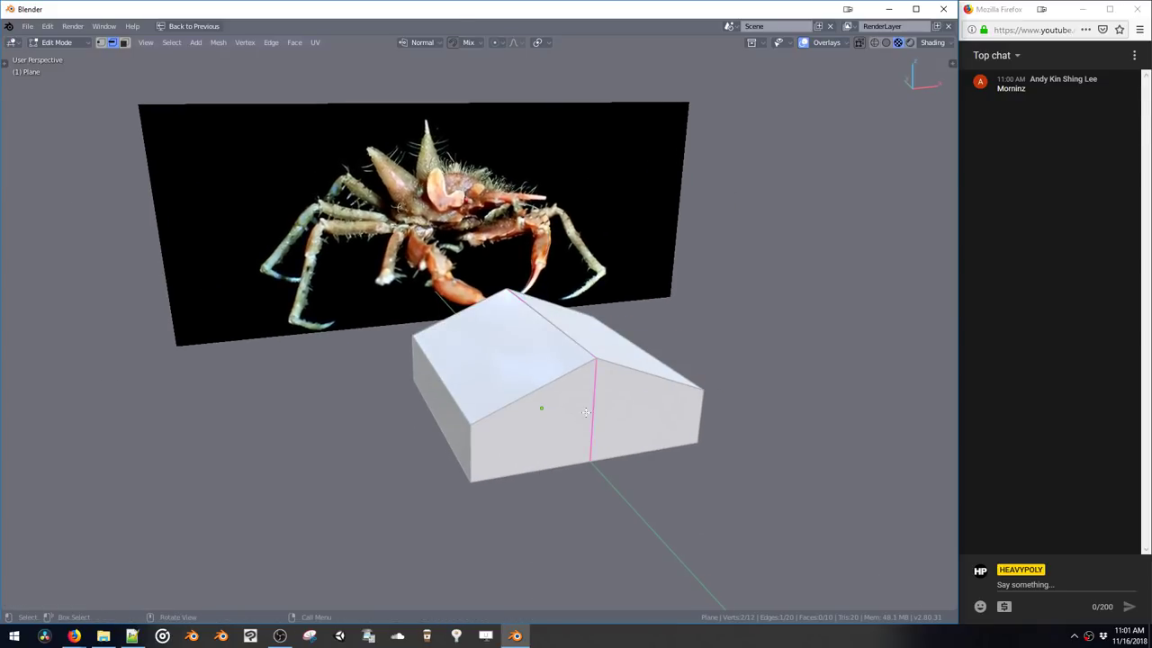
middle_click_drag(378, 337, 576, 378)
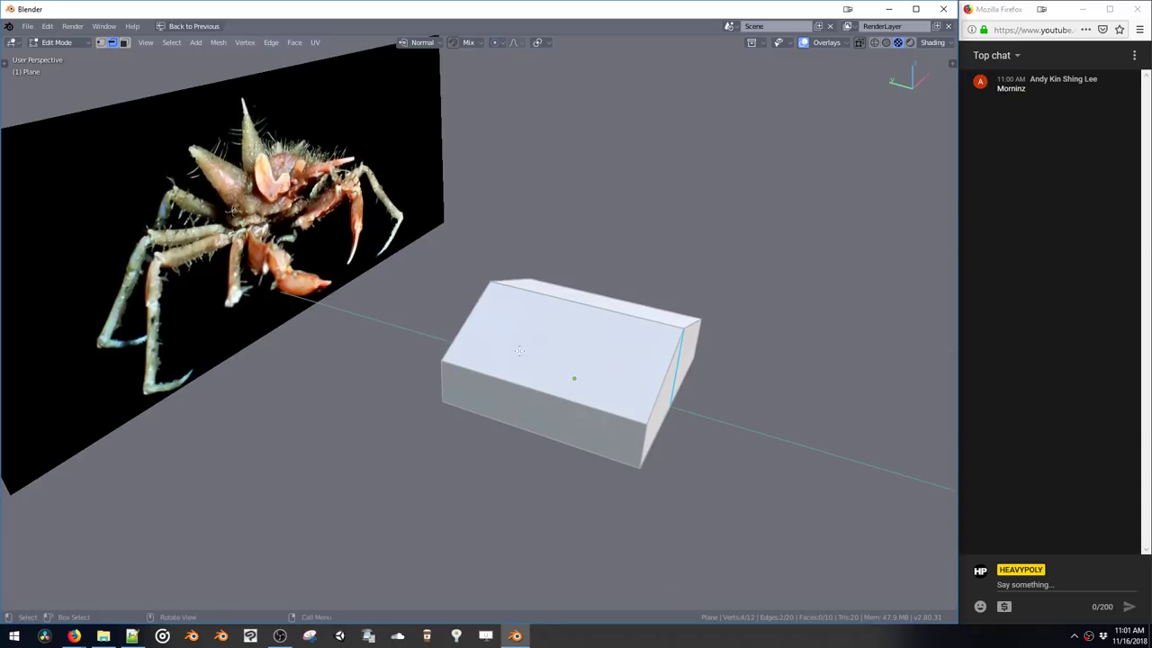
key("s")
key("y")
left_click(740, 423)
middle_click_drag(740, 423, 546, 323)
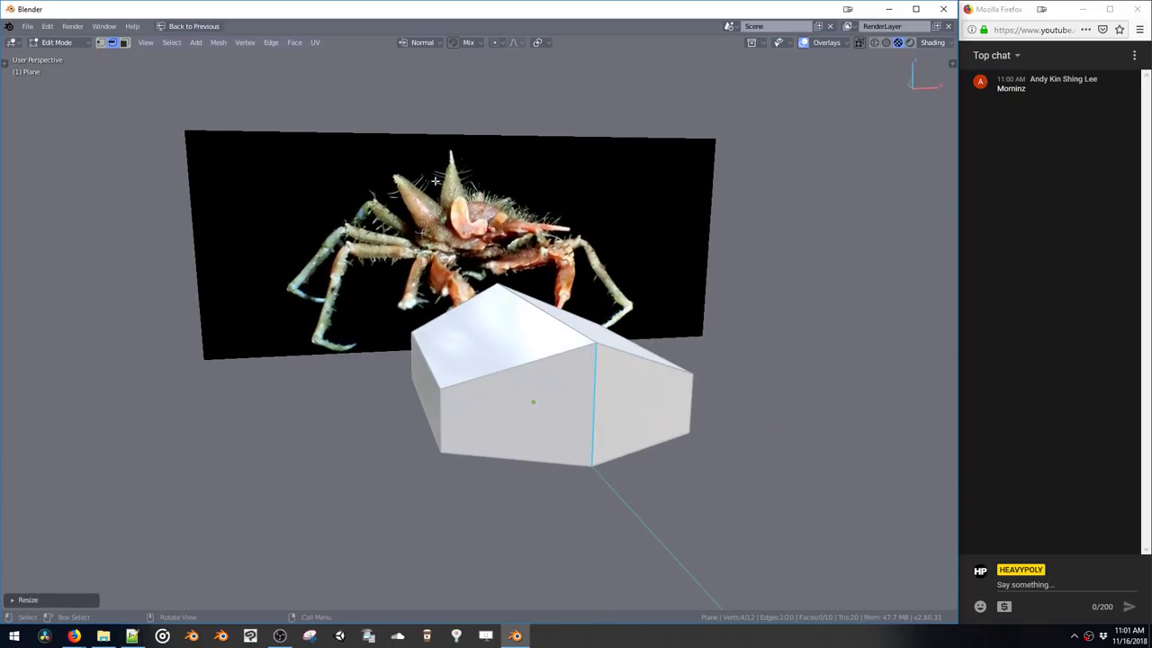
Switch to face selection and reshape the body's side by moving its side face, constraining one move to X
middle_click_drag(513, 332, 551, 400)
key("3")
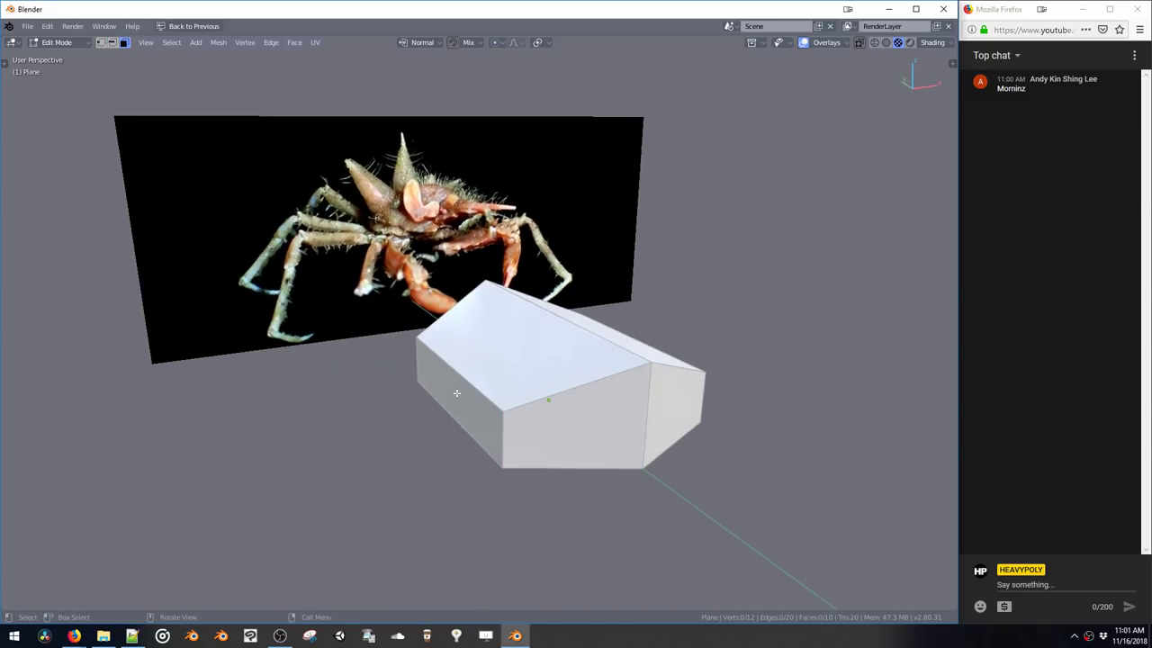
key("g")
left_click(511, 488)
middle_click_drag(511, 489, 527, 366)
key("g")
key("x")
left_click(469, 437)
left_click(469, 436)
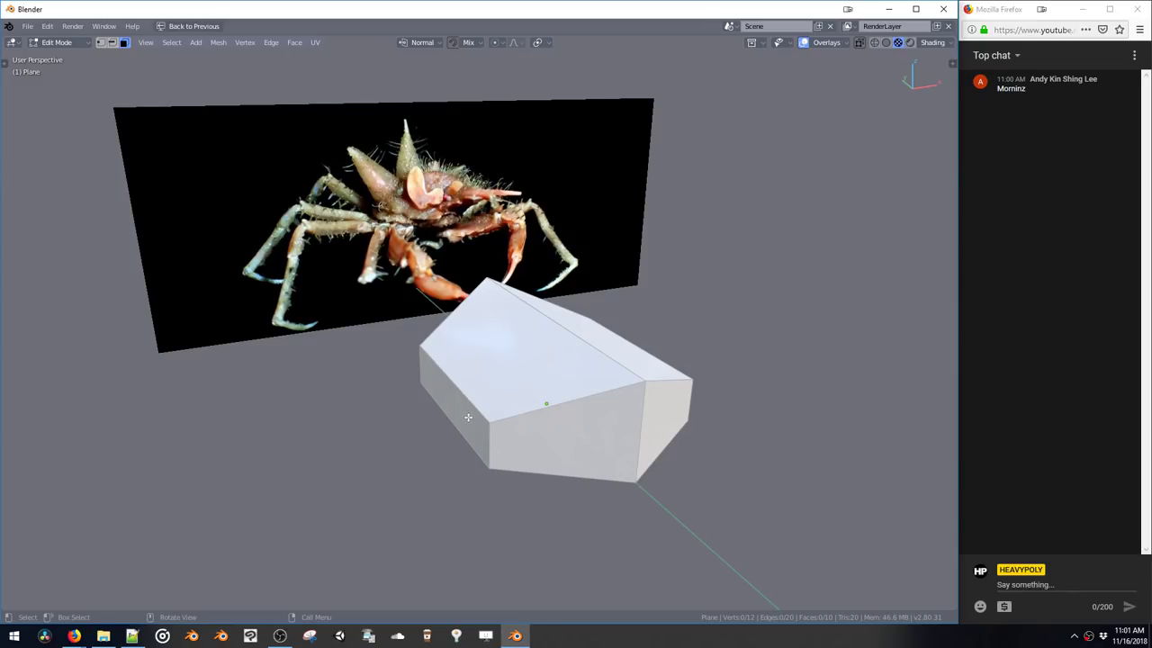
Select the whole linked body and symmetrize it across Y
key("ctrl+l")
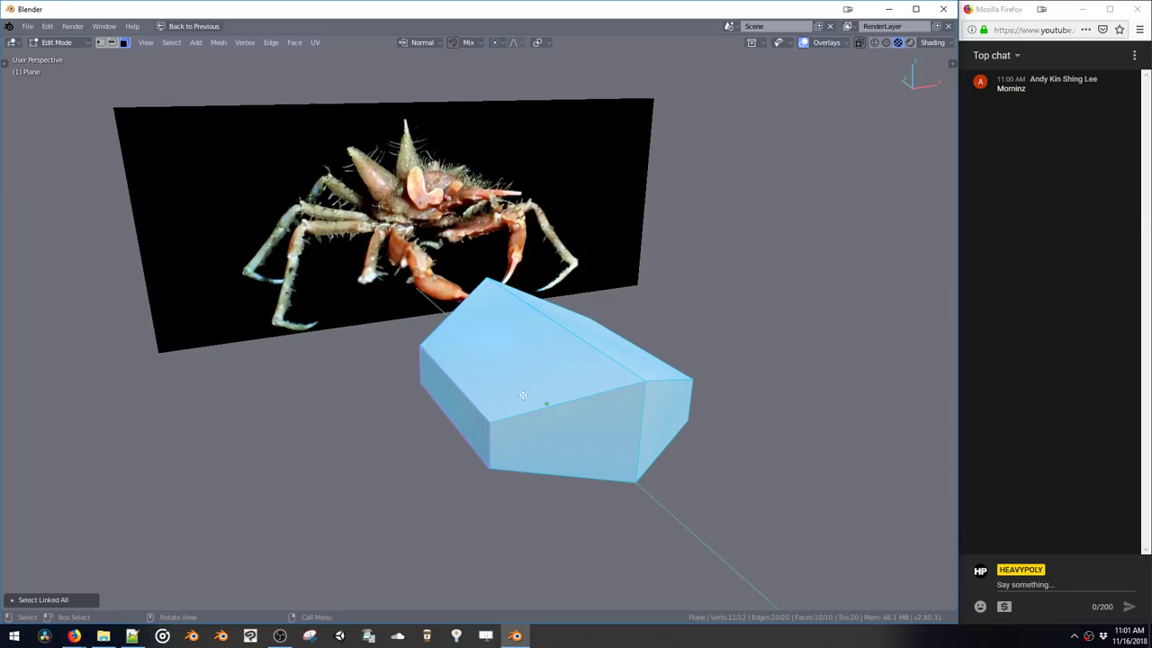
middle_click_drag(522, 395, 559, 398)
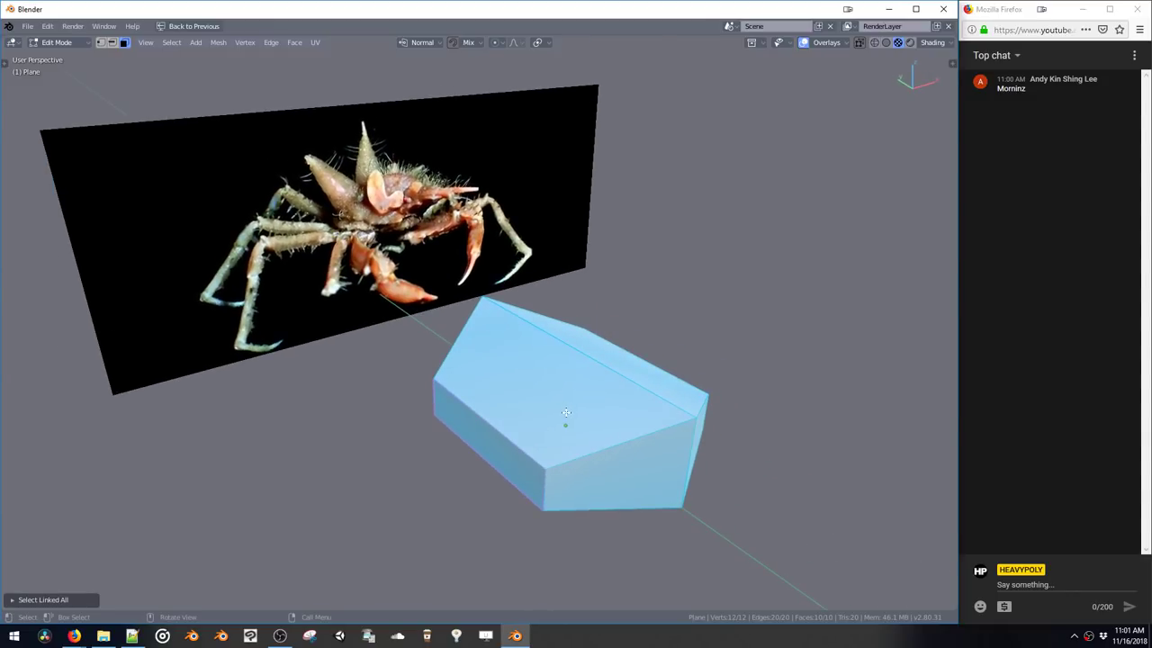
key("shift+x")
left_click(513, 372)
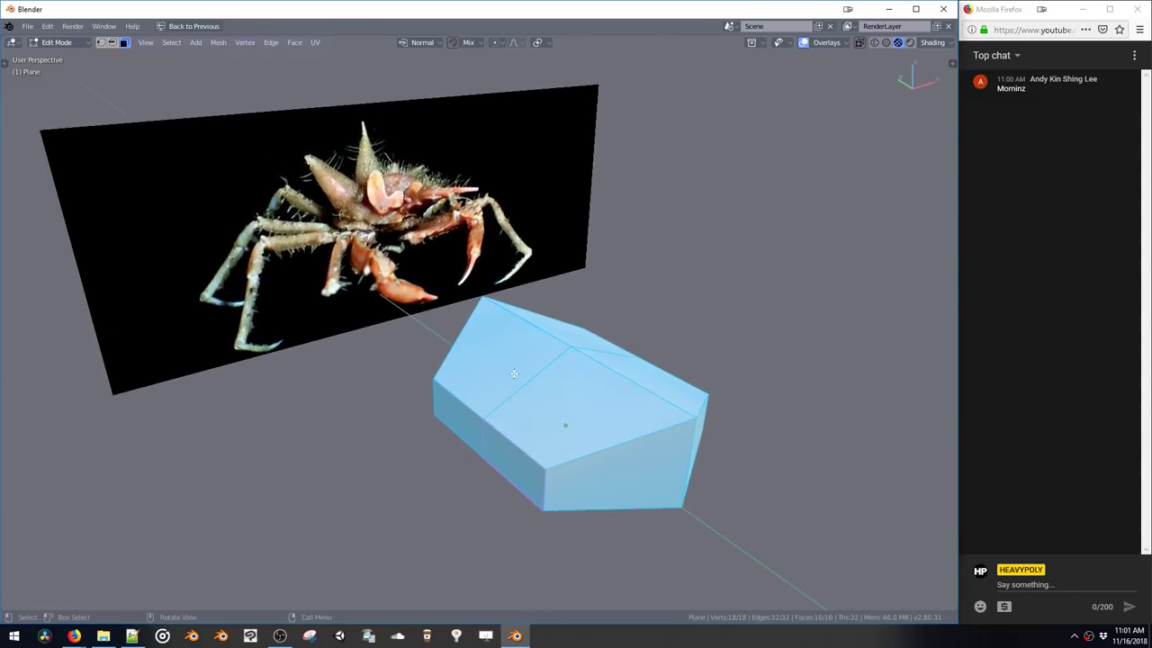
Select the middle vertical side edges and scale them outward along X to widen the body
key("2")
double_click(483, 436)
middle_click_drag(483, 435, 576, 362)
key("s")
key("x")
left_click(615, 438)
Raise the top centre vertex about 0.2 m along Z
key("g")
key("z")
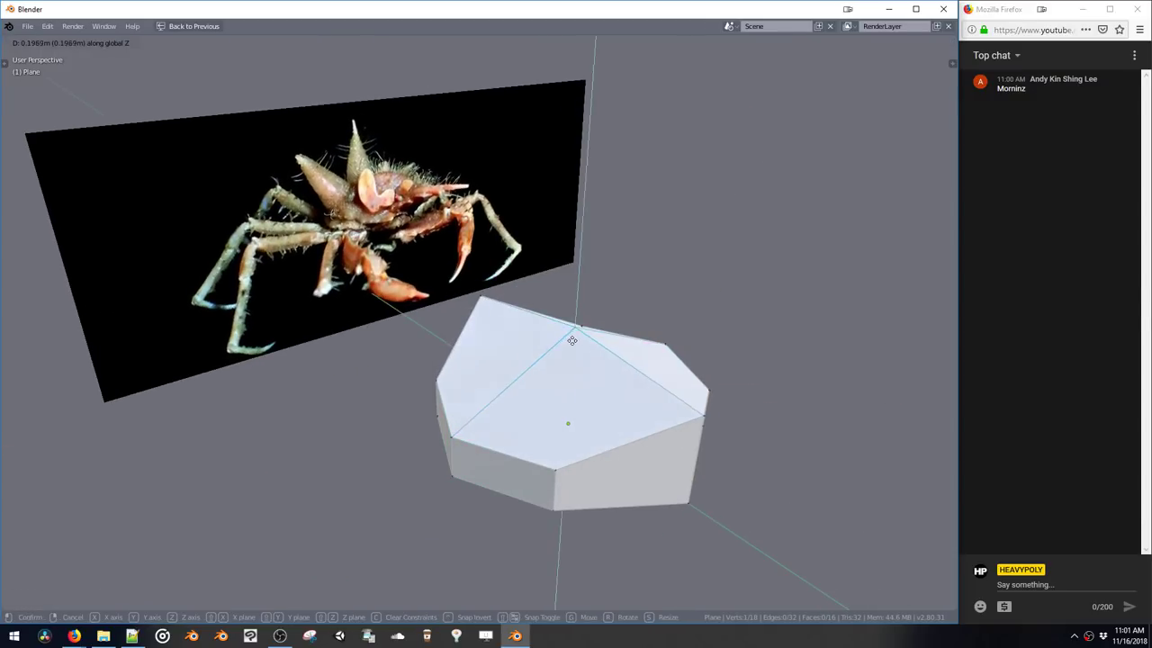
left_click(572, 341)
mouse_move(574, 427)
middle_mouse_down()
mouse_move(578, 378)
mouse_move(542, 394)
mouse_move(575, 414)
mouse_move(566, 430)
mouse_move(518, 426)
mouse_move(565, 412)
mouse_move(576, 432)
middle_mouse_up()
Move the bottom centre vertex downward along Z to deepen the underside
left_click(581, 380)
key("g")
key("z")
left_click(579, 406)
key("ctrl+z")
key("g")
key("z")
left_click(583, 403)
Select the vertical side edges in edge mode and scale them down to thin the body's rim
key("space")
left_click(569, 395)
key("space")
left_click(591, 378)
left_click(524, 420)
left_click(498, 423, "shift")
key("s")
left_click(545, 455)
Add a horizontal loop cut around the body's sides
key("ctrl+r")
left_click(640, 466)
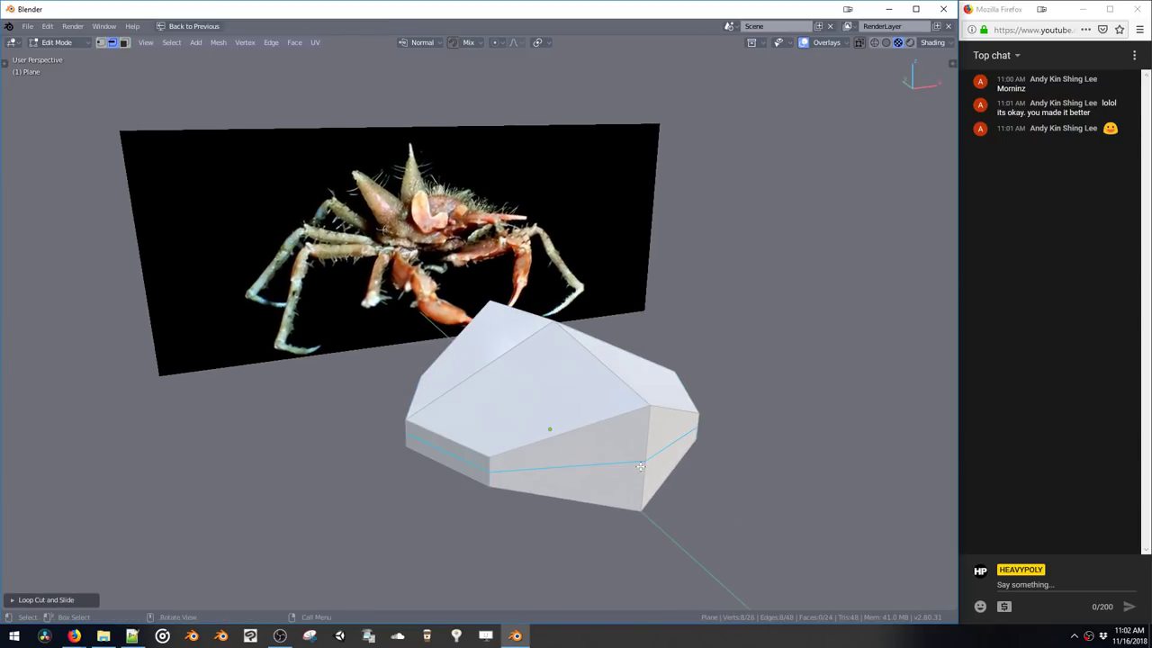
key("ctrl+z")
key("ctrl+r")
left_click(644, 470)
Switch to vertex selection and move the end centre vertex of the new loop outward along Y
key("space")
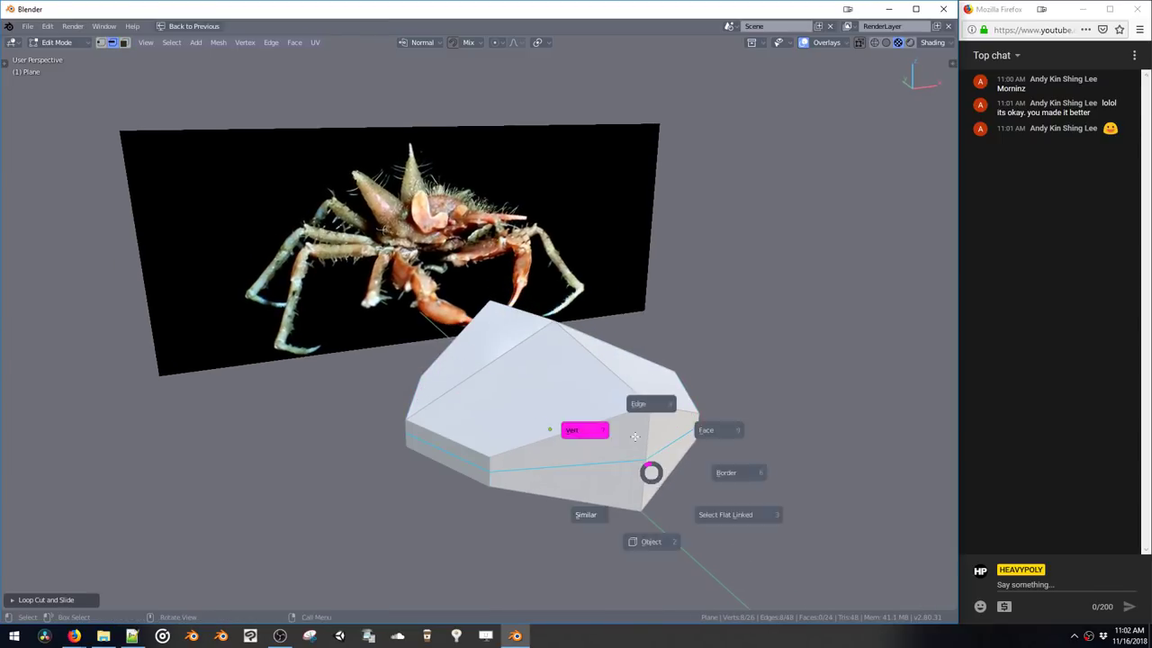
left_click(639, 465)
middle_click_drag(639, 464, 691, 477)
key("g")
key("y")
left_click(675, 480)
Reposition a vertex on the new side loop within the horizontal plane, keeping its height
middle_click_drag(533, 475, 509, 470)
key("space")
left_click(559, 478)
key("g")
key("shift+z")
left_click(501, 471)
Select two neighbouring side vertices and move them along X
middle_click_drag(616, 471, 513, 316)
left_click(532, 484)
left_click(523, 447, "shift")
key("g")
key("x")
left_click(578, 479)
Adjust the body's profile at the end nearest the reference image, pulling its upper vertex inward
key("g")
left_click(549, 384)
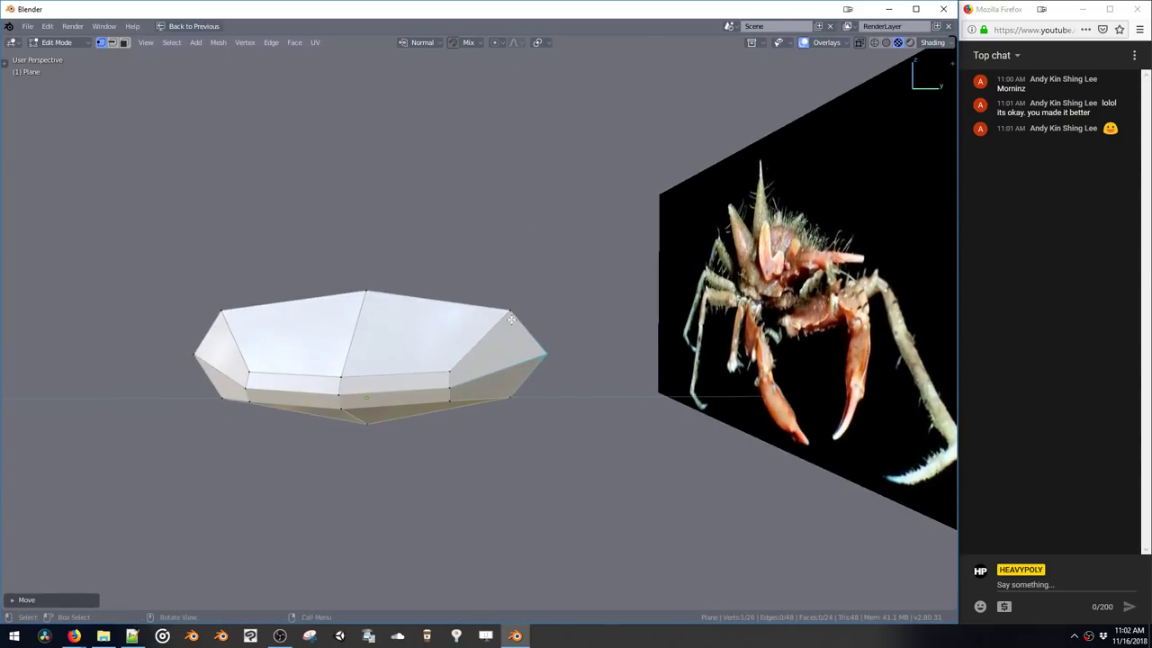
key("g")
left_click(450, 371)
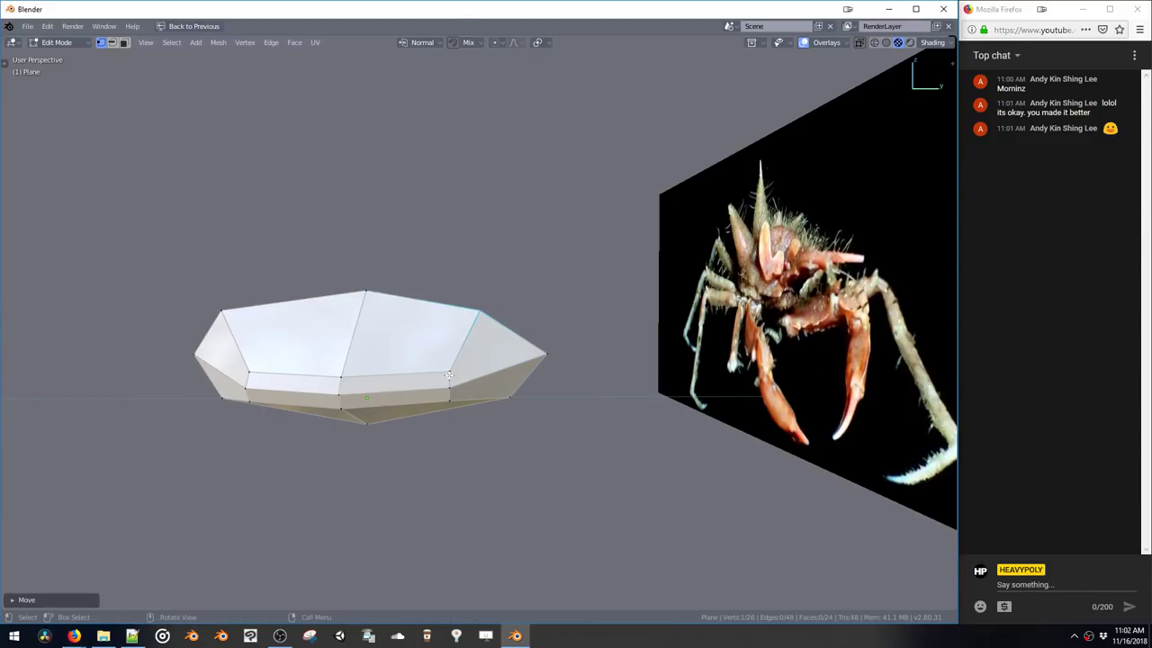
Dissolve the extra edge loops along the body's sides and return to Object Mode to check the simplified shape
key("2")
left_click(406, 377, "alt")
key("ctrl+x")
middle_click_drag(407, 388, 564, 370)
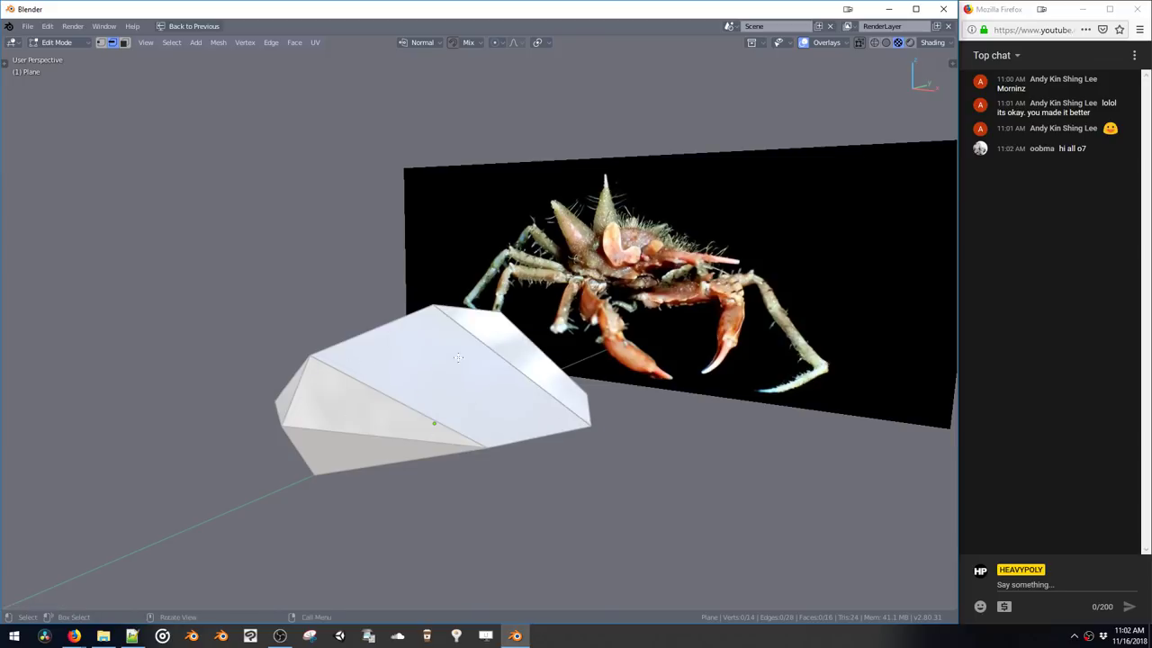
key("Tab")
scroll(573, 369, "up", 1)
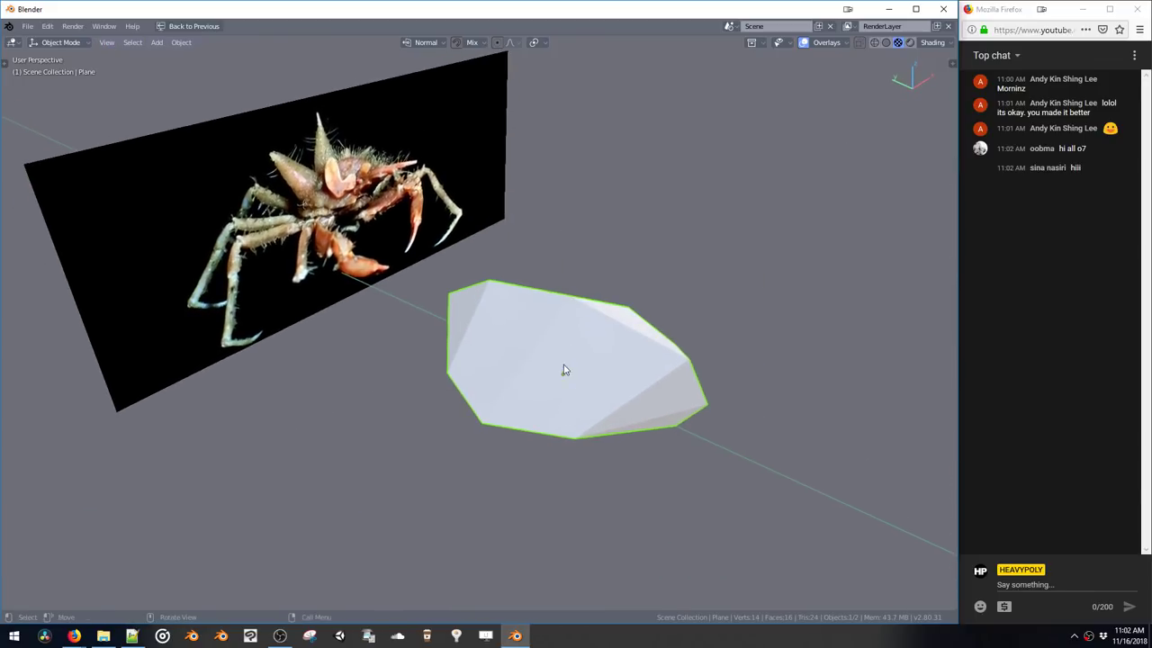
Select the entire body mesh in Edit Mode and scale it along Y
key("Tab")
middle_click_drag(515, 402, 539, 404)
key("ctrl+l")
key("s")
key("z")
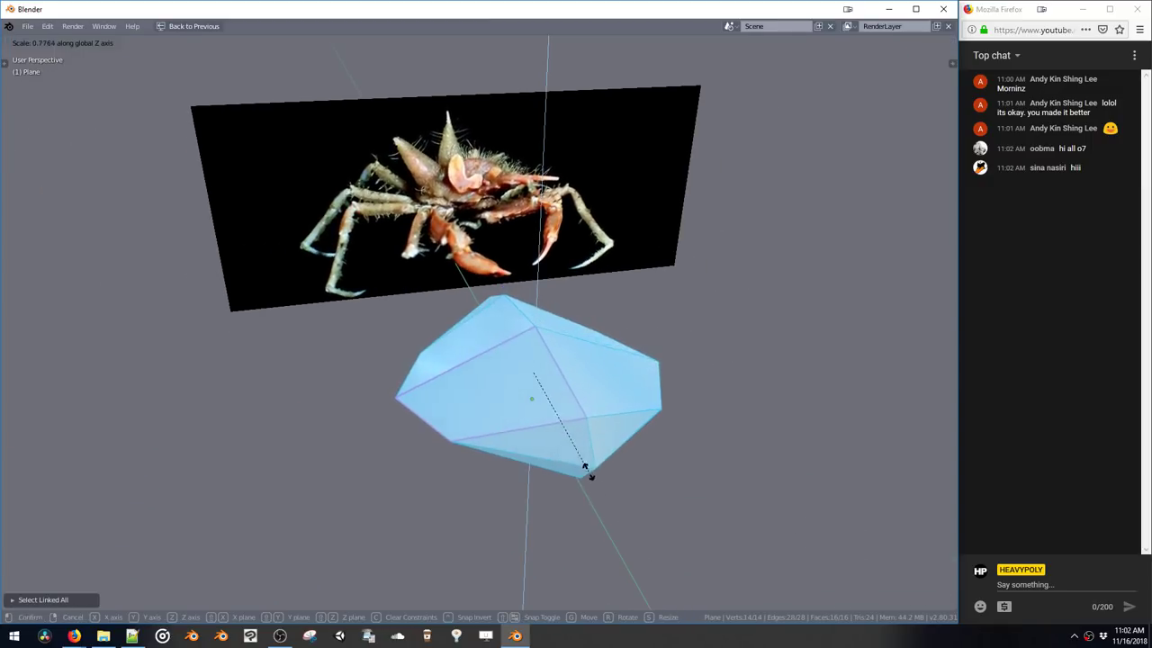
key("x")
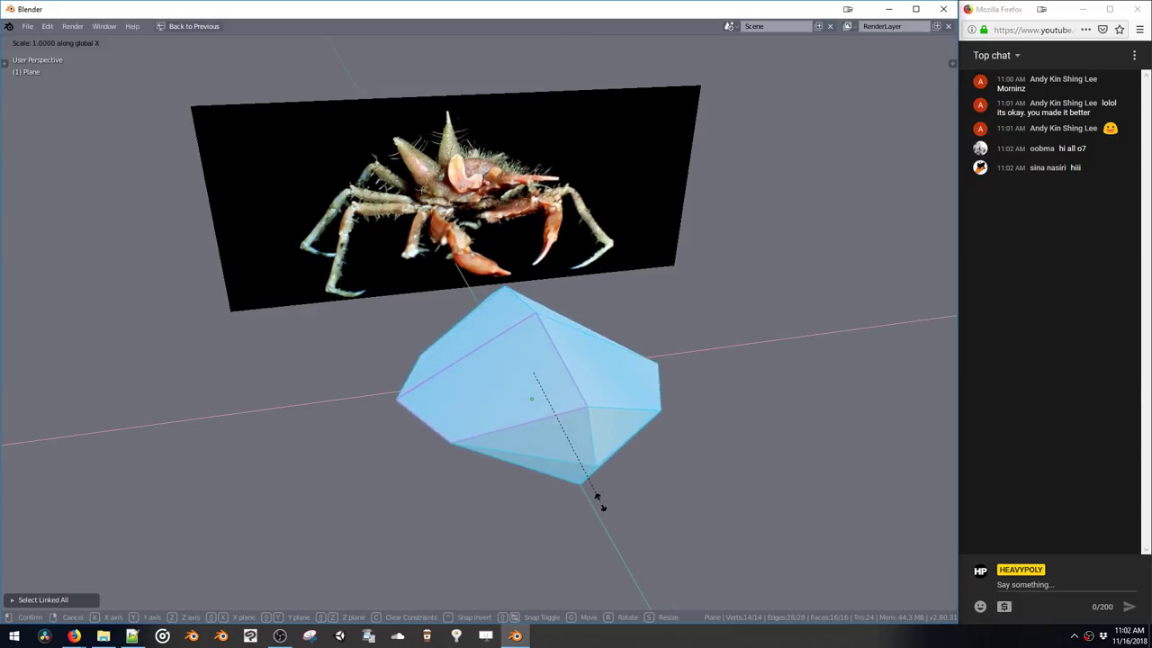
key("y")
left_click(597, 492)
middle_click_drag(597, 492, 622, 463)
key("Tab")
key("Tab")
Select the upper and lower centre vertices near the body's front end, move them about 0.47 m along global Y, and scale them
middle_click_drag(592, 367, 630, 377)
left_click(635, 381)
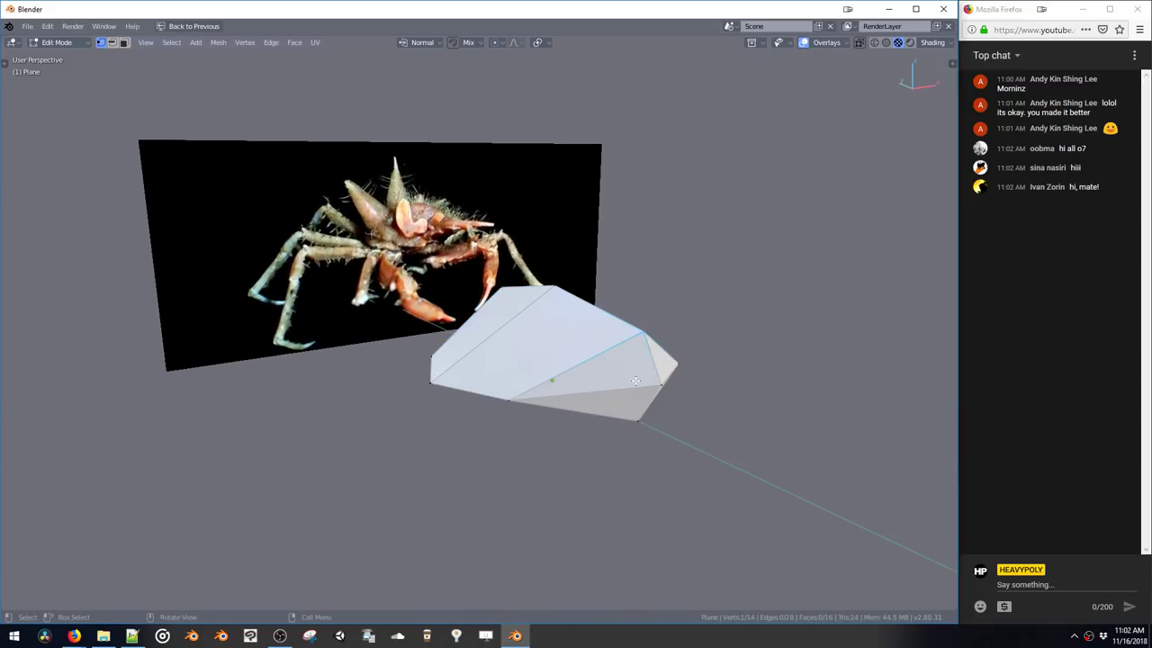
left_click(636, 422, "shift")
middle_click_drag(636, 422, 659, 442)
key("g")
key("y")
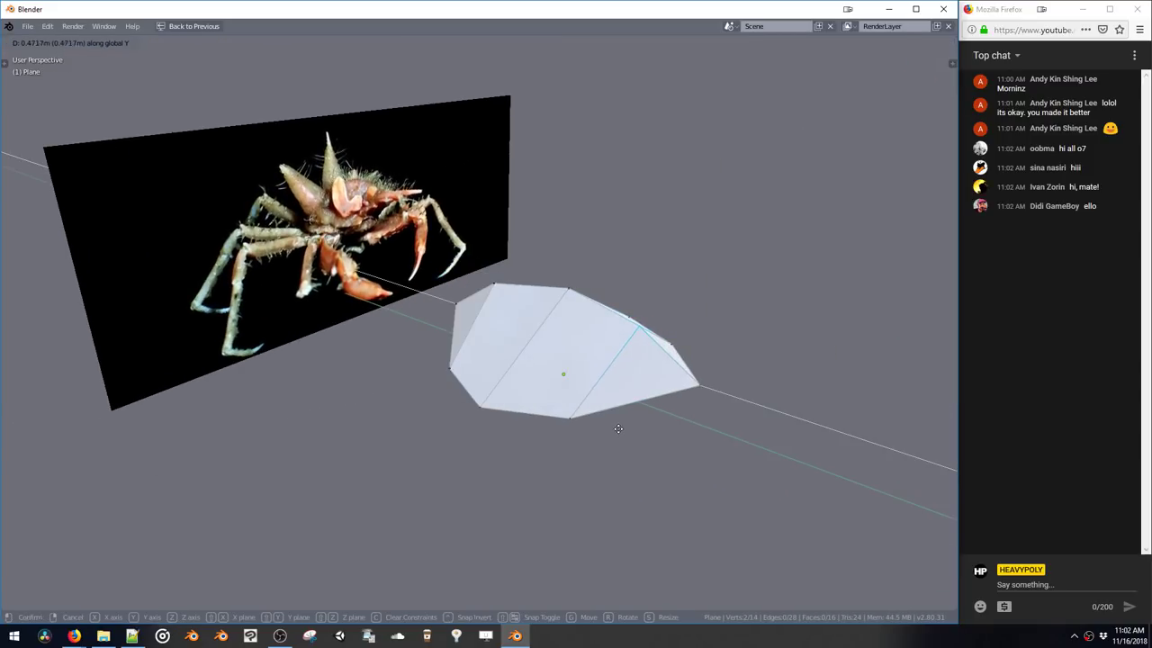
left_click(620, 432)
key("s")
left_click(630, 441)
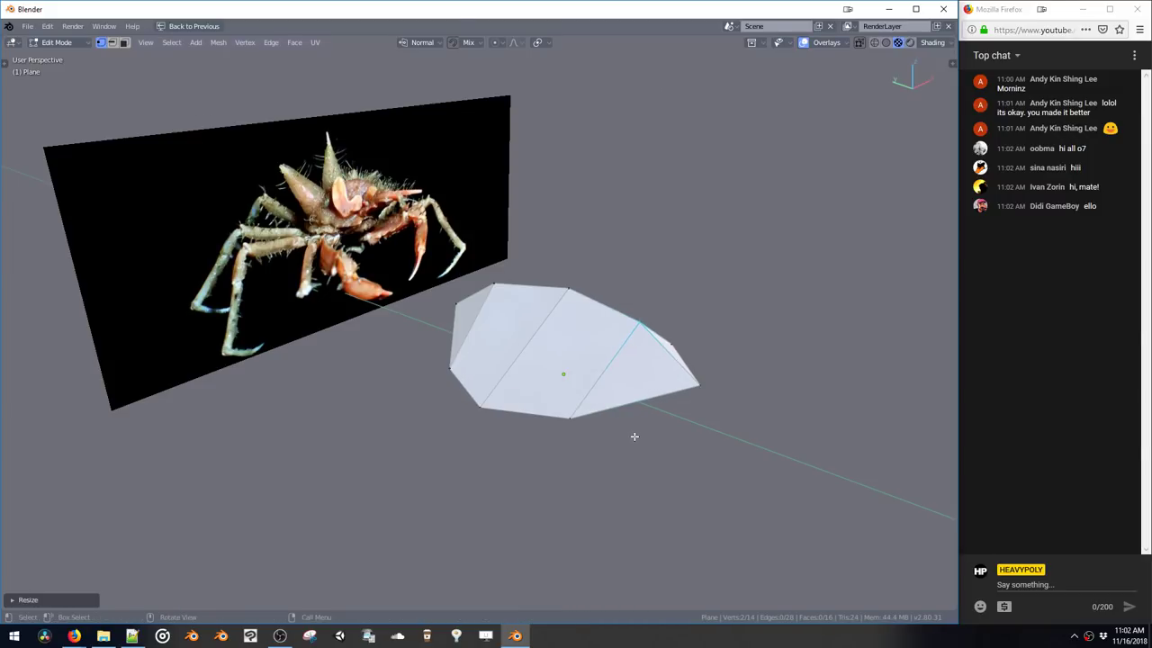
Select the two opposite side corner vertices of the body and scale them
middle_click_drag(635, 432, 584, 395)
left_click_drag(384, 376, 426, 426)
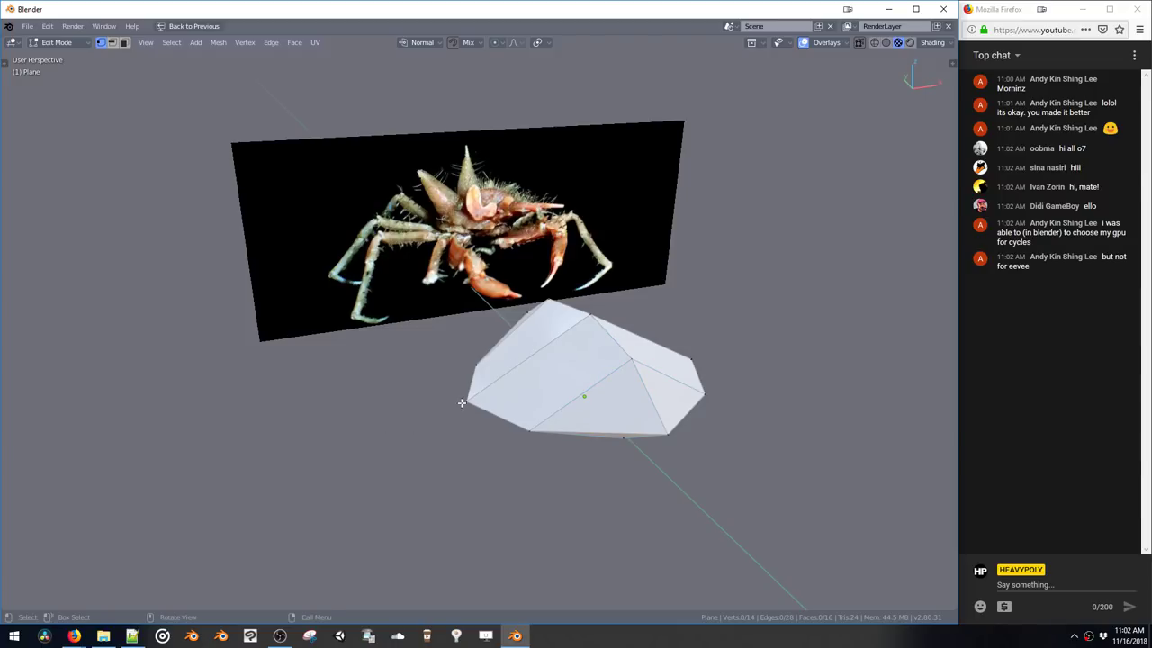
middle_click_drag(545, 367, 675, 401)
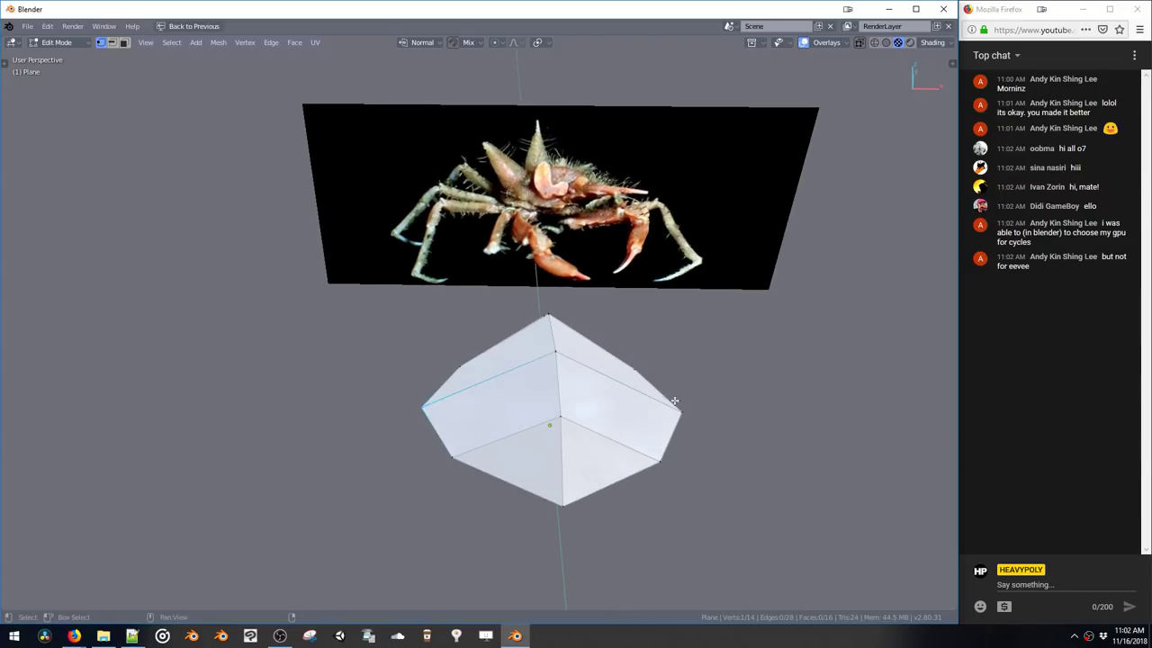
key("s")
left_click(722, 427)
middle_click_drag(452, 362, 450, 327)
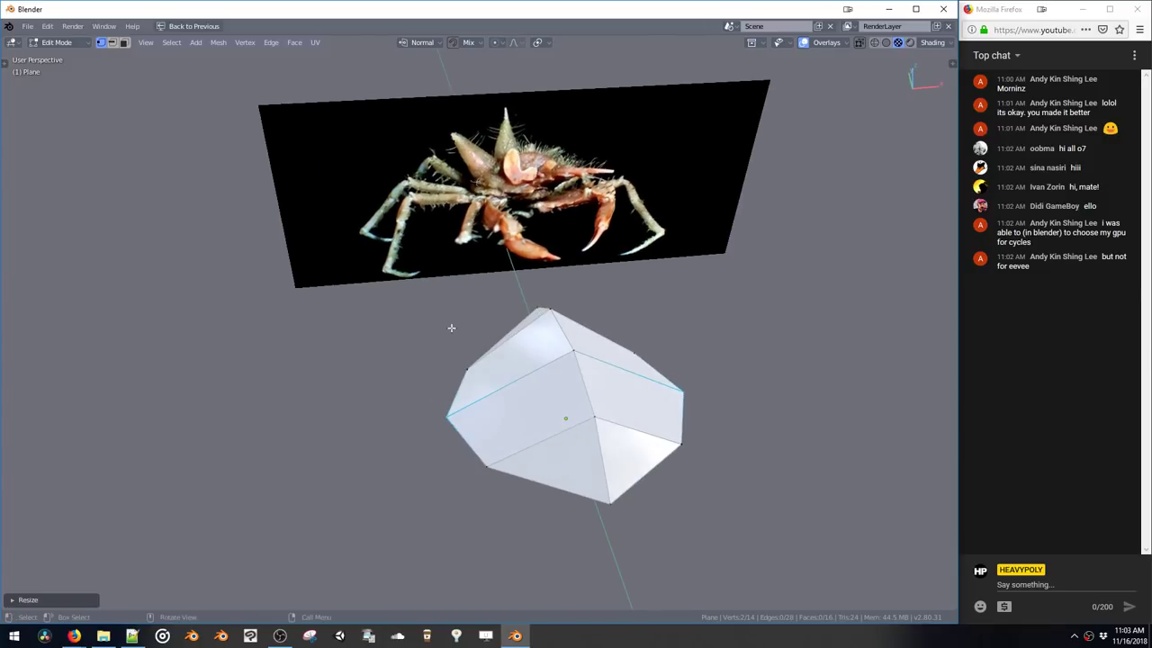
Reposition the body's upper vertex at the end nearest the reference image, moving it along Y and Z
left_click_drag(426, 274, 706, 524)
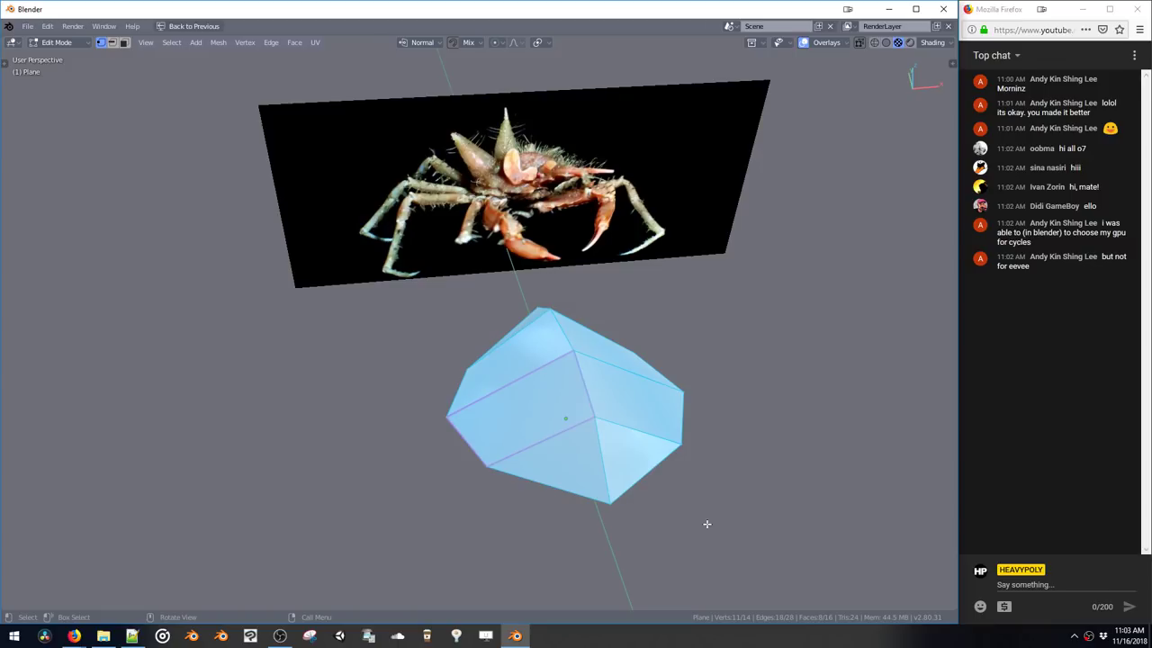
middle_click_drag(548, 358, 641, 296)
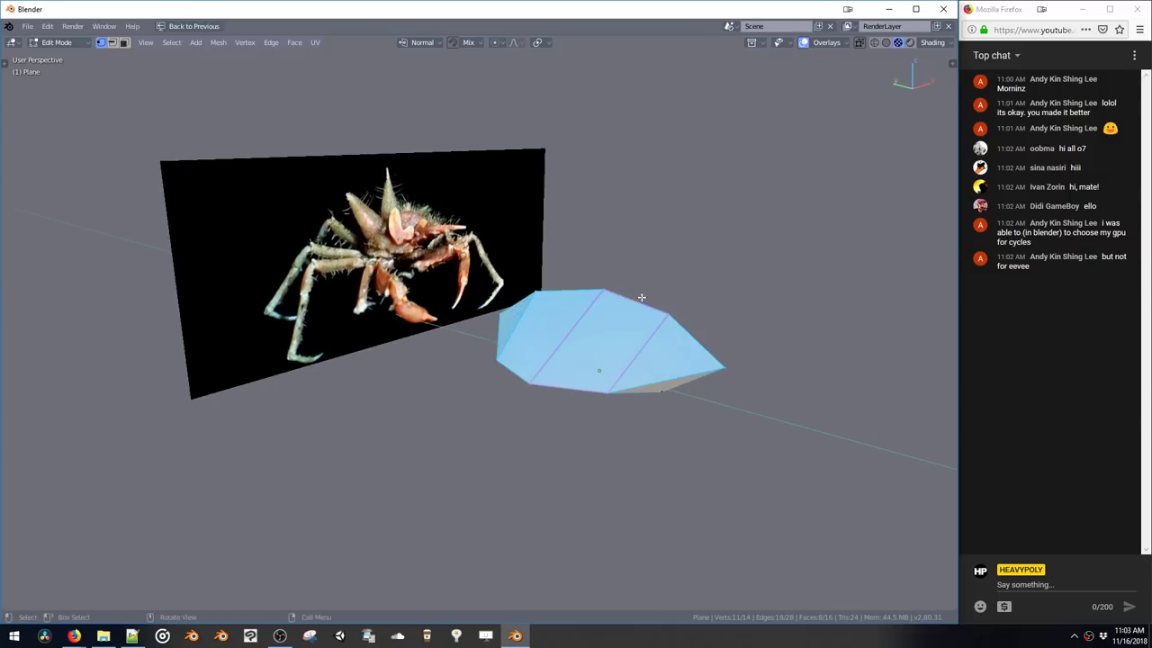
left_click(537, 294)
middle_click_drag(537, 293, 528, 327)
key("g")
key("y")
left_click(563, 302)
key("g")
key("z")
left_click(558, 308)
Reposition the underside vertex at the end nearest the reference image, moving it along Y and Z
key("g")
key("x")
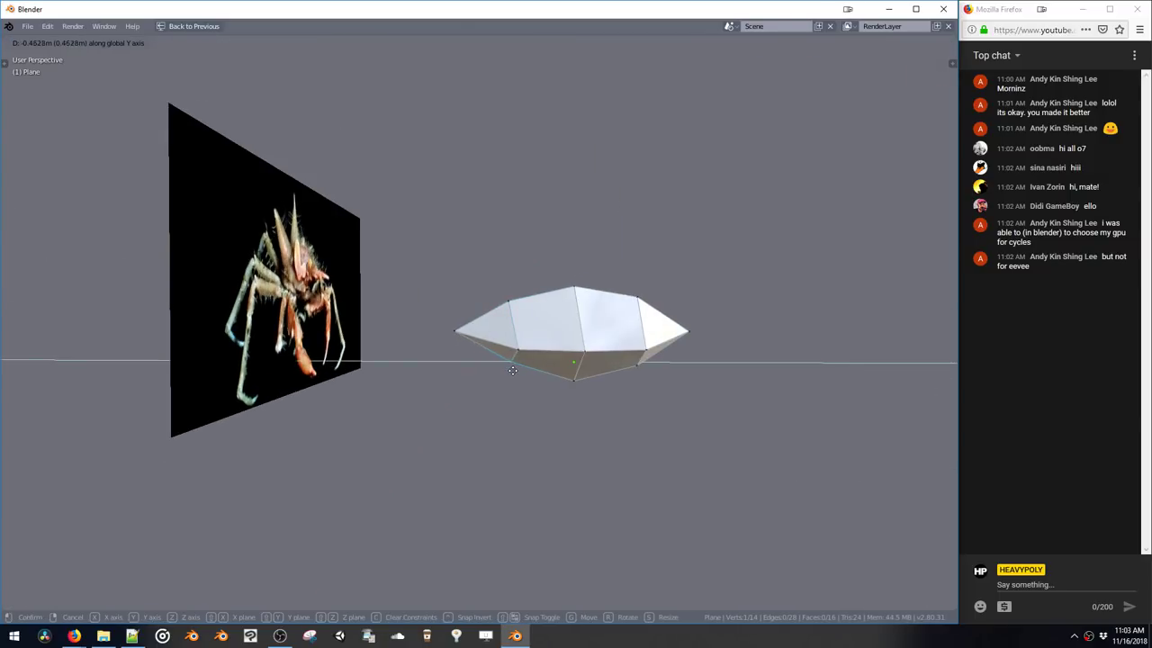
key("z")
left_click(565, 375)
Select both widest side corner vertices and scale them slightly outward along global X
middle_click_drag(565, 375, 576, 338)
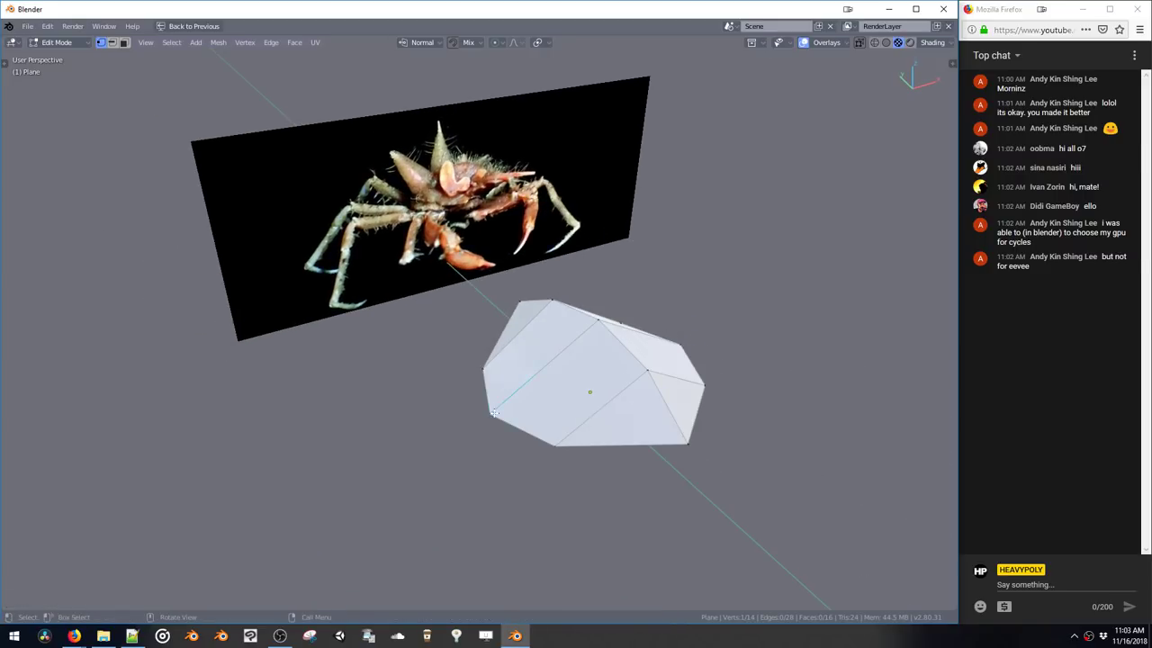
middle_click_drag(494, 413, 650, 371)
key("s")
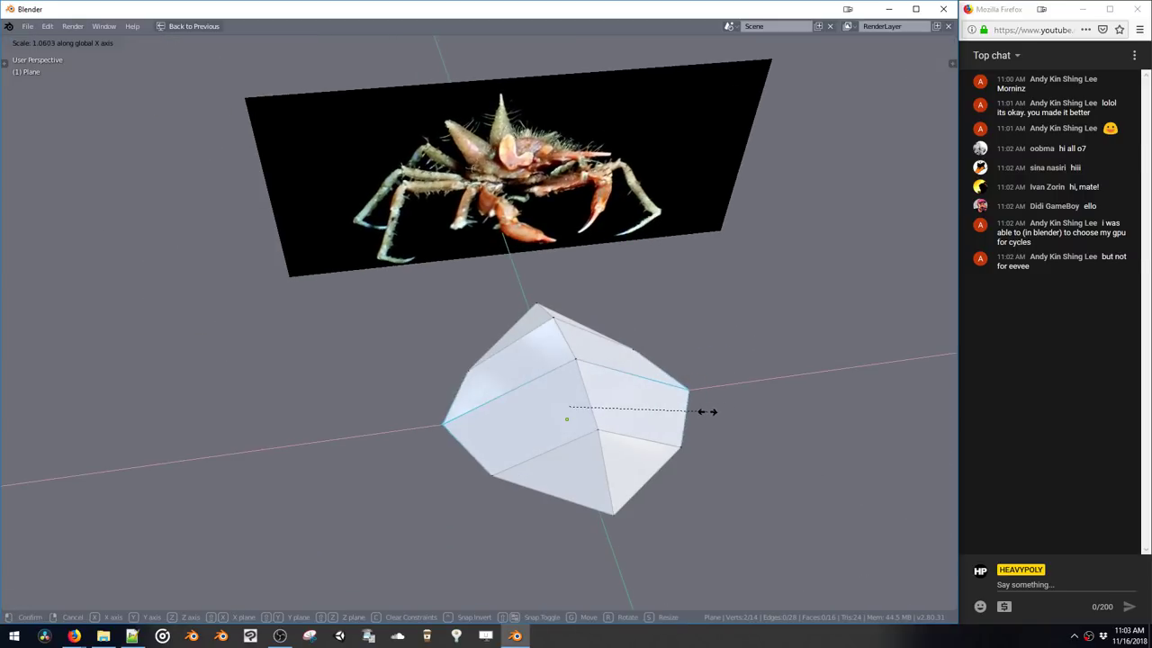
left_click(693, 405)
middle_click_drag(693, 405, 496, 343)
Select the body mesh and scale it along global Y
left_click_drag(439, 251, 693, 493)
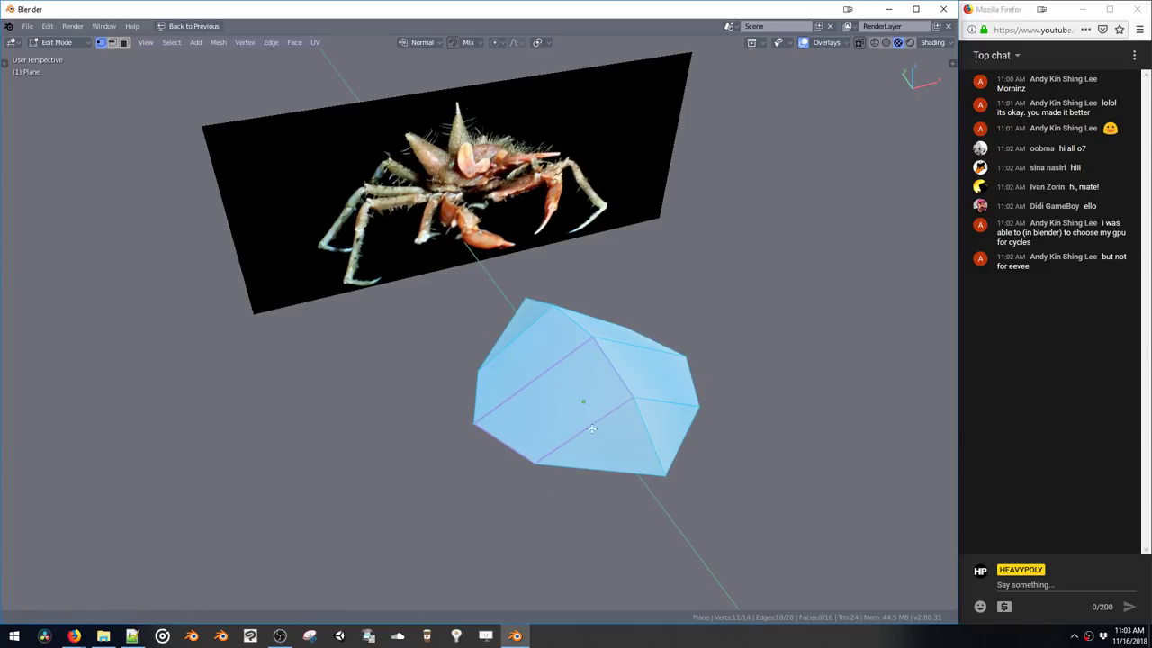
middle_click_drag(693, 493, 483, 286)
key("s")
key("y")
left_click(729, 399)
Select a side corner vertex of the body and try to add a small and a big cube there
middle_click_drag(674, 404, 473, 450)
left_click(432, 432)
key("shift+a")
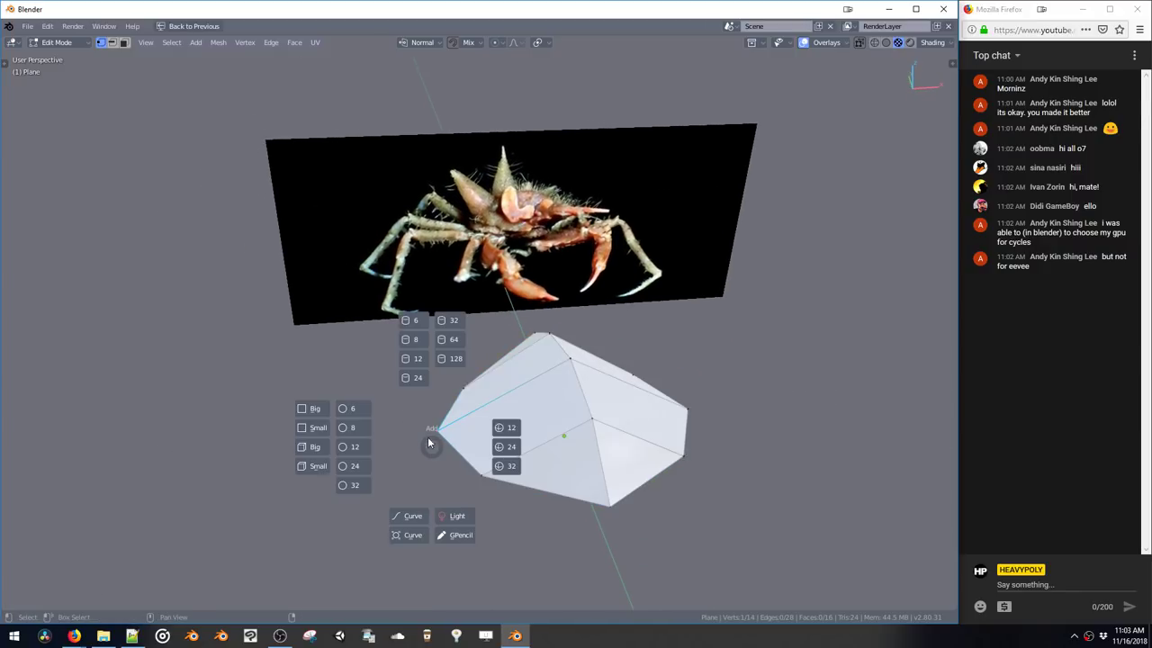
left_click(313, 465)
middle_click_drag(460, 452, 487, 407, "shift")
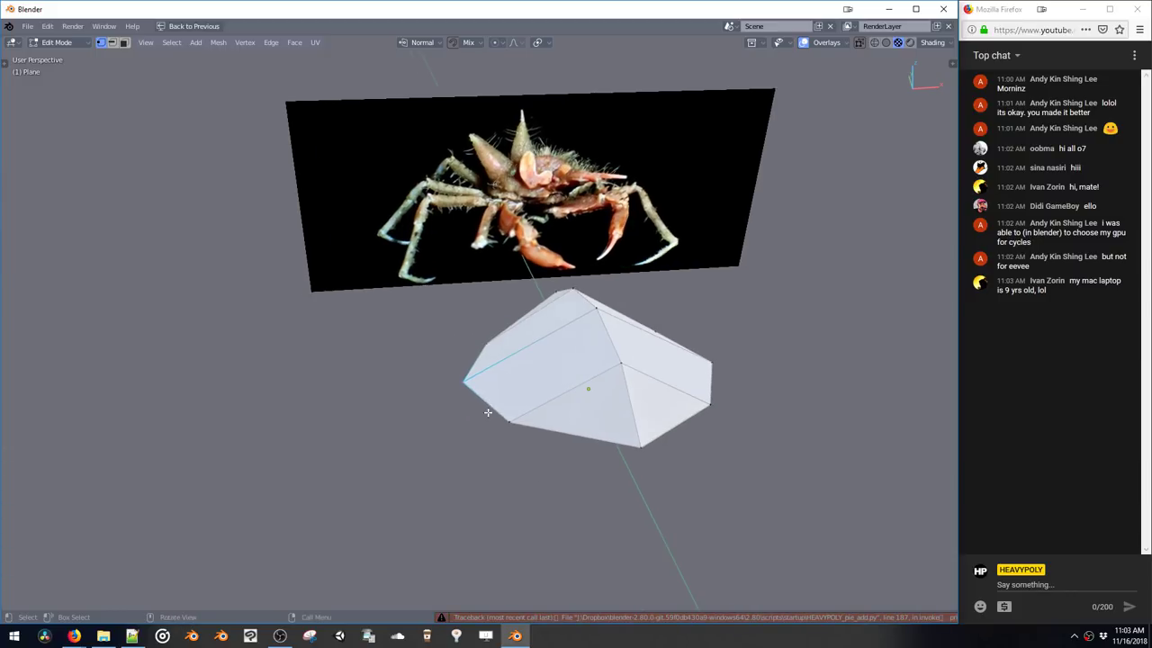
key("shift+a")
left_click(371, 439)
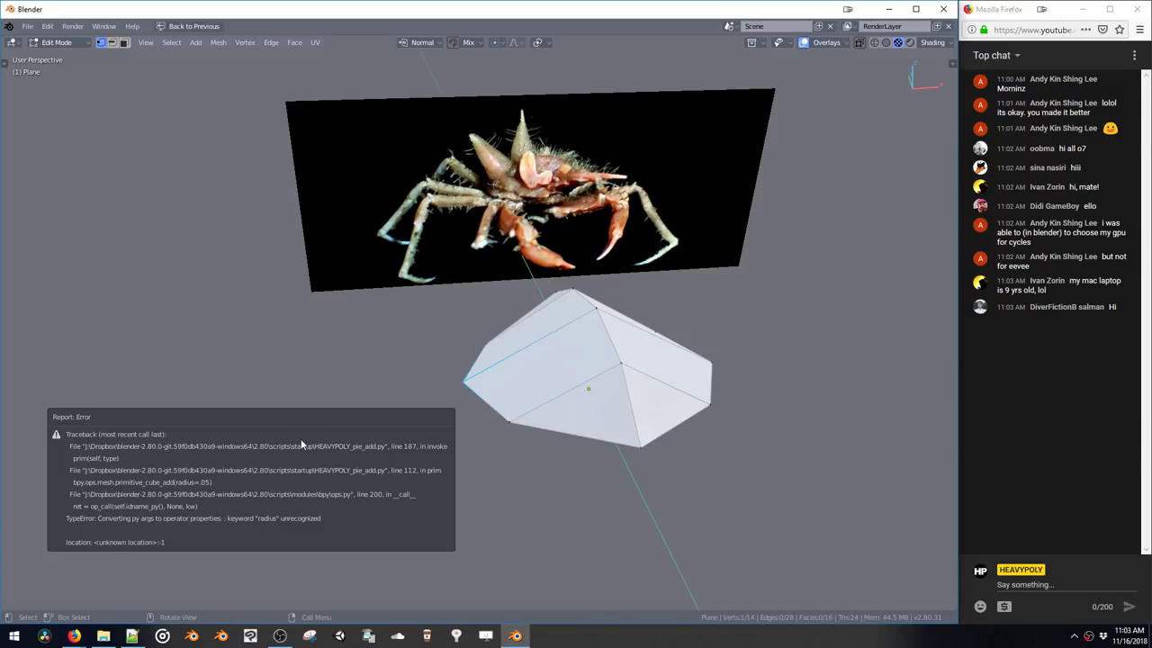
key("shift+a")
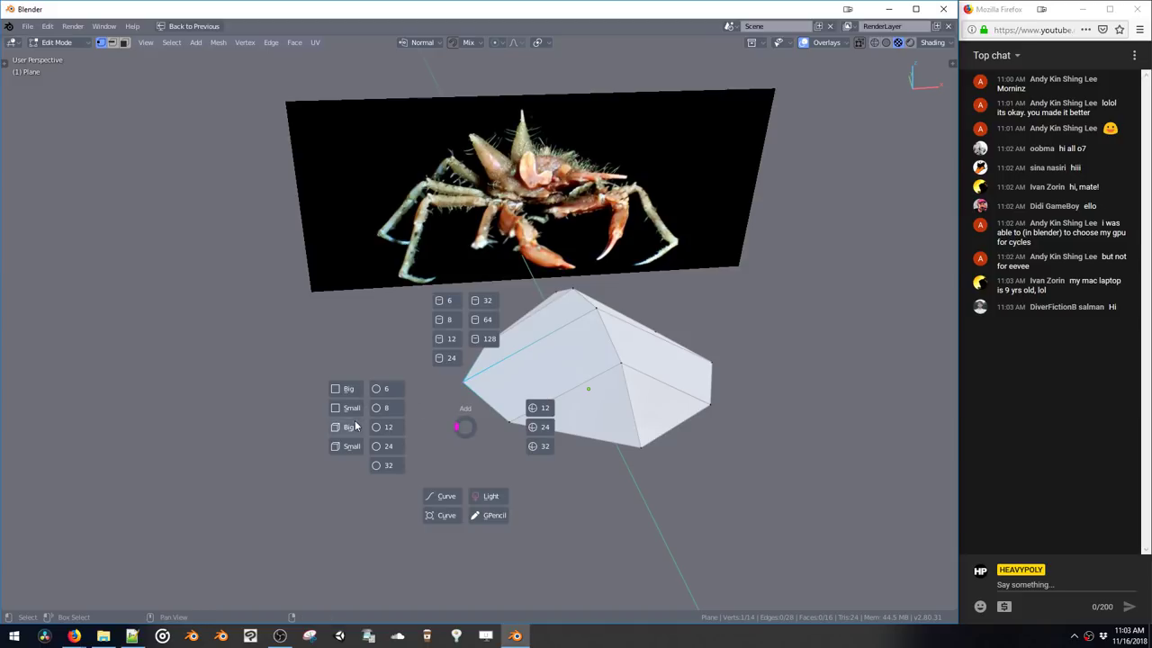
left_click(353, 423)
Add a small cylinder at the selected vertex, undo it, and try to add a 12-segment UV sphere
key("shift+a")
left_click(436, 346)
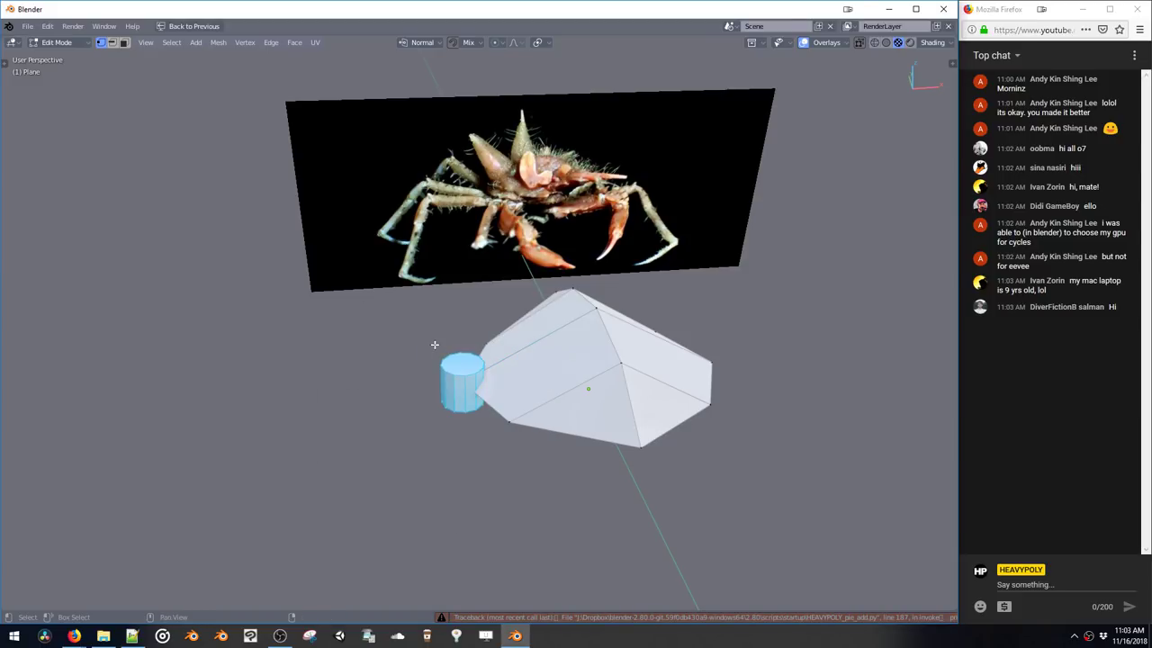
key("ctrl+z")
key("shift+a")
left_click(506, 344)
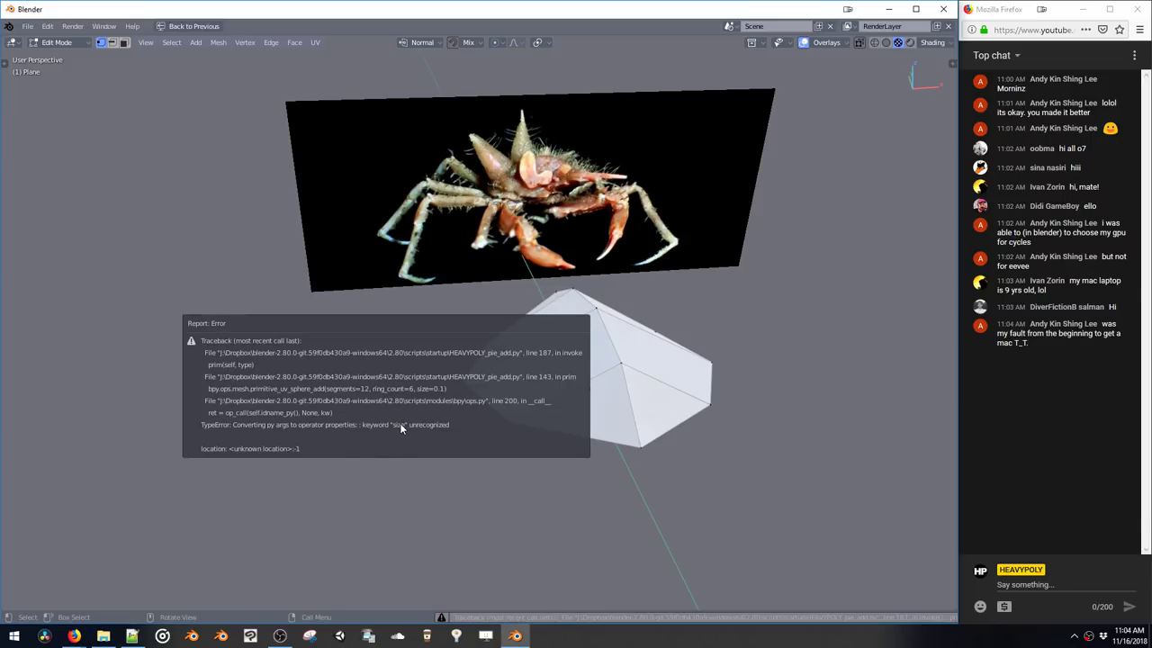
Try adding a 32-sided circle and a 128-sided cylinder at the selected vertex, undoing each one
key("shift+a")
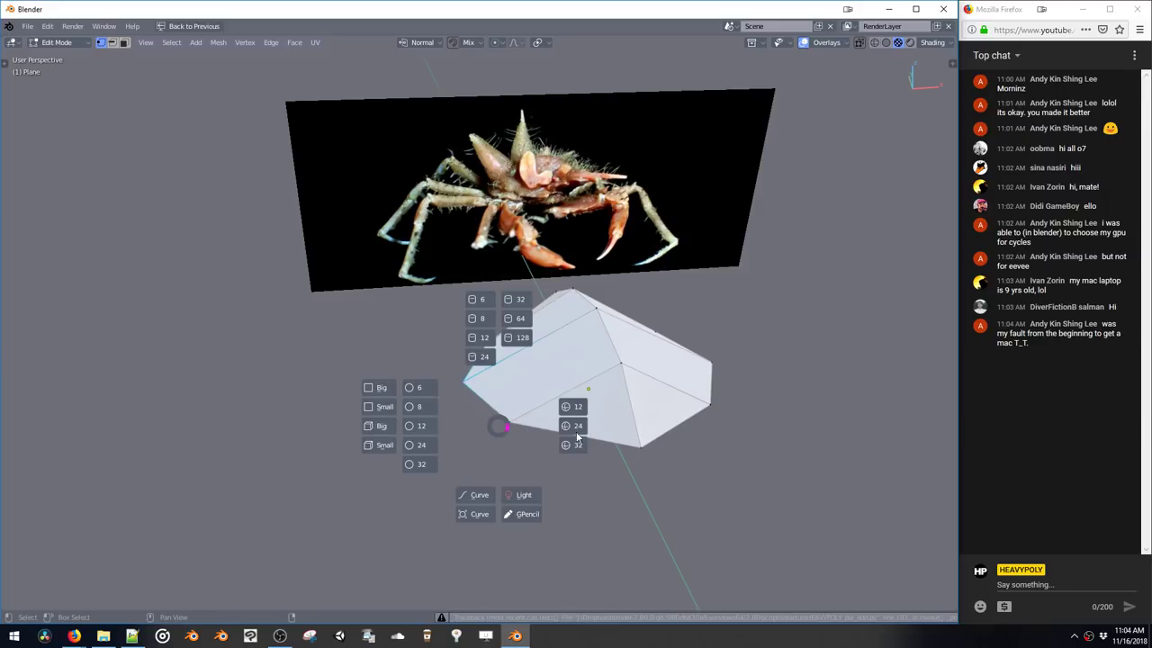
left_click(421, 461)
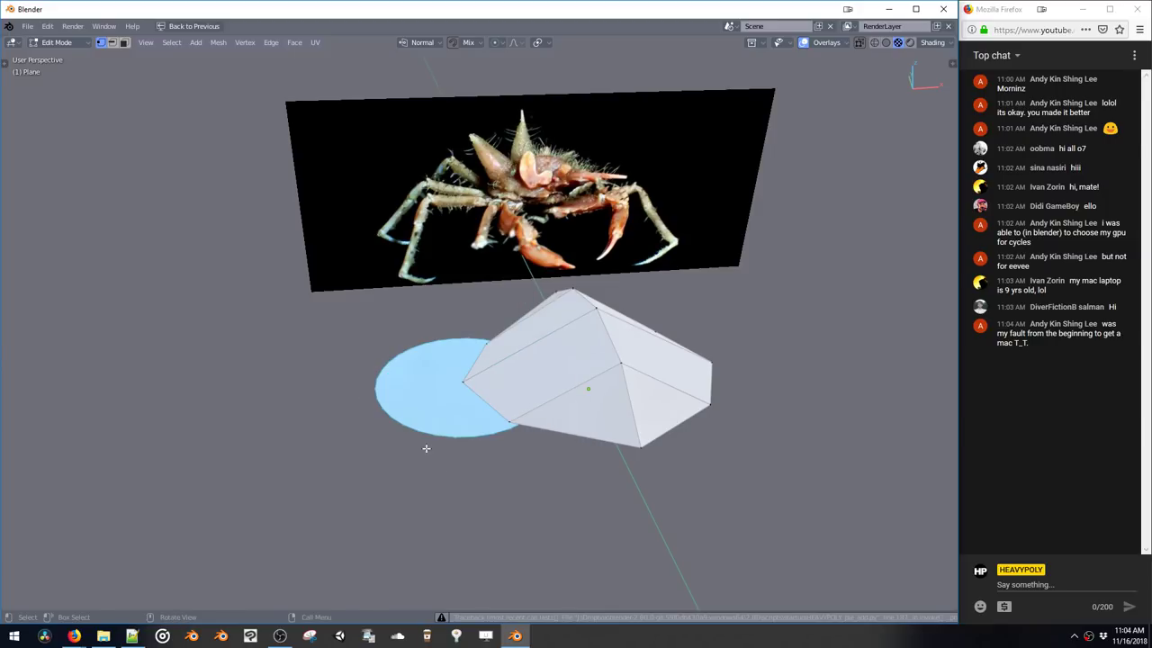
key("ctrl+z")
key("shift+a")
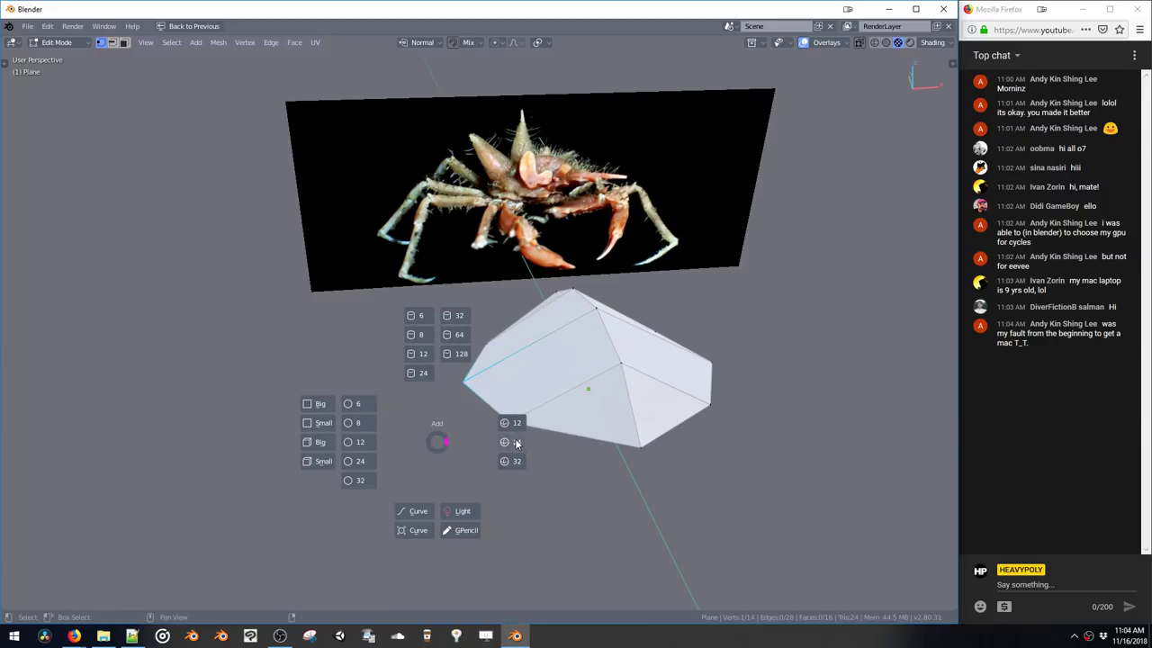
left_click(457, 354)
key("ctrl+z")
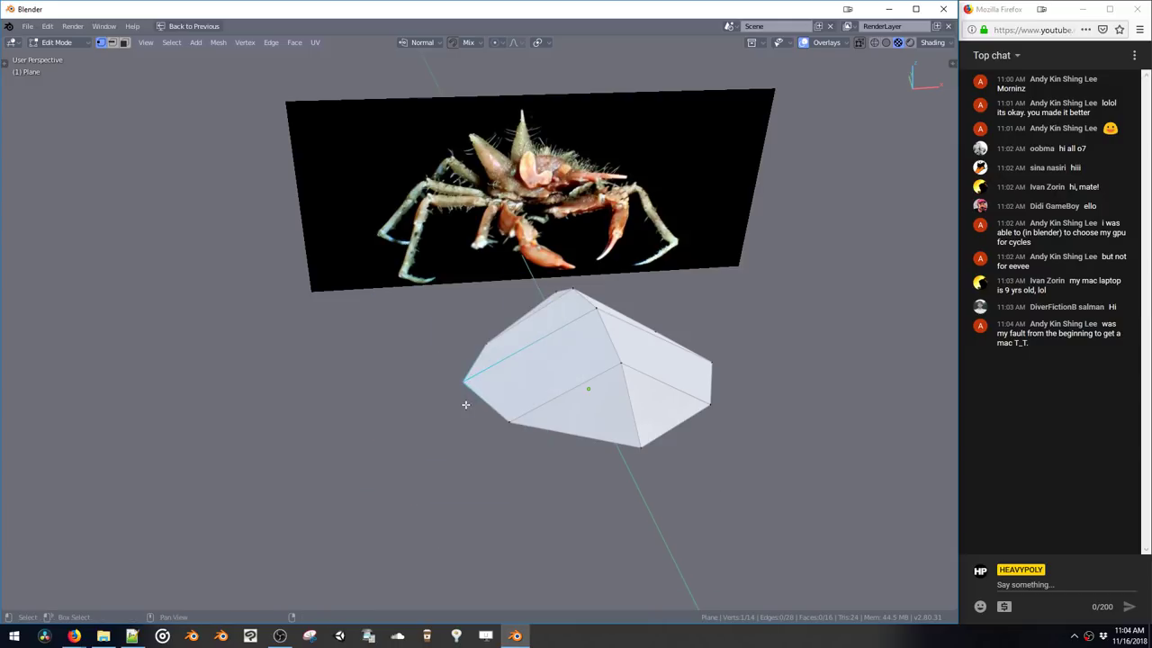
Try to add a big cube and a small plane at the selected vertex
key("shift+a")
left_click(352, 404)
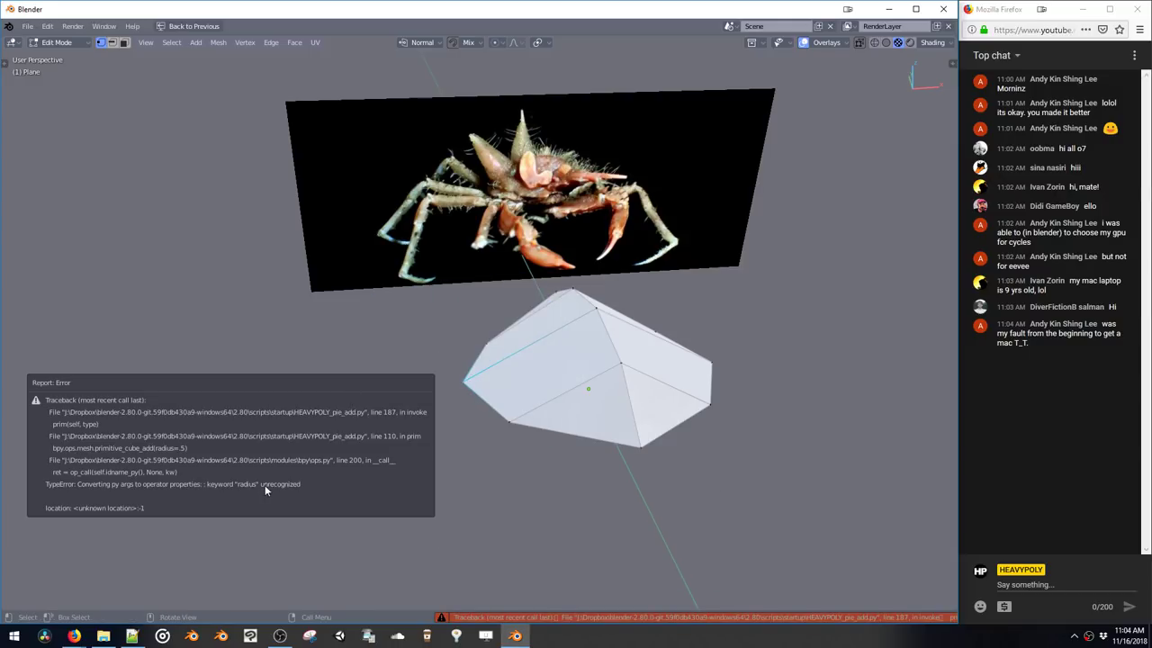
key("shift+a")
left_click(329, 406)
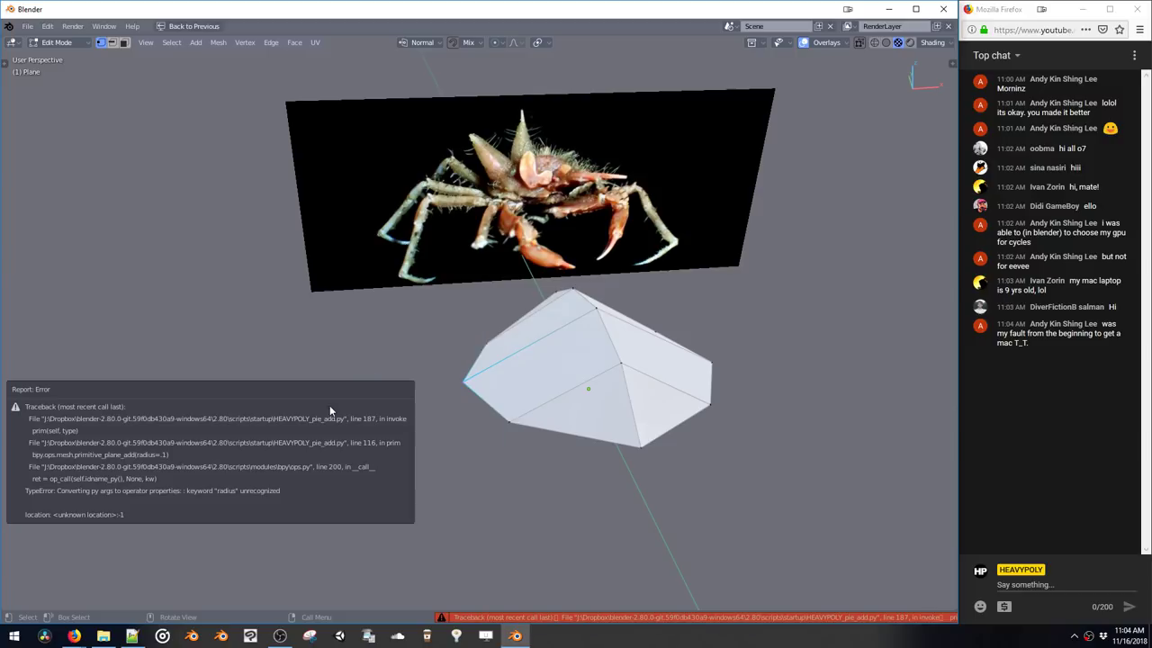
left_click(131, 635)
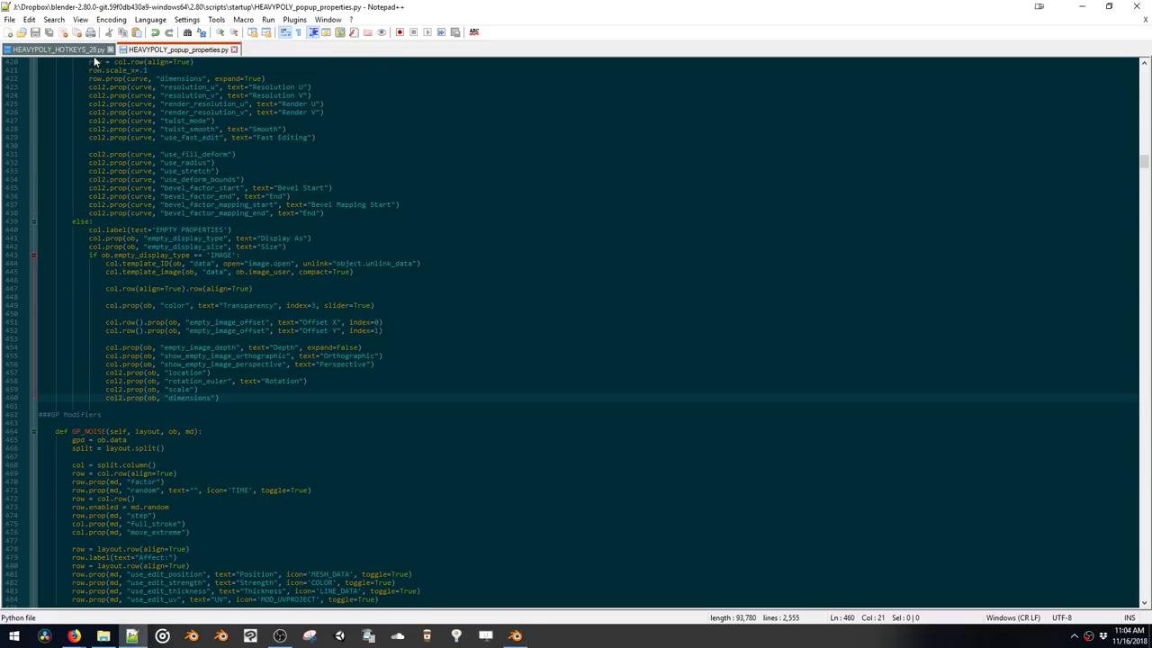
key("ctrl+o")
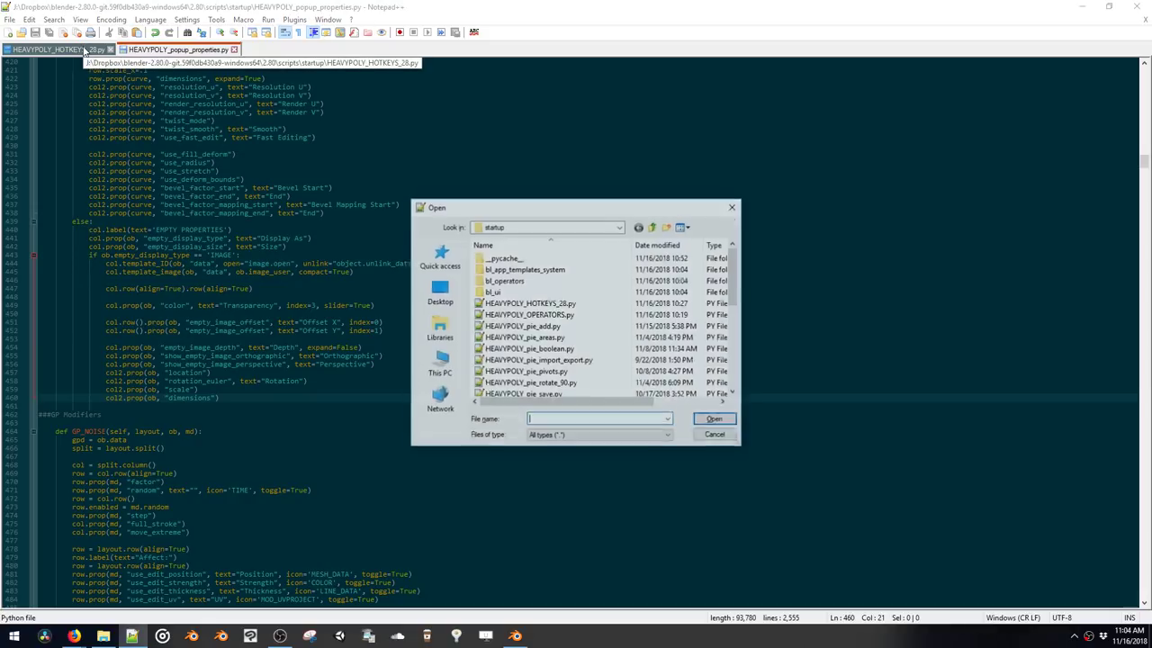
scroll(540, 308, "down", 1)
scroll(549, 315, "down", 2)
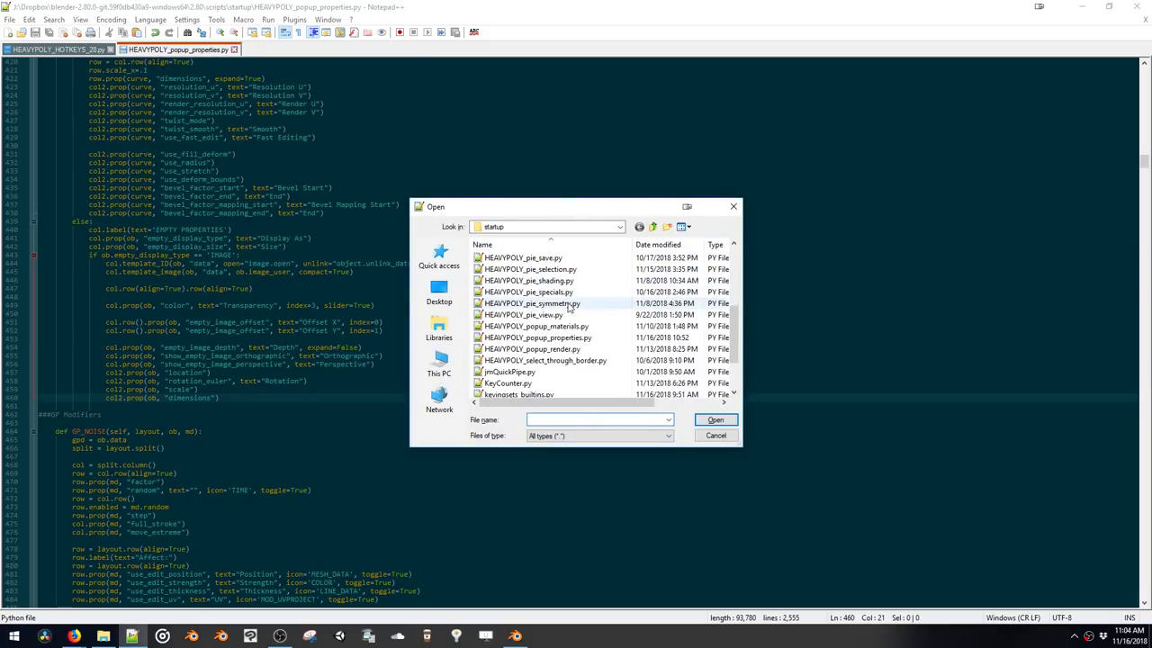
scroll(561, 331, "up", 2)
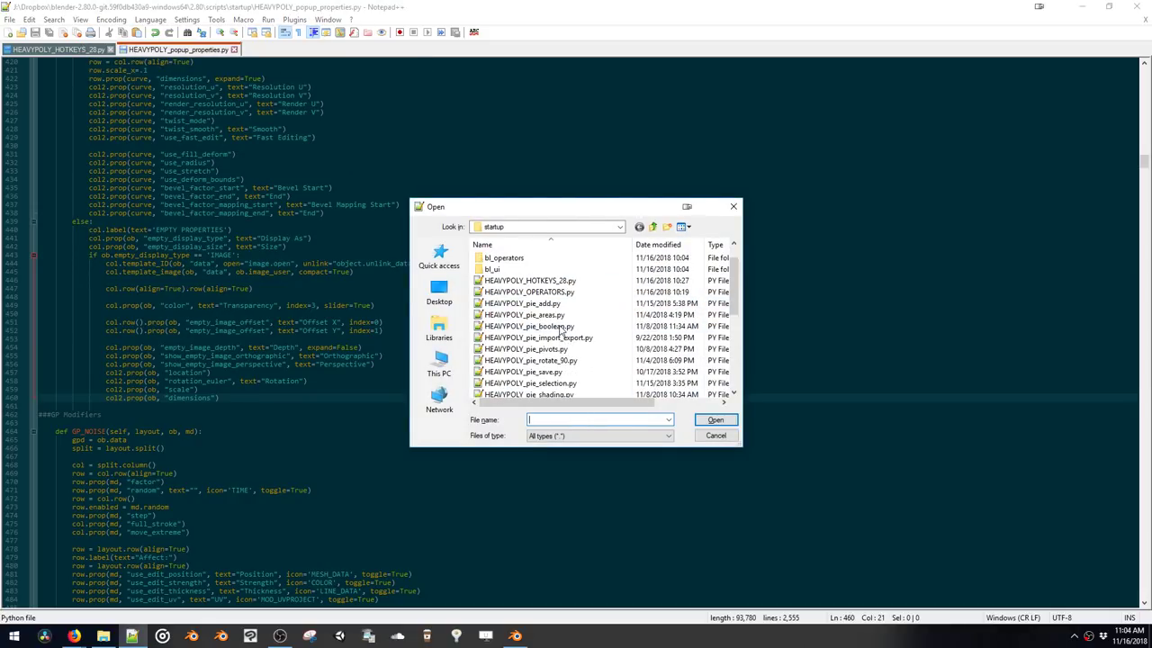
left_click(654, 227)
left_click(733, 207)
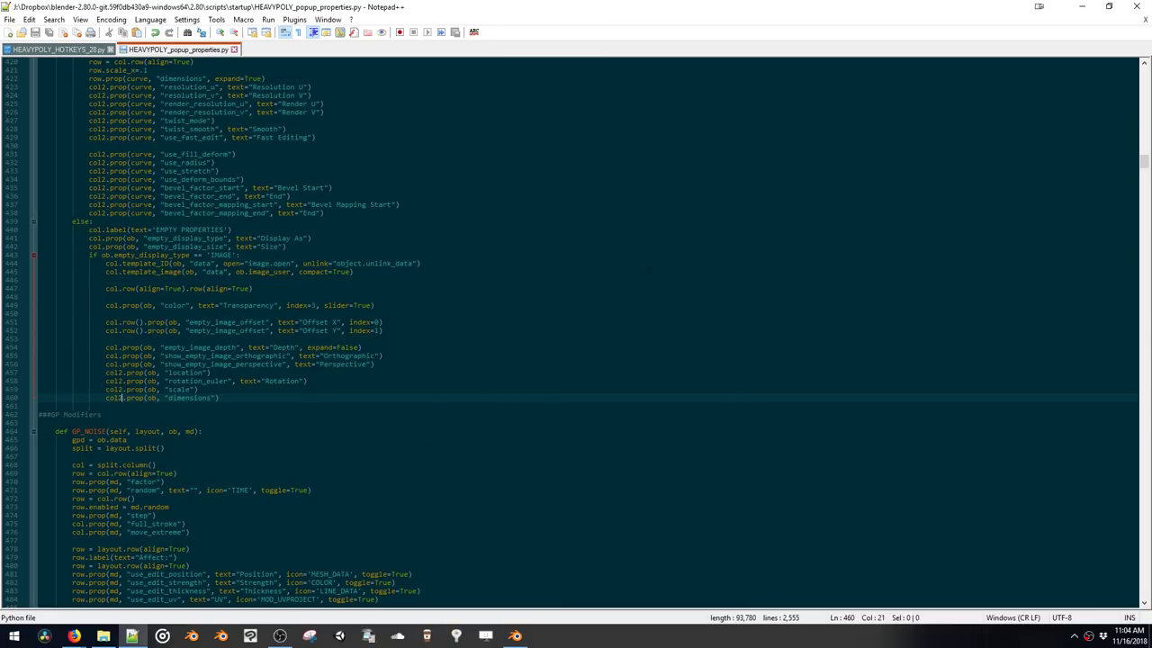
Switch to File Explorer and go to the 2.80\scripts\startup folder of the blender-2.80.0-git.59f0db430a9-windows64 build in Dropbox
left_click(104, 635)
scroll(232, 382, "up", 3)
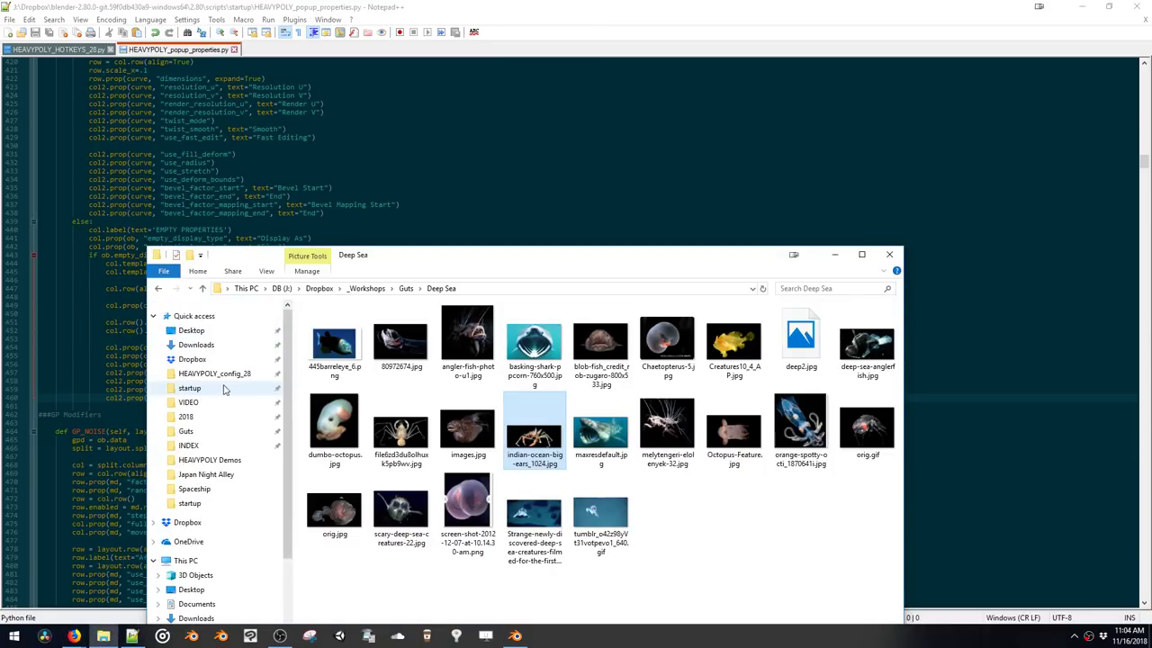
left_click(226, 374)
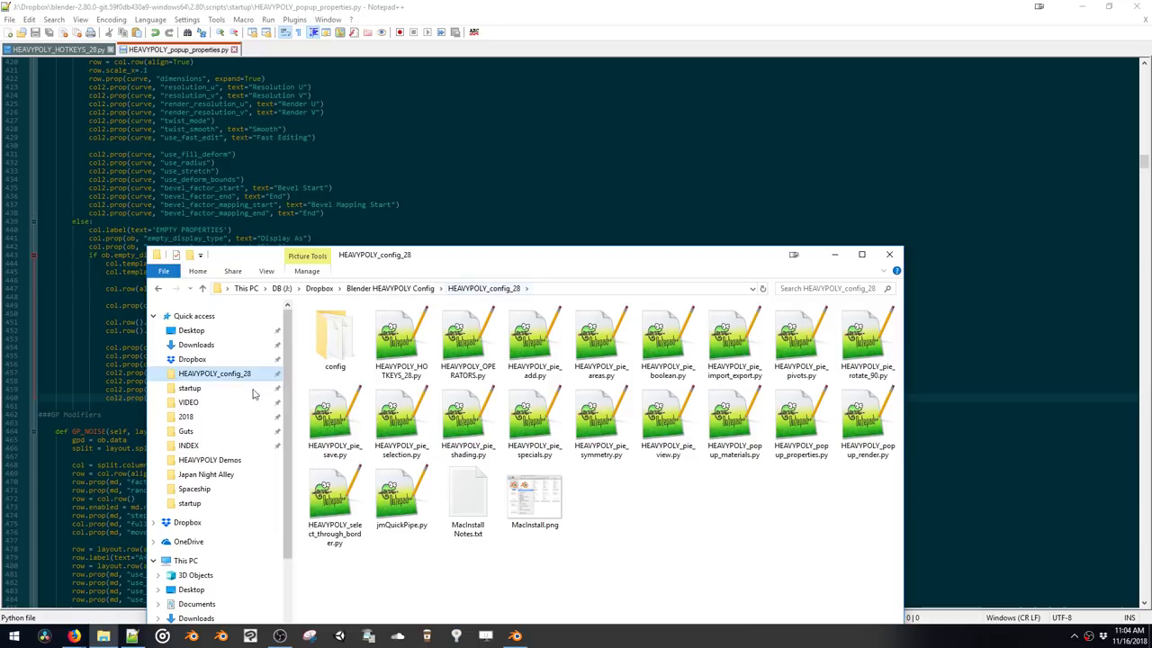
left_click(212, 360)
scroll(362, 423, "down", 1)
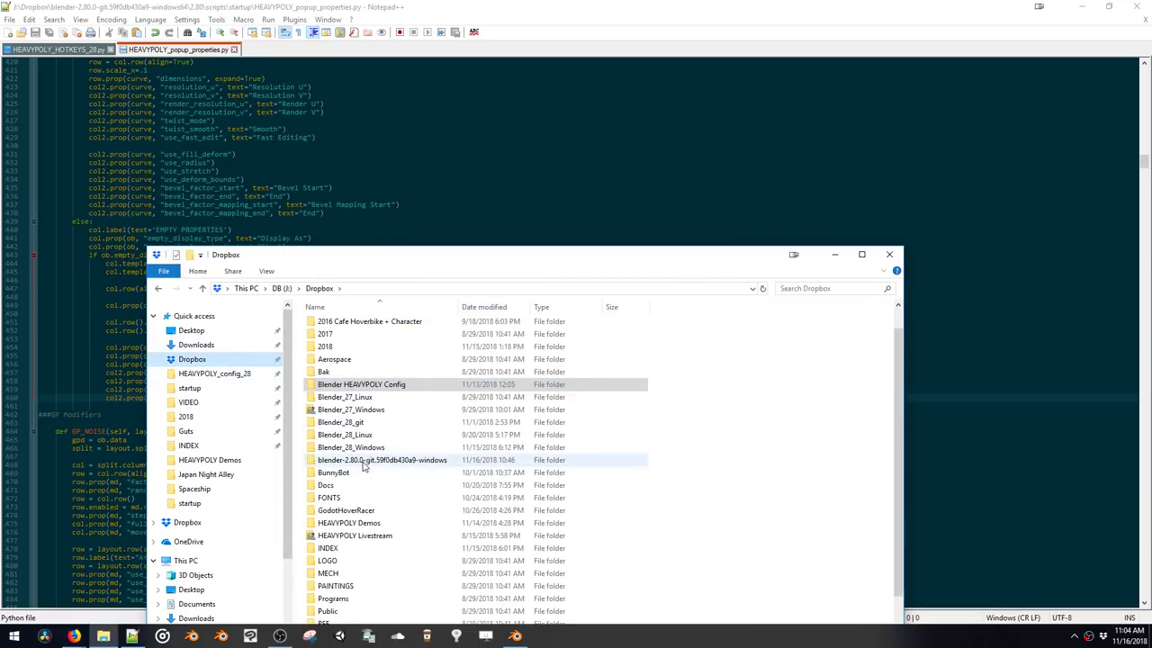
double_click(365, 461)
double_click(360, 324)
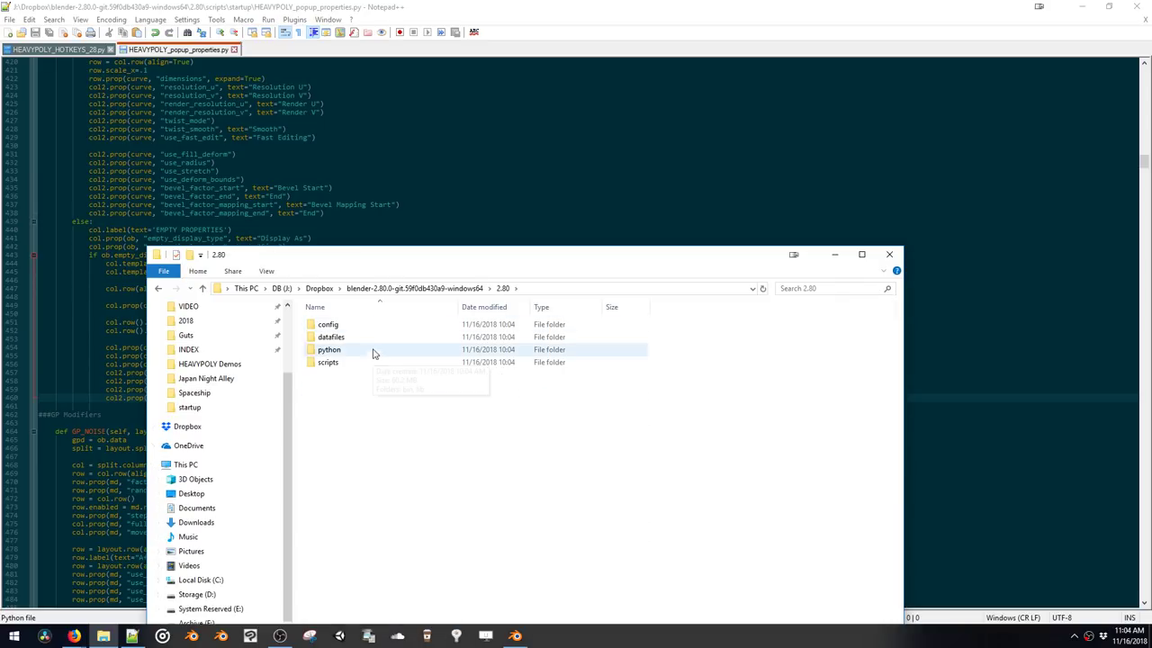
double_click(361, 363)
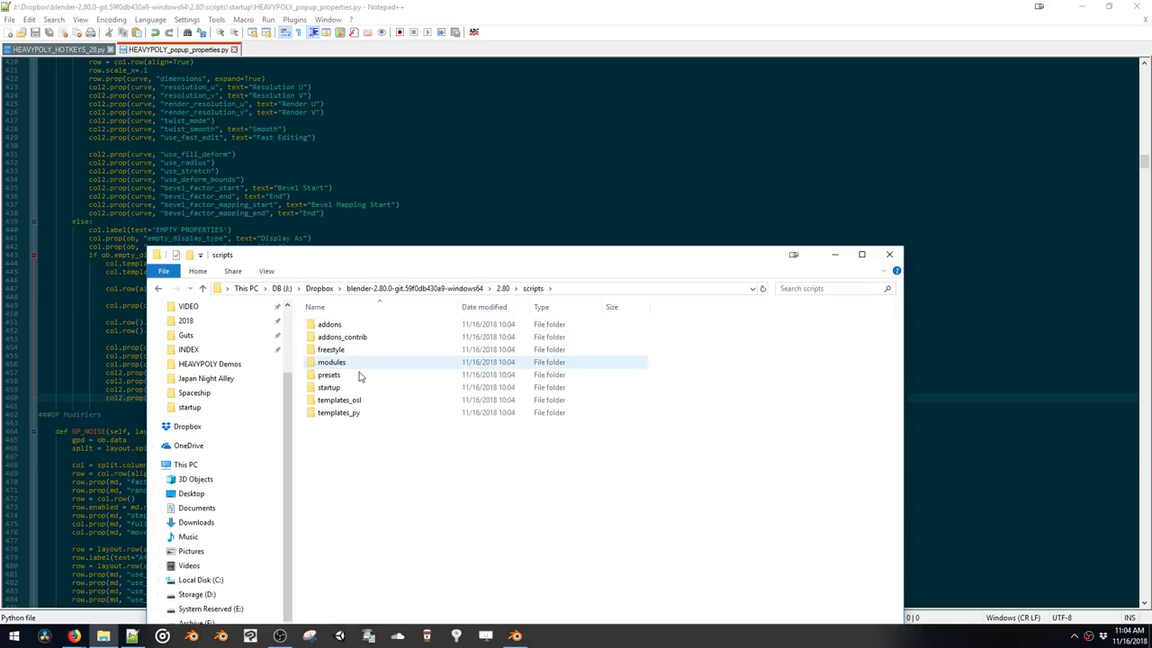
double_click(359, 388)
scroll(399, 396, "down", 1)
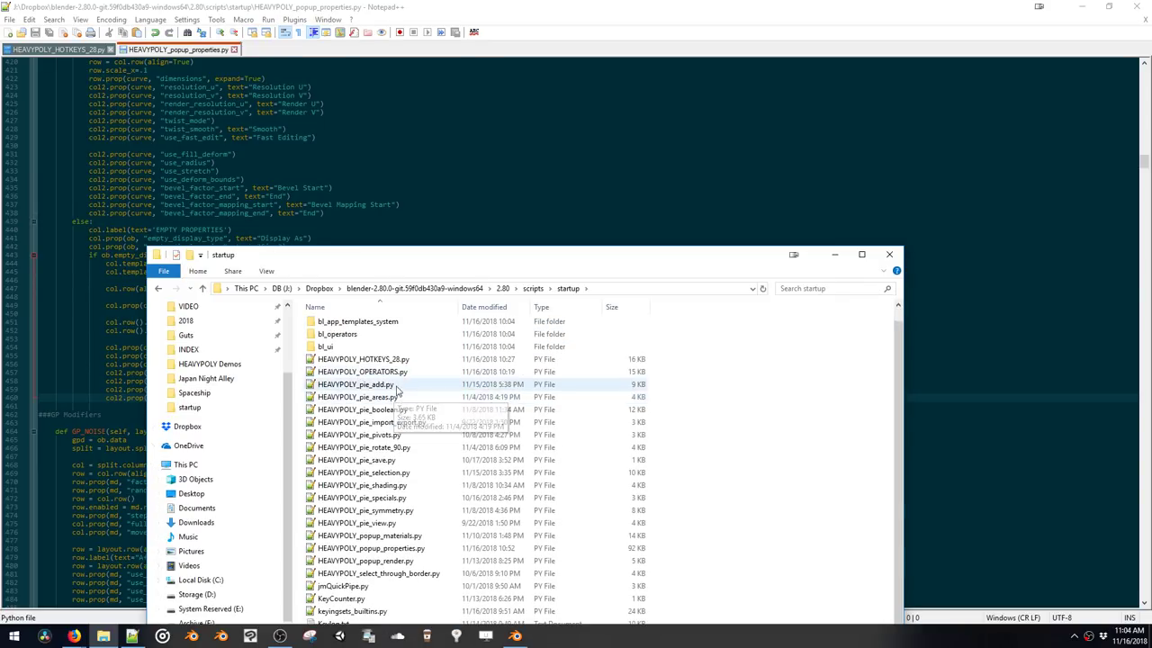
Open HEAVYPOLY_pie_add.py from the startup folder and go to its HP_OT_add_primitive operator code
left_click(408, 360)
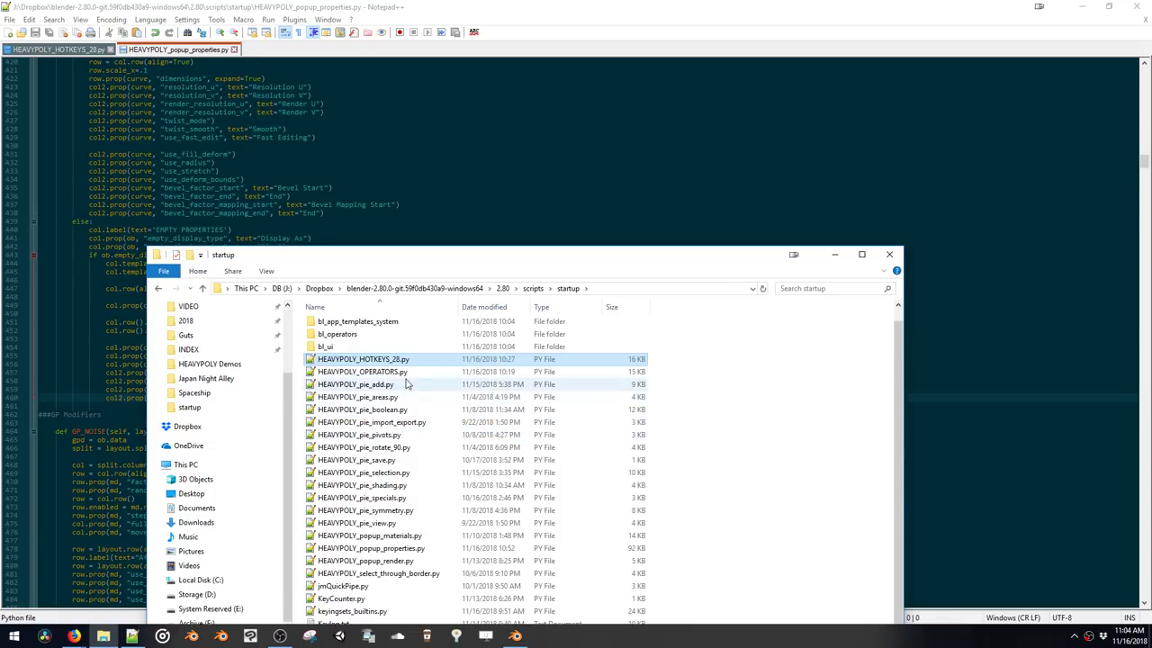
left_click(399, 385)
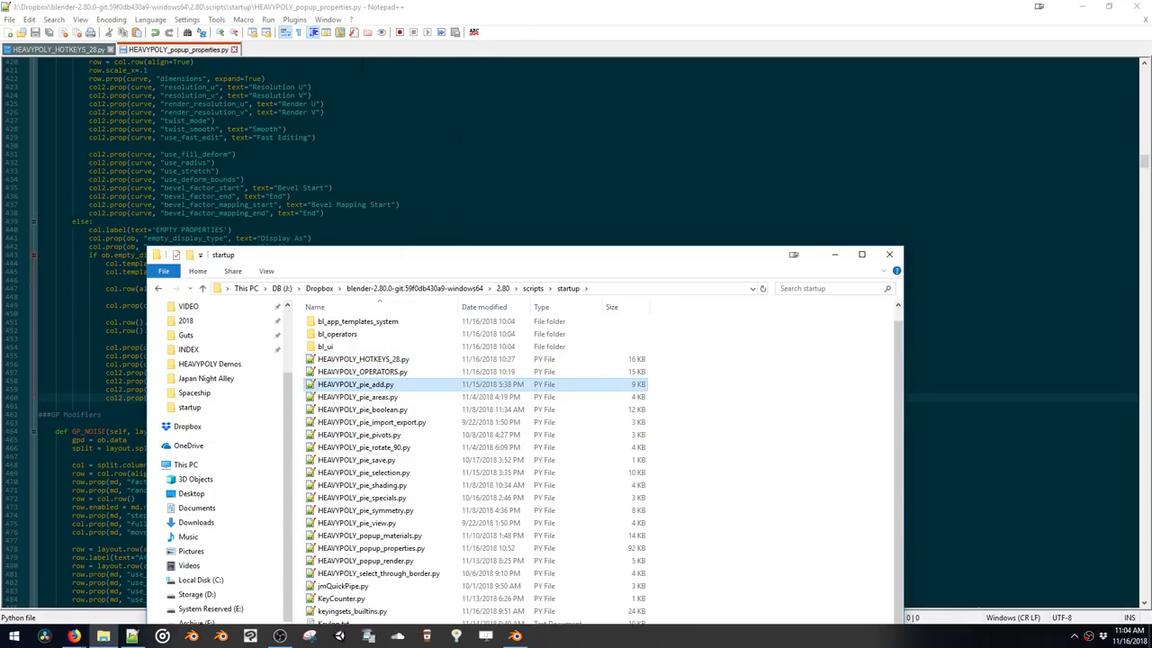
double_click(380, 386)
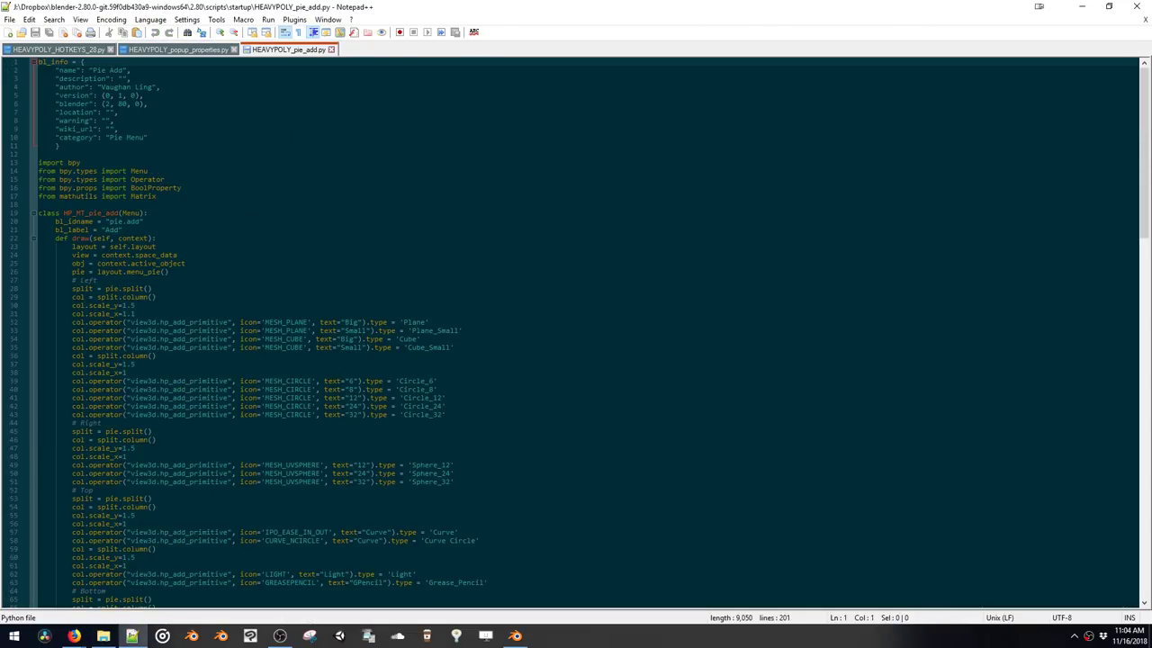
scroll(576, 333, "down", 4)
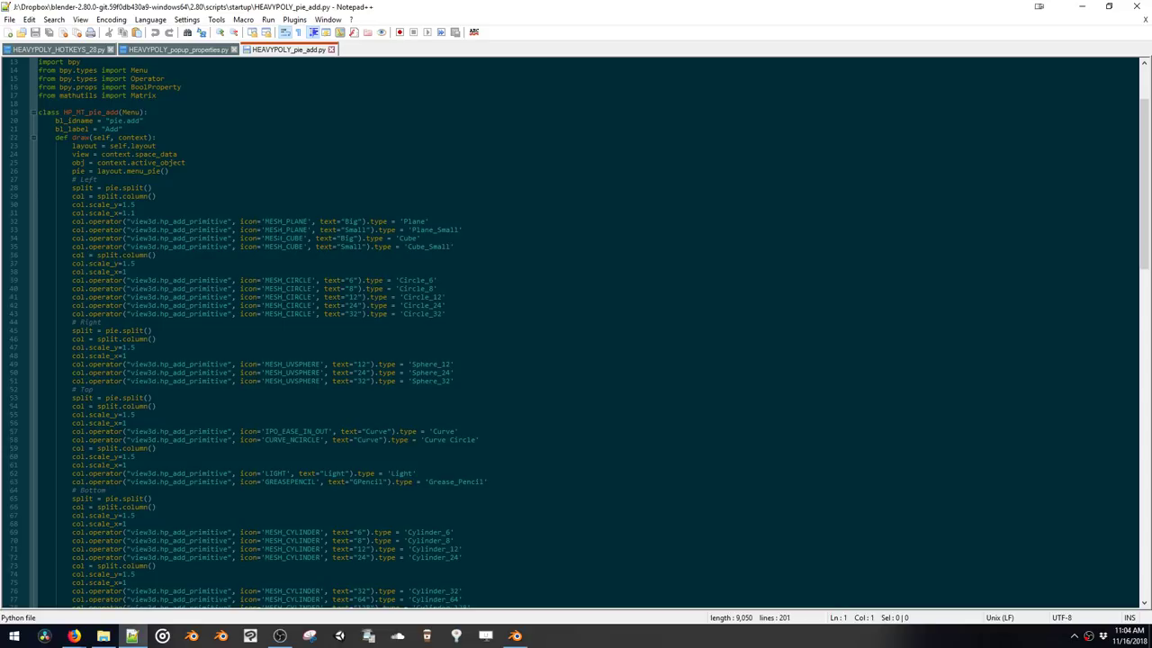
scroll(576, 333, "down", 20)
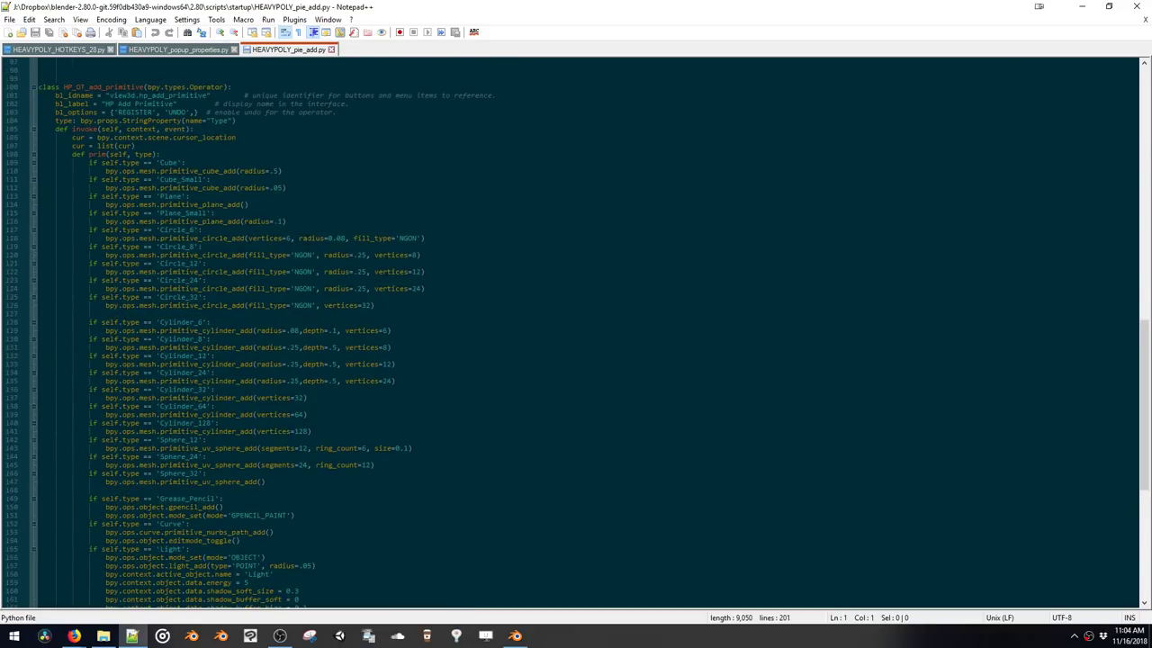
Replace the radius argument with size in the Plane_Small, Cube_Small and Cube primitive calls
double_click(256, 223)
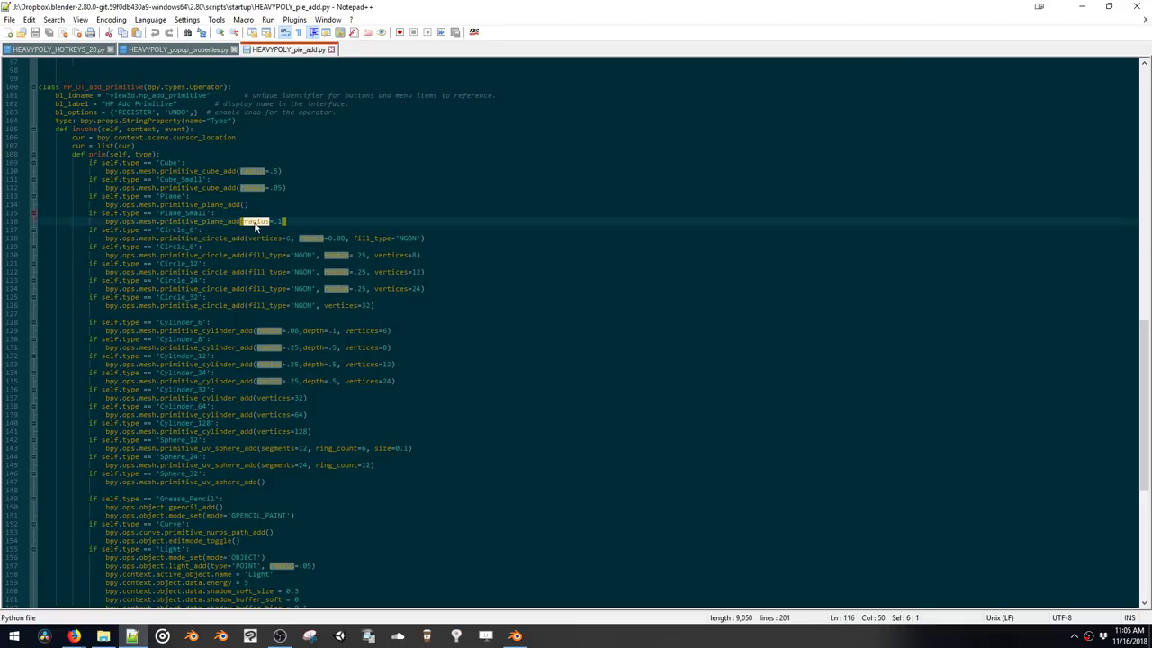
type("size")
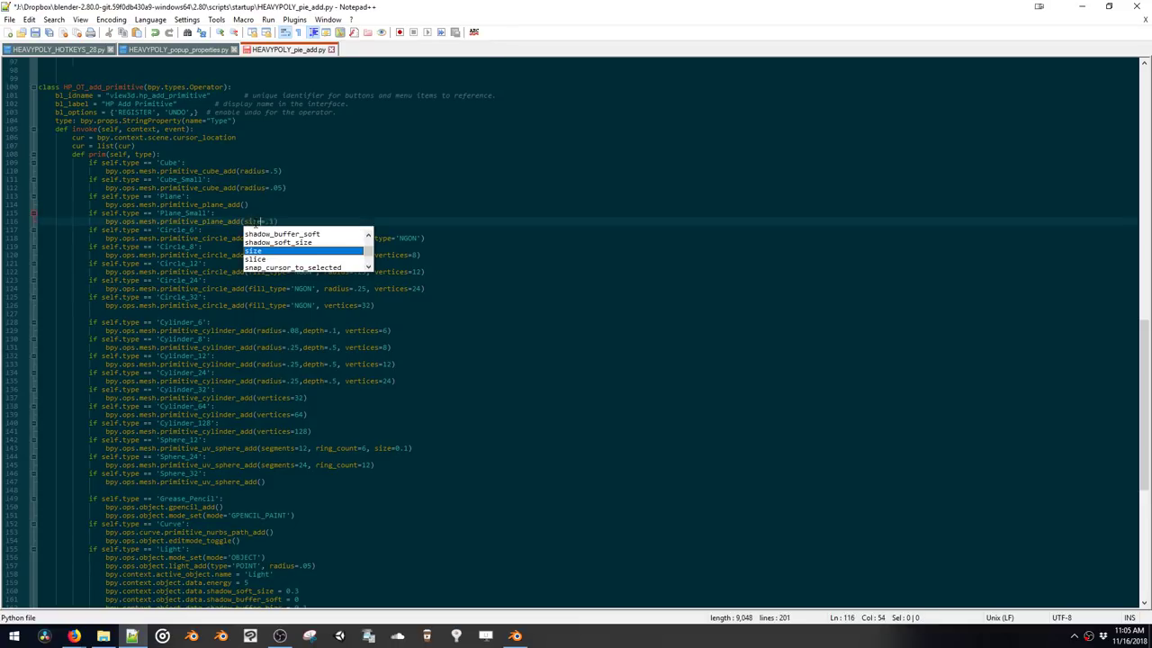
double_click(244, 189)
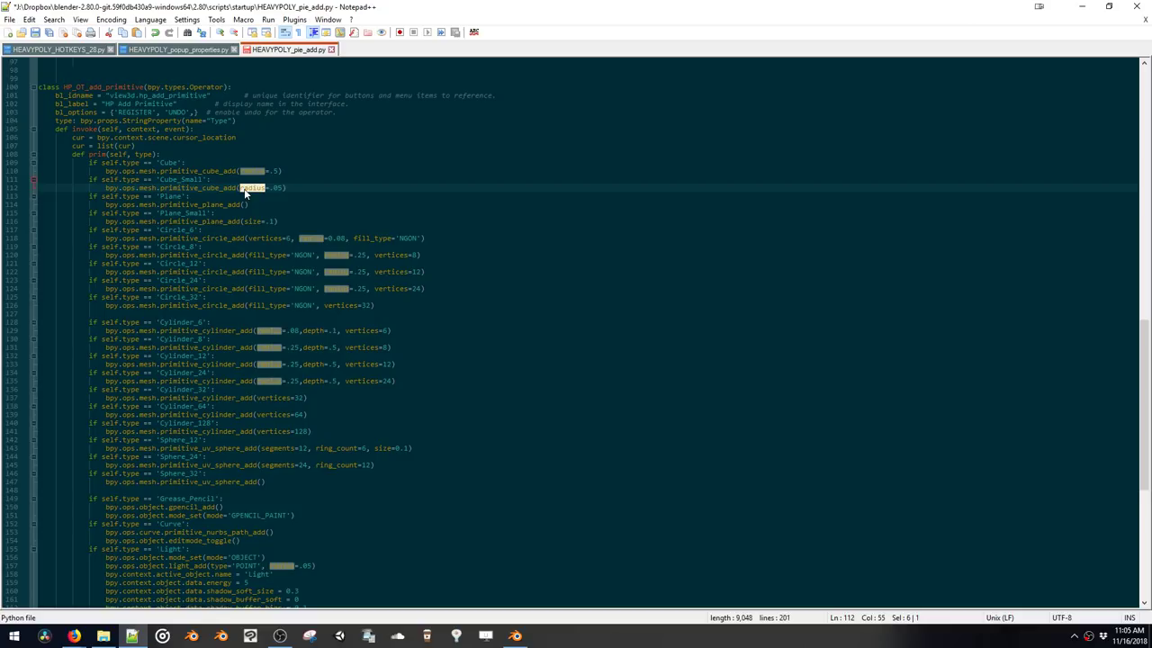
type("size")
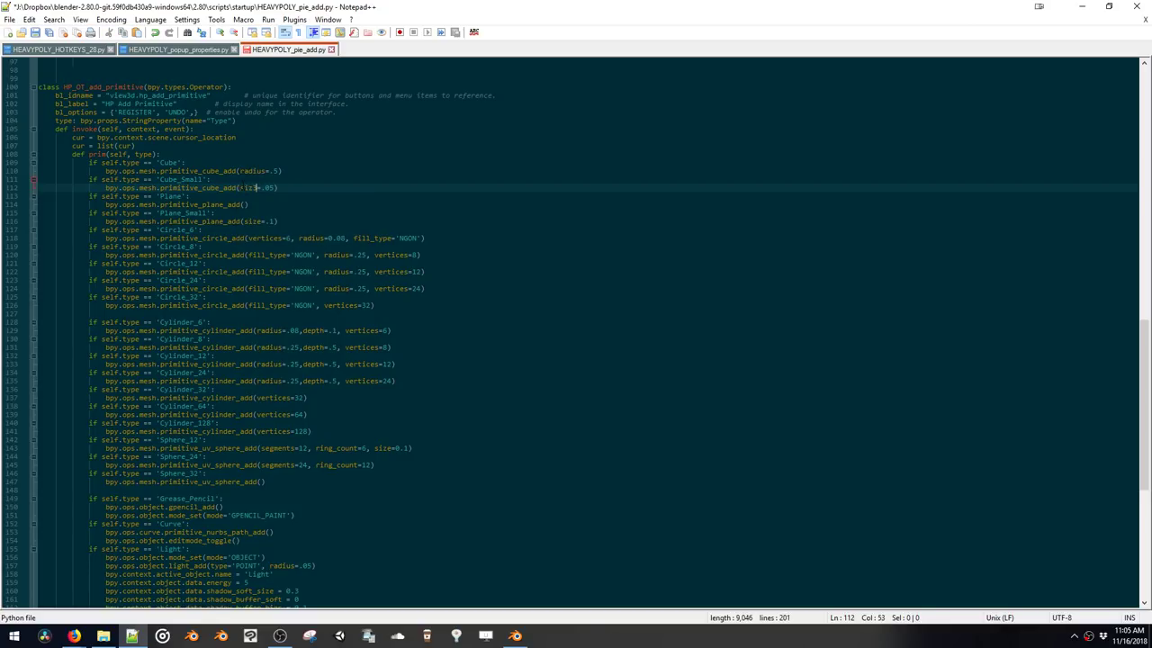
double_click(247, 188)
key("ctrl+c")
double_click(252, 171)
key("ctrl+v")
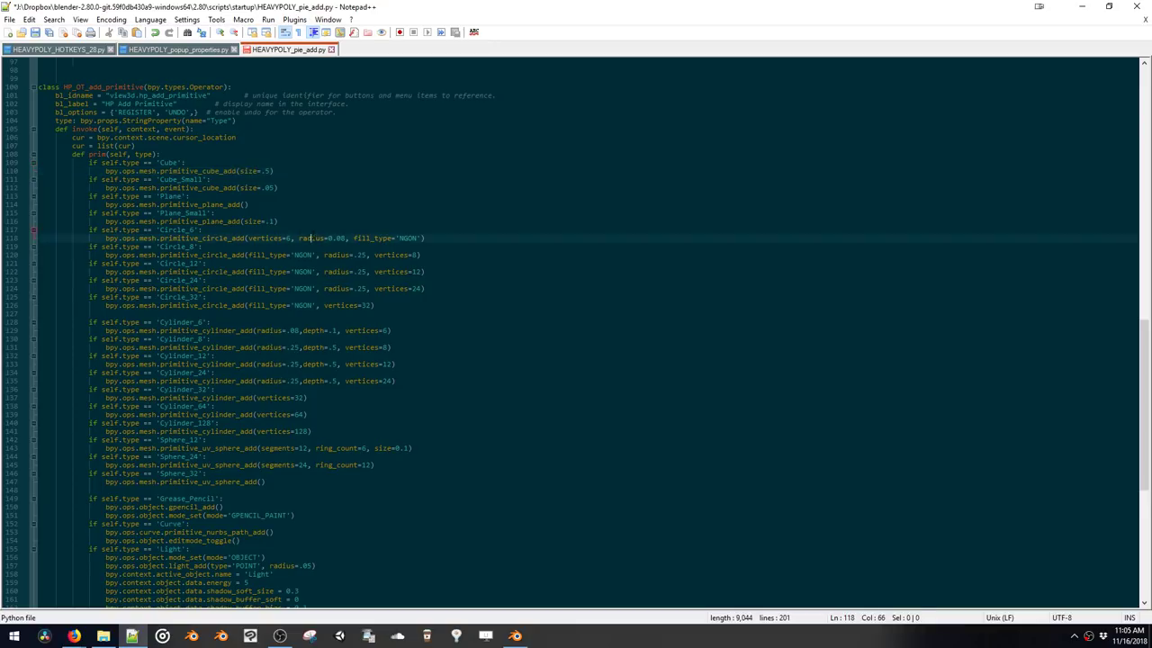
Replace the size argument with radius in the Sphere_12 primitive call and save the script
double_click(310, 239)
scroll(379, 376, "down", 3)
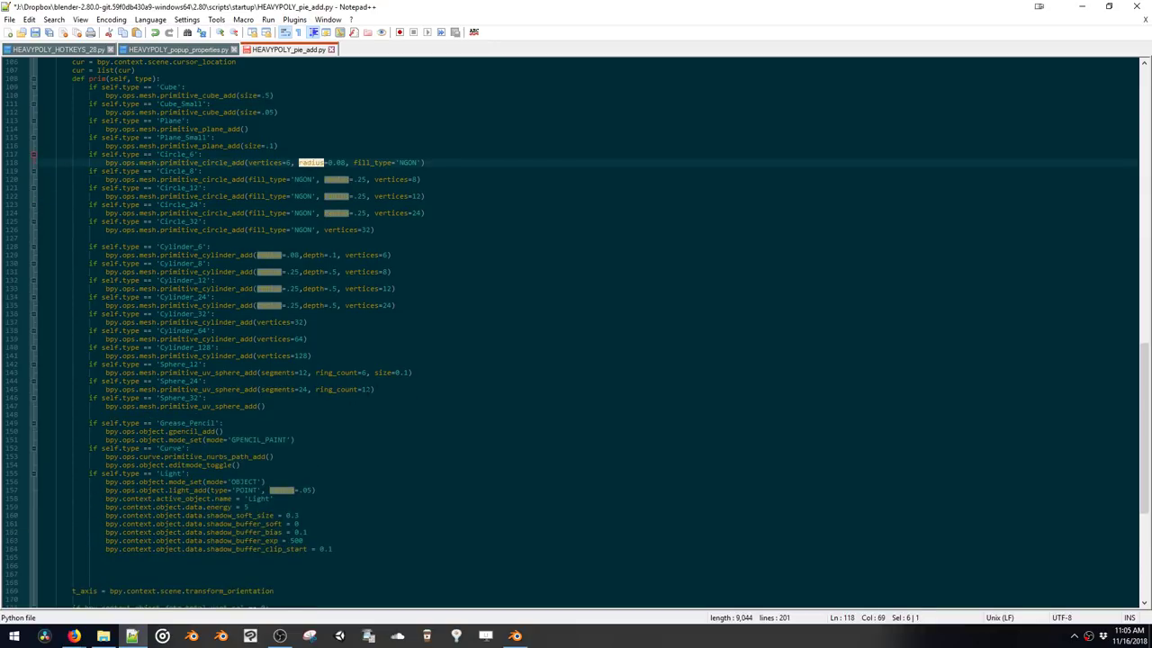
double_click(381, 372)
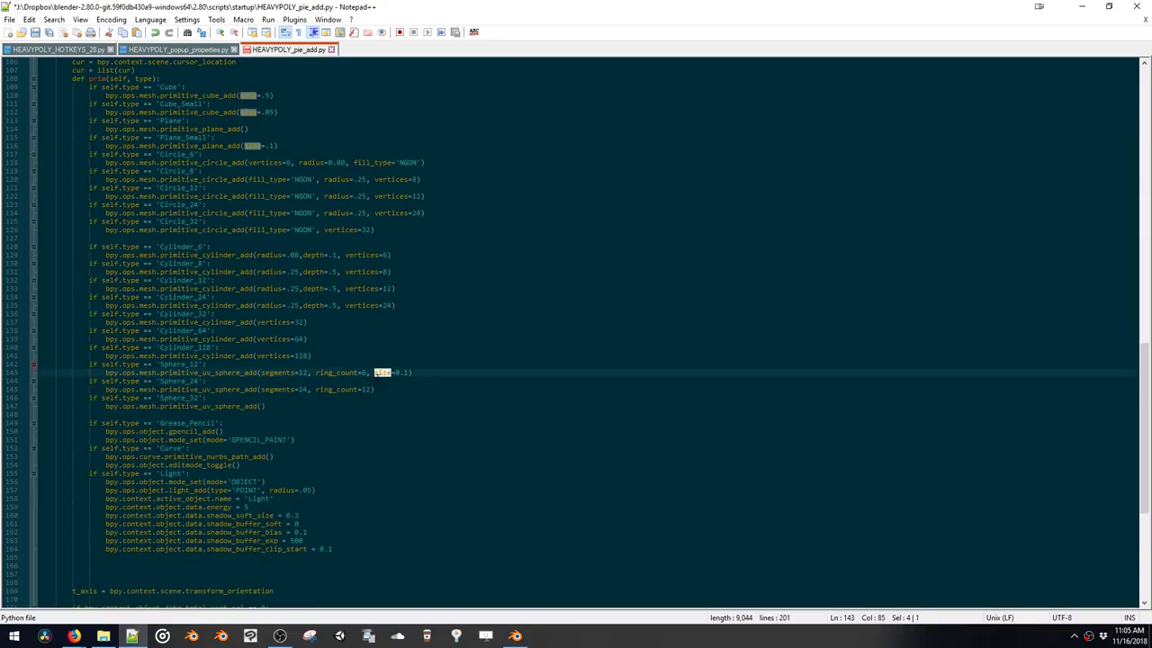
type("radius")
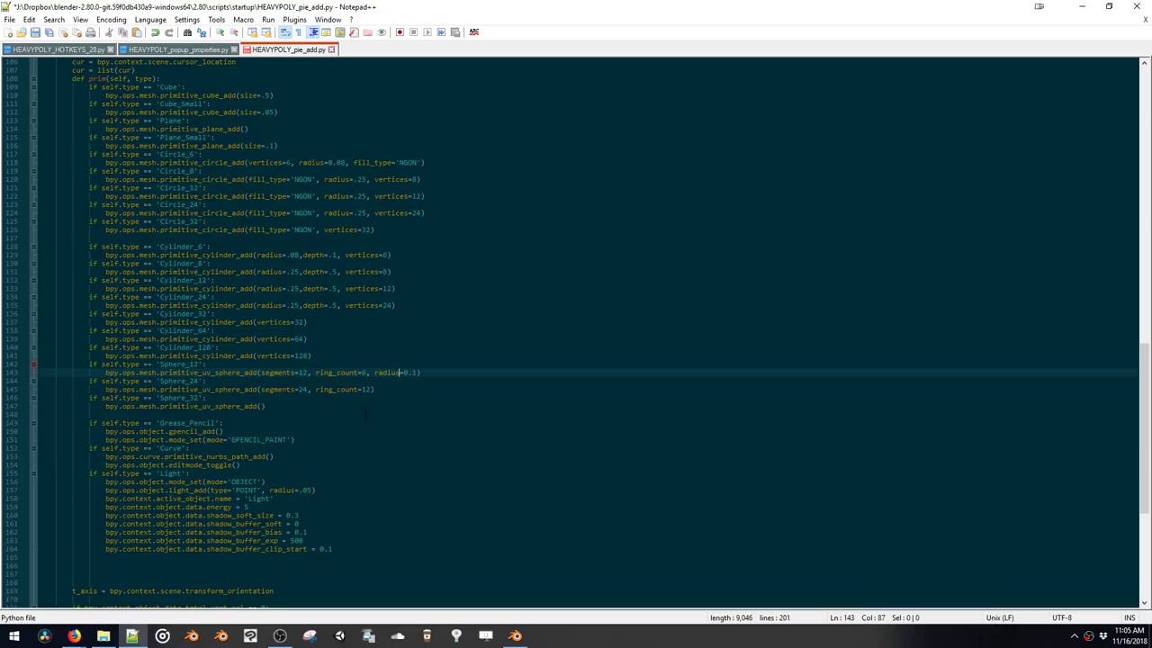
key("ctrl+s")
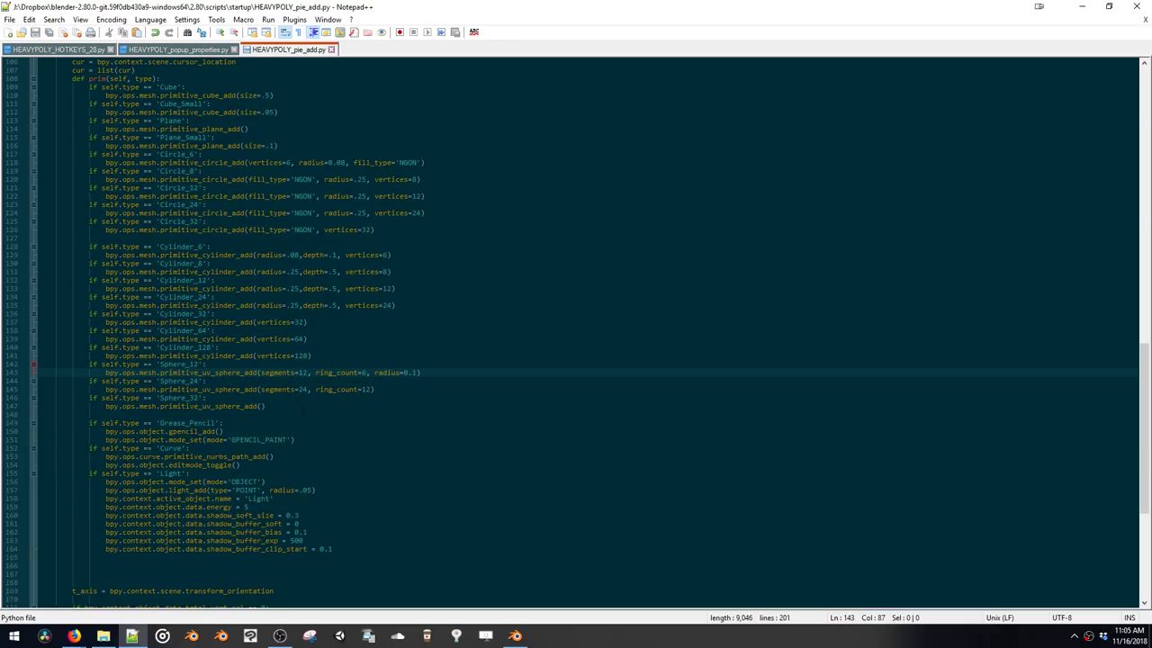
Switch to Blender and start saving the crab scene under the new file name BattleCrab
left_click(515, 635)
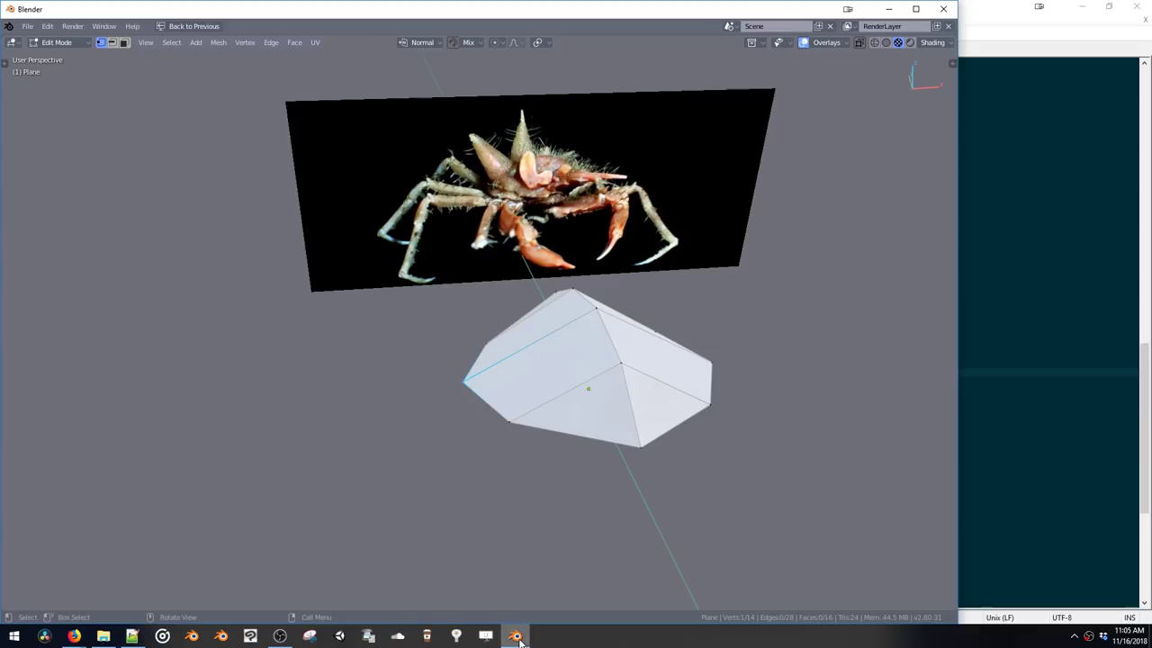
key("ctrl+s")
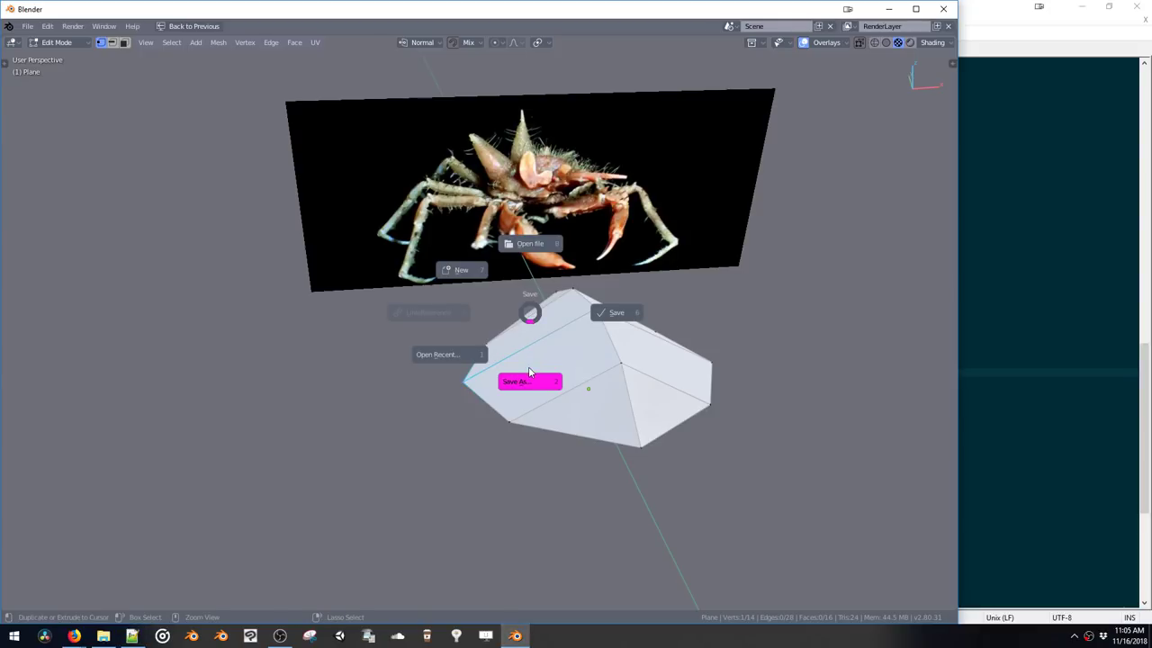
left_click(529, 380)
left_click(182, 72)
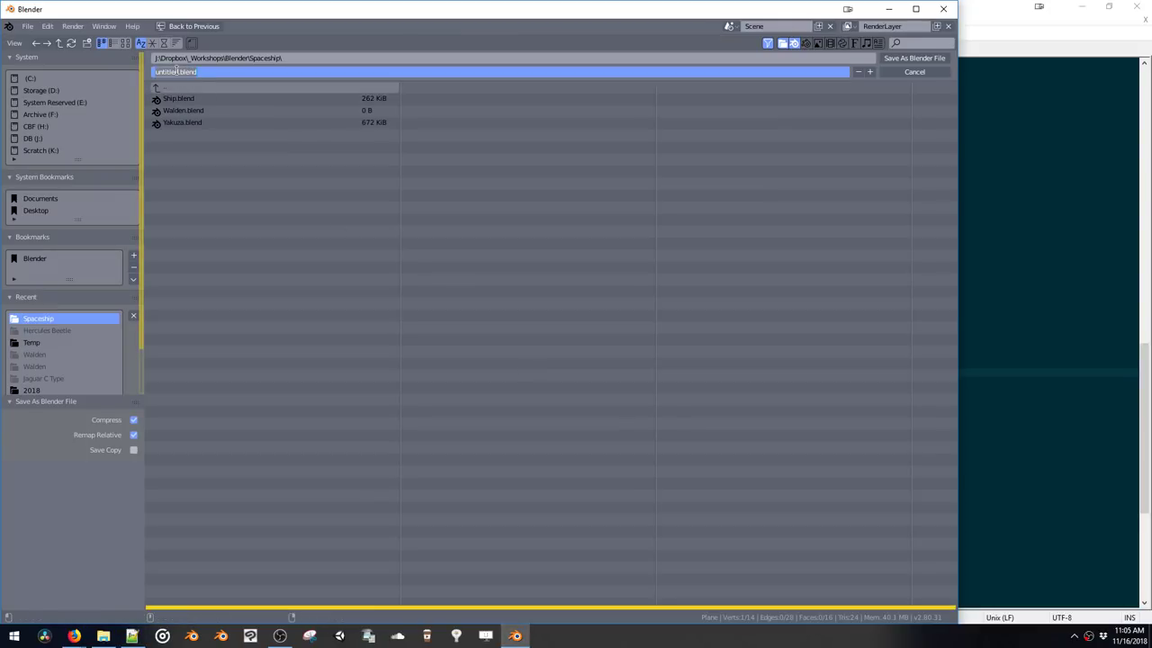
type("BattleCrab")
Create a BattleCrab folder inside _Workshops\Blender and save BattleCrab.blend in it
left_click(157, 90)
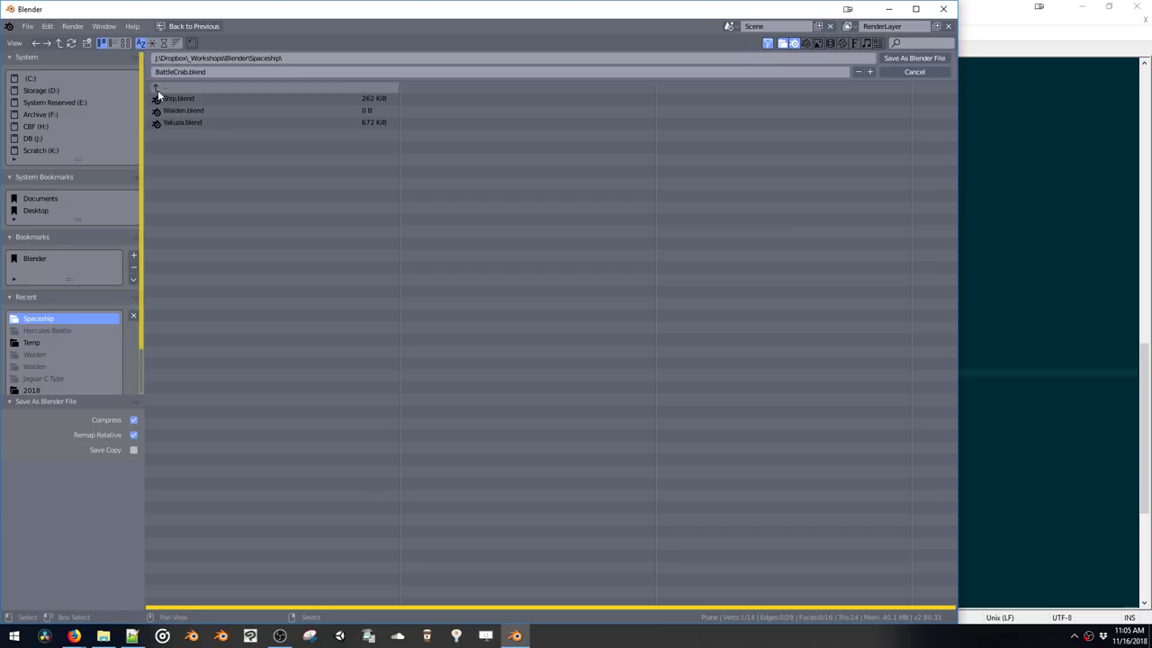
left_click(155, 90)
left_click(155, 89)
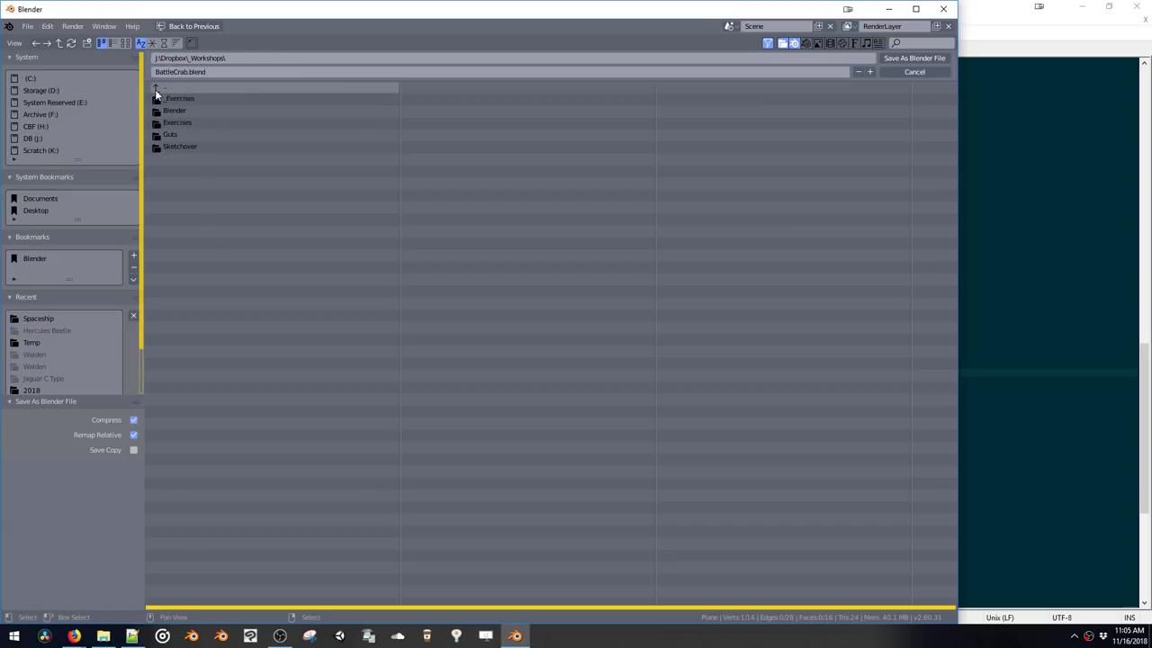
left_click(165, 108)
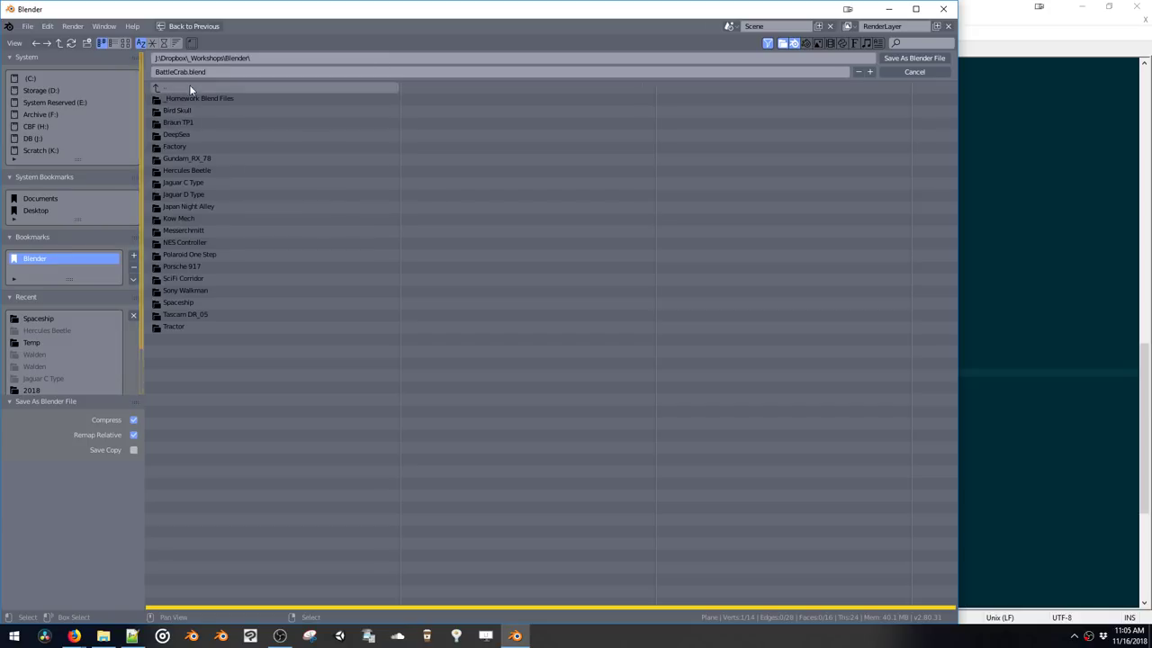
left_click(87, 43)
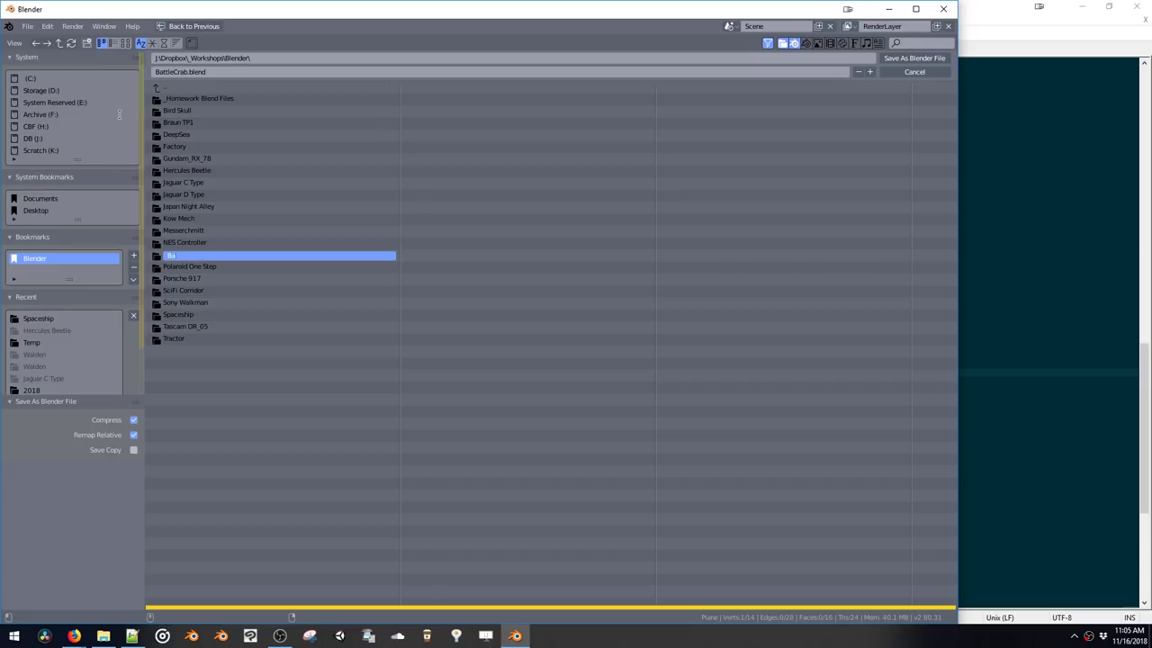
type("BattleCrab")
key("Return")
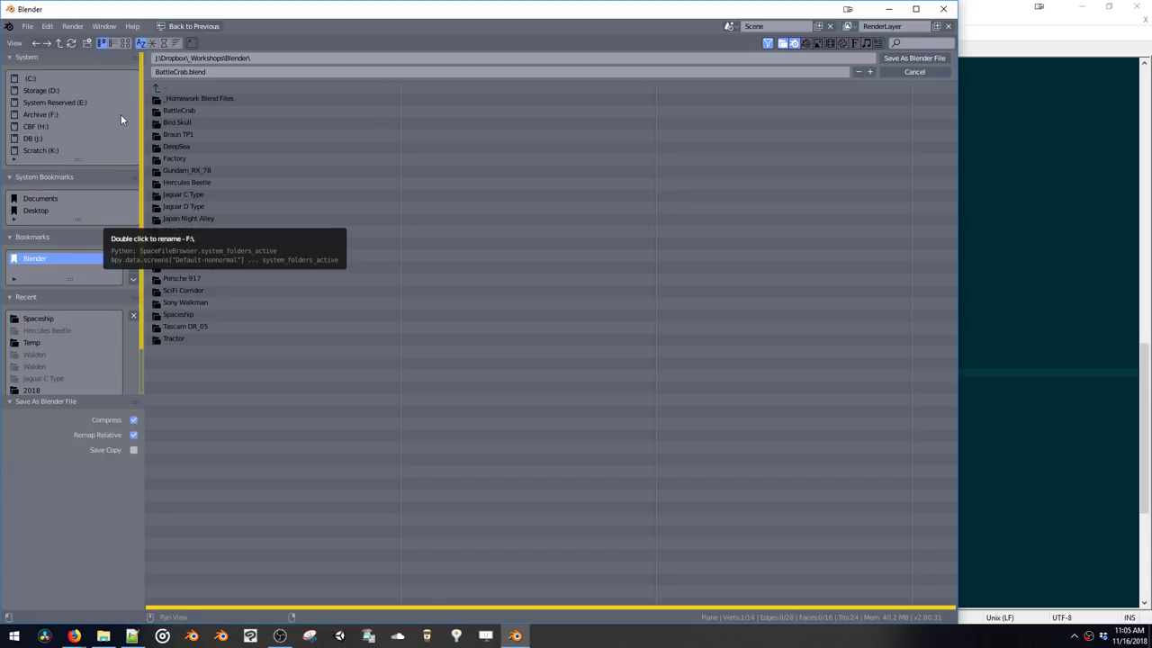
left_click(184, 110)
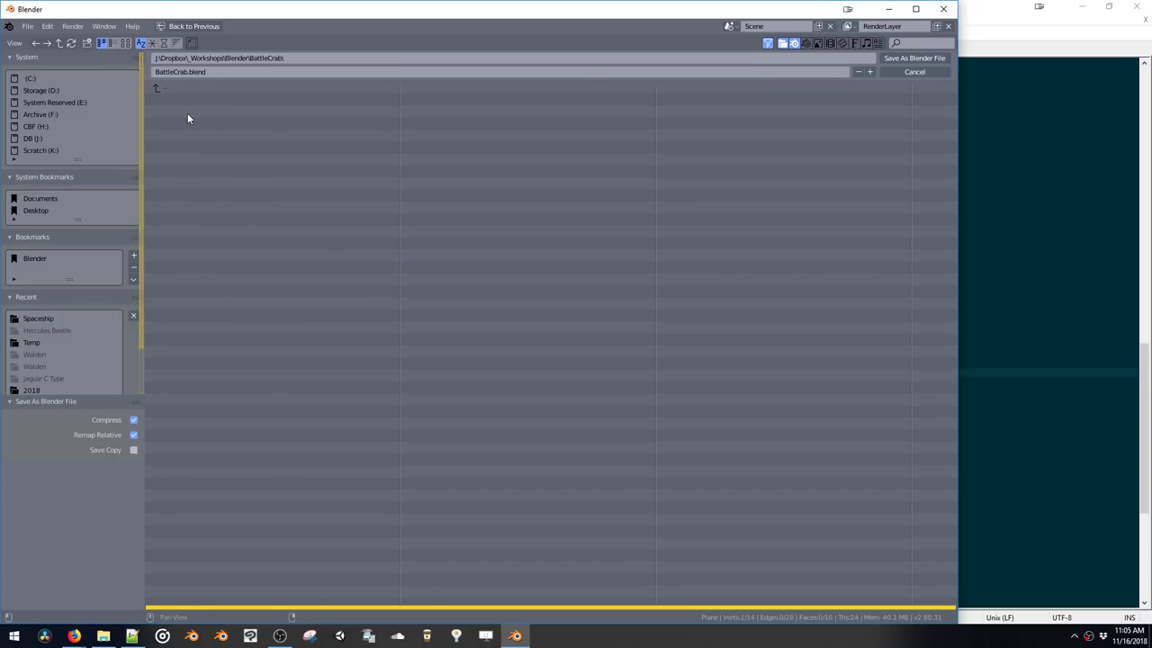
left_click(900, 59)
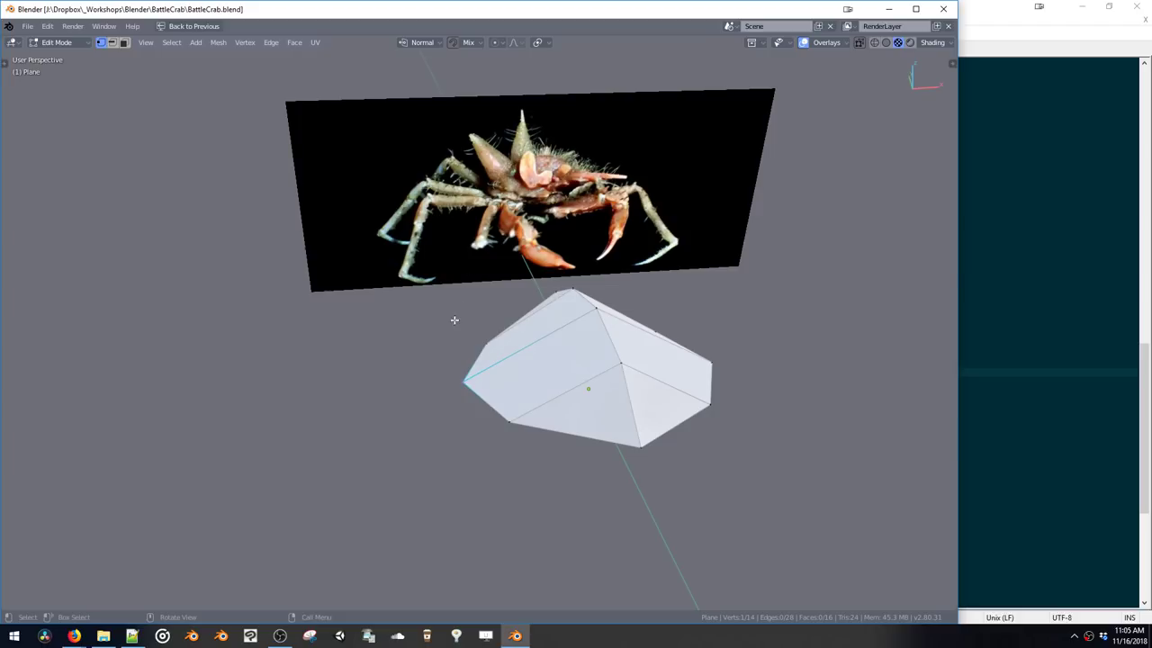
Restart Blender and add a big cube above the far corner of the default plane
left_click(944, 9)
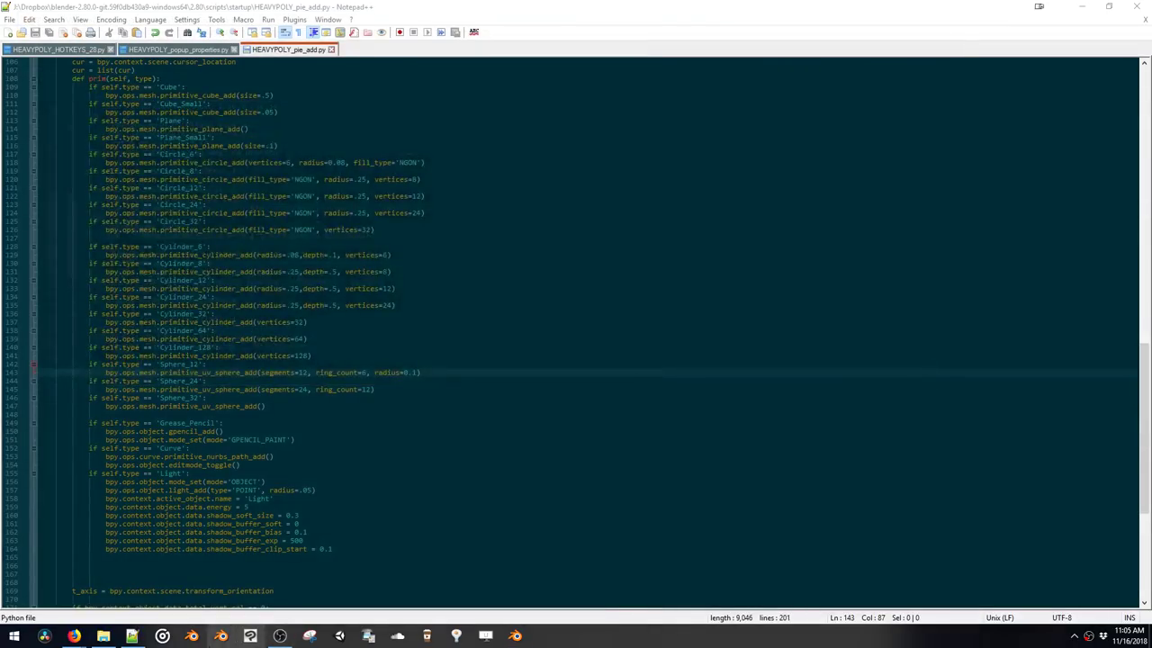
left_click(515, 636)
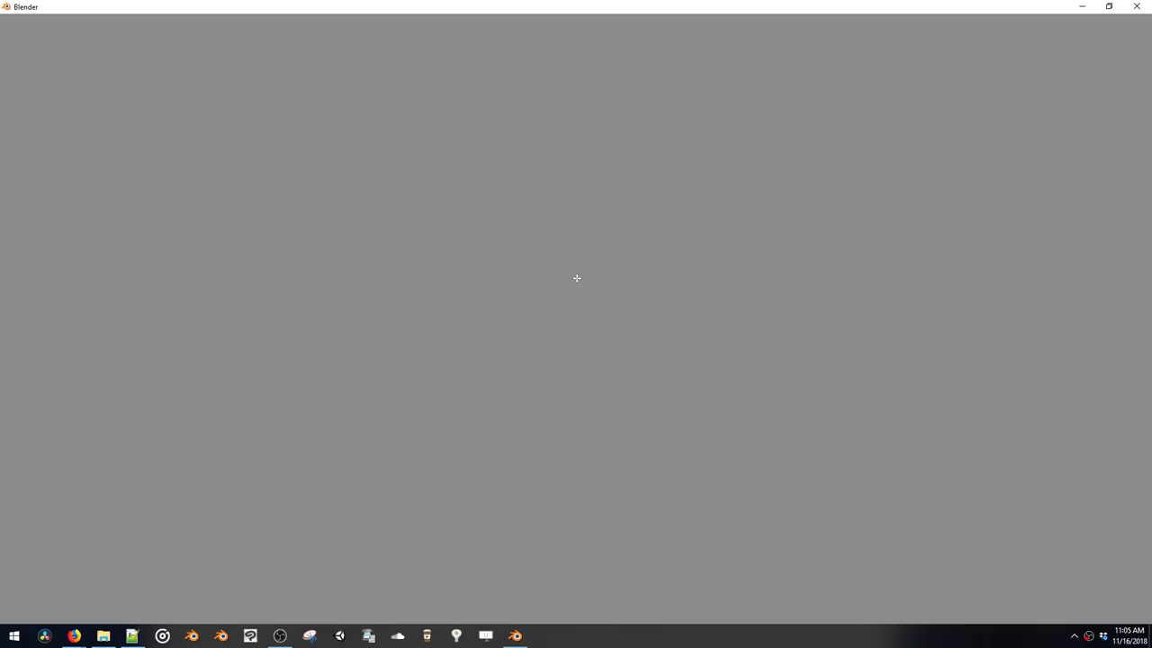
key("shift+a")
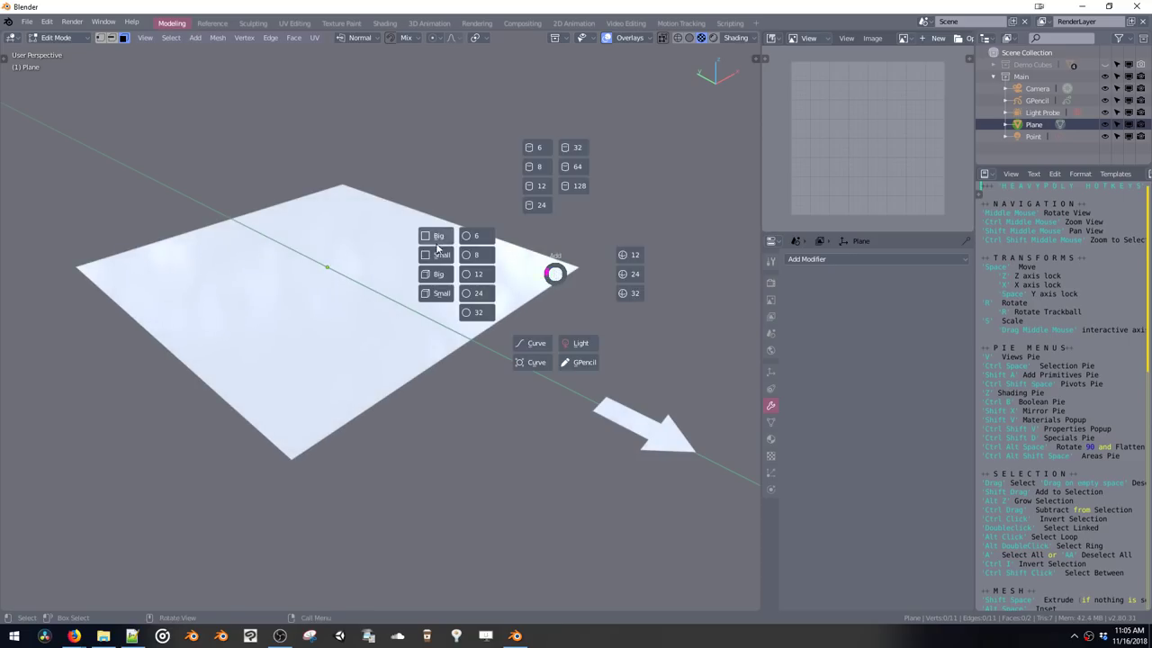
left_click(437, 274)
key("space")
left_click(601, 204)
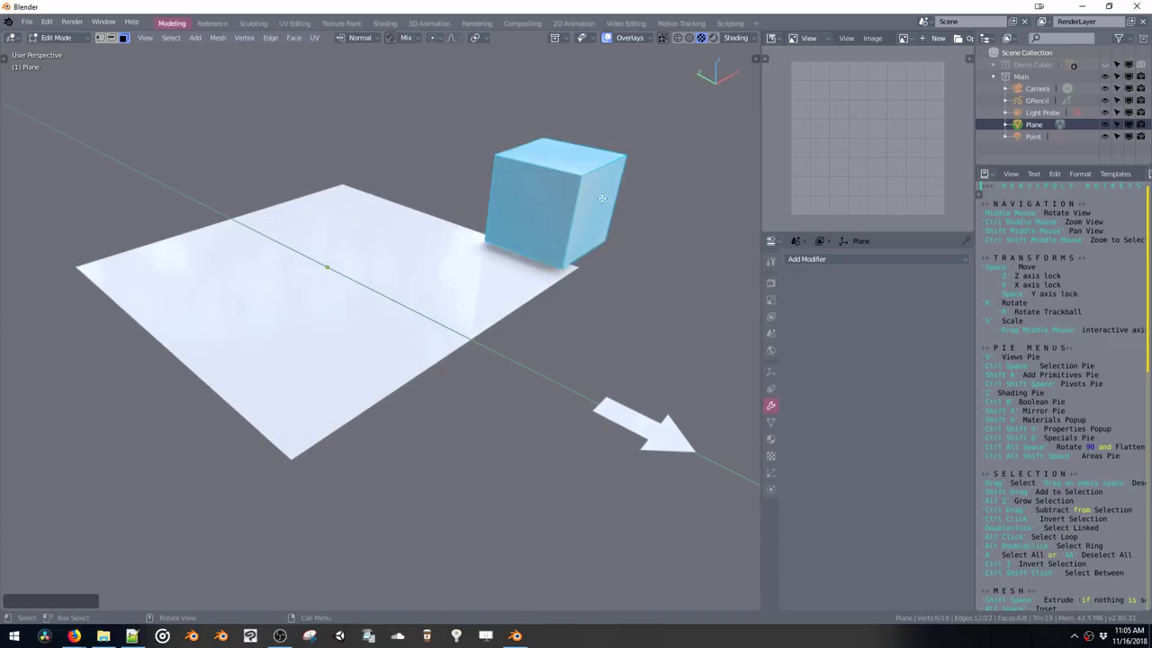
Test the primitives menu by adding a small cube and a small plane near the big cube
key("shift+a")
left_click(373, 277)
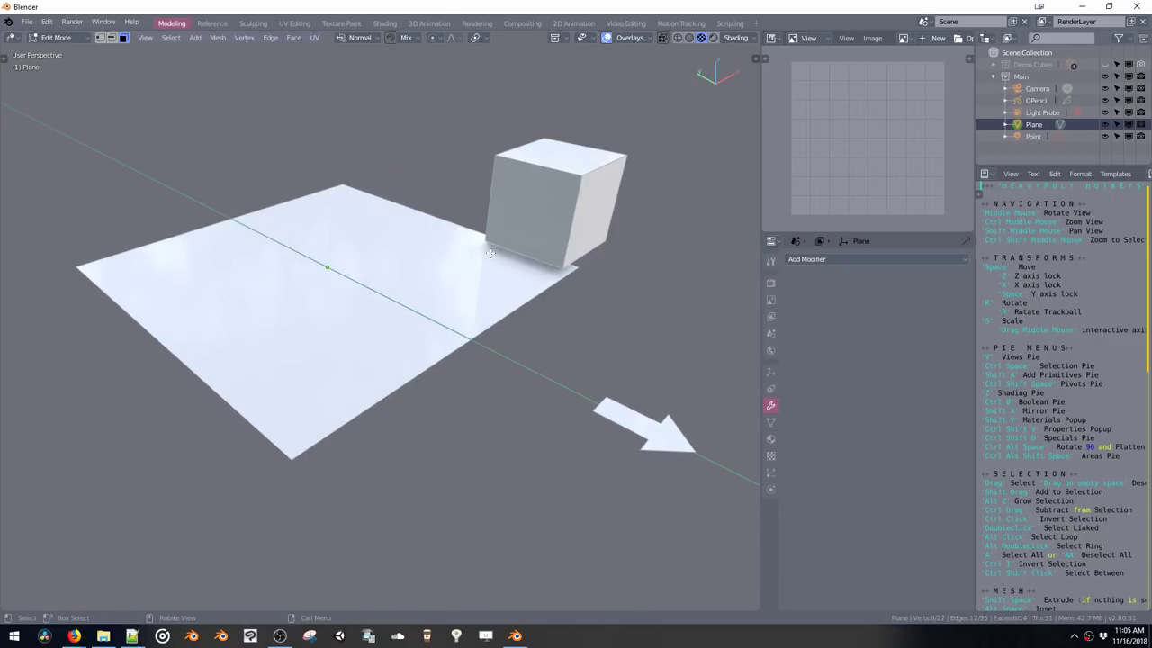
key("g")
left_click(549, 267)
key("shift+a")
left_click(481, 251)
key("g")
left_click(575, 261)
Add a big plane cutting through the upper part of the big cube, and a 12-segment UV sphere on it
key("shift+a")
left_click(465, 225)
key("space")
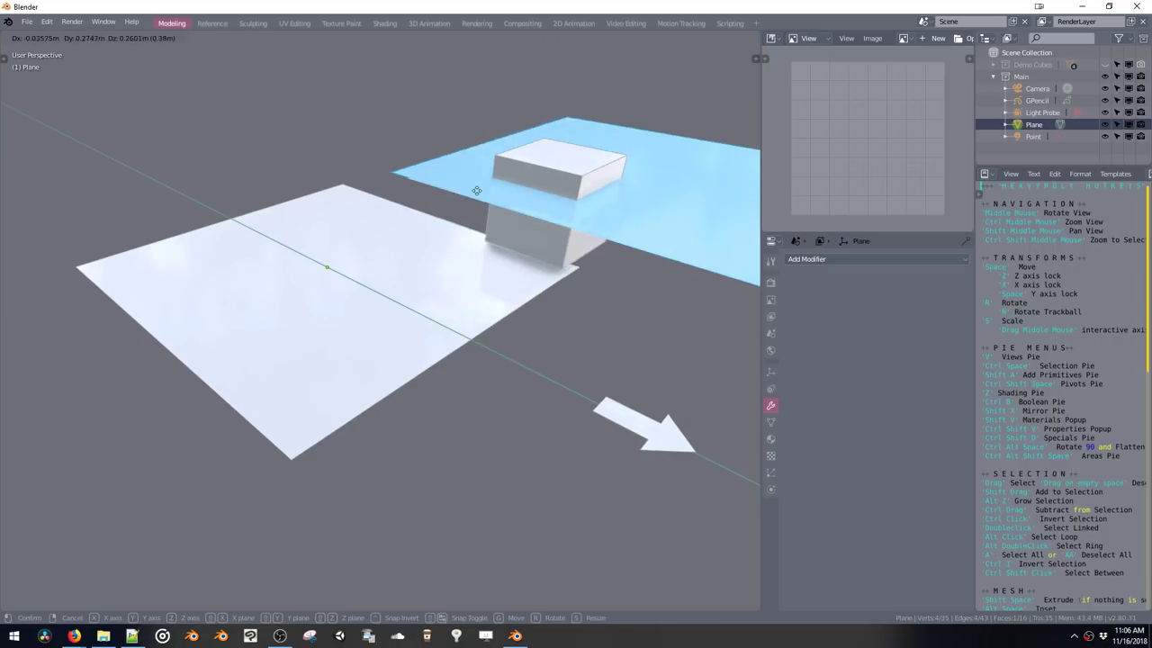
left_click(424, 178)
key("shift+a")
left_click(548, 200)
key("space")
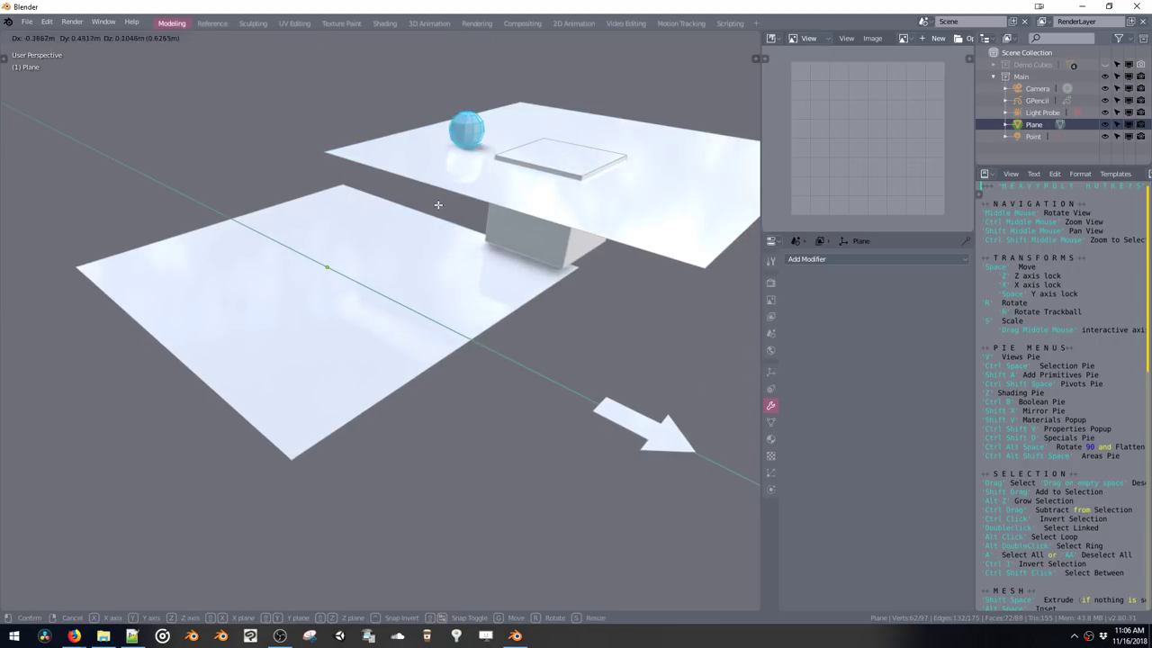
left_click(437, 205)
Add a 24-segment UV sphere over the default plane and a 32-segment UV sphere overlapping it
key("shift+a")
left_click(507, 212)
key("space")
left_click(293, 242)
key("shift+a")
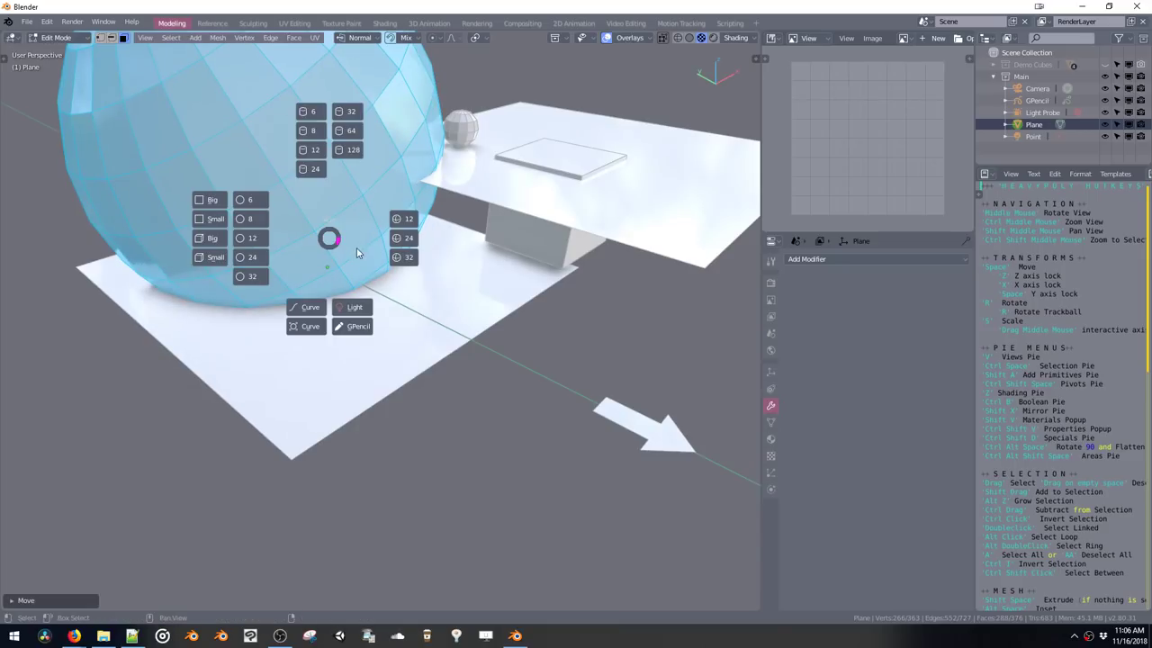
left_click(402, 257)
scroll(427, 255, "down", 2)
Add a 12-sided cylinder and move it above the big plane
key("shift+a")
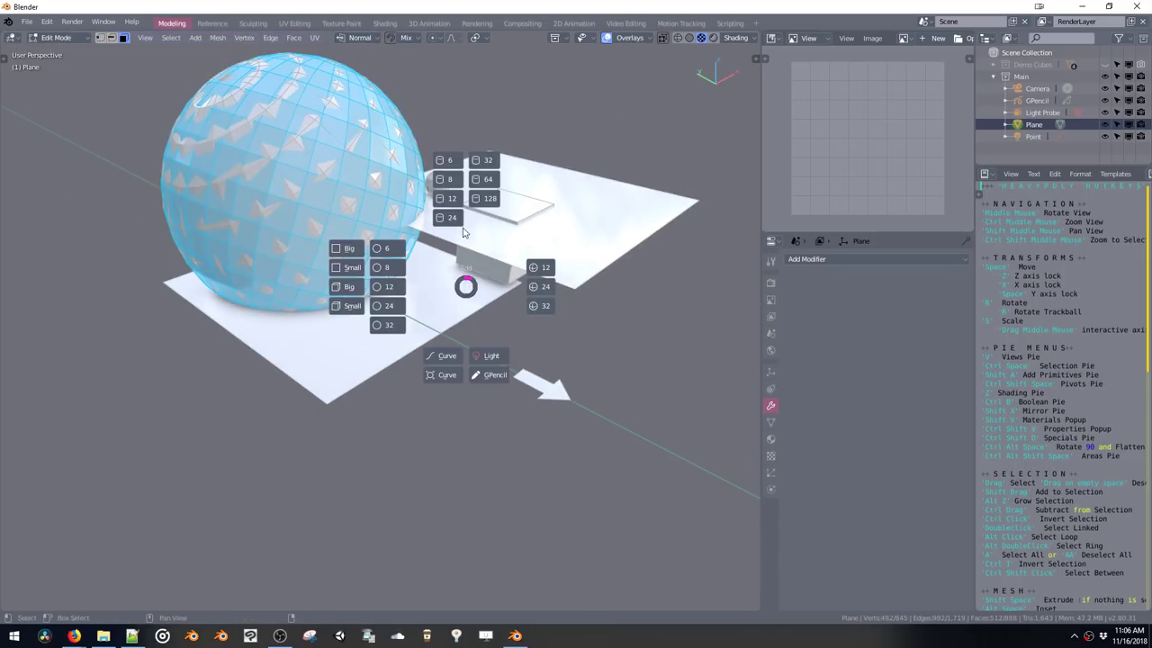
left_click(447, 198)
key("space")
left_click(621, 129)
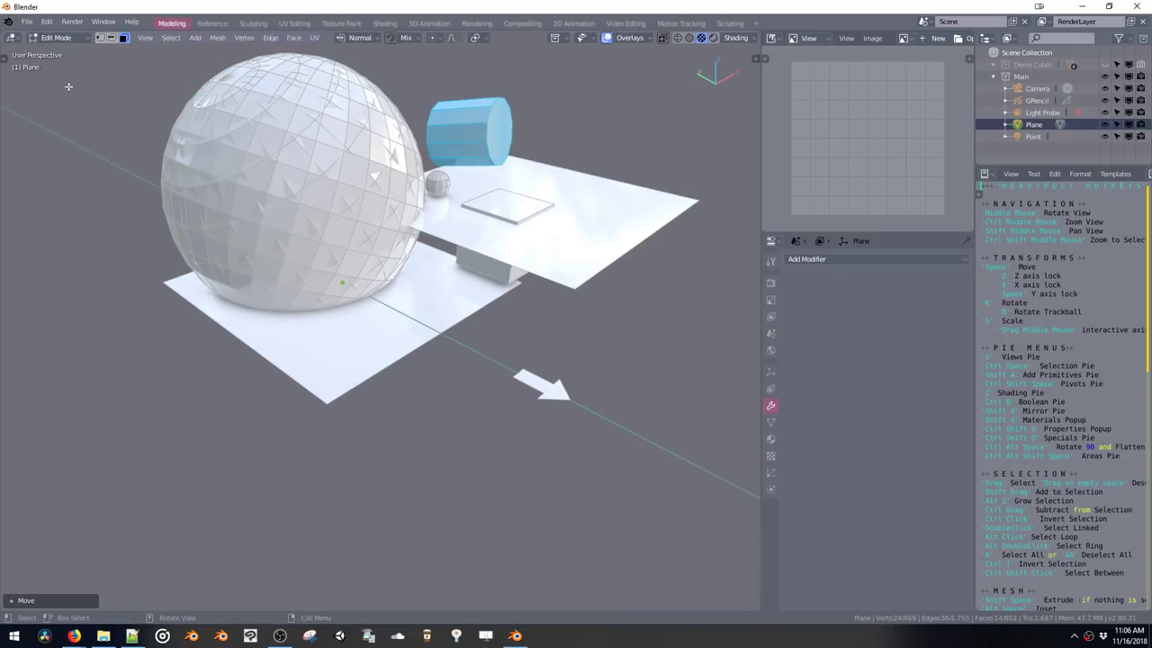
Reopen the crab model BattleCrab.blend from the recently used files
left_click(26, 23)
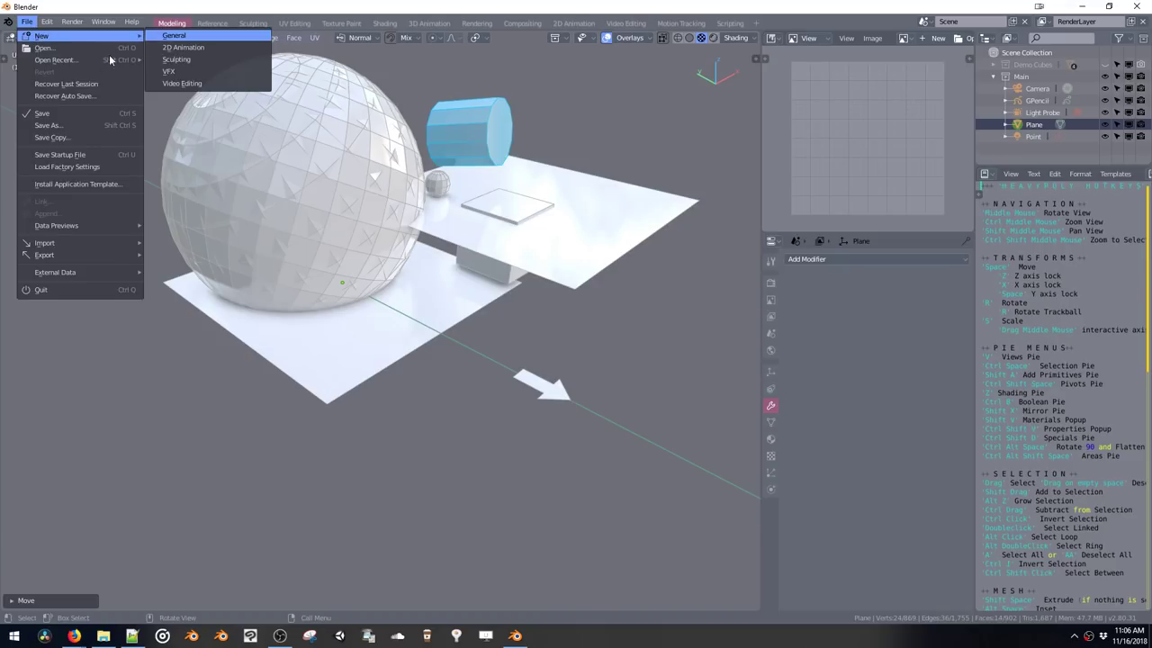
mouse_move(76, 59)
left_click(160, 63)
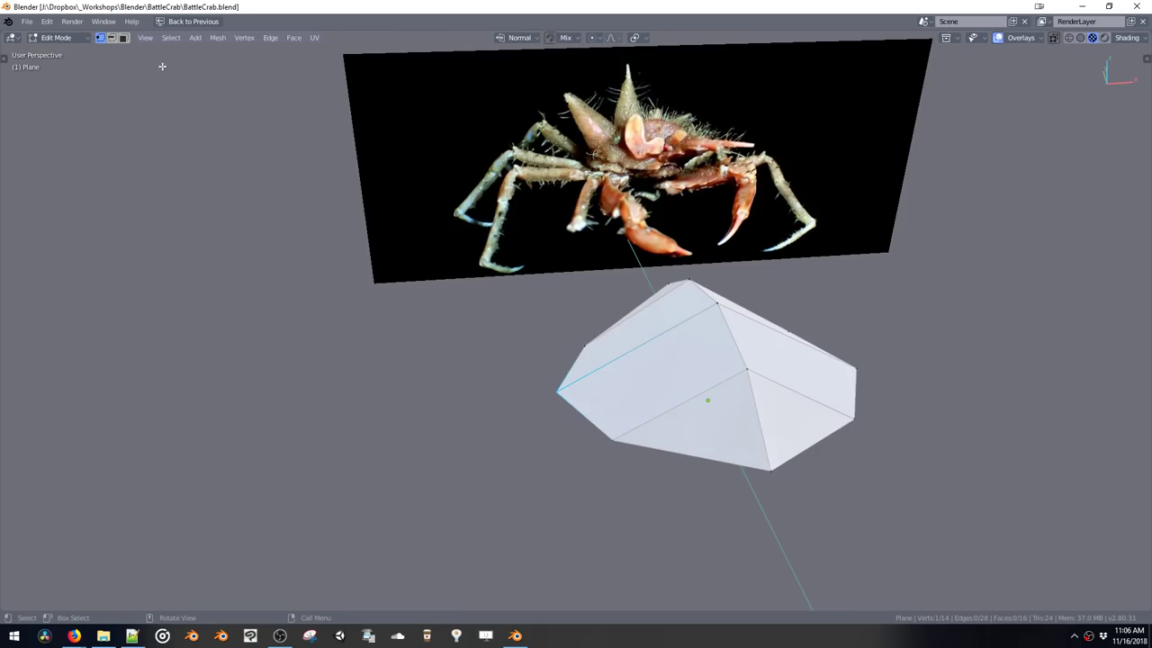
Add a filled 6-sided circle to the crab mesh and move it onto the left side of the shell
middle_click_drag(652, 327, 485, 358)
key("shift+a")
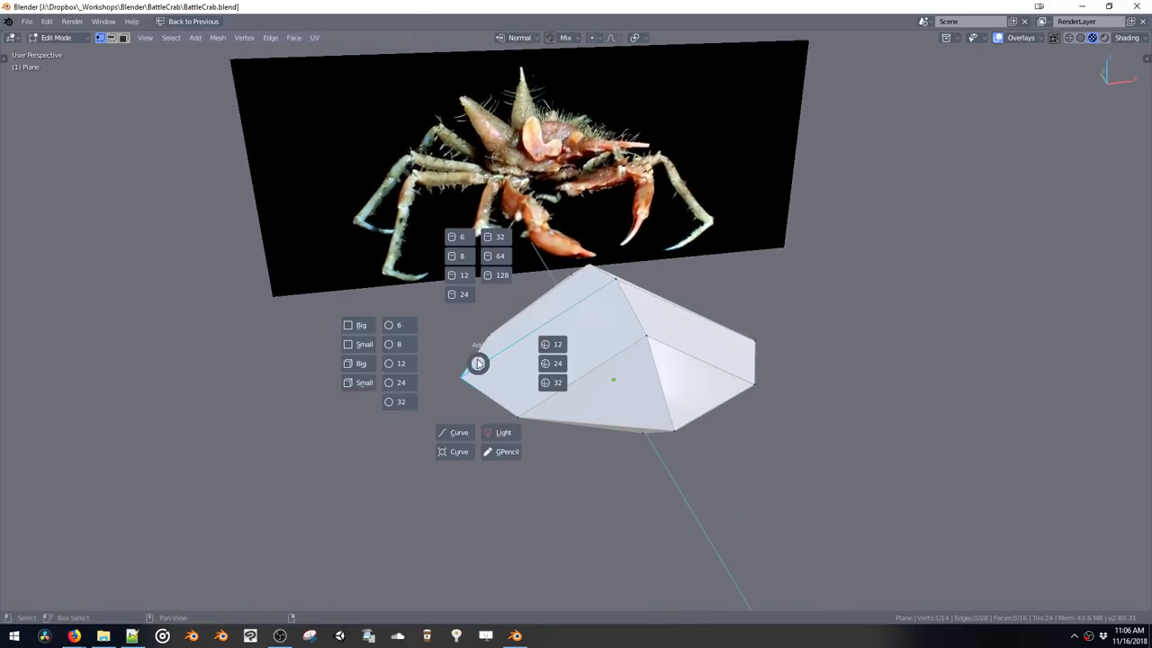
left_click(397, 330)
middle_click_drag(432, 345, 471, 361)
key("g")
left_click(503, 318)
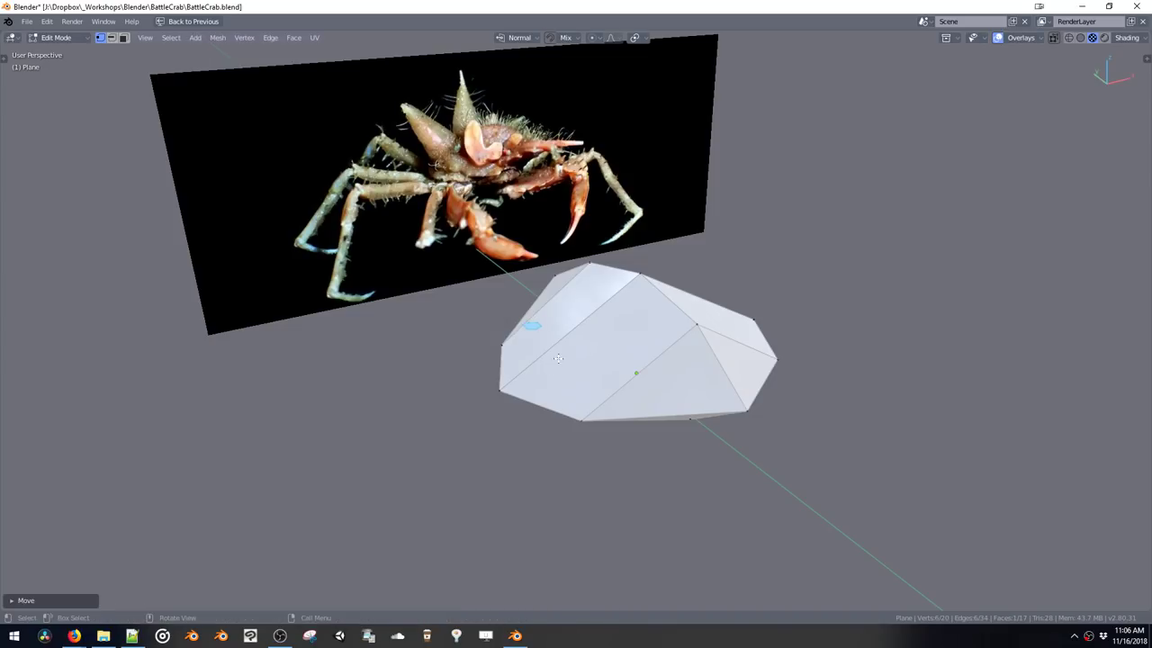
Rotate the hexagon to follow the shell's slope and scale it up as the base of a spike
middle_click_drag(445, 293, 427, 272)
key("r")
left_click(390, 328)
key("s")
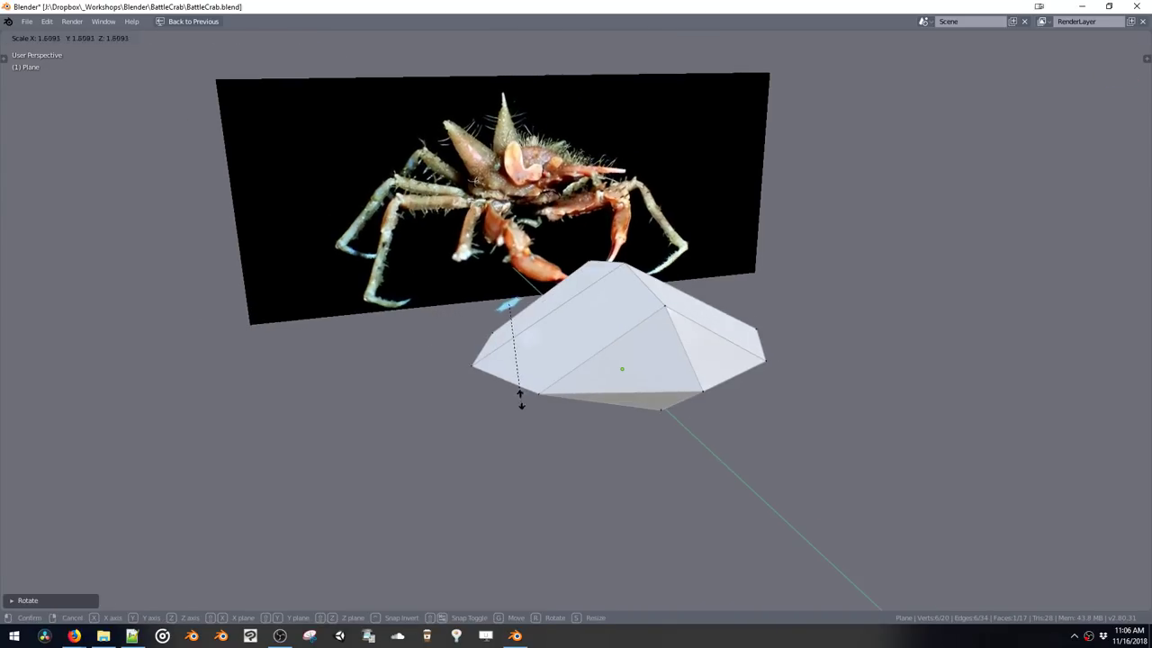
left_click(537, 465)
Extrude the hexagon outward from the shell and shrink its end face into a narrow spike tip
key("e")
left_click(554, 520)
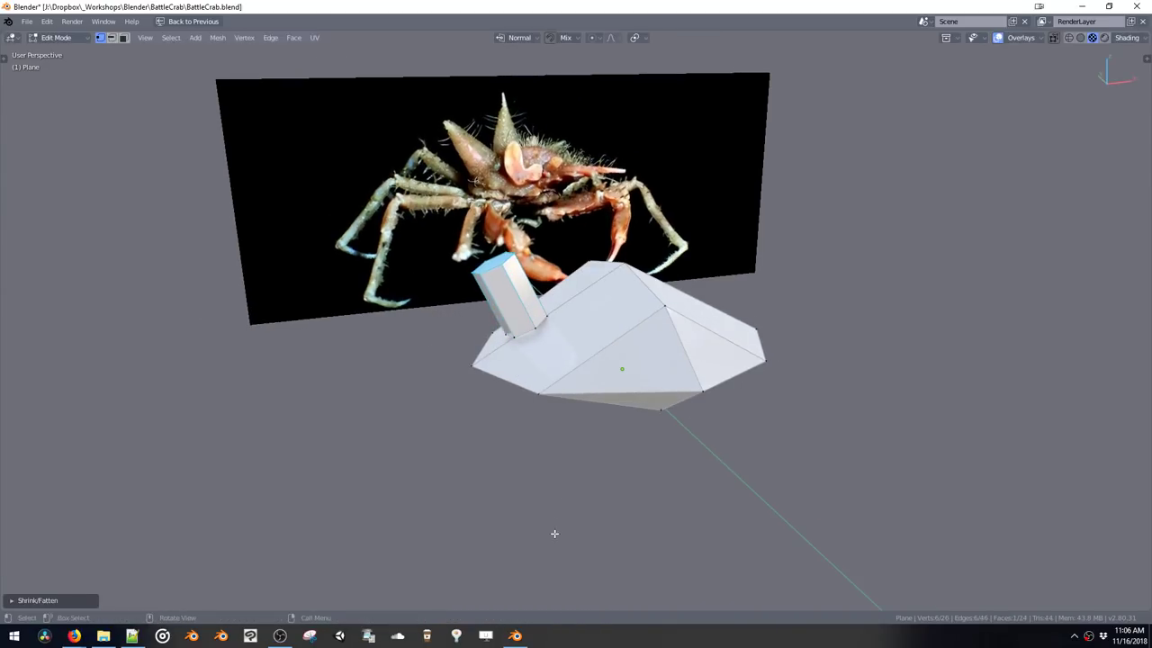
key("s")
left_click(526, 335)
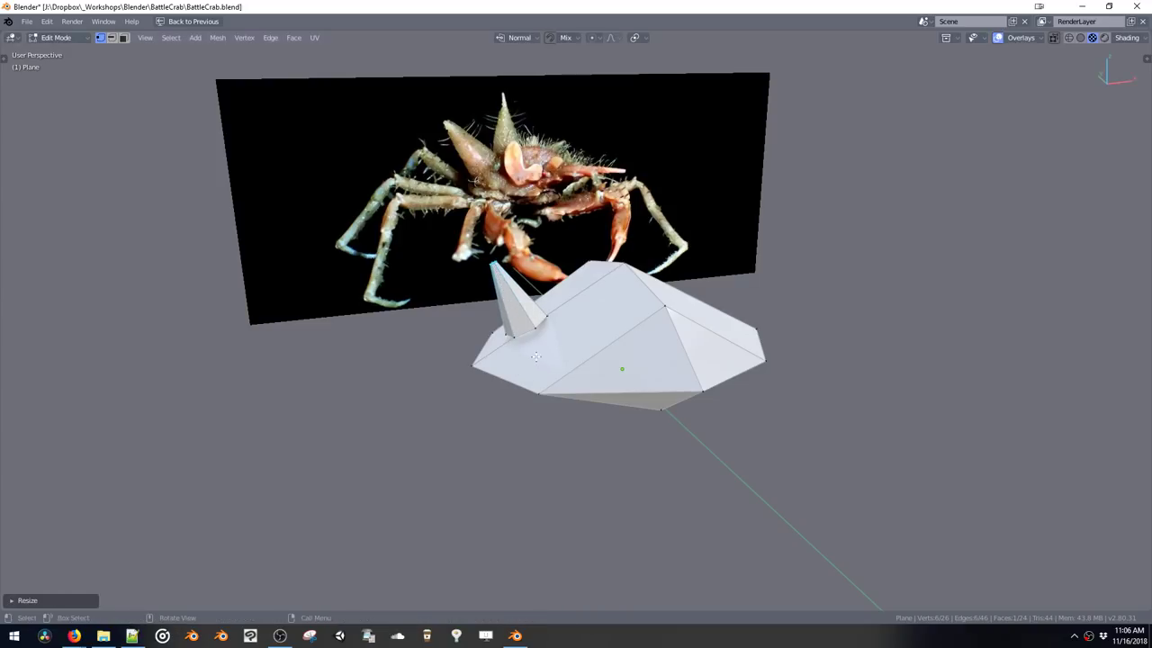
Select the whole linked spike and move it so its base sits in the shell's left side
key("ctrl+l")
mouse_move(520, 344)
middle_mouse_down()
mouse_move(500, 315)
mouse_move(520, 335)
middle_mouse_up()
key("g")
left_click(509, 324)
key("g")
left_click(522, 335)
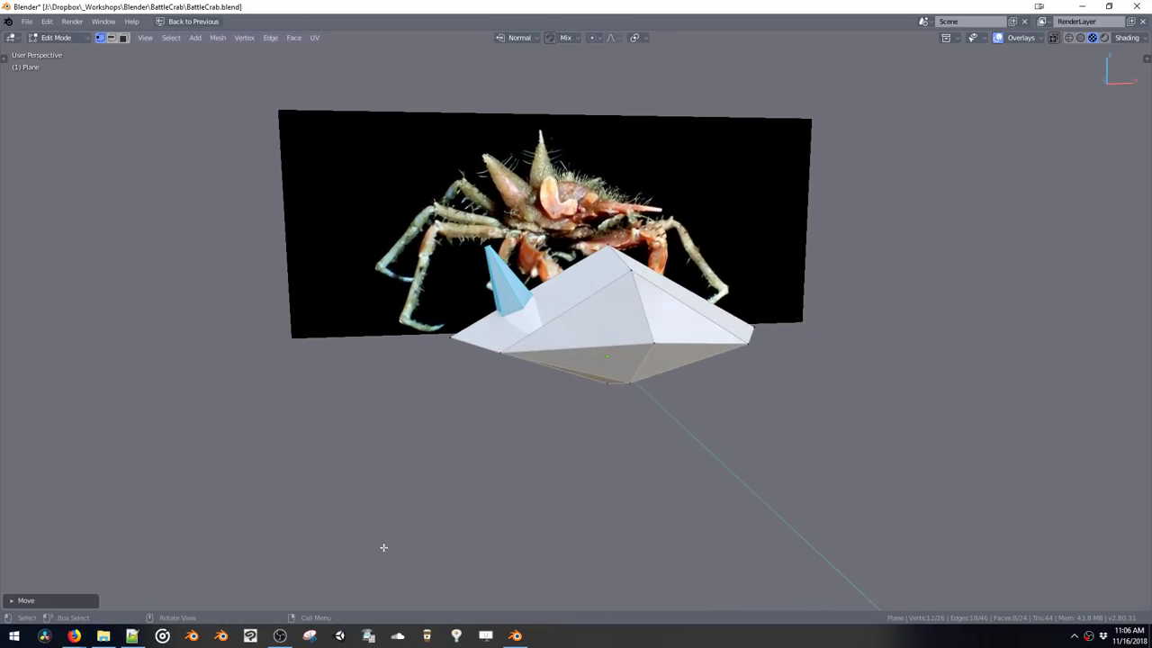
Bring up the YouTube live chat window in Firefox and fit the Blender window beside it
mouse_move(74, 636)
left_click(169, 585)
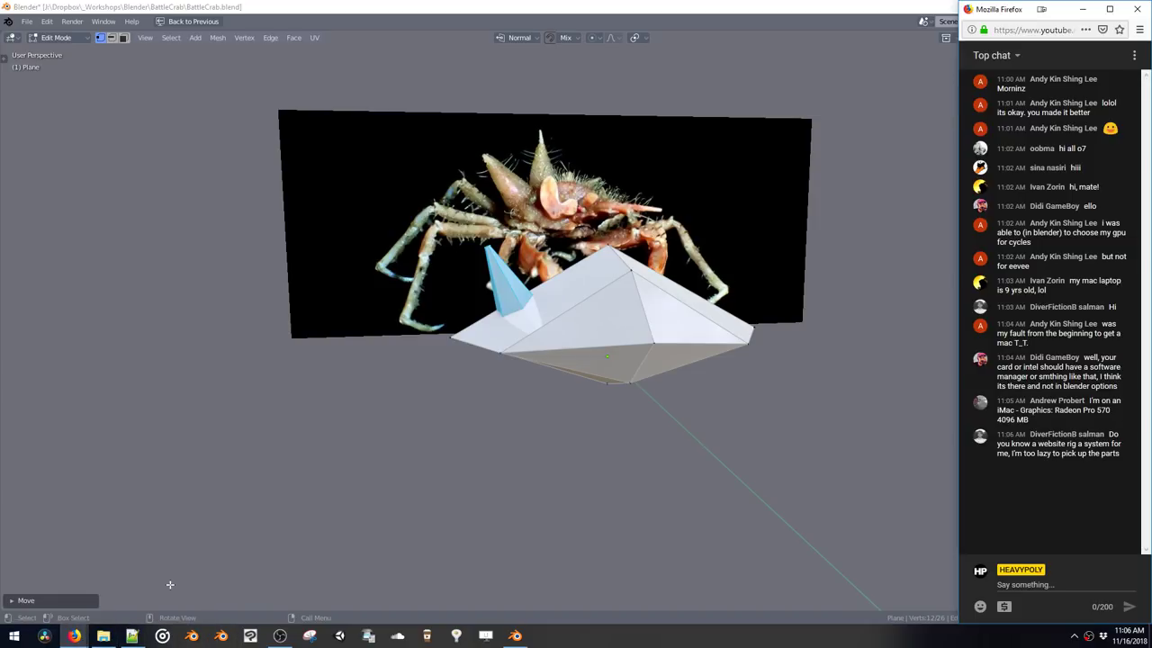
left_click(610, 466)
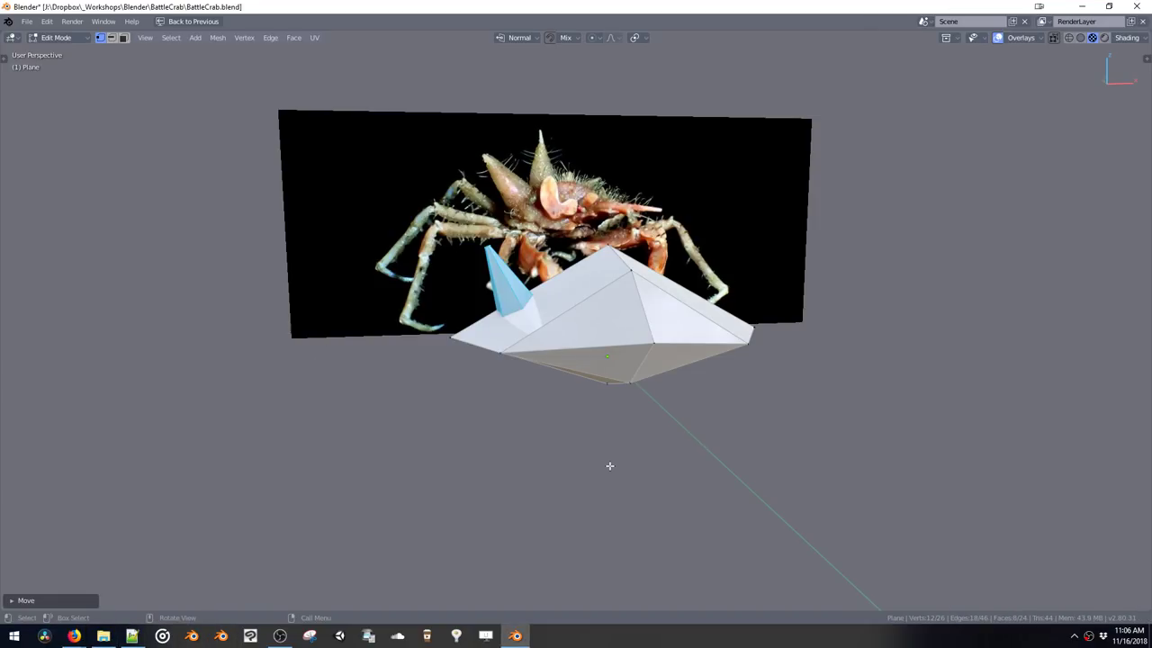
key("super+Left")
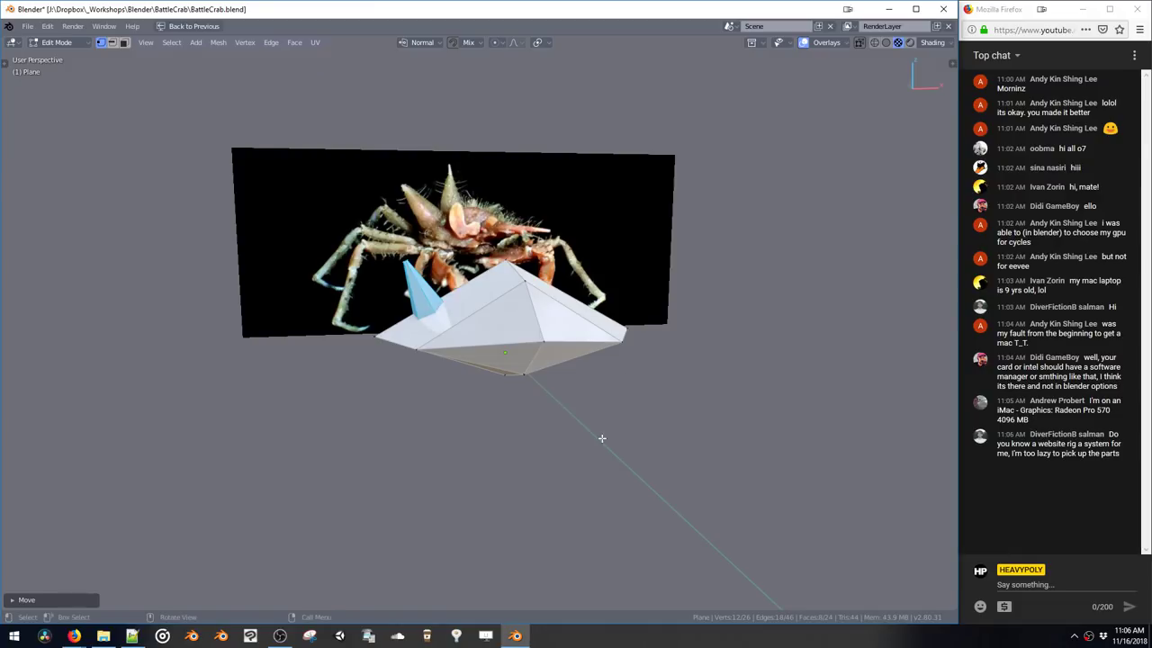
Select the whole linked spike and place a duplicate of it on the right side of the shell
middle_click_drag(521, 343, 499, 326)
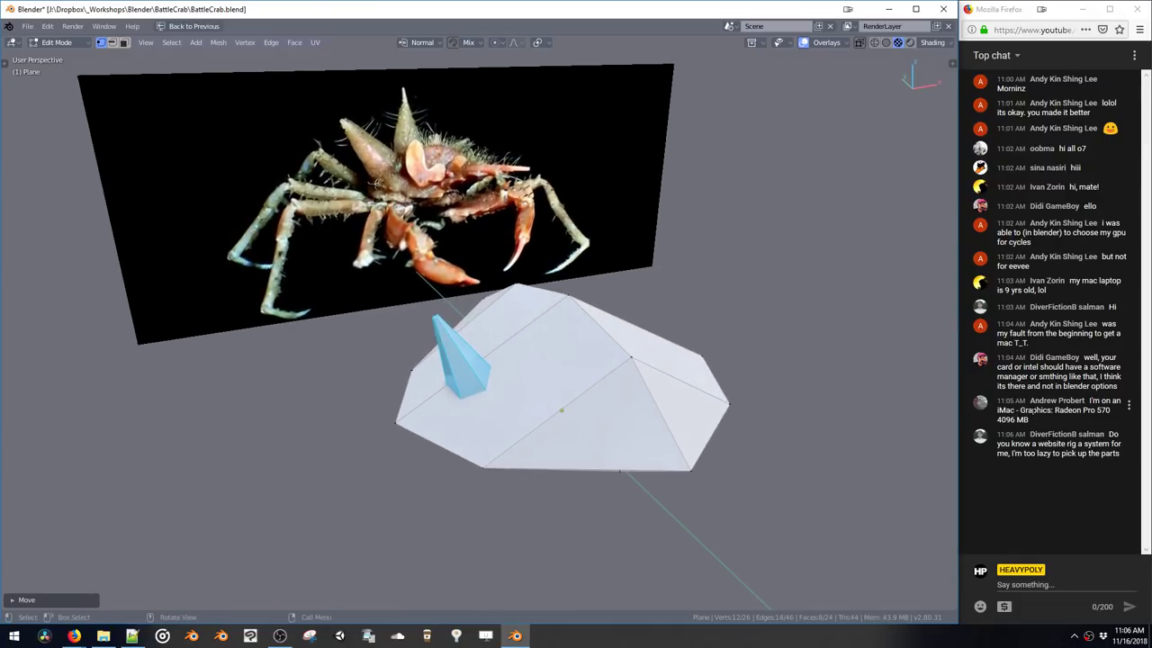
double_click(443, 334)
middle_click_drag(484, 364, 458, 329)
key("shift+d")
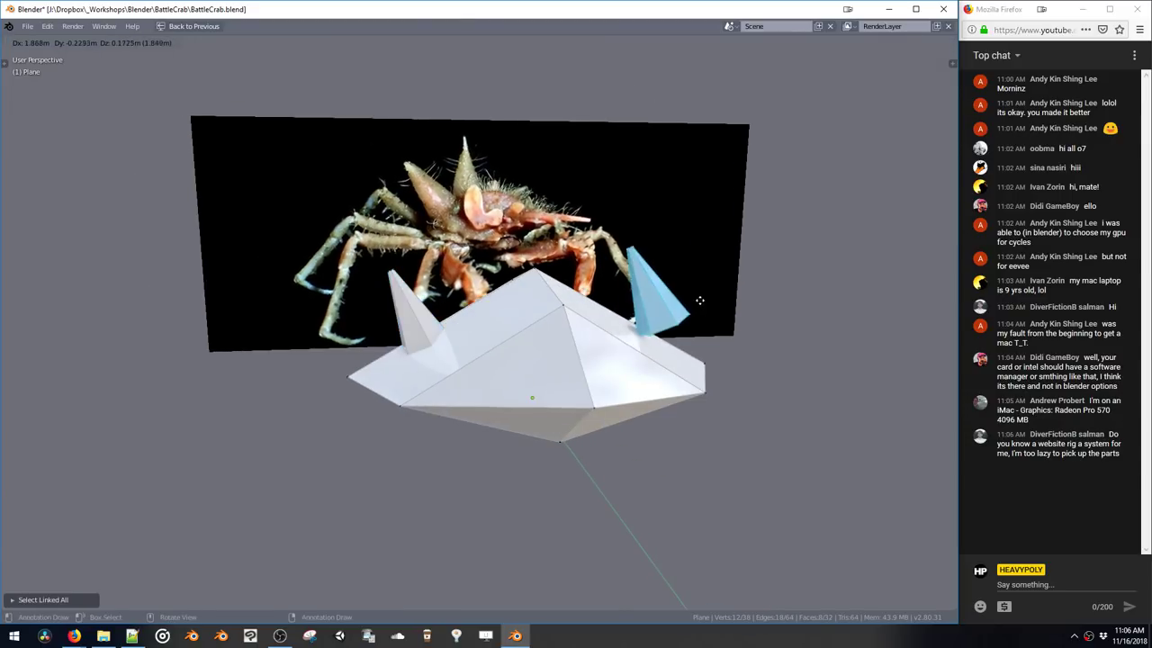
left_click(675, 303)
Tilt the duplicated spike outward and move it down to the shell's right slope
key("r")
left_click(618, 380)
middle_click_drag(673, 368, 612, 315)
key("g")
left_click(728, 387)
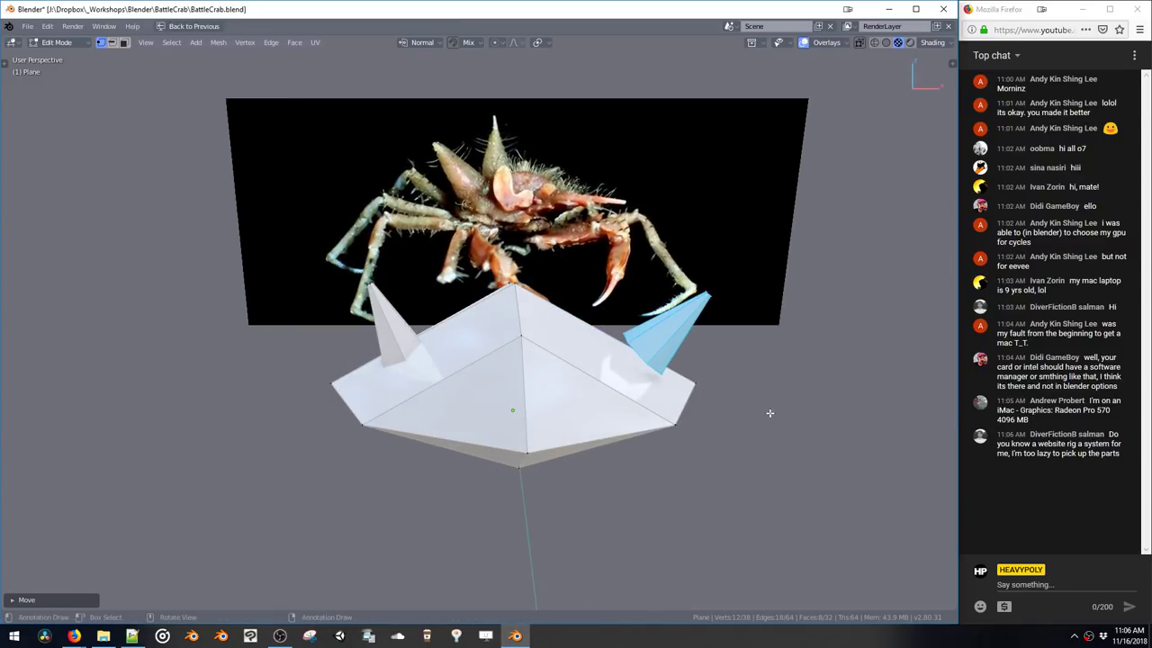
Rotate the duplicated spike more upright and lower its base into the right side of the shell
key("t")
key("t")
key("r")
left_click(767, 402)
key("g")
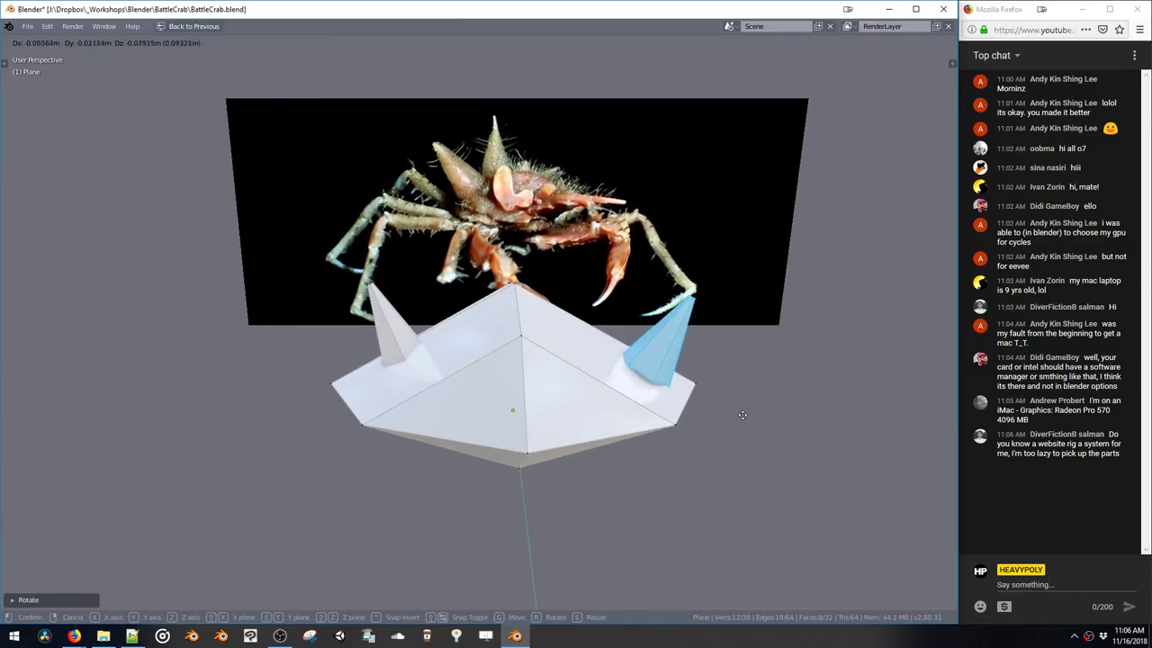
left_click(740, 419)
Refine the duplicated spike's outward lean with a trackball rotation followed by a view-plane rotation
mouse_move(742, 418)
middle_mouse_down()
mouse_move(751, 386)
mouse_move(740, 397)
middle_mouse_up()
key("r")
key("r")
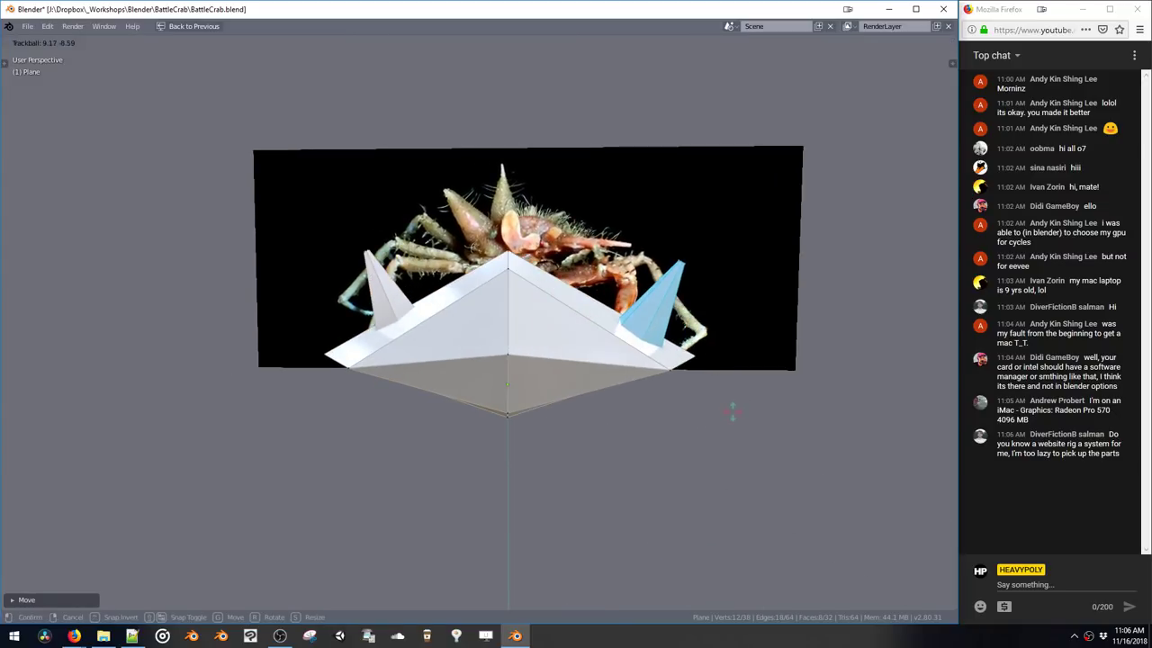
left_click(726, 410)
key("r")
left_click(737, 428)
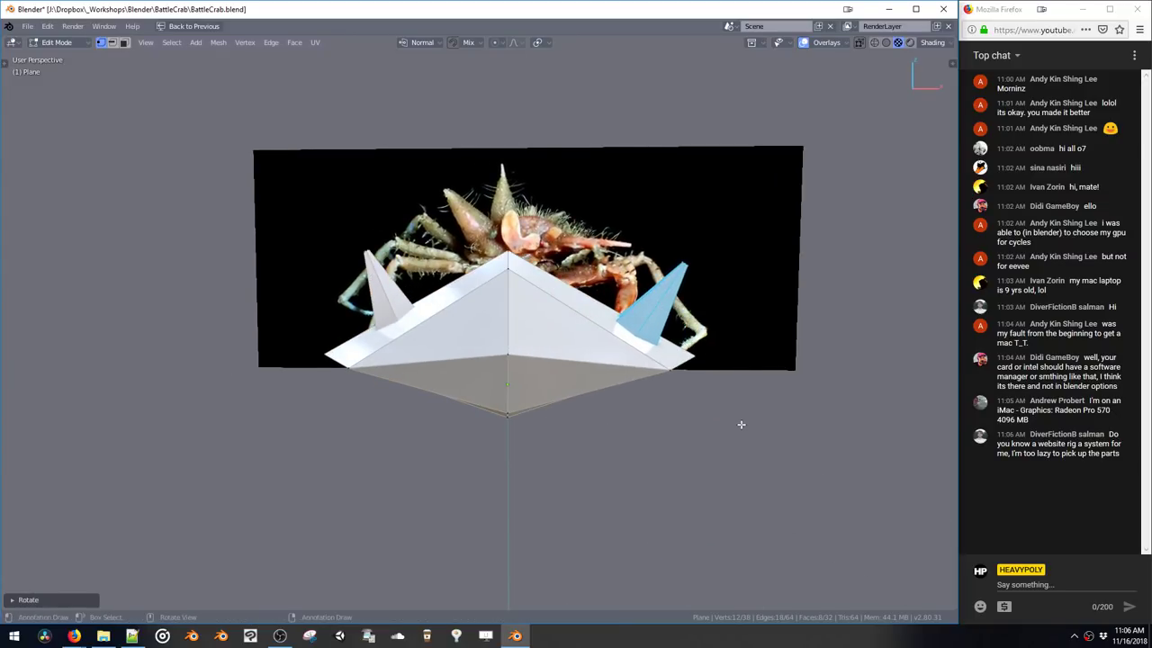
Enlarge the duplicated spike and reposition it on the right side of the shell
middle_click_drag(741, 424, 587, 431)
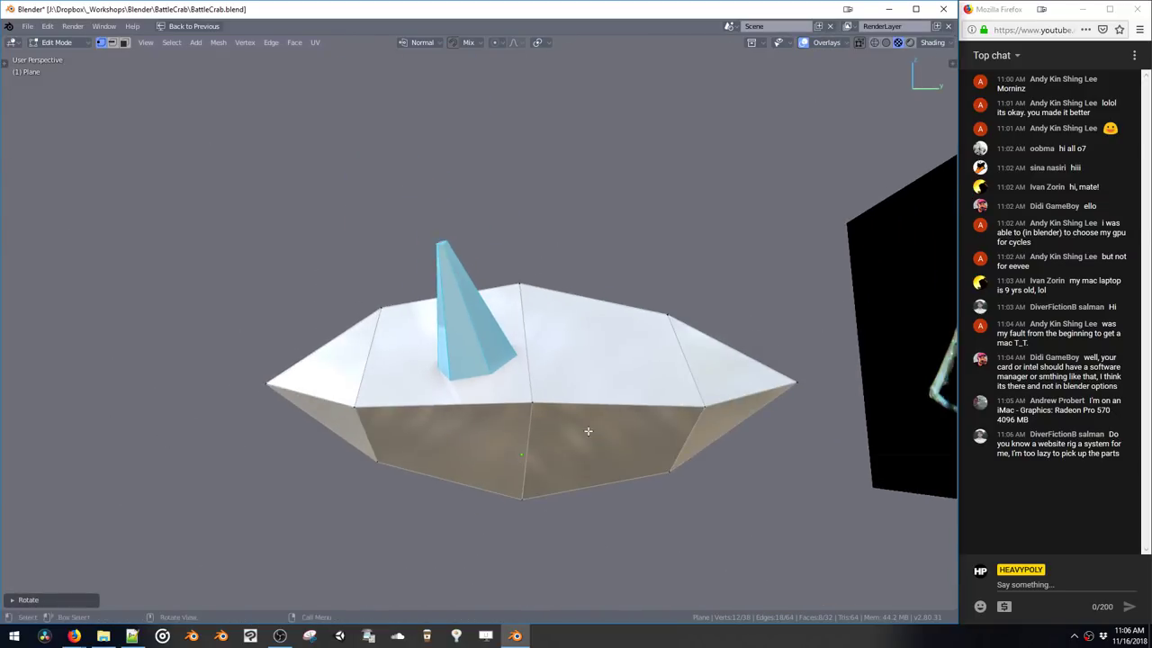
key("s")
left_click(635, 543)
key("s")
left_click(604, 475)
key("s")
mouse_move(604, 473)
middle_mouse_down()
mouse_move(648, 499)
mouse_move(614, 461)
middle_mouse_up()
left_click(657, 510)
left_click(622, 430)
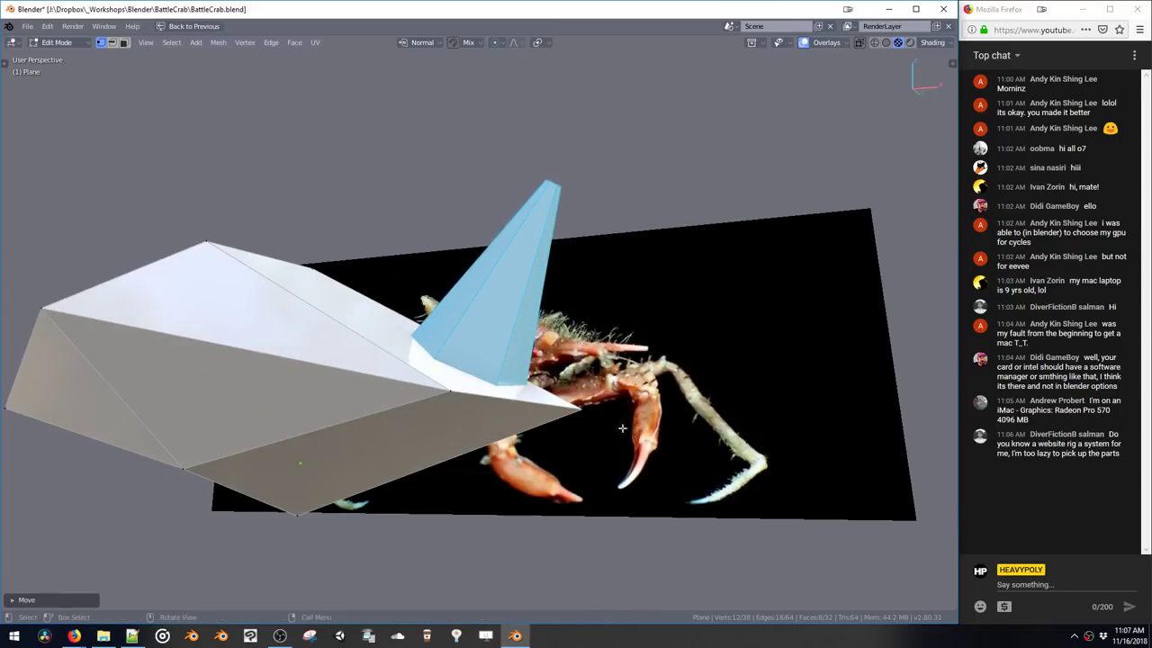
Move the enlarged spike beside the first one on the shell's left side and adjust its angle
middle_click_drag(622, 430, 450, 353)
middle_click_drag(450, 353, 541, 365, "shift")
key("r")
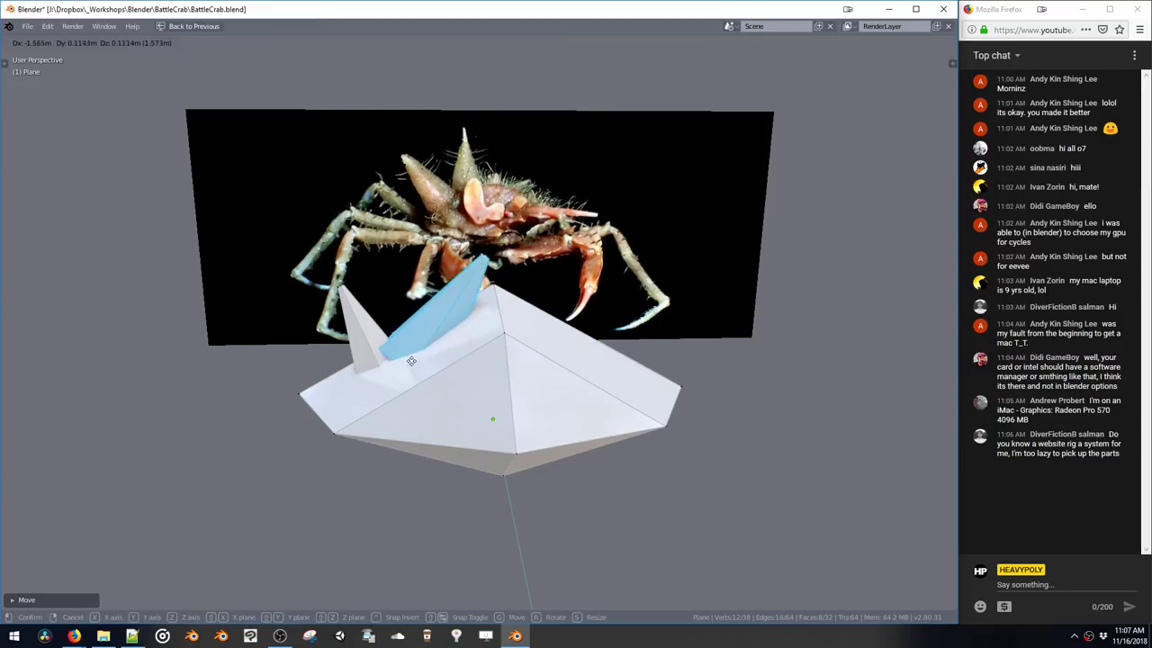
left_click(456, 322)
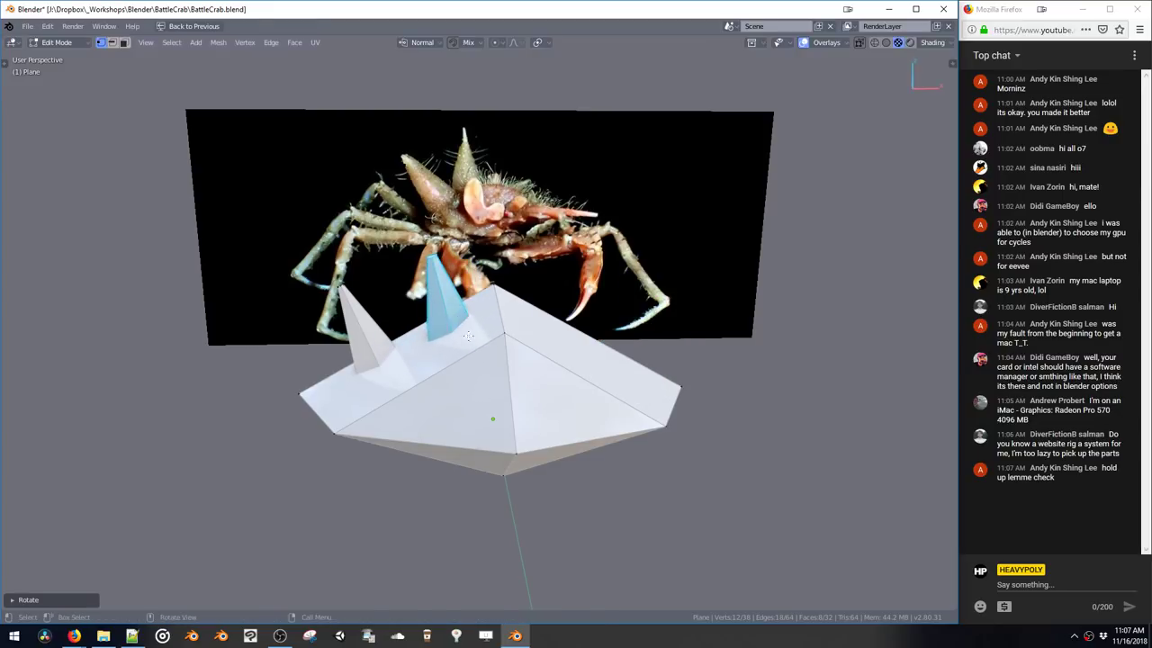
key("r")
left_click(486, 357)
Undo the extra duplicate of the large spike, then tilt and reposition the large spike next to the small one
key("shift+d")
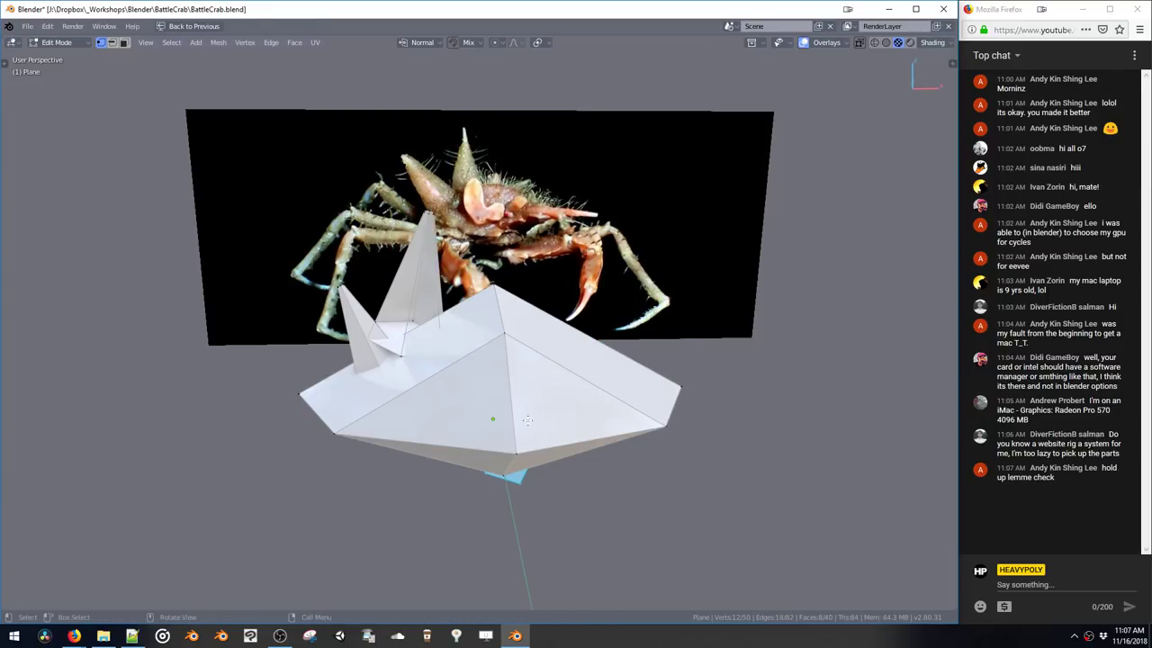
key("ctrl+z")
key("g")
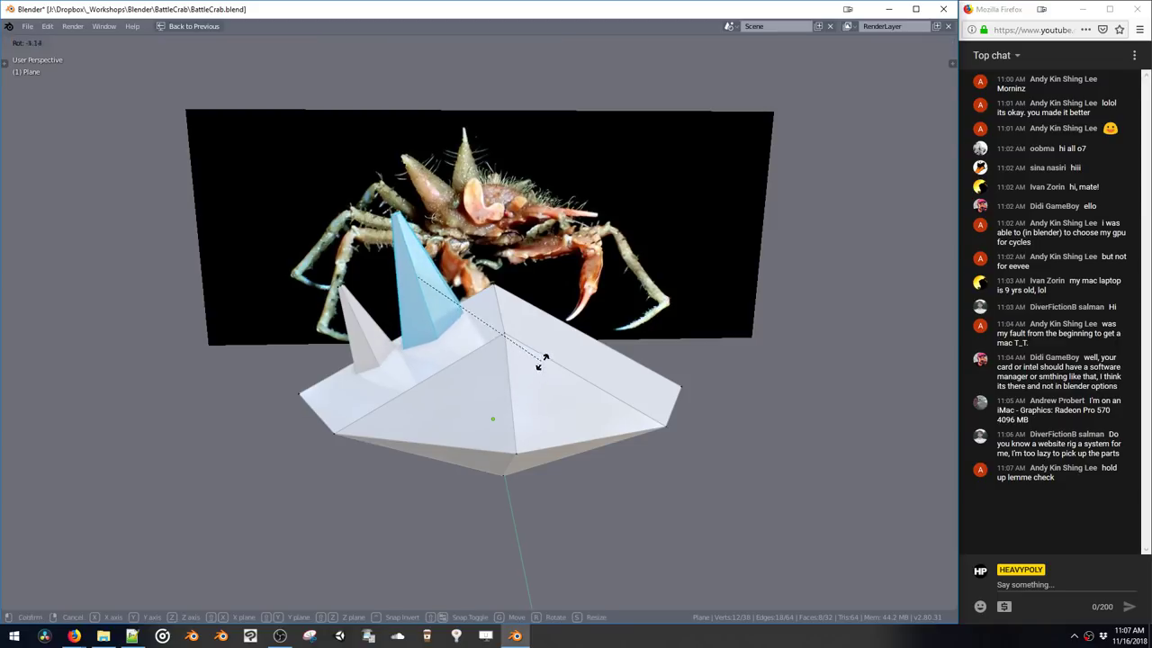
left_click(550, 372)
Select the whole small spike, tilt it outward and move it closer to the shell's left edge
middle_click_drag(550, 371, 467, 372)
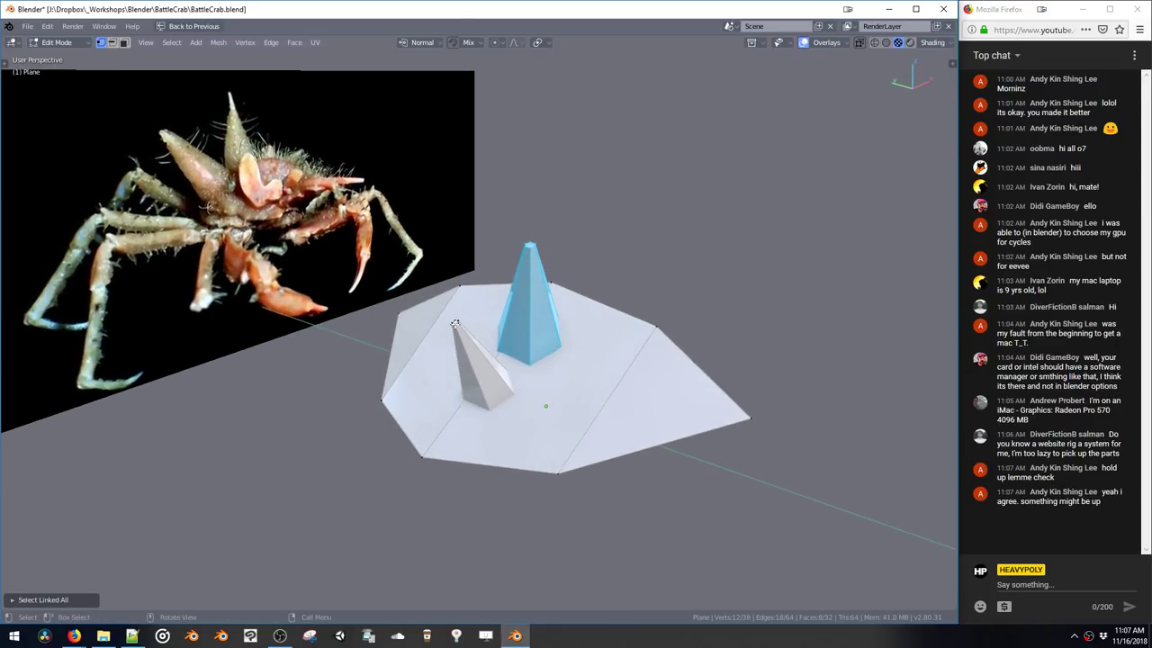
double_click(454, 323)
middle_click_drag(560, 470, 508, 441)
key("r")
left_click(516, 423)
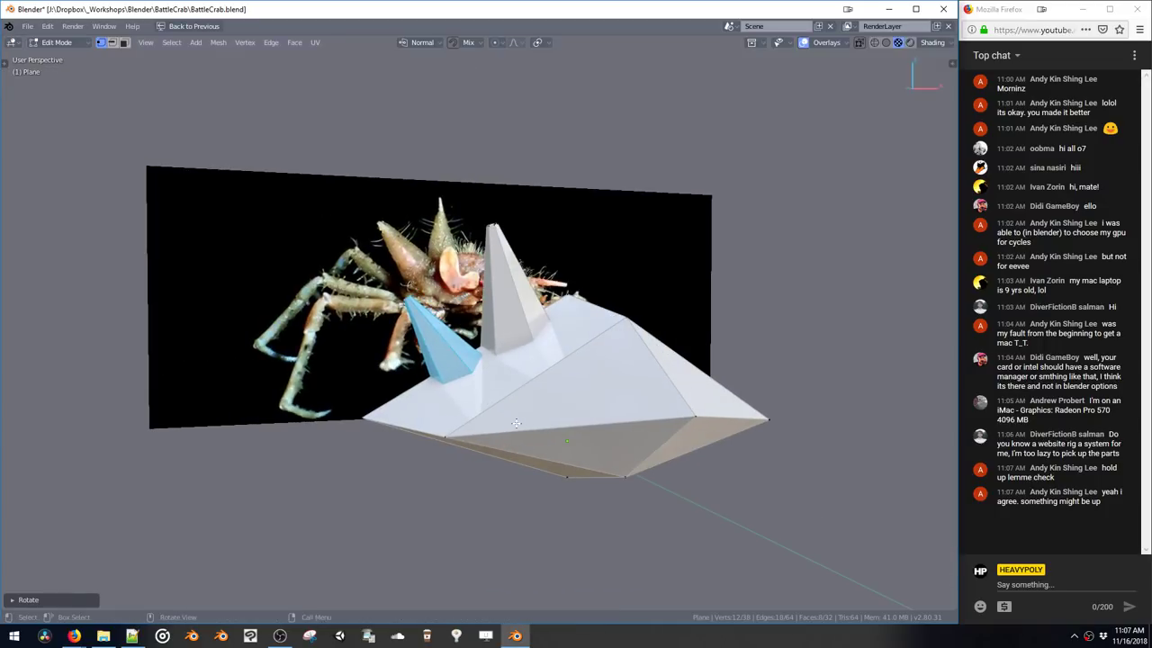
key("g")
left_click(487, 383)
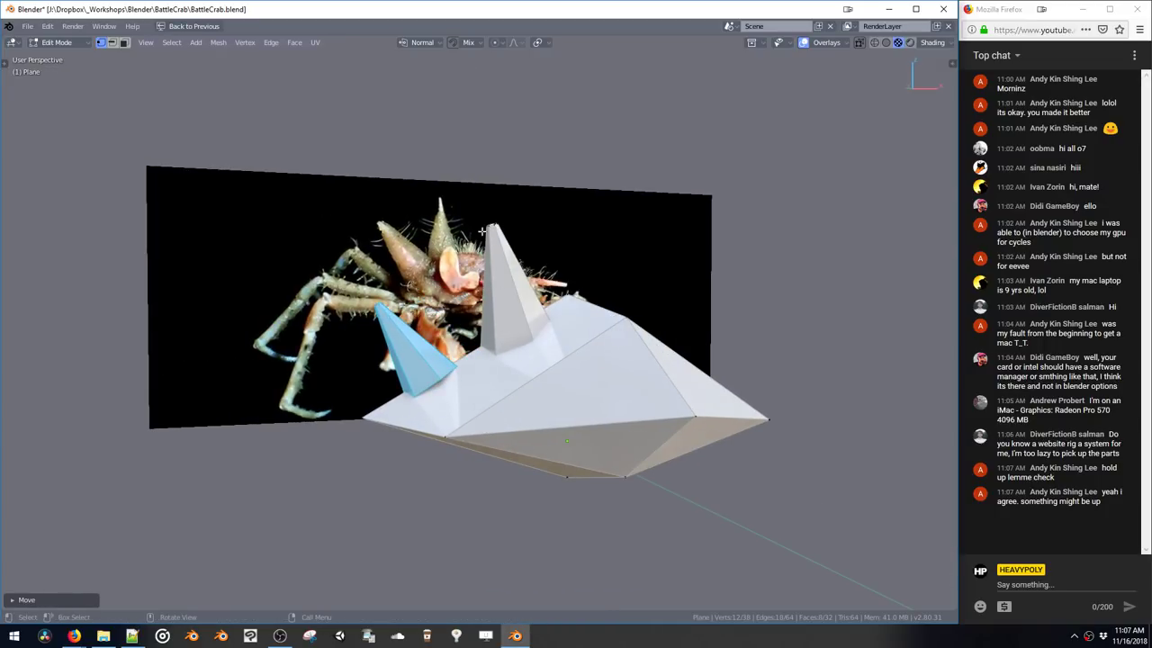
key("g")
left_click(474, 334)
key("g")
left_click(484, 331)
Switch to face selection and extrude the small spike's hexagonal base face down into the shell
key("3")
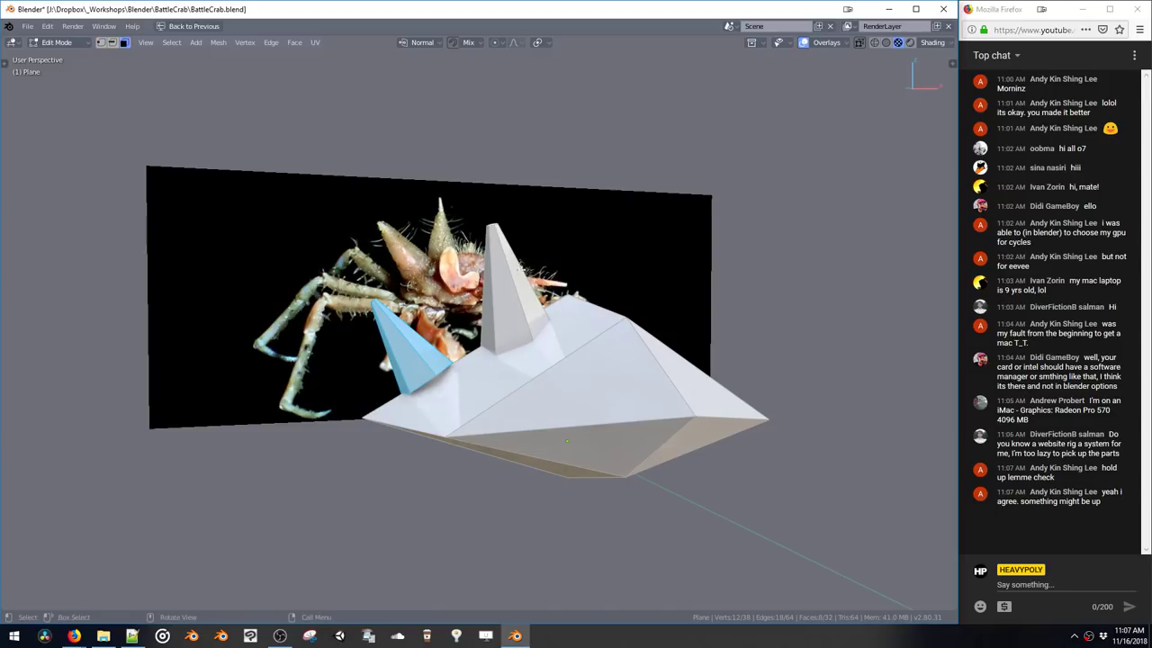
middle_click_drag(468, 236, 457, 285)
left_click(415, 365)
key("e")
left_click(424, 381)
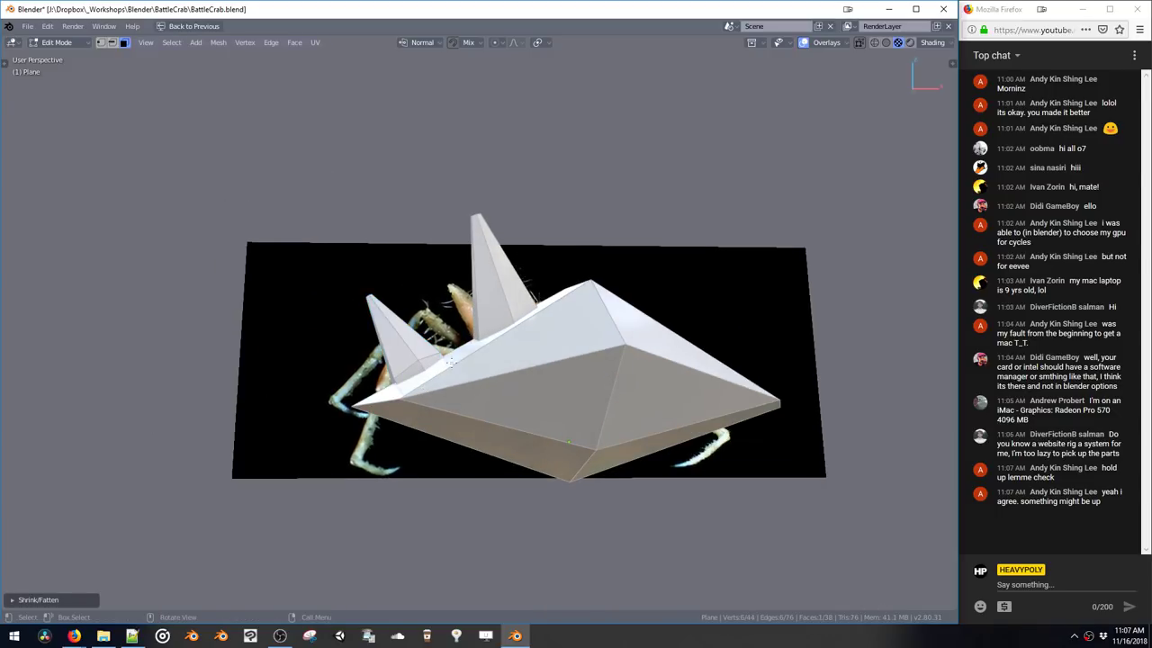
Select the whole large spike and shift it slightly toward the small spike
middle_click_drag(458, 349, 480, 372)
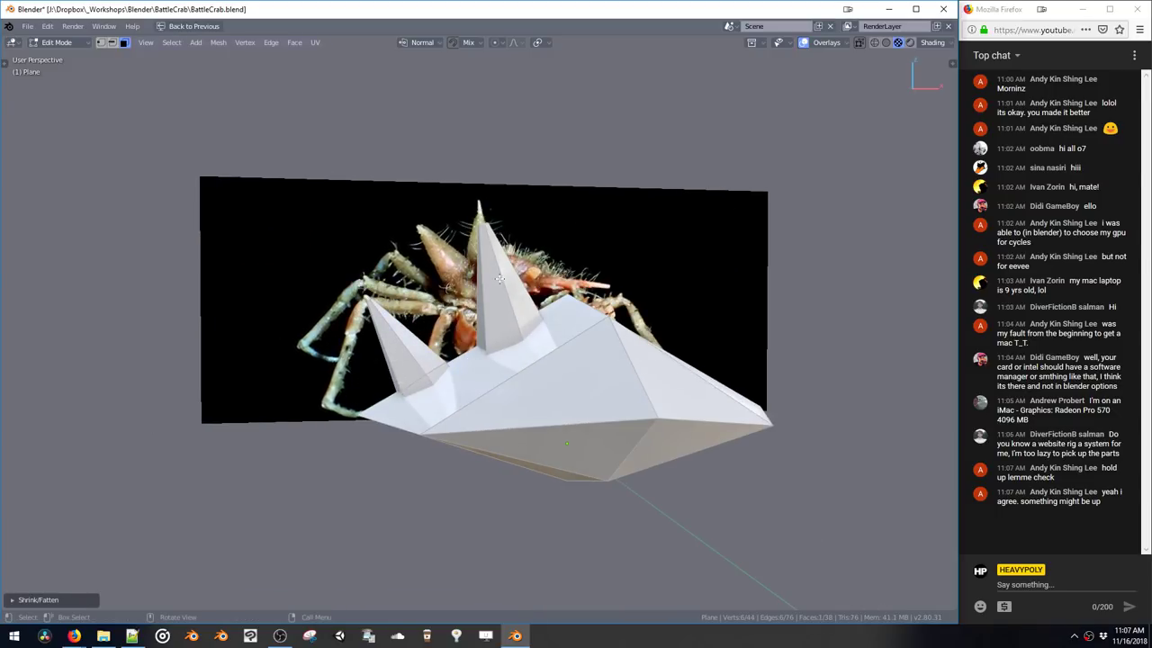
key("ctrl+l")
key("g")
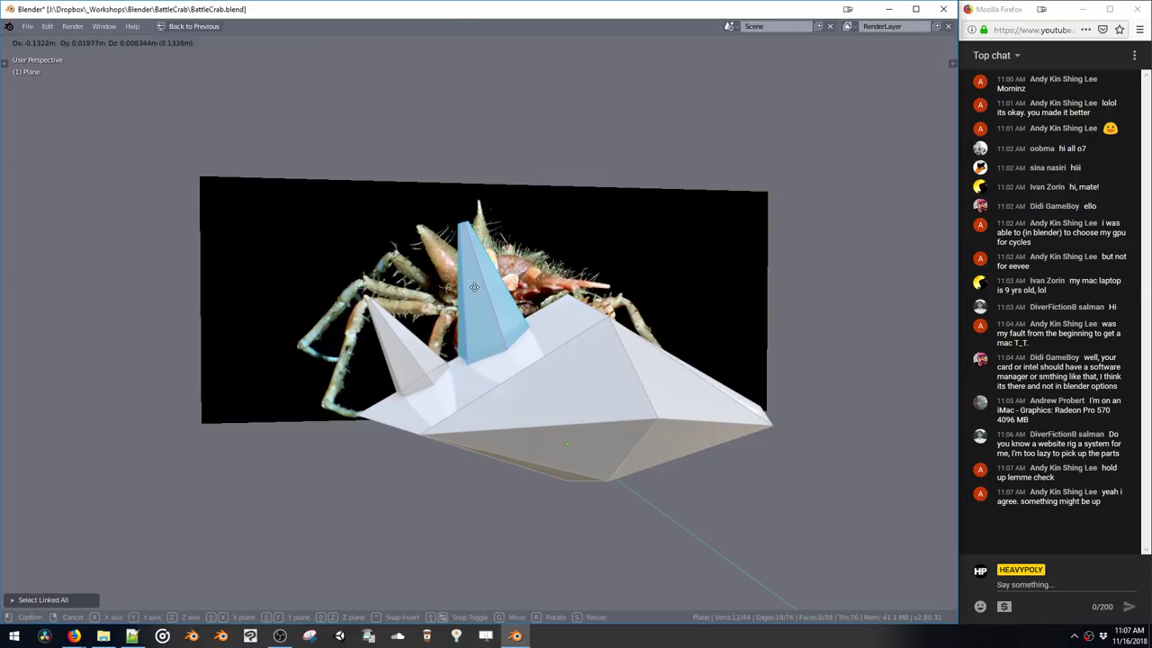
left_click(474, 287)
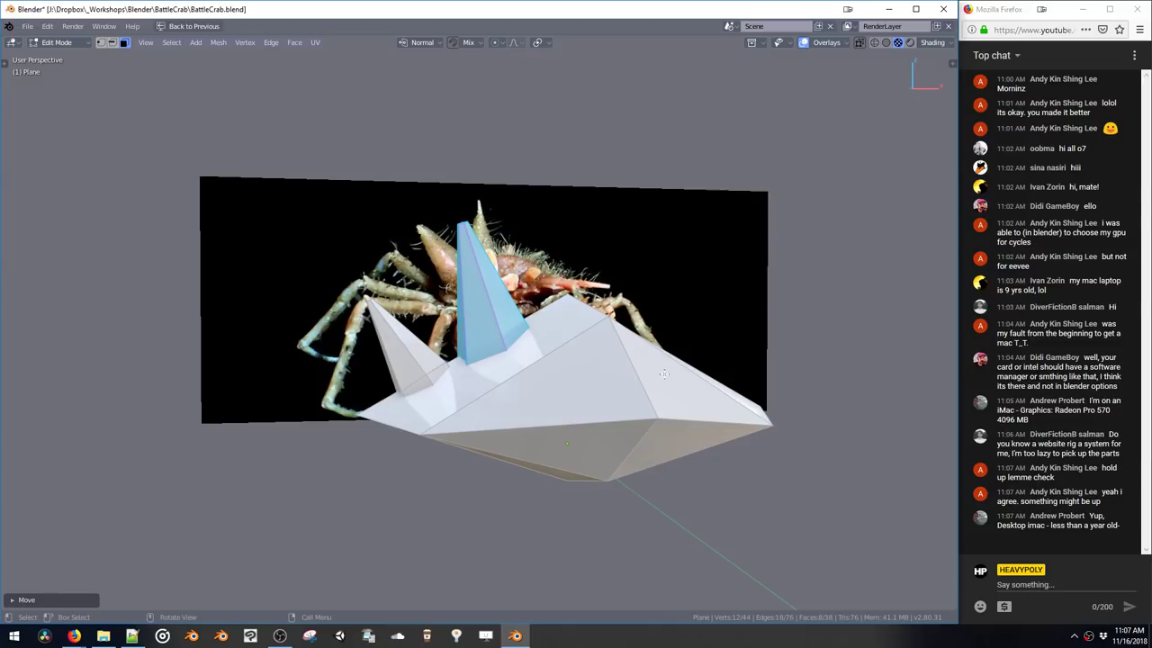
Trackball-rotate the whole large spike and adjust its tilt so it leans outward like the small one
key("ctrl+l")
middle_click_drag(470, 314, 489, 327)
key("r")
key("r")
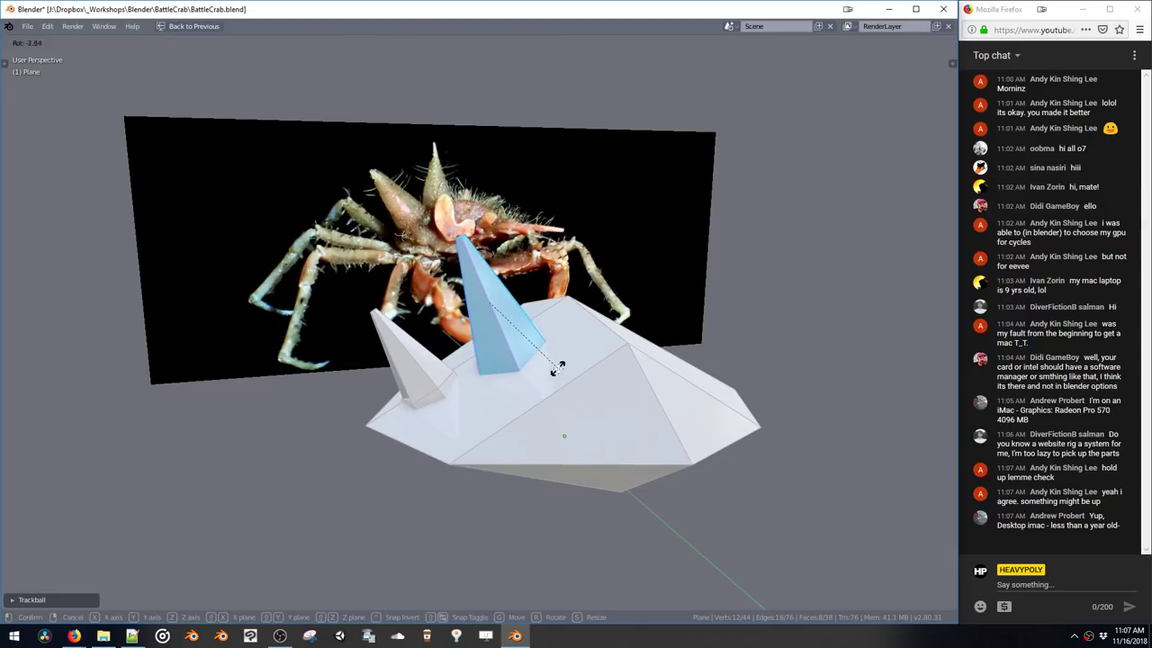
left_click(558, 367)
Nudge the large spike slightly outward and up on the shell, and compare it with the crab reference image
middle_click_drag(558, 367, 534, 367)
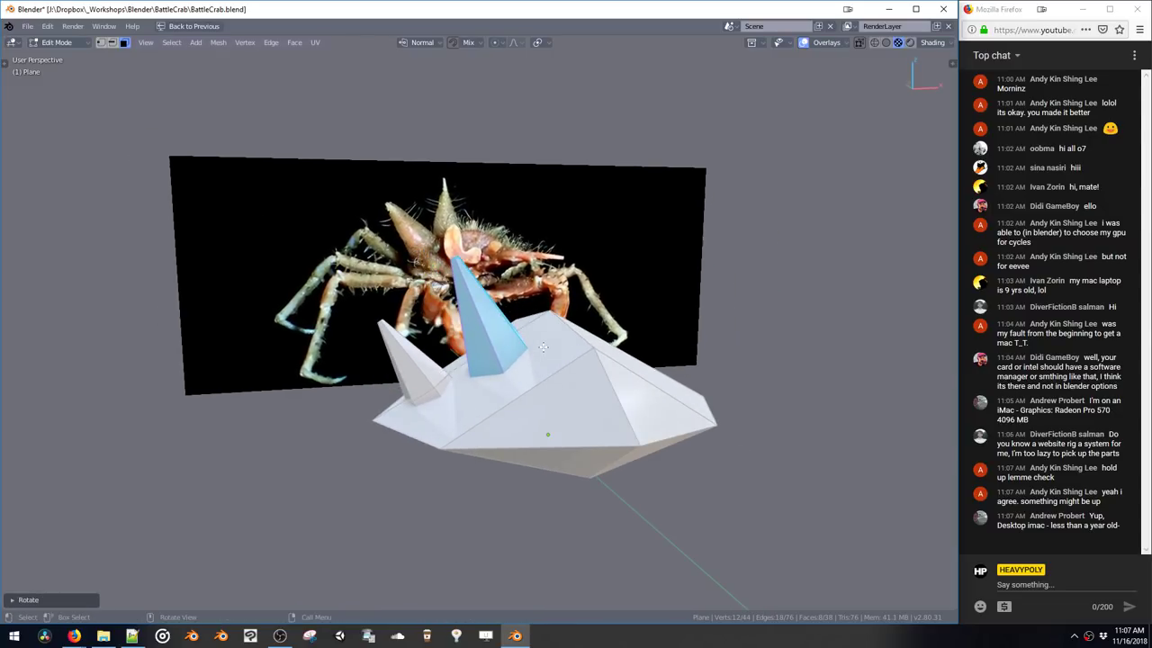
middle_click_drag(564, 321, 556, 385)
key("g")
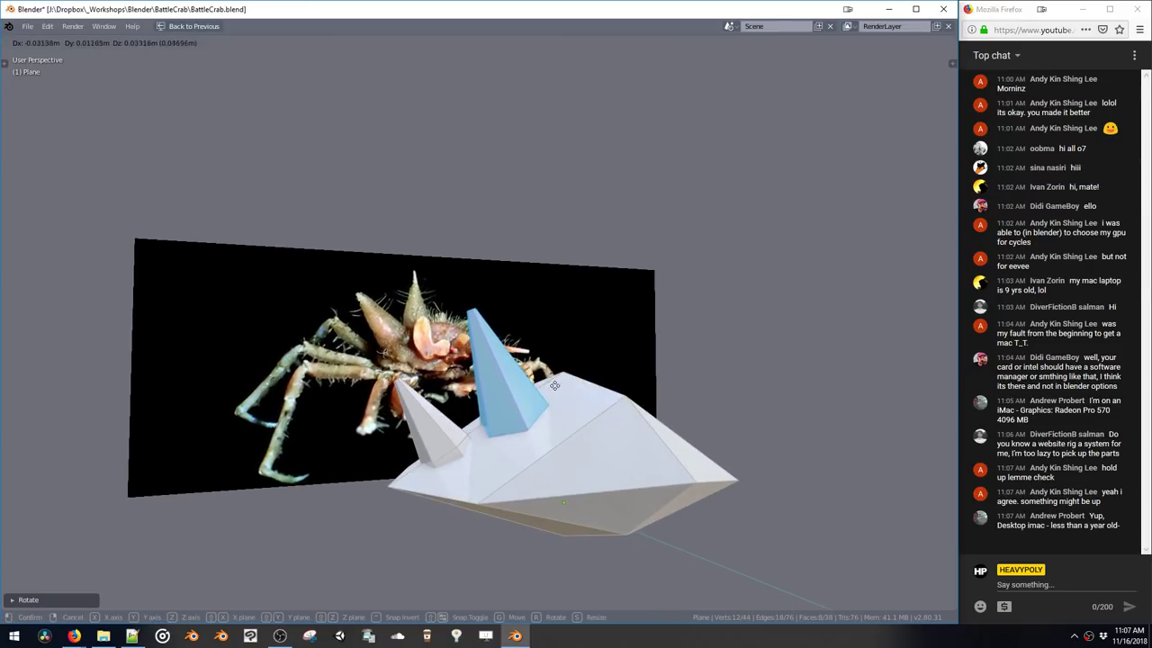
left_click(554, 383)
middle_click_drag(589, 412, 490, 412)
middle_click_drag(438, 316, 461, 324)
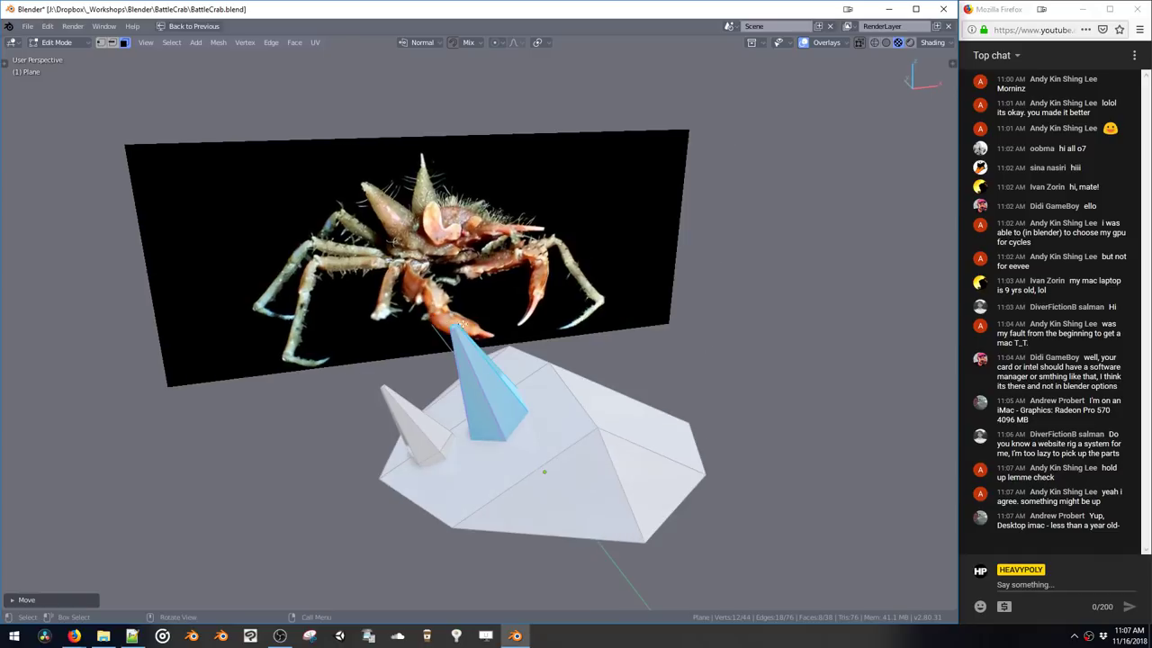
Select the large spike's tip face and offset it with Shrink/Fatten to lengthen the spike
left_click(453, 325)
key("alt+s")
left_click(473, 386)
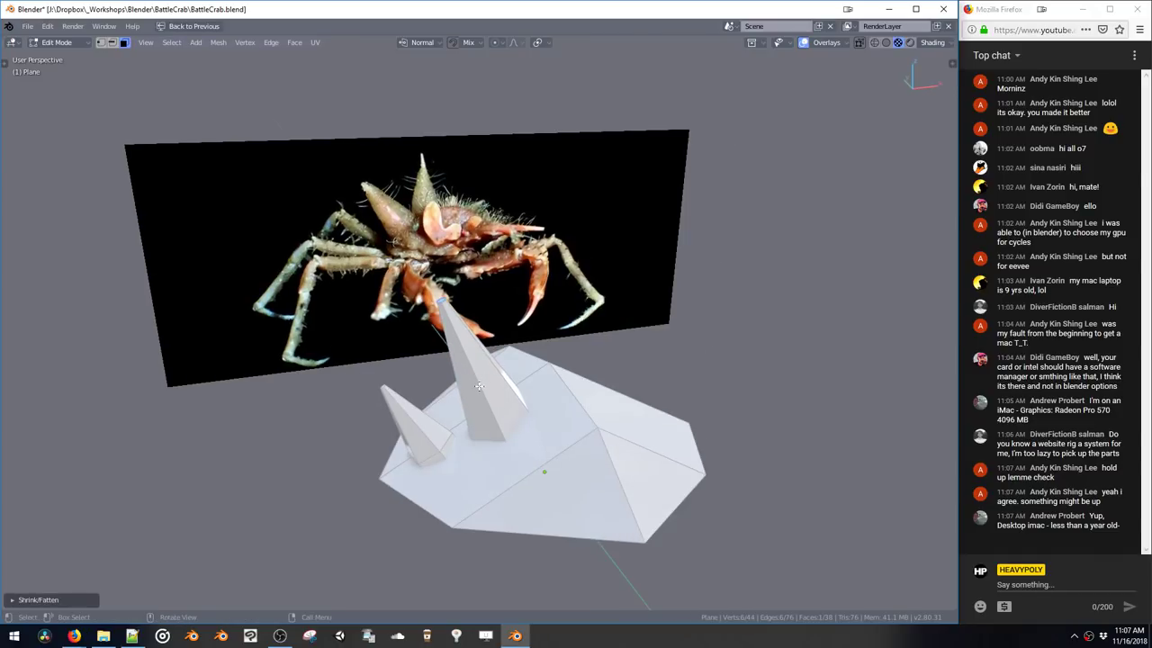
key("alt+s")
left_click(476, 379)
Duplicate the whole large spike and place a rotated copy behind the shell's peak
middle_click_drag(476, 379, 437, 358)
key("ctrl+l")
key("shift+d")
left_click(538, 341)
key("g")
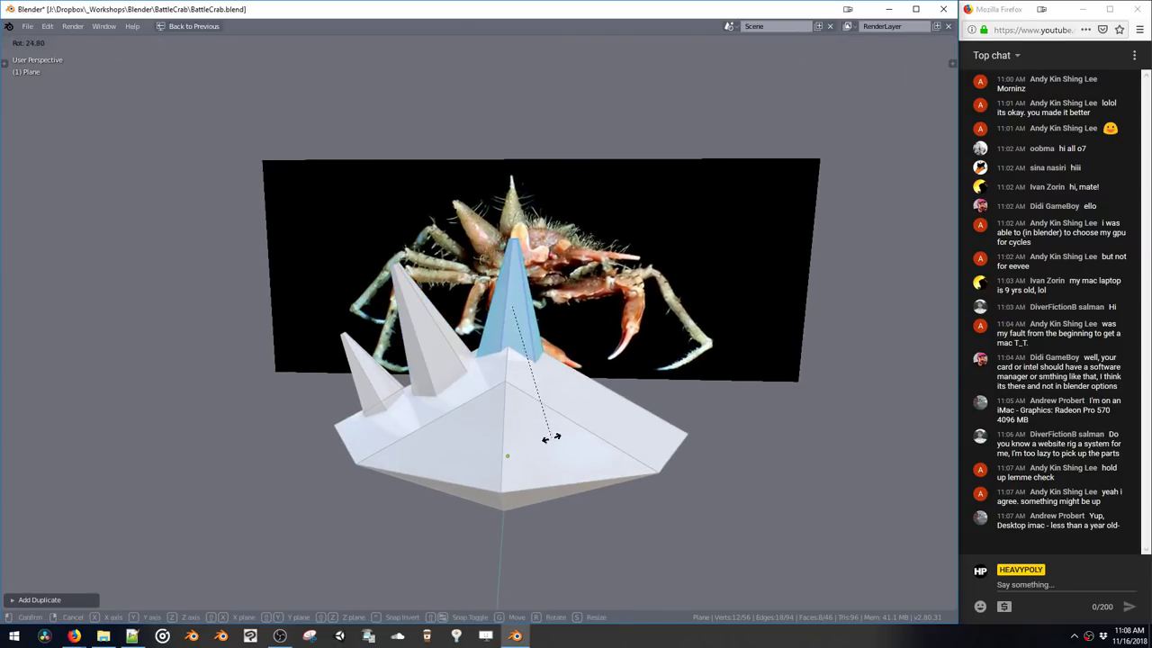
left_click(572, 464)
Scale the duplicated spike down and sink it partly behind the shell's peak
key("s")
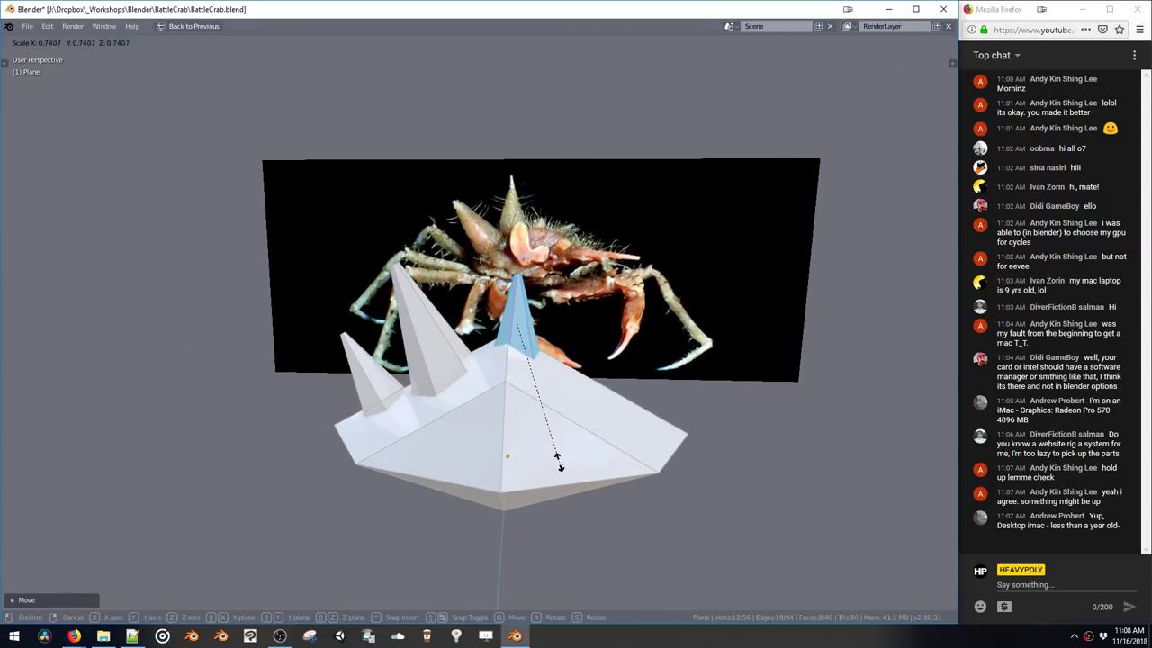
left_click(548, 400)
key("g")
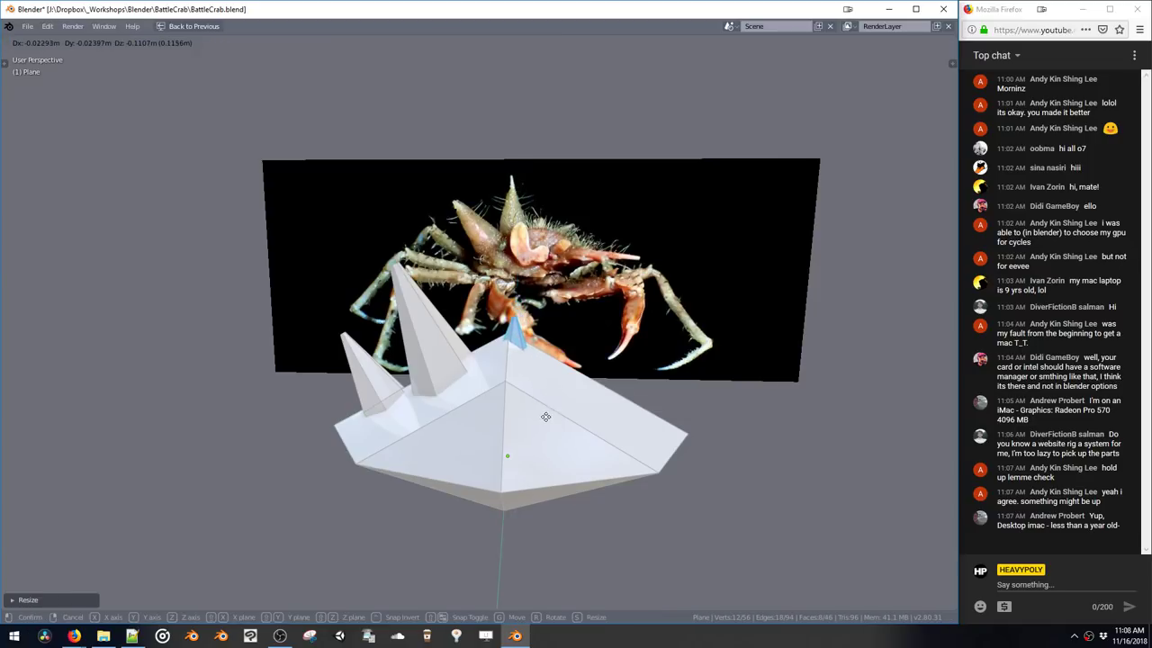
left_click(546, 415)
Shift the small duplicated spike to the far side of the peak, tilt it outward and enlarge it slightly
middle_click_drag(545, 415, 494, 411)
key("g")
left_click(536, 414)
key("r")
middle_click_drag(562, 423, 598, 431)
left_click(578, 428)
key("g")
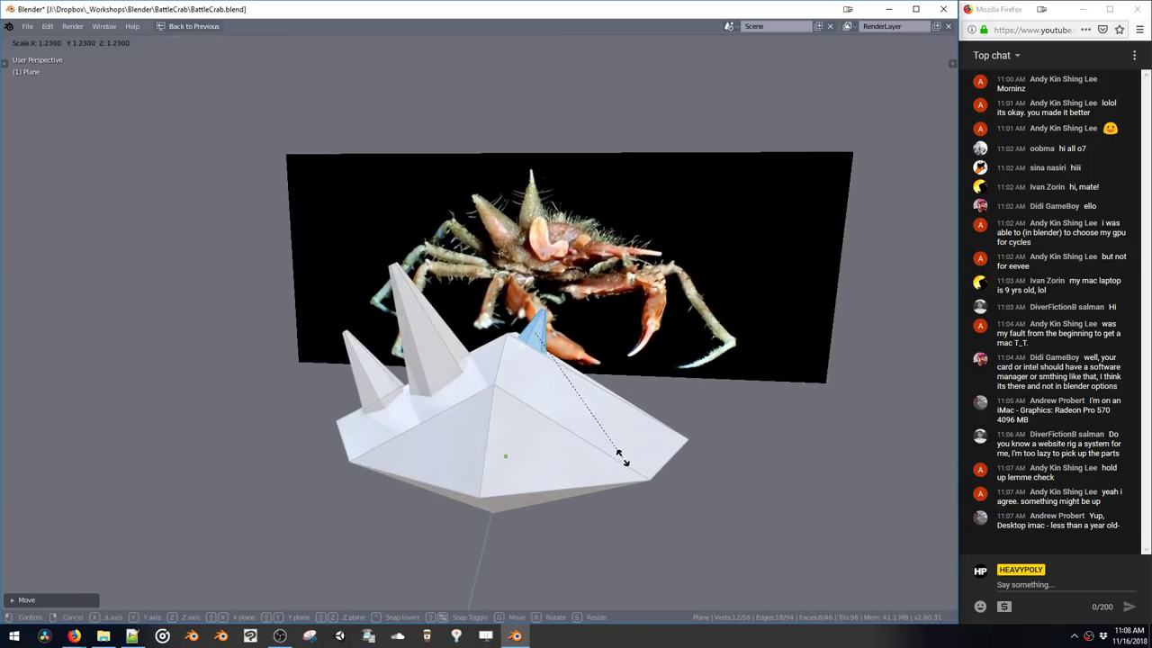
left_click(630, 470)
middle_click_drag(630, 470, 518, 446)
key("r")
left_click(522, 452)
Add a 6-sided circle, move it away from the shell and rotate it to stand upright
middle_click_drag(479, 411, 507, 408, "shift")
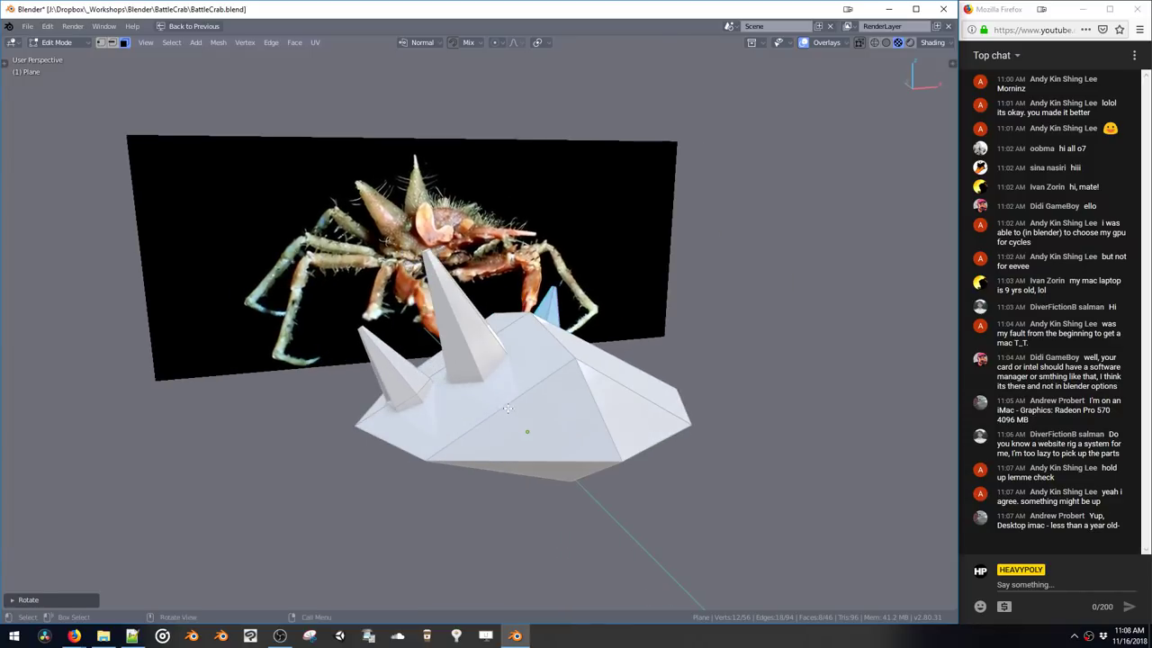
key("shift+a")
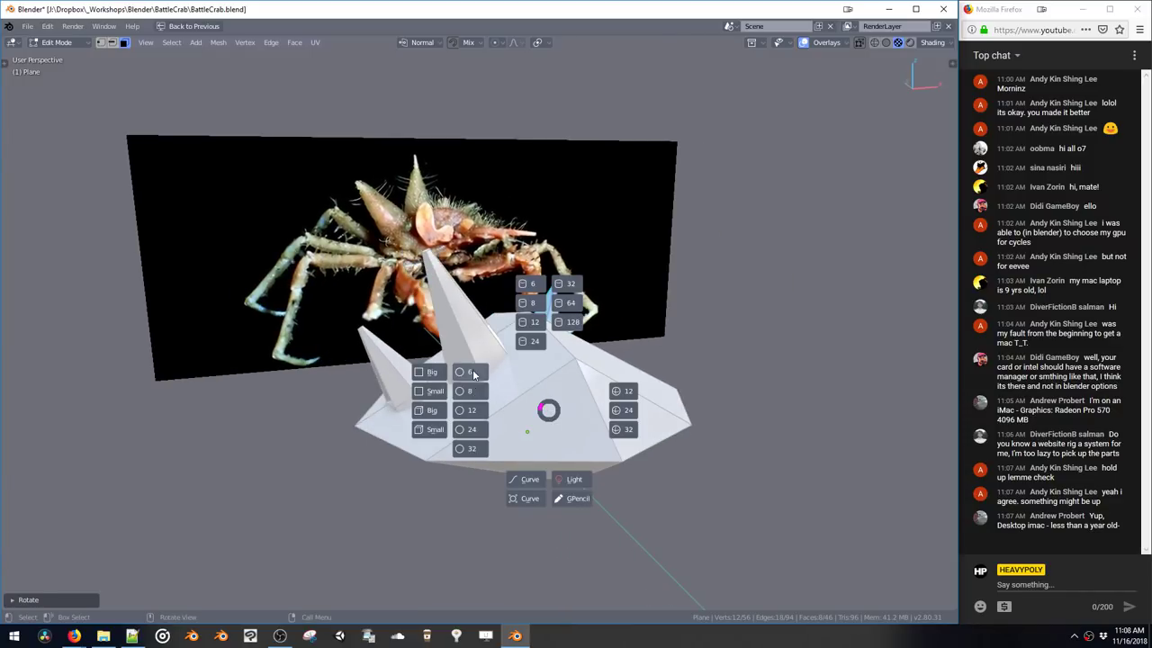
left_click(474, 373)
middle_click_drag(481, 383, 509, 387)
key("g")
left_click(647, 374)
mouse_move(648, 374)
middle_mouse_down()
mouse_move(689, 377)
mouse_move(646, 375)
middle_mouse_up()
key("ctrl+alt+r")
left_click(717, 369)
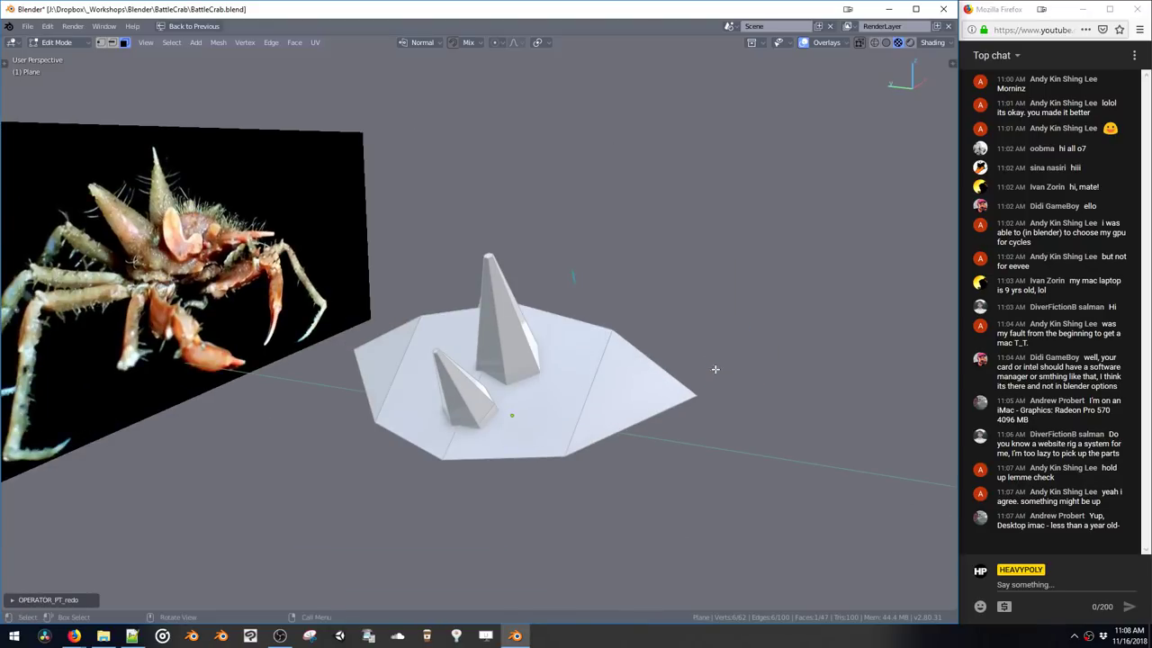
key("g")
left_click(716, 369)
Bring the hexagon in front of the shell and trackball-rotate it to face forward
middle_click_drag(716, 369, 538, 342)
key("g")
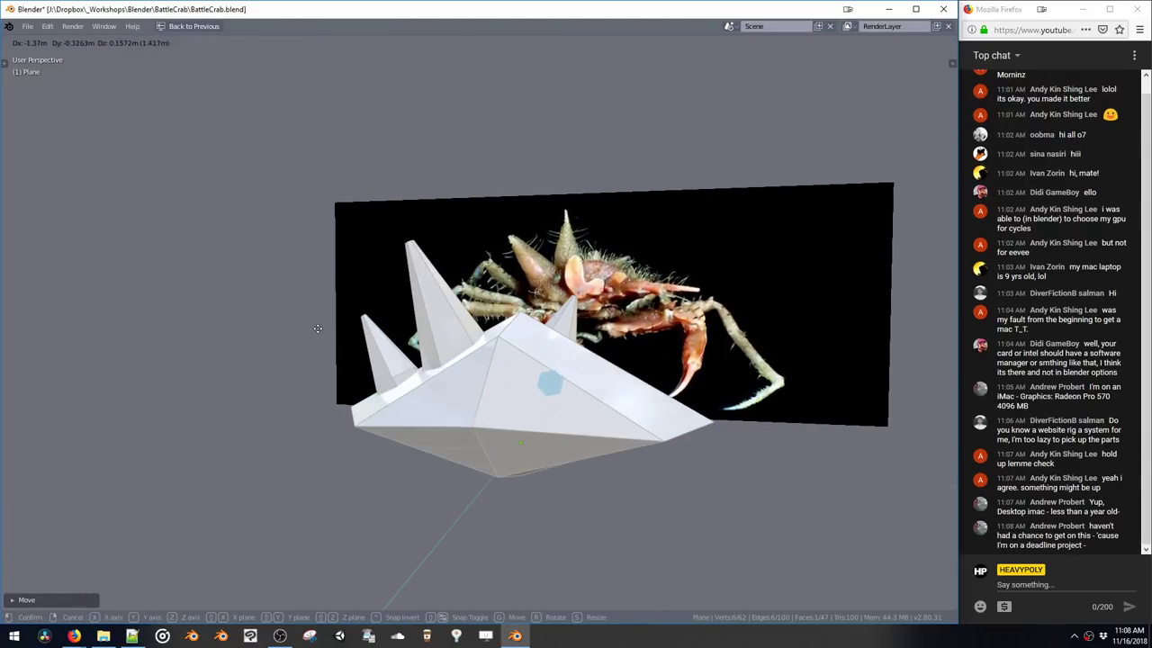
left_click(317, 328)
middle_click_drag(318, 329, 474, 399)
key("r")
key("r")
left_click(436, 385)
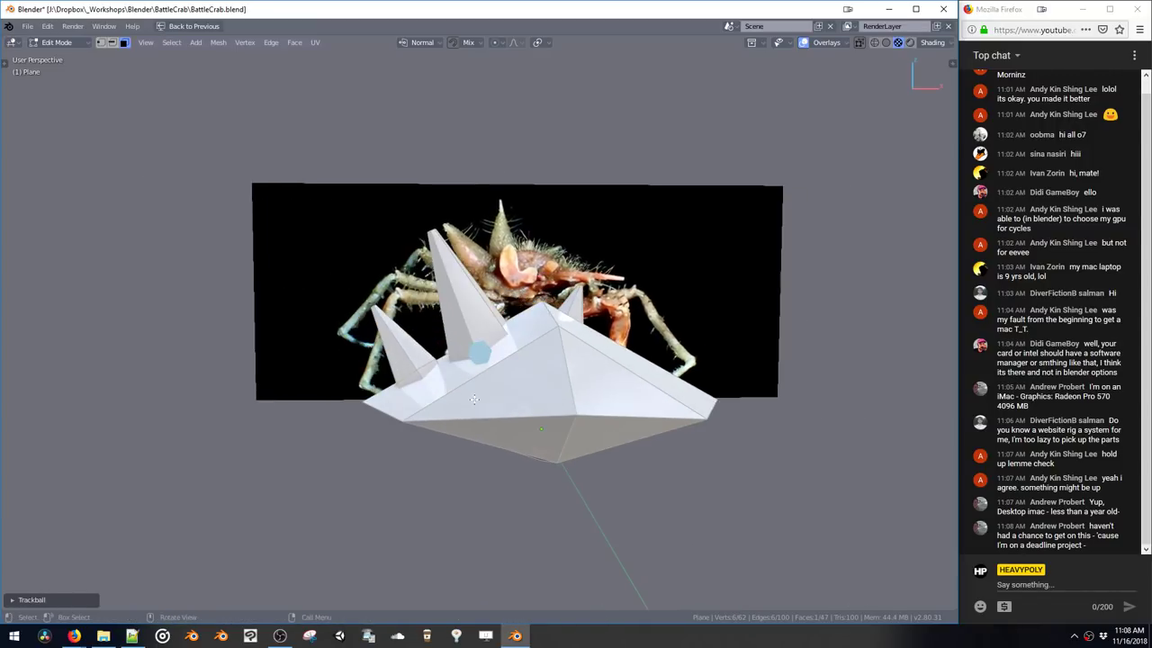
key("g")
left_click(497, 374)
Switch to the front view and move the hexagon up beside the orange face part in the reference image
key("v")
key("v")
key("v")
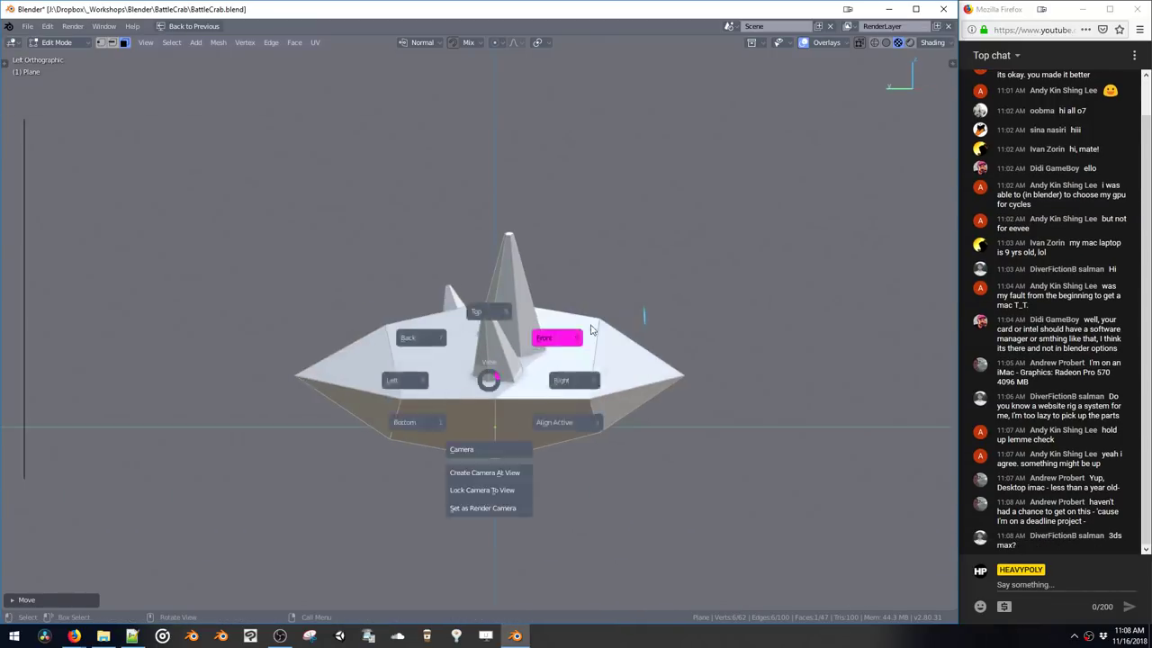
left_click(591, 330)
scroll(559, 284, "up", 4)
key("g")
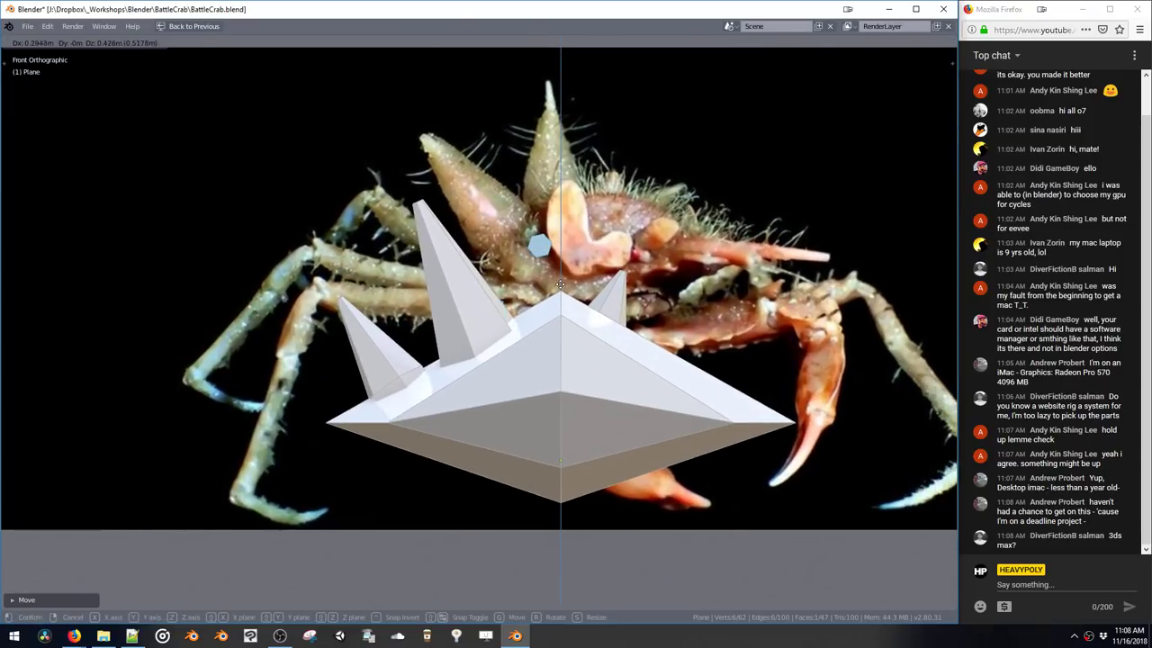
left_click(559, 285)
Switch to edge selection, select the hexagon's lower edges and extrude them downward into a first segment
middle_click_drag(559, 290, 529, 328, "shift")
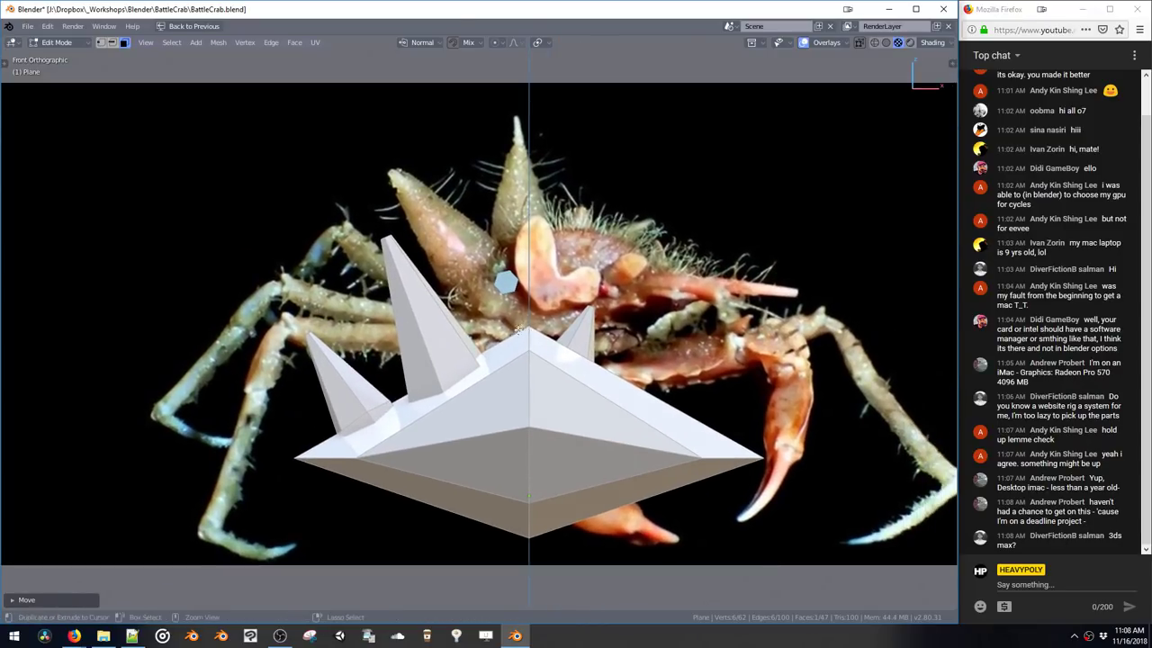
key("ctrl+z")
left_click(502, 292)
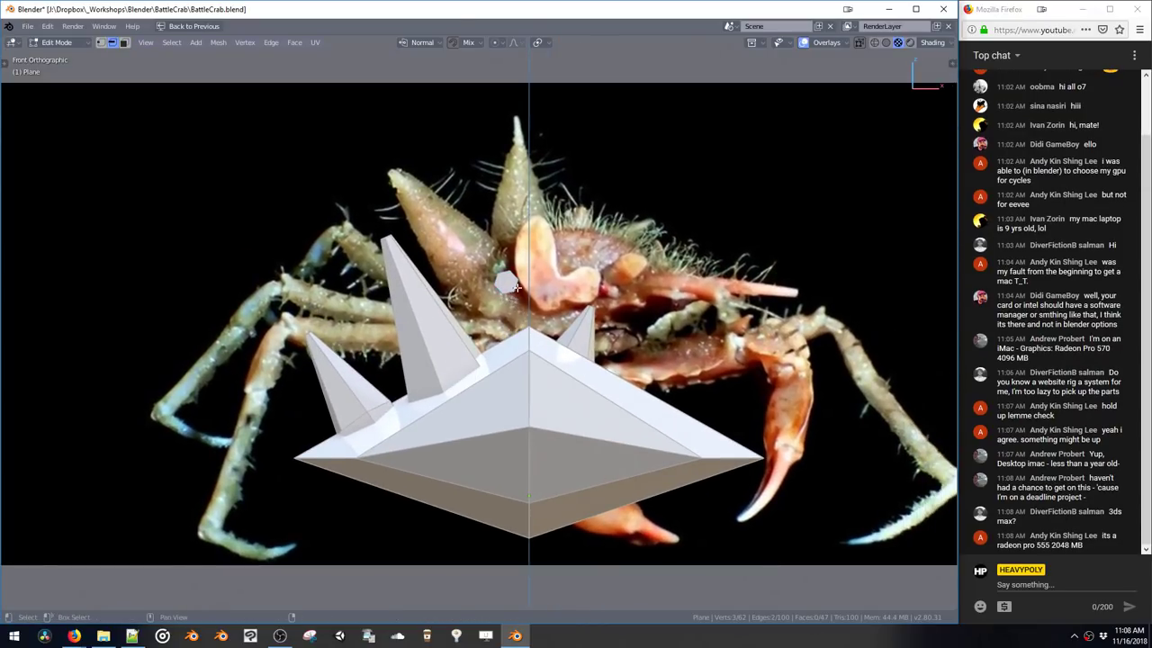
key("e")
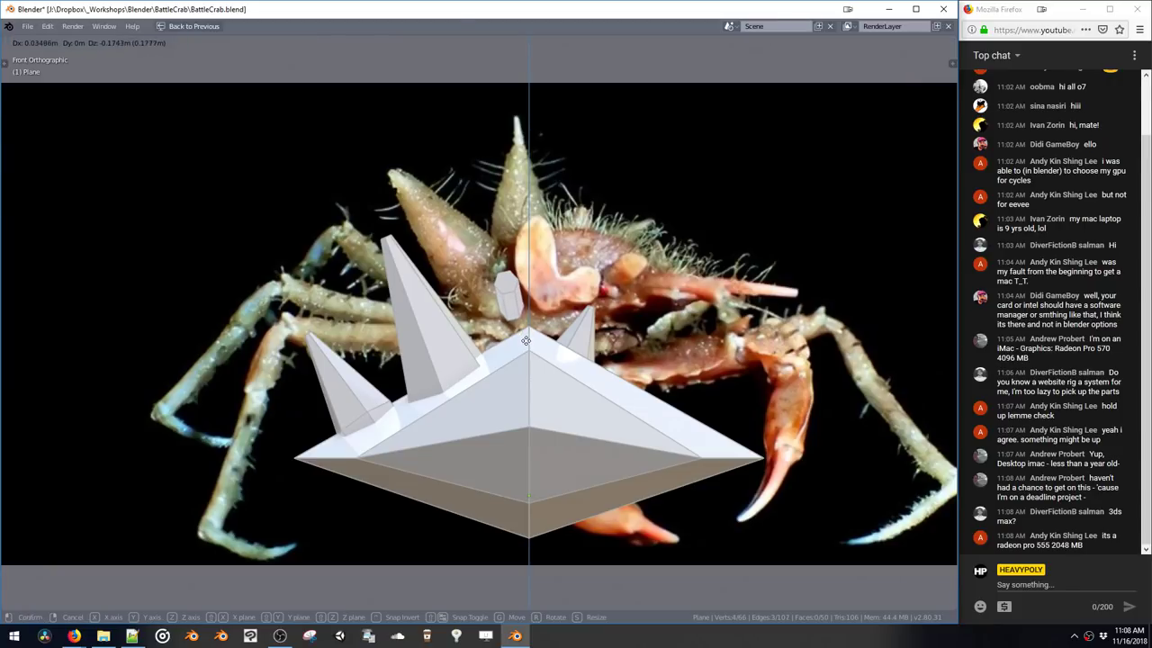
left_click(525, 342)
key("g")
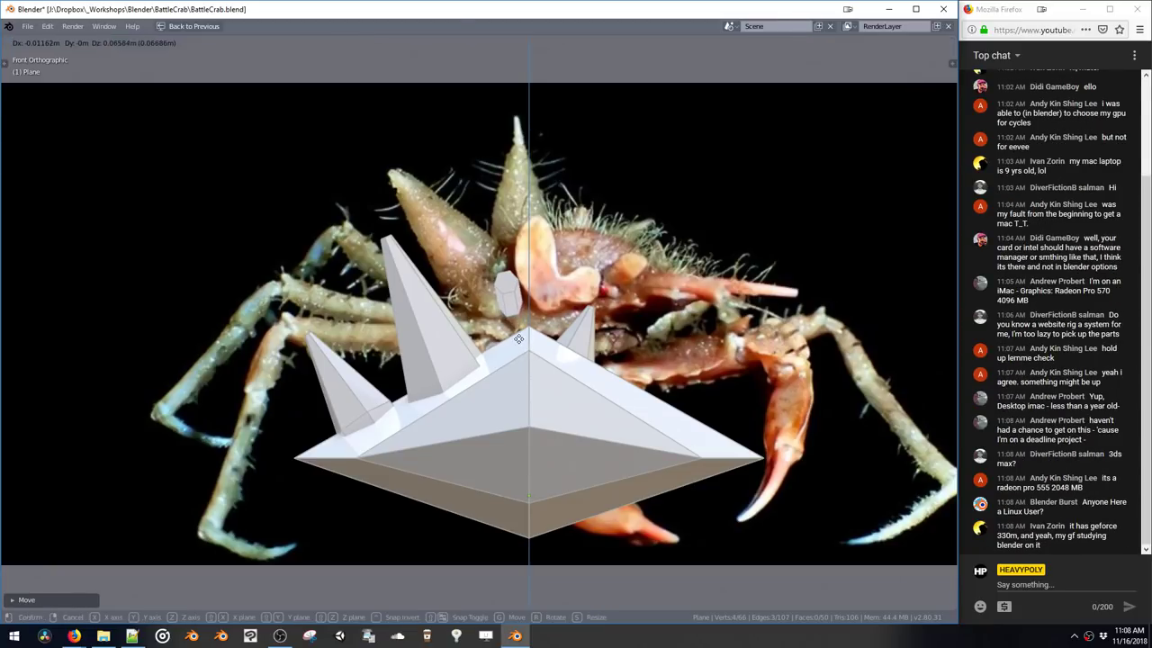
left_click(521, 338)
Extrude the lower edges again, scale them narrower and adjust their position
key("e")
left_click(527, 360)
key("s")
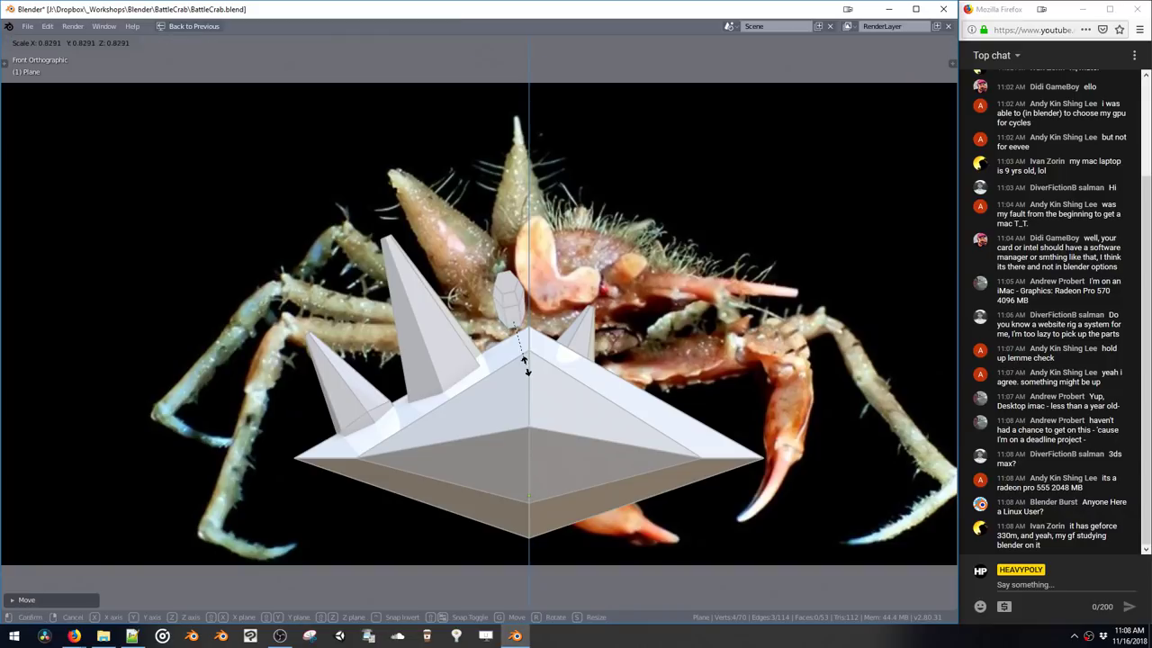
left_click(523, 357)
key("g")
left_click(528, 363)
Extrude a third segment downward and narrow its end edges to taper the stem
key("e")
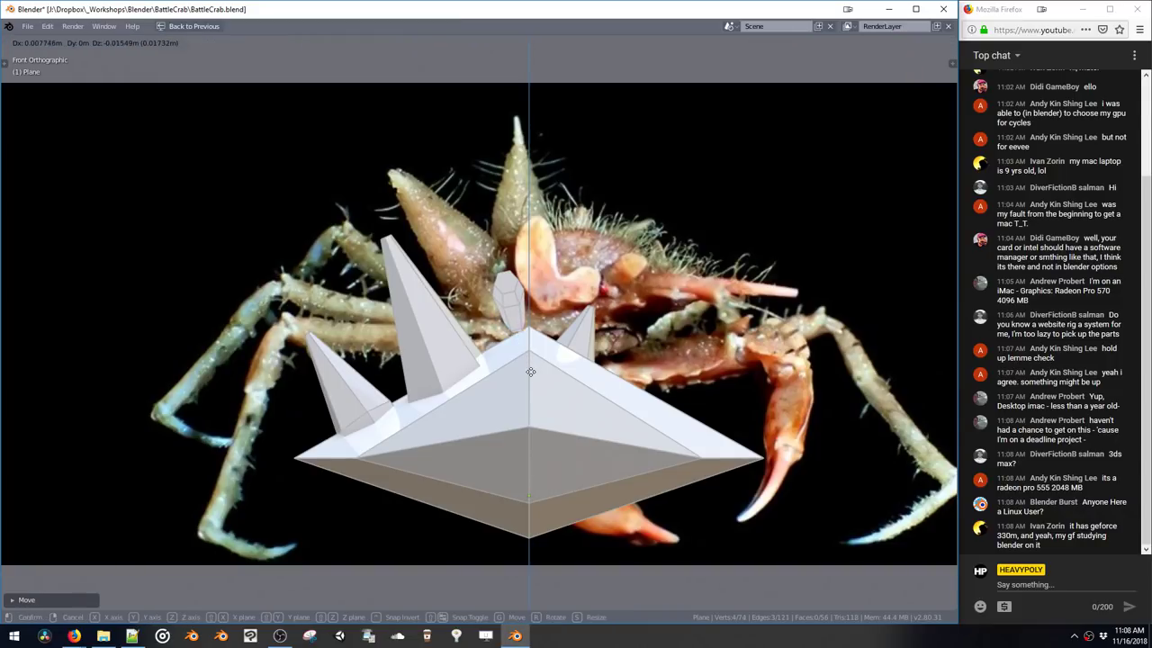
left_click(533, 384)
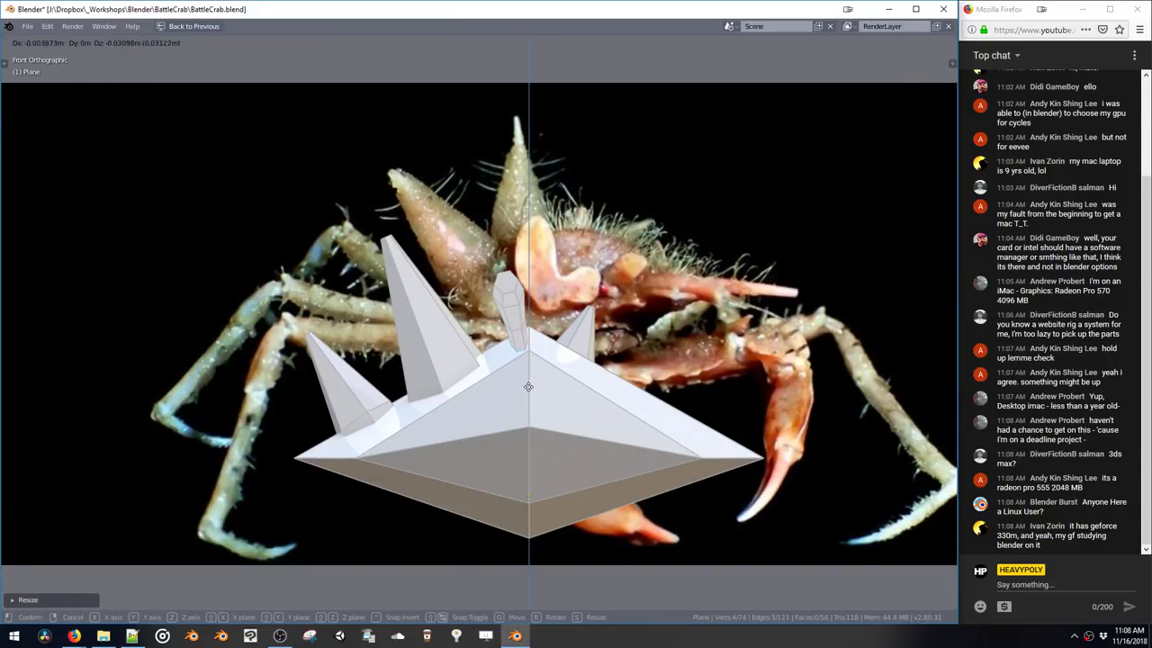
key("s")
left_click(525, 378)
Select an edge on the stem's lower side and extrude it sideways in two short segments to start a branch
key("space")
left_click(525, 339)
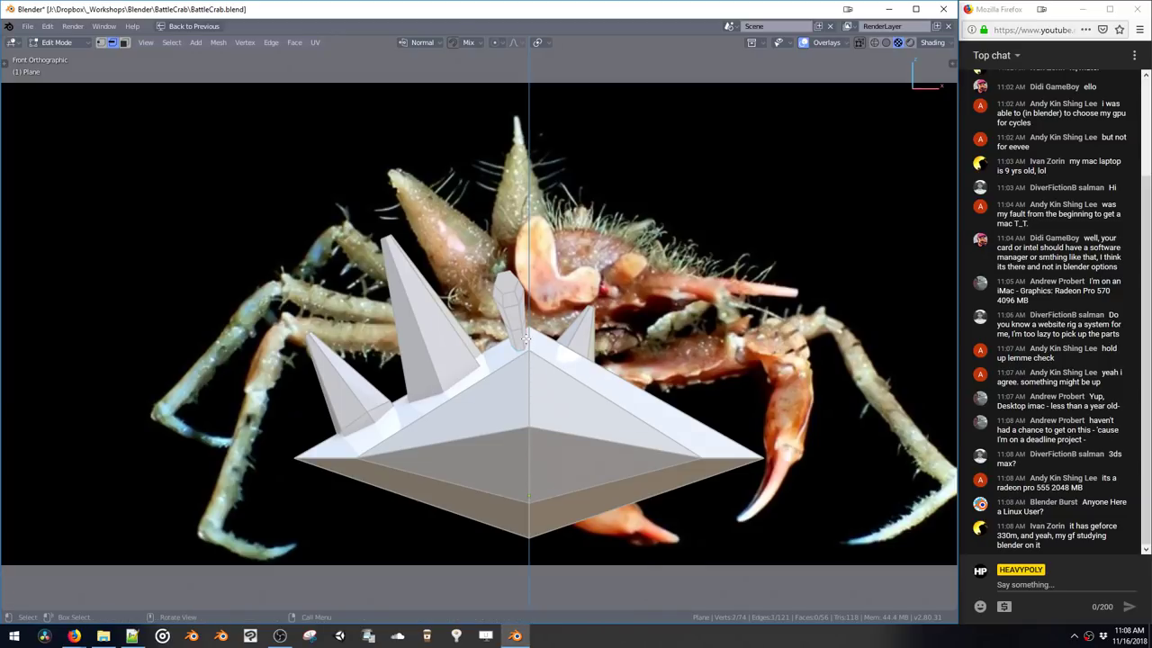
key("e")
left_click(527, 342)
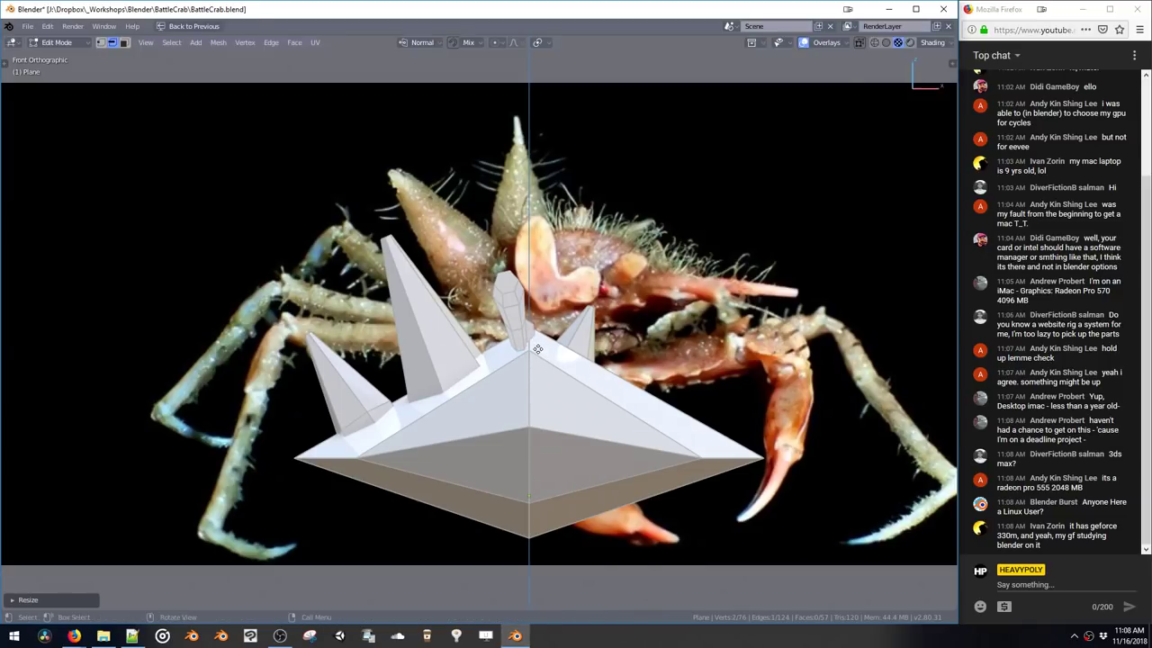
key("e")
left_click(542, 353)
Extend the side branch with further edge extrusions, widening and rotating its end edge
key("e")
left_click(565, 382)
key("g")
left_click(575, 393)
key("e")
key("s")
left_click(565, 367)
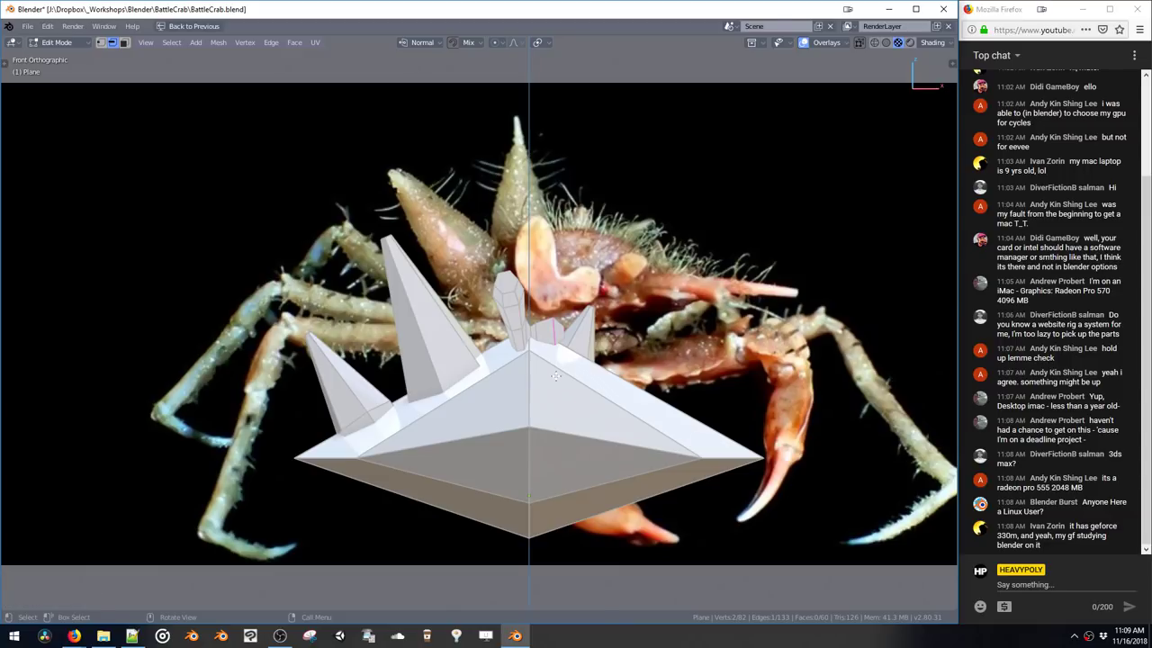
key("r")
left_click(565, 336)
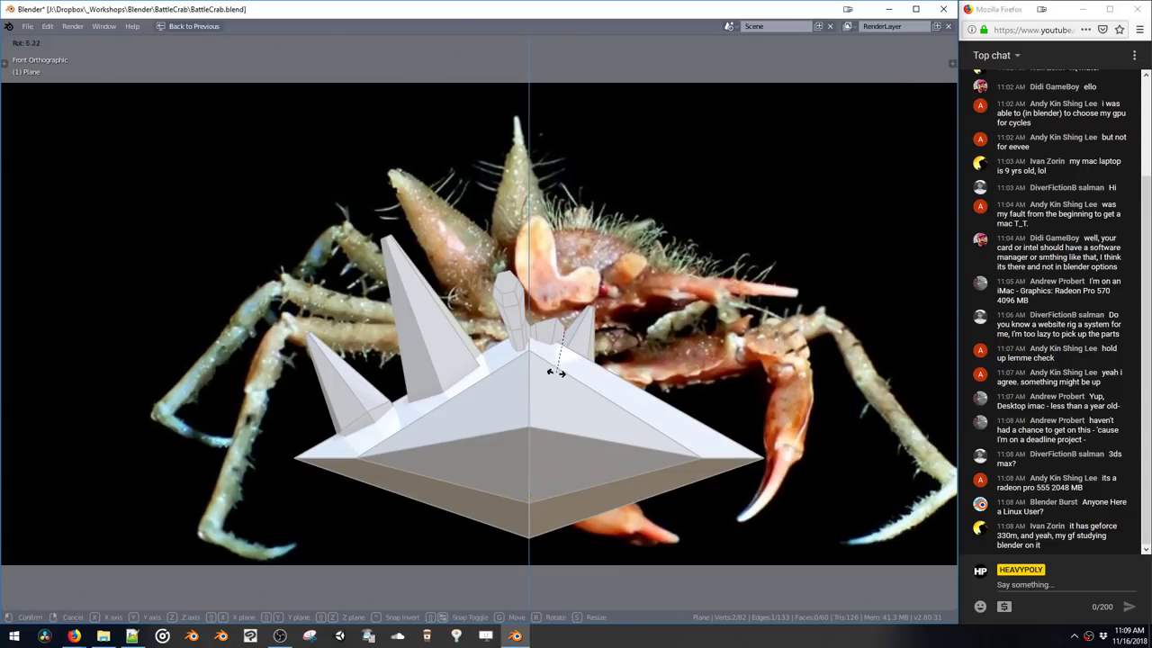
Select the whole branching face piece, scale it up and briefly preview the mesh with smoothing
key("l")
key("s")
left_click(573, 367)
key("Tab")
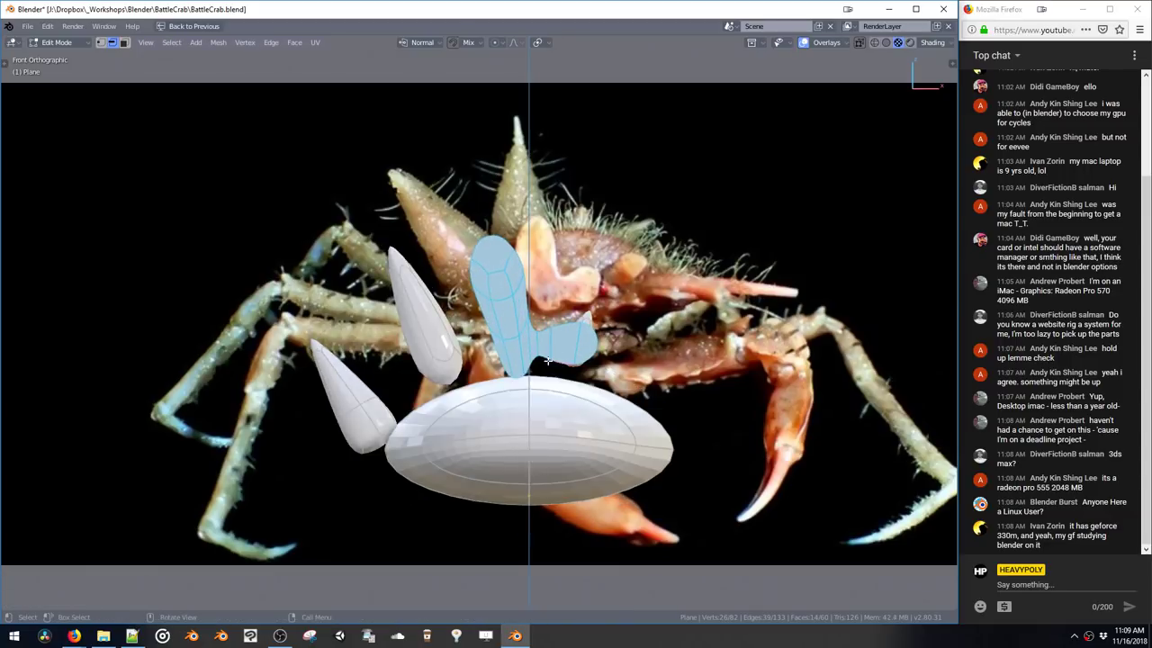
key("Tab")
Move the whole face piece over the shell's front slope and bring it forward along the Y axis
key("g")
left_click(467, 463)
key("g")
left_click(481, 445)
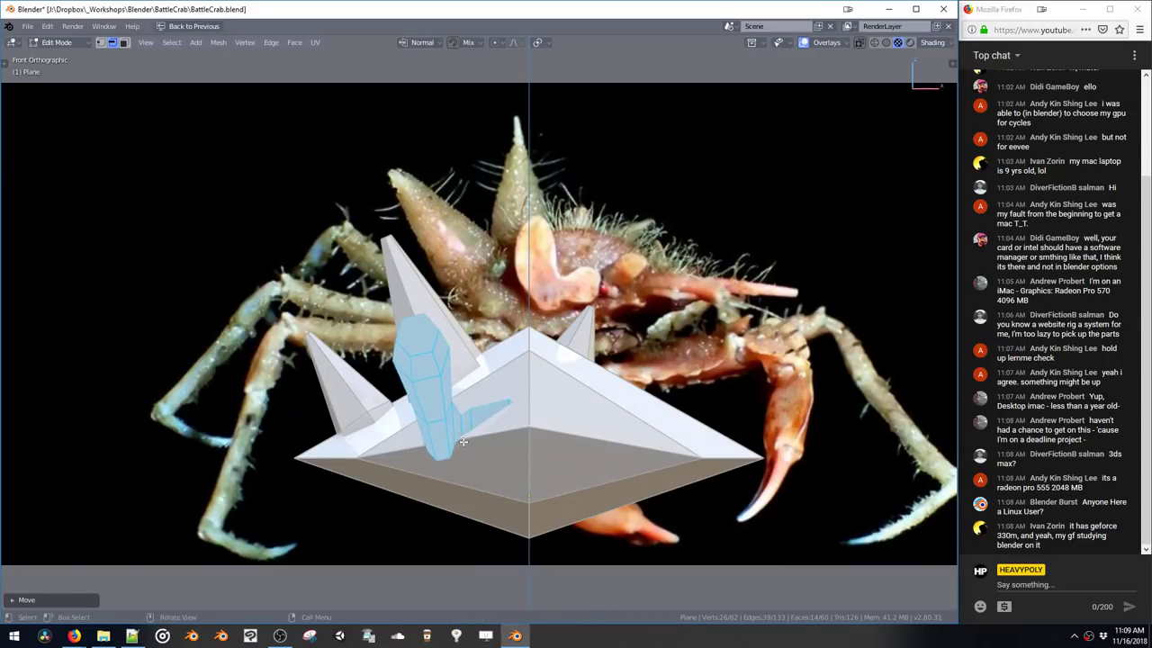
middle_click_drag(481, 445, 601, 529)
key("g")
key("y")
left_click(668, 591)
Scale the face piece down and shift it sideways on the front of the shell
key("s")
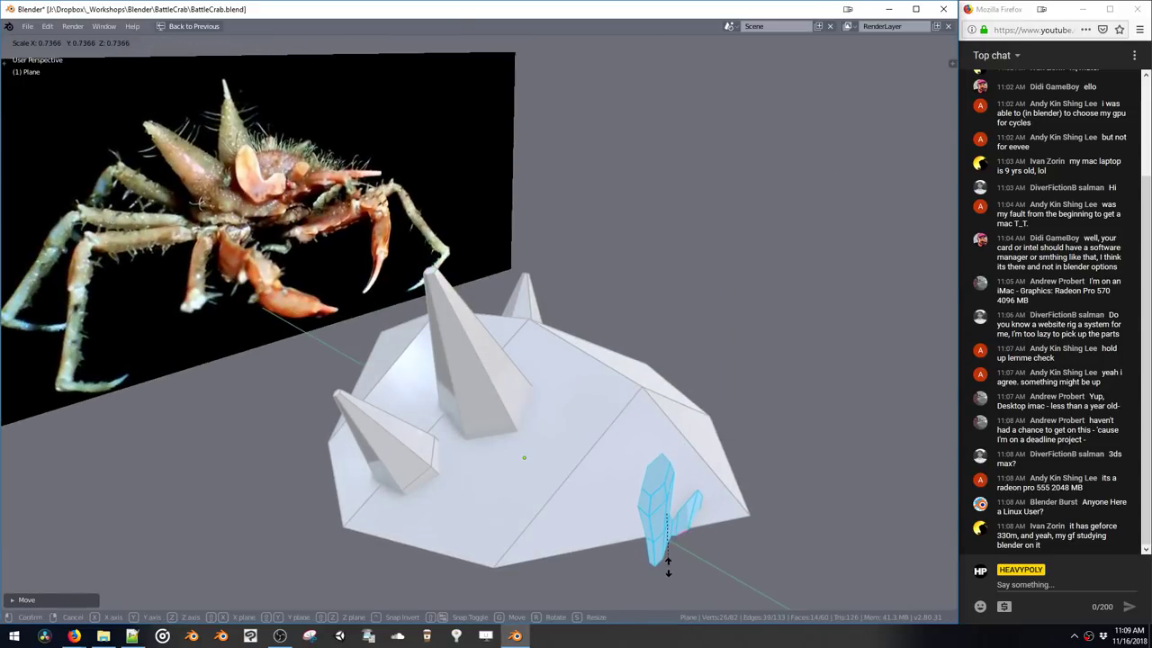
left_click(669, 545)
middle_click_drag(667, 542, 529, 459)
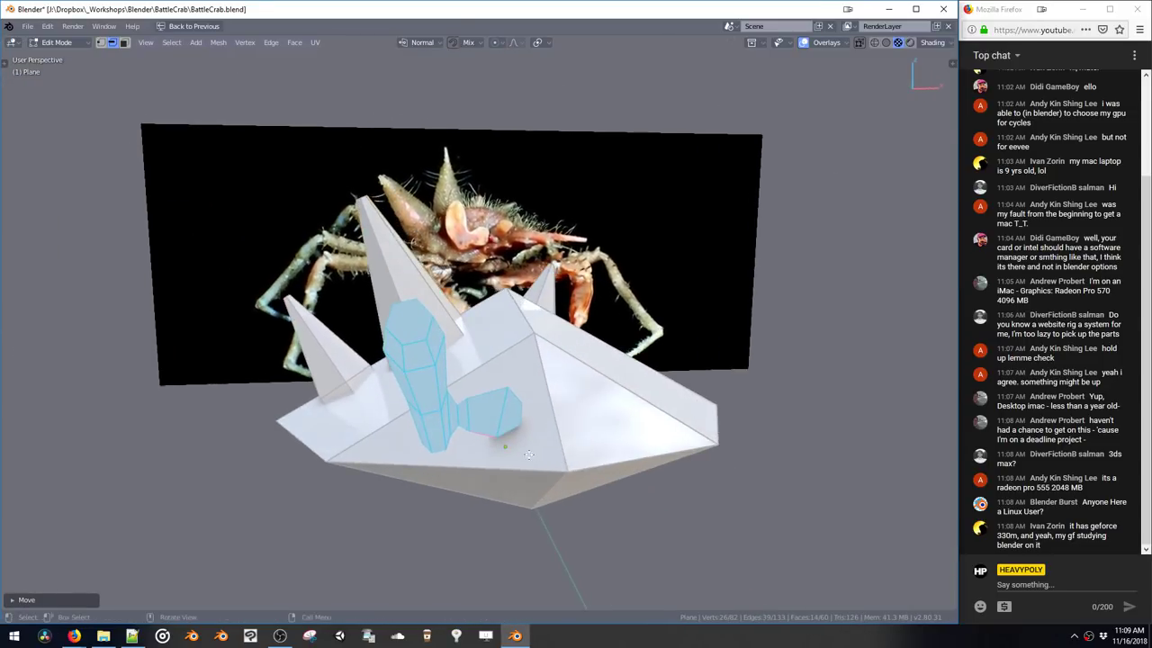
key("g")
left_click(499, 467)
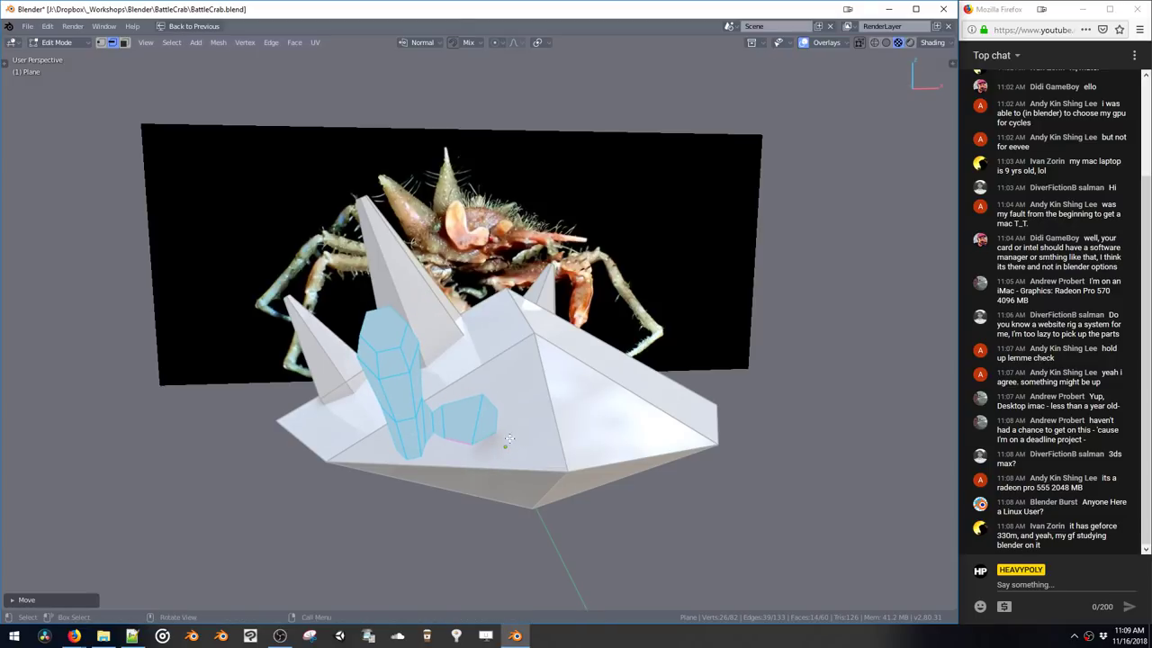
Fine-tune the face piece's height along Z and its depth along Y against the shell
middle_click_drag(476, 425, 519, 459)
key("g")
key("z")
left_click(519, 459)
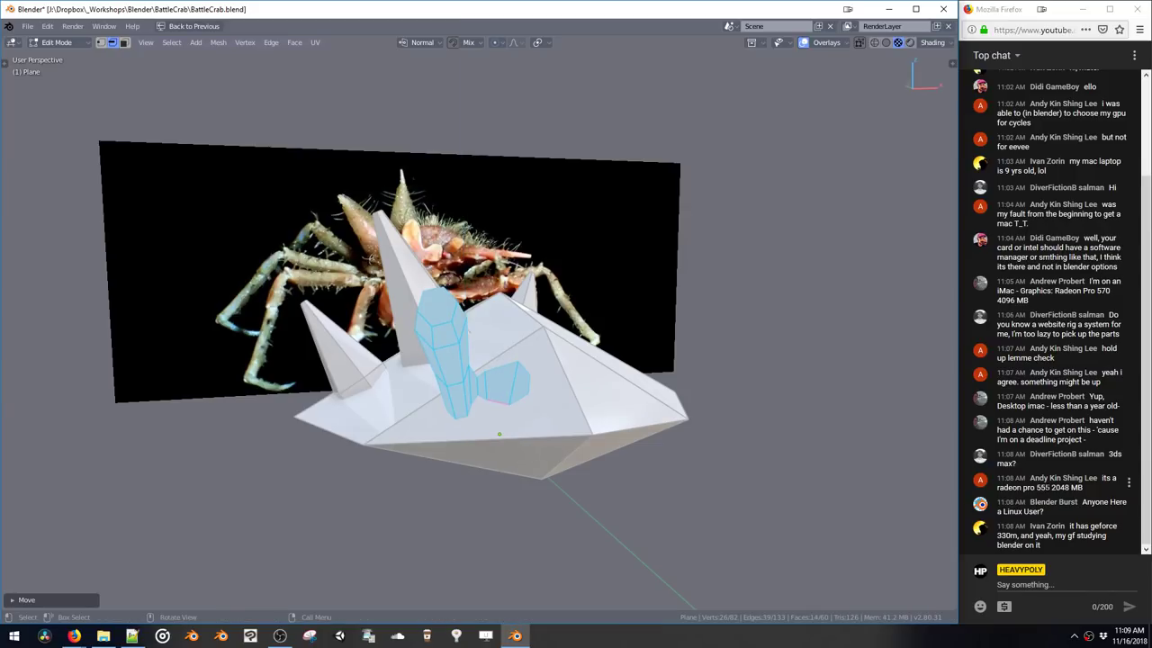
middle_click_drag(516, 357, 526, 387)
key("g")
key("y")
left_click(520, 406)
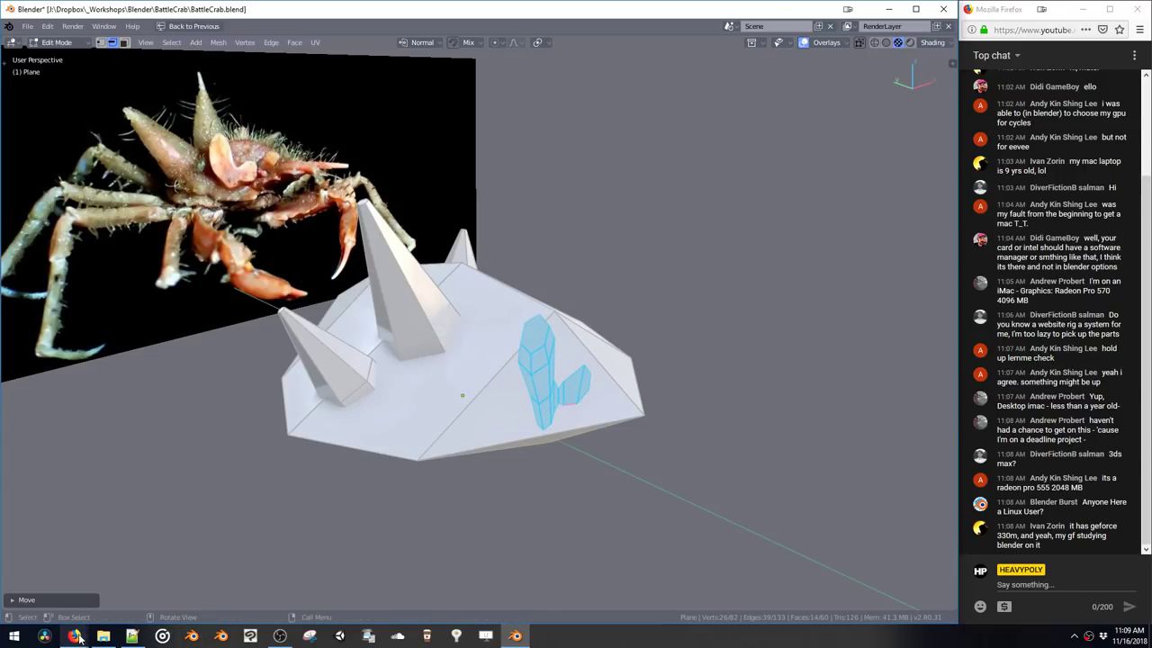
Switch to Firefox and search Google for "radeon pro 555" in a new tab
mouse_move(78, 637)
left_click(89, 587)
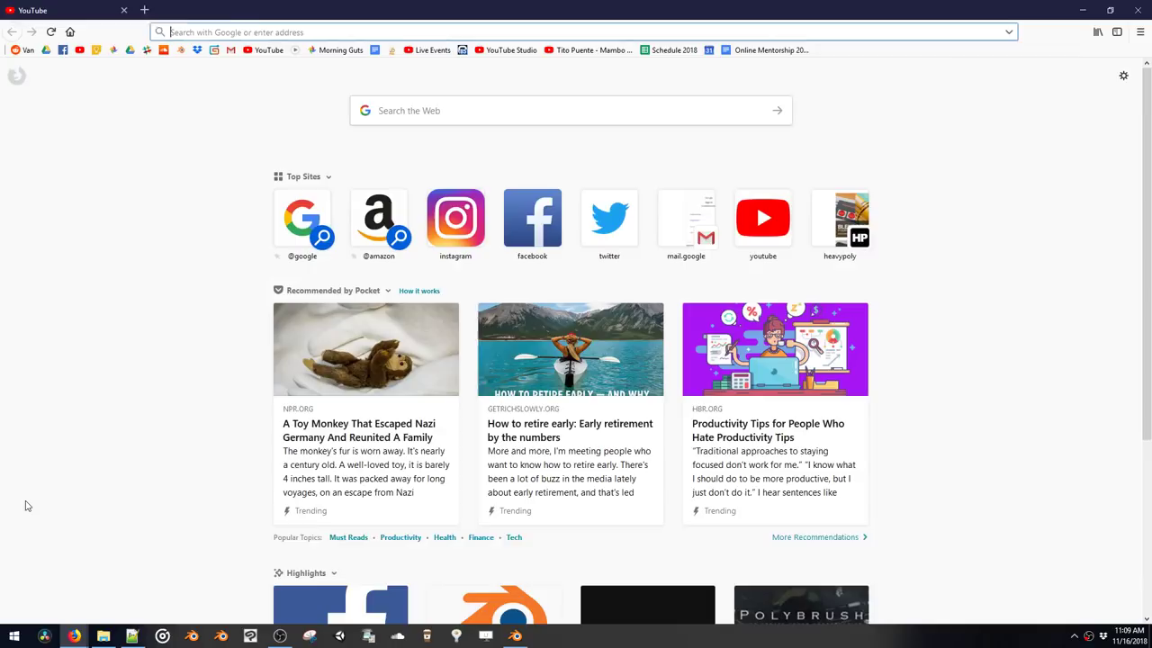
key("ctrl+t")
type("radeon pro ")
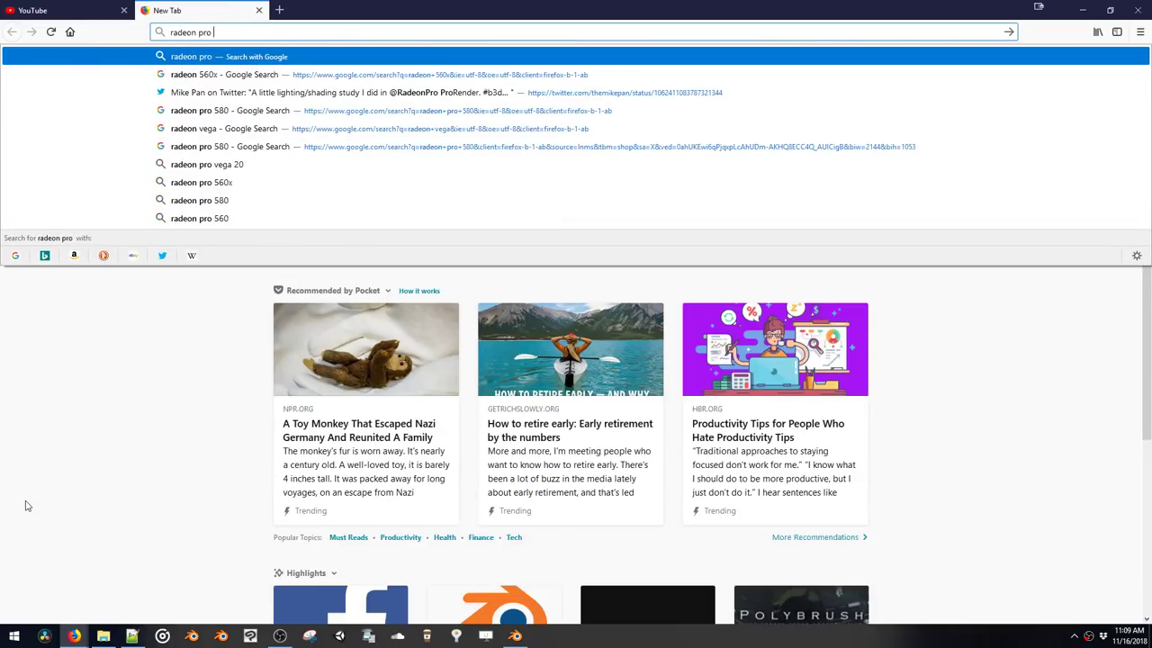
type("555")
key("Return")
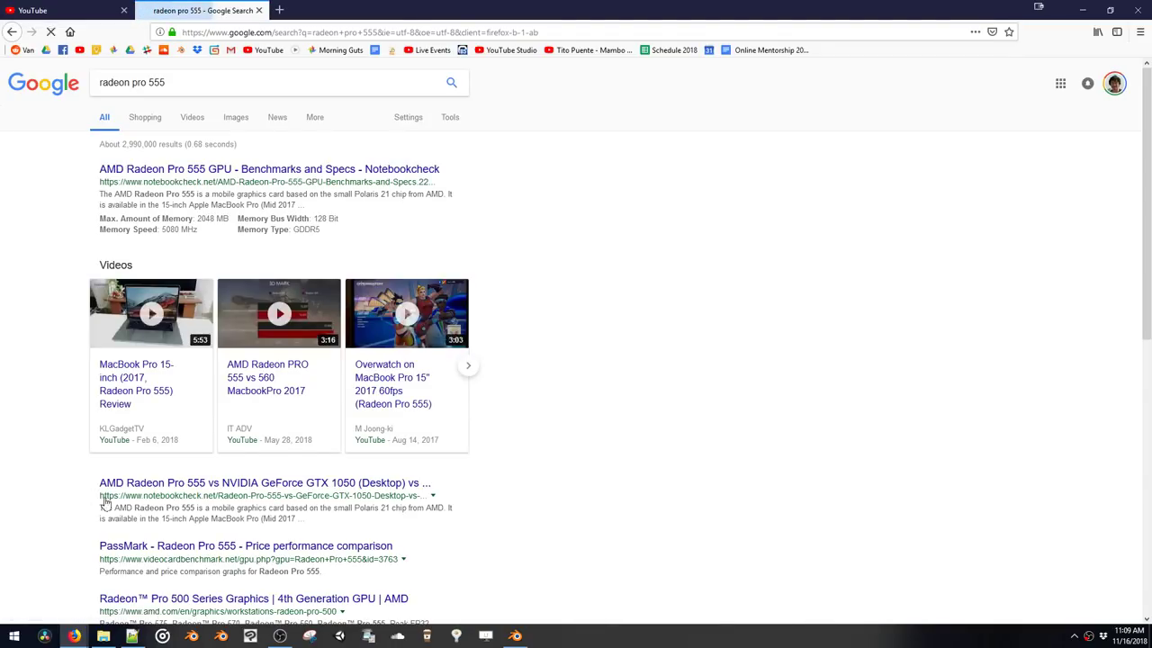
Search Google for "radeon pro 555 vs 1060"
left_click(218, 82)
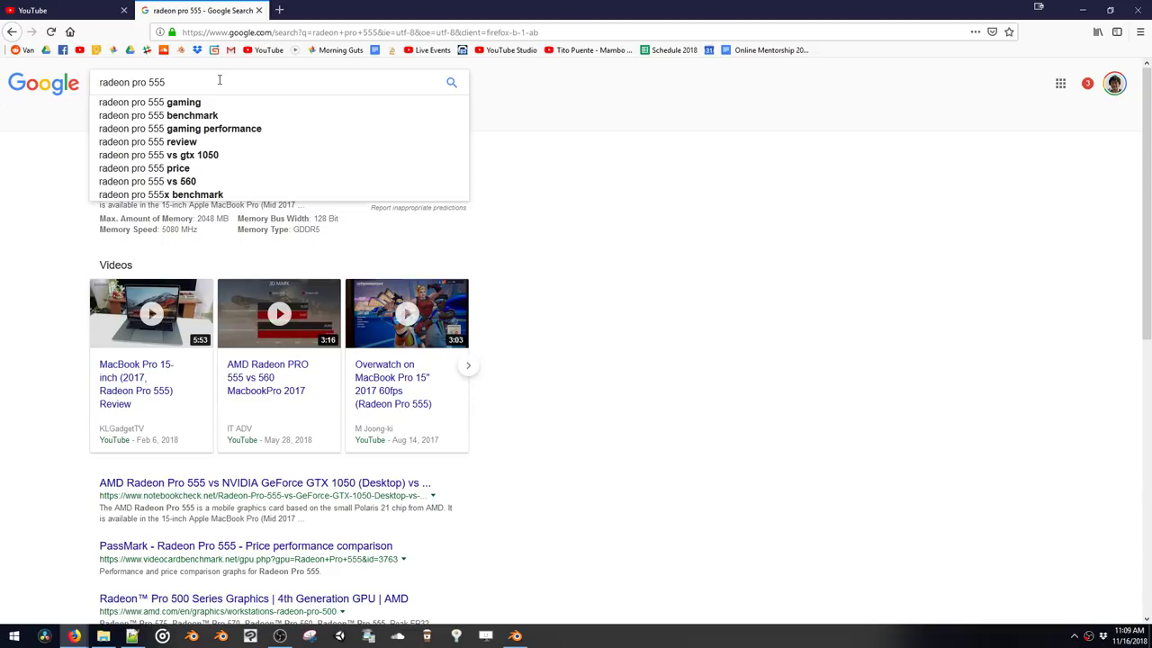
type("vs")
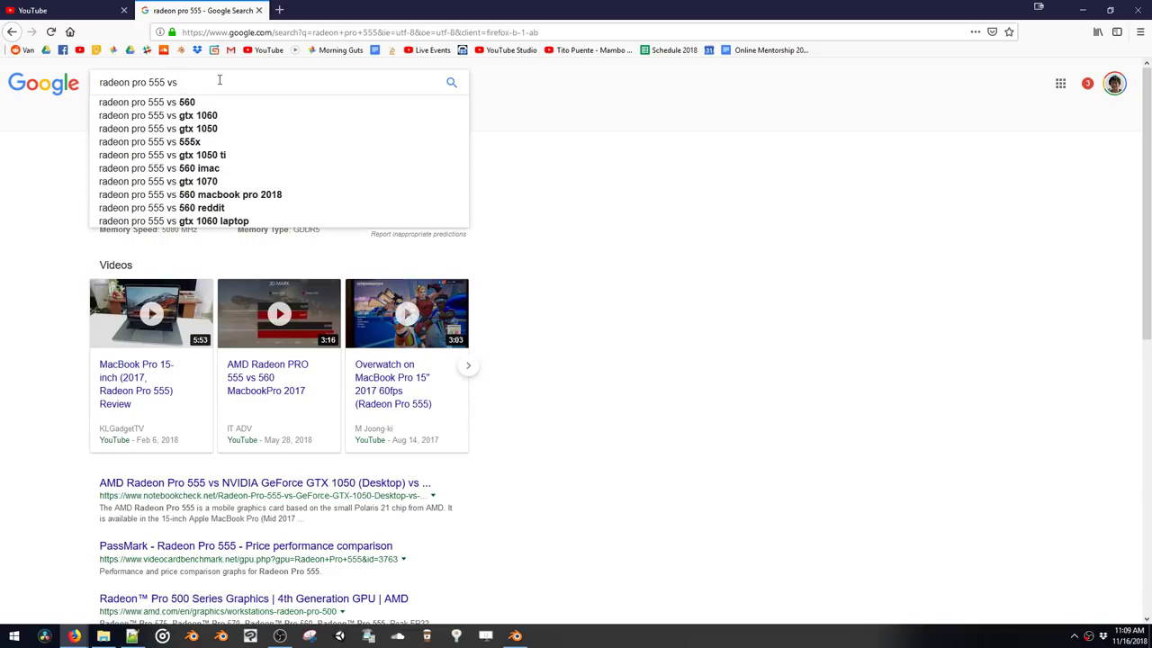
type(" 1060")
key("Return")
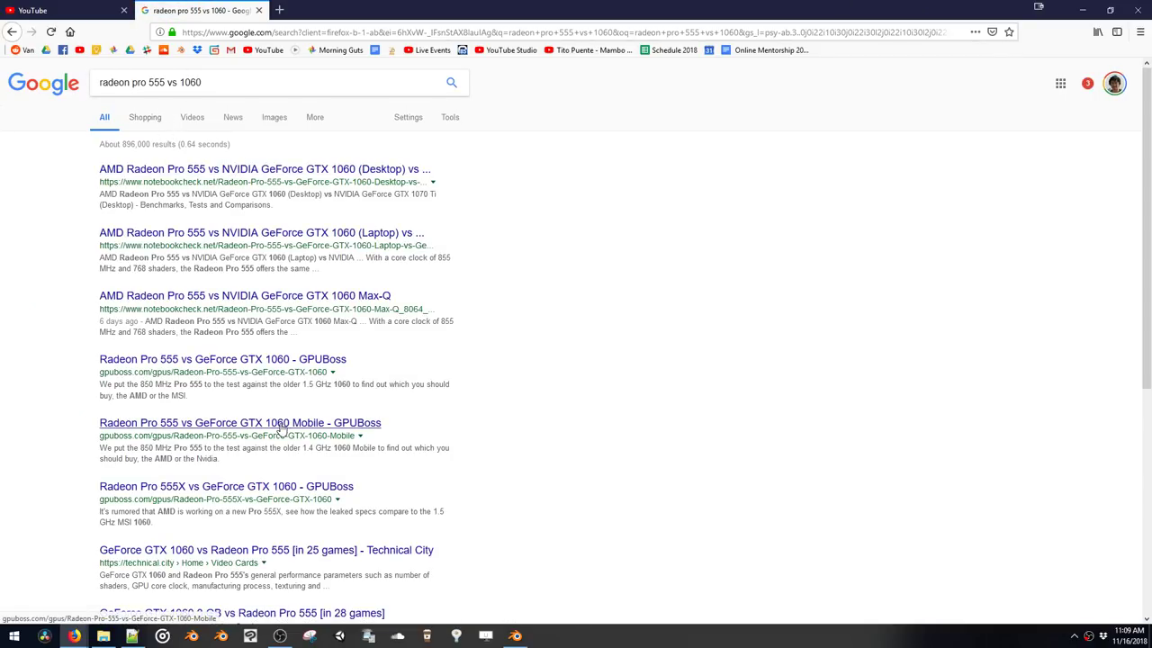
Skim the Notebookcheck comparison of the Radeon Pro 555 and the desktop GTX 1060, and return to the search results
left_click(243, 168)
left_click(243, 168)
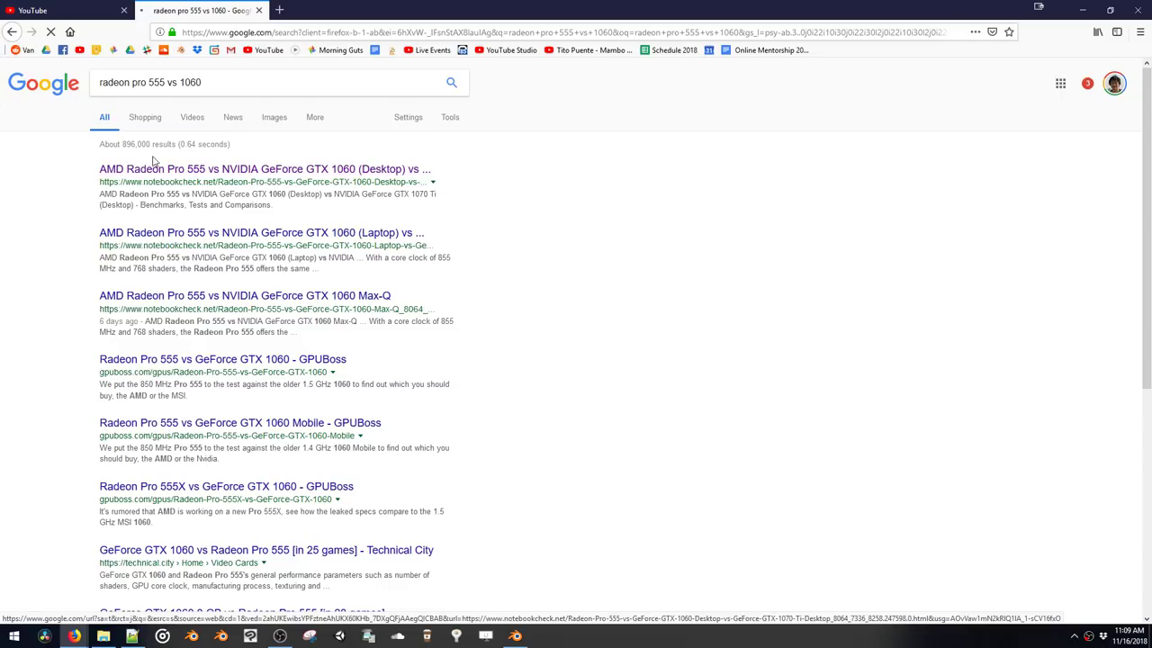
scroll(286, 211, "down", 2)
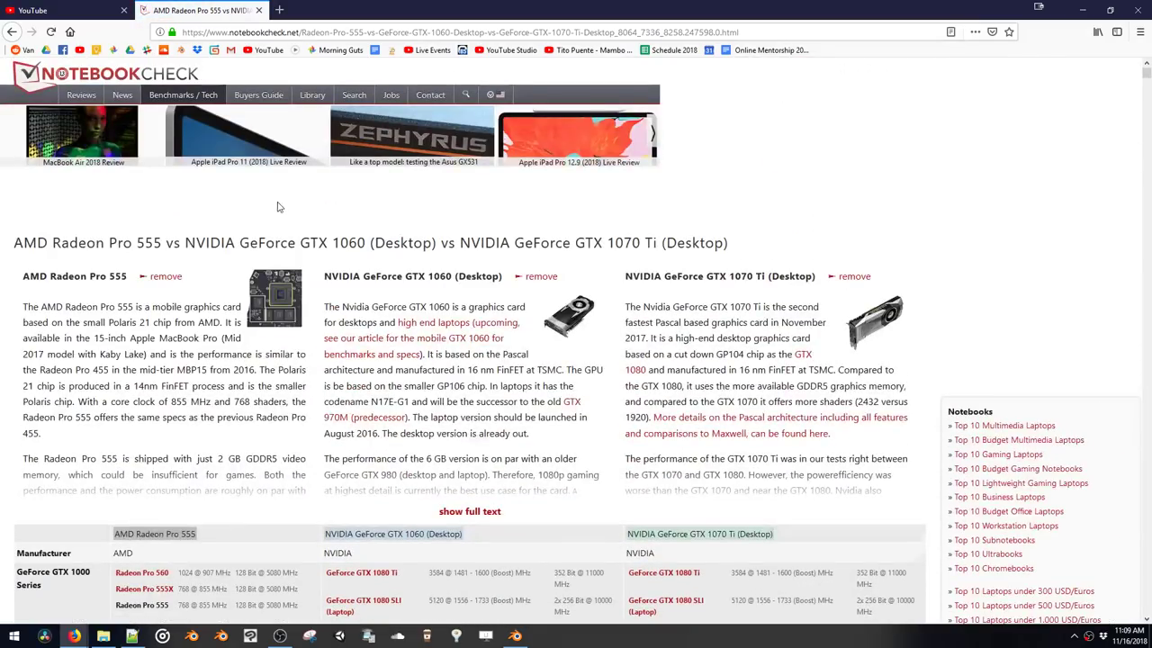
scroll(277, 207, "down", 4)
key("alt+Left")
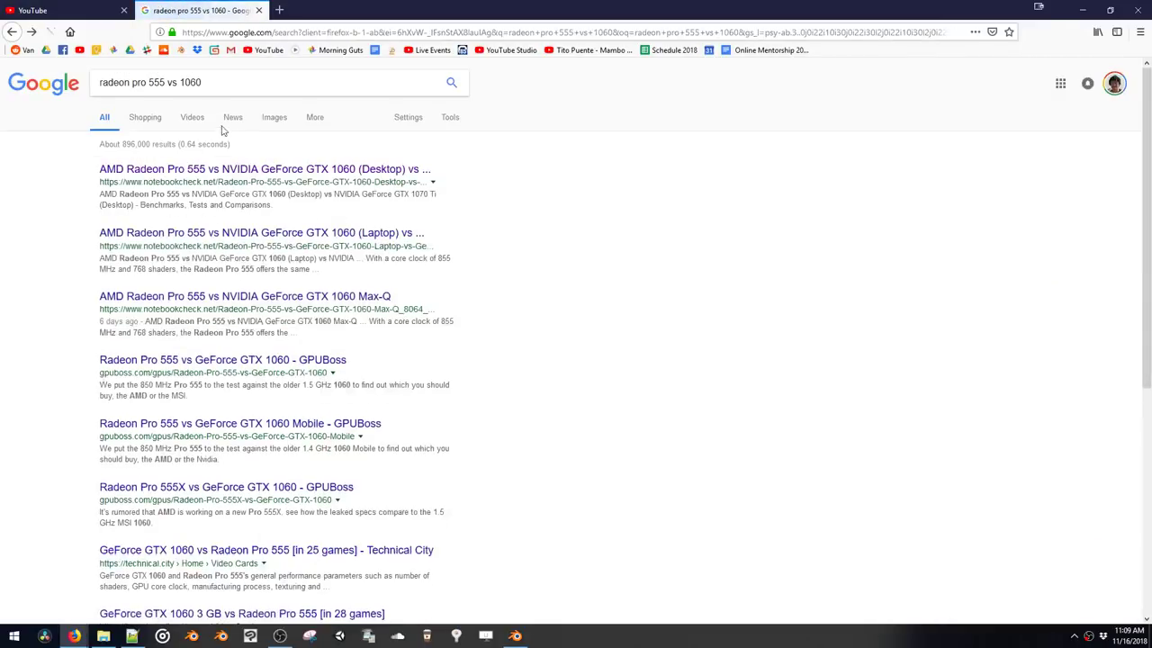
Replace the search query with "gpu benchmark" and run the search
left_click_drag(225, 83, 74, 86)
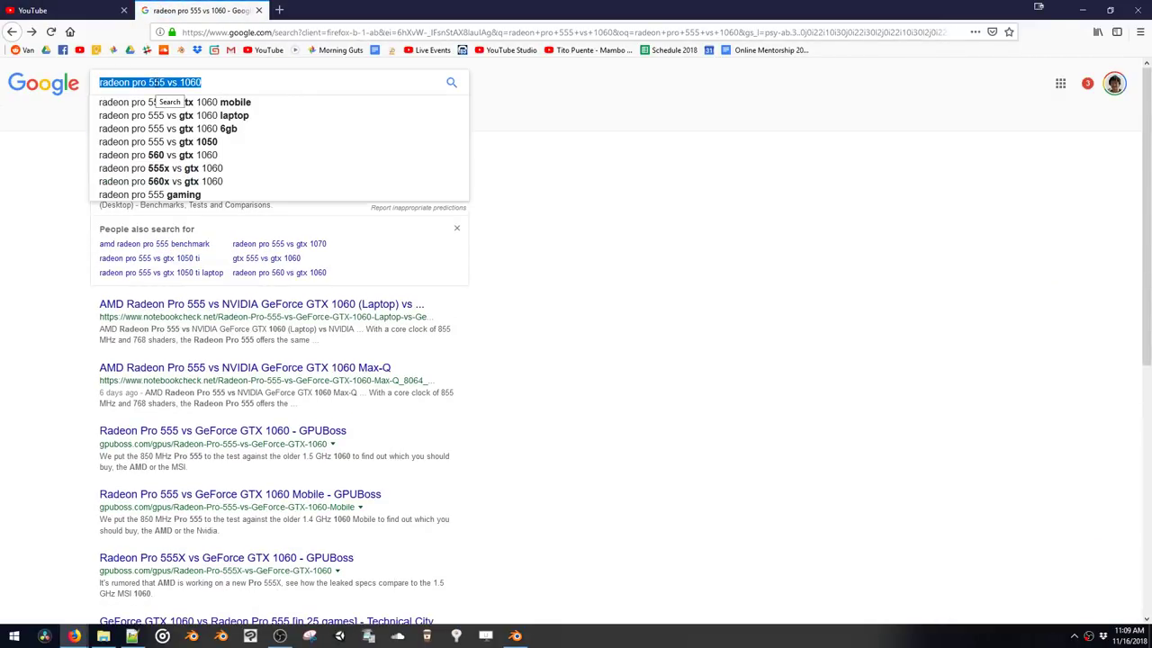
type("gpu")
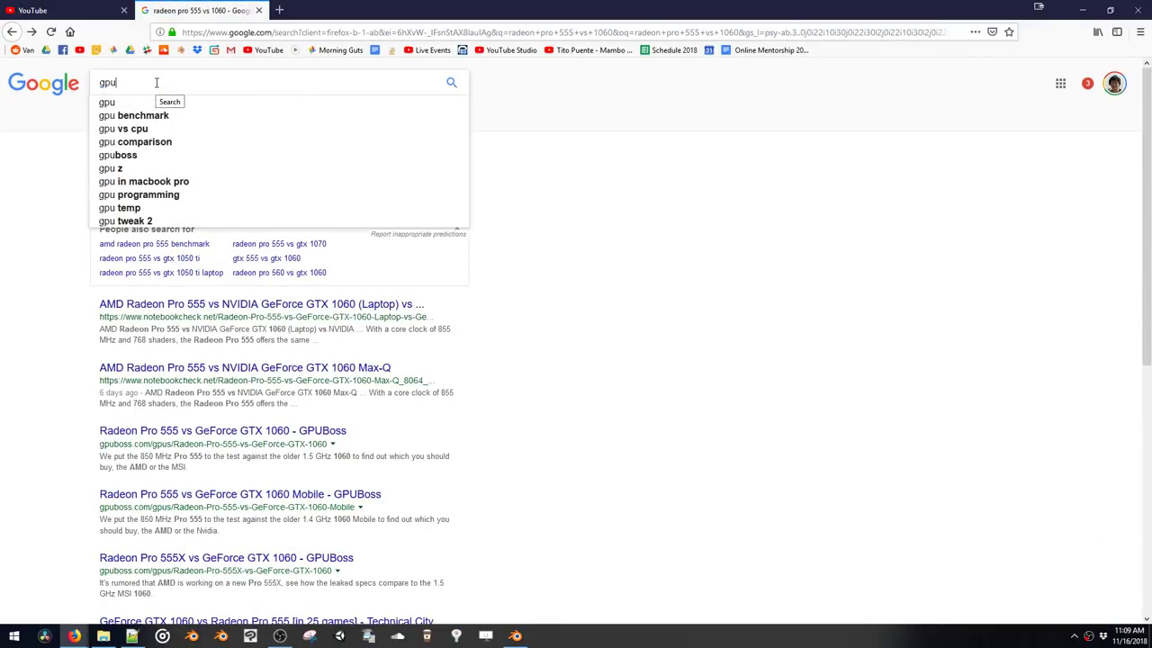
type(" benchma")
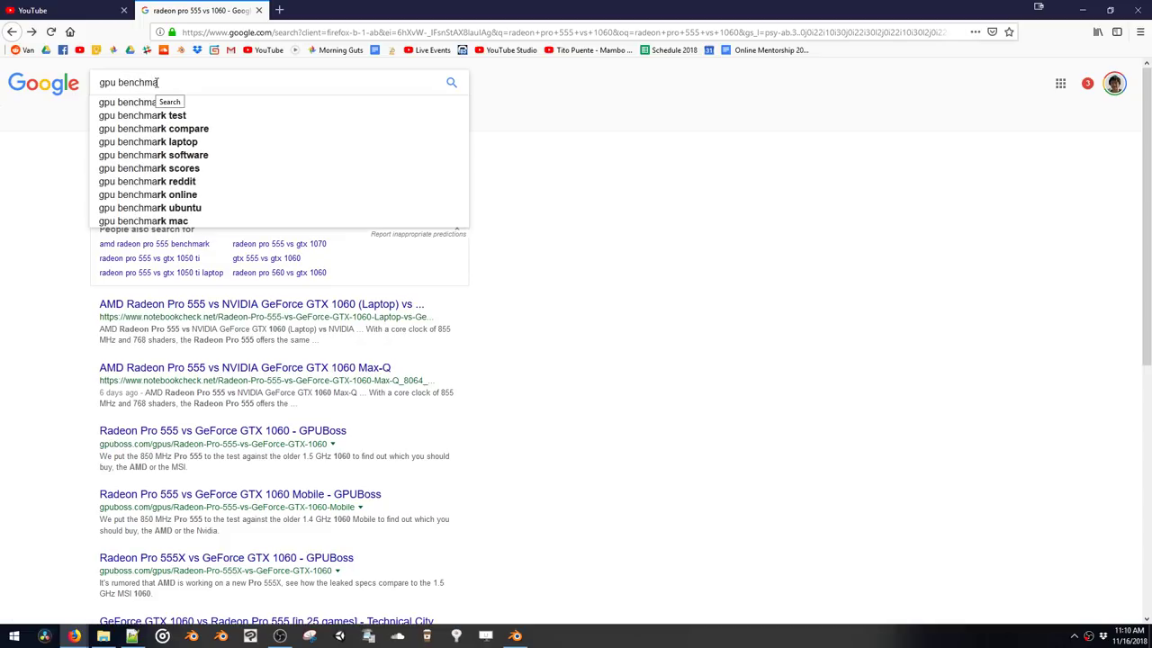
type("rk")
key("Return")
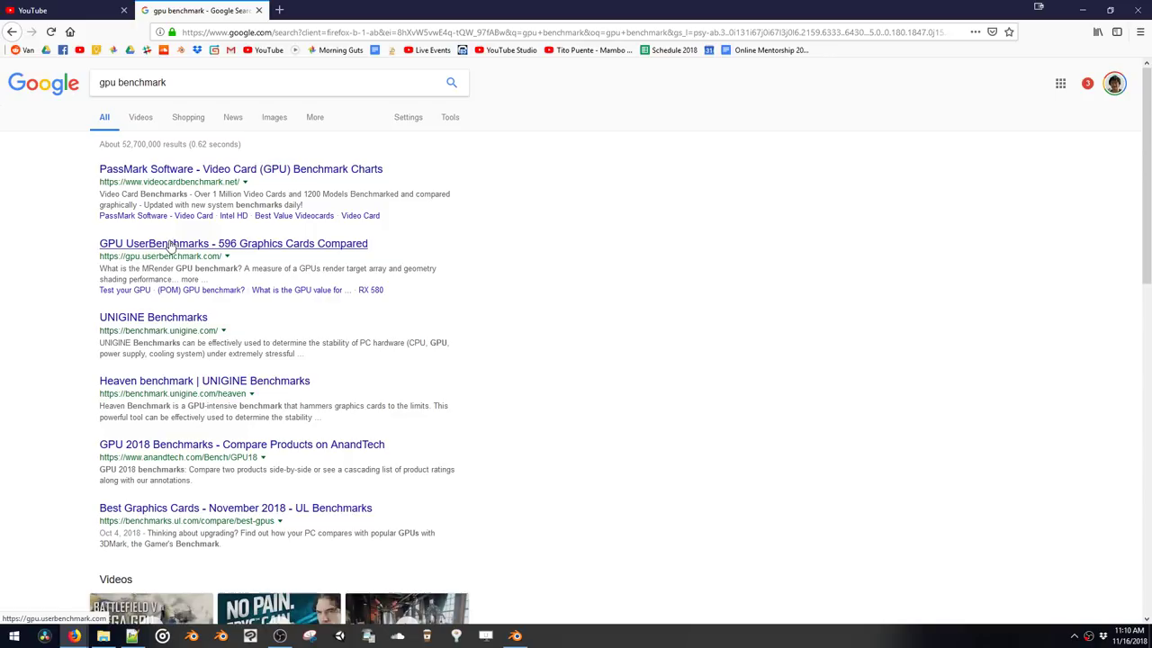
Search Google for "radeon pro 555" in place of the benchmark query
triple_click(202, 87)
type("radius")
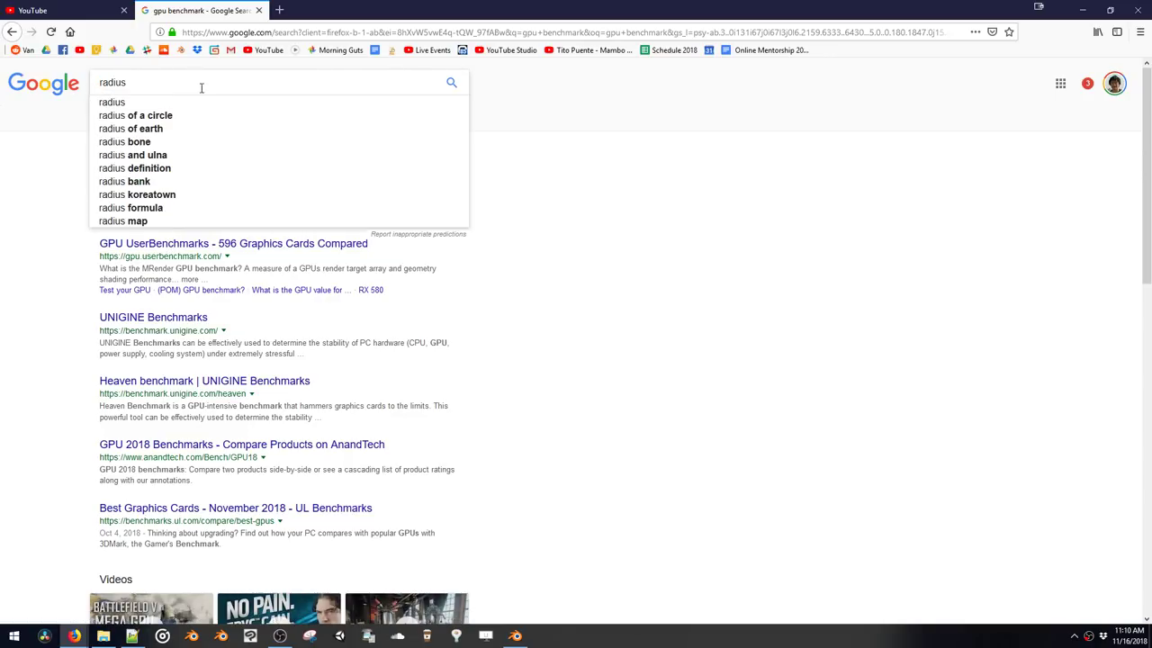
key("ctrl+z")
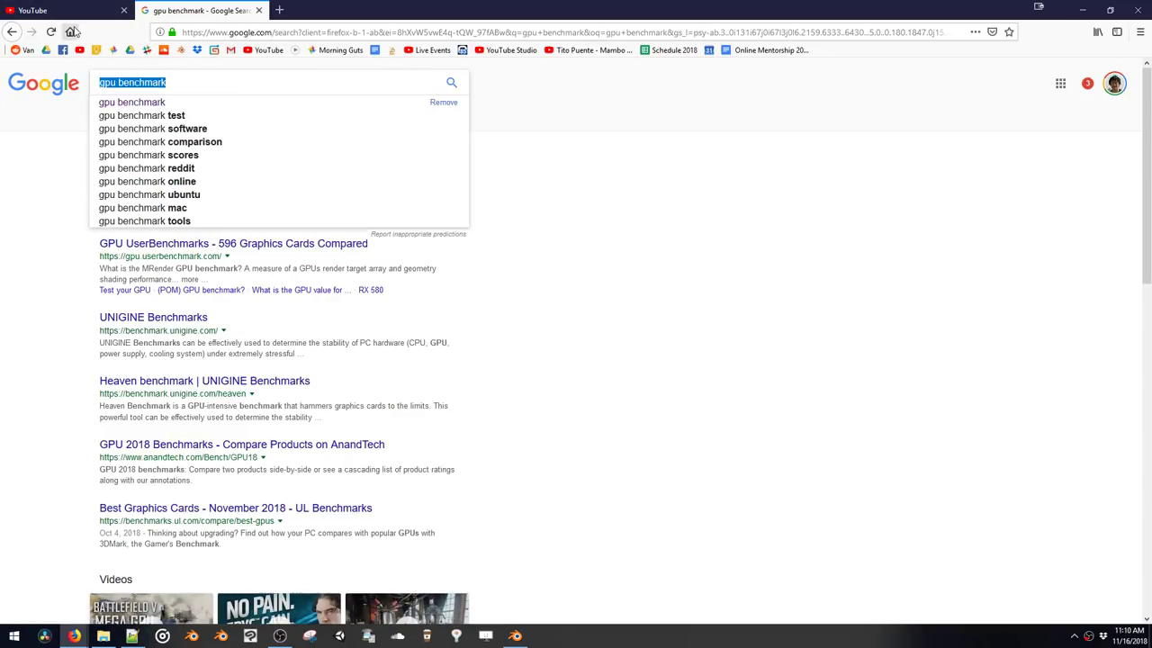
type("radeon pro 555")
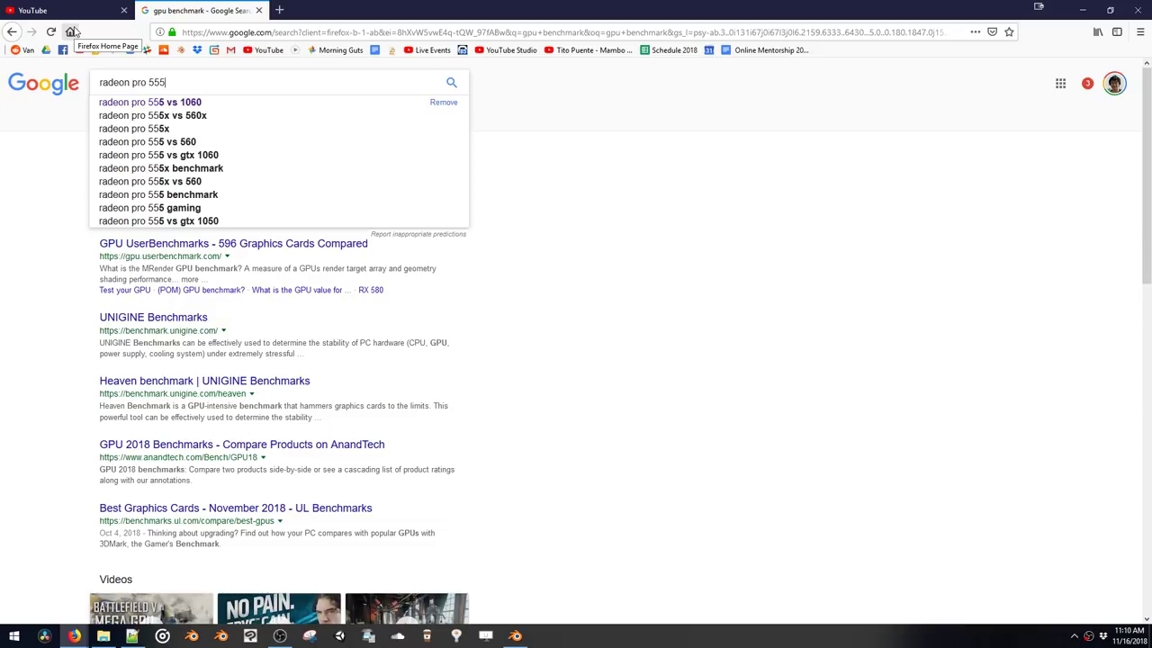
key("Return")
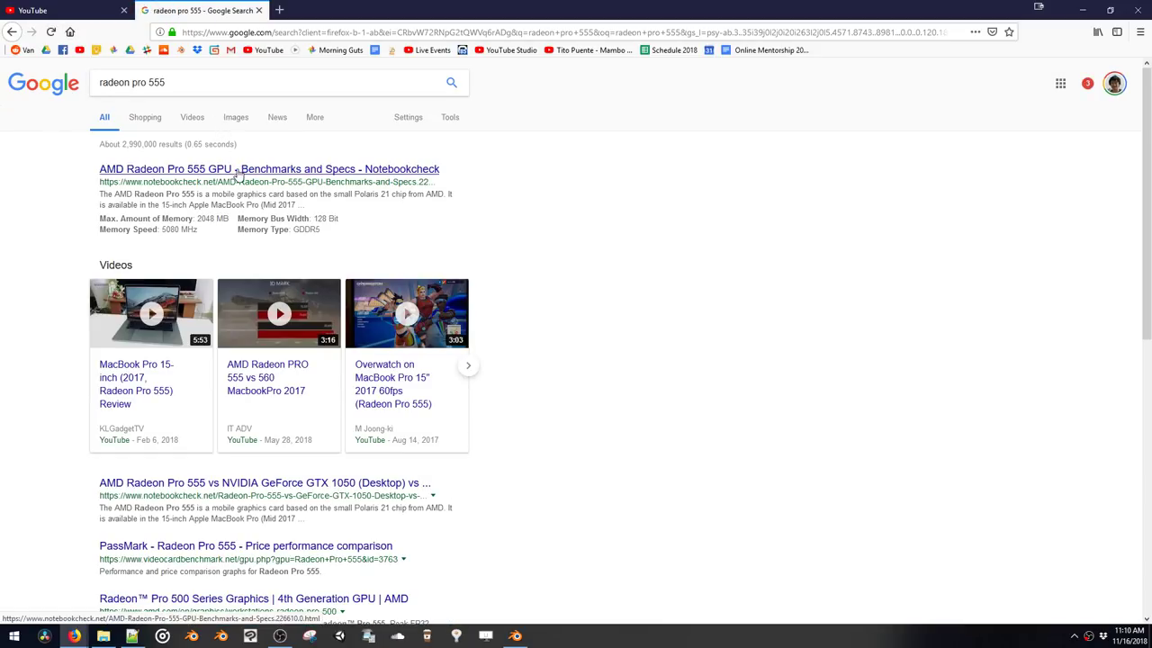
Open Notebookcheck's AMD Radeon Pro 555 page and read its benchmark scores and the description comparing it with other cards
left_click(242, 171)
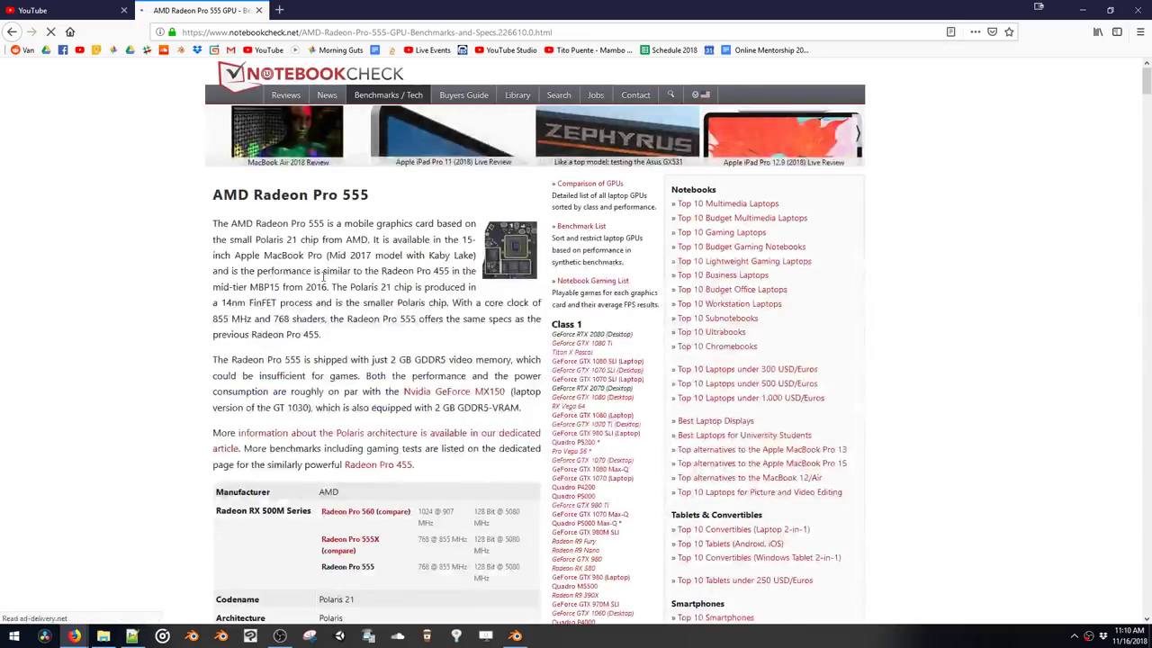
scroll(341, 264, "down", 10)
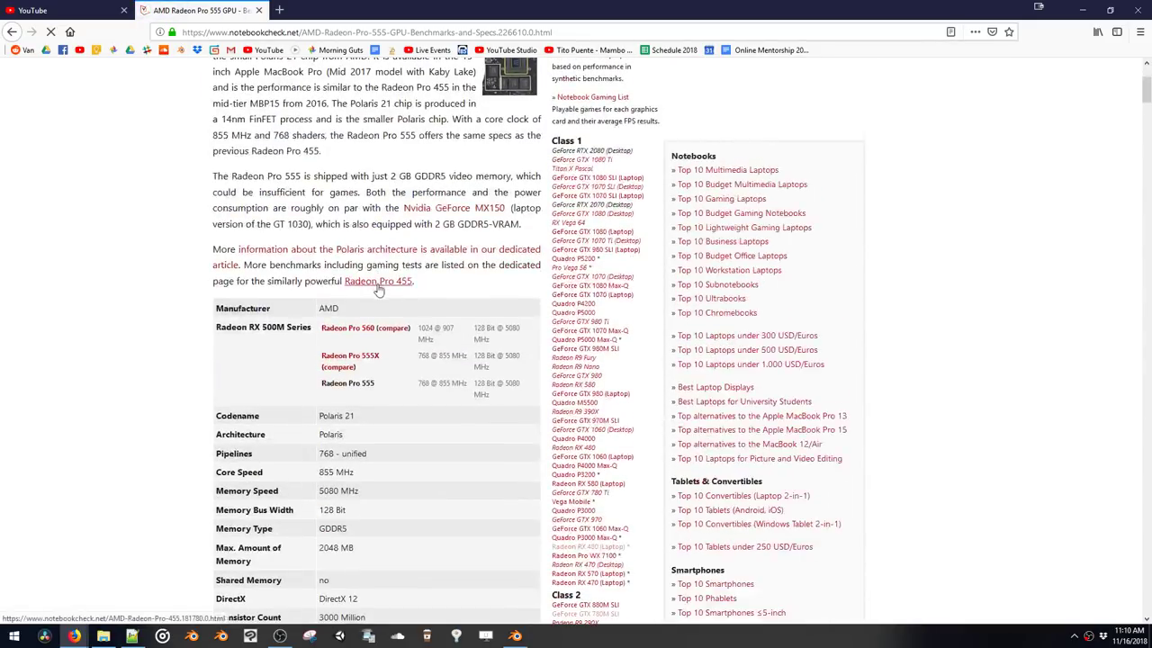
scroll(380, 288, "down", 5)
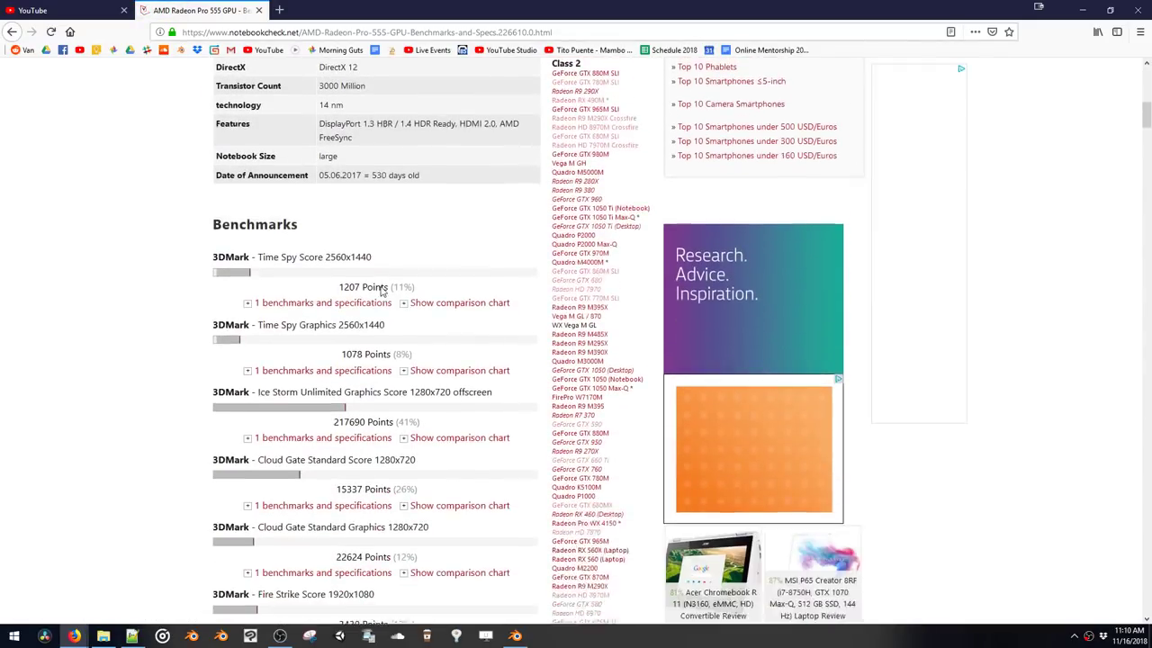
scroll(297, 288, "up", 15)
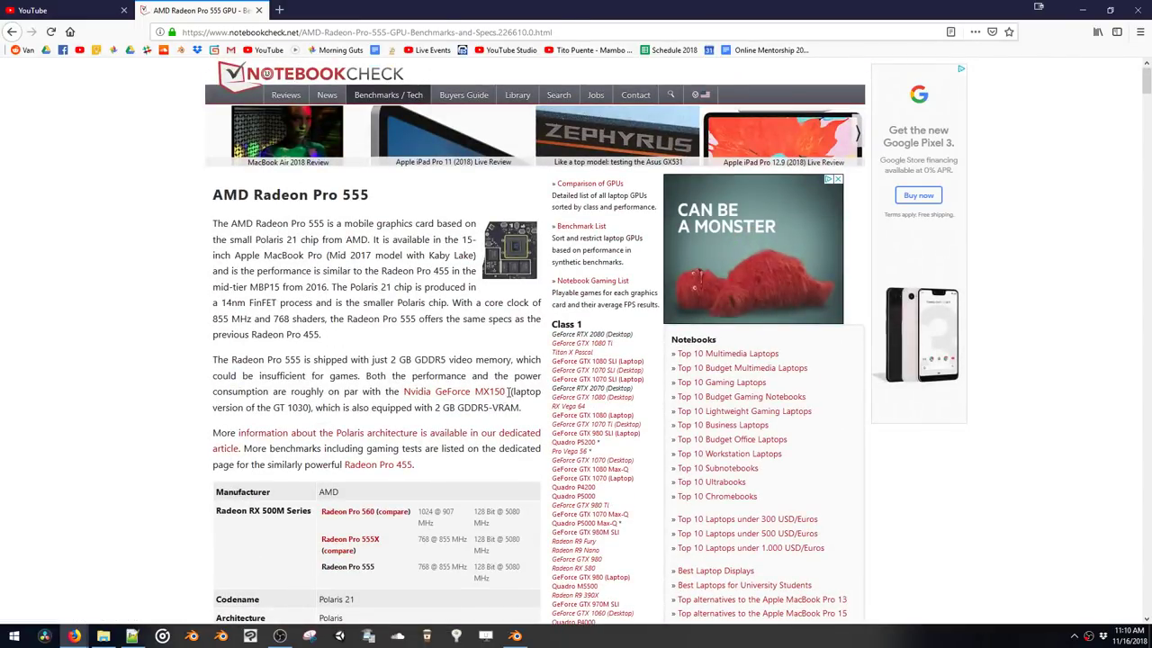
left_click_drag(506, 395, 386, 396)
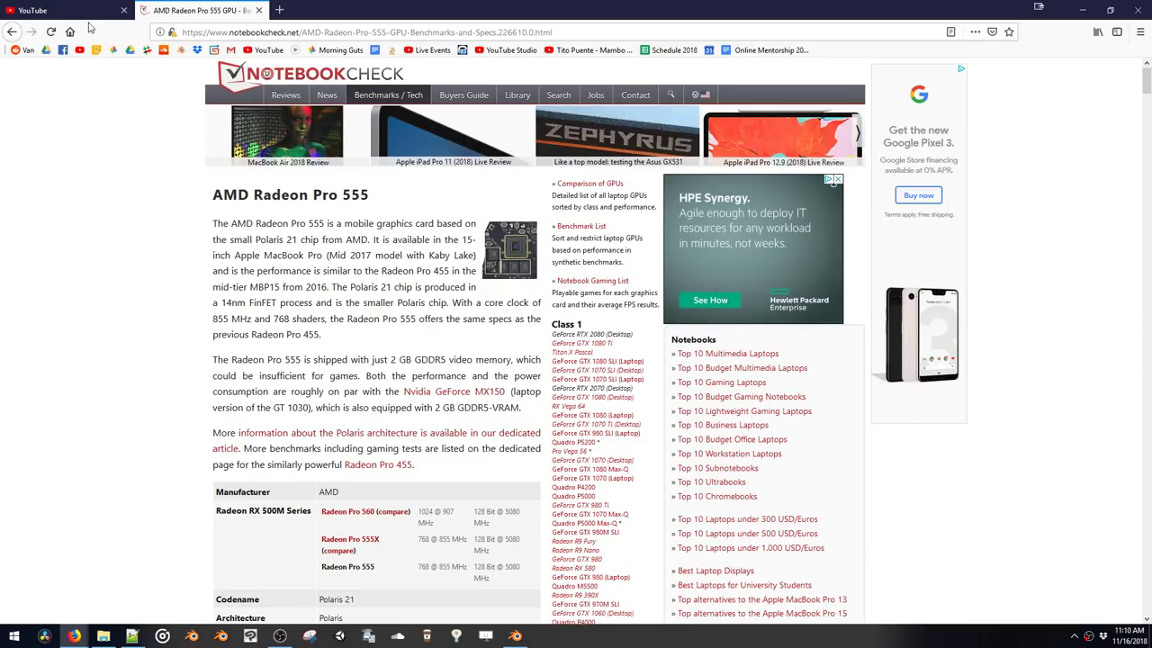
Return to Blender and move and scale the whole face piece over the front of the crab's shell
left_click(73, 5)
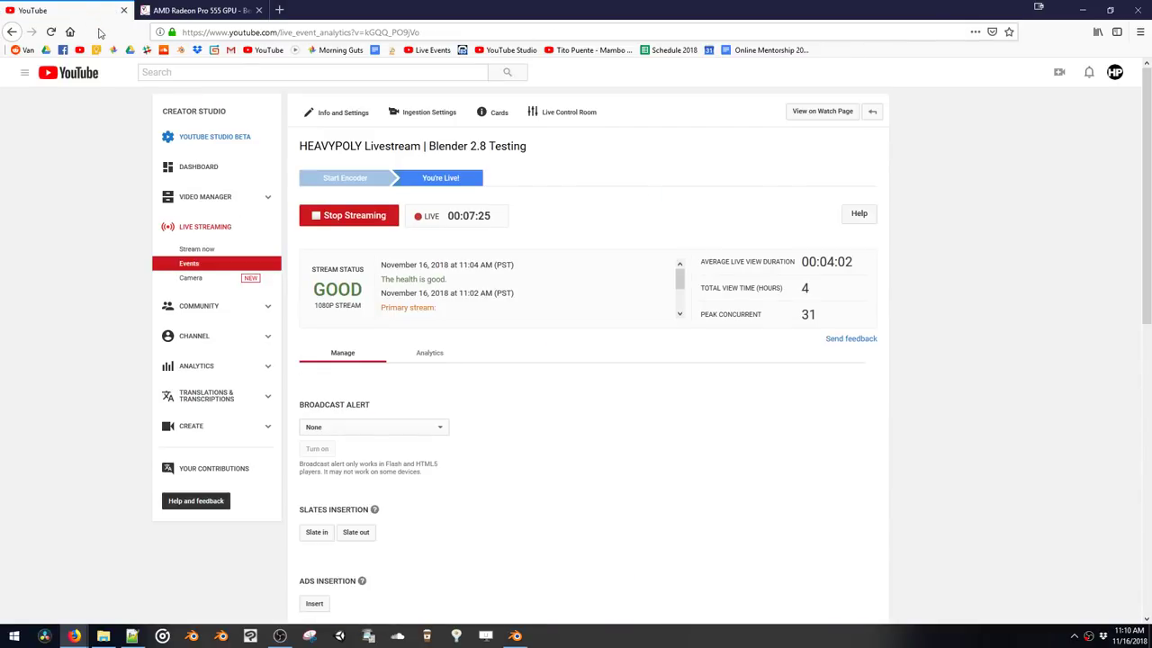
left_click(1084, 8)
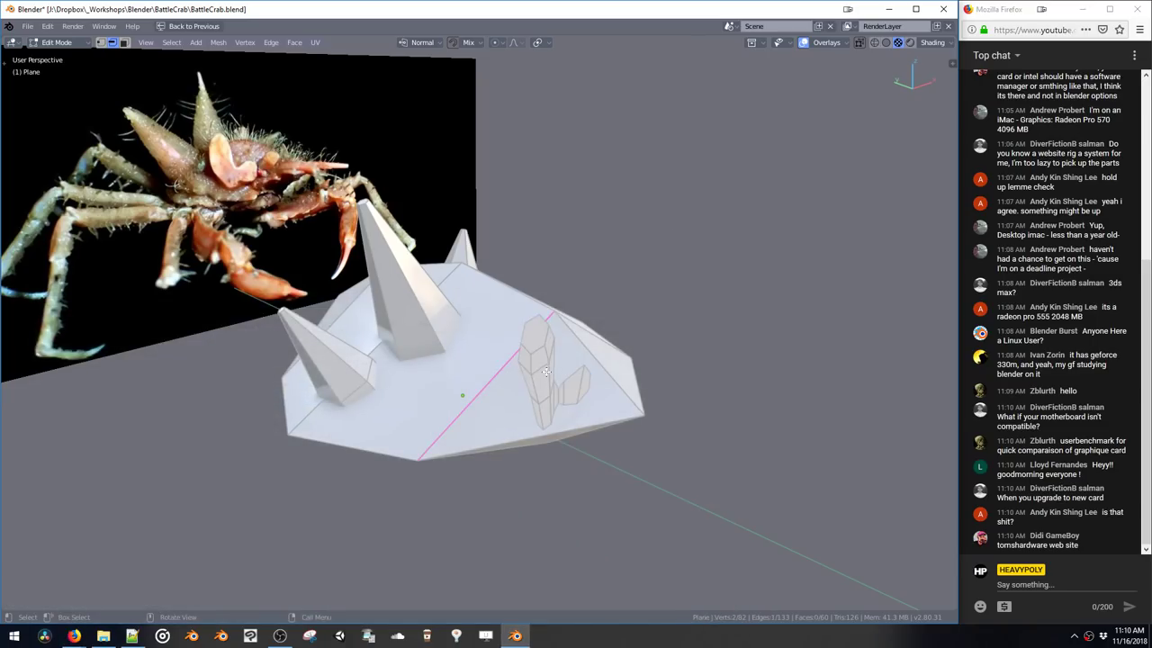
middle_click_drag(506, 379, 465, 368)
key("g")
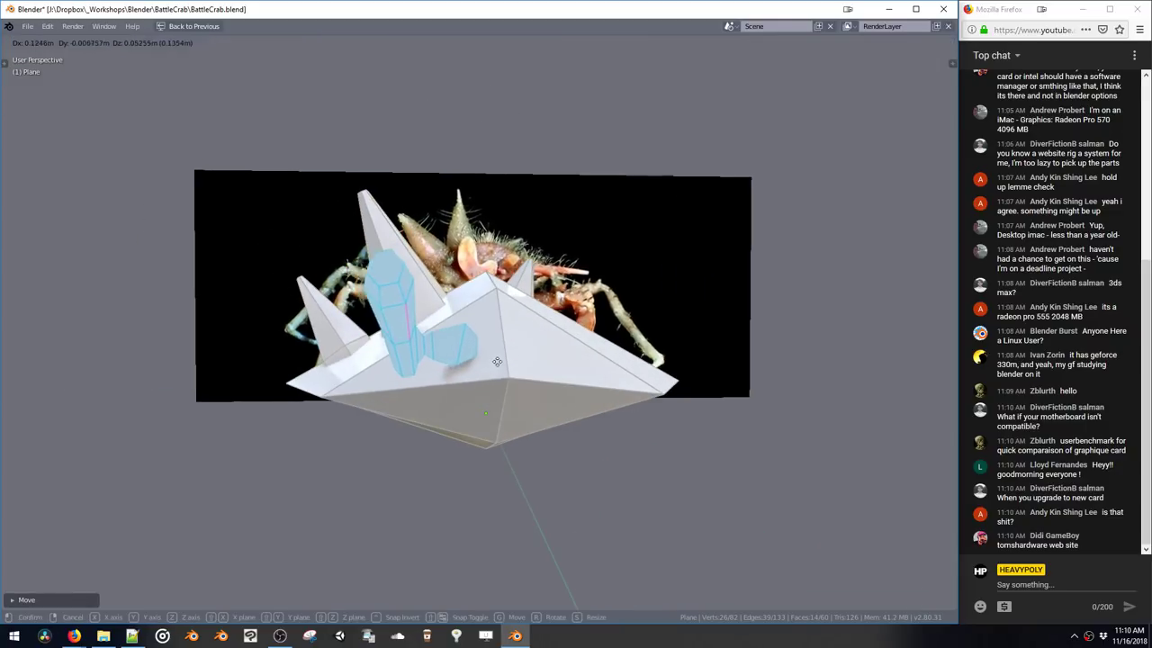
left_click(514, 414)
key("s")
left_click(507, 390)
key("g")
left_click(530, 414)
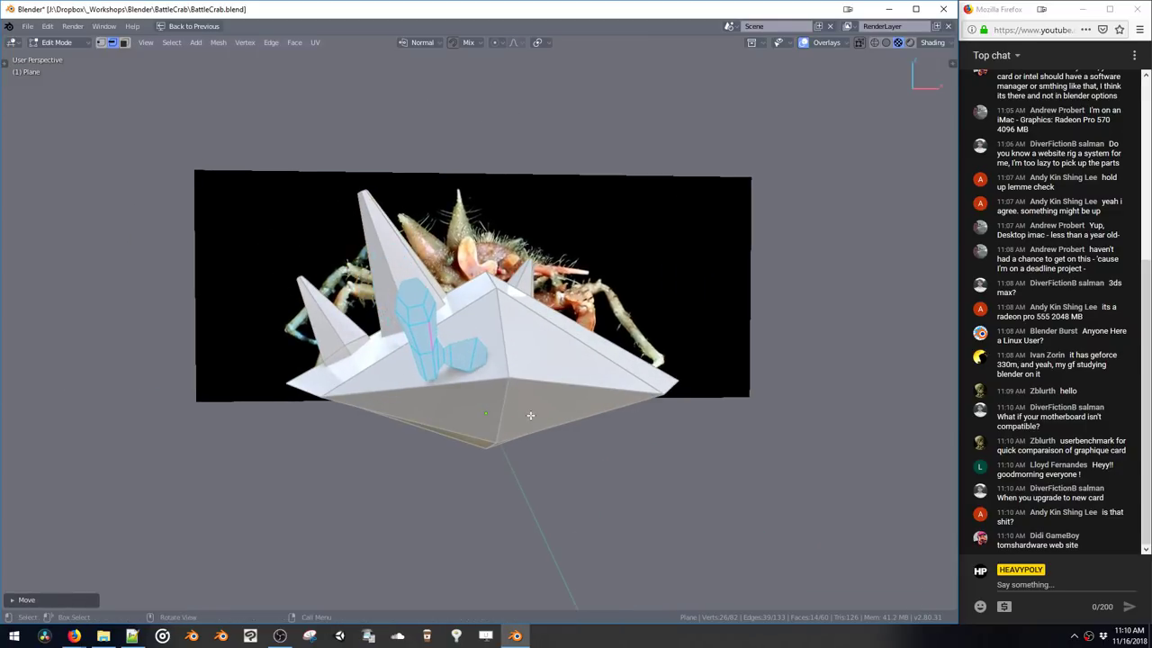
Reposition the face piece against the shell and extrude it along its normals to give it thickness
middle_click_drag(529, 414, 556, 435)
key("g")
left_click(559, 444)
key("e")
left_click(494, 378)
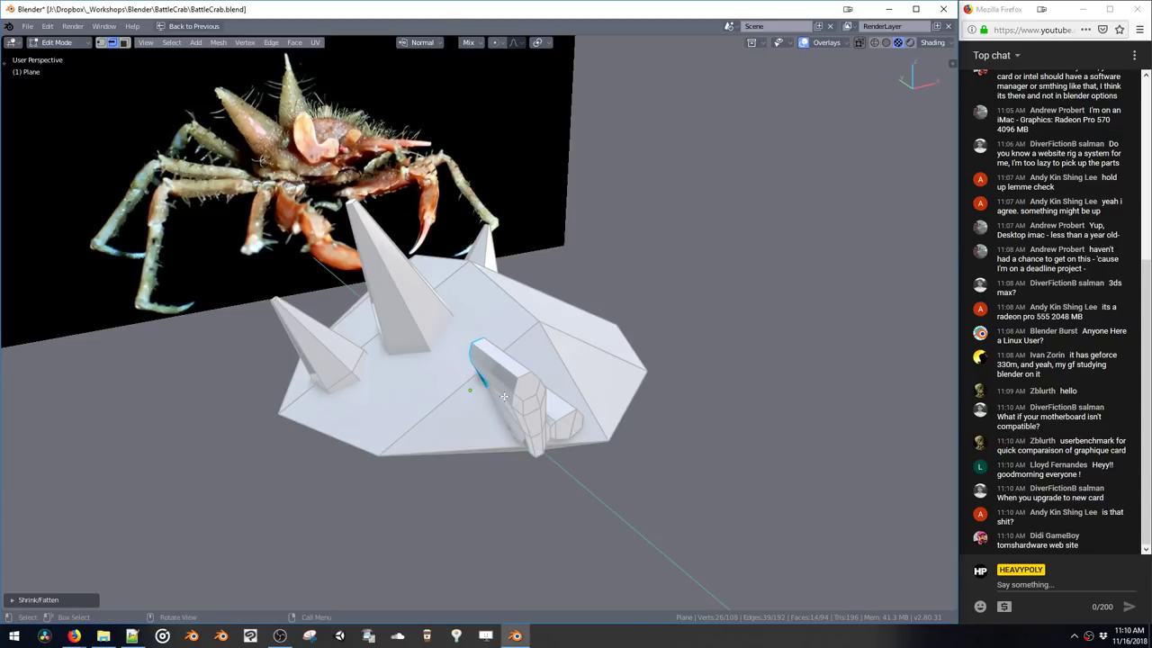
Shift the extruded faces of the face piece along the Y axis and adjust their position freely
middle_click_drag(487, 378, 562, 387)
key("g")
key("y")
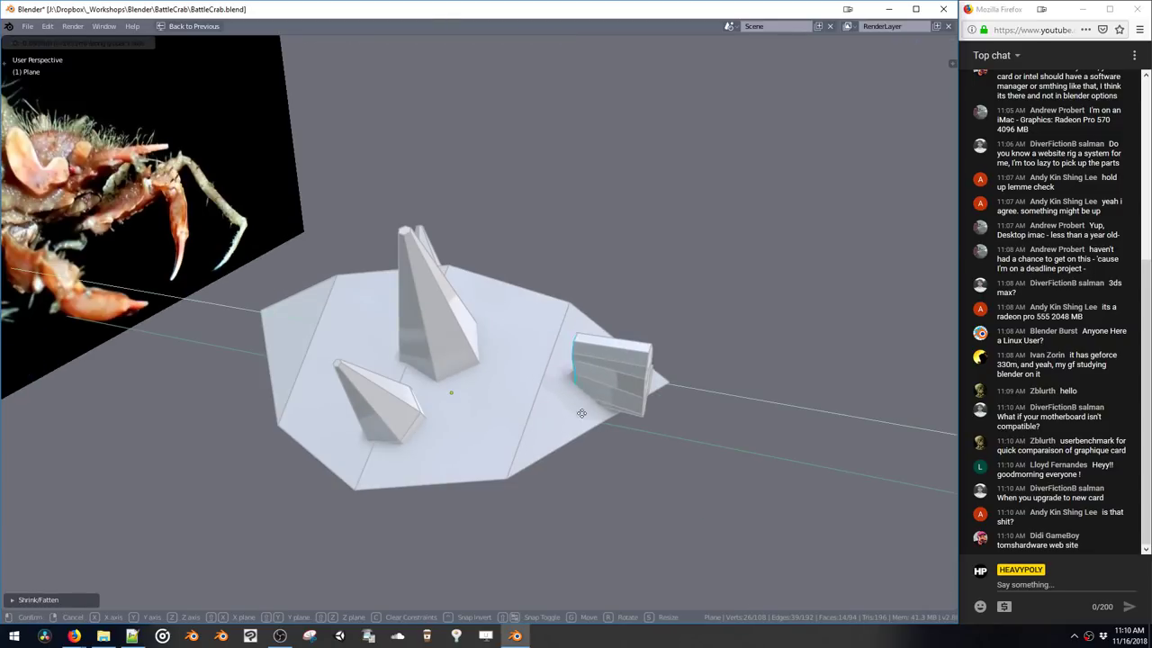
left_click(611, 434)
key("g")
left_click(604, 431)
mouse_move(605, 432)
middle_mouse_down()
mouse_move(529, 402)
mouse_move(595, 434)
middle_mouse_up()
key("e")
left_click(544, 435)
key("ctrl+z")
Adjust the depth of the face piece's extruded side once more along the Y axis
key("g")
key("y")
left_click(577, 432)
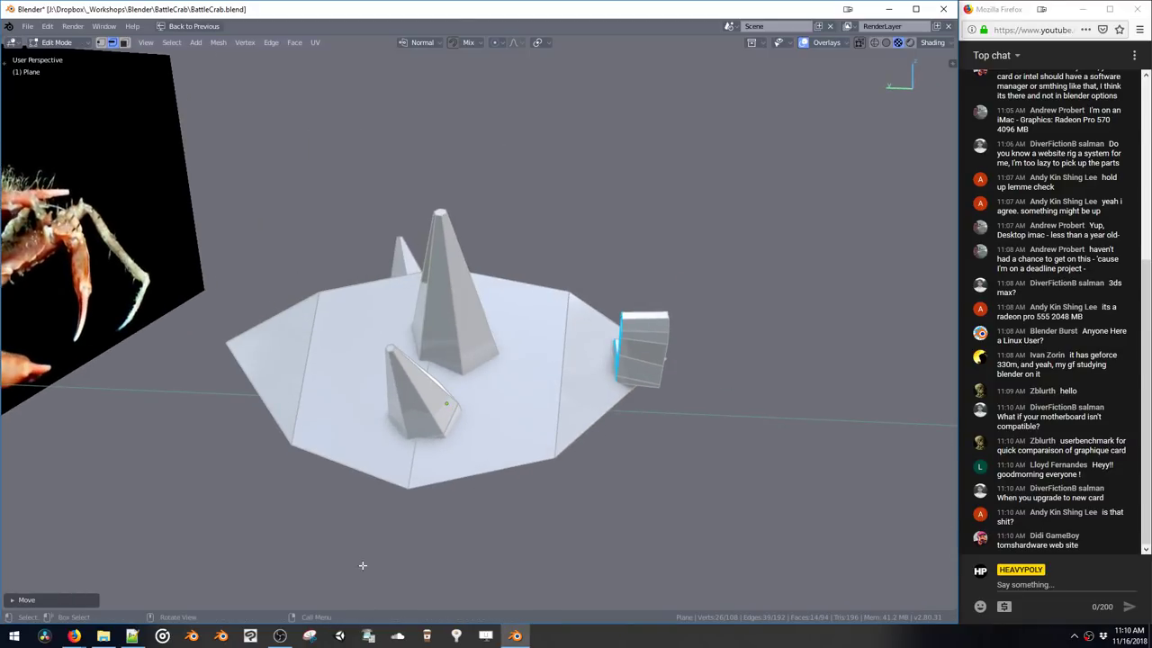
Select an edge on the face piece and move it along the X axis
middle_click_drag(377, 538, 323, 525)
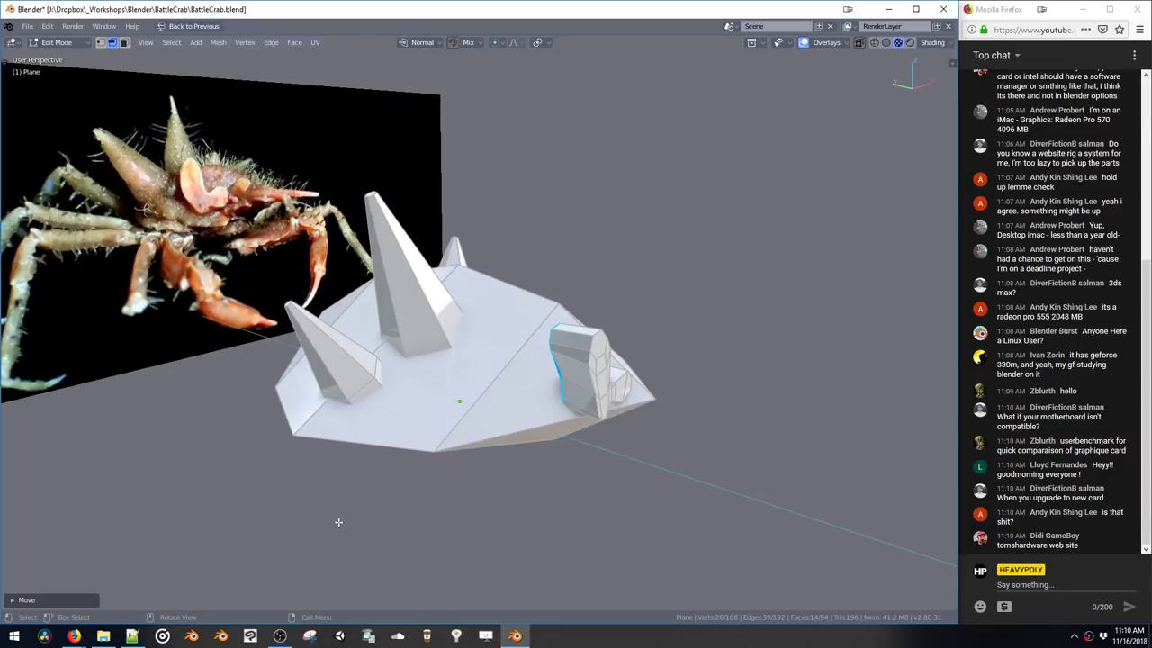
middle_click_drag(587, 431, 389, 422)
scroll(584, 432, "up", 5)
left_click(481, 383)
middle_click_drag(480, 383, 423, 308)
key("g")
key("x")
left_click(522, 404)
Select another part of the face piece and shift it along the X axis
key("3")
left_click(503, 376)
key("g")
key("x")
left_click(517, 389)
Move two edges of the face piece's tall lobe along X, and lower them along Z
key("l")
key("g")
key("x")
left_click(418, 356)
key("g")
key("z")
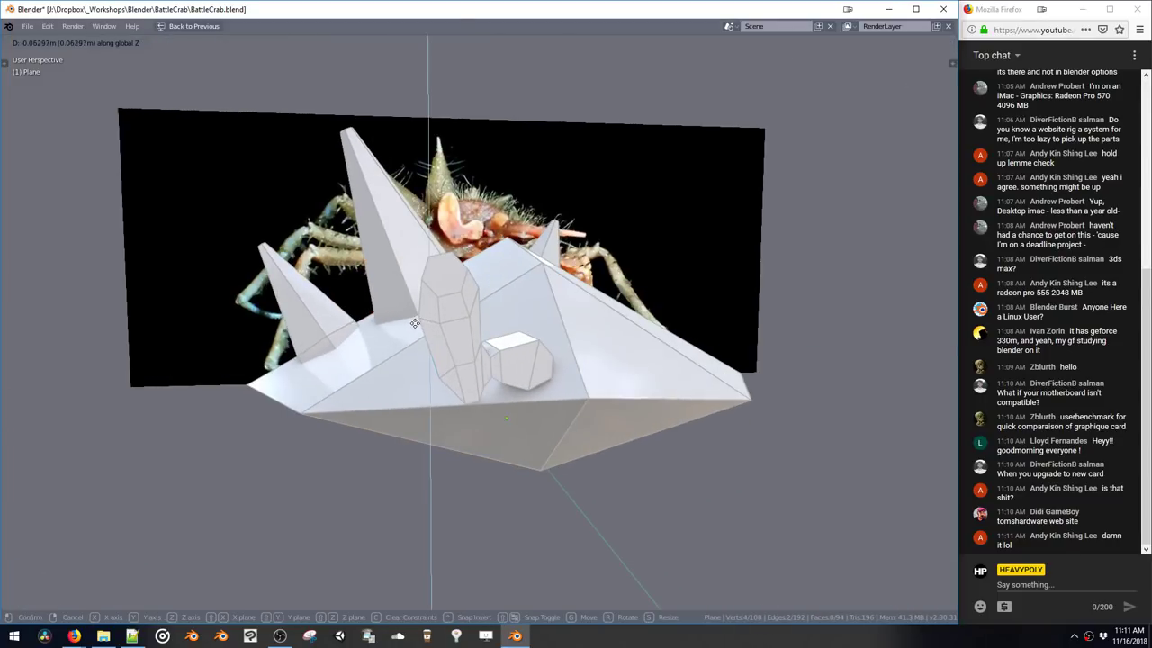
left_click(424, 344)
Adjust the heights of the tall lobe's outer edges along the Z axis
middle_click_drag(426, 351, 432, 379)
key("g")
key("z")
left_click(431, 387)
left_click(440, 361)
key("g")
key("z")
left_click(439, 356)
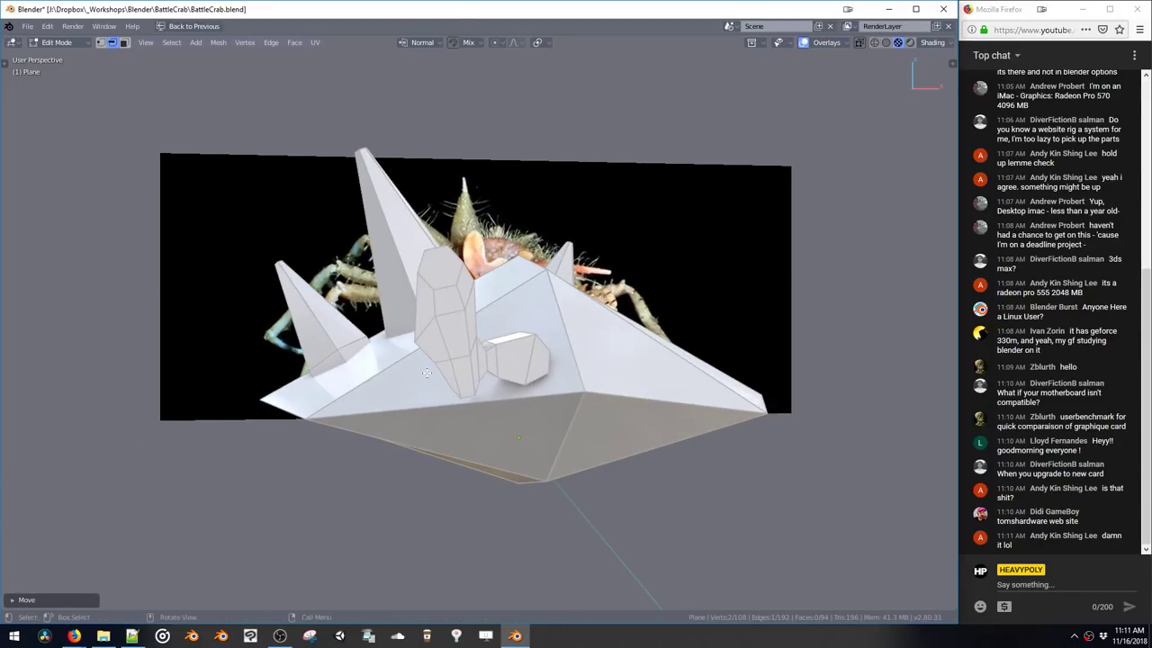
Fine-tune the selected edge on the tall lobe's outer side along X and Z to taper its lower part
key("g")
key("x")
left_click(436, 382)
key("g")
key("z")
left_click(433, 381)
key("g")
key("x")
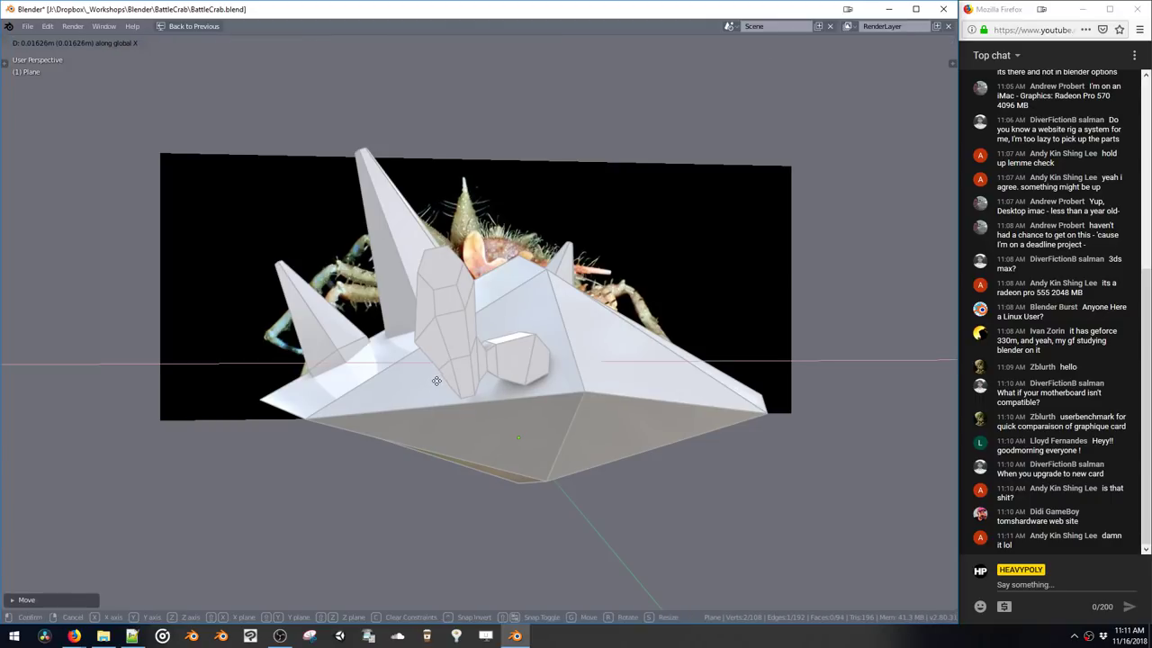
left_click(436, 380)
From behind the face piece, shift the geometry between its two lobes along X, finishing with a single vertex
key("g")
middle_click_drag(436, 378, 490, 318)
key("g")
key("x")
left_click(495, 322)
key("1")
key("g")
key("x")
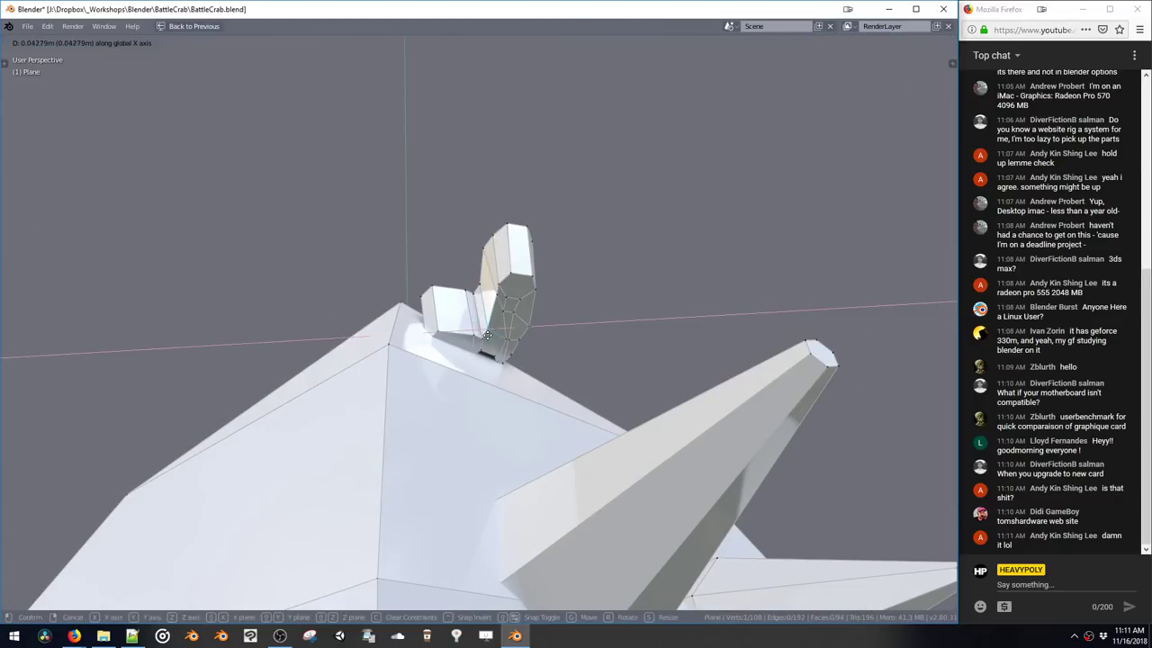
left_click(486, 325)
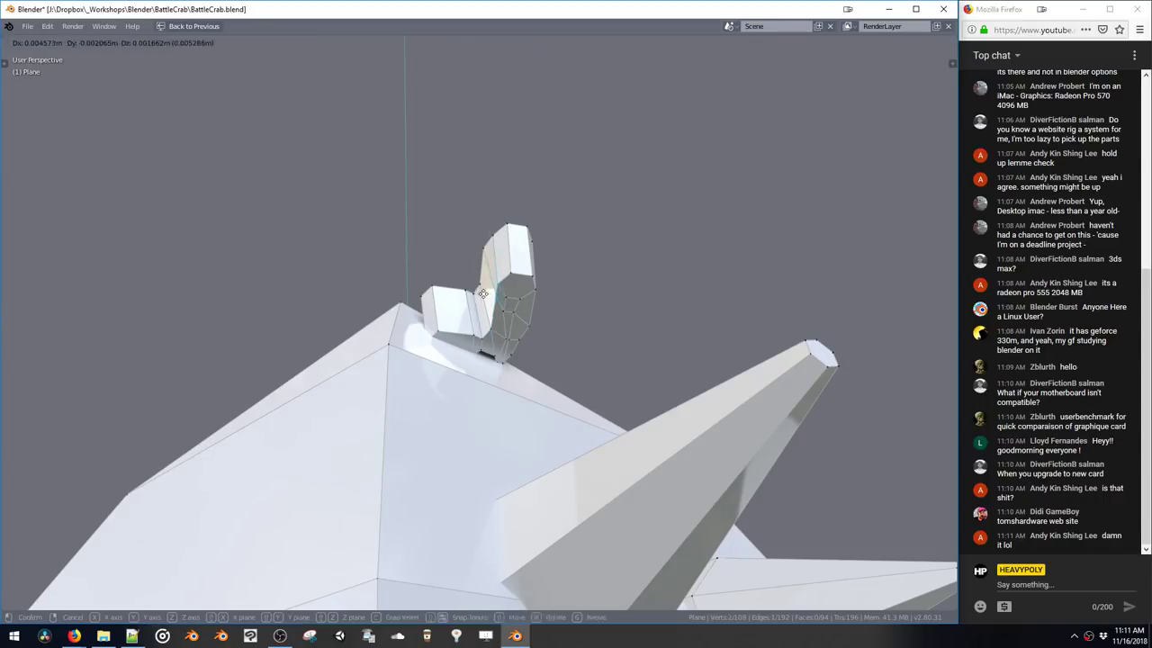
Freely reposition the vertices at the junction between the face piece's two lobes
left_click(483, 294, "shift")
key("g")
left_click(463, 306)
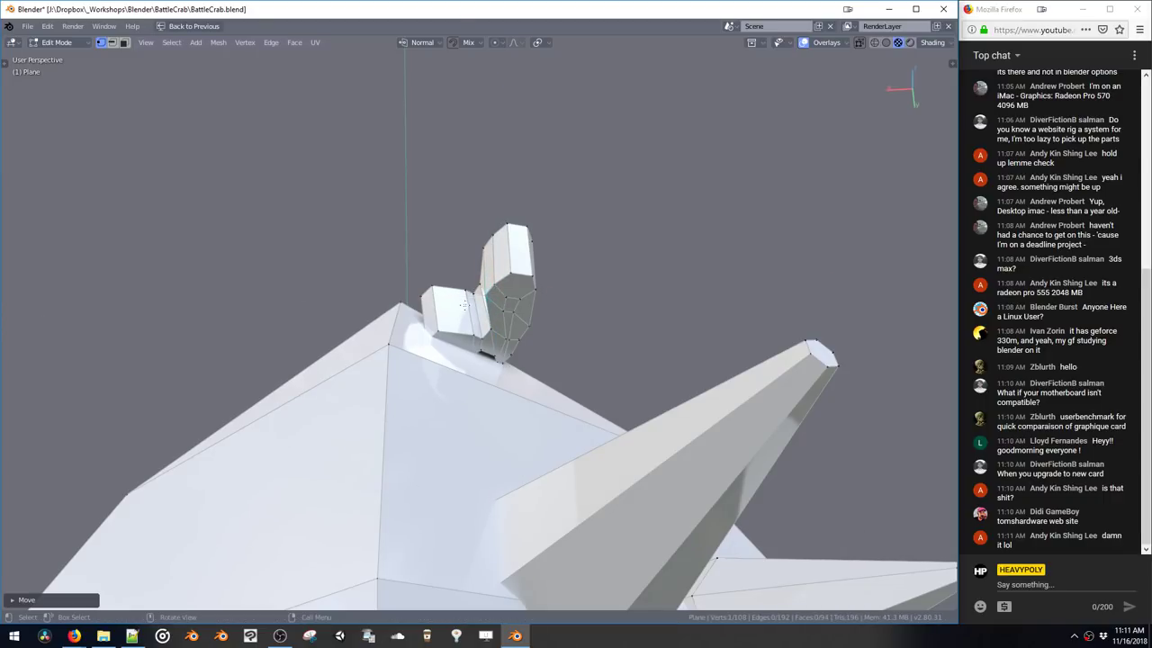
key("g")
left_click(477, 337)
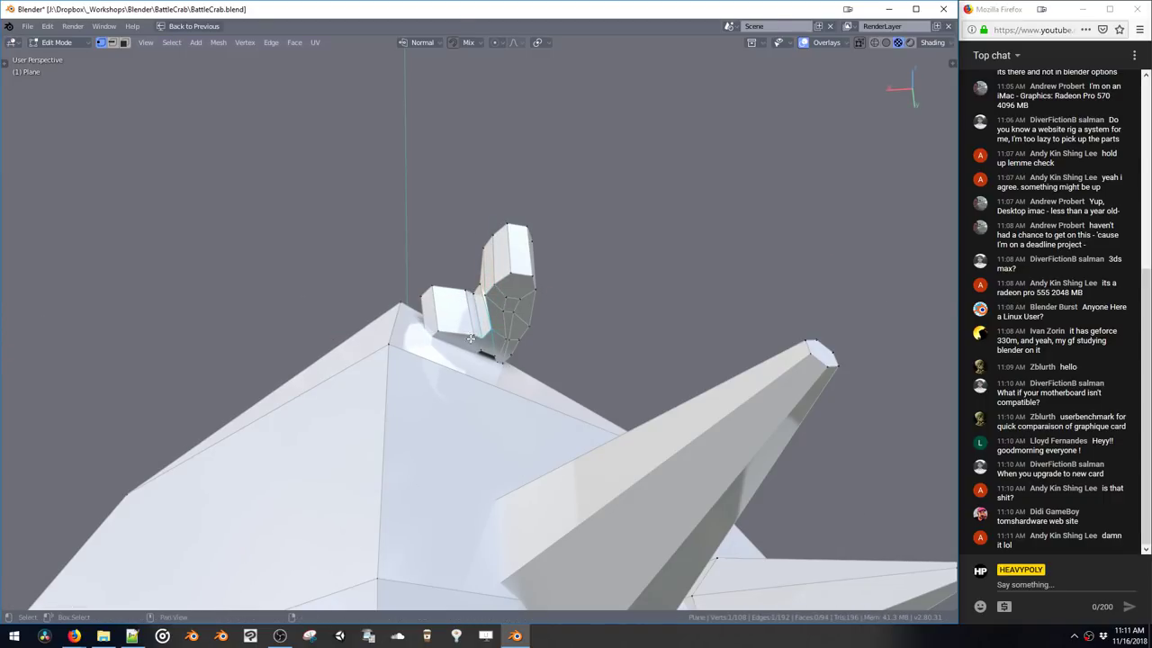
Adjust the face piece from the front with a free move, a Y-axis move, and a free move of the small lobe's edge
middle_click_drag(477, 349, 492, 409)
key("s")
key("Escape")
key("ctrl+l")
key("g")
left_click(506, 415)
key("g")
key("y")
left_click(521, 428)
key("g")
left_click(481, 411)
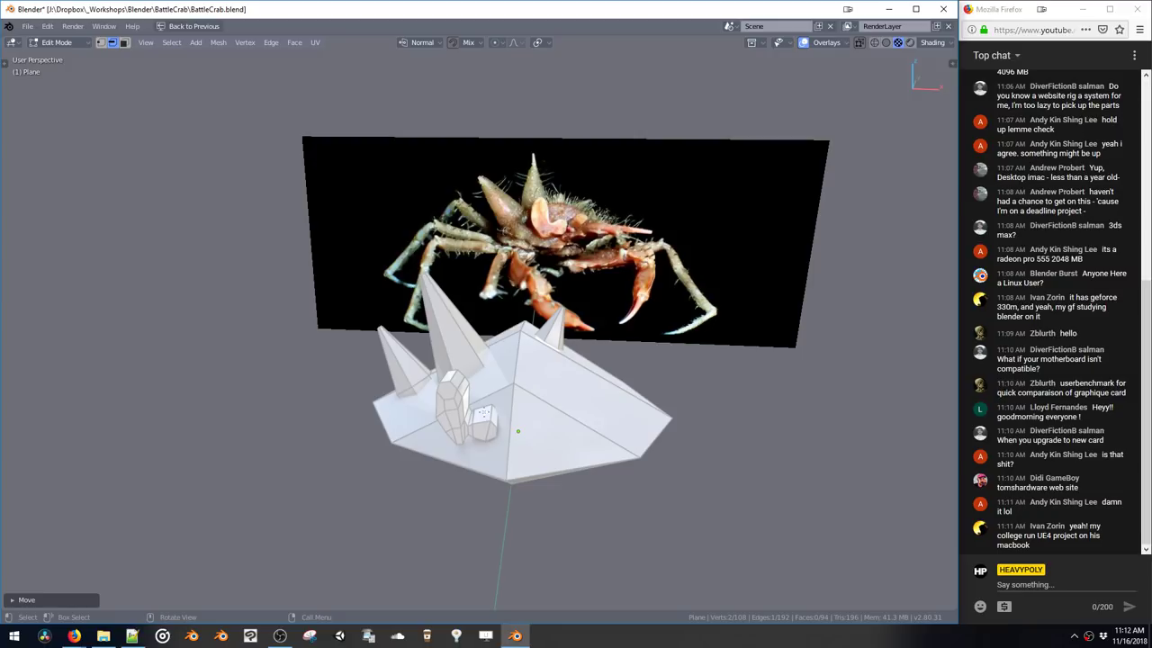
Duplicate the small lobe's face onto the other half of the shell's front and add one centred loop cut
middle_click_drag(483, 413, 481, 416)
left_click(483, 433)
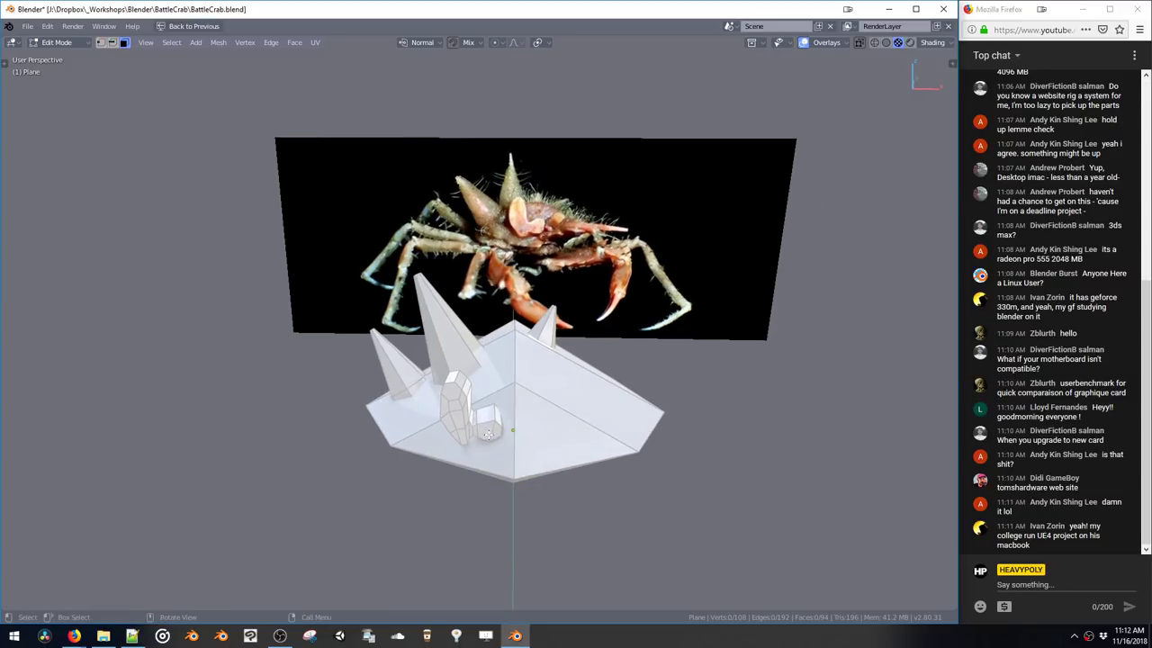
key("shift+d")
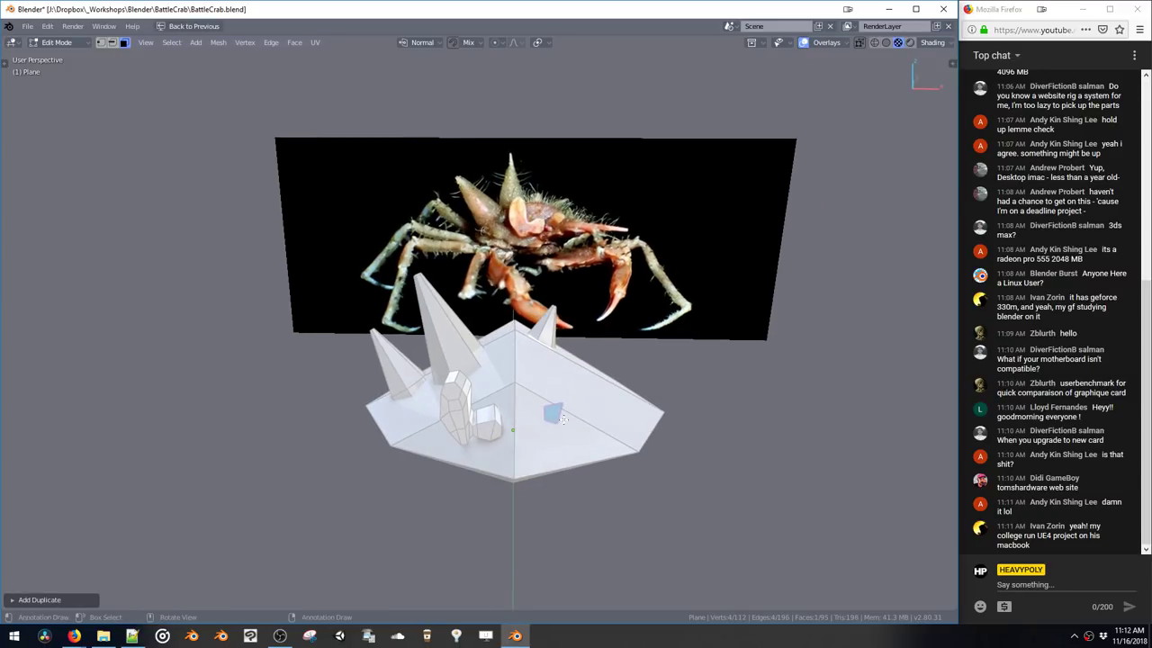
key("ctrl+r")
left_click(557, 416)
left_click(557, 417)
Scale up the duplicated patch's middle cut and reposition the whole linked patch over the shell
key("s")
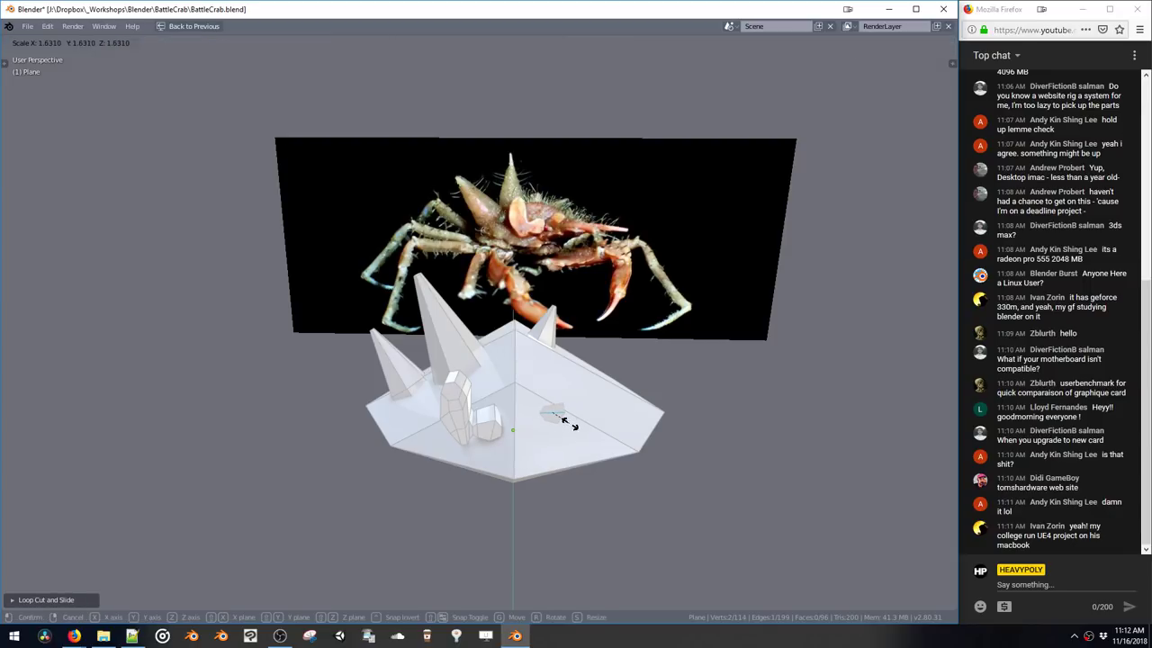
left_click(568, 425)
key("ctrl+l")
key("g")
left_click(561, 416)
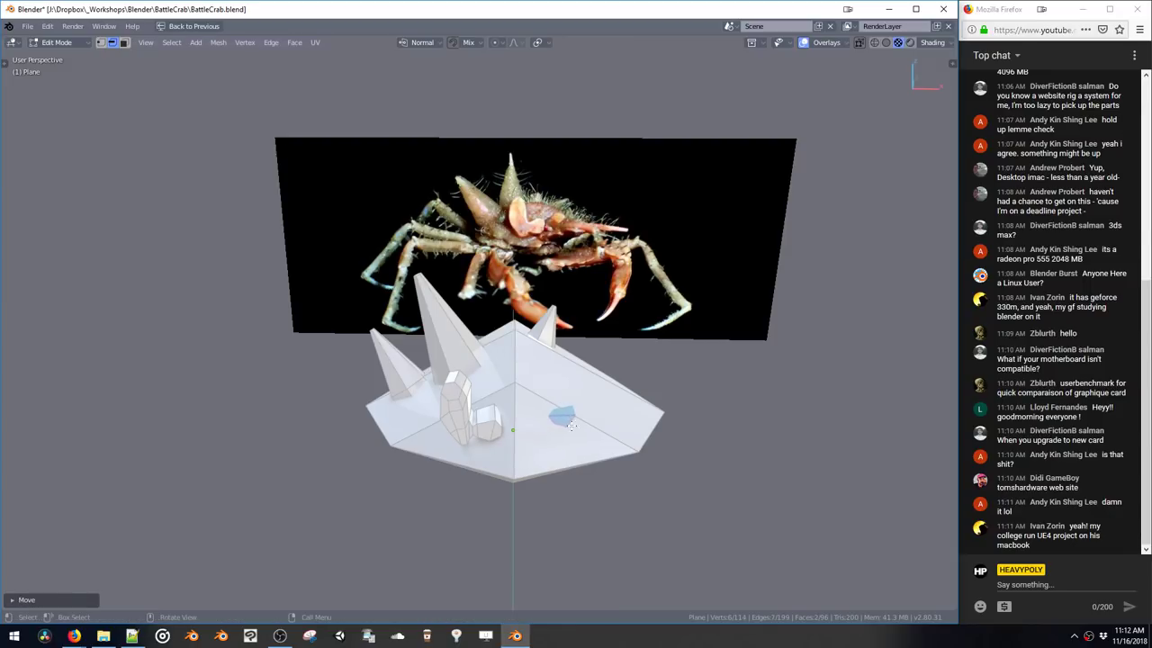
Extrude the duplicated patch into a thick piece, shift its extruded faces, and move the whole linked piece on the shell's front
middle_click_drag(562, 416, 555, 382)
key("e")
left_click(571, 412)
key("g")
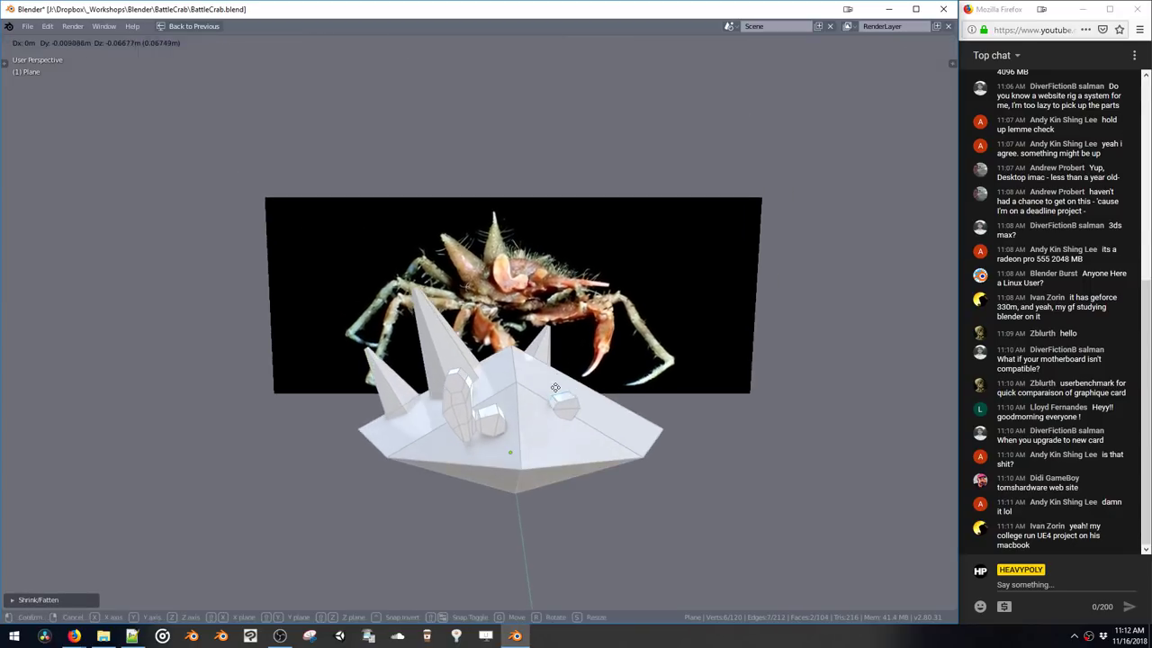
left_click(553, 387)
key("ctrl+l")
key("g")
left_click(546, 424)
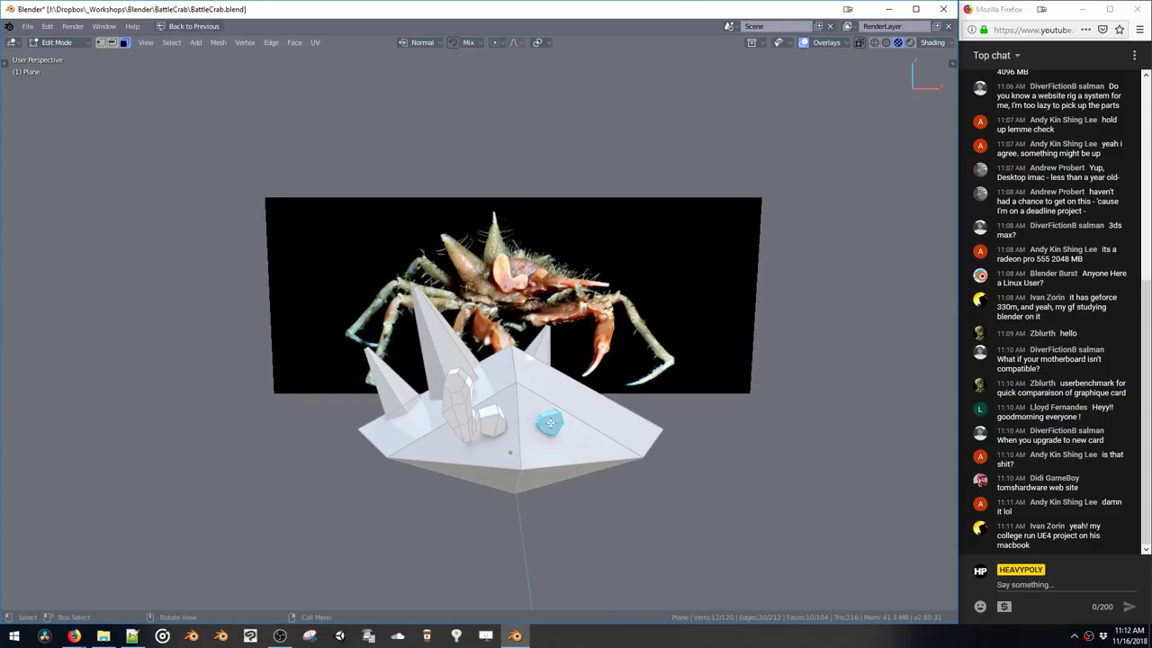
Reposition the thickened piece on the shell's front with a free move and a move along X
key("g")
left_click(567, 422)
middle_click_drag(566, 423, 520, 460)
key("g")
key("x")
left_click(582, 432)
double_click(530, 419)
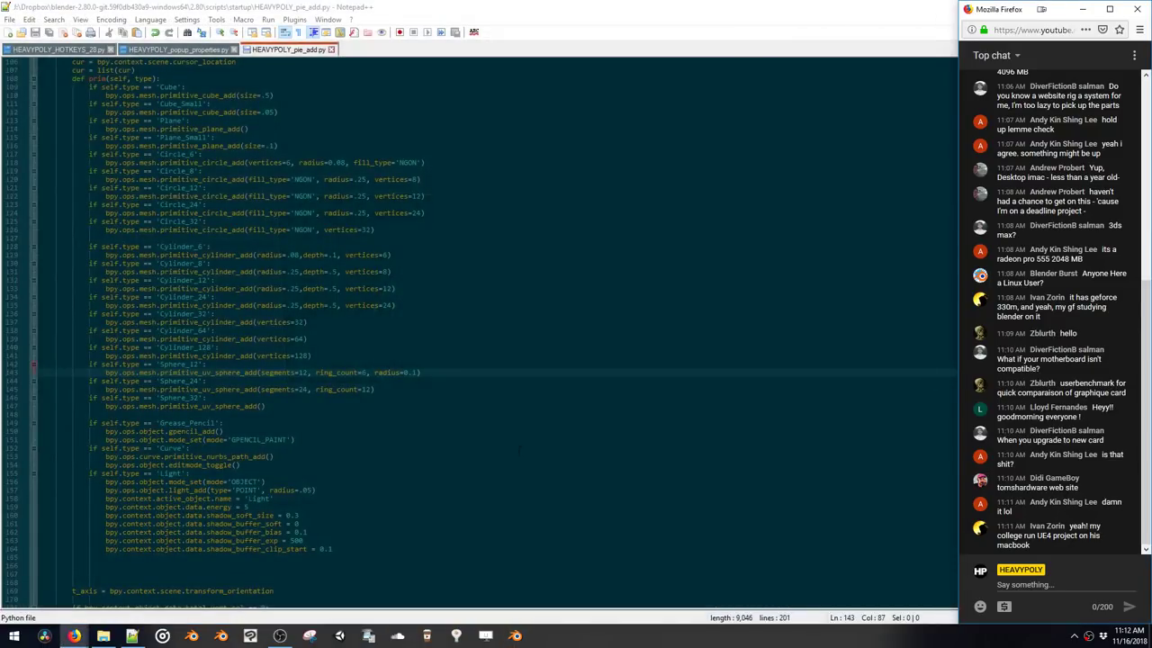
Relaunch Blender and open BattleCrab.blend from the recent files
left_click(516, 635)
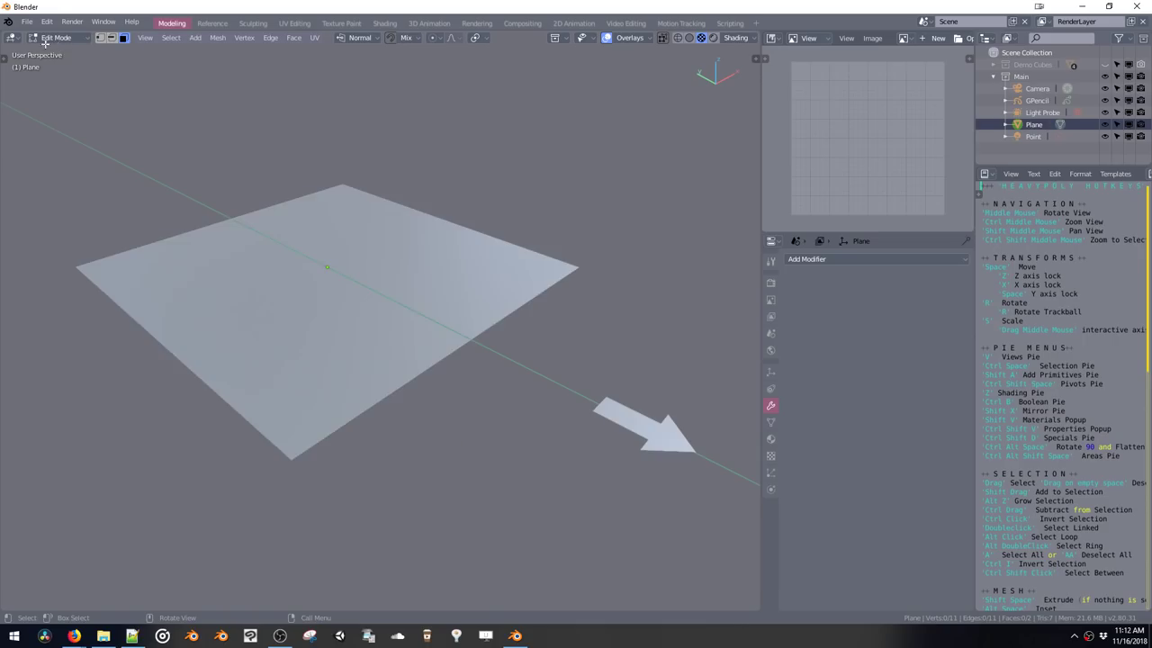
left_click(27, 21)
mouse_move(49, 60)
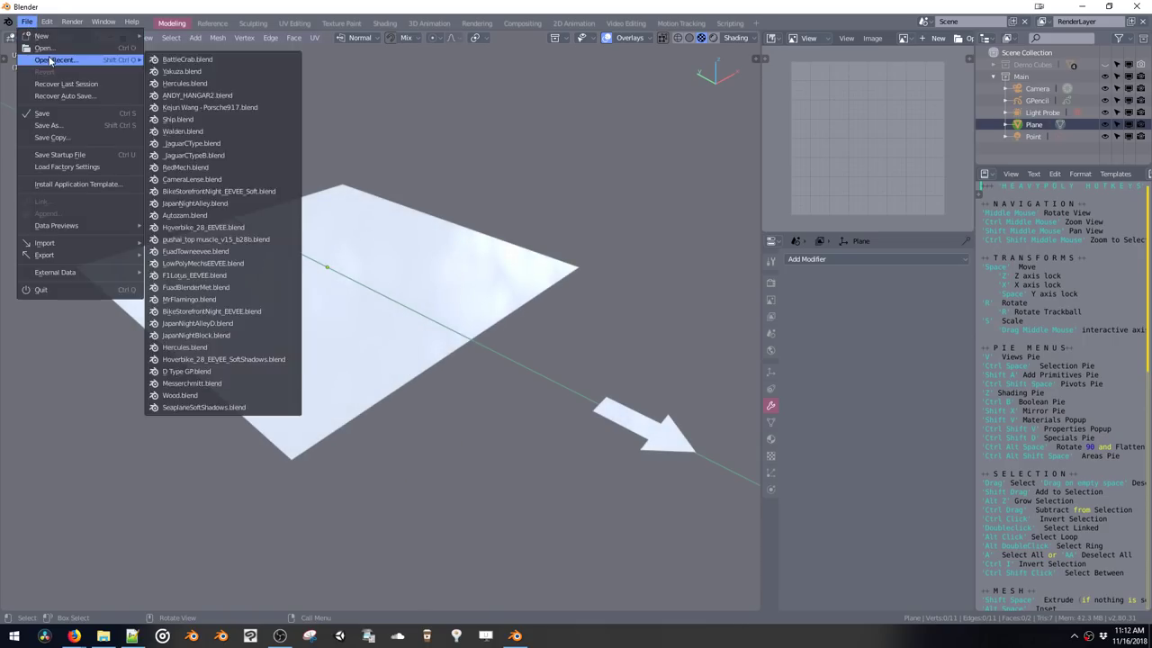
left_click(153, 59)
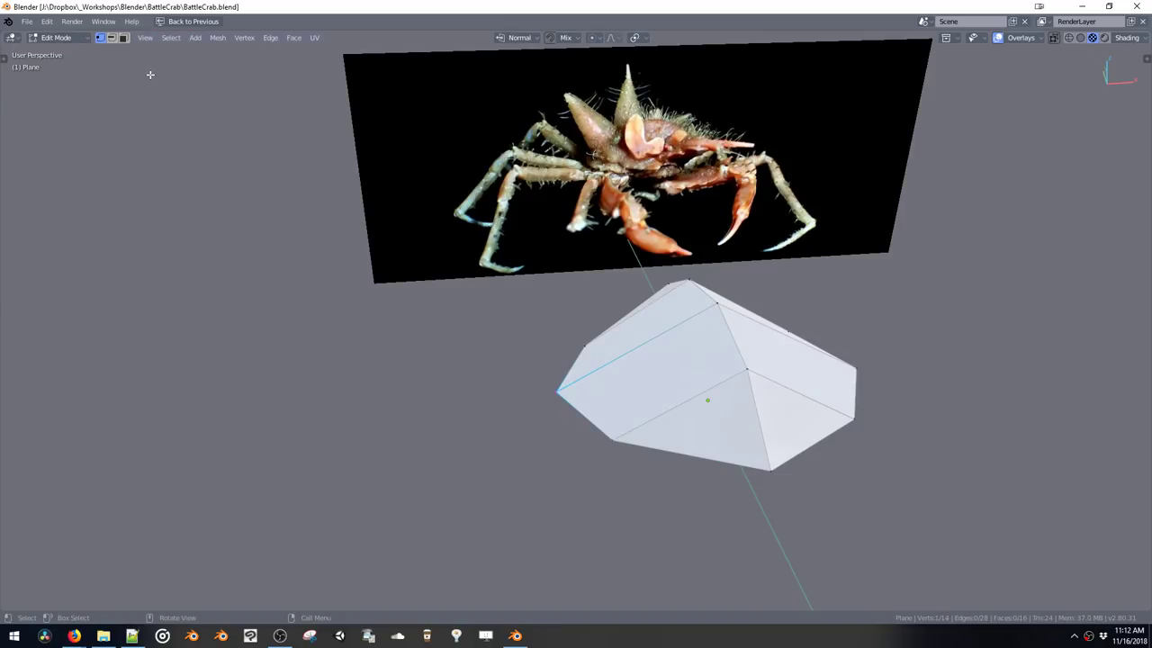
middle_click_drag(633, 341, 564, 326, "shift")
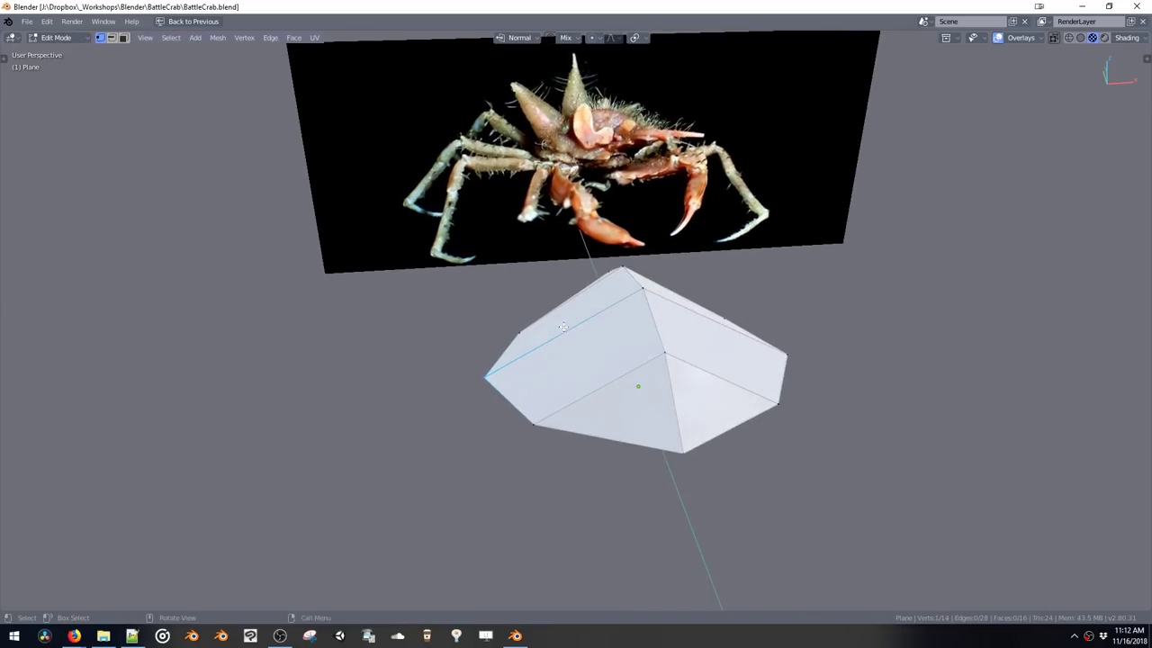
Recover the auto-saved session quit.blend from the Temp folder
left_click(28, 23)
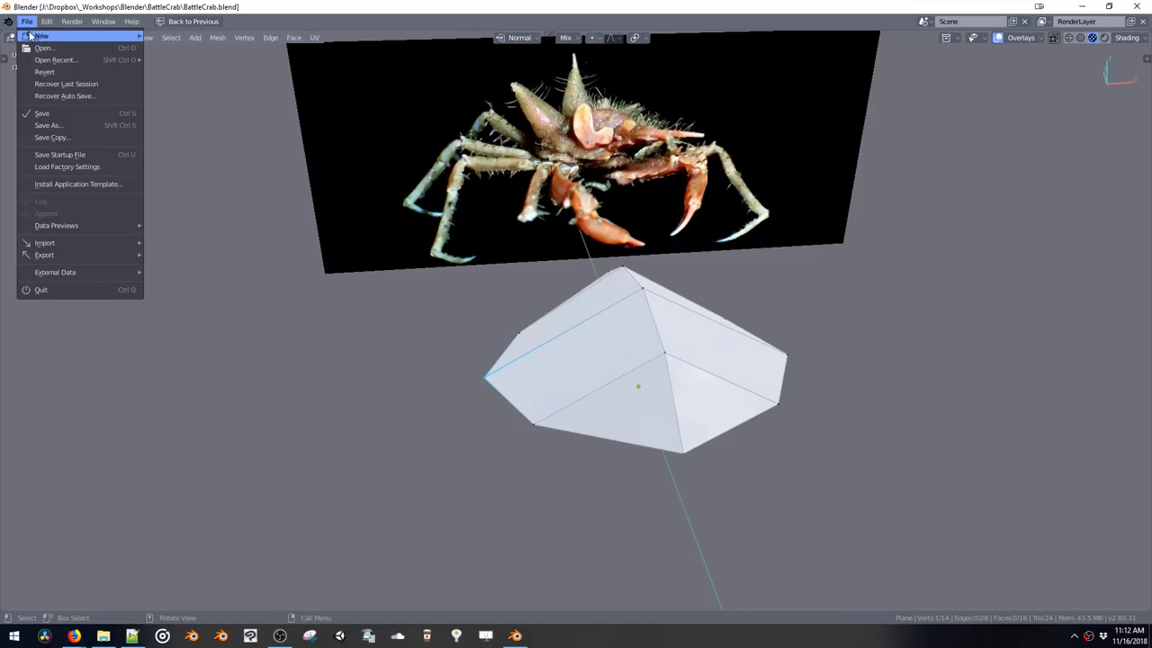
left_click(48, 95)
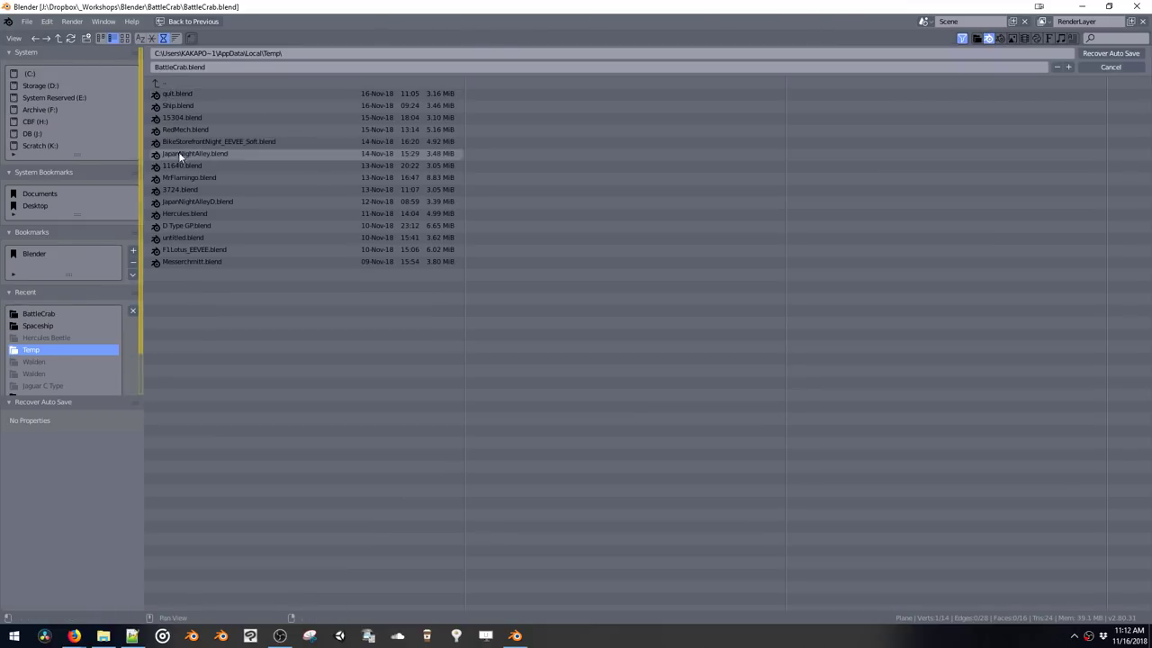
double_click(174, 93)
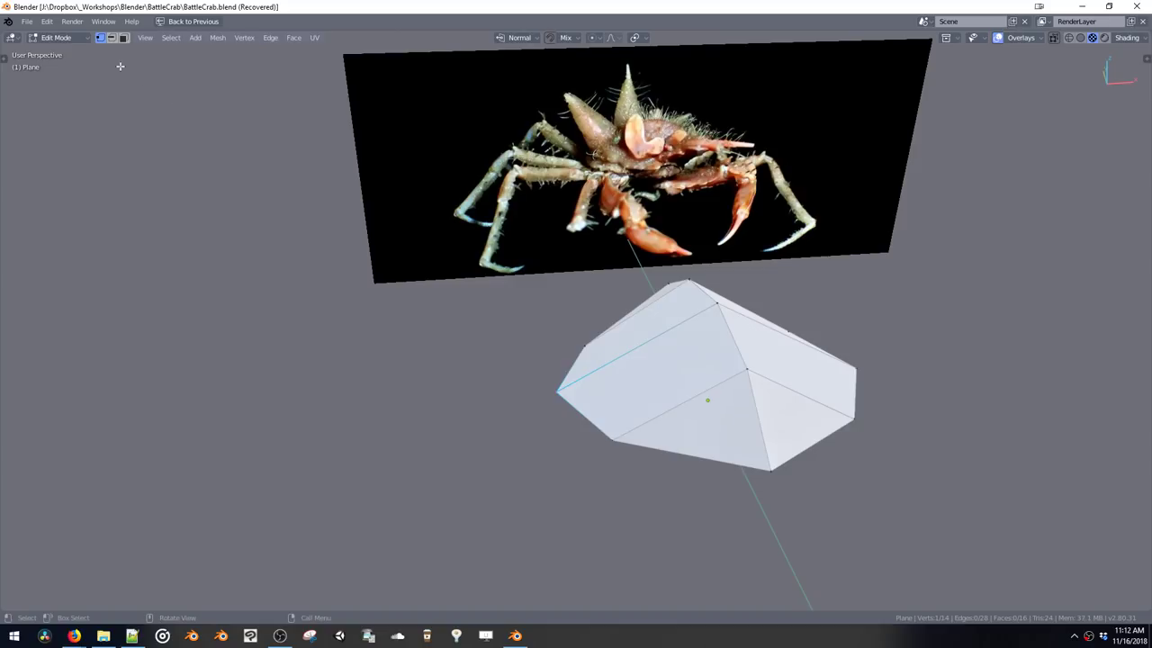
left_click(32, 23)
Try level 2 subdivision on the crab shell and undo it
middle_click_drag(600, 303, 604, 339)
middle_click_drag(631, 397, 618, 423)
key("ctrl+2")
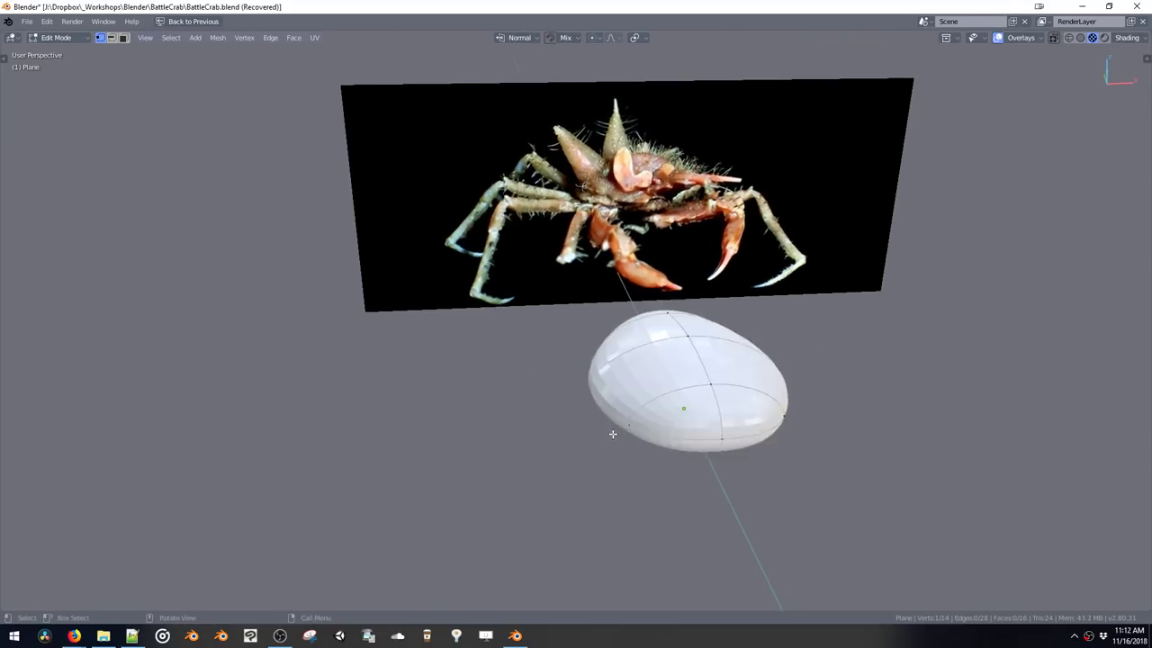
key("ctrl+z")
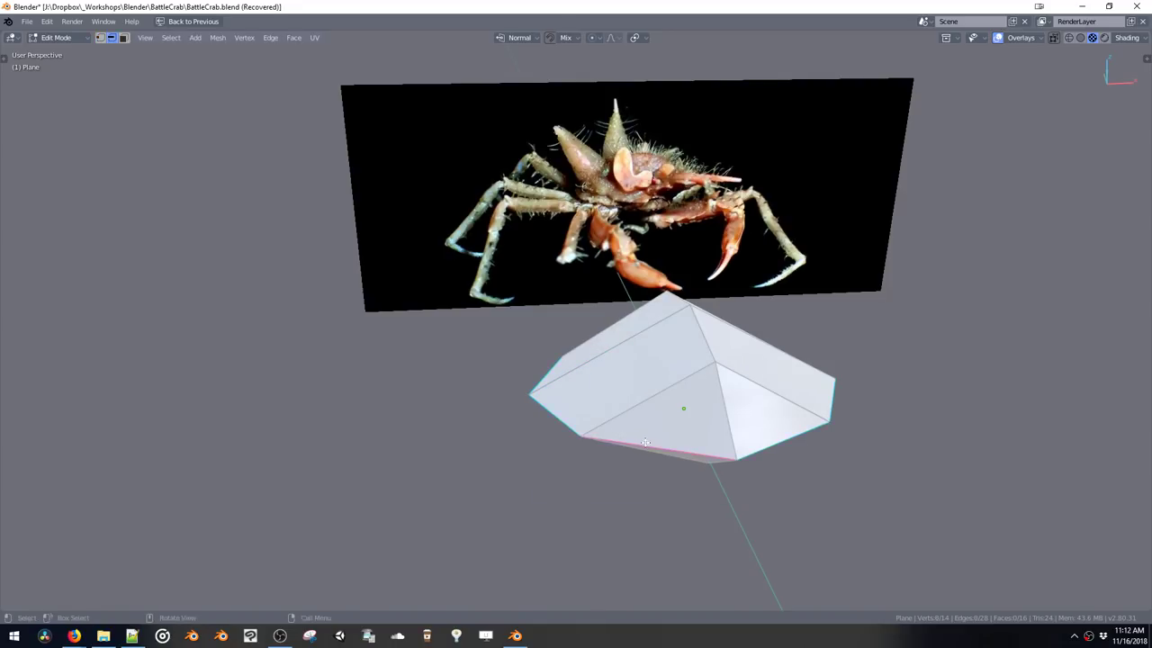
Bevel the edge loop around the shell's rim and scale the bevelled band along Z
middle_click_drag(645, 442, 661, 456)
key("ctrl+b")
left_click(678, 500)
key("s")
key("z")
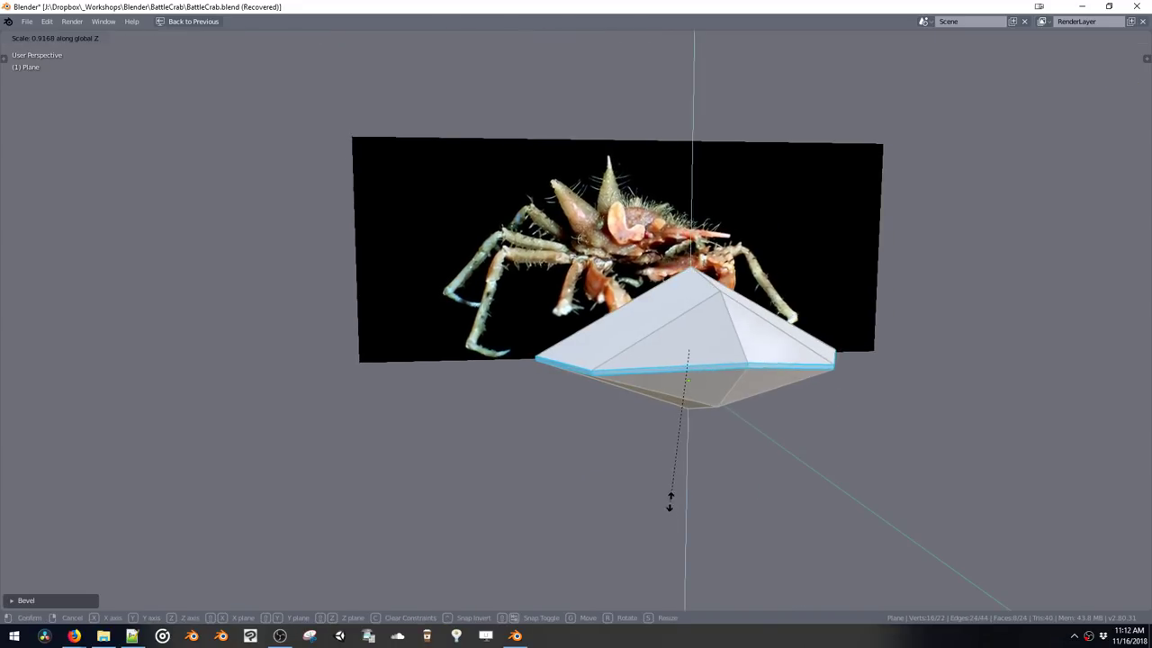
left_click(642, 428)
Smooth the shell with level 2 subdivision and dissolve part of its geometry
key("ctrl+2")
middle_click_drag(641, 428, 558, 360)
key("ctrl+x")
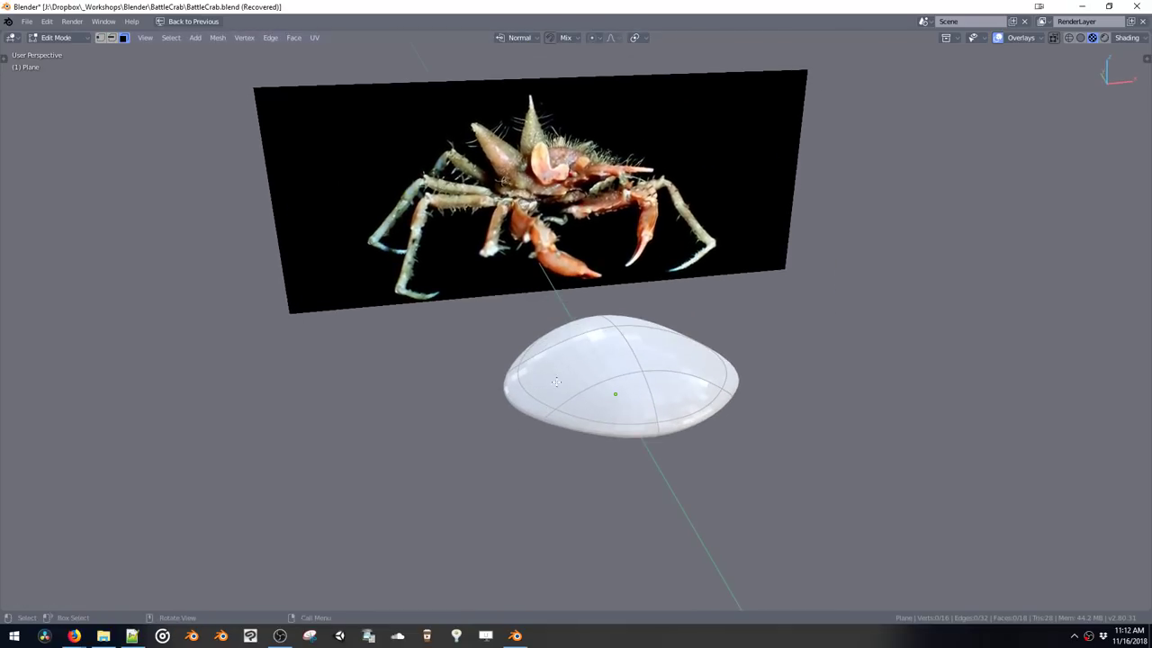
left_click(559, 383)
Add a mesh cylinder as a separate object and move it against the shell
key("Tab")
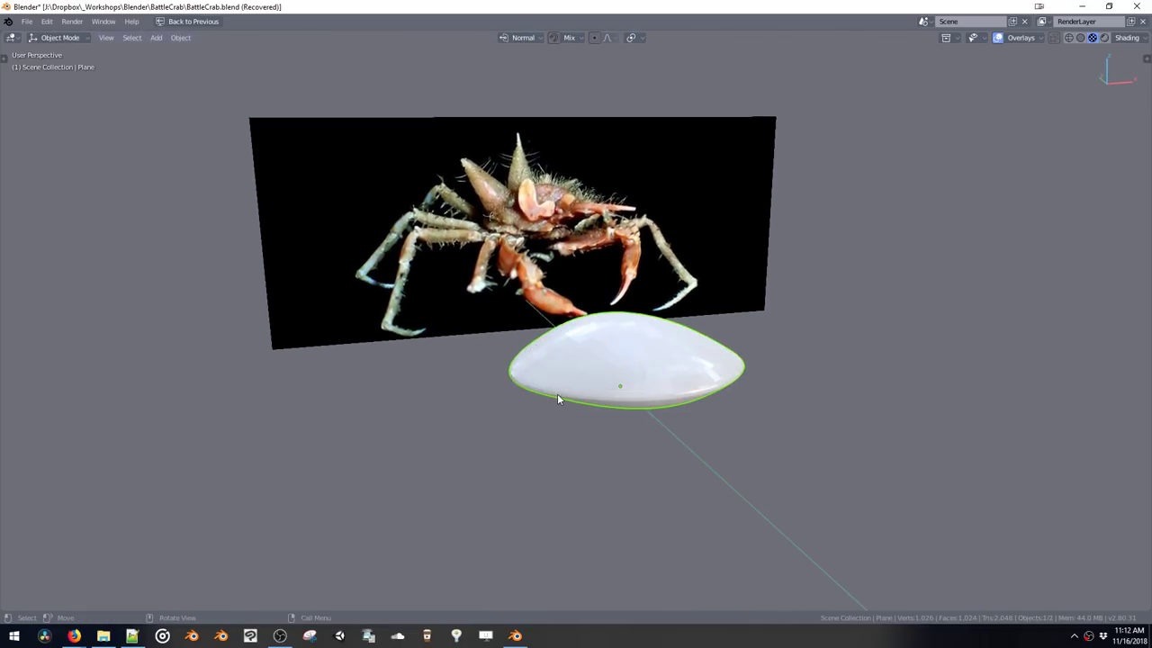
key("shift+a")
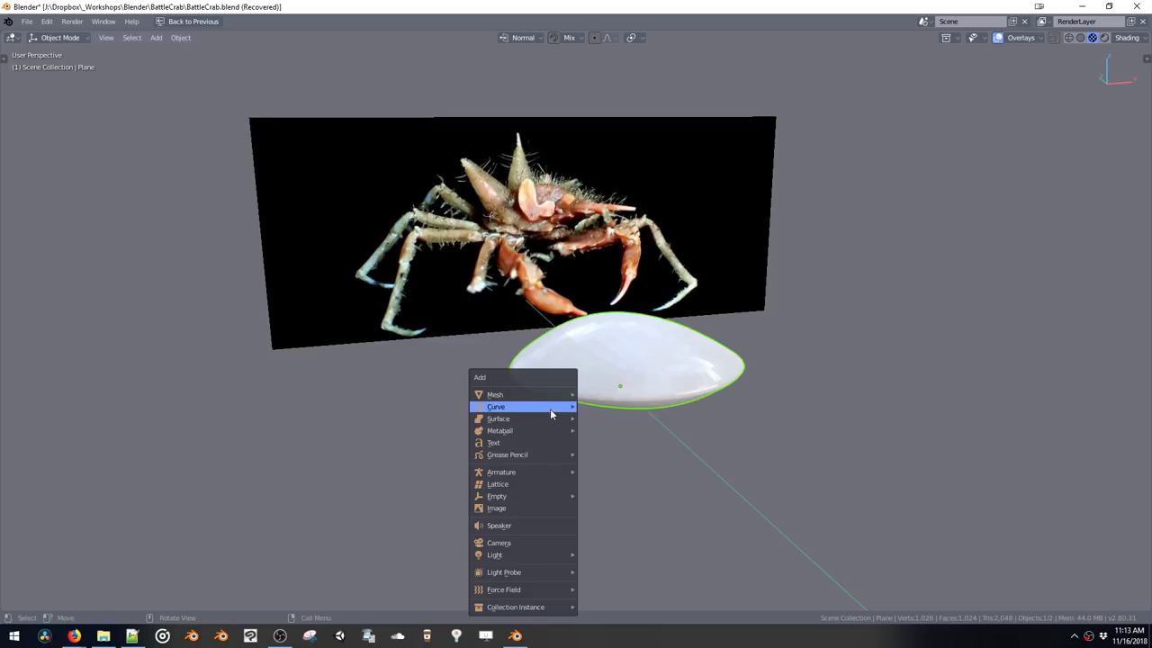
mouse_move(552, 394)
left_click(592, 453)
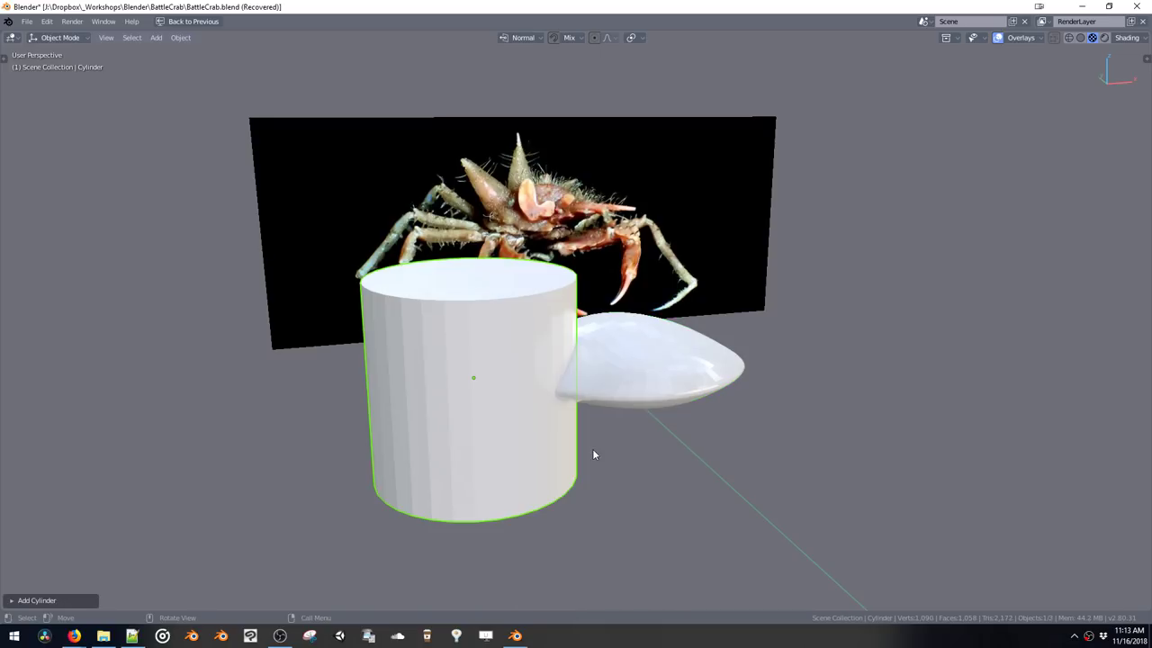
key("g")
left_click(583, 430)
Scale down the cylinder's top face to form a narrow cone and adjust that face's position
key("Tab")
left_click(611, 414)
left_click(526, 248)
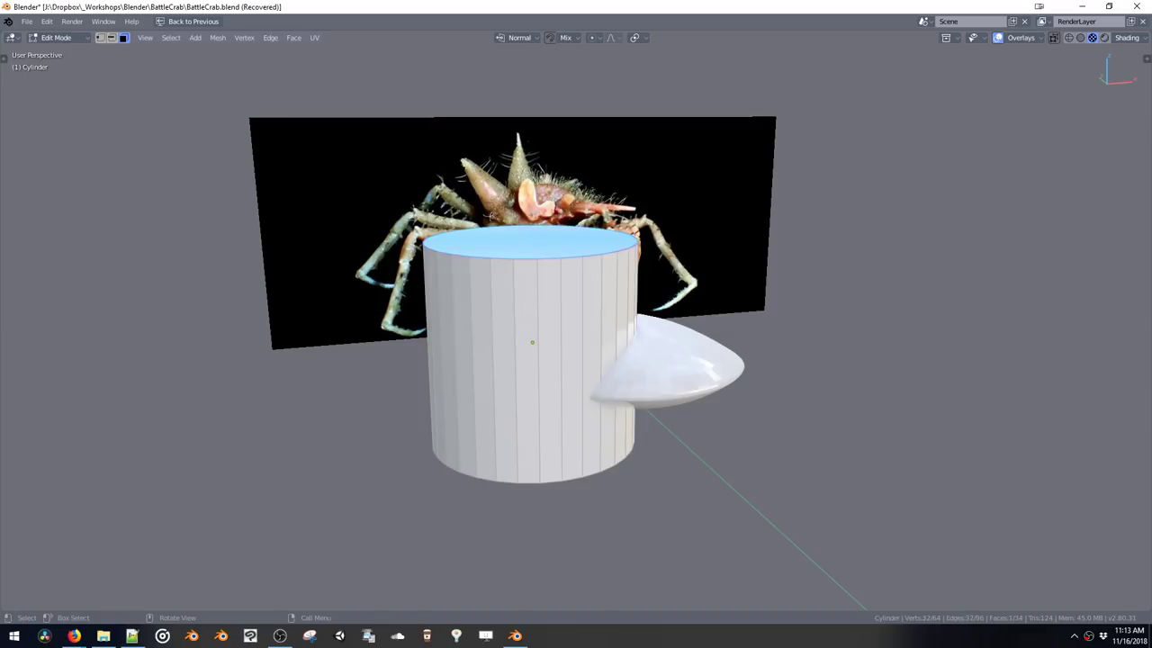
key("s")
left_click(538, 286)
key("g")
left_click(552, 321)
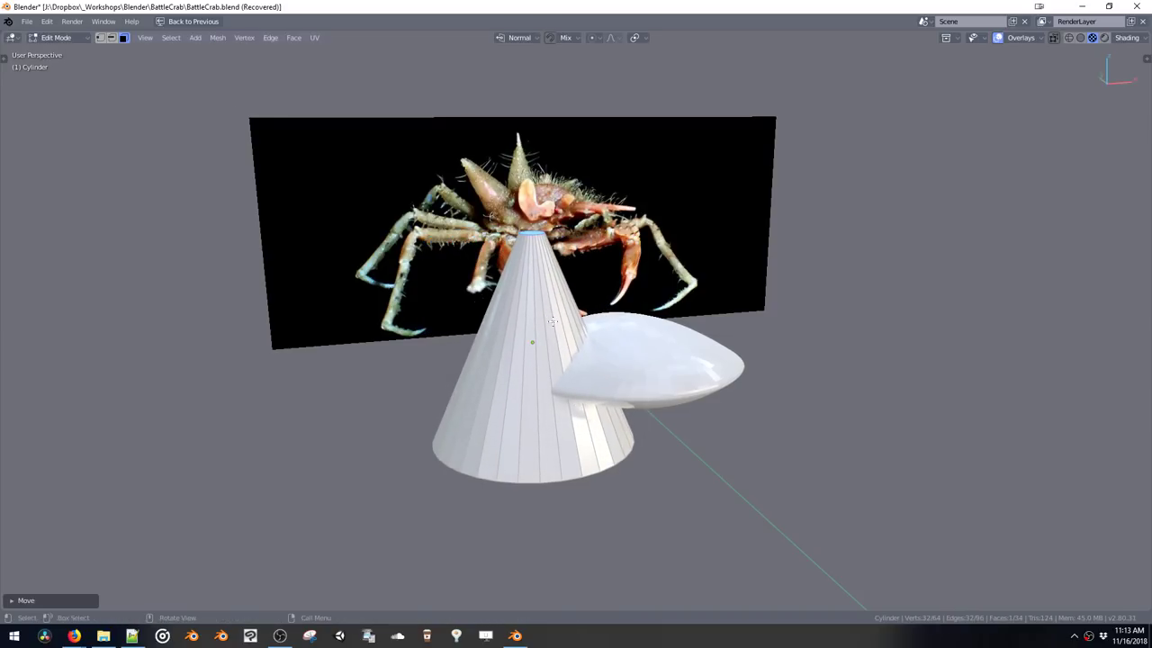
Raise the cone's top face to make it taller, and return to object mode
key("g")
left_click(567, 394)
left_click(550, 435)
key("a")
key("Tab")
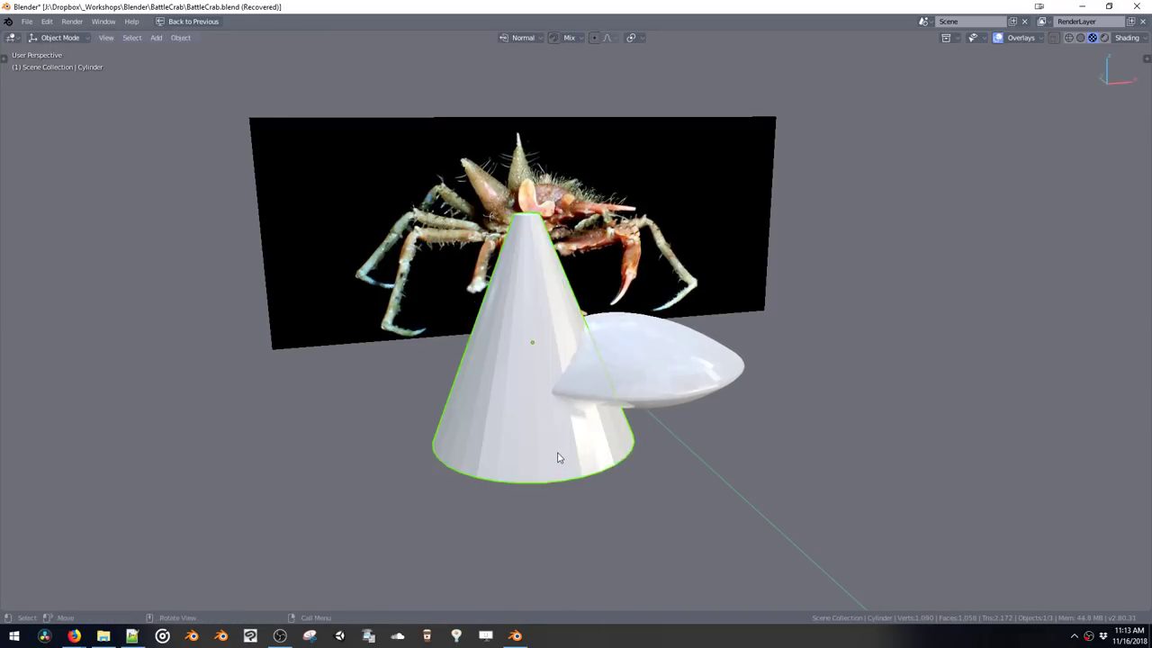
Place the cone on the shell, scale it down to a spike, and apply its transform
key("g")
left_click(612, 402)
key("s")
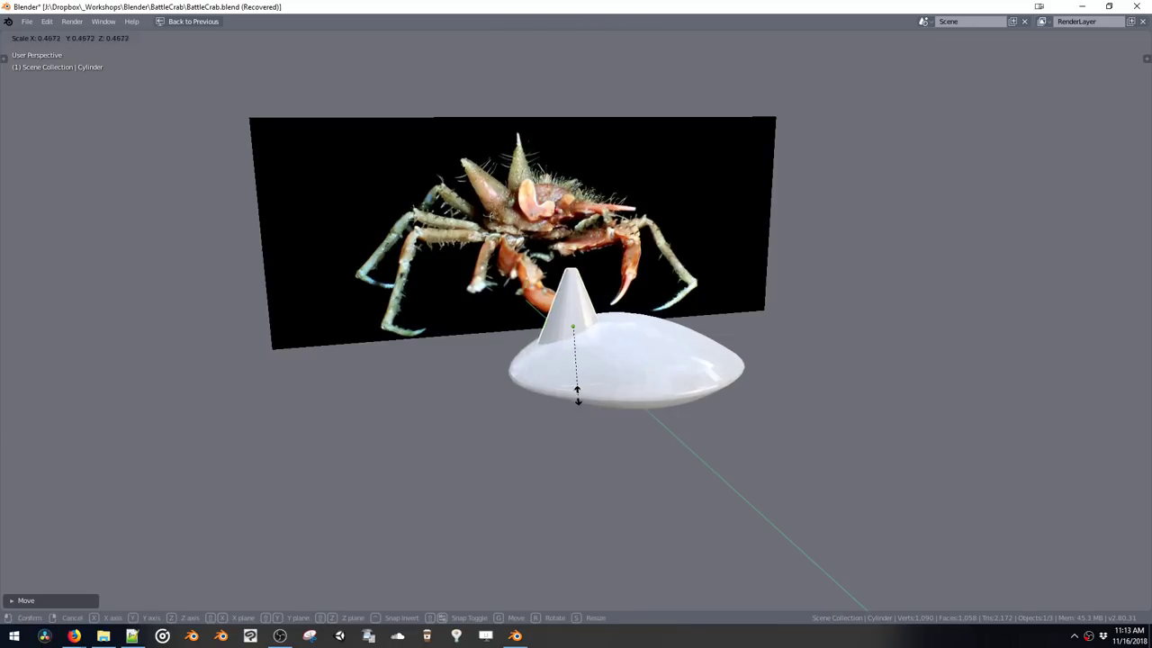
left_click(577, 378)
key("ctrl+a")
left_click(568, 392)
Raise the spike's mesh along Z, tilt it outward, and seat its base on the shell's upper side
key("Tab")
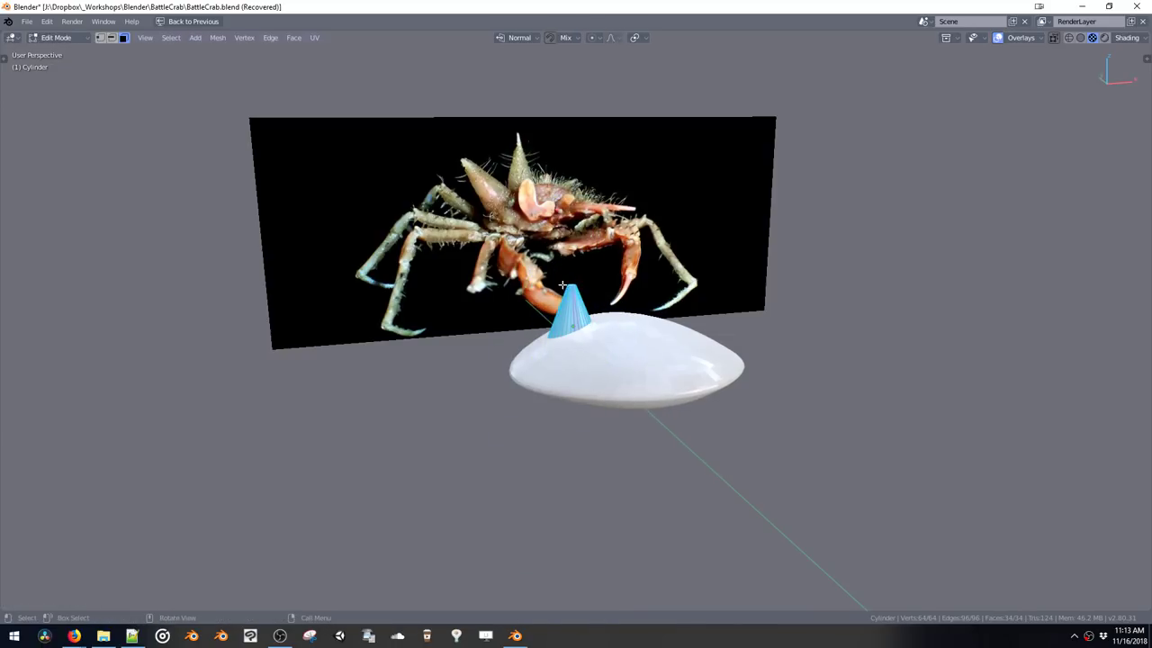
key("g")
key("z")
left_click(583, 363)
middle_click_drag(613, 371, 588, 374)
key("r")
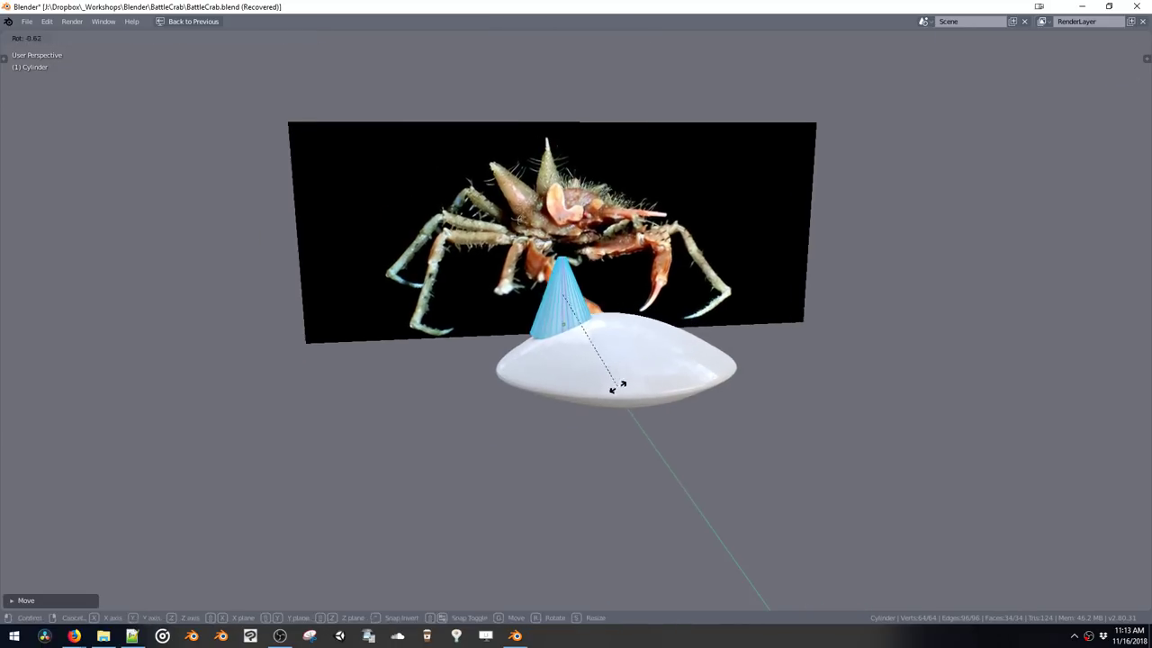
left_click(641, 343)
key("g")
left_click(615, 353)
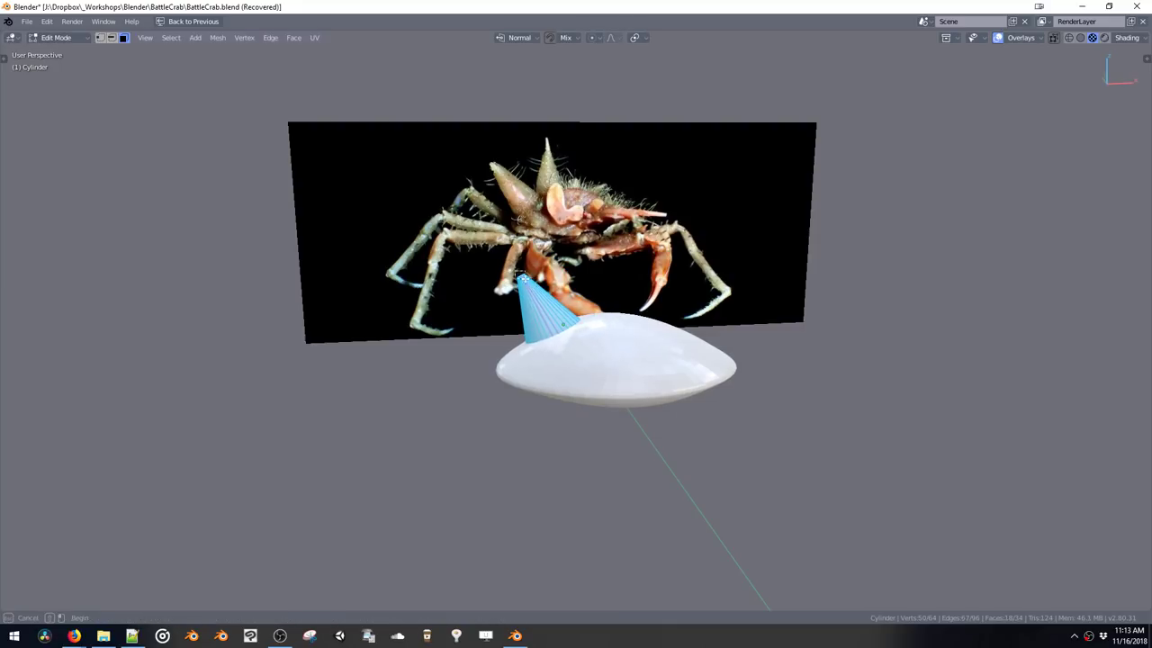
Move the spike's tip face up and outward to lengthen the spike
middle_click_drag(520, 281, 501, 269)
key("g")
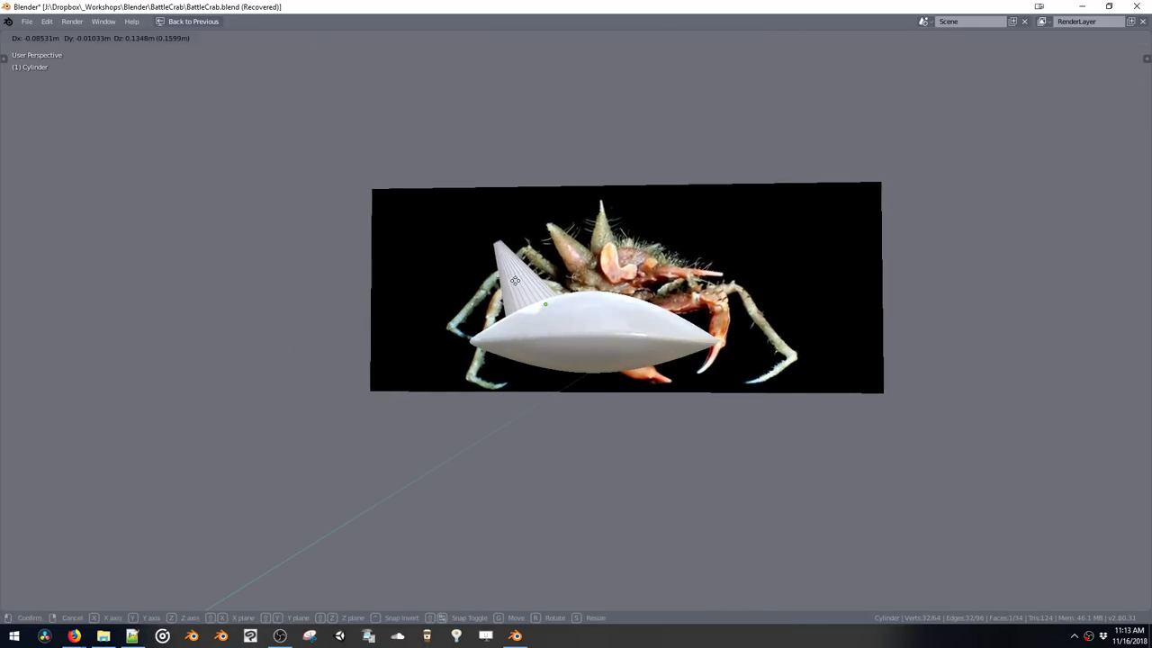
left_click(514, 277)
From below, scale down the spike's base face to slim the spike
left_click_drag(493, 241, 609, 387)
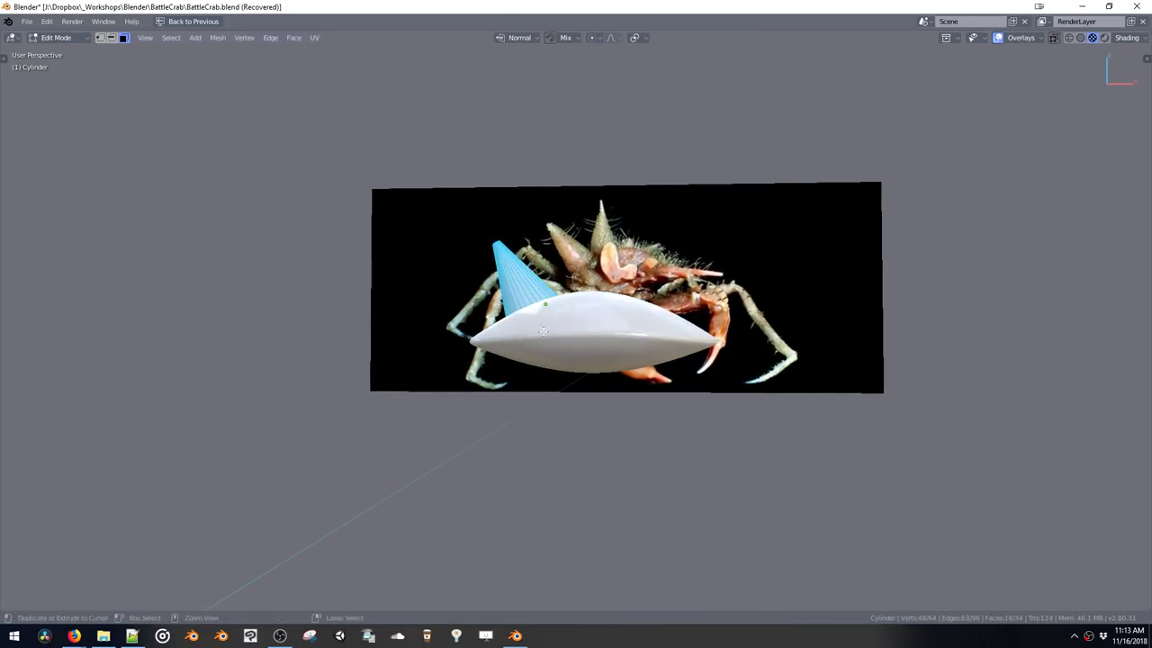
middle_click_drag(562, 339, 532, 318)
middle_click_drag(584, 363, 546, 292)
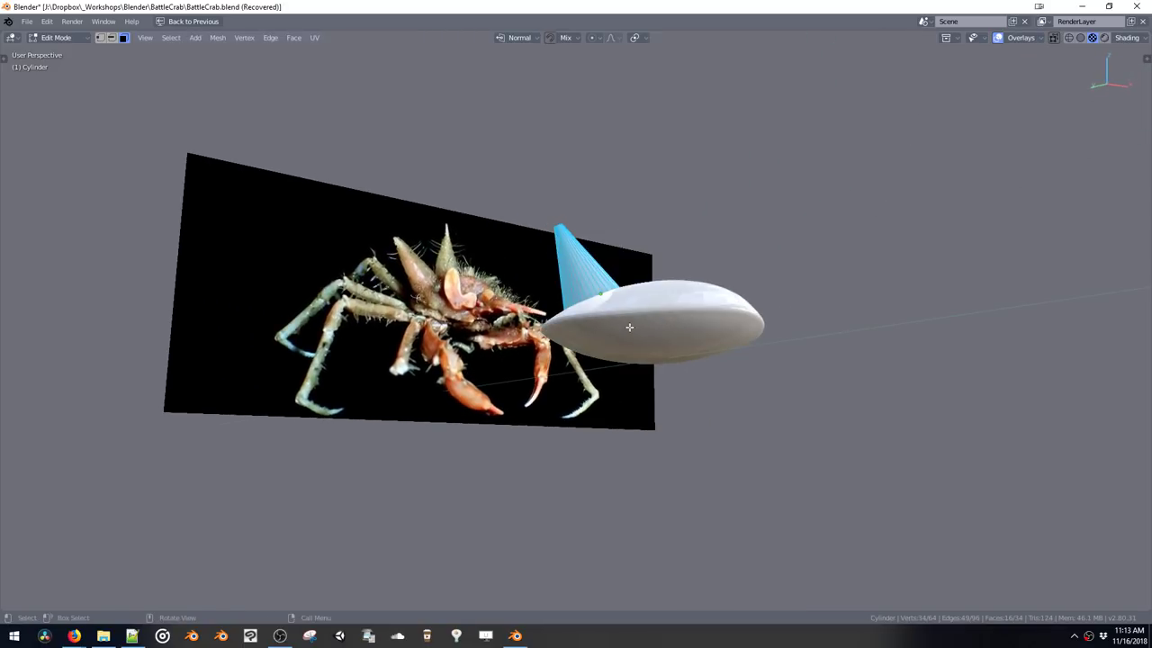
middle_click_drag(630, 376, 506, 329)
left_click_drag(567, 367, 576, 373)
left_click_drag(440, 225, 580, 364)
middle_click_drag(589, 367, 509, 347)
key("KP_Decimal")
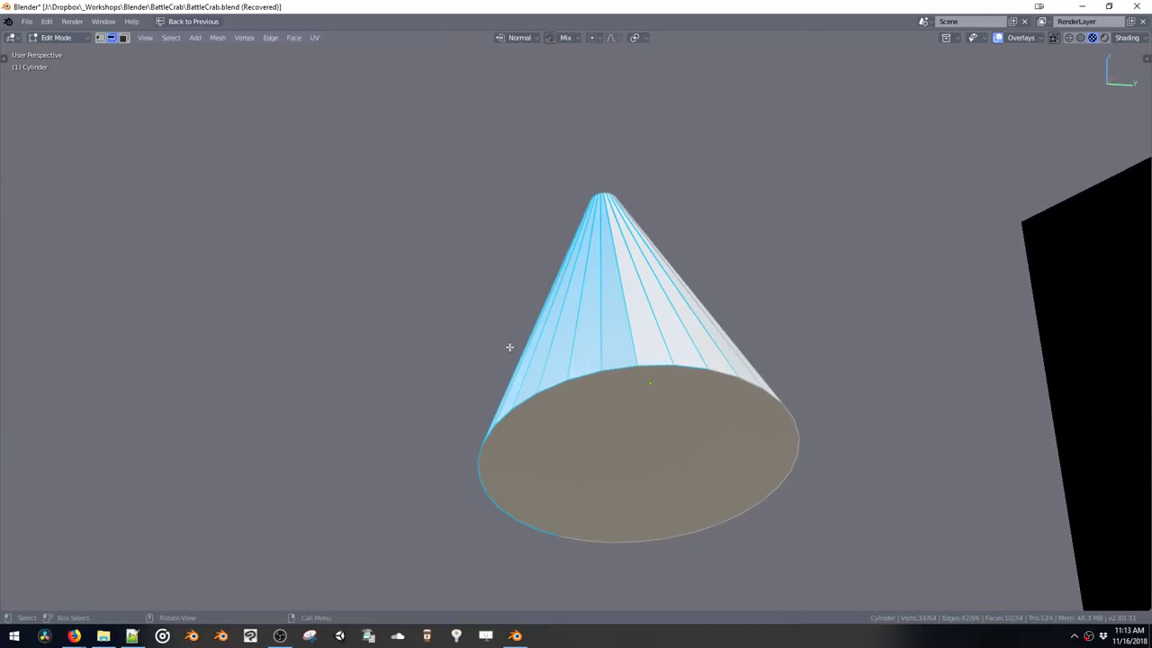
key("Tab")
left_click(617, 382)
left_click(615, 462)
key("s")
left_click(621, 441)
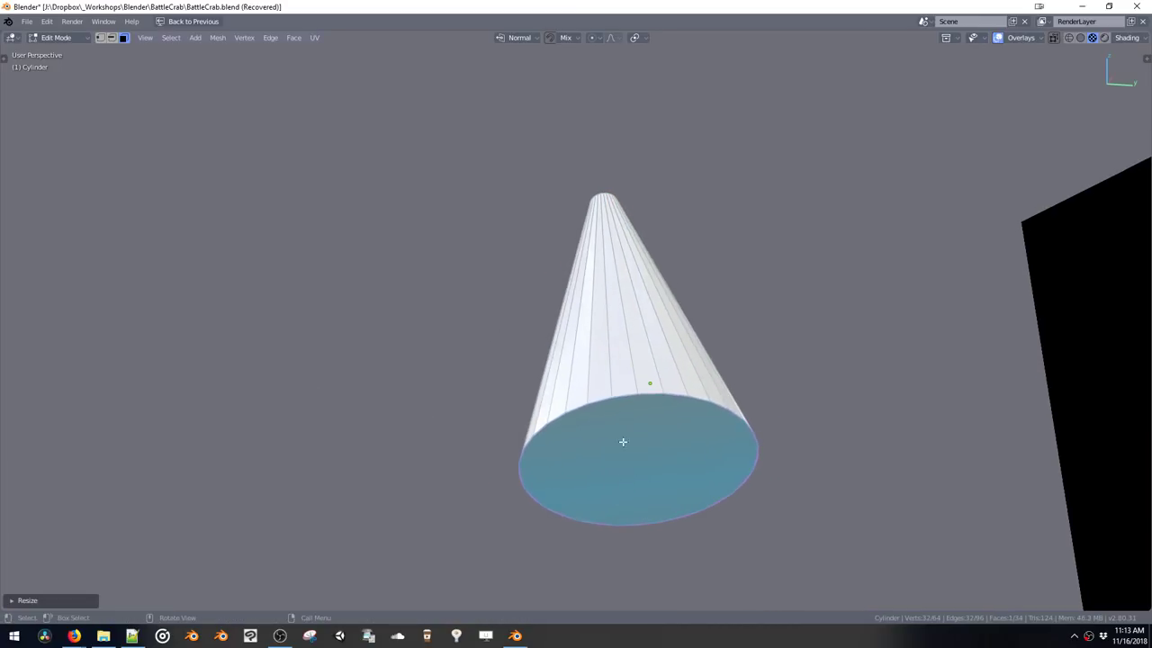
middle_click_drag(621, 440, 650, 491)
scroll(644, 459, "down", 6)
middle_click_drag(632, 430, 659, 407)
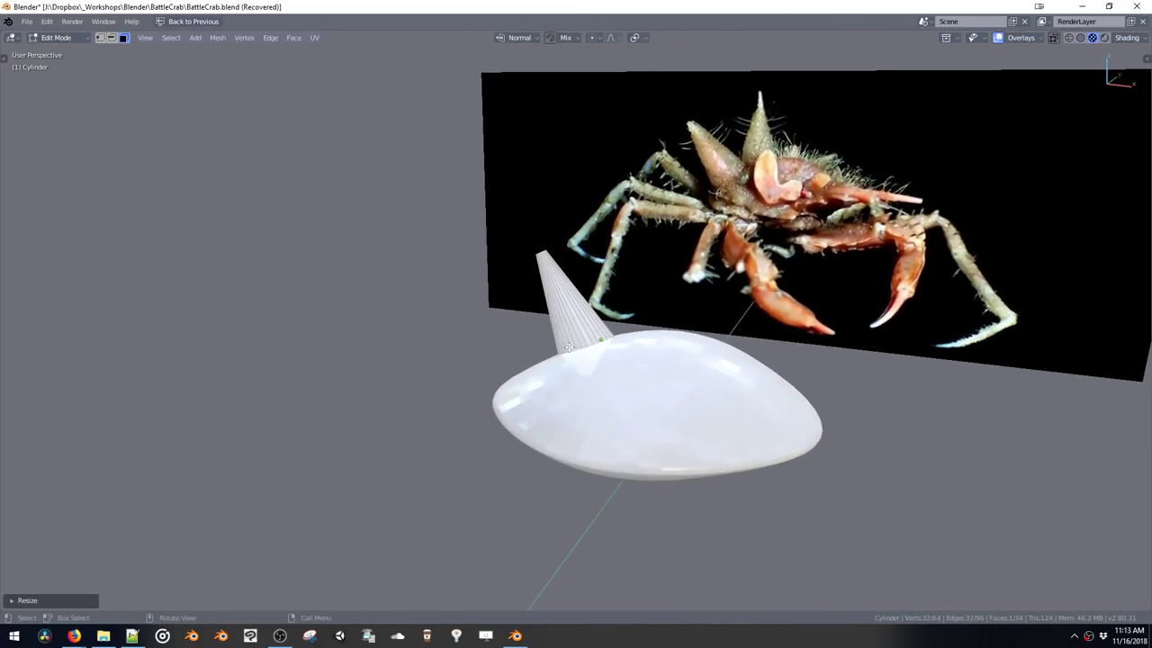
middle_click_drag(569, 339, 581, 332)
left_click(577, 333)
key("g")
right_click(575, 334)
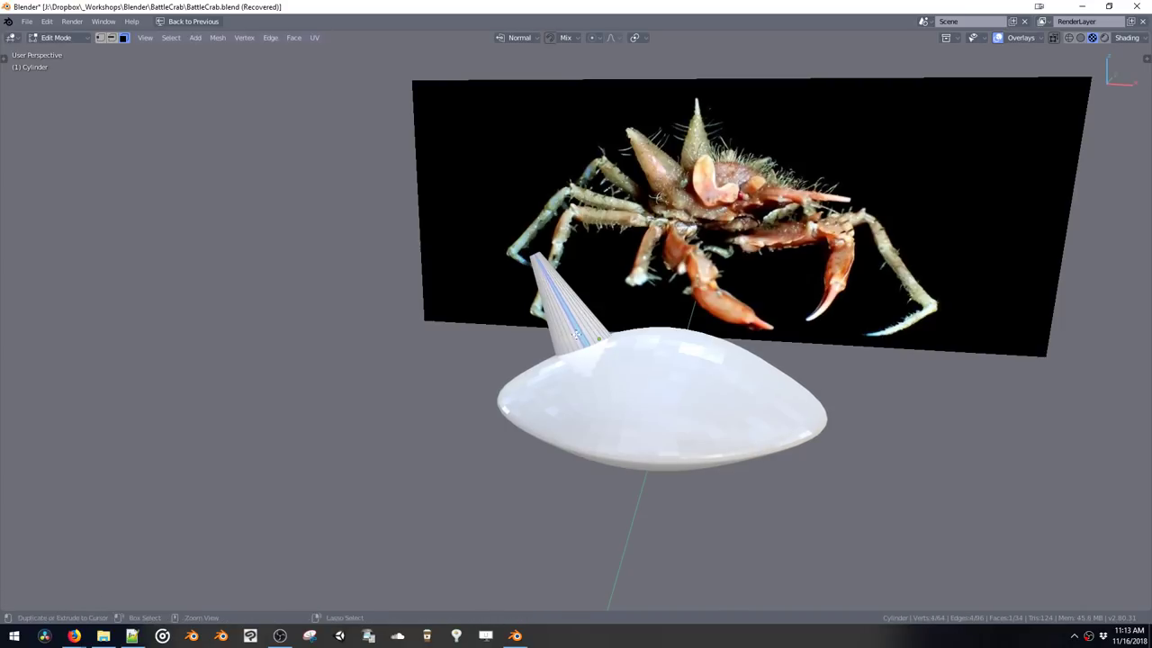
Tilt the whole spike mesh farther outward and reseat its base on the shell, adjusting its position along Y
key("ctrl+l")
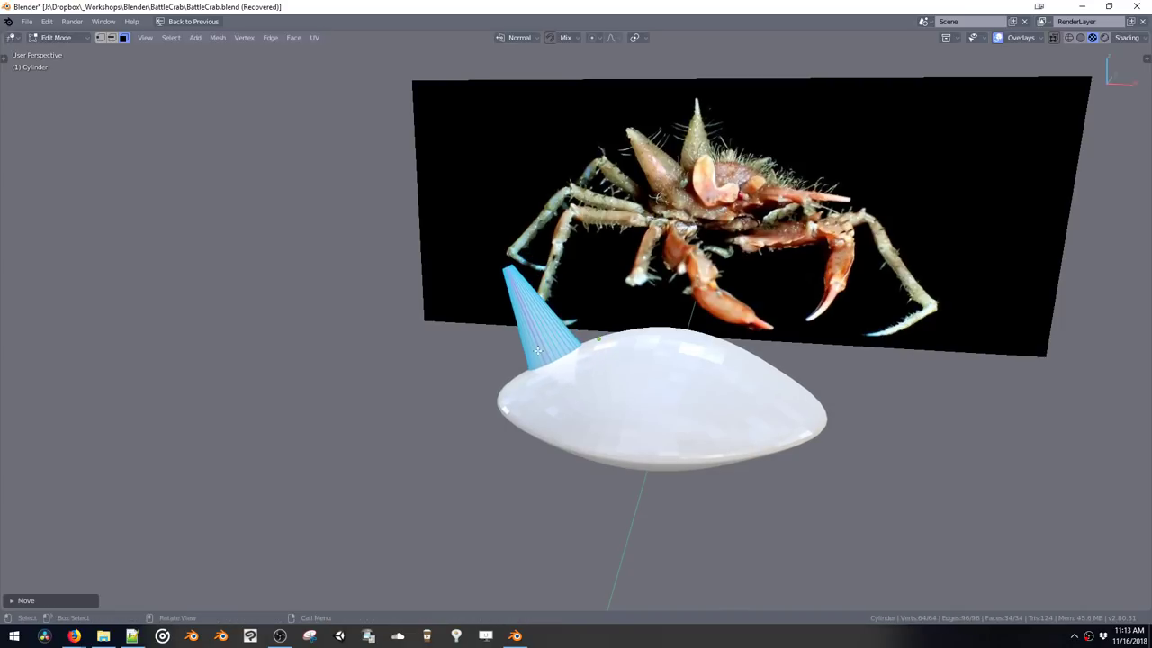
left_click(529, 348)
key("r")
left_click(594, 403)
key("g")
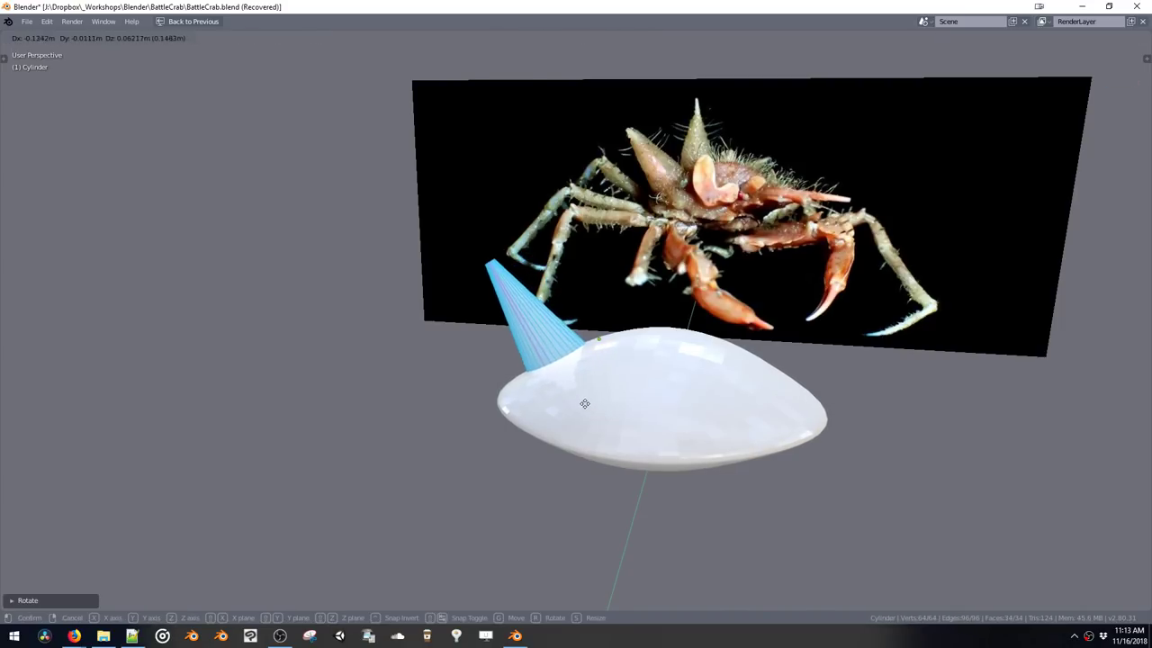
left_click(578, 394)
middle_click_drag(578, 394, 630, 369)
key("g")
key("y")
left_click(637, 420)
Duplicate the spike, rotate the copy more upright, seat it beside the first spike, and scale it down
key("shift+d")
key("r")
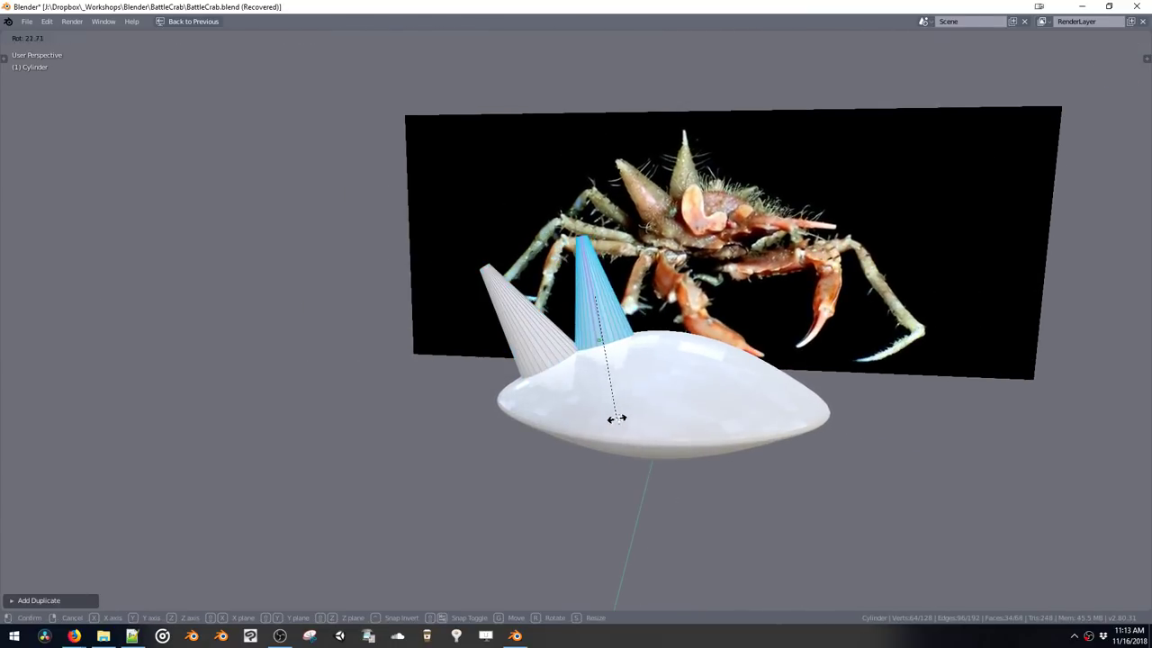
left_click(613, 418)
key("g")
left_click(625, 436)
key("s")
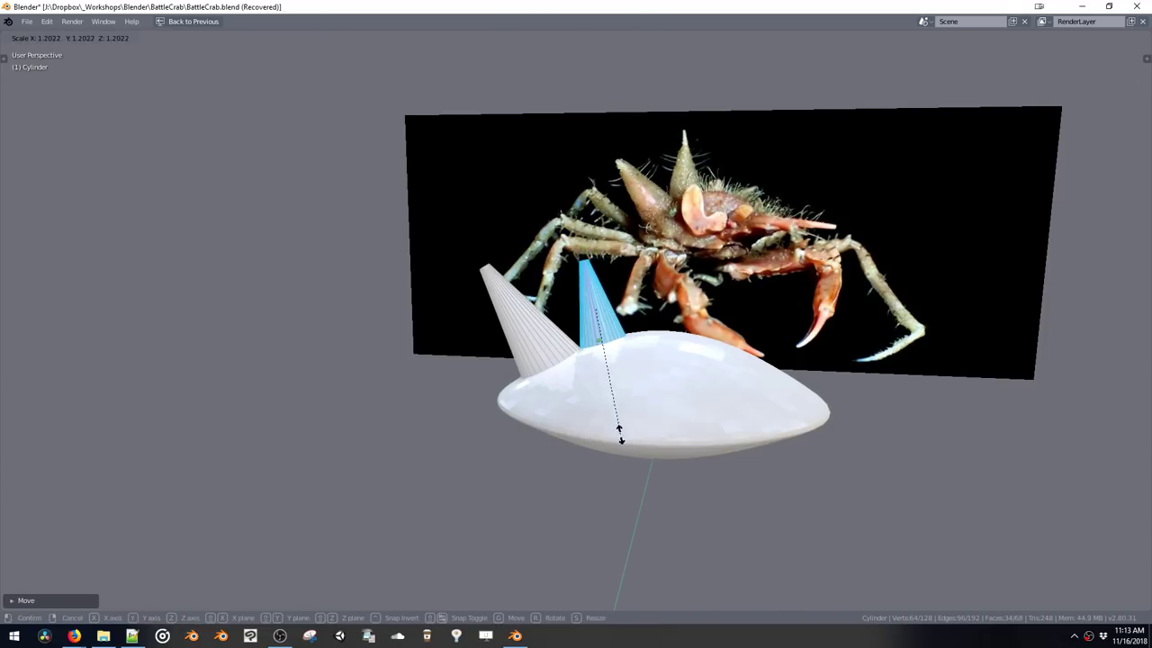
left_click(620, 435)
Add an edge loop near the base of each spike and scale the loops up so the spikes bulge
key("ctrl+r")
left_click(590, 325)
left_click(597, 340)
key("s")
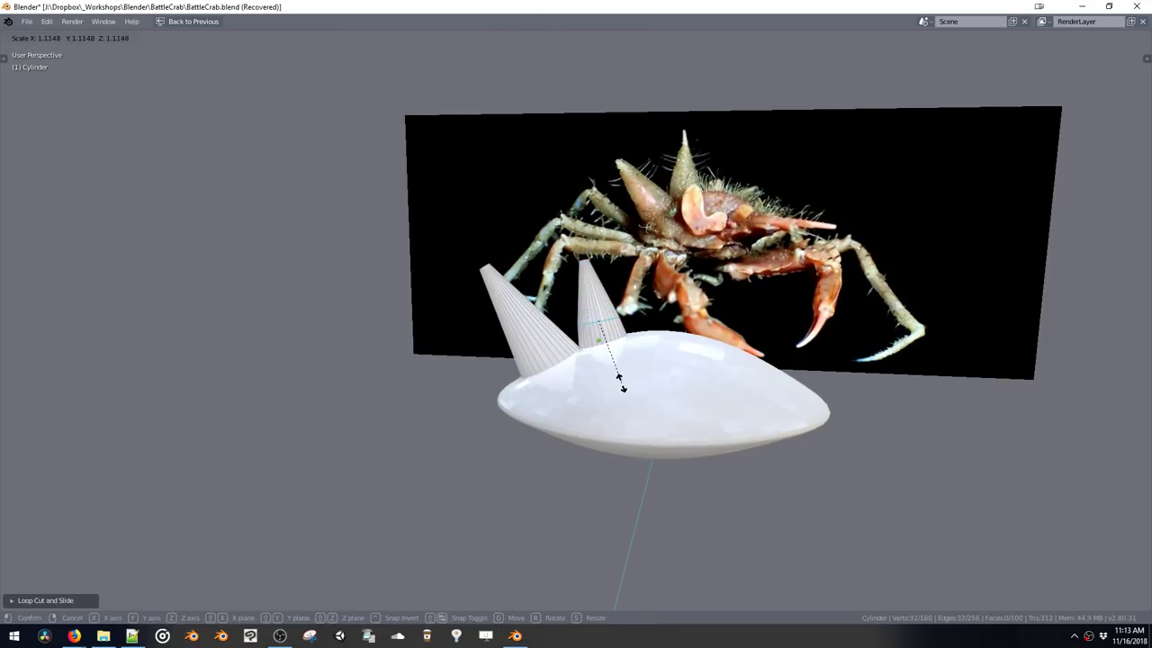
left_click(622, 387)
left_click(543, 334)
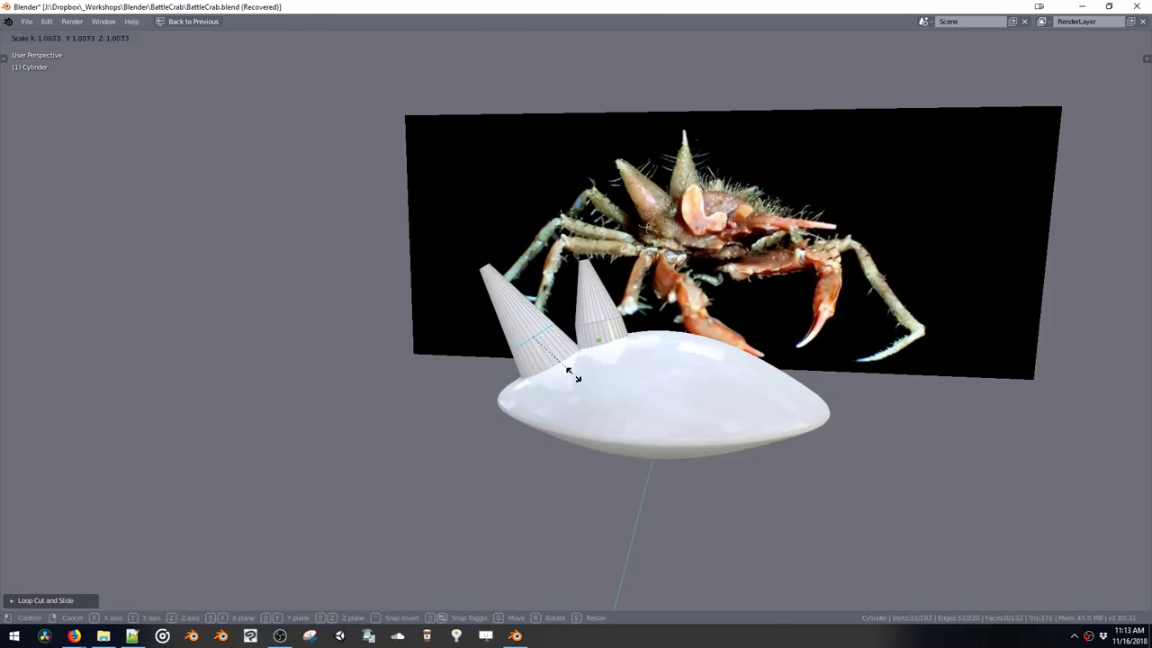
right_click(565, 362)
key("s")
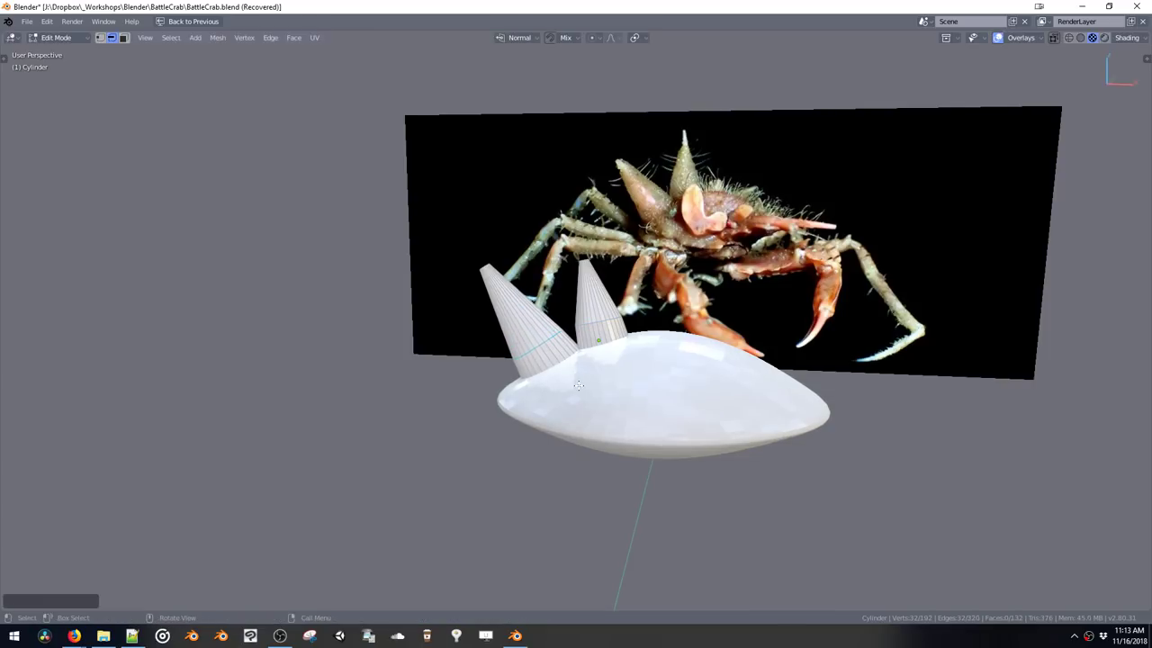
left_click(563, 362)
middle_click_drag(563, 357, 585, 344)
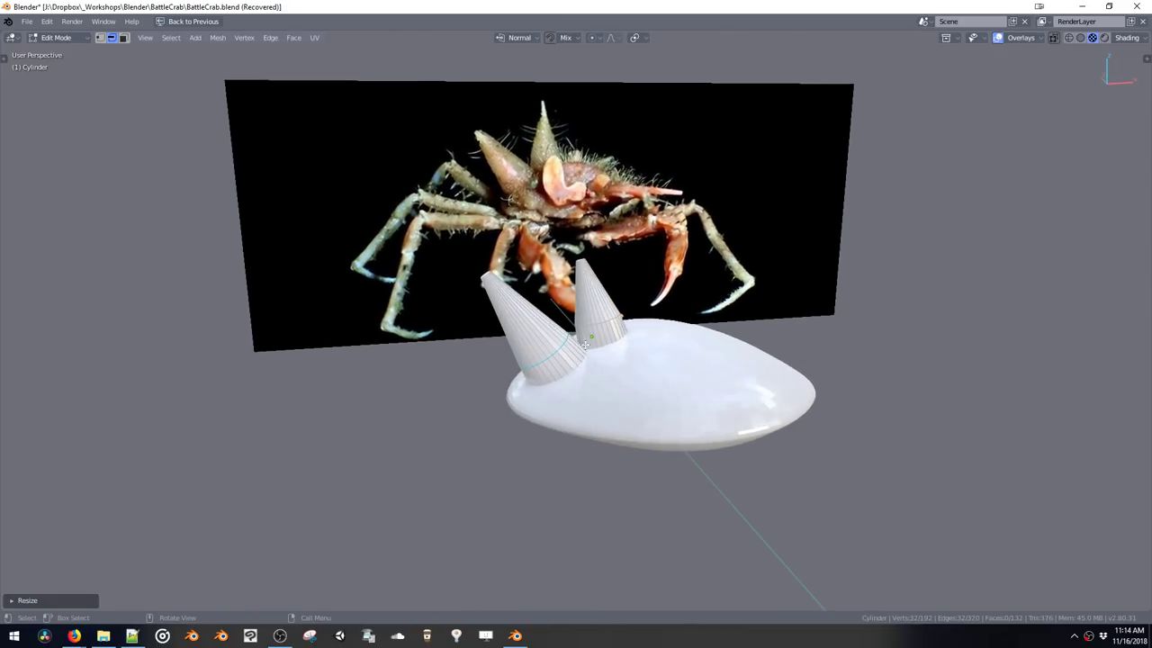
Restore the modelling window to a smaller size beside the live chat
key("super+Down")
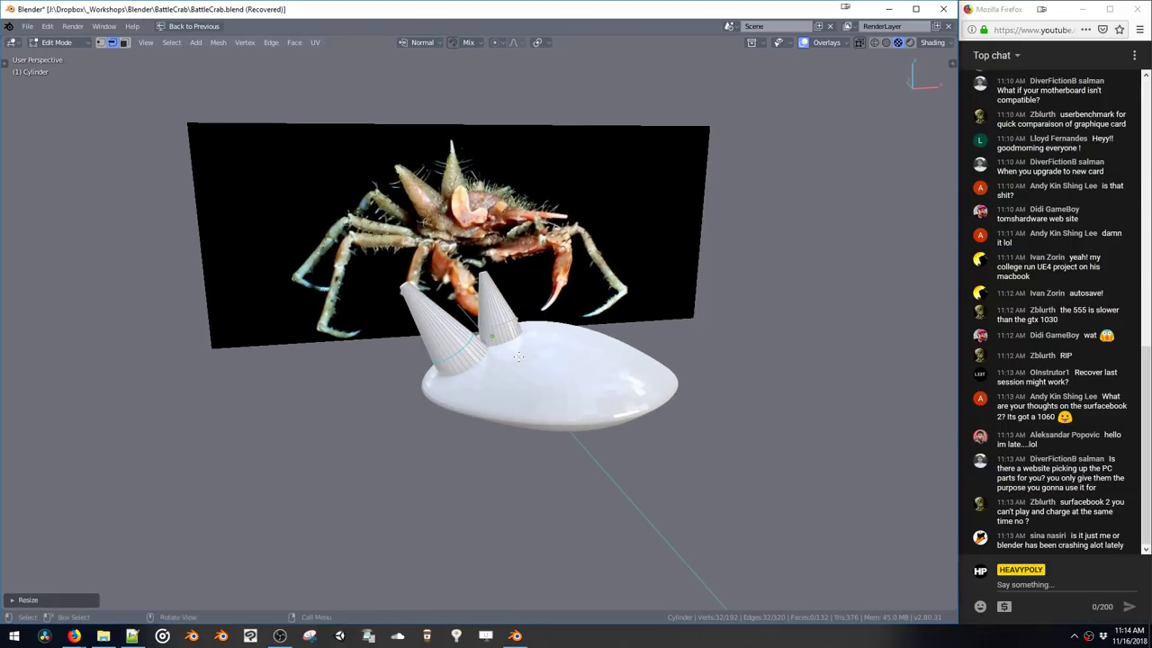
middle_click_drag(603, 387, 628, 370)
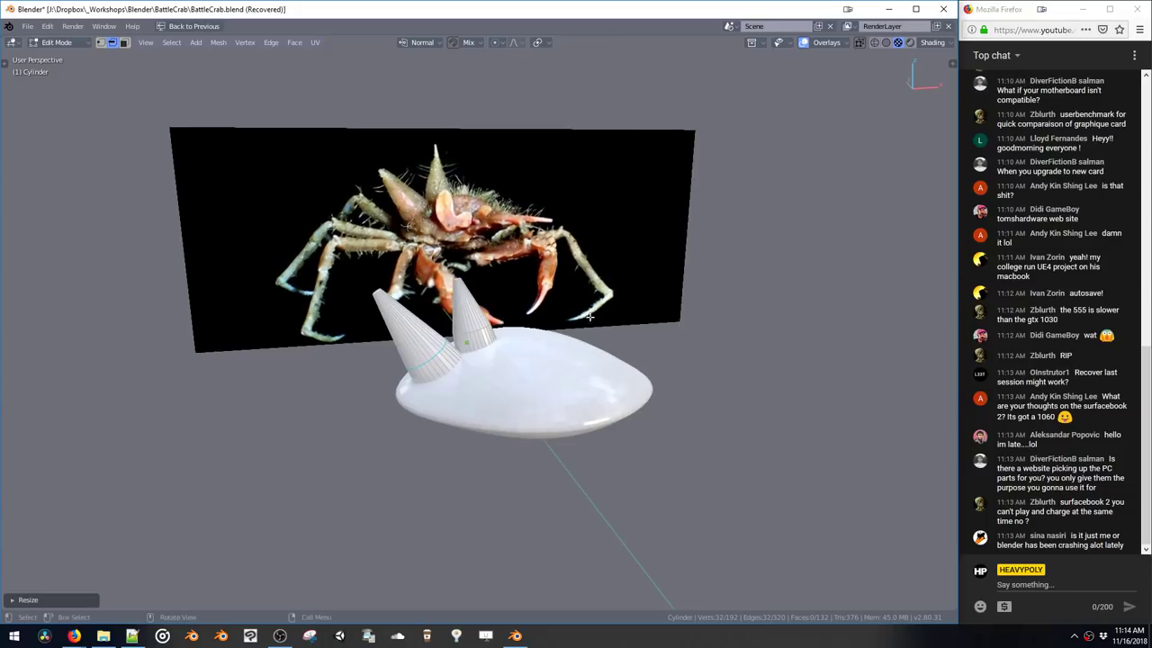
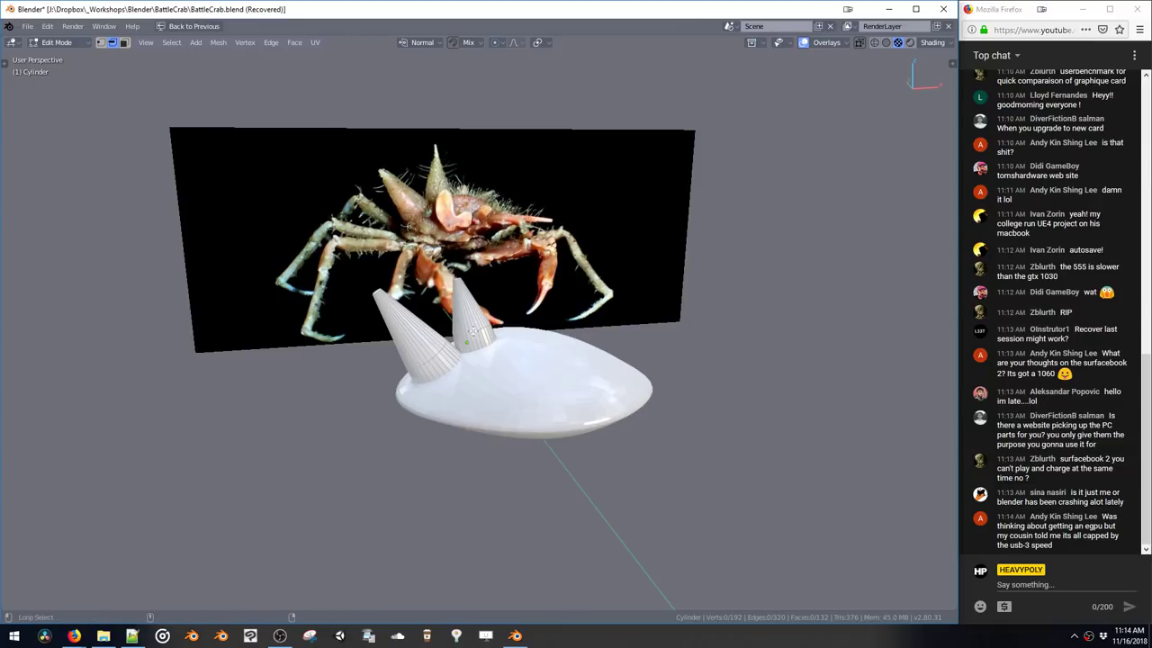
scroll(480, 321, "up", 1)
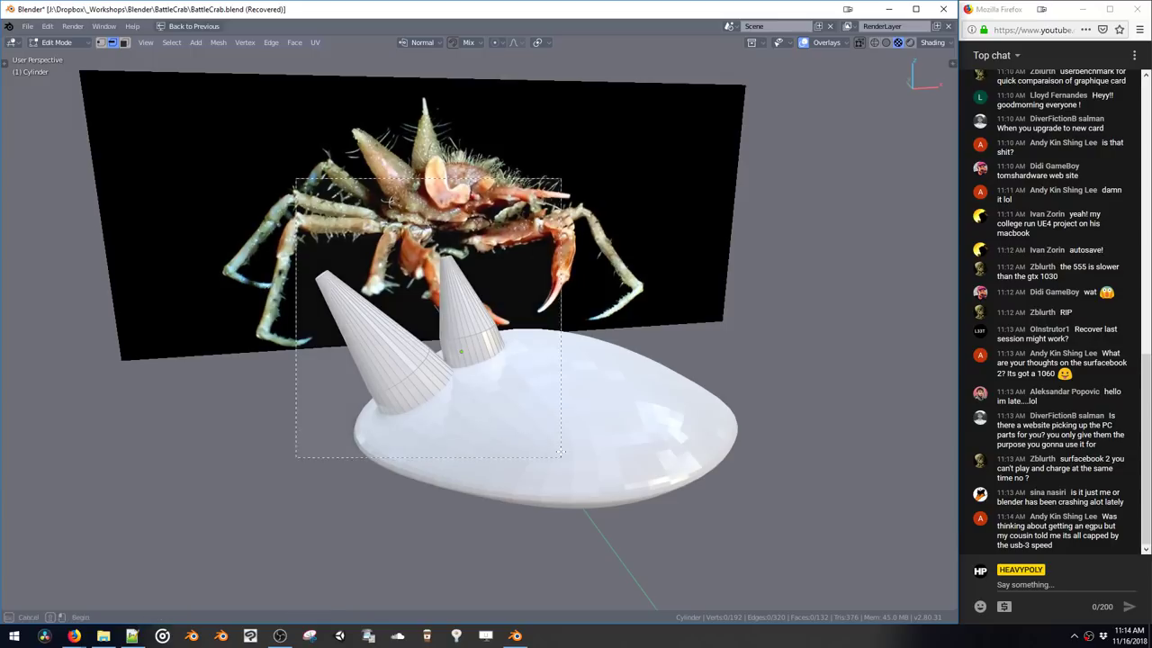
scroll(450, 360, "up", 1)
key("Tab")
key("Tab")
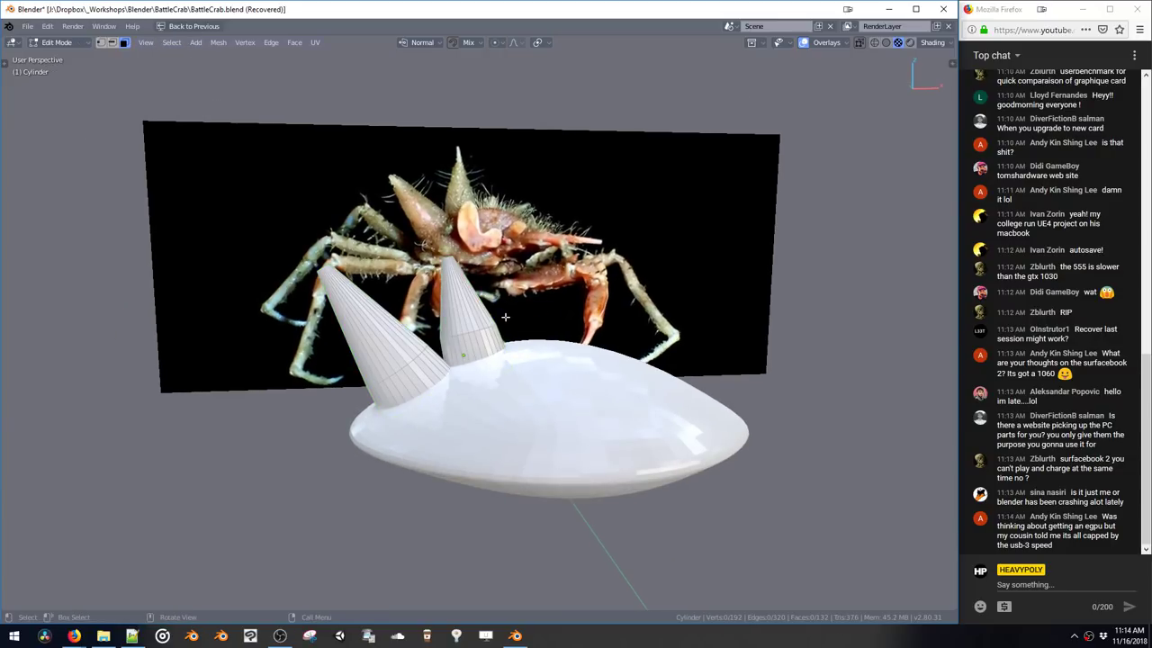
scroll(513, 360, "down", 2)
key("shift+a")
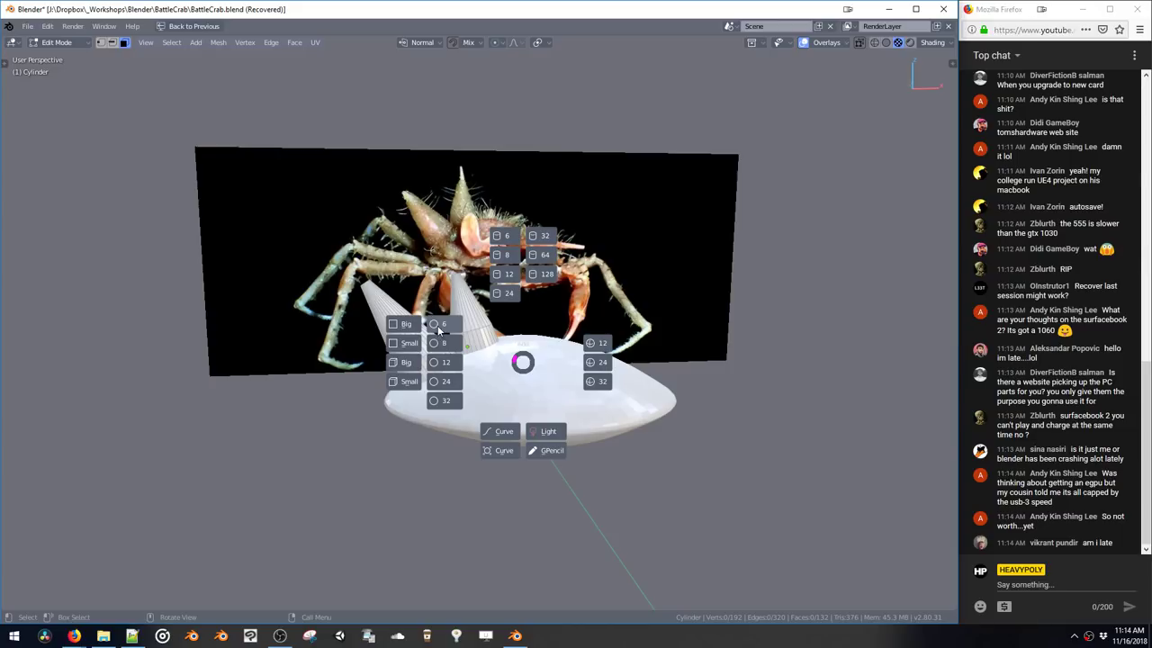
left_click(438, 325)
middle_click_drag(438, 329, 504, 333)
key("ctrl+z")
Add an 8-sided circle face above the shell, rotate it upright, and save the file as BattleCrab.blend
key("shift+a")
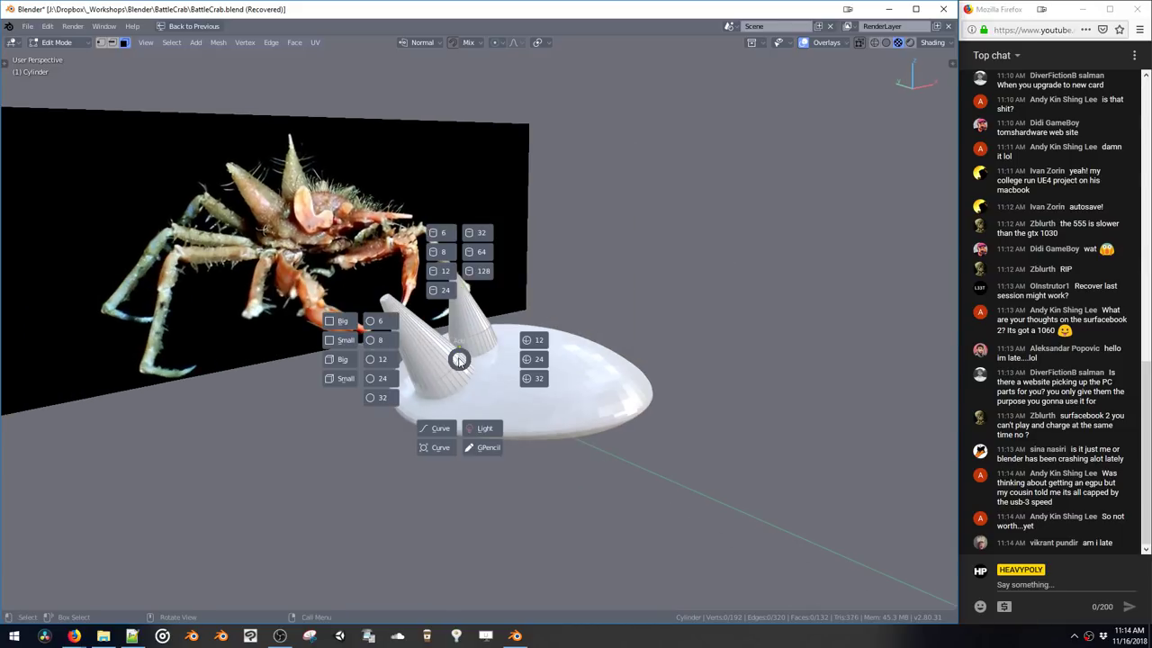
left_click(377, 344)
key("g")
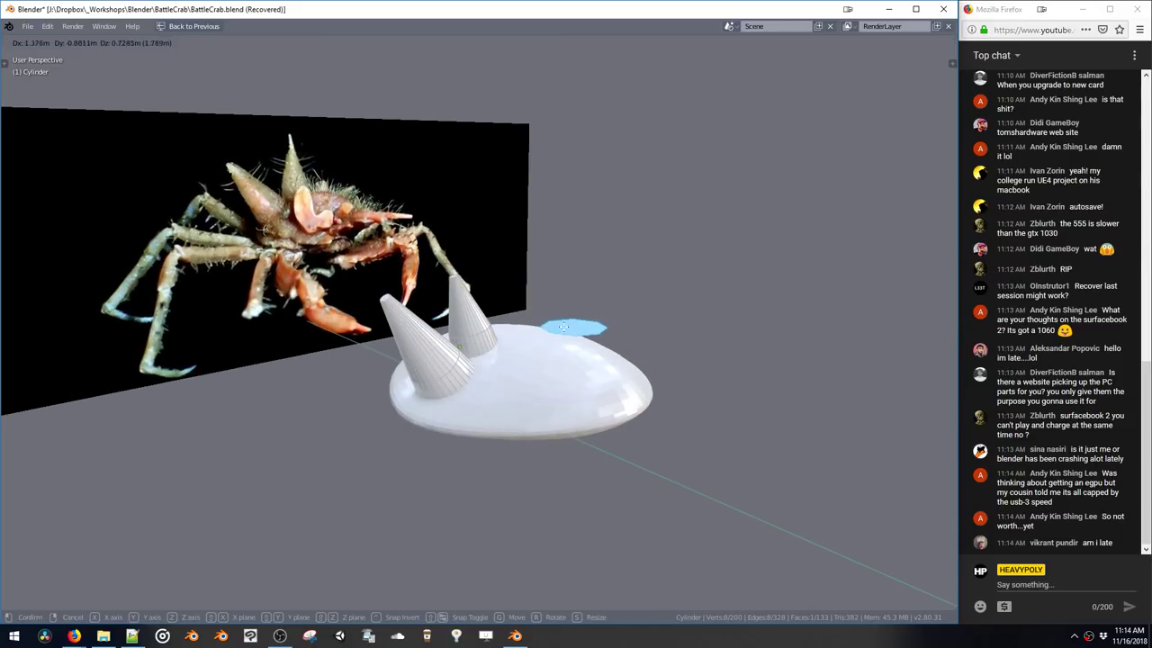
left_click(572, 349)
key("ctrl+alt+r")
left_click(636, 308)
key("ctrl+s")
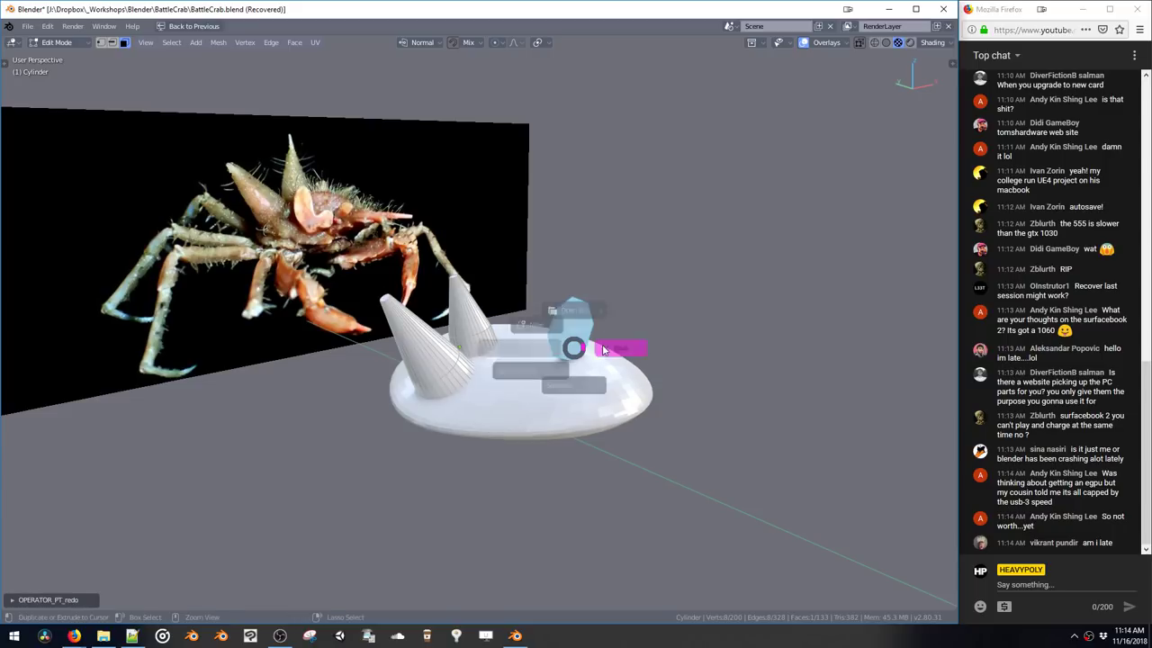
left_click(646, 351)
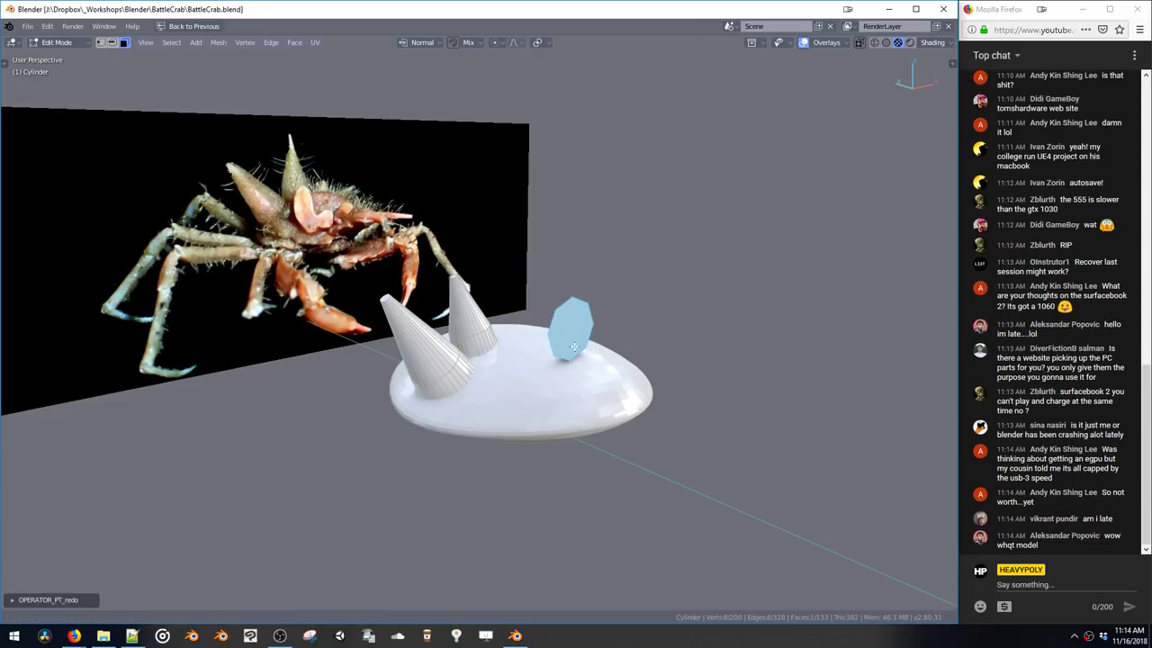
Scale down the octagonal face and position it close to the shell beside the spikes
middle_click_drag(574, 346, 503, 378)
key("s")
left_click(470, 376)
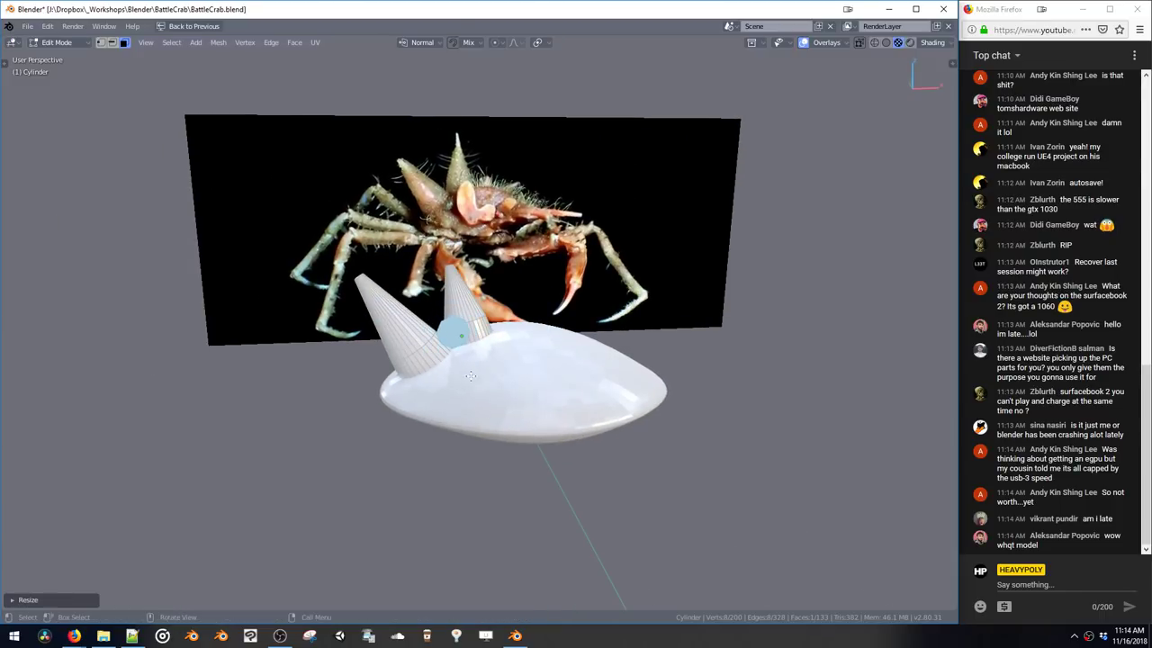
scroll(469, 376, "up", 6)
scroll(543, 511, "down", 4)
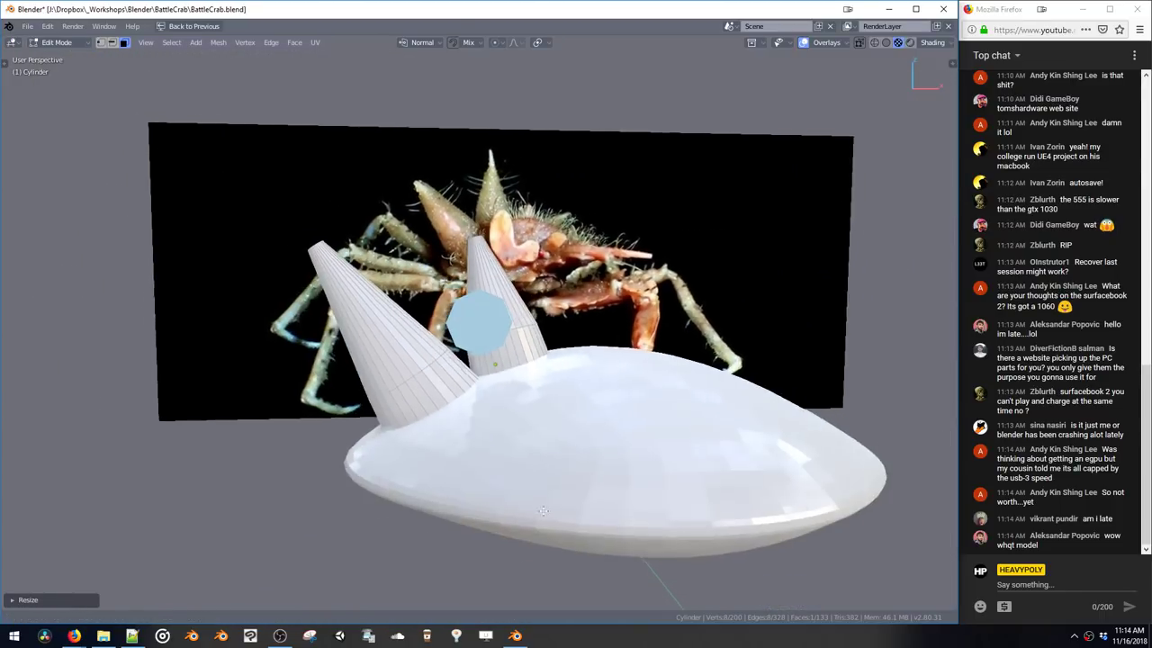
middle_click_drag(543, 511, 524, 504)
key("g")
left_click(512, 398)
Extrude the octagon's four lower edges downward twice, scaling them down to taper the shape
key("space")
left_click(510, 364)
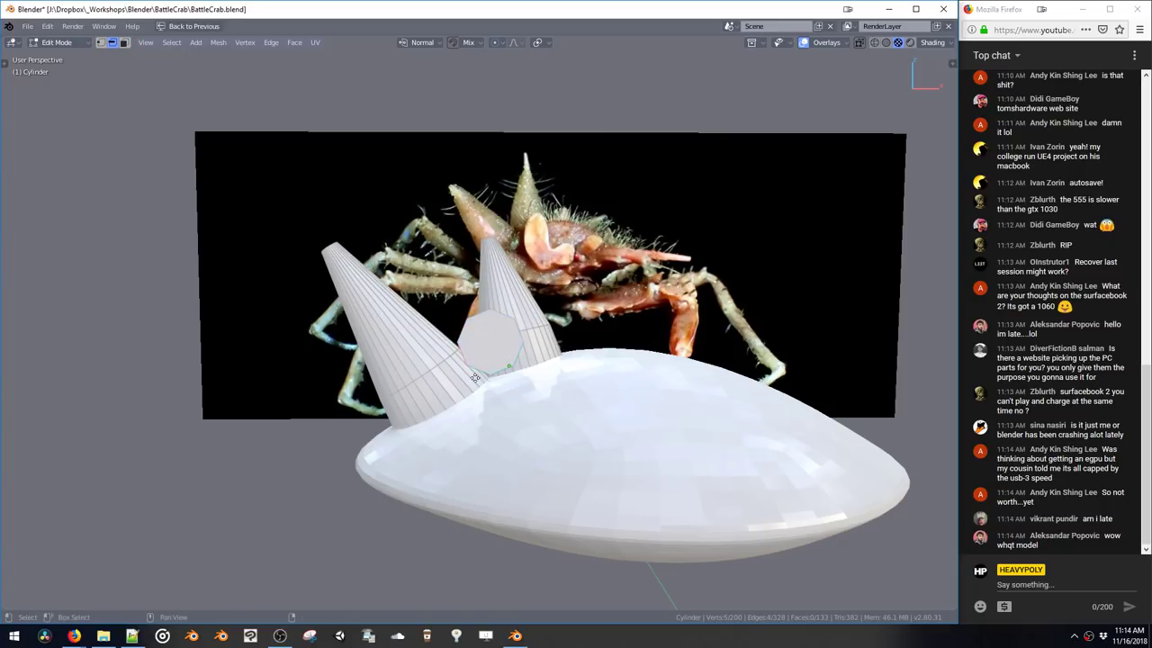
key("e")
left_click(496, 418)
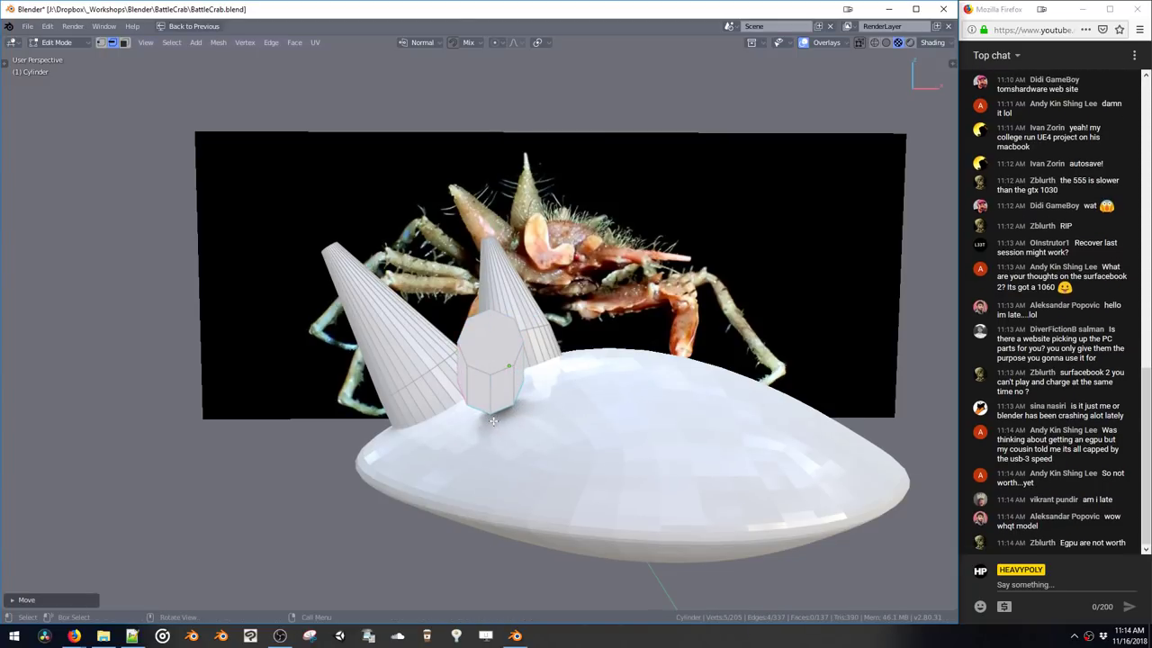
key("s")
key("z")
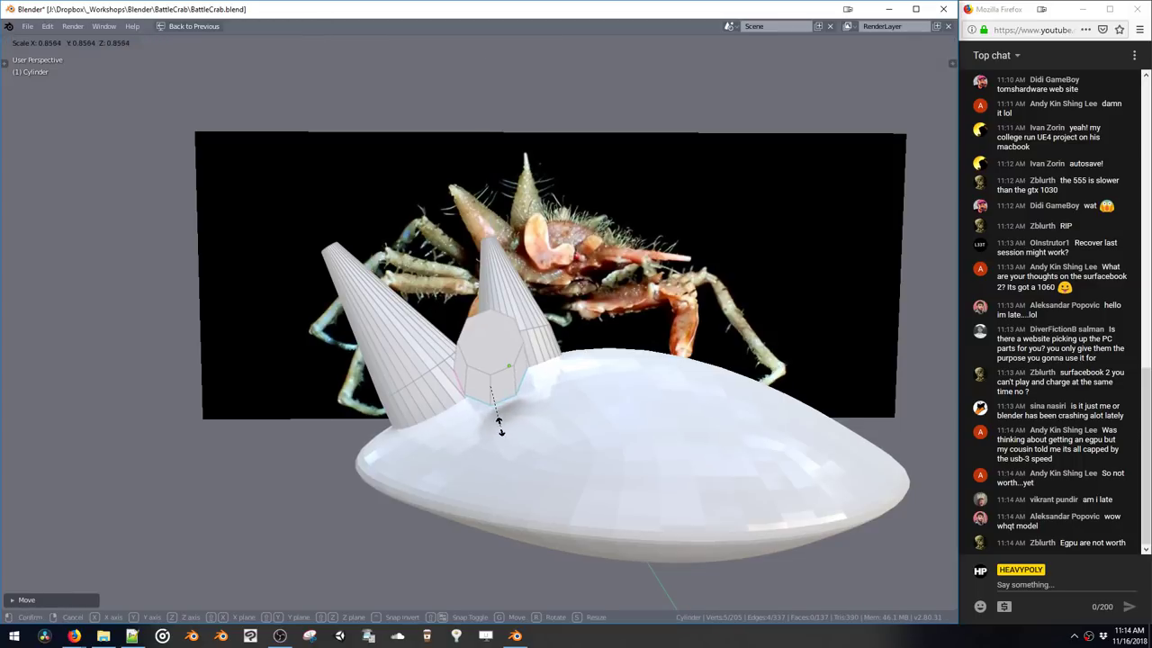
left_click(503, 457)
key("s")
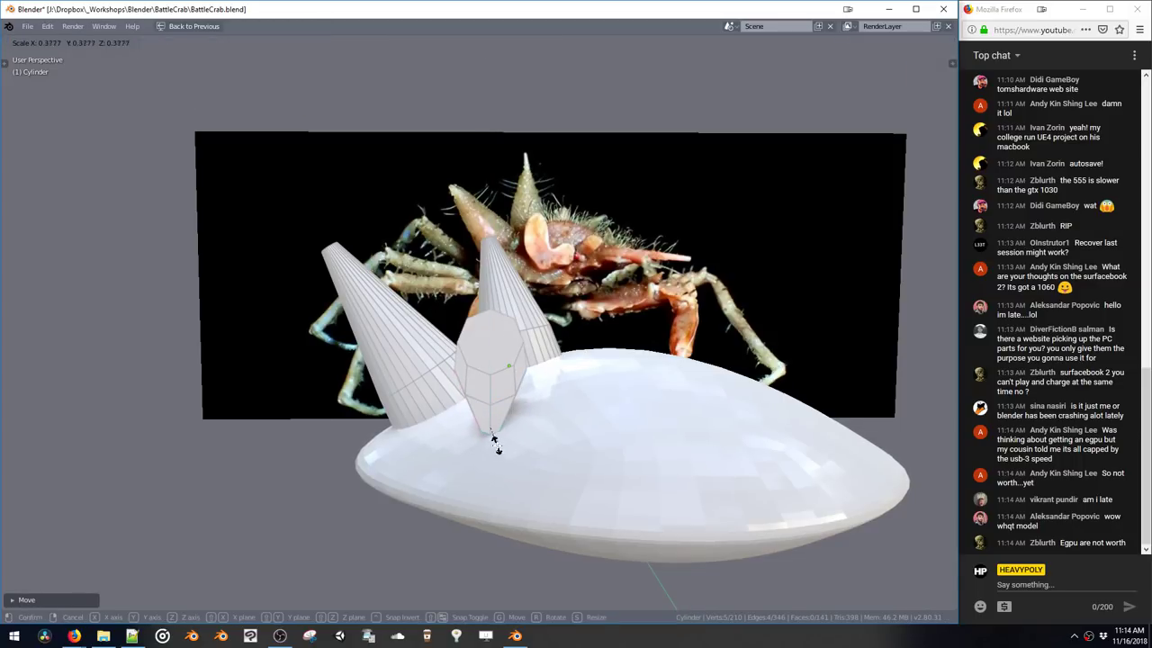
left_click(500, 446)
key("s")
left_click(511, 477)
Select all the linked faces of the tapered shape and dissolve them into a single face
double_click(488, 415)
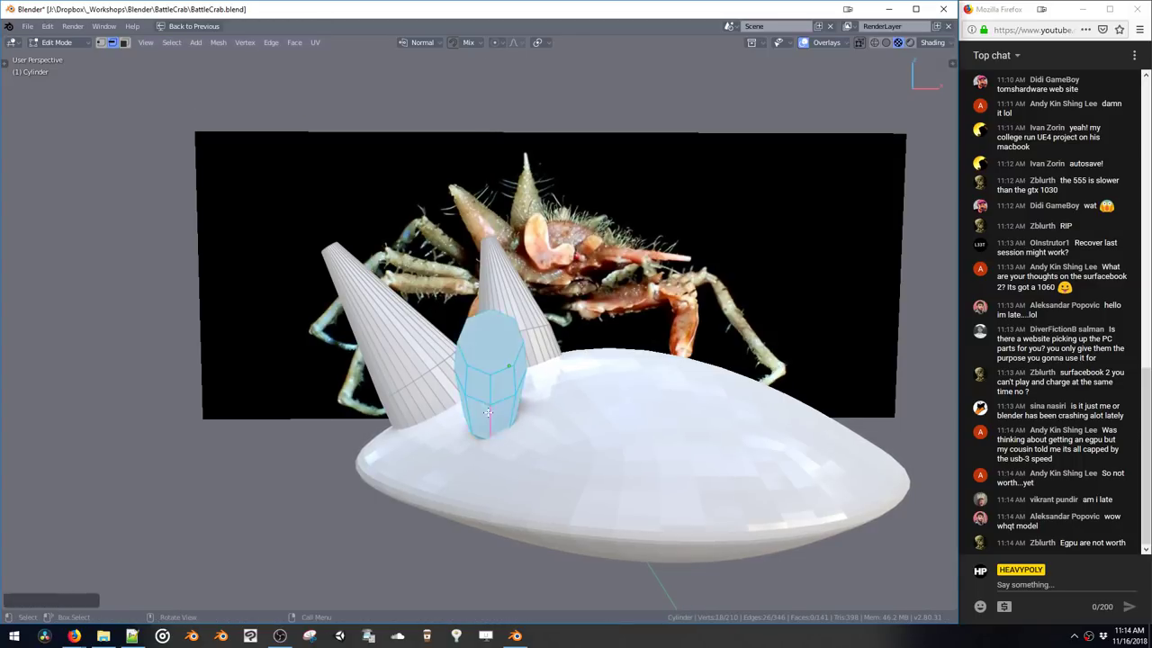
key("ctrl+x")
key("ctrl+z")
key("3")
key("ctrl+x")
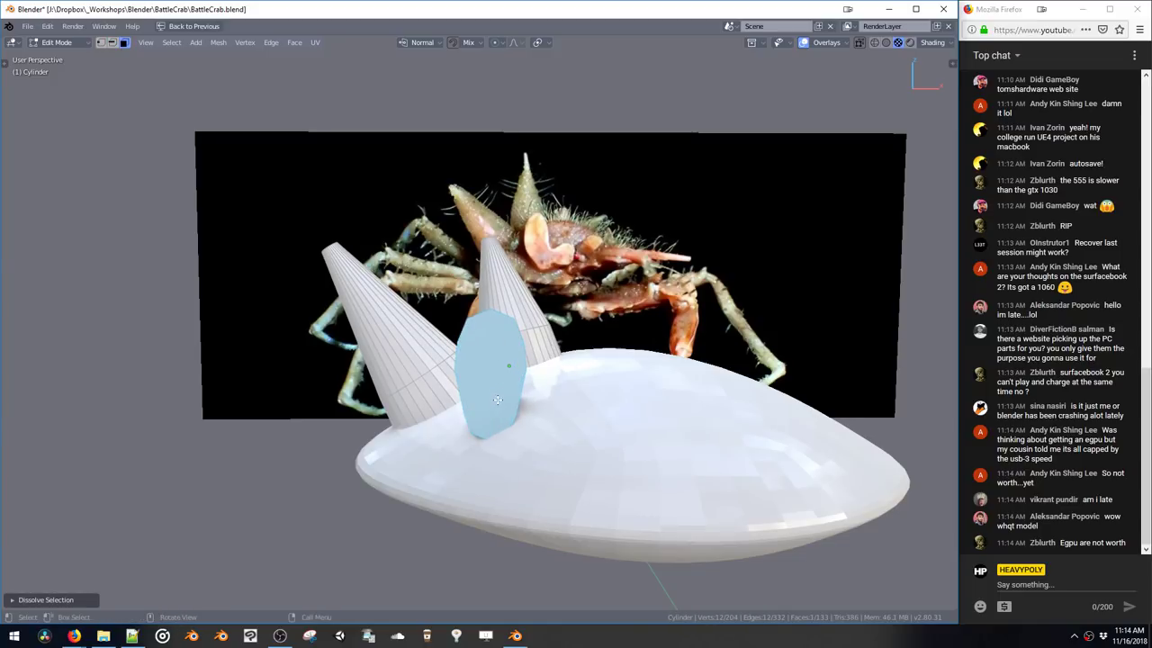
Move the flat tapered face forward, clear of the spikes, to the near side of the shell
middle_click_drag(488, 406, 490, 379)
key("e")
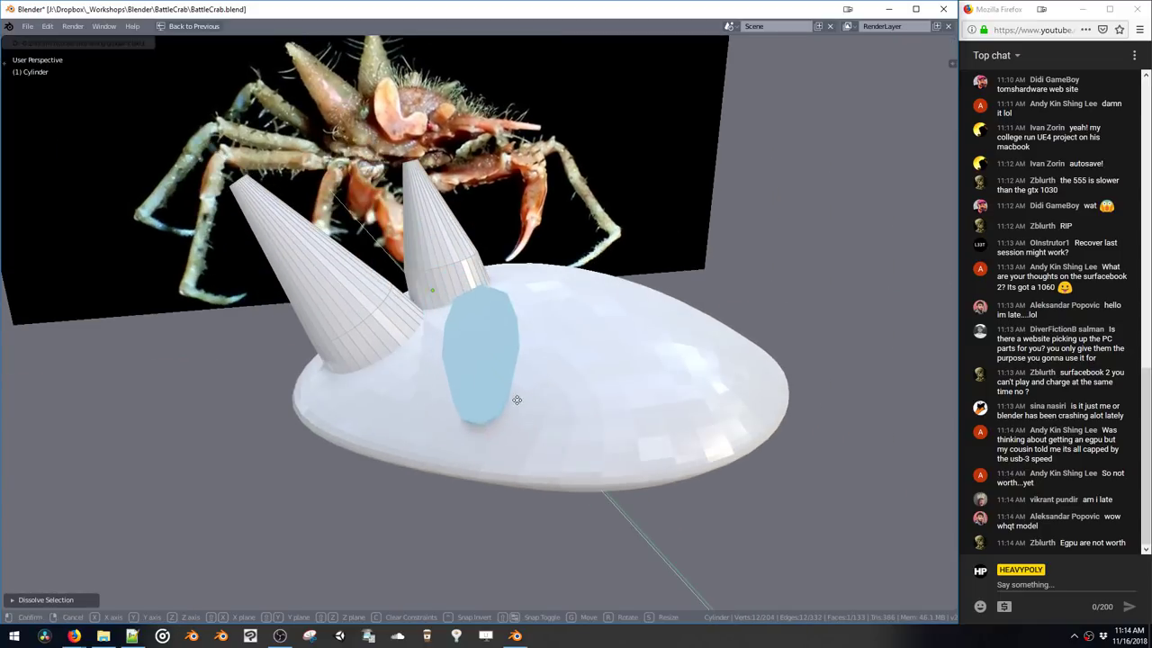
left_click(522, 427)
key("space")
left_click(489, 350)
left_click(448, 423)
key("3")
left_click(526, 387)
Split the flat face's lower side edge with a vertex and extrude the two resulting edges outward
key("space")
left_click(458, 349)
left_click(468, 375)
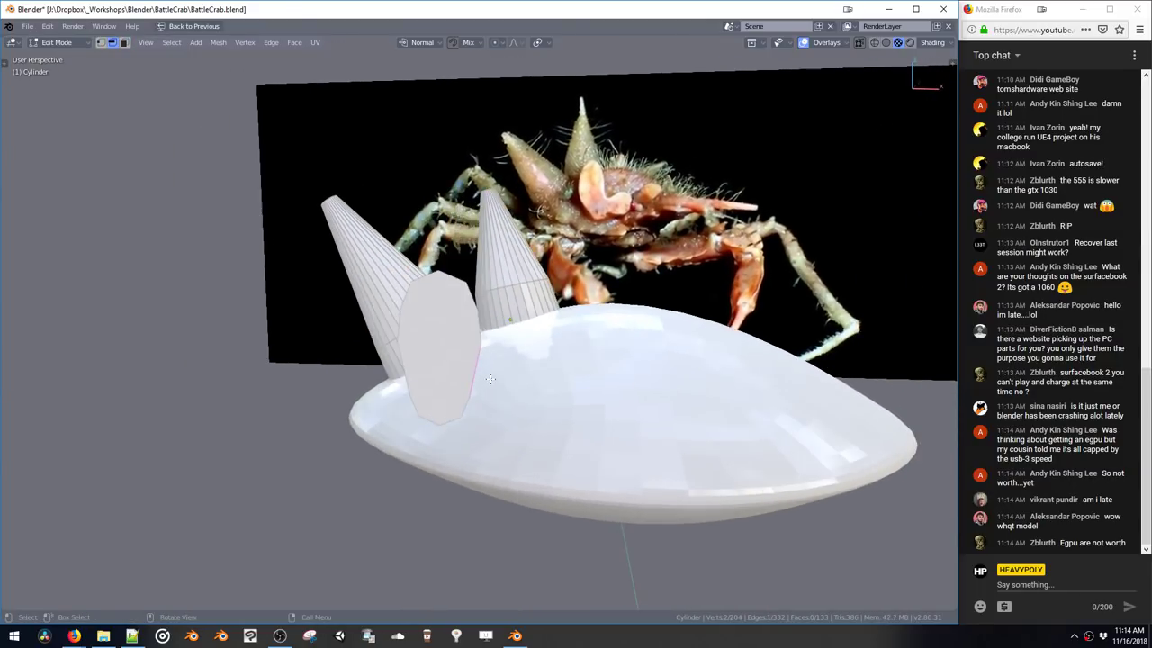
key("1")
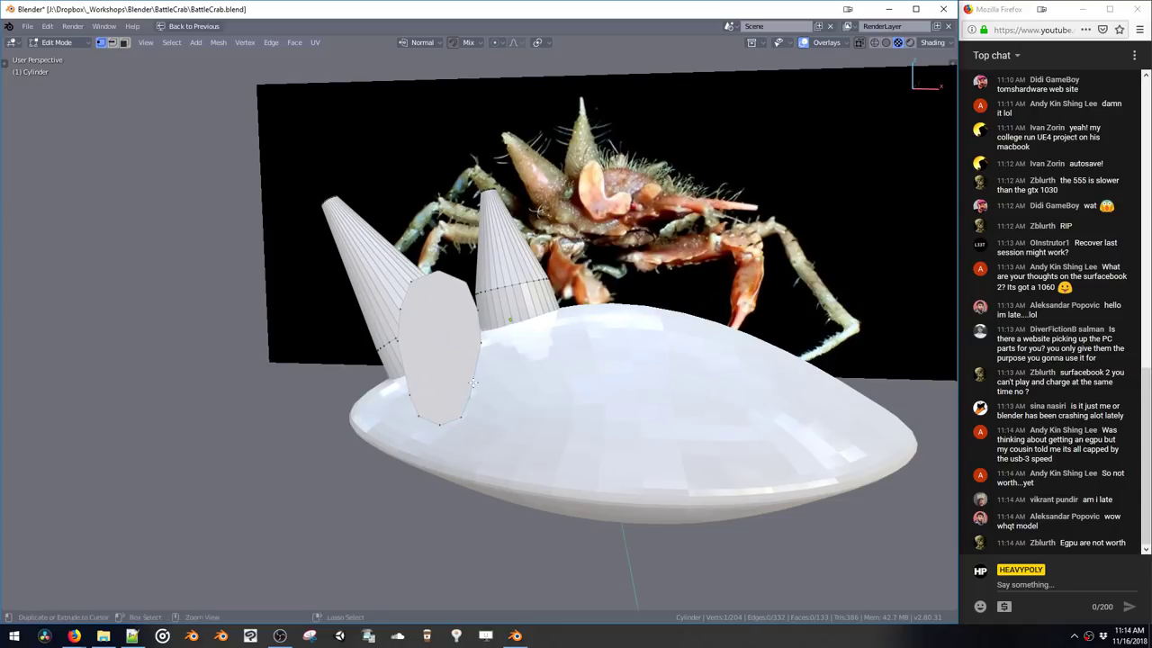
left_click(476, 367, "ctrl")
key("2")
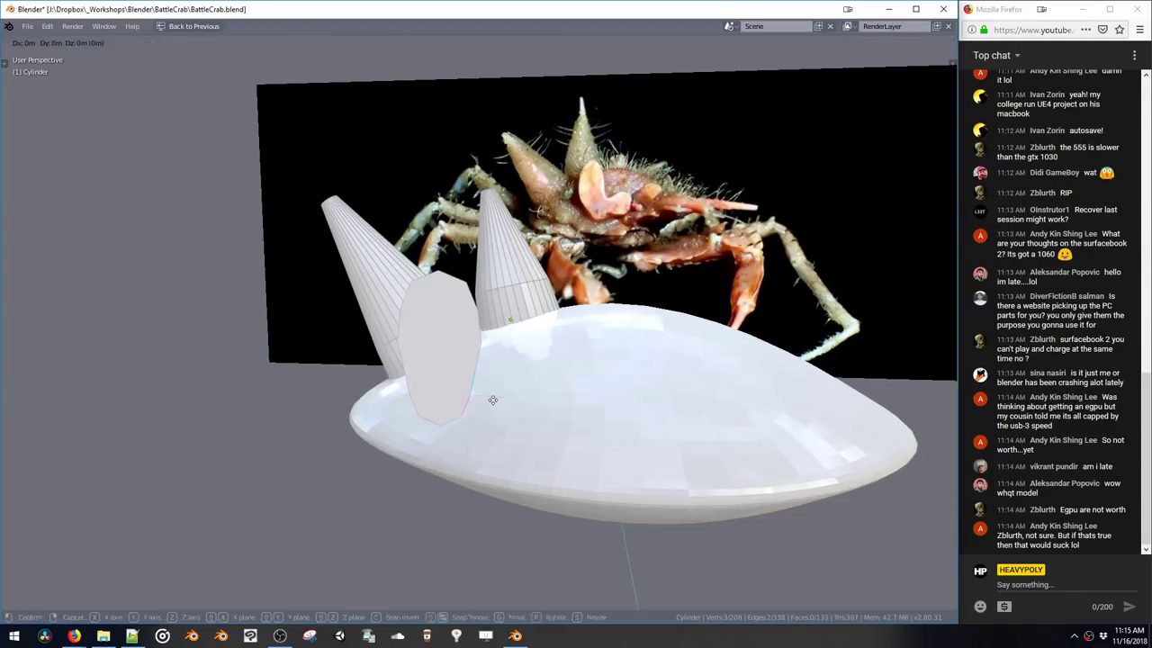
left_click(496, 396, "ctrl")
Extrude the side edges twice more along X, widening the first extrusion and narrowing the second into a rounded lobe
key("g")
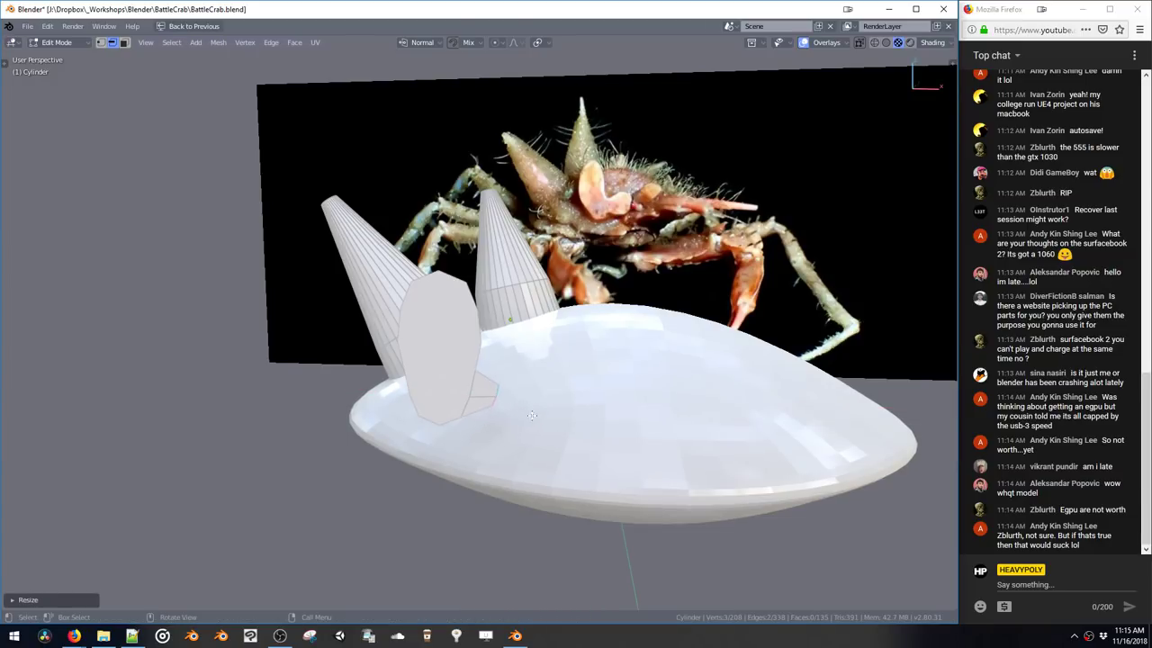
key("x")
left_click(552, 420)
key("s")
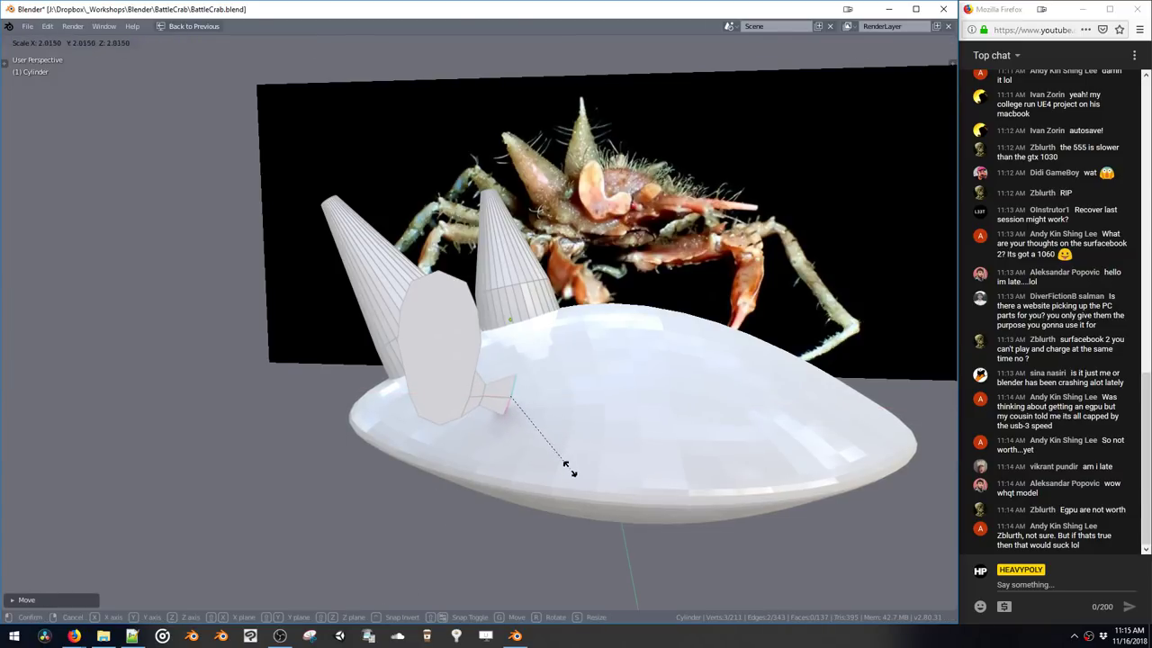
left_click(584, 494)
key("e")
key("x")
left_click(614, 481)
key("s")
left_click(588, 462)
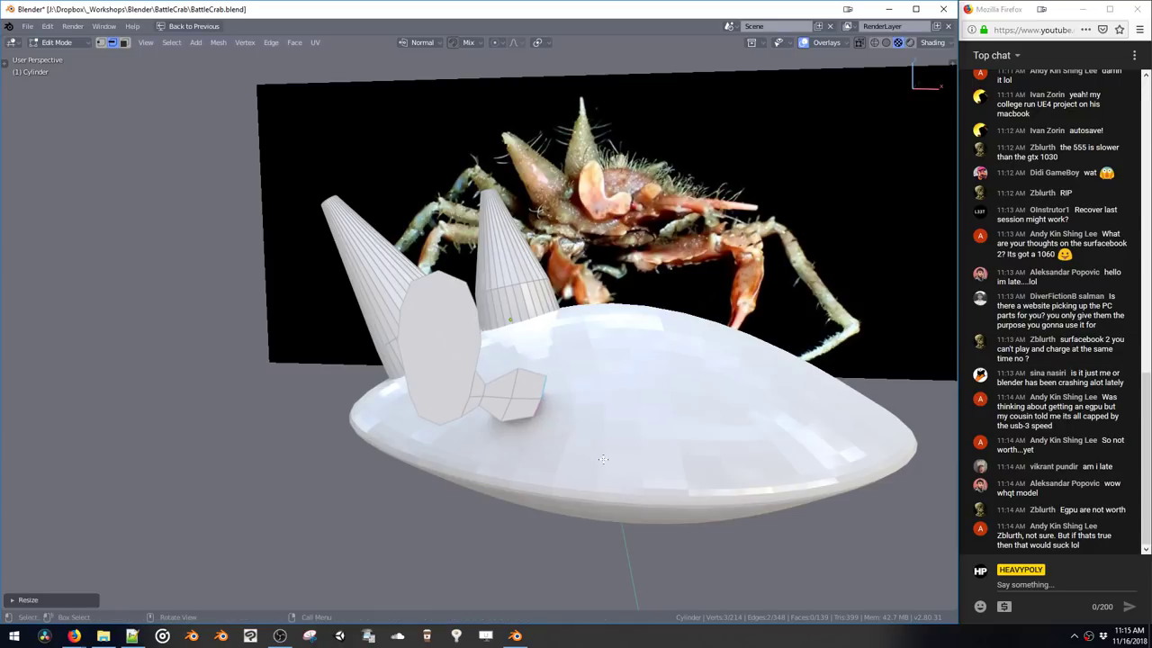
Select the whole lobed face, separate it into its own object, and open that object for mesh editing
key("Tab")
key("Tab")
key("ctrl+l")
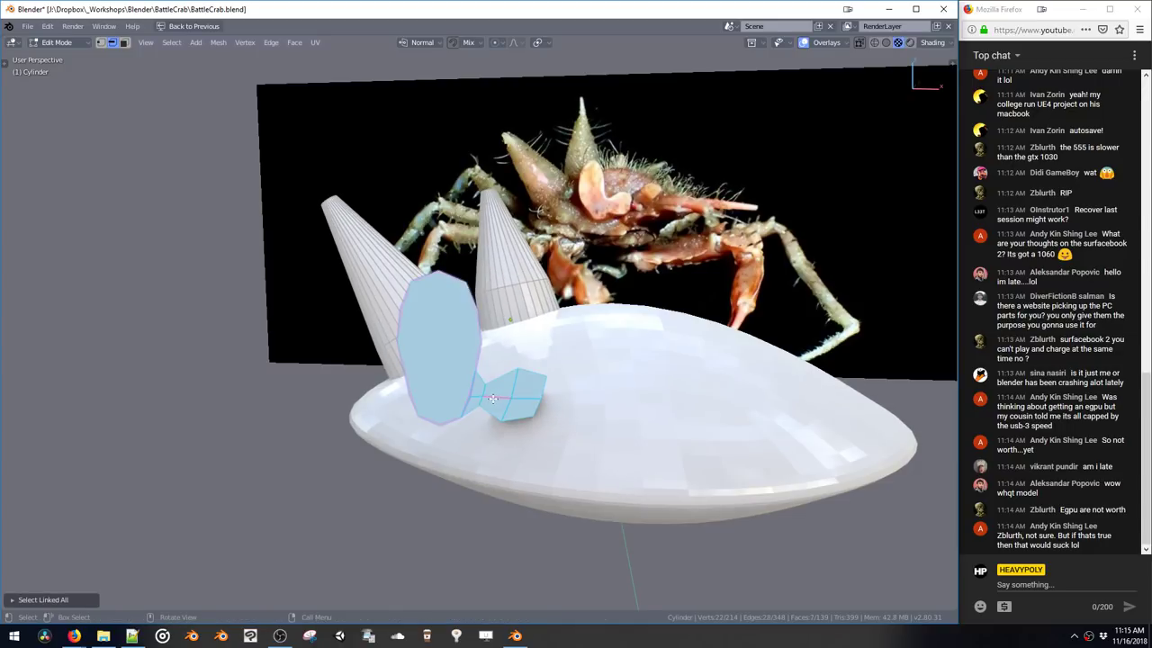
key("p")
middle_click_drag(493, 399, 567, 401)
key("Tab")
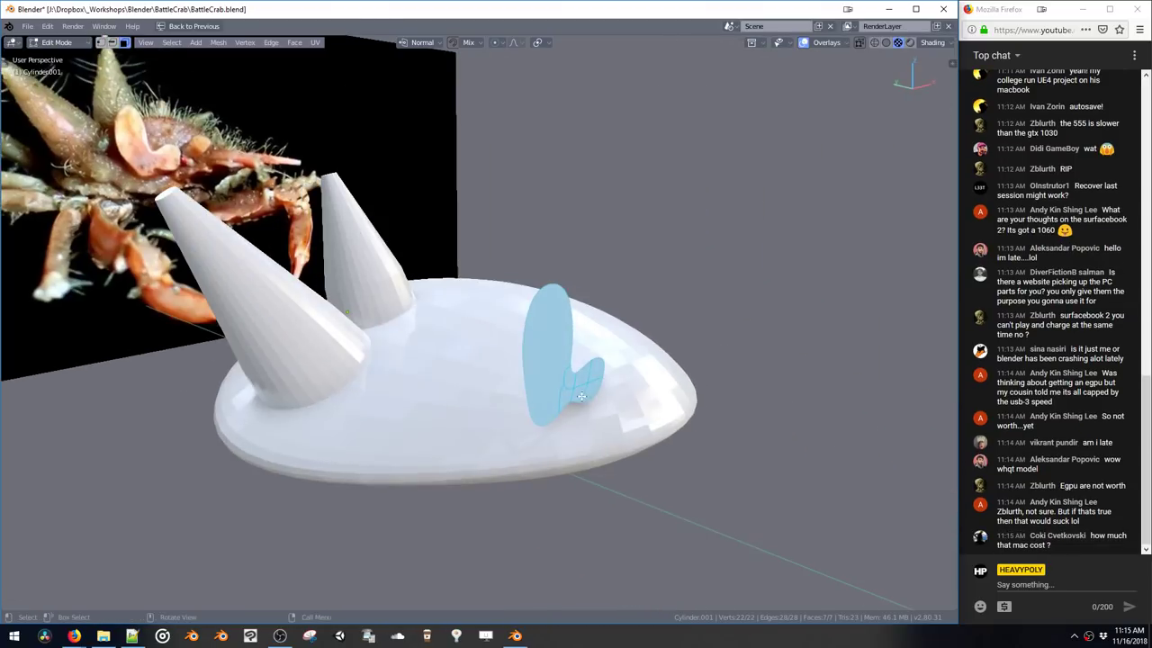
Extrude the selected lobed face with Shrink/Fatten to turn it into a thick solid piece
key("e")
left_click(460, 325)
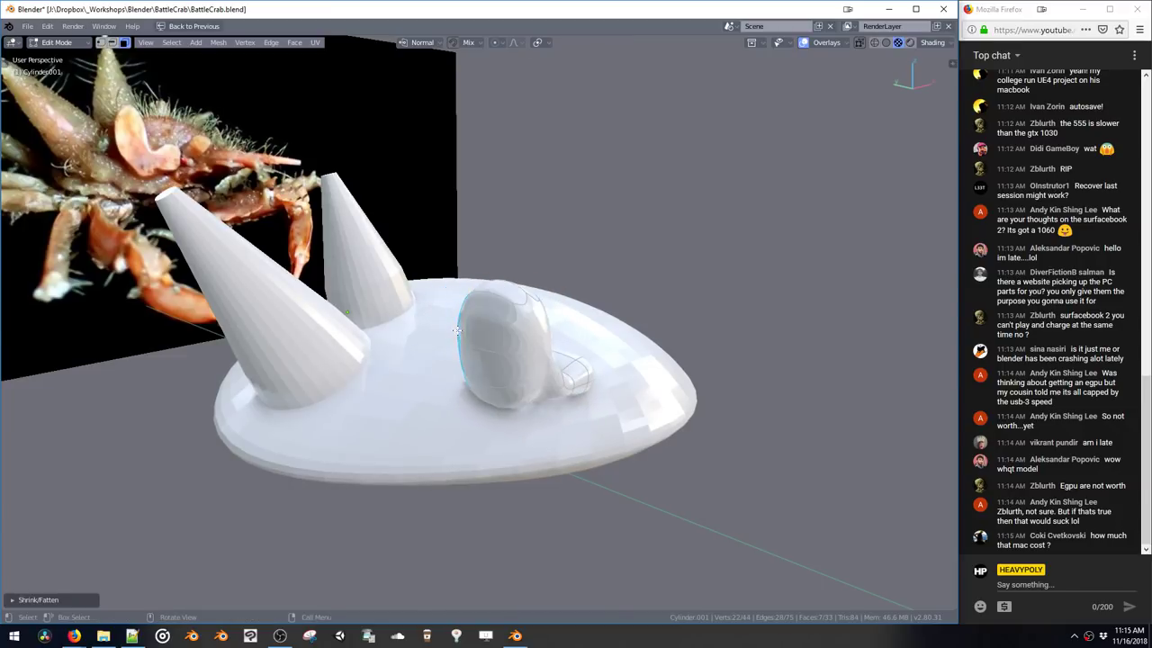
middle_click_drag(456, 332, 428, 333)
Select the connected outer flat faces of the lobed piece and crease only their border edges by +1.000
left_click(517, 369)
middle_click_drag(525, 374, 514, 369)
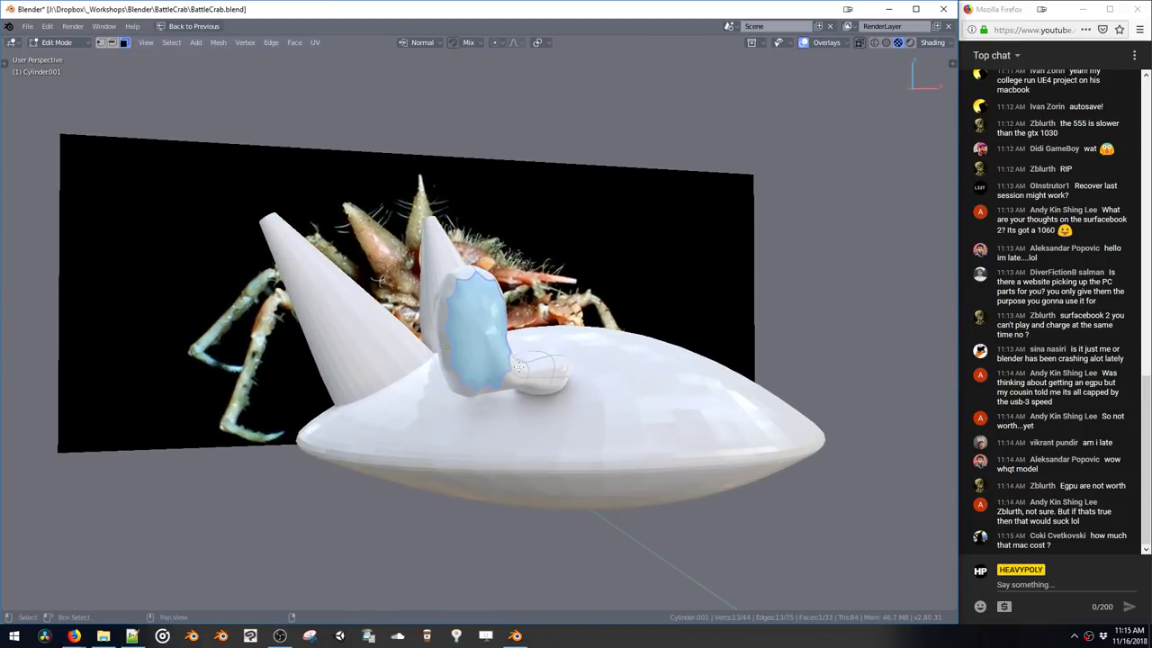
key("space")
left_click(558, 408)
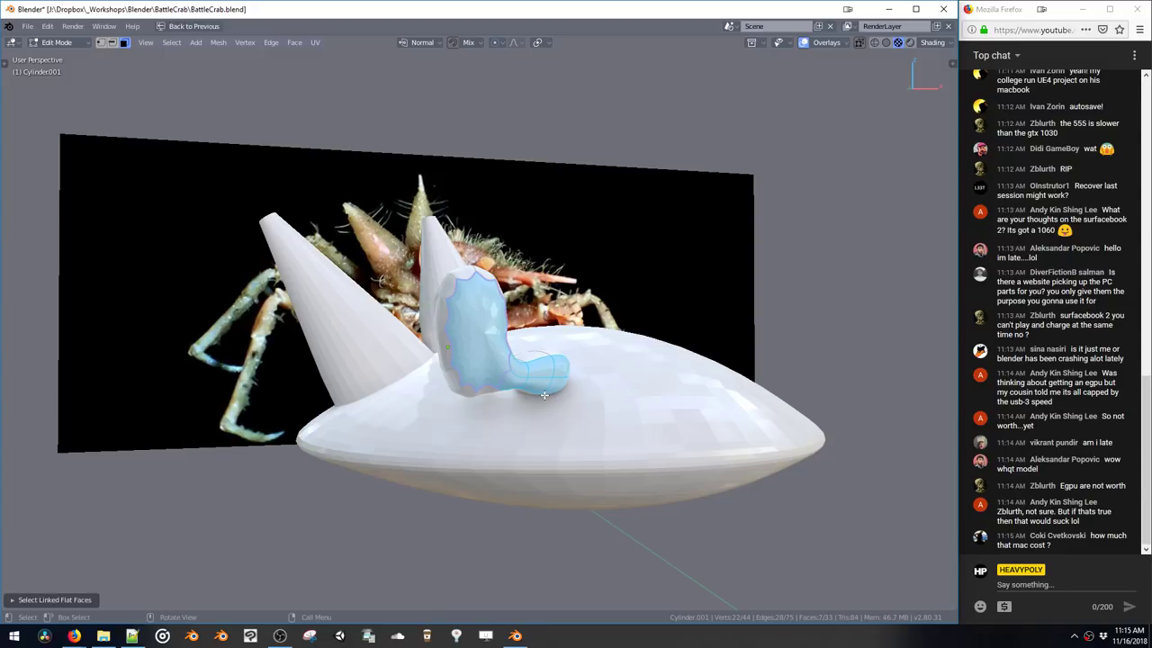
key("shift+e")
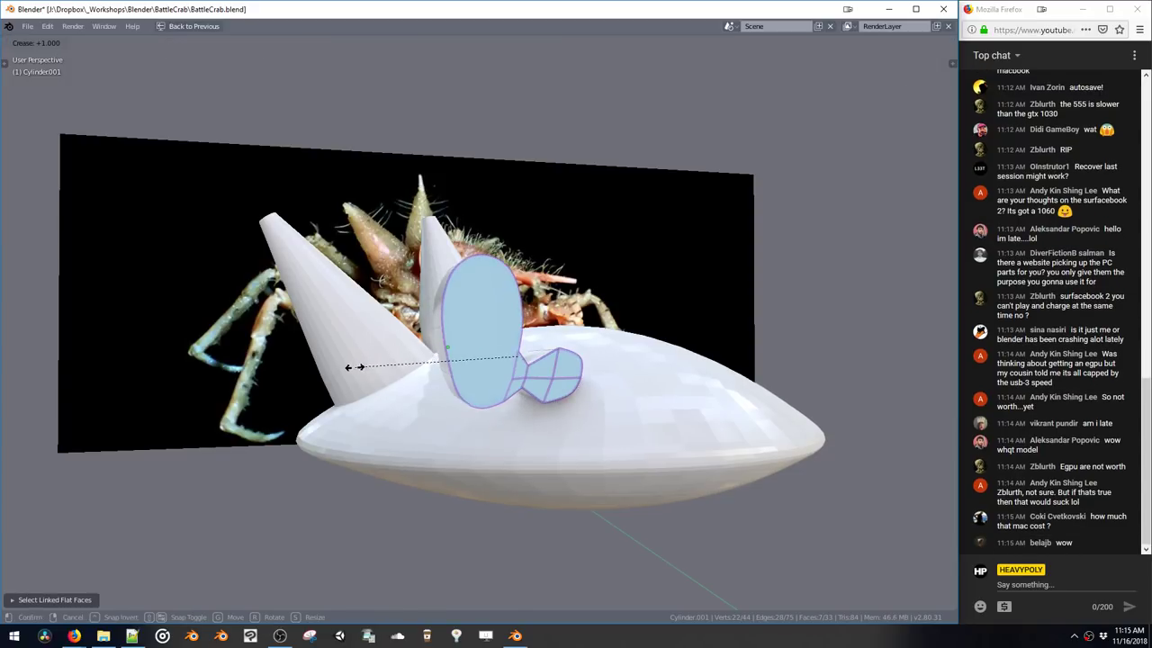
left_click(460, 358)
key("ctrl+space")
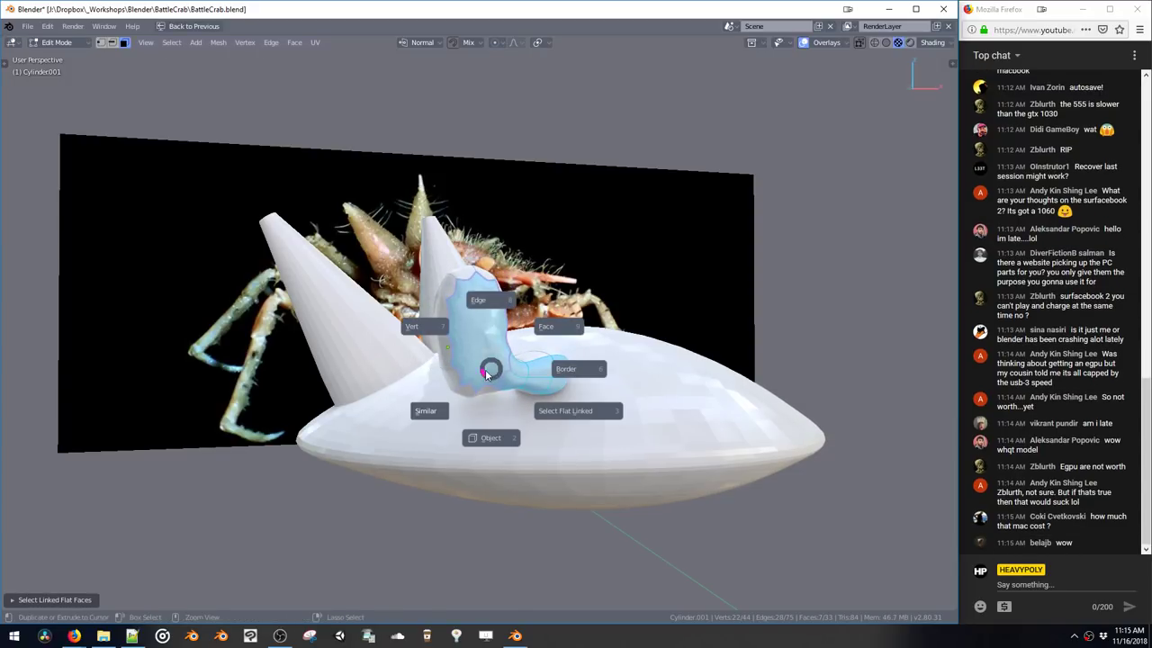
left_click(572, 376)
key("shift+e")
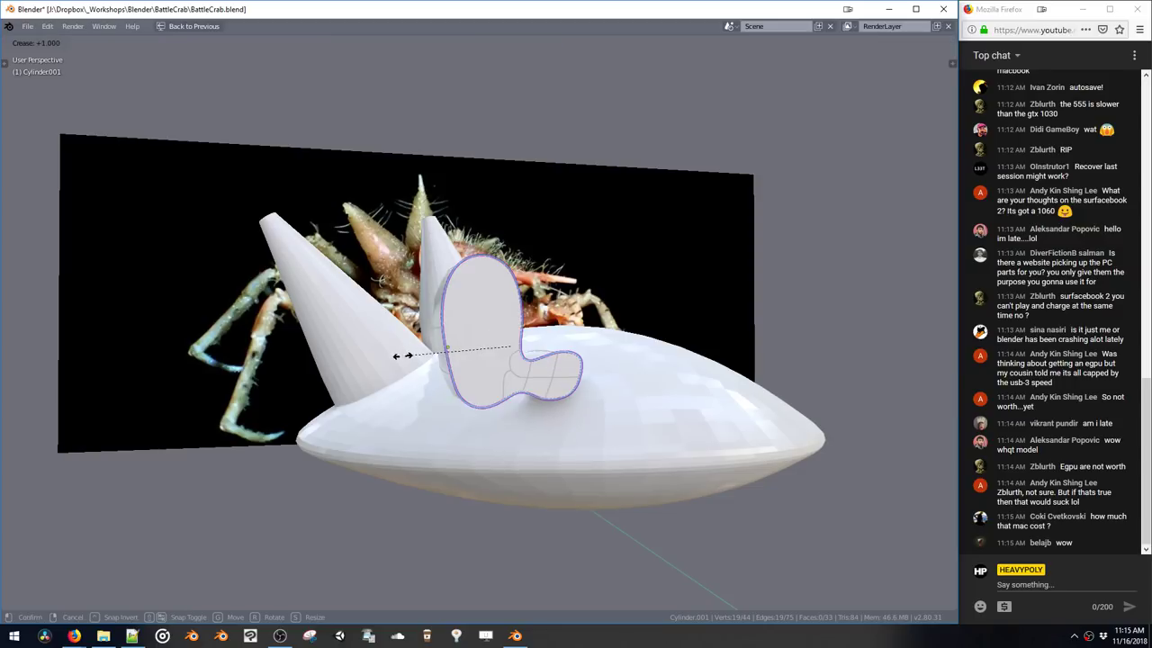
key("Return")
Select the connected back faces of the lobed piece and move them along the global Y axis towards the shell
middle_click_drag(396, 360, 421, 382)
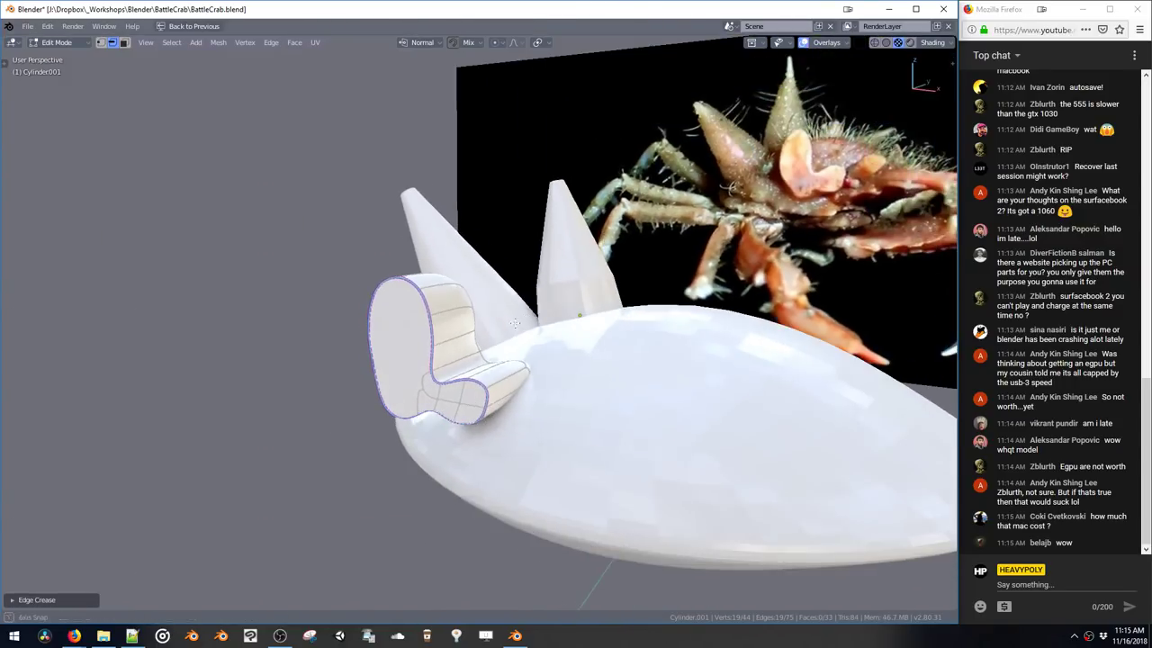
key("3")
middle_click_drag(558, 333, 507, 352)
key("ctrl+space")
left_click(570, 396)
middle_click_drag(569, 395, 504, 430)
key("alt+s")
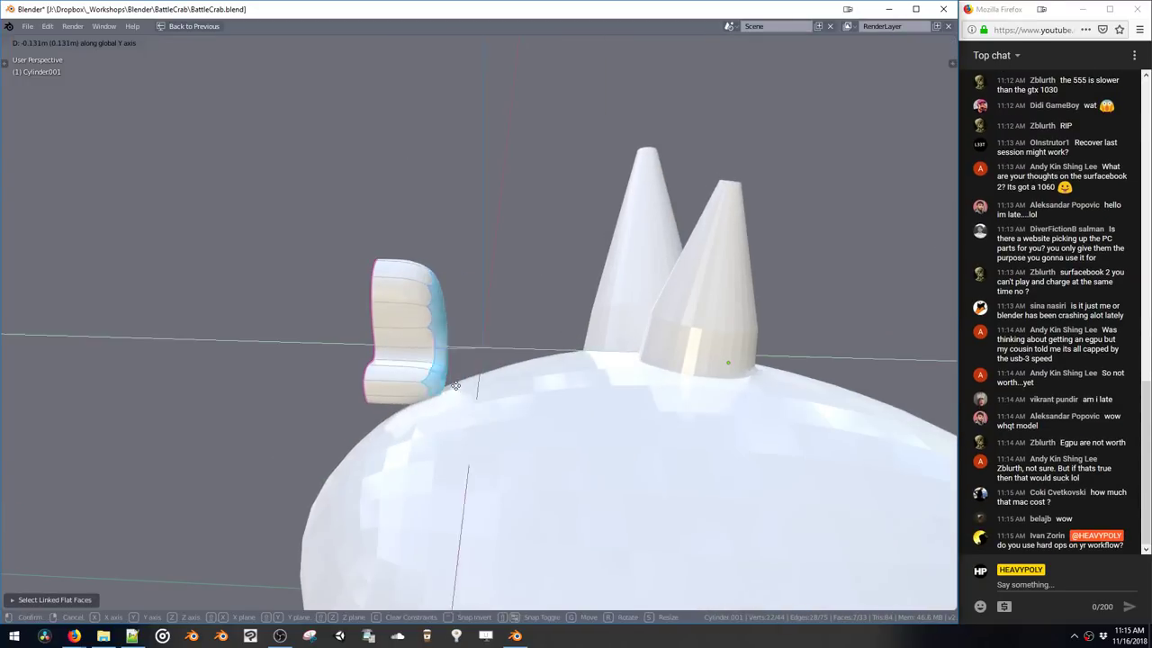
left_click(483, 454)
Extrude the lobed piece's back faces further inward, scale them down to a narrow end and push them into the shell
key("g")
left_click(517, 495)
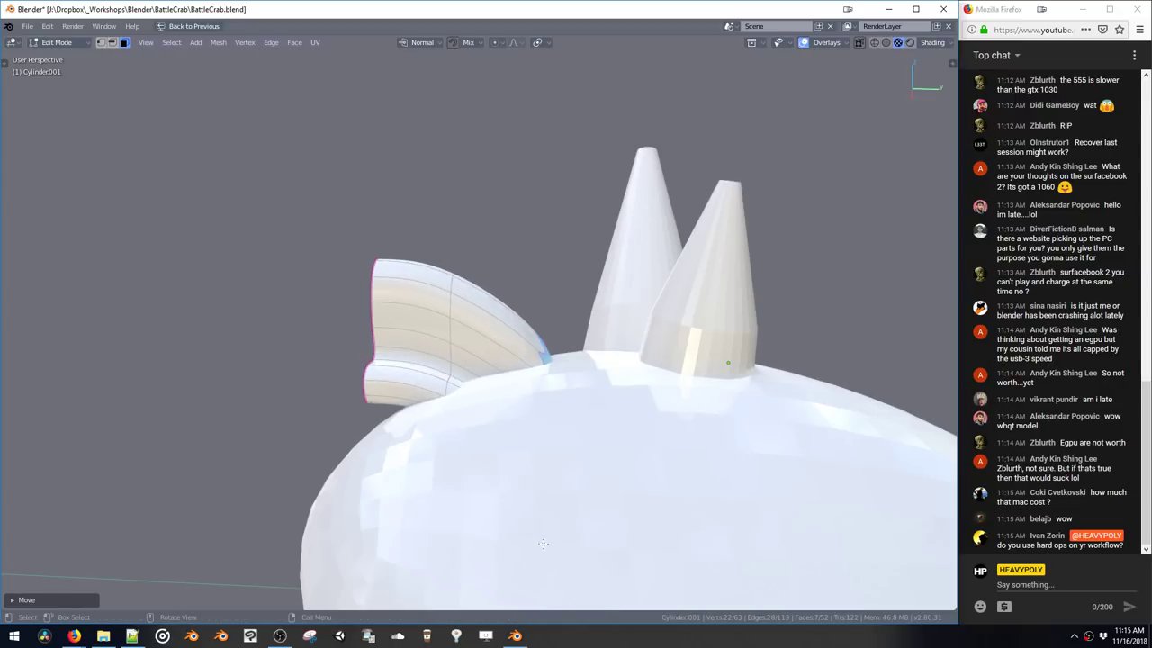
key("s")
left_click(544, 441)
key("g")
left_click(576, 408)
Select the whole lobed piece, scale it down and lower it along Z onto the side of the shell
middle_click_drag(577, 407, 523, 370)
key("g")
left_click(521, 362)
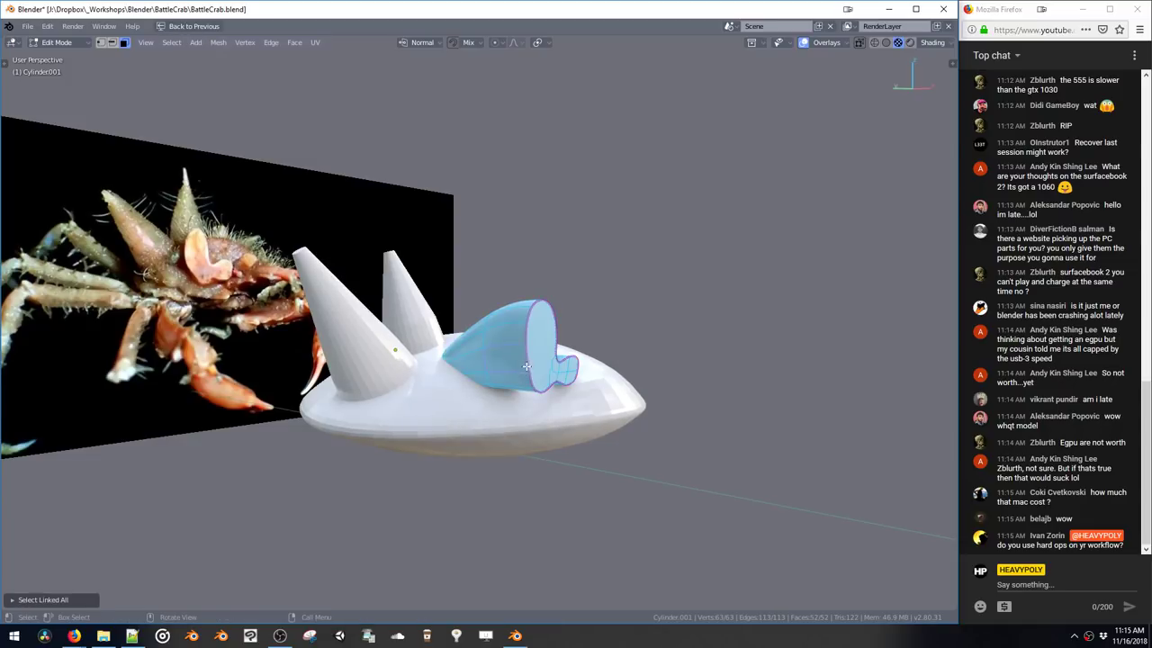
key("s")
left_click(519, 373)
key("g")
key("z")
left_click(517, 396)
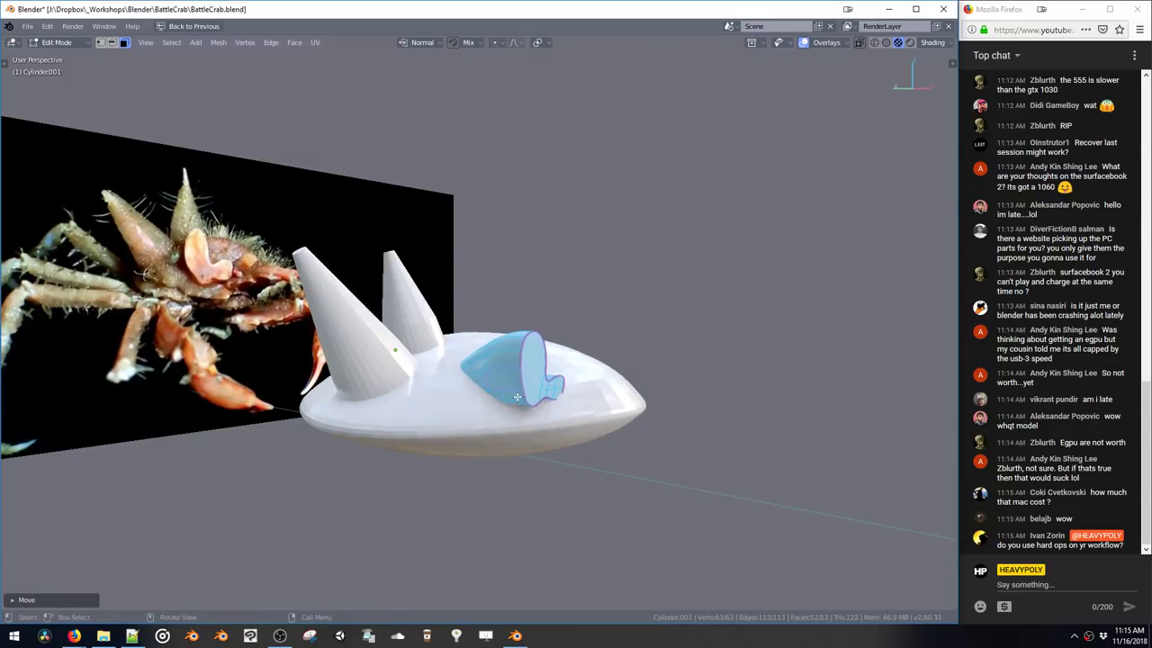
Reposition the lobed piece further forward along the side of the shell to match the crab reference
middle_click_drag(517, 397, 489, 414)
key("g")
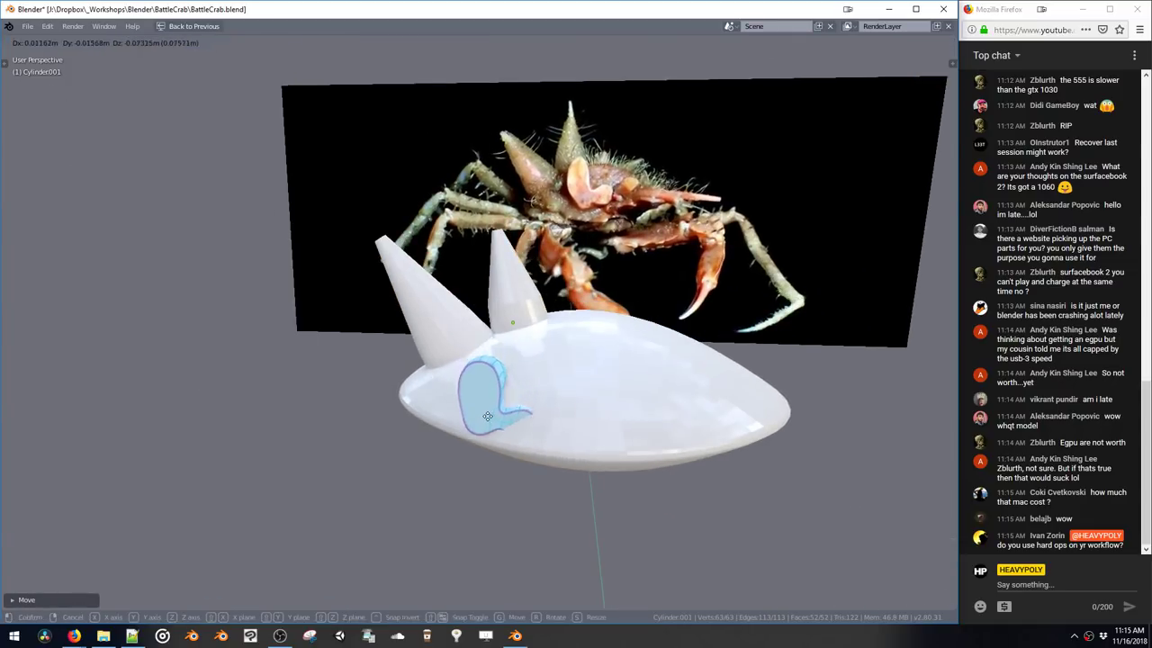
left_click(553, 417)
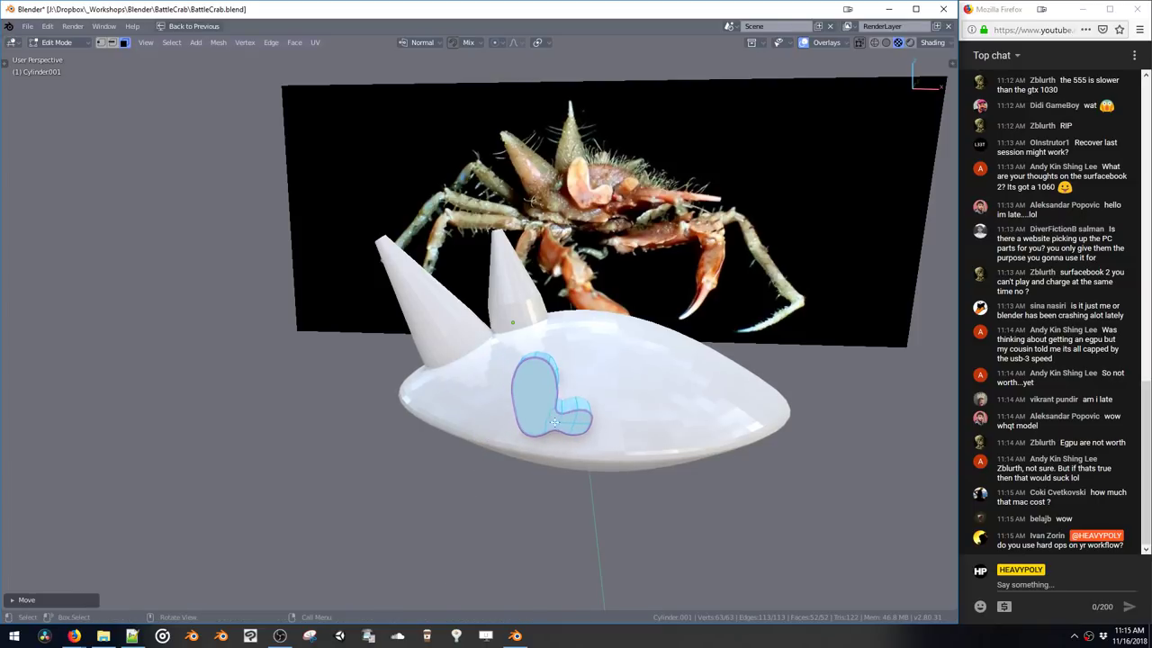
middle_click_drag(554, 422, 579, 441)
key("g")
left_click(572, 418)
Duplicate the four faces of the small lobe, place the copy further forward on the shell and extrude it into a short stub
left_click(576, 442)
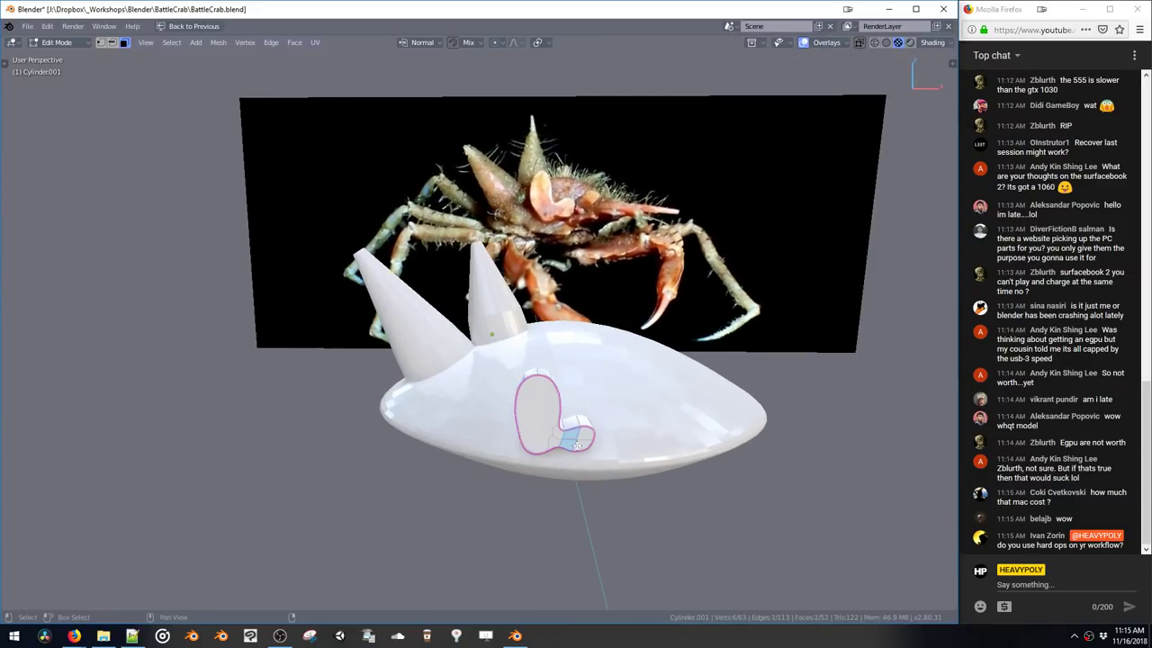
key("shift+d")
left_click(643, 421)
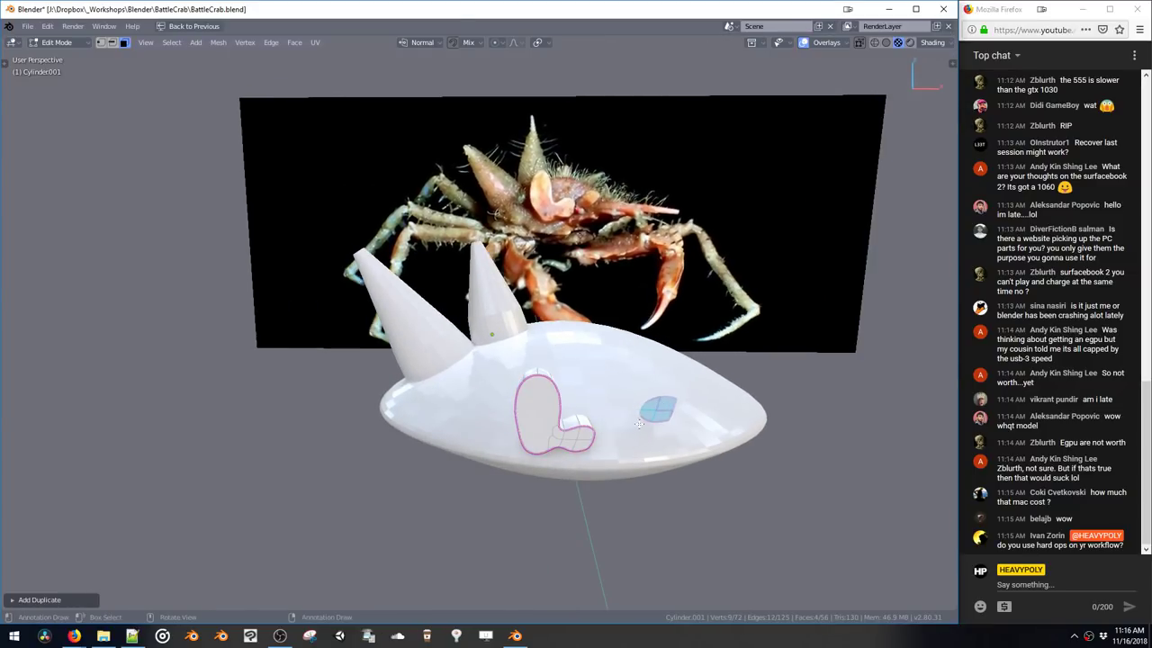
middle_click_drag(643, 421, 607, 417)
key("e")
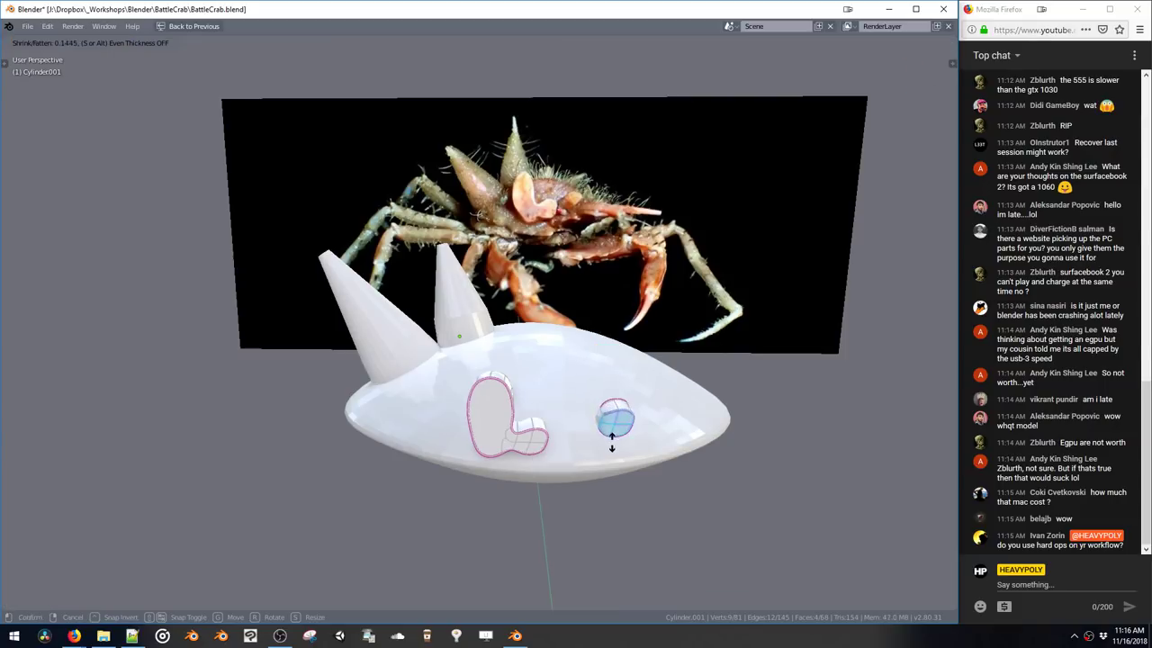
left_click(594, 405)
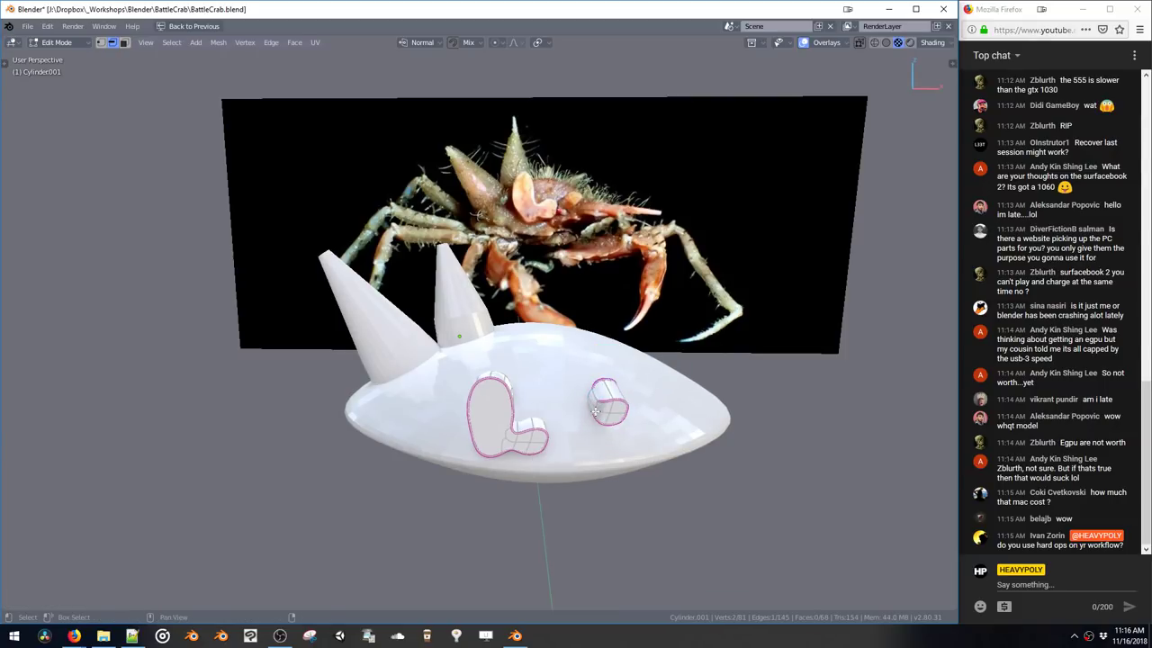
Select the rim edges at the back end of the small stub and change their crease by -1
key("shift+e")
left_click(526, 451)
middle_click_drag(527, 452, 399, 429)
left_click_drag(427, 461, 426, 455)
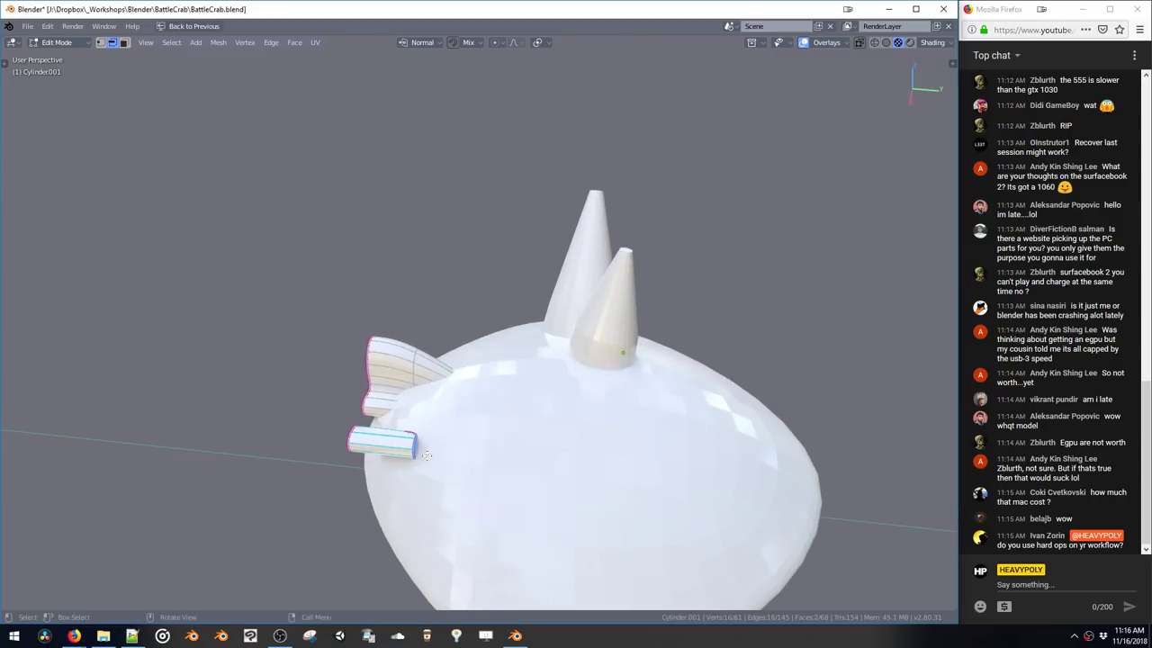
key("KP_Decimal")
middle_click_drag(506, 368, 365, 359)
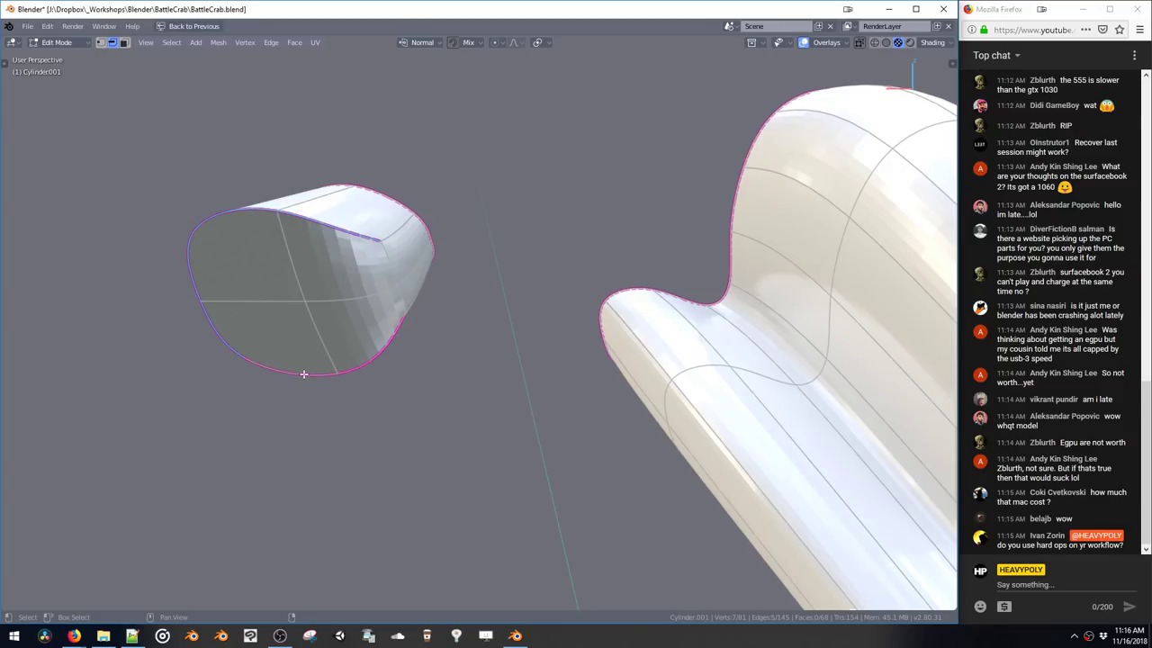
key("shift+e")
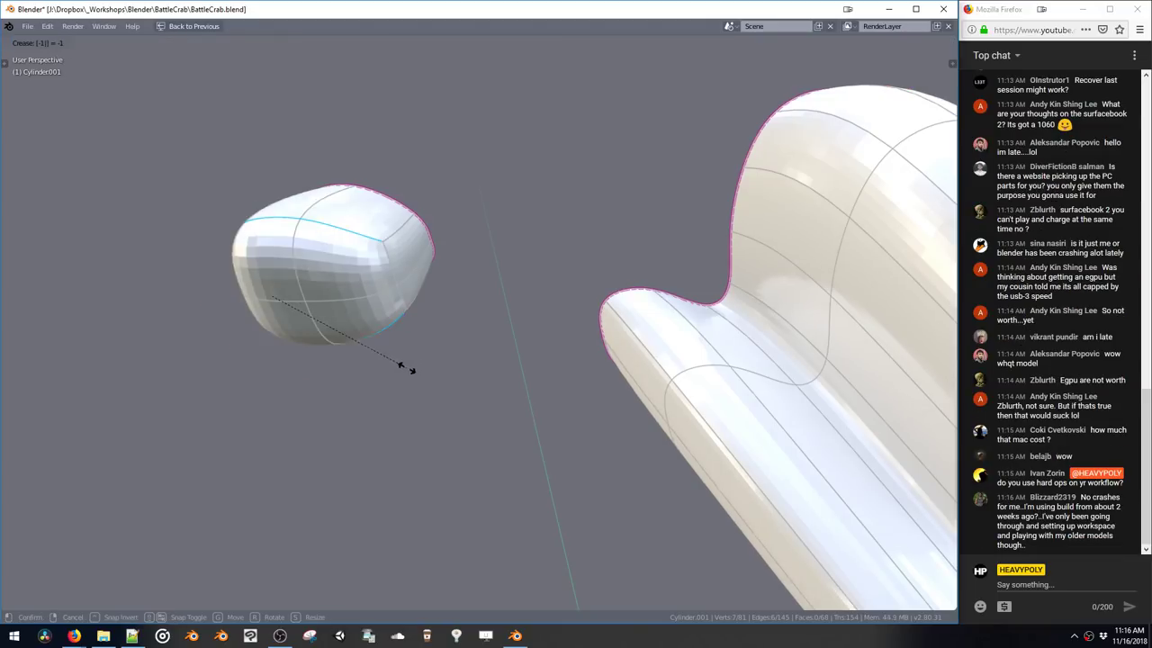
left_click(407, 368)
Select the back faces of the small stub and move them to angle its inner end into the shell
middle_click_drag(406, 368, 455, 344)
key("space")
left_click(565, 329)
middle_click_drag(565, 329, 469, 328)
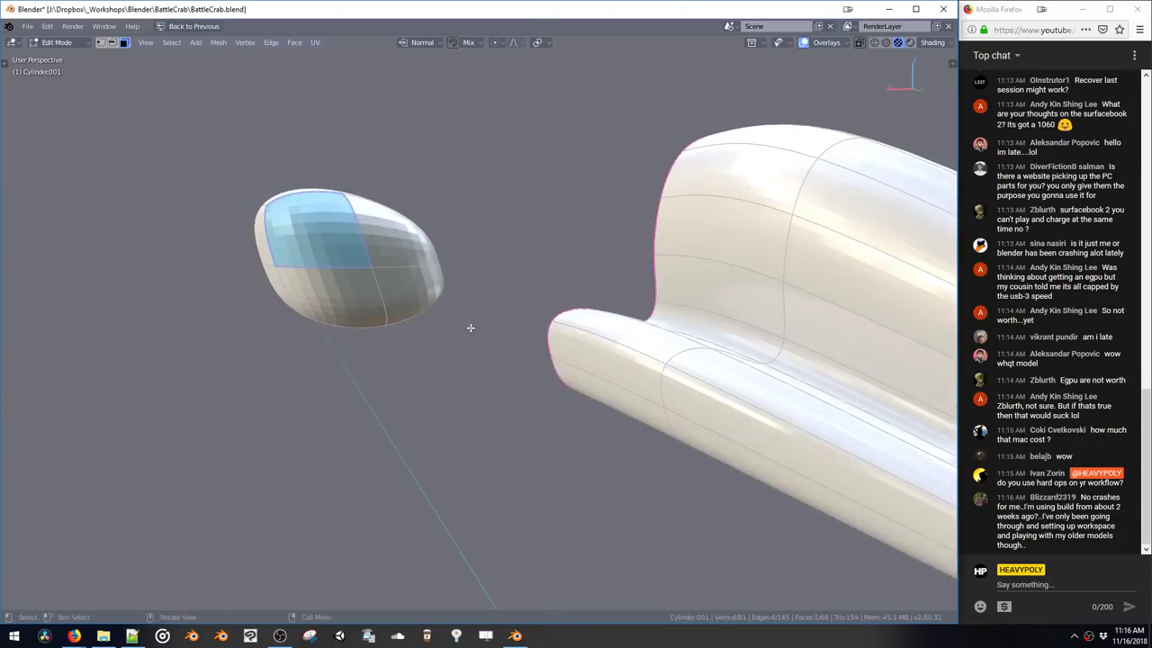
key("space")
left_click(515, 377)
middle_click_drag(514, 377, 641, 360)
scroll(538, 329, "down", 5)
key("g")
left_click(522, 357)
key("g")
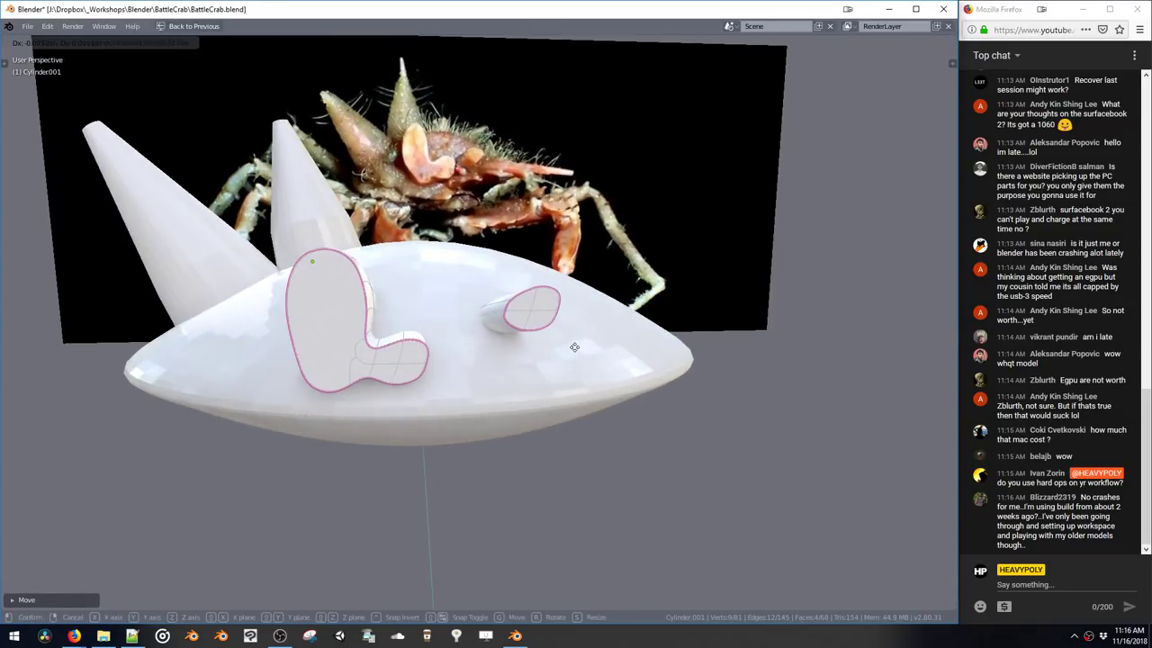
left_click(574, 345)
middle_click_drag(546, 329, 498, 351)
key("g")
left_click(432, 330)
Select the whole small stub and move it, including along Z, to sit just ahead of the lobed piece
double_click(464, 355)
key("g")
left_click(429, 371)
key("g")
key("z")
left_click(438, 327)
key("g")
left_click(527, 329)
key("g")
left_click(478, 333)
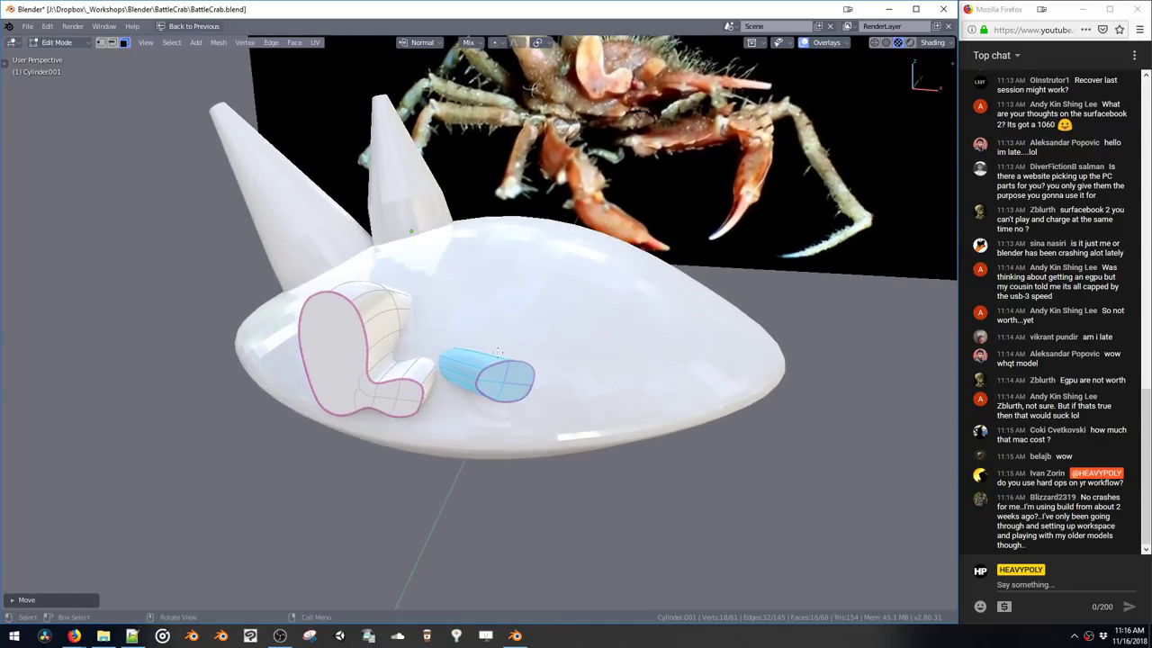
Move the small stub's four front faces towards the lobed piece, then select the whole stub and nudge its position
left_click(490, 390)
left_click(518, 372, "shift")
key("g")
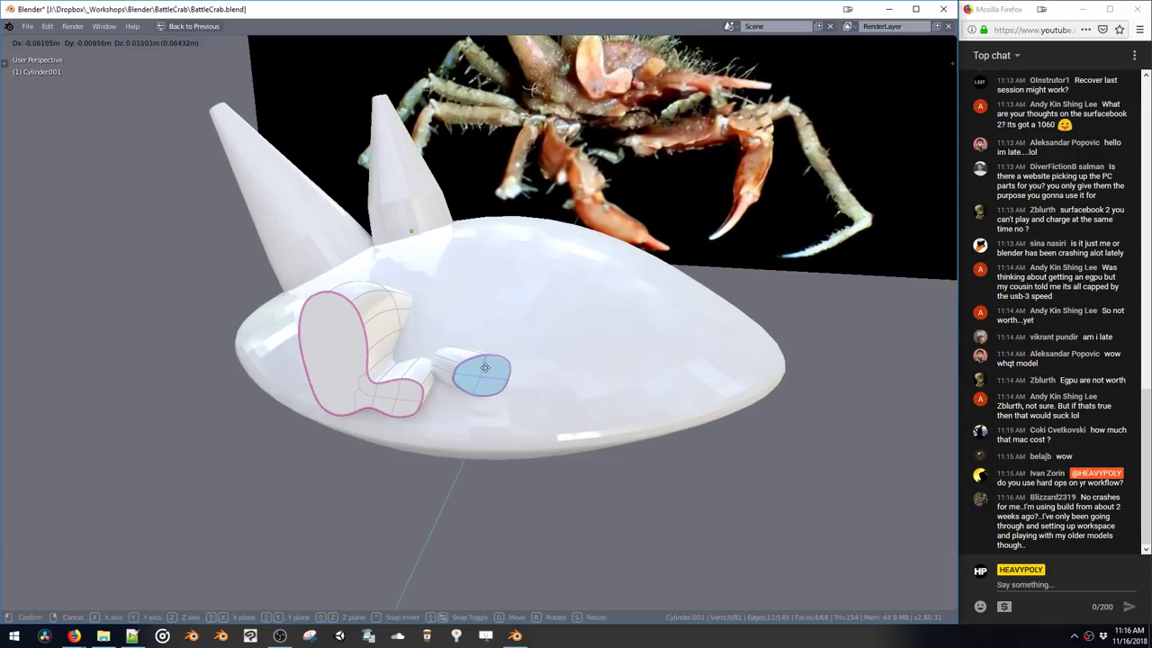
left_click(458, 368)
key("ctrl+l")
key("g")
left_click(478, 372)
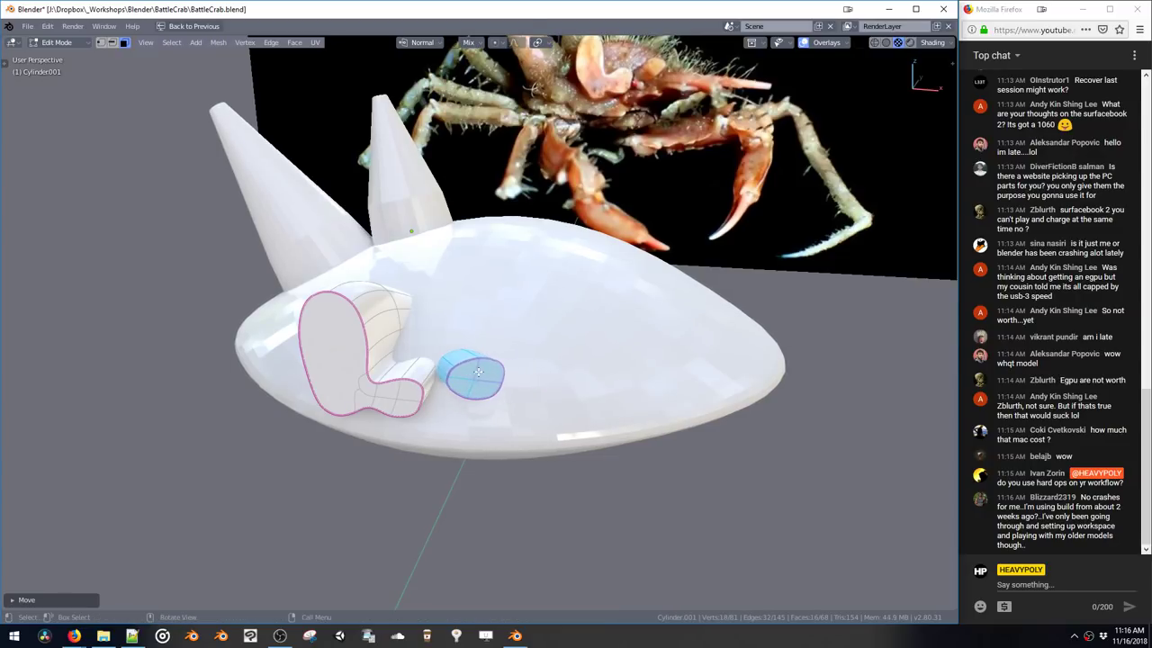
middle_click_drag(476, 365, 510, 343)
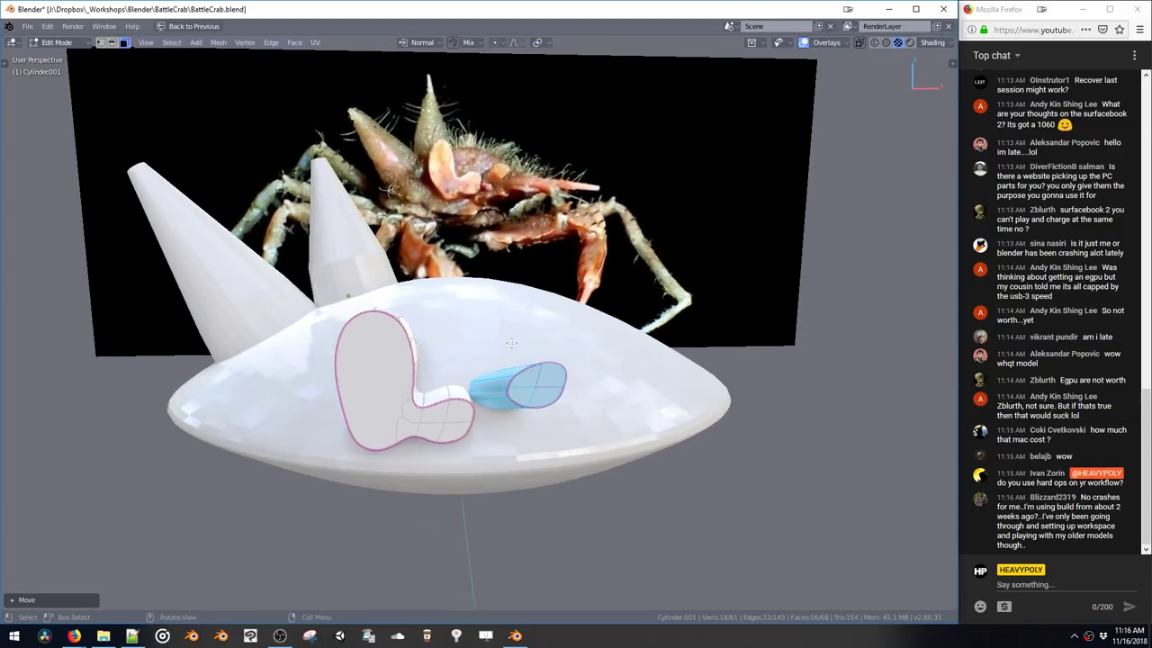
Select the small stub's side edges and reshape them with a free move and a move along Z
left_click(522, 393)
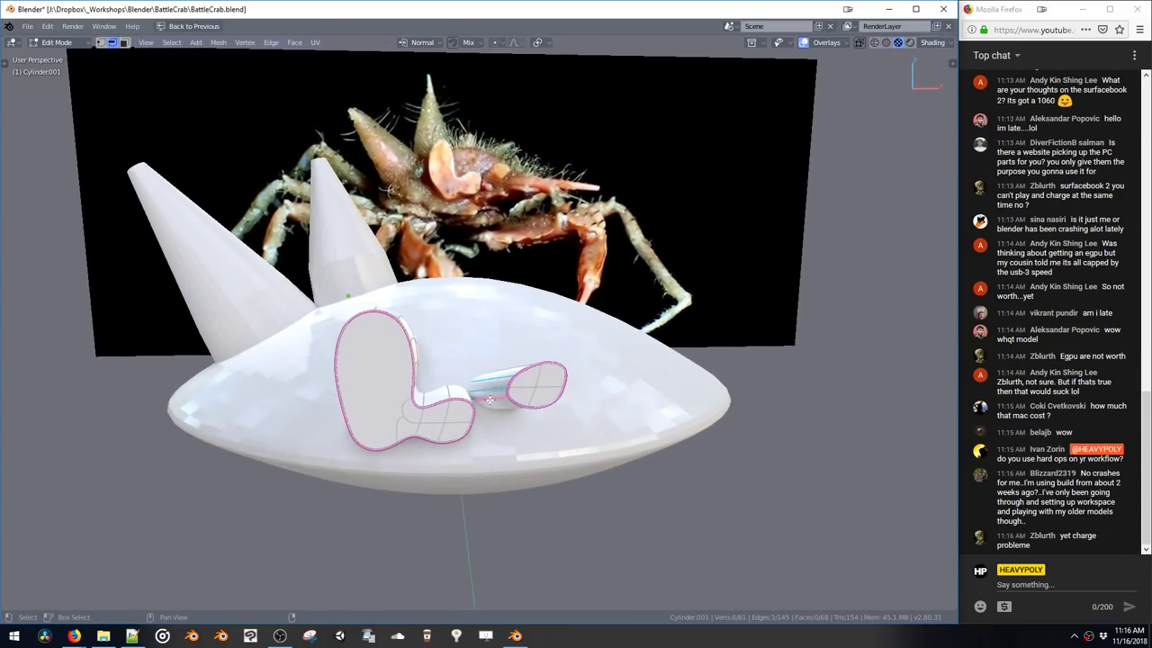
key("g")
left_click(491, 388)
middle_click_drag(492, 390, 512, 409)
key("g")
key("z")
left_click(505, 380)
Select the four front faces of the small stub and shift them slightly towards the lobed piece
double_click(511, 409)
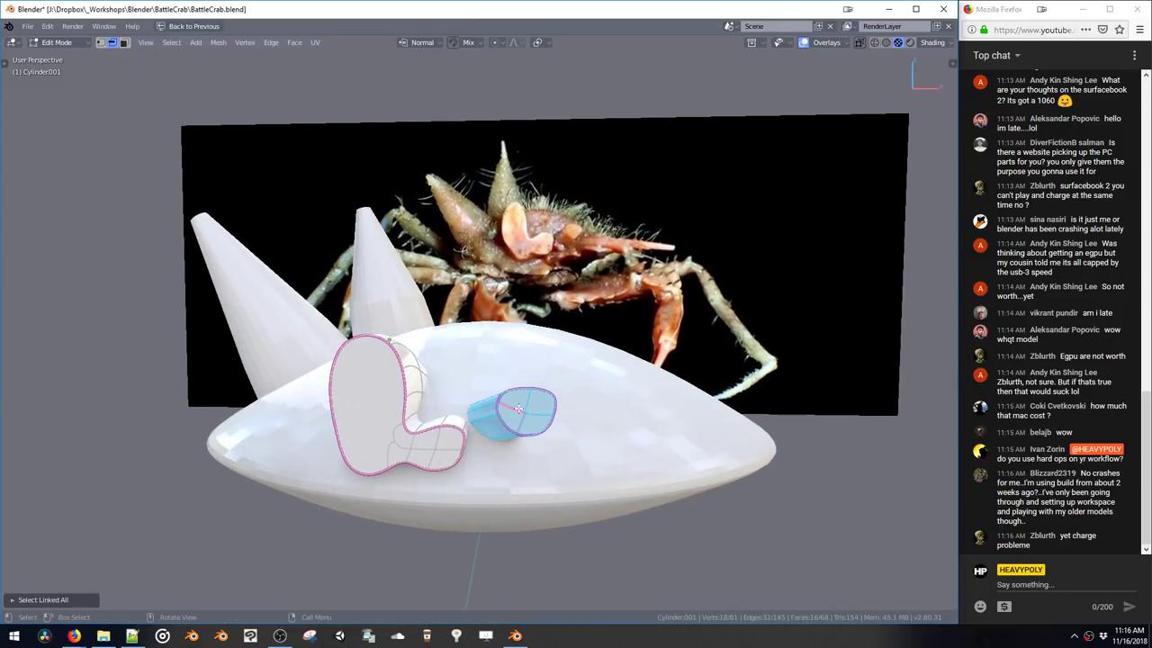
key("space")
left_click(514, 416)
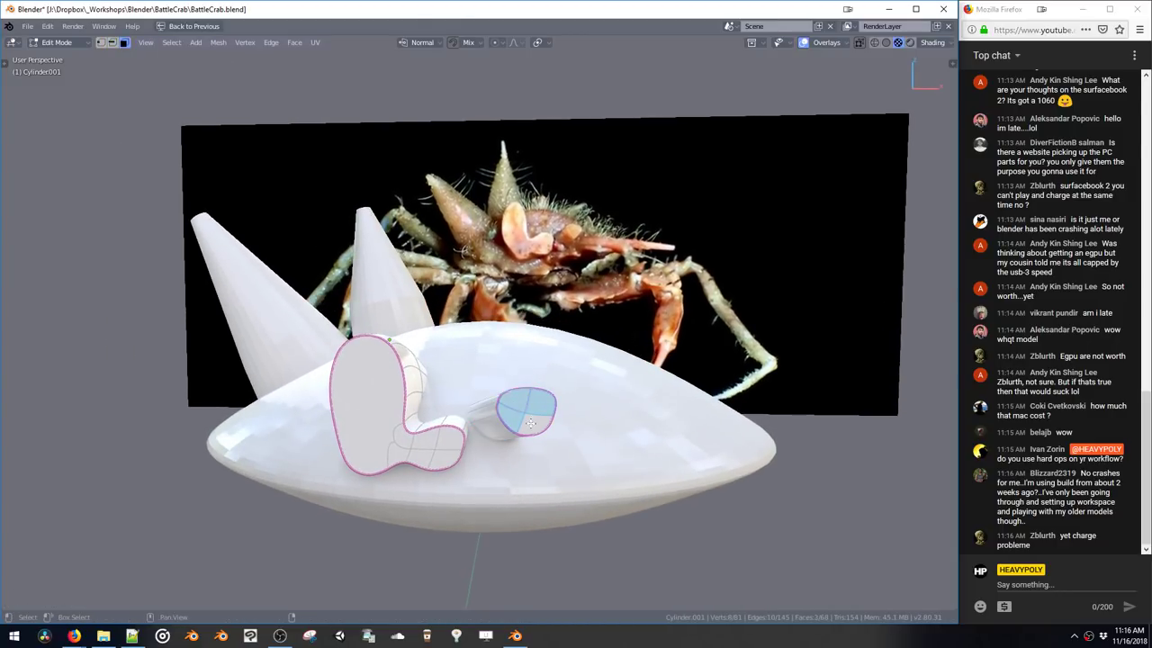
left_click(531, 423, "shift")
key("g")
left_click(511, 425)
middle_click_drag(509, 396, 522, 403, "shift")
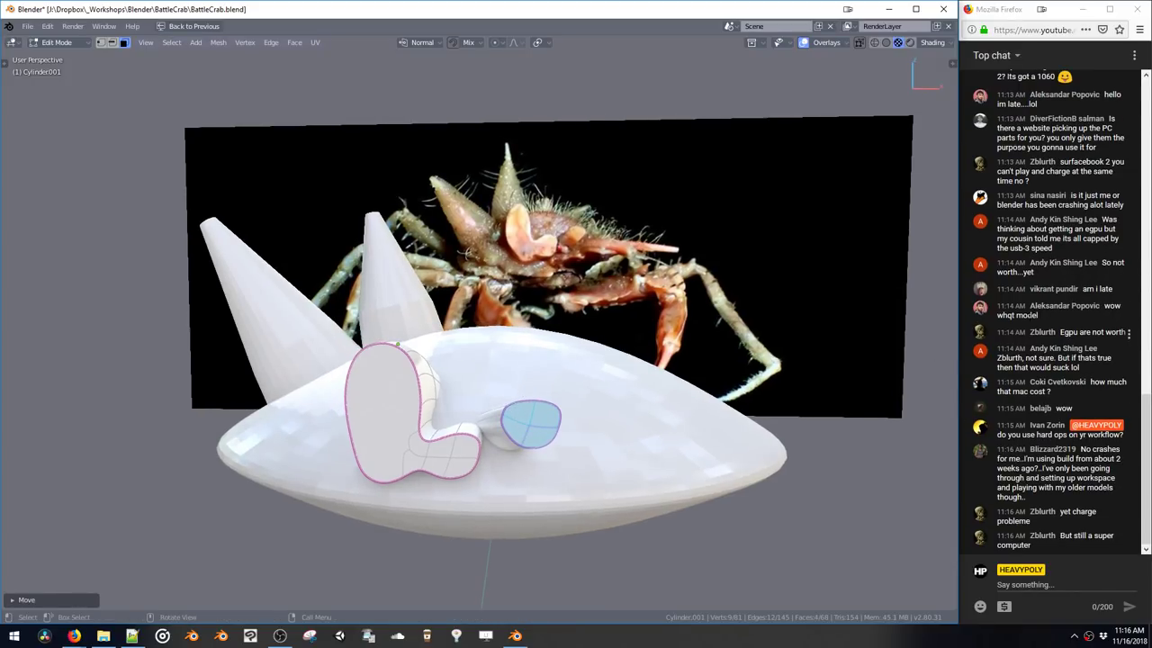
Look back through the live chat for the earlier messages about the Surface Book 2
left_click_drag(1060, 332, 1124, 332)
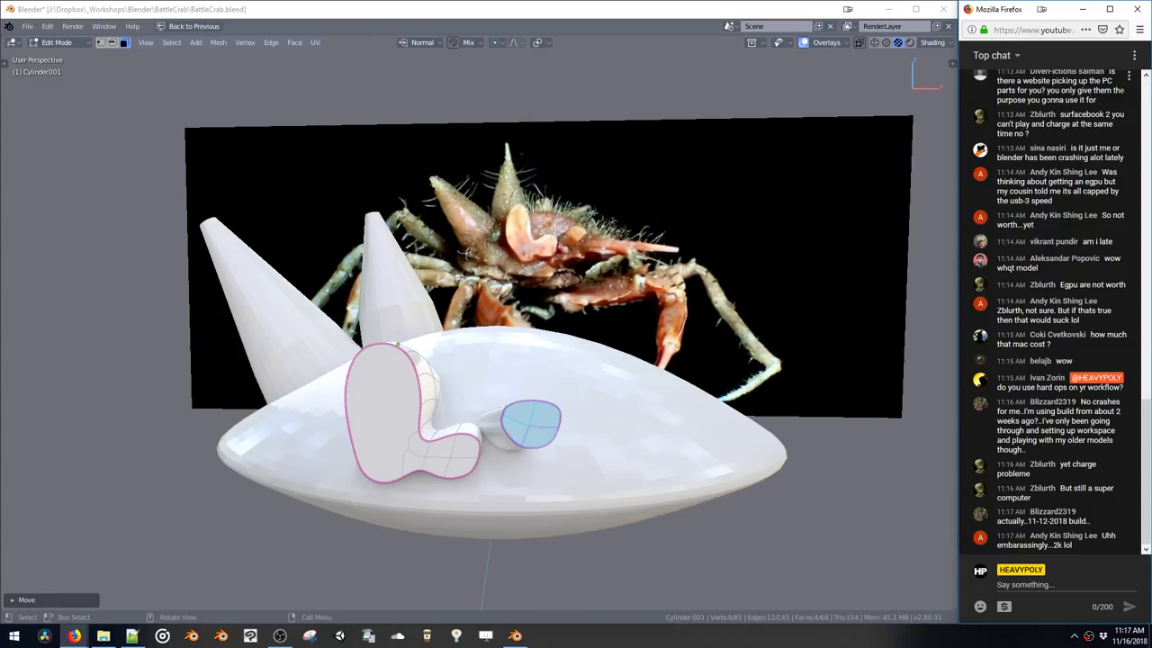
scroll(1062, 311, "up", 1)
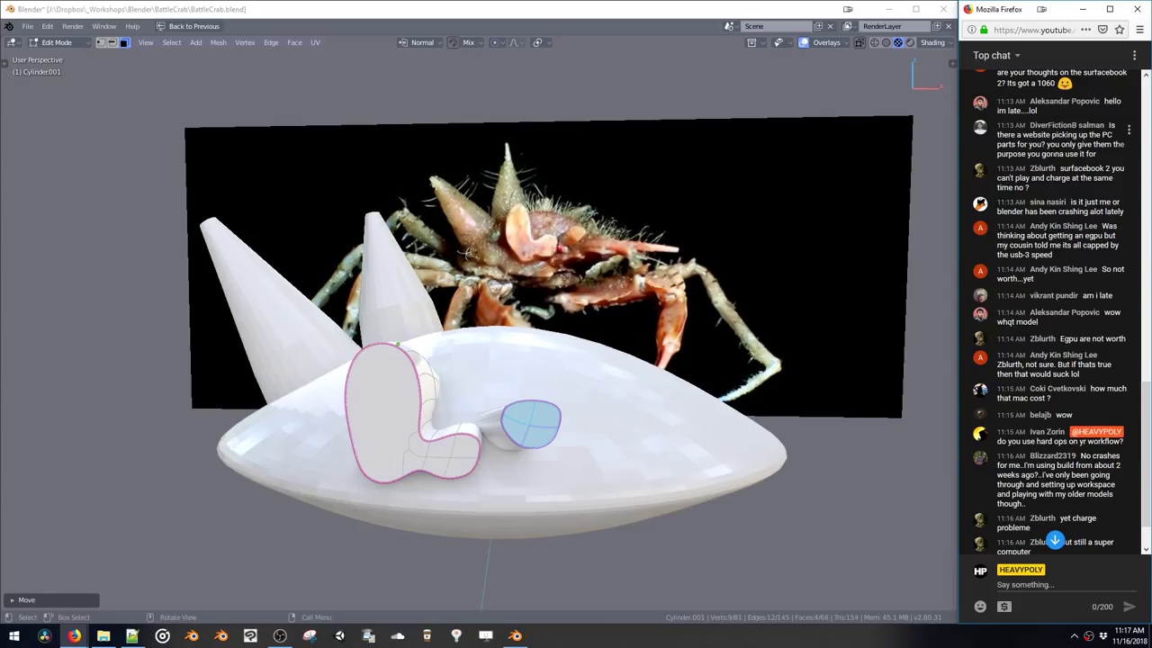
scroll(1062, 312, "up", 2)
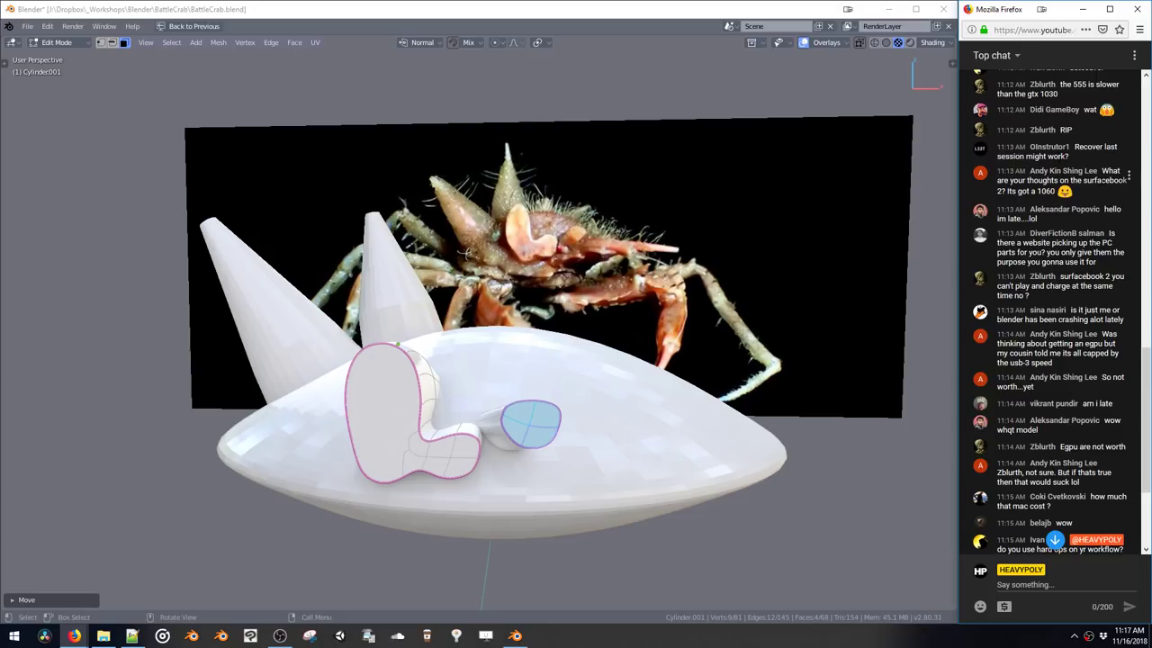
left_click_drag(1102, 170, 1114, 192)
left_click(1109, 189)
Switch to Firefox and search the web for "surfacebook 2" in a new tab
mouse_move(73, 636)
left_click(64, 609)
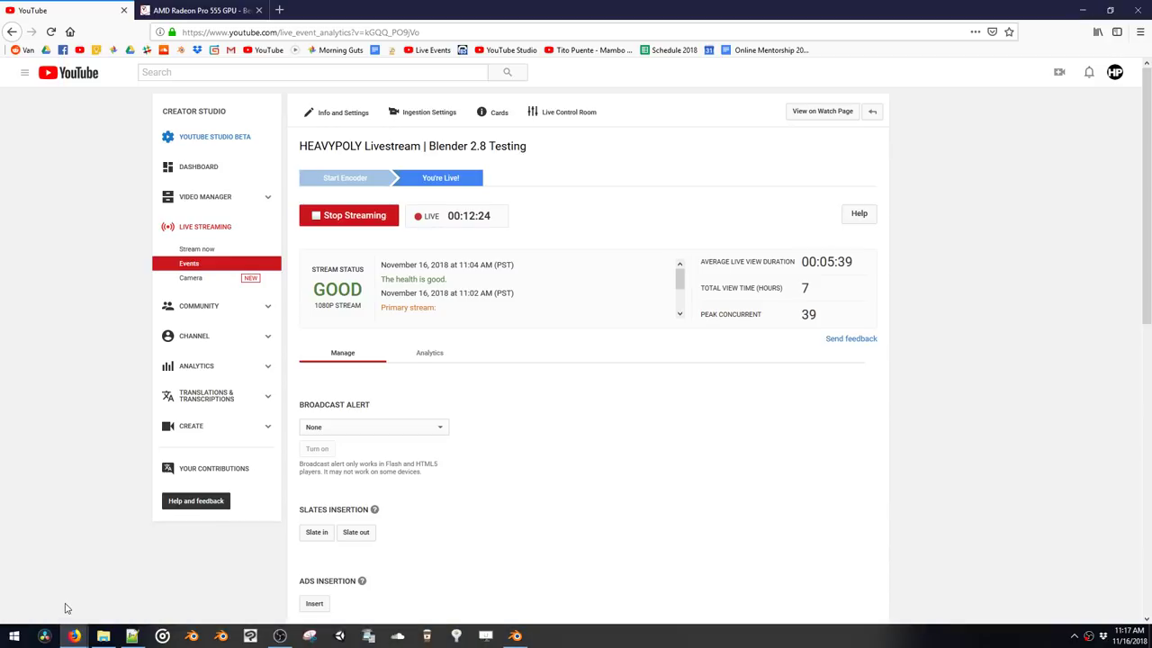
key("ctrl+t")
type("surfaceb")
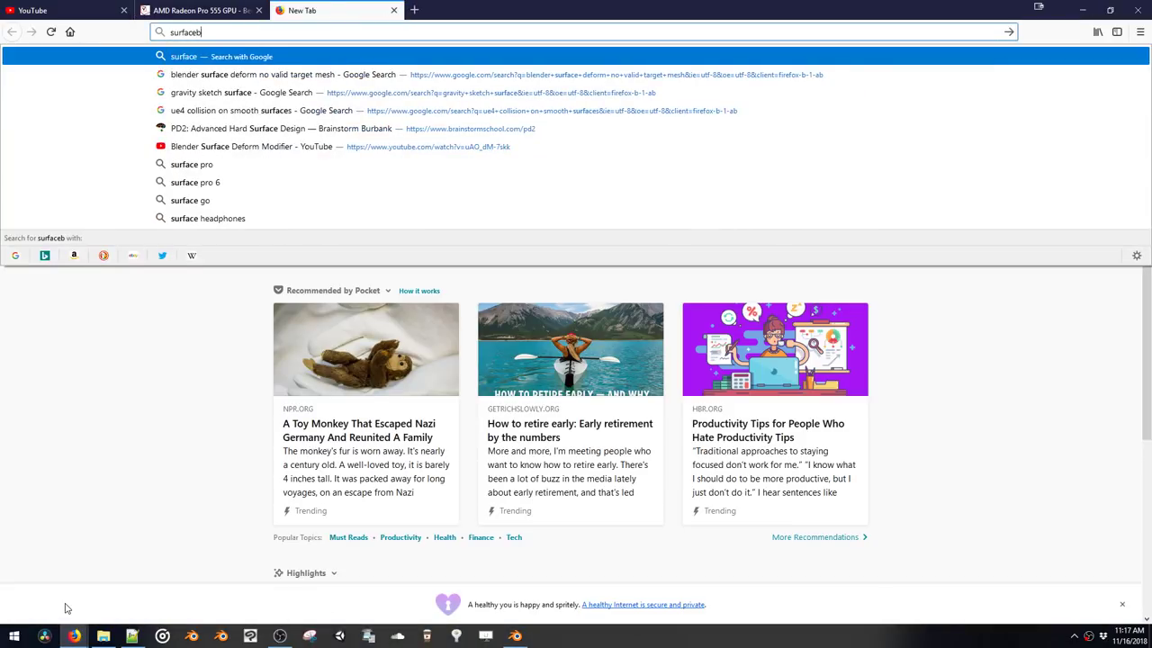
type("ook 2")
key("Return")
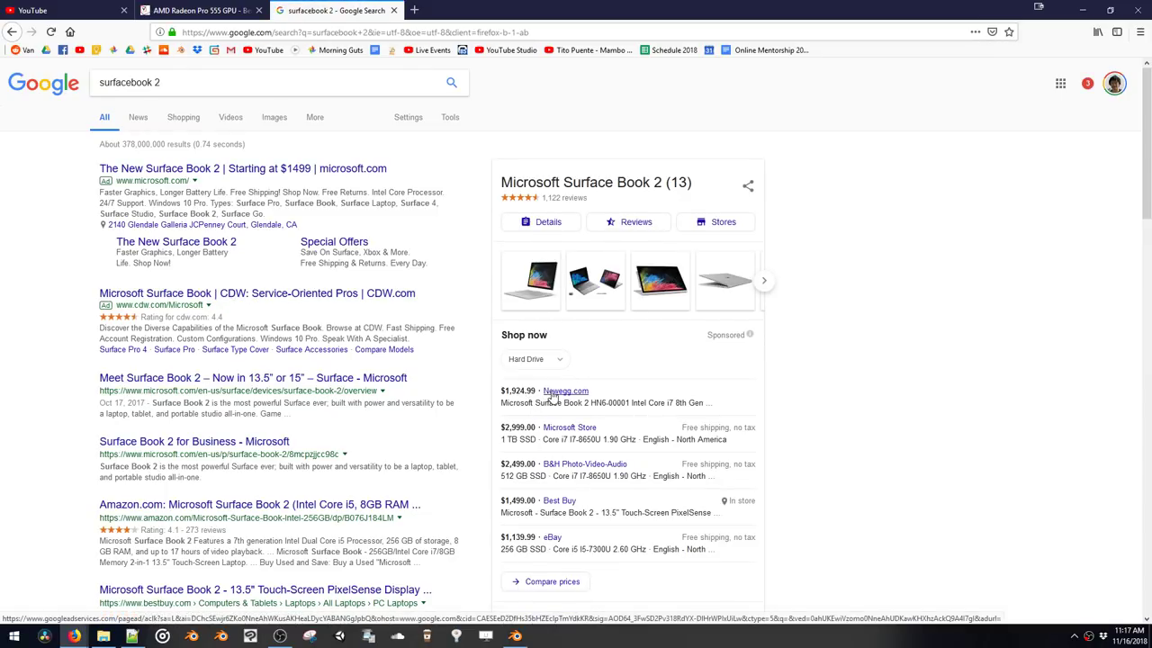
Open the Amazon result for the Surface Book 2 and view the specifications of the Intel Core i7, 16GB RAM, 512GB configuration
left_click(214, 32)
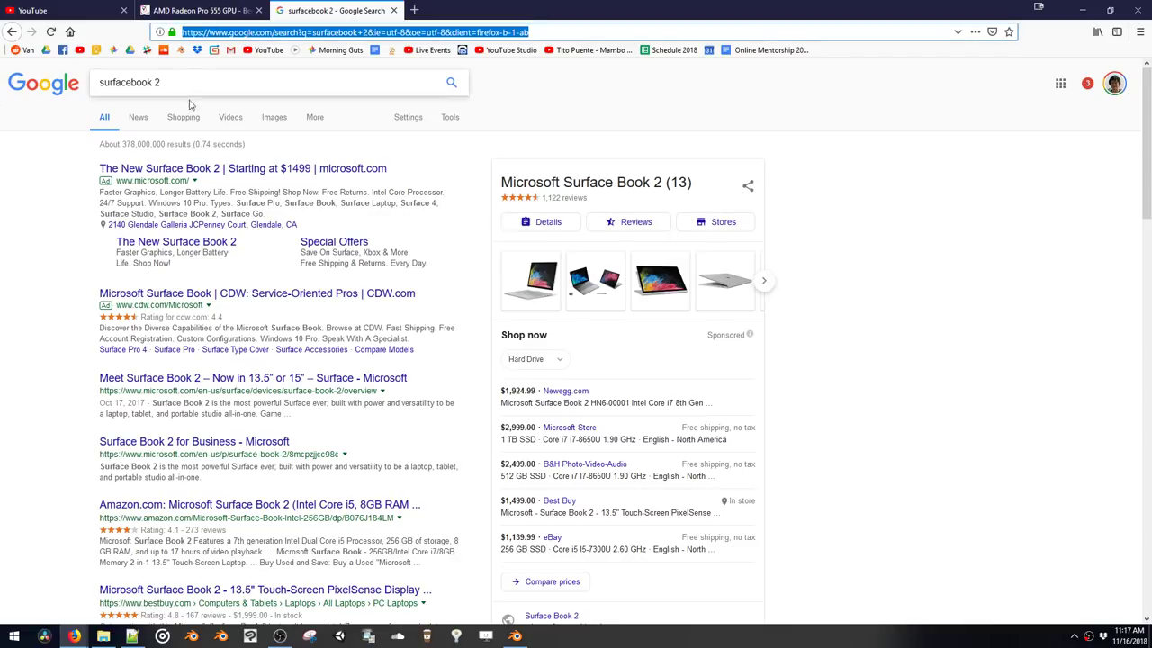
left_click(218, 506)
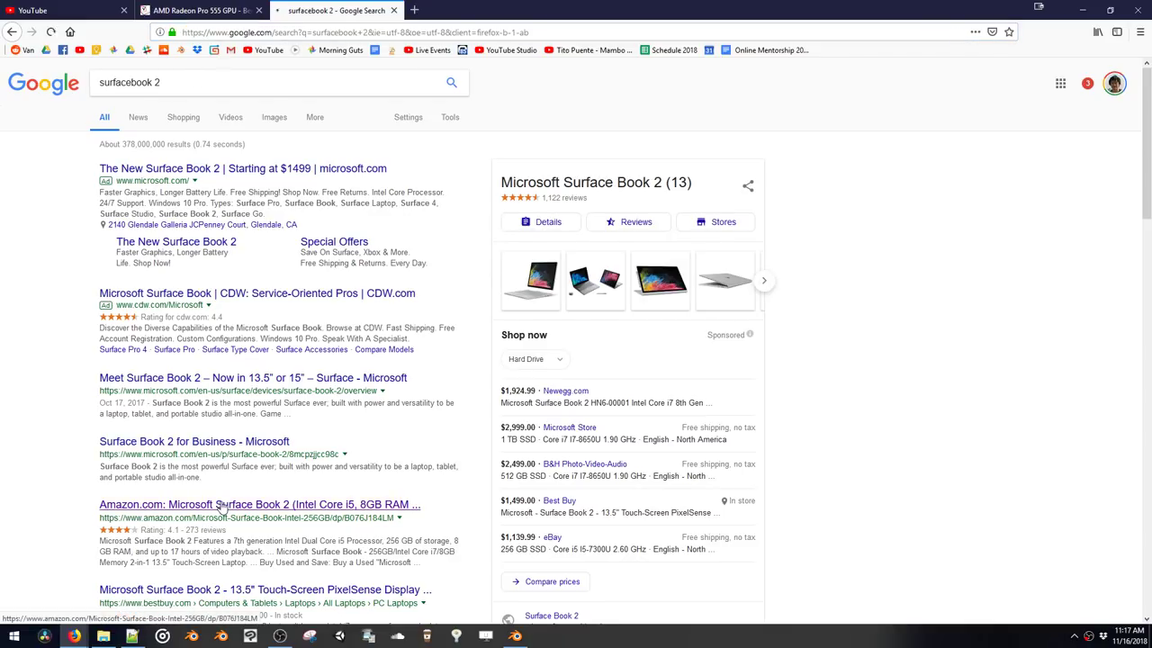
scroll(309, 444, "down", 5)
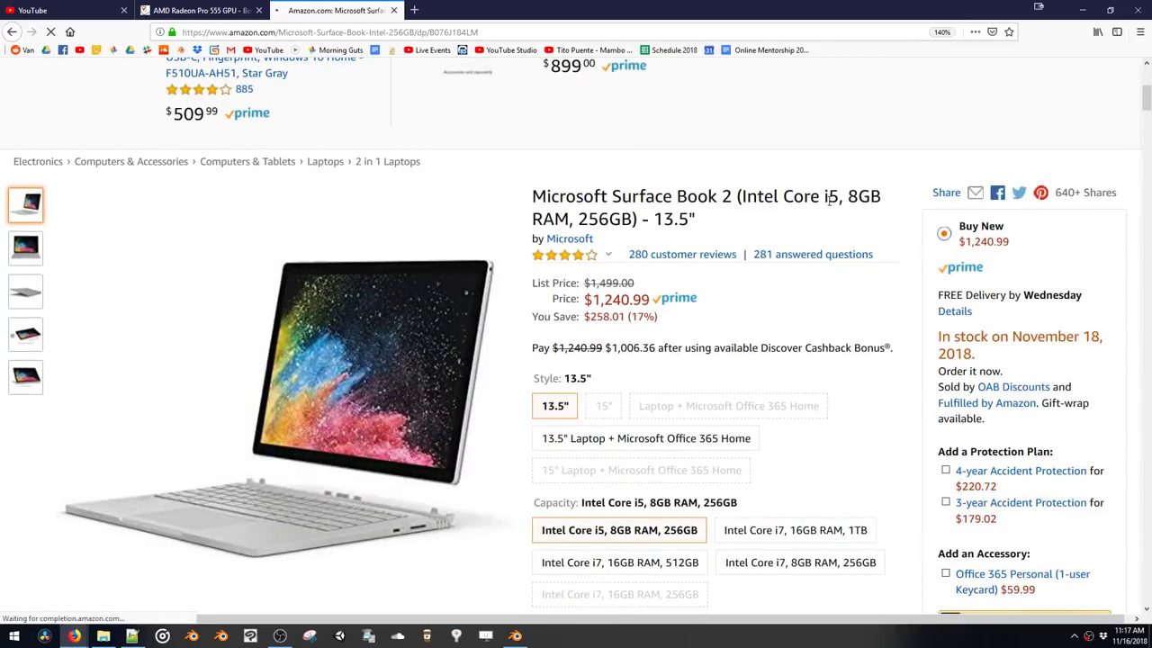
scroll(799, 338, "down", 4)
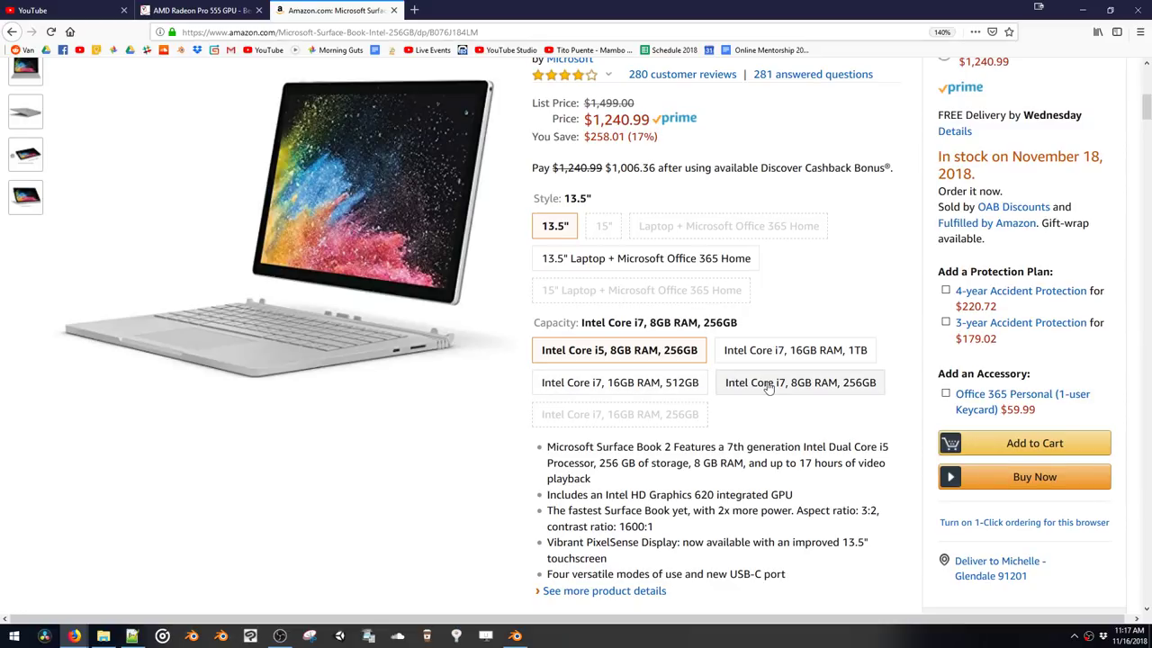
left_click(656, 387)
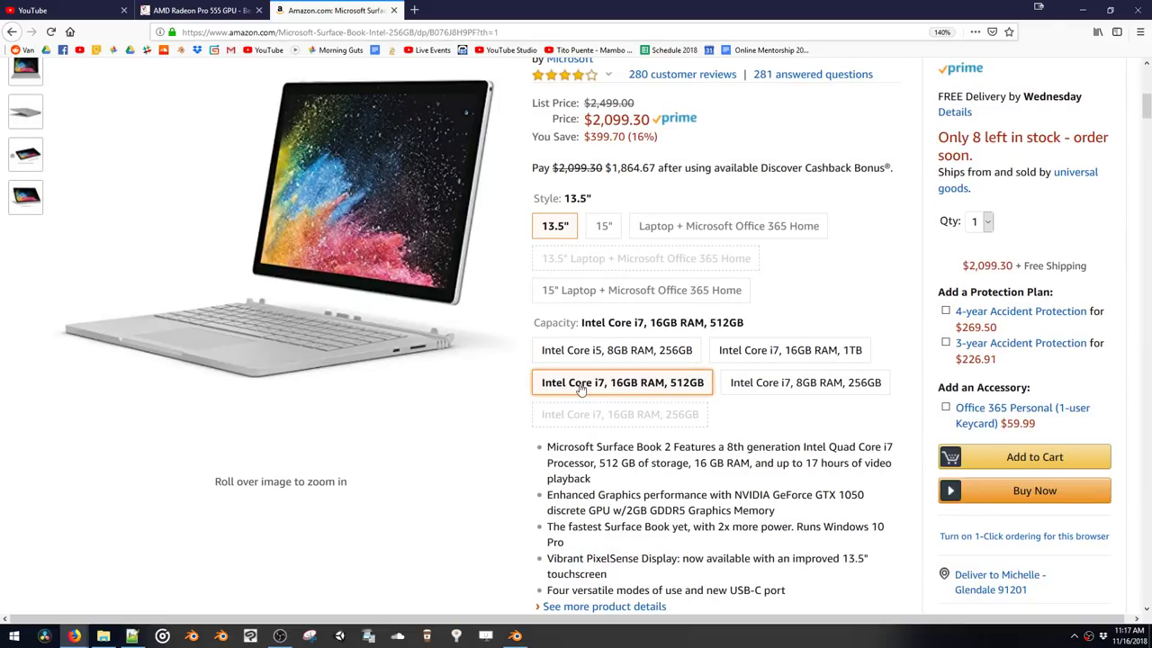
scroll(531, 360, "down", 1)
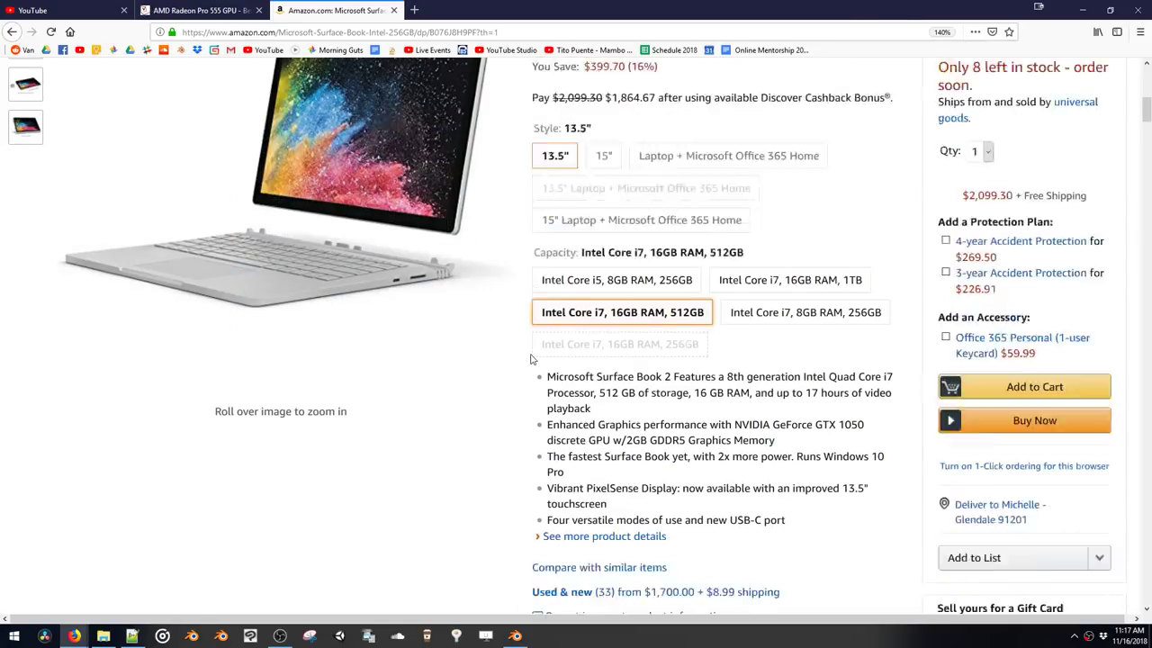
scroll(531, 360, "down", 3)
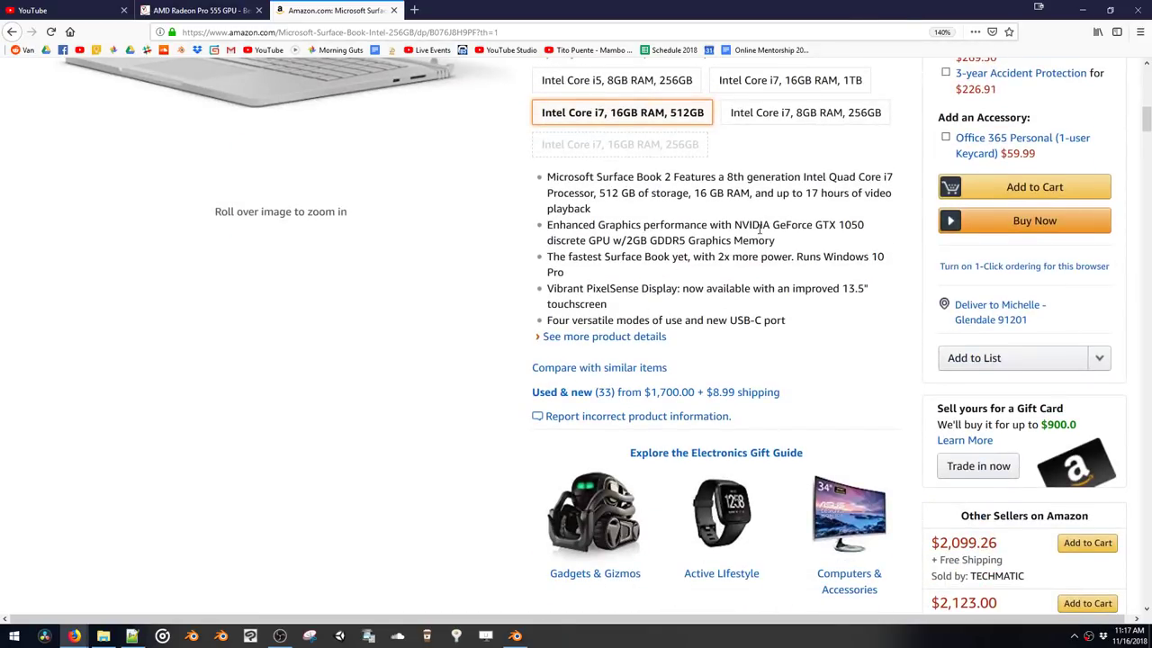
Search Amazon's Electronics department for "surfacebook 2" and look through the listed models' prices and specifications
scroll(662, 228, "up", 10)
left_click(371, 125)
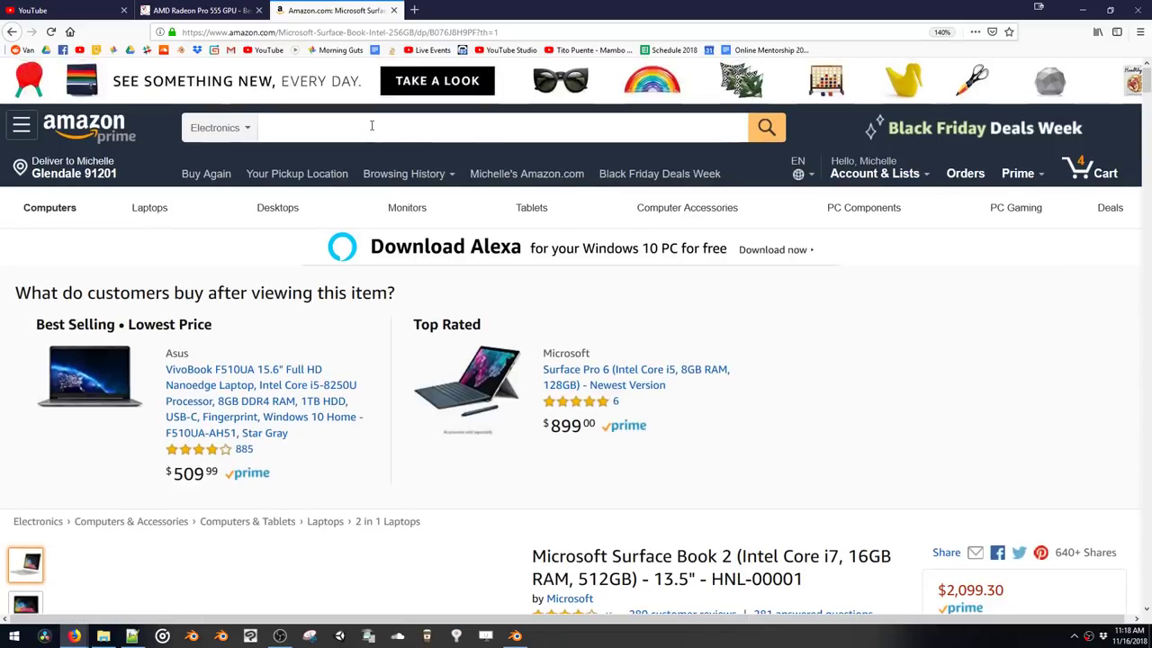
type("surfacebook 2")
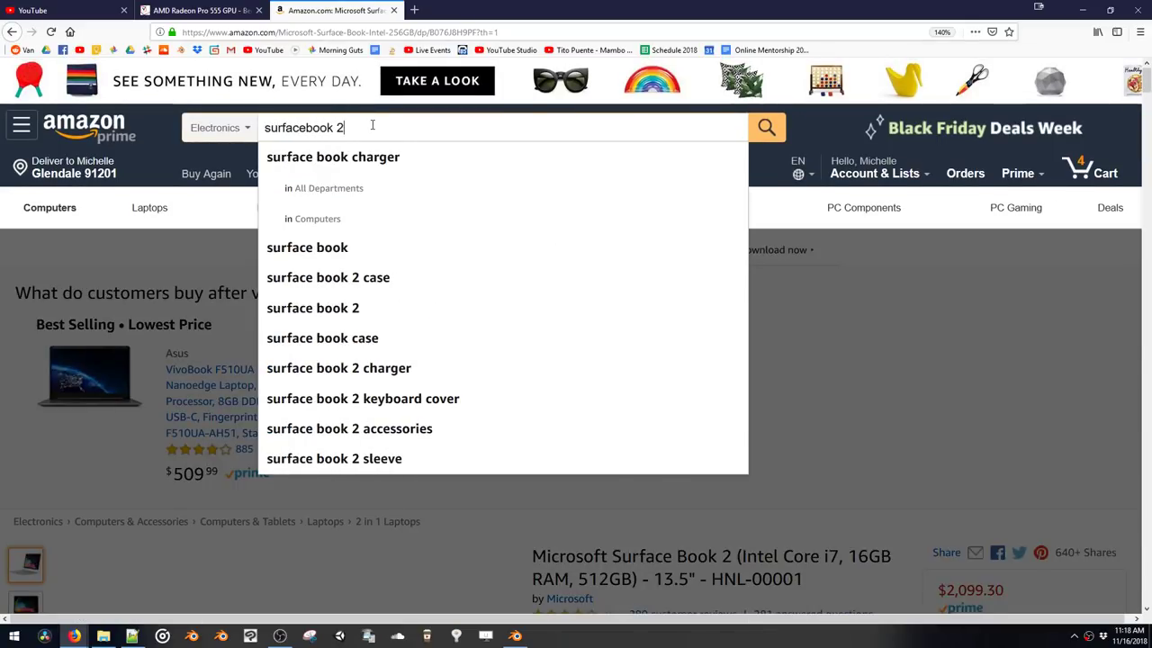
key("Return")
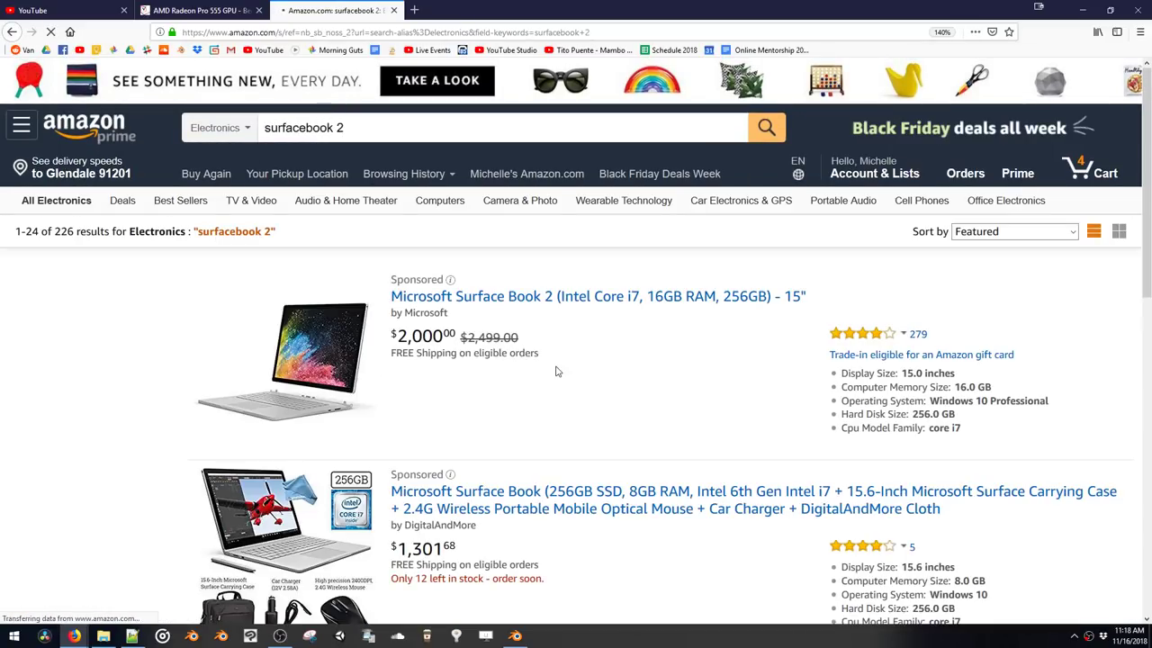
scroll(563, 371, "down", 2)
scroll(581, 363, "down", 3)
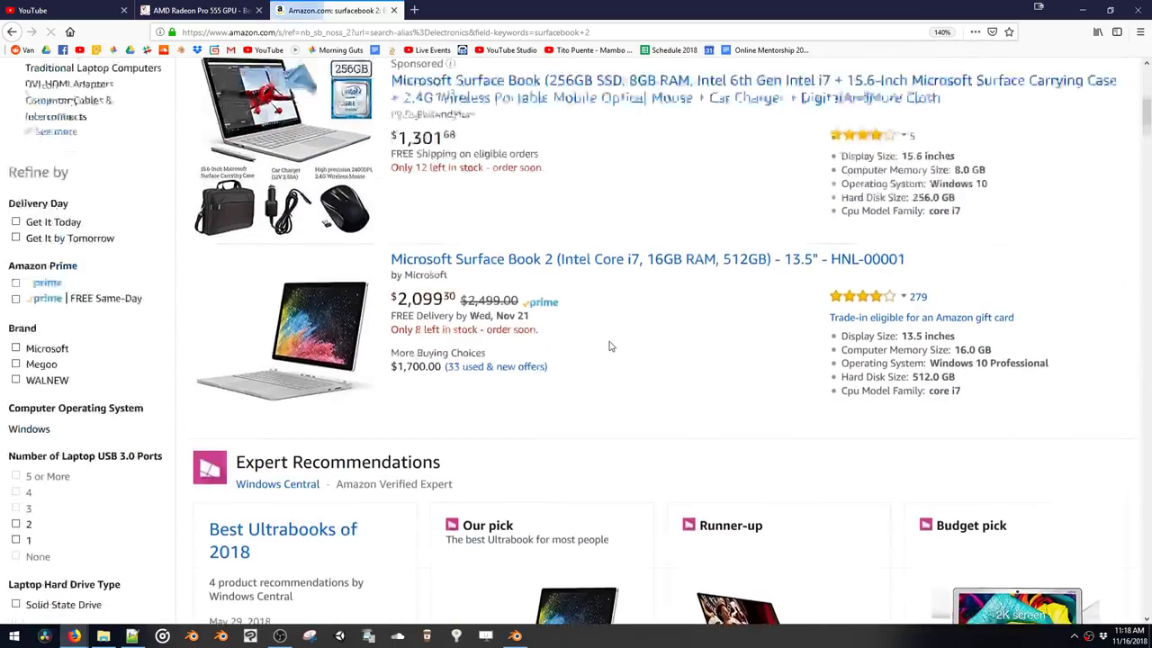
scroll(610, 279, "up", 1)
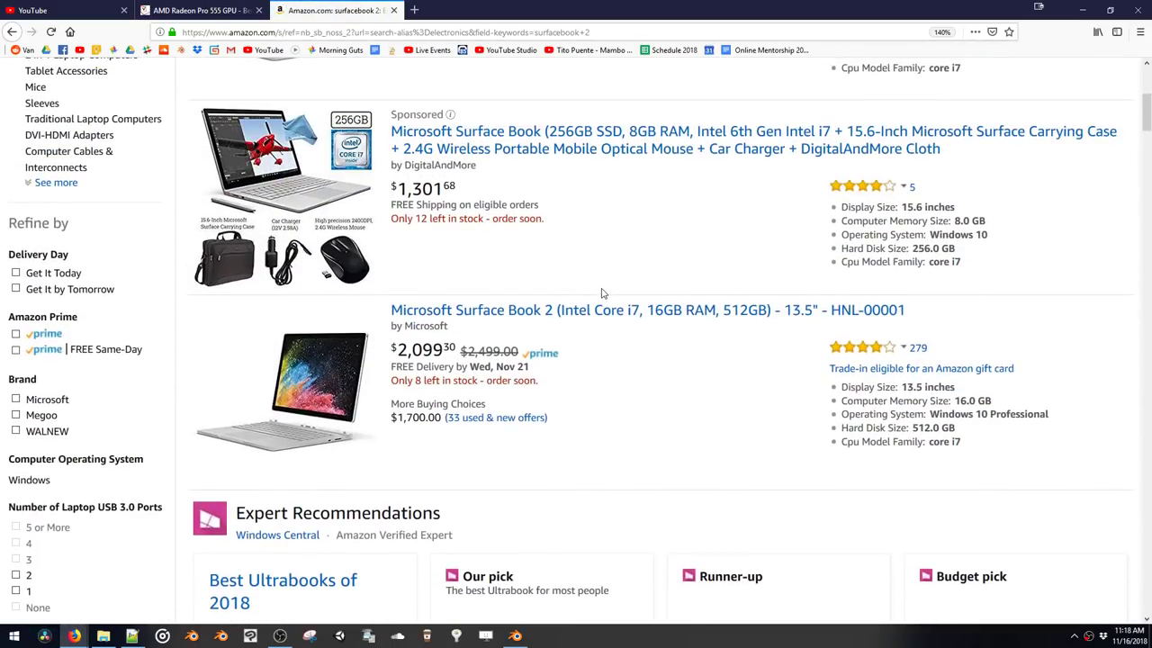
scroll(605, 295, "up", 1)
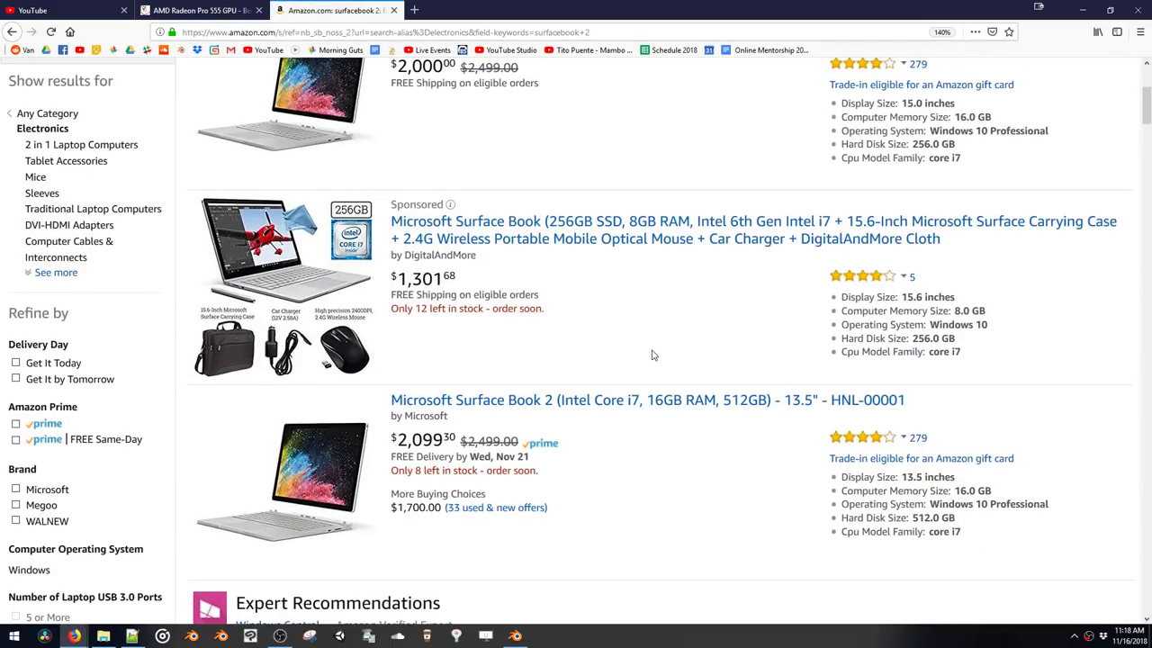
scroll(653, 355, "down", 1)
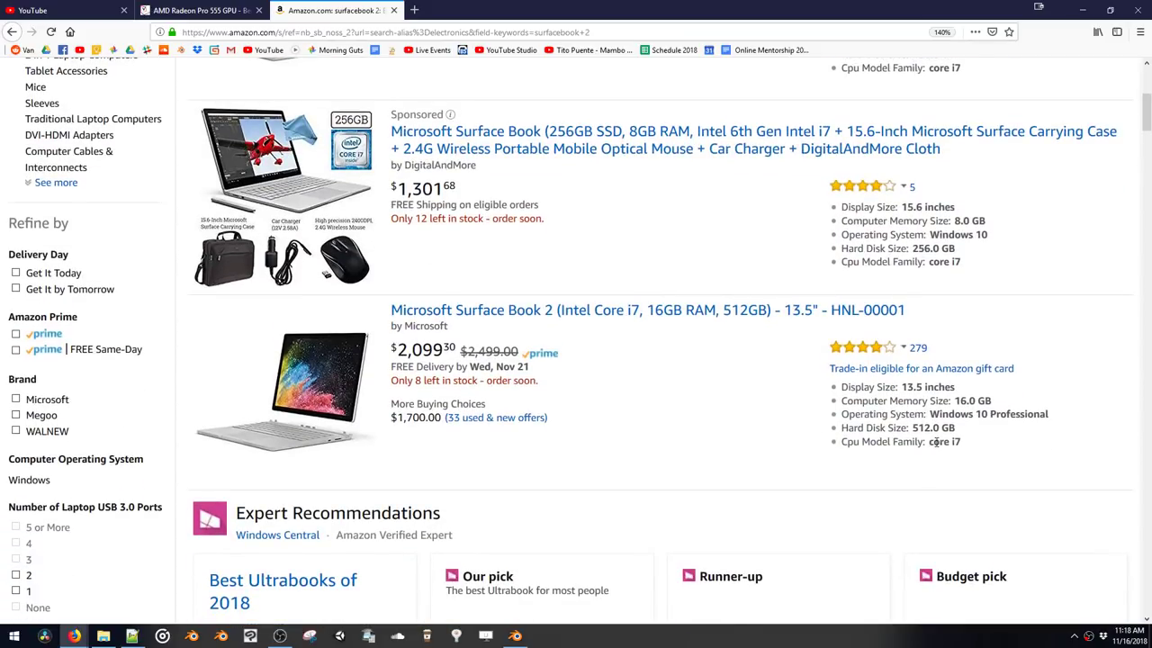
left_click_drag(930, 442, 964, 445)
left_click(927, 436)
Open the 13.5" Surface Book 2 listing with Core i7, 16GB RAM and 512GB, and check its graphics card and price
left_click(471, 311)
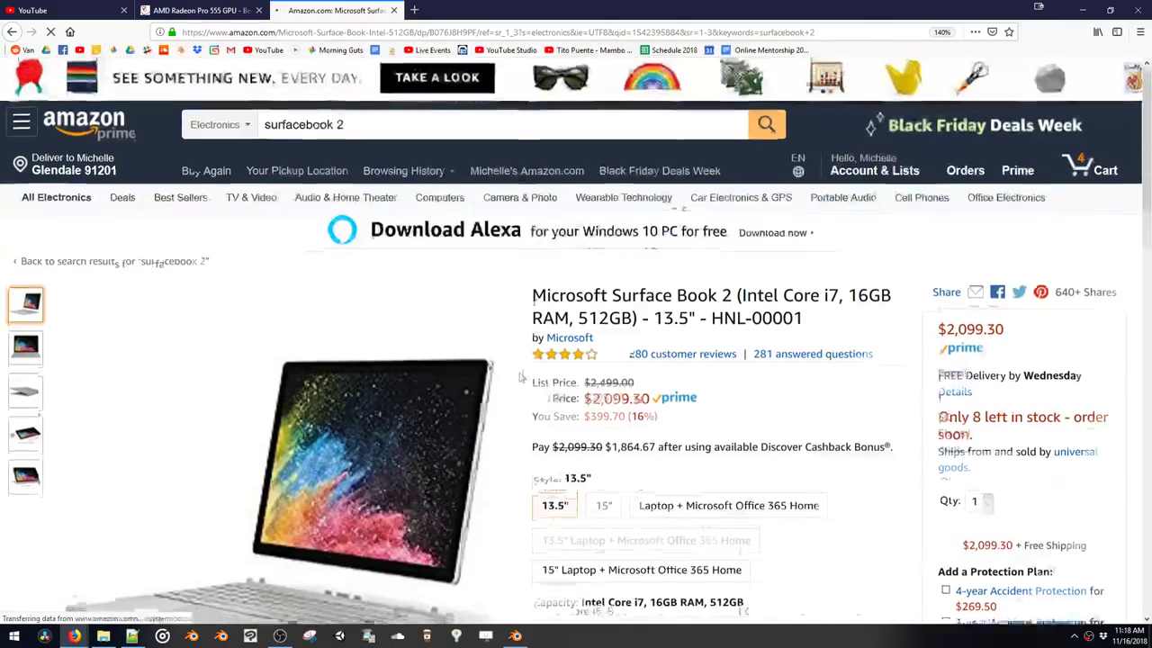
scroll(586, 278, "down", 3)
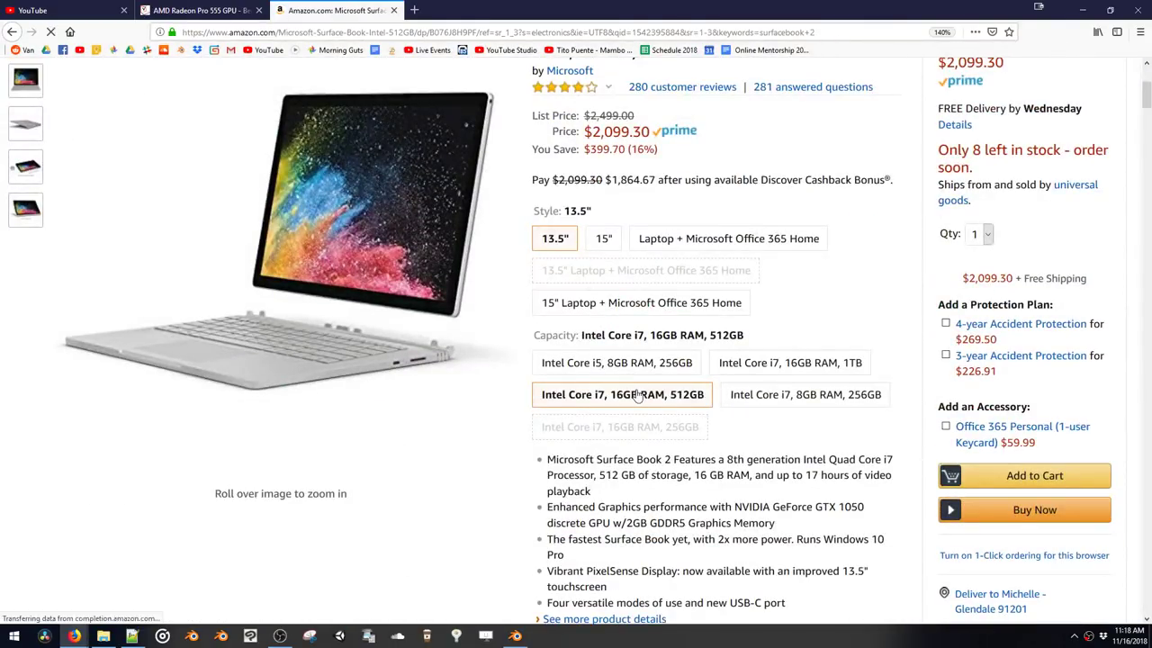
scroll(809, 348, "down", 2)
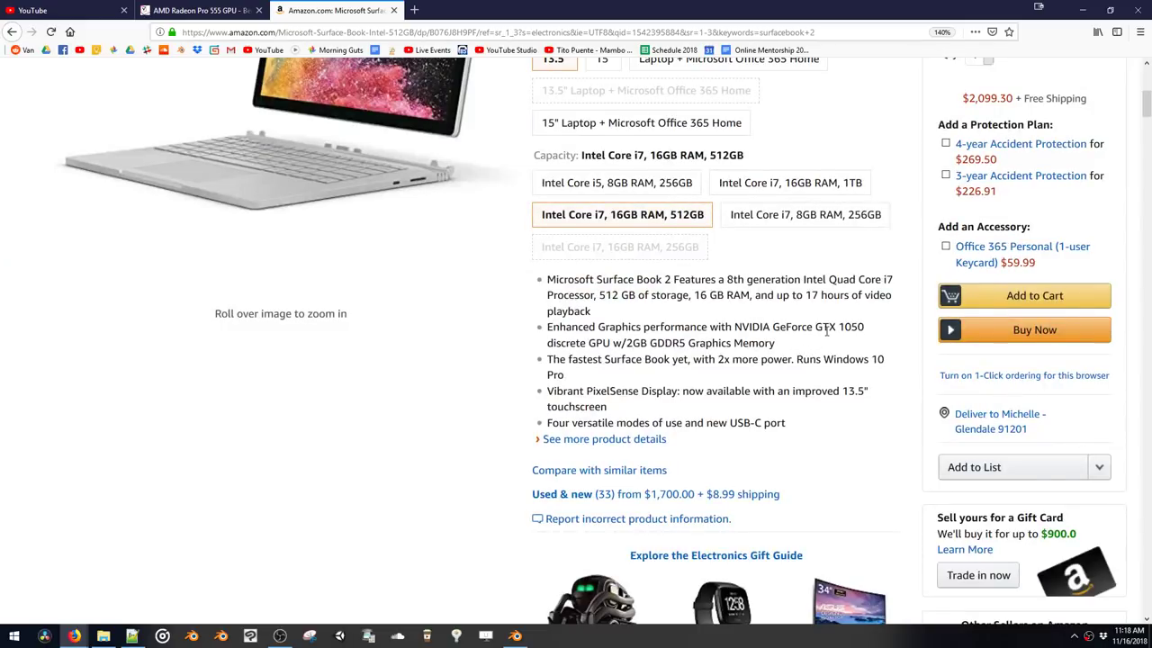
left_click_drag(842, 330, 861, 345)
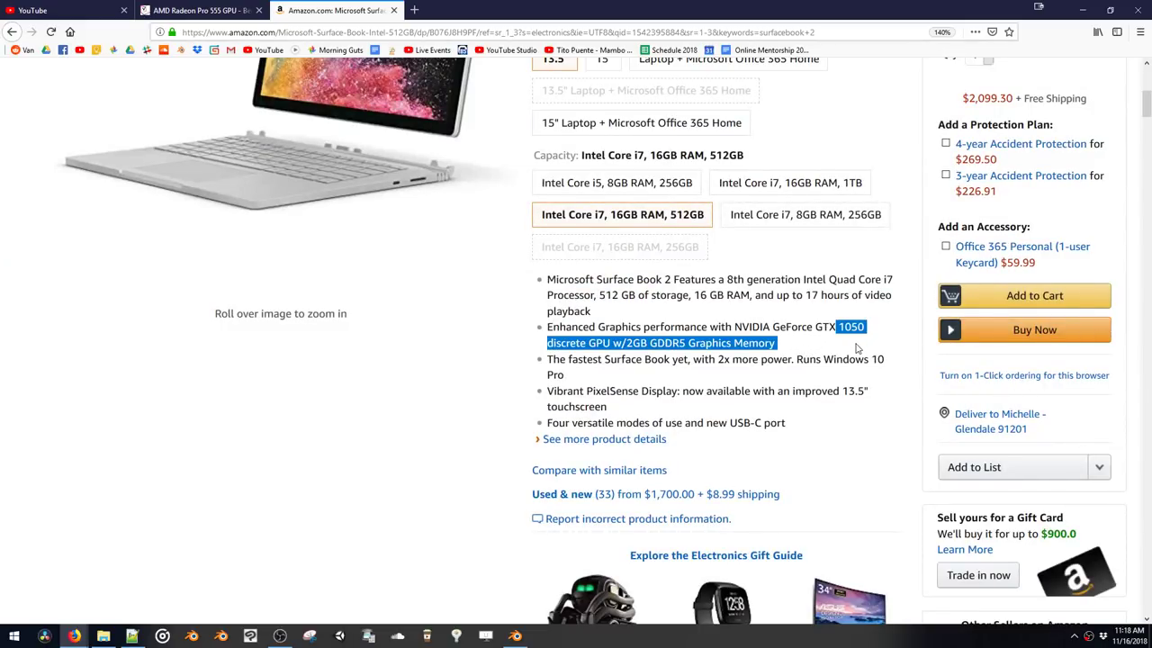
scroll(590, 410, "up", 5)
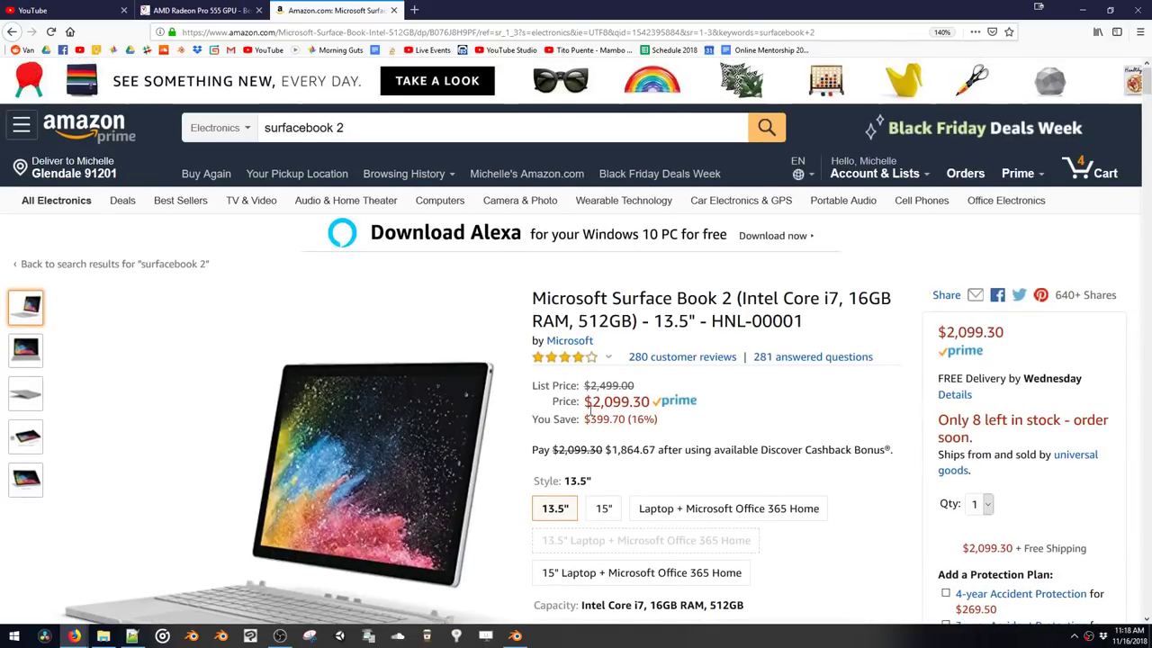
scroll(590, 409, "down", 2)
scroll(590, 409, "up", 2)
Search Amazon's Electronics department for "laptop 1070"
left_click(344, 128)
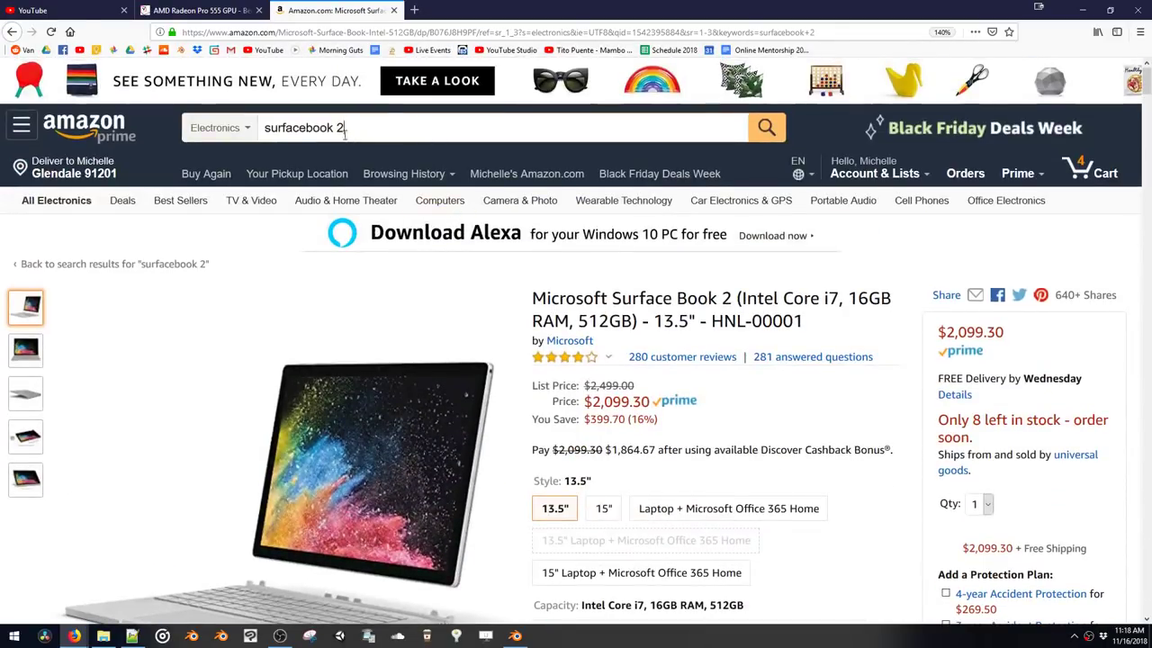
key("ctrl+a")
type("laptop")
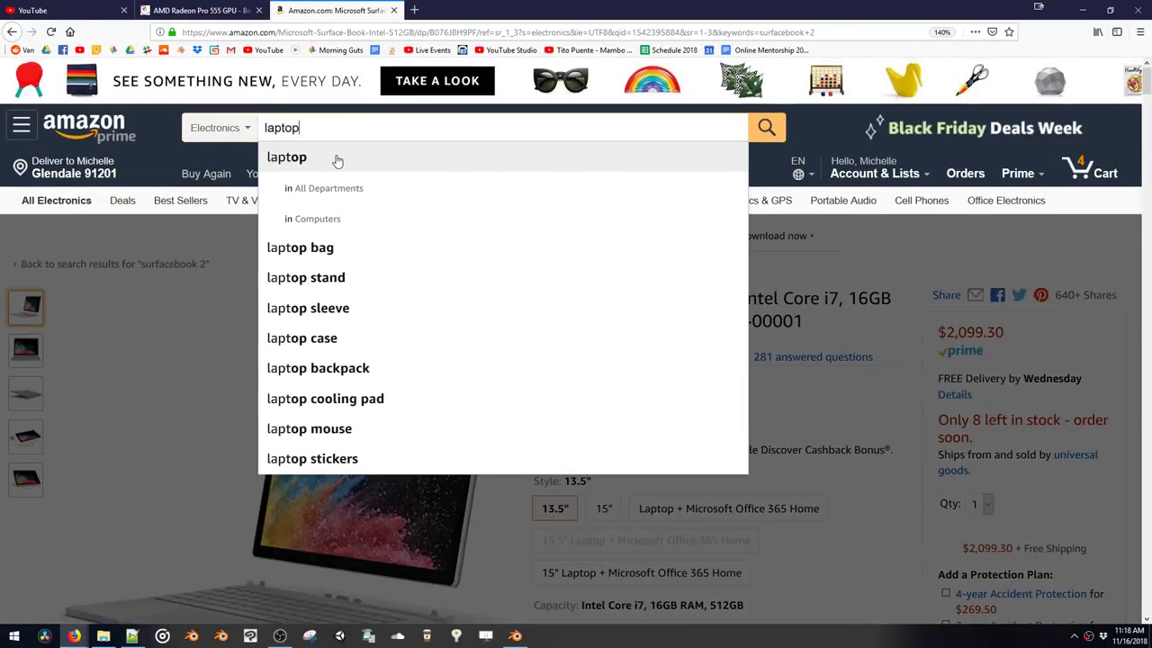
type(" 1070")
key("Return")
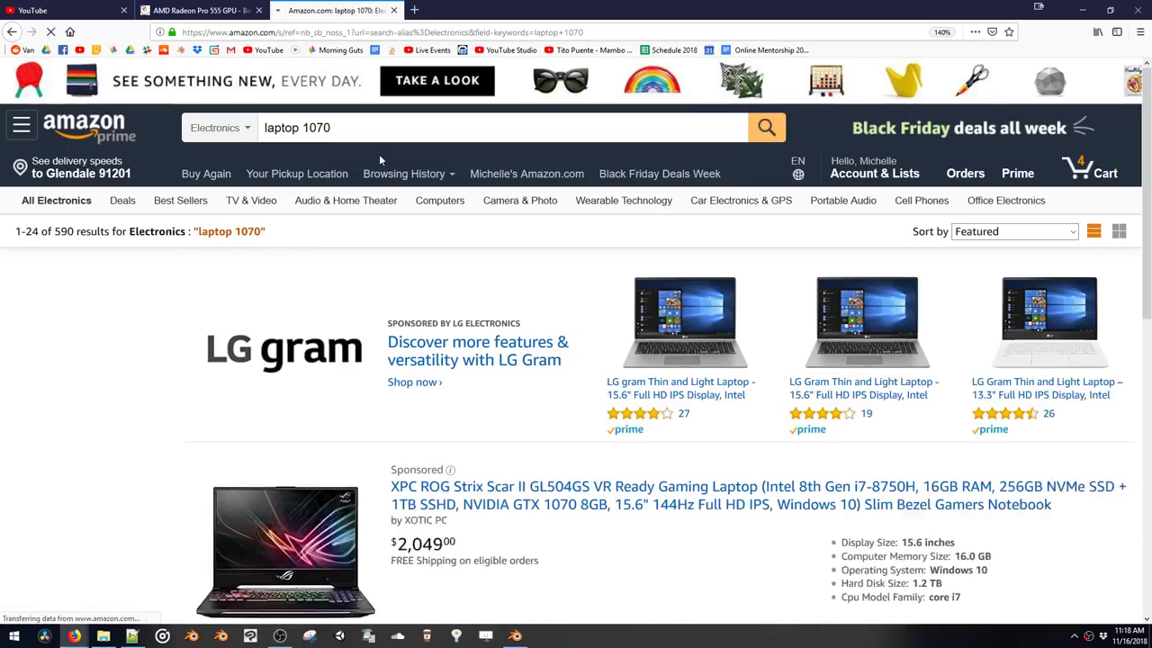
Look through the gaming laptop results, comparing their prices, graphics cards, processors and memory
scroll(543, 288, "down", 3)
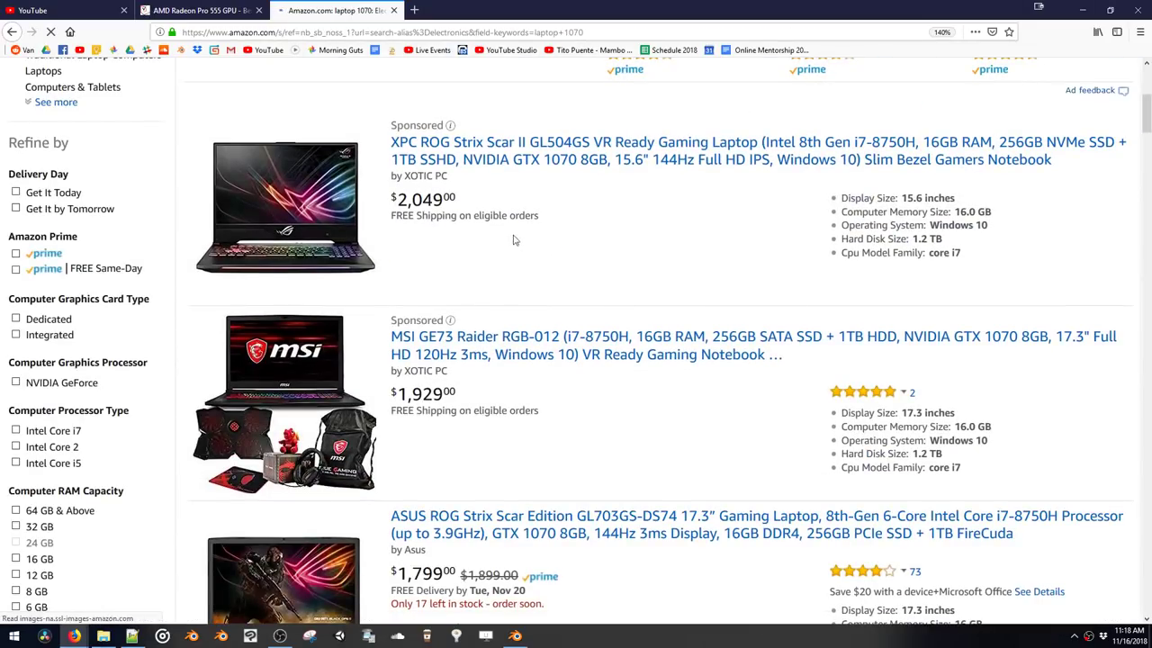
scroll(614, 221, "down", 3)
scroll(602, 206, "up", 3)
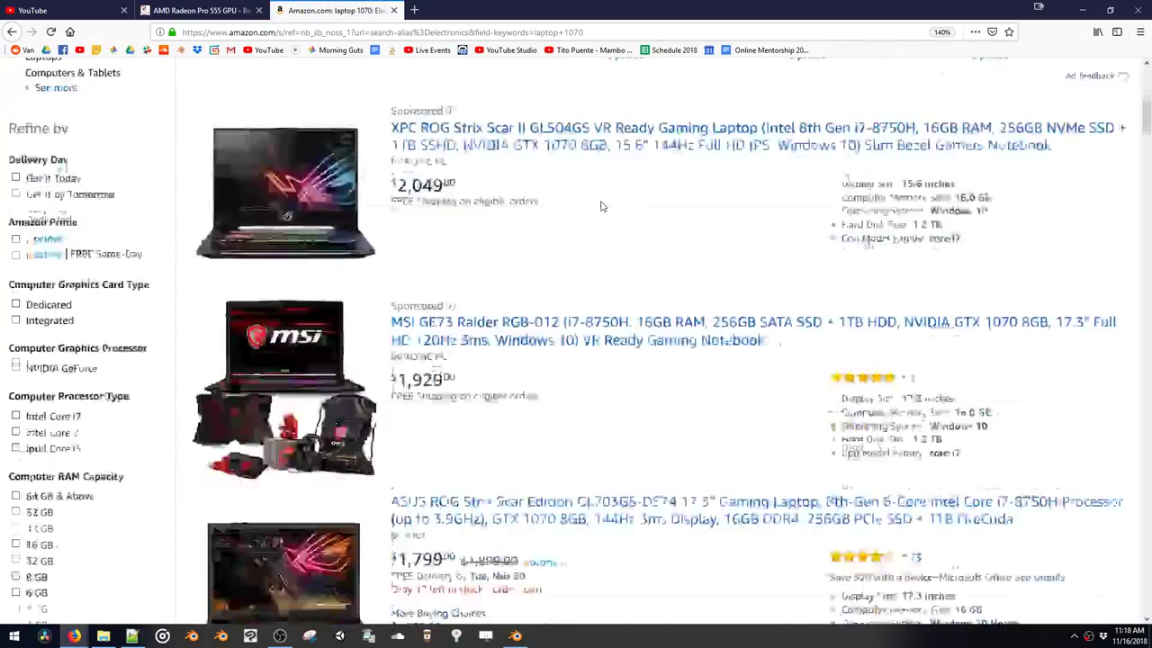
scroll(602, 206, "up", 1)
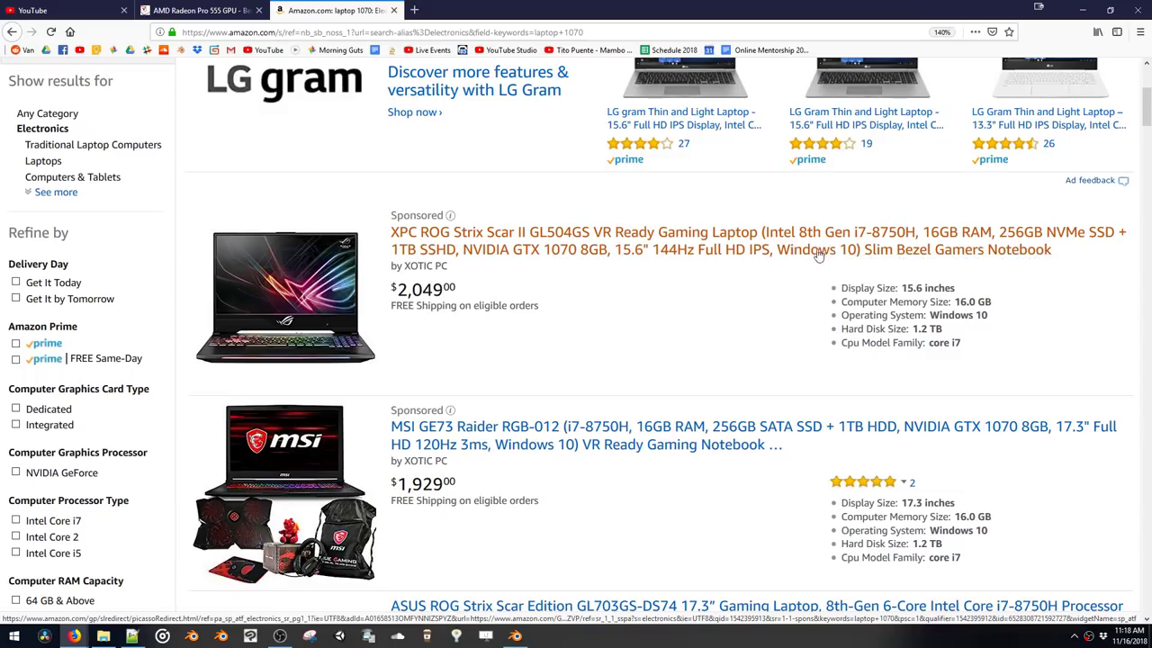
scroll(832, 249, "down", 3)
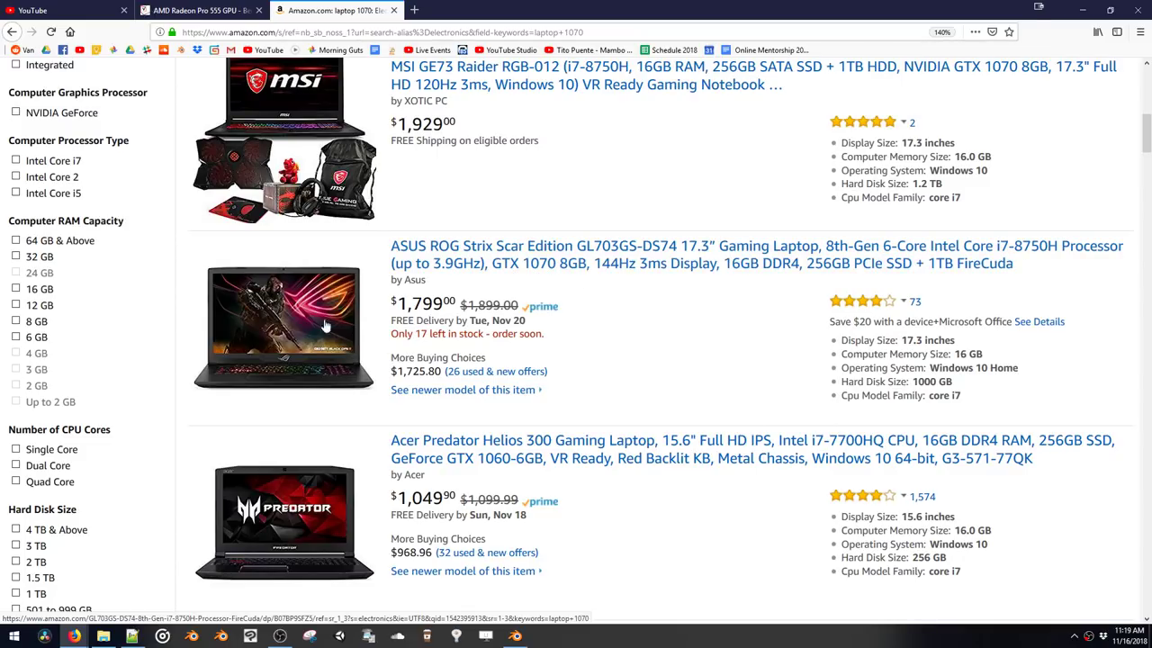
scroll(341, 342, "down", 2)
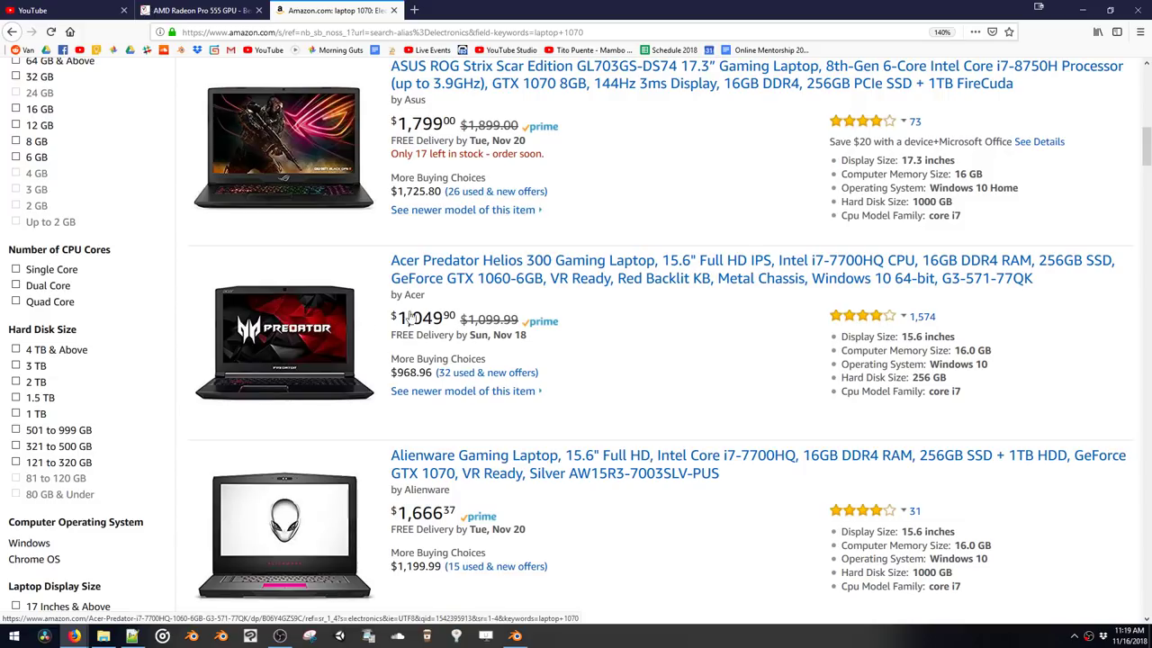
scroll(475, 317, "down", 5)
scroll(477, 308, "down", 3)
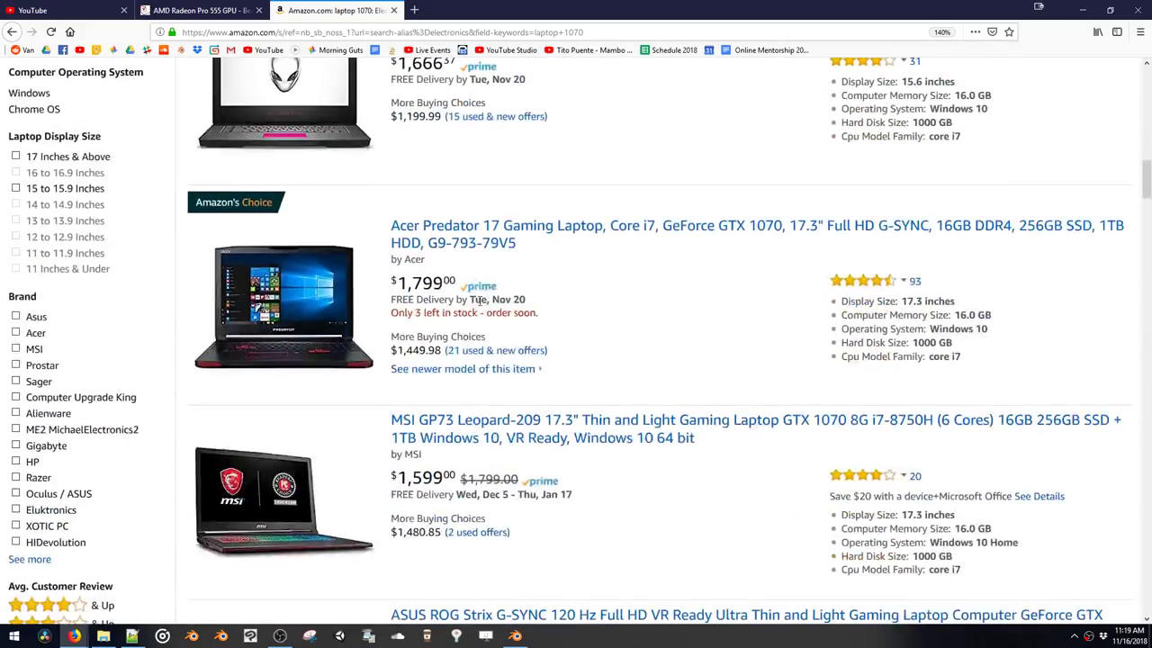
scroll(483, 273, "down", 6)
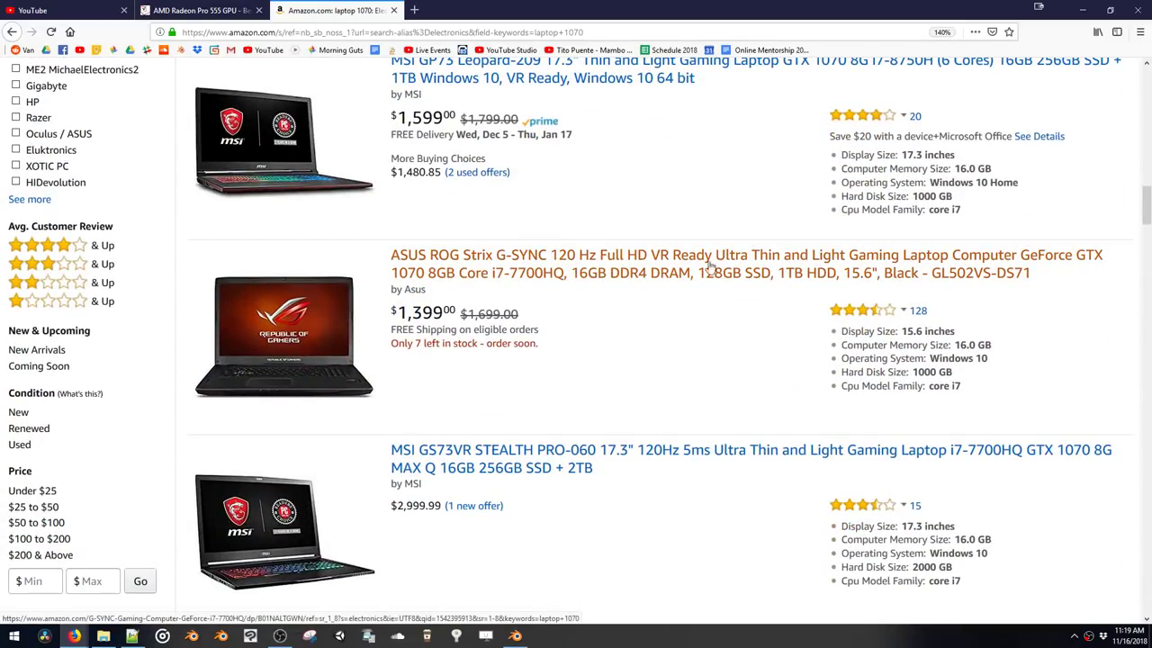
scroll(418, 277, "up", 3)
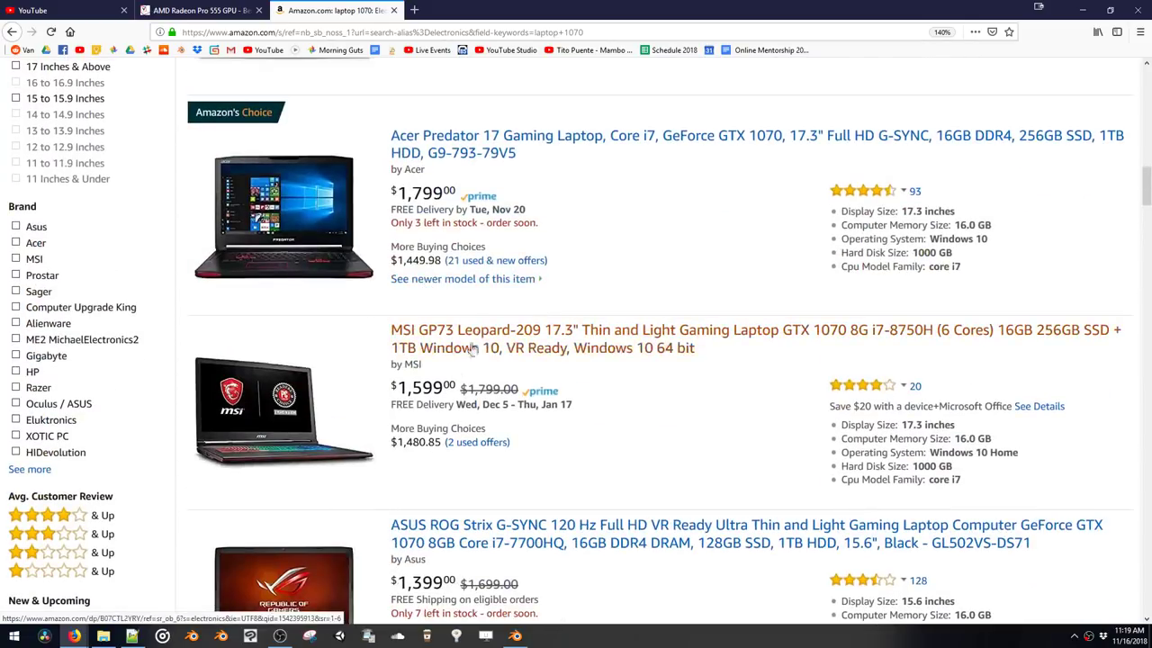
scroll(460, 360, "down", 5)
scroll(461, 360, "down", 5)
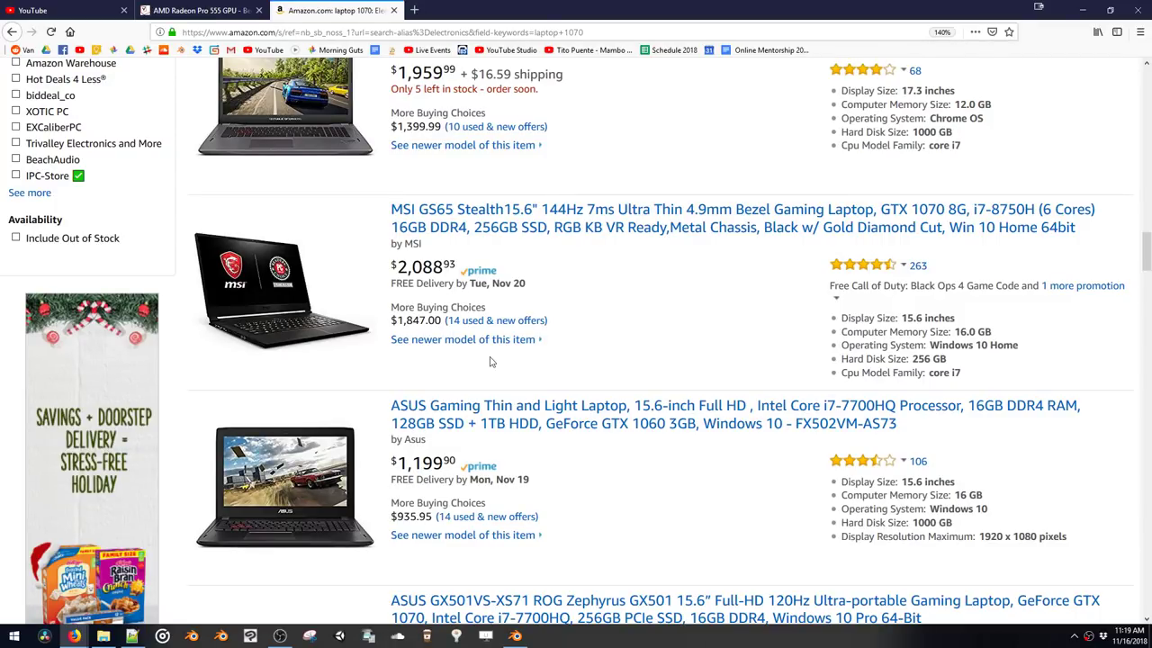
scroll(602, 384, "down", 1)
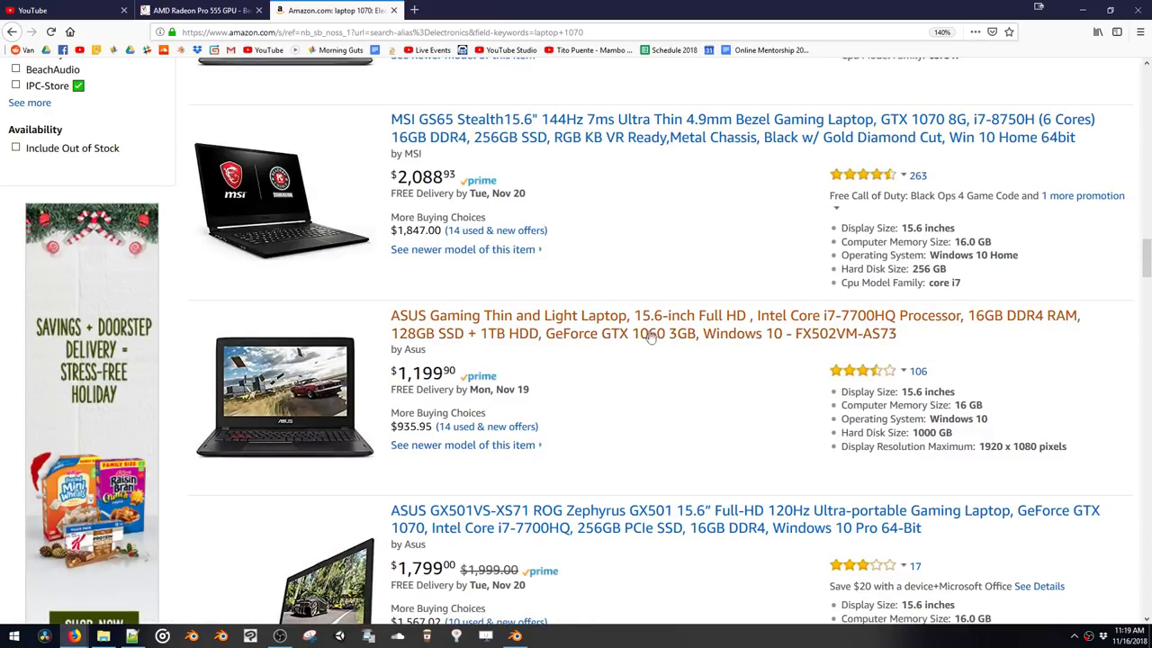
Search Amazon's Electronics department for "laptop 1080"
scroll(601, 277, "down", 3)
scroll(649, 272, "up", 10)
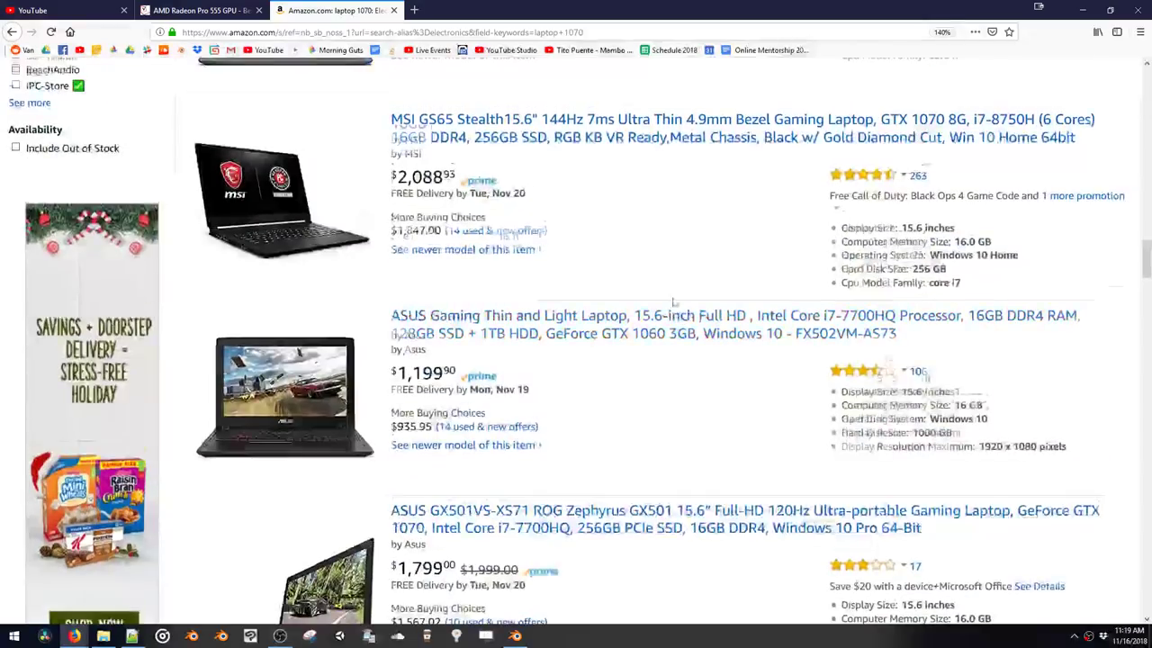
scroll(655, 339, "up", 15)
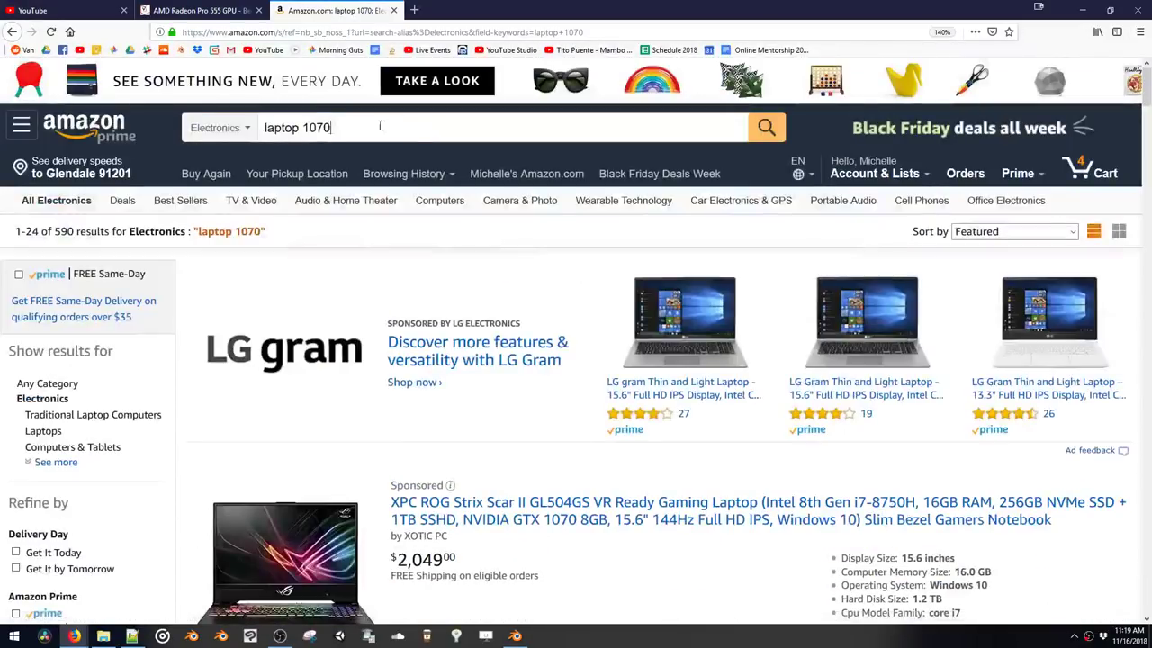
left_click(323, 128)
key("BackSpace")
type("8")
key("Return")
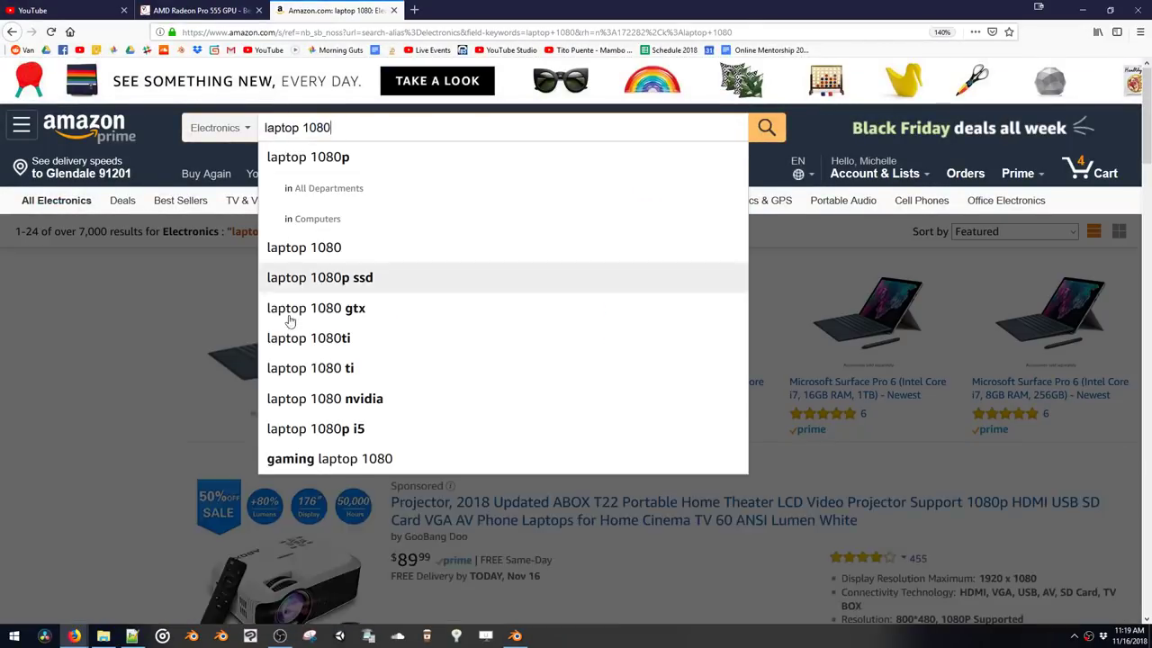
Look through the "laptop 1080" results, comparing the gaming laptops' prices, graphics cards, processors and memory
scroll(477, 337, "down", 8)
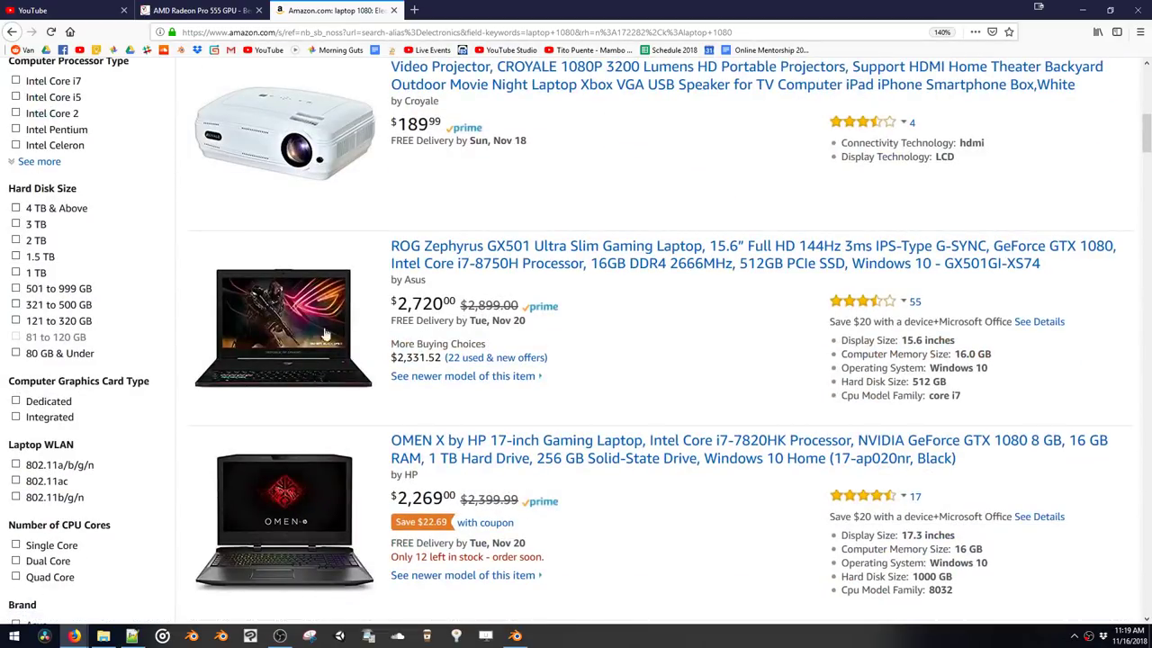
scroll(320, 347, "down", 3)
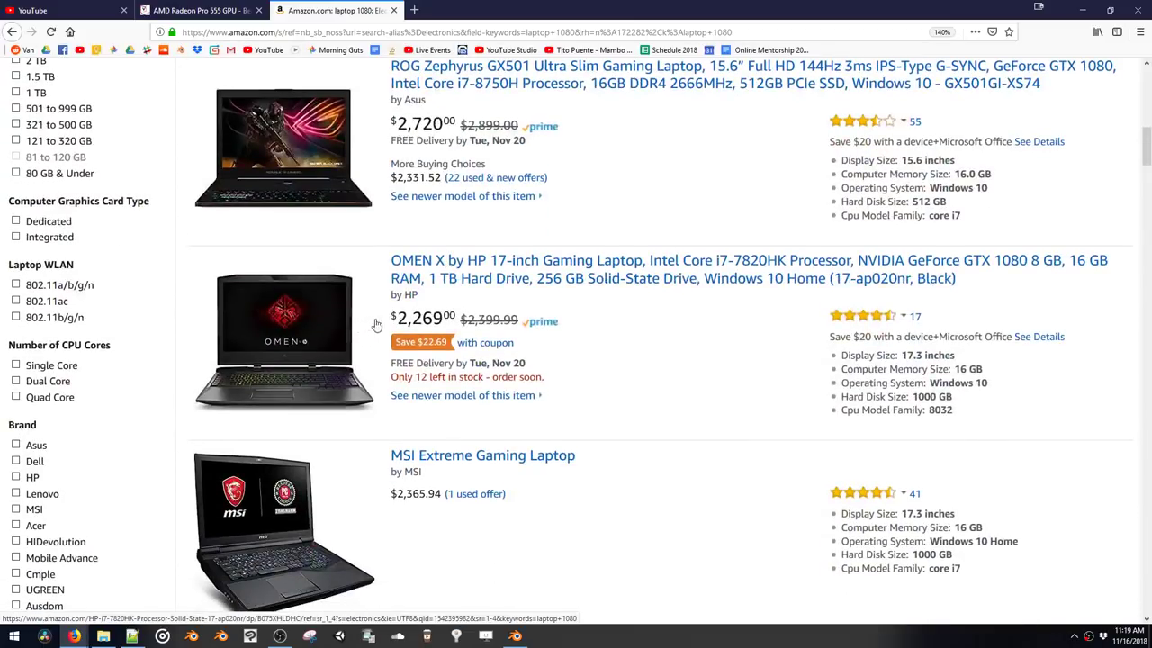
scroll(423, 315, "up", 3)
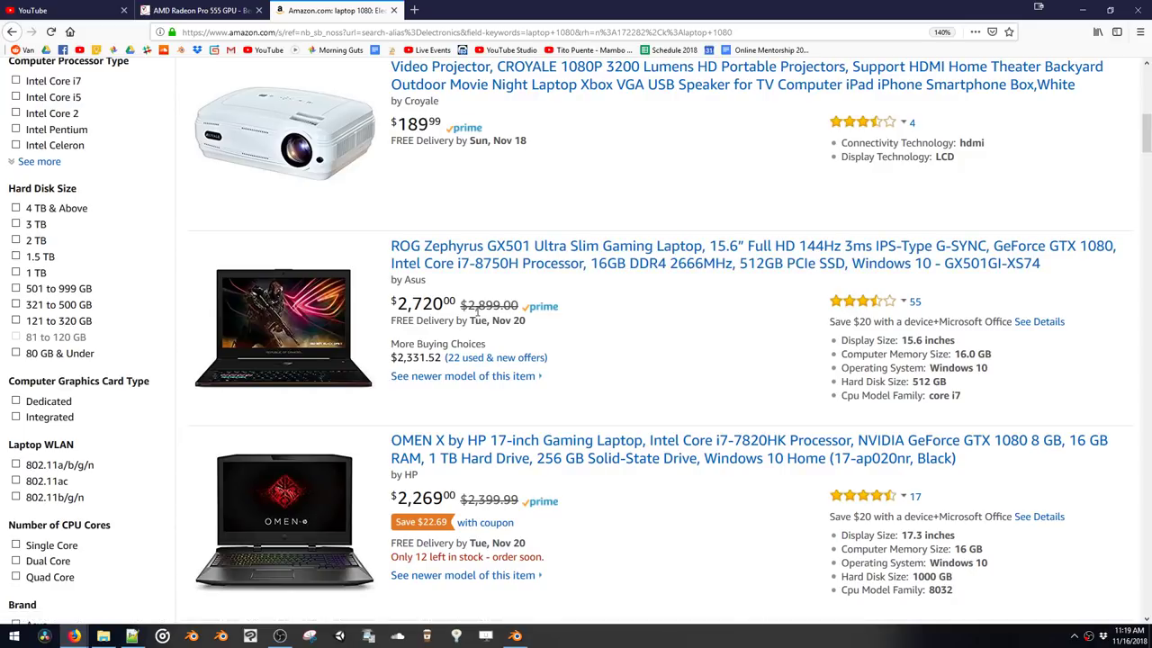
scroll(465, 334, "down", 5)
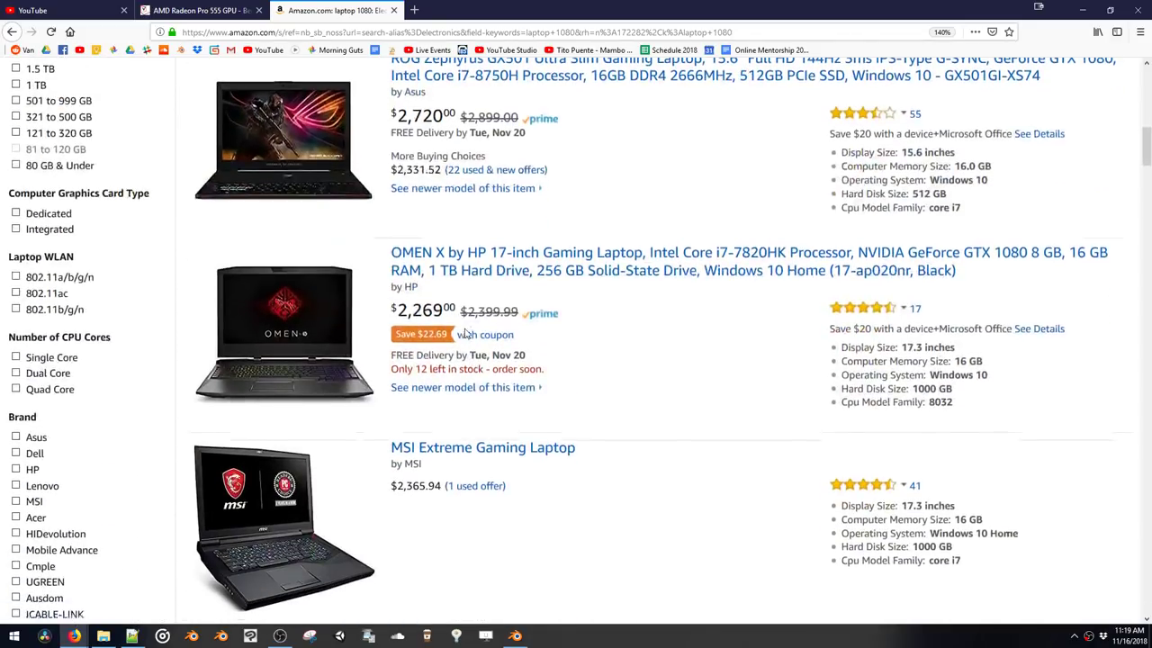
scroll(465, 334, "down", 2)
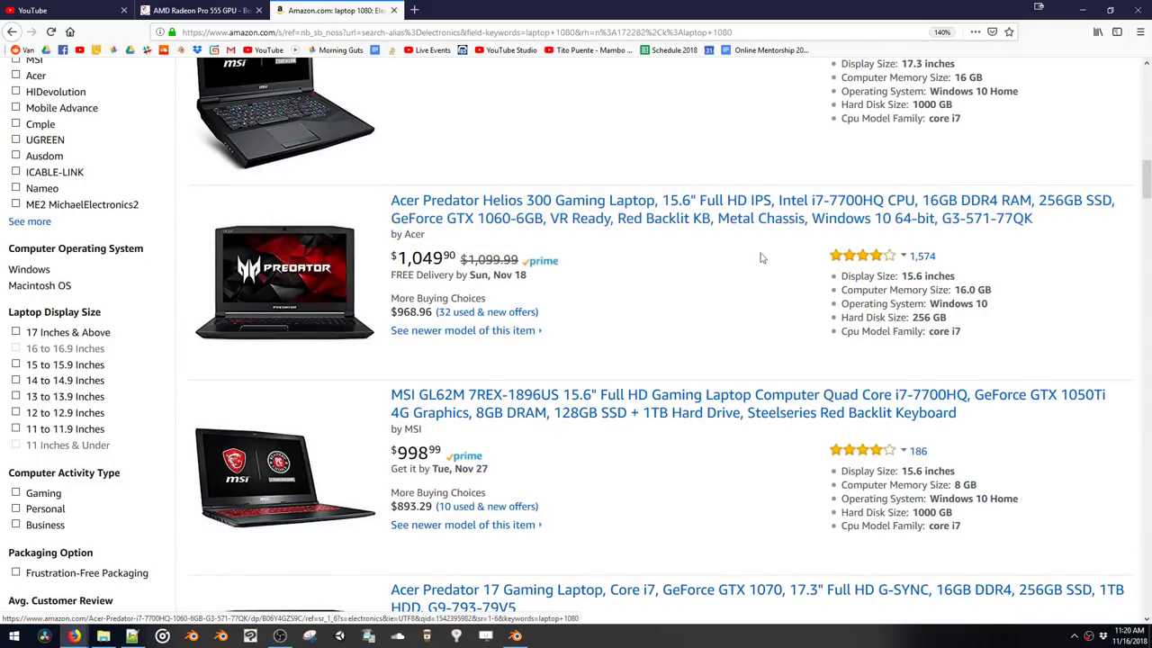
scroll(642, 282, "down", 6)
scroll(642, 282, "down", 7)
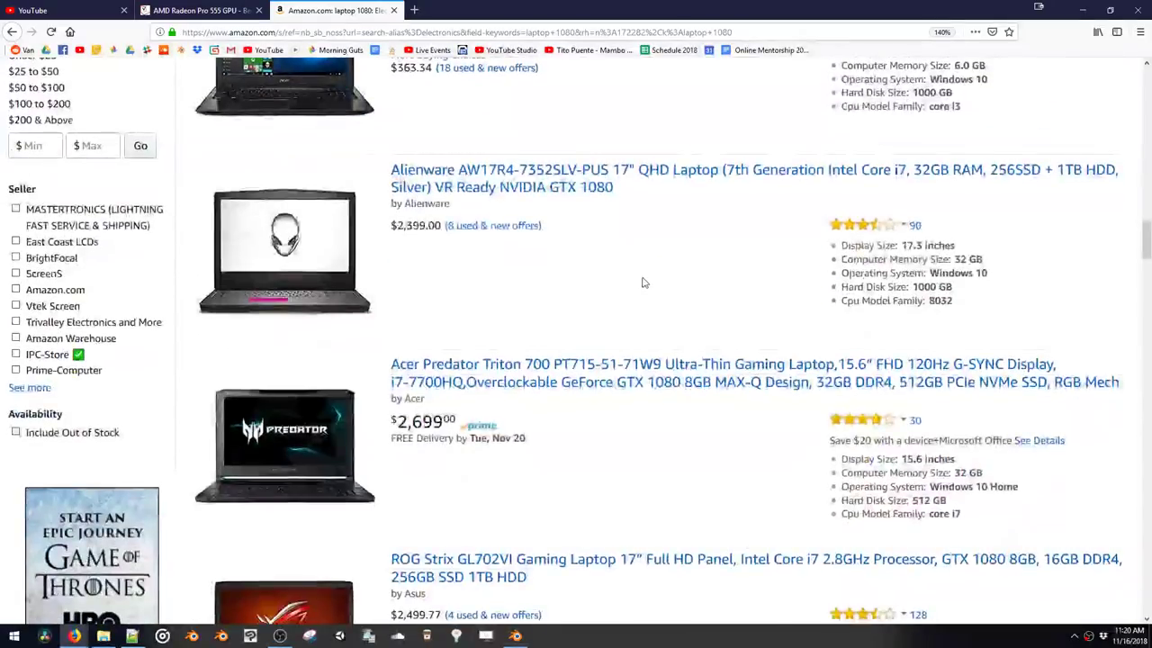
scroll(562, 292, "down", 6)
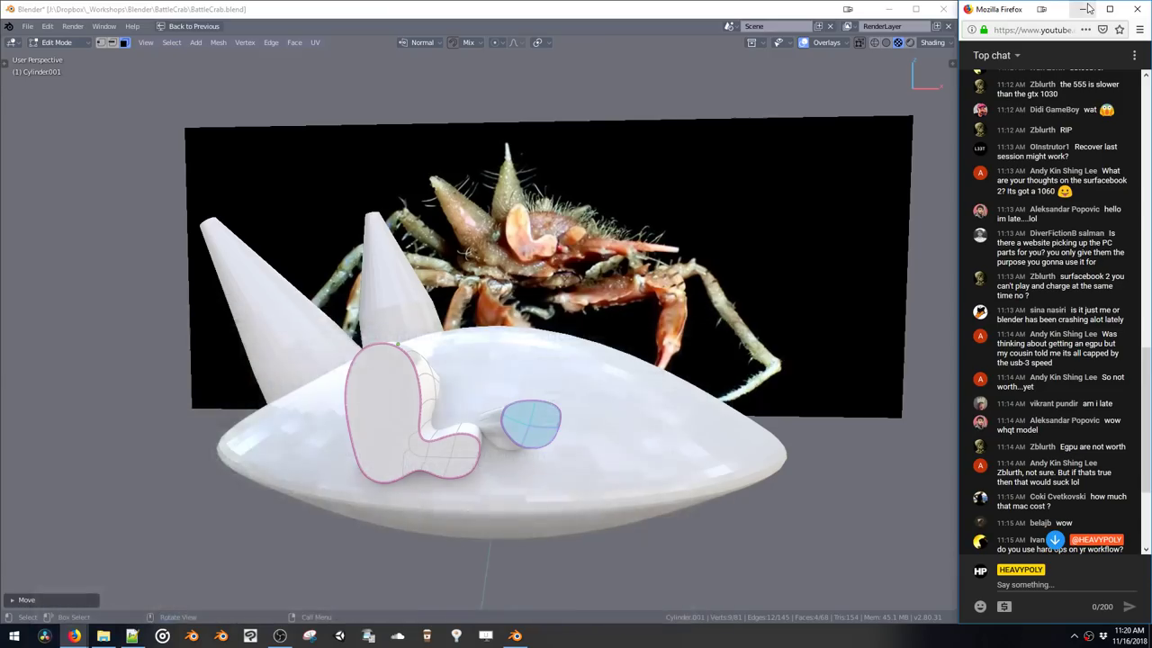
Return to Blender and the live chat window and read the newest viewer messages
left_click(1084, 10)
scroll(1073, 471, "down", 5)
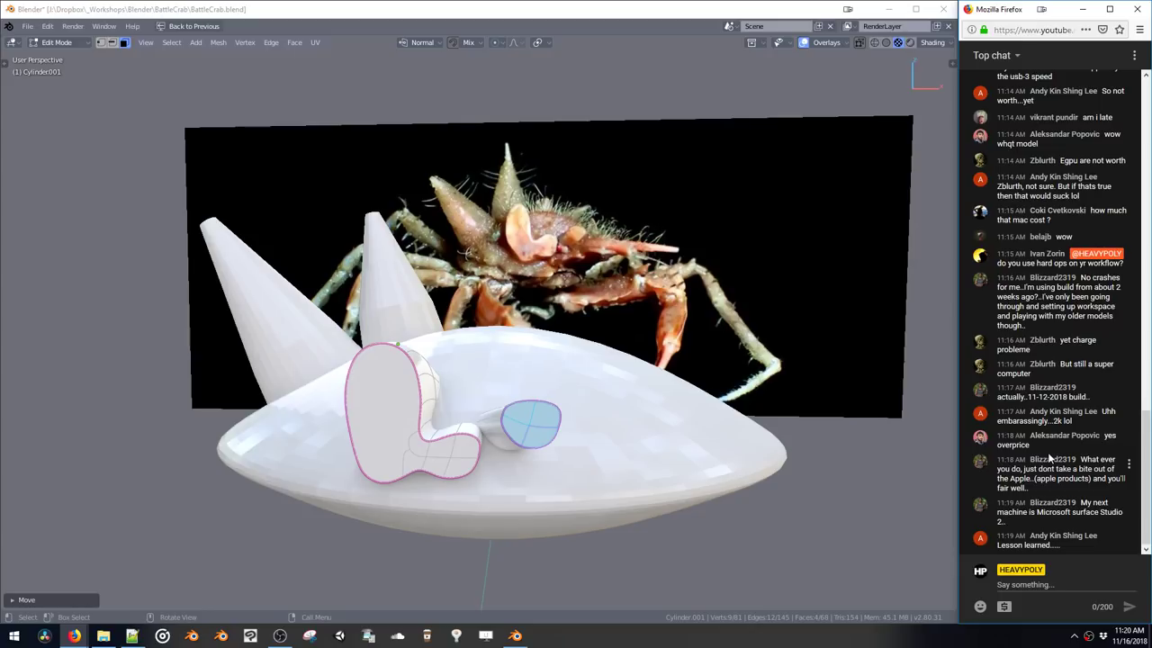
scroll(849, 378, "down", 2)
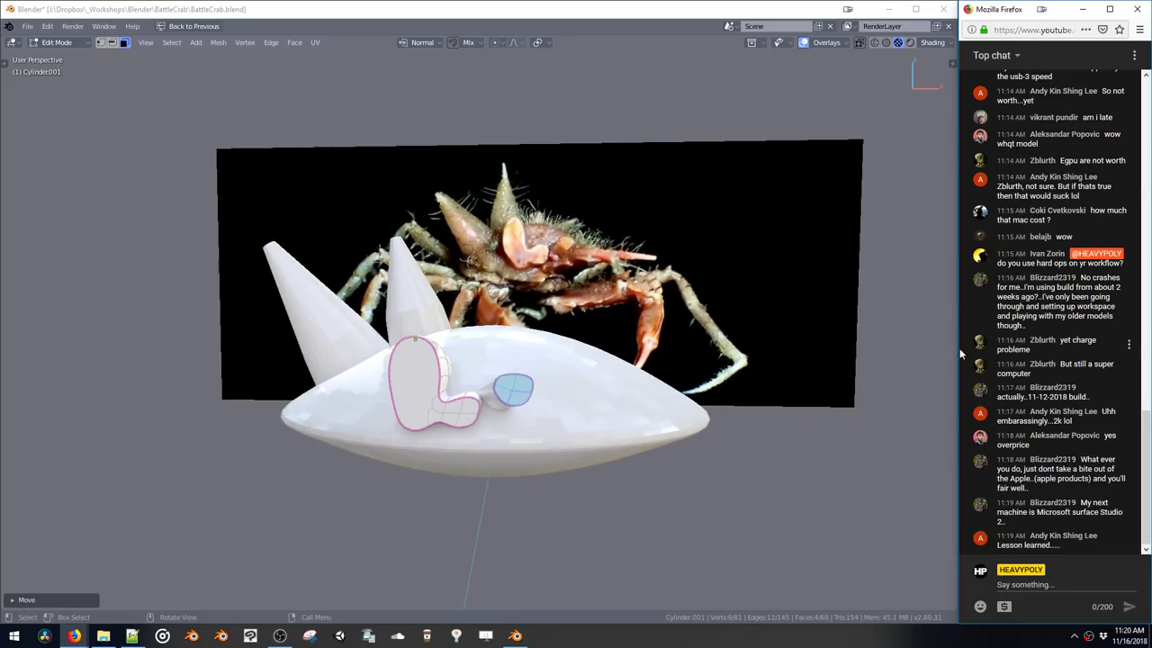
Select the whole small cylinder beside the L-shaped piece on the crab's shell and move it about 0.01 m along X
middle_click_drag(470, 314, 574, 417)
key("ctrl+l")
middle_click_drag(576, 413, 574, 414)
key("g")
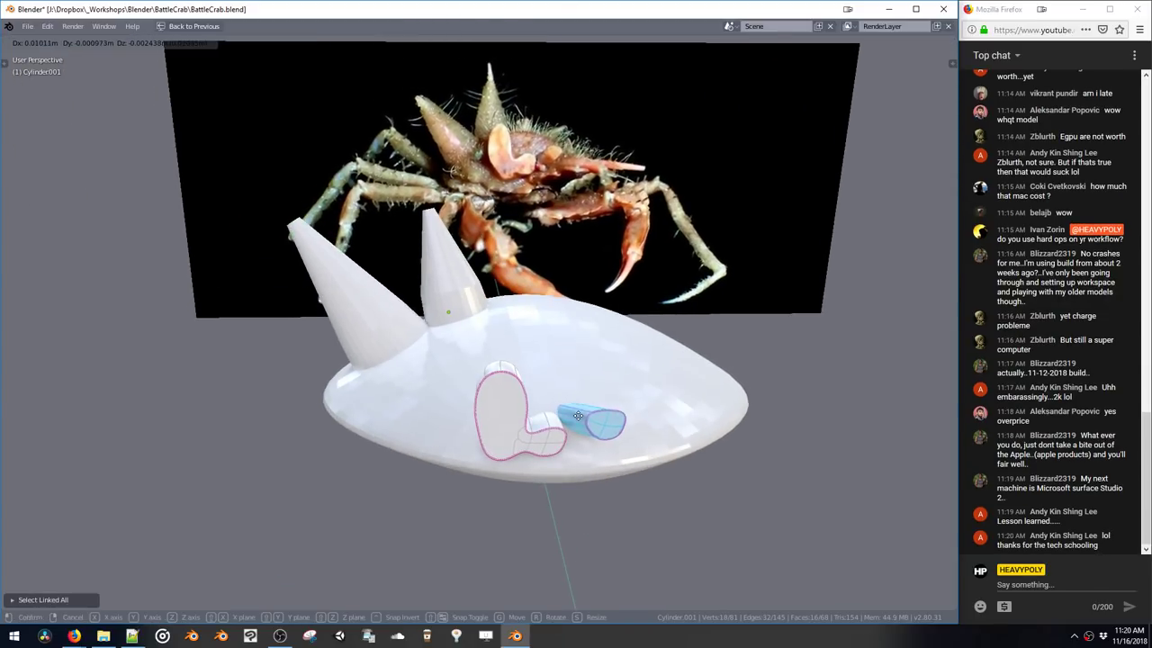
left_click(577, 415)
middle_click_drag(490, 438, 516, 428)
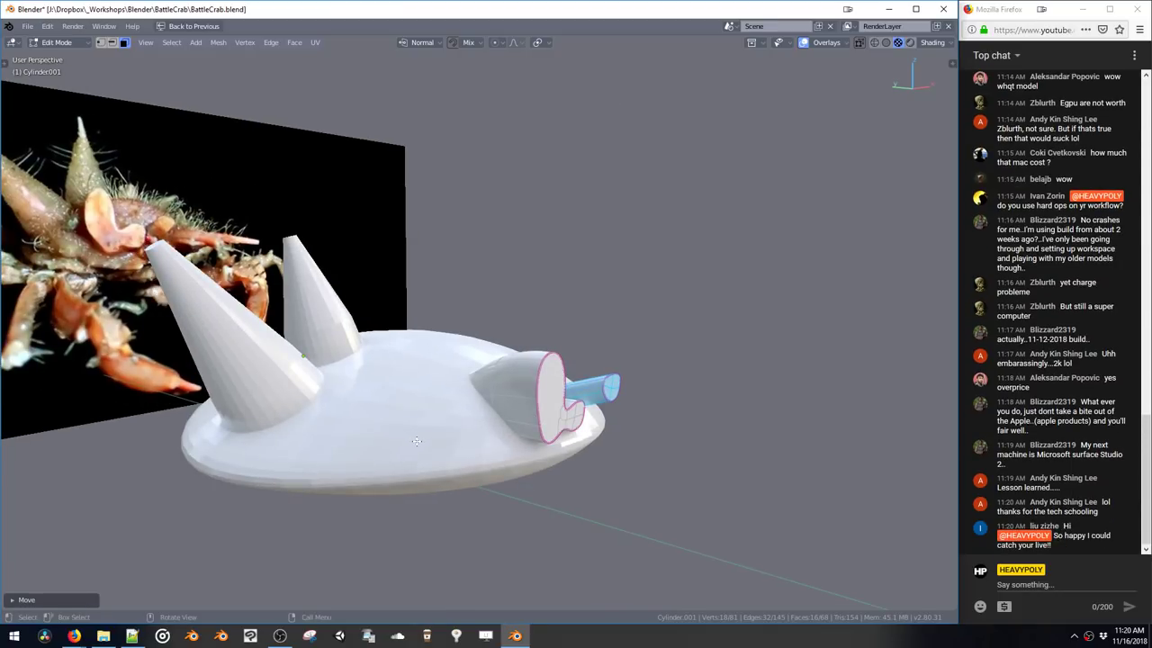
middle_click_drag(417, 441, 386, 433)
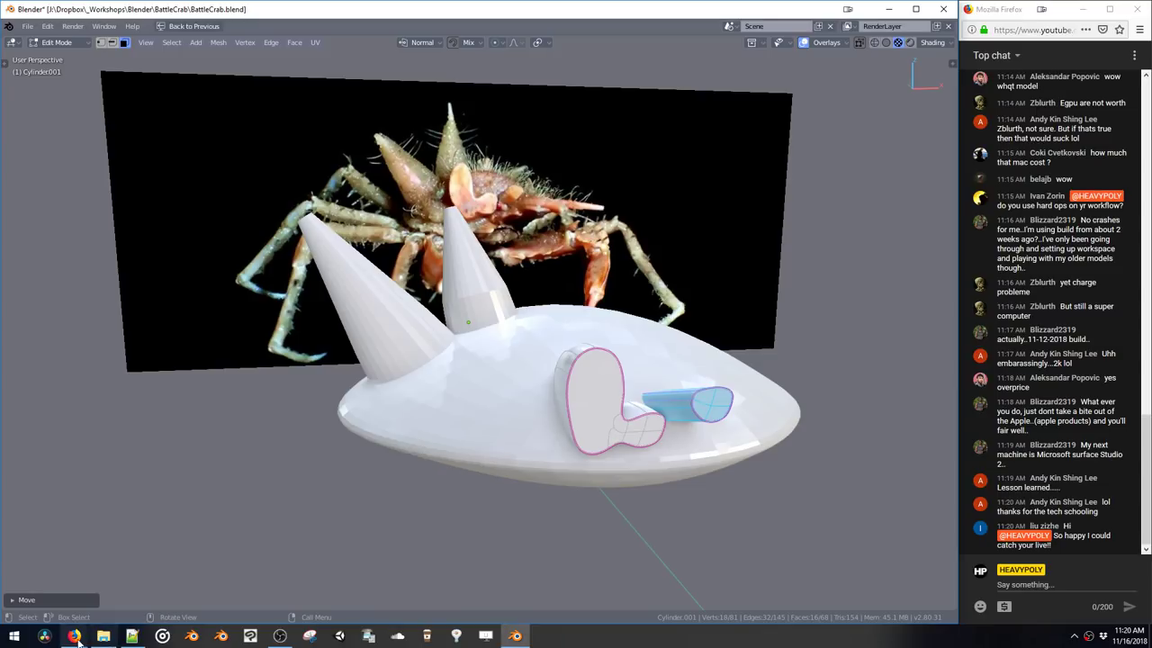
Switch to the Firefox browser window and search Google for "cintiq computer"
mouse_move(74, 635)
left_click(90, 569)
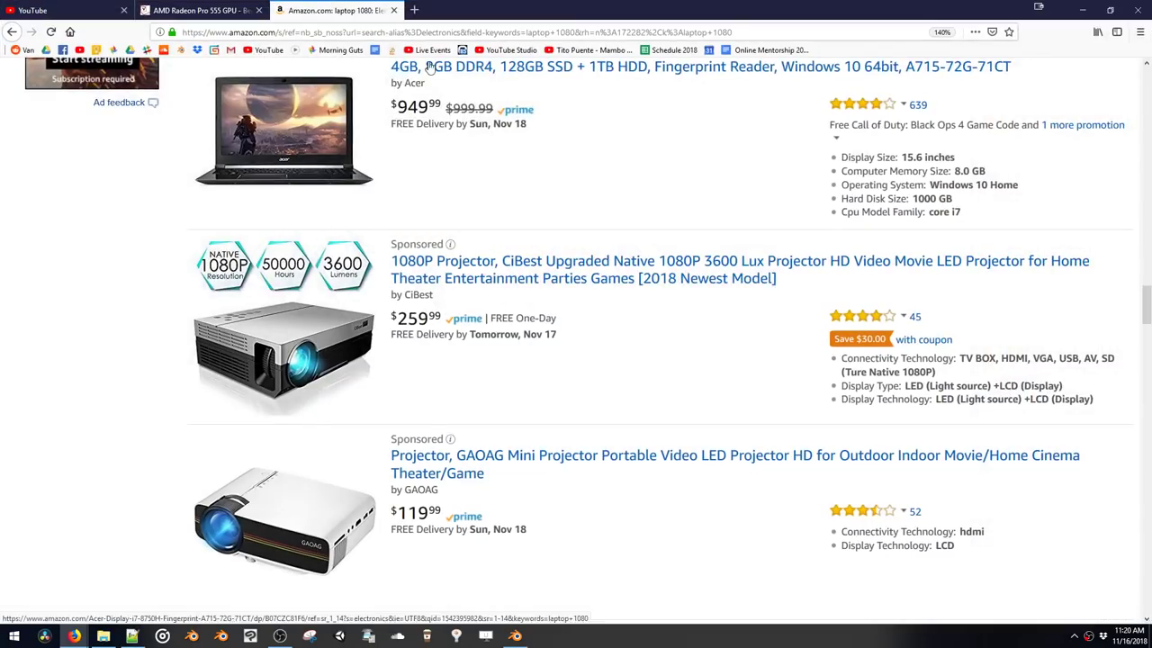
left_click(479, 34)
type("cintiq")
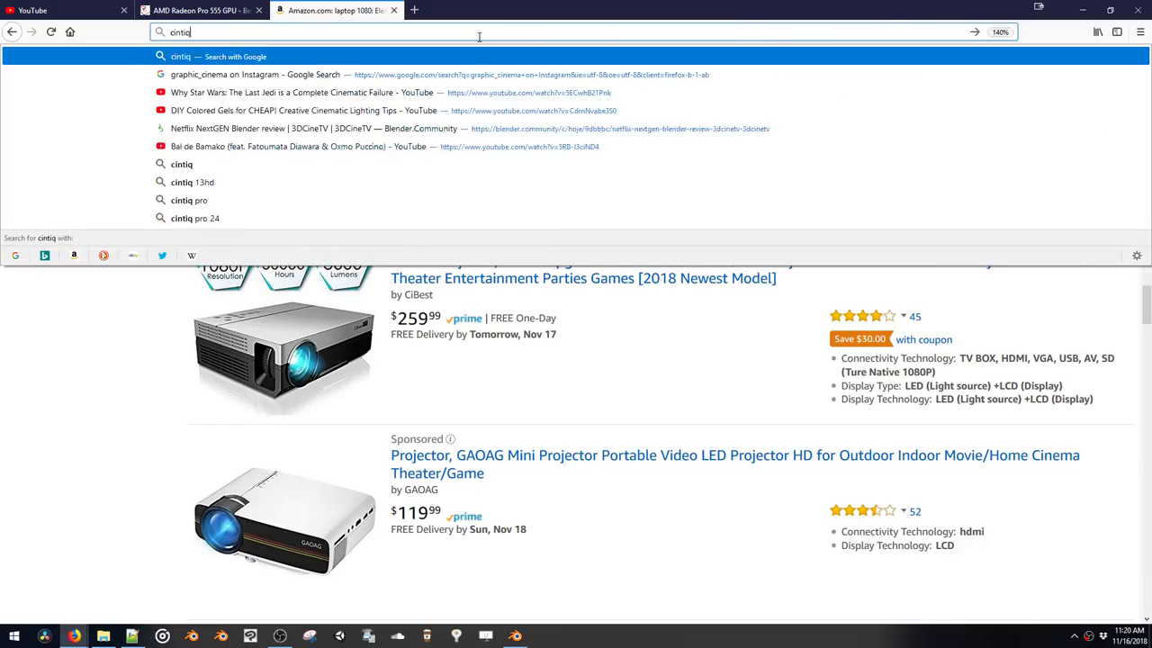
type(" computer")
key("Return")
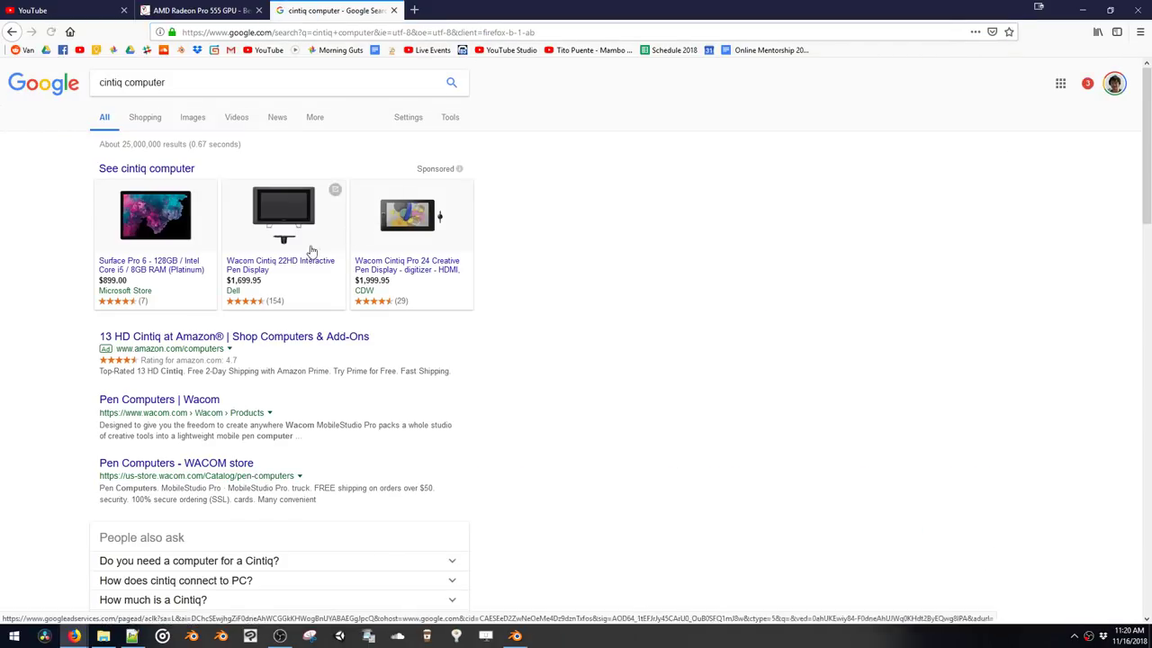
Change the Google search to "wacom computer"
left_click_drag(123, 82, 90, 83)
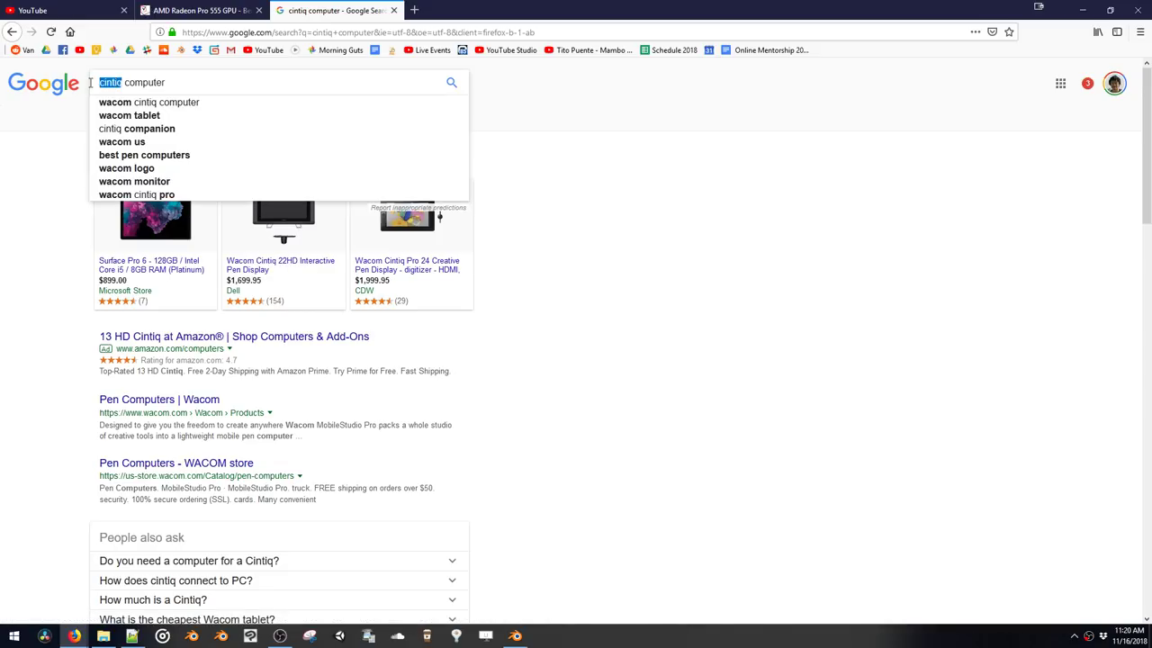
type("wacom")
key("Return")
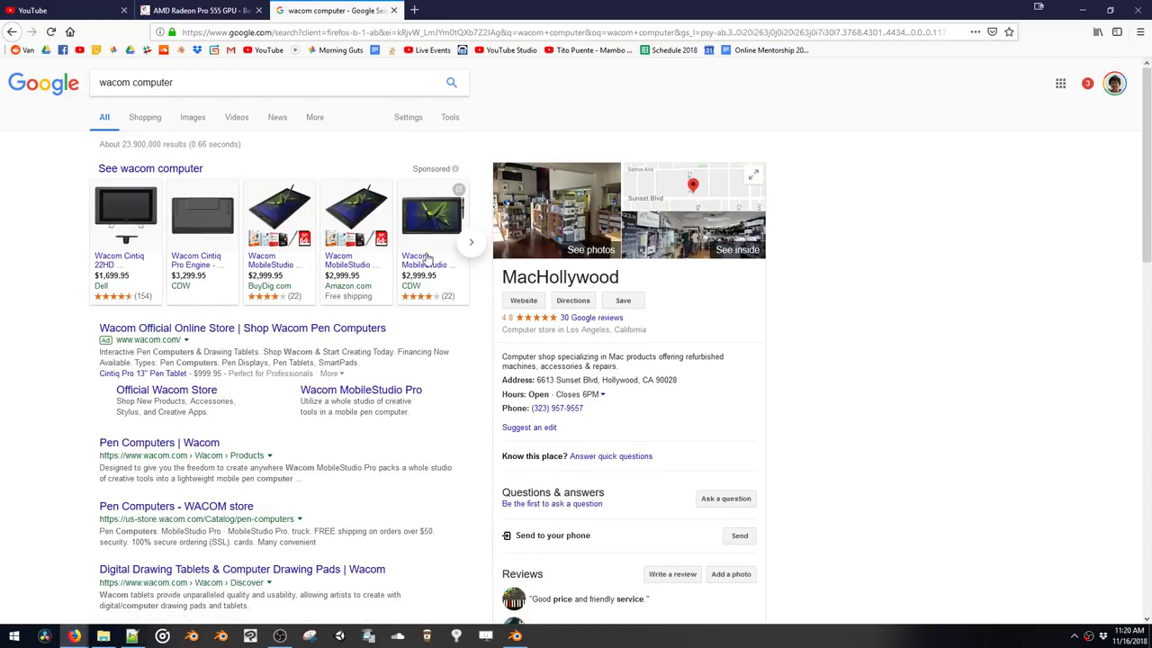
Open CDW's Wacom MobileStudio Pro DTH-W1620H listing and examine its price, processor and other product details
mouse_move(427, 263)
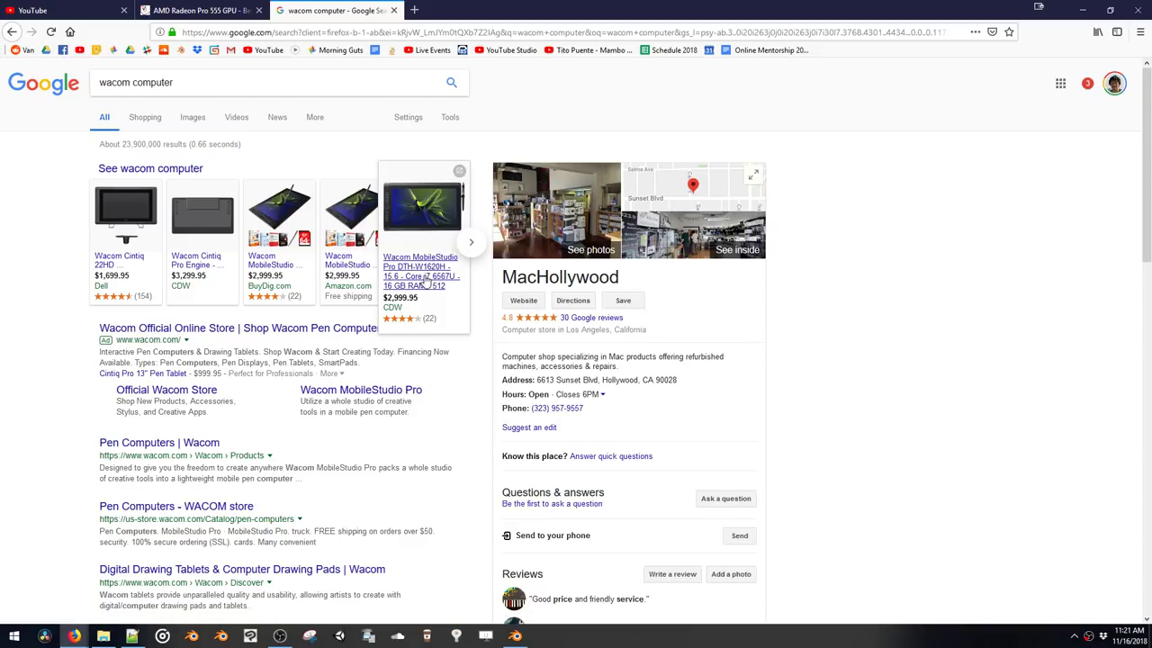
left_click(427, 282)
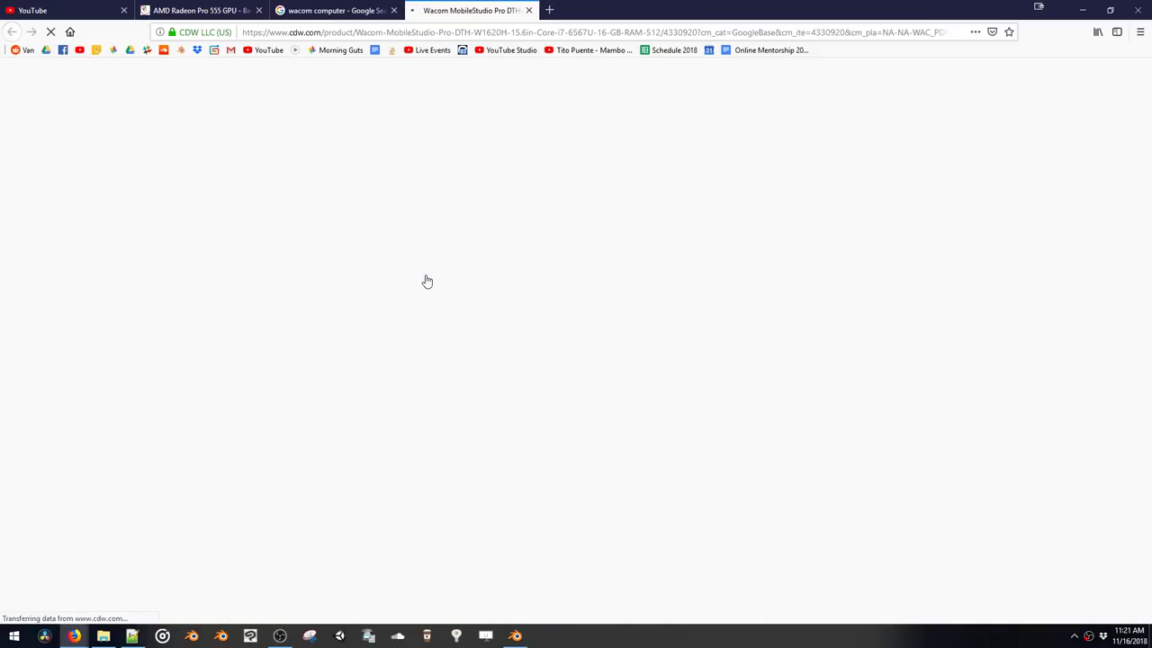
scroll(552, 303, "down", 3)
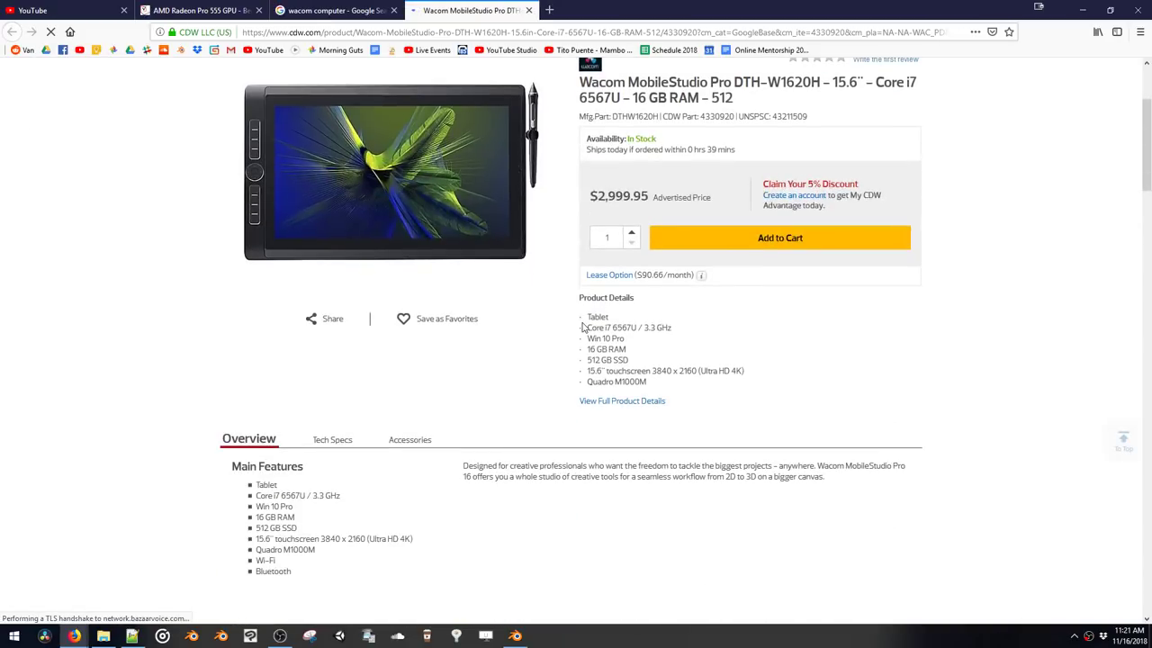
scroll(611, 329, "down", 1)
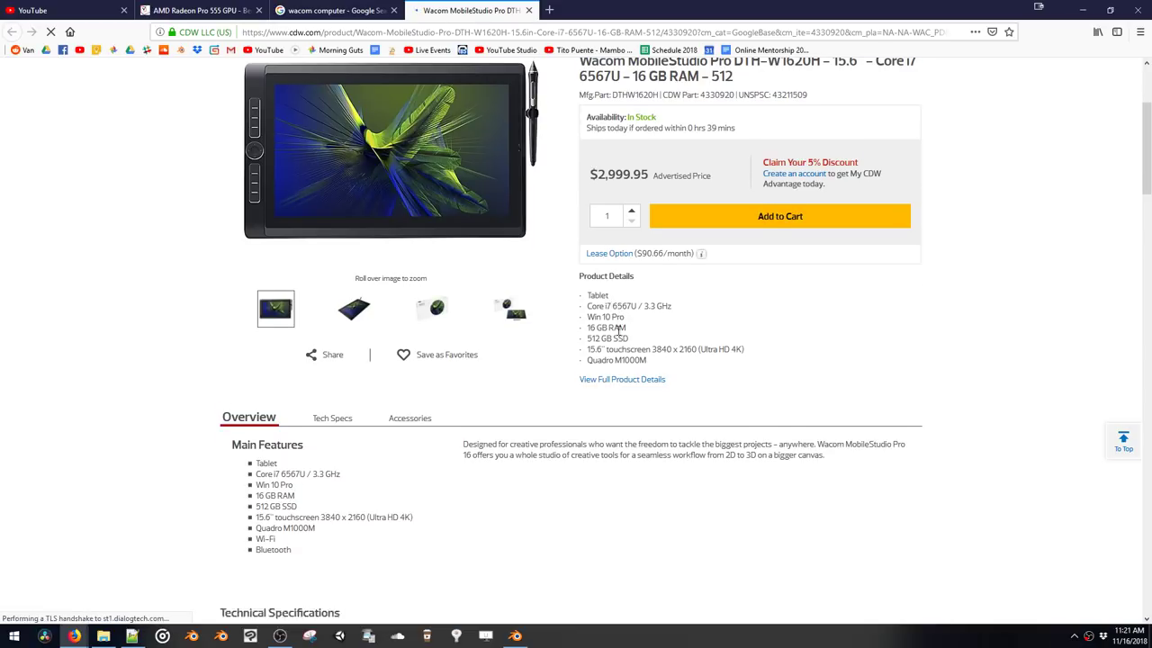
left_click_drag(603, 267, 622, 266)
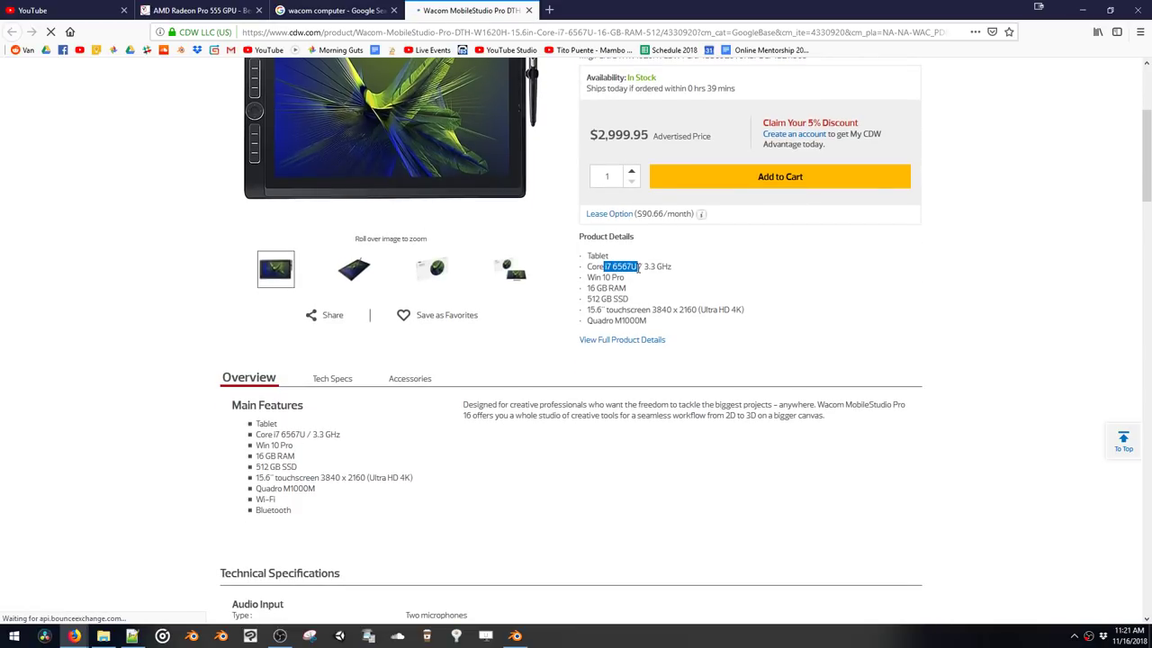
left_click(631, 270)
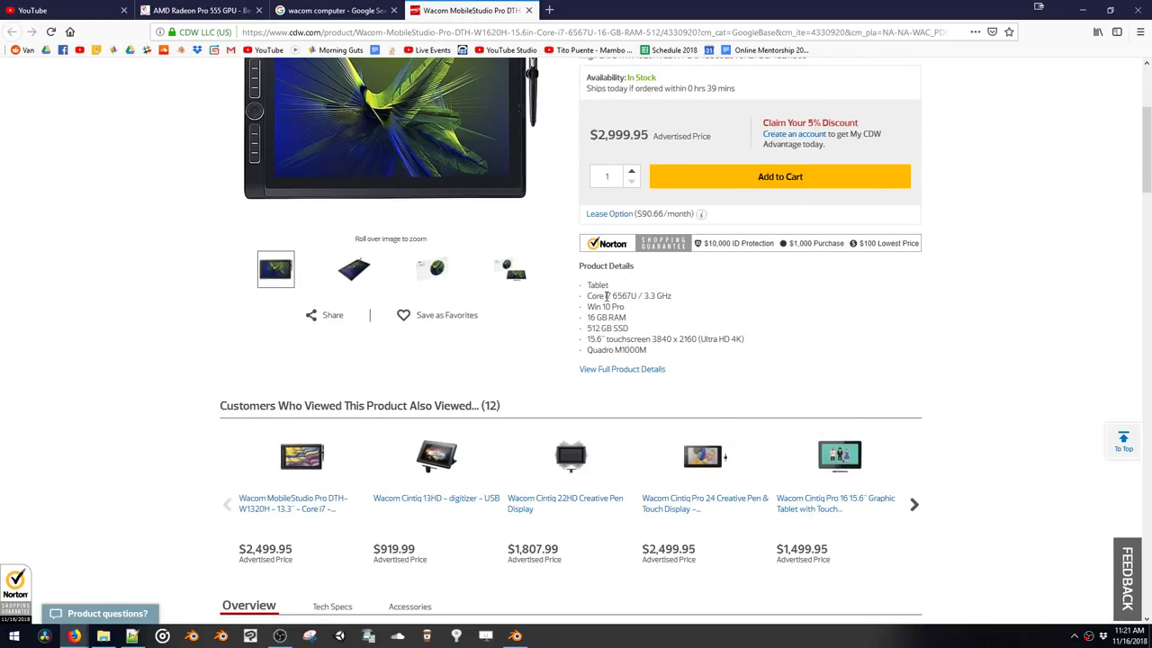
left_click_drag(605, 296, 639, 297)
left_click(648, 296)
left_click(620, 306)
left_click_drag(603, 295, 627, 296)
Search Google for the tablet's graphics card, "Quadro M1000M", from the product details
mouse_move(607, 350)
left_mouse_down()
mouse_move(650, 354)
mouse_move(603, 353)
left_mouse_up()
right_click(598, 351)
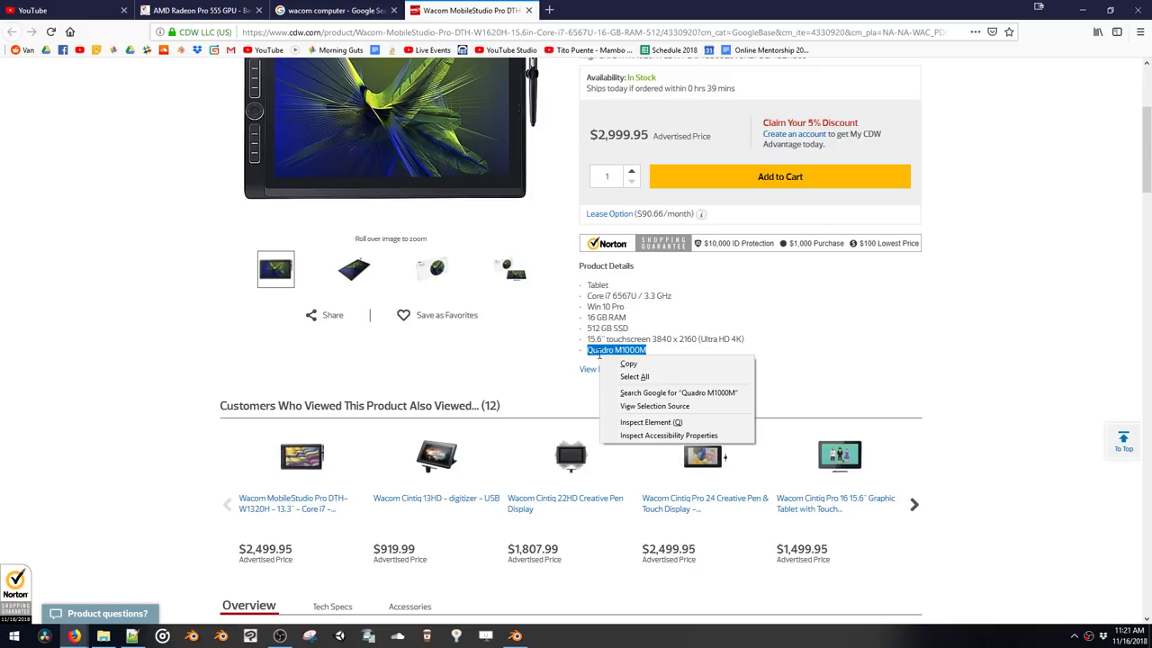
left_click(627, 393)
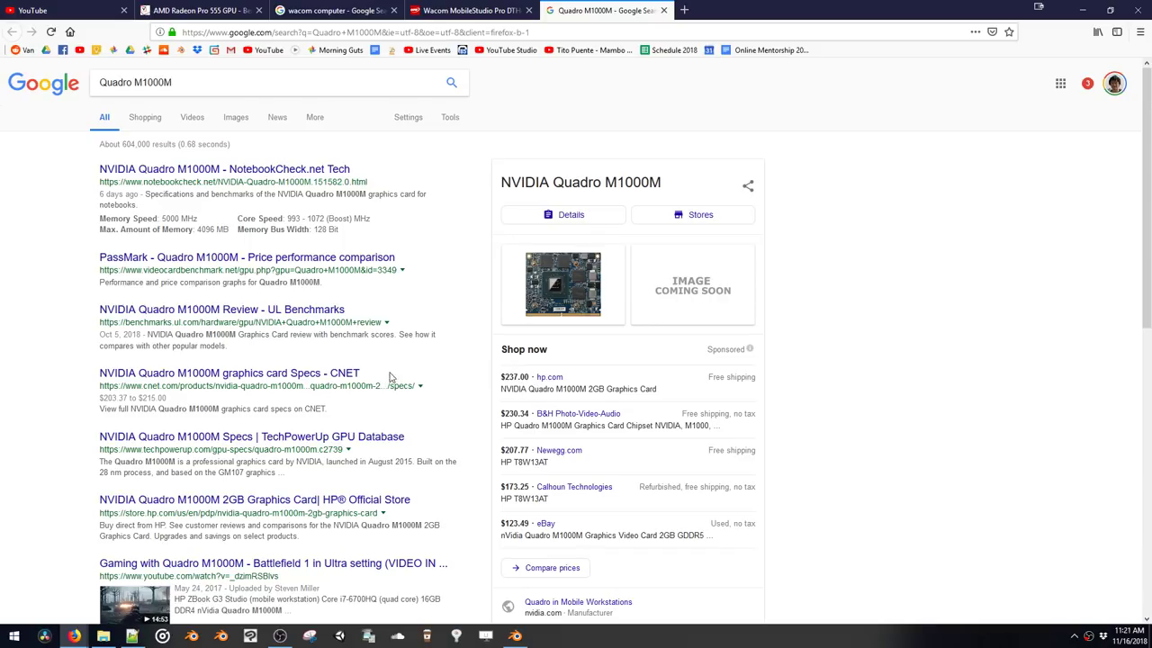
Open the NotebookCheck page on the NVIDIA Quadro M1000M, review its performance notes, specifications and benchmarks, and return to the search results
left_click(216, 176)
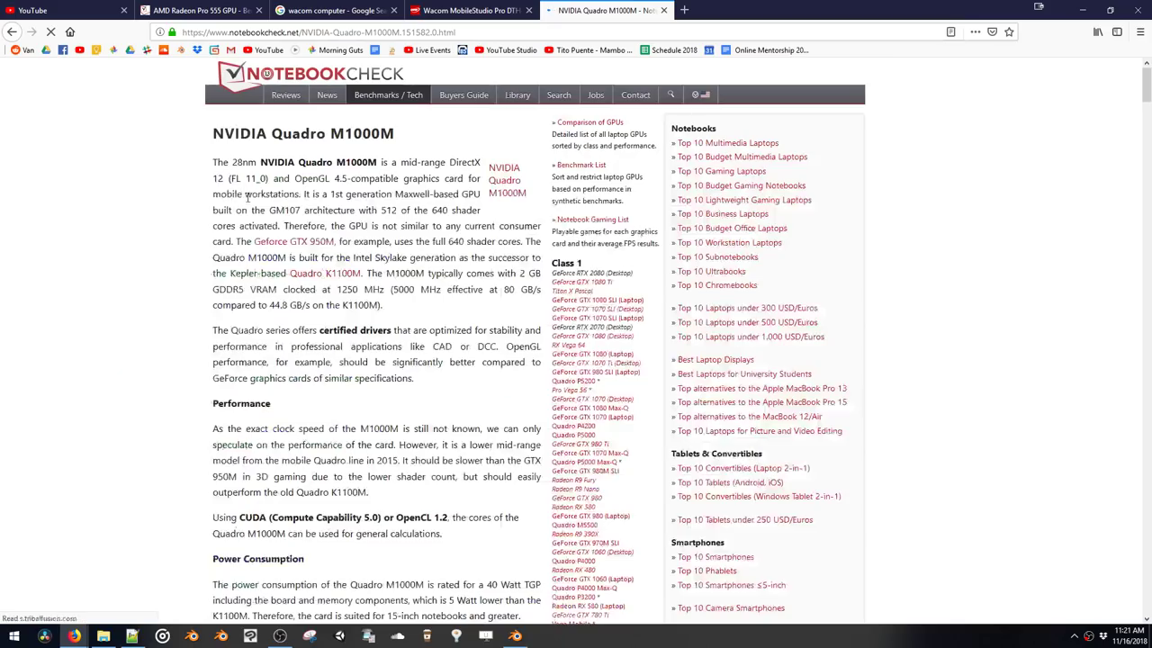
scroll(387, 270, "down", 6)
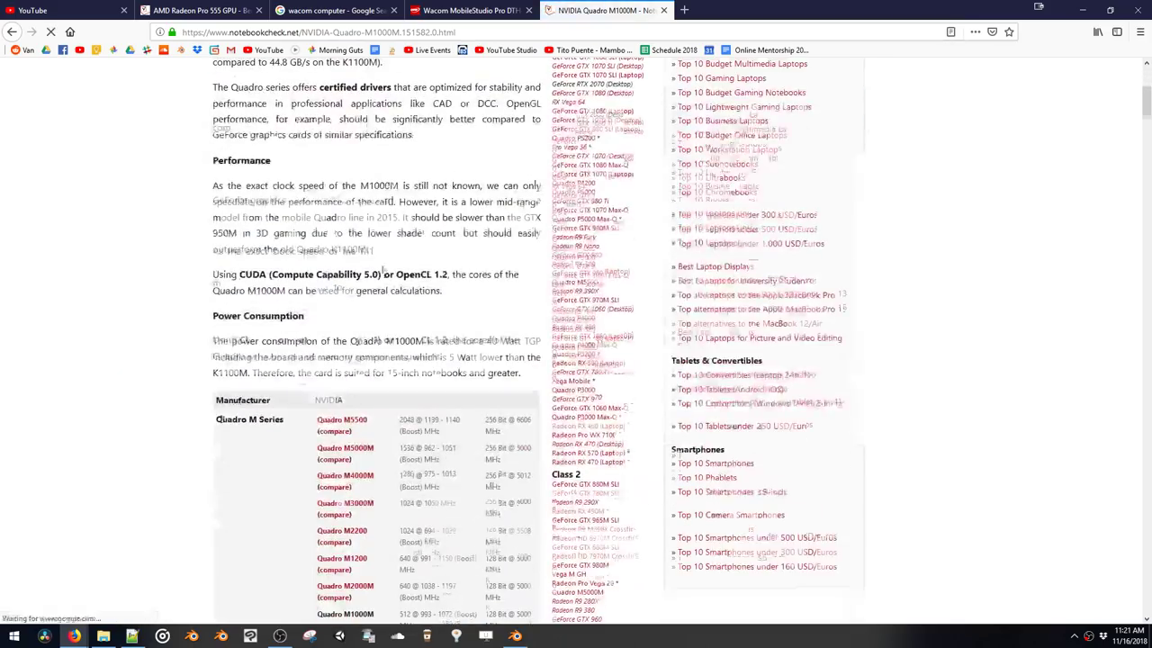
scroll(391, 277, "down", 3)
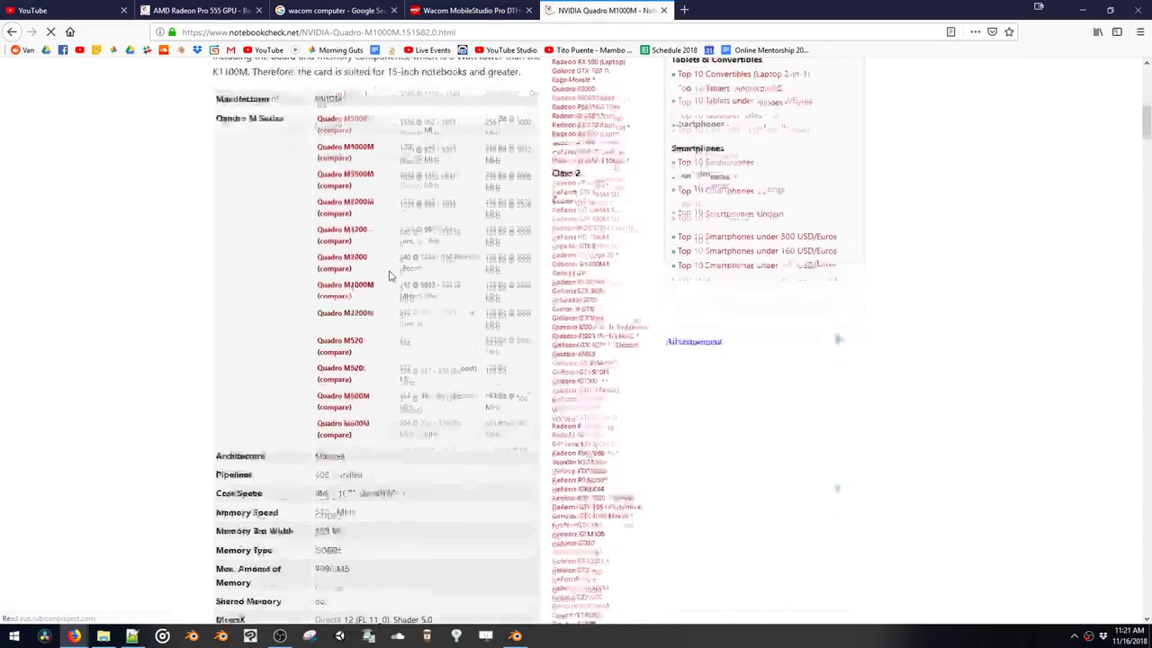
scroll(390, 277, "down", 3)
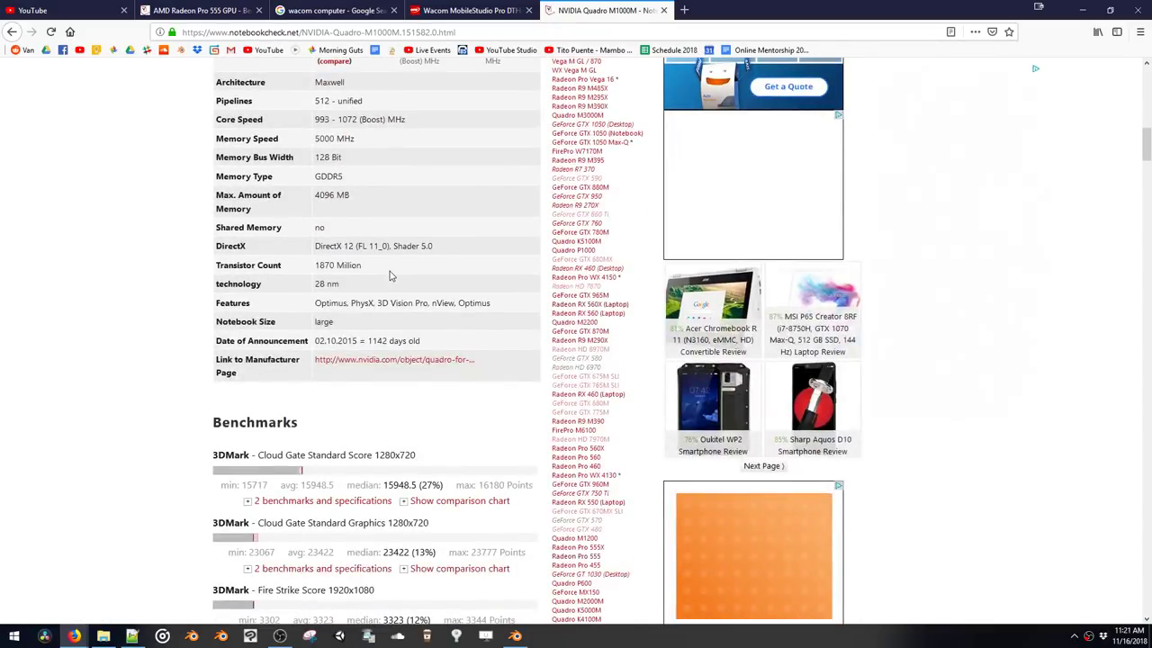
scroll(390, 276, "down", 2)
scroll(389, 274, "up", 5)
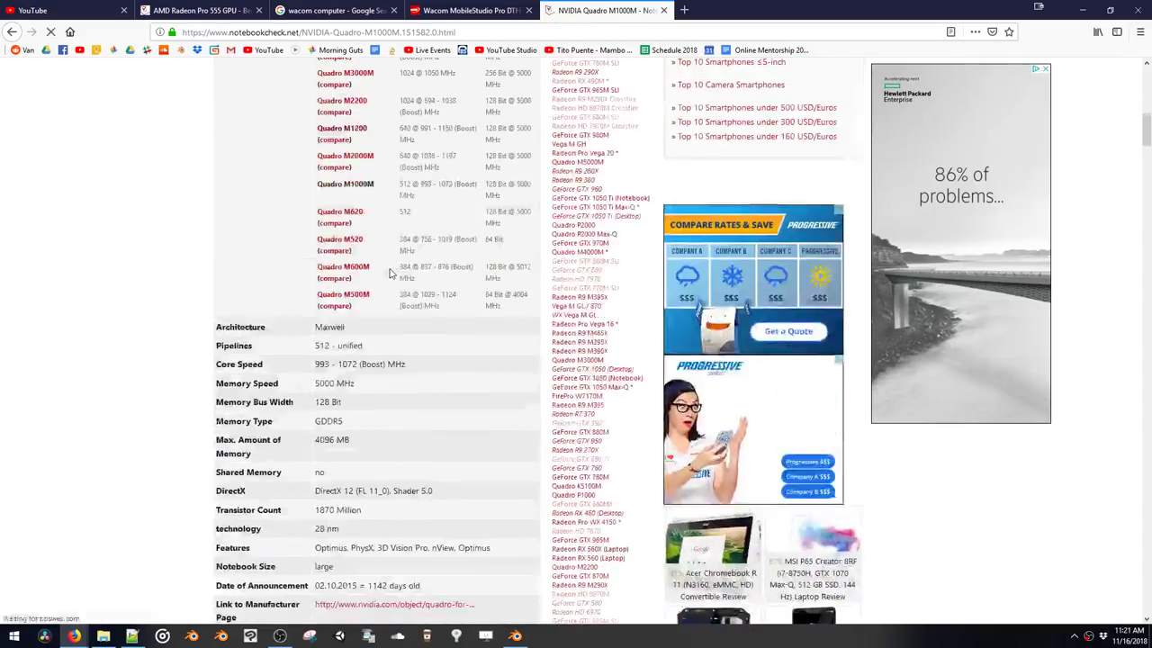
scroll(391, 272, "up", 4)
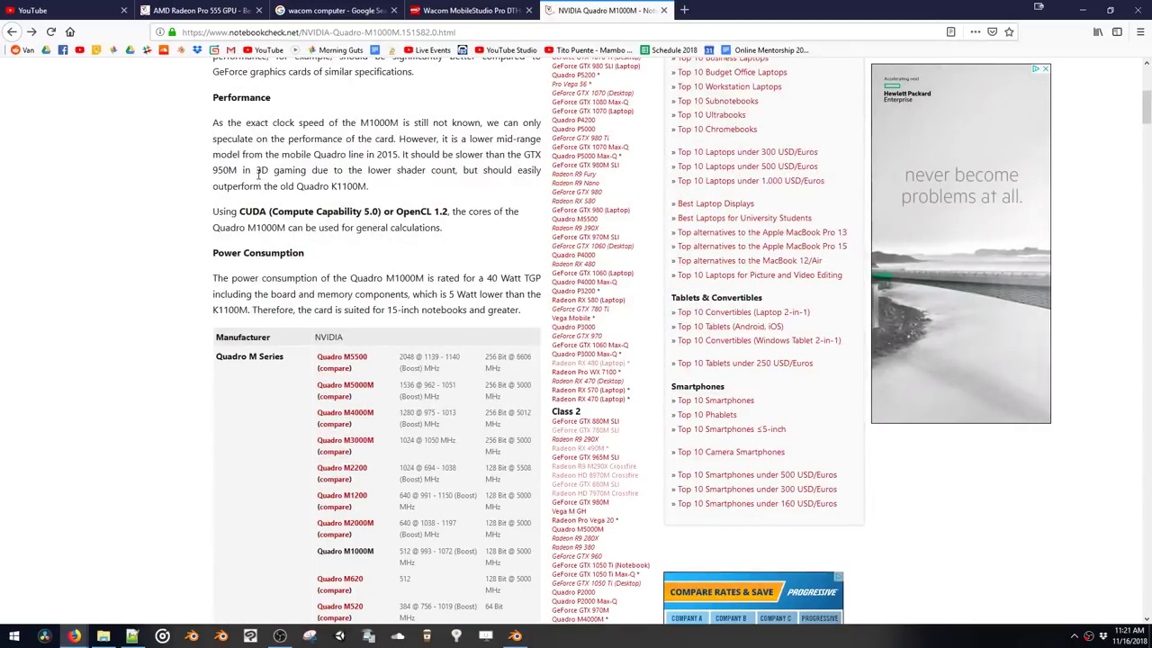
key("alt+Left")
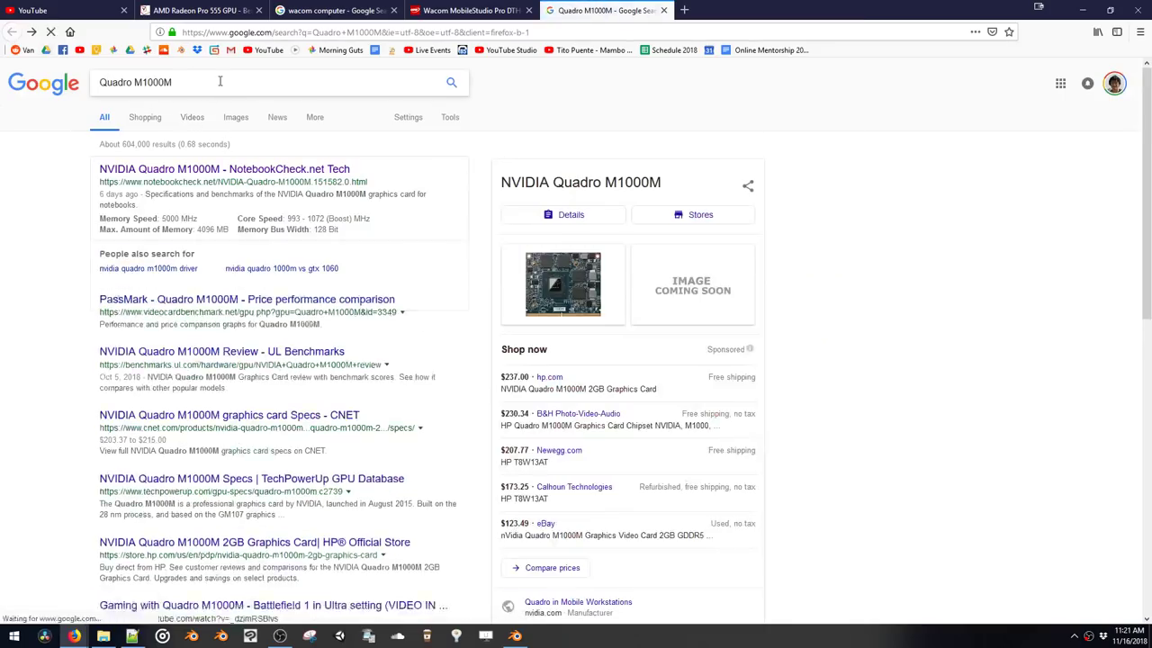
Extend the Google search to "Quadro M1000M vs gtx" to find comparisons with GTX cards
left_click(219, 81)
type("vs")
key("Return")
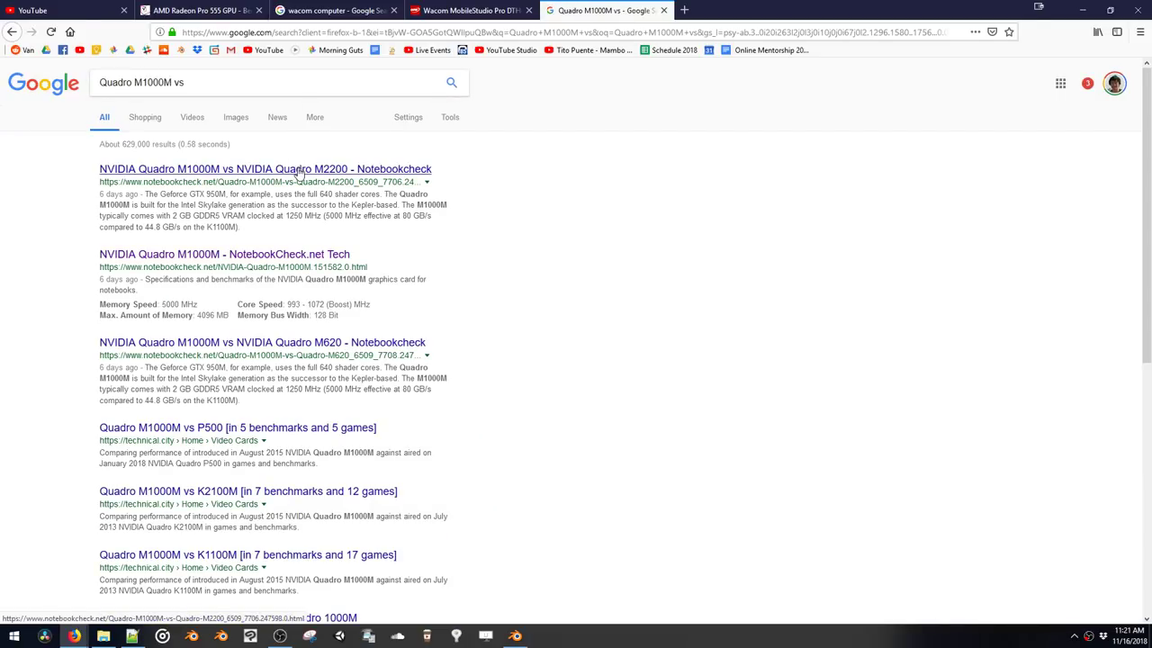
left_click(241, 84)
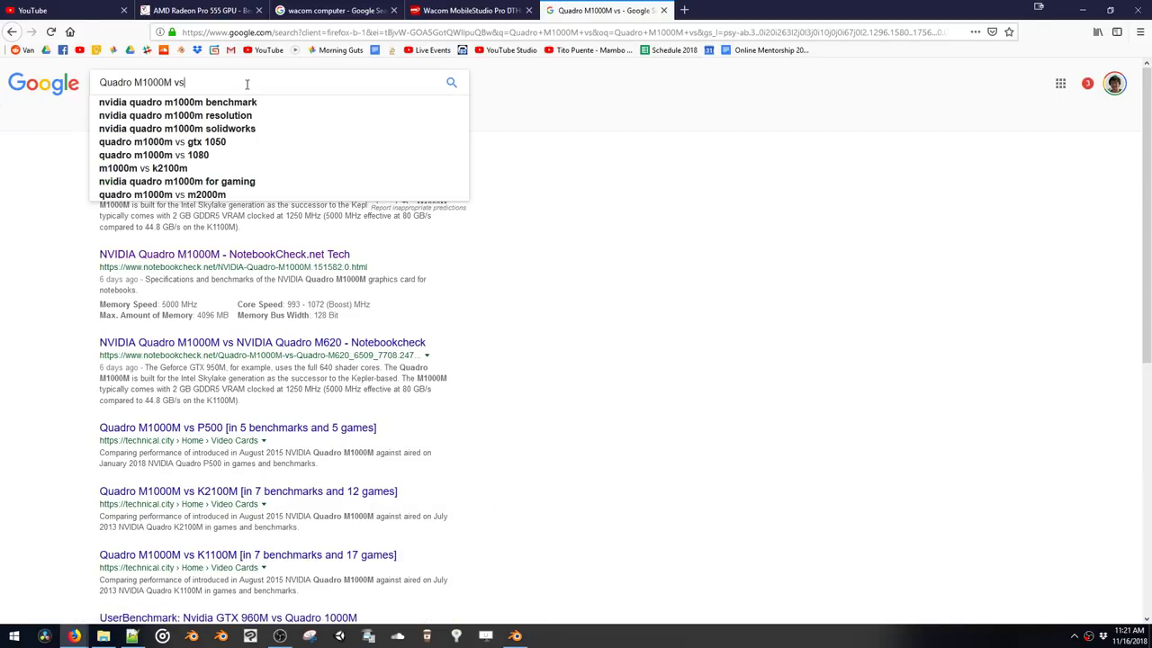
type("gtx")
key("Return")
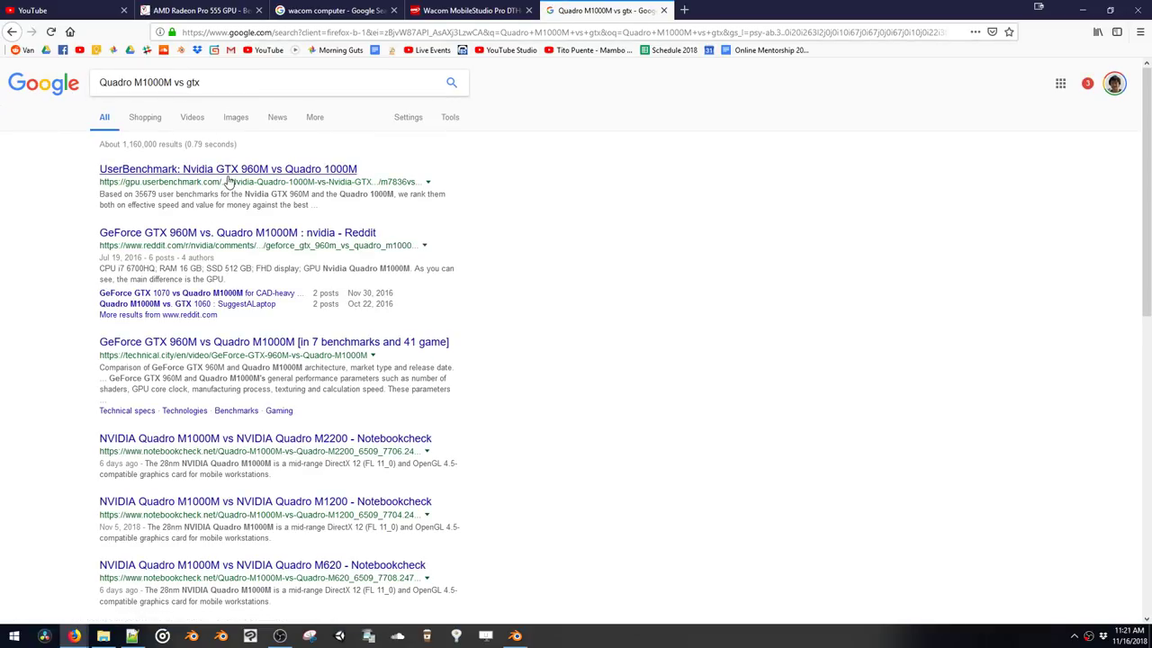
Open the Reddit thread "GeForce GTX 960M vs. Quadro M1000M", read the question, and go back to the "Quadro M1000M vs" search results
left_click(165, 238)
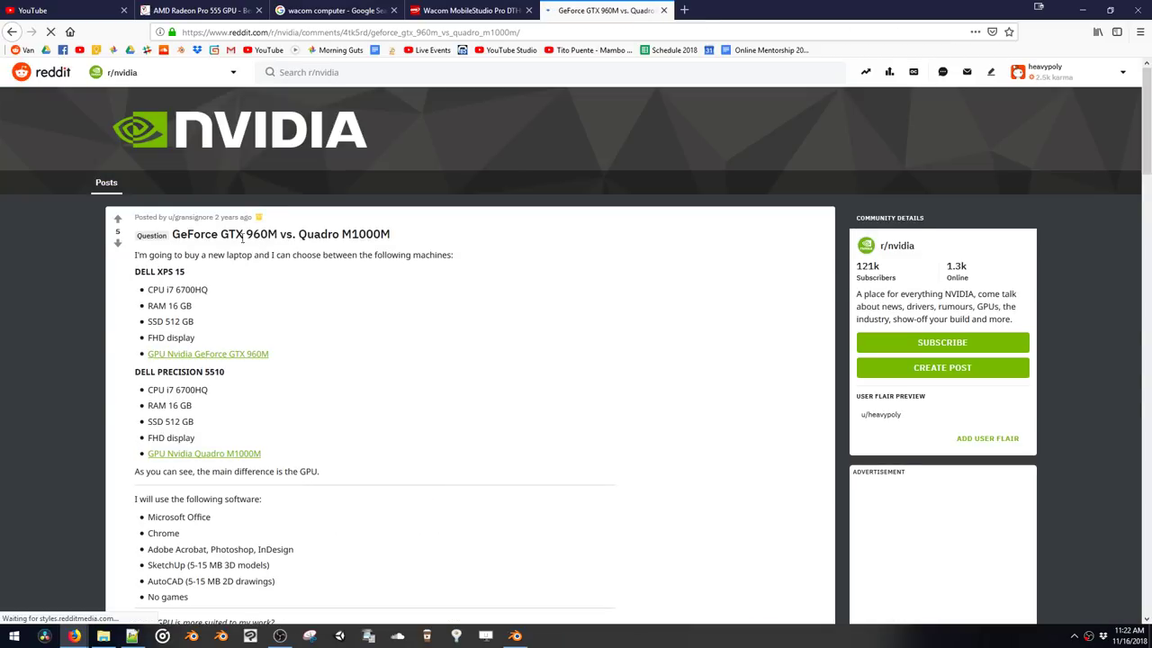
left_click_drag(276, 235, 224, 238)
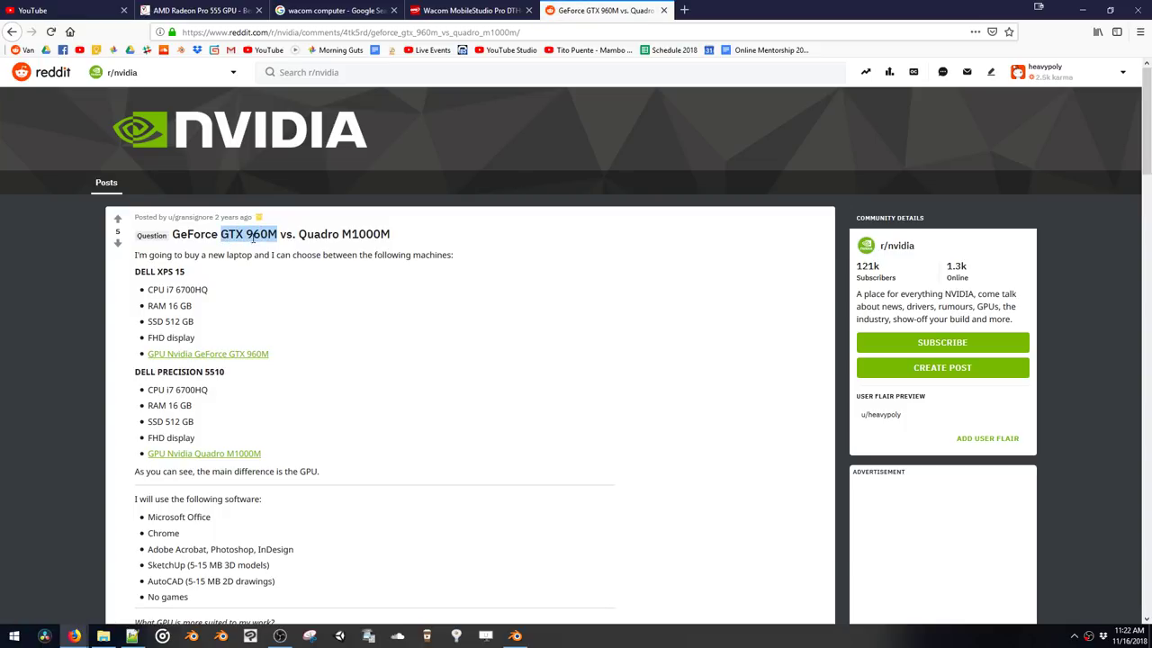
left_click(282, 259)
scroll(283, 278, "down", 1)
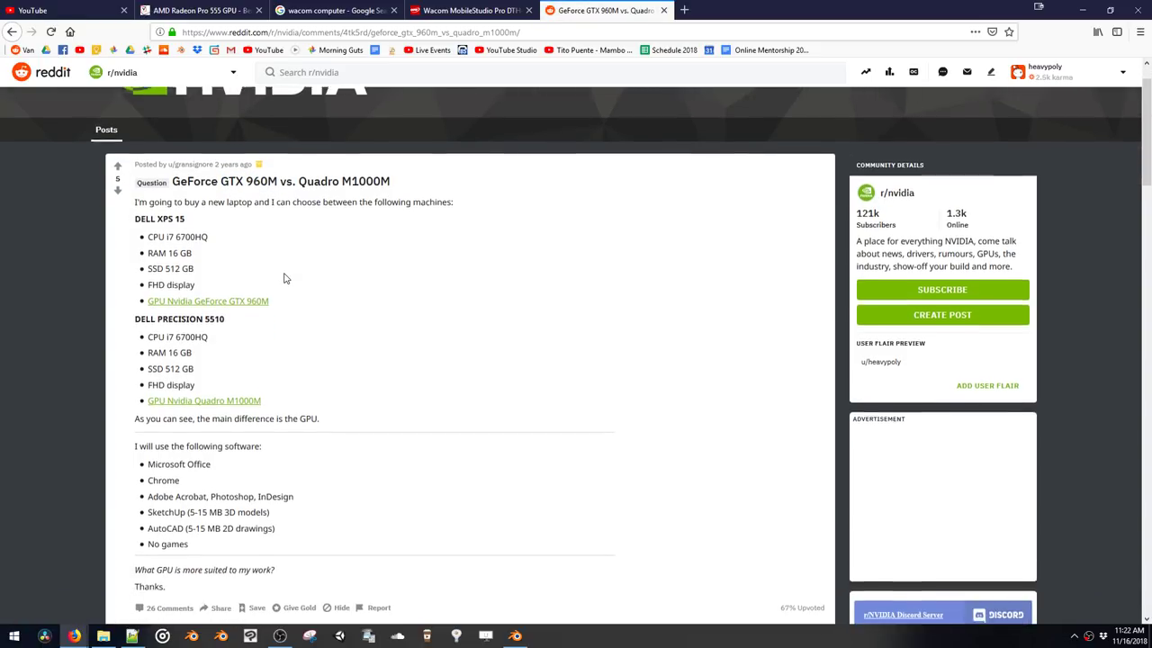
scroll(282, 278, "up", 1)
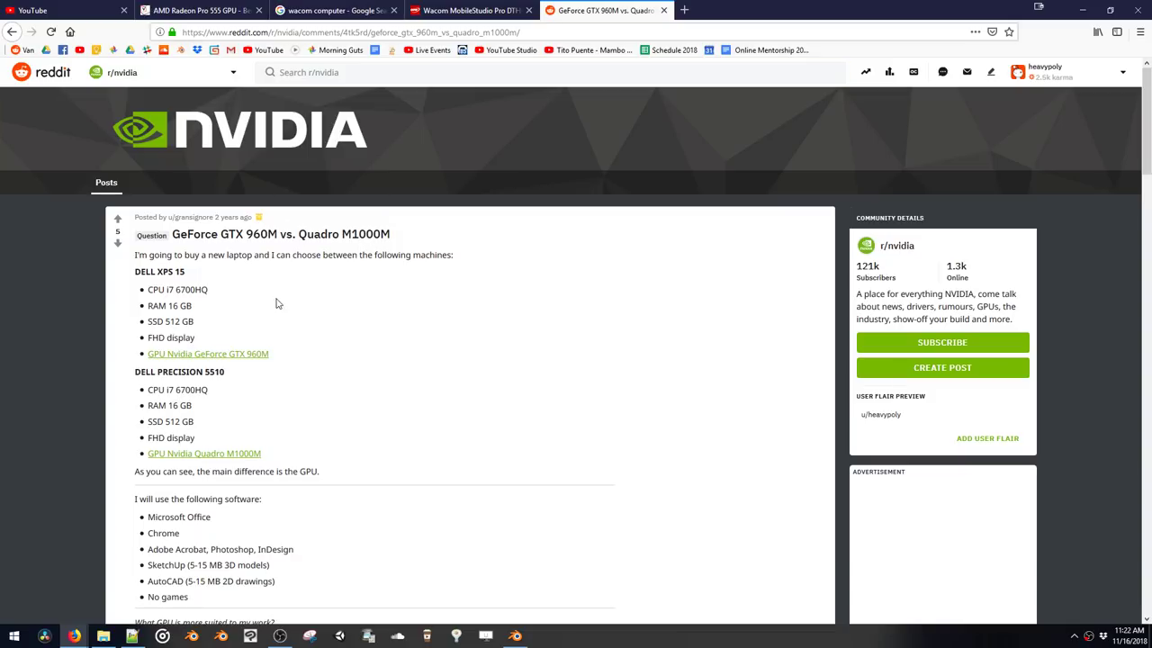
key("alt+Left")
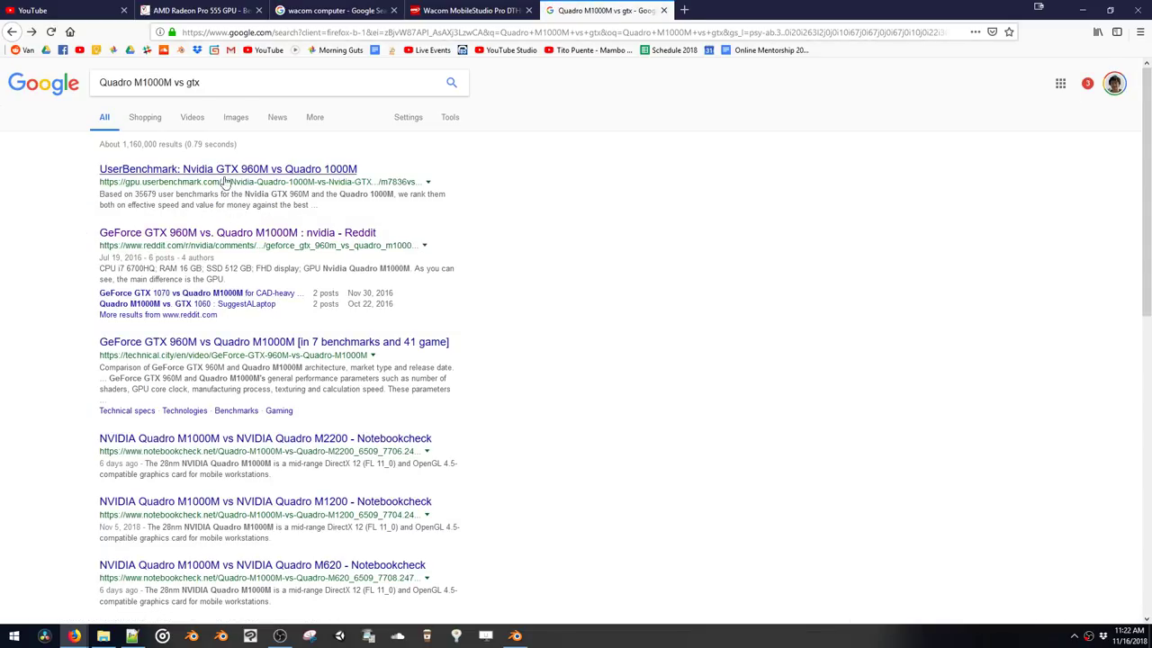
key("alt+Left")
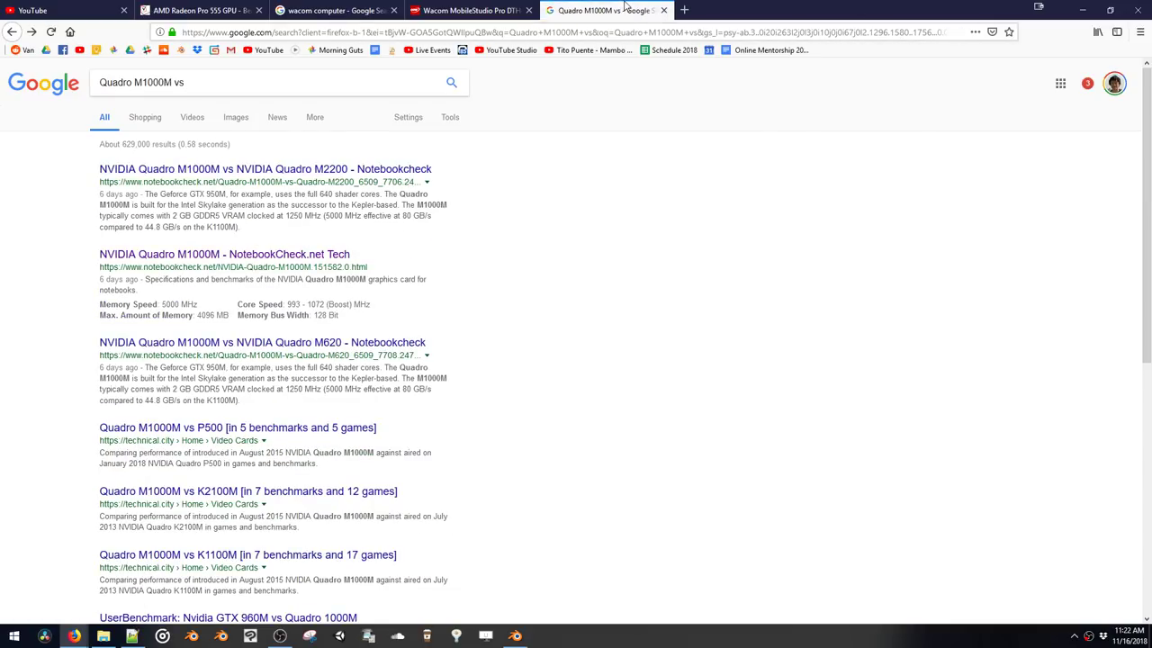
Close the Quadro M1000M search and the CDW listing, and minimize the browser to return to the crab model in Blender
middle_click(630, 11)
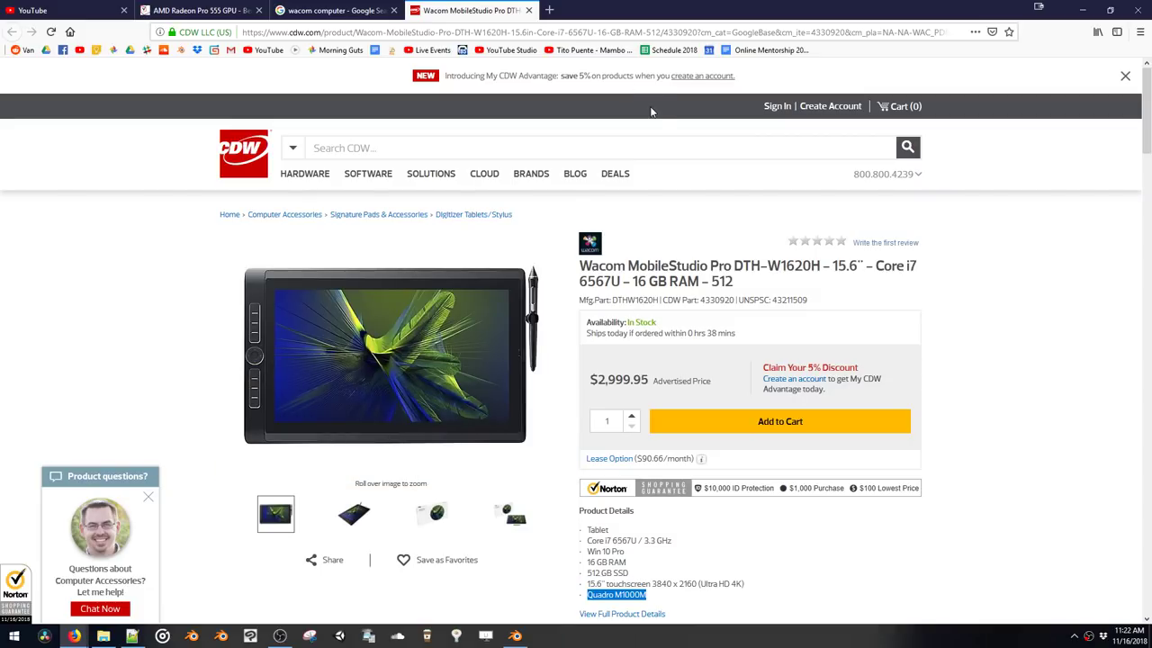
left_click(528, 11)
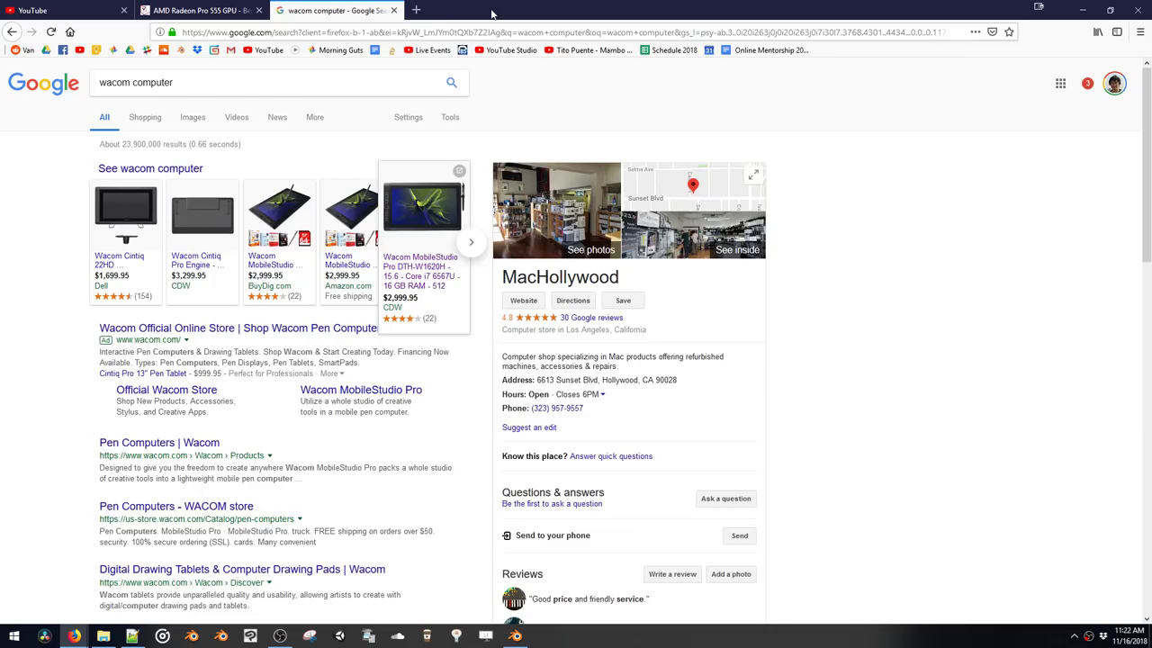
left_click(1086, 7)
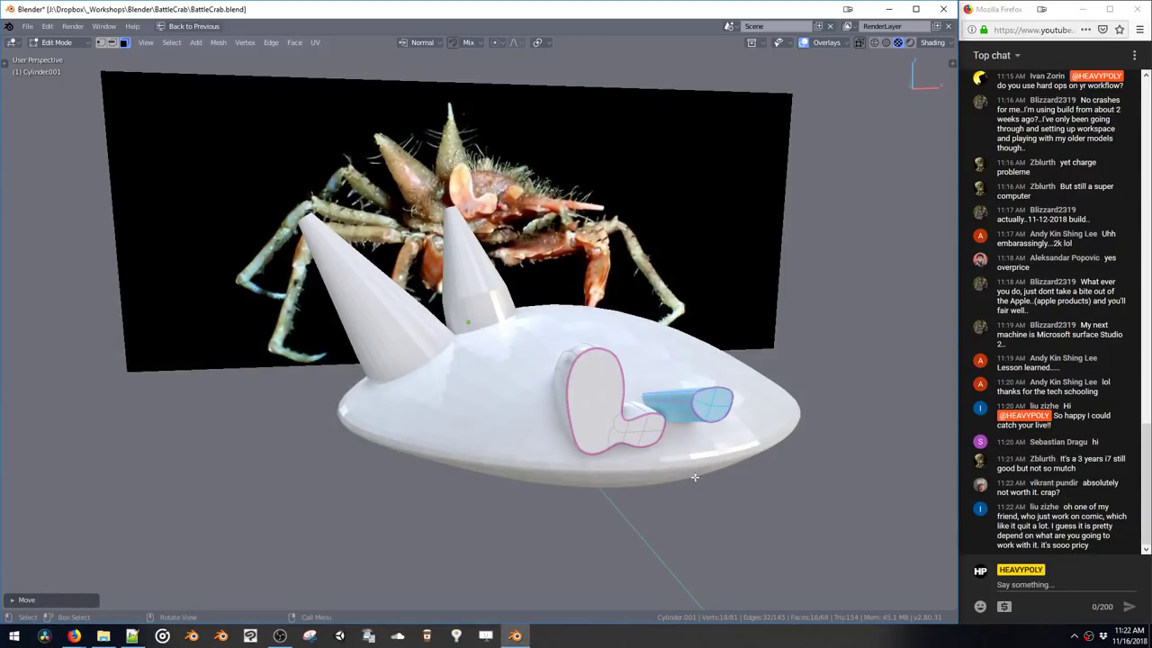
Leave mesh editing of the eye piece, select the crab's body shell, and open its mesh for editing
middle_click_drag(694, 477, 603, 432)
middle_click_drag(490, 364, 491, 401)
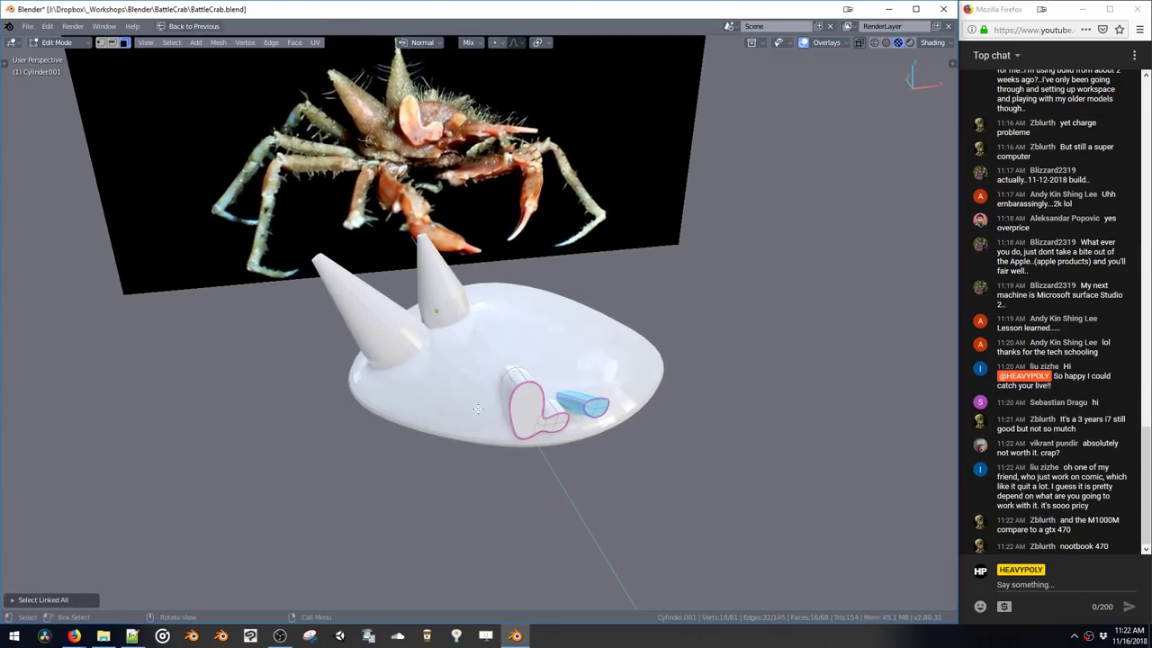
key("Tab")
left_click(475, 428)
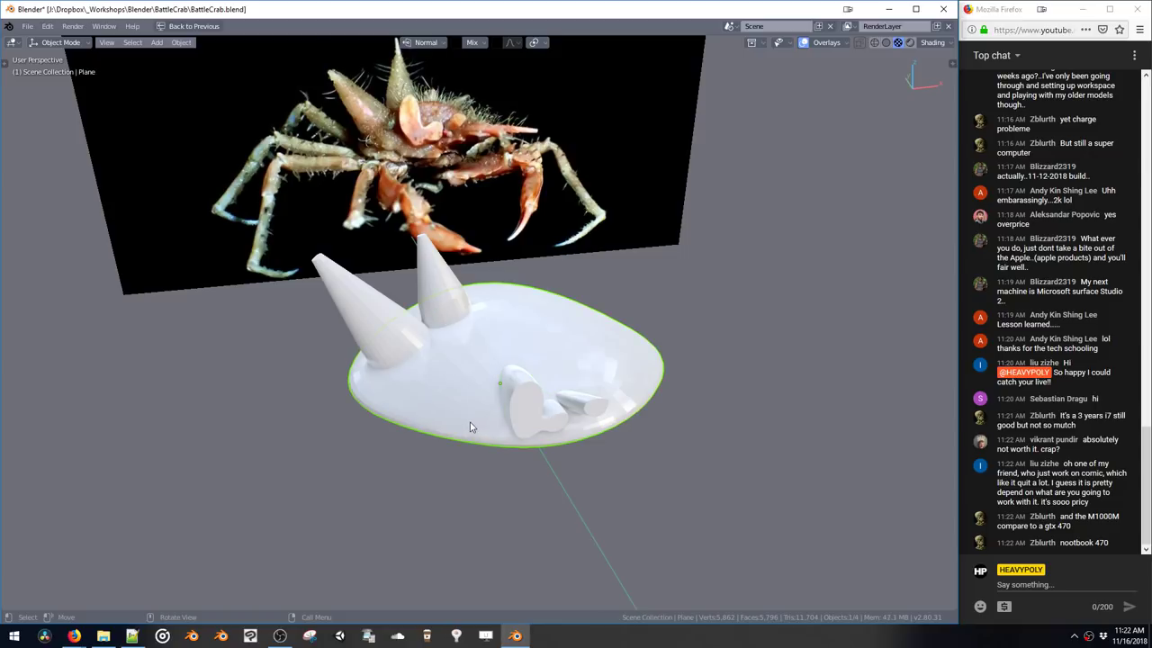
key("Tab")
middle_click_drag(473, 429, 301, 384)
left_click_drag(308, 383, 336, 439)
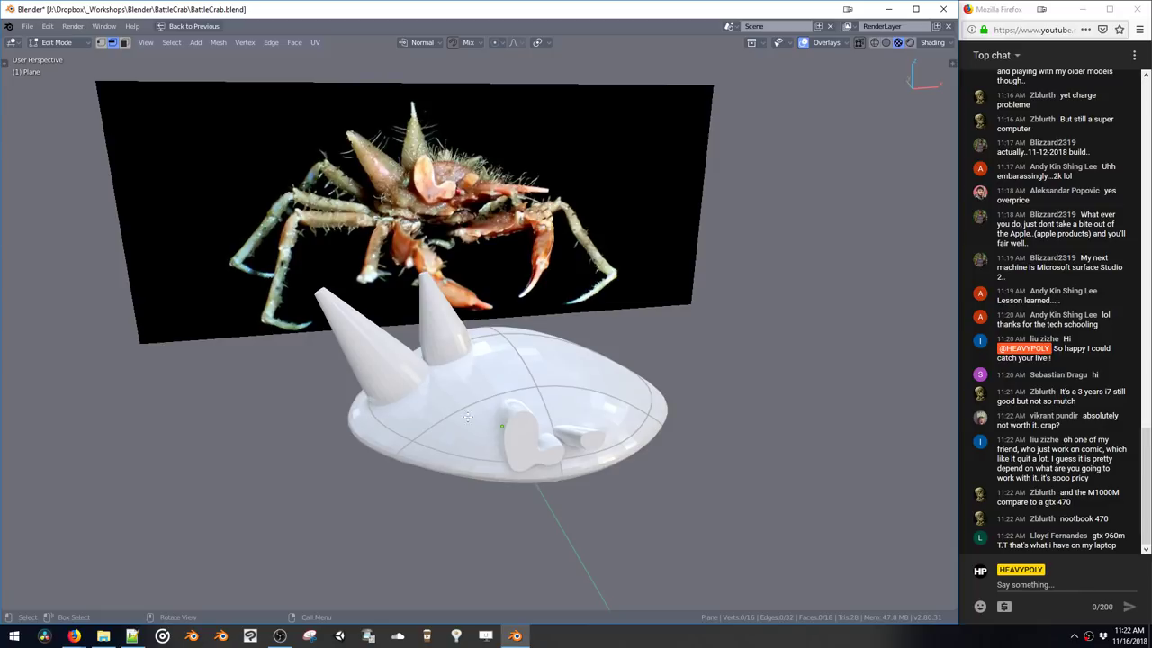
middle_click_drag(429, 401, 440, 400)
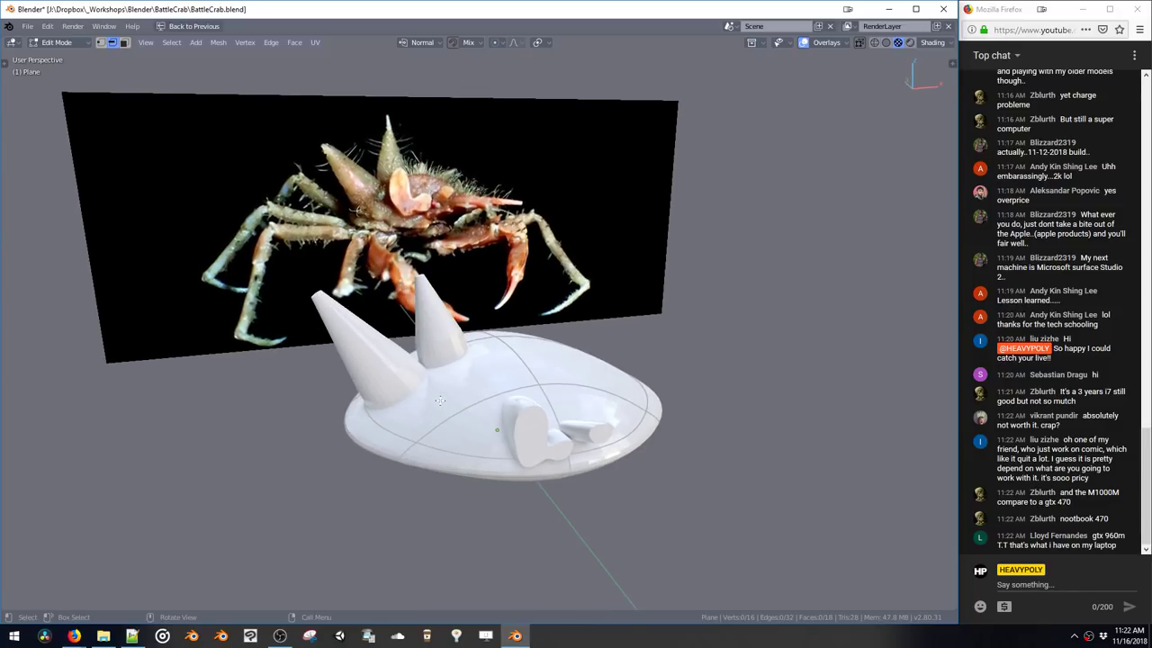
Highlight and read the live chat message about having a GTX 960M in a laptop
left_click_drag(1091, 536, 1122, 543)
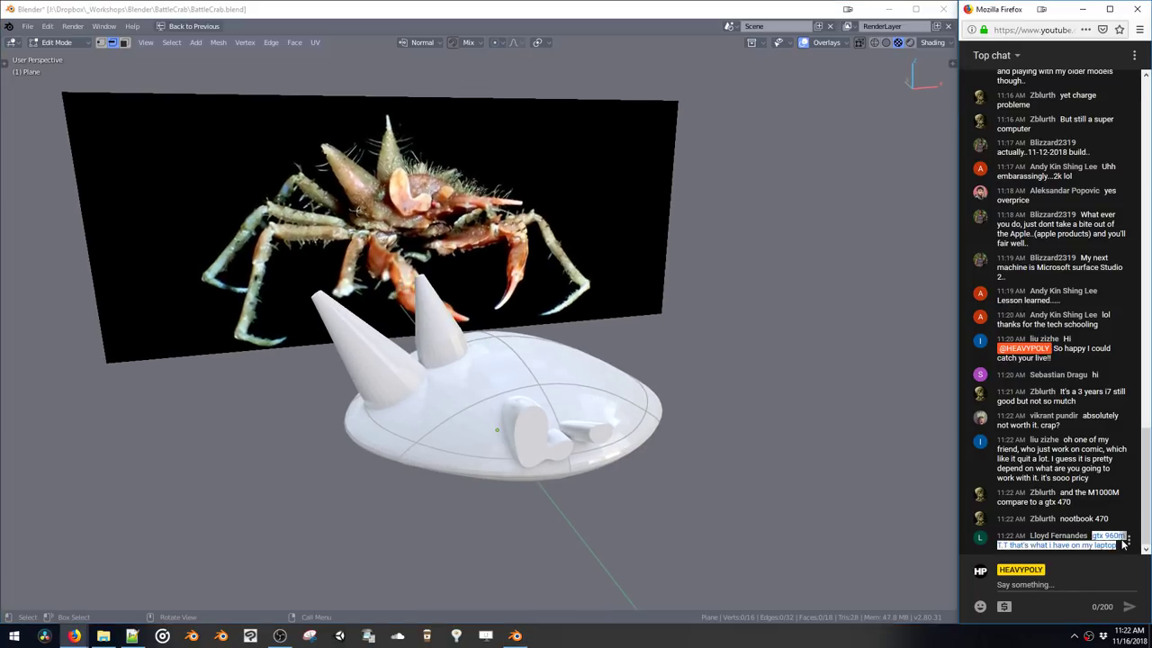
left_click(1011, 545)
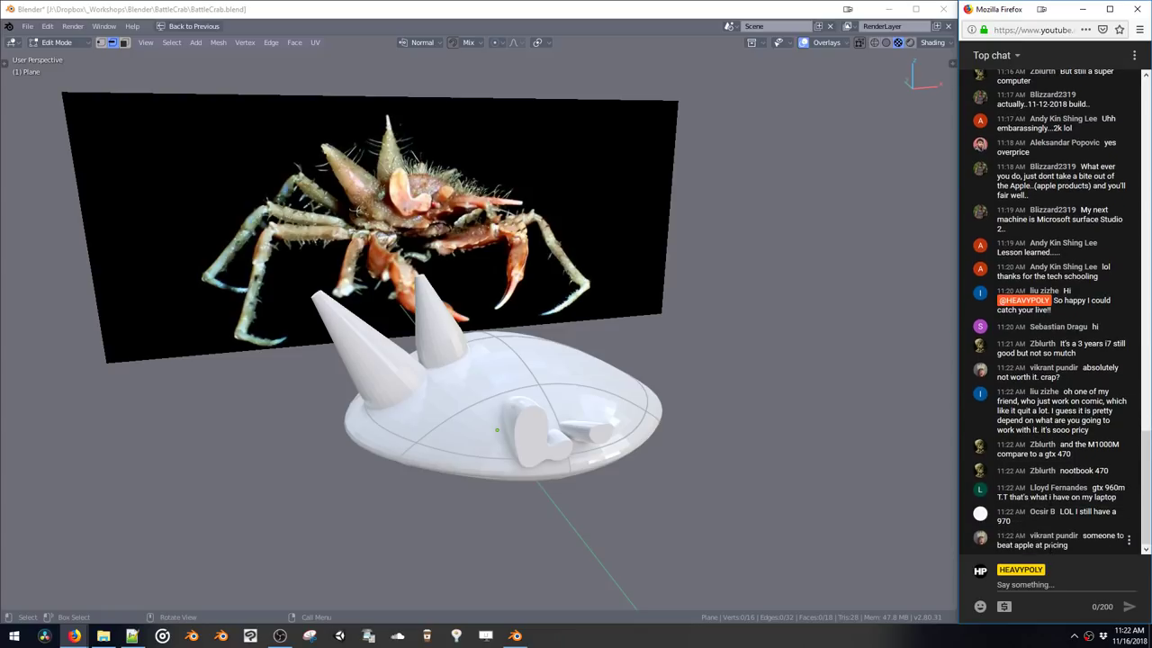
left_click(494, 446)
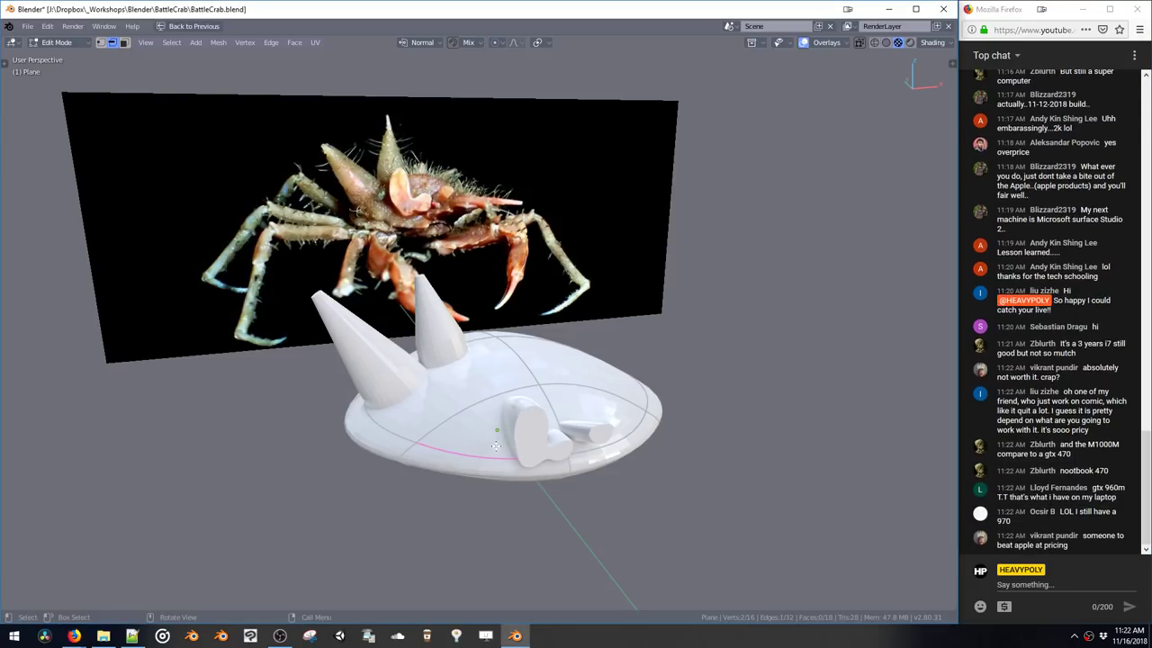
key("ctrl+l")
left_click(658, 350)
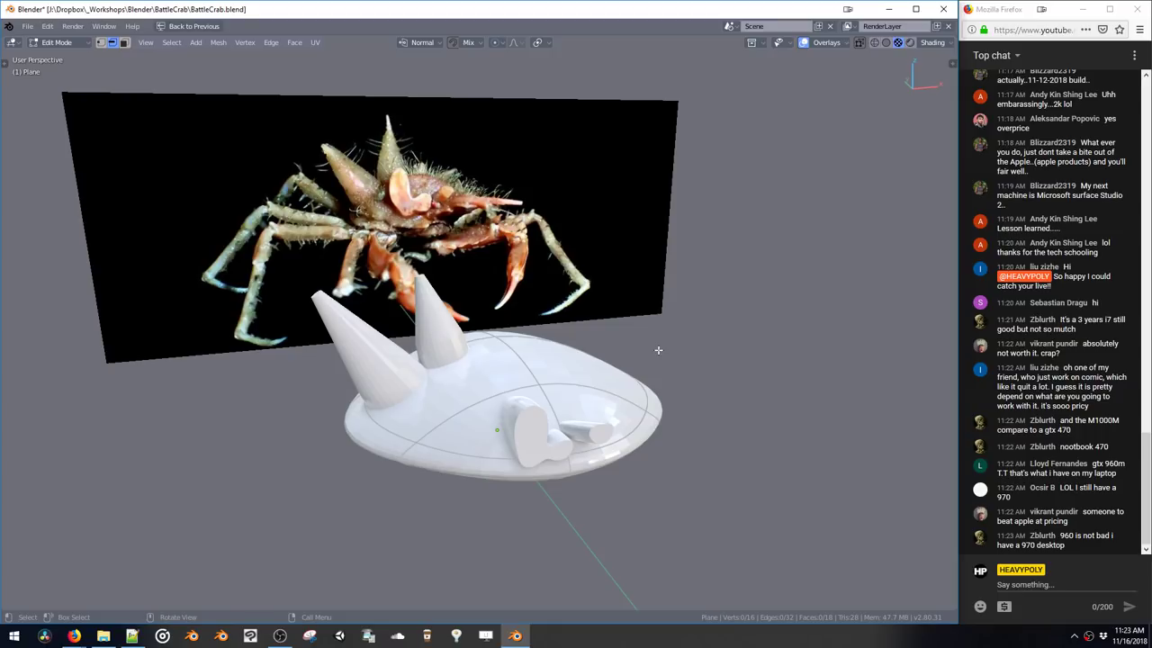
left_click_drag(293, 396, 450, 496)
key("space")
left_click(459, 385)
left_click(371, 430)
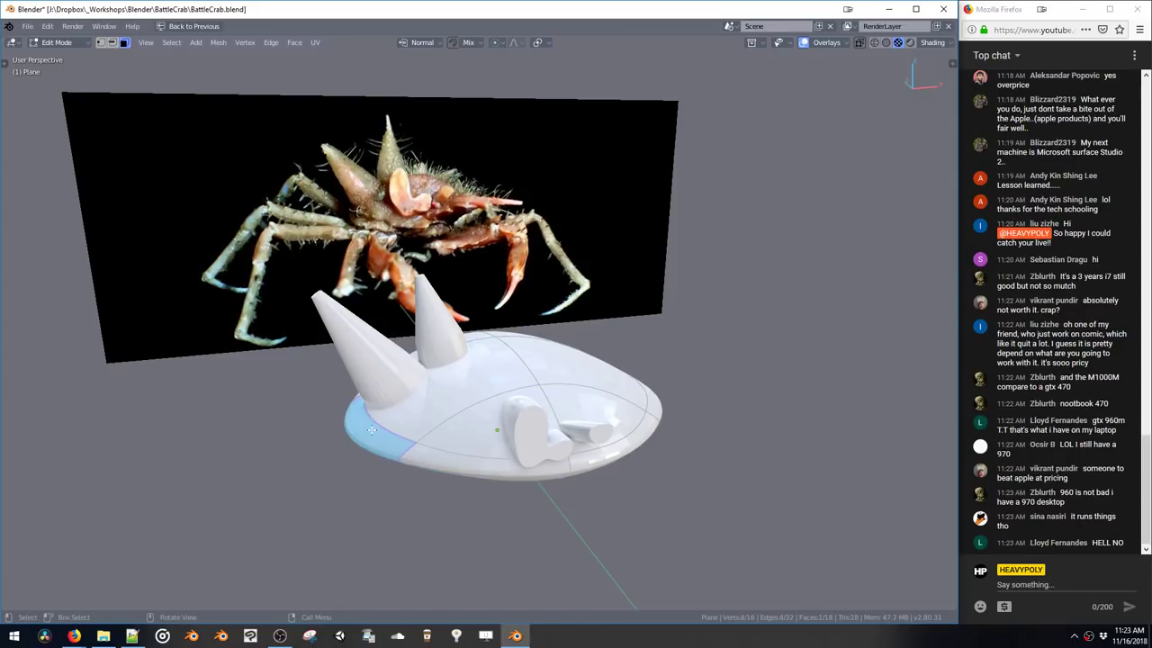
middle_click_drag(339, 455, 352, 460, "shift")
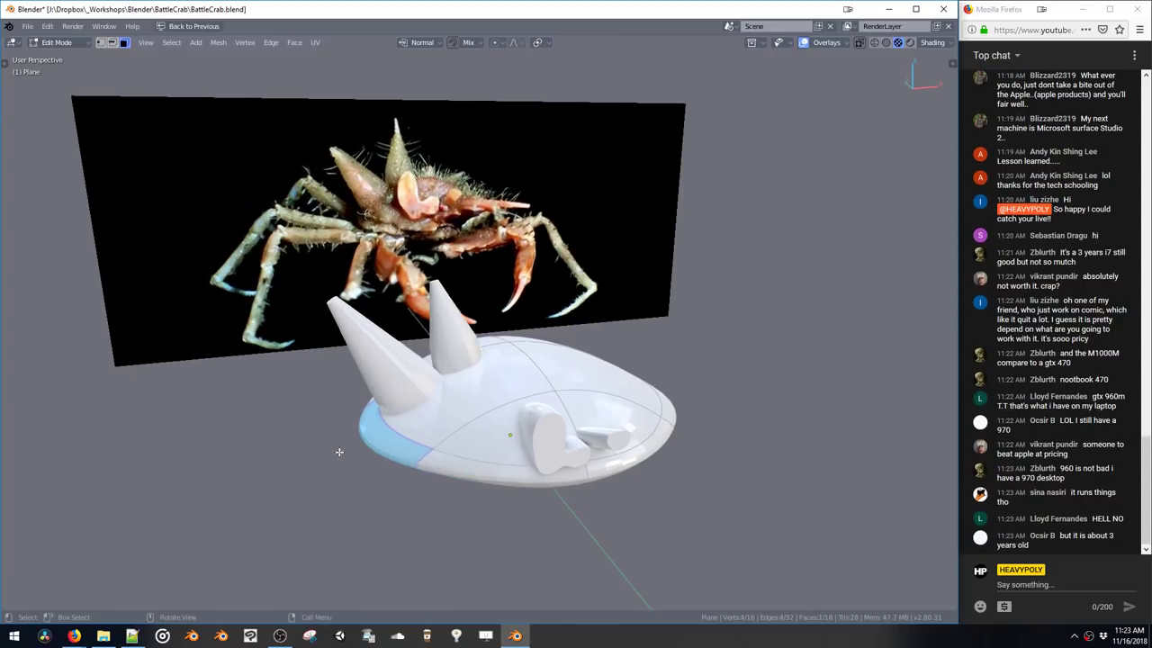
left_click_drag(303, 424, 356, 493)
key("shift+a")
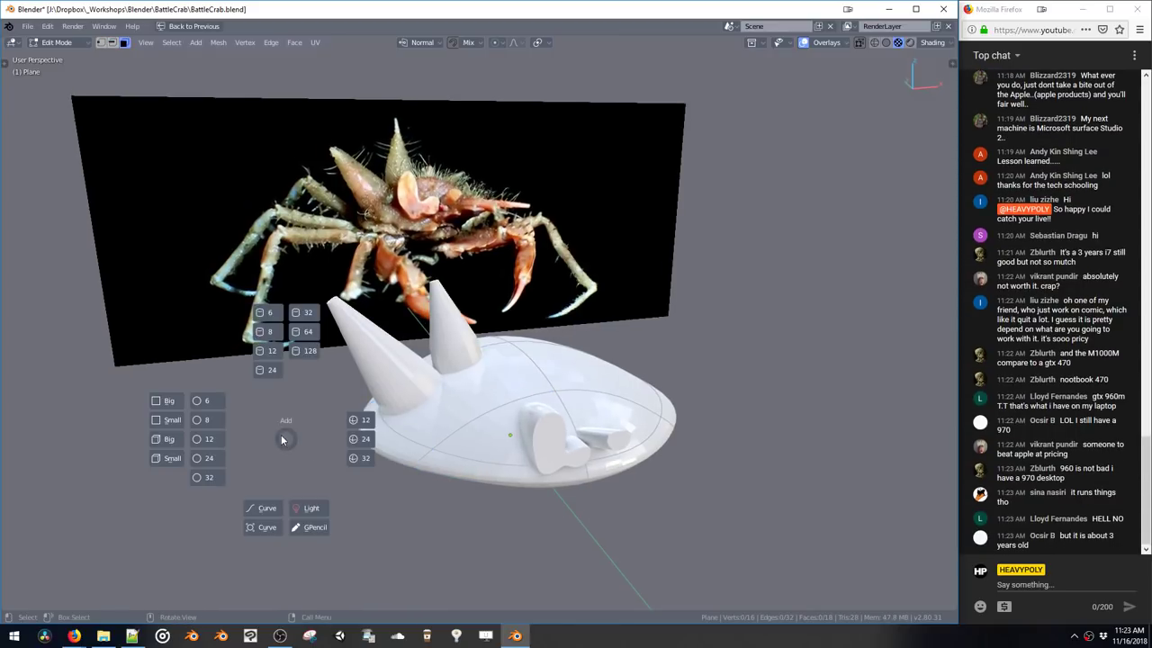
left_click(286, 440)
Edit the eye-stalk object, move the small round nub beside the large eye, and return to object mode
middle_click_drag(589, 349, 501, 418, "shift")
middle_click_drag(478, 488, 430, 506)
key("space")
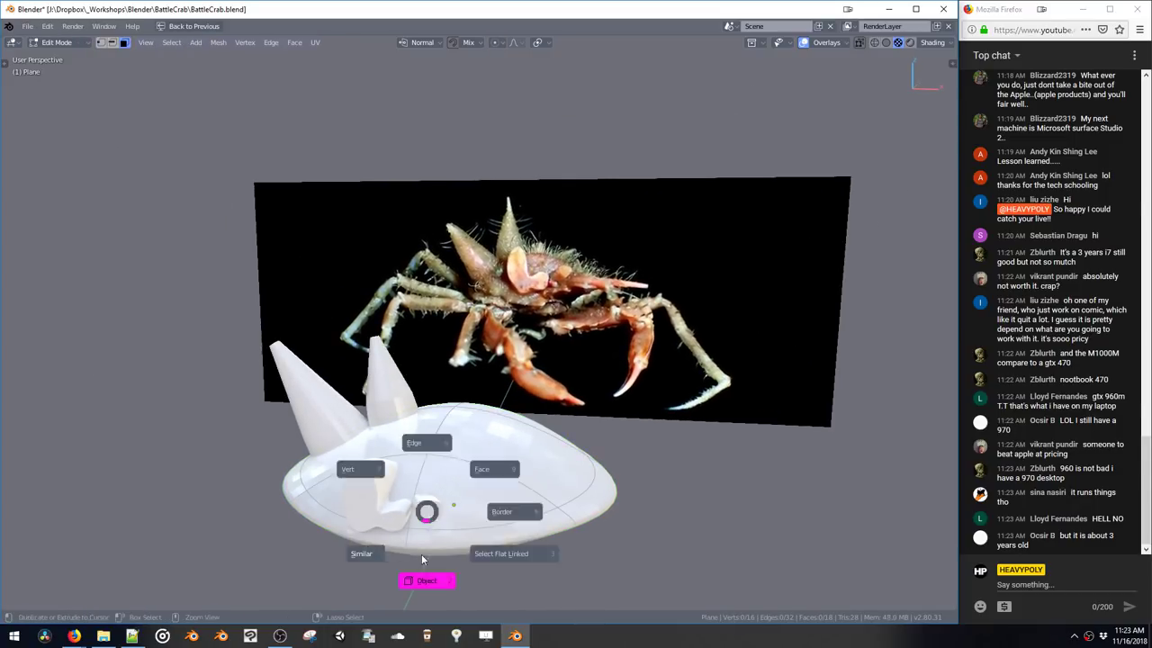
left_click(421, 553)
left_click(387, 520)
key("space")
left_click(424, 507)
left_click_drag(424, 508, 431, 505)
key("space")
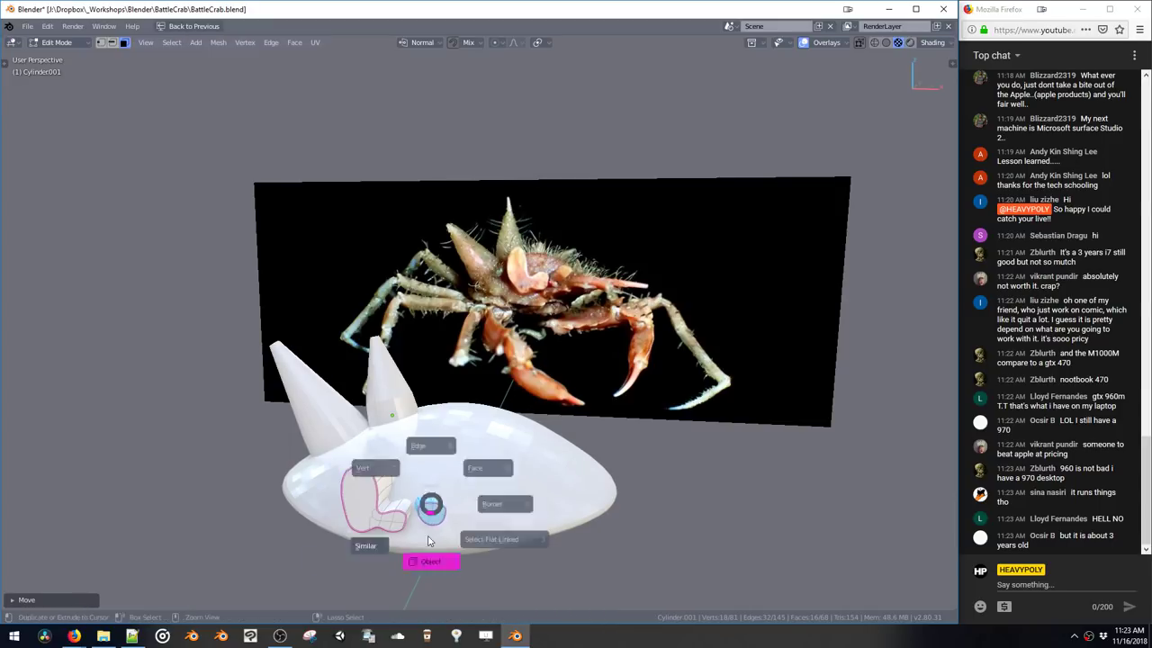
left_click(429, 558)
Add a cube mesh, move it beneath the pointed end of the body and scale its geometry down to a small block
middle_click_drag(443, 522, 448, 431)
key("shift+a")
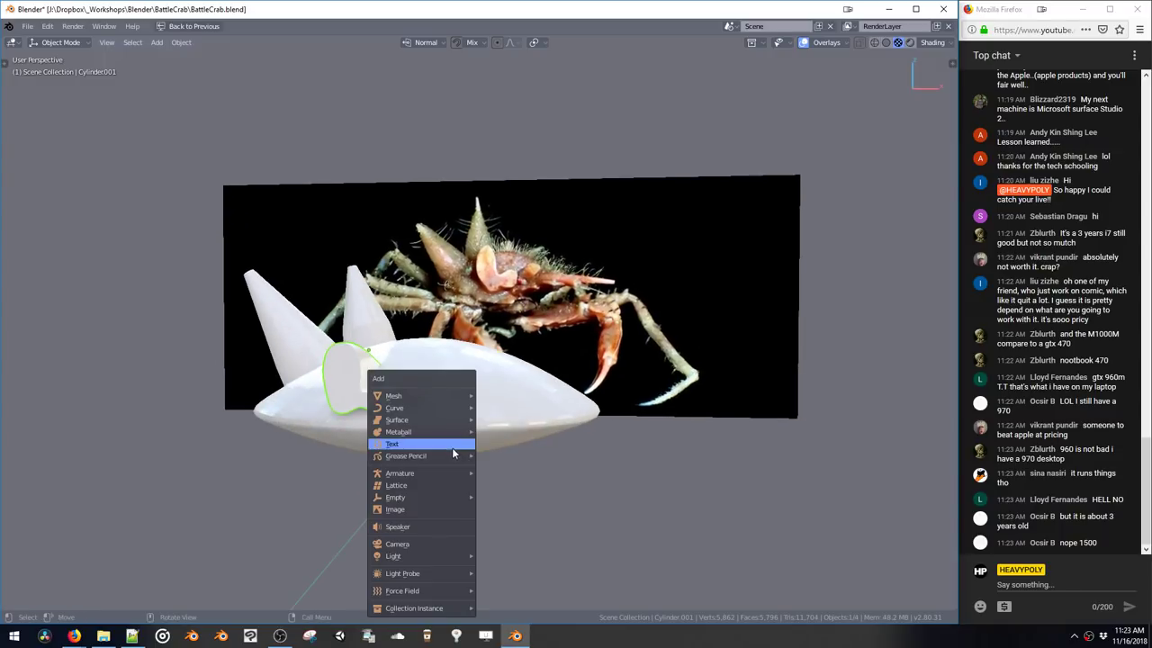
mouse_move(442, 395)
left_click(502, 407)
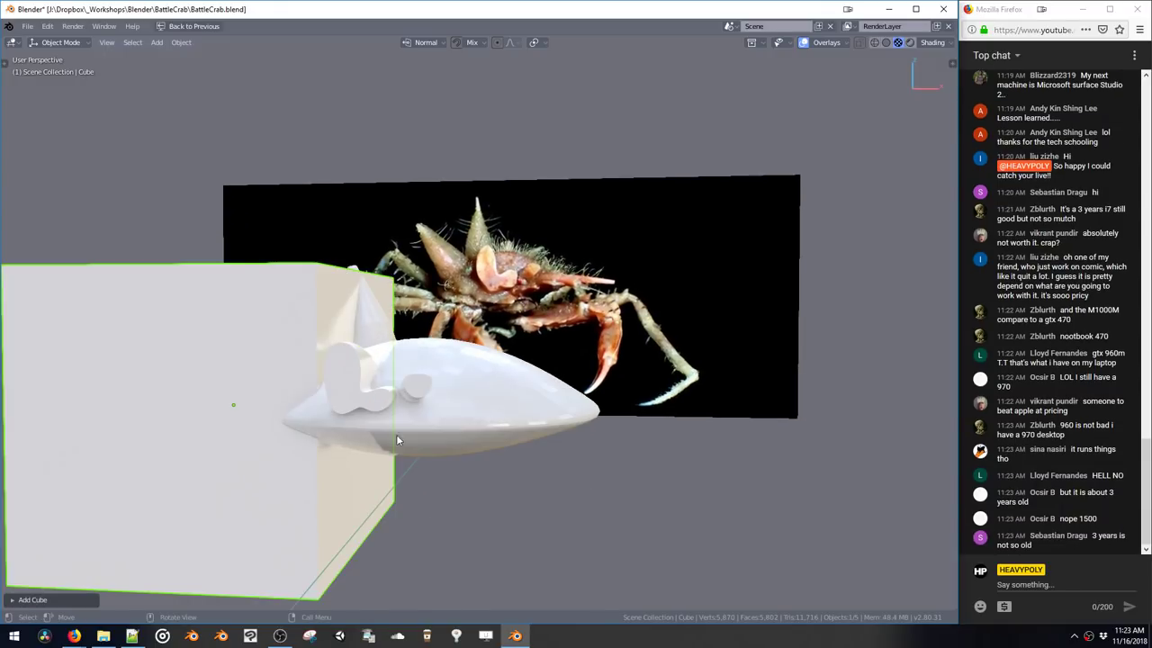
left_click_drag(396, 434, 609, 468)
key("Tab")
key("s")
left_click(566, 463)
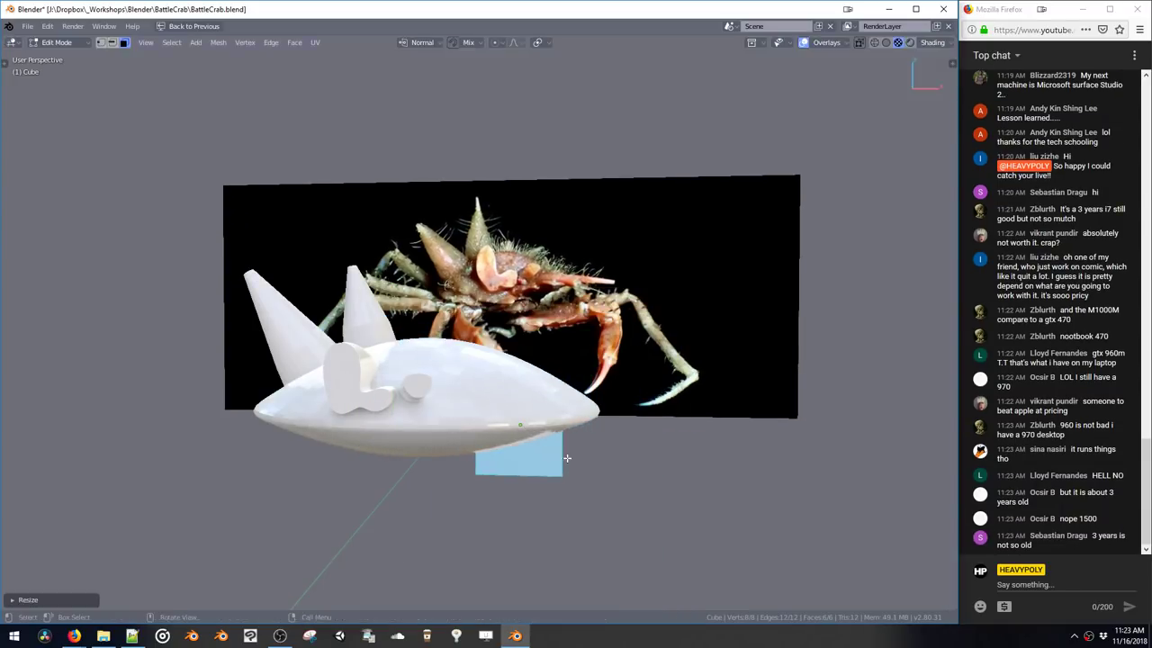
Slim the block down and stretch it along the X axis into a long bar
key("s")
key("x")
left_click(723, 449)
key("s")
left_click(608, 468)
key("s")
key("x")
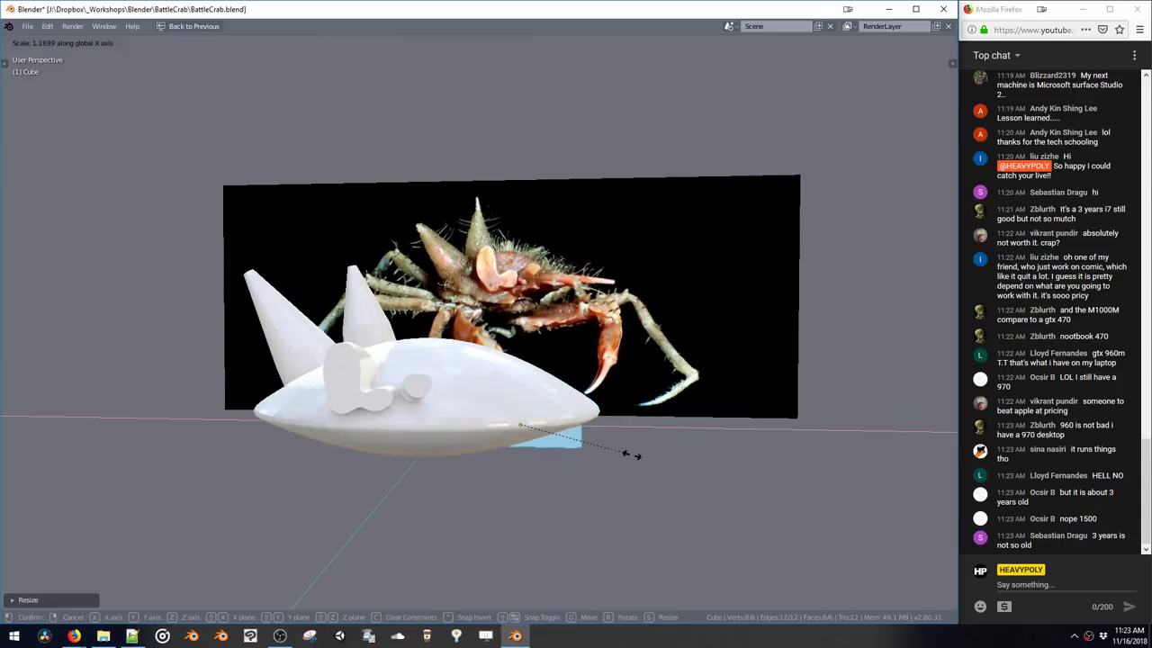
left_click(715, 459)
Move the bar out past the body's pointed end and place its origin at the bar's inner end
key("Tab")
key("Tab")
key("g")
left_click(617, 450)
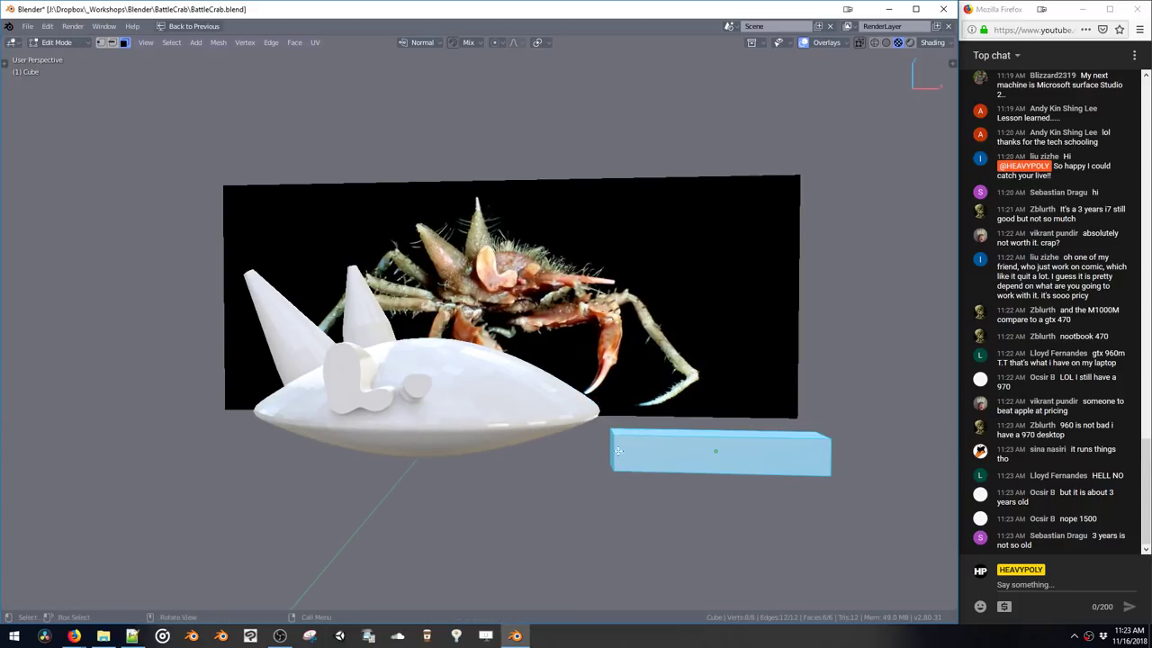
key("Tab")
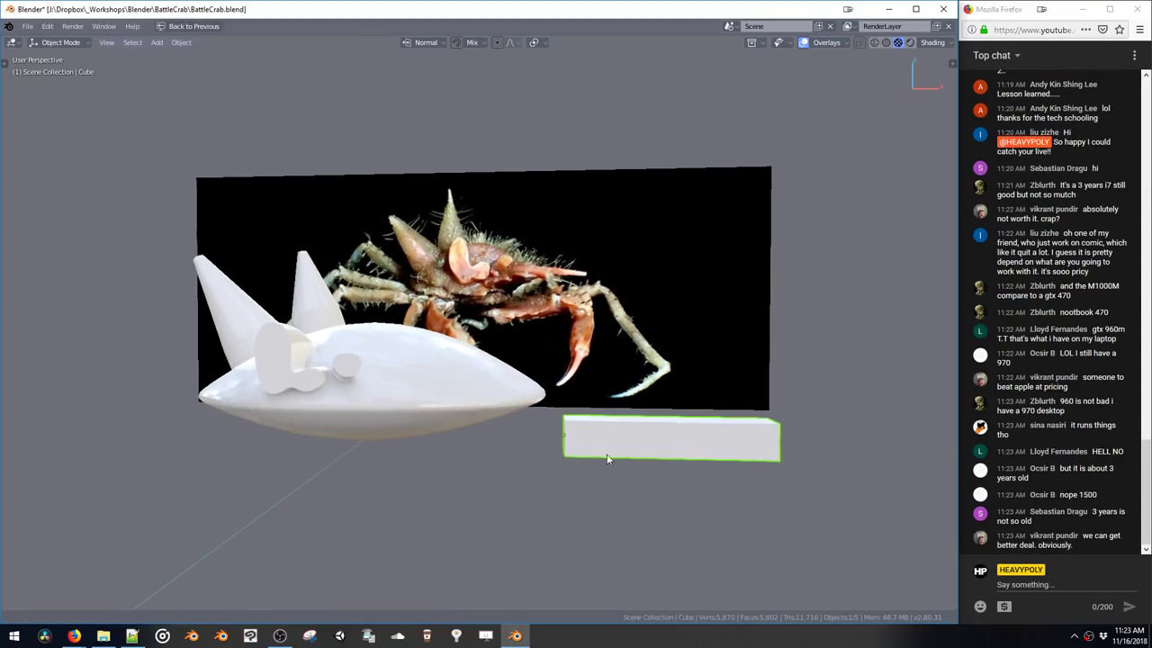
Reposition the bar close beneath the side of the body, aligning it along the X axis
middle_click_drag(646, 475, 564, 484)
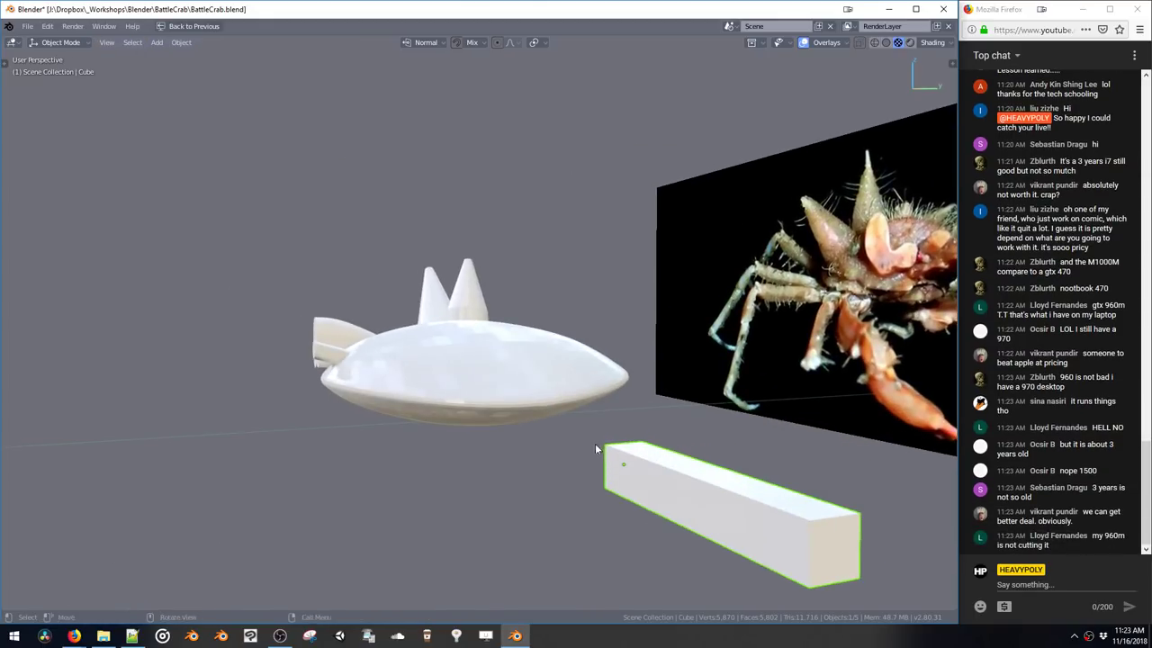
middle_click_drag(596, 449, 646, 525)
left_click_drag(601, 443, 489, 445)
mouse_move(567, 443)
middle_mouse_down()
mouse_move(519, 437)
mouse_move(565, 453)
middle_mouse_up()
key("g")
key("x")
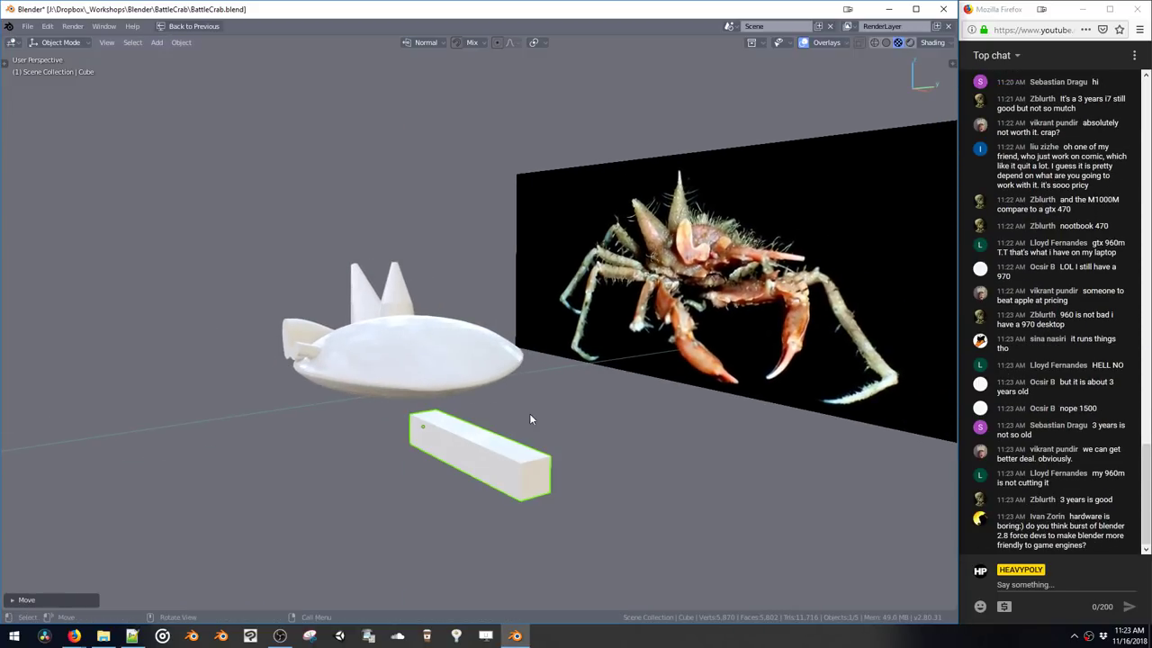
Narrow the bar by scaling it along the Y axis
middle_click_drag(530, 419, 526, 427)
key("s")
key("y")
left_click(514, 447)
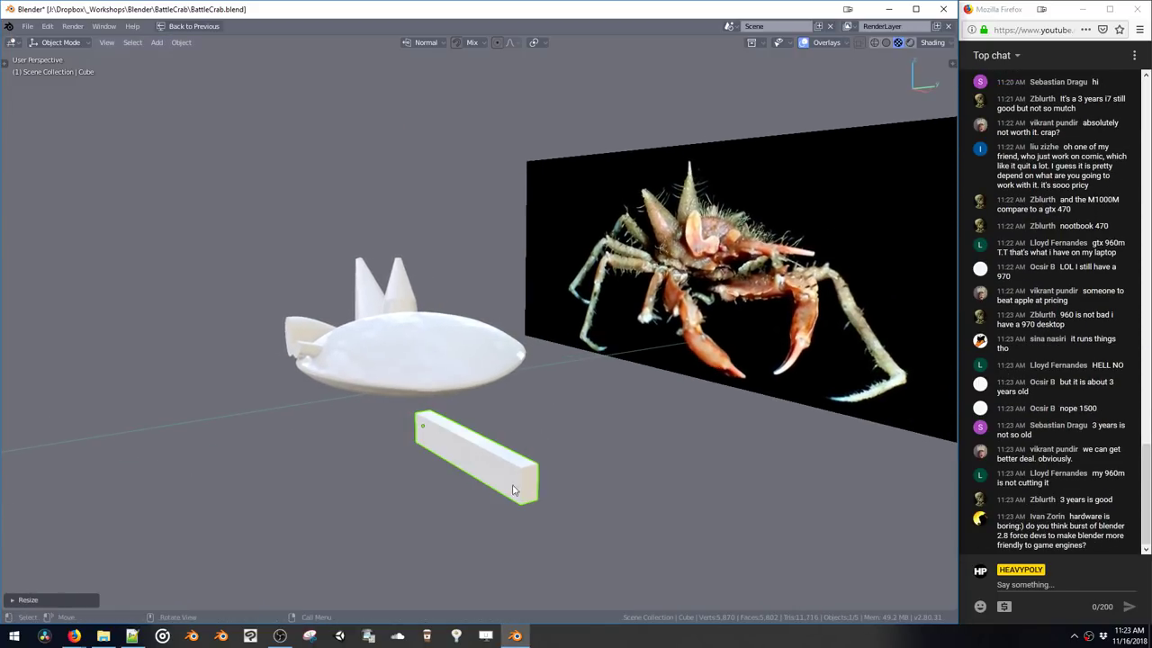
Shorten the bar by moving its outer end face inward along the X axis
key("Tab")
key("g")
key("x")
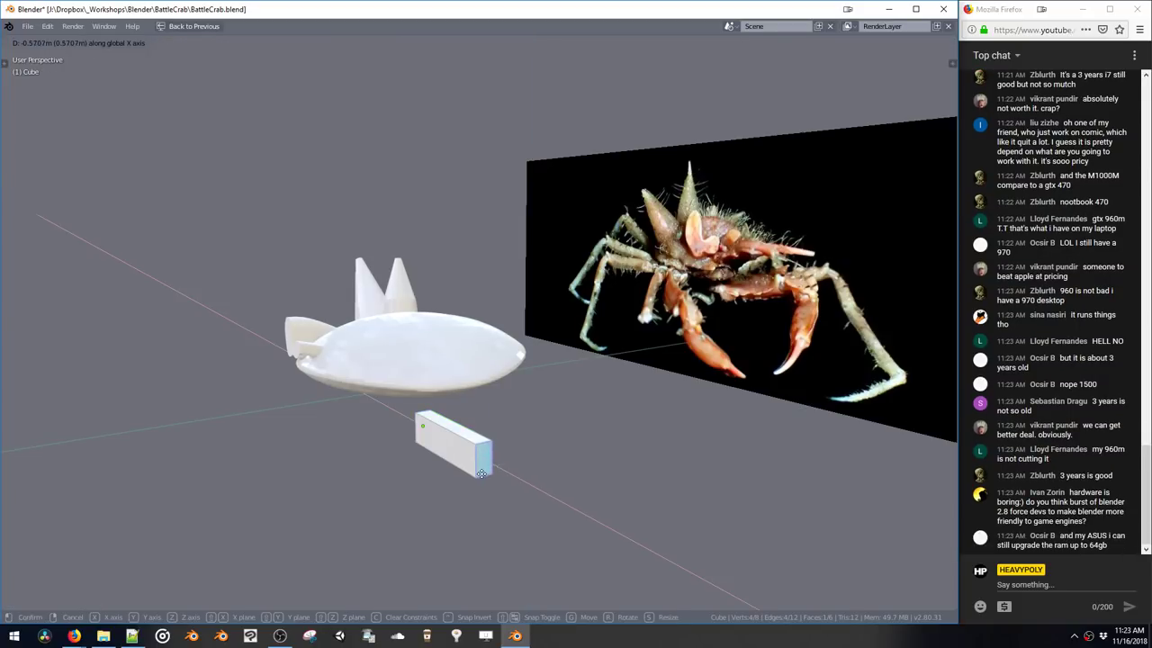
left_click(493, 449)
key("g")
key("x")
left_click(507, 447)
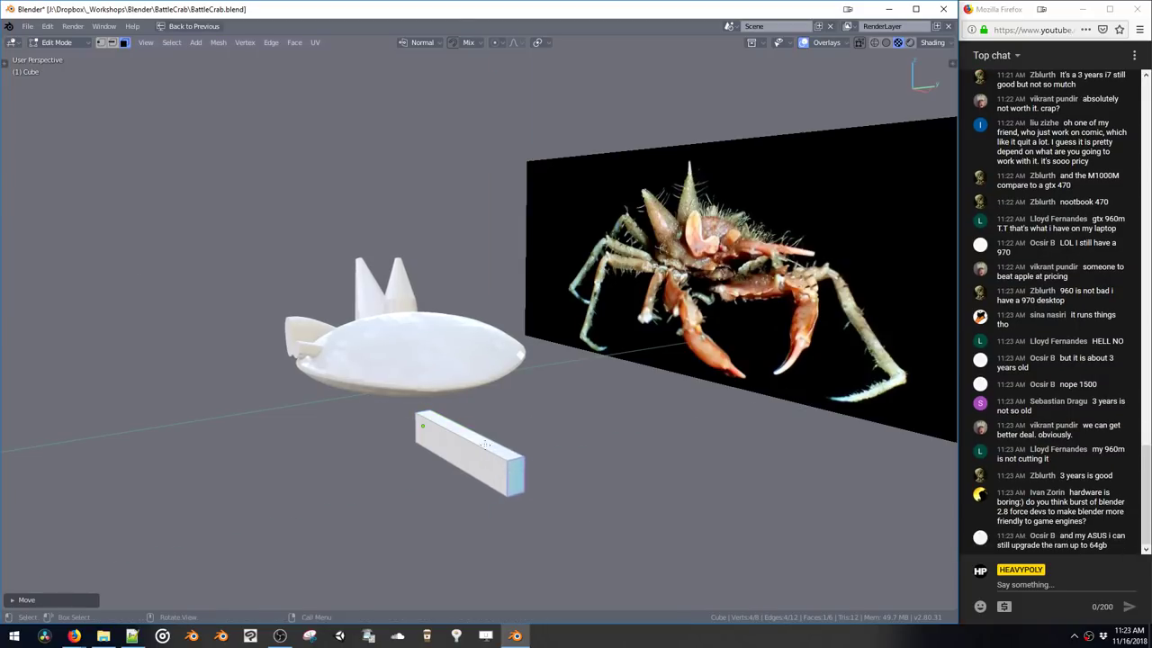
Cut an edge loop around the bar near its inner end and scale the loop up to thicken the leg there
key("ctrl+r")
left_click(466, 454)
left_click(449, 448)
key("s")
left_click(458, 466)
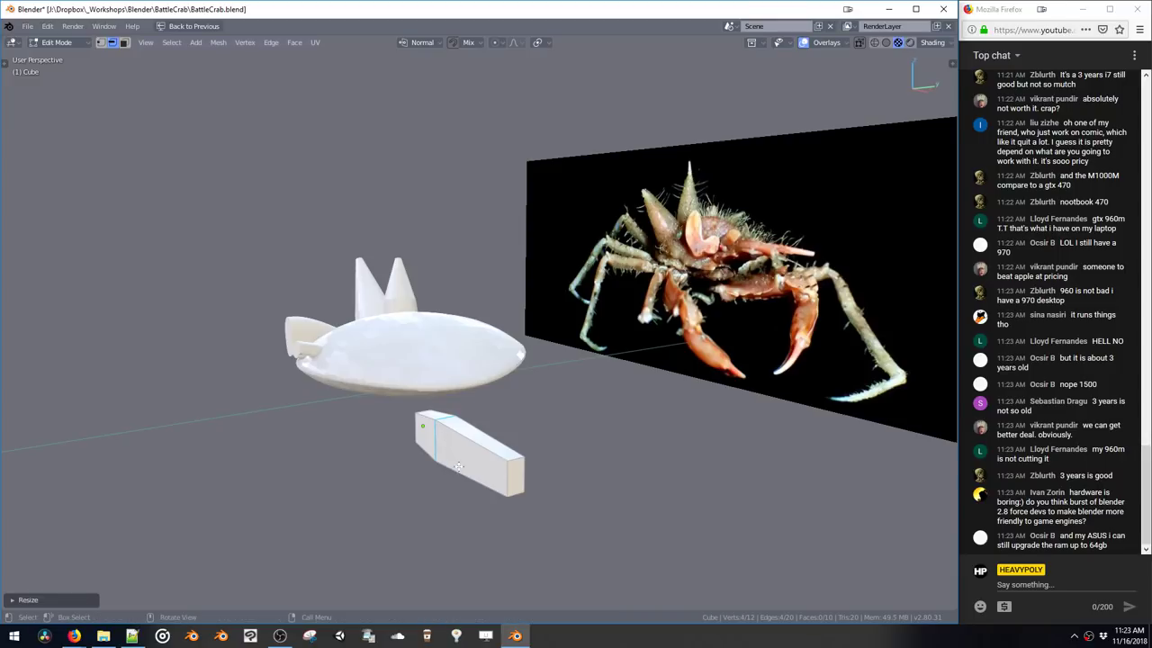
Move the outer end face of the leg segment inward to shorten its tapered part
middle_click_drag(459, 466, 493, 462)
key("Tab")
middle_click_drag(471, 502, 531, 469)
key("Tab")
key("3")
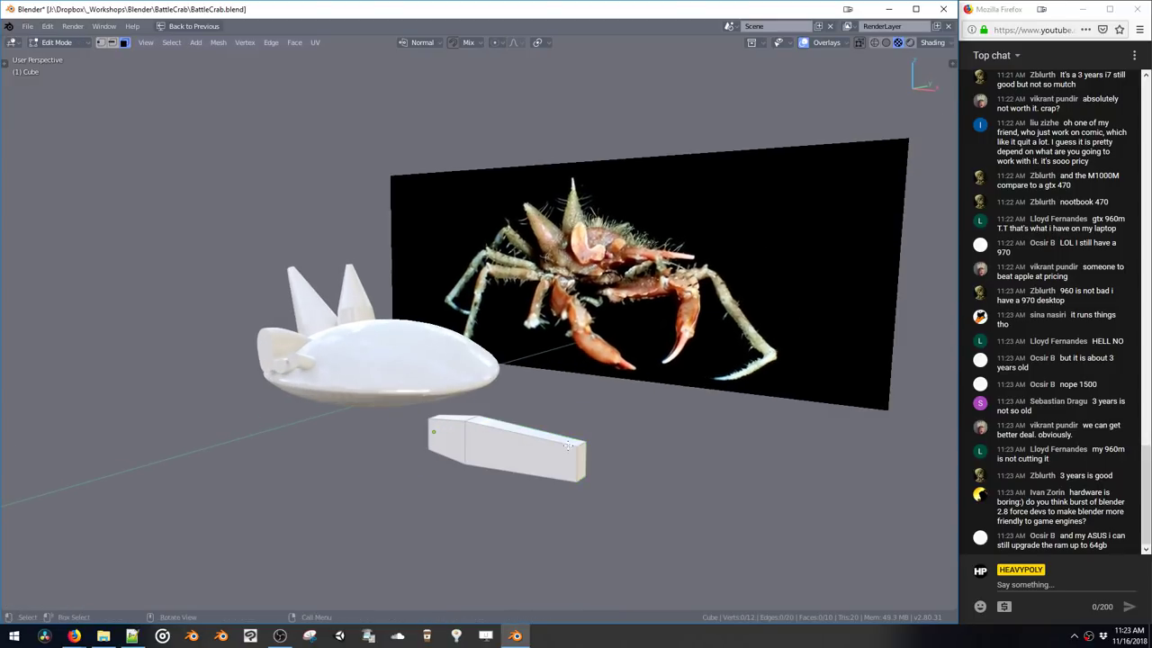
left_click(578, 465)
key("g")
left_click(555, 462)
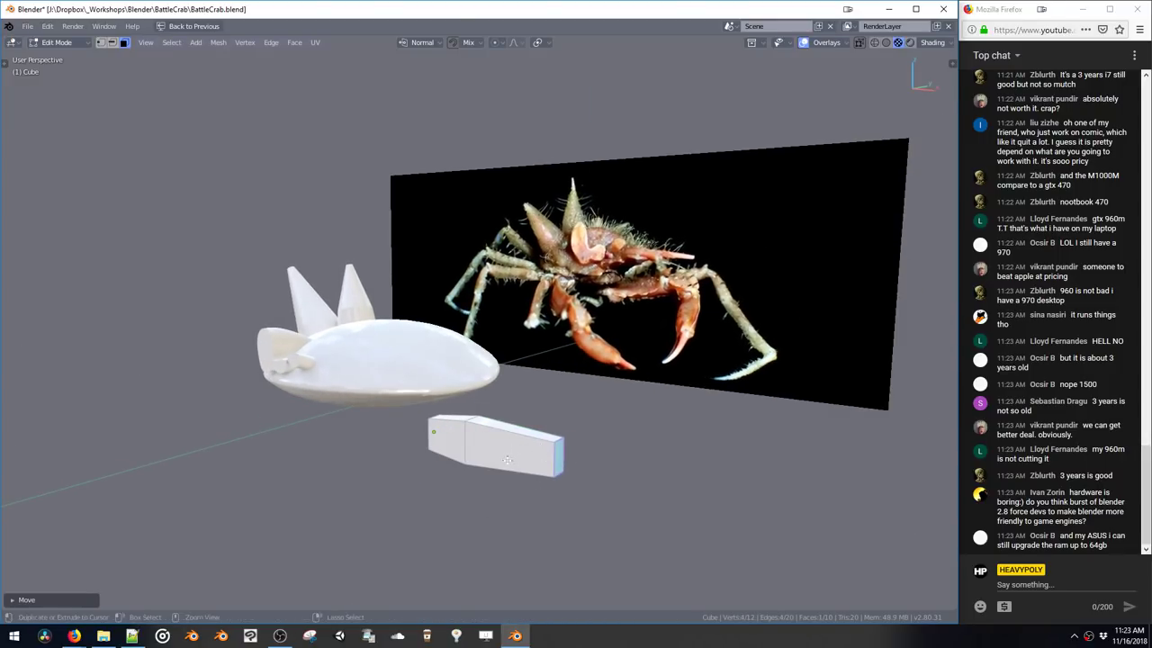
Cut a lengthwise edge loop around the leg segment and scale it wider along the Y axis
key("ctrl+r")
left_click(549, 461)
left_click(548, 464)
key("s")
key("y")
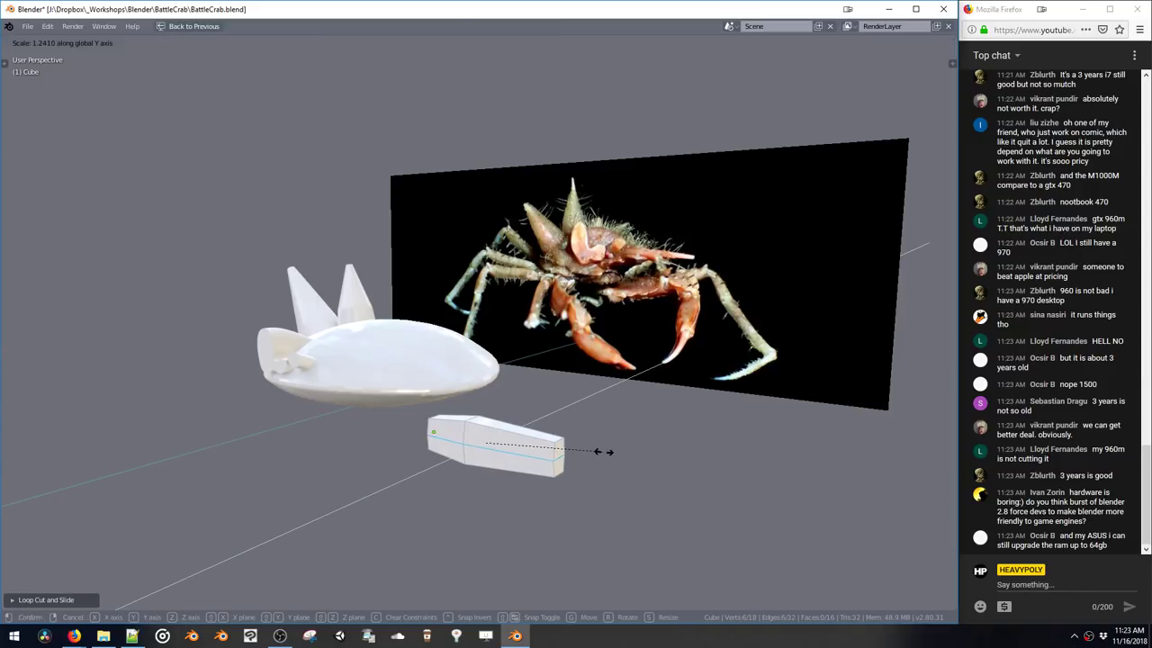
left_click(575, 458)
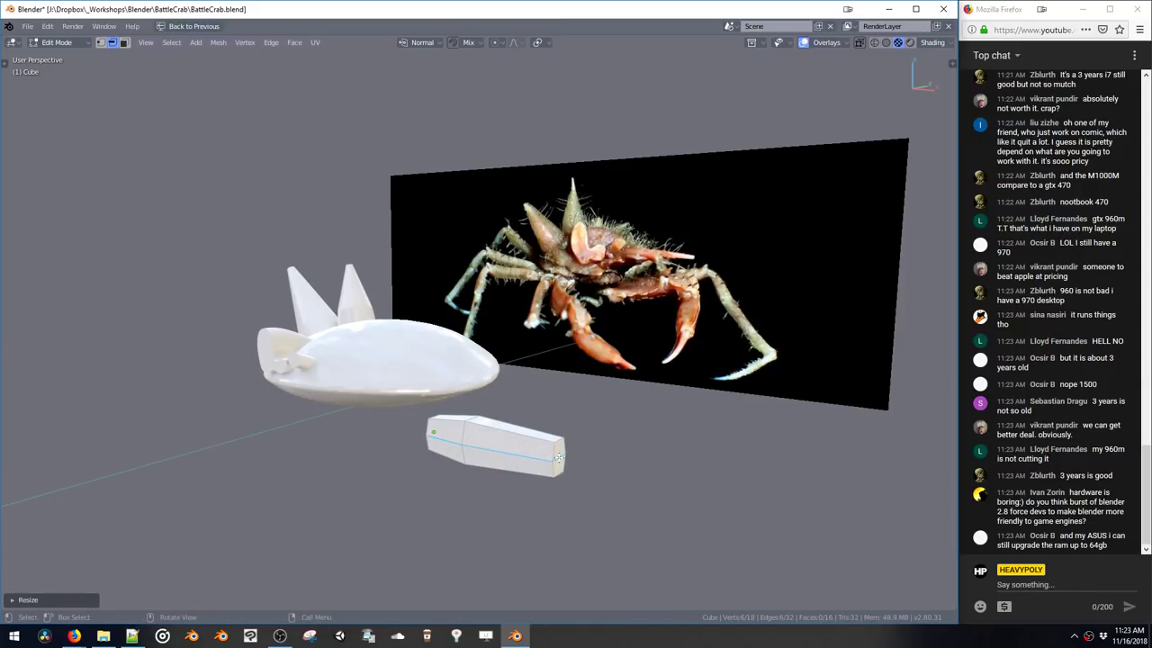
Add a small six-sided cylinder at the leg segment's outer end, resize it and rotate it about the Y axis
middle_click_drag(478, 449, 528, 469)
key("shift+a")
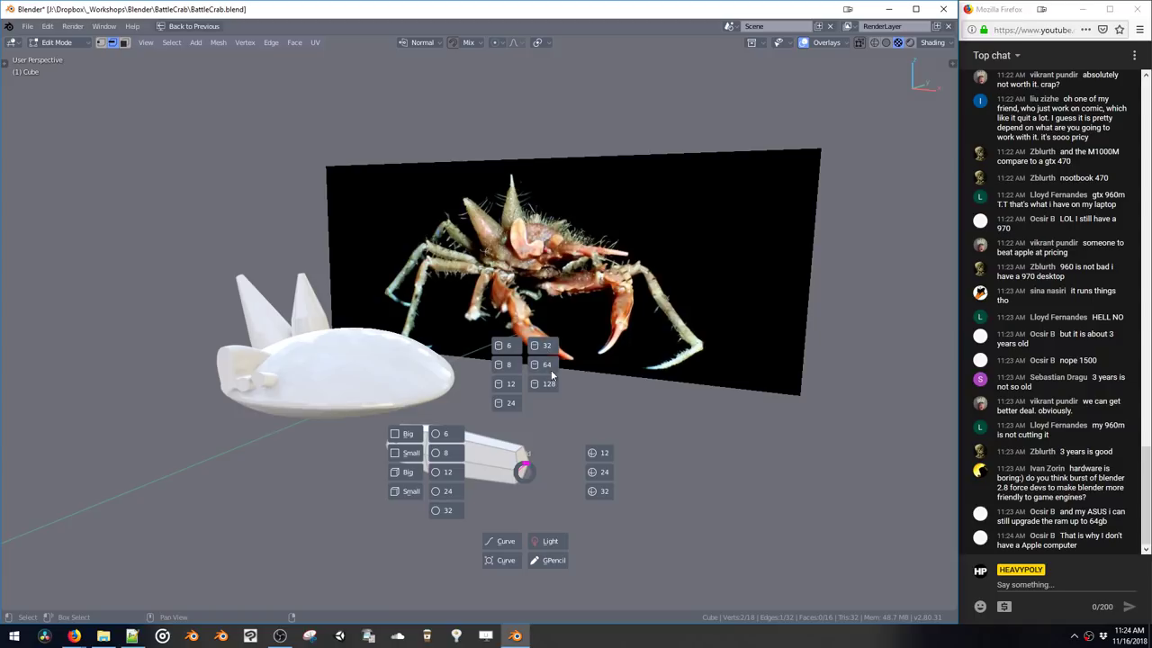
left_click(503, 349)
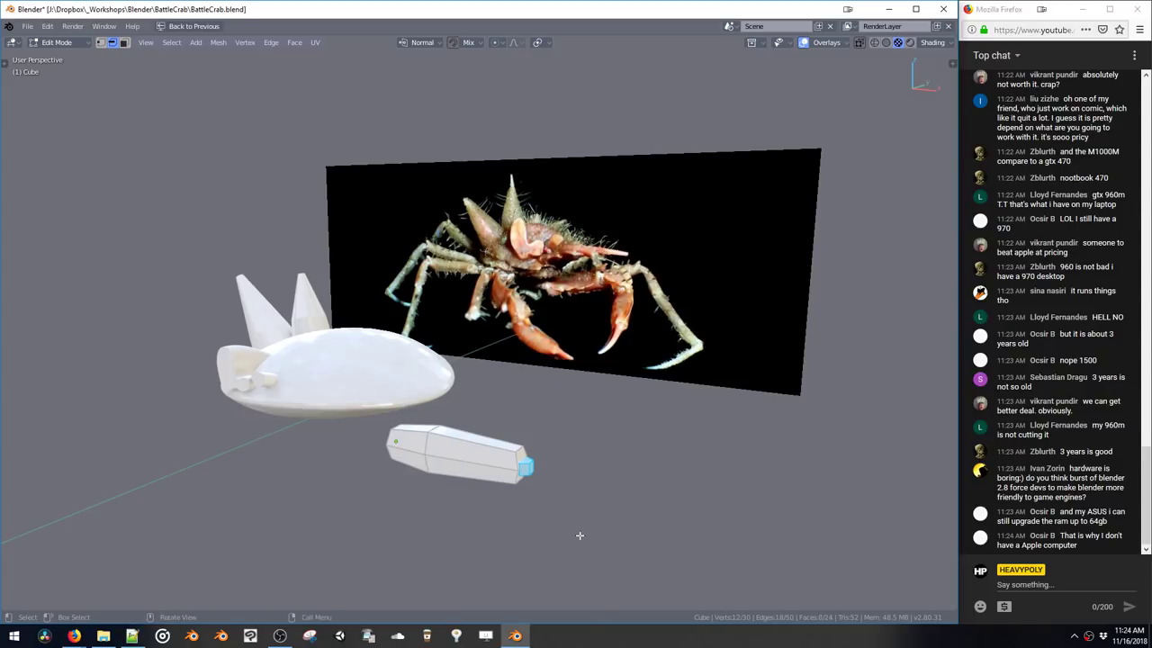
key("s")
left_click(552, 503)
key("r")
key("x")
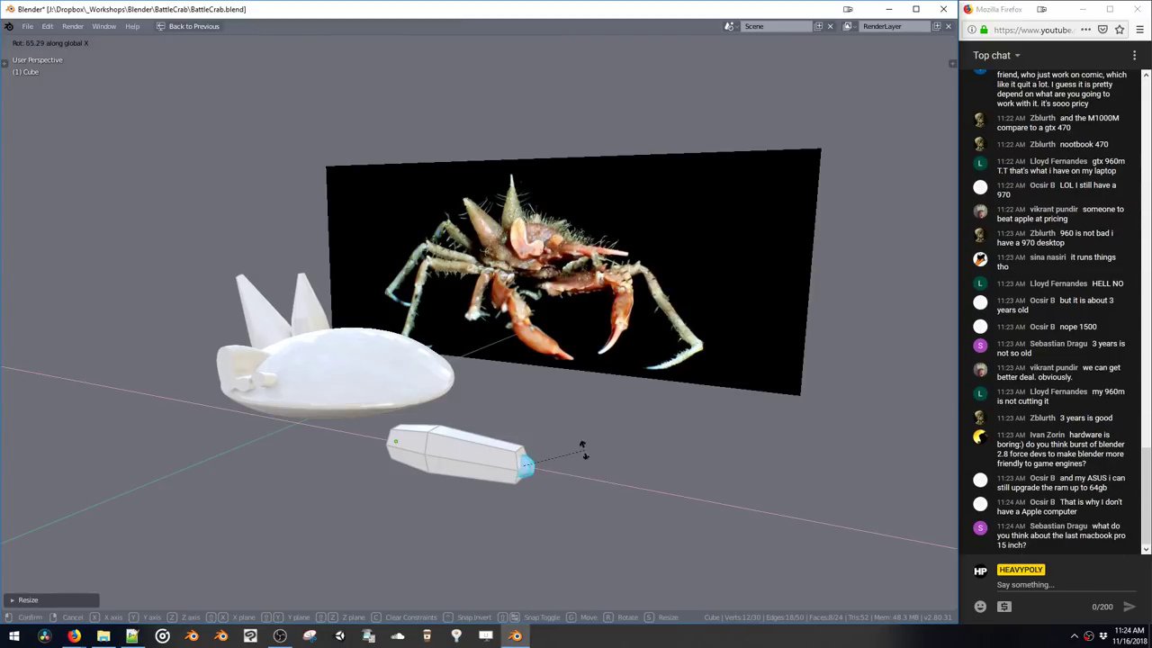
key("y")
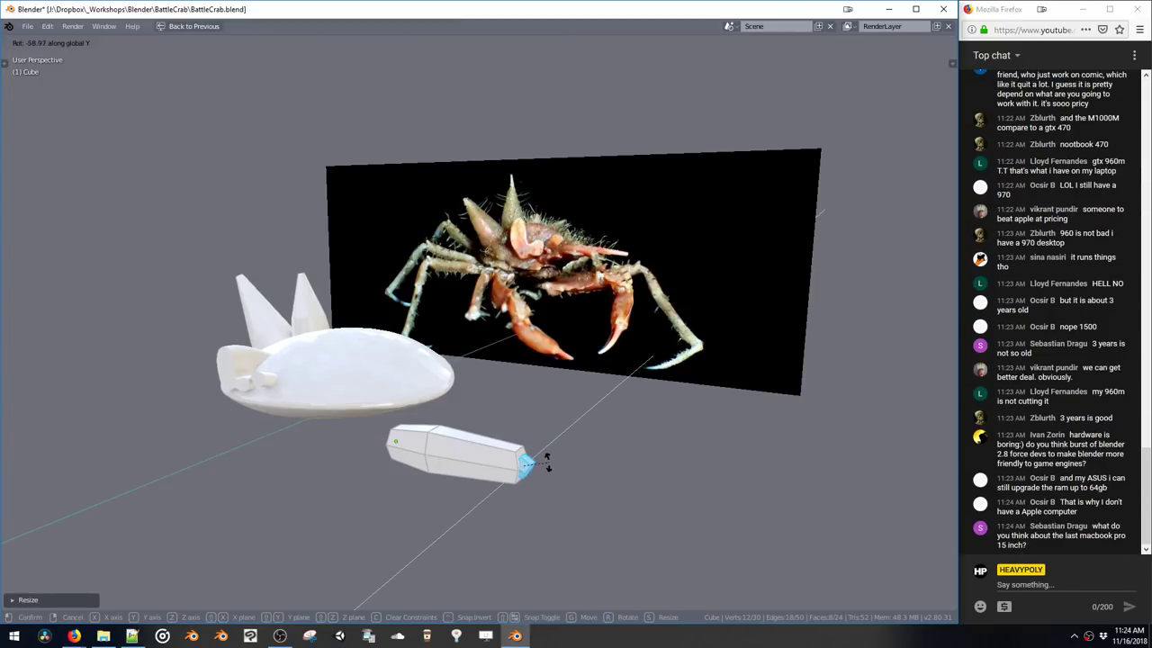
left_click(544, 459)
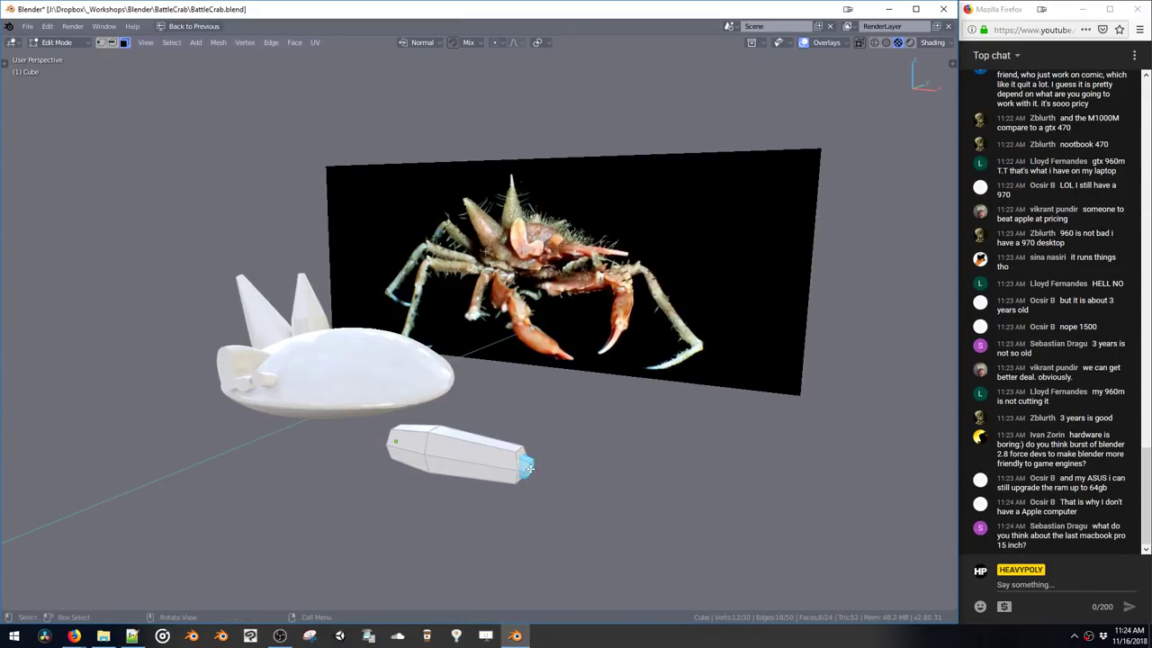
Enlarge the small cylinder's outer part, extrude its end face outward and scale it down into a tapered knee joint
key("s")
left_click(535, 500)
key("e")
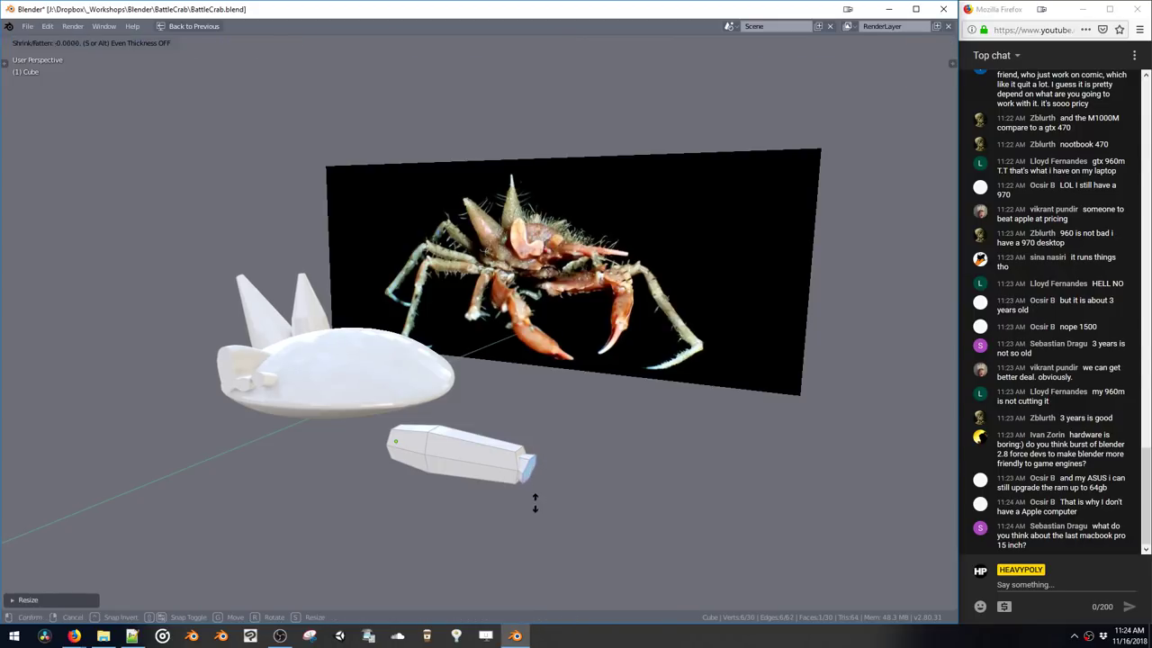
left_click(544, 531)
key("s")
left_click(541, 510)
Duplicate the knee joint's end face, extrude the copy into a separate six-sided prism and select the whole prism
mouse_move(545, 496)
middle_mouse_down()
mouse_move(559, 477)
mouse_move(553, 491)
middle_mouse_up()
key("shift+d")
left_click(571, 496)
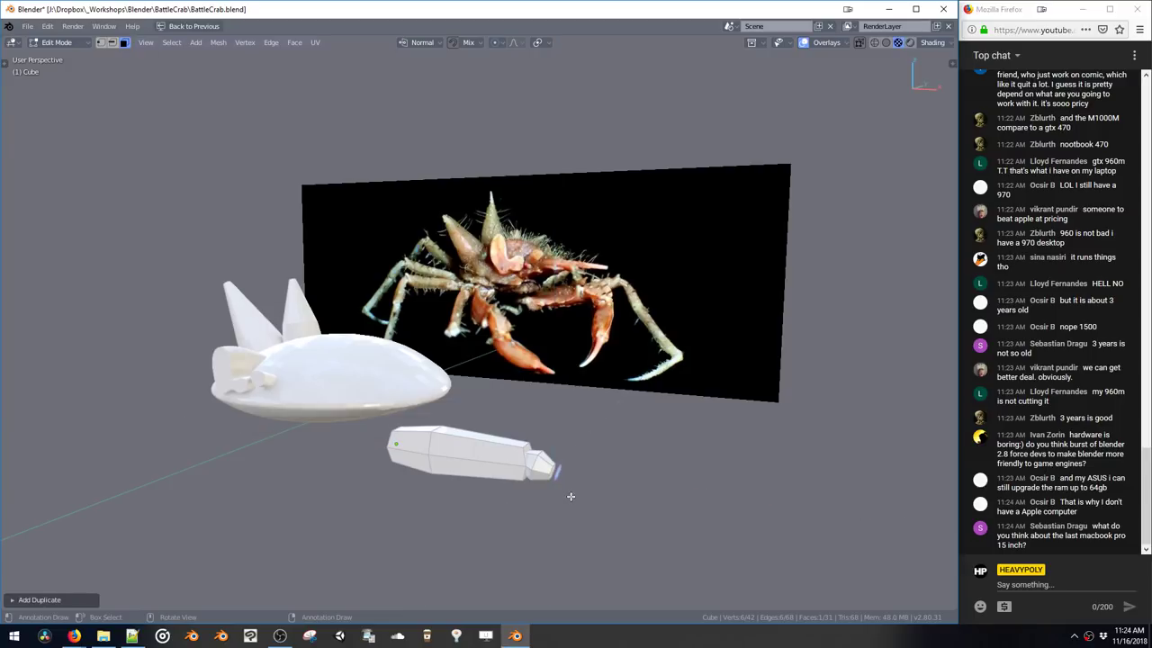
key("e")
left_click(577, 505)
key("ctrl+l")
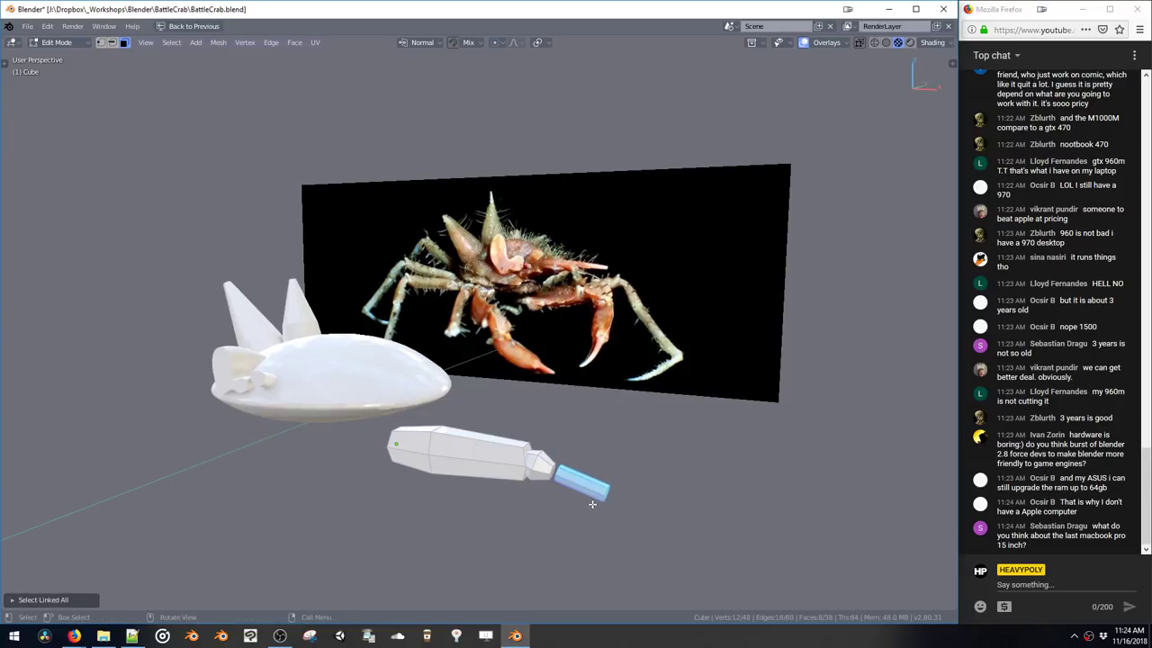
Rotate the prism about the Y axis until it slants down and back toward the body
key("r")
key("x")
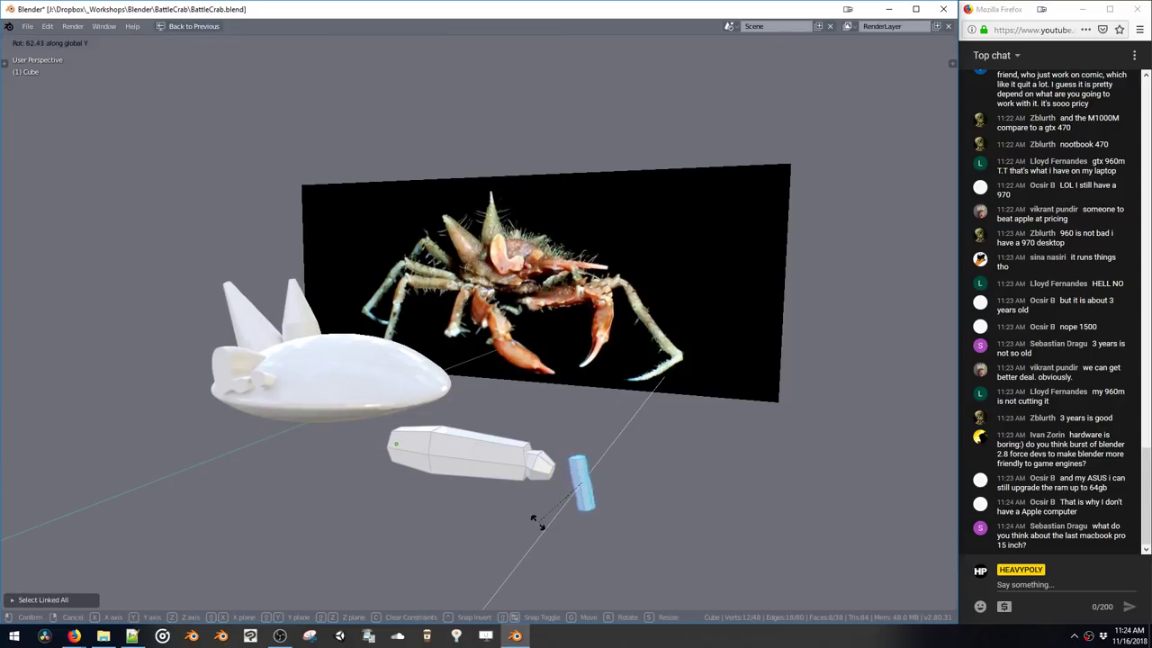
left_click(540, 526)
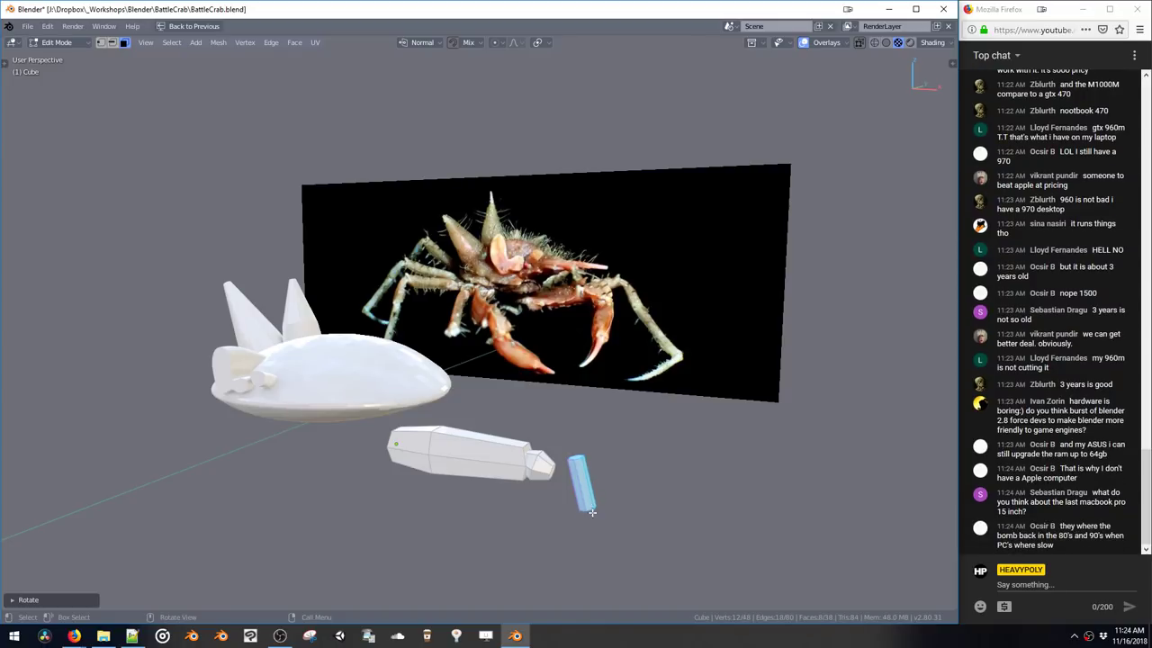
key("r")
key("y")
left_click(519, 489)
Scale the prism up and position its upper end at the knee joint as the lower leg segment
key("g")
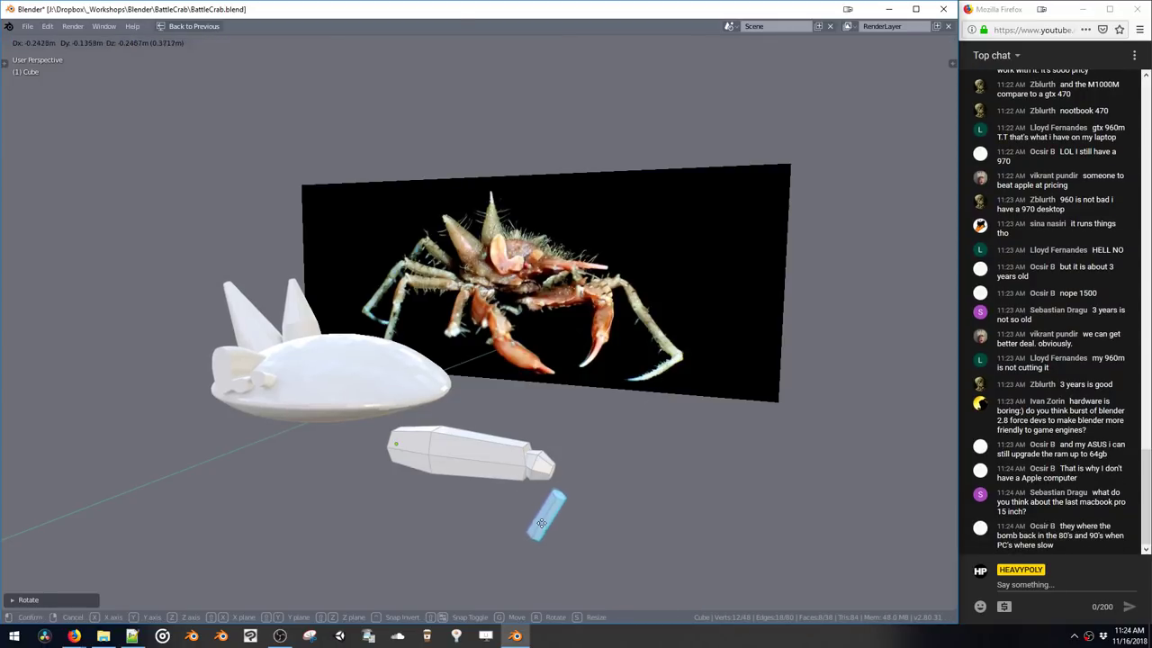
left_click(551, 521)
key("s")
left_click(576, 542)
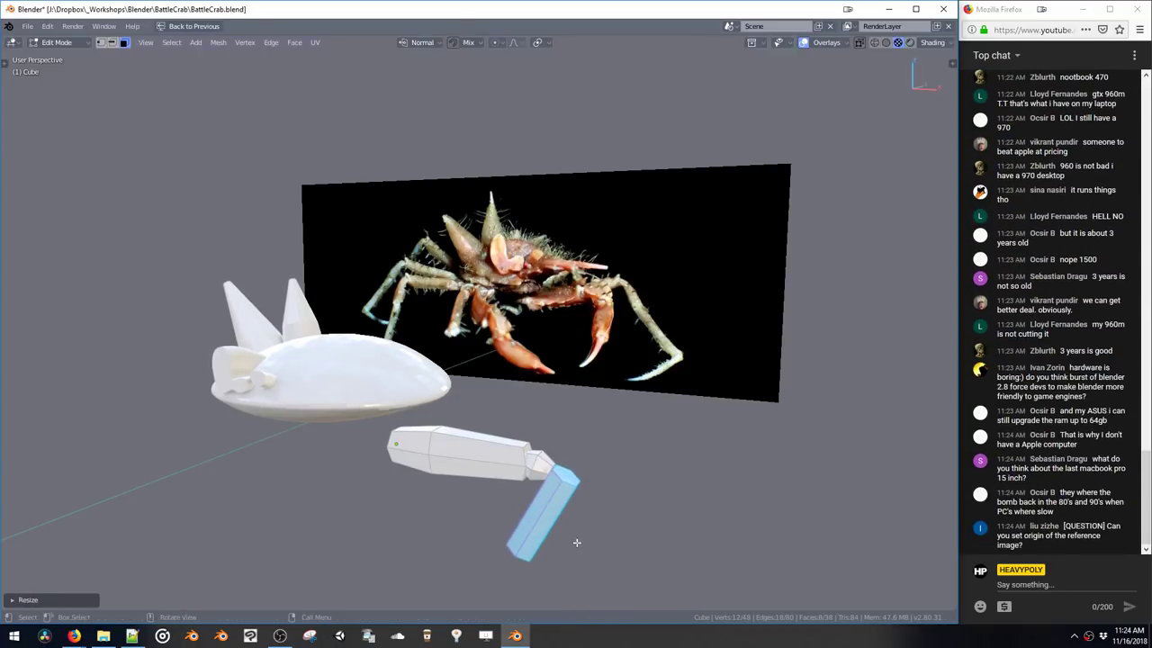
key("g")
left_click(574, 547)
Cut an edge loop around the middle of the lower leg segment, scale it up and slide it along the segment
key("ctrl+r")
left_click(551, 519)
left_click(556, 521)
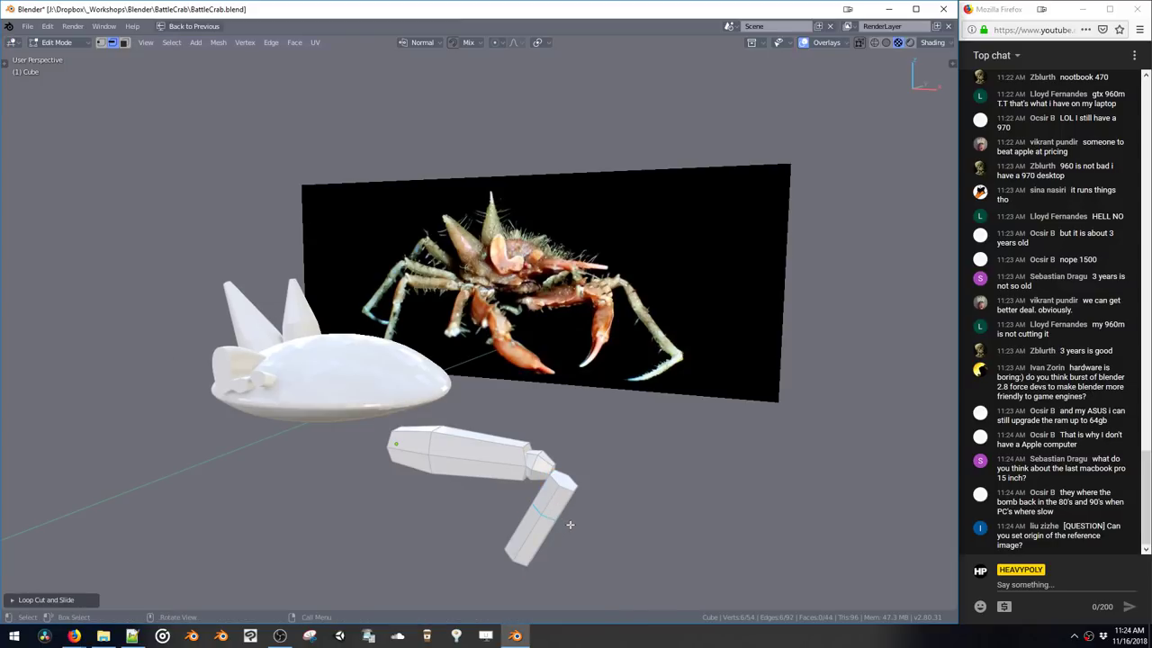
key("s")
left_click(581, 538)
key("g")
key("g")
left_click(574, 542)
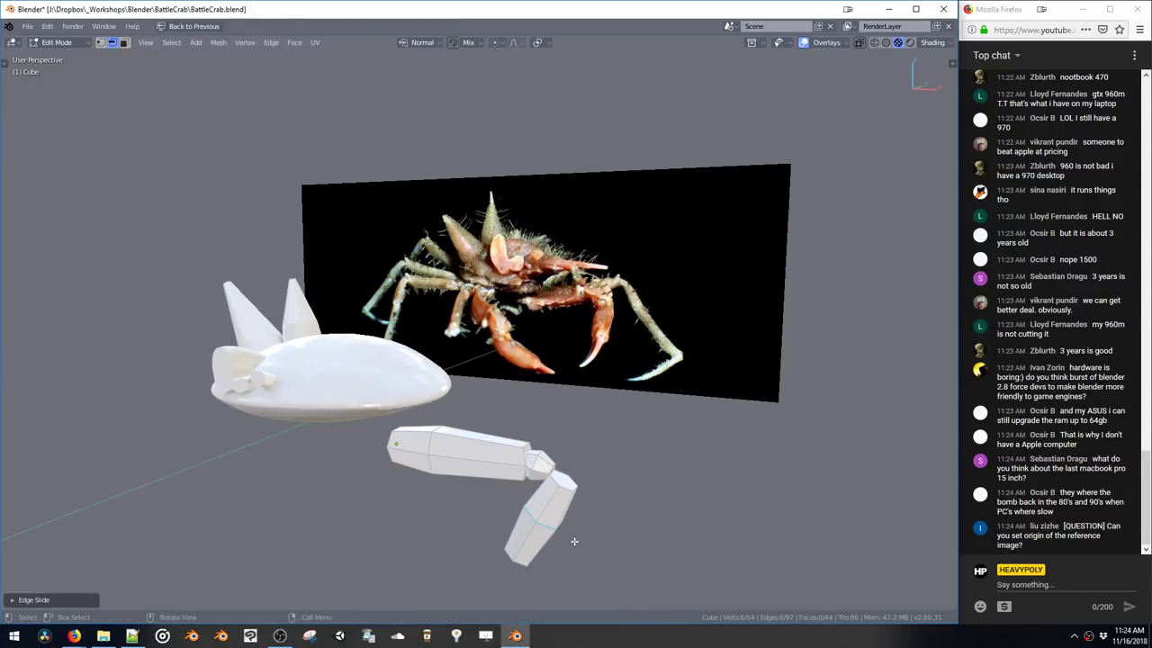
Select the entire lower leg segment and move it so its upper end fits against the knee joint
key("ctrl+l")
middle_click_drag(551, 518, 536, 483)
key("g")
left_click(512, 516)
key("g")
left_click(551, 505)
key("g")
left_click(493, 494)
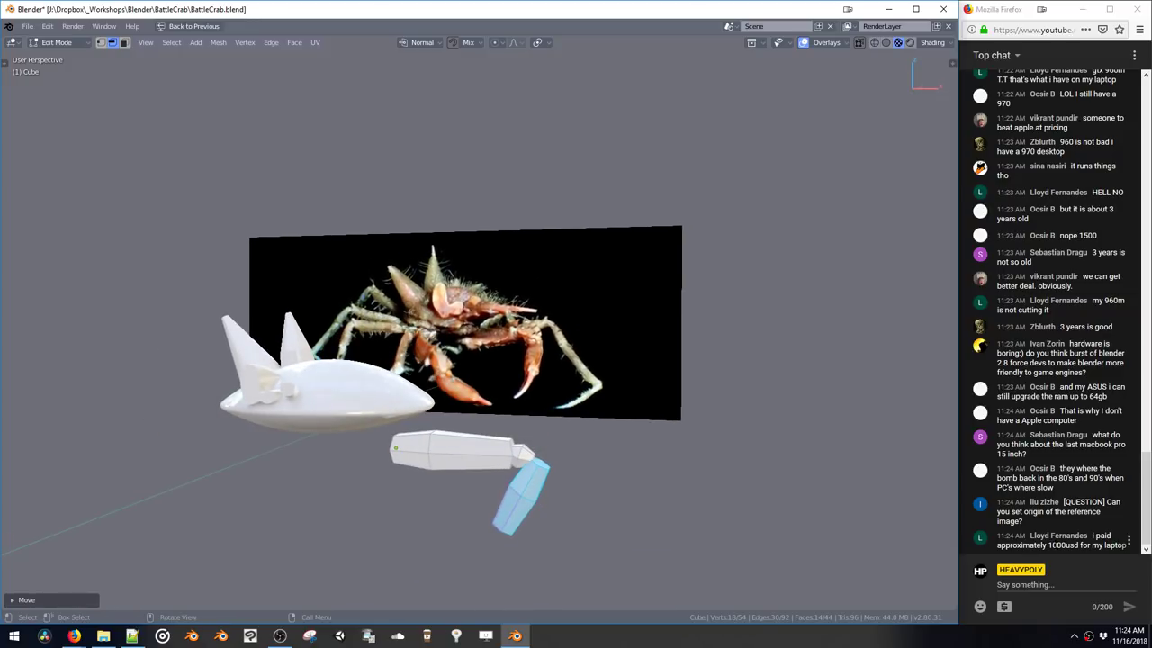
Duplicate the end face of the lower leg segment in place and extrude the copy downward into a thin separate segment
left_click_drag(526, 545, 529, 547)
middle_click_drag(529, 546, 566, 510)
left_click(523, 503)
key("shift+d")
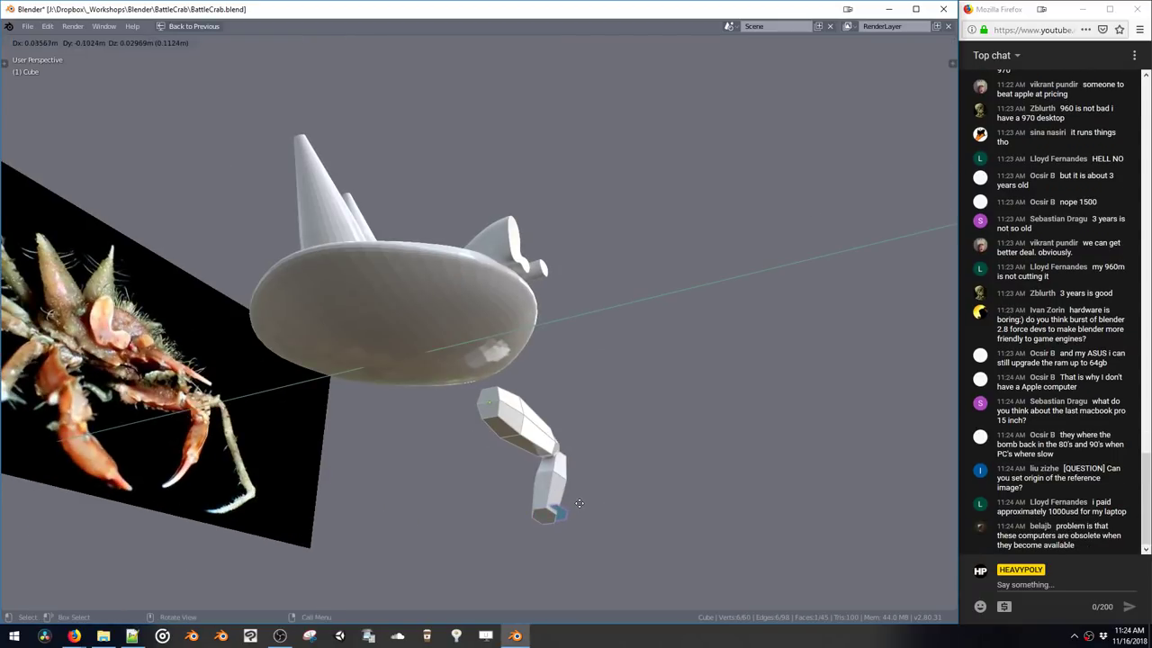
key("Escape")
key("e")
left_click(557, 561)
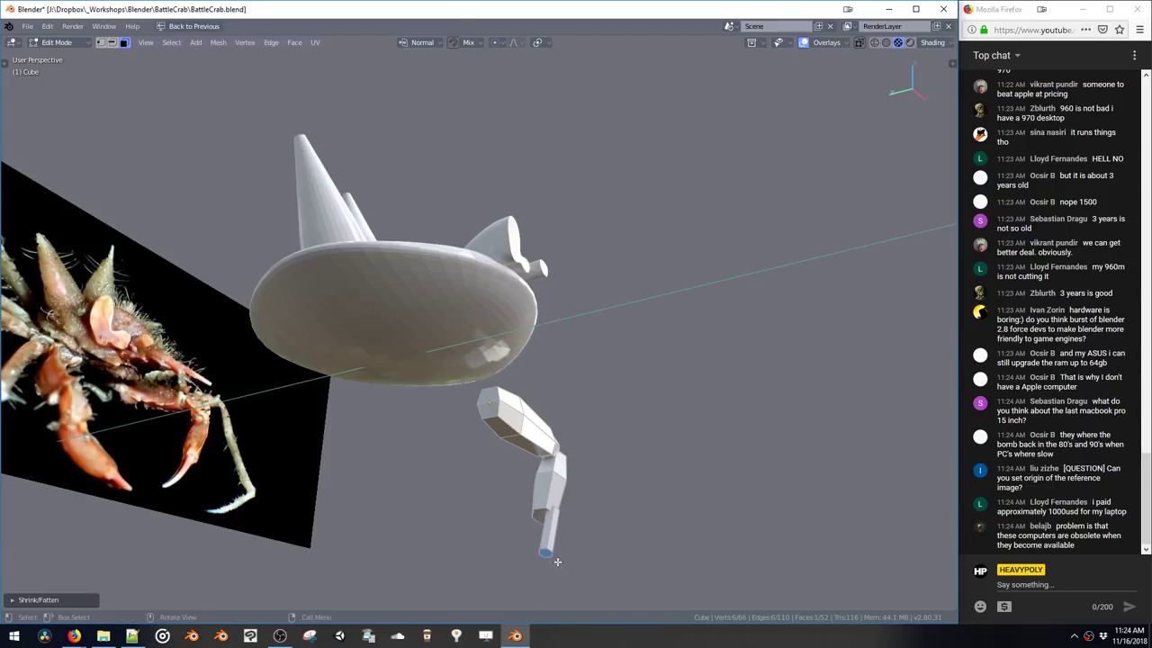
middle_click_drag(565, 542, 498, 561)
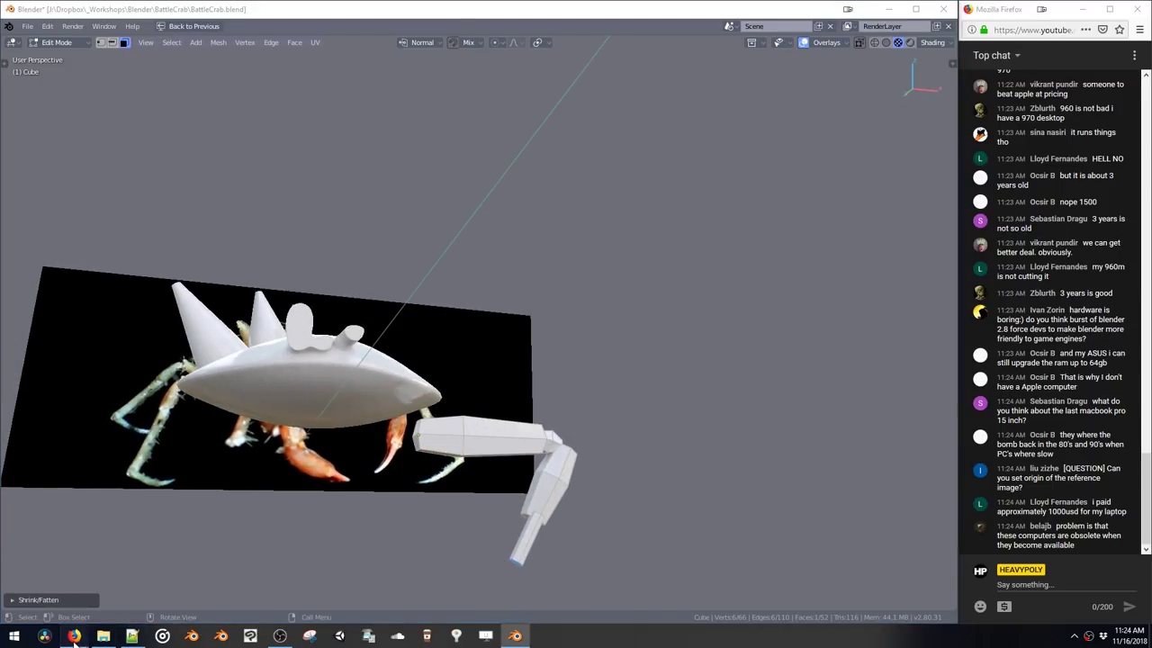
Switch to the Firefox browser, open Amazon and search for "gaming laptop"
left_click(89, 609)
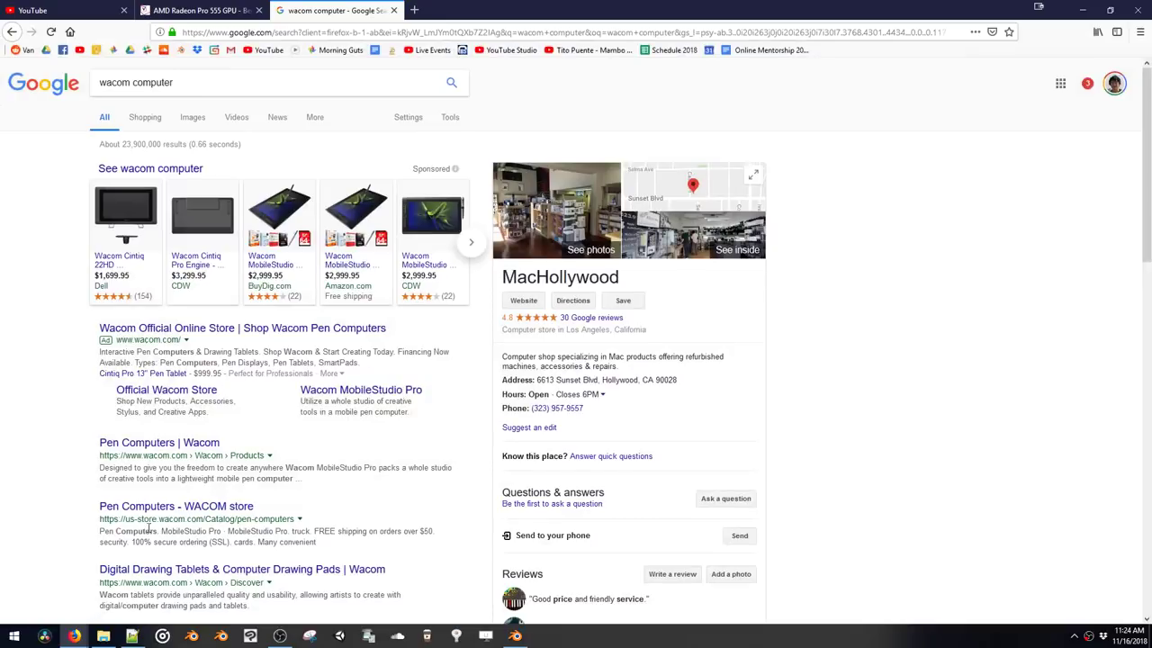
left_click(345, 28)
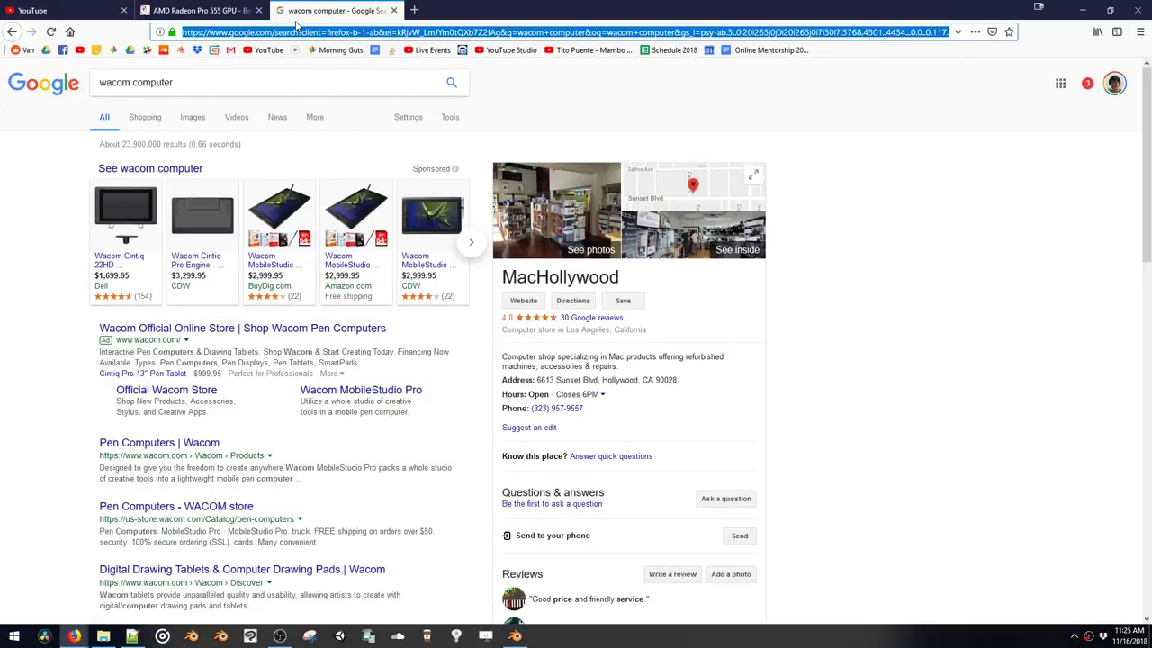
type("amazon")
key("Return")
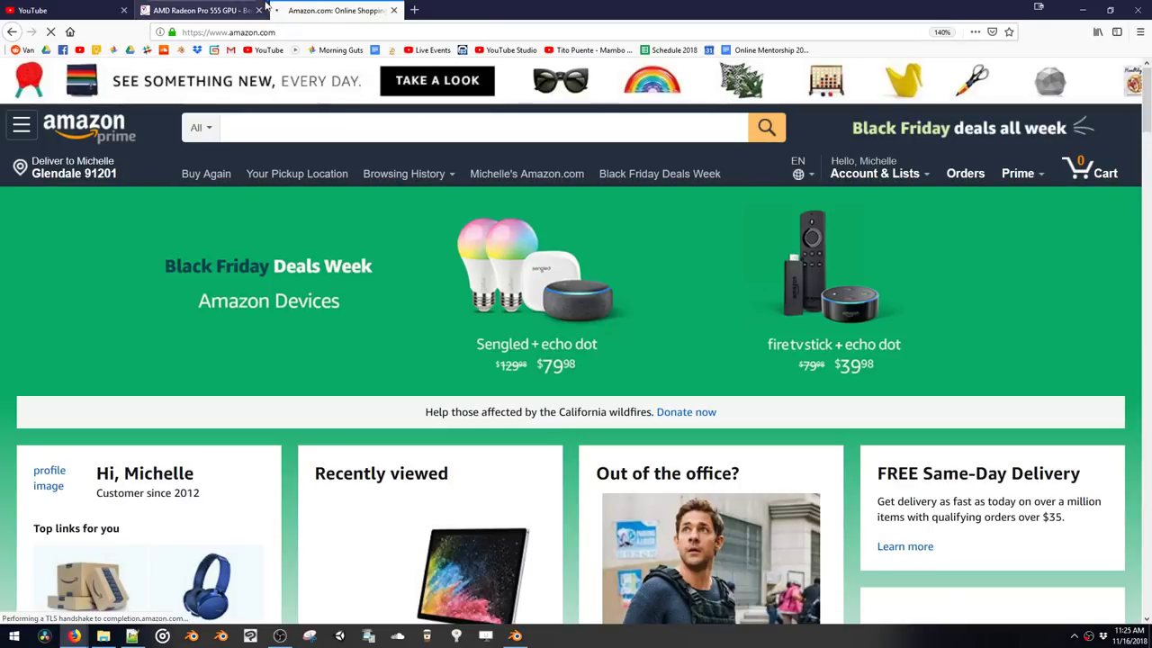
left_click(335, 126)
type("ga")
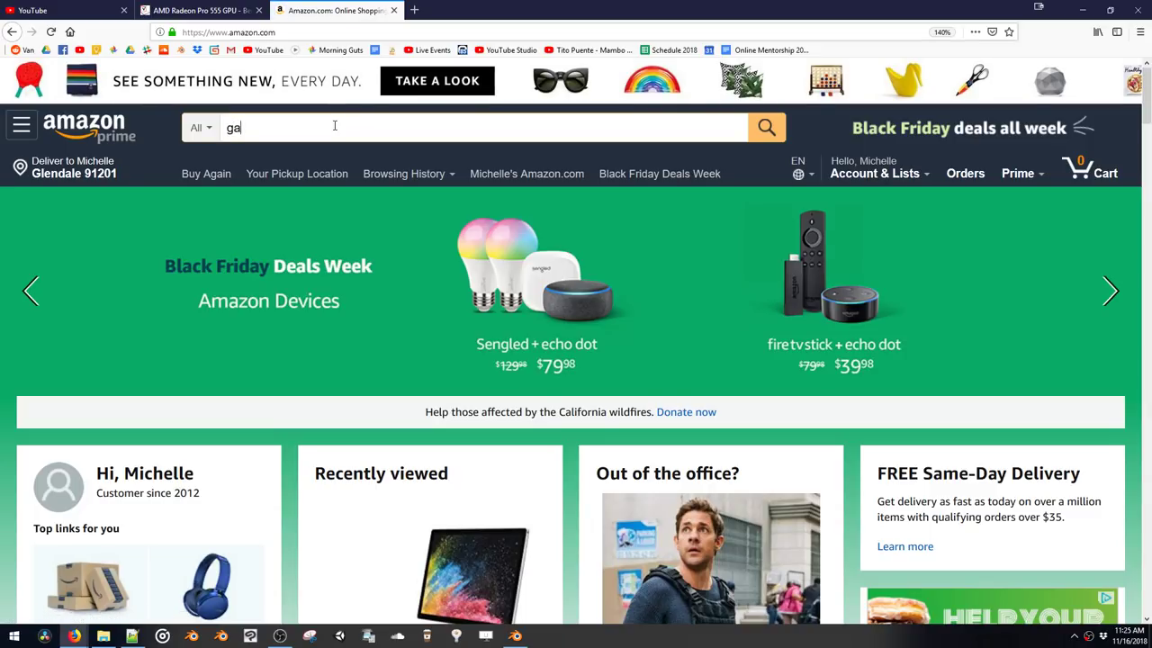
type("ming lap")
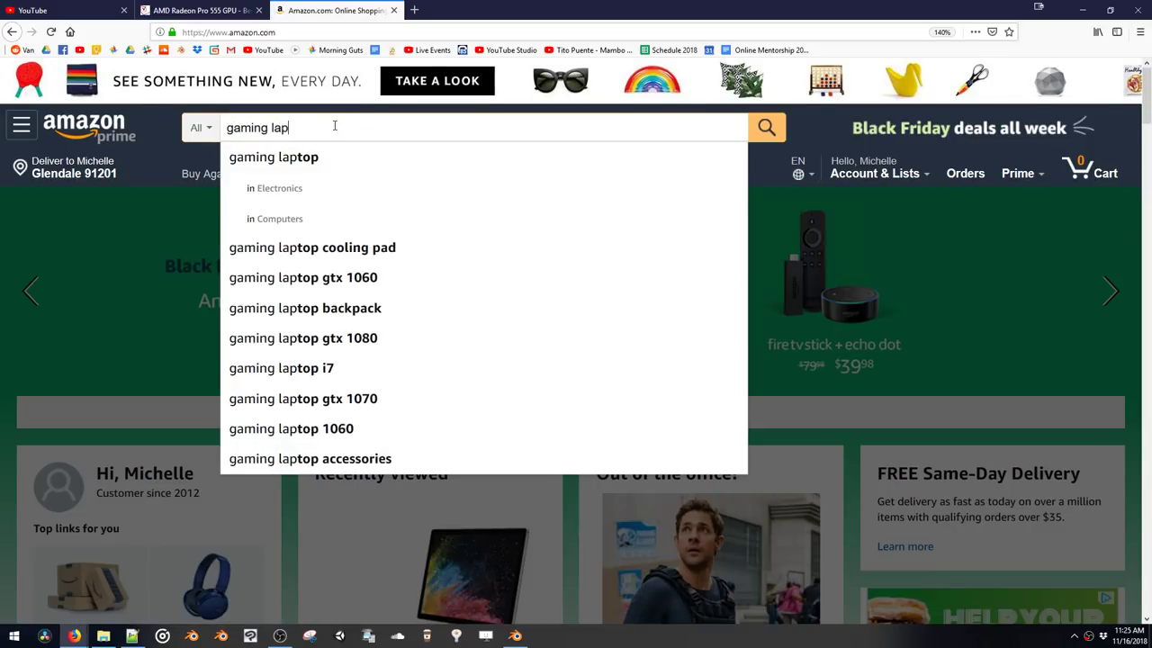
type("top")
key("Return")
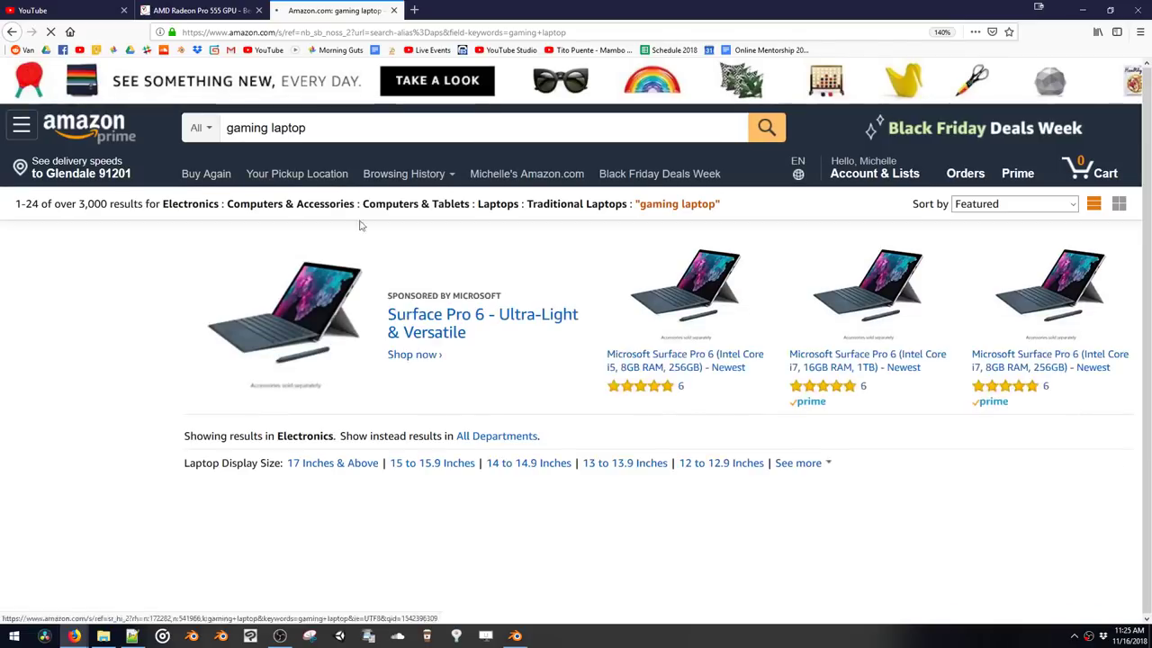
Examine the prices, processors, graphics cards and memory of the listed gaming laptops, and return to Blender
scroll(387, 279, "down", 5)
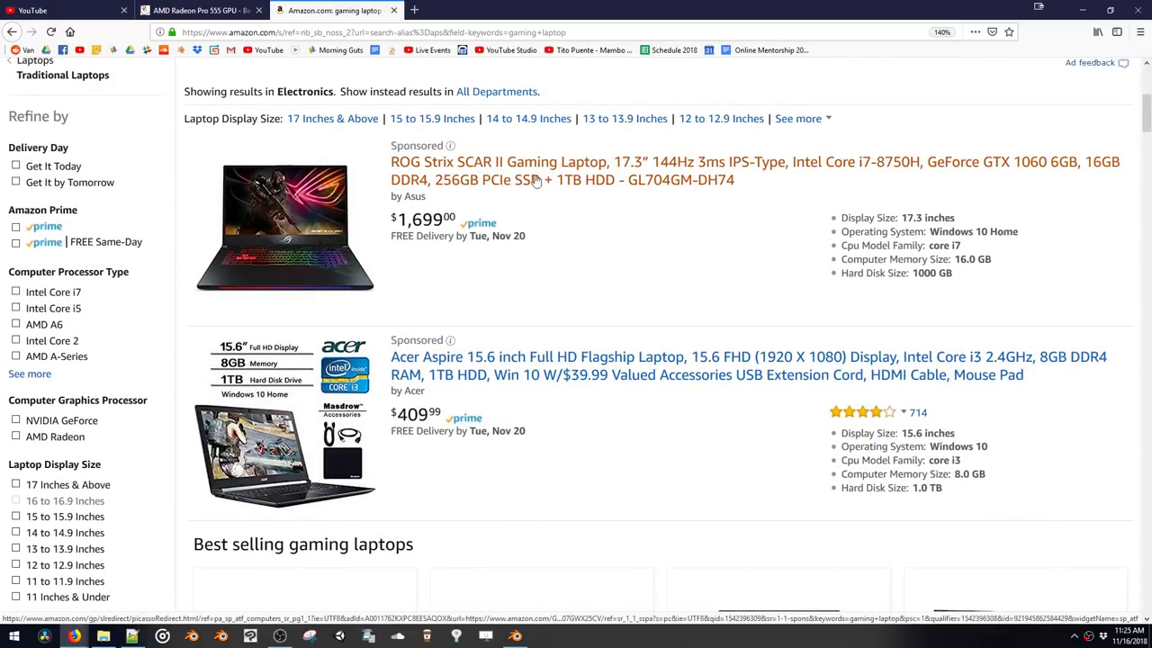
scroll(535, 180, "down", 6)
scroll(508, 212, "down", 2)
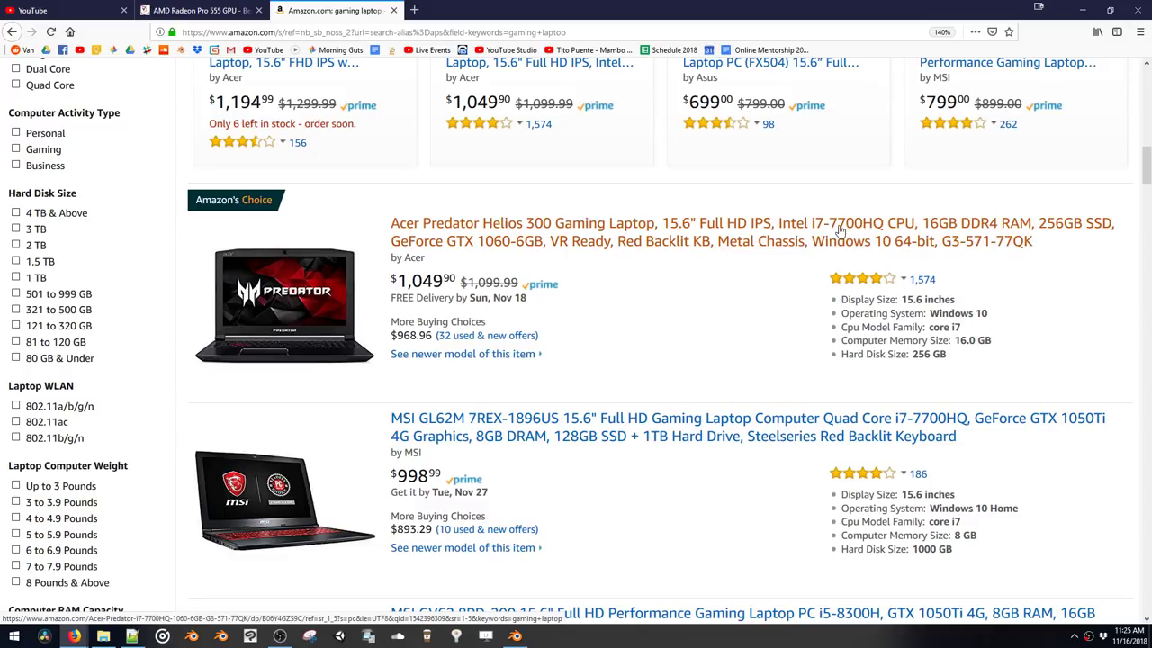
scroll(835, 232, "down", 1)
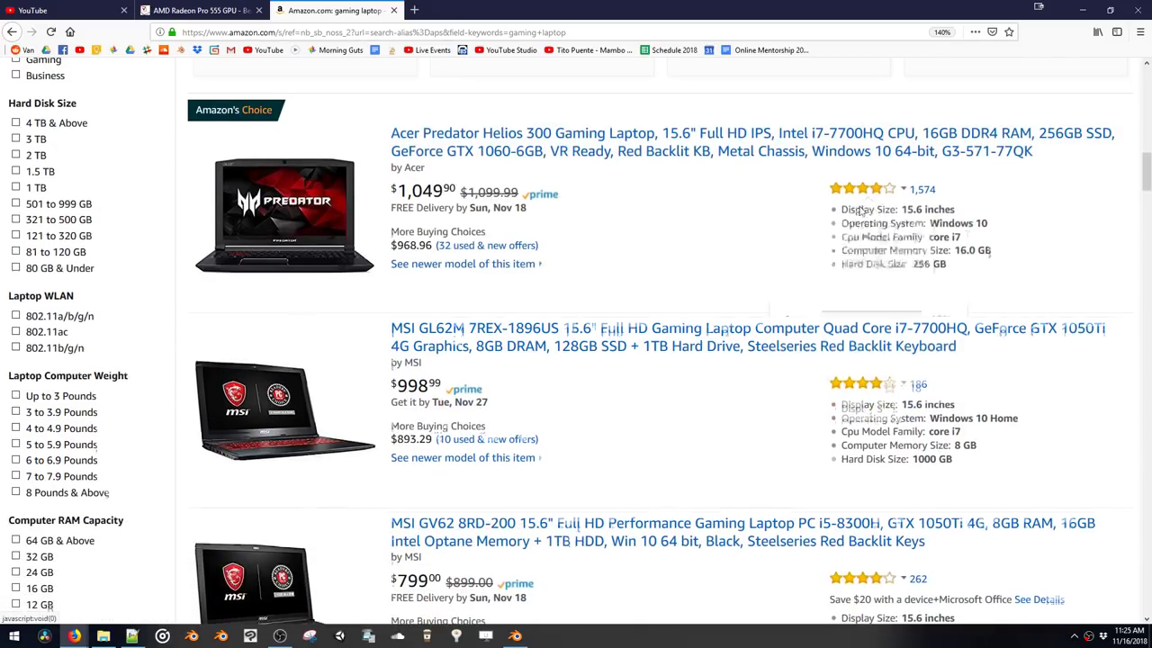
scroll(653, 248, "down", 1)
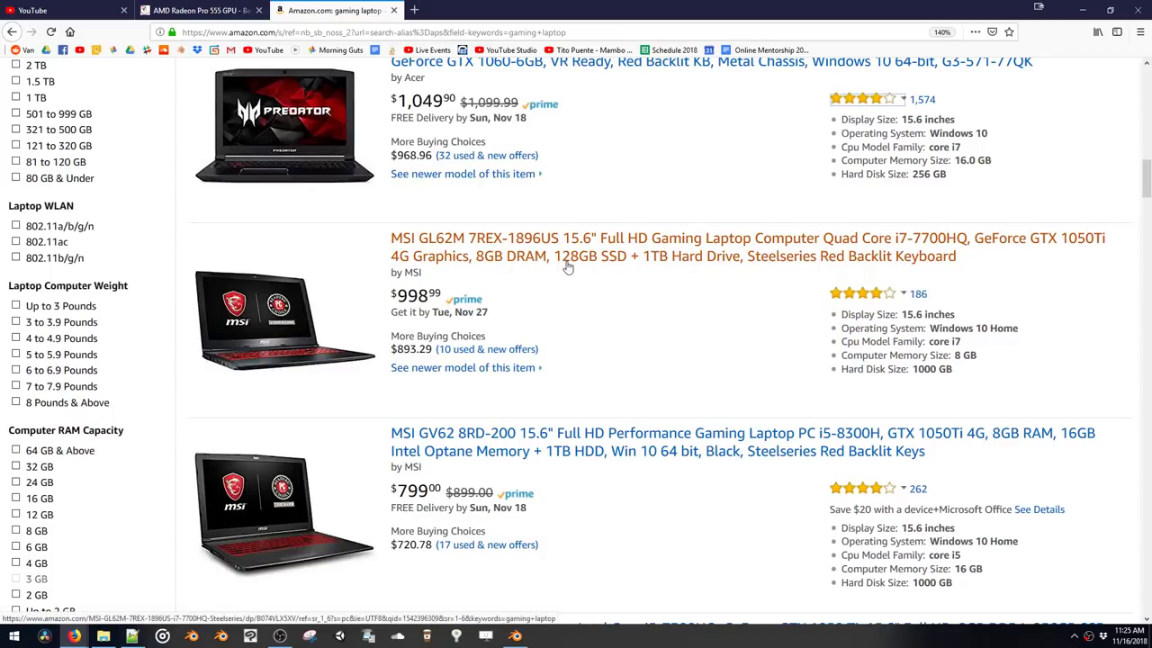
scroll(630, 263, "down", 3)
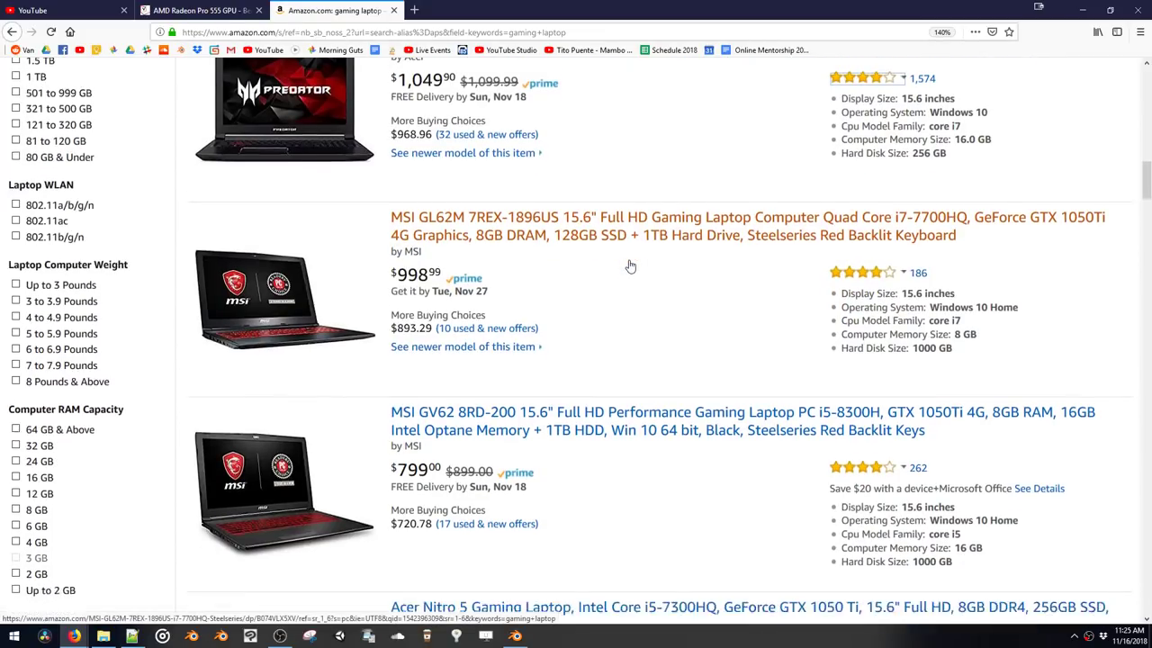
scroll(522, 280, "down", 2)
scroll(503, 285, "up", 3)
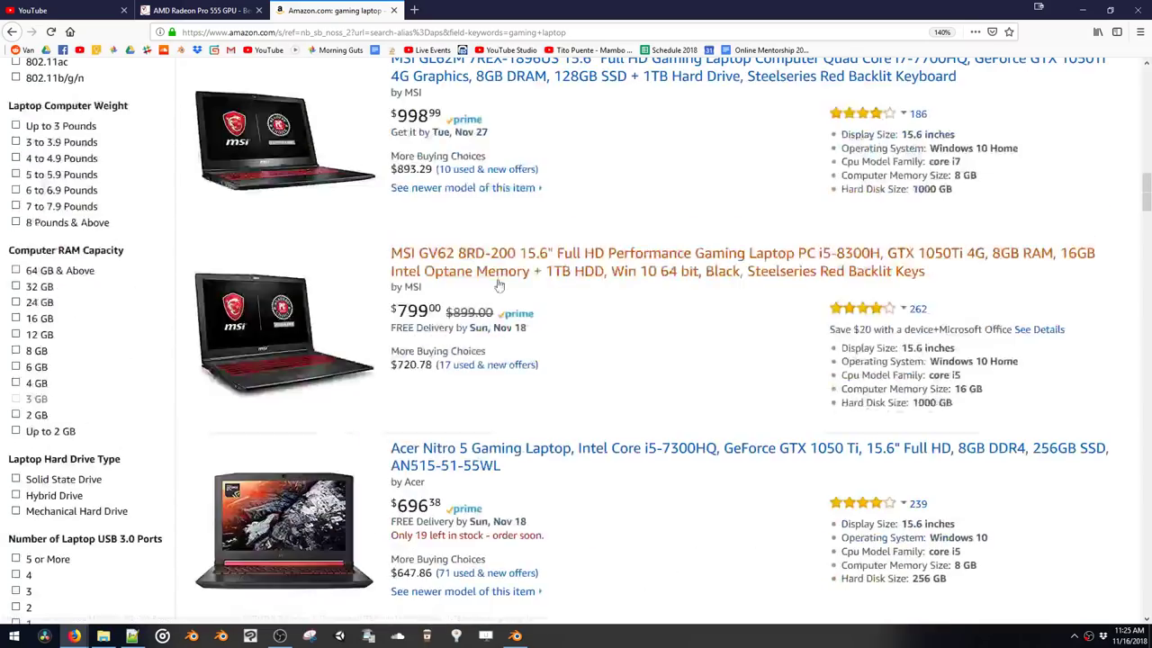
scroll(497, 286, "down", 9)
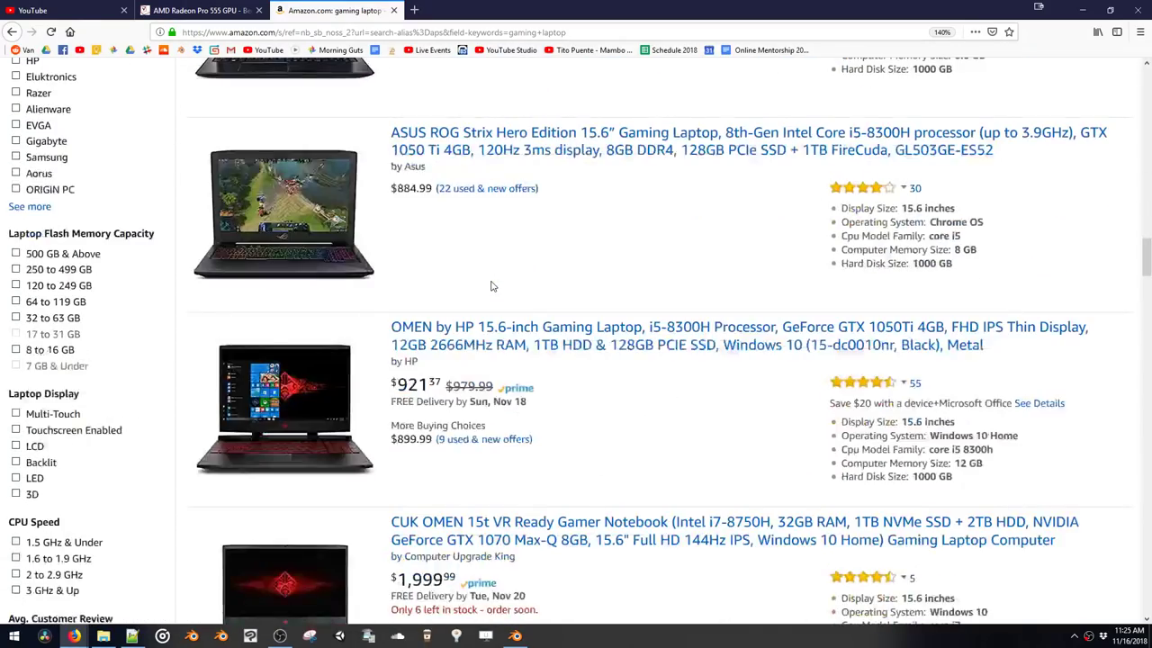
scroll(492, 286, "down", 1)
scroll(492, 286, "up", 1)
scroll(491, 286, "down", 2)
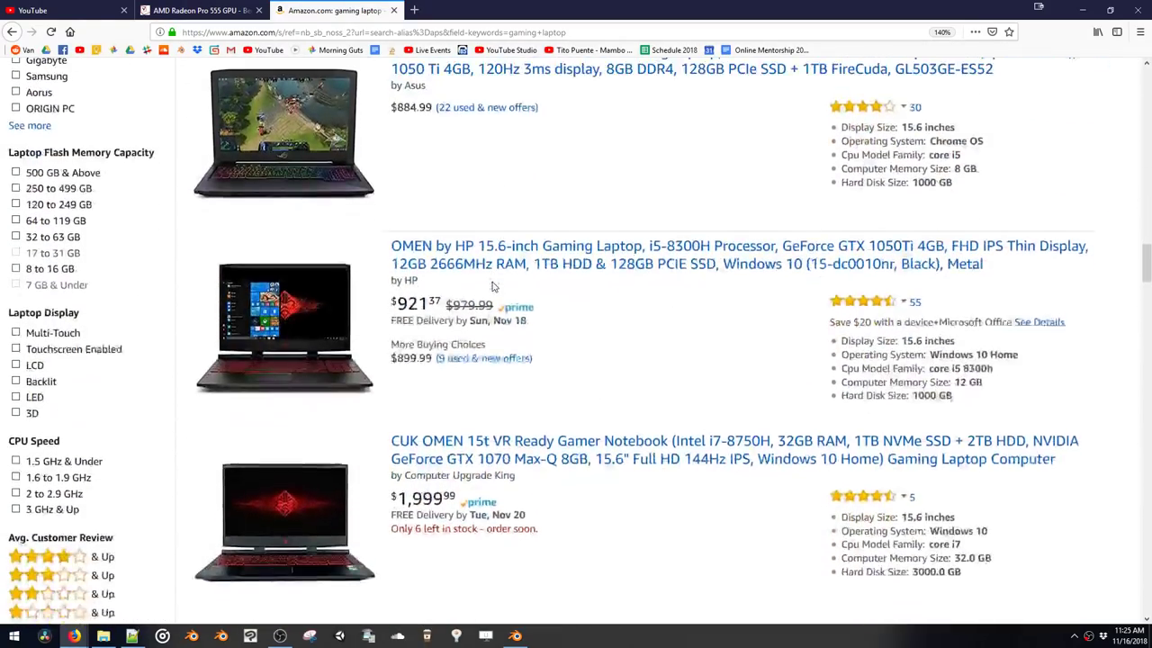
scroll(495, 279, "up", 2)
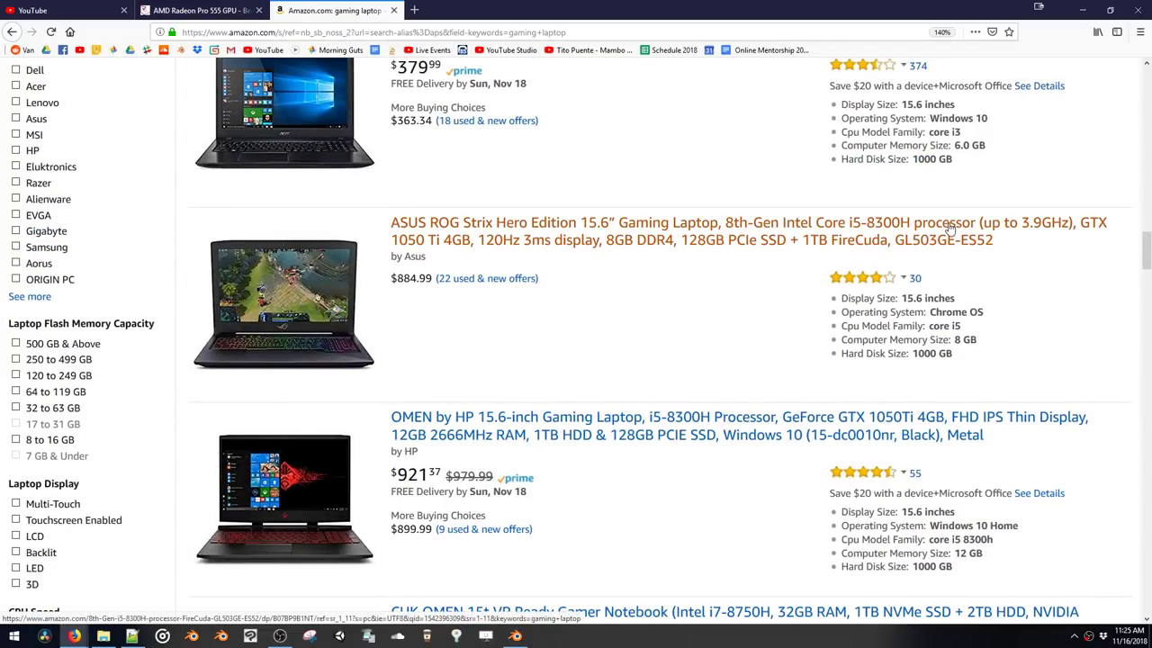
scroll(804, 245, "down", 2)
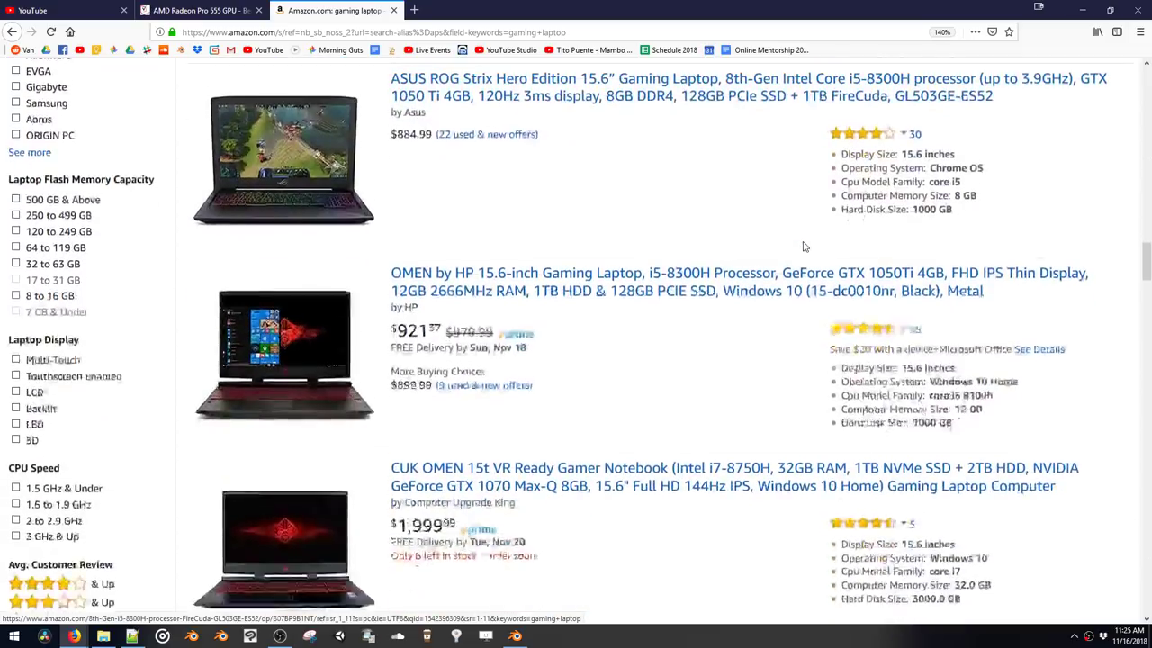
scroll(805, 246, "down", 5)
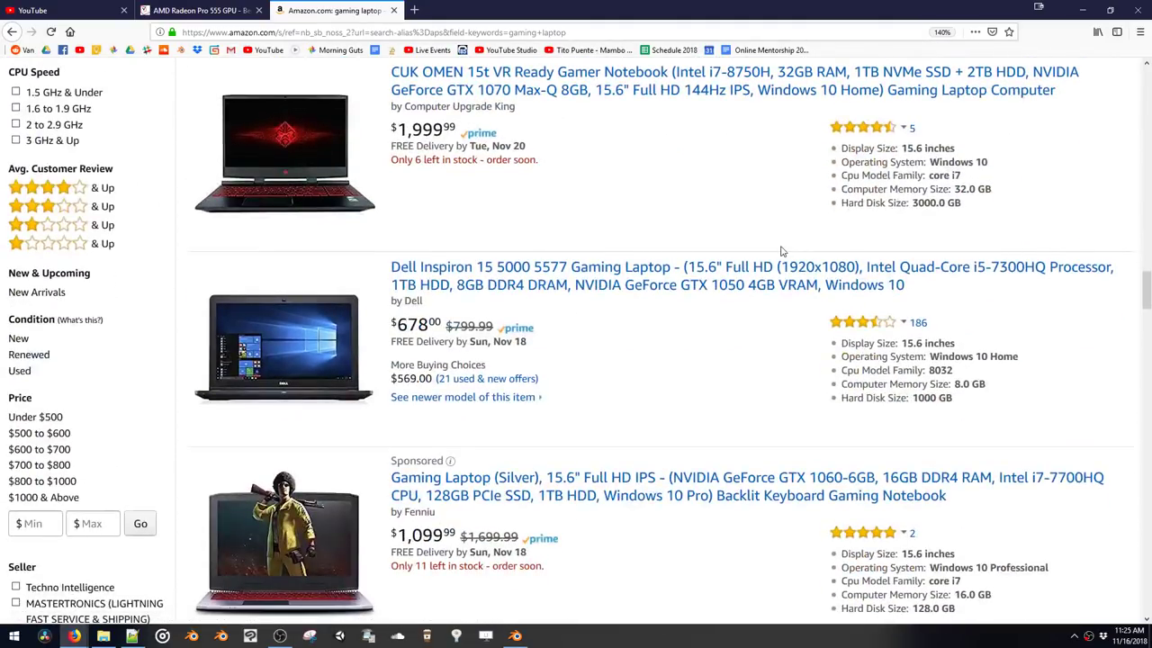
scroll(769, 258, "down", 7)
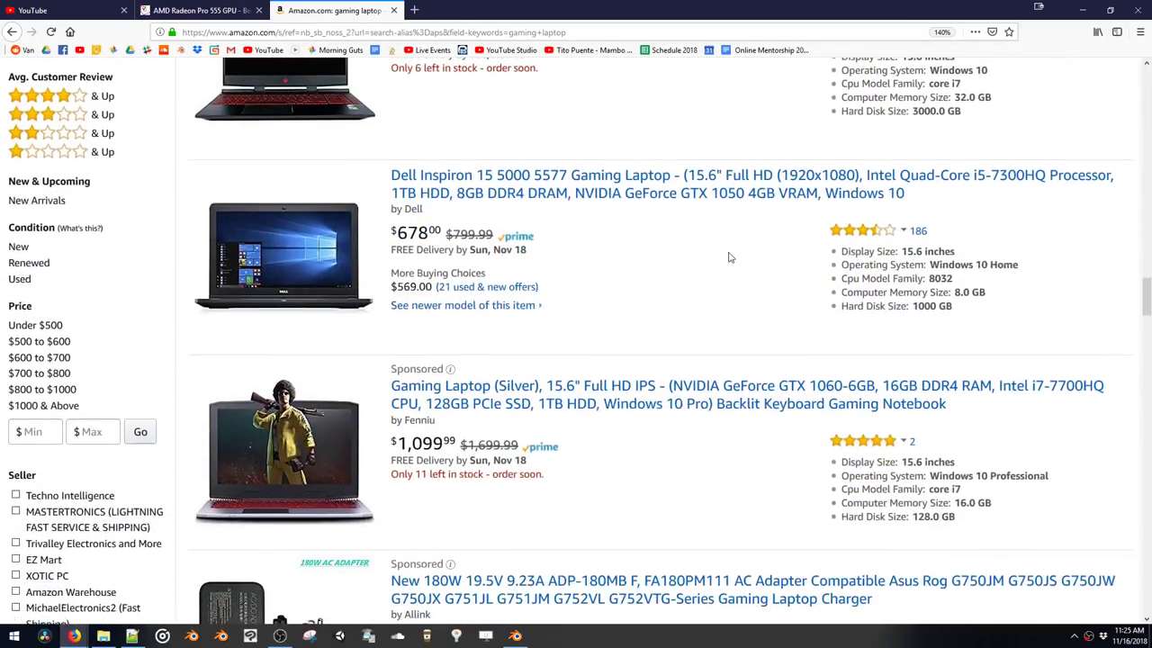
scroll(731, 254, "down", 1)
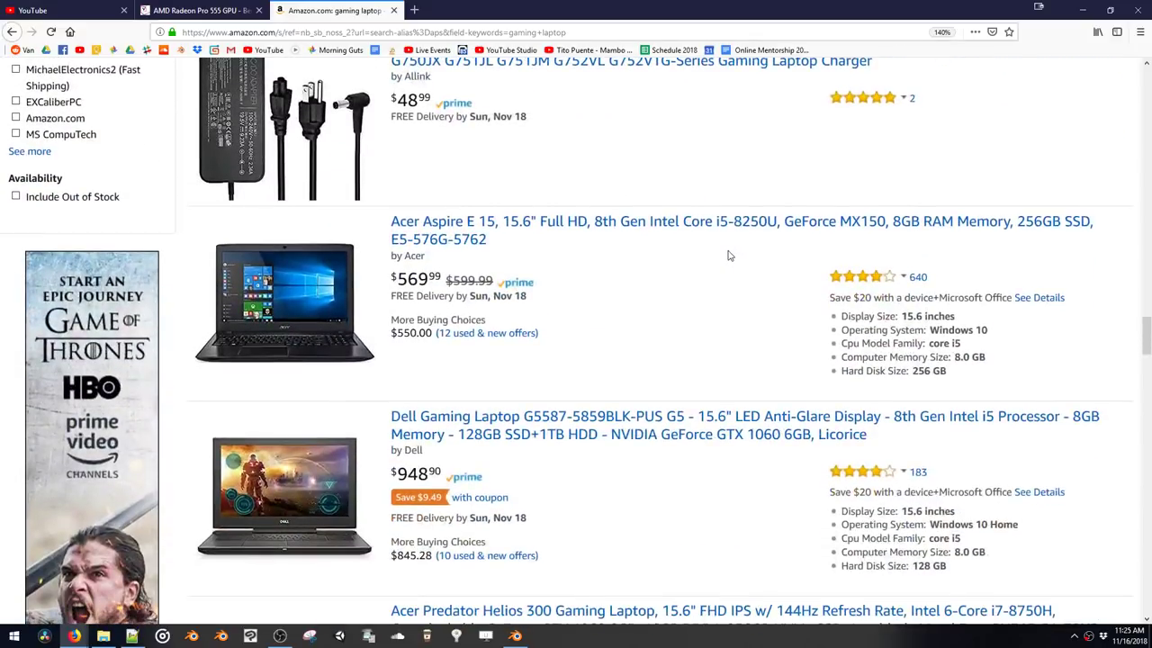
scroll(729, 264, "down", 1)
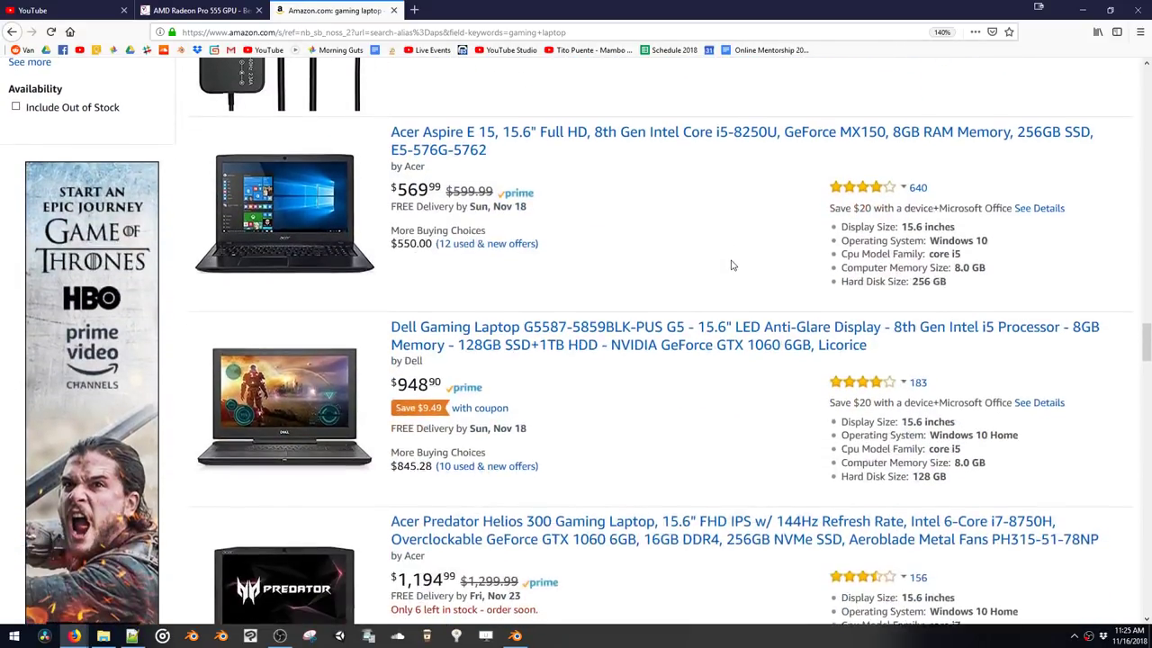
scroll(751, 257, "up", 1)
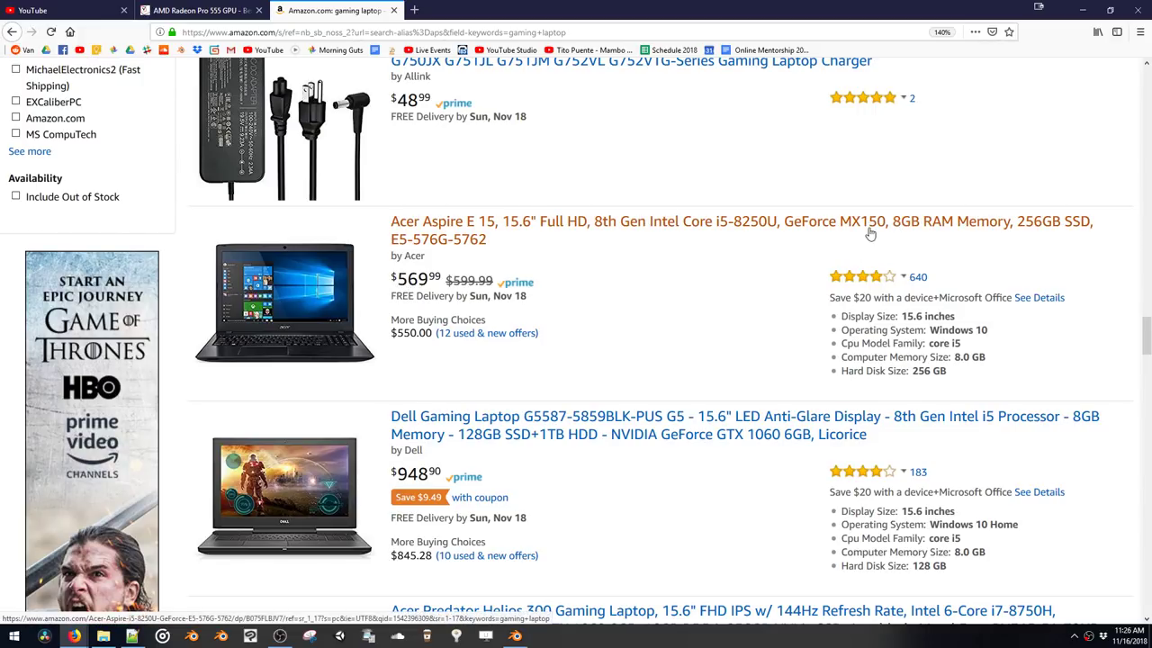
left_click(1085, 11)
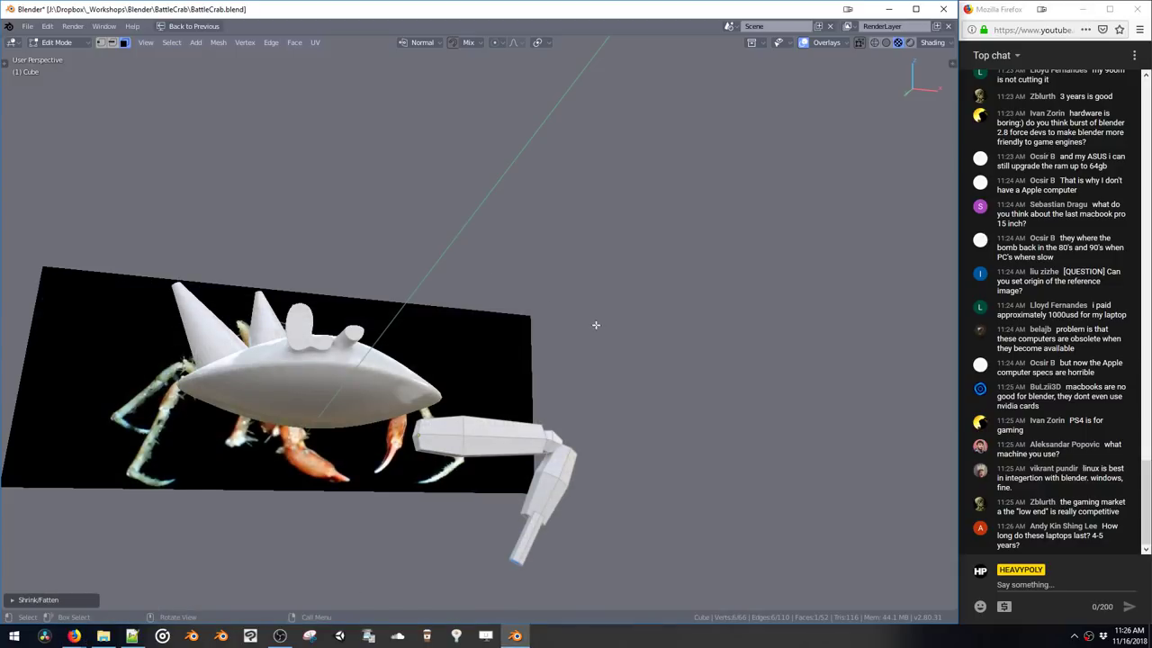
Move the whole leg object so its upper end sits just beneath the body
middle_click_drag(596, 325, 490, 363)
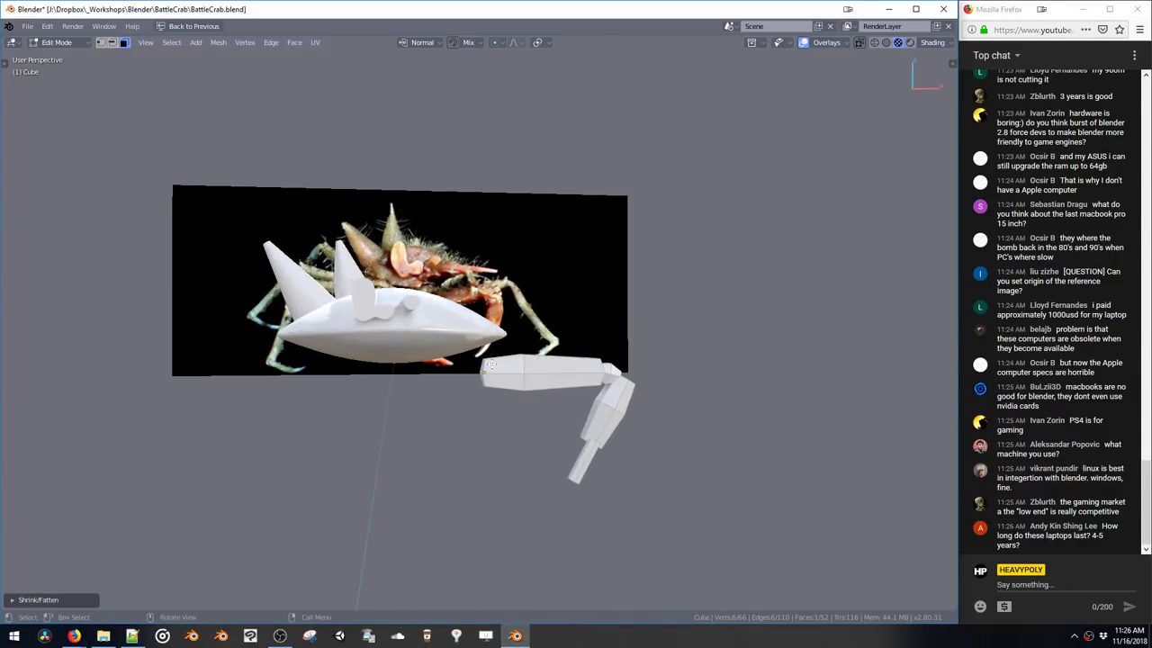
left_click_drag(462, 357, 720, 555)
middle_click_drag(507, 405, 535, 435, "shift")
left_click(506, 447)
key("Tab")
key("g")
left_click(502, 412)
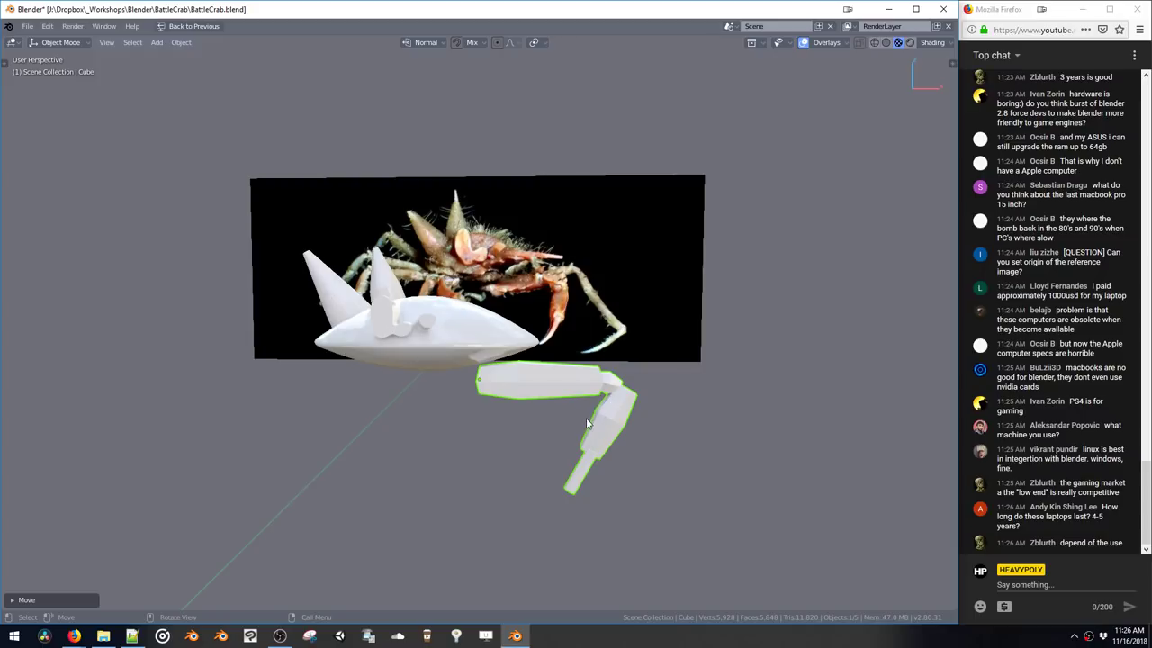
Duplicate the whole leg object and place the copy beside the original along the Y axis under the body
middle_click_drag(594, 420, 544, 431)
key("Tab")
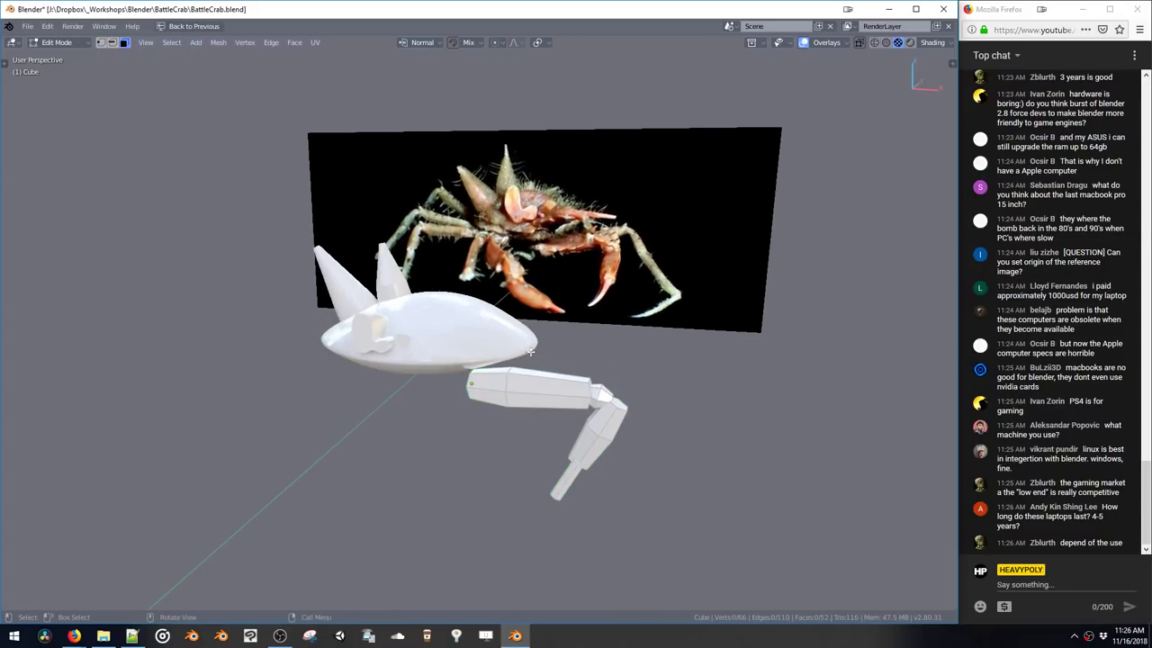
left_click_drag(545, 412, 672, 507)
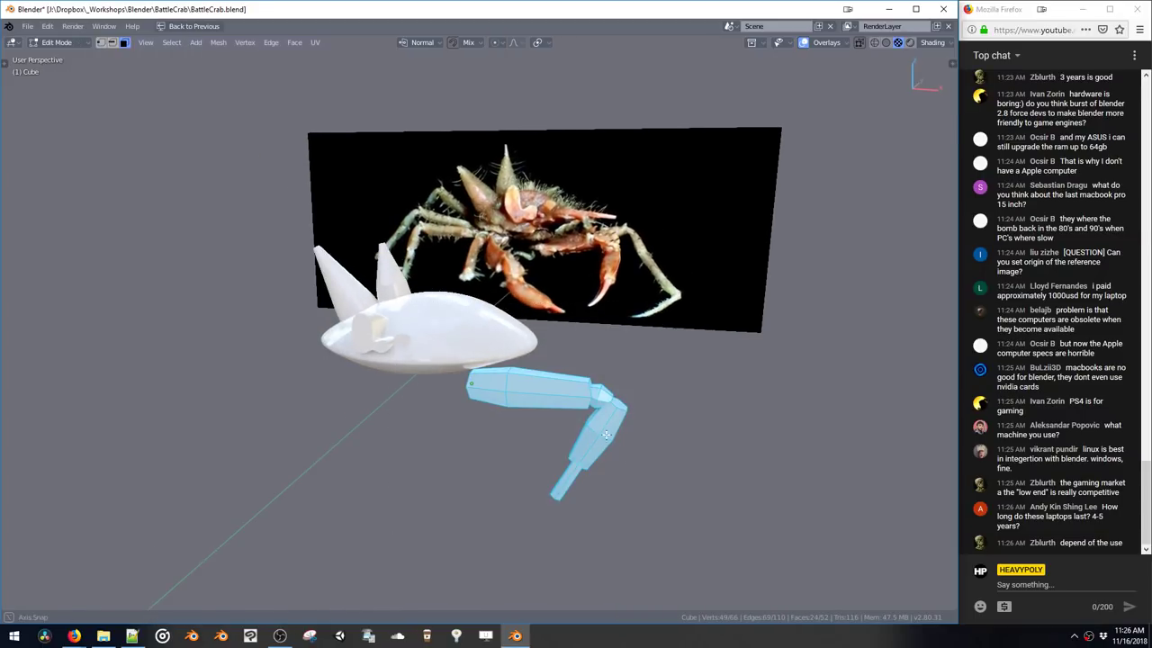
key("Tab")
middle_click_drag(606, 435, 519, 432)
key("shift+d")
key("y")
left_click(574, 449)
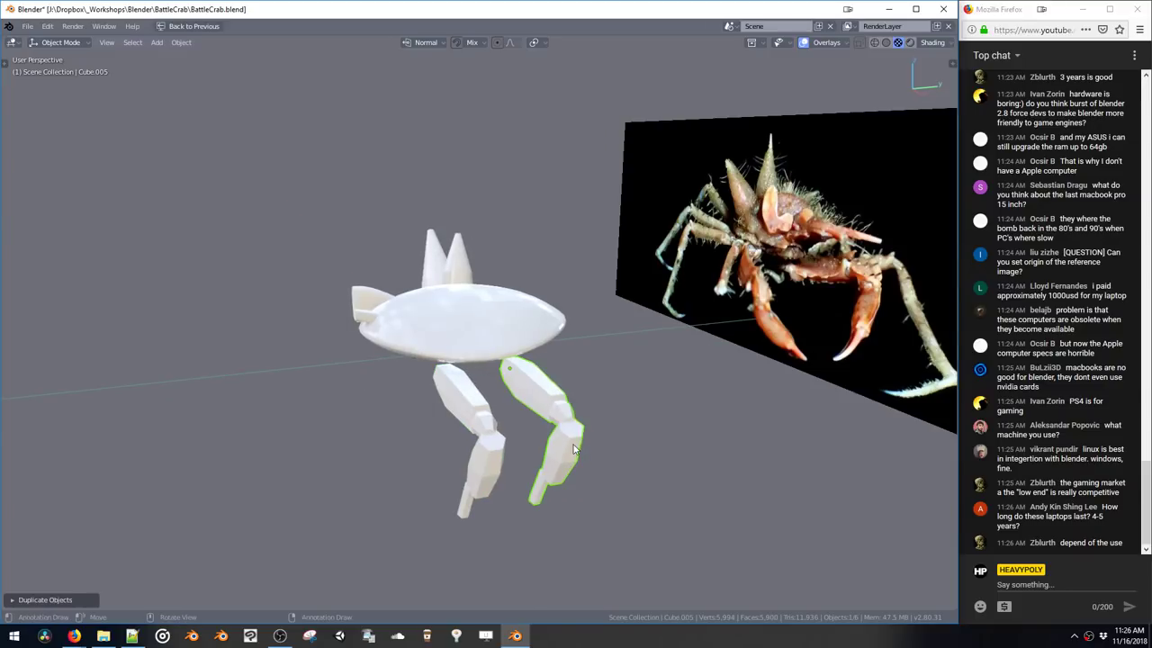
Add an edge loop around the tip segment of the copied leg and scale the loop up about 1.5 times
key("Tab")
middle_click_drag(612, 478, 555, 385)
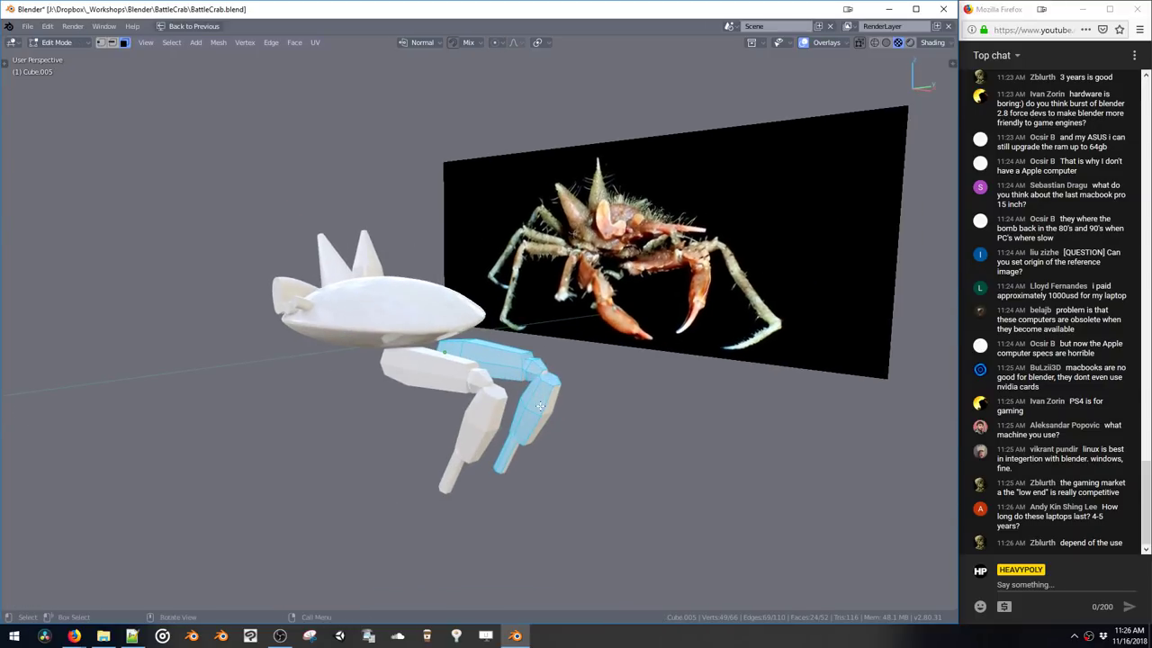
left_click(538, 405)
key("ctrl+l")
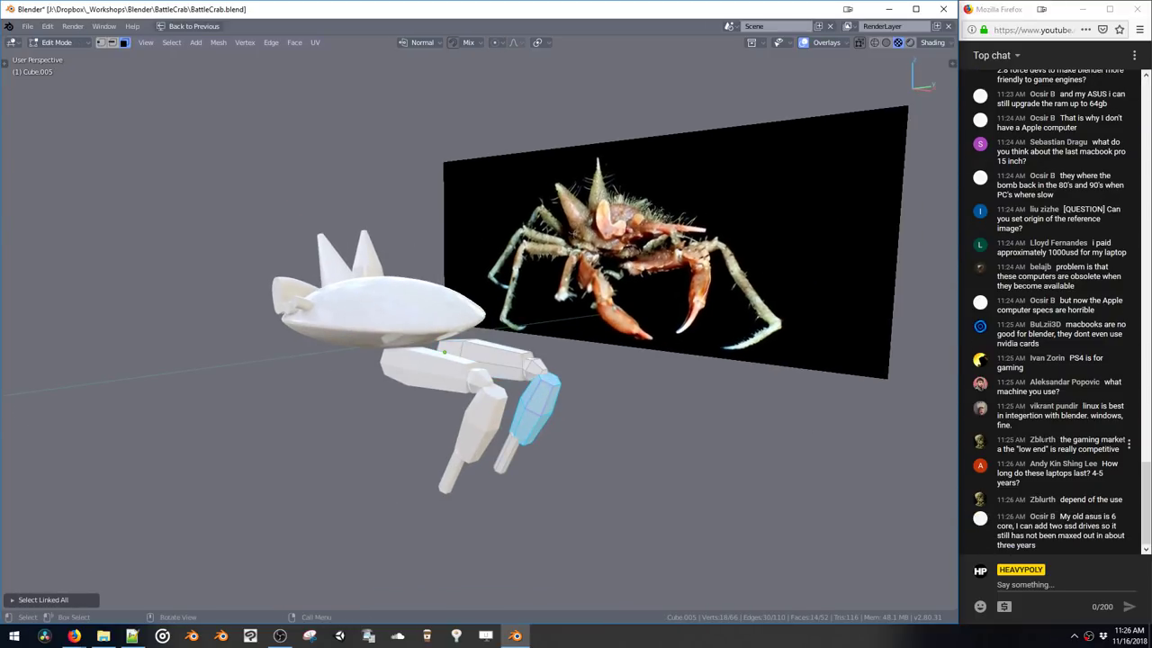
left_click(506, 450)
key("ctrl+l")
middle_click_drag(506, 450, 540, 462)
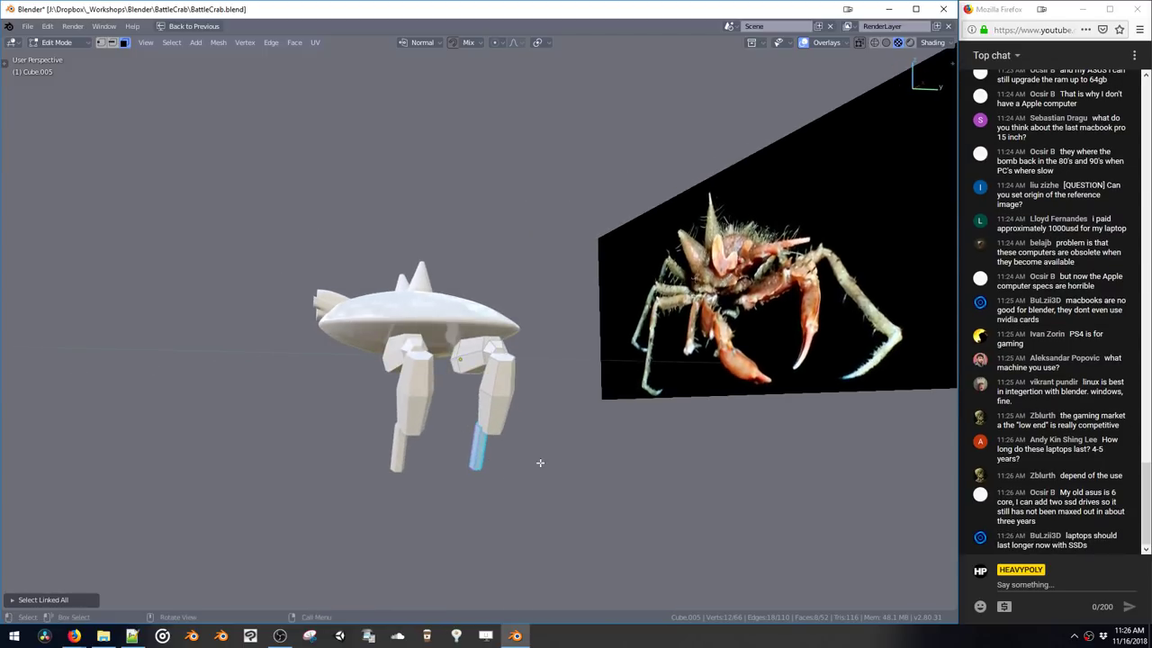
key("ctrl+r")
left_click(483, 446)
left_click(484, 450)
key("s")
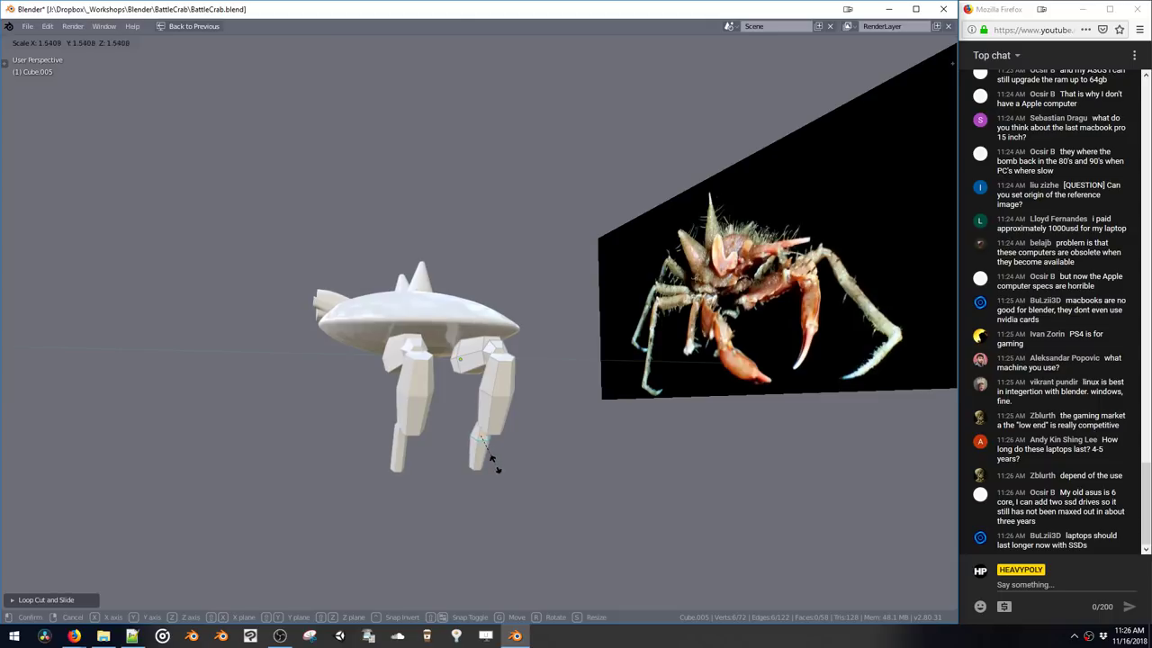
left_click(492, 460)
Scale the whole tip segment down and move it up along Z against the end of the lower leg segment
key("ctrl+l")
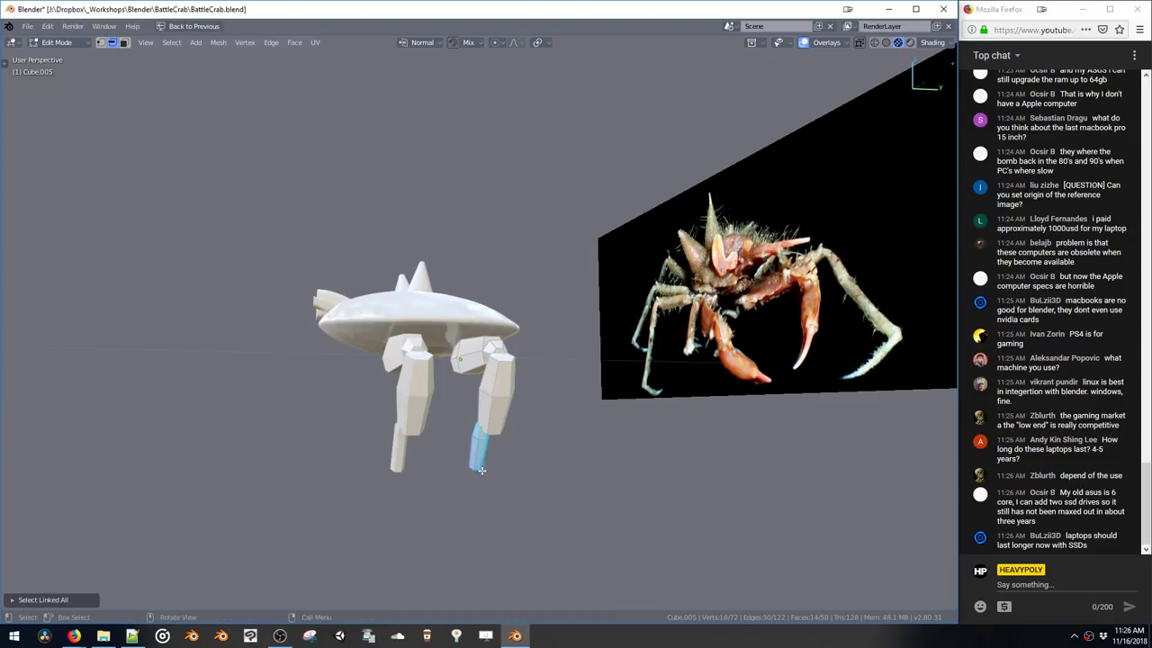
key("g")
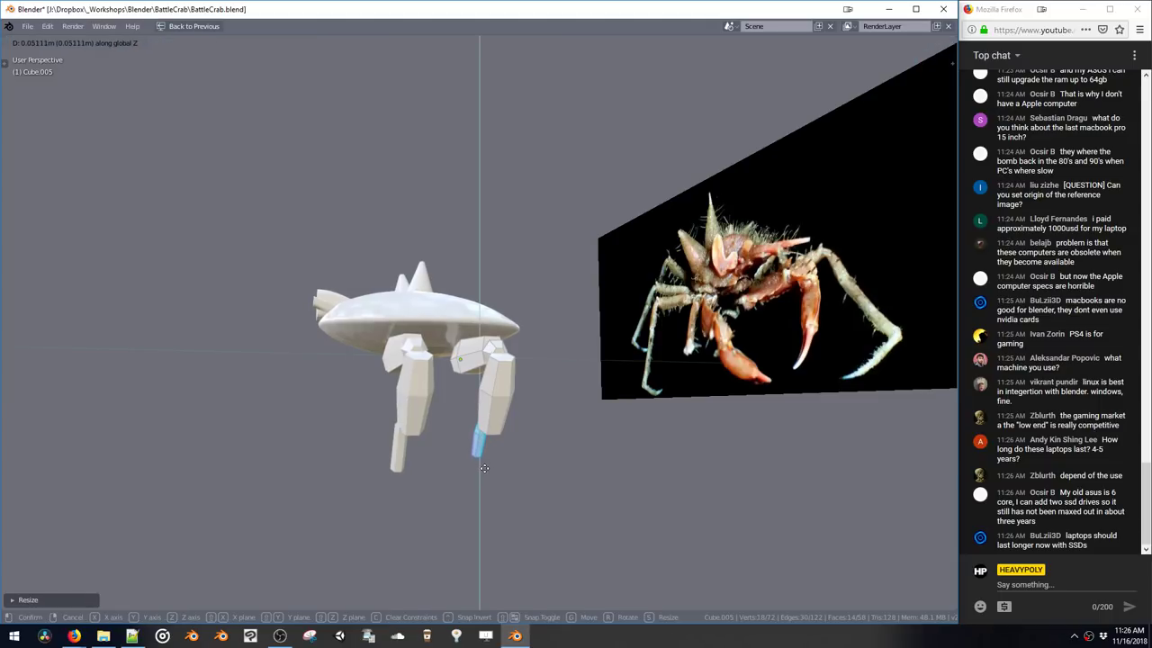
left_click(486, 472)
middle_click_drag(485, 472, 539, 471)
key("g")
left_click(517, 489)
key("g")
left_click(459, 452)
Tilt the copied leg's tip segment and shift it toward one side of the lower segment's end
key("r")
left_click(488, 482)
key("g")
left_click(490, 477)
key("g")
left_click(548, 506)
Reposition the small tip segment so it sits directly beneath one edge of the lower leg segment
key("KP_Decimal")
middle_click_drag(535, 565, 537, 516)
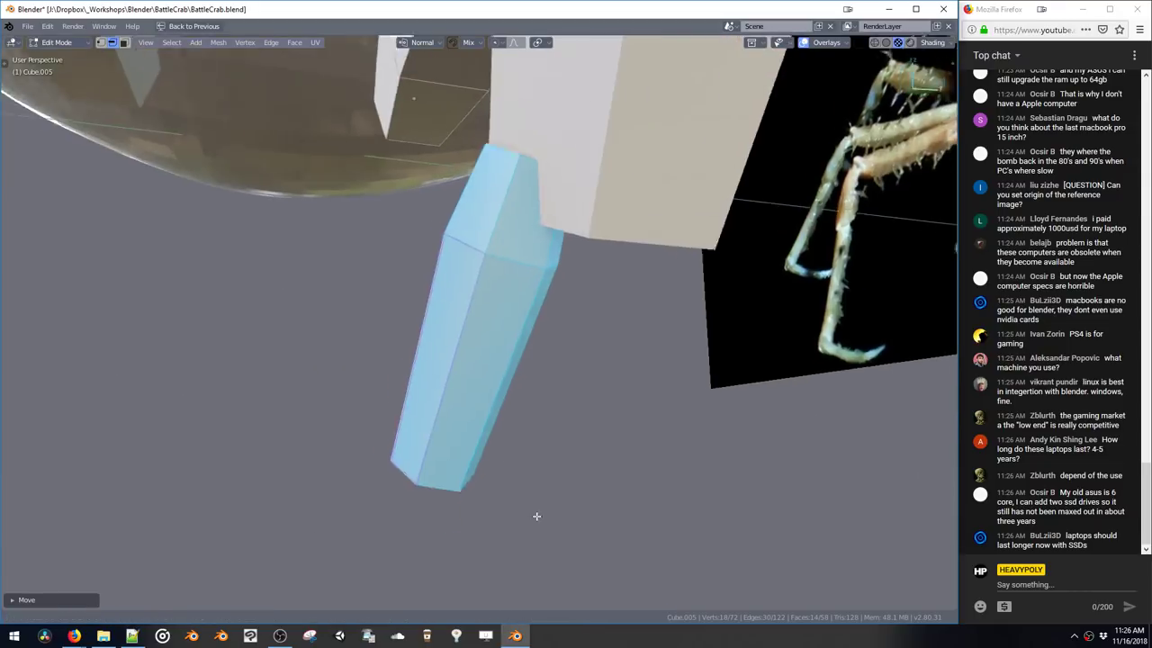
scroll(526, 476, "down", 4)
key("g")
left_click(506, 428)
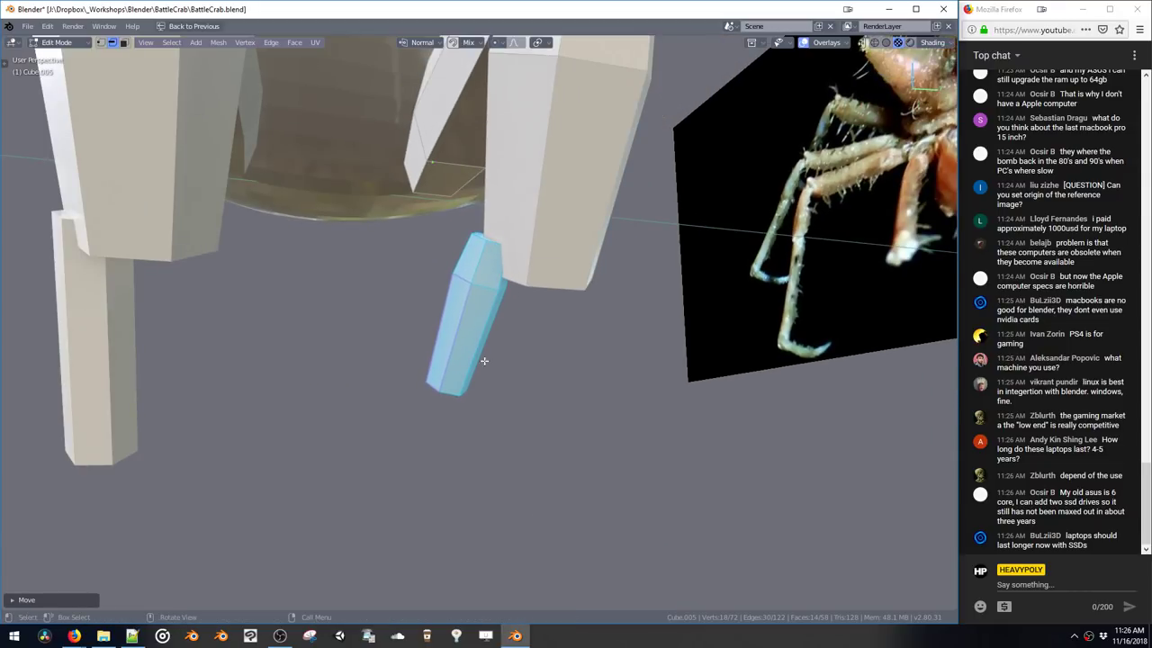
scroll(484, 361, "down", 5)
middle_click_drag(513, 411, 486, 377)
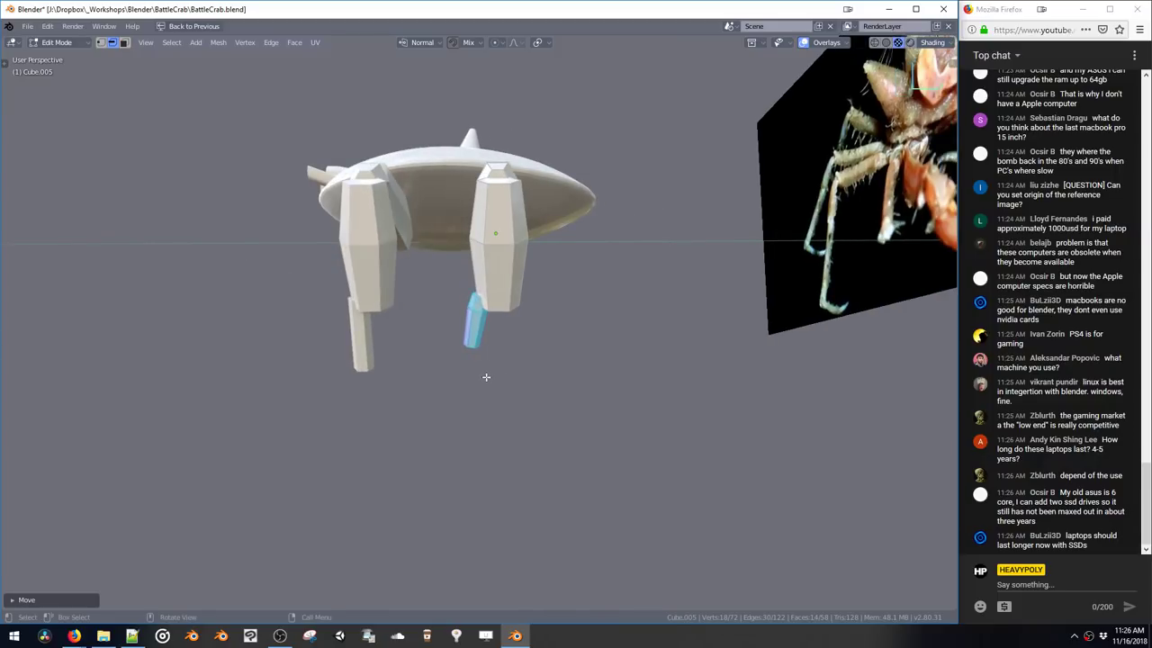
key("g")
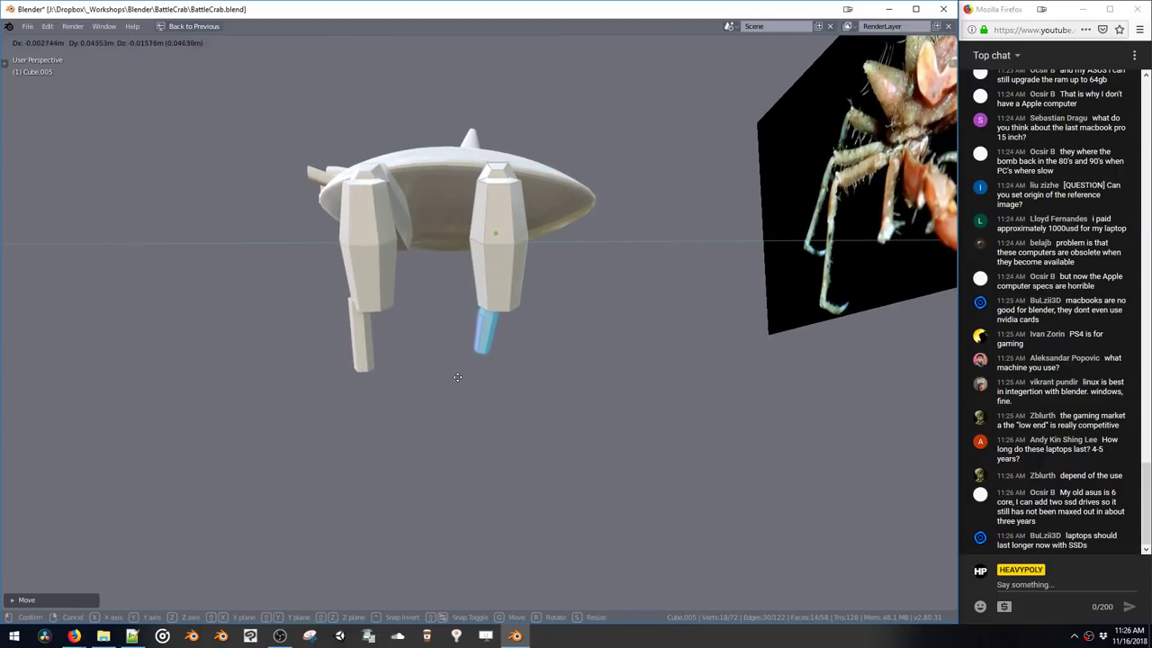
left_click(457, 376)
Duplicate the tip segment, rotate the copy the opposite way and place it beside the first as a two-tipped claw
key("r")
left_click(587, 389)
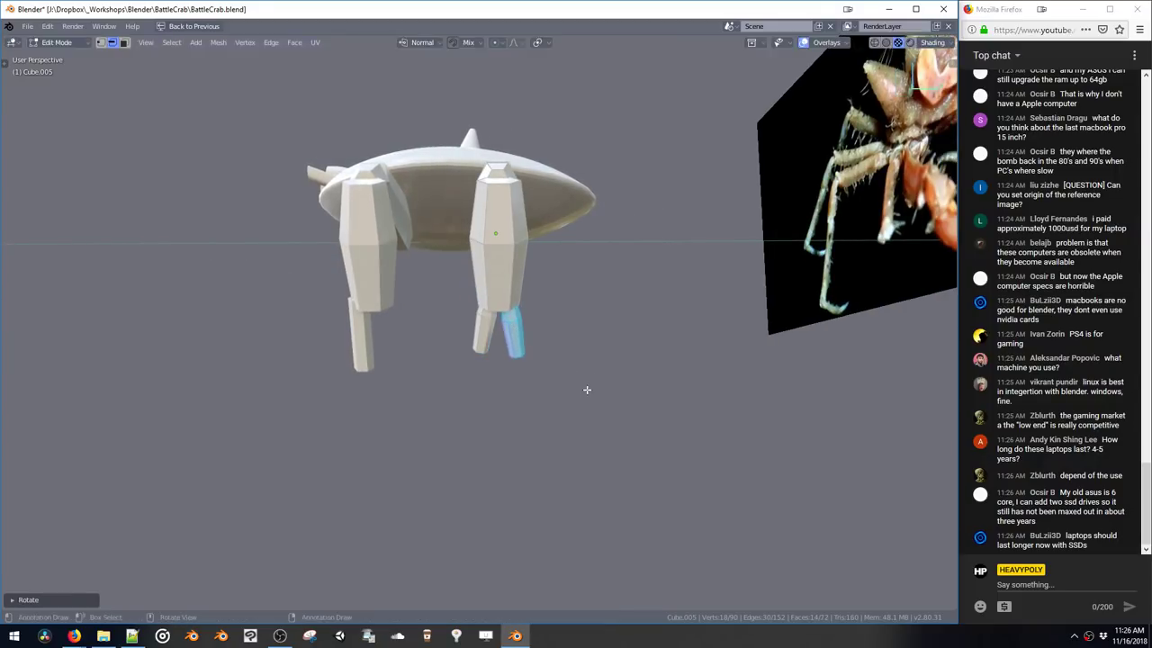
key("g")
left_click(588, 391)
middle_click_drag(583, 388, 444, 406)
key("g")
left_click(434, 382)
key("g")
left_click(392, 369)
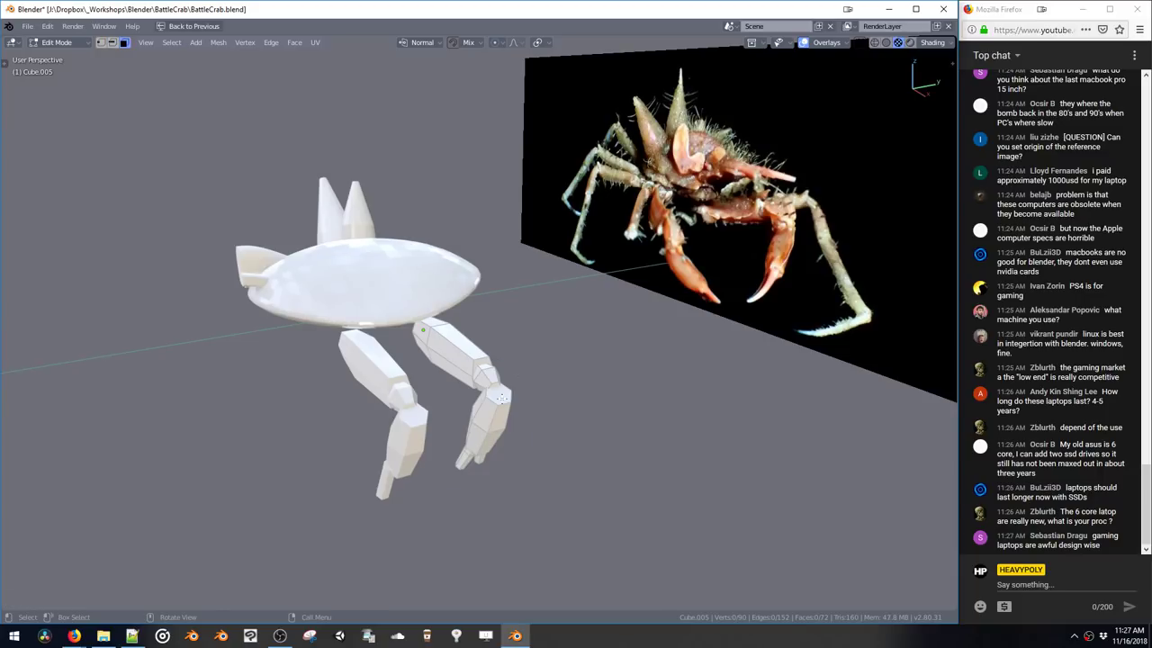
Select the lower segment of the copied leg together with its claw tips
left_click(495, 394)
key("ctrl+l")
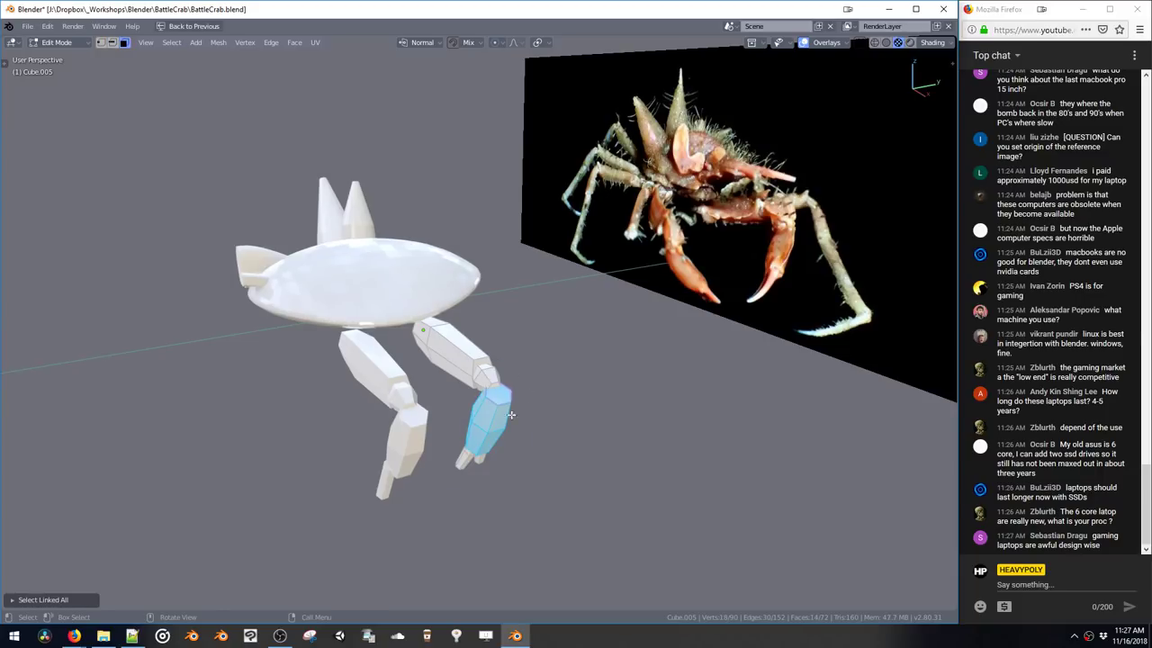
middle_click_drag(510, 414, 482, 473)
double_click(471, 466)
double_click(486, 468)
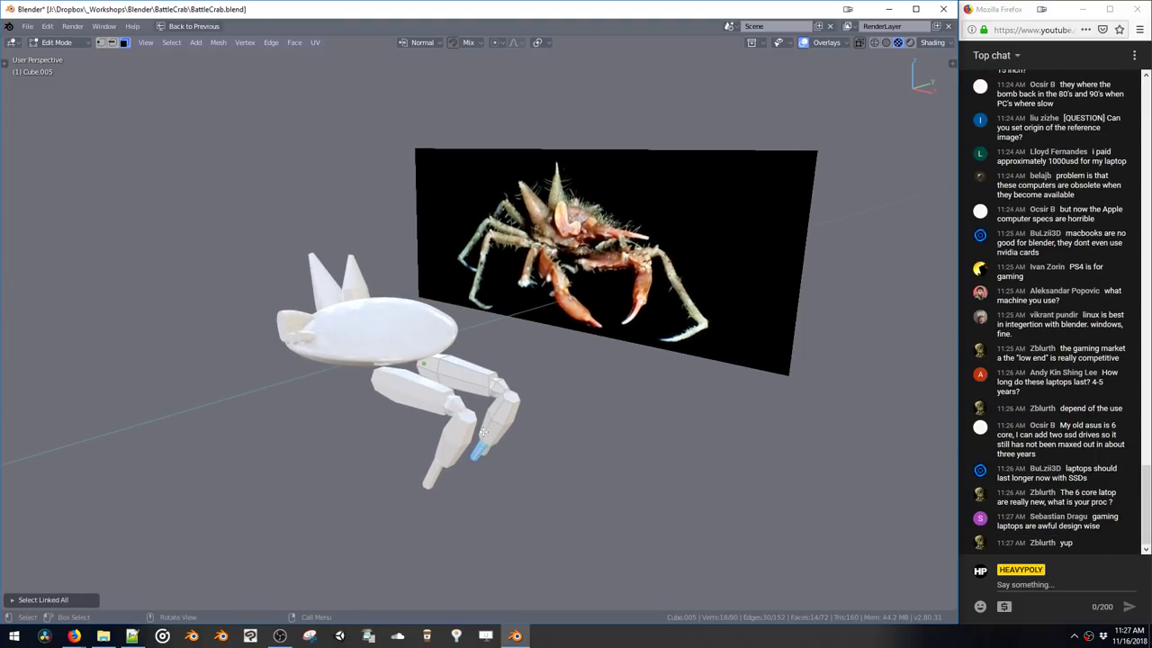
left_click_drag(452, 415, 515, 467)
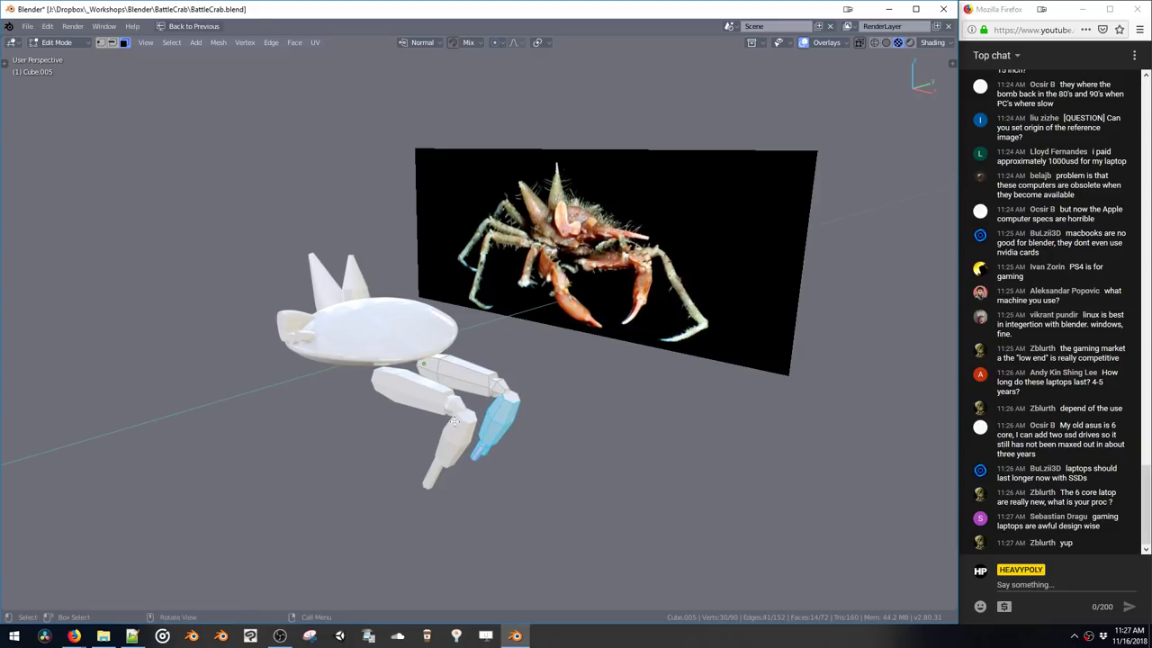
middle_click_drag(487, 445, 473, 421)
Open the system console, examine its logged warnings and shortcut usage counts, and minimize it
left_click(105, 26)
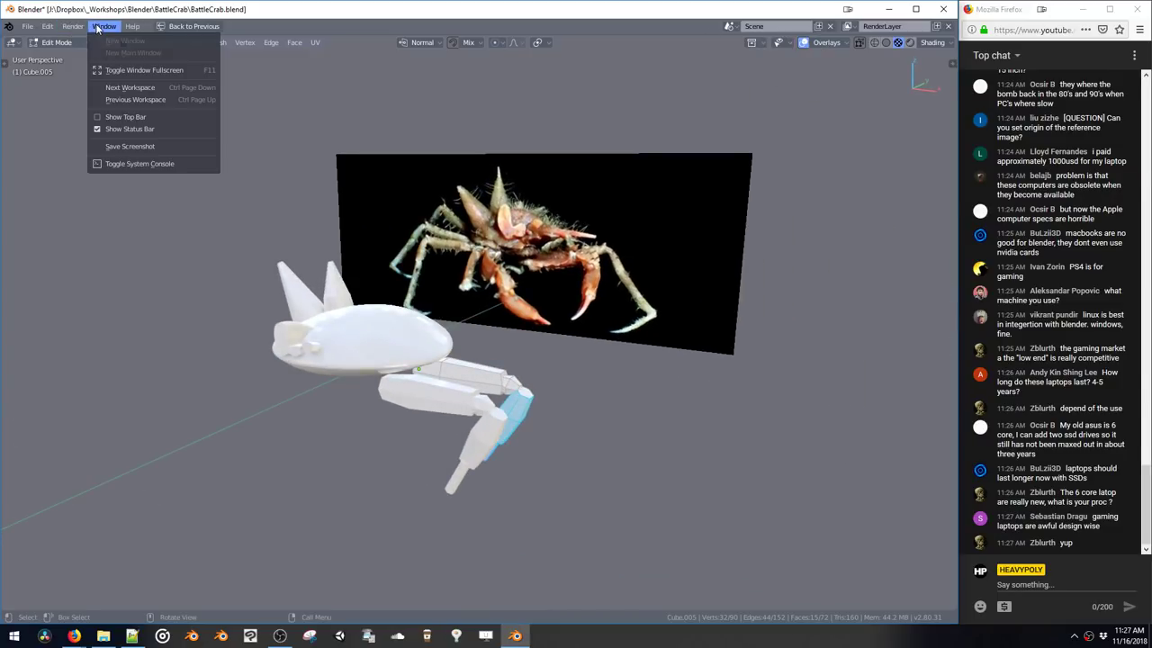
left_click(122, 162)
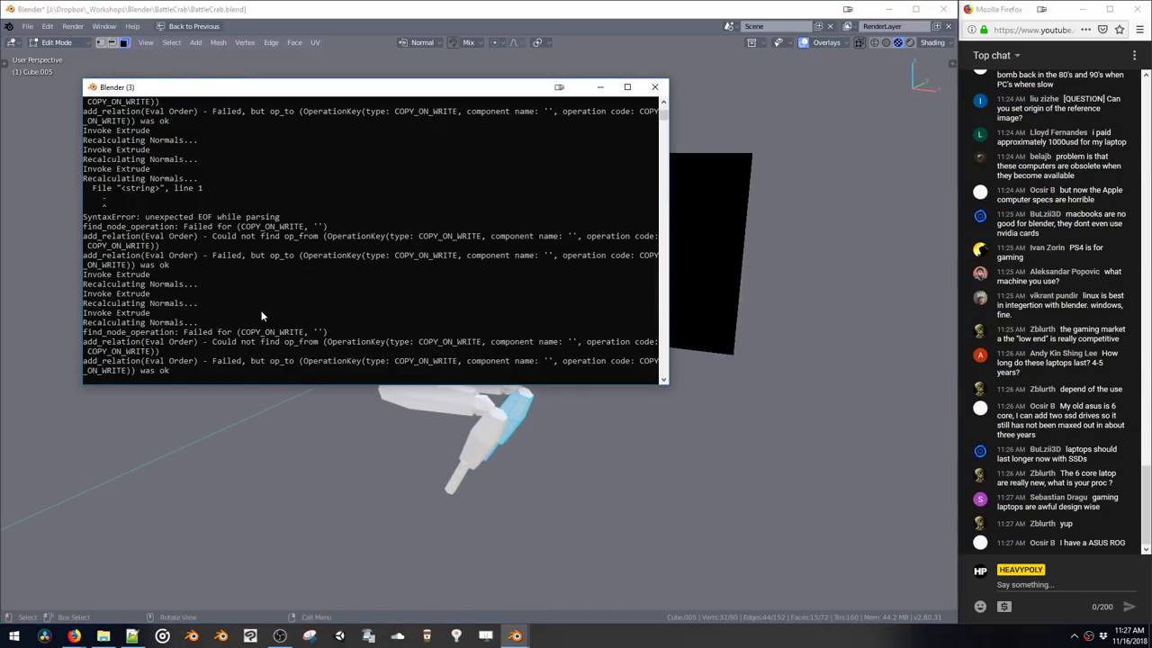
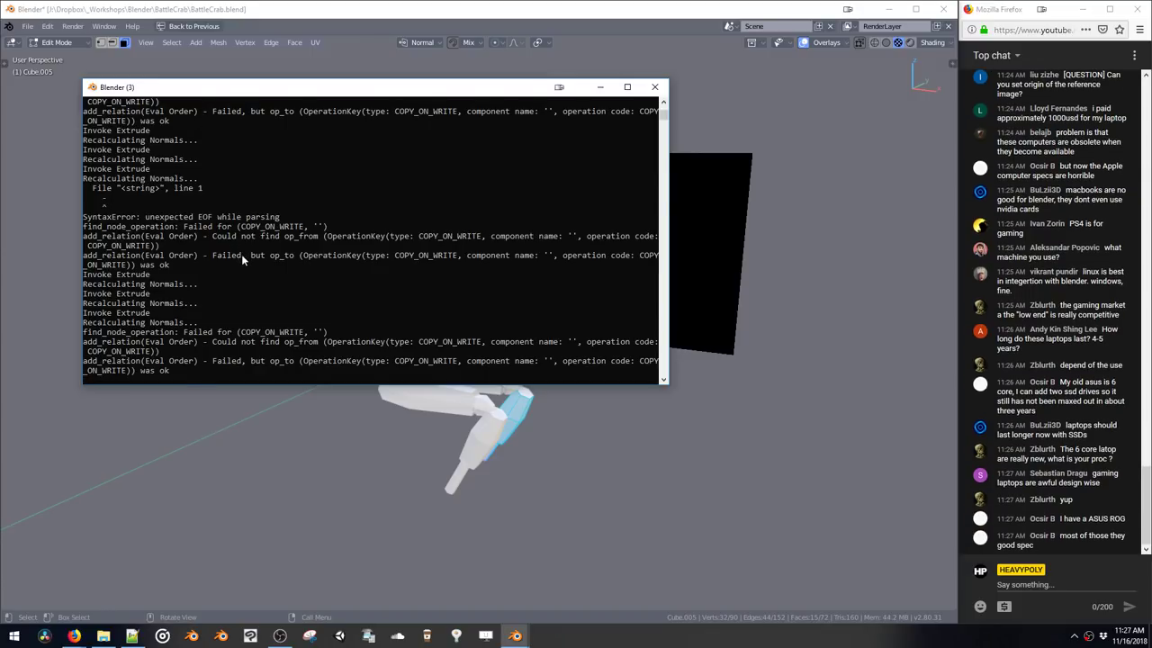
scroll(242, 258, "up", 4)
scroll(241, 255, "up", 1)
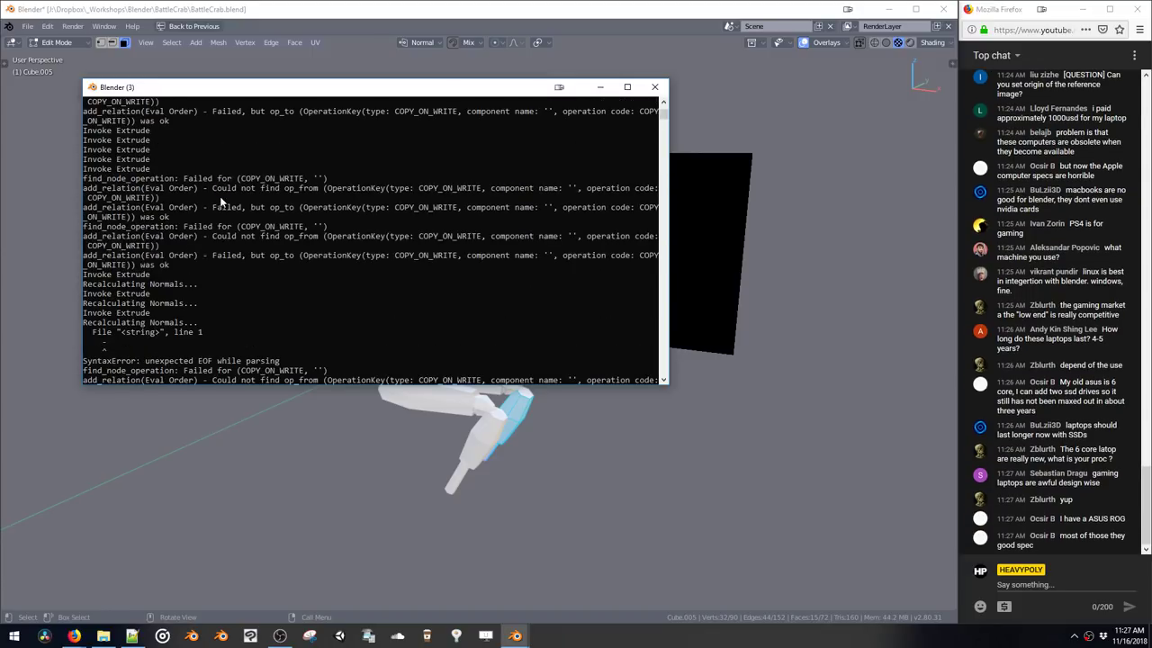
scroll(216, 183, "up", 5)
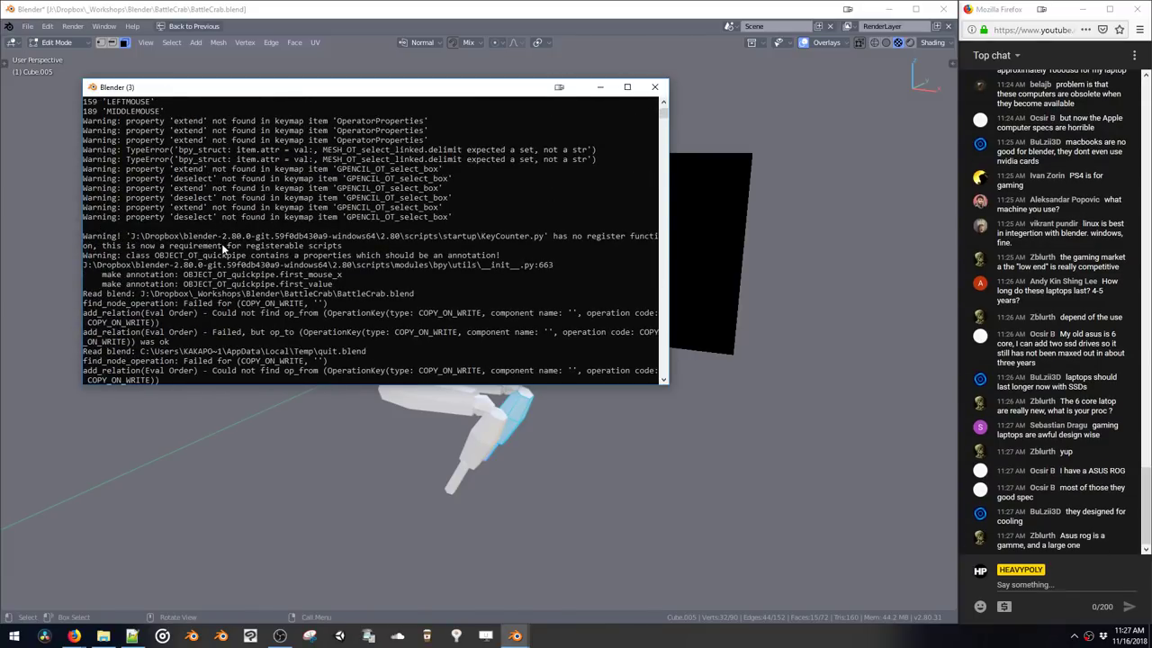
scroll(216, 234, "up", 5)
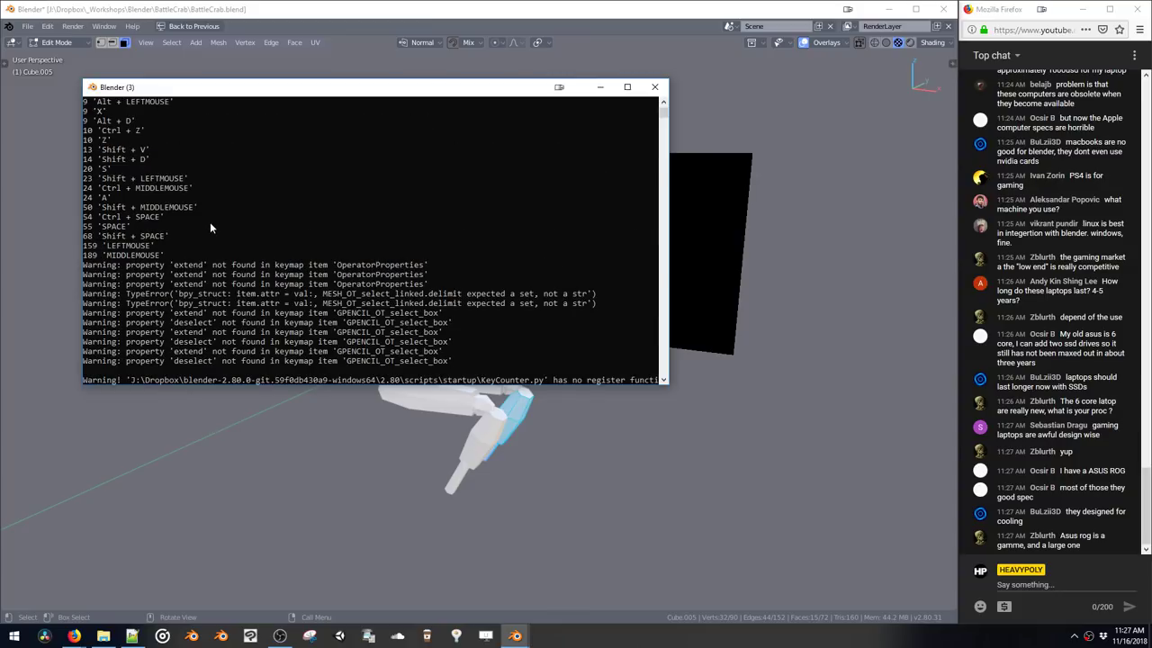
left_click(599, 86)
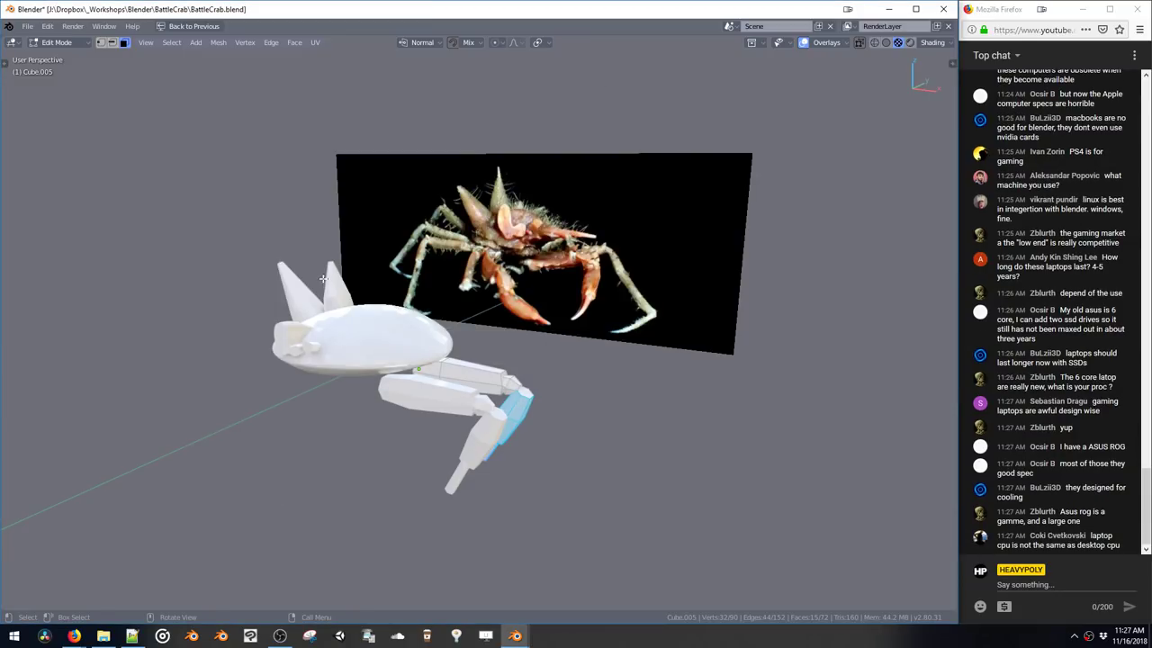
Save the blend file over the existing version
key("ctrl+s")
left_click(432, 281)
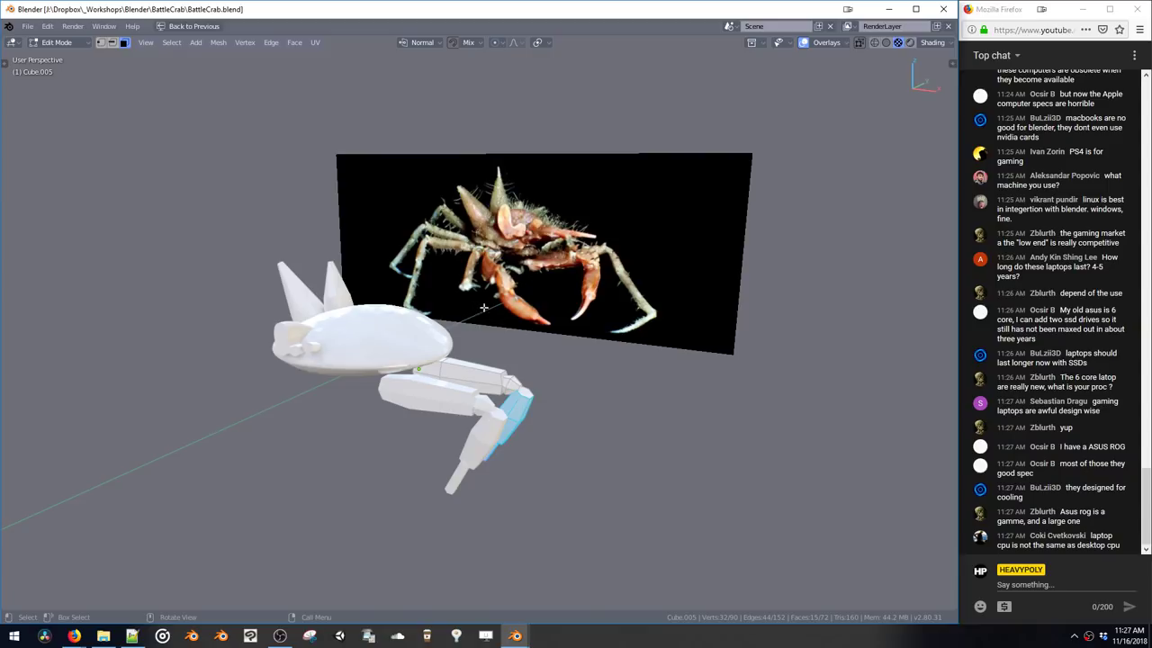
Rotate the whole two-tipped leg object around the Z axis so it reaches forward from the body
middle_click_drag(486, 326, 422, 386)
key("Tab")
key("r")
key("z")
left_click(488, 401)
key("Tab")
middle_click_drag(495, 315, 432, 367)
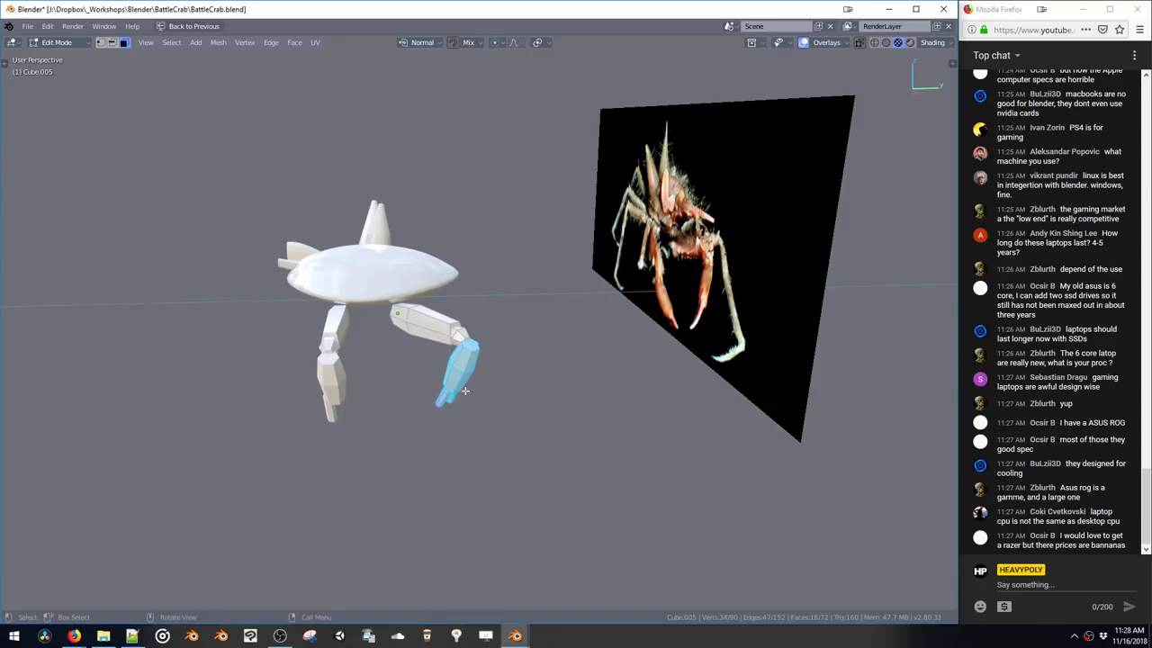
key("ctrl+l")
middle_click_drag(455, 366, 461, 351)
left_click_drag(425, 374, 474, 409)
middle_click_drag(435, 389, 504, 404)
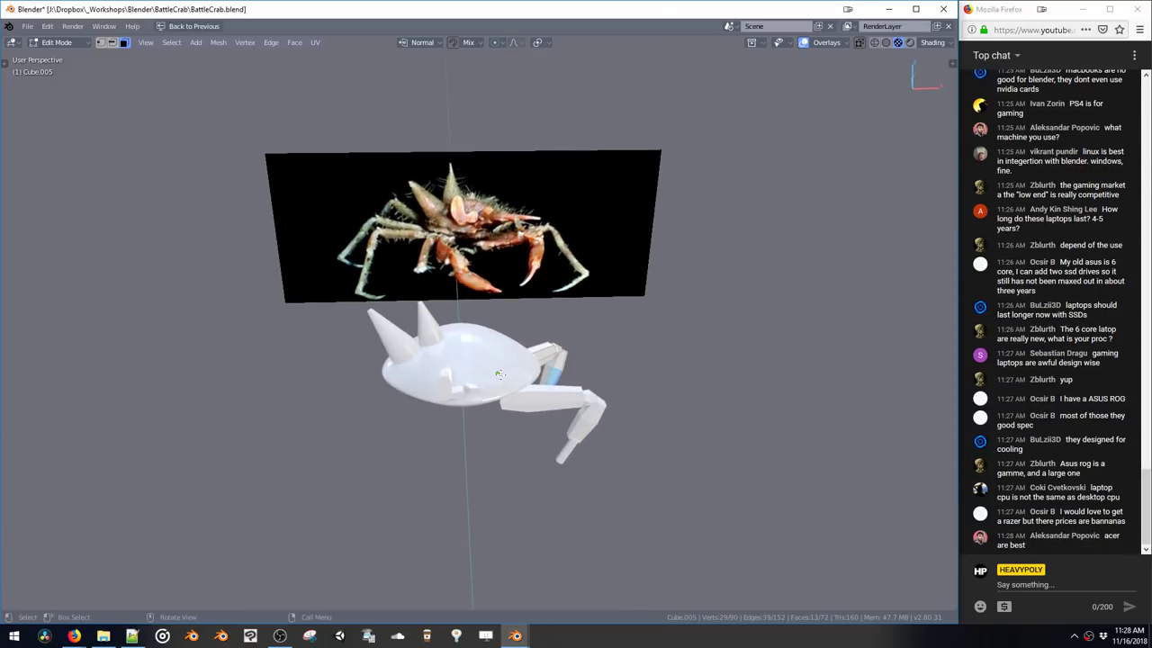
Duplicate the single-tipped leg object and move the copy along the X axis to the opposite side of the body
key("ctrl+Tab")
left_click(521, 404)
left_click(521, 404)
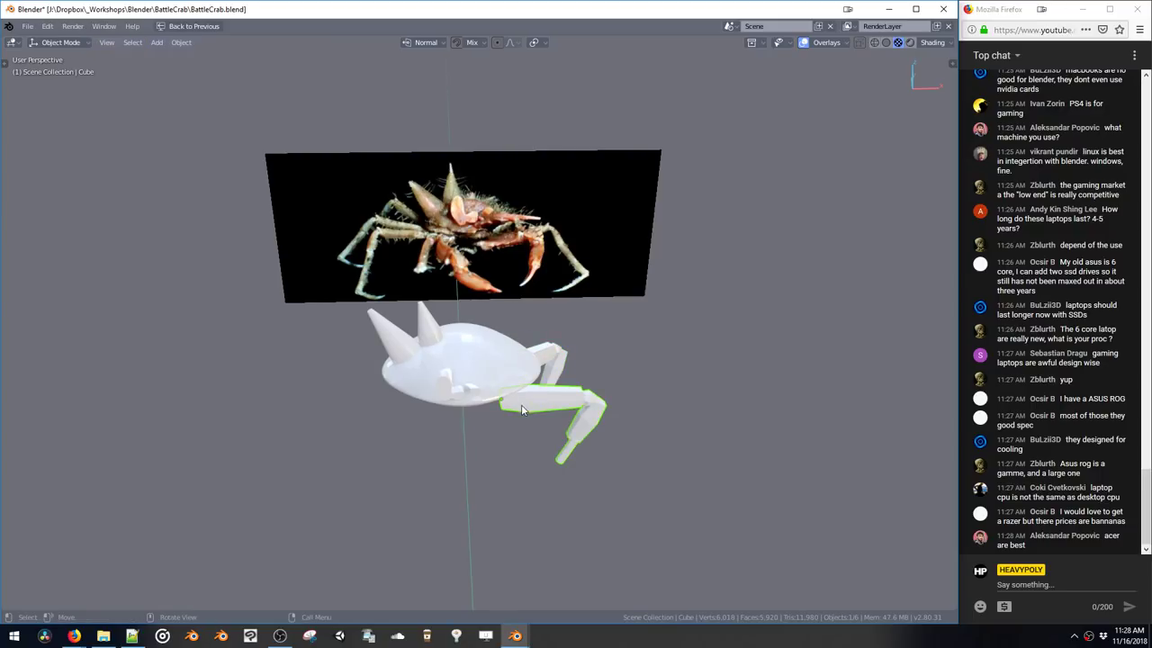
key("shift+d")
key("x")
left_click(433, 441)
Rotate the new leg around the global Z axis and move its upper end under the body so it points outward
key("r")
key("z")
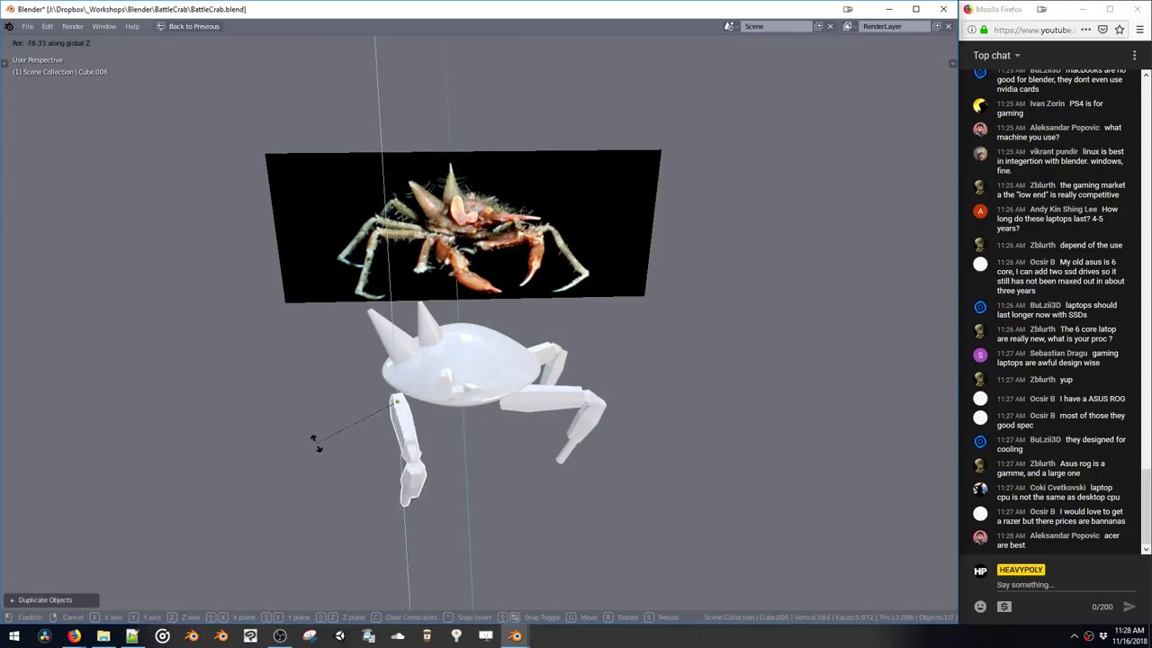
left_click(312, 396)
key("r")
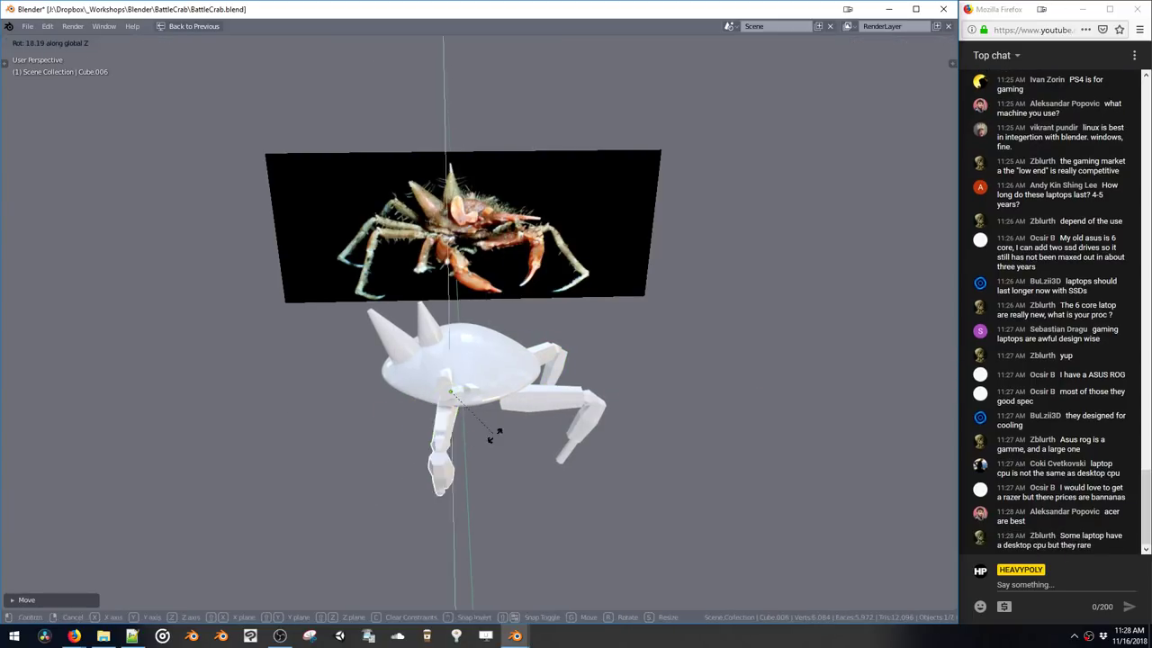
left_click(489, 441)
key("g")
left_click(477, 441)
middle_click_drag(527, 415, 478, 382)
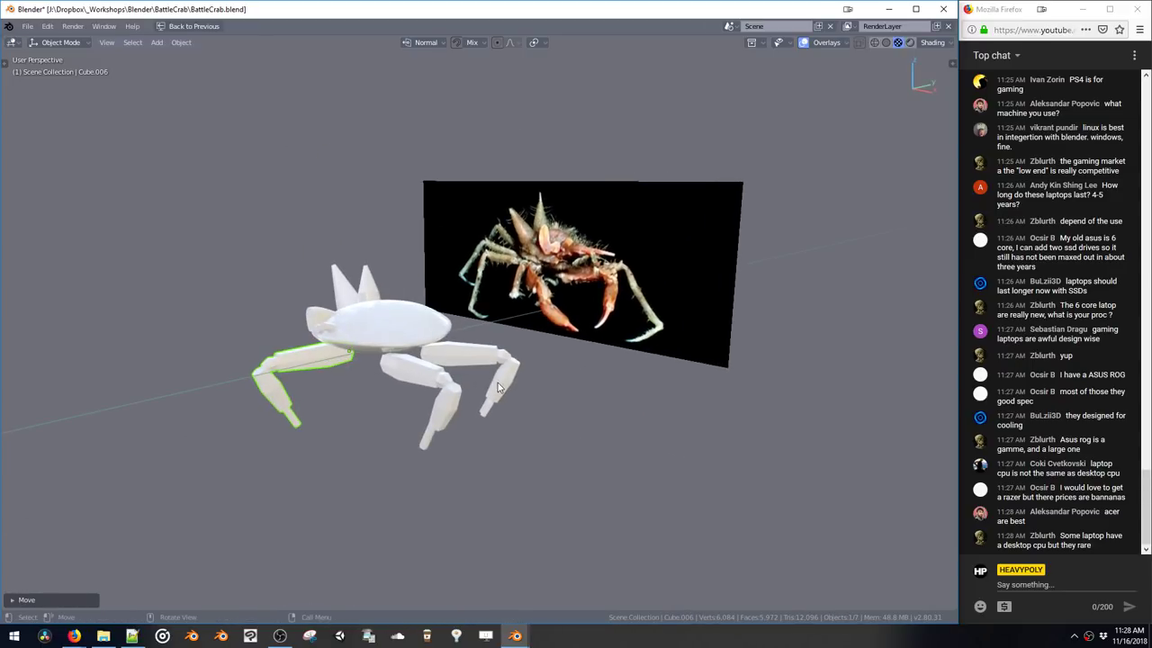
Edit the two-tipped front leg and move one claw tip well away from the rest of the leg
left_click(498, 384)
key("Tab")
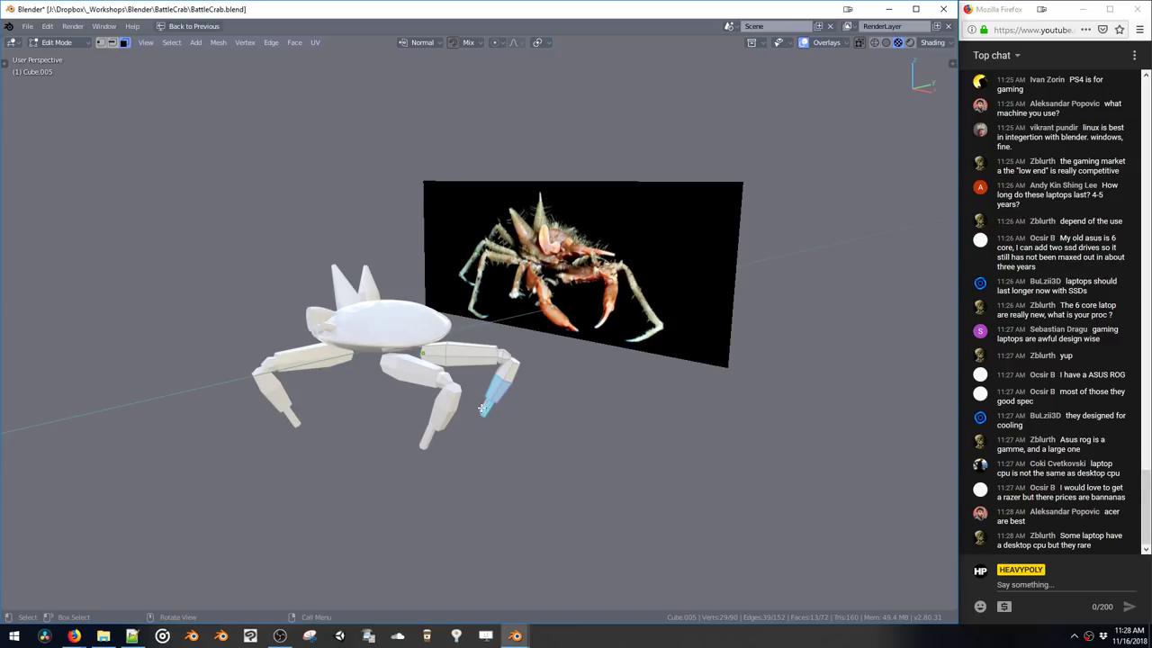
key("l")
key("g")
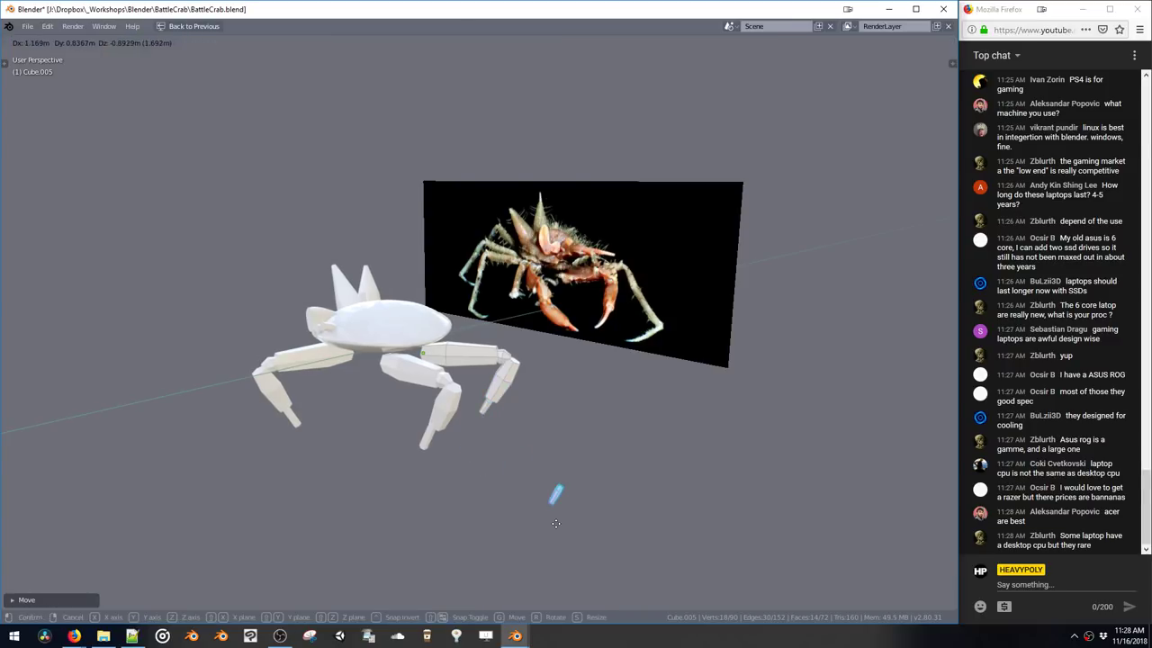
left_click(550, 532)
Move the front leg's lower segment away from its joint and rotate it to slope outward and down
double_click(501, 387)
key("g")
left_click(532, 429)
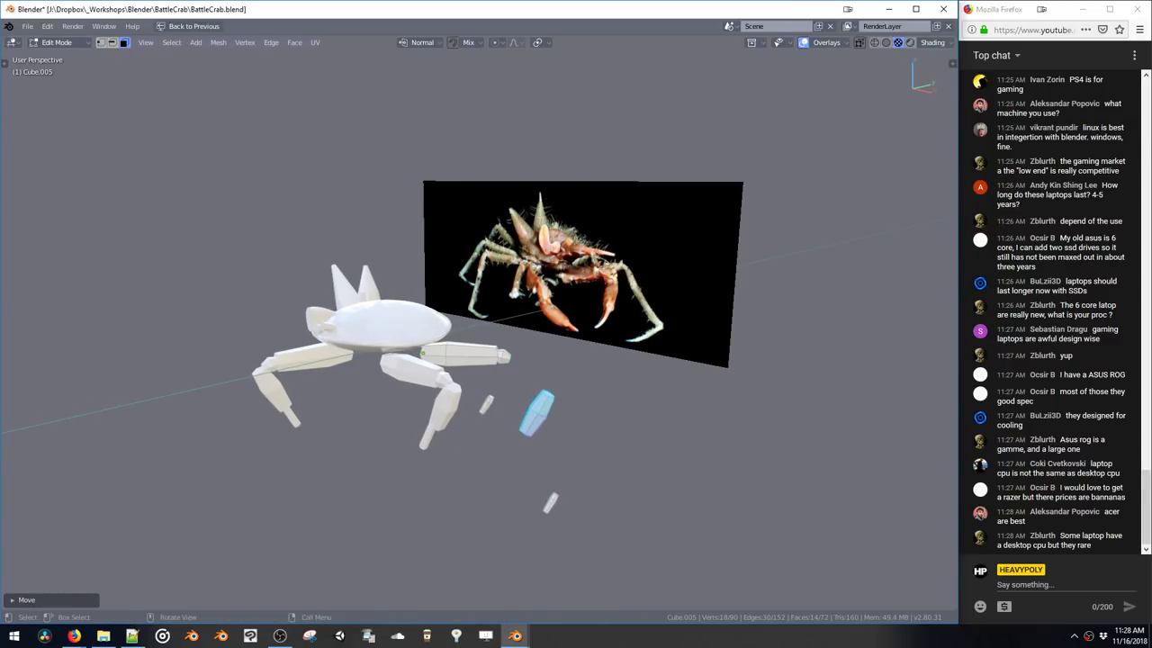
key("r")
left_click(555, 443)
Lengthen the detached lower segment by moving its end face outward, and rescale and reposition that face to shape the end
middle_click_drag(550, 433, 569, 455)
left_click(533, 408)
key("g")
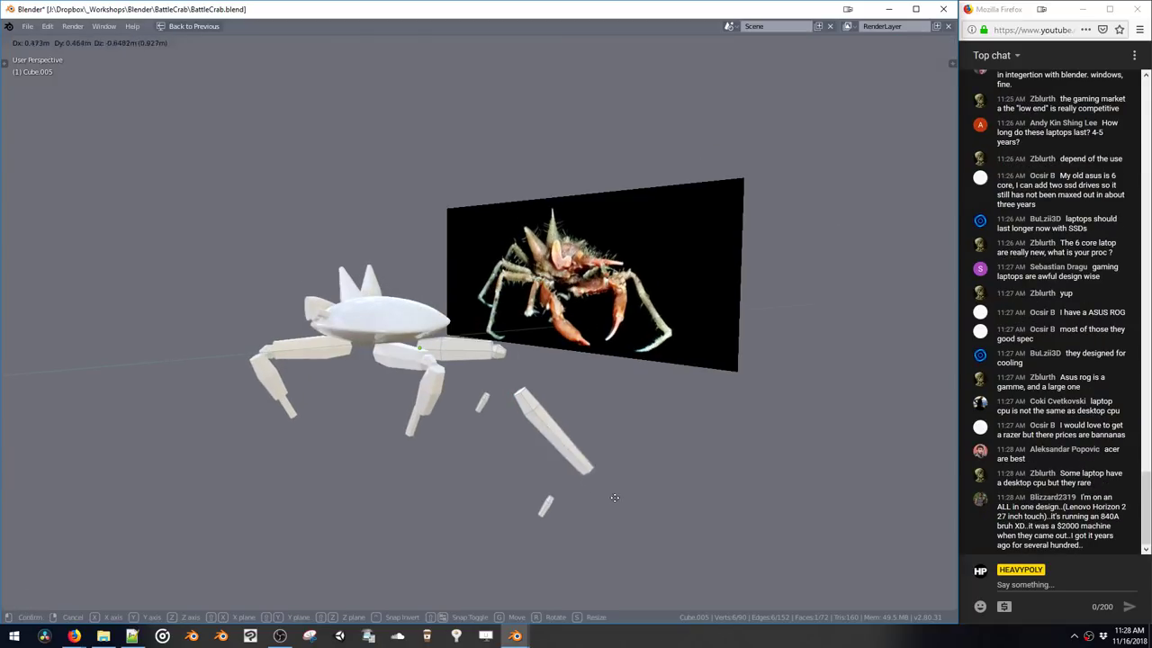
left_click(656, 504)
key("s")
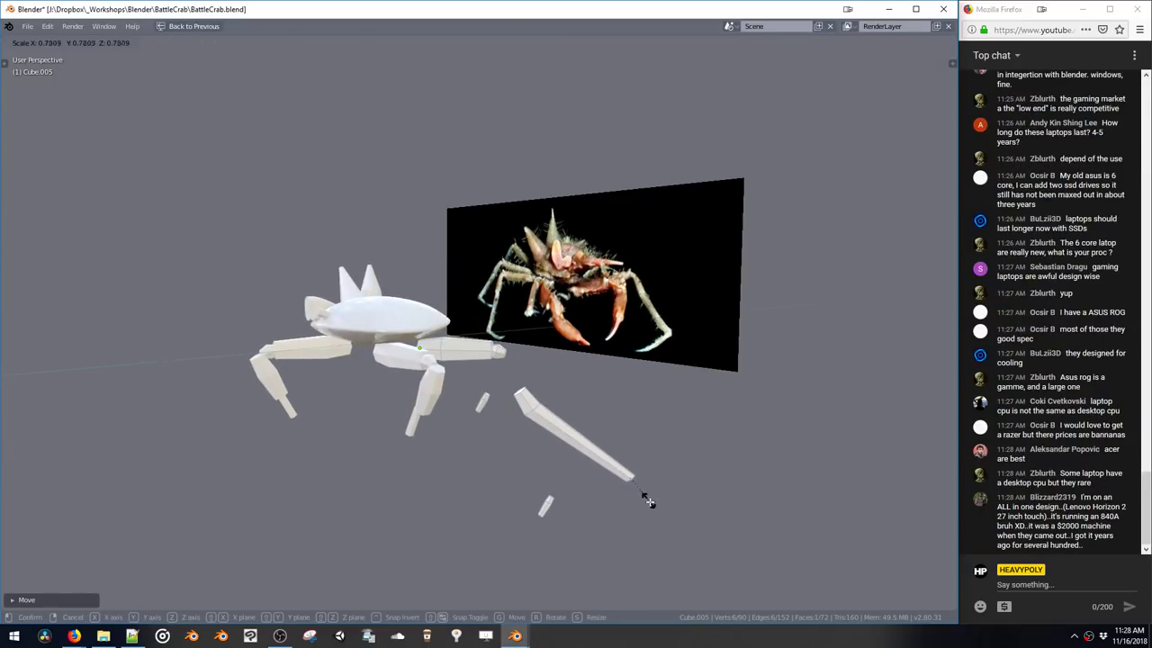
left_click(649, 502)
key("s")
left_click(656, 511)
key("g")
left_click(622, 493)
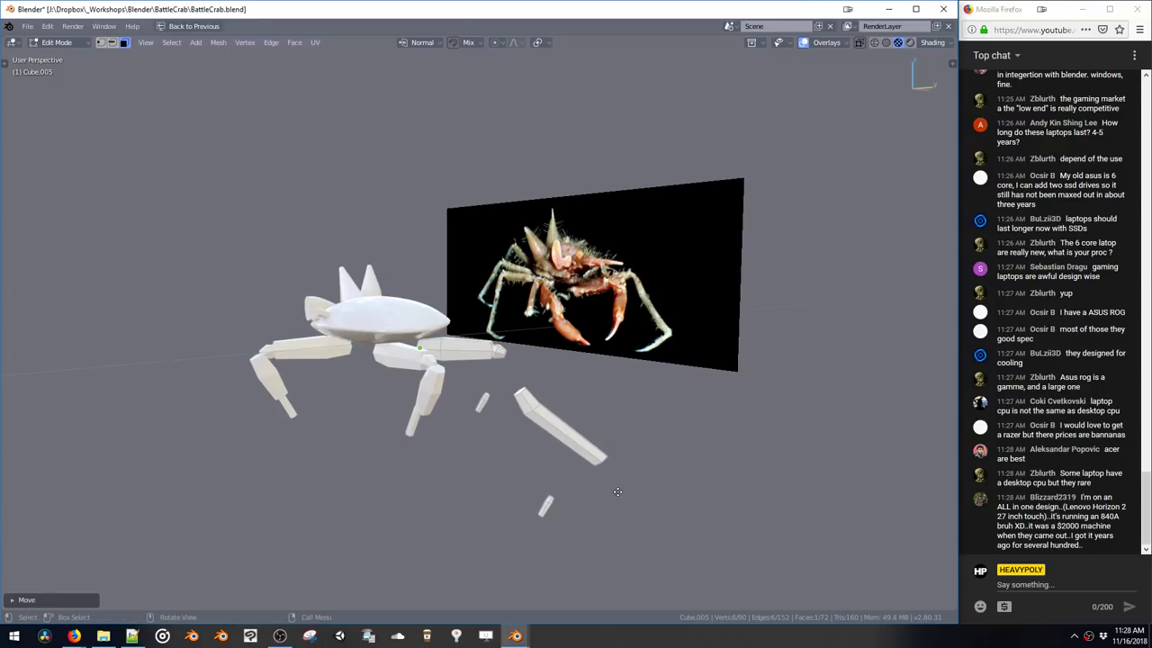
Extrude the detached lower segment's outer end face into a short section and scale it down to taper the end
key("e")
left_click(633, 506)
key("e")
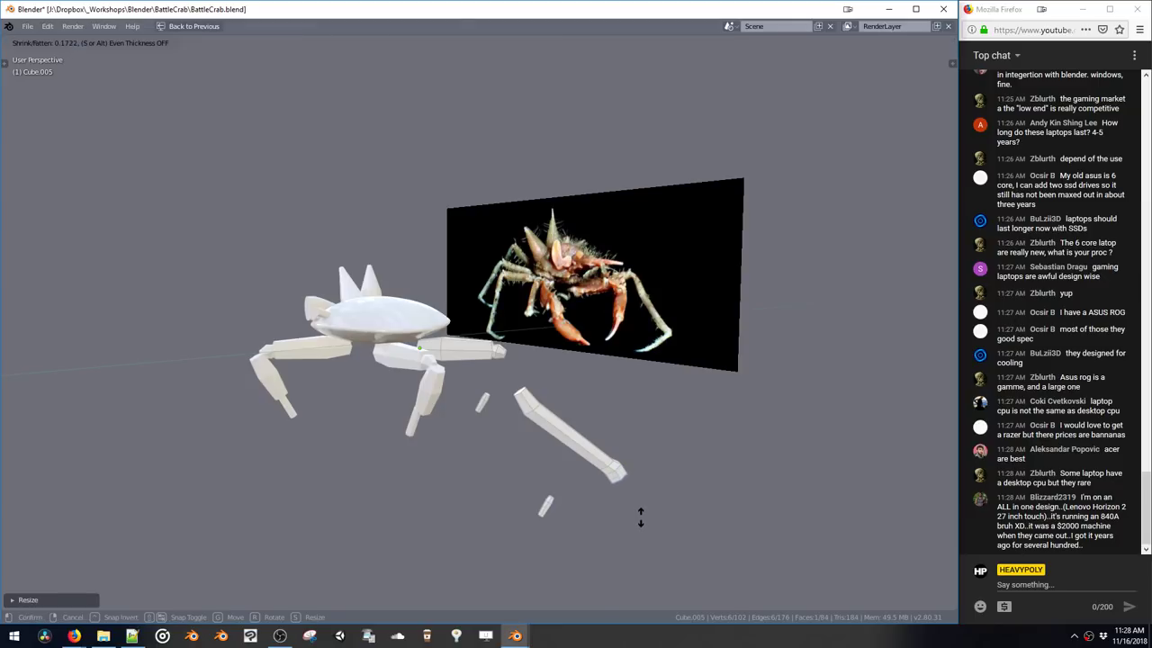
left_click(651, 514)
key("s")
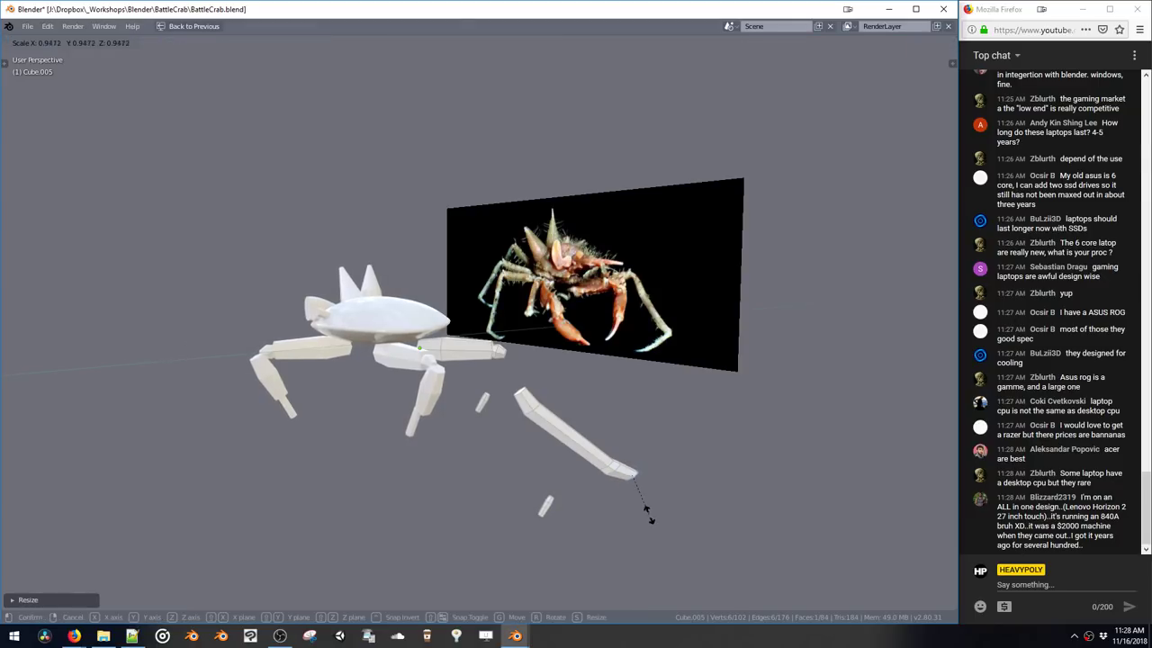
left_click(646, 513)
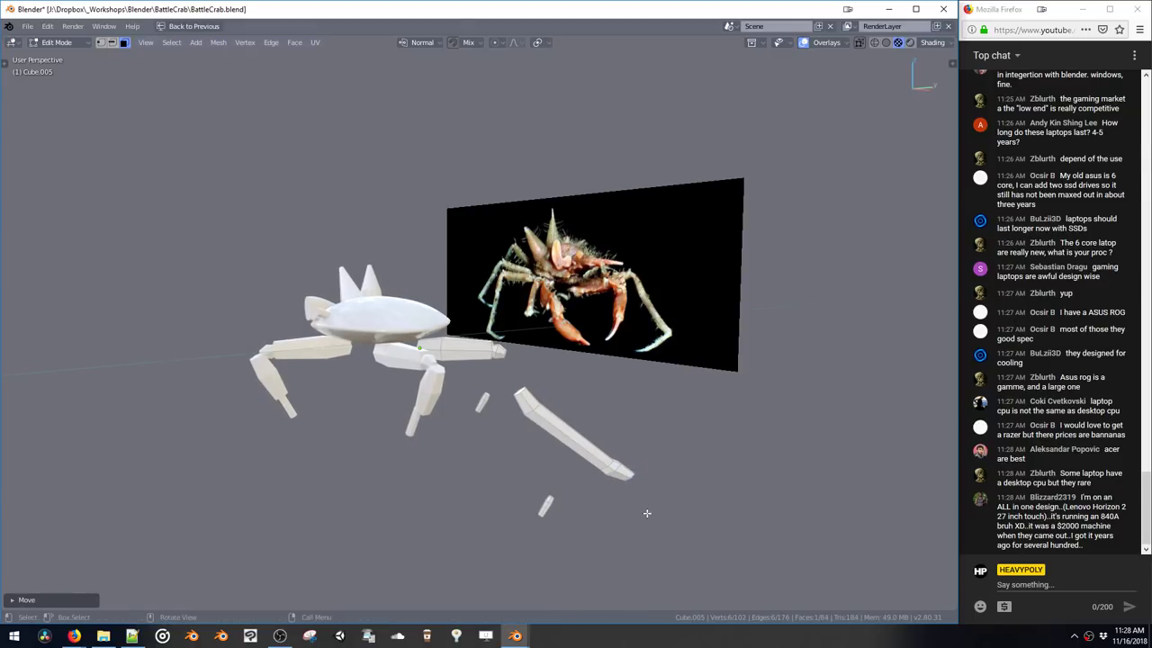
Extrude the same segment's upper end face, scale it down and shift it so the segment tapers toward the knee
left_click(519, 392)
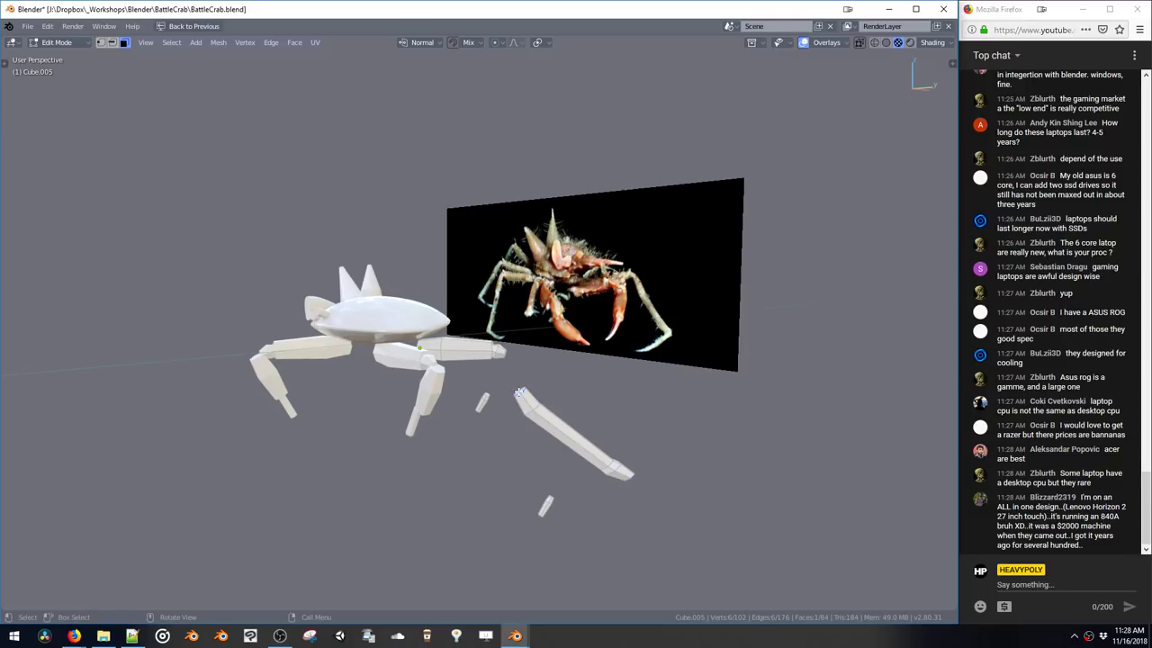
key("e")
left_click(549, 440)
key("s")
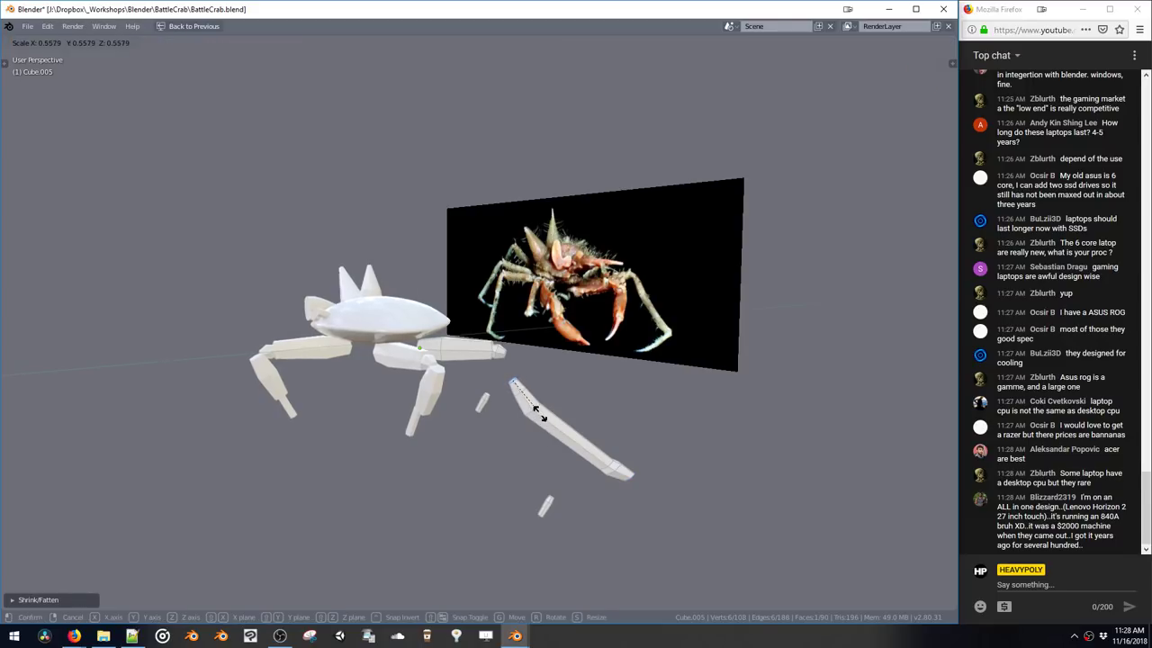
left_click(542, 418)
key("g")
left_click(538, 420)
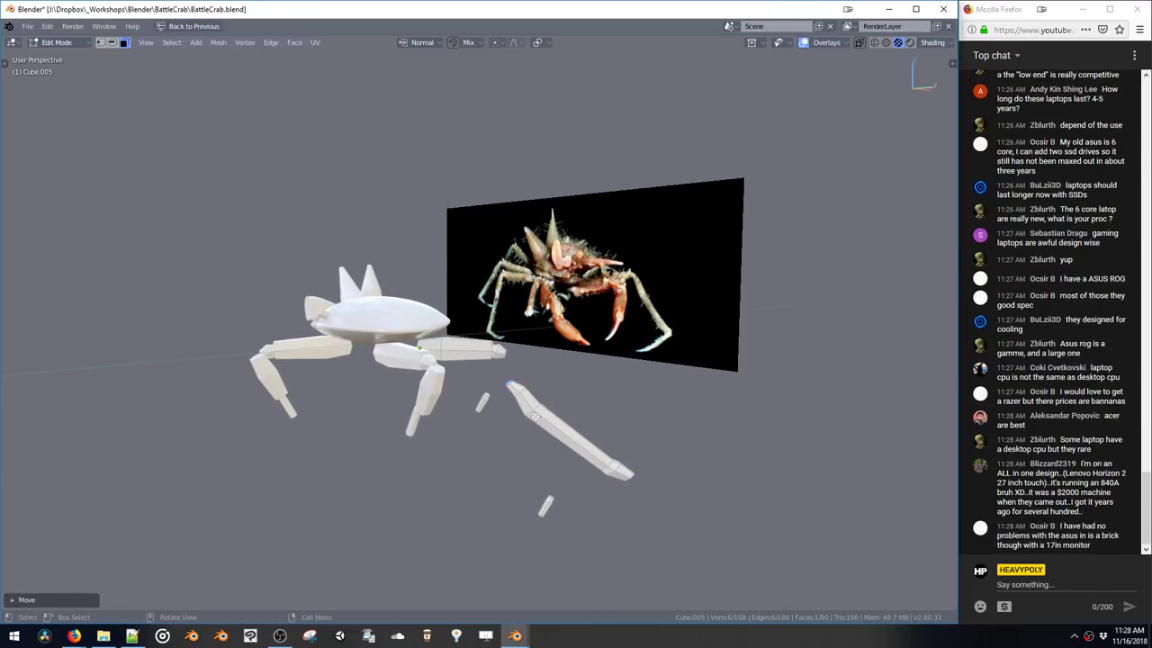
Move the whole lower segment up to the front leg's knee joint and rotate it to line up with the joint
key("l")
key("g")
left_click(532, 391)
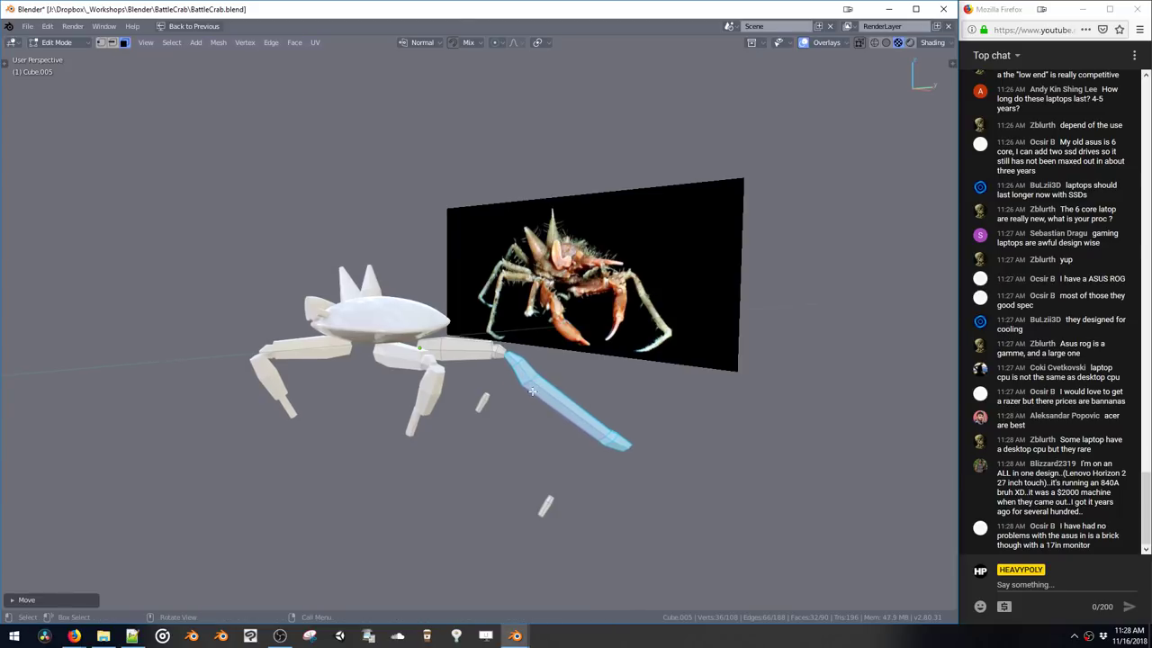
middle_click_drag(532, 390, 522, 506)
key("r")
left_click(501, 442)
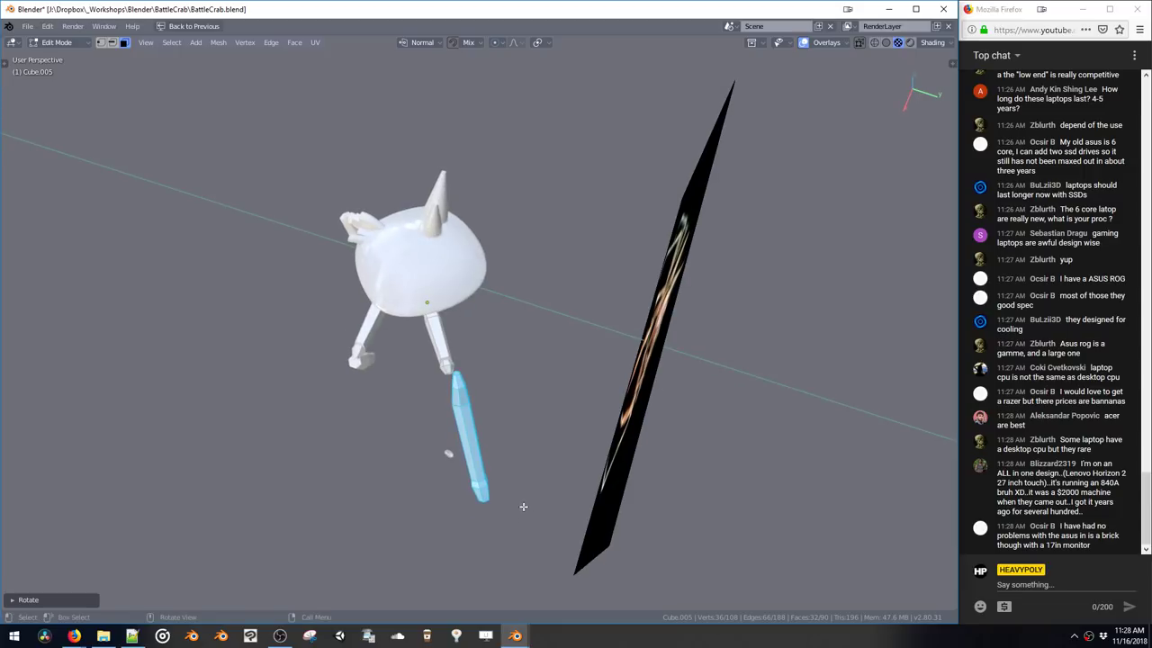
key("g")
left_click(458, 487)
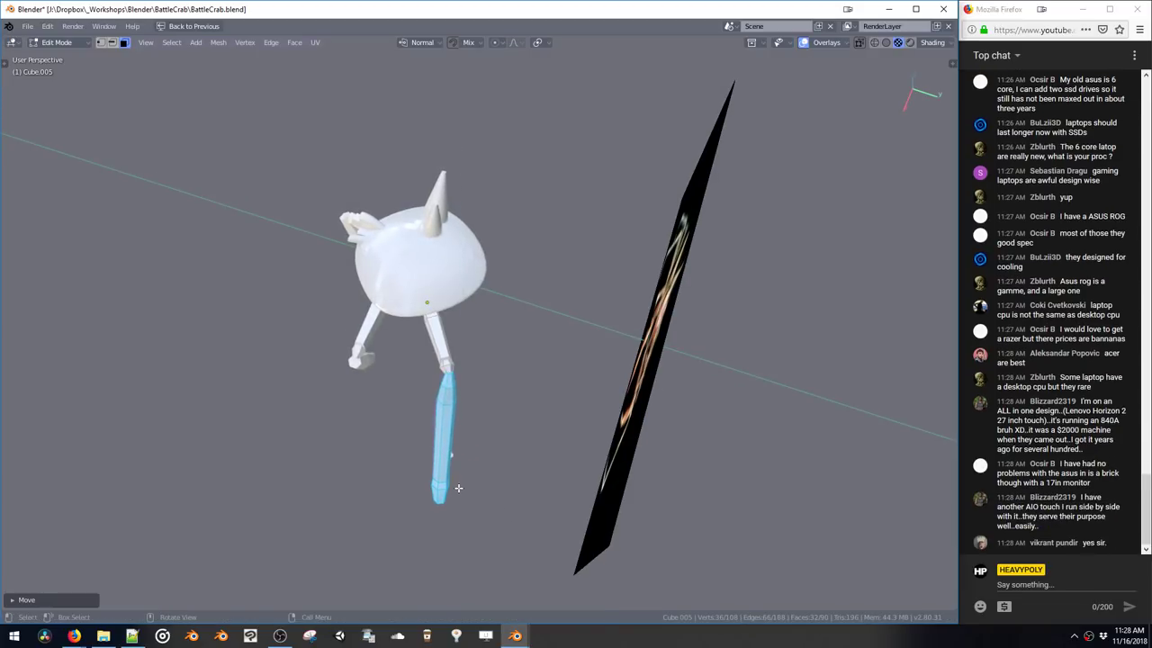
key("g")
left_click(458, 482)
Adjust the lower segment's height along Z, thin it along Y and rotate it slightly at the knee
key("KP_Decimal")
middle_click_drag(525, 419, 570, 376)
key("g")
key("z")
left_click(533, 313)
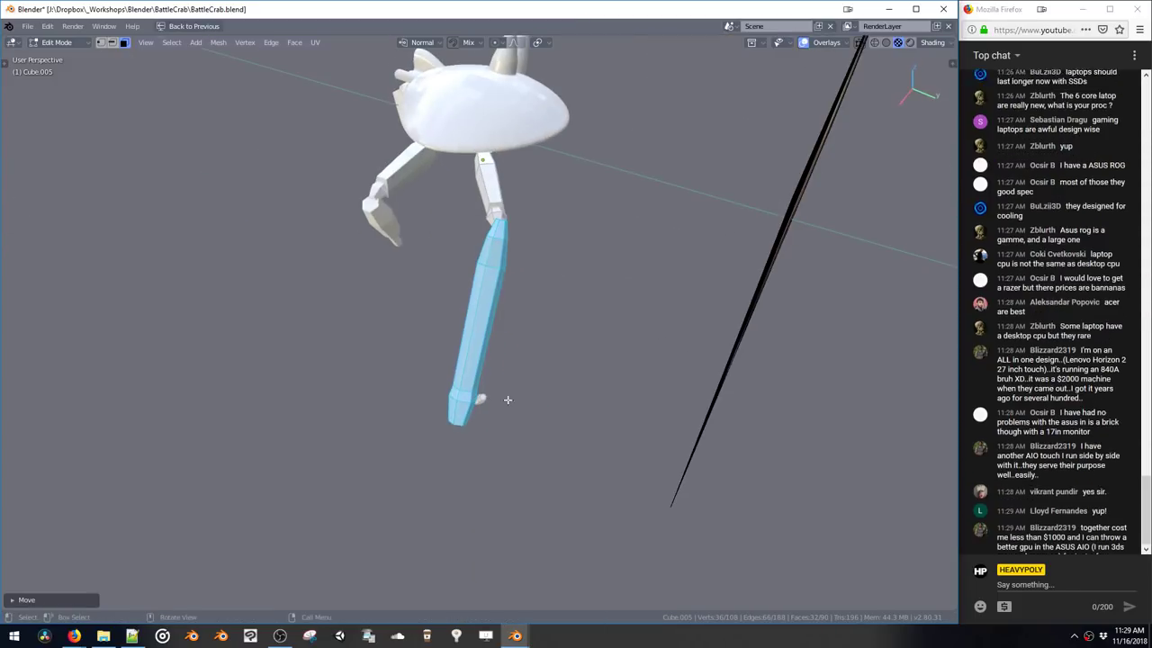
key("s")
key("y")
left_click(571, 327)
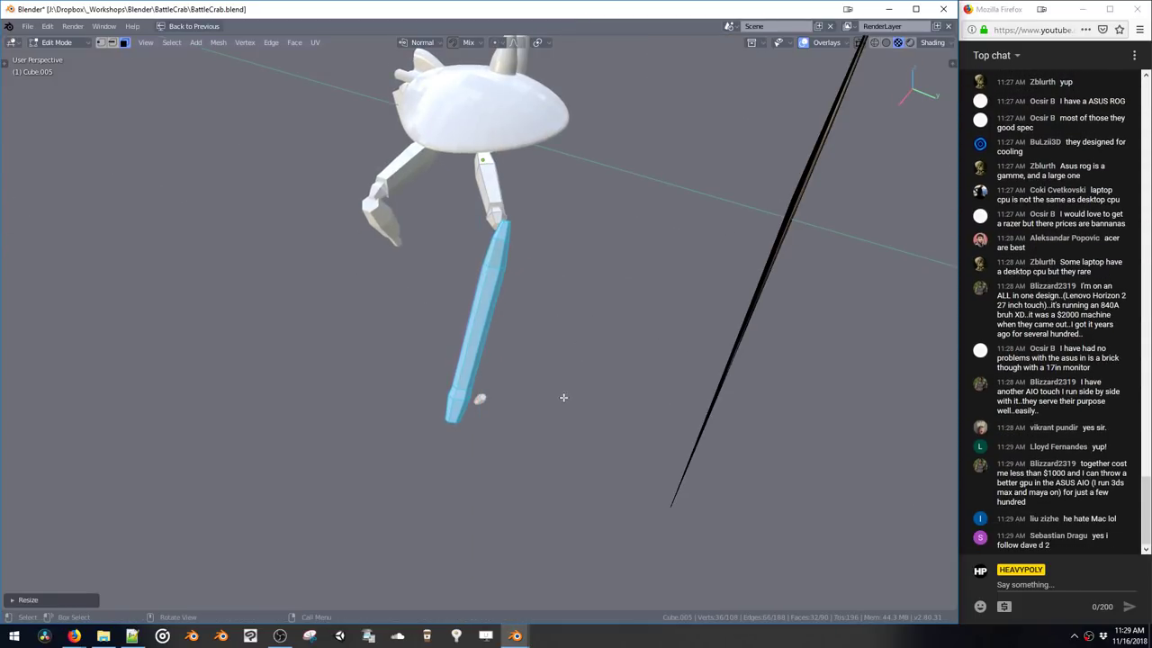
key("r")
left_click(563, 381)
Delete the loose tip piece floating below the front leg's upper segment
middle_click_drag(563, 382, 453, 423)
left_click_drag(452, 425, 501, 475)
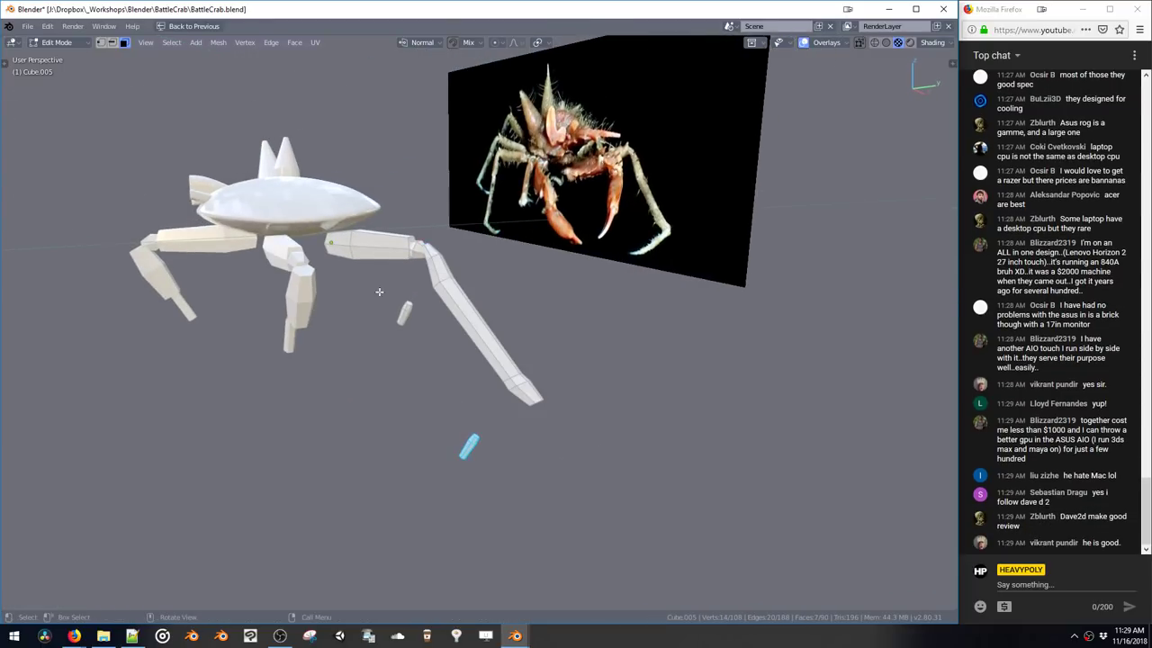
left_click(403, 314)
key("ctrl+l")
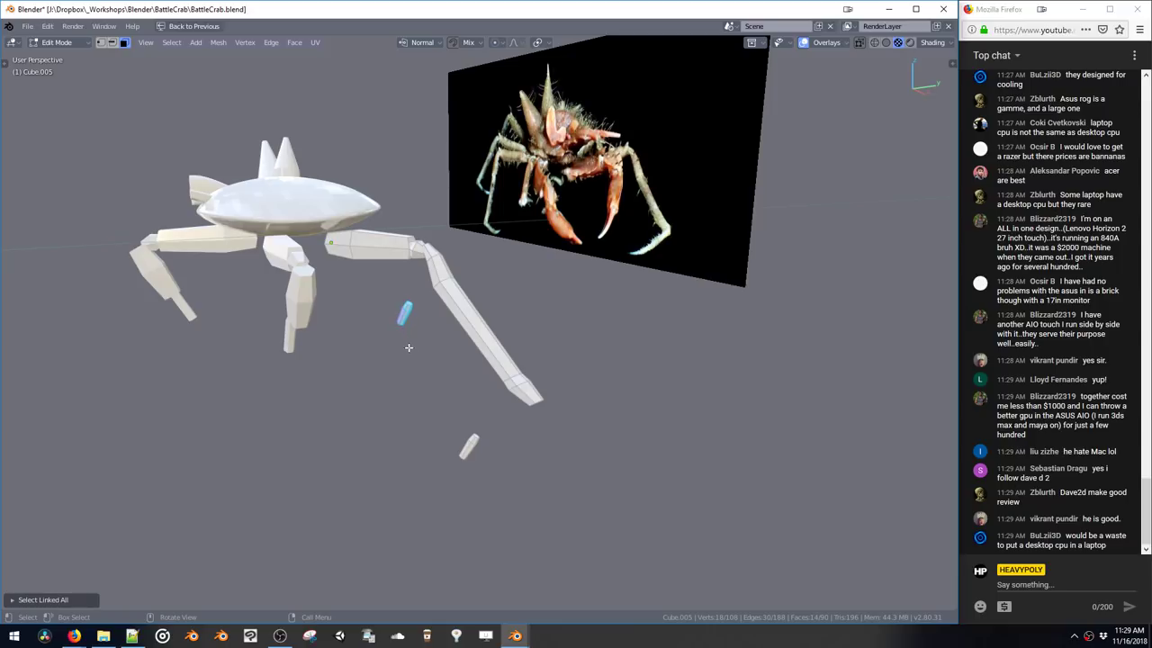
key("x")
Move the remaining loose tip piece to the outer end of the lower segment and scale it up
left_click(476, 449)
double_click(473, 447)
middle_click_drag(472, 447, 550, 426)
key("g")
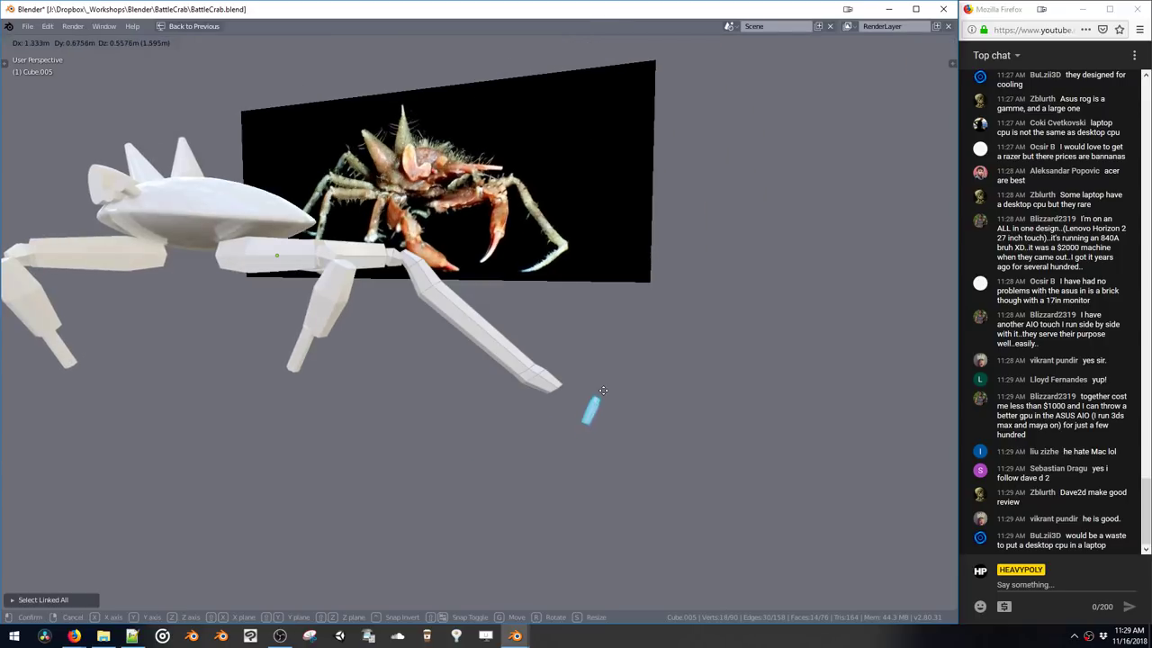
left_click(541, 349)
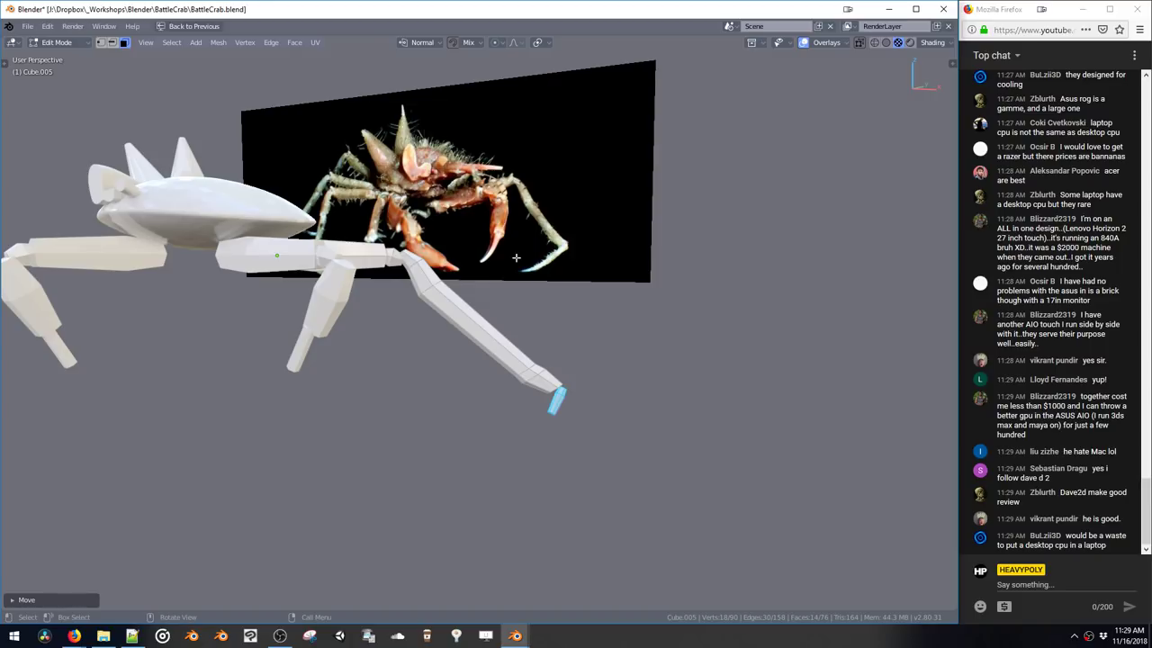
key("s")
left_click(568, 487)
key("g")
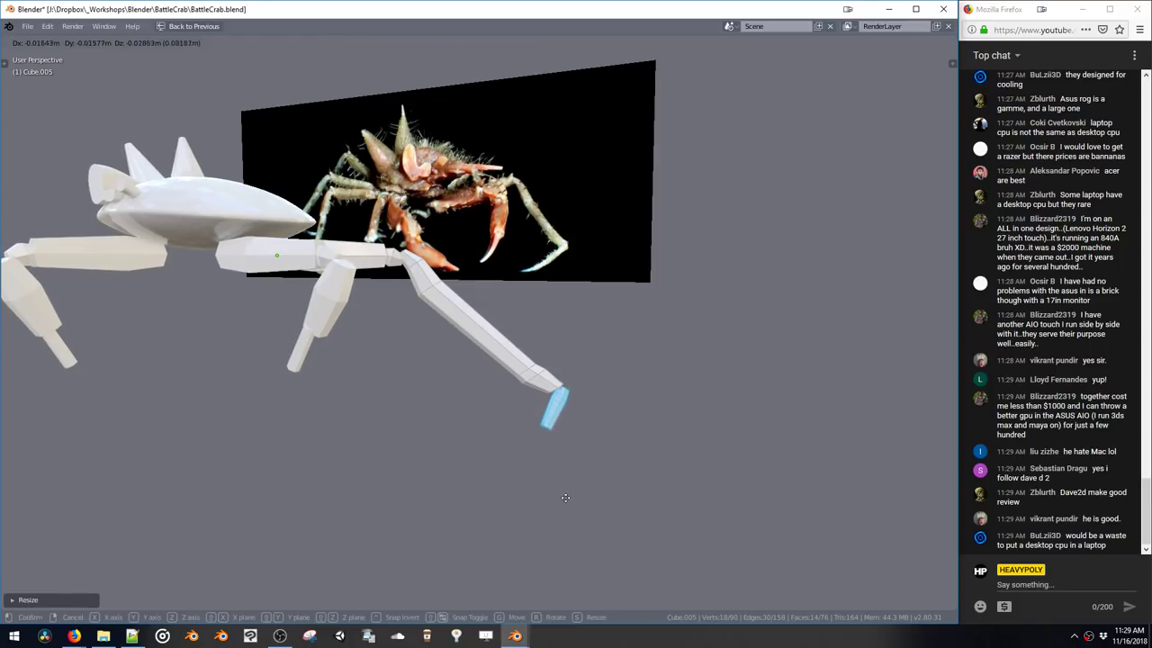
left_click(567, 502)
Scale down the tip piece's upper end face and offset it to taper the piece toward its joint
middle_click_drag(567, 503, 528, 434)
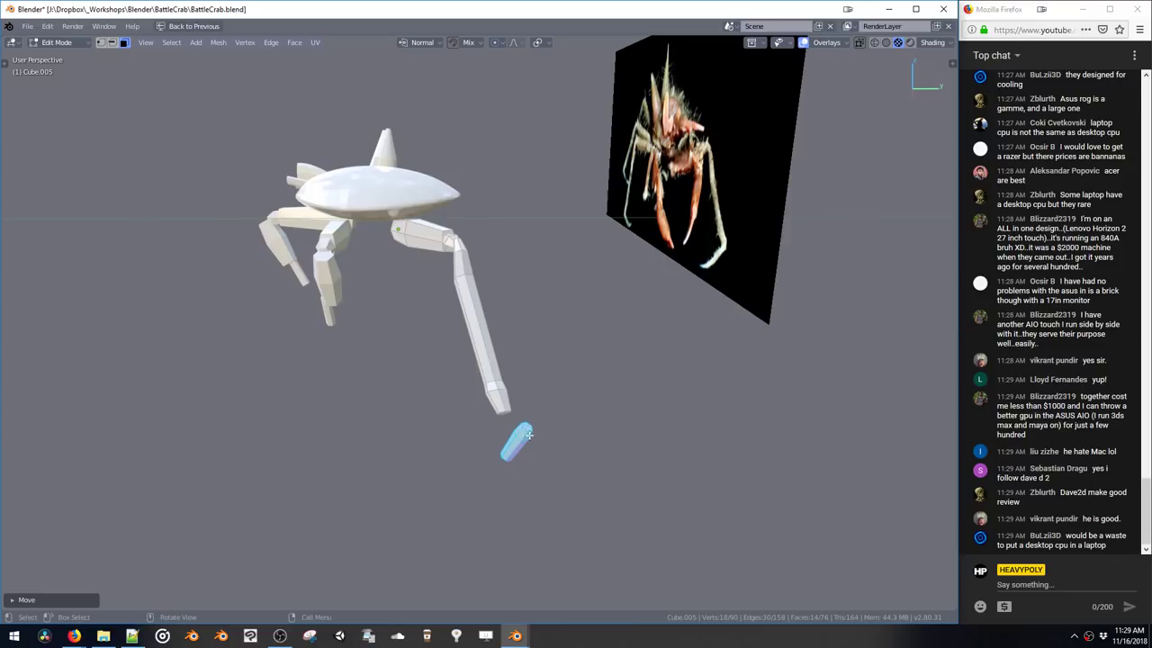
left_click(527, 426)
key("s")
left_click(538, 472)
key("g")
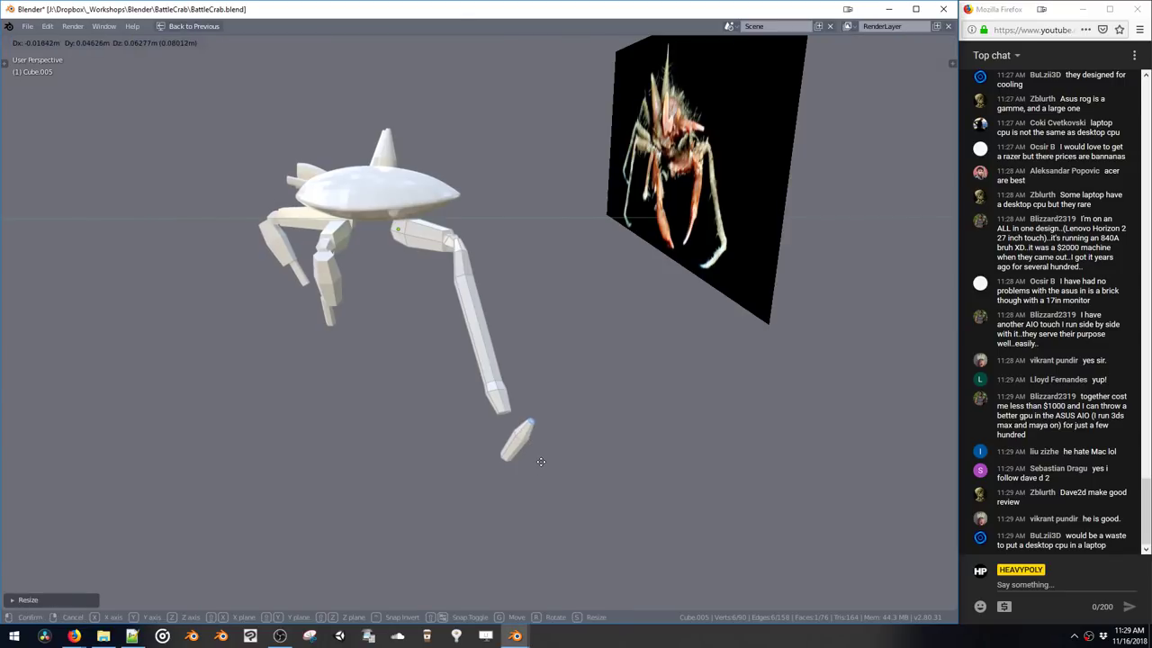
left_click(542, 464)
Join the tip piece to the lower segment's end and rotate it to angle down and back toward the body
double_click(523, 445)
middle_click_drag(523, 444, 558, 455)
key("g")
left_click(441, 408)
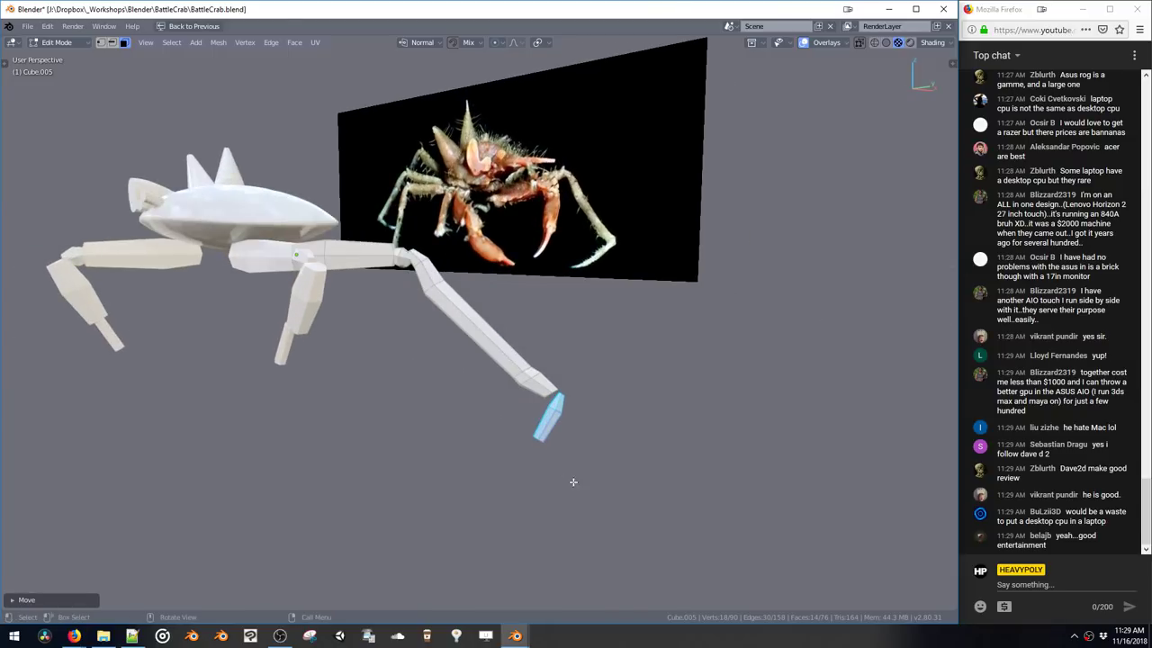
key("r")
left_click(599, 467)
key("r")
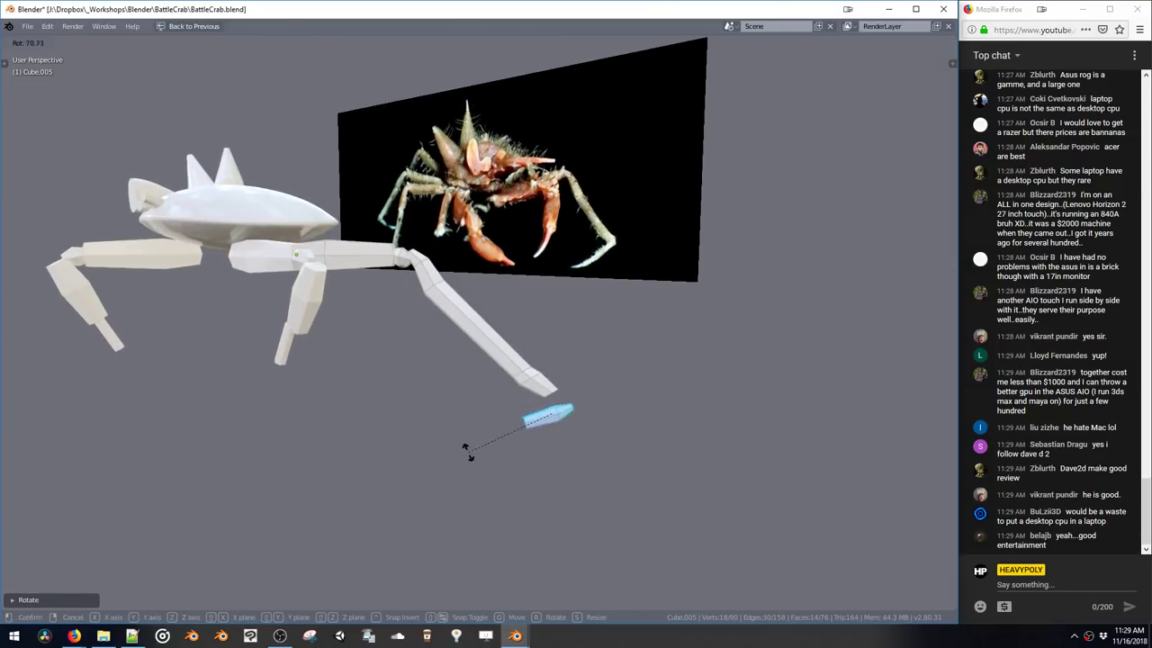
left_click(486, 482)
key("g")
left_click(478, 475)
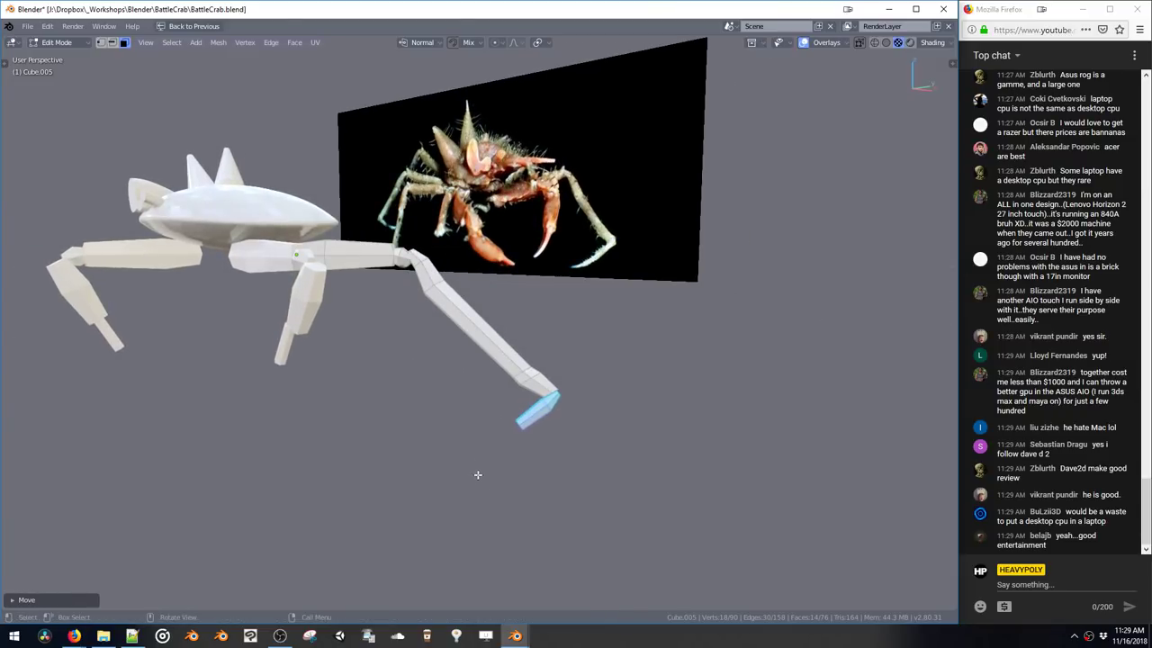
Extrude the tip piece's free end face to lengthen it, and scale and reposition that face to narrow the end
middle_click_drag(501, 445, 518, 429)
left_click(527, 420)
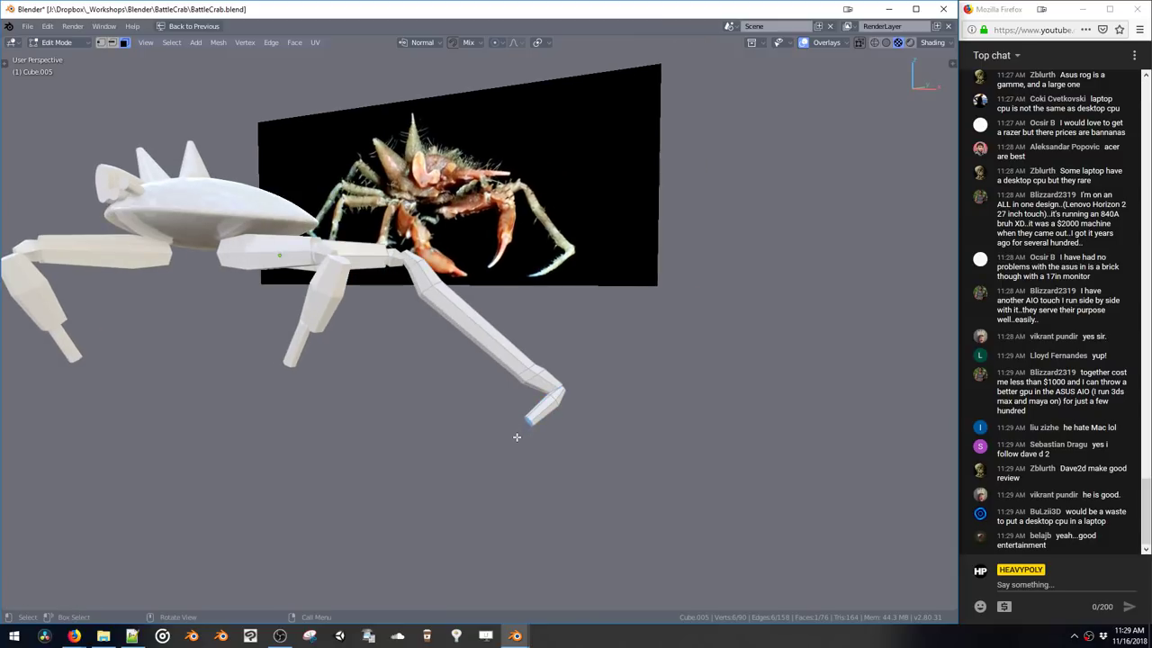
key("e")
left_click(475, 468)
key("alt+s")
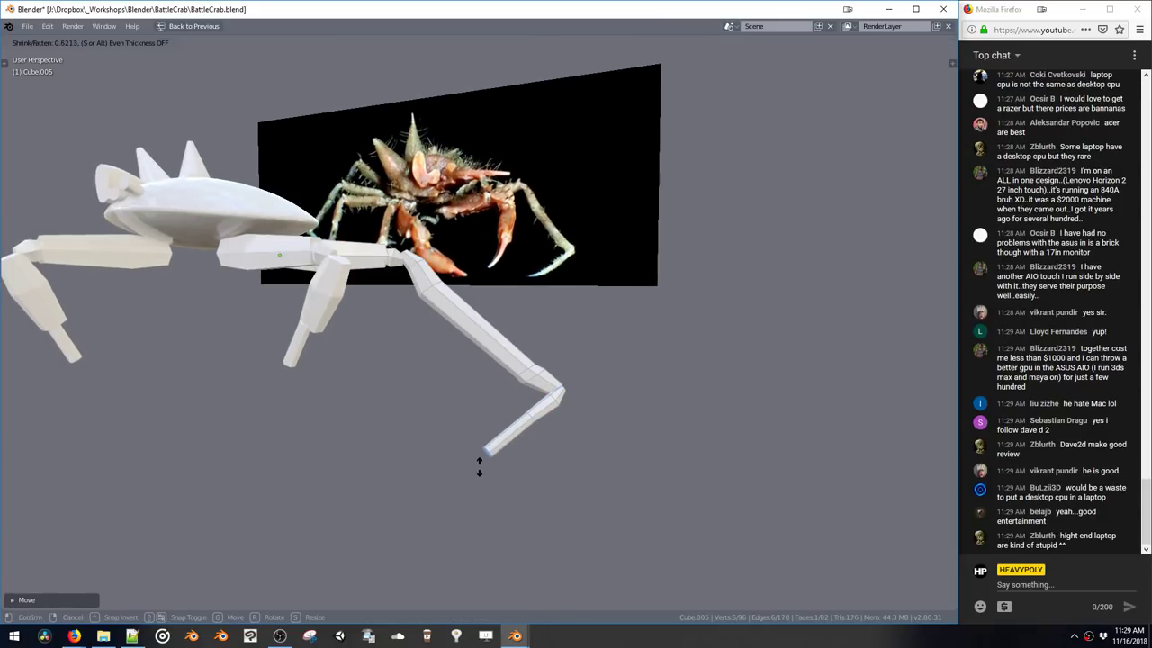
left_click(482, 462)
key("s")
left_click(476, 475)
key("g")
left_click(477, 467)
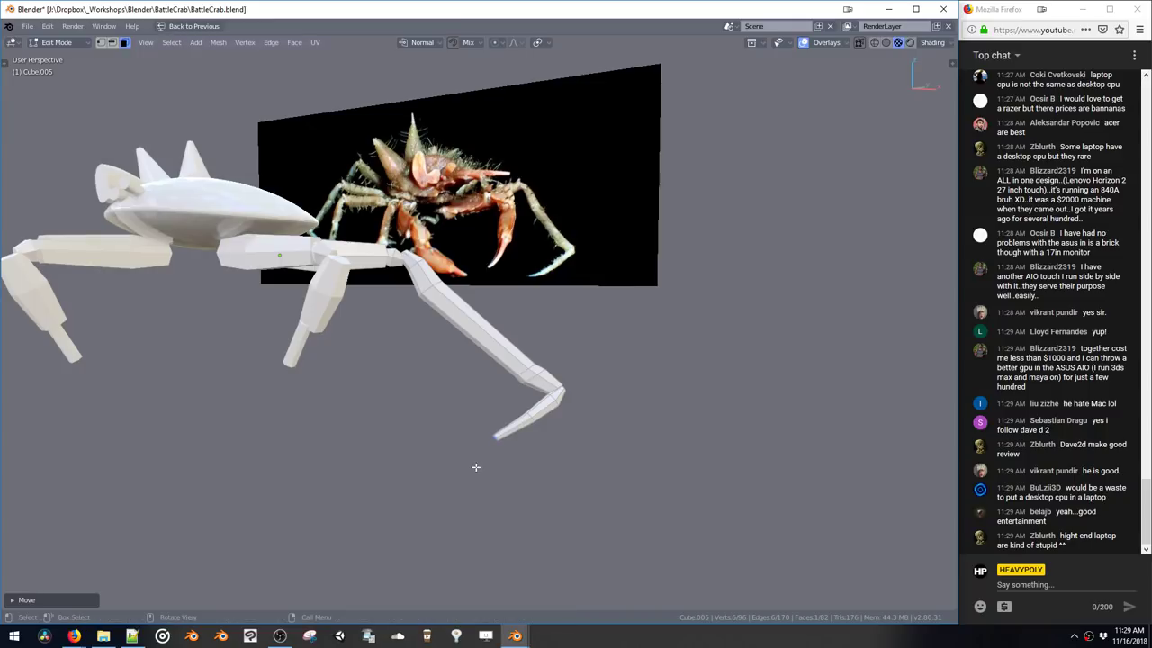
Extrude the narrowed end again, bend it toward the body and scale it down into a sharp point
key("e")
left_click(464, 473)
key("g")
left_click(439, 465)
key("r")
left_click(452, 527)
key("s")
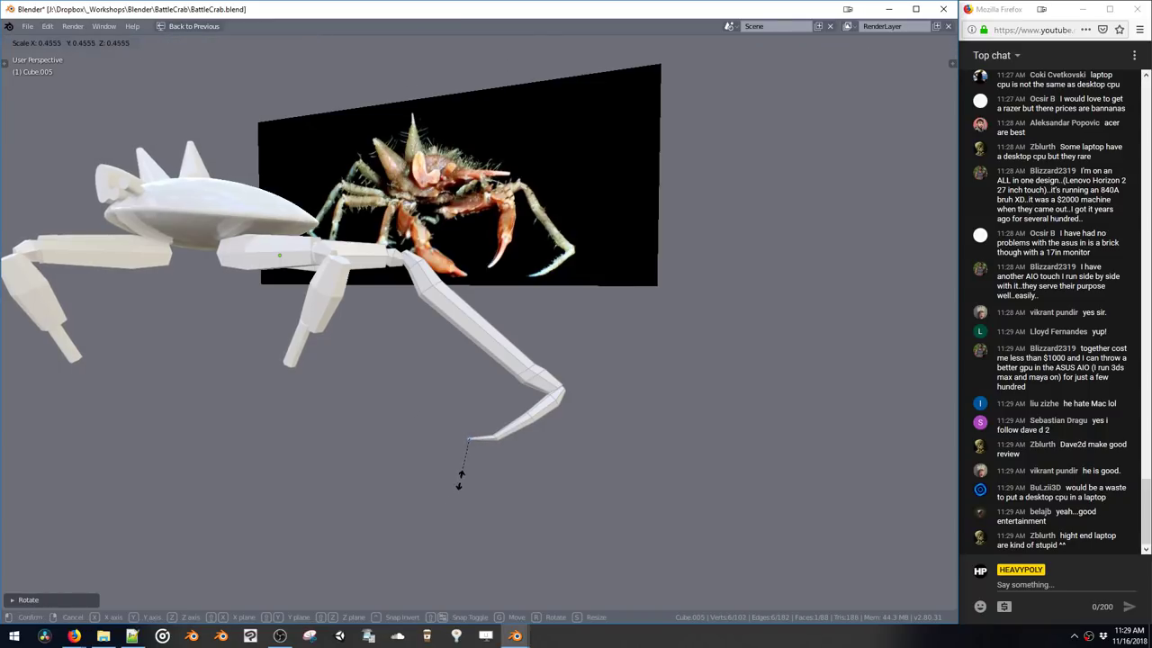
left_click(461, 479)
key("s")
left_click(463, 507)
key("g")
left_click(462, 506)
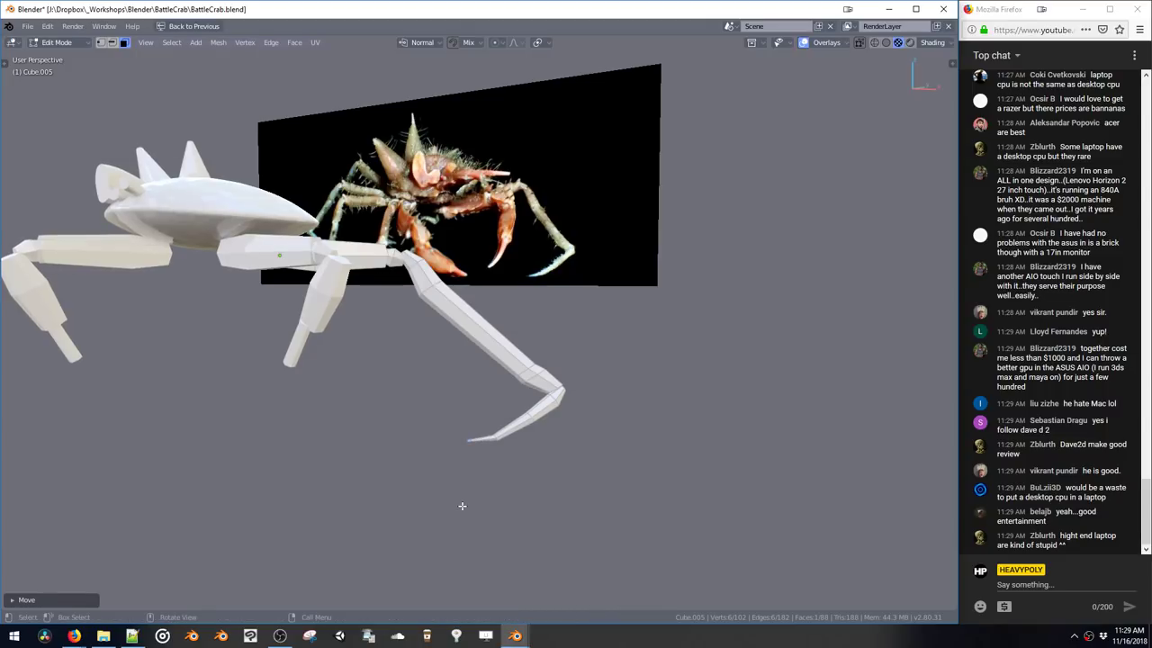
Examine the reshaped front leg and its pointed tip from several angles against the reference photo
middle_click_drag(536, 379, 494, 402)
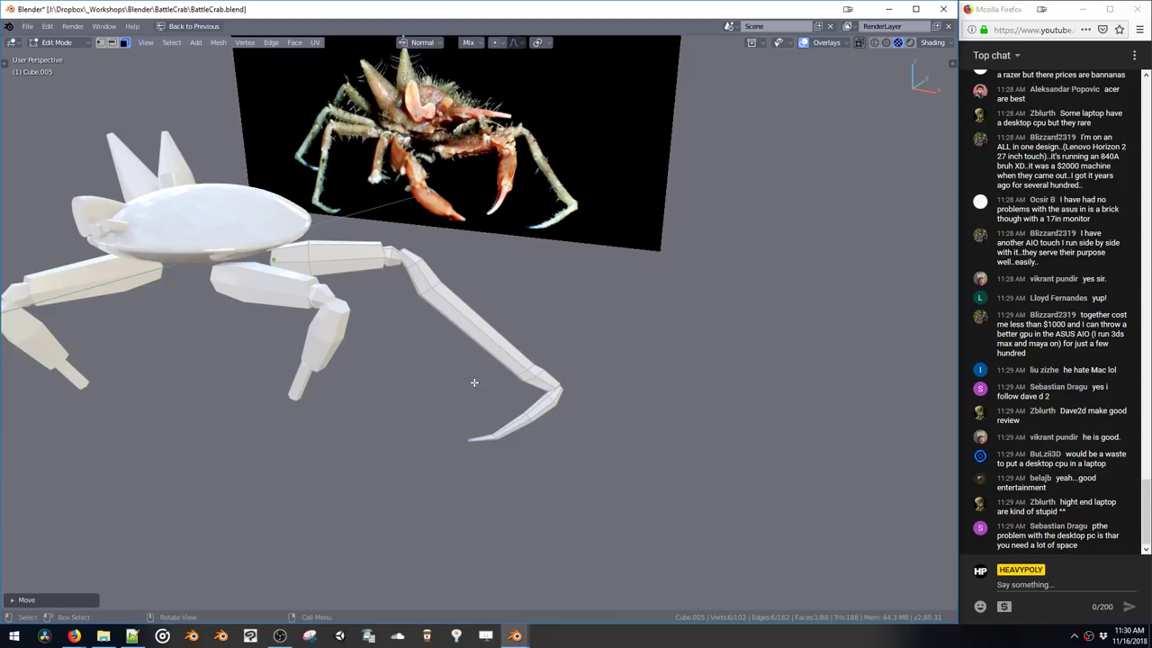
middle_click_drag(557, 387, 509, 390)
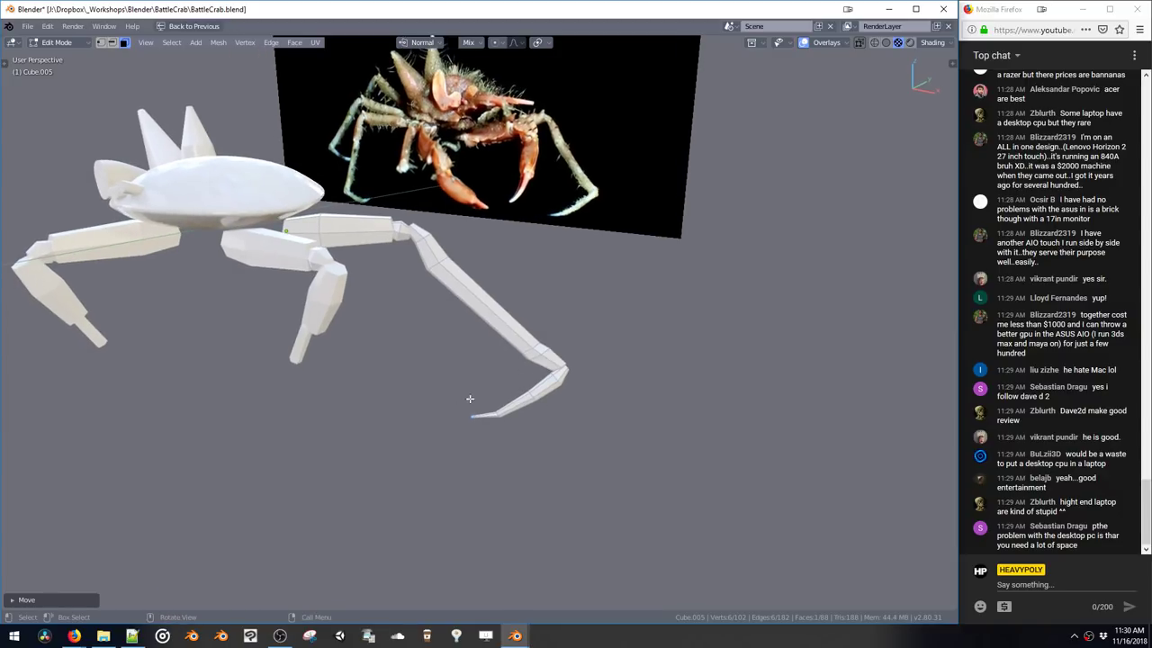
left_click_drag(440, 388, 527, 447)
middle_click_drag(505, 412, 459, 385)
left_click_drag(412, 355, 539, 423)
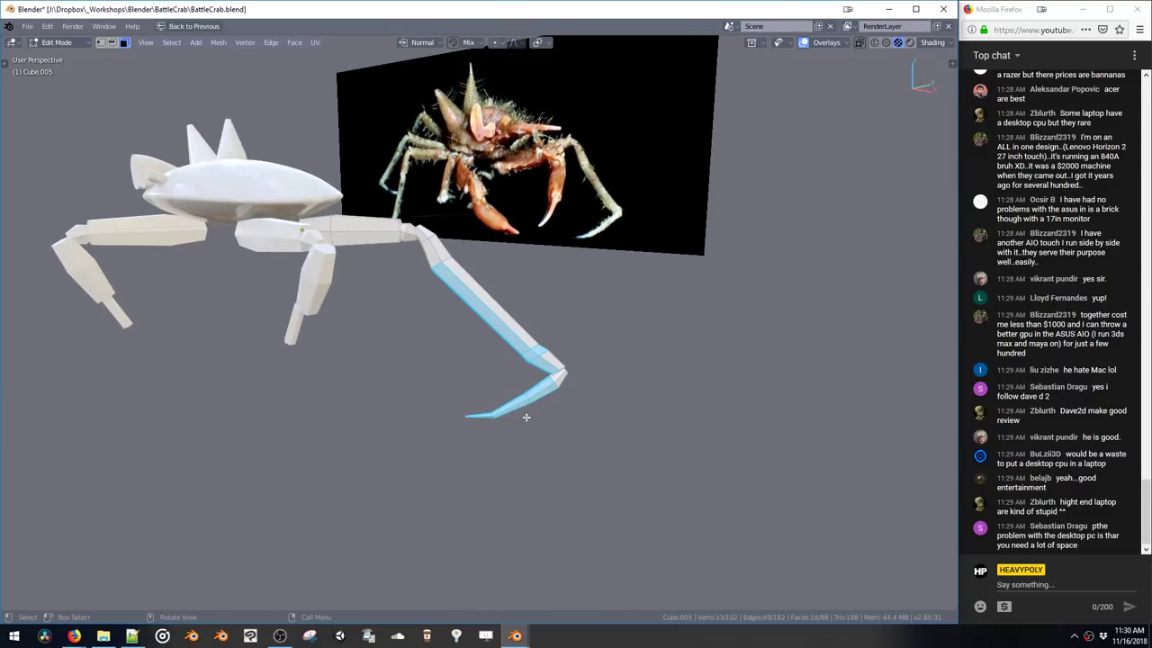
left_click(438, 372)
middle_click_drag(445, 378, 502, 394)
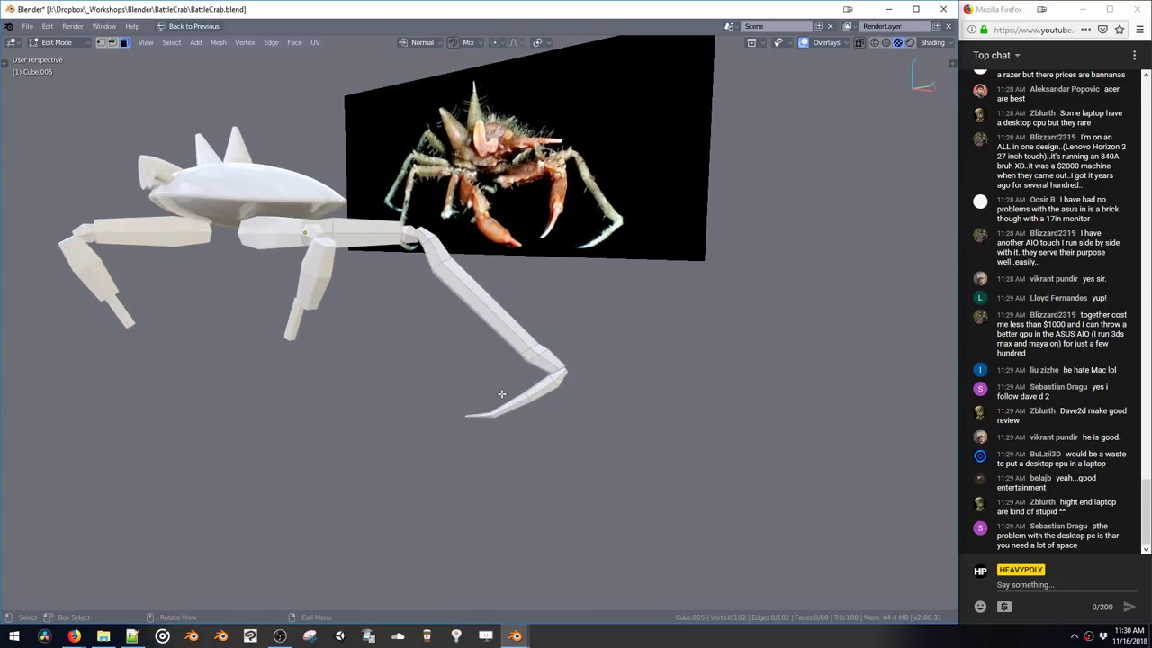
key("b")
left_click_drag(463, 421, 497, 408)
middle_click_drag(497, 408, 468, 410)
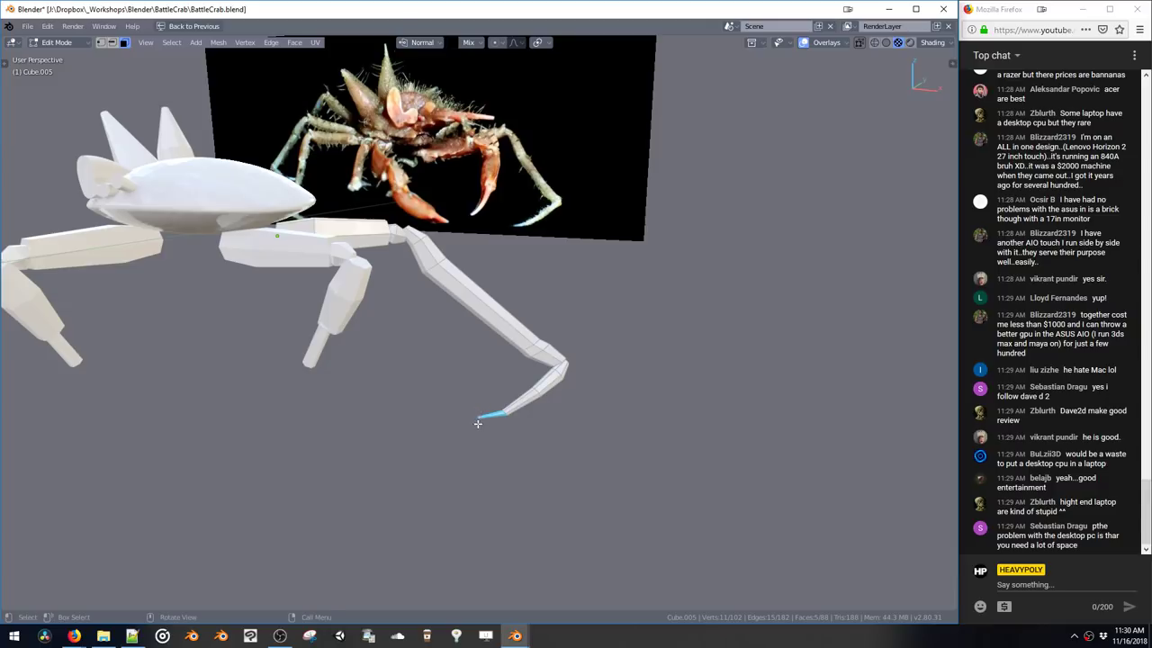
left_click(477, 417)
middle_click(481, 426, "ctrl+shift")
middle_click_drag(482, 426, 532, 259, "ctrl")
middle_click_drag(589, 489, 536, 371)
middle_click_drag(493, 319, 525, 395, "shift")
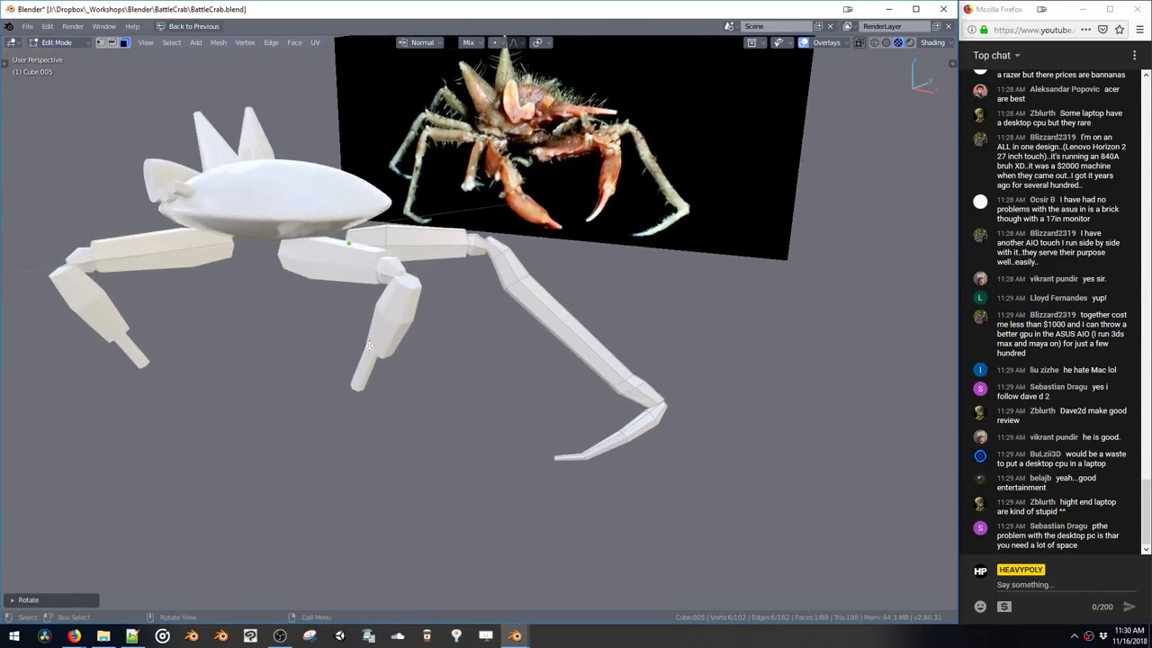
Edit the shorter leg next to the front leg, rotating its lower segment closer to vertical and repositioning it under the knee
key("space")
left_click(396, 324)
key("space")
middle_click_drag(376, 351, 483, 357, "shift")
double_click(423, 361)
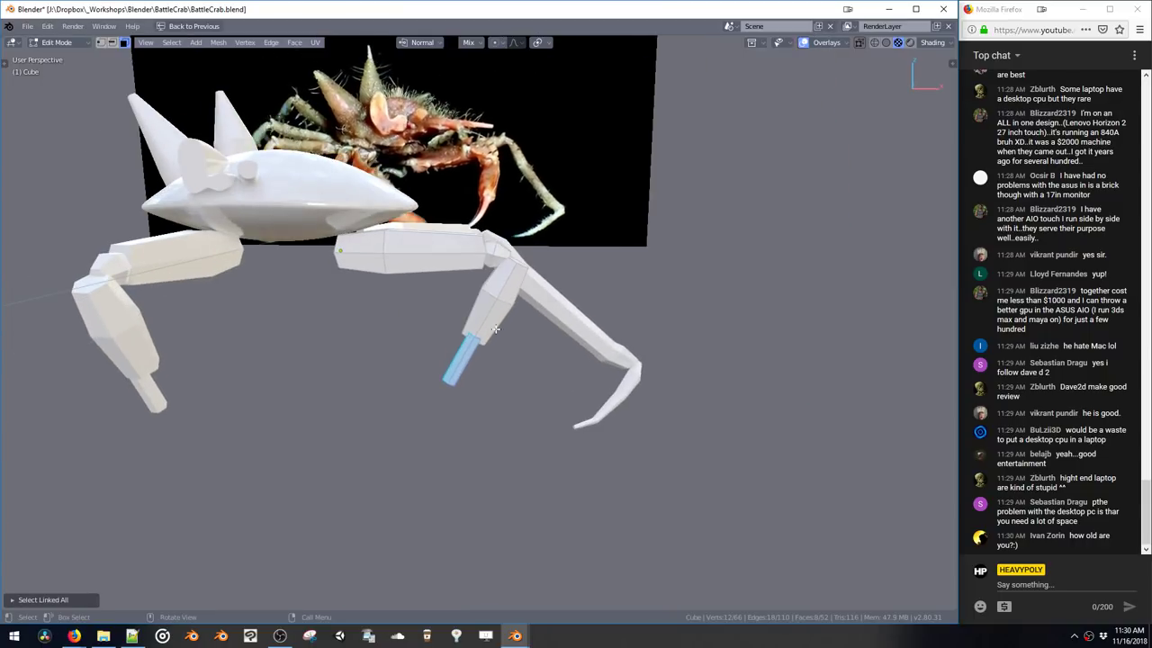
double_click(489, 336)
key("r")
left_click(537, 406)
key("g")
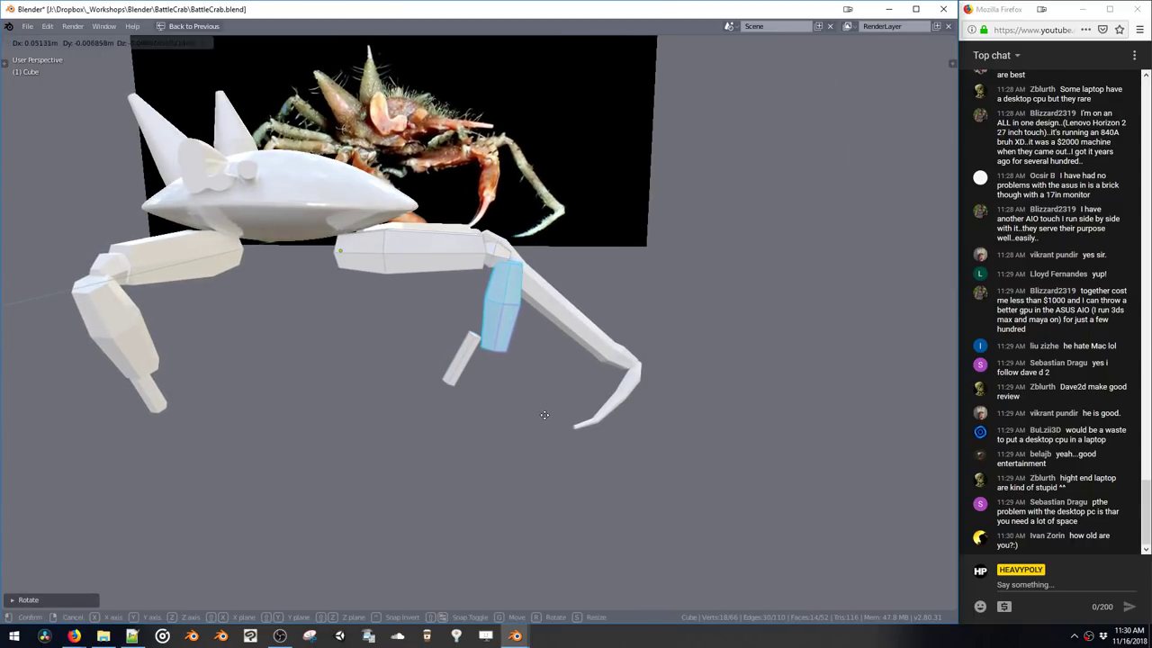
left_click(540, 414)
key("g")
left_click(542, 422)
Lengthen the shorter leg's lower segment by pushing its bottom end face downward
middle_click_drag(543, 422, 468, 361)
left_click(447, 311)
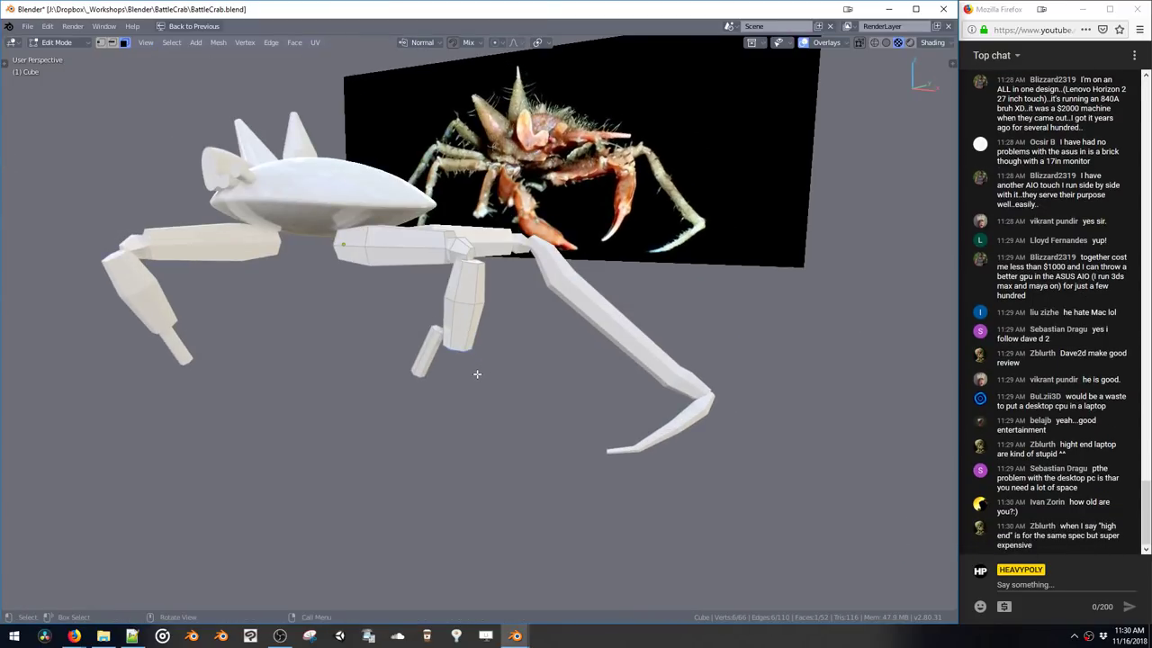
key("alt+s")
left_click(467, 397)
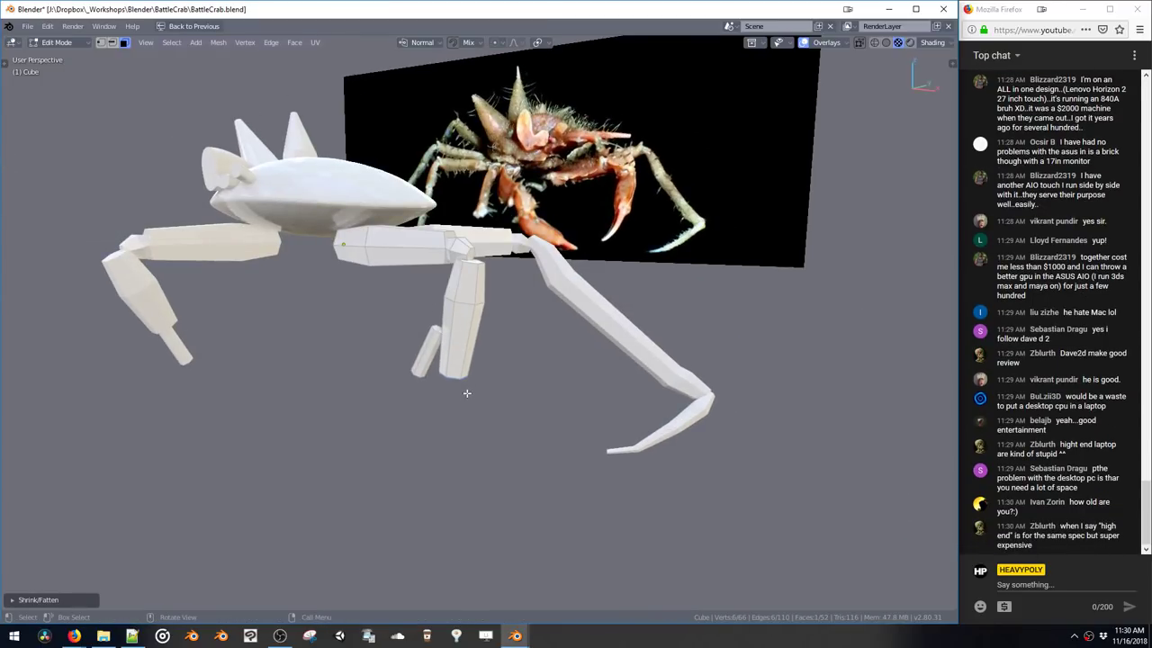
Slide the lower segment's middle edge loop toward its lower end and scale the loop along the Y axis
key("space")
left_click(470, 317, "alt")
key("s")
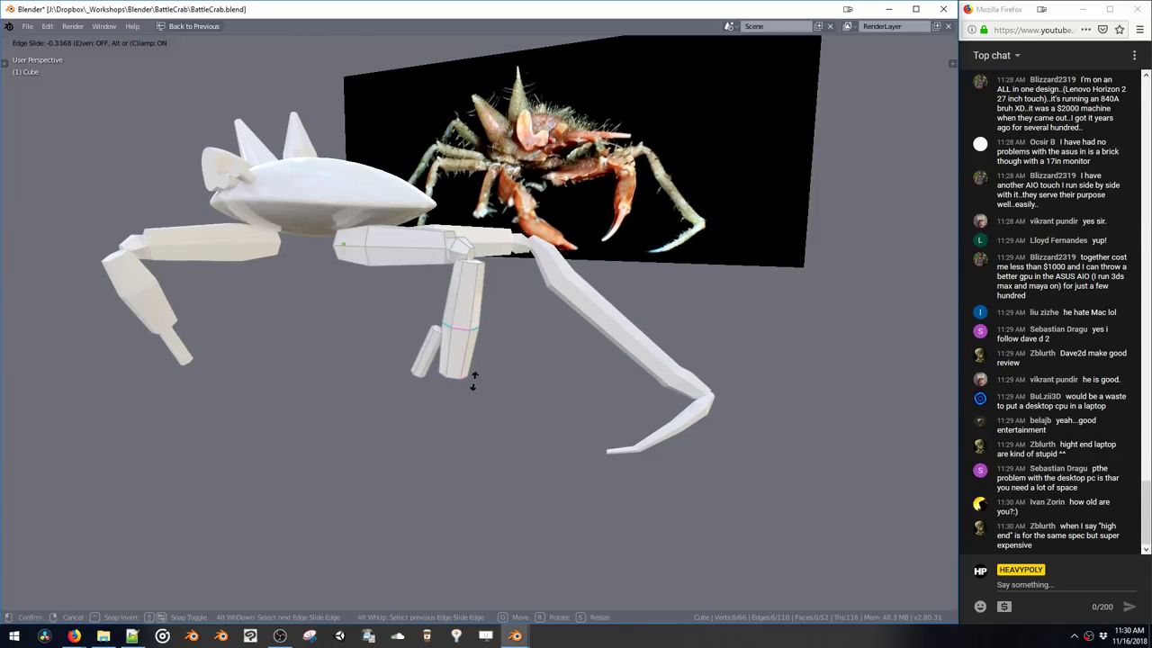
left_click(470, 385)
middle_click_drag(486, 398, 527, 322)
key("s")
key("y")
left_click(478, 335)
Move the loose tip piece beneath the lower segment's bottom end and rotate it to continue the leg
double_click(425, 353)
key("g")
left_click(453, 397)
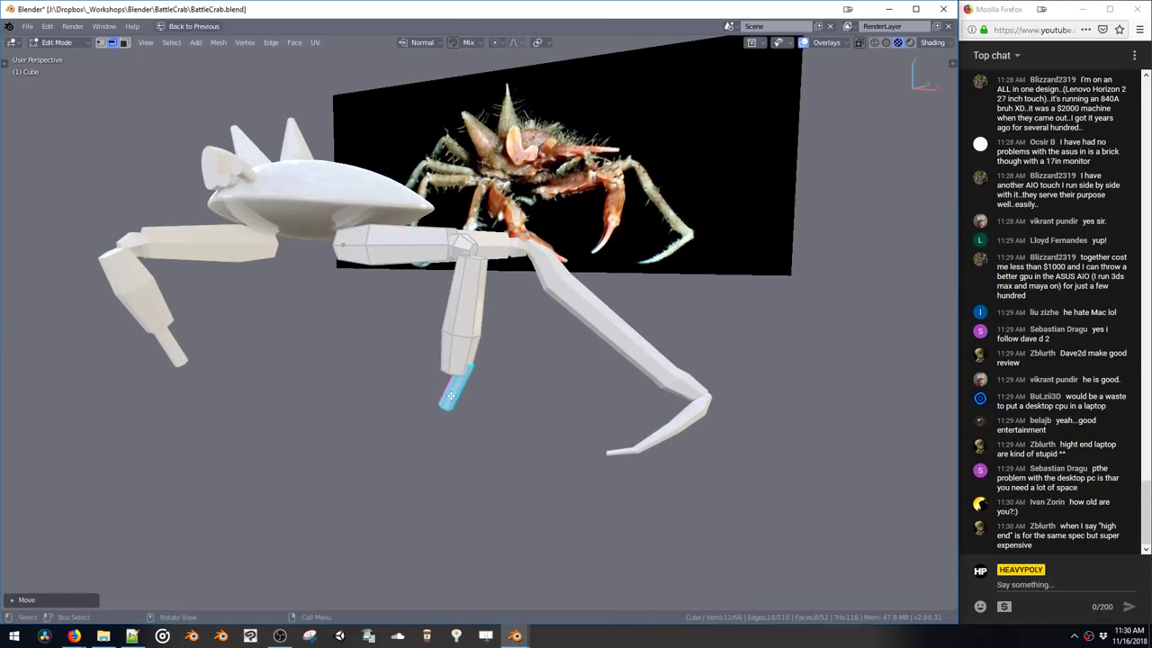
key("g")
left_click(447, 413)
key("r")
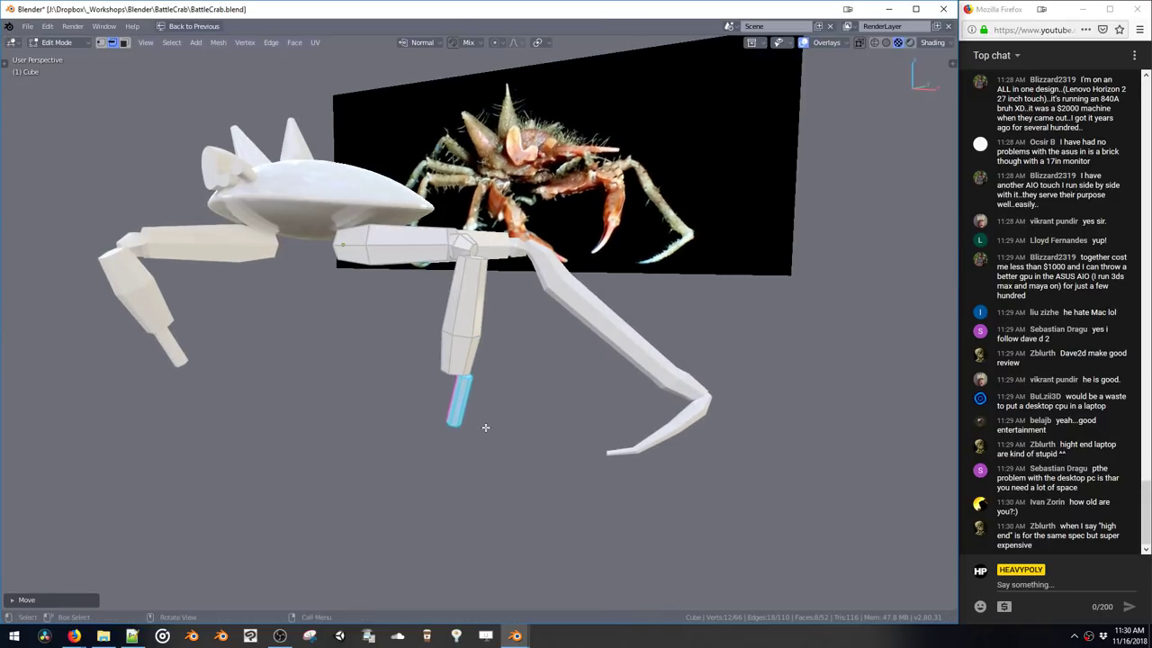
left_click(481, 436)
Flare the tip piece's upper end with an extra section and move the whole piece against the lower segment
middle_click_drag(482, 431, 478, 381)
key("ctrl+r")
left_click(487, 382)
left_click(486, 383)
key("ctrl+l")
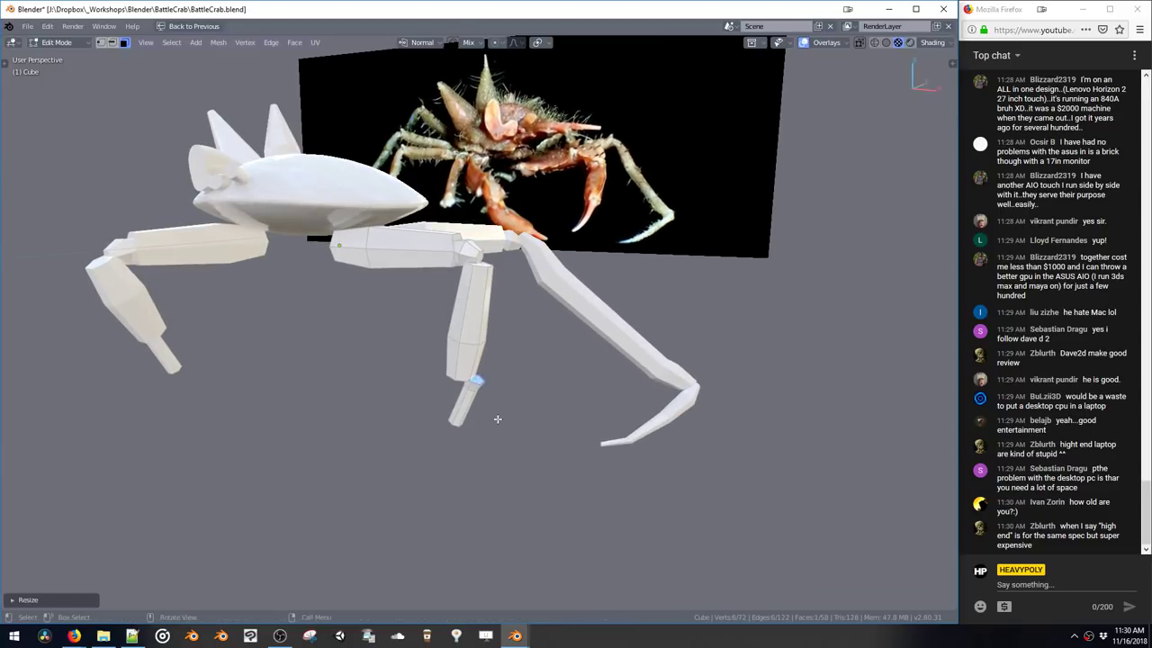
key("g")
left_click(448, 431)
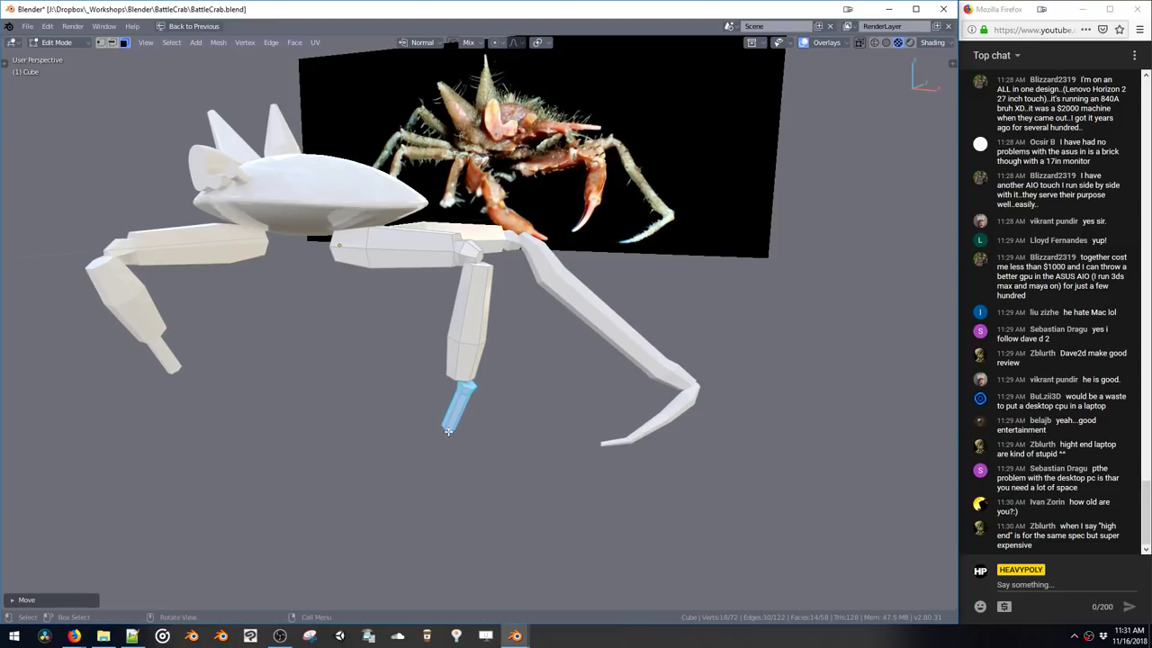
Extrude the tip piece's upper end face slightly and scale it to round off the joint
left_click(469, 386)
key("e")
left_click(470, 387)
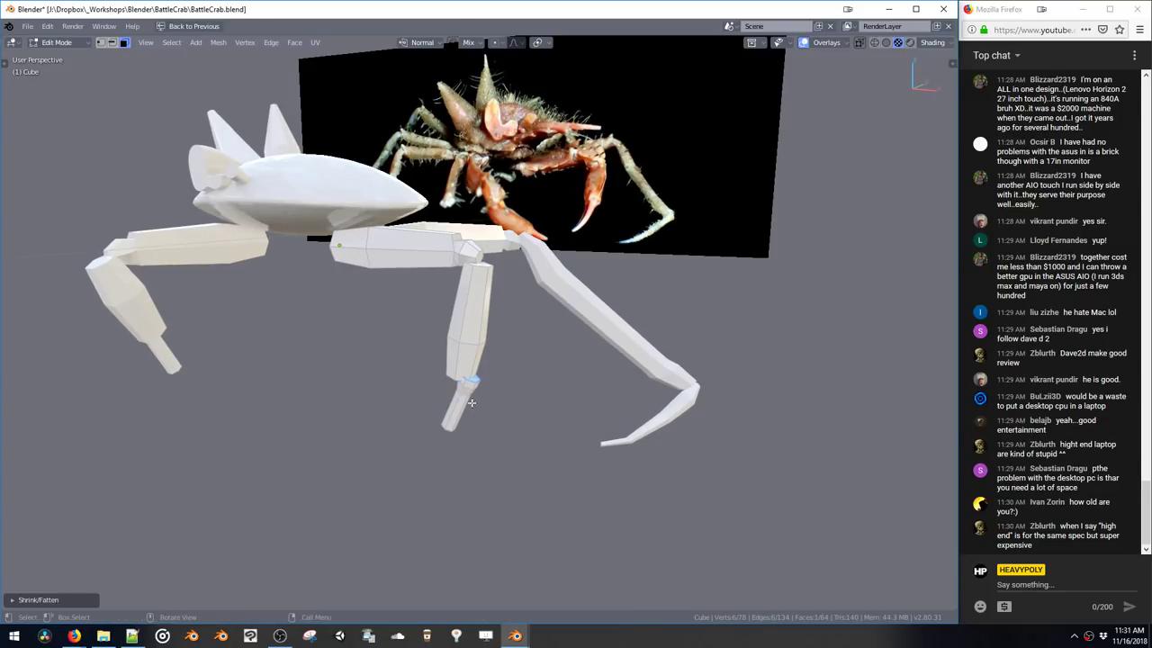
key("s")
left_click(469, 394)
Extrude the tip piece's free end twice, bending it toward the body and scaling the last face down to a point
middle_click_drag(469, 393, 471, 372)
left_click(487, 347)
key("e")
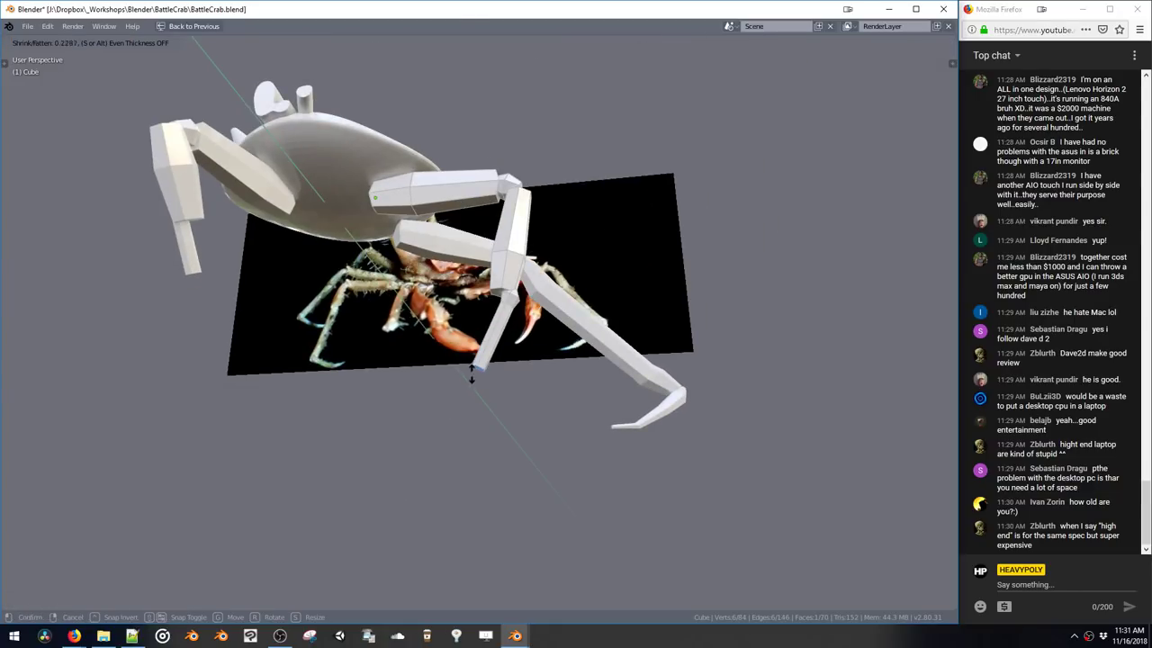
left_click(471, 370)
key("ctrl+z")
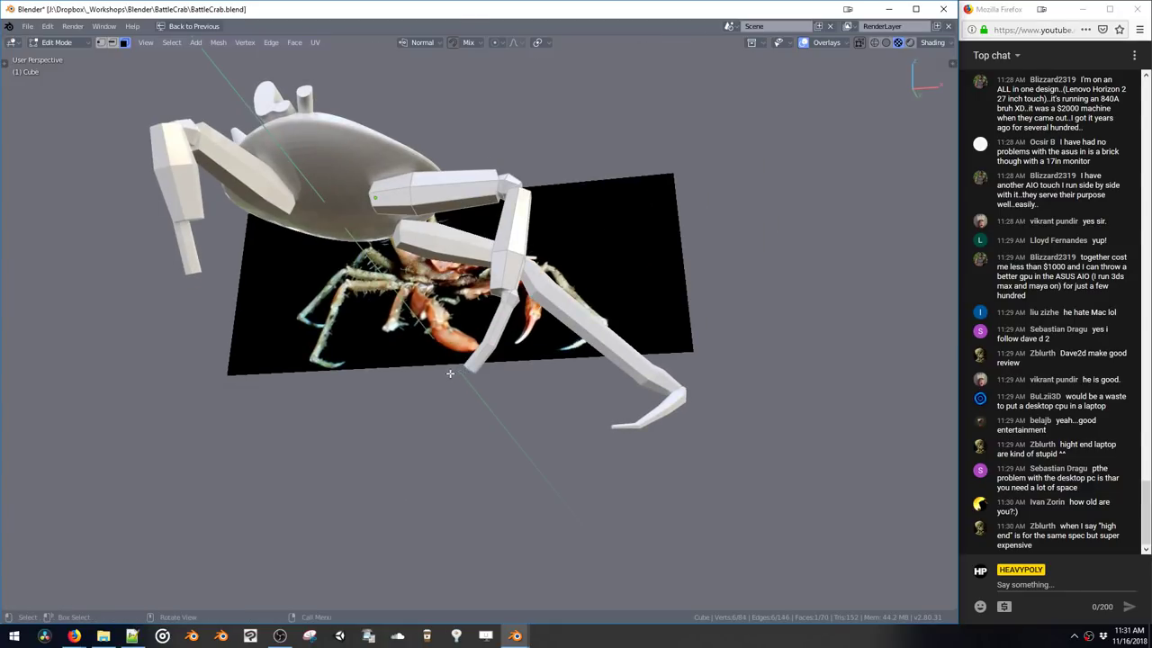
key("s")
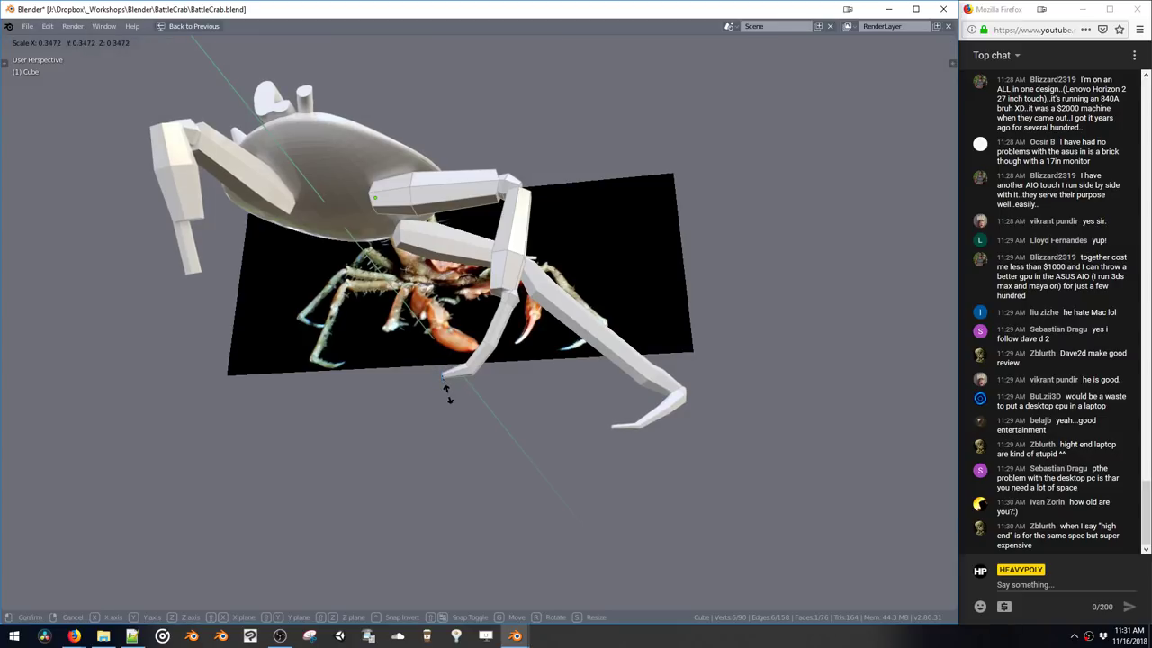
left_click(450, 392)
Reposition the end of the shorter leg's pointed tip to refine its curve
middle_click_drag(453, 396, 493, 372)
left_click_drag(510, 417, 512, 416)
middle_click_drag(512, 413, 551, 353)
middle_click_drag(551, 352, 511, 426, "ctrl")
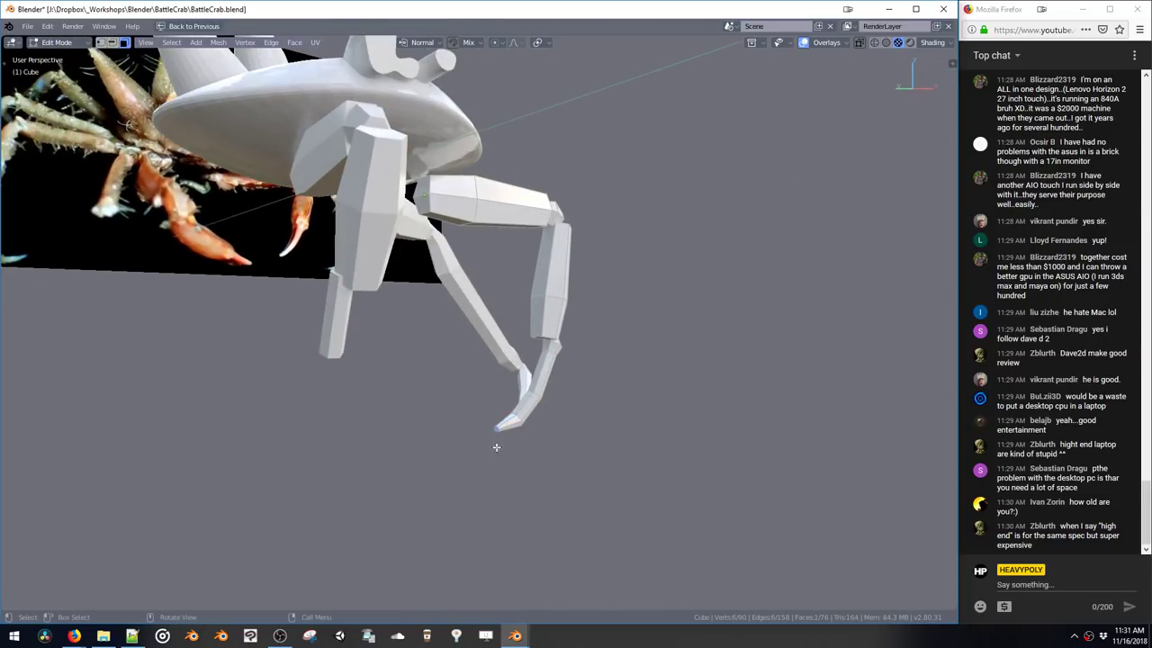
left_click(520, 449, "alt+shift")
middle_click_drag(525, 446, 554, 433)
key("g")
left_click(446, 396)
Rotate the whole curved tip piece and shift it along the Y axis and into place under the lower segment
key("ctrl+l")
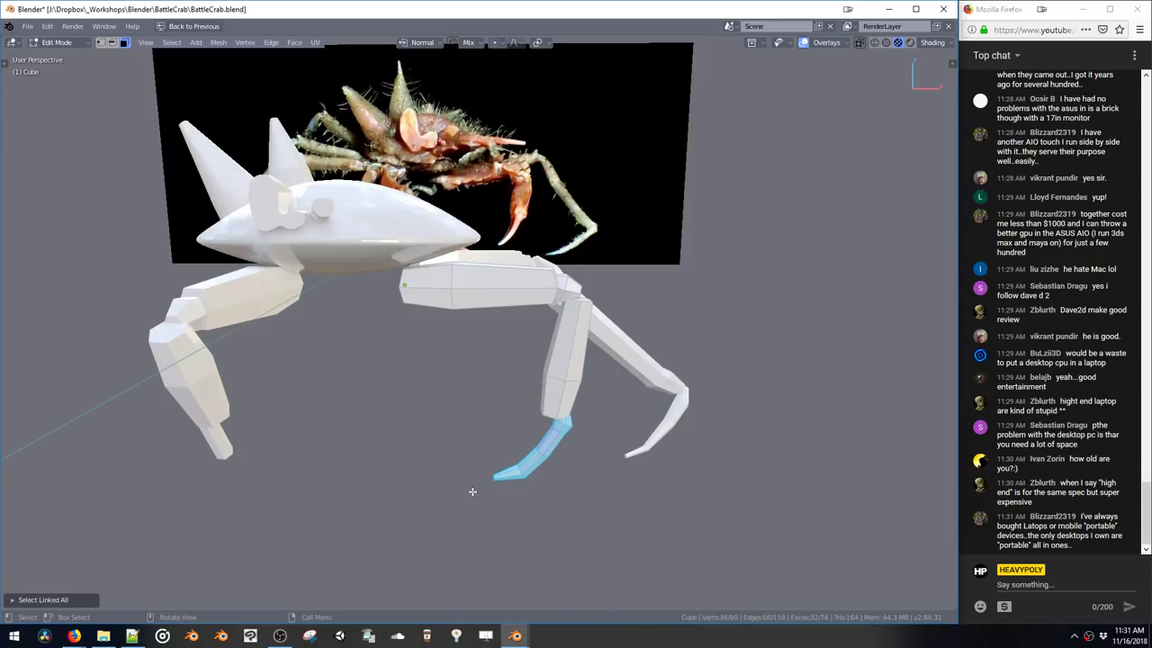
key("r")
left_click(477, 500)
key("g")
key("x")
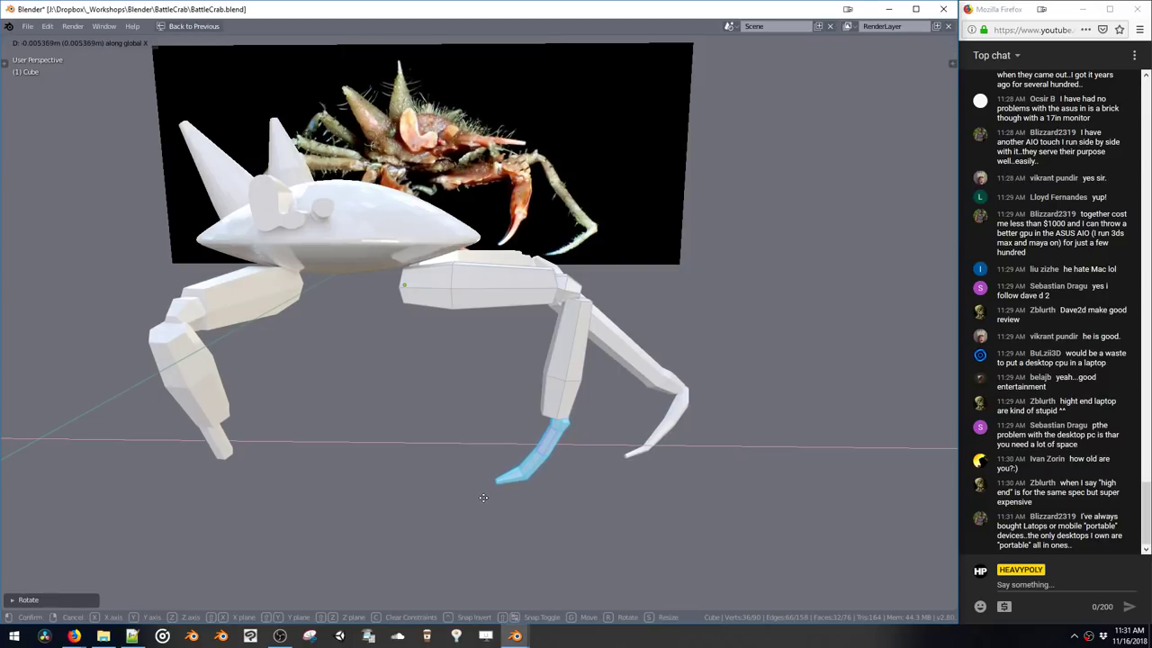
key("y")
left_click(475, 488)
key("g")
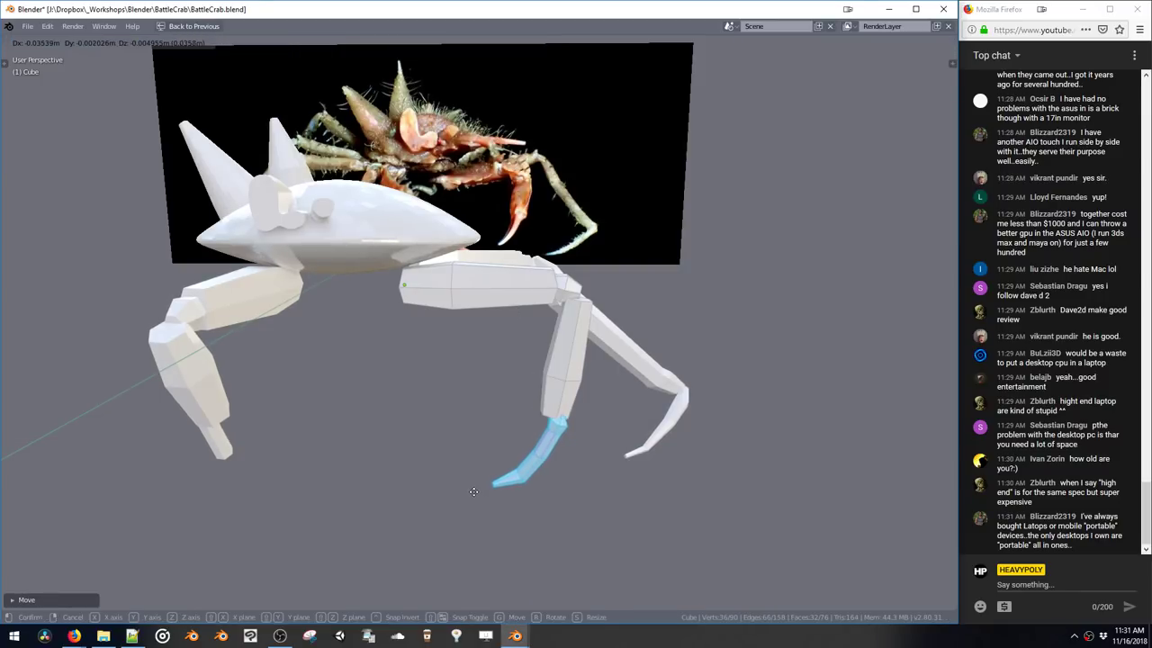
left_click(477, 482)
Duplicate the curved tip piece, scale the copy down and place it beside the original as a second pincer finger
middle_click_drag(477, 482, 560, 429)
left_click(562, 431)
middle_click_drag(635, 459, 526, 409)
key("s")
left_click(560, 497)
key("g")
left_click(560, 498)
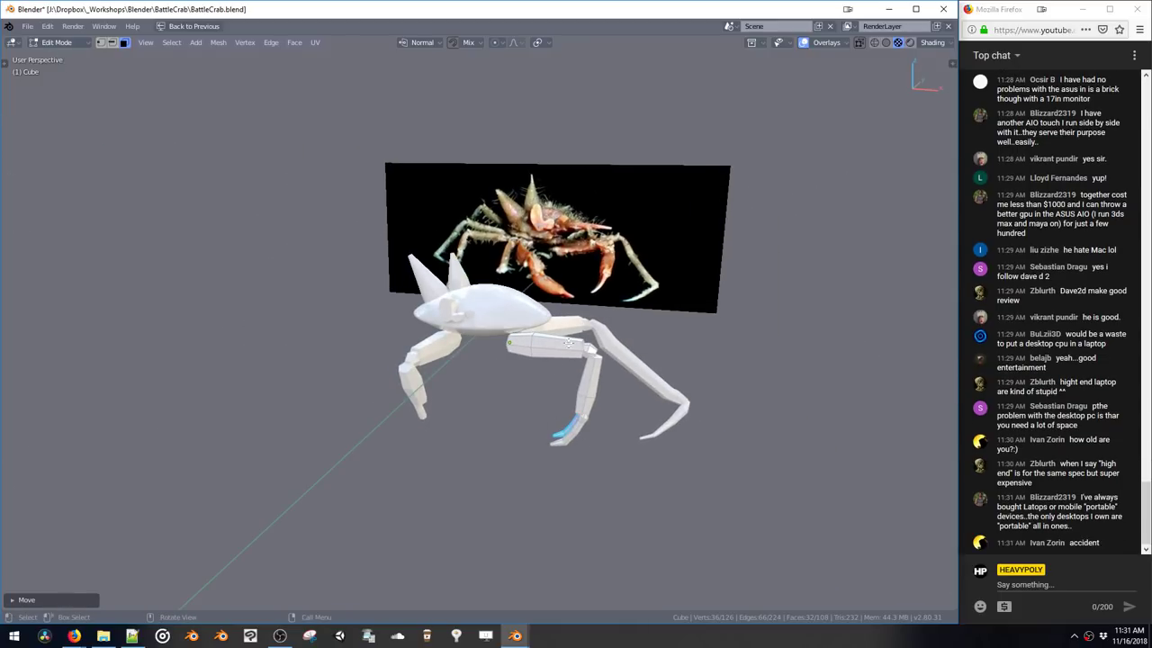
Reopen the shorter leg in Edit Mode and select a vertex near the inner end of its upper segment
middle_click_drag(567, 343, 579, 406)
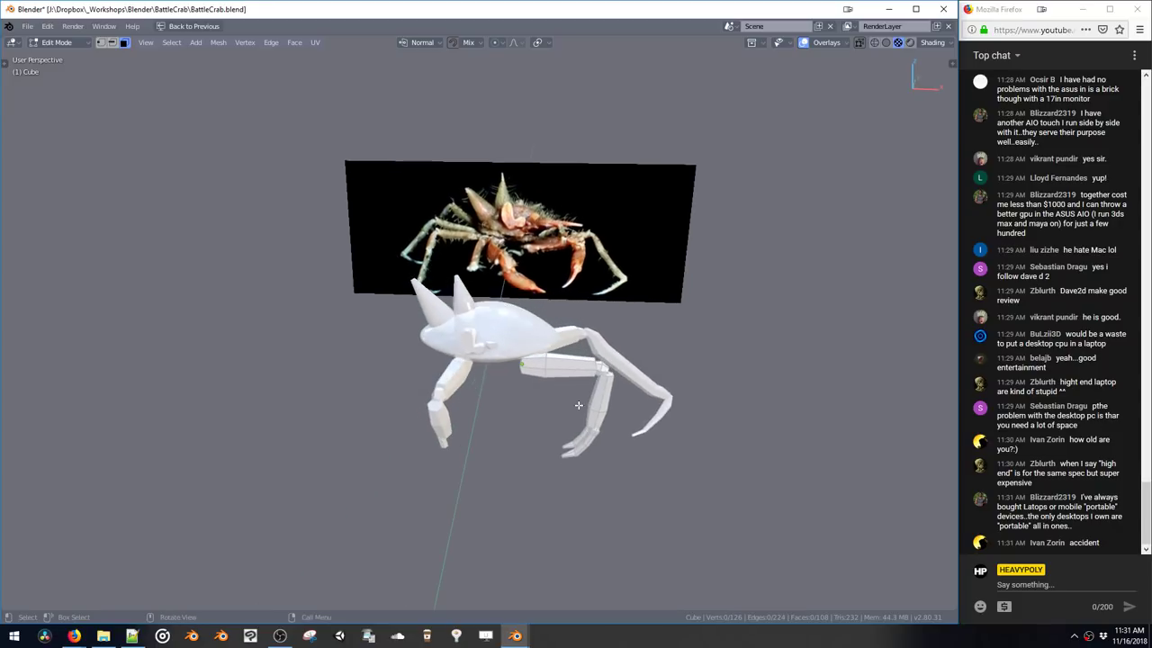
middle_click_drag(466, 373, 536, 337)
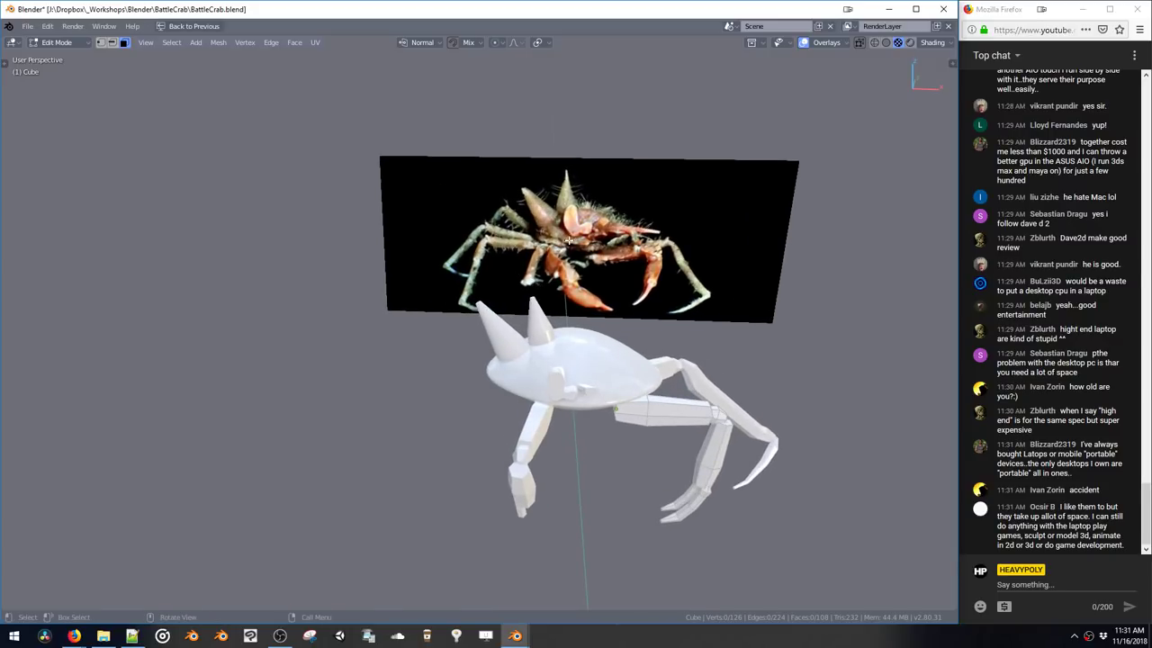
key("ctrl+Tab")
left_click(617, 411)
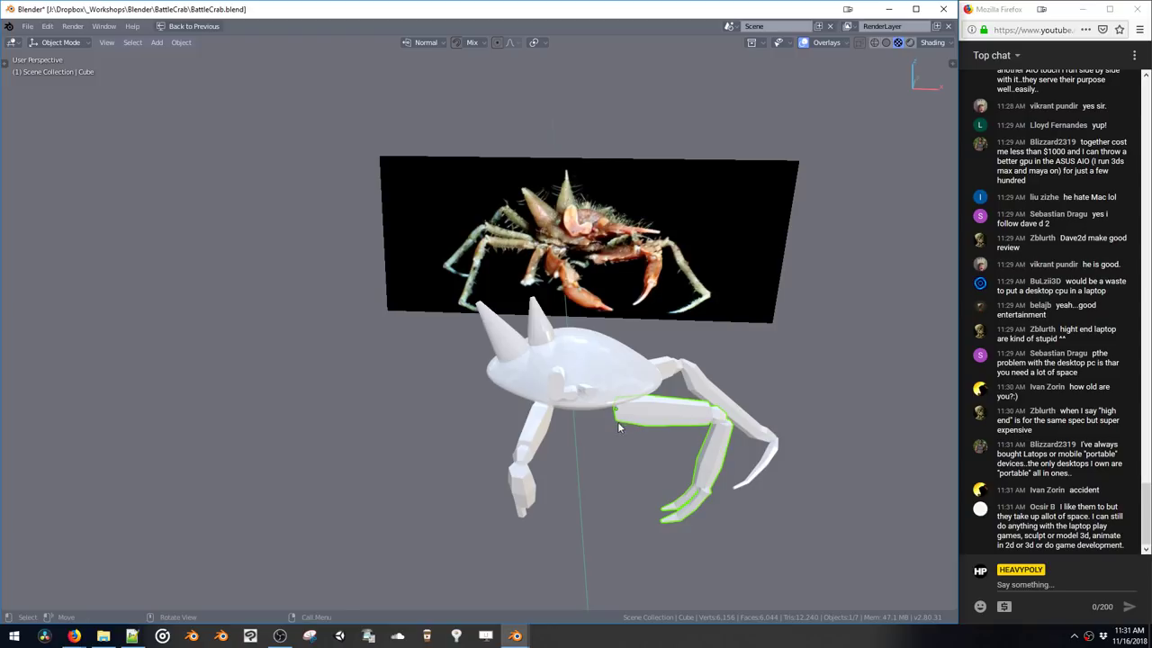
key("Tab")
mouse_move(617, 428)
middle_mouse_down()
mouse_move(619, 403)
mouse_move(621, 416)
middle_mouse_up()
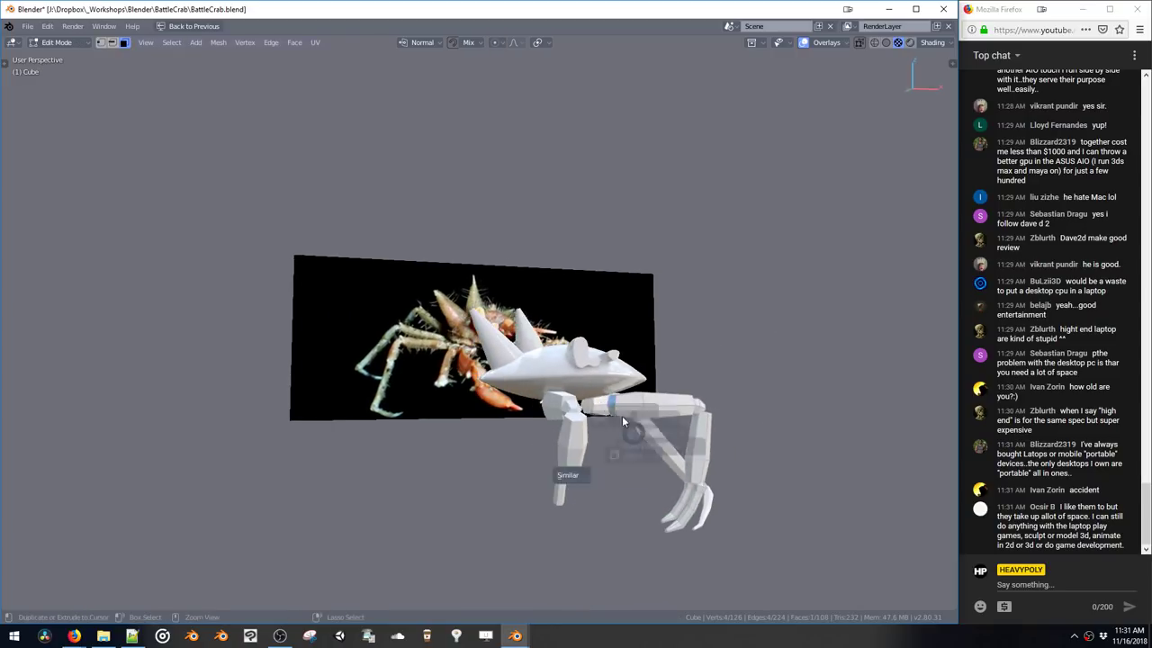
key("1")
key("shift+a")
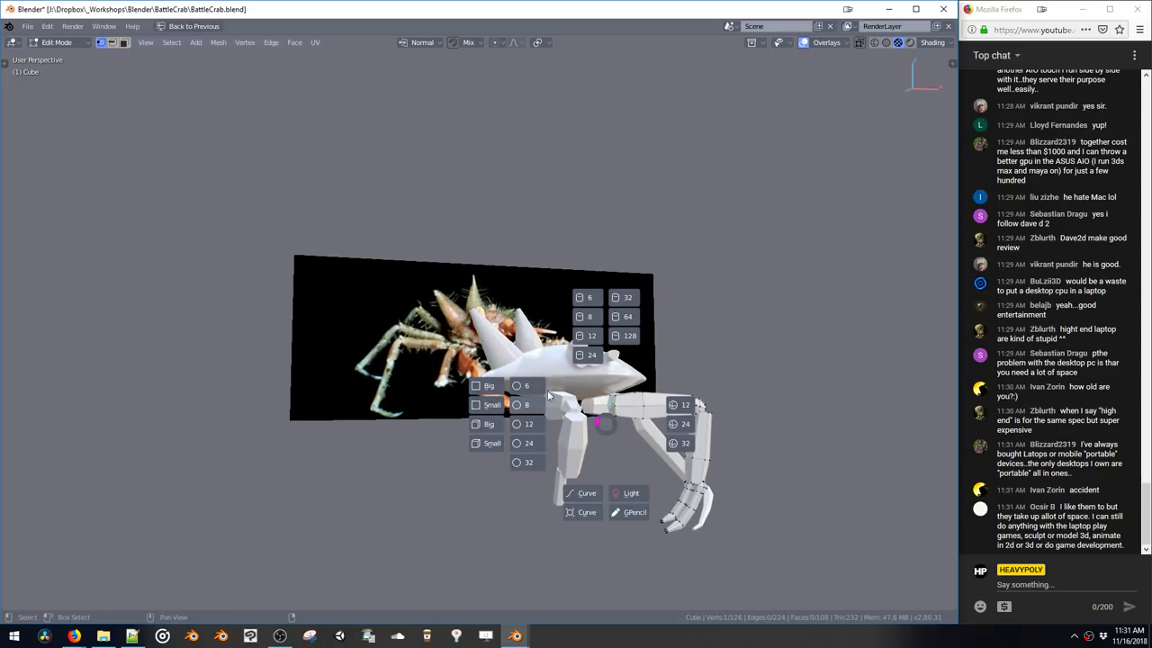
left_click(681, 423)
key("s")
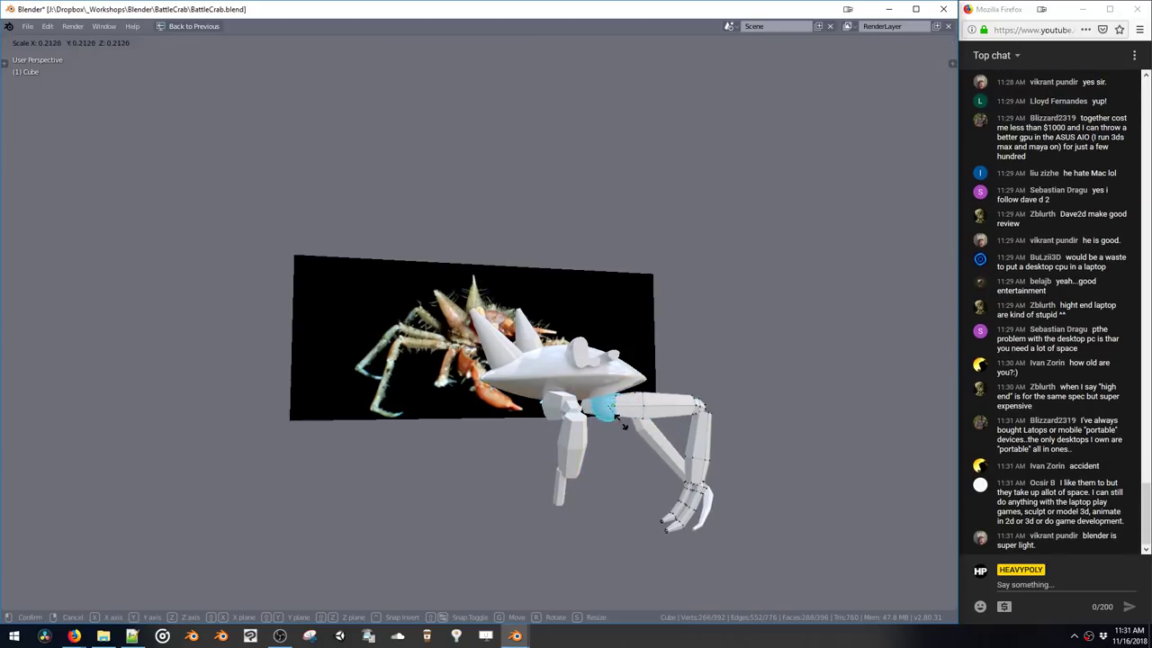
left_click(621, 421)
key("x")
Add a 12-segment sphere to the leg mesh, scale it to joint size and move it to the leg's inner end
key("shift+a")
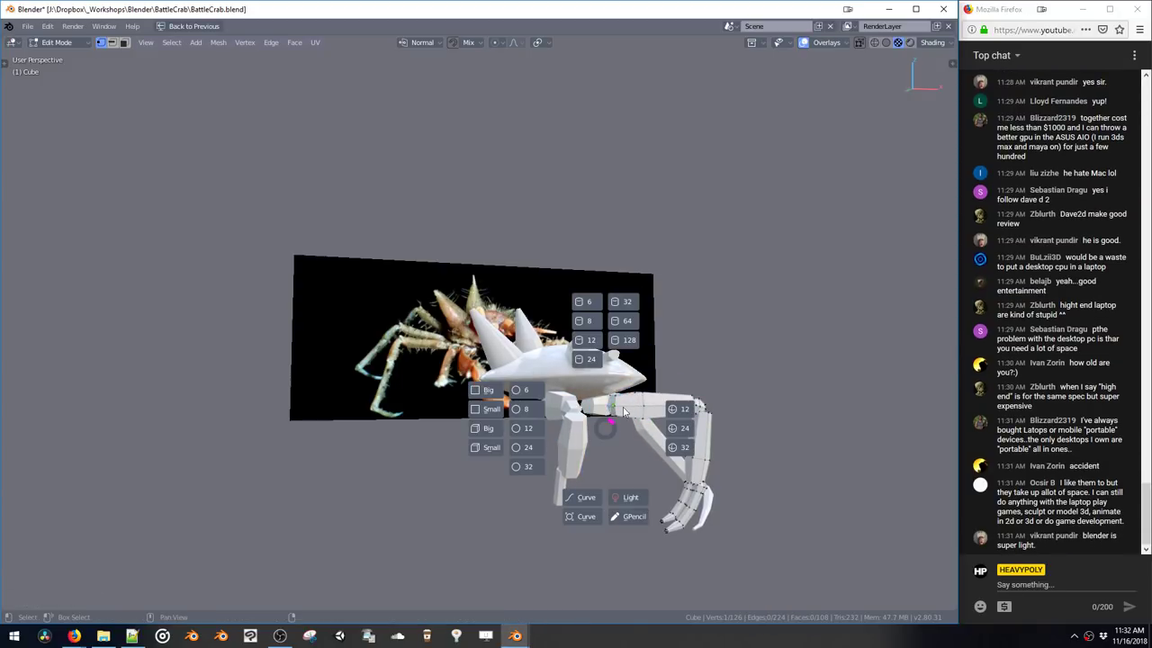
left_click(681, 423)
key("s")
left_click(706, 542)
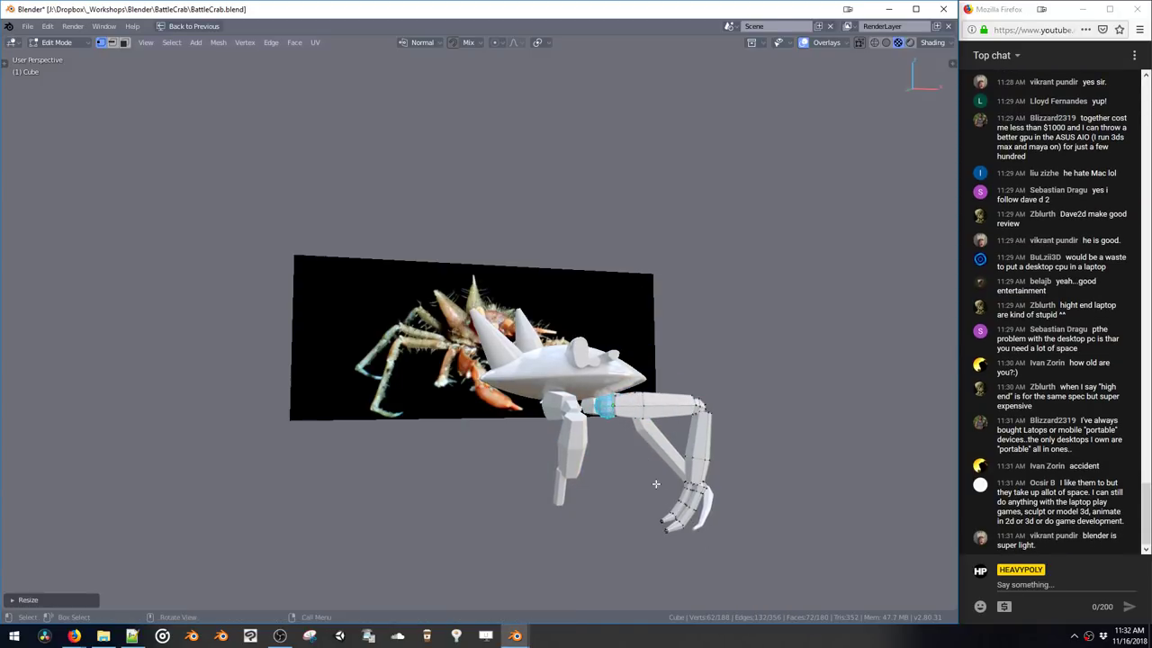
middle_click_drag(657, 484, 586, 368)
key("g")
left_click(564, 448)
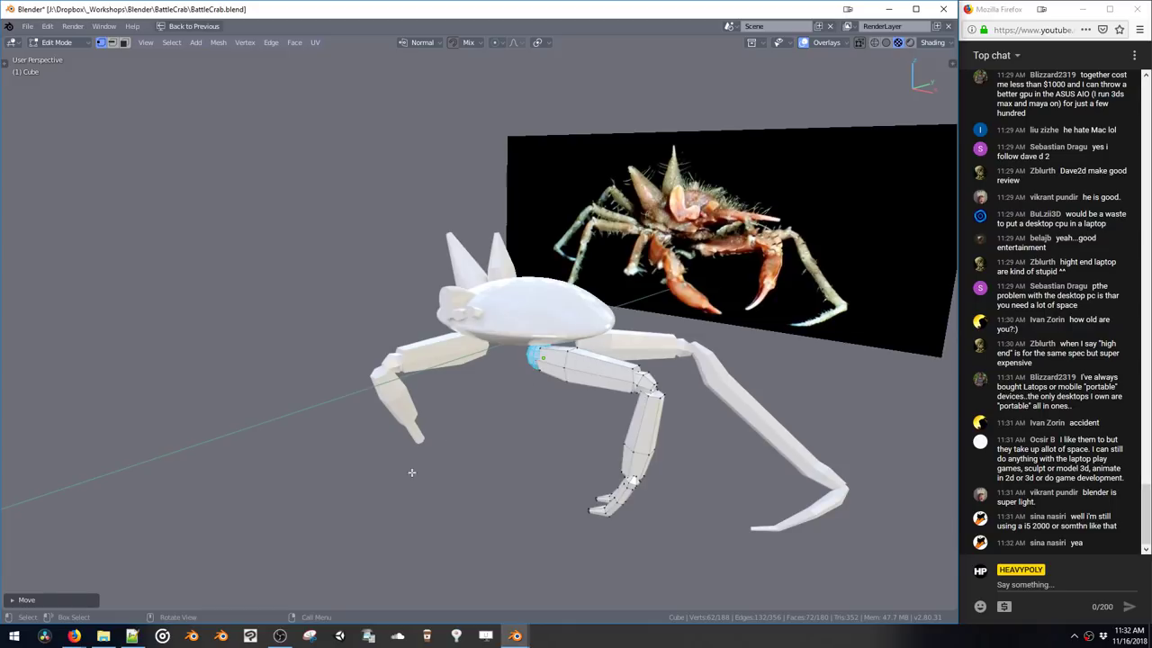
Switch to the main Firefox window, then find and launch the Discord desktop app
mouse_move(74, 637)
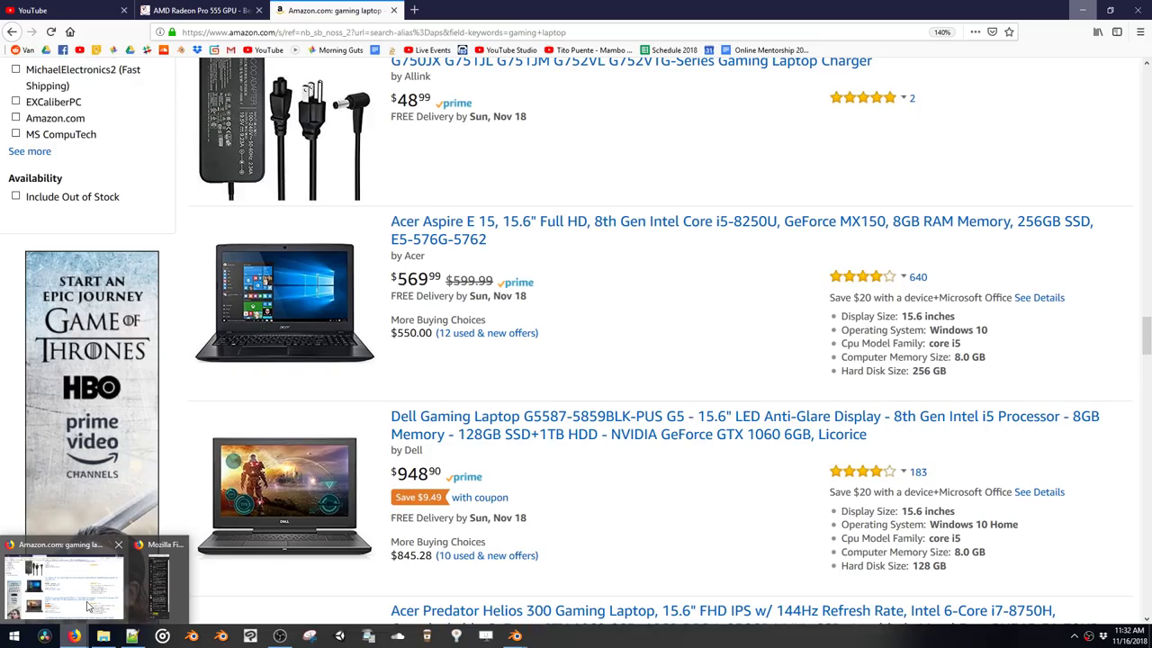
left_click(87, 610)
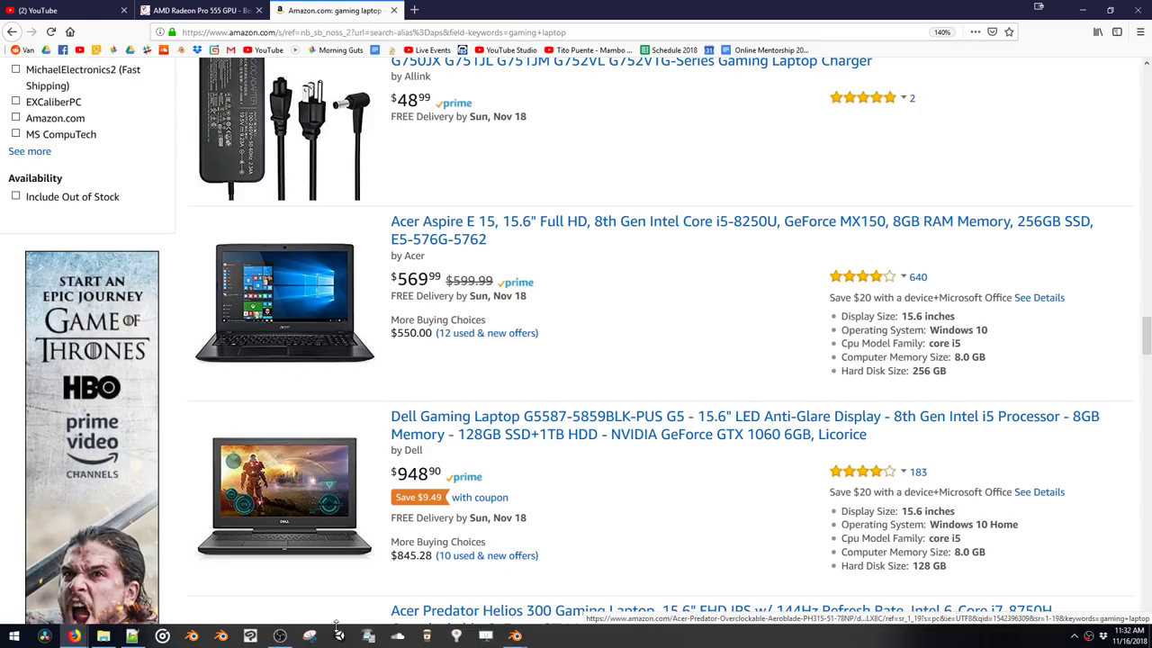
left_click(1073, 636)
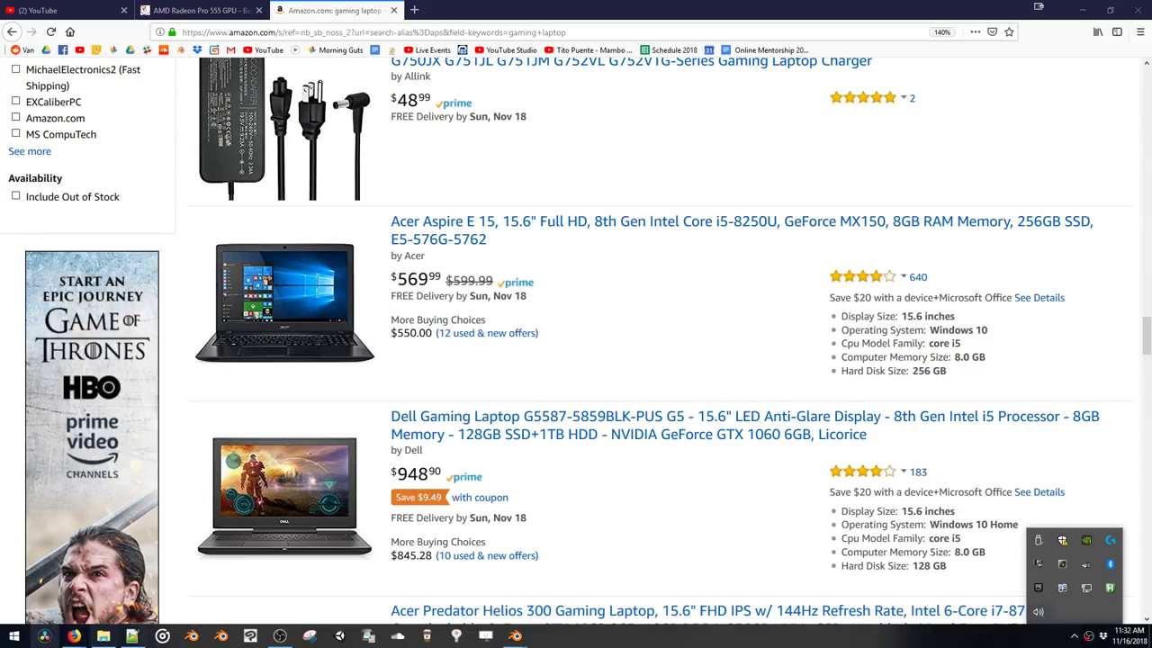
left_click(10, 638)
left_click(6, 642)
type("disco")
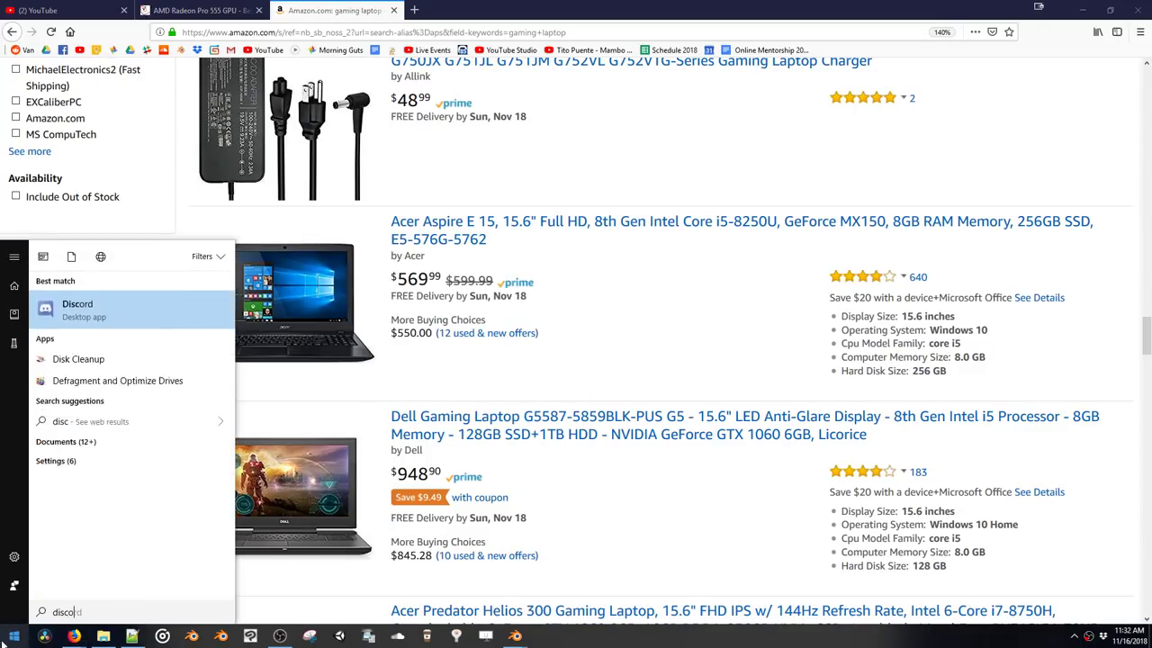
key("Return")
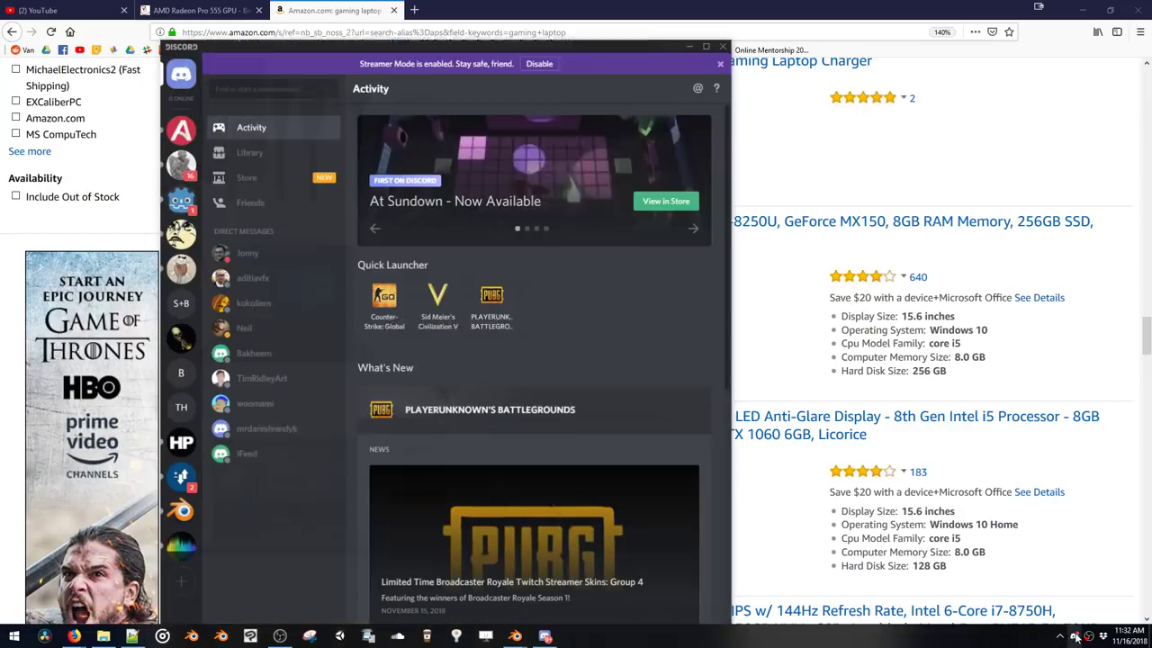
Open the HEAVYPOLY server in a widened Discord window and browse the posts in its painting and blender channels
left_click(179, 441)
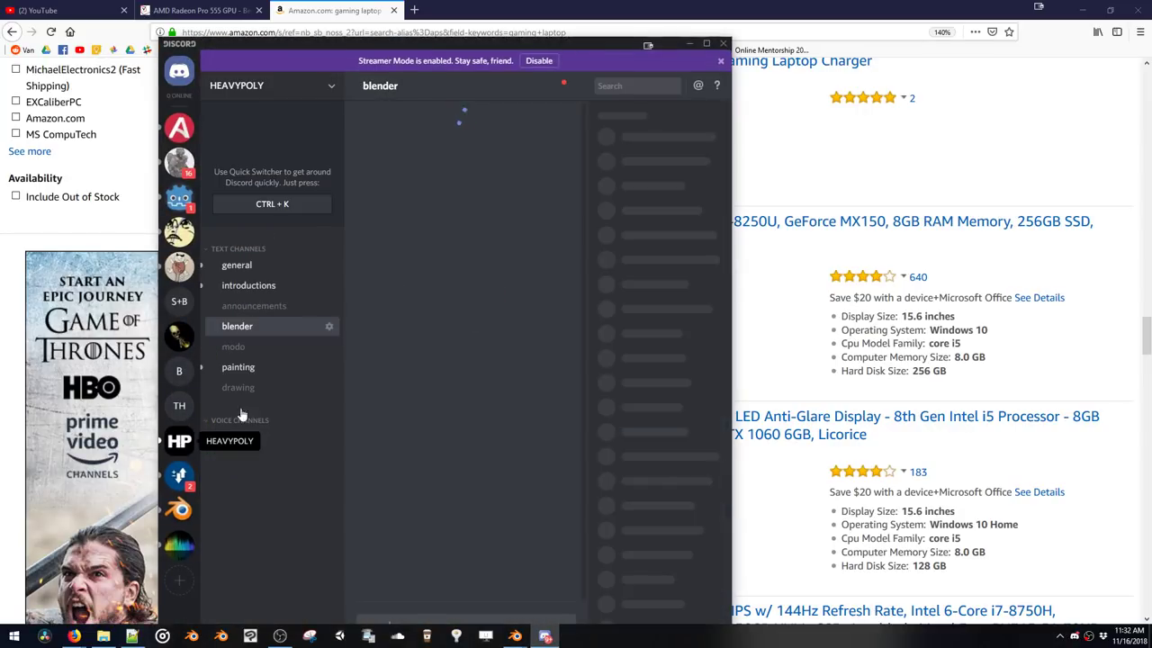
left_click_drag(730, 273, 1044, 271)
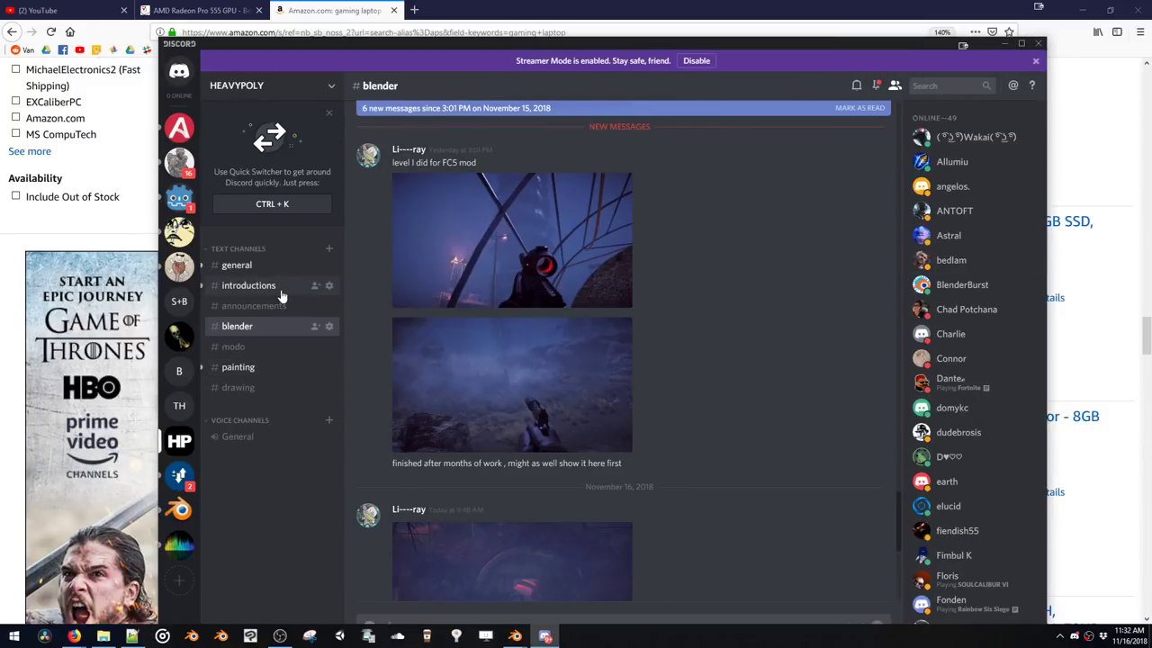
left_click(266, 369)
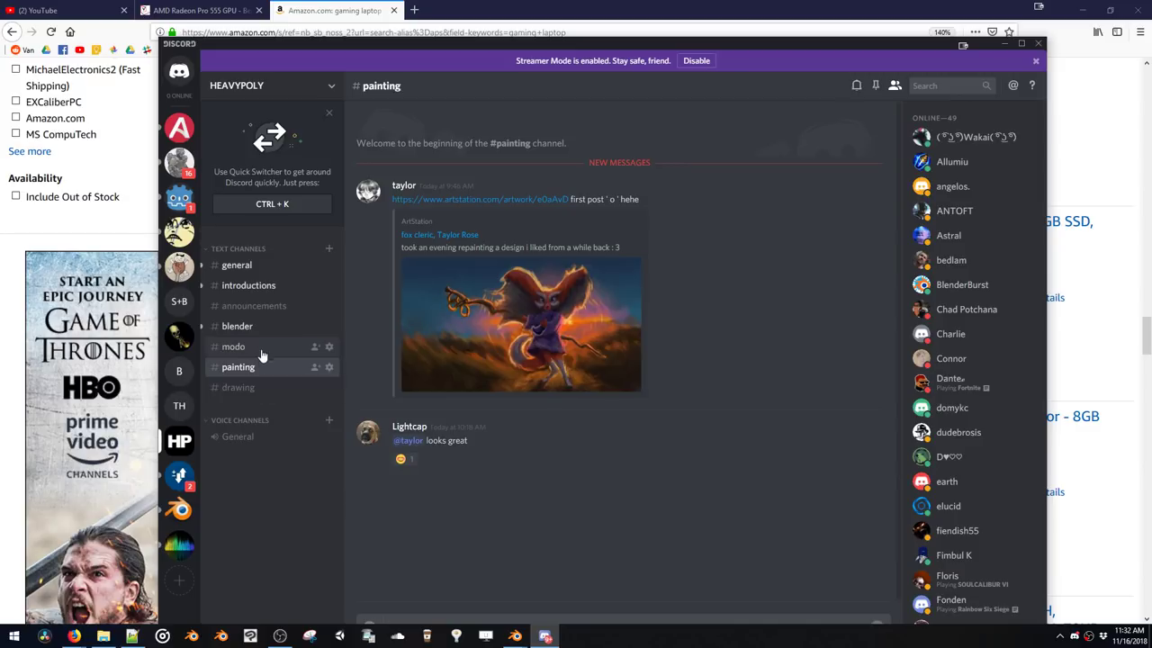
left_click(257, 327)
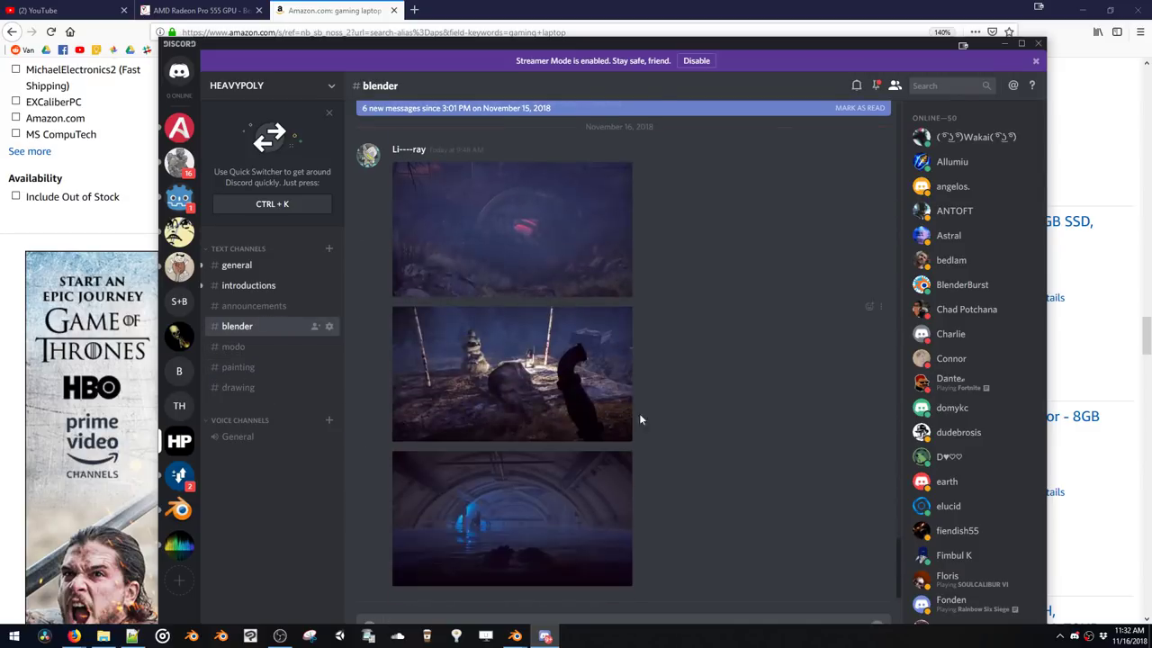
scroll(648, 415, "up", 3)
scroll(662, 416, "up", 15)
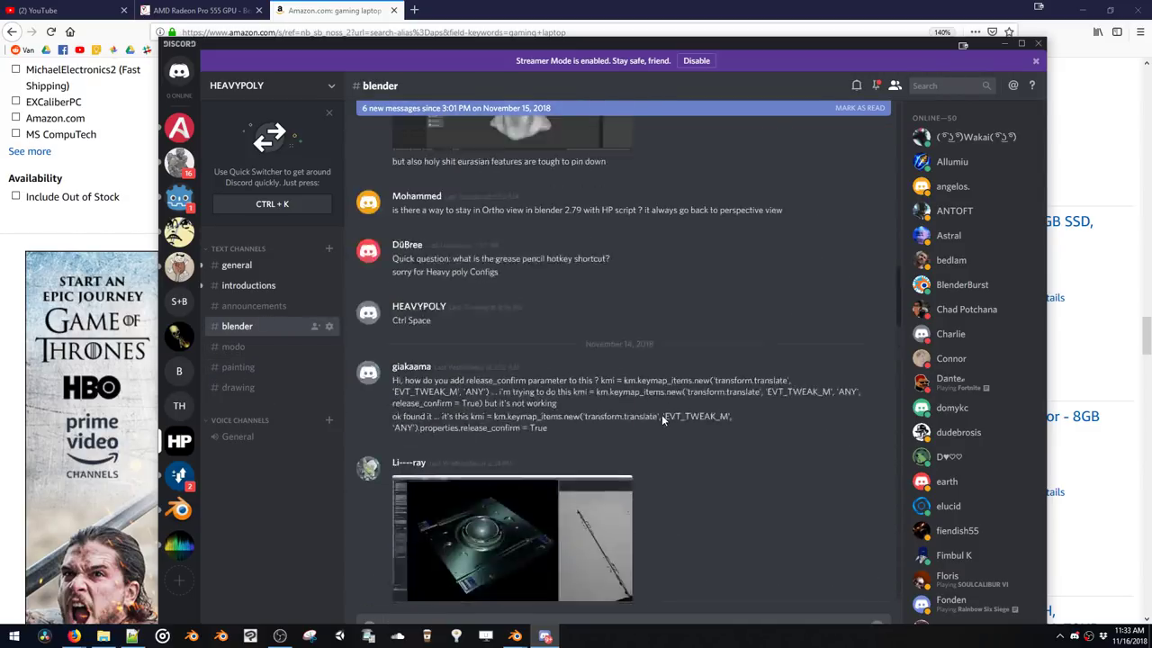
Browse earlier posts in the HEAVYPOLY blender channel and view the line-art crate image enlarged
scroll(662, 415, "up", 15)
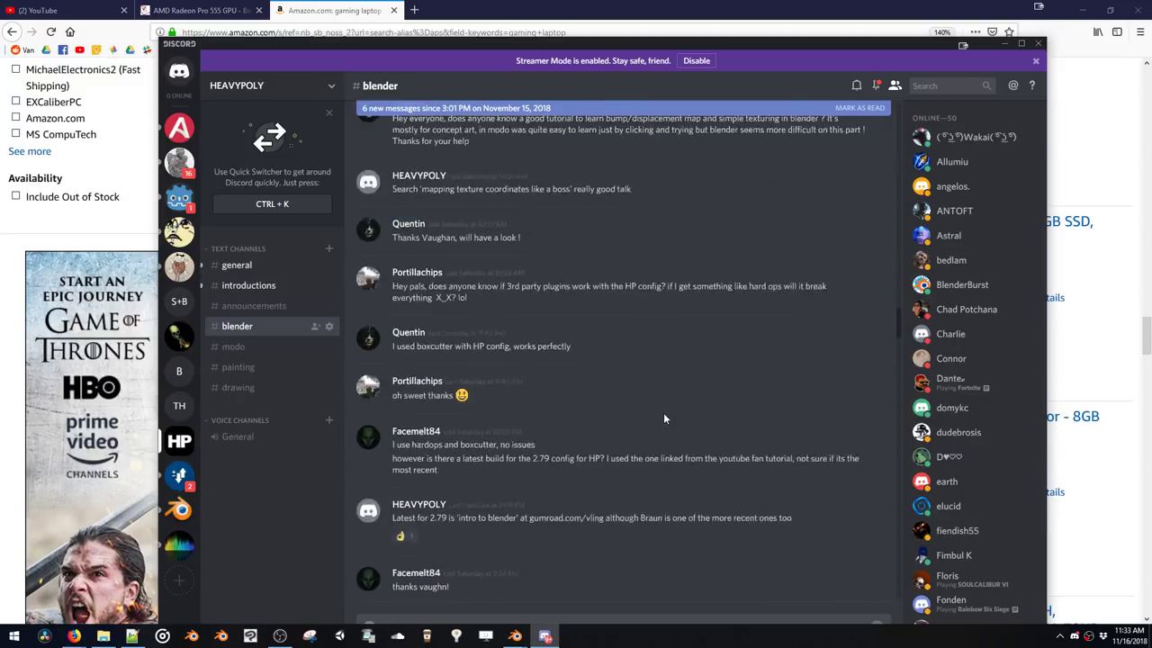
scroll(663, 414, "up", 15)
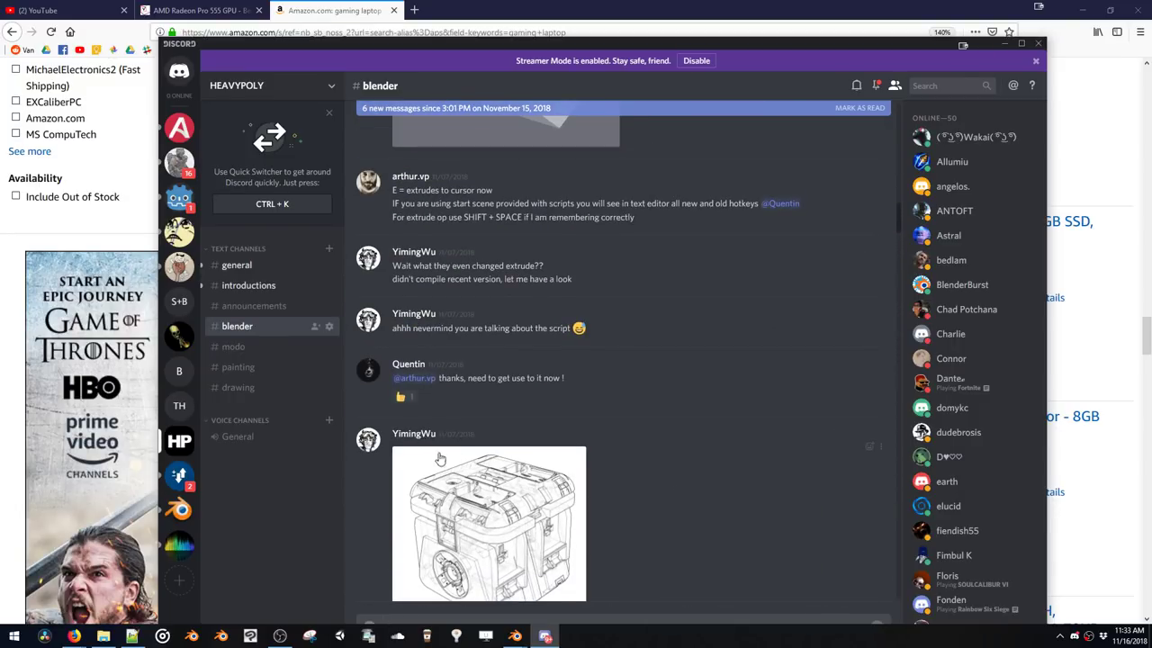
scroll(440, 459, "down", 3)
left_click(513, 394)
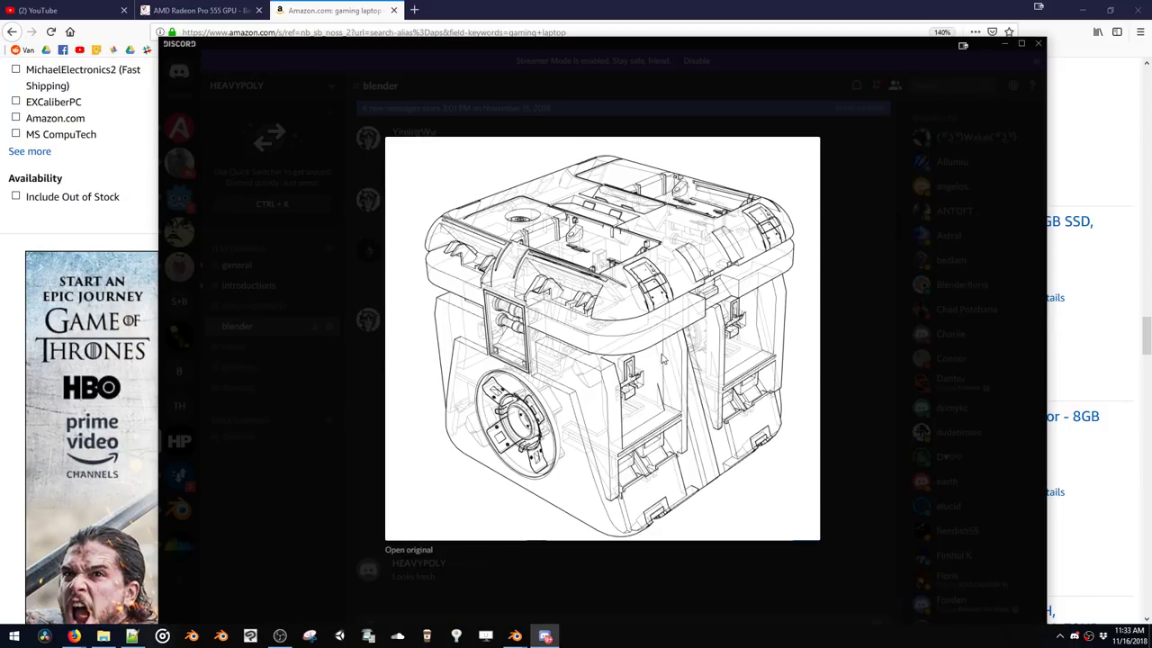
left_click(843, 216)
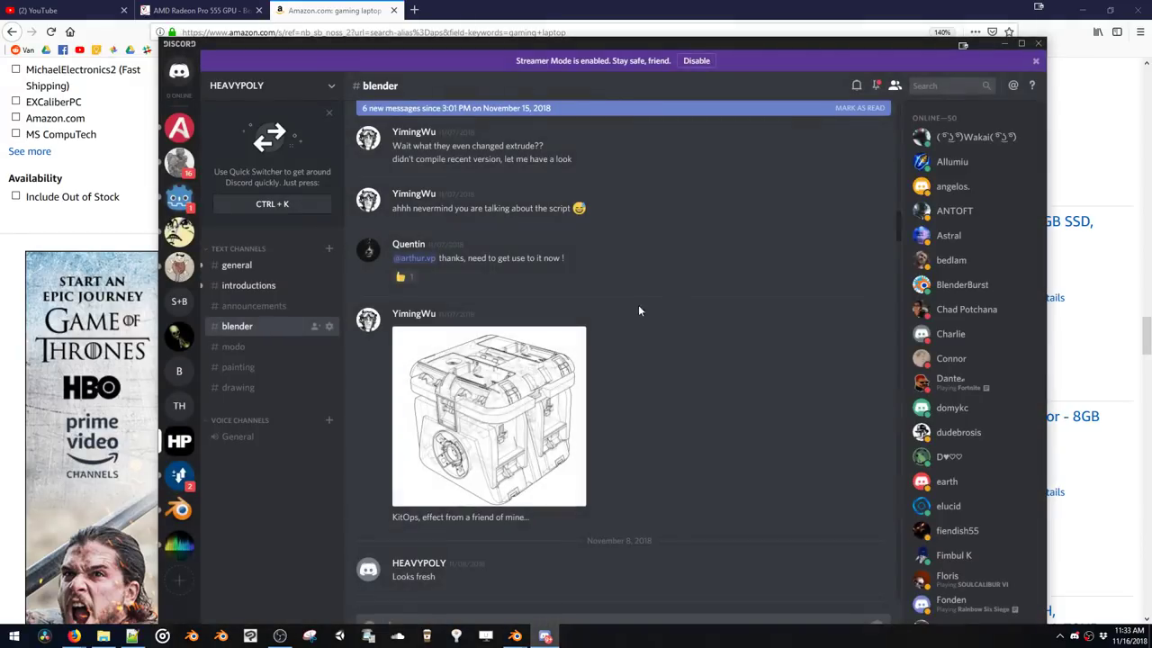
Look back through the blender channel's history to the posts from September 19, 2018
scroll(633, 315, "up", 3)
scroll(582, 326, "up", 10)
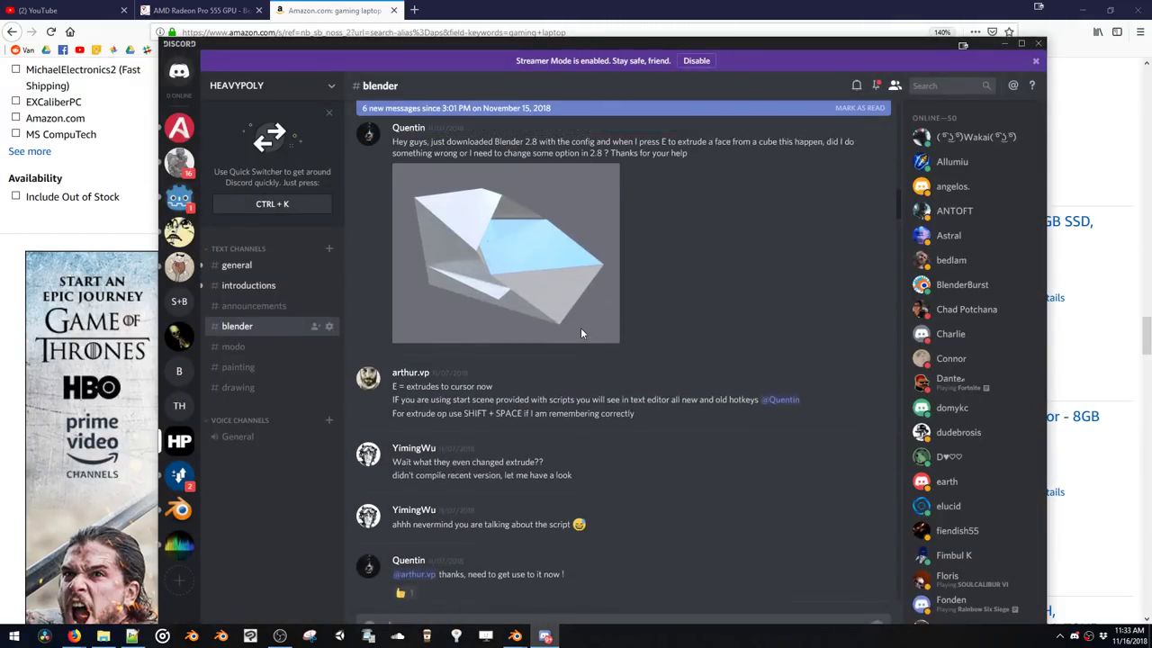
scroll(585, 323, "up", 10)
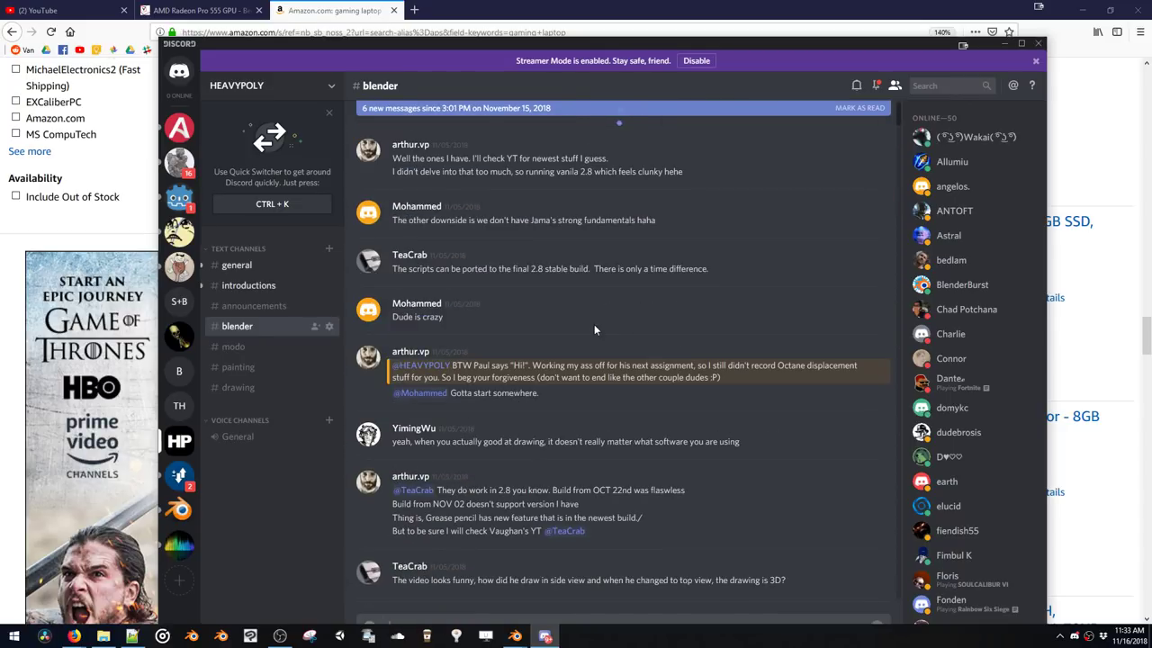
scroll(594, 329, "up", 10)
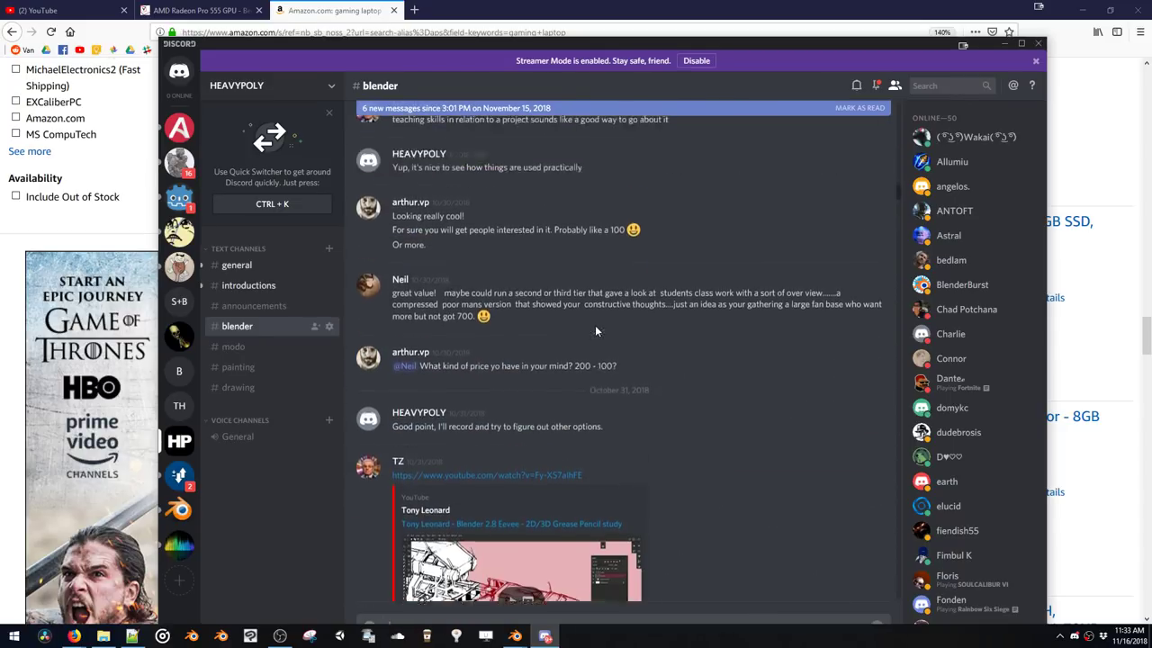
scroll(595, 331, "up", 10)
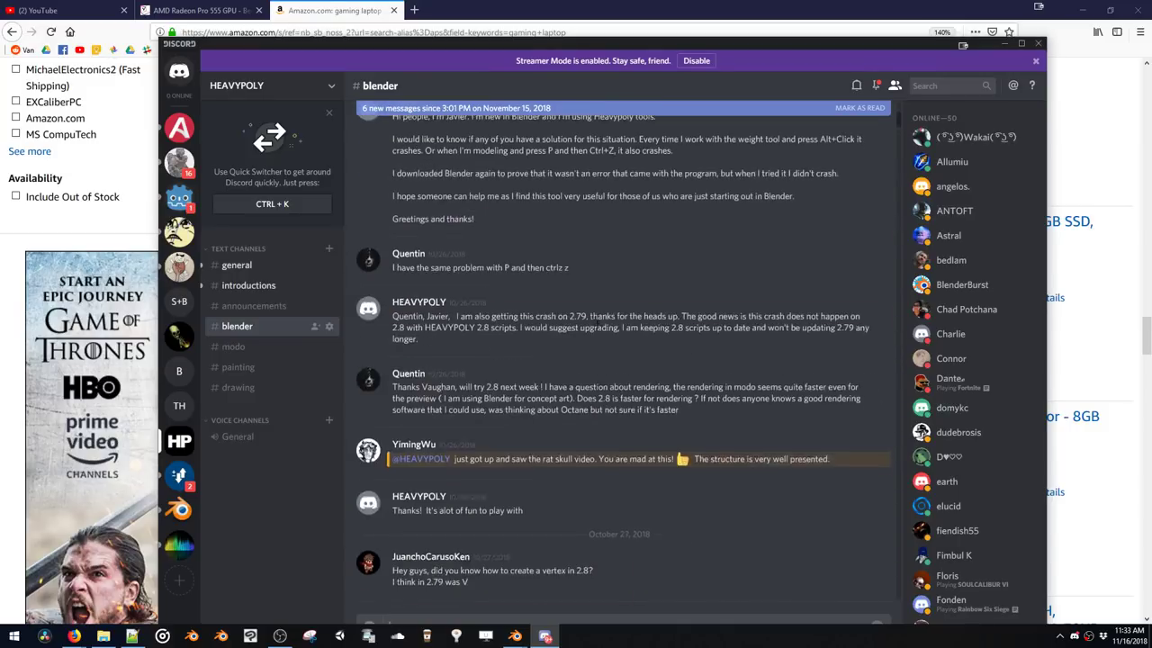
scroll(595, 326, "up", 10)
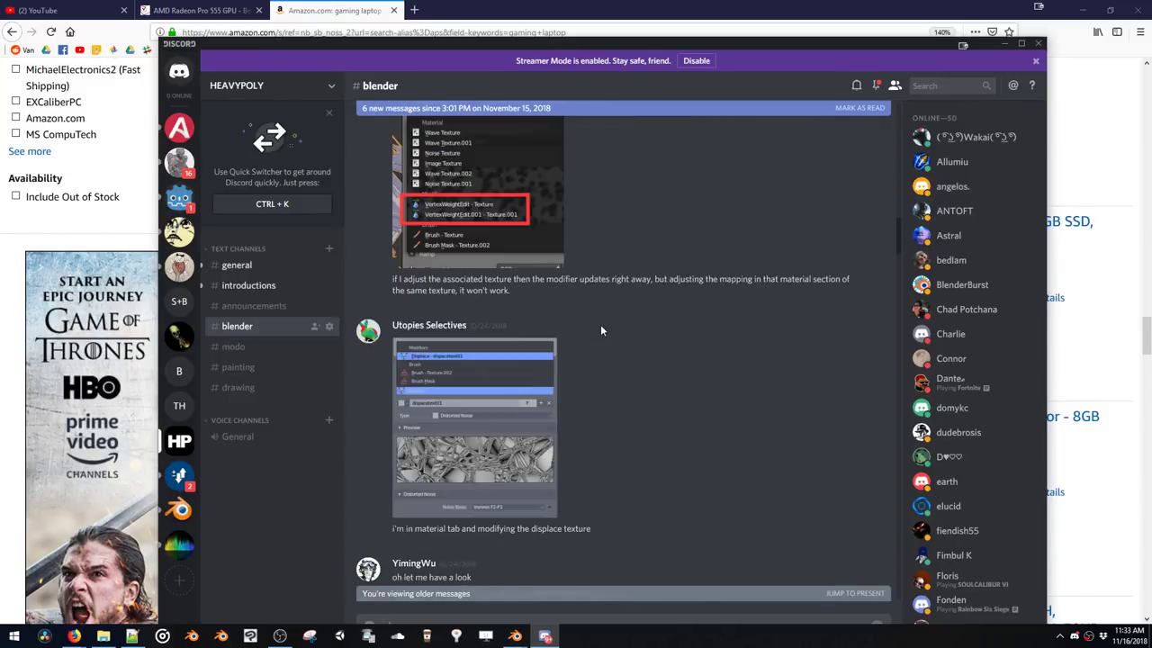
scroll(601, 330, "up", 10)
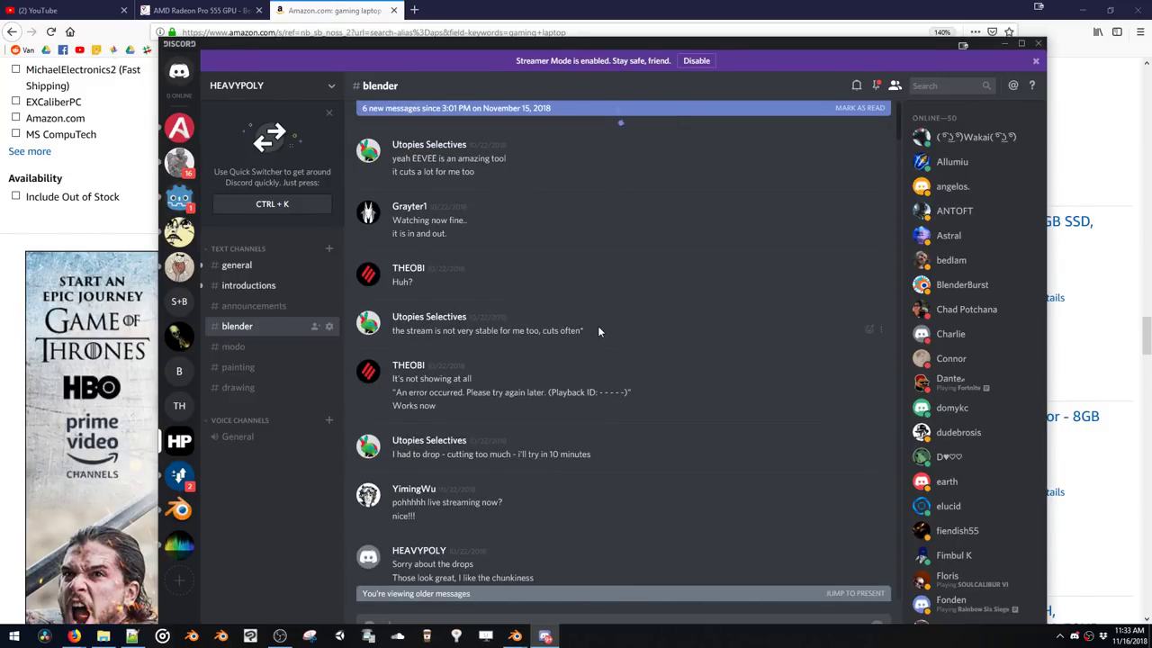
scroll(629, 324, "up", 10)
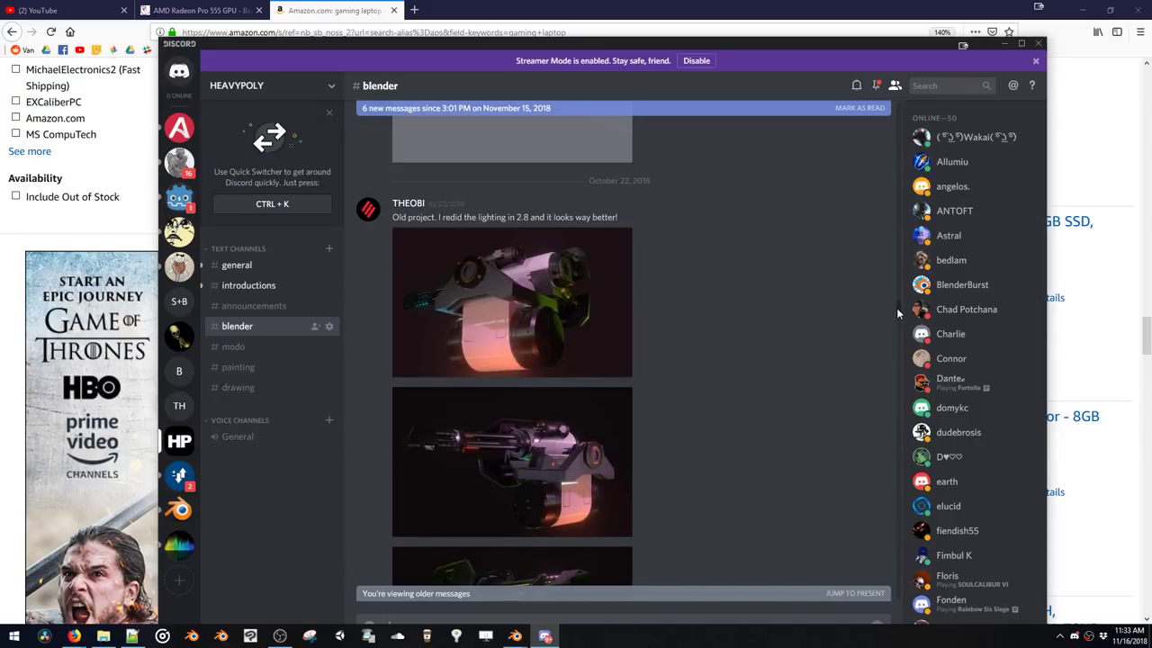
scroll(896, 308, "up", 10)
left_click_drag(898, 268, 889, 117)
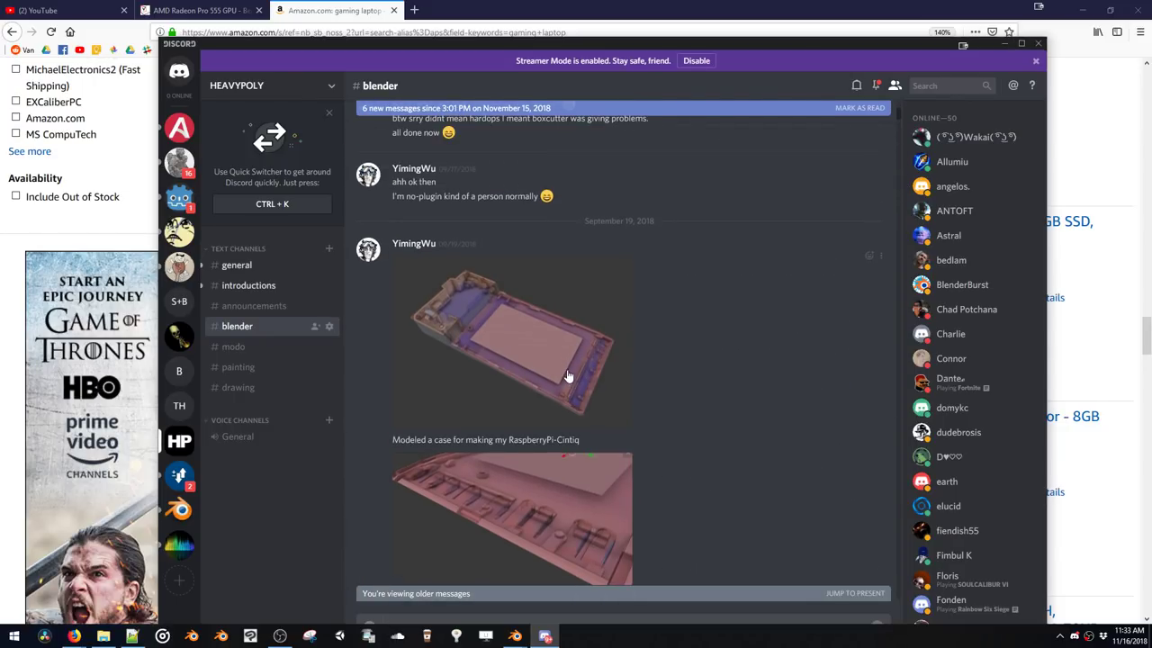
View the two renders of the RaspberryPi-Cintiq case enlarged, the full case first and the express-key close-up second
left_click(543, 239)
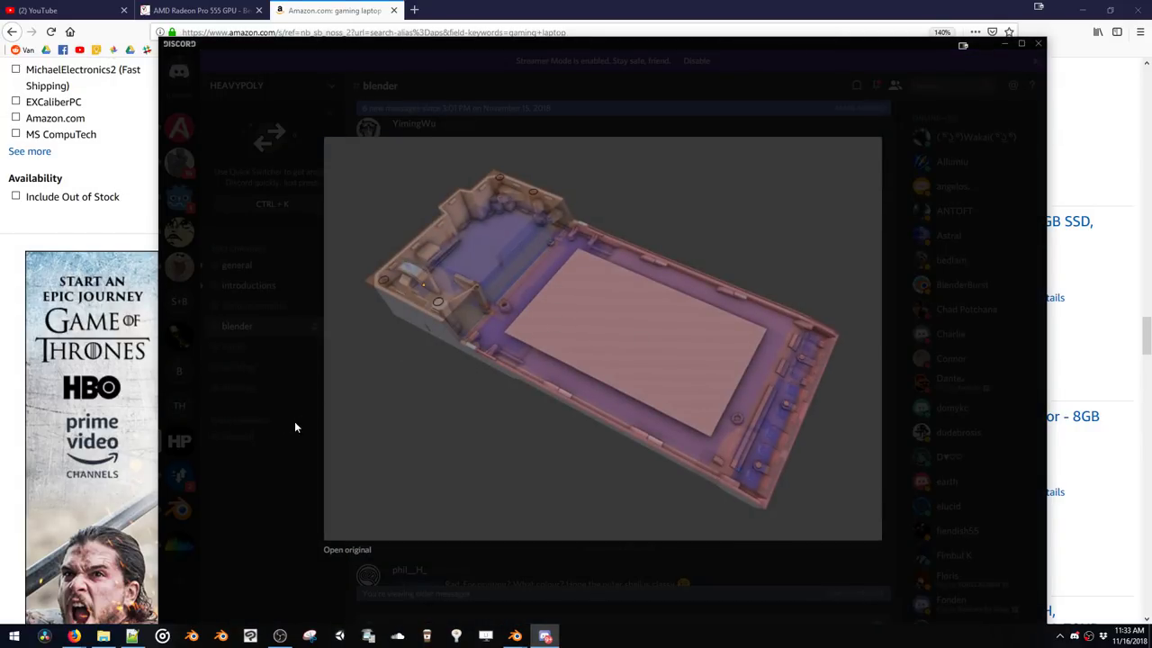
left_click(265, 381)
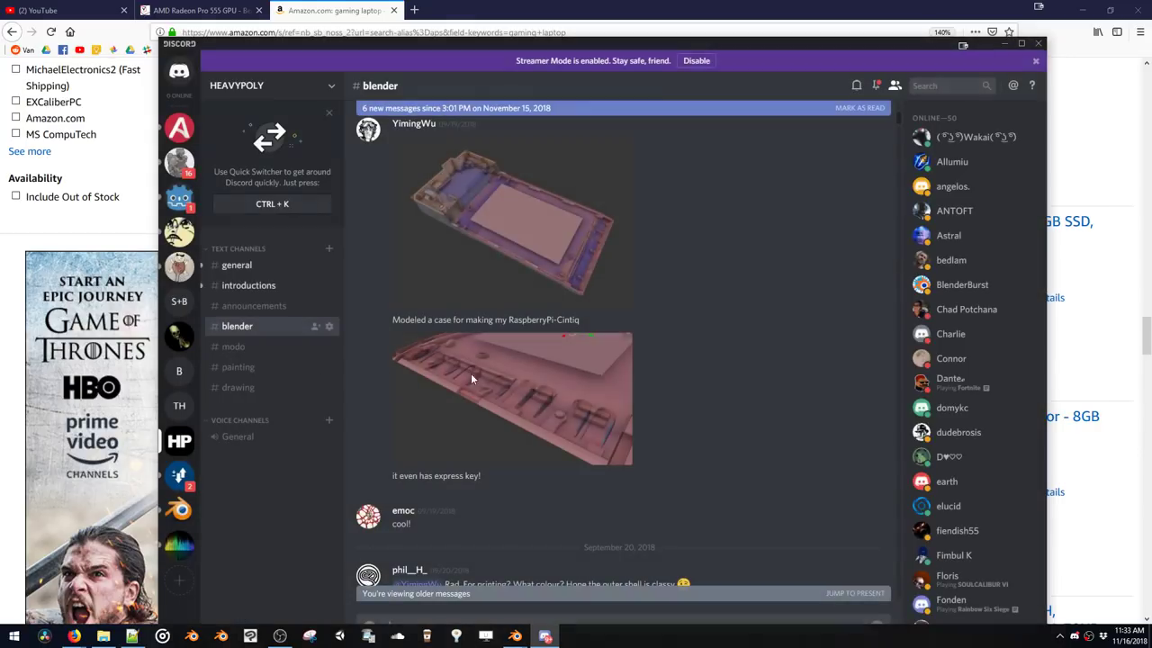
left_click(528, 391)
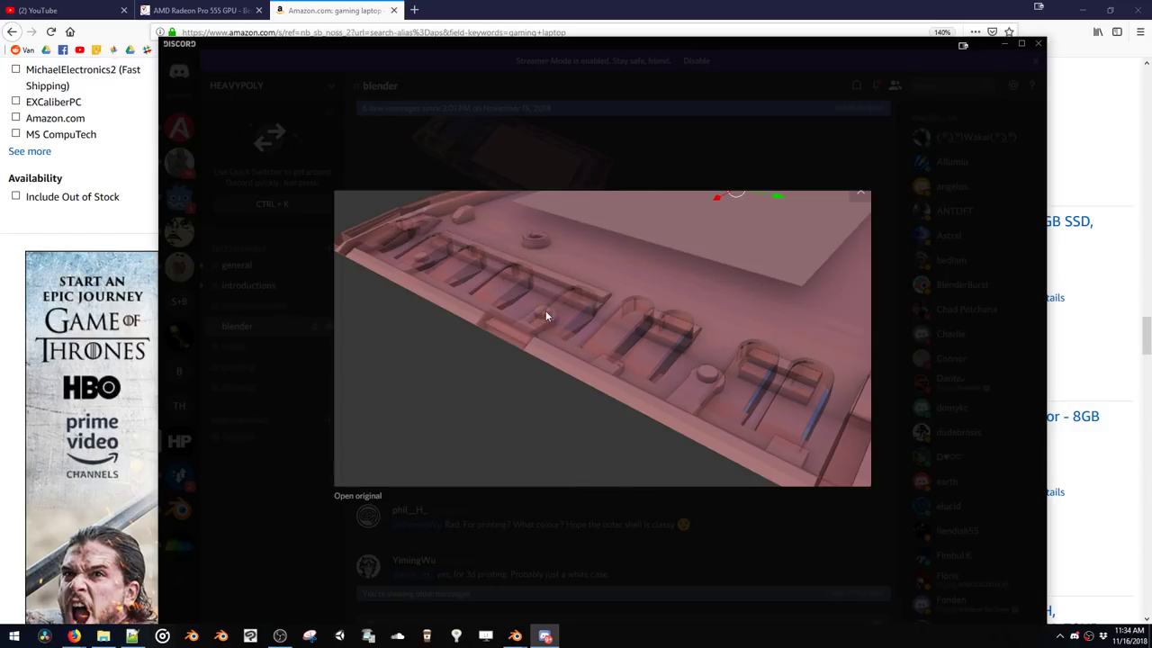
left_click(500, 136)
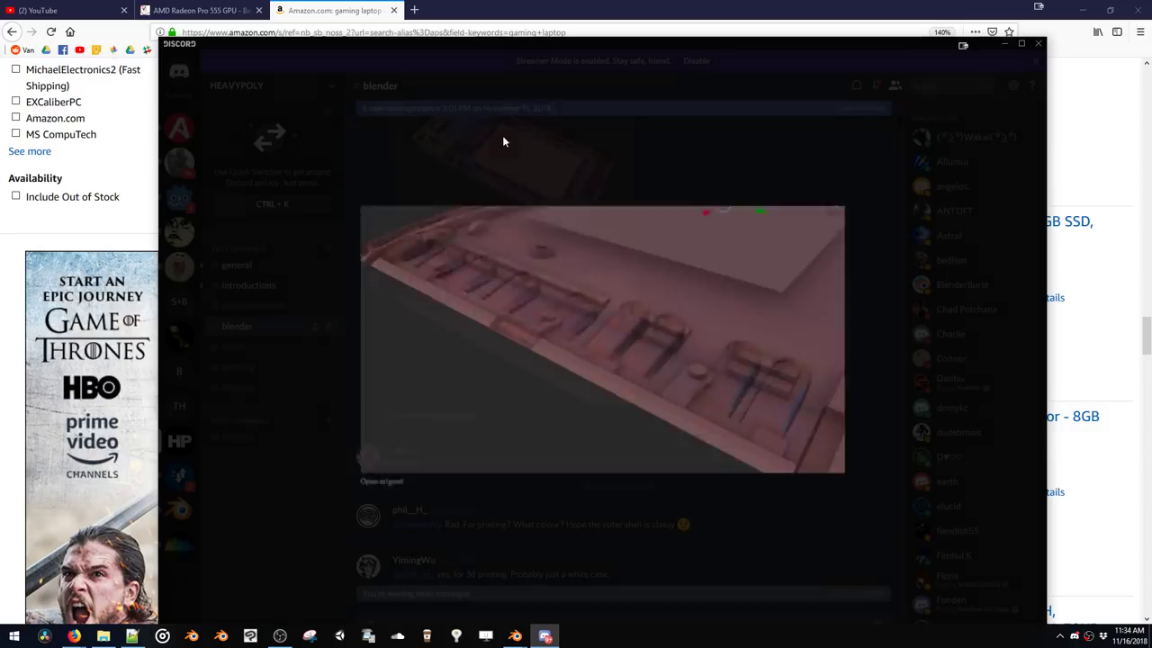
View the follow-up case images enlarged: the transparent render with the screen in place and the black wireframe render
scroll(486, 345, "down", 3)
scroll(487, 346, "down", 4)
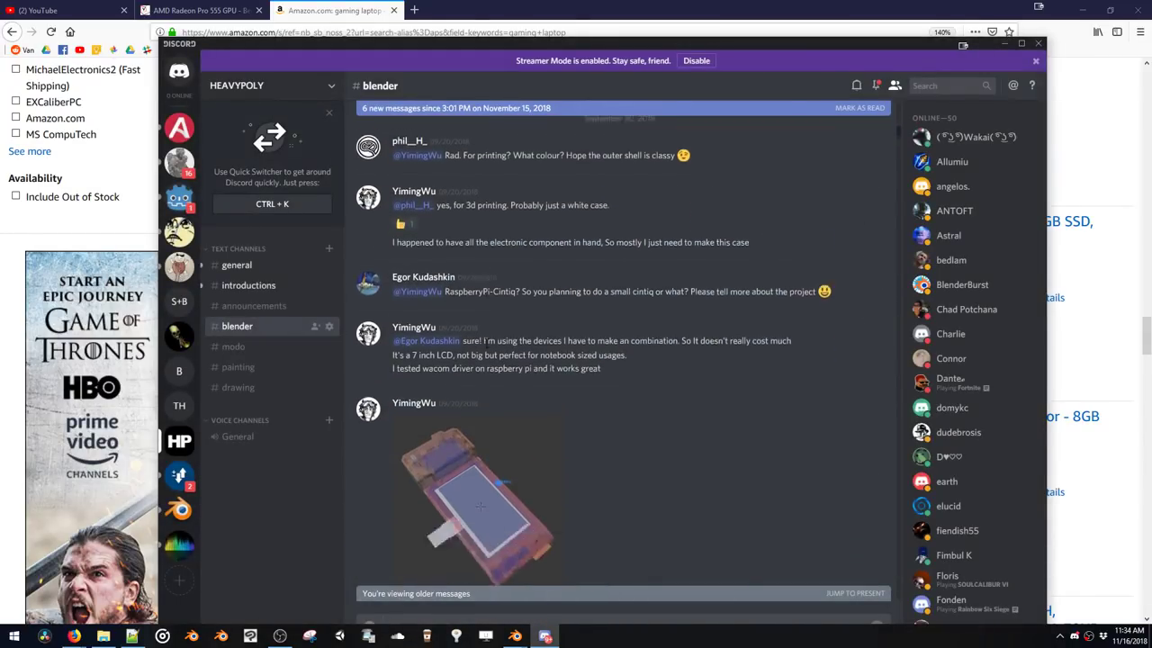
left_click(486, 301)
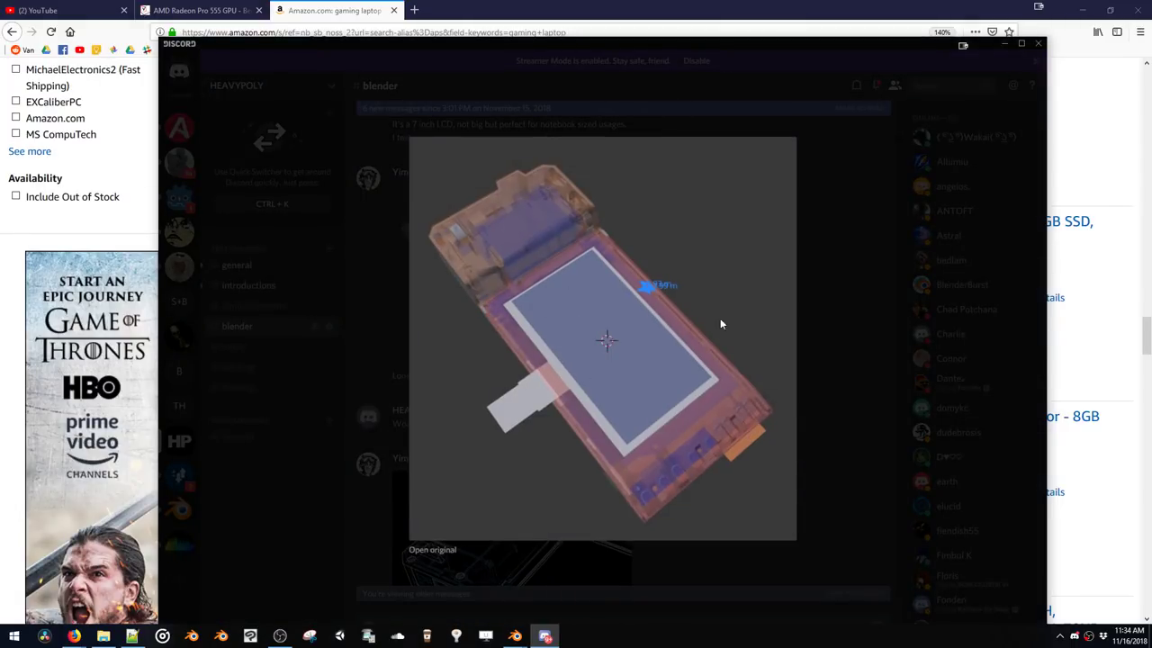
left_click(275, 285)
scroll(540, 315, "down", 4)
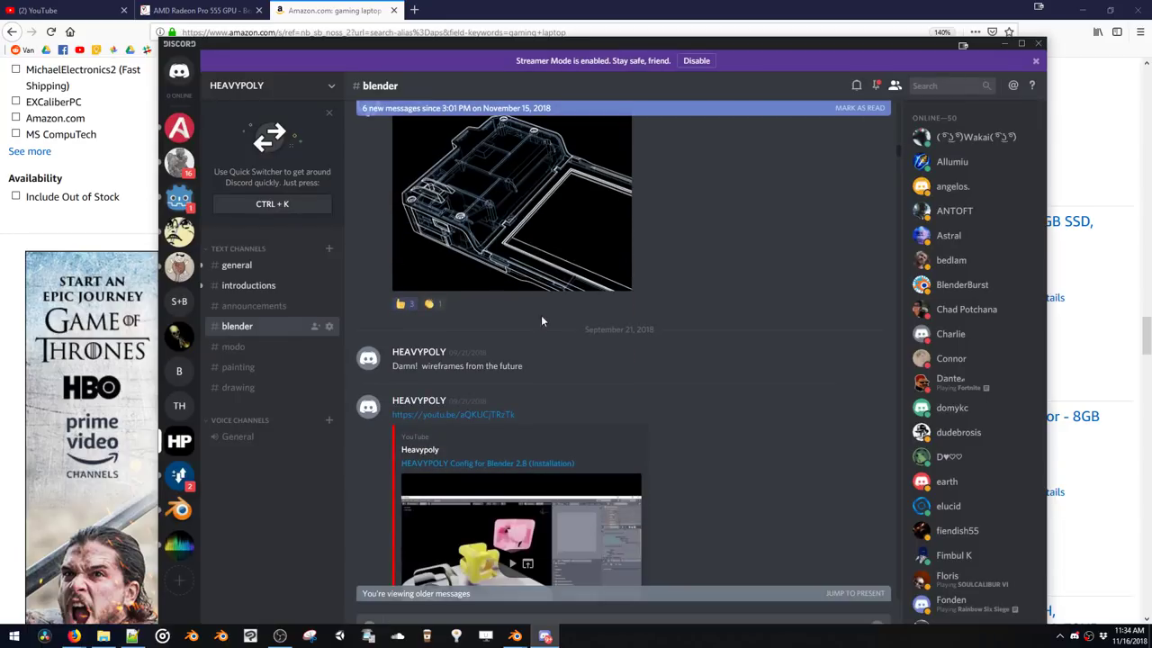
left_click(539, 256)
left_click(273, 257)
View the two September 25 photos of the printed case with its electronics enlarged, one after the other
scroll(540, 382, "down", 2)
scroll(677, 370, "down", 6)
scroll(653, 359, "up", 3)
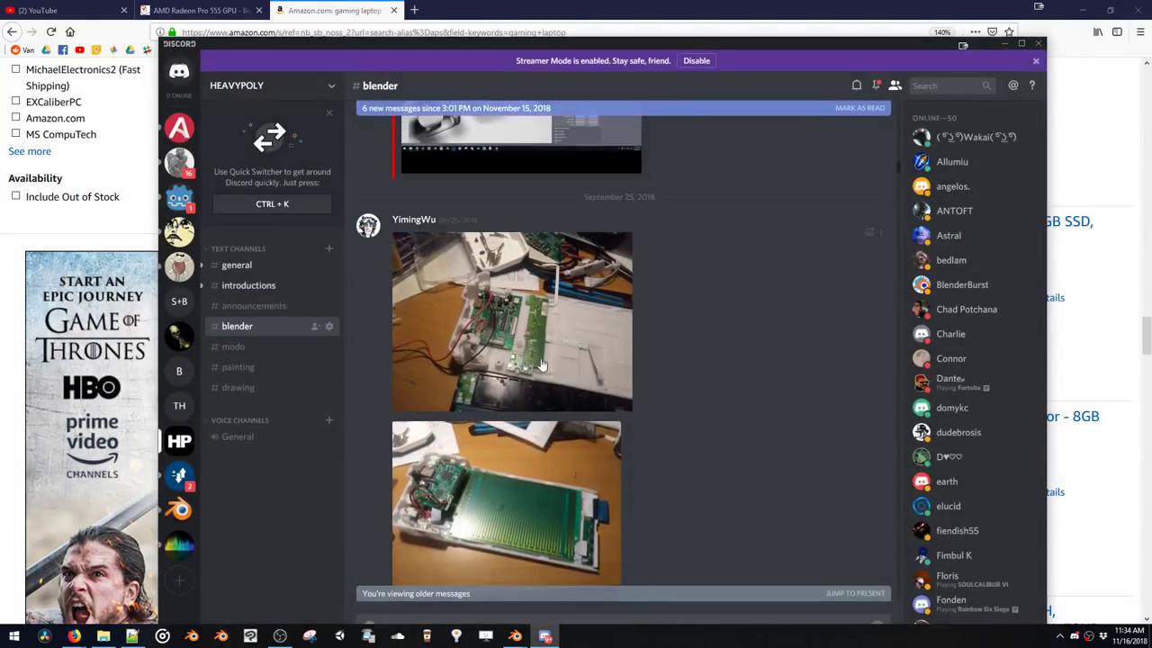
left_click(540, 363)
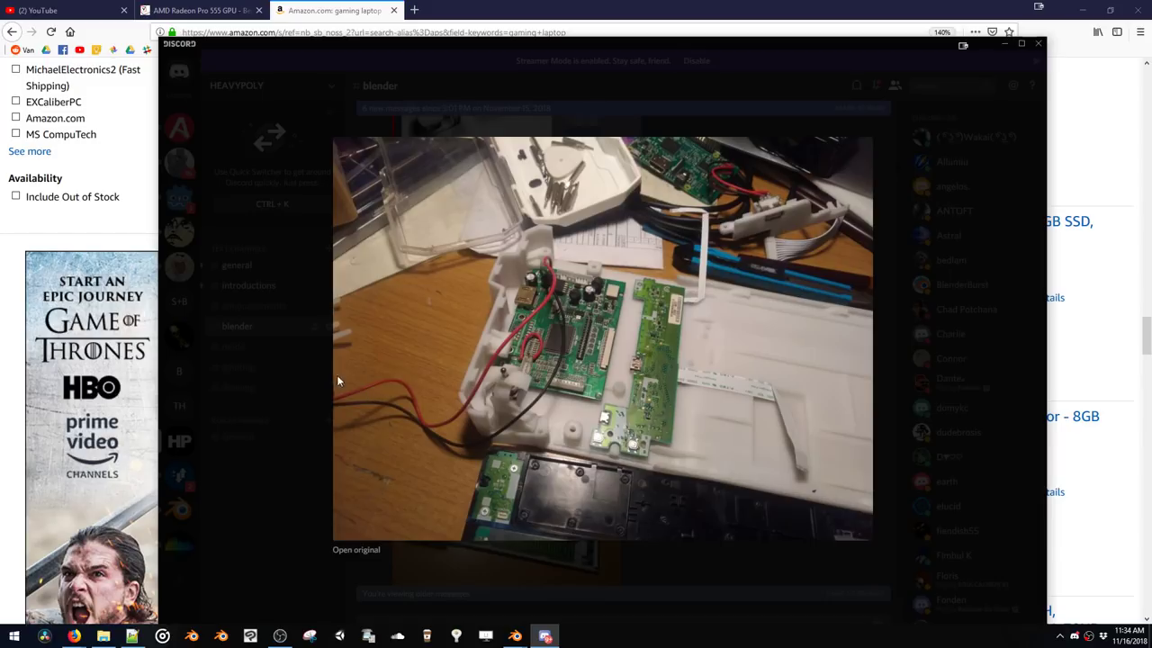
left_click(252, 397)
scroll(495, 376, "down", 3)
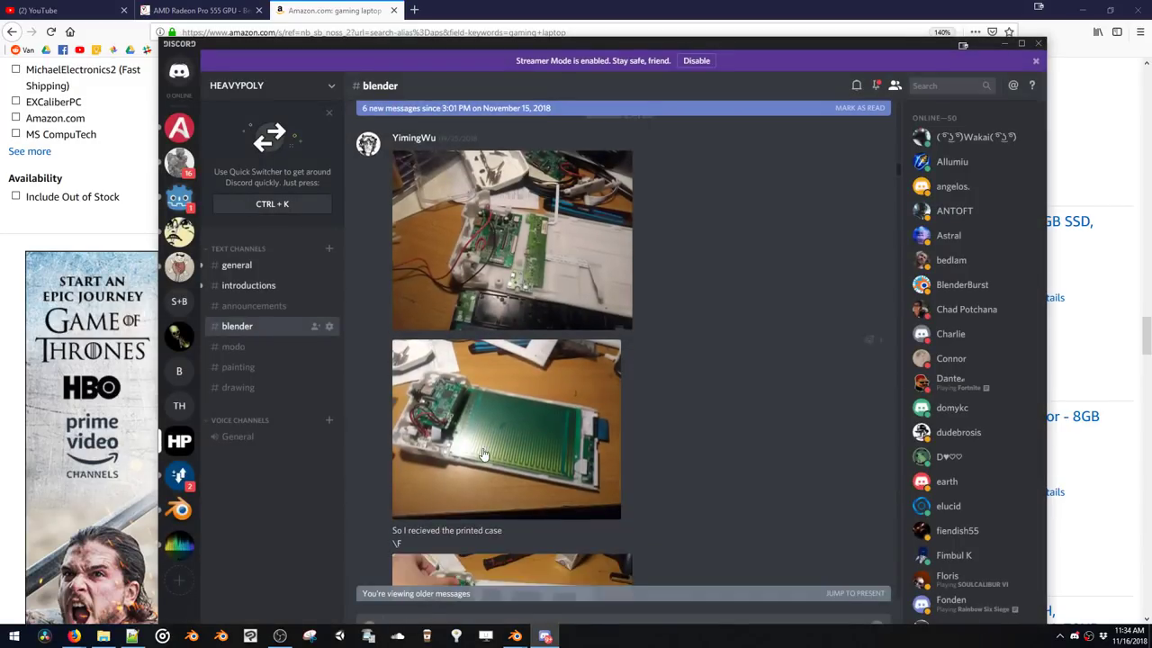
left_click(494, 375)
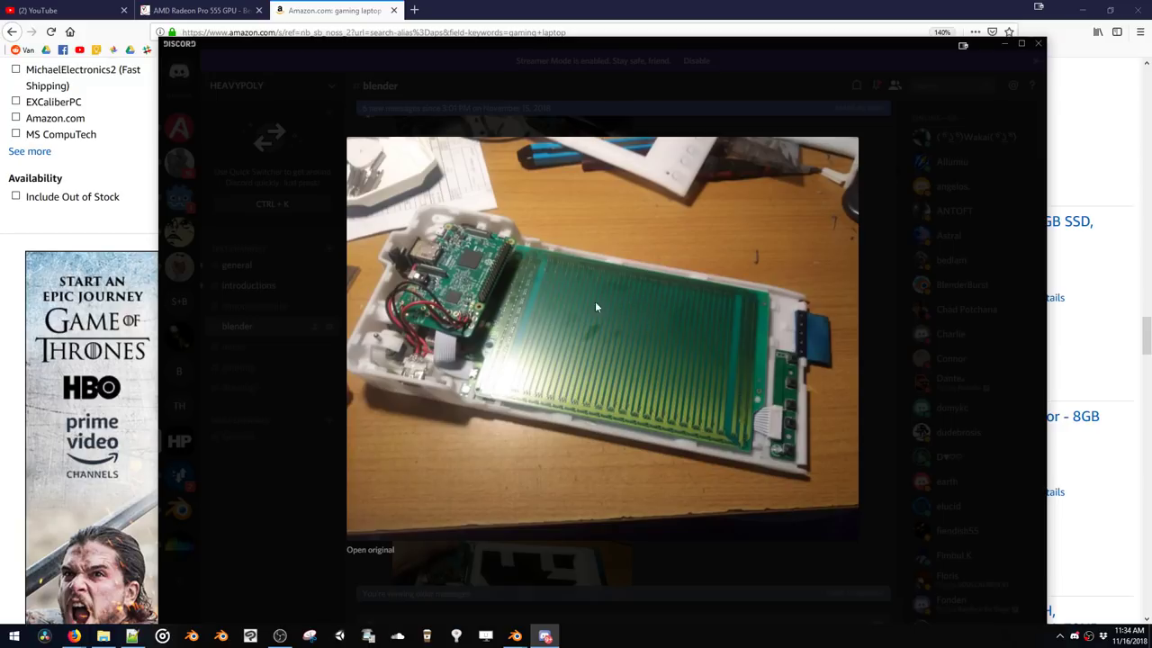
left_click(905, 211)
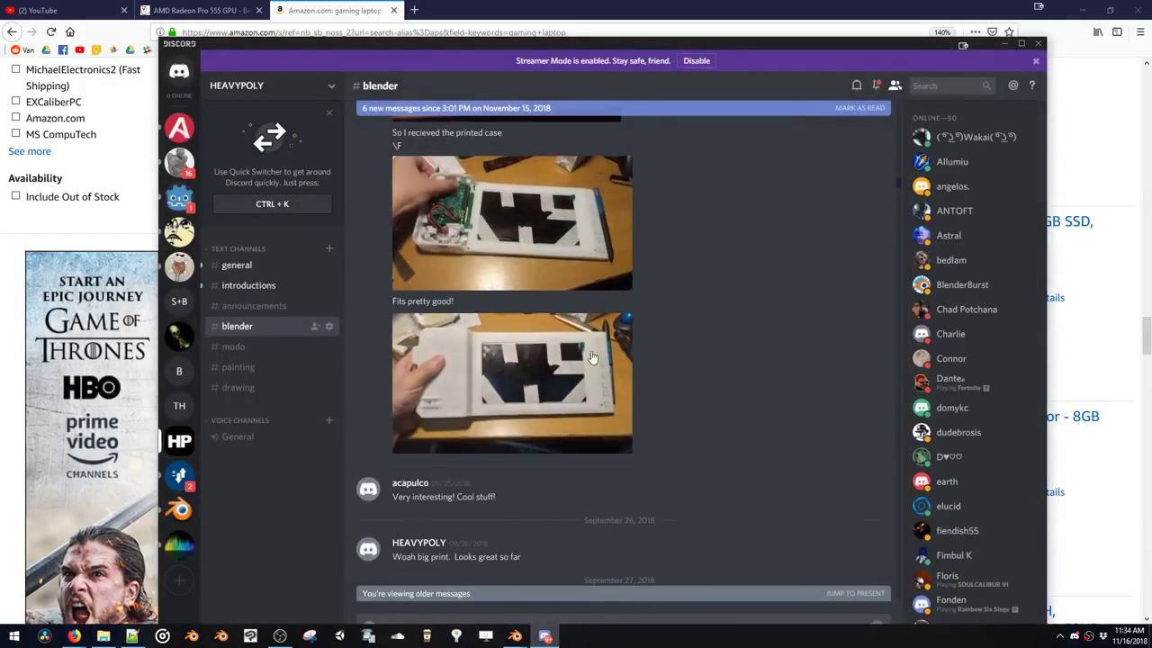
Find the "blender on raspberry pi" post from September 29 and view its photo enlarged
scroll(531, 263, "down", 5)
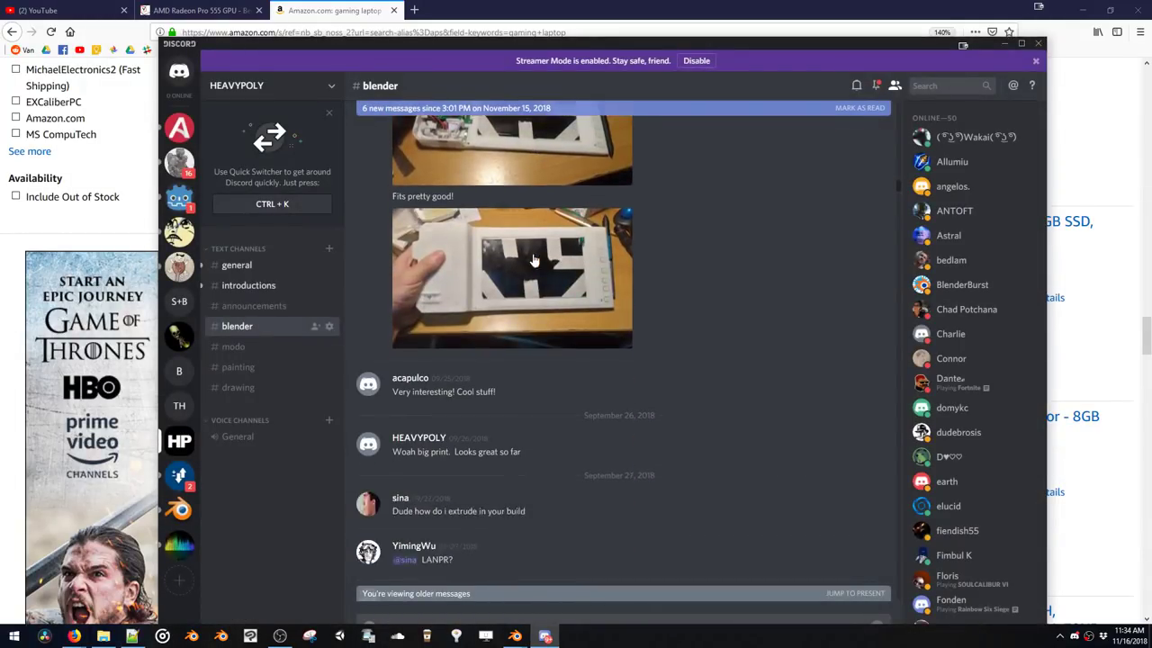
scroll(535, 270, "down", 8)
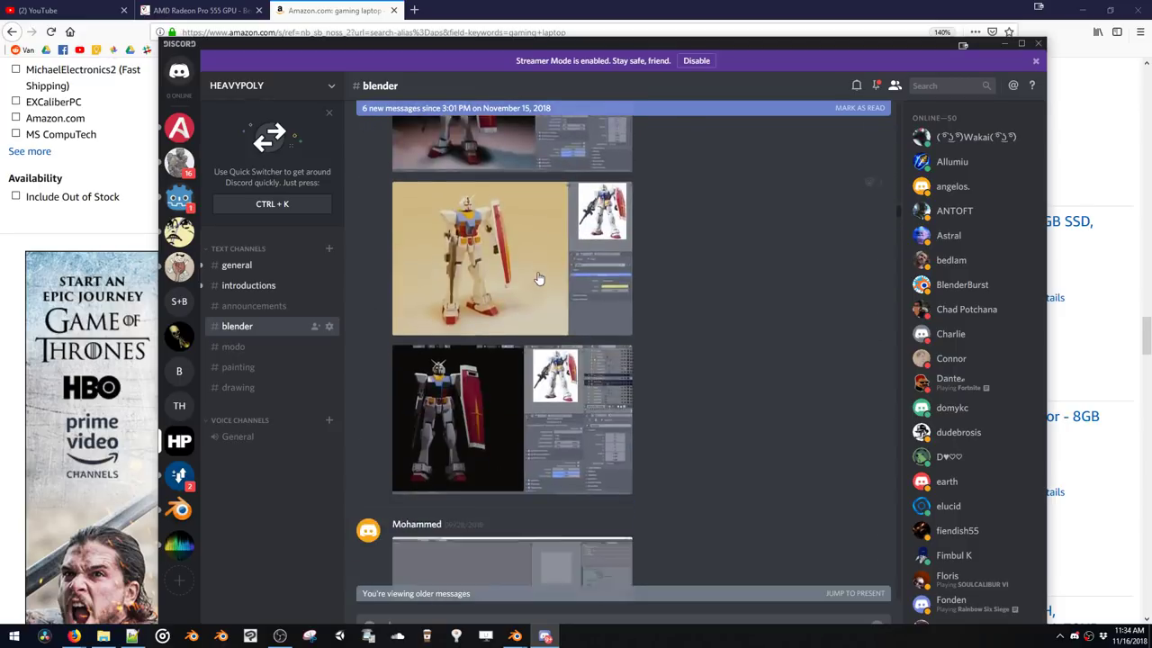
left_click(540, 279)
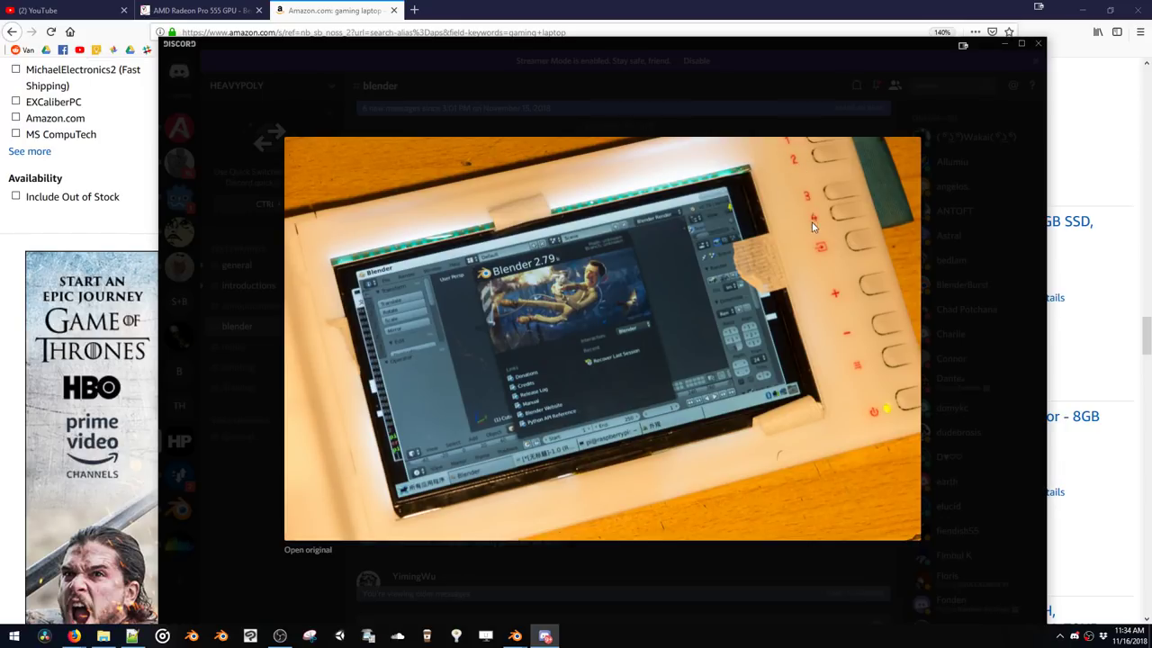
left_click(977, 325)
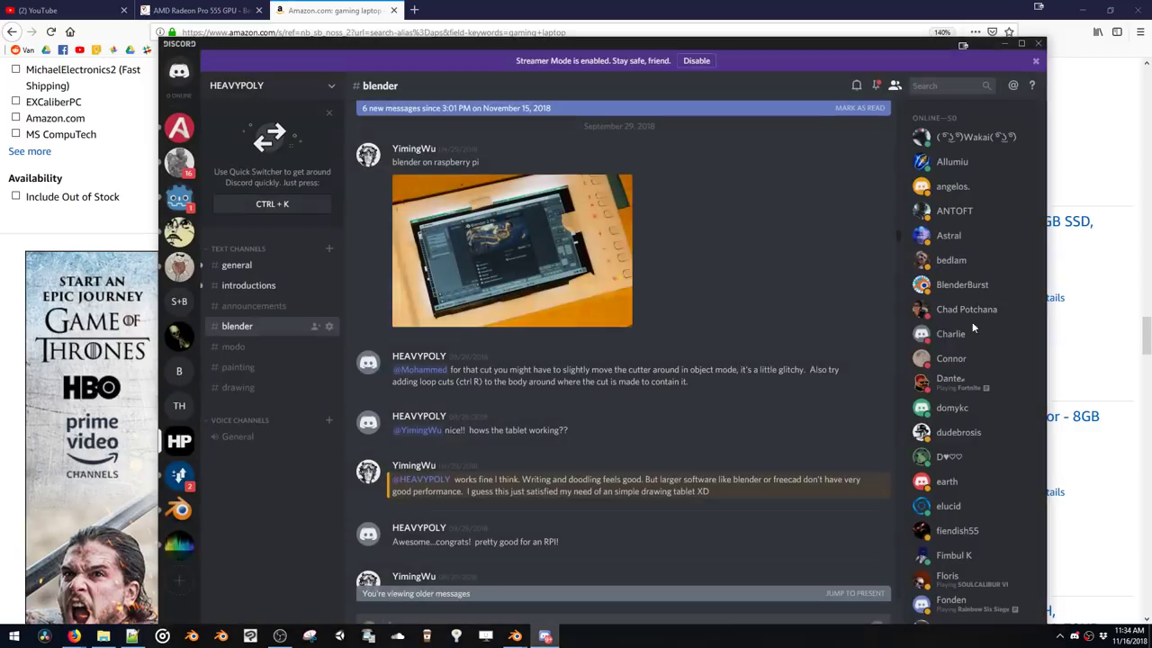
View the October 2 exploded line drawing of the tablet enlarged, and return to the "blender on raspberry pi" post
scroll(542, 346, "down", 10)
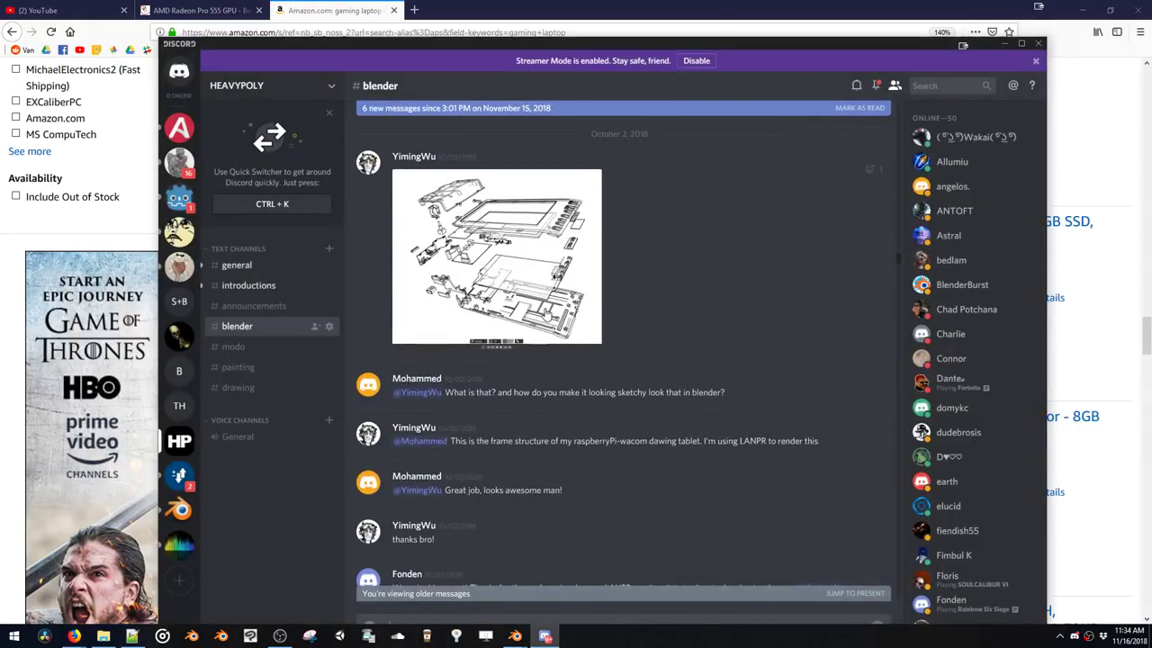
left_click(545, 312)
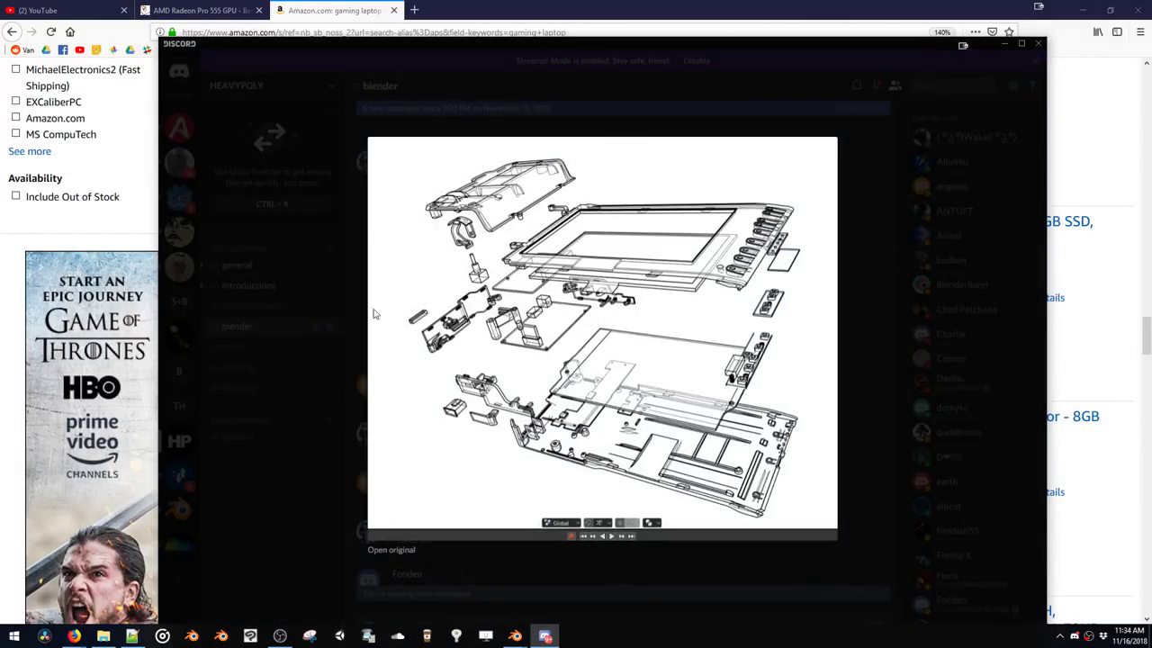
left_click(277, 368)
scroll(506, 383, "down", 5)
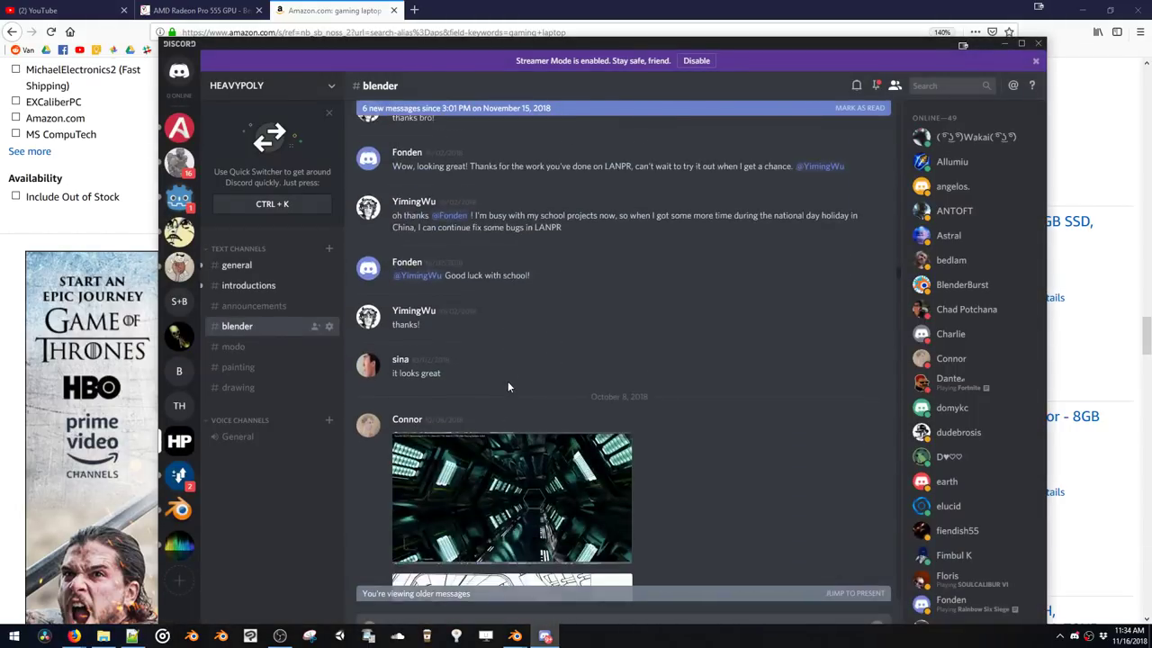
scroll(510, 377, "up", 6)
scroll(510, 377, "up", 10)
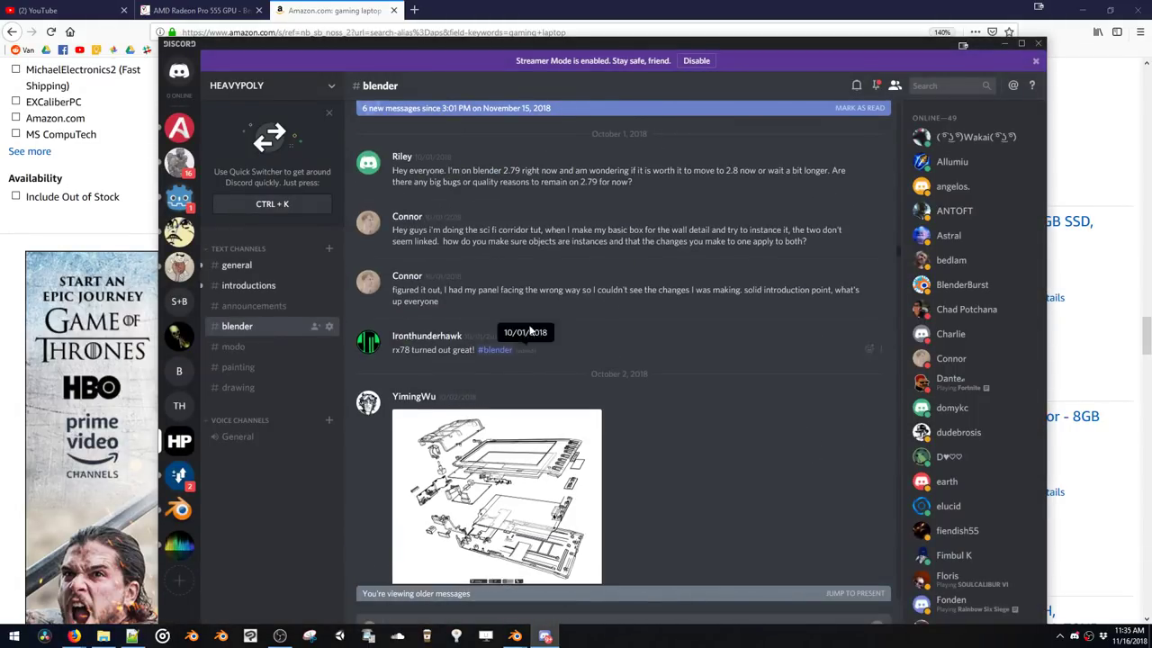
scroll(547, 387, "down", 3)
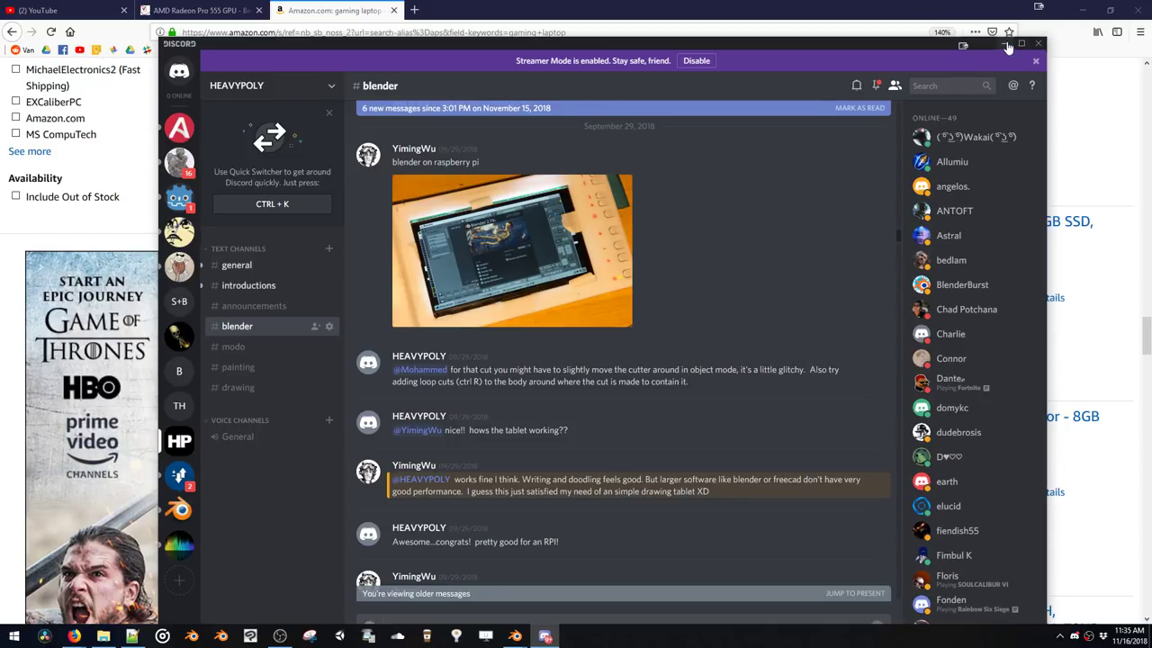
Minimise Discord and the main Firefox window to return to Blender, and view the crab's front with the leg's new ball joint
left_click(1005, 44)
left_click(1083, 9)
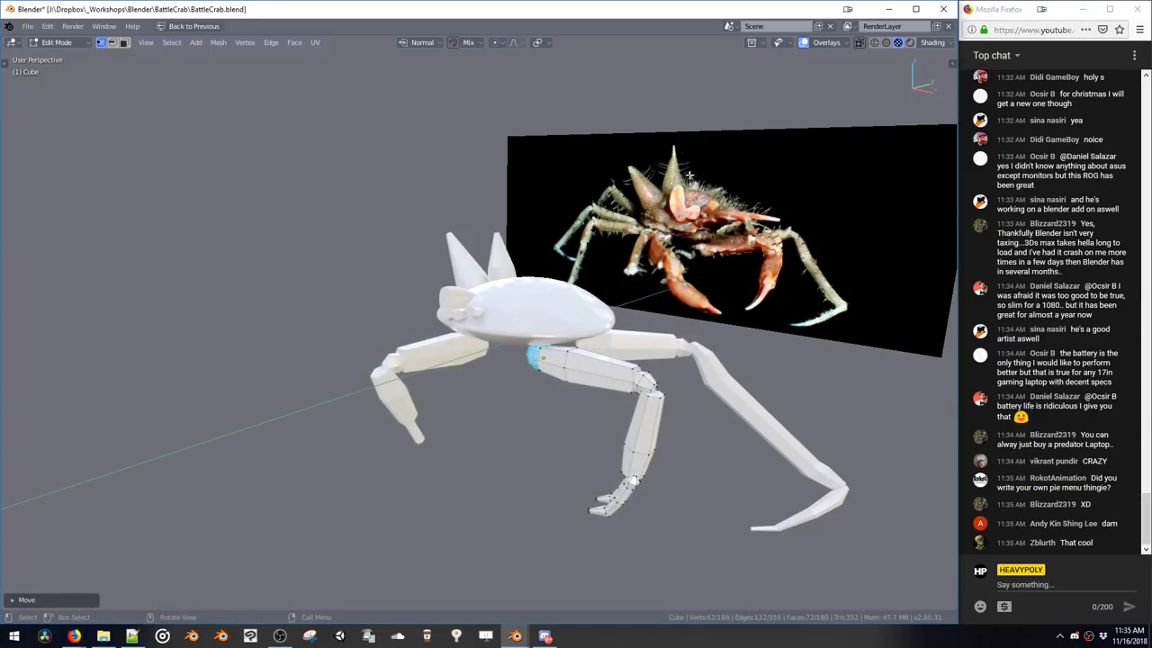
middle_click_drag(429, 416, 492, 376)
scroll(495, 369, "up", 5)
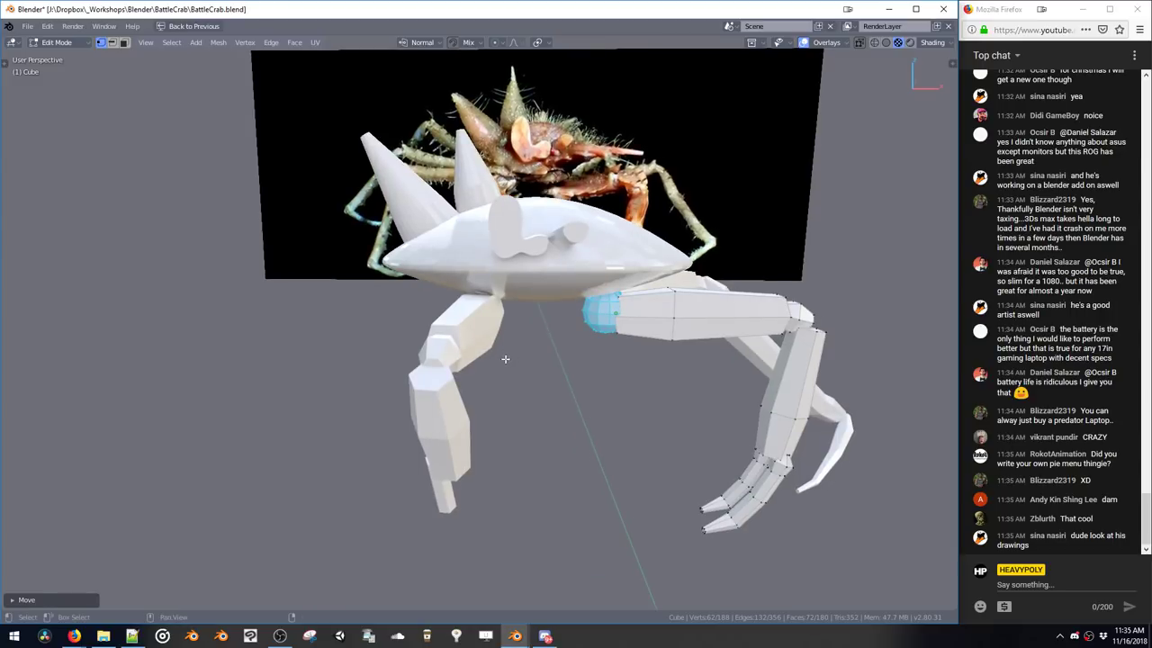
Leave mesh editing on the pincer leg and select the shorter front leg under the crab's body
middle_click_drag(504, 359, 502, 337, "shift")
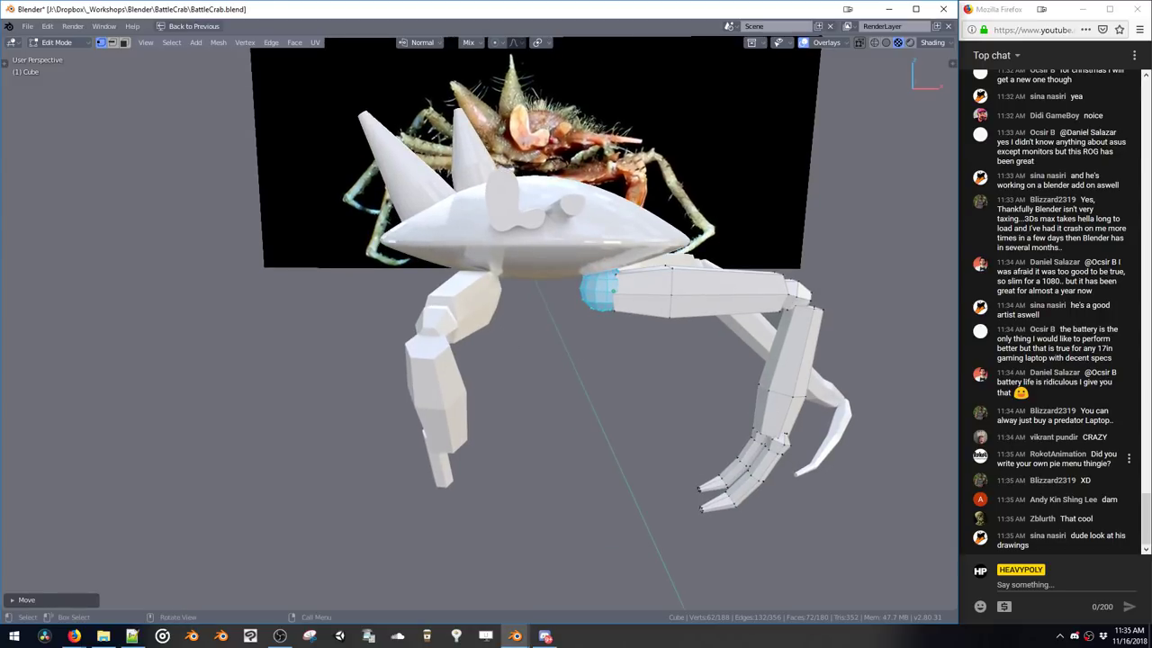
key("ctrl+space")
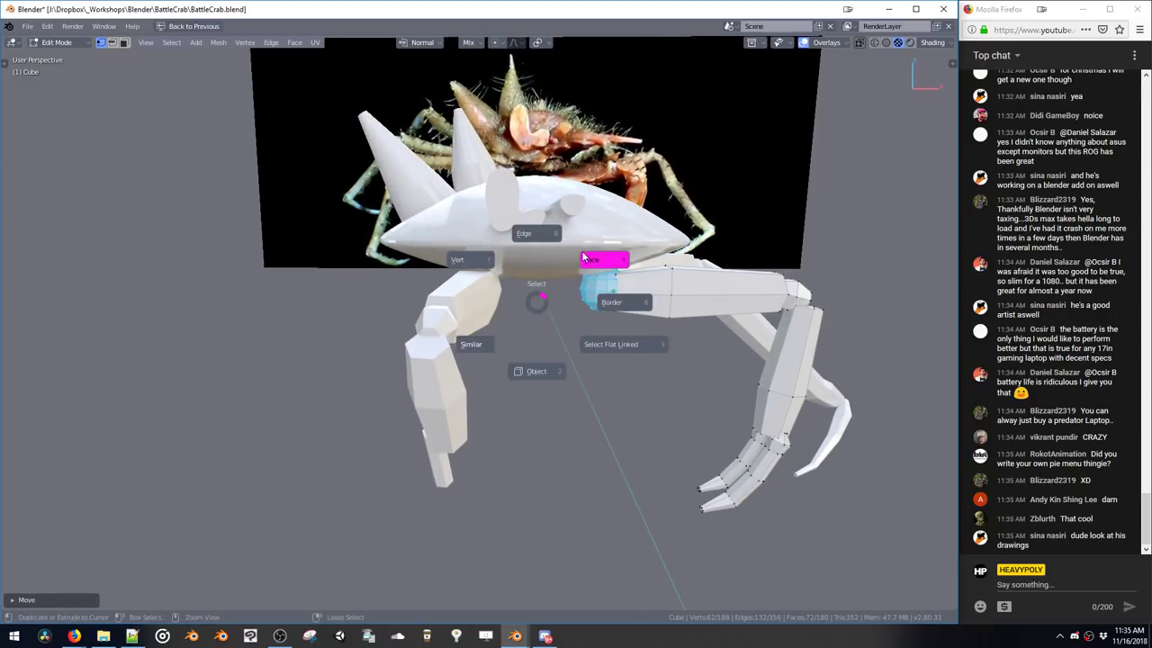
left_click(533, 307)
middle_click_drag(534, 307, 493, 324)
key("Tab")
left_click(486, 301)
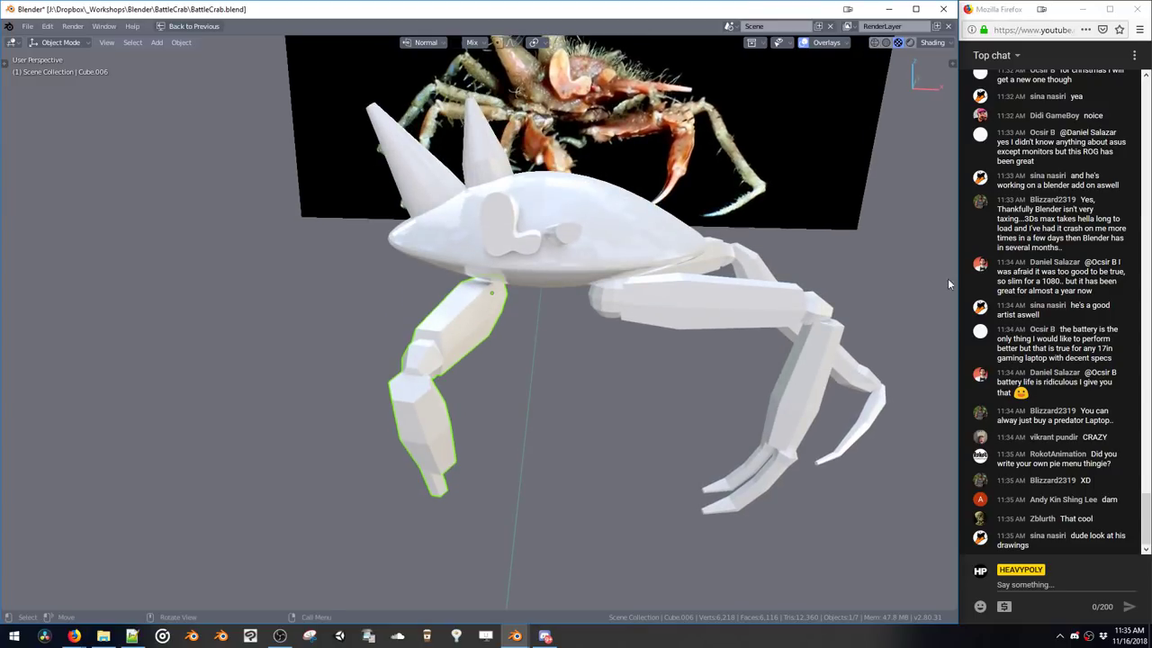
Read back through the live chat messages to those posted at 11:31 AM about laptops and desktop computers
left_click(1026, 115)
scroll(1026, 162, "up", 3)
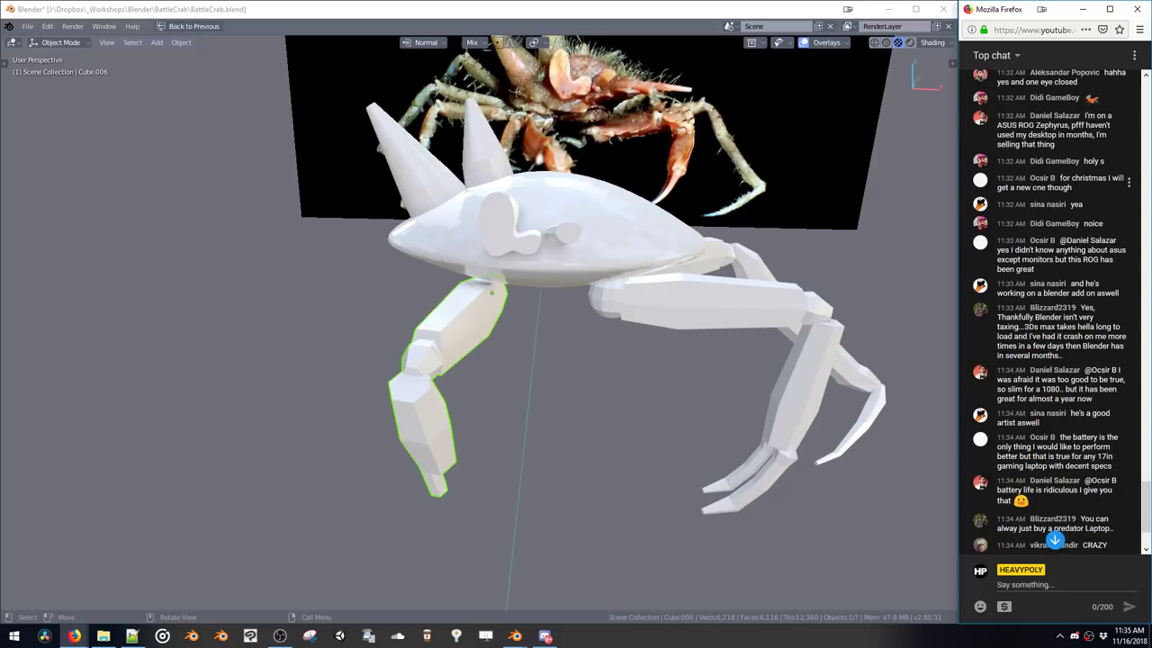
scroll(1044, 178, "up", 1)
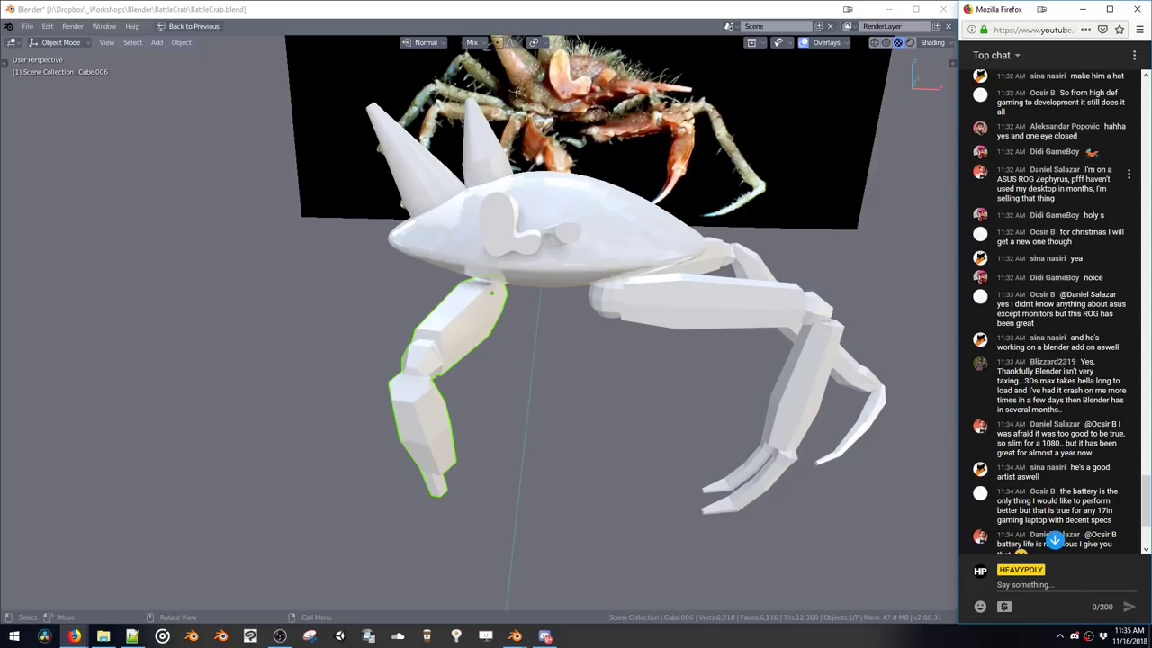
left_click_drag(1035, 169, 1082, 189)
left_click(1070, 199)
left_click(1071, 179)
left_click(1083, 180)
left_click(1081, 196)
scroll(1092, 200, "up", 2)
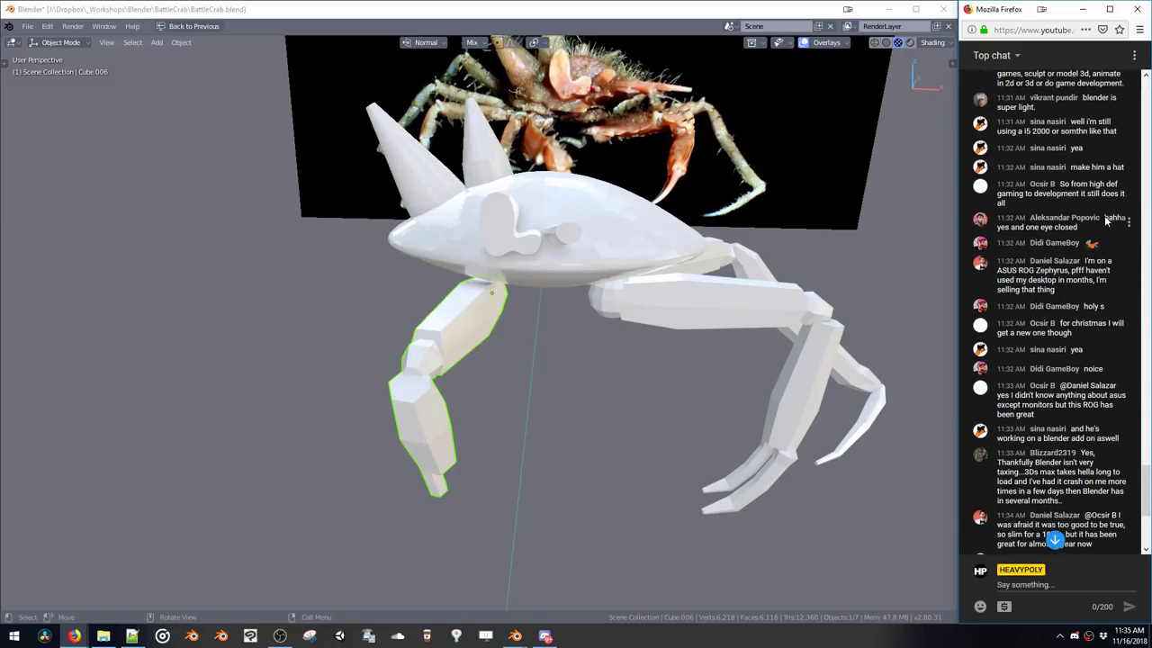
scroll(1107, 220, "up", 2)
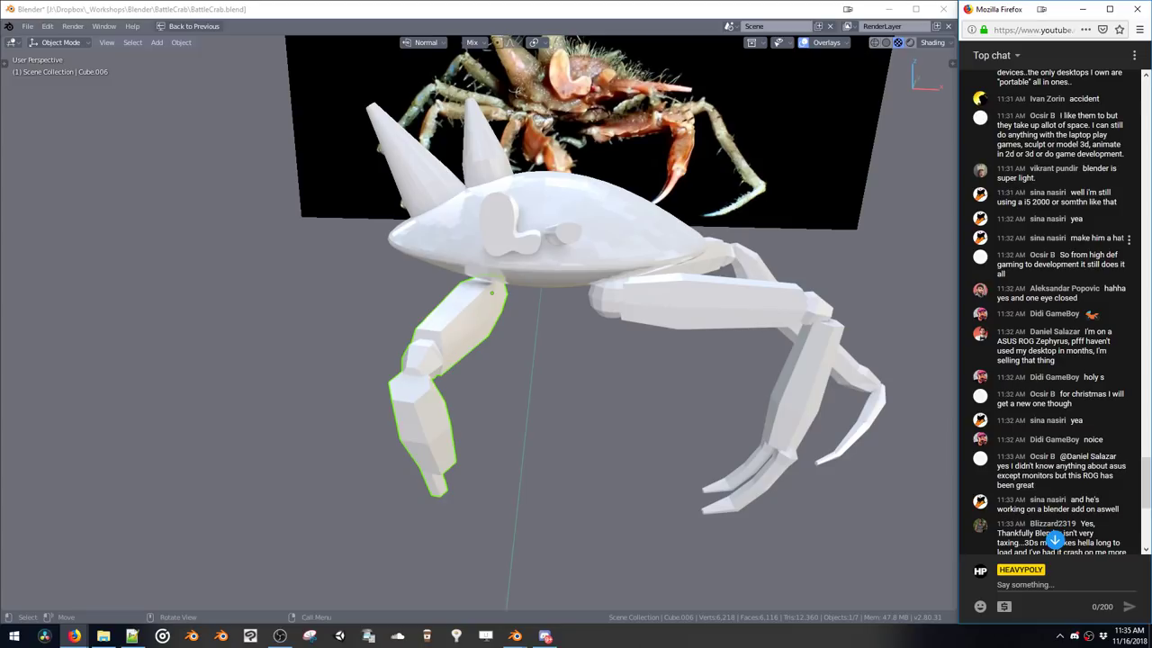
scroll(1077, 184, "up", 1)
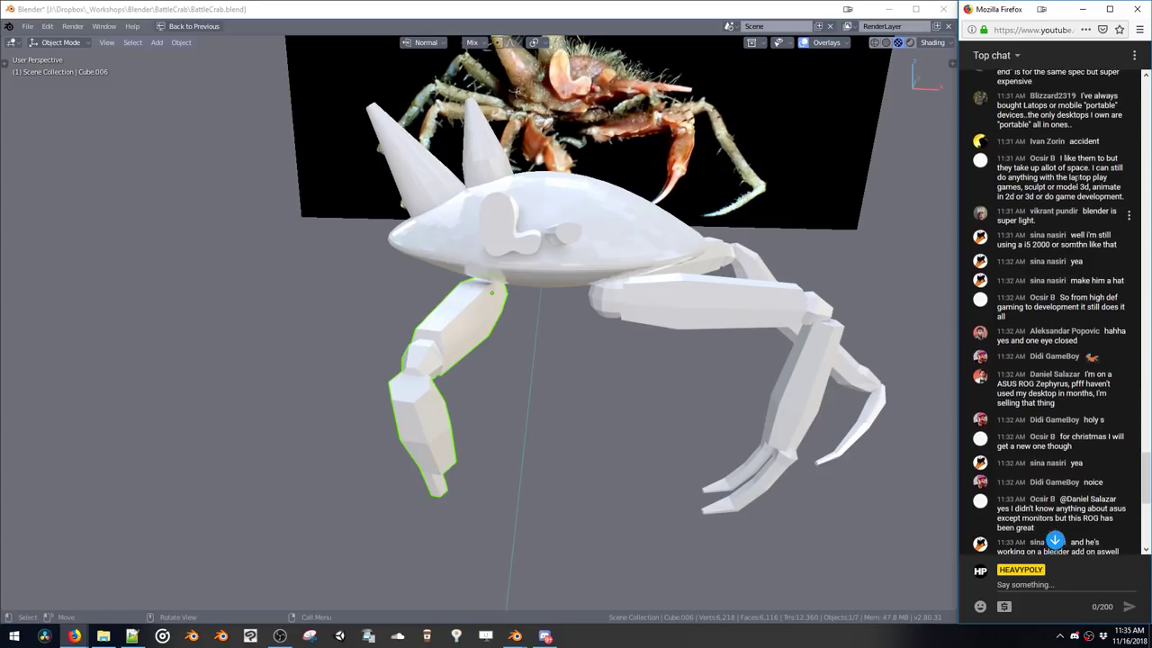
scroll(1077, 177, "up", 2)
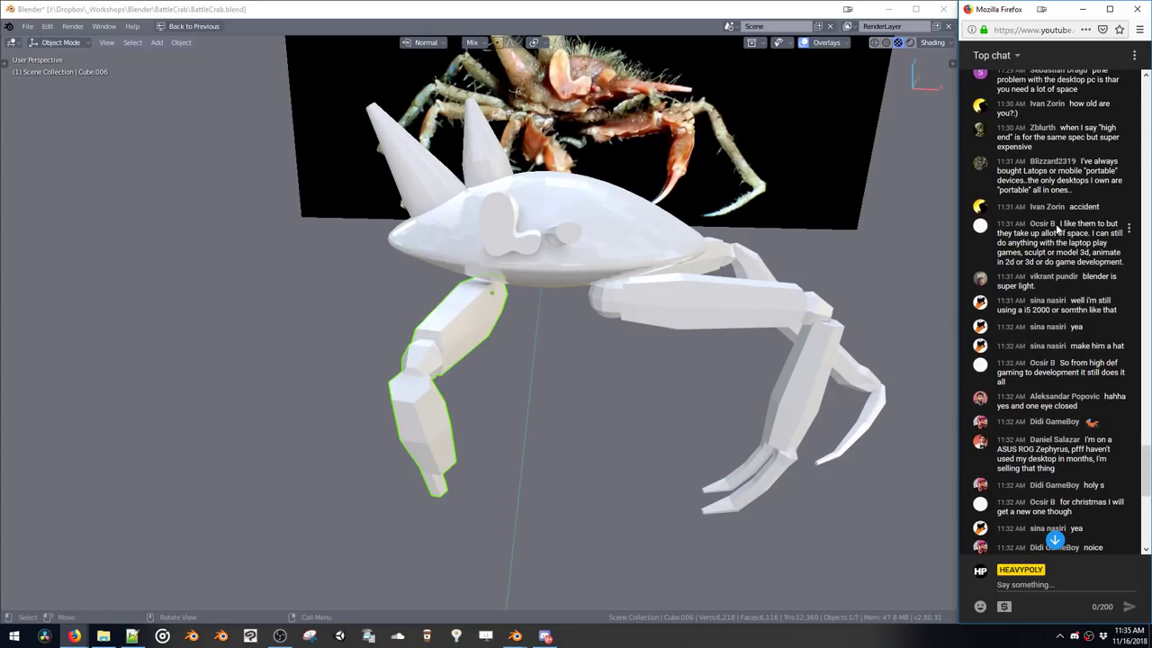
Read the live chat forward from the 11:31 AM messages to the newest ones
left_click_drag(1061, 224, 1084, 277)
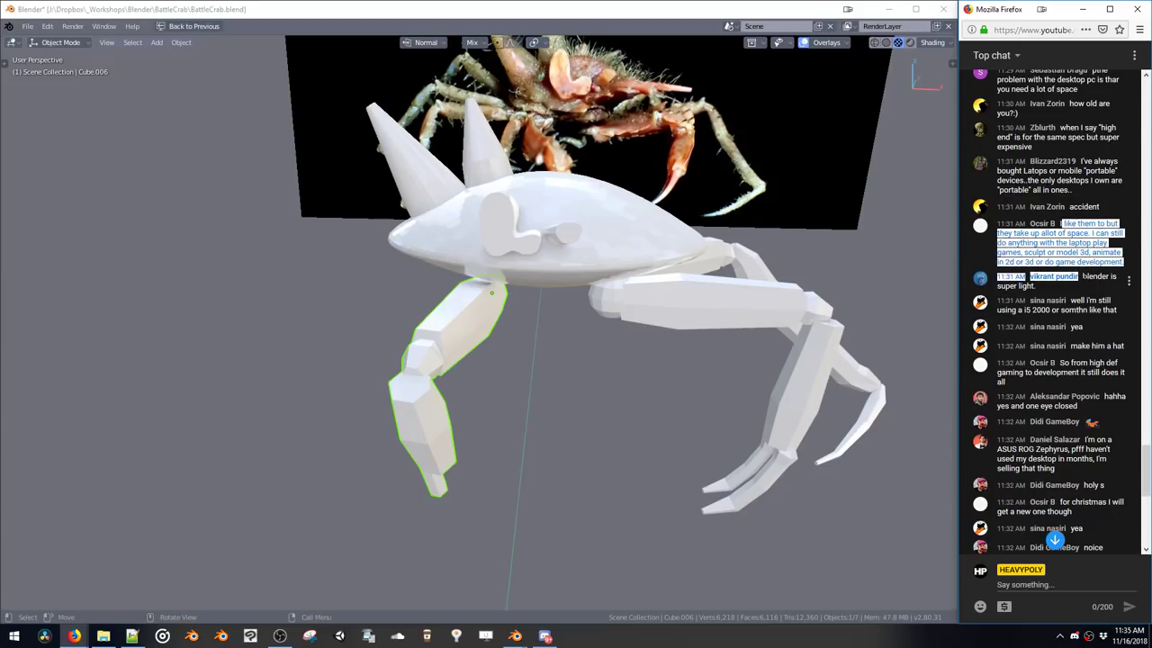
left_click(1085, 273)
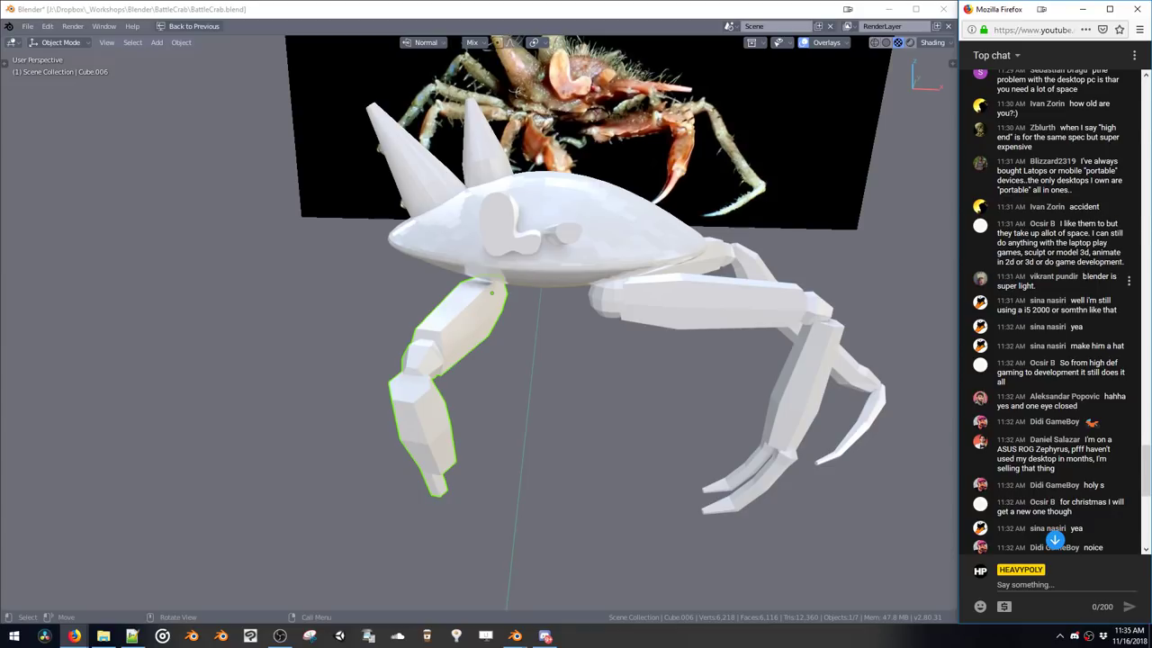
scroll(1087, 275, "down", 4)
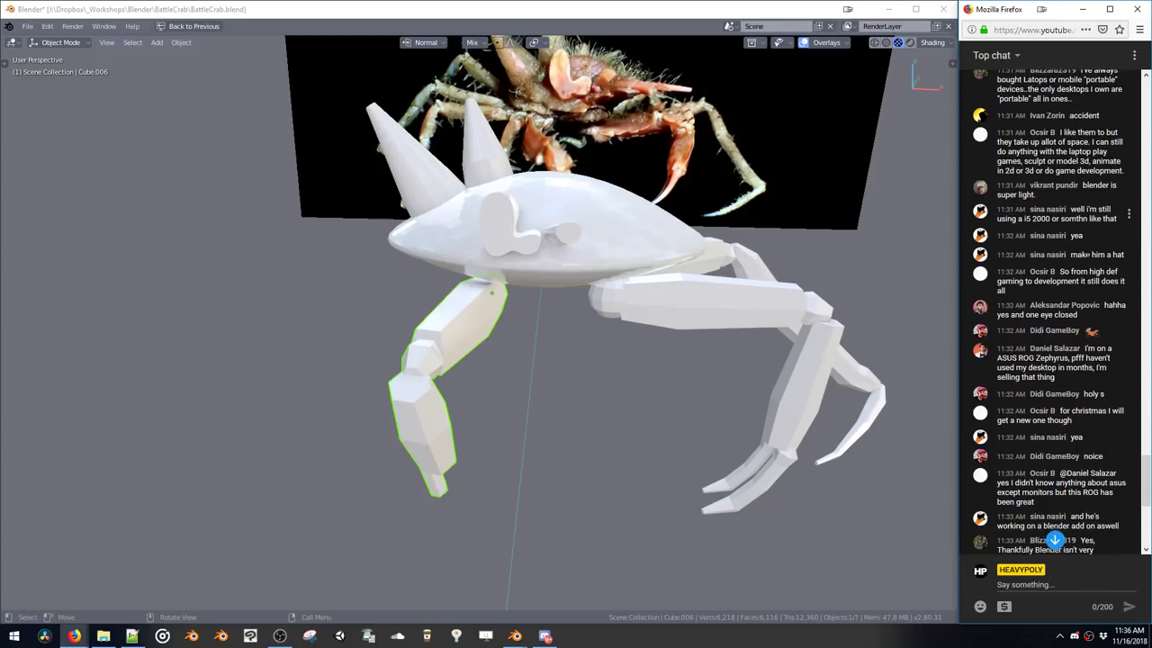
scroll(1086, 250, "down", 3)
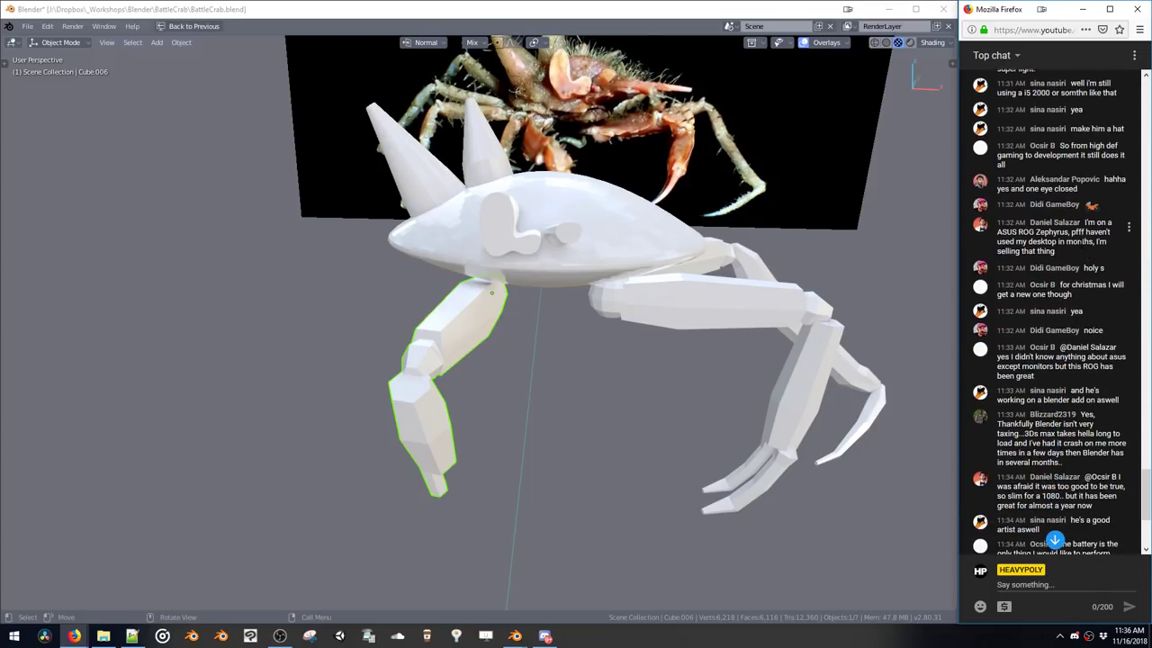
scroll(1079, 243, "down", 3)
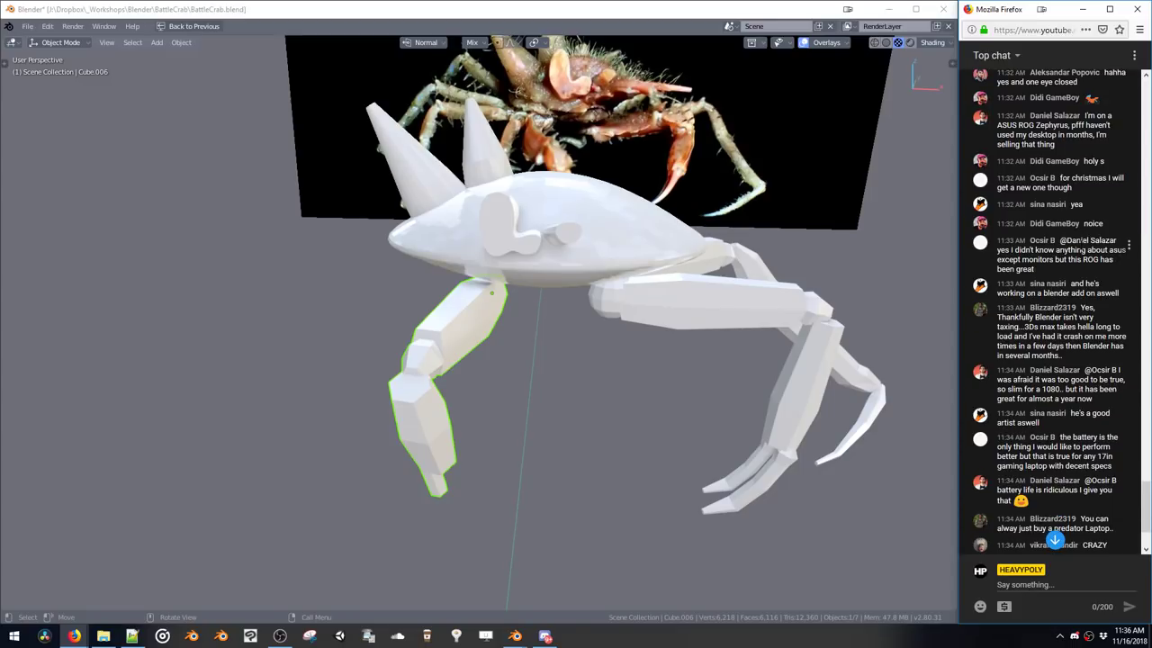
scroll(1082, 250, "down", 5)
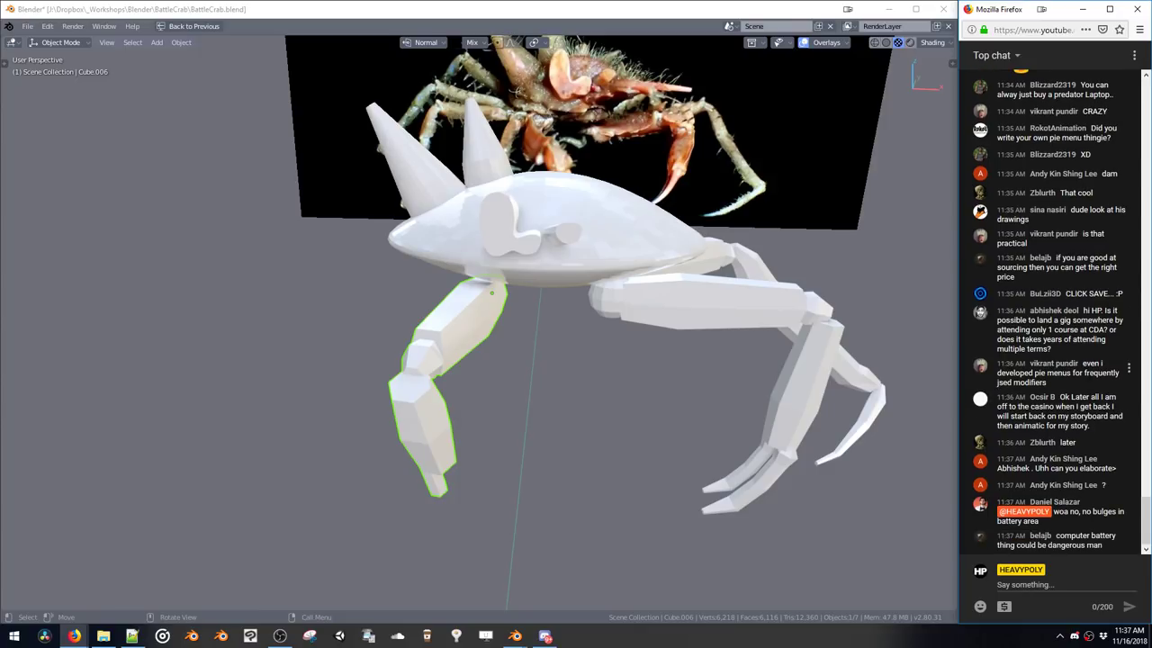
left_click_drag(1083, 364, 1092, 382)
left_click(1092, 381)
Nudge the short front leg slightly under the crab's body and select it again
middle_click_drag(568, 362, 577, 377)
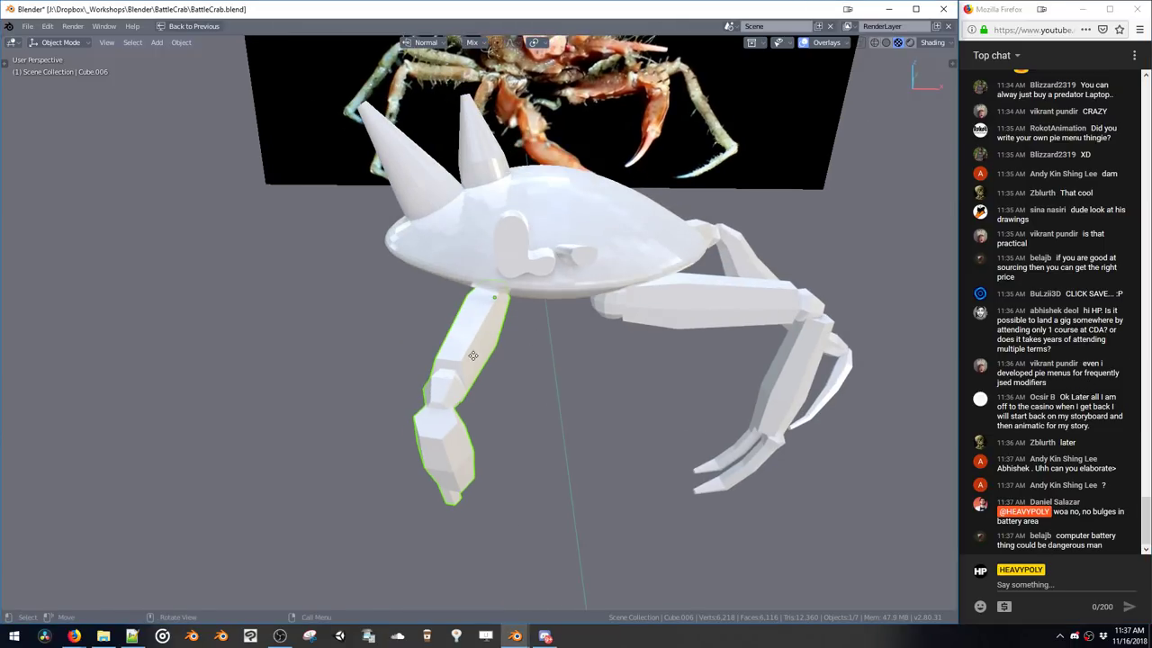
left_click_drag(473, 355, 476, 356)
middle_click_drag(529, 358, 546, 356)
left_click_drag(508, 378, 496, 379)
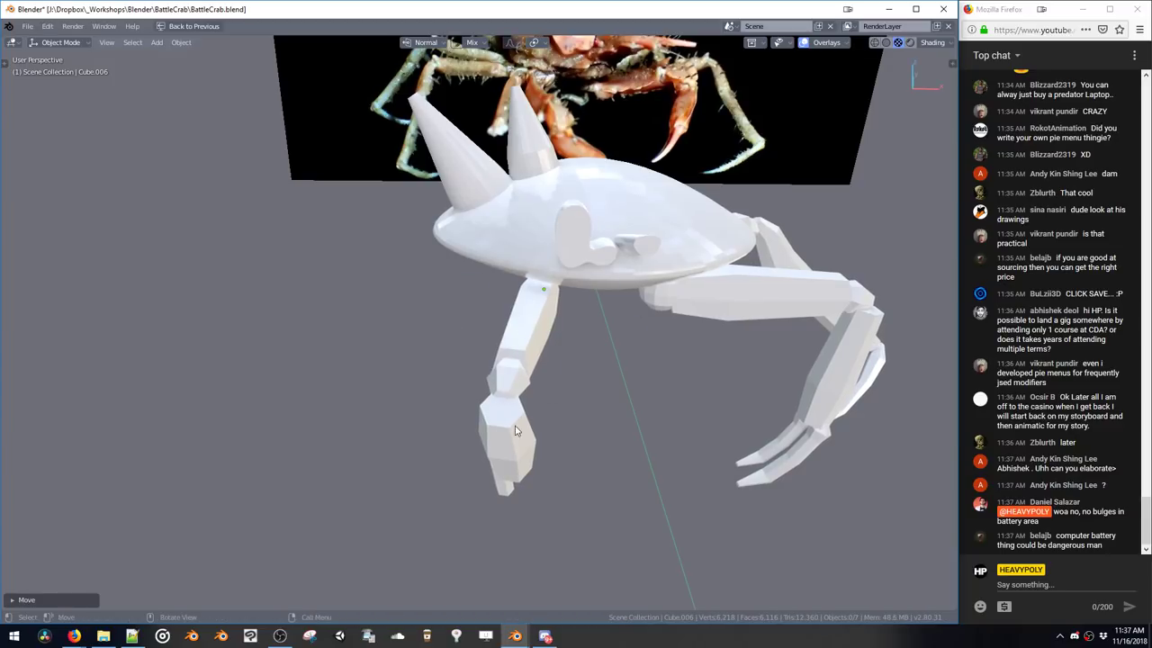
left_click(517, 370)
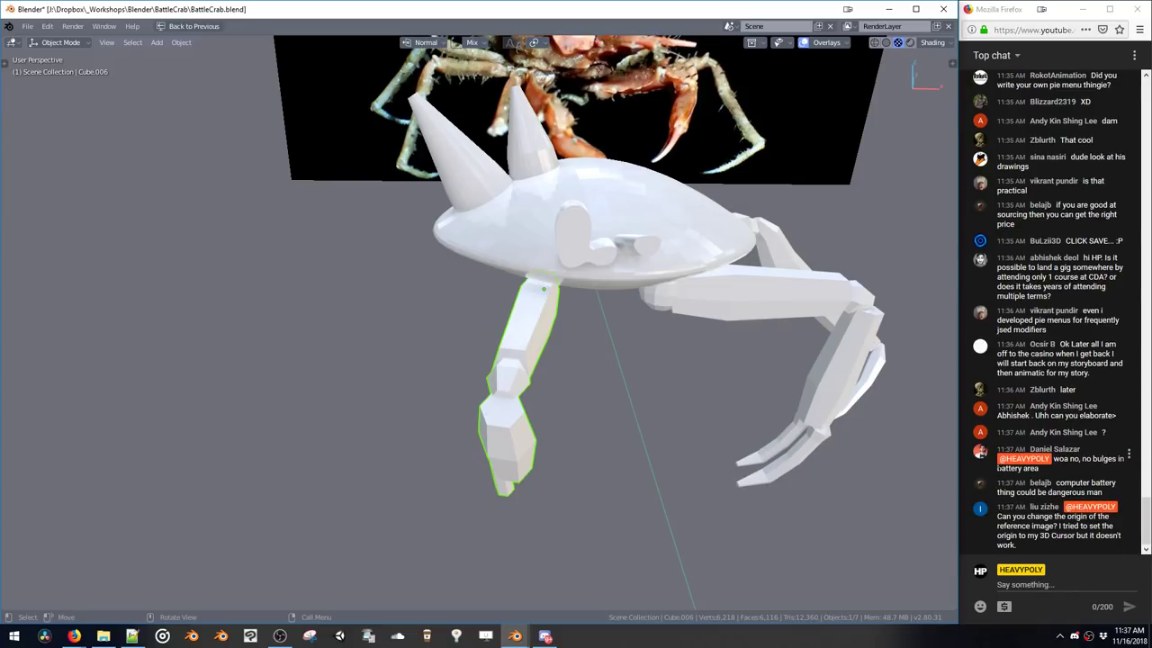
Check the chat question about changing the reference image's origin, and return to the crab scene with the reference photo in view
left_click(1026, 473)
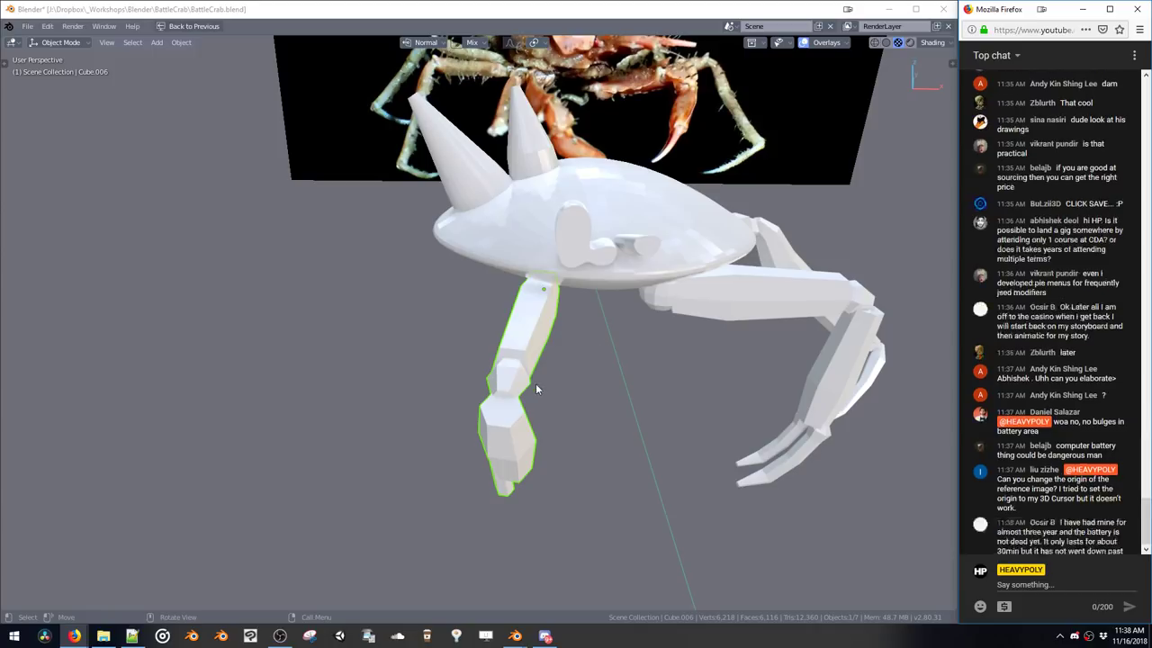
left_click(548, 349)
middle_click_drag(547, 353, 539, 436)
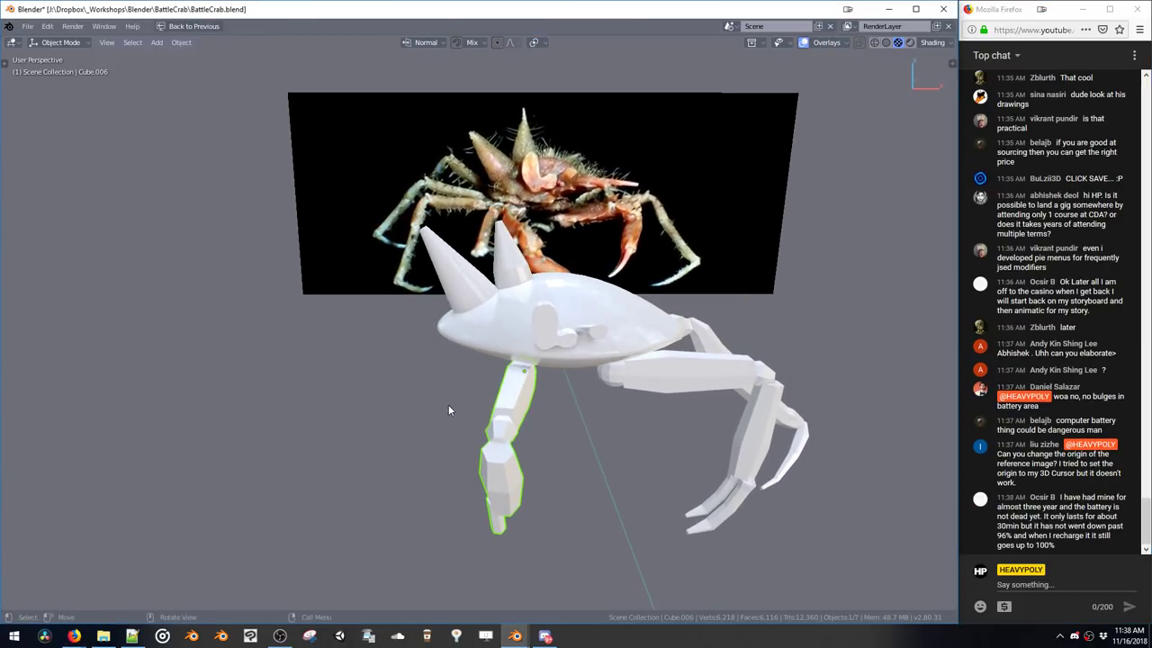
key("shift+a")
mouse_move(431, 421)
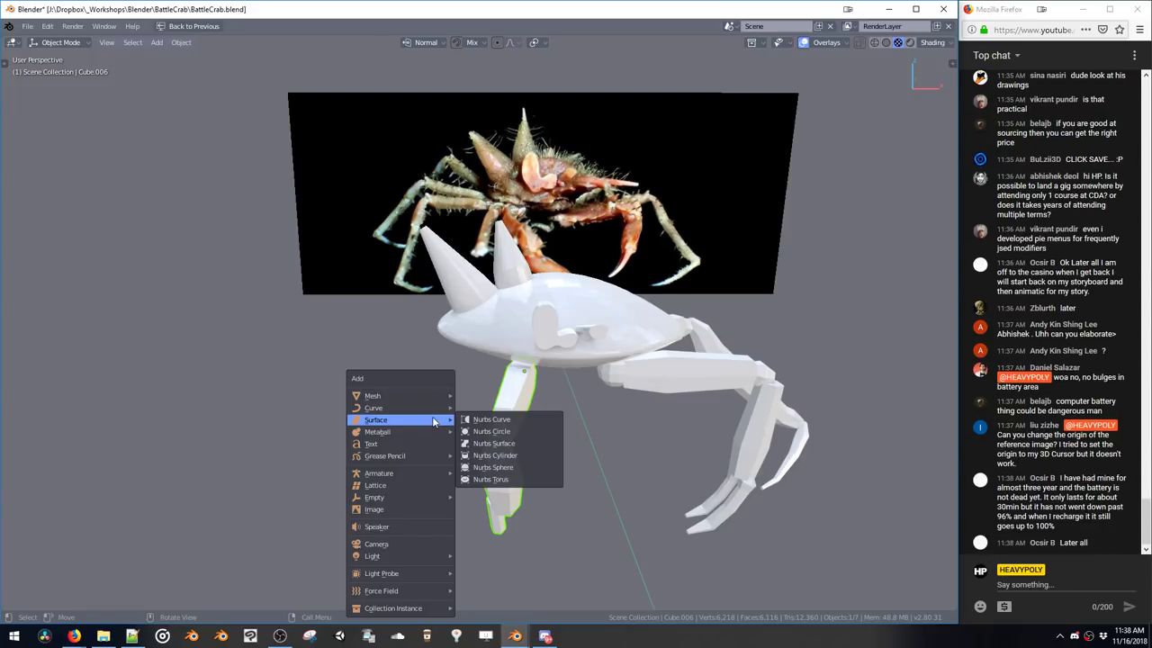
mouse_move(426, 396)
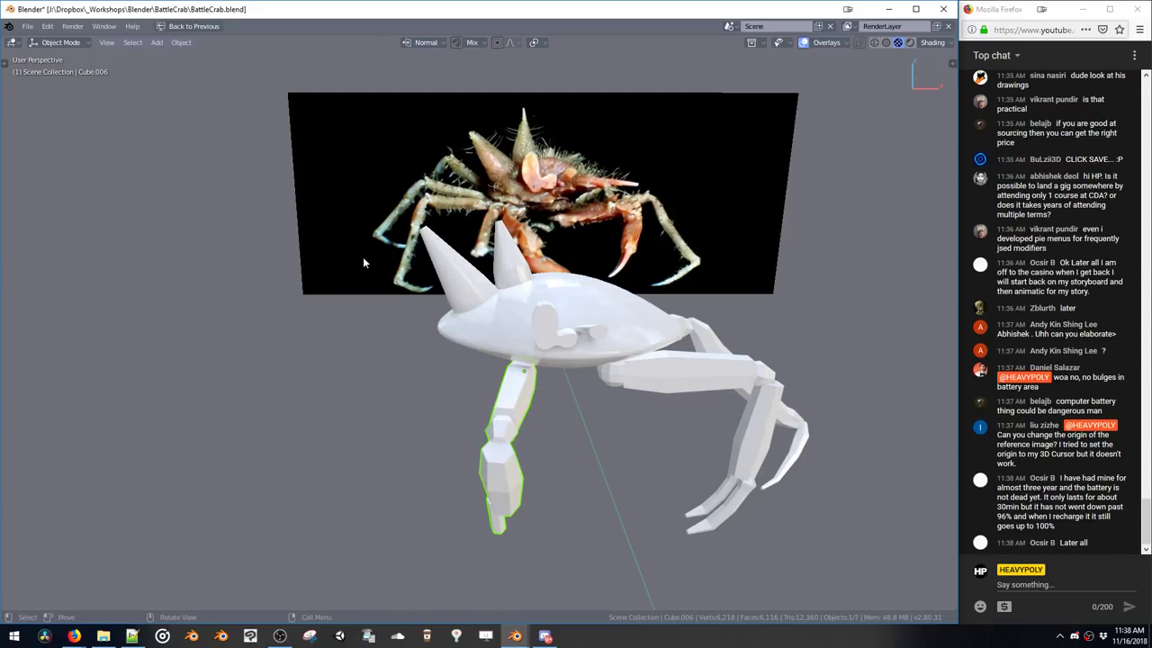
Duplicate the long pointed walking leg at the rear and move the copy along the X axis across the body
middle_click_drag(362, 256, 688, 361)
left_click(755, 351)
key("space")
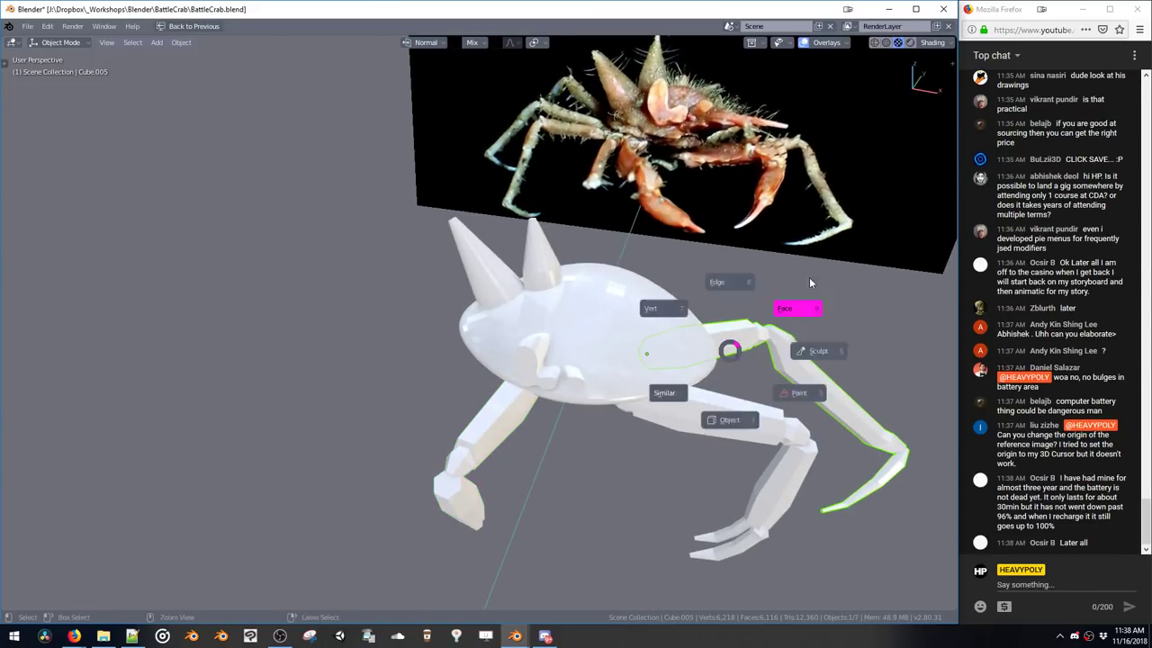
middle_click_drag(714, 311, 674, 276, "shift")
key("Tab")
key("shift+d")
key("x")
left_click(478, 330)
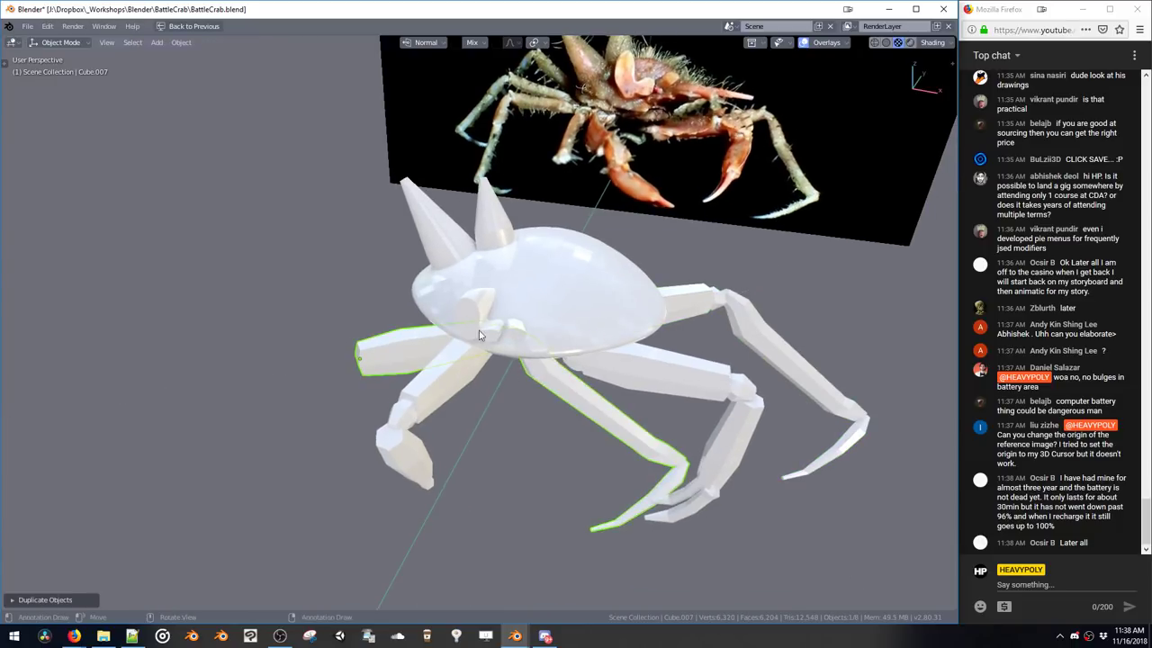
Rotate the copied walking leg about the Z axis to point outward, and position its upper end against the spiked side of the body
key("r")
key("z")
left_click(193, 240)
middle_click_drag(310, 326, 455, 353)
key("g")
left_click(490, 313)
key("g")
left_click(437, 326)
key("Tab")
double_click(469, 323)
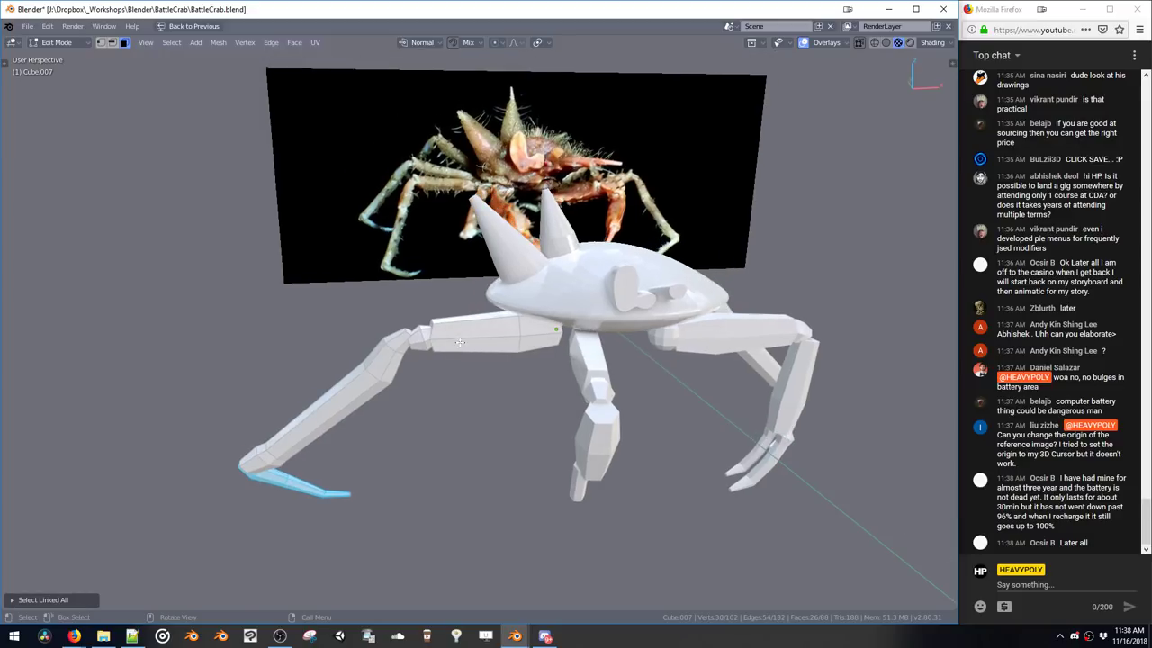
double_click(462, 340)
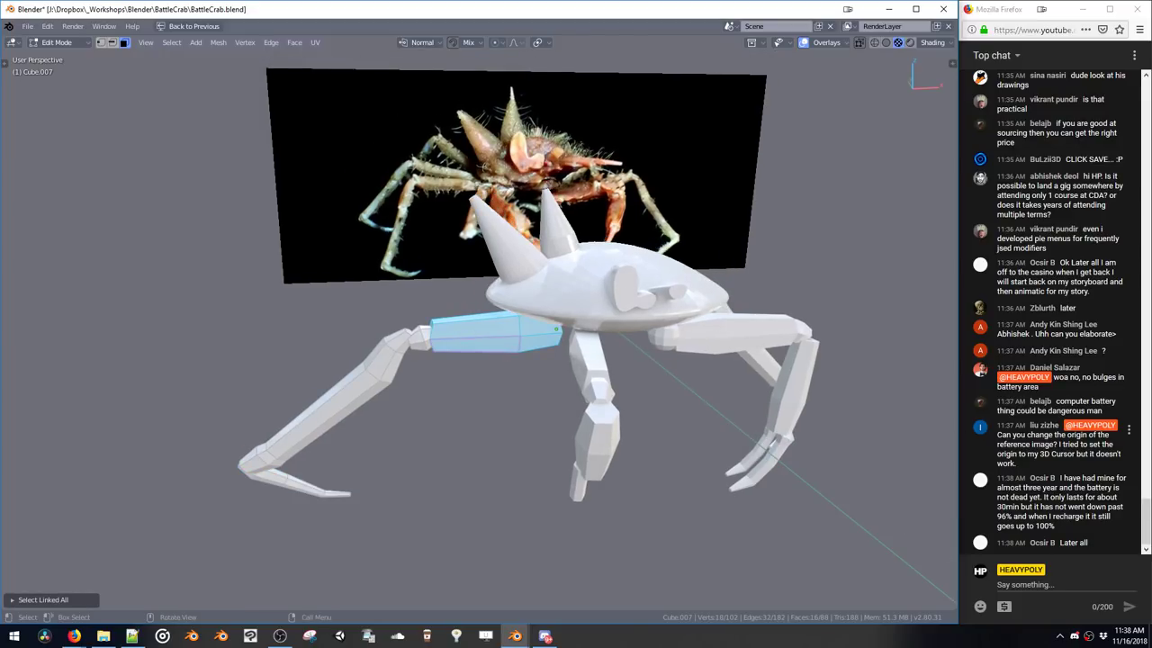
key("Tab")
Move the crab reference image slightly up and away from the model's spikes
left_click(509, 192)
key("g")
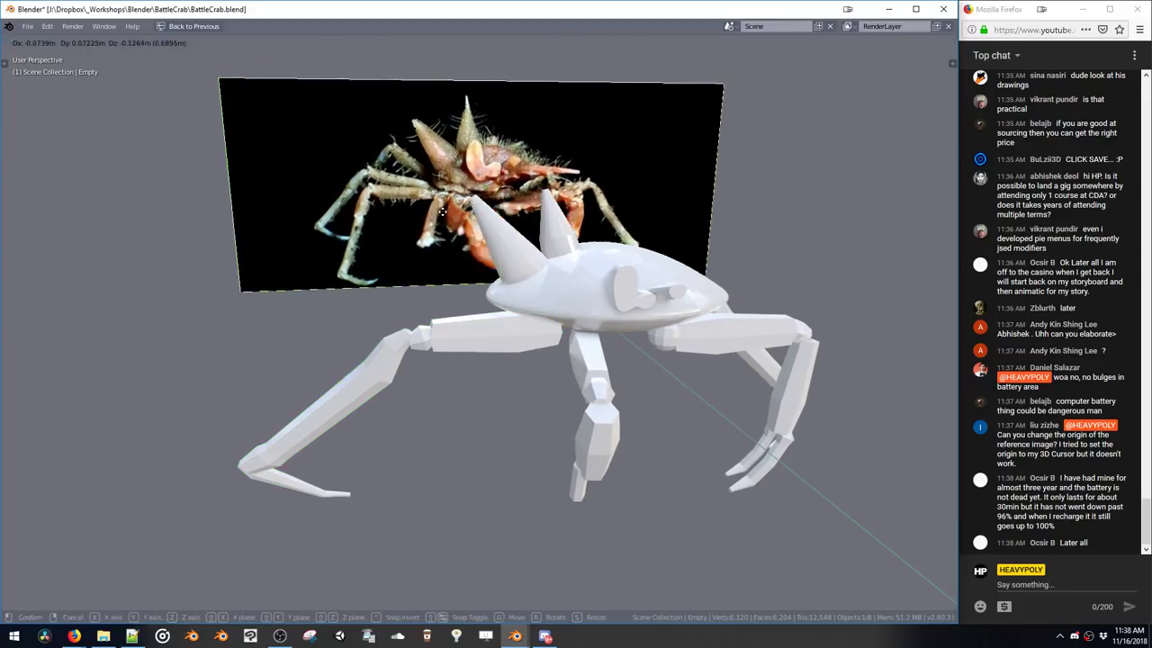
key("Escape")
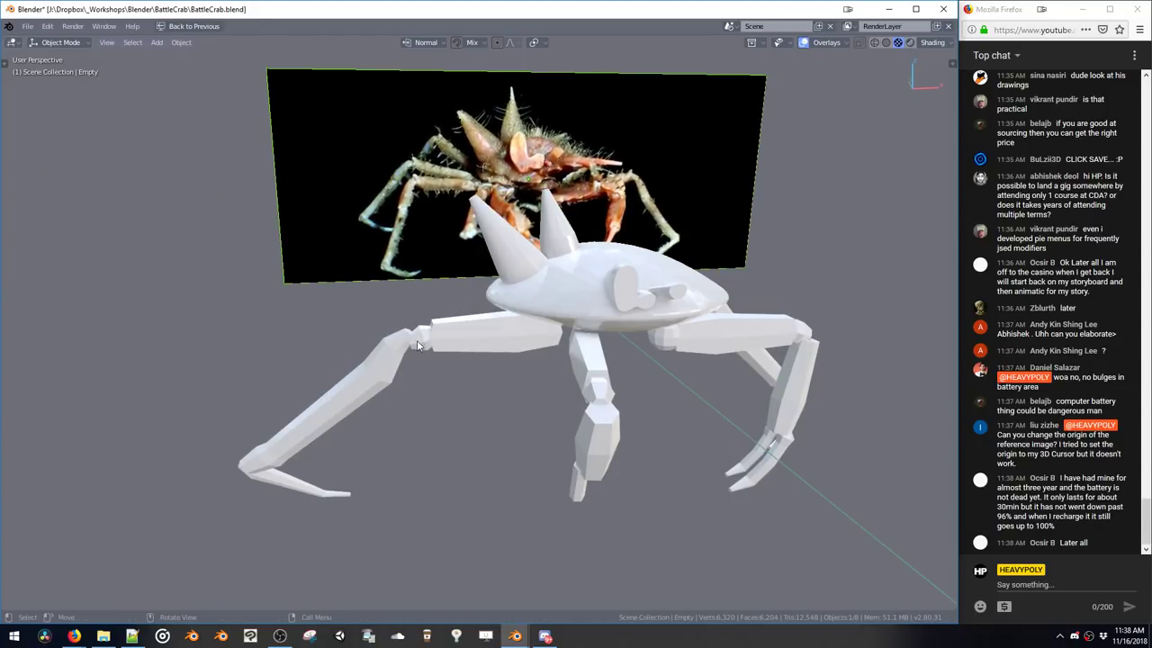
middle_click_drag(415, 292, 473, 219)
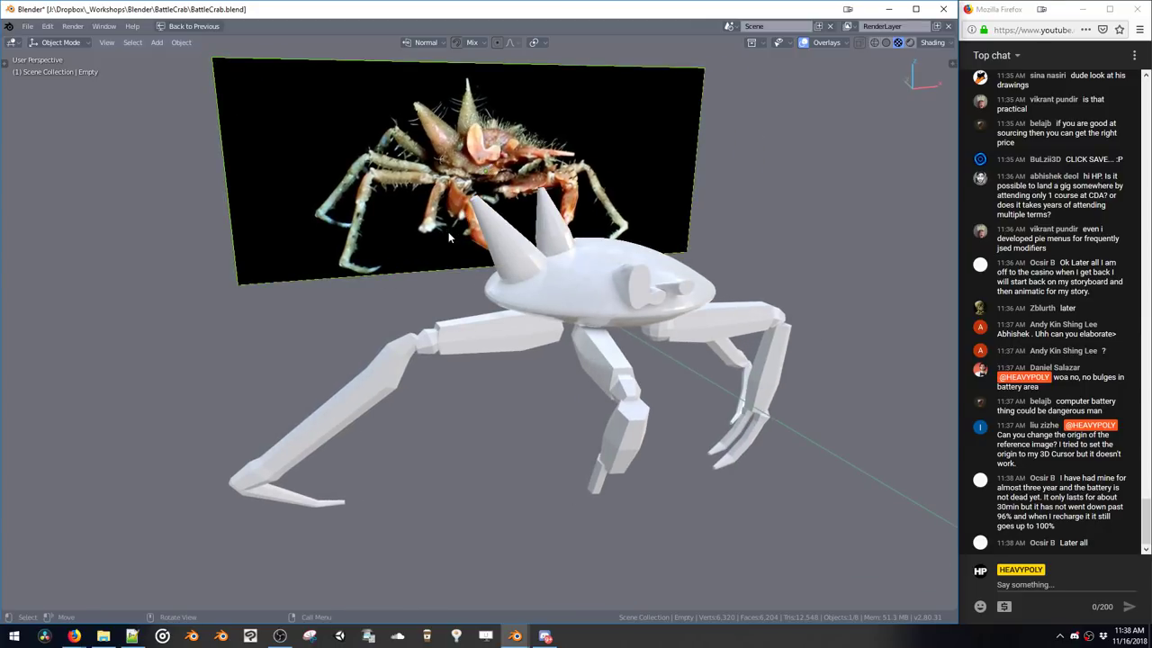
mouse_move(403, 185)
left_mouse_down()
mouse_move(371, 261)
mouse_move(385, 173)
left_mouse_up()
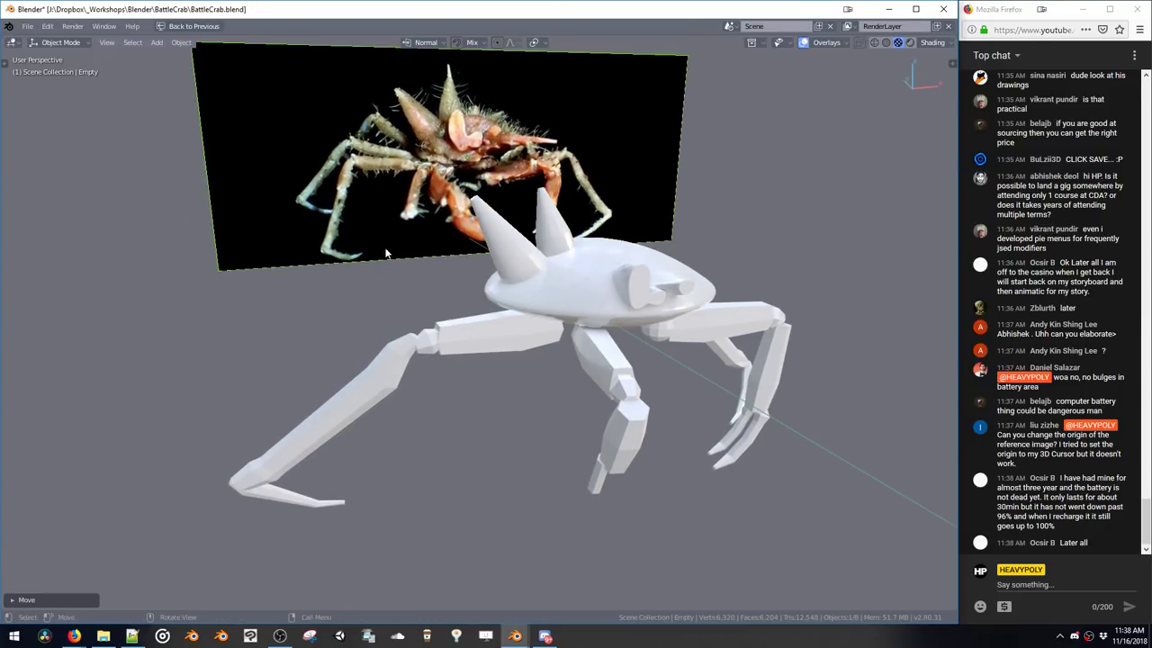
key("space")
key("space")
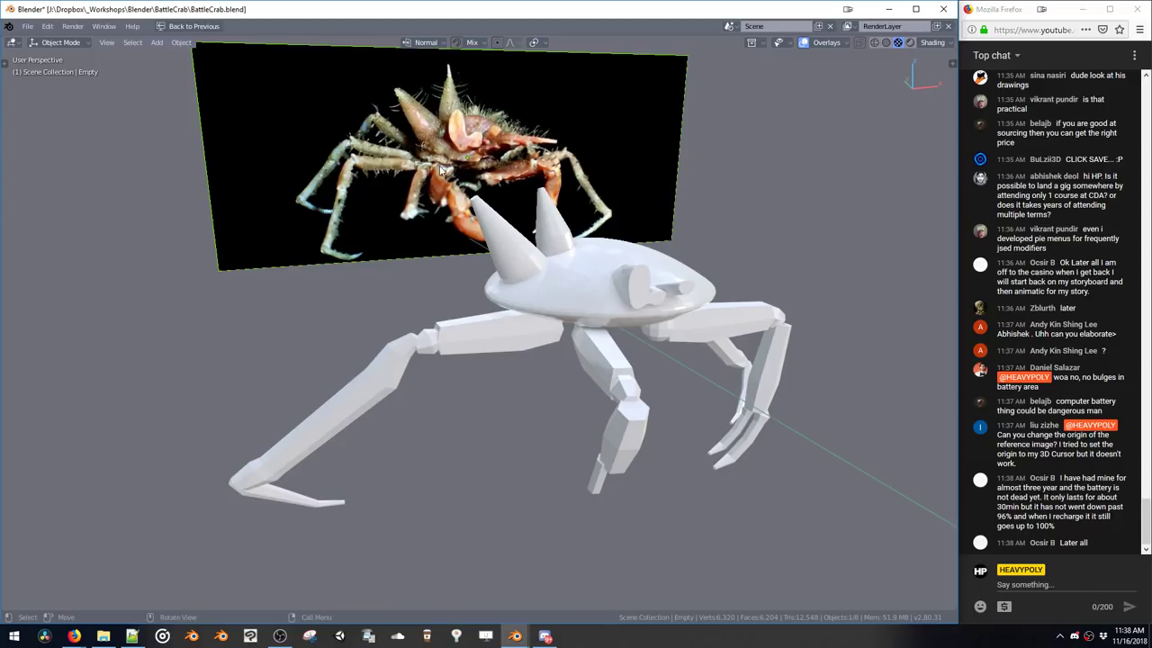
left_click_drag(441, 169, 458, 194)
key("ctrl+z")
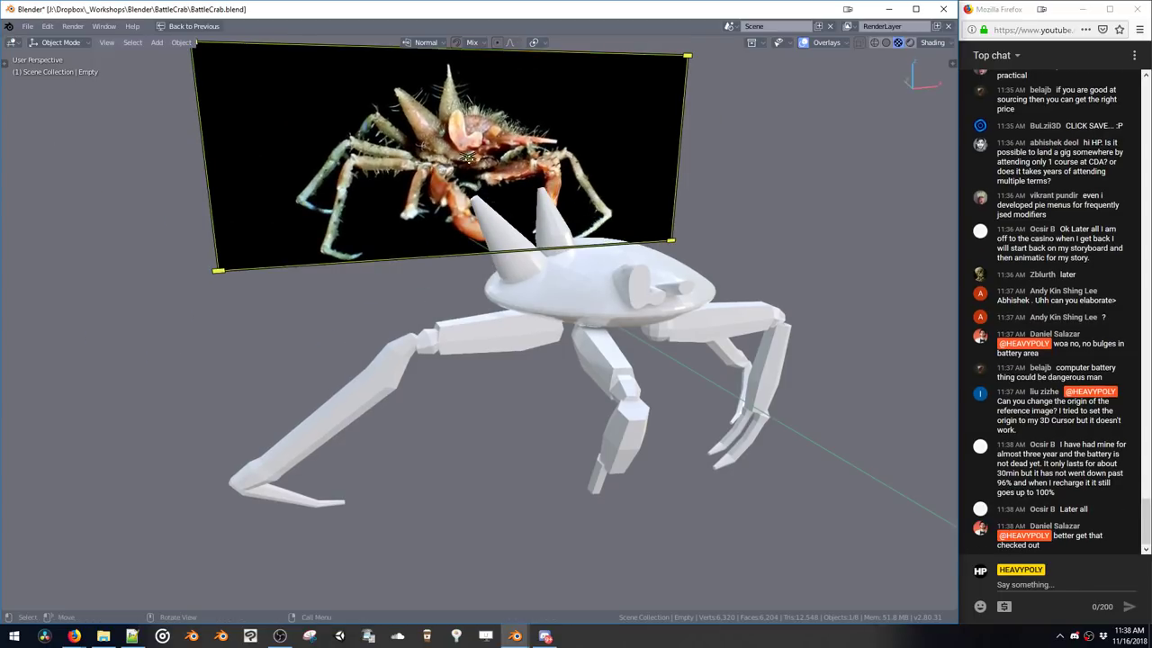
Edit the copied walking leg's mesh and scale its upper segment thinner along the Z axis
key("alt+a")
left_click(394, 374)
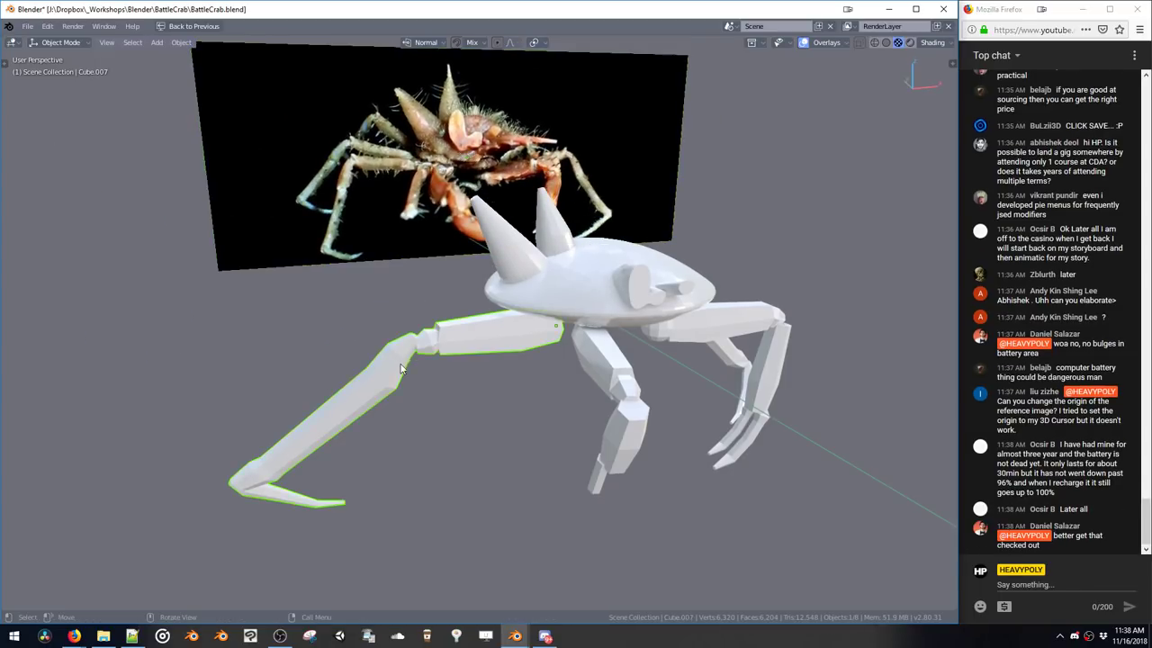
key("Tab")
middle_click_drag(352, 325, 386, 319, "shift")
left_click_drag(256, 299, 425, 500)
key("ctrl+l")
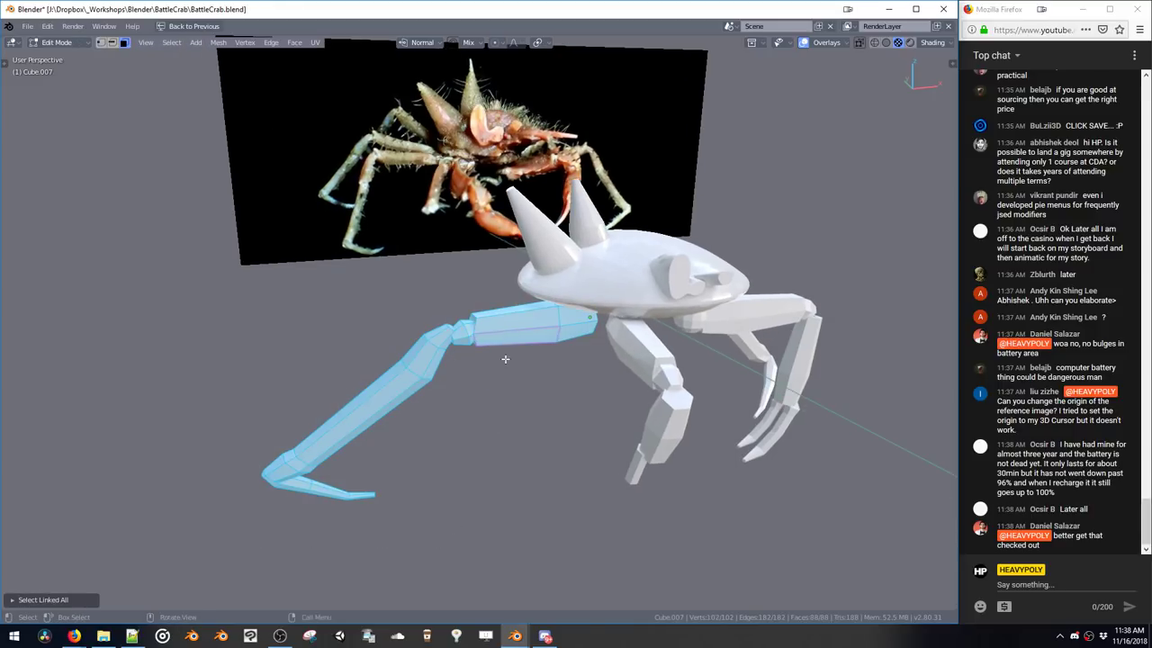
middle_click_drag(504, 332, 568, 419)
double_click(498, 363)
key("s")
key("z")
left_click(505, 401)
middle_click_drag(498, 397, 478, 342)
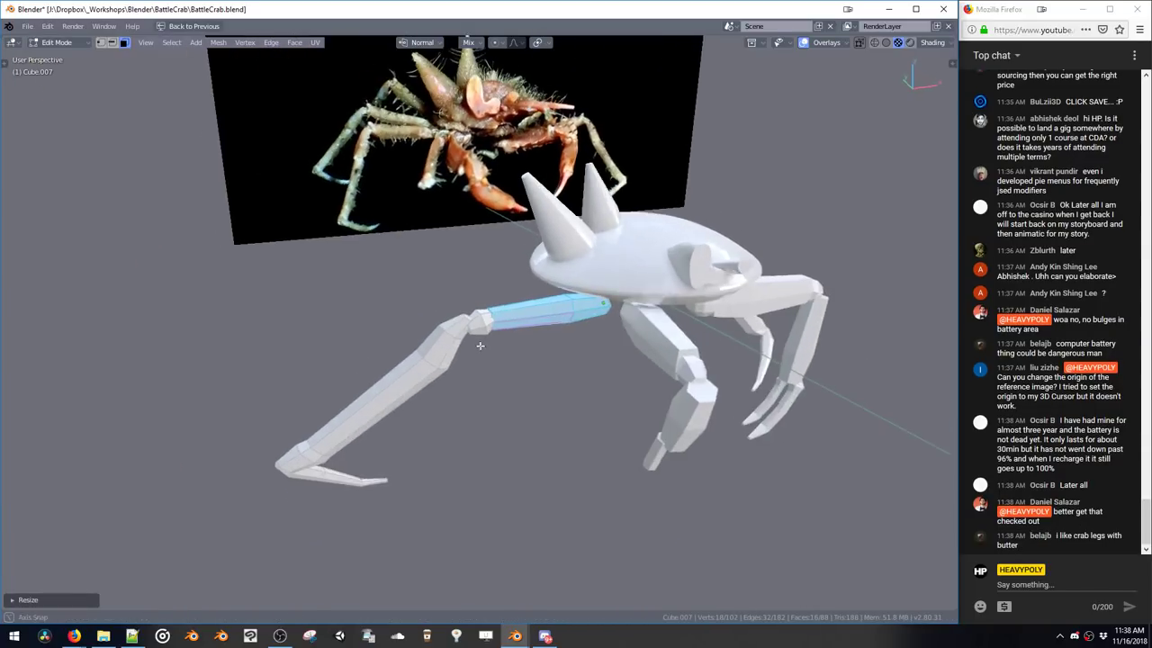
Select the whole long walking leg in the mesh and duplicate it beside the original
scroll(478, 342, "down", 1)
left_click_drag(231, 290, 540, 514)
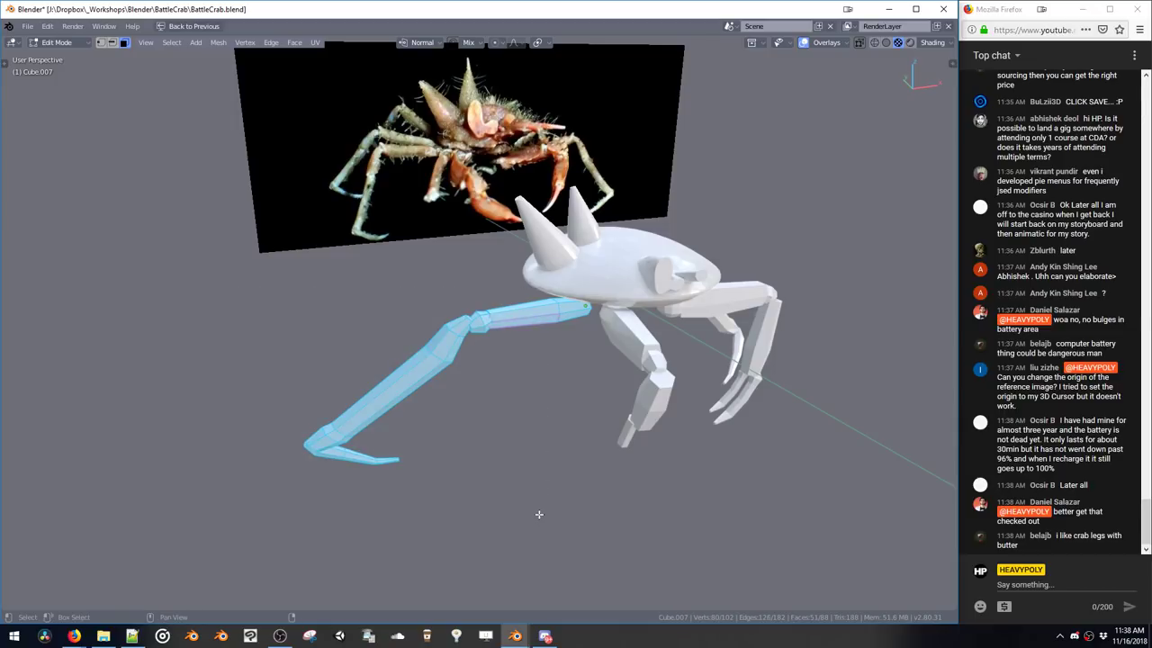
middle_click_drag(540, 514, 542, 540)
key("e")
left_click(512, 448)
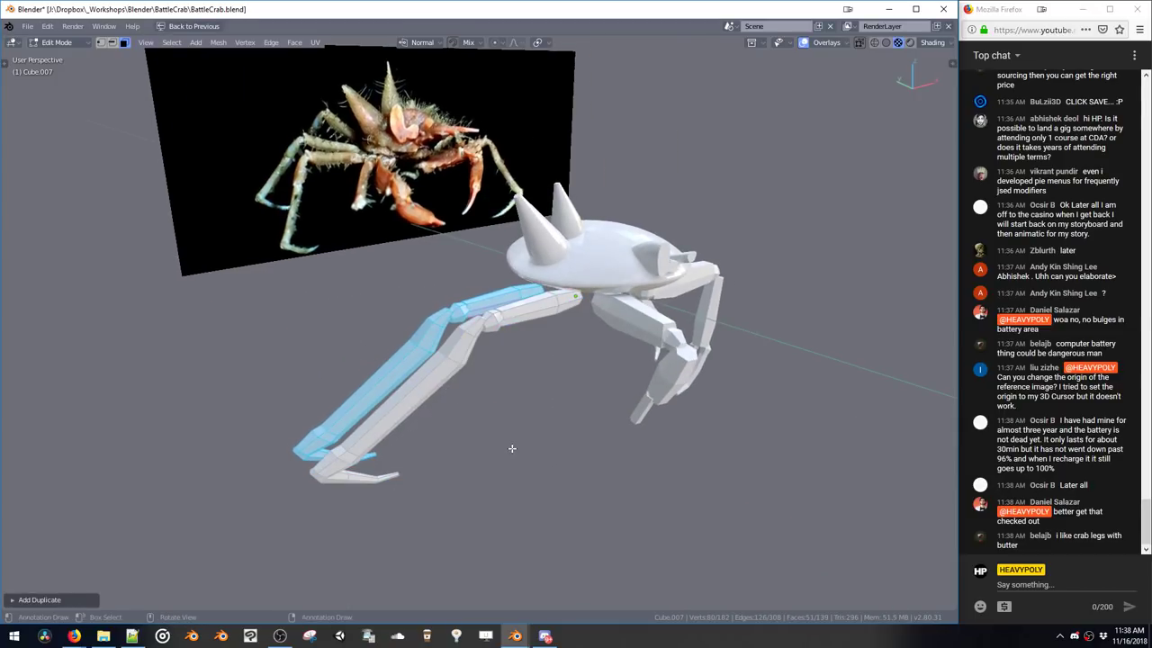
Rotate the duplicated walking leg about the Z axis and shift its position beside the original leg
middle_click_drag(512, 448, 552, 480)
key("r")
key("z")
left_click(461, 452)
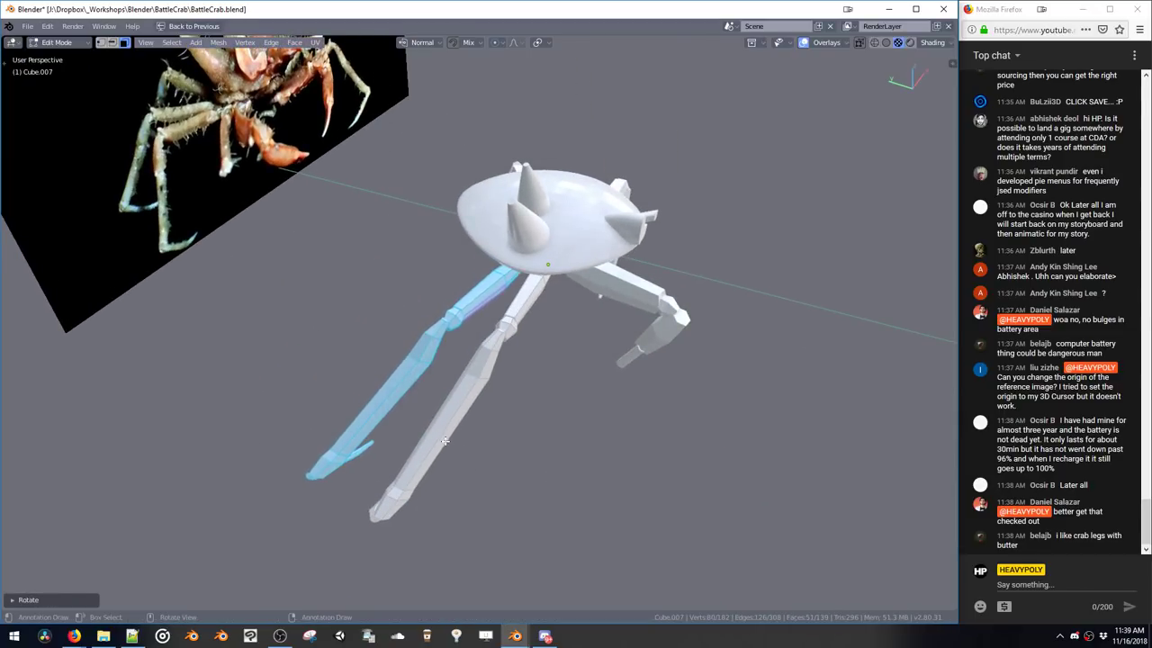
key("g")
key("z")
key("z")
left_click(458, 440)
middle_click_drag(458, 440, 474, 400)
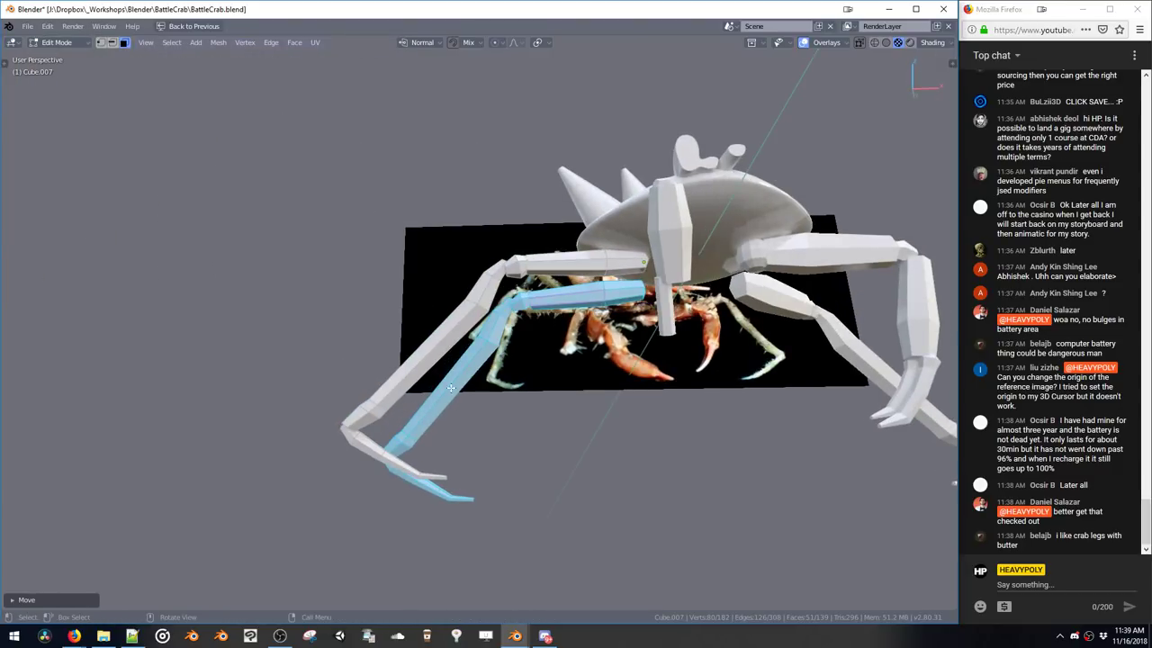
Rotate the duplicated leg's lower segments and move them onto its knee joint
key("ctrl+l")
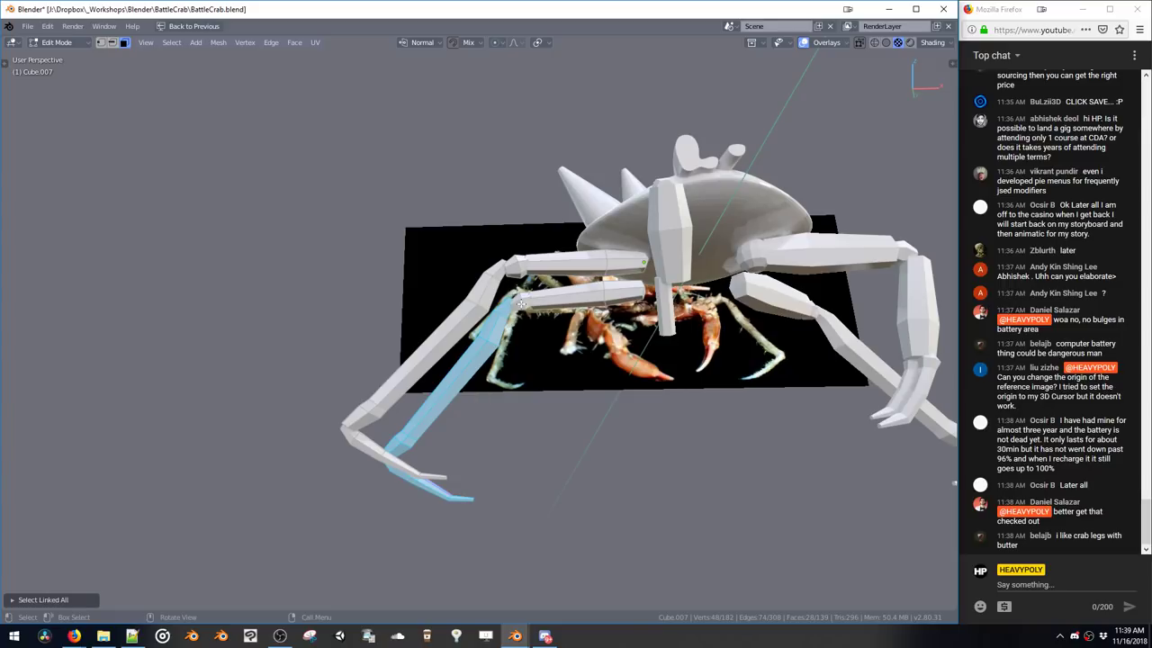
key("g")
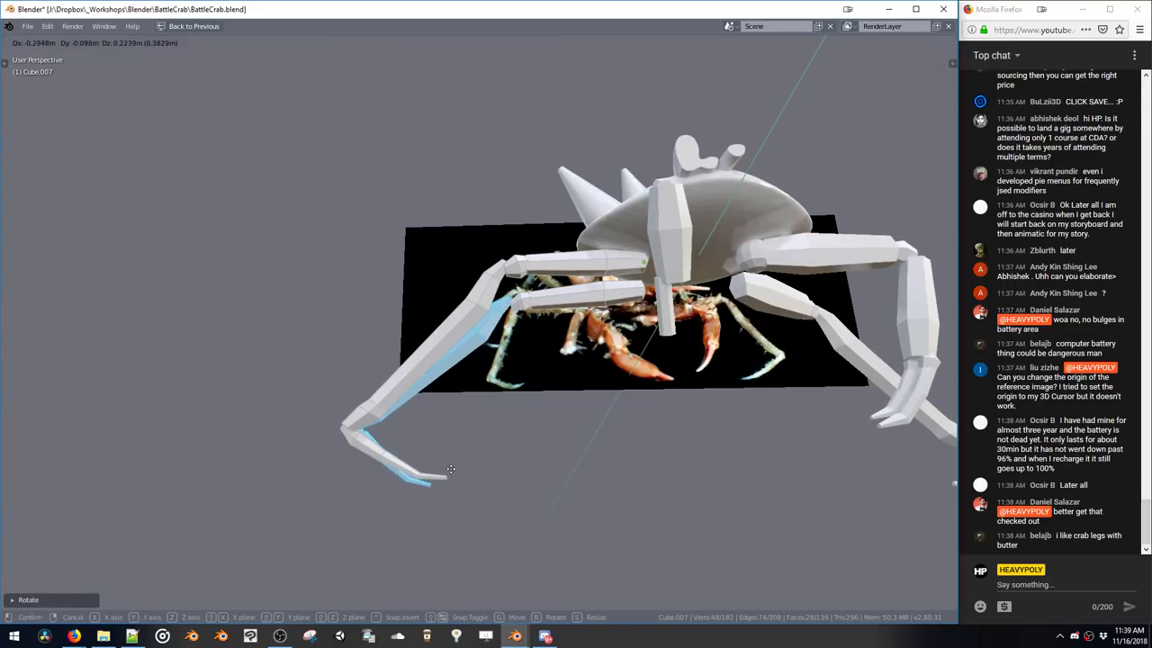
left_click(491, 485)
middle_click_drag(490, 486, 399, 249)
key("g")
left_click(539, 499)
key("g")
left_click(473, 441)
Delete the incomplete duplicated walking leg
key("ctrl+l")
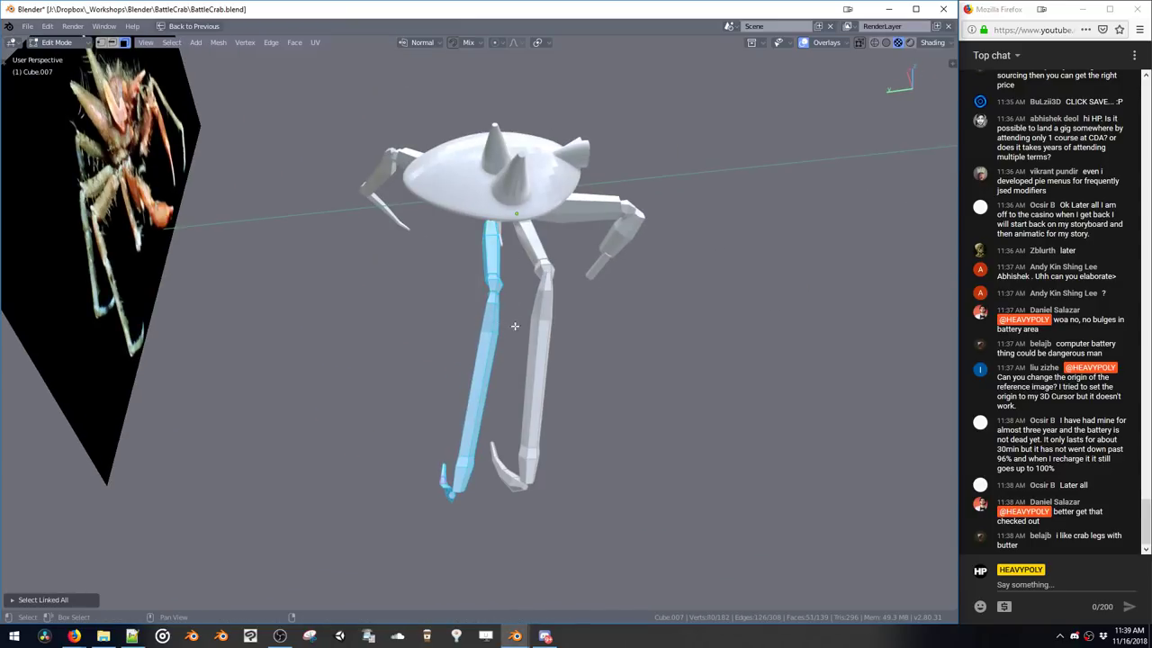
middle_click_drag(517, 327, 550, 308)
key("x")
Select the complete walking leg with all linked geometry and duplicate it along the normal Y axis
left_click_drag(450, 250, 583, 478)
key("ctrl+l")
key("shift+d")
key("x")
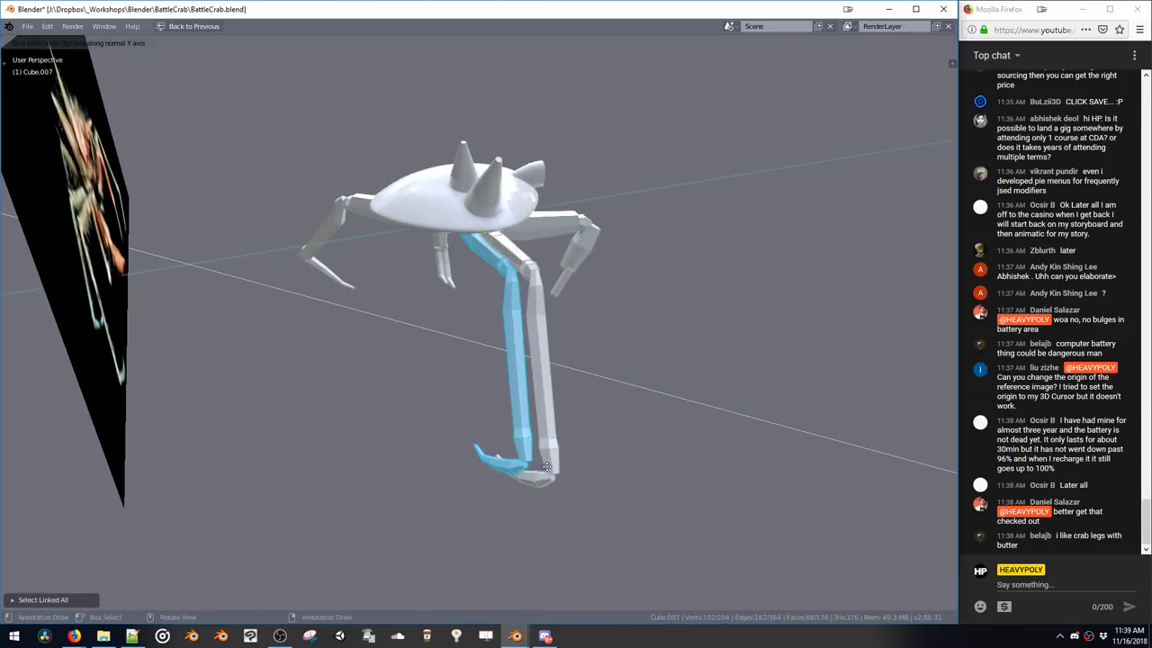
key("y")
left_click(542, 475)
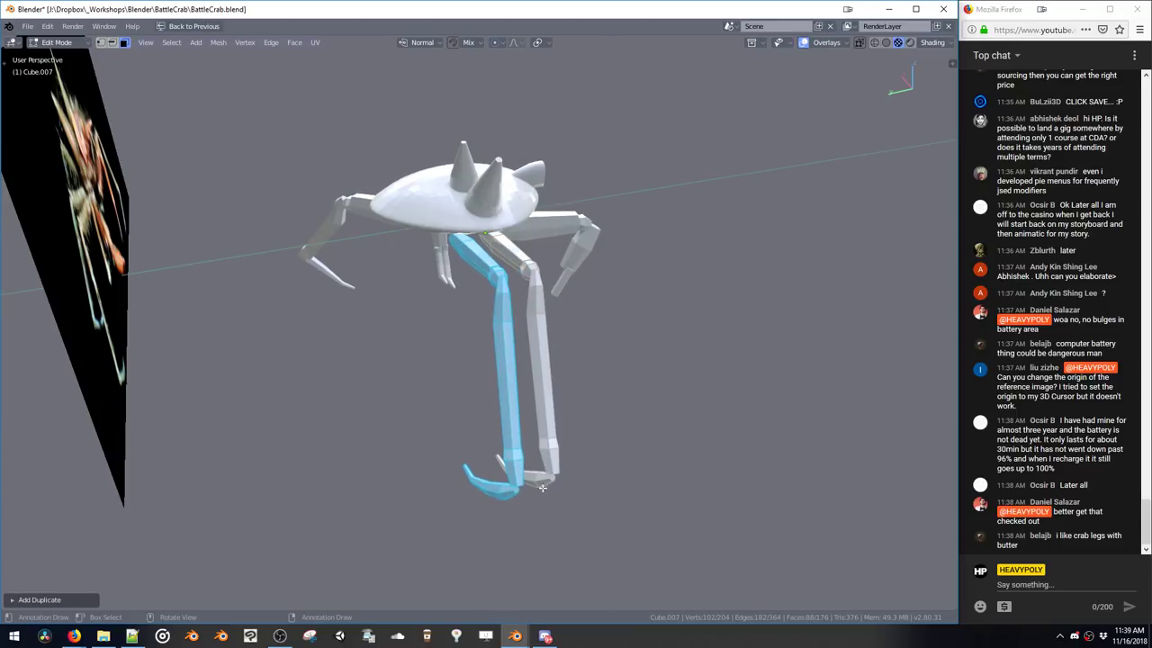
Rotate the new leg copy about the Z axis and place its upper end under the body next to the original
key("r")
key("z")
left_click(493, 504)
key("g")
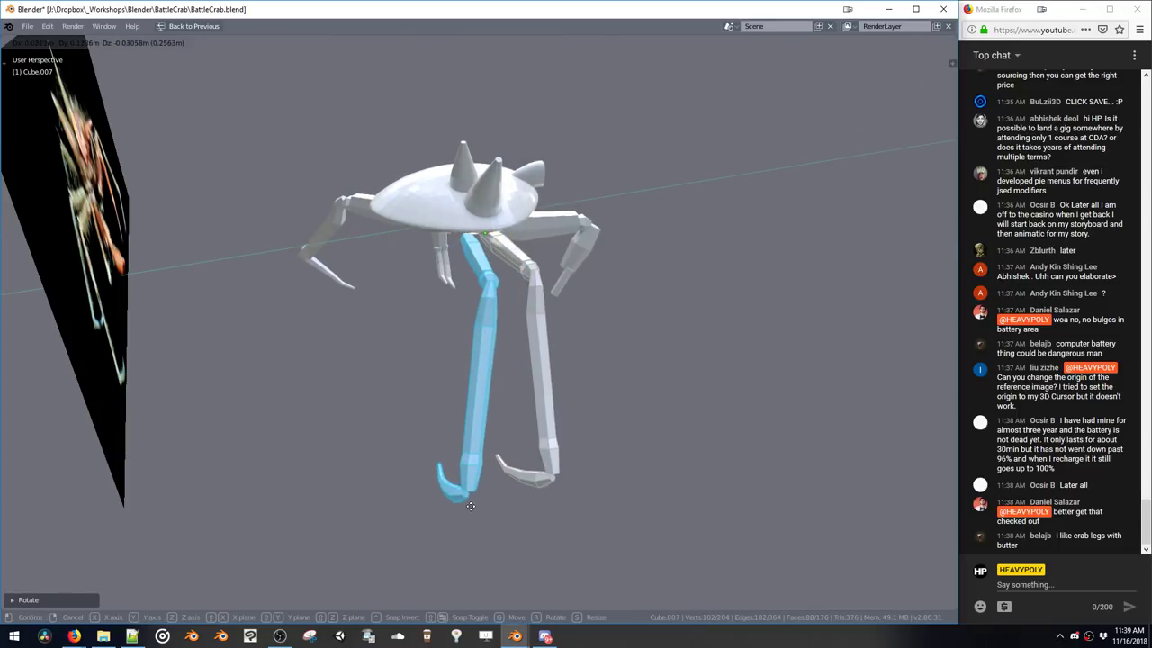
left_click(463, 507)
Duplicate the leg again, rotate the third leg about Z to splay backward, and attach it under the rear of the body
key("shift+d")
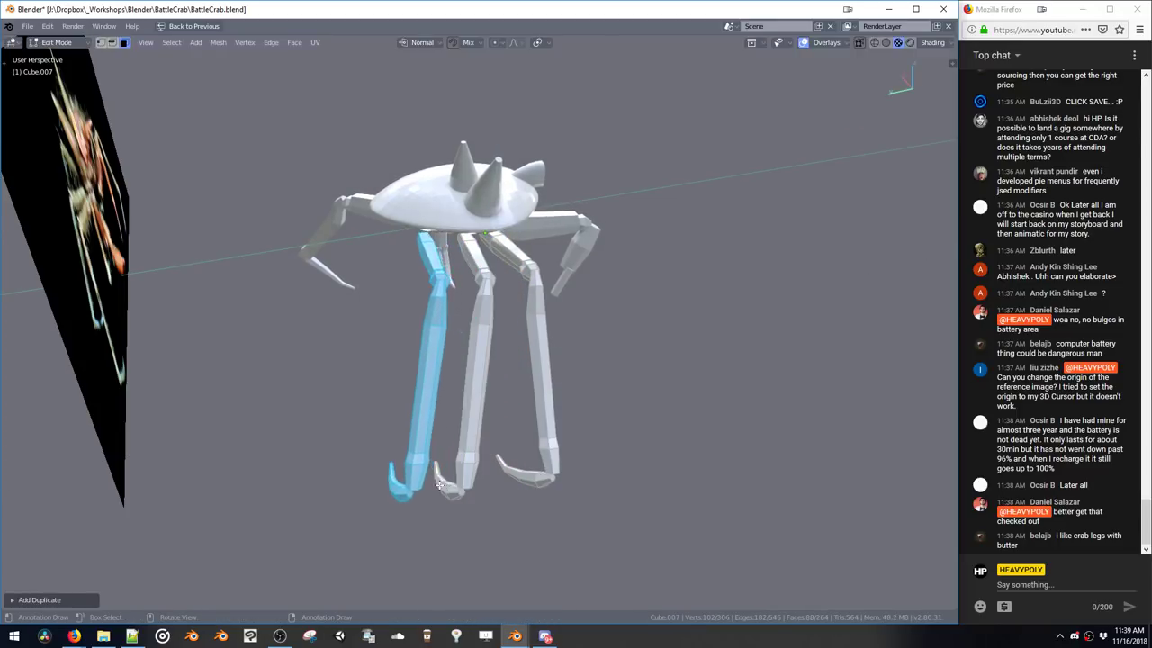
left_click(411, 493)
key("r")
key("z")
left_click(373, 475)
key("g")
left_click(355, 477)
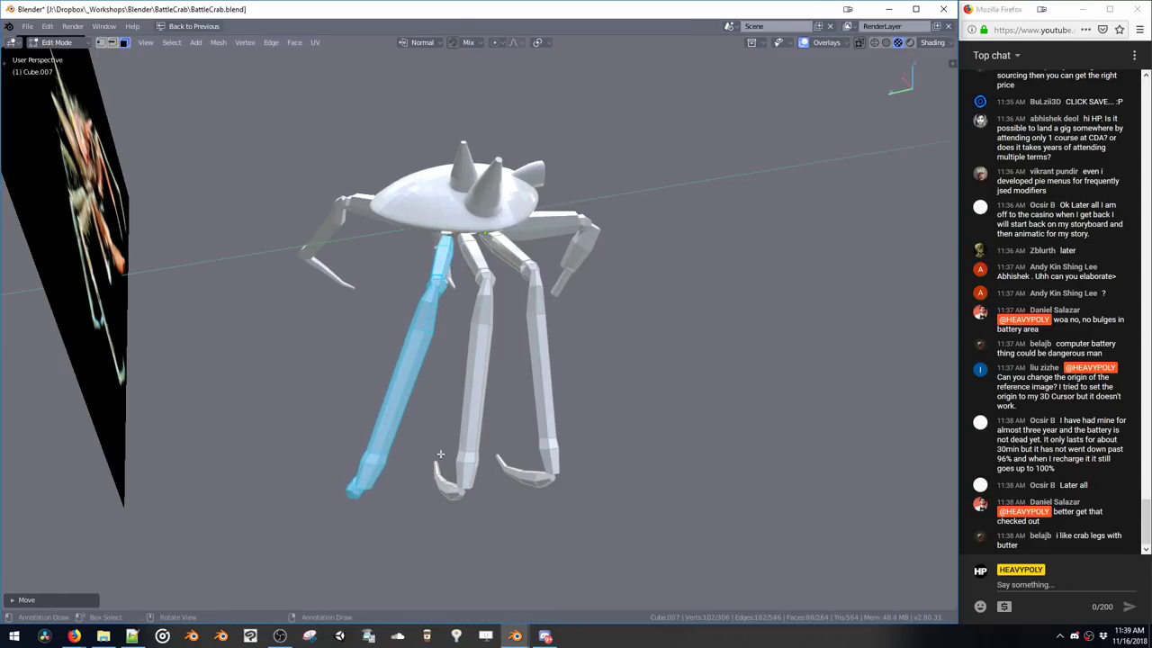
Select the middle leg's lower segments, rotate them and move them back onto the knee joint
middle_click_drag(354, 477, 423, 448)
left_click_drag(410, 444, 467, 509)
key("ctrl+l")
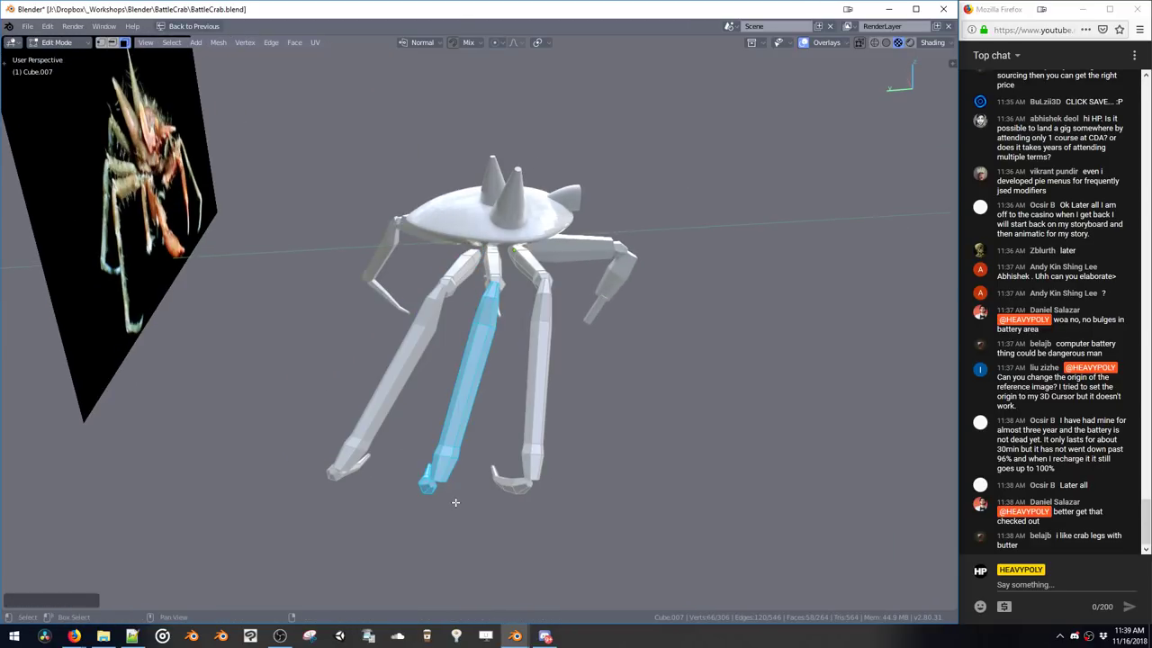
middle_click_drag(456, 501, 376, 445)
key("g")
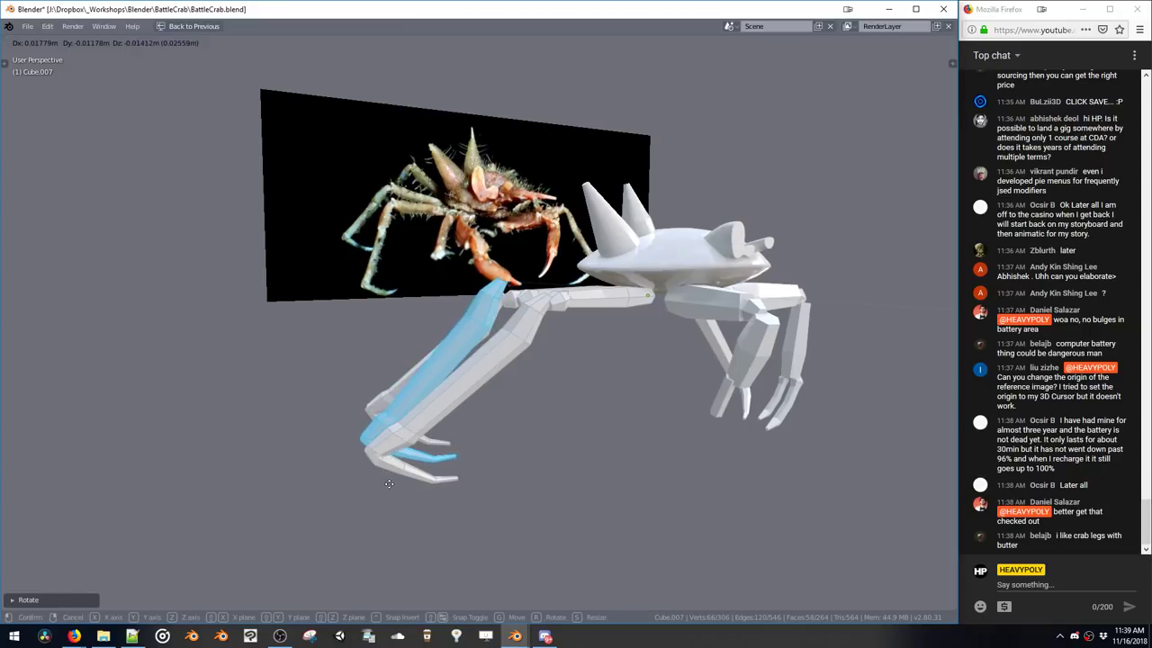
left_click(474, 430)
middle_click_drag(474, 430, 387, 283)
Select the entire middle leg, rotate it slightly and raise it against the underside of the body
key("ctrl+l")
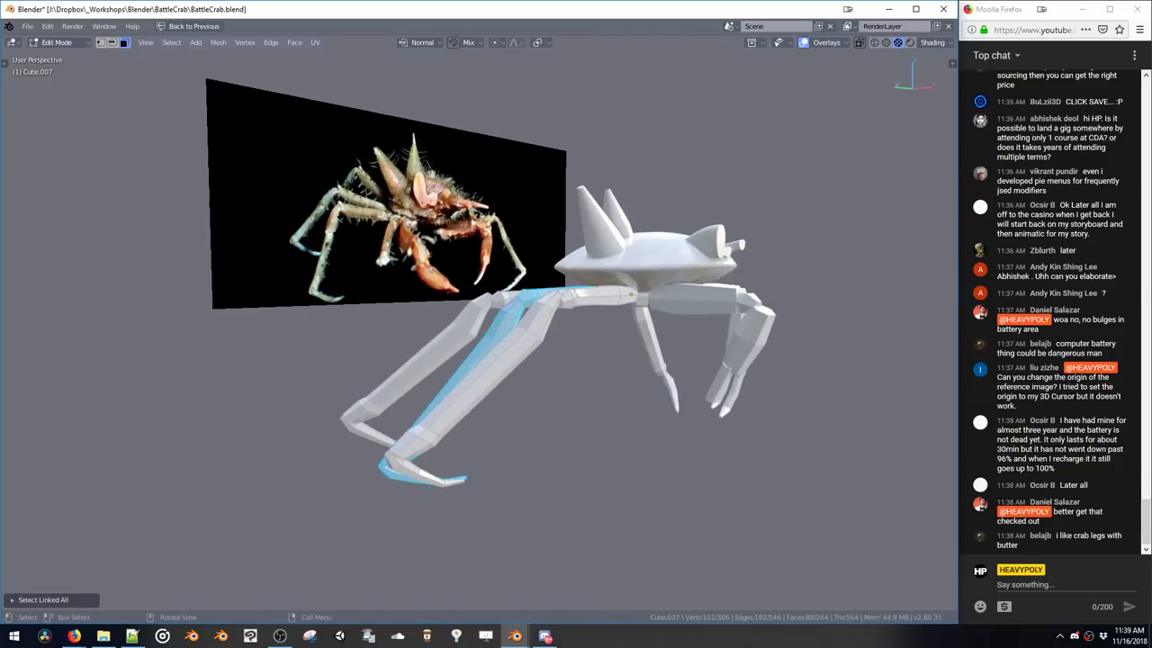
key("r")
left_click(379, 314)
key("g")
left_click(370, 298)
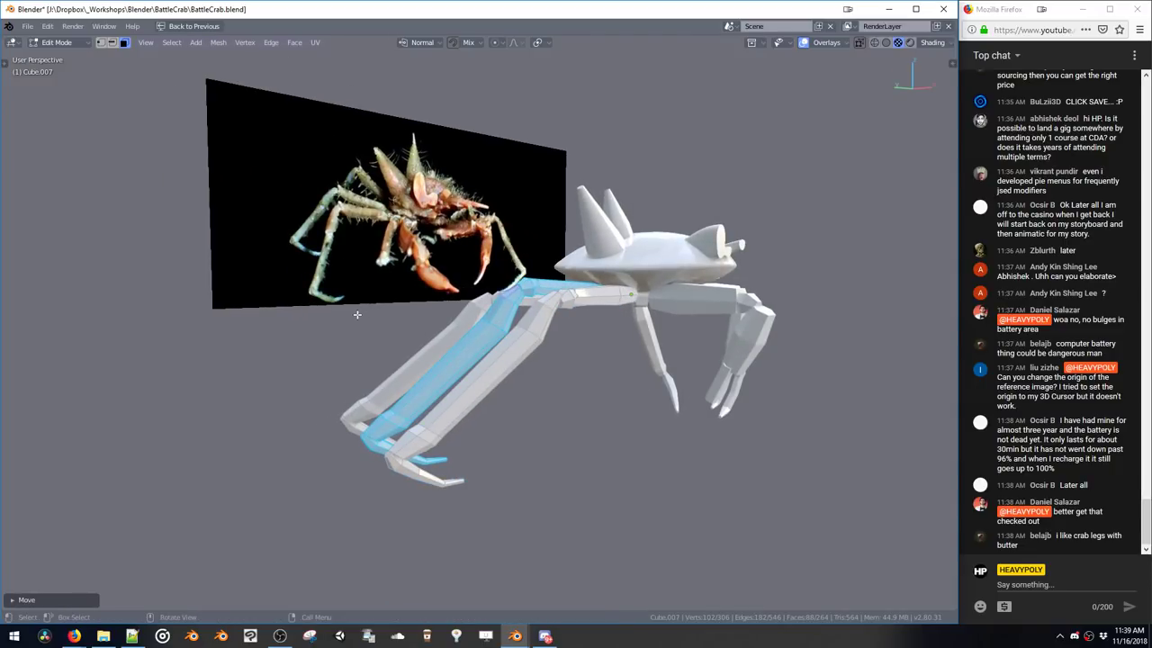
key("g")
left_click(363, 302)
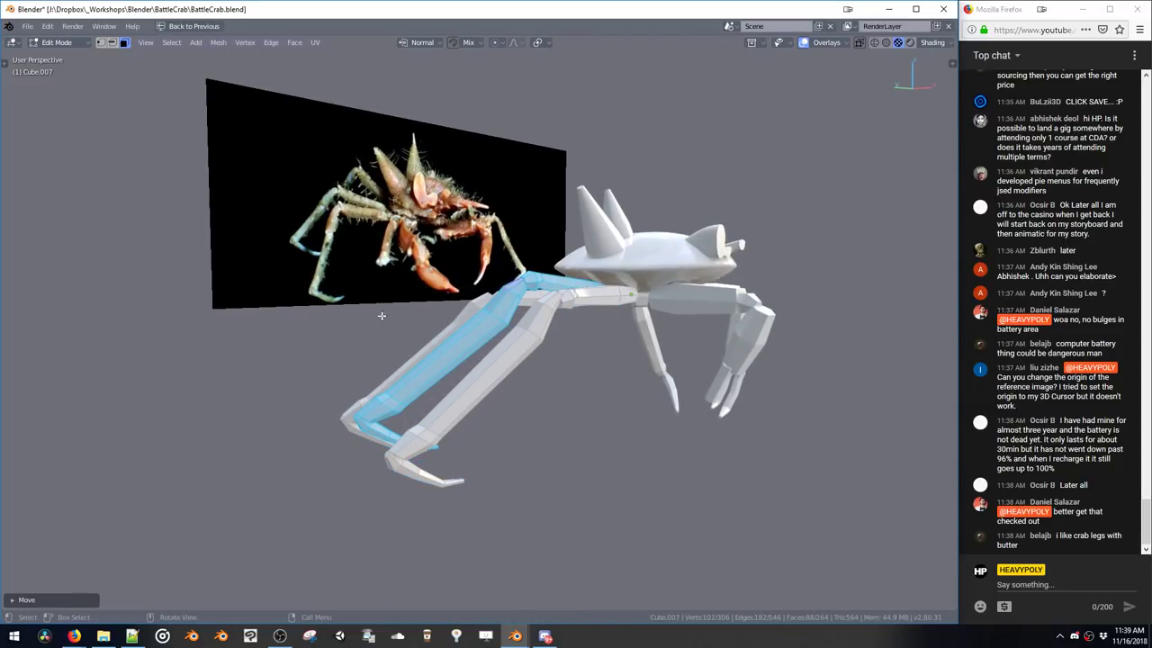
middle_click_drag(393, 369, 447, 372)
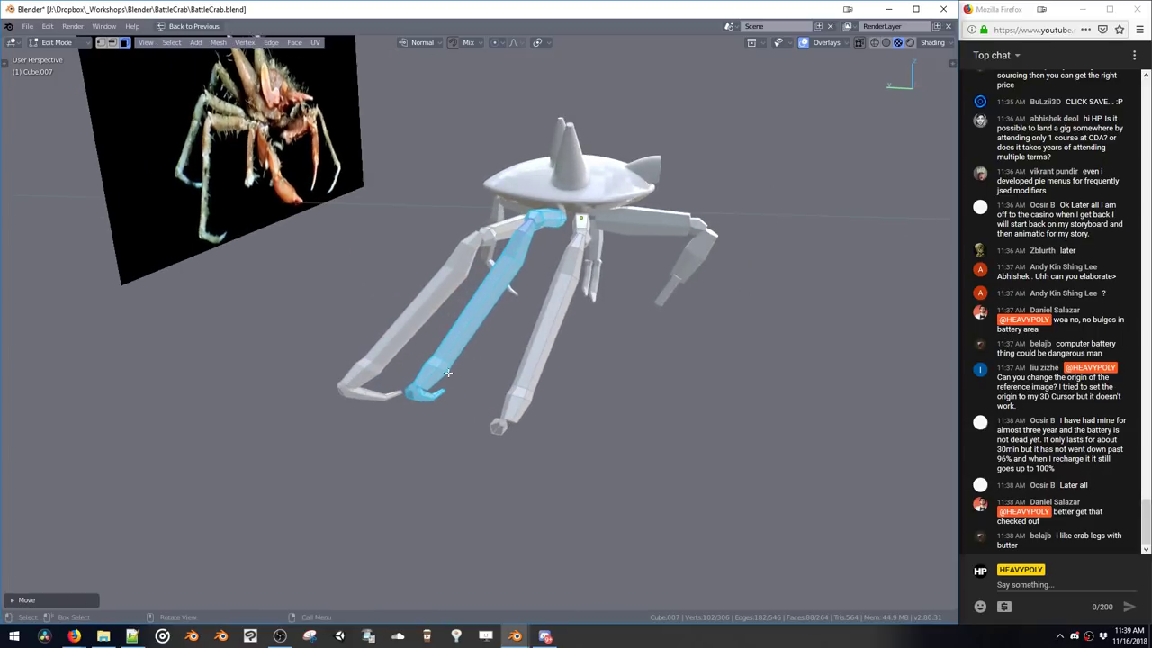
Select the entire rear walking leg, rotate it so its knee sits higher, and move it back against the body
middle_click_drag(430, 251, 367, 266)
left_click_drag(373, 204, 452, 259)
left_click_drag(334, 375, 397, 450)
key("ctrl+l")
middle_click_drag(396, 447, 283, 370)
key("r")
left_click(290, 330)
key("g")
left_click(302, 322)
middle_click_drag(302, 322, 276, 350)
key("r")
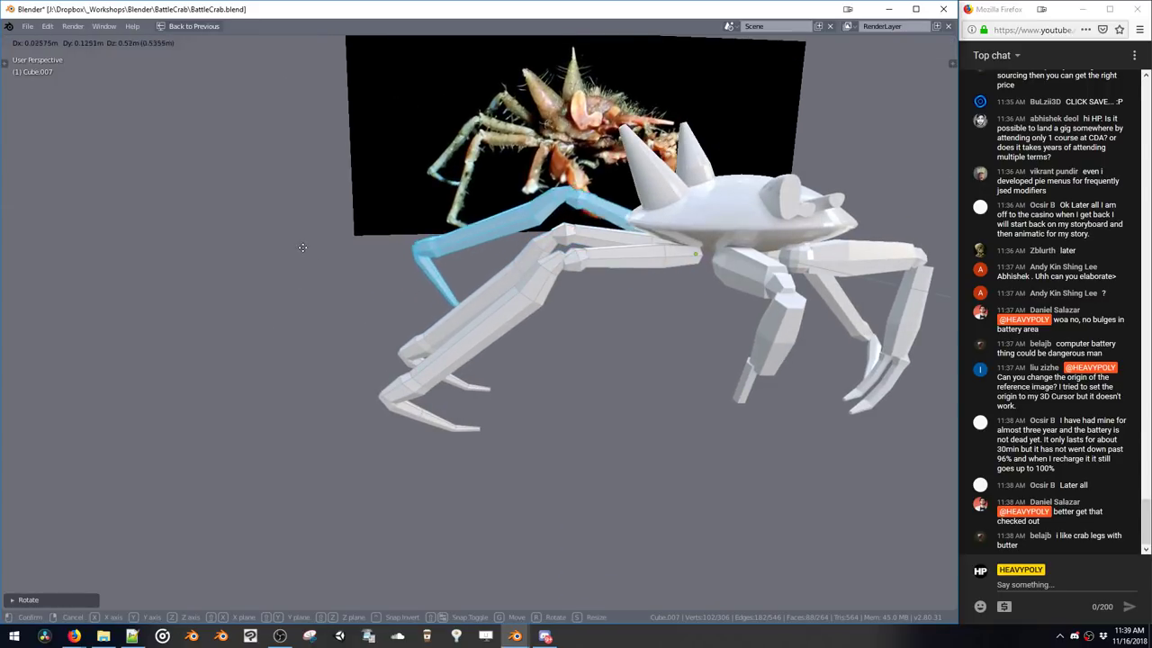
left_click(297, 248)
Rotate the rear leg's lower segments downward and reattach them at the raised knee
middle_click_drag(311, 264, 346, 260)
left_click_drag(310, 229, 410, 298)
key("ctrl+l")
key("g")
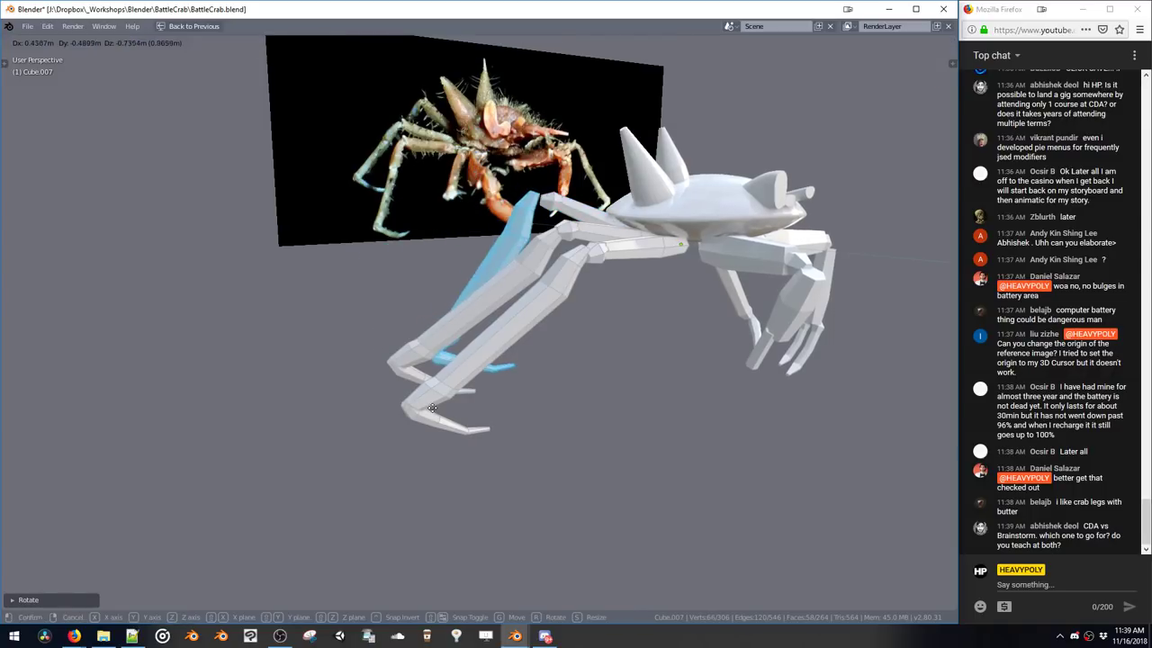
left_click(424, 397)
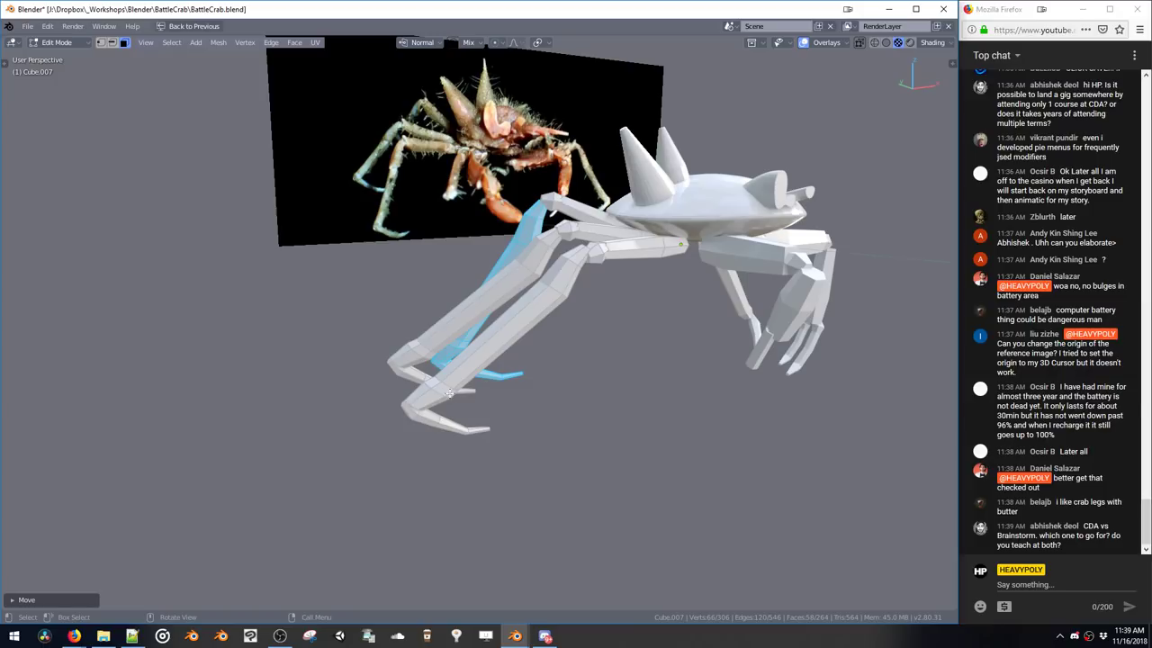
middle_click_drag(536, 324, 486, 324)
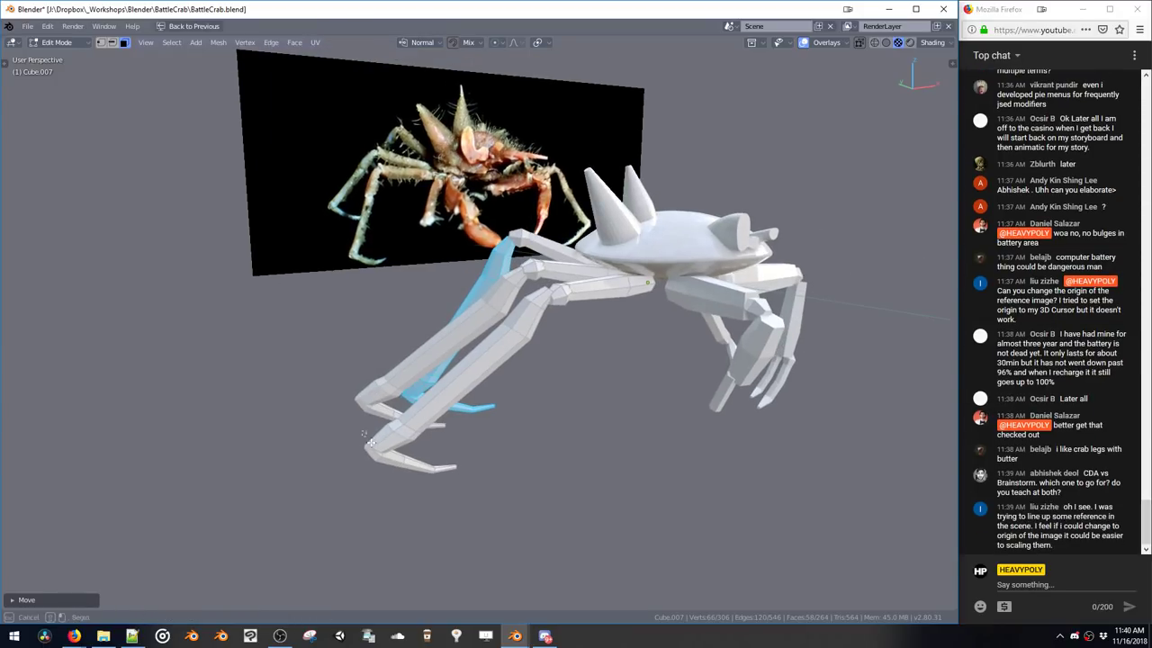
Select the front walking leg's lower segments, rotate them to a steeper angle and move them onto the knee
left_click_drag(415, 422, 392, 467)
key("ctrl+l")
key("g")
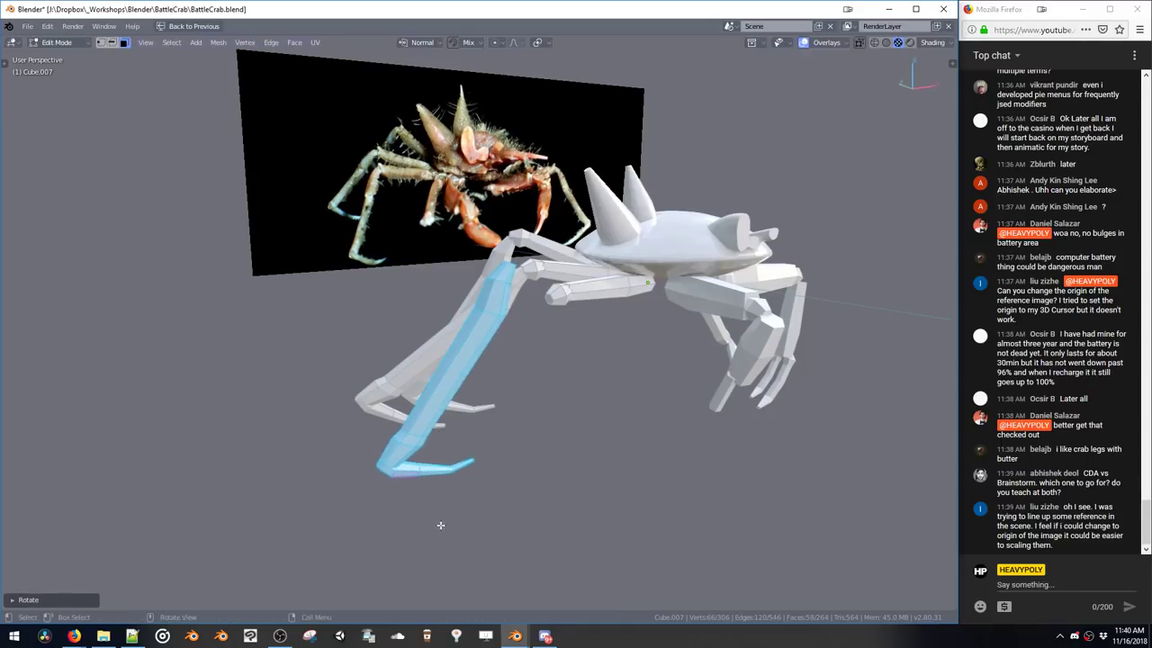
left_click(504, 527)
Duplicate the front walking leg's upper segment and knee along the Y axis toward the claw arm
middle_click_drag(504, 527, 552, 382)
left_click(515, 294)
double_click(473, 295, "shift")
key("shift+d")
key("y")
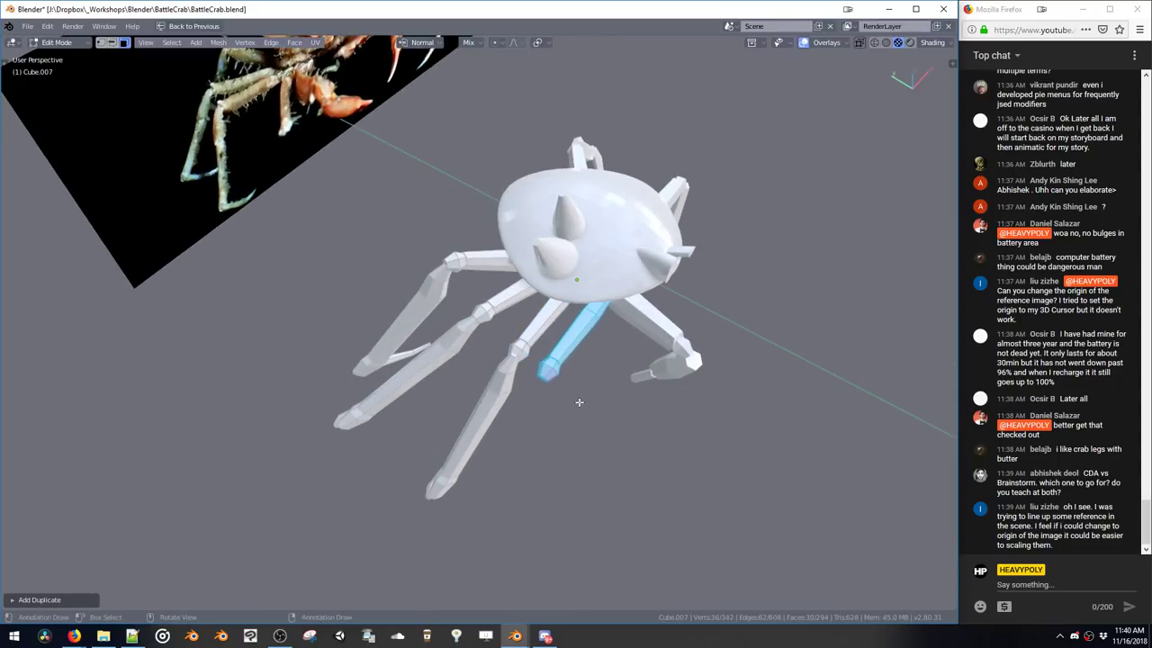
left_click(664, 437)
Rotate the duplicated upper segment about the Z axis and move it against the body beside the claw arm
middle_click_drag(640, 436, 567, 389)
key("r")
key("z")
left_click(645, 442)
key("g")
left_click(676, 448)
Refine the short segment's angle with another Z-axis rotation and nudge its base under the body
key("r")
key("z")
left_click(621, 441)
key("g")
left_click(613, 432)
key("space")
key("Tab")
middle_click_drag(605, 356, 600, 374)
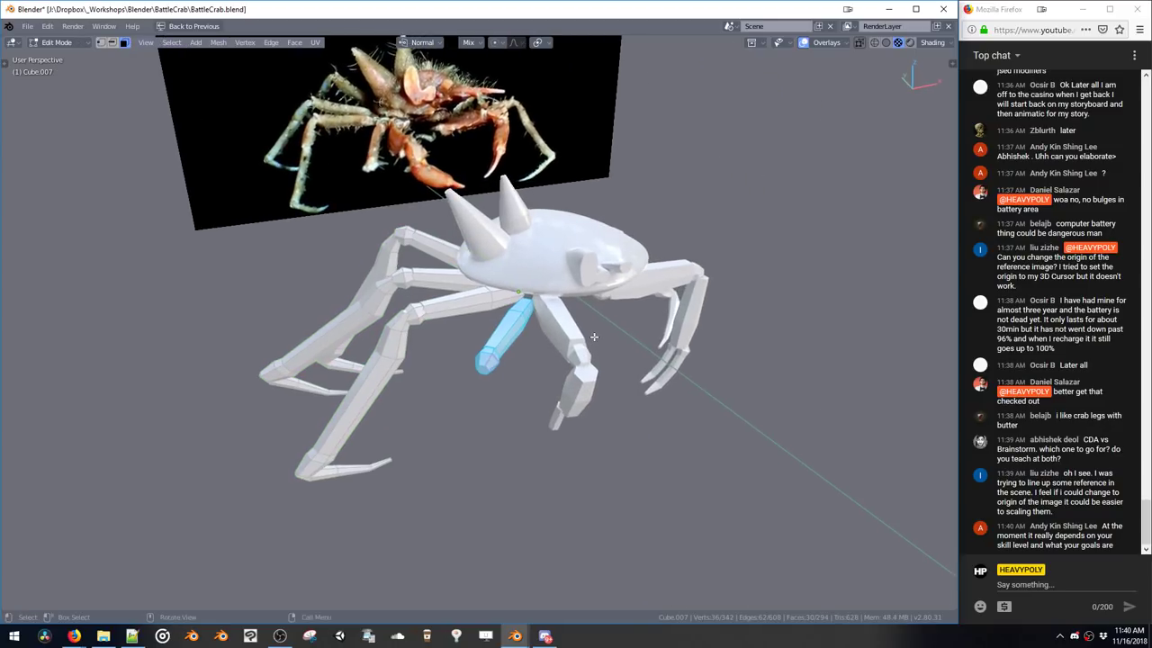
Edit the front claw arm's mesh, select all its connected geometry and reposition it at the body's underside
key("Tab")
left_click(597, 385)
left_click(616, 350)
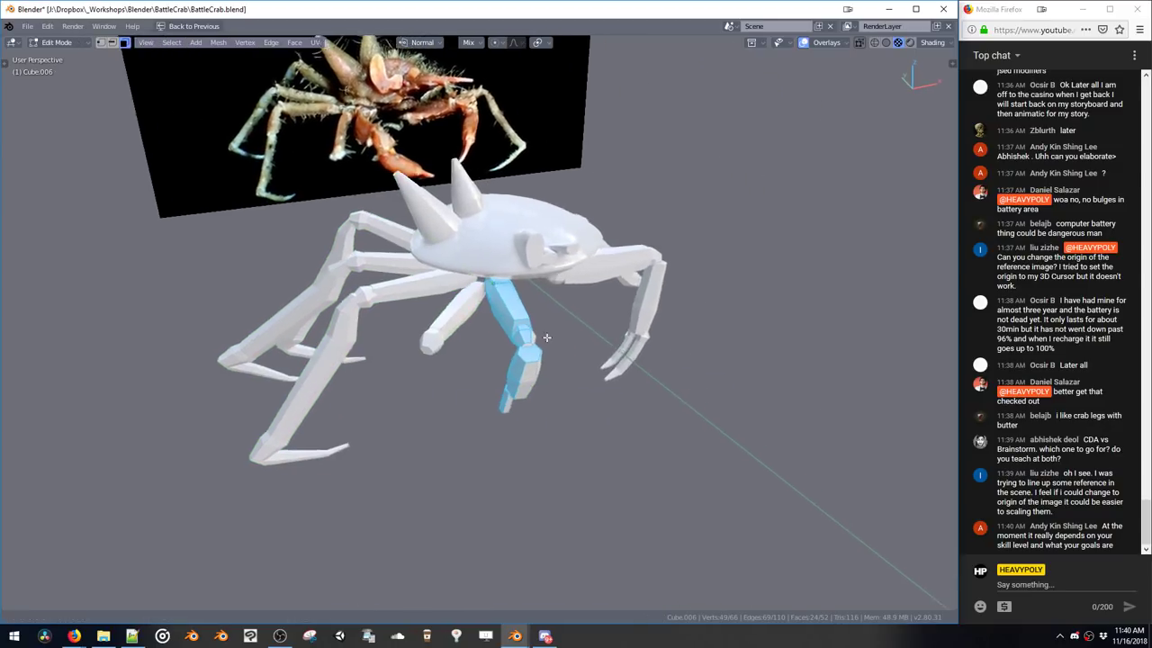
middle_click_drag(617, 350, 449, 270)
key("ctrl+l")
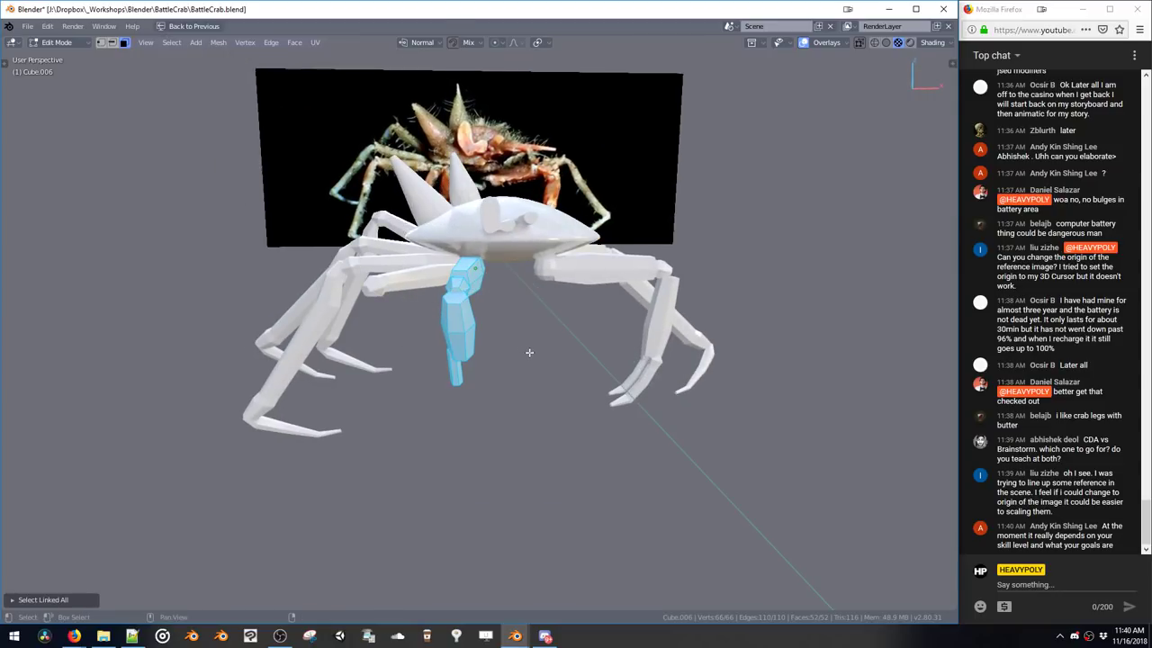
middle_click_drag(529, 353, 509, 372)
key("g")
left_click(547, 351)
key("g")
left_click(498, 310)
left_click(502, 350)
key("g")
left_click(598, 356)
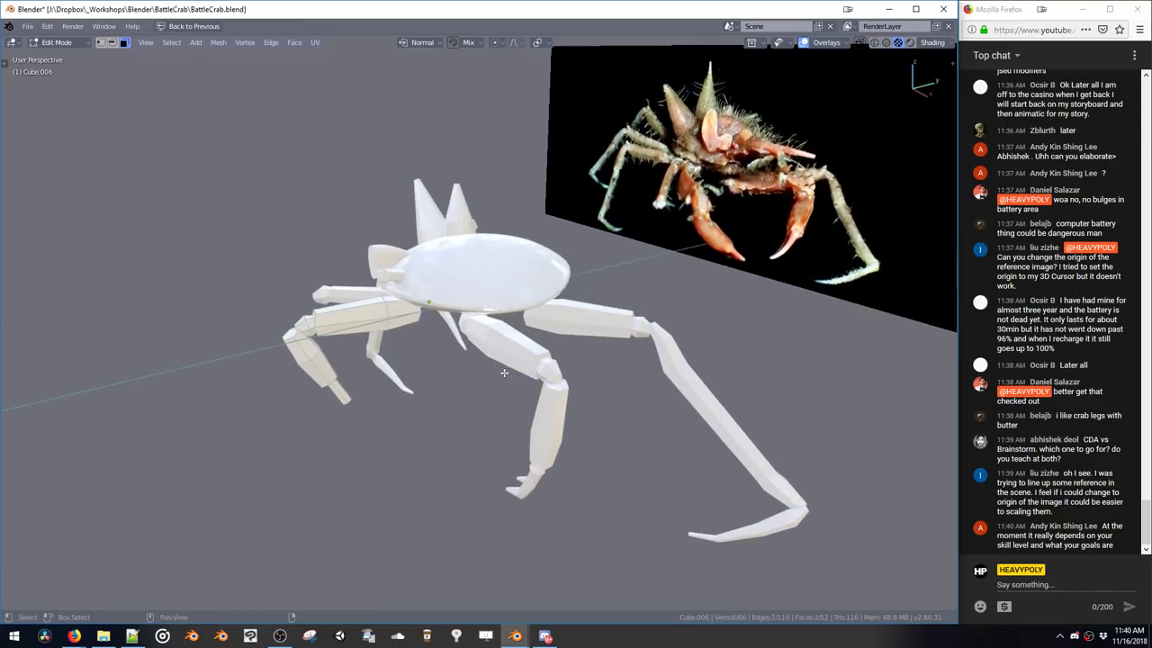
Add a 12-segment sphere at the front claw arm's shoulder and scale it to joint size
key("shift+a")
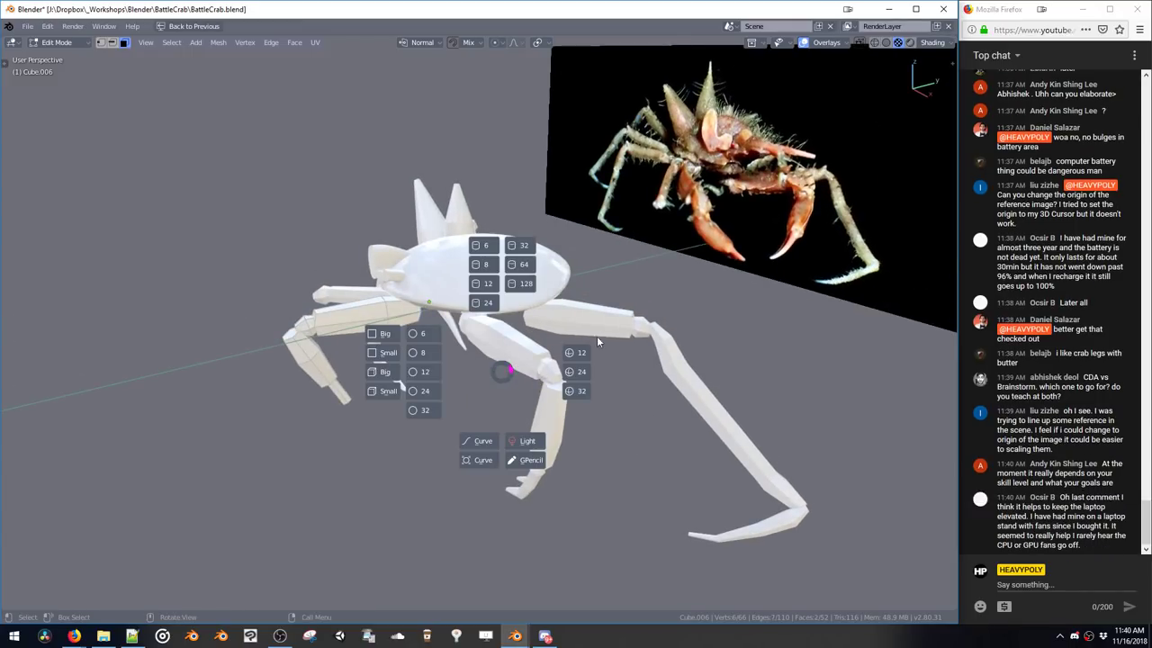
left_click(576, 353)
middle_click_drag(576, 353, 563, 331)
key("s")
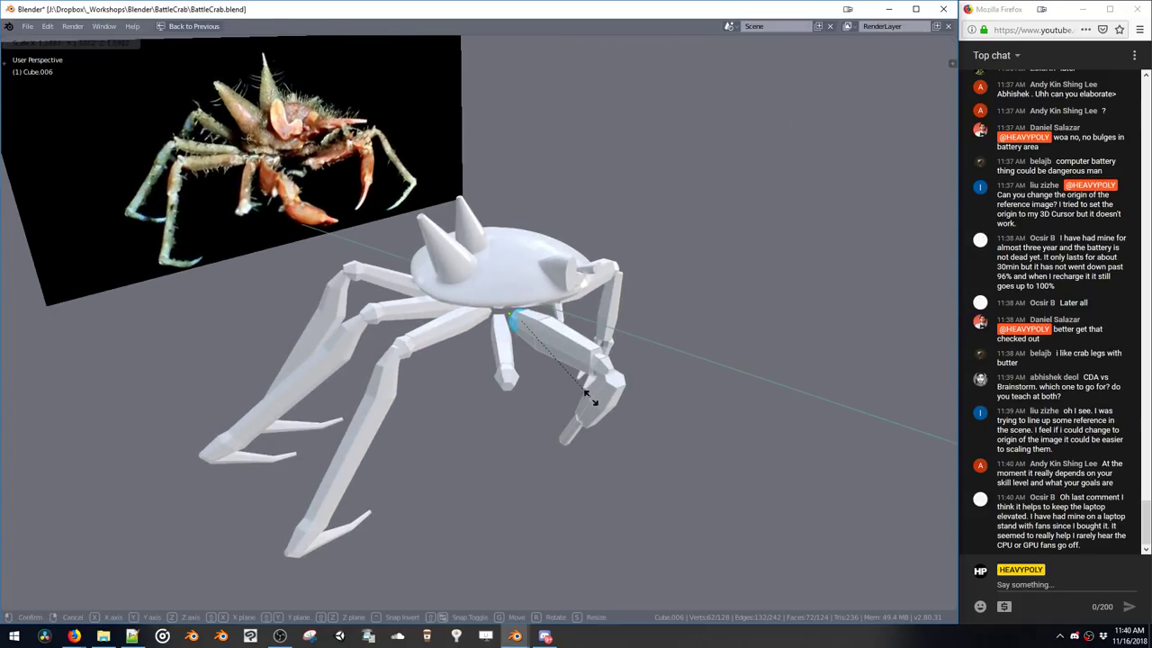
left_click(590, 398)
Scale the shoulder sphere along the Z axis and shift it along X, resizing it to fit the joint
middle_click_drag(590, 398, 488, 379)
key("s")
key("x")
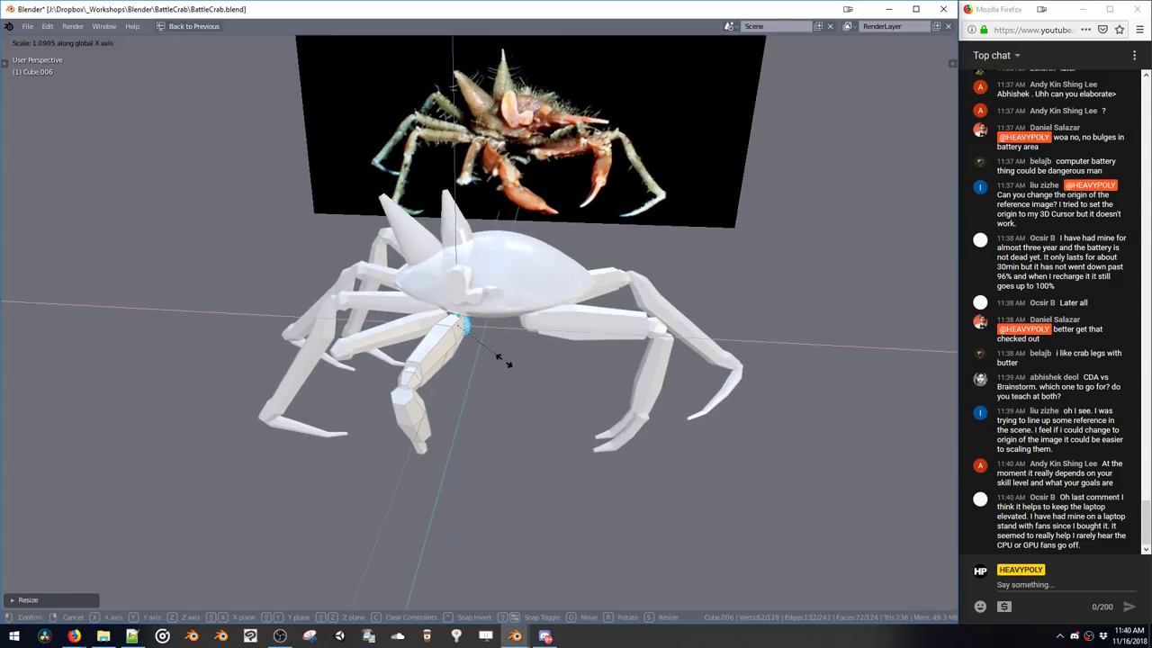
key("z")
left_click(509, 363)
key("g")
key("x")
left_click(535, 359)
key("s")
left_click(520, 355)
middle_click_drag(520, 355, 512, 331)
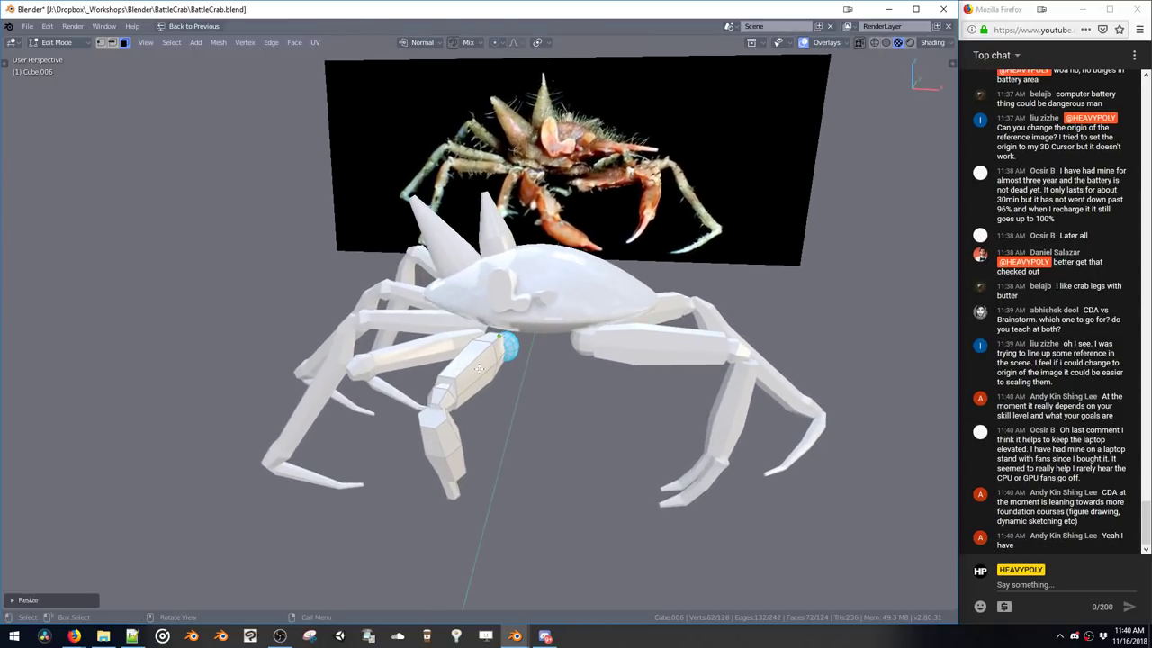
Select the front claw's connected geometry and rotate it so the pincer tip angles inward across the crab's front
middle_click_drag(480, 369, 486, 395)
double_click(458, 451)
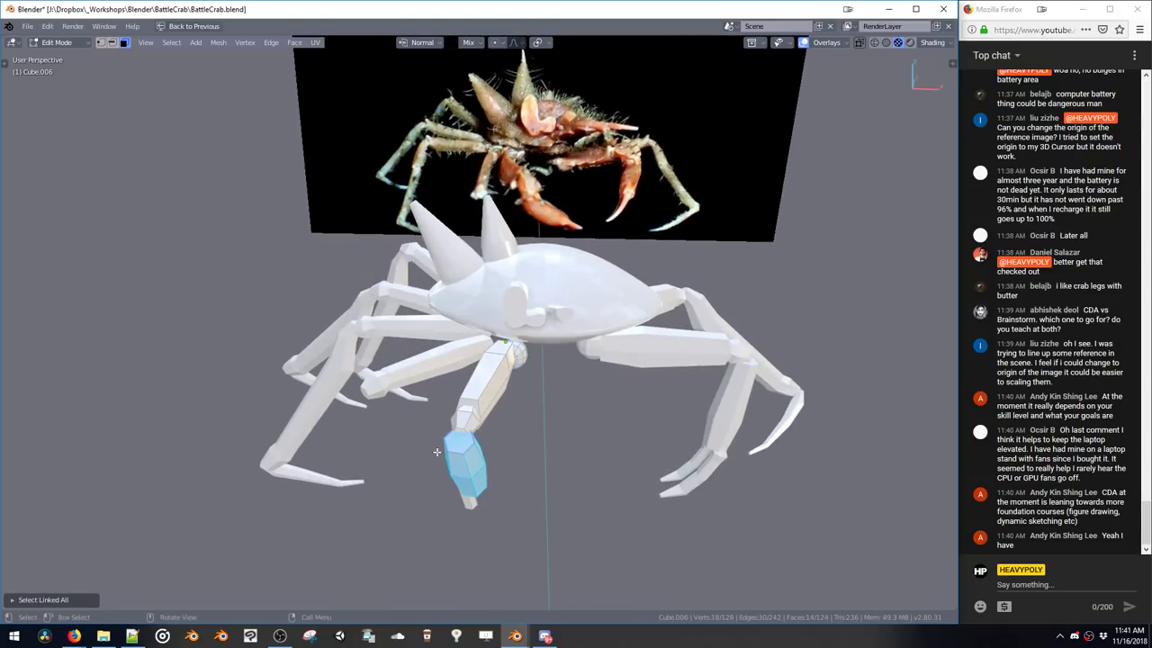
left_click_drag(437, 446, 498, 517)
key("l")
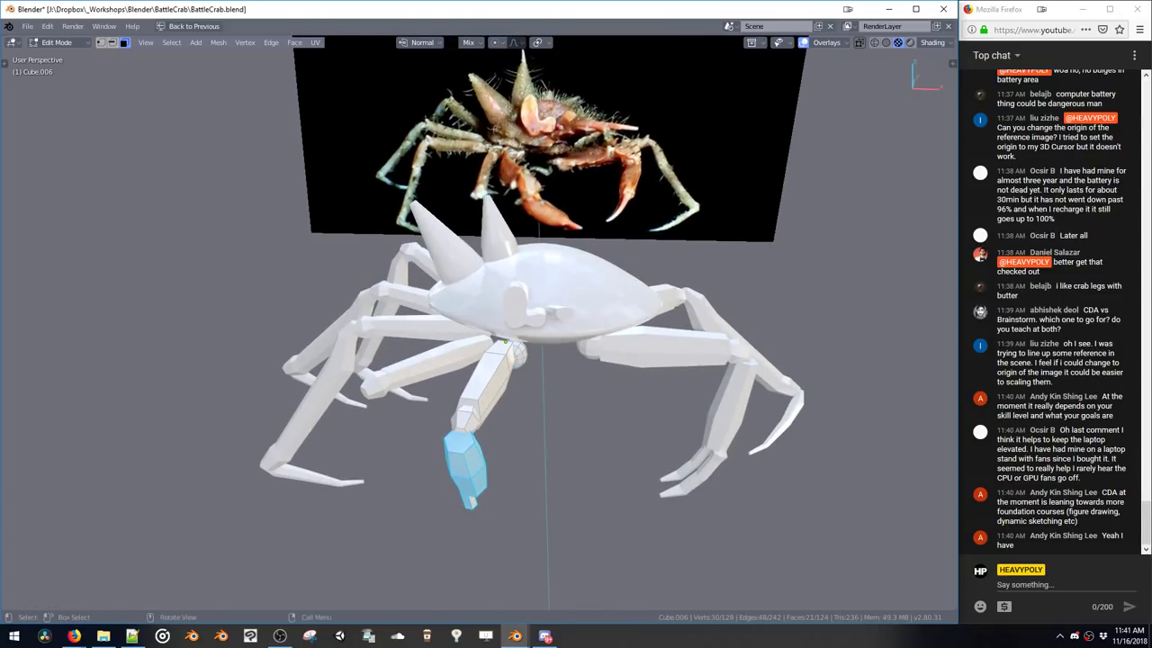
key("r")
left_click(541, 497)
key("r")
left_click(452, 544)
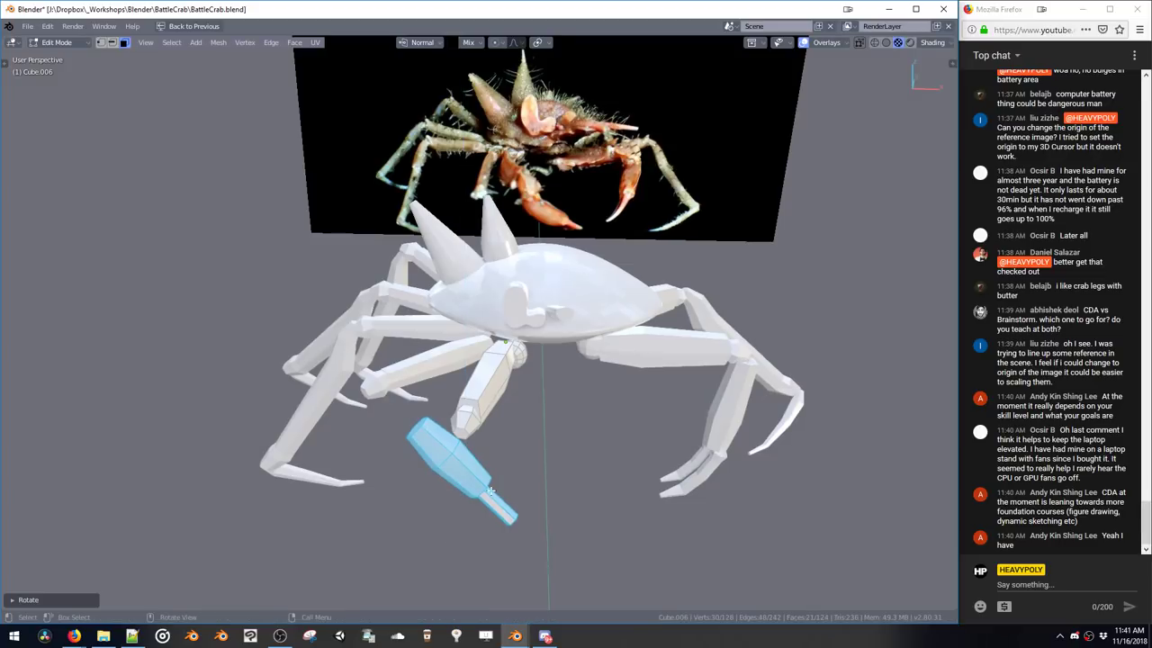
Move the rotated claw so its base meets the end of the front arm
middle_click_drag(507, 448, 566, 467)
key("g")
left_click(658, 452)
middle_click_drag(658, 452, 488, 396)
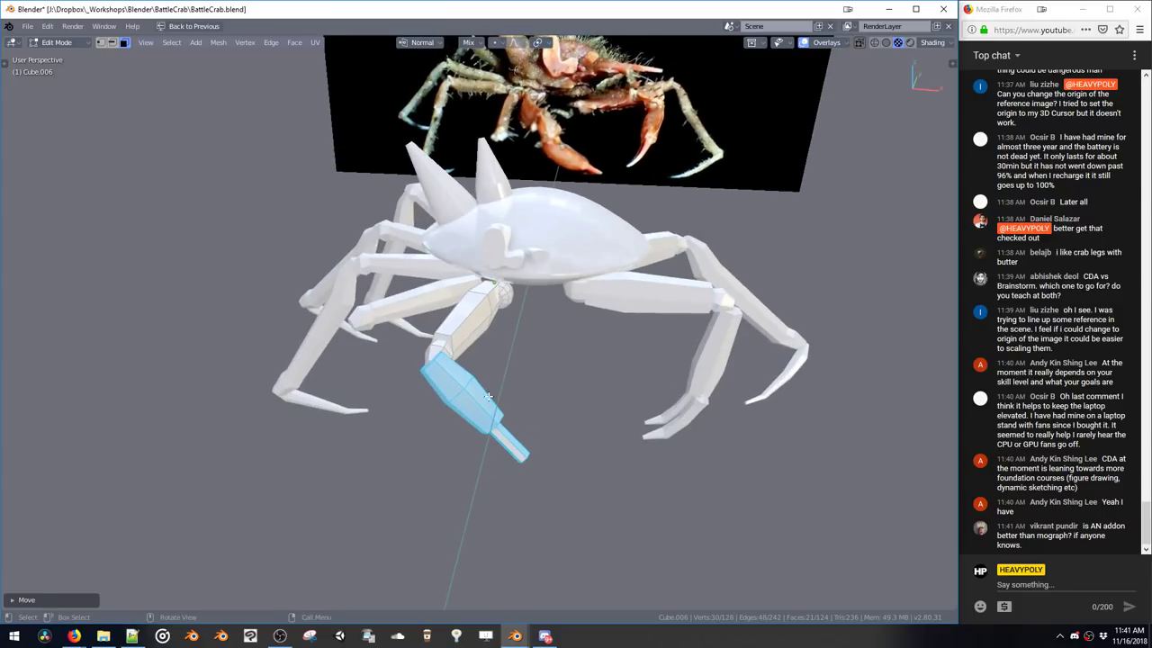
left_click(443, 338)
middle_click_drag(447, 340, 477, 423)
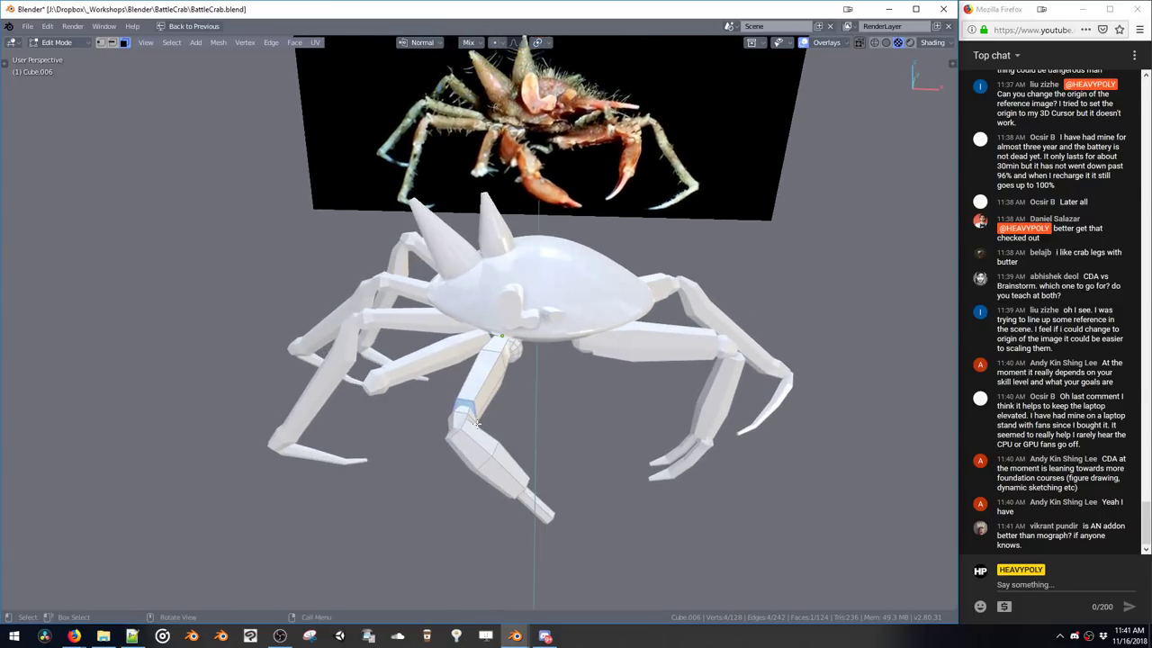
Select the claw's linked geometry and move it away from the arm to leave room for another segment
left_click_drag(497, 470, 538, 511)
key("ctrl+l")
key("g")
middle_click_drag(505, 475, 545, 445)
left_click(601, 531)
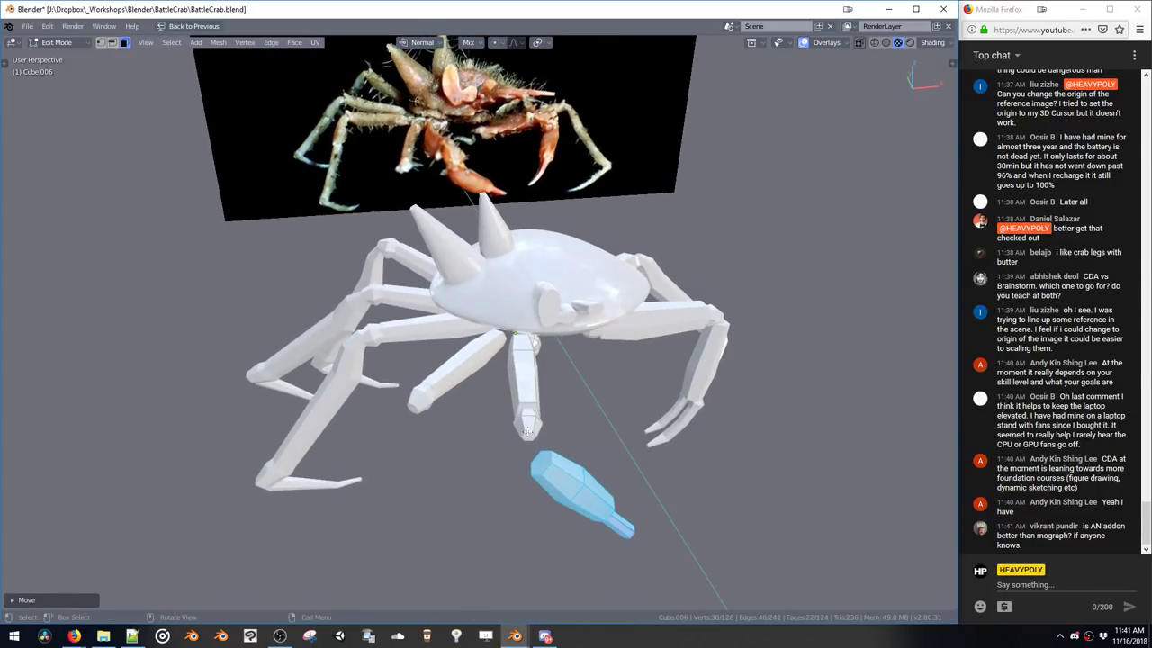
Duplicate the elbow piece at the end of the upper arm and scale the copy up
double_click(527, 431)
key("shift+d")
left_click(545, 439)
key("s")
left_click(565, 456)
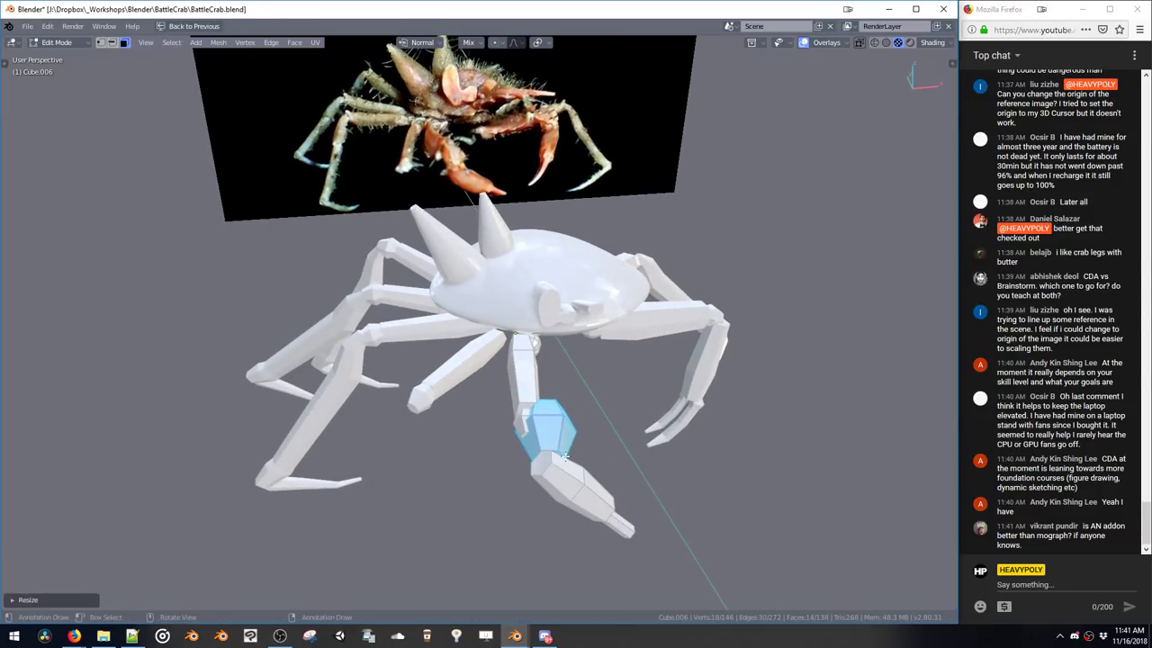
Position the duplicated segment between the upper arm and the claw and resize it to bridge the gap
middle_click_drag(565, 456, 694, 404)
key("g")
left_click(688, 403)
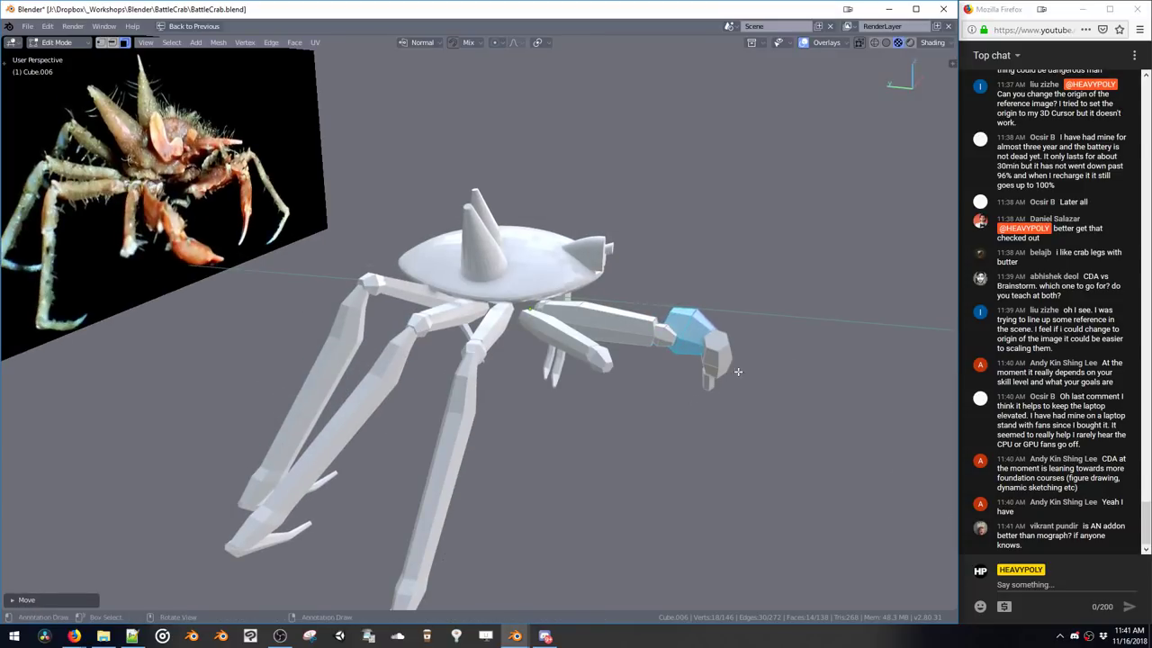
key("s")
left_click(751, 383)
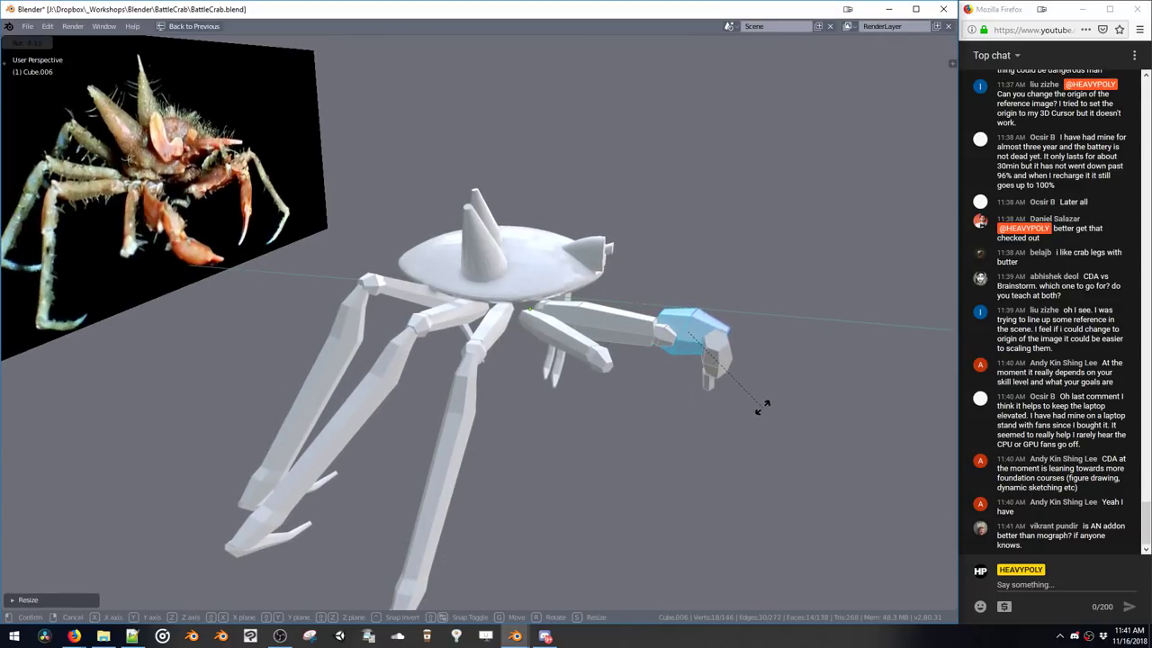
Shift the new segment against the arm's end, scale it down and adjust an end face with Shrink/Fatten
middle_click_drag(758, 406, 584, 441)
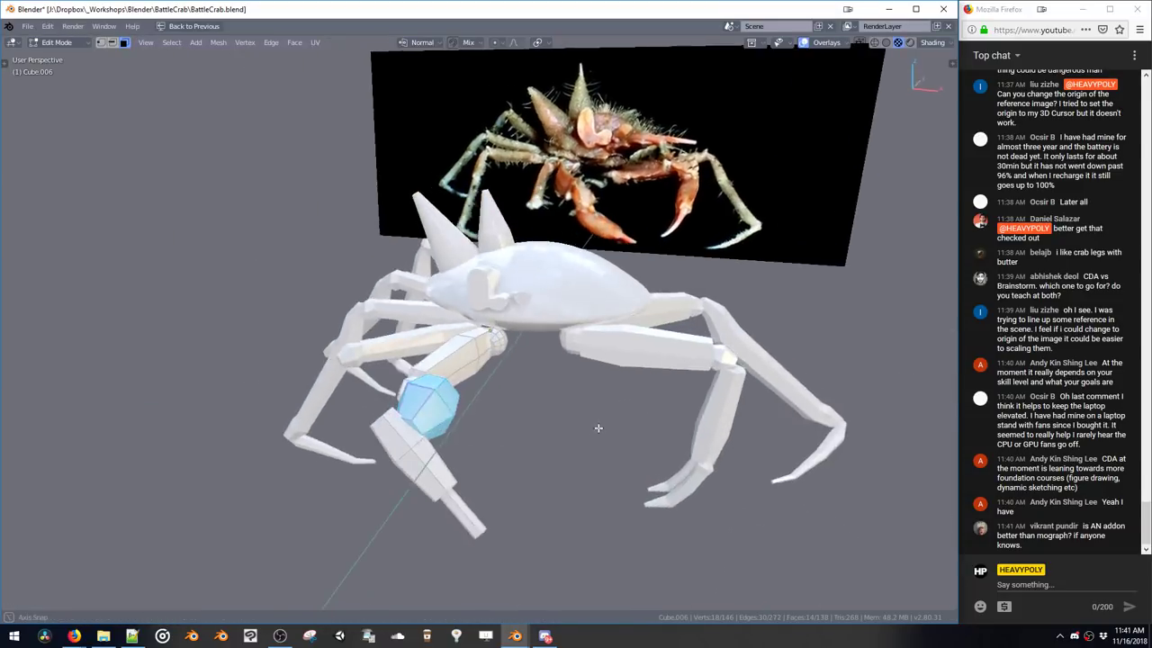
key("s")
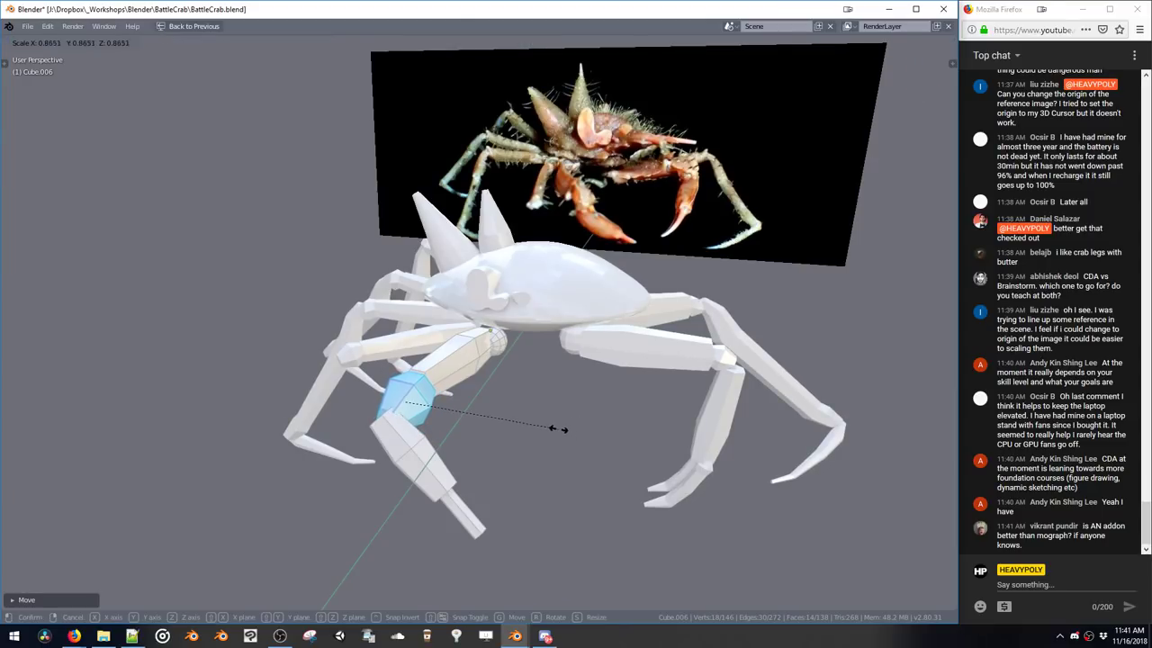
left_click(558, 429)
middle_click_drag(553, 426, 651, 406)
left_click(630, 397)
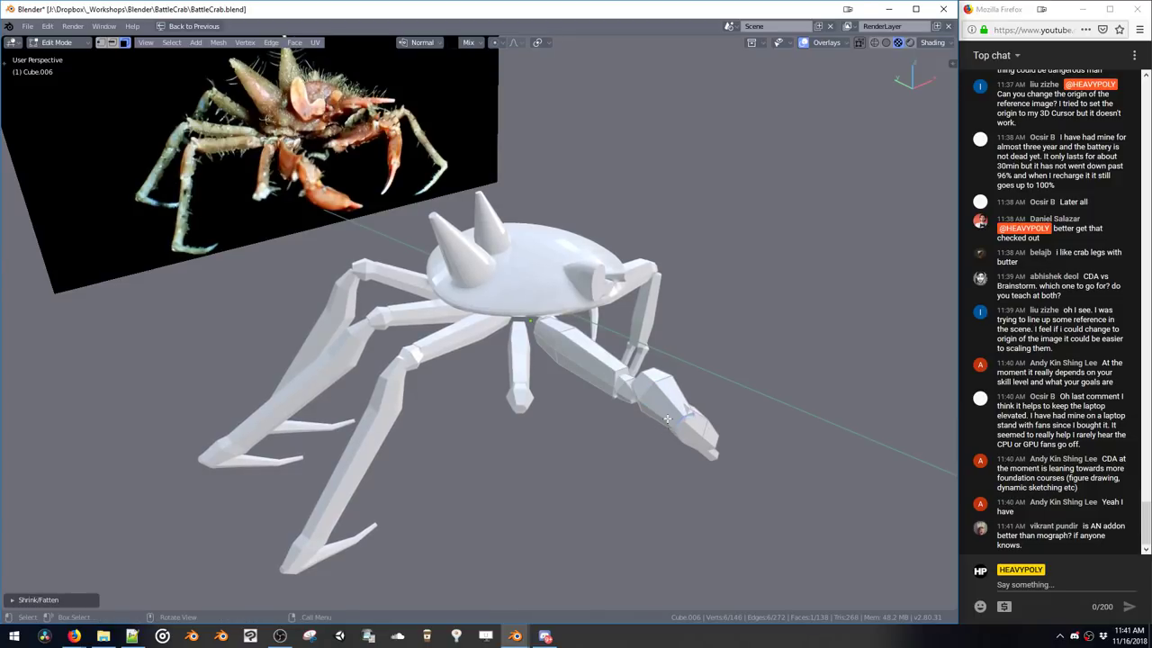
Select the claw's linked geometry, move it to the far end of the new segment and scale it to fit
key("ctrl+l")
middle_click_drag(669, 420, 569, 441)
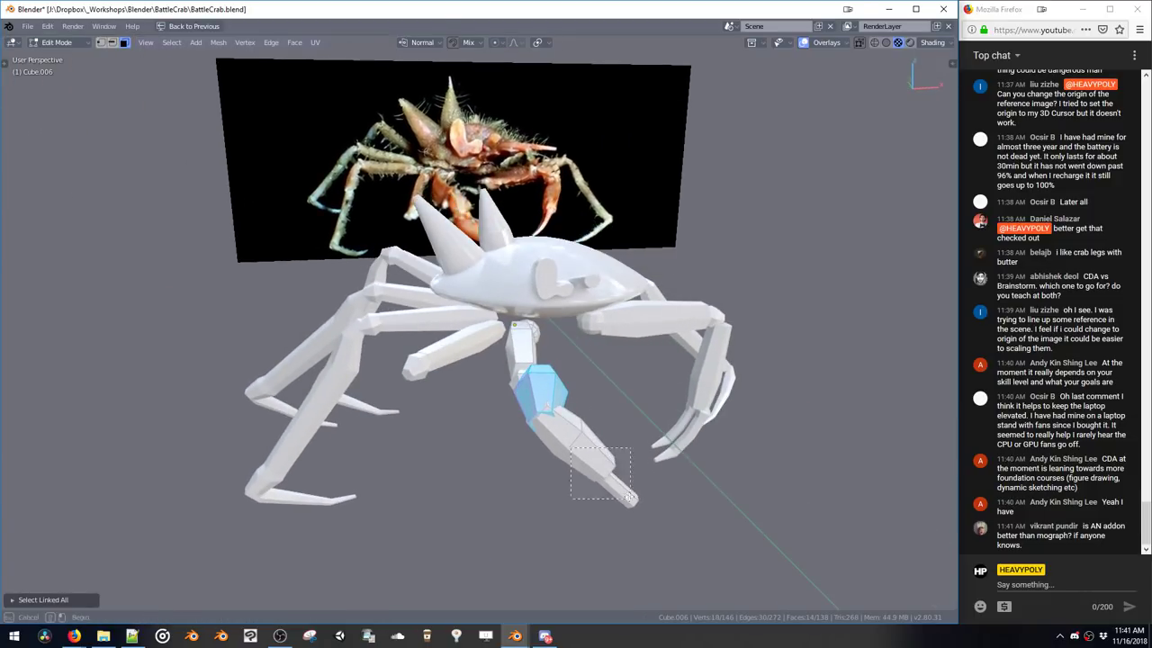
left_click_drag(630, 497, 631, 501)
key("ctrl+l")
key("g")
left_click(643, 521)
key("s")
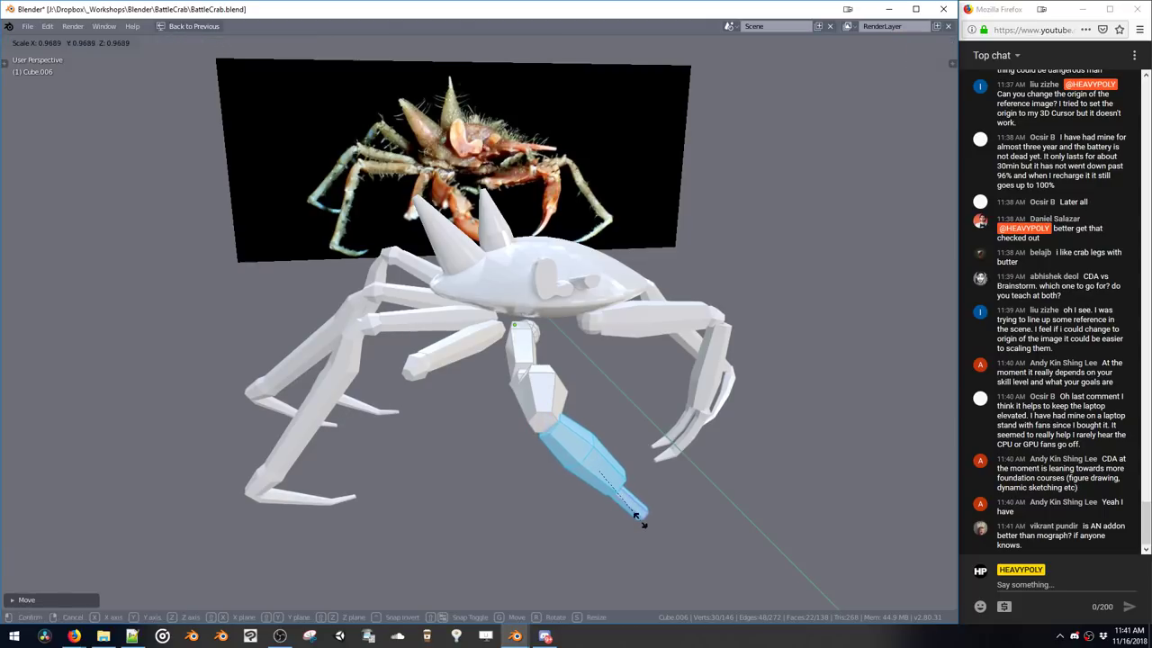
left_click(641, 520)
Rotate the claw slightly and move it snug against the end of the middle segment
middle_click_drag(668, 517, 625, 529)
key("r")
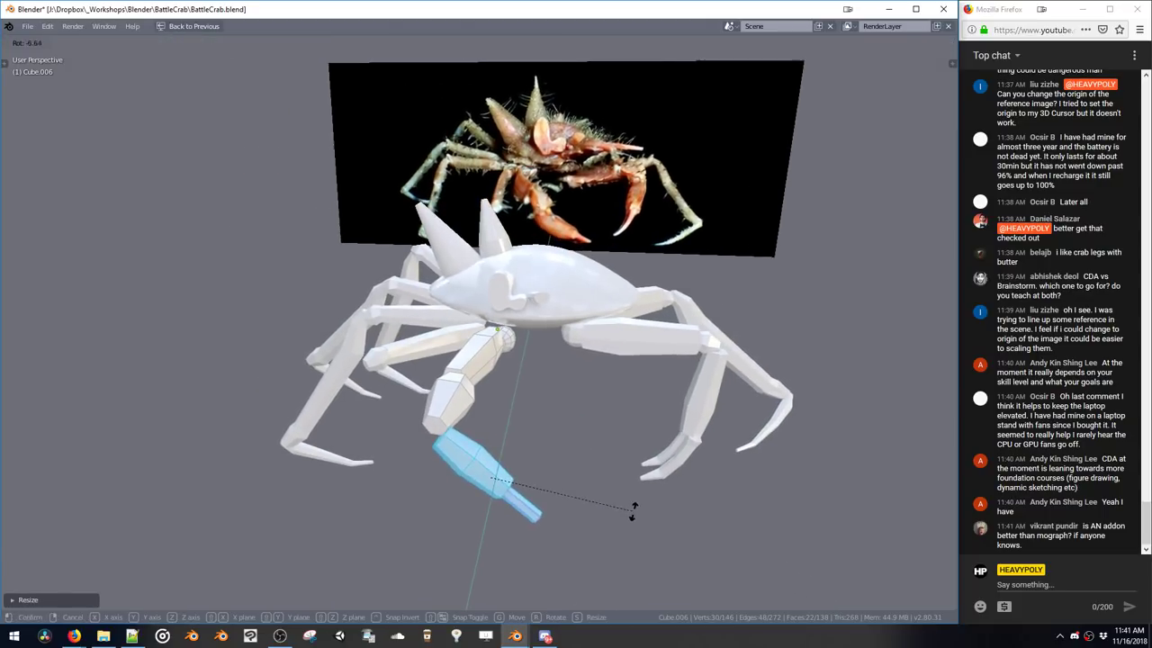
key("g")
left_click(626, 495)
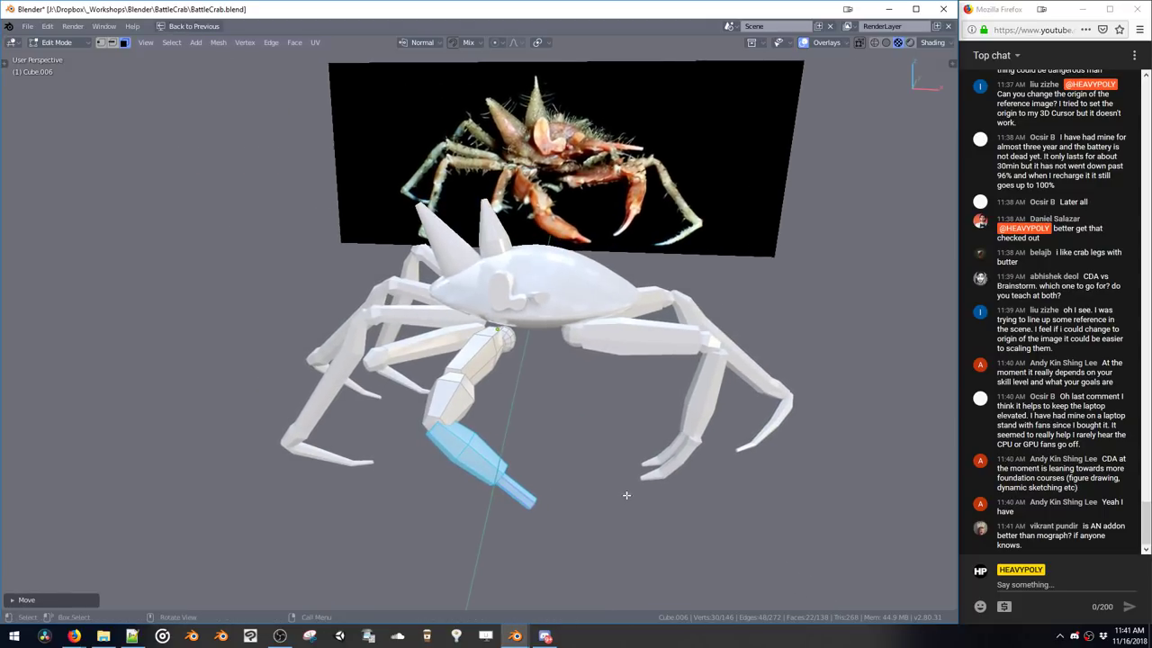
Switch the viewport to solid shading and apply a red MatCap
left_click(886, 44)
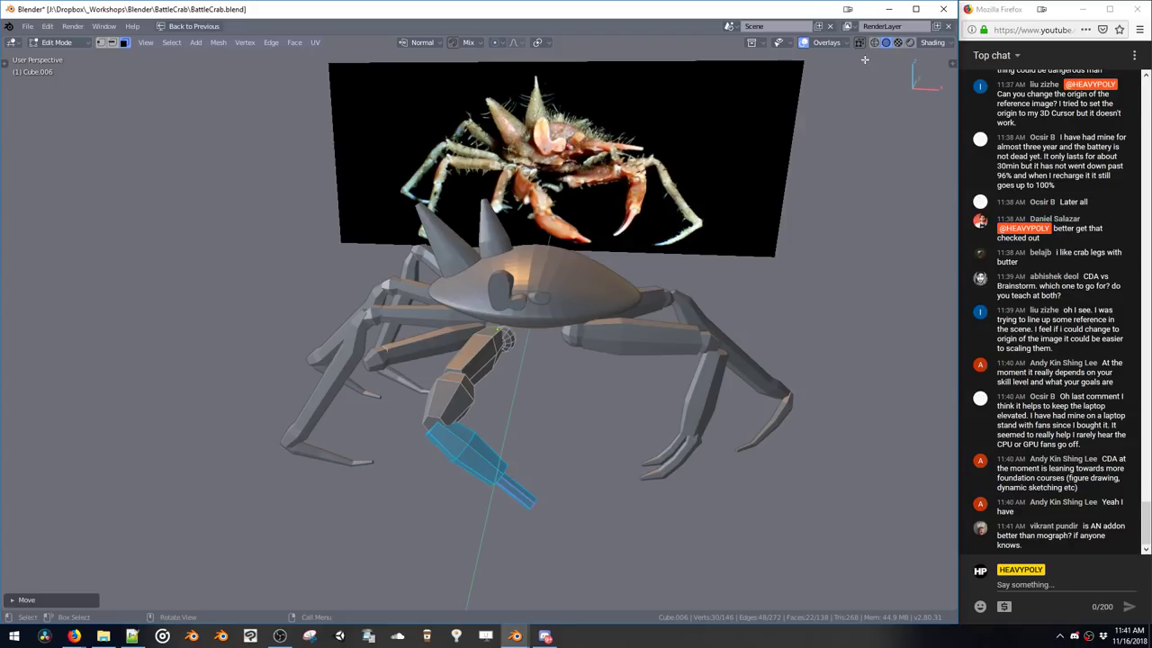
left_click(930, 43)
left_click(903, 90)
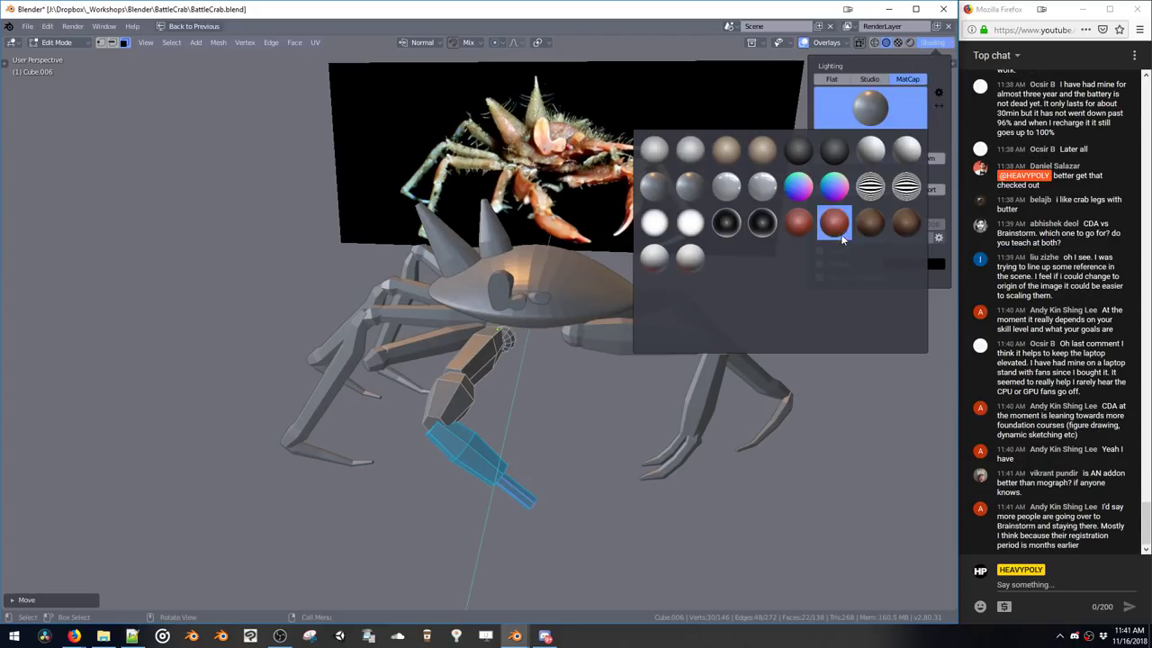
left_click(863, 299)
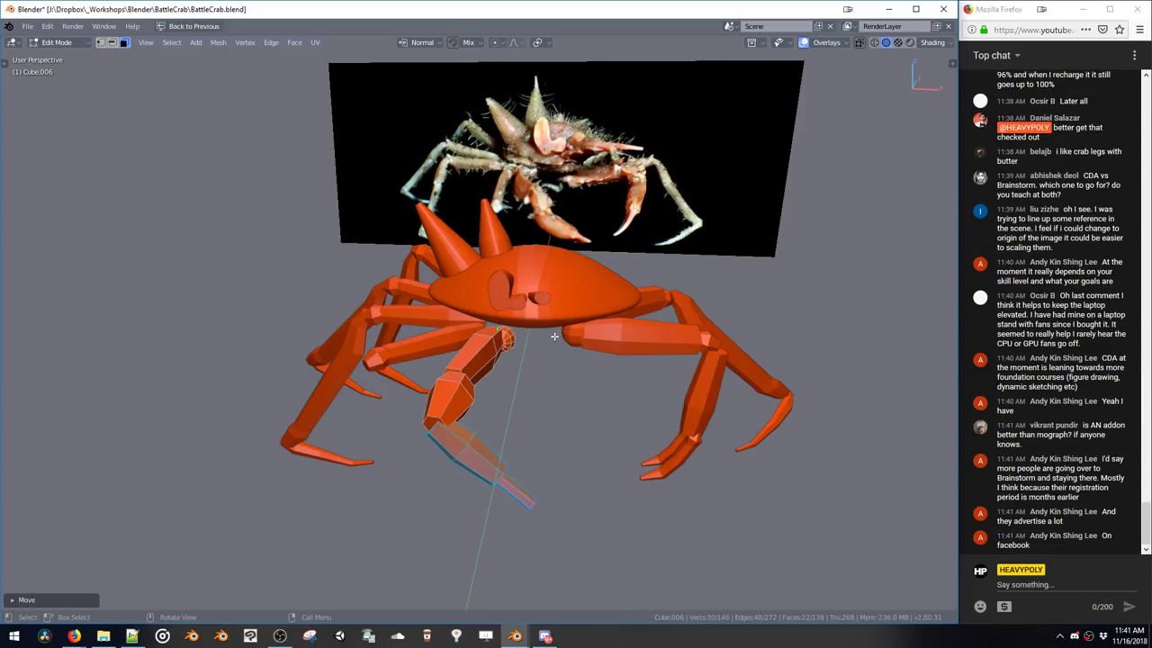
middle_click_drag(565, 345, 543, 369, "shift")
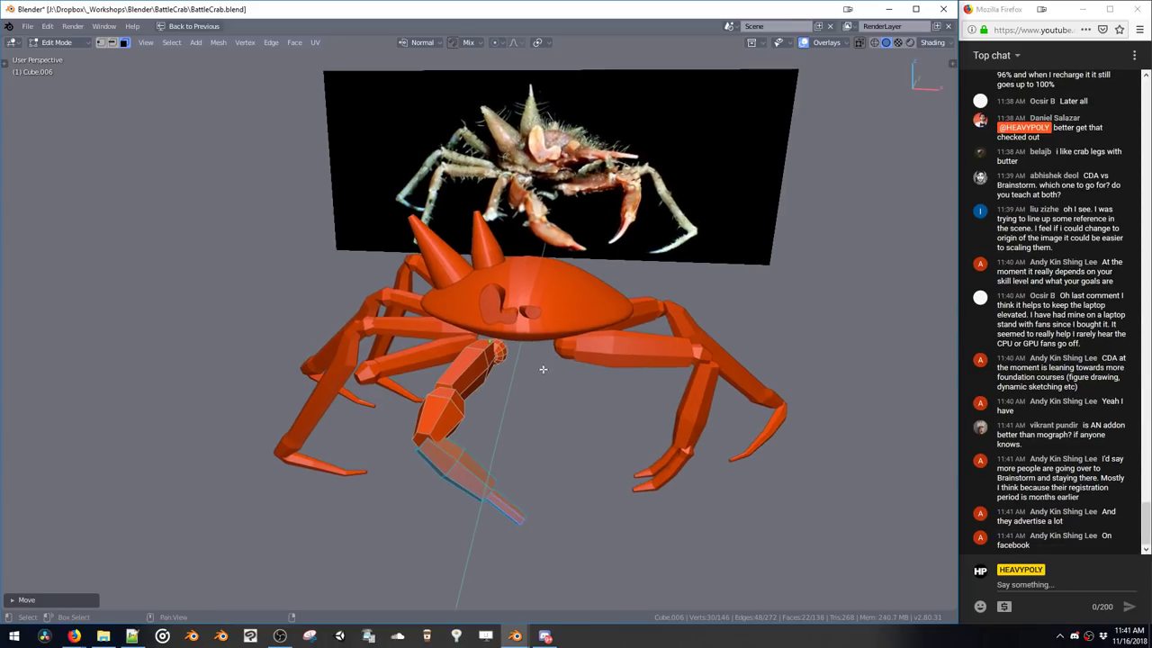
left_click_drag(550, 405, 543, 402)
middle_click_drag(541, 400, 601, 377)
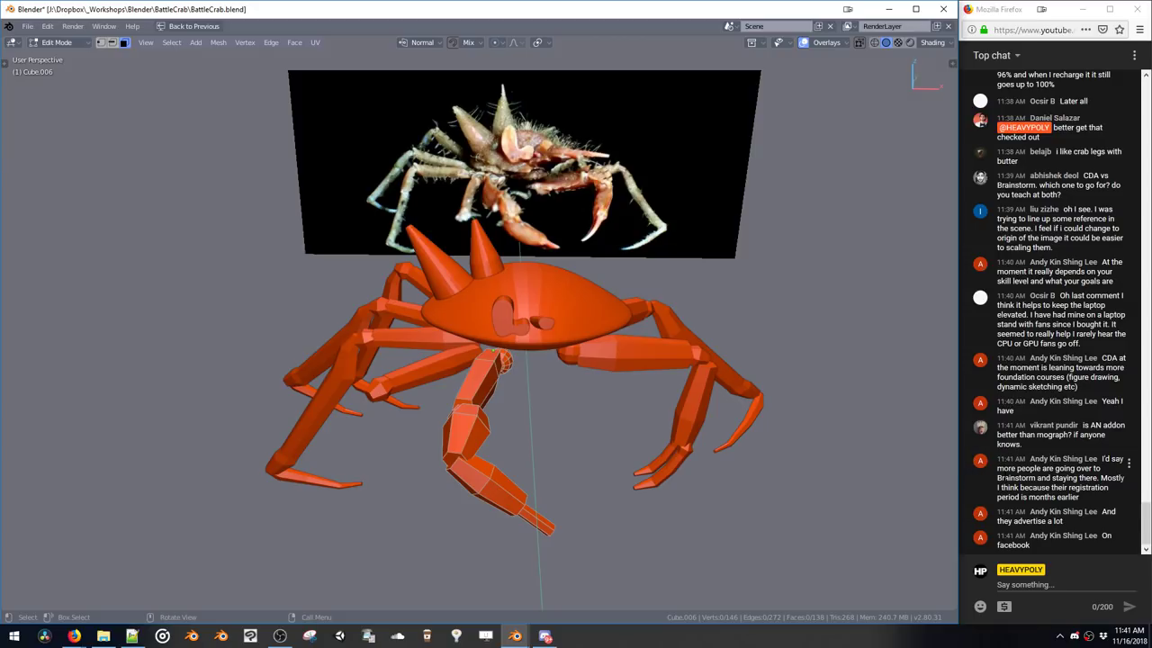
left_click_drag(1001, 469, 1009, 490)
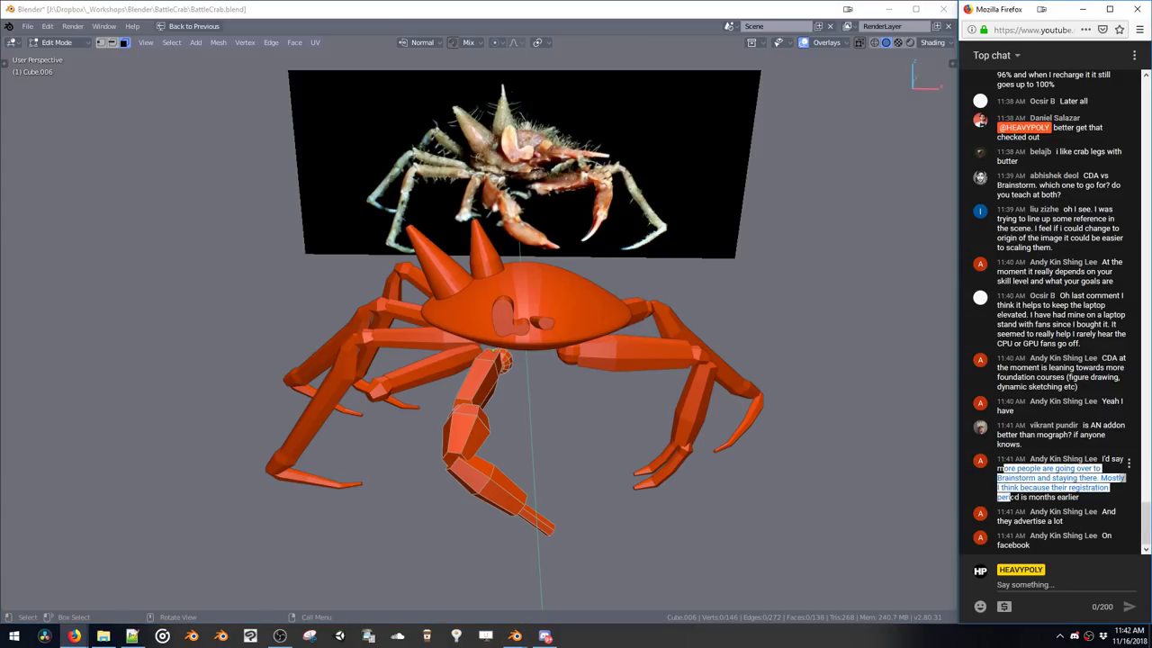
left_click(1010, 497)
Select the shoulder sphere's linked geometry and reposition it at the arm's base, including a shift along X
mouse_move(499, 365)
middle_mouse_down()
mouse_move(540, 366)
mouse_move(499, 360)
middle_mouse_up()
key("ctrl+l")
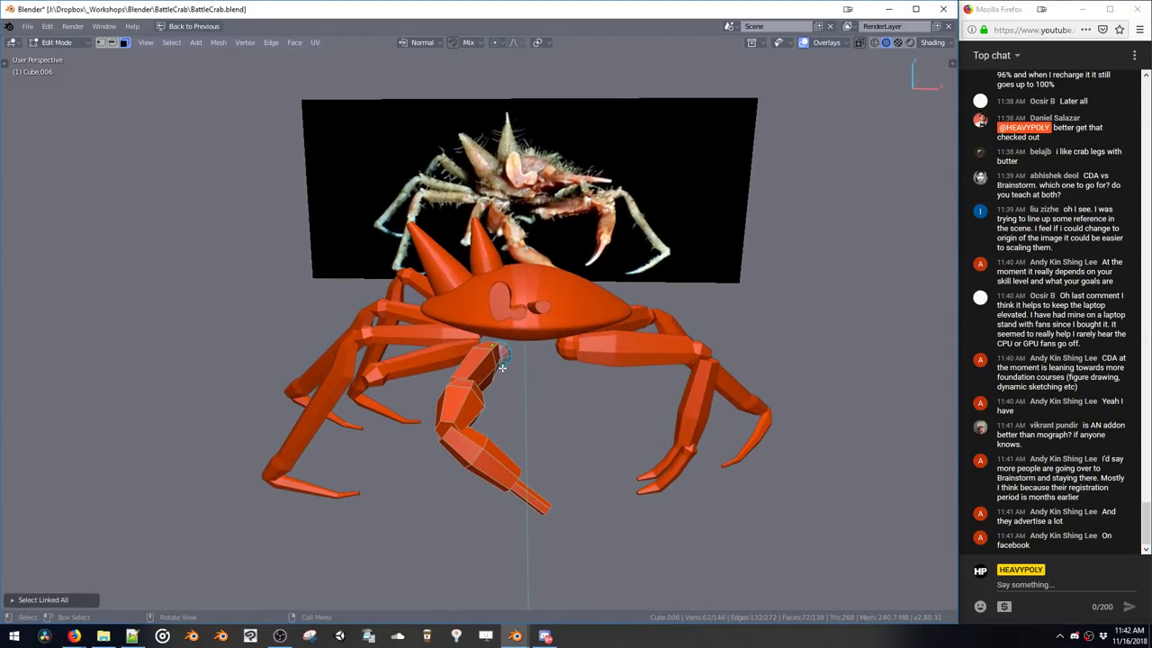
key("g")
left_click(503, 366)
key("g")
left_click(503, 366)
middle_click_drag(494, 374, 507, 382)
key("g")
key("x")
left_click(508, 384)
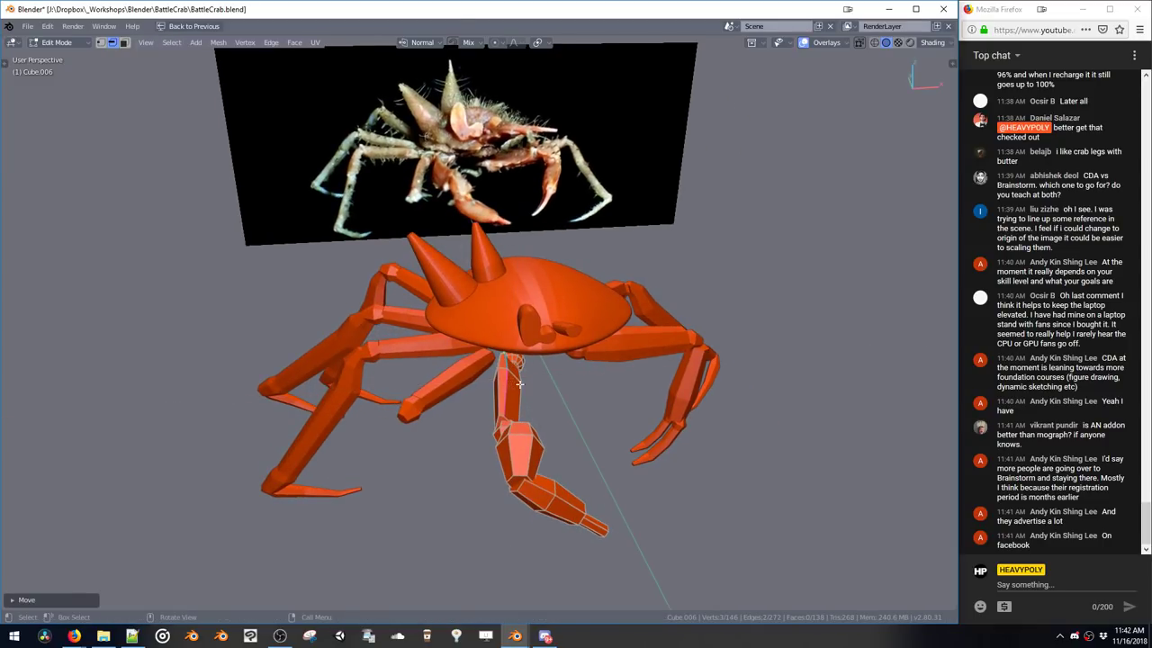
Move a single vertex at the top of the upper arm along X to fit the shoulder sphere
left_click(504, 372)
key("g")
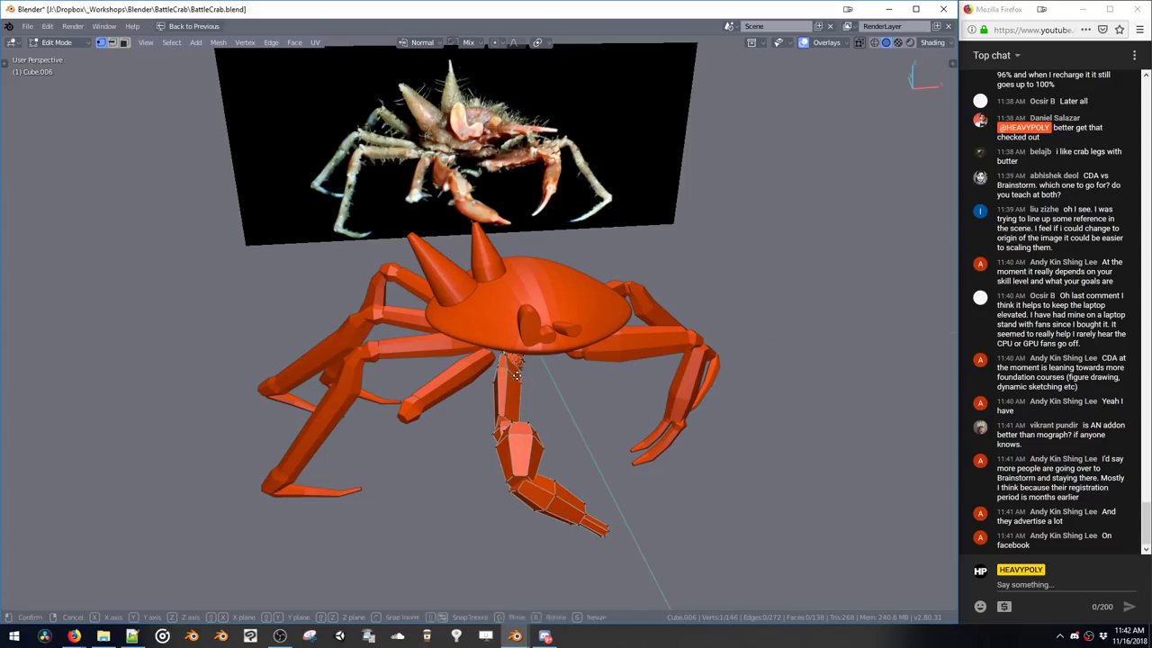
key("x")
left_click(517, 379)
middle_click_drag(520, 379, 465, 339, "shift")
Select the whole front claw arm and reposition it beneath the body, adjusting its height along Z
key("ctrl+l")
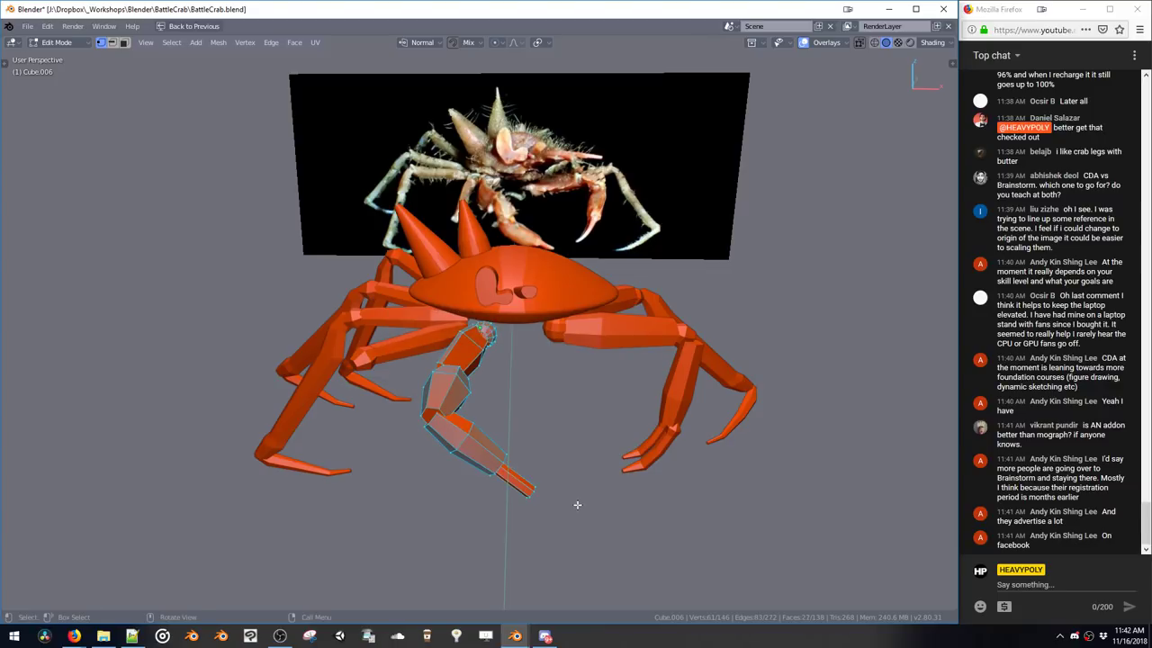
key("g")
left_click(558, 496)
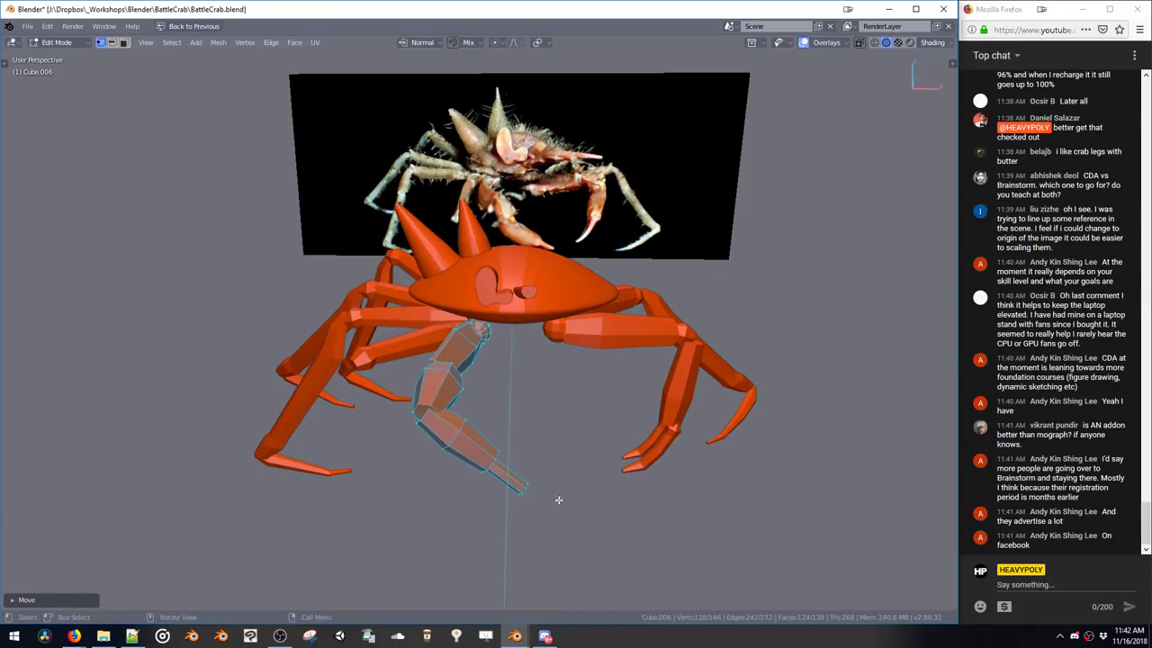
middle_click_drag(557, 496, 517, 447)
key("g")
left_click(591, 491)
key("g")
key("z")
left_click(590, 493)
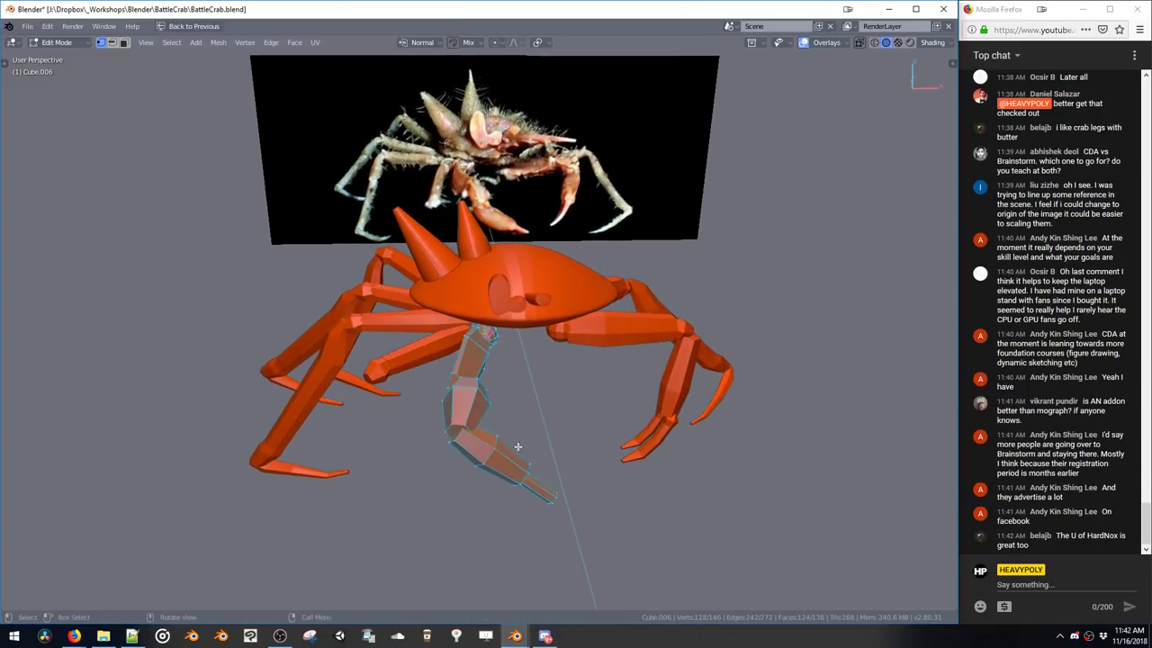
Select all of the claw arm's linked segments with the shoulder sphere and duplicate them along X to the body's other side
left_click(446, 357)
key("ctrl+l")
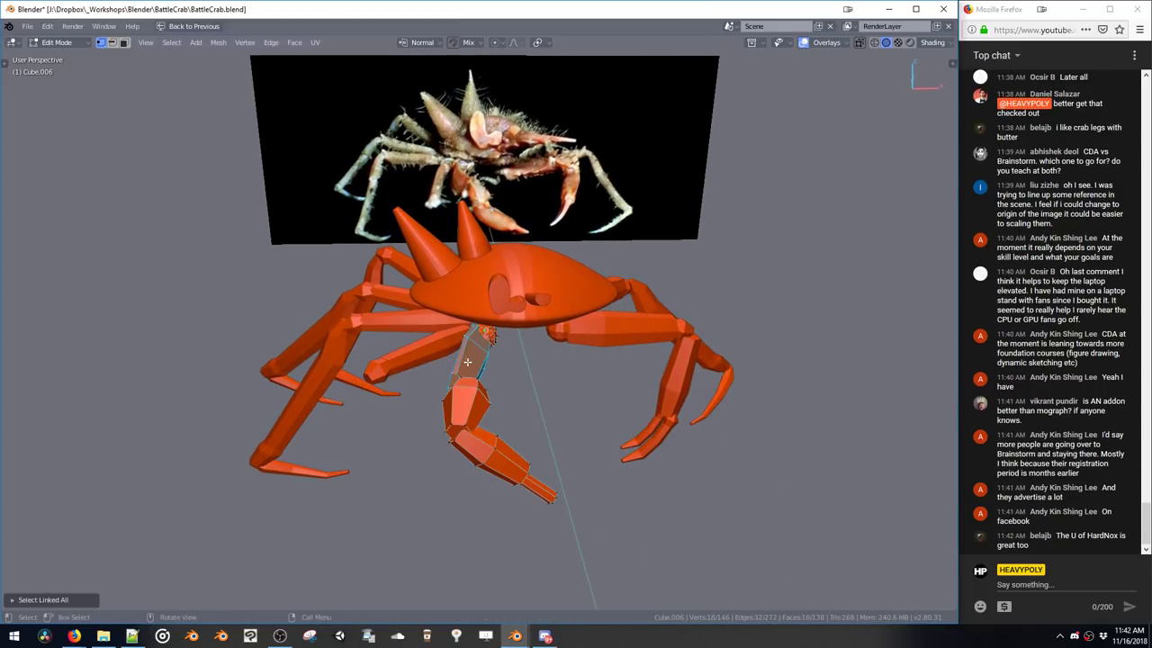
middle_click_drag(461, 359, 499, 317)
left_click_drag(446, 347, 599, 486, "shift")
key("l")
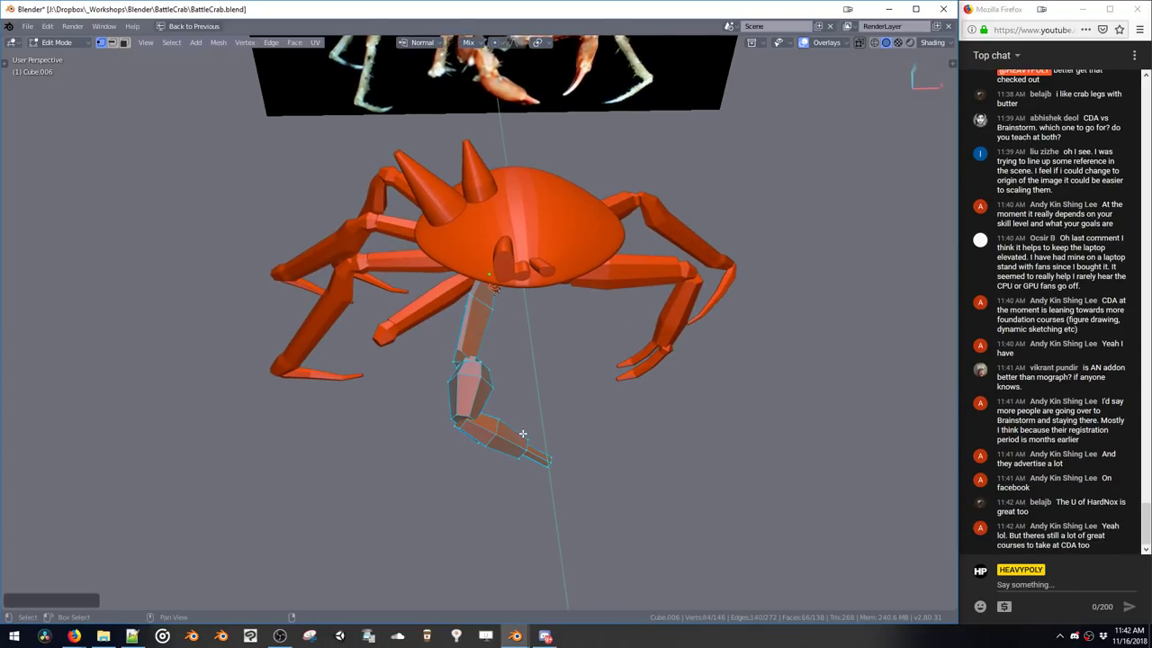
middle_click_drag(518, 426, 491, 331)
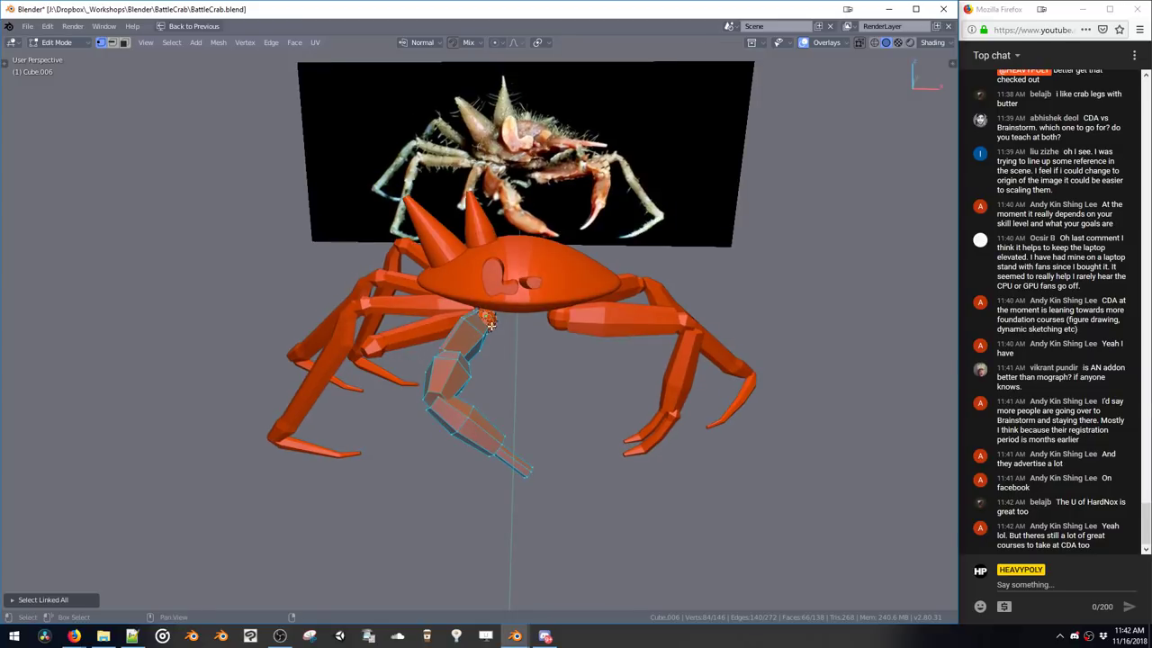
key("l")
key("shift+d")
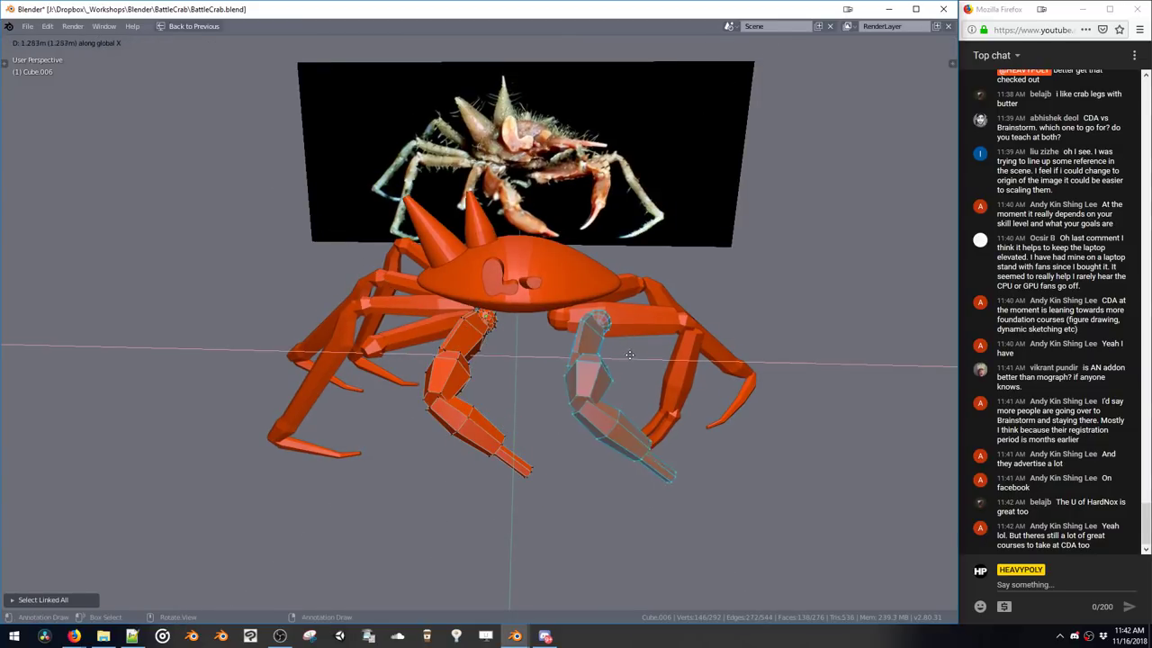
left_click(603, 349)
Flip the duplicated claw arm along X, make its normals consistent and spread its lower segments outward
key("s")
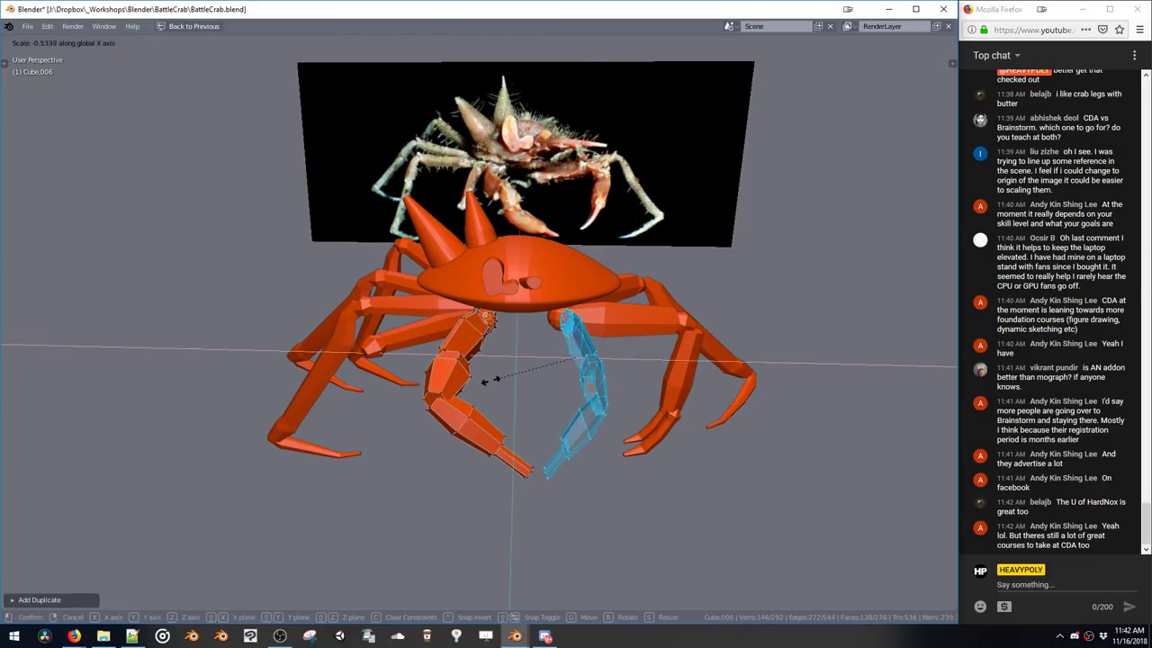
left_click(474, 387)
key("shift+n")
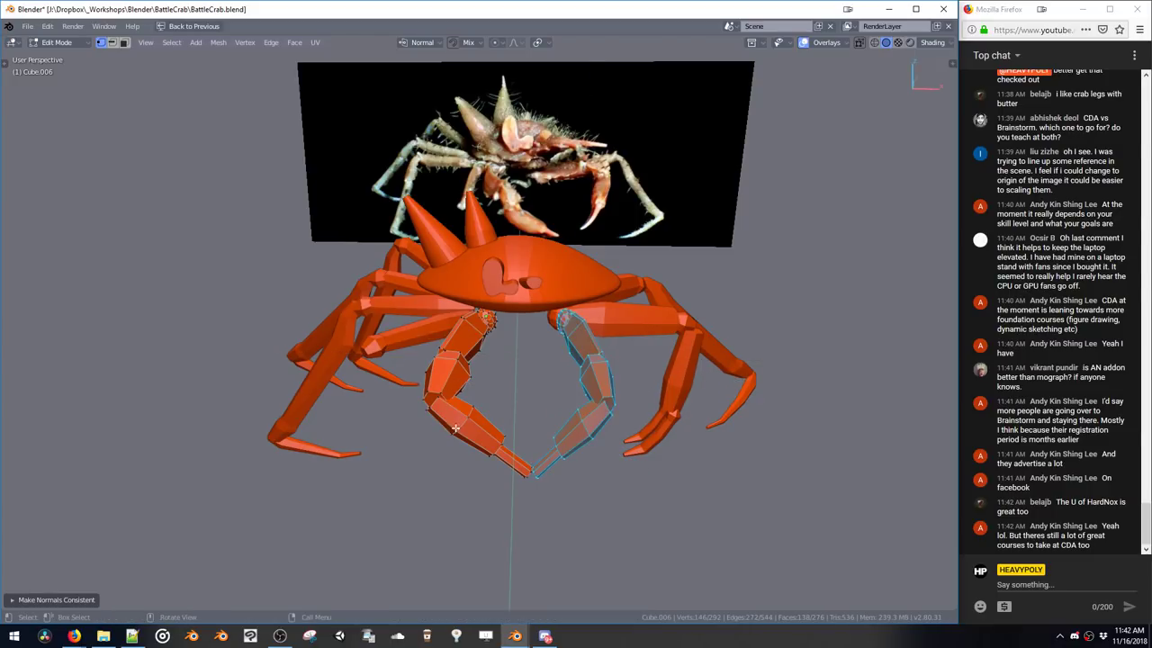
key("g")
left_click(534, 426)
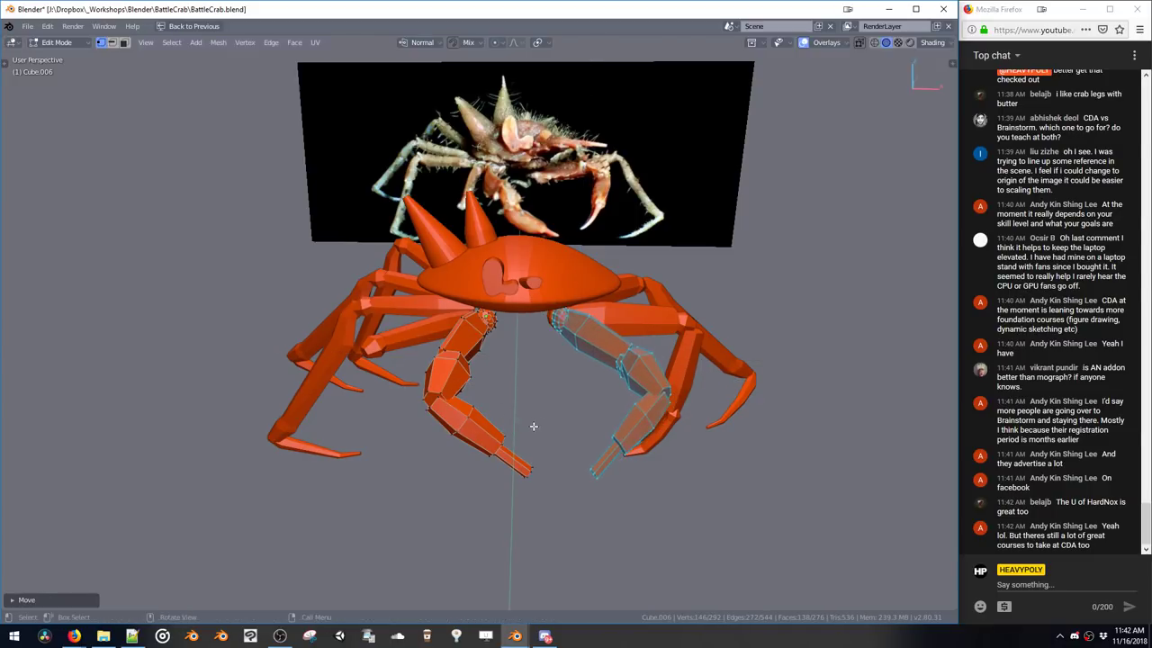
Resize the duplicated front claw arm and reposition it beneath the body
middle_click_drag(533, 427, 631, 424)
key("s")
left_click(560, 438)
middle_click_drag(685, 396, 689, 391)
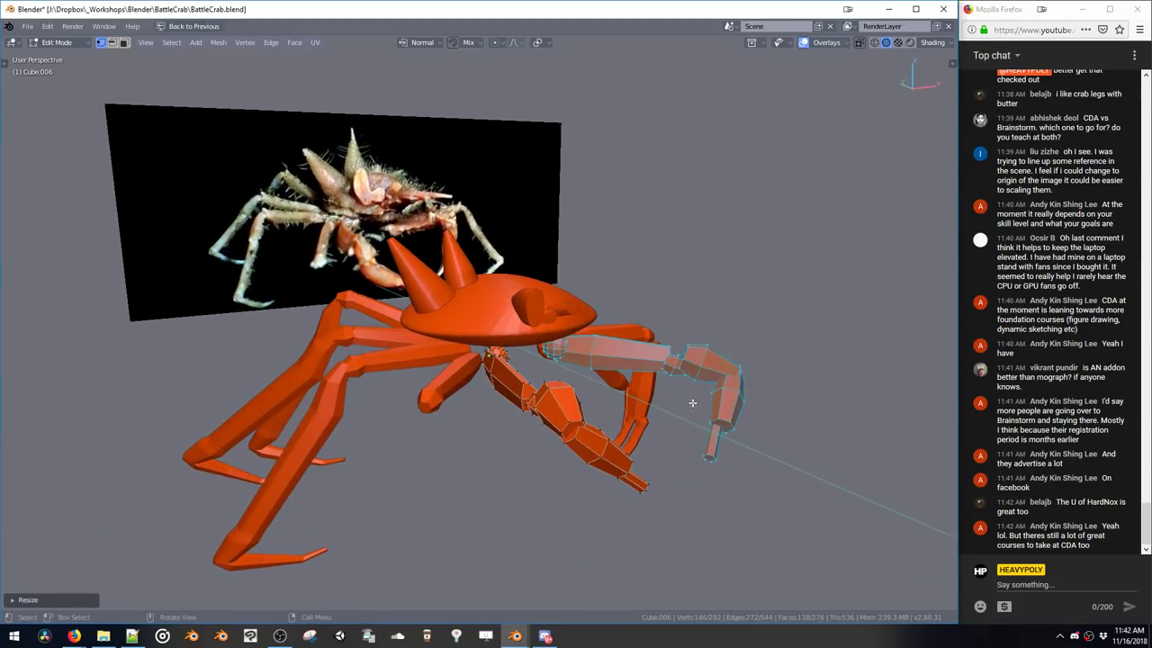
key("g")
left_click(681, 385)
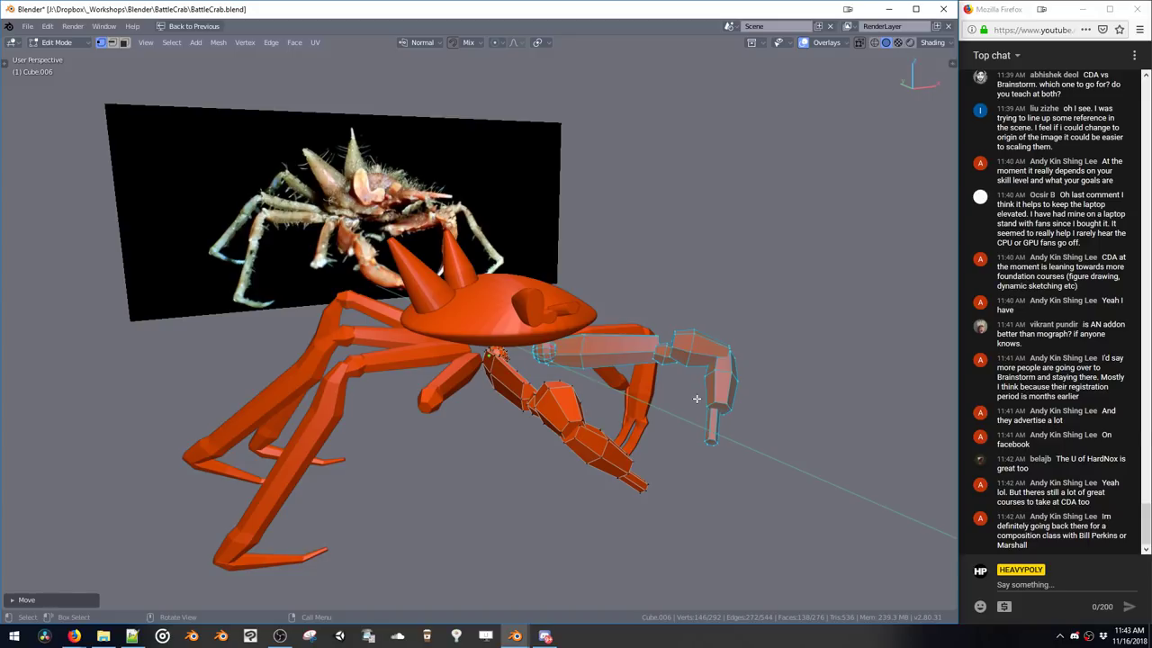
Select the duplicated claw arm's lower linked segments and reposition them to adjust the arm's bend
left_click_drag(737, 413, 742, 440)
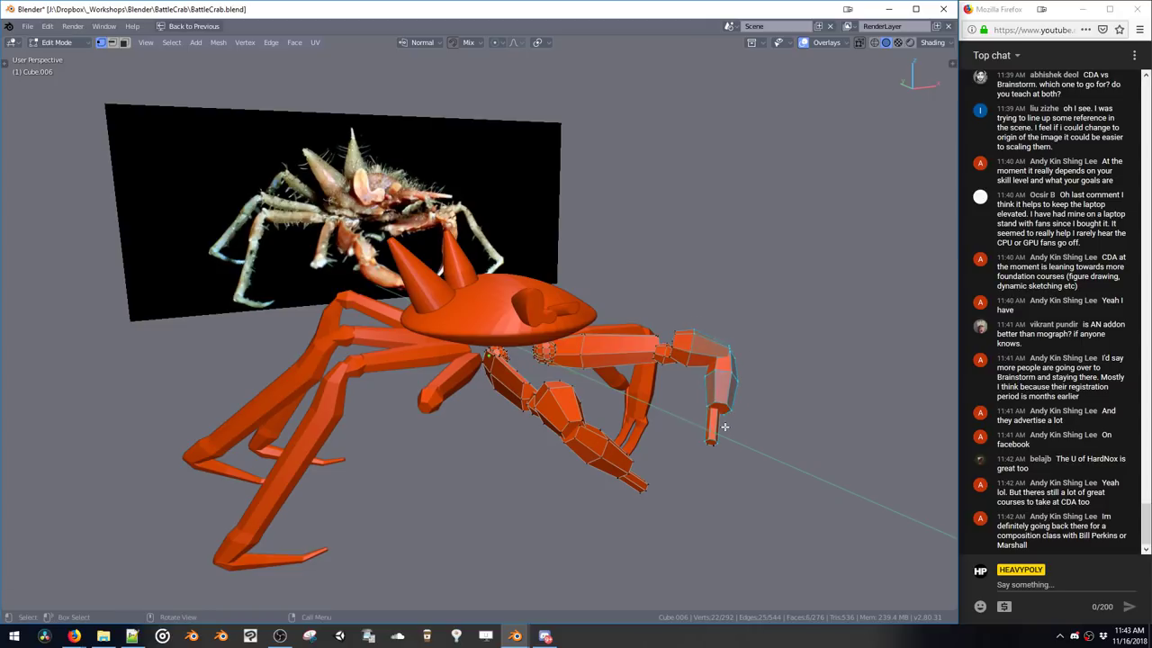
key("ctrl+l")
key("g")
left_click(710, 432)
middle_click_drag(710, 432, 581, 391)
key("g")
left_click(589, 424)
key("Tab")
left_click(620, 472)
key("Tab")
key("Tab")
left_click(628, 376)
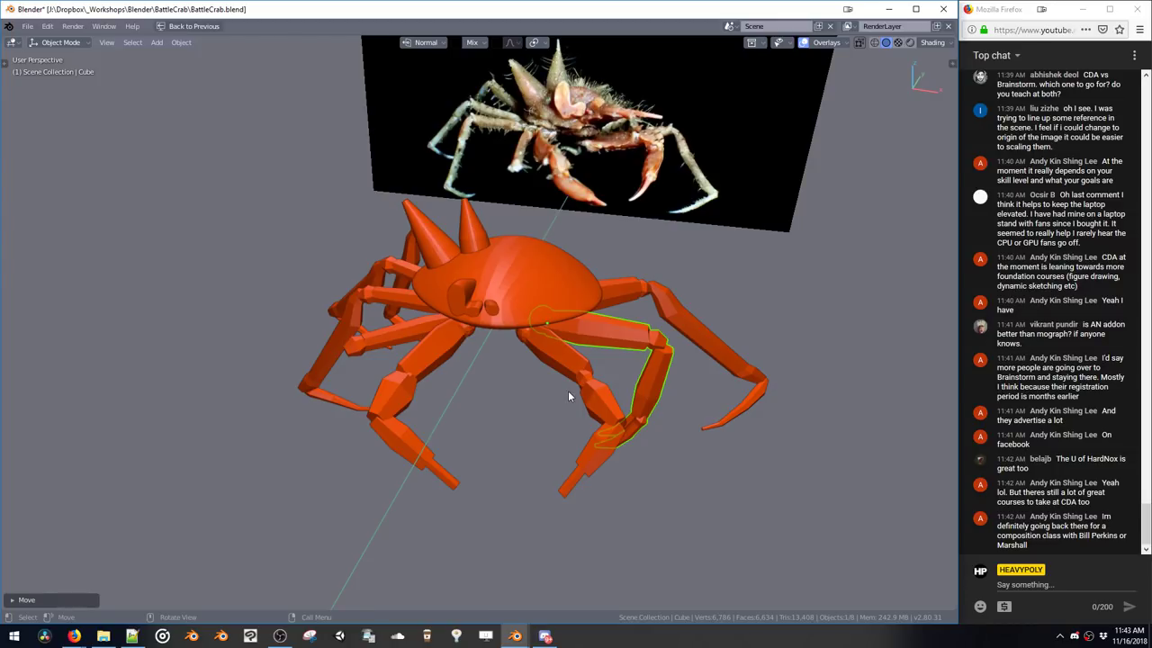
Select the duplicated claw arm's linked geometry, enlarge it and scale it along X
middle_click_drag(603, 249, 576, 365)
left_click(594, 403)
key("Tab")
key("l")
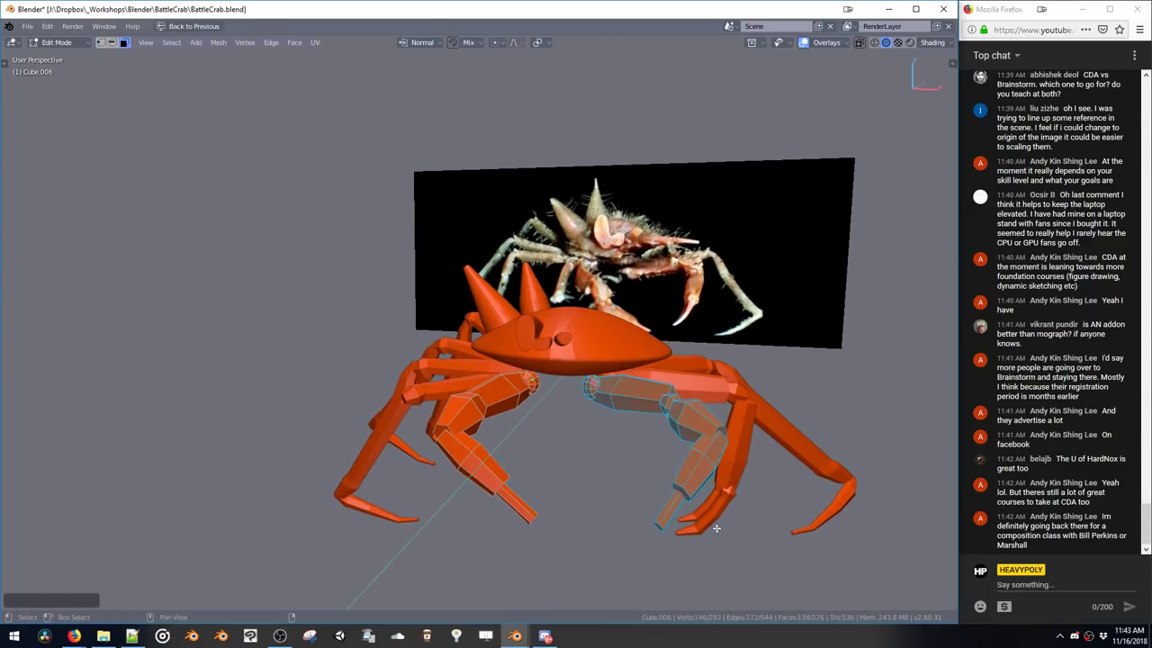
key("s")
left_click(754, 444)
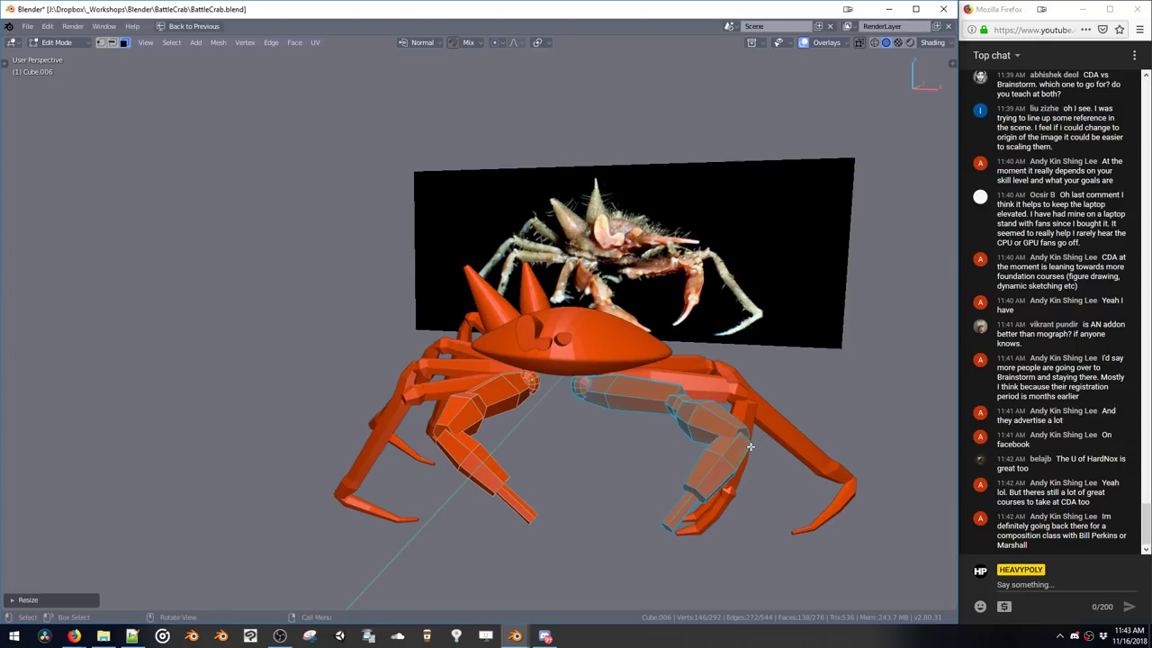
key("s")
key("x")
left_click(754, 447)
Switch editing to the neighbouring leg, select its forked foot with linked segments and duplicate it
middle_click_drag(754, 447, 730, 455)
middle_click_drag(729, 461, 630, 479)
key("space")
left_click(697, 439)
key("space")
left_click(693, 455)
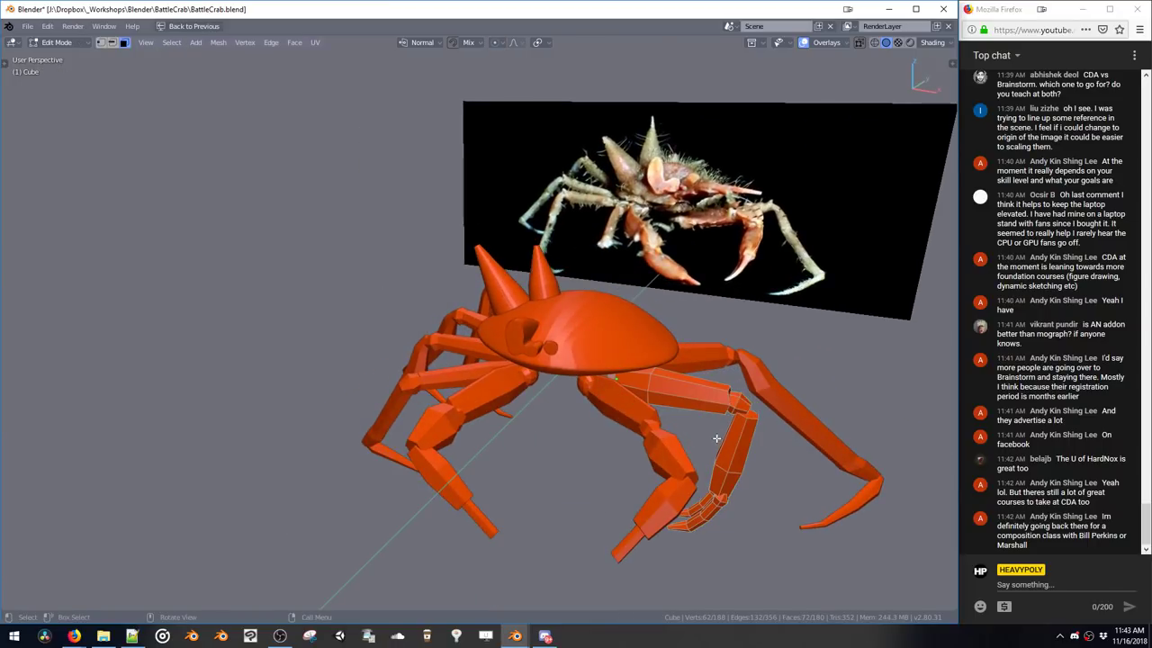
middle_click_drag(718, 432, 785, 490)
key("ctrl+l")
key("shift+d")
left_click(802, 426)
Move and rotate the duplicated forked foot onto the end of the duplicated claw arm's forearm
middle_click_drag(801, 426, 621, 417)
key("g")
left_click(719, 385)
key("g")
left_click(596, 433)
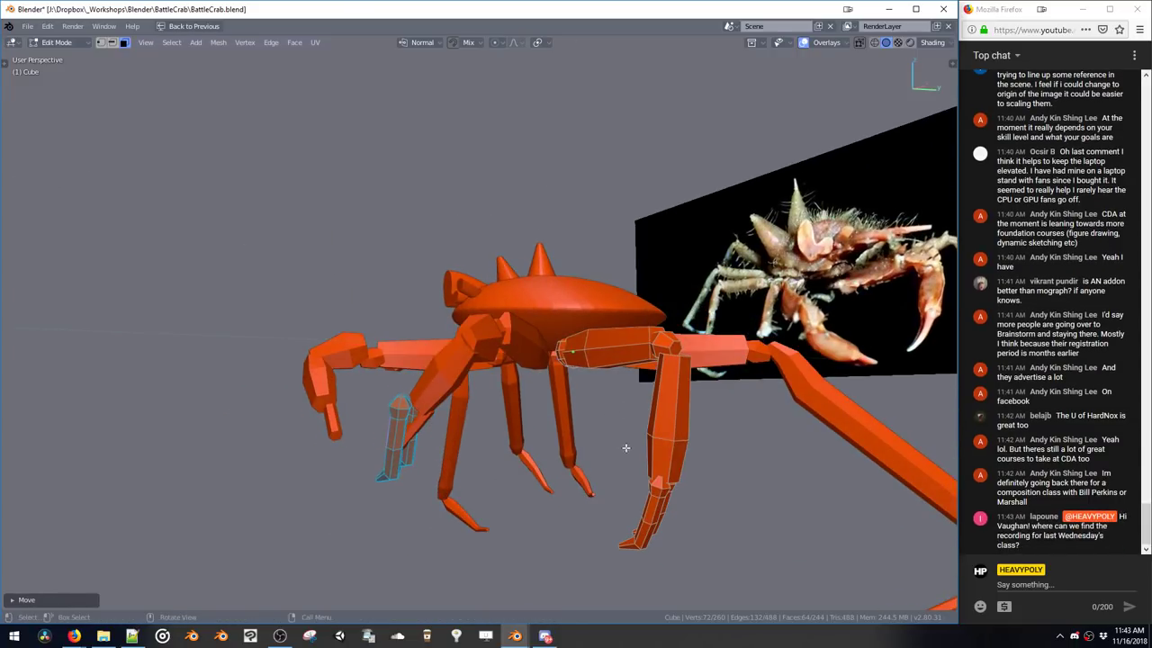
key("r")
left_click(555, 531)
middle_click_drag(555, 531, 633, 373)
key("g")
left_click(721, 449)
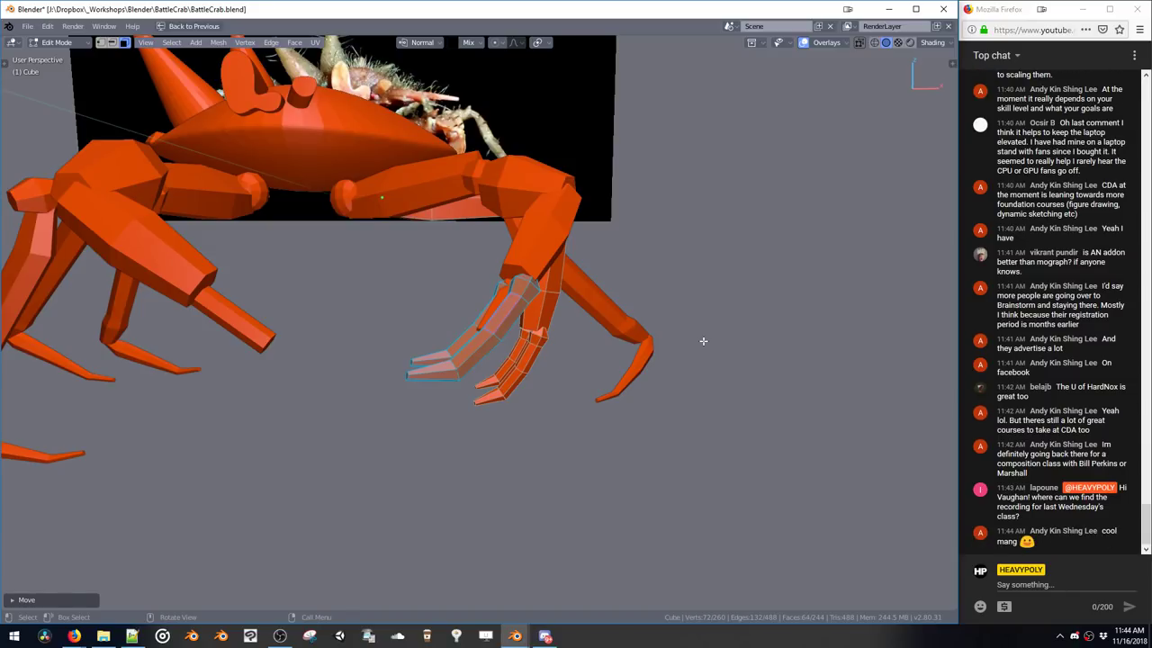
Select the claw arm's thin stick-like end segment inside the new forked claw and delete it
middle_click_drag(441, 322, 581, 286)
key("space")
left_click(527, 342)
key("space")
double_click(526, 337)
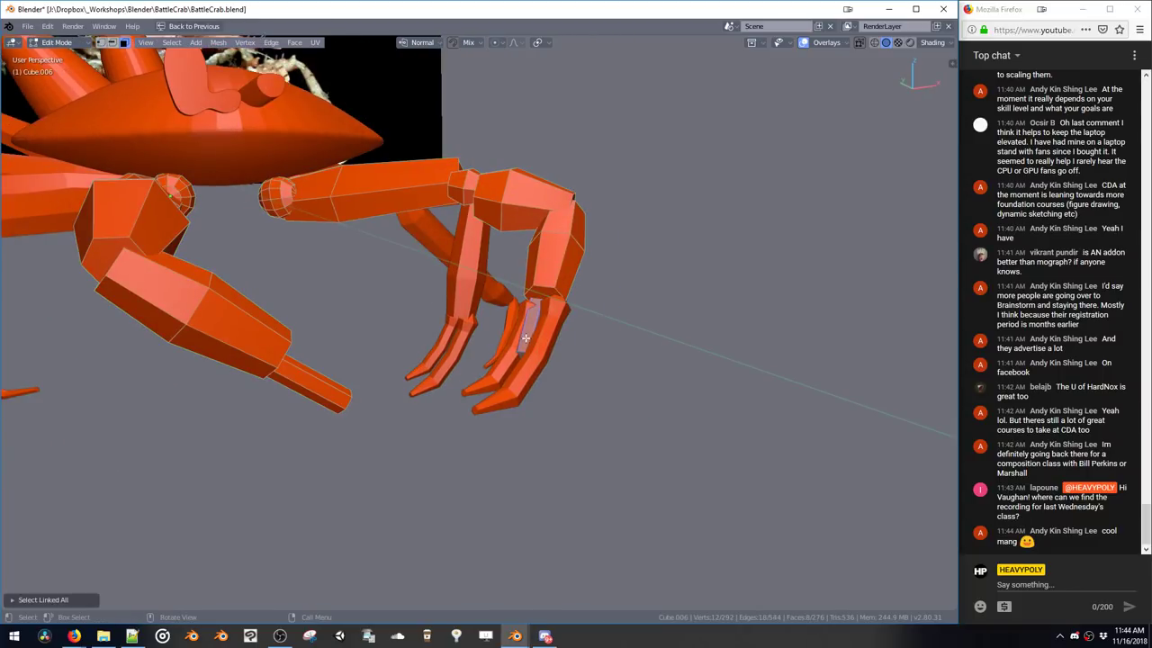
key("x")
scroll(524, 341, "down", 2)
scroll(535, 369, "down", 3)
middle_click_drag(553, 404, 548, 363)
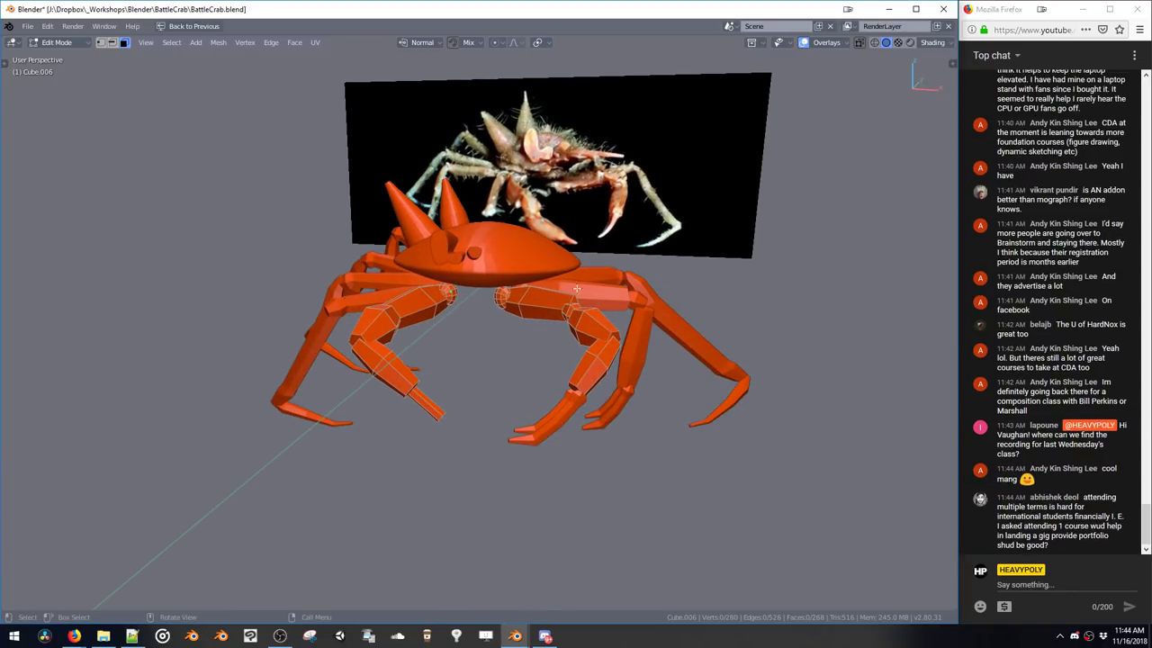
Open the claw arms and the neighbouring leg together for editing and select the leg's linked segments
key("Tab")
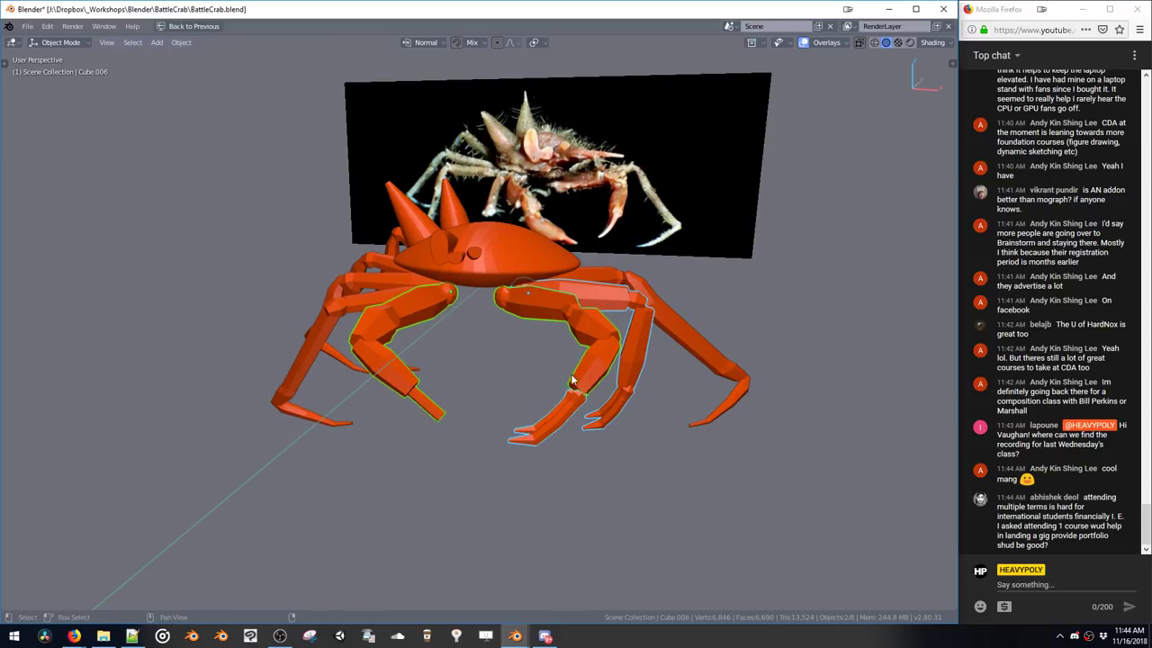
key("Tab")
middle_click_drag(560, 373, 589, 329)
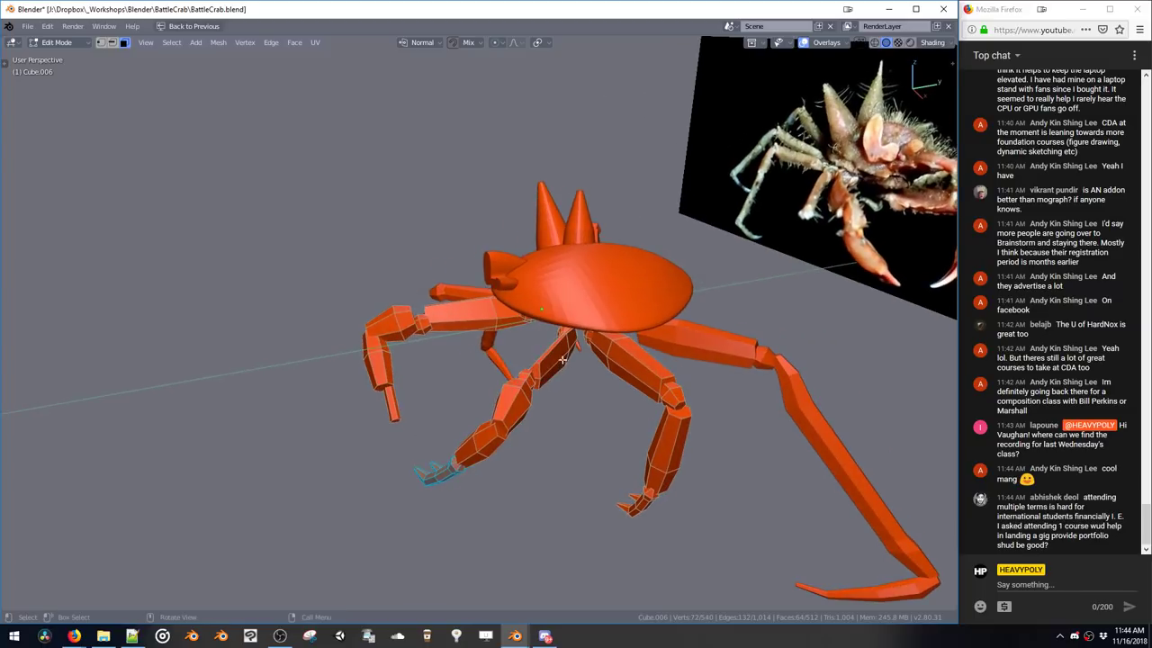
left_click_drag(588, 330, 723, 538)
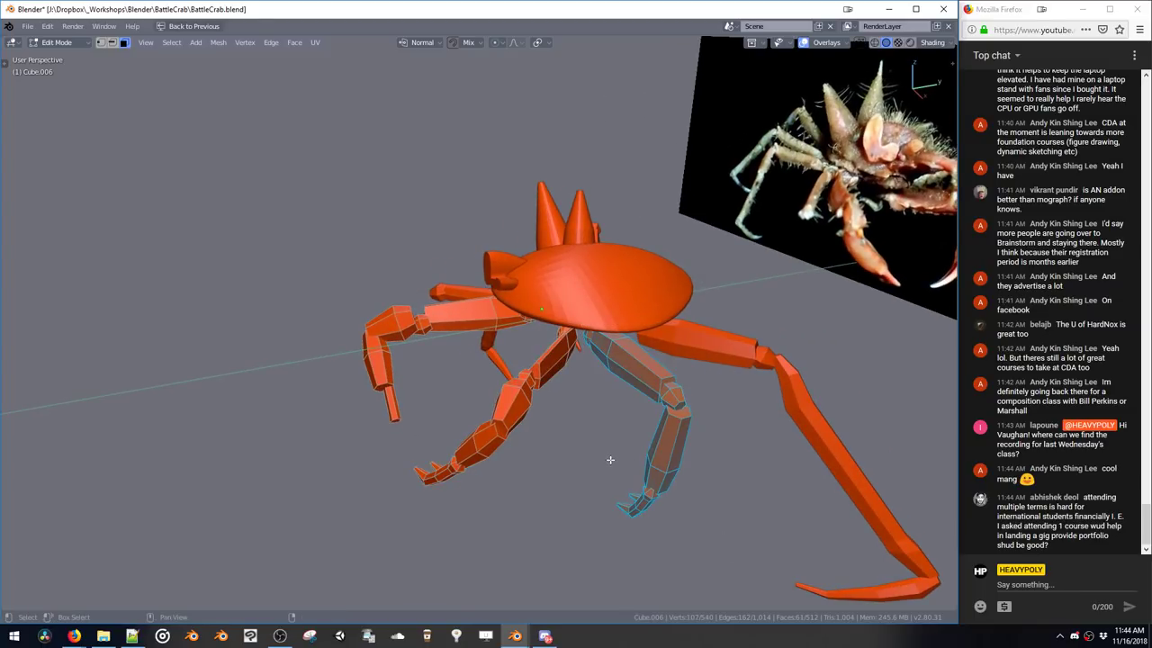
key("ctrl+l")
middle_click_drag(610, 463, 639, 435)
key("ctrl+l")
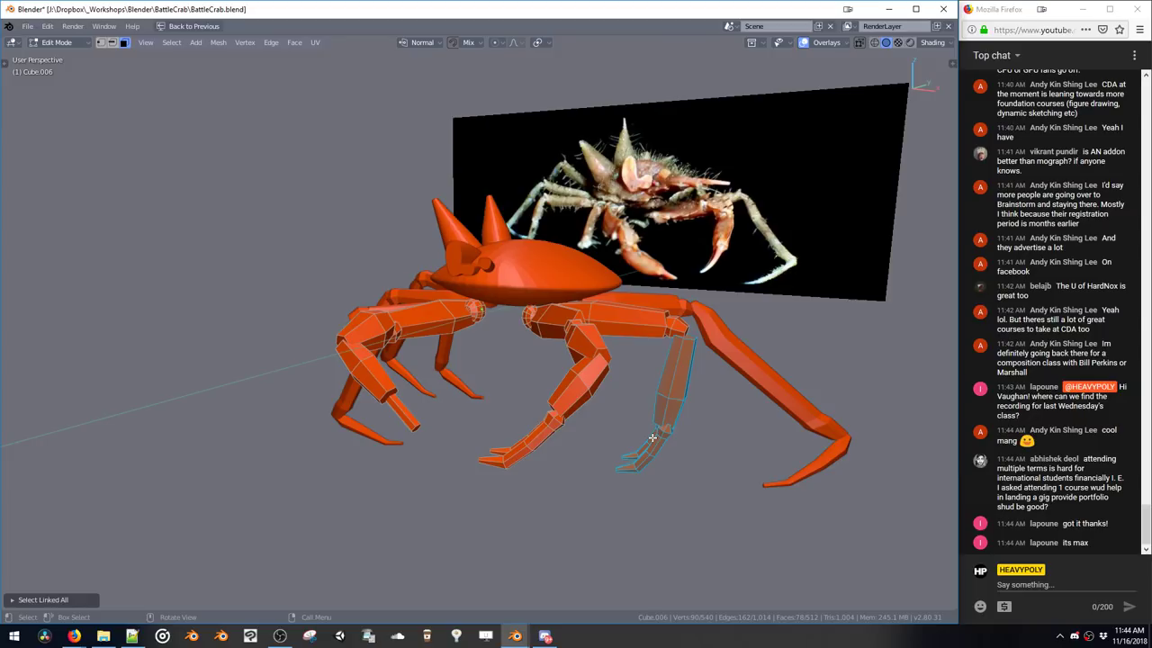
Select the new claw's fingers, then the whole neighbouring leg with its linked segments
middle_click_drag(536, 377, 552, 391)
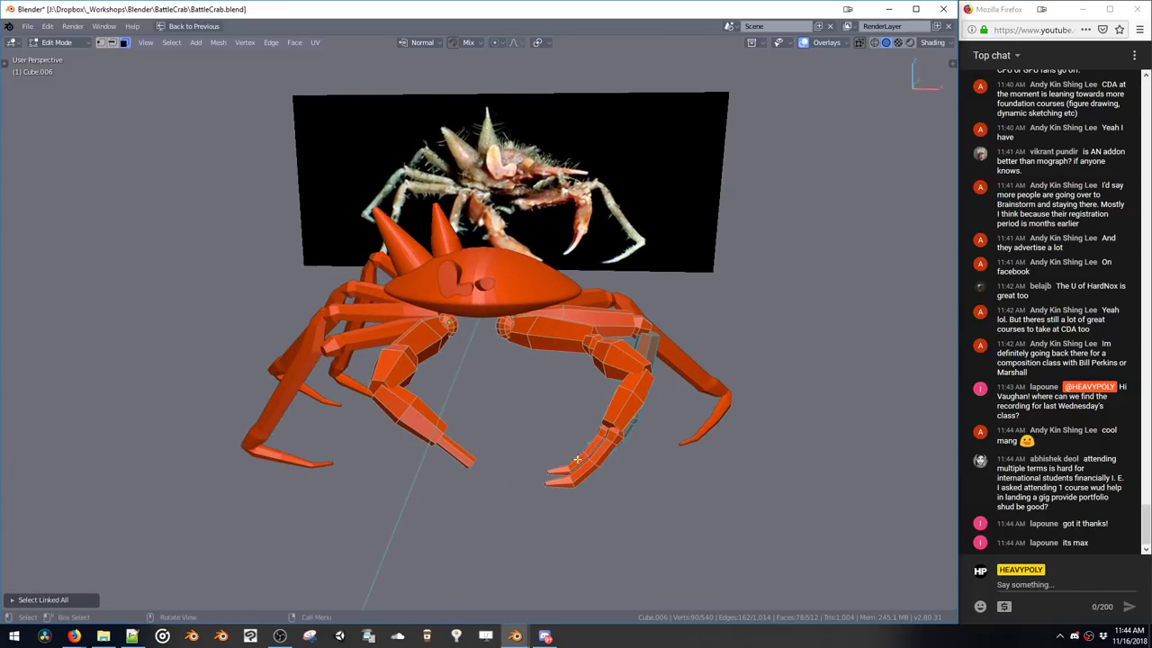
left_click_drag(538, 456, 571, 491)
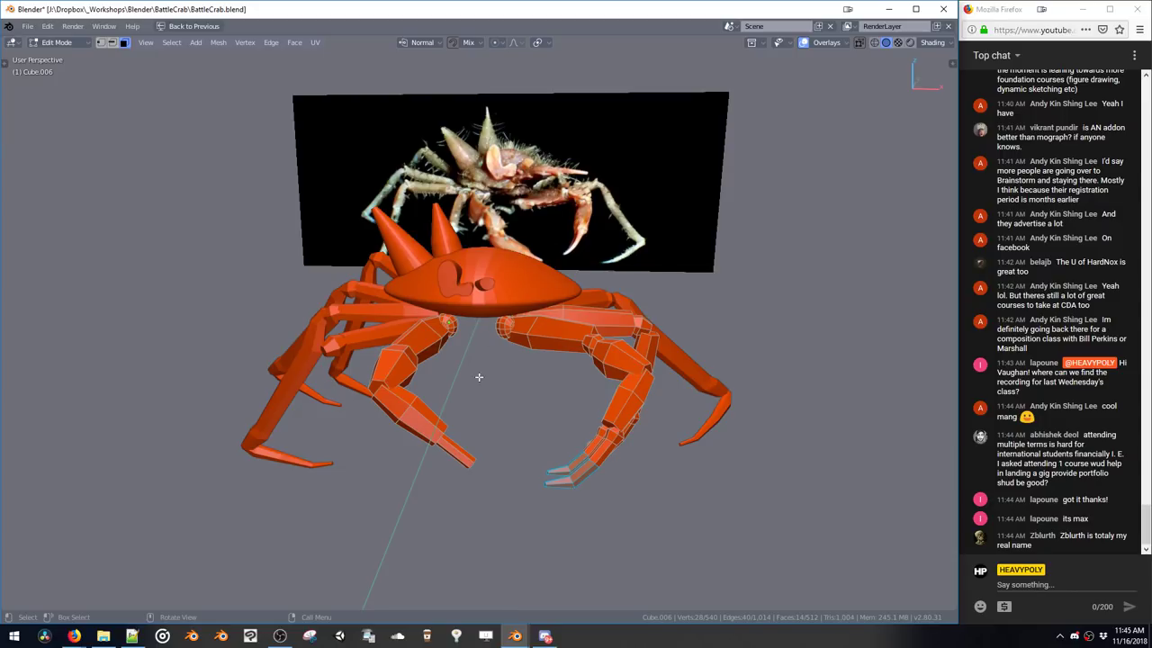
middle_click_drag(507, 364, 555, 319)
left_click_drag(555, 320, 689, 545)
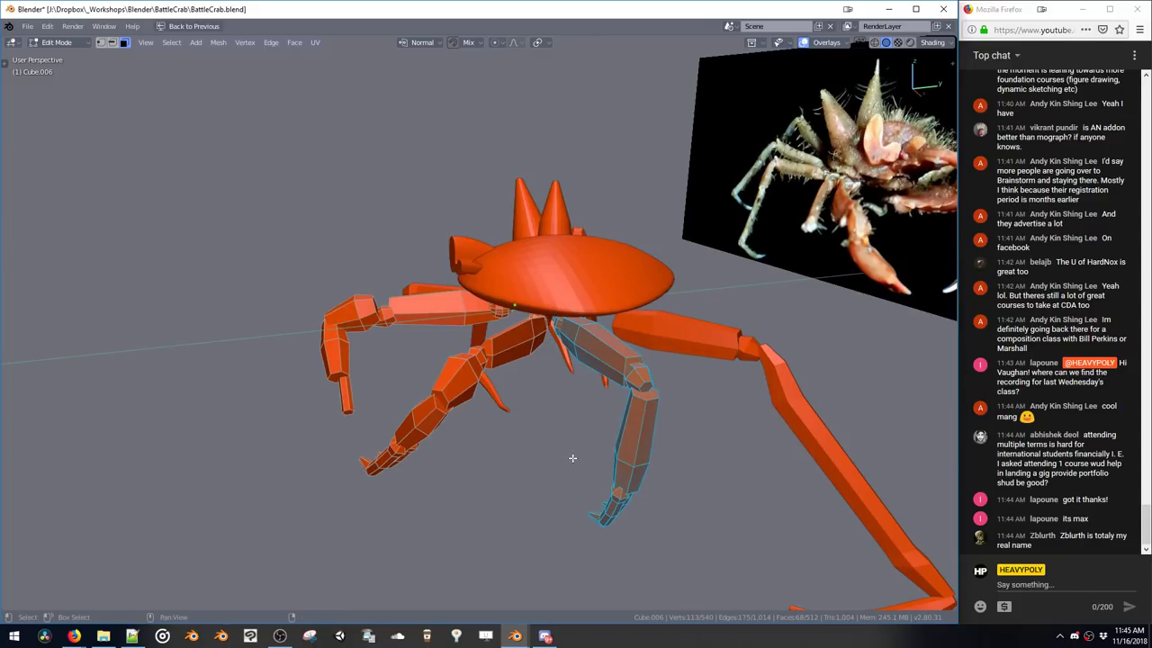
key("ctrl+l")
Switch editing to the long leg behind the forked-foot leg
middle_click_drag(576, 465, 570, 367)
key("Tab")
left_click(649, 404)
key("Tab")
Duplicate the box-selected part of the long leg, rotate the copy and place it behind the original
left_click_drag(392, 233, 673, 529)
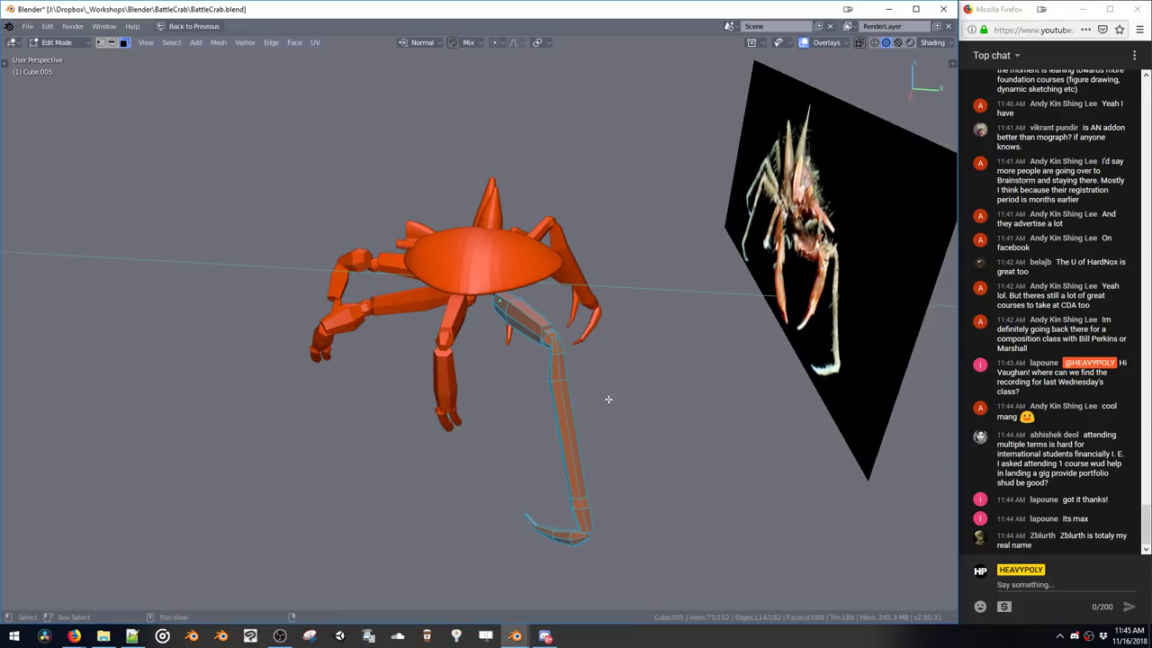
middle_click_drag(608, 399, 540, 414)
key("shift+d")
left_click(607, 368)
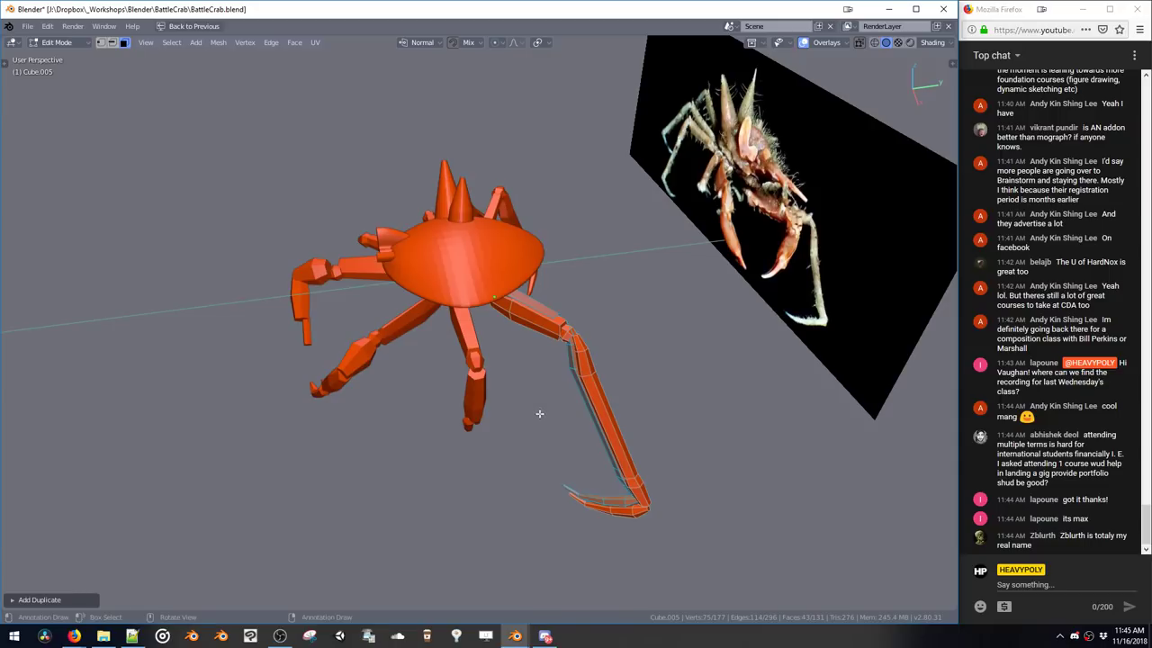
key("r")
left_click(581, 435)
key("g")
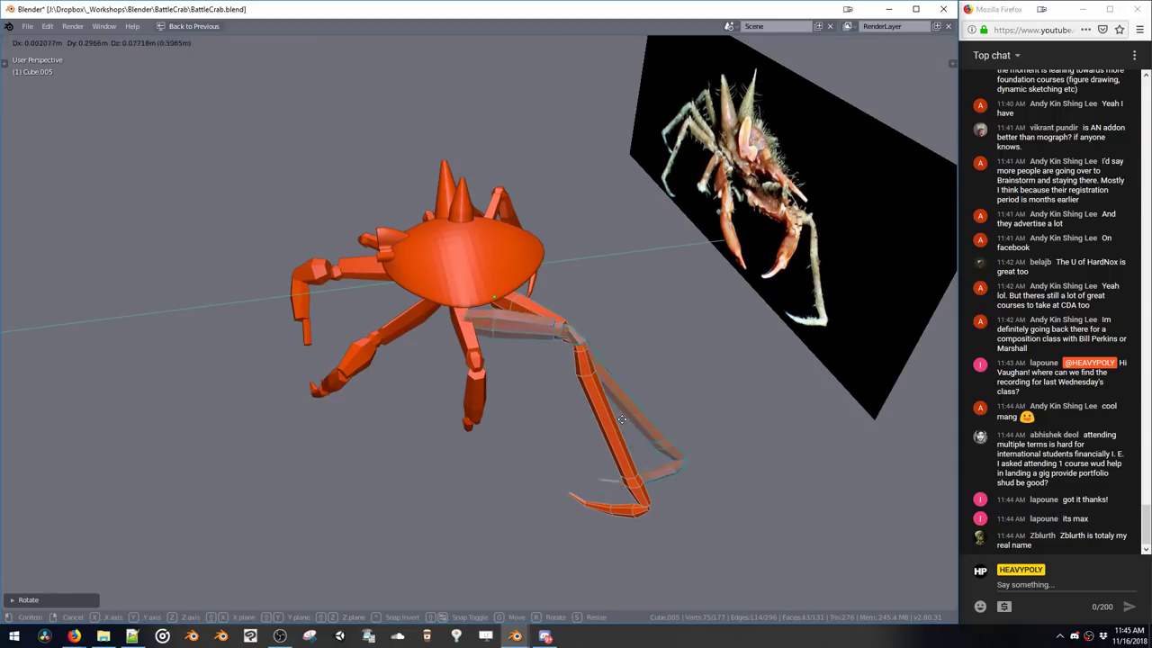
left_click(659, 417)
Move the copied leg along X towards the body, then delete the copy
middle_click_drag(602, 405, 679, 383)
key("g")
key("x")
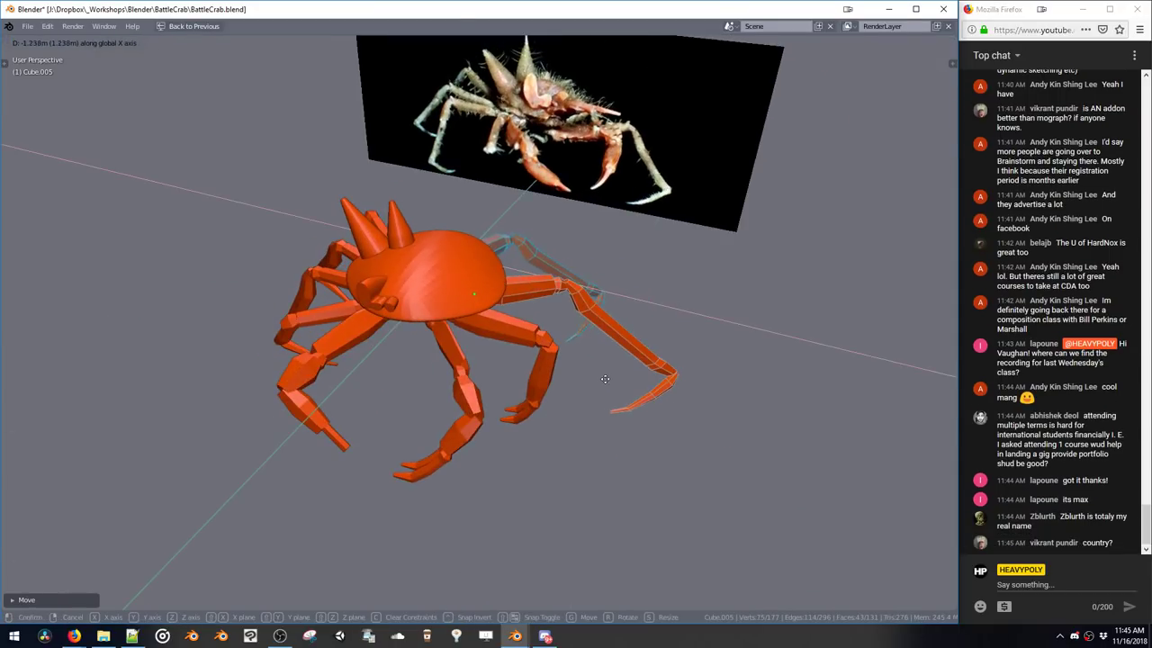
left_click(605, 378)
middle_click_drag(605, 379, 388, 257)
key("x")
Select the entire long leg with its linked segments and duplicate it towards the crab's rear
left_click_drag(430, 268, 597, 546)
middle_click_drag(583, 523, 516, 396)
key("ctrl+l")
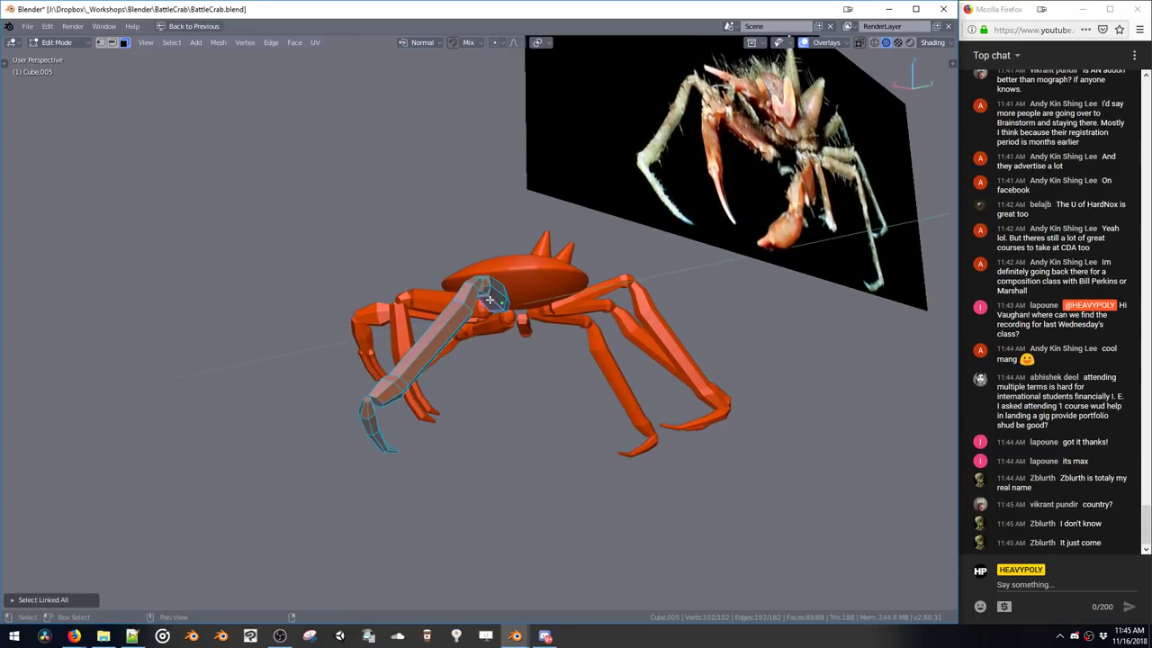
key("shift+d")
left_click(498, 331)
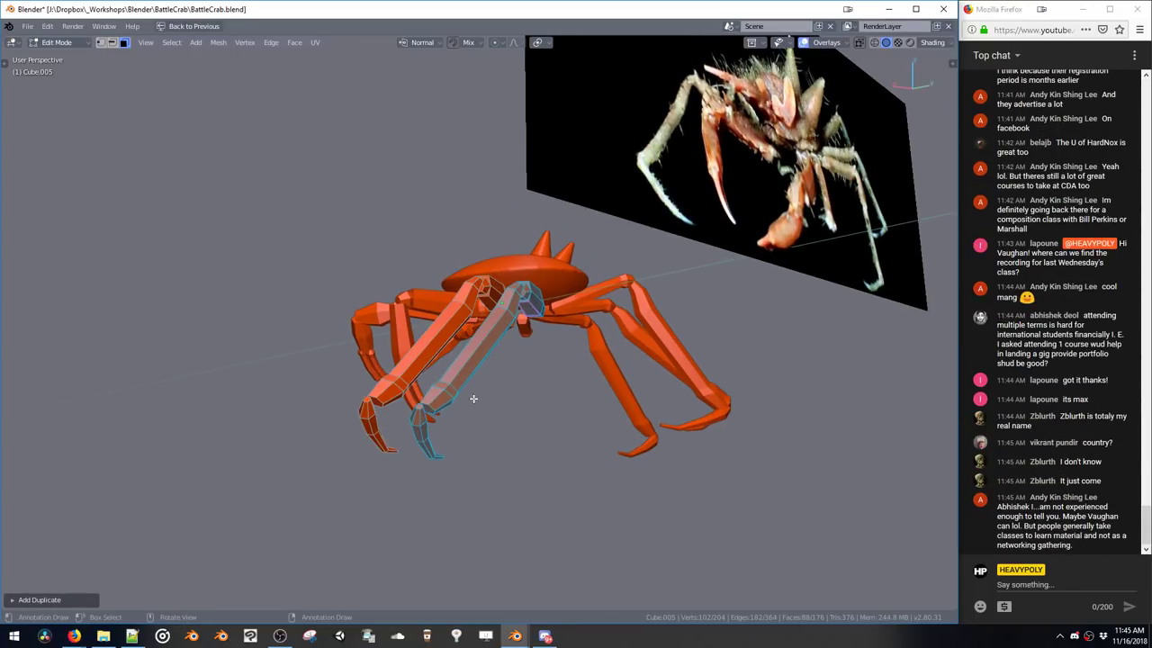
Rotate the duplicated long leg and position it under the body behind the original
key("t")
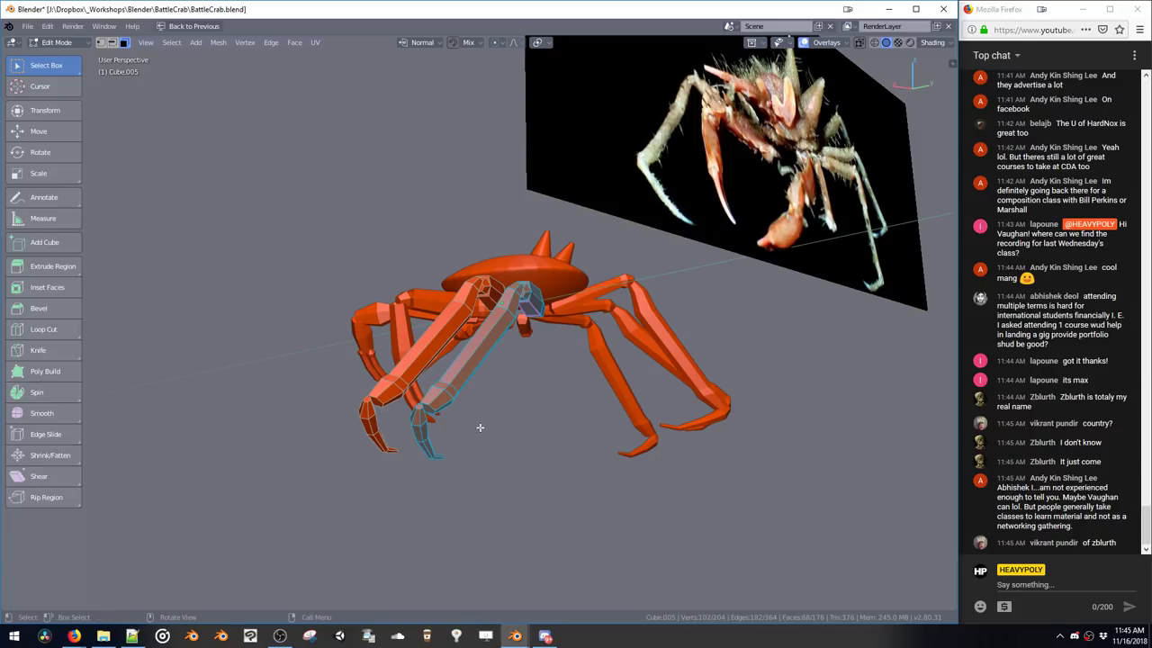
key("r")
left_click(474, 412)
key("g")
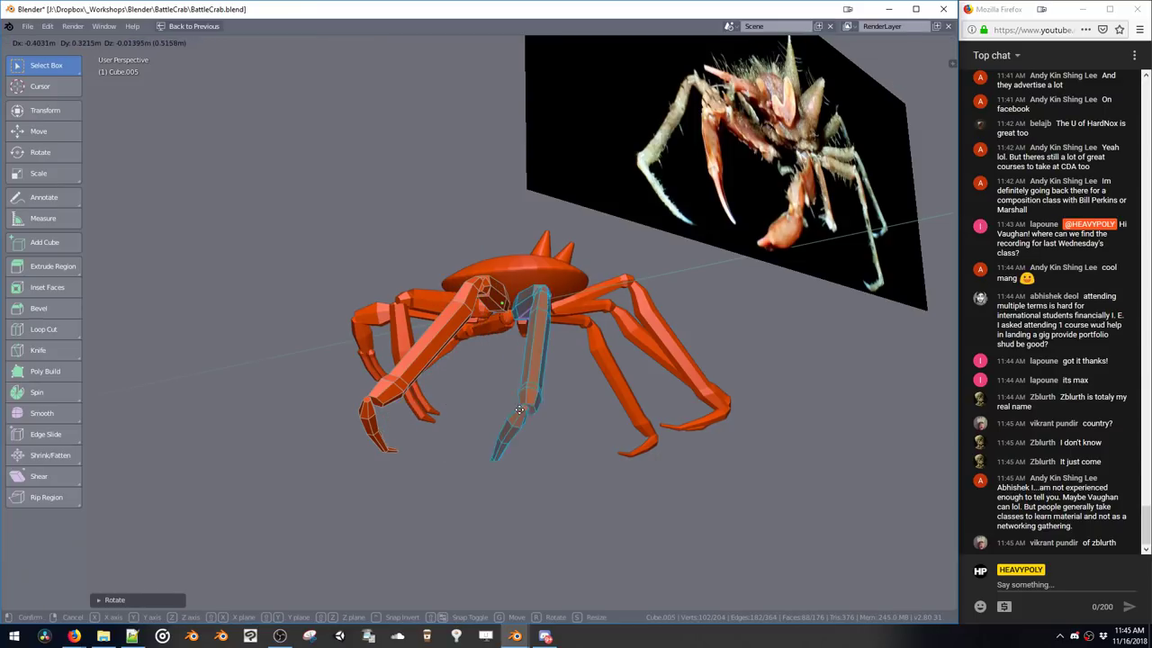
left_click(510, 406)
scroll(514, 352, "up", 4)
middle_click_drag(509, 335, 570, 403)
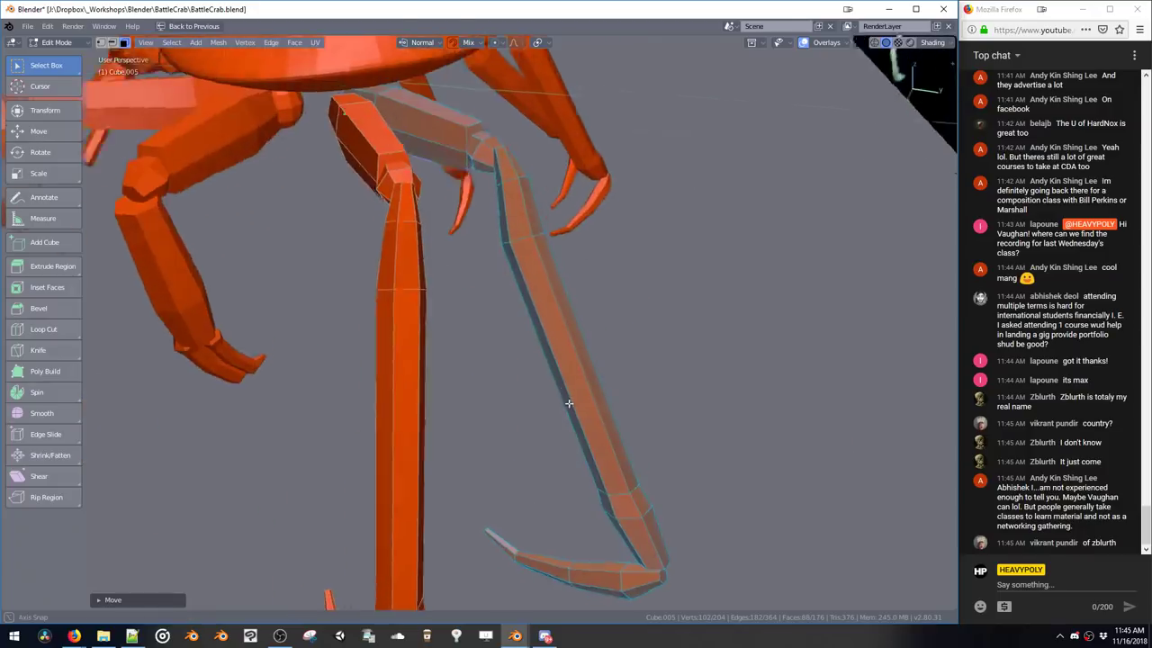
scroll(565, 364, "down", 6)
middle_click_drag(560, 347, 538, 369)
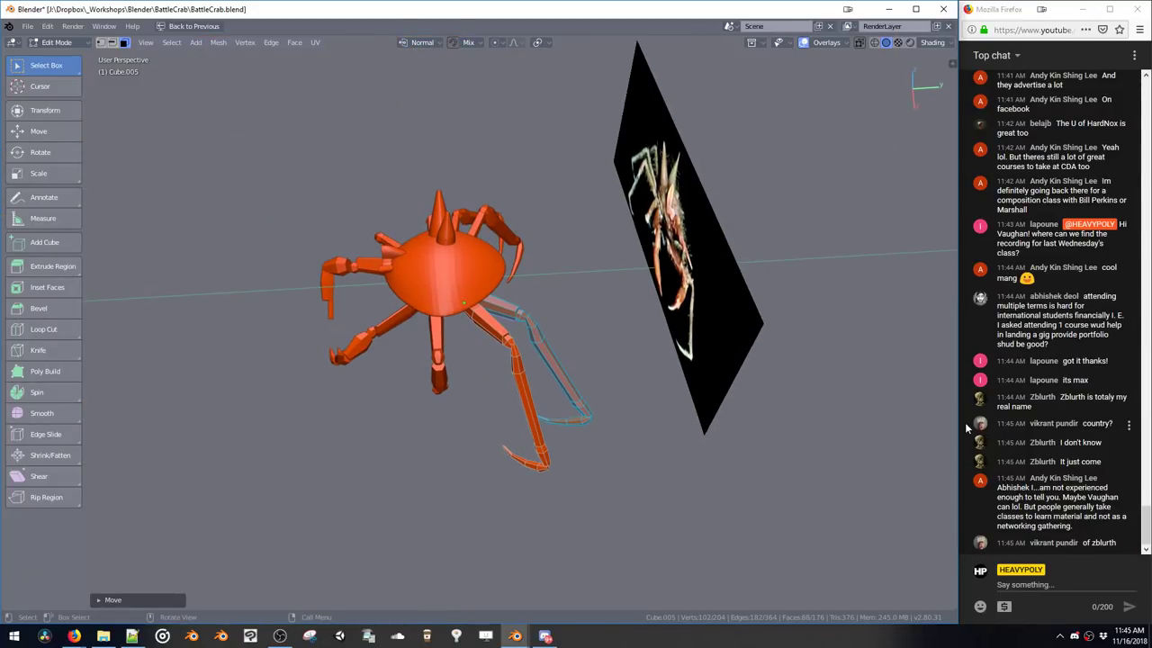
left_click_drag(1013, 296, 1048, 338)
left_click(1041, 315)
left_click(1044, 337)
left_click(1042, 324)
left_click(1048, 342)
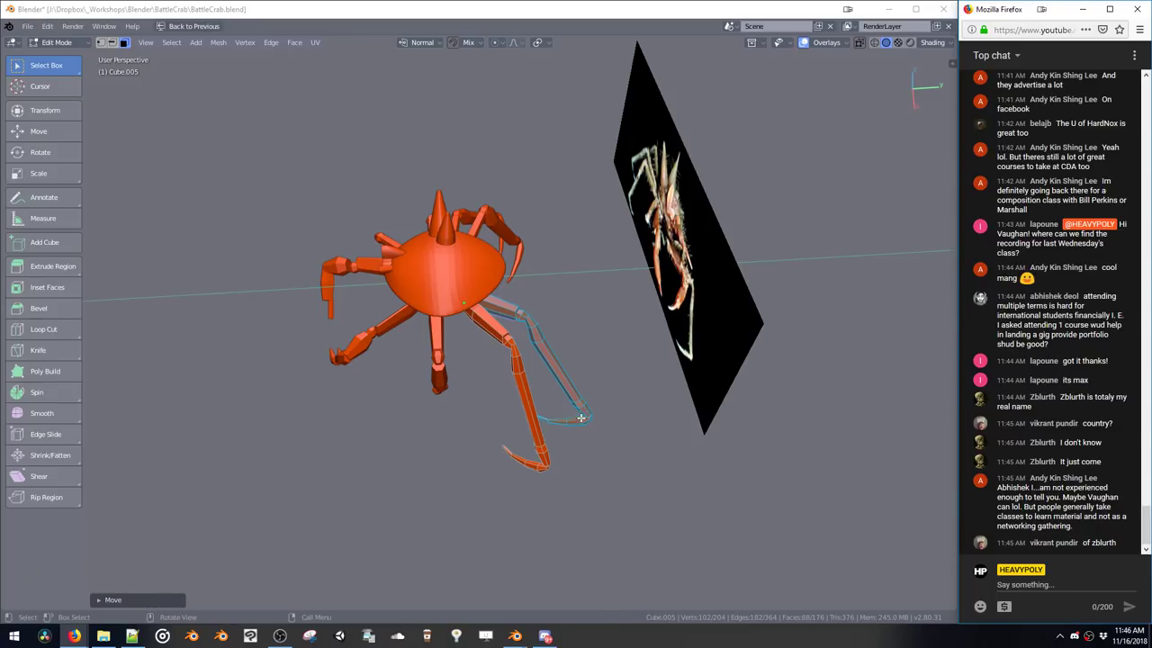
Reposition the duplicated rear leg so its upper end sits beneath the body
middle_click_drag(589, 332, 573, 399)
key("KP_Decimal")
middle_click_drag(551, 356, 473, 296)
key("g")
left_click(519, 302)
Duplicate the rear leg once more, place the copy further back and rotate it about Z
key("shift+d")
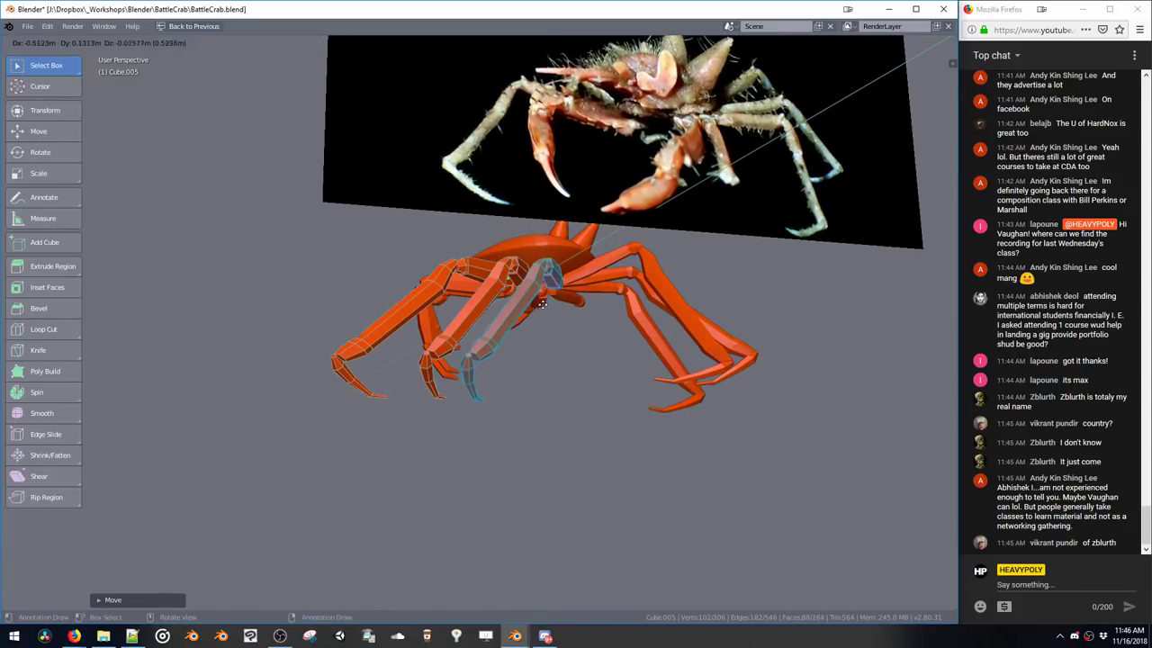
key("r")
key("z")
left_click(530, 335)
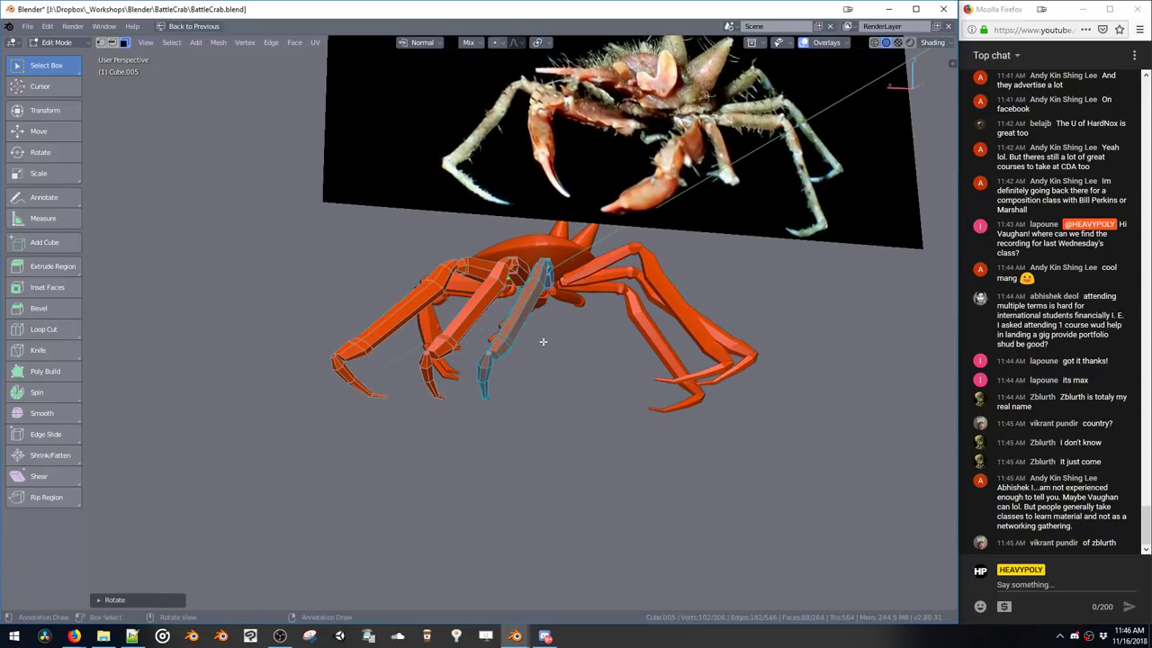
mouse_move(531, 334)
middle_mouse_down()
mouse_move(544, 331)
mouse_move(534, 339)
mouse_move(551, 362)
mouse_move(582, 328)
mouse_move(560, 473)
mouse_move(553, 329)
mouse_move(575, 353)
mouse_move(521, 347)
middle_mouse_up()
Open the body spikes for editing and select the upright spike's linked geometry
key("Tab")
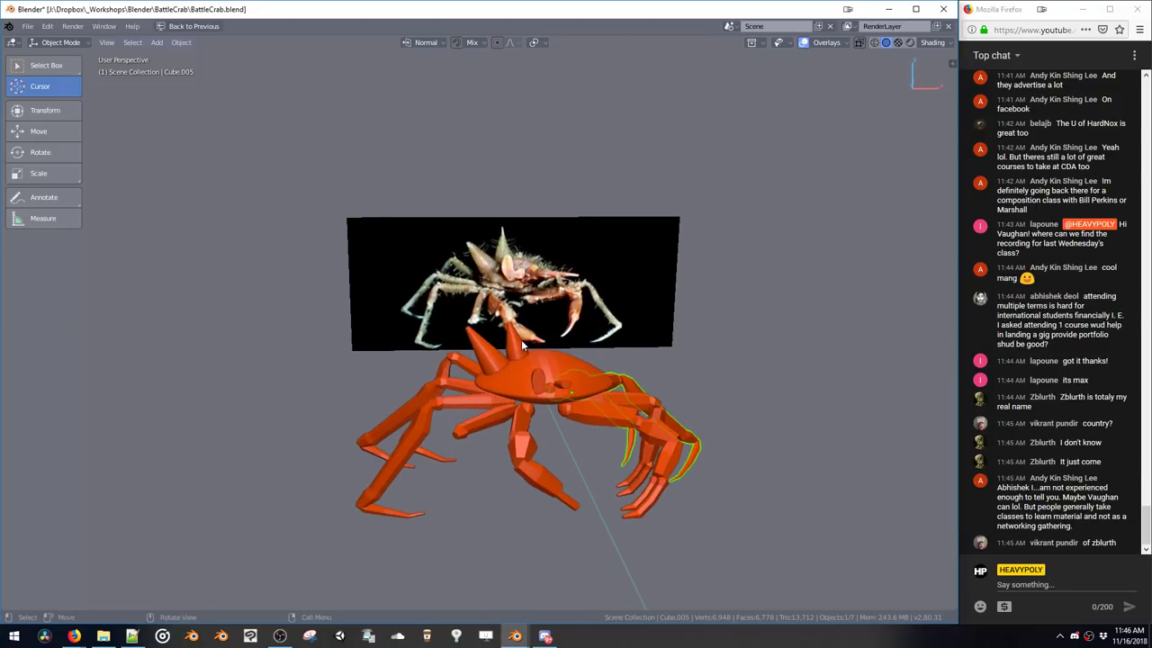
left_click(516, 351)
key("Tab")
key("ctrl+l")
key("KP_Decimal")
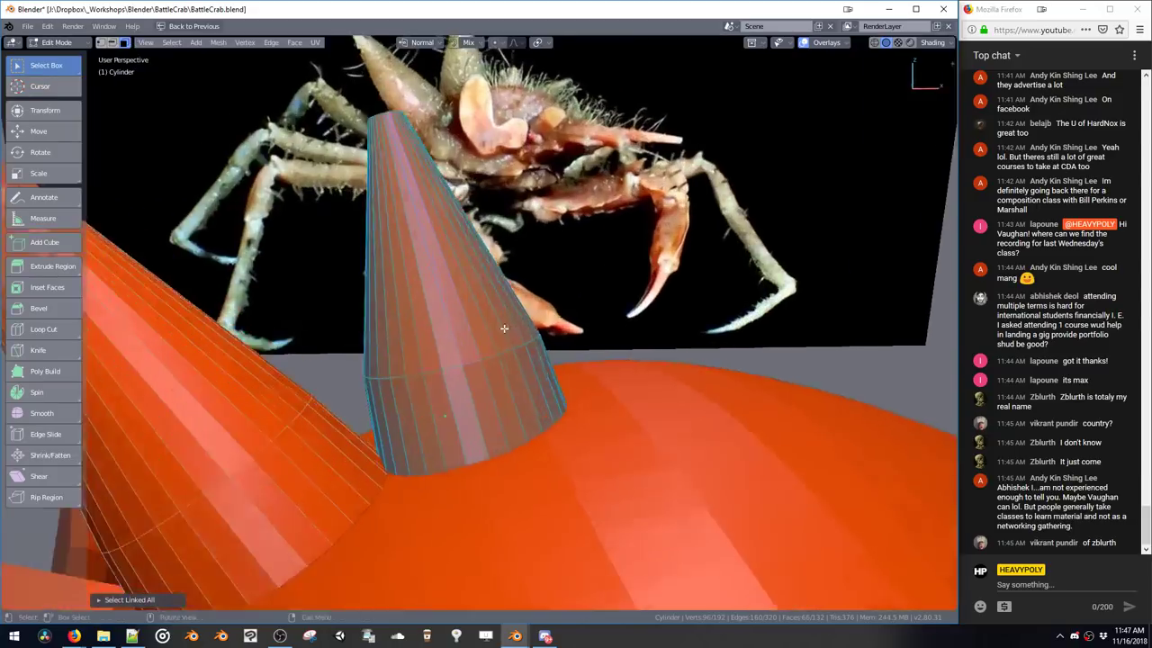
middle_click_drag(547, 433, 533, 417, "ctrl")
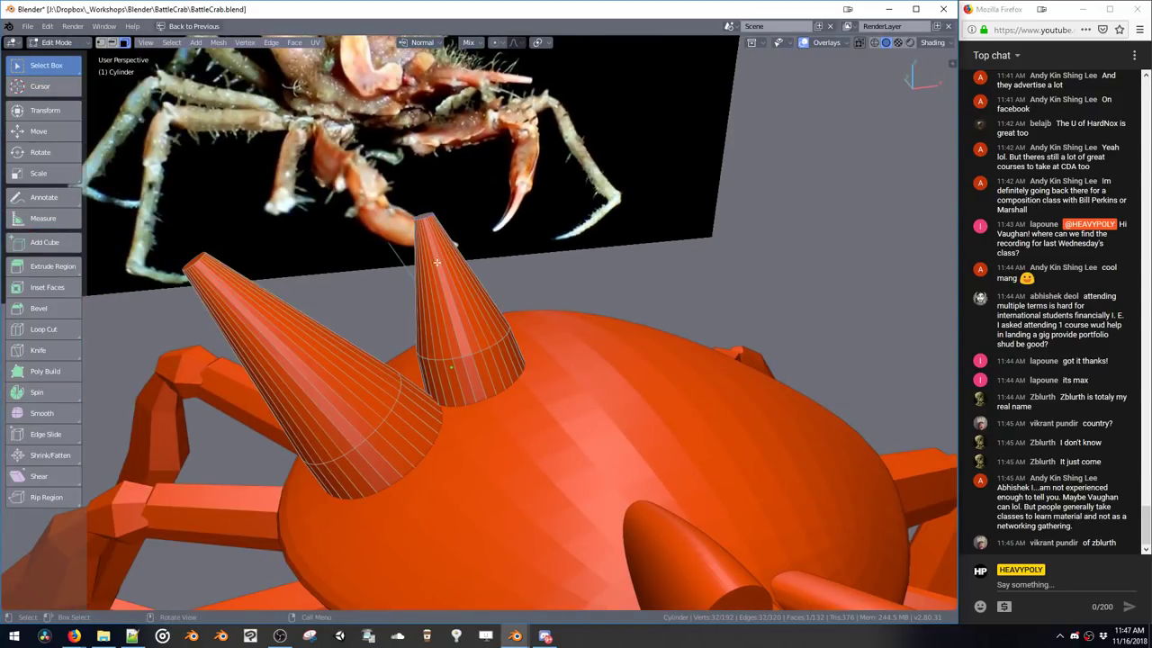
left_click(1034, 296)
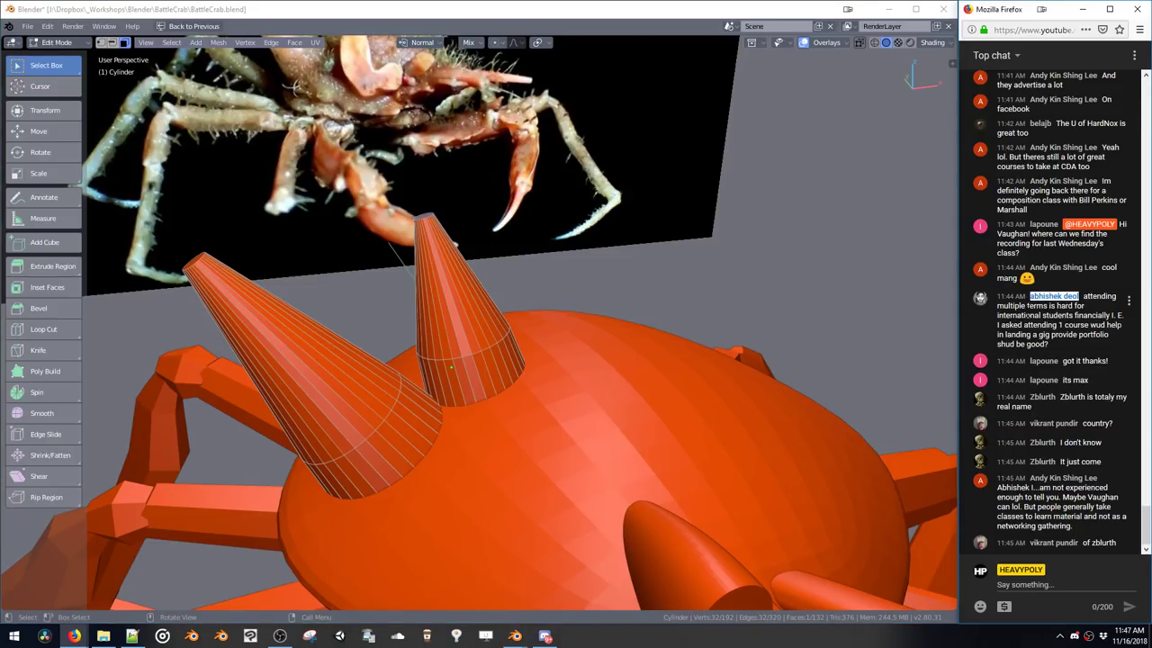
left_click_drag(1059, 325, 1032, 296)
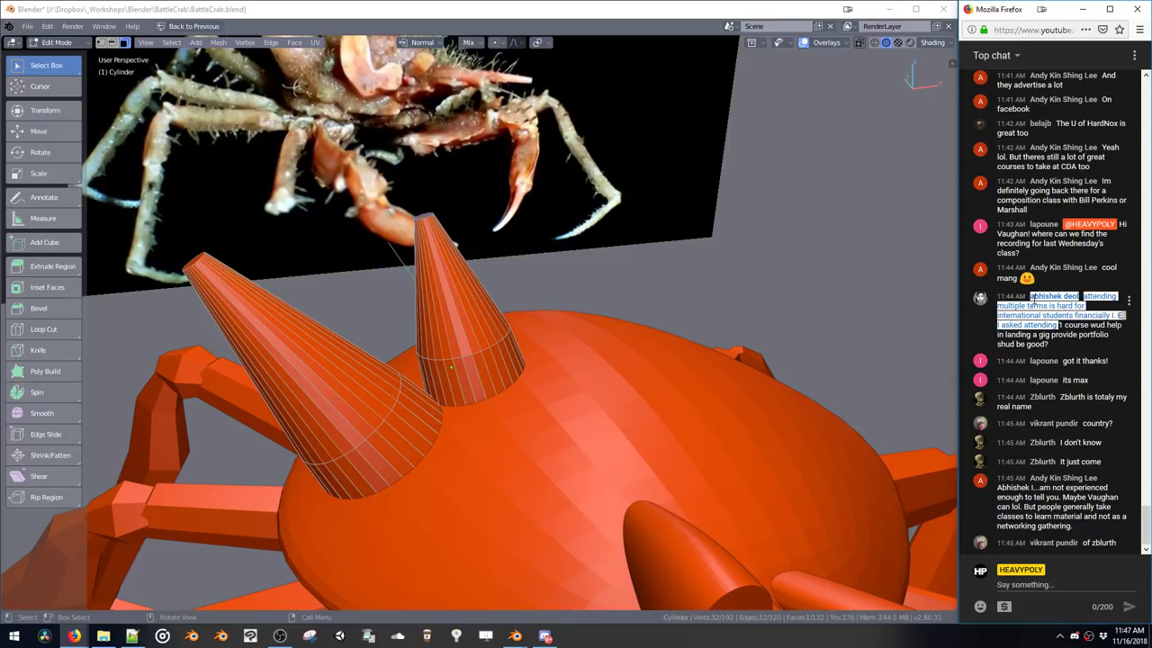
left_click(1033, 322)
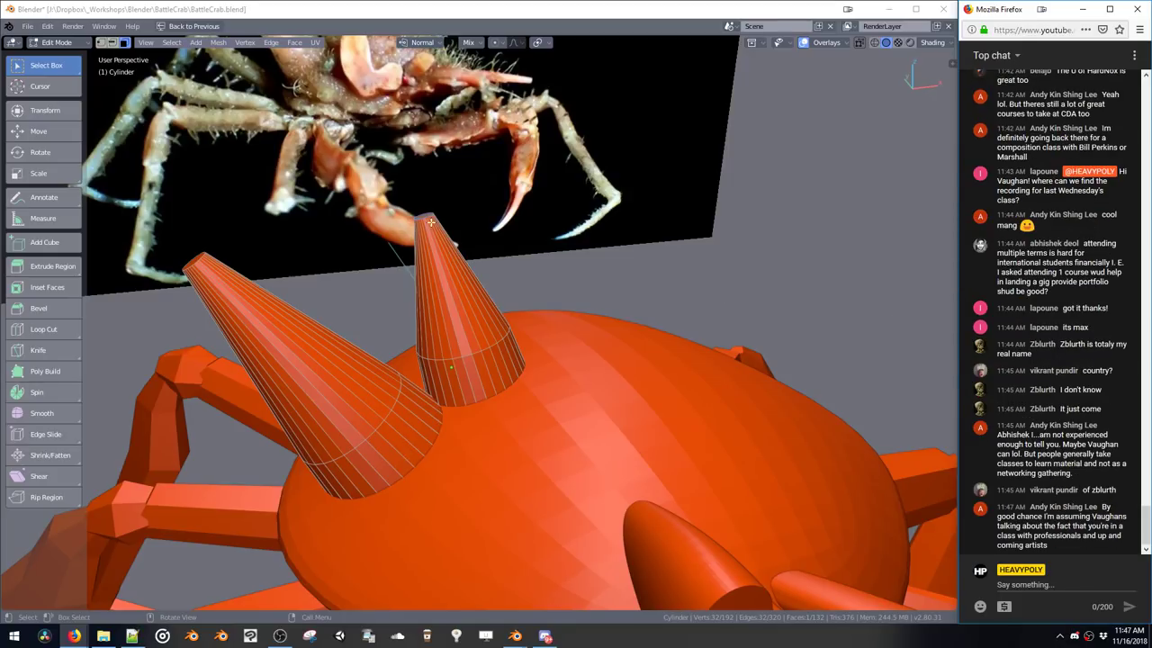
Extrude the upright spike's tip face outward, scale it down to a sharp point and adjust its position
middle_click_drag(454, 254, 544, 347)
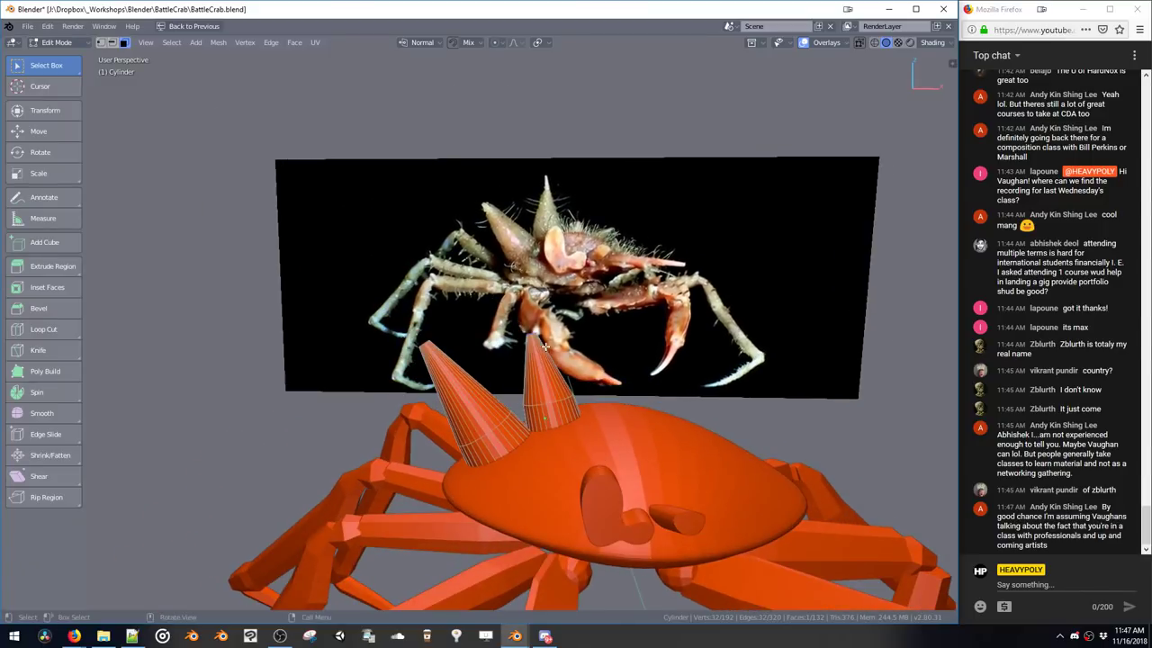
key("e")
left_click(550, 360)
key("s")
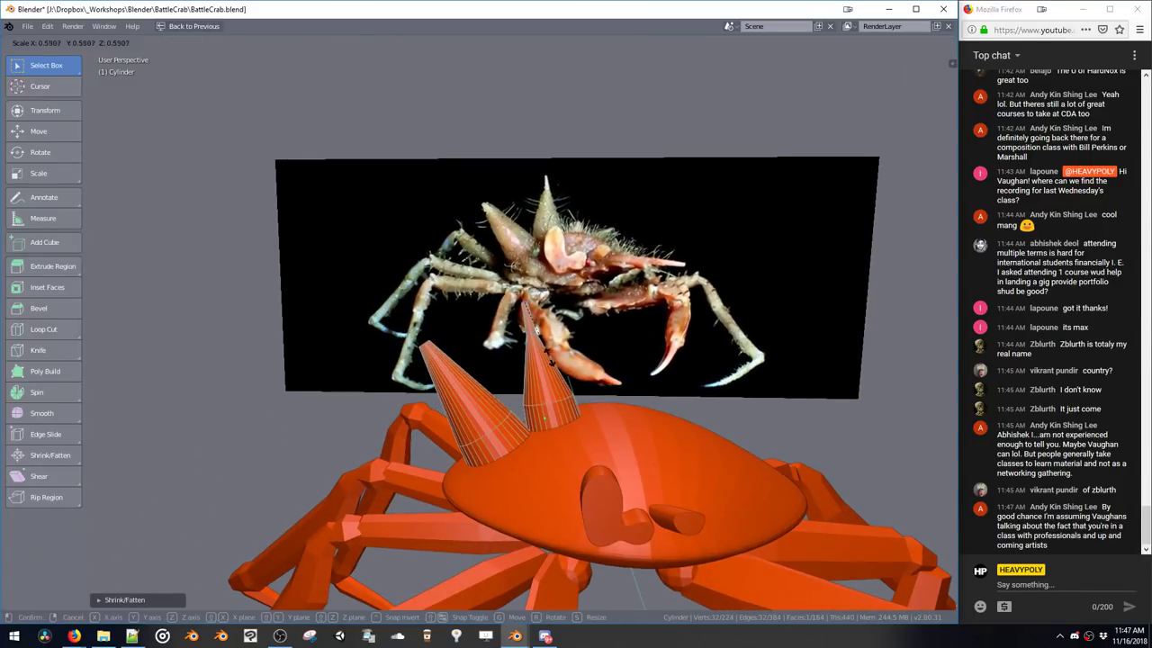
left_click(550, 354)
key("g")
left_click(553, 365)
key("s")
left_click(551, 357)
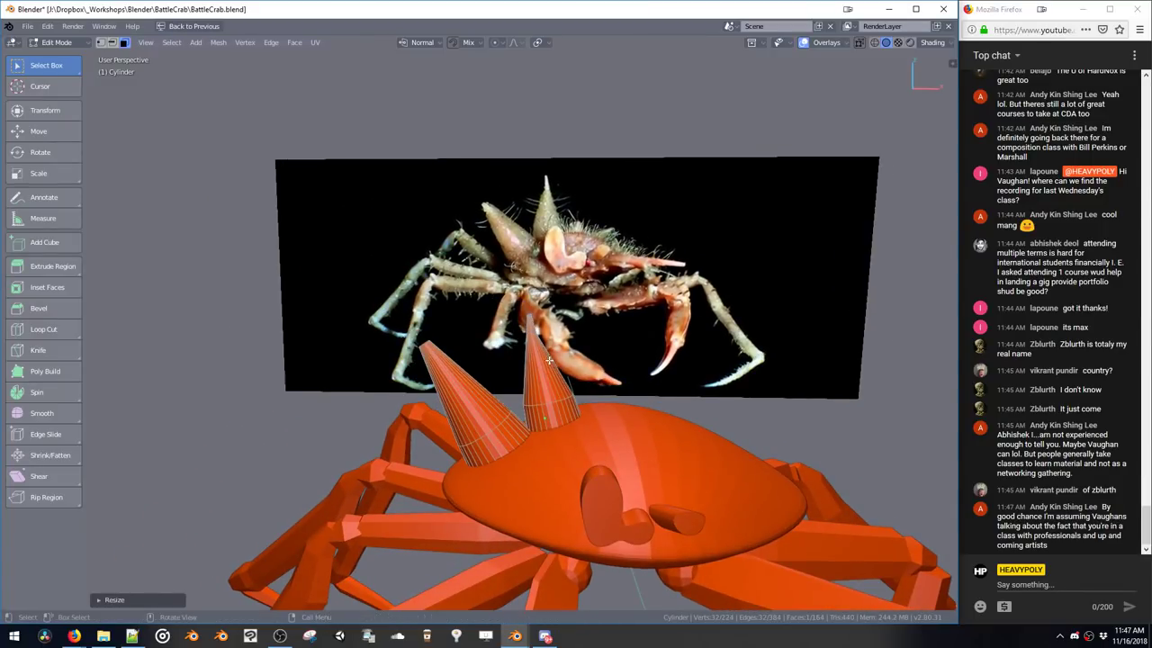
middle_click_drag(457, 325, 475, 351, "shift")
key("g")
left_click(519, 404)
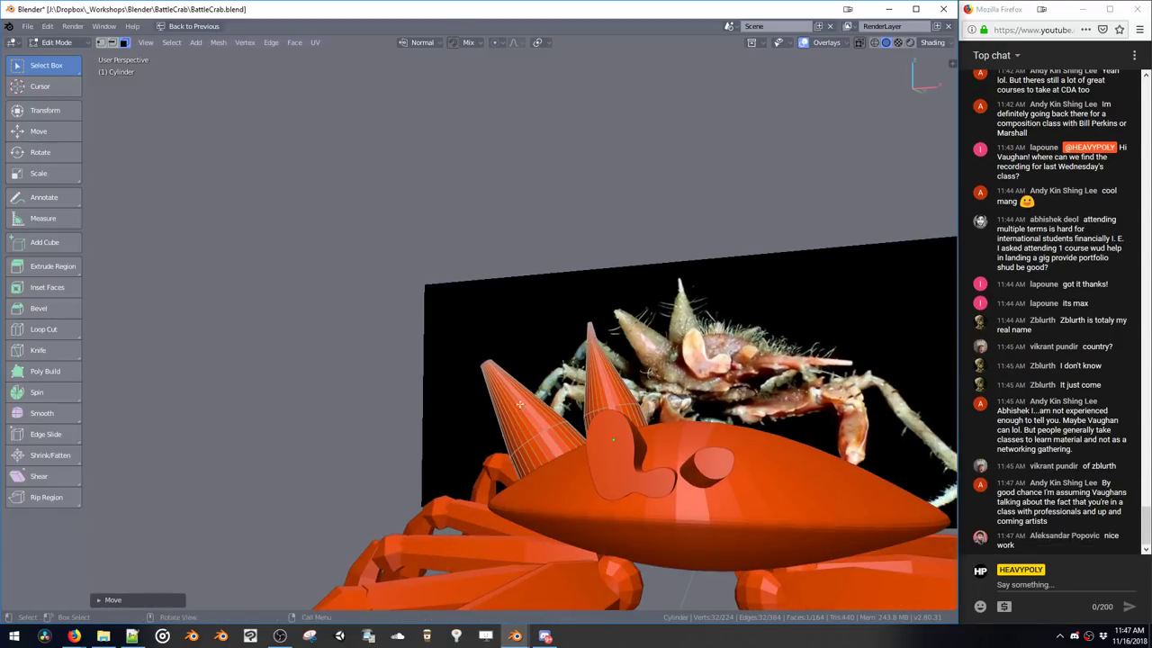
middle_click_drag(548, 377, 584, 377)
Open the eye pieces on the front of the body for editing and move the selected faces along Z
key("Tab")
left_click(509, 396)
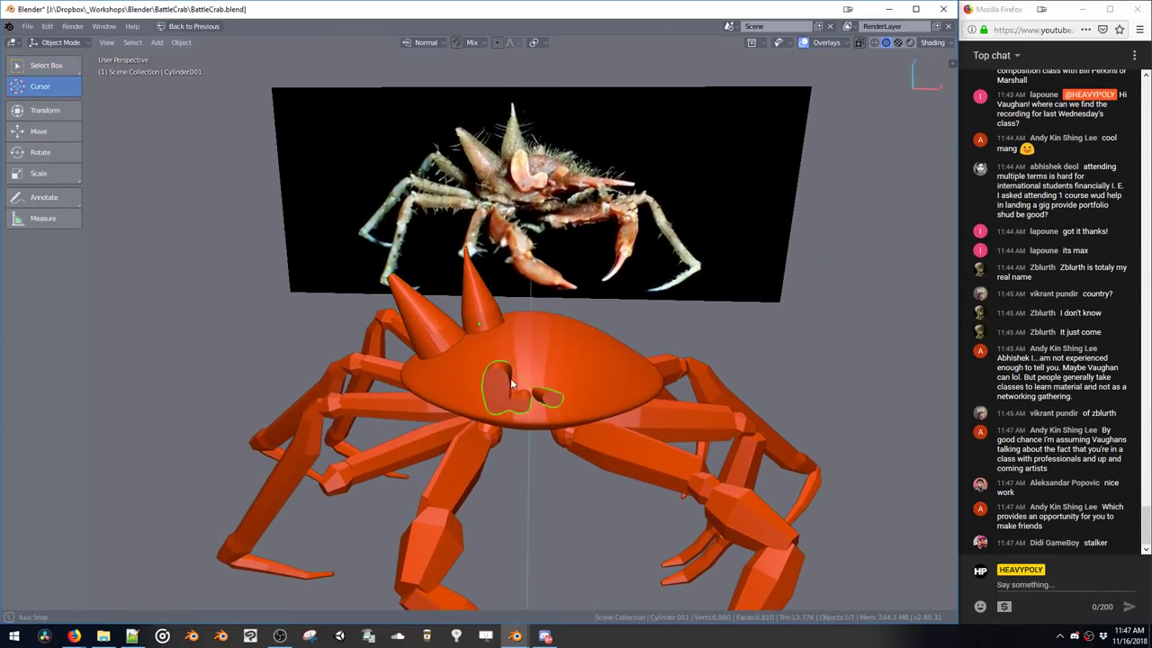
key("Tab")
middle_click_drag(509, 396, 542, 370)
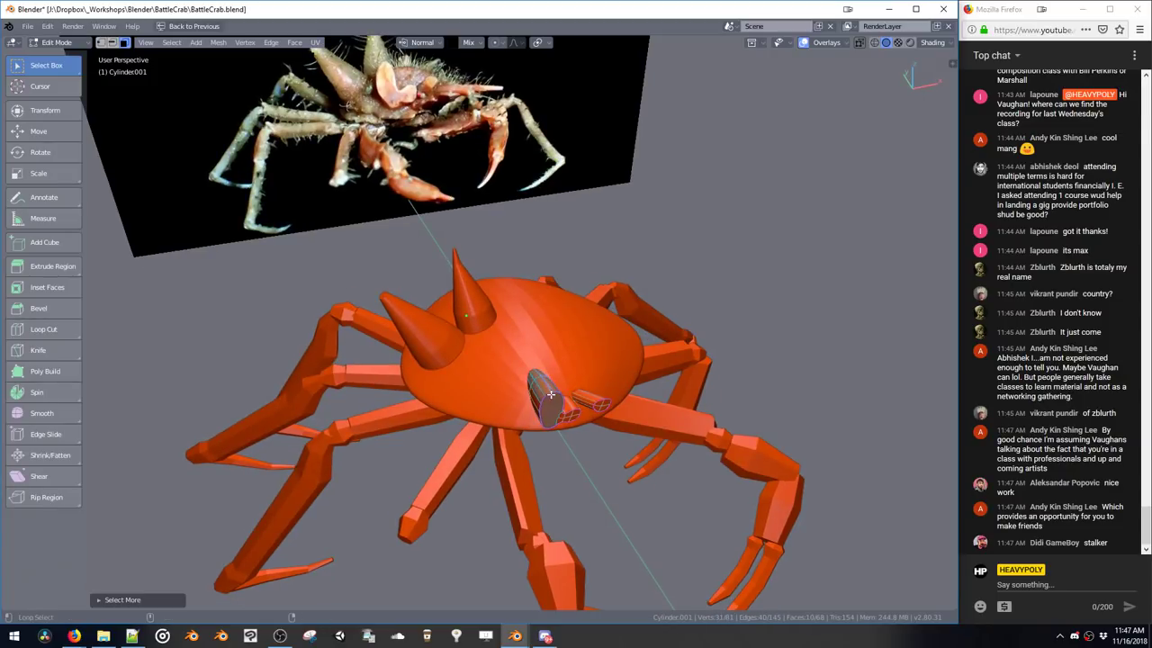
key("g")
key("z")
mouse_move(538, 386)
middle_mouse_down()
mouse_move(513, 370)
mouse_move(537, 380)
middle_mouse_up()
left_click(538, 377)
Reshape the large eye piece by shifting selected parts of its outline along X
left_click(522, 374)
left_click(525, 383, "shift")
key("g")
key("x")
left_click(508, 369)
key("space")
key("space")
left_click(538, 376)
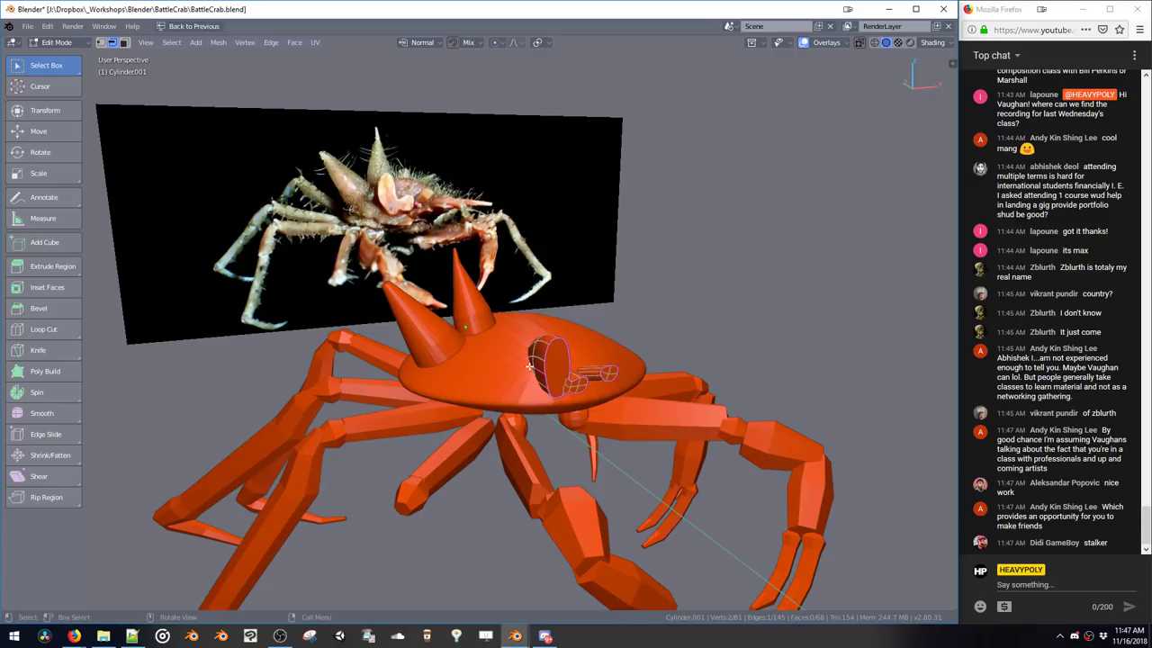
key("g")
key("x")
left_click(537, 371)
Duplicate the small eye cylinder's linked geometry and place the copy at the side edge of the body
middle_click_drag(537, 372, 577, 351)
scroll(529, 352, "up", 3)
left_click(531, 353)
scroll(540, 342, "up", 2)
key("KP_Decimal")
scroll(565, 361, "down", 5)
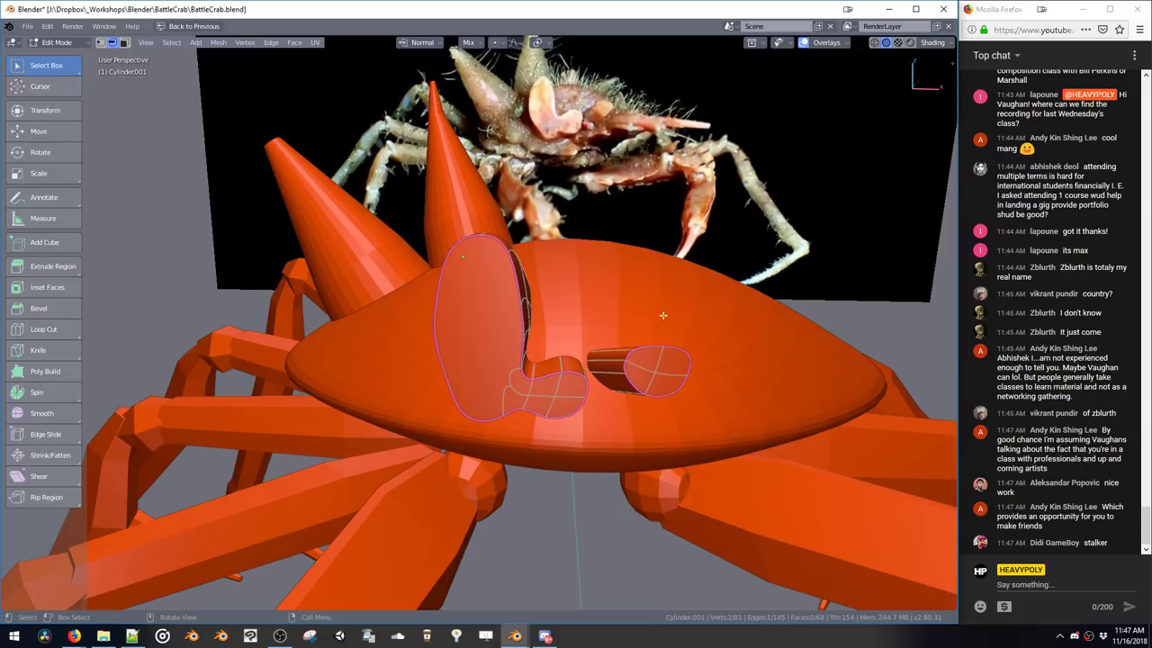
scroll(643, 340, "down", 1)
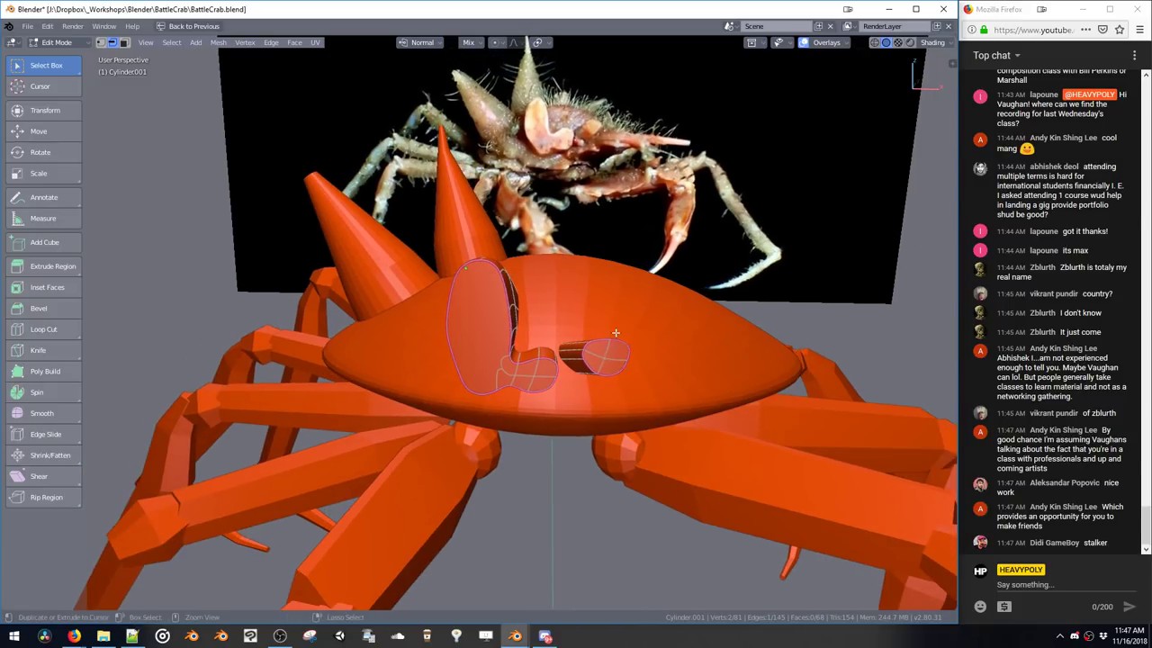
middle_click_drag(615, 333, 516, 383, "ctrl")
key("a")
key("Escape")
key("ctrl+l")
key("shift+d")
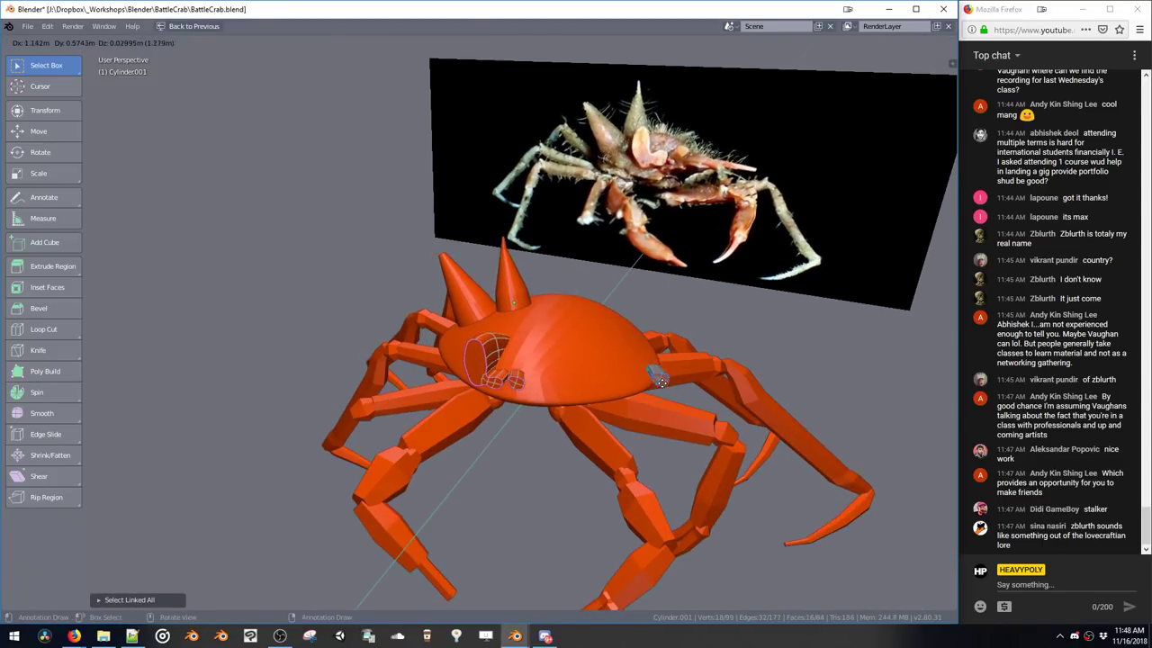
left_click(688, 403)
Rotate the duplicated cylinder about Z and pull its outer end face away from the body to form a long rod
key("r")
key("z")
left_click(687, 422)
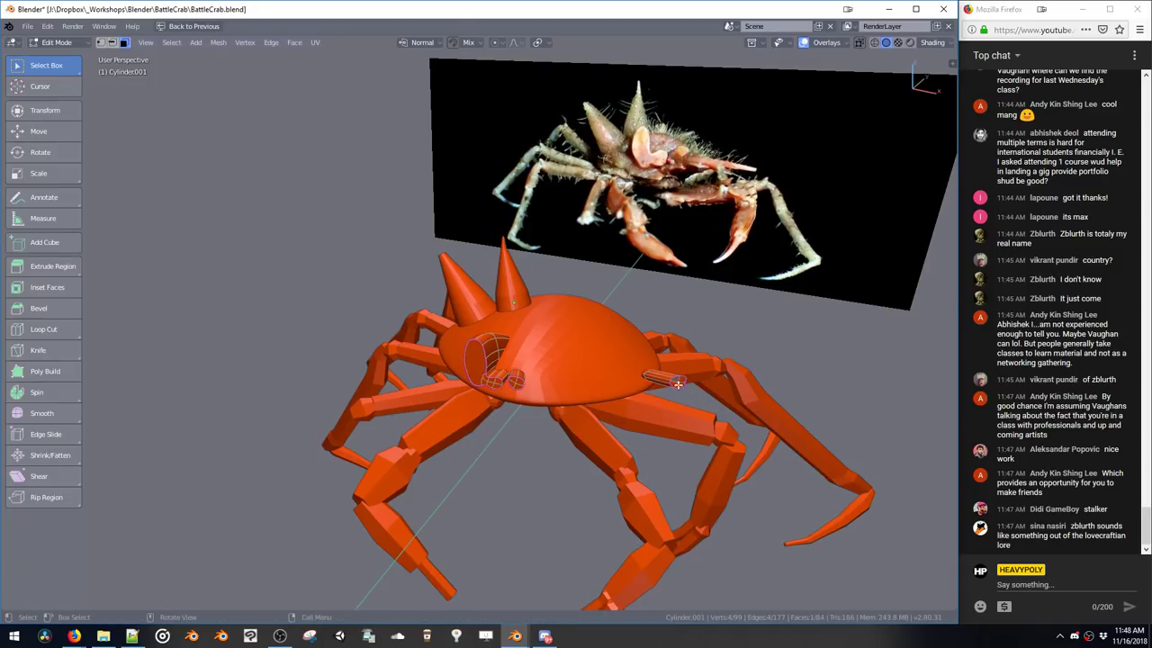
left_click(675, 388, "ctrl+shift")
middle_click_drag(675, 390, 731, 395)
key("g")
left_click(766, 399)
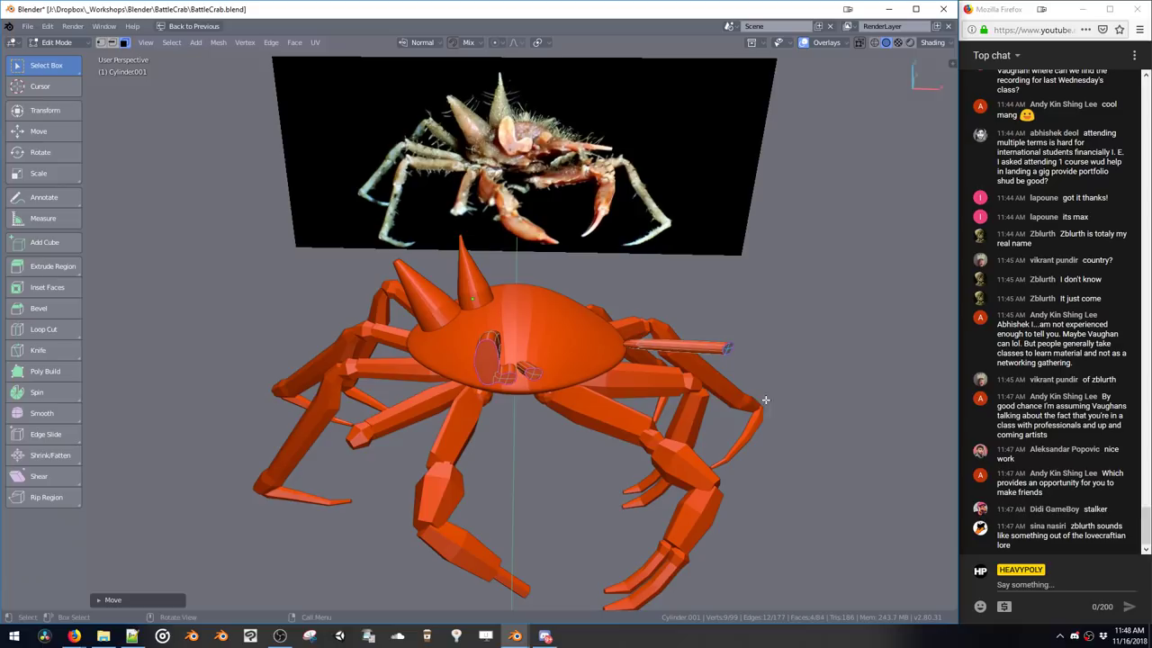
Select the whole rod, scale it down and reposition it against the side of the body
double_click(686, 354)
key("g")
left_click(645, 354)
middle_click_drag(645, 353, 606, 343)
key("s")
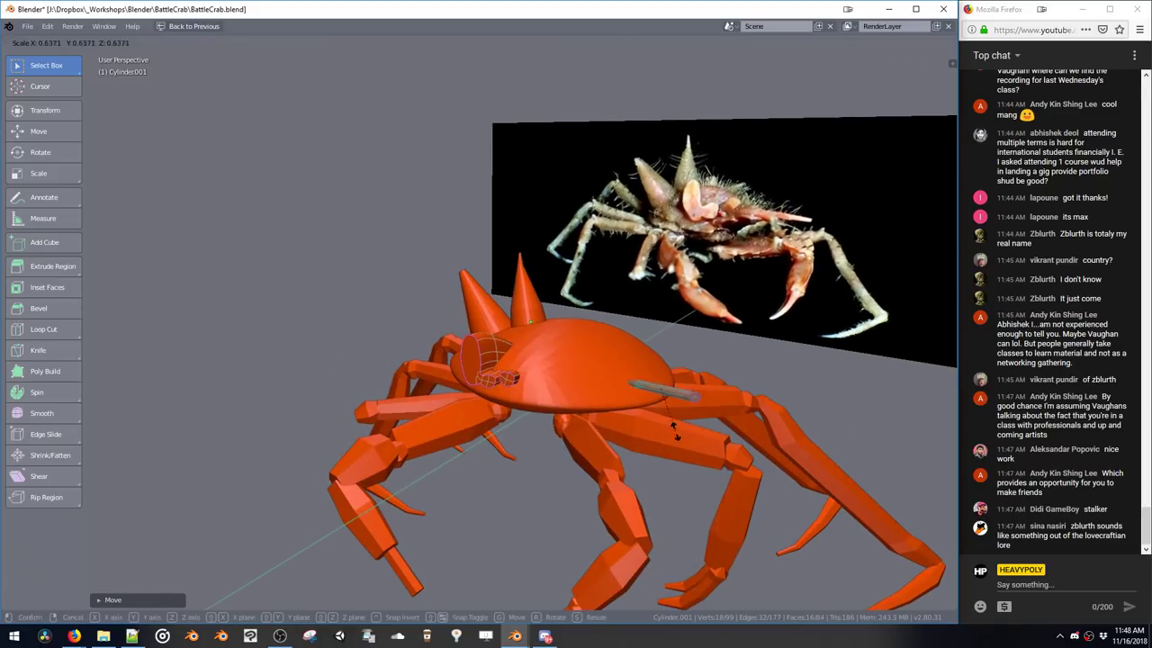
left_click(667, 417)
key("s")
left_click(679, 433)
key("g")
middle_click_drag(678, 433, 652, 394)
left_click(658, 415)
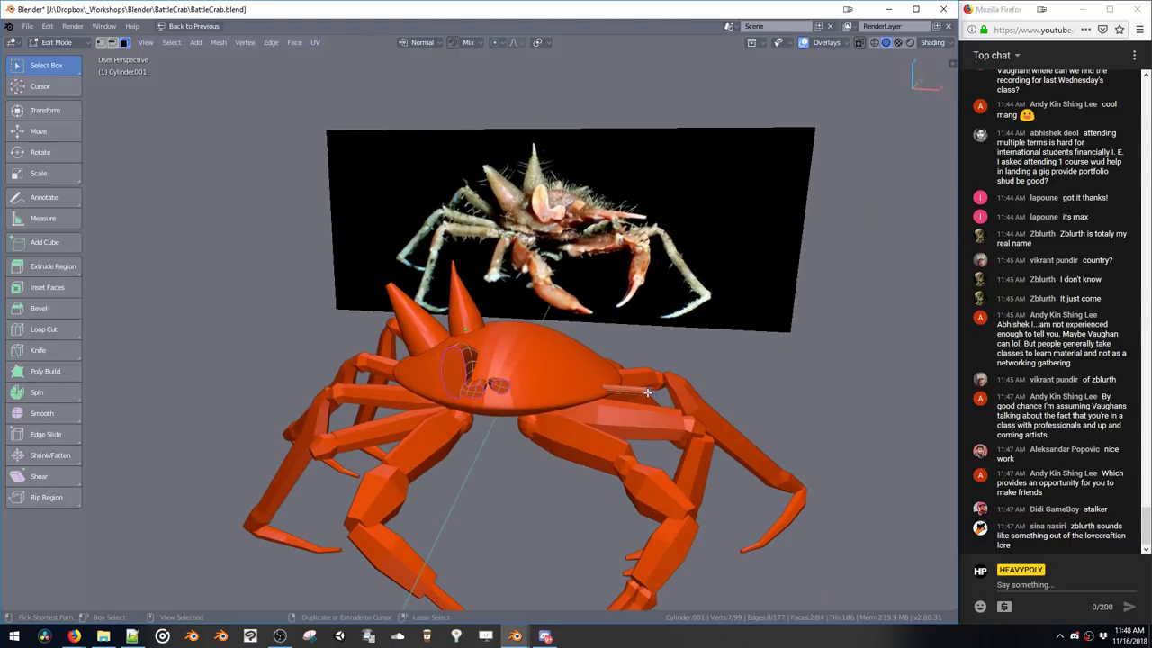
Move the rod's outer end outward, rescale that end and reposition the whole rod
key("g")
left_click(659, 412)
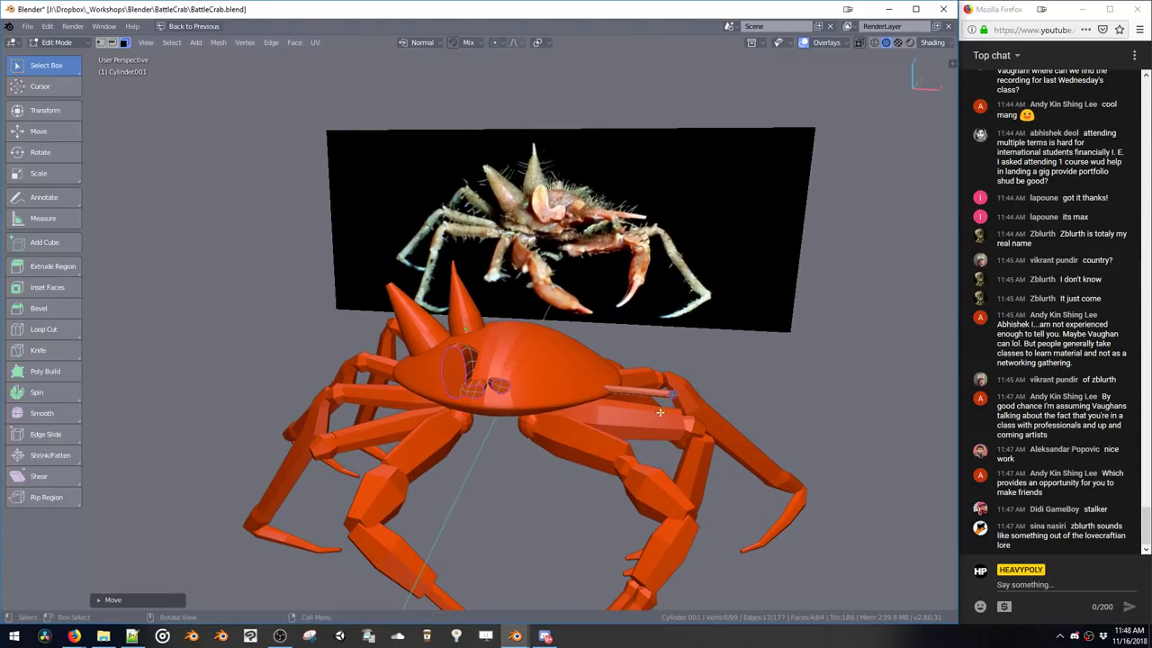
key("s")
left_click(643, 371)
double_click(642, 394)
key("g")
left_click(638, 388)
Open the mesh of the walking legs for editing with vertex selection
middle_click_drag(569, 373, 554, 436)
key("Tab")
left_click(512, 394)
key("Tab")
key("space")
Try to lengthen the short front leg by moving the visible vertices of its end joint outward
left_click_drag(487, 369, 544, 426)
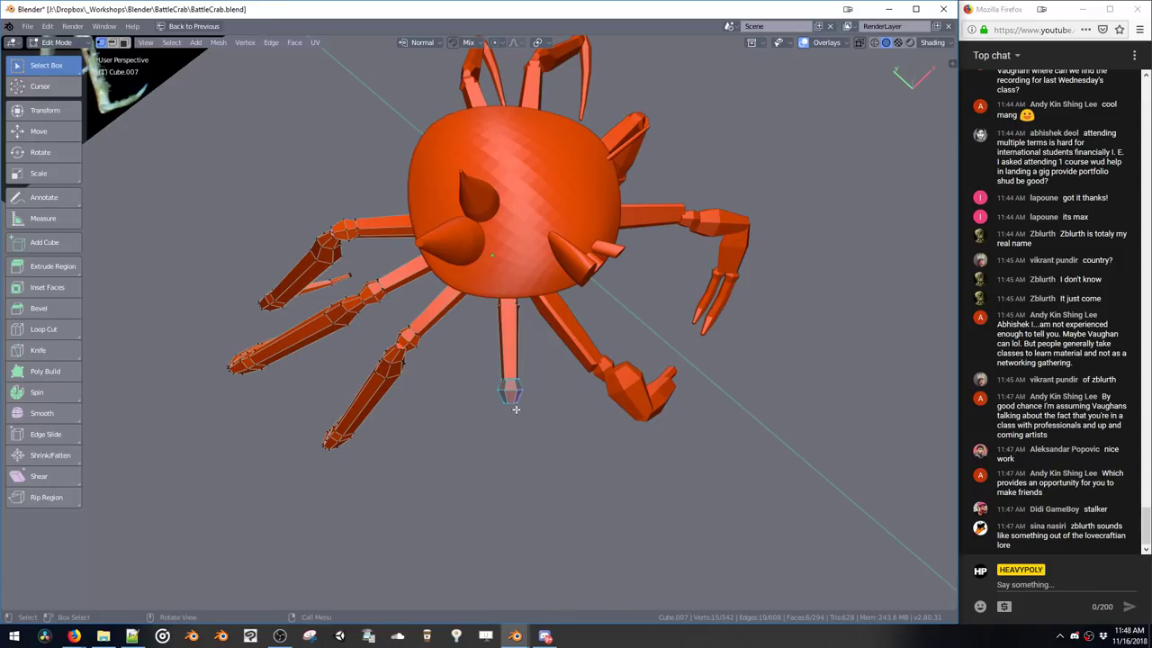
key("g")
left_click(508, 462)
key("ctrl+z")
Turn on X-ray display, select all vertices of the short leg's end joint and move them outward to lengthen the leg
left_click(860, 43)
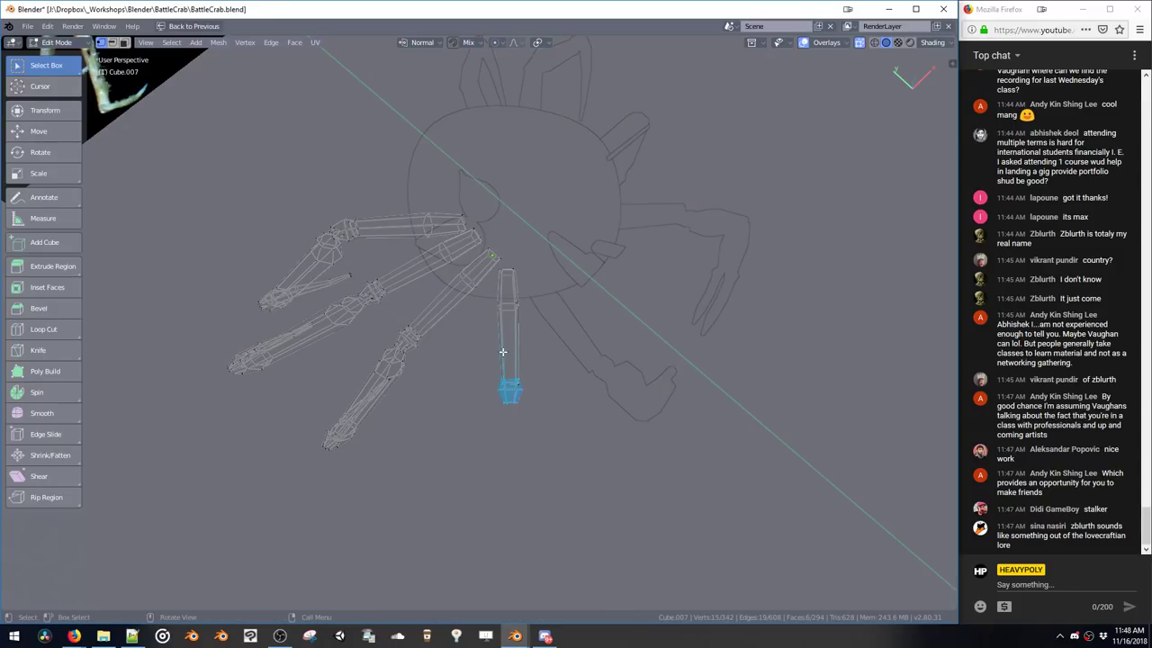
left_click_drag(483, 361, 547, 427)
key("g")
left_click(547, 491)
middle_click_drag(547, 491, 514, 336)
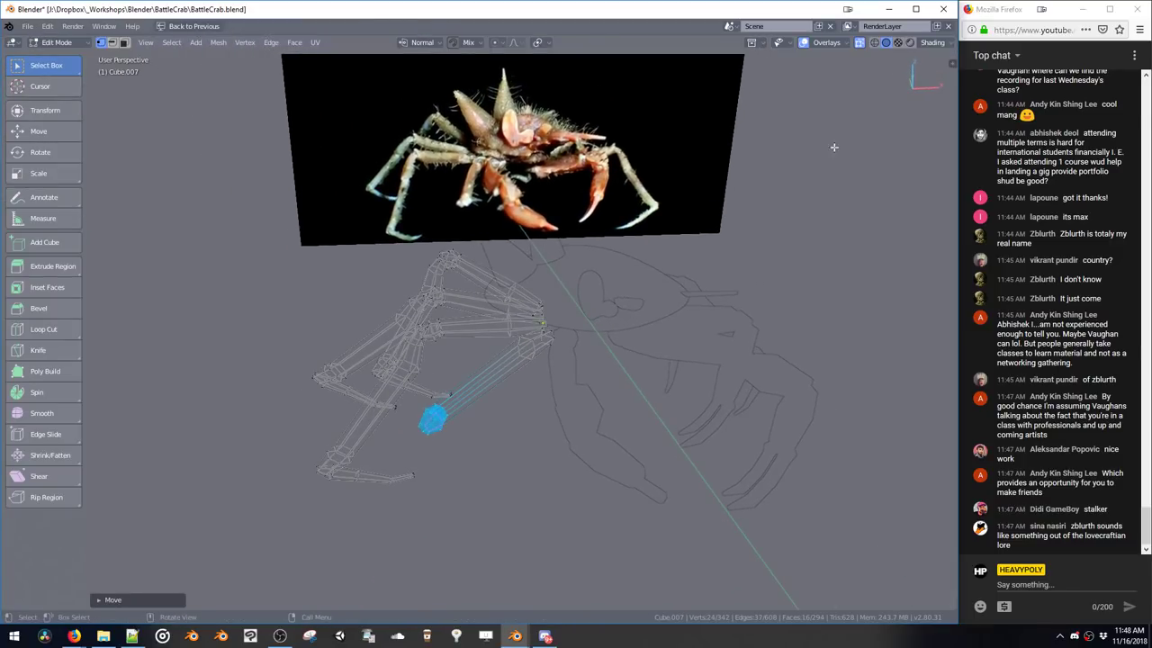
Toggle the X-ray display repeatedly to compare the see-through and solid views of the legs
left_click(859, 43)
left_click(861, 44)
left_click(862, 44)
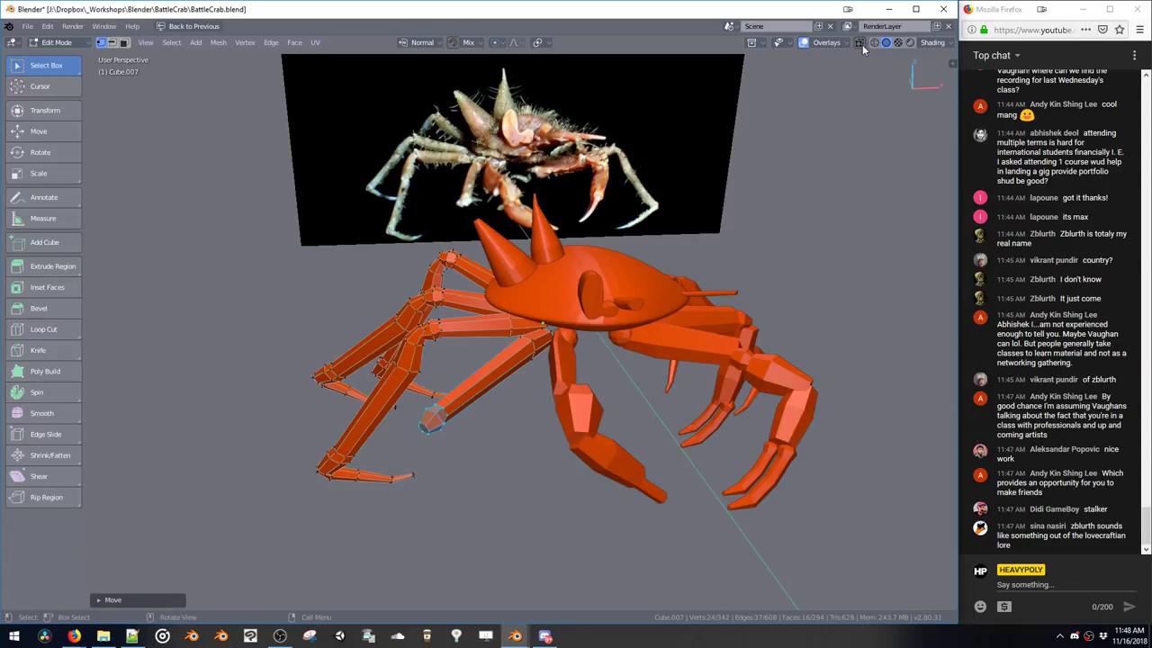
left_click(863, 44)
left_click(863, 46)
left_click(864, 46)
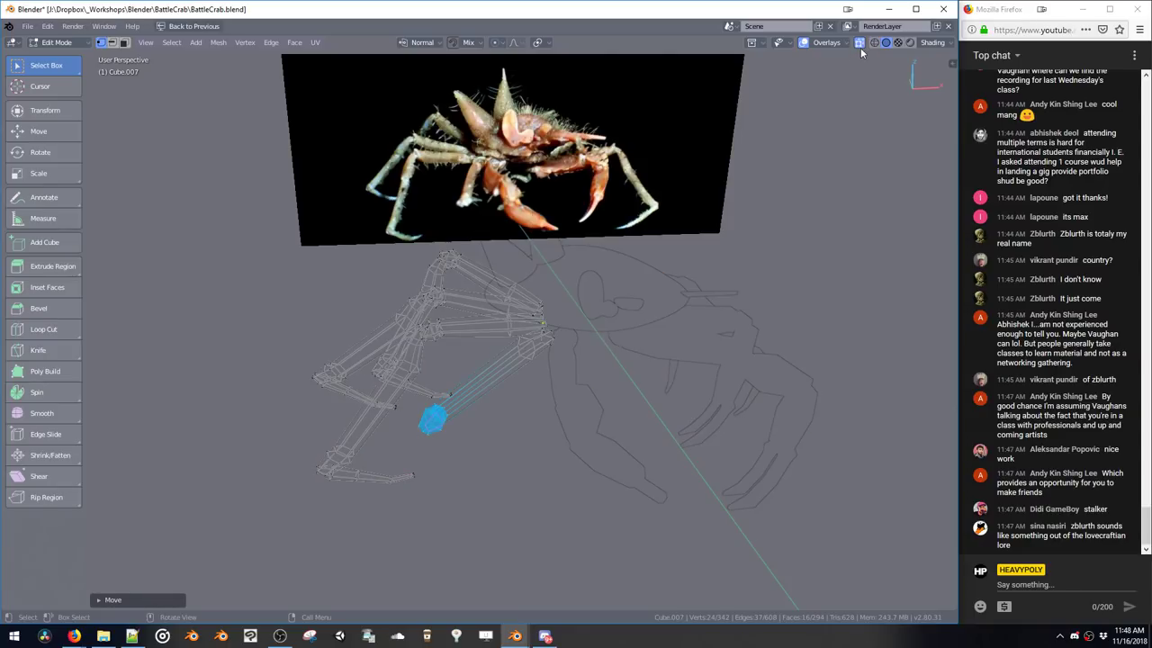
Clear the vertex selection, finish editing the legs and save the file
middle_click_drag(448, 332, 502, 342)
key("a")
key("a")
key("Tab")
left_click(506, 387)
middle_click_drag(502, 389, 457, 367)
key("ctrl+s")
left_click(546, 378)
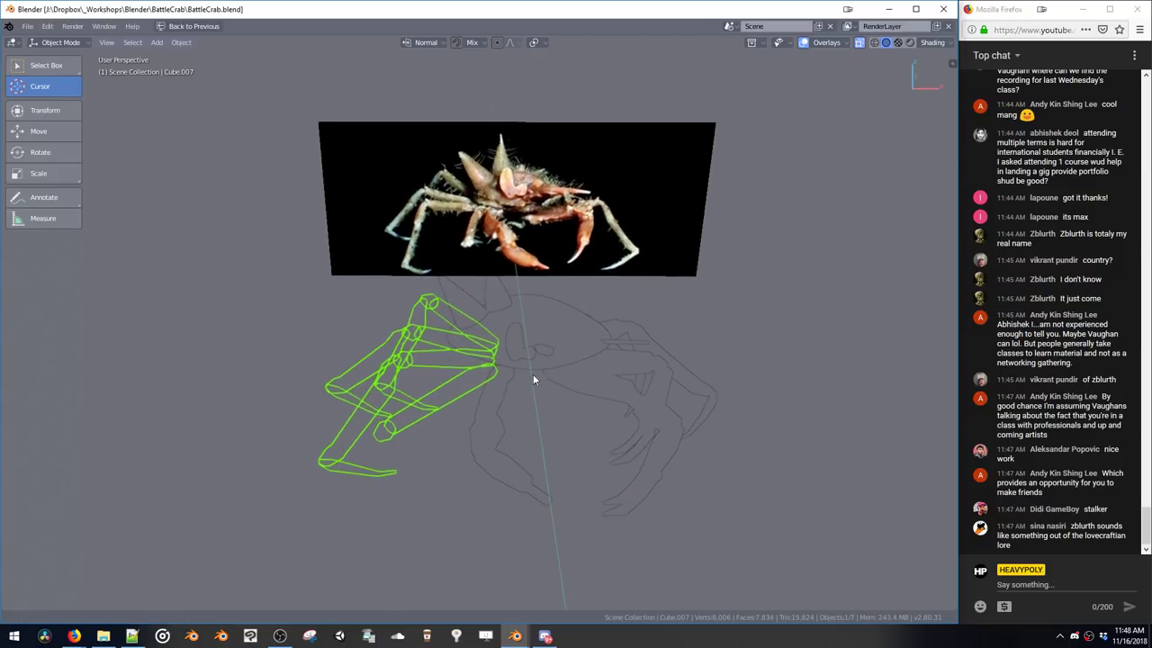
Enlarge the eye pieces to about 1.25 times their size, leaving the side rod unselected
middle_click_drag(533, 376, 509, 361)
left_click(502, 366)
key("Tab")
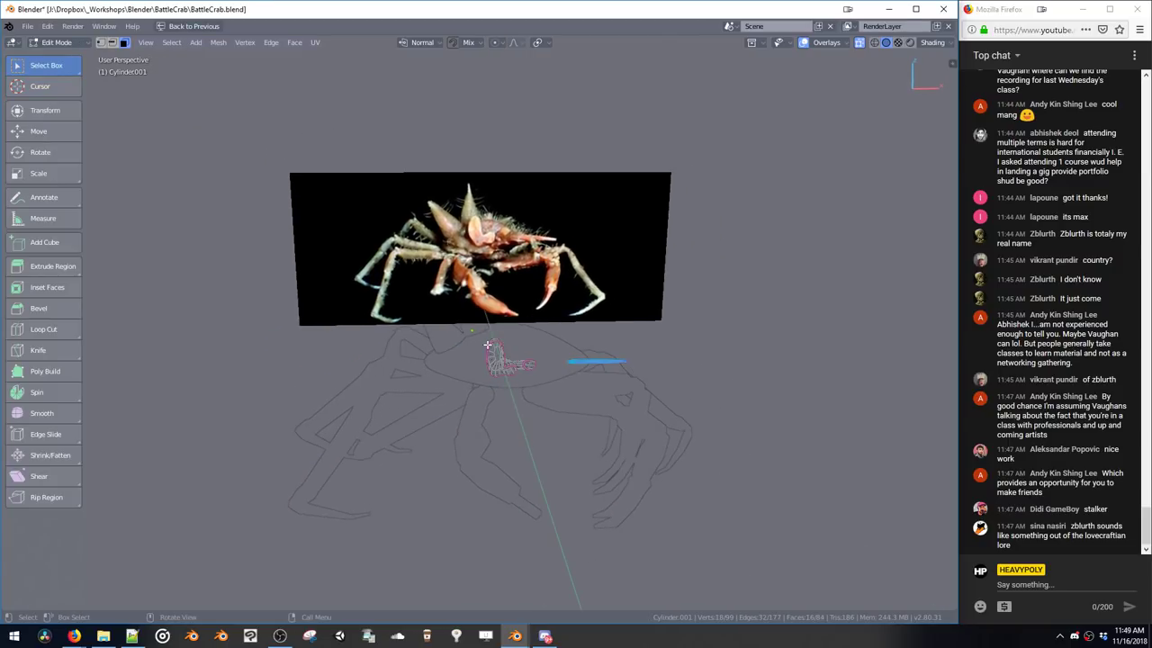
key("a")
key("s")
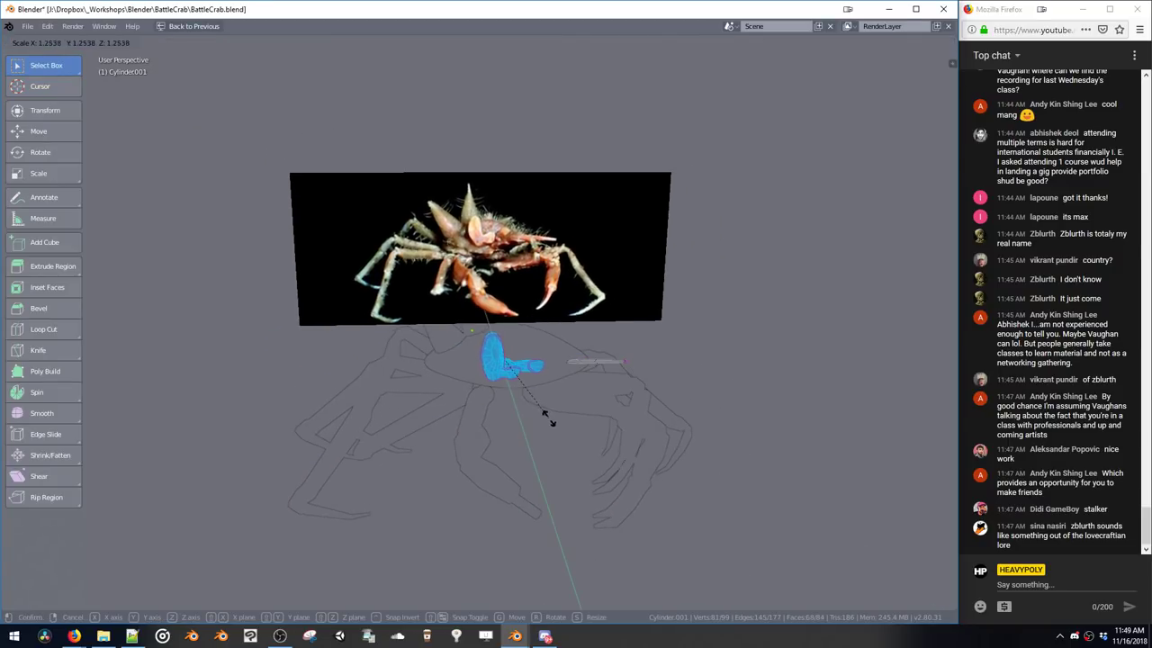
left_click(548, 417)
key("s")
left_click(548, 420)
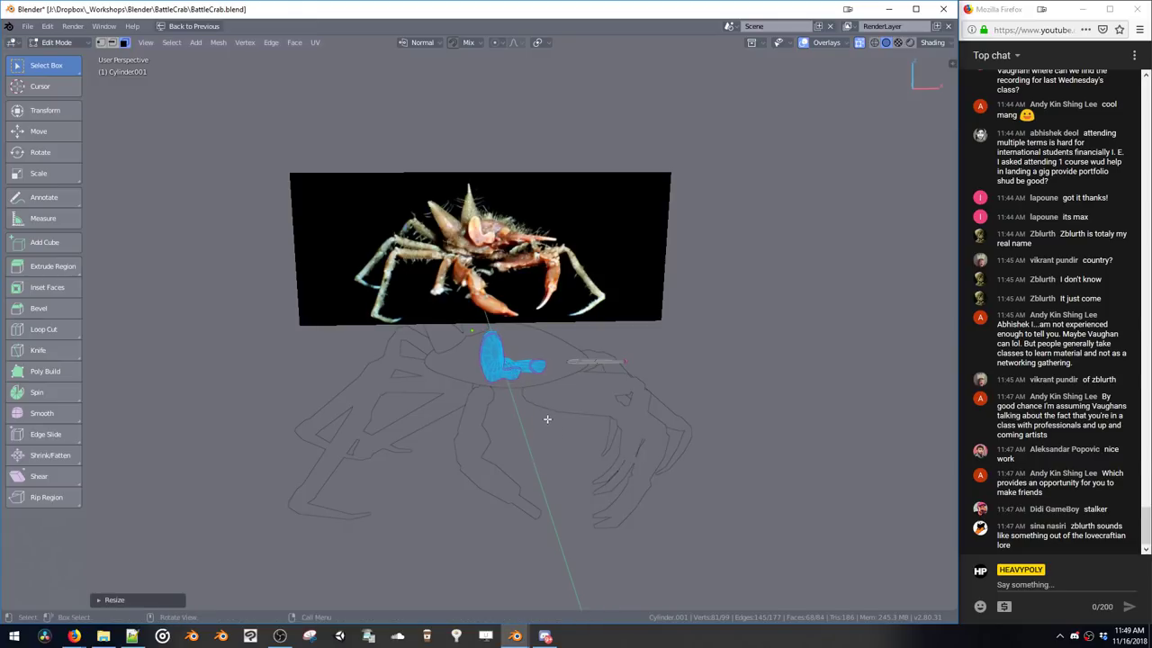
key("Tab")
Open the body spikes for editing, select both spikes and scale them up
mouse_move(532, 400)
middle_mouse_down()
mouse_move(515, 440)
mouse_move(480, 439)
middle_mouse_up()
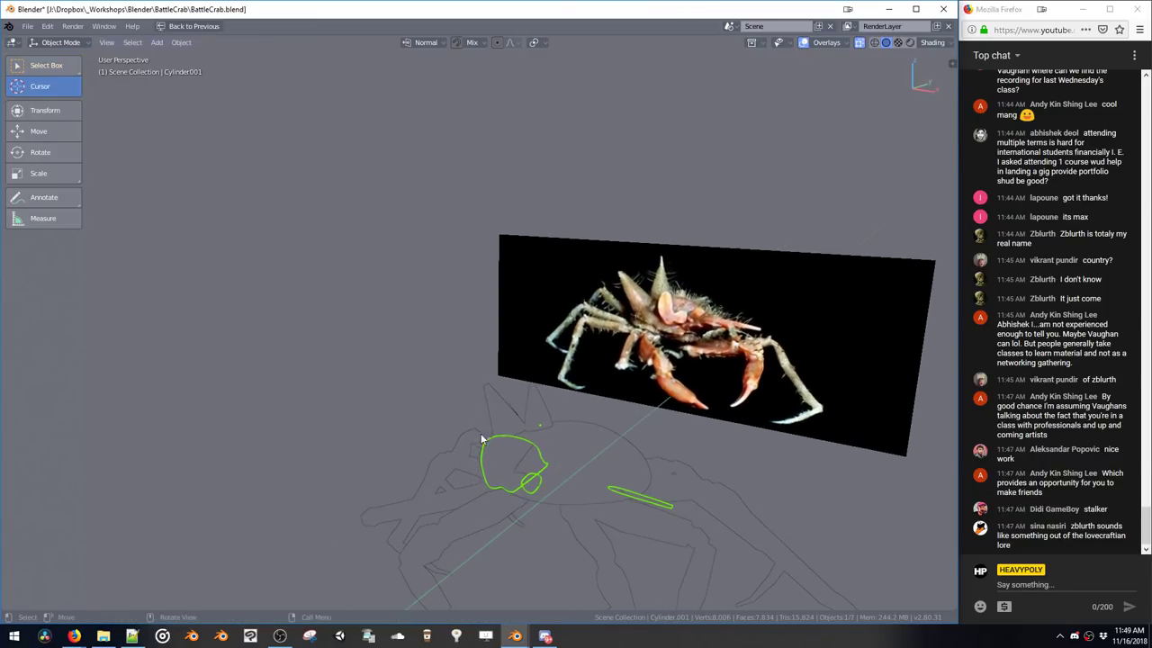
left_click(539, 400)
key("Tab")
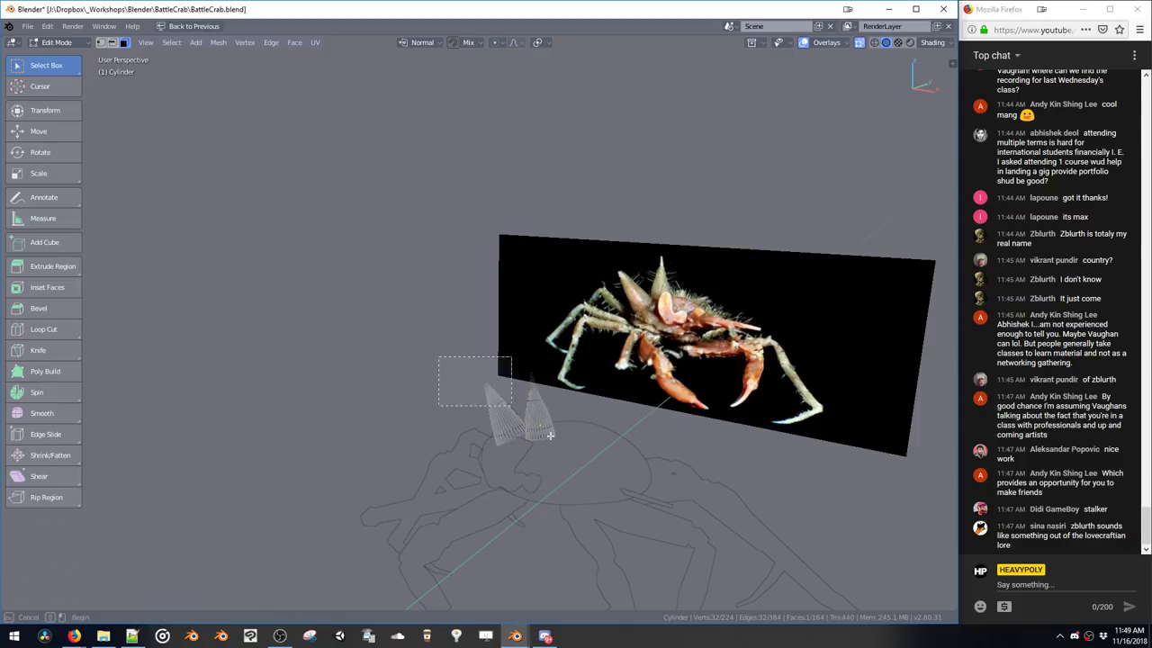
key("a")
key("s")
left_click(589, 482)
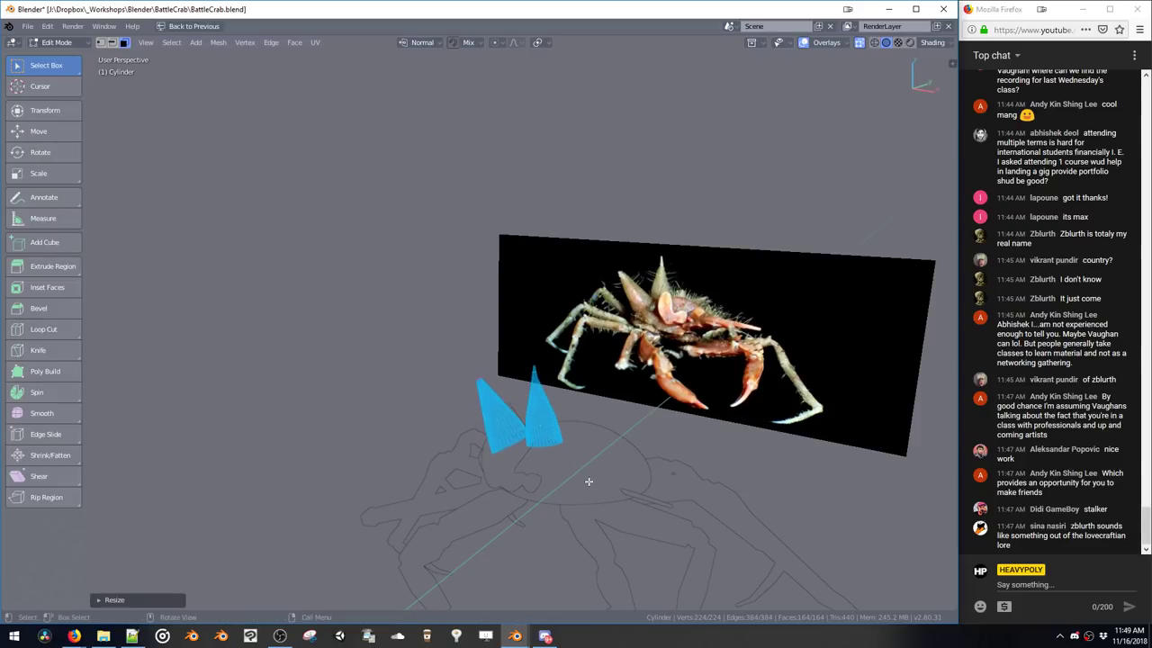
mouse_move(559, 431)
middle_mouse_down()
mouse_move(555, 344)
mouse_move(577, 349)
middle_mouse_up()
key("Tab")
Switch the viewport shading through wireframe and back to a solid, opaque display of the crab
key("z")
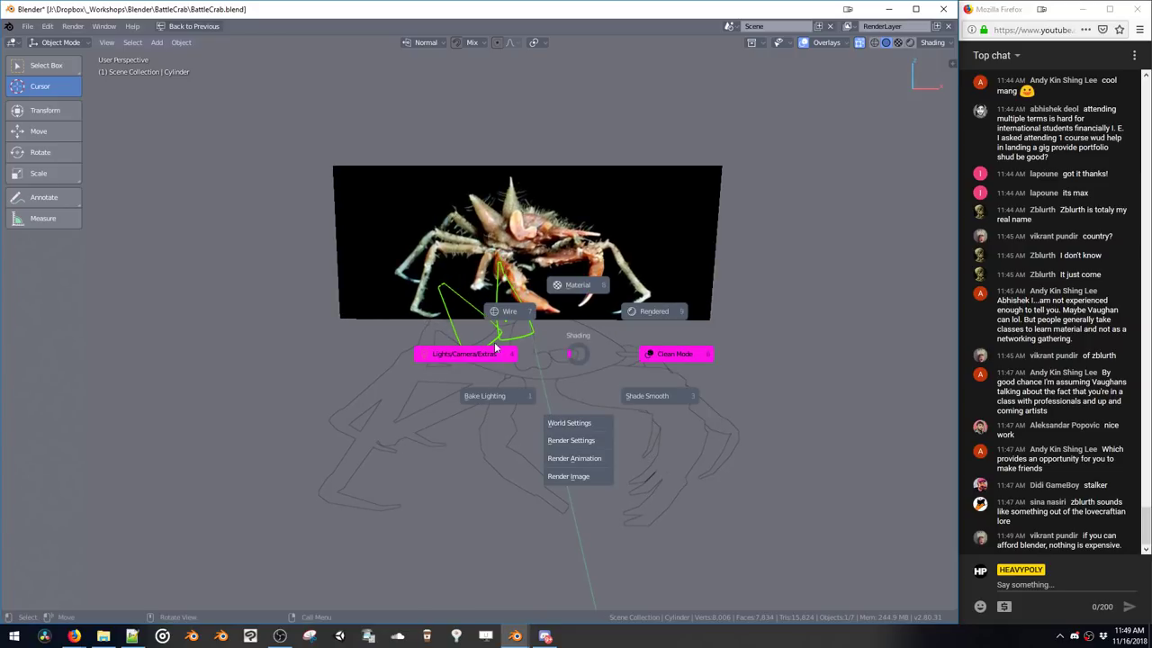
left_click(498, 316)
key("z")
left_click(466, 303)
key("z")
left_click(468, 307)
key("z")
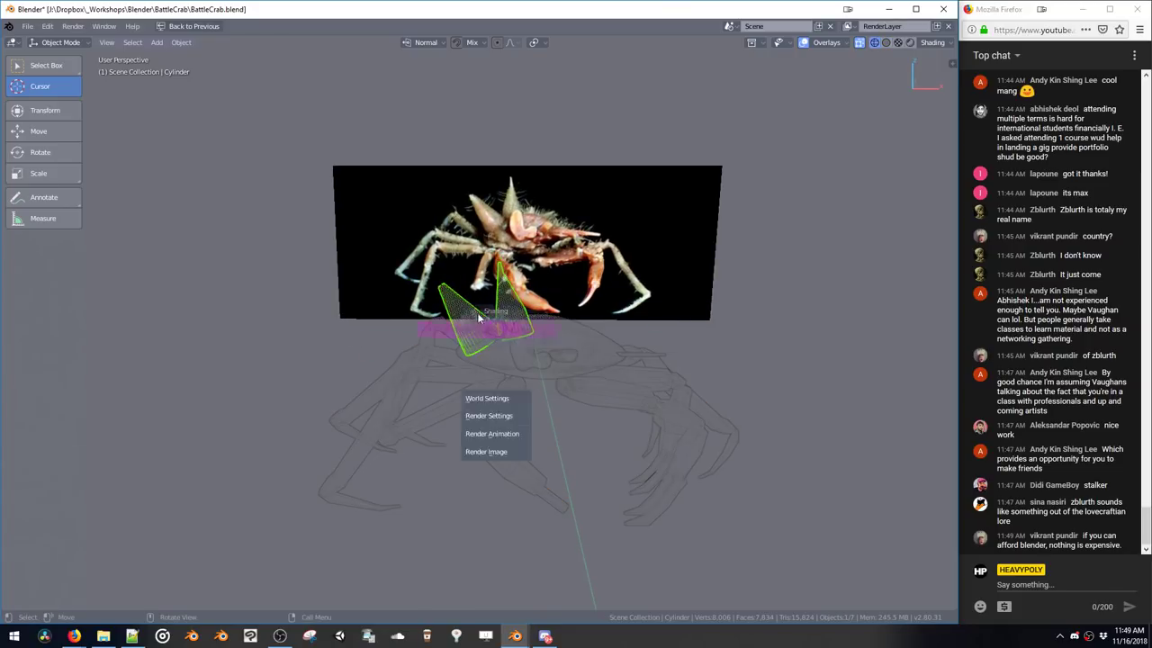
left_click(474, 315)
middle_click_drag(507, 351, 529, 366)
Deselect the spikes, save the file and compare the crab closely with the reference photo
key("Tab")
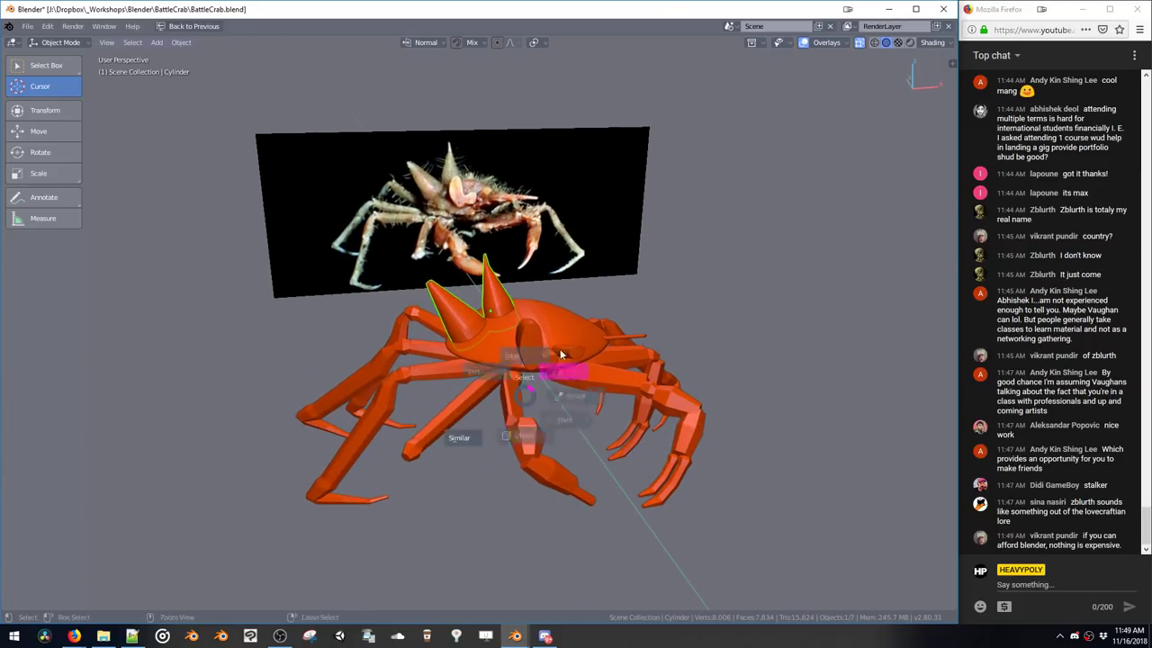
left_click(552, 355)
key("Tab")
left_click(548, 400)
left_click(547, 396)
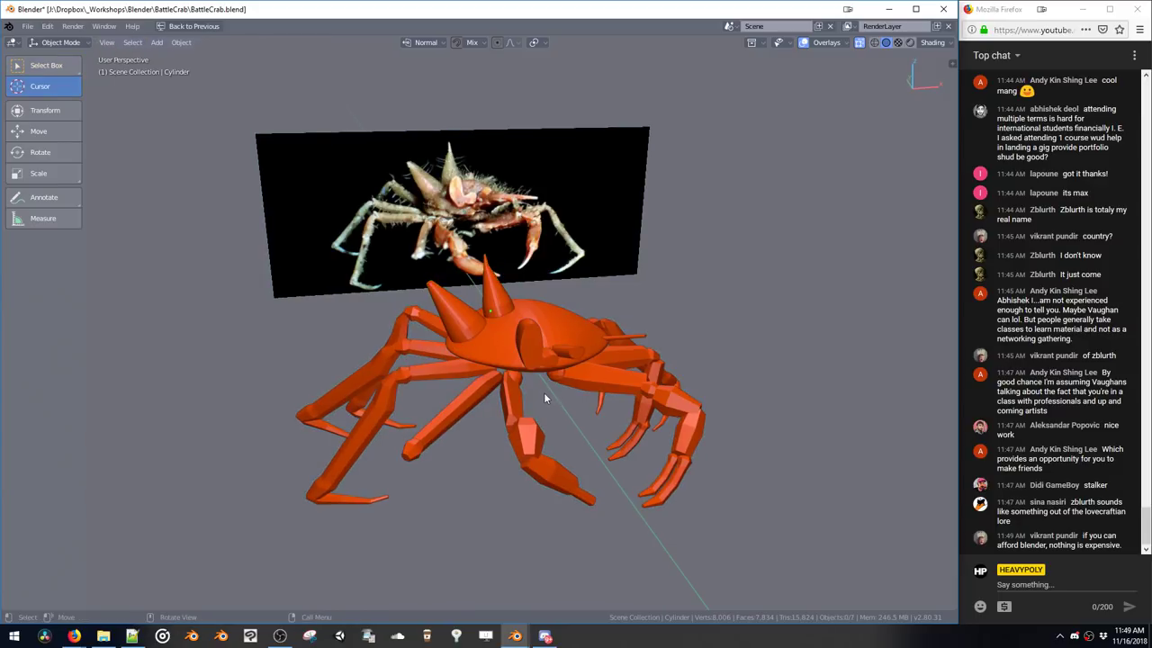
mouse_move(543, 393)
middle_mouse_down()
mouse_move(597, 366)
mouse_move(537, 357)
mouse_move(570, 356)
mouse_move(529, 376)
middle_mouse_up()
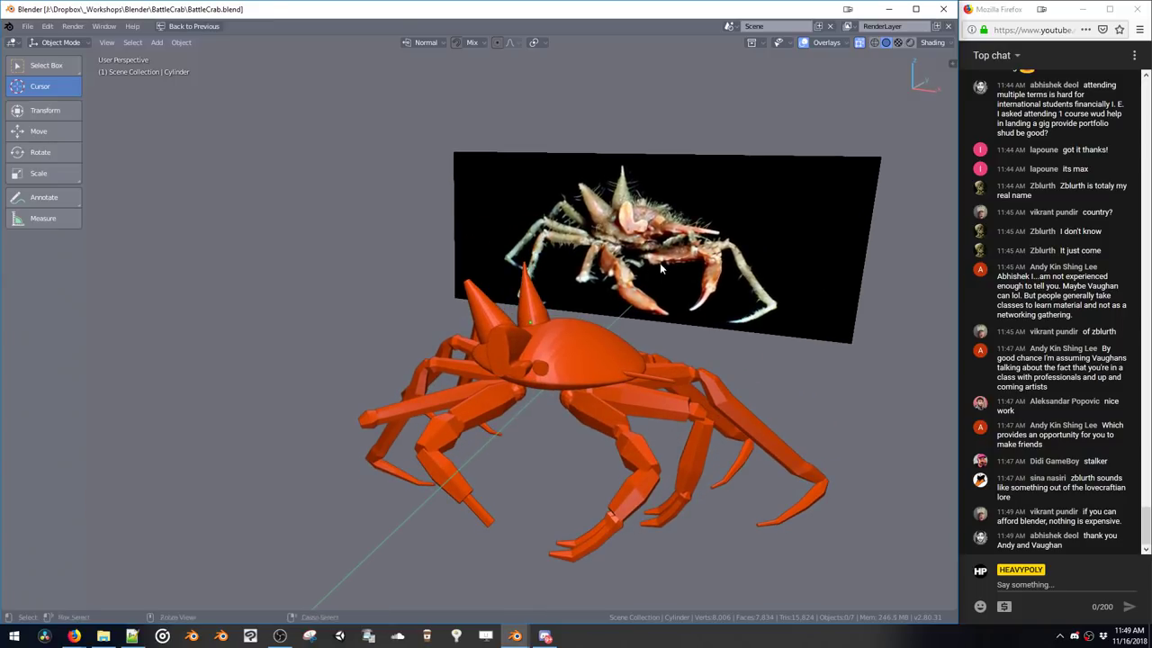
middle_click_drag(660, 263, 658, 208, "ctrl")
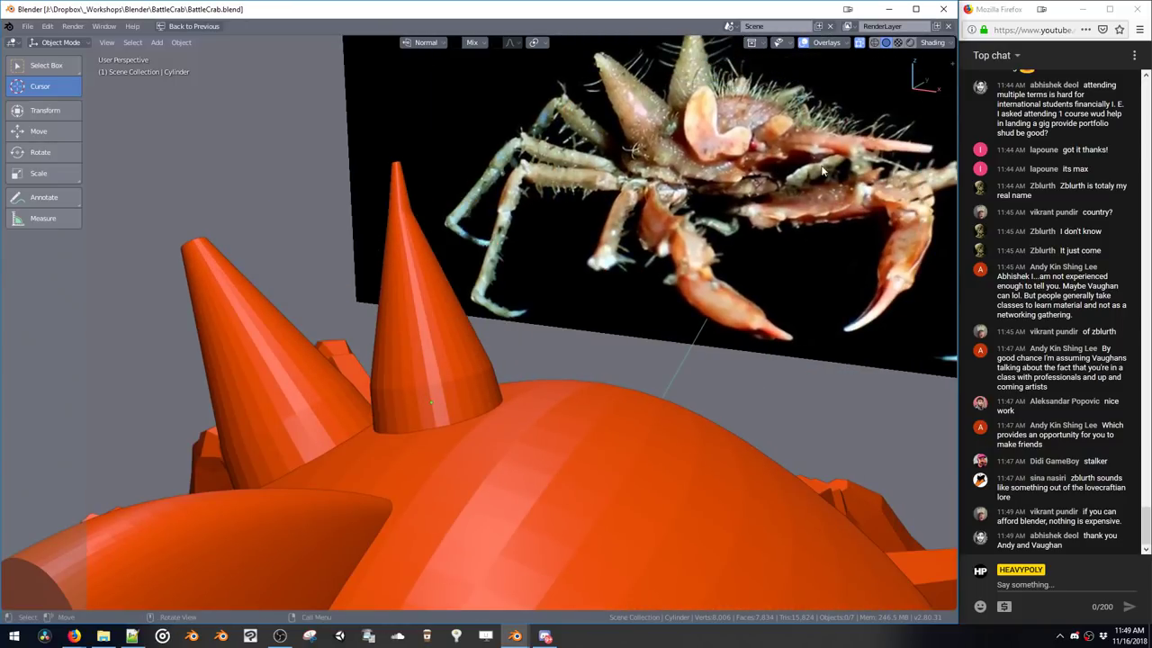
Add a cube to the scene and open it for face editing
scroll(760, 155, "down", 3)
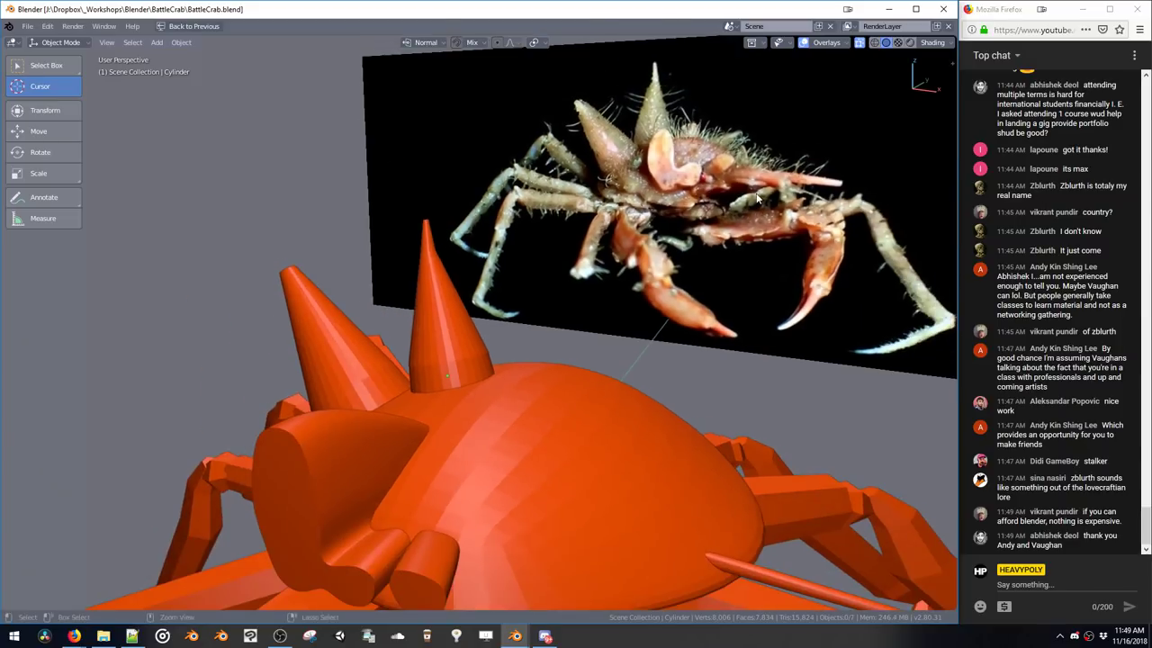
middle_click_drag(730, 200, 594, 303, "ctrl")
key("shift+a")
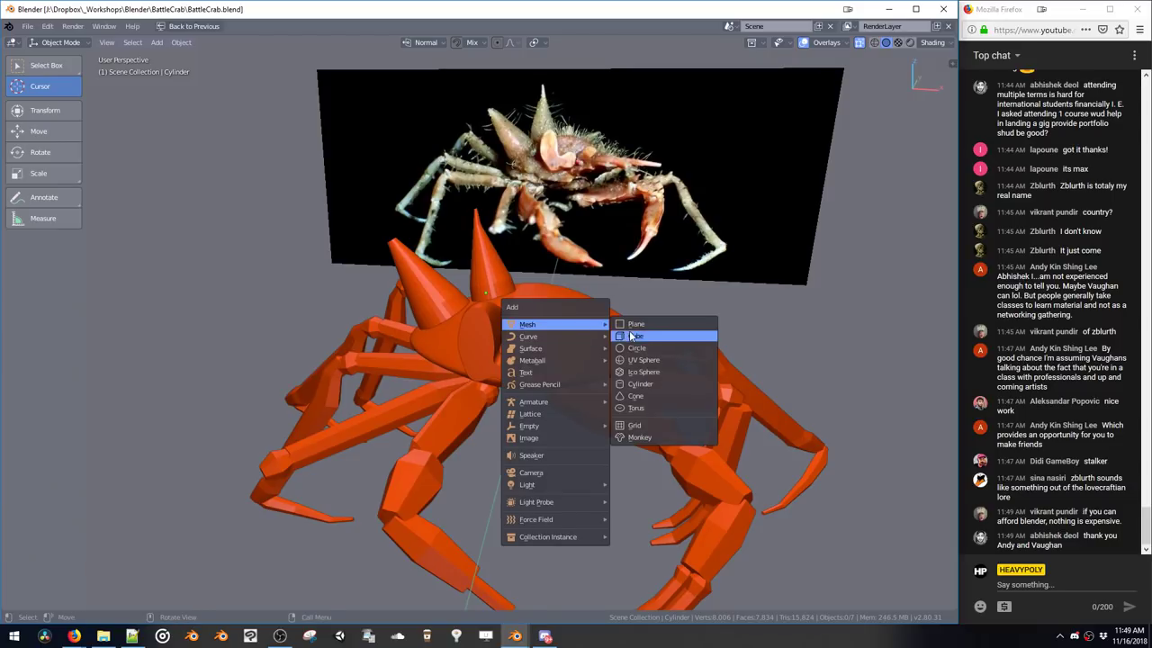
left_click(629, 338)
key("space")
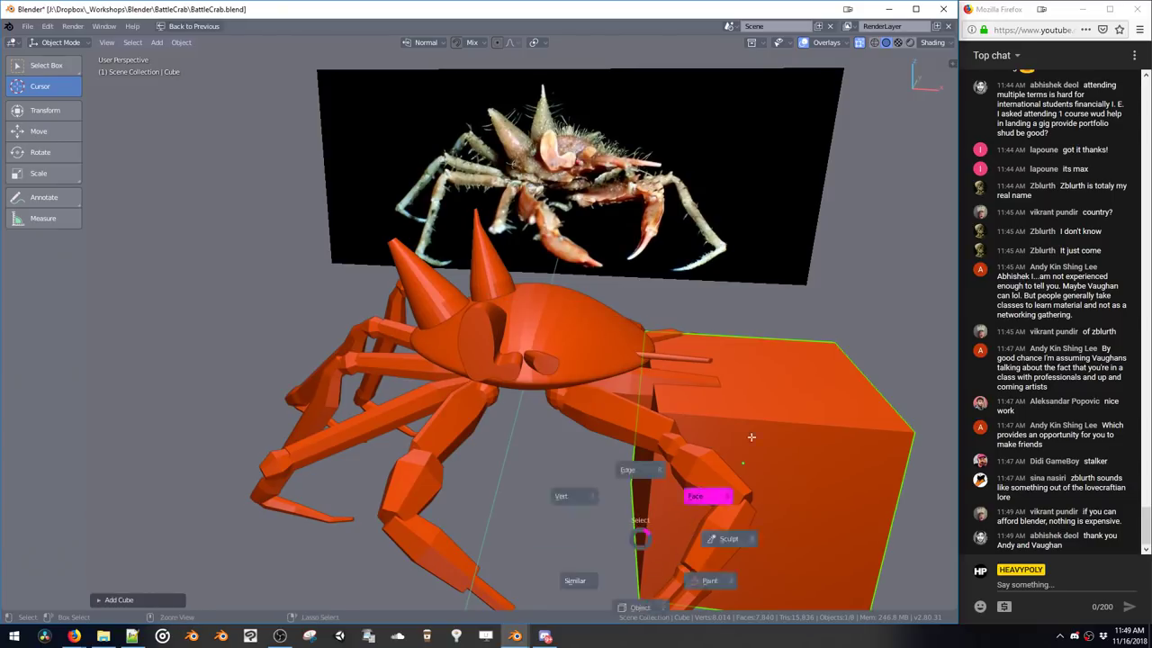
left_click(707, 496)
Flatten the cube along the global Z axis into a low block
key("s")
key("z")
left_click(691, 458)
key("s")
key("z")
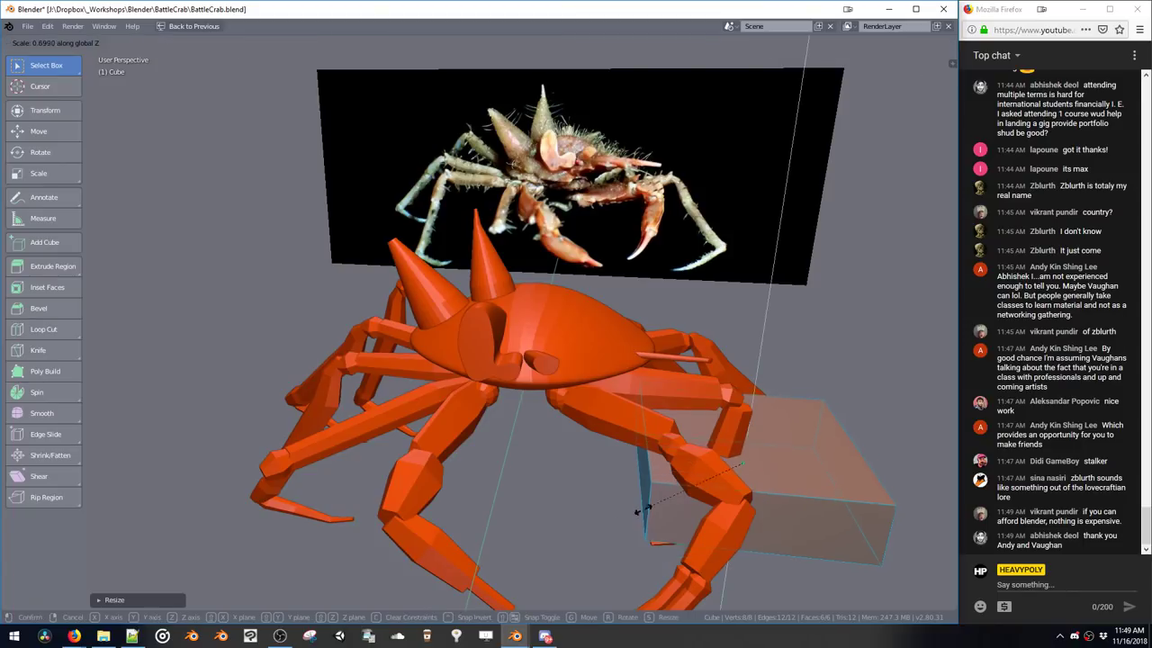
left_click(716, 461)
Move the flattened block up from beside the legs onto the crab's body shell
key("g")
left_click(543, 331)
key("g")
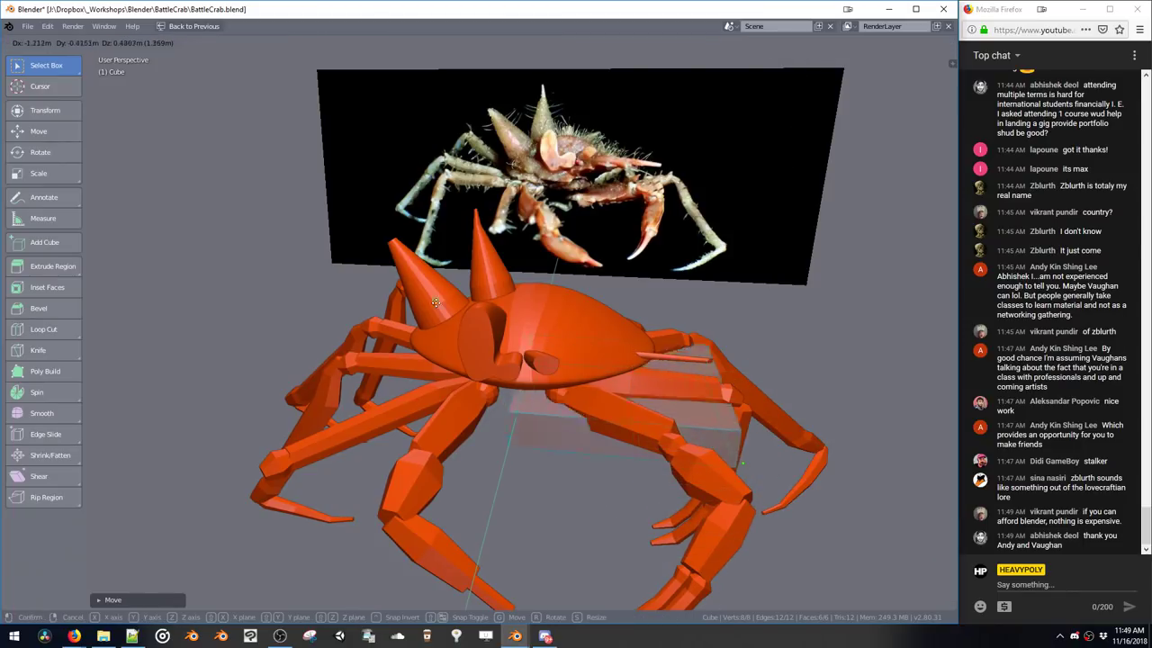
left_click(482, 284)
key("g")
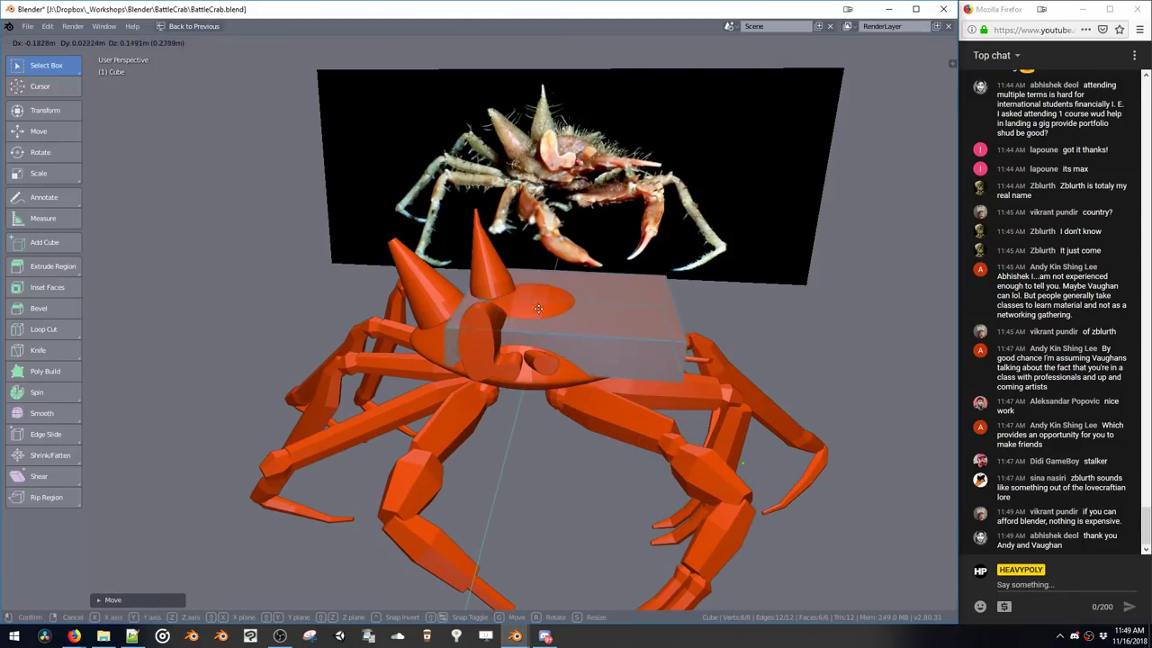
left_click(548, 317)
Shrink the block and place it on the front of the shell beside the small eye piece
middle_click_drag(640, 430, 585, 340)
key("g")
left_click(640, 394)
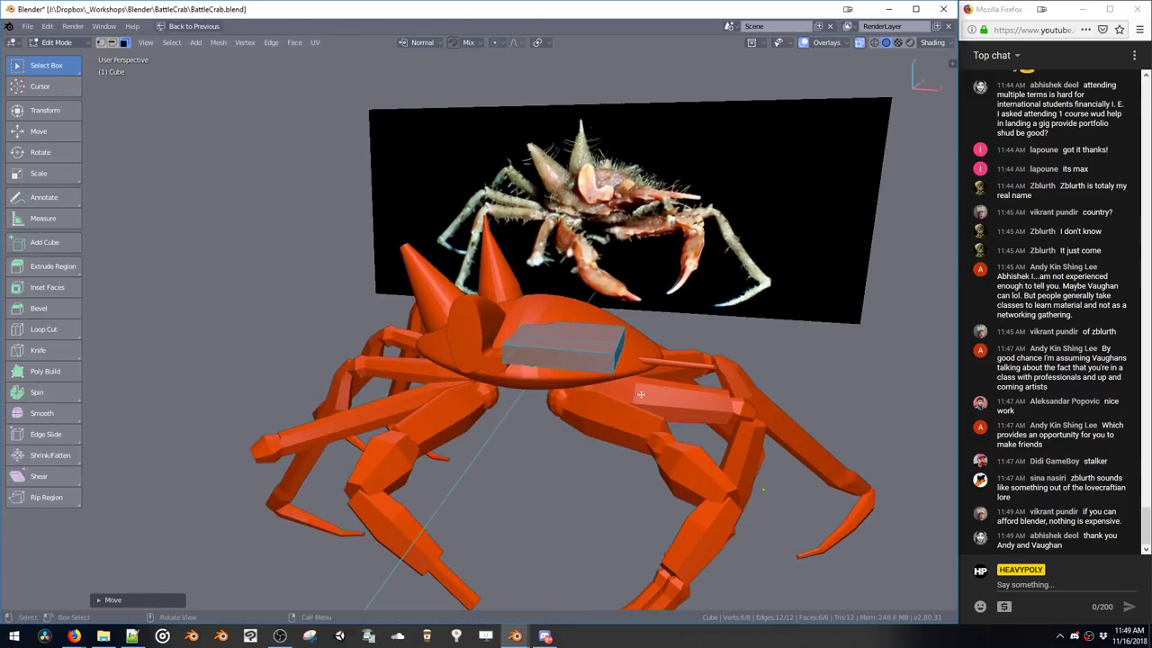
key("s")
left_click(615, 387)
key("g")
left_click(588, 383)
middle_click_drag(587, 383, 584, 386)
Select the whole block and adjust its height on the shell along the Z axis
left_click(609, 370)
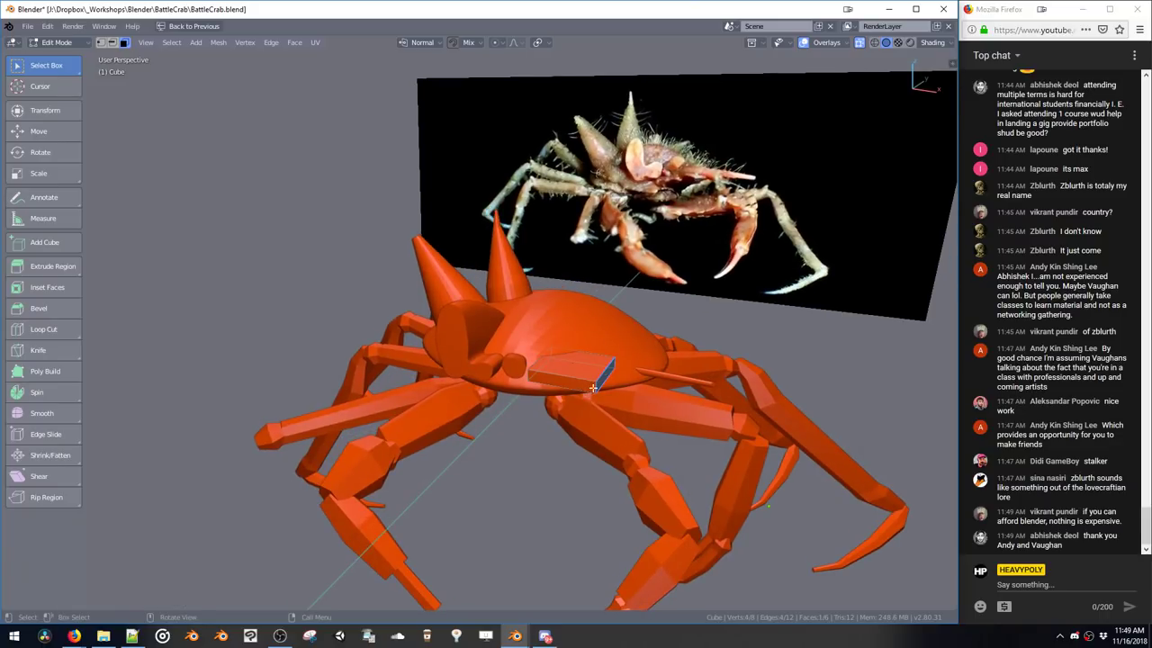
double_click(584, 369)
middle_click(574, 363, "ctrl+shift")
middle_click_drag(574, 363, 555, 327)
key("g")
key("z")
left_click(457, 318)
mouse_move(457, 321)
middle_mouse_down()
mouse_move(483, 348)
mouse_move(466, 332)
middle_mouse_up()
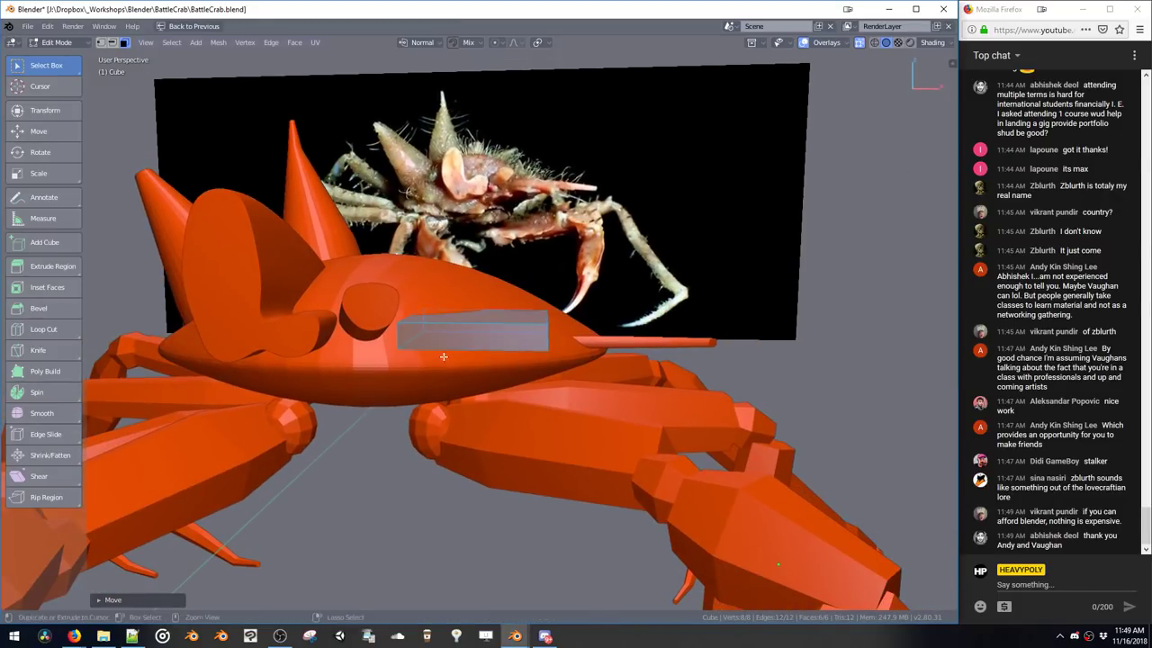
Taper the block by scaling its front face down along the X and Z axes
key("2")
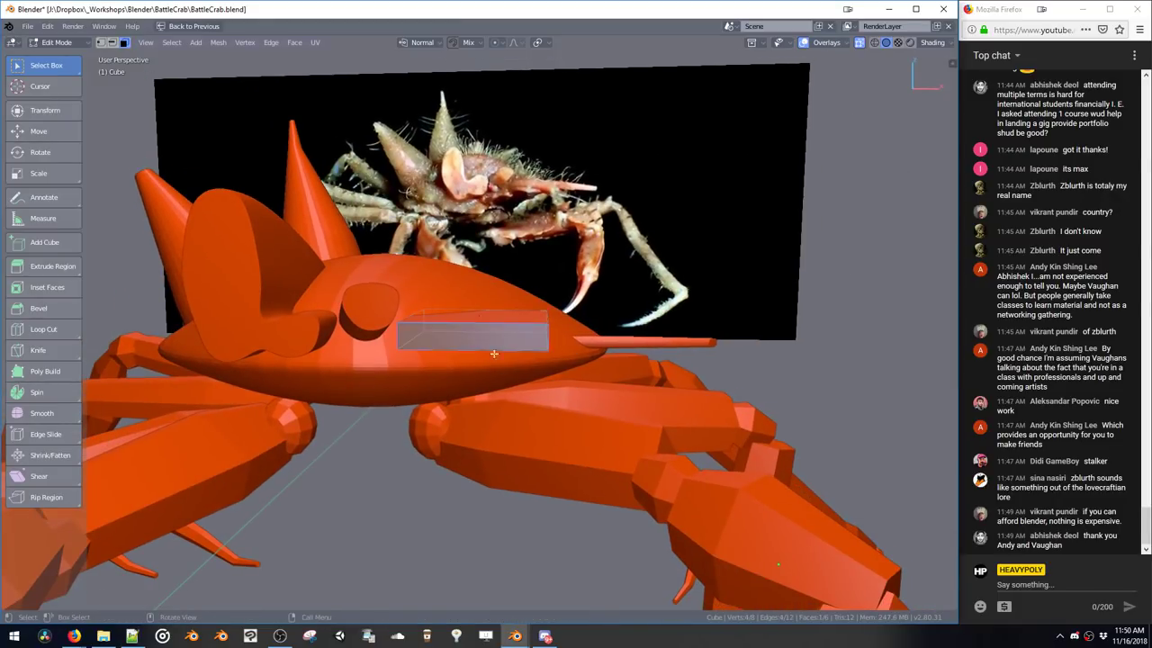
key("s")
key("x")
left_click(508, 352)
key("s")
key("z")
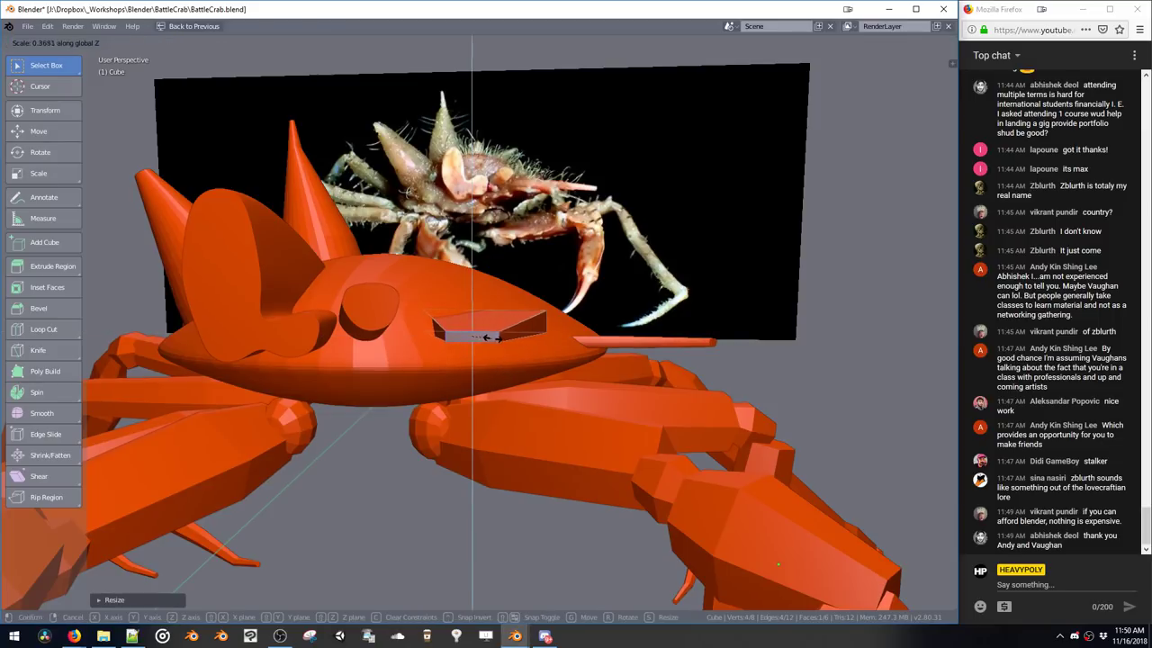
left_click(489, 336)
Select the whole tapered block and reposition it along the Y axis on the shell
key("ctrl+l")
key("g")
middle_click_drag(483, 323, 548, 320)
key("y")
left_click(505, 373)
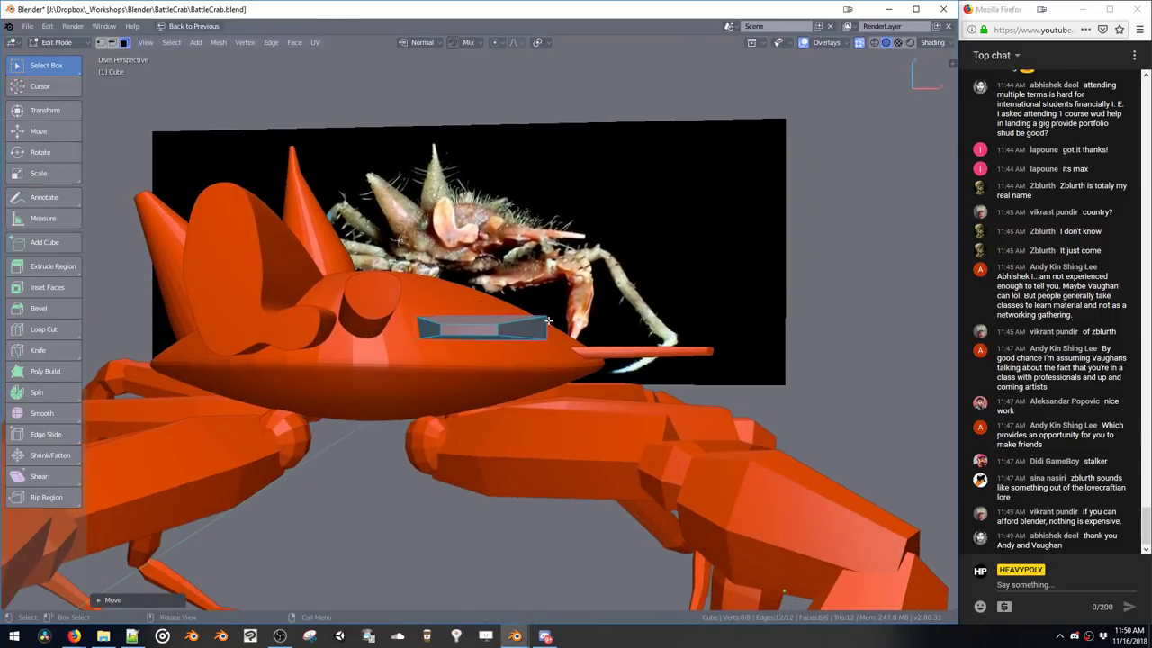
Rotate the tapered block freely so it angles across the front of the shell
key("r")
left_click(544, 356)
key("r")
key("r")
left_click(574, 338)
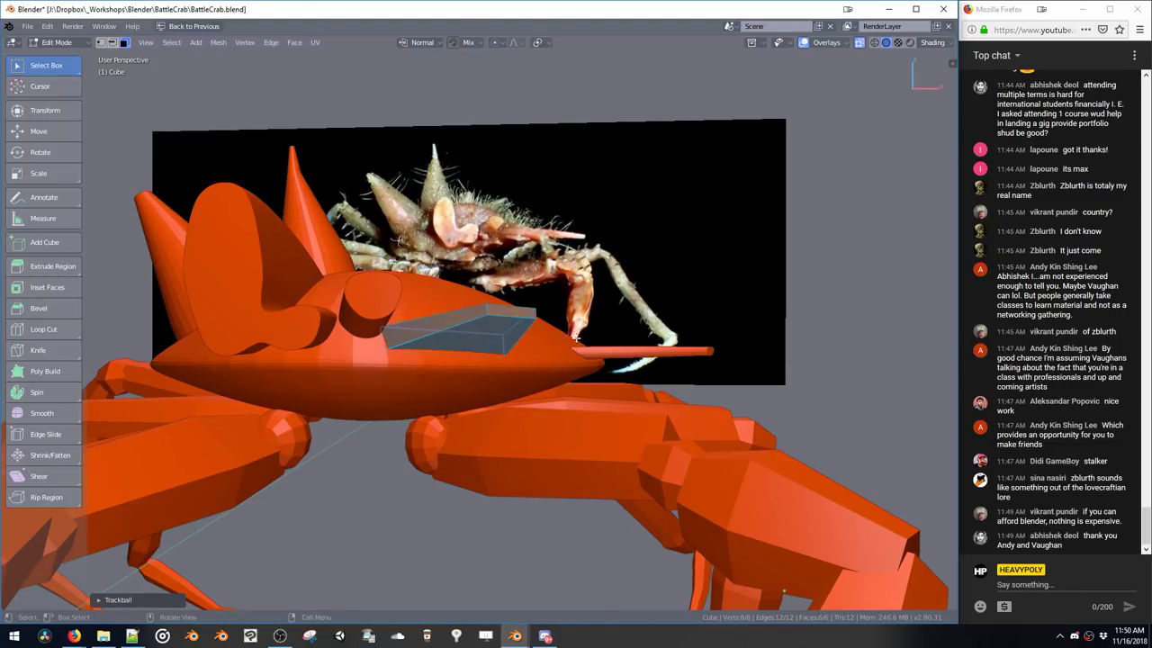
key("r")
key("r")
left_click(554, 358)
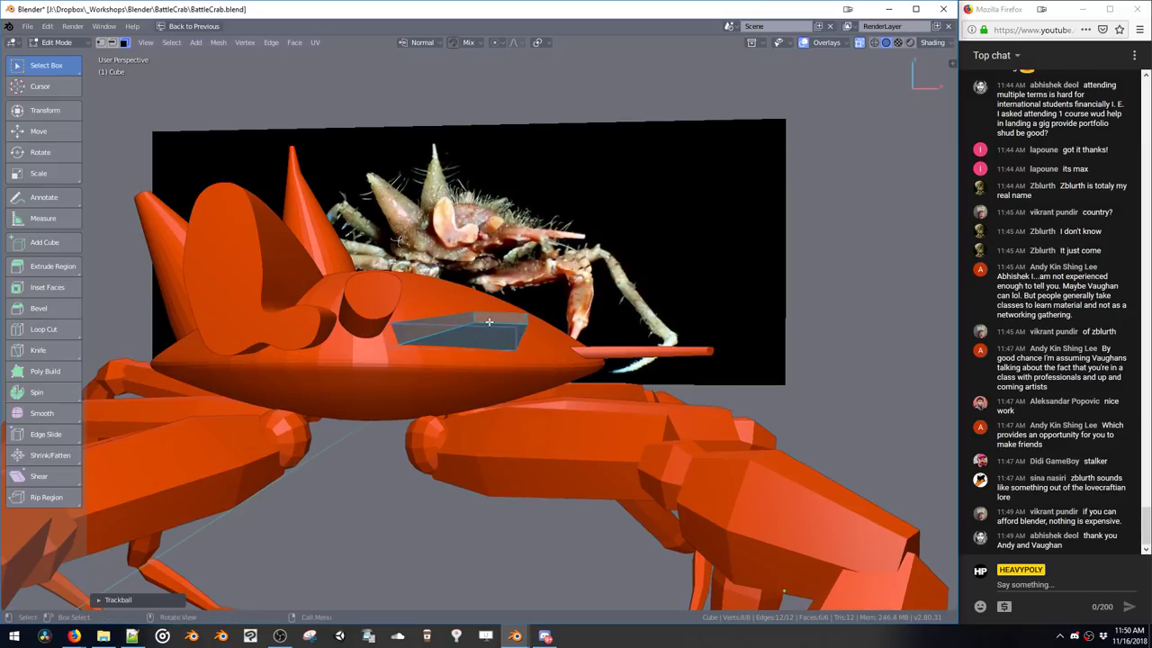
Duplicate the tapered block and place an enlarged copy just below the original, closer to the eye pieces
left_click(490, 318)
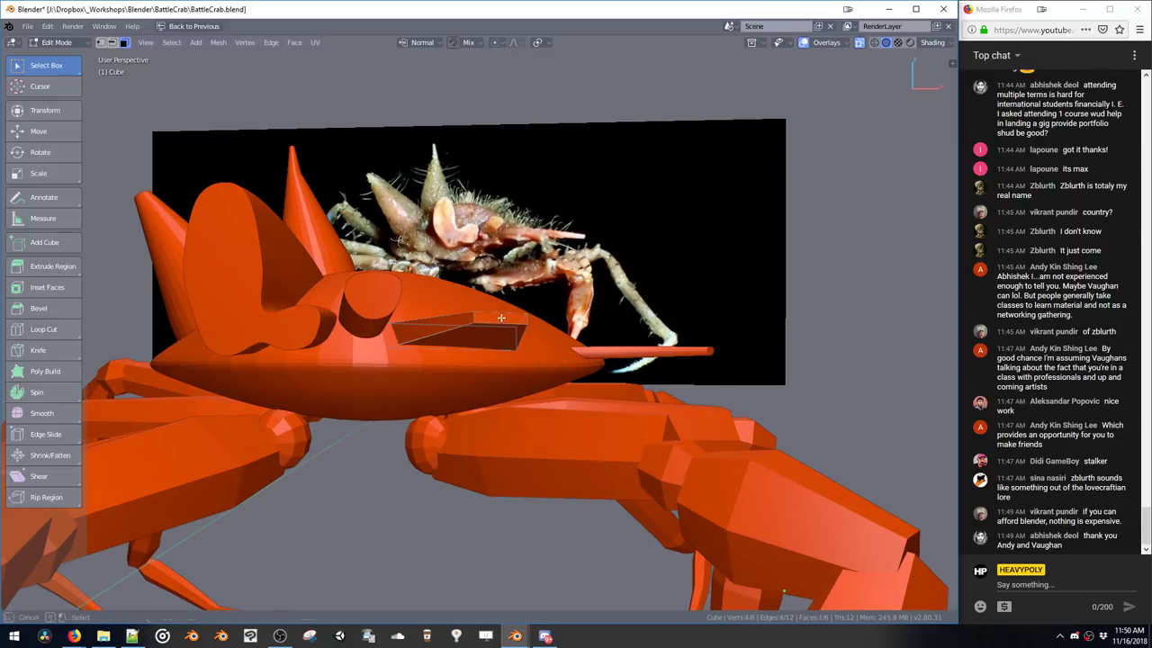
left_click(501, 318)
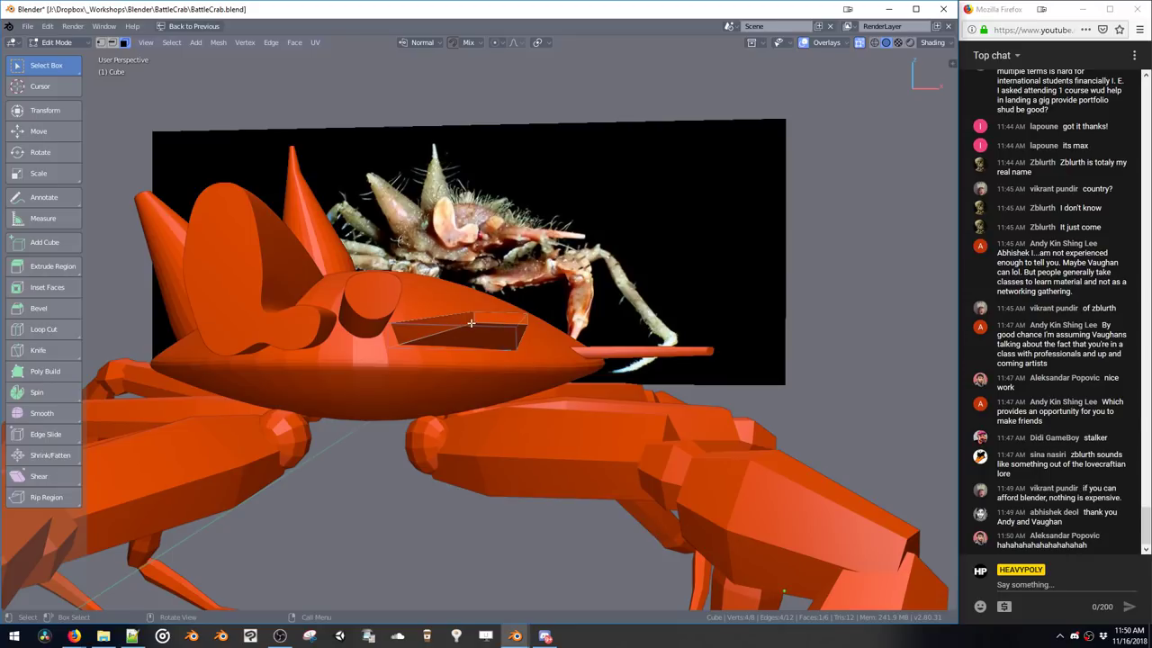
key("a")
key("shift+d")
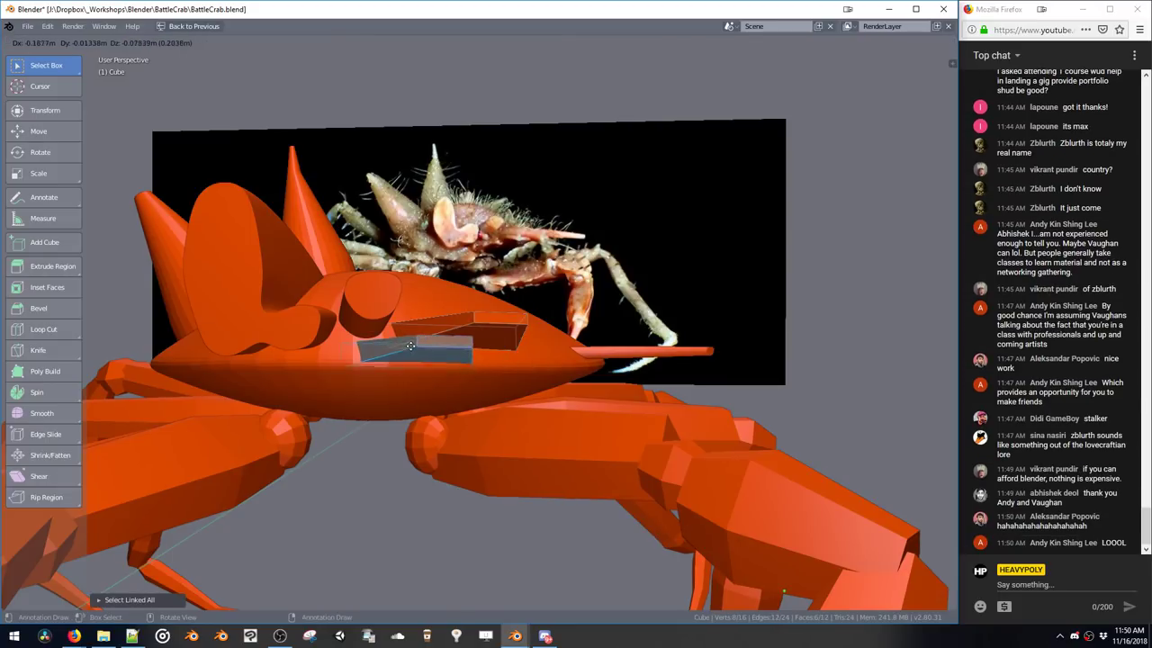
key("s")
left_click(520, 358)
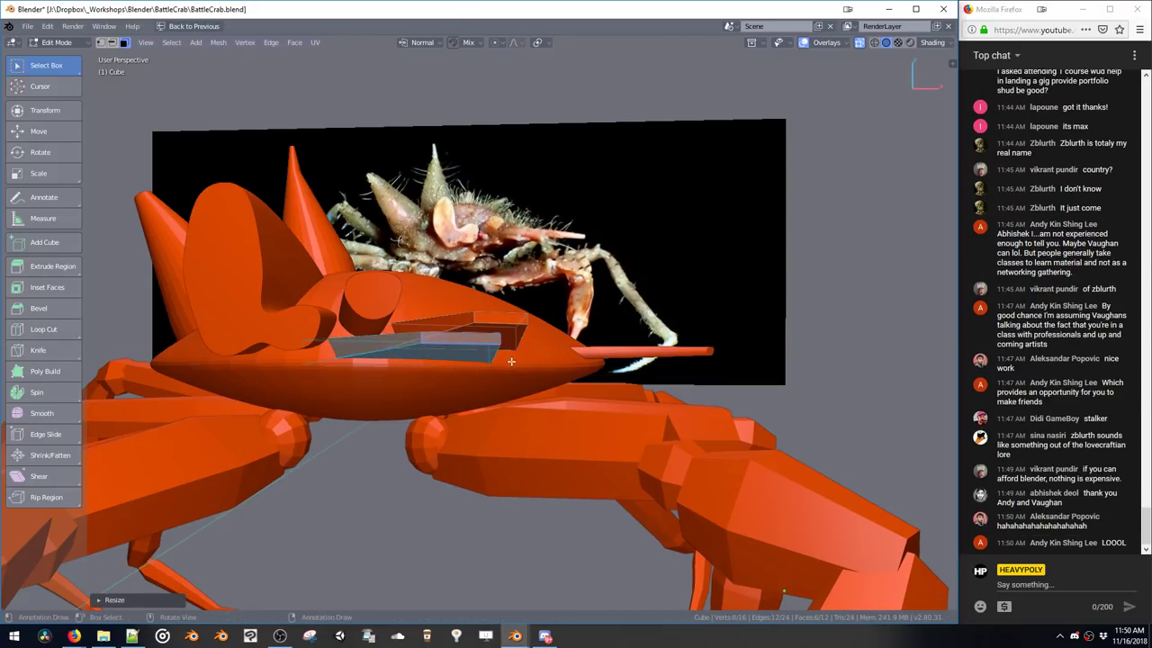
key("r")
left_click(488, 353)
Shift the lower block's narrow end face slightly and flatten that face along the Z axis
left_click(470, 341)
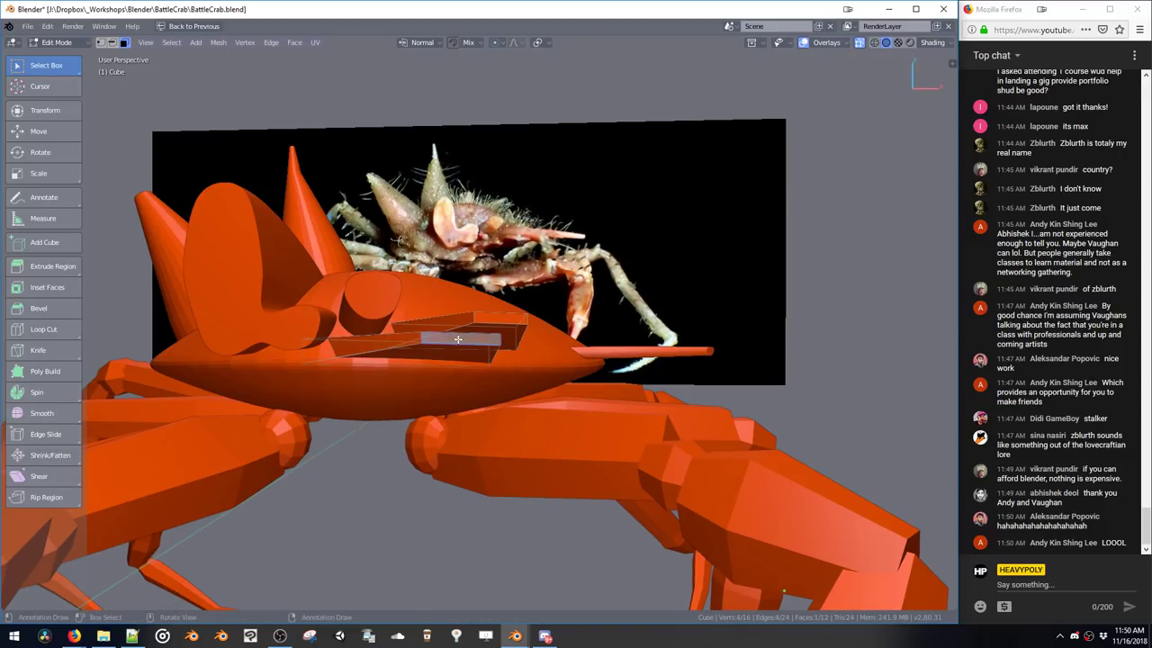
key("g")
left_click(471, 349)
key("s")
key("z")
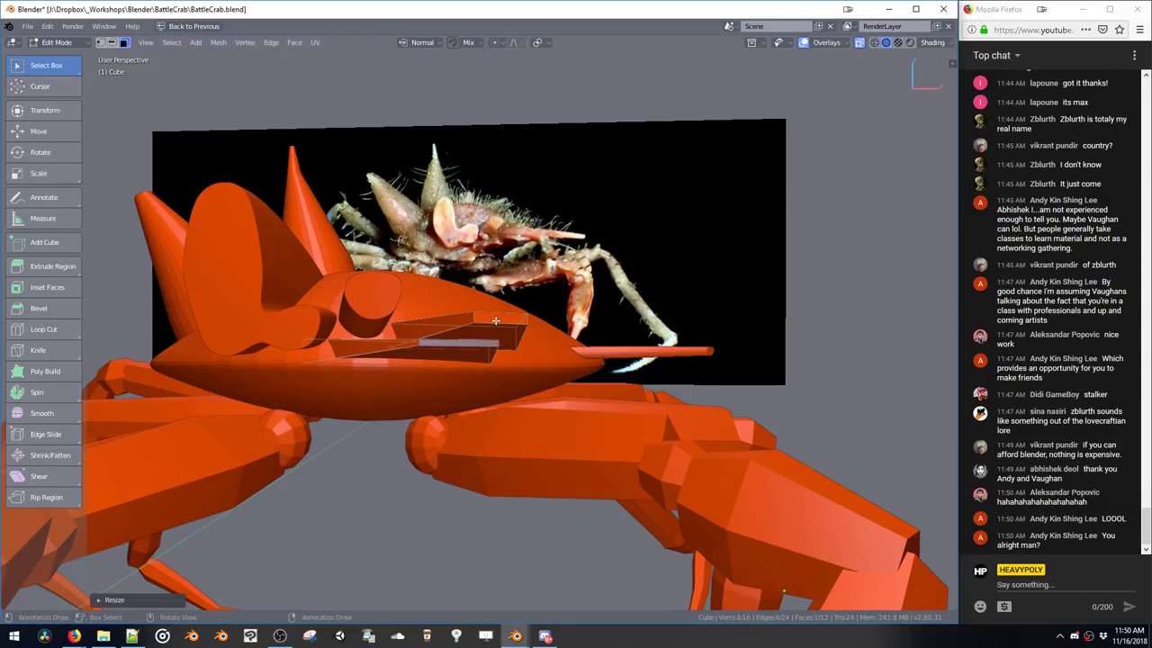
Select the whole connected flat plate at the shell's front edge, duplicate it and place the copy beside it
left_click(501, 344)
middle_click_drag(501, 345, 505, 452)
key("ctrl+l")
left_click(495, 399)
key("ctrl+l")
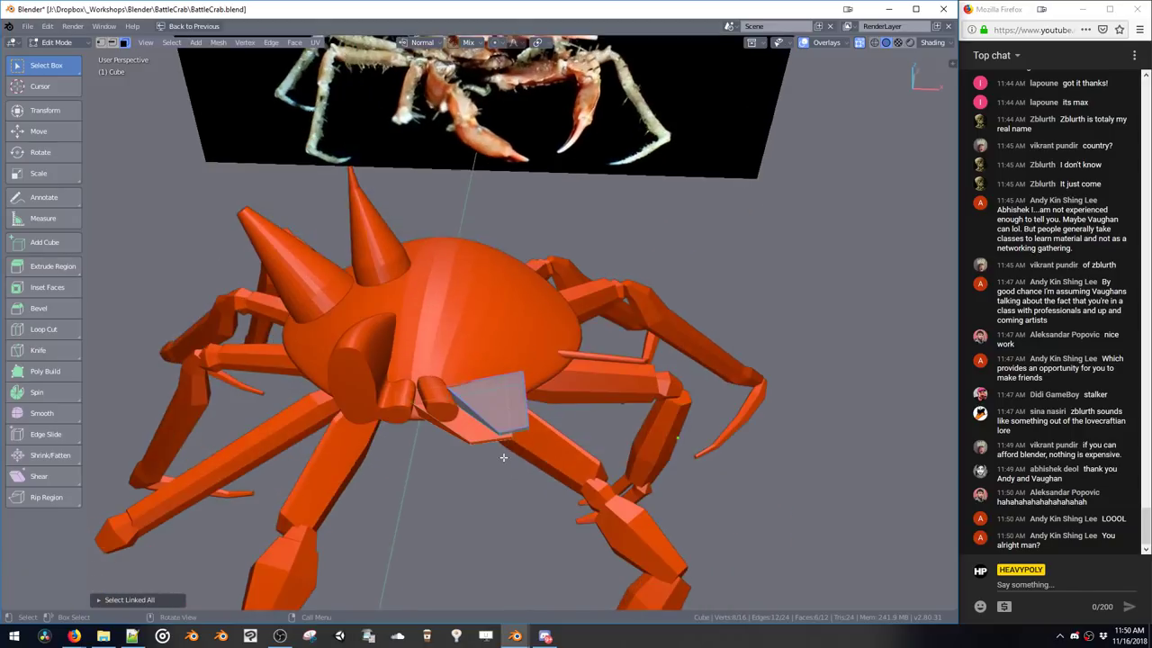
key("shift+d")
left_click(550, 417)
Rotate the copied plate freely and about the Z axis, and move it in against the side of the shell
middle_click_drag(551, 416, 495, 387)
key("r")
left_click(607, 424)
key("r")
key("z")
left_click(553, 442)
key("g")
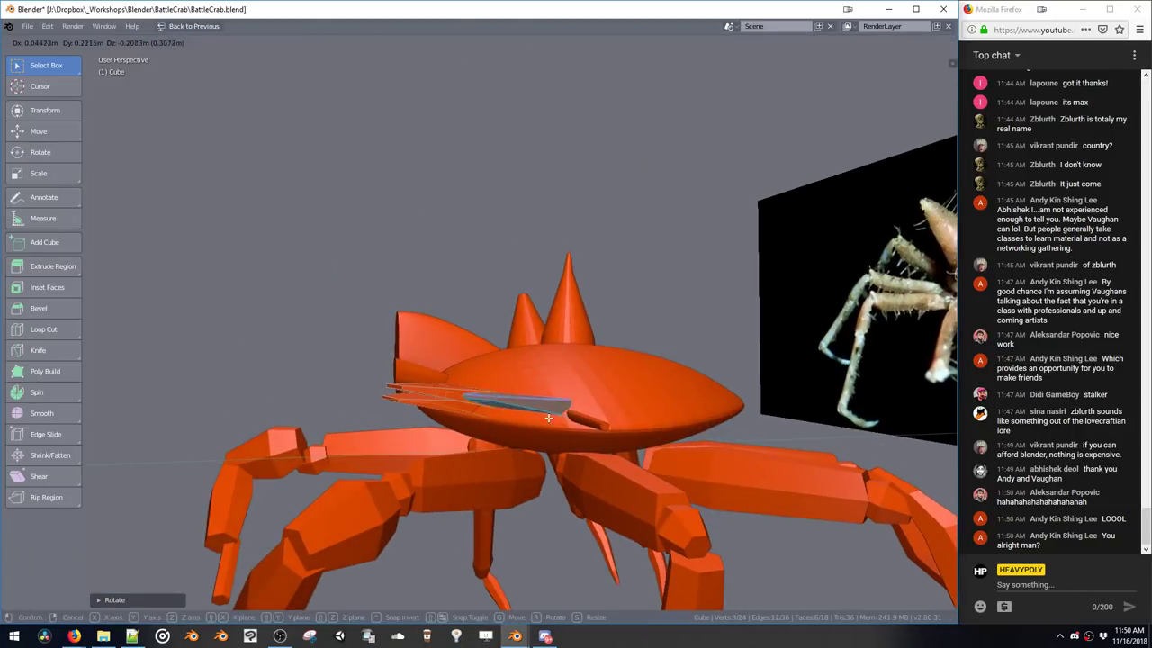
left_click(551, 419)
Turn the copied plate further about the Z axis and reposition it along the shell's front rim
key("r")
key("z")
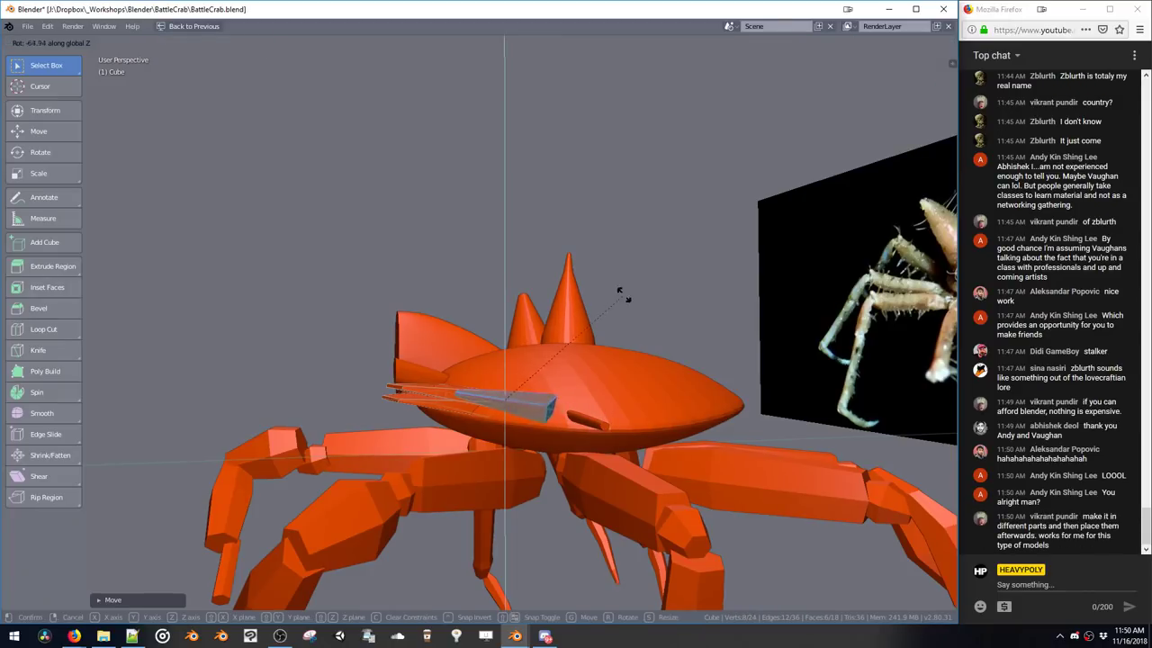
left_click(593, 475)
middle_click_drag(593, 475, 580, 297)
left_click(562, 375)
key("g")
left_click(622, 384)
Extrude a face of the shell-edge plates and move the selected geometry into place, finishing the plate edit
left_click(466, 385)
key("e")
left_click(480, 405)
double_click(570, 402)
key("g")
left_click(562, 398)
key("Tab")
Select the thin connected rod at the shell's front within the eye-stalk mesh, and move and rotate it to angle upward
left_click(594, 367)
key("space")
key("Tab")
middle_click_drag(580, 379, 601, 376)
key("Tab")
key("ctrl+l")
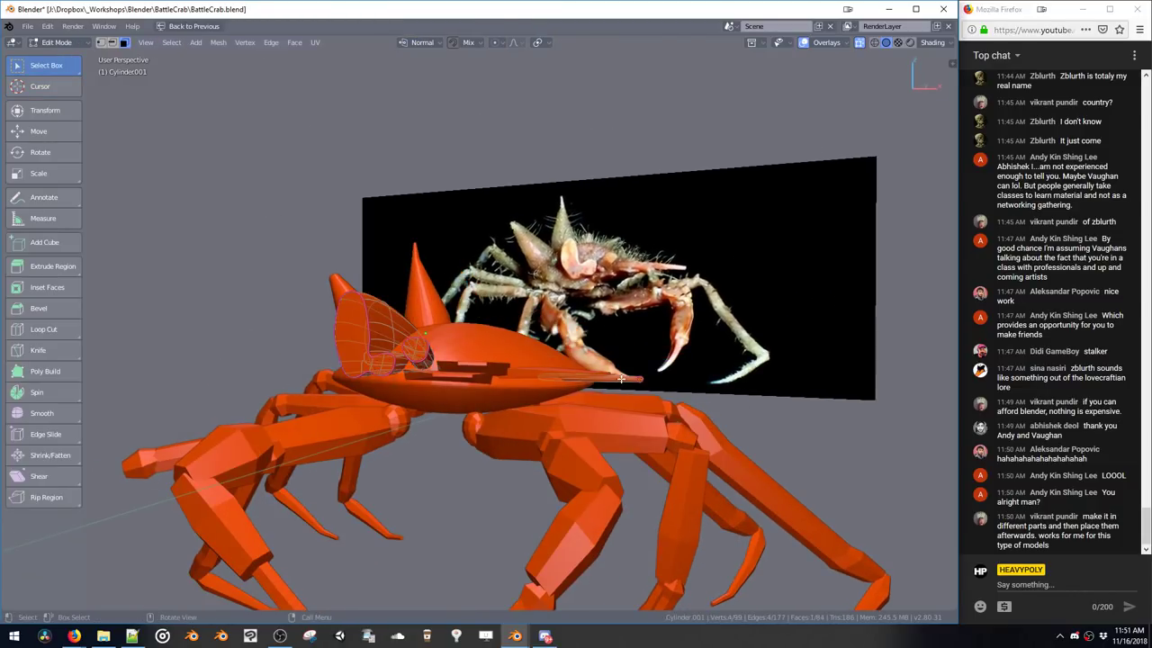
key("g")
left_click(618, 374)
key("r")
left_click(633, 390)
key("g")
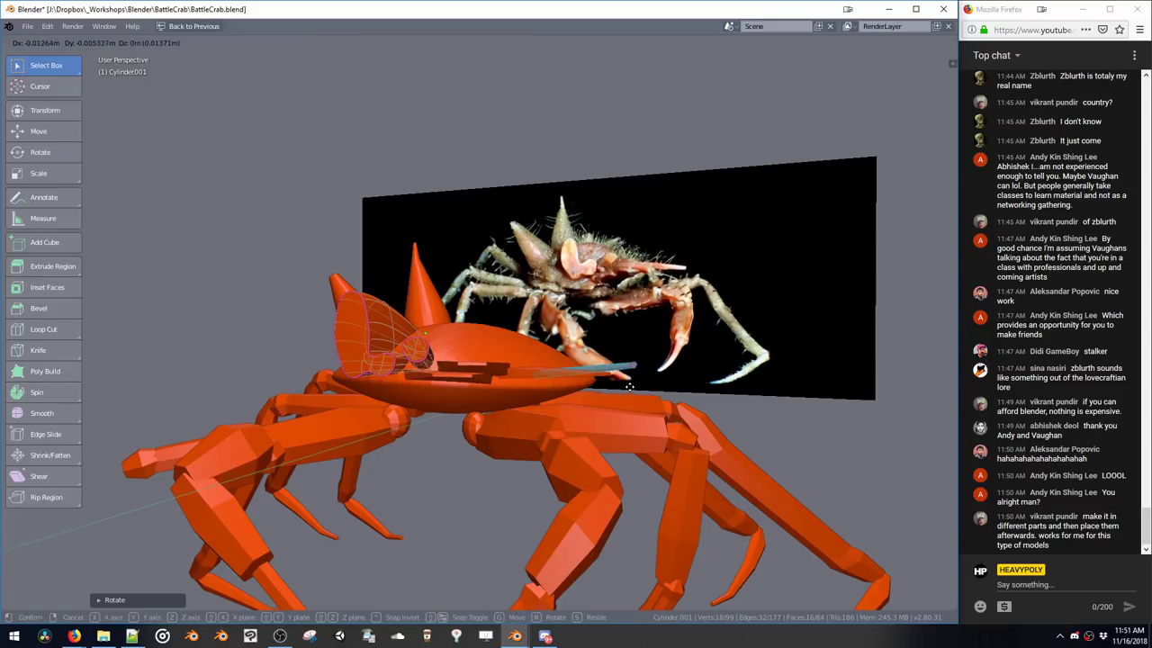
left_click(619, 382)
Move the front rod beside the edge plates and stretch it along the global Y axis
key("Tab")
middle_click_drag(619, 429, 549, 434)
key("Tab")
key("g")
left_click(556, 440)
key("s")
key("y")
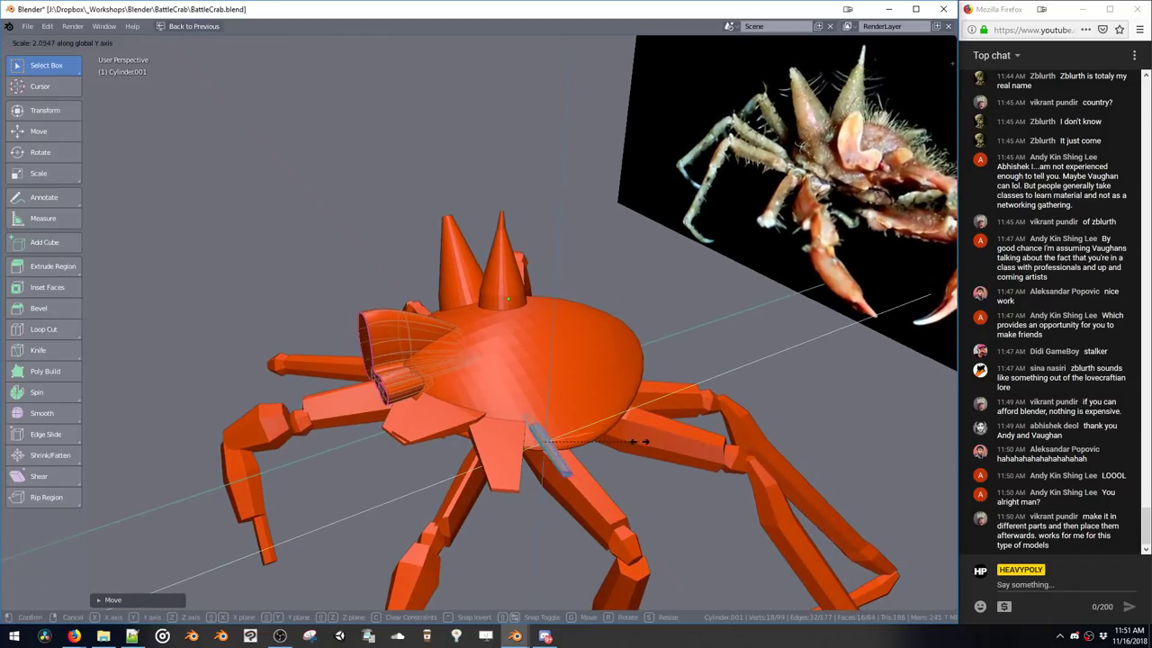
left_click(692, 438)
Resize the front rod overall, thicken it along the global Z axis and rotate it slightly
key("s")
left_click(661, 437)
key("s")
key("z")
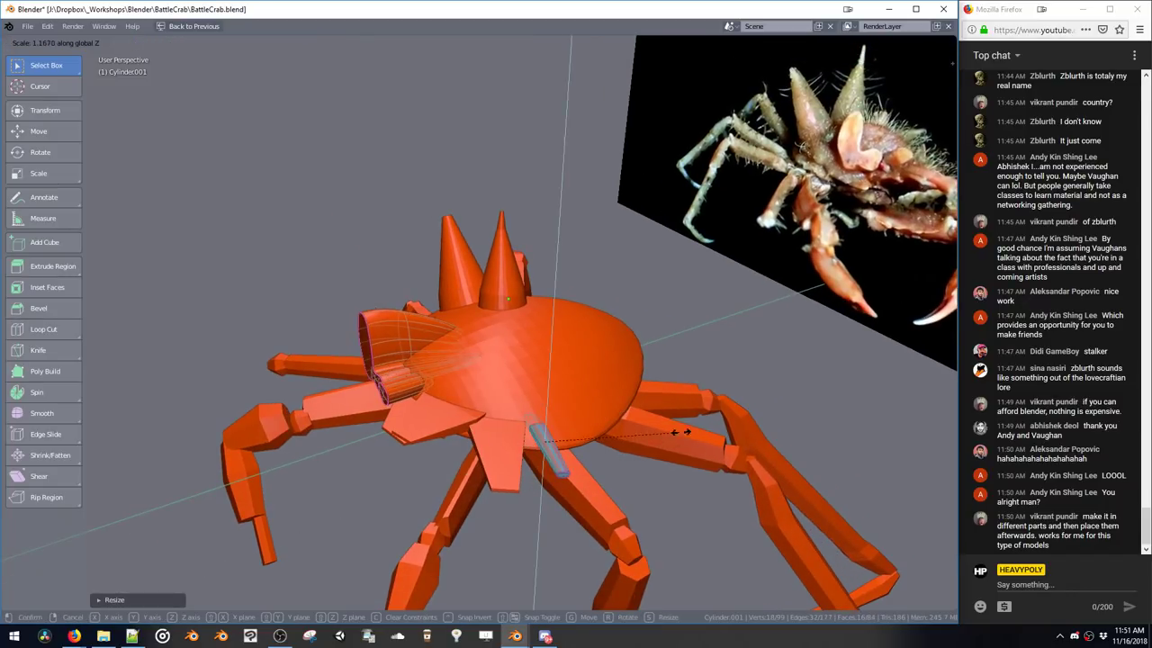
left_click(684, 435)
key("r")
left_click(687, 433)
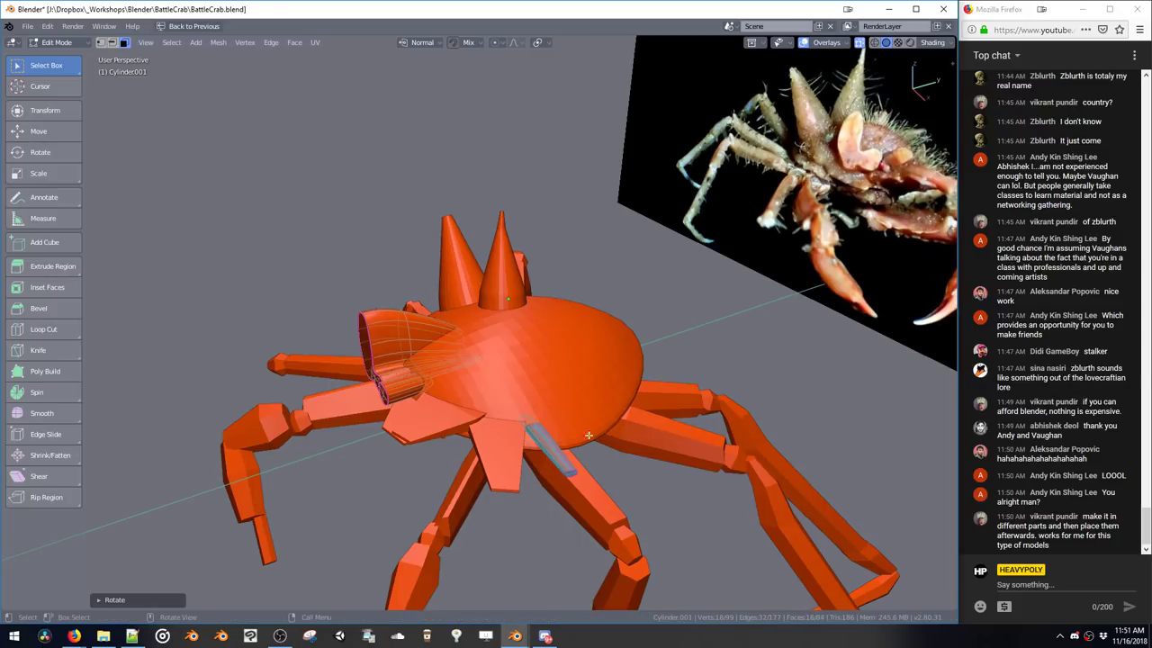
Finish editing the rod, select the two shell horns and save the file
middle_click_drag(565, 413, 552, 436)
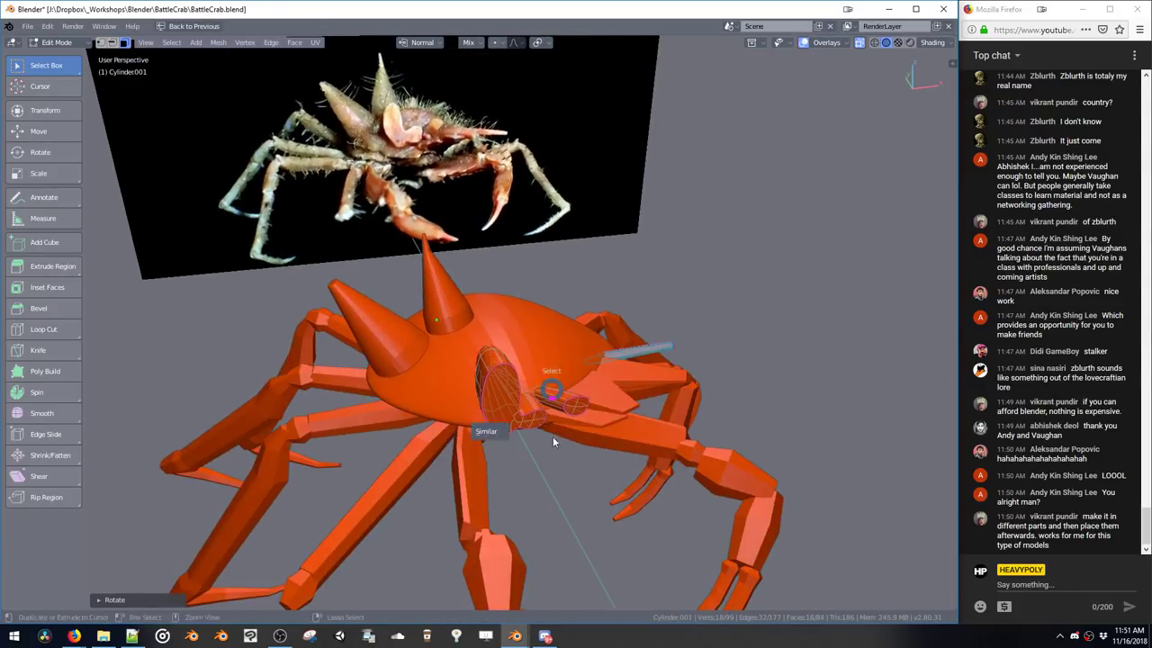
key("Tab")
middle_click_drag(530, 385, 504, 352)
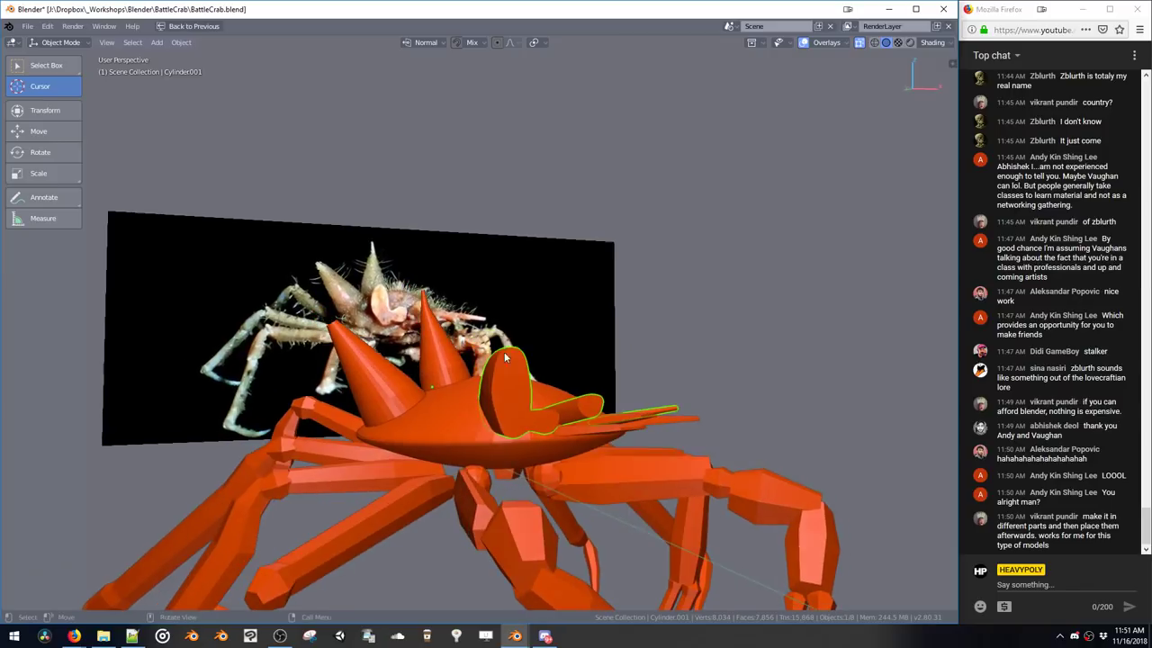
left_click(388, 378)
middle_click_drag(387, 378, 392, 392)
left_click(410, 357)
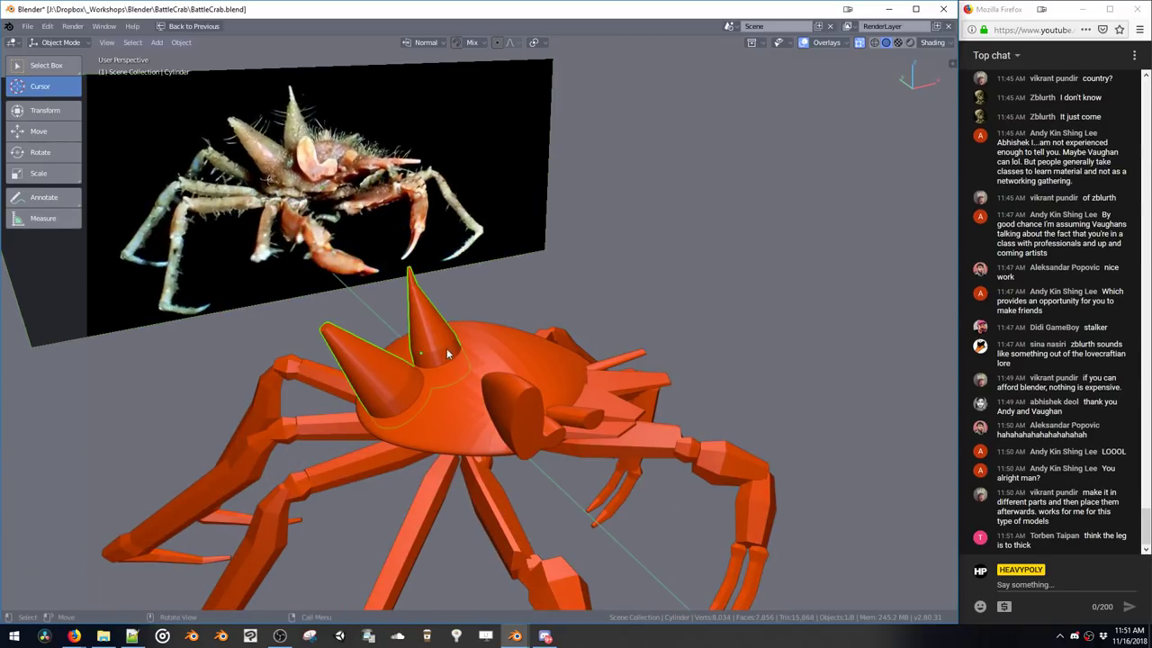
key("ctrl+s")
Open the walking legs for editing and add loop cuts across the nearest leg's long lower segment
left_click(509, 341)
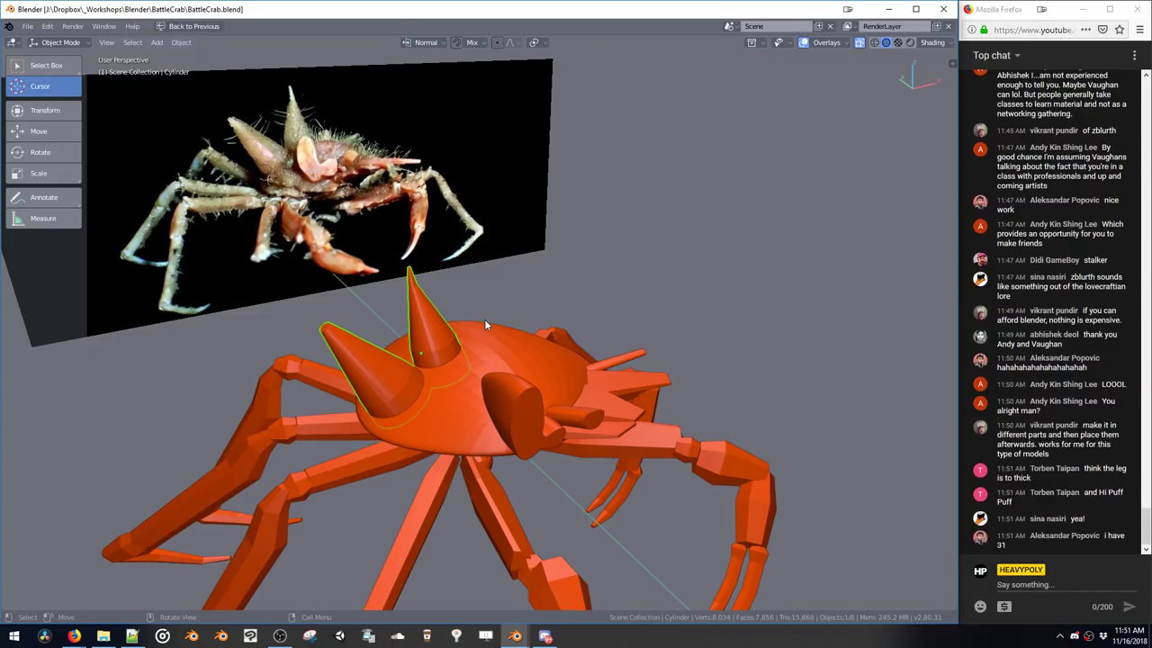
middle_click_drag(526, 398, 514, 363)
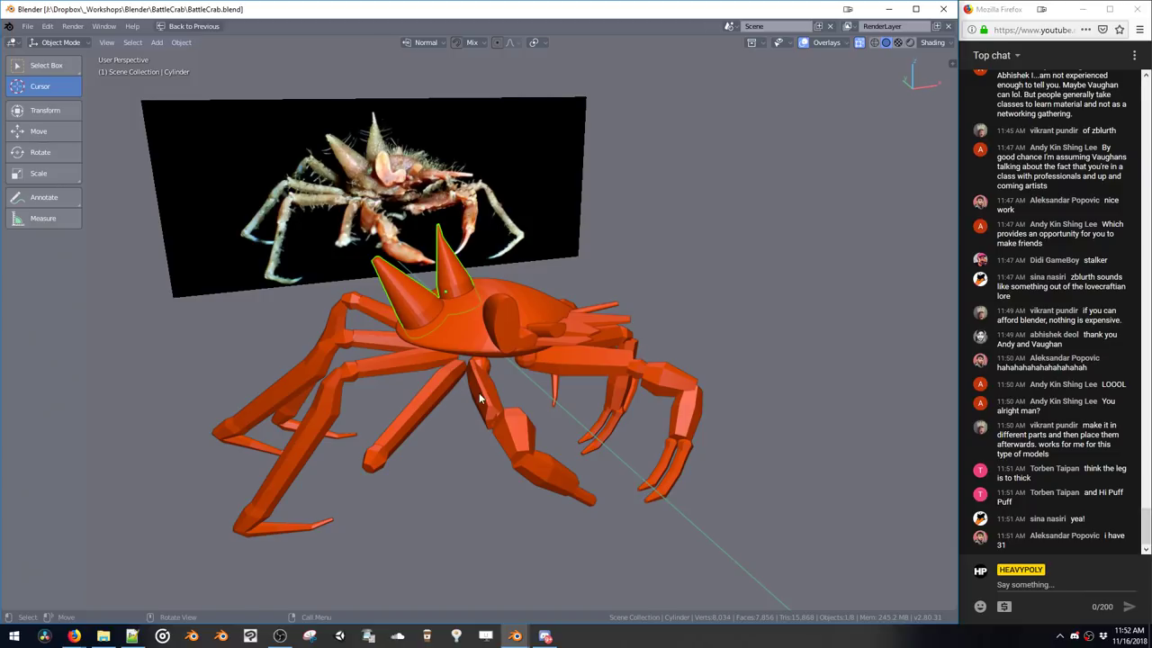
middle_click_drag(478, 392, 457, 375)
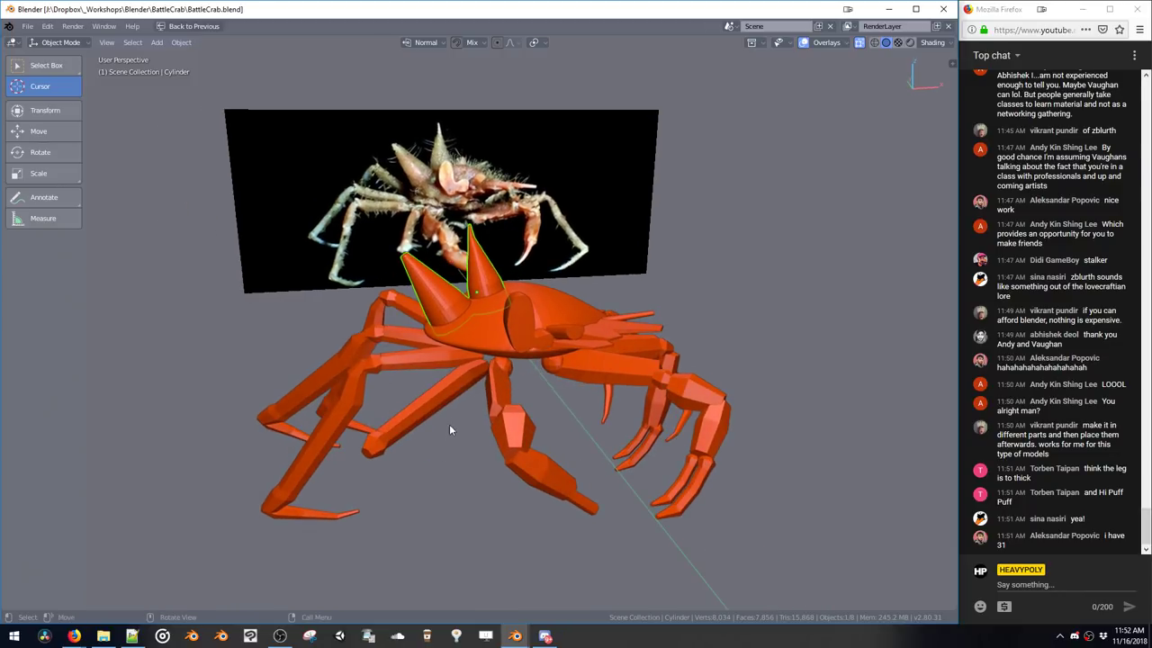
middle_click_drag(450, 430, 443, 385)
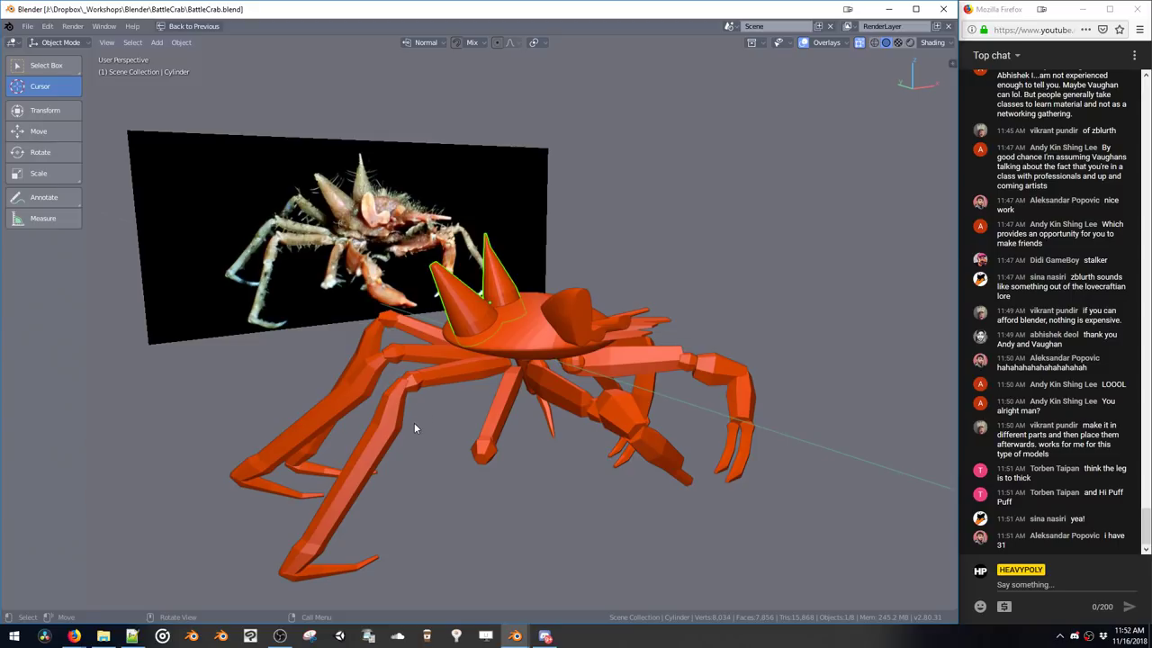
left_click(381, 432)
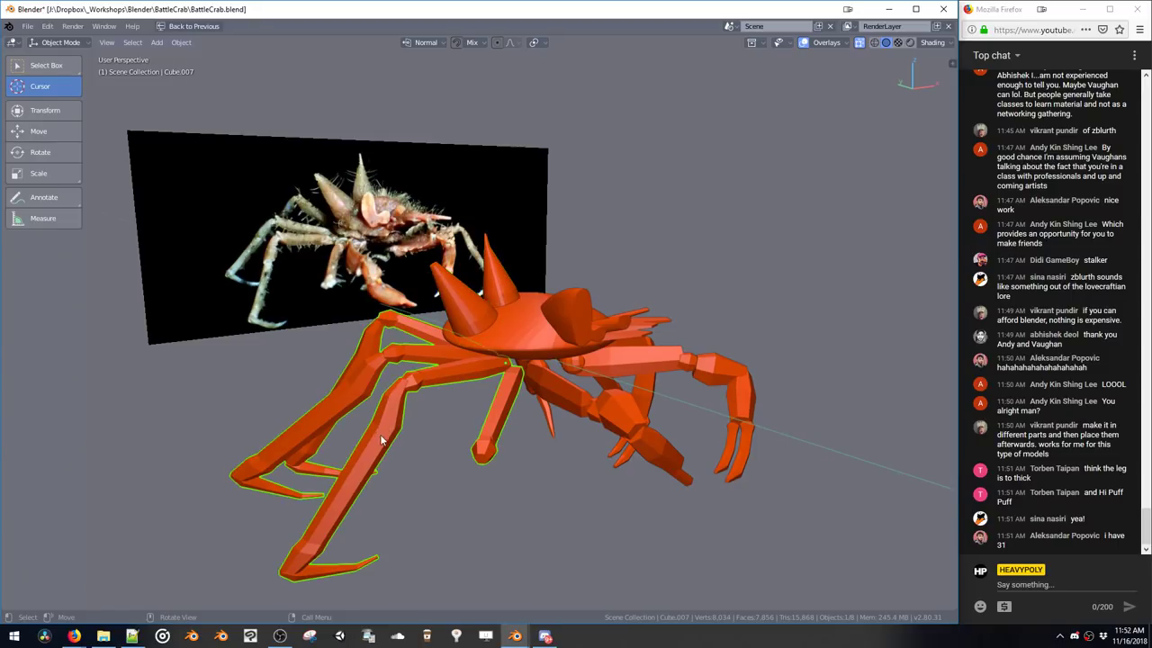
key("Tab")
key("ctrl+r")
left_click(374, 463)
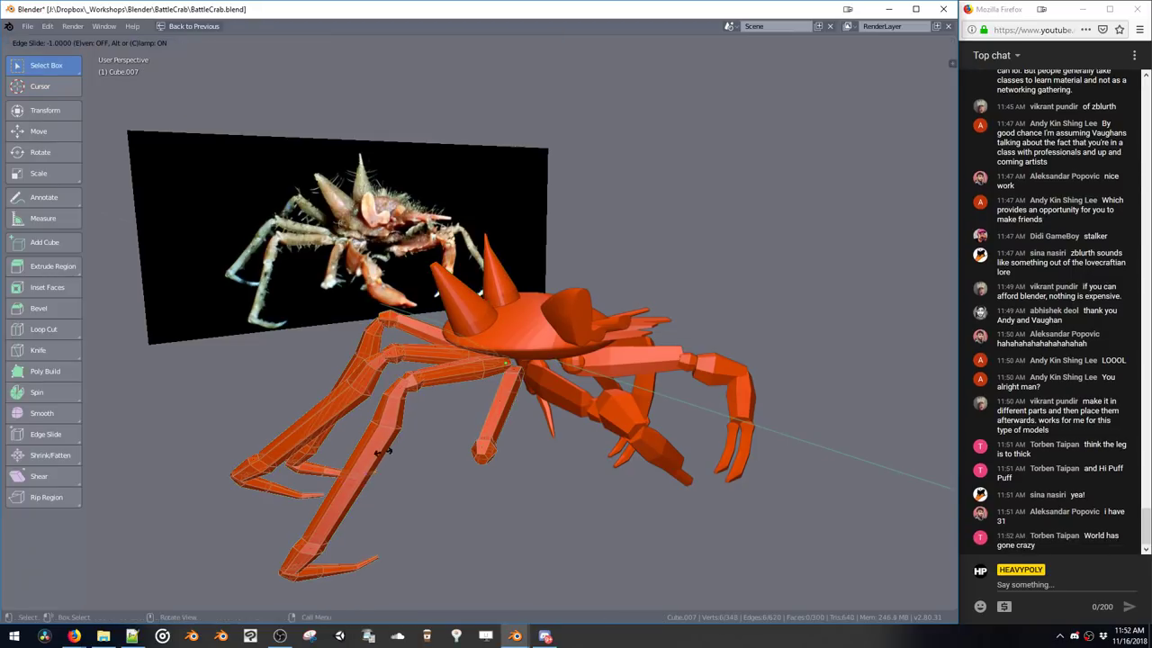
left_click(405, 424)
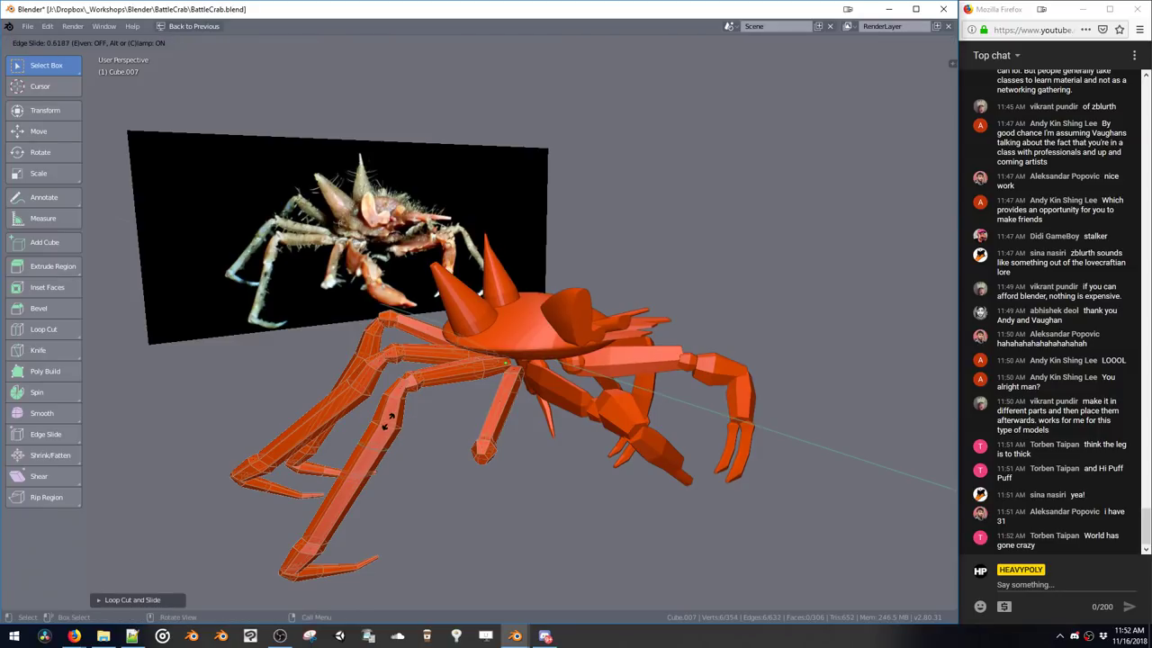
Bevel the new edge loop on the nearest leg's lower segment
middle_click_drag(401, 440, 421, 386)
key("ctrl+b")
left_click(452, 452)
Select two long faces on the nearest leg's lower segment, scale them down and move them to slim the leg
key("3")
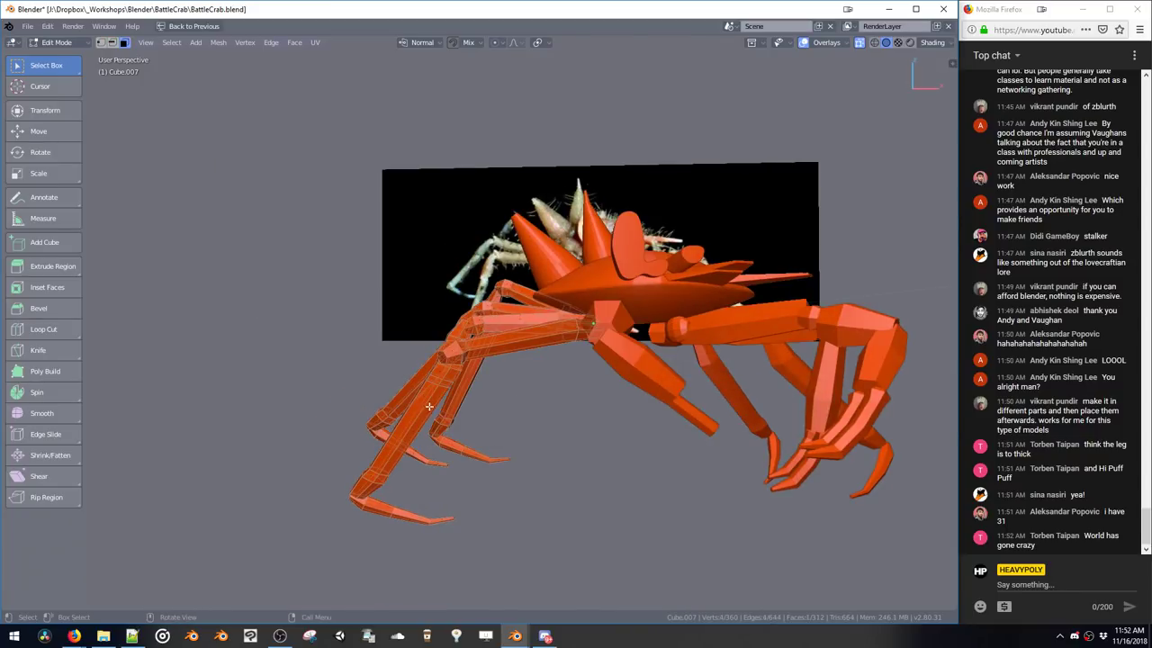
middle_click_drag(410, 435, 535, 504)
left_click(435, 444, "shift")
left_click(434, 441)
left_click(425, 439, "shift")
key("s")
left_click(489, 501)
key("g")
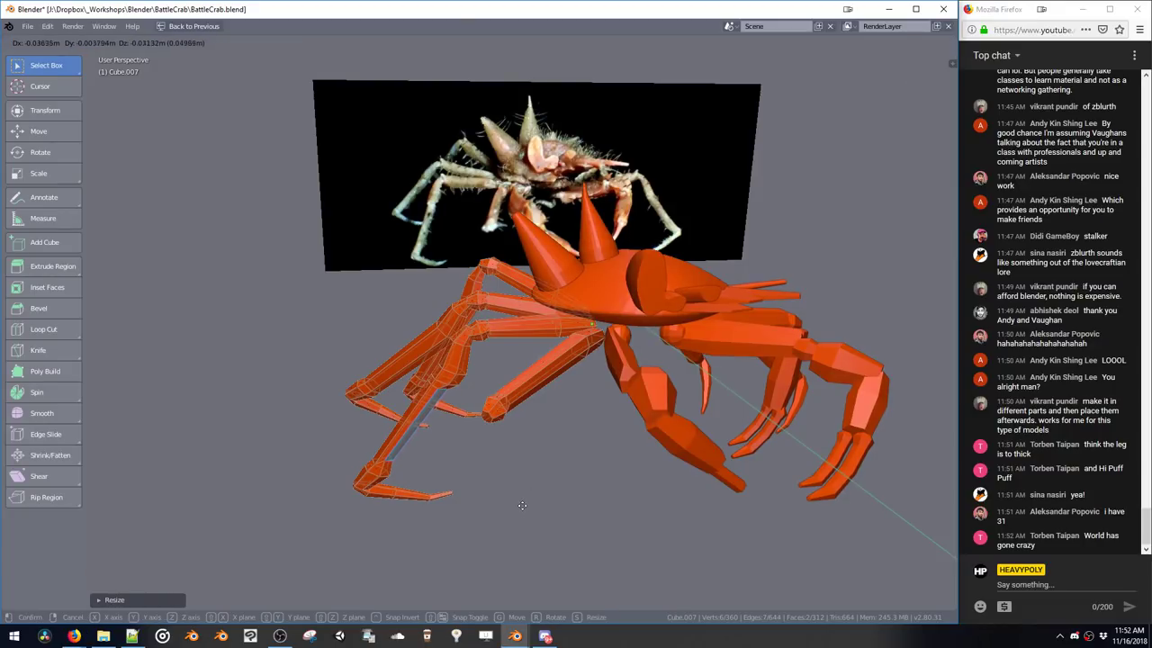
left_click(517, 518)
Shift the selected lower-leg faces again to thin the segment further, and leave mesh editing
middle_click_drag(484, 462, 533, 468)
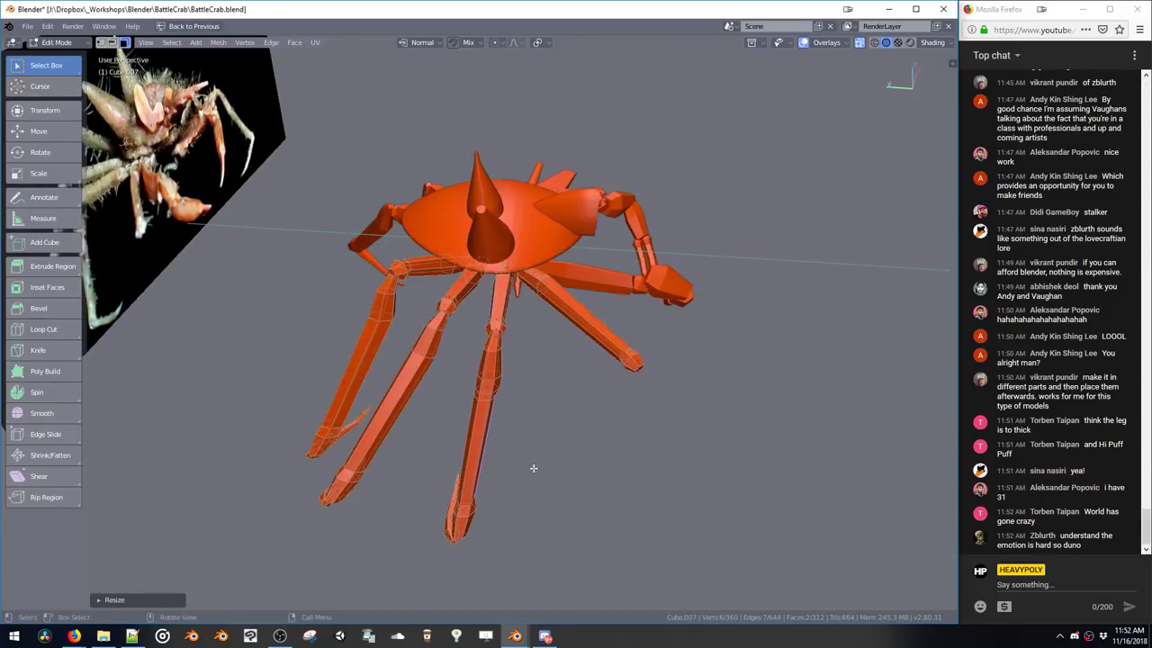
middle_click_drag(472, 448, 409, 391)
key("g")
left_click(432, 392)
scroll(458, 431, "down", 3)
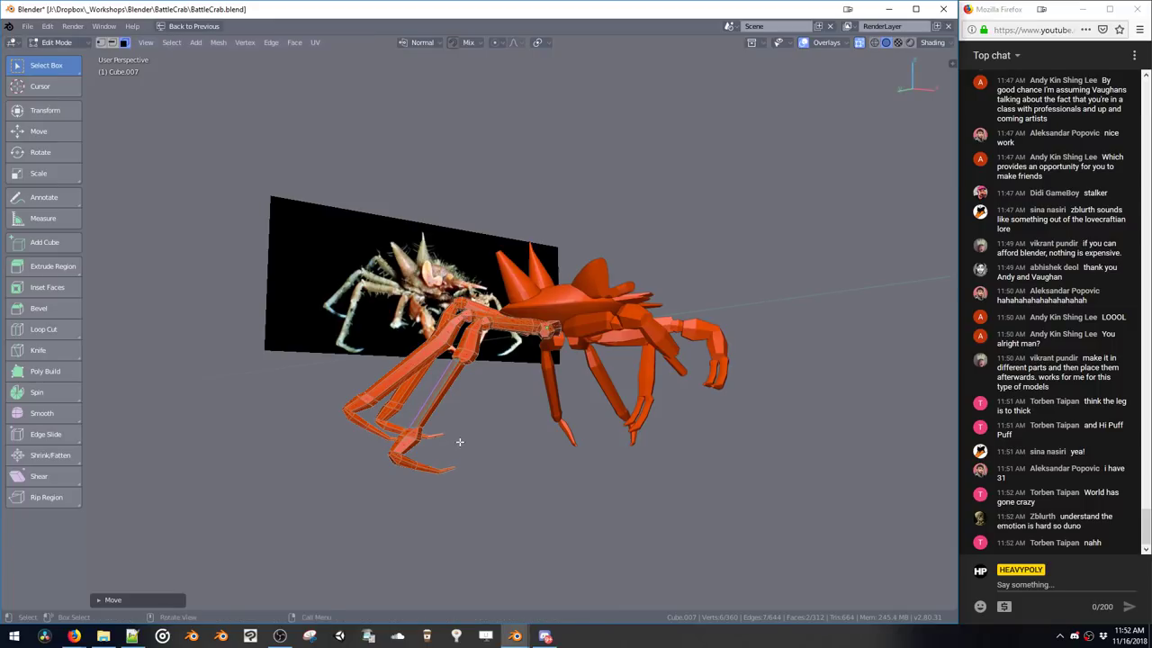
key("space")
mouse_move(479, 423)
middle_mouse_down()
mouse_move(483, 410)
mouse_move(456, 475)
mouse_move(524, 477)
mouse_move(493, 474)
mouse_move(475, 439)
mouse_move(454, 441)
mouse_move(461, 418)
middle_mouse_up()
left_click(480, 449)
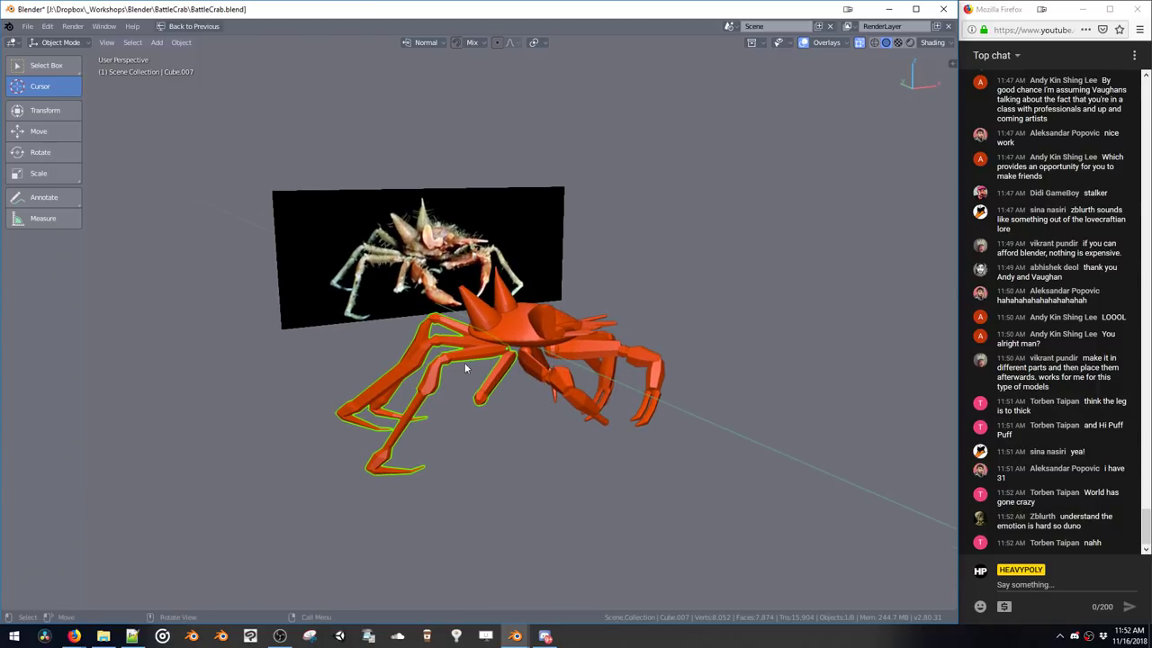
Select the edge loop near the nearest leg's lower joint, slide it along the segment and scale it
key("Tab")
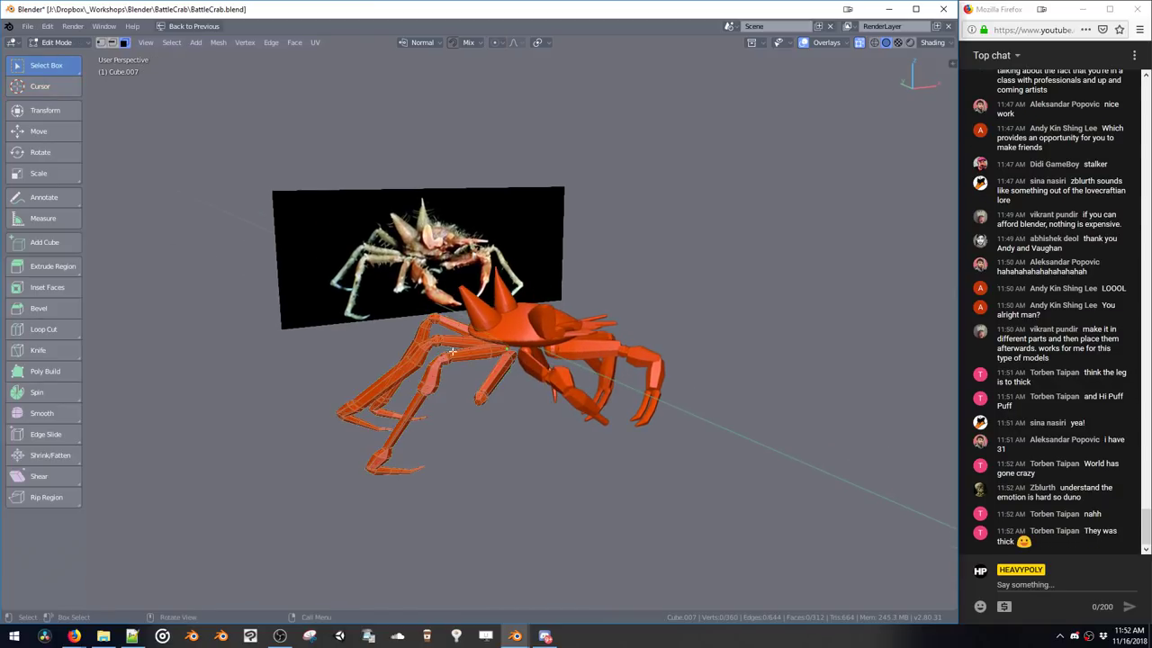
middle_click_drag(396, 426, 405, 409)
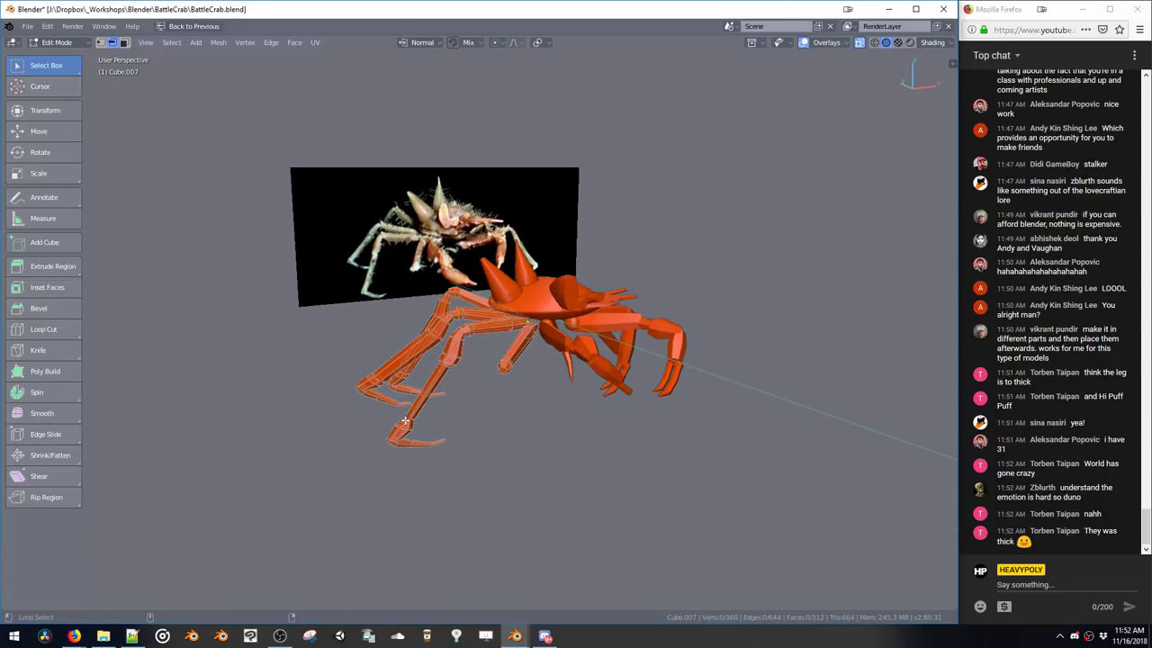
left_click(384, 423, "ctrl")
left_click(409, 425, "alt")
key("g")
key("g")
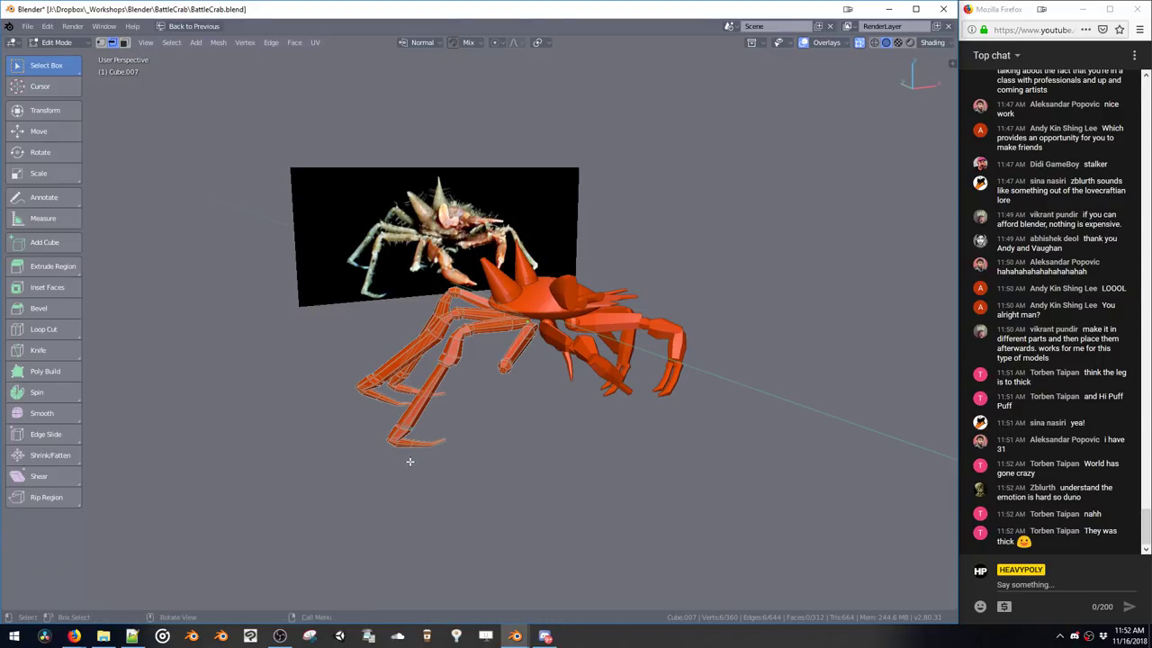
left_click(413, 456)
key("s")
left_click(412, 446)
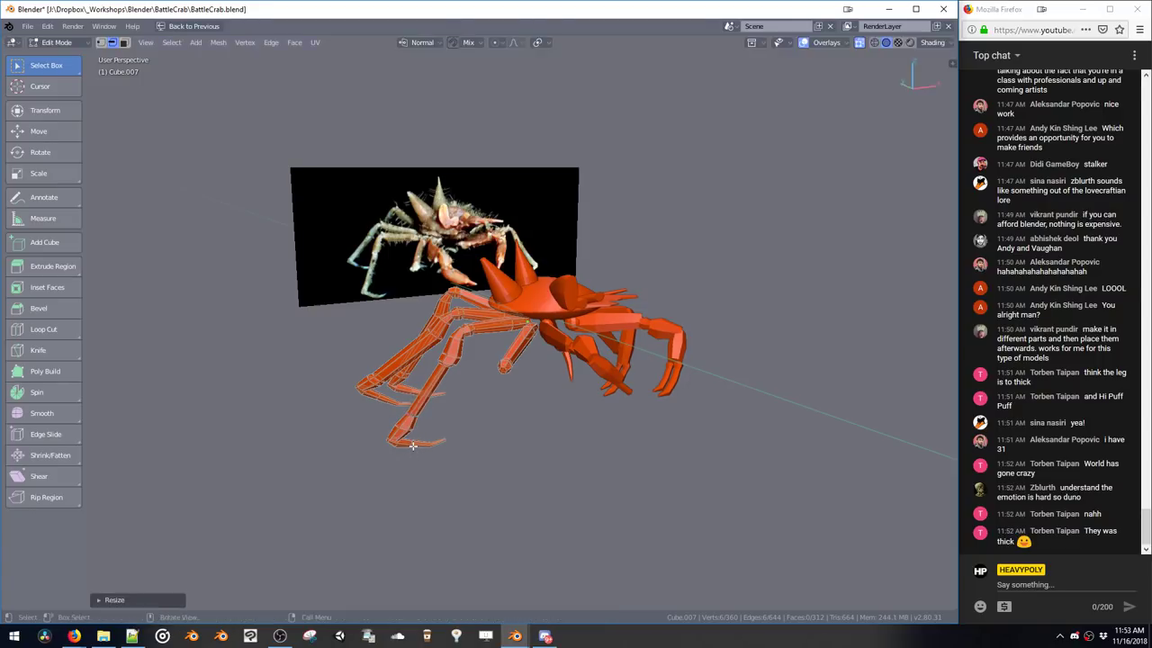
Slide and scale the lower-joint edge loop once more to refine the taper, and finish editing the walking legs
key("g")
key("g")
left_click(412, 450)
key("s")
left_click(416, 456)
middle_click_drag(416, 454, 493, 434)
key("Tab")
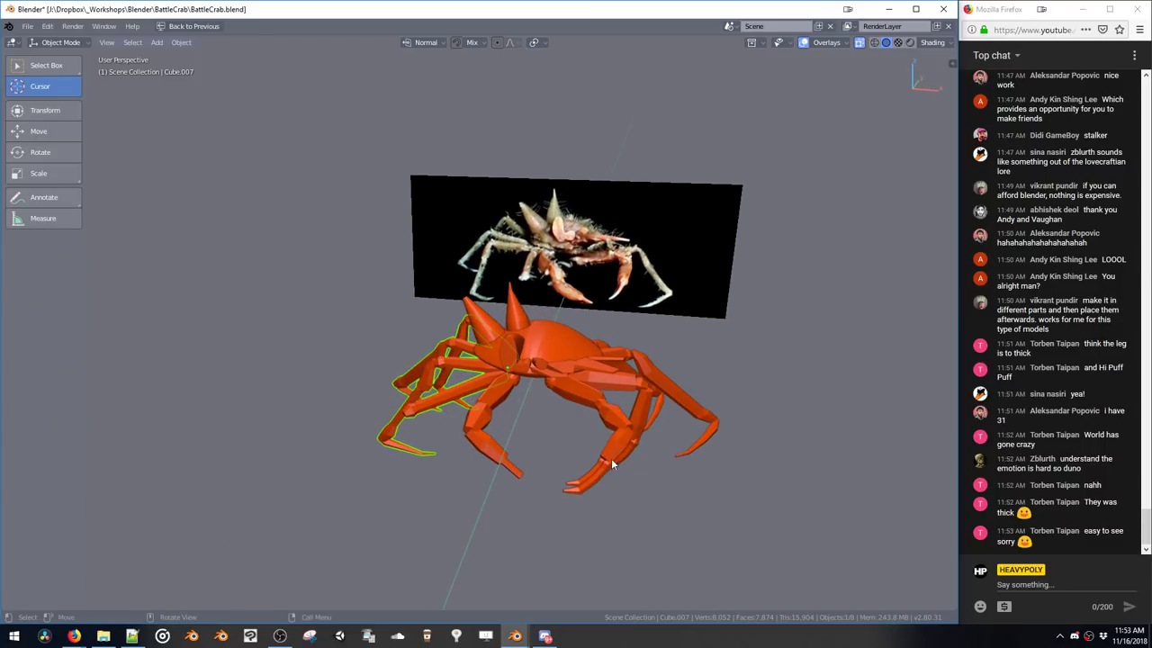
Open the front claw-leg mesh for editing
left_click(612, 452)
key("Tab")
middle_click_drag(612, 453, 581, 435)
scroll(580, 435, "up", 3)
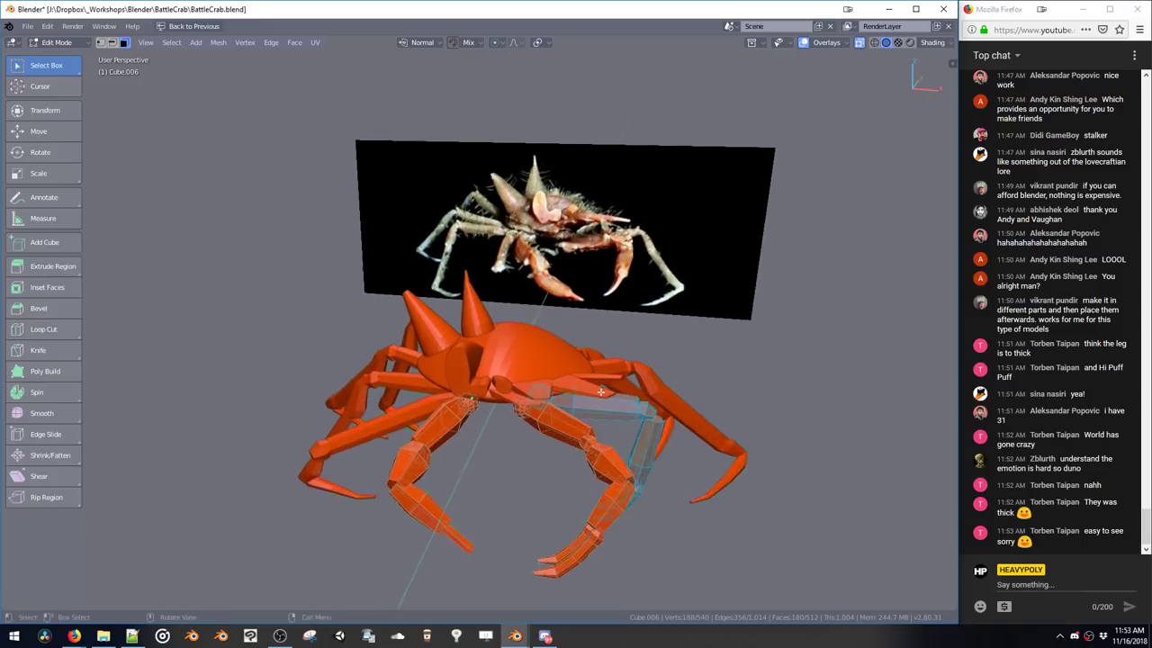
mouse_move(500, 445)
middle_mouse_down()
mouse_move(478, 471)
mouse_move(520, 349)
mouse_move(511, 449)
middle_mouse_up()
left_click_drag(412, 450, 486, 539)
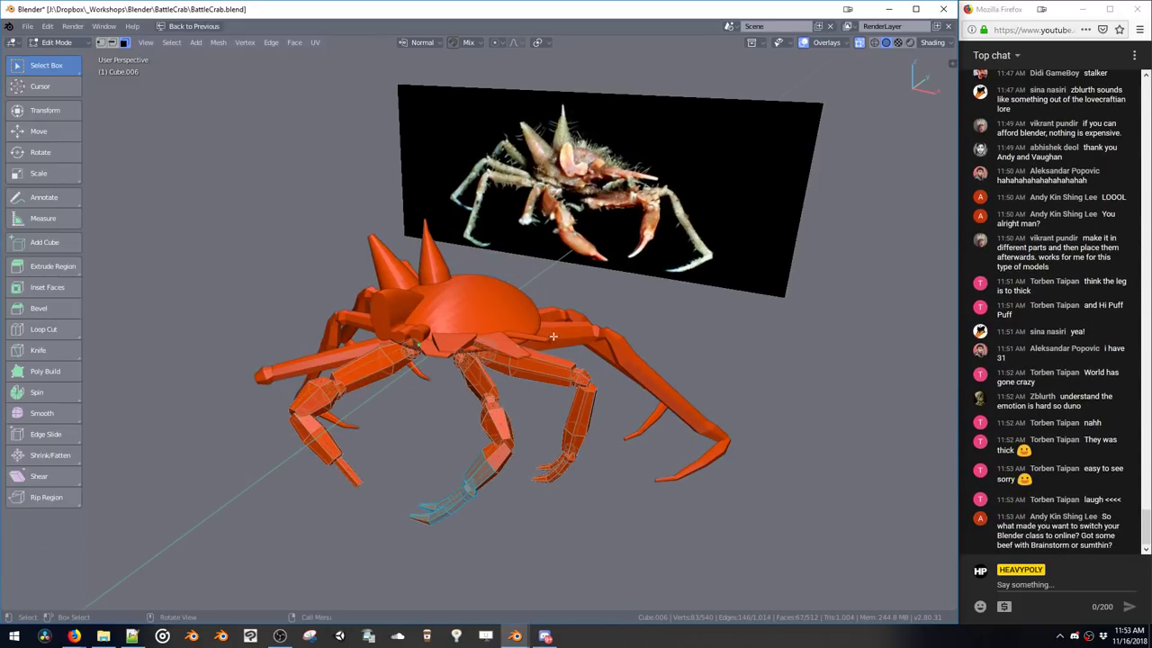
left_click(542, 483)
key("ctrl+l")
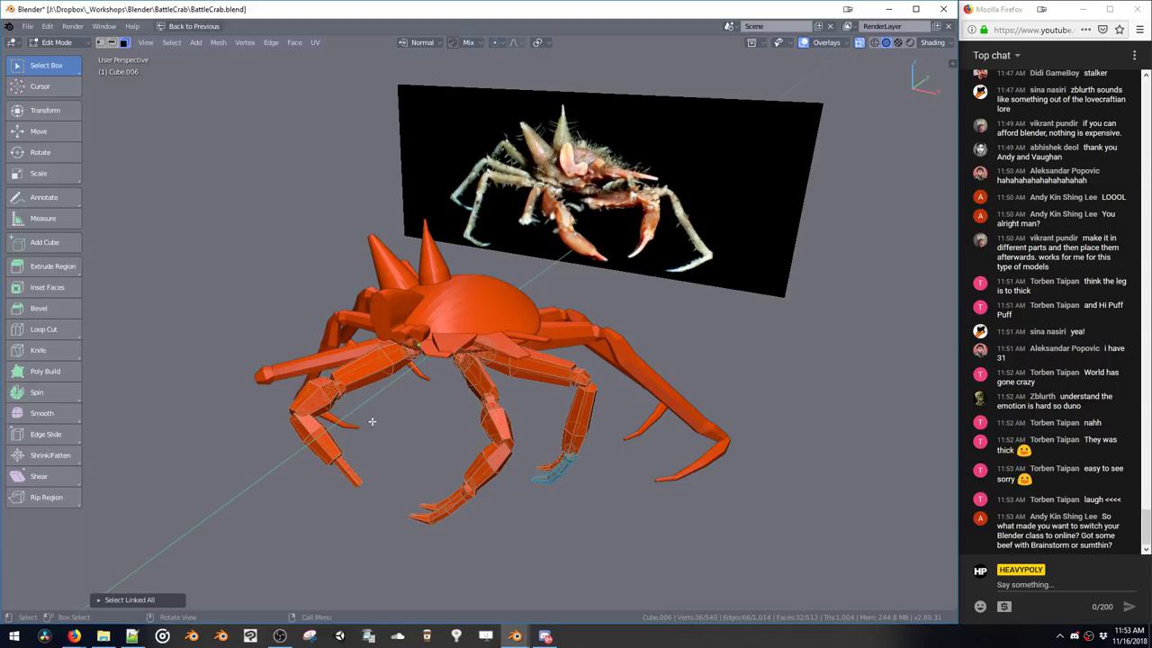
middle_click_drag(403, 327, 452, 374)
key("alt+a")
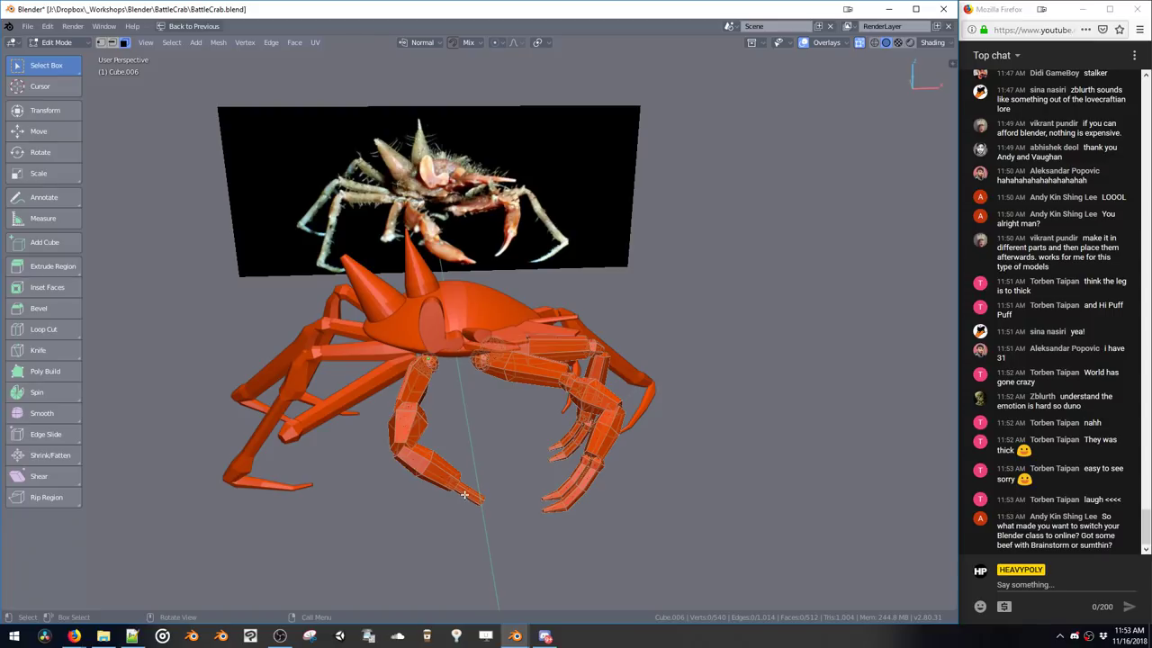
Select all linked faces of one claw finger on the front claw leg and duplicate it over toward the shell
left_click(464, 494)
middle_click_drag(474, 484, 501, 415)
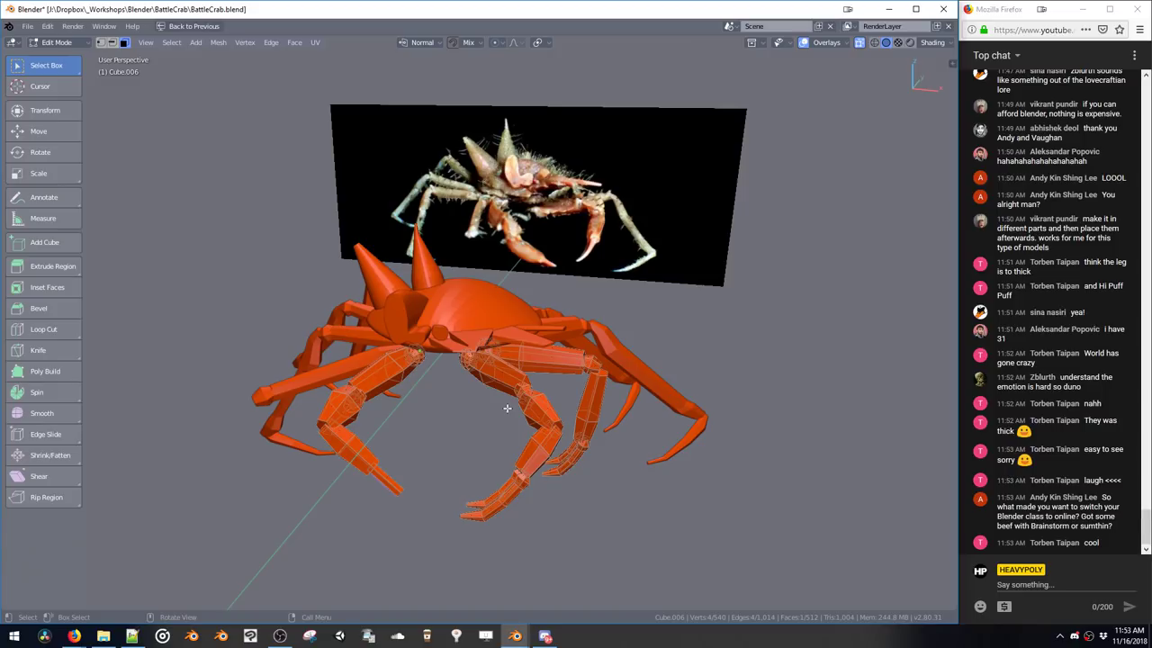
middle_click_drag(537, 374, 486, 371)
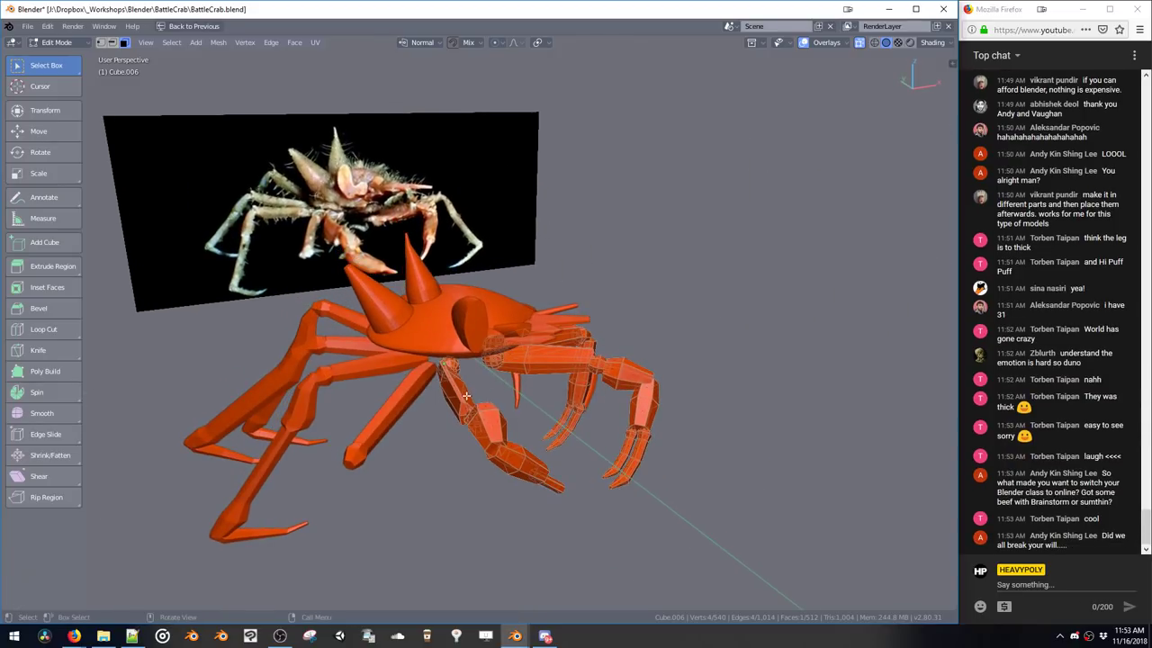
middle_click_drag(460, 410, 413, 393)
key("ctrl+l")
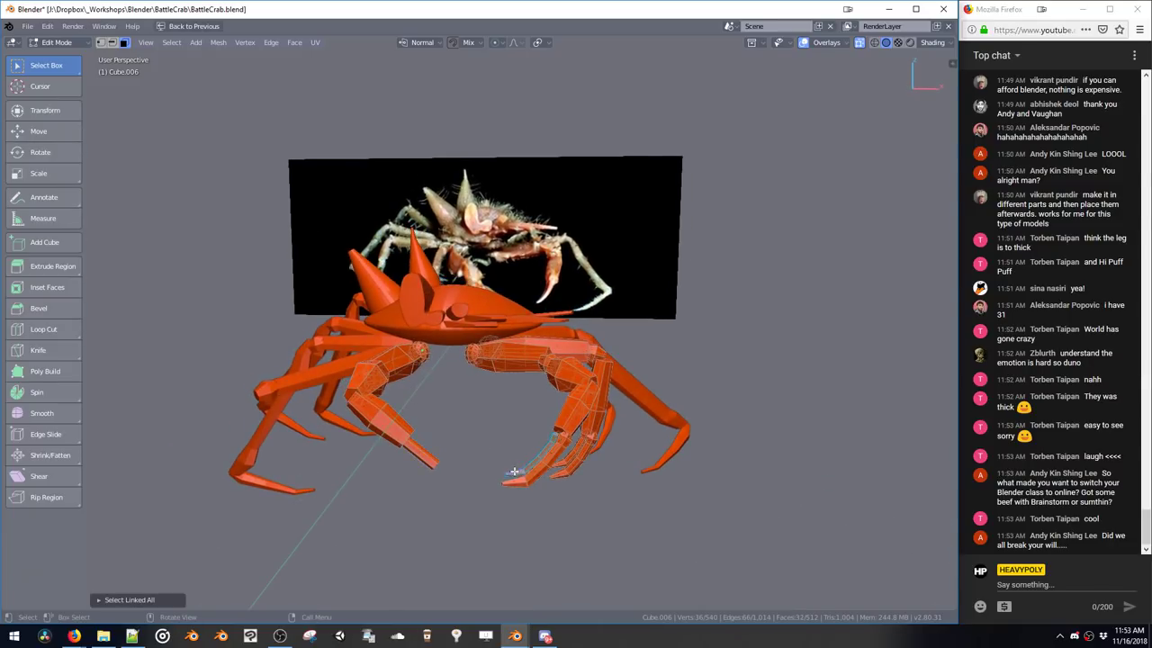
middle_click_drag(514, 470, 499, 360)
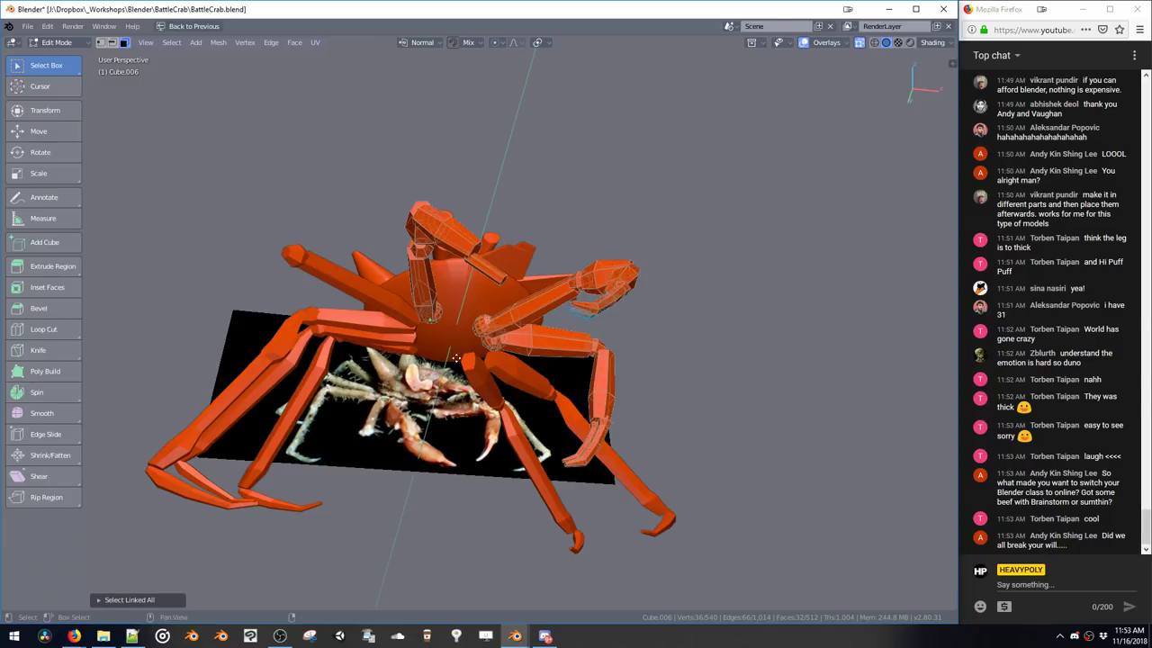
key("shift+d")
left_click(310, 321)
Move the copied claw finger to the shell's front edge beside the rods and rotate it to point outward
middle_click_drag(360, 310, 297, 396)
key("g")
left_click(568, 321)
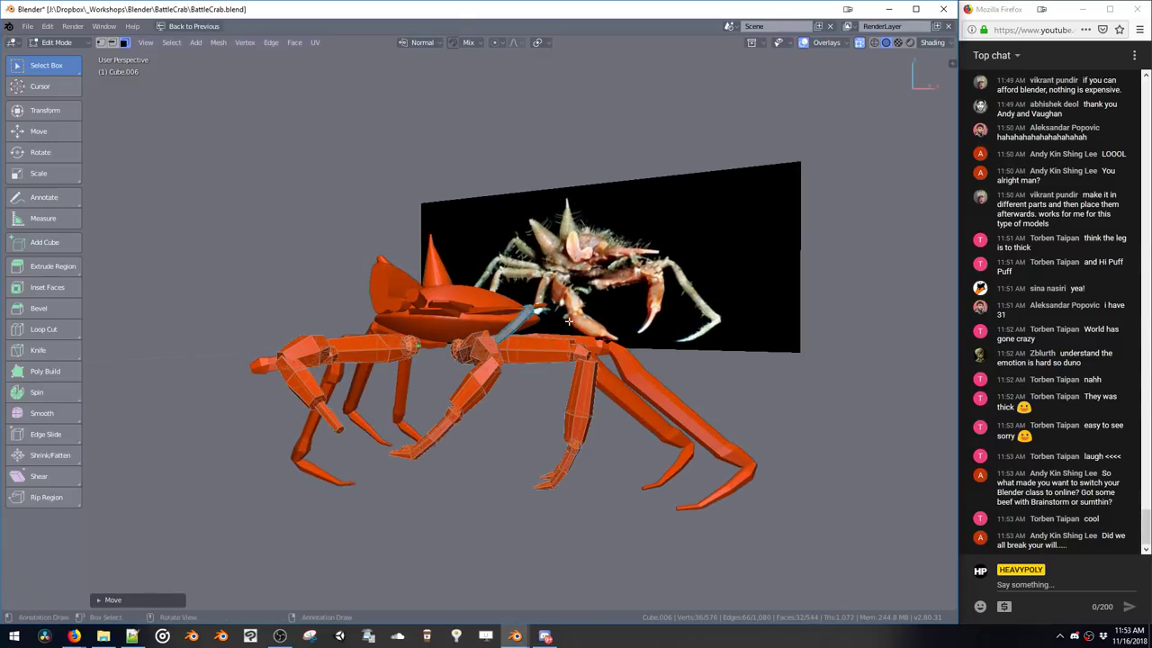
key("r")
left_click(569, 174)
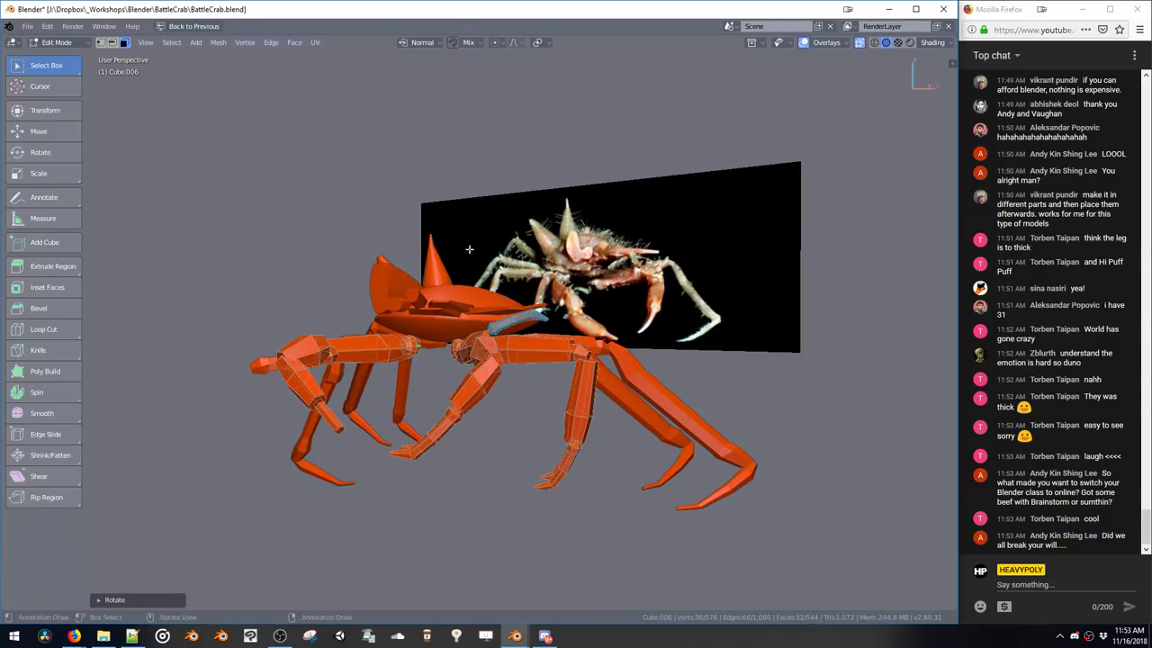
Turn the copied claw finger around the global Z axis and reposition it beside the front plates
middle_click_drag(568, 174, 403, 309)
key("r")
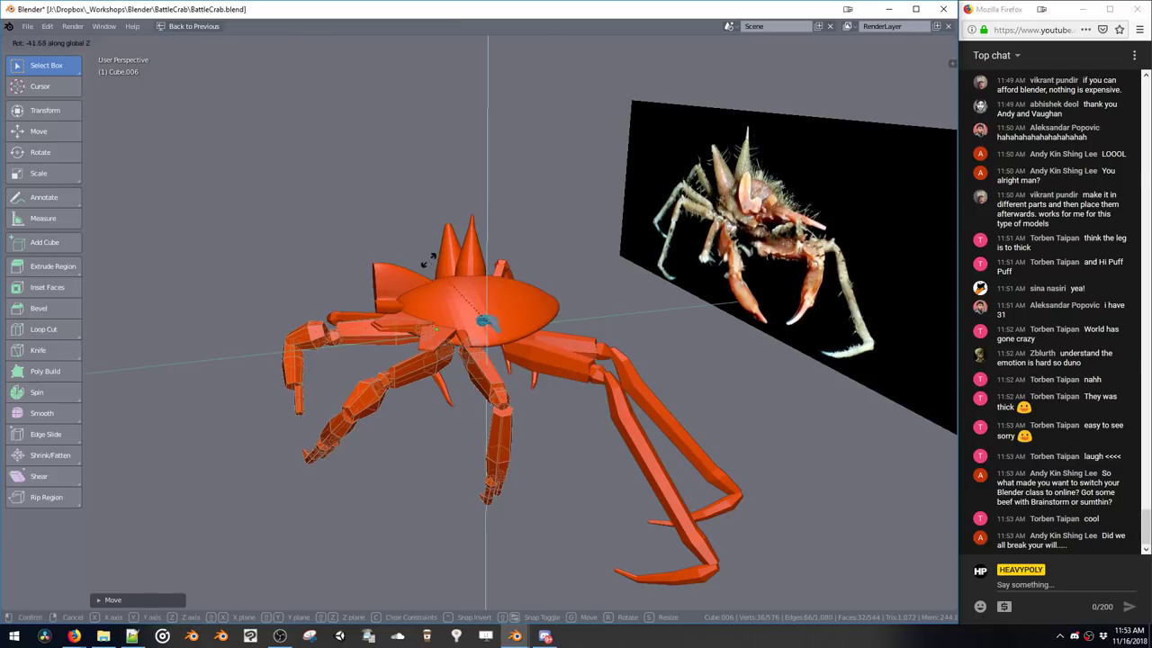
left_click(426, 265)
middle_click_drag(426, 264, 431, 423)
key("g")
left_click(544, 320)
Separate the copied claw finger from the claw-leg mesh and select it together with the front plates object
key("space")
left_click(488, 486)
left_click(502, 437)
key("space")
left_click(515, 369)
key("ctrl+l")
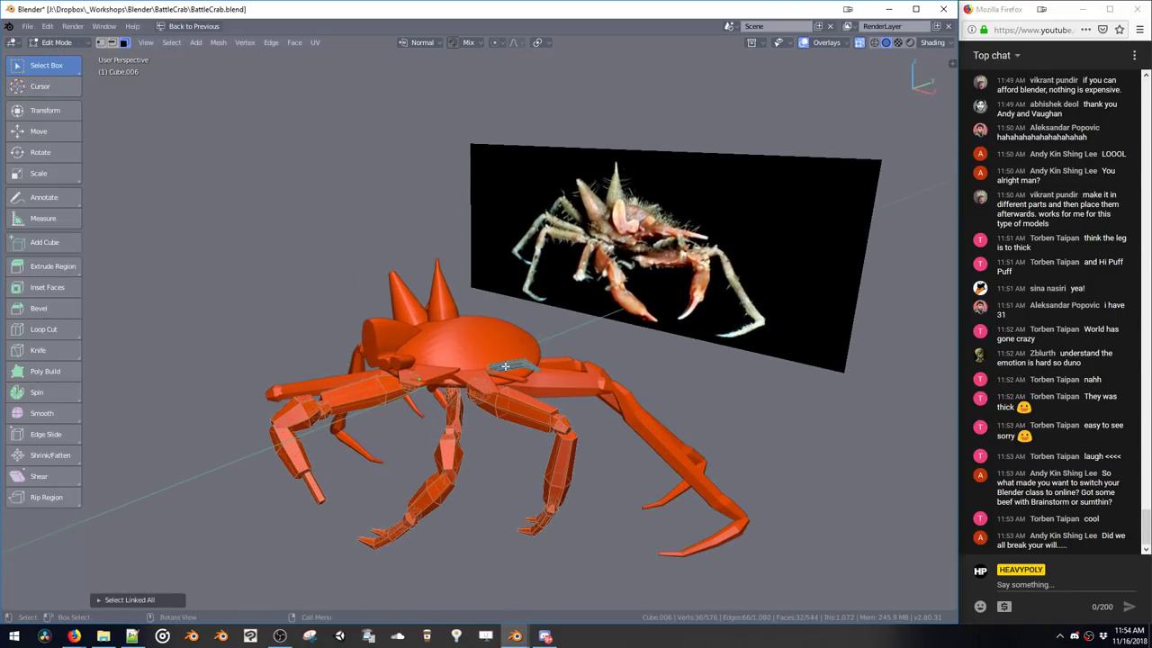
key("p")
key("space")
left_click(511, 371)
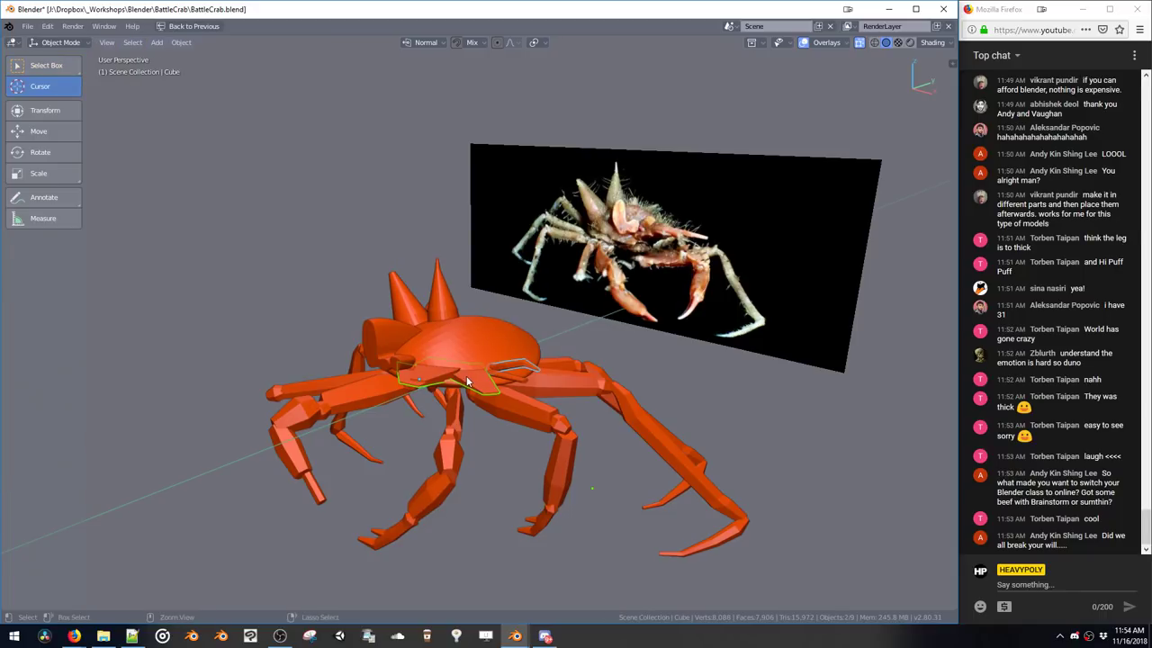
Reopen the claw-leg mesh for editing, select the linked faces of one ball joint and duplicate it
middle_click_drag(475, 342, 487, 288)
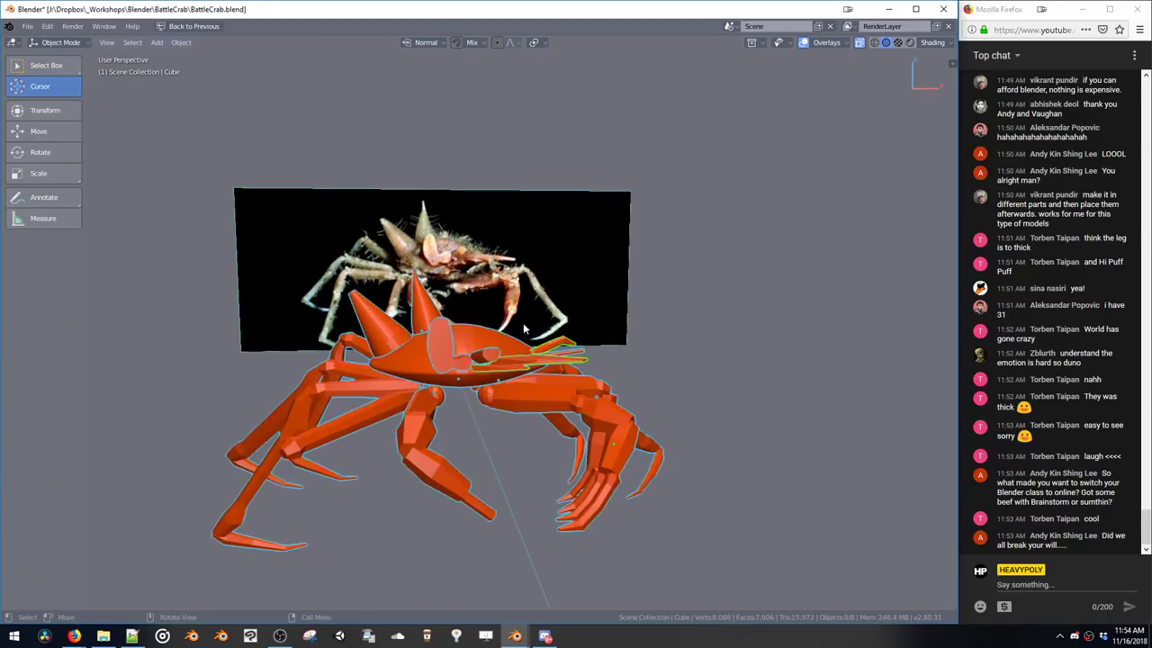
mouse_move(415, 337)
middle_mouse_down()
mouse_move(427, 349)
mouse_move(437, 338)
middle_mouse_up()
middle_click_drag(499, 360, 386, 315)
left_click(536, 378)
key("Tab")
key("ctrl+l")
double_click(491, 317)
key("shift+d")
left_click(473, 328)
Move the copied ball joint about 0.11 m along global Z and shift it toward the base of the nearby walking leg
key("g")
key("z")
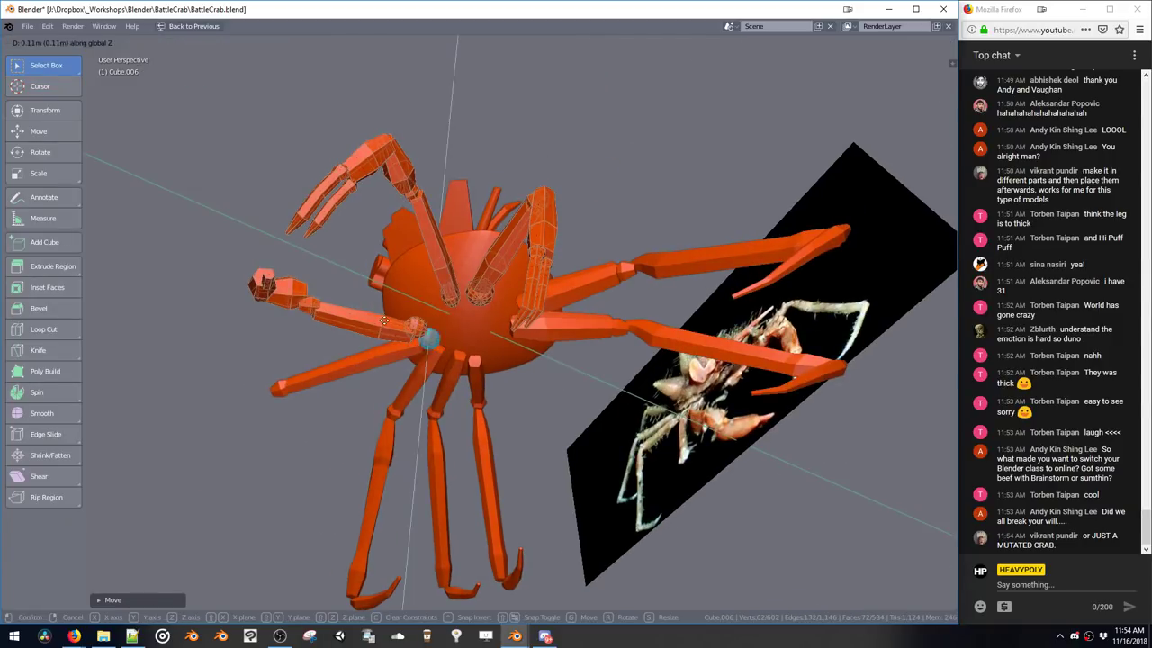
left_click(383, 322)
key("g")
left_click(429, 339)
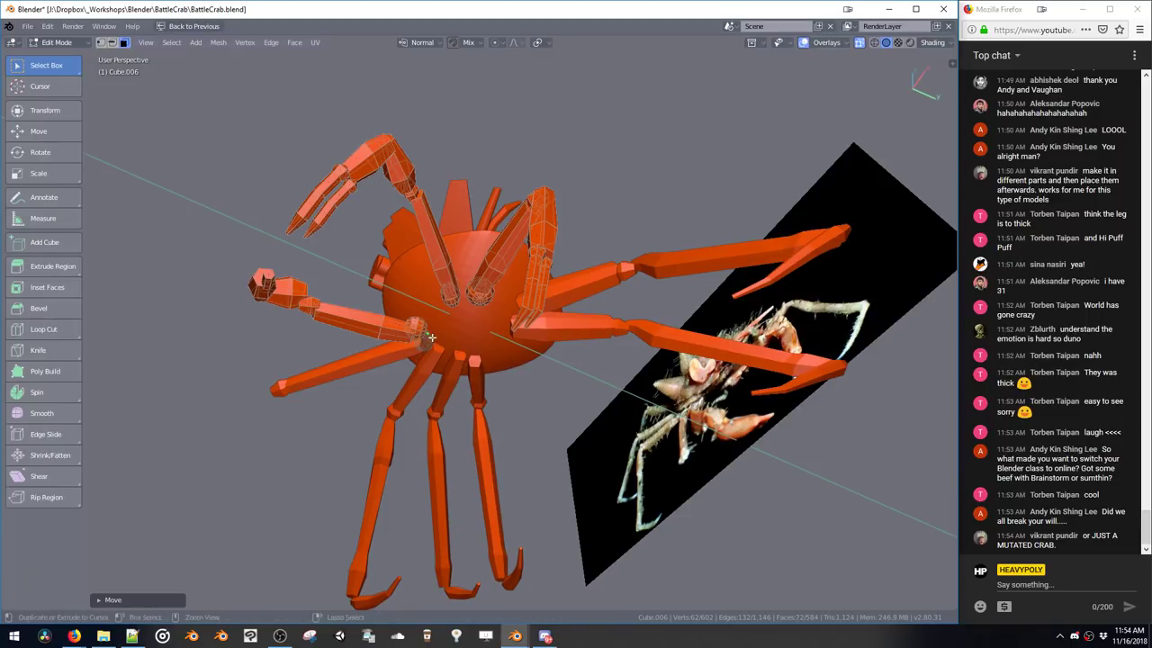
middle_click_drag(428, 339, 388, 298)
key("g")
left_click(430, 307)
Review the snapping options and nudge the copied ball joint closer to the walking leg's base under the shell
left_click(468, 43)
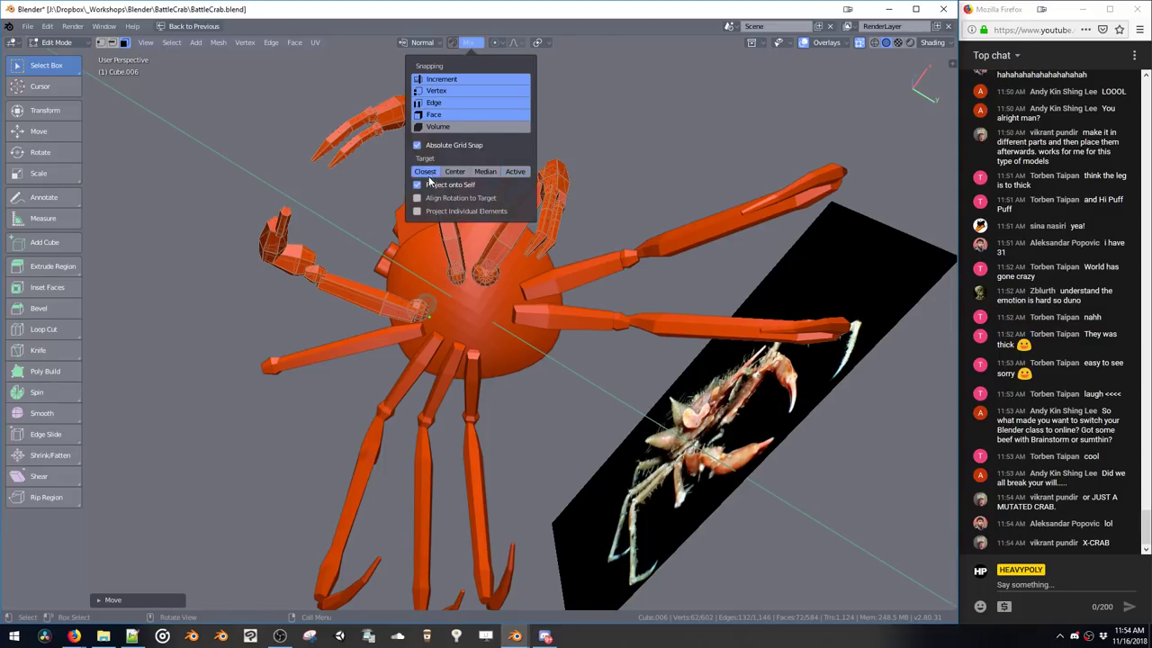
key("g")
left_click(430, 331)
mouse_move(430, 330)
middle_mouse_down()
mouse_move(505, 371)
mouse_move(458, 345)
mouse_move(443, 321)
middle_mouse_up()
key("g")
left_click(471, 368)
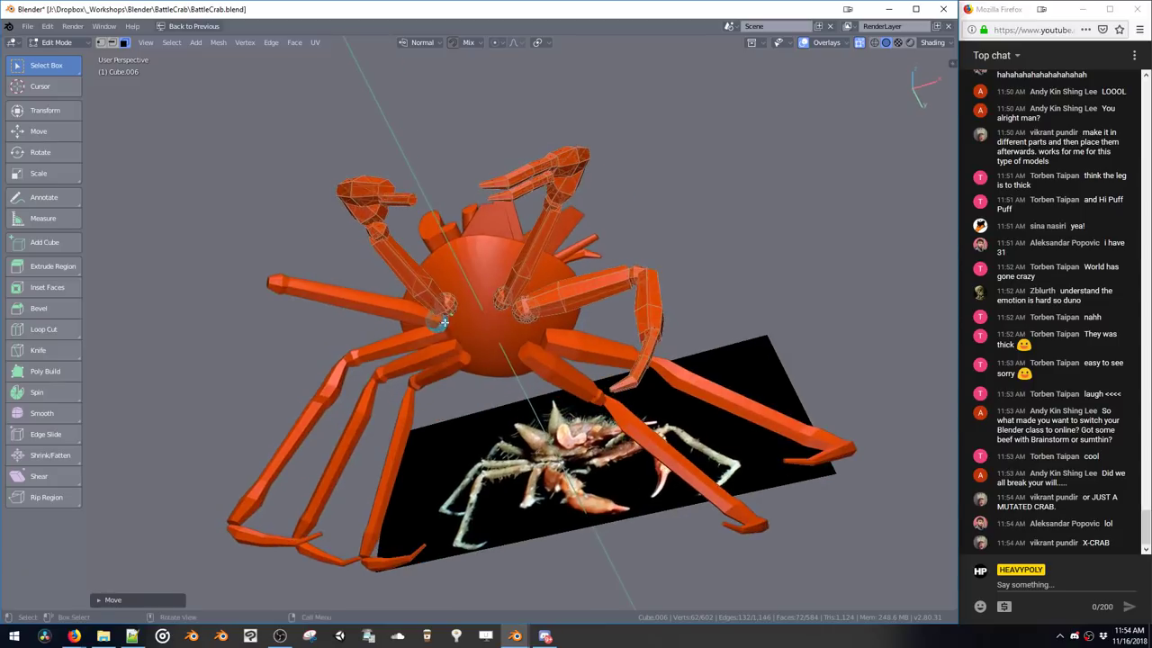
key("g")
left_click(441, 325)
key("g")
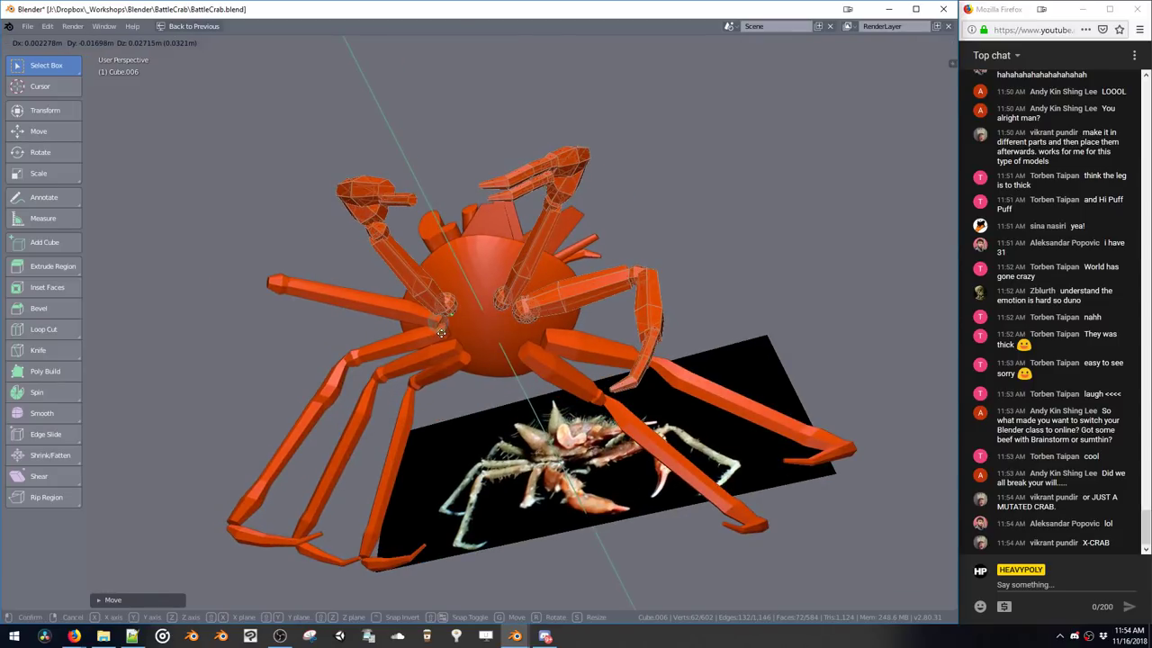
left_click(444, 333)
mouse_move(444, 333)
middle_mouse_down()
mouse_move(439, 342)
mouse_move(435, 328)
middle_mouse_up()
middle_click_drag(490, 290, 490, 295)
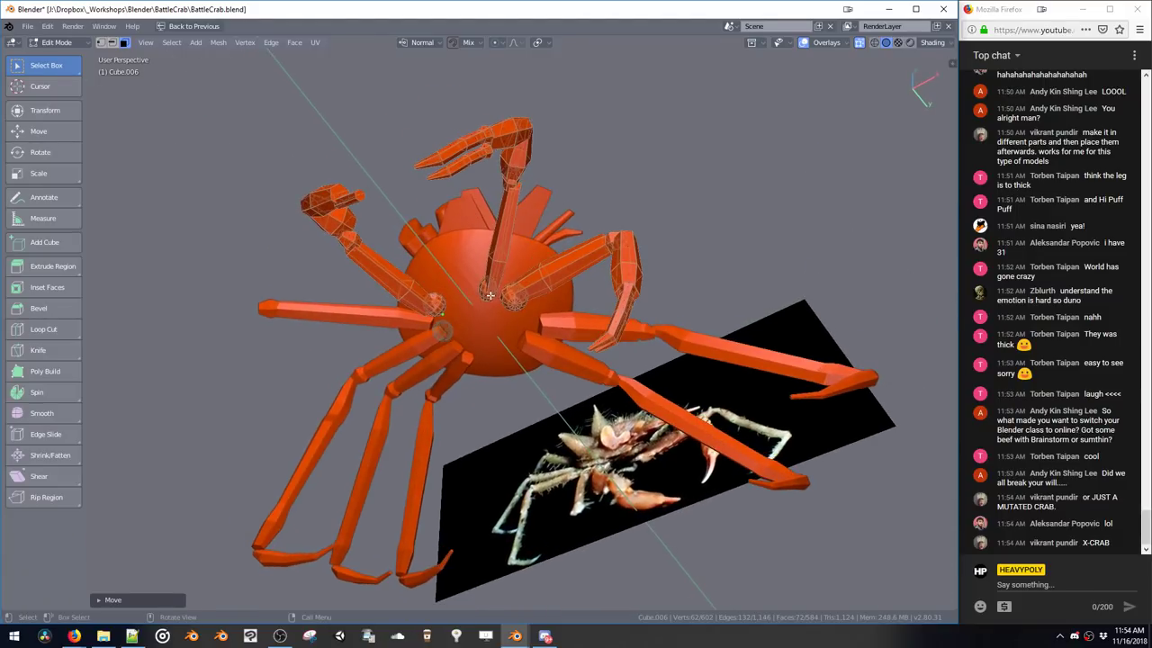
Turn off X-ray display and seat the copied ball joint where the walking leg meets the underside of the shell
left_click(468, 43)
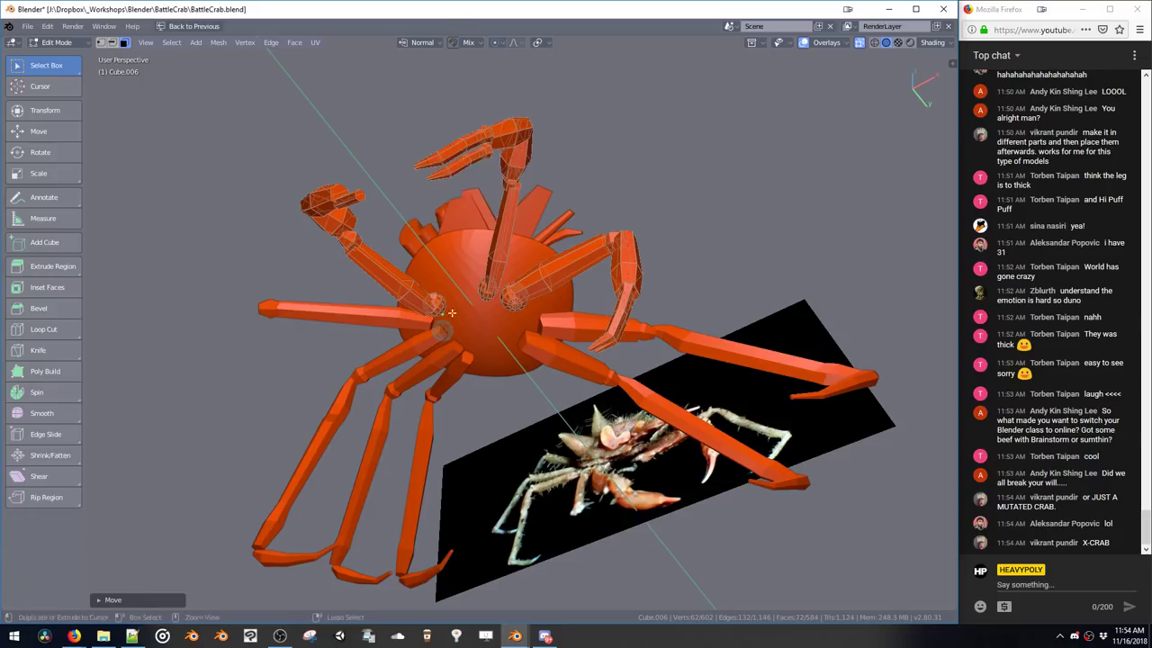
scroll(483, 221, "up", 8)
middle_click_drag(483, 222, 501, 200)
key("g")
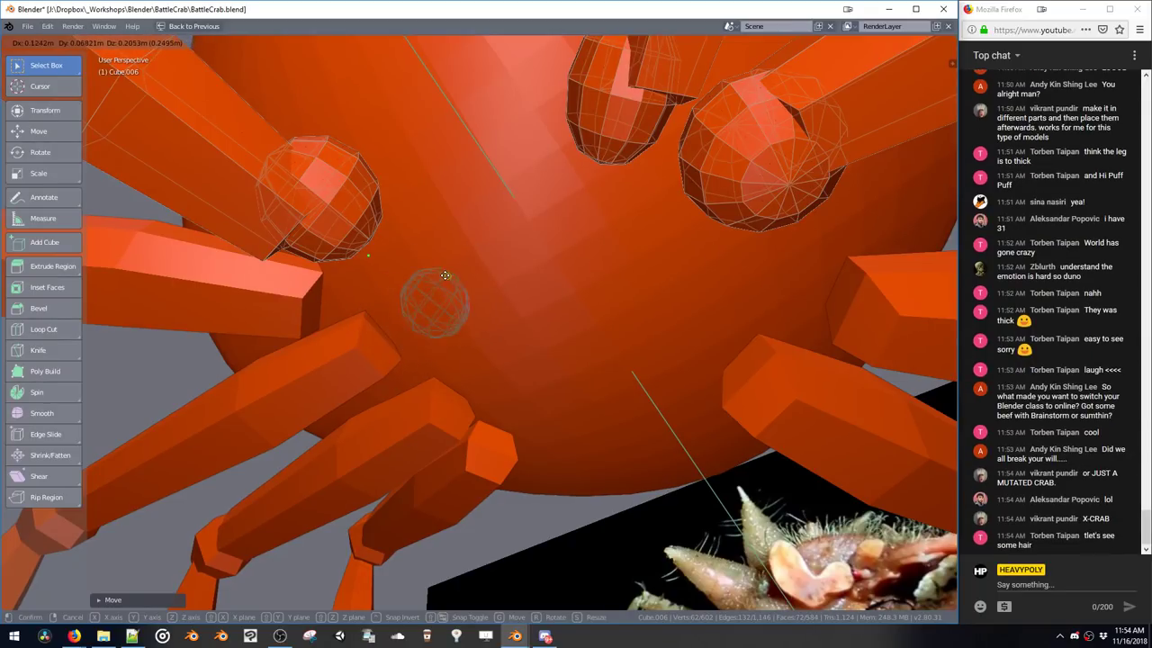
left_click(441, 266)
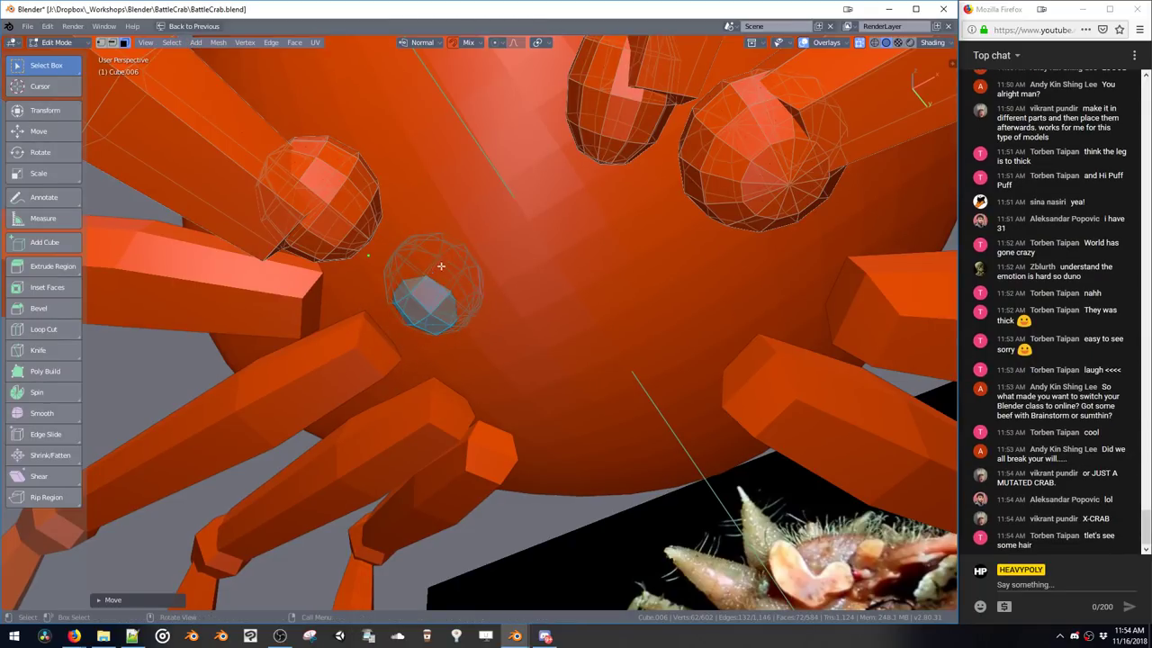
left_click(858, 47)
key("g")
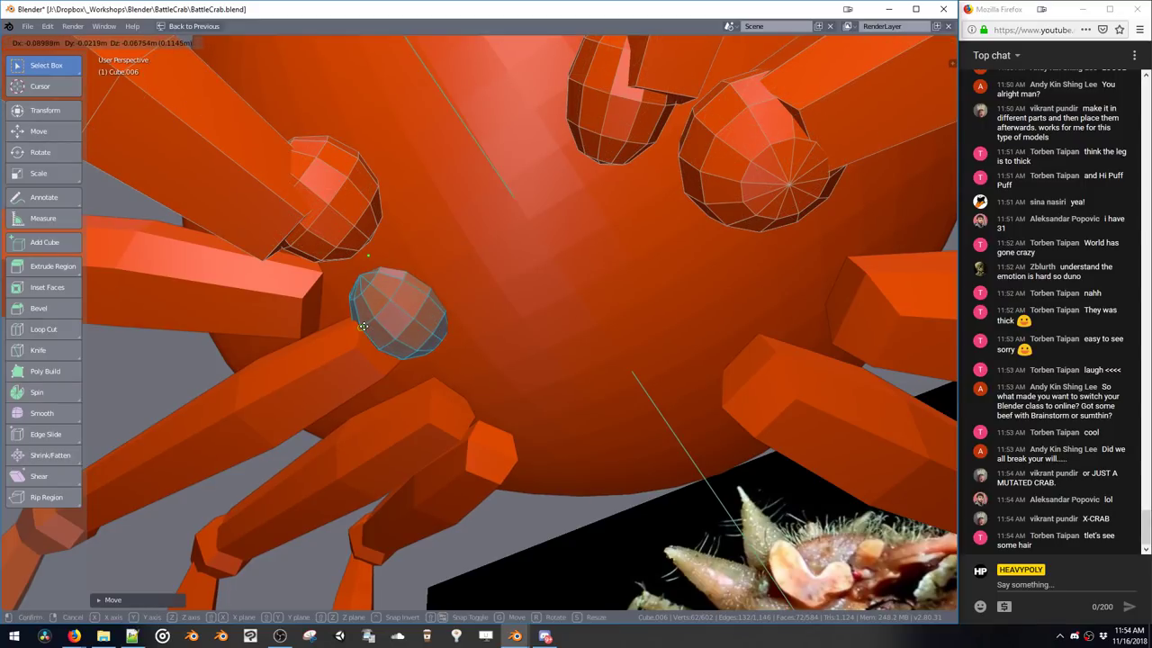
left_click(363, 326)
Duplicate the ball joint twice, placing the copies at the bases of the next two walking legs
key("shift+d")
left_click(483, 429)
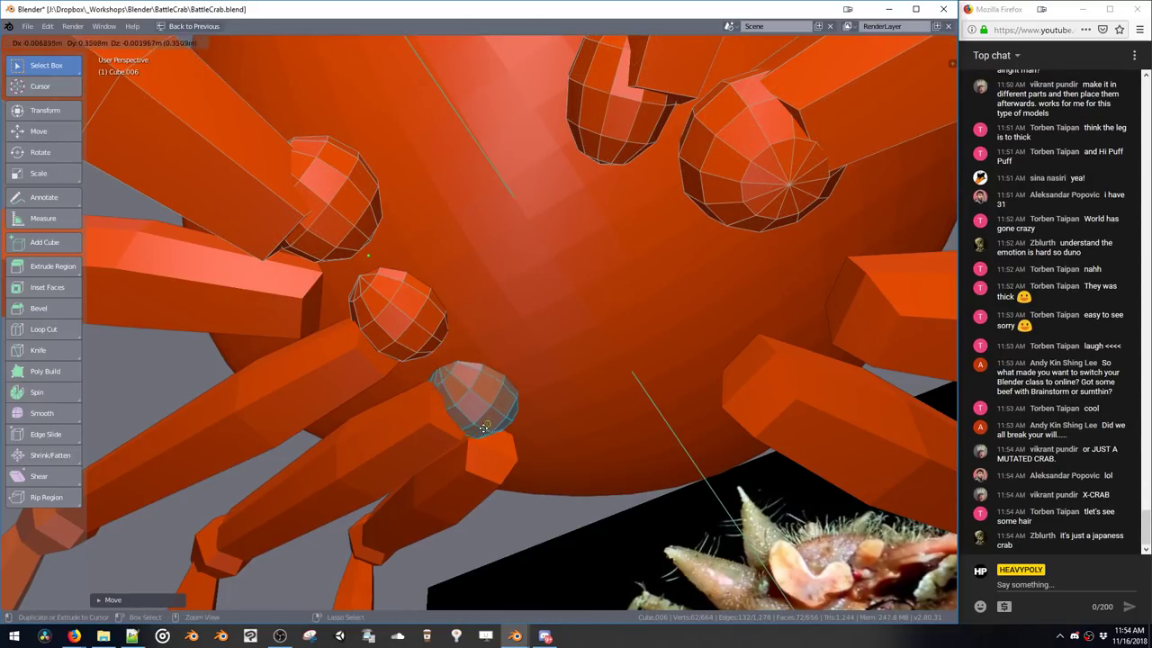
key("shift+d")
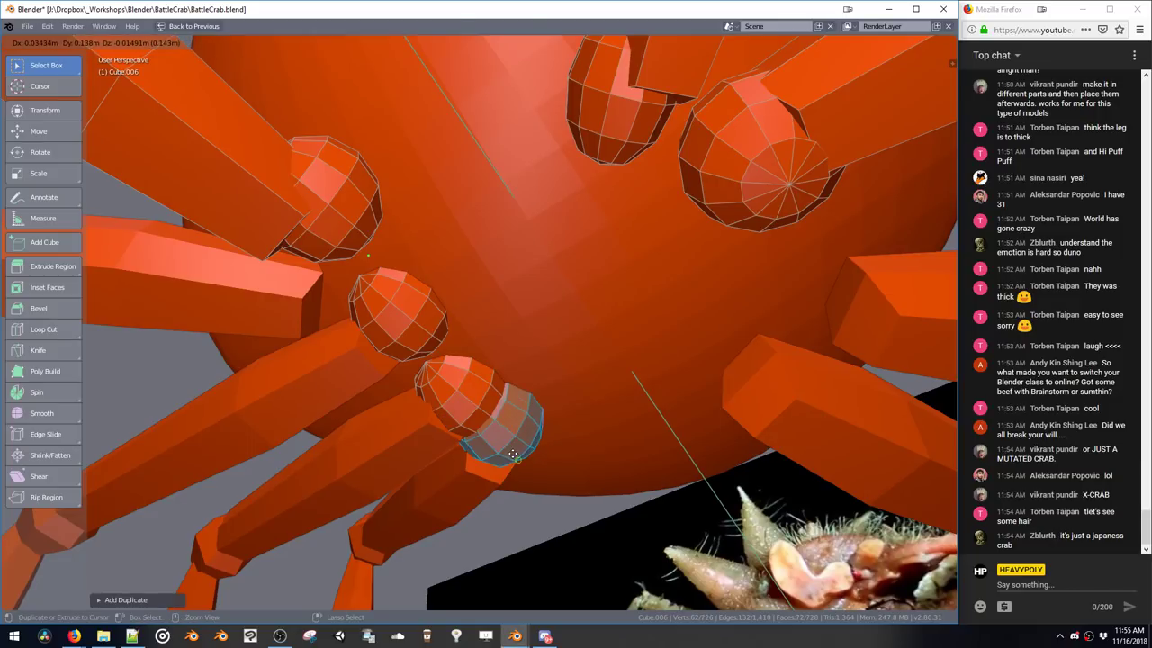
left_click(512, 454)
scroll(504, 215, "down", 2)
Duplicate the ball joint onto the outstretched leg and the two legs on the opposite side, and leave mesh editing
key("ctrl+d")
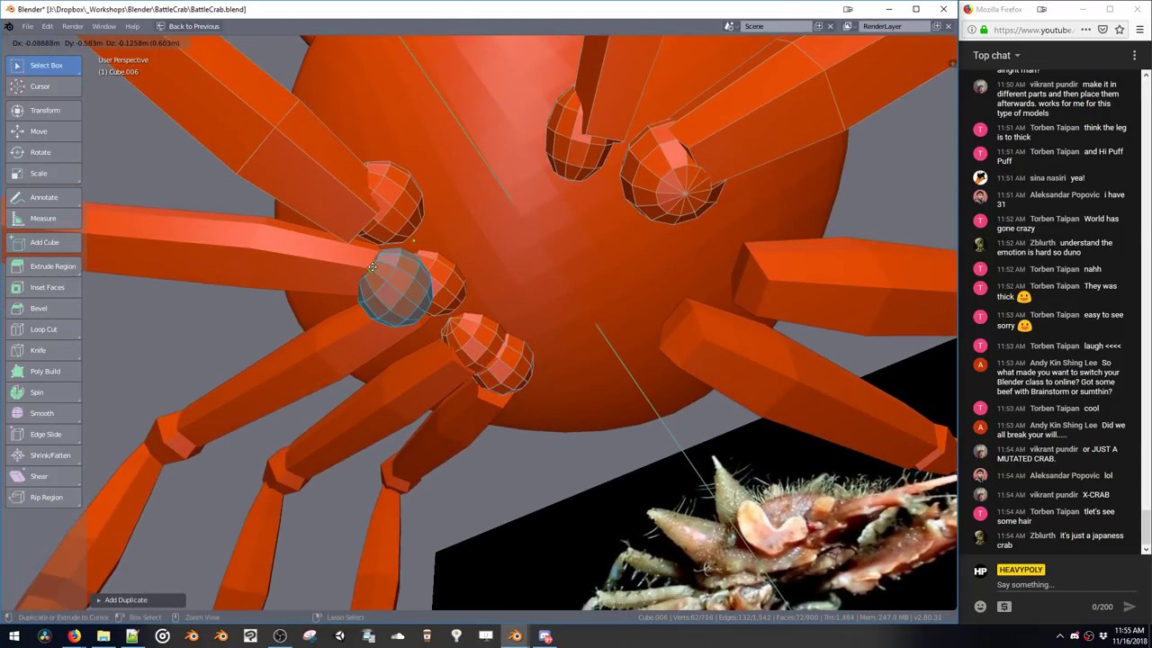
left_click(371, 267)
key("ctrl+d")
left_click(748, 290)
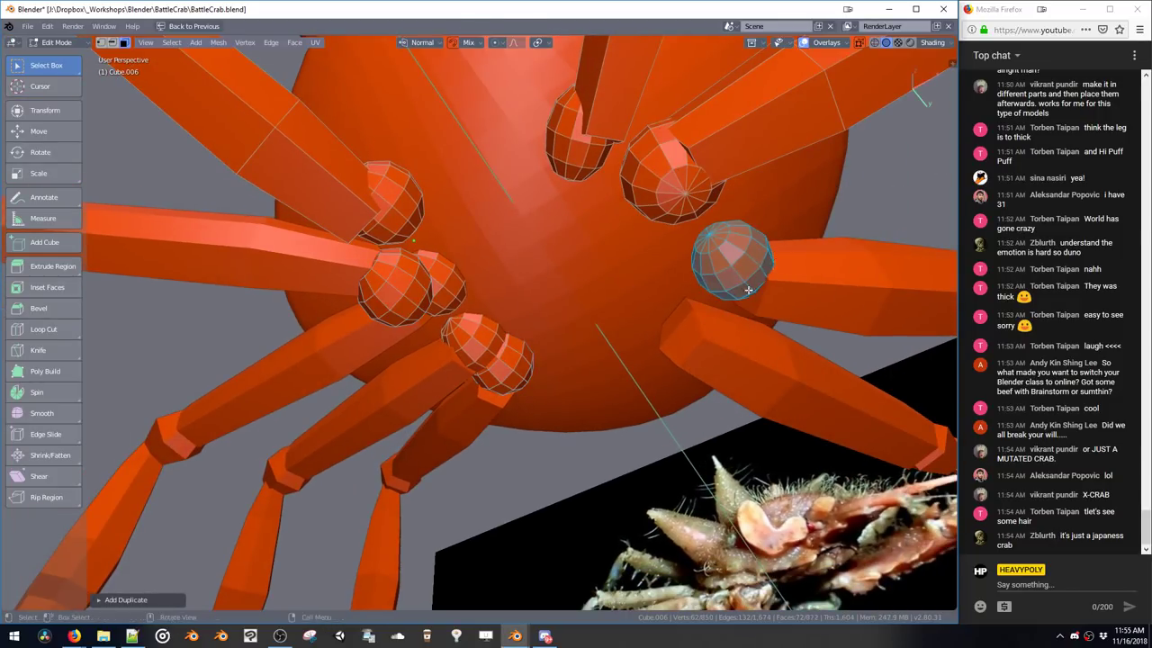
key("g")
left_click(676, 353)
mouse_move(677, 352)
middle_mouse_down()
mouse_move(708, 369)
mouse_move(683, 346)
middle_mouse_up()
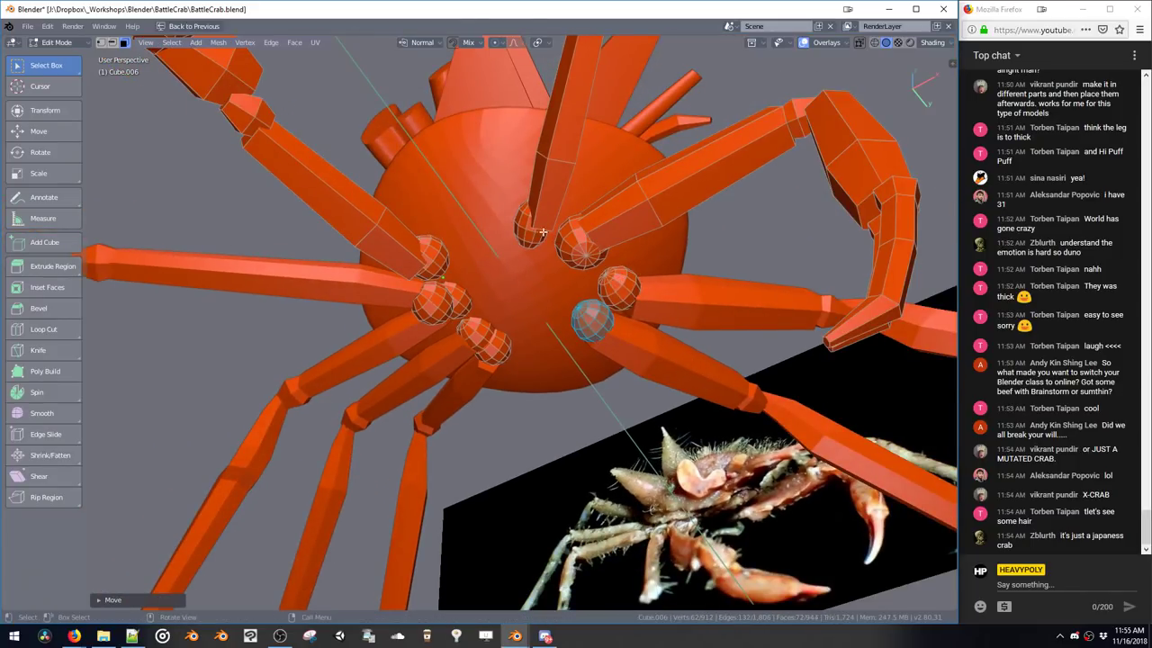
middle_click_drag(542, 232, 613, 259)
key("Tab")
Set the upper shell's Subdivision Surface view level to 2 and apply the modifier
middle_click_drag(552, 329, 623, 306)
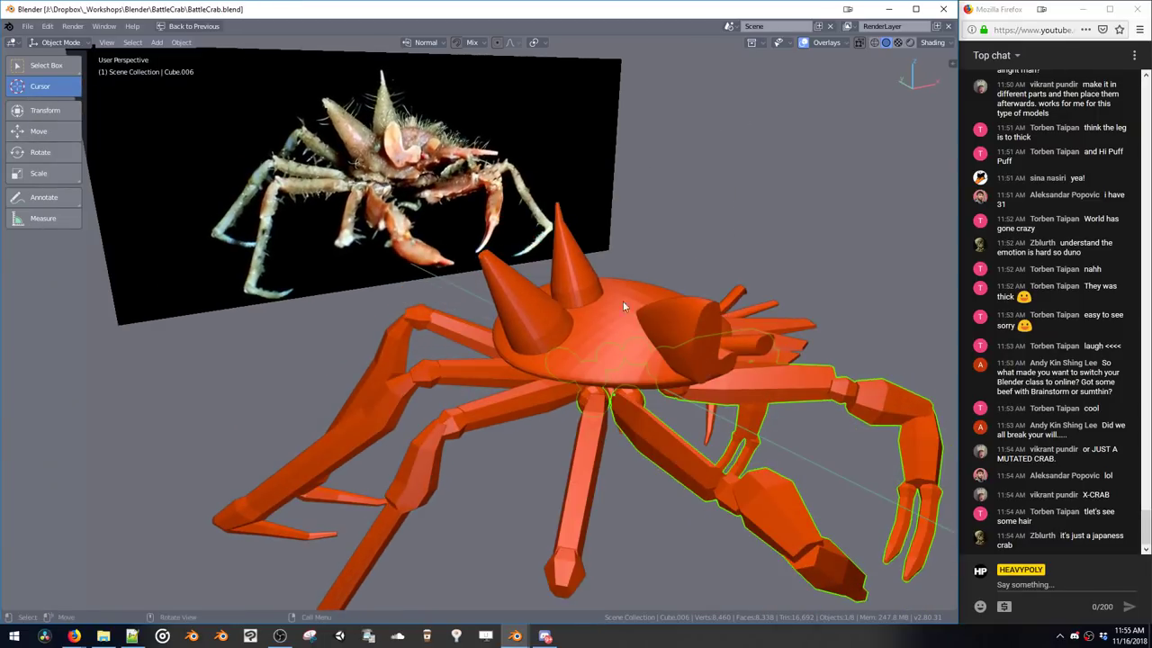
left_click(580, 349)
key("Tab")
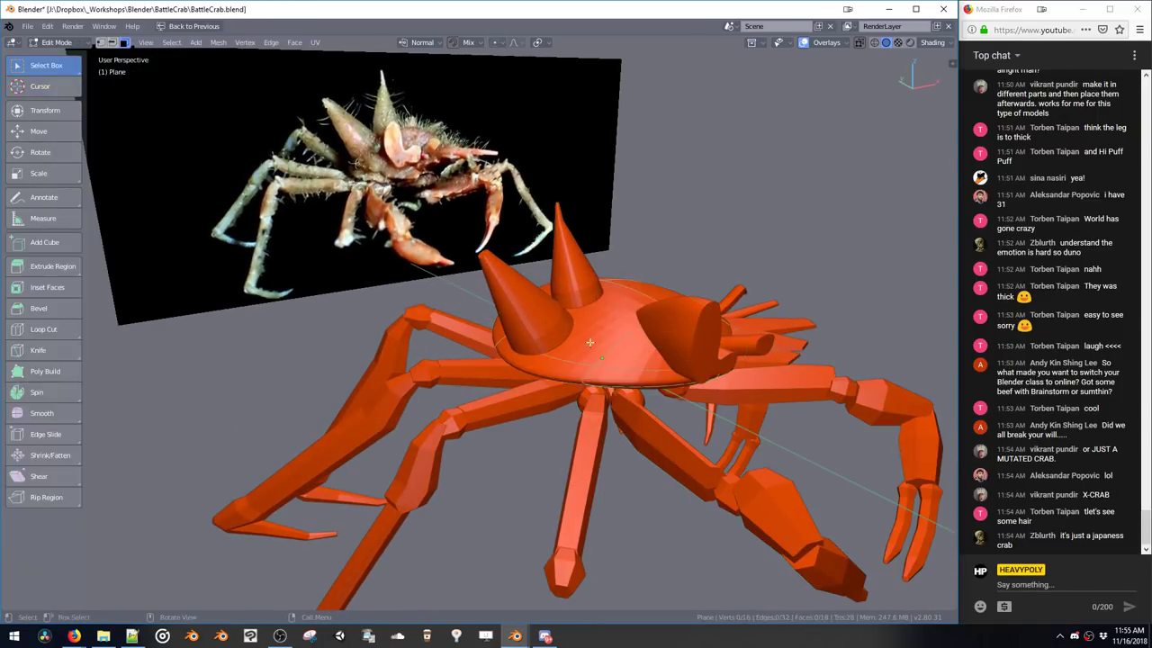
key("ctrl+l")
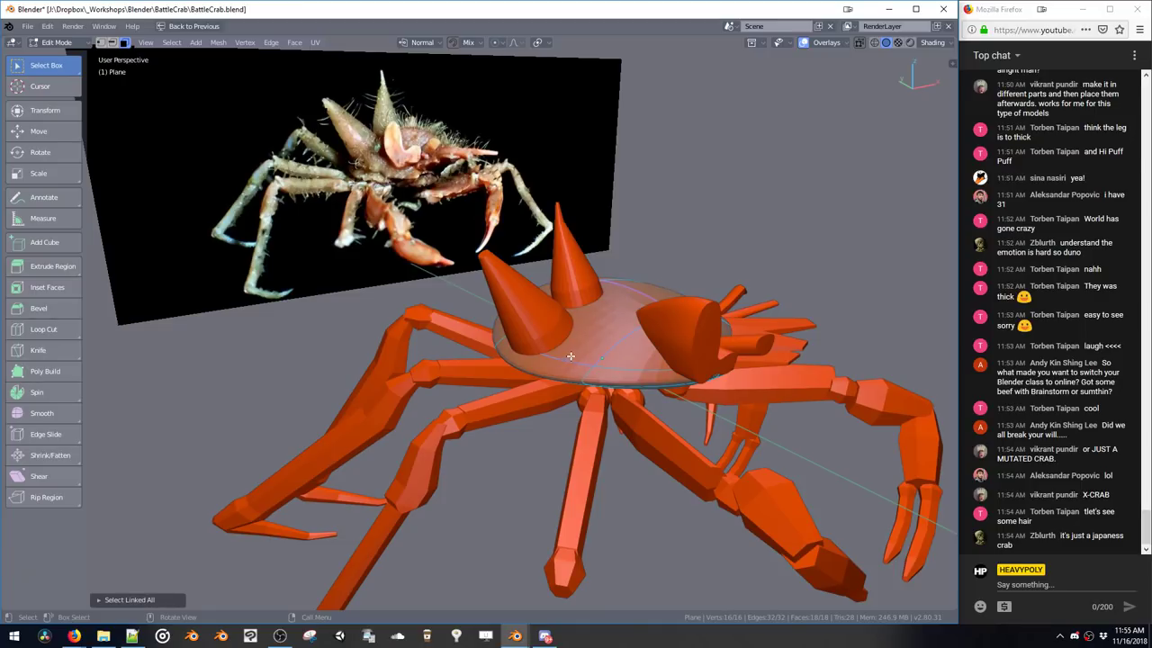
key("Tab")
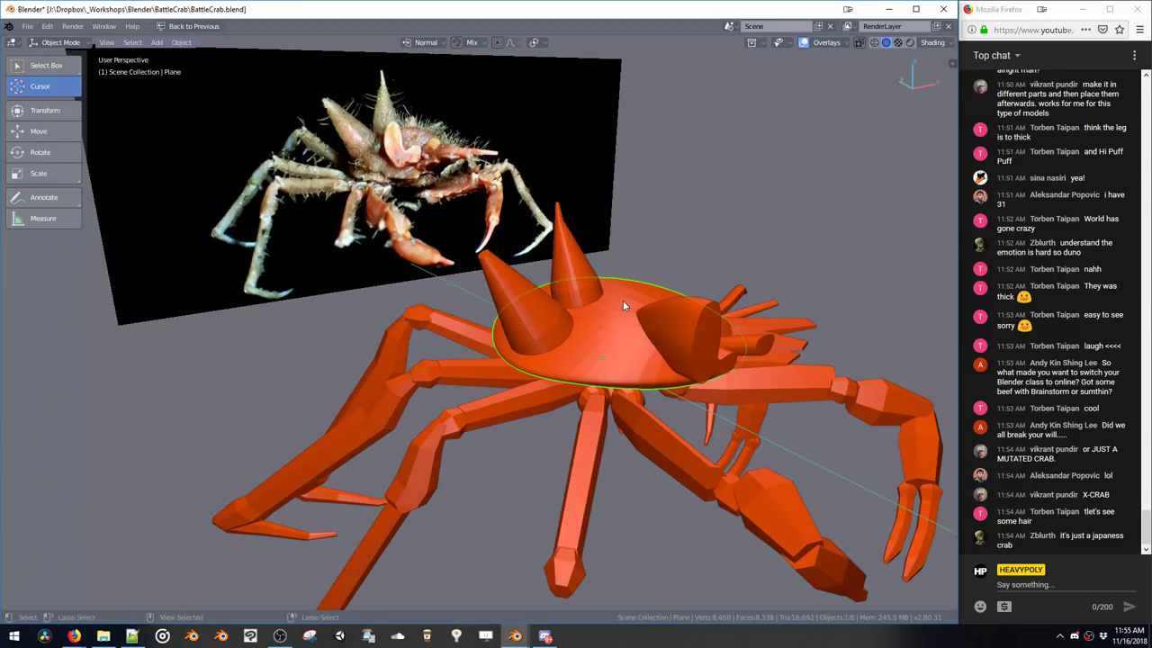
key("ctrl+shift+v")
key("ctrl+shift+v")
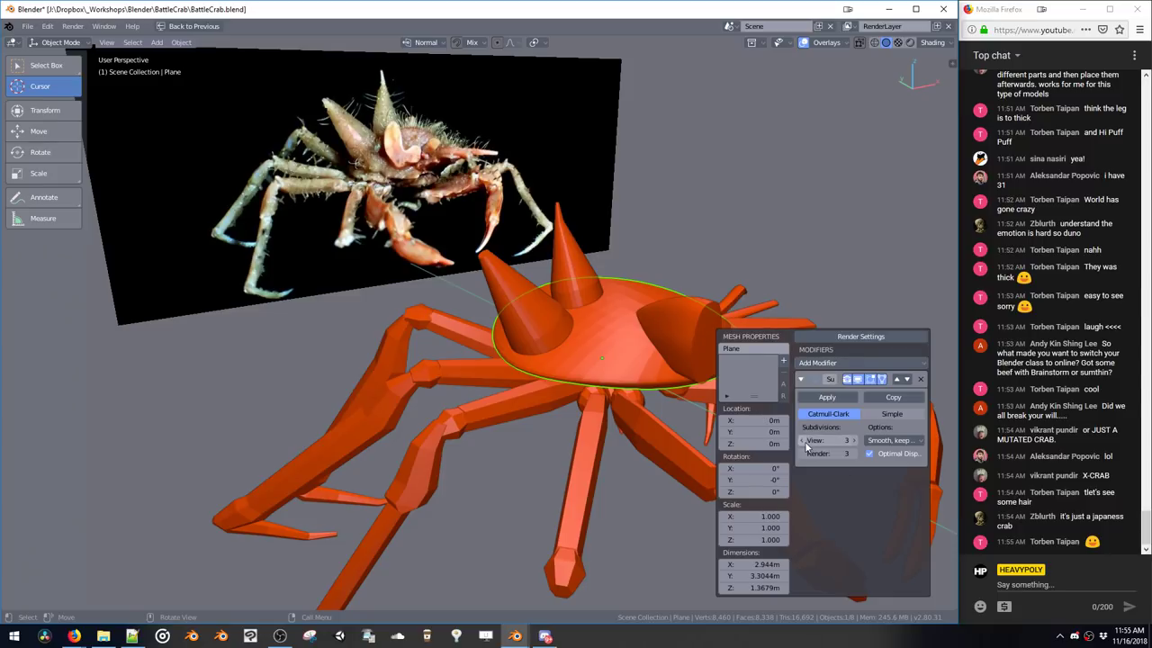
left_click(803, 440)
left_click(805, 440)
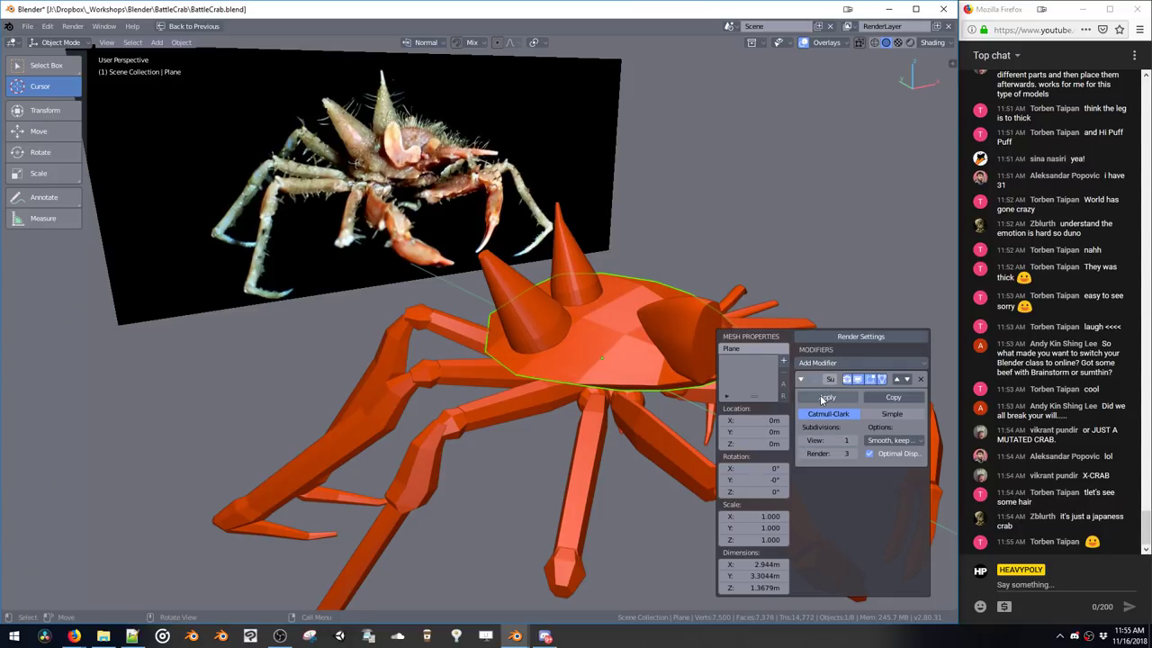
left_click(854, 441)
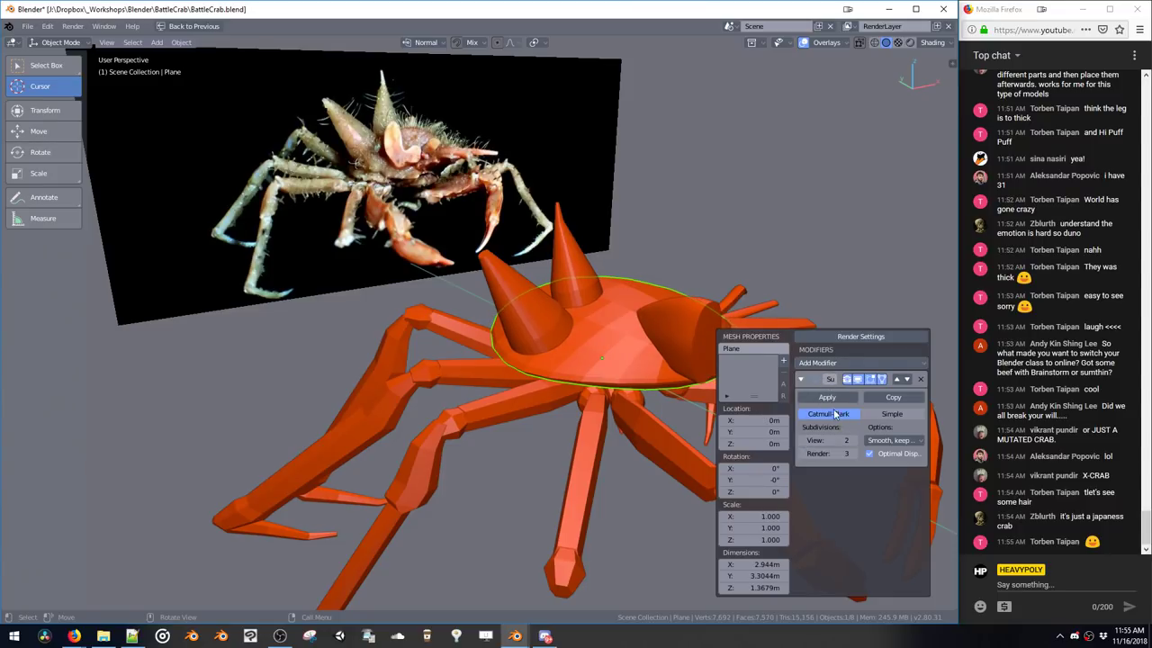
left_click(828, 396)
Open the subdivided shell mesh for editing and try moving the selected face on the shell's side
key("Tab")
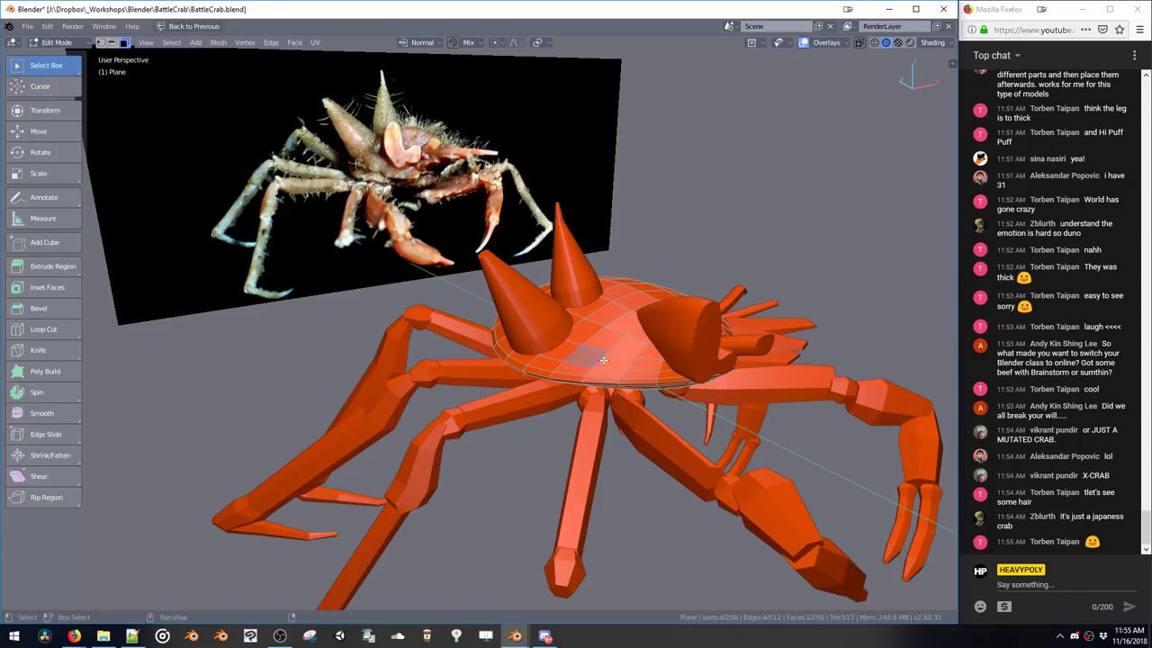
left_click_drag(603, 360, 539, 329, "alt")
key("g")
left_click(539, 331)
key("g")
left_click(538, 327)
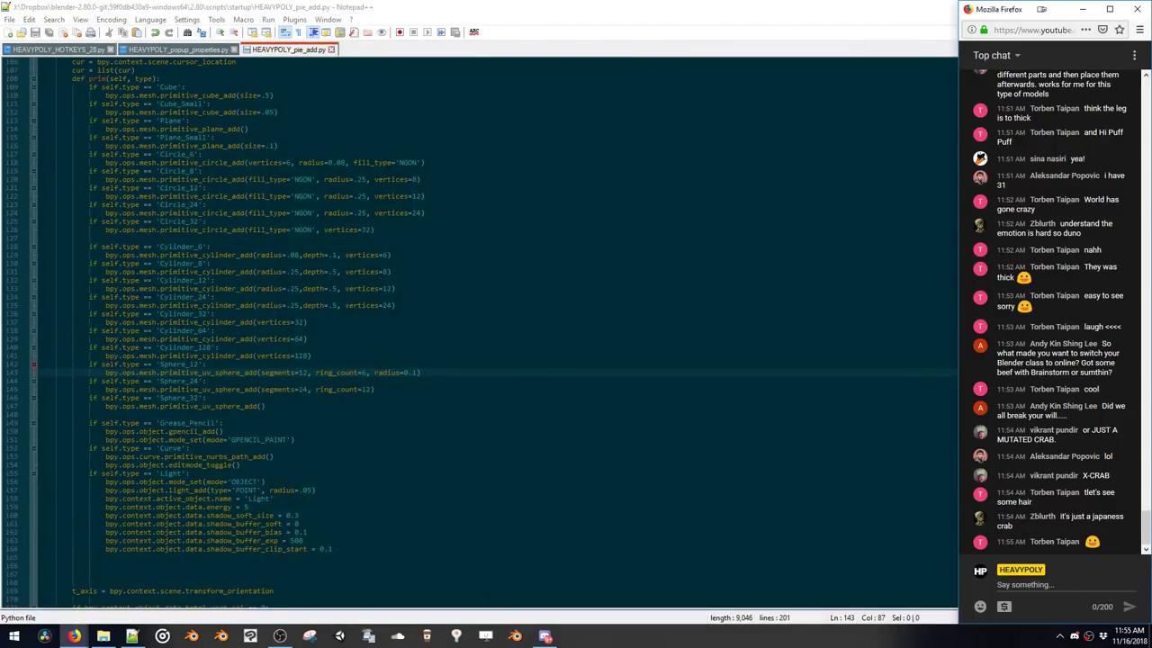
Switch to Blender and reopen the saved BattleCrab.blend file
left_click(516, 636)
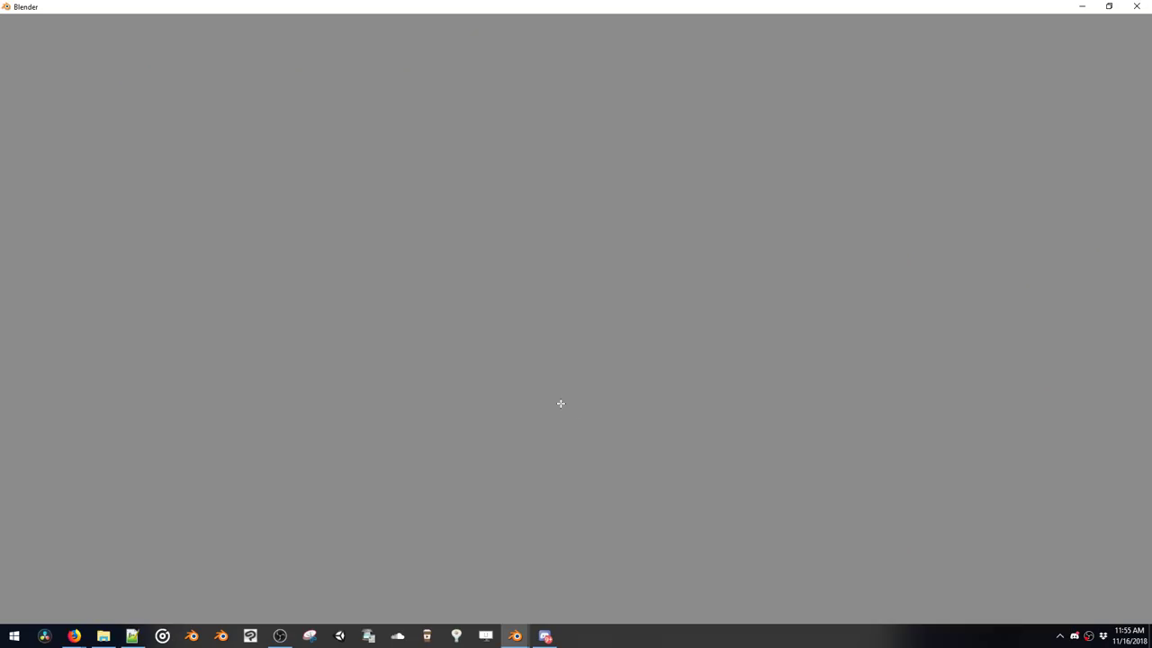
key("ctrl+o")
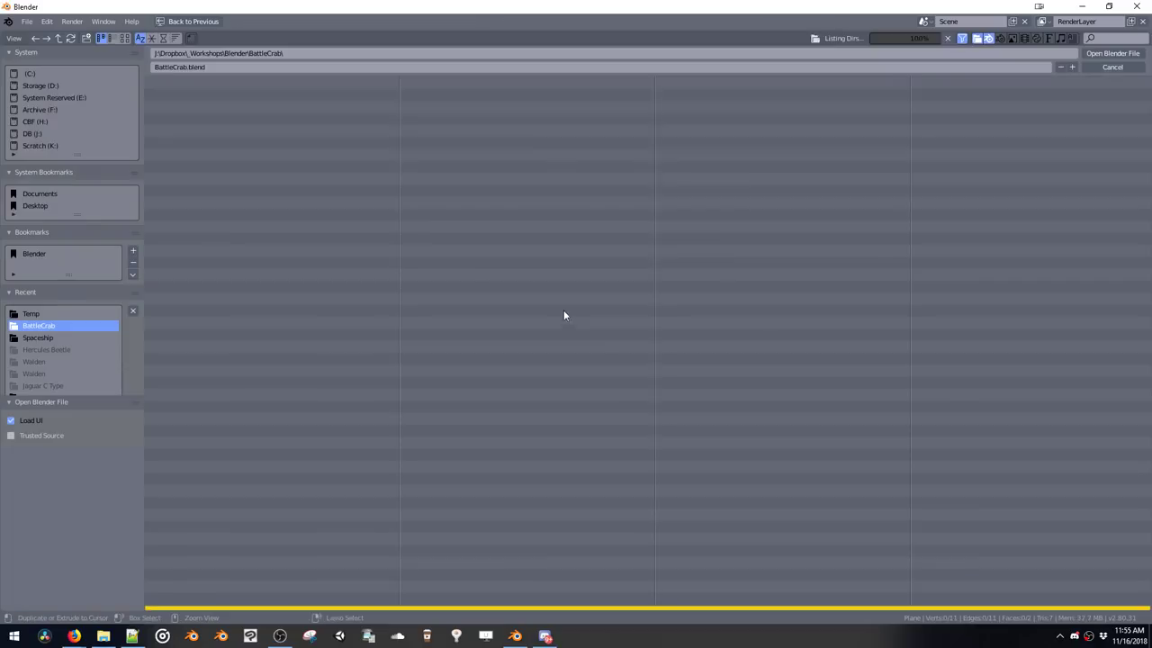
double_click(256, 91)
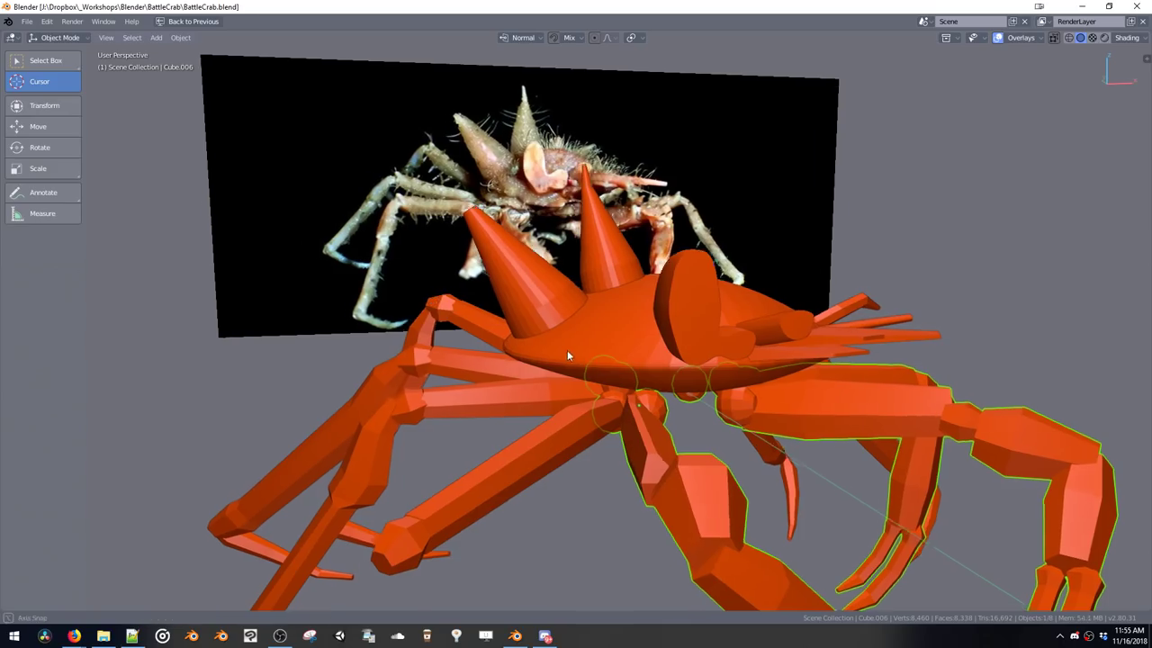
Select the crab's upper shell and set its Subdivision Surface view level to 2
middle_click_drag(567, 356, 588, 349)
left_click(589, 349)
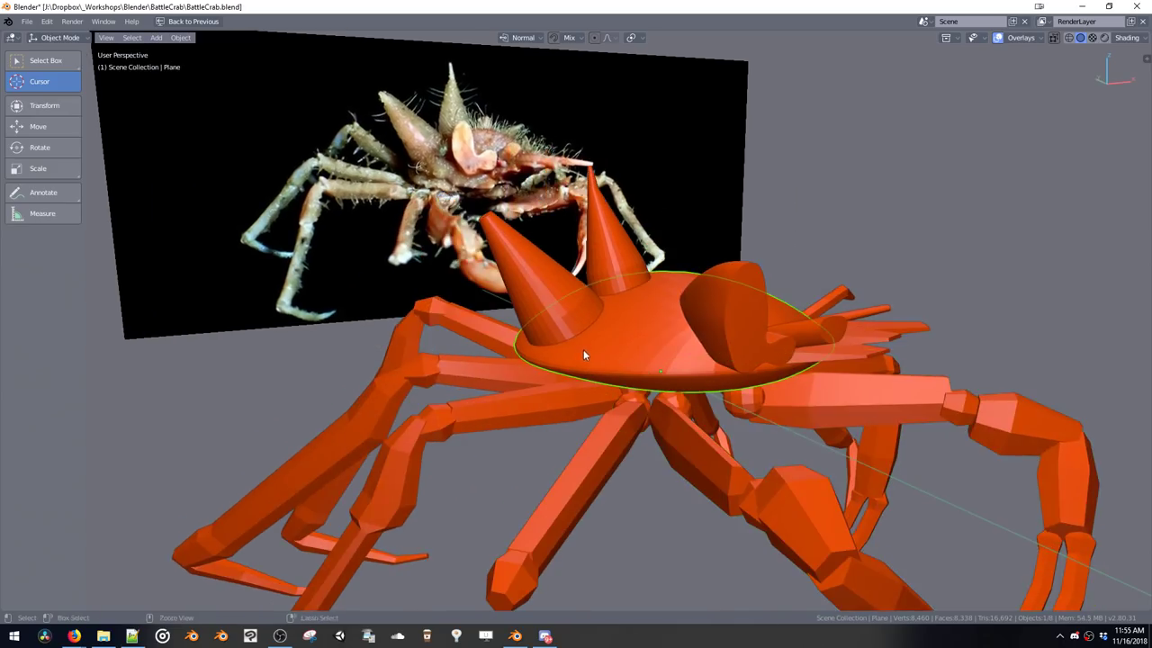
key("ctrl+Tab")
left_click(646, 314)
key("a")
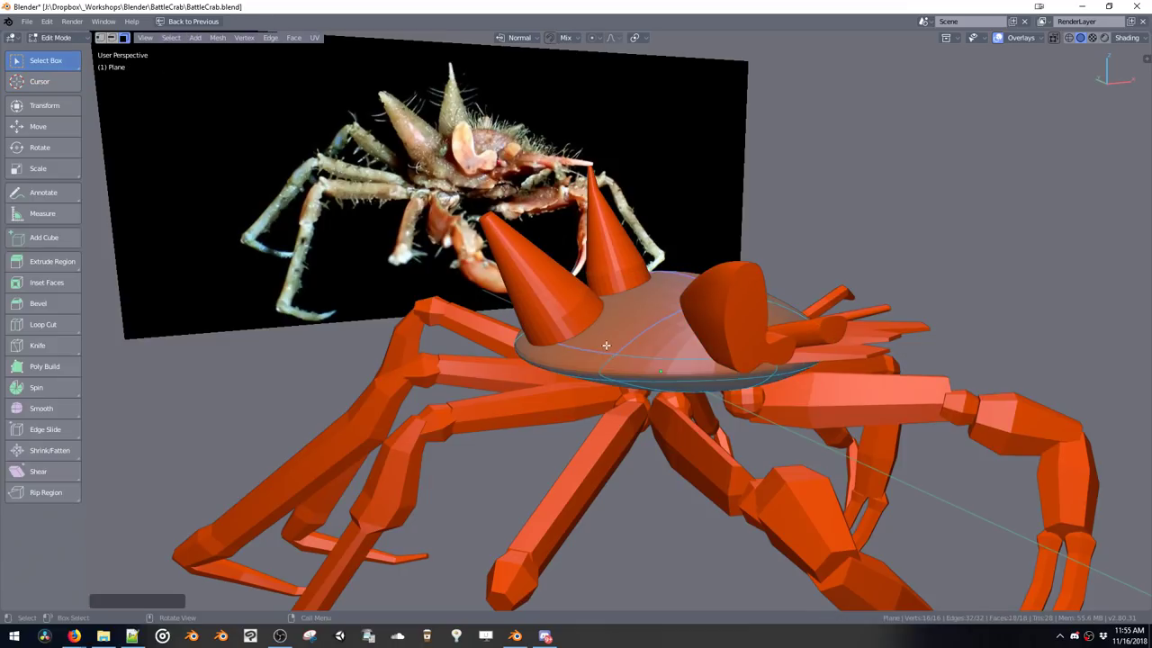
middle_click_drag(615, 348, 588, 303, "shift")
key("ctrl+grave")
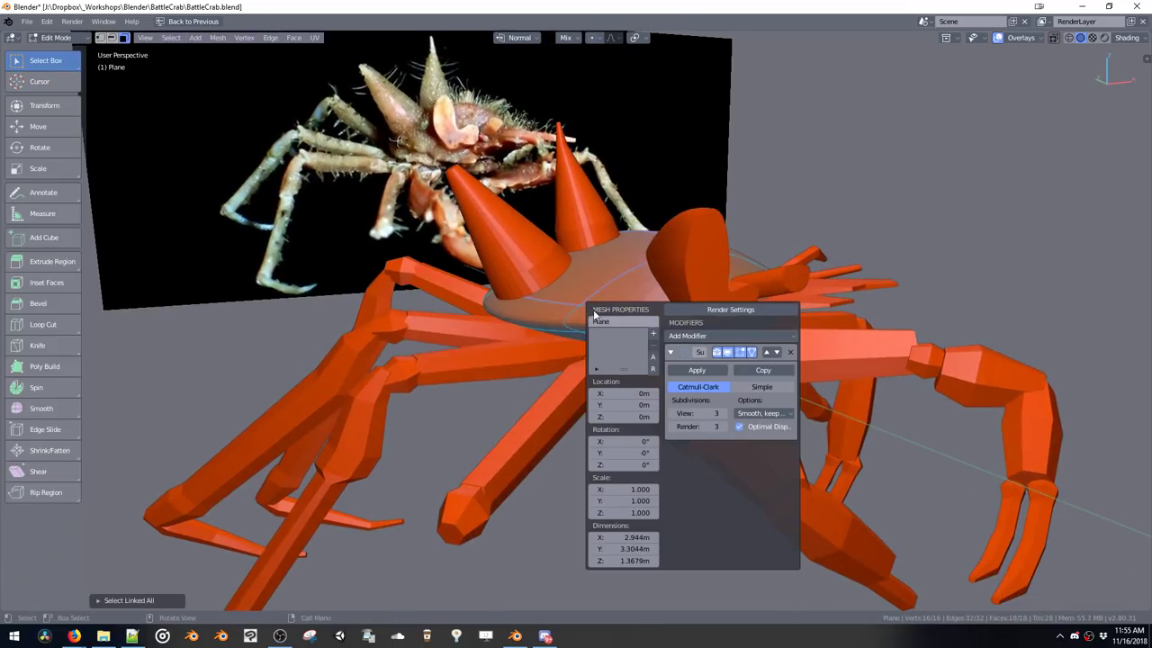
key("ctrl+Tab")
left_click(586, 308)
key("ctrl+grave")
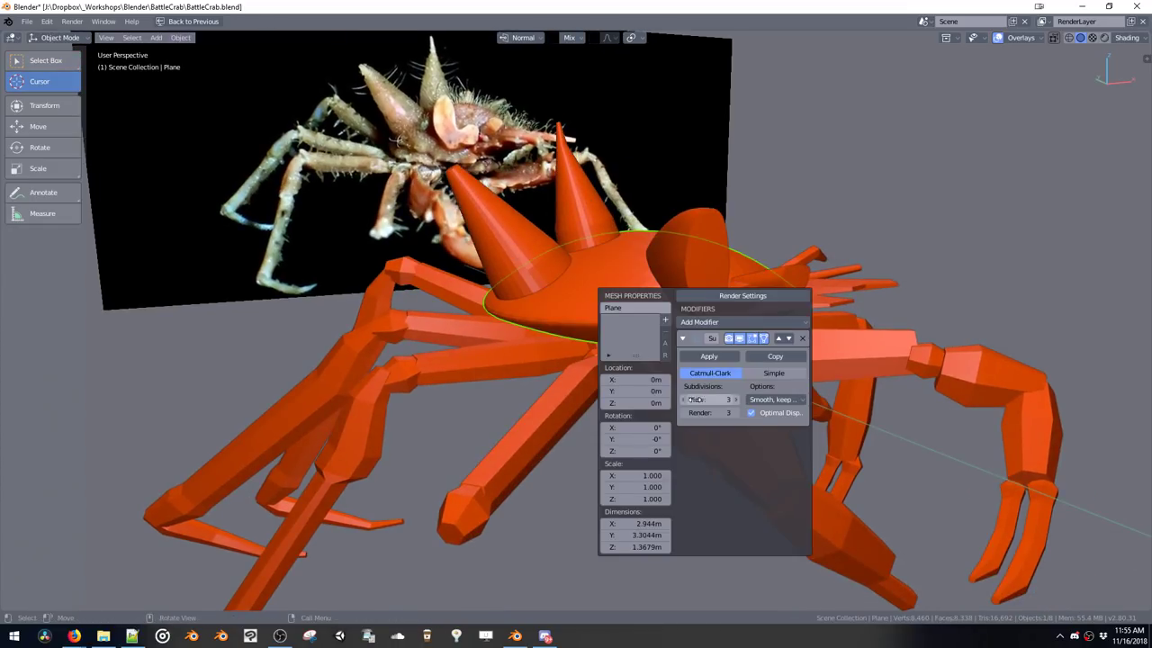
left_click_drag(695, 399, 685, 401)
key("Tab")
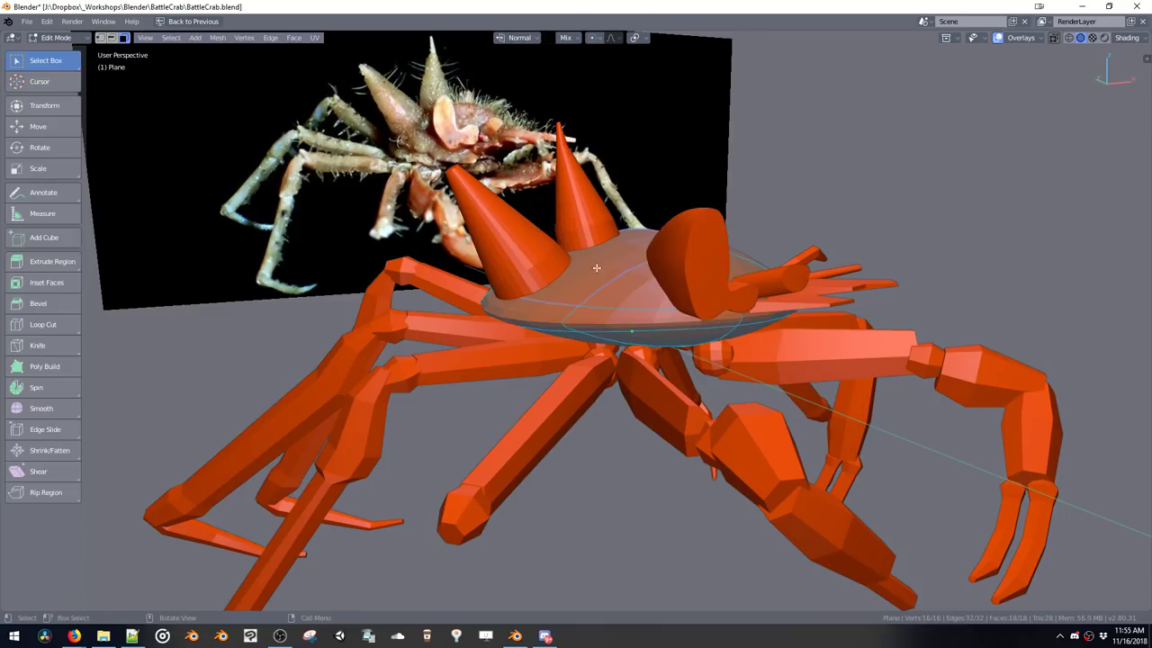
Apply the upper shell's Subdivision Surface modifier and open the resulting mesh for editing
left_click(585, 291)
key("Tab")
key("ctrl+grave")
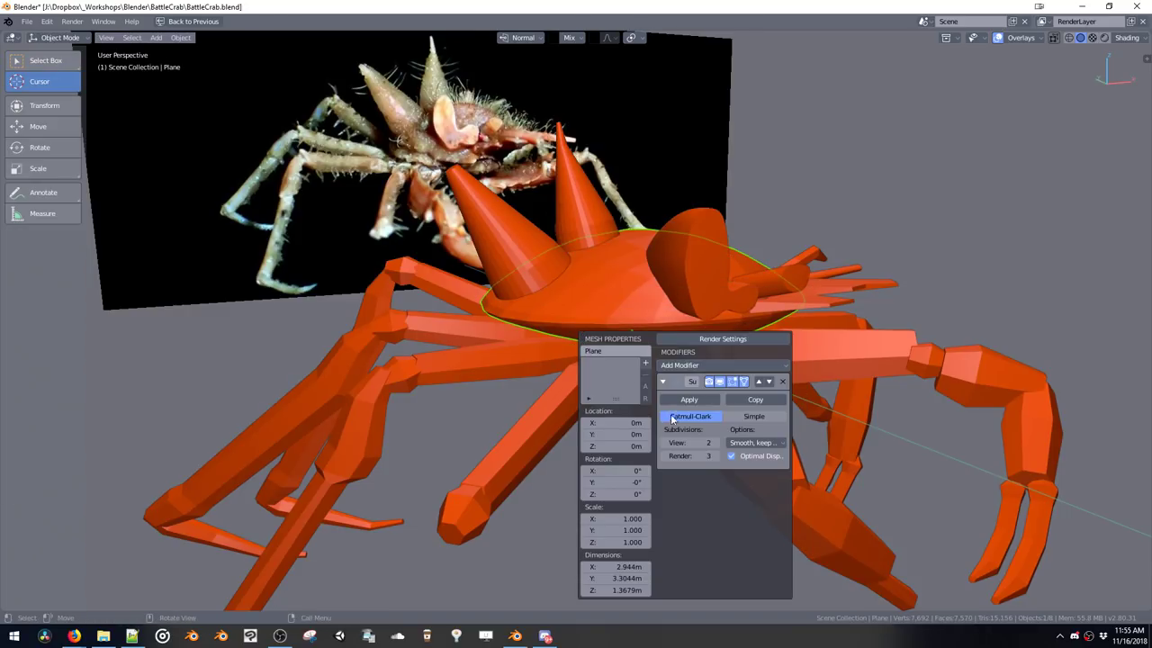
left_click(688, 399)
key("Tab")
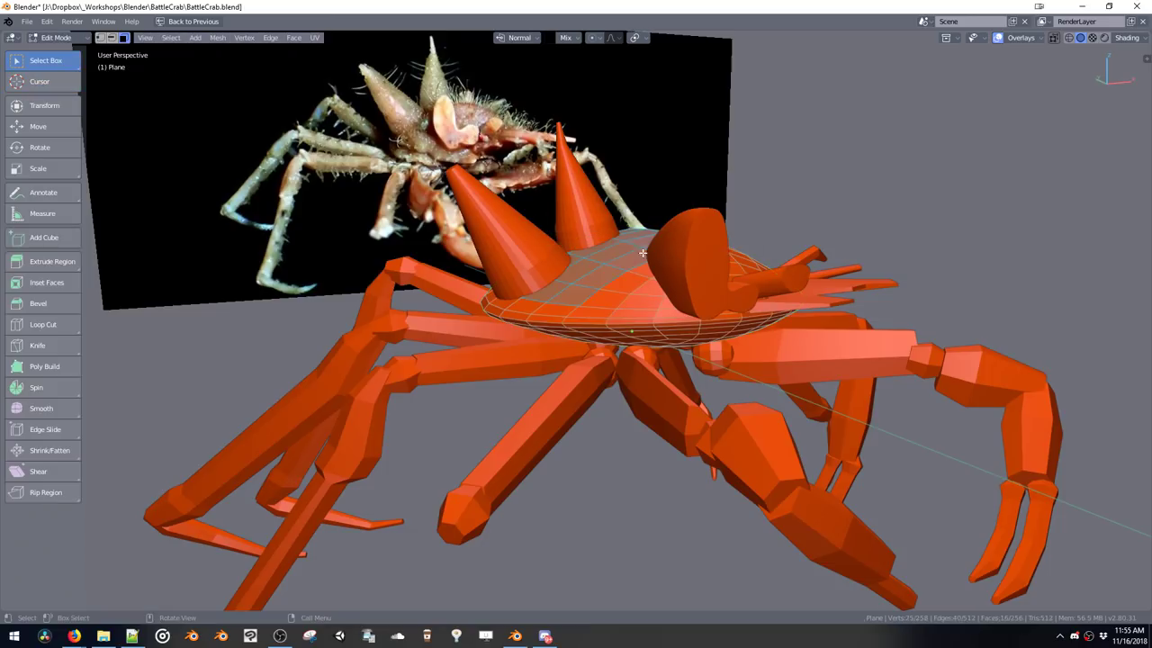
Reshape the upper shell's surface by moving individual faces, undoing the unwanted moves
middle_click_drag(589, 301, 727, 379)
key("g")
left_click(658, 293)
key("g")
left_click(511, 260)
key("ctrl+z")
key("g")
left_click(601, 315)
key("g")
left_click(555, 304)
key("ctrl+z")
key("ctrl+Tab")
key("g")
left_click(725, 393)
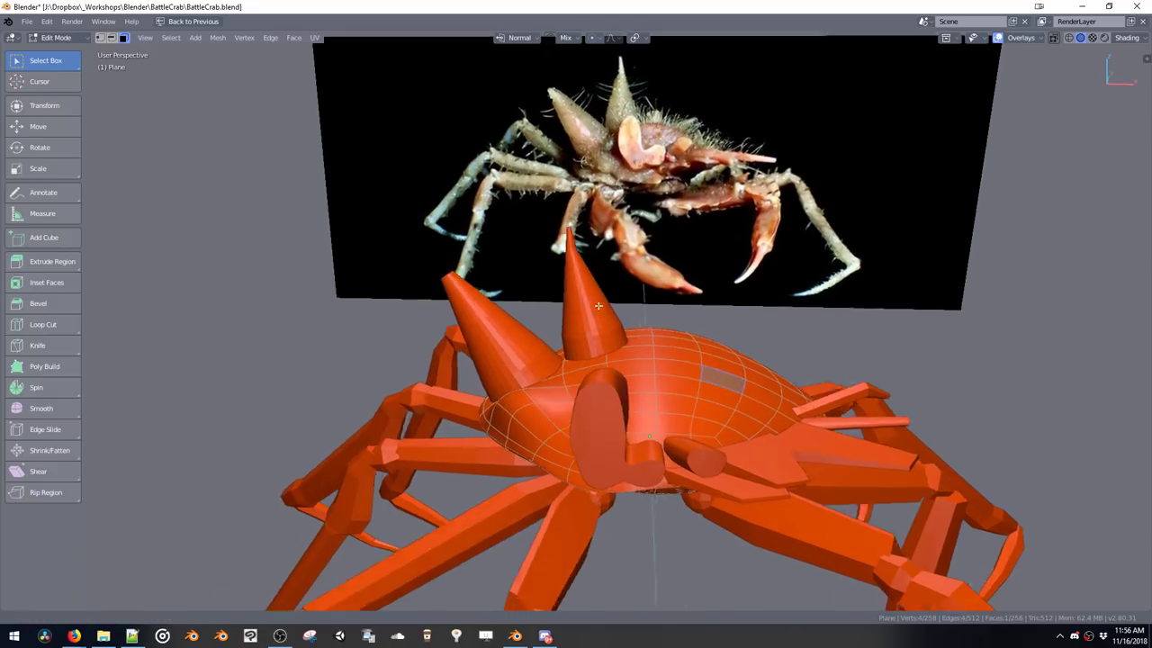
Open the two shell spikes for editing and dissolve alternate lengthwise edge loops on the leaning spike
key("Tab")
left_click(588, 393)
left_click(507, 360)
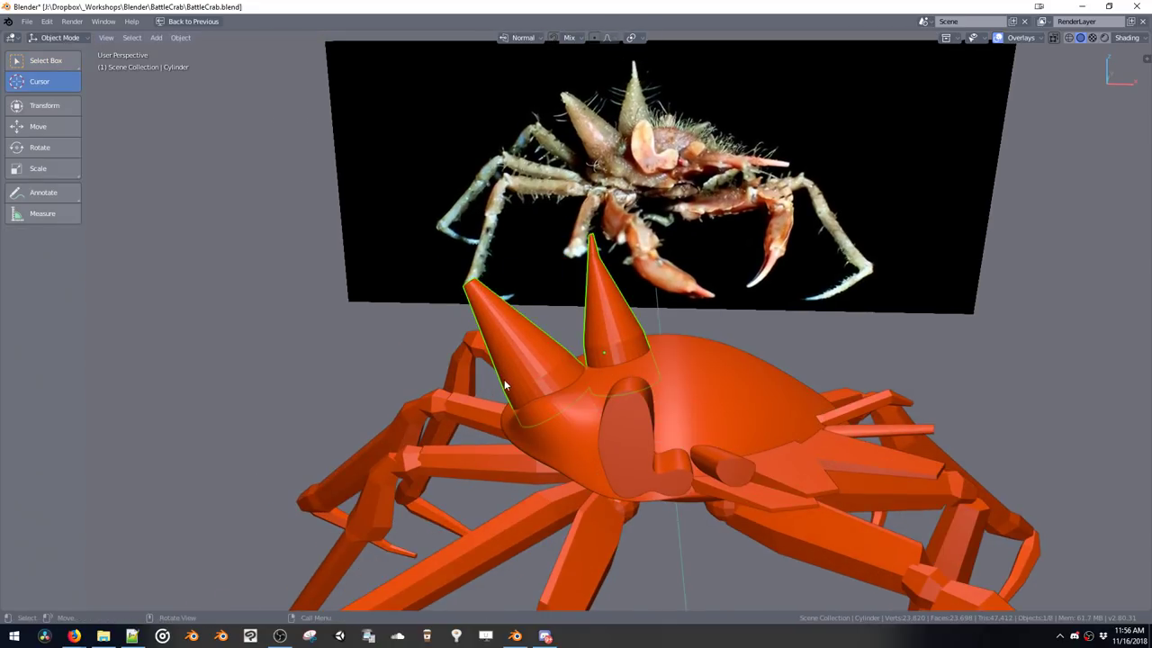
key("ctrl+Tab")
left_click(538, 331)
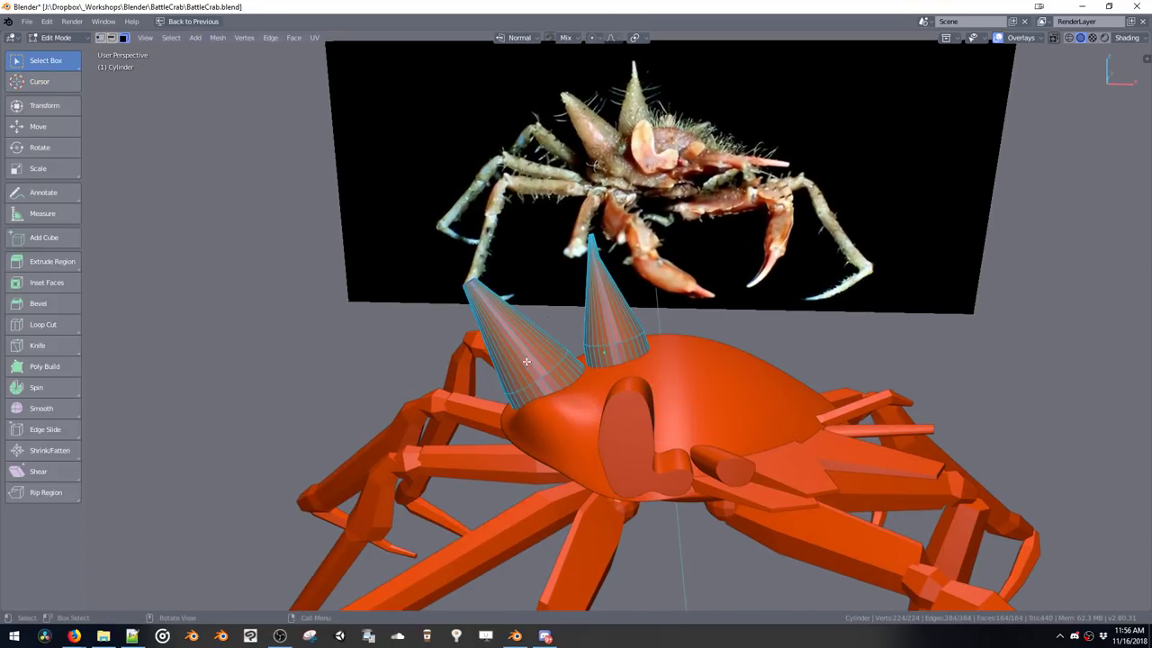
key("ctrl+Tab")
left_click(527, 353, "alt")
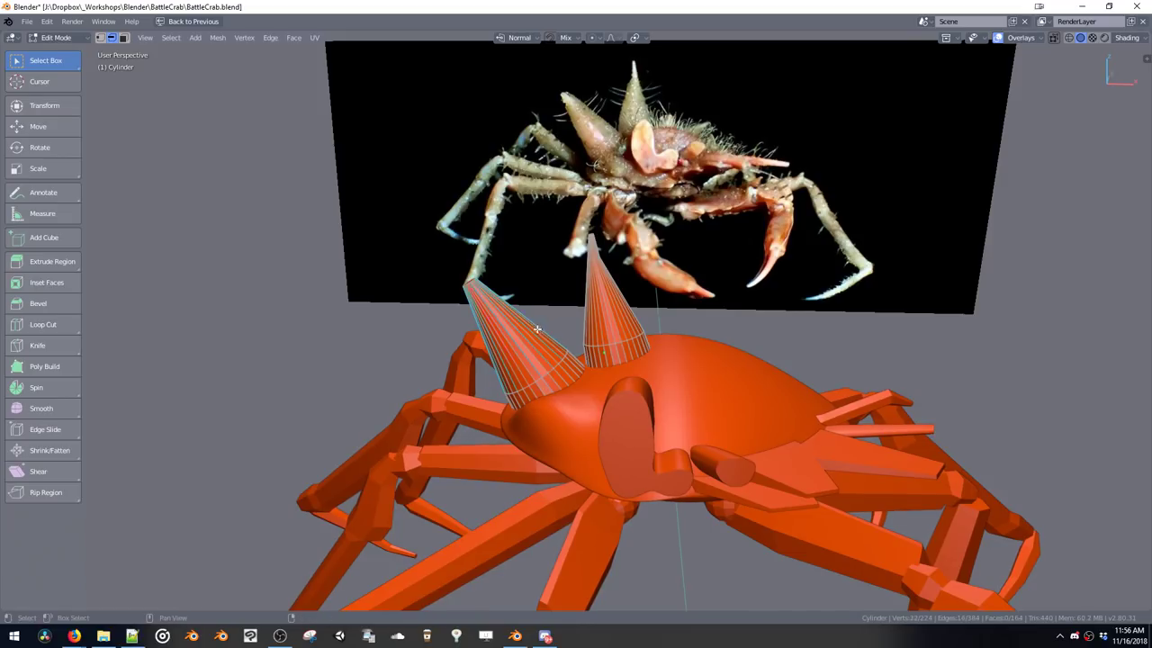
key("alt+l")
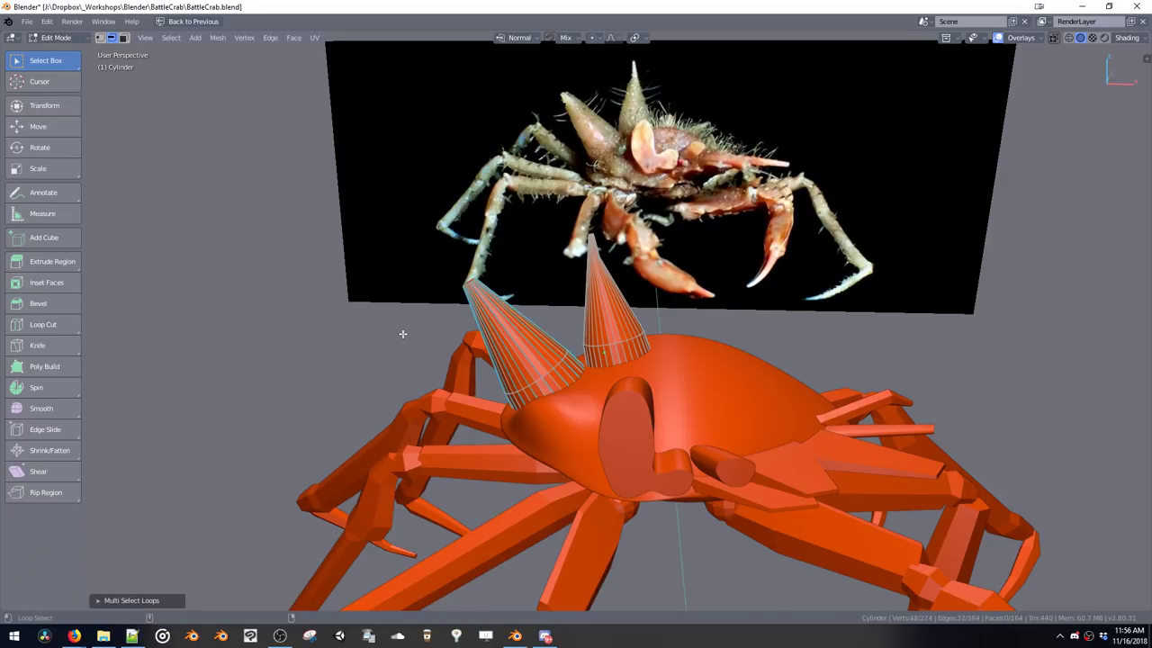
key("ctrl+x")
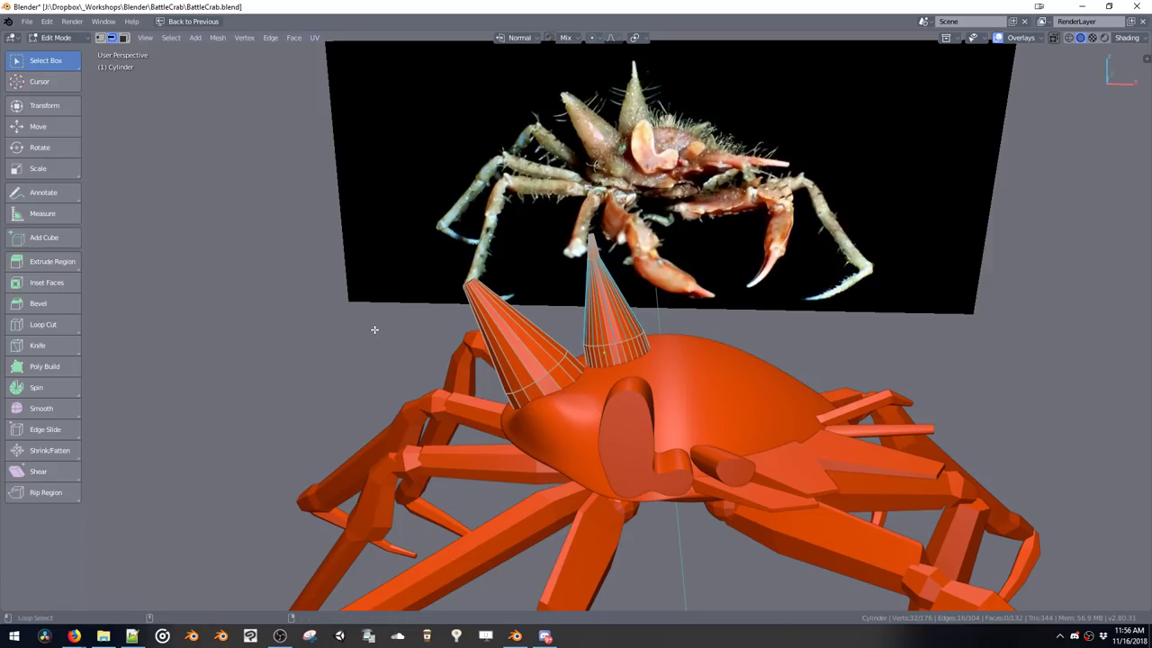
Dissolve alternate lengthwise edge loops on the upright spike until it has eight sides
key("ctrl+e")
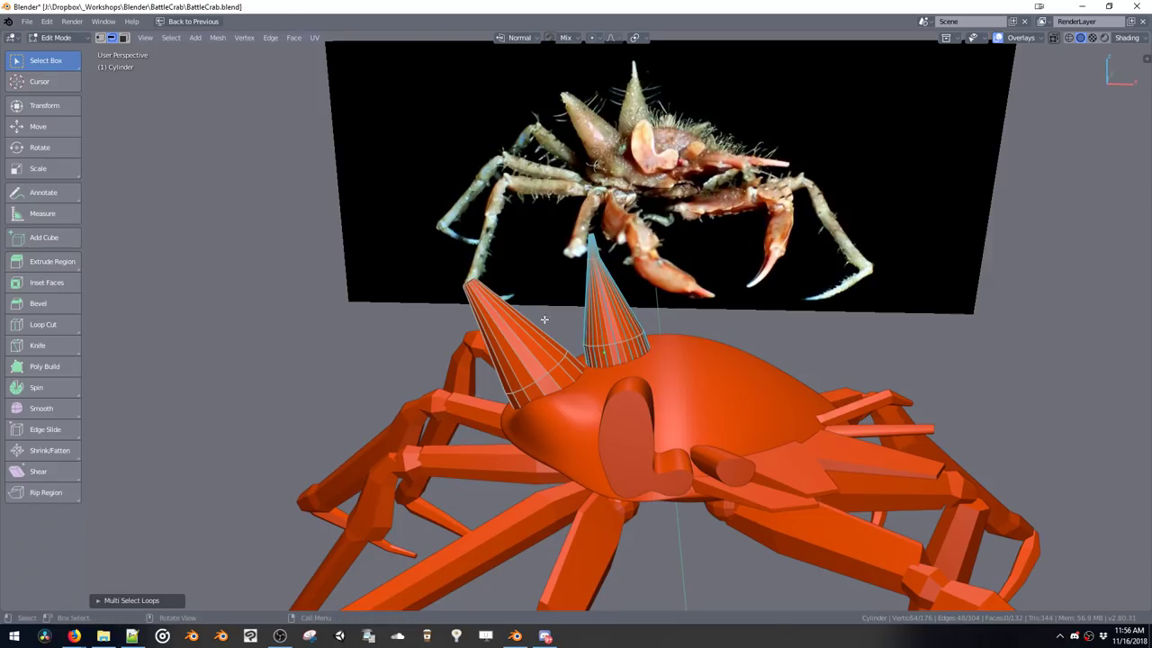
left_click(601, 325)
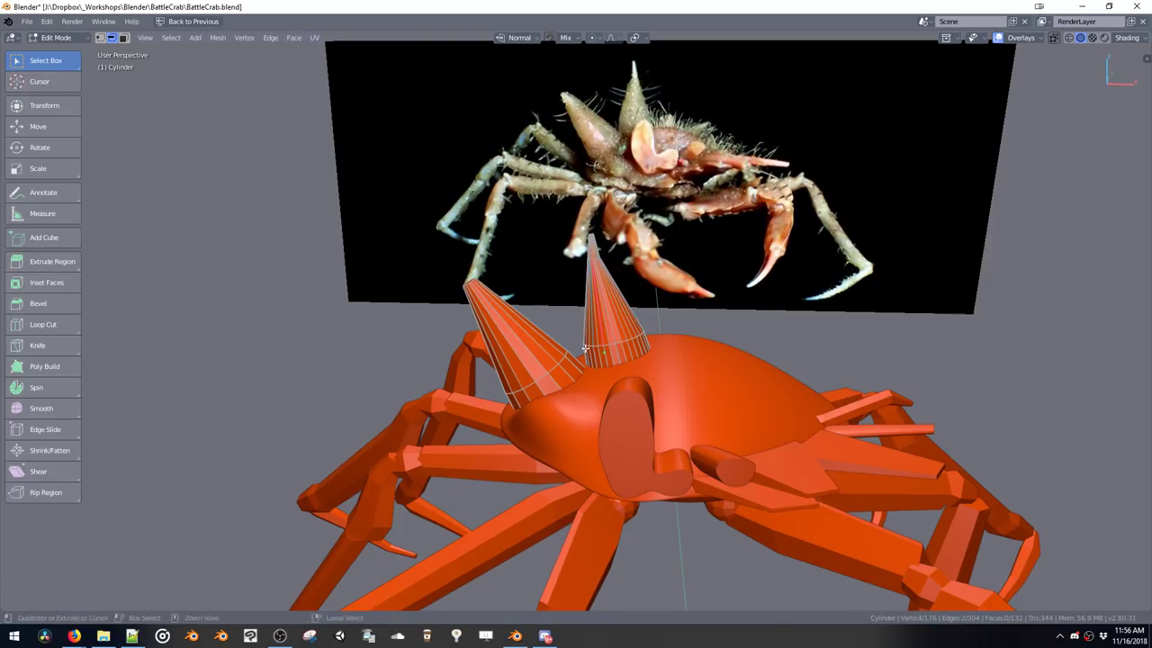
scroll(602, 309, "up", 2)
mouse_move(585, 346)
middle_mouse_down()
mouse_move(602, 310)
mouse_move(593, 332)
middle_mouse_up()
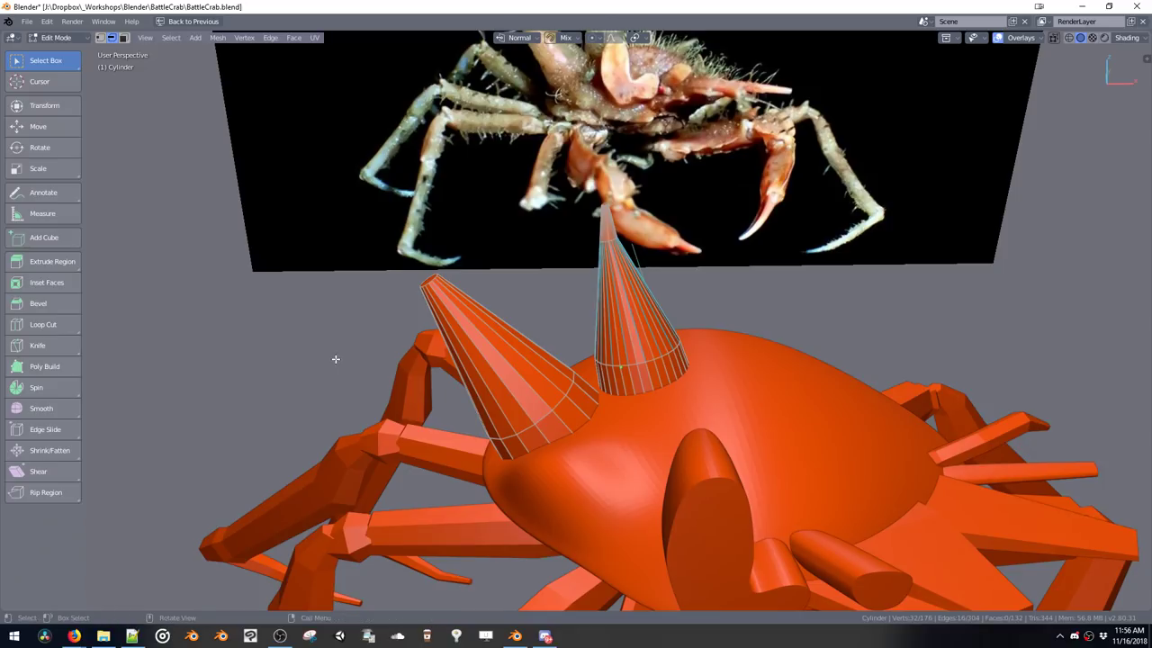
key("alt+l")
scroll(571, 361, "up", 3)
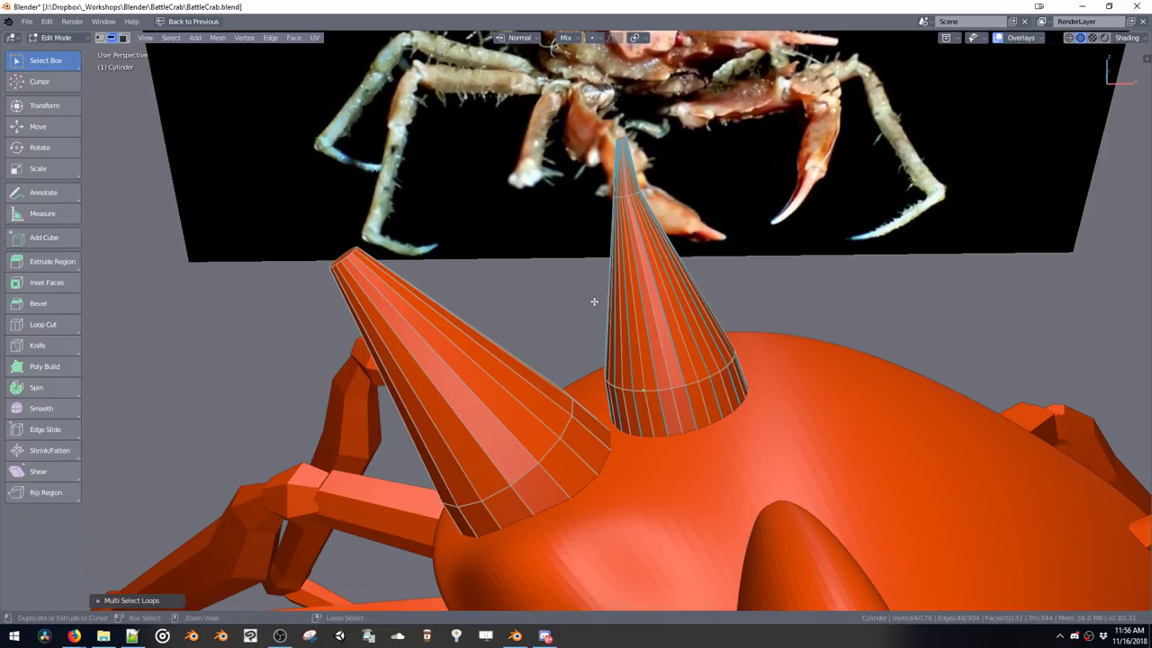
key("ctrl+z")
middle_click_drag(602, 303, 624, 357)
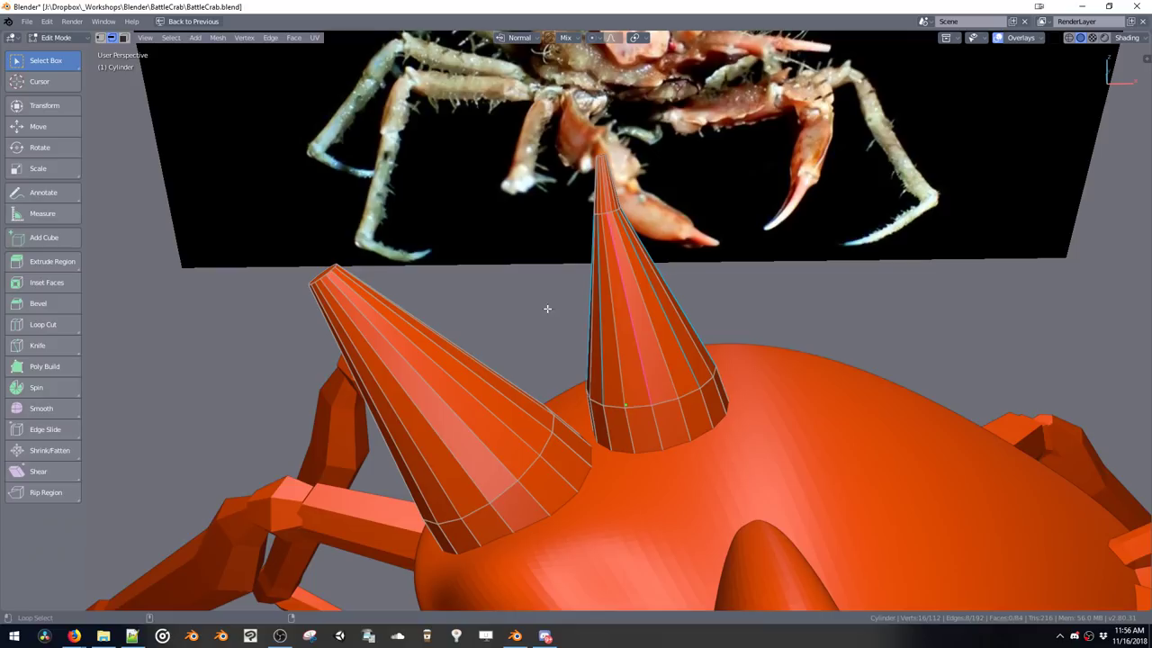
key("ctrl+x")
Dissolve every other lengthwise edge on the leaning spike to match the upright spike's lower side count
middle_click_drag(540, 378, 510, 407)
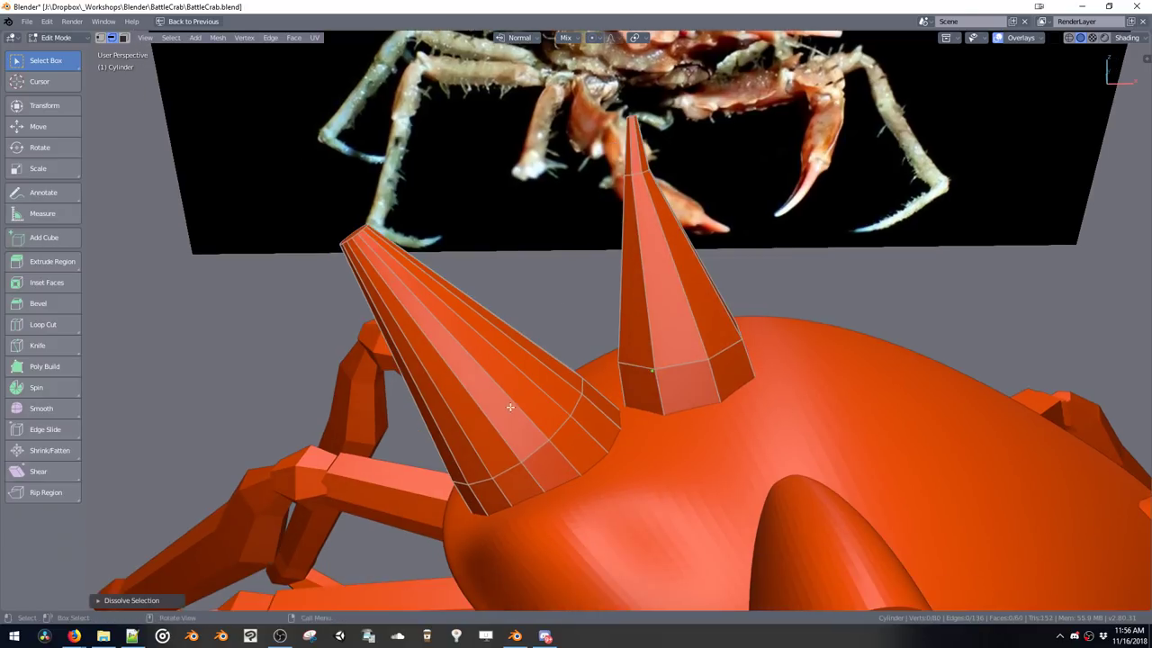
left_click(543, 380, "shift")
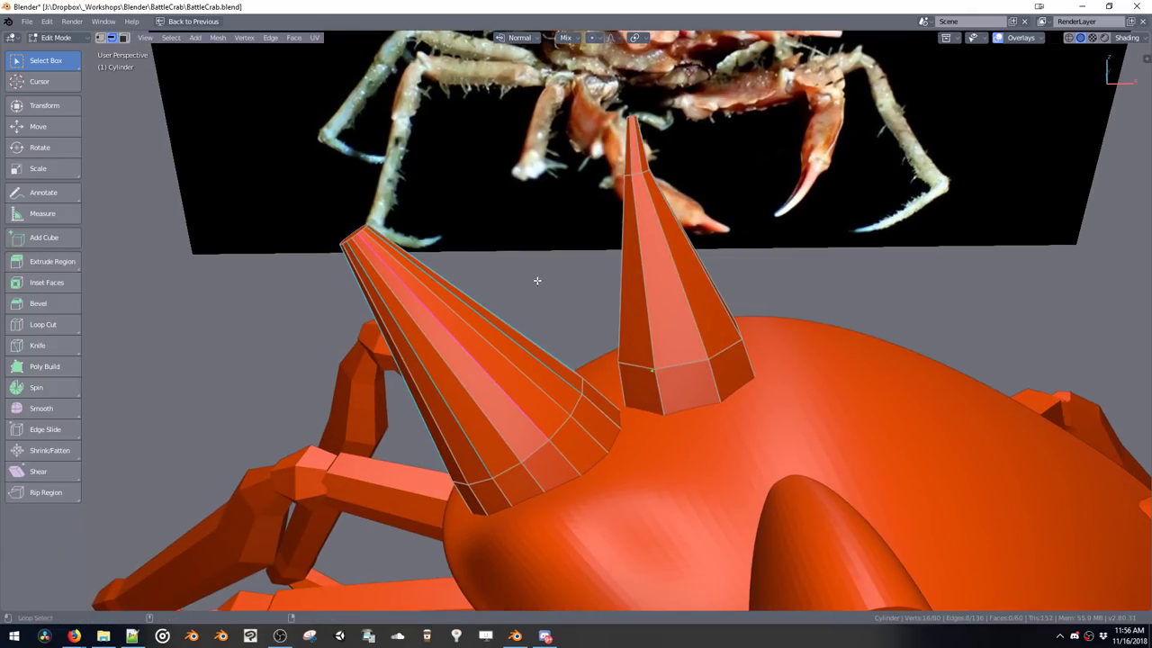
key("ctrl+x")
middle_click_drag(540, 279, 588, 317)
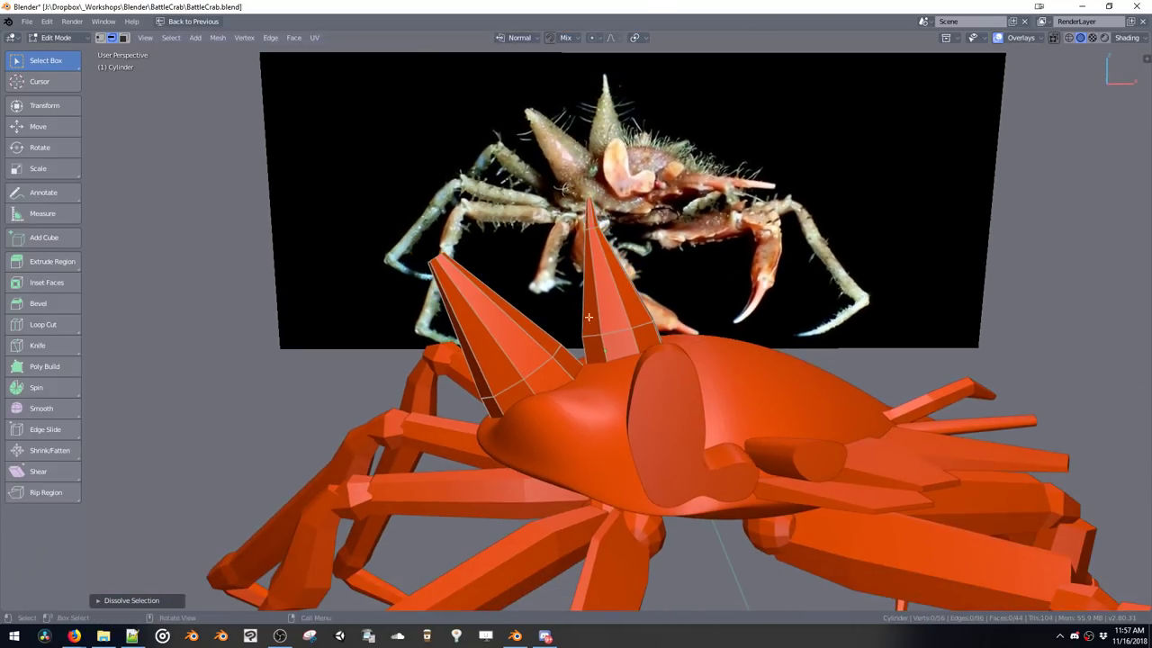
Delete the base cap faces of both spikes and smooth the spikes with a level 3 Subdivision Surface
key("ctrl+1")
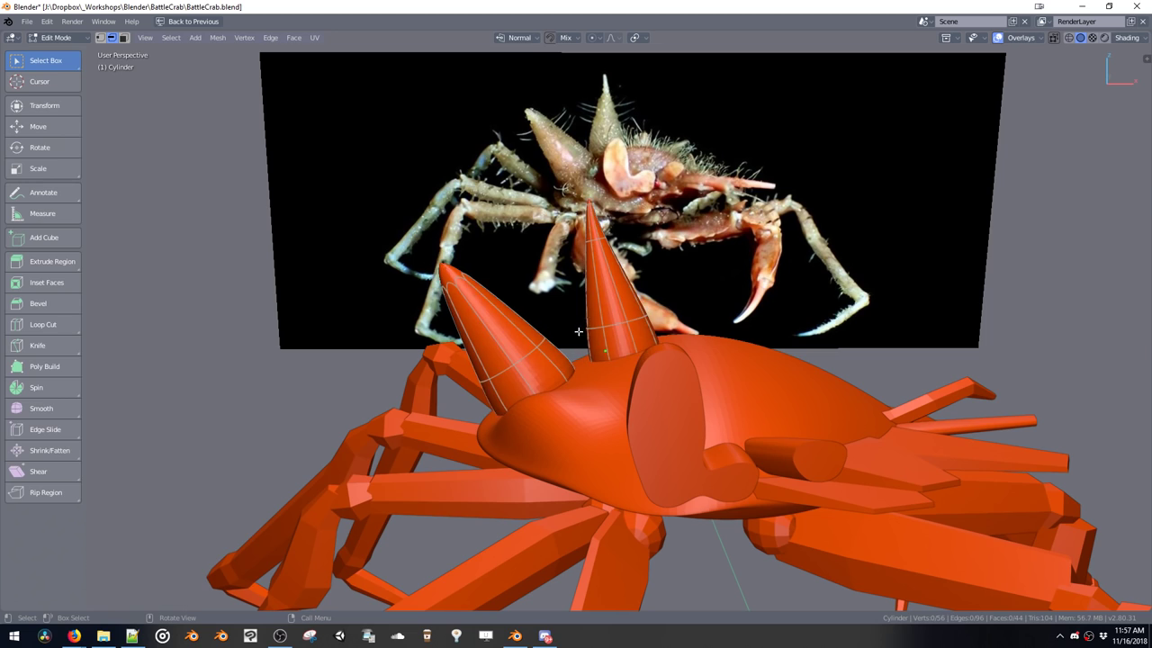
middle_click_drag(593, 349, 608, 310)
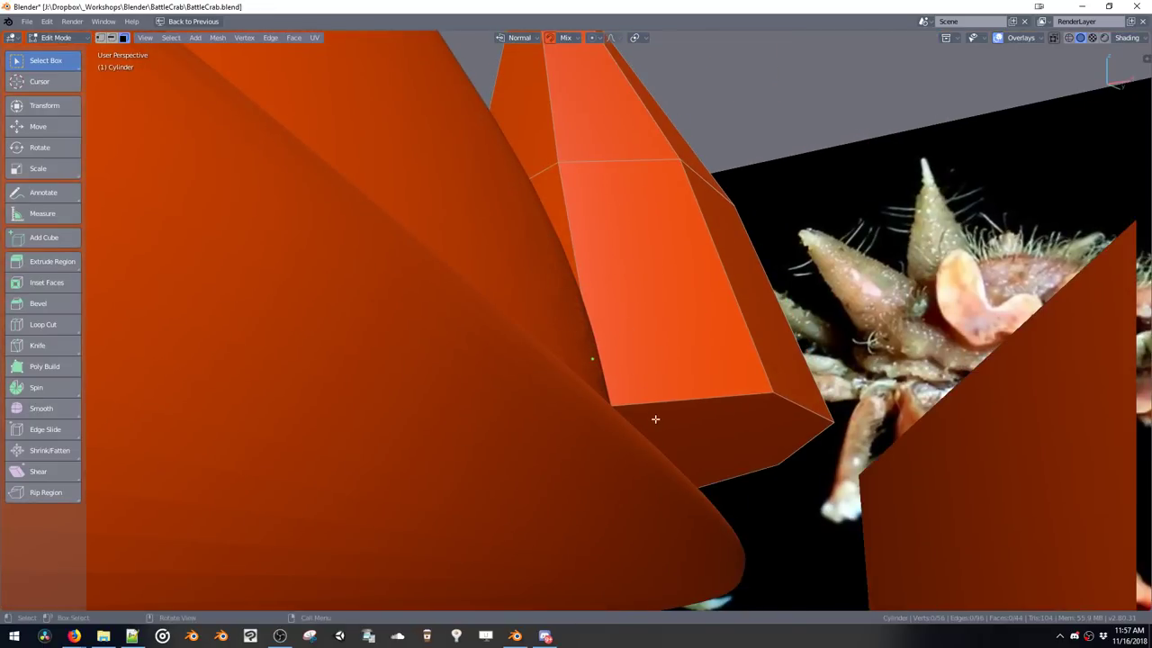
middle_click_drag(558, 434, 687, 226)
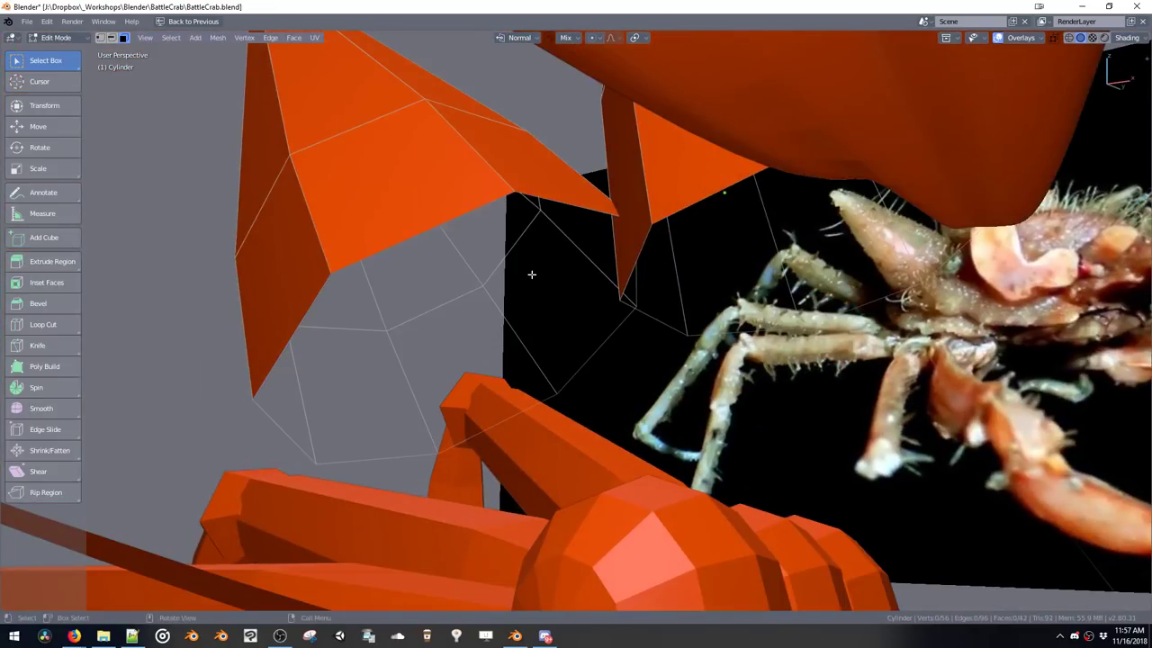
key("Tab")
key("ctrl+3")
scroll(533, 279, "down", 5)
middle_click_drag(547, 287, 593, 275)
key("Tab")
key("Tab")
scroll(600, 320, "down", 4)
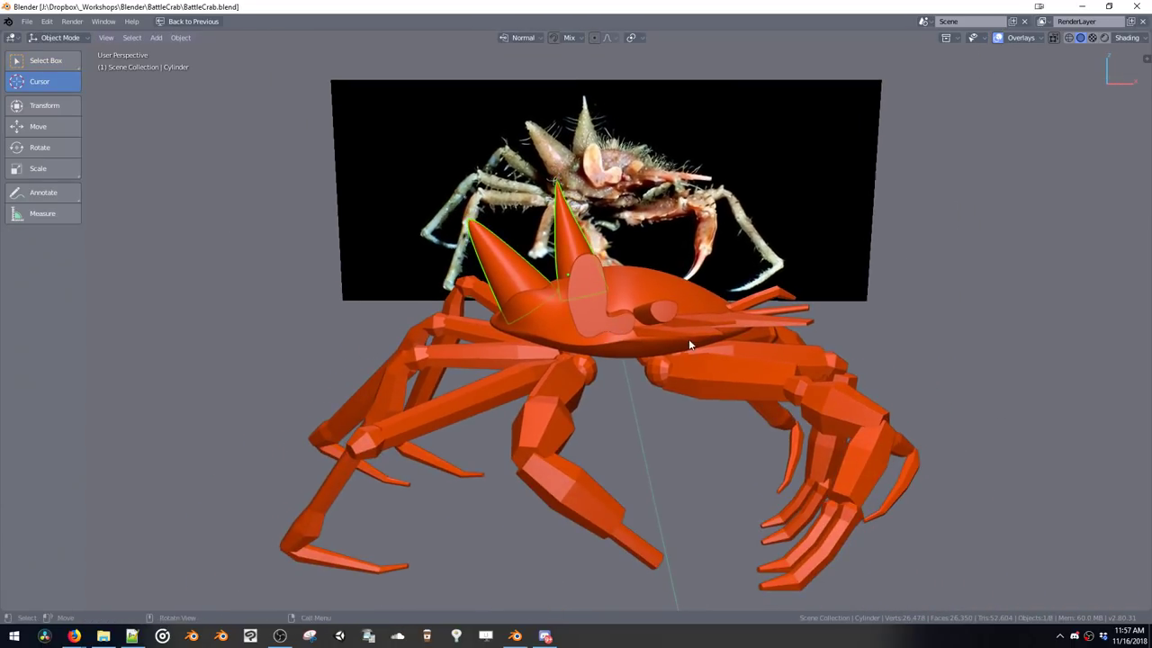
Try level 2 Subdivision Surface smoothing on the claw legs and walking legs, and undo it
middle_click_drag(688, 339, 665, 310)
left_click(583, 403)
key("ctrl+2")
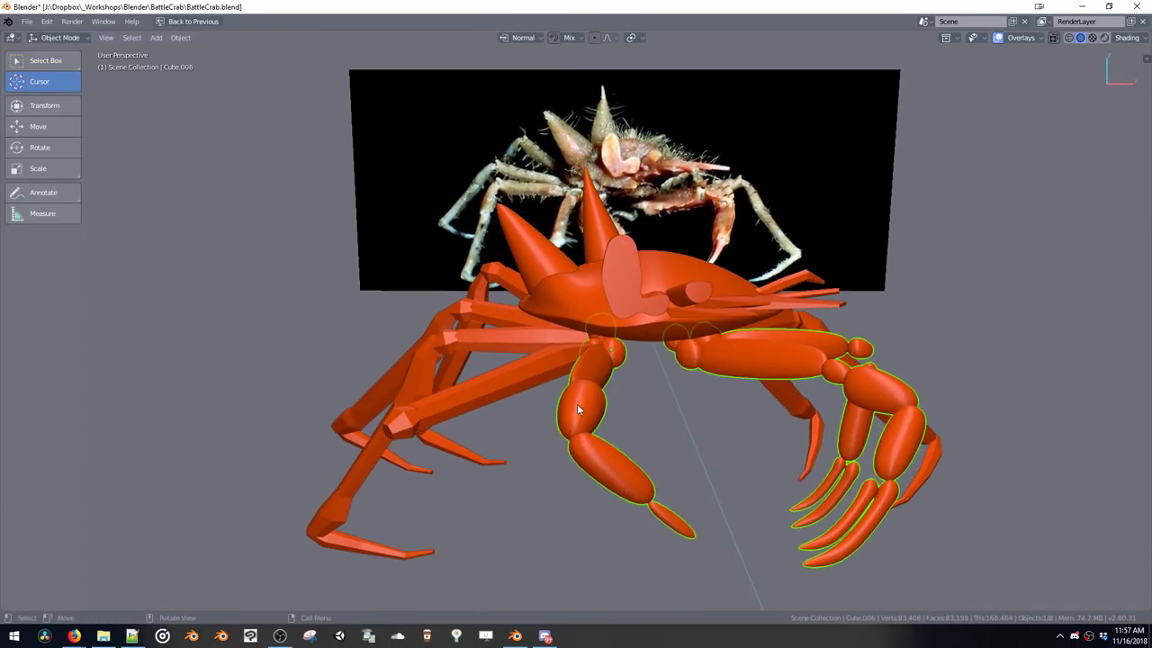
left_click(531, 381)
key("ctrl+2")
middle_click_drag(536, 368, 642, 378)
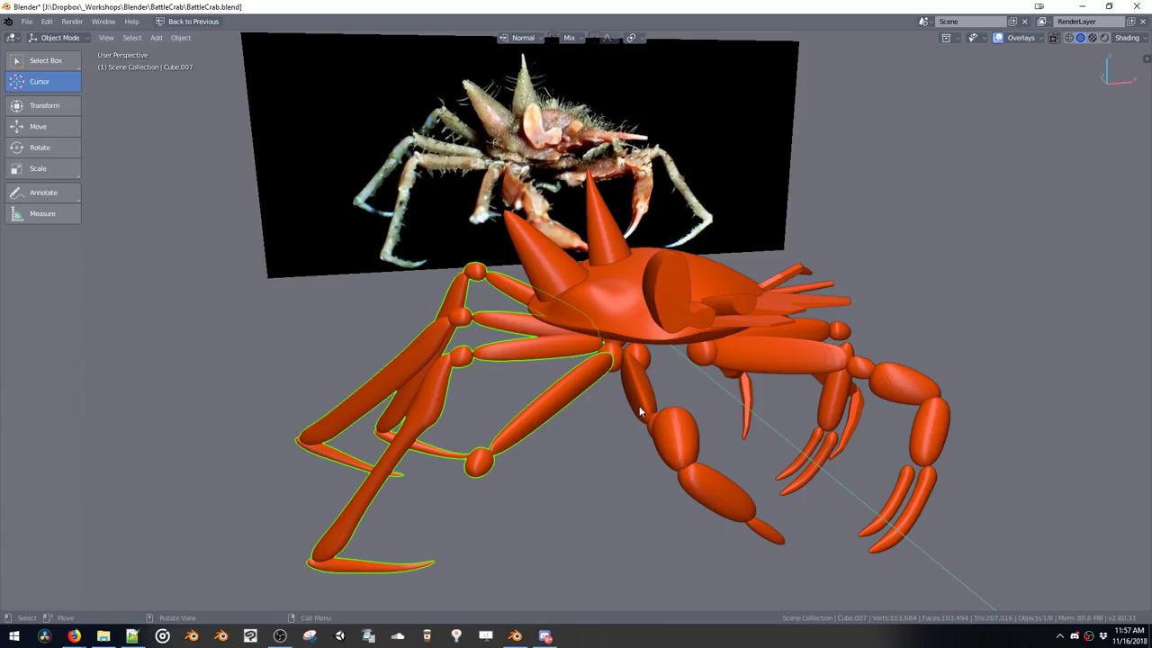
key("ctrl+z")
key("ctrl+z")
key("ctrl+z")
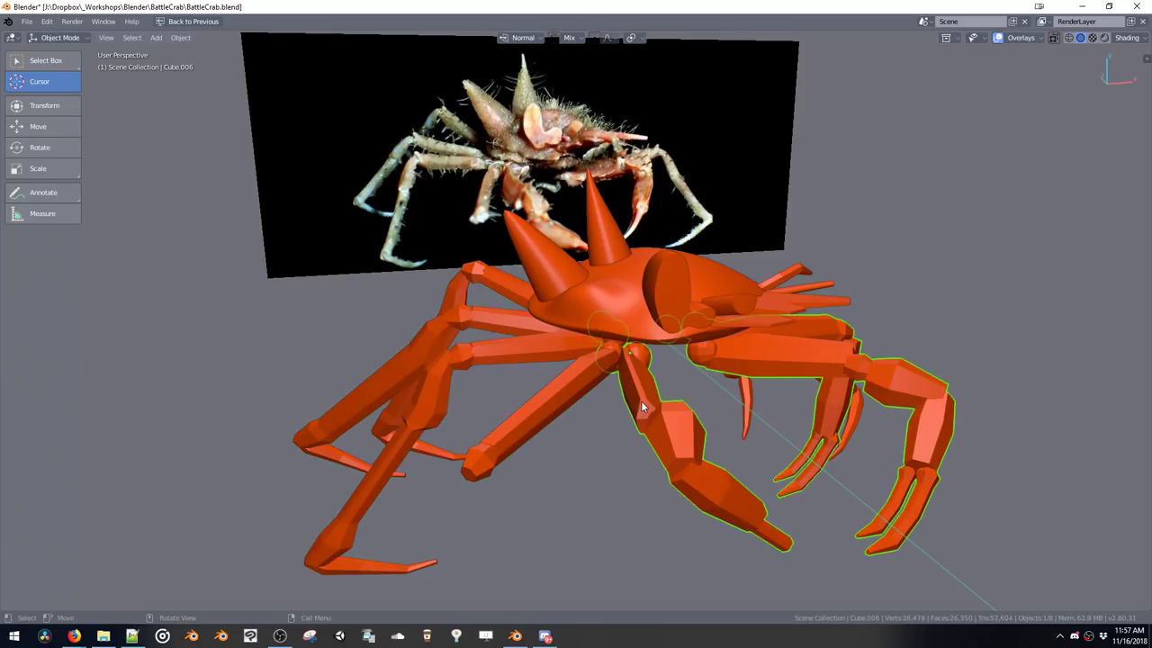
Join the claw legs and the walking legs of both sides into one object, and dock the window beside the live chat
mouse_move(641, 400)
middle_mouse_down()
mouse_move(646, 373)
mouse_move(596, 393)
mouse_move(640, 398)
middle_mouse_up()
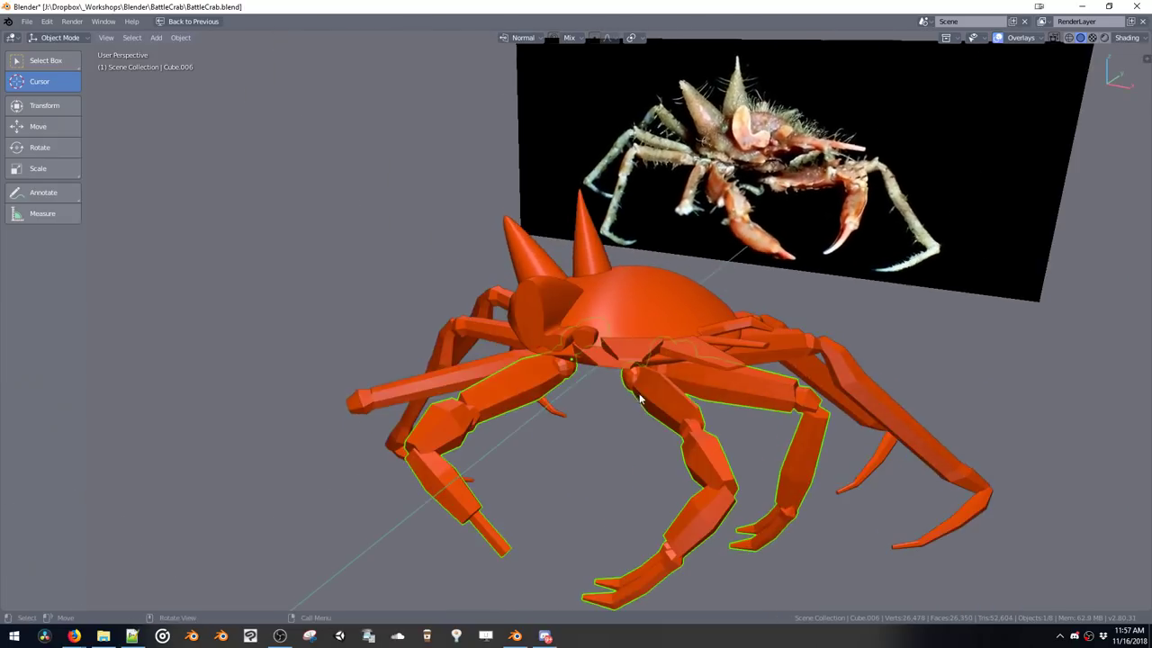
left_click(800, 350)
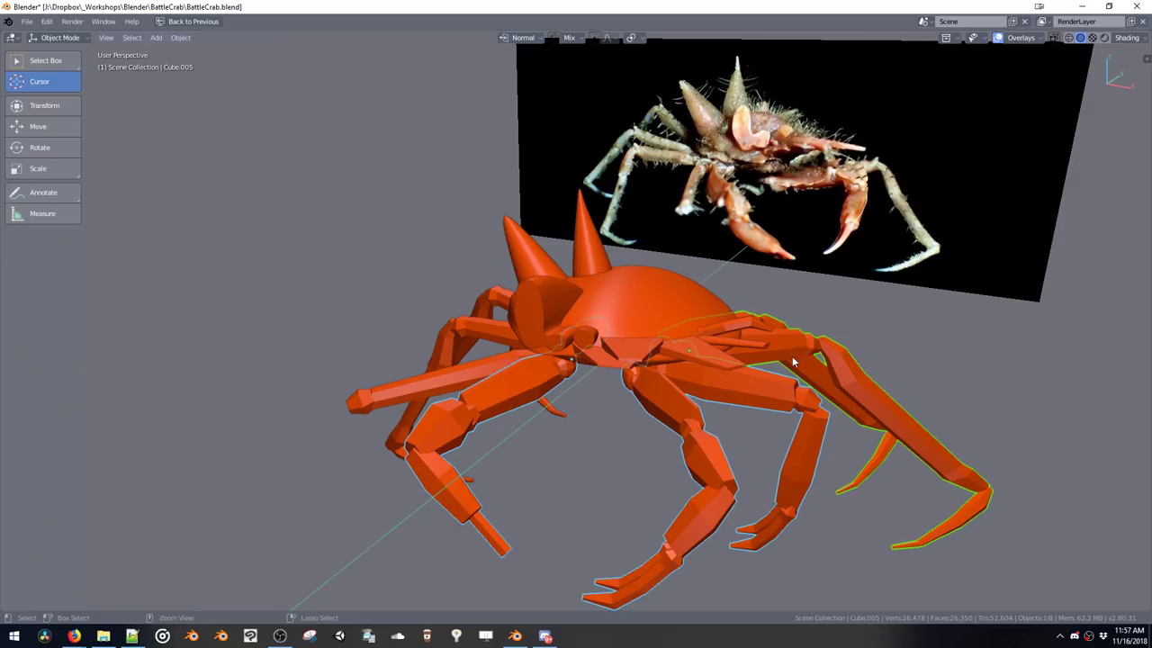
left_click(477, 376)
middle_click_drag(475, 372, 527, 373)
middle_click_drag(705, 362, 576, 335)
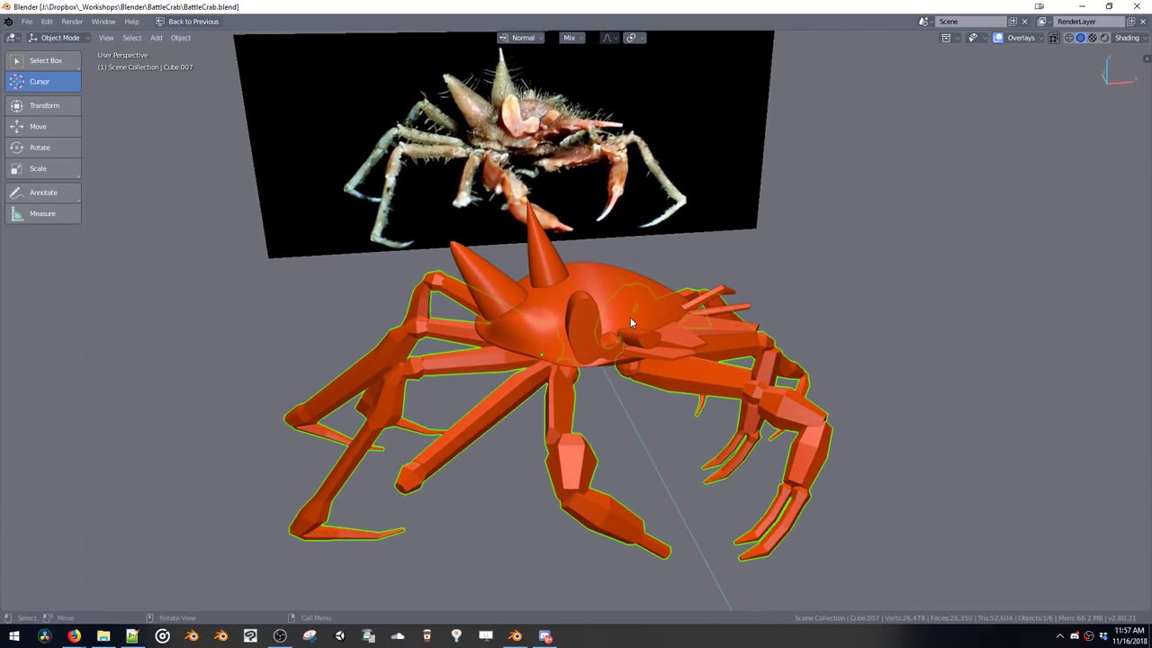
key("super+Left")
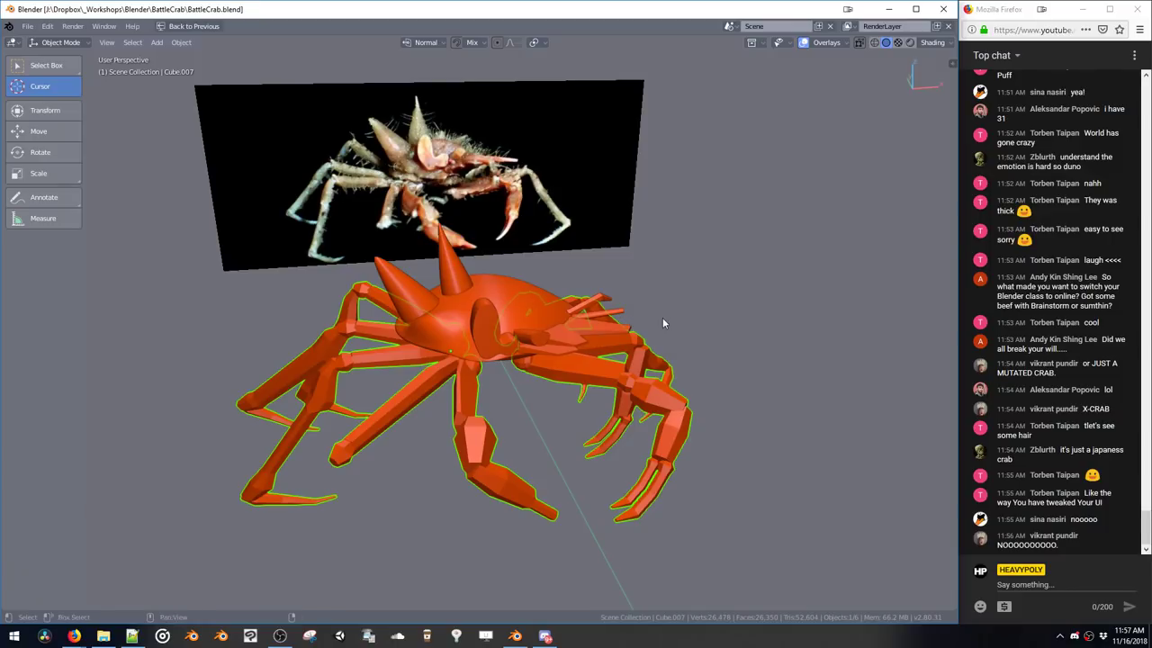
middle_click_drag(663, 322, 633, 293, "shift")
key("shift+a")
mouse_move(601, 306)
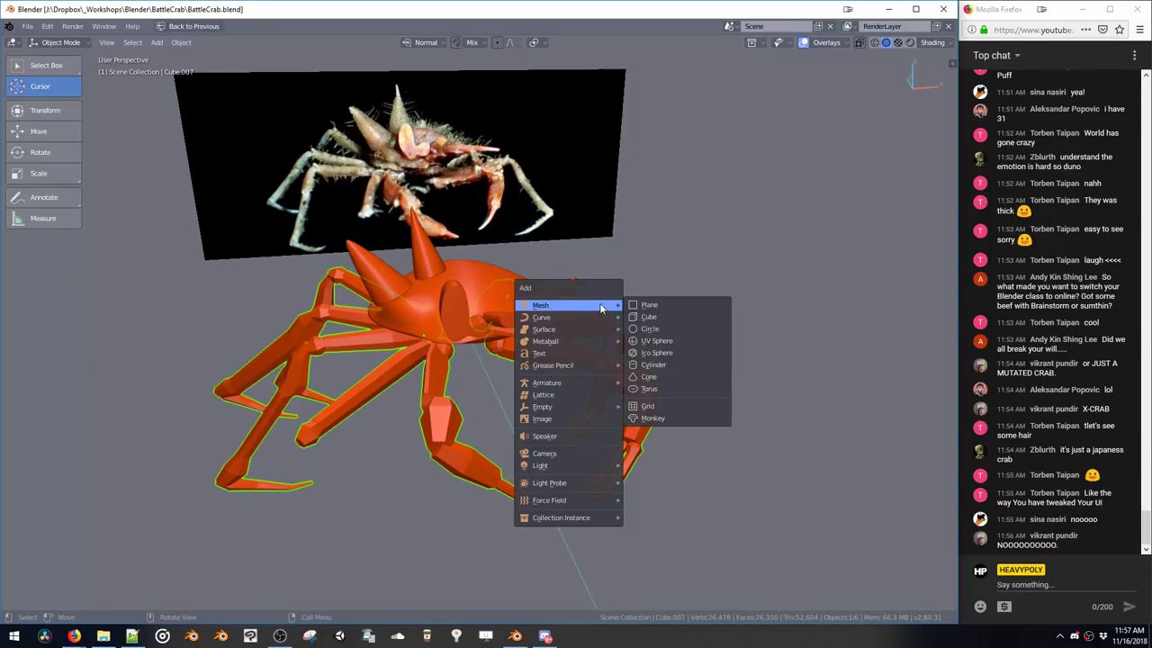
key("Escape")
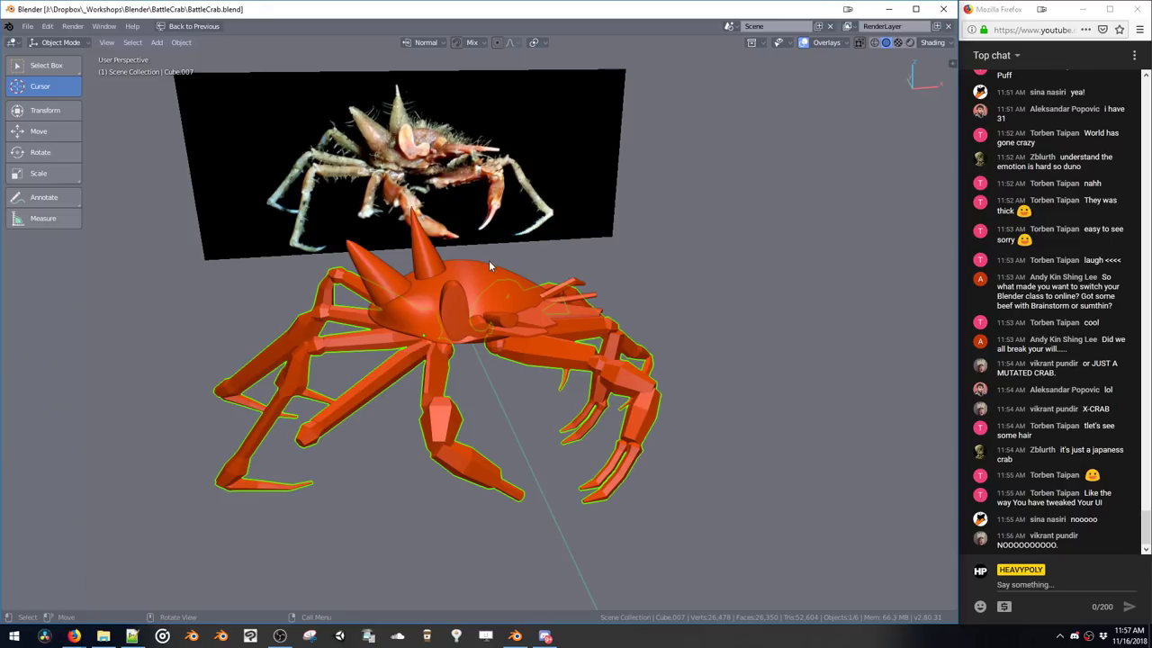
middle_click_drag(503, 242, 527, 223)
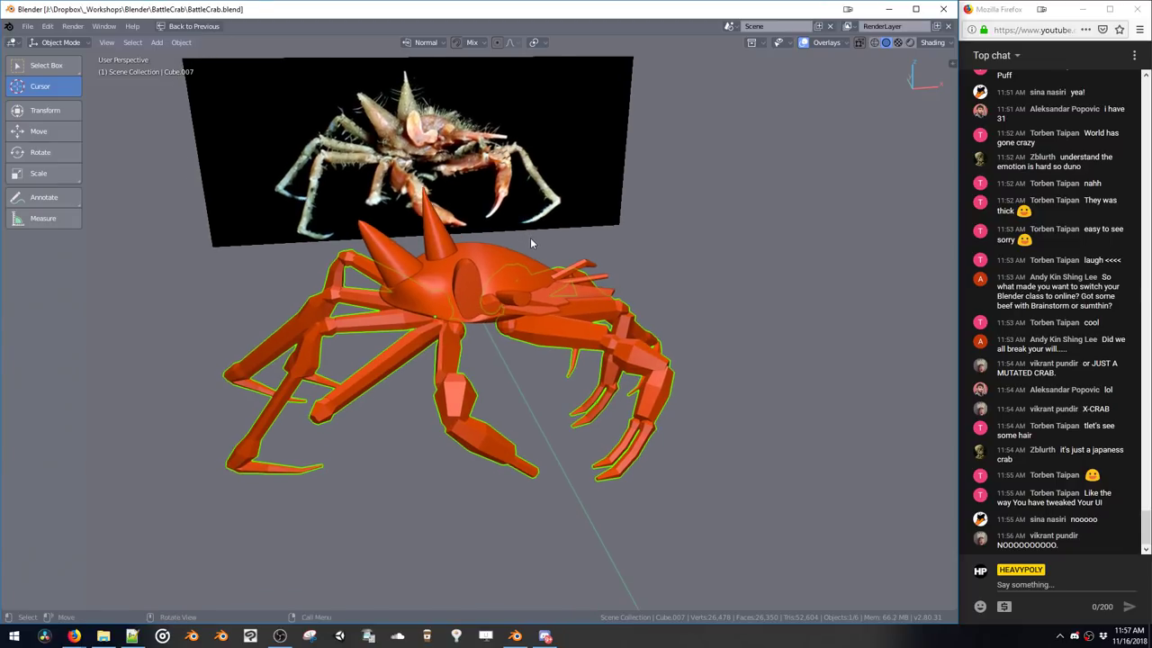
key("shift+d")
right_click(557, 284)
key("Delete")
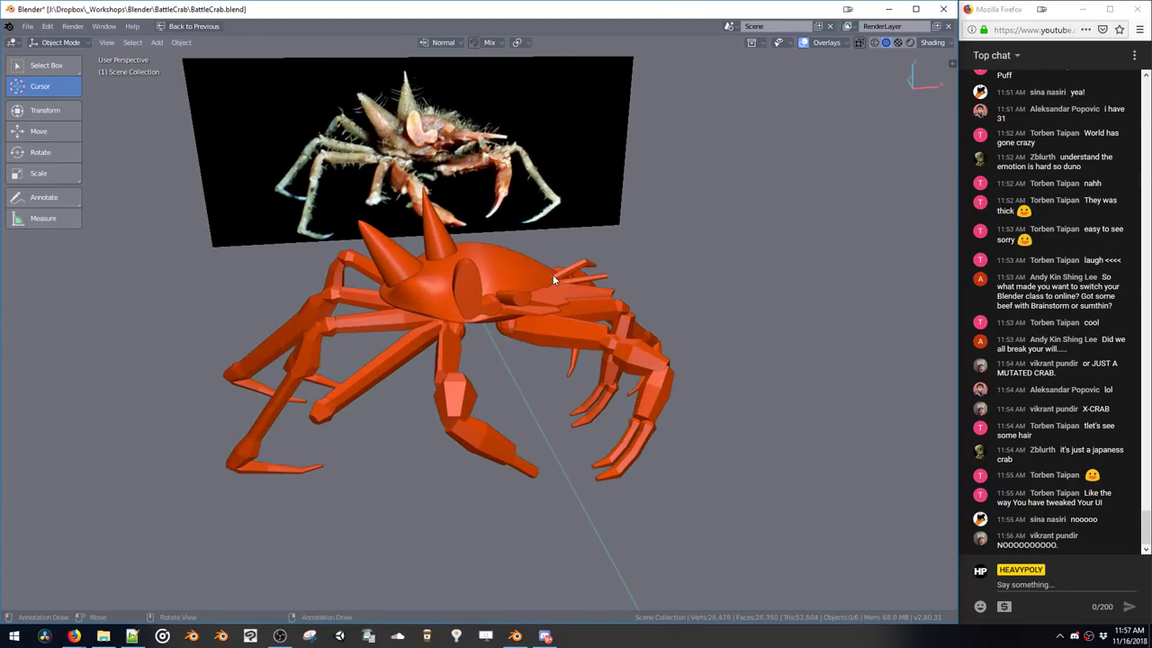
Restore the full Modeling layout from the maximized view and add a Hair type particle system to the joined legs object
key("ctrl+alt+shift+space")
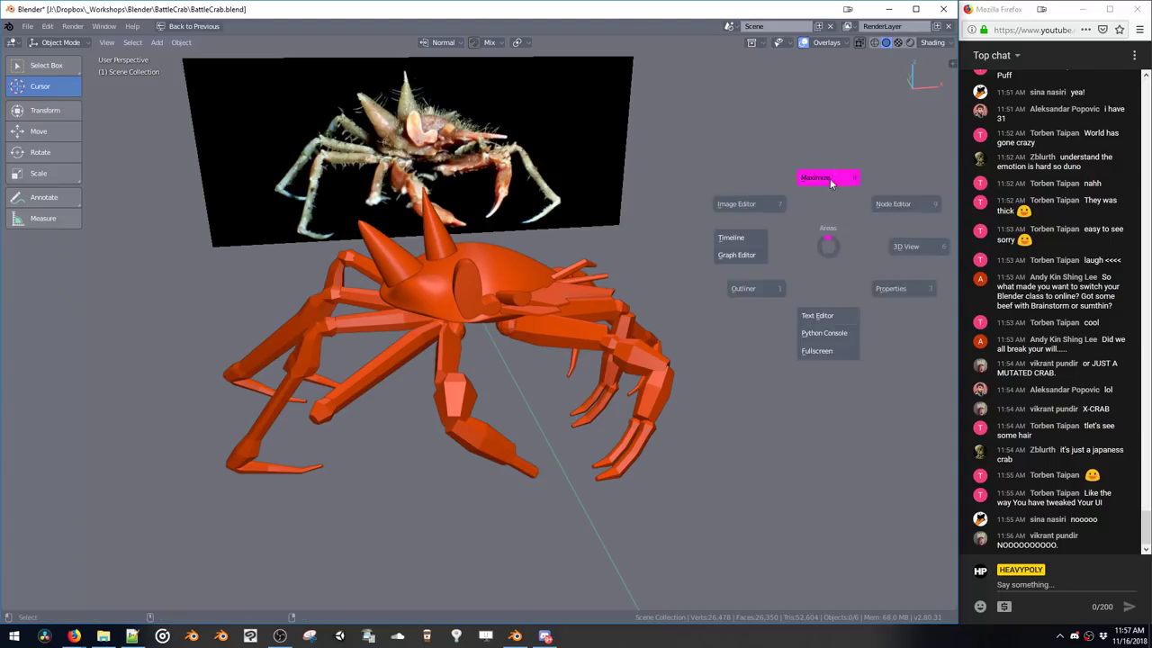
left_click(830, 181)
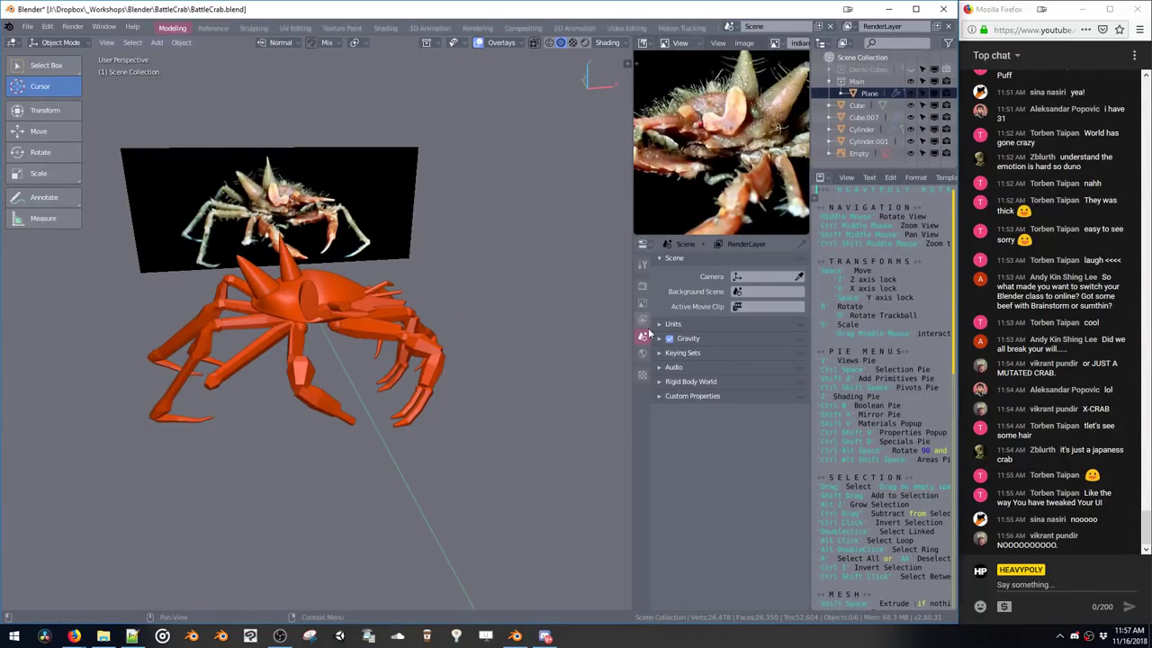
left_click(407, 337)
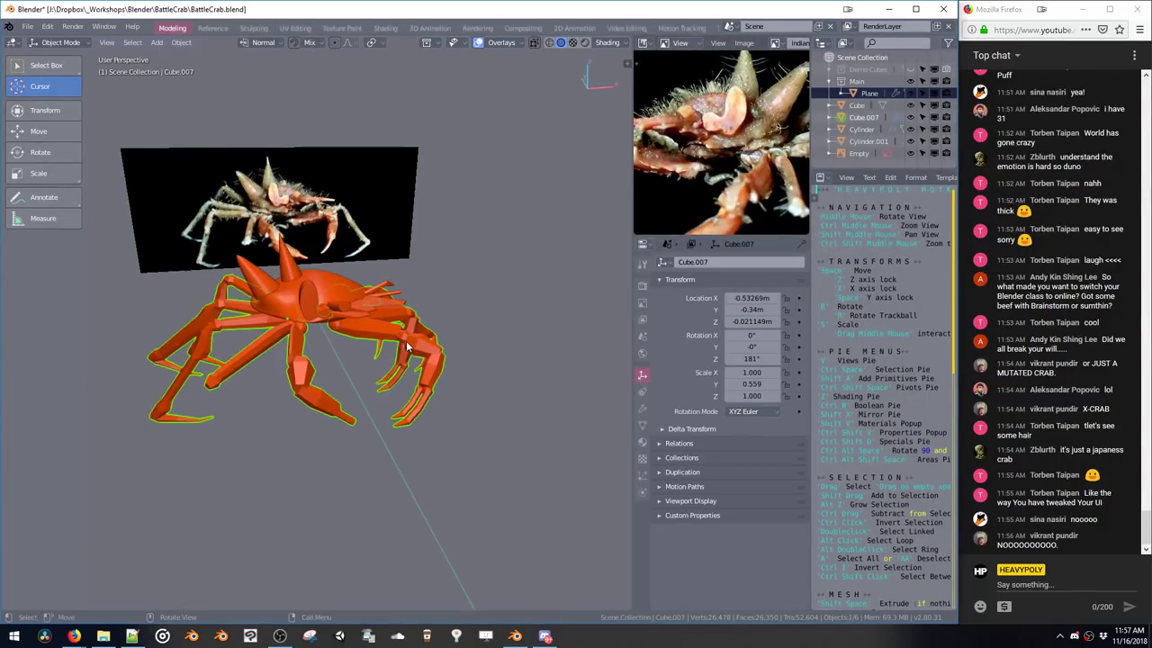
scroll(409, 340, "up", 3)
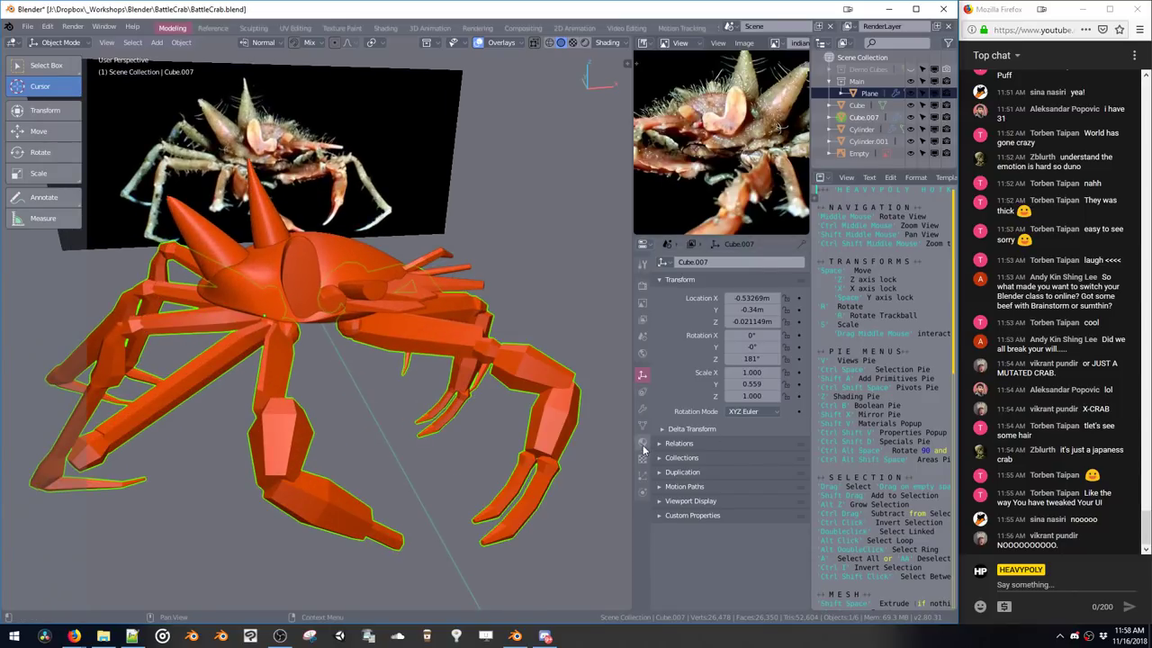
left_click(641, 476)
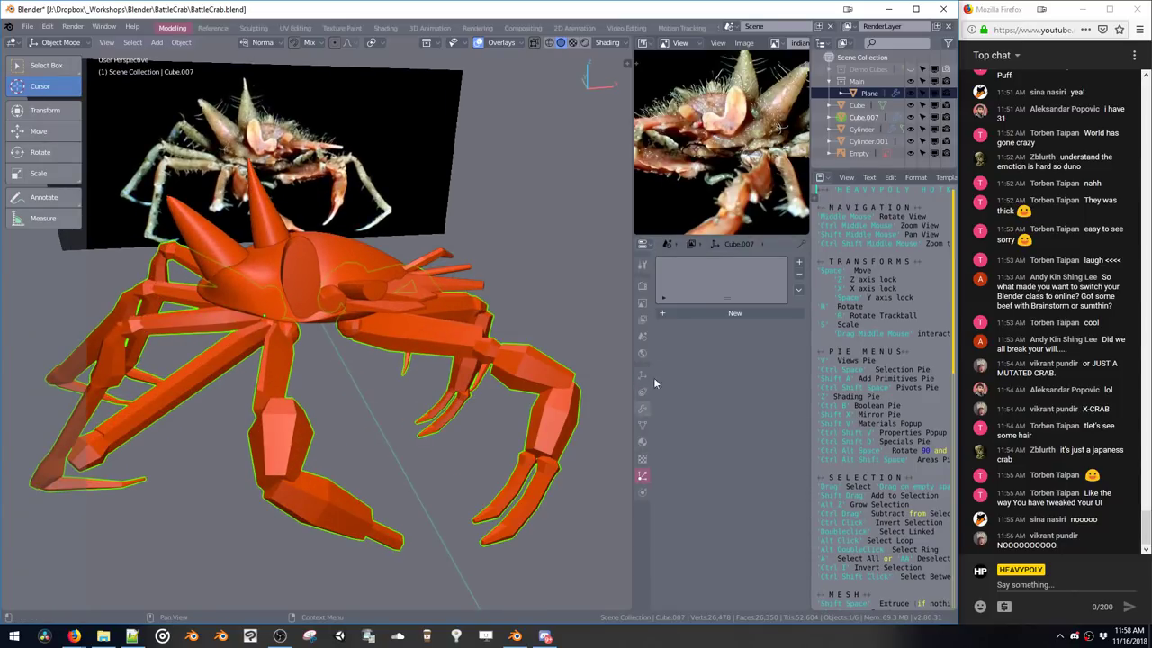
left_click(683, 313)
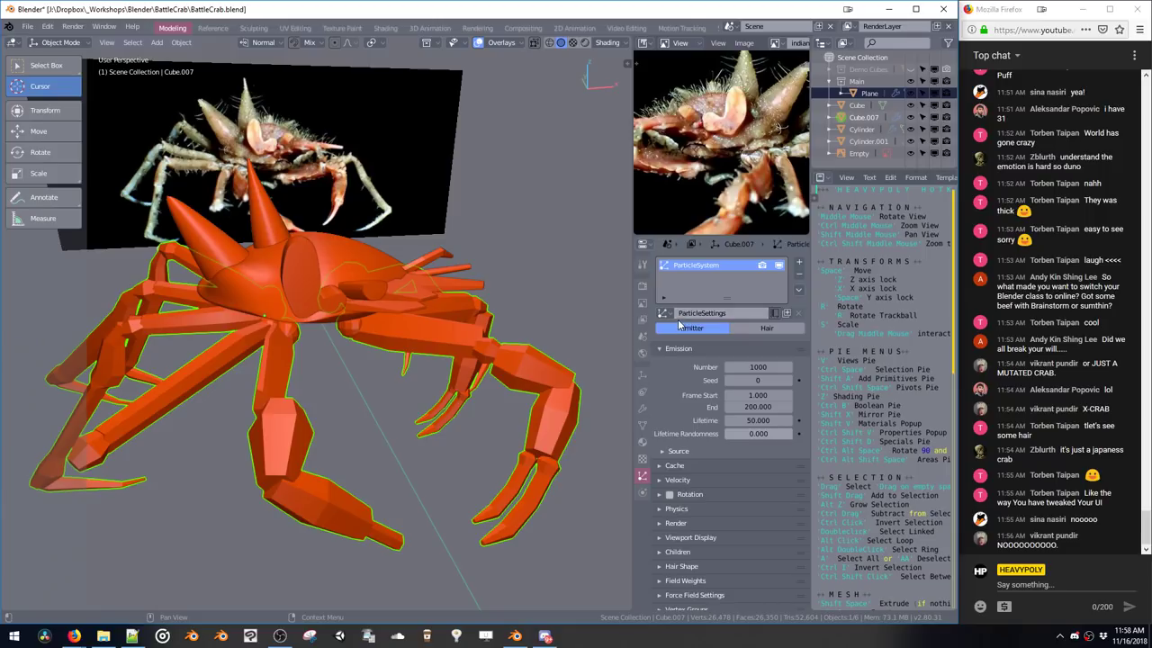
left_click(752, 331)
Shorten the leg hair to a hair length of 0.132
middle_click_drag(546, 297, 536, 329)
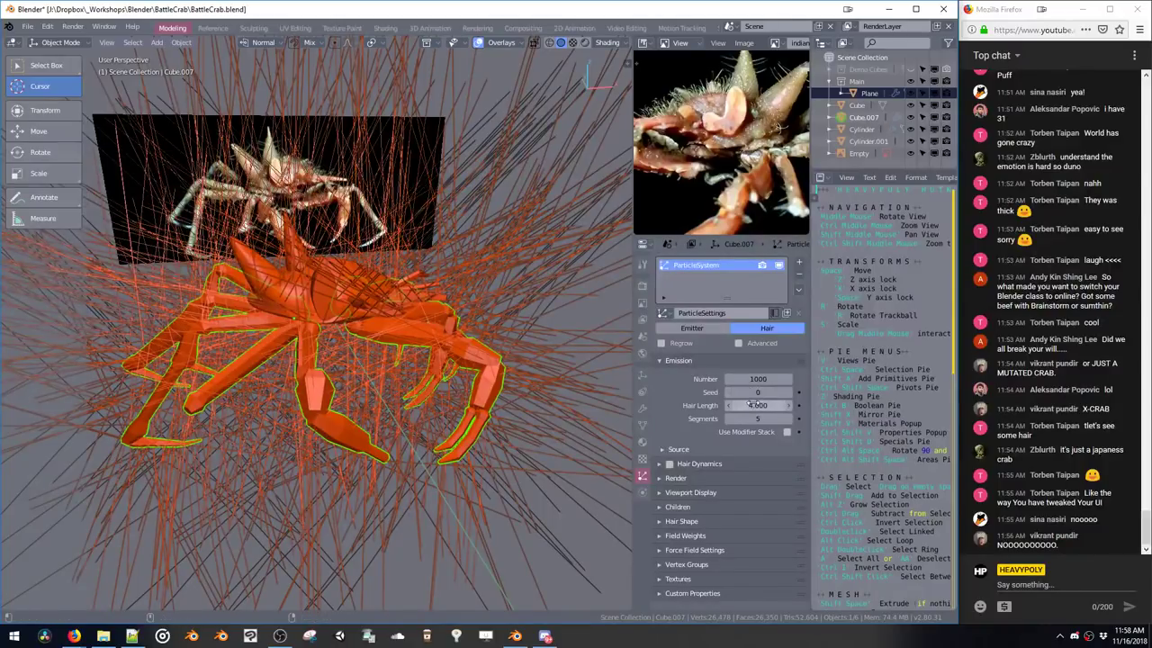
left_click_drag(611, 393, 674, 407)
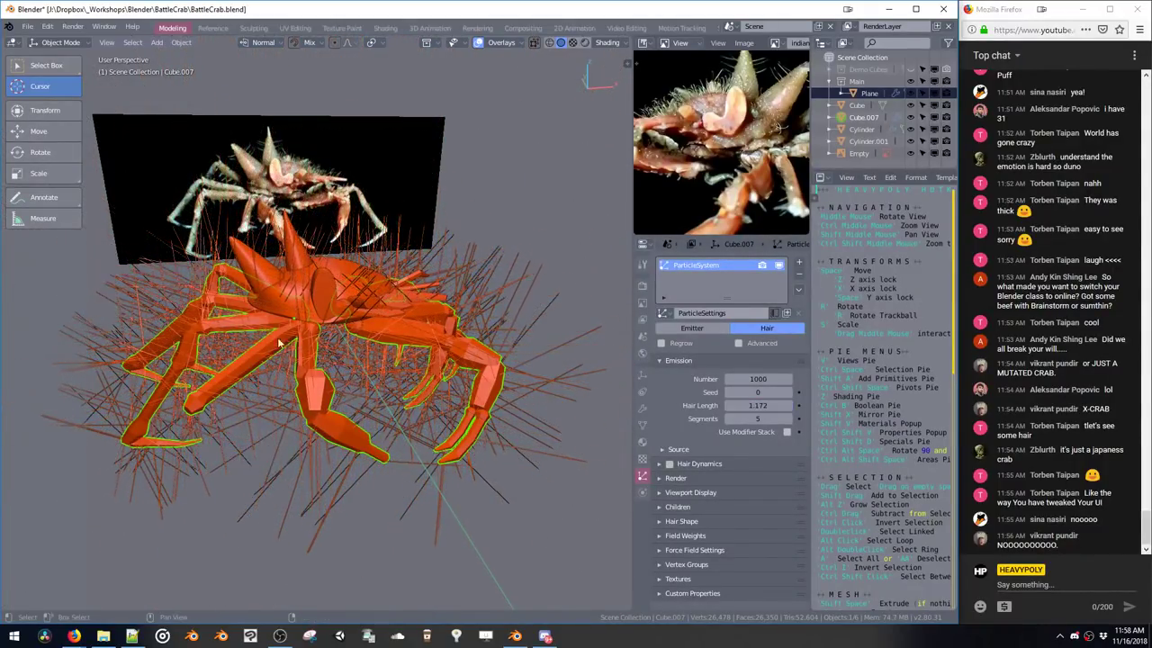
left_click_drag(747, 406, 732, 434)
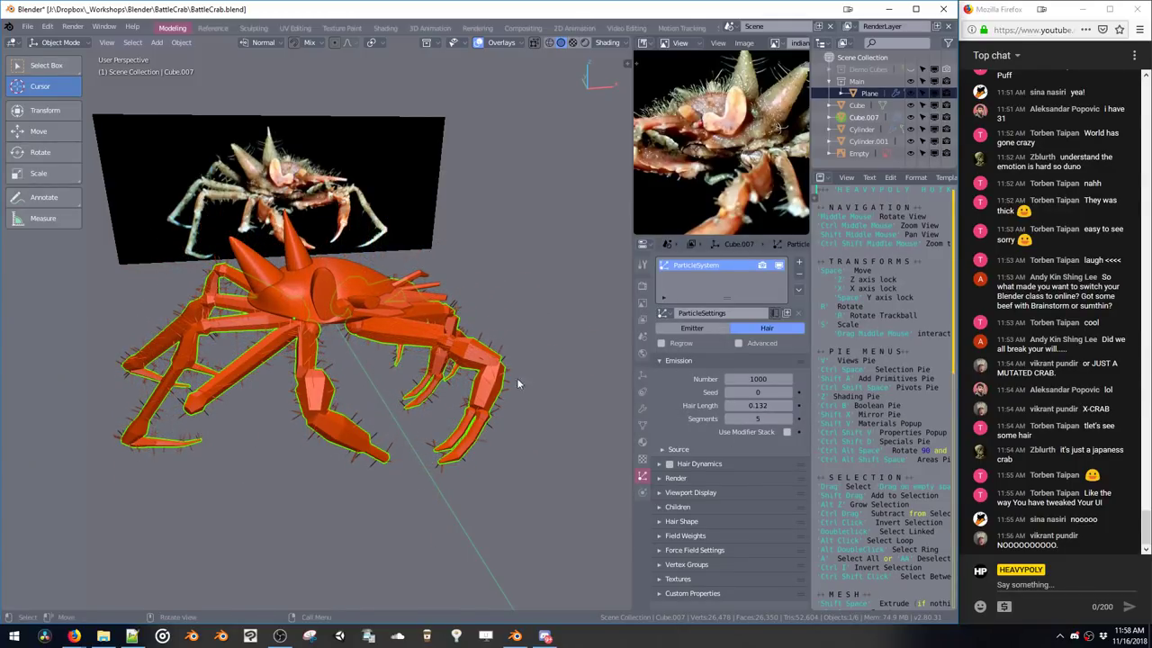
middle_click_drag(516, 378, 453, 308)
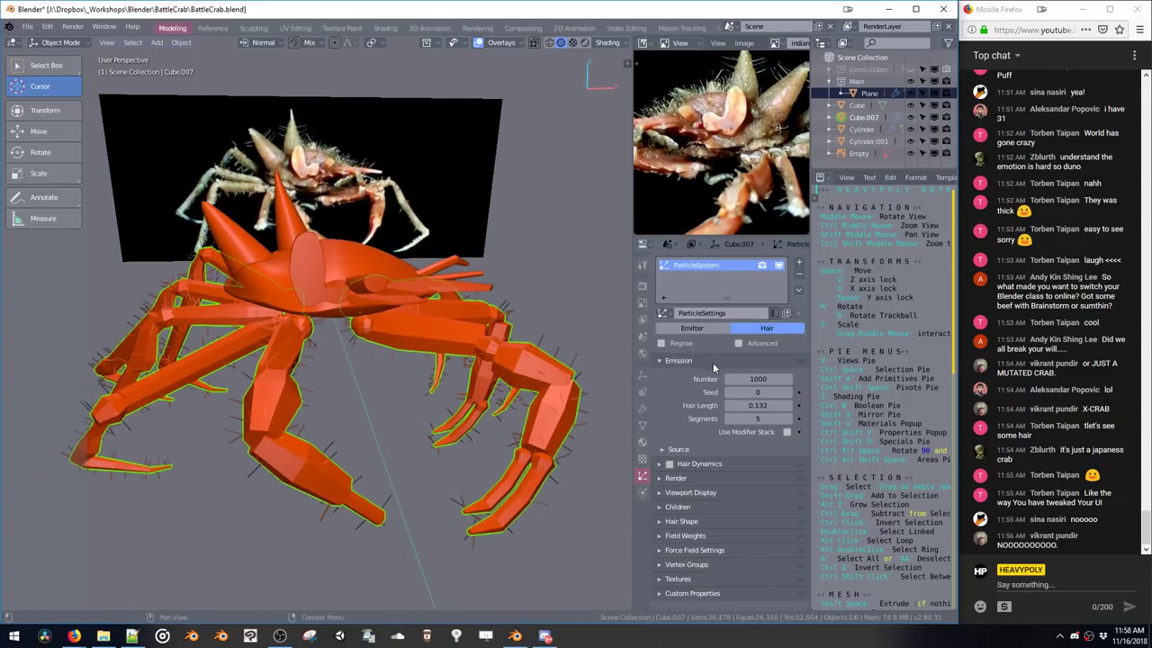
Try different emission numbers for the leg hair, including 20000, 80000 and 8000
left_click_drag(745, 377, 959, 403)
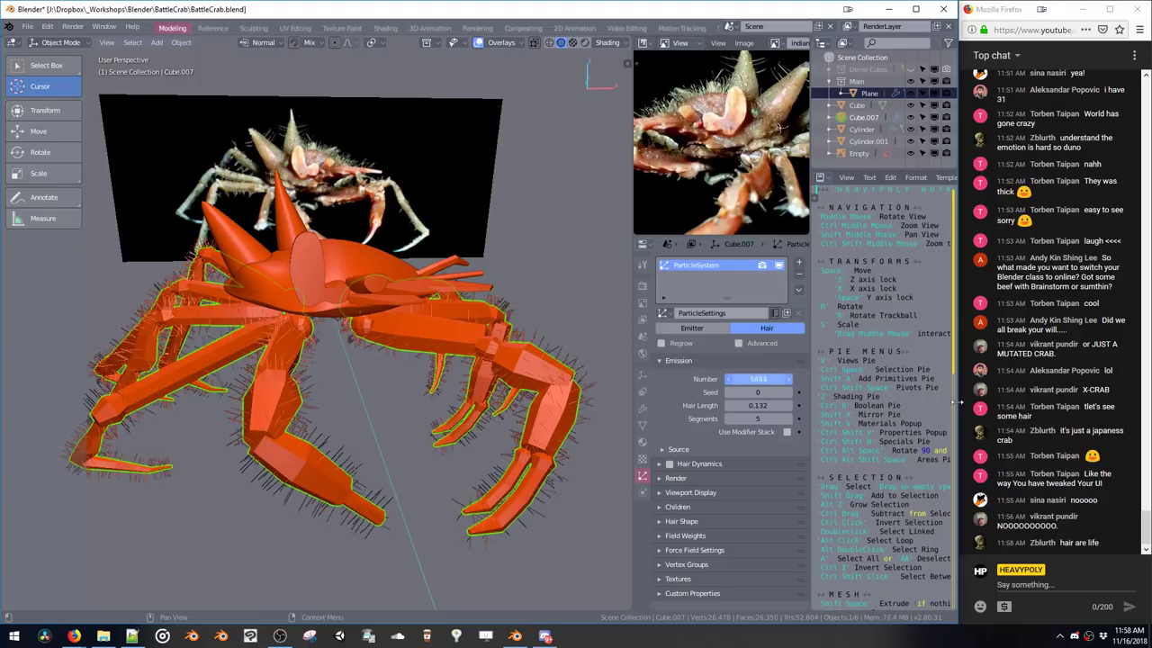
left_click_drag(763, 379, 786, 387)
left_click(765, 379)
type("20")
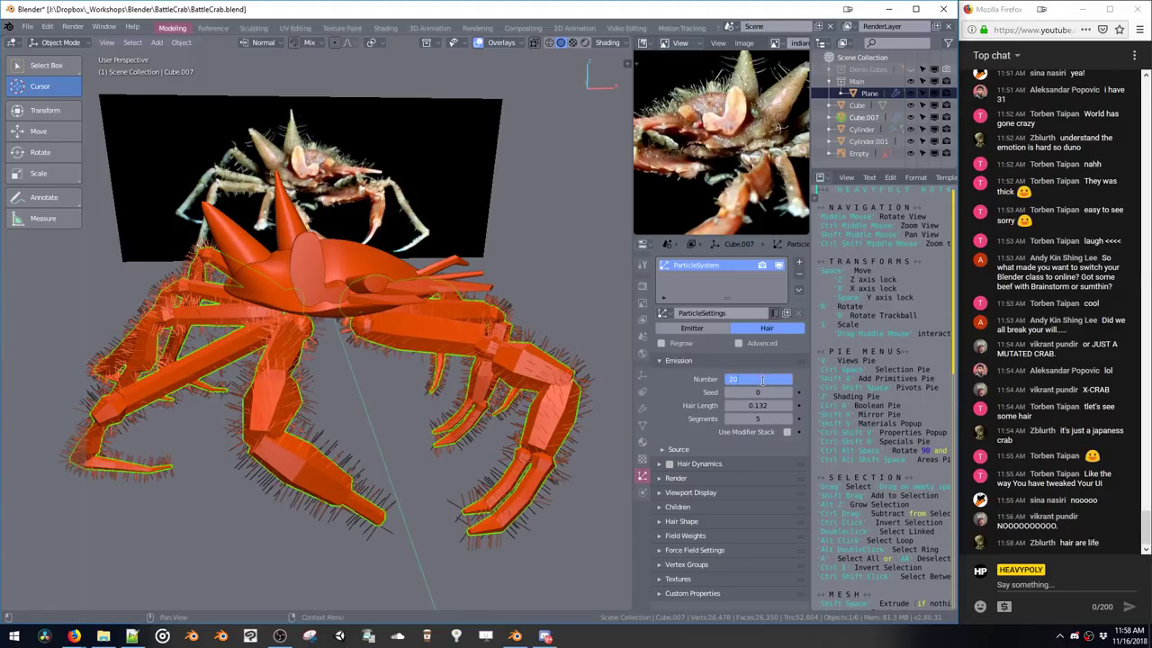
type("000")
key("Return")
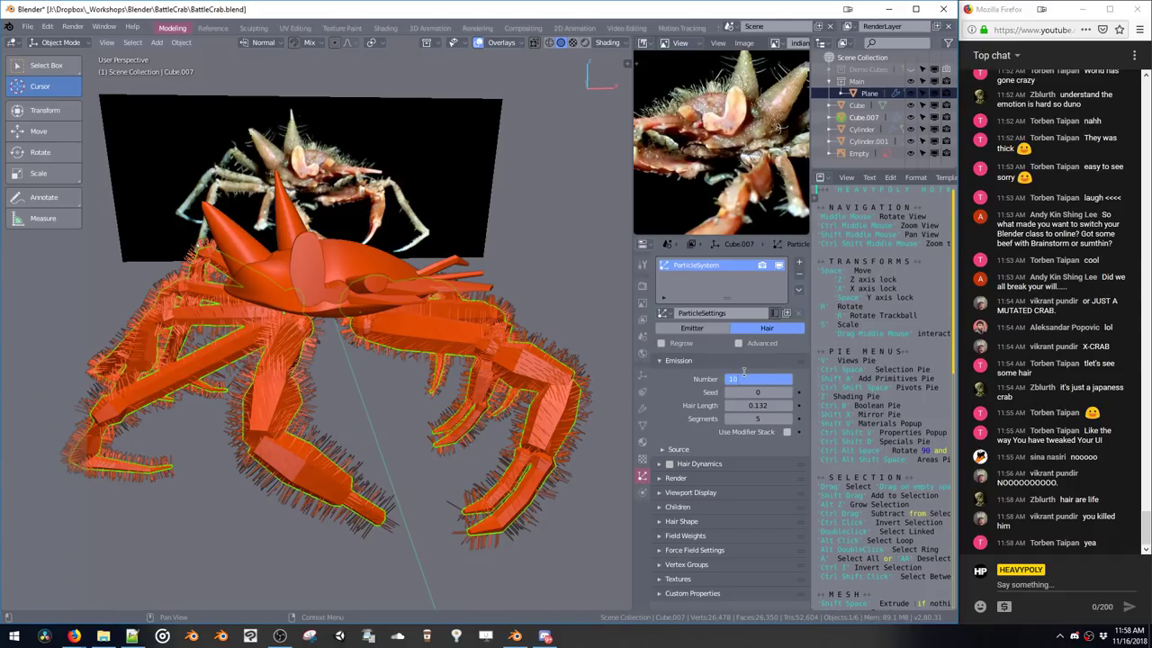
key("Return")
middle_click_drag(508, 300, 691, 343)
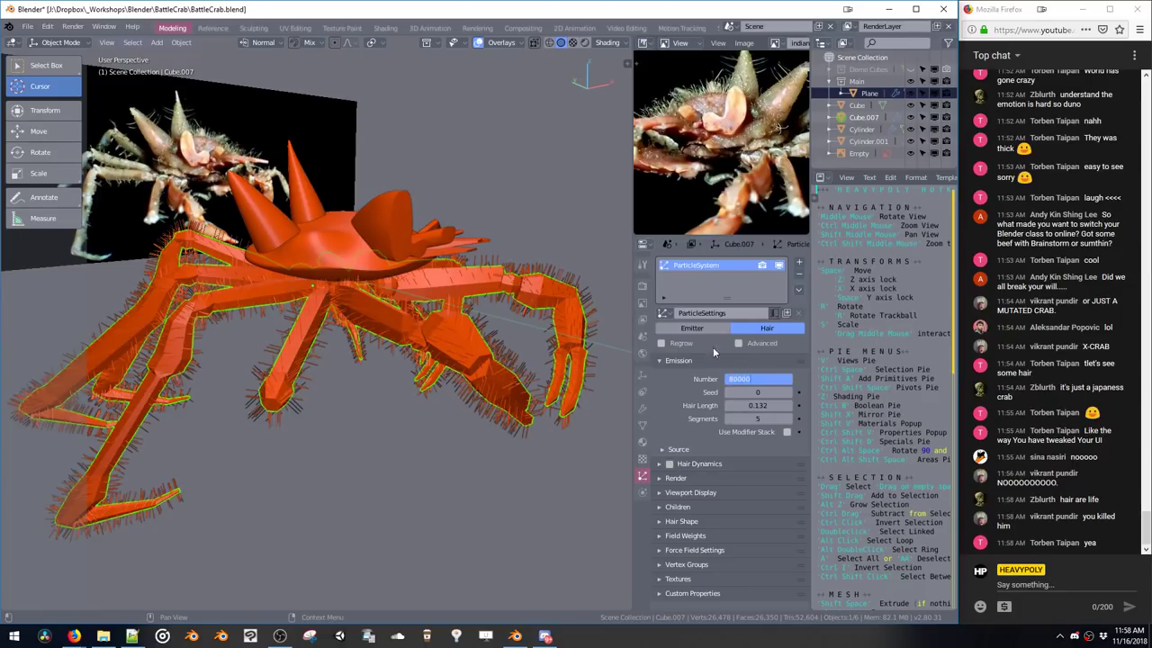
key("Return")
middle_click_drag(500, 296, 458, 290)
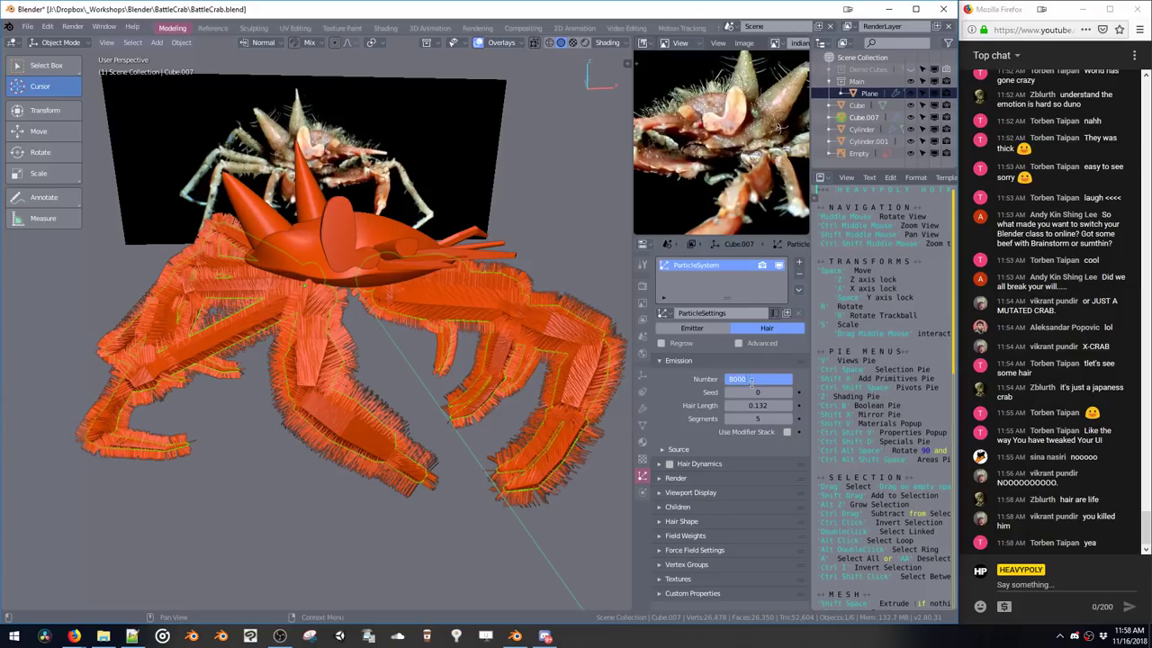
key("Return")
mouse_move(509, 336)
middle_mouse_down()
mouse_move(516, 330)
mouse_move(497, 339)
middle_mouse_up()
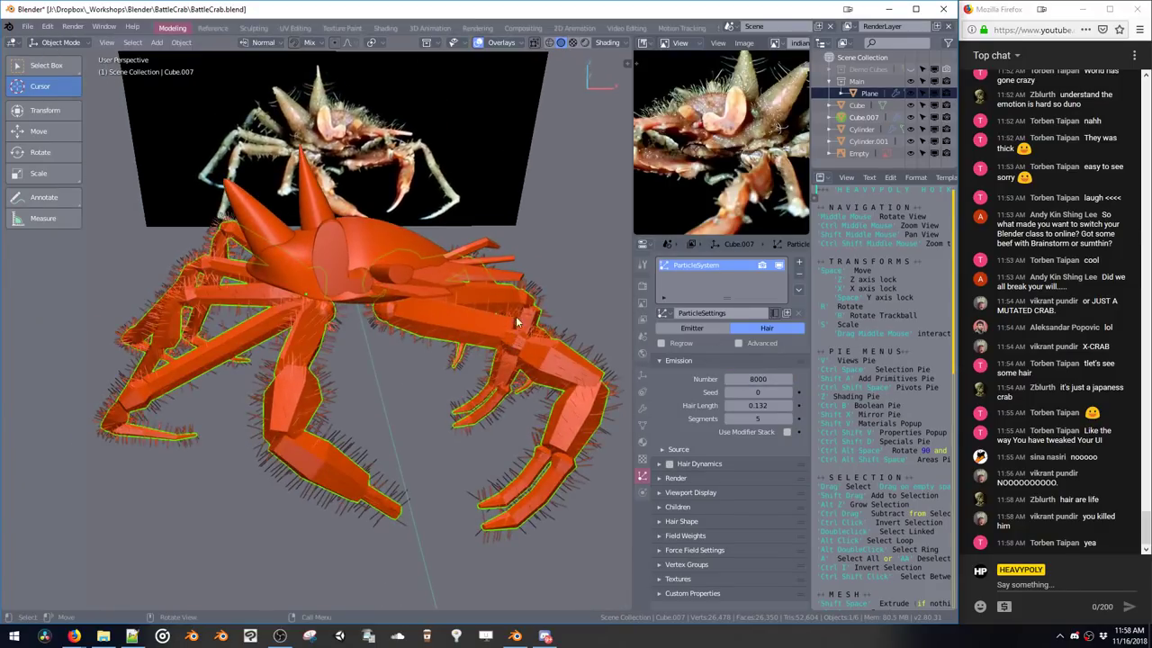
Set the leg hair's seed to 455 and its emission number to 6000
left_click_drag(758, 392, 795, 392)
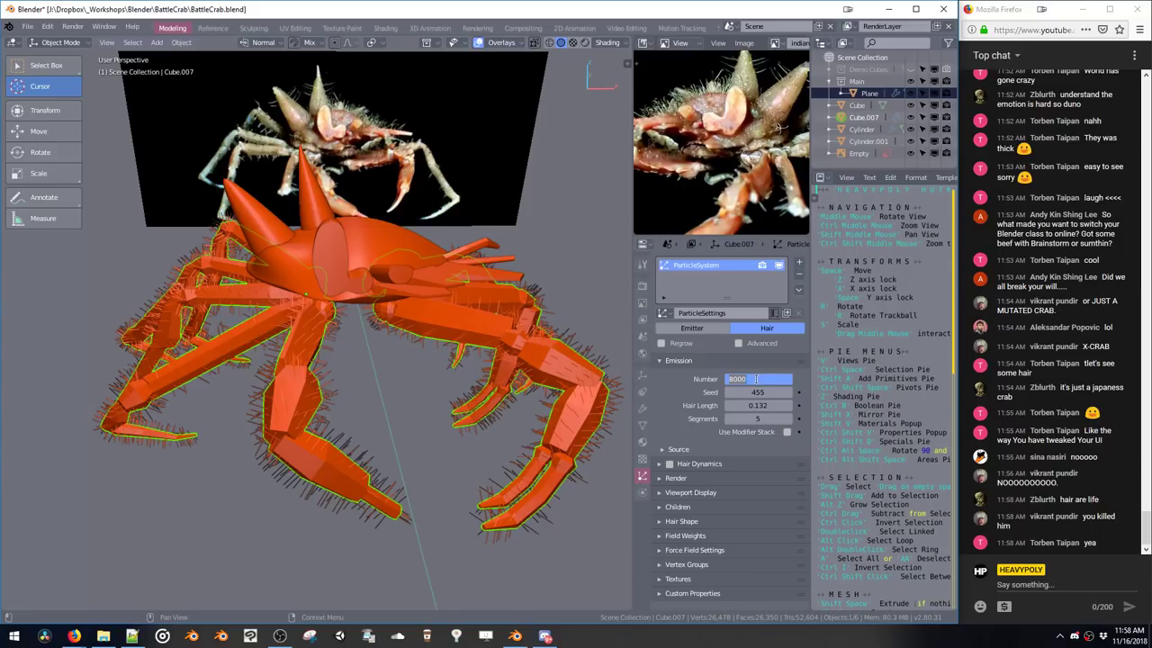
key("Return")
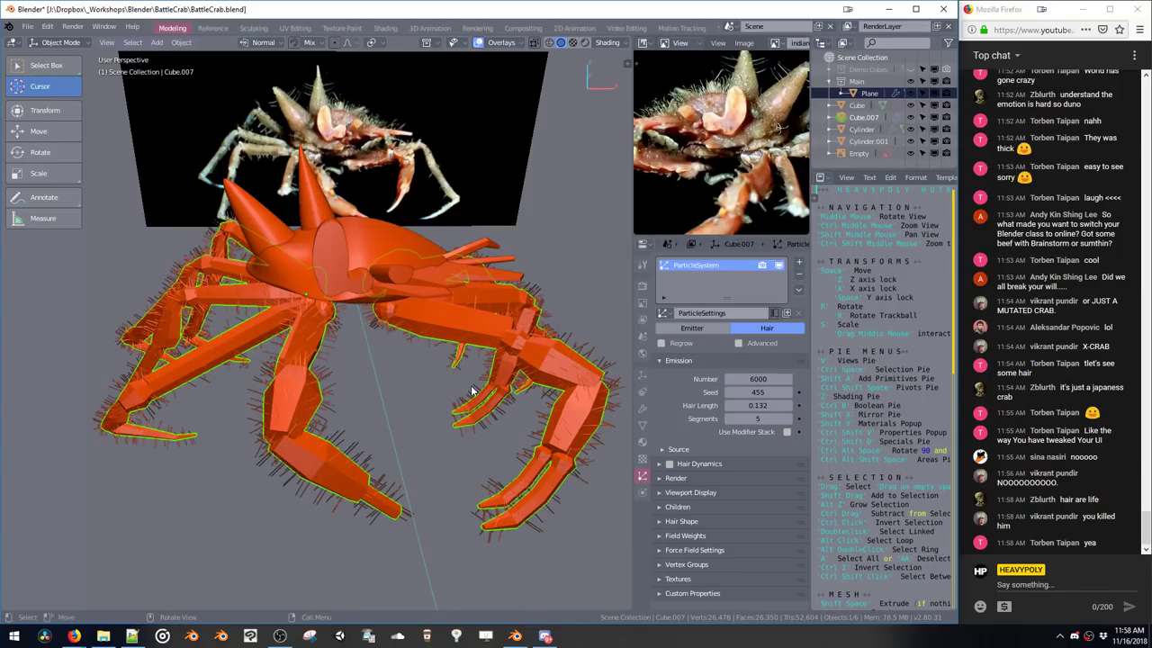
middle_click_drag(478, 400, 490, 402)
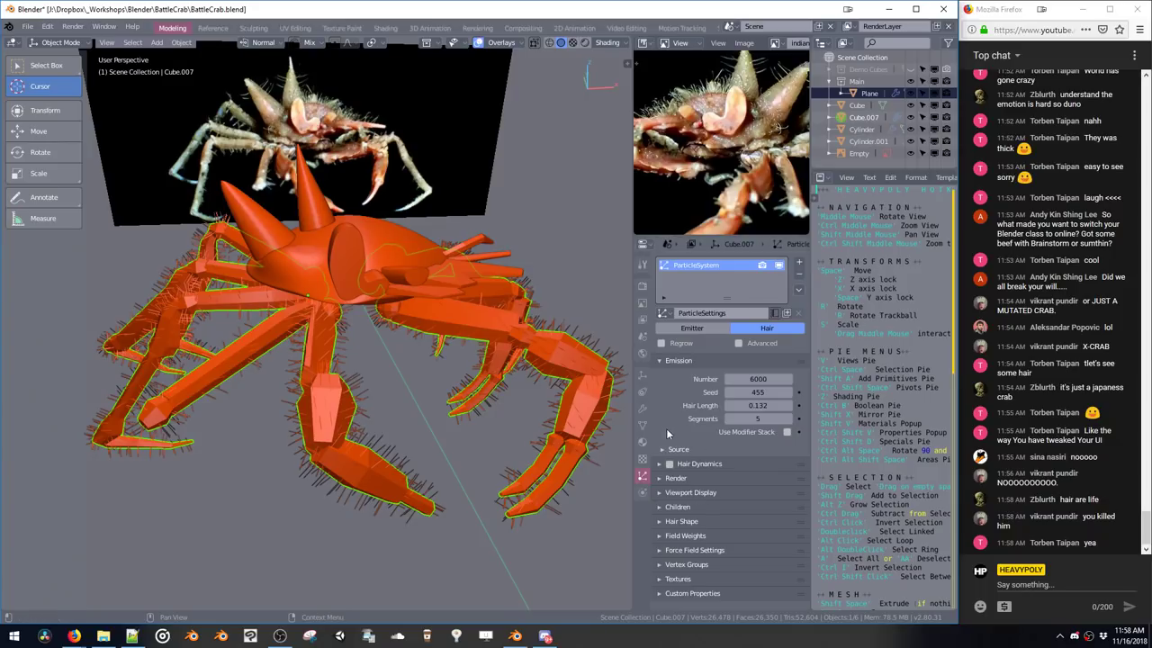
Switch the legs object to Particle Edit mode, choose the Add brush and show its brush settings
left_click(61, 42)
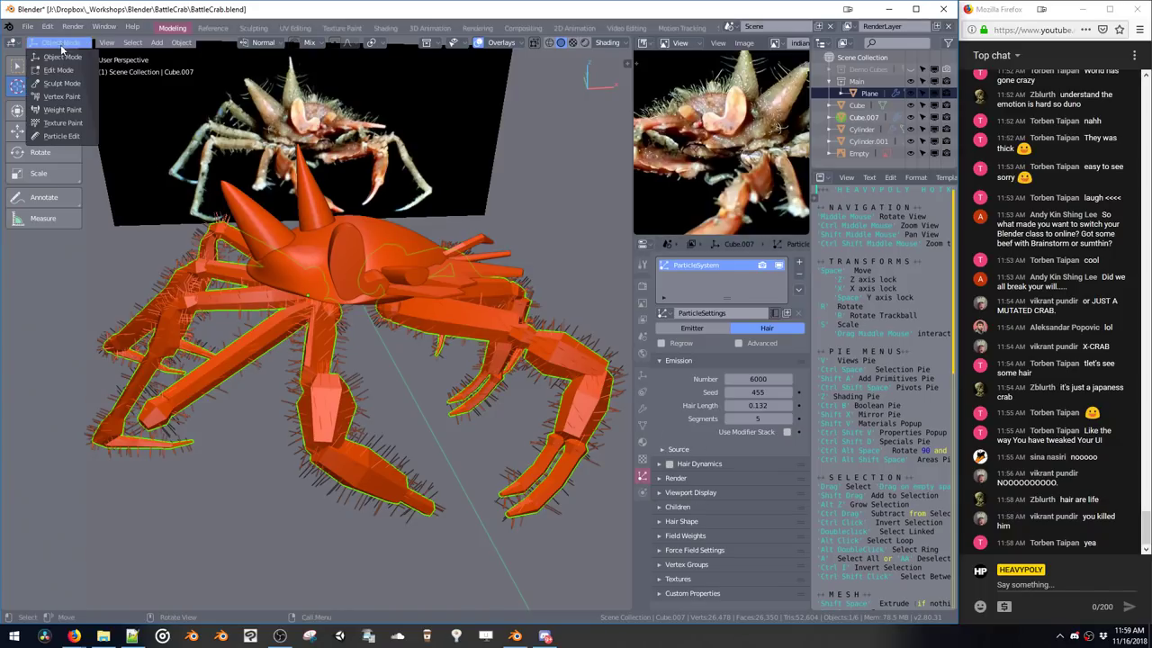
left_click(62, 136)
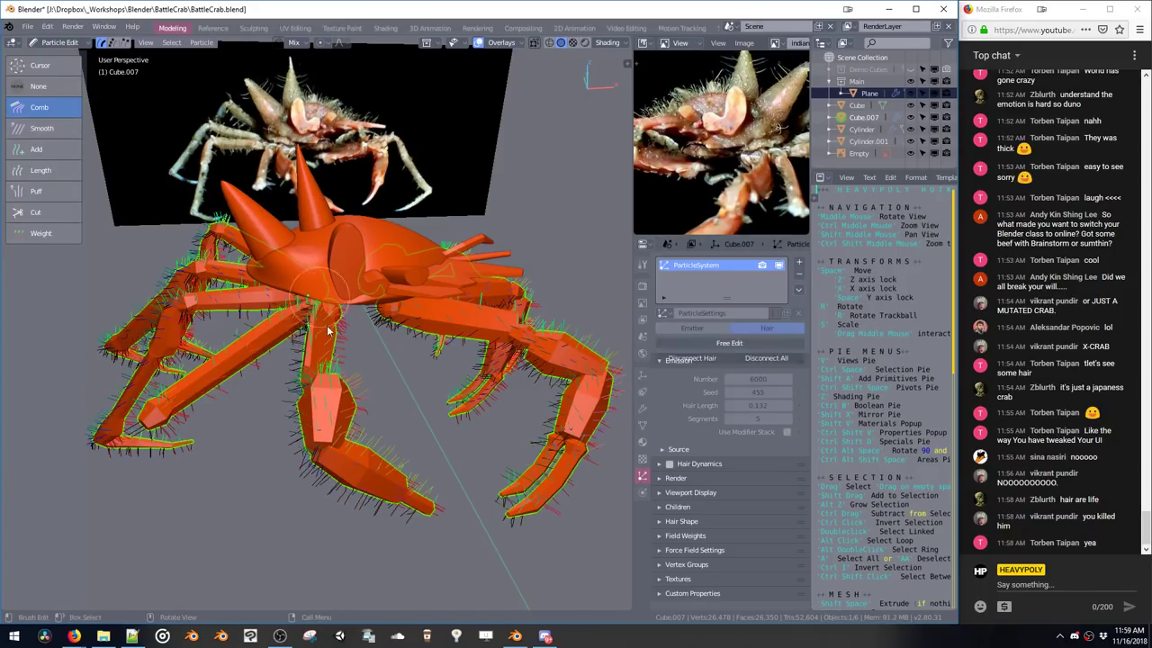
middle_click_drag(309, 404, 281, 350)
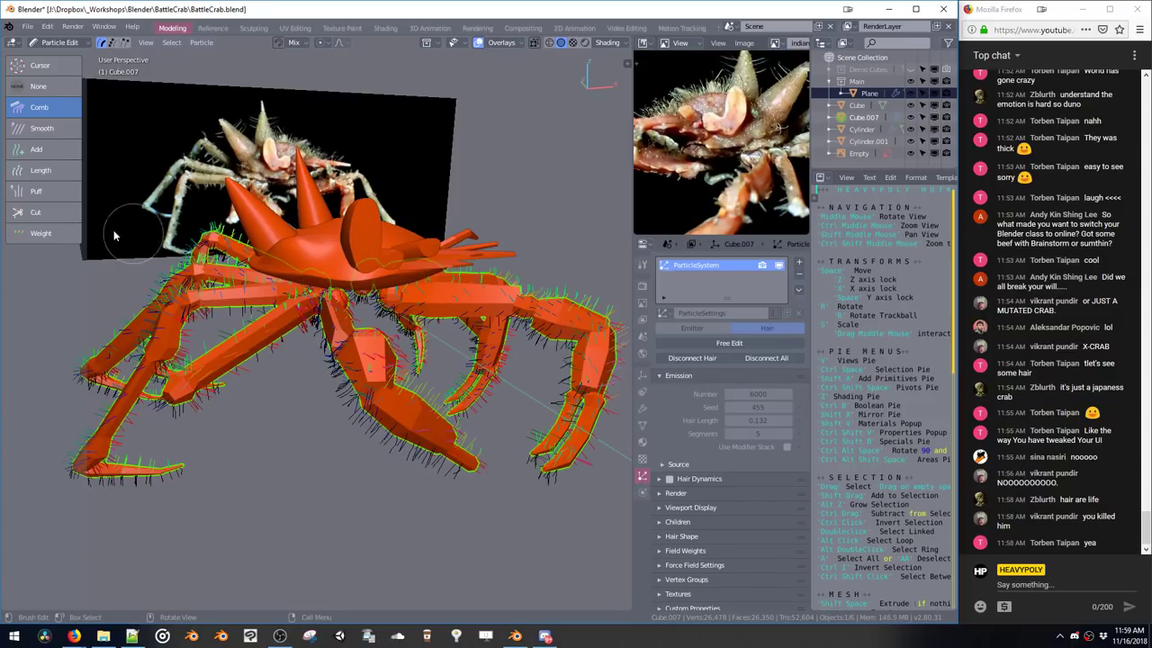
left_click(39, 151)
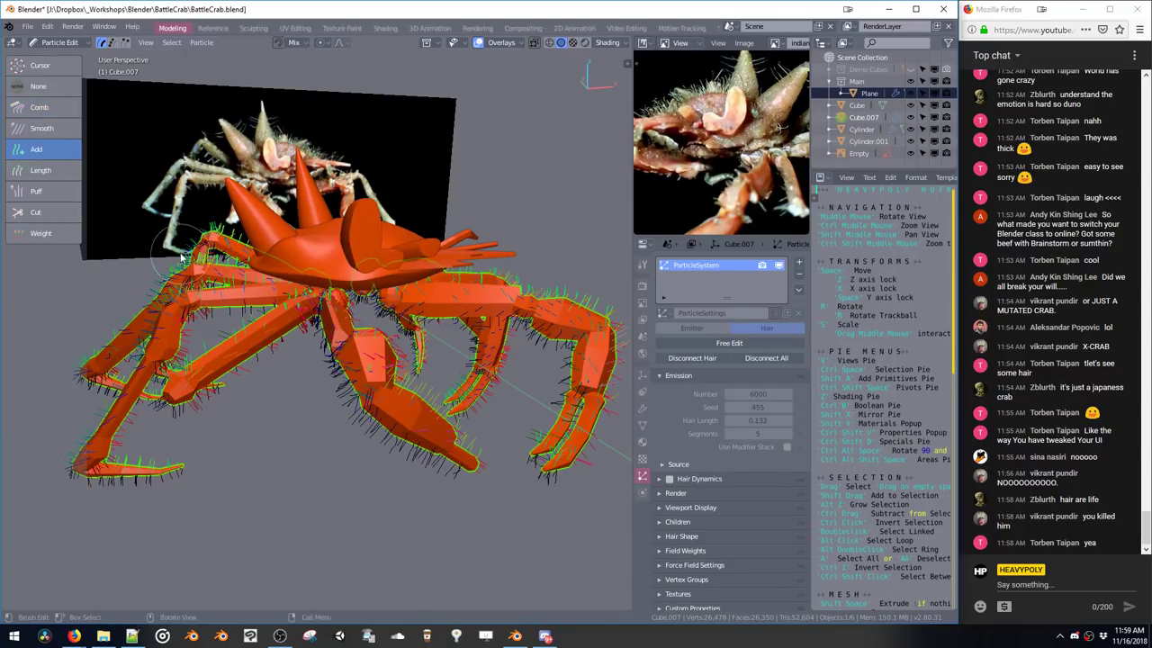
left_click(643, 265)
left_click(742, 298)
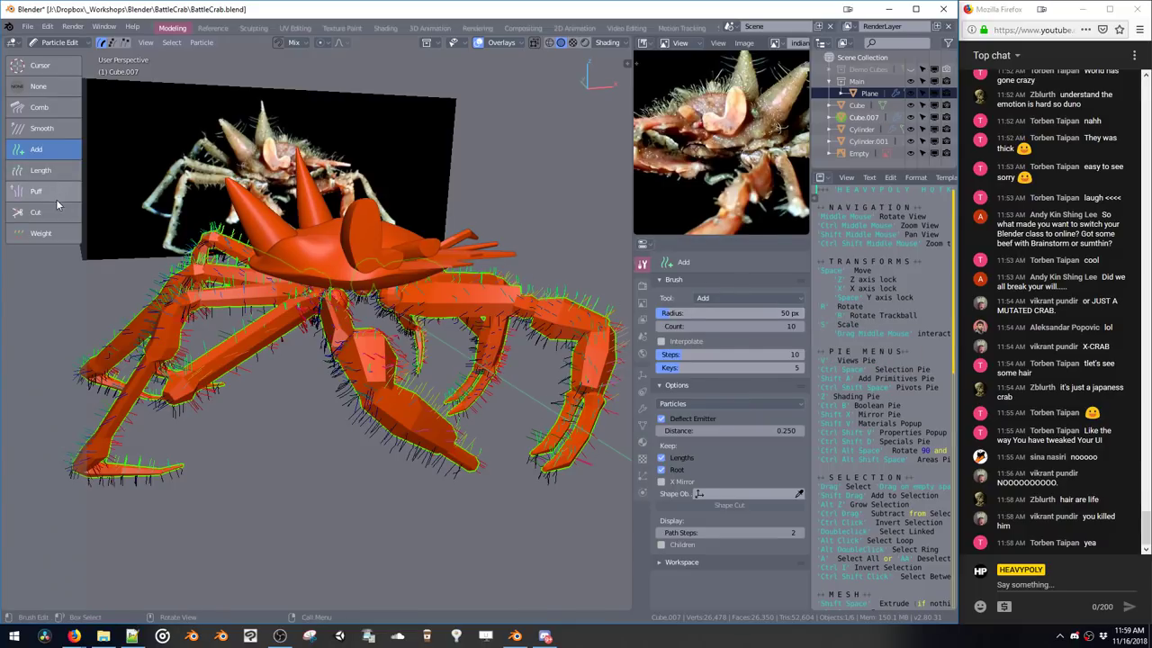
Trim excess hairs on the legs and claws with the Cut brush at a 50 px radius and strength 1.000
left_click(36, 211)
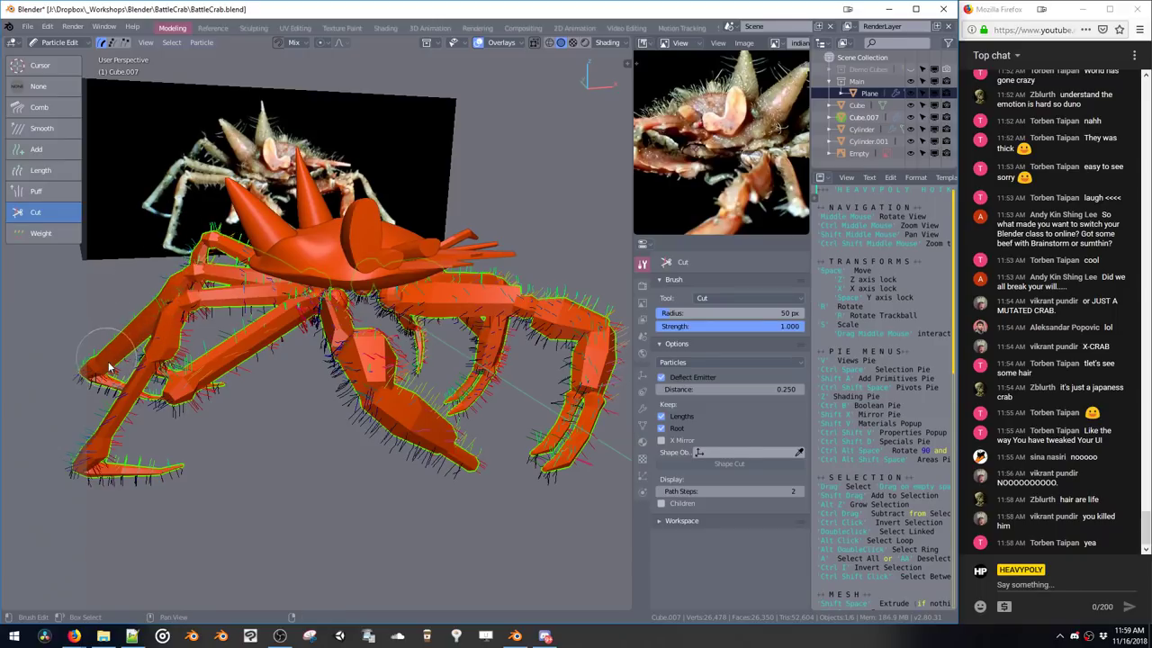
middle_click_drag(130, 256, 244, 270)
middle_click_drag(197, 437, 277, 323)
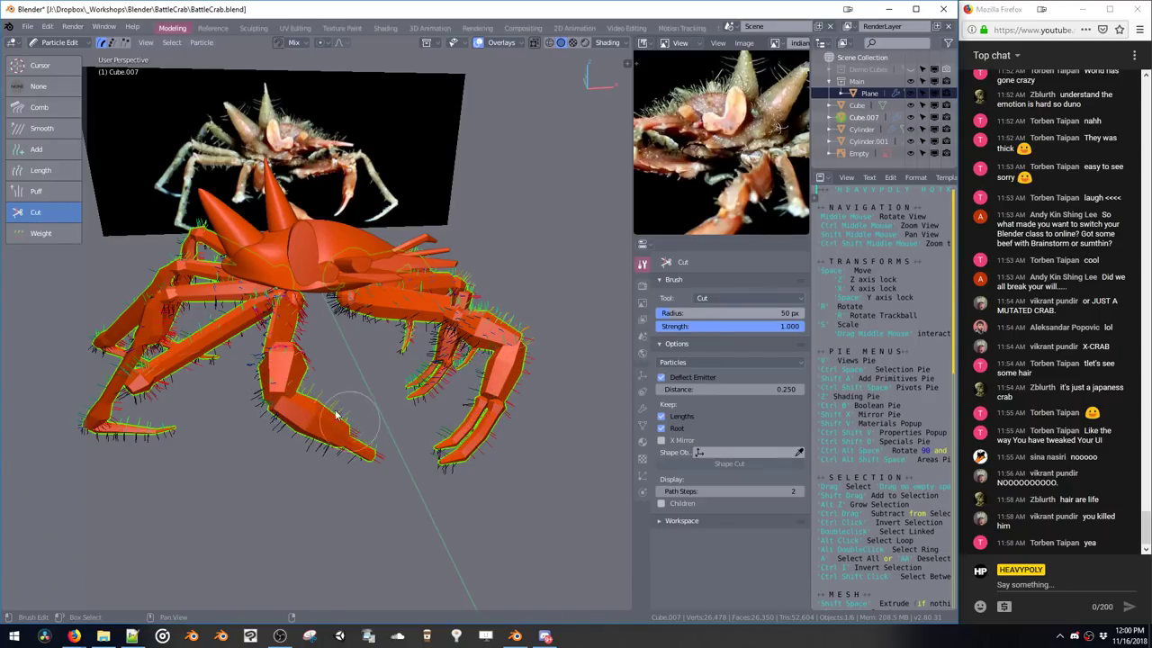
middle_click_drag(279, 416, 358, 417)
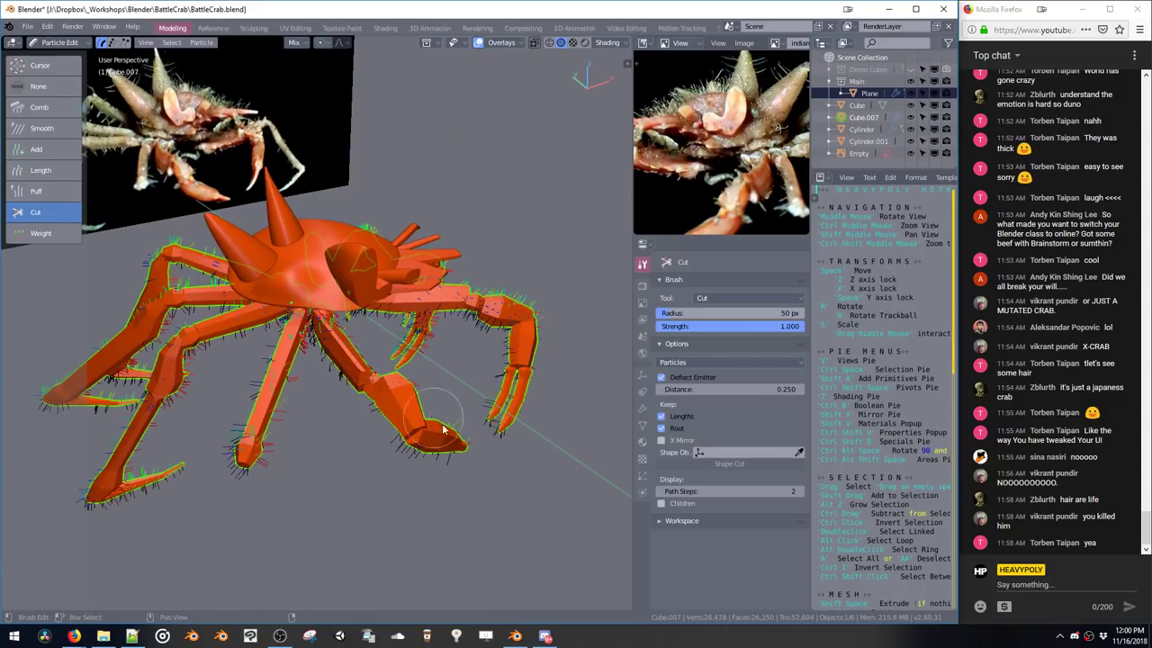
middle_click_drag(410, 454, 309, 383)
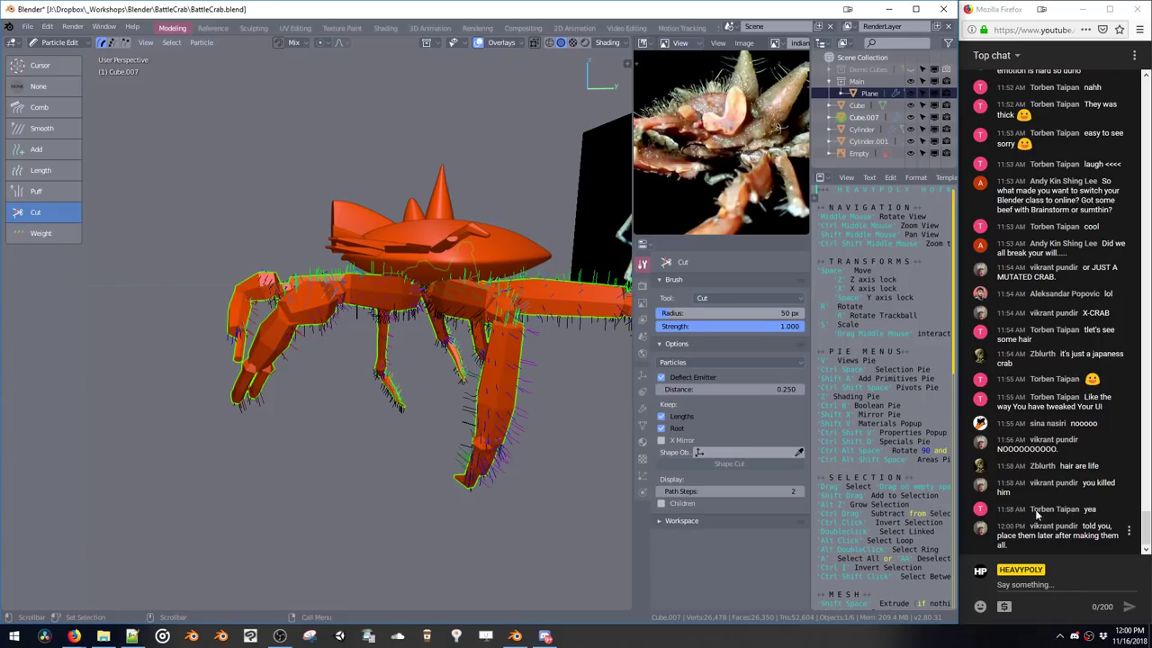
Switch to the Firefox live chat and read the viewer's question about moving the Blender class online and the newest messages
left_click_drag(1022, 191, 1106, 180)
left_click(1078, 199)
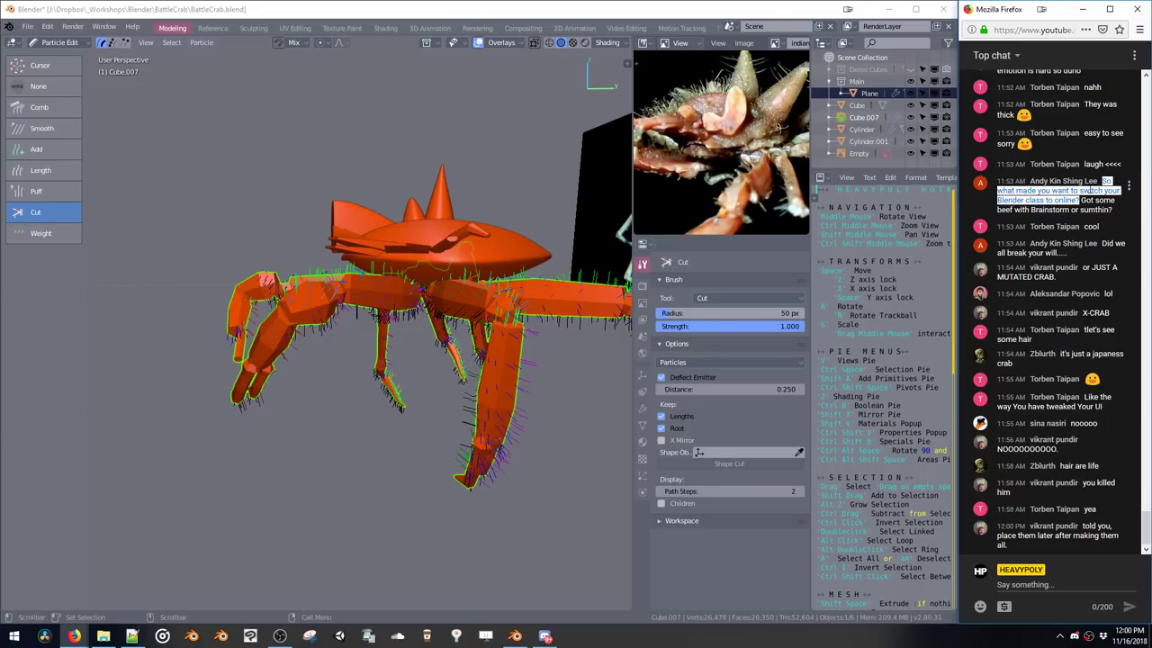
left_click(1079, 197)
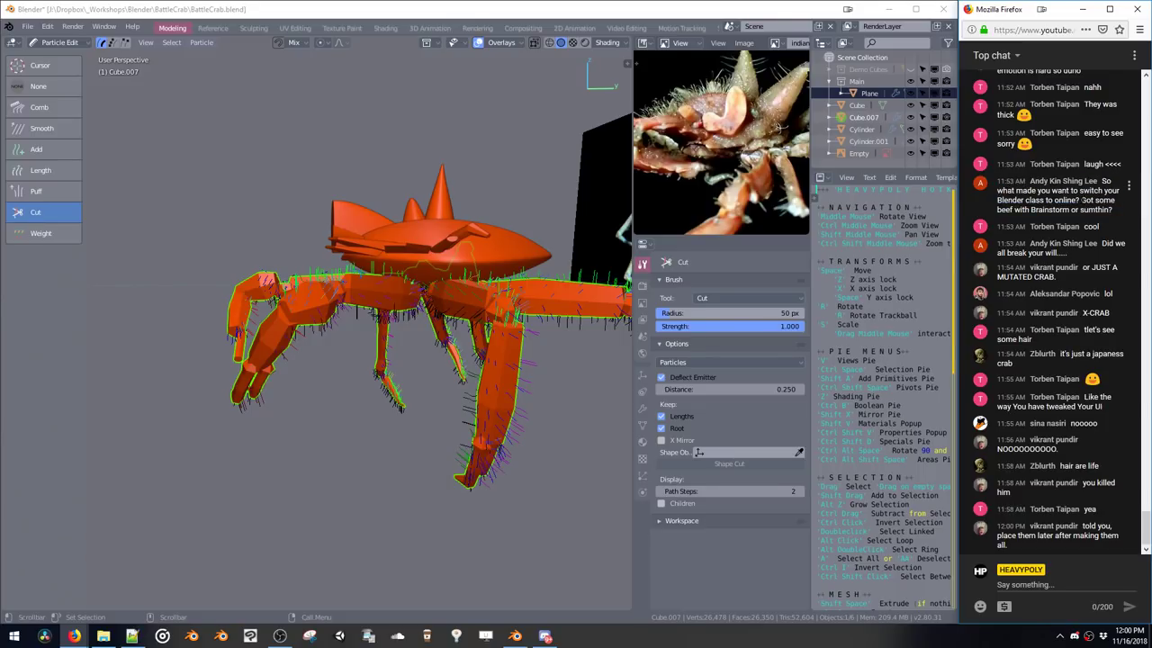
left_click_drag(1084, 200, 1103, 208)
left_click(1085, 268)
left_click_drag(1147, 527, 1148, 529)
left_click_drag(1046, 523, 1049, 527)
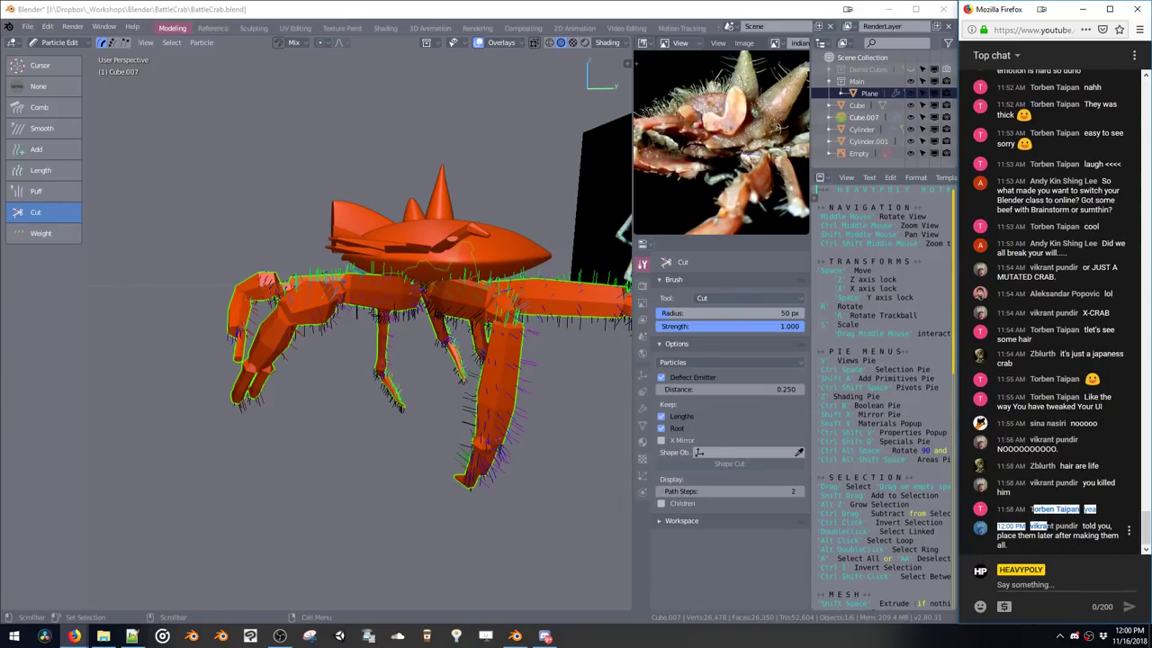
Switch back to Blender and fill in hairs along the underside of the crab's legs with the Add brush
left_click(1049, 528)
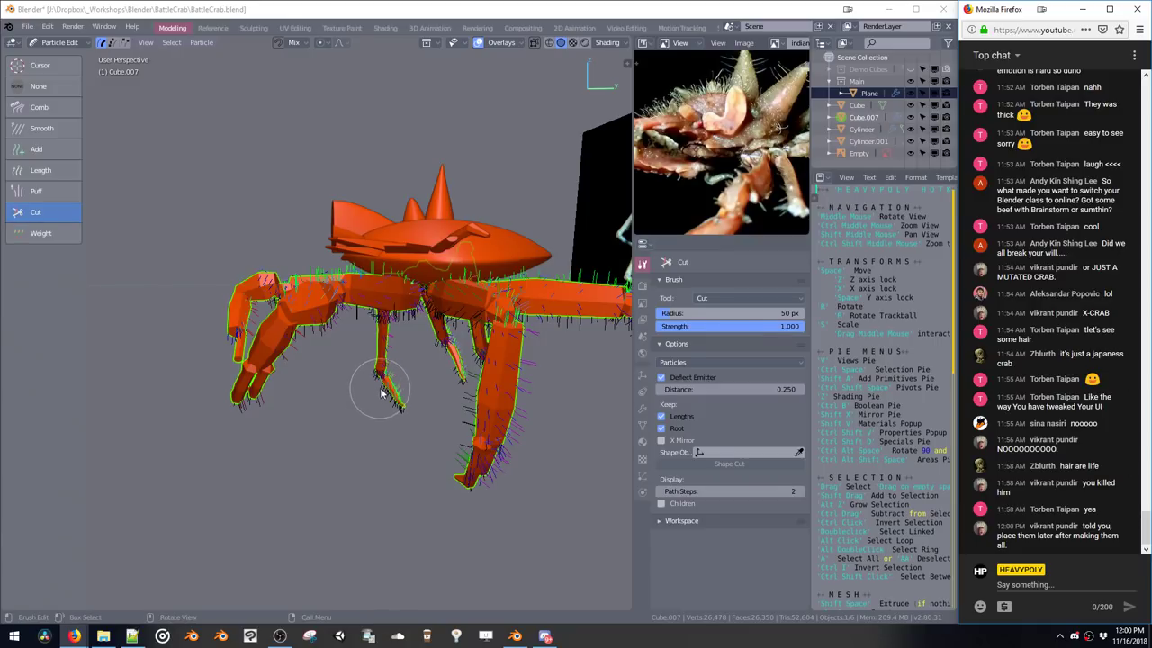
mouse_move(382, 392)
middle_mouse_down()
mouse_move(450, 411)
mouse_move(522, 346)
mouse_move(468, 324)
middle_mouse_up()
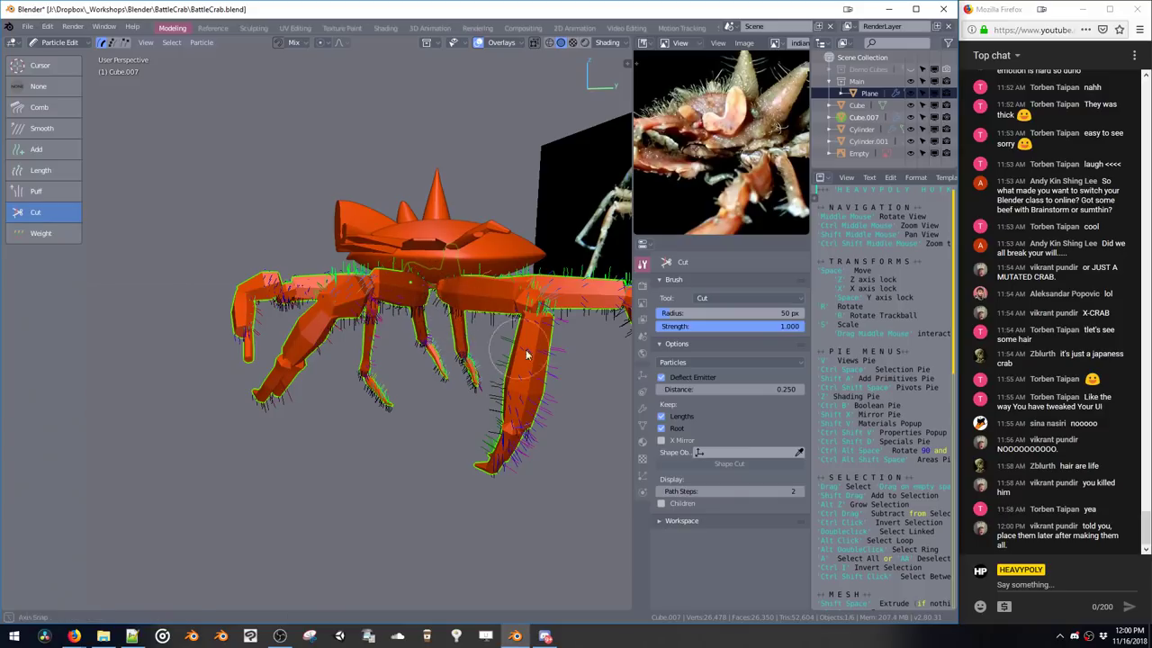
middle_click_drag(527, 356, 401, 290)
middle_click_drag(729, 152, 638, 168)
mouse_move(466, 332)
middle_mouse_down()
mouse_move(470, 300)
mouse_move(460, 334)
mouse_move(468, 319)
middle_mouse_up()
left_click(36, 149)
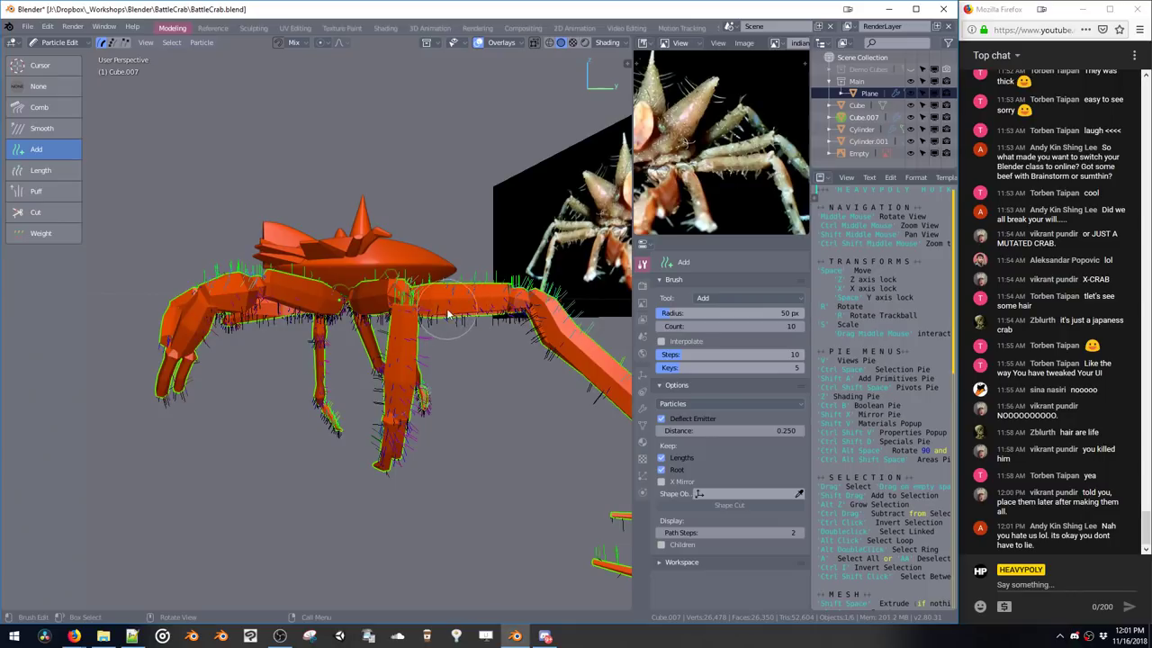
middle_click_drag(455, 324, 449, 330)
Trim the excess hairs on the leg segments beside the shell with the Cut brush
left_click(54, 109)
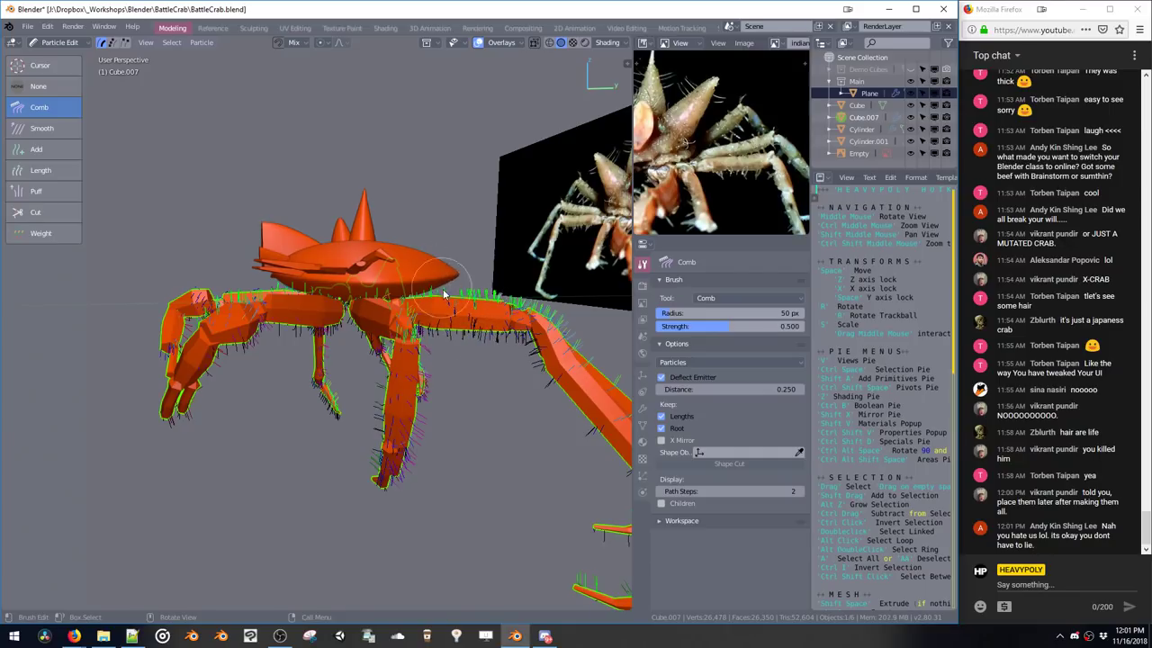
middle_click_drag(400, 306, 412, 312)
left_click(36, 212)
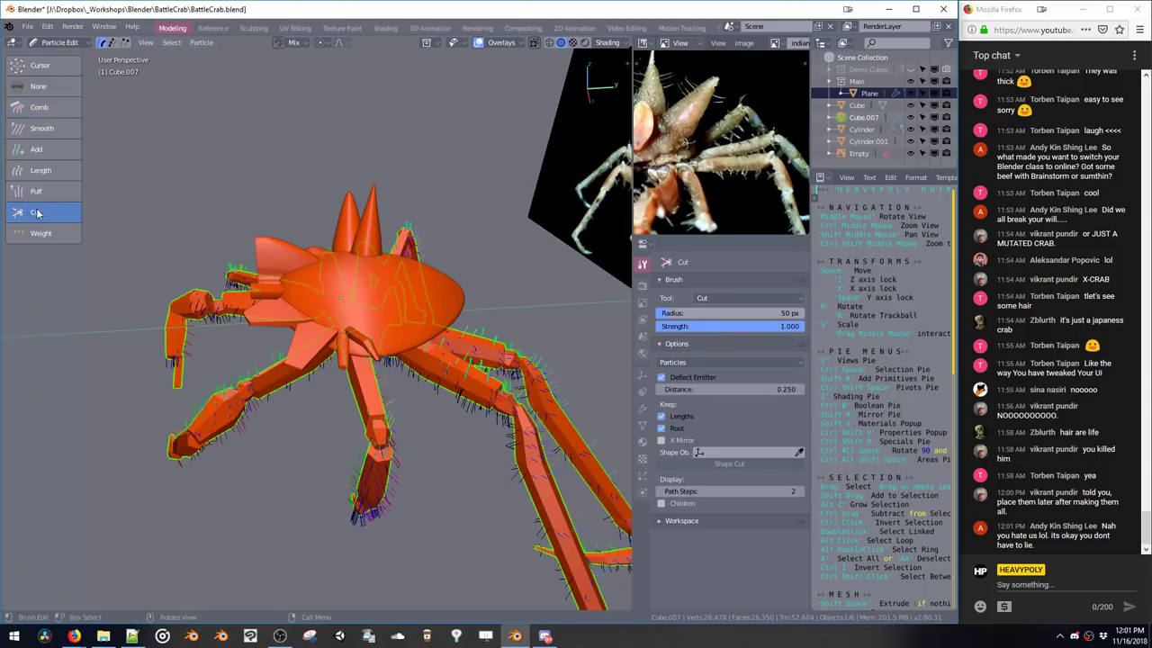
mouse_move(483, 342)
left_mouse_down()
mouse_move(465, 386)
mouse_move(475, 385)
left_mouse_up()
middle_click_drag(475, 385, 492, 288)
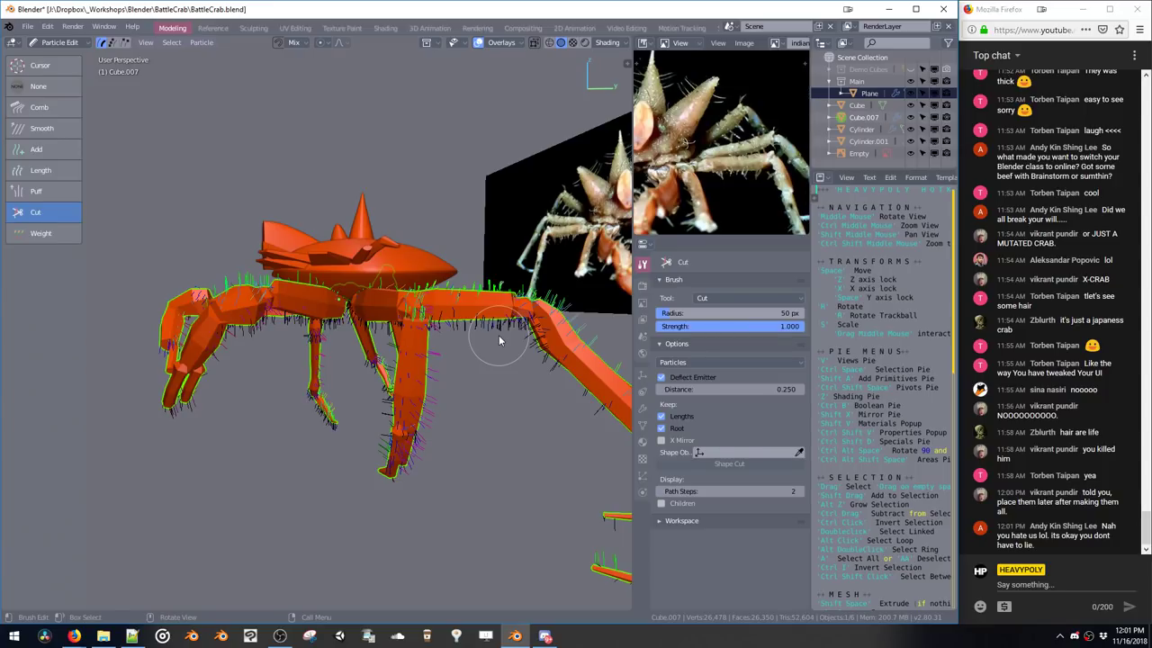
mouse_move(432, 313)
middle_mouse_down()
mouse_move(460, 327)
mouse_move(508, 317)
middle_mouse_up()
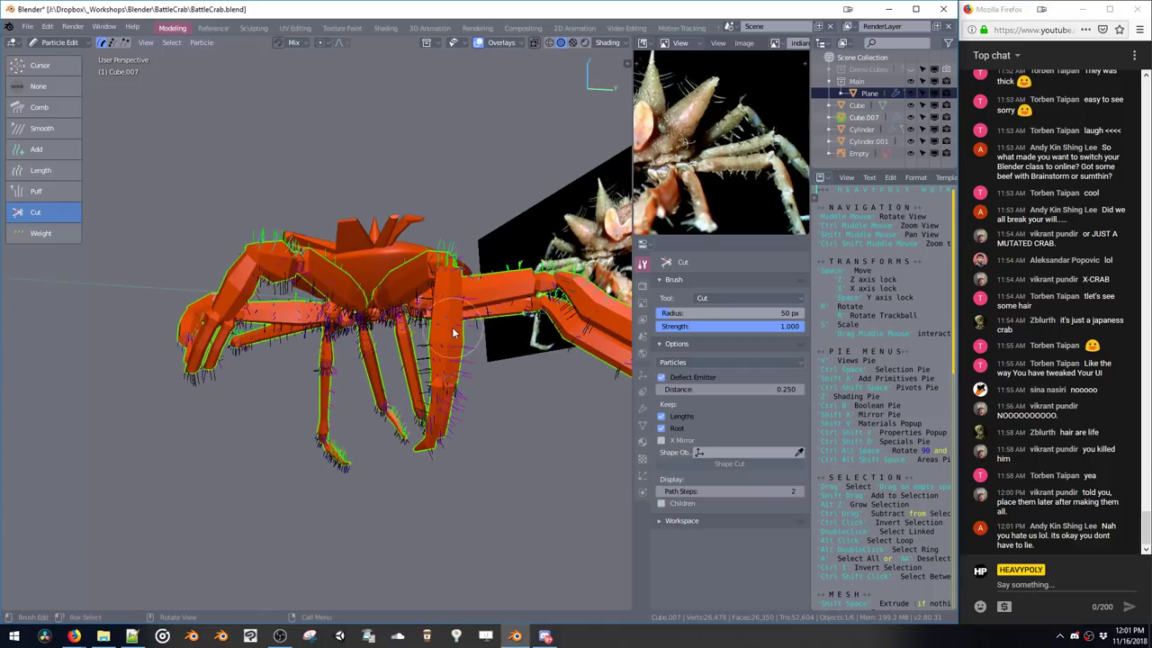
middle_click_drag(359, 324, 382, 306)
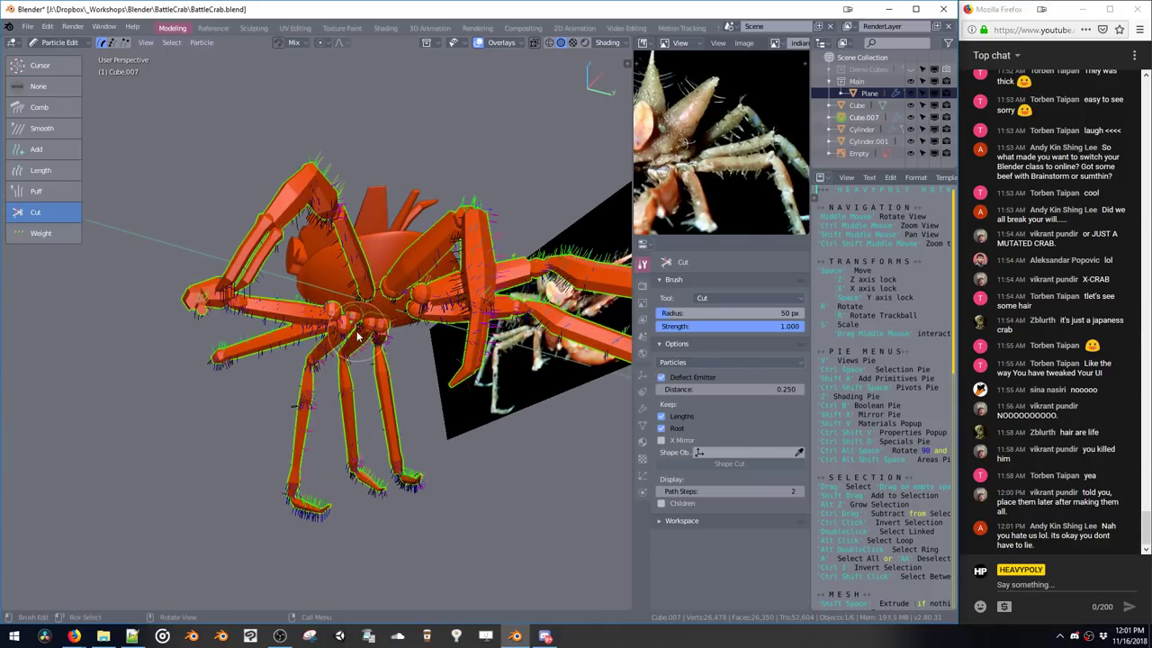
middle_click_drag(357, 329, 292, 340)
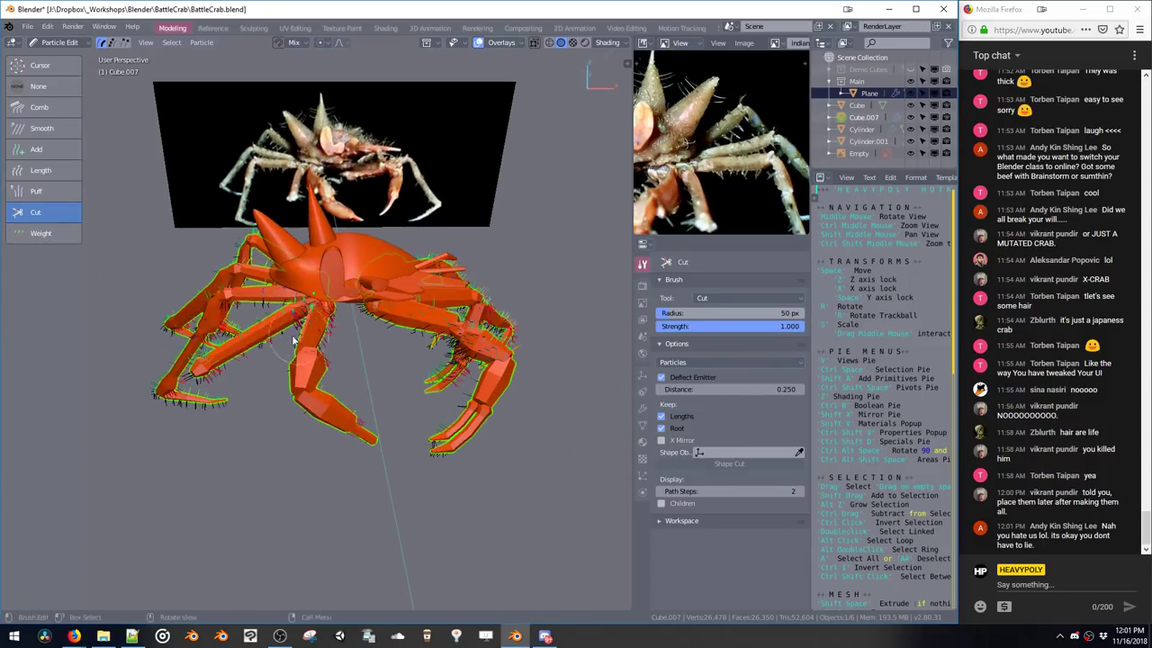
Paint extra hairs onto the claws and legs with the Add brush, and return to Object Mode
left_click(63, 148)
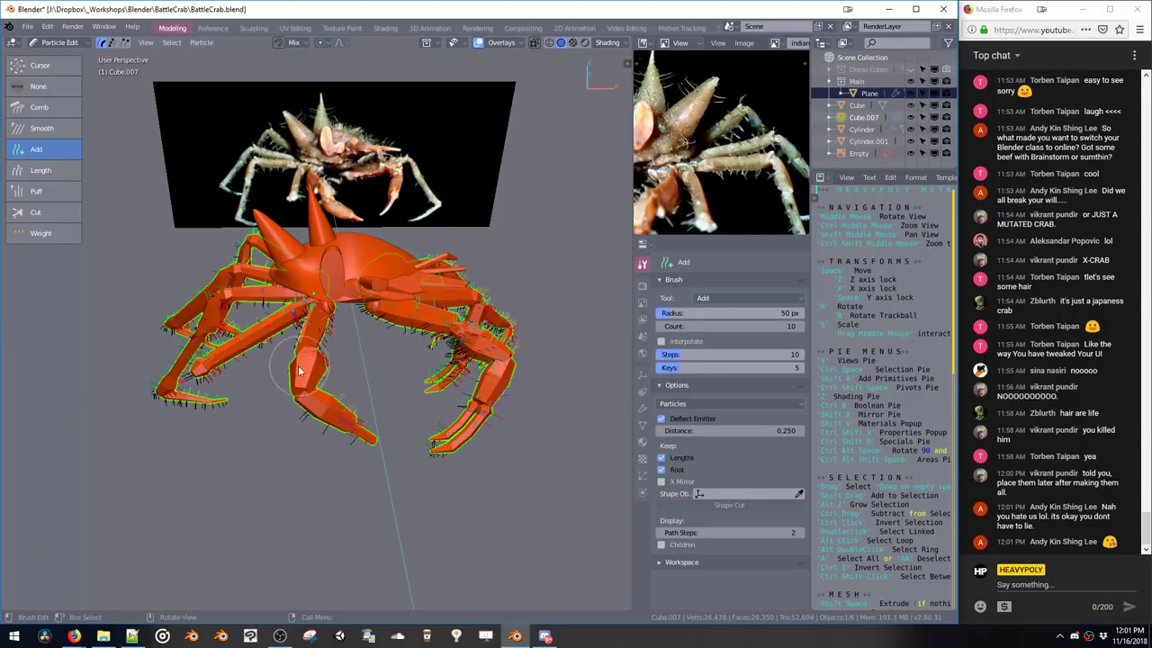
middle_click_drag(319, 370, 364, 375, "shift")
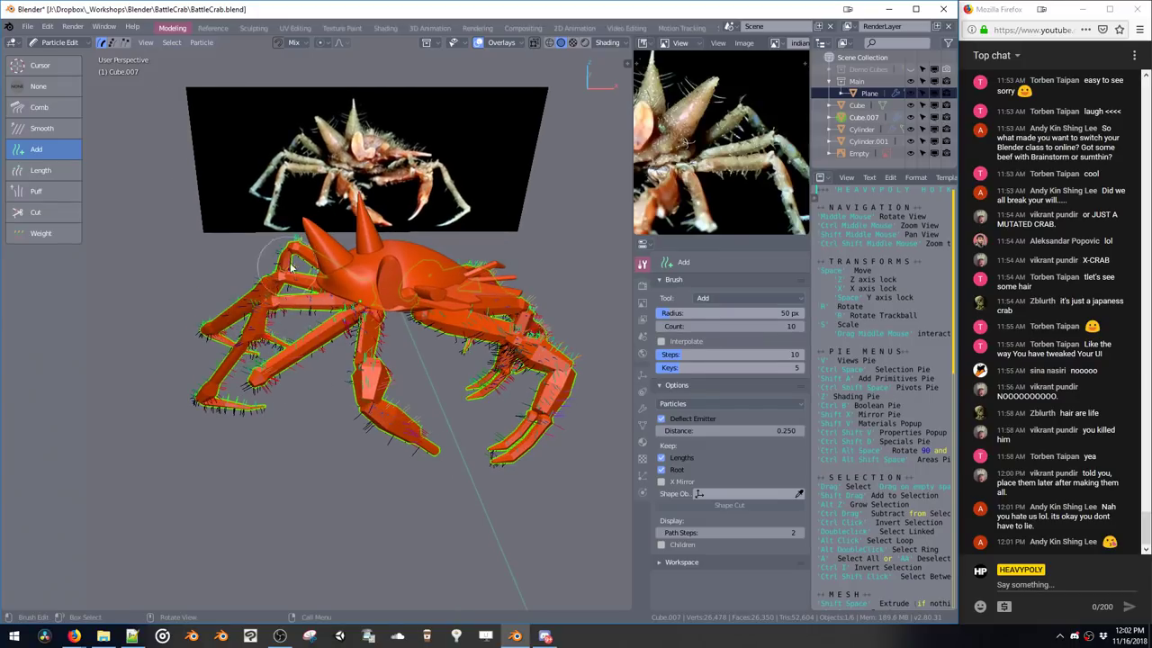
middle_click_drag(450, 267, 474, 303)
left_click_drag(528, 331, 570, 371)
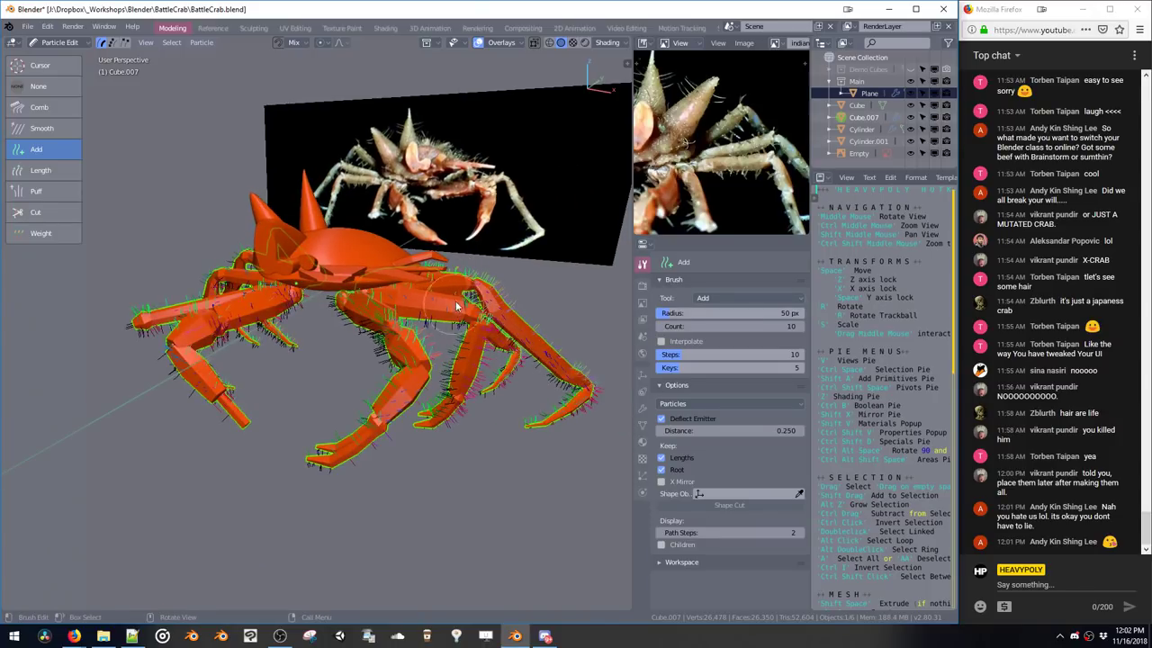
mouse_move(457, 325)
middle_mouse_down()
mouse_move(421, 335)
mouse_move(392, 313)
middle_mouse_up()
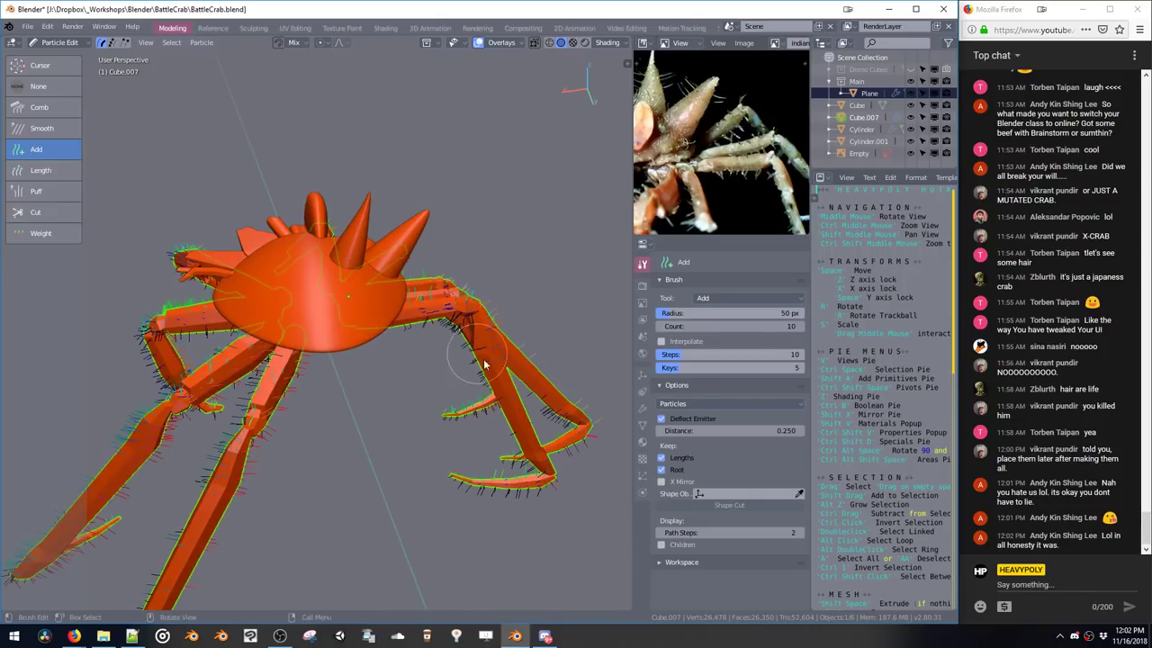
middle_click_drag(507, 359, 368, 300)
key("Tab")
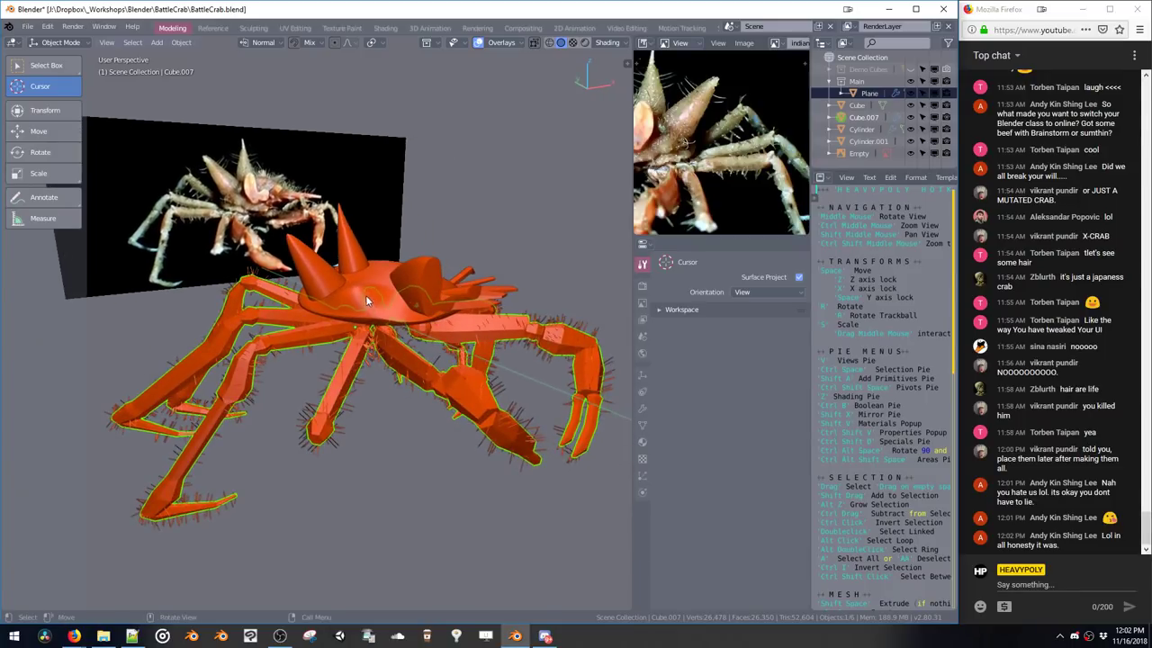
Give the shell's two large spikes a new Hair particle system with a hair length of 0.440
left_click(315, 265)
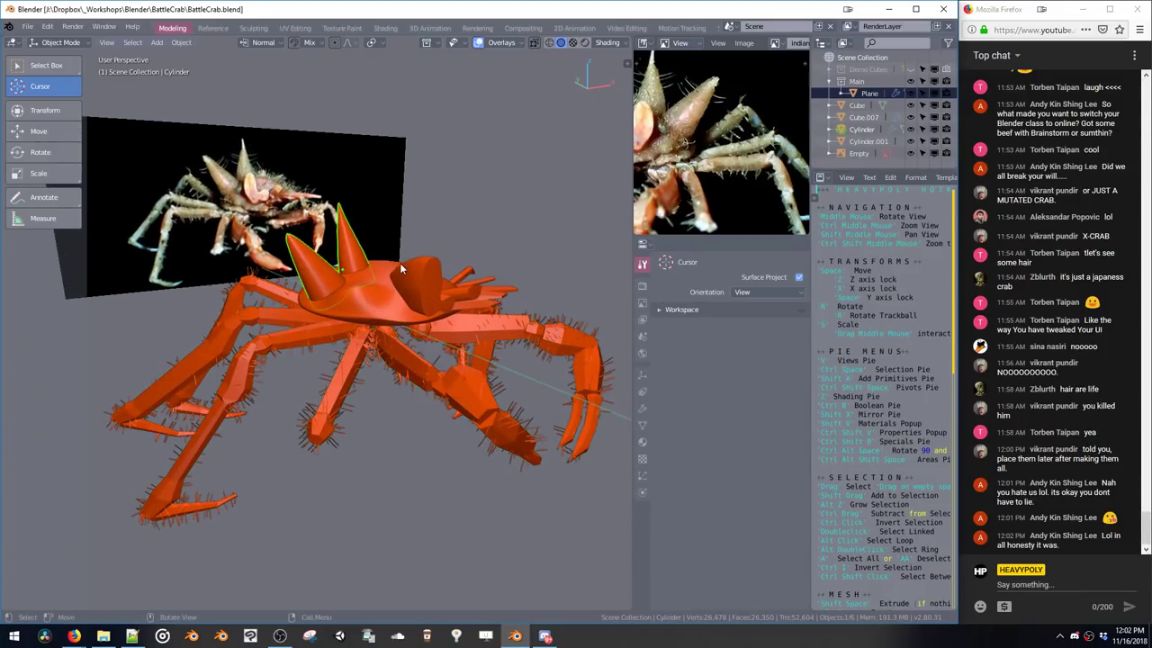
middle_click_drag(399, 262, 394, 281)
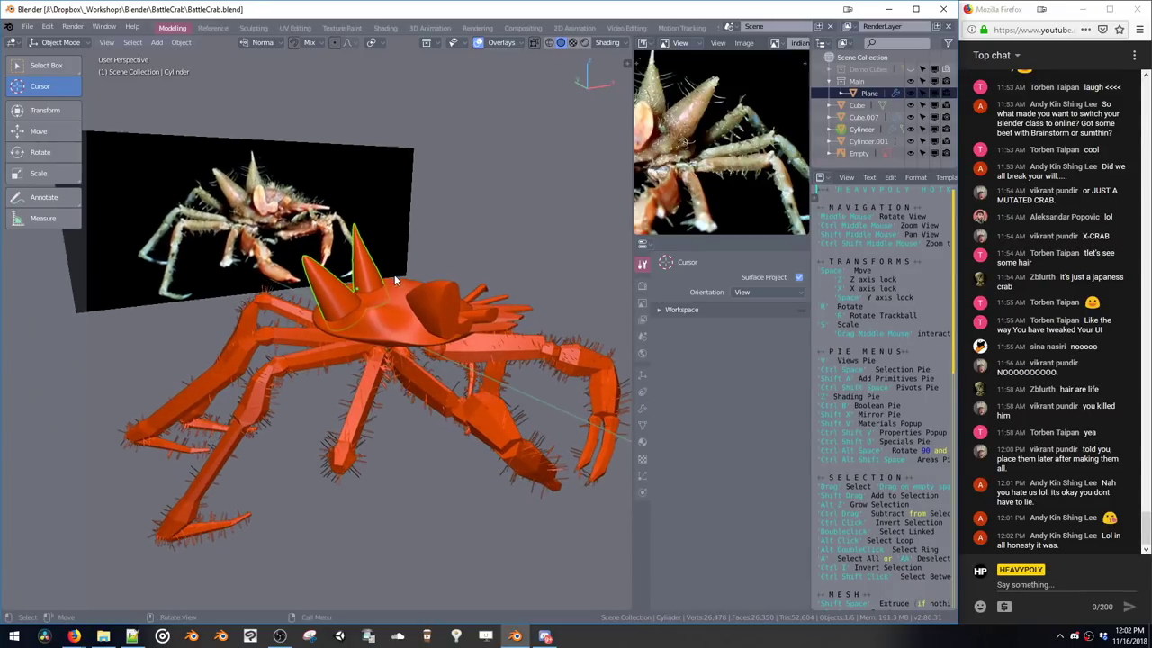
left_click(641, 477)
left_click(799, 262)
left_click(766, 327)
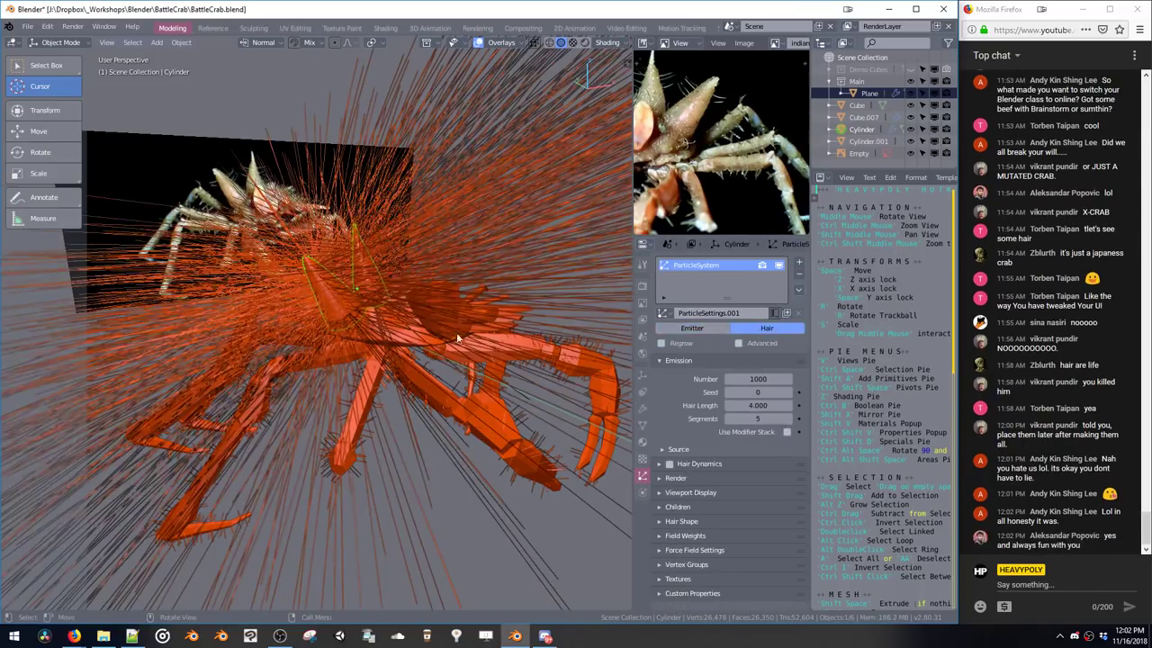
left_click_drag(760, 406, 646, 413)
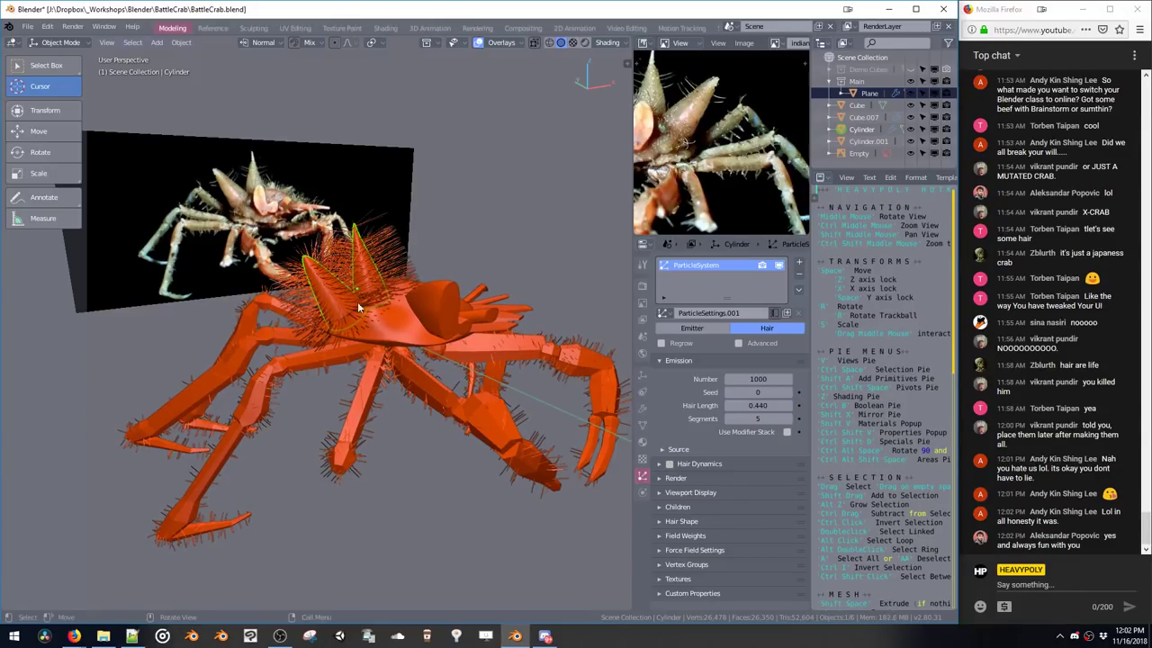
Switch the spikes to Particle Edit mode and cut away most of their hair with the Cut brush
mouse_move(384, 275)
middle_mouse_down("ctrl")
mouse_move(390, 241)
mouse_move(364, 284)
mouse_move(393, 258)
mouse_move(374, 259)
middle_mouse_up("ctrl")
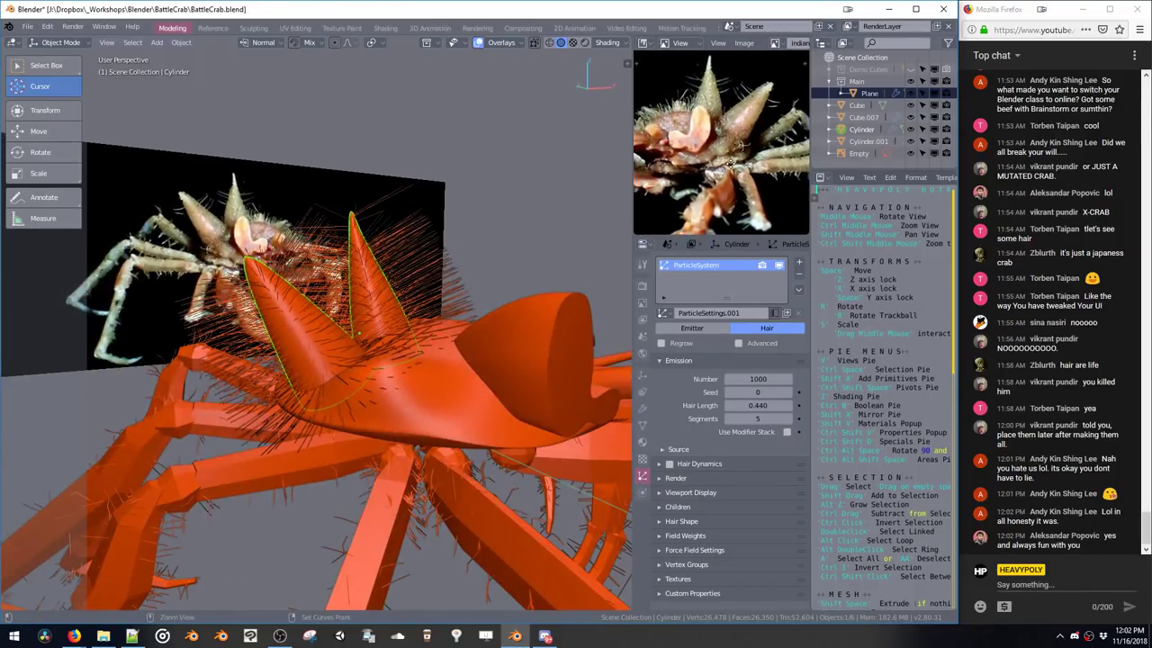
left_click(64, 43)
left_click(63, 137)
left_click(64, 212)
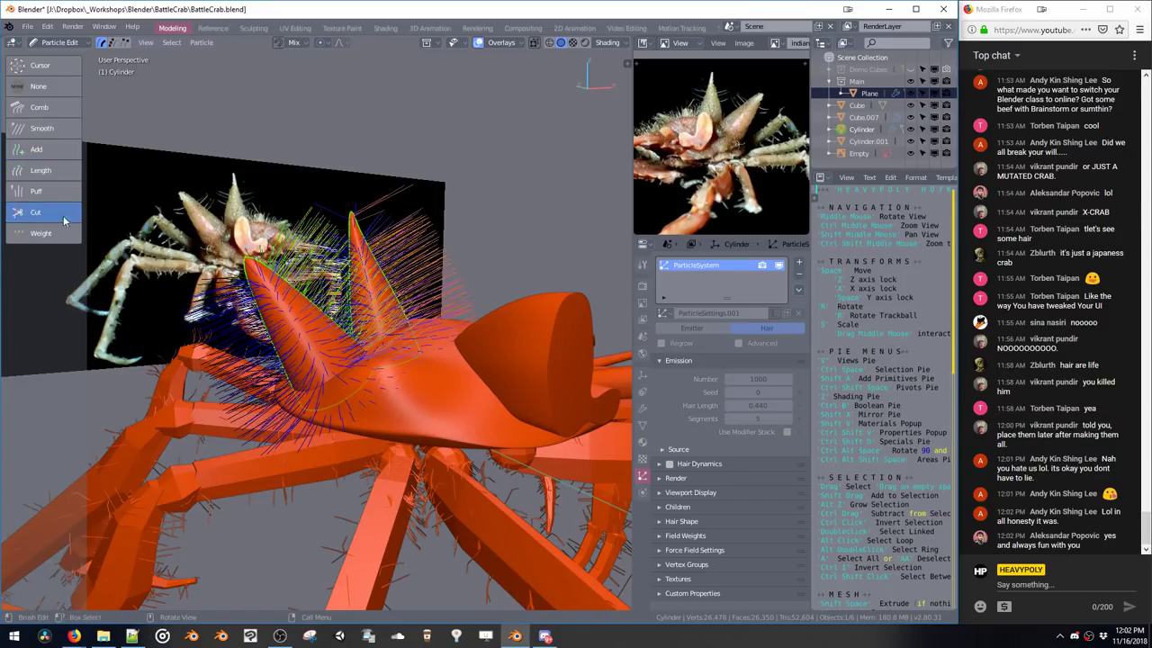
left_click_drag(428, 288, 251, 394)
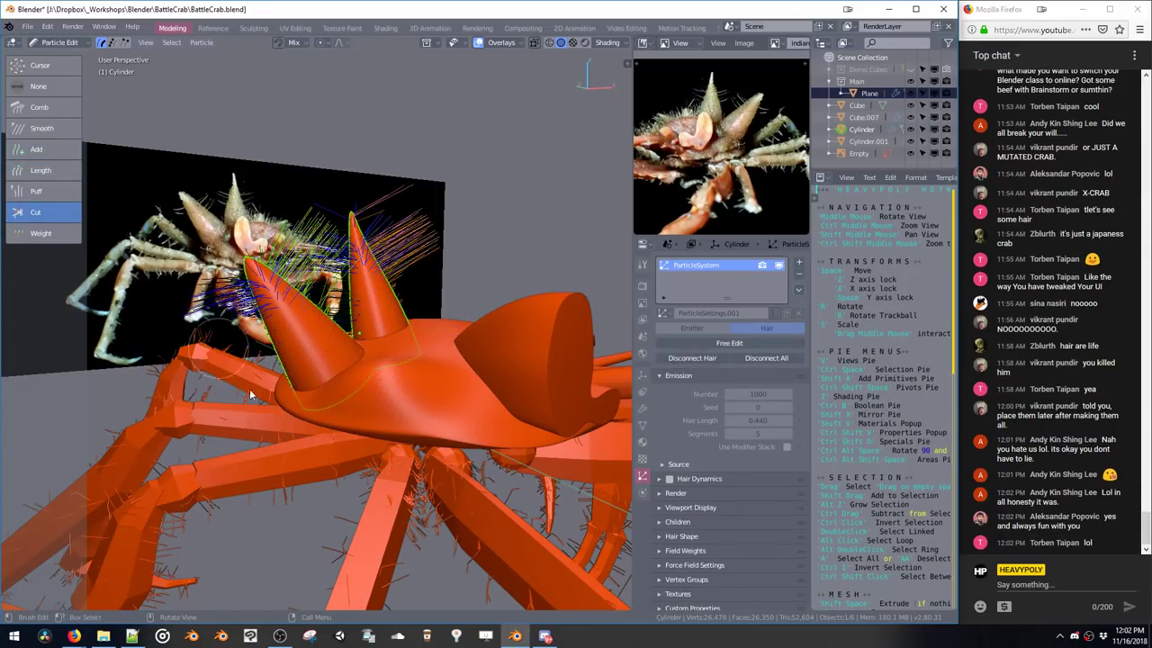
mouse_move(375, 333)
middle_mouse_down()
mouse_move(219, 349)
mouse_move(253, 343)
mouse_move(191, 326)
mouse_move(243, 315)
middle_mouse_up()
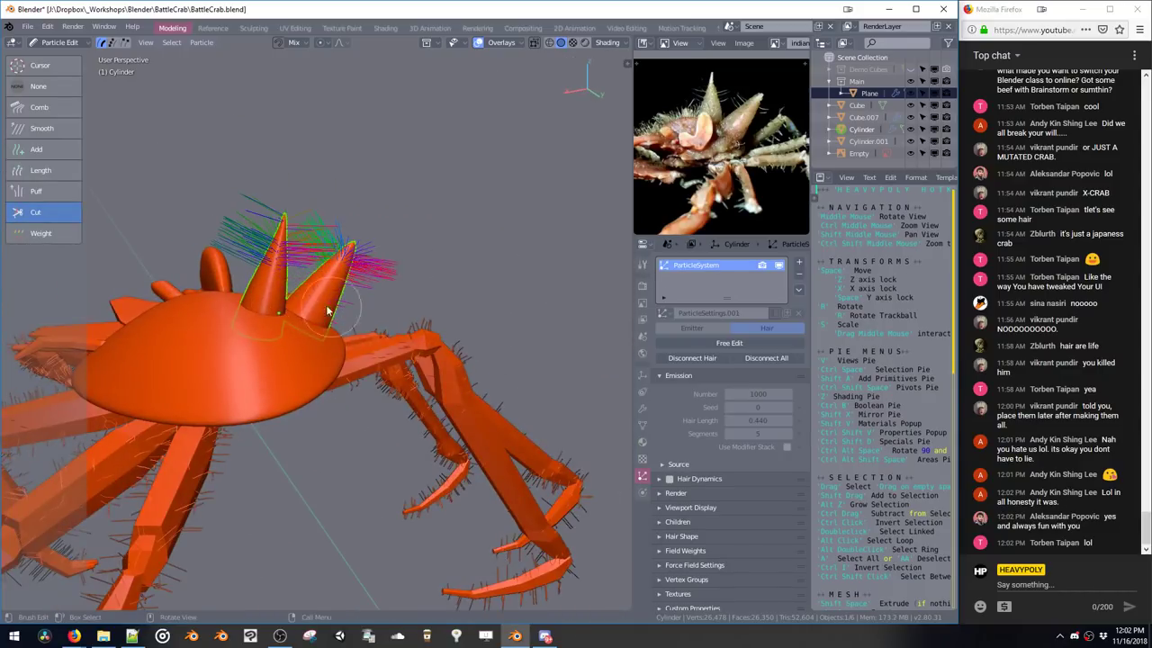
mouse_move(303, 283)
left_mouse_down()
mouse_move(291, 310)
mouse_move(329, 239)
mouse_move(368, 272)
left_mouse_up()
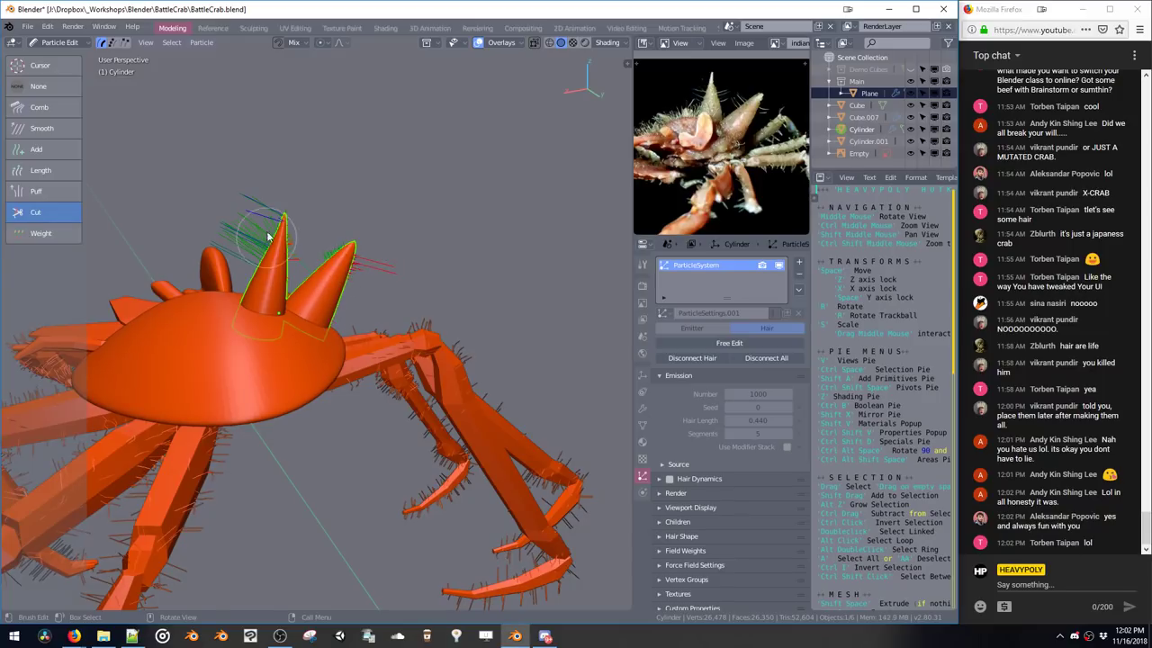
middle_click_drag(266, 245, 274, 282)
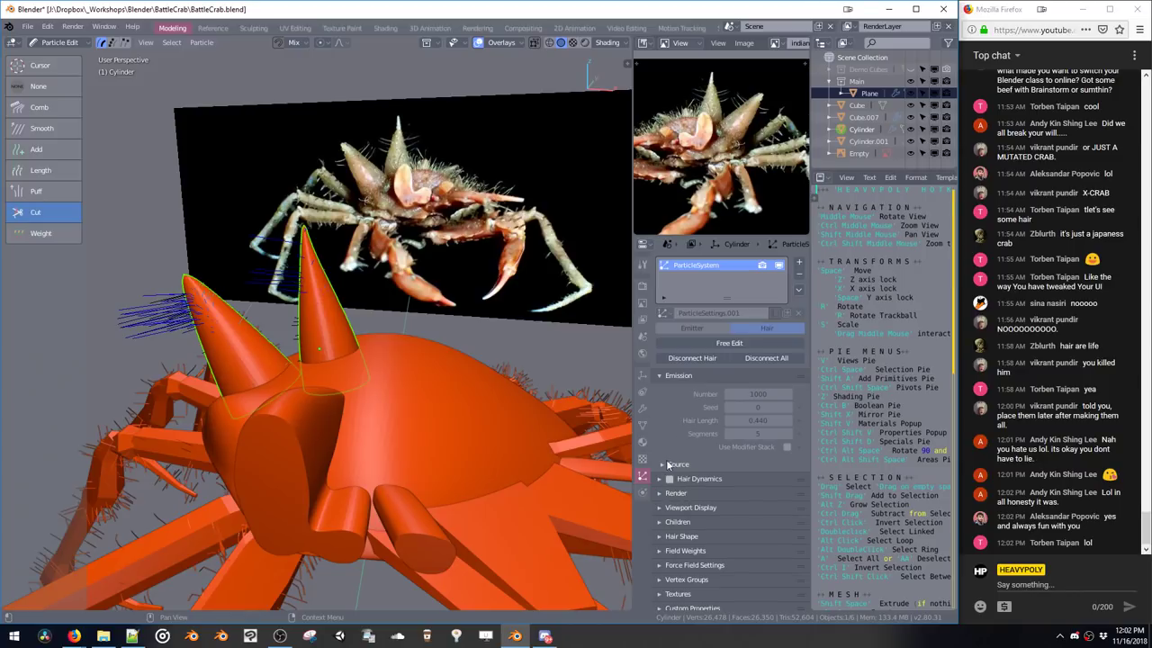
Re-enter Particle Edit mode, shorten the hairs at the spike tips with the Length brush, and cut off the remaining ones
key("Tab")
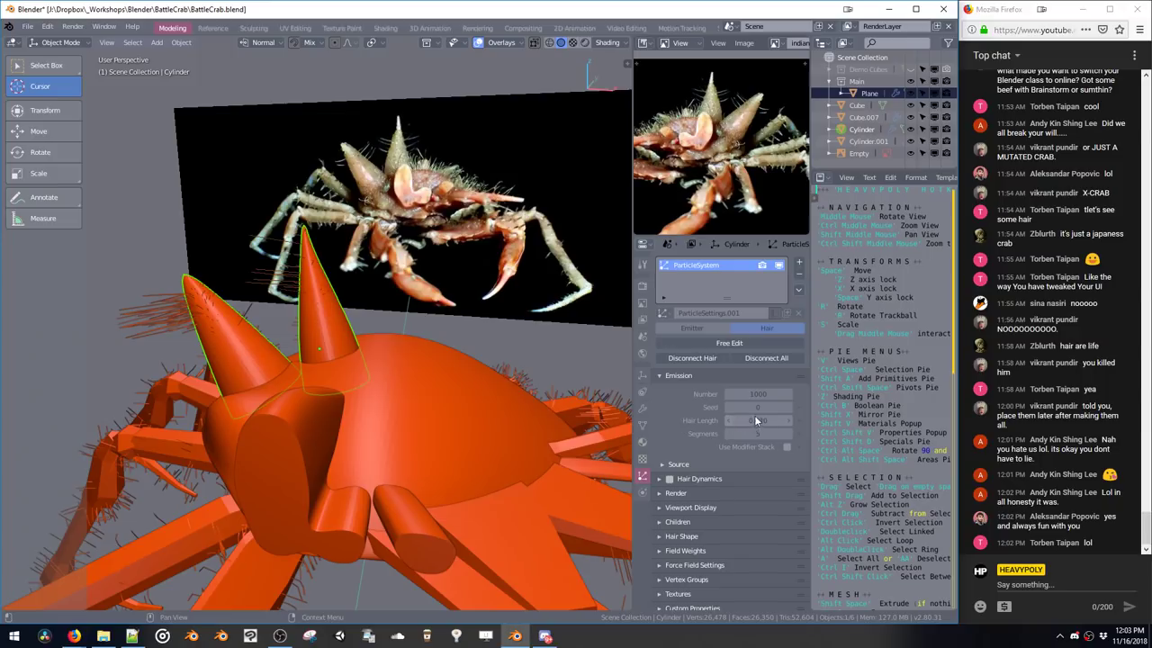
left_click(47, 41)
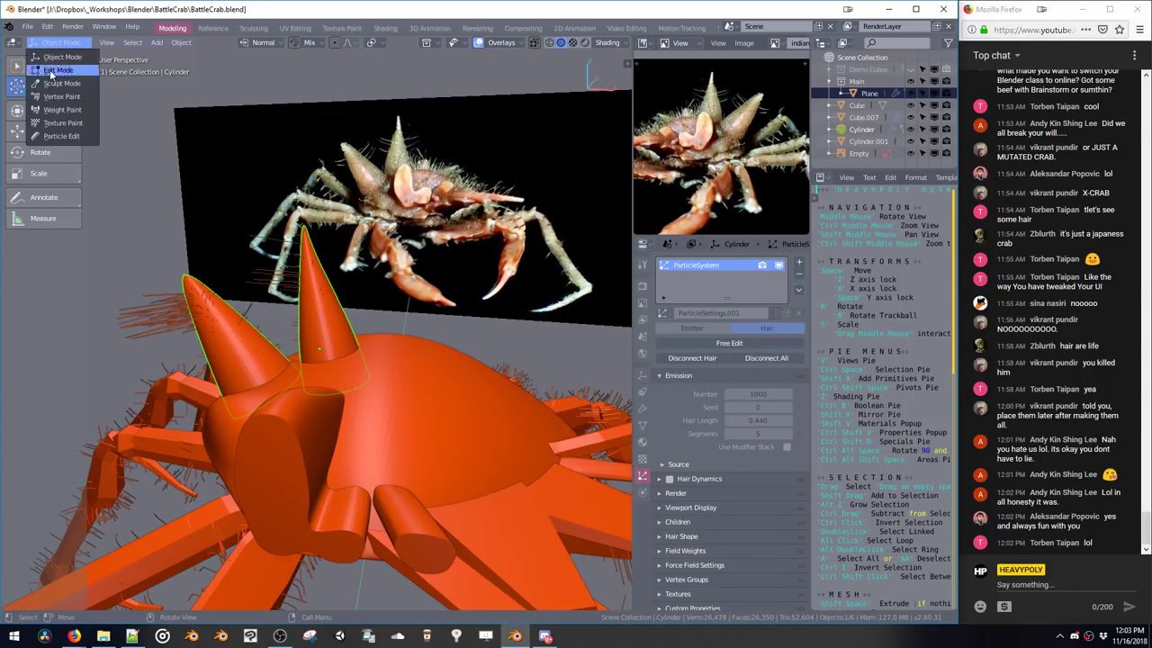
left_click(60, 136)
middle_click_drag(162, 190, 195, 194)
left_click(41, 170)
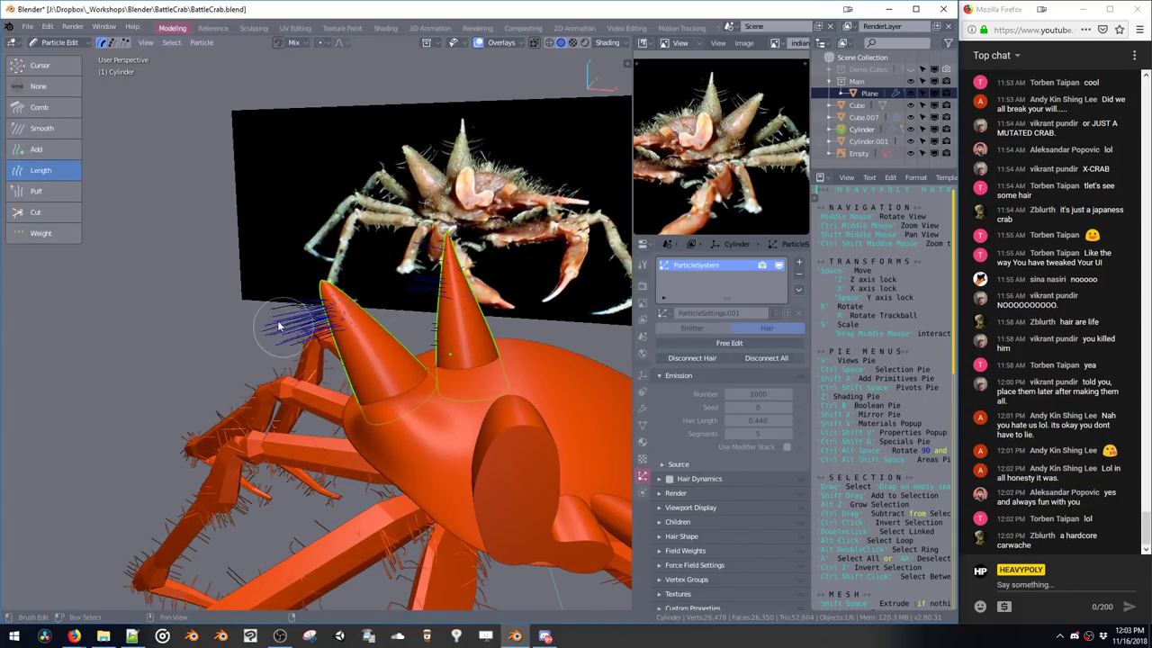
left_click_drag(302, 341, 342, 348, "shift")
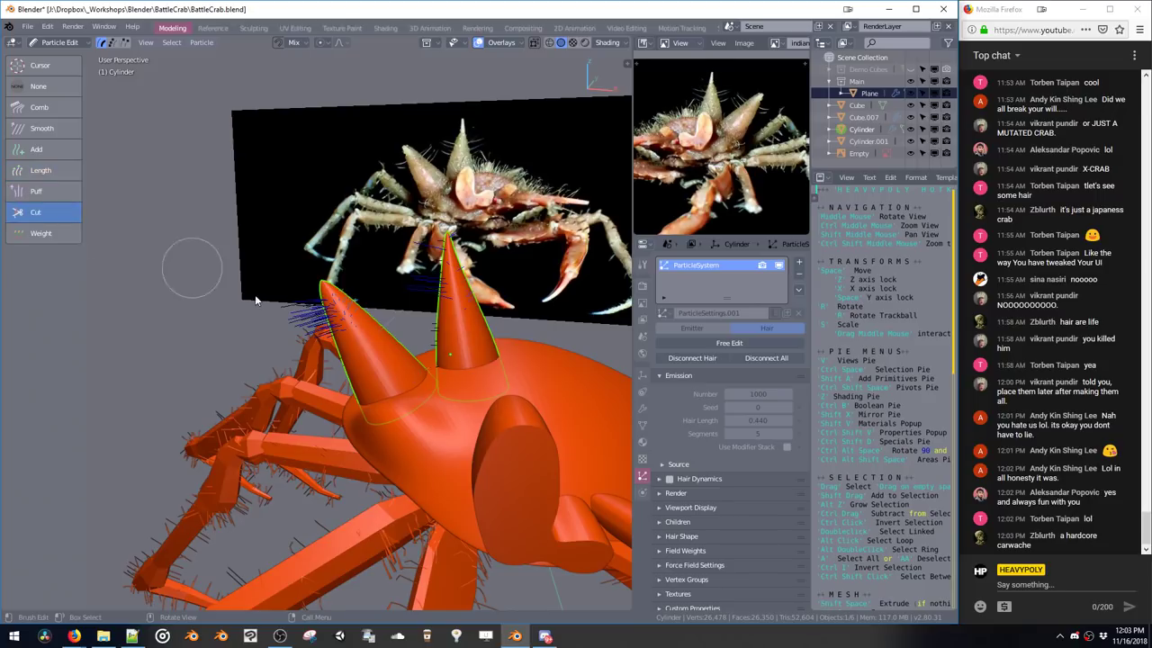
left_click_drag(270, 306, 317, 335)
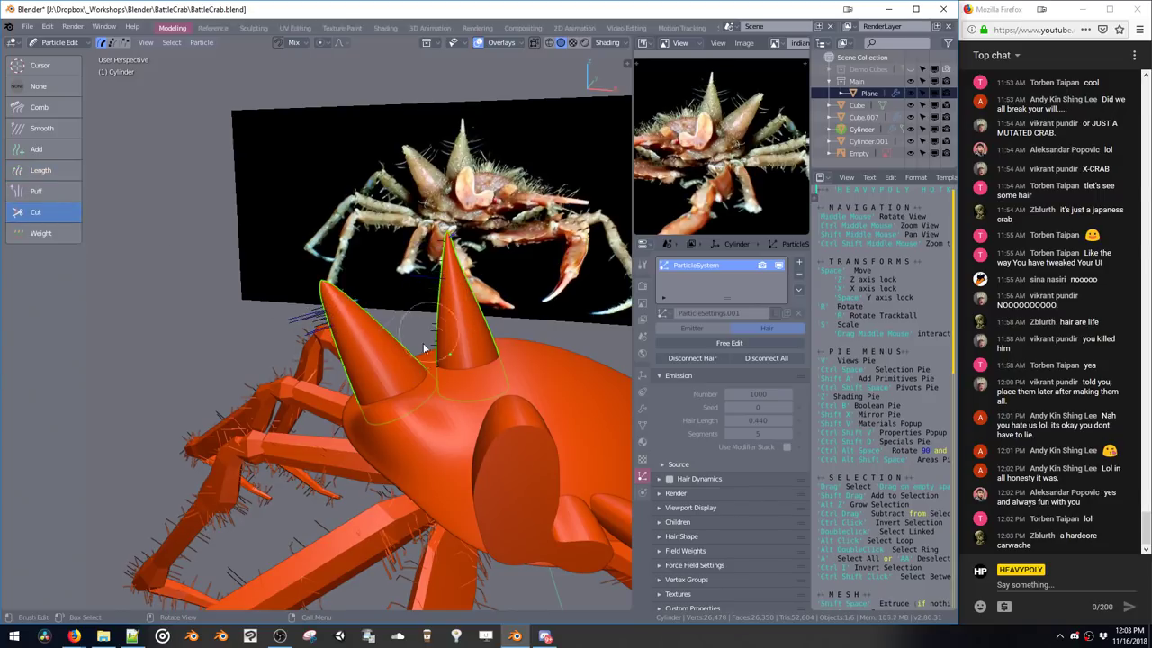
middle_click_drag(400, 319, 360, 324)
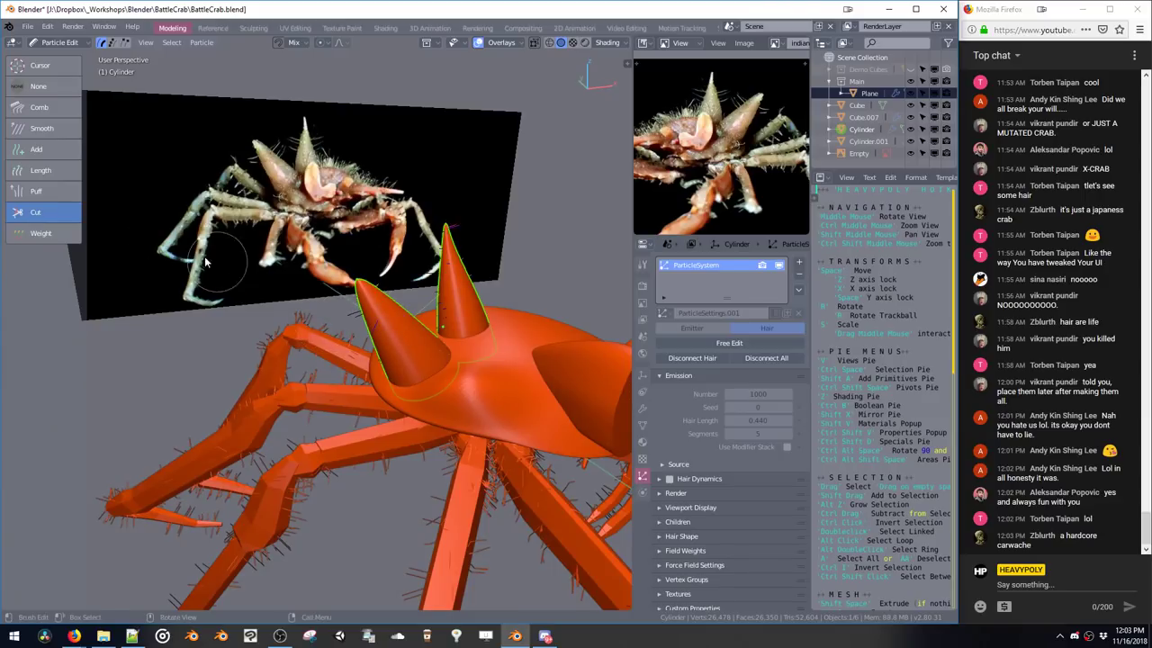
Place sparse hairs around the two large spikes with the Add brush and show its brush settings
left_click(61, 152)
left_click_drag(382, 296, 370, 305)
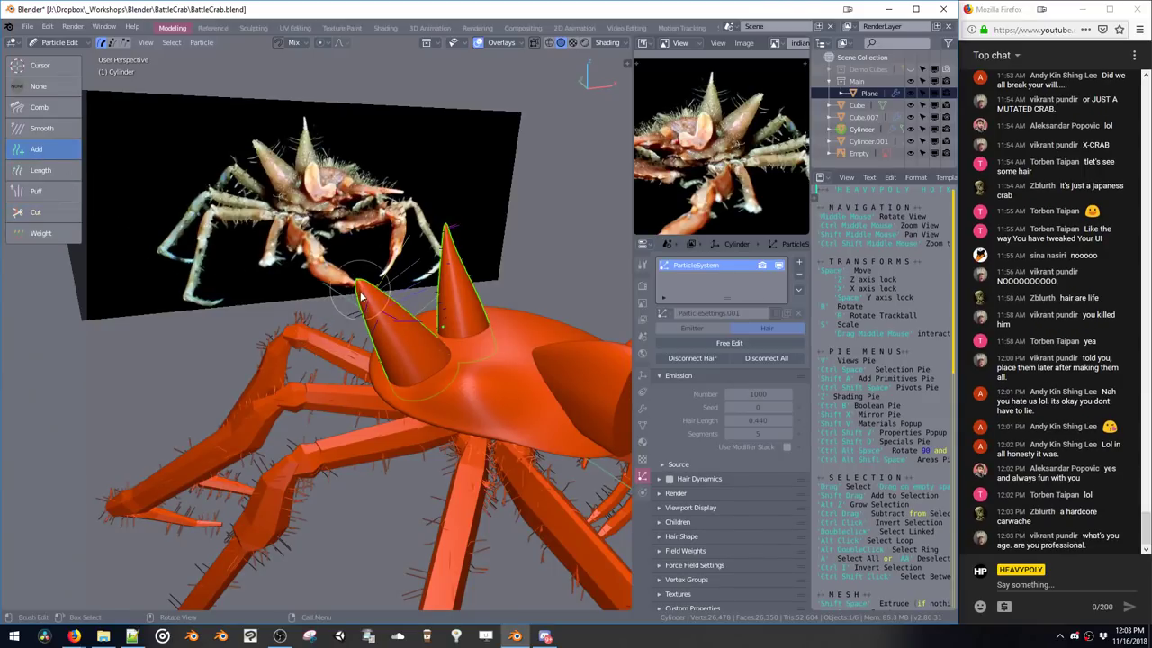
middle_click_drag(369, 306, 419, 288)
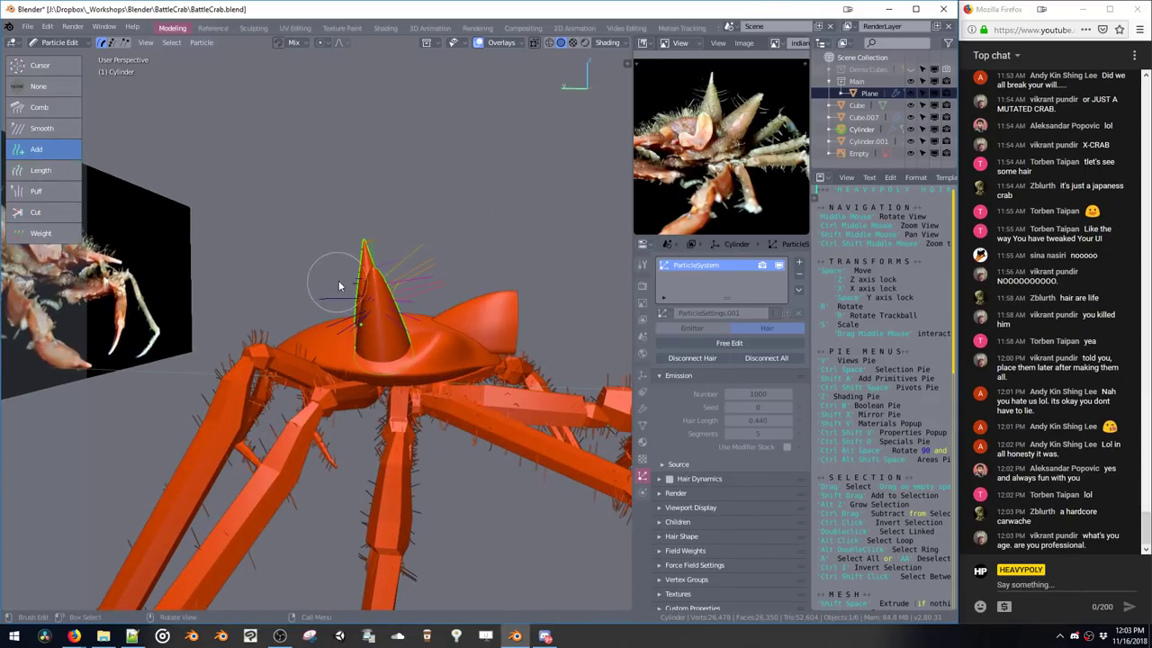
middle_click_drag(334, 272, 330, 295)
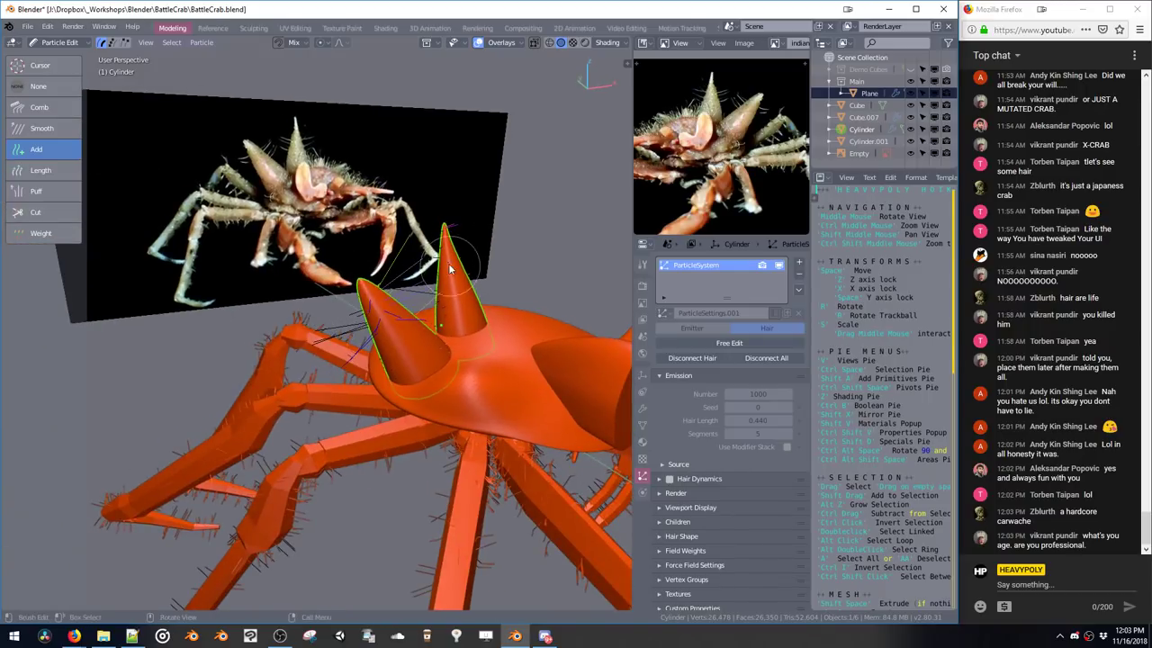
middle_click_drag(454, 270, 426, 310)
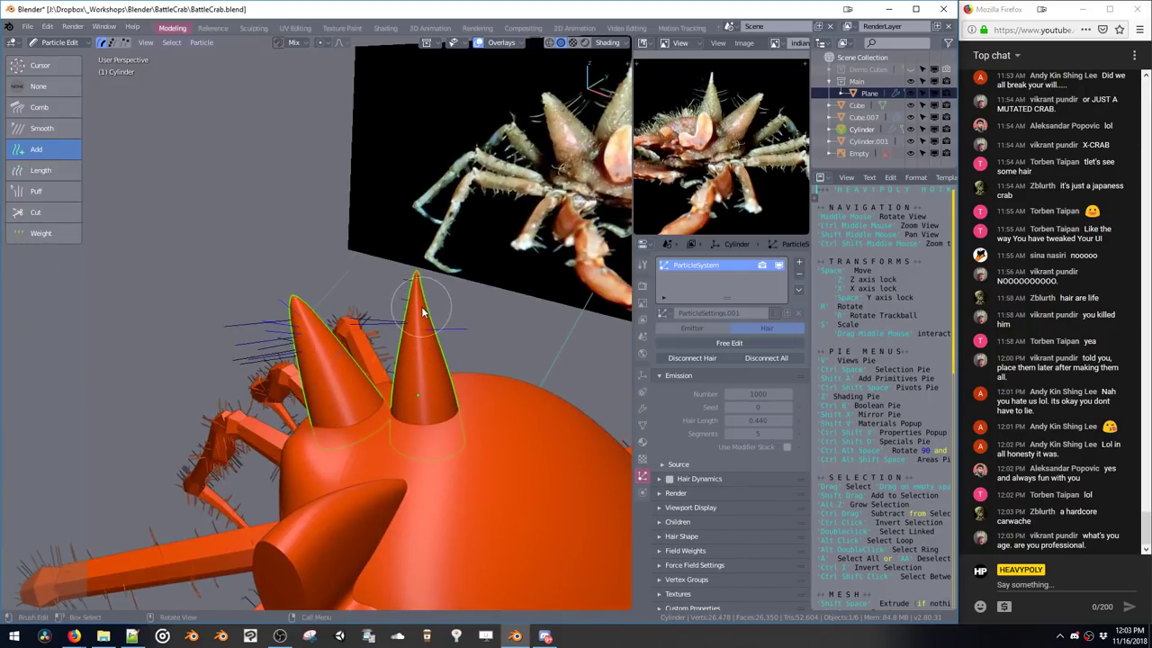
left_click(642, 263)
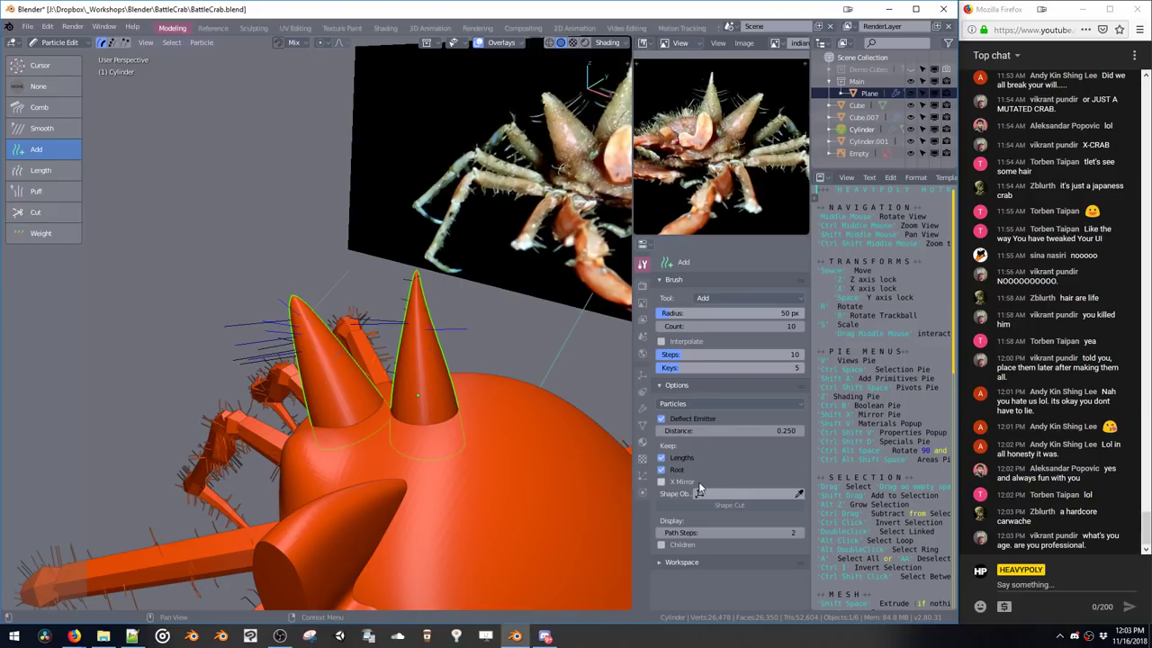
Set the Add brush radius to 41 px, place more hairs near the spike tips, and adjust their lengths with the Length brush
left_click_drag(697, 317, 673, 316)
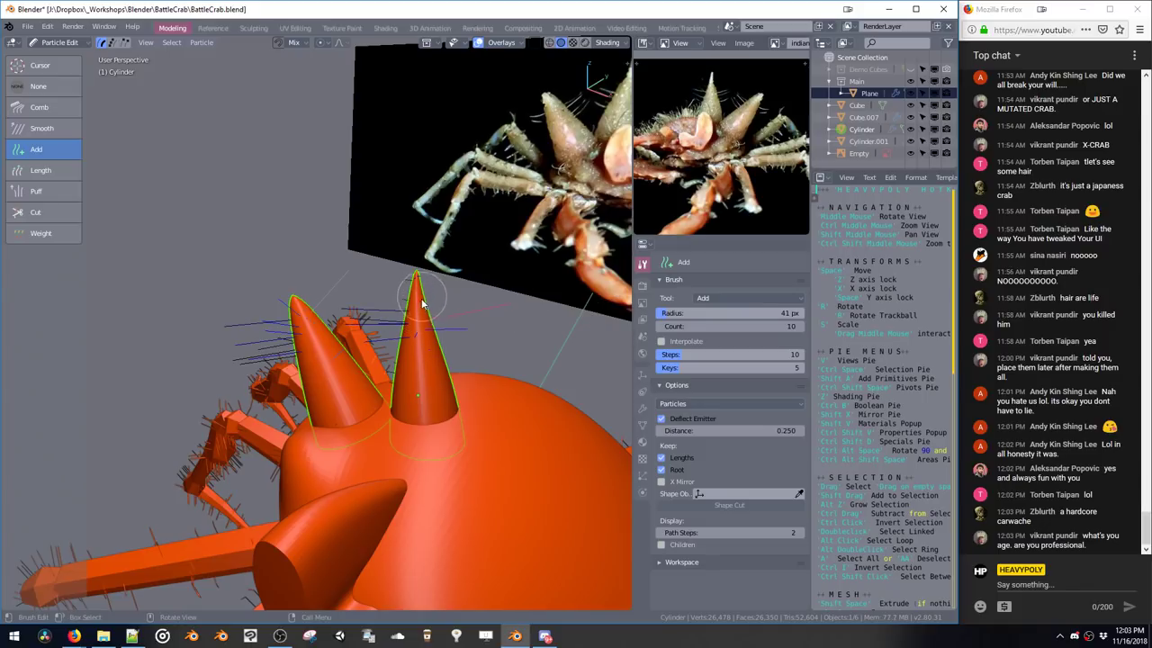
mouse_move(423, 298)
middle_mouse_down()
mouse_move(460, 327)
mouse_move(217, 222)
middle_mouse_up()
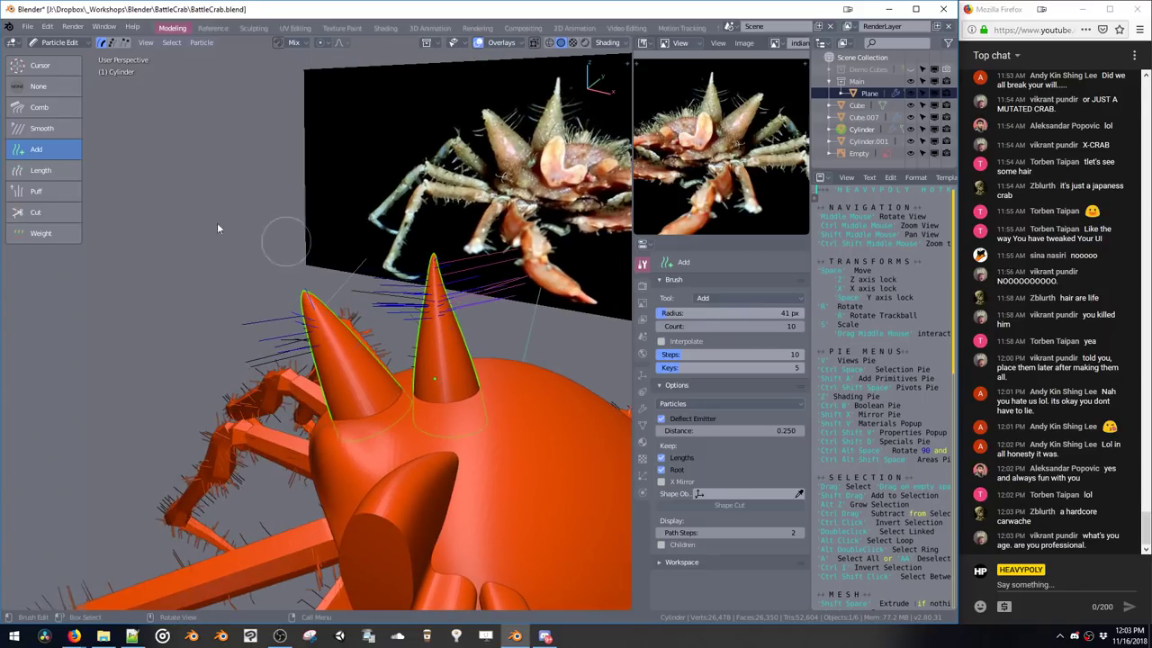
left_click(37, 173)
middle_click_drag(505, 263, 470, 301)
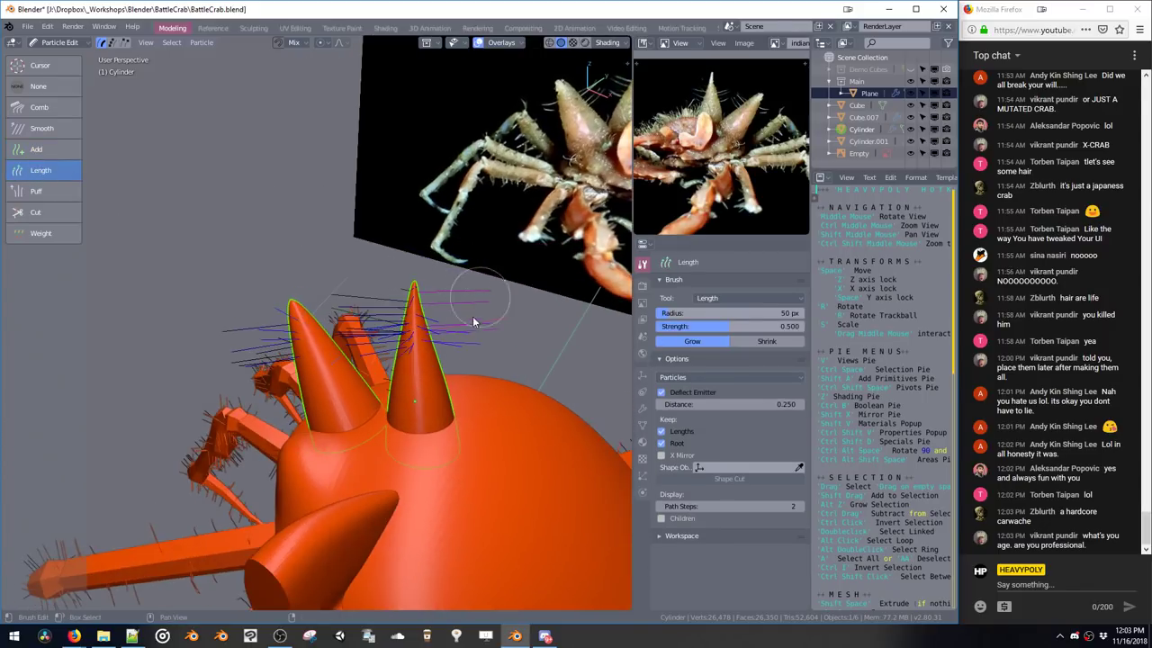
middle_click_drag(340, 288, 405, 288)
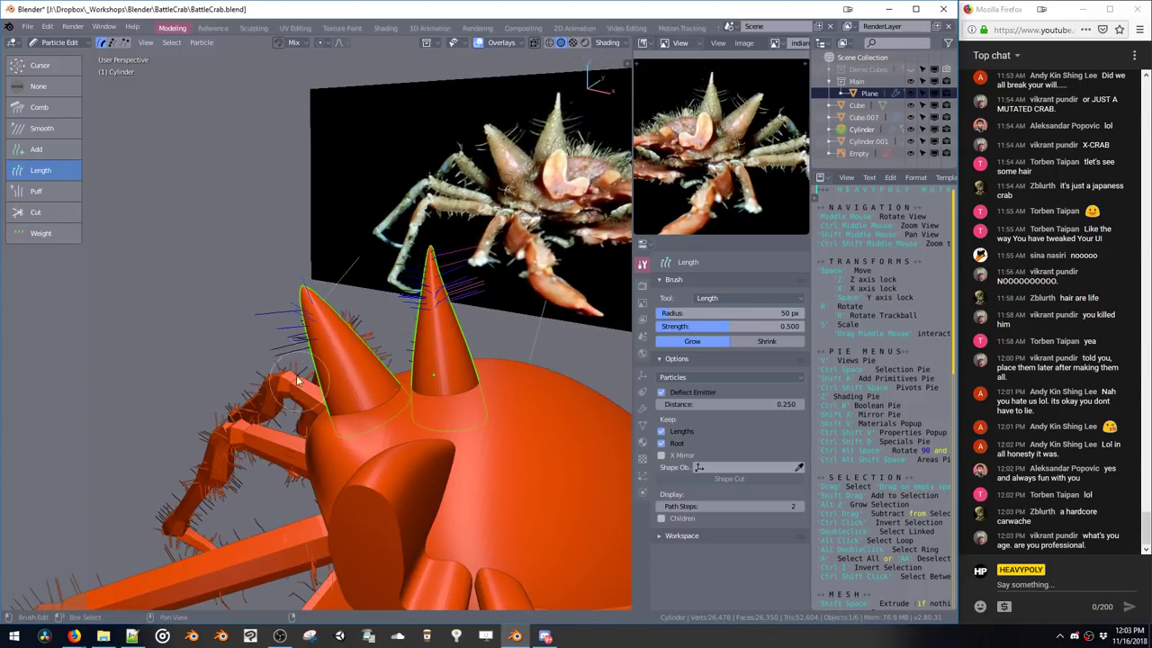
Comb the hairs on both large spikes toward the tips and trim stray ones with the Cut brush
left_click(47, 112)
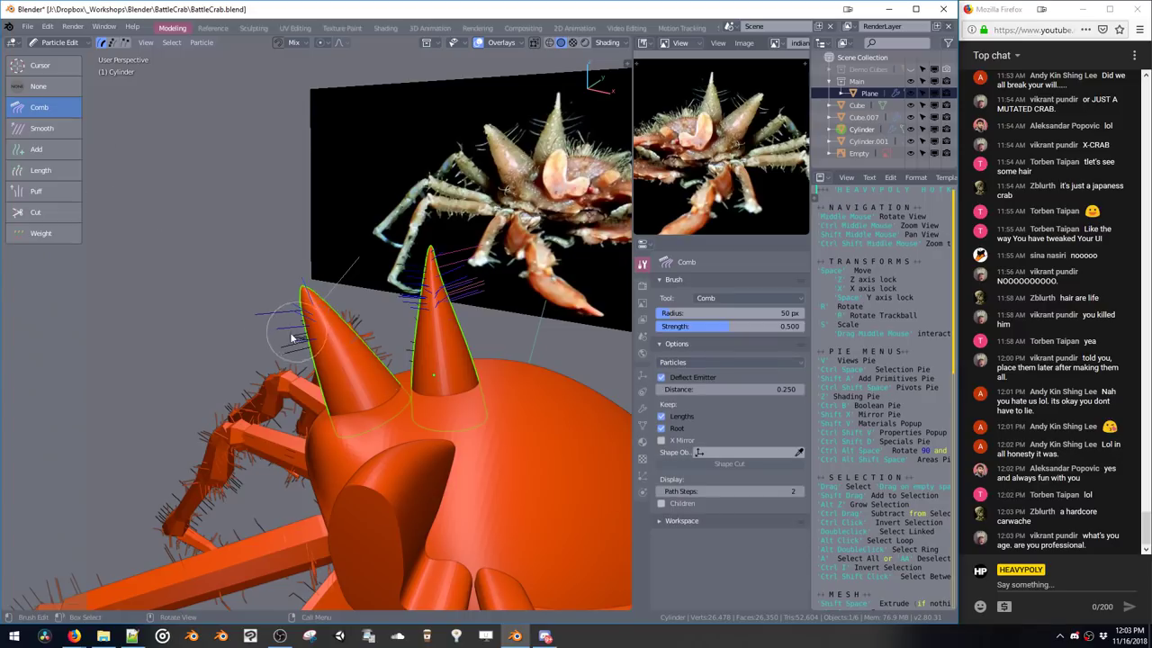
mouse_move(491, 274)
left_mouse_down()
mouse_move(477, 248)
mouse_move(451, 263)
left_mouse_up()
left_click(57, 214)
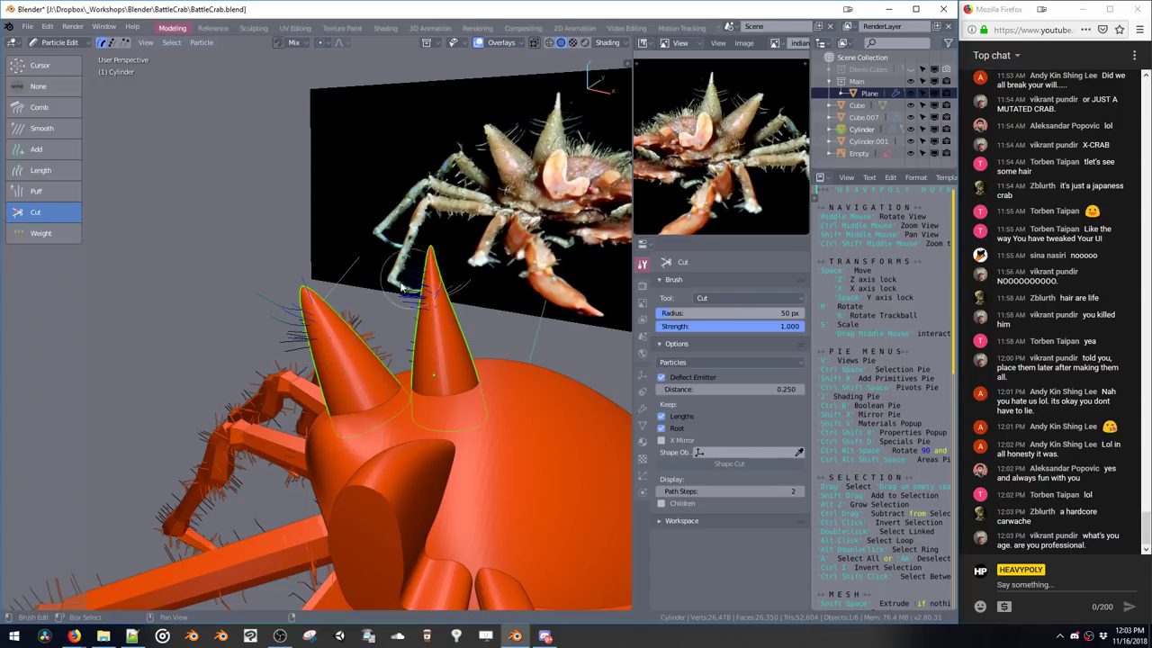
middle_click_drag(138, 199, 227, 187)
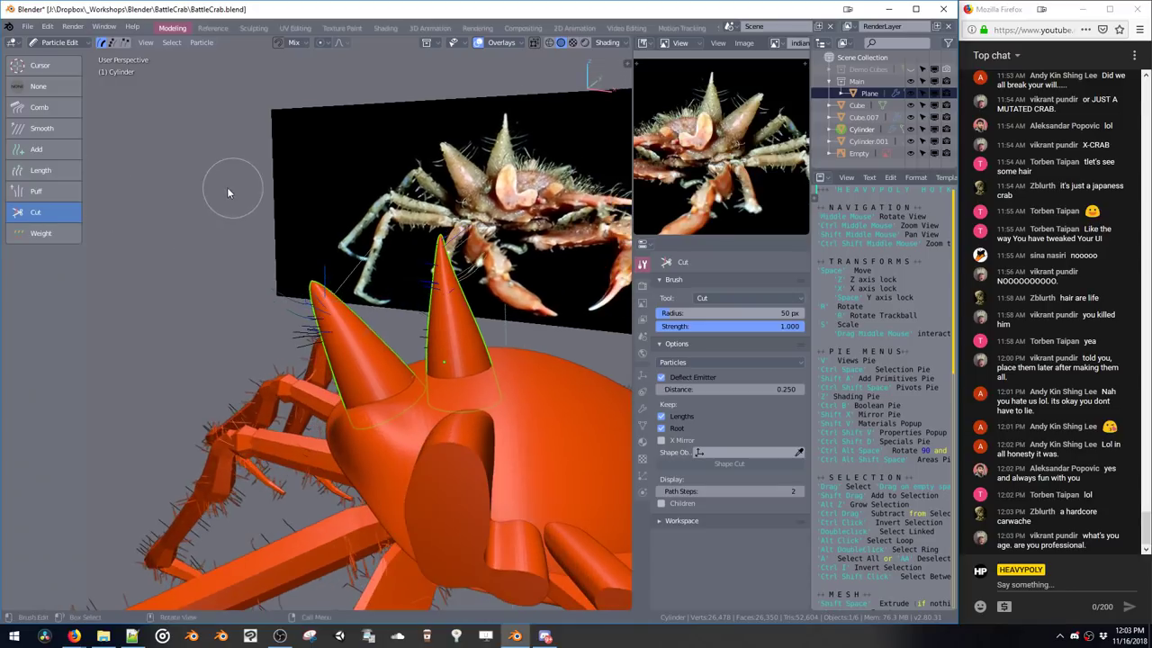
Even out the spike hairs with the Smooth and Length brushes and comb the hairs near the tips upward
left_click(42, 129)
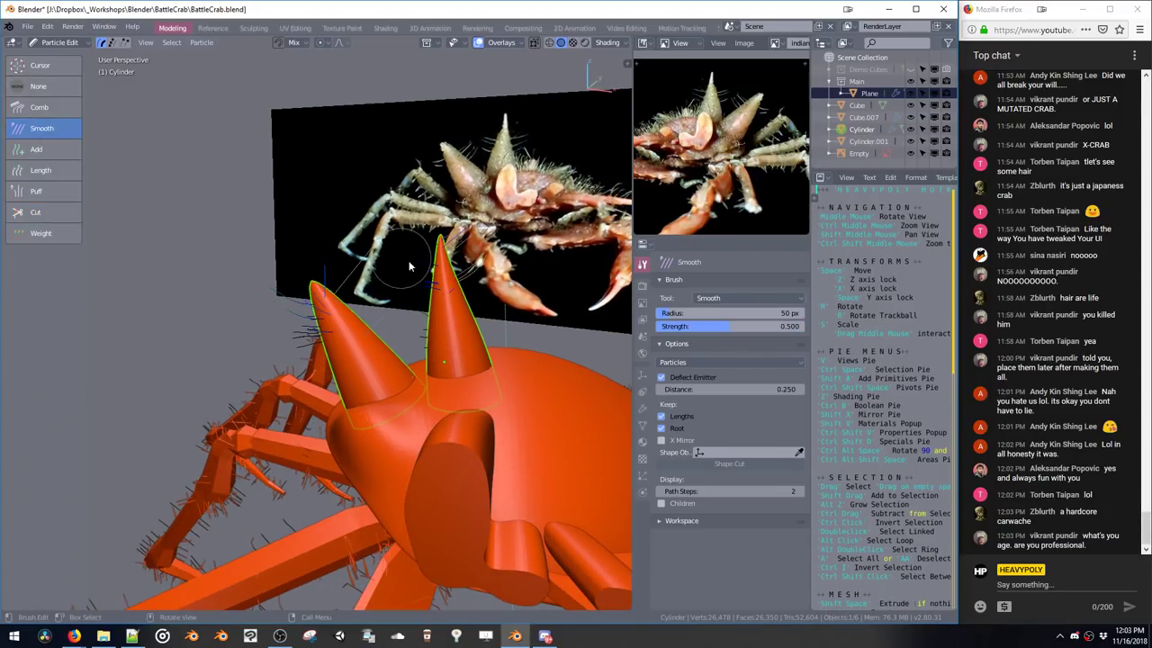
middle_click_drag(403, 264, 382, 275)
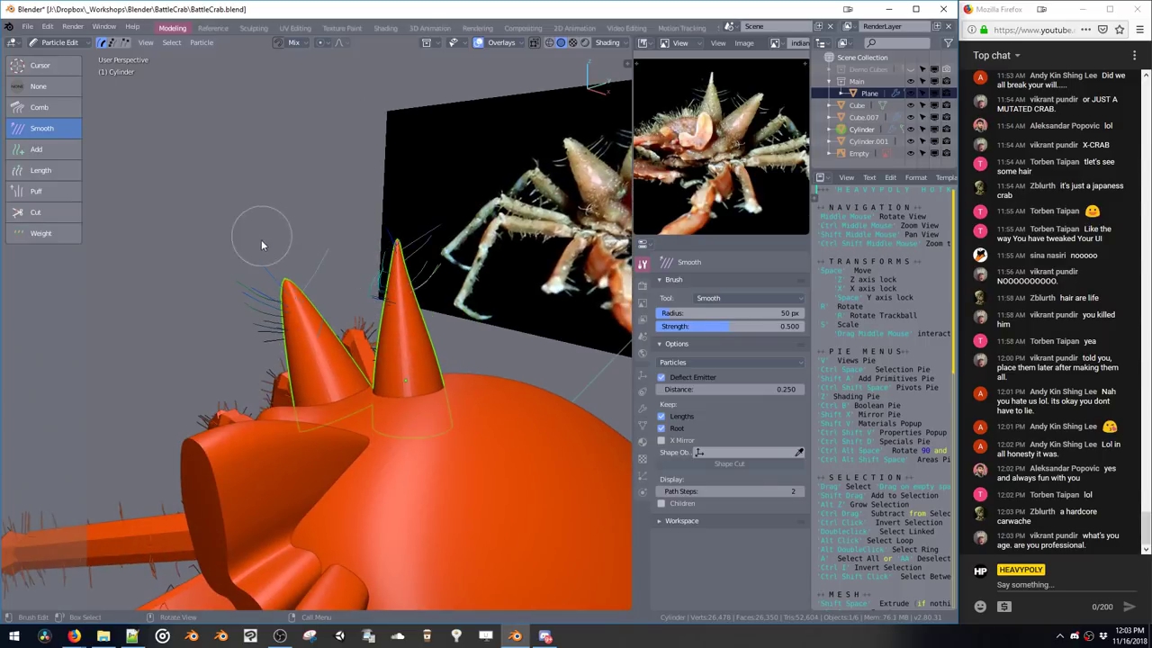
left_click(37, 177)
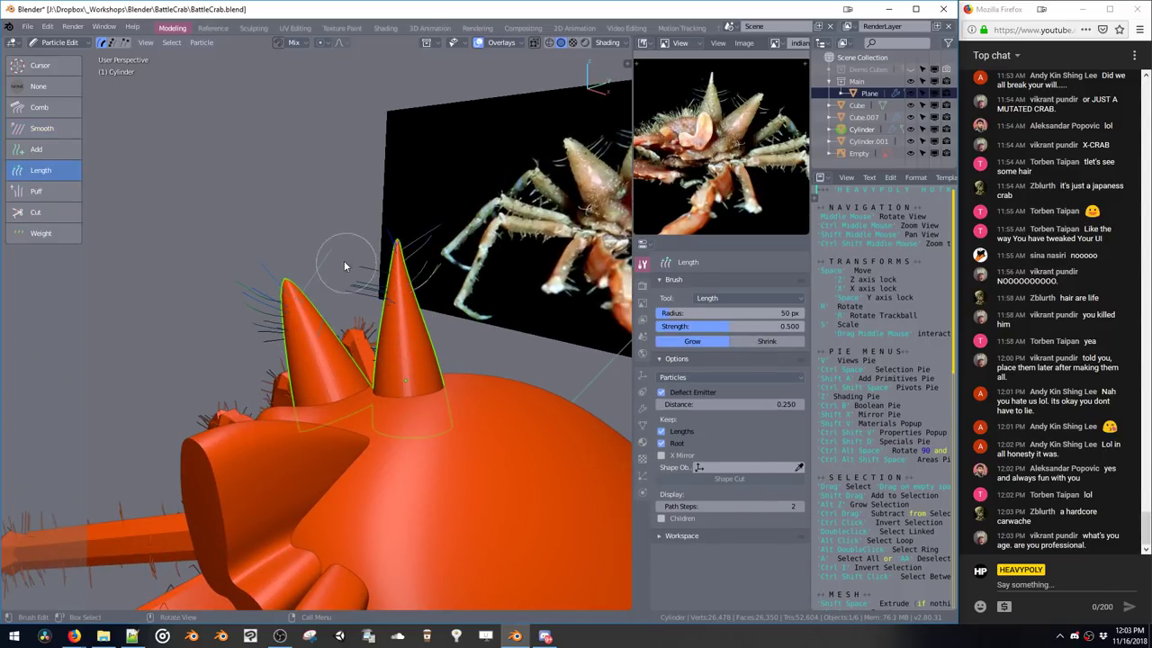
left_click(55, 108)
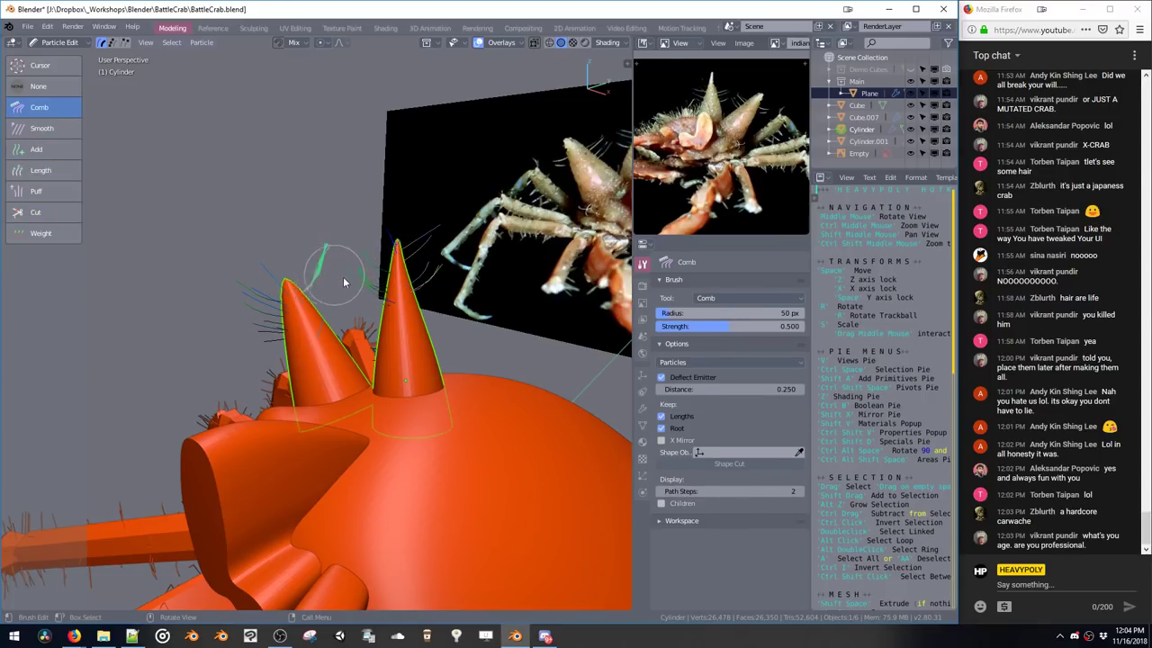
mouse_move(344, 282)
middle_mouse_down()
mouse_move(413, 308)
mouse_move(419, 291)
mouse_move(399, 260)
mouse_move(313, 233)
middle_mouse_up()
mouse_move(313, 233)
left_mouse_down()
mouse_move(330, 251)
mouse_move(329, 225)
left_mouse_up()
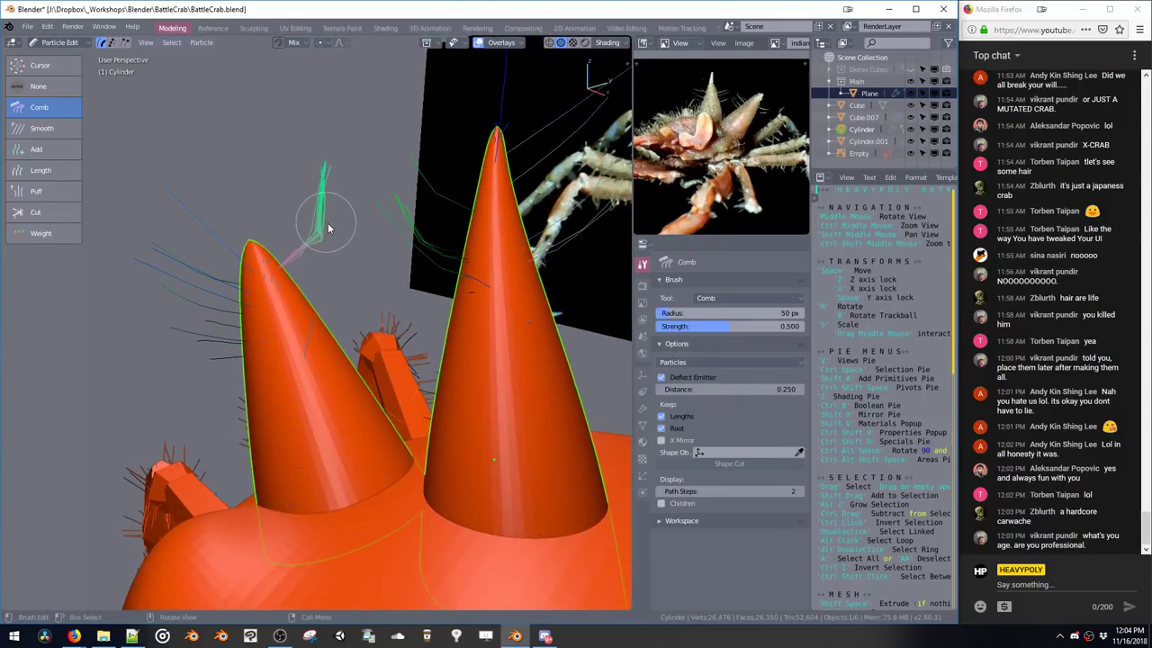
Return the spikes to Object Mode and compare the whole crab with the reference photo
mouse_move(309, 219)
middle_mouse_down()
mouse_move(297, 207)
mouse_move(335, 221)
mouse_move(453, 210)
mouse_move(481, 223)
middle_mouse_up()
key("ctrl+space")
left_click(480, 290)
middle_click_drag(481, 293, 251, 215)
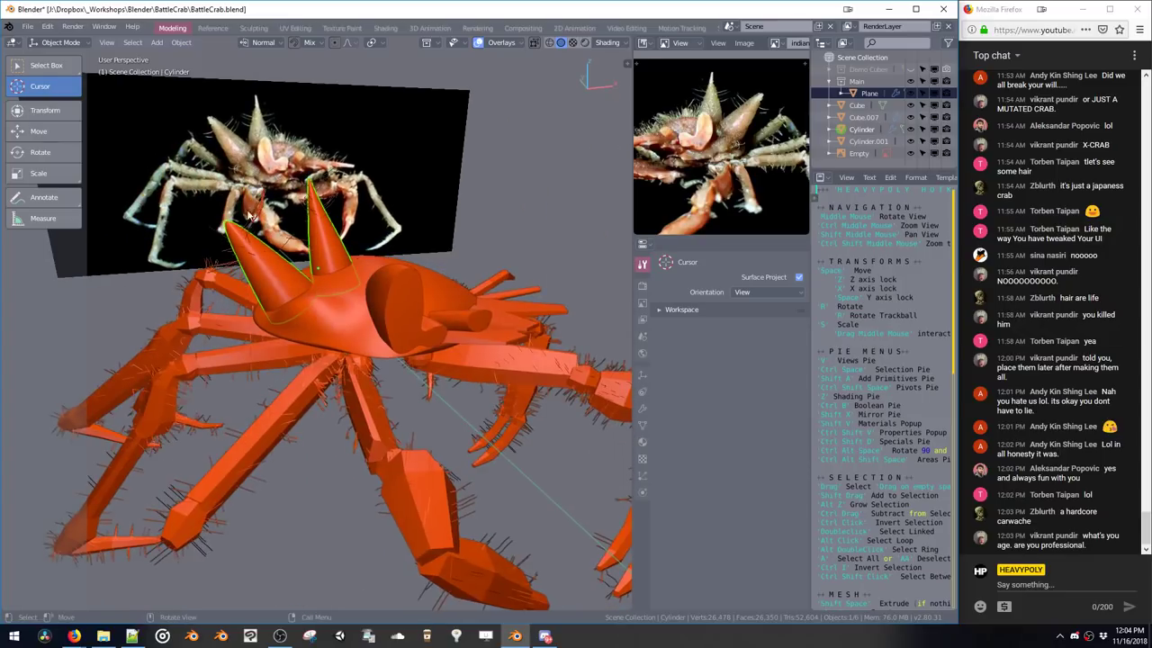
middle_click_drag(374, 253, 401, 263)
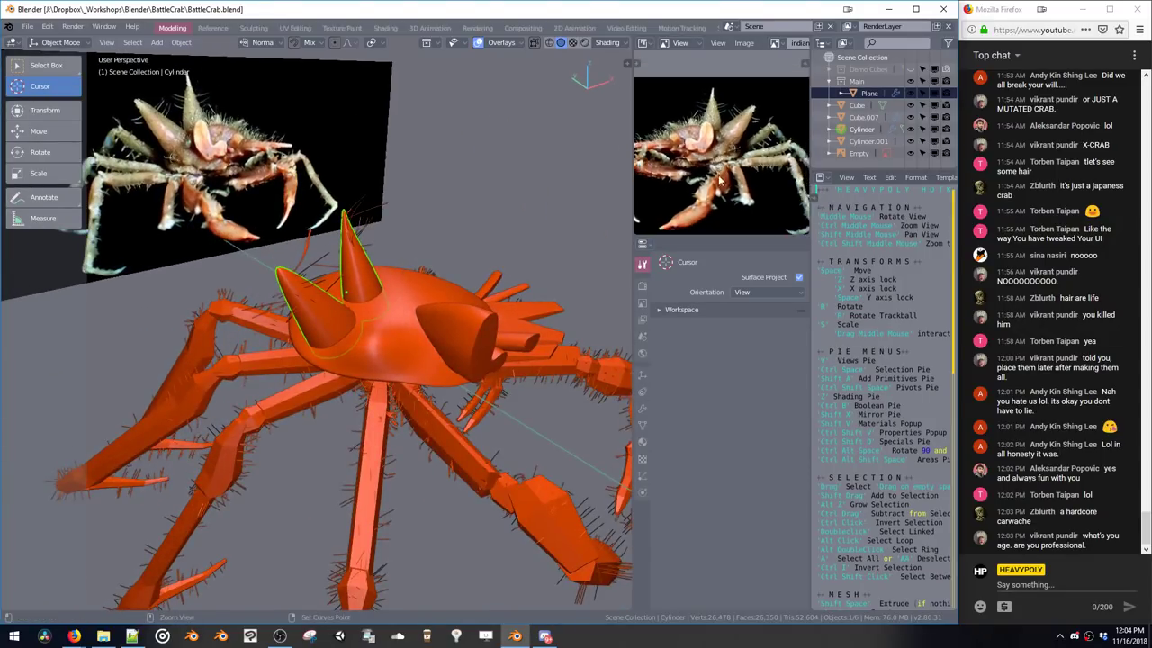
middle_click_drag(587, 165, 369, 358)
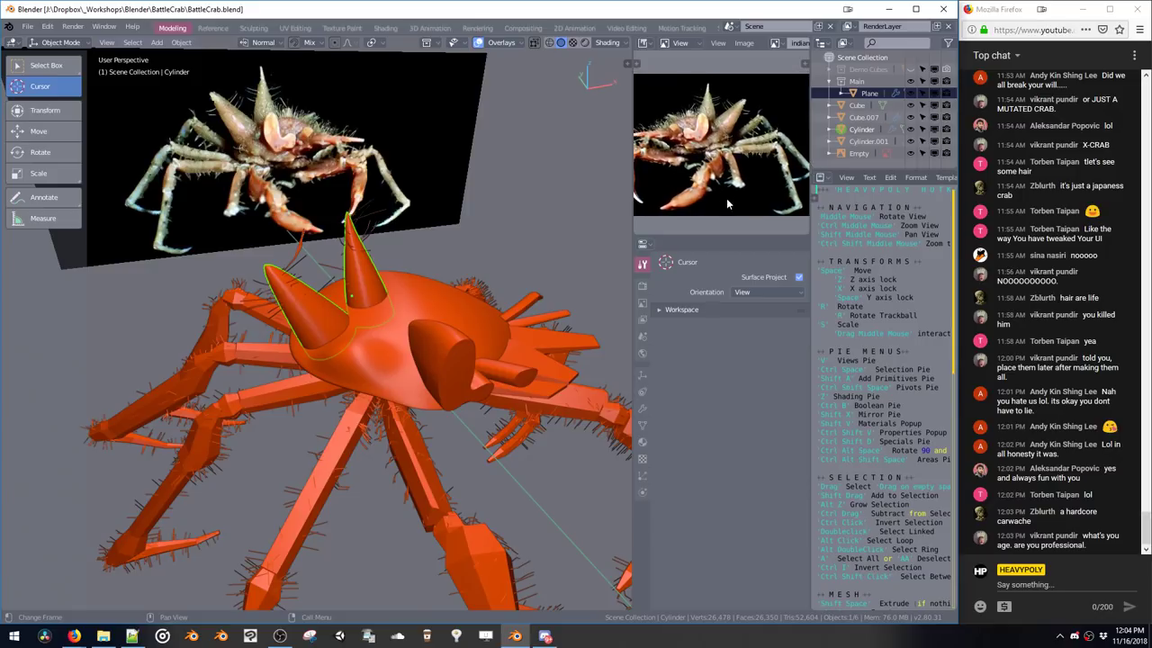
middle_click_drag(436, 297, 415, 269)
Select the crab's shell and add a particle system of type Hair to it
left_click(402, 299)
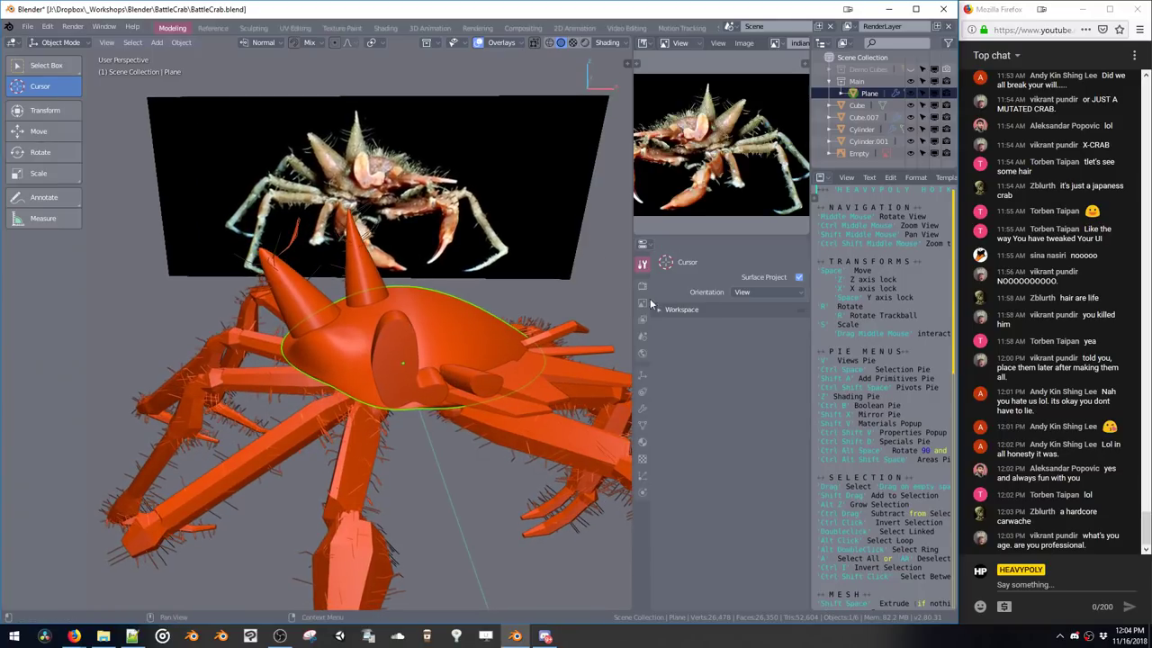
left_click(642, 476)
left_click(734, 311)
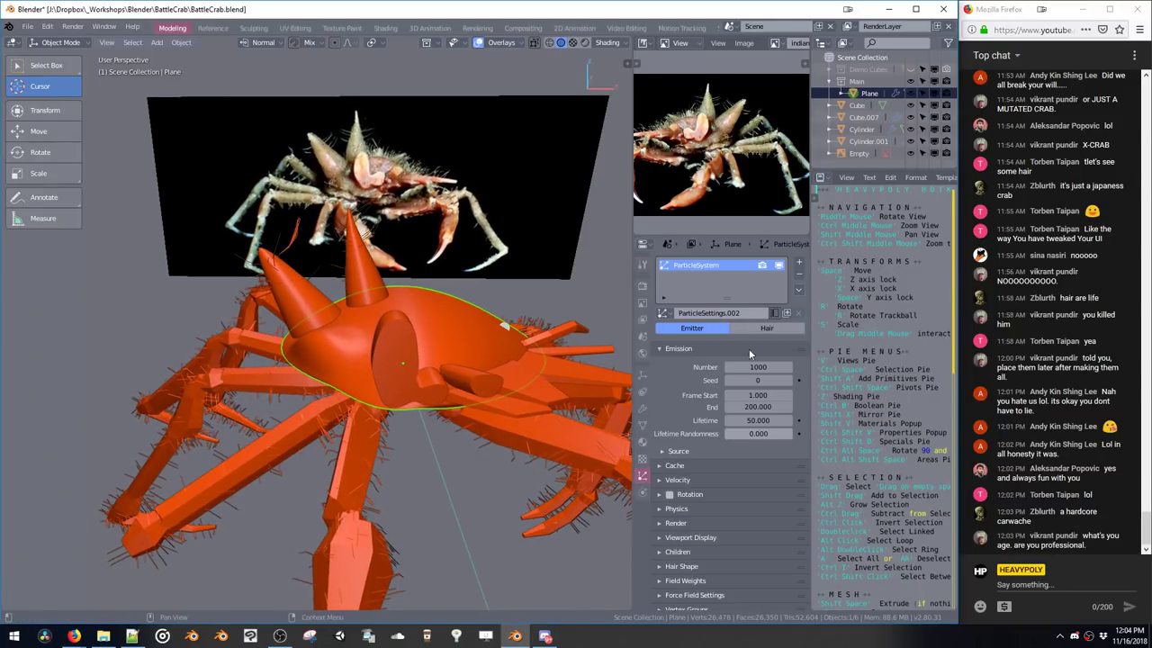
left_click(766, 329)
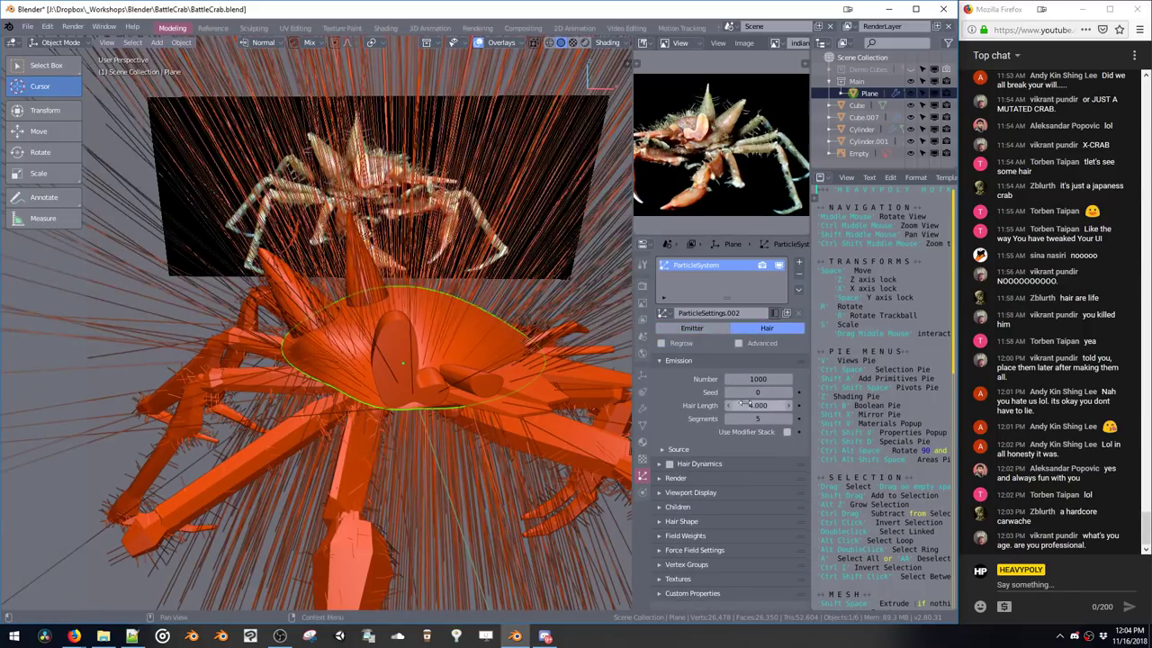
Shorten the shell's particle hair to a hair length of 0.198
left_click_drag(745, 406, 613, 397)
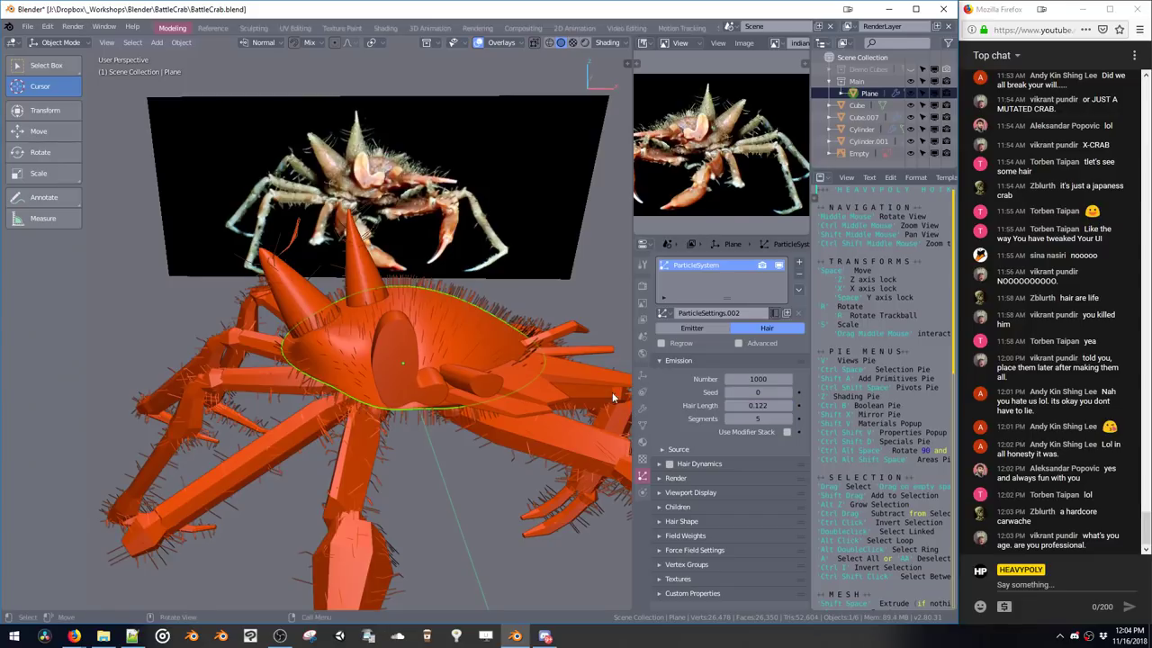
left_click_drag(749, 406, 773, 406)
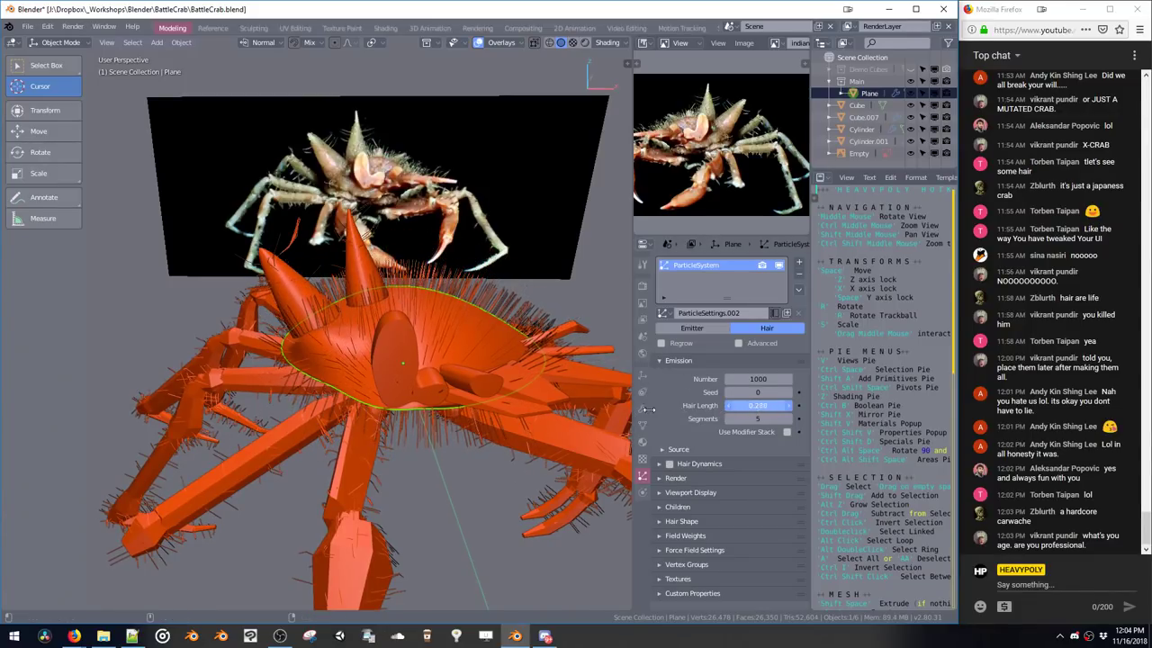
left_click_drag(608, 403, 614, 403)
mouse_move(409, 332)
middle_mouse_down()
mouse_move(433, 330)
mouse_move(394, 340)
middle_mouse_up()
left_click_drag(748, 406, 716, 407)
mouse_move(415, 321)
middle_mouse_down()
mouse_move(418, 332)
mouse_move(431, 309)
middle_mouse_up()
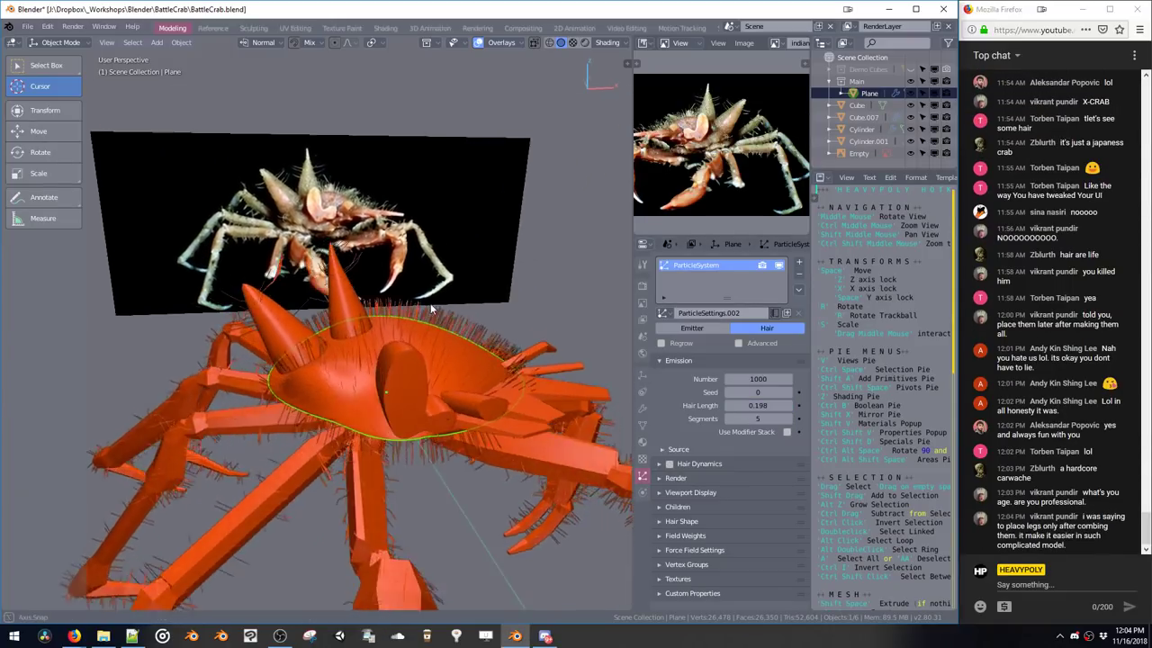
Switch the shell to Particle Edit mode and comb the hairs on its upper surface with the Comb brush
key("ctrl+space")
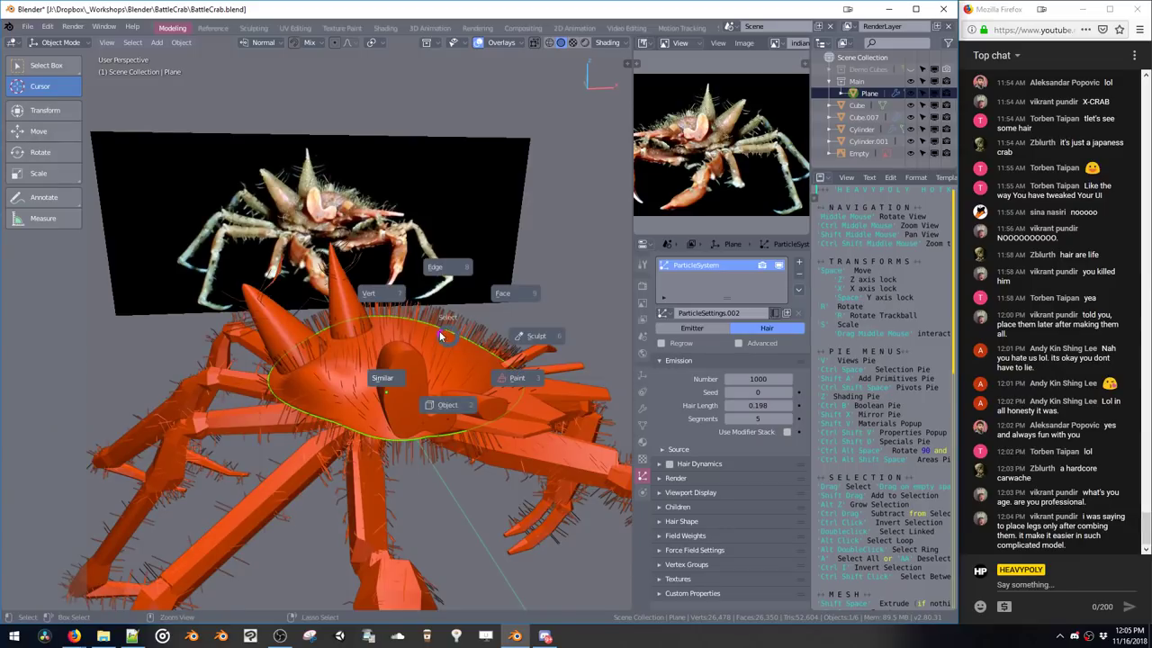
left_click(442, 388)
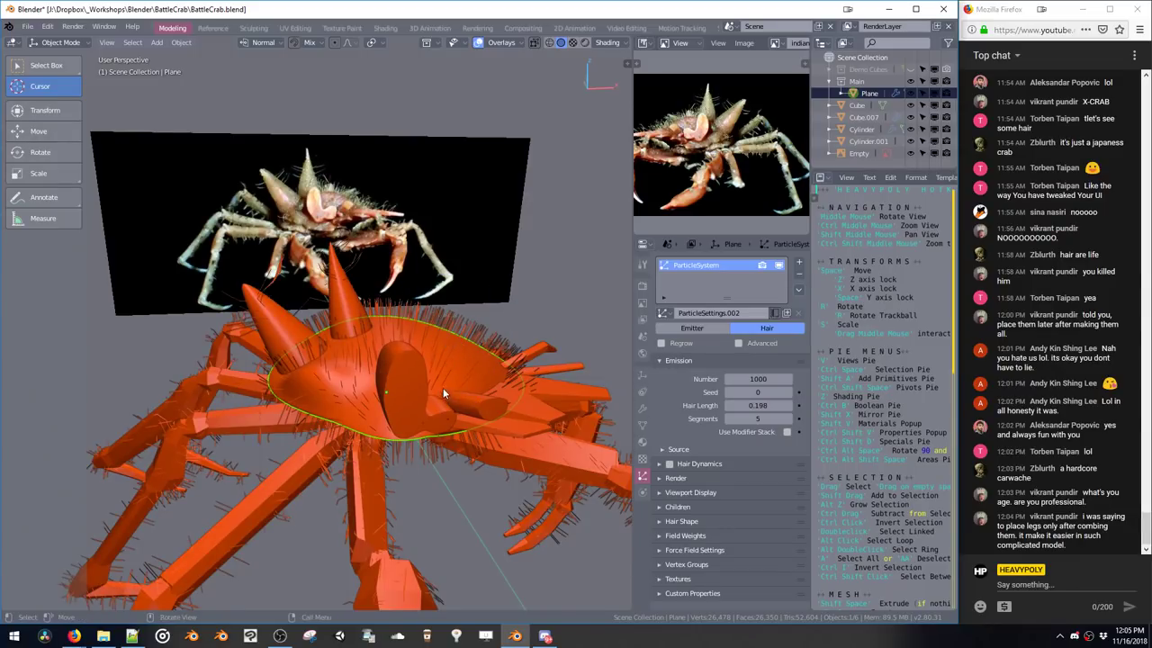
left_click(55, 42)
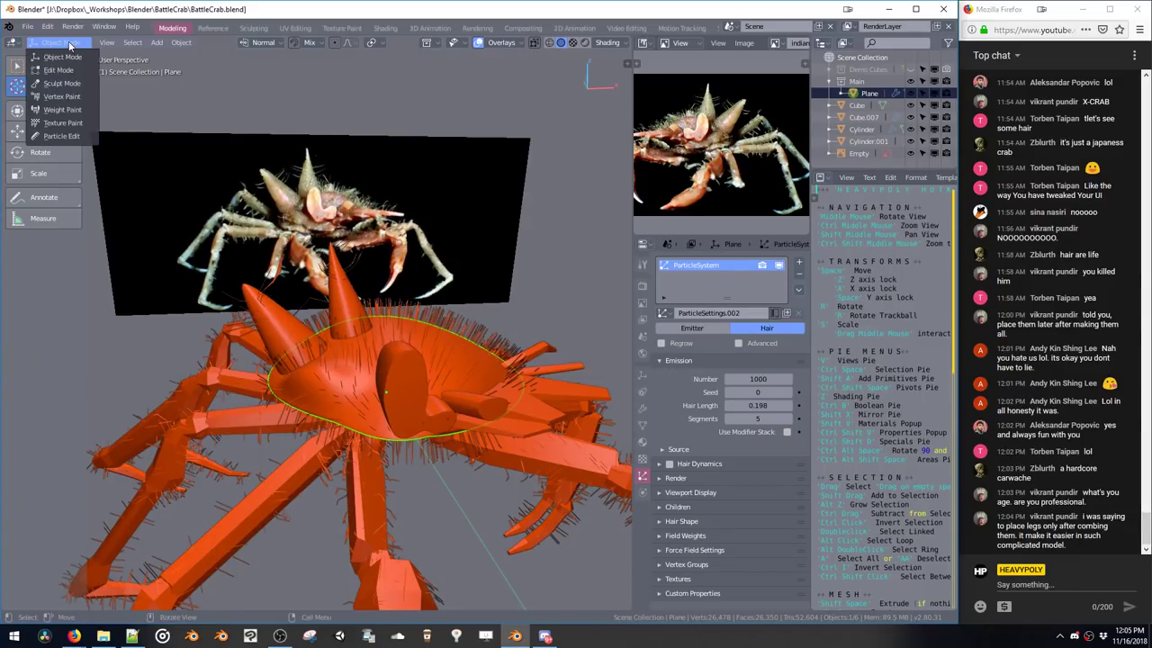
left_click(67, 140)
middle_click_drag(470, 338, 447, 339)
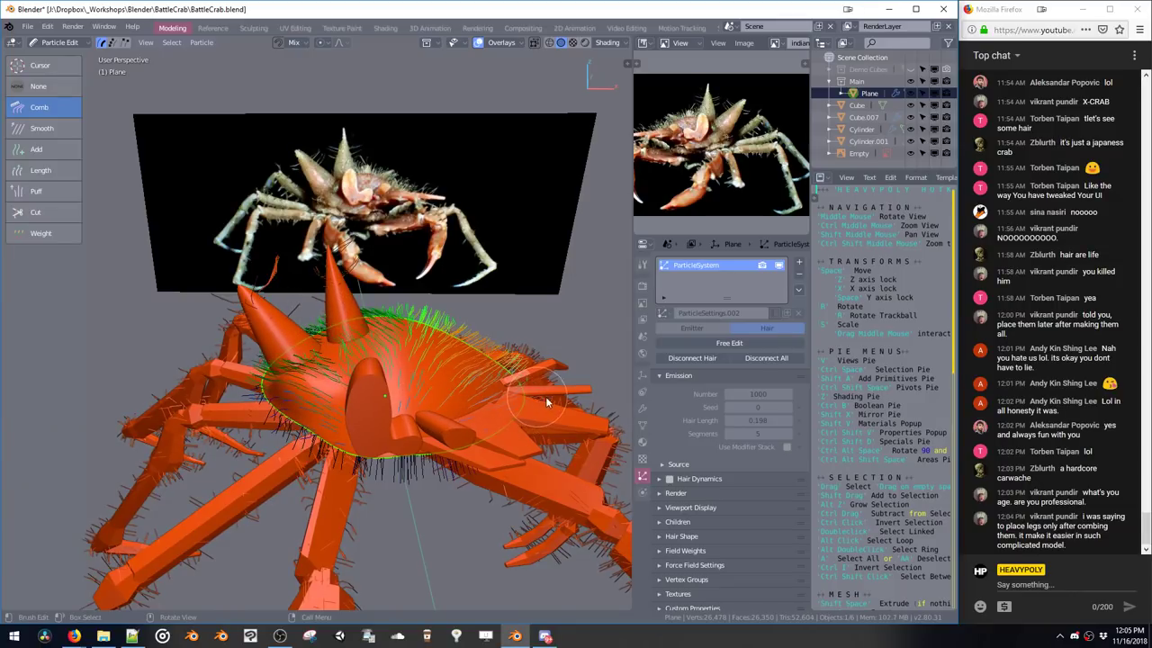
middle_click_drag(498, 389, 465, 331)
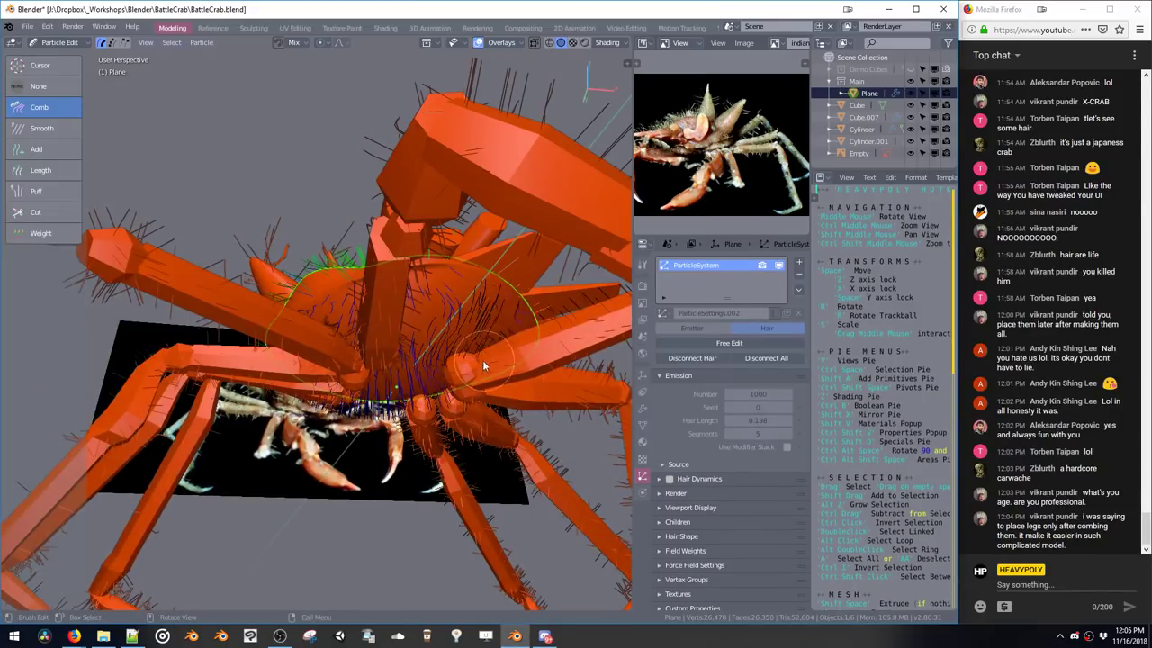
Comb the hairs on the shell's underside and front, and return to Object Mode
mouse_move(484, 356)
left_mouse_down()
mouse_move(397, 311)
mouse_move(387, 383)
mouse_move(465, 354)
mouse_move(378, 398)
left_mouse_up()
mouse_move(461, 376)
left_mouse_down()
mouse_move(352, 394)
mouse_move(297, 320)
mouse_move(313, 359)
mouse_move(369, 346)
mouse_move(416, 364)
left_mouse_up()
middle_click_drag(414, 361, 416, 329)
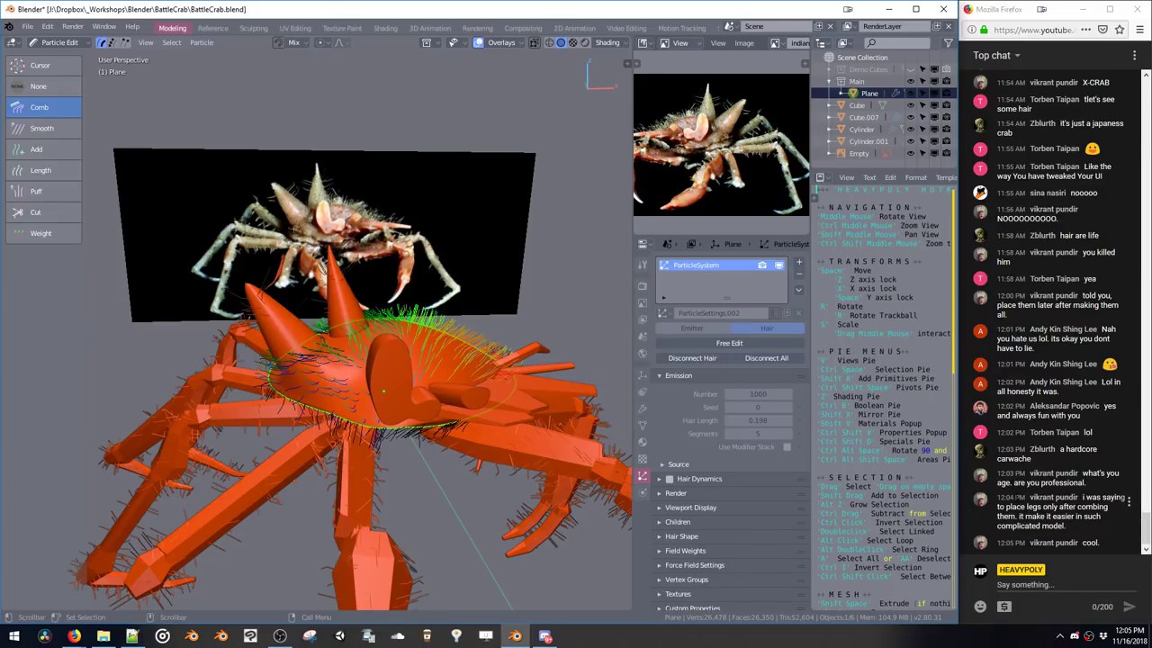
middle_click_drag(430, 422, 333, 366)
key("ctrl+space")
left_click(454, 419)
mouse_move(432, 351)
middle_mouse_down()
mouse_move(403, 306)
mouse_move(422, 320)
middle_mouse_up()
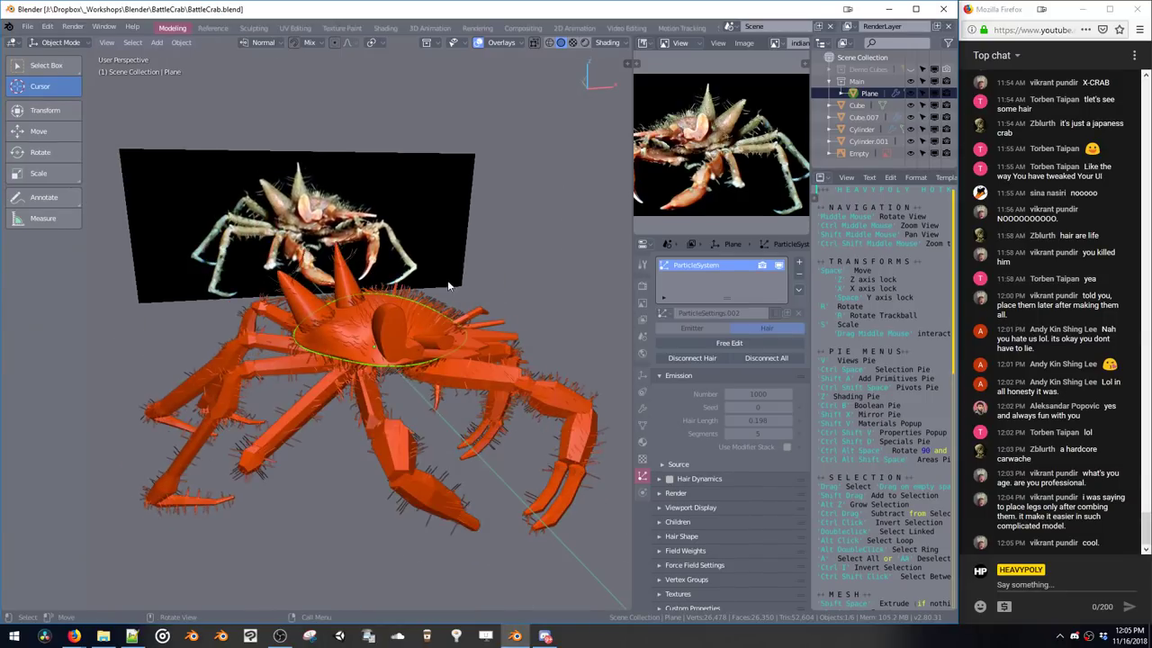
Try to preview the crab with rendered viewport shading
key("z")
left_click(443, 308)
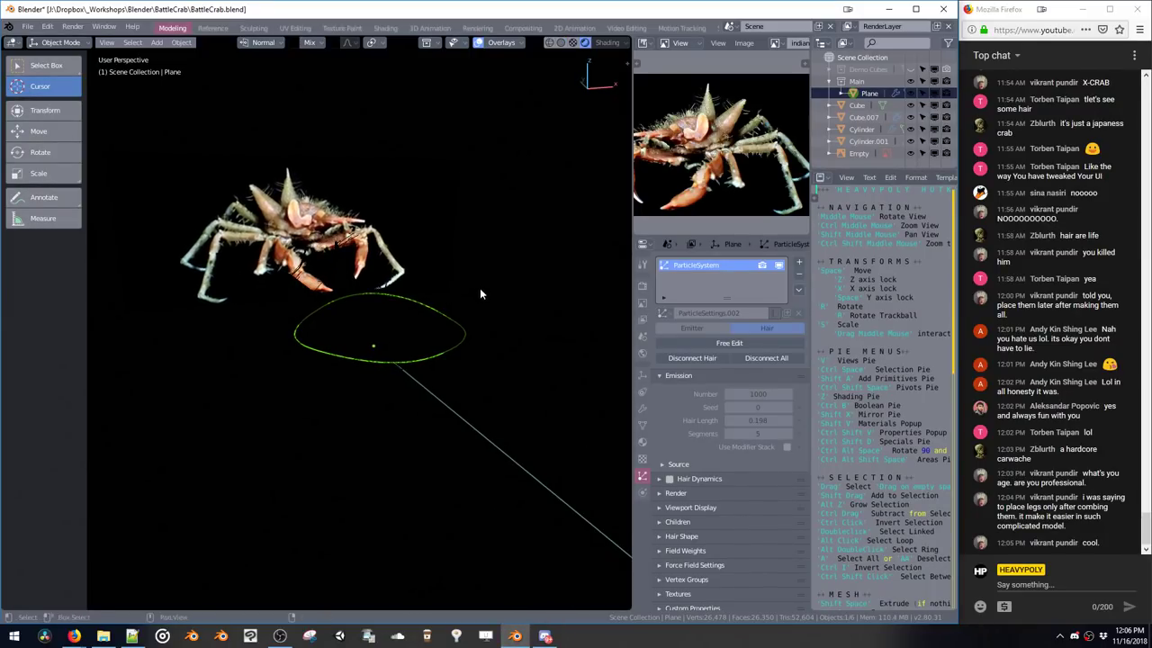
key("shift+a")
key("Escape")
Restart Blender and reopen the file BattleCrab.blend
key("alt+Tab")
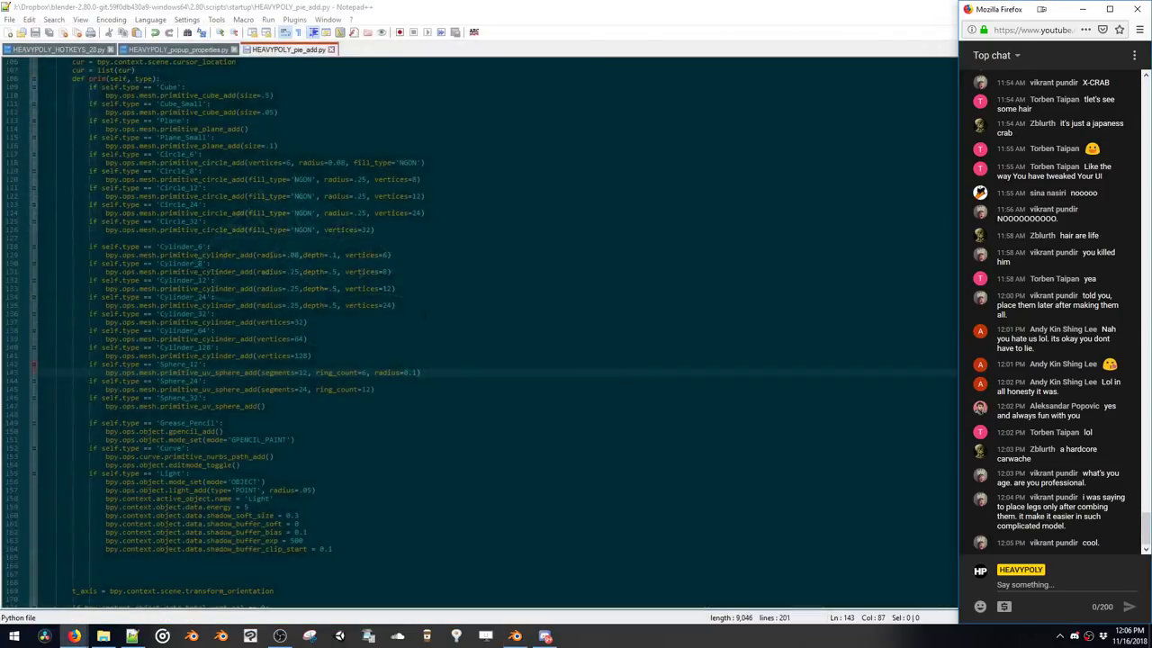
left_click(513, 637)
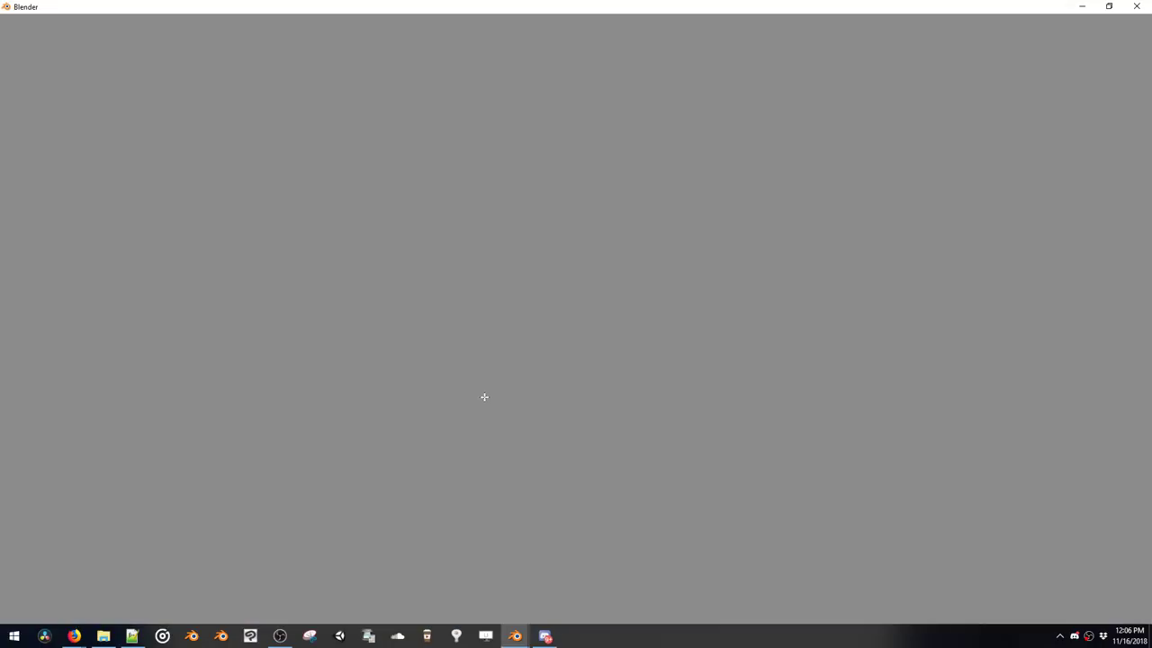
key("ctrl+o")
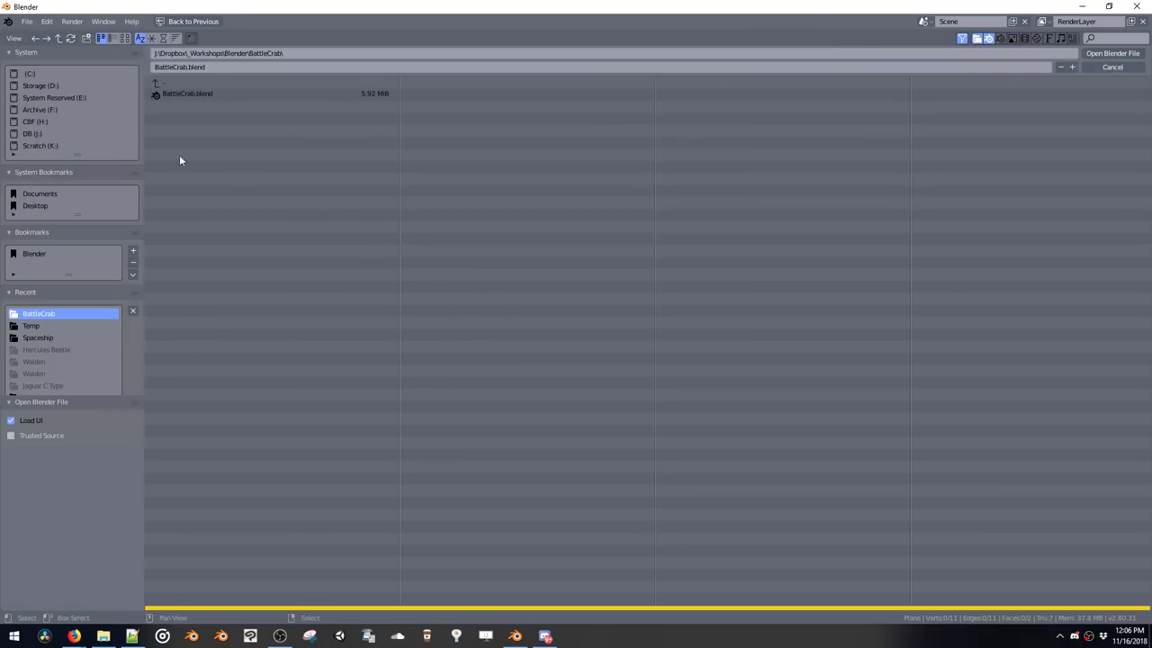
left_click(185, 93)
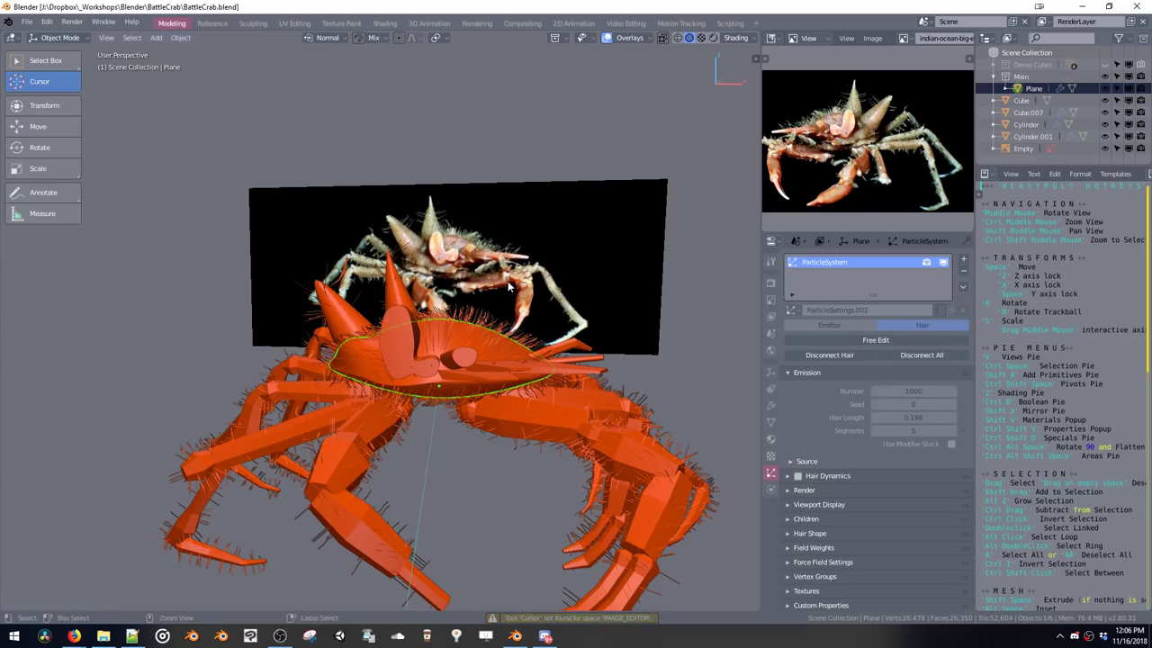
Add a light at a face on the crab's front claw arm and move it above the shell, at a height of about 1.9 m
key("ctrl+space")
left_click(501, 357)
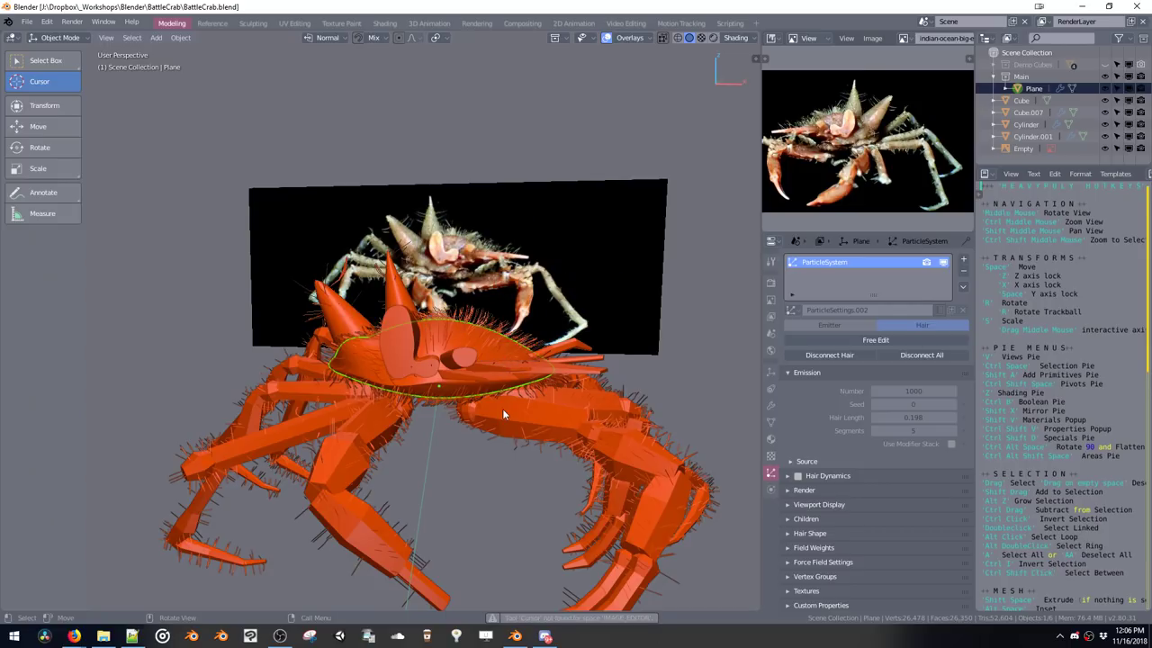
left_click(499, 409)
key("Tab")
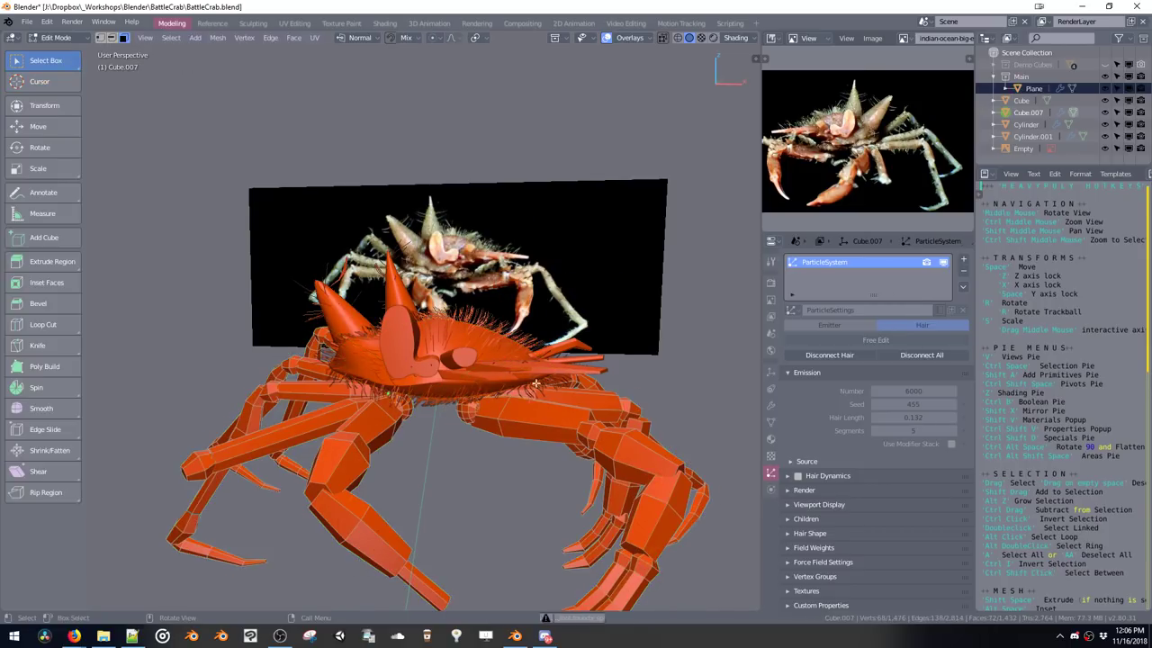
key("shift+a")
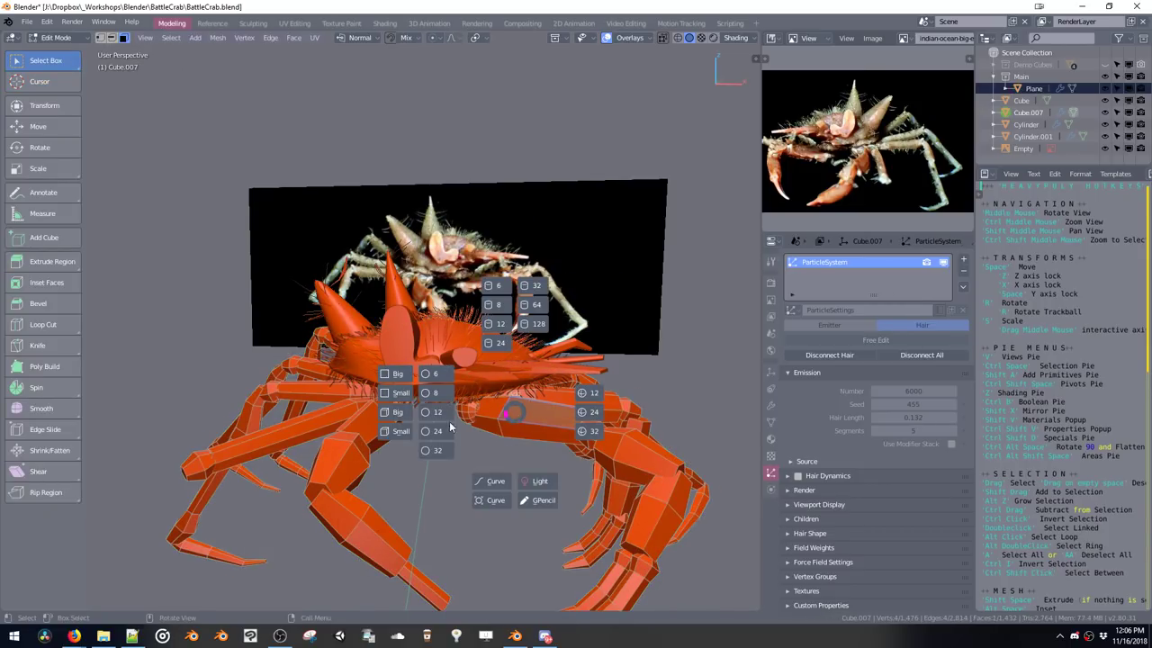
left_click(535, 481)
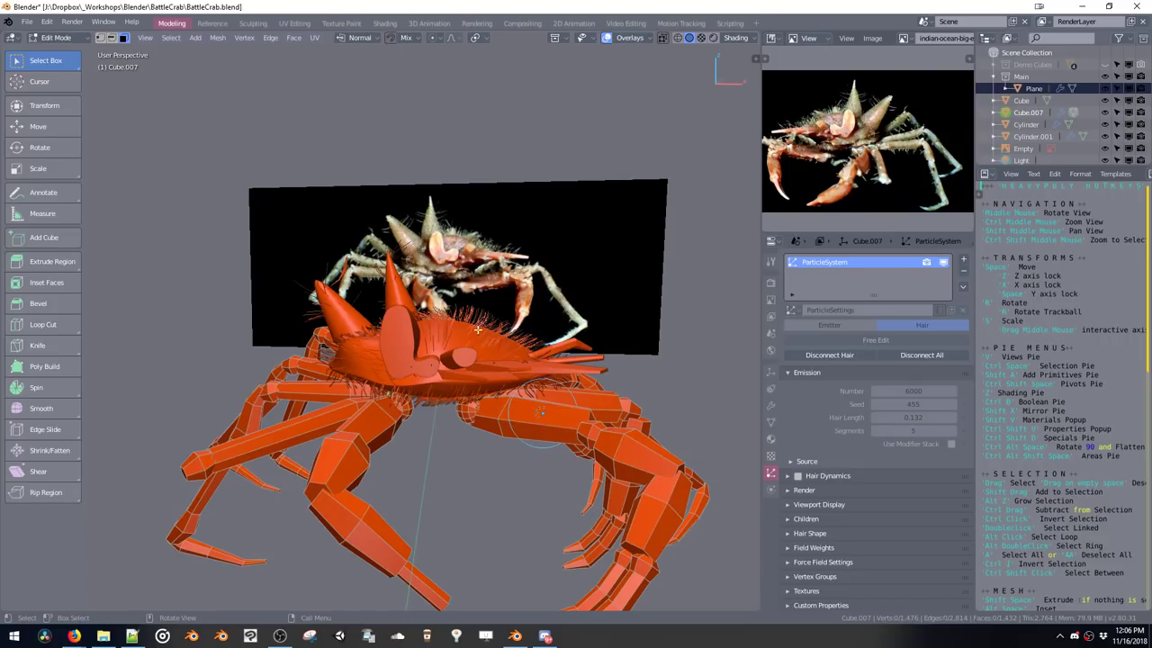
key("Tab")
left_click(532, 449)
key("space")
left_click(483, 236)
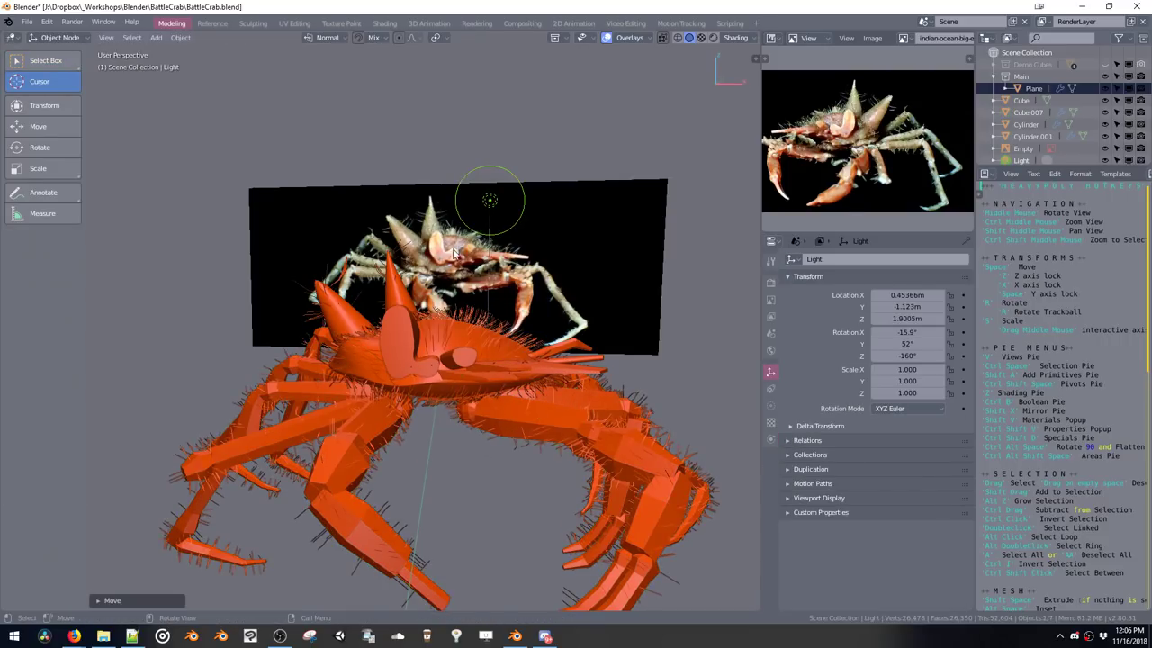
Preview the crab with rendered viewport shading and raise the light to a height of about 2.5 m
middle_click_drag(455, 254, 482, 324)
key("z")
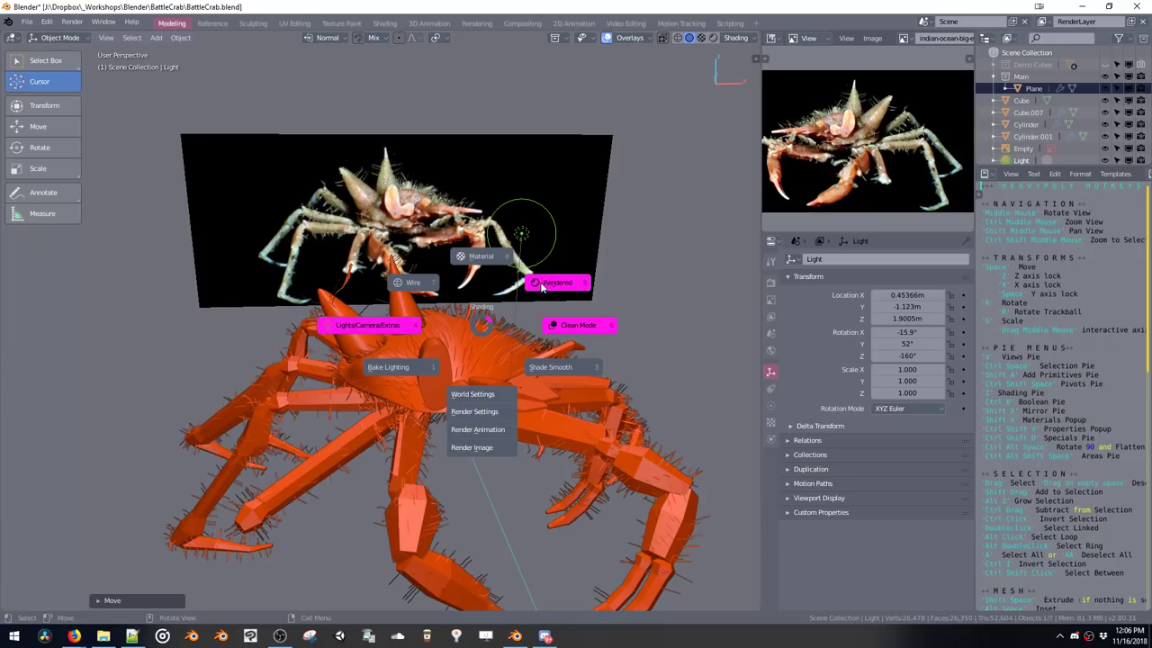
left_click(541, 287)
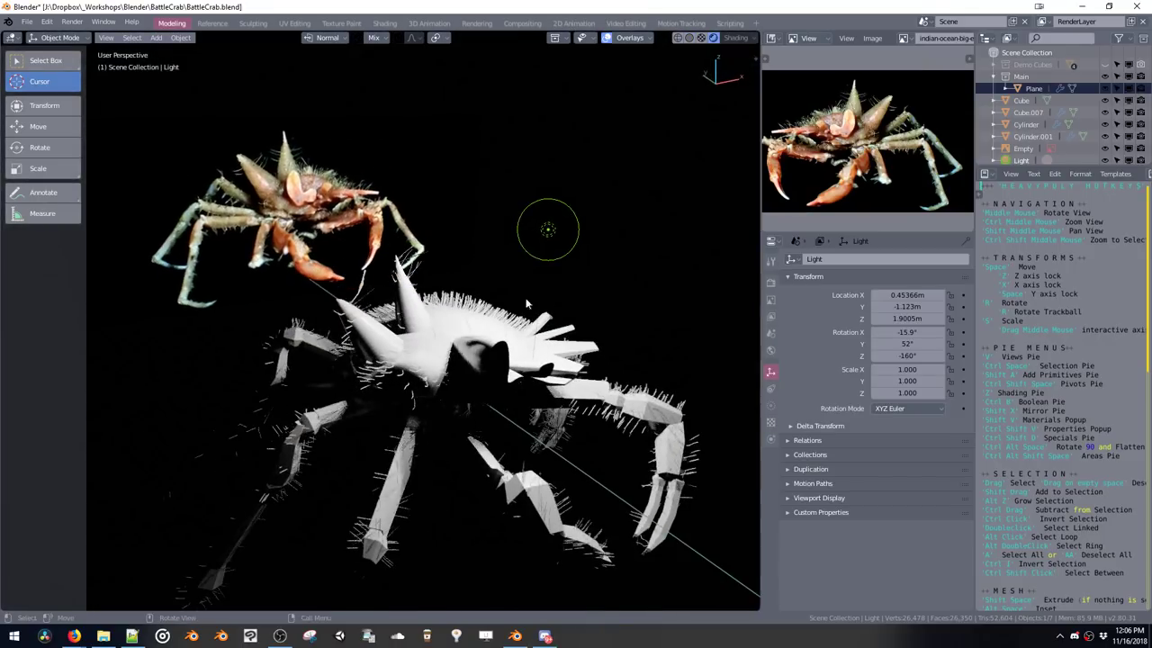
key("space")
left_click(593, 230)
key("space")
left_click(529, 270)
Select every object in the scene and apply smooth shading
middle_click_drag(530, 278, 464, 367, "ctrl")
key("a")
key("z")
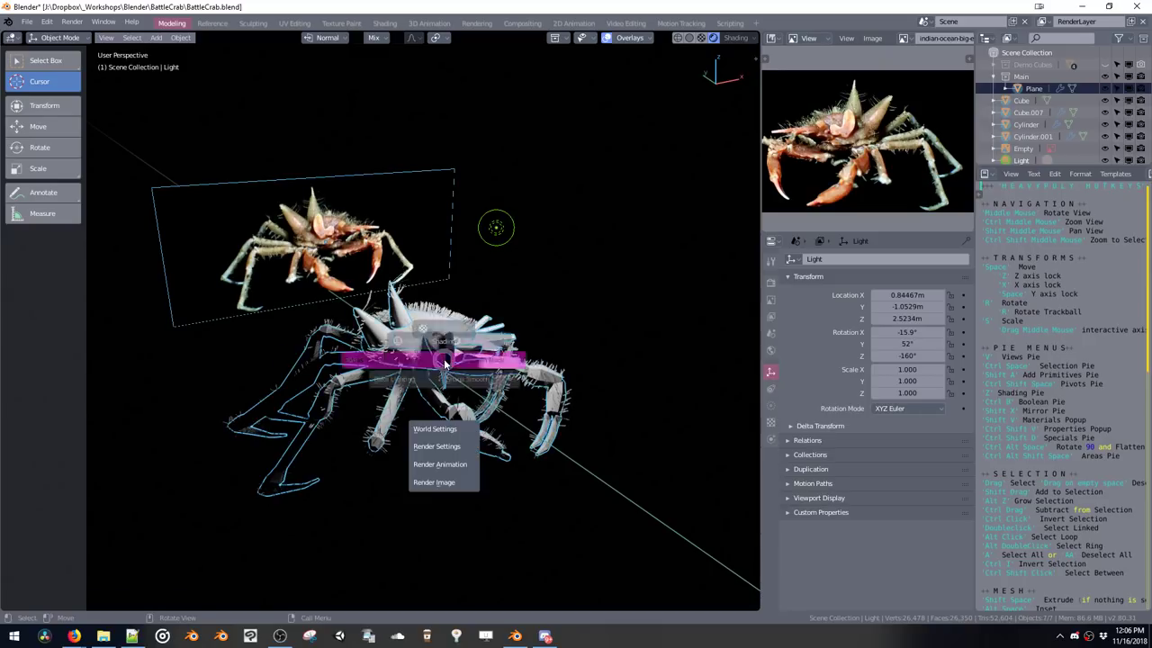
left_click(495, 398)
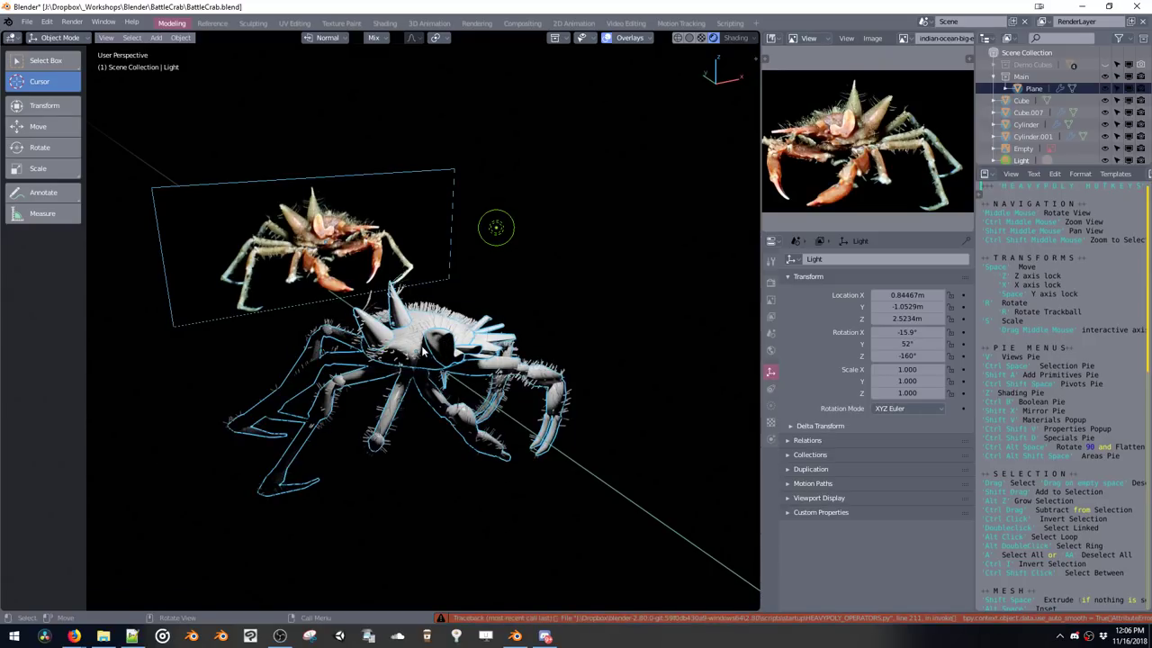
Apply smooth shading individually to the shell and to the eye and snout piece at its front
left_click(420, 350)
key("z")
left_click(462, 393)
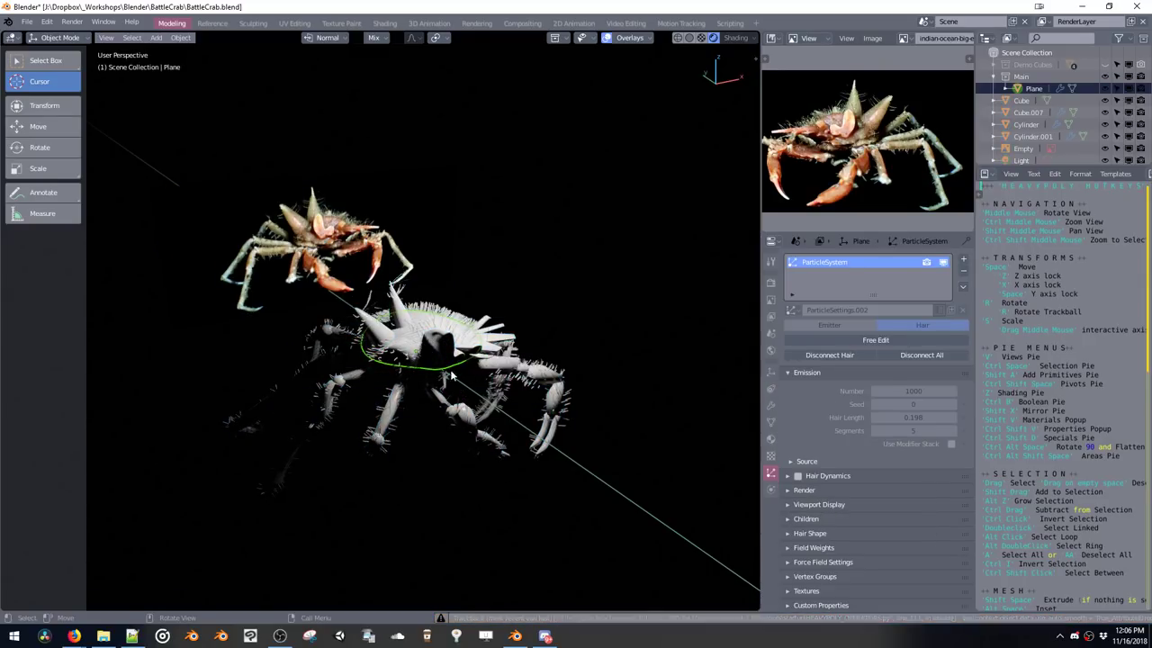
left_click(443, 355)
key("z")
left_click(493, 393)
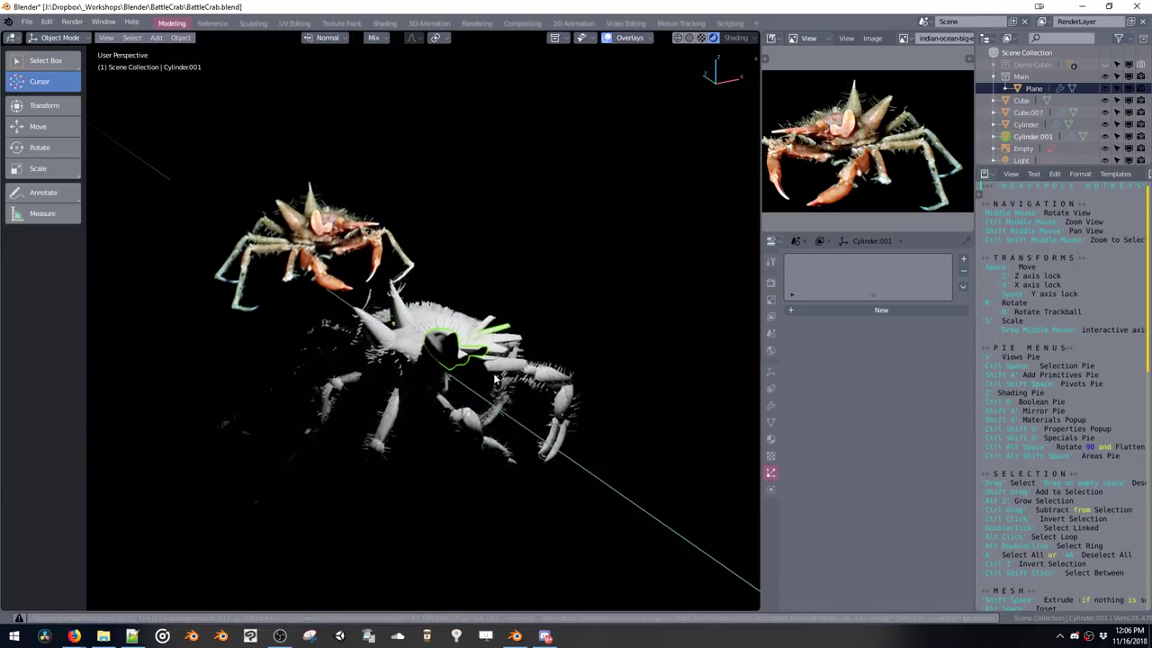
Move the light out beside the crab's front, to about X 1.93 m, Y -1.67 m and Z 2.5 m
middle_click_drag(495, 379, 491, 339, "ctrl")
scroll(490, 367, "down", 3)
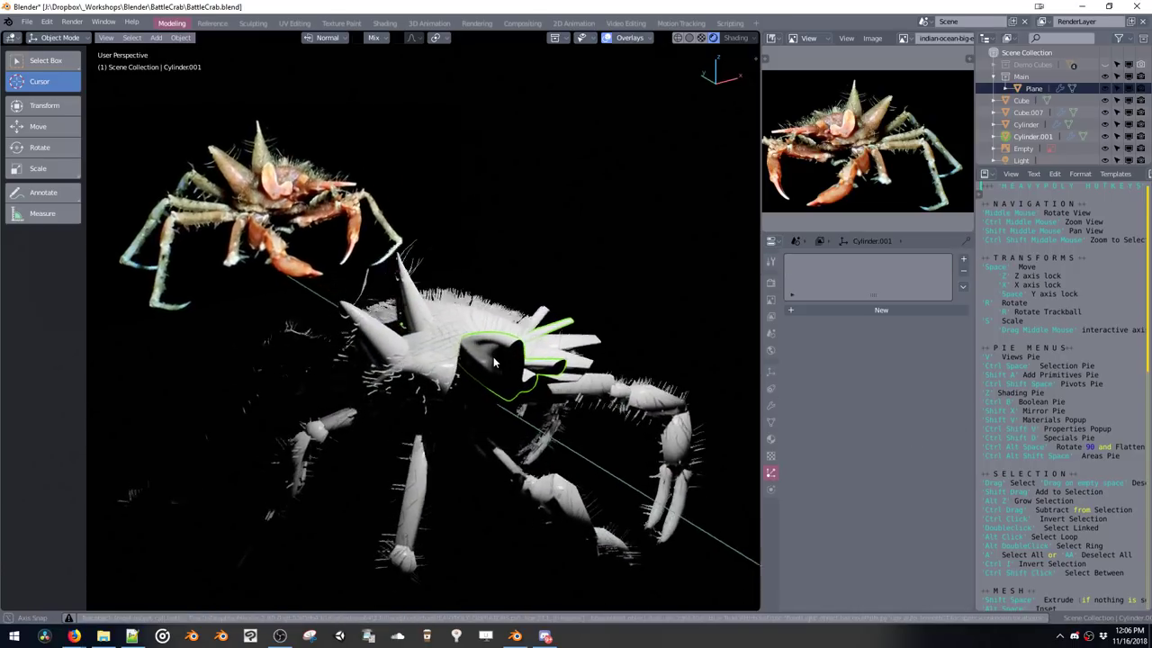
middle_click_drag(496, 364, 481, 382)
left_click(539, 191)
key("g")
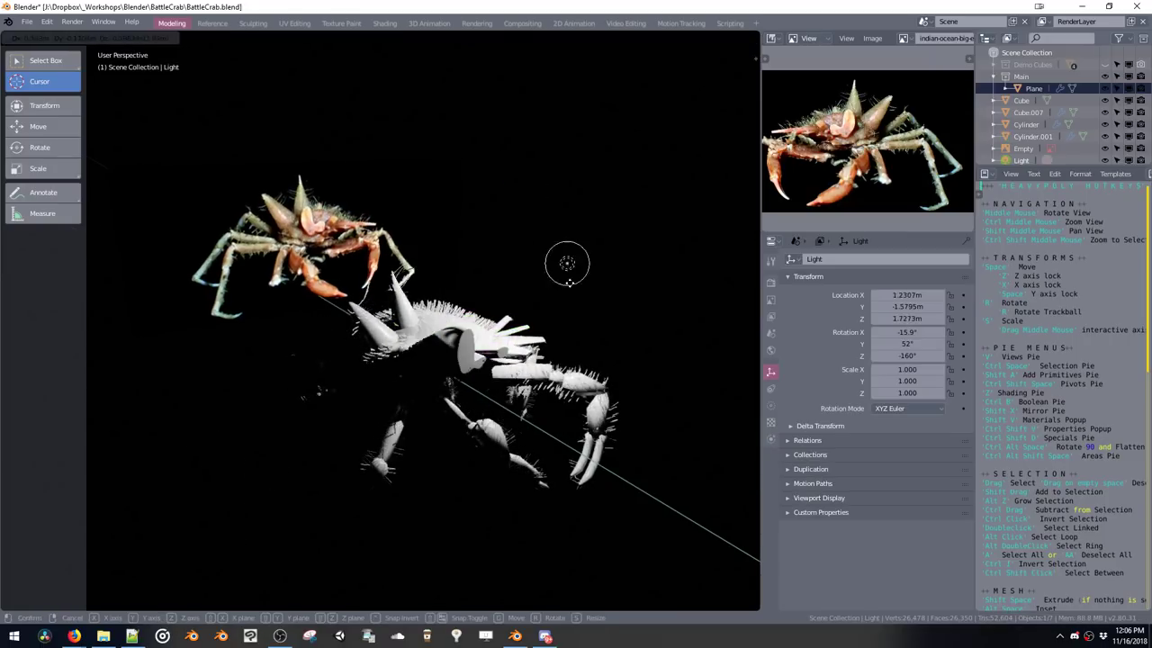
left_click(607, 229)
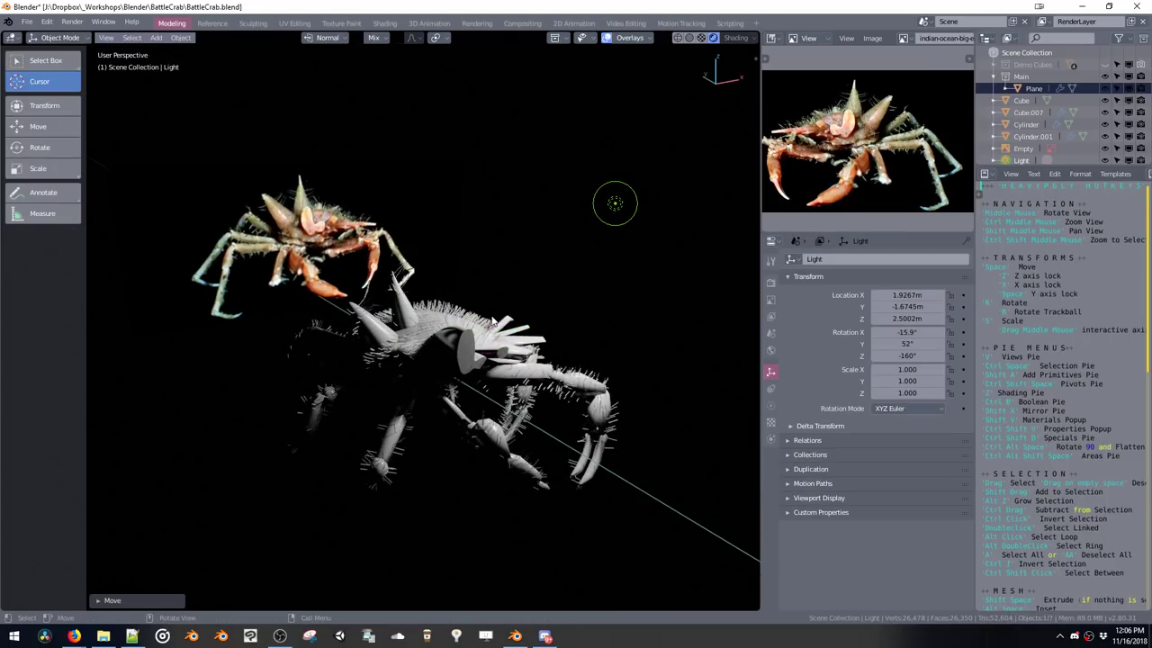
Add a plane and scale it up into a large ground surface around the crab
key("shift+a")
mouse_move(482, 333)
left_click(526, 334)
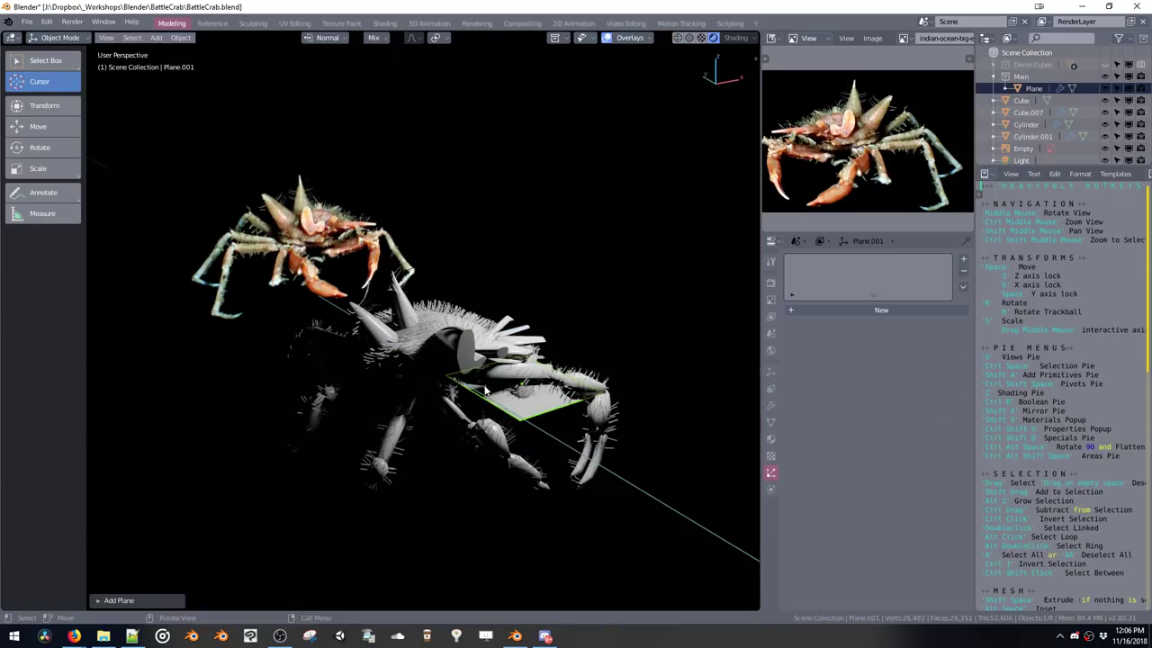
key("s")
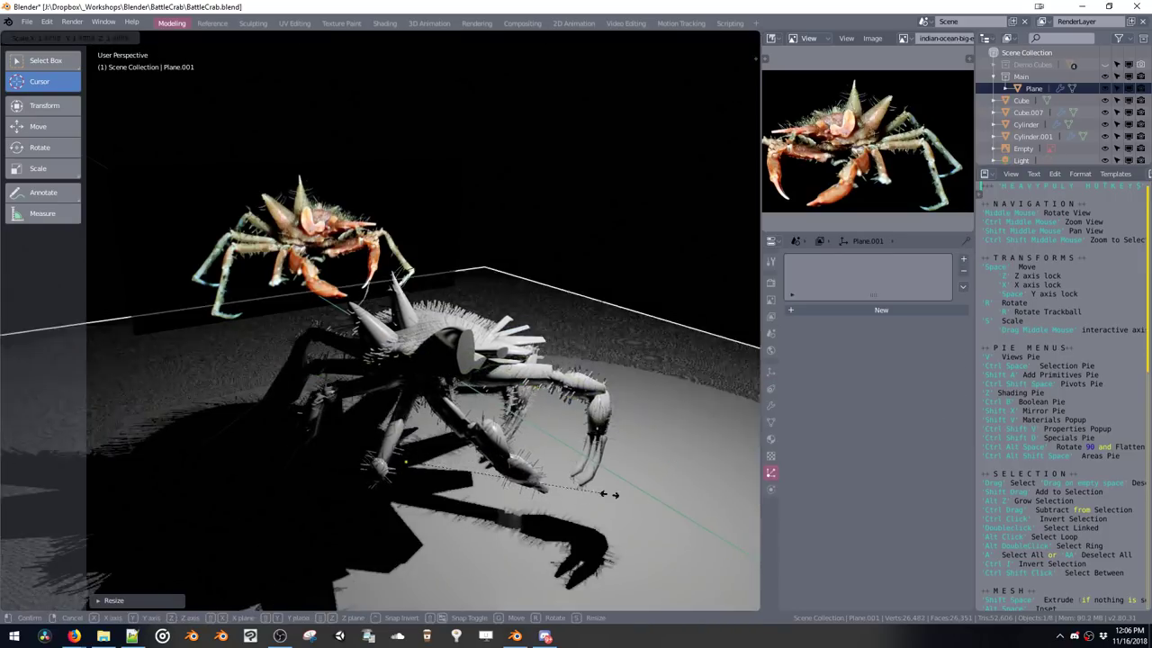
left_click(562, 479)
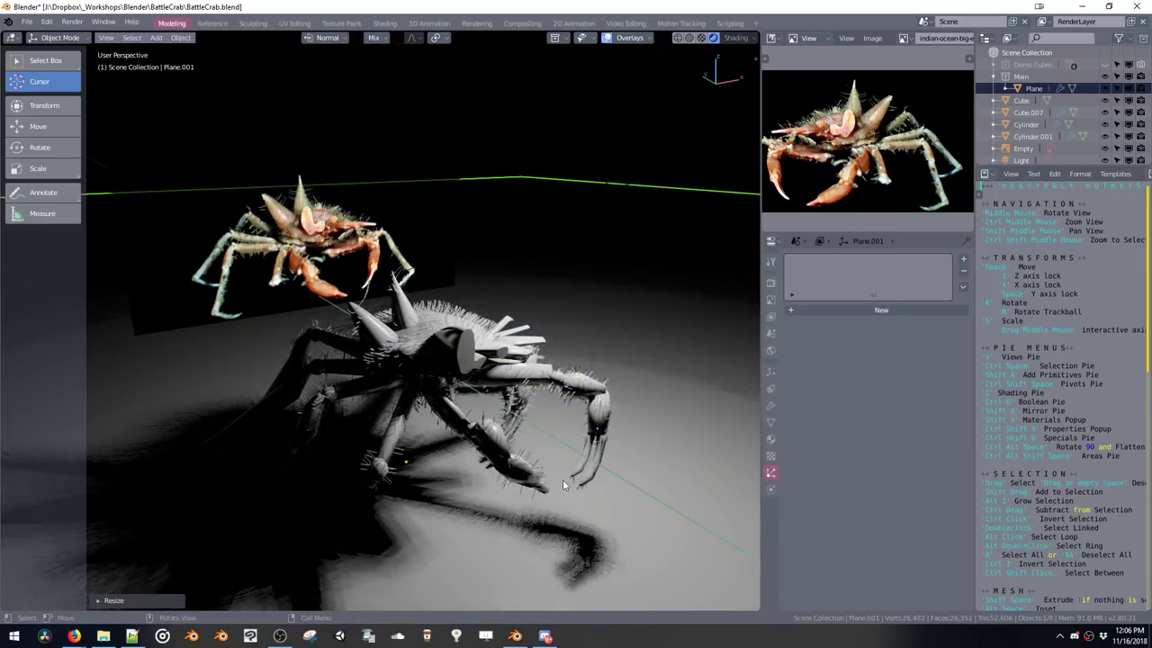
Lower the ground plane along the Z axis until it lies beneath the crab's feet
key("g")
key("z")
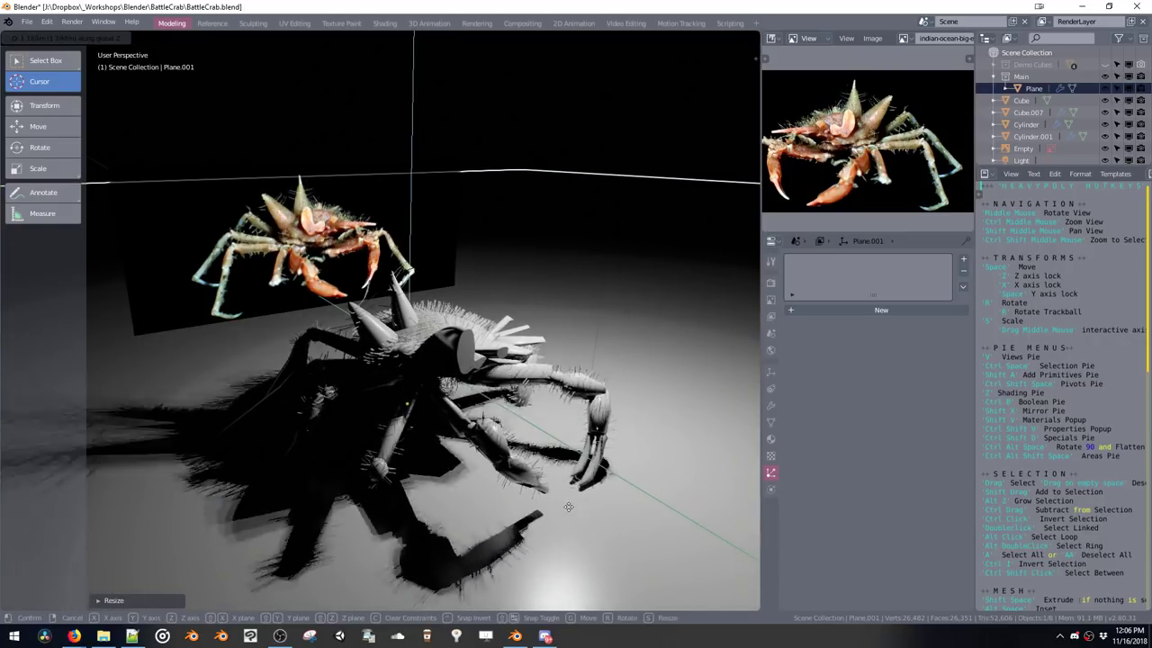
left_click(570, 501)
middle_click_drag(570, 500, 627, 426)
key("space")
key("z")
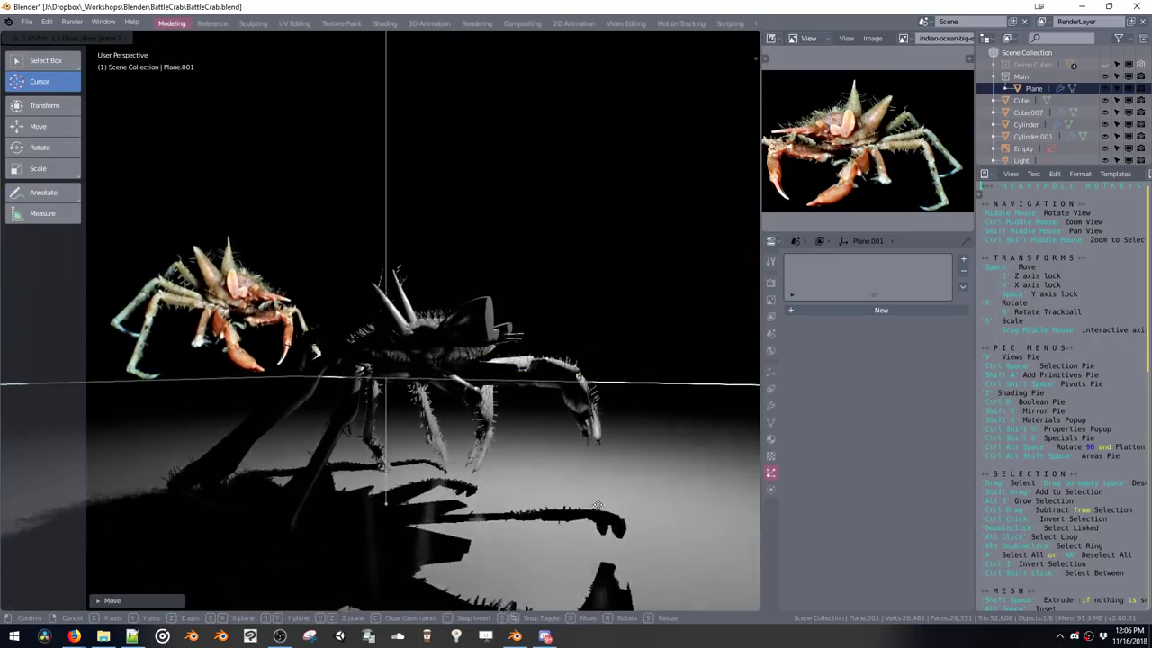
left_click(605, 387)
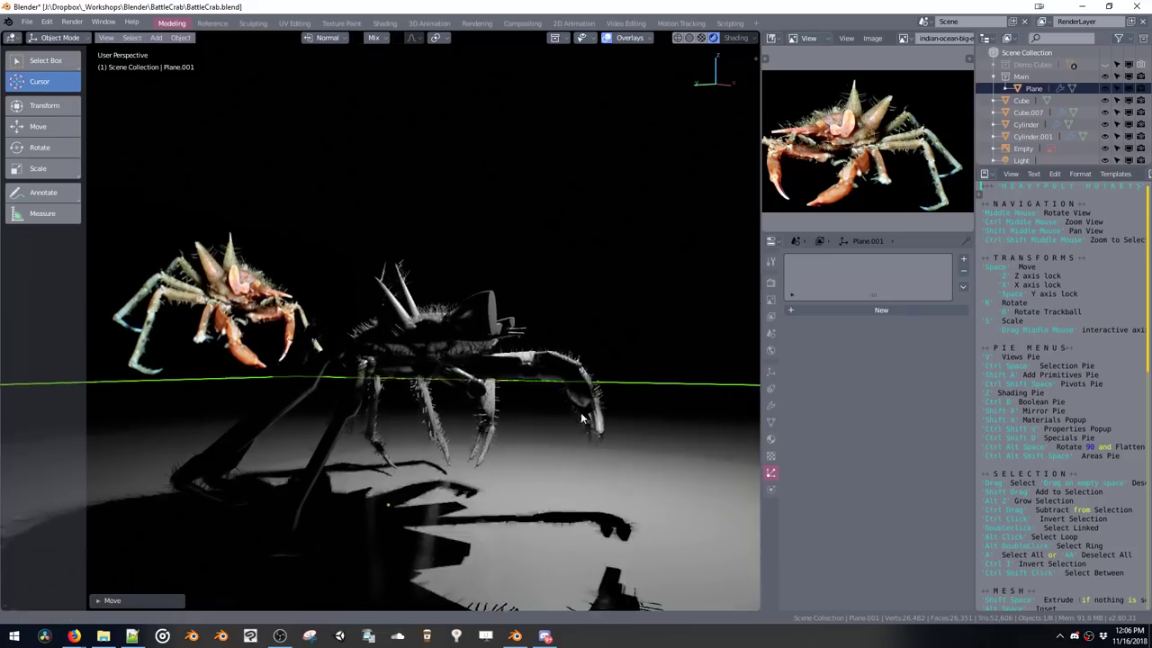
Hide the viewport overlays and the tool shelf for a clean view, and select the crab's legs
middle_click_drag(588, 368, 499, 376)
key("z")
middle_click_drag(610, 375, 600, 403)
middle_click_drag(619, 422, 522, 353)
key("t")
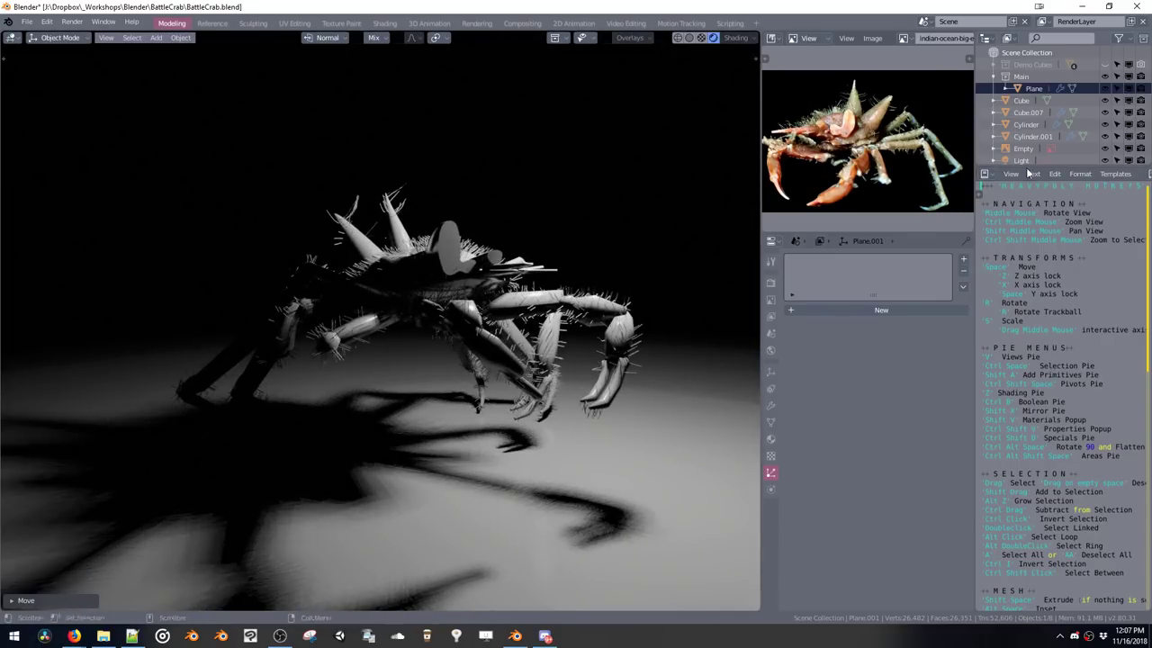
left_click(525, 306)
key("shift+y")
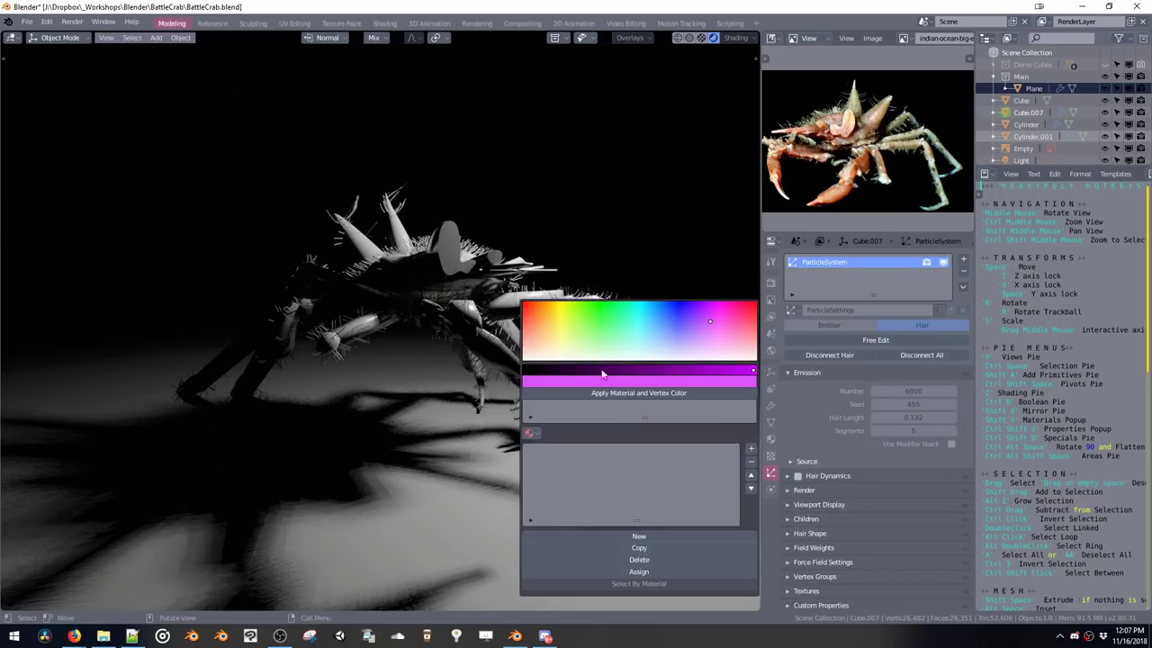
key("shift+y")
left_click(695, 382)
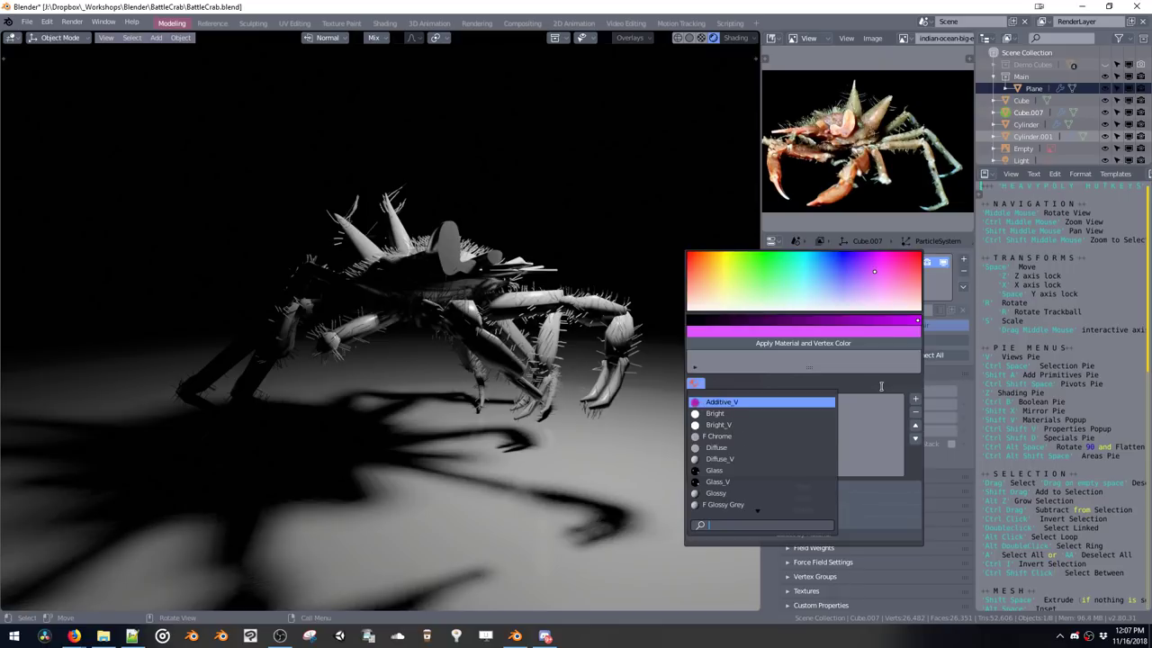
left_click(866, 355)
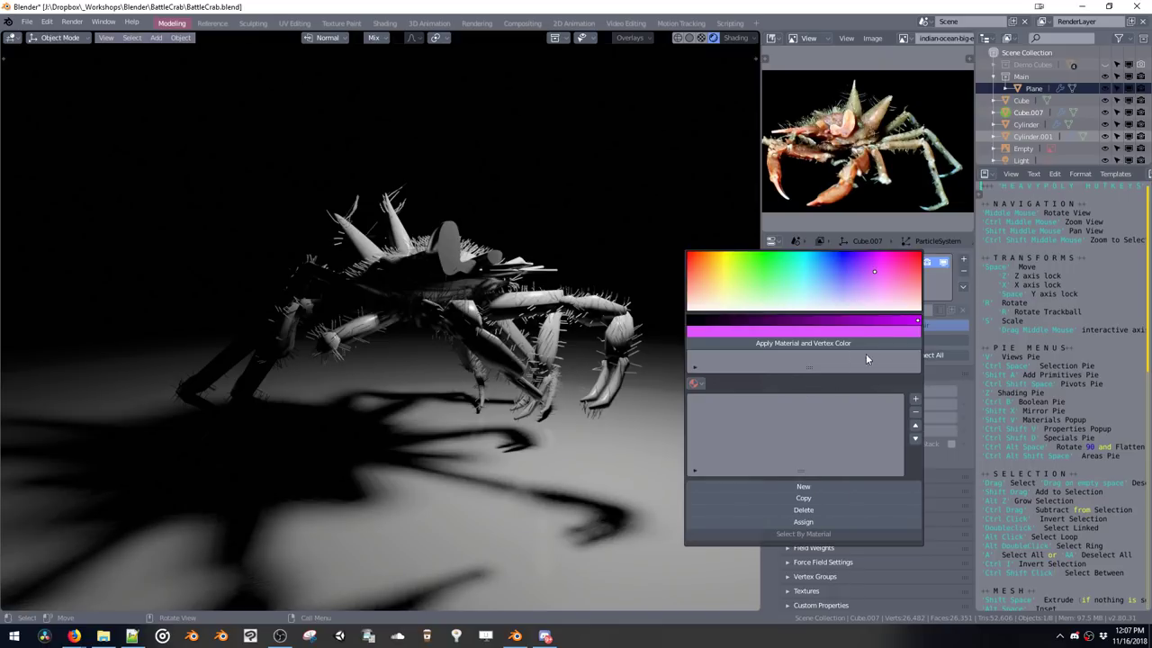
left_click(792, 483)
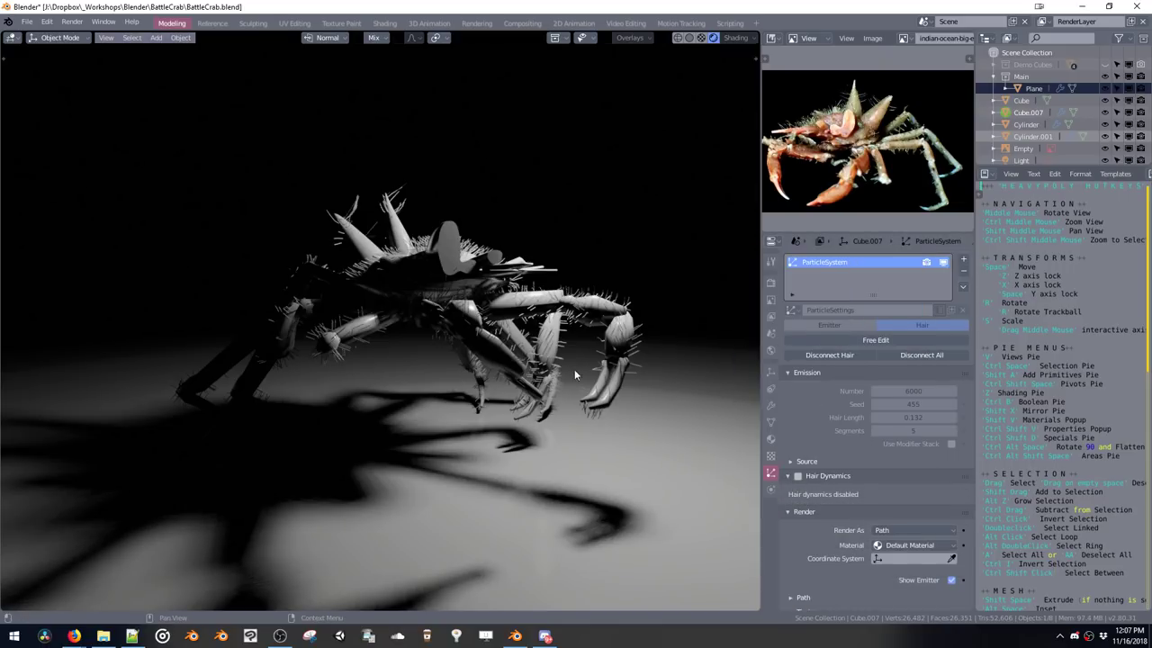
key("ctrl+shift+v")
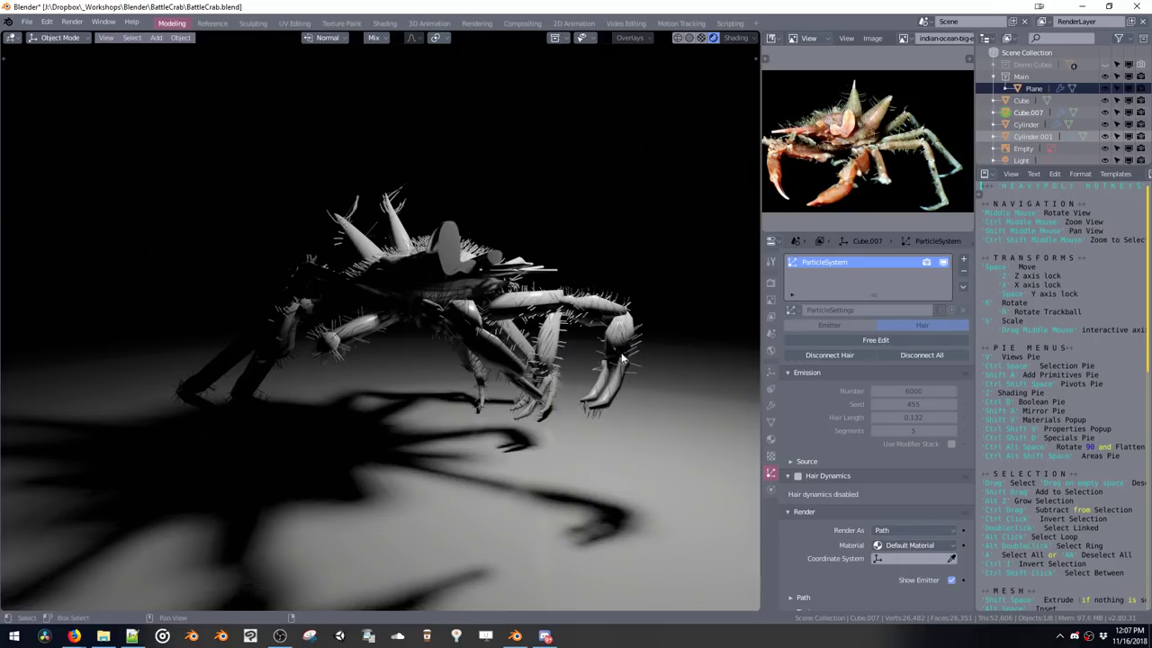
Create a new material on the legs and name it Crab
key("shift+v")
left_click(632, 454)
key("Escape")
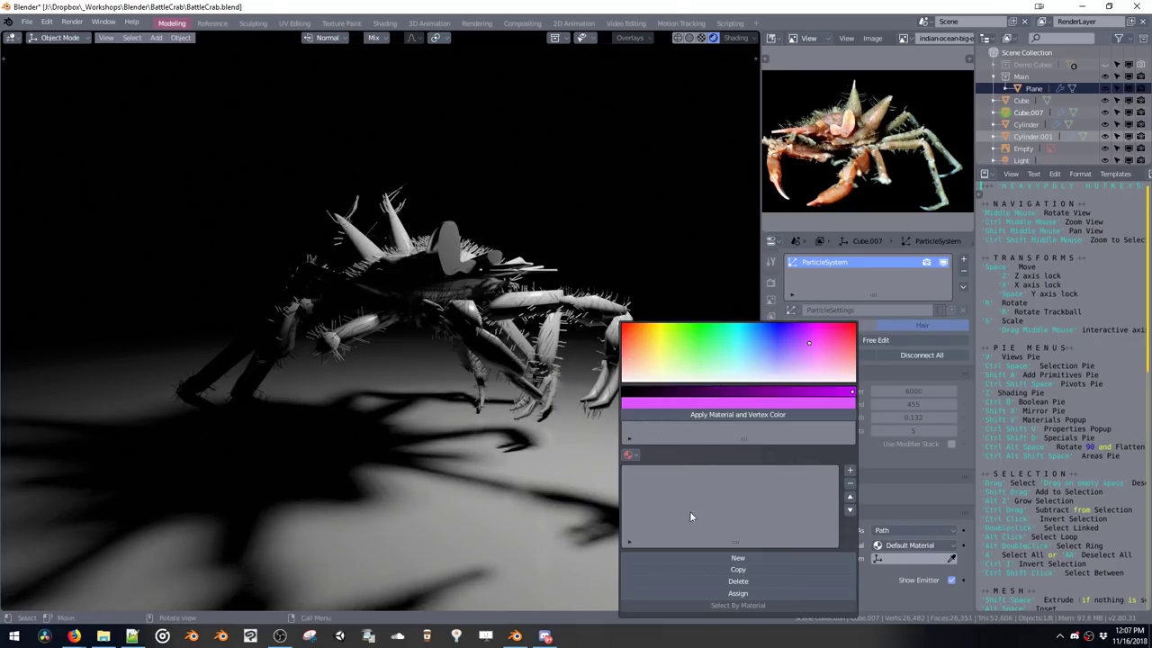
left_click(718, 557)
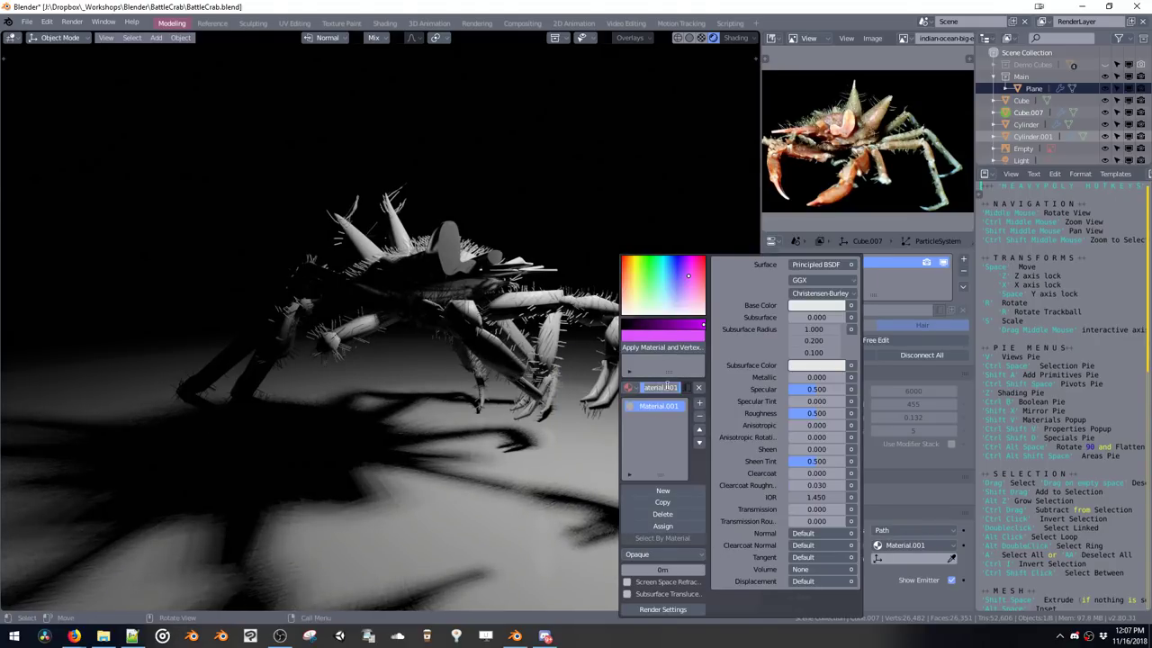
left_click(666, 387)
type("Crab")
key("Return")
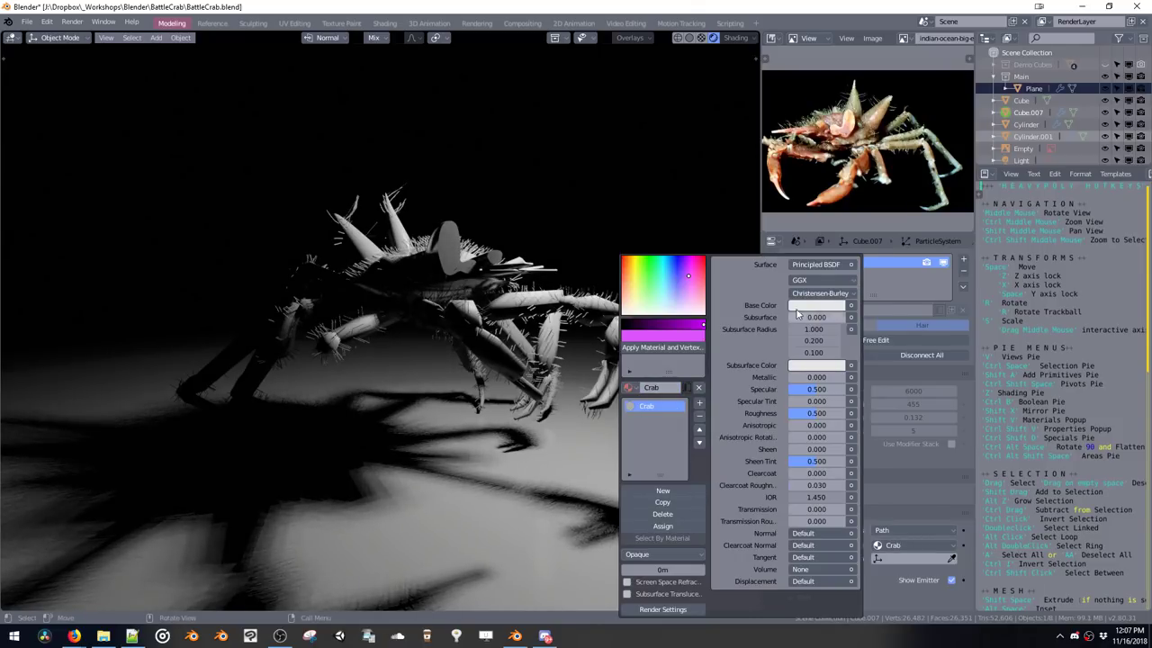
Set the Crab material's base color to orange
left_click(814, 305)
left_click_drag(825, 182, 825, 170)
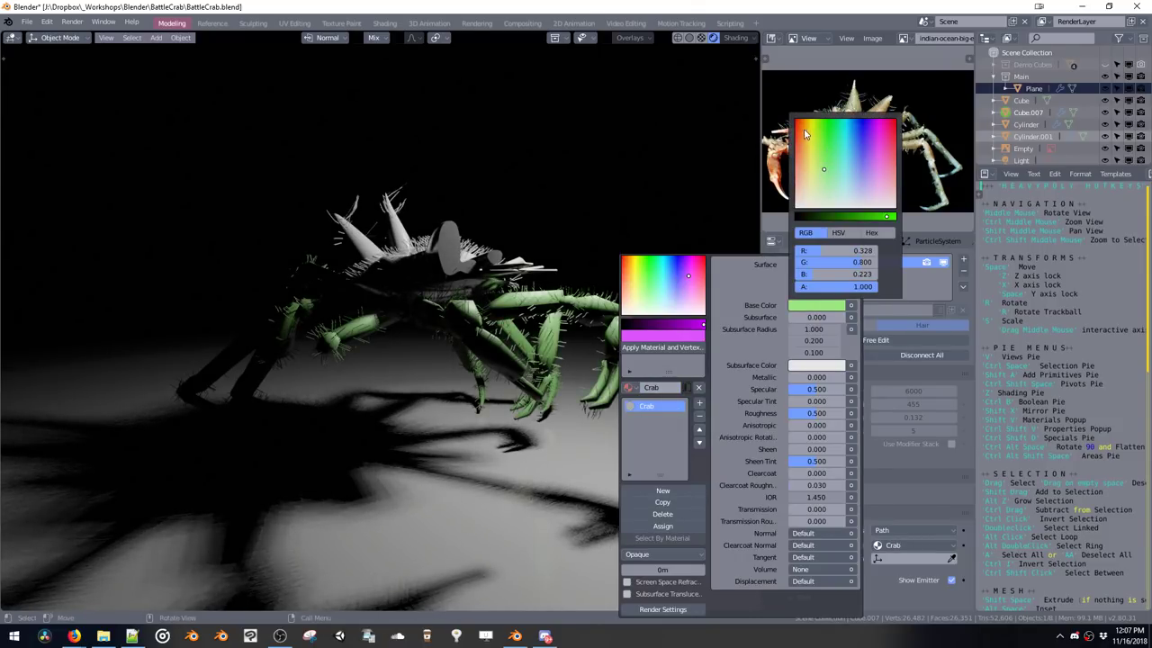
left_click(805, 134)
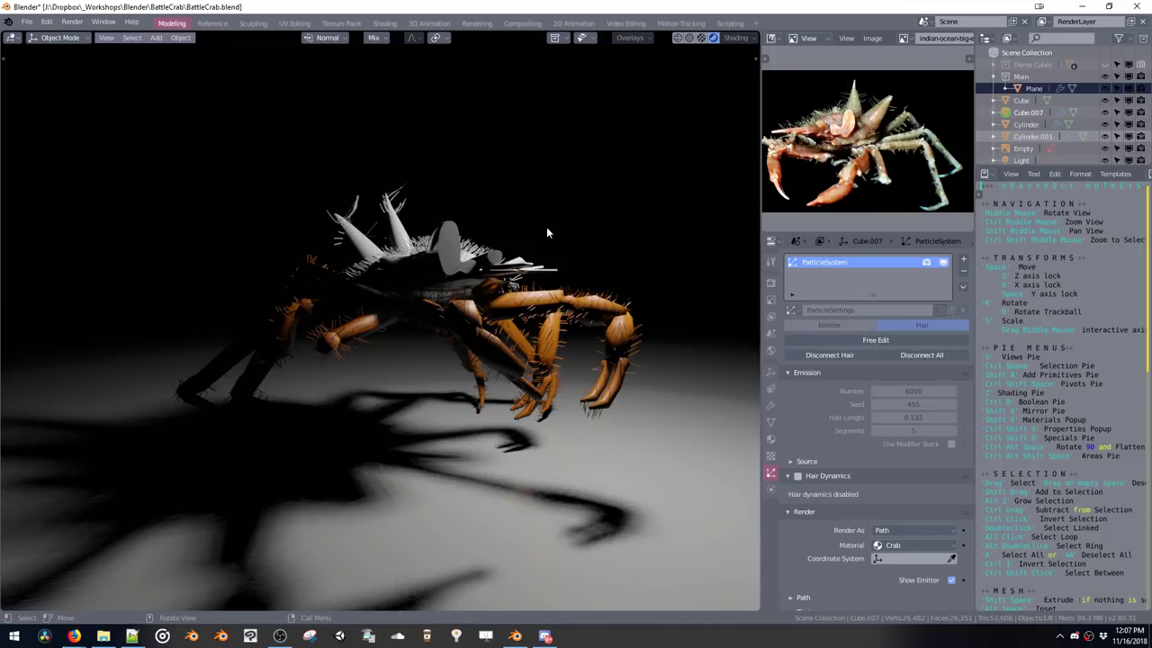
Try to remove the Glossy and Chrome materials from the shell's material slots
middle_click_drag(546, 227, 518, 254)
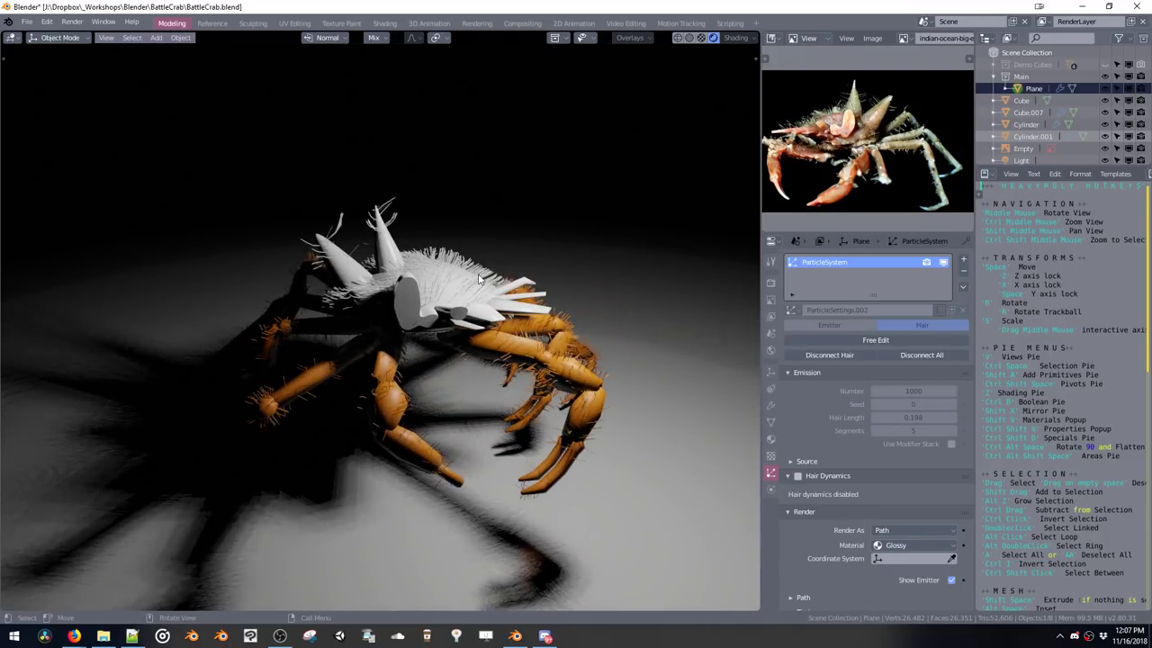
key("shift+v")
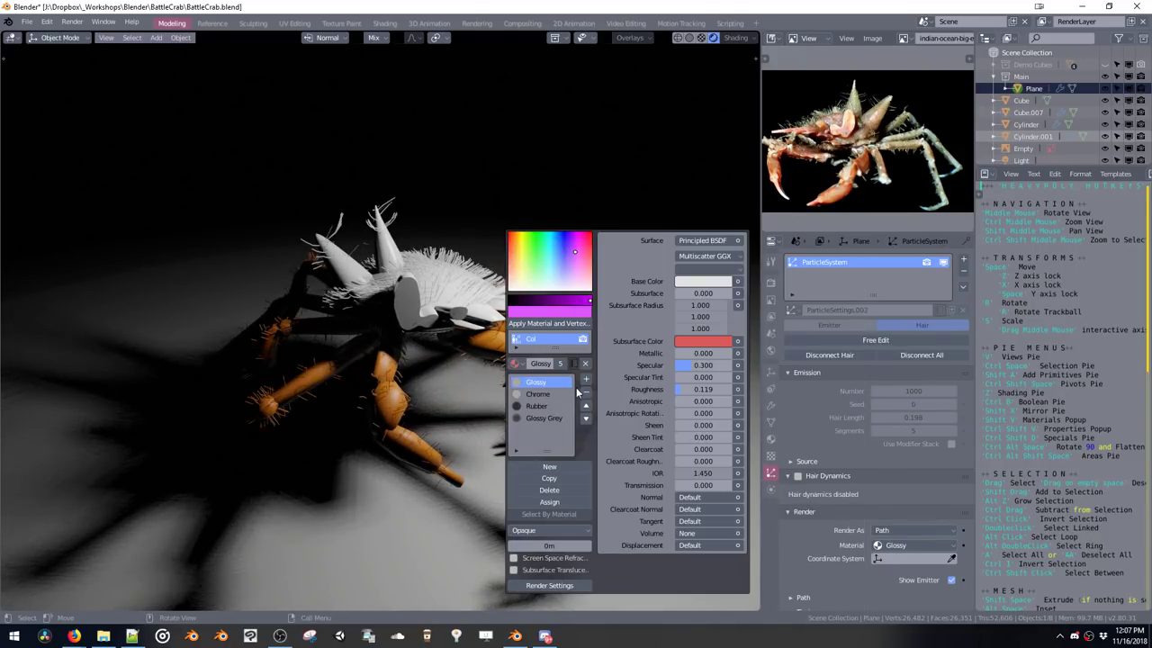
left_click(585, 393)
left_click(585, 393)
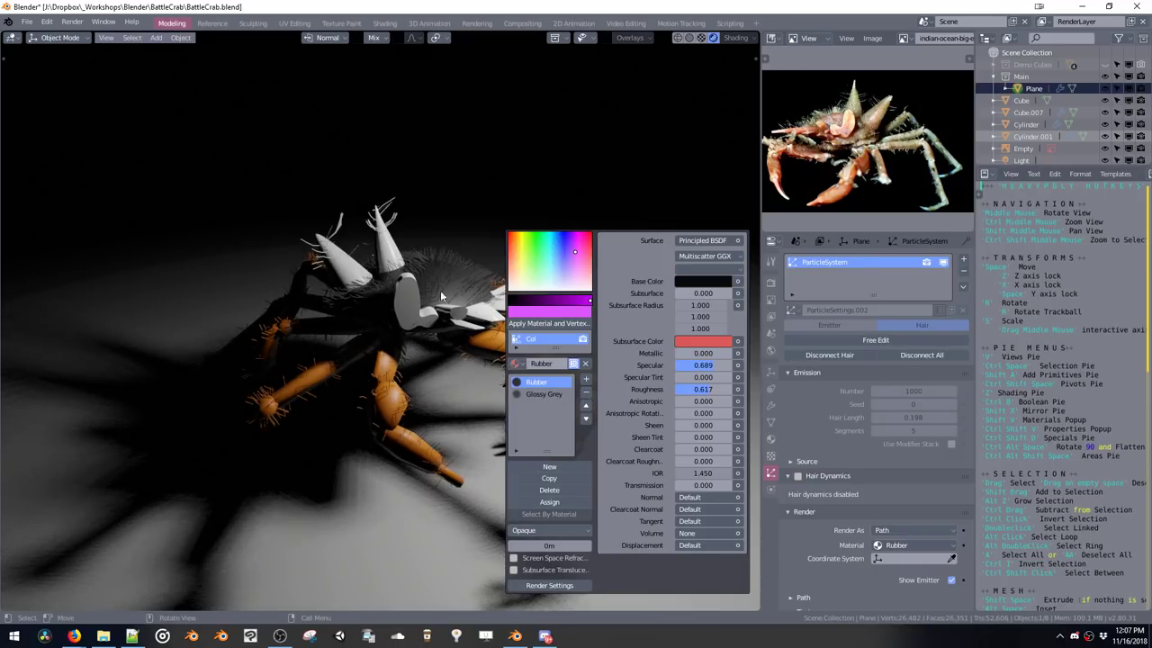
Remove the Glossy, Rubber and Glossy Grey materials from the crab shell's material slots, keeping only Chrome
left_click(571, 288)
key("shift+m")
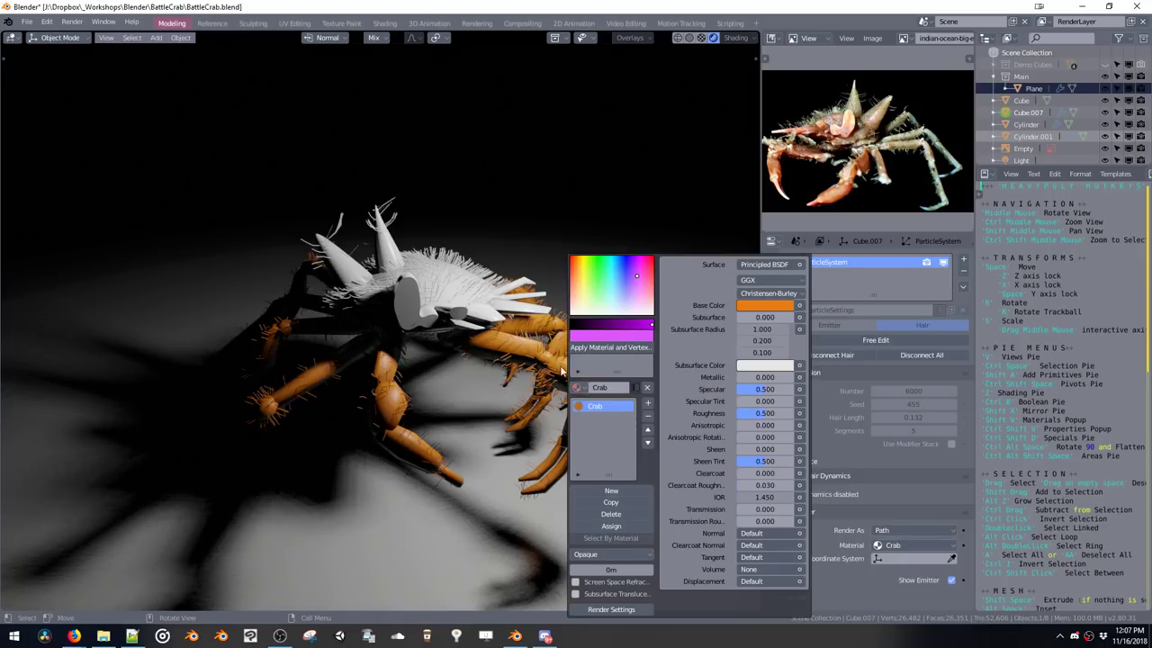
left_click(476, 289)
key("shift+v")
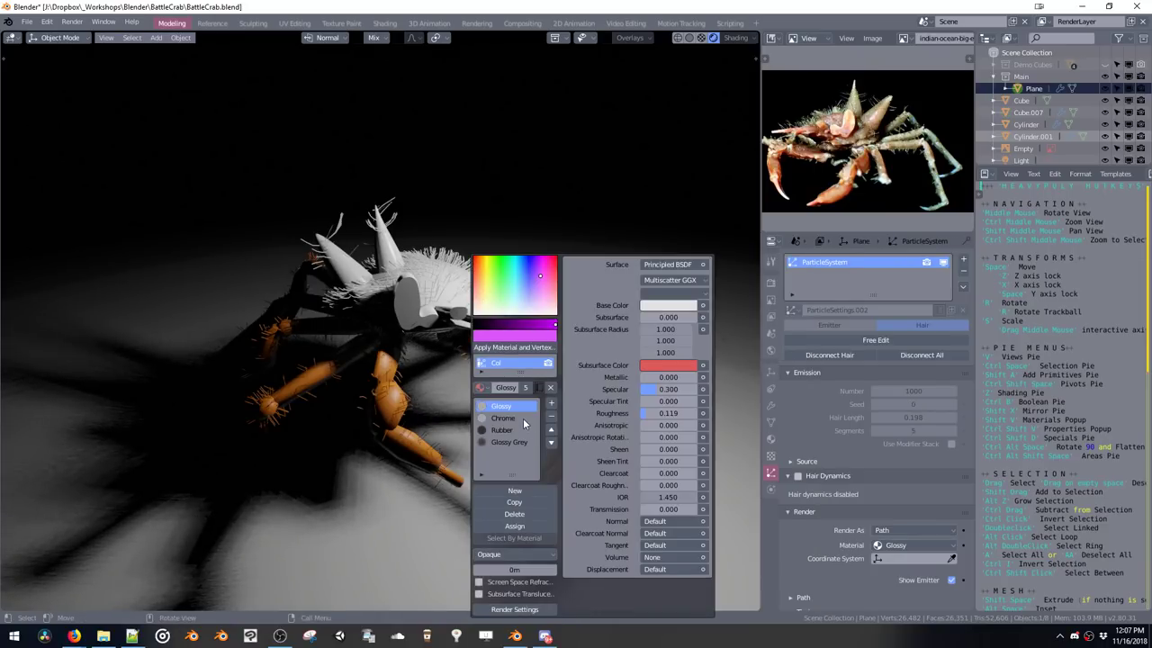
left_click(550, 415)
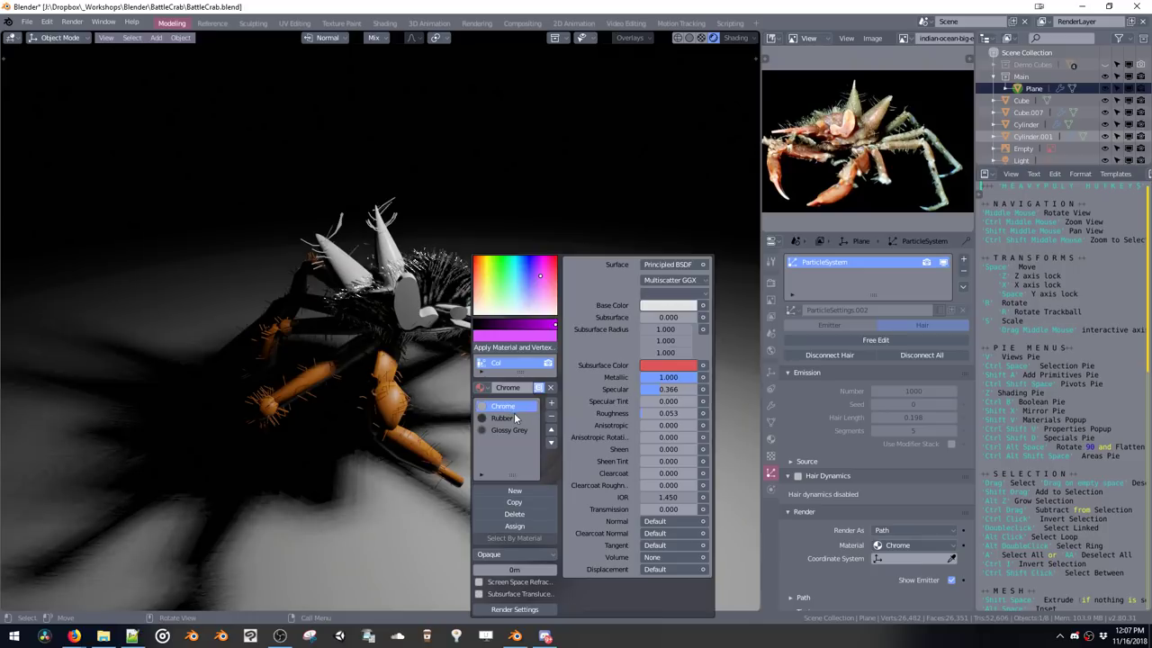
left_click(502, 418)
left_click(550, 414)
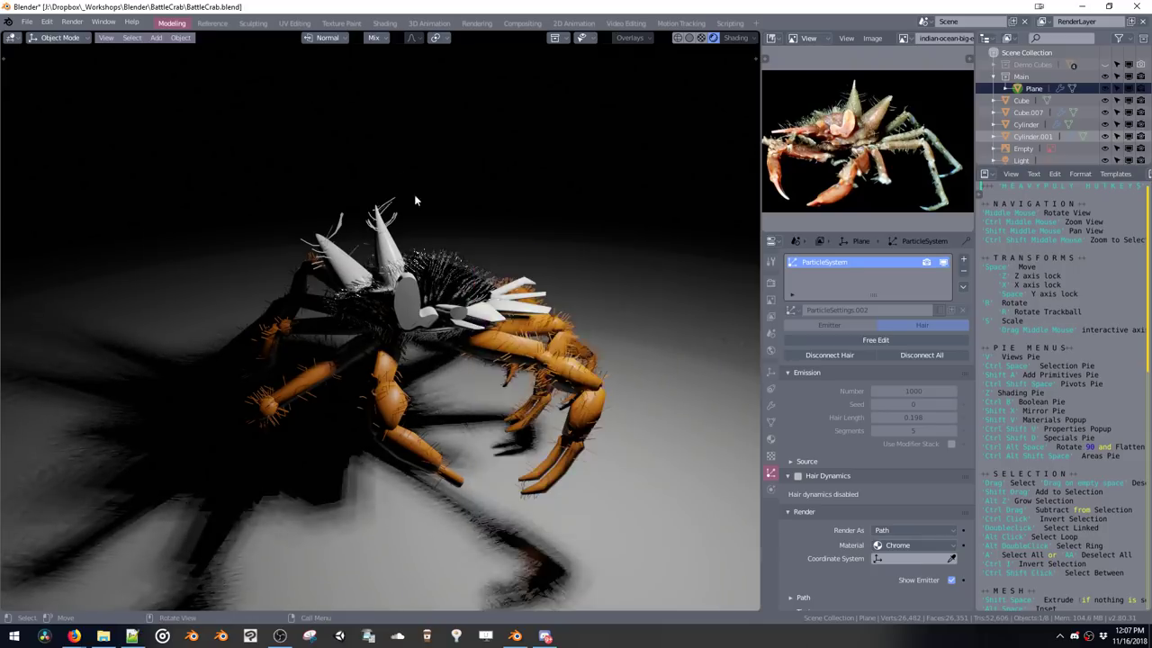
Assign the existing Crab material to the large spikes on the crab's back
middle_click_drag(411, 198, 499, 313)
scroll(509, 288, "up", 5)
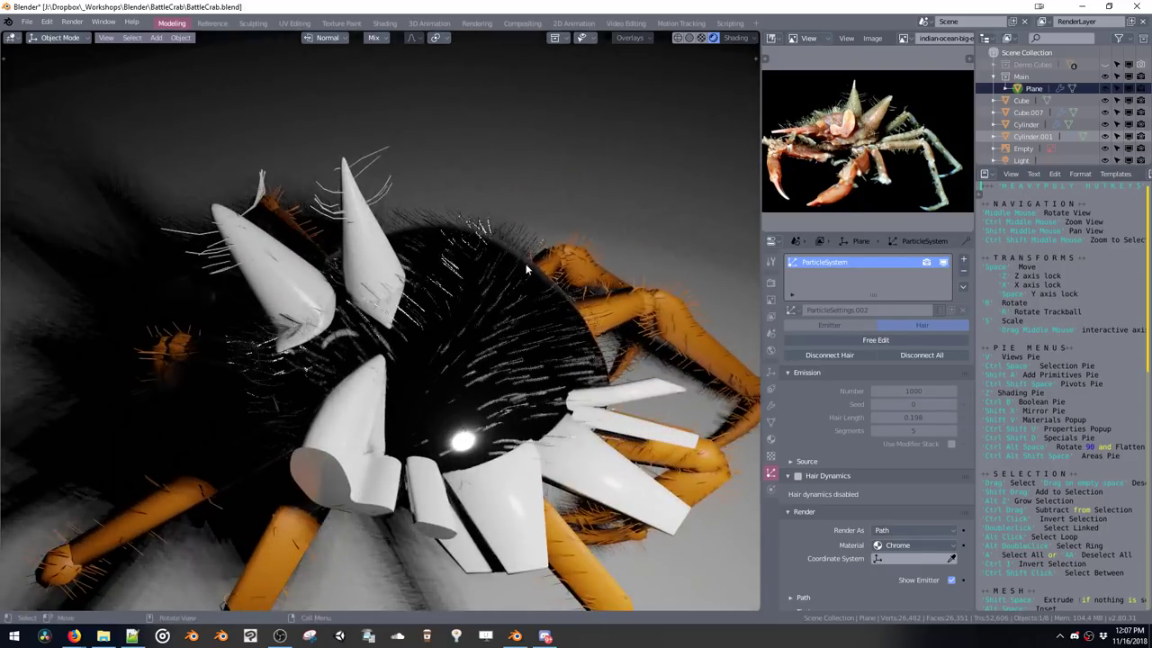
middle_click_drag(526, 266, 578, 228)
left_click(447, 230)
key("shift+y")
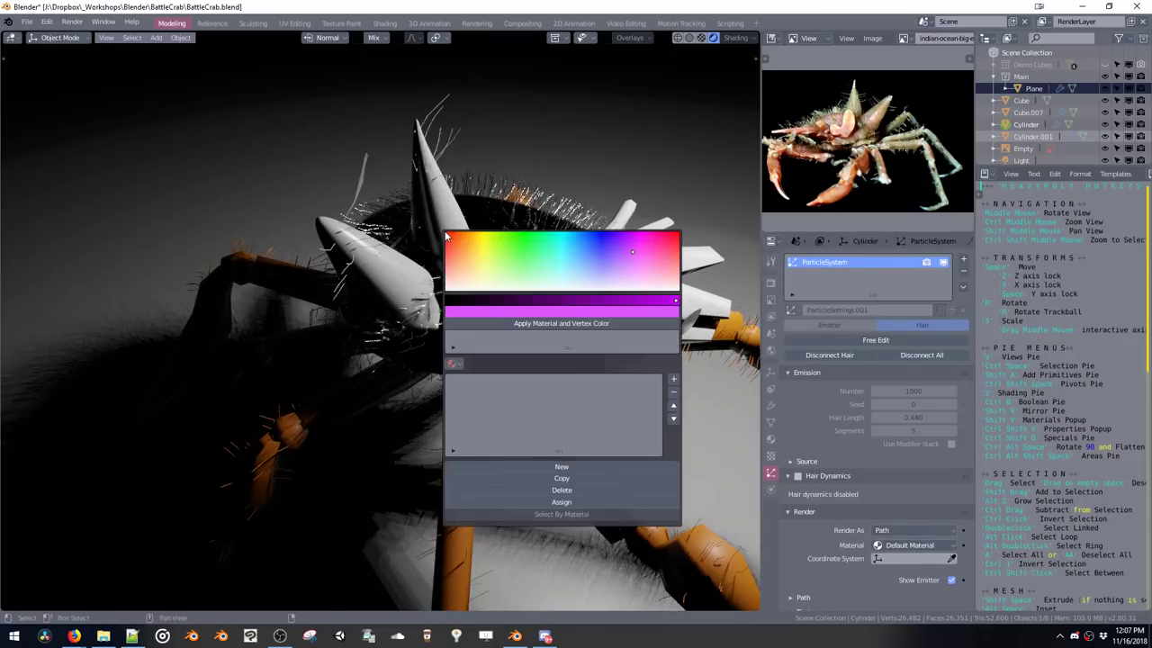
left_click(452, 364)
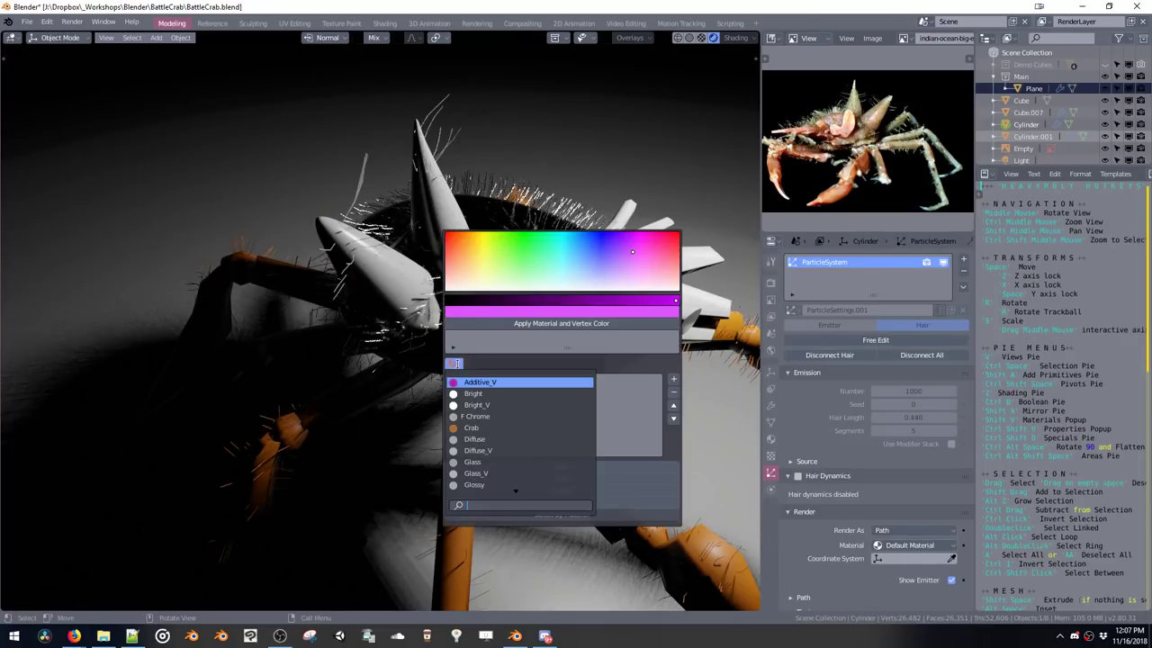
left_click(470, 428)
Assign the Crab material to the eye and front face pieces (Cylinder.001)
left_click(580, 306)
key("shift+v")
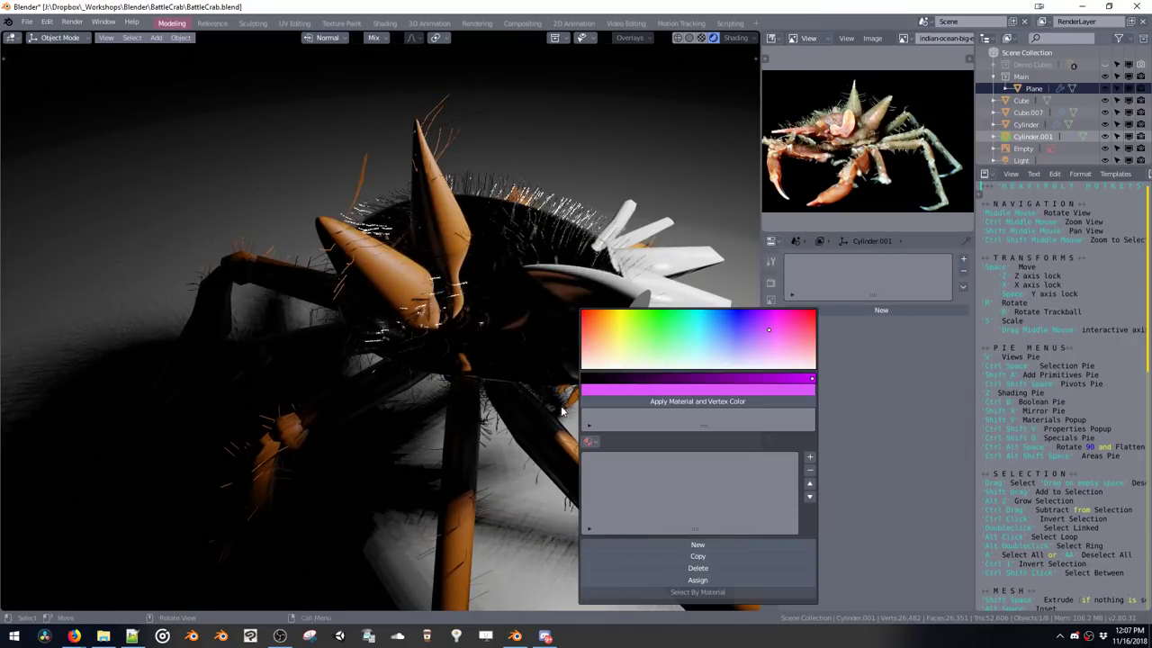
left_click(589, 440)
left_click(630, 503)
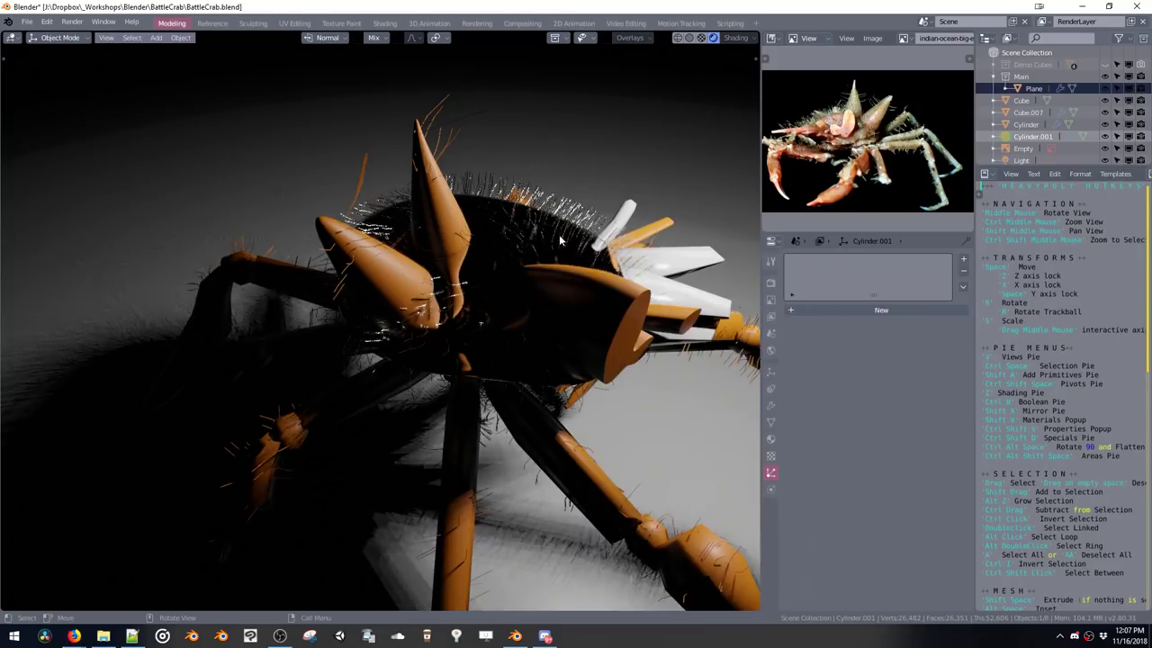
Replace the Chrome material in the shell's slot with the Crab material
middle_click_drag(522, 334, 459, 351)
left_click(647, 338)
key("shift+v")
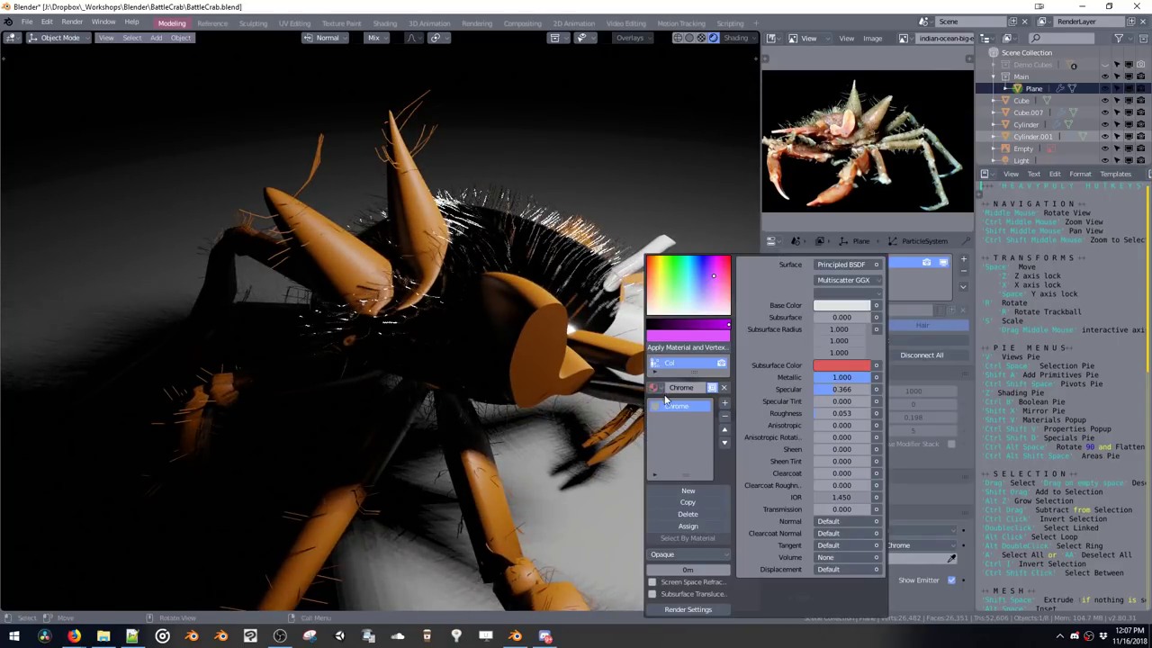
left_click(654, 388)
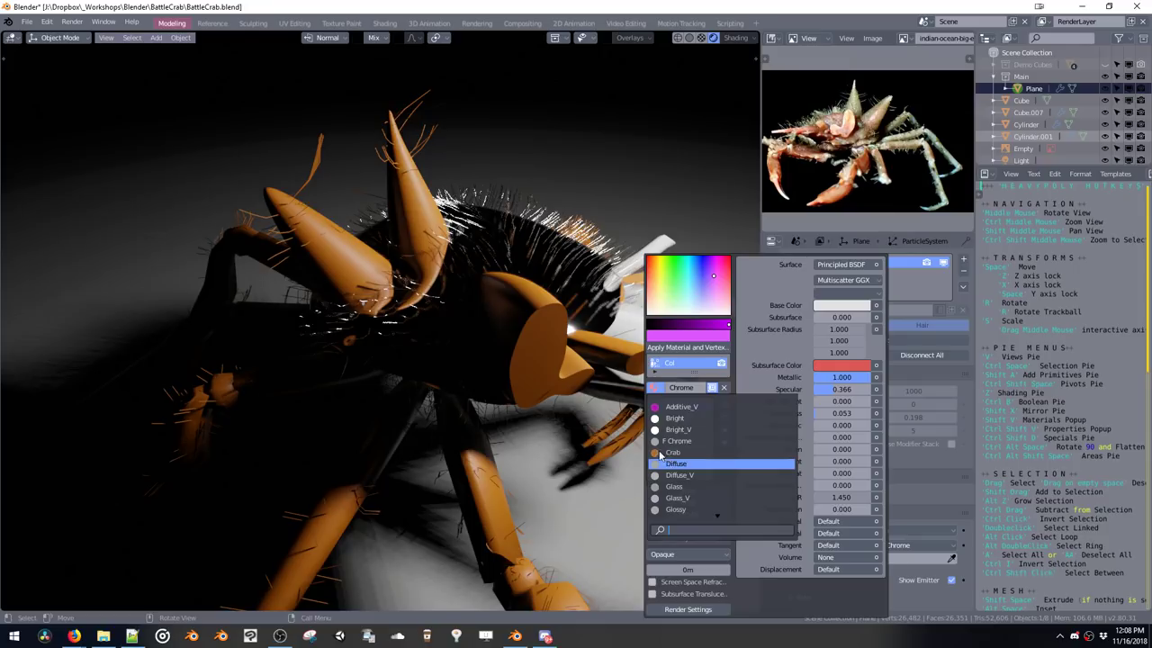
left_click(660, 453)
Assign the Crab material to the white flat spikes at the front of the shell (Cube)
middle_click_drag(533, 258, 507, 271, "shift")
left_click(637, 352)
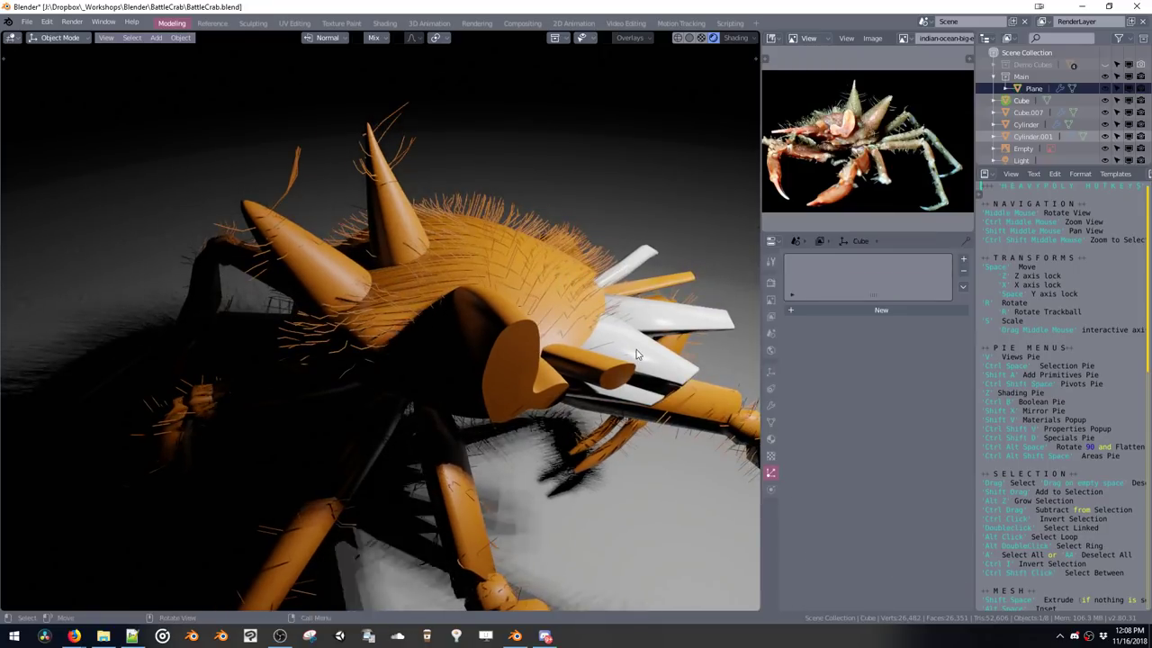
key("shift+y")
left_click(645, 457)
left_click(681, 521)
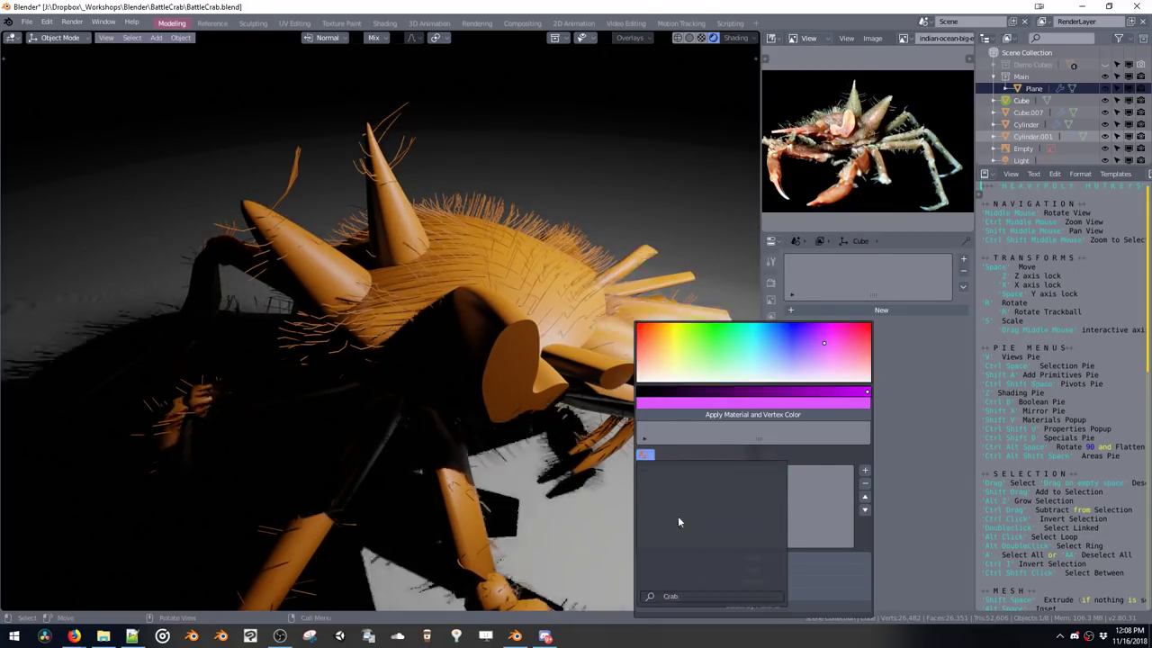
Set the Crab material's Subsurface to 1.000 and enable its Screen Space Refraction and Subsurface Translucency options
middle_click_drag(630, 277, 531, 162, "shift")
middle_click_drag(531, 162, 582, 284, "ctrl")
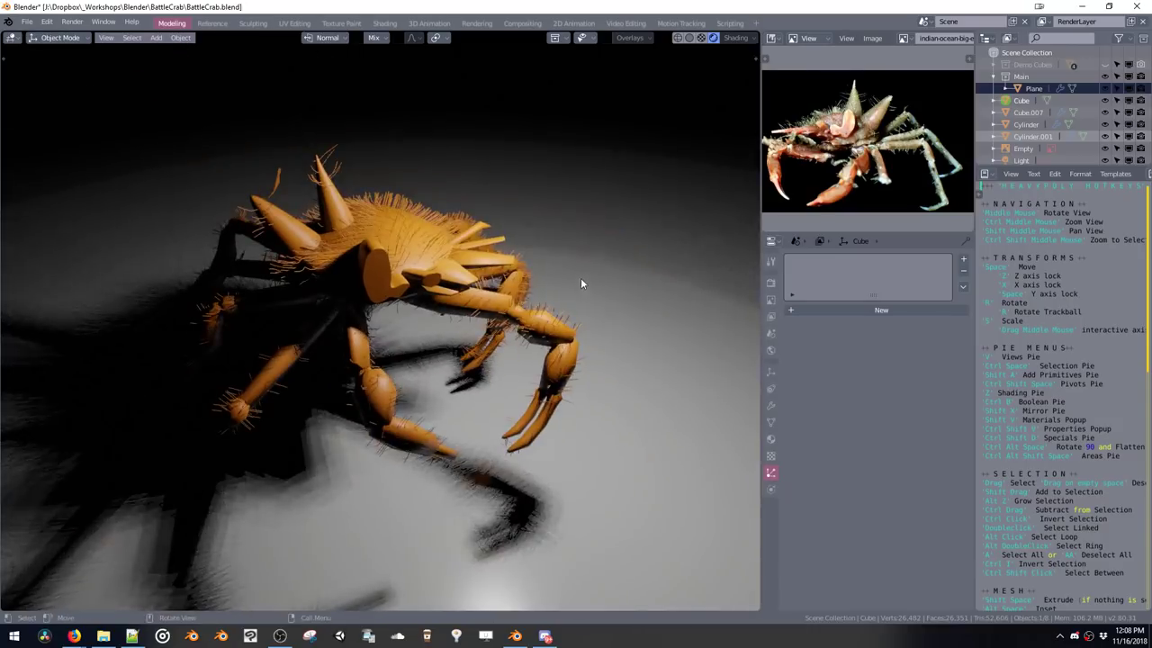
mouse_move(508, 312)
middle_mouse_down()
mouse_move(601, 268)
mouse_move(465, 253)
mouse_move(516, 276)
mouse_move(514, 292)
middle_mouse_up()
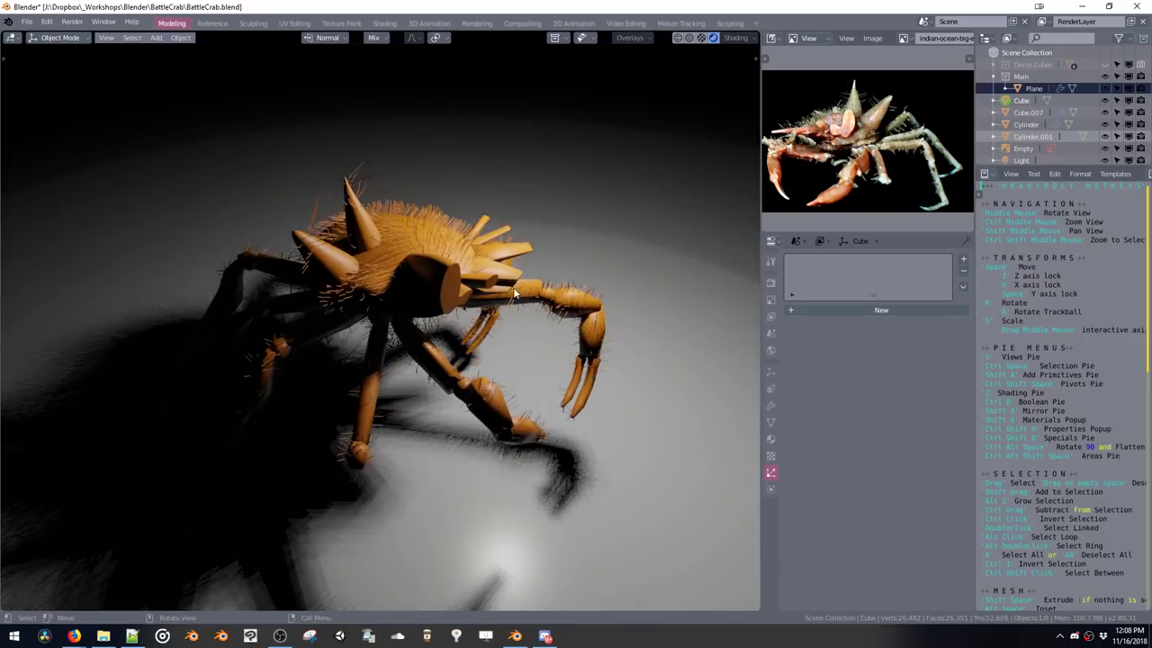
key("shift+a")
key("shift+v")
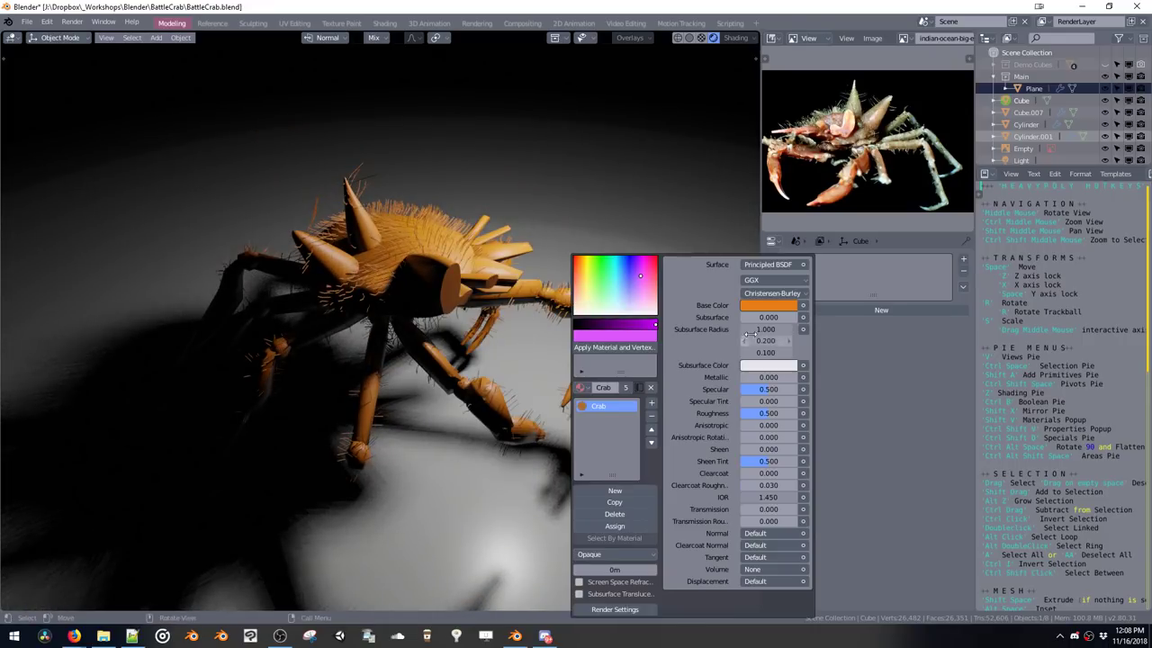
left_click_drag(761, 319, 846, 322)
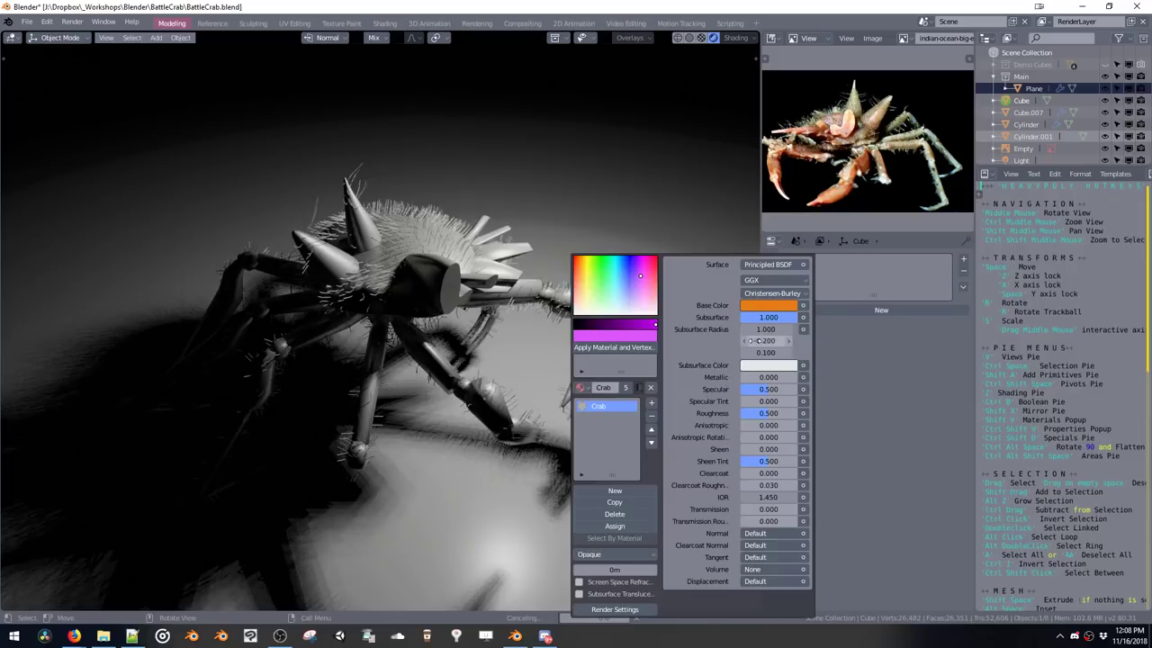
left_click(585, 583)
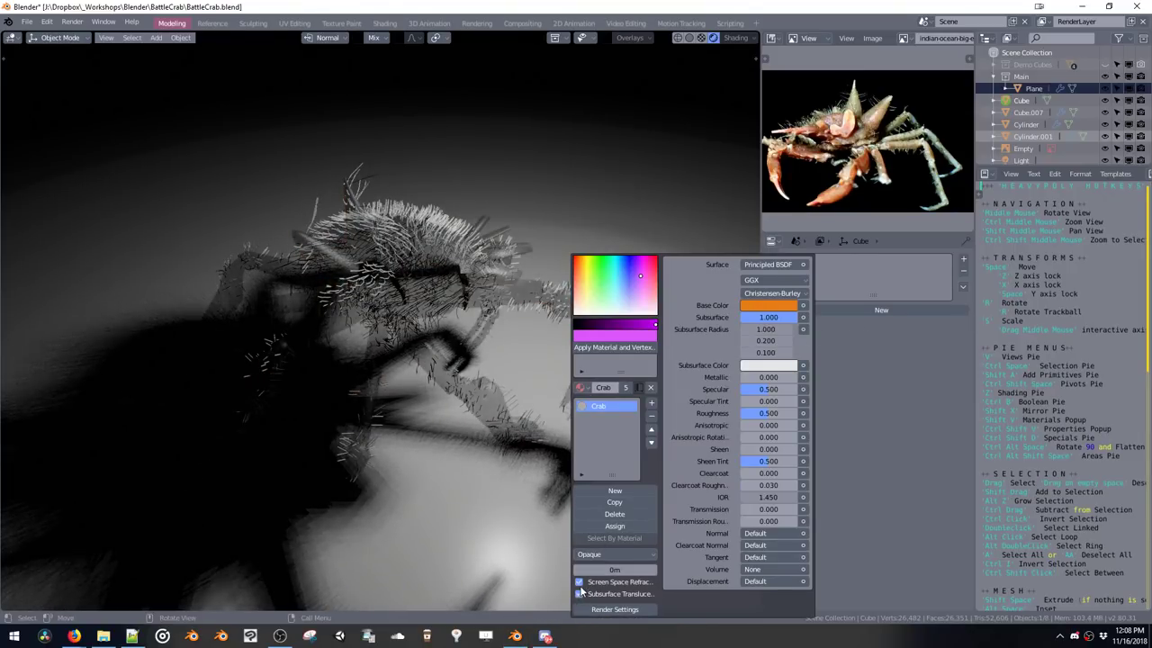
Disable Subsurface Translucency on the Crab material
middle_click_drag(508, 314, 590, 314)
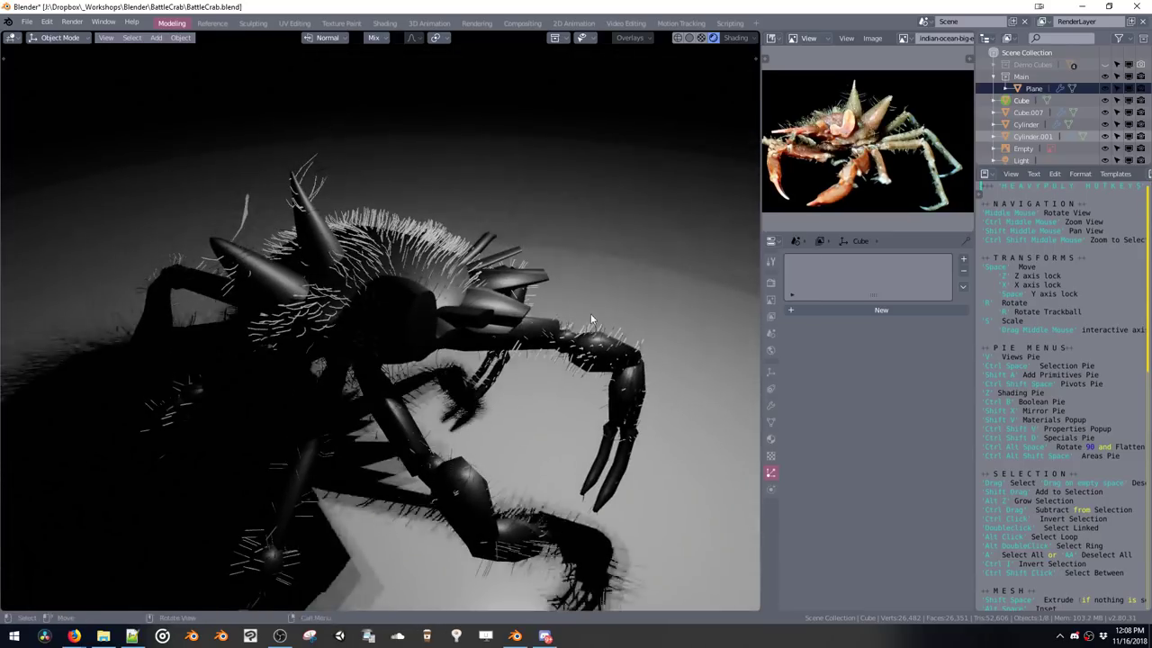
key("ctrl+shift+v")
key("shift+v")
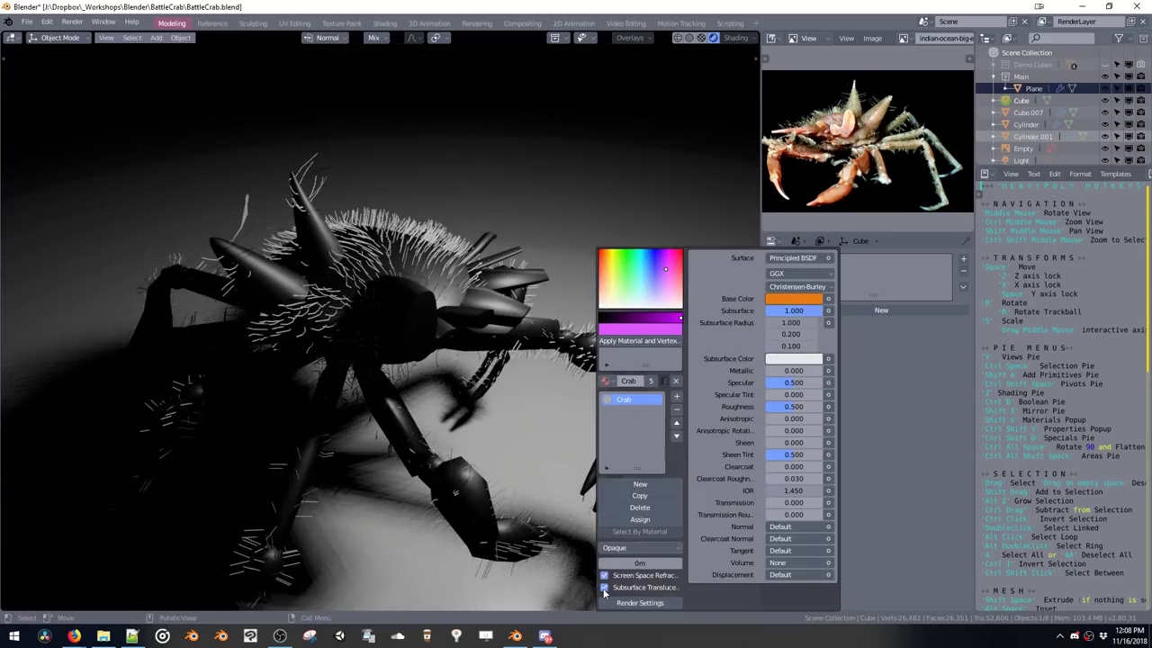
left_click(604, 588)
mouse_move(623, 564)
left_mouse_down()
mouse_move(633, 563)
mouse_move(585, 559)
left_mouse_up()
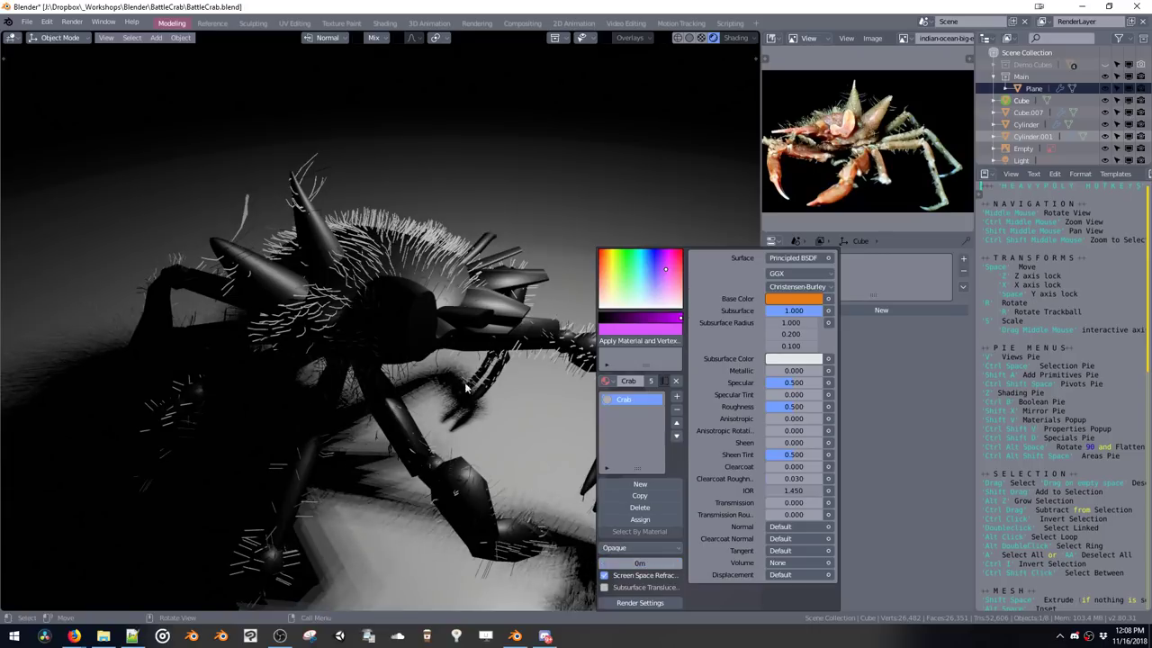
Inspect the Eevee render settings for Subsurface Scattering and Screen Space Reflections
key("ctrl+shift+v")
left_click(796, 277)
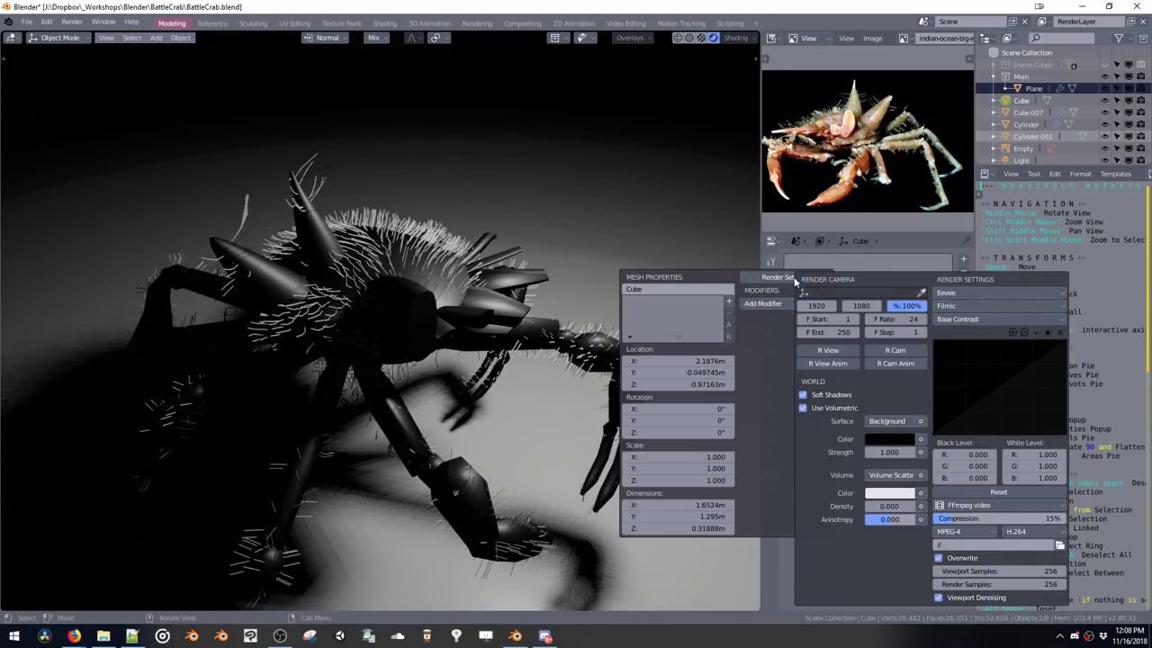
key("Escape")
left_click(770, 283)
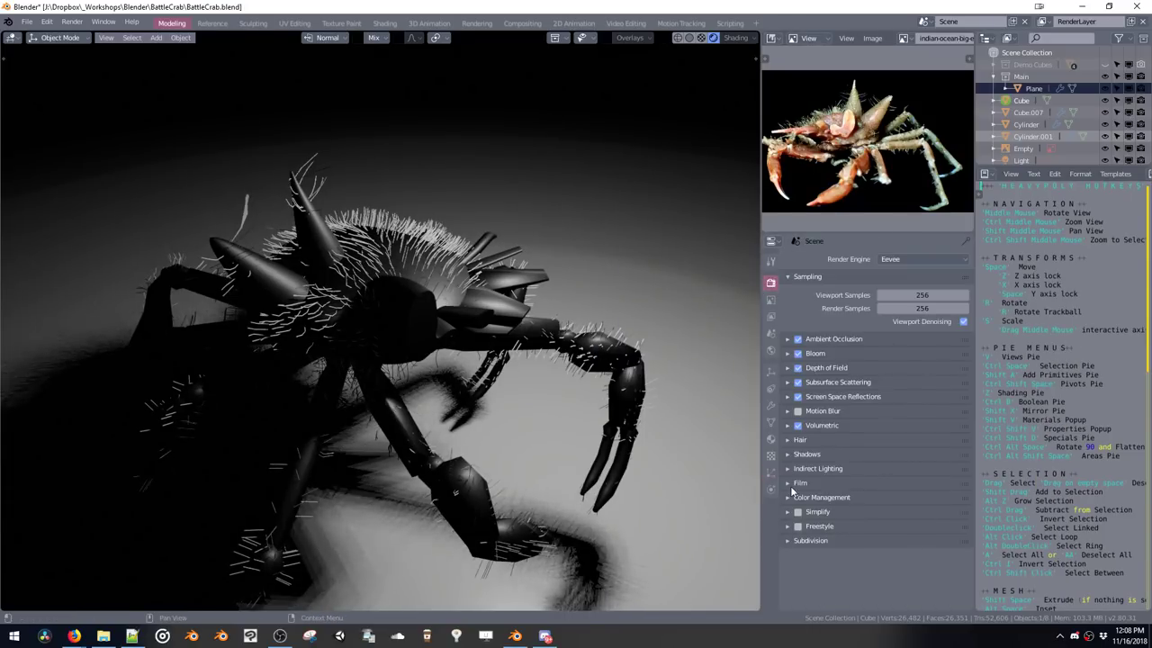
left_click(788, 382)
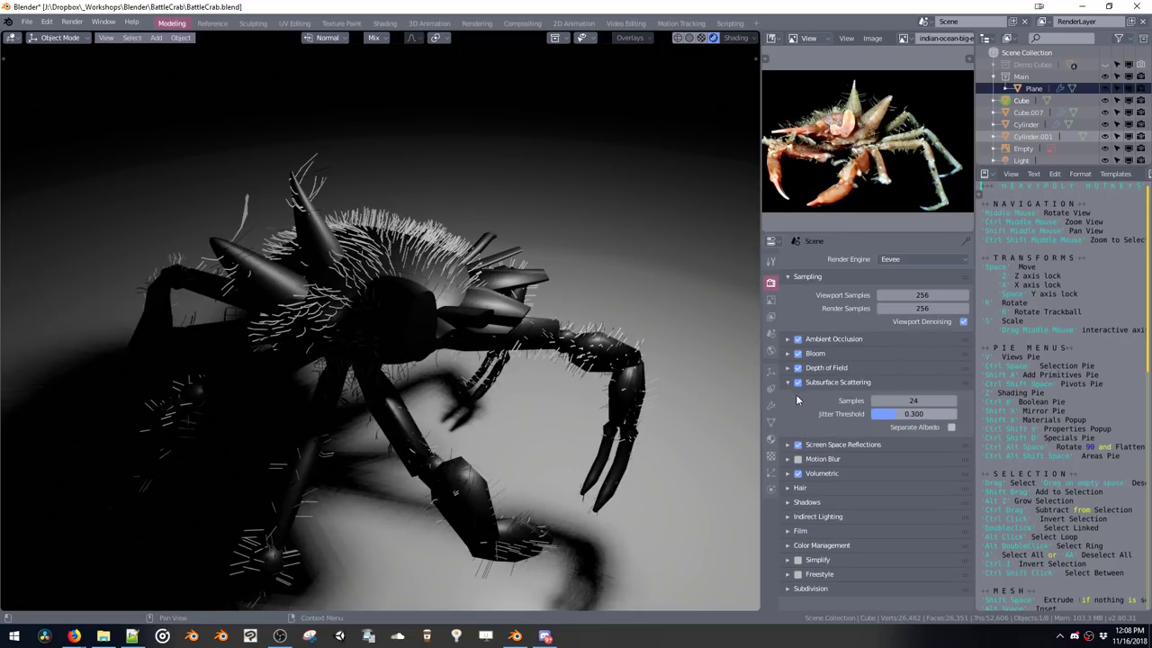
left_click(788, 444)
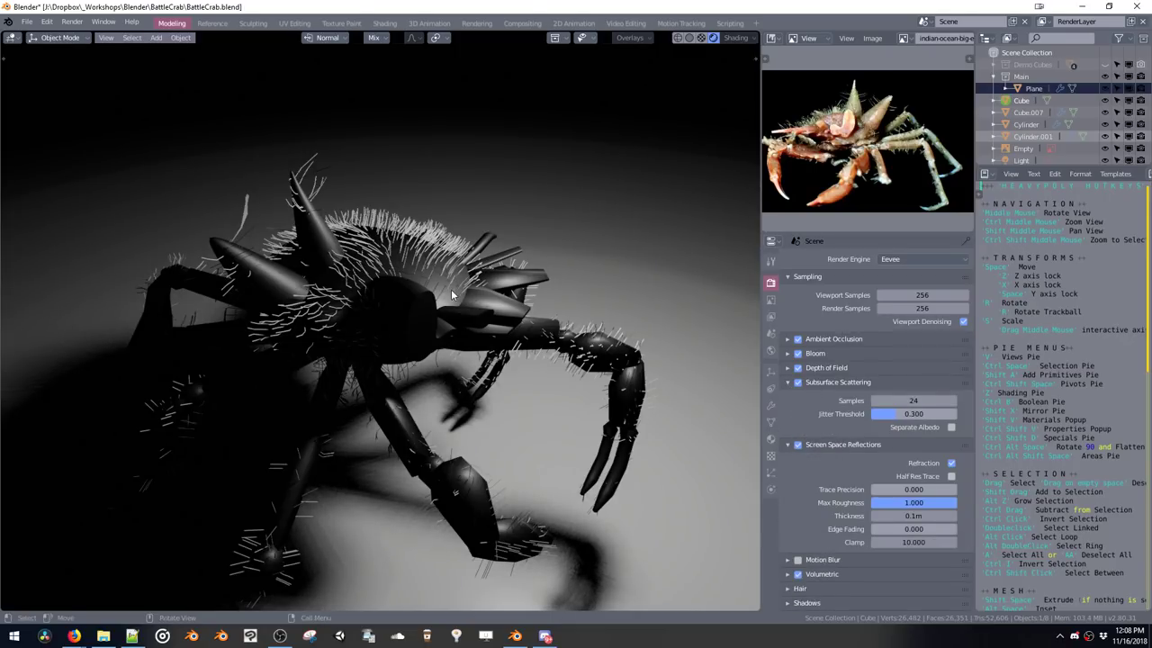
Set the Crab material's Specular to about 0.293 and its Roughness to about 0.224
left_click(453, 295)
key("shift+v")
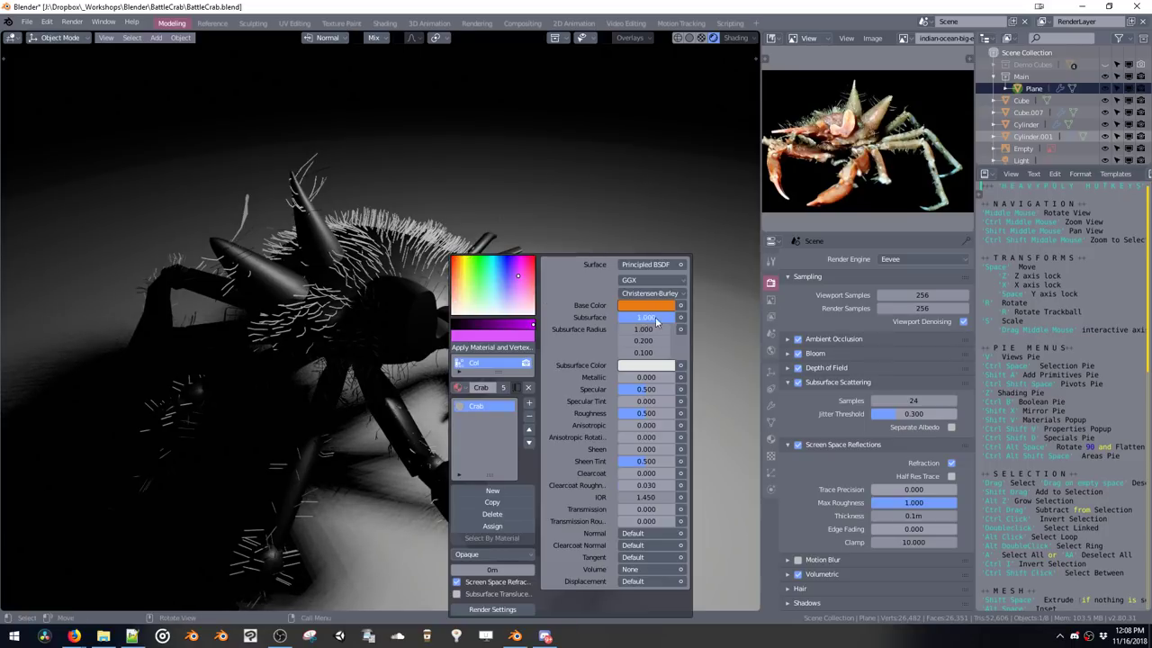
mouse_move(656, 321)
left_mouse_down()
mouse_move(583, 318)
mouse_move(661, 327)
left_mouse_up()
mouse_move(641, 413)
left_mouse_down()
mouse_move(630, 412)
mouse_move(632, 397)
left_mouse_up()
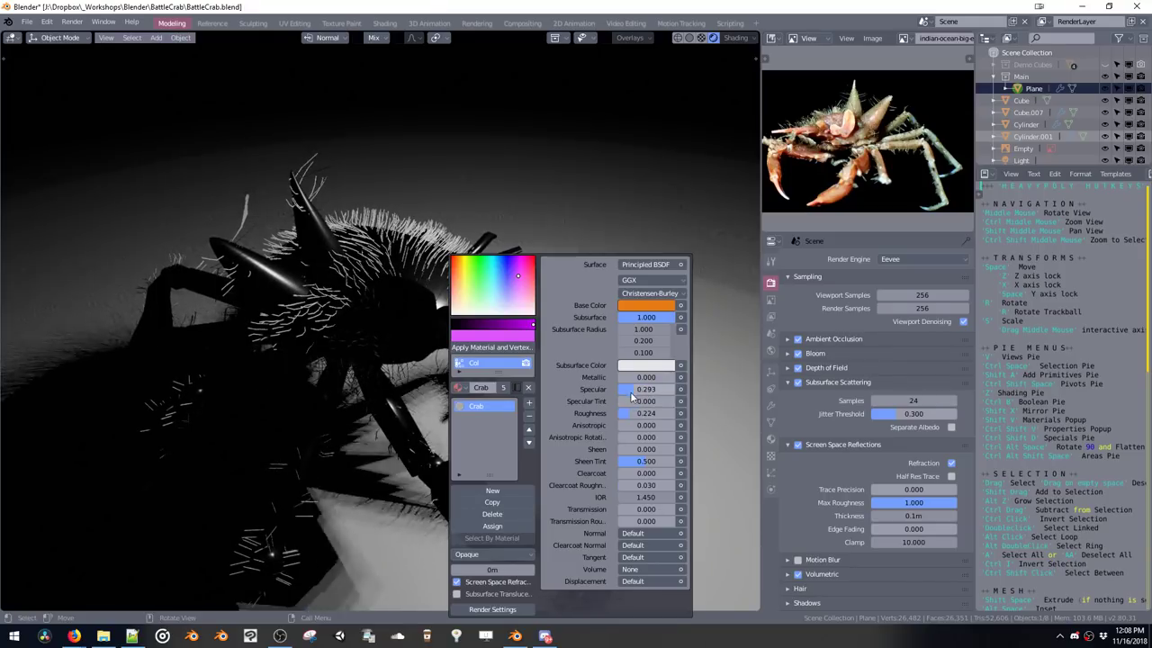
Set the Crab material's refraction depth to about 9.52 m and disable Screen Space Refraction
left_click_drag(466, 573, 467, 584)
left_click(457, 582)
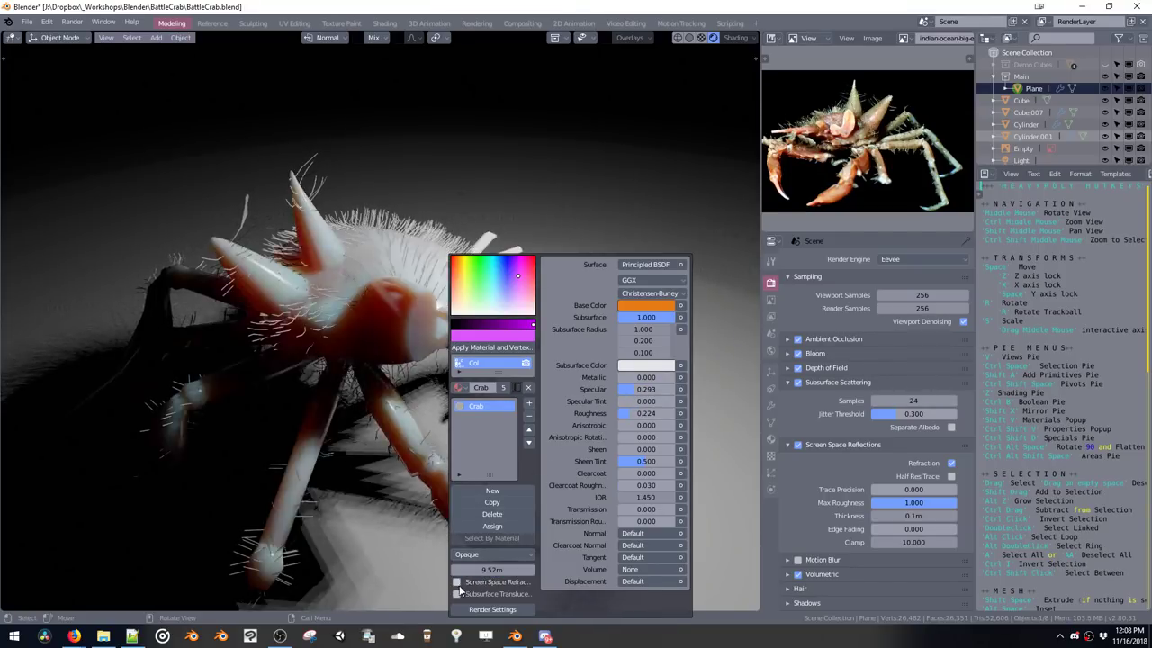
left_click(456, 583)
left_click(456, 583)
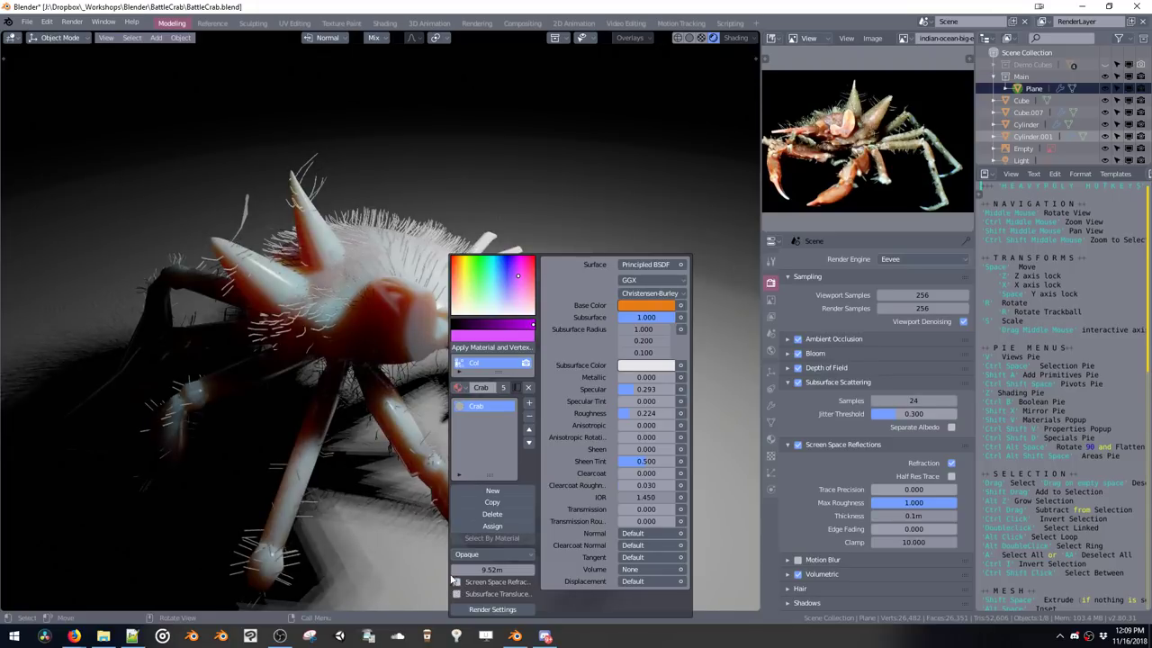
Set the first Subsurface Radius value of the Crab material to about 1.416
middle_click_drag(432, 330, 568, 289)
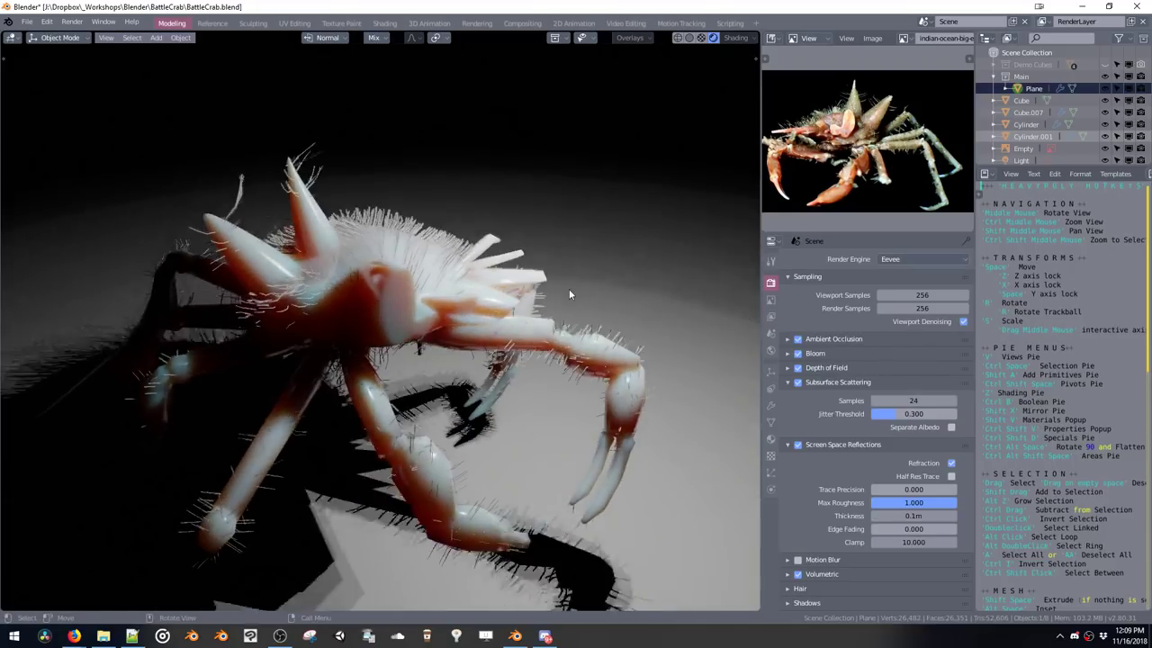
key("shift+v")
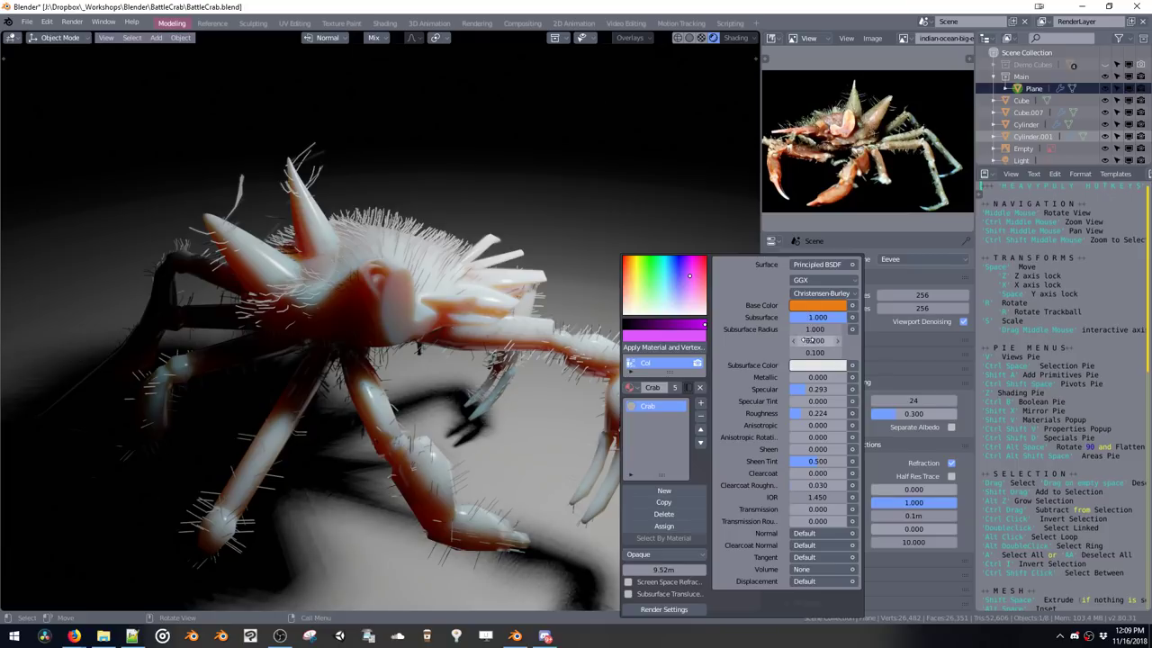
mouse_move(812, 322)
left_mouse_down()
mouse_move(770, 318)
mouse_move(877, 331)
mouse_move(828, 331)
left_mouse_up()
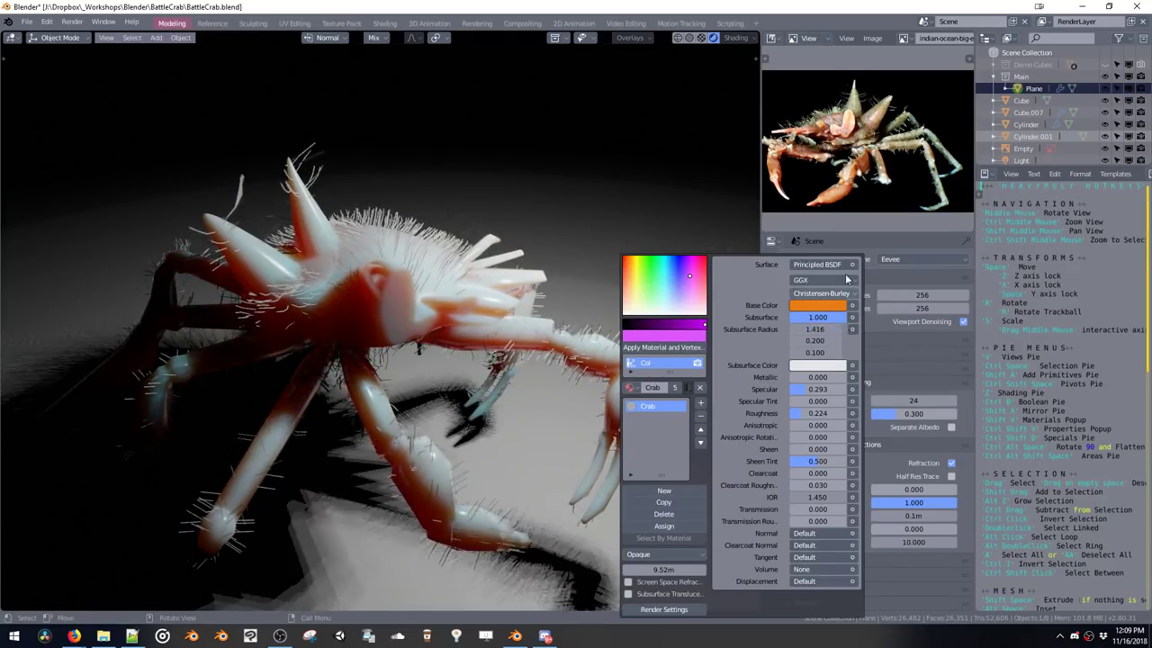
Set the Crab material's Subsurface Radius values to about 1.157, 0.530 and 0.248, guided by the reference photo
scroll(864, 194, "up", 6)
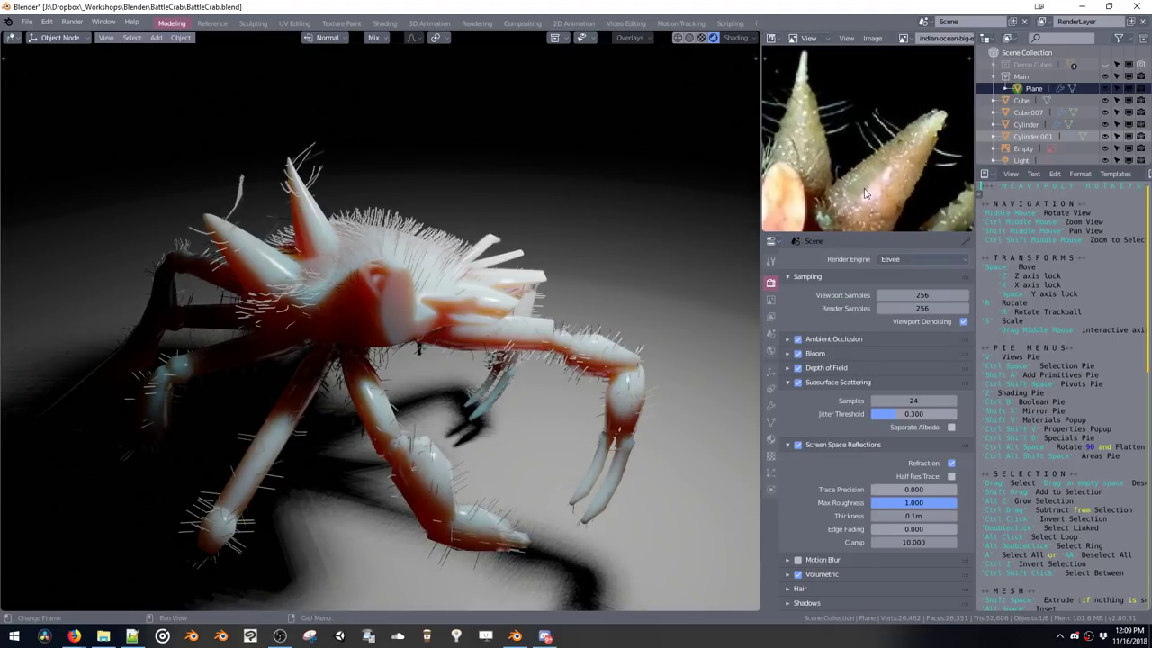
scroll(807, 162, "down", 4)
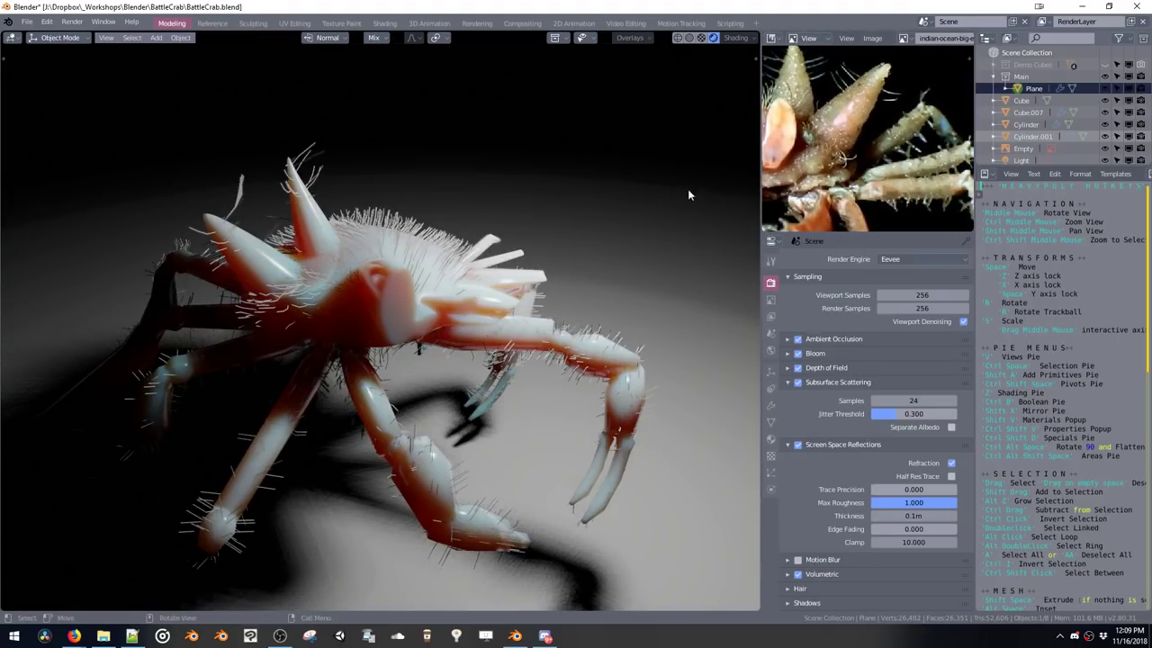
key("shift+v")
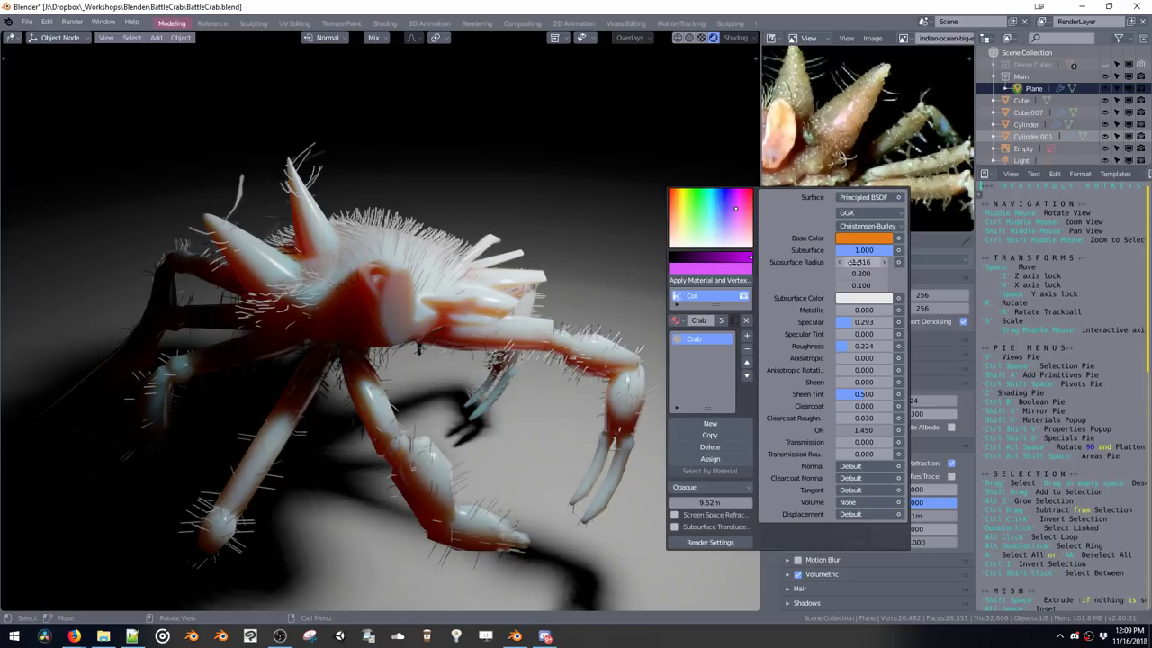
left_click_drag(854, 274, 891, 279)
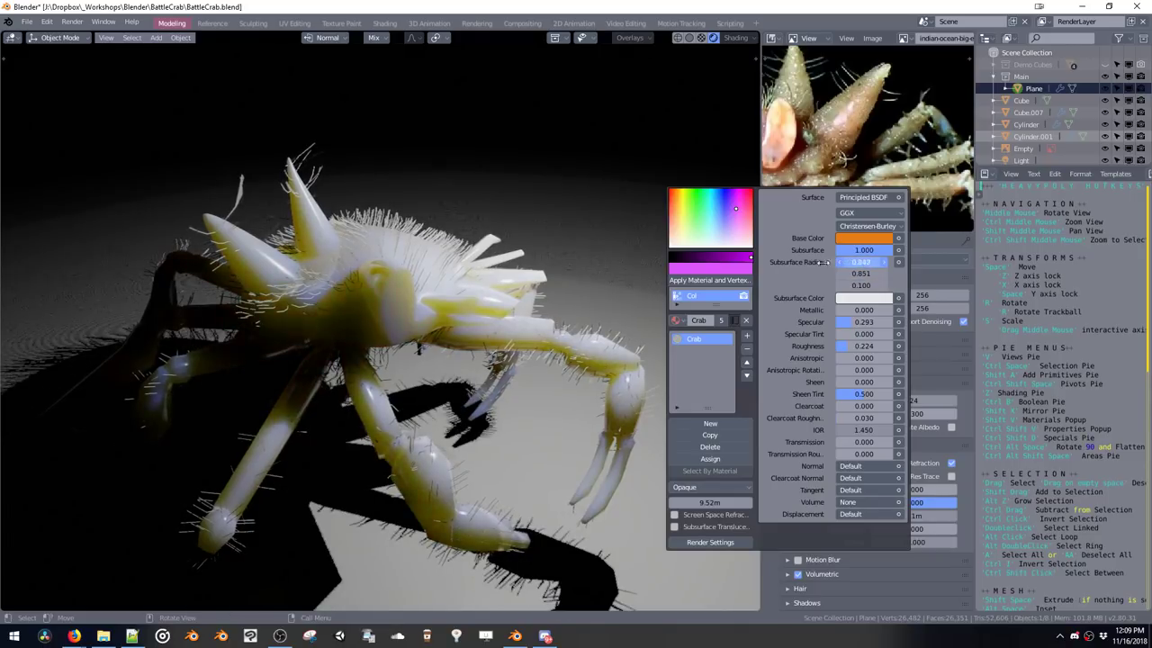
mouse_move(821, 262)
left_mouse_down()
mouse_move(808, 262)
mouse_move(887, 289)
mouse_move(870, 289)
left_mouse_up()
middle_click_drag(506, 284, 684, 271)
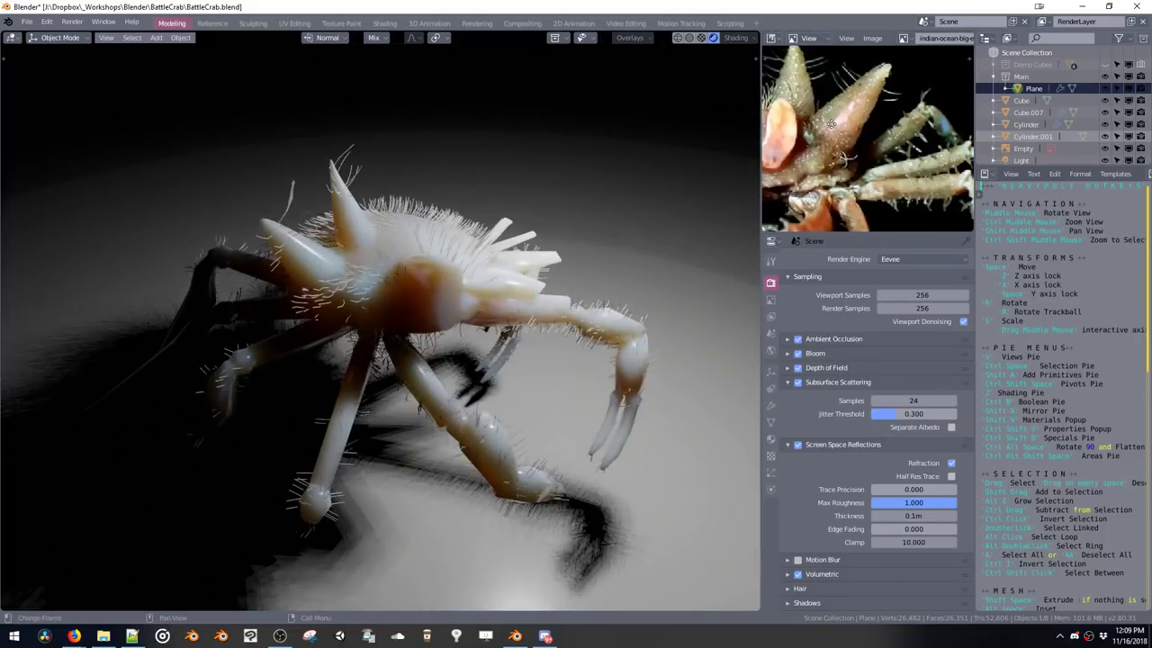
Examine the leg colours in the reference photo and save the BattleCrab file
middle_click_drag(831, 124, 787, 92)
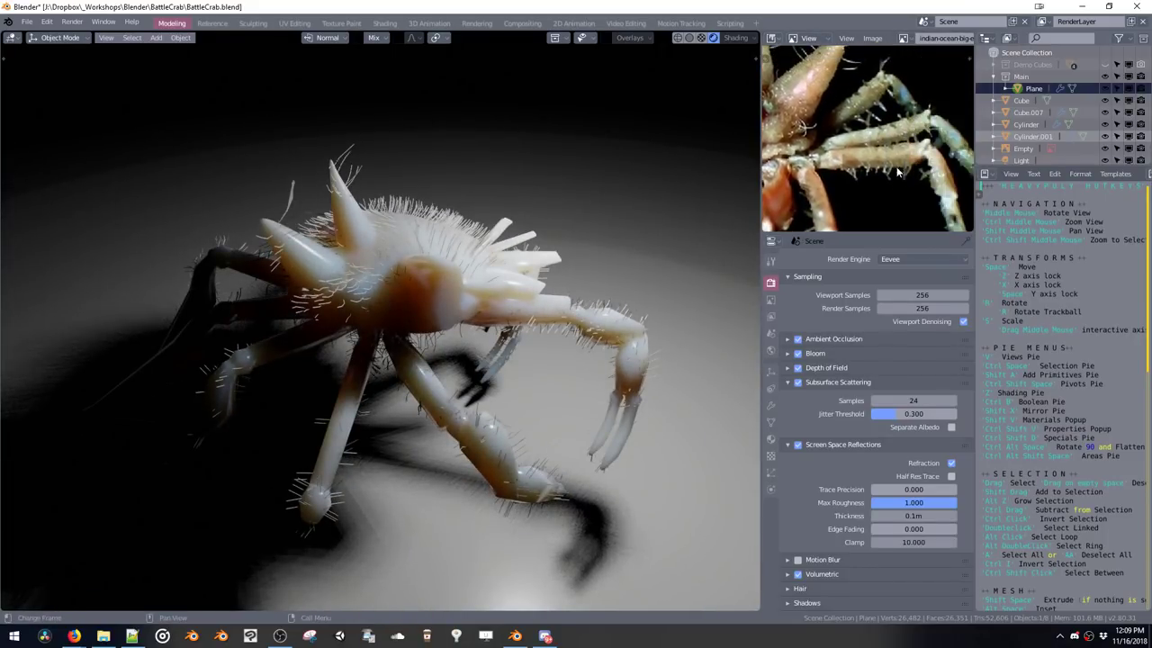
middle_click_drag(896, 171, 826, 102)
middle_click_drag(905, 183, 880, 156)
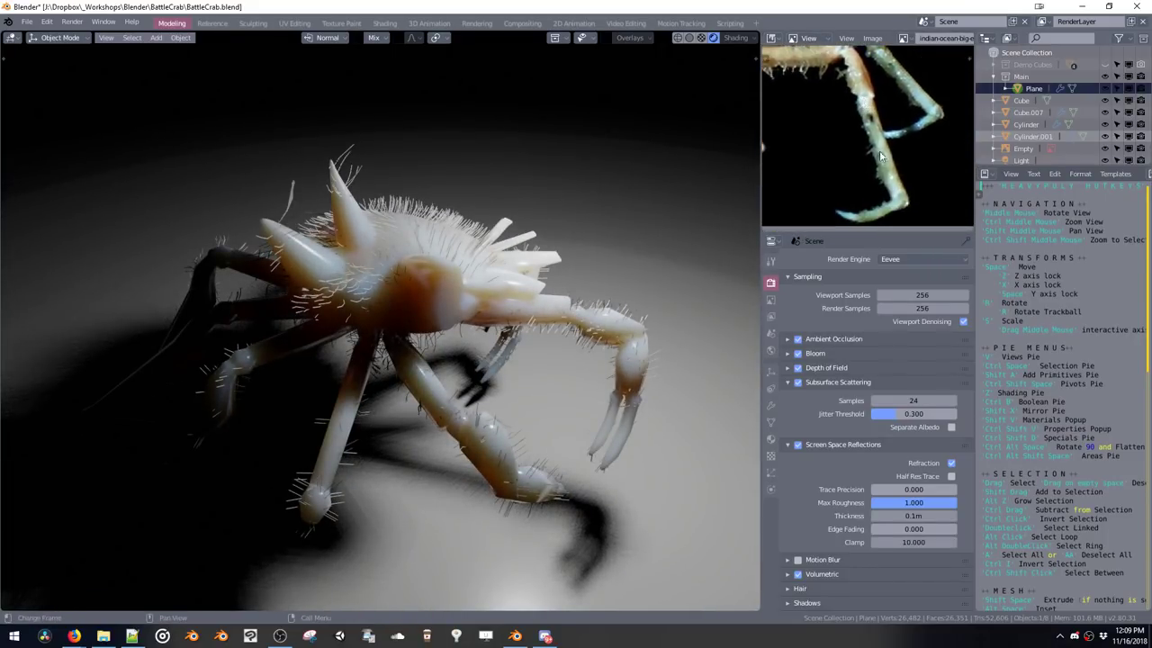
middle_click_drag(853, 89, 879, 102)
key("ctrl+s")
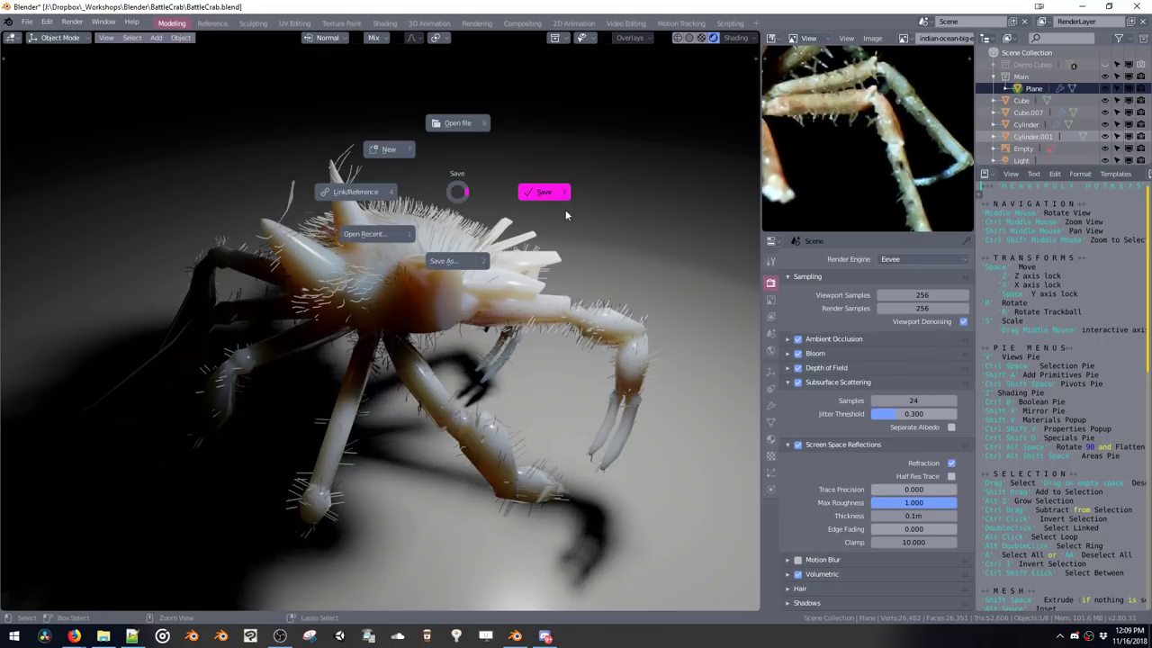
left_click(544, 194)
middle_click_drag(597, 261, 584, 273)
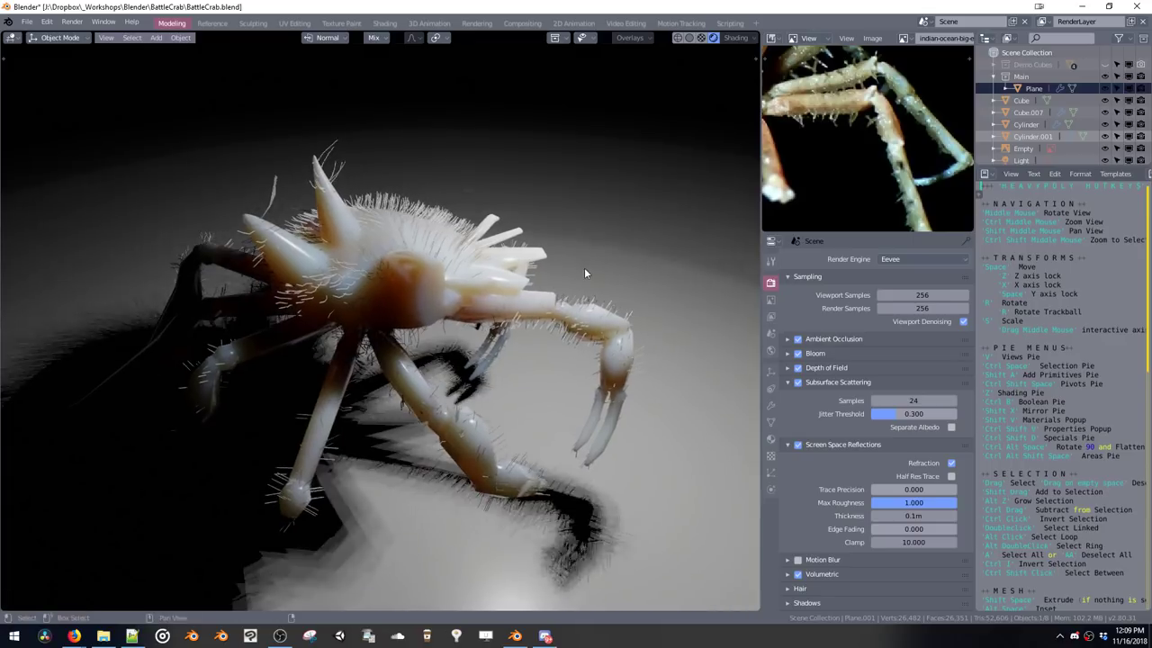
Turn the render settings area into a node editor and show the Crab material's nodes for the crab's body
key("ctrl+alt+shift+space")
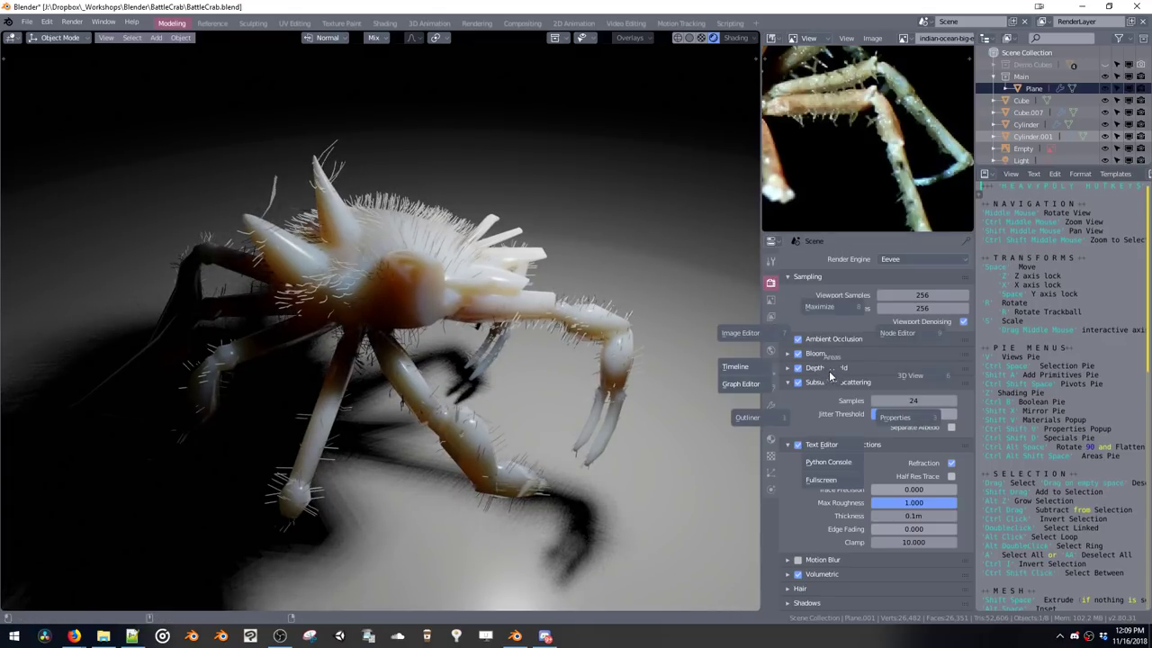
left_click(877, 342)
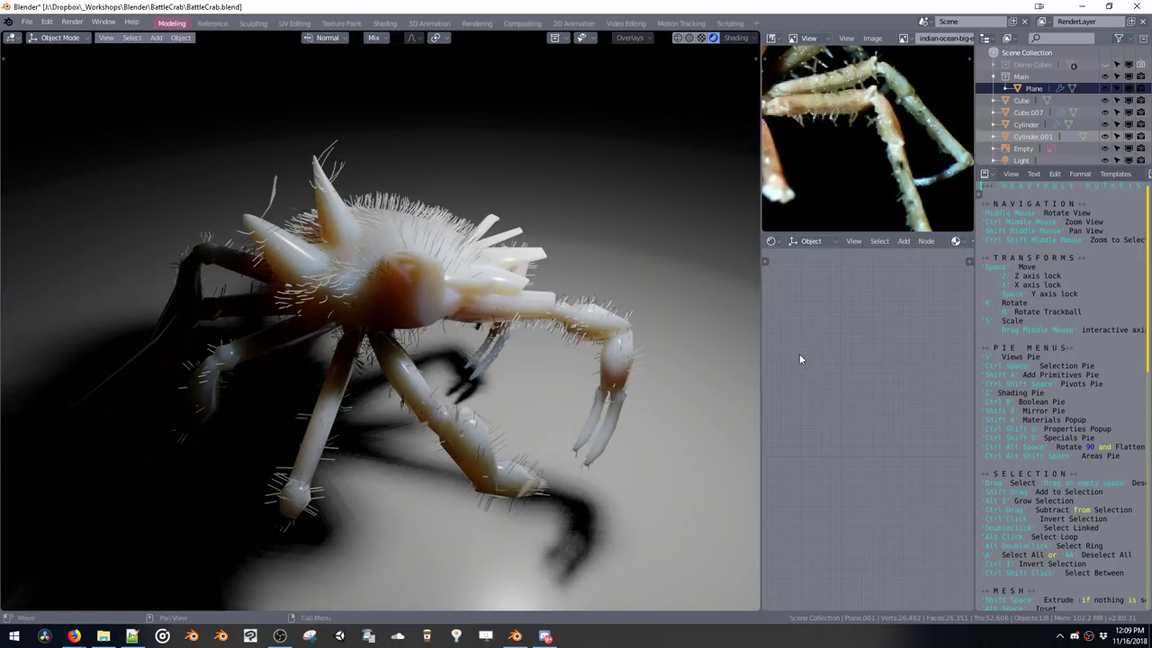
key("ctrl+space")
left_click(525, 327)
left_click(506, 281)
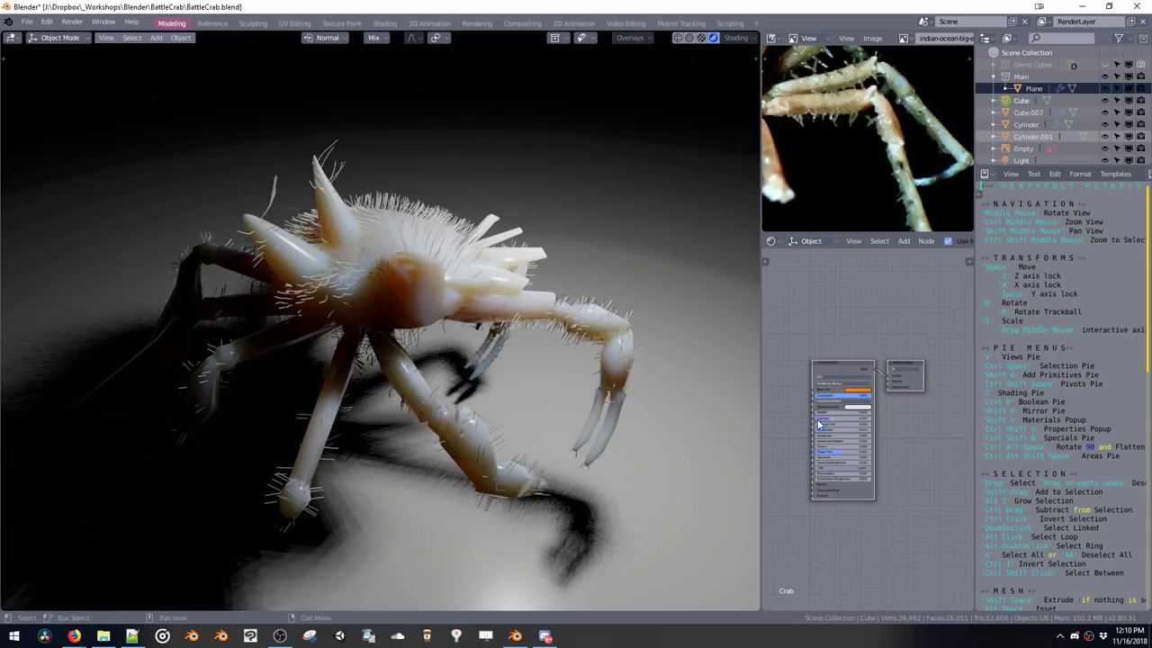
middle_click_drag(819, 405, 837, 397)
scroll(837, 397, "up", 2)
middle_click_drag(781, 356, 842, 341)
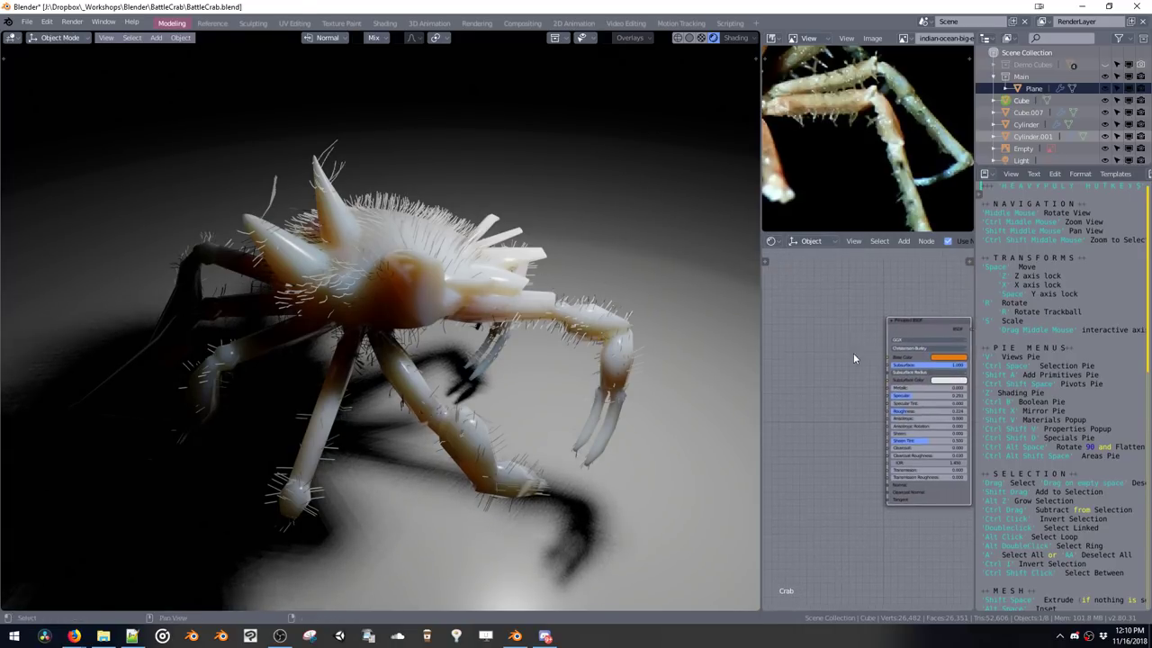
Add an Attribute node named Col and connect its Color output to the Principled BSDF's Subsurface Color
key("shift+a")
left_click(797, 357)
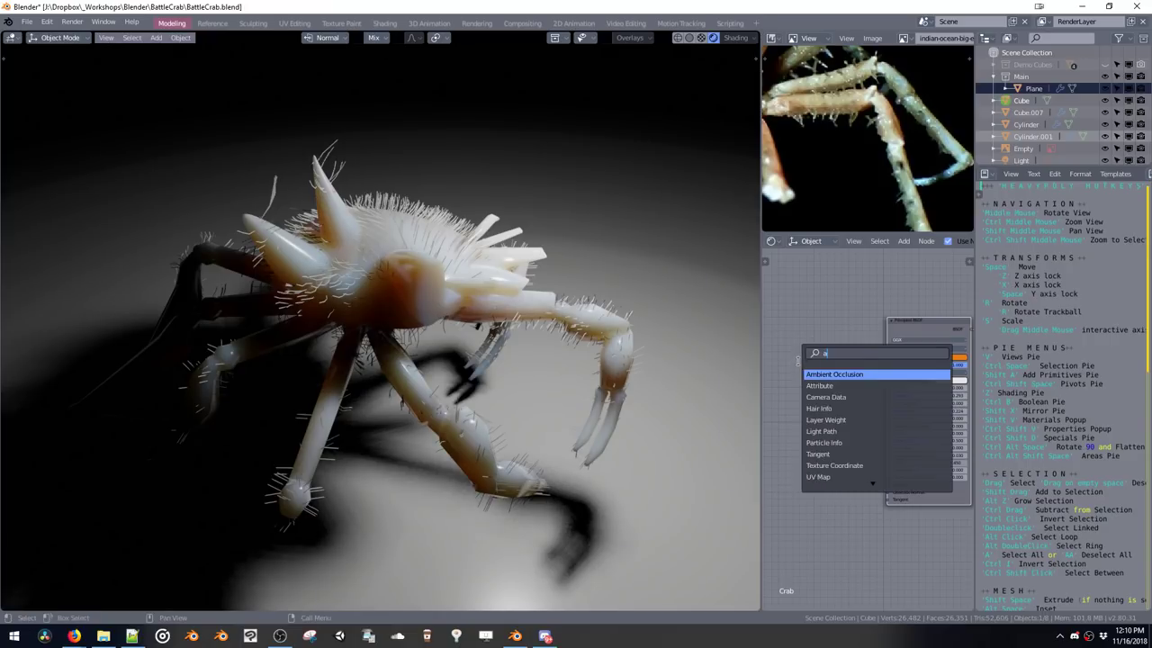
left_click(818, 373)
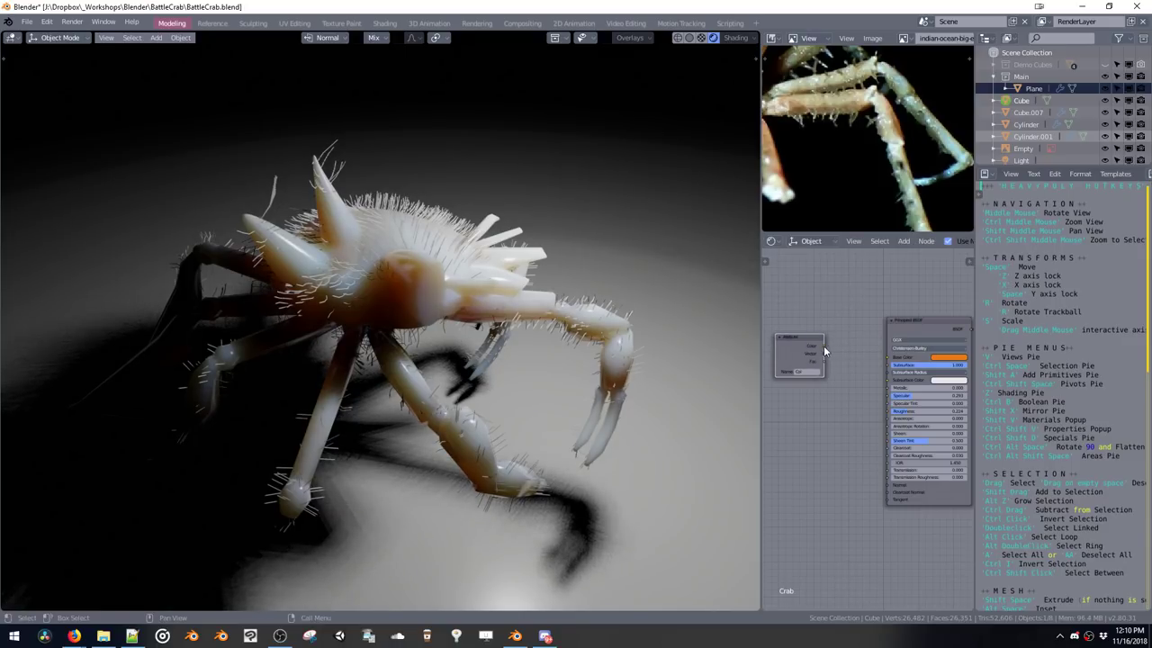
left_click_drag(897, 392, 891, 390)
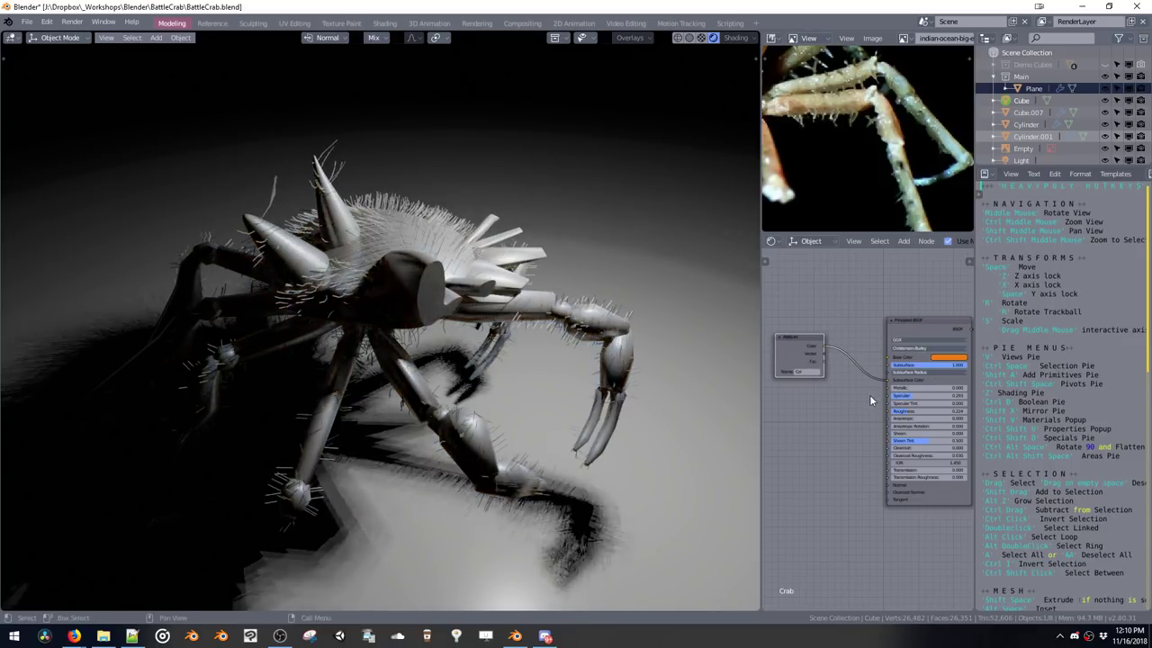
Apply the Crab material with an orange vertex color to the whole mesh of the crab's legs
middle_click_drag(558, 275, 614, 371)
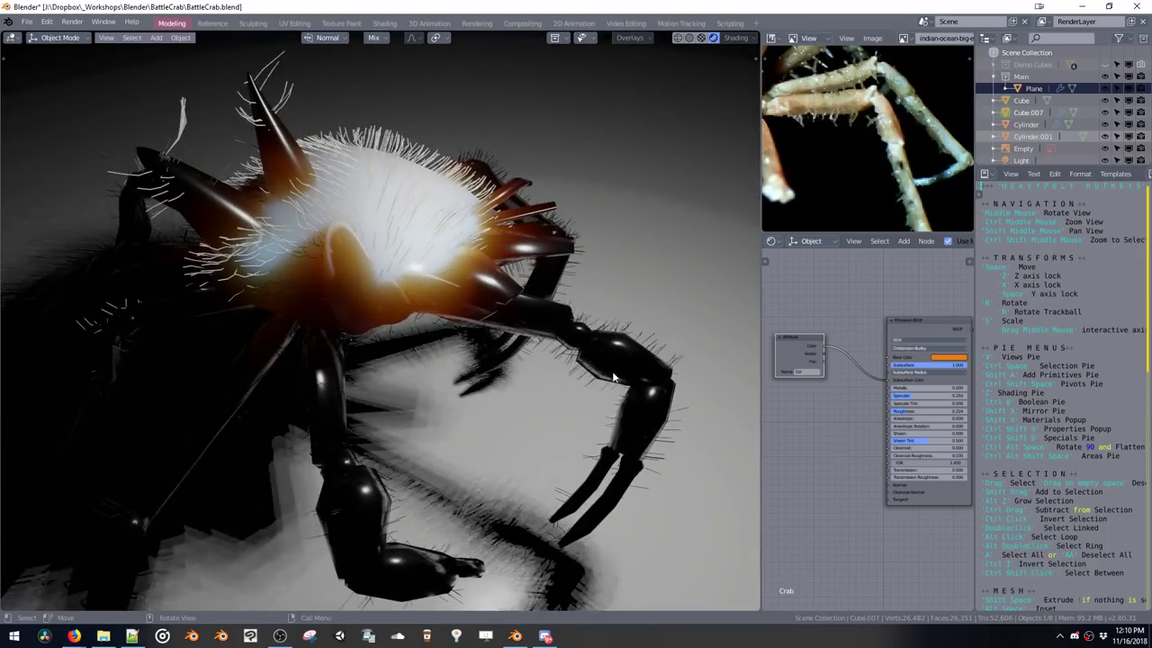
key("Tab")
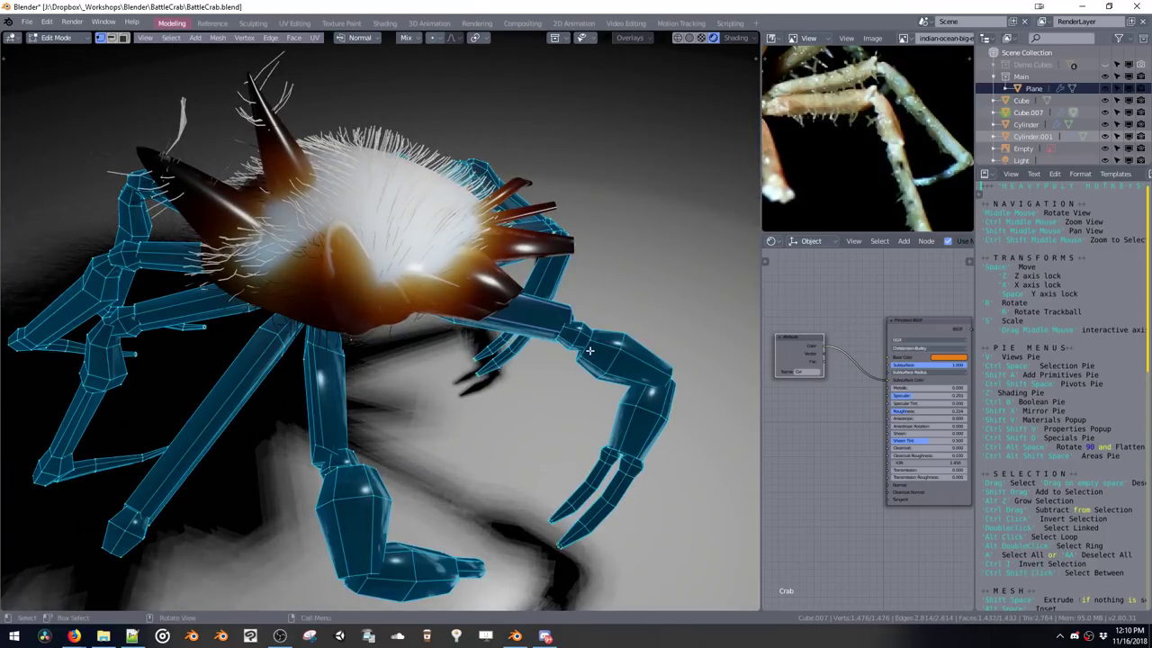
key("shift+y")
left_click_drag(607, 310, 594, 280)
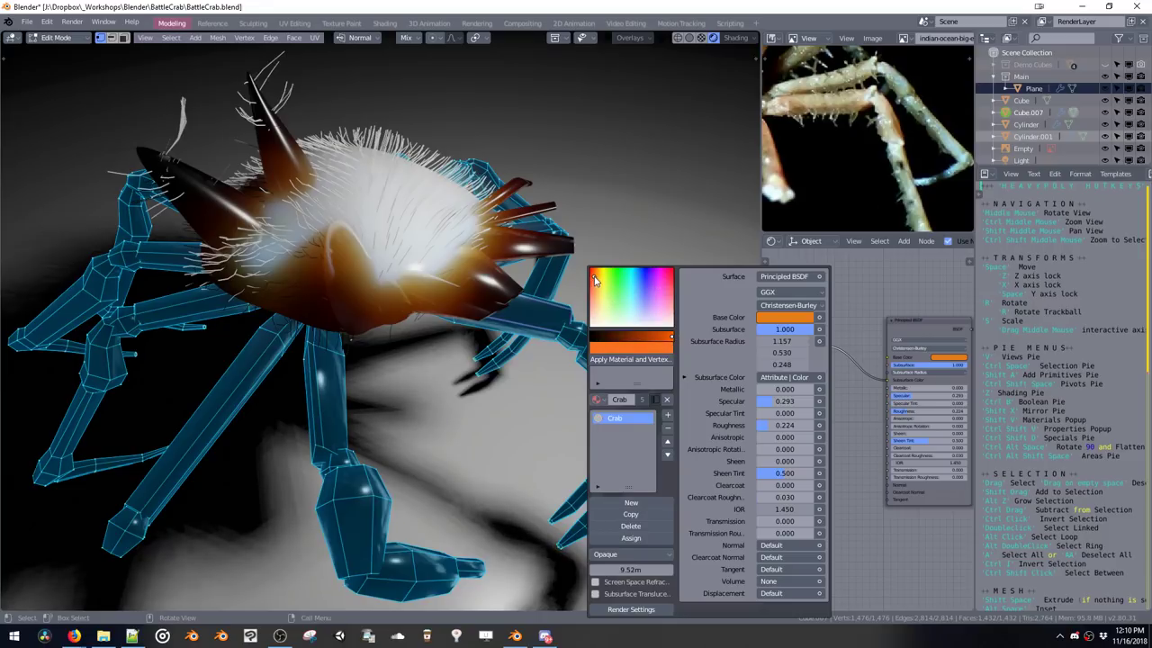
left_click(608, 359)
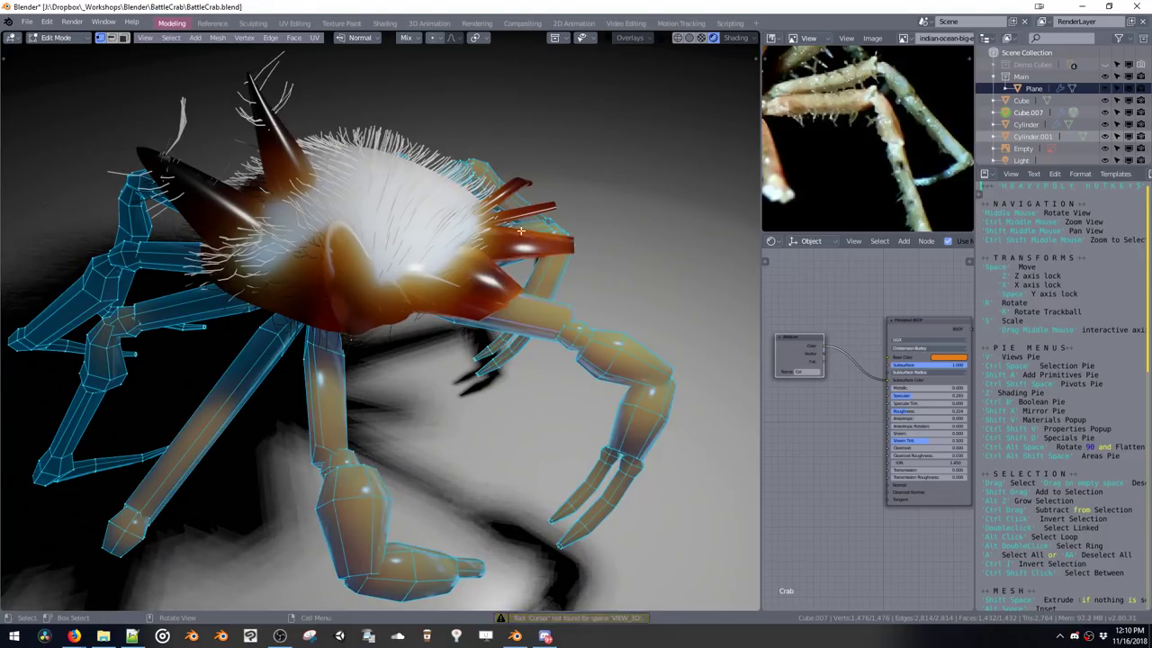
middle_click_drag(594, 270, 561, 219)
scroll(557, 229, "down", 4)
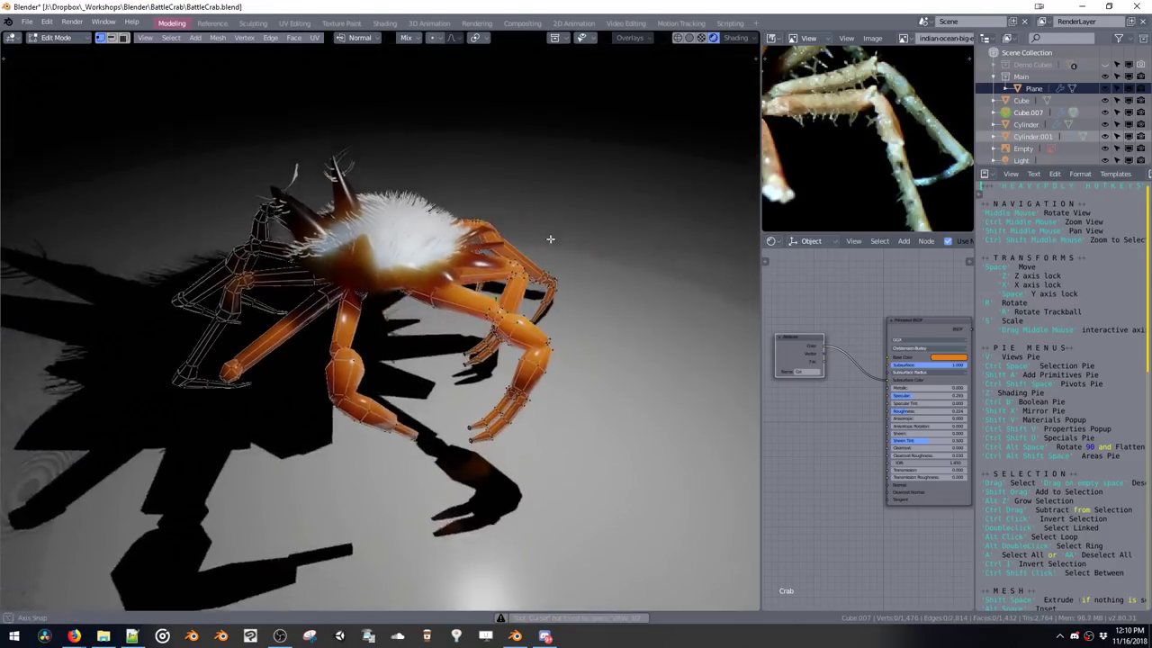
Apply a darkened green-teal vertex color to the tip of one back leg, following the reference photo
middle_click_drag(882, 157, 844, 84)
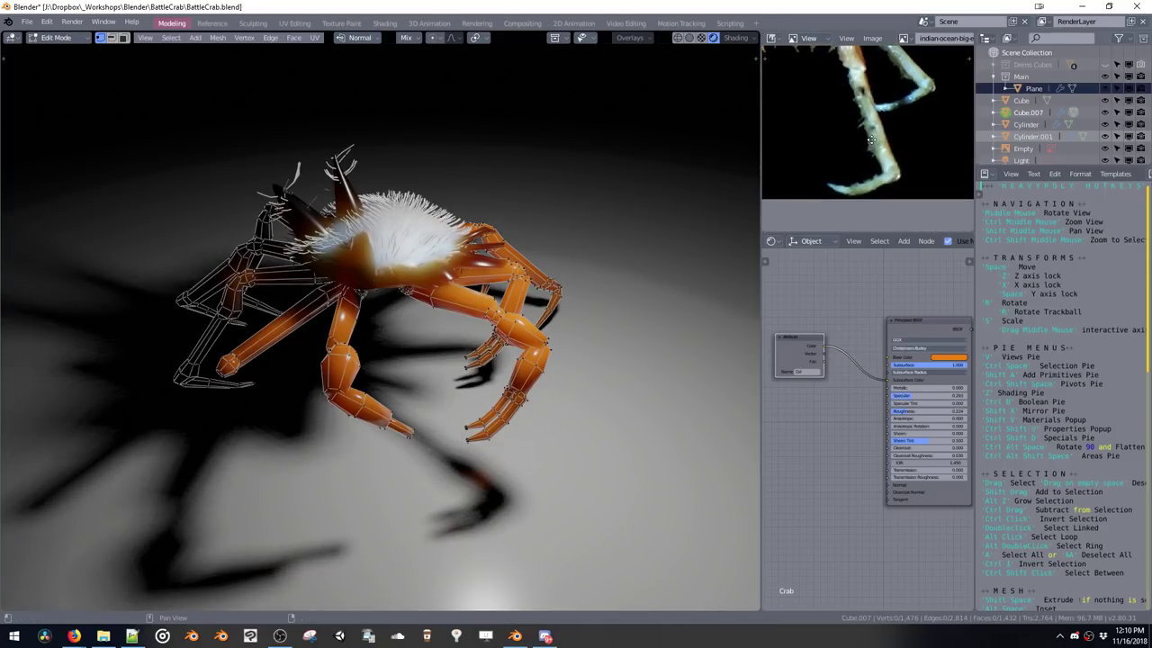
middle_click_drag(870, 139, 877, 164)
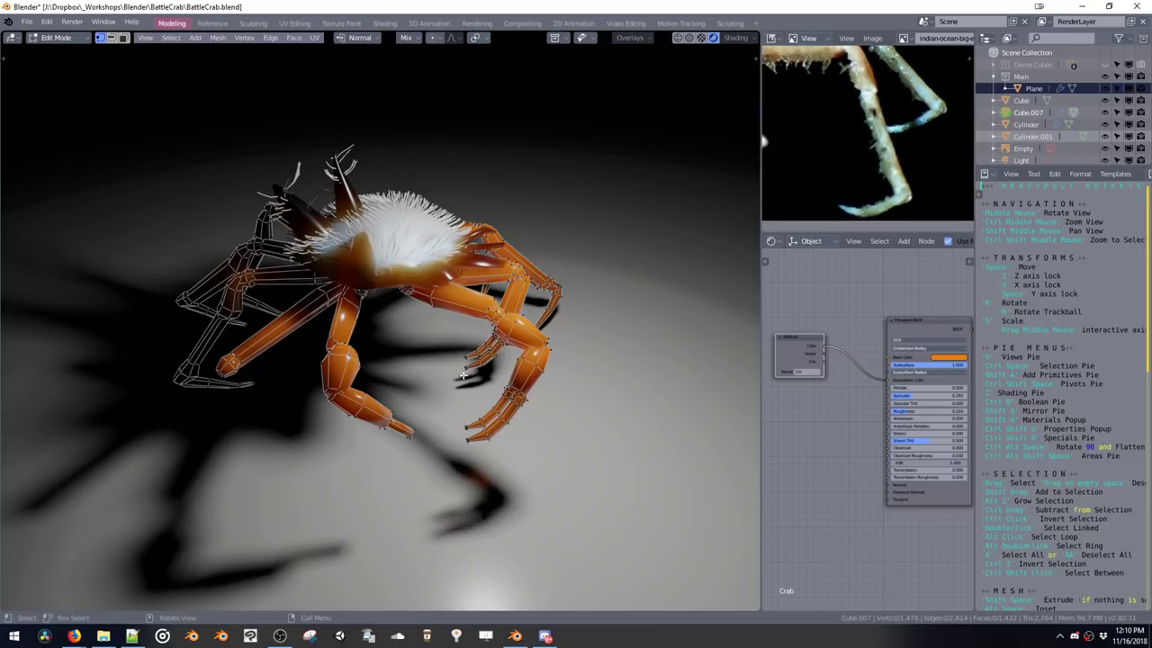
middle_click_drag(653, 269, 625, 360)
double_click(619, 347)
key("shift+v")
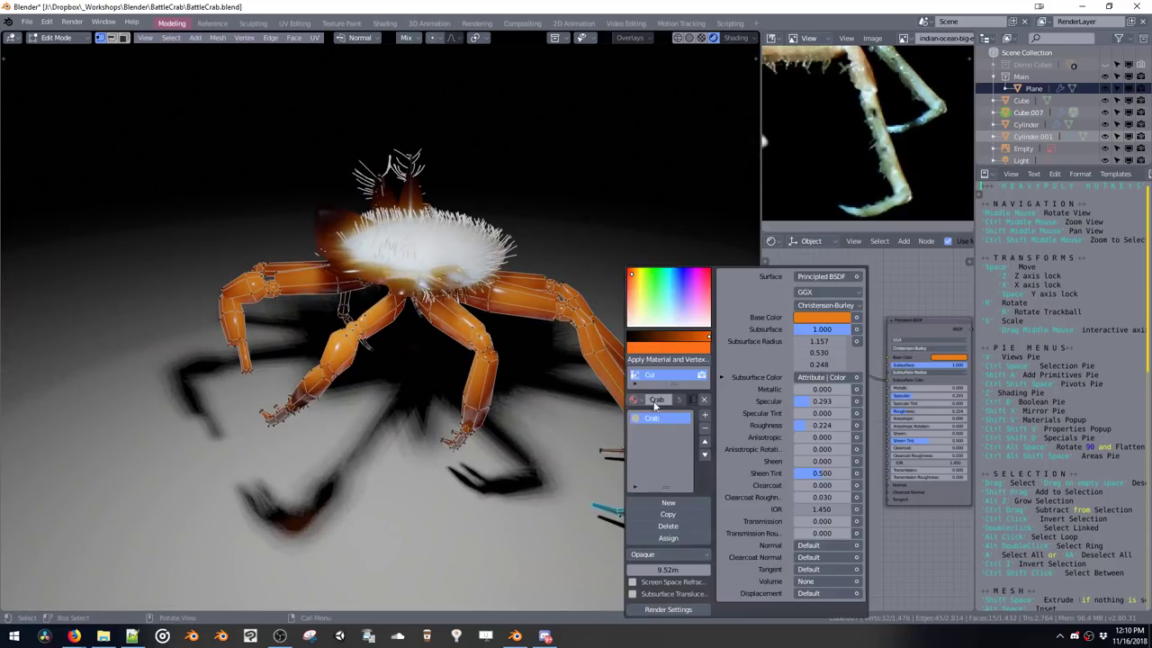
left_click_drag(645, 278, 665, 282)
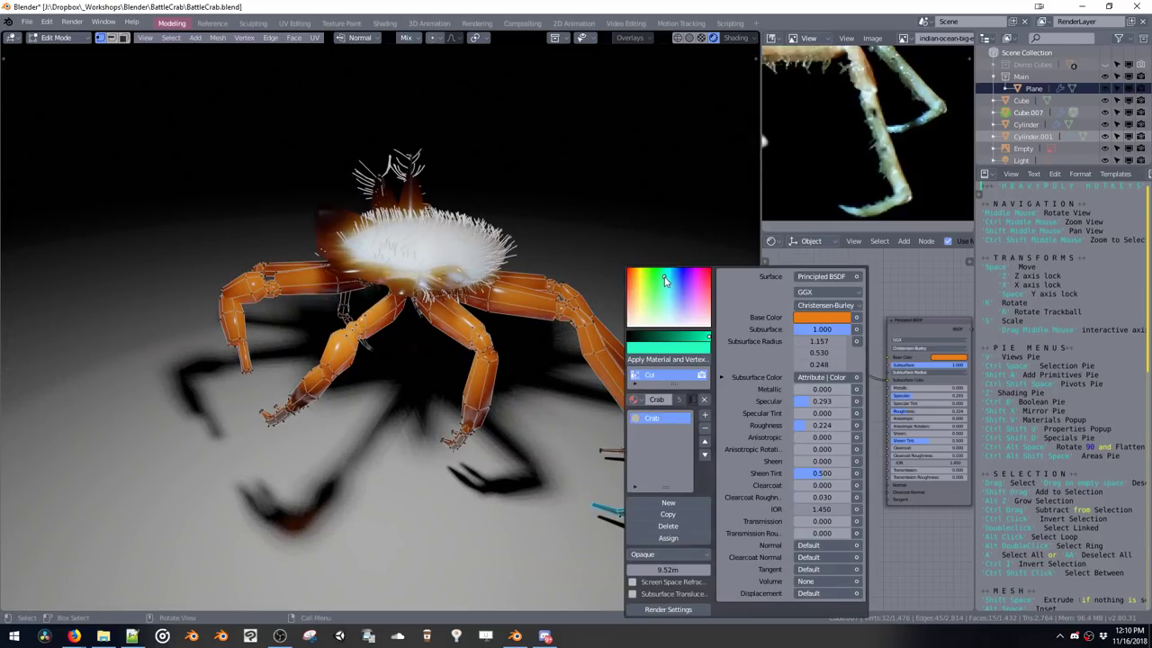
left_click(681, 340)
left_click(669, 362)
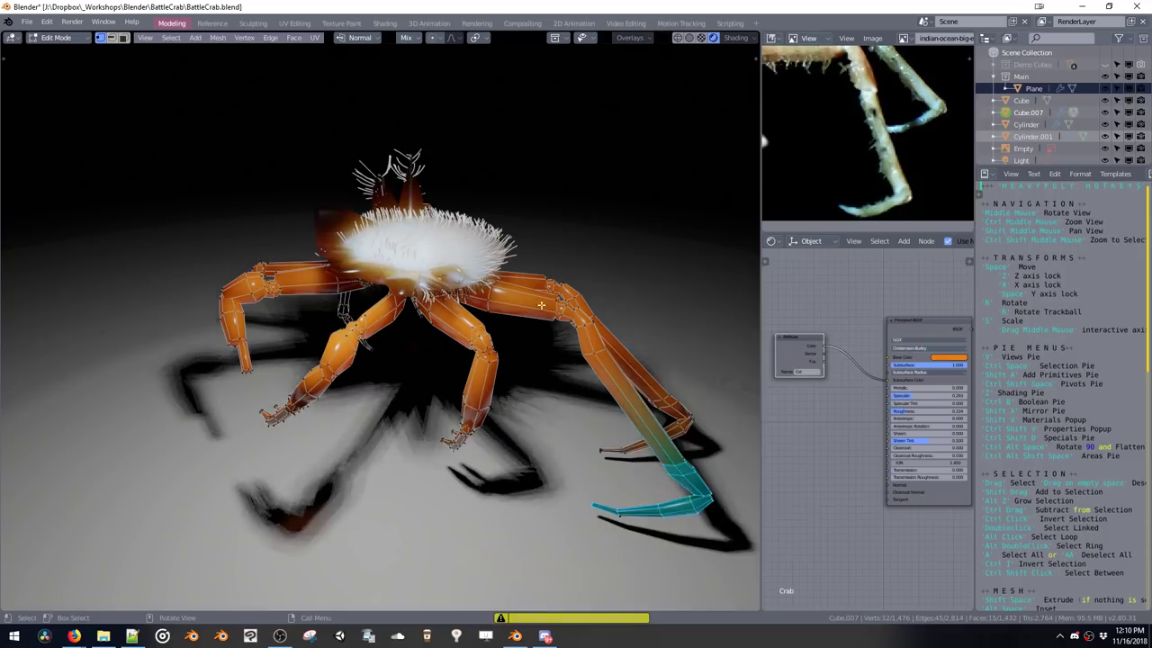
Apply the dark green vertex color to the tip of the other back leg
middle_click_drag(669, 362, 500, 356)
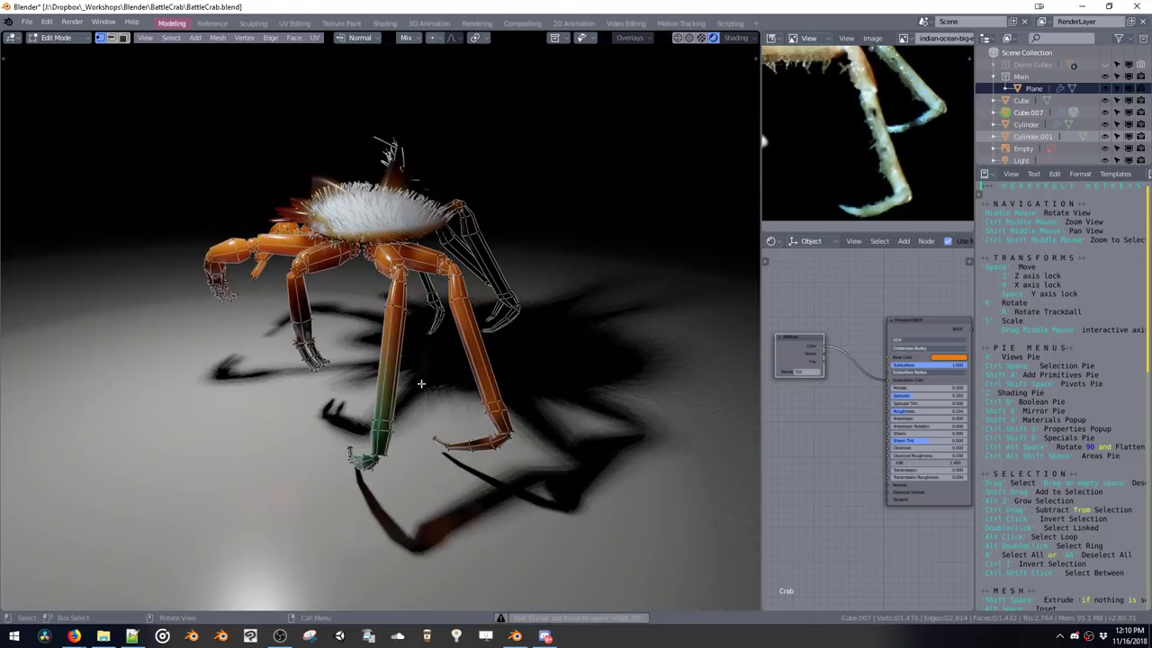
left_click_drag(421, 383, 556, 493)
middle_click_drag(551, 406, 604, 419)
key("shift+v")
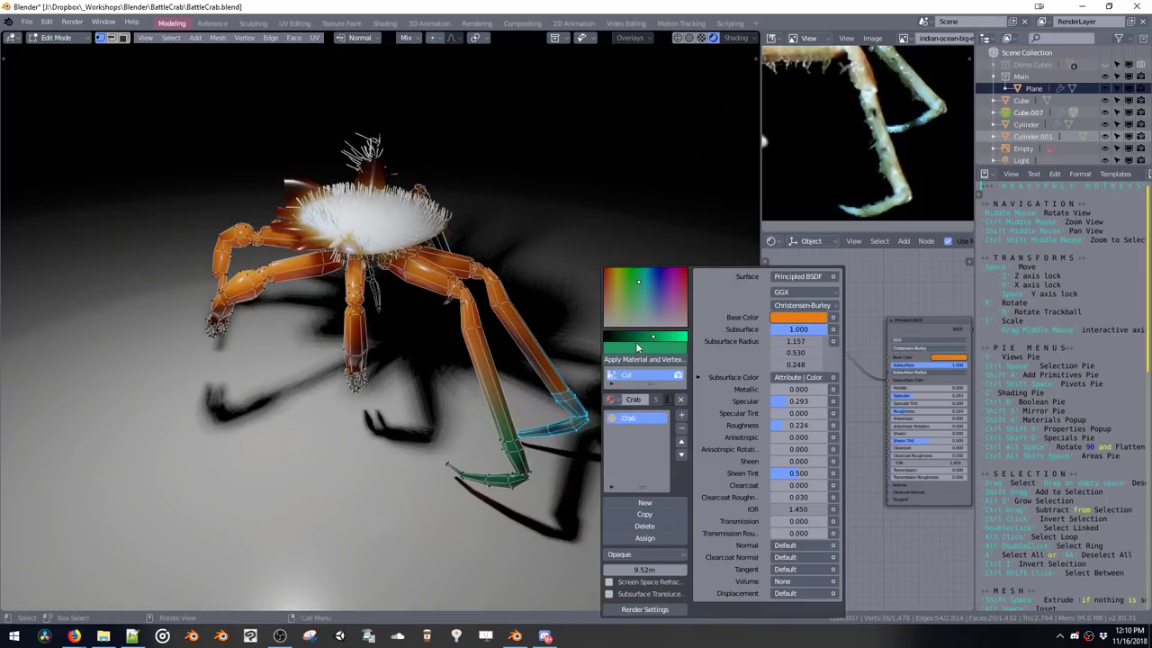
middle_click_drag(563, 285, 569, 318)
key("Tab")
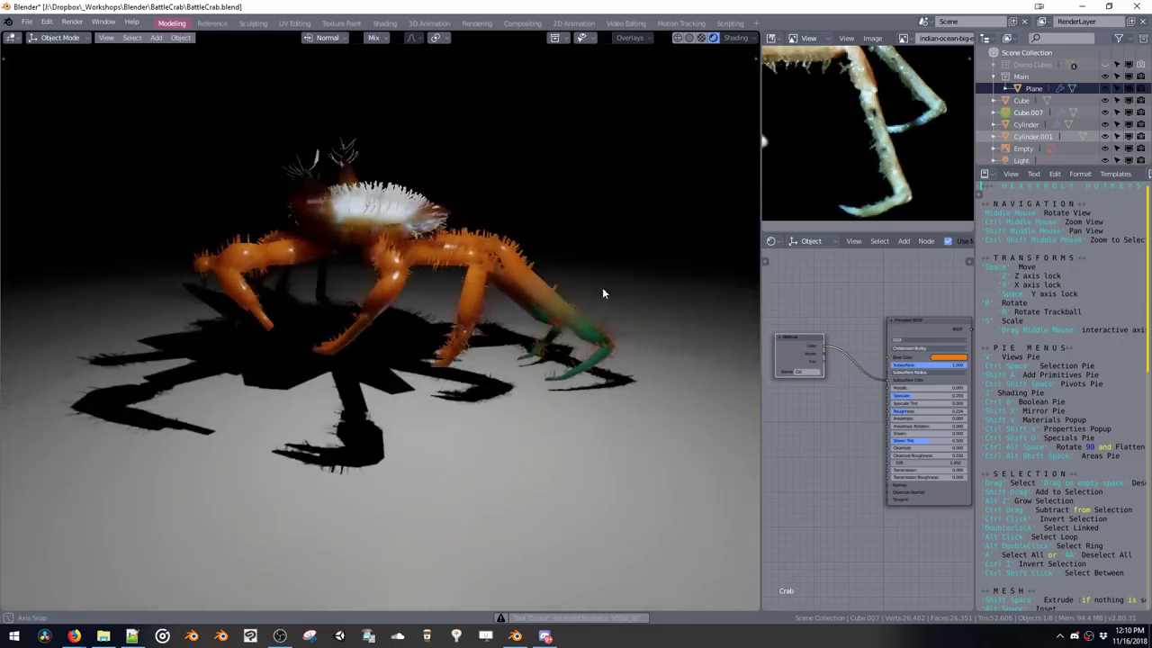
Enable X-ray, select the tips of both back legs all the way through, and apply a muted teal vertex color
key("Tab")
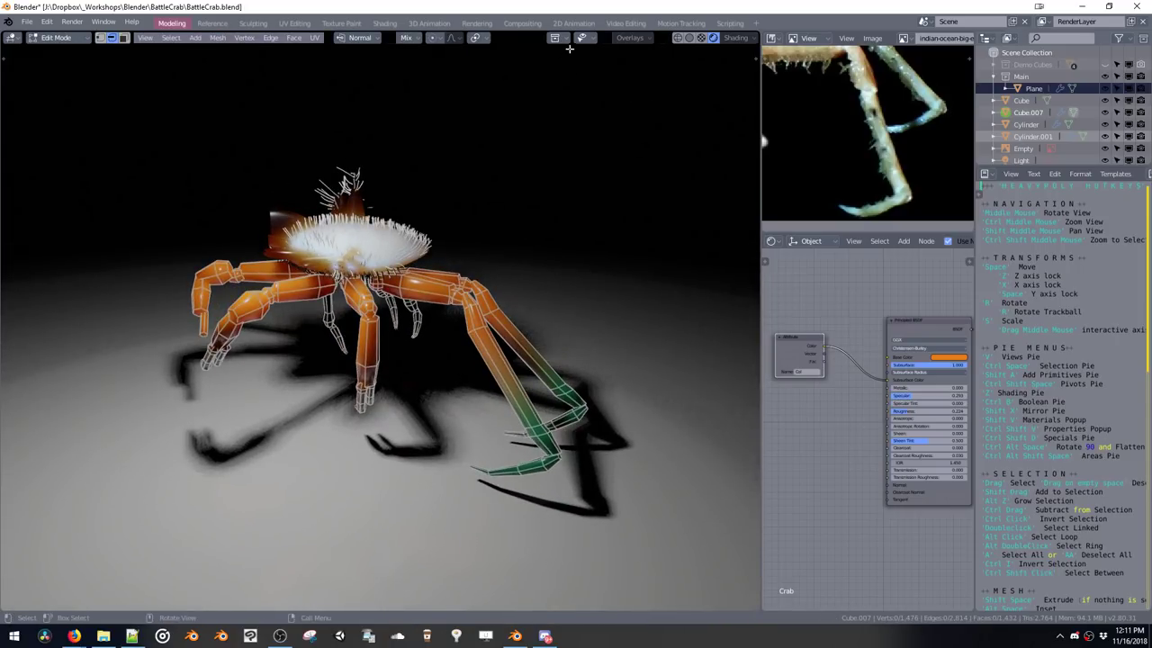
left_click(662, 37)
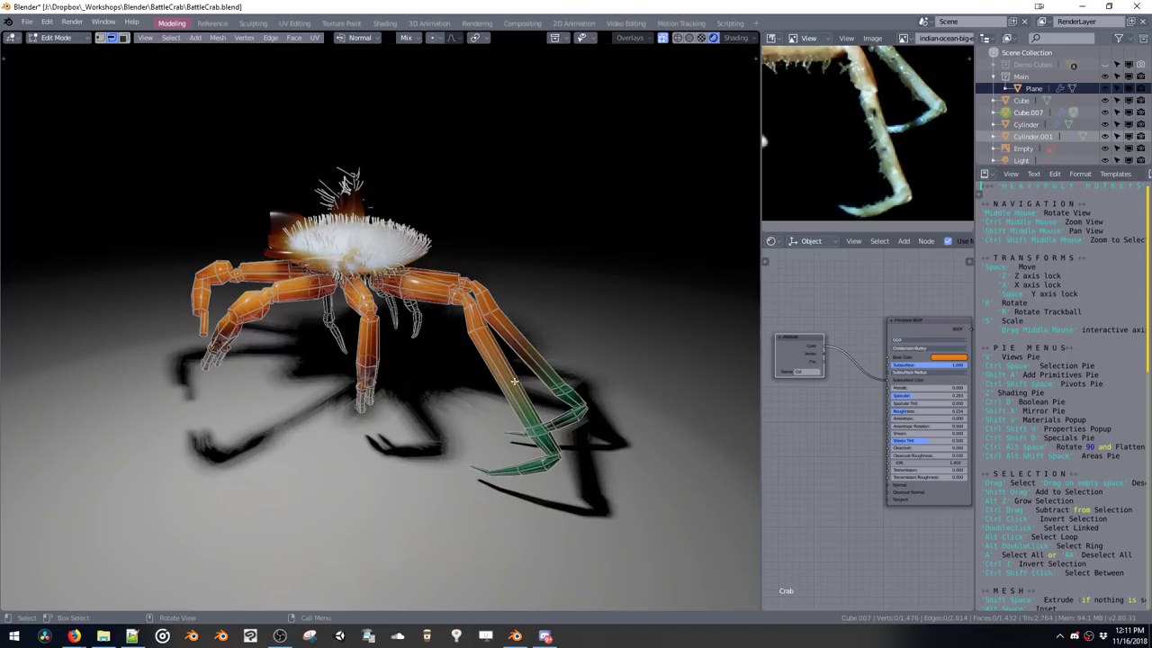
left_click_drag(450, 364, 636, 411)
key("shift+v")
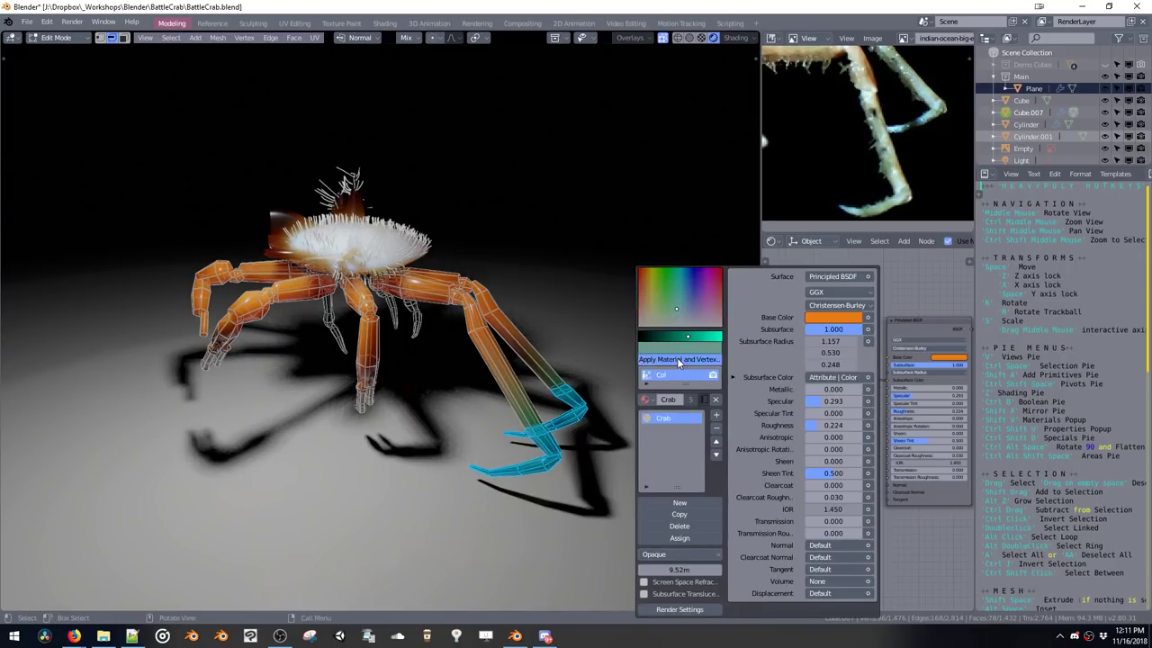
left_click(679, 361)
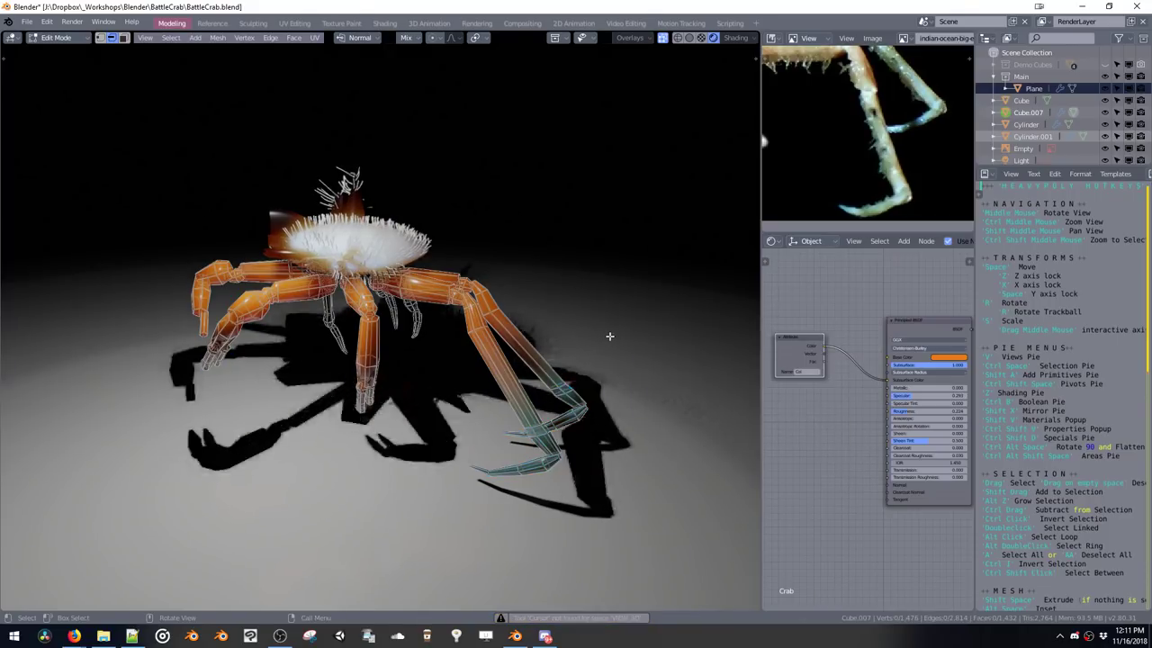
key("Tab")
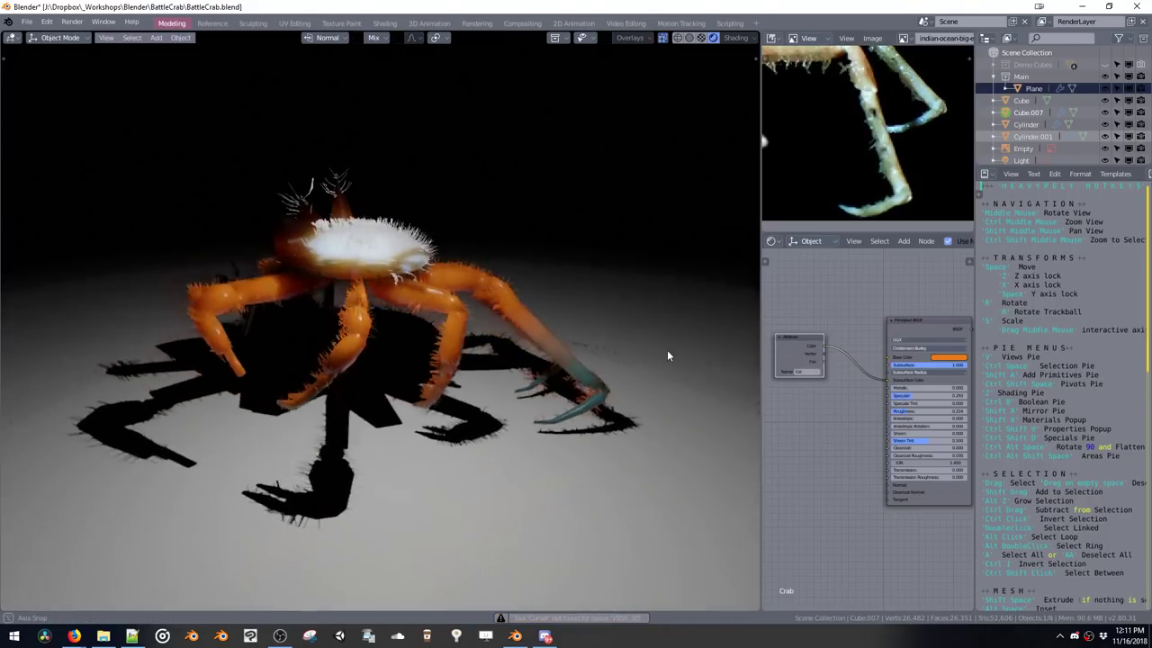
middle_click_drag(667, 355, 645, 357)
middle_click_drag(587, 335, 645, 350, "shift")
middle_click_drag(793, 63, 1010, 175)
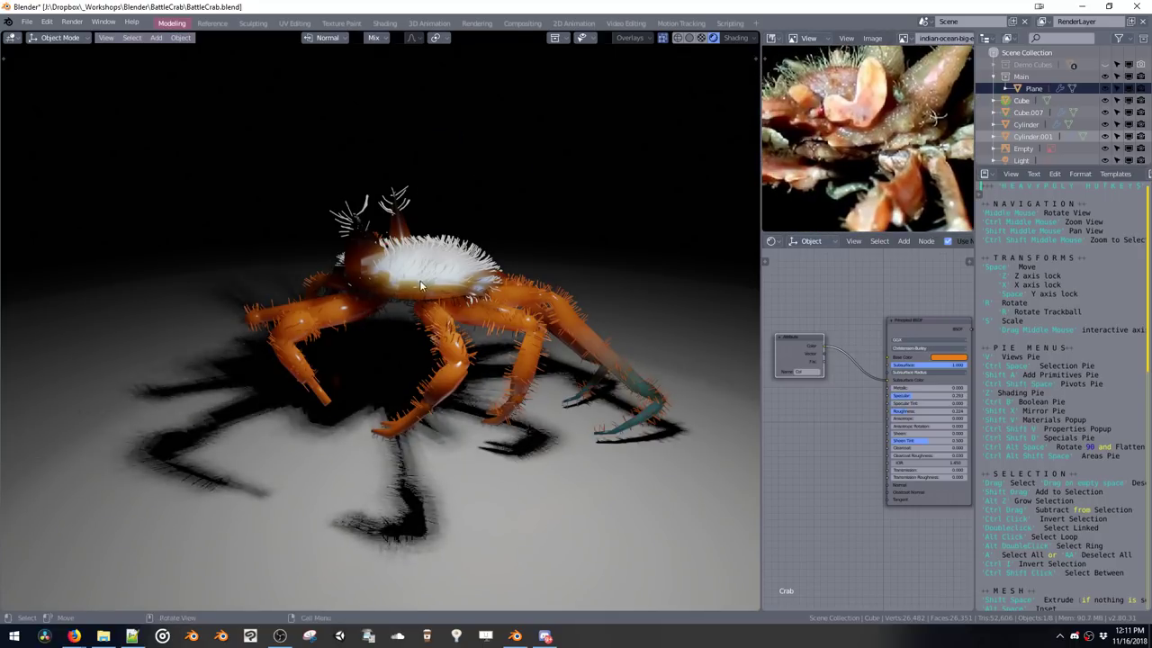
key("Tab")
middle_click_drag(443, 246, 441, 267)
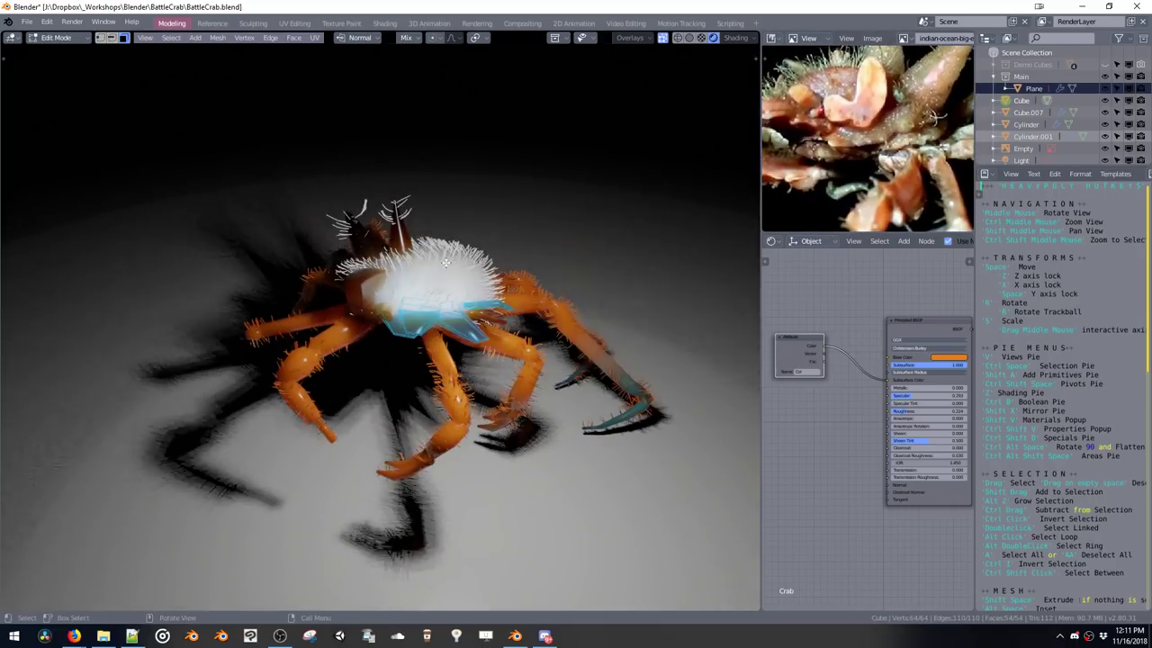
key("ctrl+space")
left_click(431, 319)
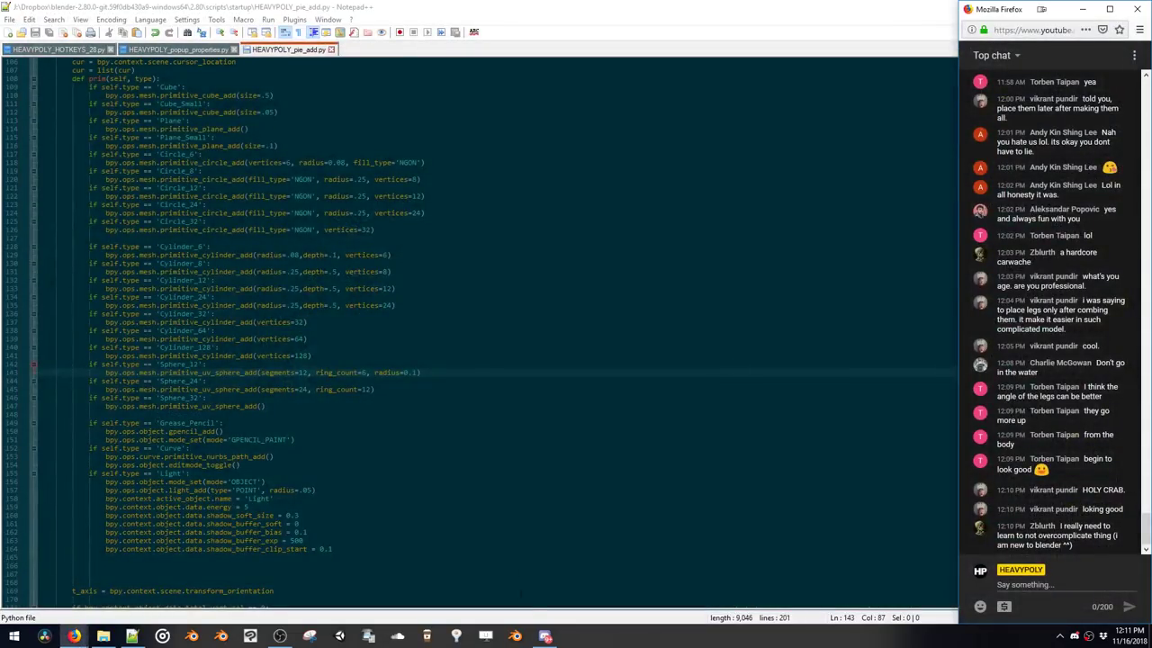
Relaunch Blender, open BattleCrab.blend, and display the crab in rendered shading
left_click(513, 634)
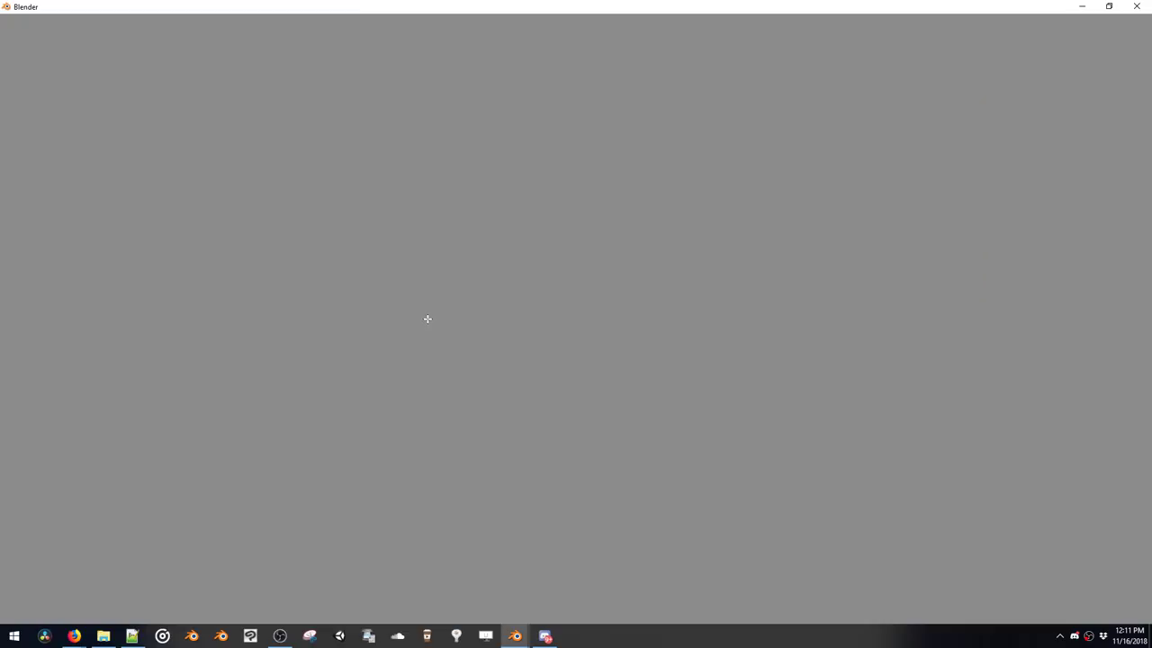
key("ctrl+o")
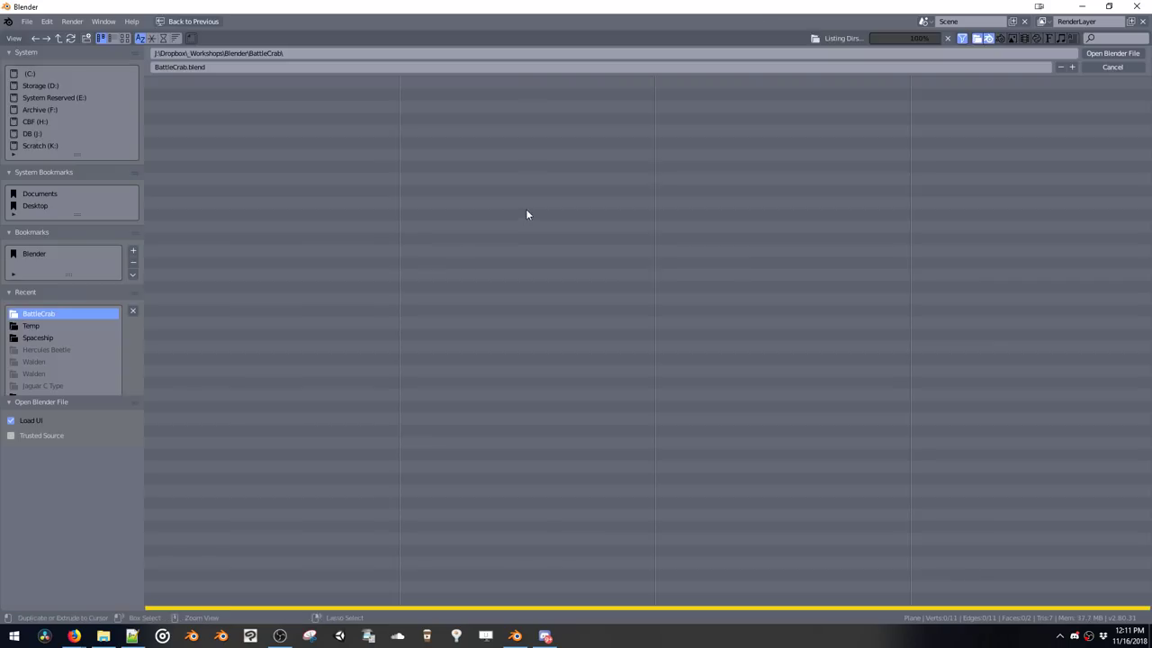
double_click(204, 95)
double_click(203, 94)
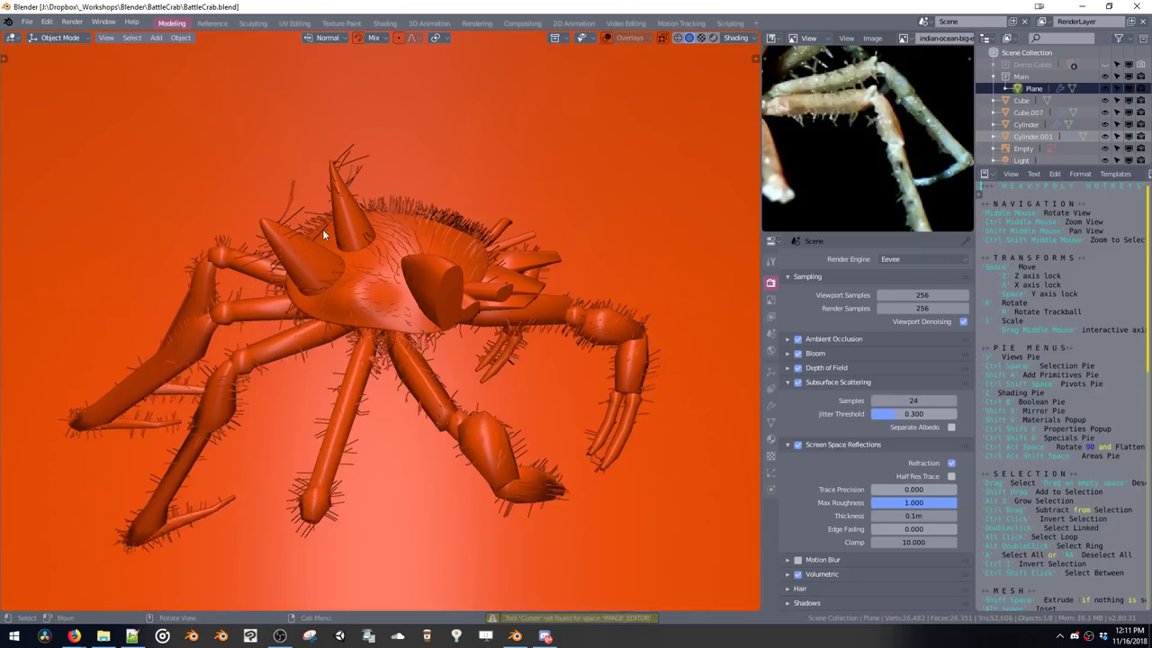
key("z")
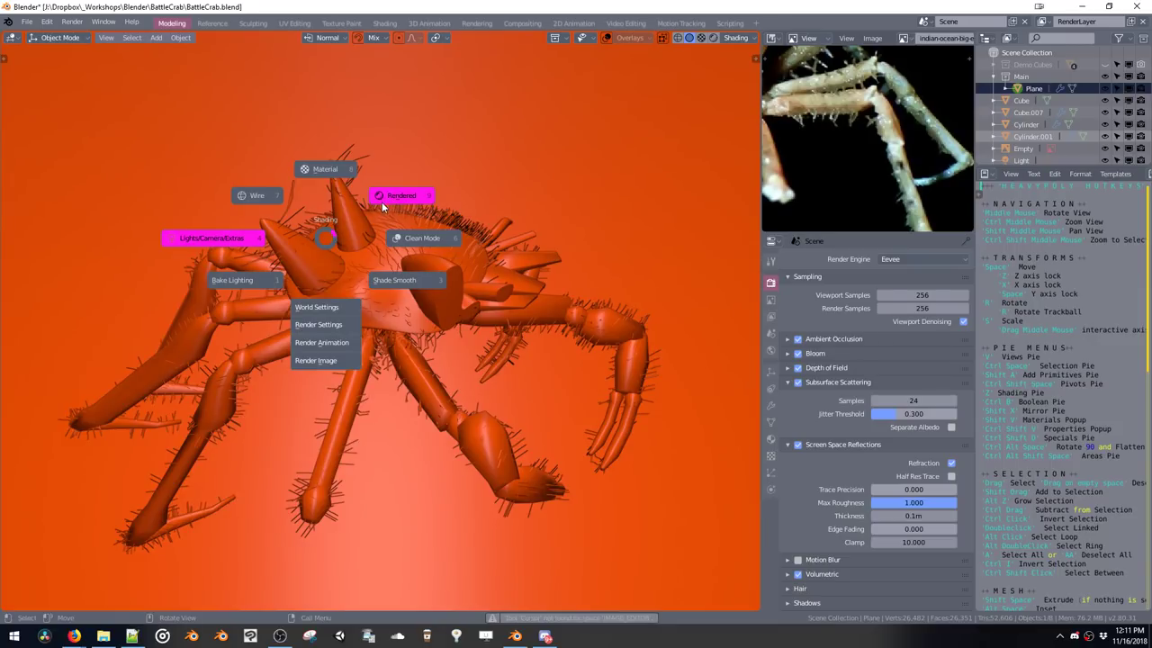
left_click(376, 215)
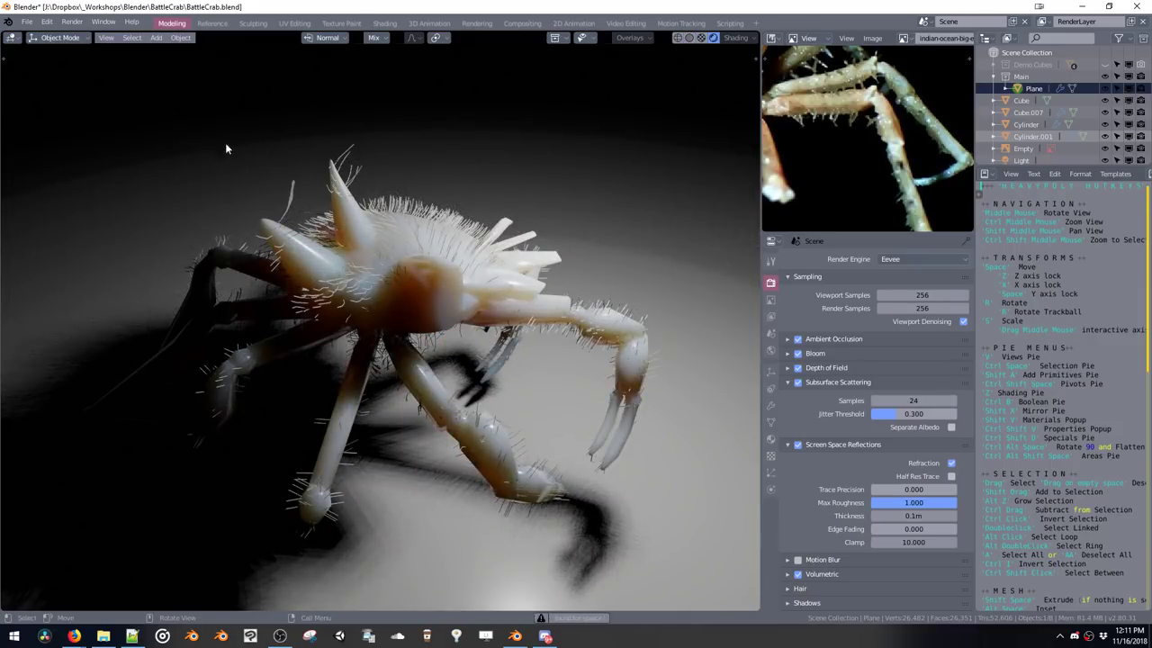
Change the render properties area to a node editor showing the Crab material, and hide its sidebar
left_click(27, 21)
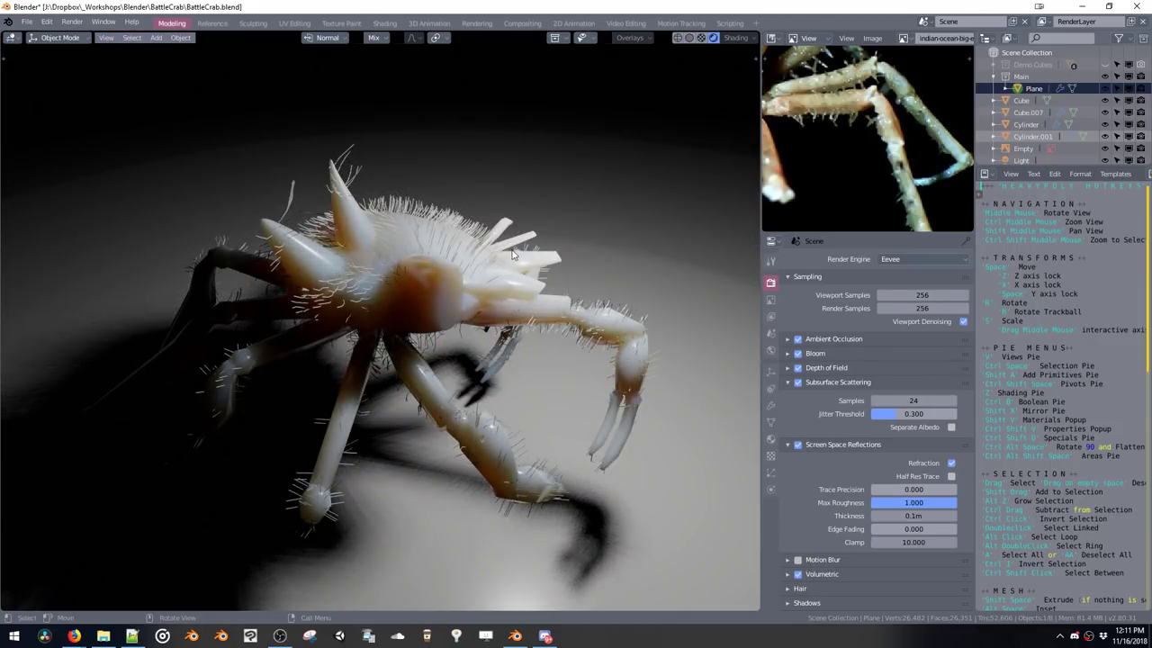
key("ctrl+alt+shift+space")
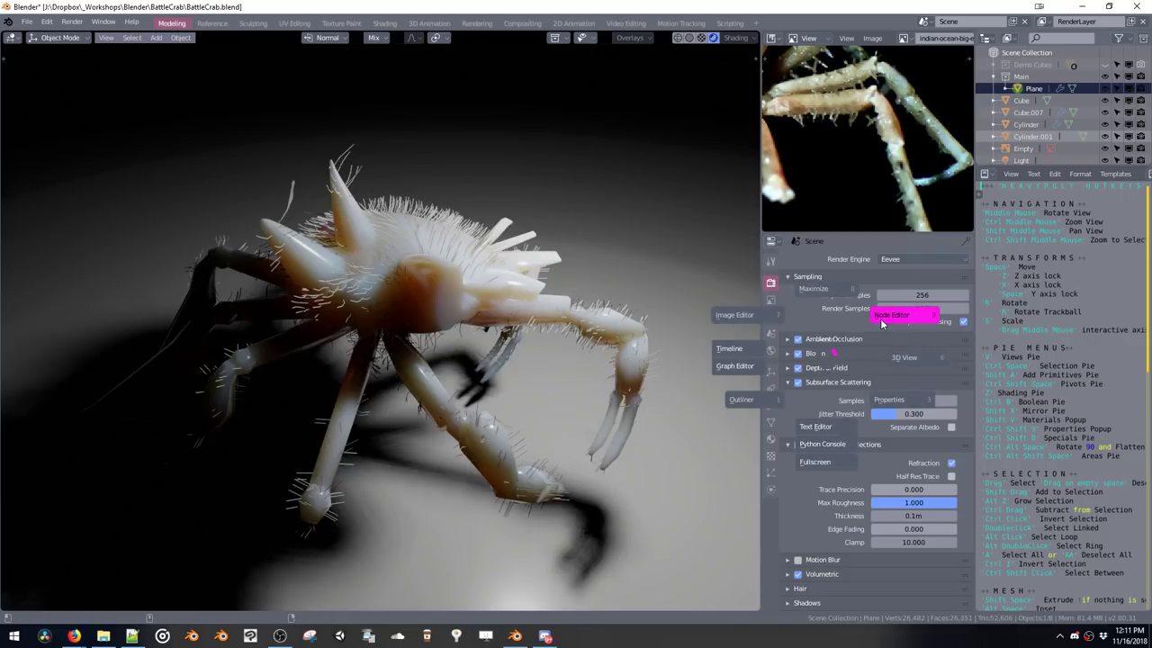
left_click(891, 315)
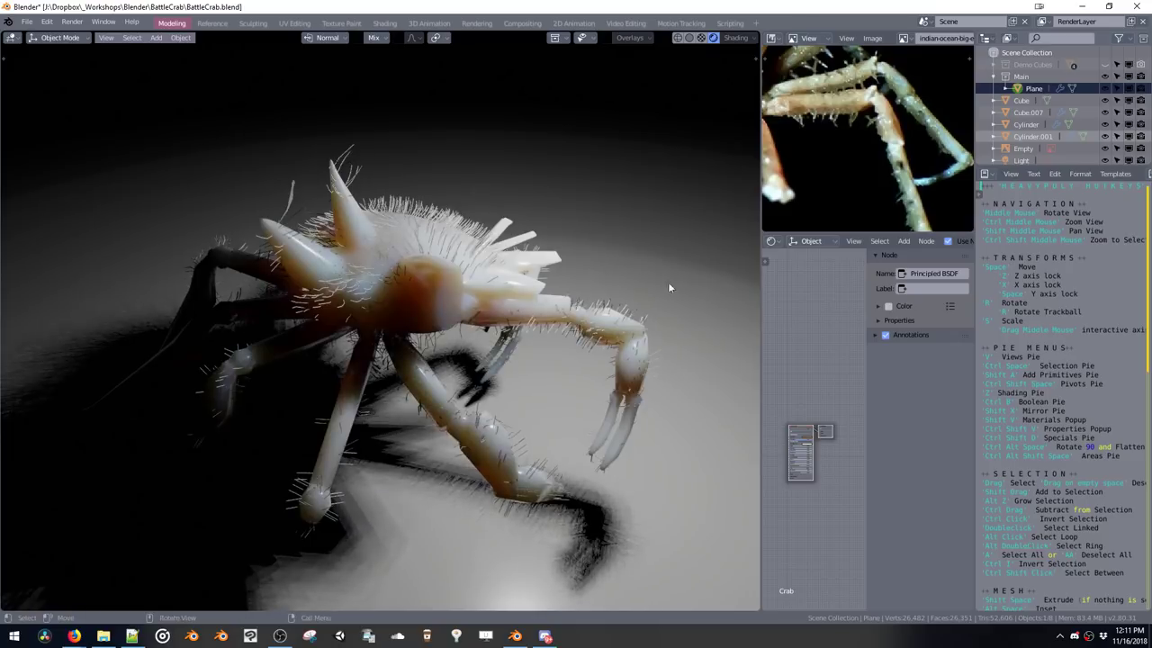
key("n")
scroll(886, 396, "up", 5)
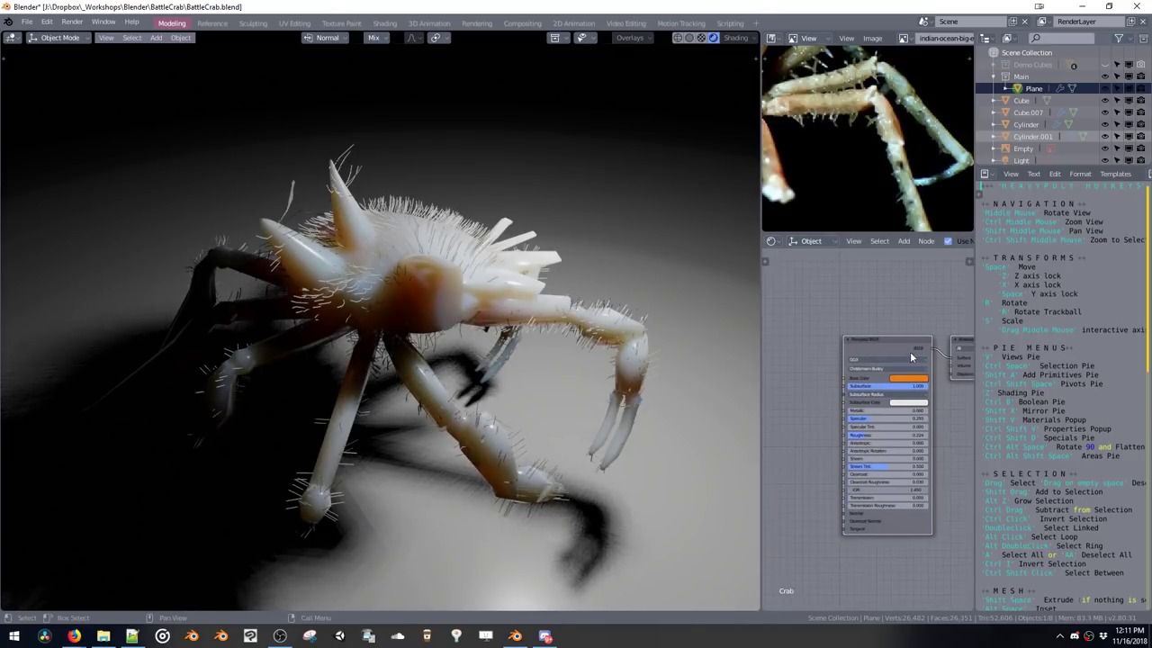
Add an Attribute node named Col and connect its Color output to the Principled BSDF's Subsurface Color
key("shift+a")
left_click(800, 381)
type("a")
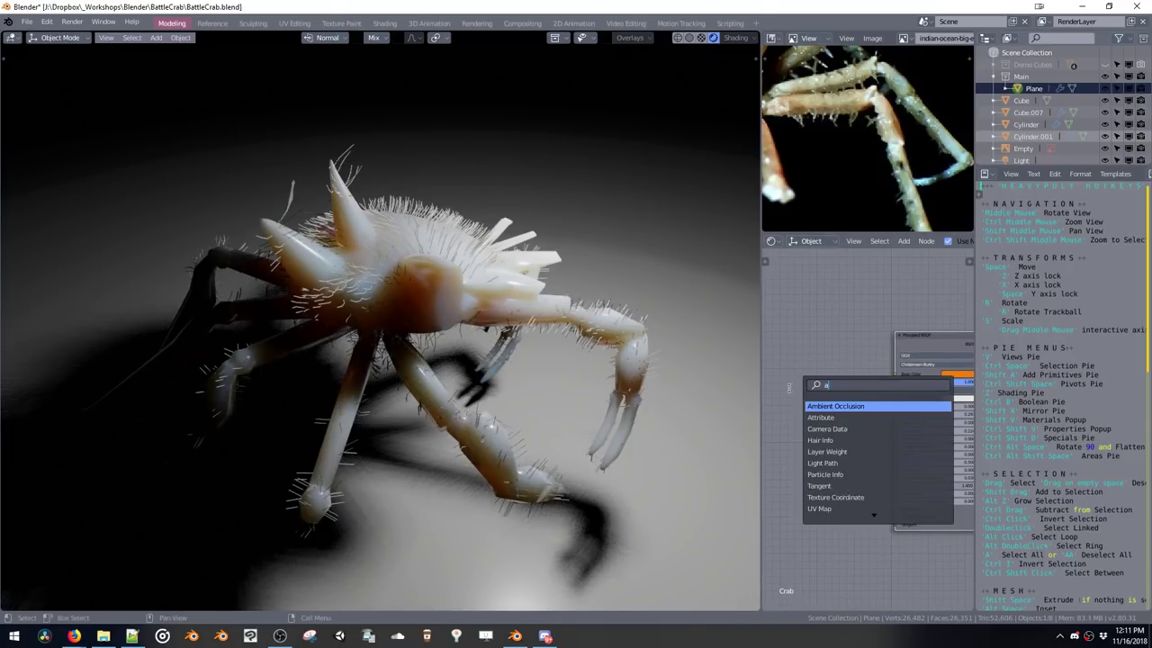
type("t")
key("Return")
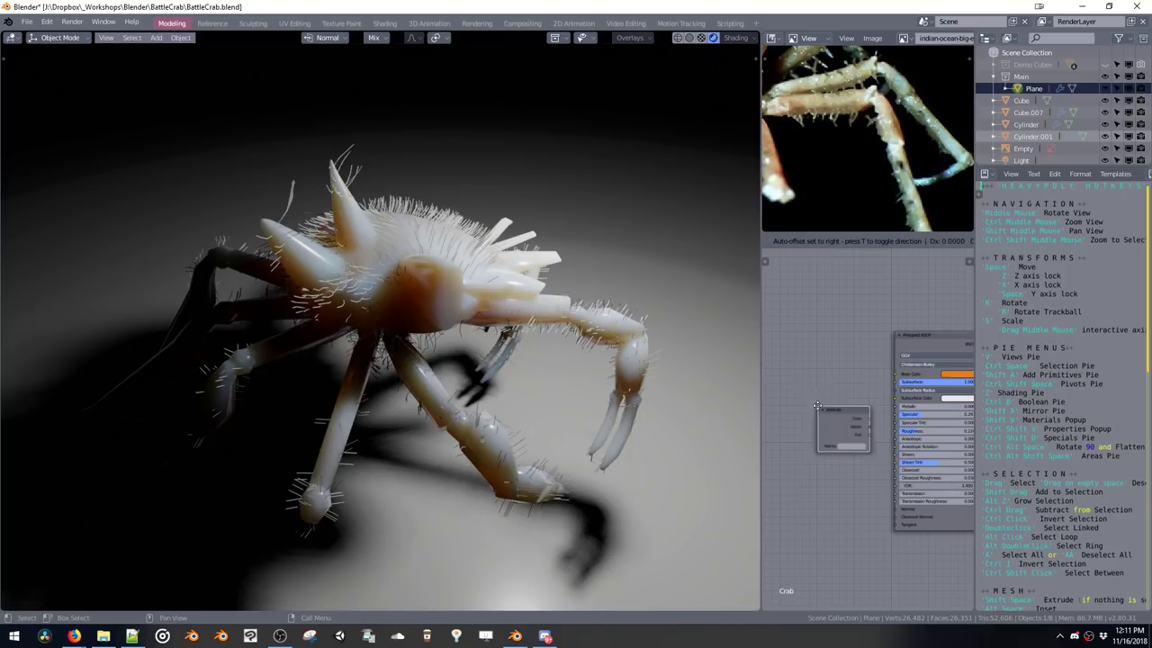
left_click(280, 636)
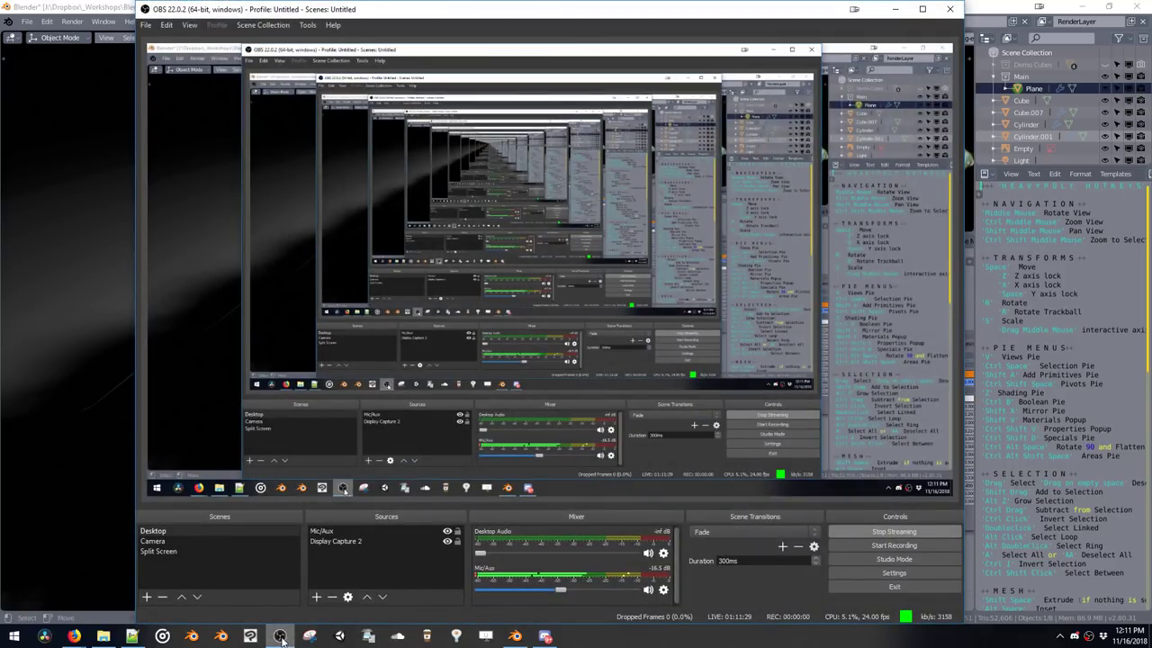
left_click(893, 11)
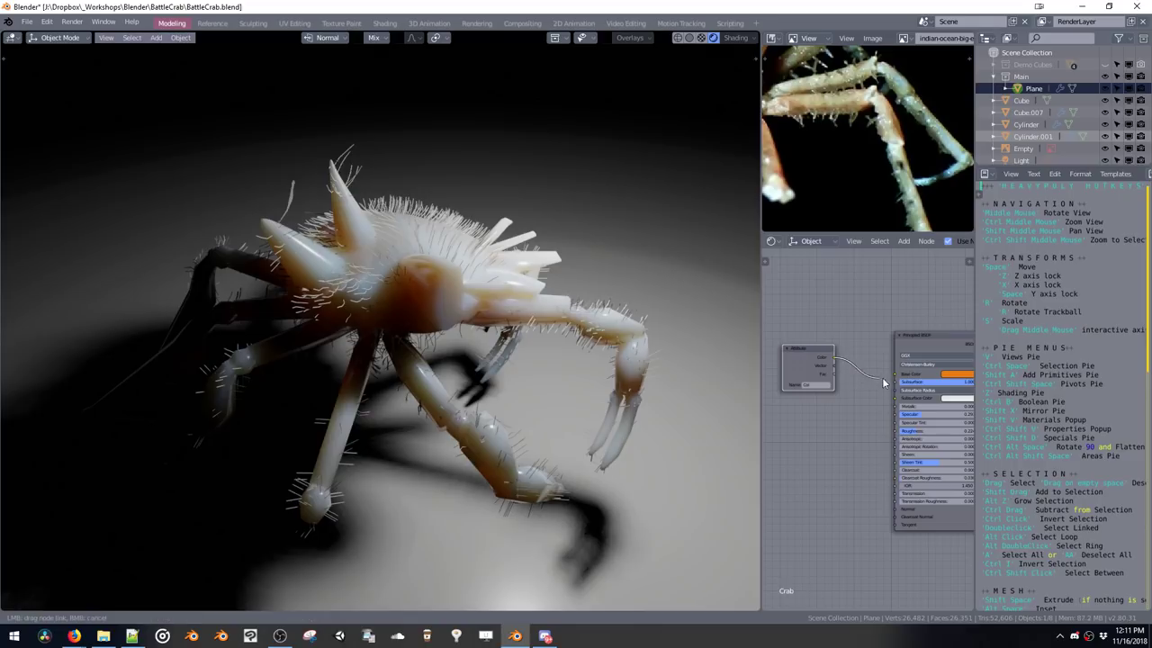
left_click_drag(893, 405, 895, 399)
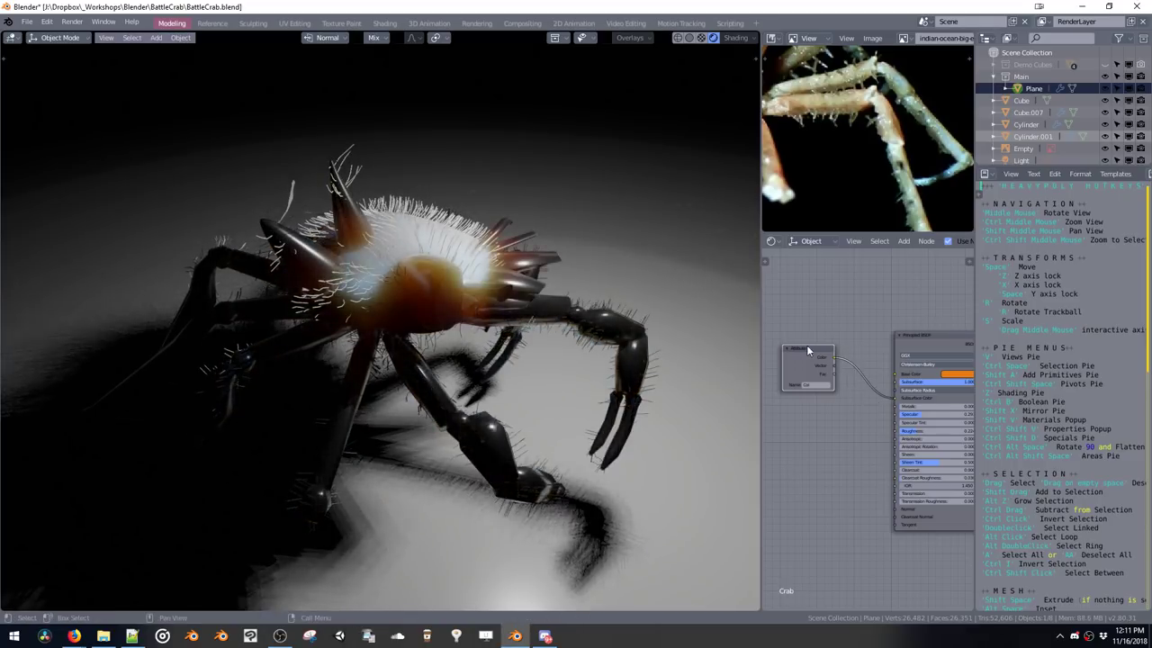
Switch the viewport to material shading to preview the crab's vertex colors
middle_click_drag(525, 309, 511, 292)
key("z")
left_click(500, 229)
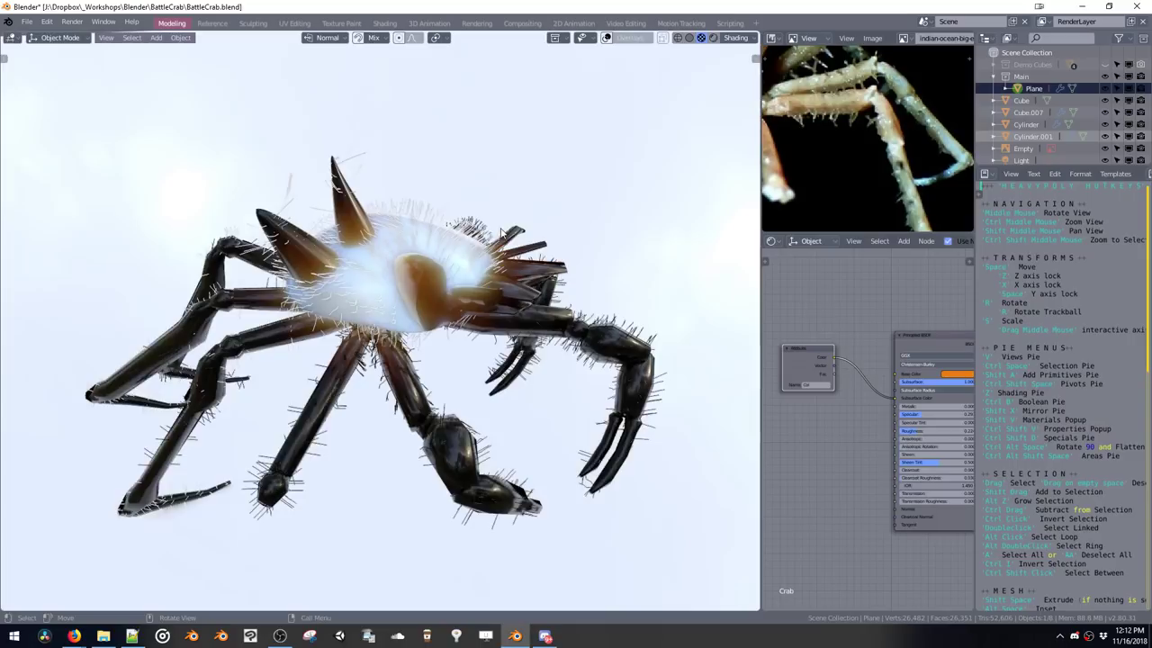
Inspect the crab in wireframe shading from several angles and return to material shading
key("z")
left_click(456, 220)
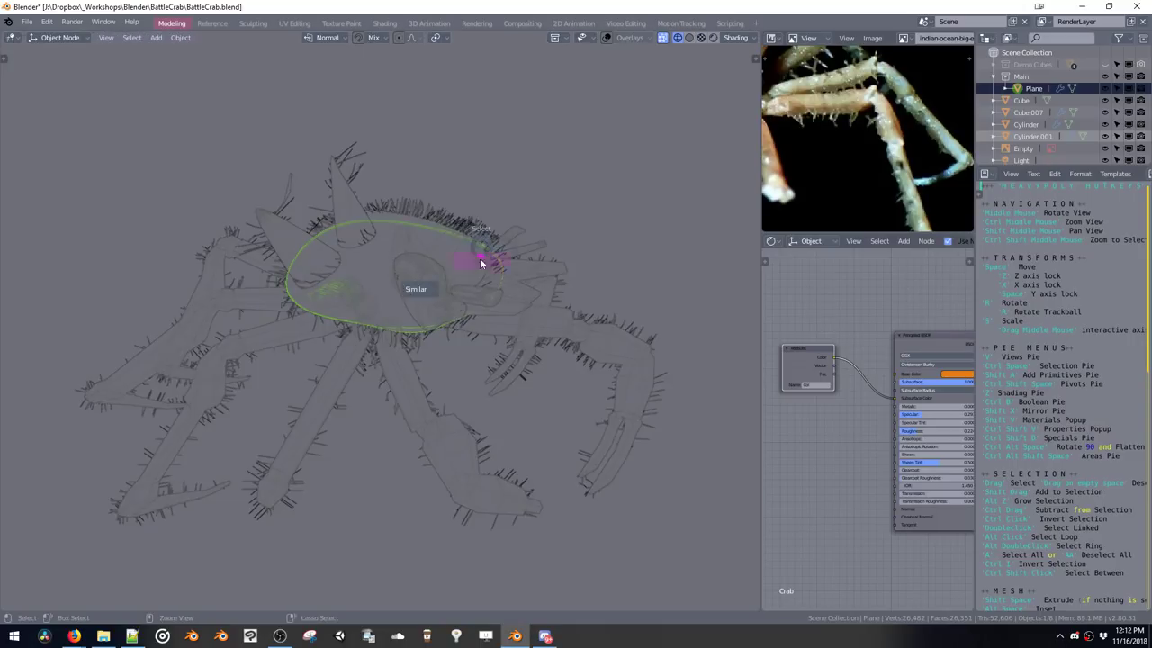
middle_click_drag(495, 288, 474, 270)
key("z")
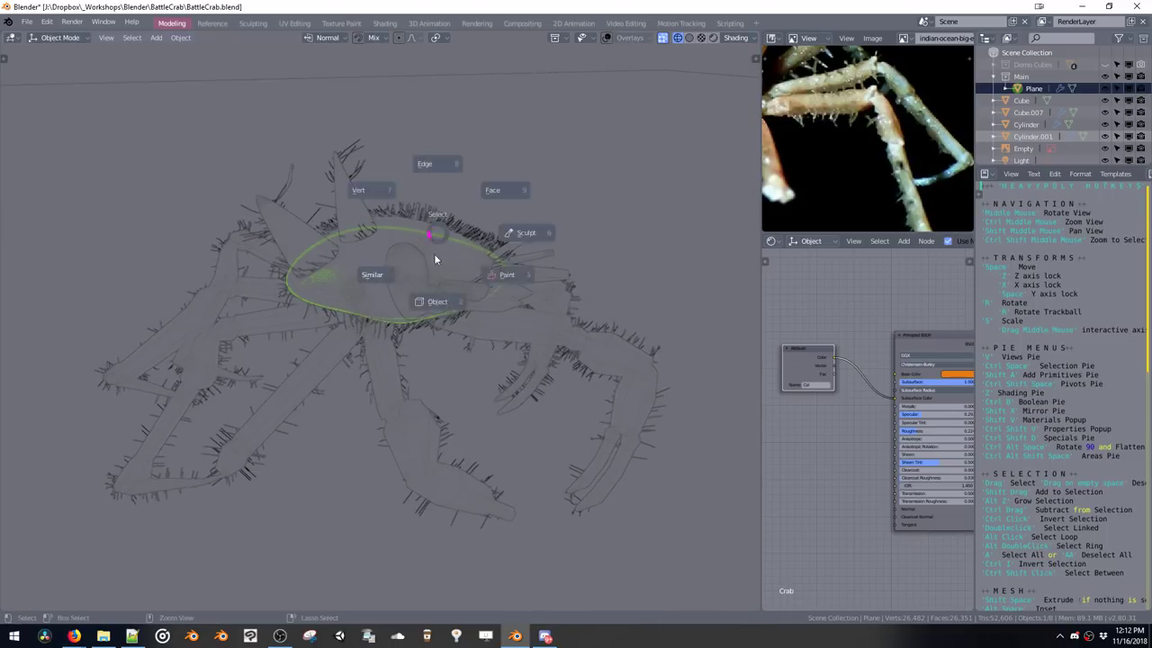
left_click(354, 207)
left_click(370, 212)
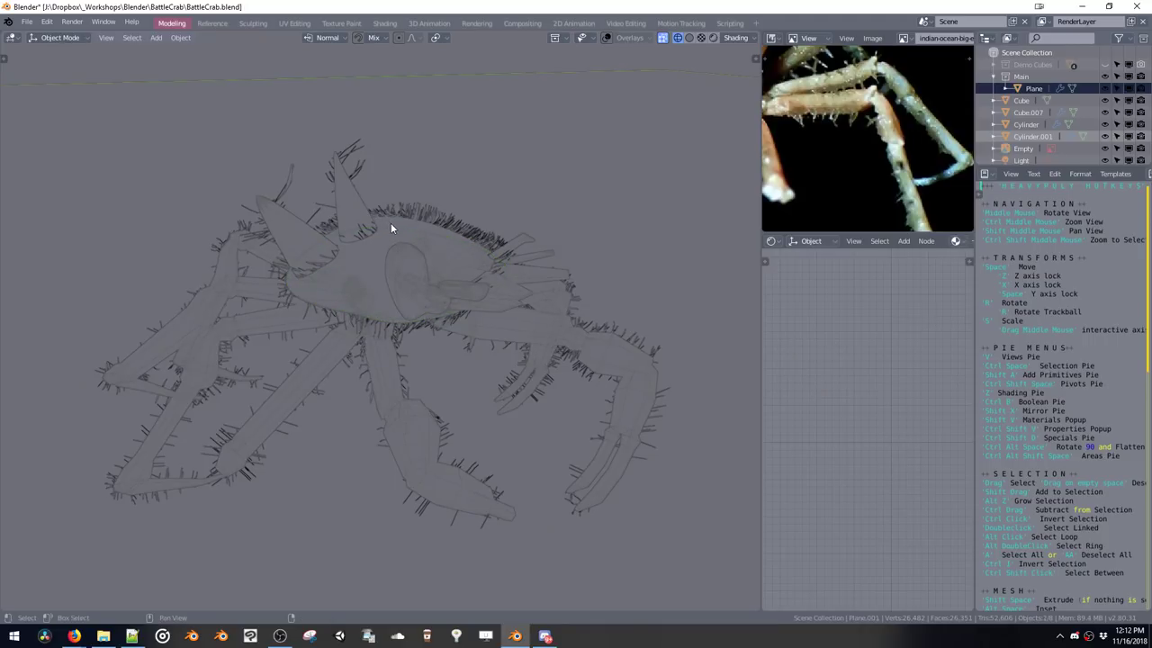
mouse_move(391, 227)
middle_mouse_down()
mouse_move(379, 206)
mouse_move(452, 203)
middle_mouse_up()
key("z")
left_click(404, 178)
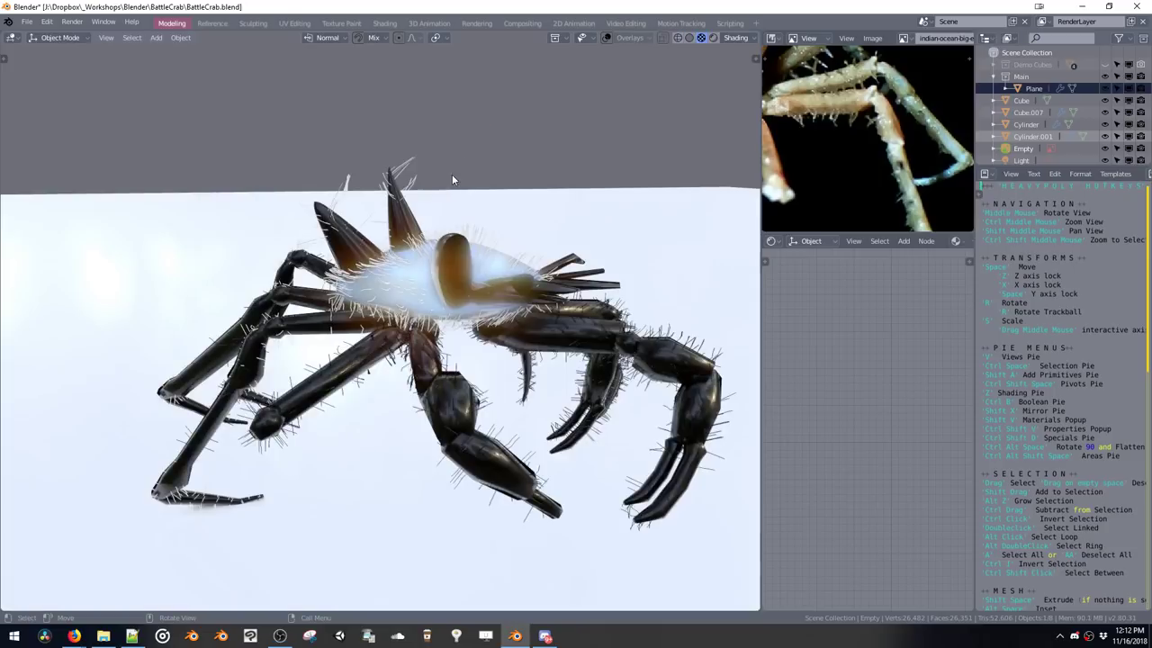
Apply the Crab material with a darkened, muted yellow-green vertex color to all faces of the two head spikes
left_click(403, 214)
key("z")
key("ctrl+space")
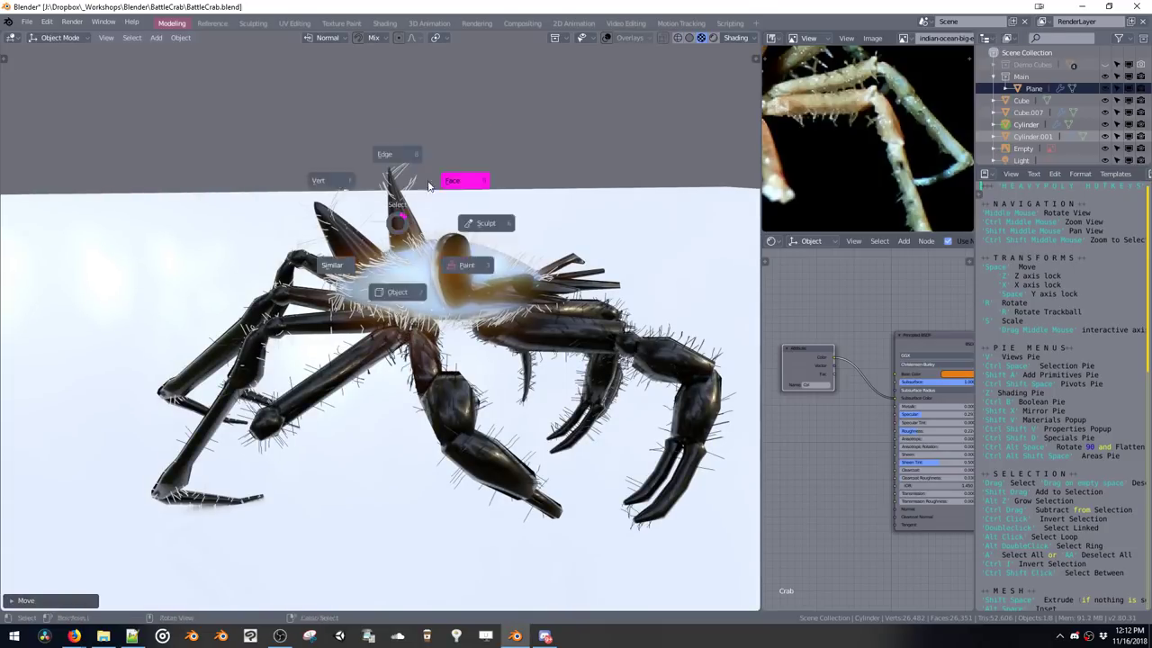
left_click(429, 185)
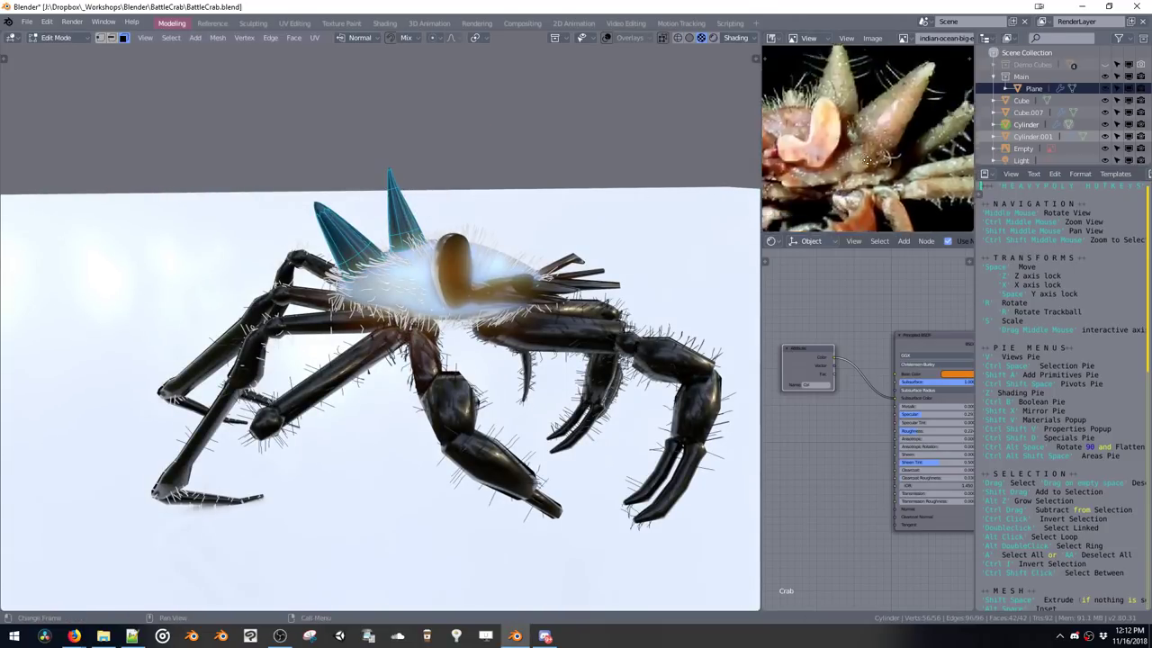
key("shift+v")
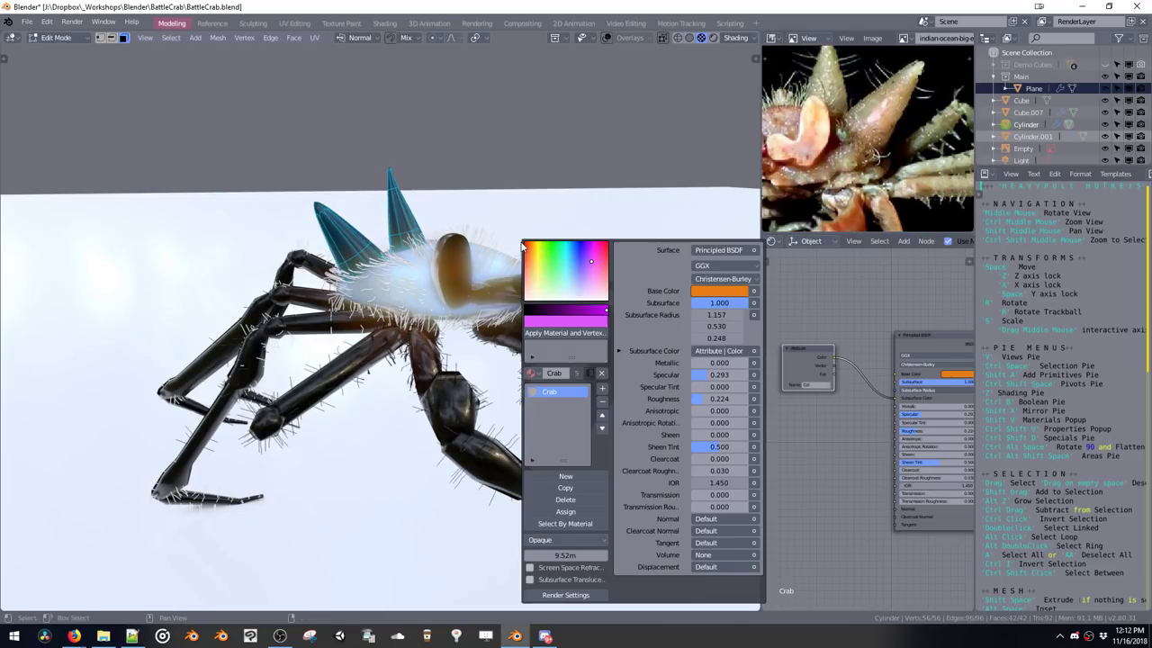
mouse_move(543, 286)
left_mouse_down()
mouse_move(524, 256)
mouse_move(542, 251)
mouse_move(539, 270)
left_mouse_up()
left_click(546, 334)
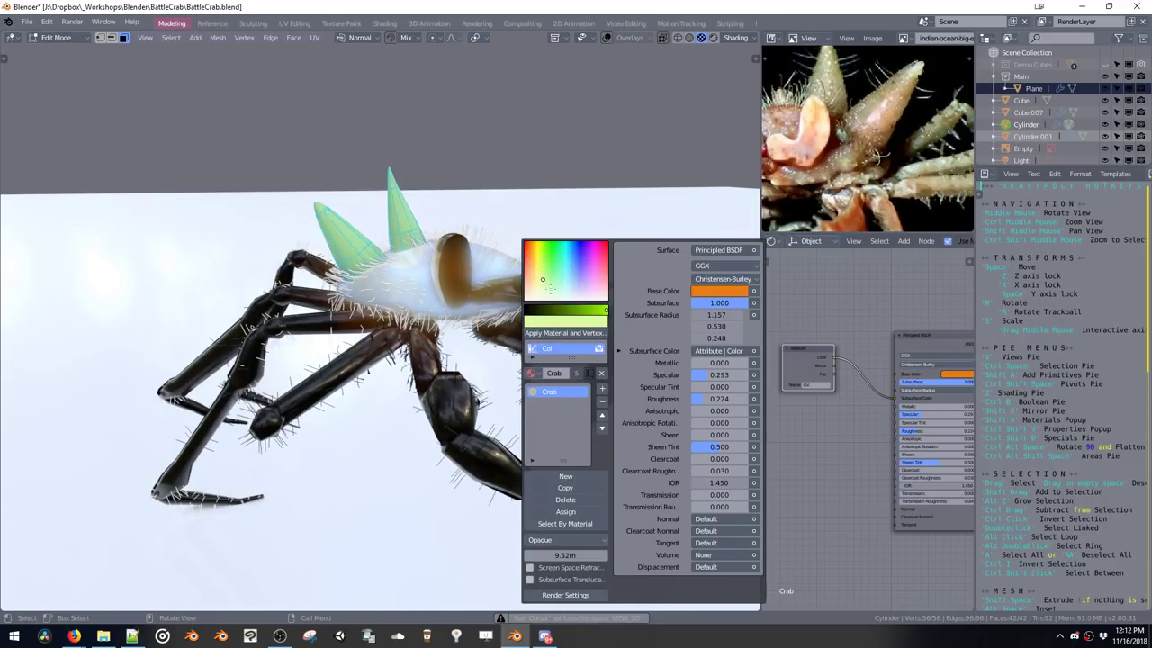
left_click(582, 311)
left_click(558, 333)
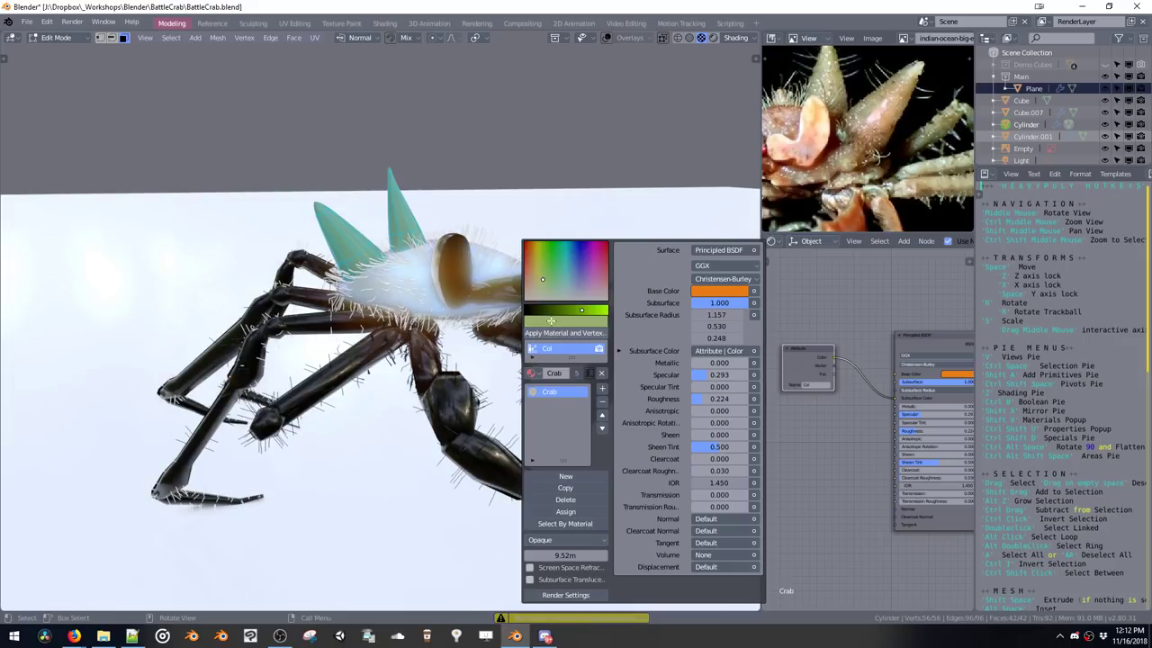
left_click(558, 333)
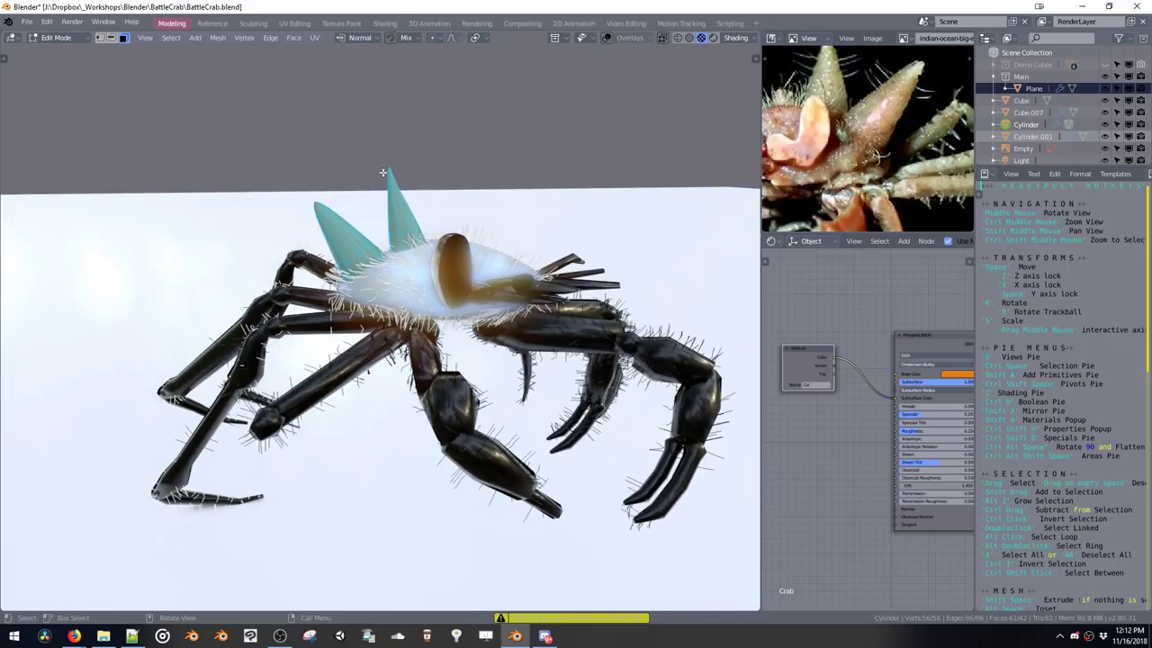
Select edges along one head spike and apply a muted orange vertex color to them
middle_click_drag(415, 159, 383, 231)
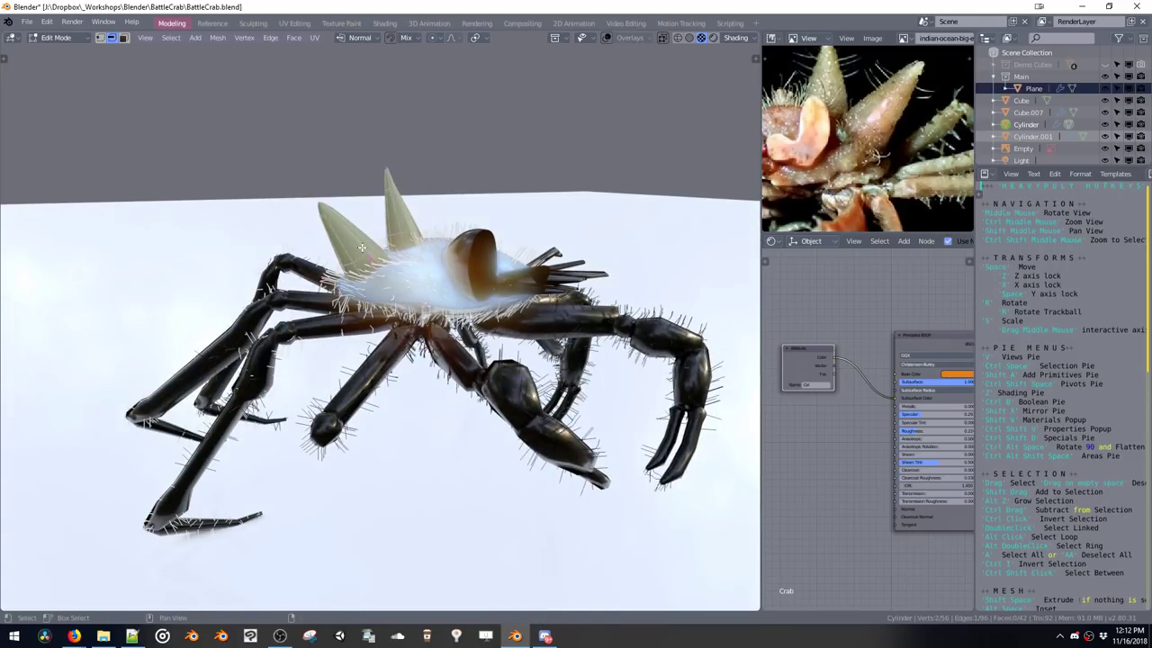
key("shift+v")
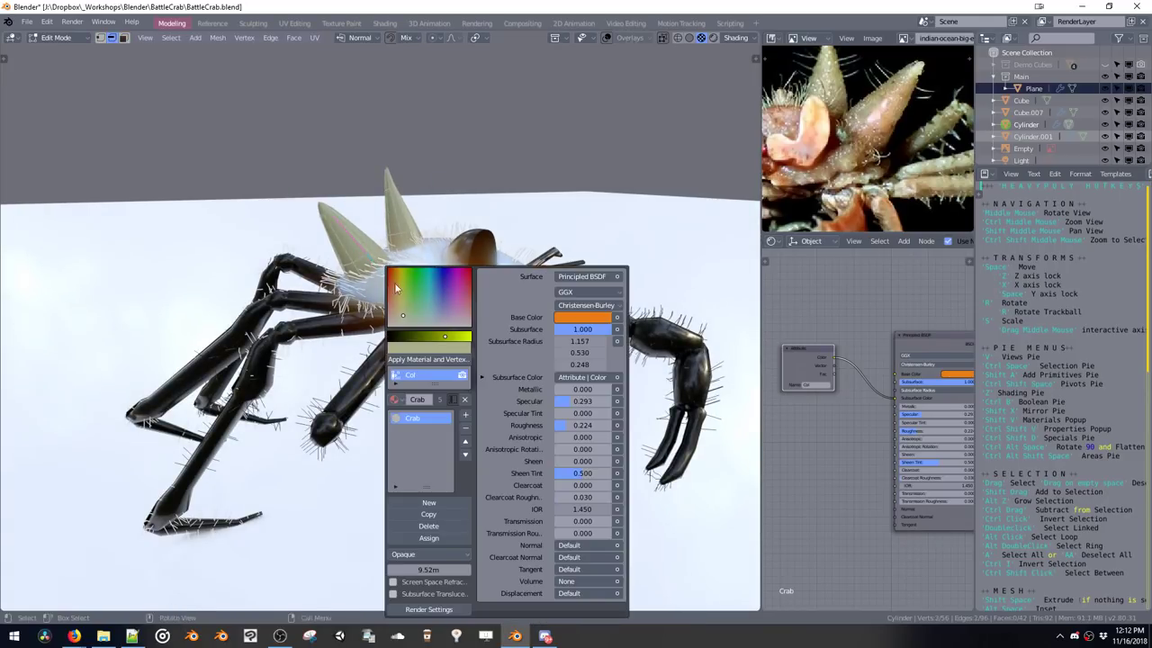
left_click_drag(407, 307, 391, 313)
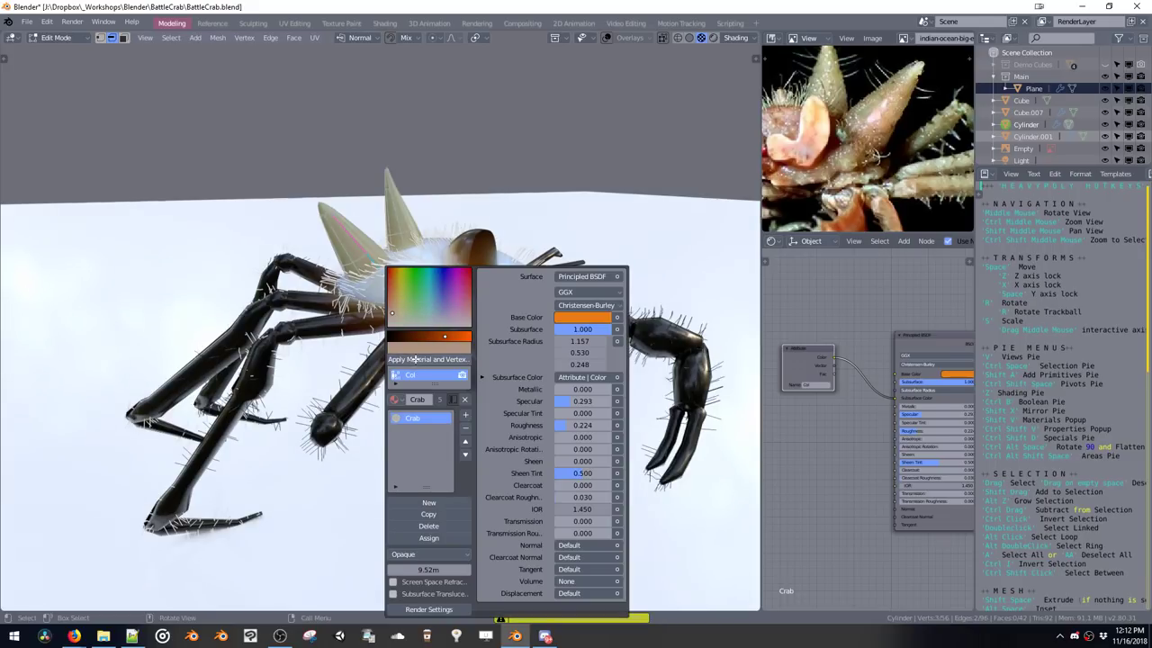
key("Tab")
Select the whole linked mesh of the eye and mouthparts and apply the Crab material with a muted orange vertex color, following the reference photo
mouse_move(414, 257)
middle_mouse_down()
mouse_move(472, 256)
mouse_move(488, 244)
mouse_move(443, 196)
mouse_move(490, 198)
mouse_move(486, 232)
middle_mouse_up()
key("ctrl+Tab")
left_click(518, 194)
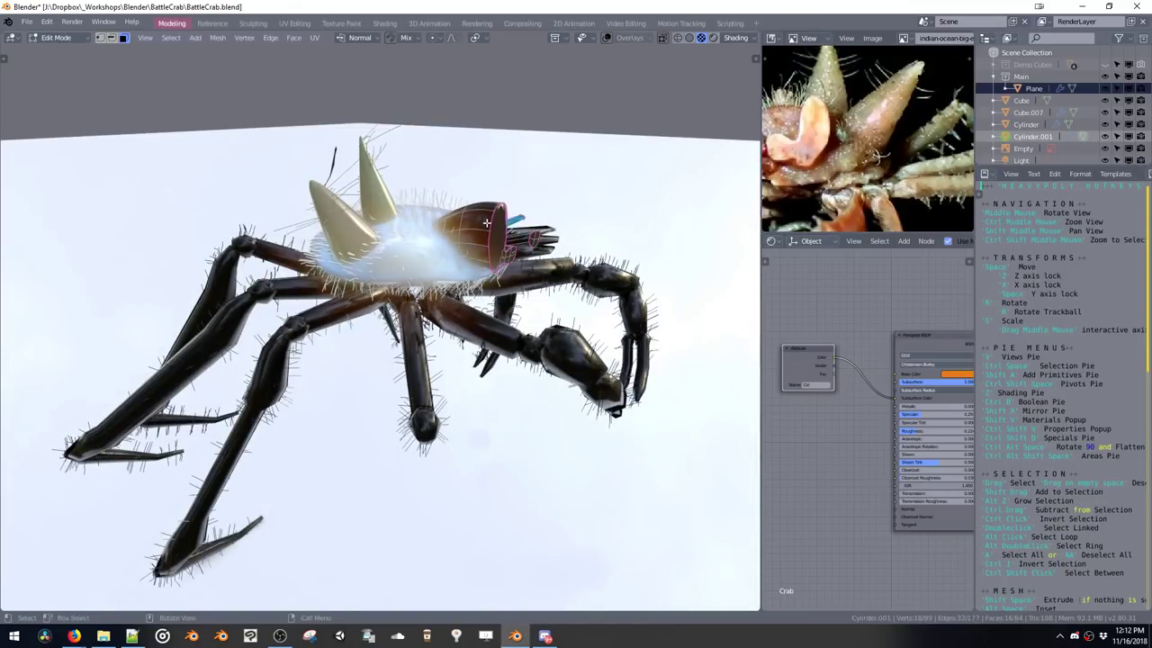
key("ctrl+l")
middle_click_drag(490, 234, 469, 237)
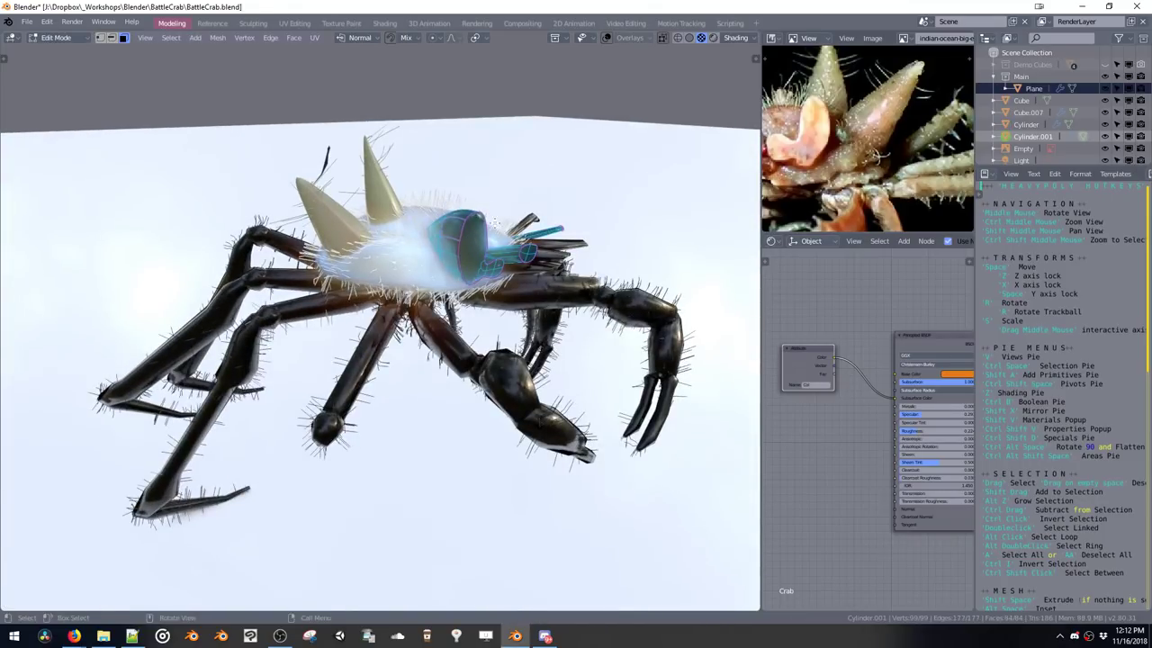
middle_click_drag(792, 172, 880, 158)
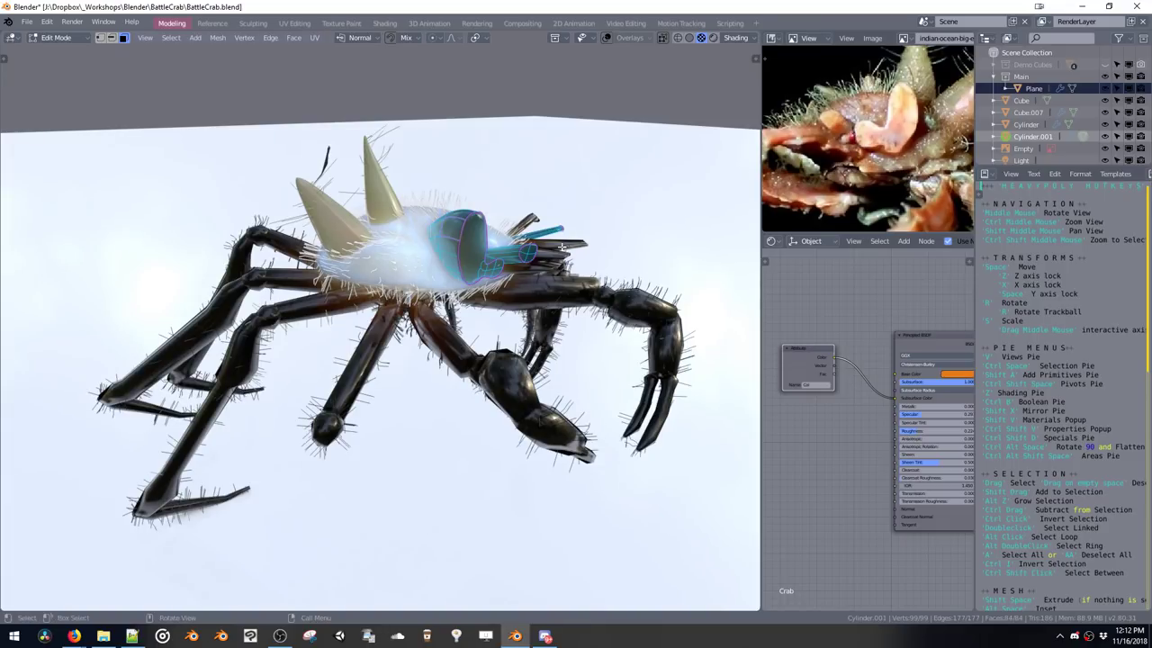
key("shift+v")
left_click(521, 284)
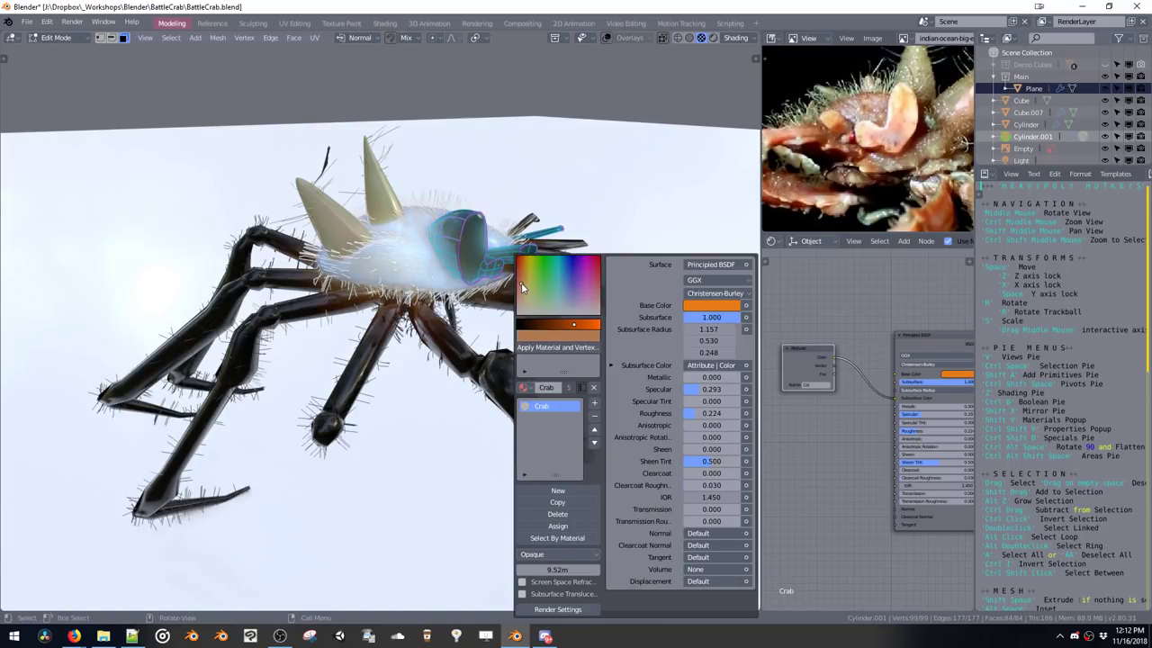
left_click(546, 349)
key("Tab")
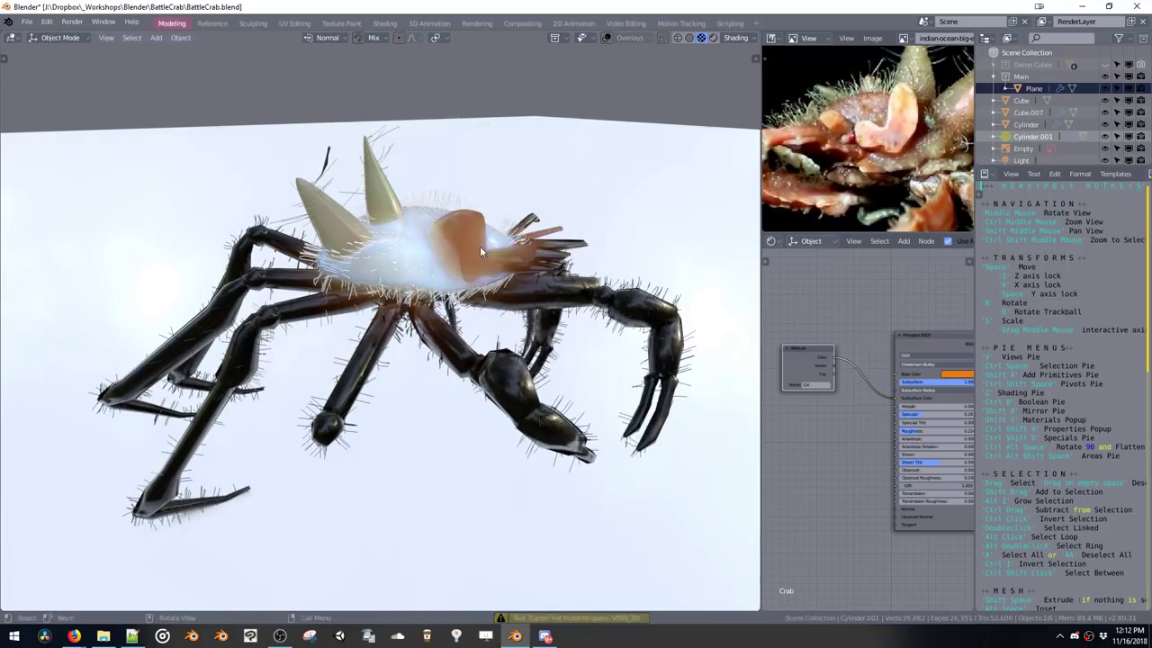
Adjust the muted orange vertex color and reapply it to the whole selected eye and mouthparts mesh
middle_click_drag(480, 246, 546, 227)
key("Tab")
key("shift+v")
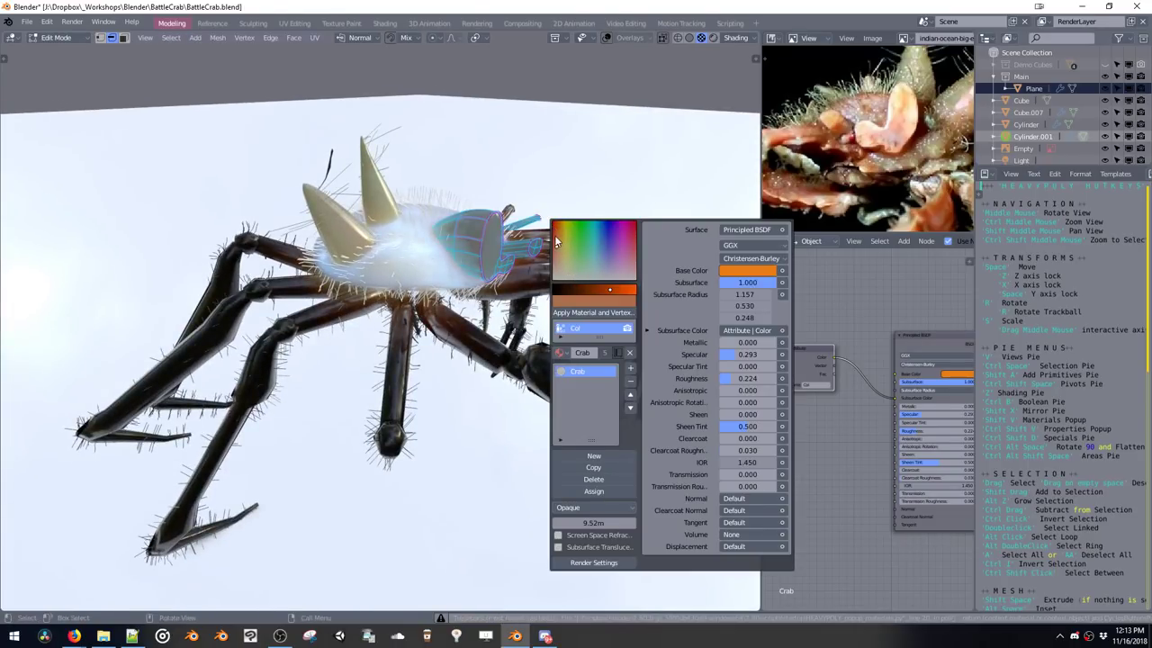
left_click(568, 315)
Select the flat front face of the eye piece and the adjoining mouthpart faces, and apply a brighter golden-yellow vertex color to them
key("ctrl+space")
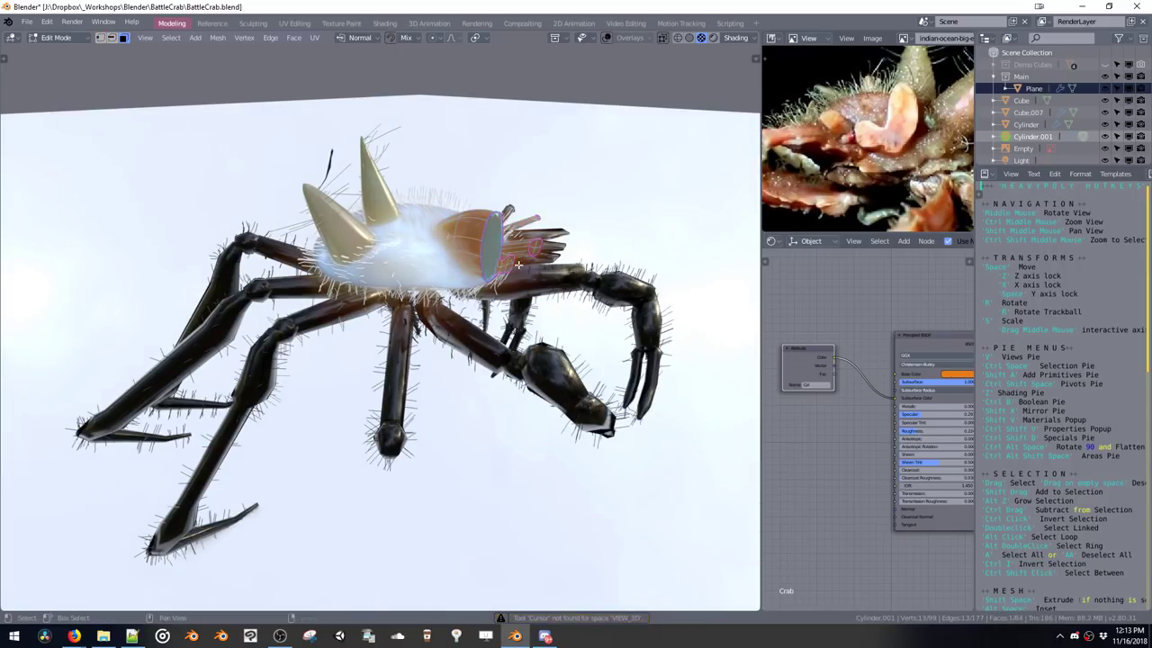
middle_click_drag(518, 265, 436, 251)
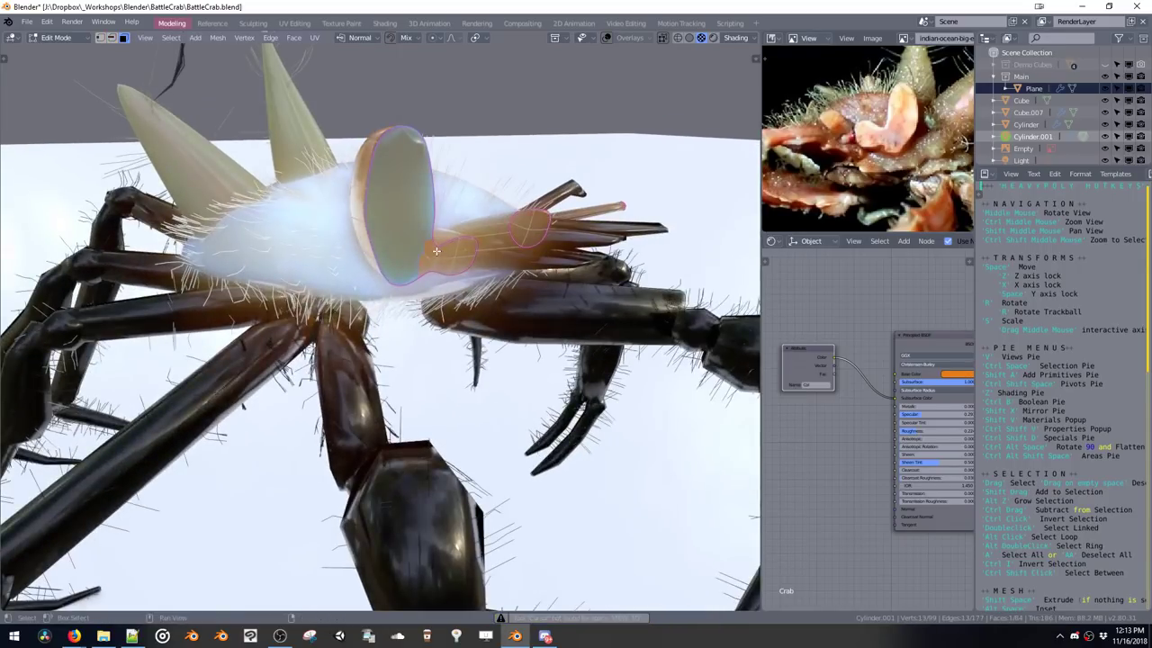
left_click(457, 264, "shift")
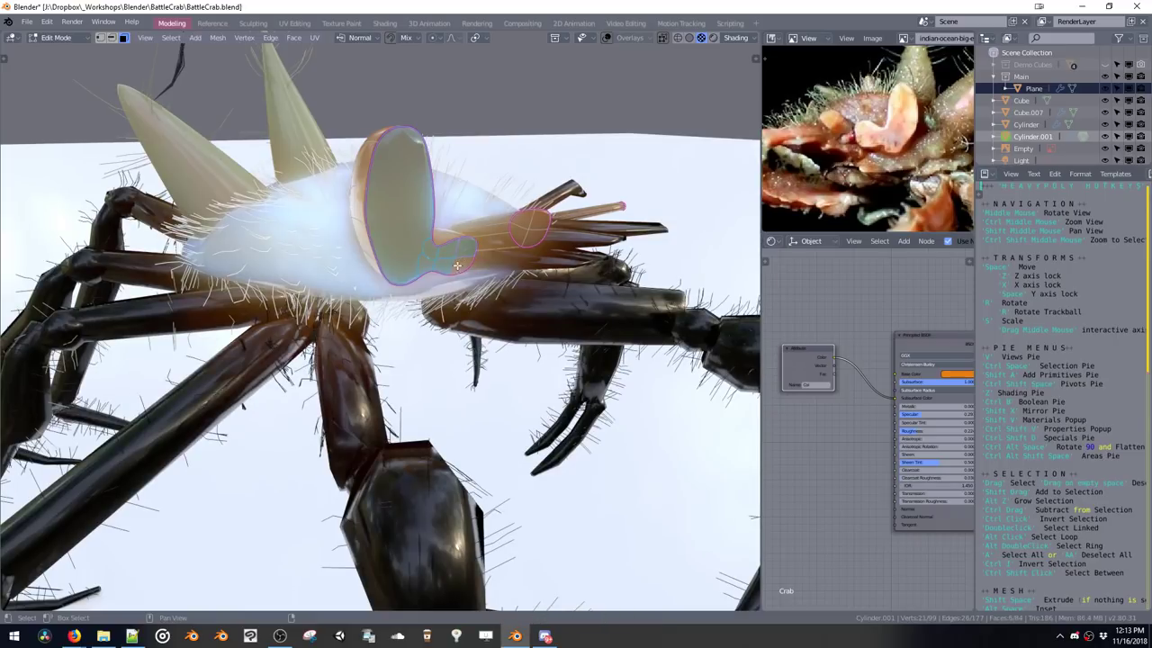
left_click(524, 221, "shift")
key("ctrl+space")
middle_click_drag(524, 222, 534, 241)
key("shift+v")
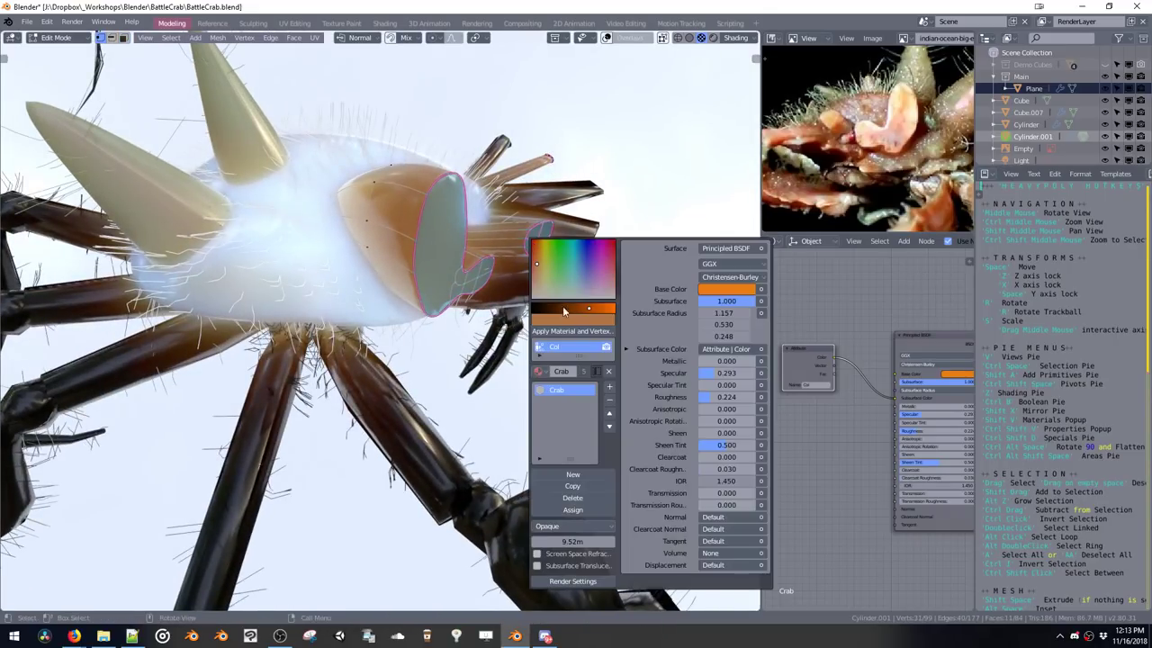
left_click(540, 260)
left_click_drag(586, 308, 600, 311)
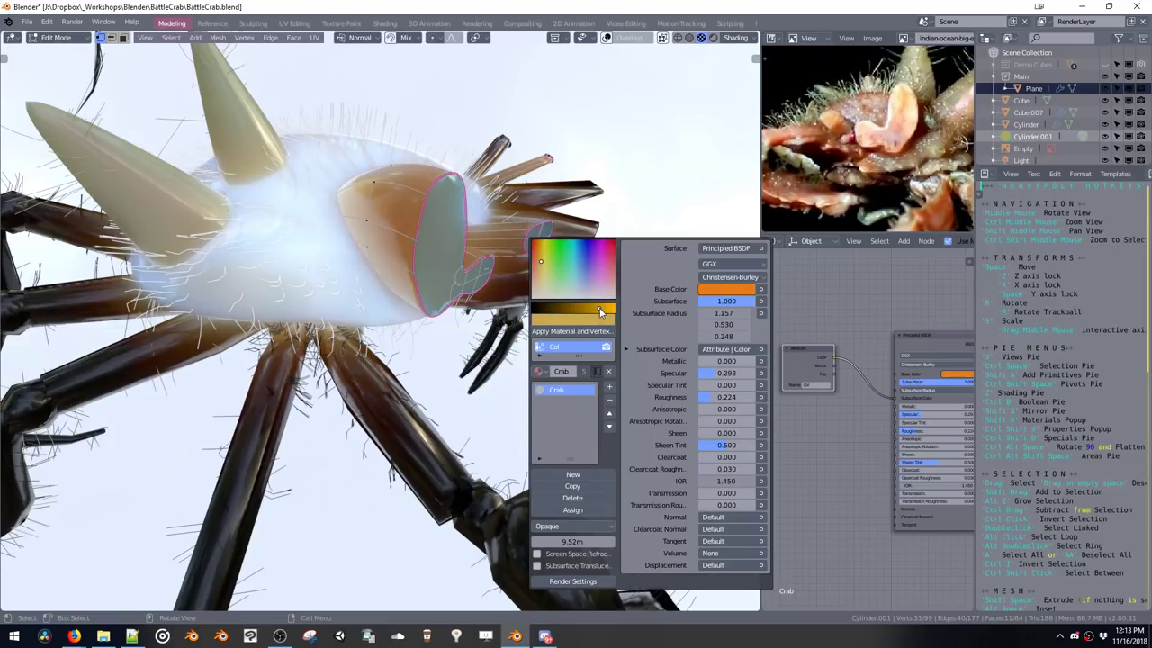
left_click(584, 333)
key("Tab")
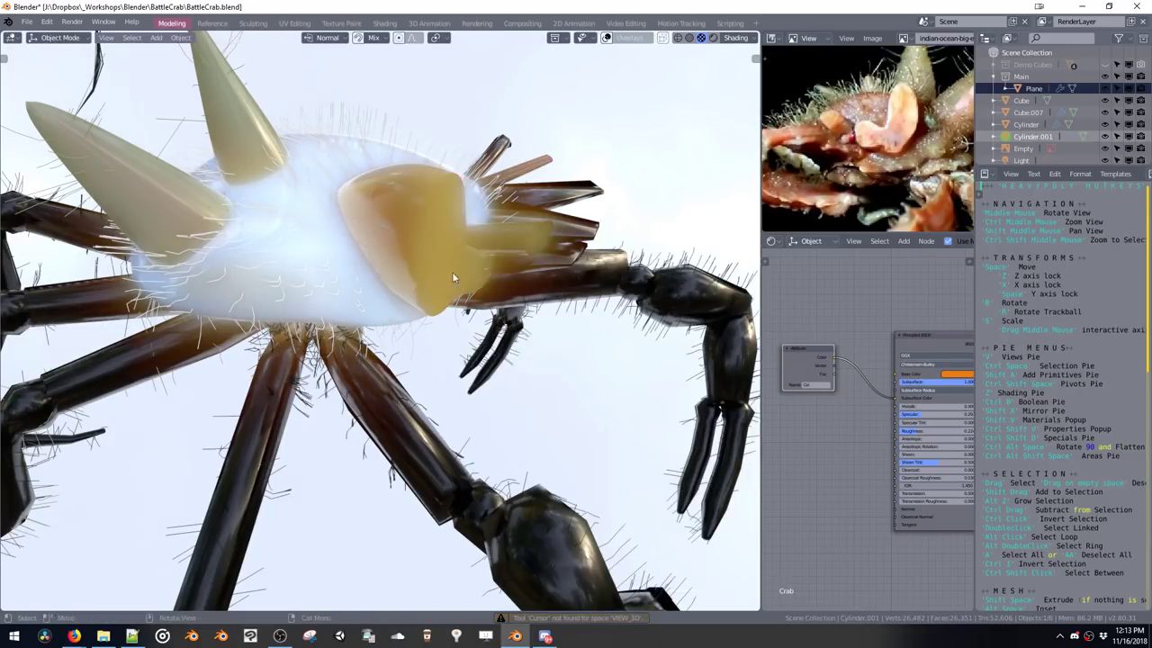
Change the selected eye and mouthpart faces to a pale, desaturated orange-beige vertex color and save the file
middle_click_drag(452, 272, 617, 280)
key("Tab")
key("shift+v")
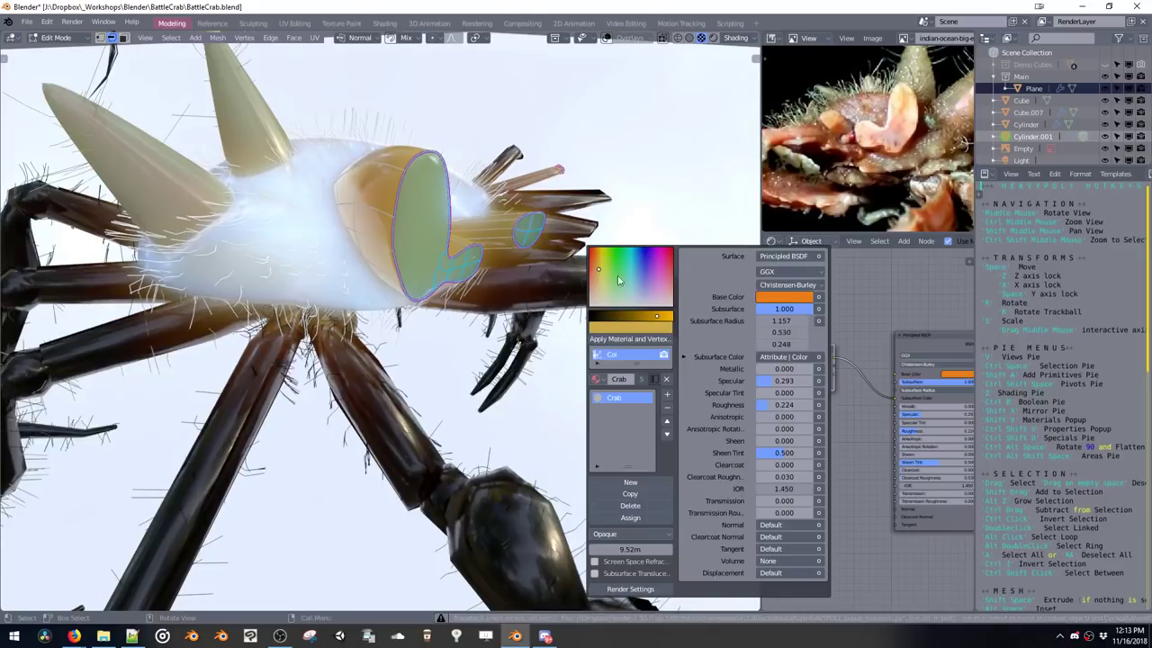
left_click_drag(601, 294, 597, 293)
left_click(613, 340)
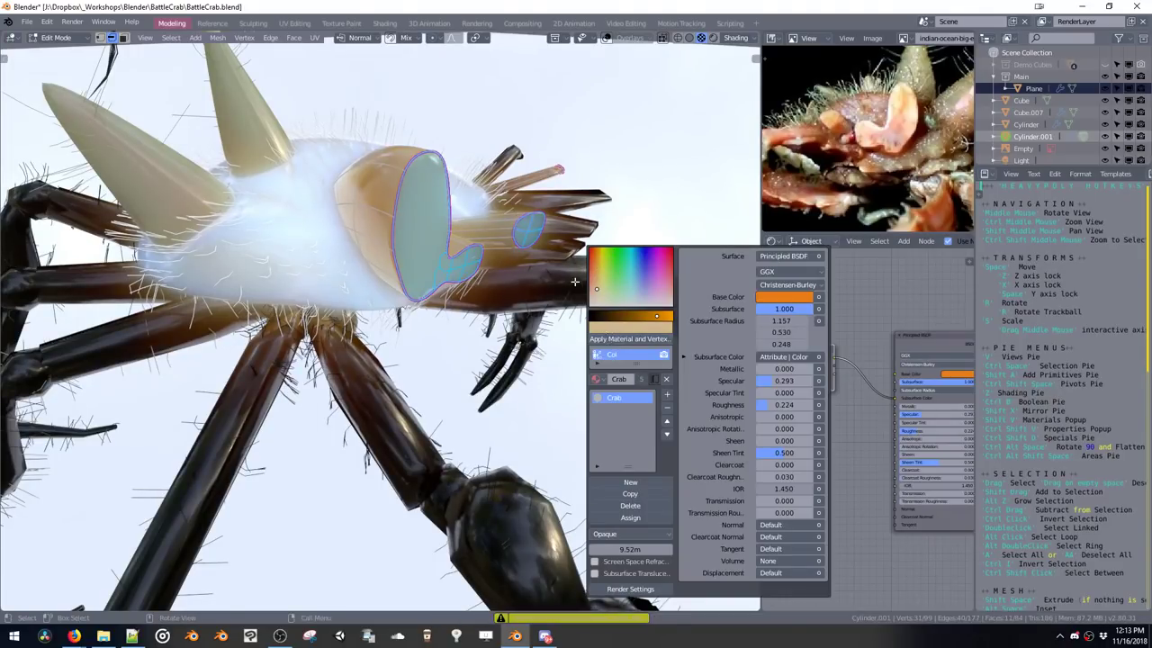
middle_click_drag(612, 340, 454, 248)
key("Tab")
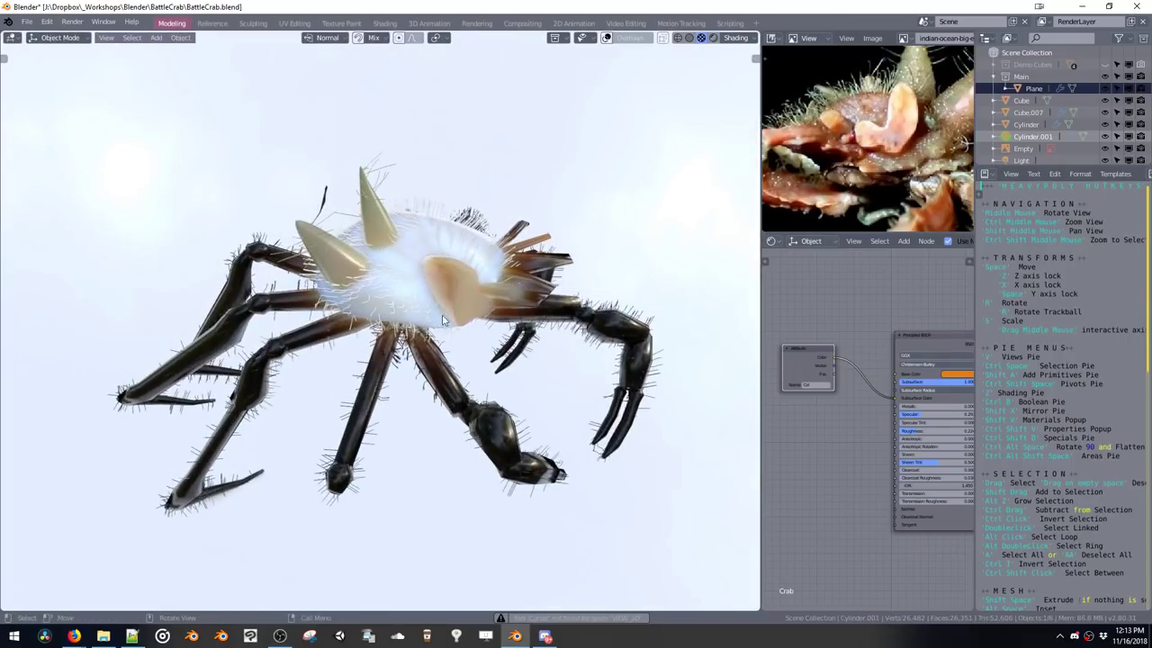
key("ctrl+s")
Select the legs object, apply the Crab material with the pale beige vertex color to it, and bring the legs into view in the reference photo
left_click(423, 297)
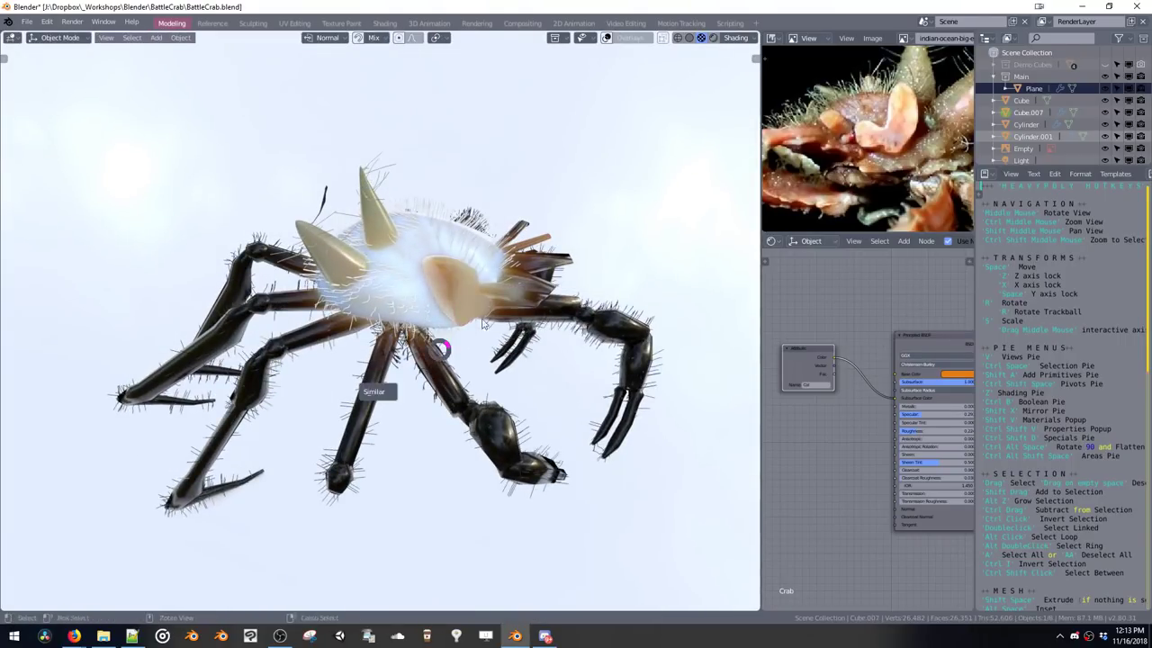
key("Tab")
key("shift+v")
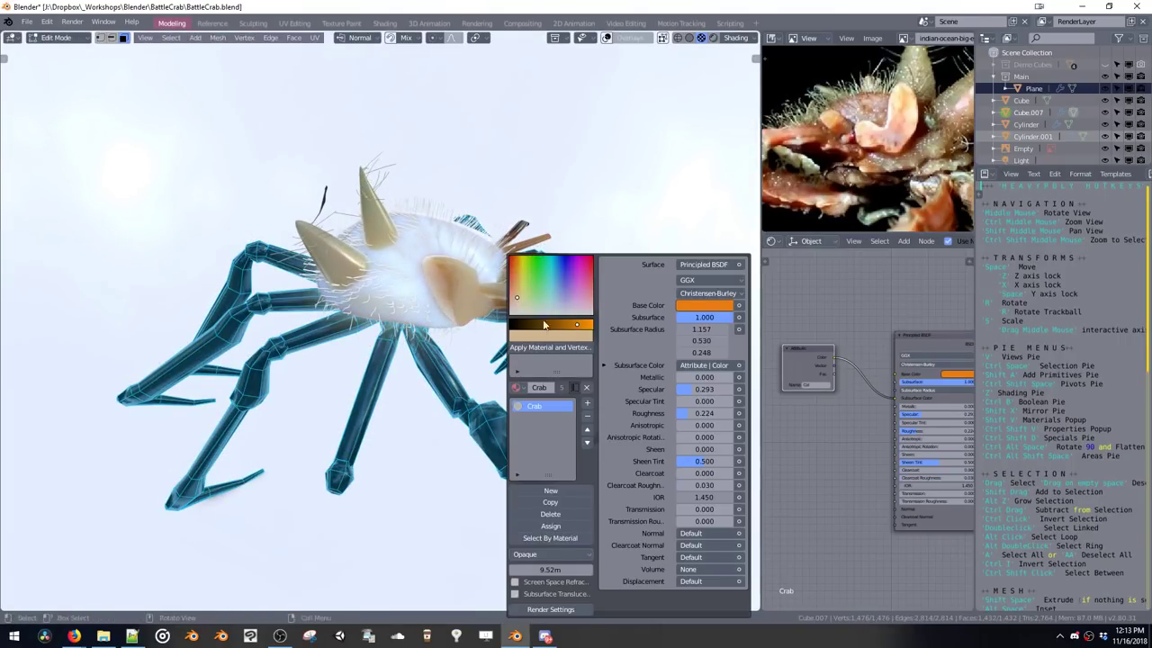
left_click(536, 347)
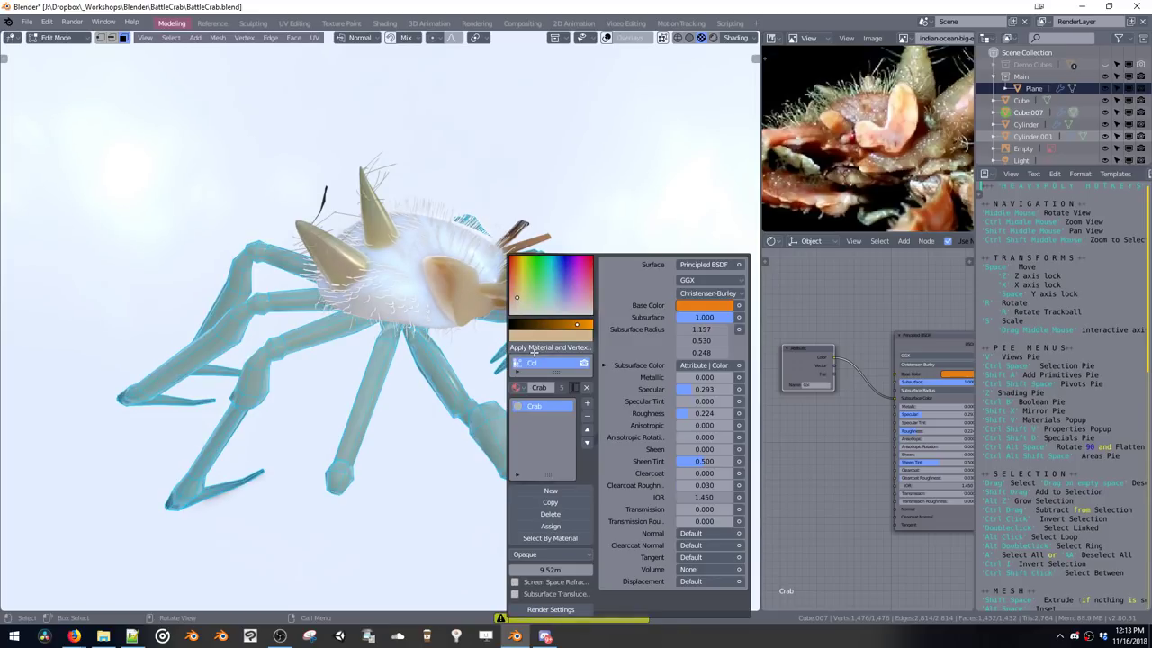
middle_click_drag(836, 225, 900, 188, "ctrl")
middle_click_drag(904, 180, 855, 146)
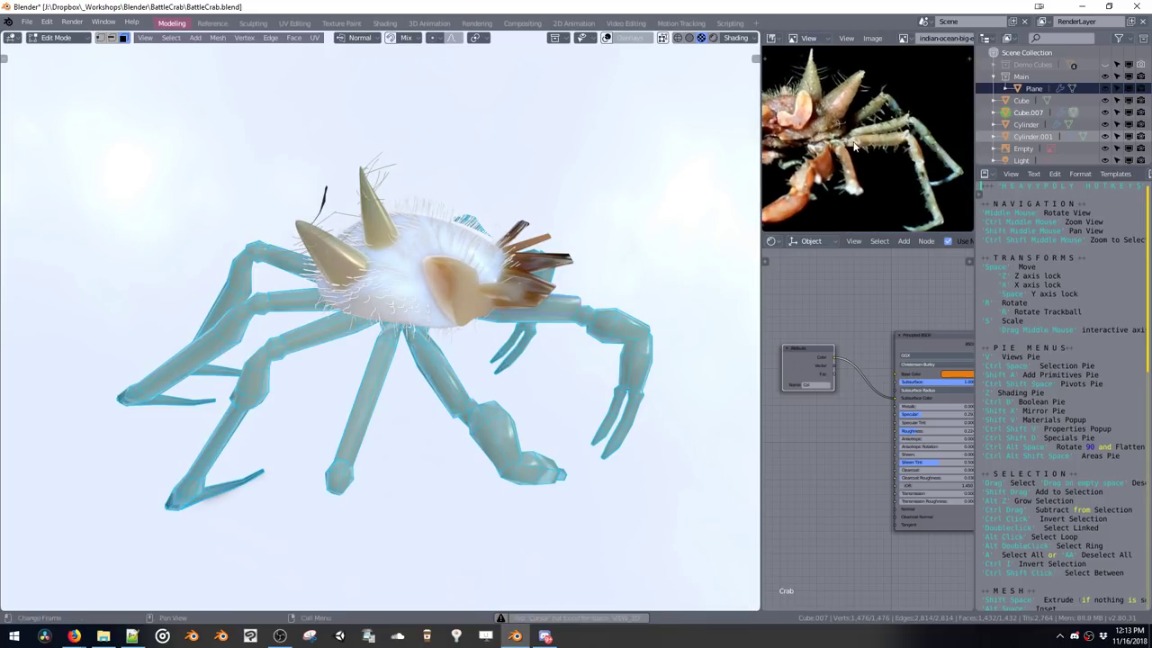
key("Tab")
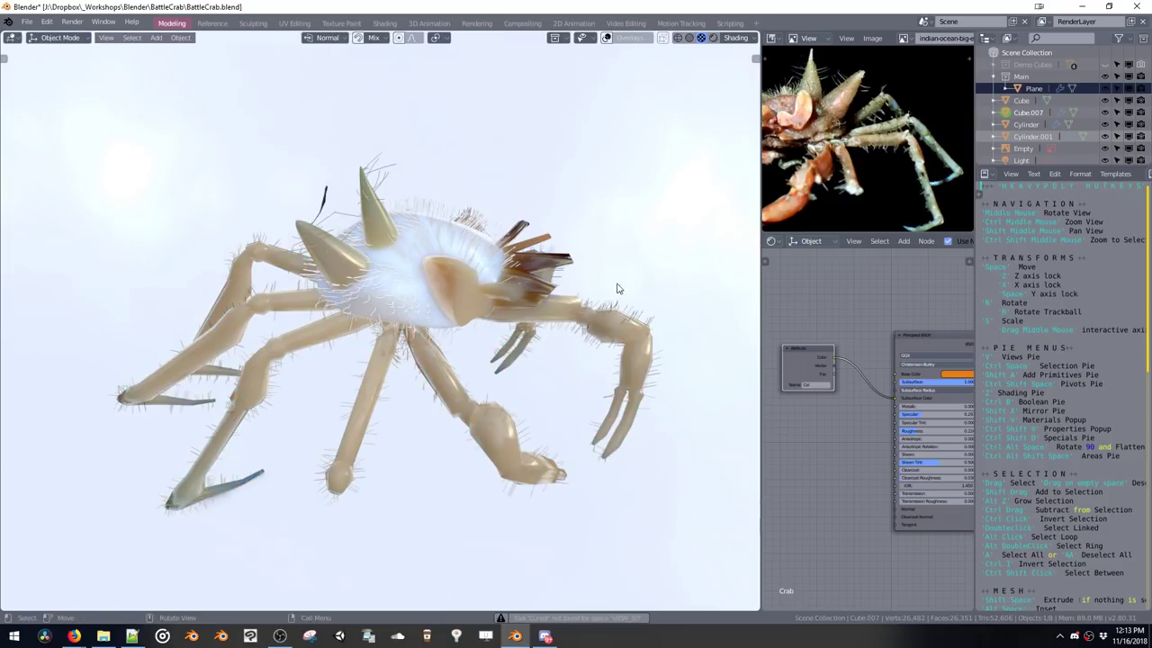
Try a muted yellow and a pale green vertex color on all the legs
key("Tab")
key("shift+v")
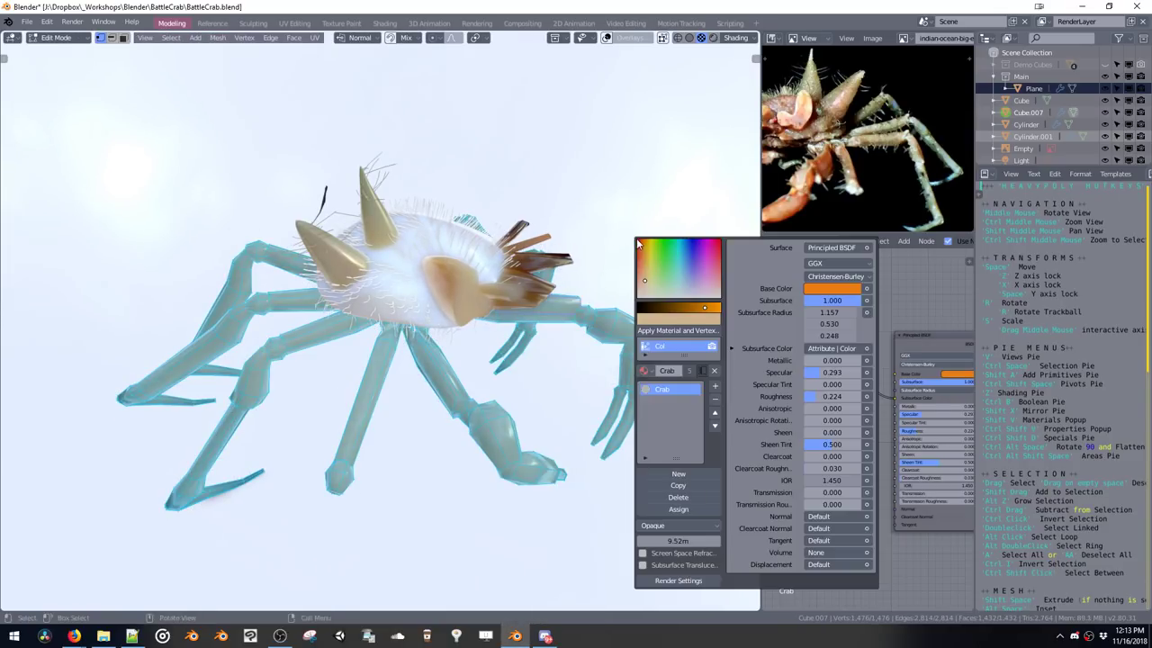
left_click_drag(656, 285, 652, 285)
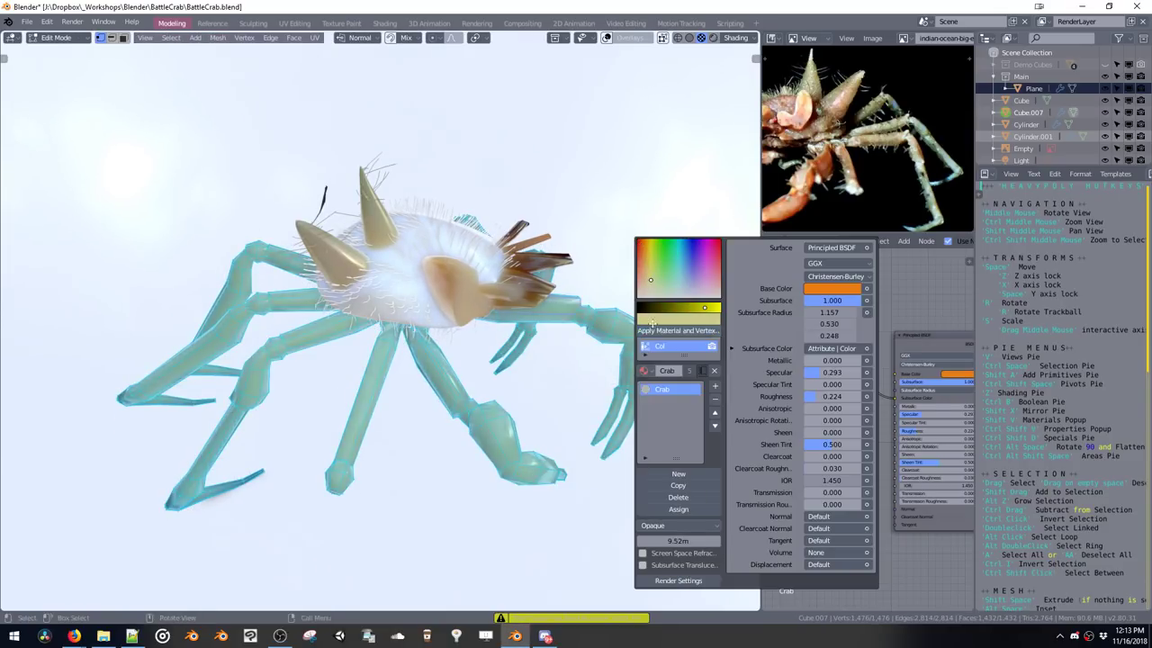
key("Tab")
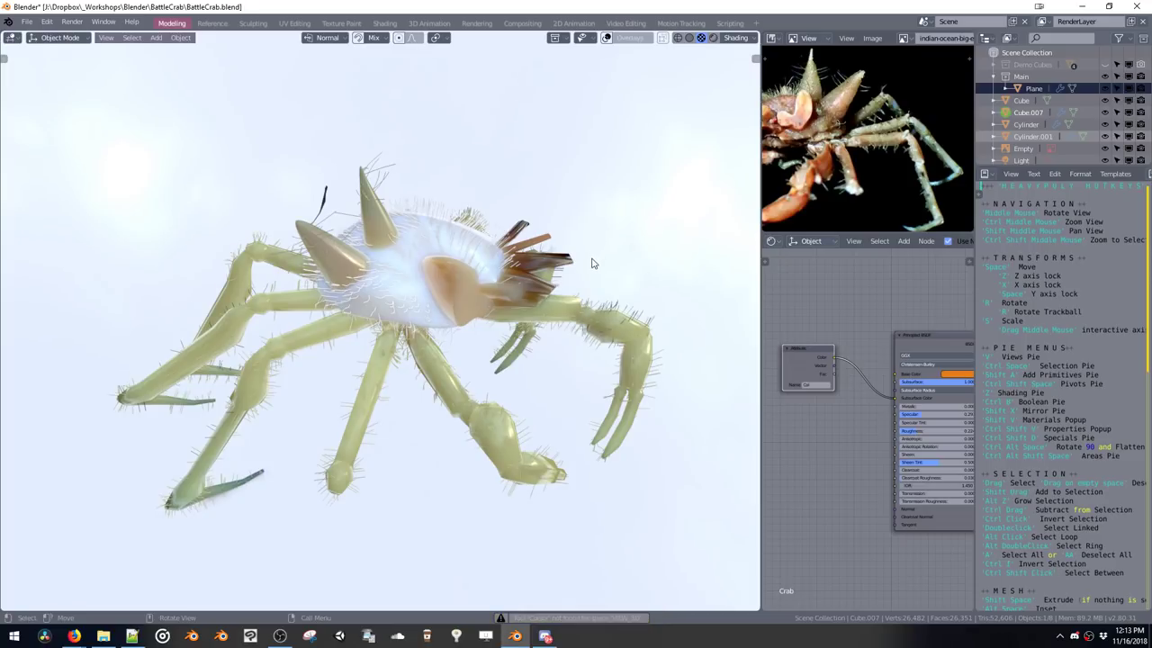
key("Tab")
key("shift+v")
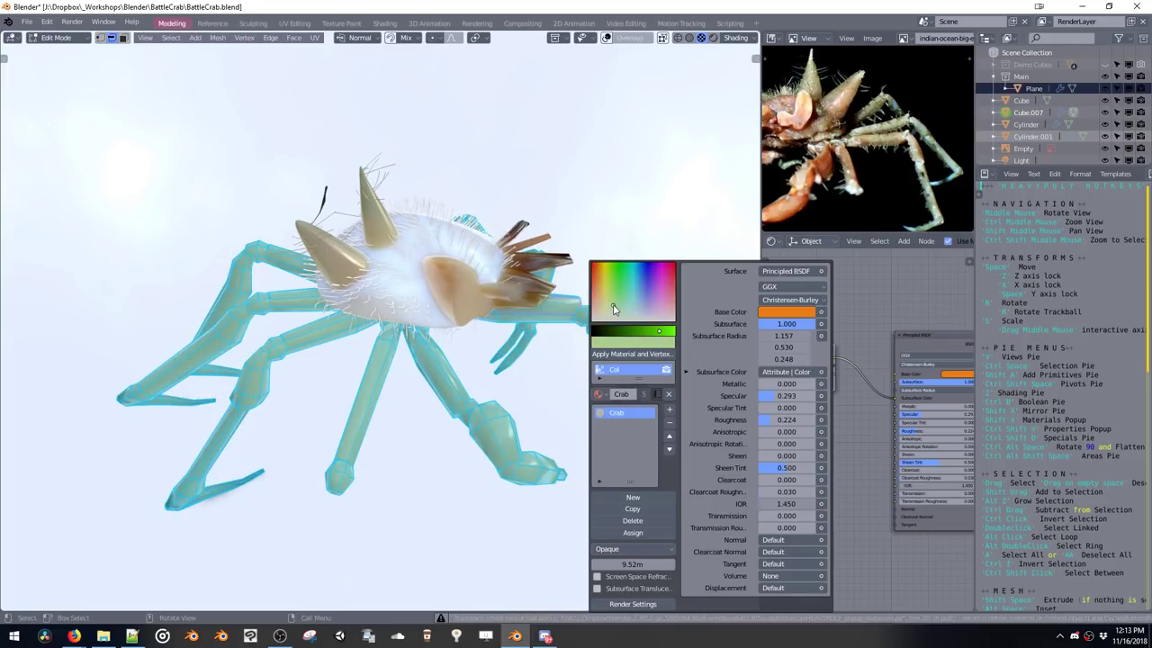
left_click(616, 356)
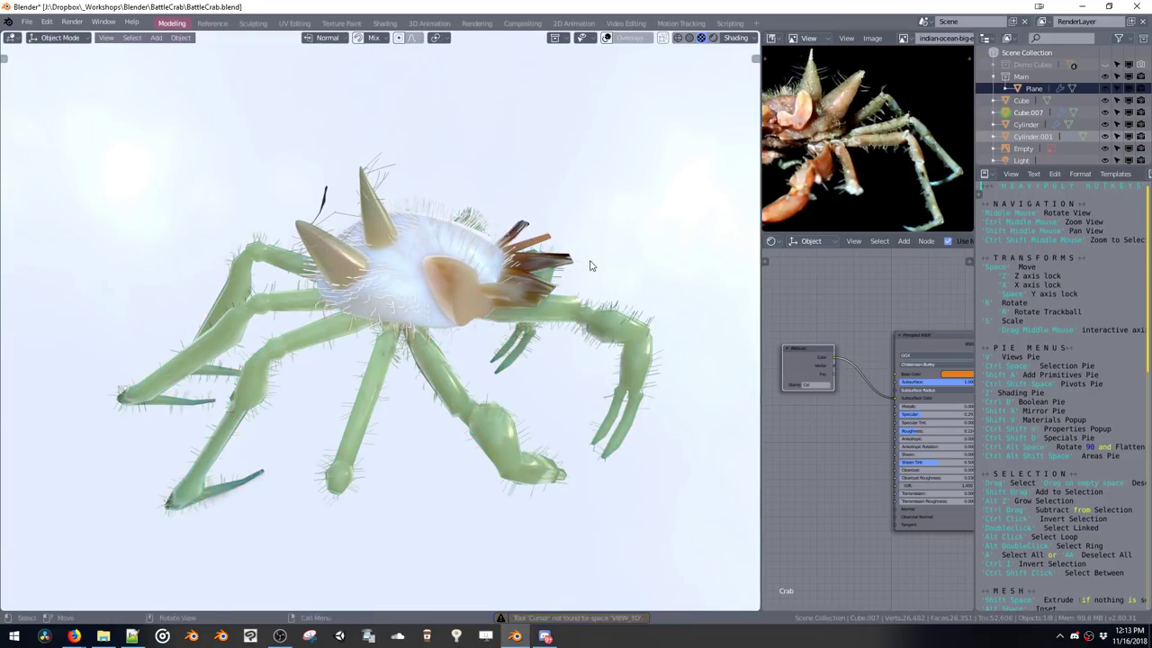
Apply a muted yellow-green vertex color to the whole legs mesh
key("Tab")
key("shift+v")
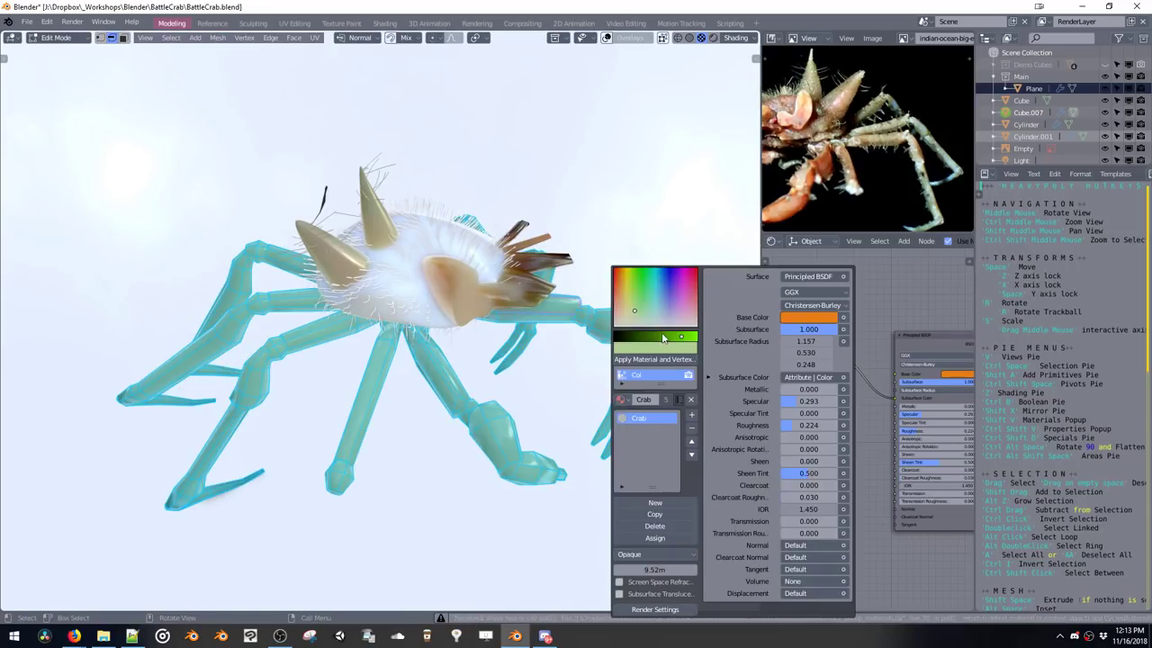
left_click(654, 360)
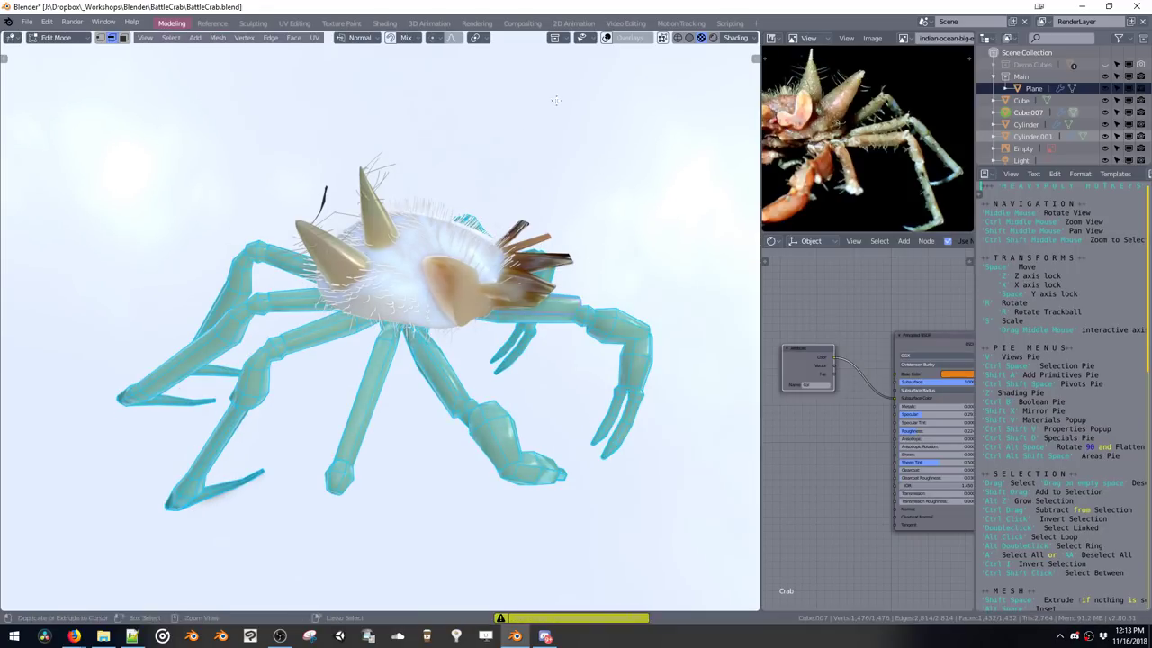
key("Tab")
Select the joint of one claw leg through the mesh and apply a pale, nearly gray yellow-green vertex color to it
middle_click_drag(599, 260, 553, 280)
key("Tab")
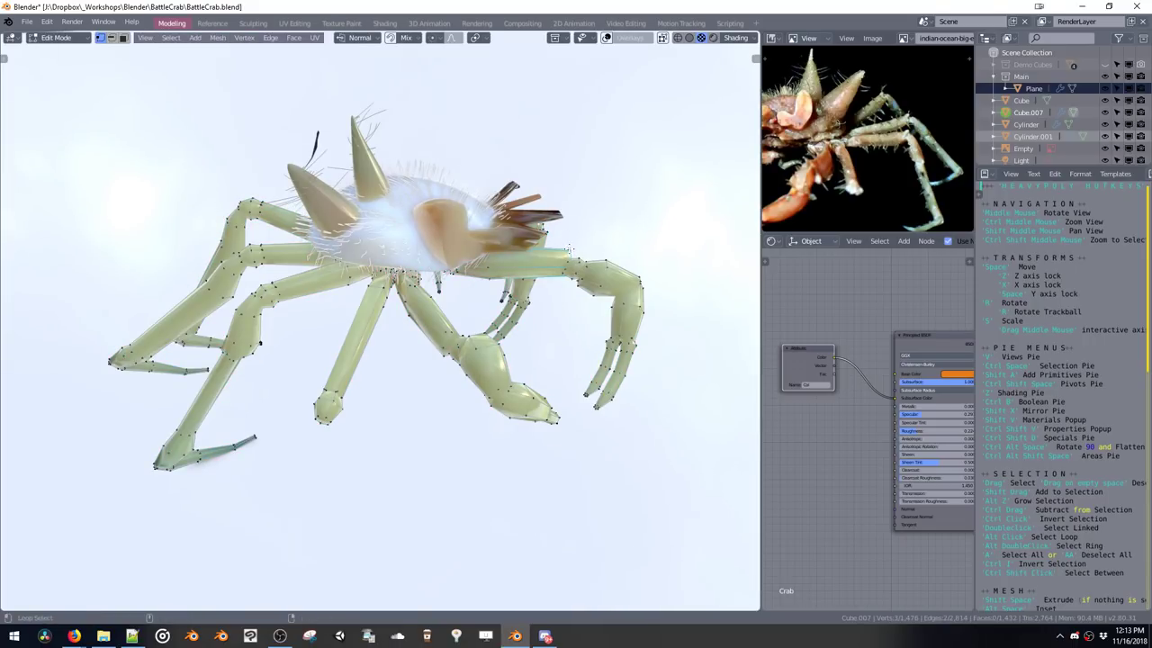
middle_click_drag(569, 248, 879, 168)
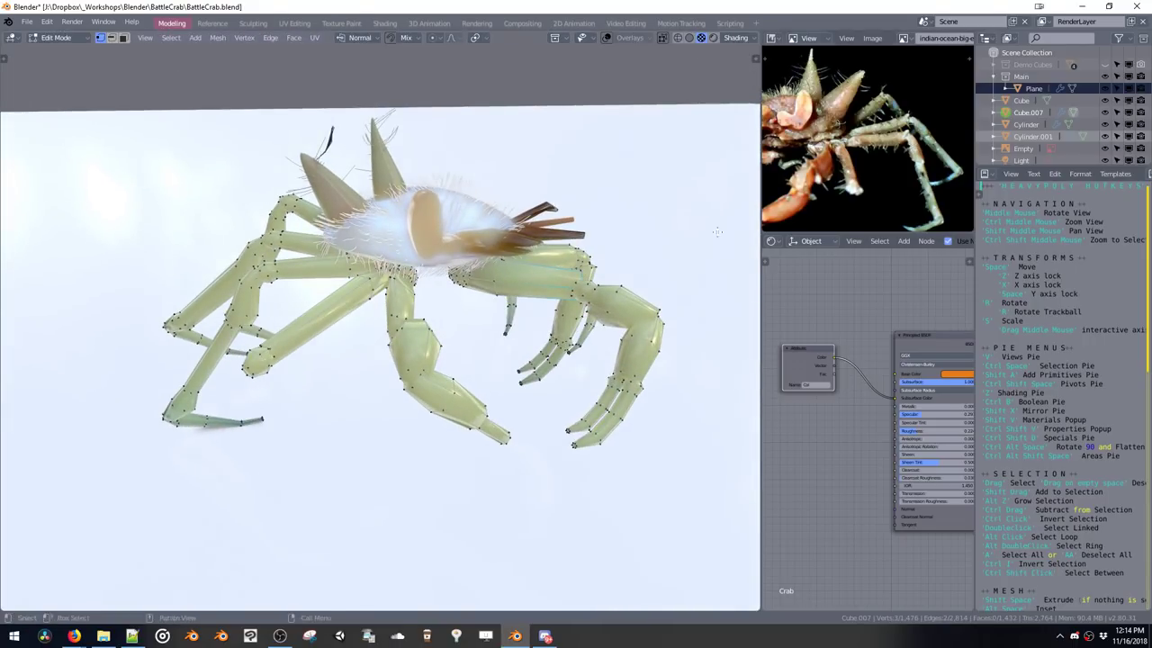
middle_click_drag(717, 232, 608, 290)
middle_click(661, 247, "ctrl+shift")
left_click(663, 38)
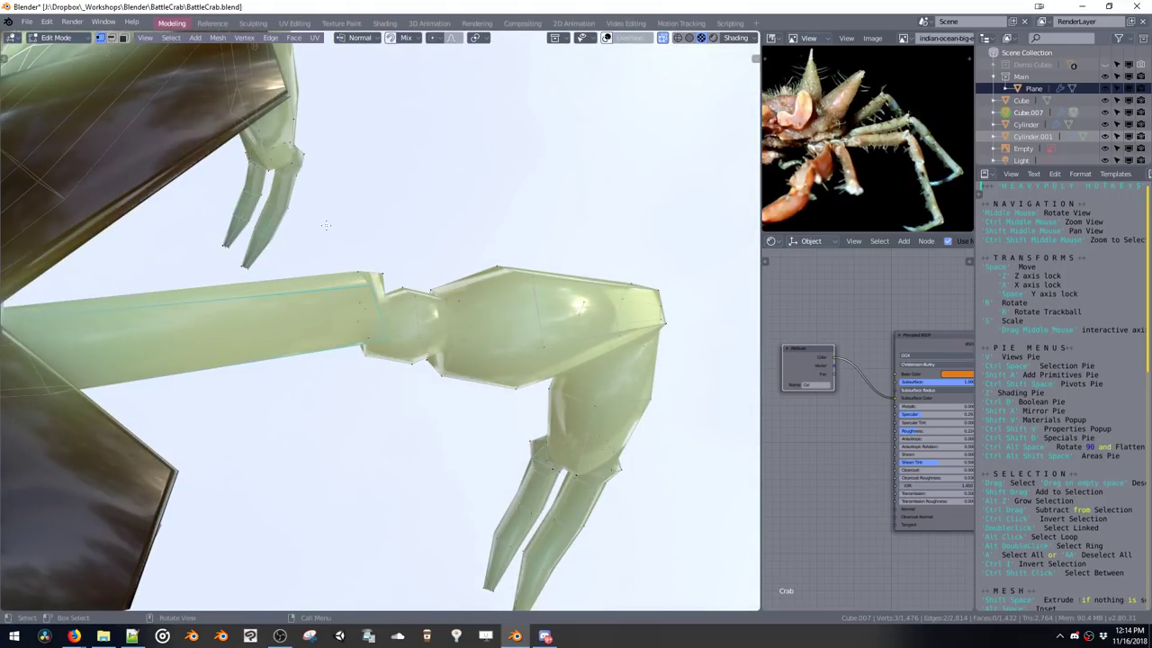
left_click_drag(457, 383, 456, 374)
key("shift+y")
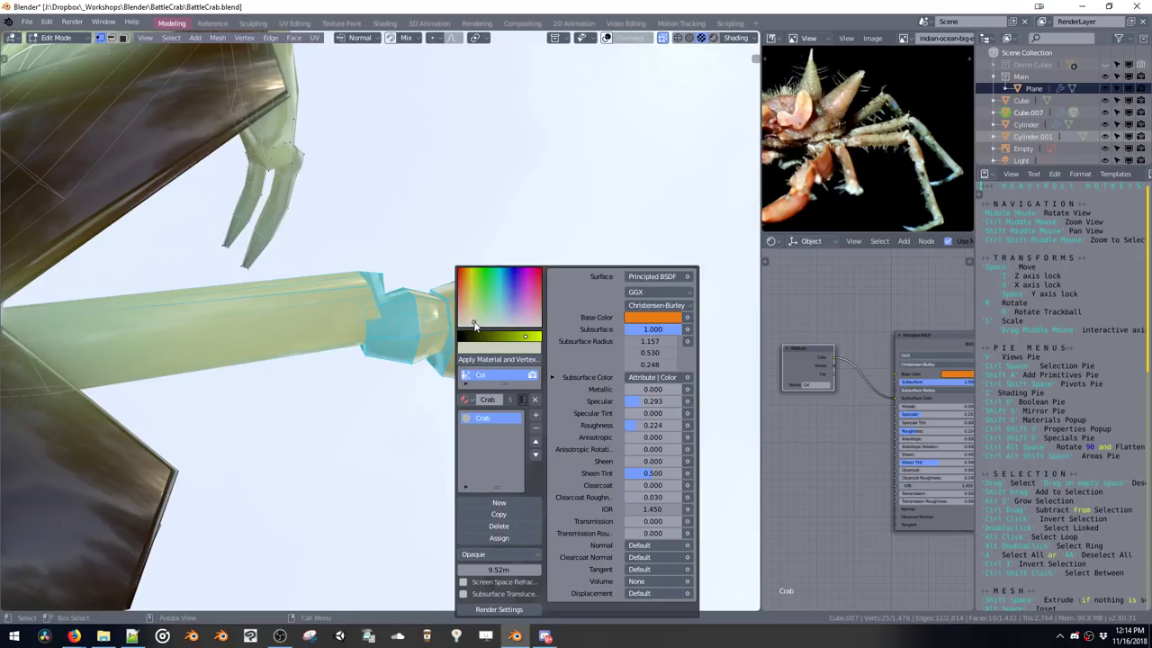
left_click(488, 361)
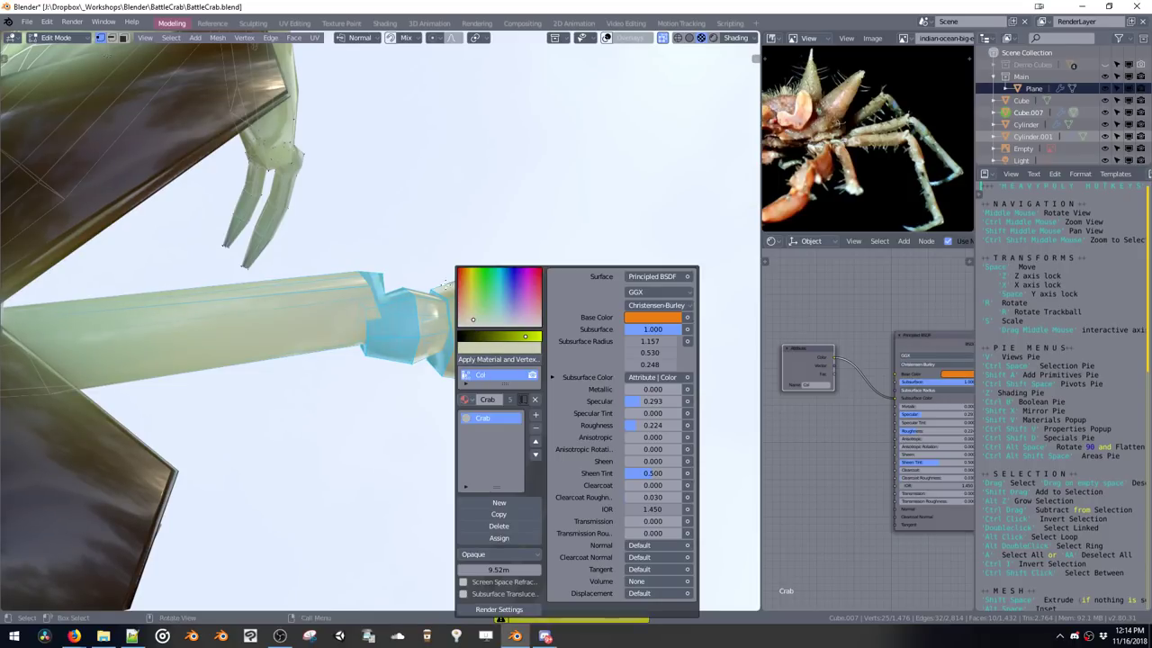
middle_click_drag(426, 191, 443, 358)
key("Tab")
middle_click_drag(493, 225, 545, 235)
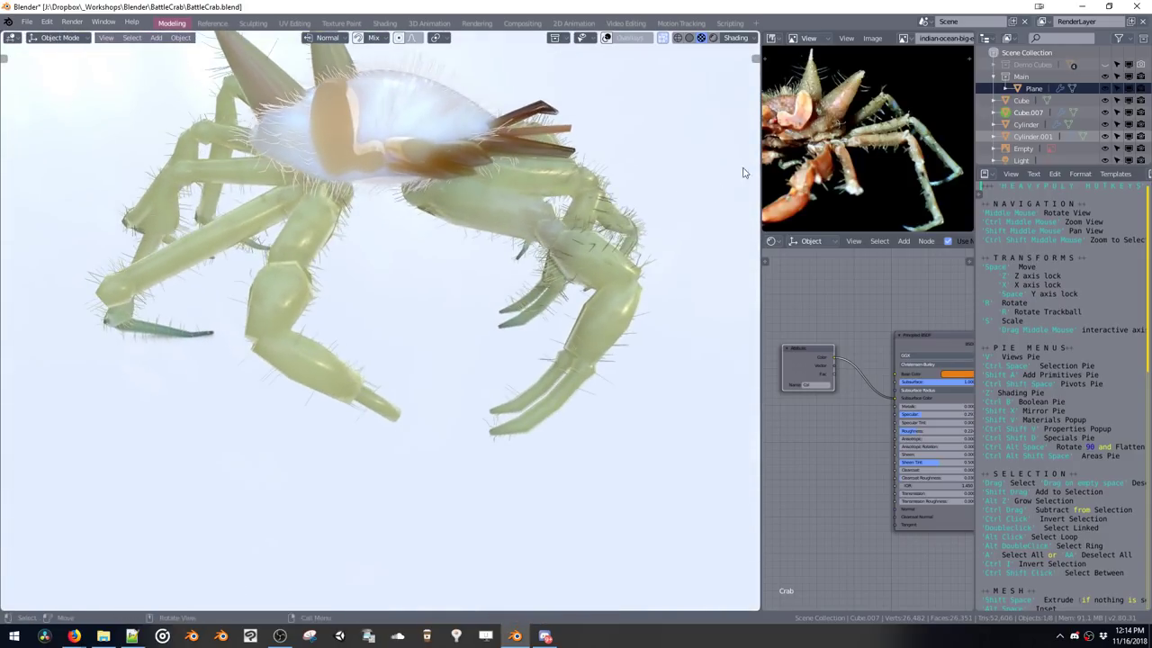
Select the knee joint of the neighboring claw leg and apply the same pale gray-green vertex color
middle_click_drag(650, 187, 537, 238)
key("Tab")
left_click_drag(644, 346, 645, 347)
middle_click_drag(645, 347, 605, 335)
key("shift+v")
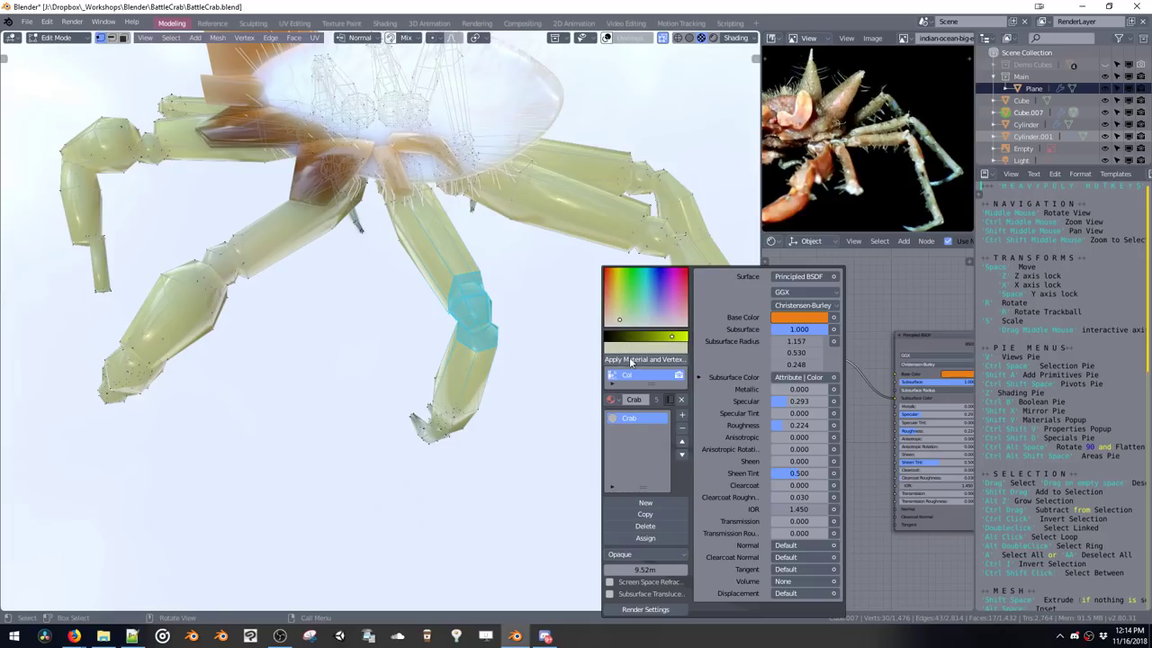
middle_click_drag(624, 359, 445, 257)
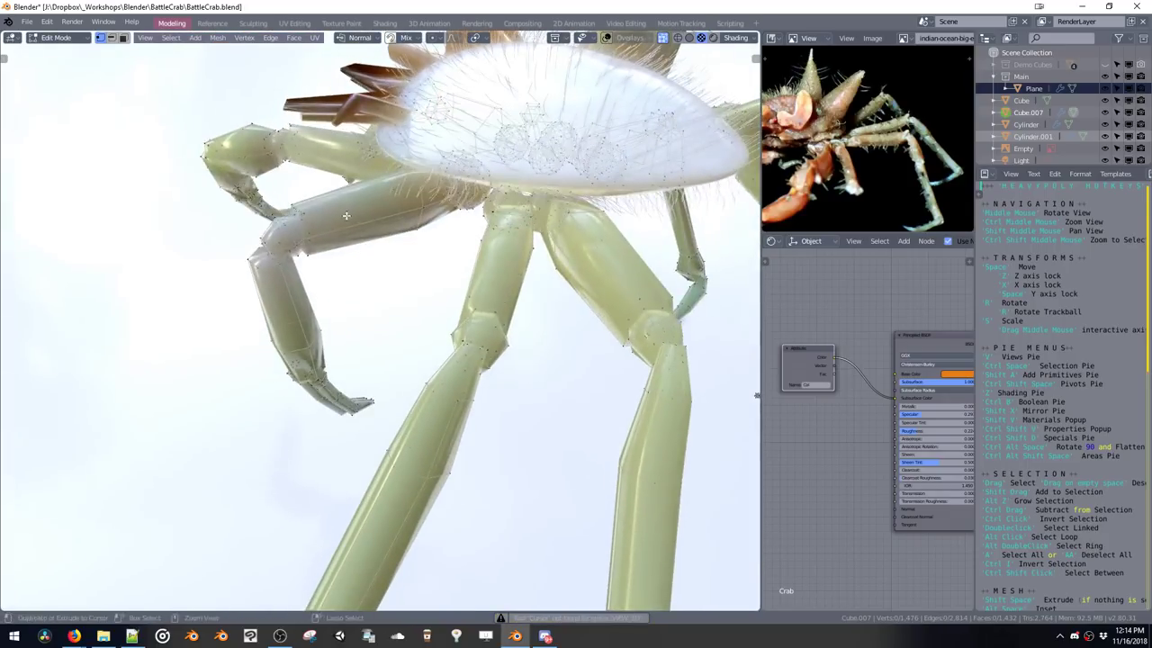
key("ctrl+r")
left_click(353, 199)
left_click(321, 226)
middle_click_drag(332, 227, 447, 266)
key("ctrl+z")
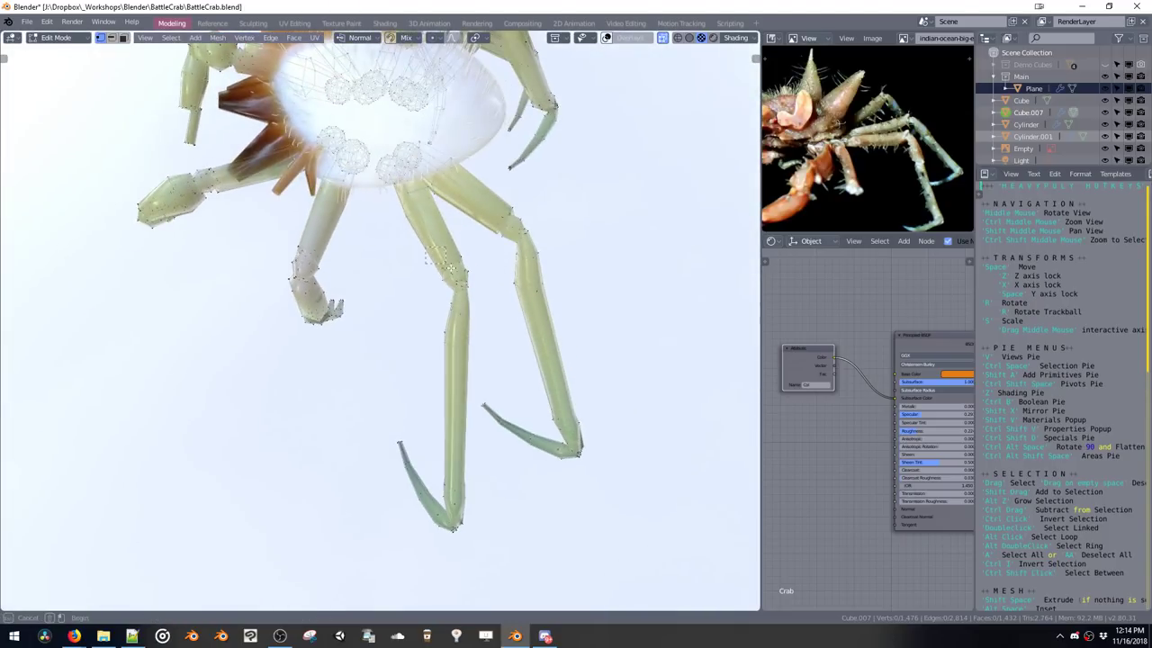
Select the knee joints of the two long walking legs one after the other and apply a pale warm-gray vertex color to each
left_click_drag(477, 293, 479, 289)
key("shift+v")
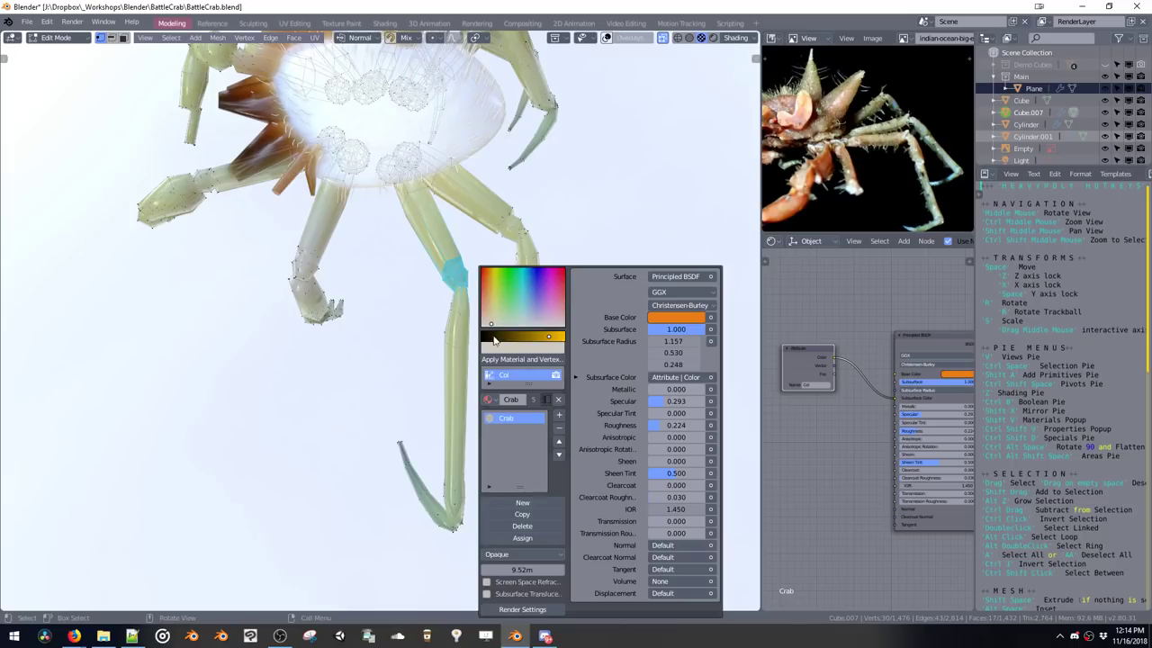
left_click(499, 360)
left_click_drag(485, 203, 530, 252)
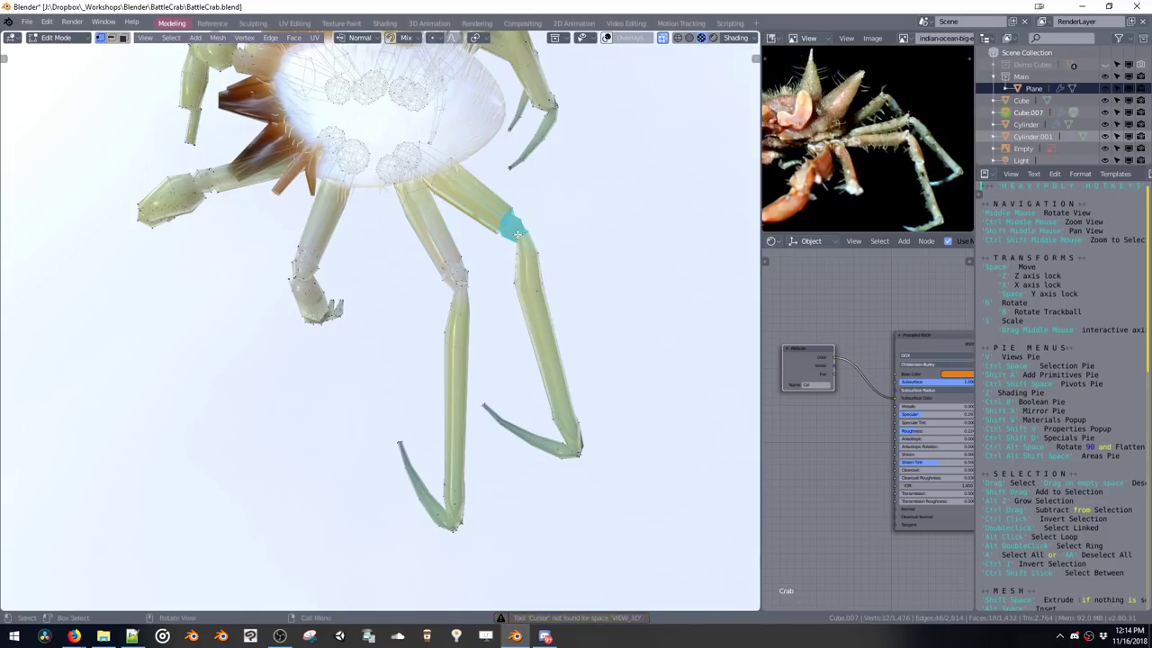
key("shift+v")
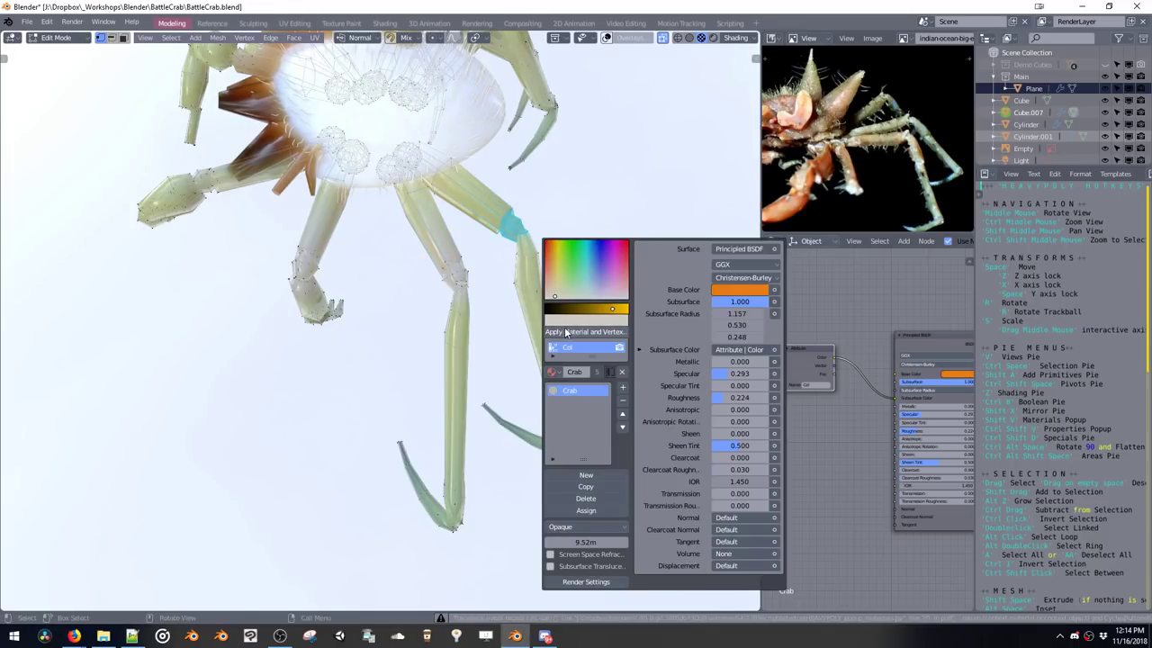
left_click(566, 332)
key("Tab")
mouse_move(571, 241)
middle_mouse_down()
mouse_move(566, 198)
mouse_move(475, 216)
mouse_move(591, 194)
mouse_move(513, 206)
mouse_move(580, 218)
mouse_move(565, 227)
middle_mouse_up()
scroll(476, 216, "down", 3)
scroll(481, 189, "up", 2)
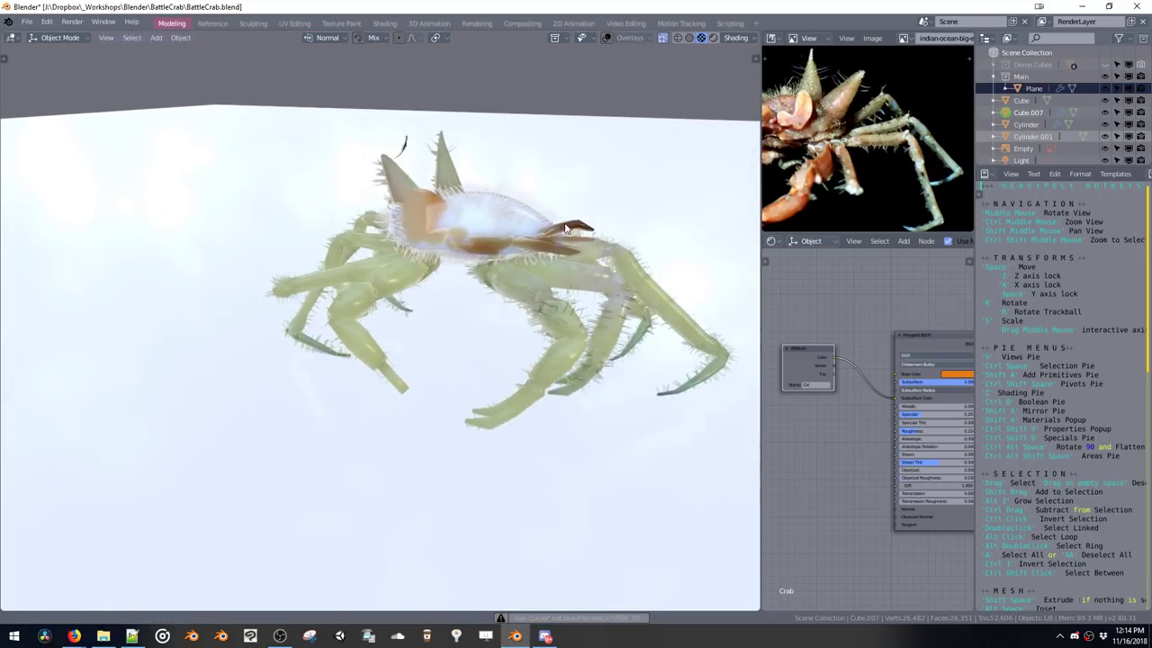
Cut an extra edge loop into the lower segment of the pincer-tipped leg beside the long walking legs and apply a pale orange vertex color there
middle_click_drag(661, 352, 607, 338)
key("Tab")
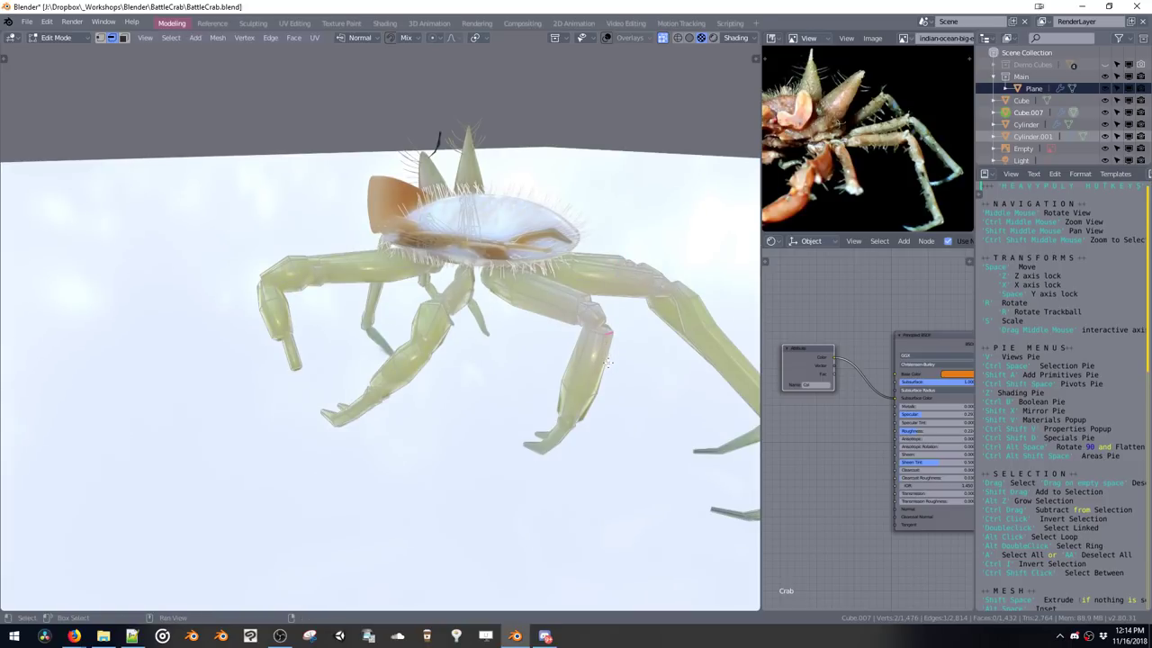
key("alt+c")
left_click(597, 370)
left_click(599, 365)
key("shift+v")
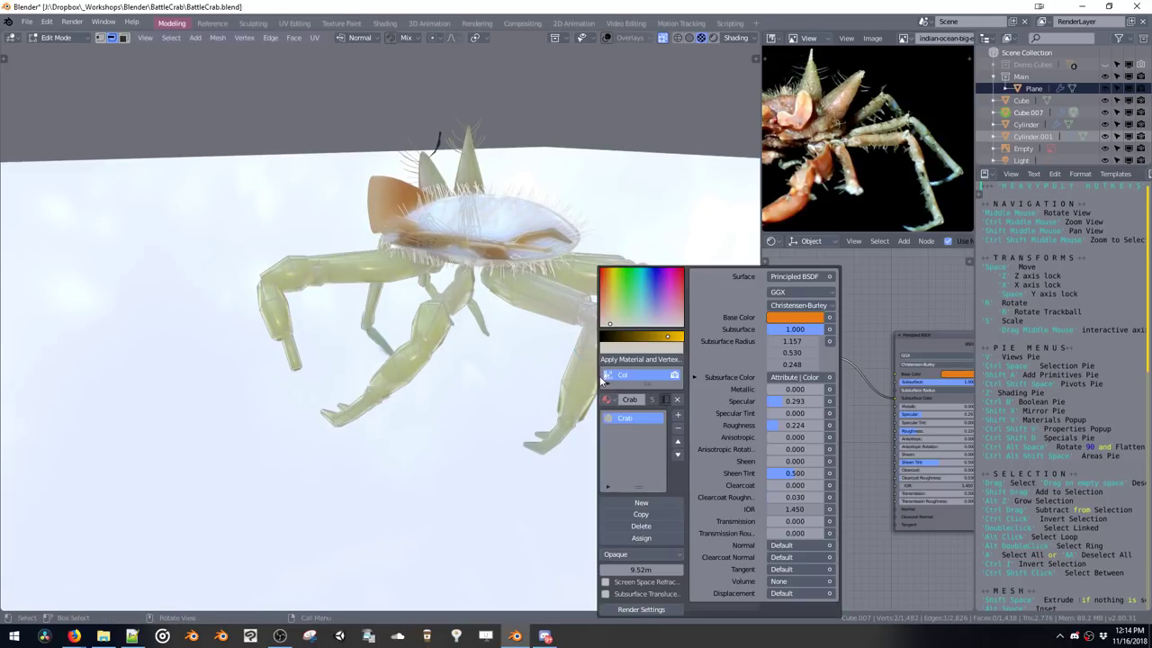
left_click_drag(616, 315, 606, 316)
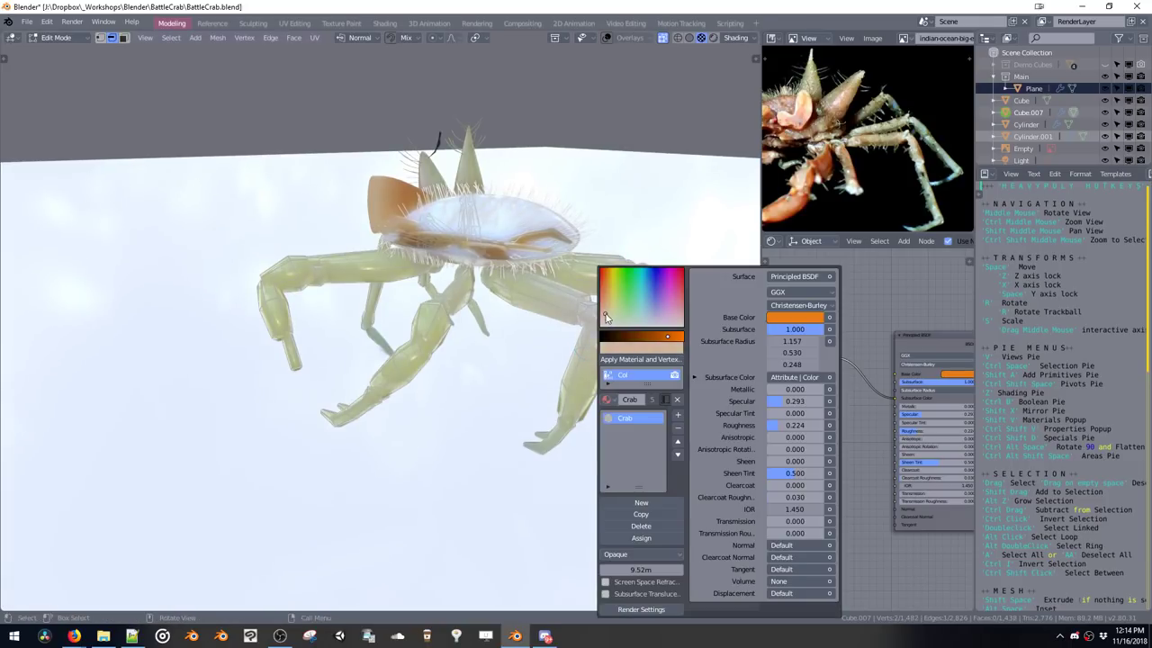
left_click(616, 359)
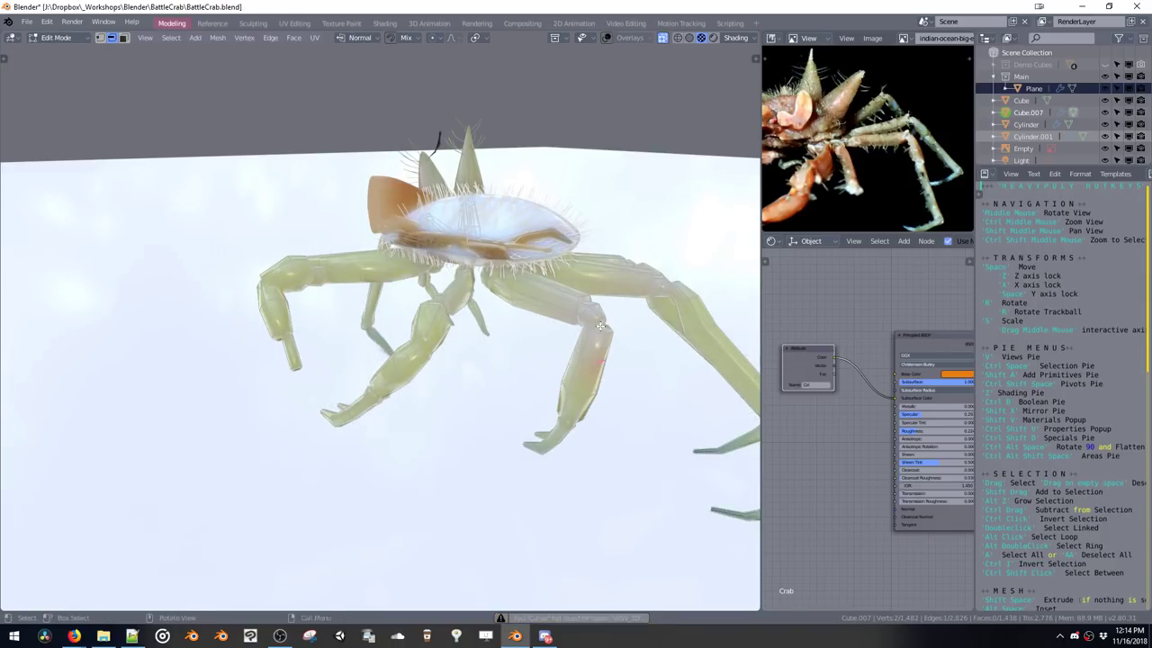
key("shift+m")
left_click(617, 361)
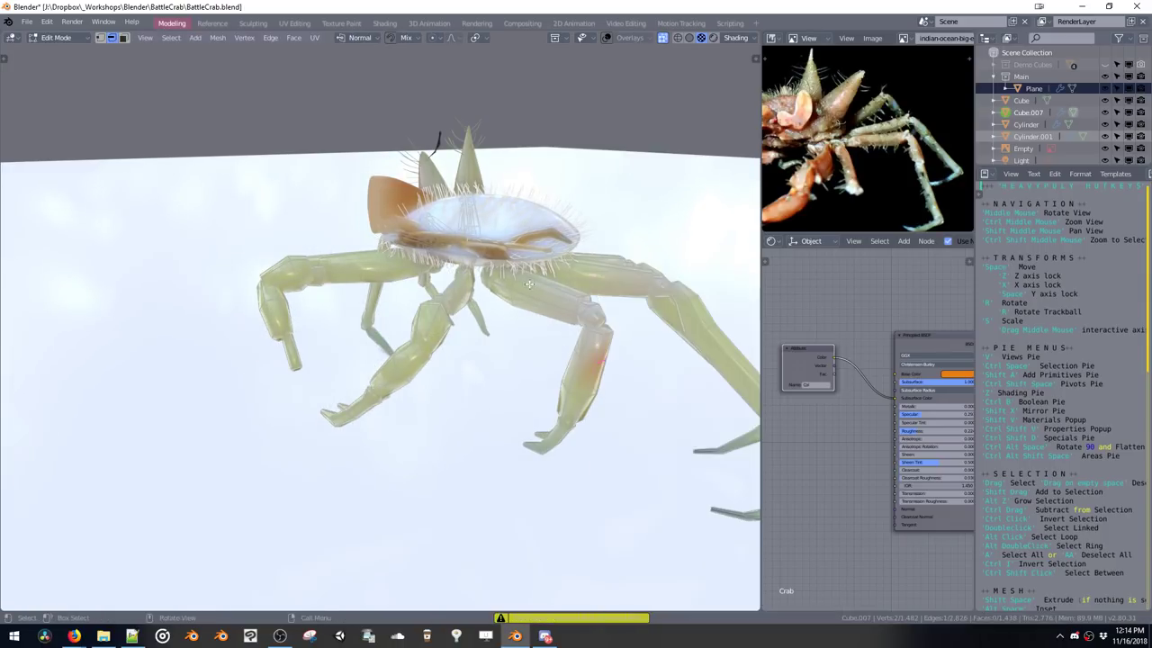
Select the edges of the outermost walking leg's tip, apply a pale blue vertex color to them, and save the file
key("Tab")
middle_click_drag(586, 290, 542, 274, "shift")
key("Tab")
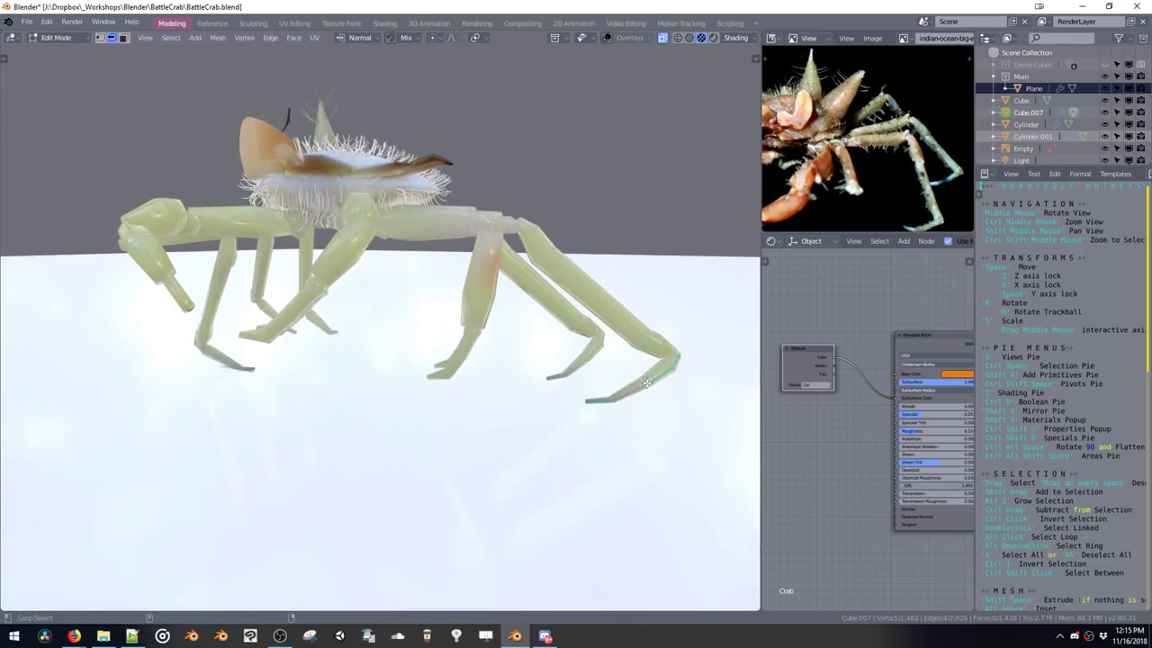
key("shift+v")
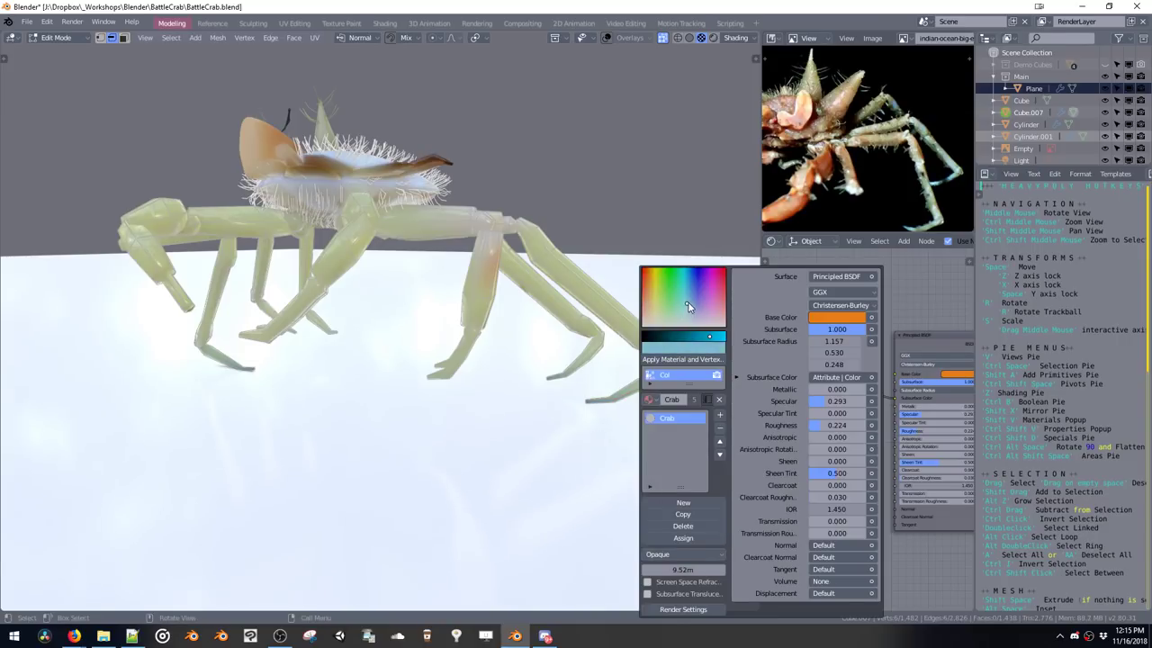
left_click_drag(689, 304, 690, 311)
left_click(684, 360)
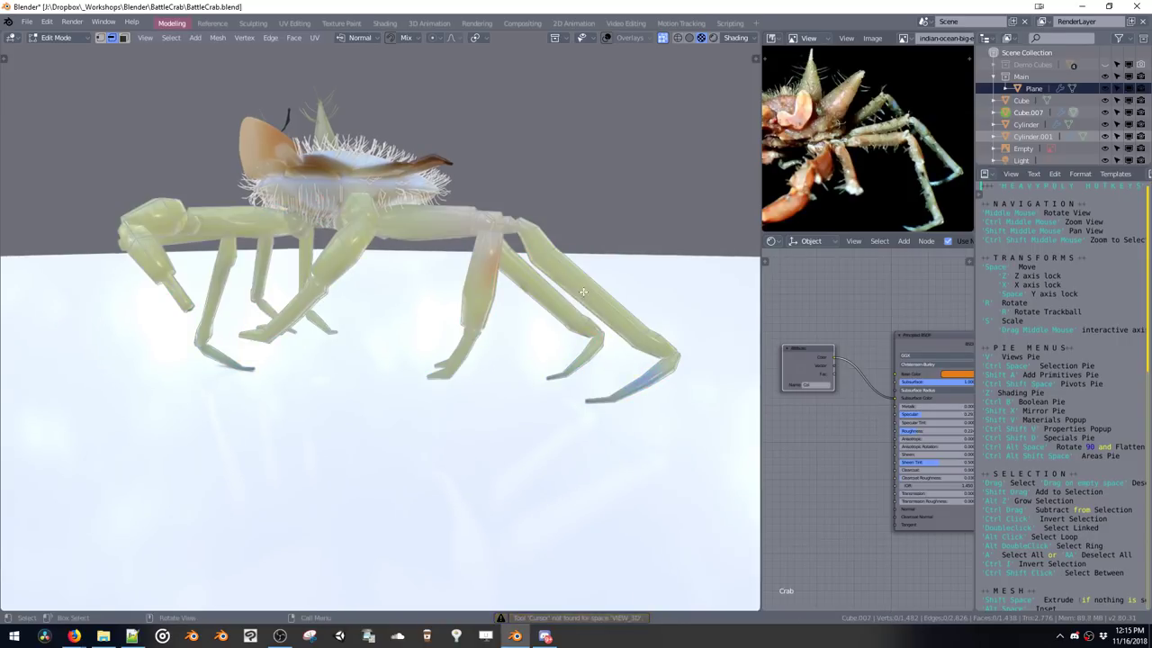
key("Tab")
mouse_move(583, 292)
middle_mouse_down()
mouse_move(586, 330)
mouse_move(635, 324)
mouse_move(567, 285)
middle_mouse_up()
key("ctrl+s")
Select the whole linked body shell and apply a salmon-orange vertex color to it
scroll(540, 260, "up", 5)
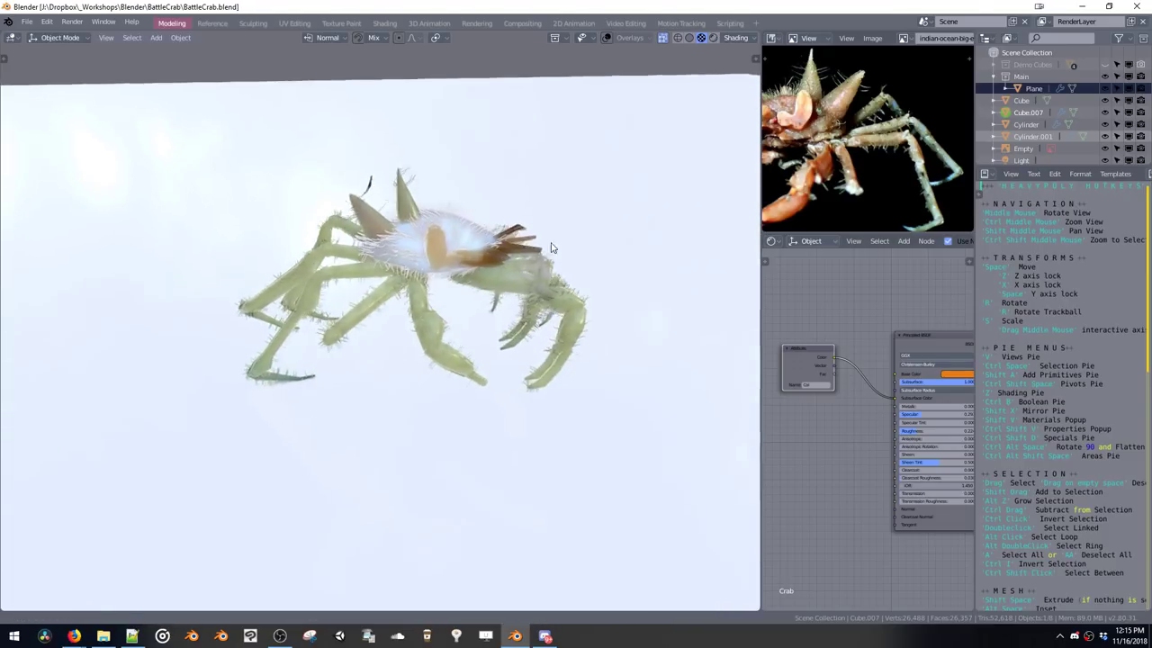
key("Tab")
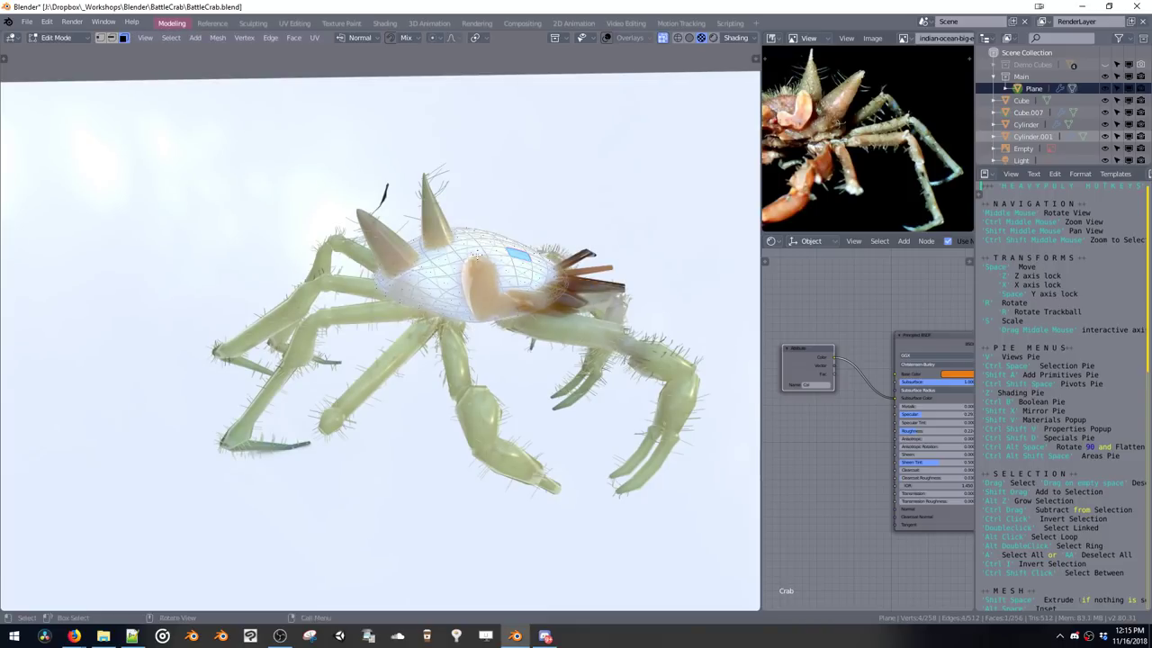
double_click(474, 256)
key("shift+v")
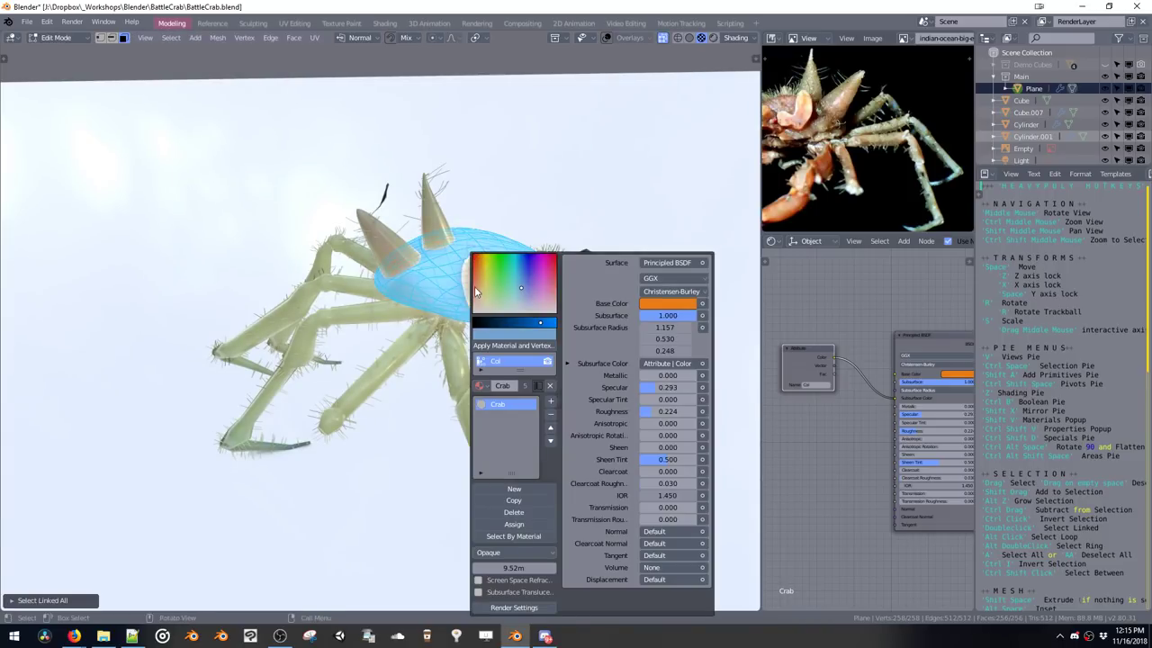
left_click(498, 345)
key("ctrl+space")
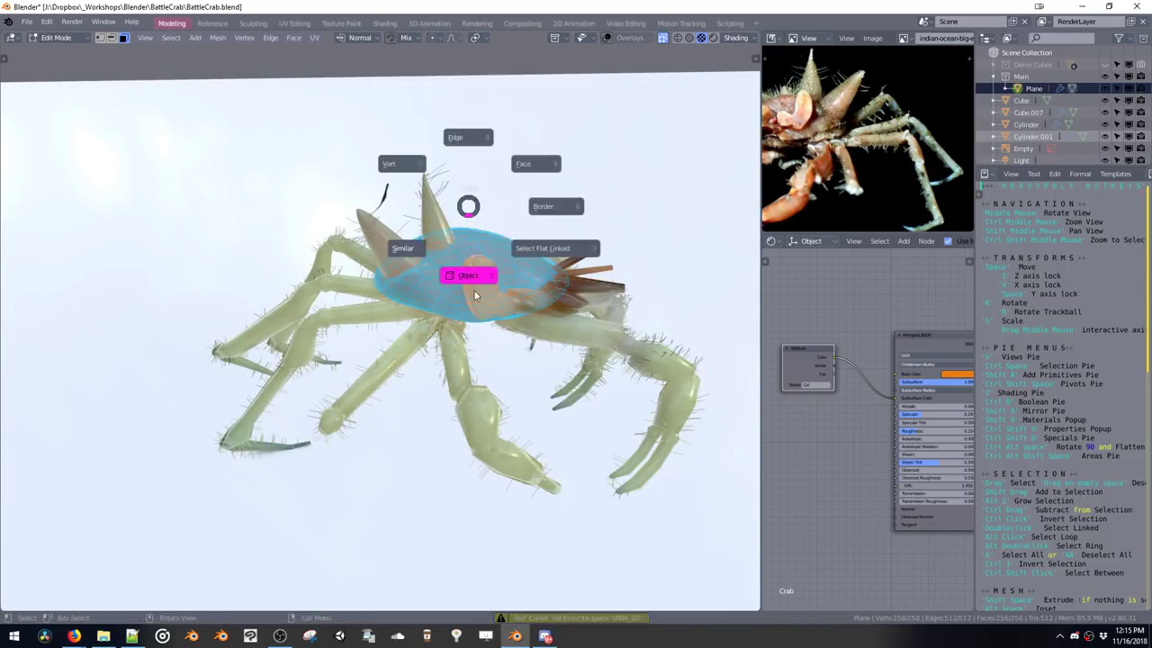
left_click(475, 293)
Select the front claw legs with all their linked geometry and apply the body's salmon-orange vertex color to them
middle_click_drag(503, 253, 540, 205)
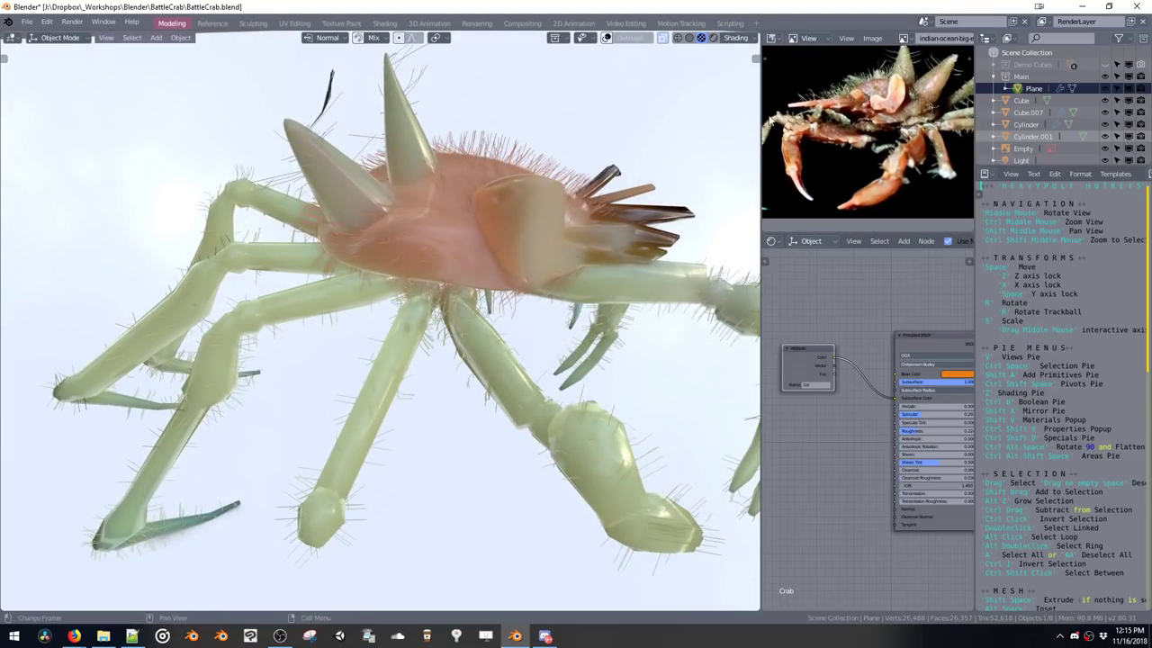
middle_click_drag(546, 311, 452, 341)
key("Tab")
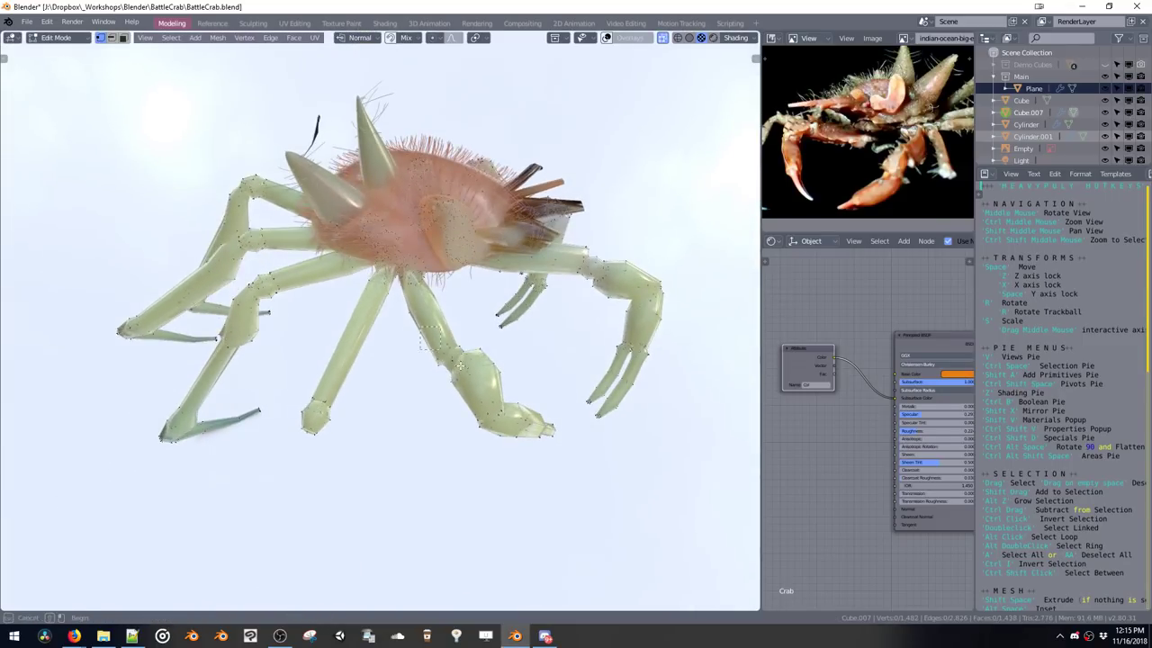
left_click_drag(425, 332, 579, 449)
left_click_drag(679, 428, 678, 426)
key("ctrl+l")
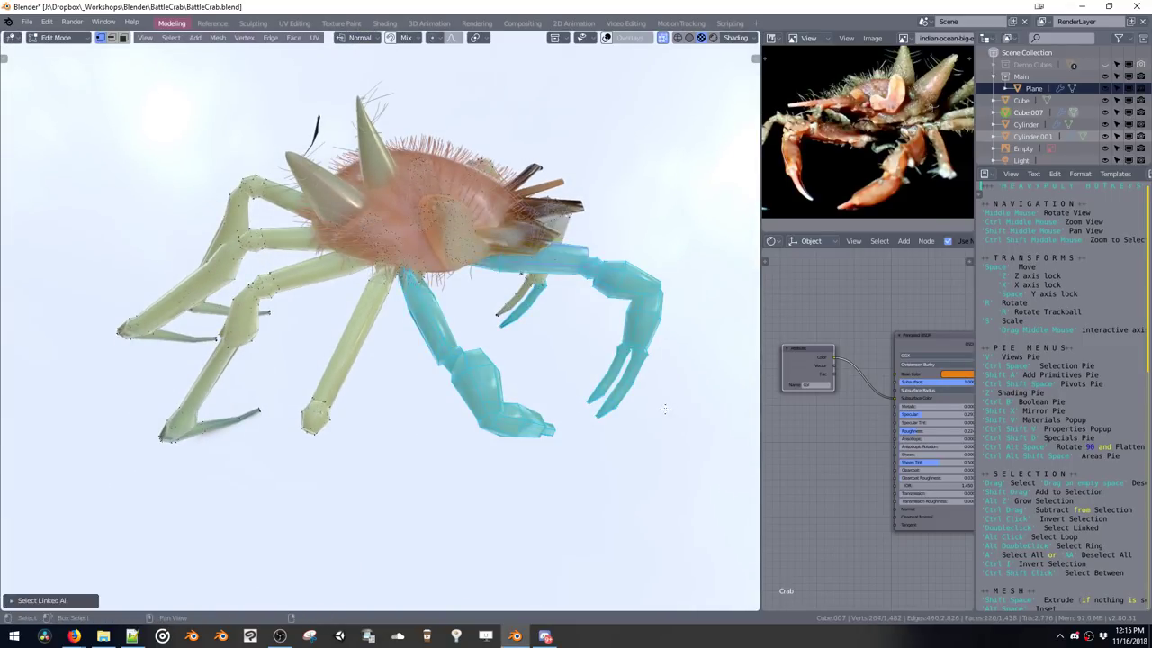
key("shift+y")
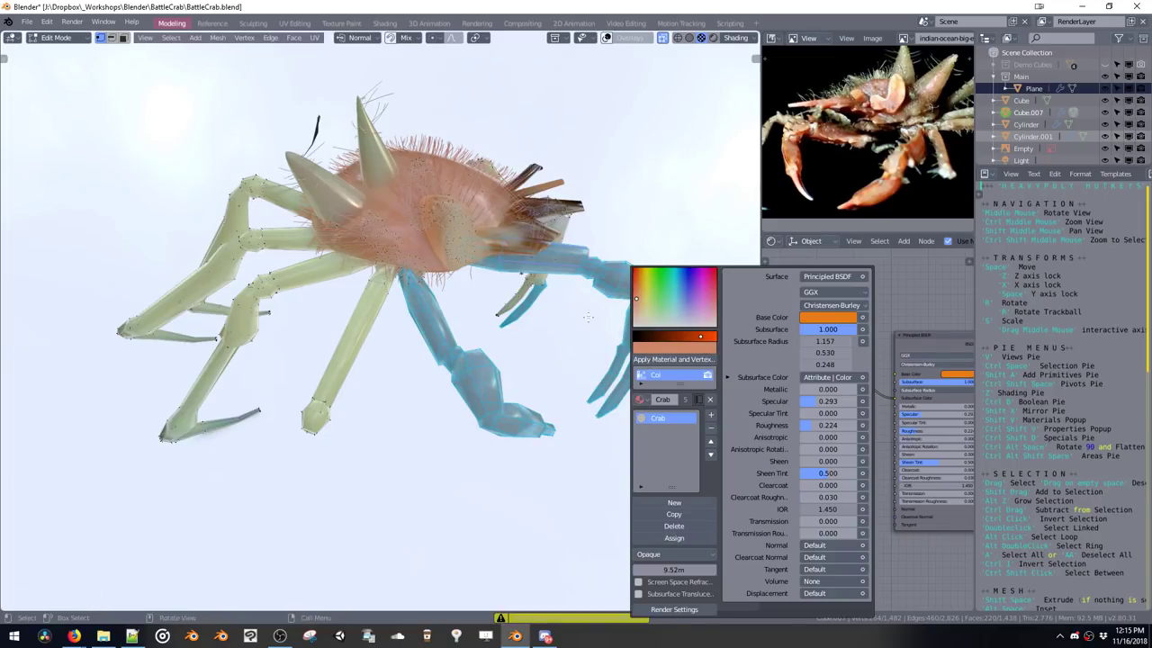
left_click(655, 360)
Undo the claw legs' last vertex color and apply a brighter, more saturated orange to them instead
middle_click_drag(589, 349, 570, 347, "shift")
key("ctrl+z")
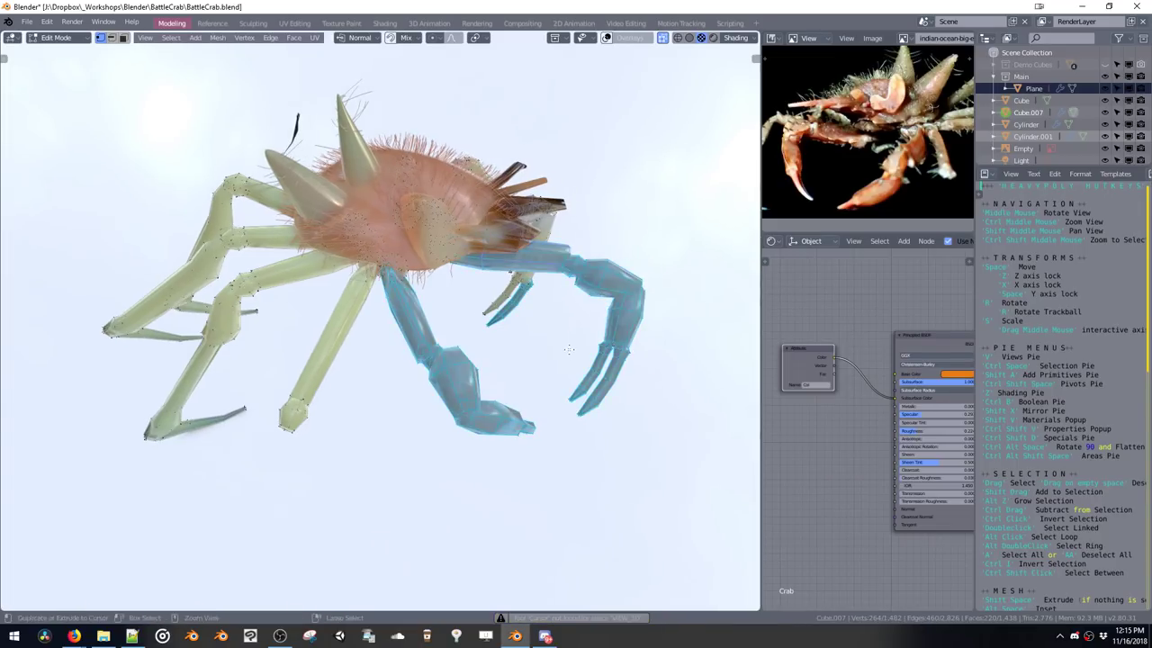
key("shift+v")
left_click_drag(647, 339, 654, 338)
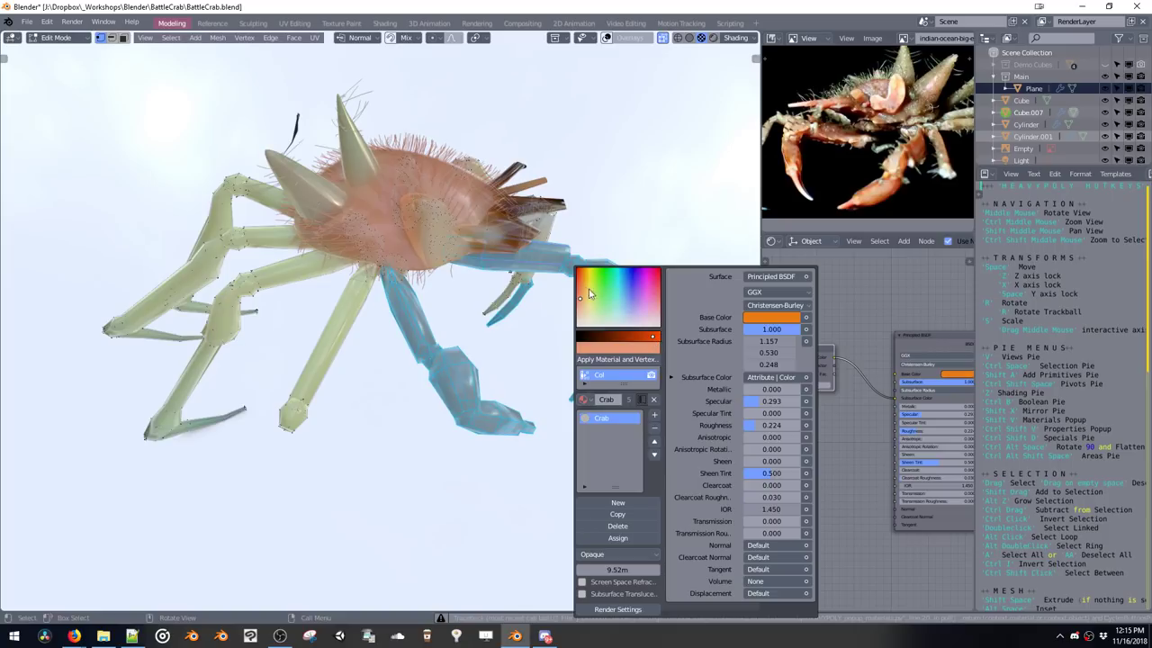
left_click(608, 360)
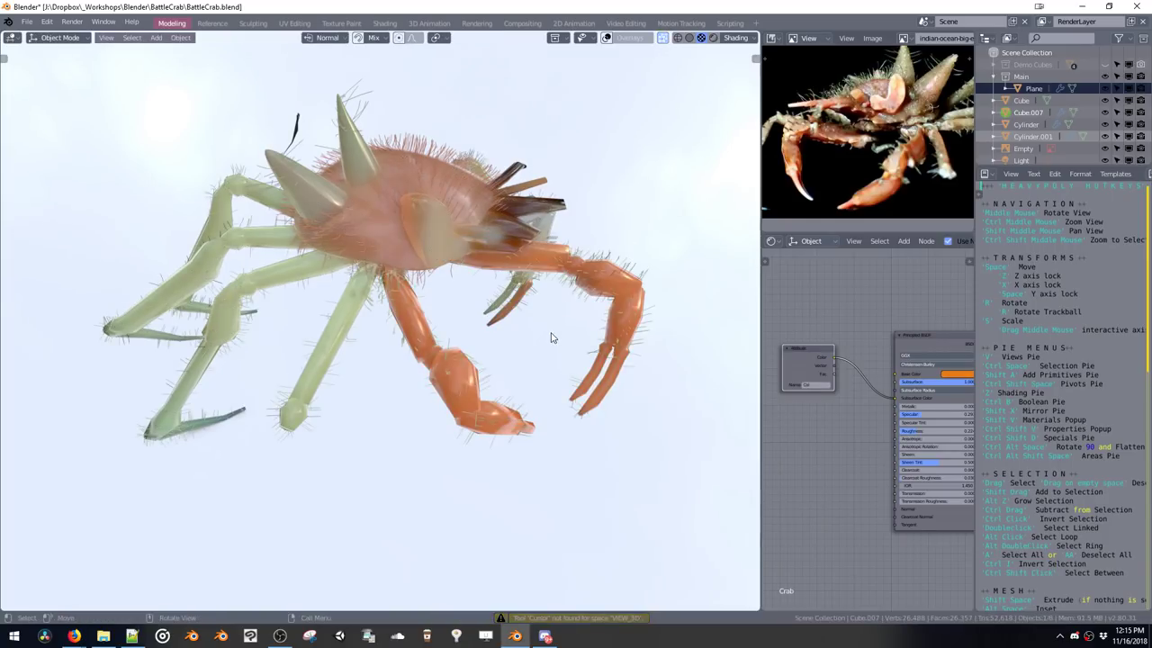
Select an edge along the lower segment of one orange claw leg and apply a pale peach vertex color to it
middle_click_drag(567, 342, 492, 293)
key("Tab")
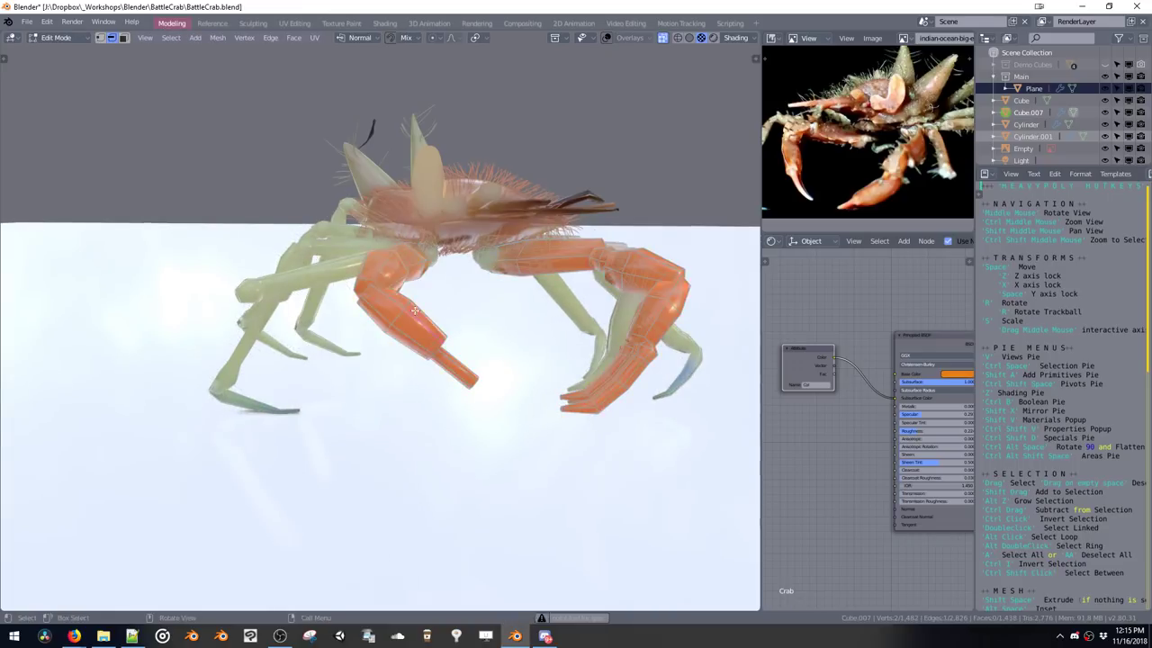
middle_click_drag(424, 320, 475, 349)
key("shift+v")
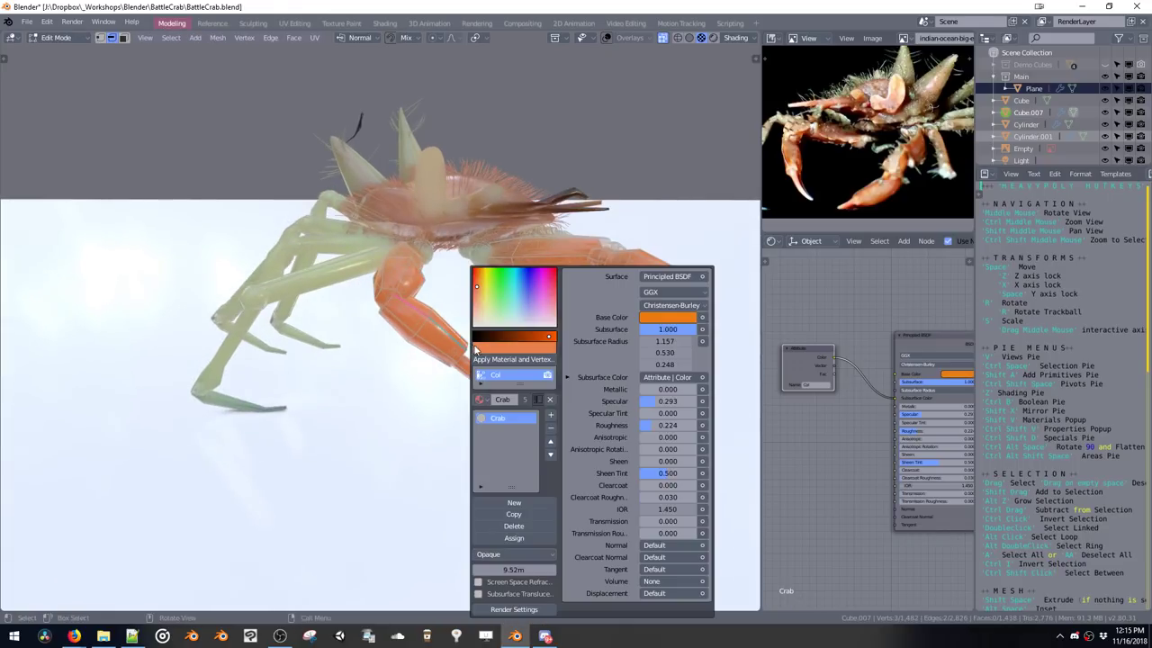
left_click(475, 320)
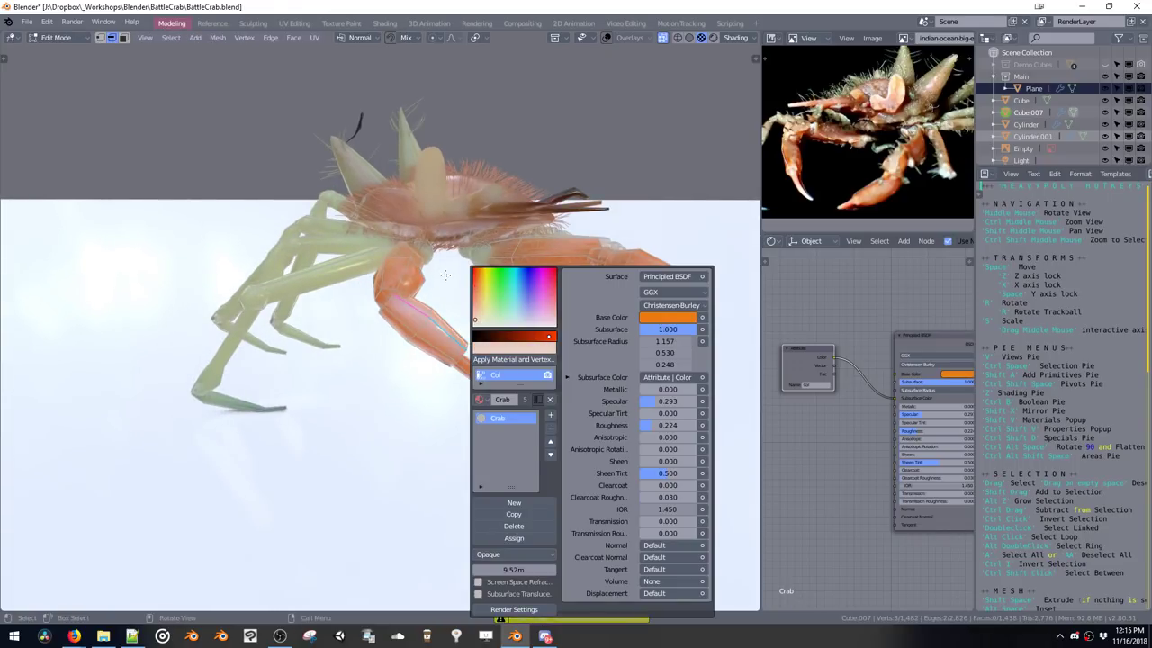
left_click(463, 296)
middle_click_drag(488, 305, 472, 303)
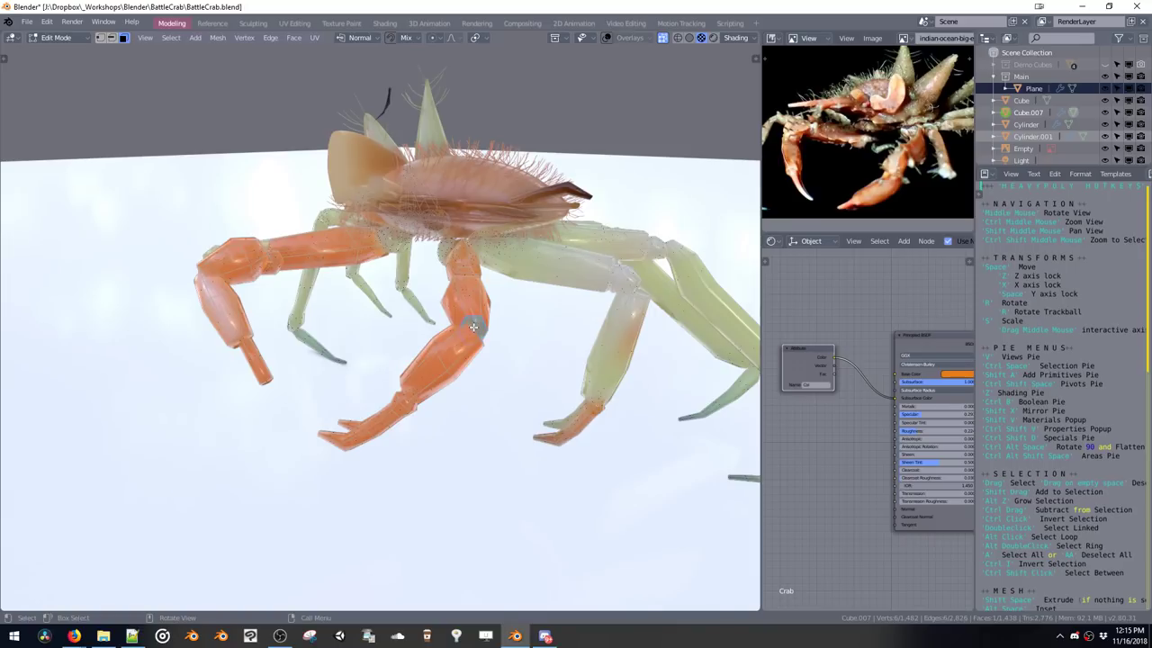
Apply the Crab material and vertex color to the selected leg faces in Edit Mode, and return to Object Mode
key("shift+v")
key("Tab")
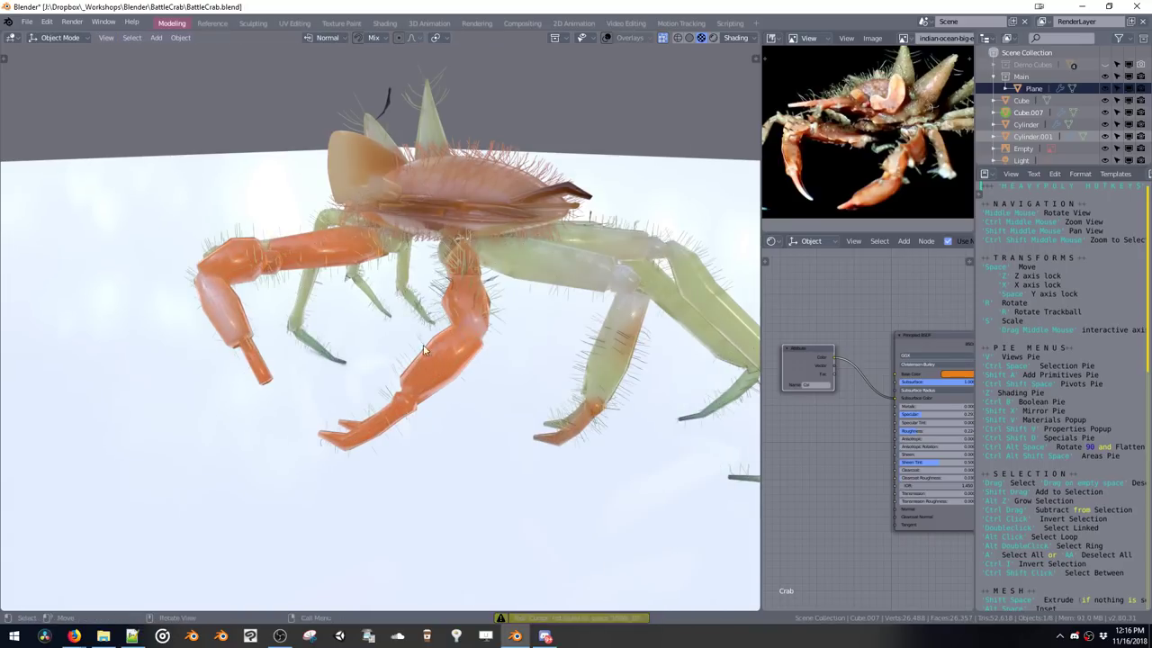
middle_click_drag(423, 344, 467, 341)
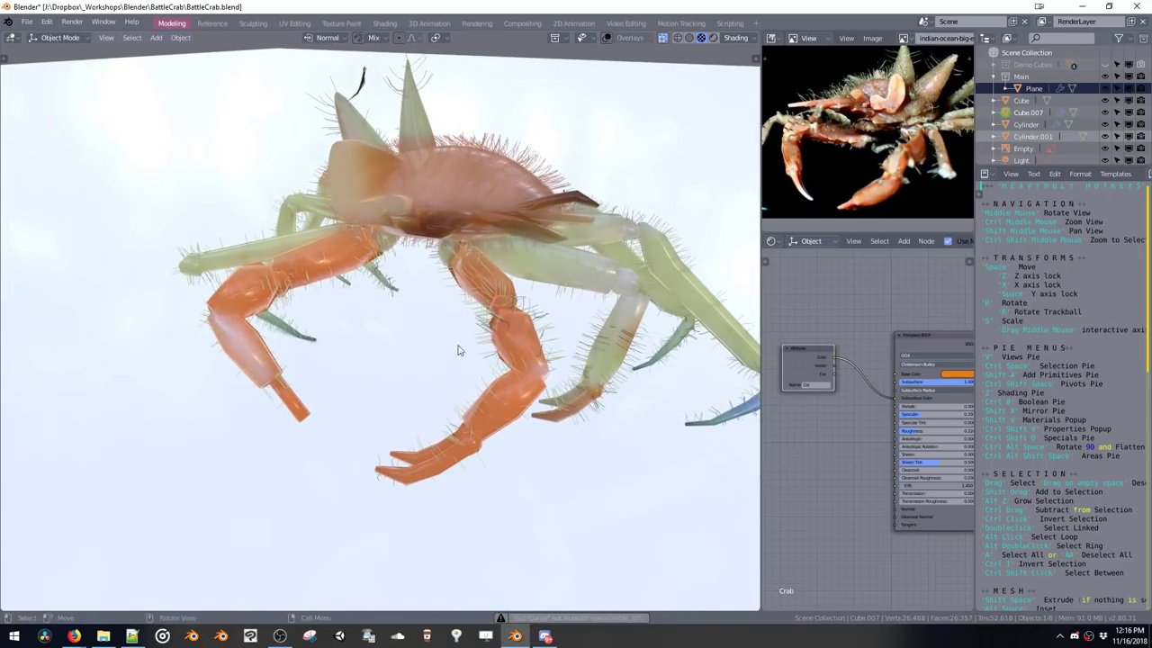
key("Tab")
key("shift+v")
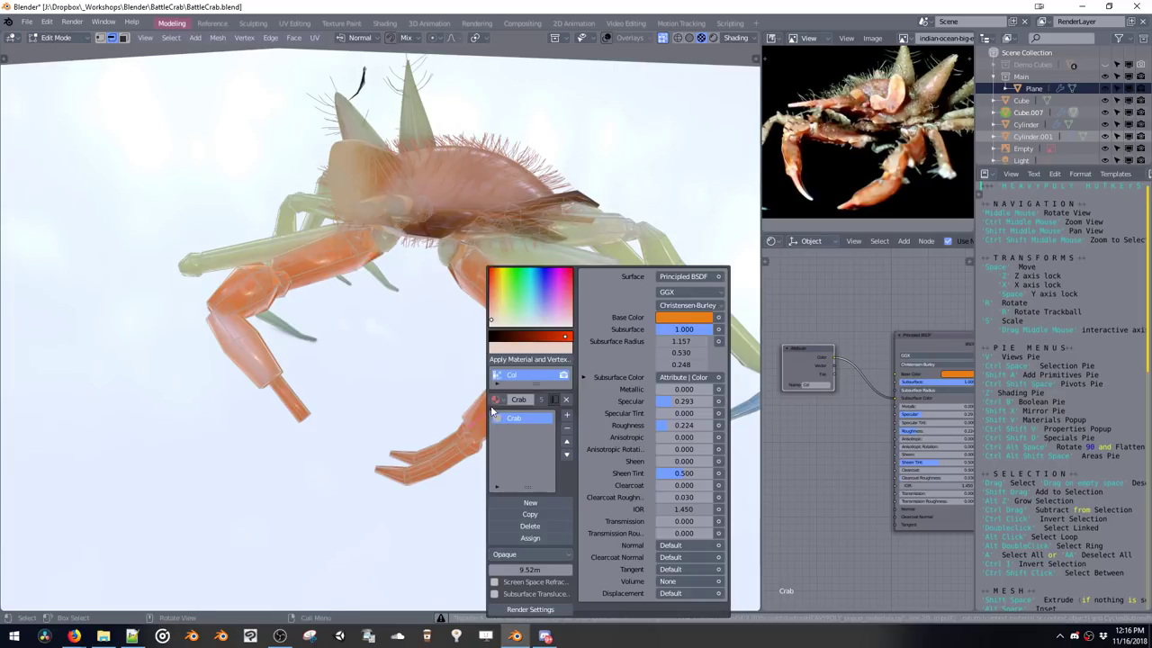
left_click(505, 360)
key("Tab")
middle_click_drag(434, 372, 514, 292)
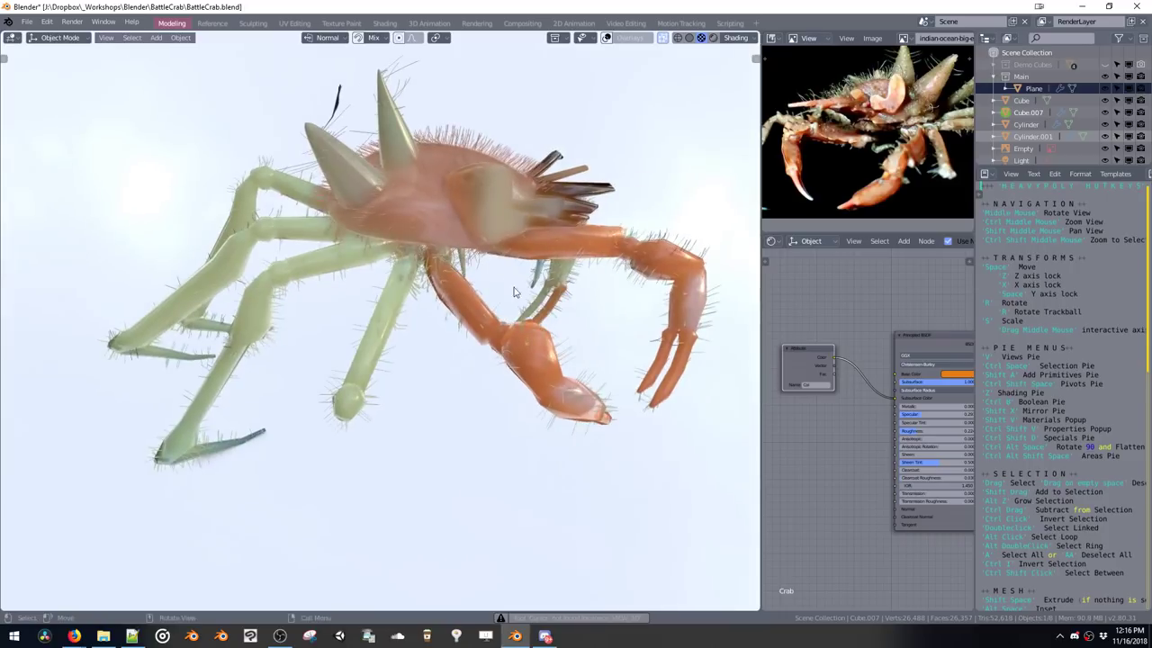
Save the file, put the crab legs into Vertex Paint mode and show the painting tools
left_click(63, 38)
key("ctrl+s")
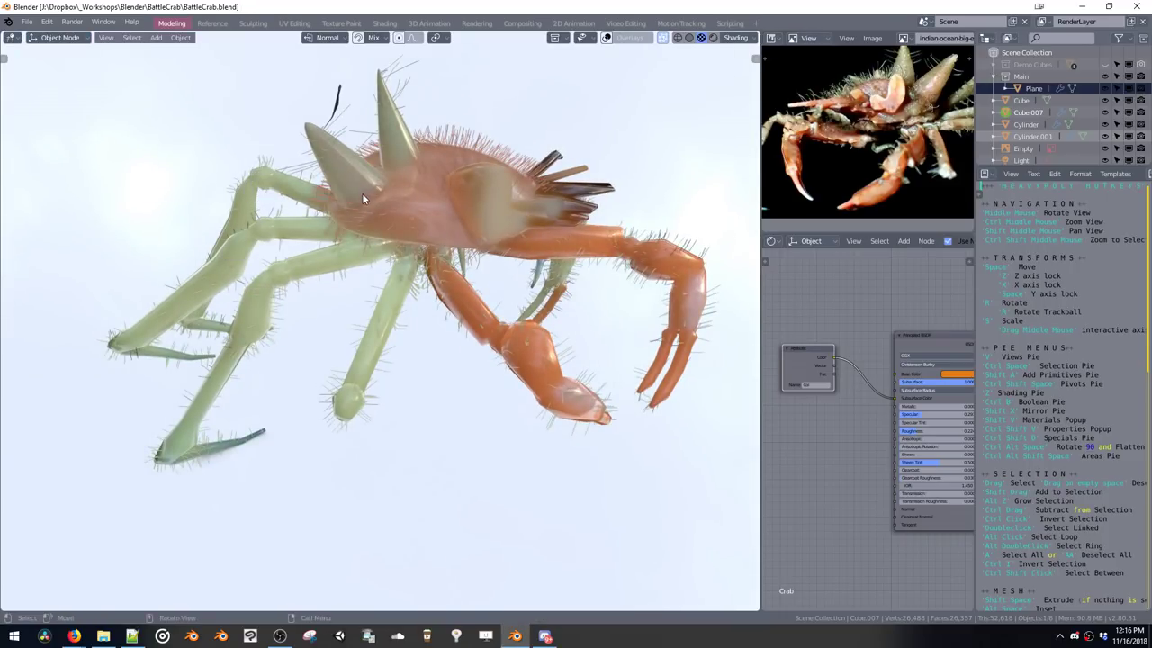
left_click(60, 38)
left_click(79, 94)
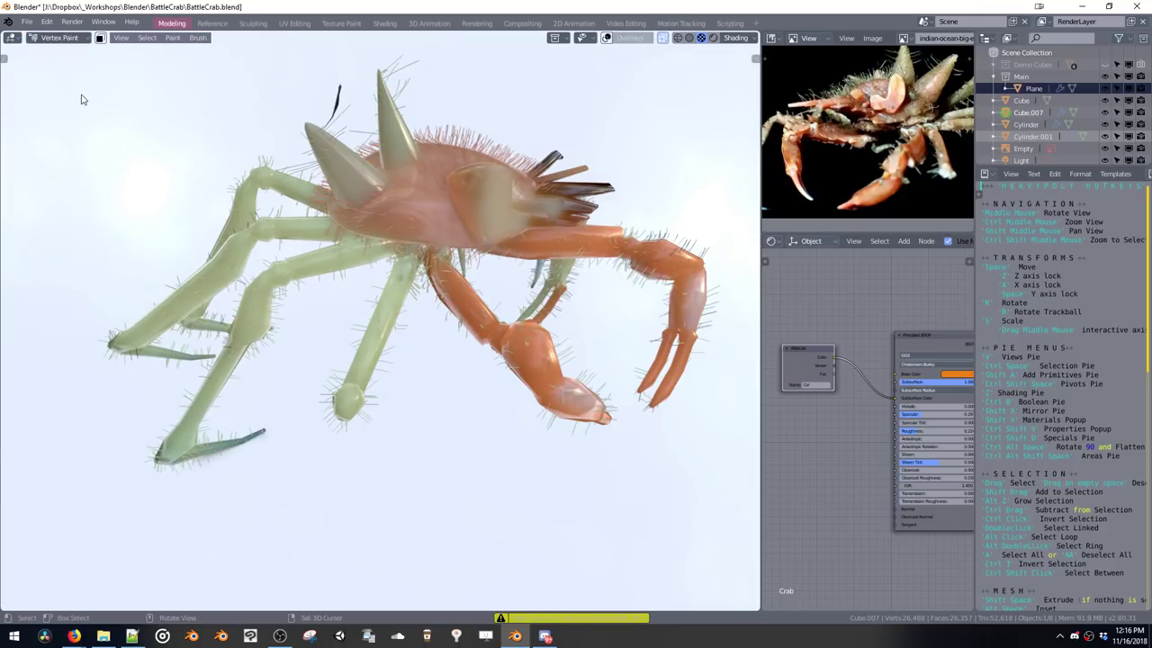
middle_click_drag(341, 222, 365, 229)
key("t")
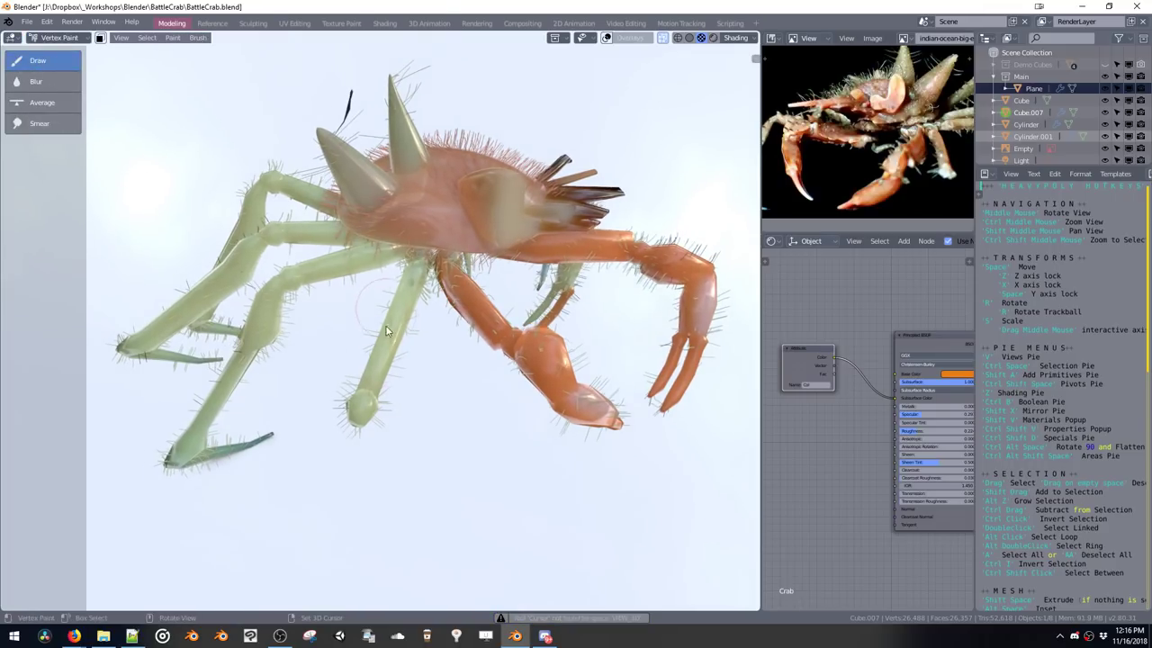
Replace the Shader Editor with the Properties editor, show the Draw brush settings and pick a light orange colour
left_click(771, 241)
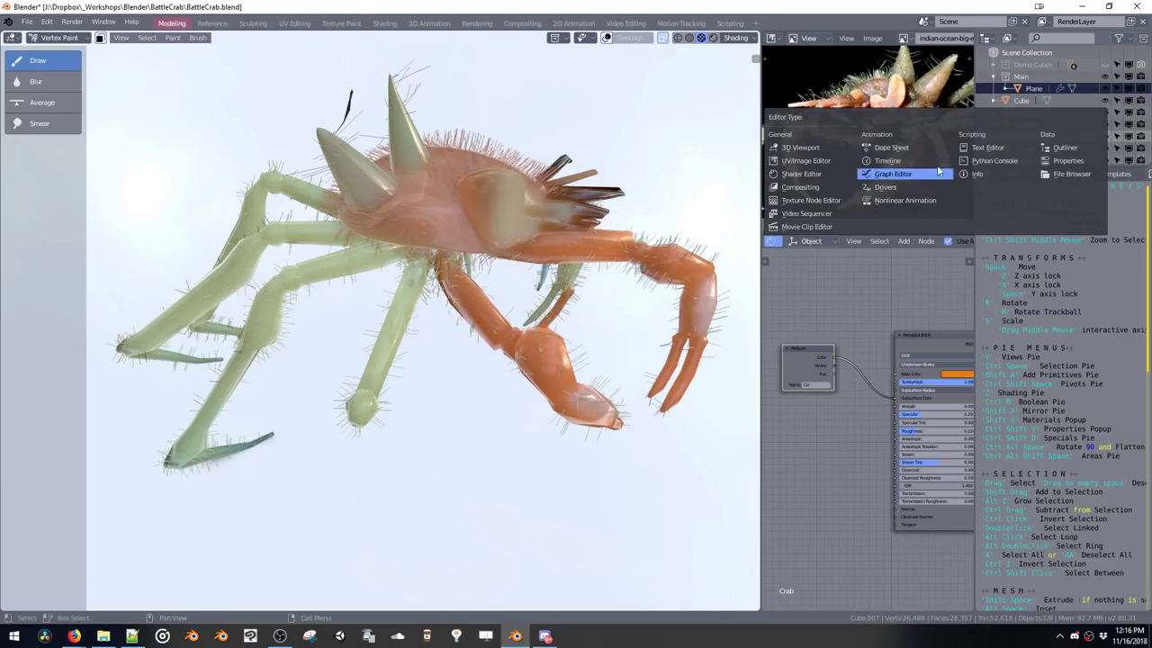
left_click(1056, 162)
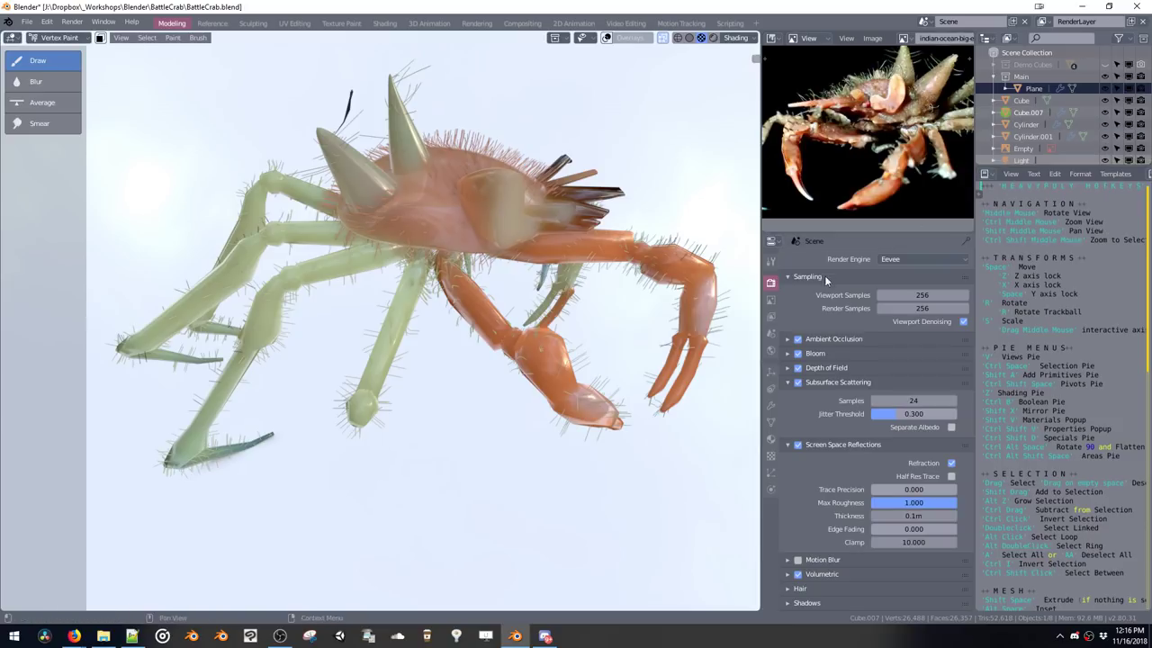
left_click(771, 262)
left_click(795, 410)
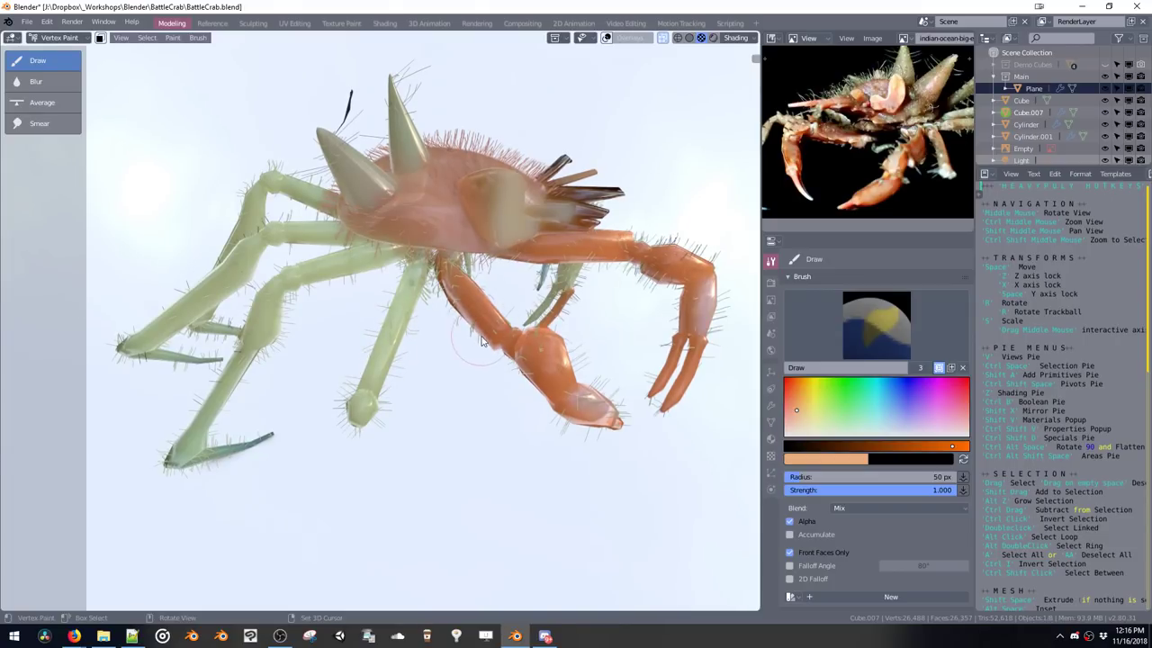
Turn on the viewport overlays in Object Mode and return the crab legs to Vertex Paint mode
middle_click_drag(491, 319, 478, 339)
key("Tab")
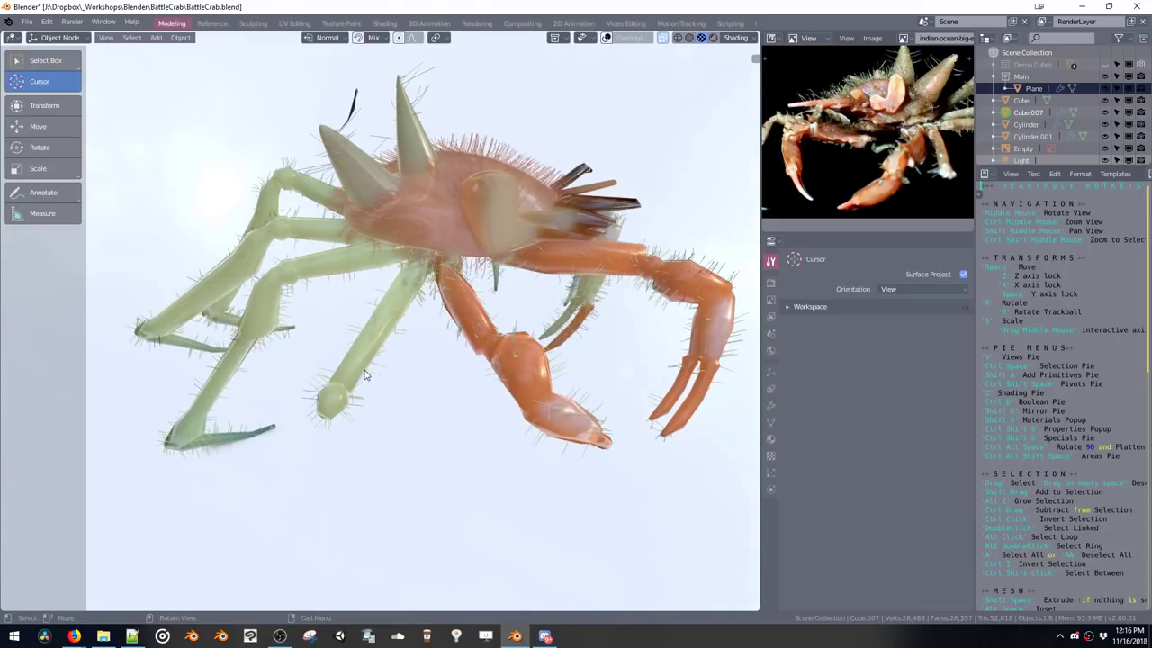
key("z")
left_click(456, 370)
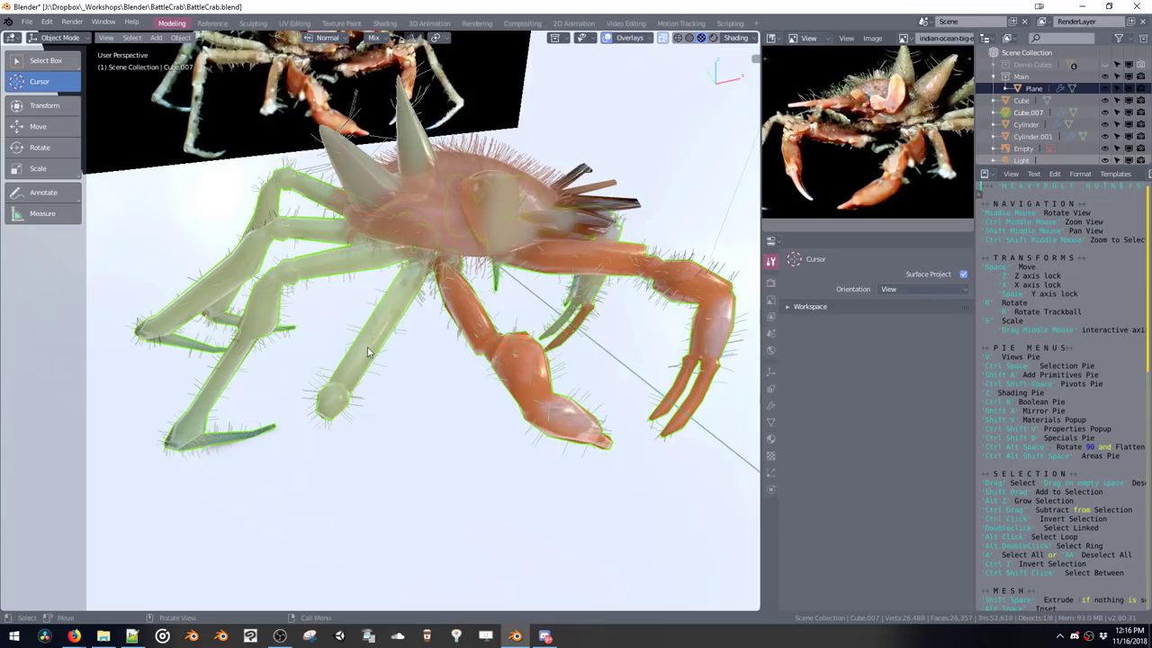
key("ctrl+space")
left_click(352, 252)
key("ctrl+space")
left_click(328, 342)
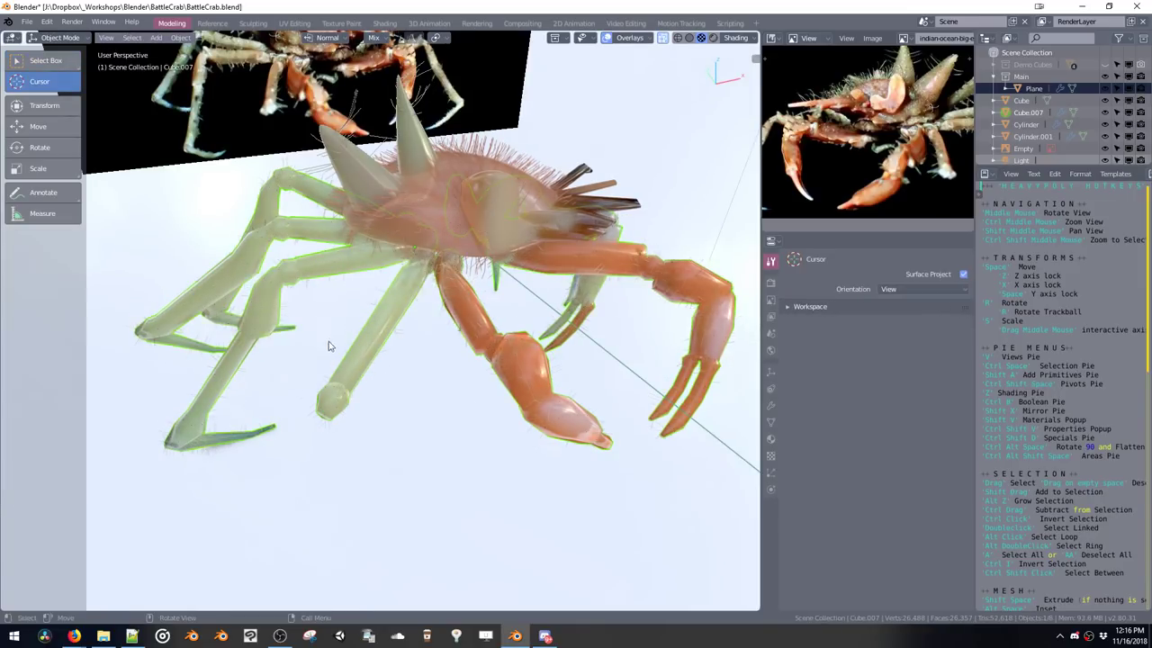
left_click(59, 38)
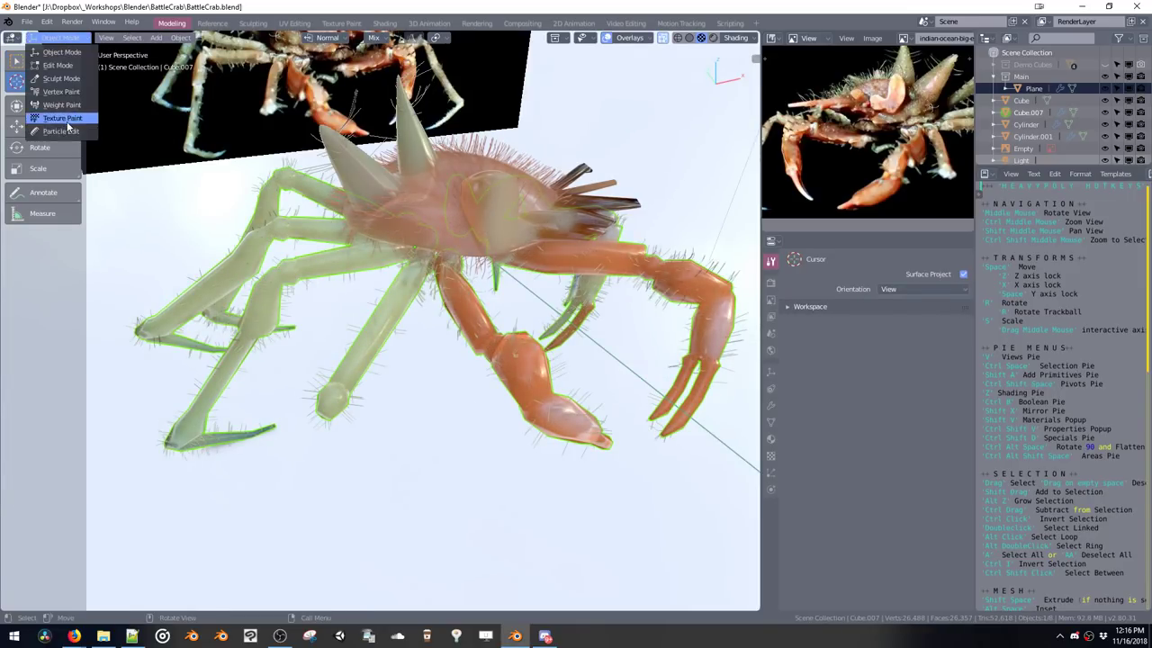
left_click(61, 92)
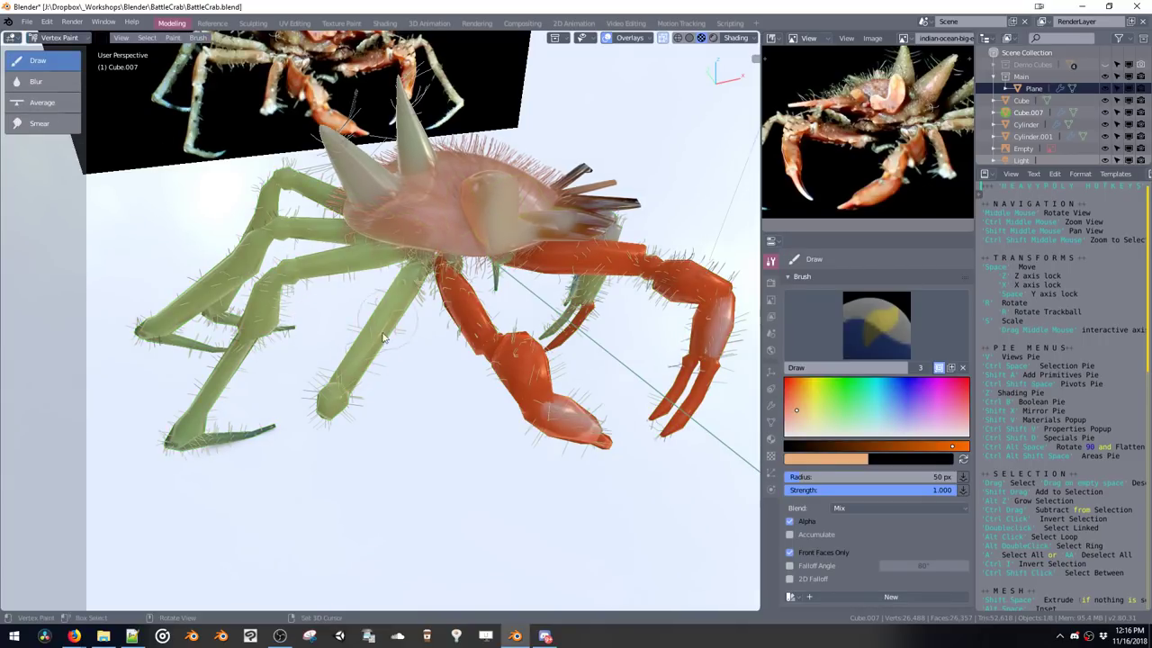
Try a box selection and a bright green brush stroke across the upper walking legs, and undo the stroke
middle_click_drag(384, 339, 406, 327)
left_click(831, 385)
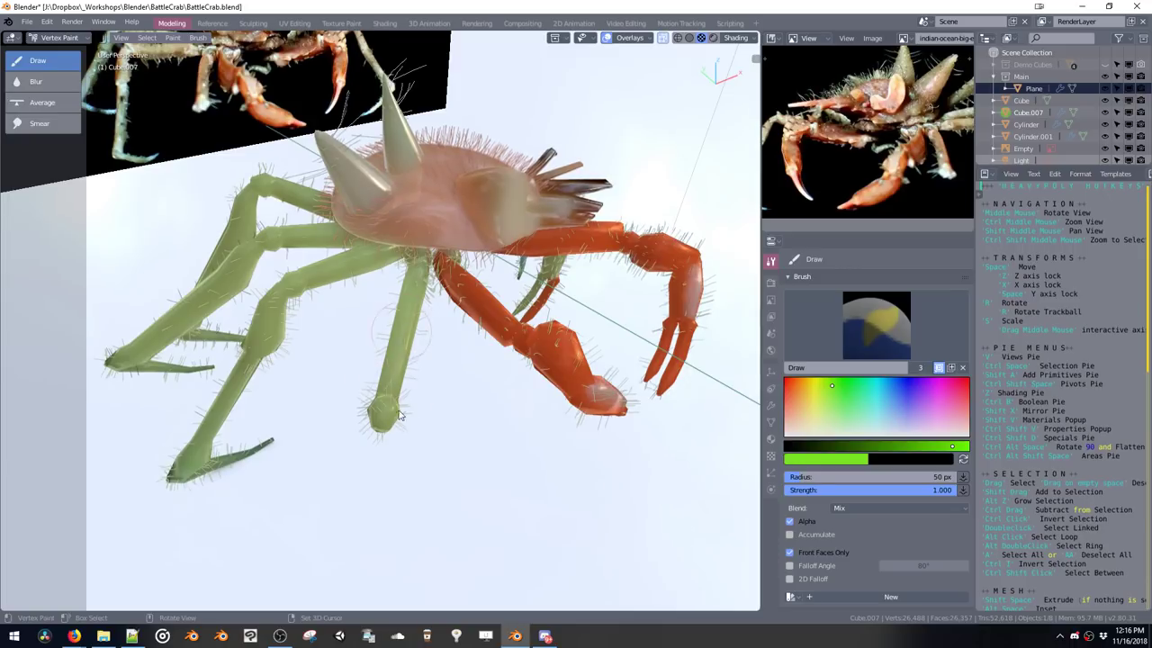
middle_click_drag(417, 378, 681, 450)
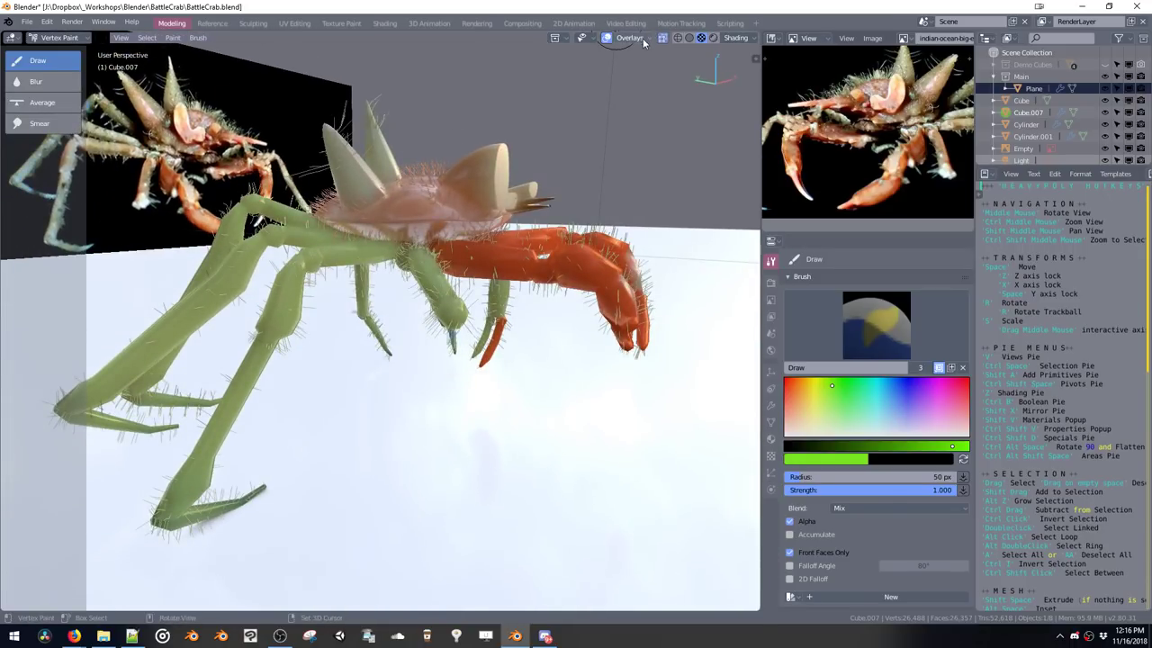
left_click(122, 38)
mouse_move(144, 37)
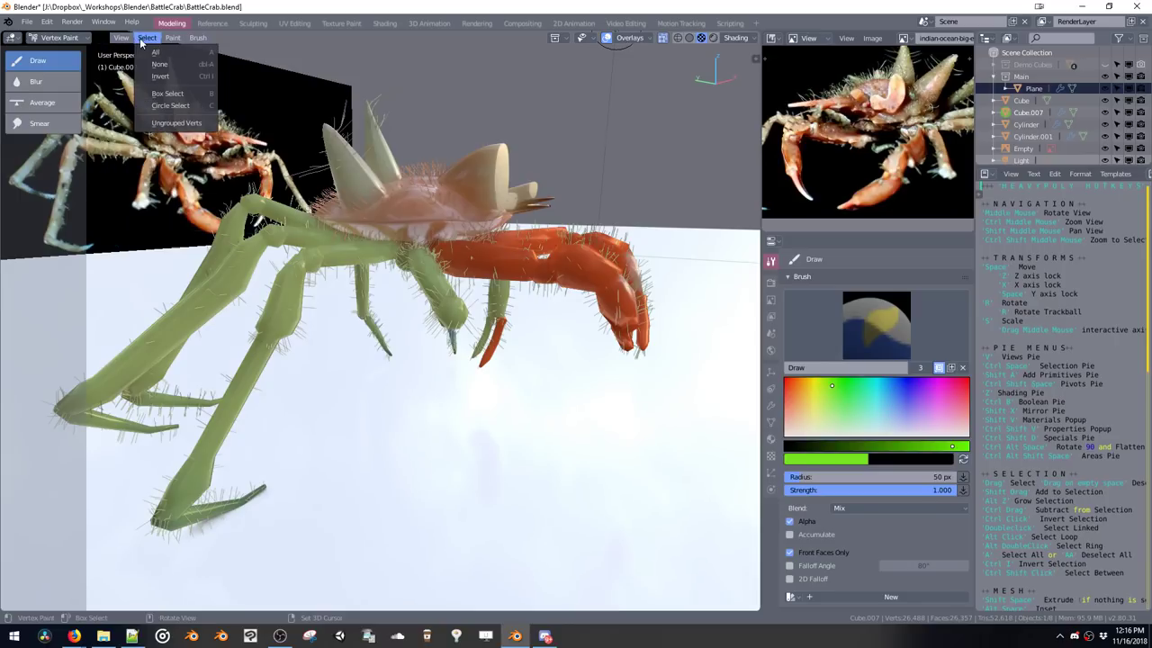
left_click(168, 93)
left_click_drag(373, 104, 569, 285)
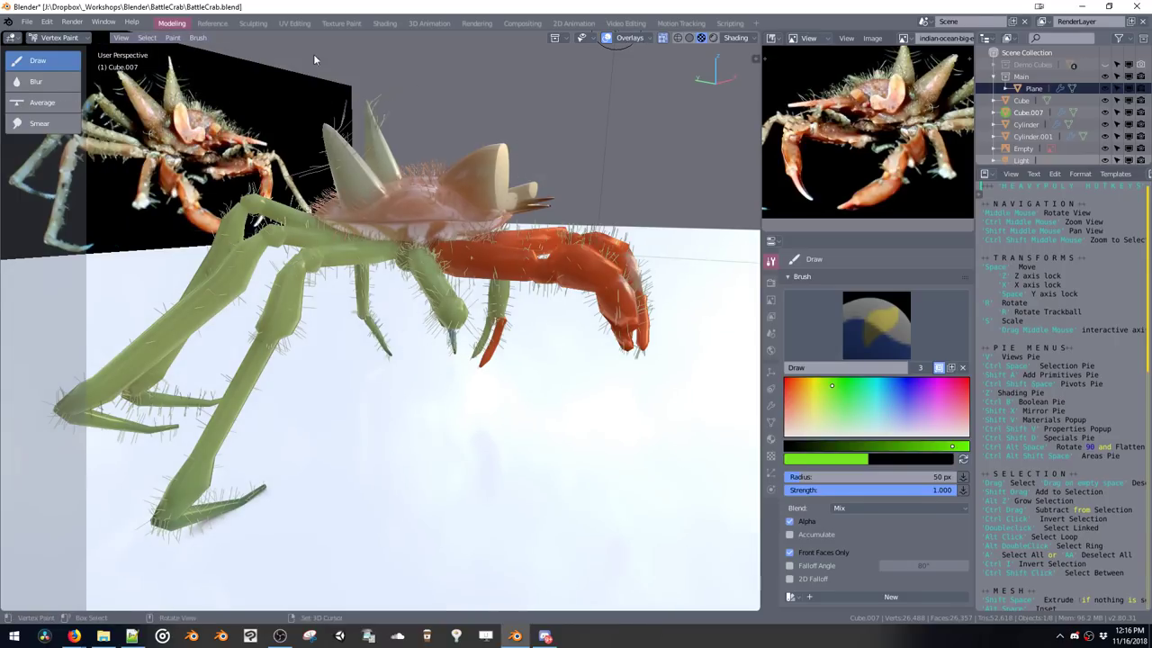
left_click_drag(329, 222, 329, 287)
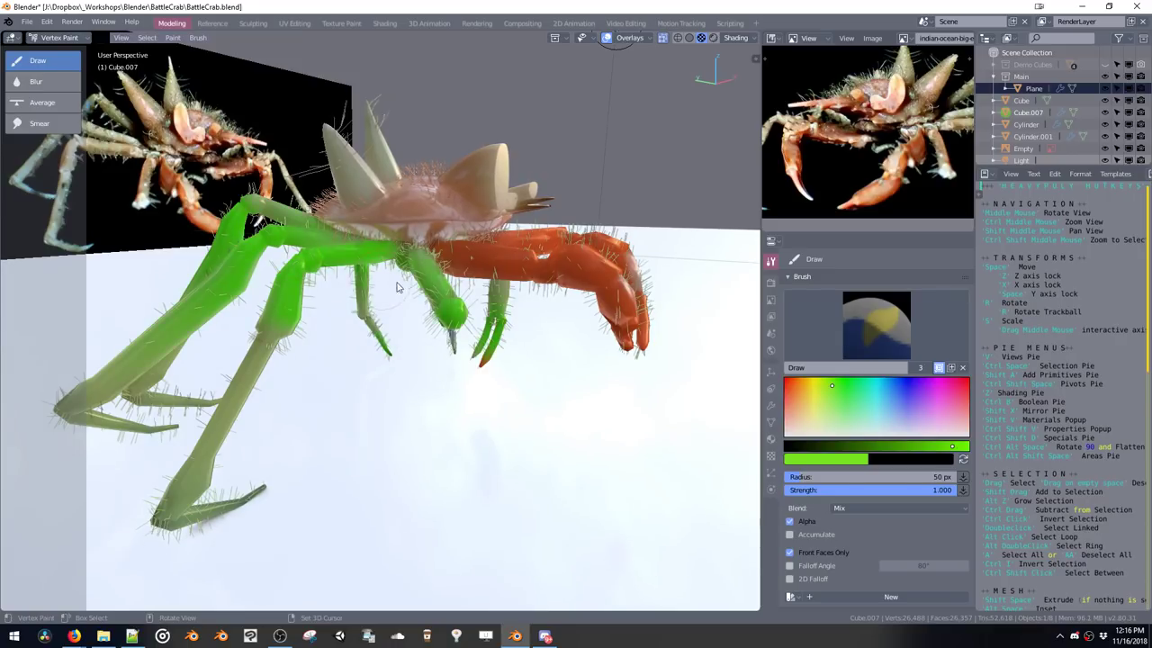
middle_click_drag(397, 287, 378, 315)
key("ctrl+z")
Pick a pale peach brush colour and paint it over the joints and segments of the green walking legs
middle_click_drag(839, 134, 874, 136)
middle_click_drag(874, 136, 852, 166, "ctrl")
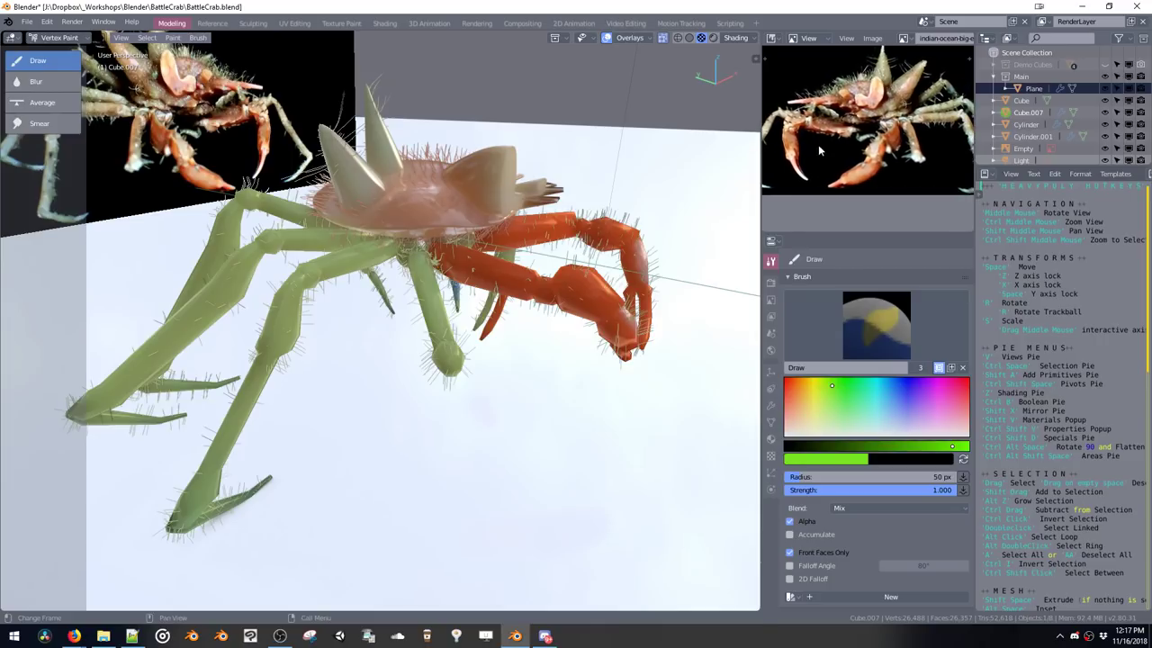
left_click(798, 425)
mouse_move(237, 277)
left_mouse_down()
mouse_move(274, 270)
mouse_move(270, 241)
left_mouse_up()
mouse_move(434, 322)
left_mouse_down()
mouse_move(432, 362)
mouse_move(451, 356)
left_mouse_up()
mouse_move(293, 328)
left_mouse_down()
mouse_move(257, 391)
mouse_move(216, 526)
left_mouse_up()
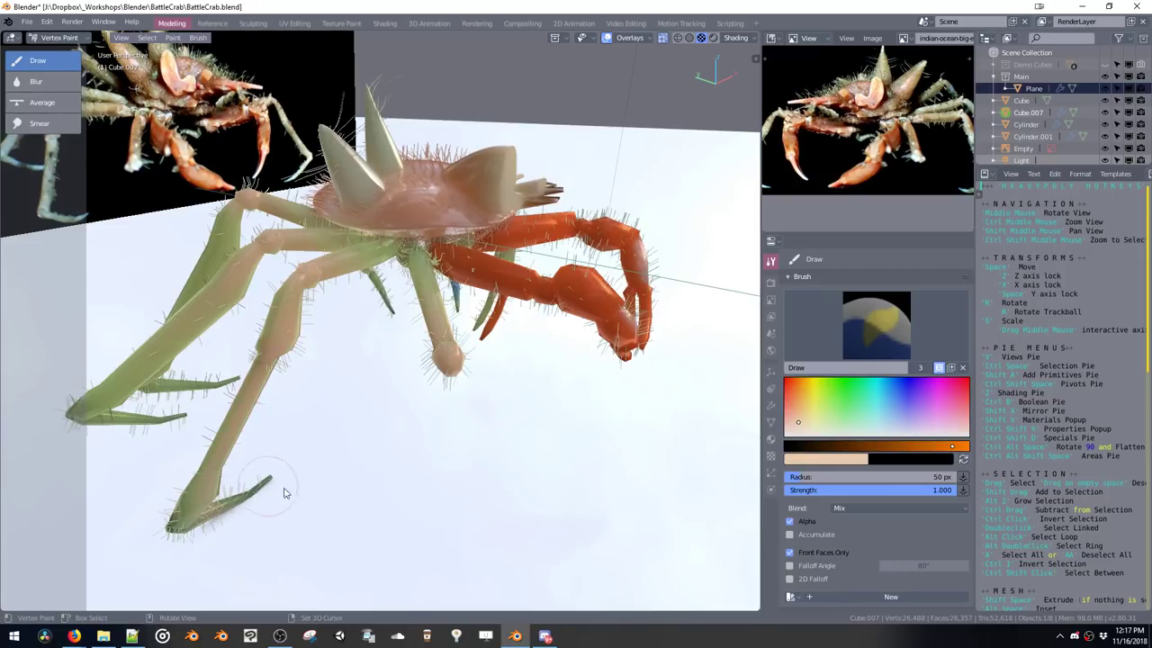
Pick a more saturated light orange and paint it along the back of the rear walking legs
middle_click_drag(294, 439, 476, 390)
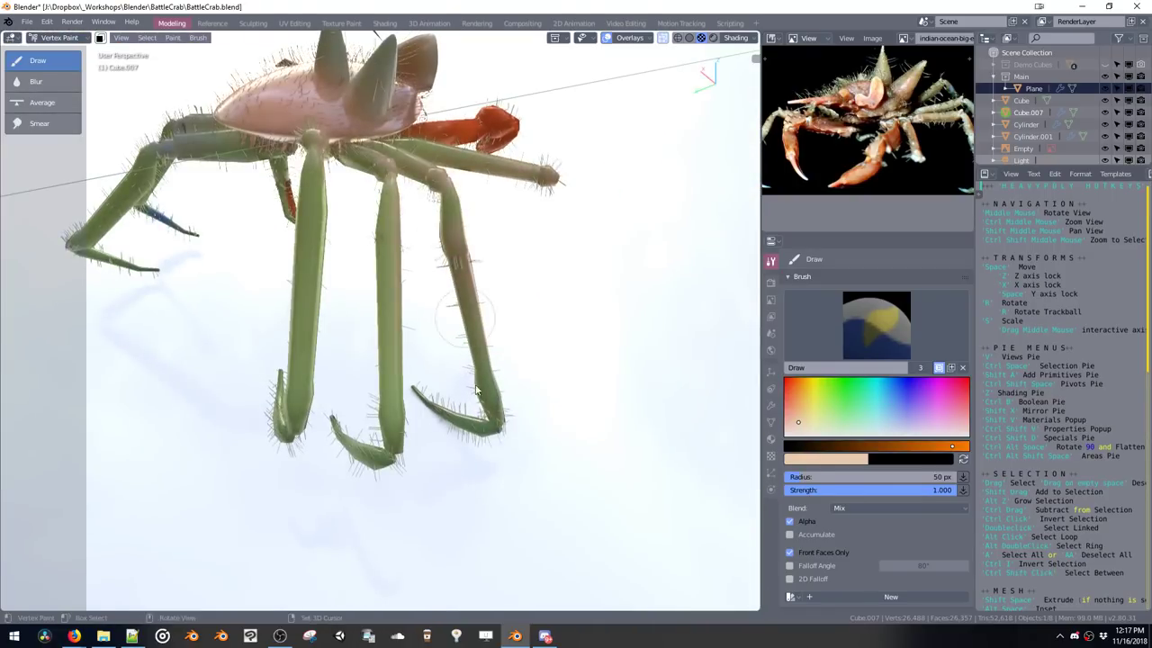
left_click(795, 409)
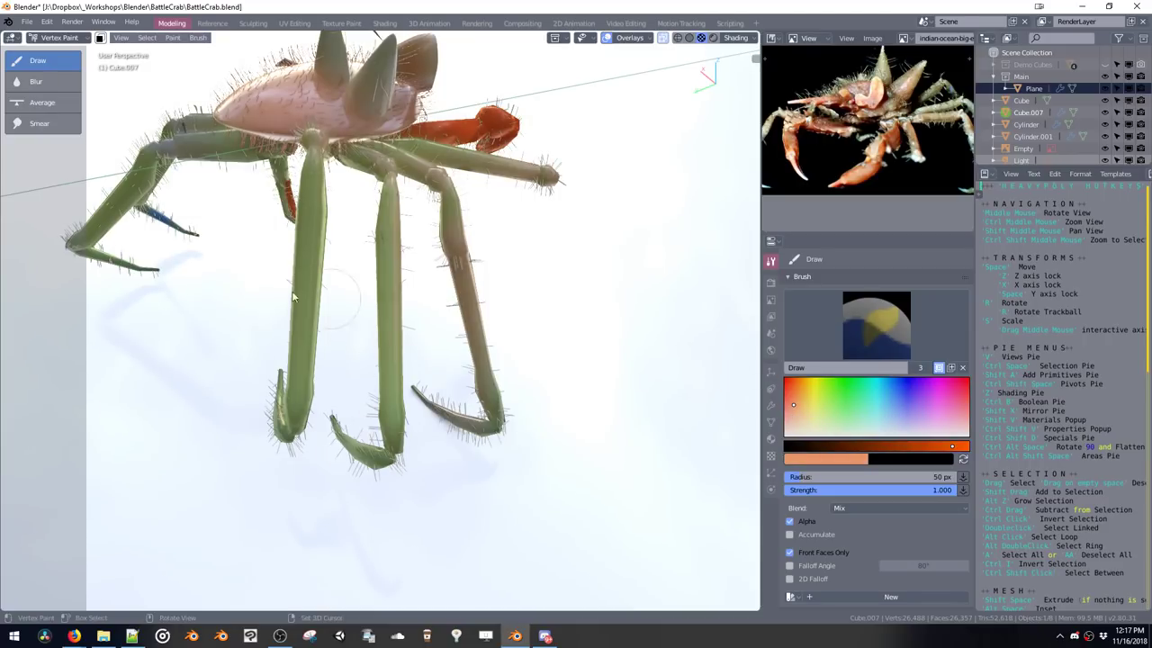
middle_click_drag(277, 300, 421, 338)
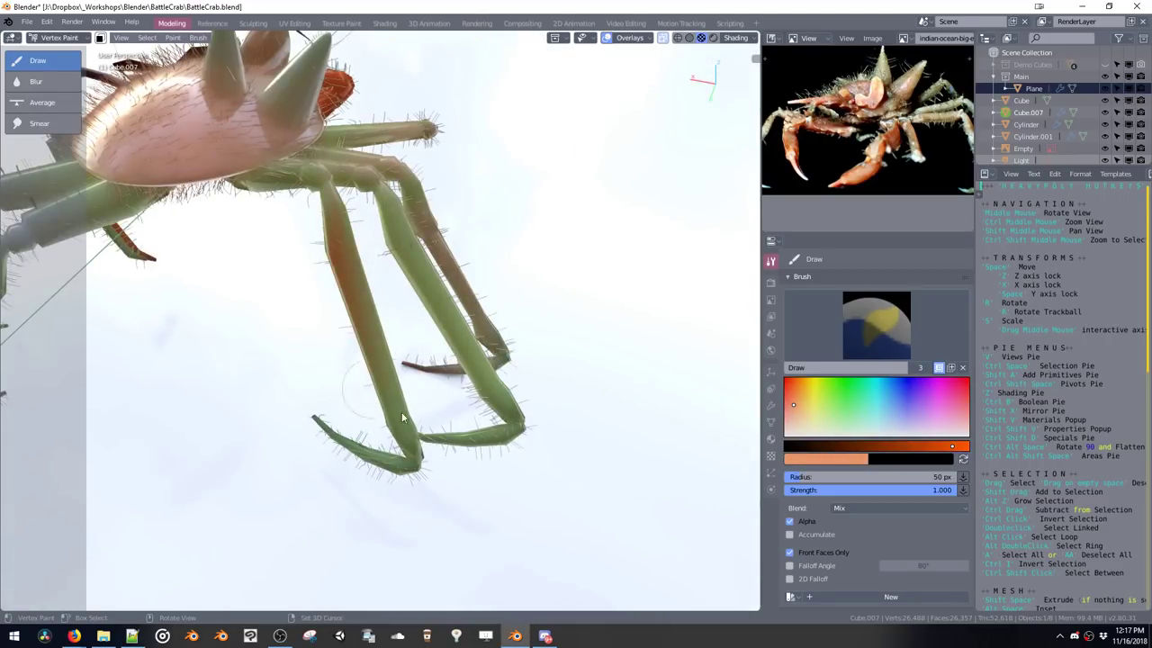
middle_click_drag(418, 454, 433, 300)
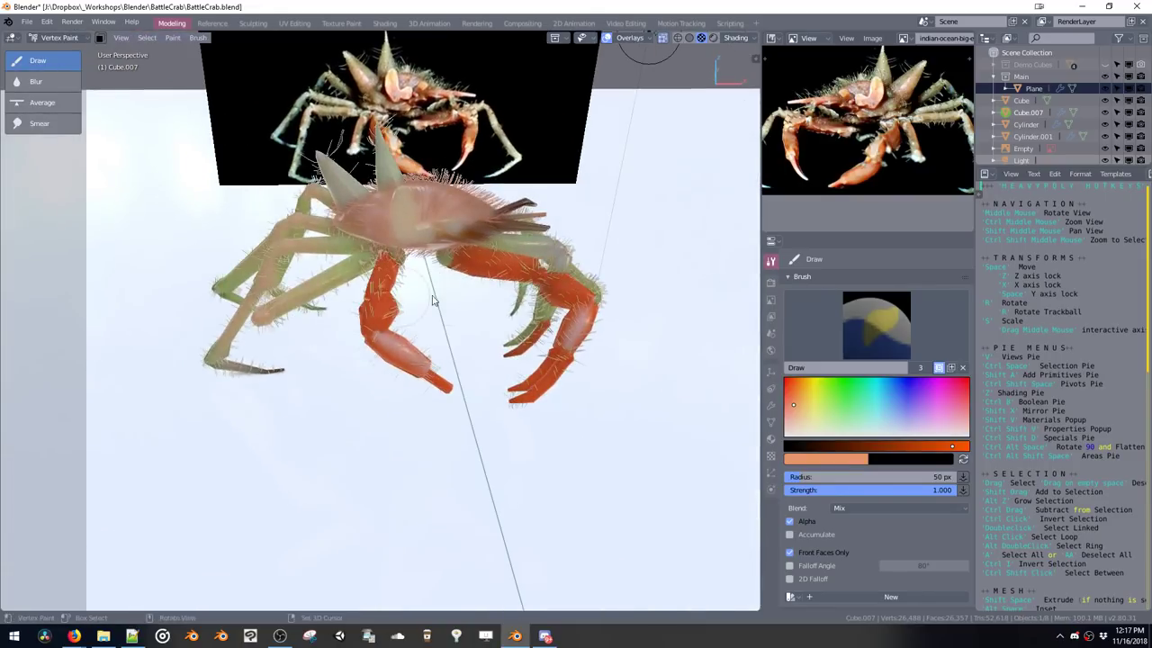
middle_click_drag(535, 292, 147, 111)
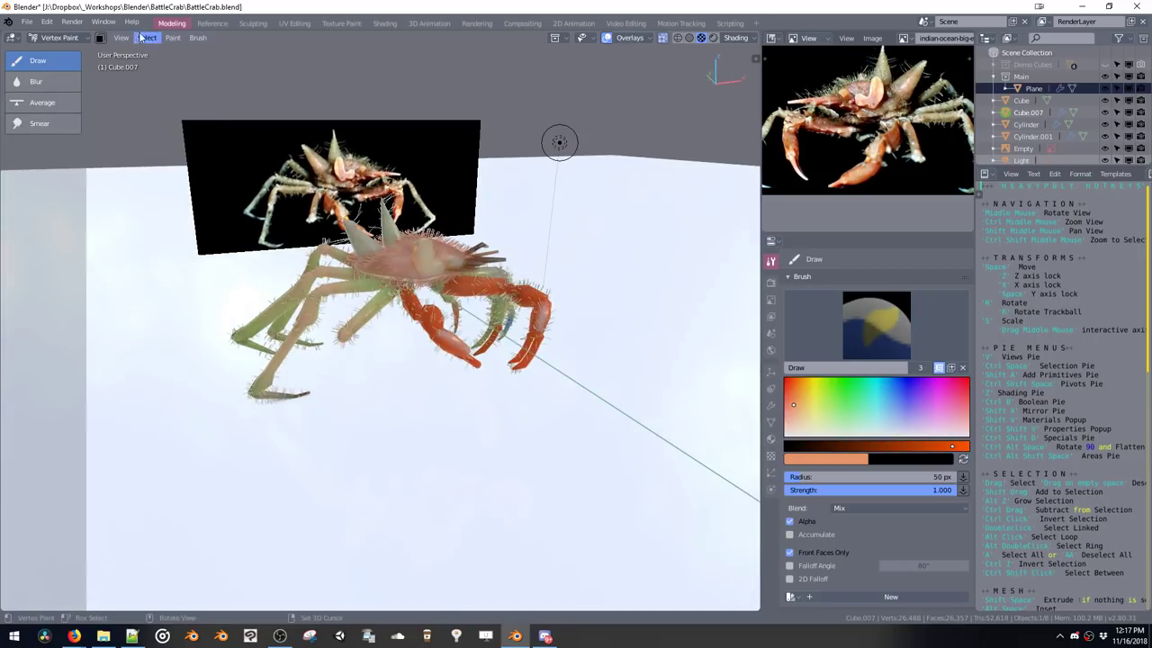
left_click(147, 38)
left_click(165, 94)
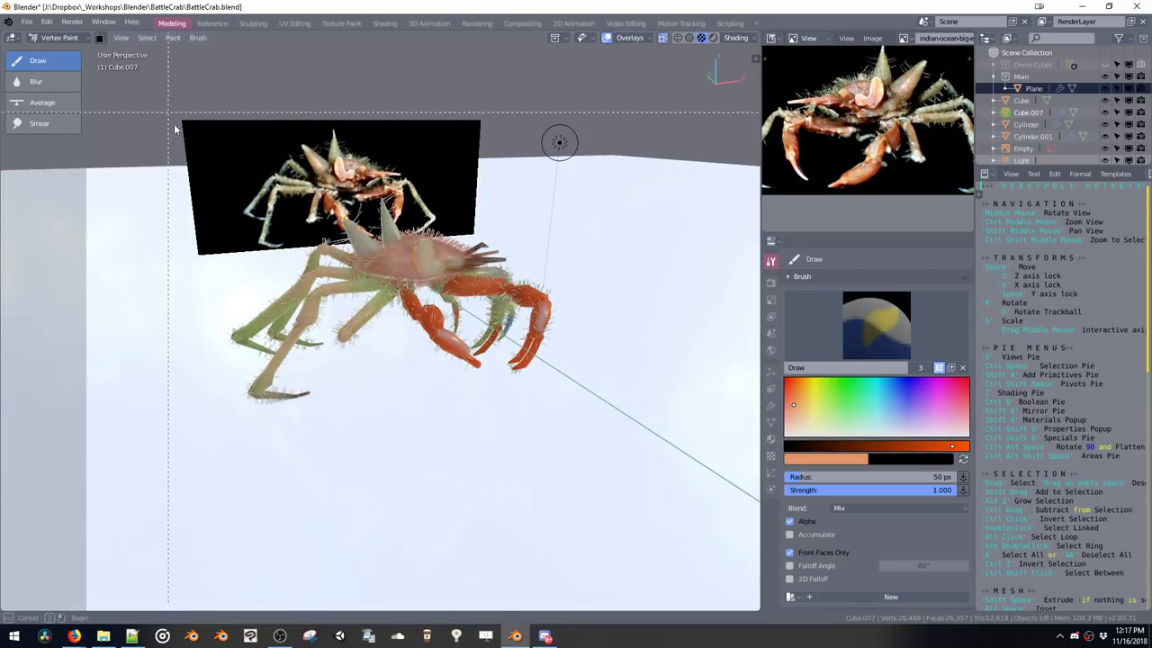
Try broad light orange strokes over the walking legs and undo each of them
middle_click_drag(447, 281, 351, 261)
mouse_move(395, 288)
left_mouse_down()
mouse_move(335, 315)
mouse_move(450, 292)
mouse_move(450, 331)
mouse_move(404, 410)
left_mouse_up()
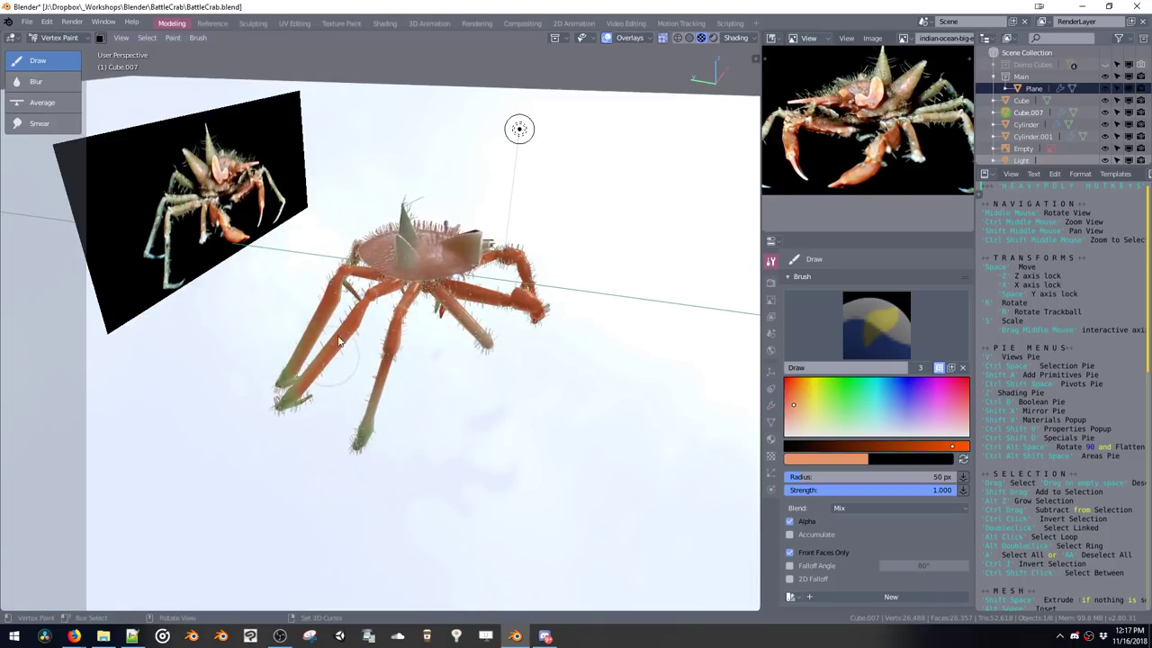
key("ctrl+z")
mouse_move(397, 284)
left_mouse_down()
mouse_move(369, 290)
mouse_move(344, 268)
mouse_move(382, 293)
mouse_move(311, 411)
left_mouse_up()
key("ctrl+z")
key("ctrl+z")
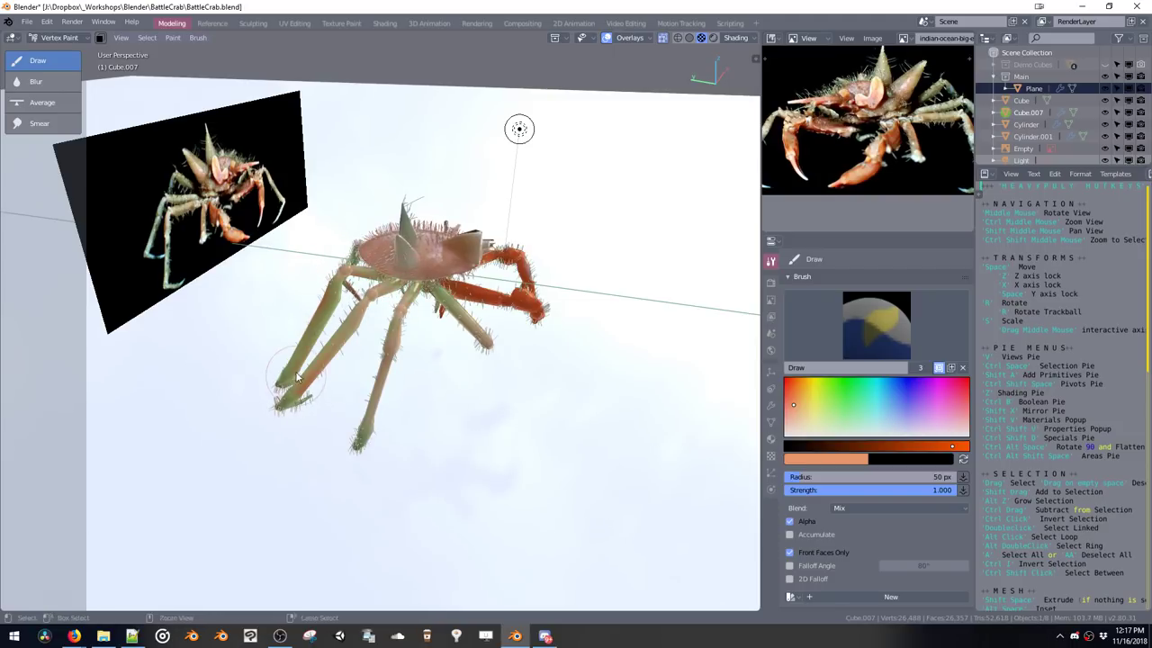
key("ctrl+z")
left_click_drag(281, 355, 378, 468)
key("ctrl+z")
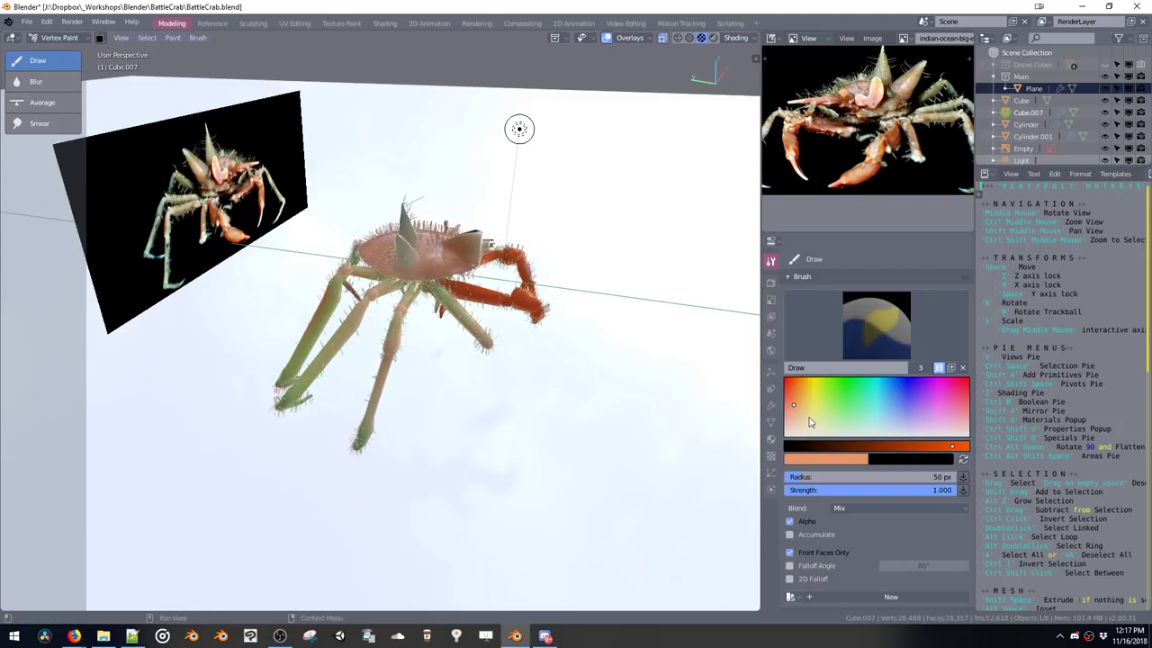
Pick a pale cream brush colour and paint it over the lower parts of the walking legs
left_click(803, 423)
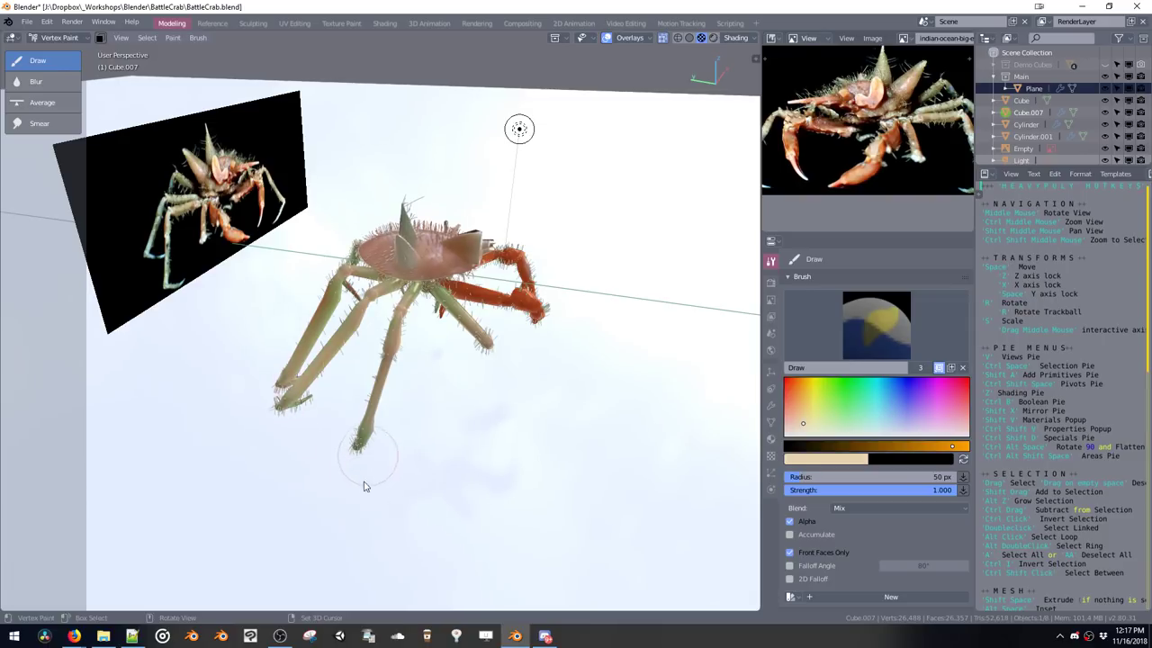
middle_click_drag(364, 486, 470, 378)
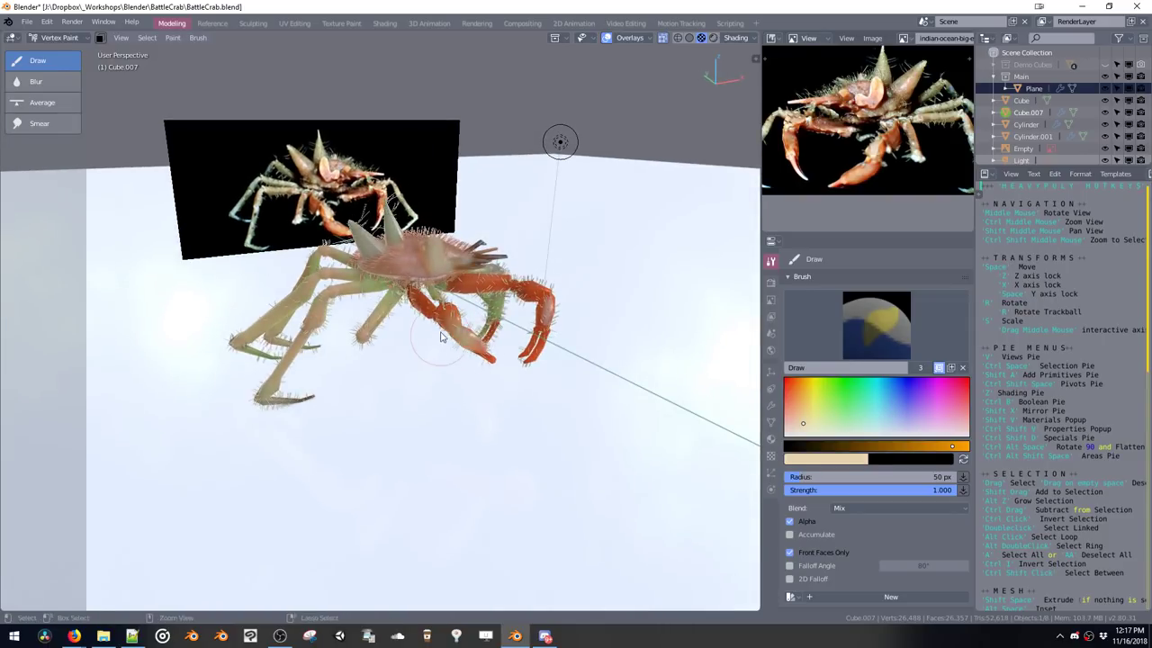
middle_click_drag(498, 330, 433, 319)
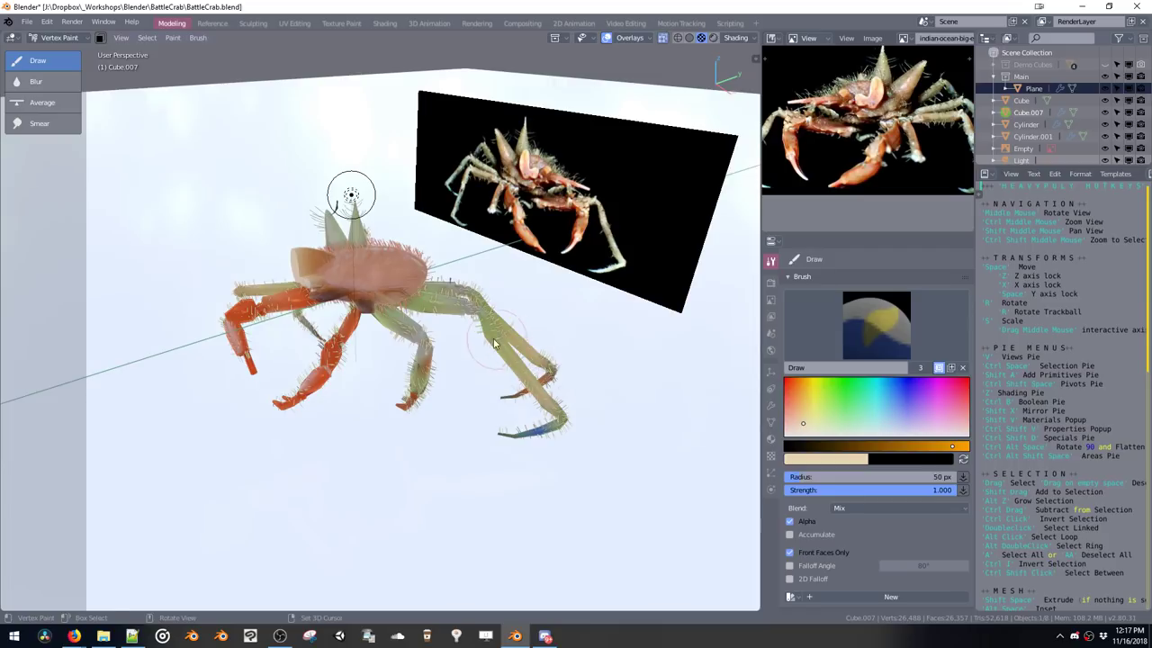
Pick a light cyan brush colour and paint the upper part of a rear walking leg on the opposite side
middle_click_drag(493, 343, 439, 318)
left_click(880, 416)
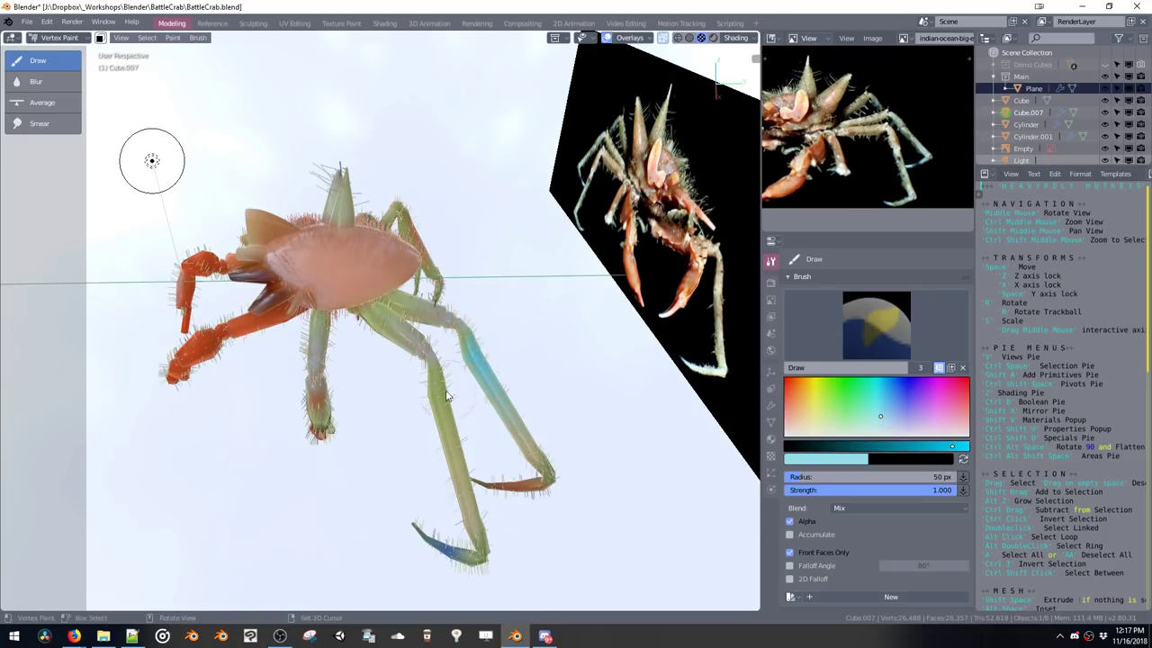
Paint light cyan down the long lower segment of the second rear walking leg
left_click_drag(448, 396, 436, 433)
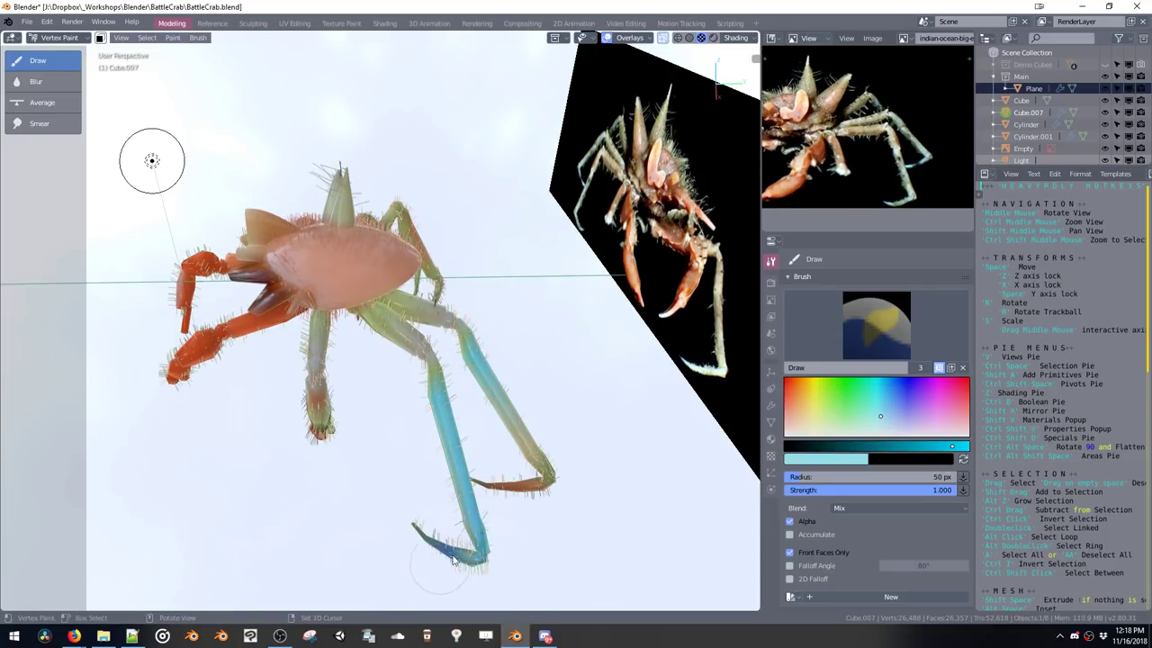
middle_click_drag(453, 559, 453, 478, "shift")
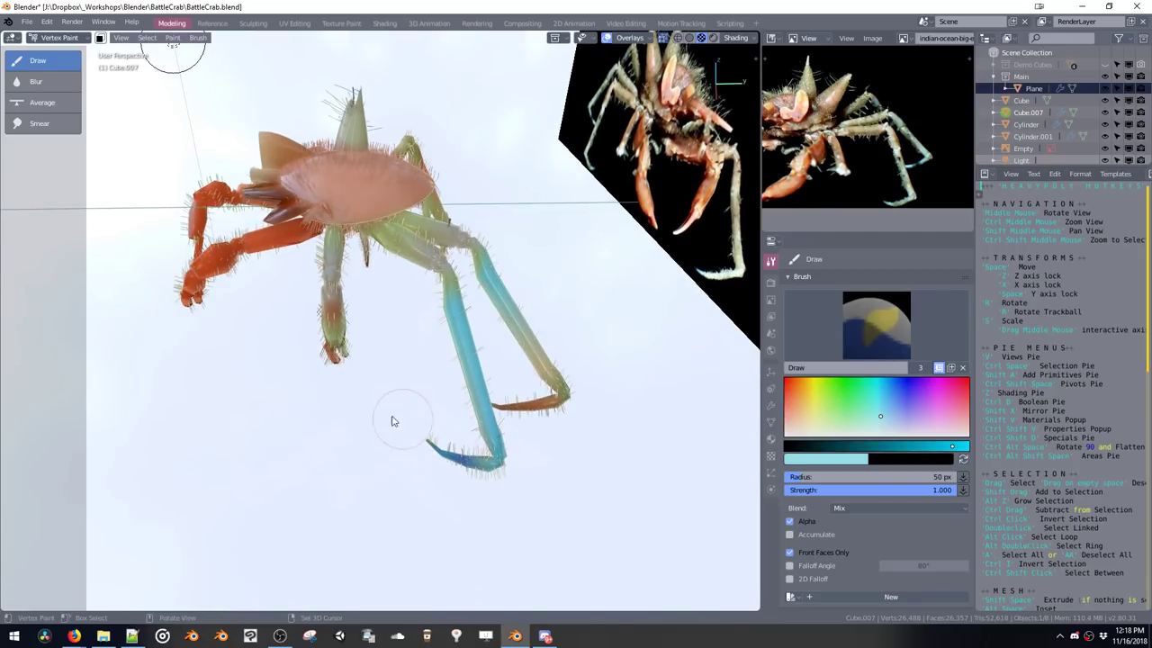
middle_click_drag(392, 421, 620, 234)
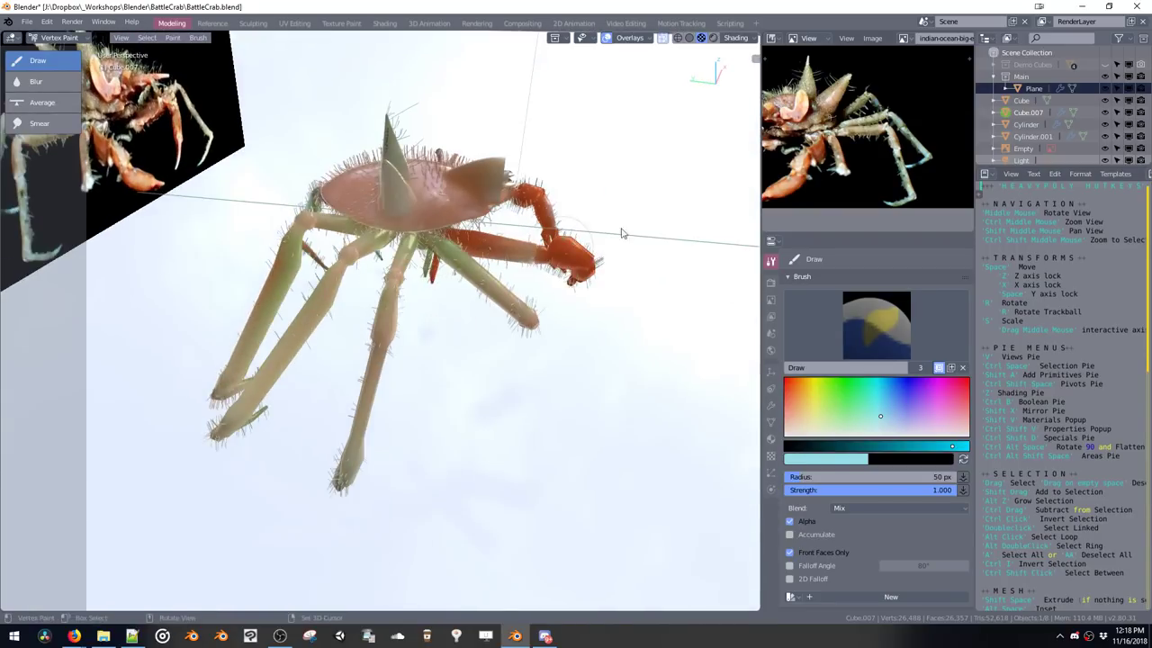
Tint the foot of the front walking leg on the opposite side and pick a near-white brush colour
mouse_move(720, 175)
middle_mouse_down()
mouse_move(733, 194)
mouse_move(303, 354)
mouse_move(684, 396)
middle_mouse_up()
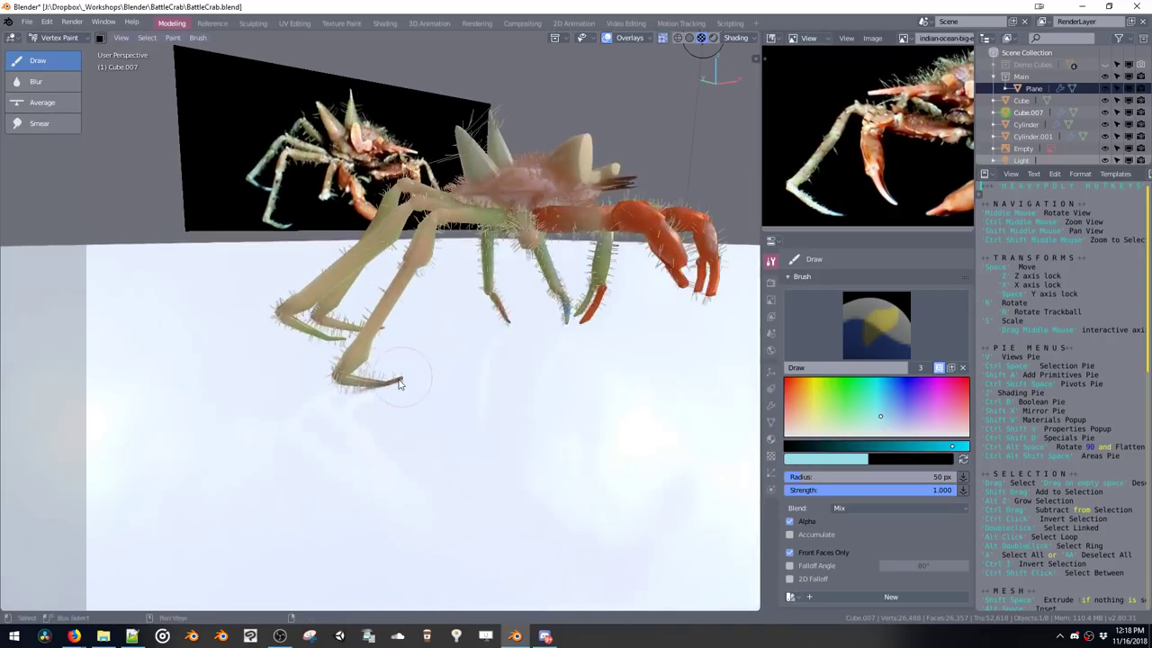
left_click(819, 433)
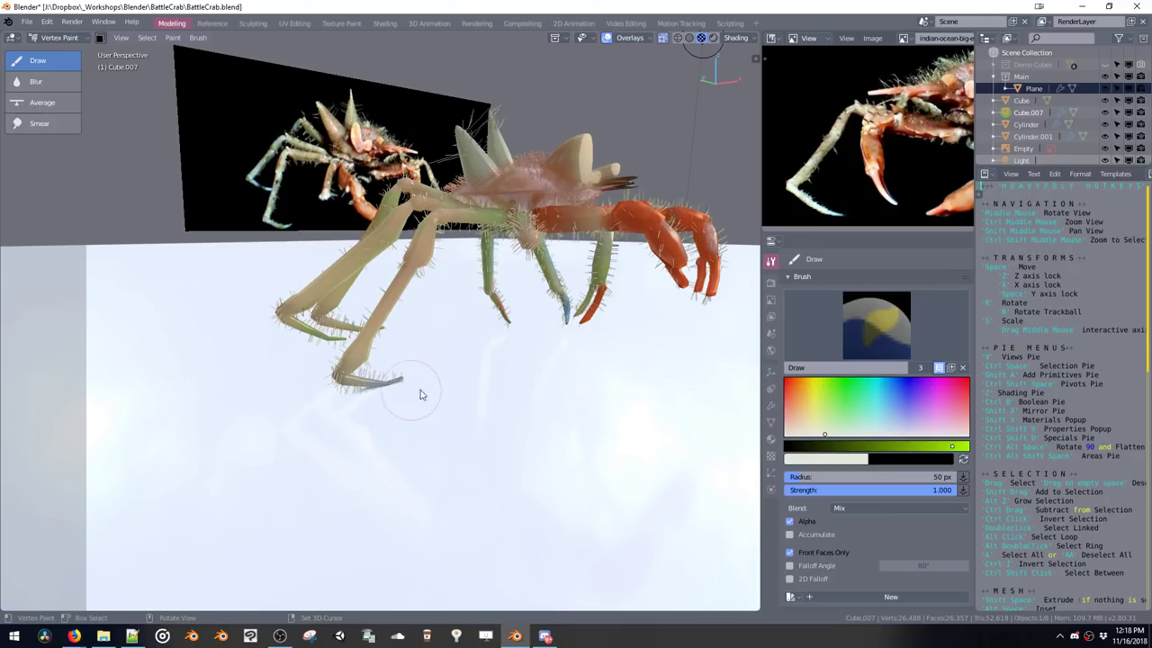
middle_click_drag(553, 337, 386, 402)
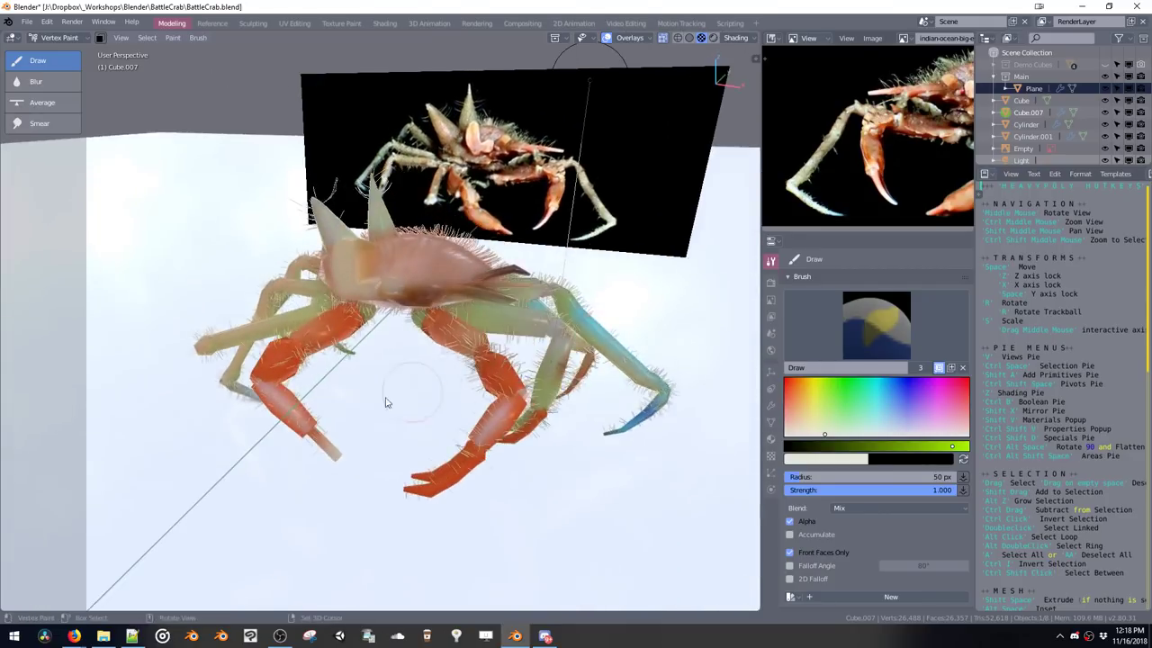
mouse_move(351, 446)
middle_mouse_down()
mouse_move(367, 381)
mouse_move(309, 419)
middle_mouse_up()
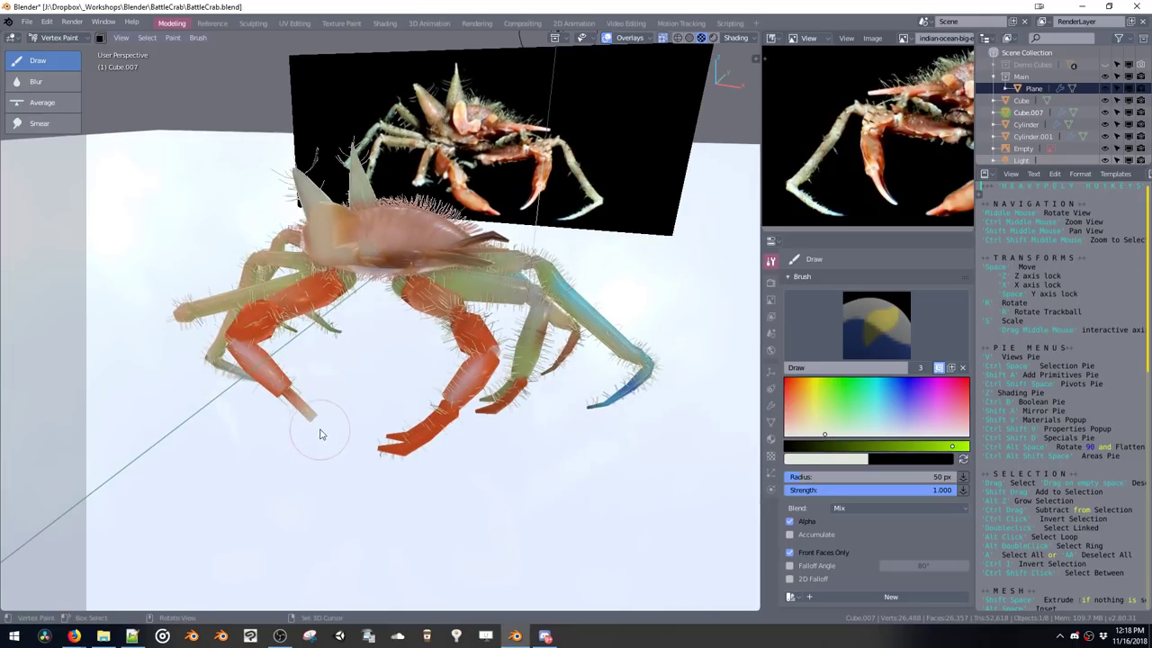
In Edit Mode, select the blunt end of the unfinished front claw's finger and add a loop cut near it
key("Tab")
key("Tab")
key("Tab")
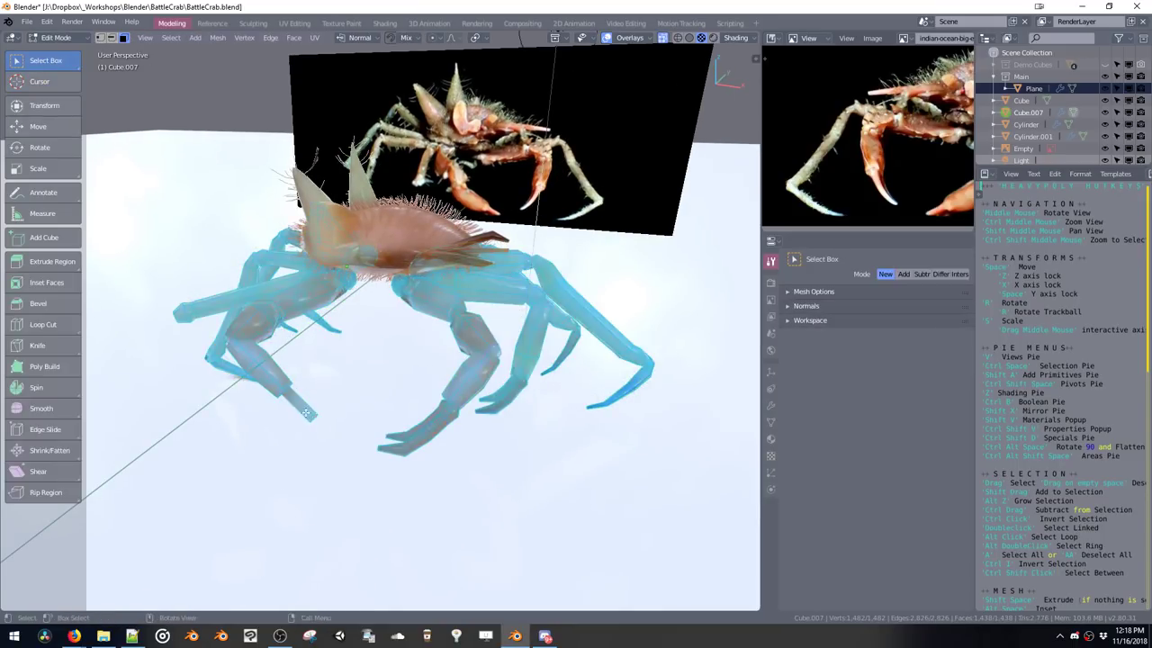
left_click(315, 416)
middle_click(333, 413, "ctrl+shift")
scroll(334, 413, "up", 2)
scroll(333, 413, "down", 5)
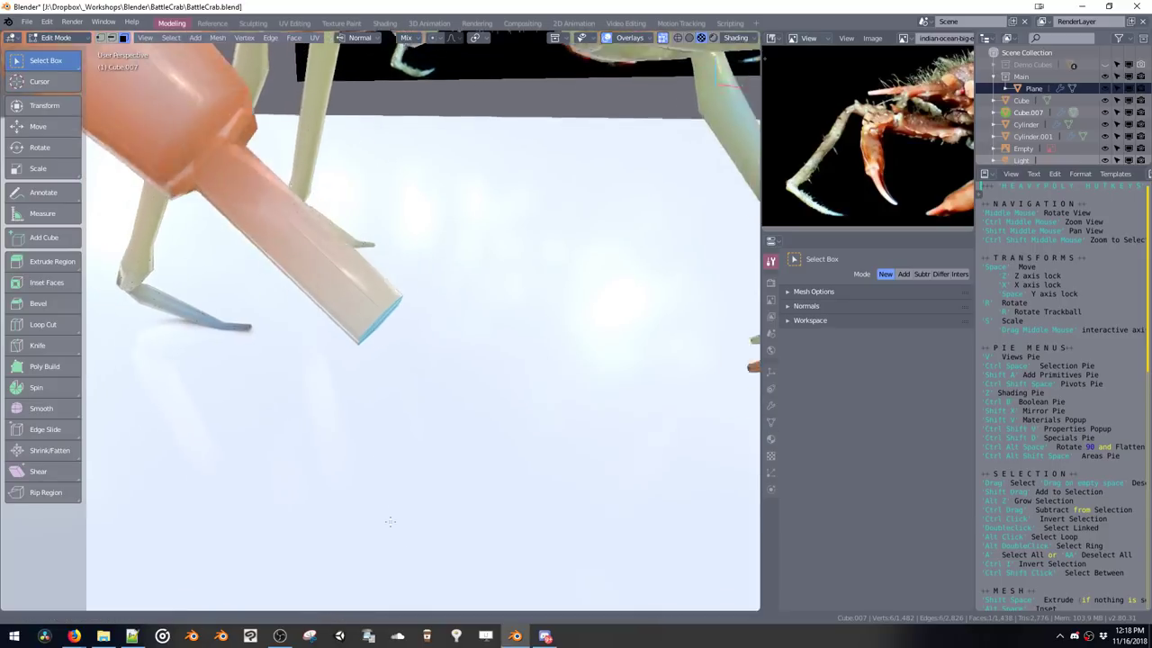
key("ctrl+r")
left_click(343, 341)
left_click(366, 328)
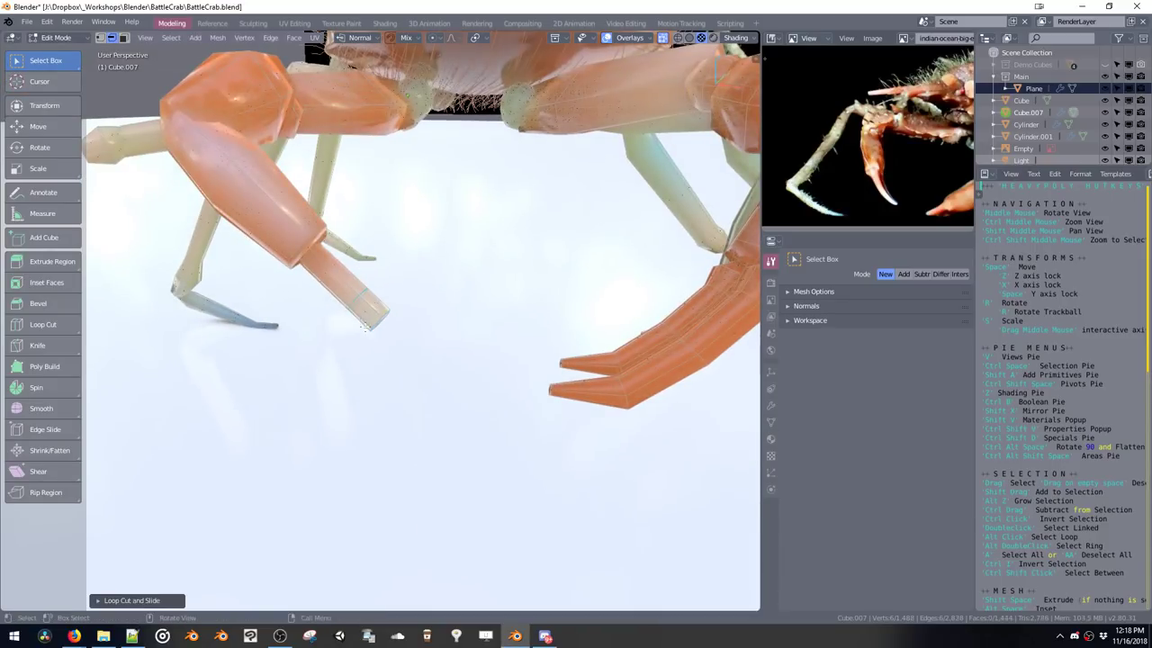
Move the finger's end edge outward and scale it down to stretch the finger into a point
left_click(379, 320)
key("b")
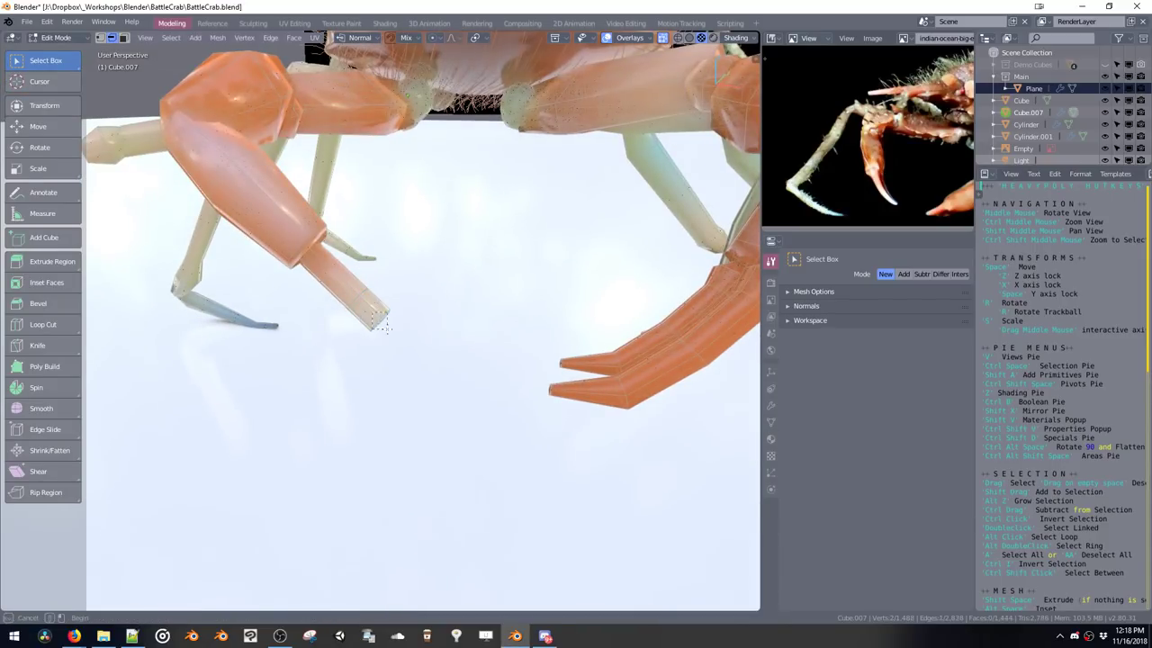
key("g")
left_click(473, 398)
key("s")
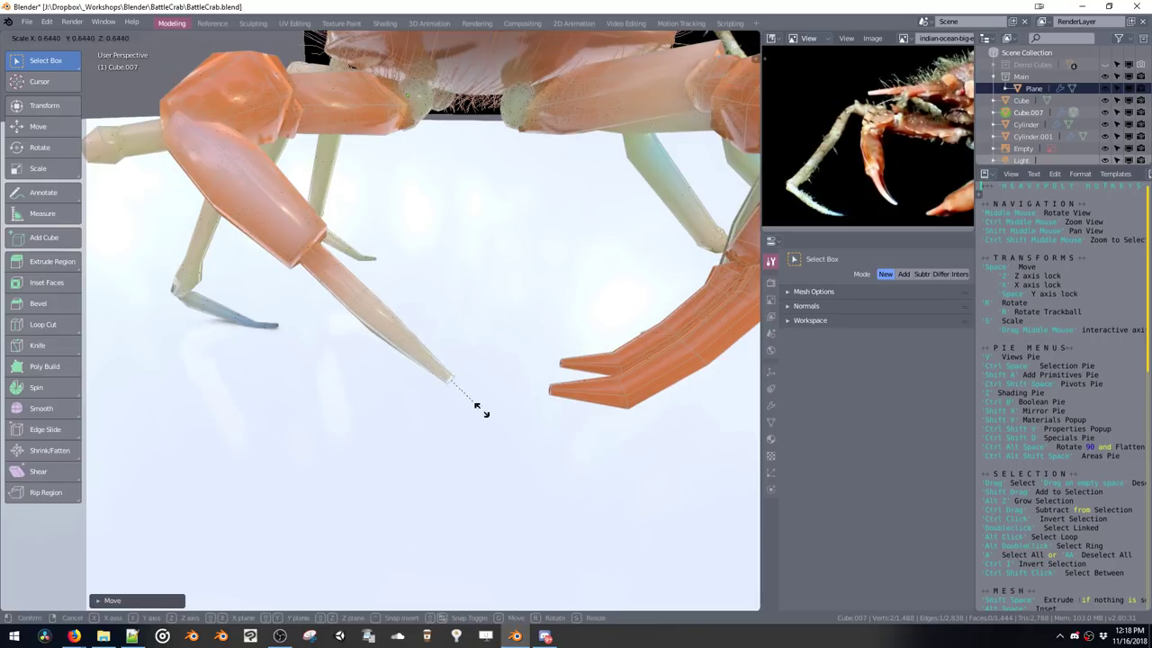
left_click(464, 387)
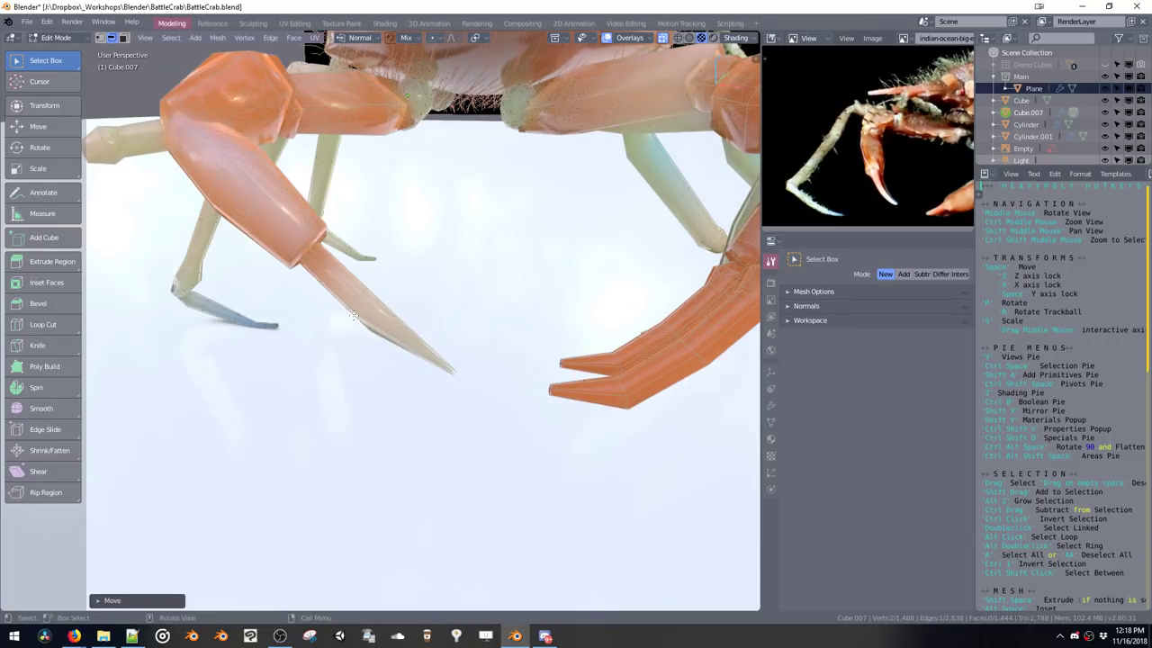
Dissolve the extra edges at the middle of the pointed claw finger and switch to vertex selection
middle_click_drag(354, 315, 403, 349)
key("b")
key("ctrl+x")
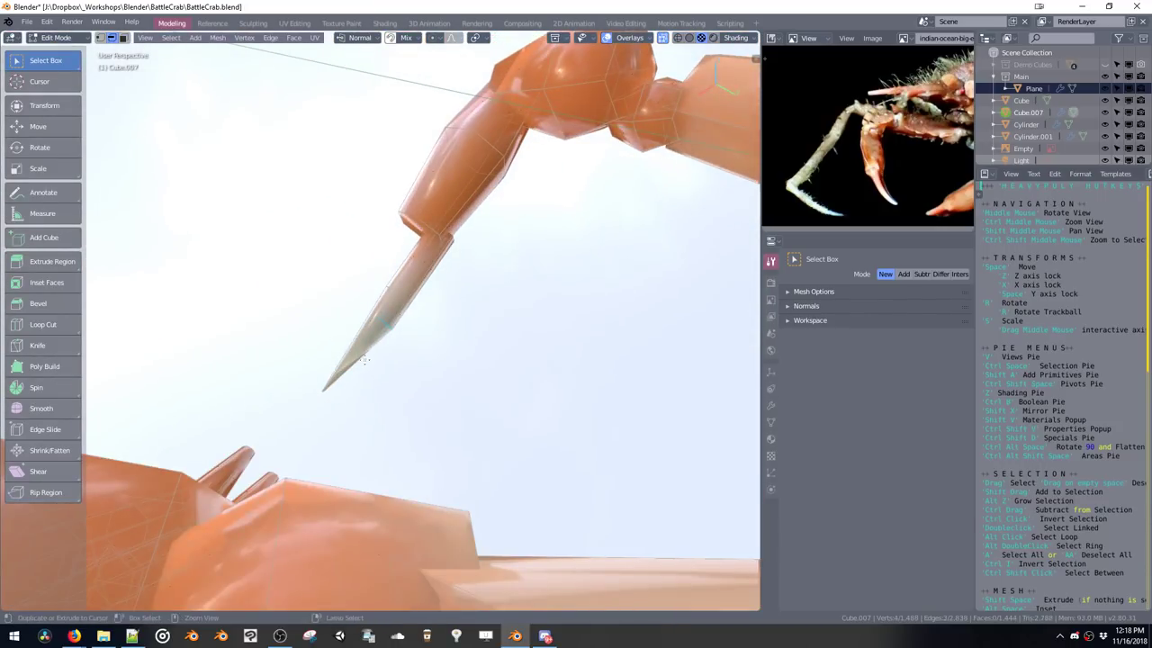
key("ctrl+x")
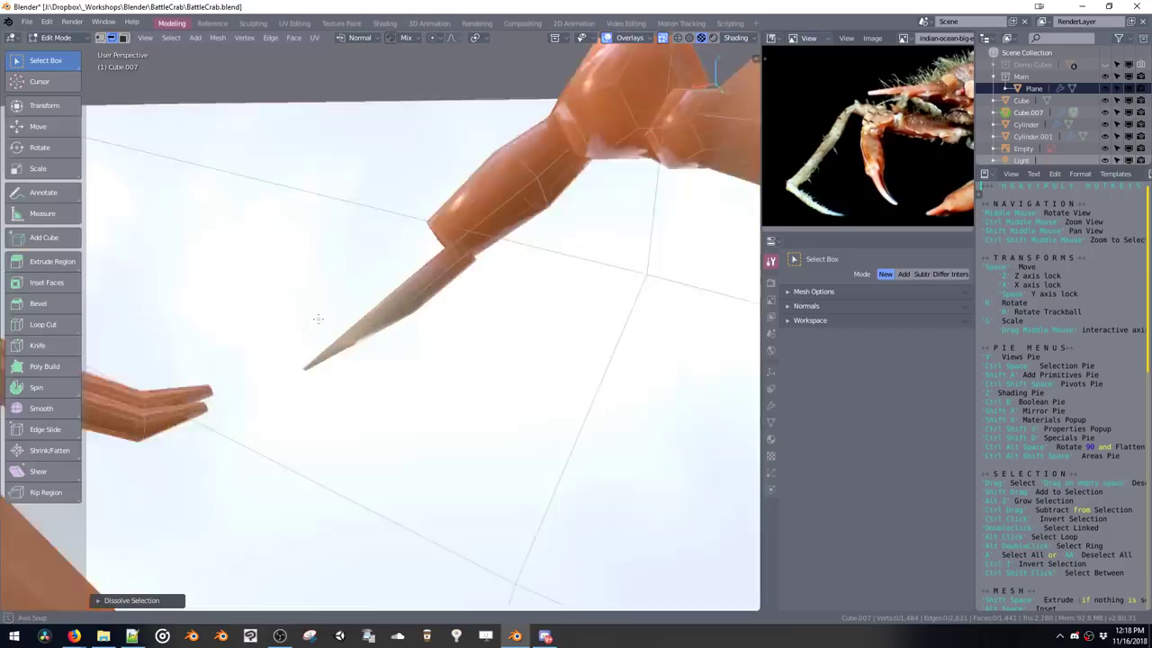
key("1")
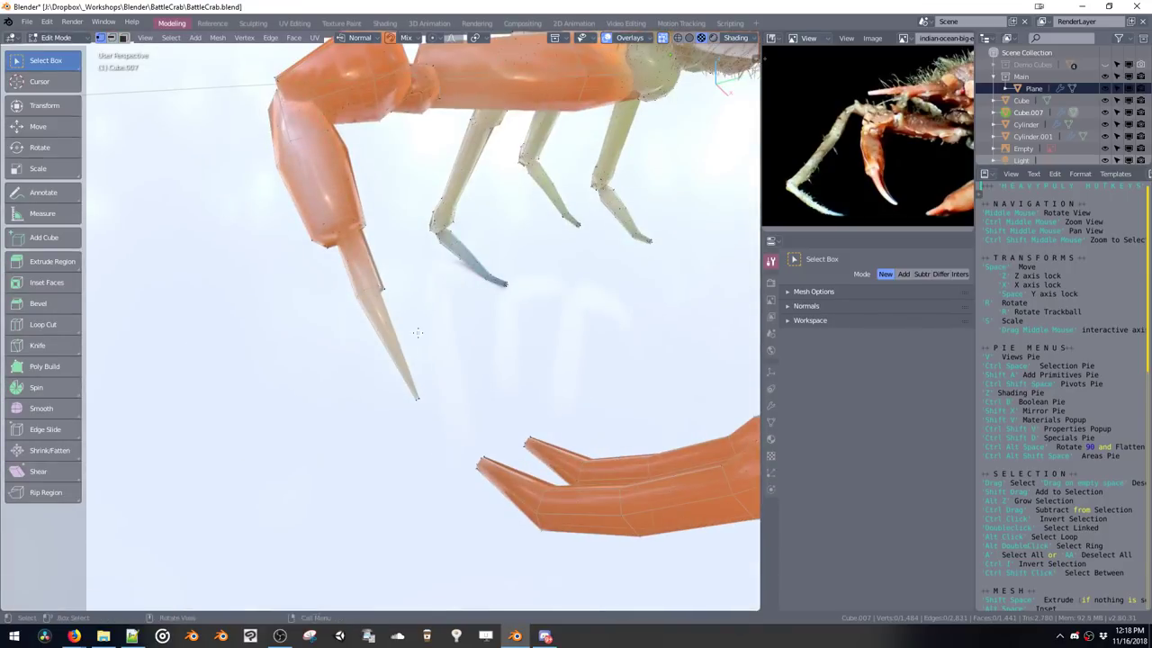
Box select the finger's tip vertices and move them to curve the claw inward
left_click_drag(407, 378, 442, 419)
mouse_move(442, 419)
middle_mouse_down()
mouse_move(408, 432)
mouse_move(425, 428)
middle_mouse_up()
key("space")
left_click(445, 412)
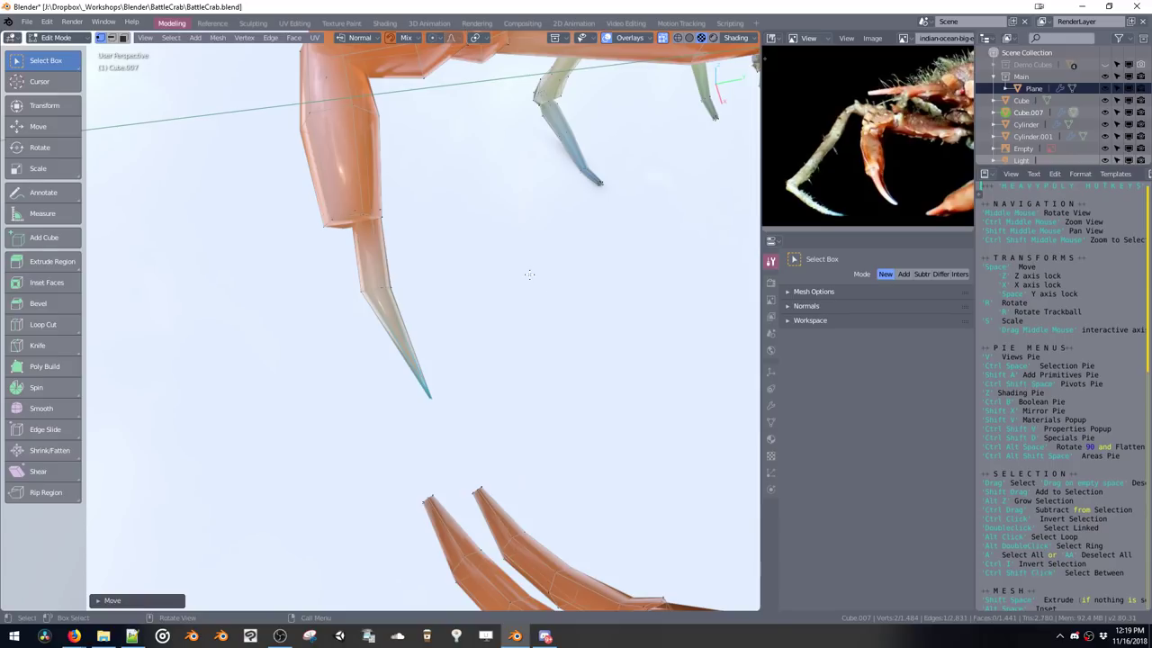
Select the whole linked claw finger and move it so its base sits inside the segment above
middle_click_drag(454, 280, 364, 293)
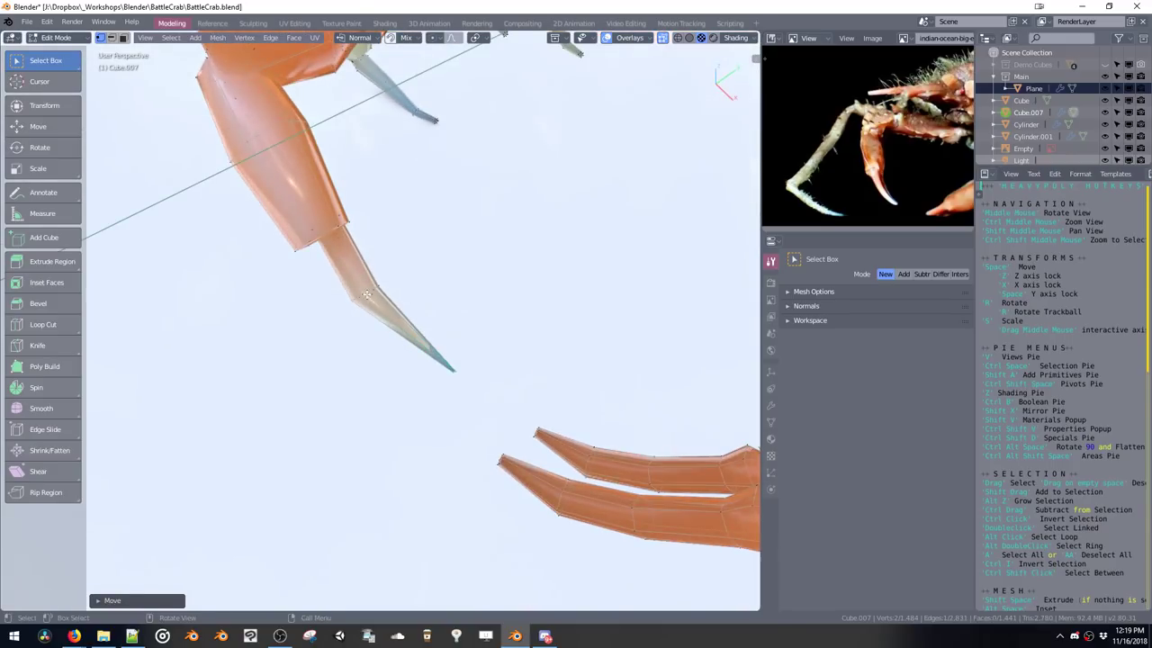
key("ctrl+l")
key("g")
left_click(343, 314)
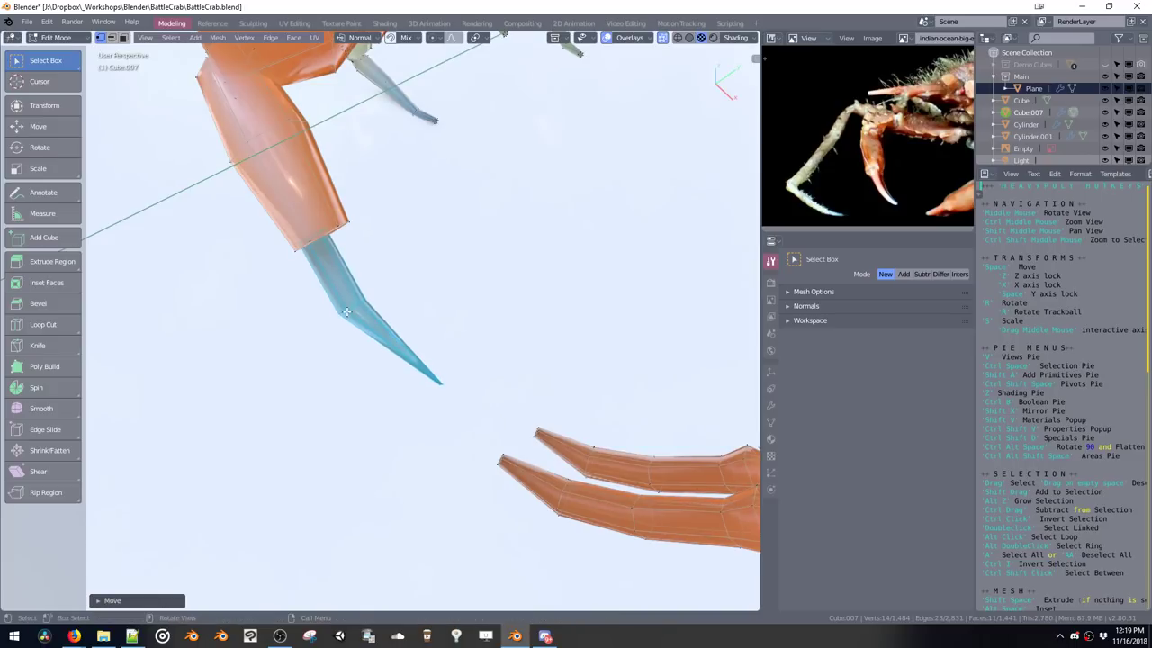
Bevel the edges running along the outer side of the claw finger
key("ctrl+space")
left_click(353, 299)
left_click(354, 307, "alt")
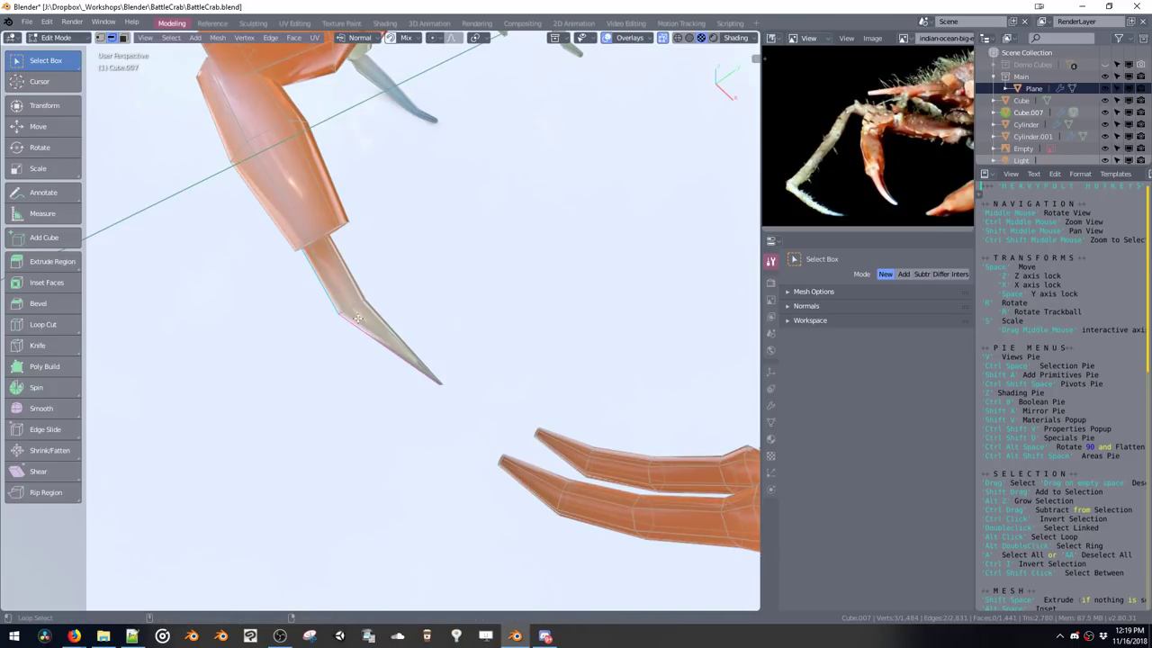
middle_click_drag(354, 308, 424, 319)
key("ctrl+b")
left_click(400, 355)
key("ctrl+z")
middle_click(398, 355, "ctrl+shift")
scroll(417, 430, "down", 6)
key("ctrl+b")
left_click(422, 439)
Reposition the individual vertices at the finger's bend to reshape its cross-section
key("1")
left_click(401, 304)
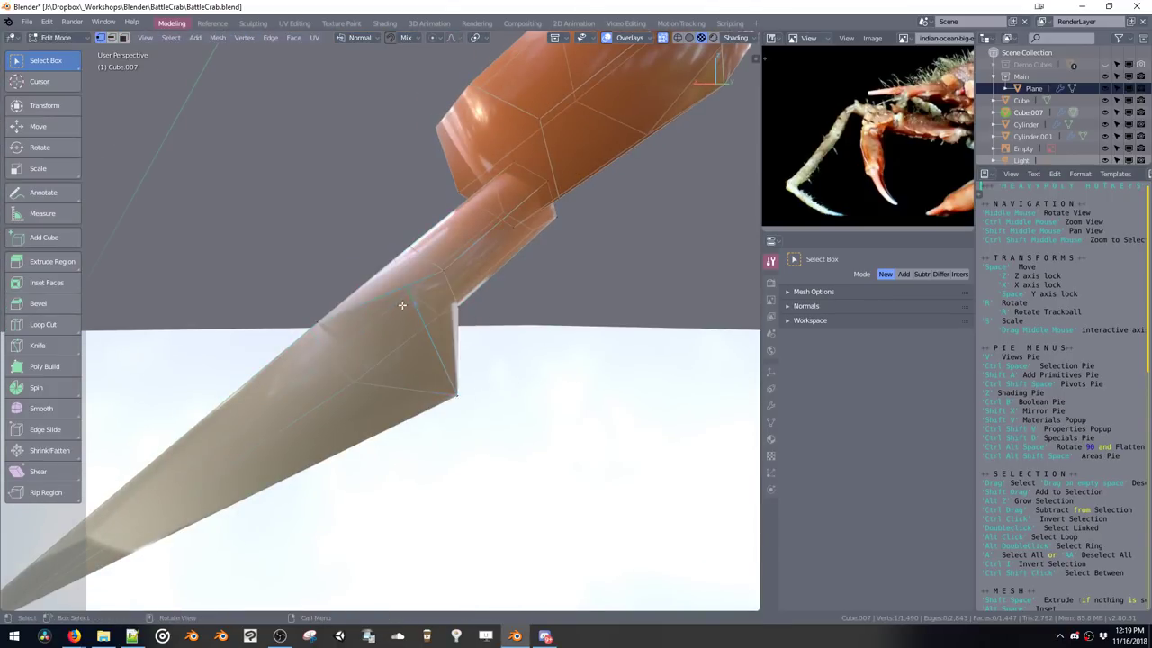
key("space")
left_click(361, 385)
middle_click_drag(361, 385, 353, 456)
key("space")
left_click(417, 371)
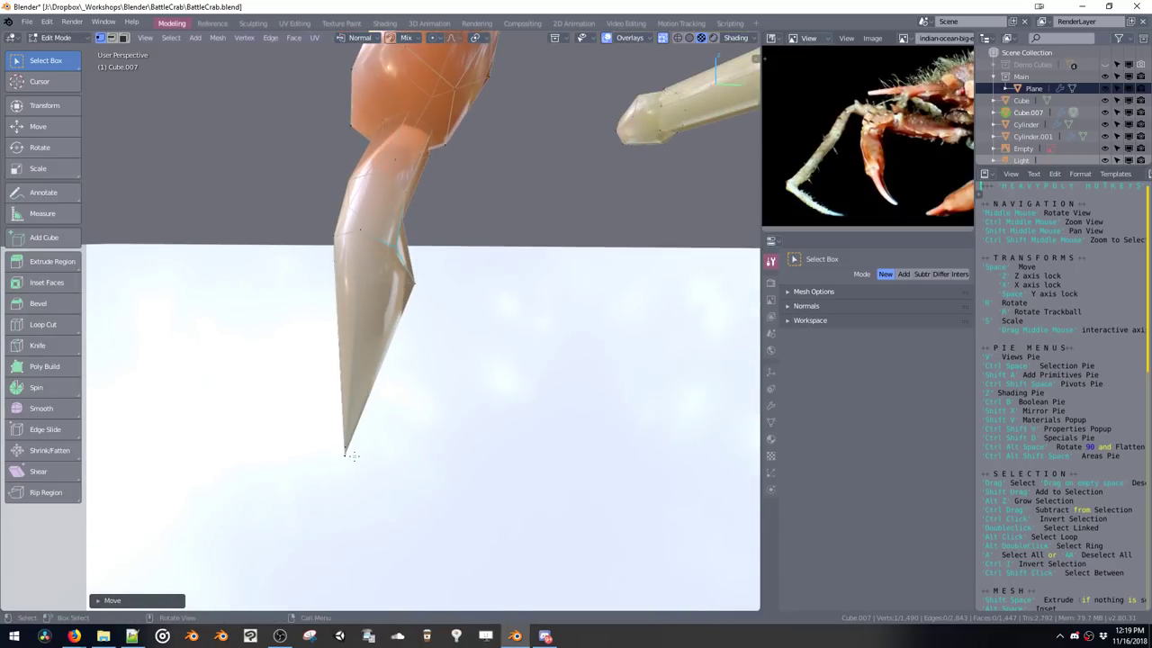
Connect the bend vertex to the finger's tip with an edge and reposition a vertex at the bend
left_click(348, 457)
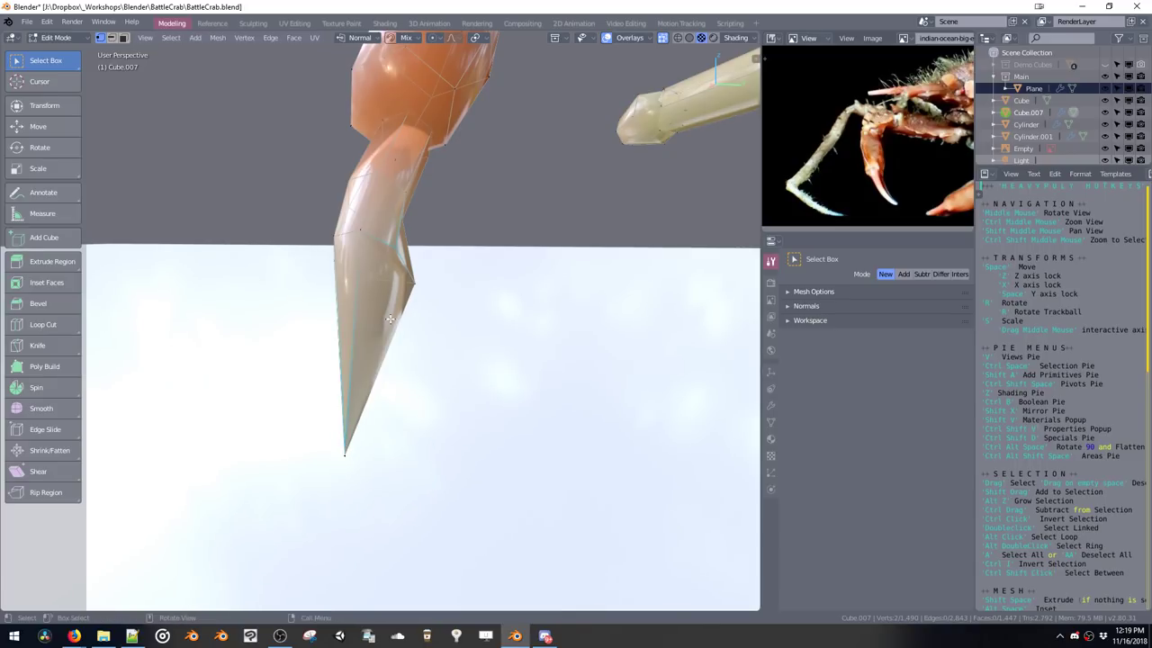
middle_click_drag(390, 318, 352, 282)
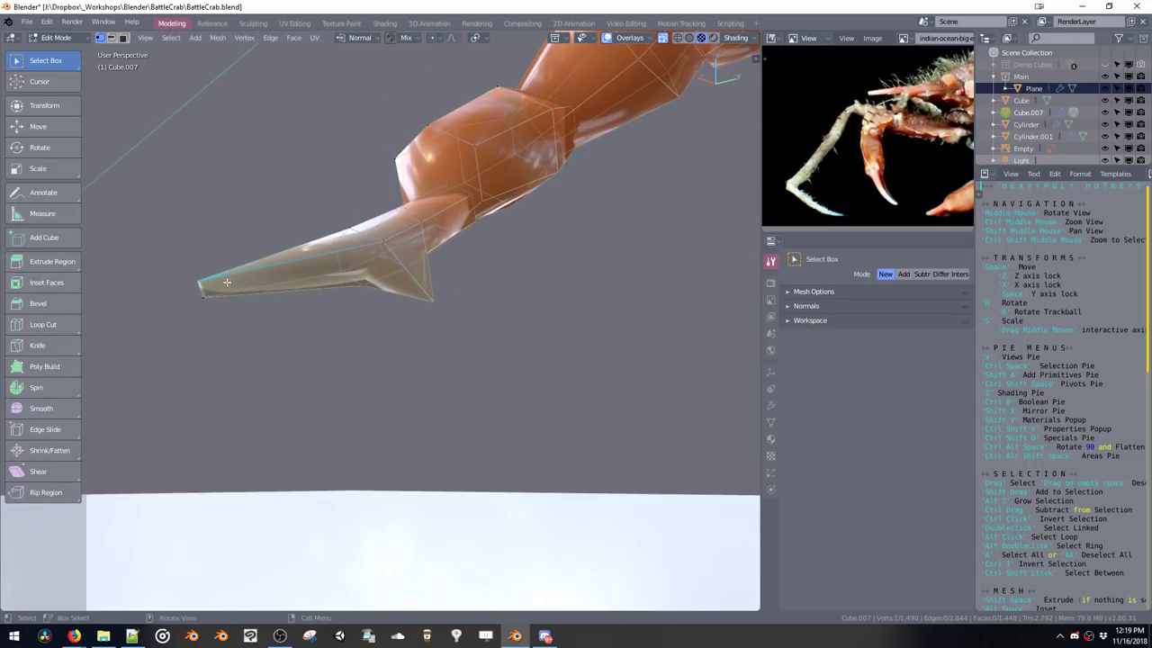
middle_click_drag(367, 327, 343, 213)
key("space")
left_click(410, 299)
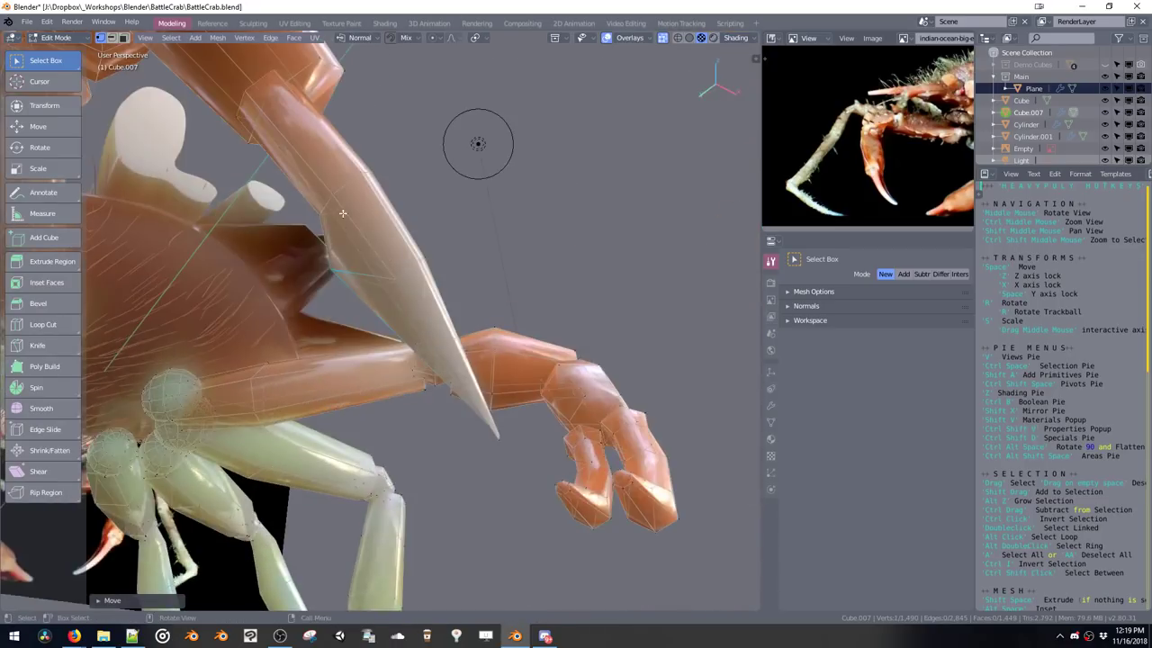
Select the whole pointed claw finger and place a duplicate just above the original
left_click(334, 194)
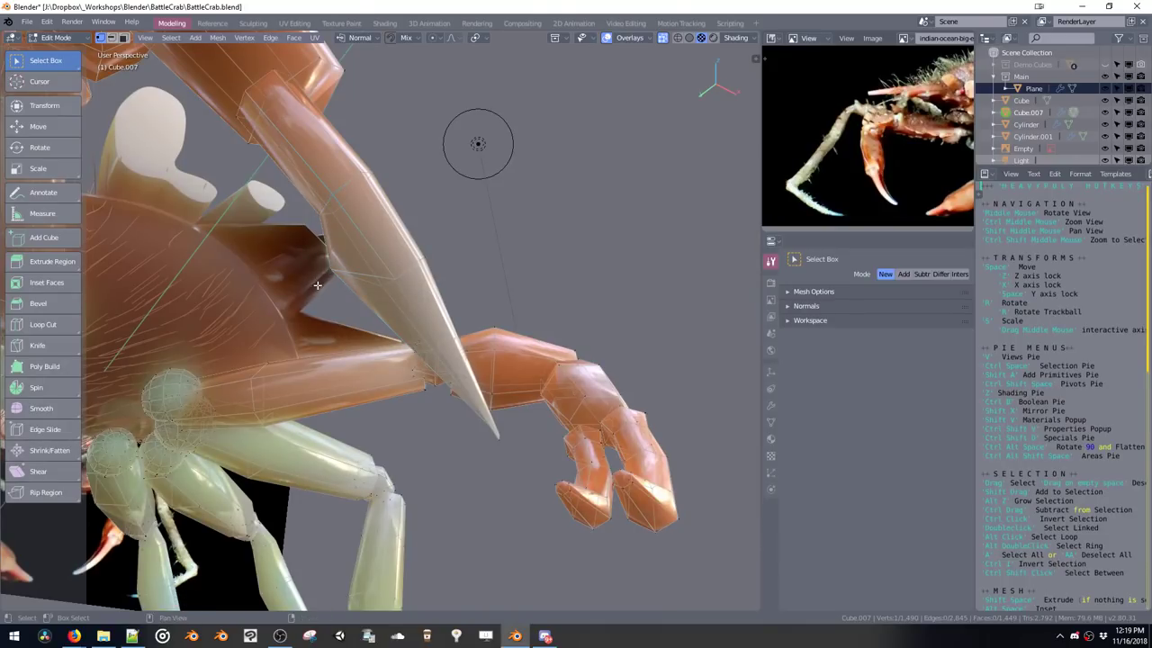
middle_click_drag(322, 275, 436, 269)
key("ctrl+l")
left_click(437, 270)
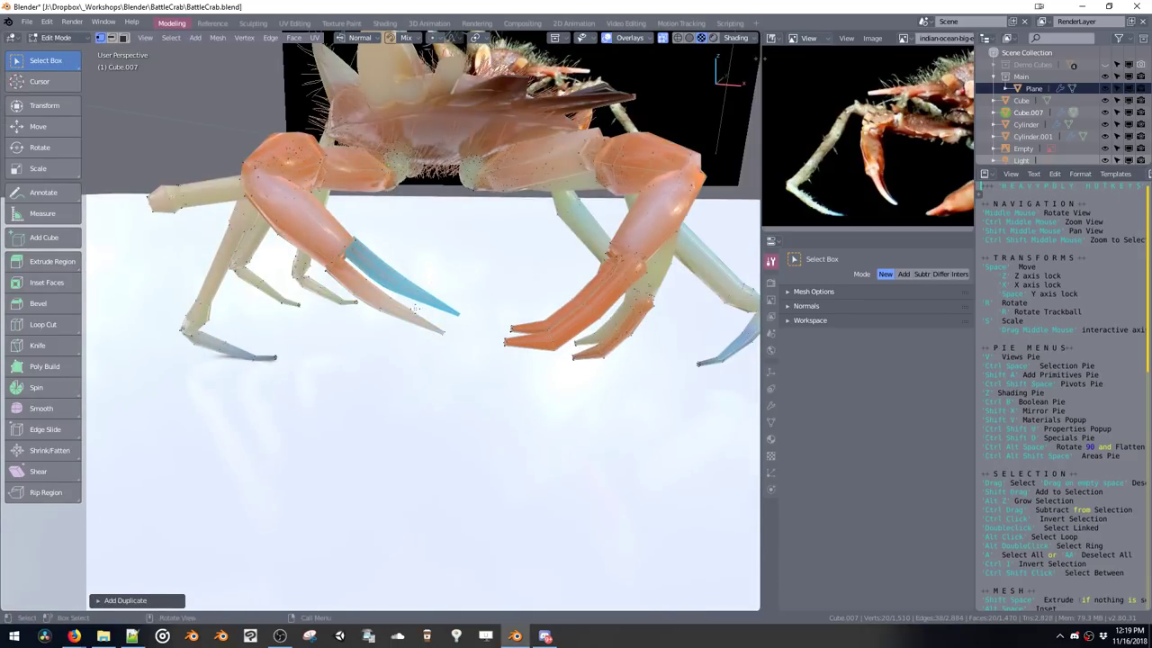
key("ctrl+space")
left_click(432, 326)
middle_click_drag(432, 327, 373, 296)
Delete the duplicated claw finger
key("Tab")
left_click(397, 296)
double_click(397, 296)
key("x")
key("grave")
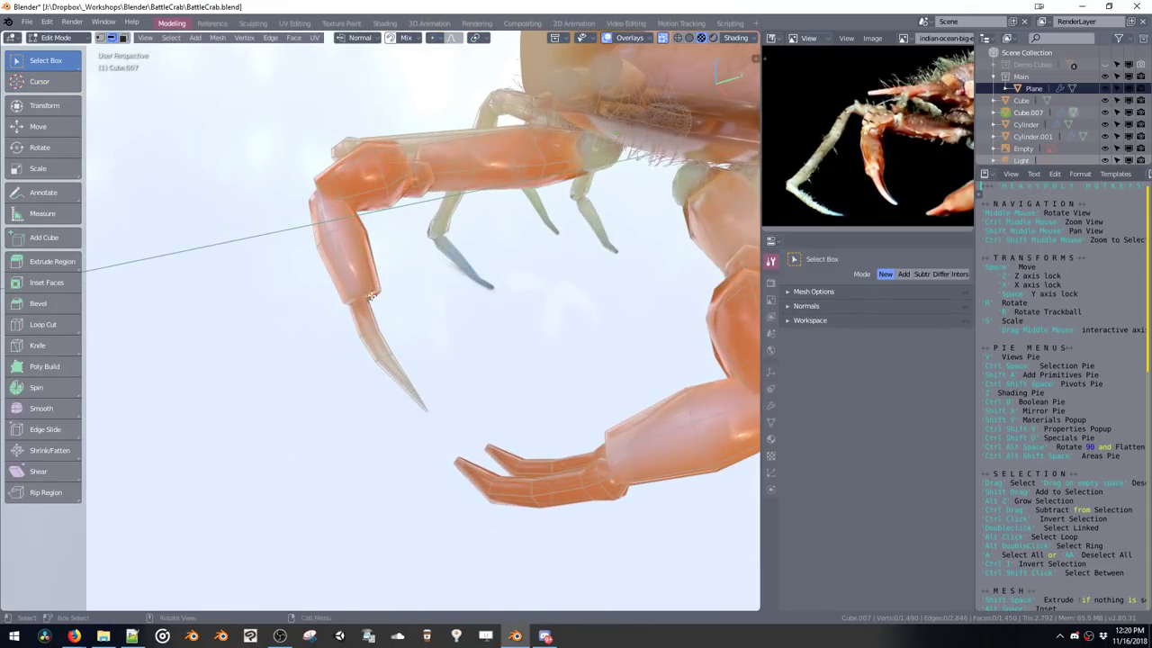
Bevel the end edge loop of the claw segment where the pointed finger attaches
key("ctrl+space")
left_click(388, 277)
key("b")
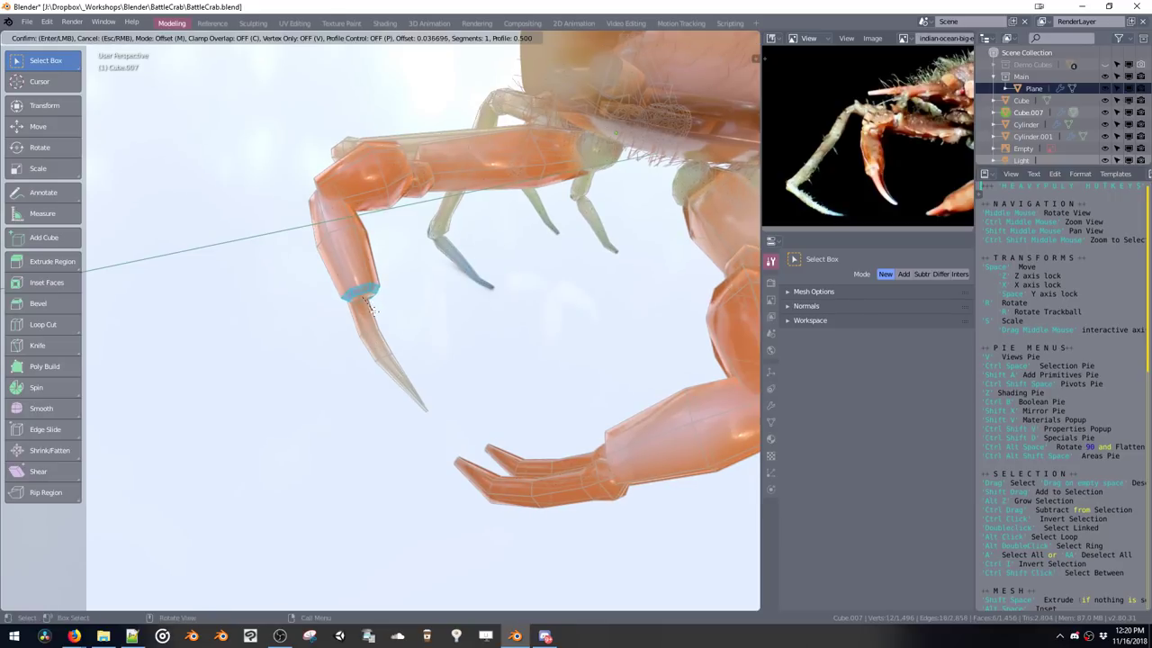
left_click(373, 316)
double_click(365, 316)
Bevel the end edge loop of the matching segment on the opposite front claw
middle_click_drag(365, 316, 559, 315)
key("space")
left_click(390, 298)
left_click(402, 295)
key("ctrl+b")
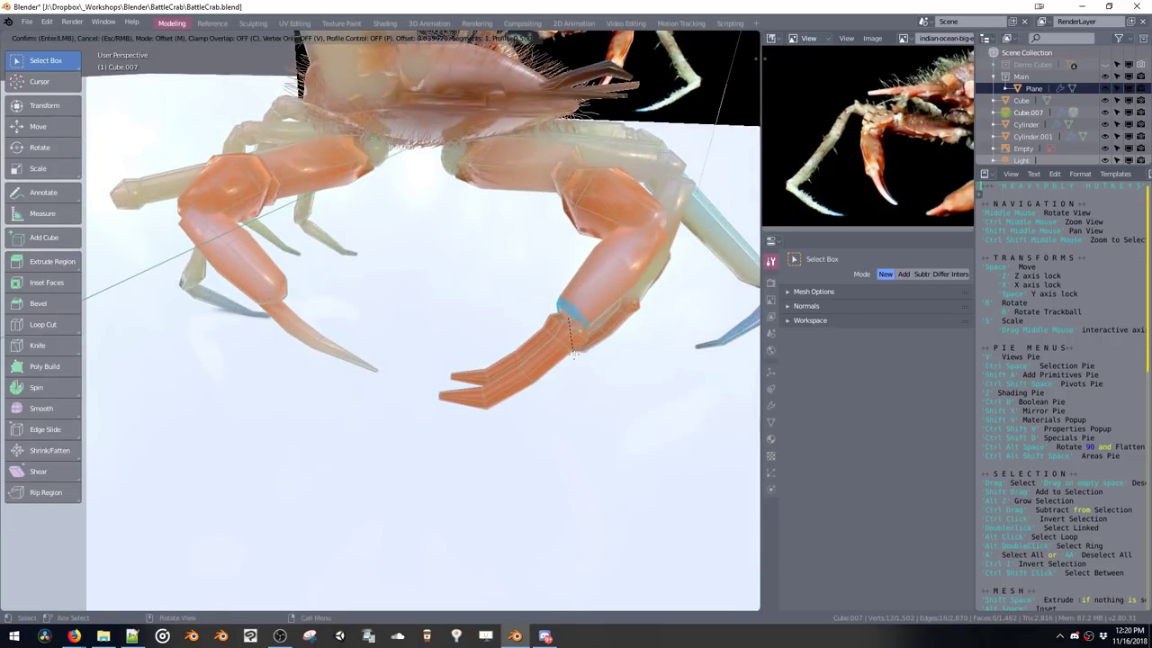
left_click(573, 358)
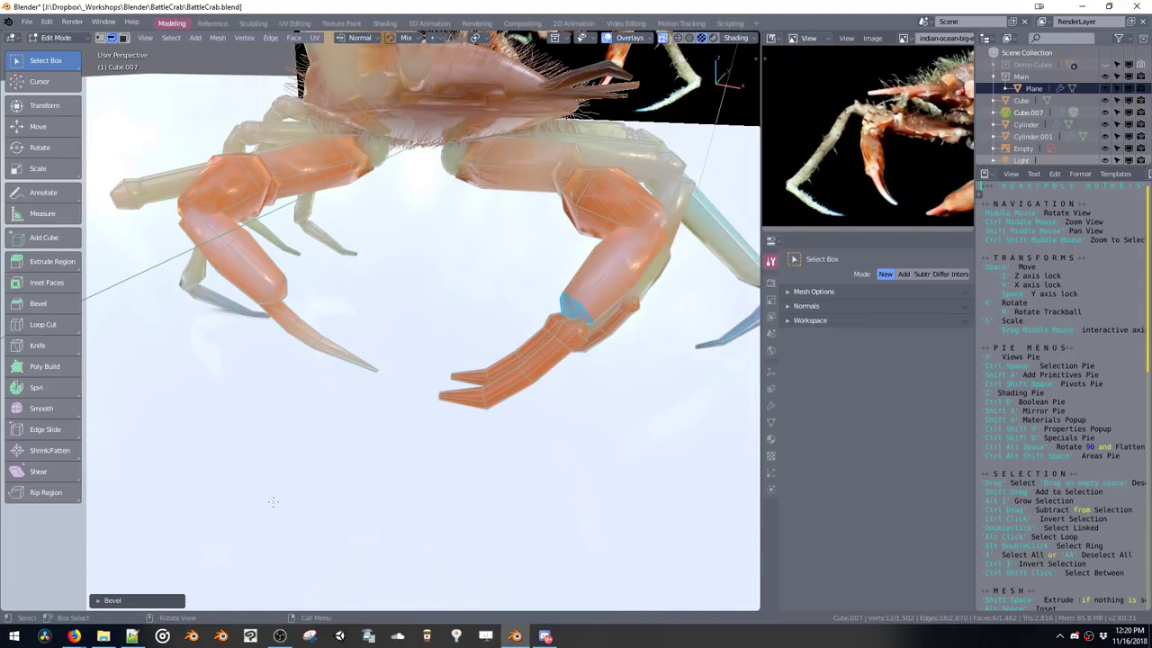
Open the Firefox live chat window, fit the Blender window beside it and widen the 3D viewport
left_click(74, 636)
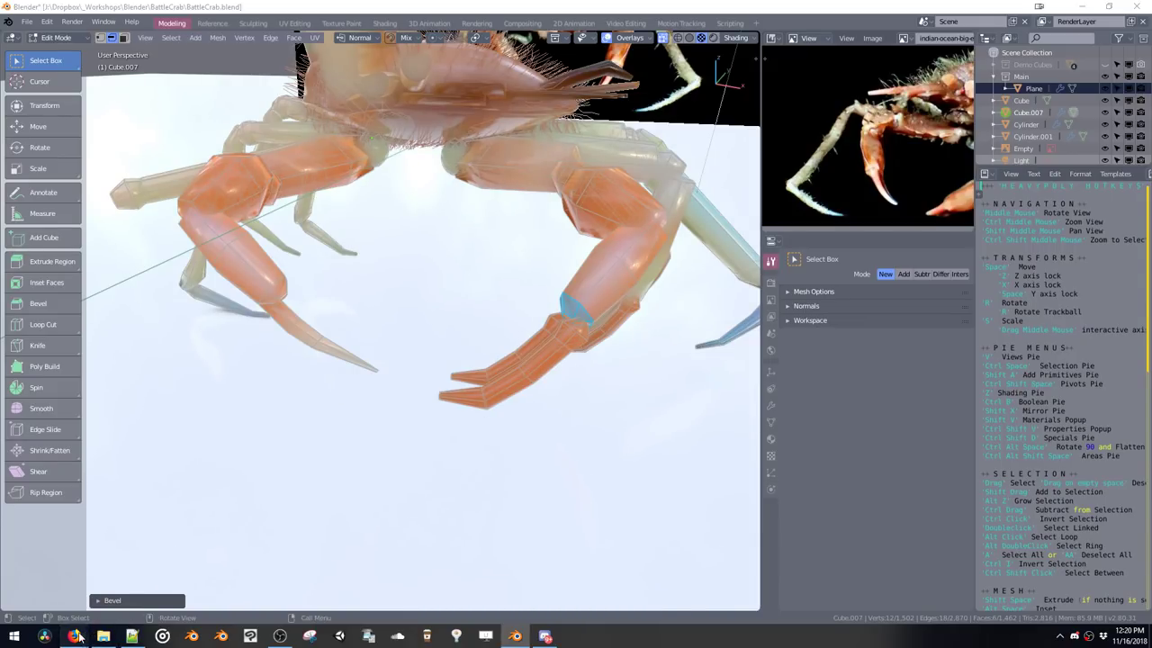
left_click(153, 590)
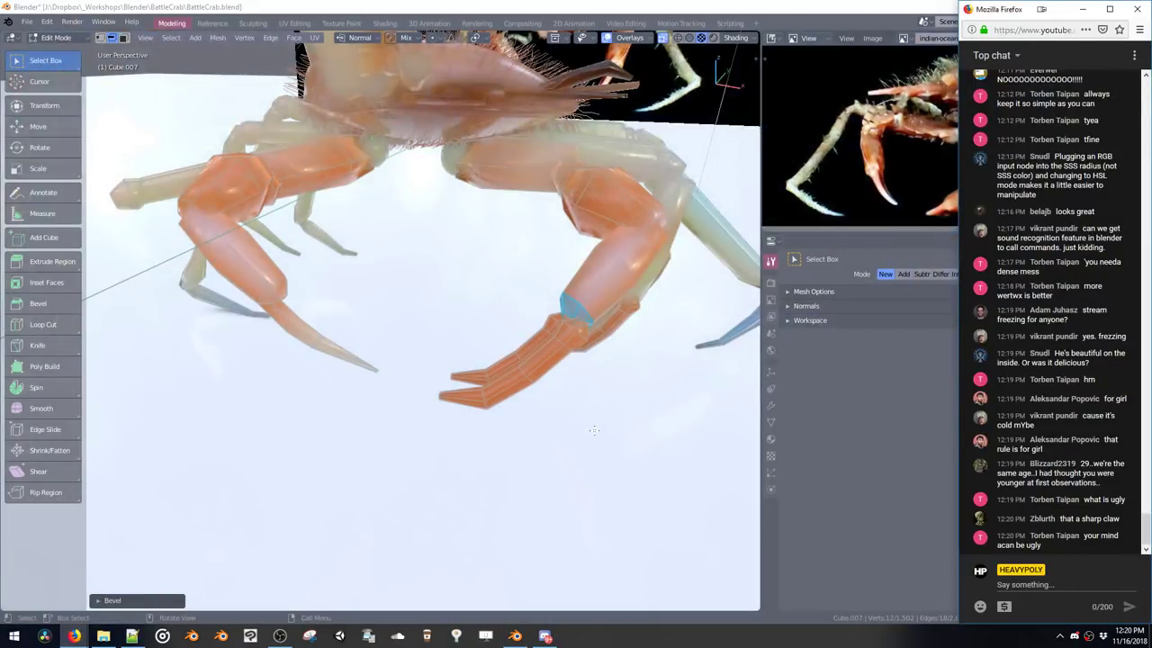
double_click(670, 6)
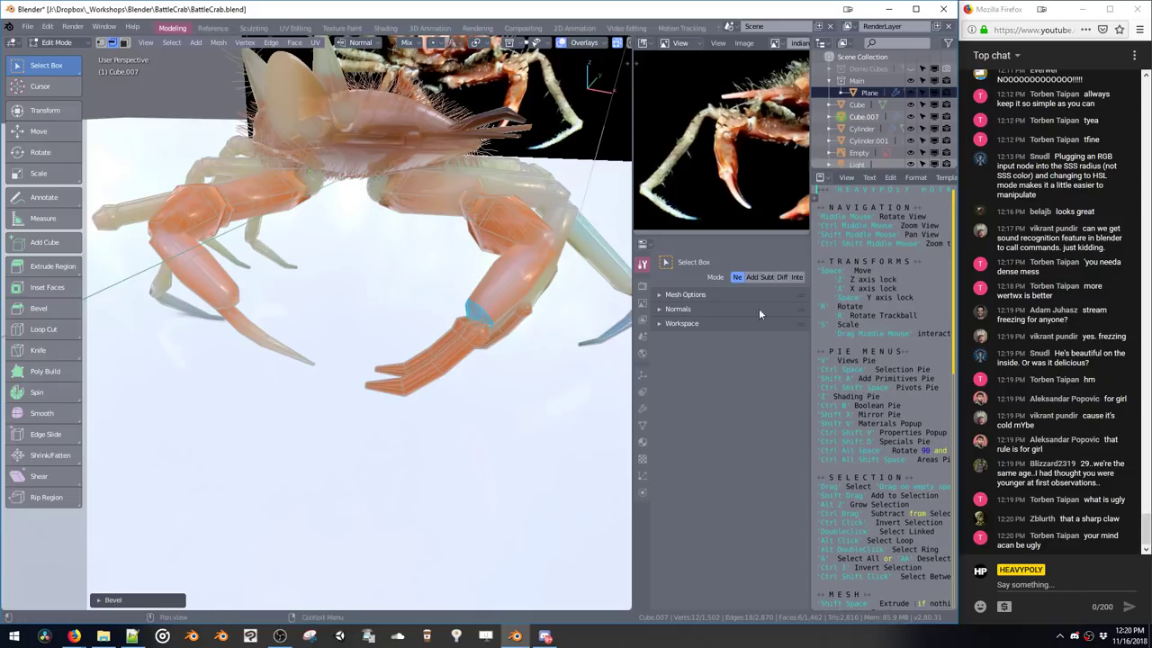
left_click_drag(632, 227, 738, 230)
Return the crab's legs to Object Mode and save the file
middle_click_drag(540, 243, 401, 260, "ctrl")
key("ctrl+space")
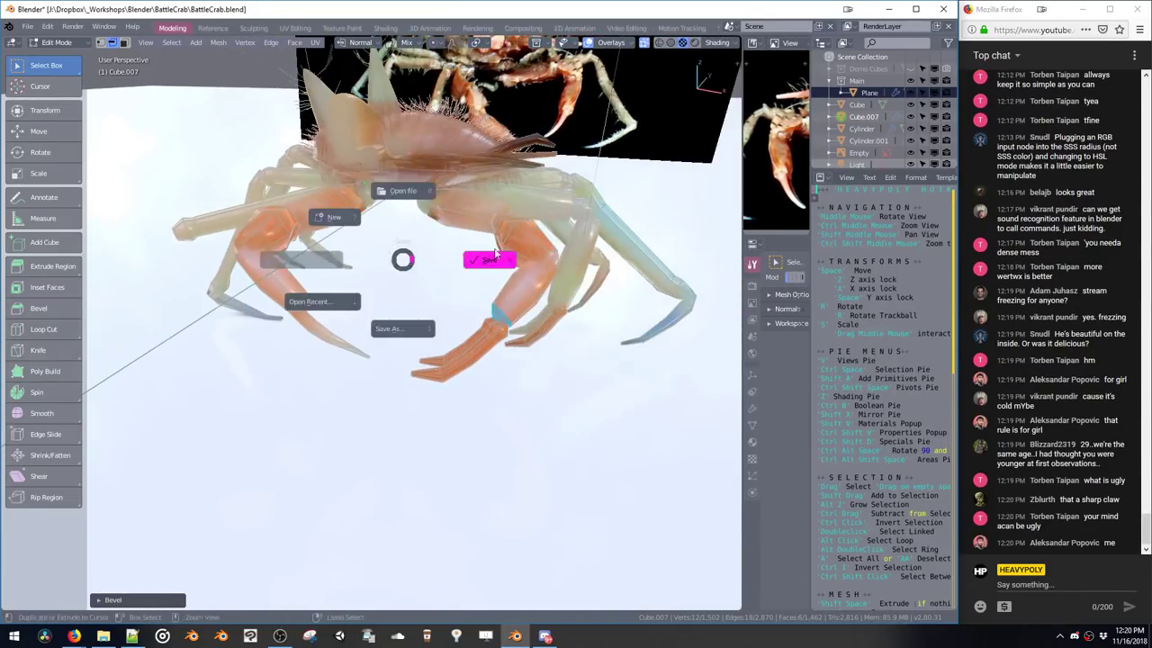
middle_click_drag(490, 279, 504, 344)
key("ctrl+s")
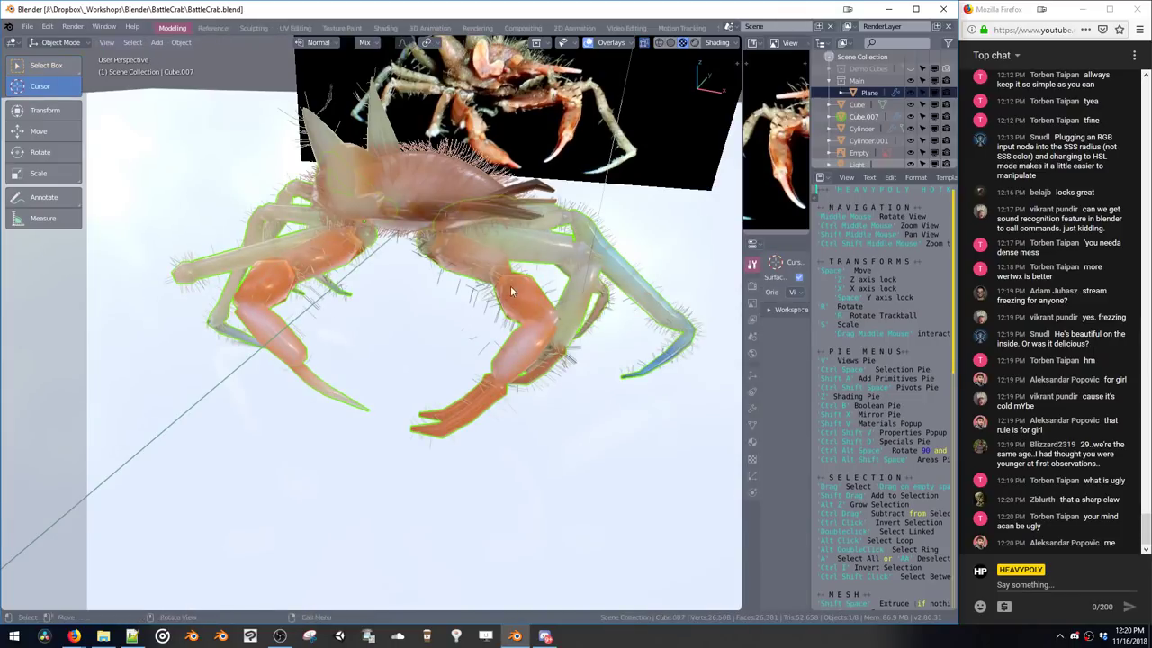
Check the crab from several sides against the reference photo, select the legs object and save the file
middle_click_drag(279, 270, 383, 225)
left_click(419, 243)
middle_click(440, 266, "ctrl+shift")
key("t")
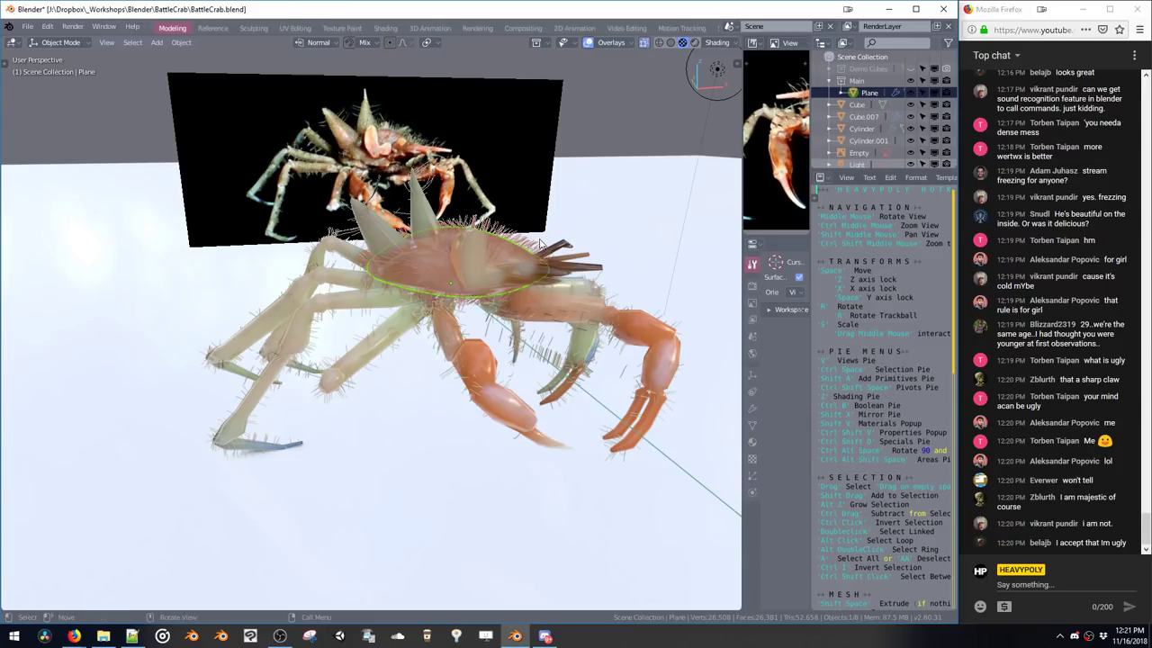
left_click(545, 303)
mouse_move(546, 303)
middle_mouse_down()
mouse_move(507, 280)
mouse_move(540, 296)
mouse_move(537, 287)
middle_mouse_up()
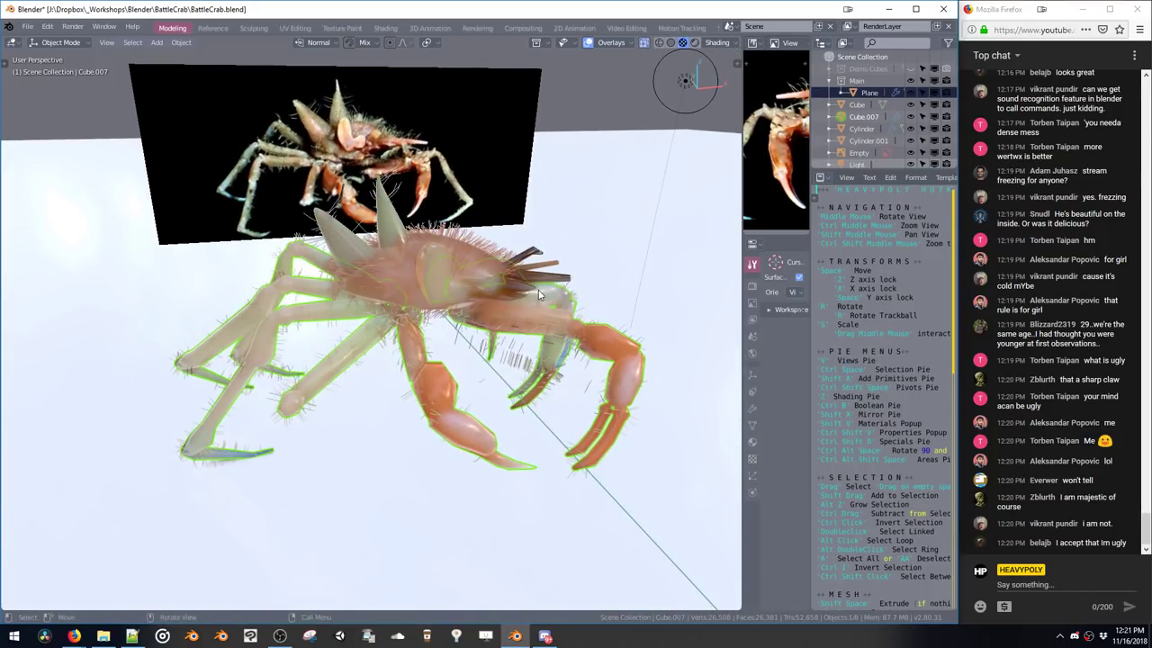
middle_click_drag(537, 277, 453, 276, "ctrl")
key("ctrl+s")
left_click(537, 299)
Move faces at the base of the ear-shaped piece where it meets the shell, and return to Object Mode
left_click(500, 297)
key("ctrl+space")
left_click(520, 235)
middle_click_drag(519, 235, 451, 278)
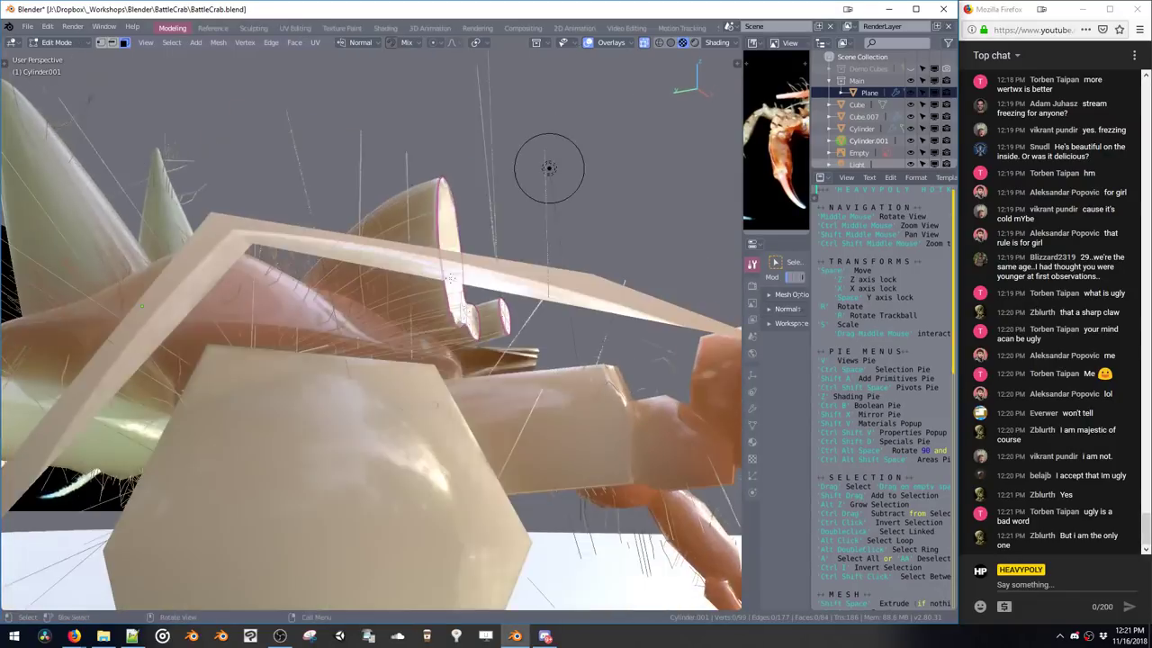
middle_click_drag(549, 168, 555, 151)
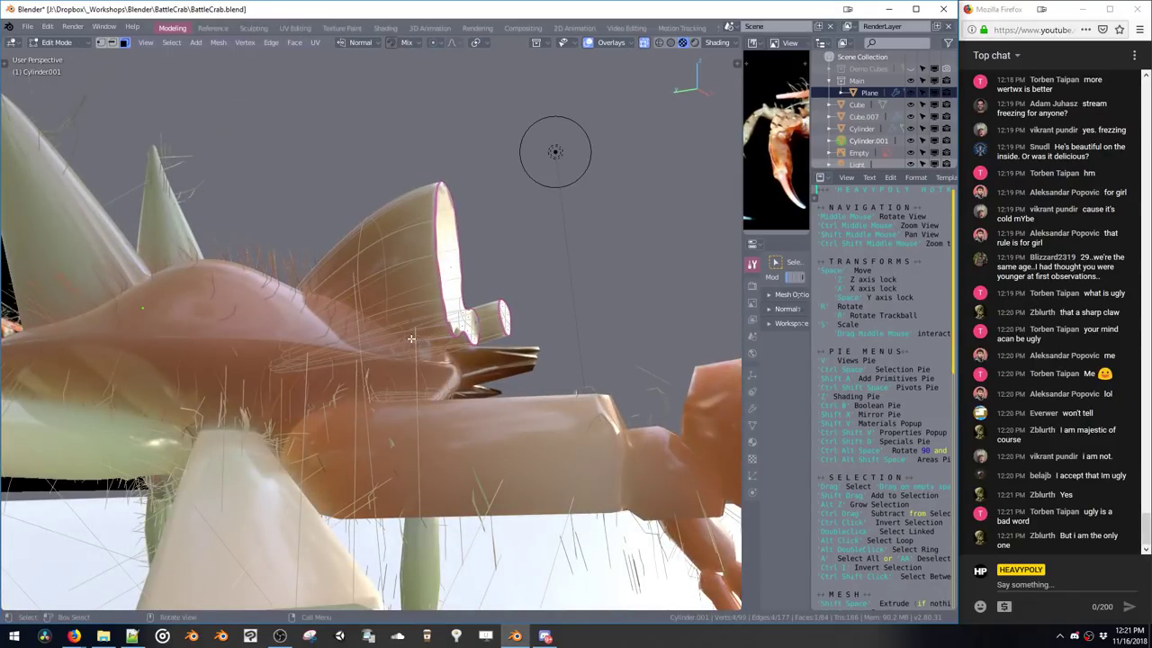
middle_click_drag(409, 340, 429, 365)
left_click(390, 320, "shift")
key("space")
left_click(387, 340)
key("ctrl+space")
left_click(431, 421)
In the legs mesh, select the whole clawed leg behind the front claw, leaving the other legs' tips out of the selection
mouse_move(444, 406)
middle_mouse_down()
mouse_move(431, 379)
mouse_move(478, 401)
mouse_move(436, 395)
middle_mouse_up()
left_click(478, 402)
key("ctrl+space")
left_click(485, 394)
middle_click_drag(452, 315, 391, 351)
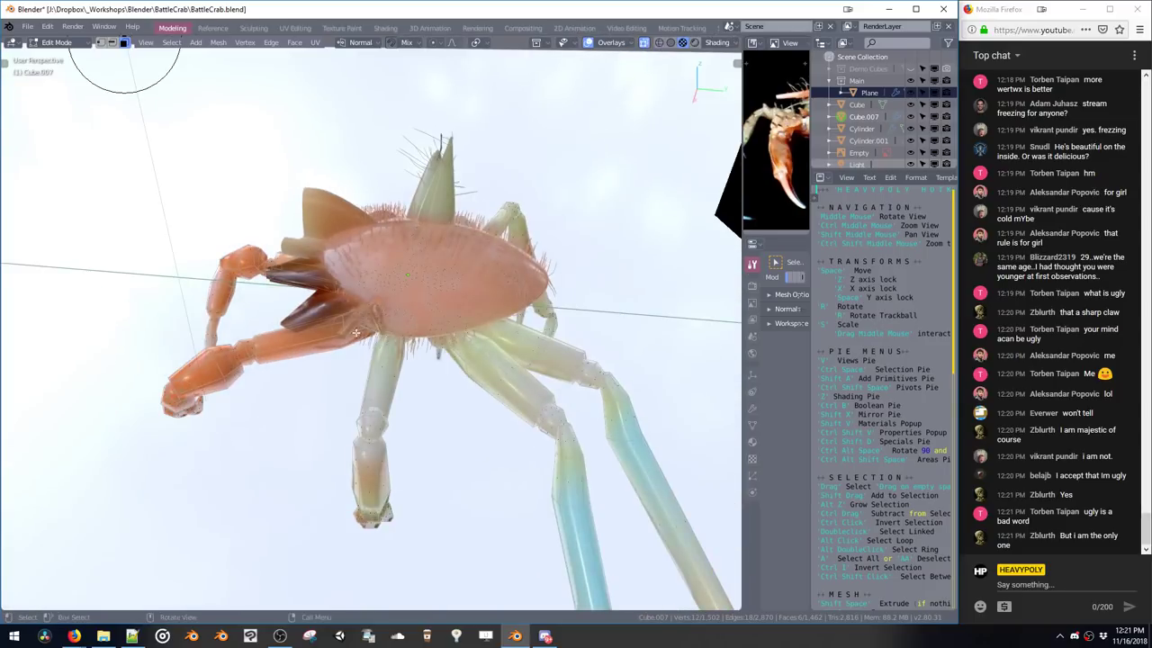
double_click(393, 517)
key("ctrl+l")
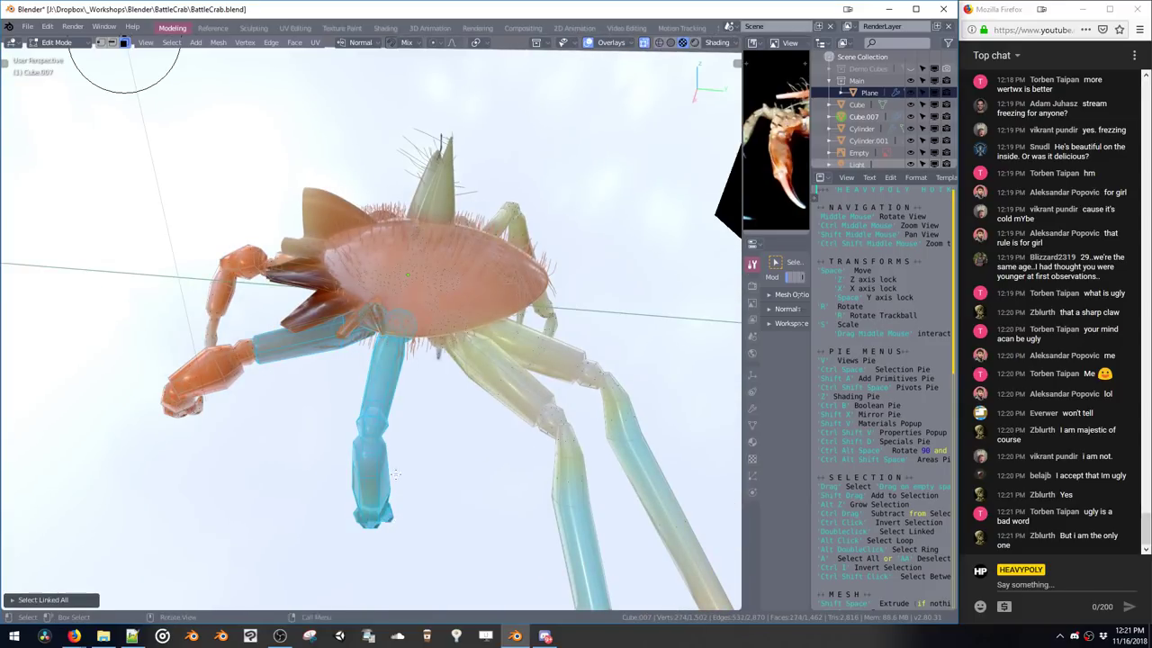
middle_click_drag(398, 519, 486, 404)
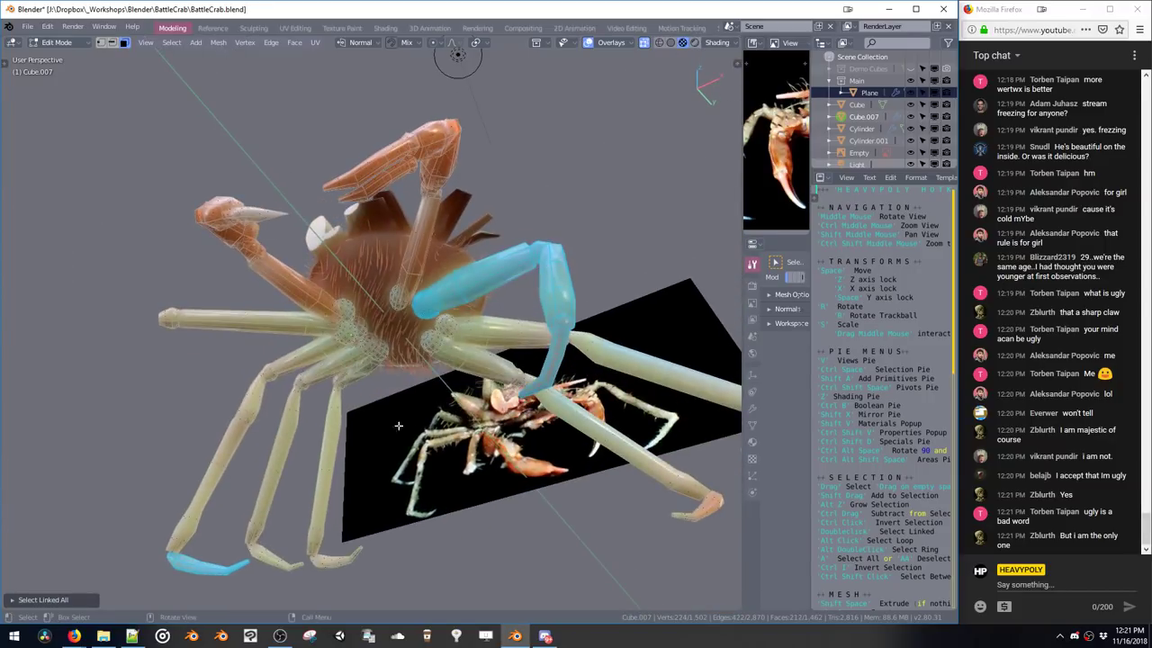
left_click_drag(112, 471, 284, 585, "ctrl")
middle_click_drag(445, 346, 476, 372)
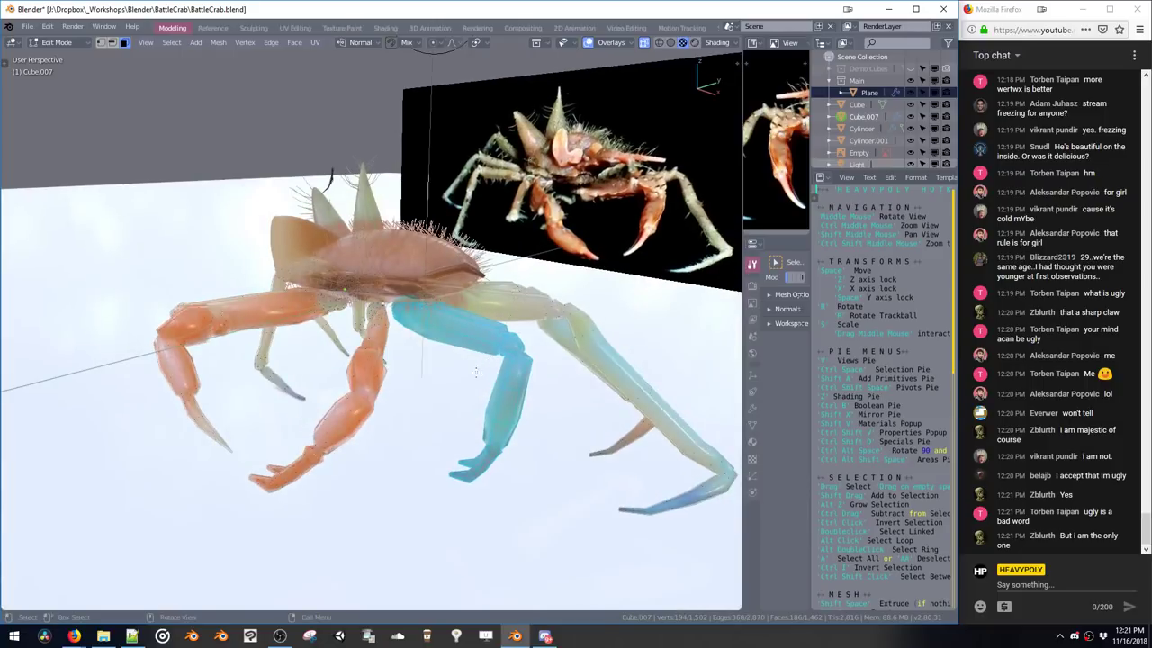
Switch the legs to Vertex Paint and set the brush to orange with radius 104 and strength 0.32
left_click(65, 44)
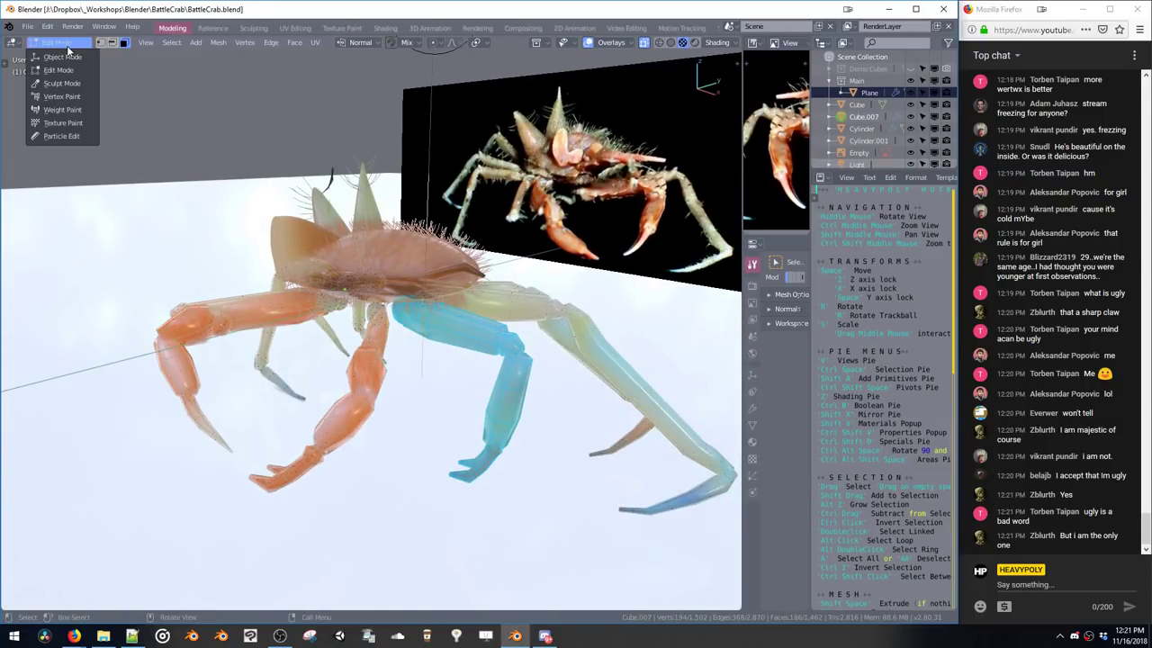
left_click(63, 97)
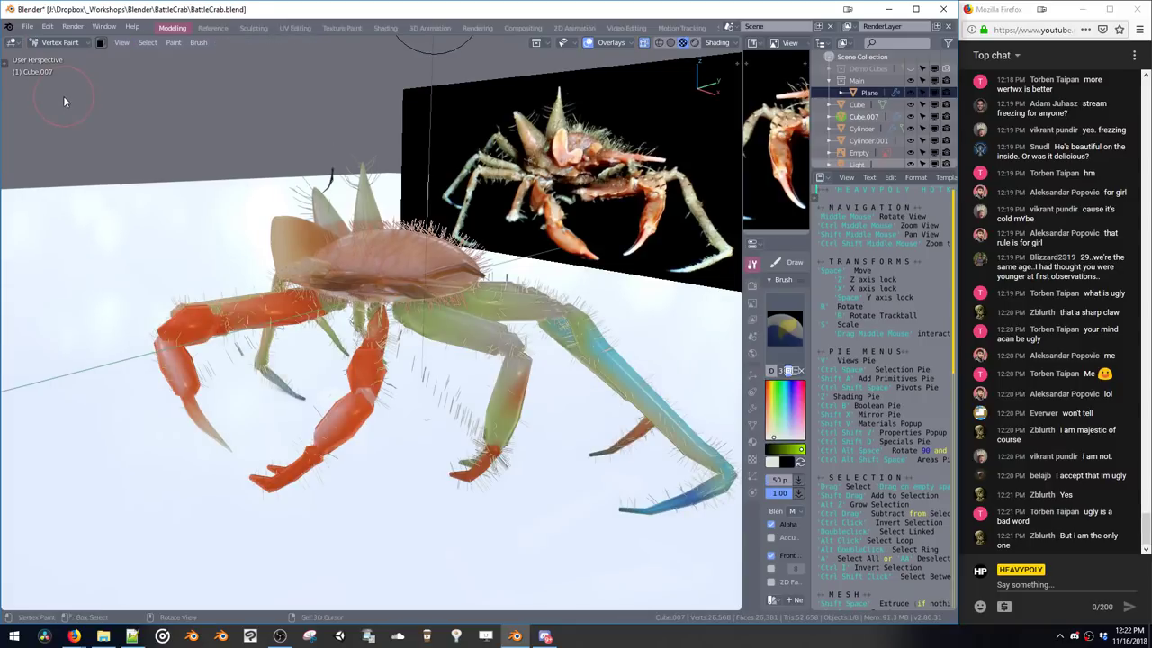
middle_click_drag(169, 129, 215, 149)
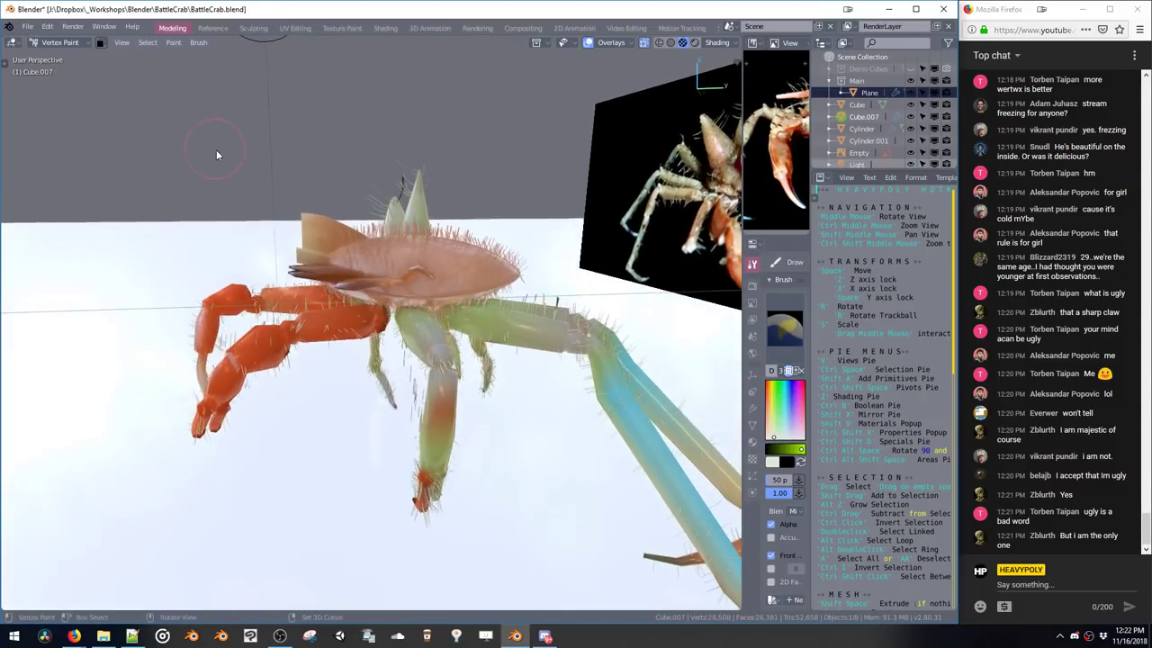
middle_click_drag(387, 309, 486, 296)
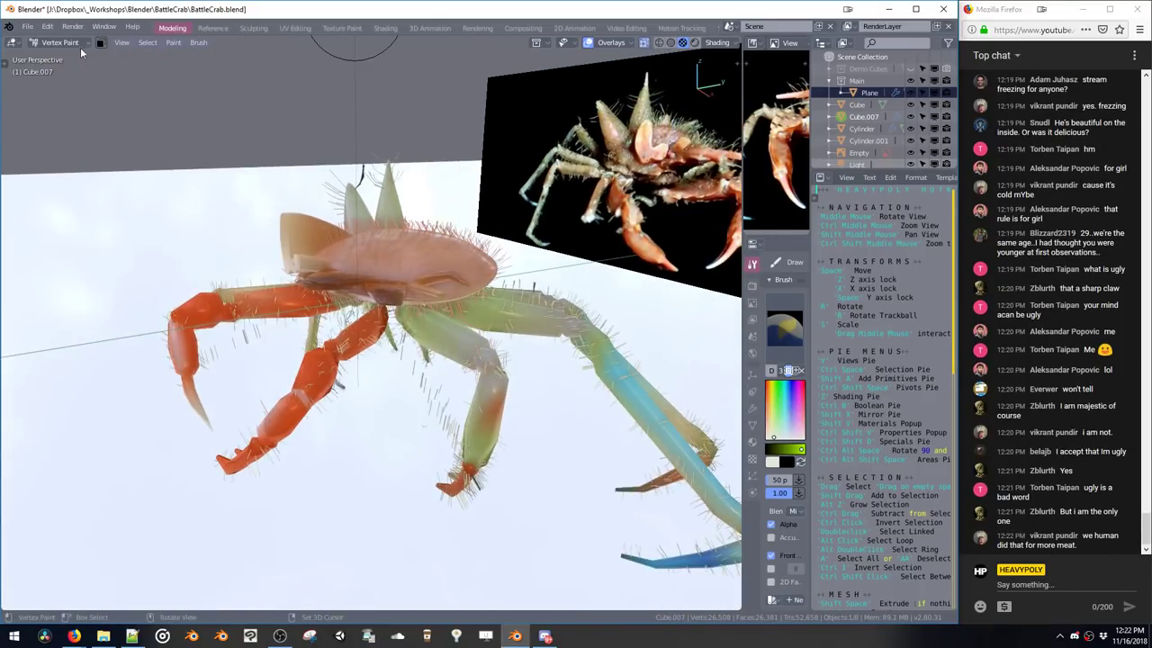
left_click_drag(776, 397, 767, 386)
middle_click_drag(486, 346, 428, 370)
key("f")
left_click(458, 372)
key("shift+f")
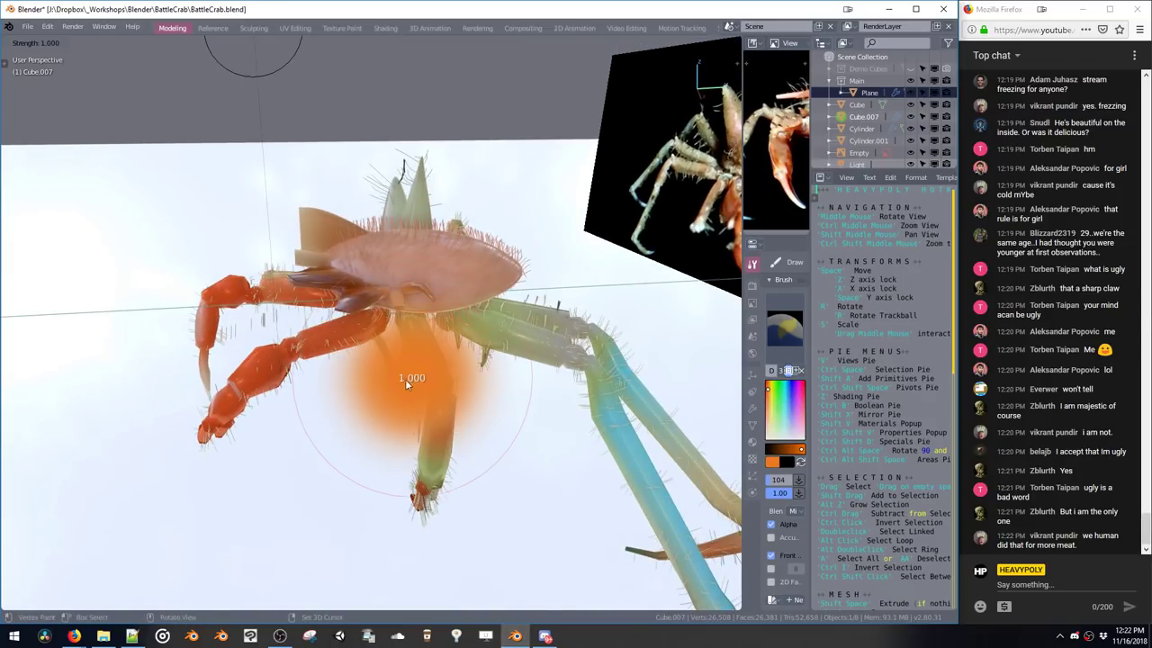
left_click(481, 410)
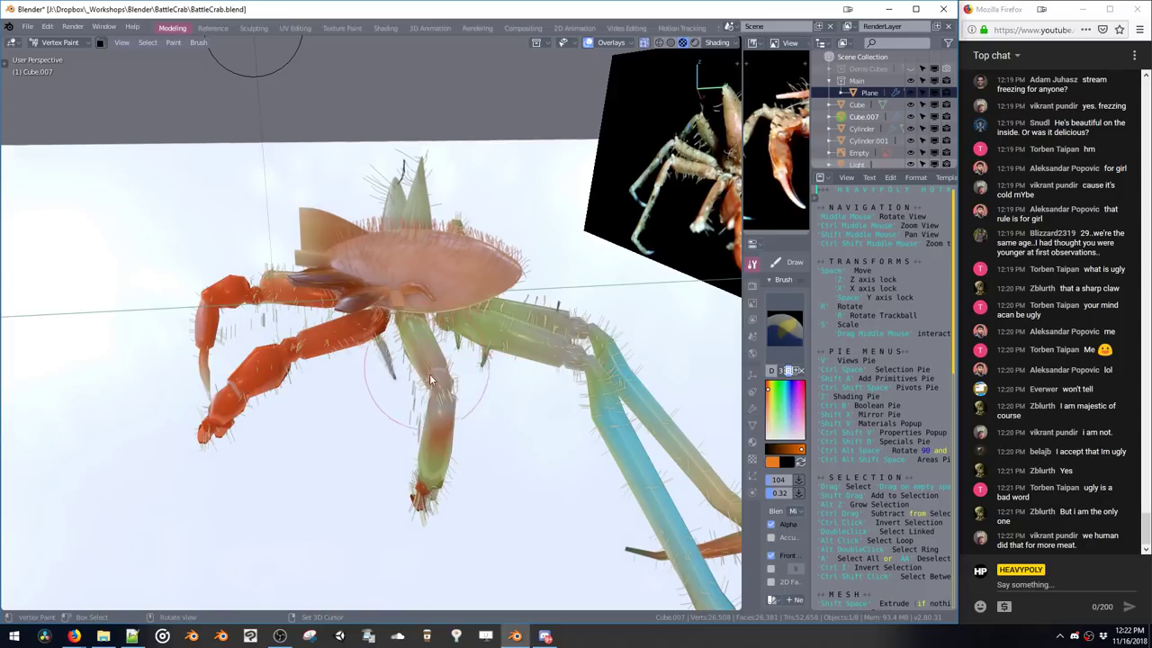
Paint the upper and middle segments of the leg behind the front claw orange, and return to Object Mode
mouse_move(429, 376)
left_mouse_down()
mouse_move(411, 497)
mouse_move(402, 329)
left_mouse_up()
middle_click_drag(402, 329, 431, 304)
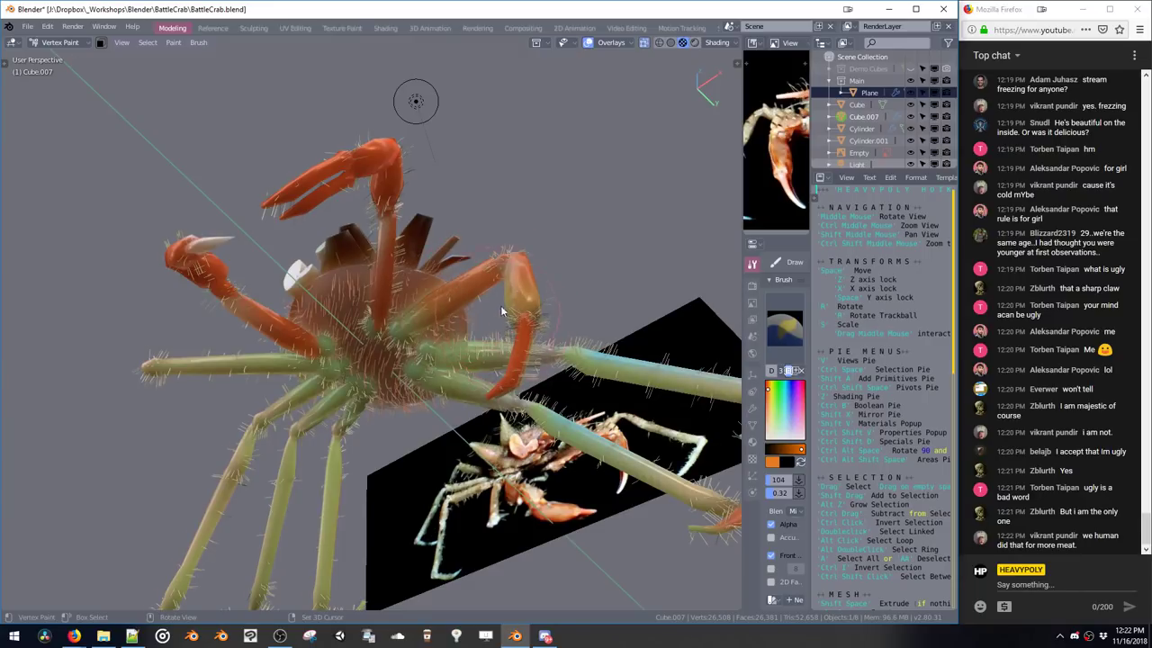
middle_click_drag(504, 328, 539, 325)
key("ctrl+space")
left_click(543, 396)
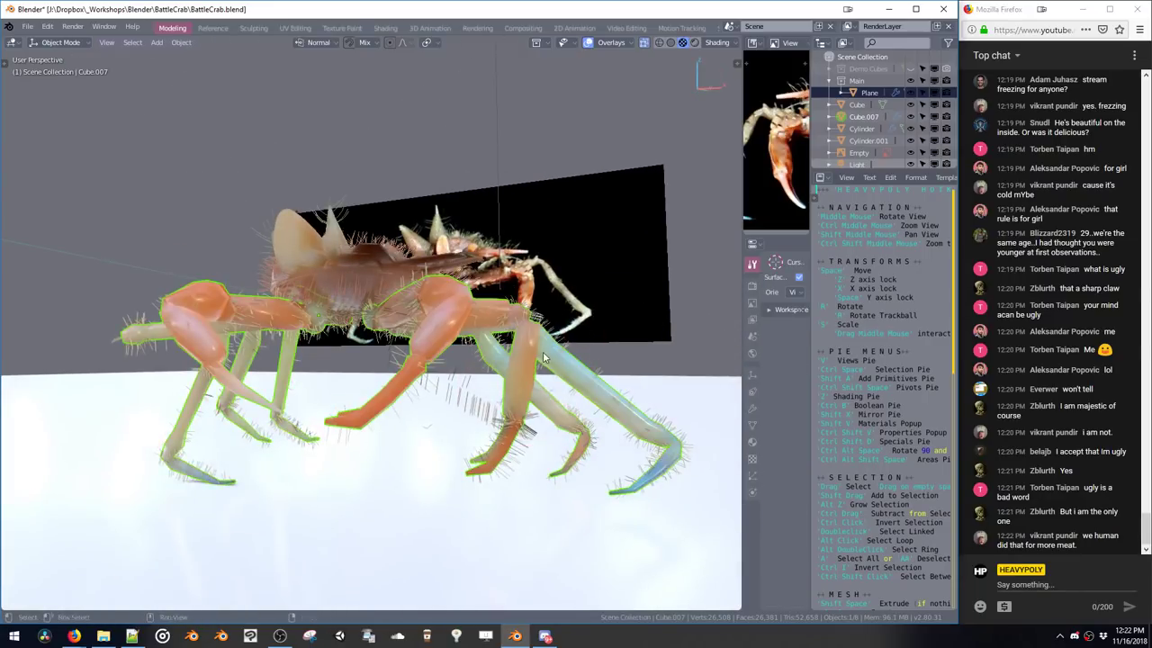
Compare the recoloured leg with the reference photo from several angles and save the file
middle_click_drag(539, 368, 508, 351)
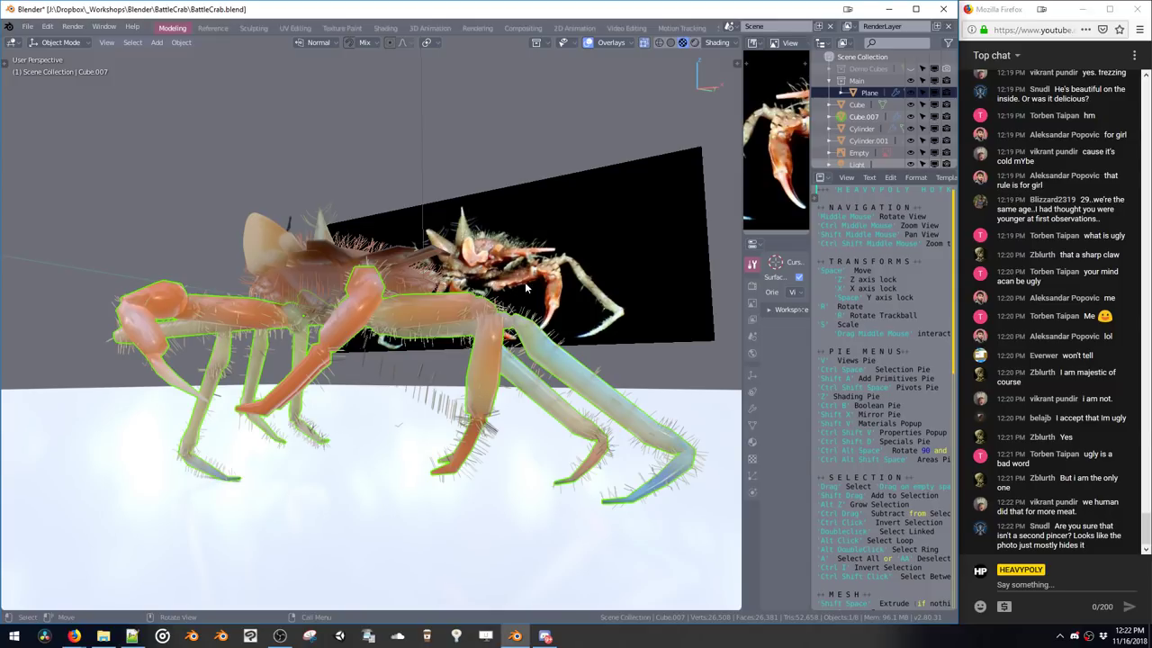
mouse_move(539, 302)
middle_mouse_down()
mouse_move(518, 303)
mouse_move(595, 312)
mouse_move(591, 398)
mouse_move(677, 363)
mouse_move(624, 311)
mouse_move(542, 308)
middle_mouse_up()
middle_click_drag(493, 264, 447, 263)
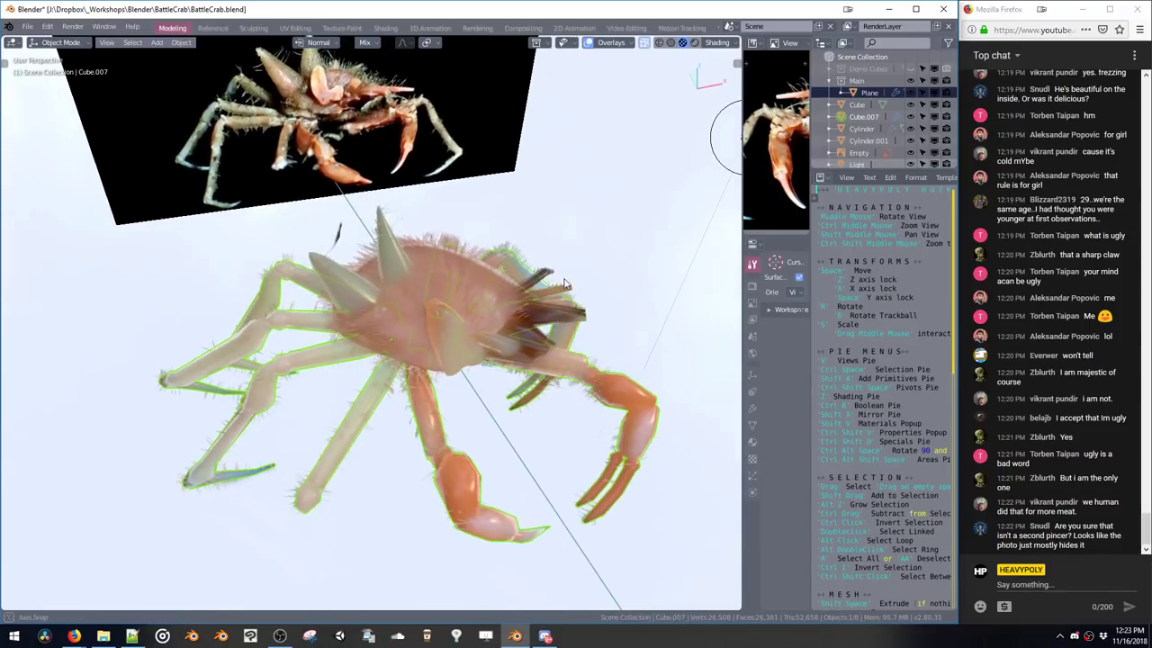
key("ctrl+s")
left_click(553, 275)
Switch the 3D viewport to rendered shading and deselect everything
mouse_move(553, 275)
middle_mouse_down()
mouse_move(502, 271)
mouse_move(517, 248)
mouse_move(507, 271)
middle_mouse_up()
key("z")
left_click(457, 254)
key("z")
left_click(524, 217)
key("alt+a")
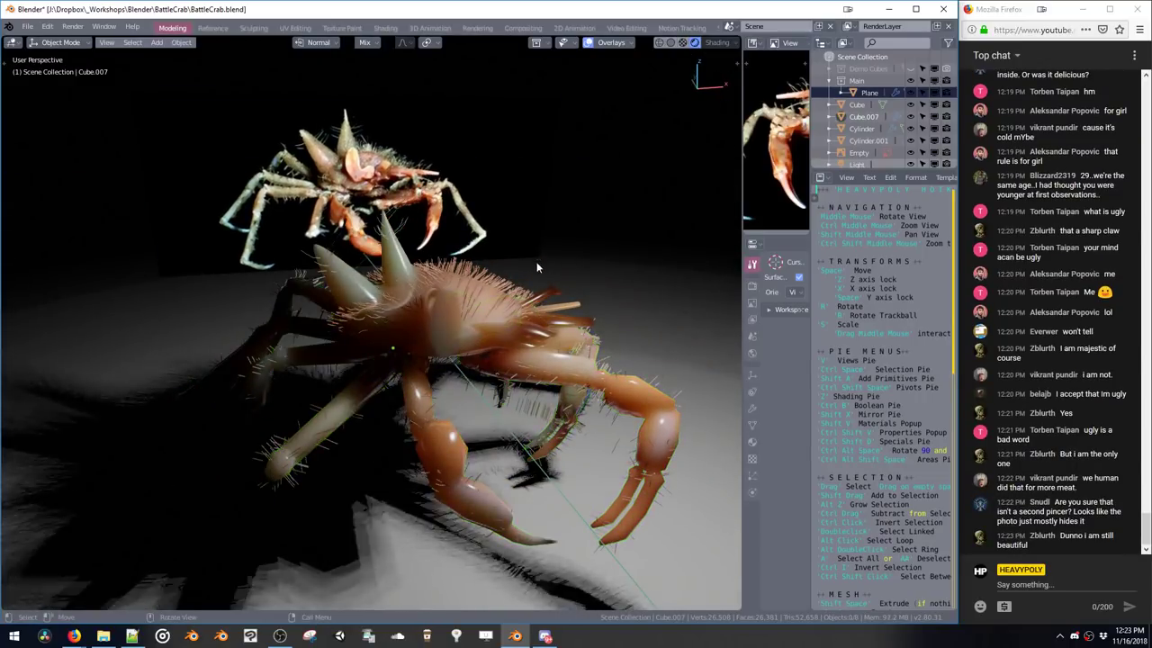
key("shift+v")
left_click_drag(757, 413, 777, 413)
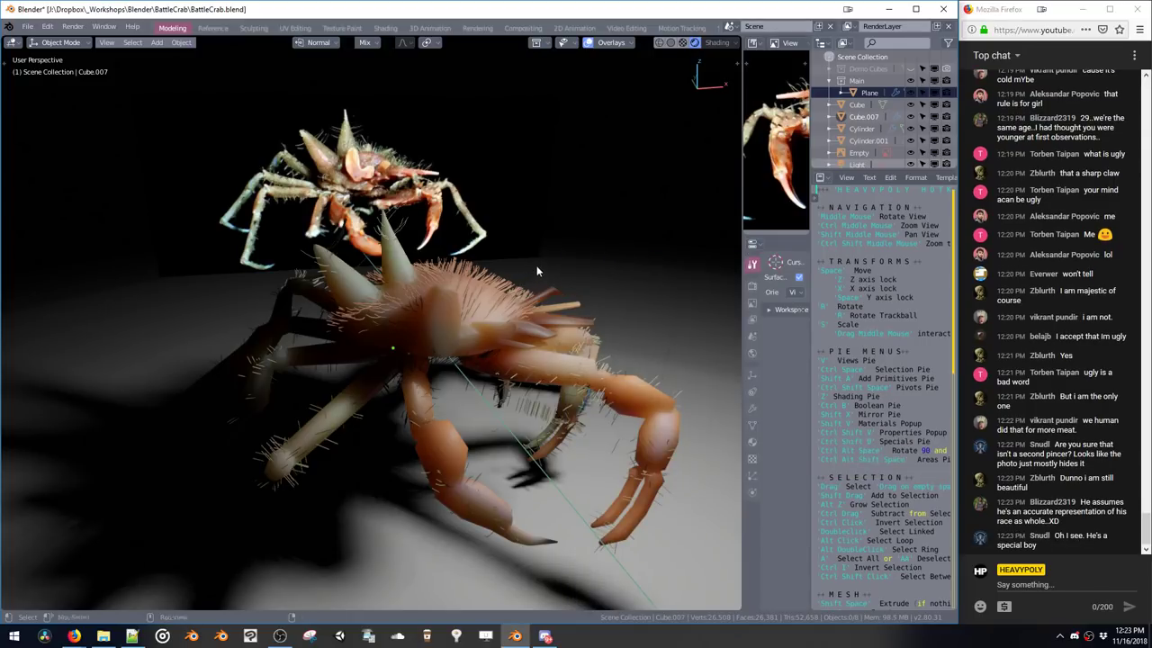
Widen the reference photo and properties areas, and enlarge the photo around the crab's shell and spines
middle_click_drag(522, 279, 609, 237)
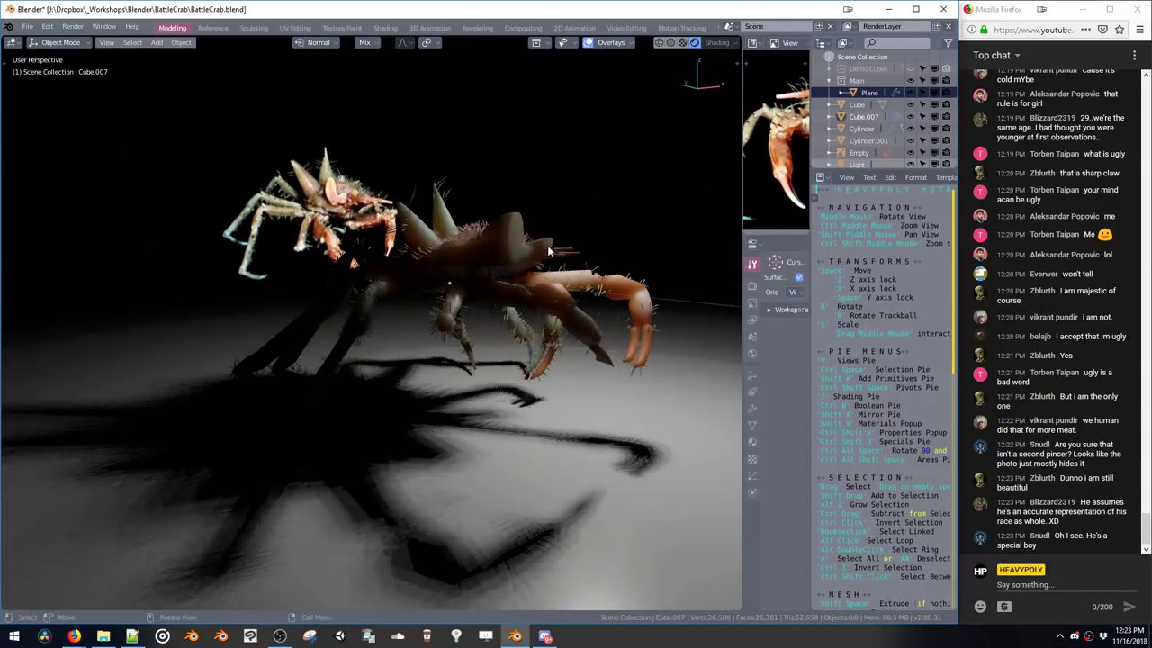
middle_click_drag(545, 252, 369, 128)
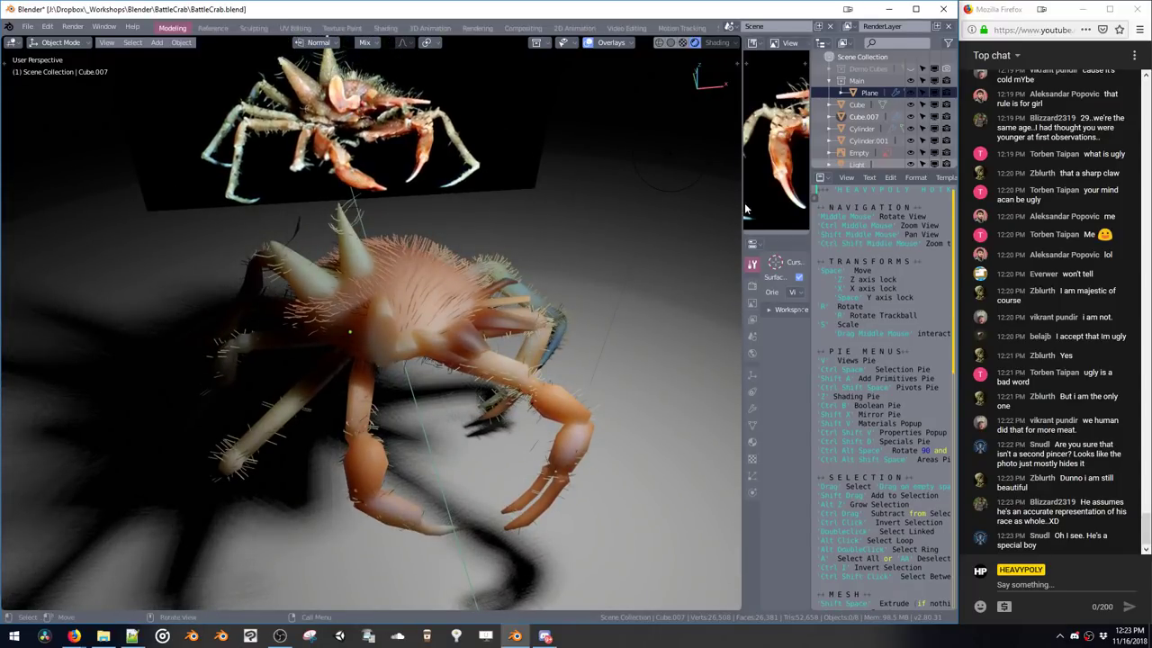
left_click_drag(741, 204, 741, 204)
left_click_drag(562, 220, 554, 220)
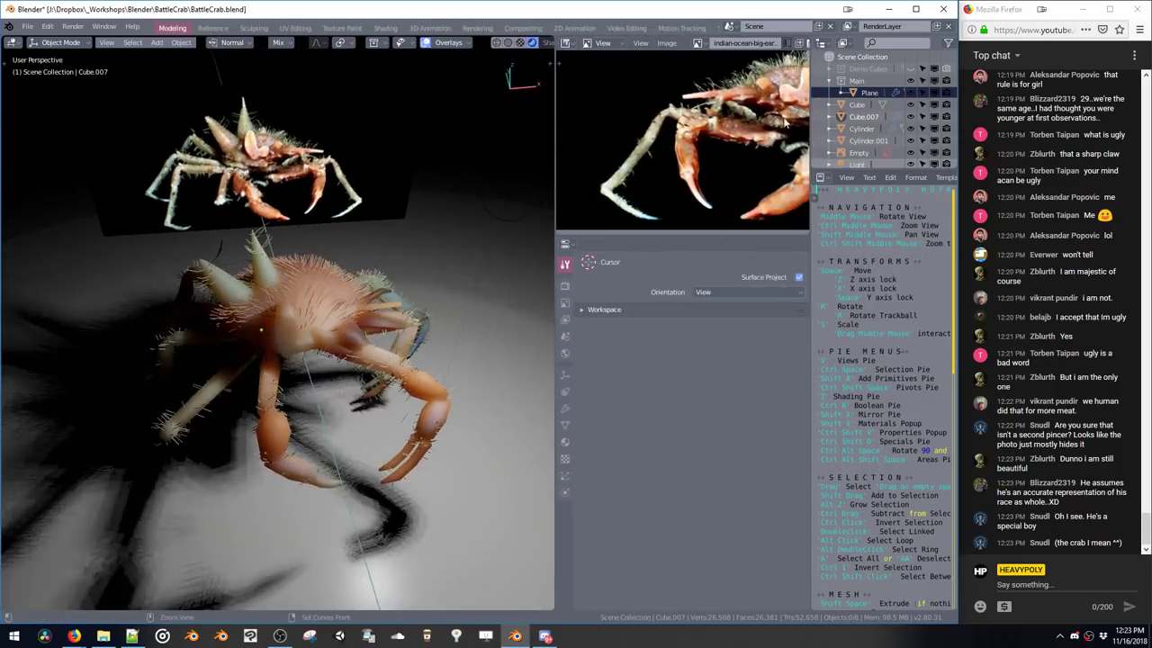
scroll(764, 56, "up", 6)
scroll(764, 57, "up", 3)
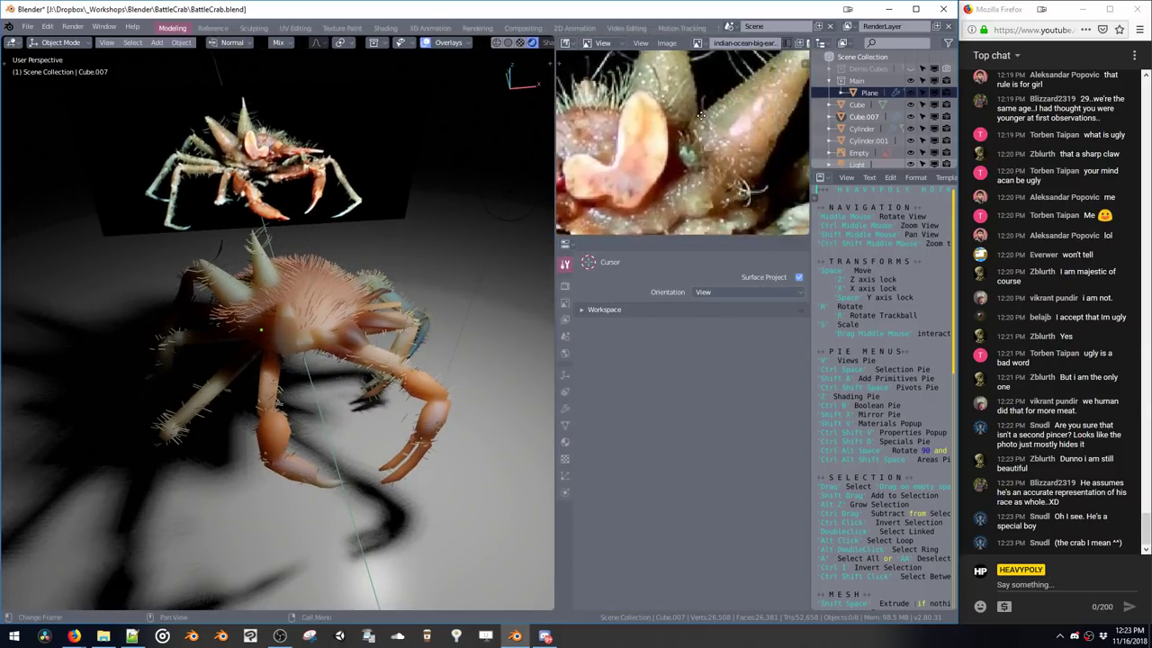
middle_click_drag(601, 133, 661, 157)
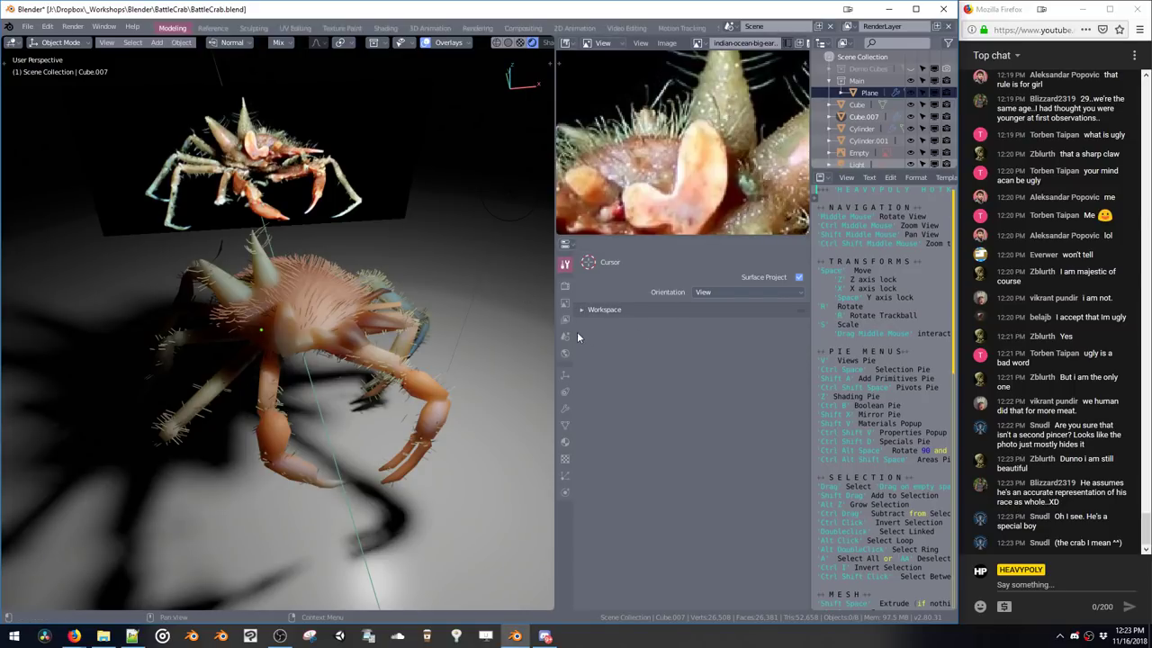
Try a Bump node on the Crab material's Normal input and examine its effect on the rendered shell and hairs
left_click(565, 442)
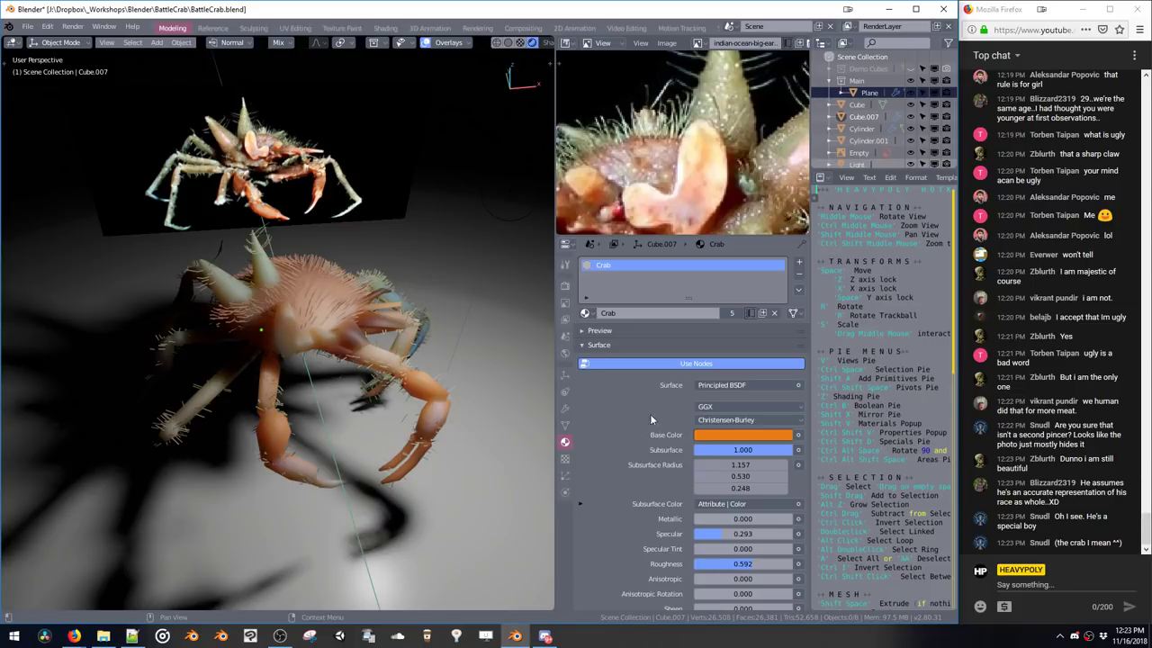
scroll(632, 358, "down", 3)
scroll(666, 351, "down", 5)
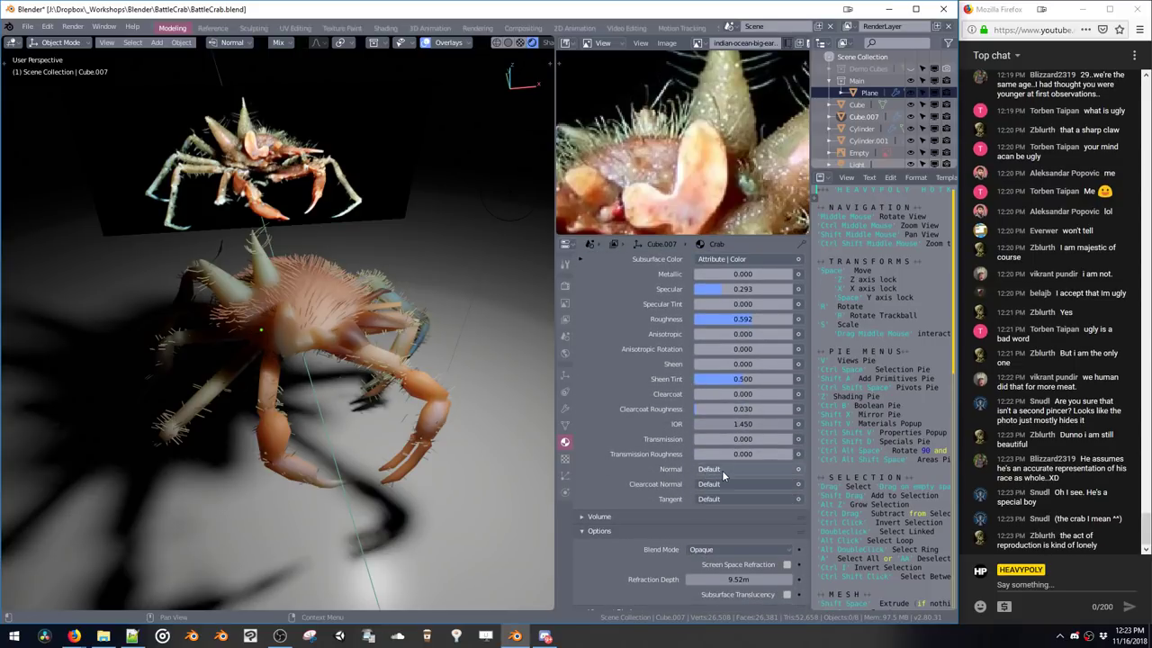
left_click(716, 469)
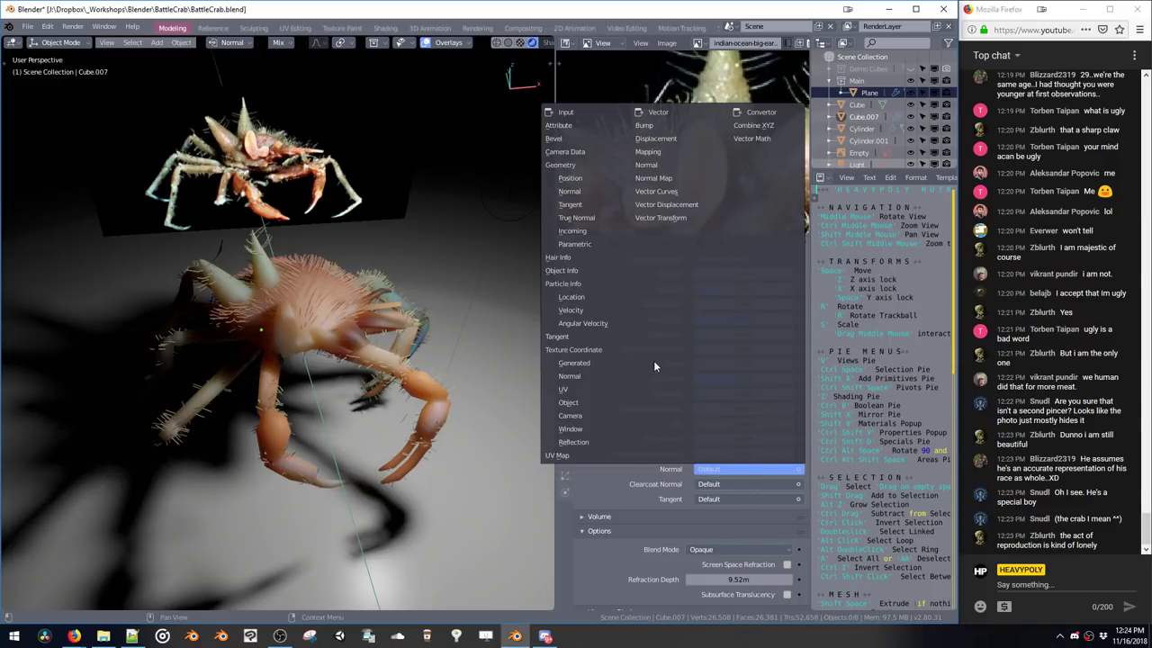
left_click(698, 472)
left_click(651, 124)
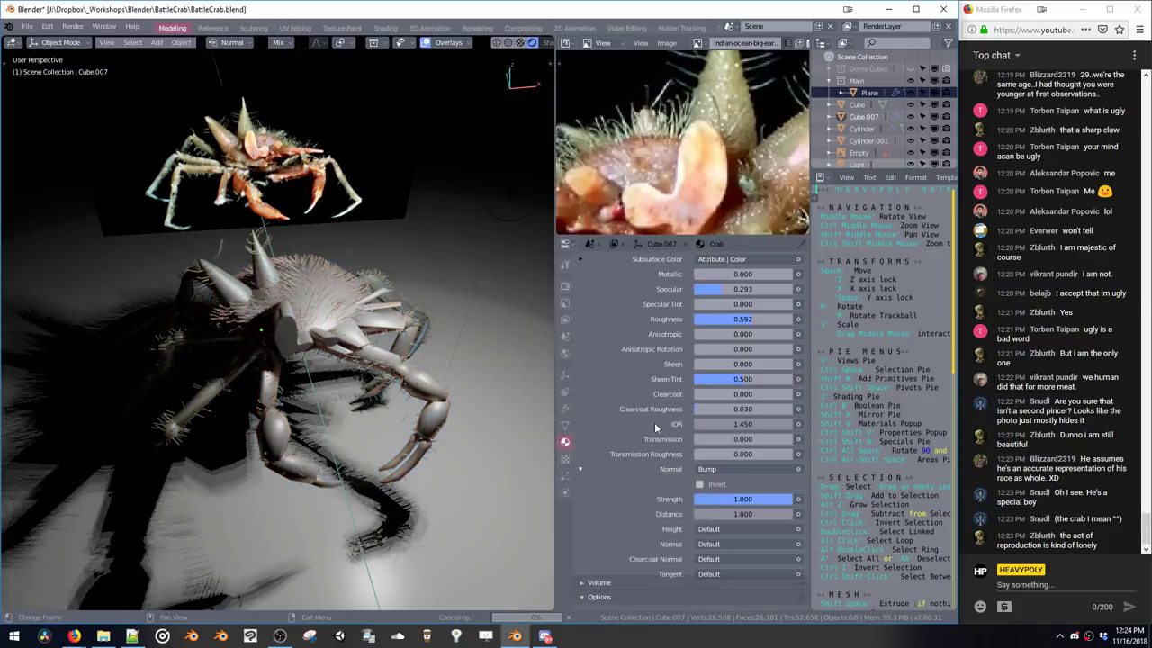
scroll(659, 443, "down", 3)
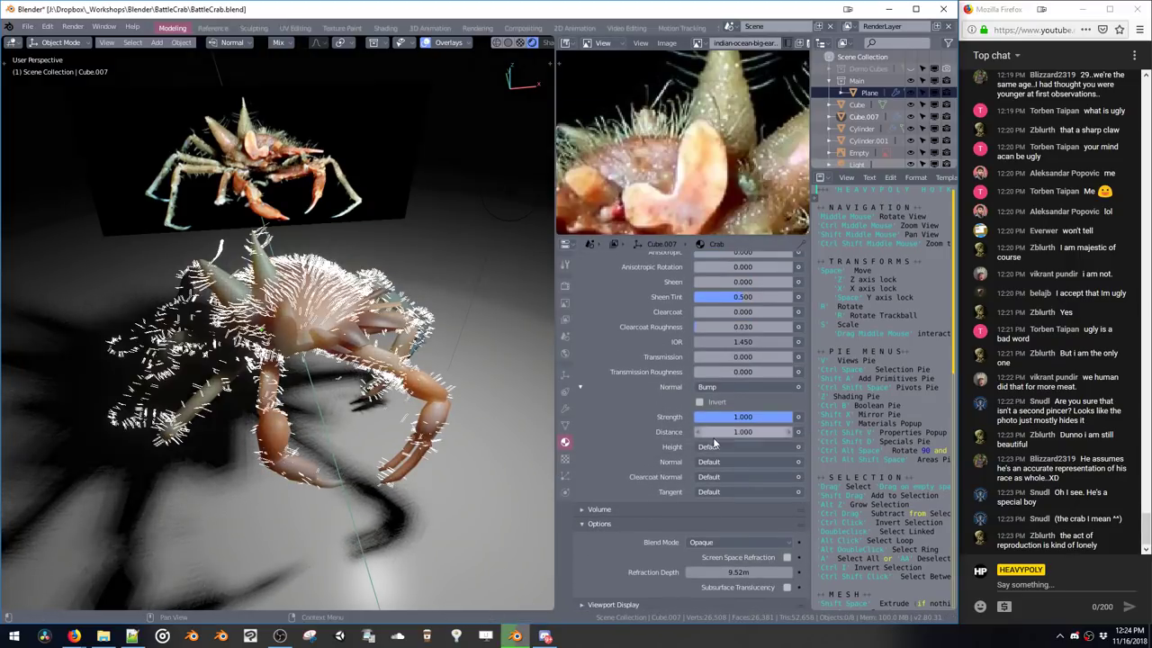
scroll(415, 275, "up", 5)
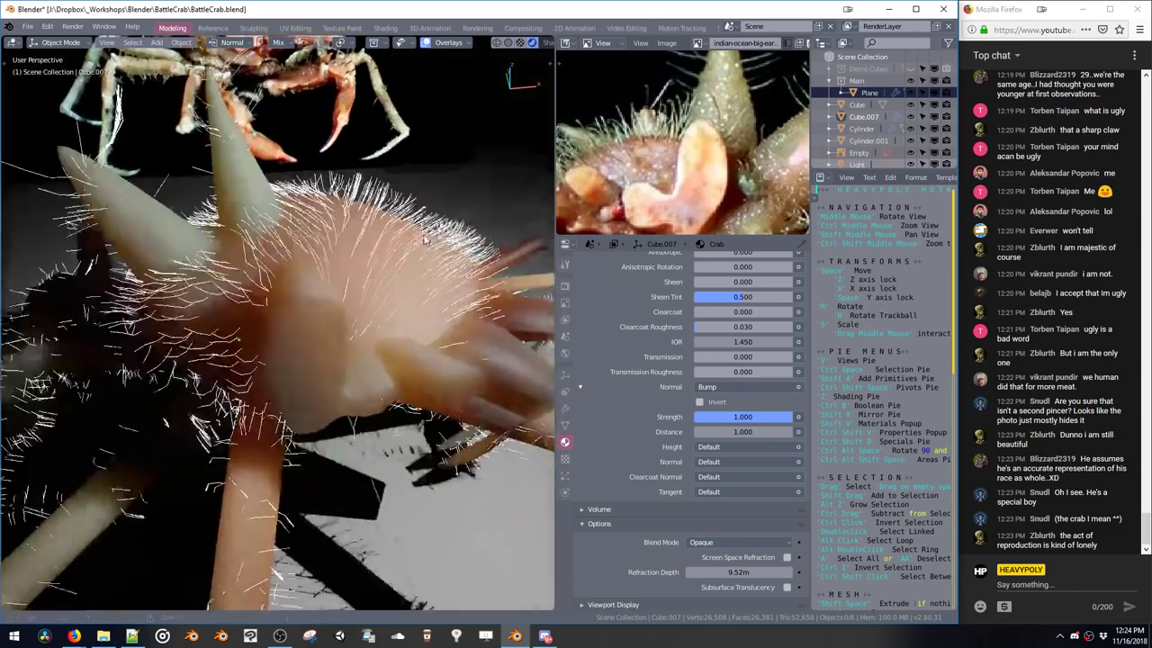
mouse_move(415, 275)
middle_mouse_down()
mouse_move(395, 238)
mouse_move(422, 270)
middle_mouse_up()
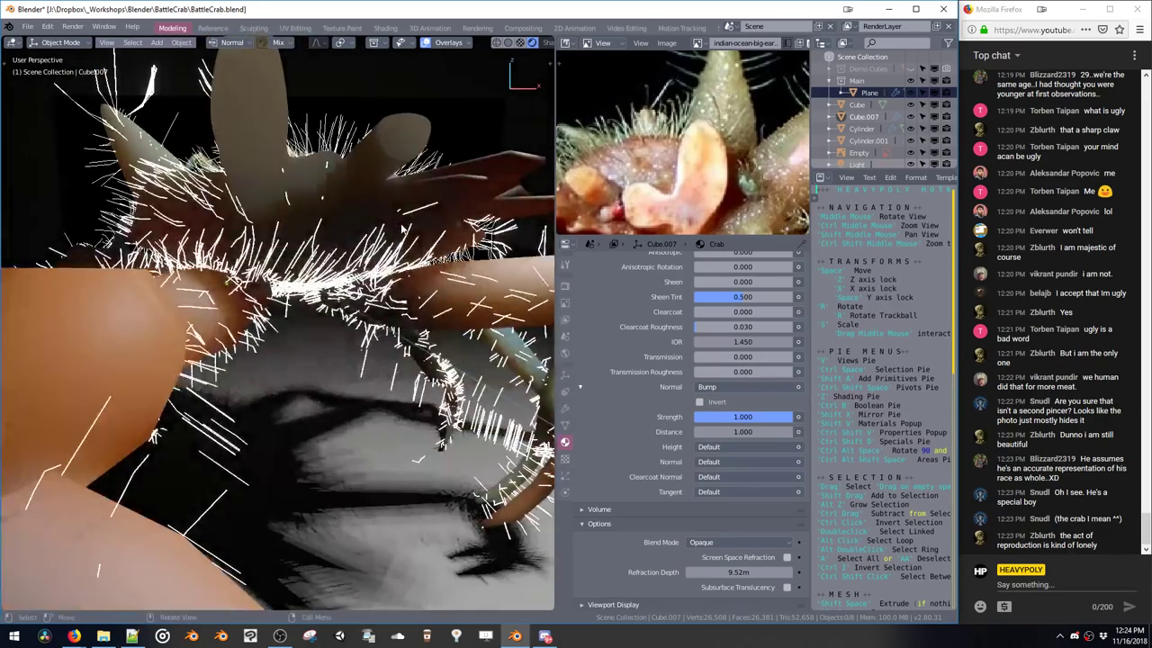
scroll(441, 441, "down", 6)
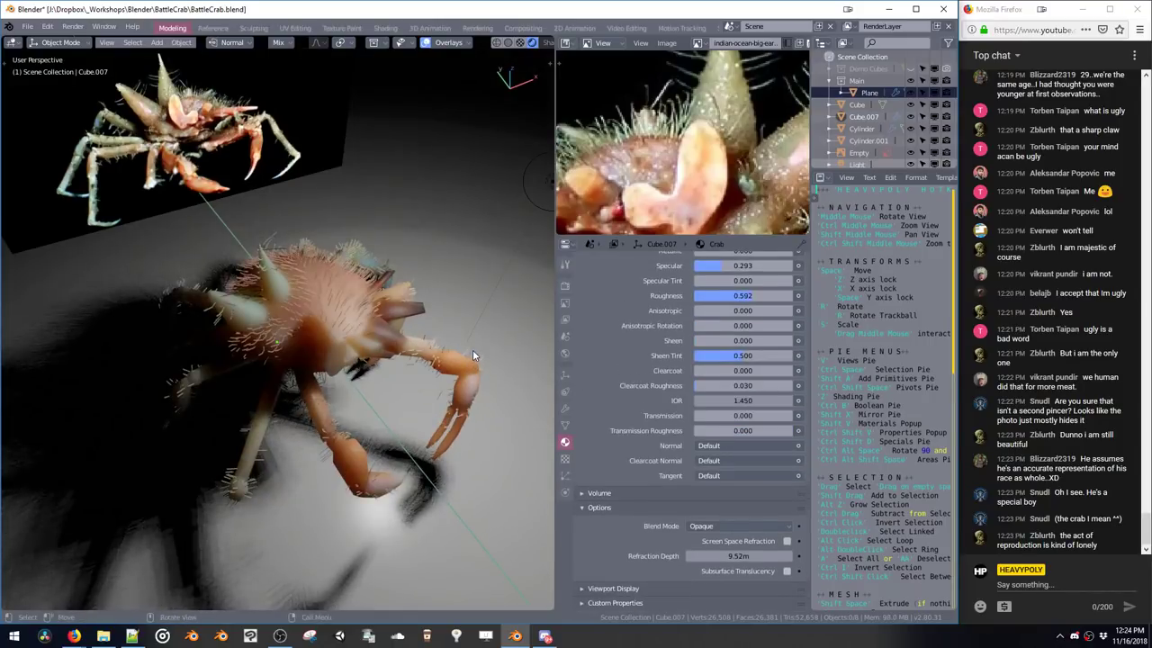
Compare the rendered crab's shell, spines and legs with the reference photo from the front
middle_click_drag(470, 352, 430, 330)
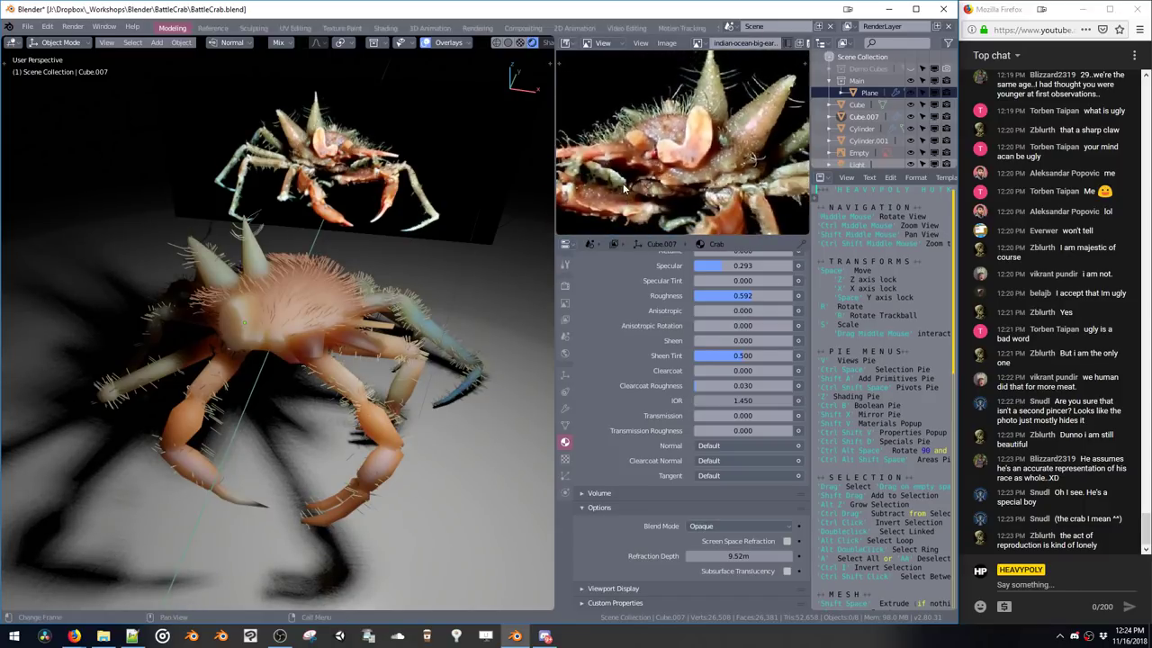
middle_click_drag(357, 302, 365, 259, "ctrl")
key("ctrl+space")
left_click(433, 219)
key("Tab")
scroll(399, 284, "down", 5)
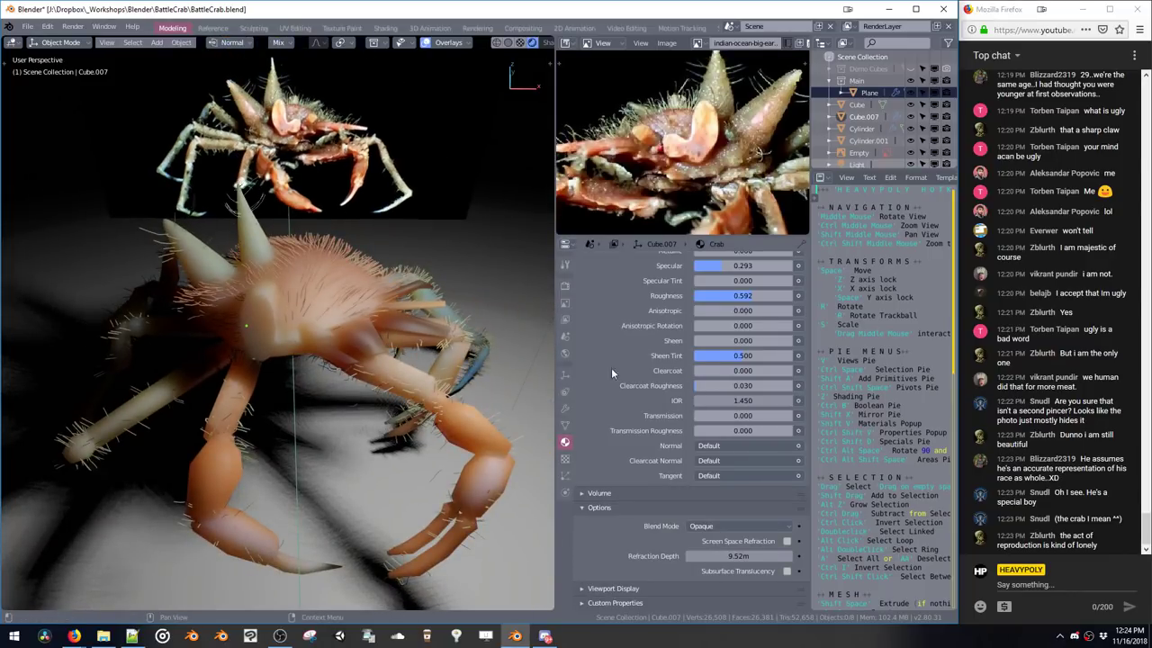
Open the legs' hair particle settings and expand the Hair Shape, Children and Viewport Display options
left_click(564, 475)
scroll(617, 428, "down", 4)
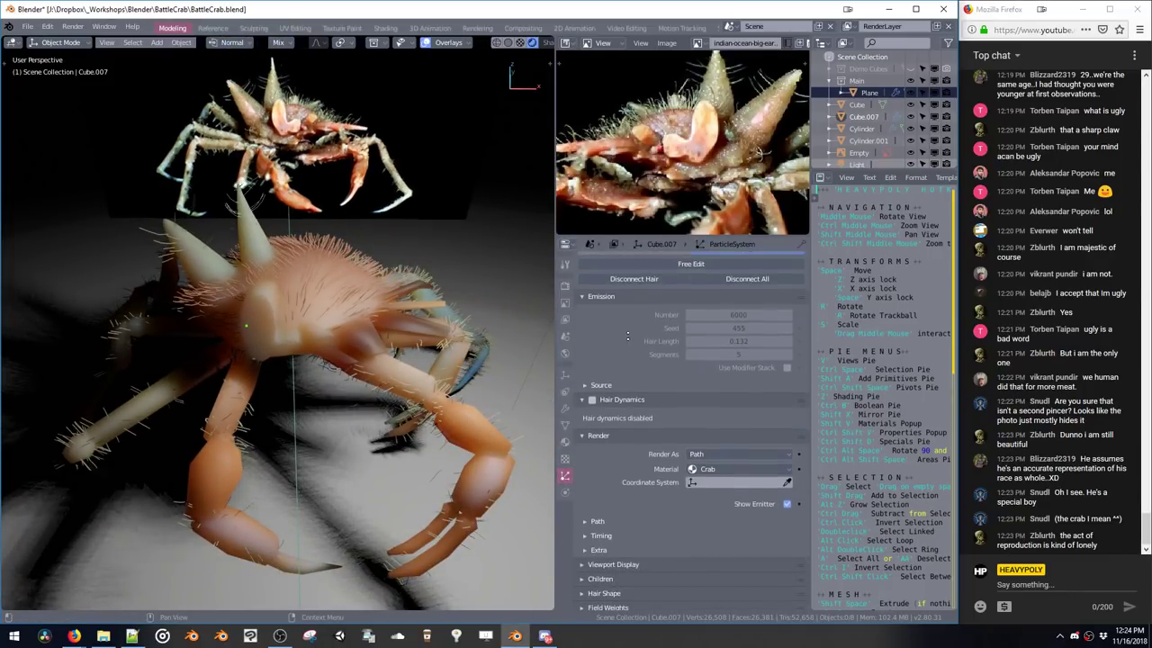
scroll(622, 338, "down", 2)
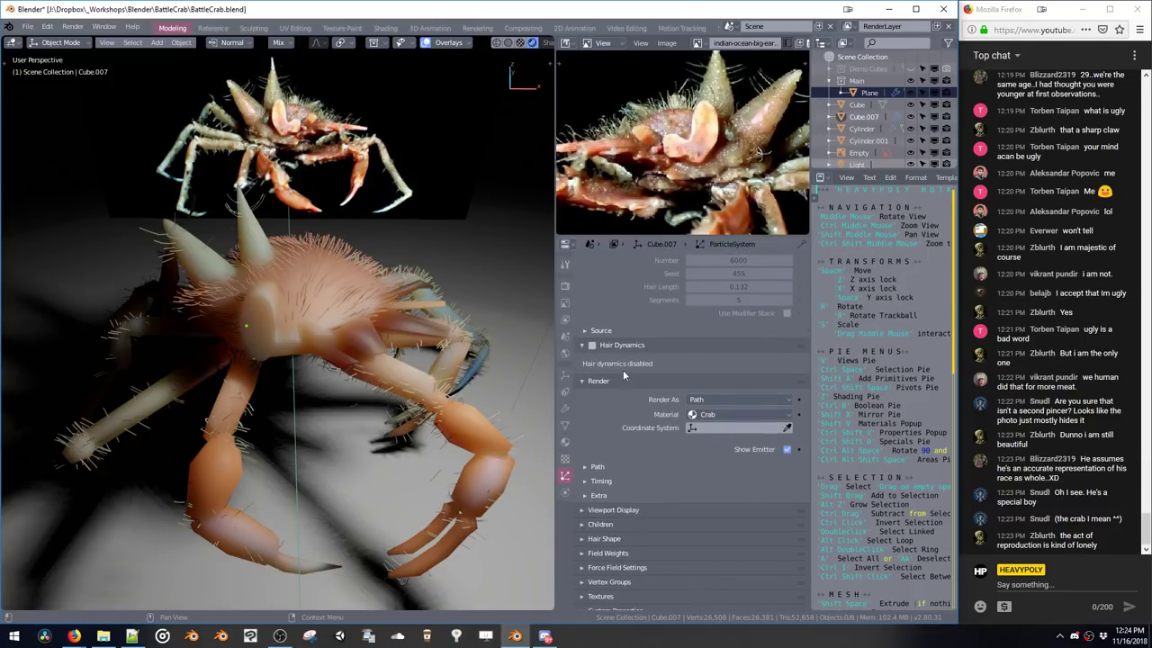
left_click(583, 531)
scroll(583, 531, "down", 2)
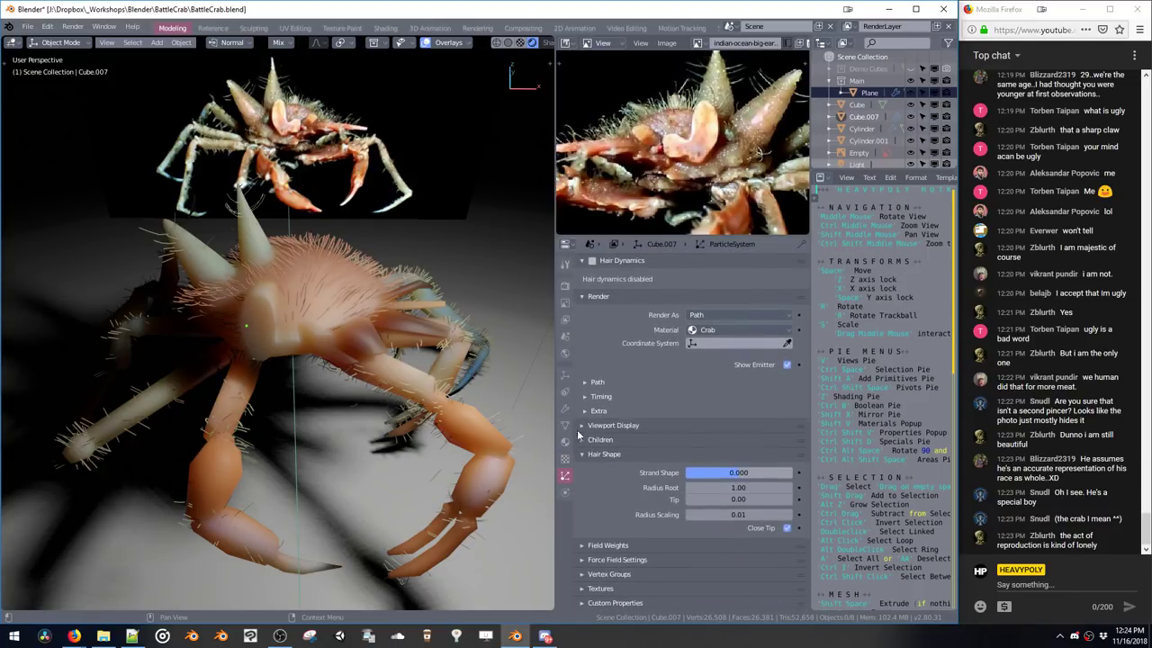
left_click(582, 438)
left_click(590, 424)
scroll(614, 395, "down", 2)
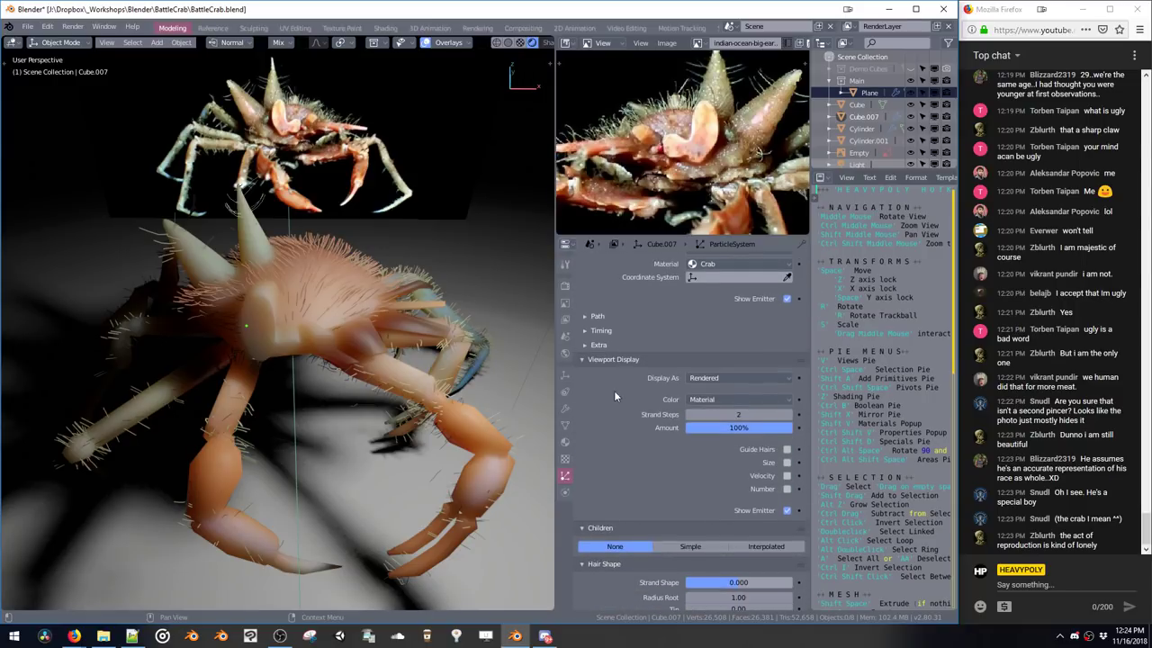
Set the viewport display colour of the legs' hair particles to Velocity
left_click(707, 378)
left_click(705, 401)
left_click(697, 402)
left_click(702, 364)
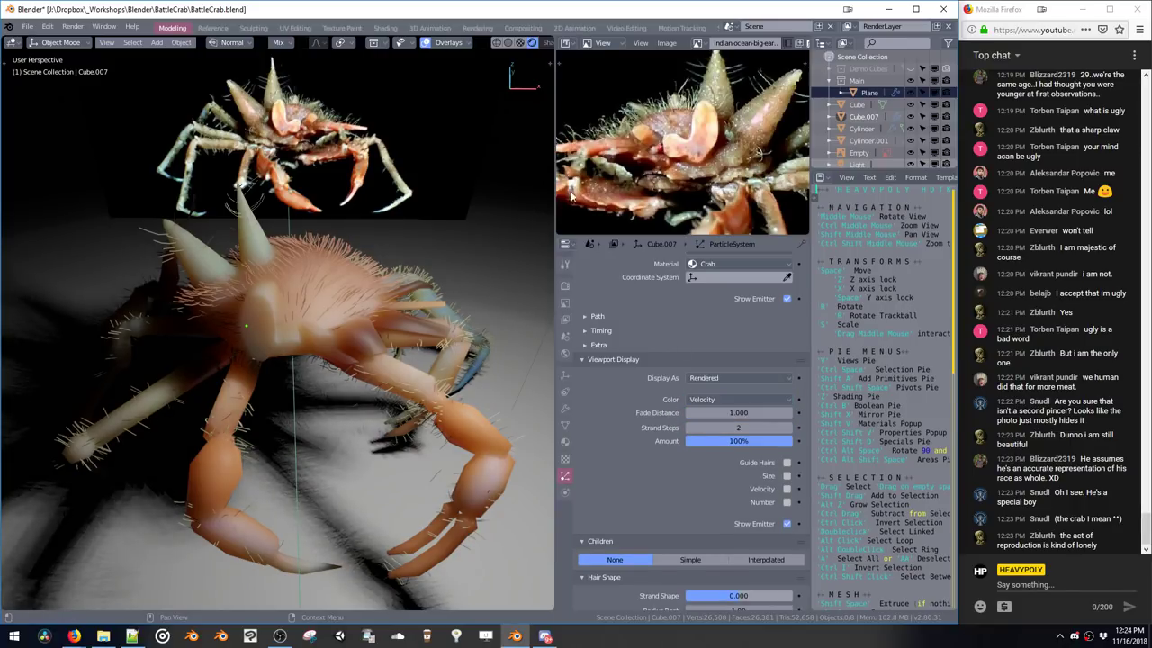
Check the hairs in solid and wireframe shading and set the 3D viewport to LookDev shading
left_click(519, 43)
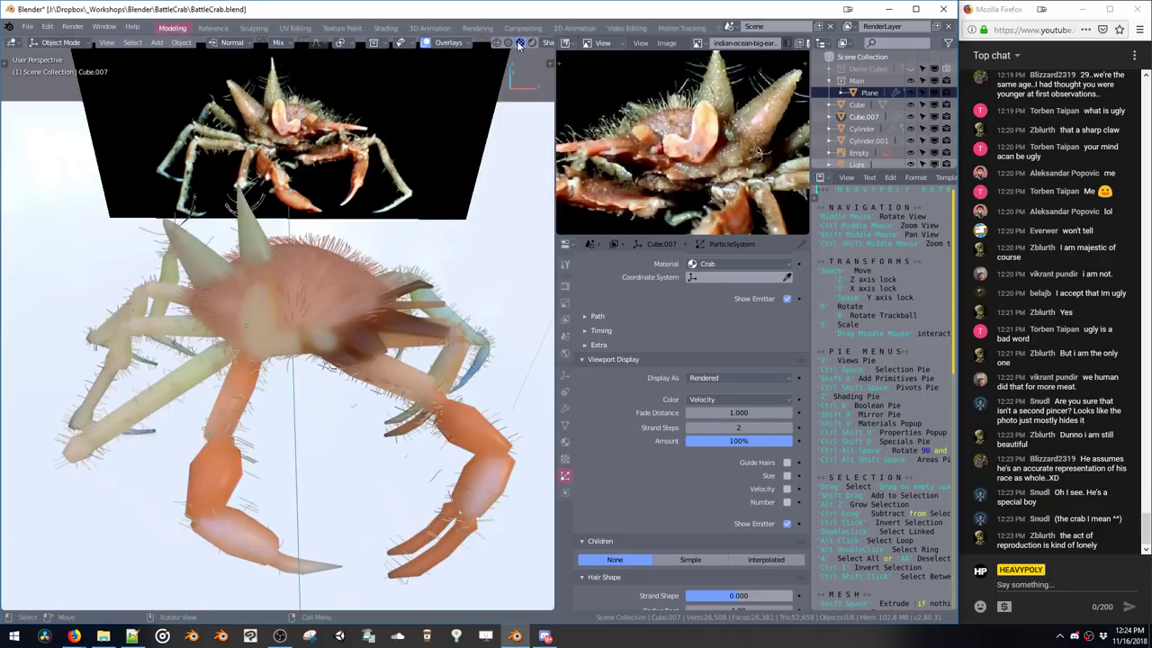
left_click(507, 43)
left_click(496, 43)
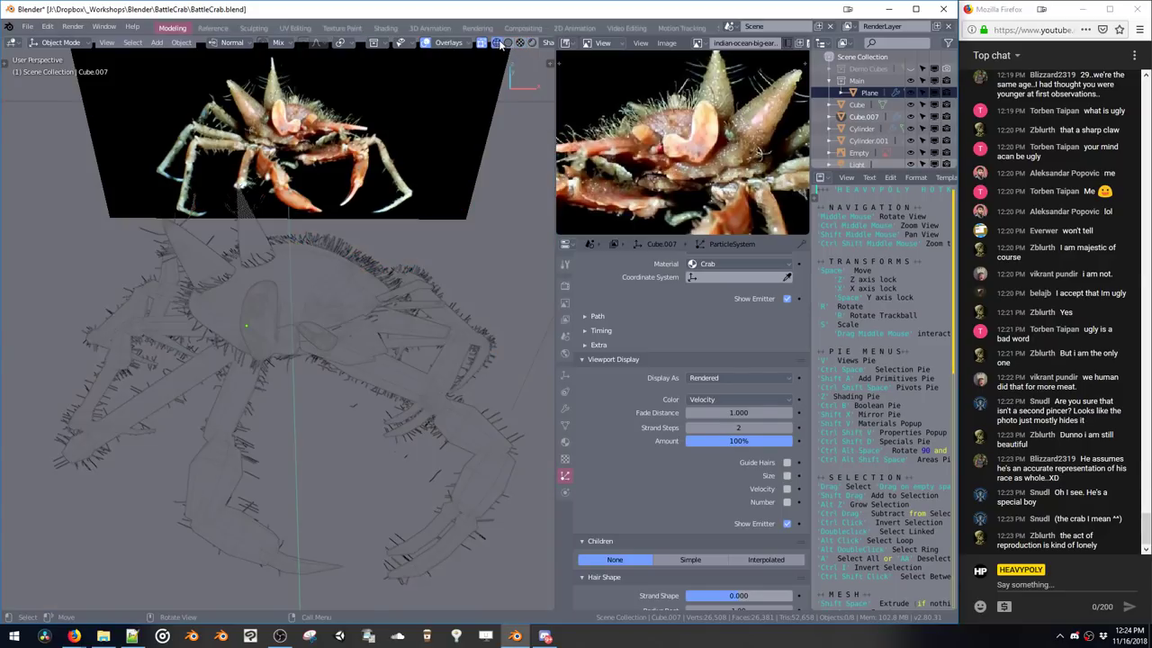
left_click(520, 42)
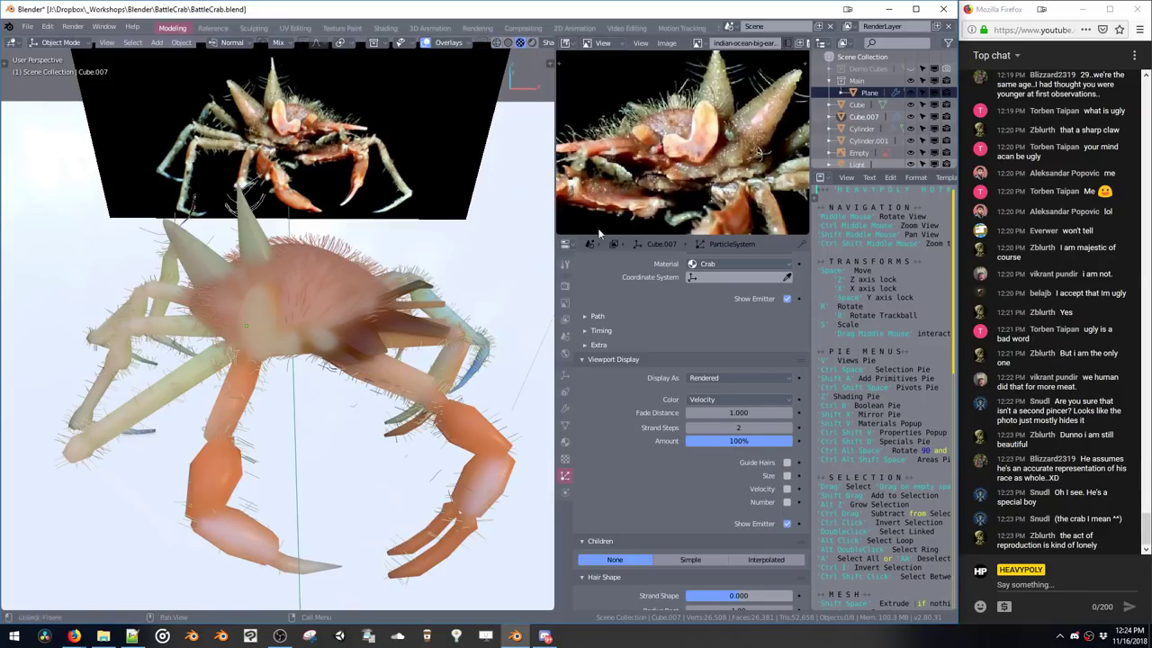
Try the Acceleration and None display colours on the legs' hair particles and return the colour to Material
left_click(711, 400)
left_click(711, 358)
left_click(716, 396)
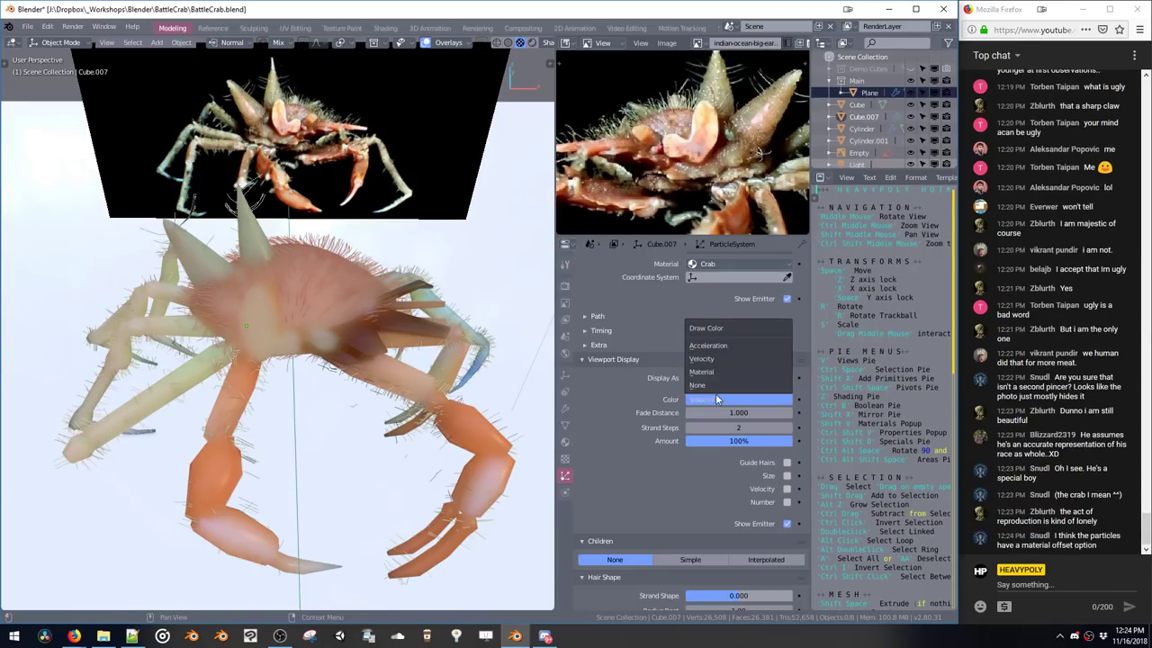
left_click(716, 344)
left_click(714, 399)
left_click(716, 384)
left_click(712, 399)
left_click(711, 371)
Look through the hair particles' Field Weights, Vertex Groups, Textures and Custom Properties for a way to colour the hairs
scroll(693, 450, "down", 2)
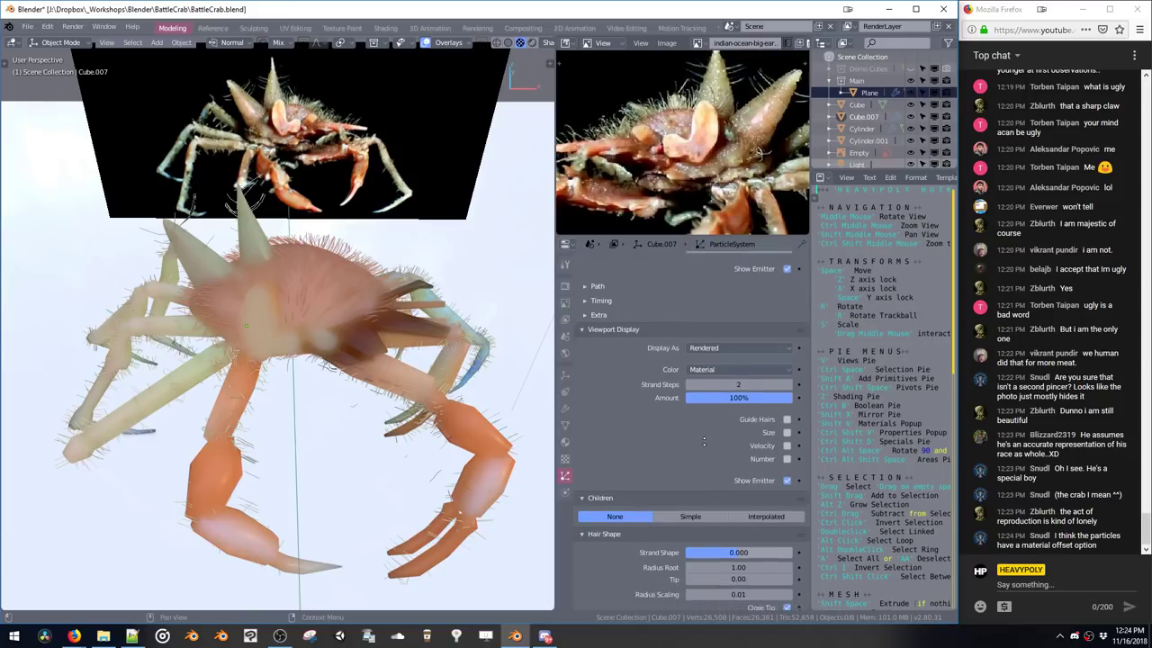
scroll(708, 427, "down", 3)
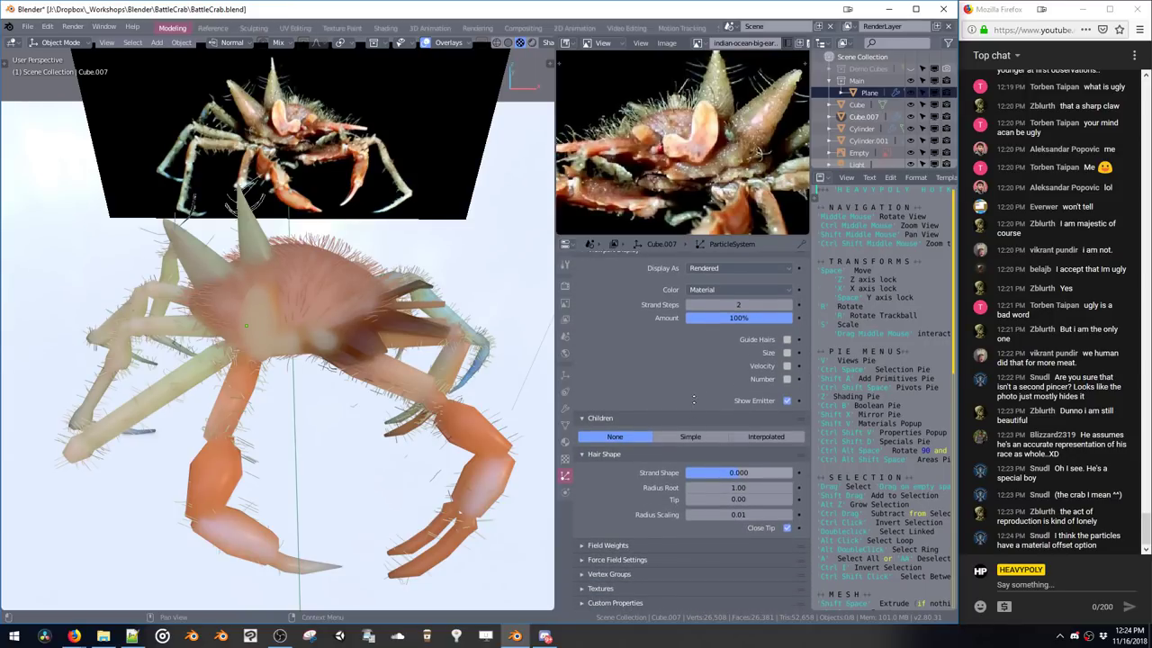
left_click(624, 544)
scroll(647, 395, "down", 5)
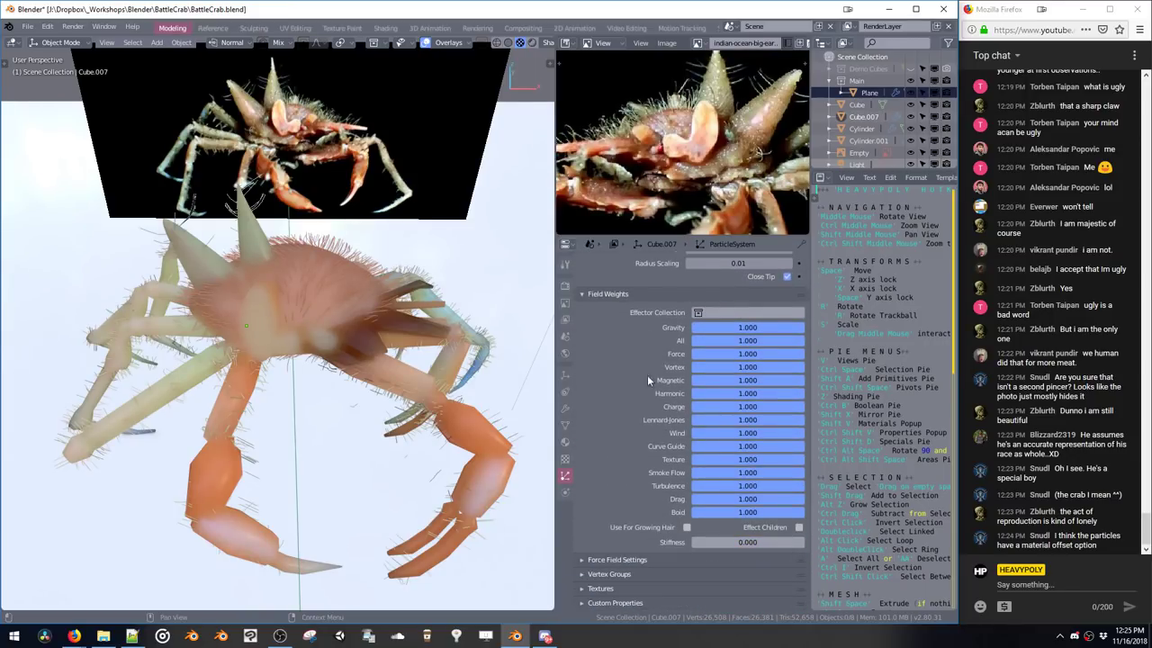
left_click(621, 570)
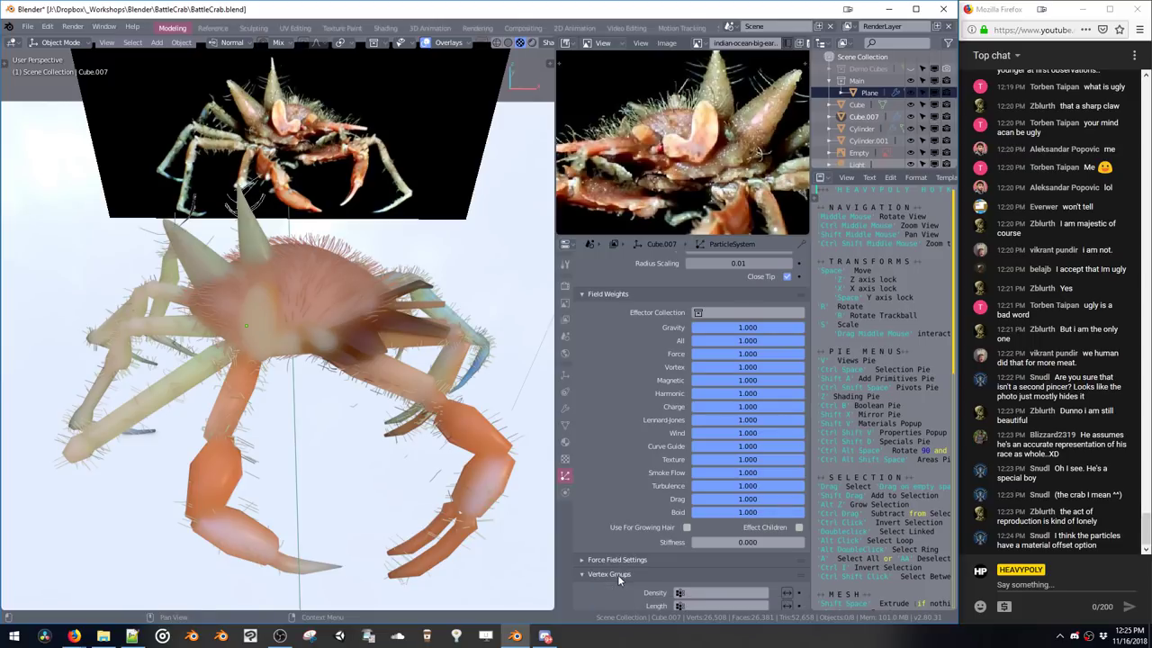
scroll(631, 381, "down", 5)
left_click(619, 590)
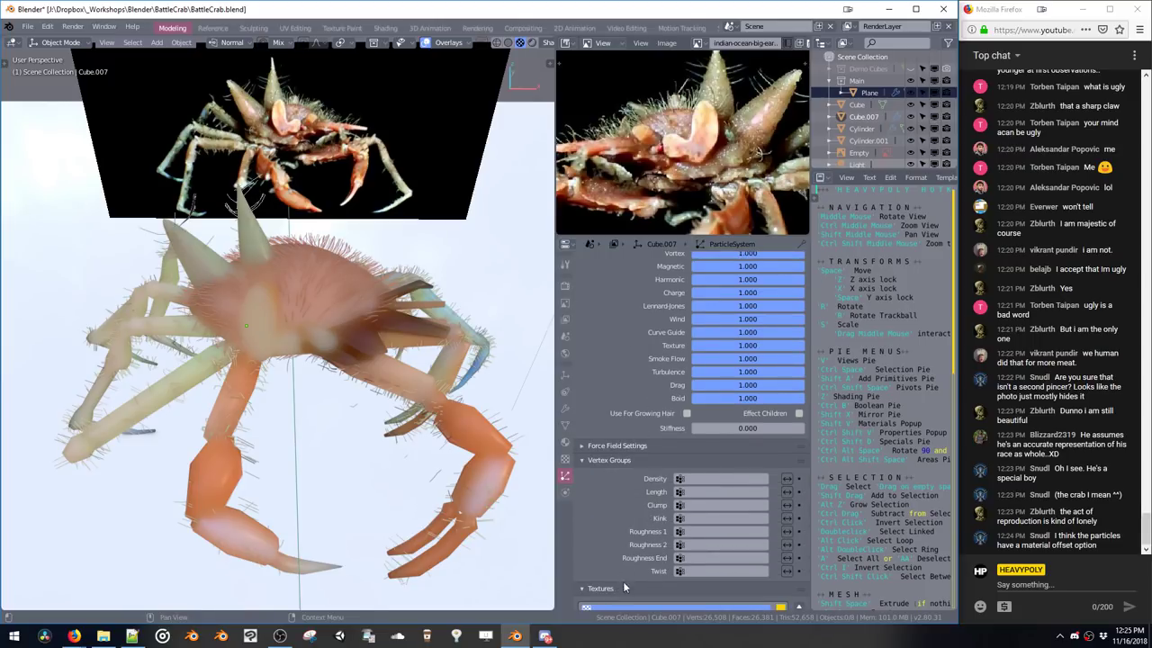
scroll(626, 380, "down", 3)
left_click(621, 602)
scroll(634, 363, "down", 1)
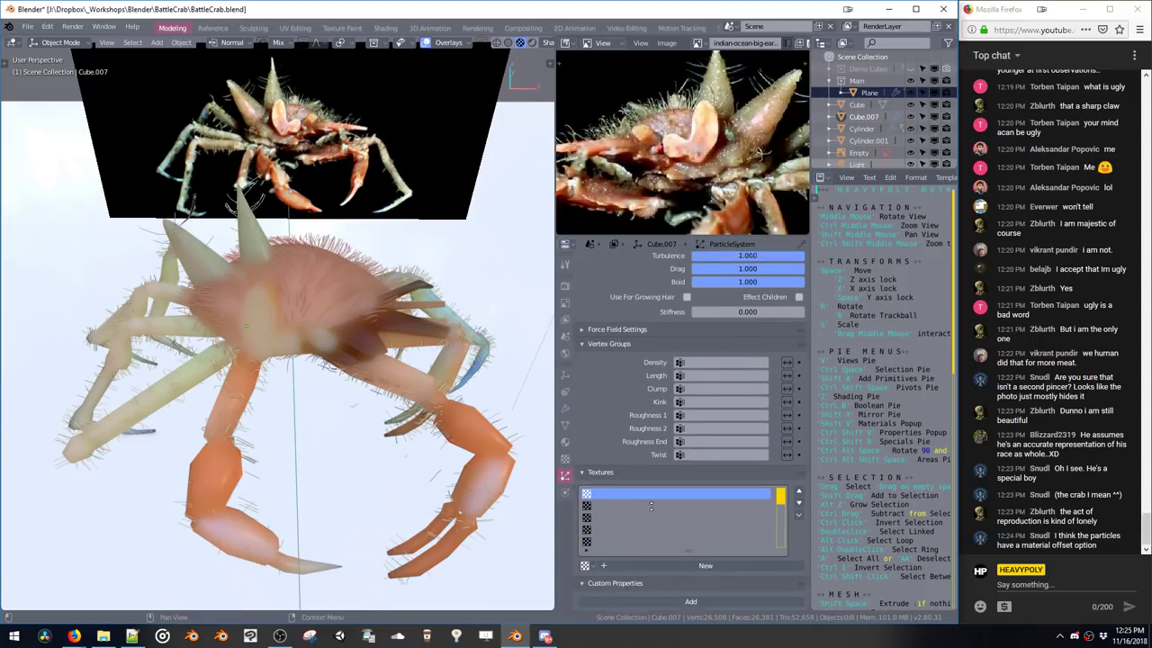
scroll(666, 358, "up", 3)
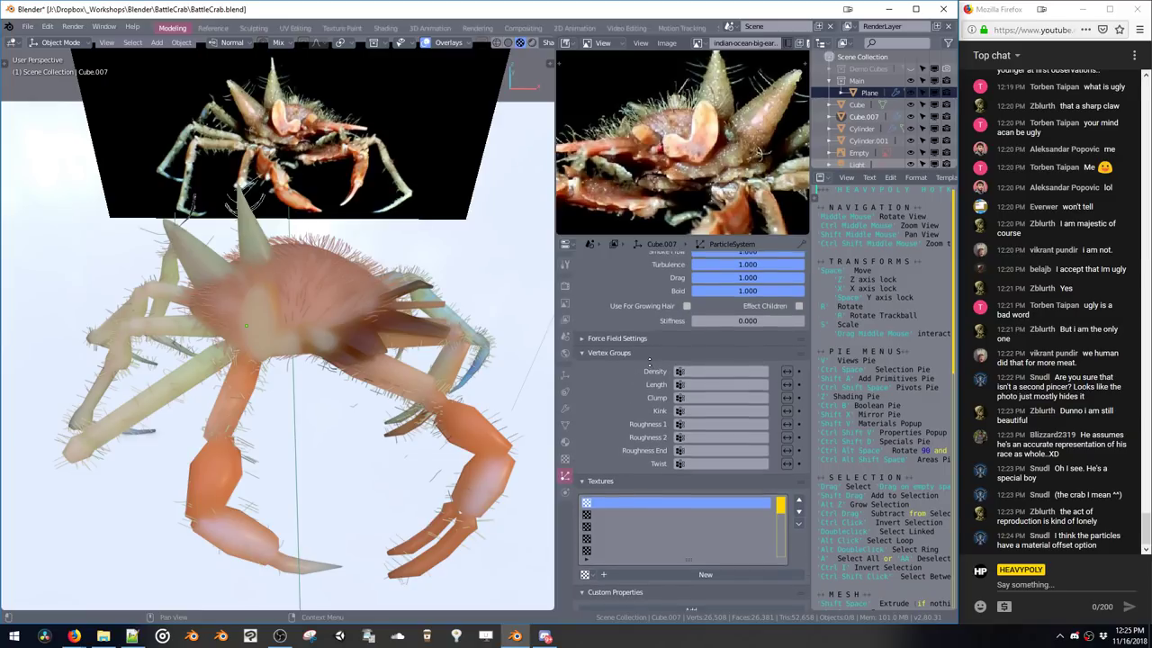
scroll(656, 432, "up", 15)
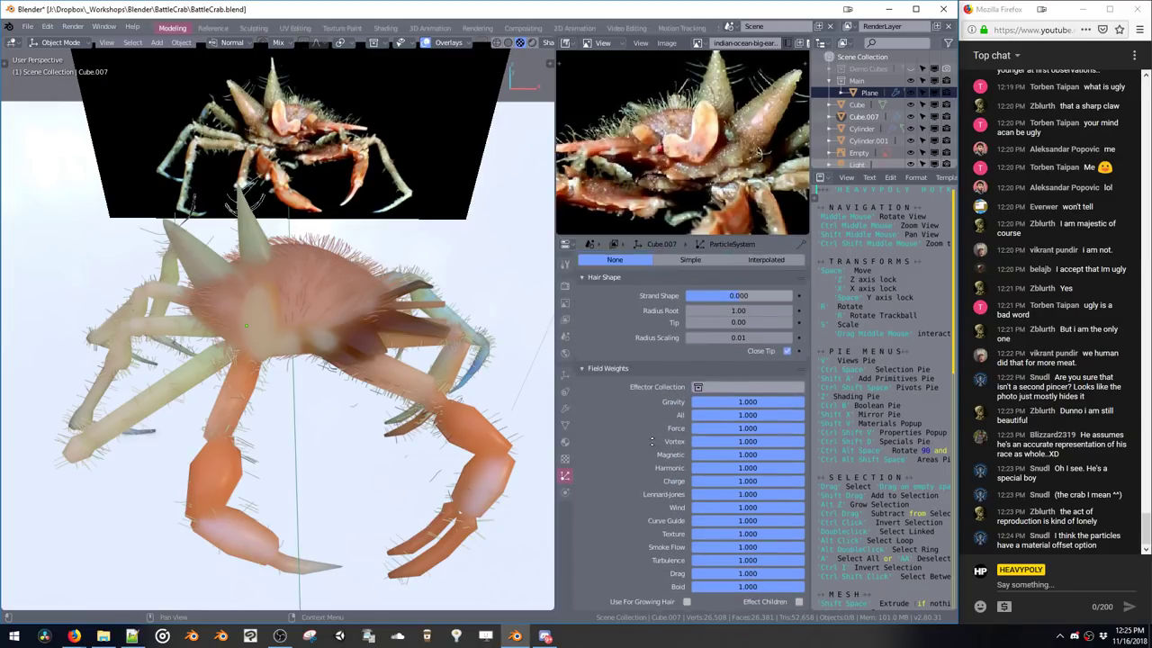
scroll(643, 421, "up", 8)
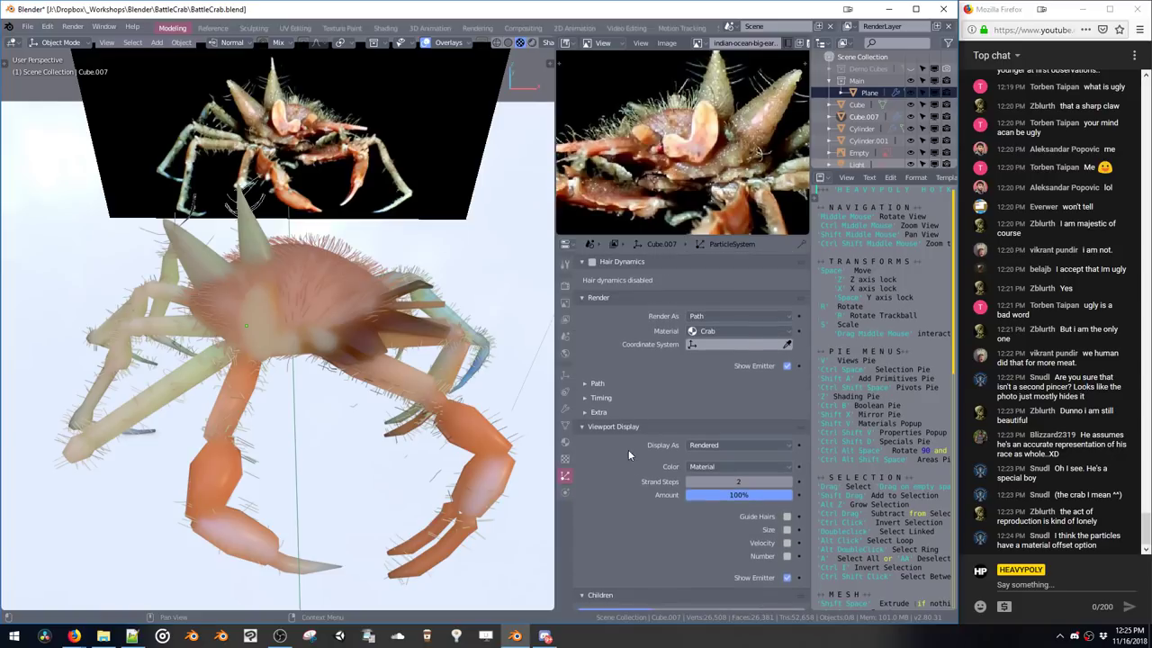
Examine the hair particles' Path, Timing, Extra and emission Source settings for a hair material or colour option
left_click(595, 434)
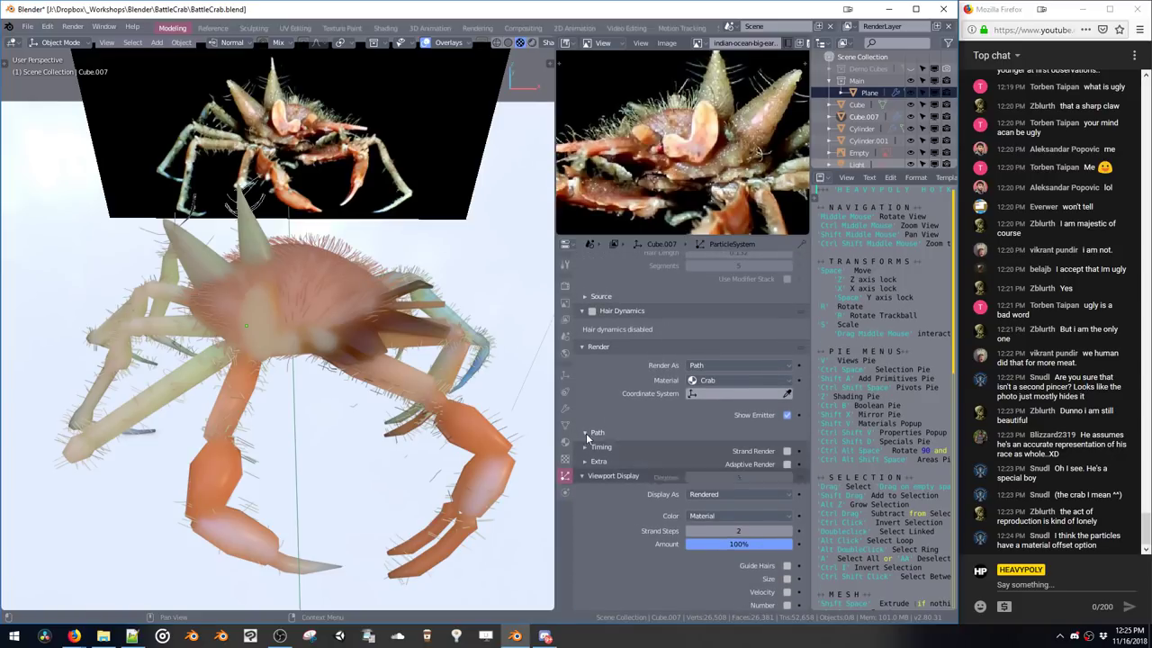
scroll(593, 446, "down", 3)
left_click(592, 466)
scroll(592, 466, "down", 4)
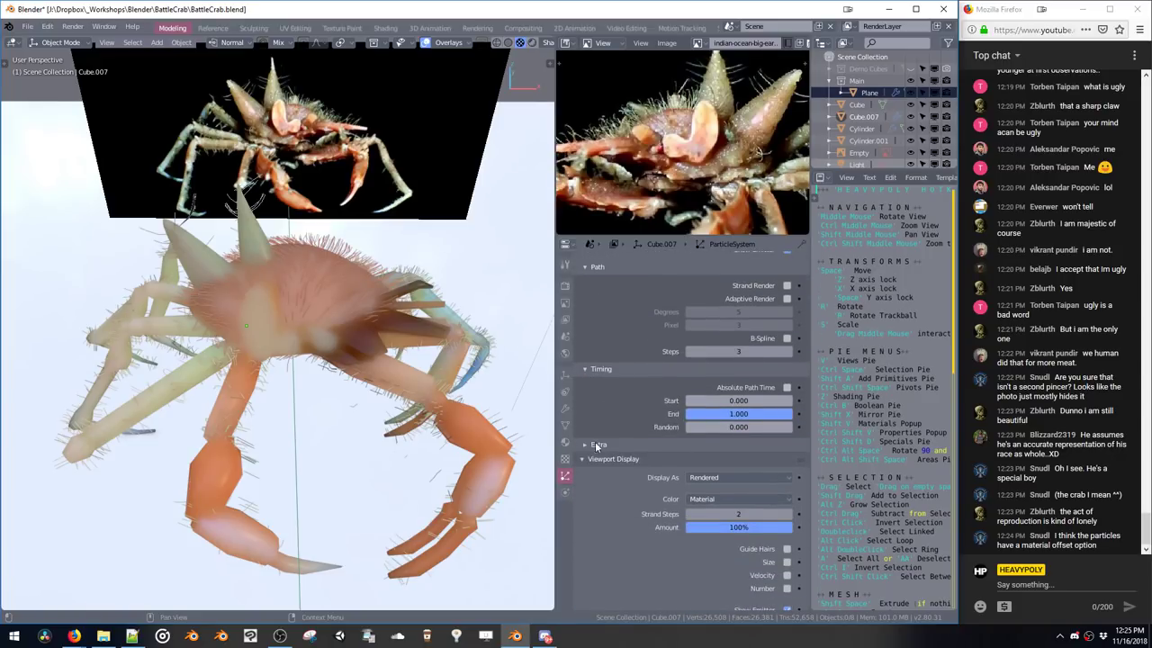
left_click(587, 448)
scroll(616, 417, "down", 3)
scroll(625, 408, "up", 6)
scroll(624, 407, "up", 9)
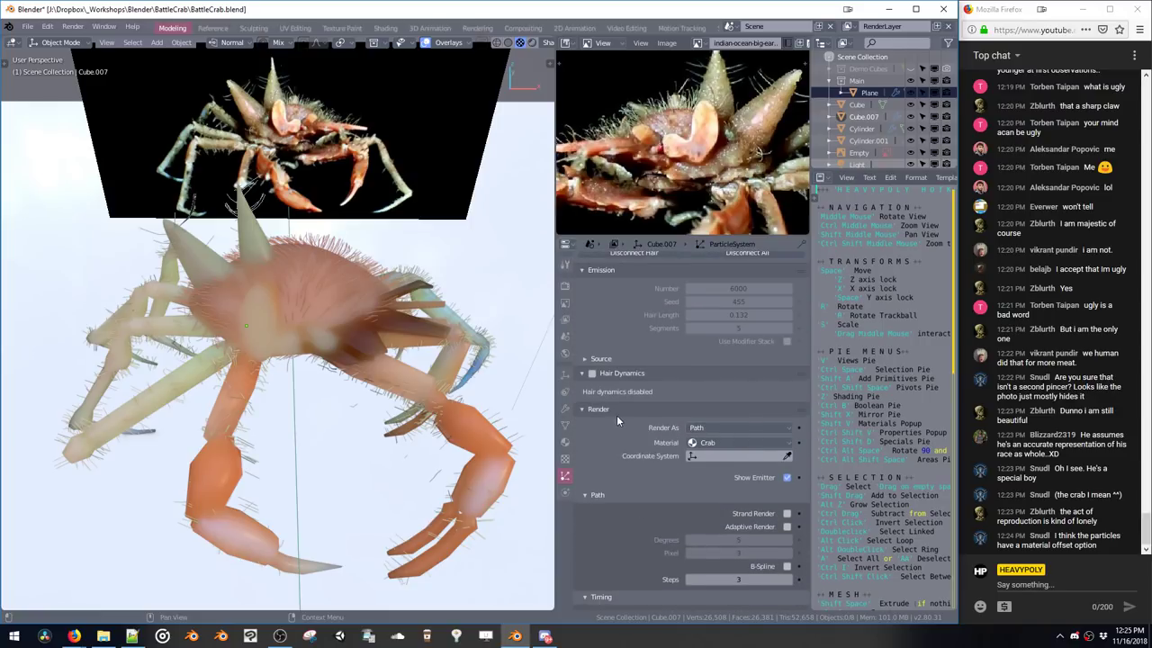
left_click(591, 458)
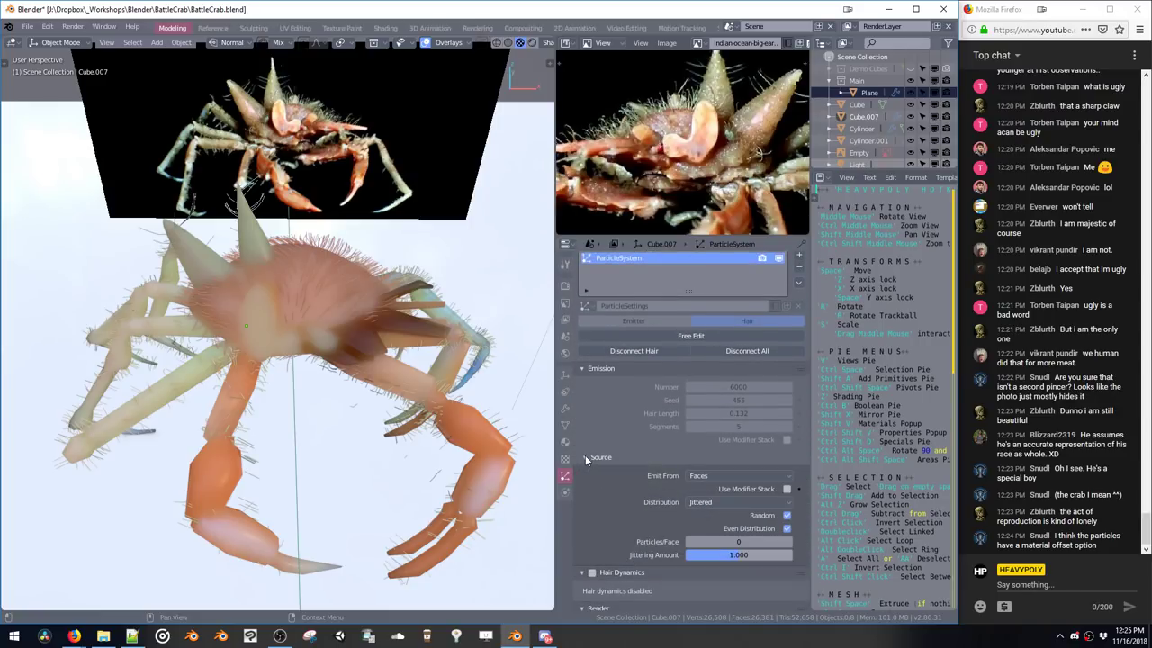
scroll(589, 432, "down", 2)
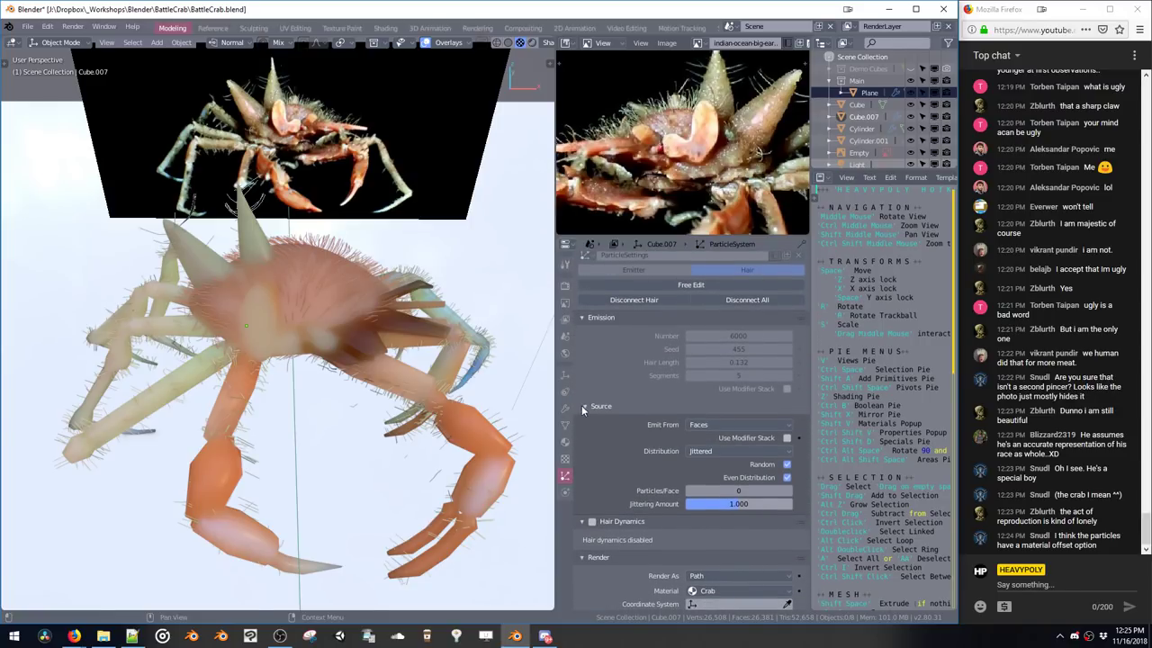
left_click(583, 407)
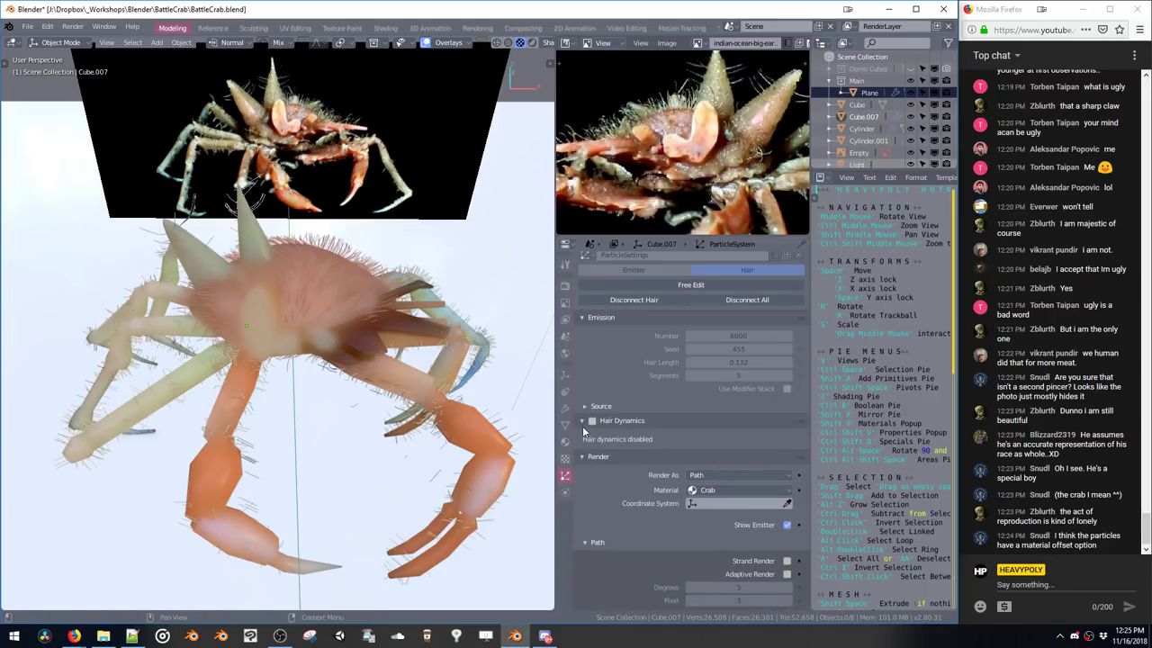
scroll(594, 430, "up", 2)
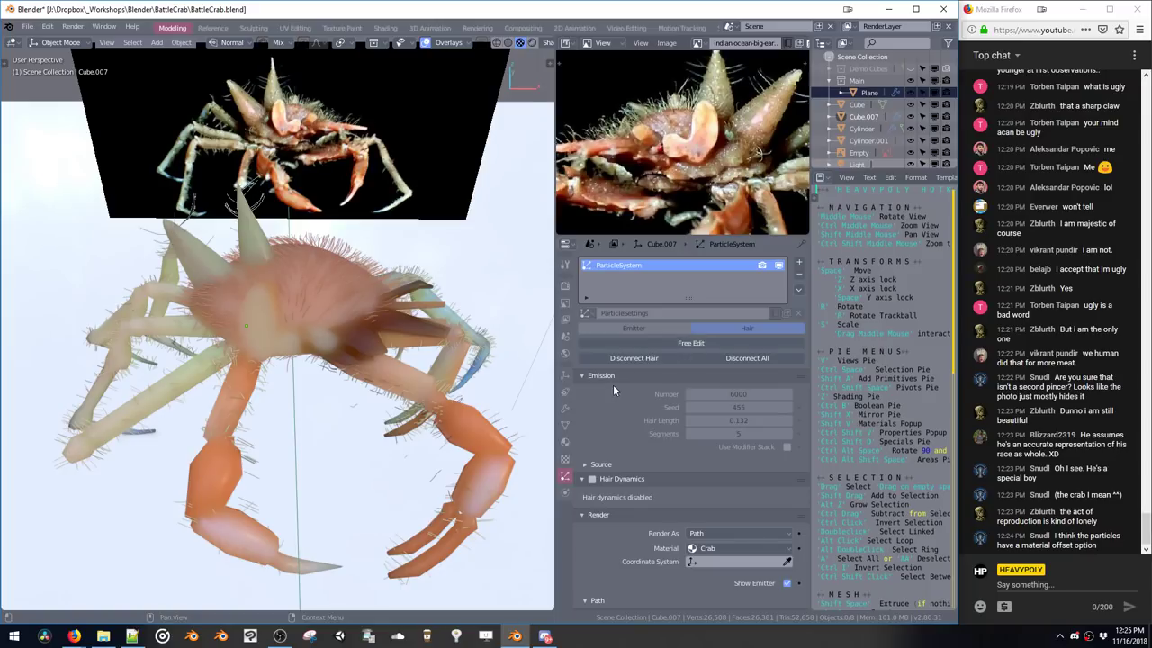
scroll(609, 401, "down", 5)
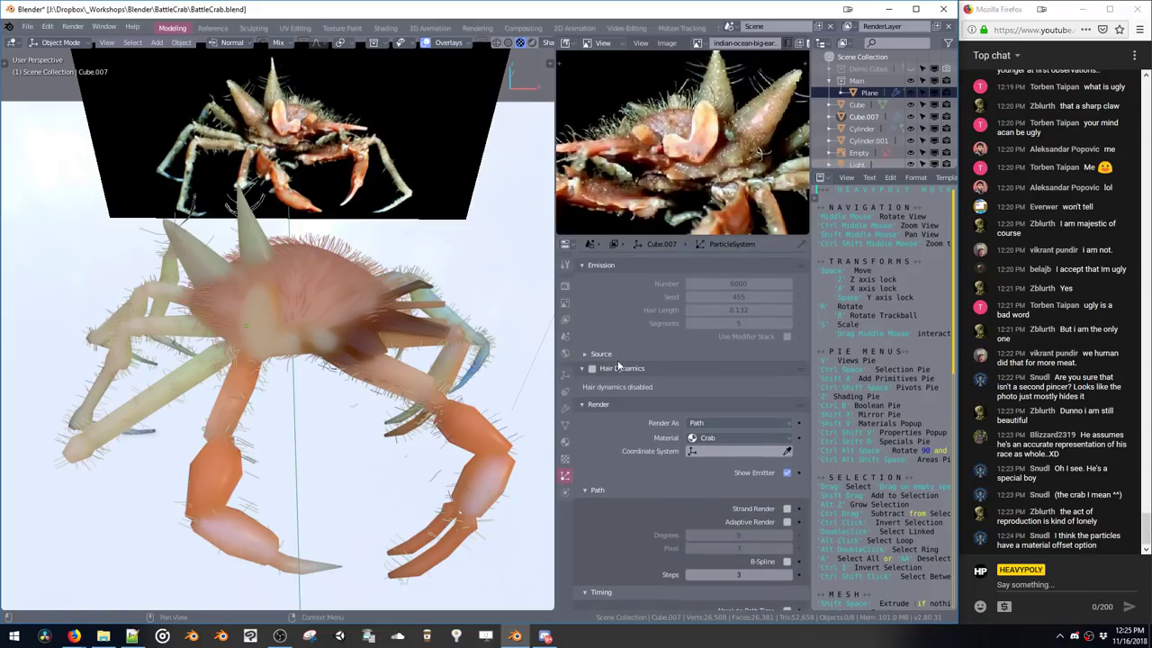
Add a new material named Hair to the Cube.007 legs and assign it as the render material of their hair particles
left_click(695, 408)
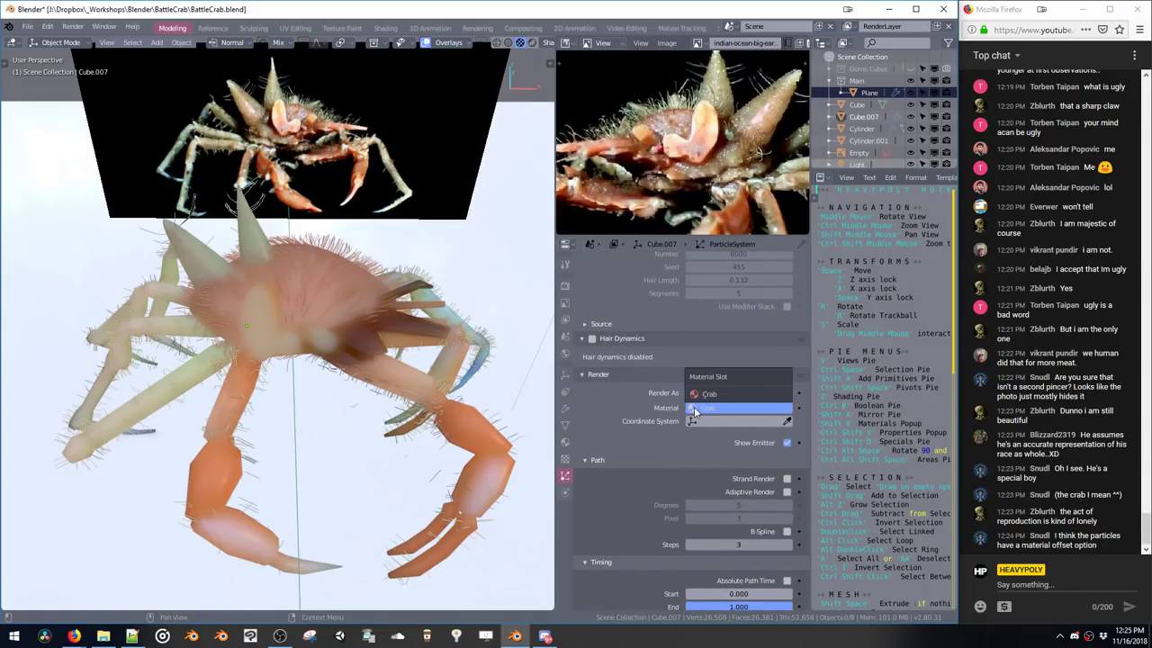
left_click(691, 408)
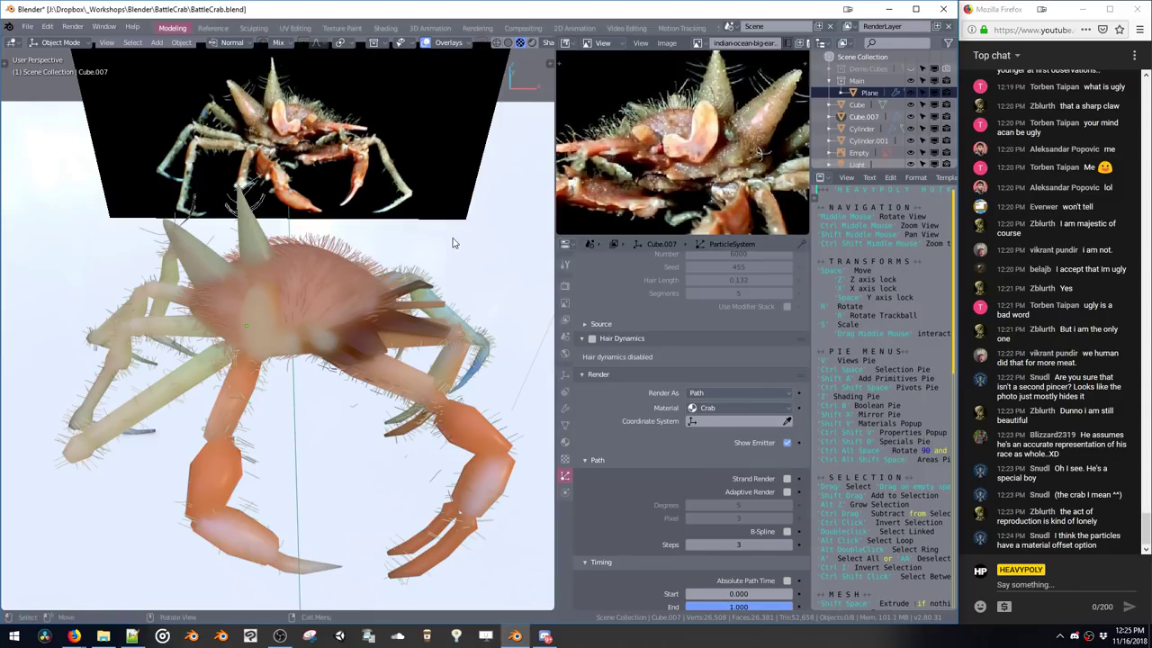
key("shift+v")
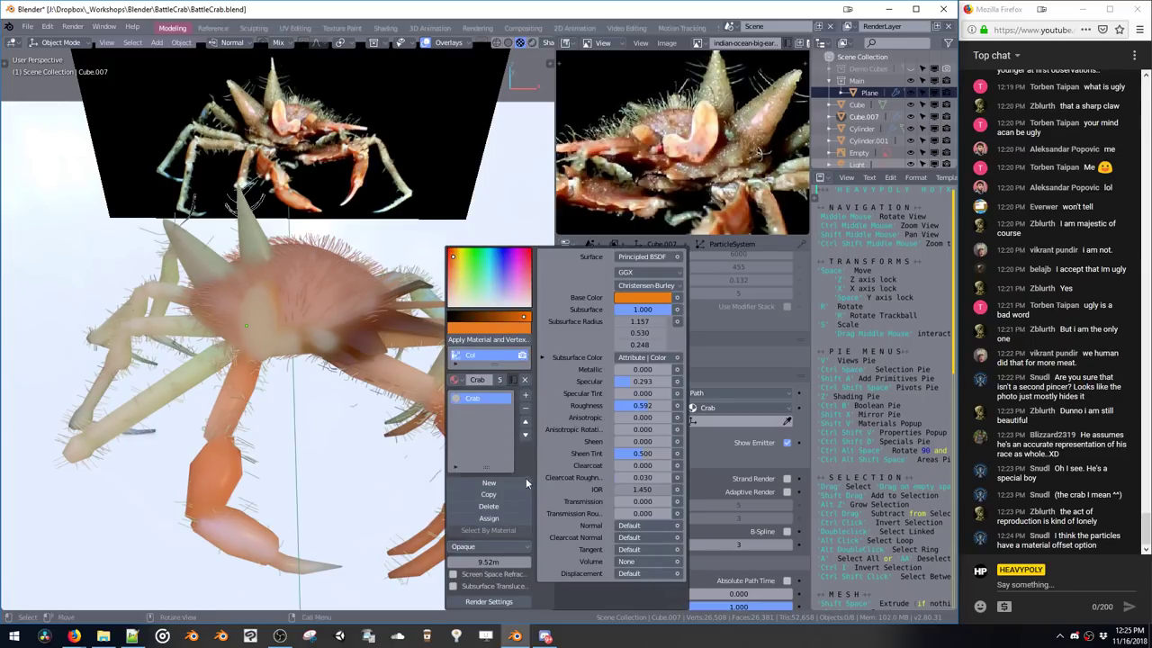
left_click(491, 483)
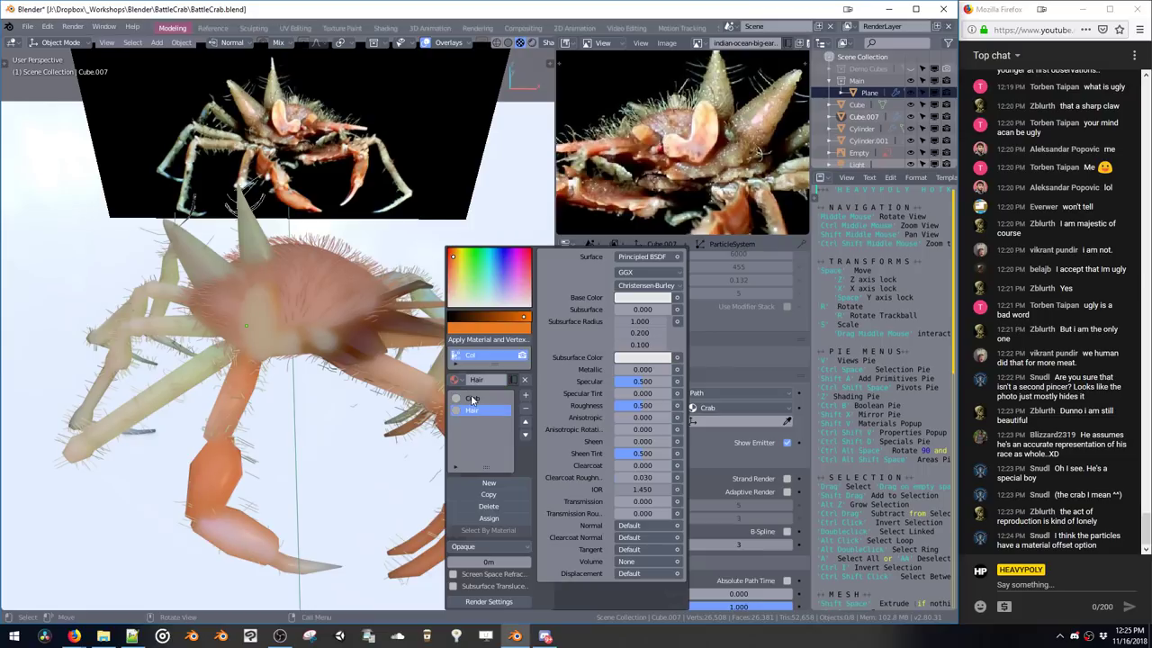
left_click(734, 409)
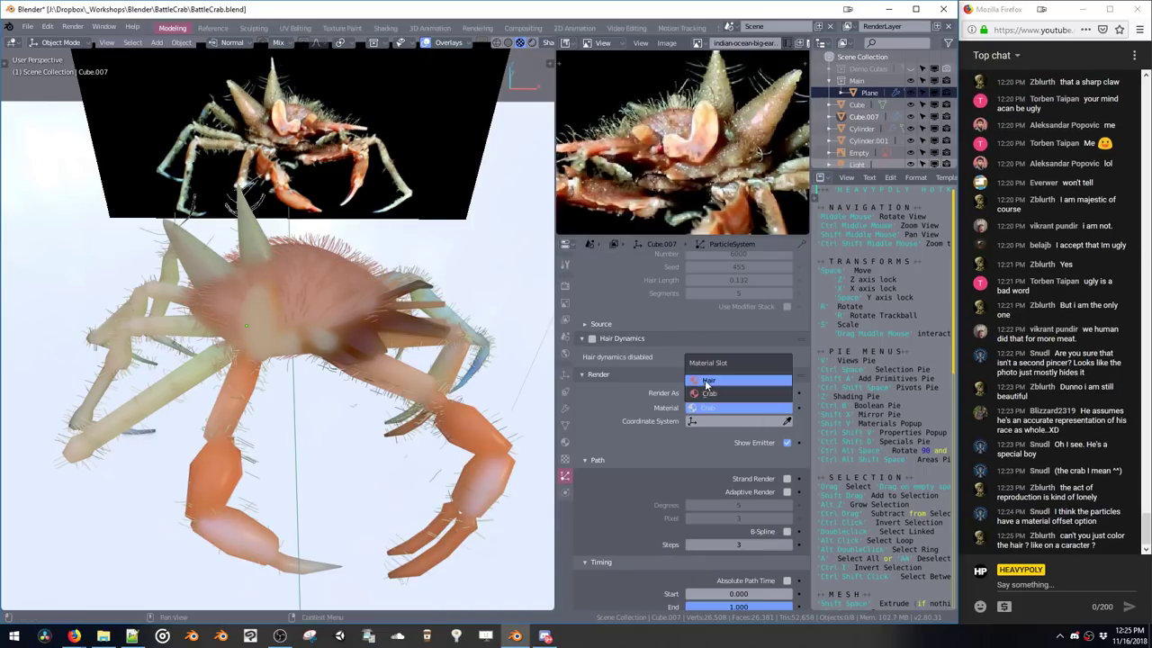
left_click(703, 381)
Add the existing Hair material to the Plane shell and set it as the render material of its hair particles
middle_click_drag(400, 262, 398, 282)
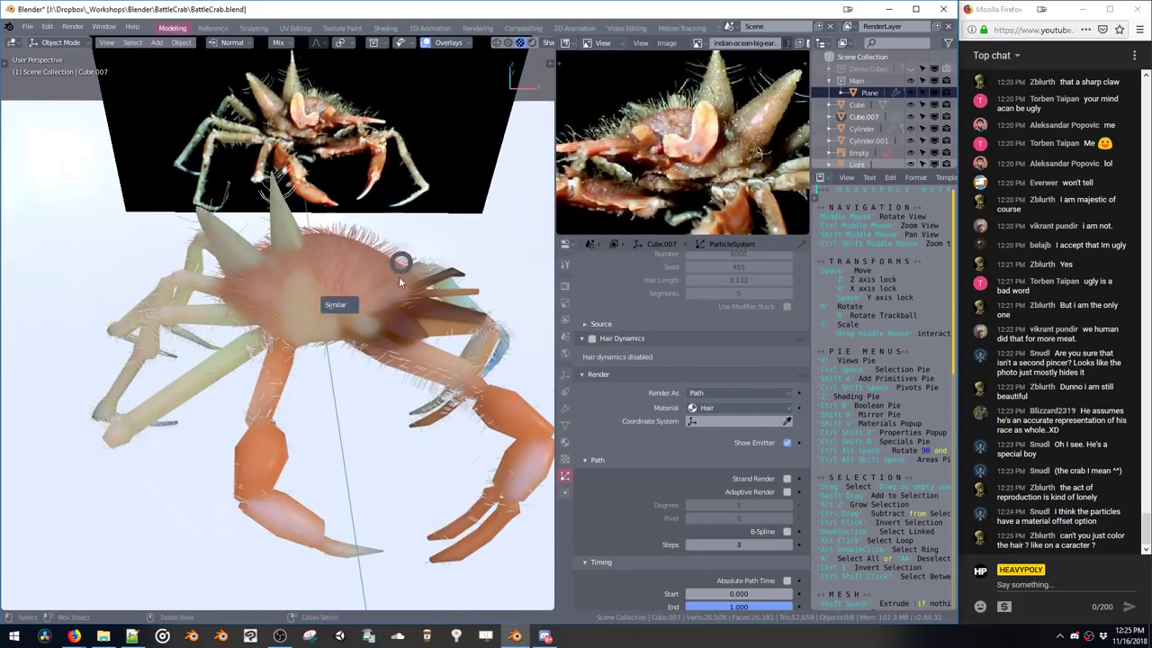
left_click(381, 283)
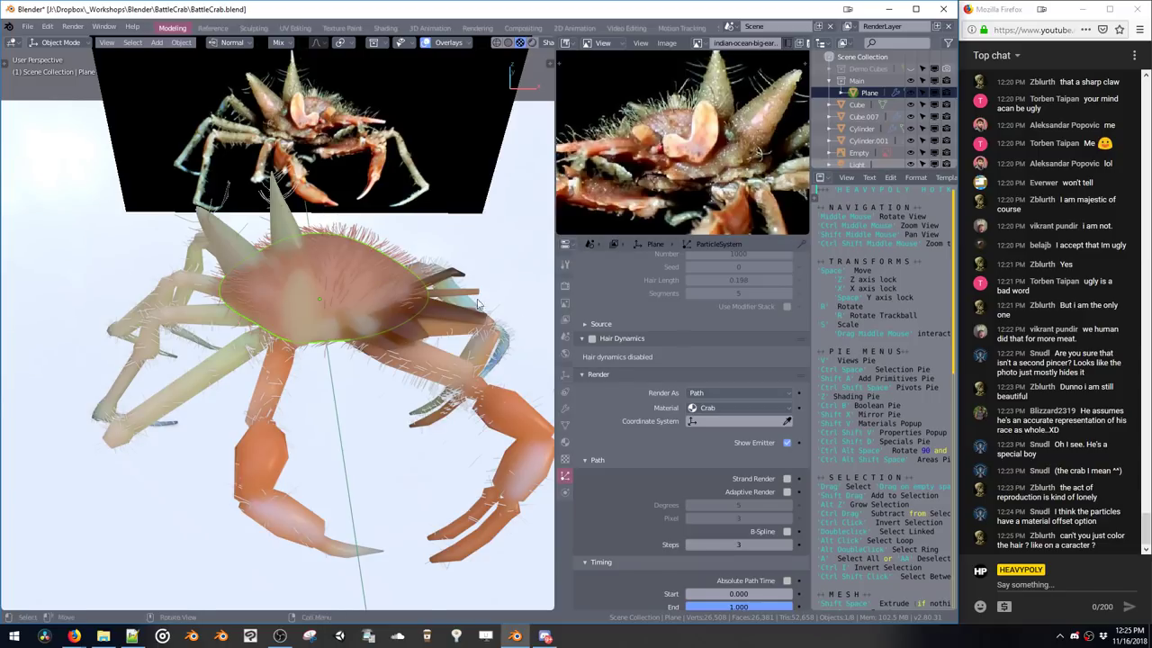
key("shift+v")
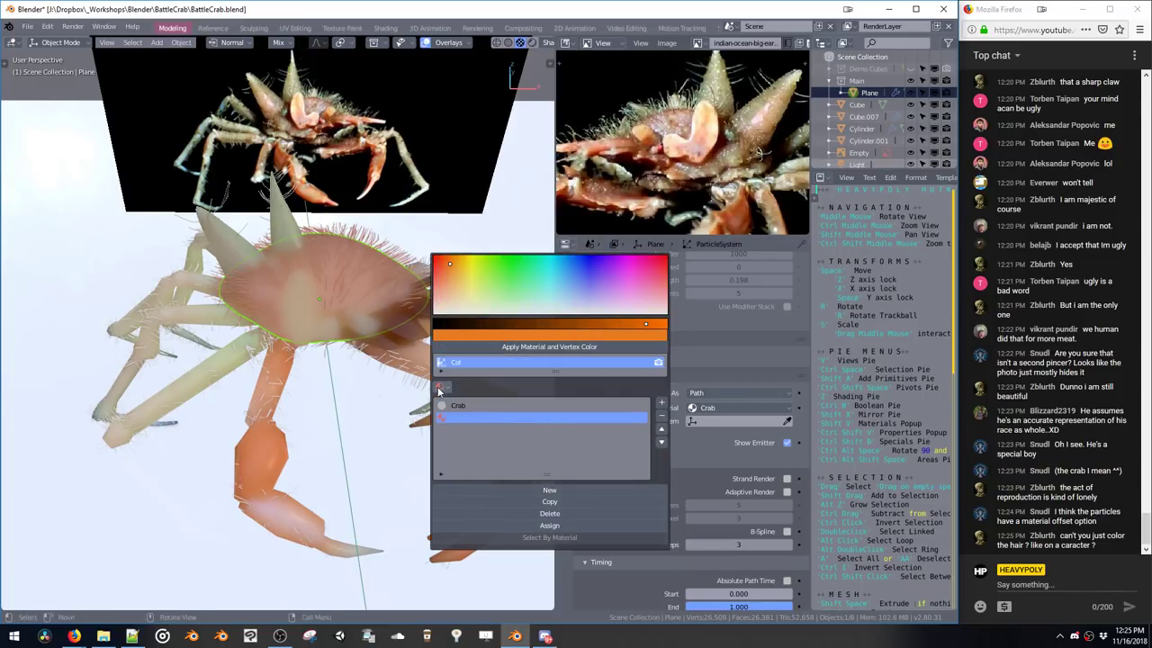
left_click(440, 387)
type("hai")
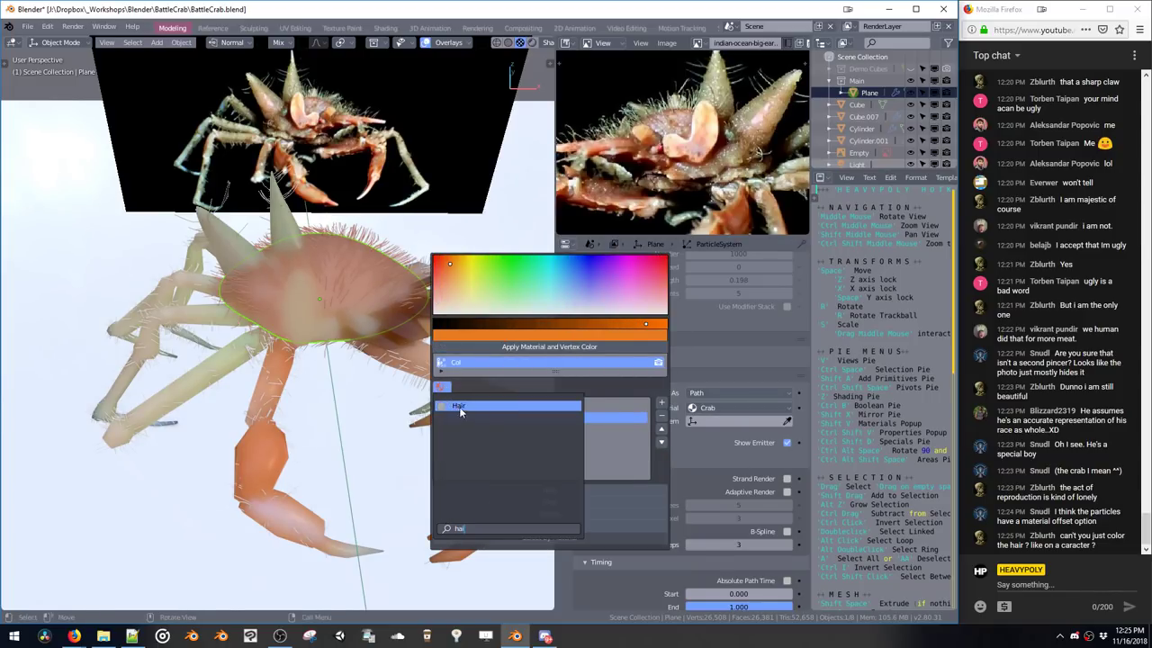
left_click(461, 409)
left_click(706, 409)
left_click(705, 382)
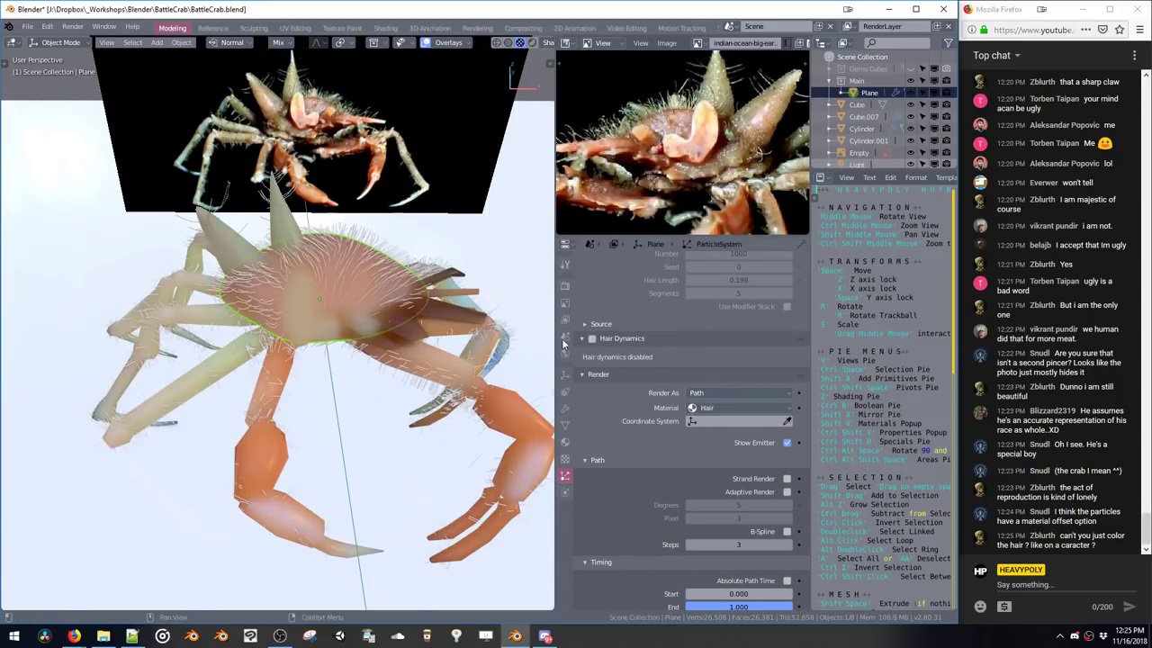
Add the Hair material to the Cylinder spikes and set it as the render material of their hair particles
middle_click_drag(360, 279, 399, 266)
left_click(338, 259)
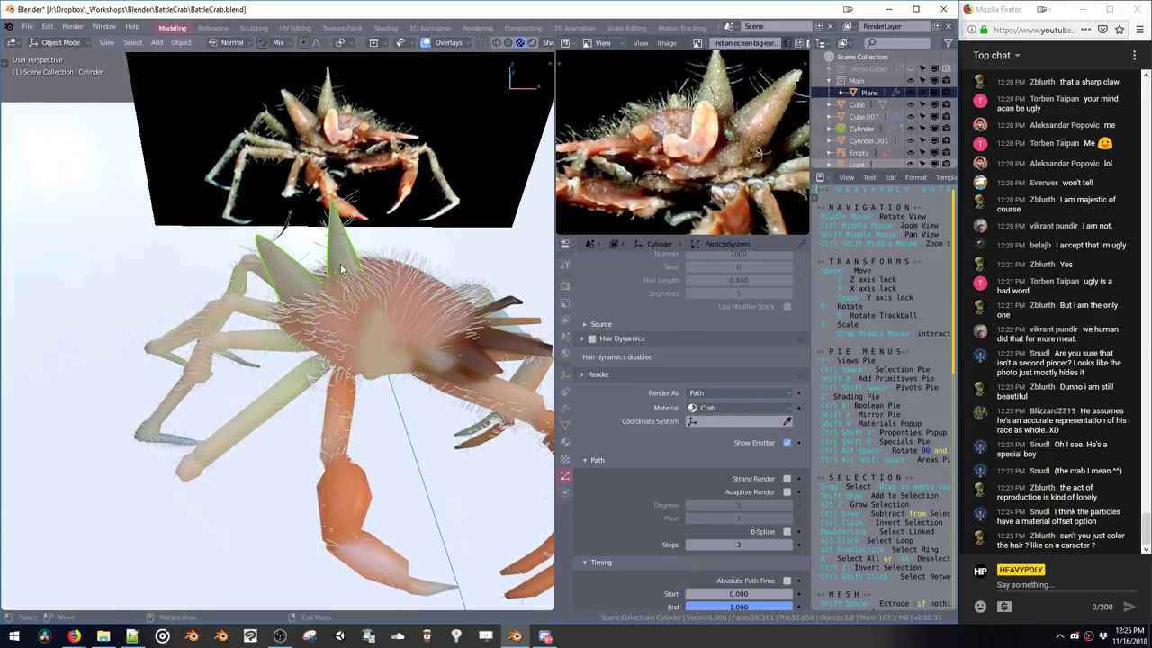
key("shift+v")
left_click(421, 402)
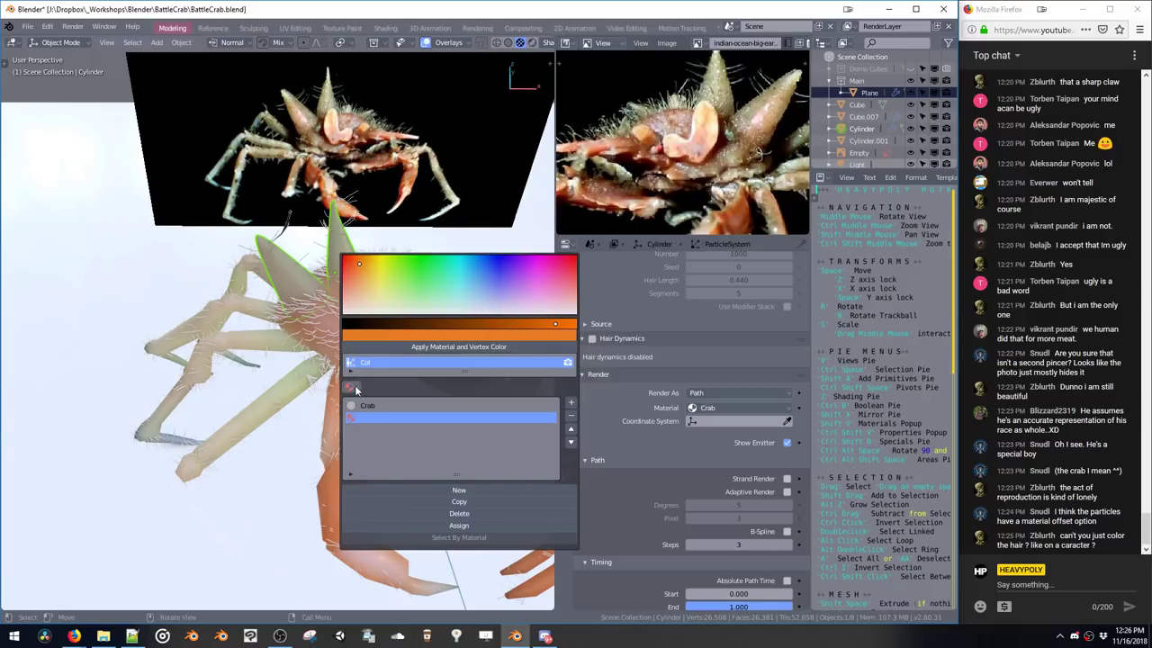
left_click(351, 388)
left_click(372, 428)
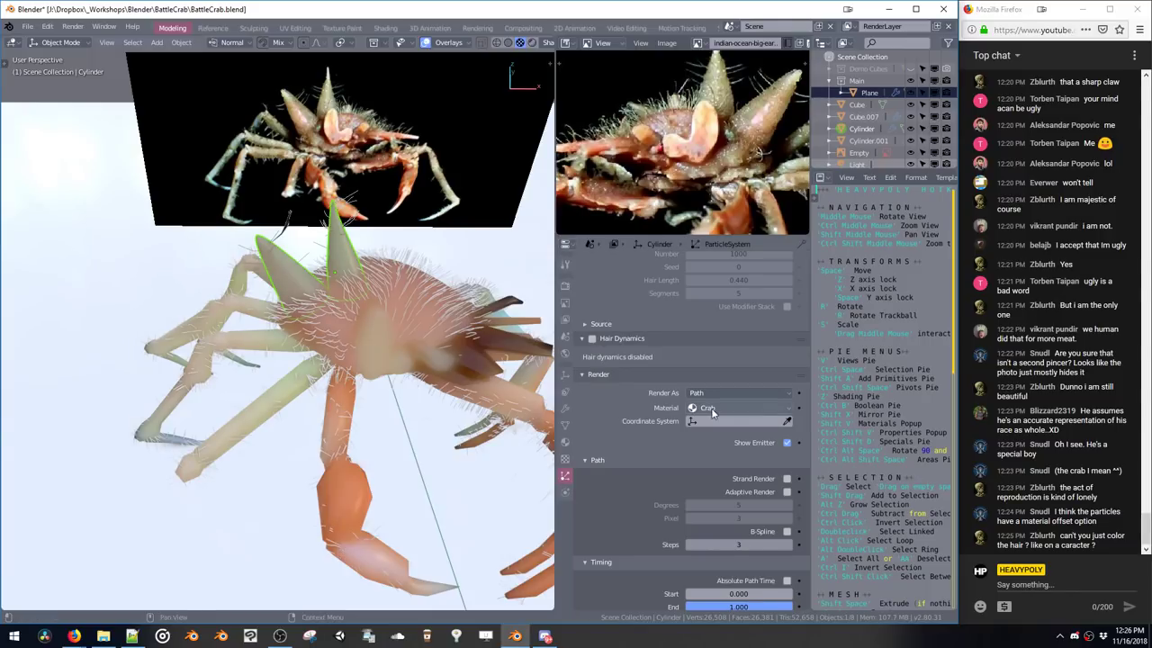
left_click(709, 408)
left_click(719, 396)
Save the crab file
mouse_move(396, 315)
middle_mouse_down()
mouse_move(502, 301)
mouse_move(441, 266)
mouse_move(416, 269)
mouse_move(430, 275)
mouse_move(399, 310)
middle_mouse_up()
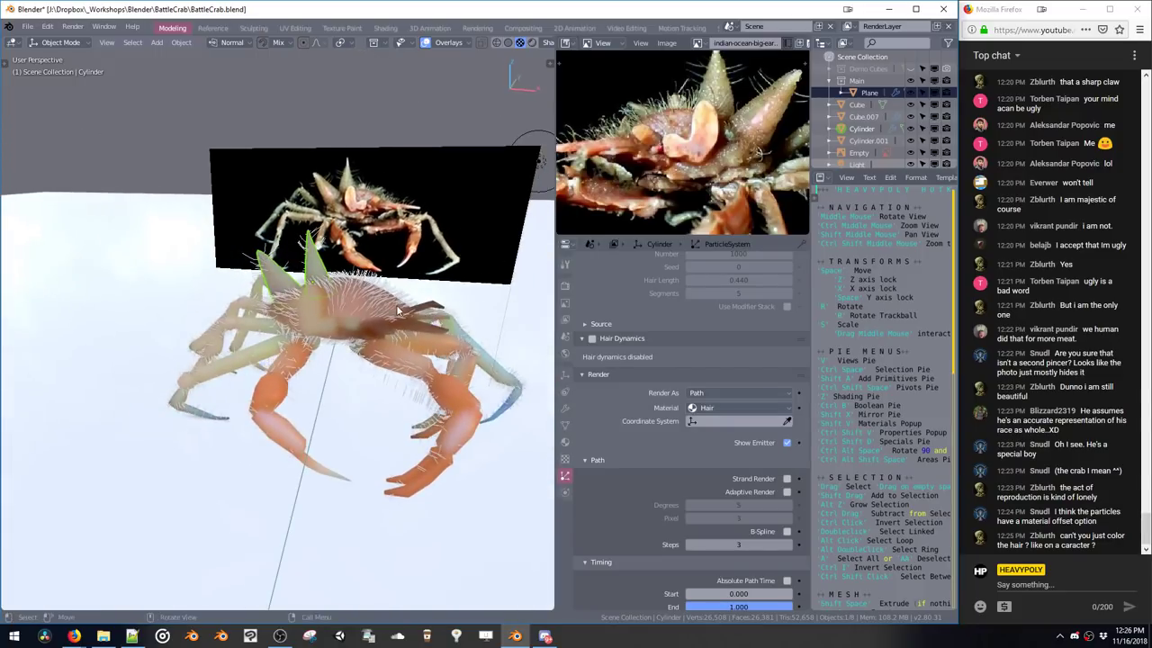
key("ctrl+s")
left_click(455, 306)
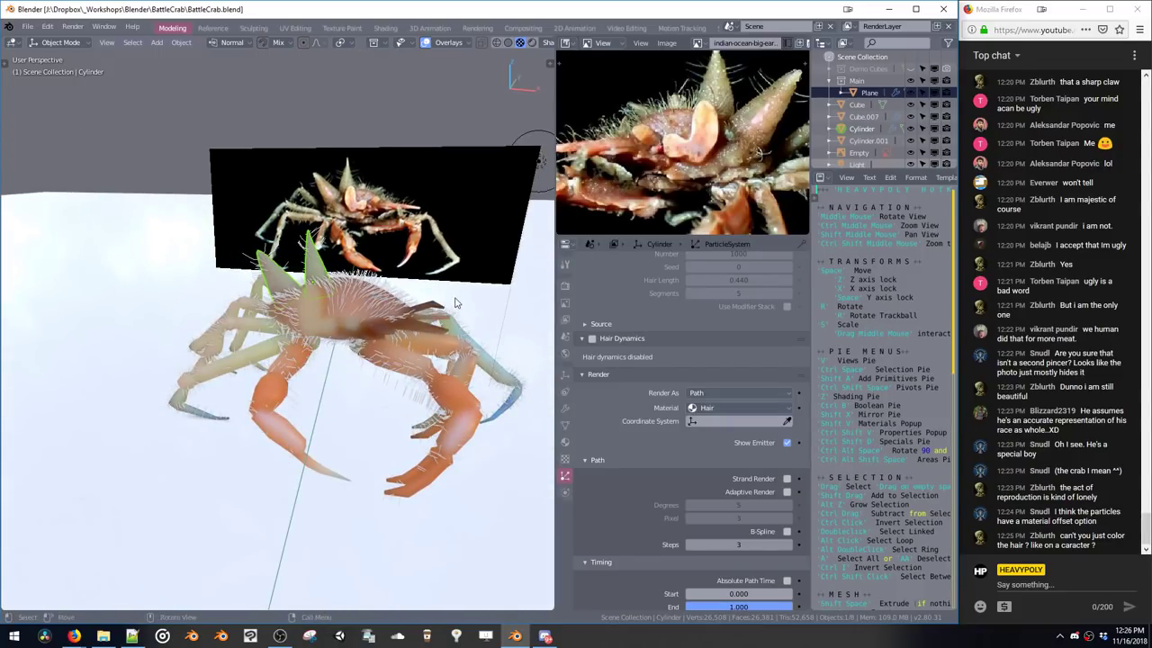
scroll(475, 326, "up", 4)
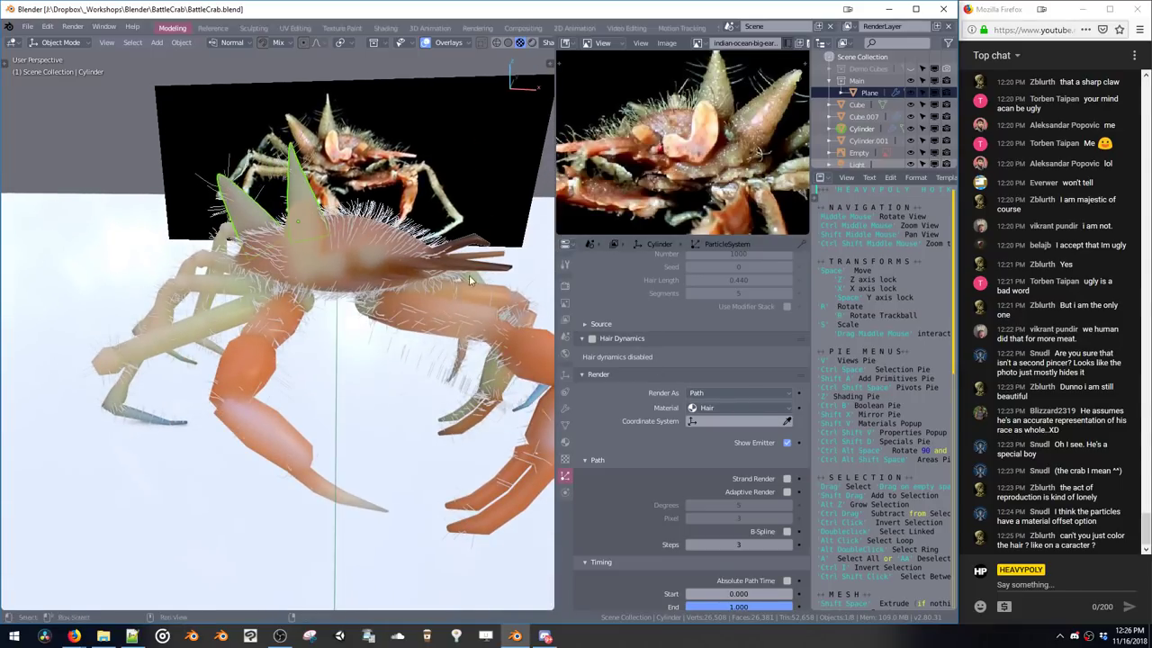
middle_click_drag(430, 368, 468, 292)
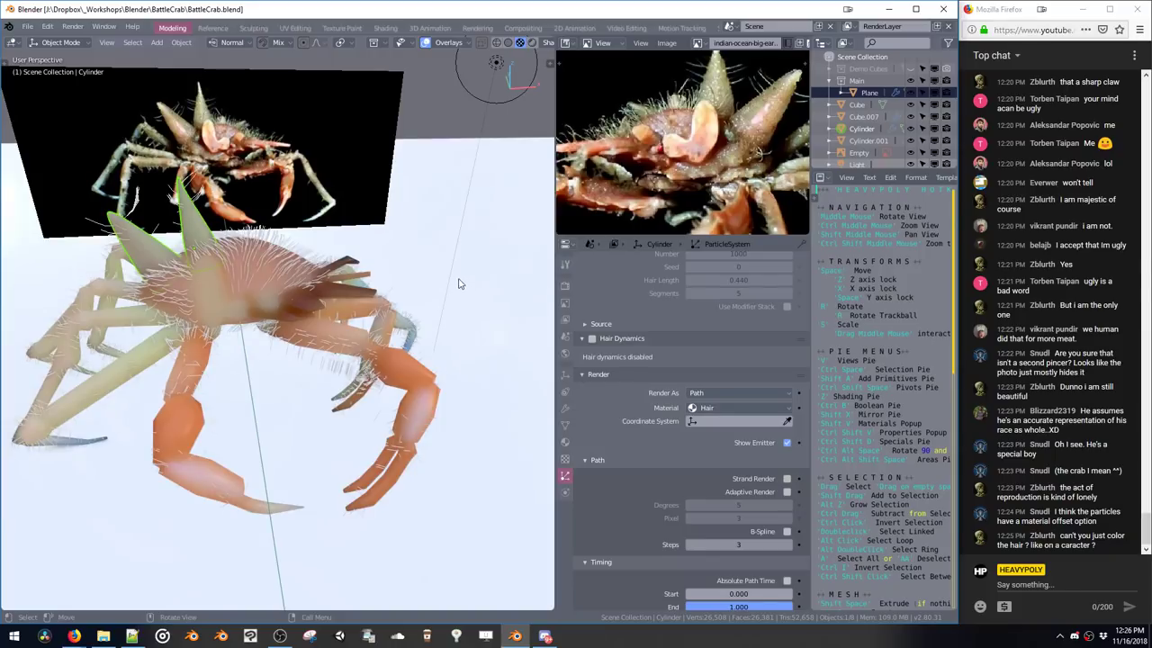
Try the Hair BSDF shader as the surface of the Hair material
key("shift+v")
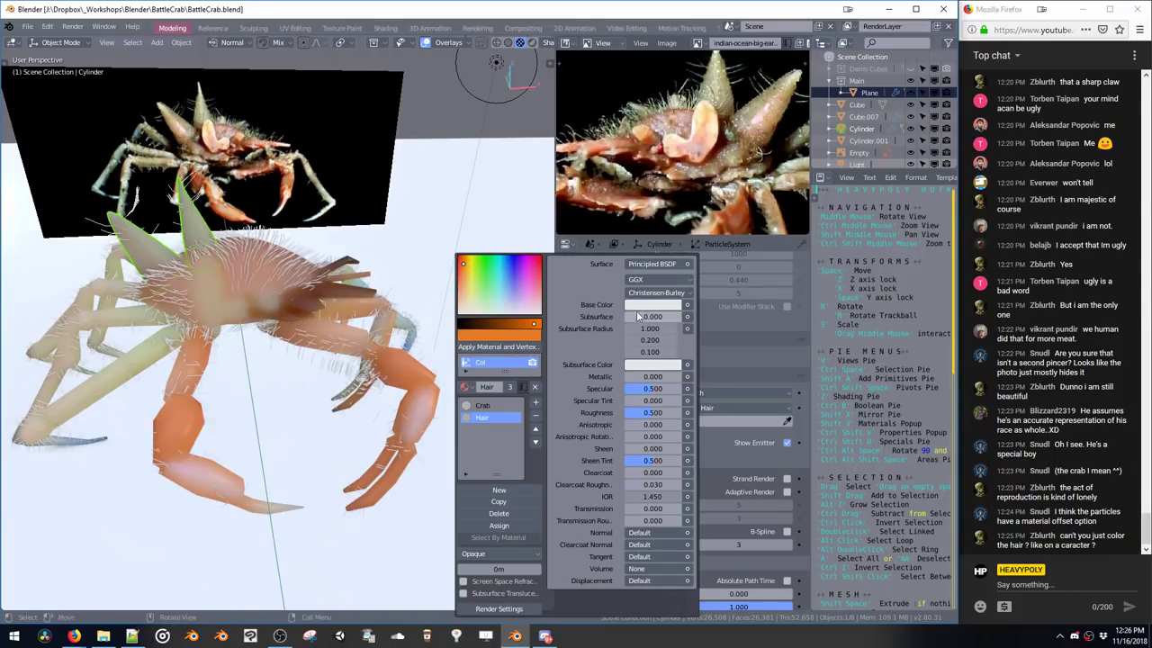
left_click(653, 264)
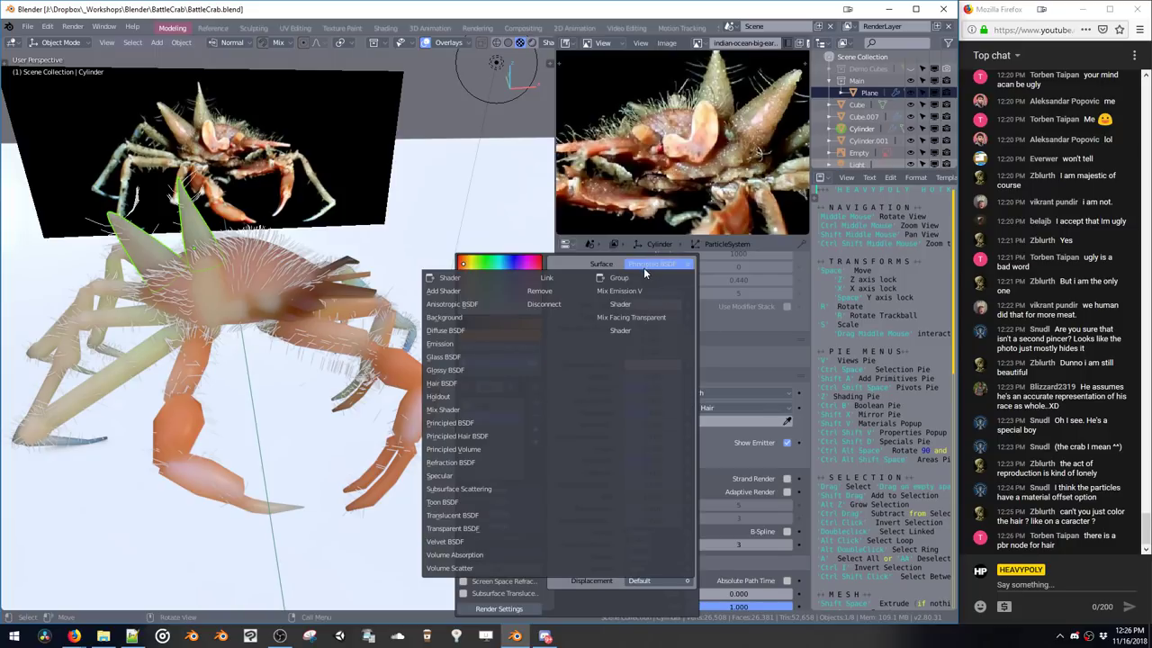
left_click(454, 382)
key("z")
key("shift+v")
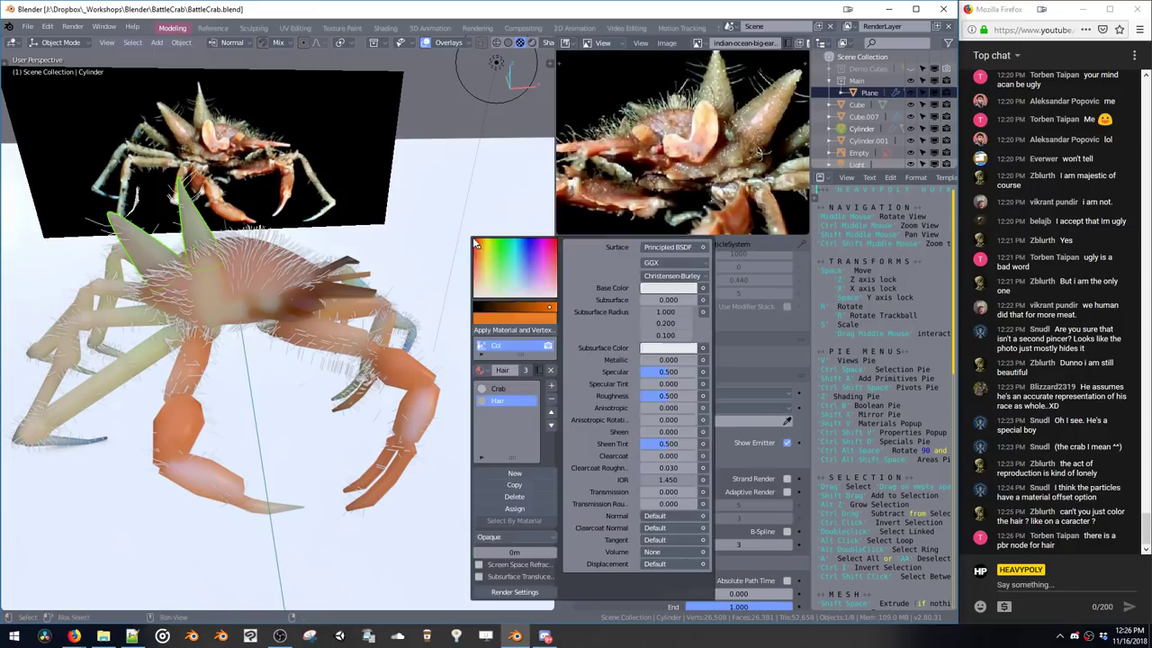
left_click(673, 246)
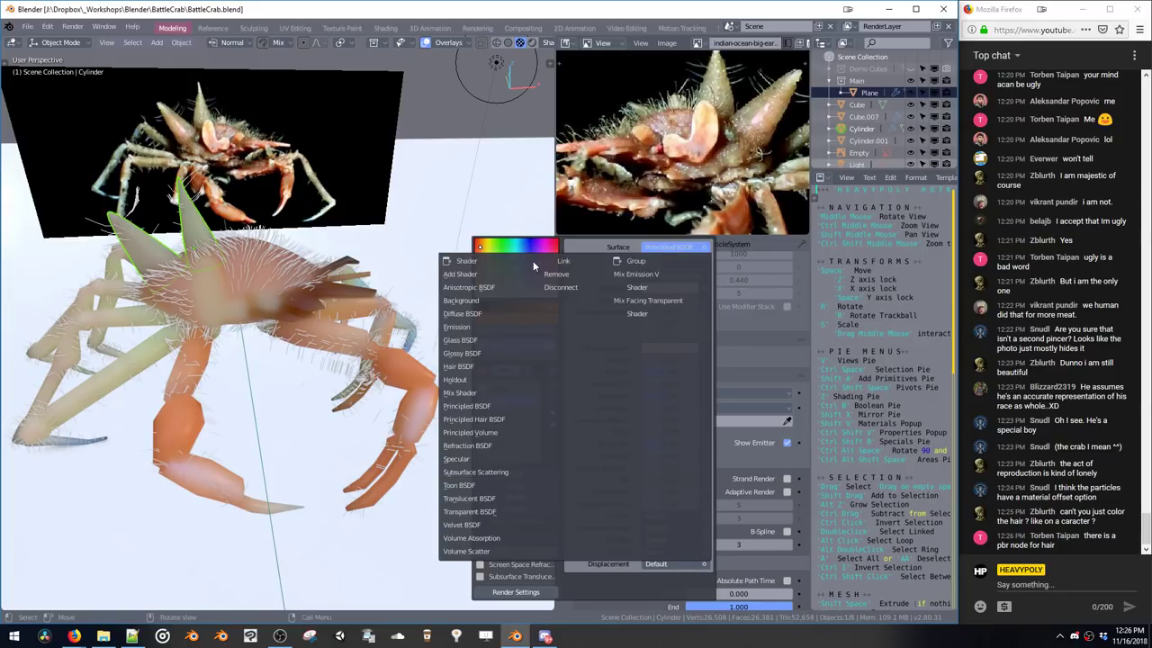
left_click(458, 366)
mouse_move(383, 294)
middle_mouse_down("ctrl")
mouse_move(389, 265)
mouse_move(441, 278)
mouse_move(454, 263)
mouse_move(456, 300)
mouse_move(442, 290)
mouse_move(391, 299)
mouse_move(434, 302)
mouse_move(358, 273)
mouse_move(367, 309)
mouse_move(381, 307)
middle_mouse_up("ctrl")
Try a 15.5° offset, a RoughnessU of 0.193 and a dark green colour on the Hair BSDF
key("ctrl+shift+m")
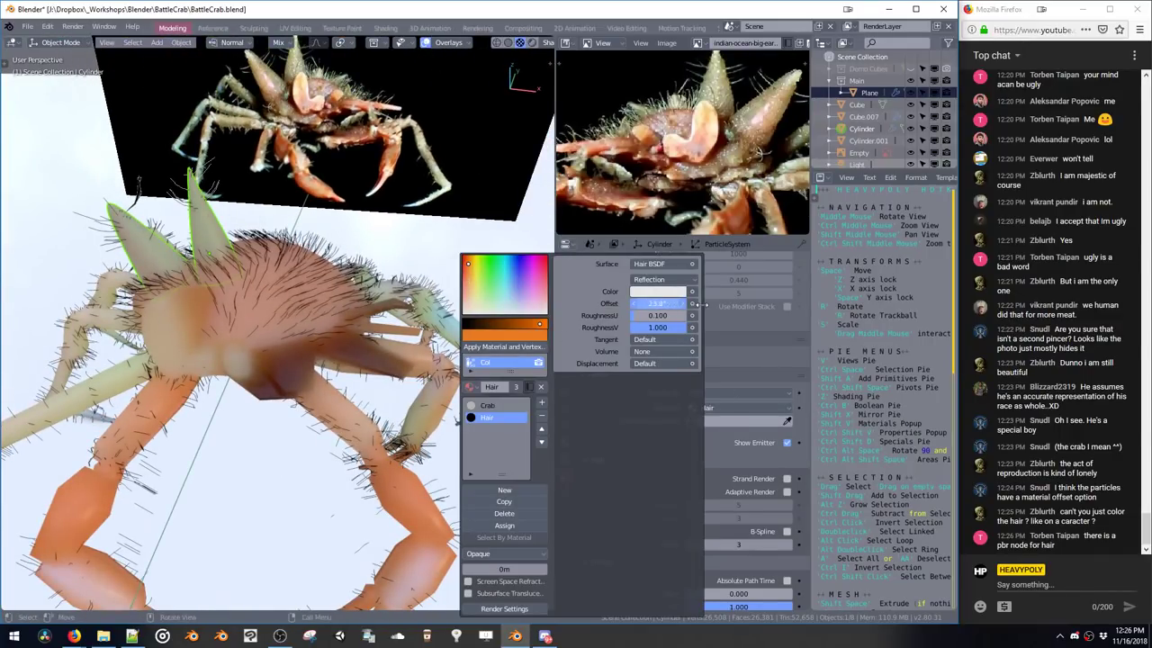
left_click_drag(702, 305, 666, 317)
left_click(663, 291)
left_click_drag(660, 183, 677, 150)
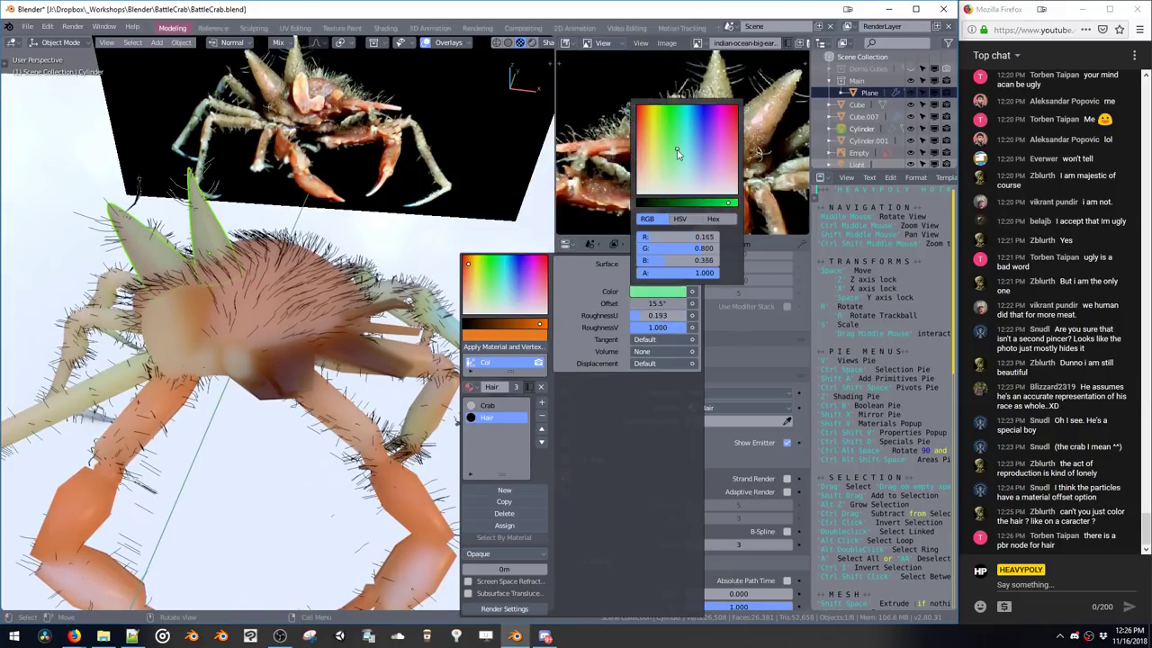
left_click_drag(666, 205, 661, 206)
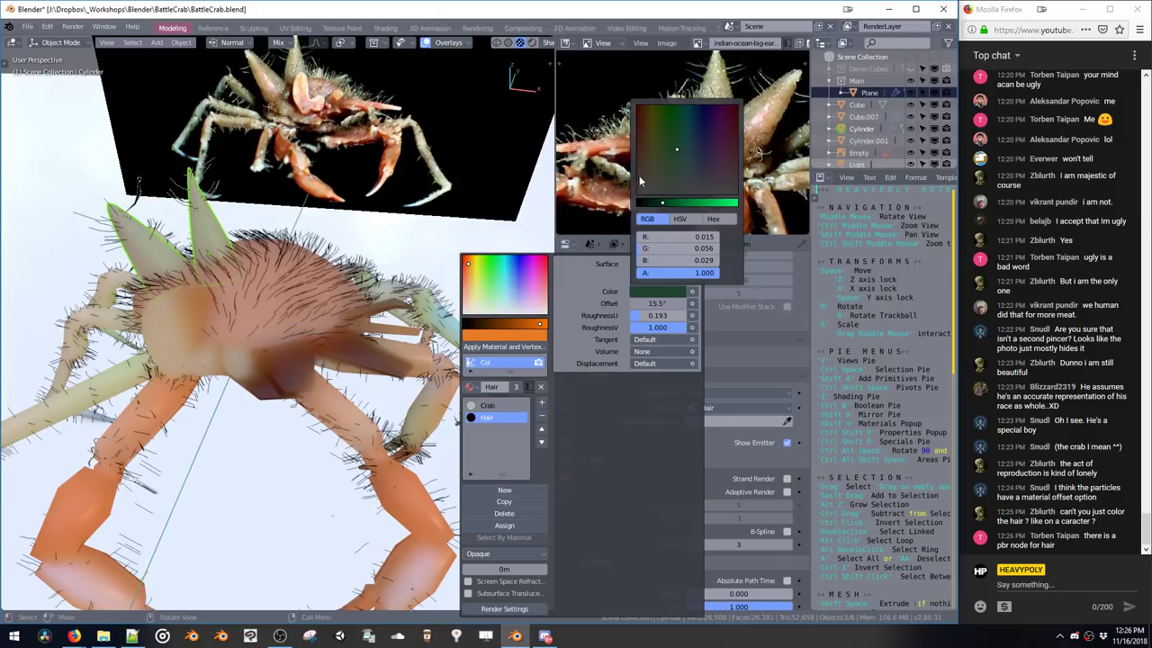
Try a 0° offset and a pale green colour on the Hair BSDF
key("shift+v")
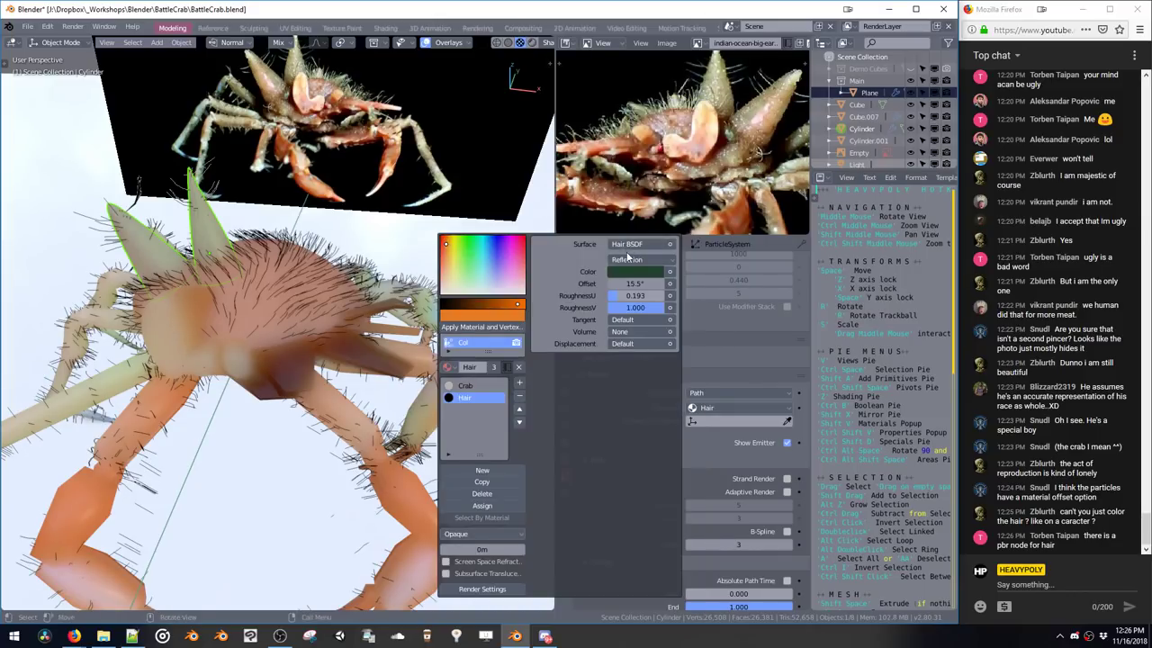
left_click(627, 259)
left_click(632, 246)
left_click(633, 260)
left_click(627, 249)
left_click_drag(621, 283, 590, 292)
key("Return")
left_click(628, 271)
left_click_drag(649, 184, 716, 183)
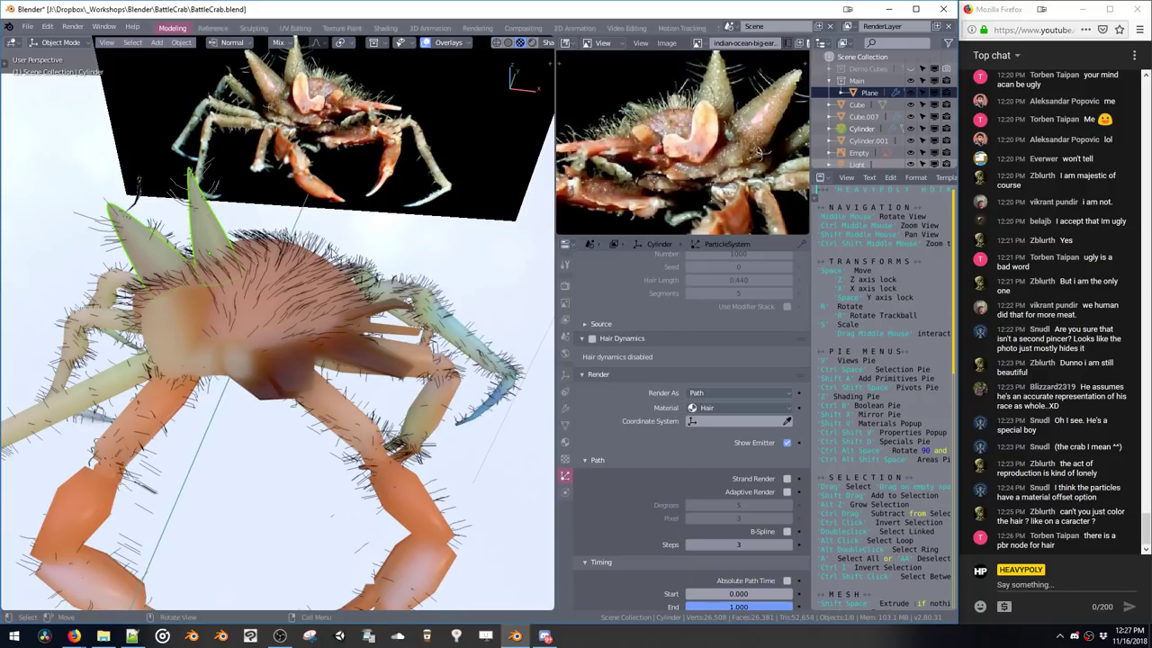
Switch the 3D viewport to rendered shading
key("z")
left_click(401, 240)
mouse_move(402, 238)
middle_mouse_down()
mouse_move(414, 261)
mouse_move(432, 264)
middle_mouse_up()
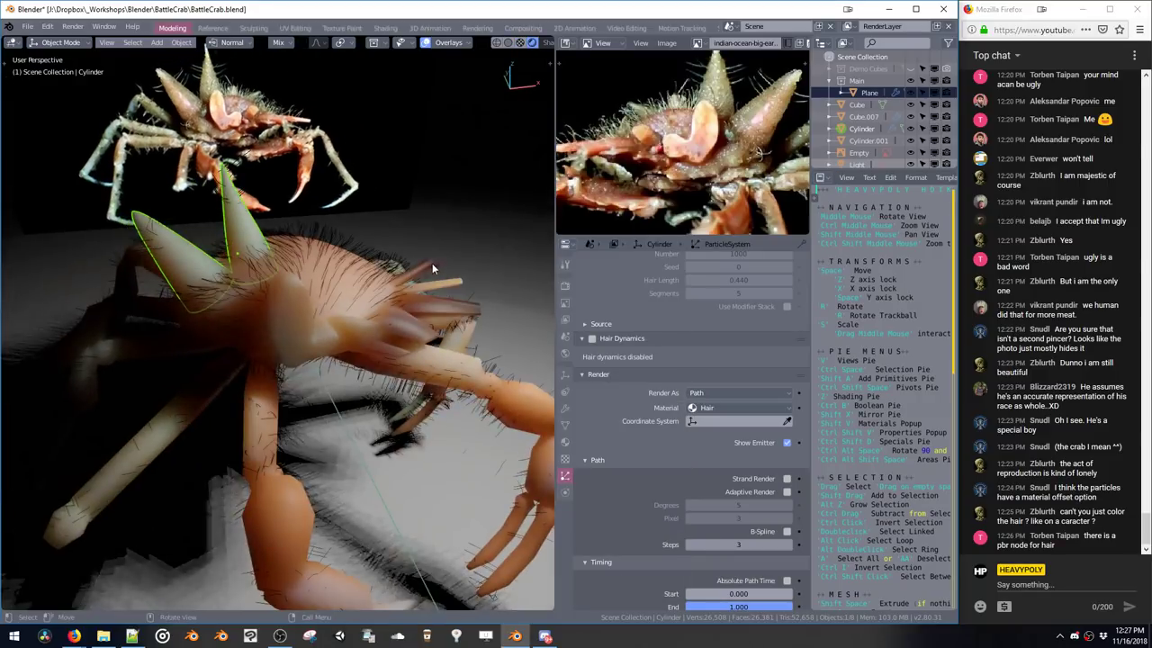
Set the Hair material's surface to Principled BSDF with a Subsurface value of 1.000
key("shift+v")
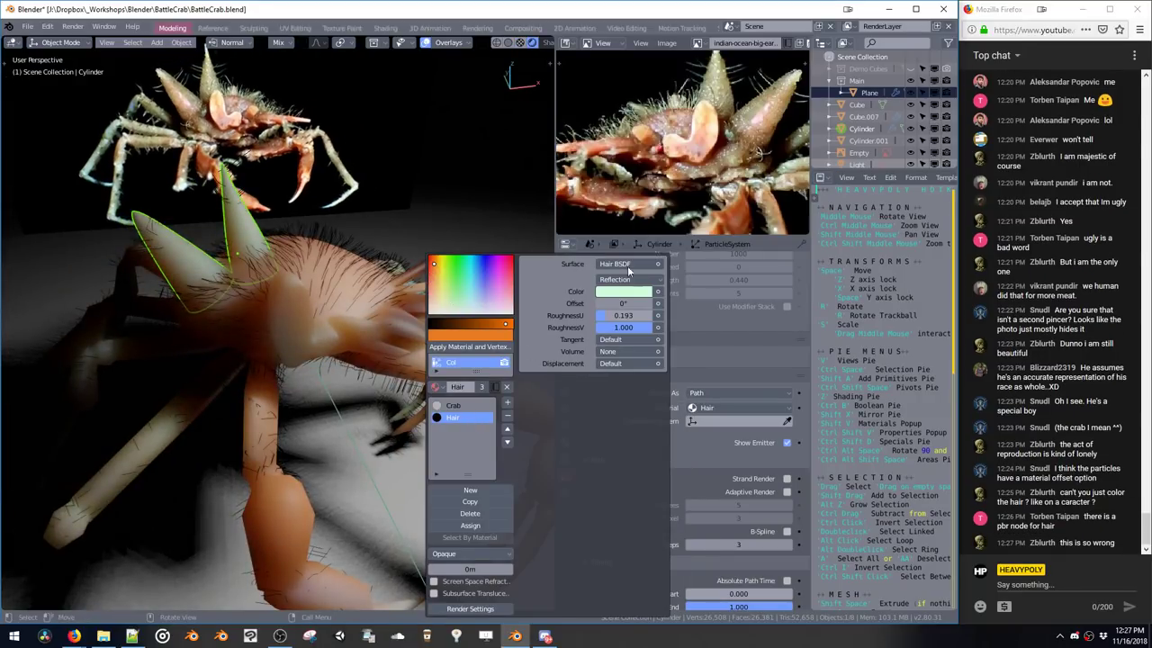
left_click(625, 264)
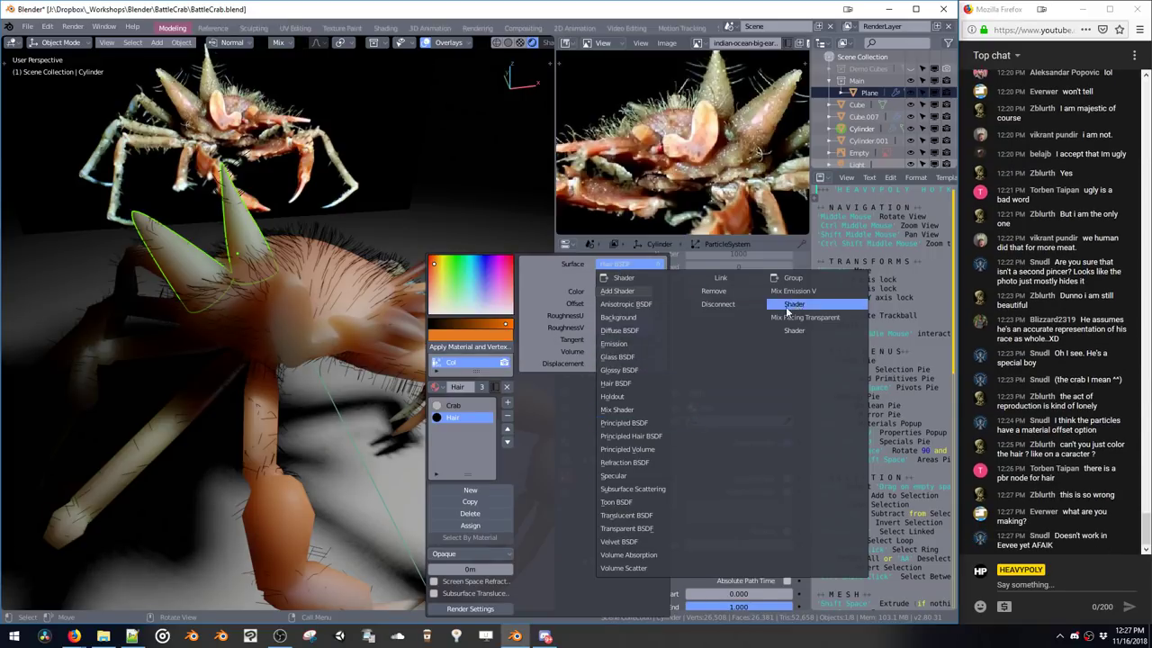
left_click(624, 423)
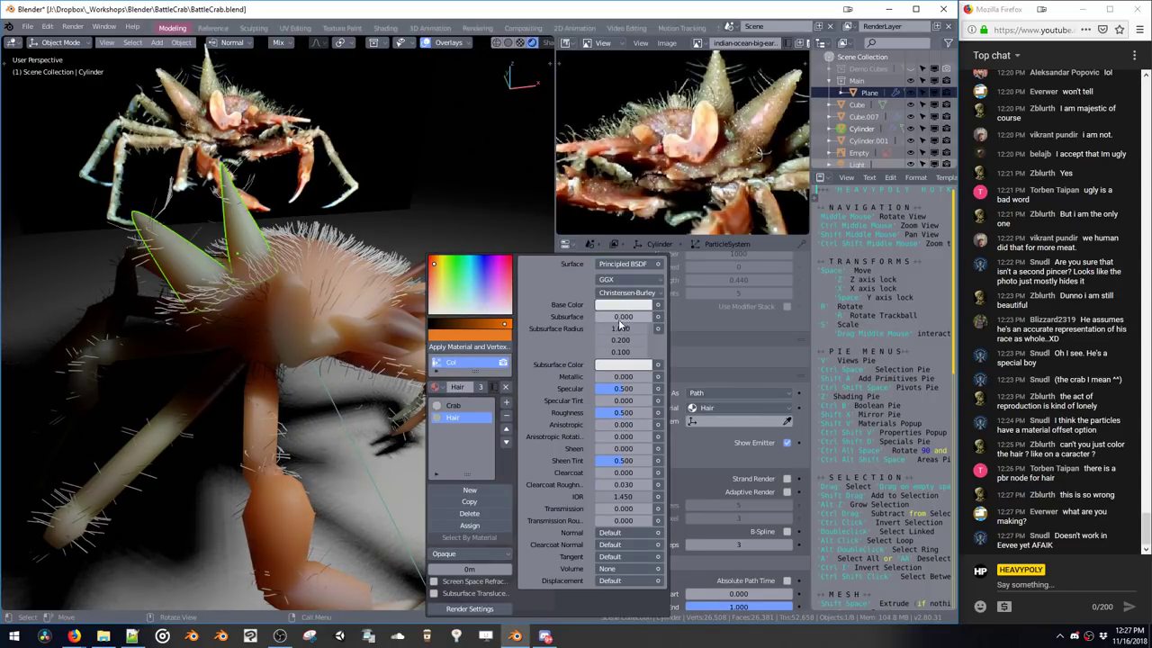
left_click_drag(619, 318, 700, 313)
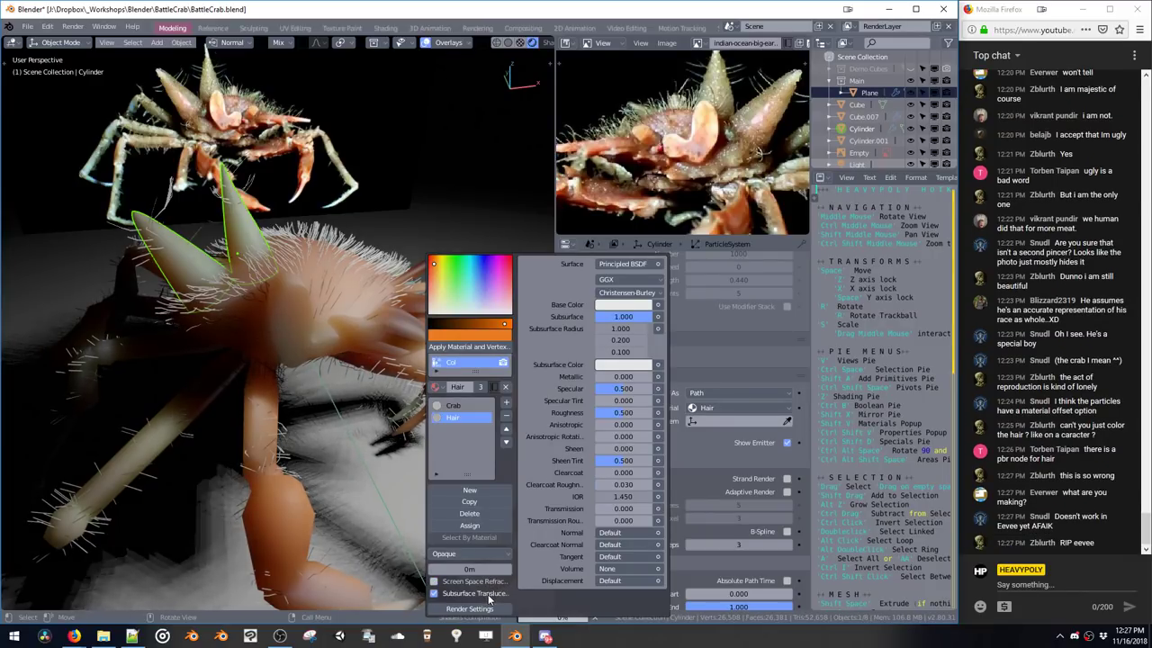
Give the Hair material a light green base colour and a pale yellow-green subsurface colour
left_click(614, 307)
left_click(635, 184)
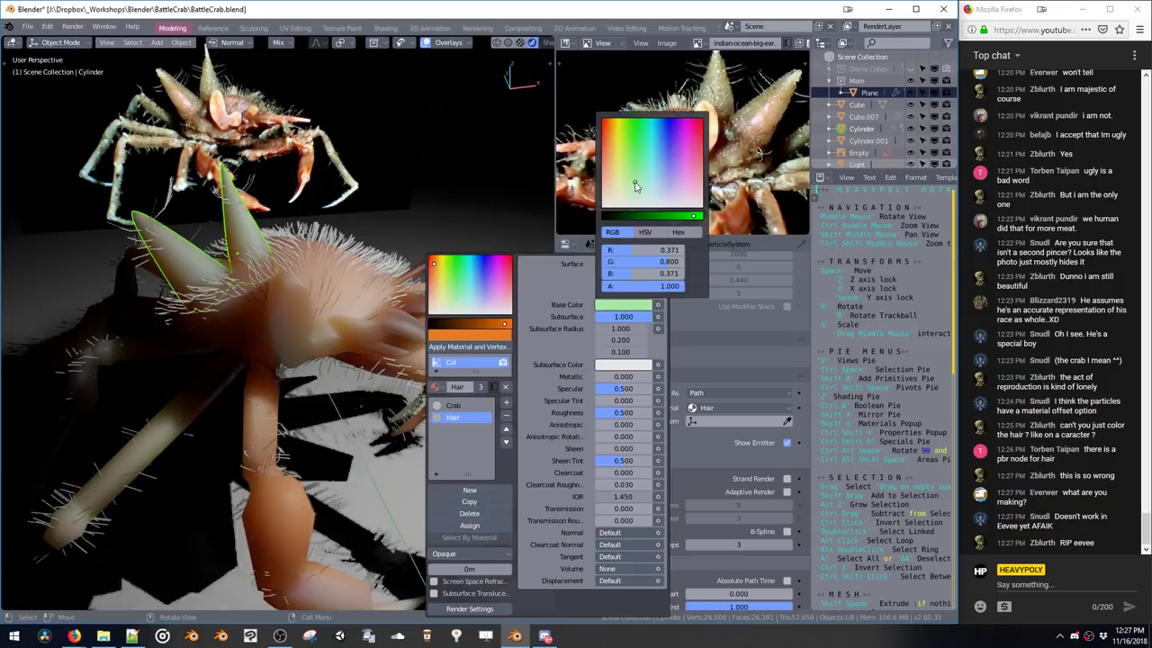
left_click(621, 363)
left_click(615, 225)
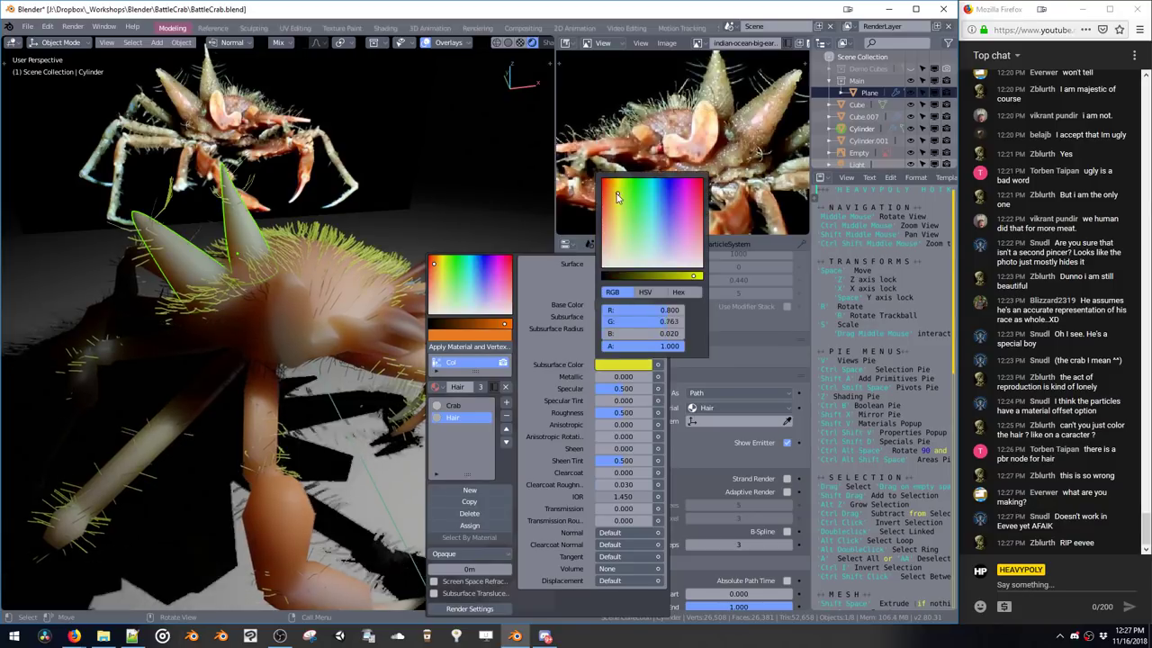
left_click(615, 233)
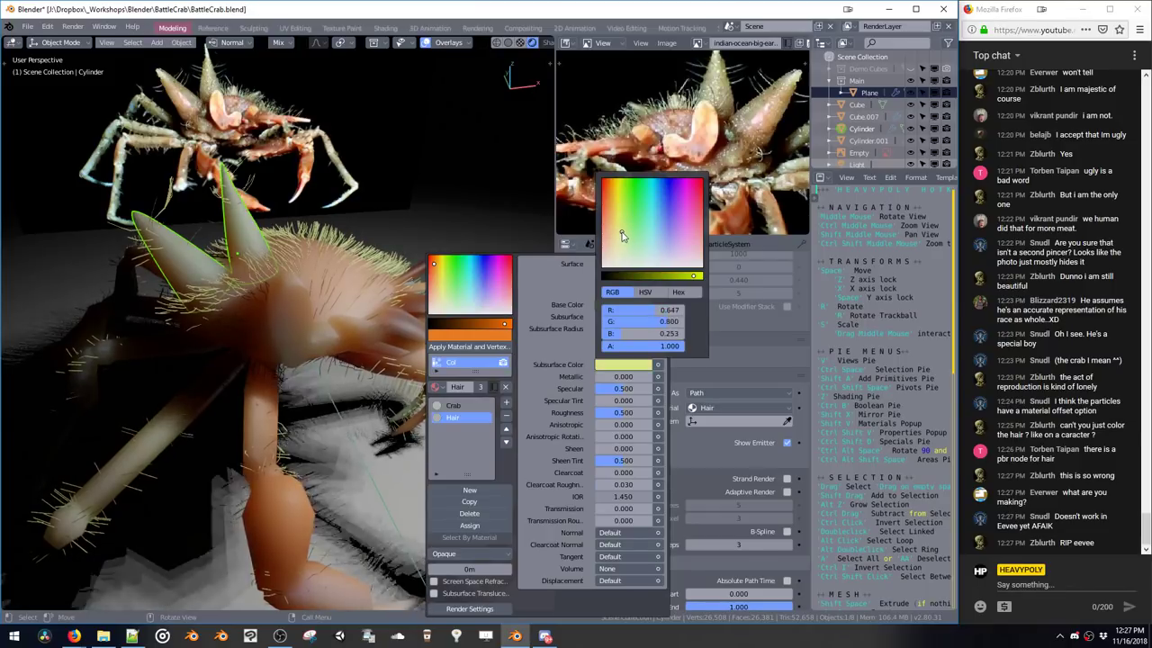
left_click(620, 241)
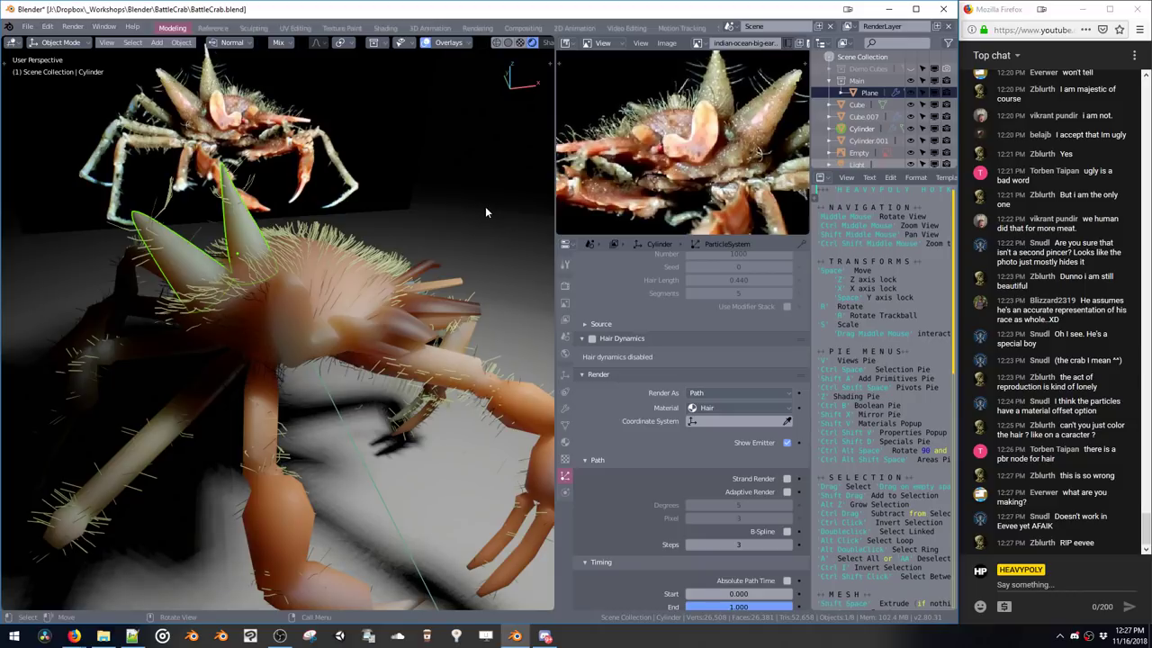
Set the Hair material's Specular to 0.684 and its Roughness to 0.075
key("shift+v")
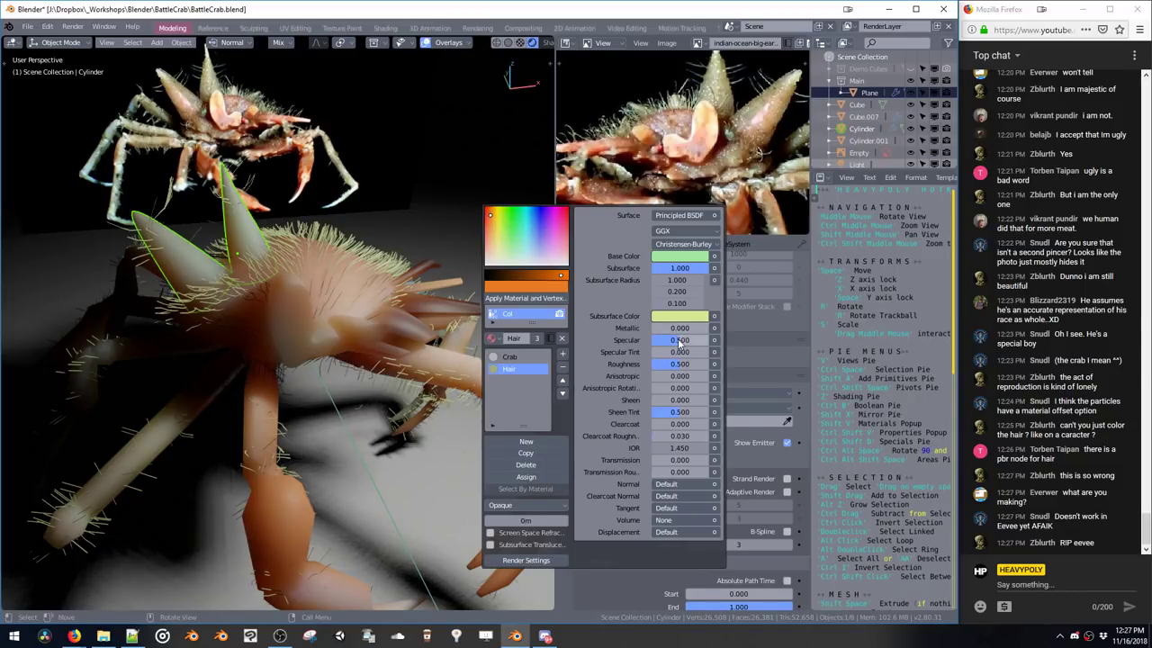
mouse_move(701, 342)
left_mouse_down()
mouse_move(637, 343)
mouse_move(692, 343)
mouse_move(659, 365)
mouse_move(617, 365)
left_mouse_up()
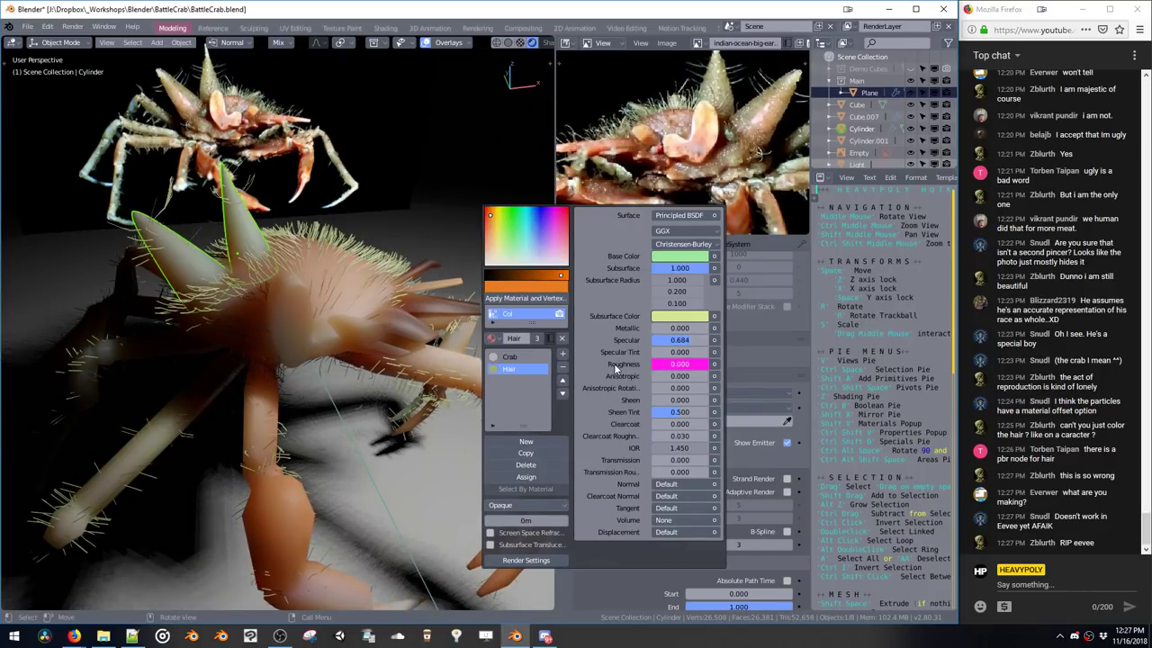
mouse_move(642, 369)
left_mouse_down()
mouse_move(661, 370)
mouse_move(649, 372)
left_mouse_up()
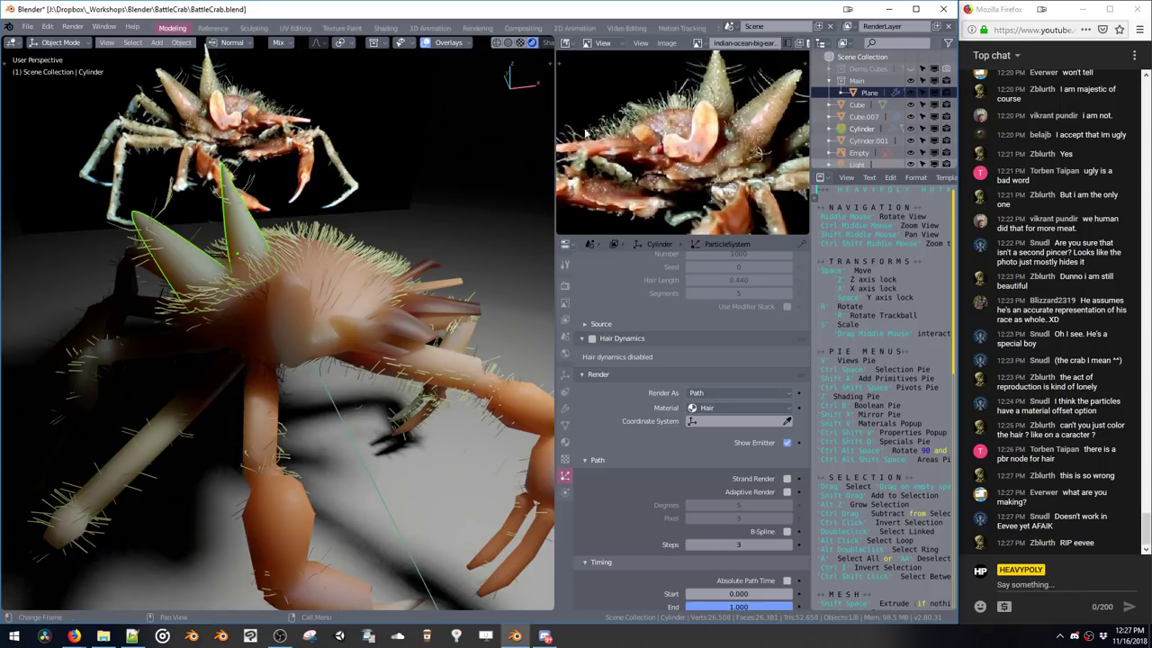
Set the first two Subsurface Radius values of the Hair material to 1.840 and 5.393
middle_click_drag(636, 129, 664, 117, "ctrl")
middle_click_drag(592, 145, 663, 161)
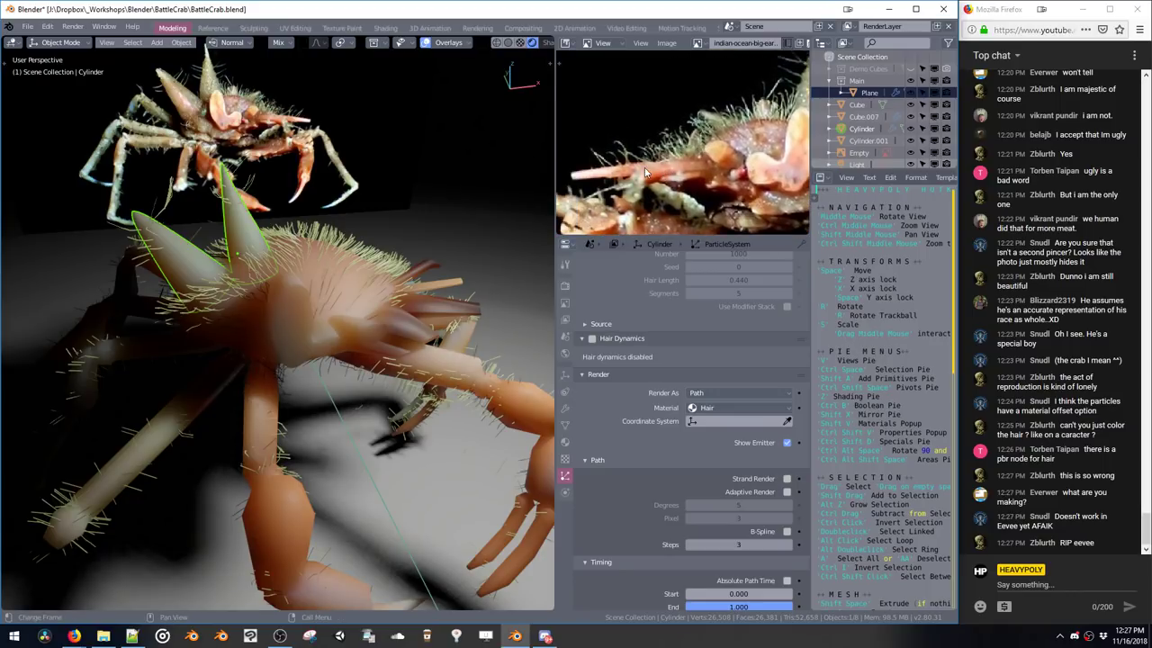
key("shift+v")
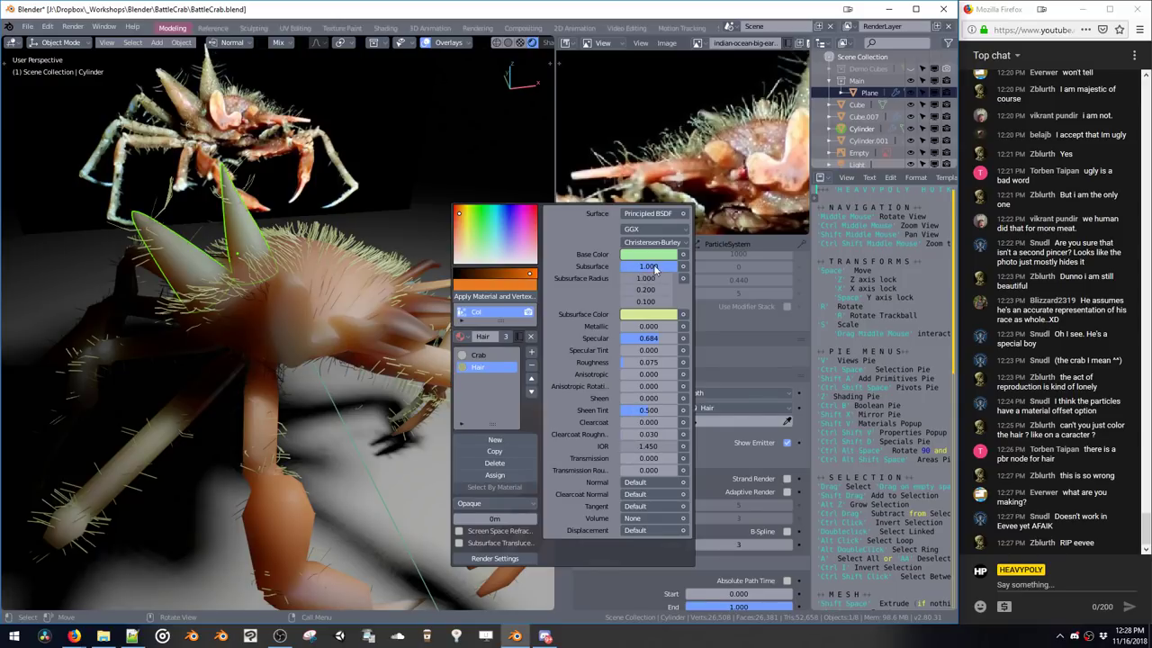
left_click_drag(656, 269, 671, 291)
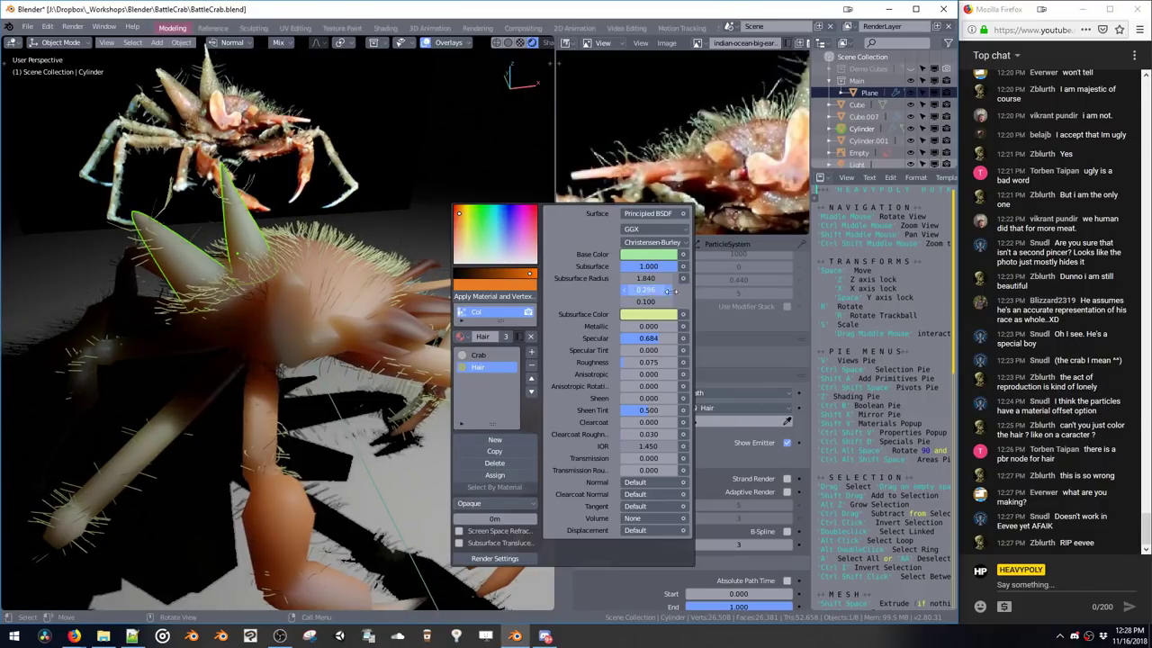
left_click_drag(745, 297, 747, 297)
Drive the Hair material's Subsurface Color with a ColorRamp
middle_click_drag(392, 131, 489, 249, "ctrl")
key("shift+v")
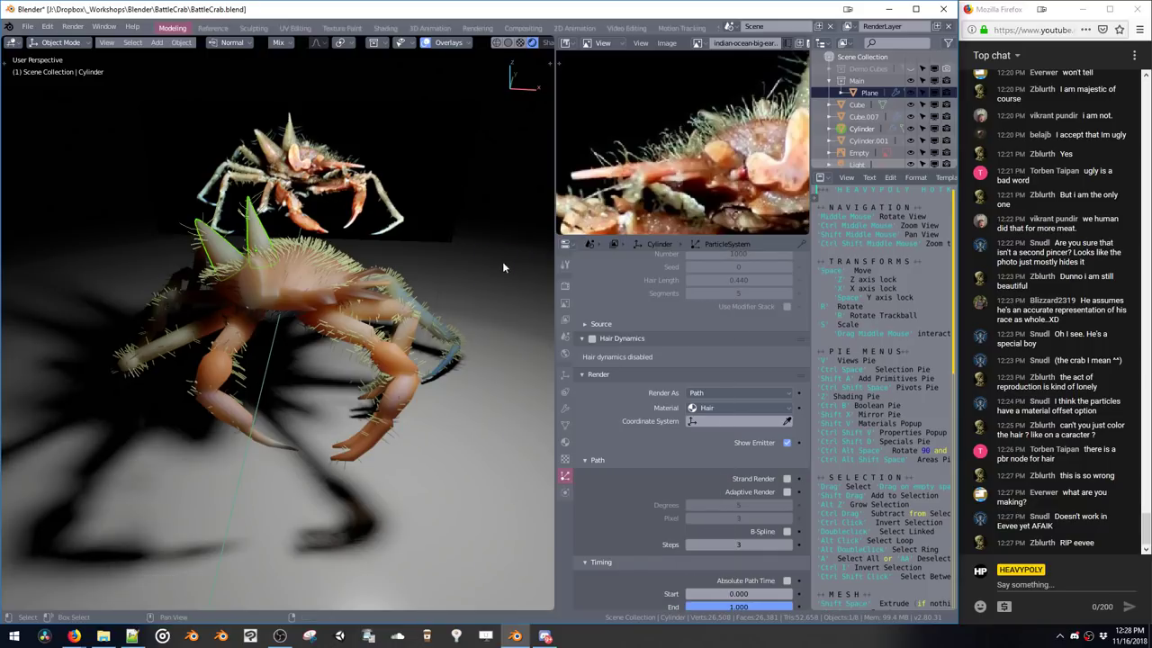
key("shift+v")
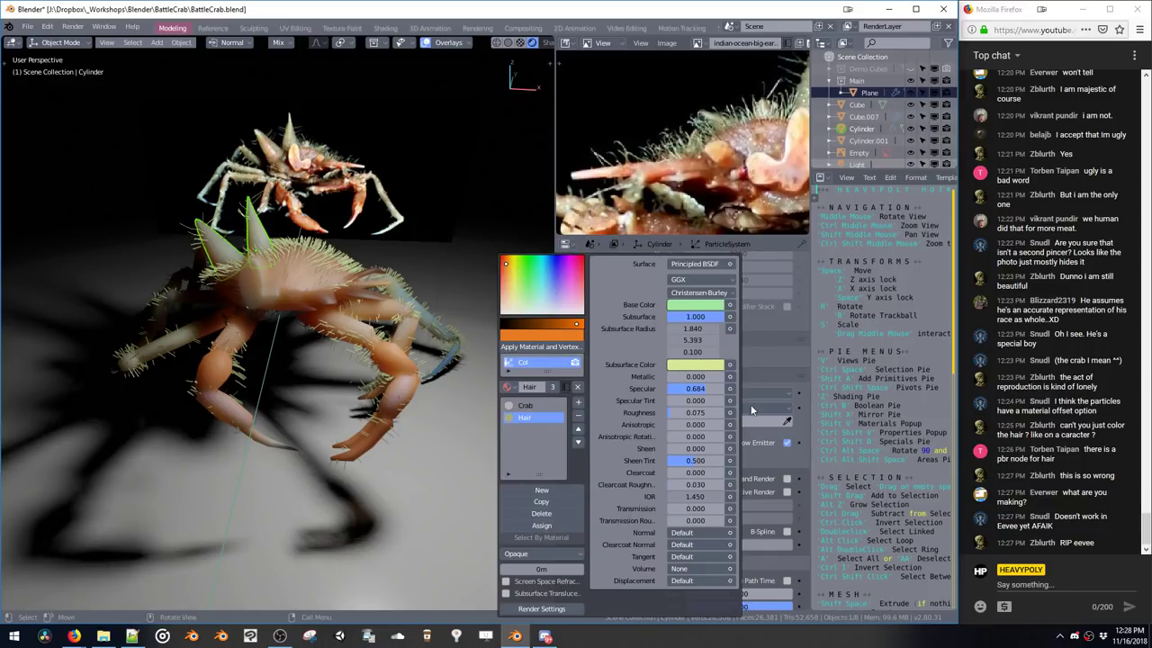
key("shift+v")
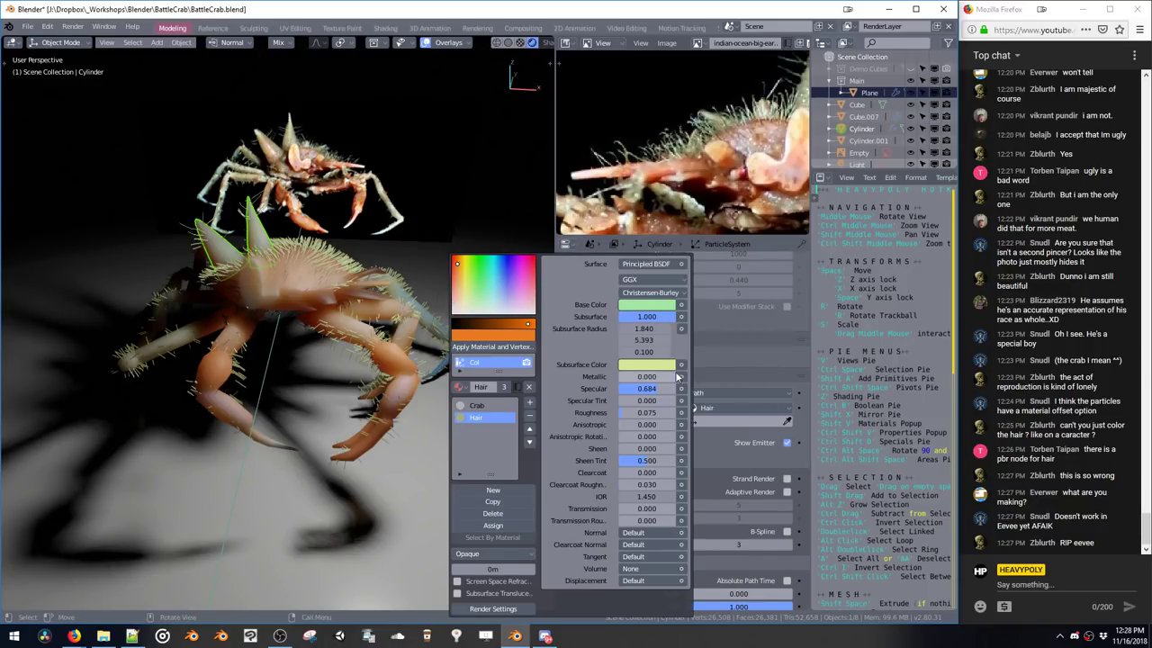
left_click(681, 364)
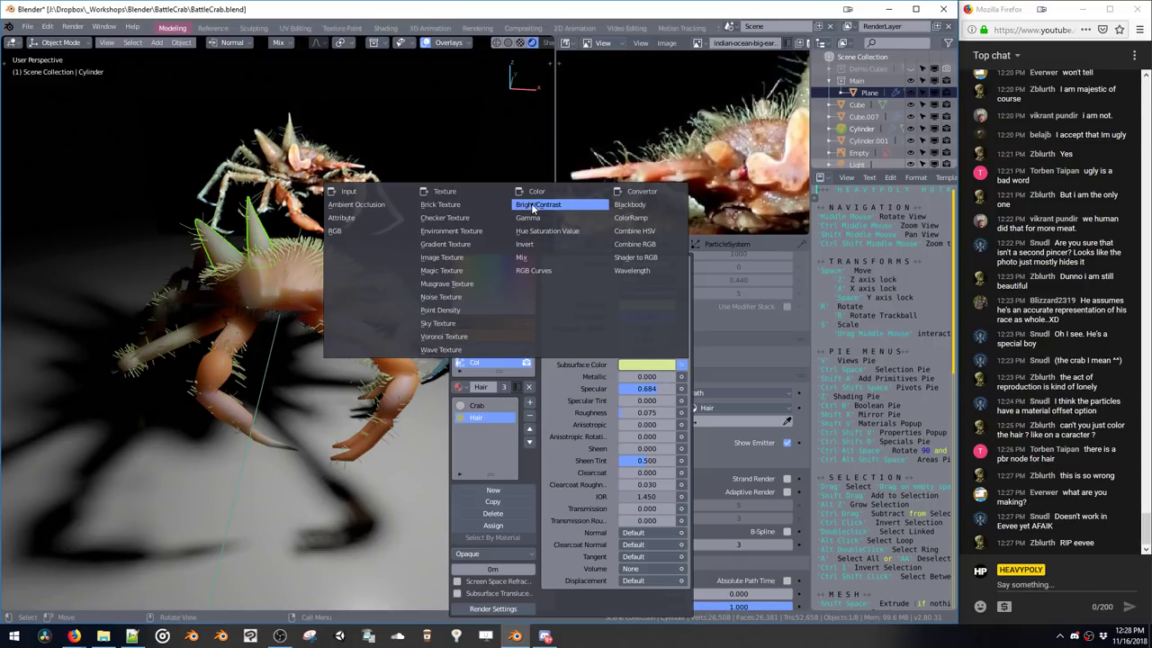
left_click(634, 217)
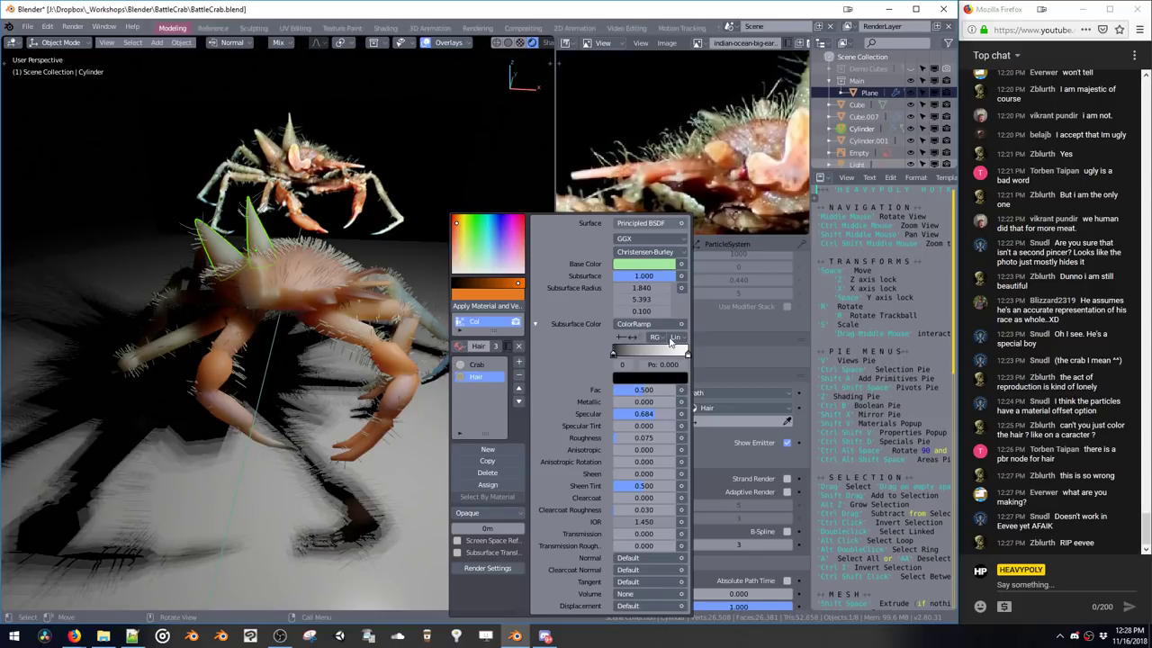
Connect the colour ramp's Fac to the Hair Info Intercept so the colour varies along each strand
left_click(681, 393)
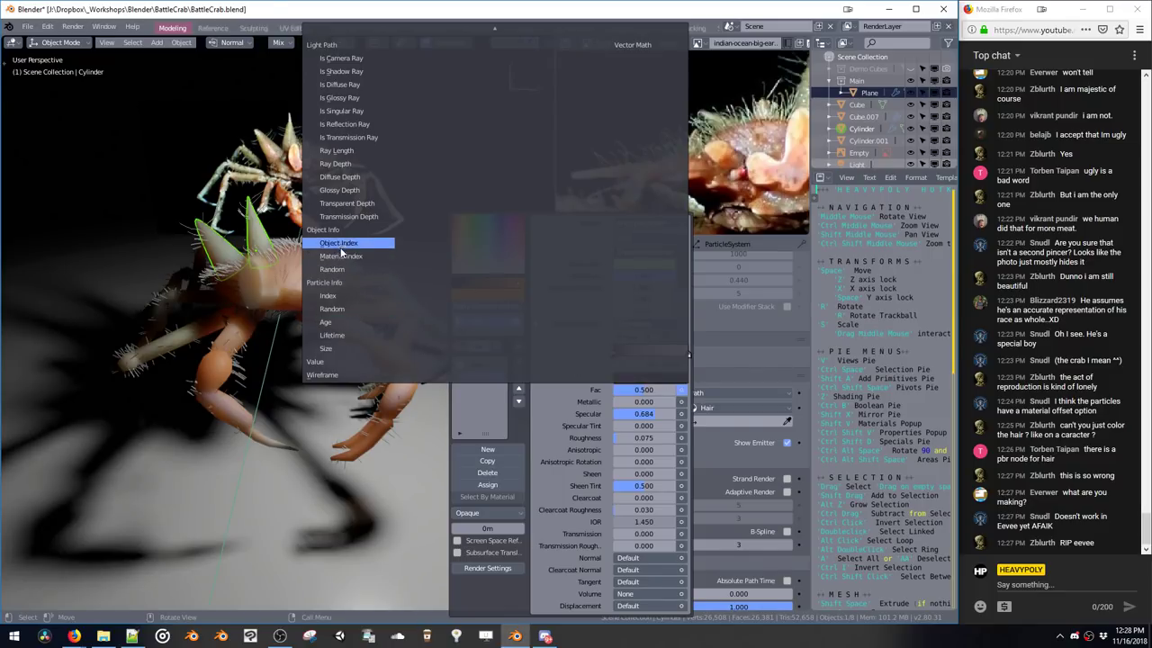
scroll(340, 311, "down", 9)
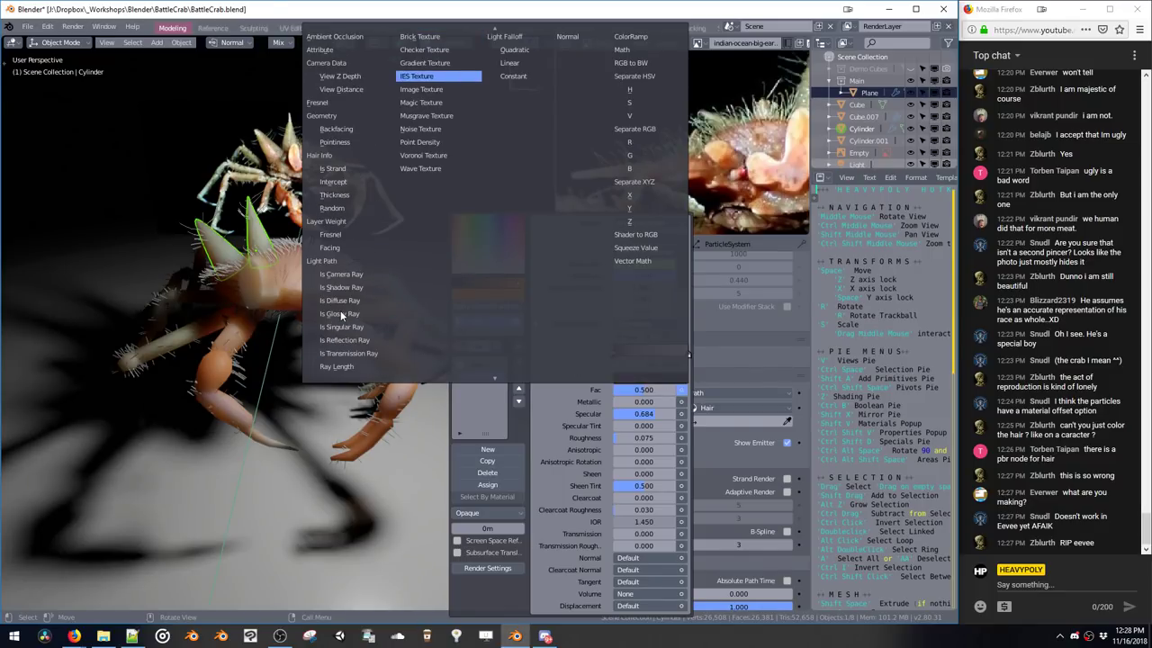
scroll(340, 311, "up", 2)
scroll(340, 313, "down", 5)
scroll(340, 314, "up", 5)
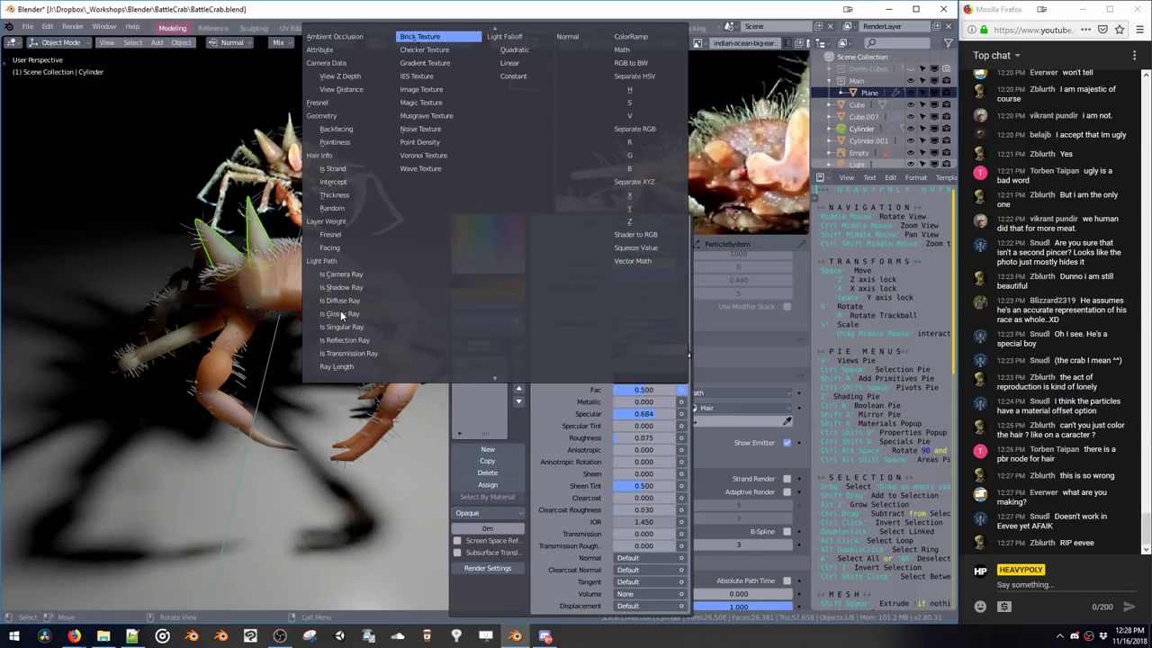
left_click(332, 182)
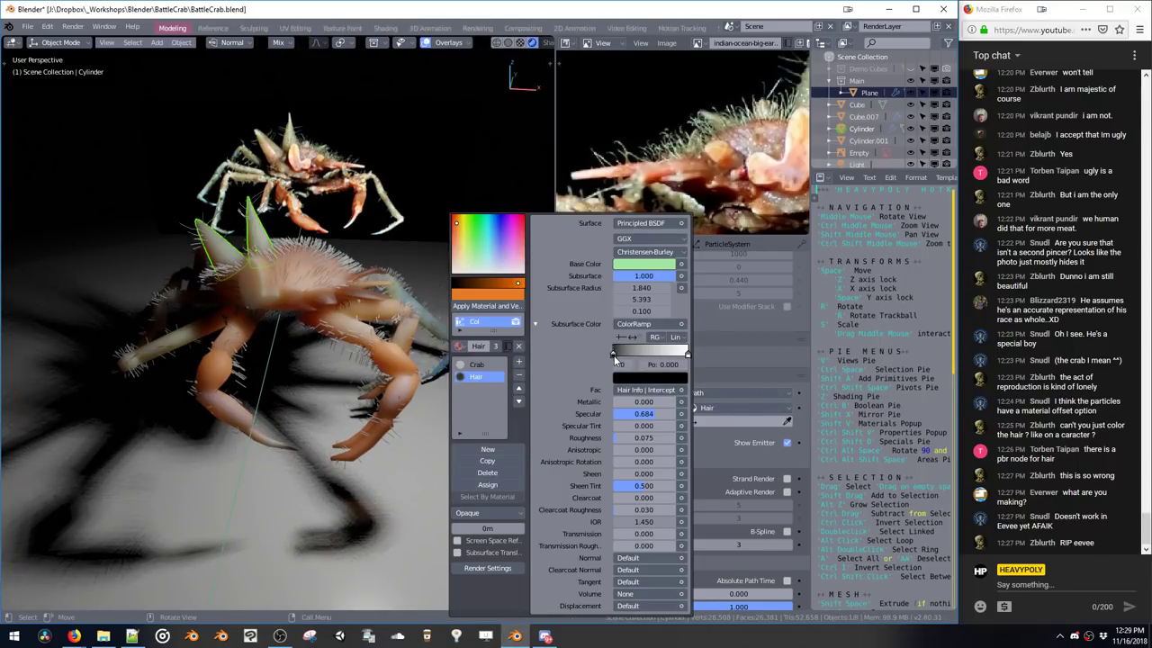
Test the gradient by colouring the ramp's first stop pure red and its last stop bright green
left_click(627, 376)
left_click_drag(660, 289, 730, 291)
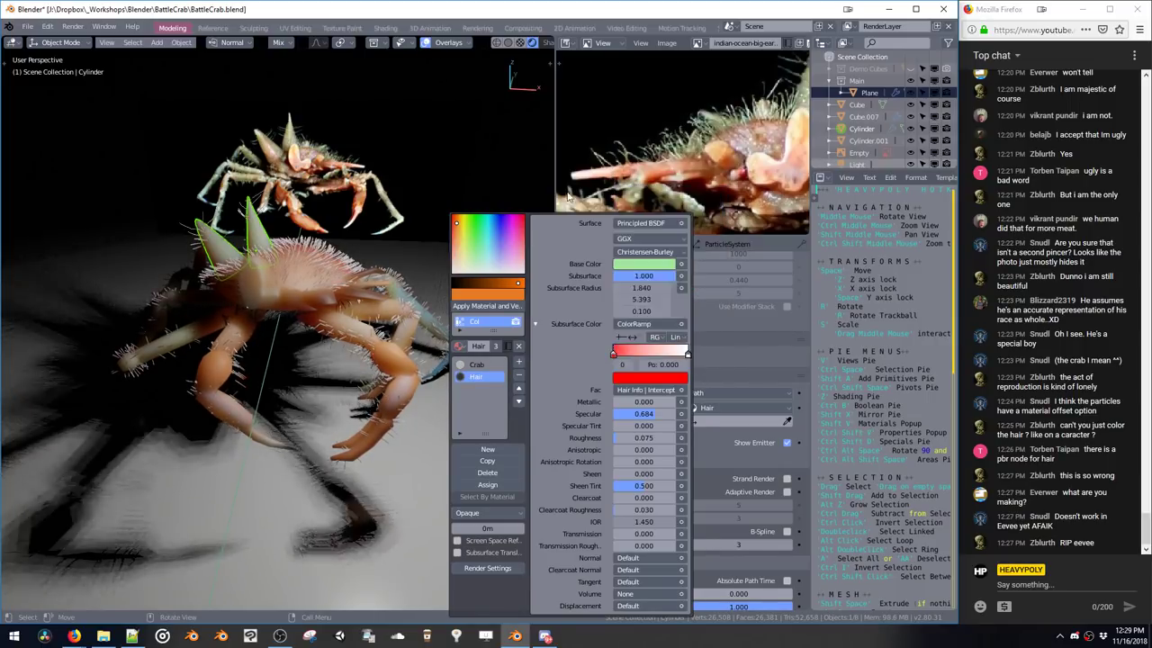
key("shift+v")
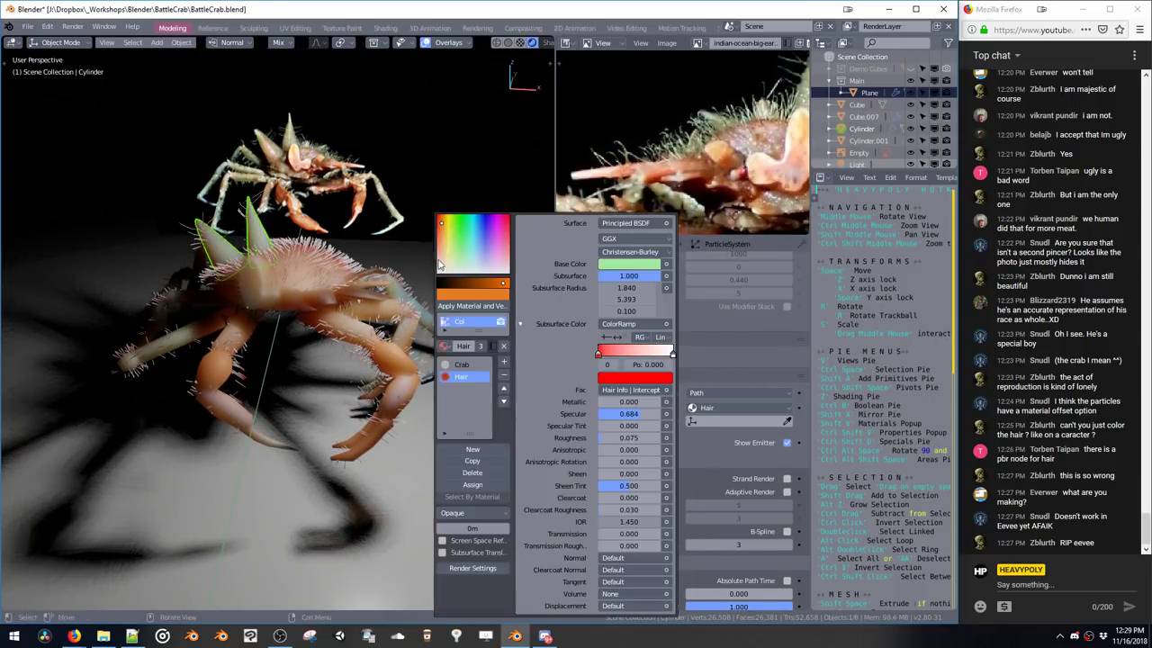
left_click(634, 376)
left_click(626, 196)
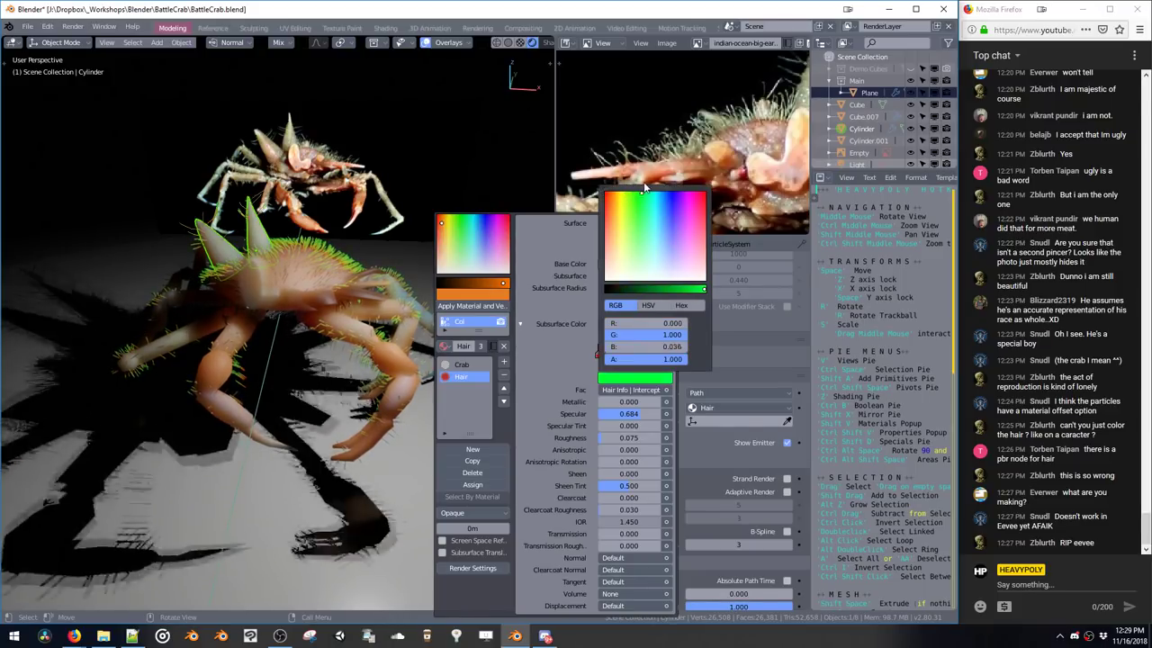
scroll(423, 206, "up", 5)
middle_click_drag(423, 206, 361, 306)
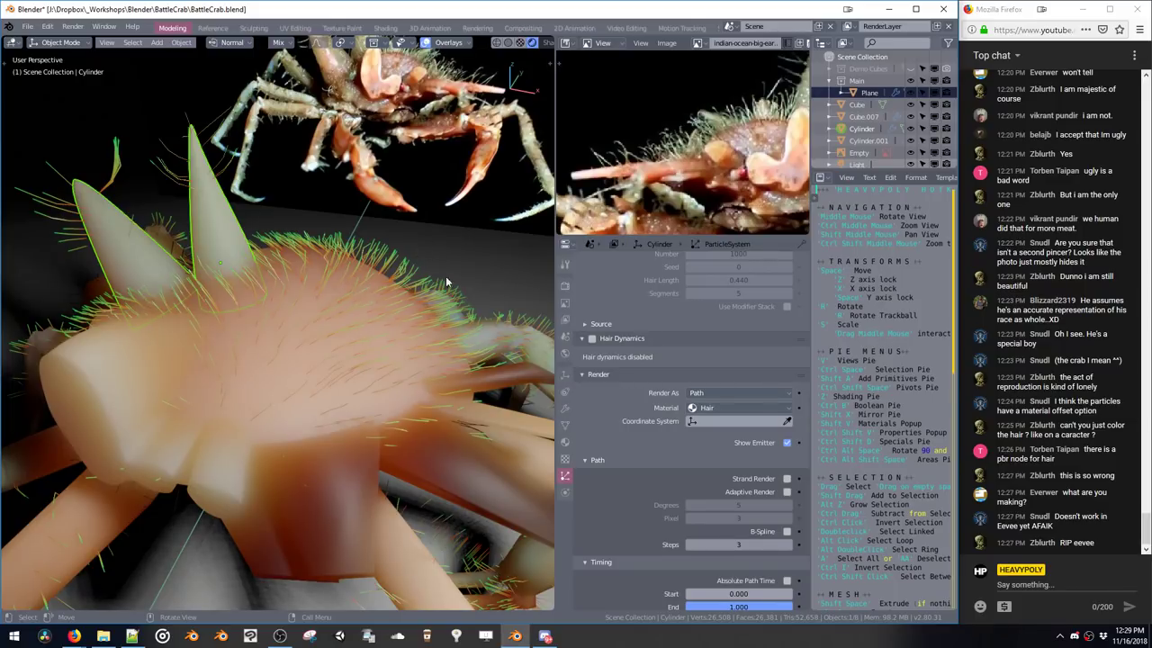
Recolour the first stop of the Hair material's ramp to a dark yellow-green
key("shift+v")
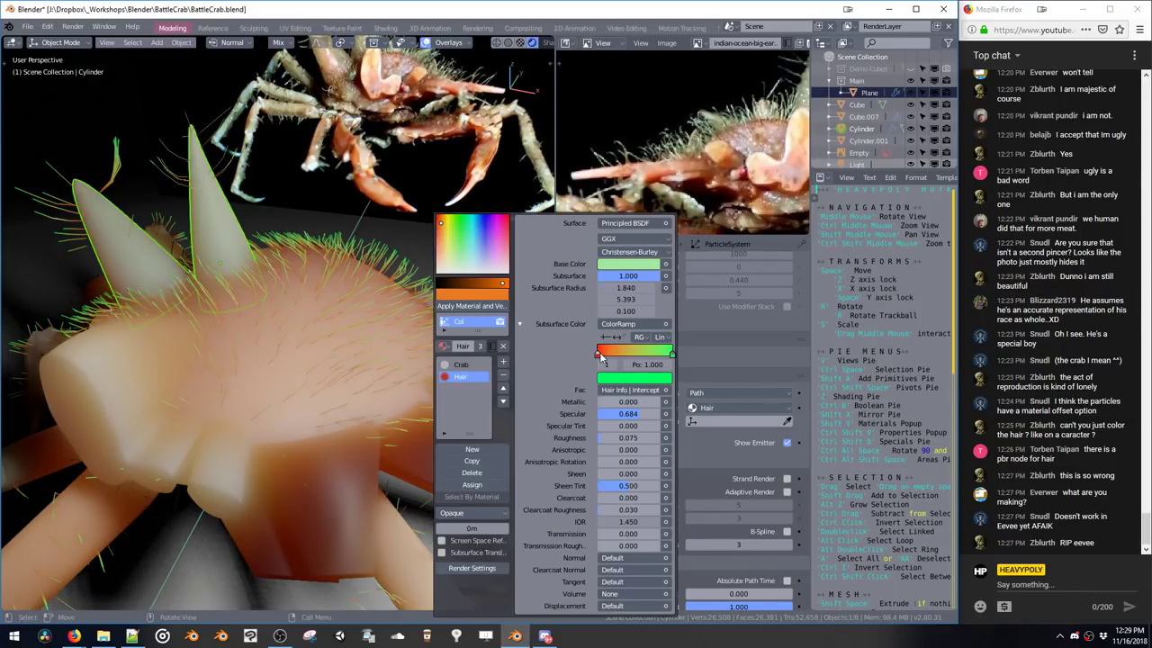
left_click(601, 353)
left_click(609, 377)
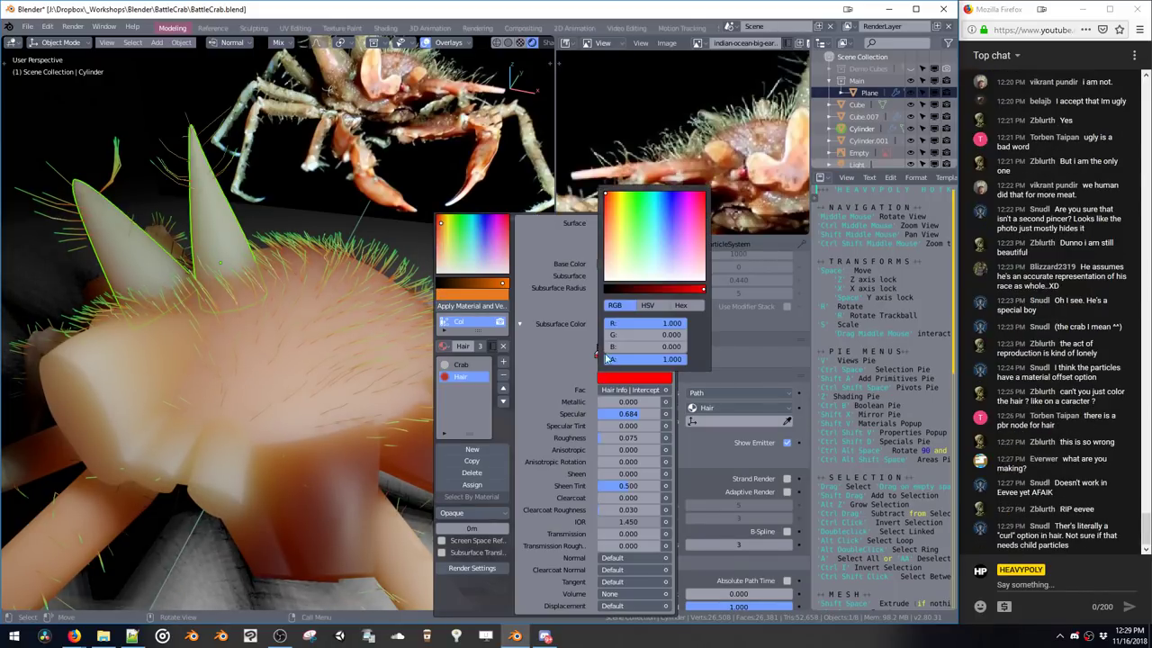
left_click_drag(634, 263, 632, 201)
left_click(628, 244)
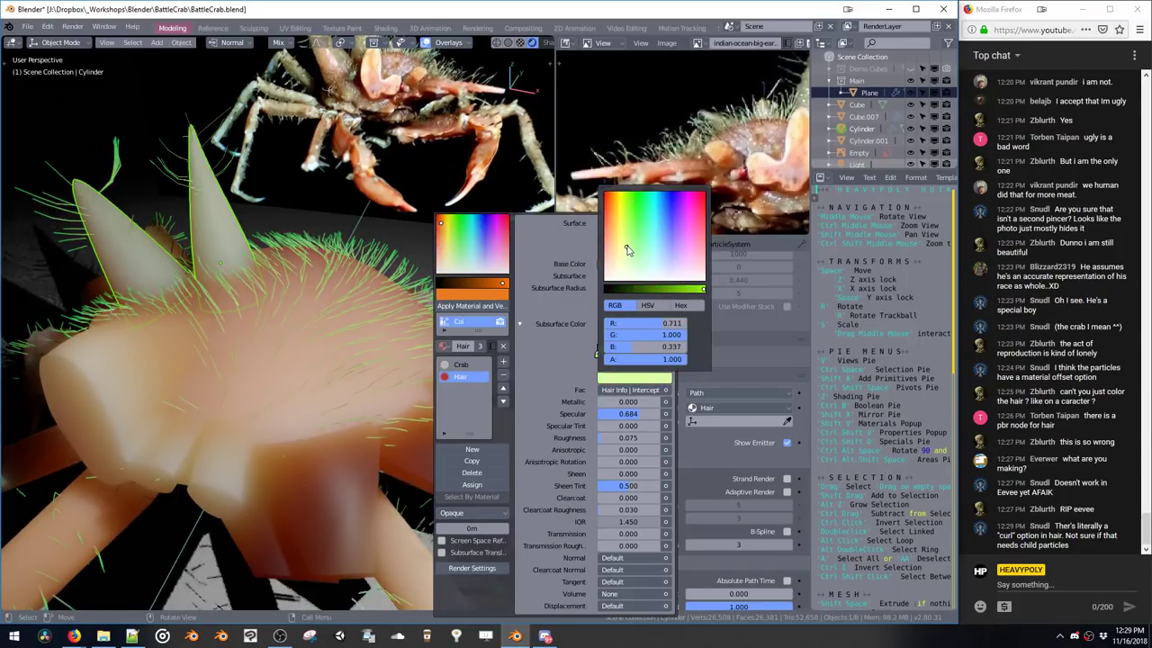
left_click_drag(677, 293, 642, 298)
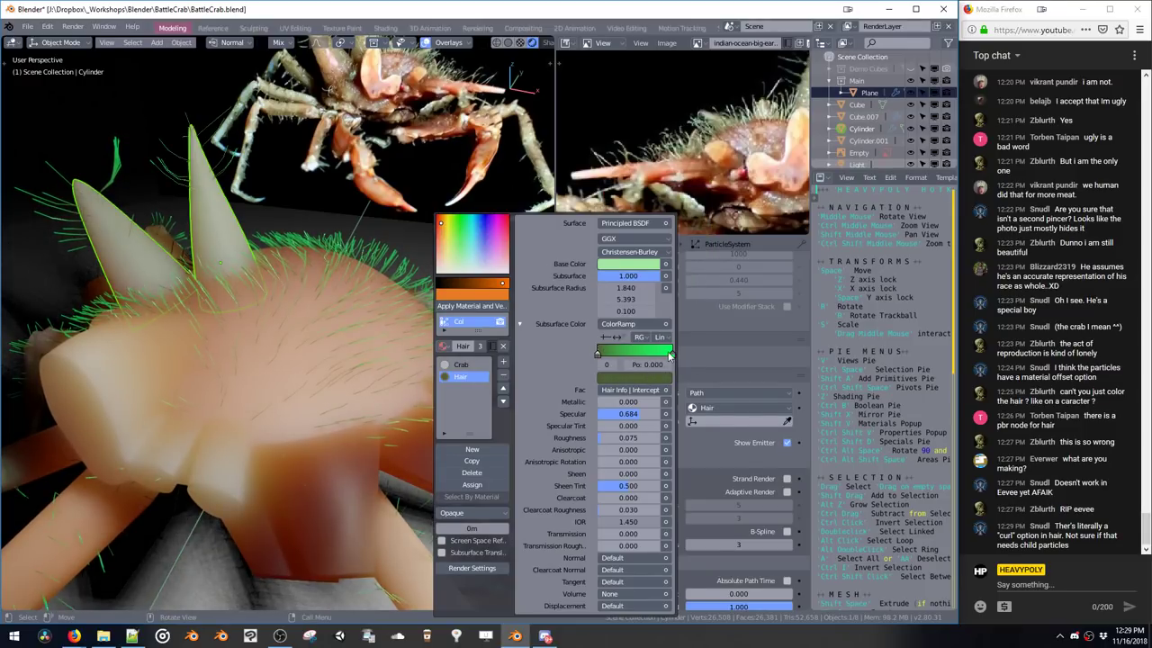
Recolour the last stop of the Hair material's ramp to a pale yellow-green and save the file
left_click(669, 354)
left_click(664, 378)
left_click_drag(639, 221, 628, 246)
middle_click_drag(396, 193, 352, 334)
middle_click_drag(384, 382, 632, 362)
key("ctrl+s")
Select the crab's body shell, show the tool shelf and switch to Particle Edit mode
left_click(423, 260)
left_click(371, 304)
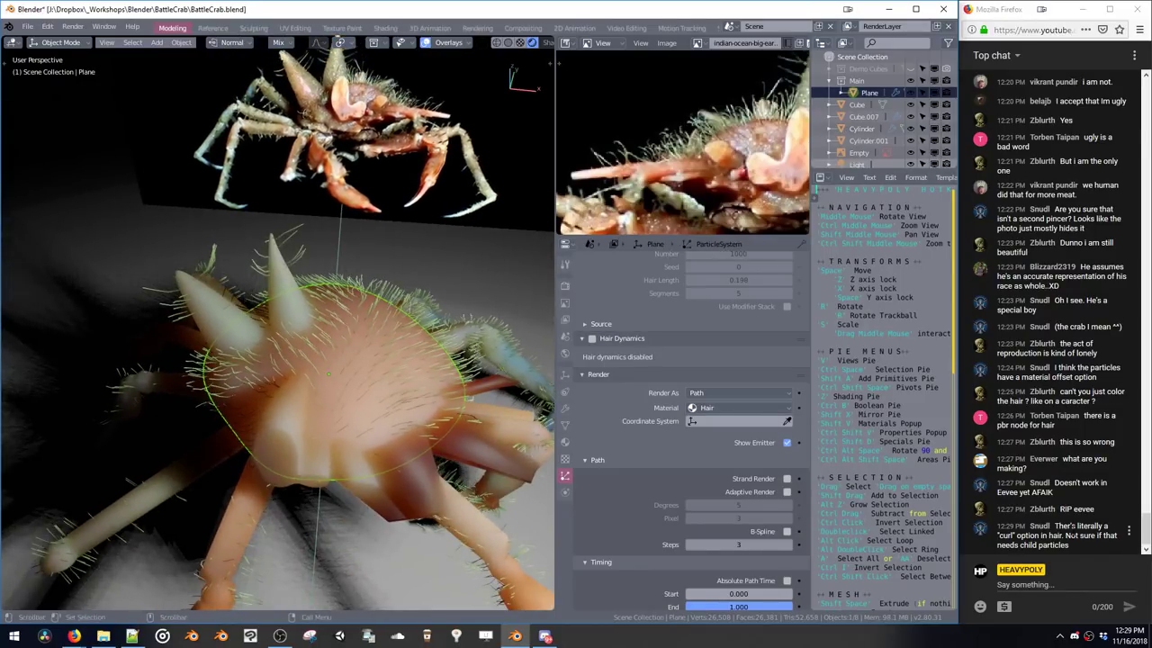
key("t")
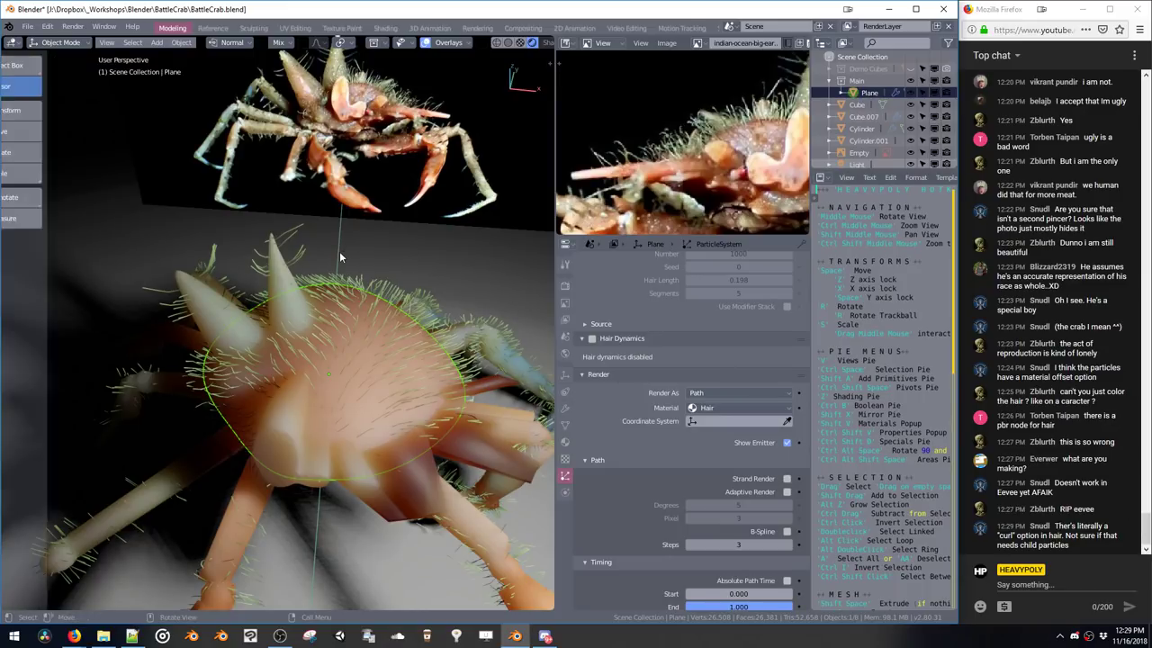
middle_click_drag(339, 251, 154, 171)
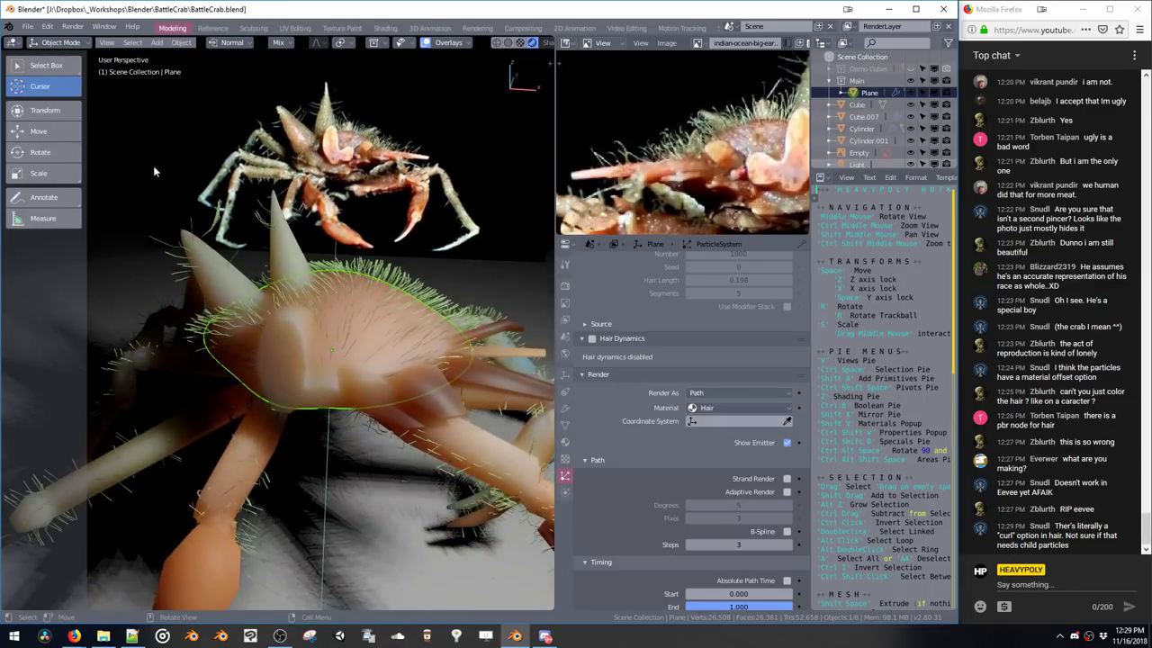
left_click(58, 42)
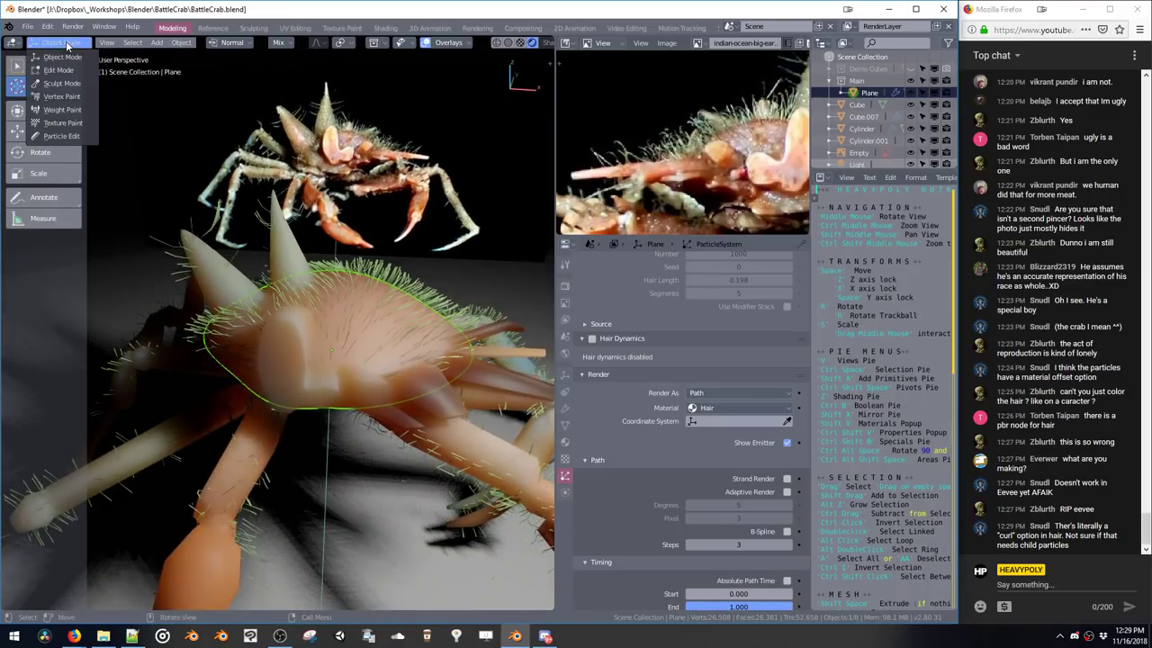
left_click(76, 140)
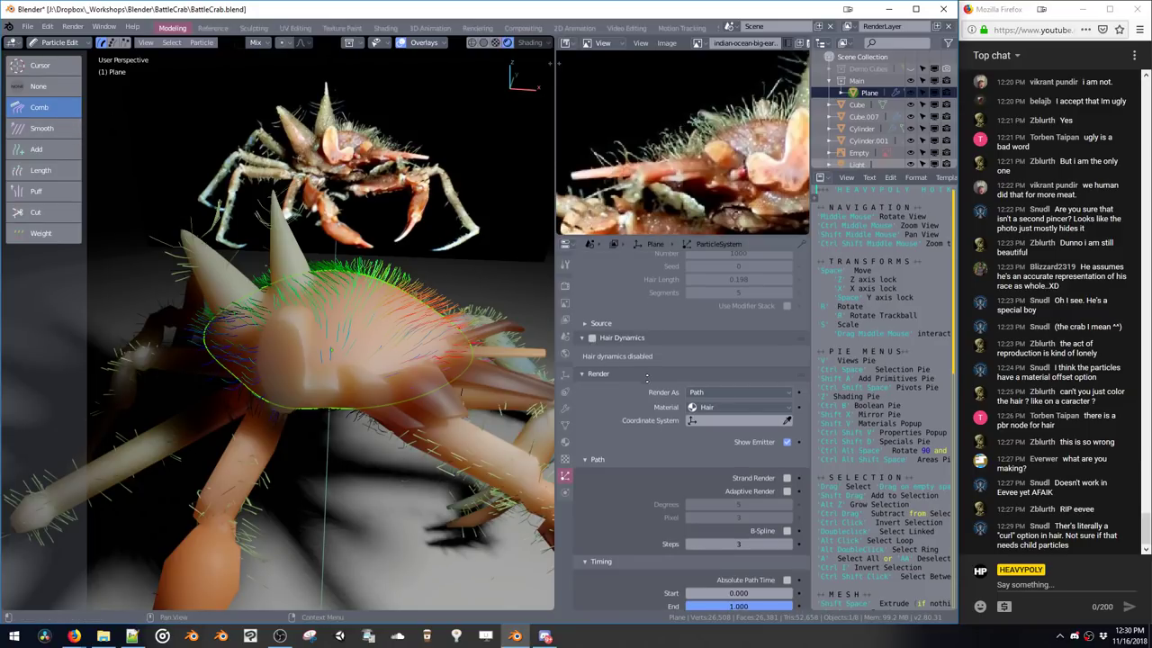
Set the viewport display Strand Steps of the body's hair particles to 3
scroll(648, 360, "down", 4)
scroll(655, 384, "down", 9)
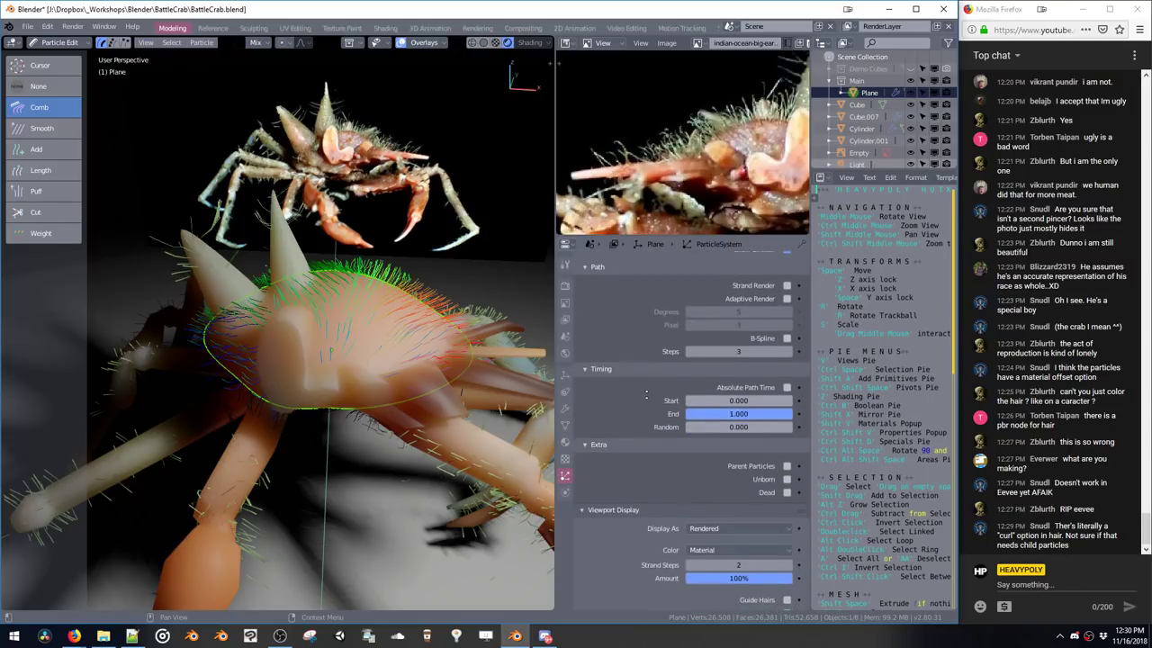
scroll(644, 273, "down", 4)
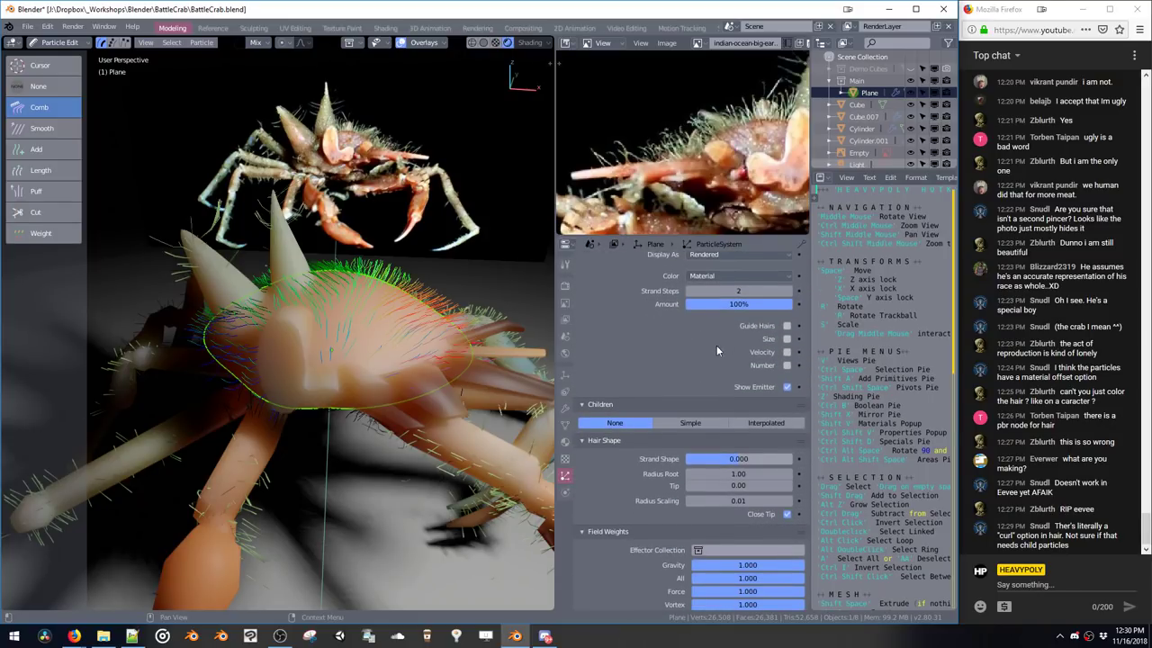
scroll(716, 345, "down", 1)
left_click(789, 291)
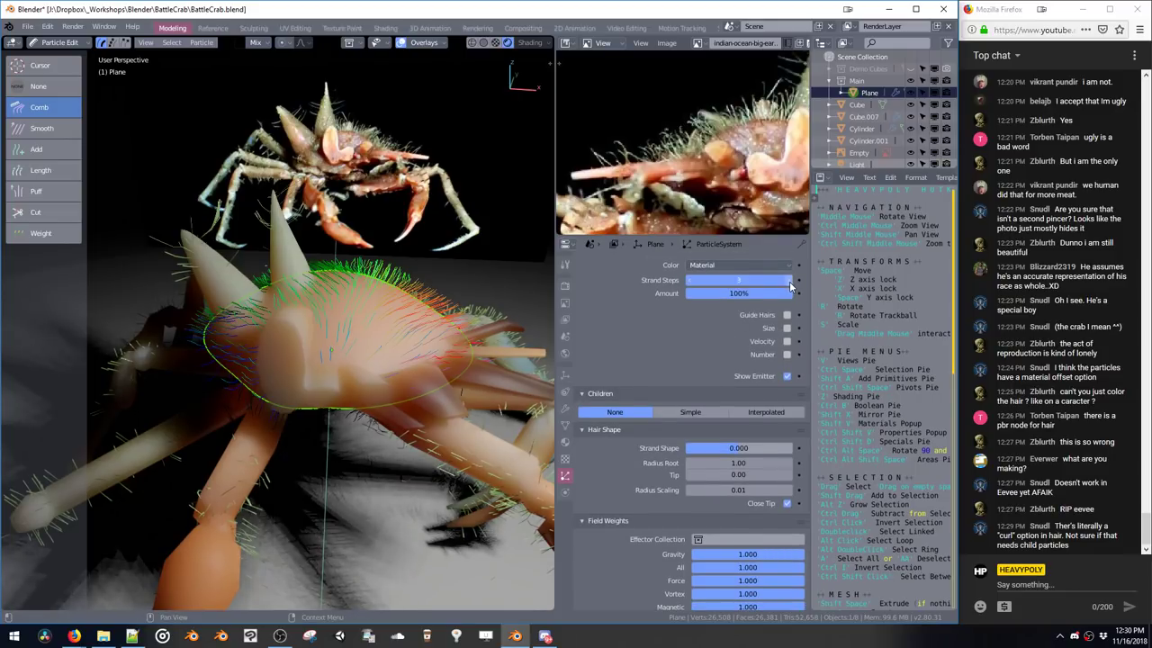
Try adjusting the Strand Shape of the body's hair
scroll(720, 342, "down", 4)
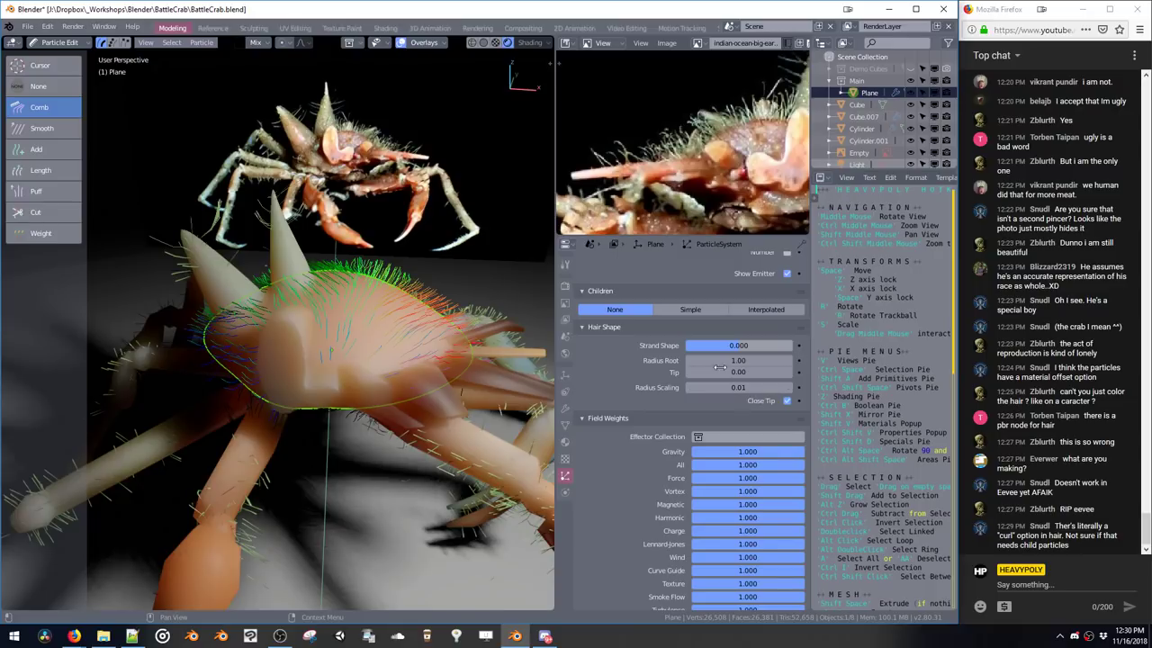
left_click_drag(721, 354, 779, 346)
left_click_drag(707, 350, 734, 346)
Examine the body's particle settings, including Field Weights, Force Field Settings and Vertex Groups, for options that affect hair shape
middle_click_drag(709, 392, 709, 357)
scroll(711, 329, "down", 5)
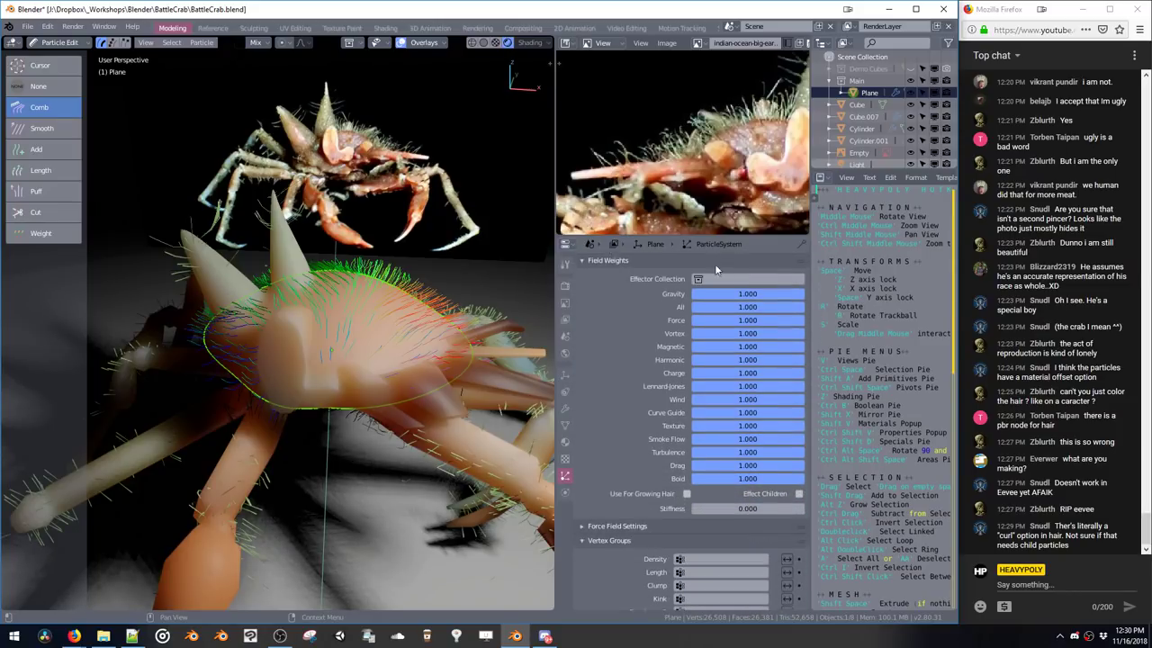
scroll(684, 373, "down", 2)
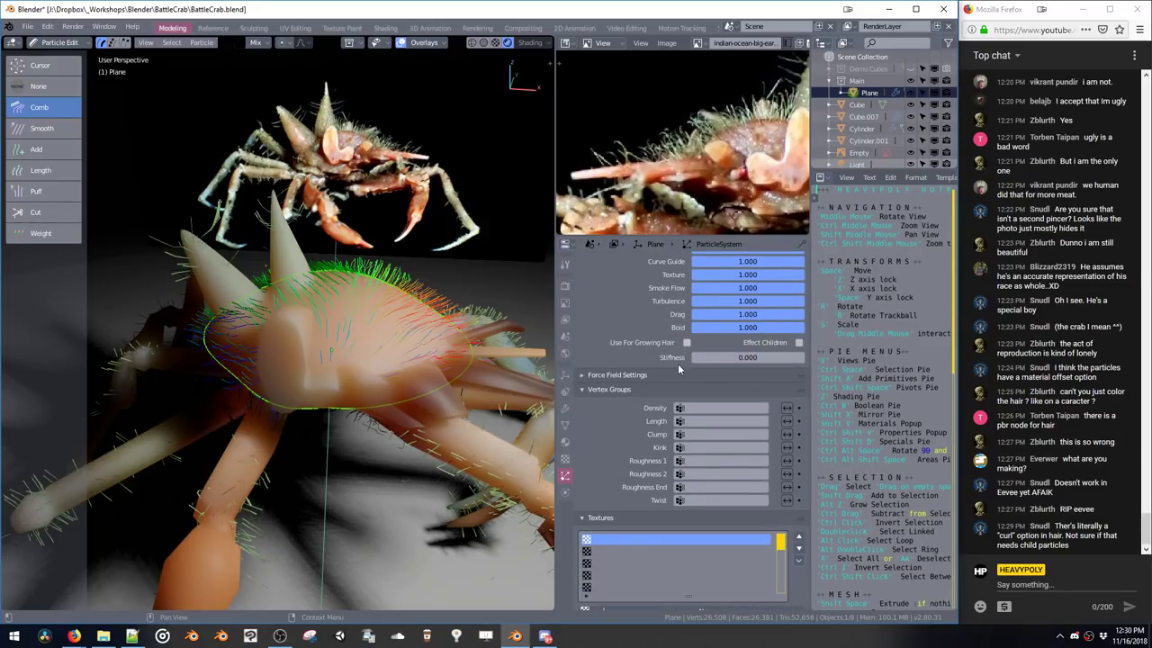
scroll(703, 358, "up", 6)
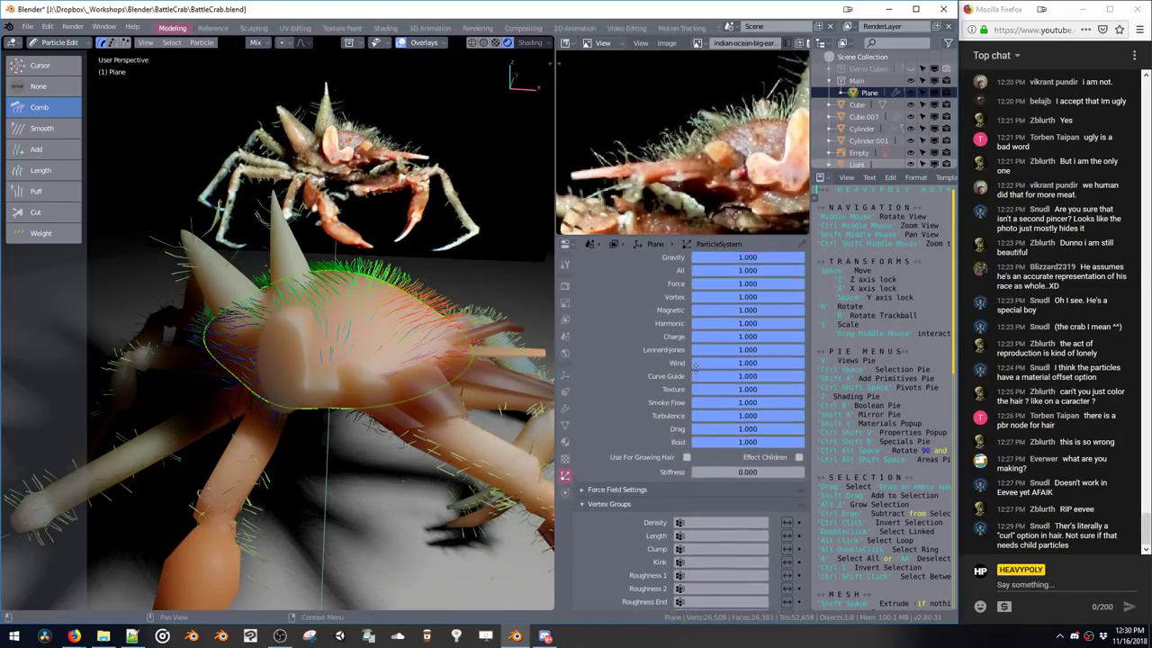
scroll(696, 401, "down", 7)
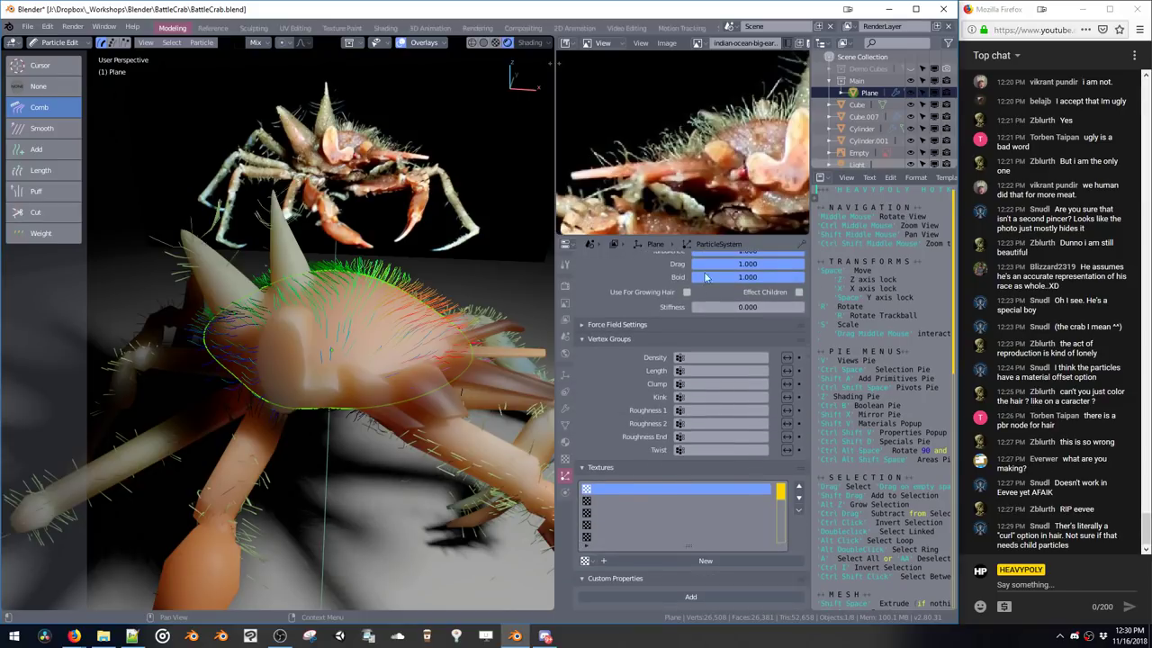
left_click(681, 323)
scroll(688, 315, "down", 4)
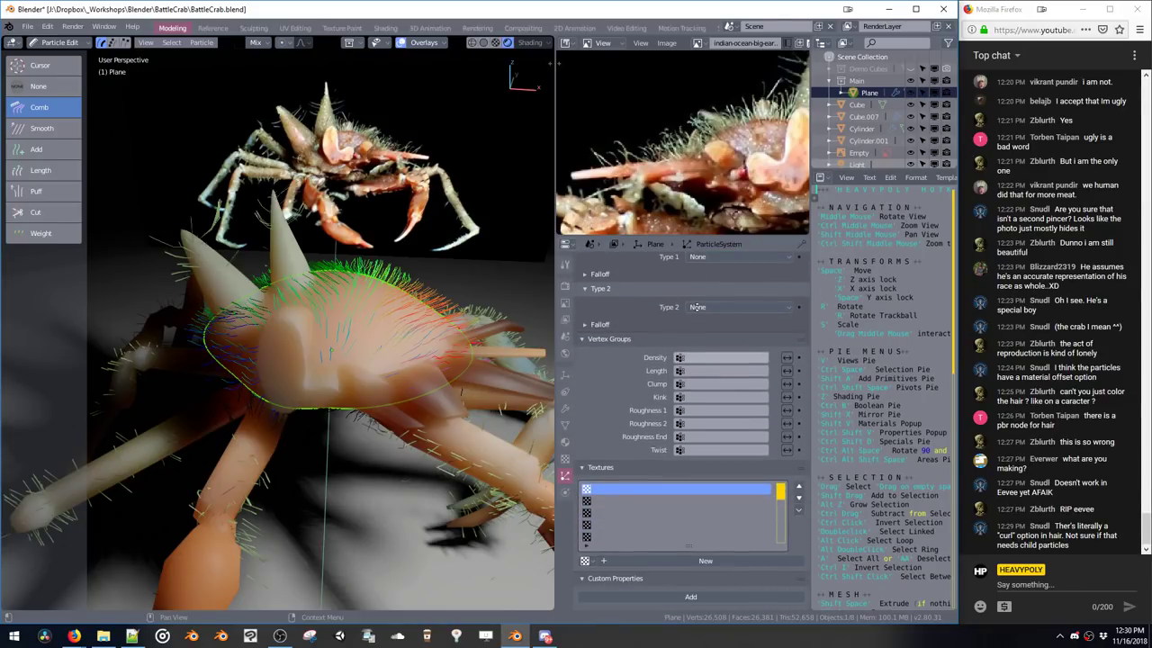
scroll(688, 342, "up", 15)
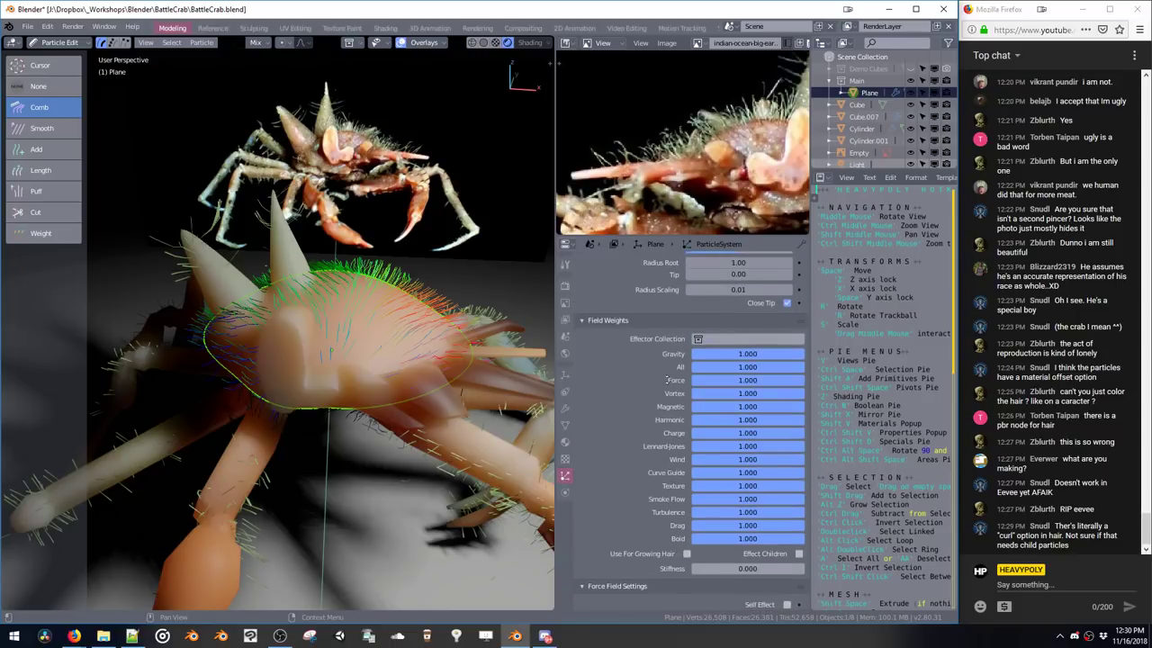
scroll(666, 459, "up", 7)
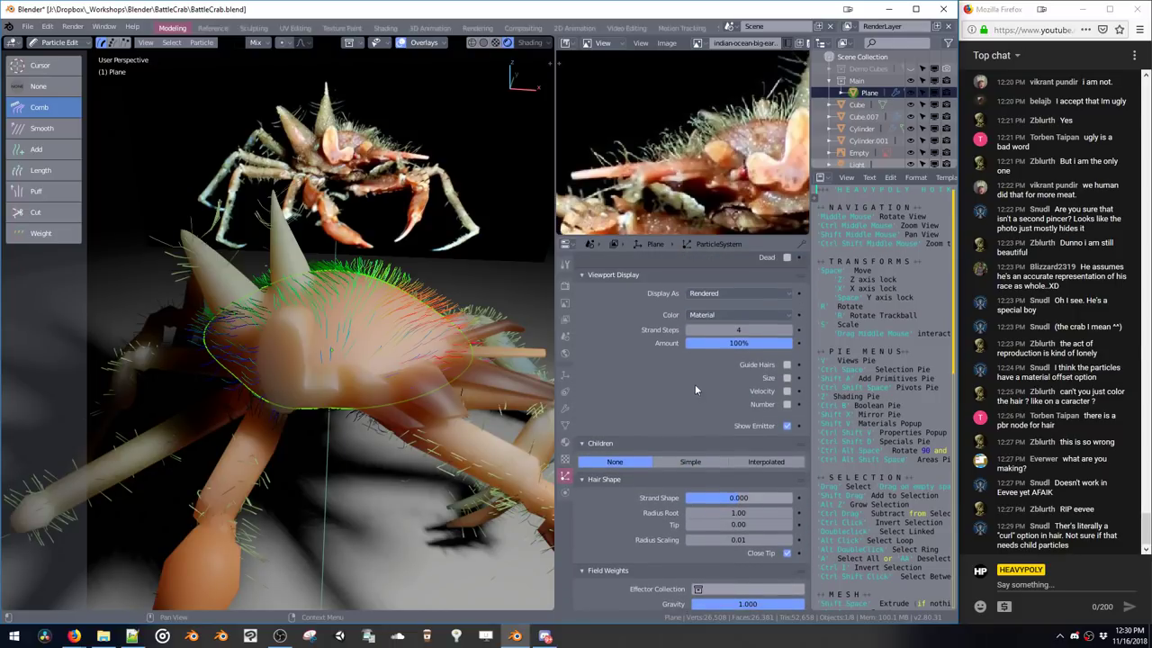
scroll(670, 454, "up", 4)
scroll(648, 486, "up", 10)
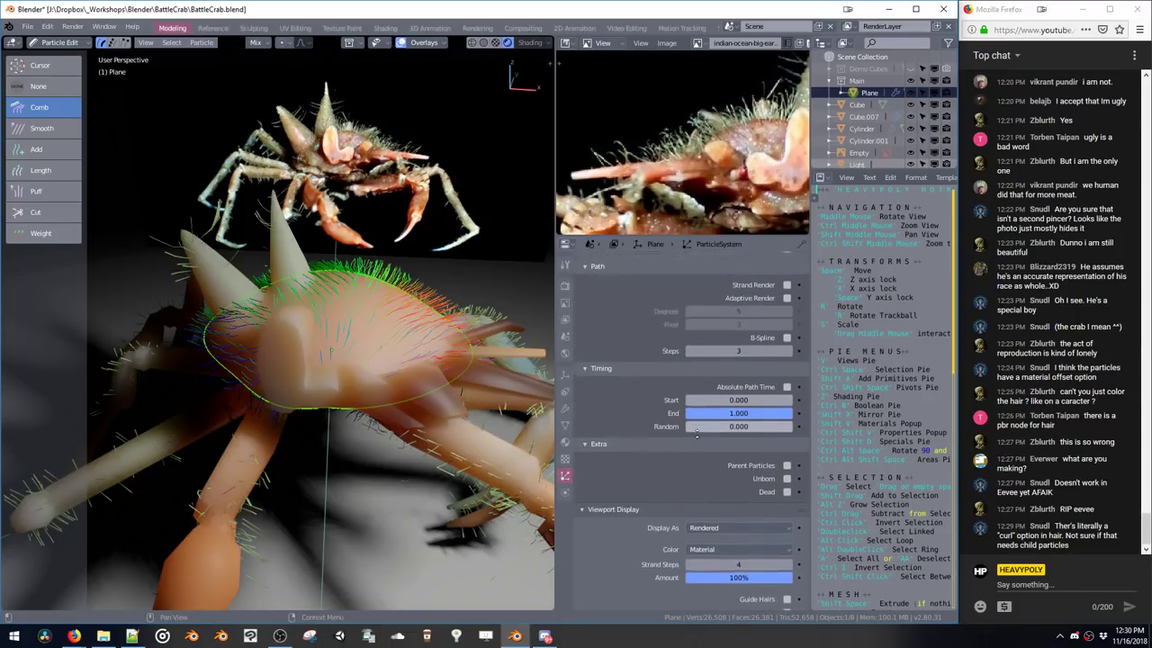
scroll(720, 401, "up", 6)
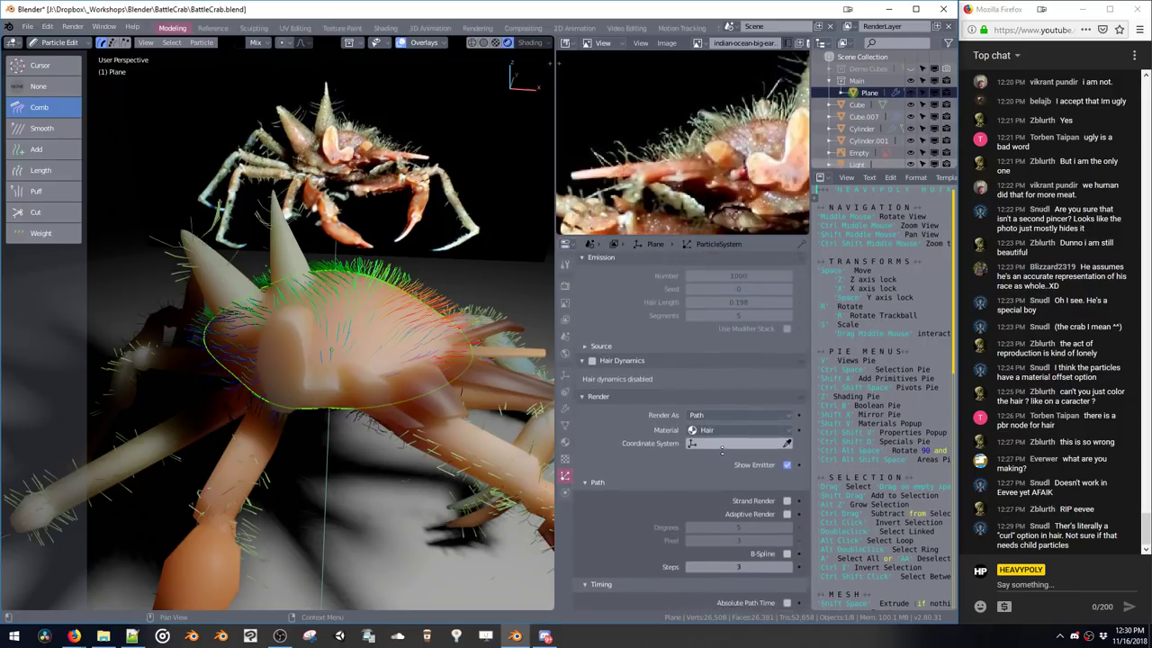
scroll(700, 558, "up", 1)
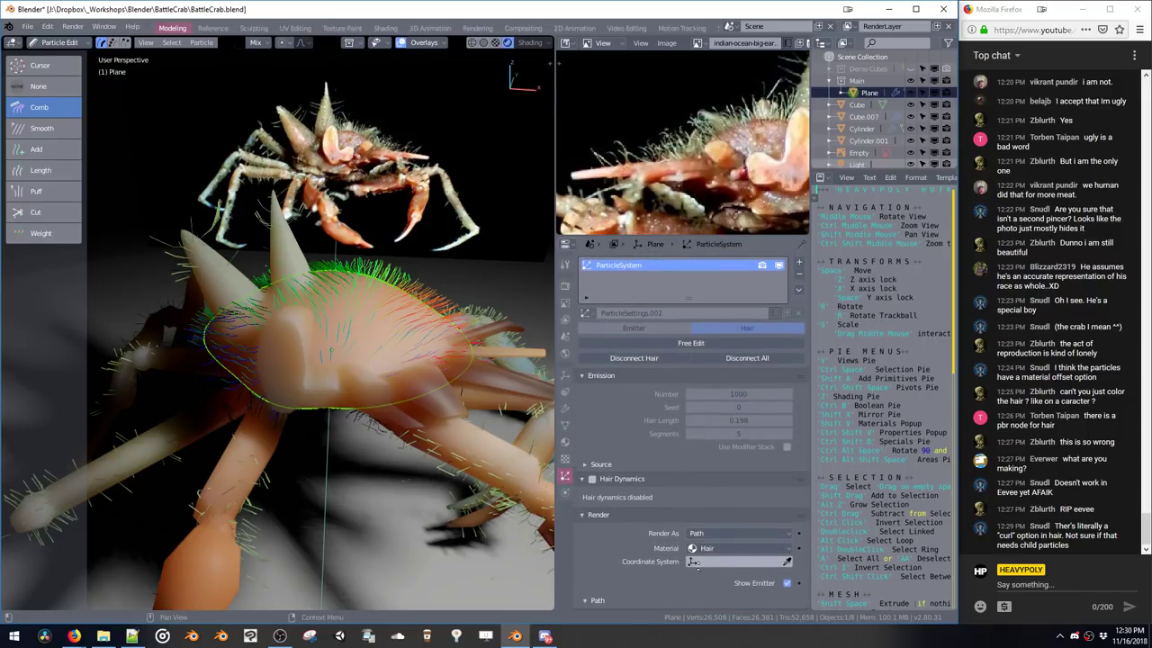
Try Hair Dynamics on the body's hair and inspect its Structure and Volume settings
left_click(592, 480)
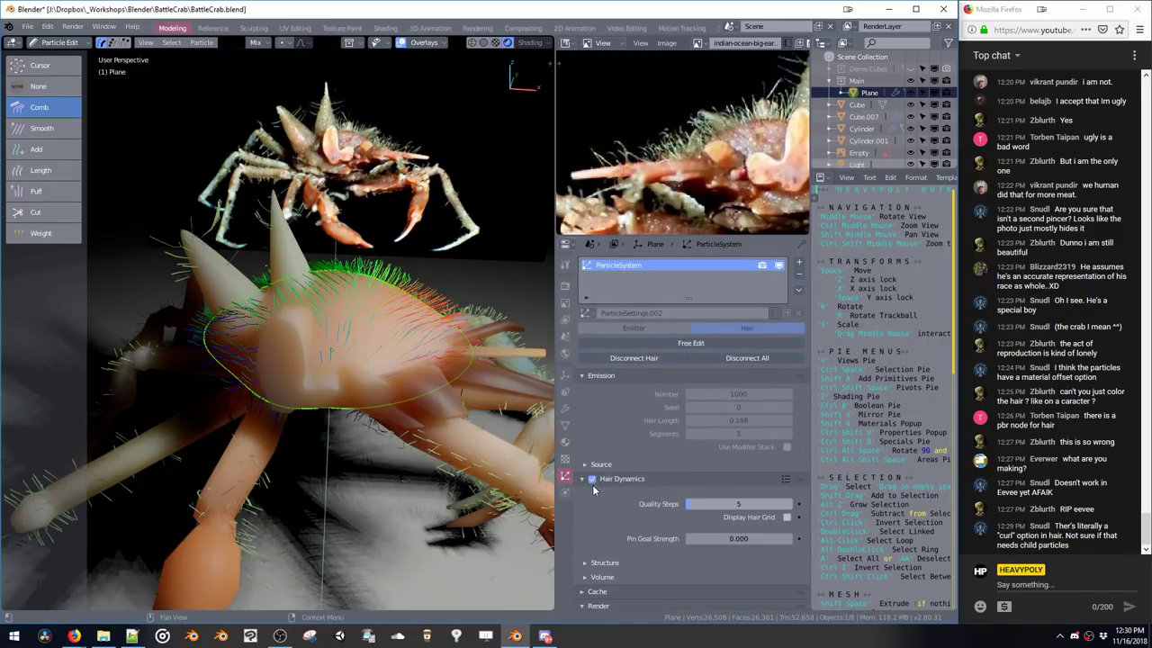
middle_click_drag(610, 503, 637, 395)
left_click(598, 518)
left_click(600, 502)
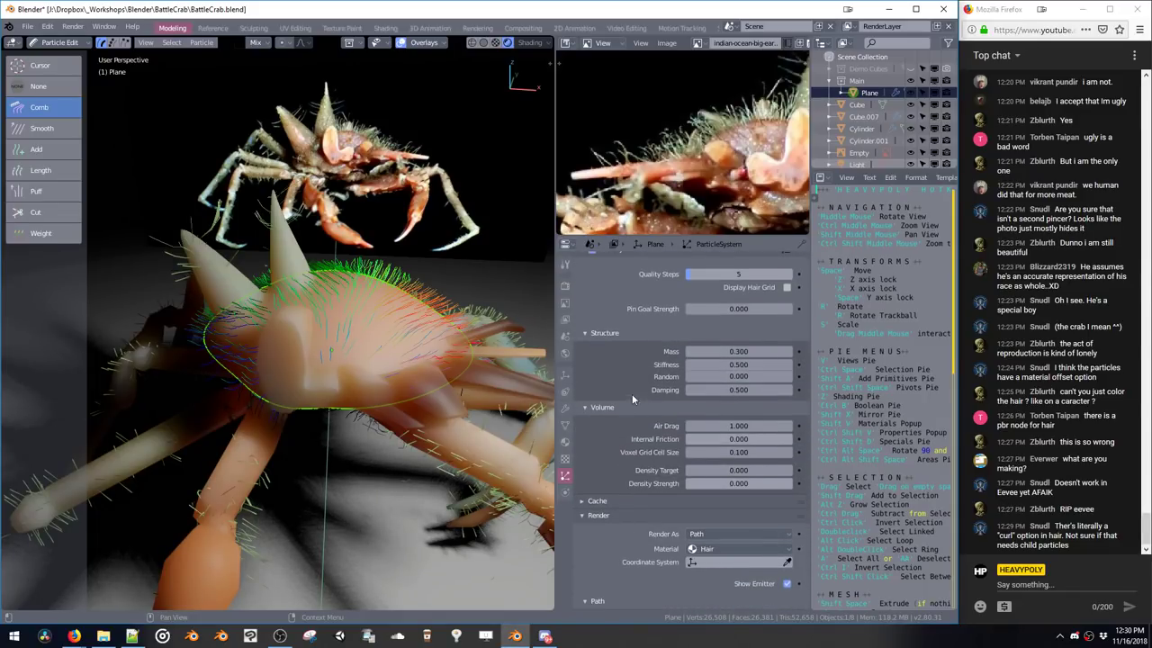
left_click(617, 409)
left_click(616, 333)
scroll(621, 360, "up", 2)
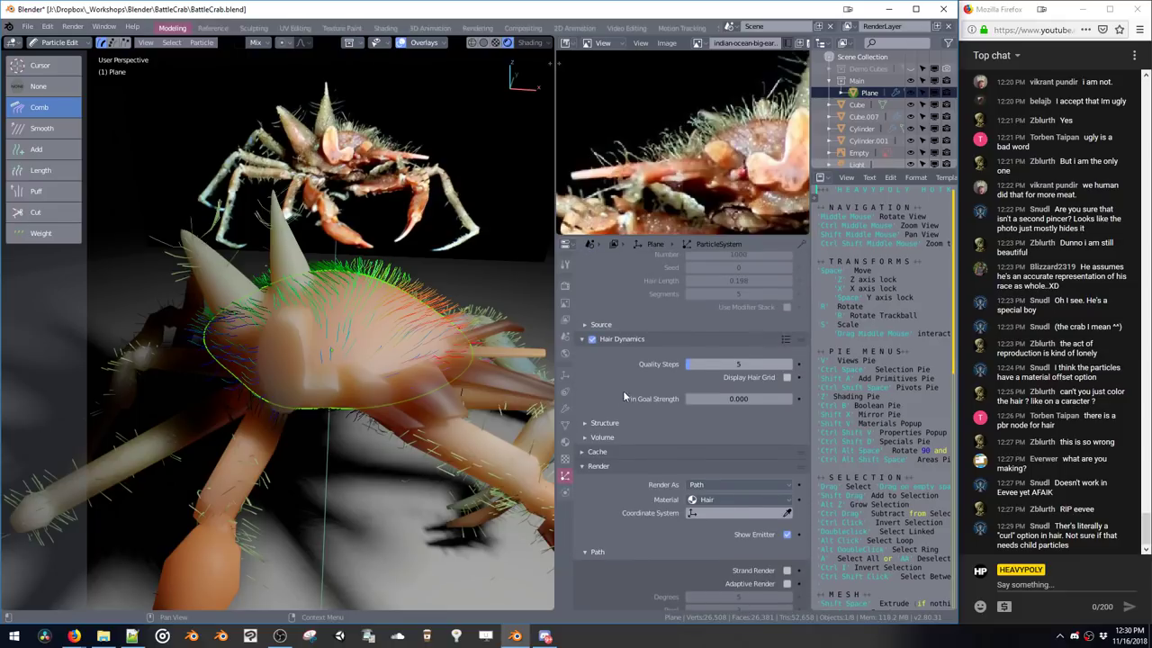
left_click(614, 338)
left_click(593, 340)
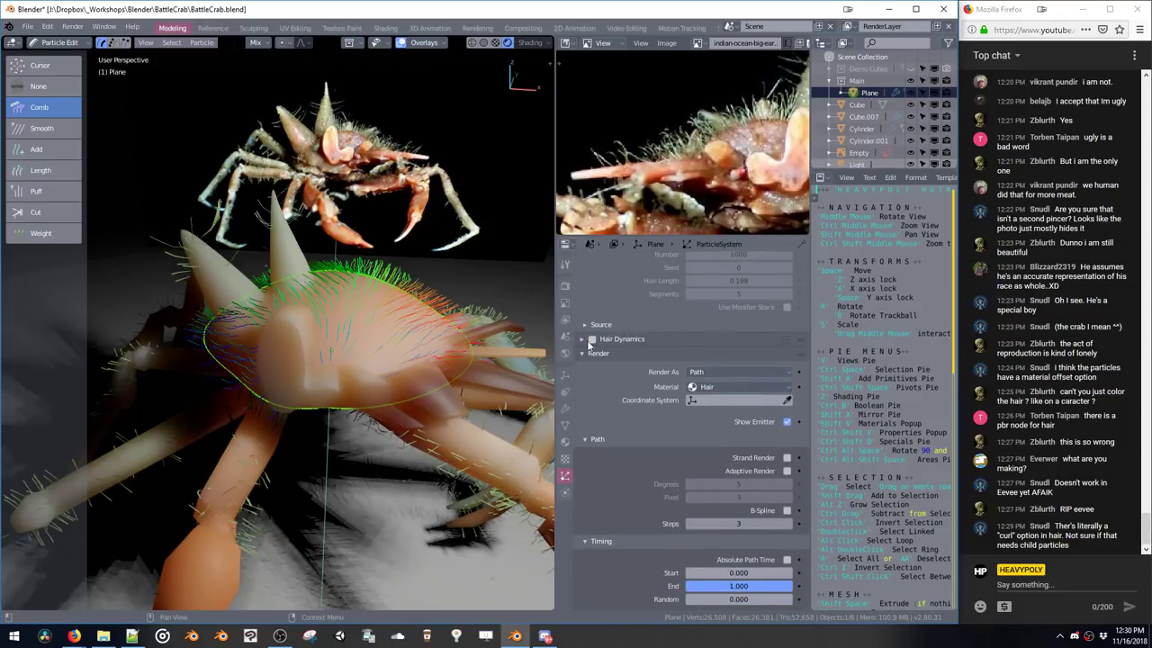
Switch to the Puff brush and puff up the hairs along the upper ridge of the crab's body shell
middle_click_drag(425, 252, 434, 219)
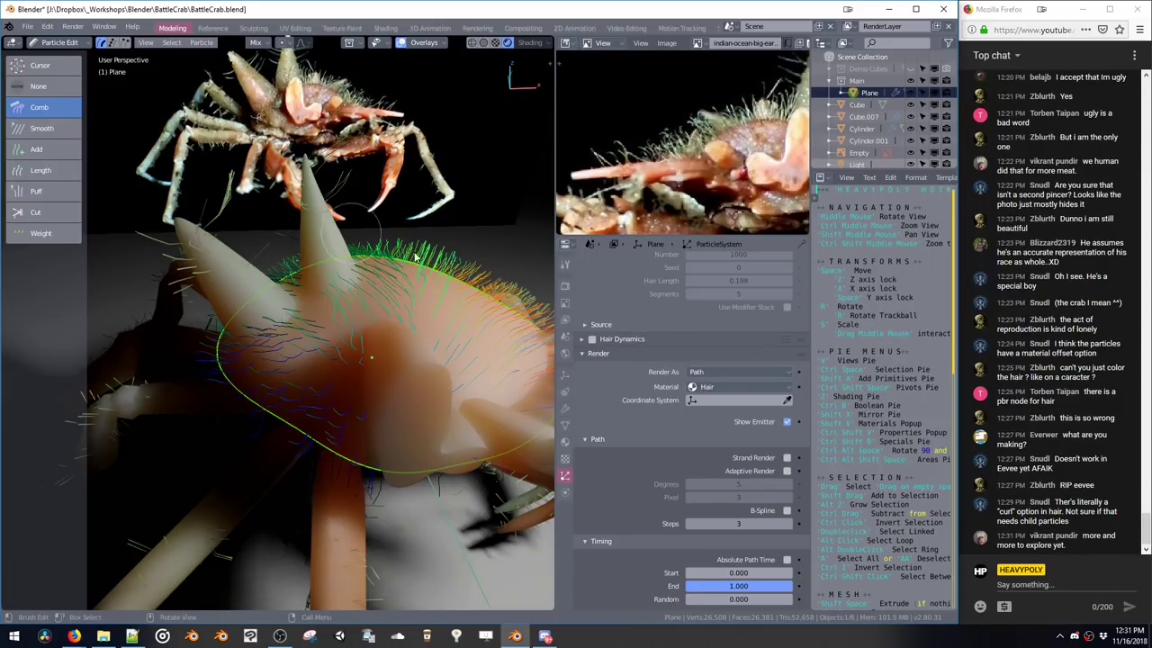
scroll(661, 382, "down", 2)
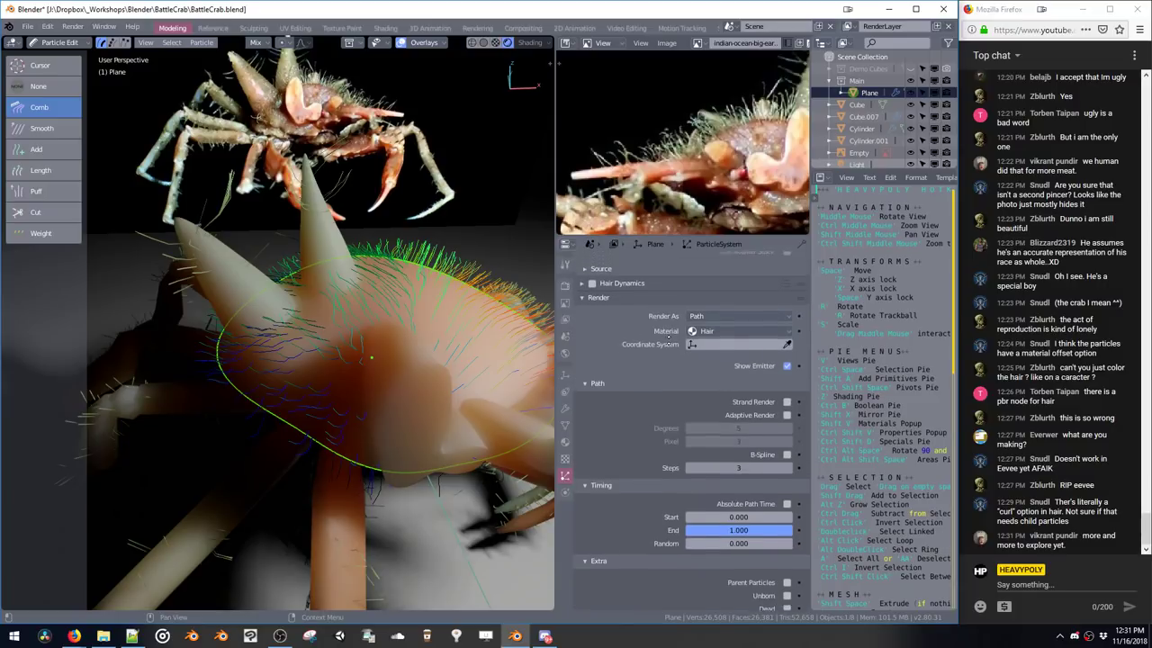
scroll(621, 351, "up", 4)
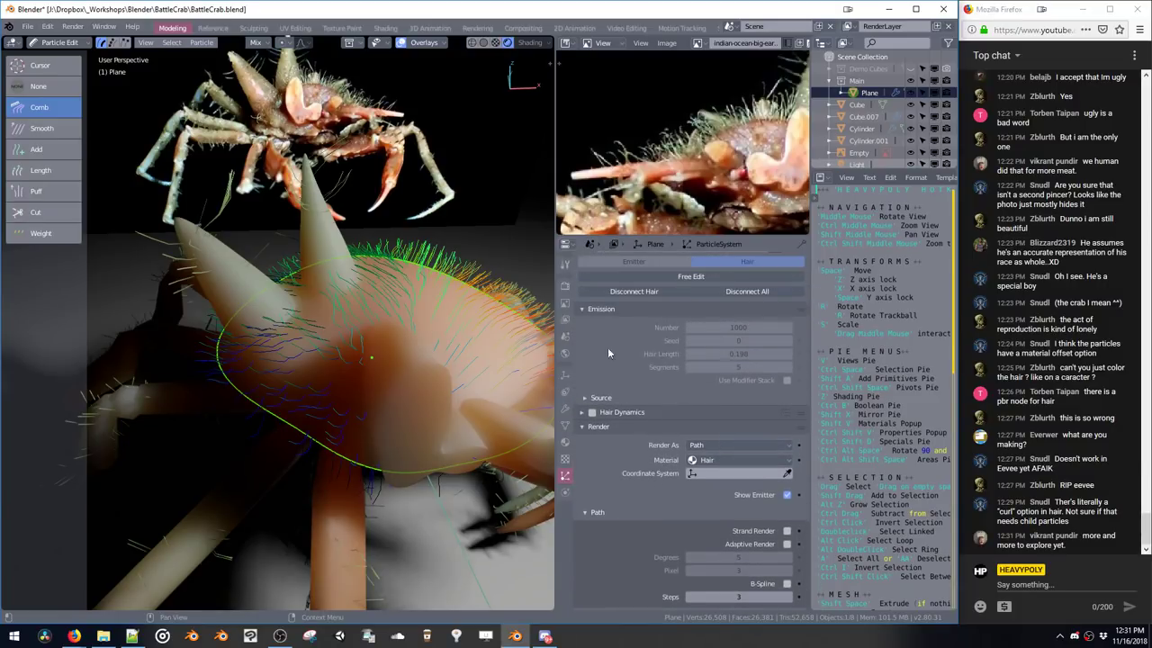
left_click(565, 266)
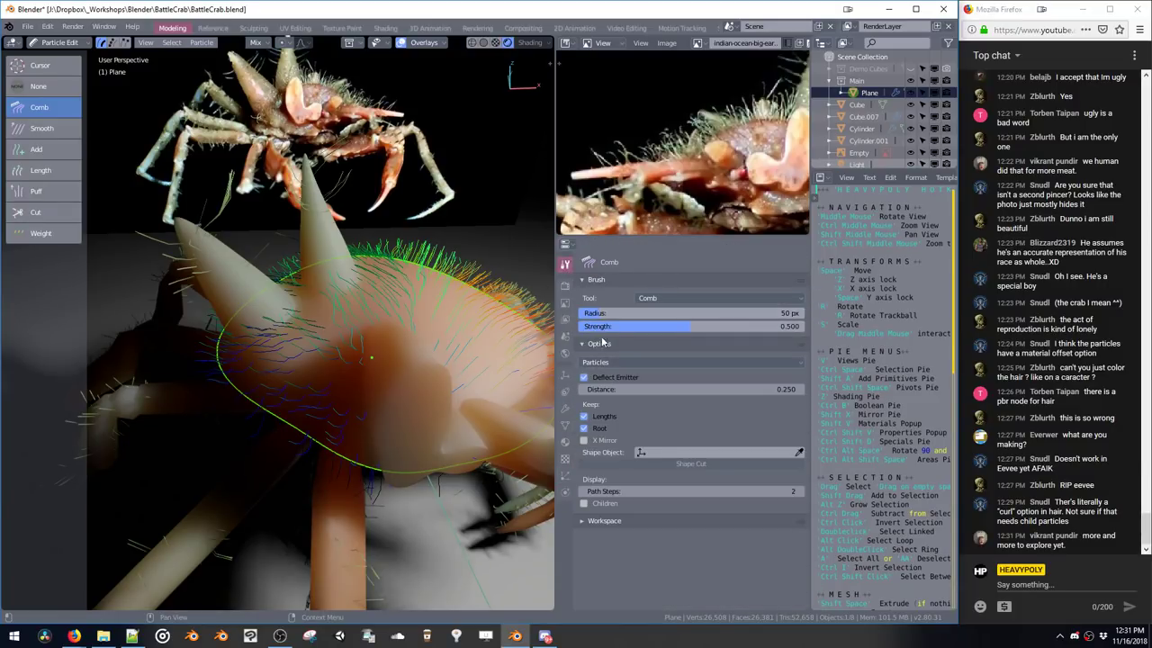
left_click(646, 298)
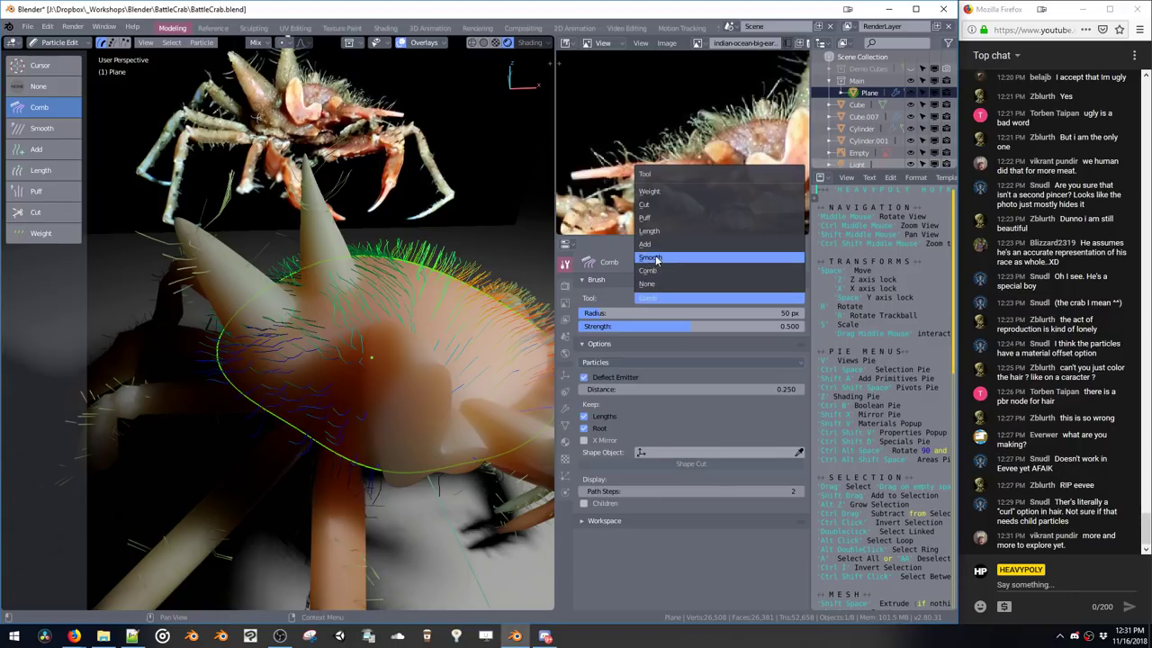
left_click(655, 217)
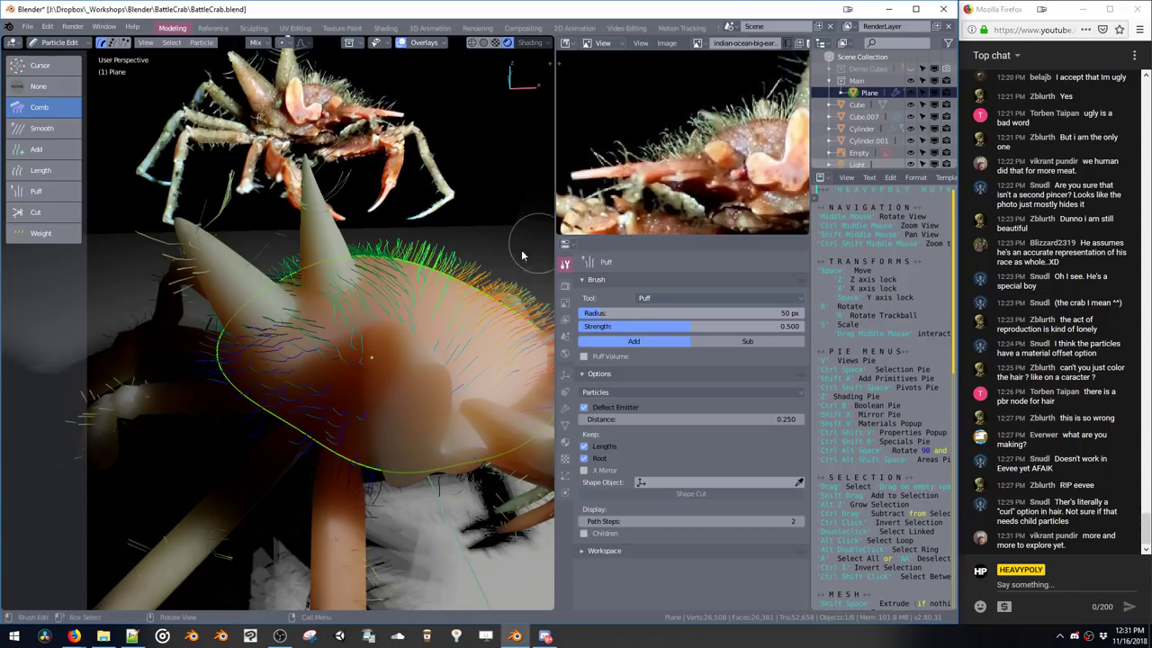
left_click_drag(415, 259, 439, 279)
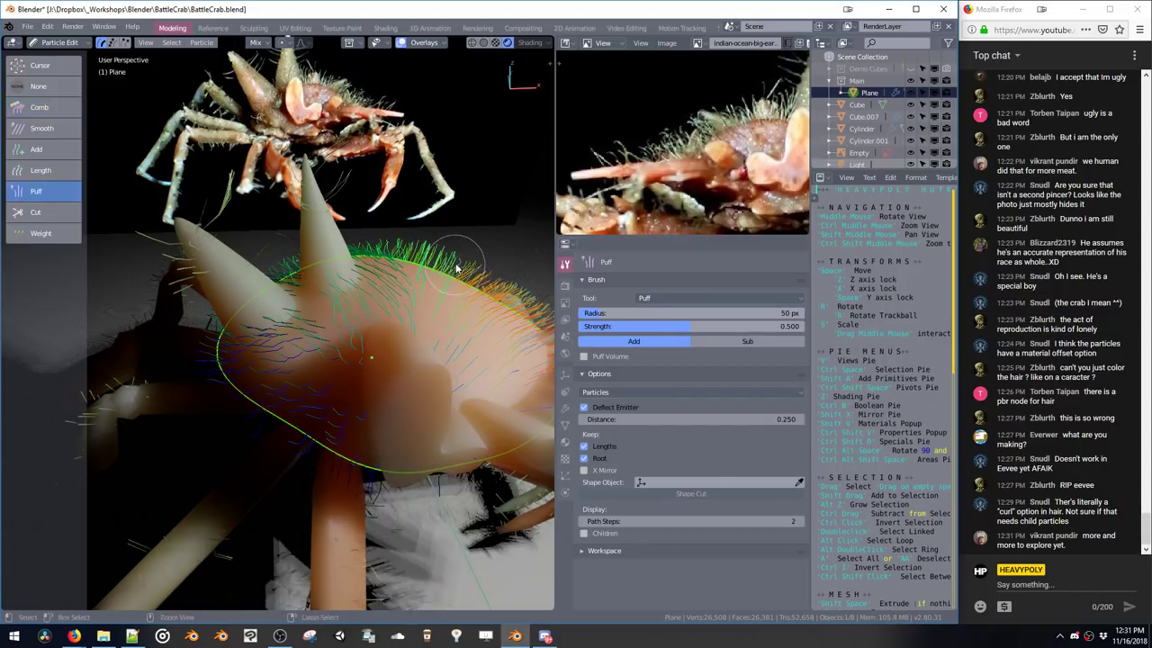
Grow the hairs on the back of the body shell with the Length brush
left_click(41, 170)
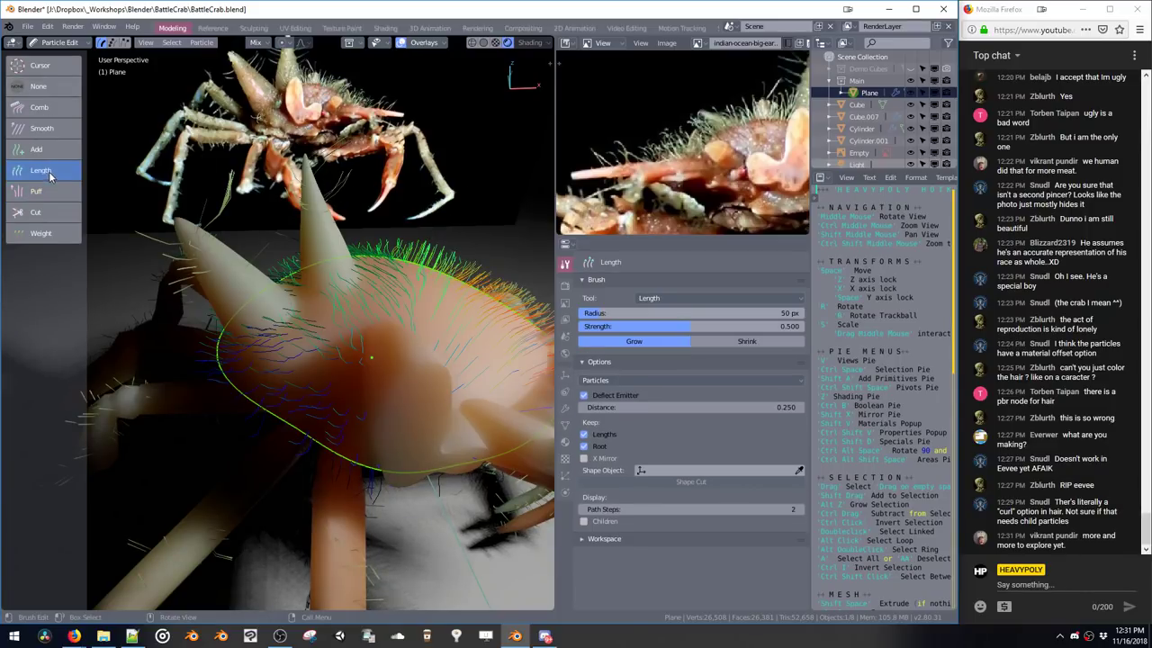
mouse_move(467, 277)
left_mouse_down()
mouse_move(483, 244)
mouse_move(497, 257)
left_mouse_up()
scroll(432, 265, "down", 4)
middle_click_drag(432, 265, 326, 305)
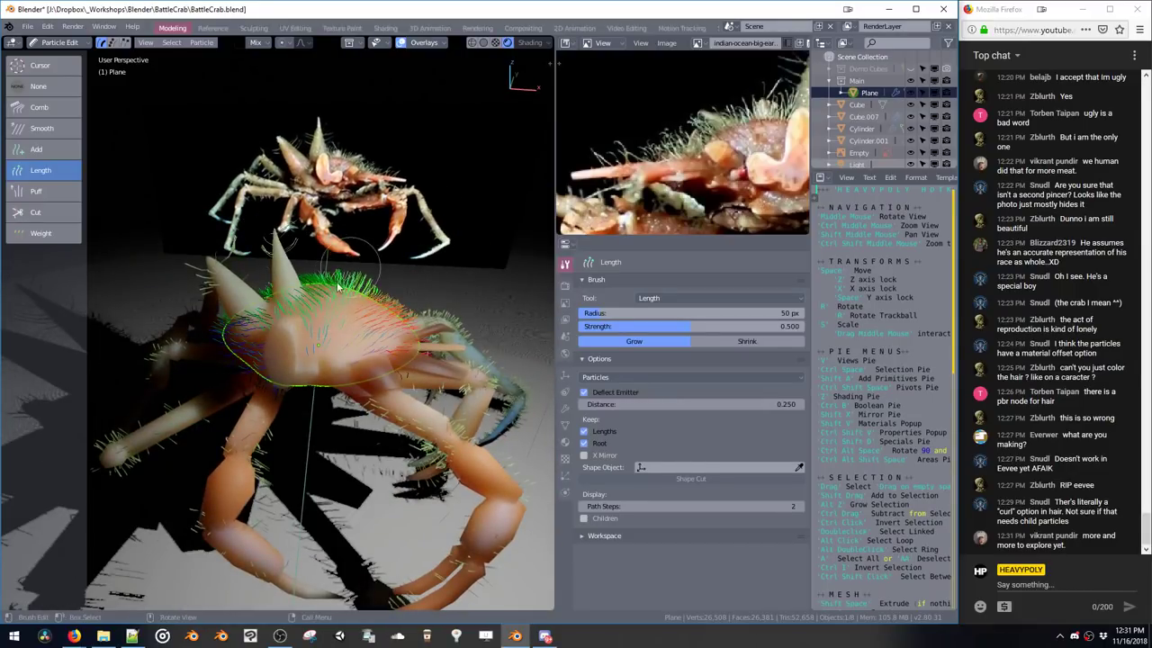
Add more hairs to the upper middle of the body shell with the Add brush at a count of 10
left_click(69, 150)
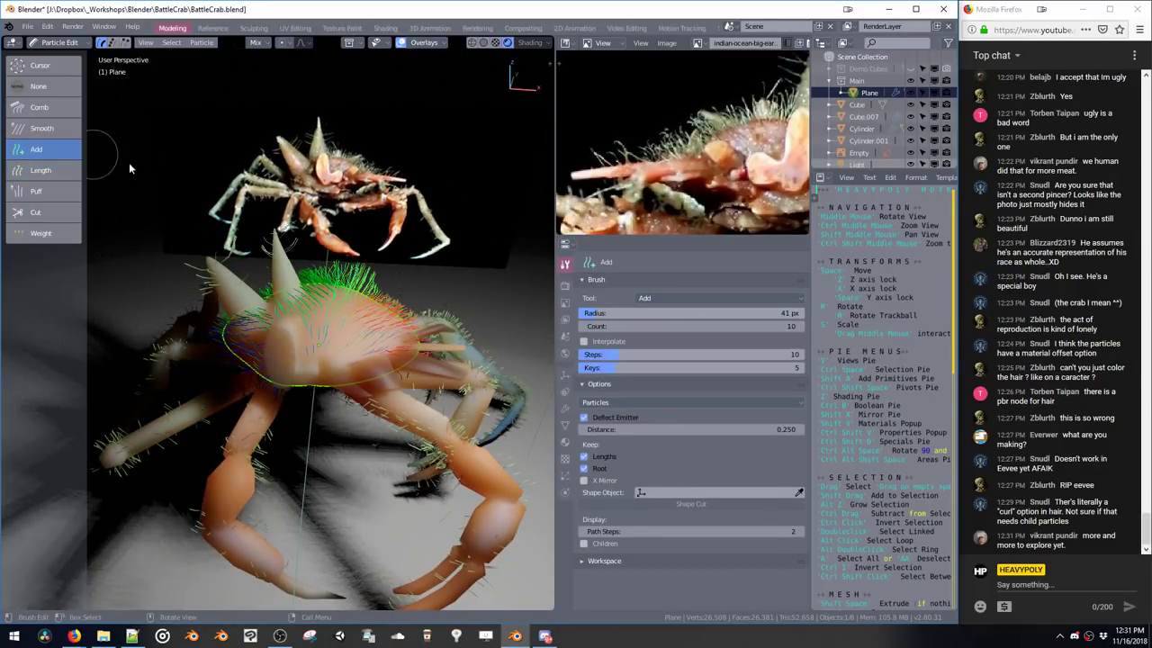
middle_click_drag(128, 162, 370, 273)
left_click_drag(370, 273, 336, 331)
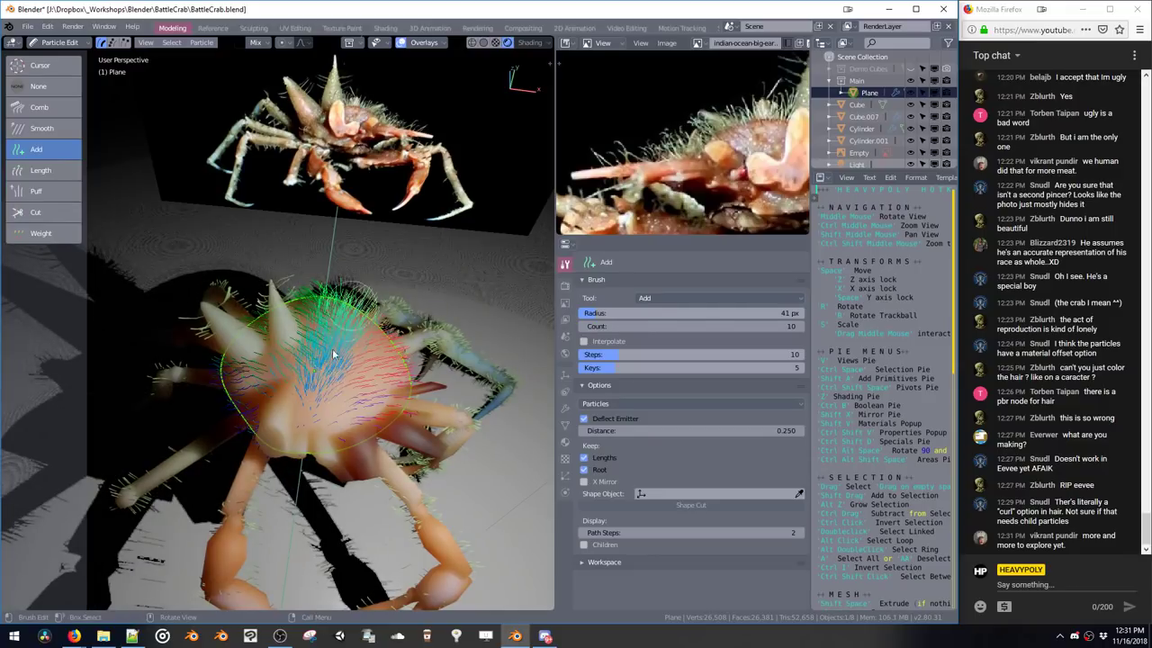
Grow the dense hairs on the middle and rear of the body shell into a tall tuft with the Length brush
mouse_move(355, 310)
middle_mouse_down()
mouse_move(382, 232)
mouse_move(304, 288)
mouse_move(306, 260)
mouse_move(344, 294)
middle_mouse_up()
left_click(44, 170)
left_click_drag(339, 300, 368, 239)
mouse_move(368, 239)
middle_mouse_down()
mouse_move(328, 249)
mouse_move(303, 292)
middle_mouse_up()
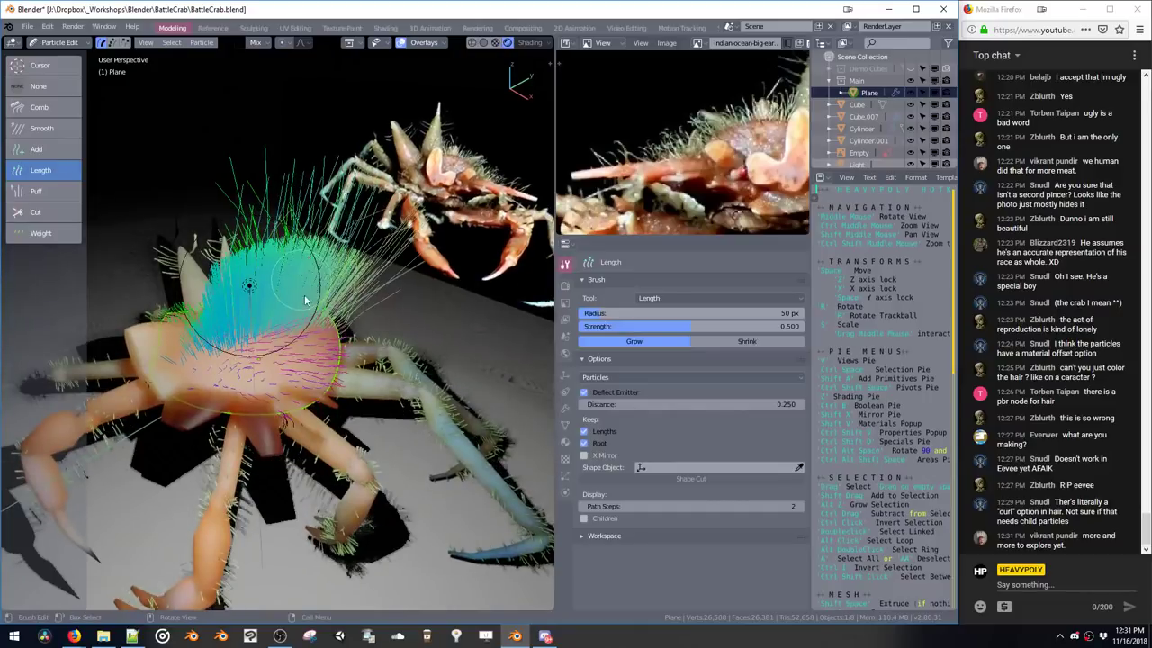
left_click_drag(304, 294, 338, 289)
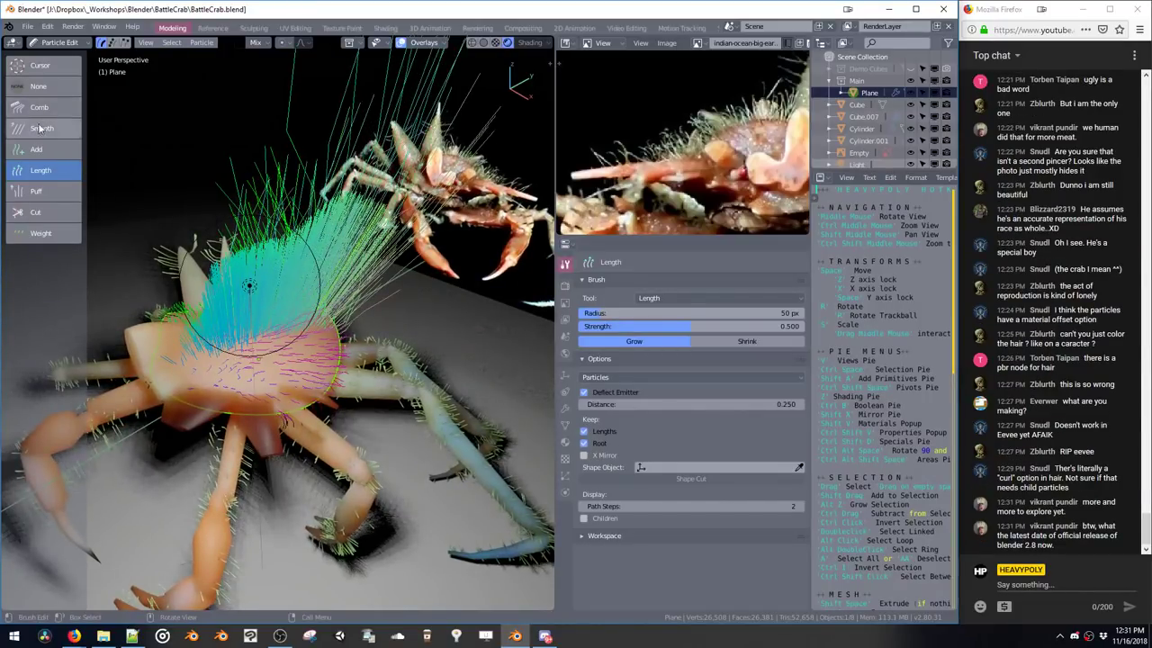
Trim the overlong tuft of hairs on the crab's back with the Cut brush
left_click(36, 214)
mouse_move(225, 225)
middle_mouse_down()
mouse_move(297, 180)
mouse_move(306, 214)
mouse_move(461, 262)
mouse_move(481, 315)
mouse_move(396, 265)
mouse_move(413, 253)
mouse_move(393, 262)
mouse_move(186, 236)
mouse_move(441, 271)
middle_mouse_up()
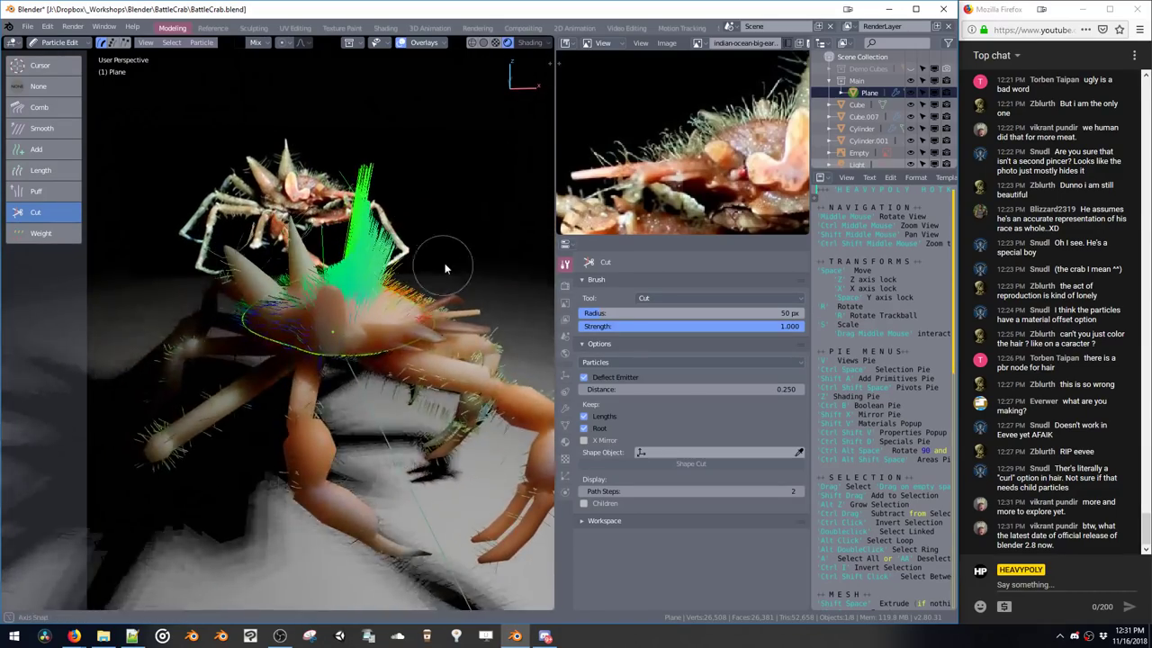
key("z")
left_click(501, 237)
key("z")
left_click(468, 245)
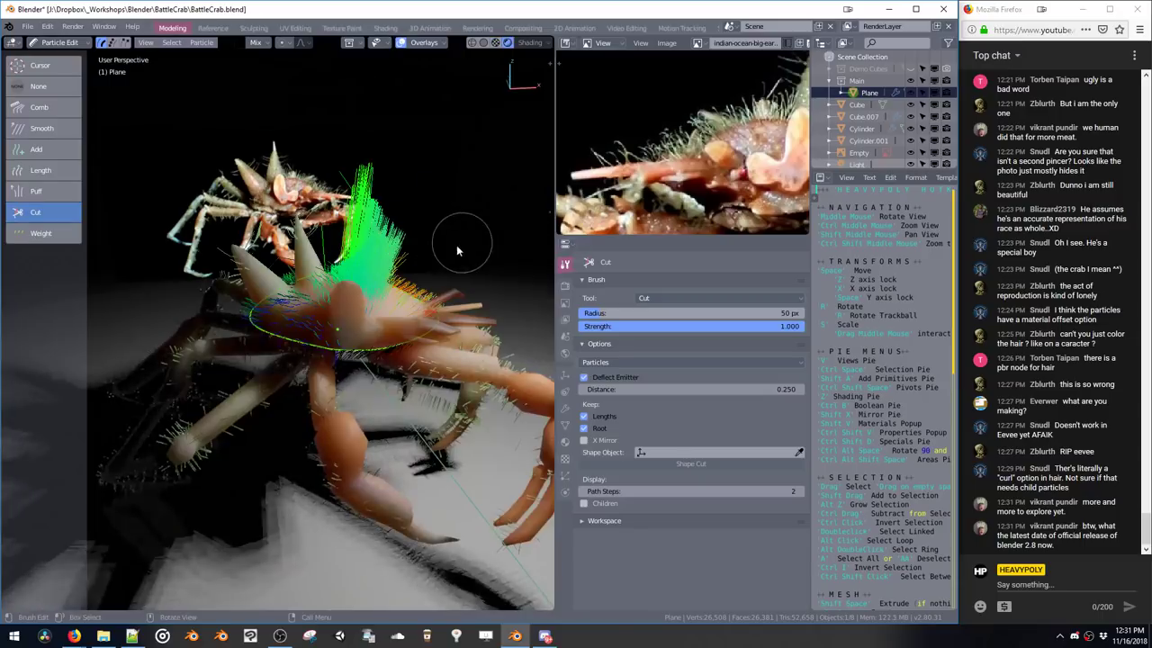
Return to Object Mode, check the hair tuft on the crab's back and save the file
key("ctrl+space")
left_click(442, 295)
mouse_move(432, 290)
middle_mouse_down()
mouse_move(498, 282)
mouse_move(324, 260)
mouse_move(419, 263)
mouse_move(400, 267)
middle_mouse_up()
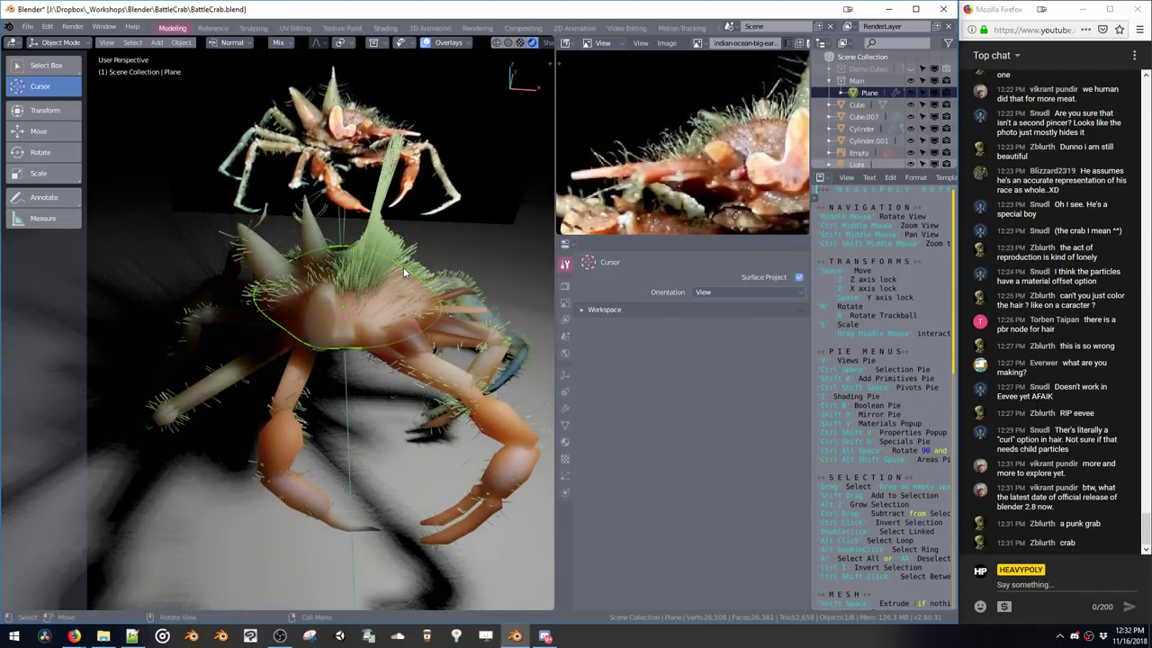
scroll(405, 267, "up", 4)
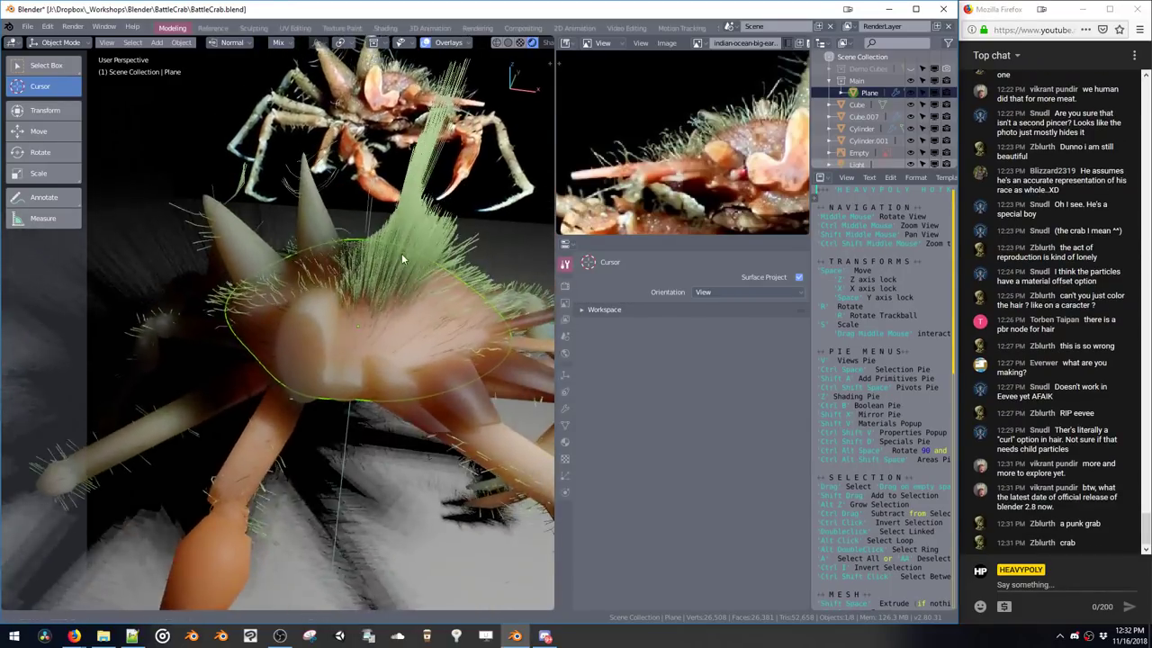
scroll(402, 259, "down", 3)
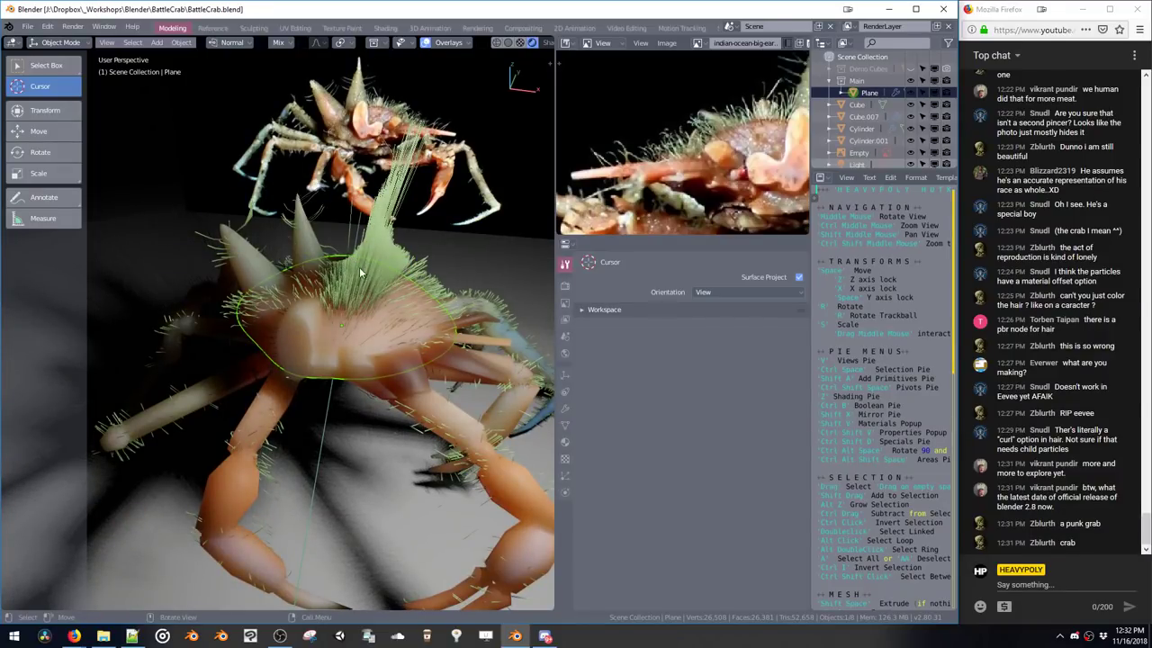
Open the Crab material settings for the crab's front face part in Edit Mode and try a higher Metallic value
middle_click_drag(379, 279, 337, 290, "shift")
key("ctrl+space")
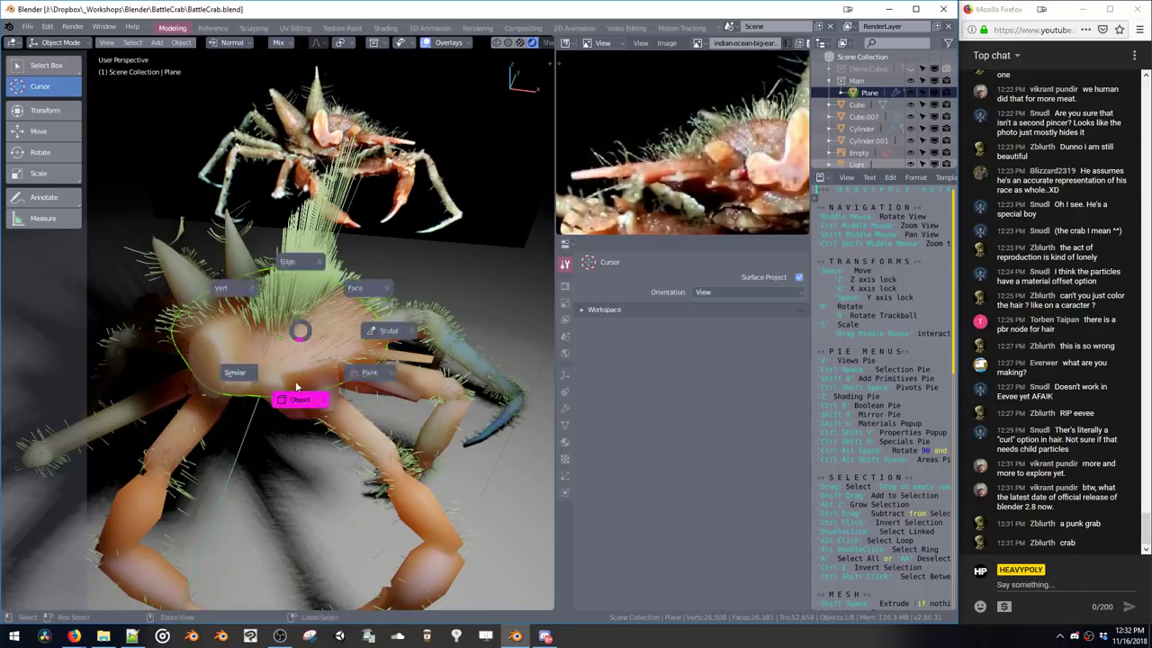
left_click(270, 371)
key("Tab")
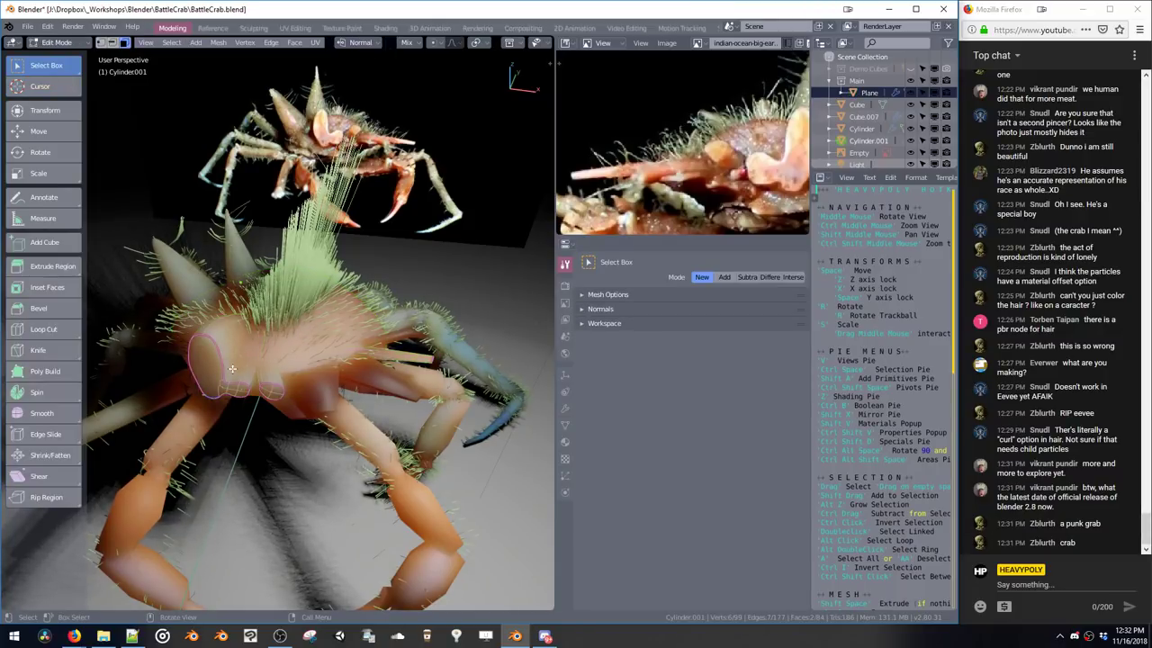
key("shift+v")
key("shift+v")
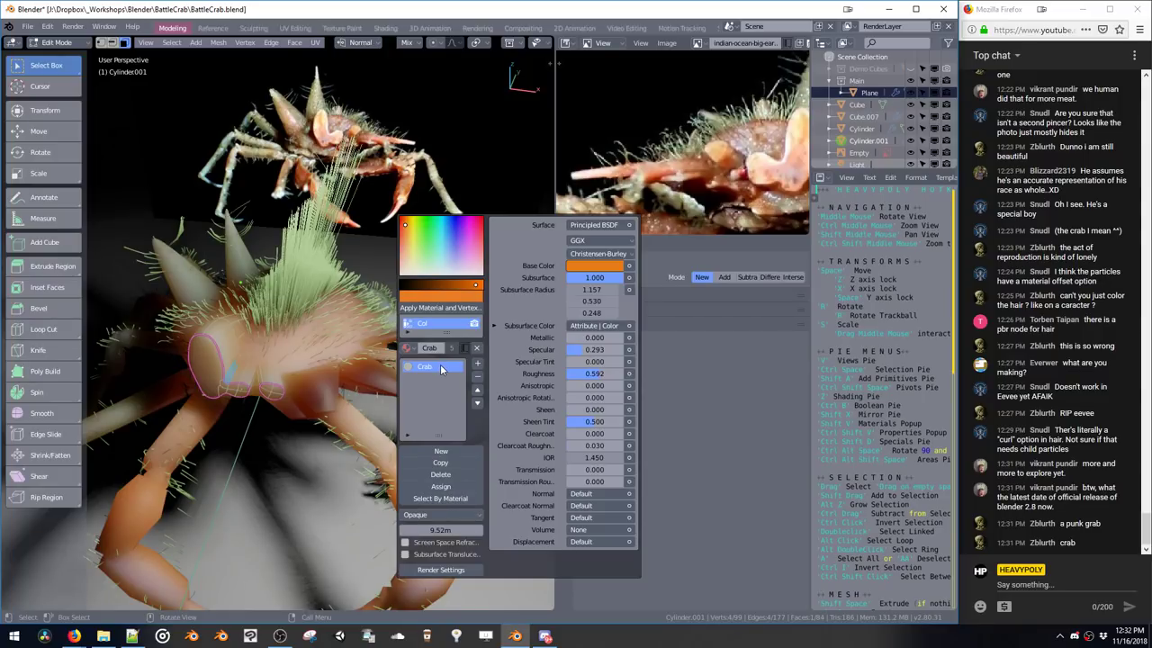
left_click_drag(594, 338, 625, 343)
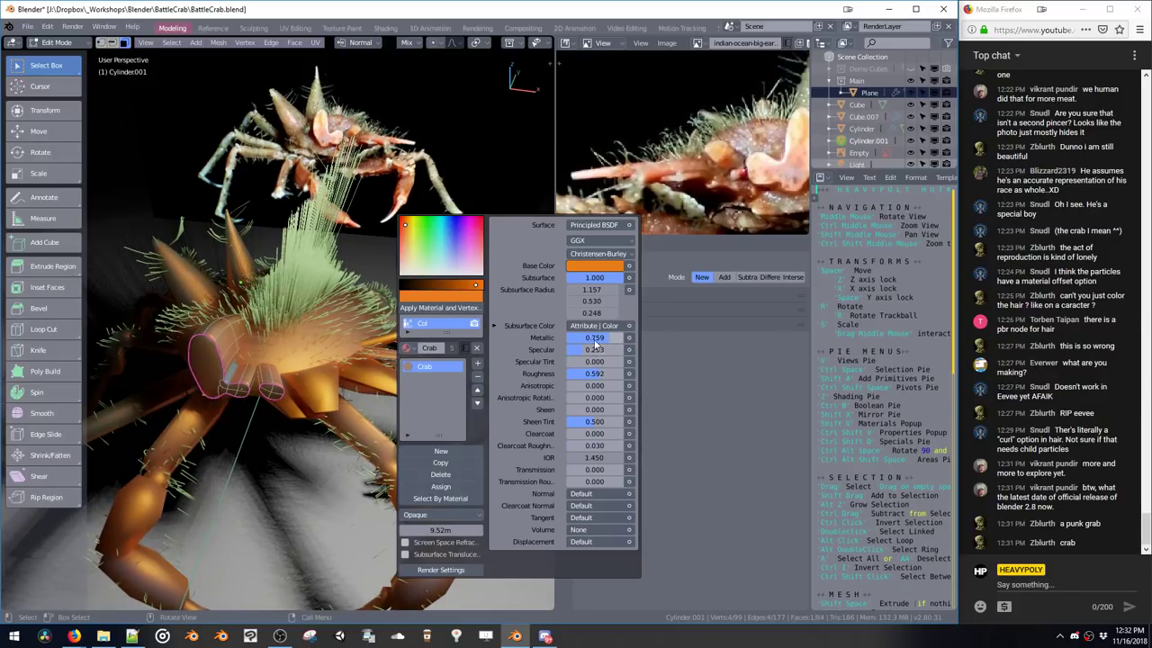
key("ctrl+z")
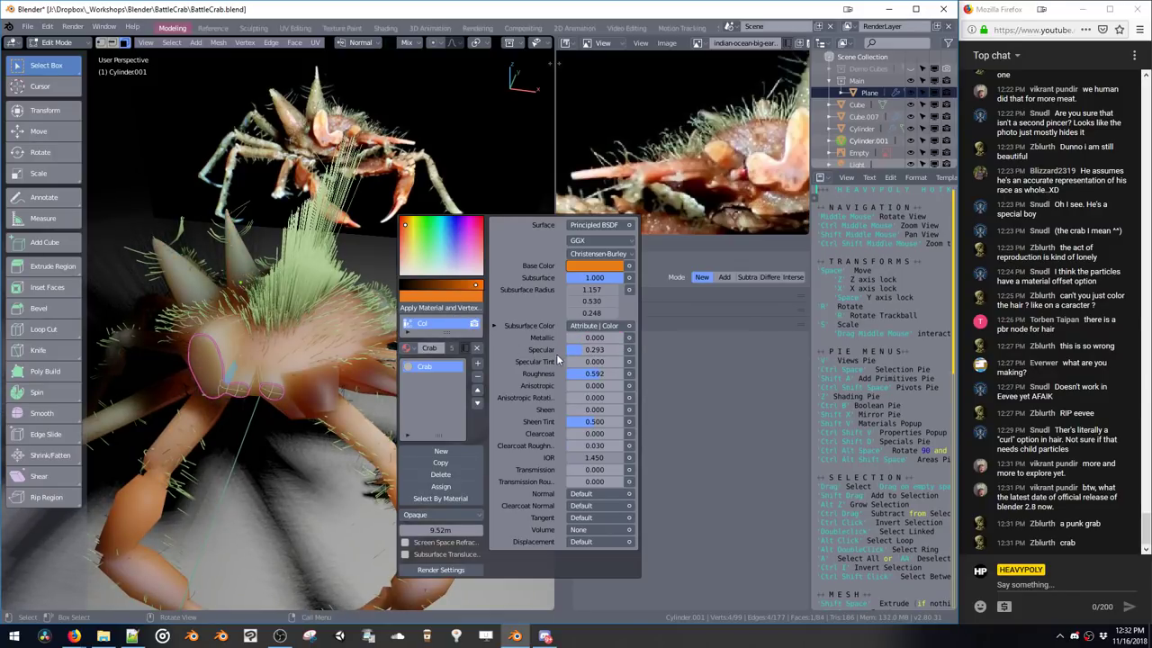
Add a Bump node to the Crab material's Normal input and feed its Height with a Voronoi Texture
left_click(616, 496)
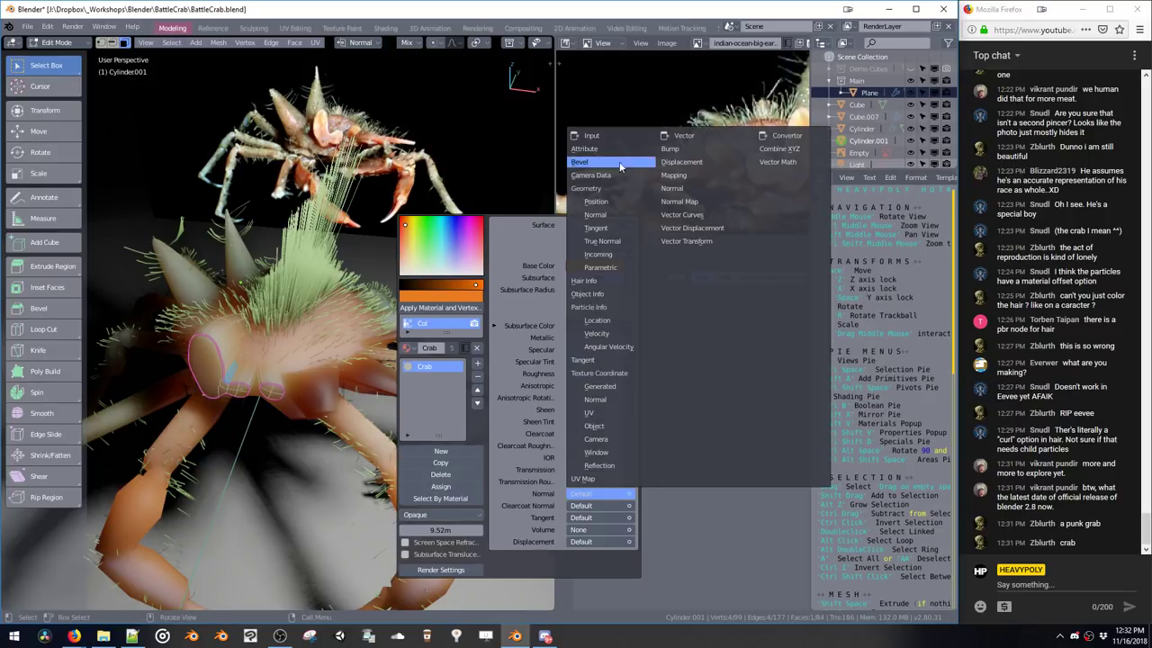
left_click(670, 151)
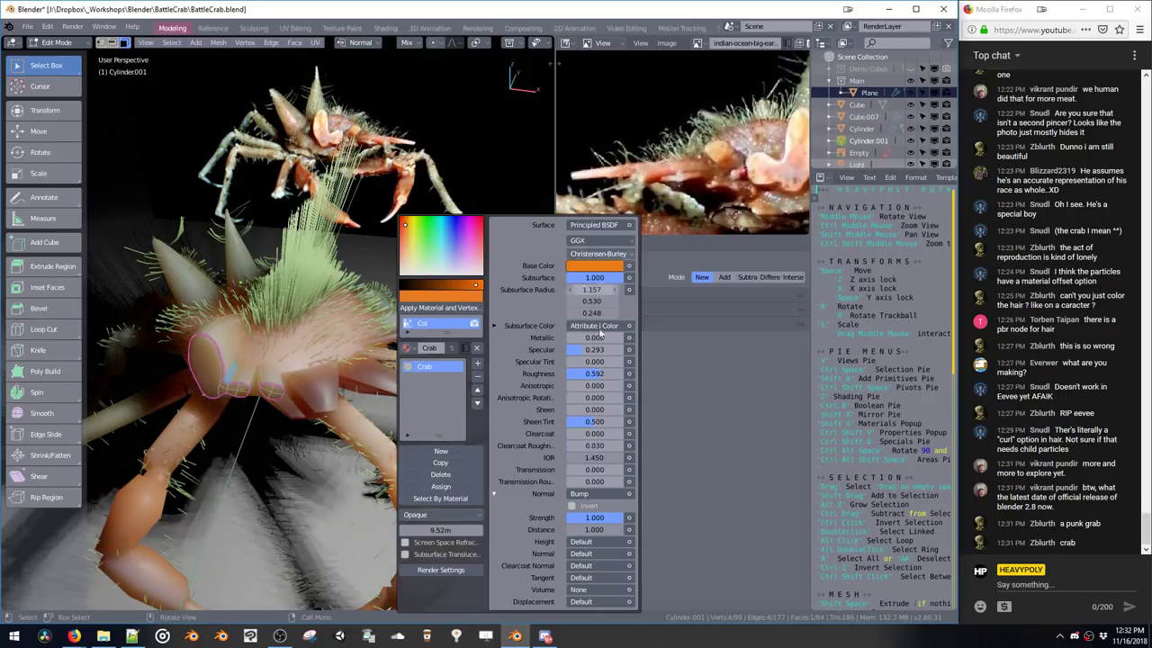
left_click(593, 542)
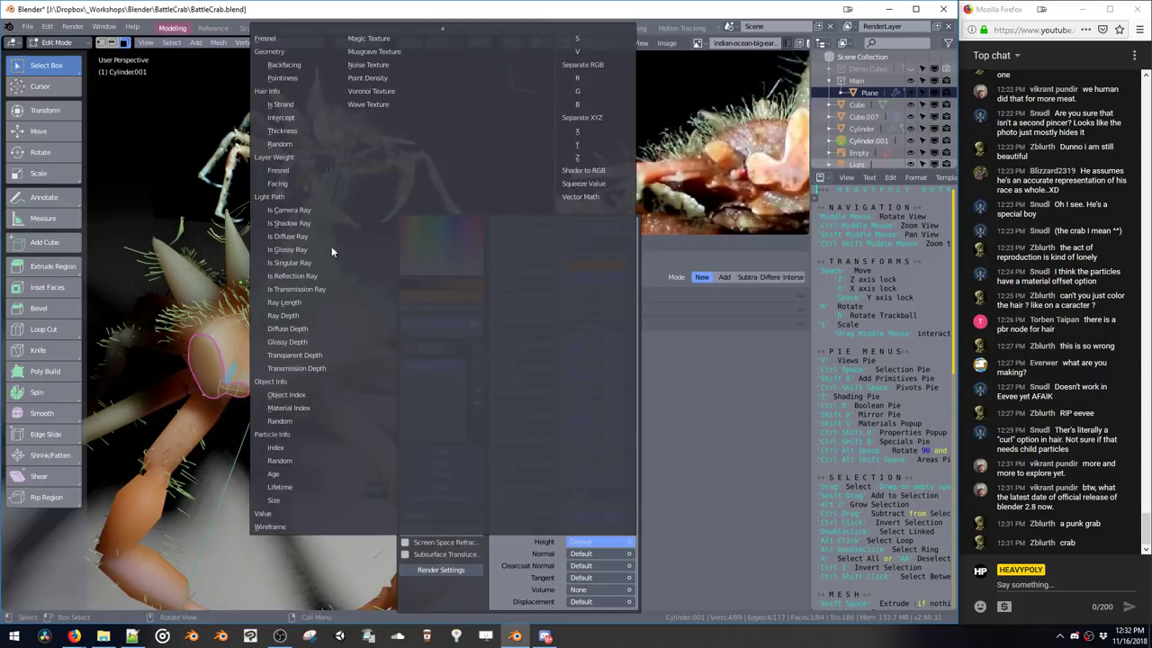
left_click(369, 91)
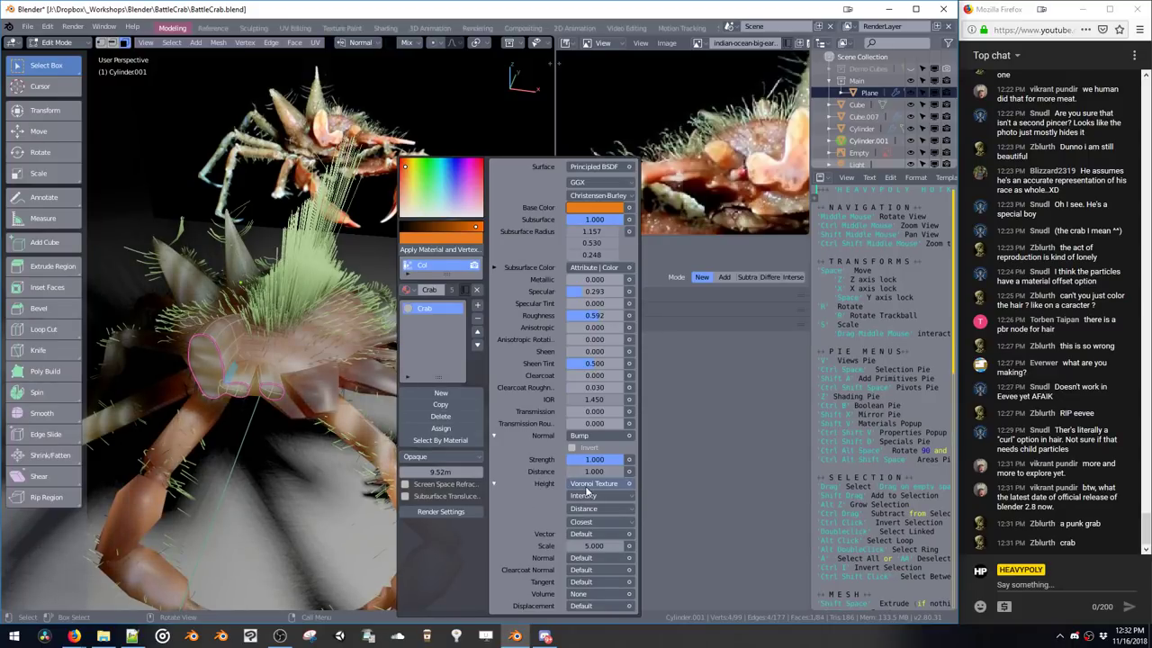
Maximize the viewport, map the Voronoi Texture with Object texture coordinates and set its scale to 47.736
key("ctrl+space")
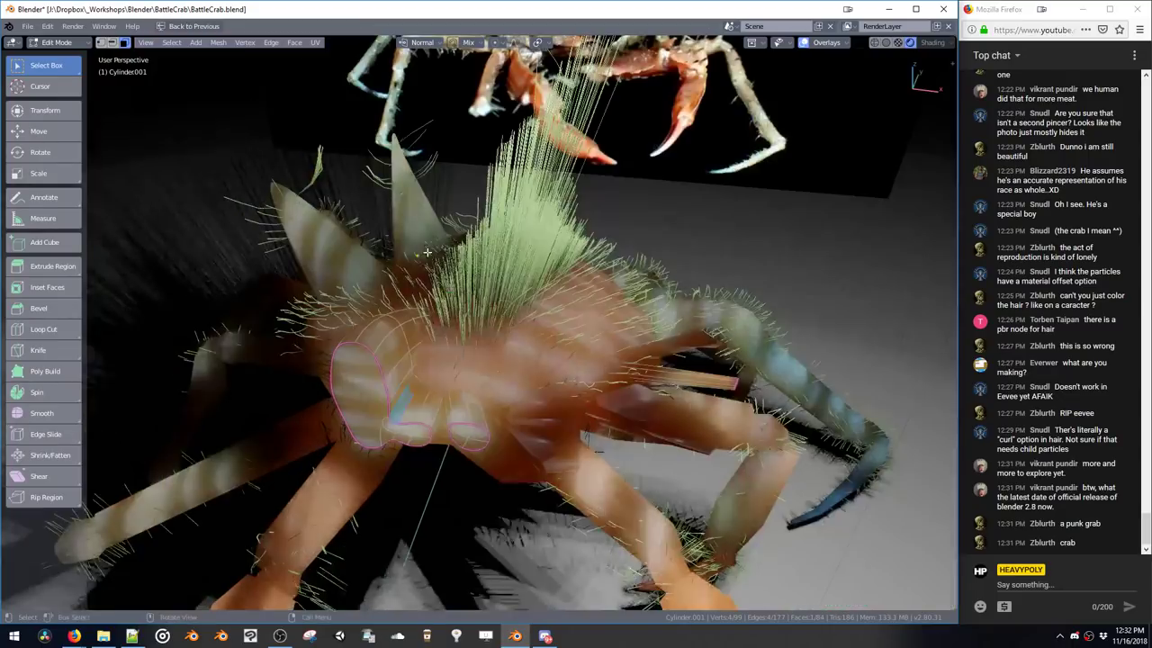
key("shift+v")
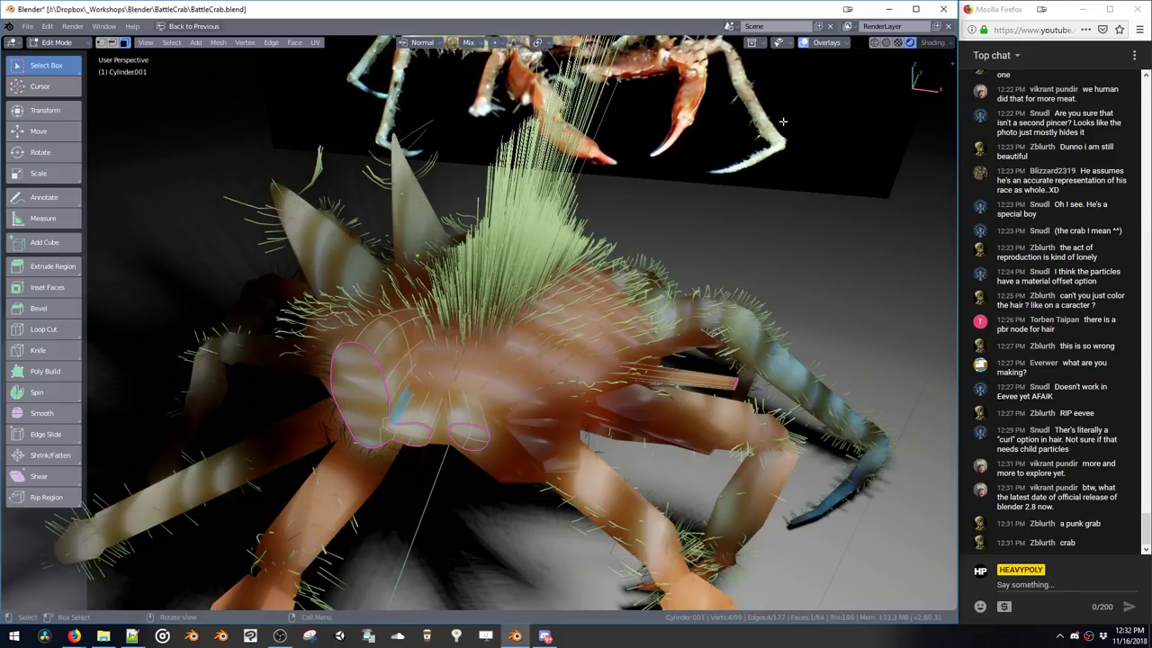
key("shift+v")
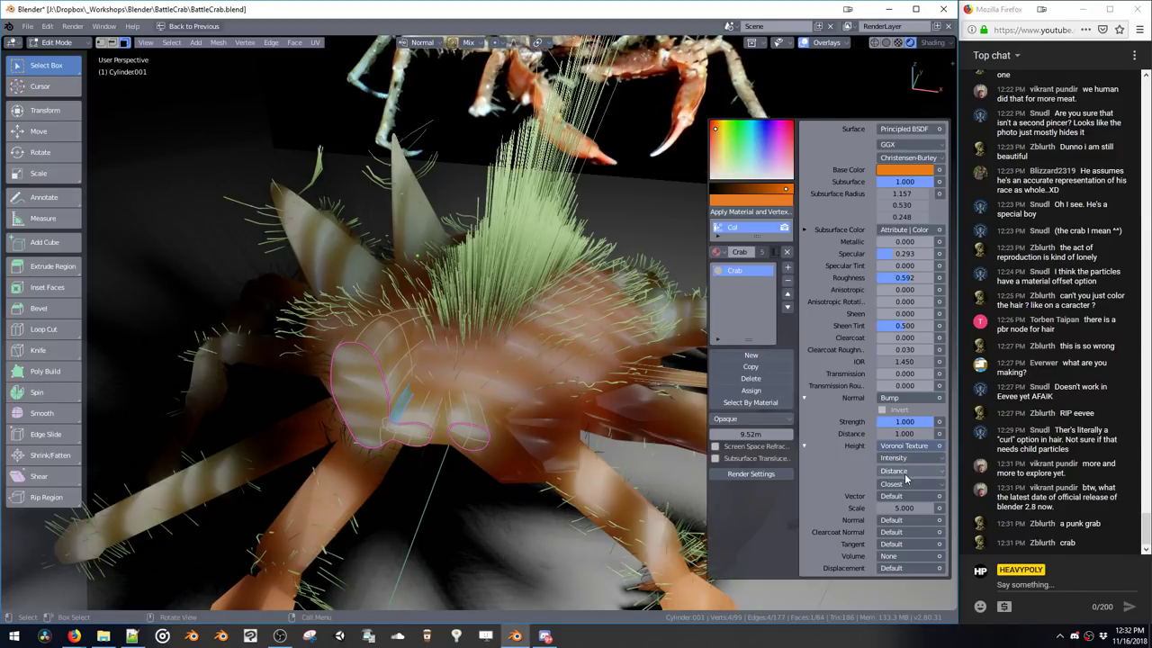
left_click_drag(897, 509, 966, 525)
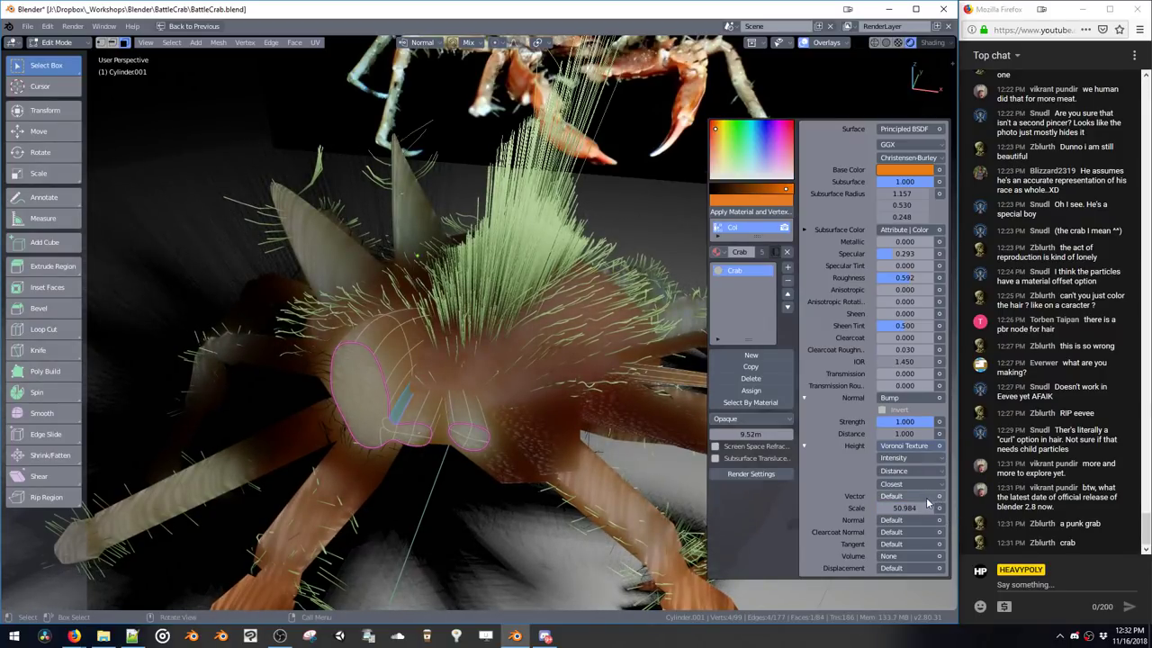
left_click(927, 498)
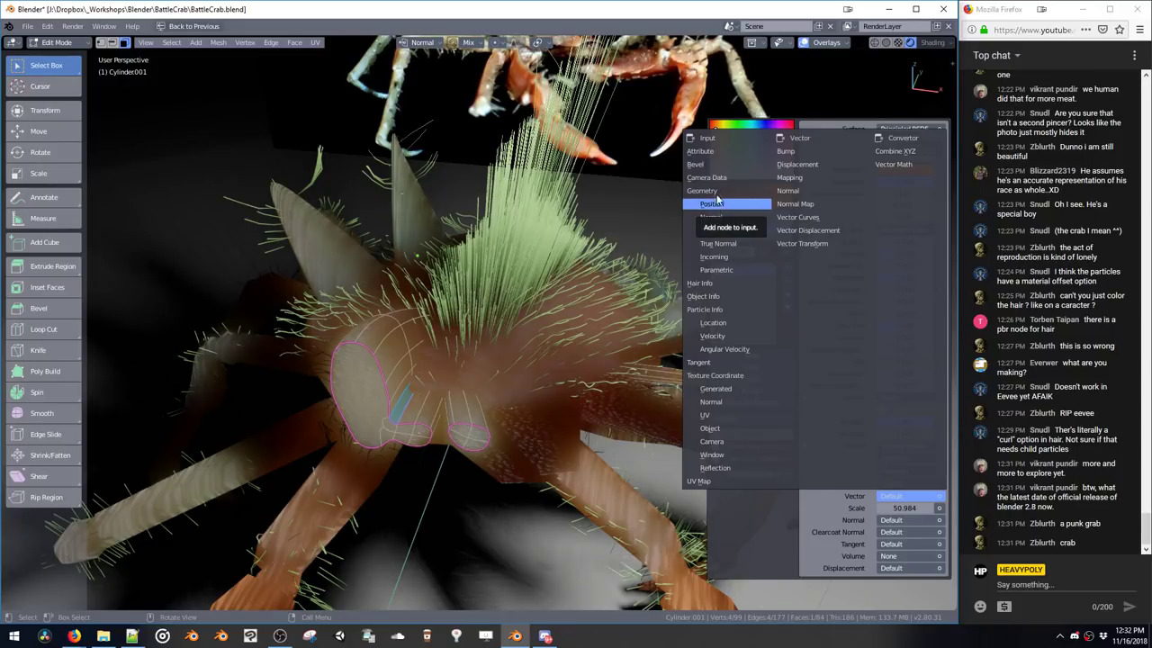
left_click(714, 429)
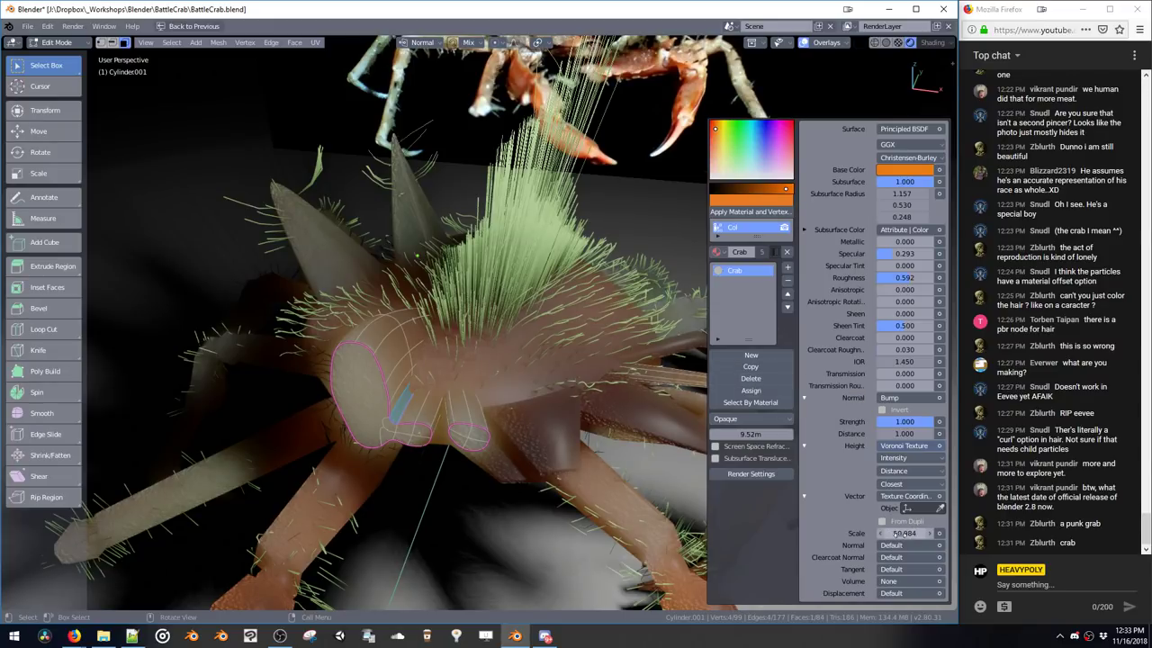
left_click_drag(897, 533, 886, 532)
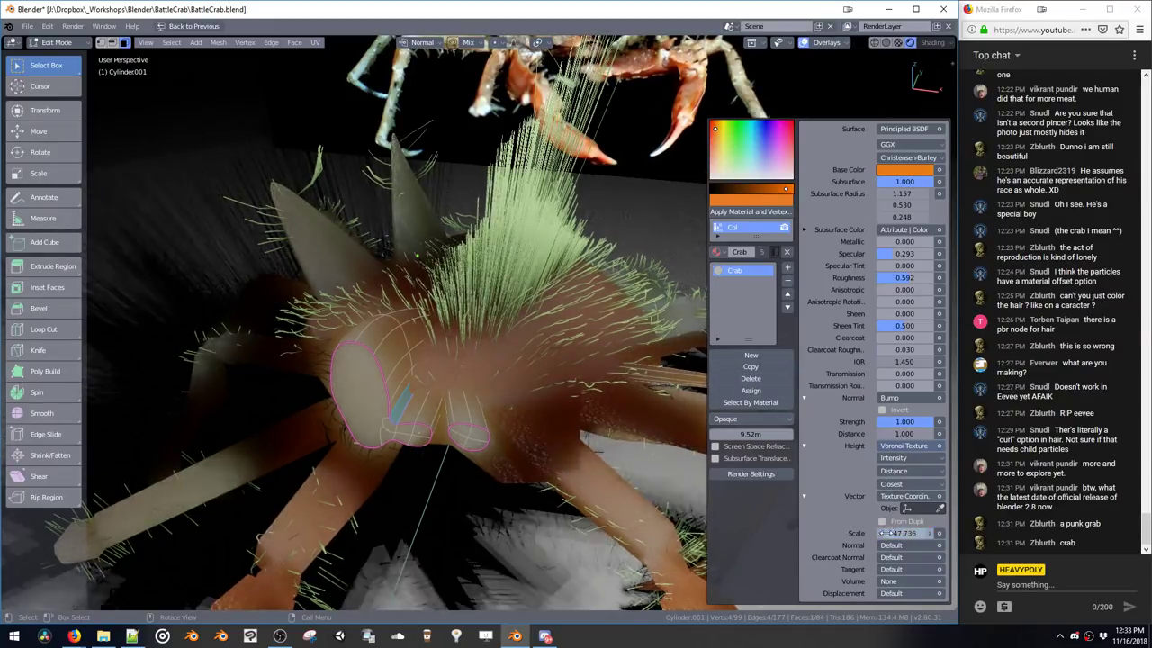
Try different Bump strength and distance values on the Crab material, ending at strength 0.220 and distance -1
left_click_drag(902, 425, 857, 428)
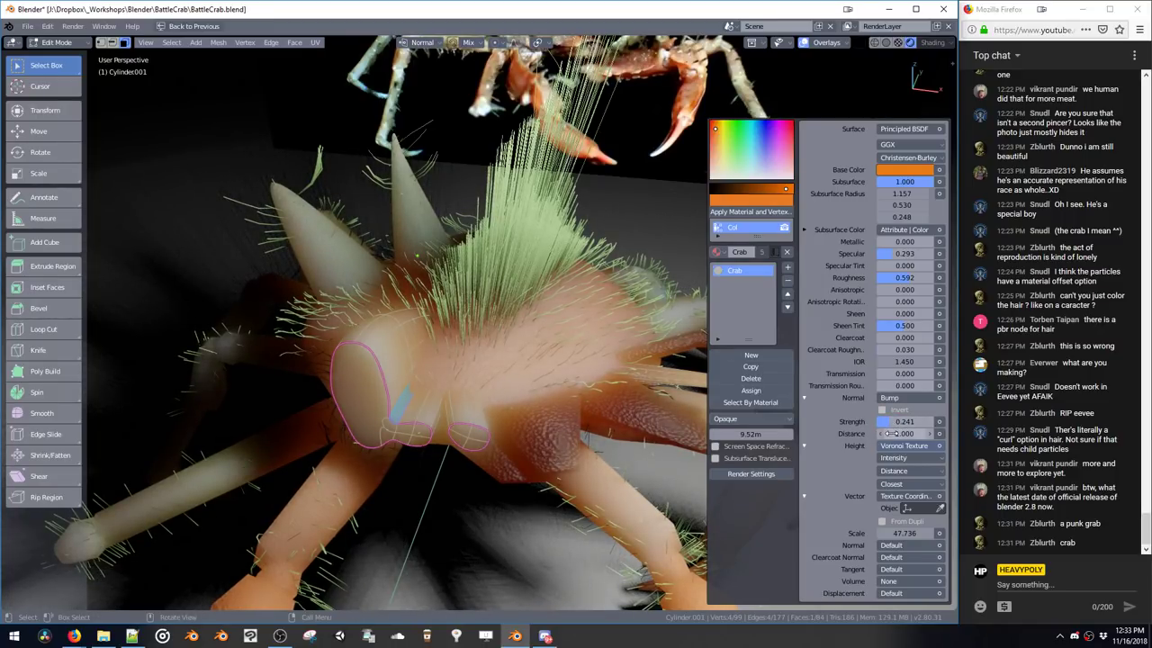
left_click_drag(888, 433, 843, 431)
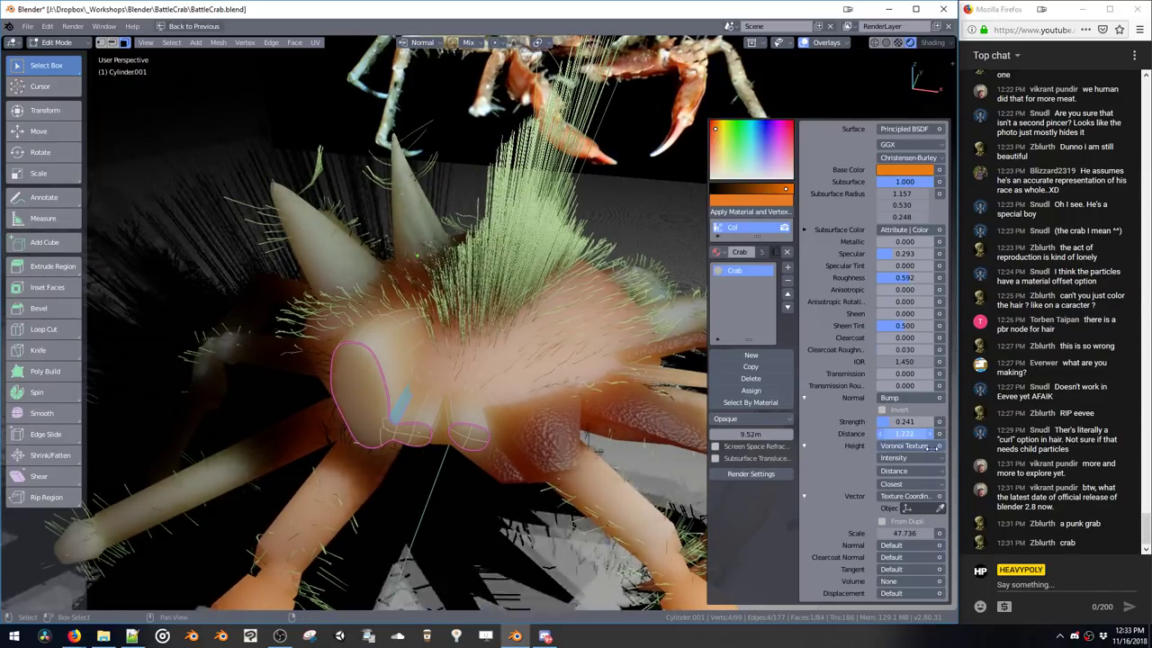
mouse_move(930, 446)
left_mouse_down()
mouse_move(754, 425)
mouse_move(909, 432)
mouse_move(868, 421)
left_mouse_up()
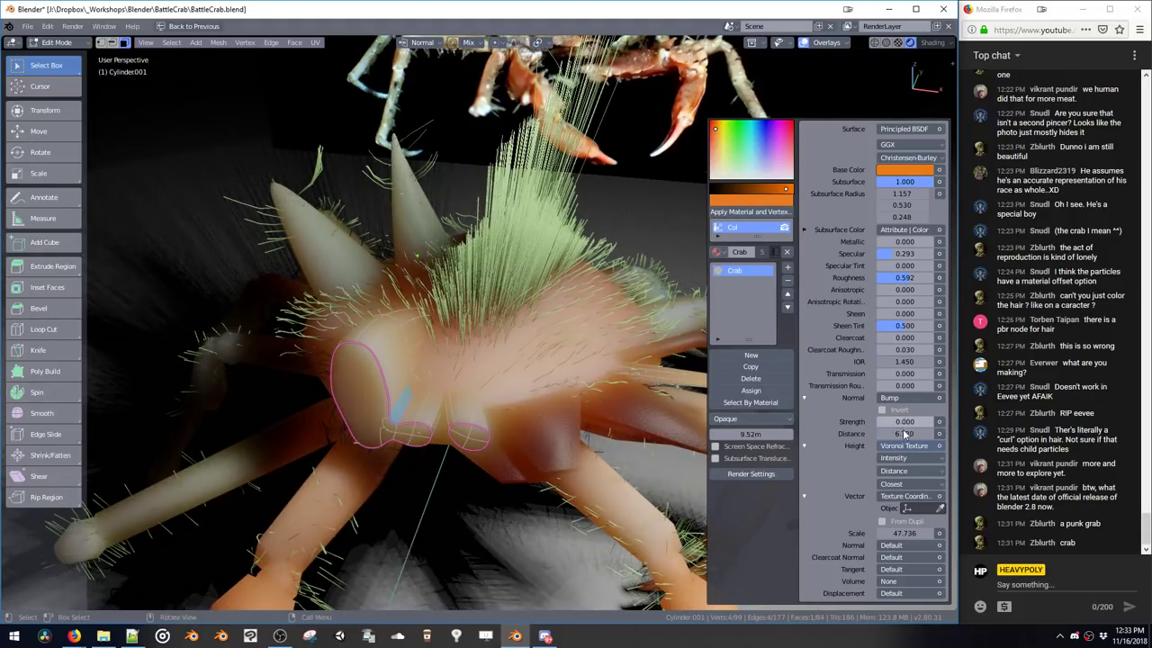
mouse_move(897, 426)
left_mouse_down()
mouse_move(911, 429)
mouse_move(851, 429)
left_mouse_up()
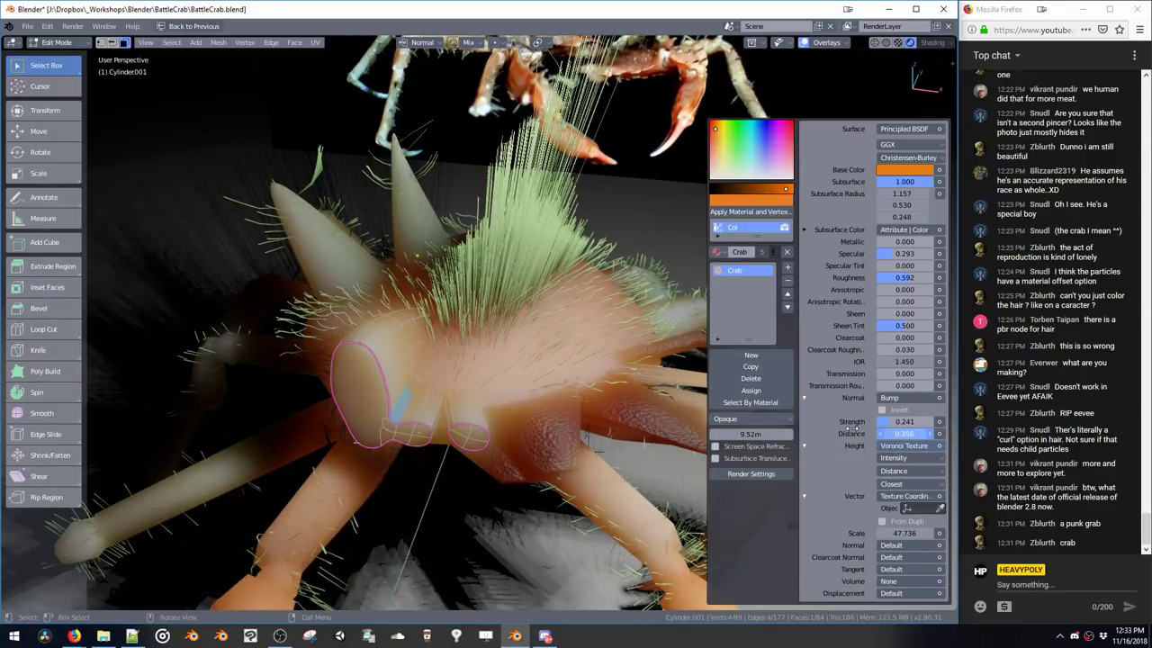
left_click_drag(886, 429, 864, 422)
left_click(893, 433)
type("1")
key("Return")
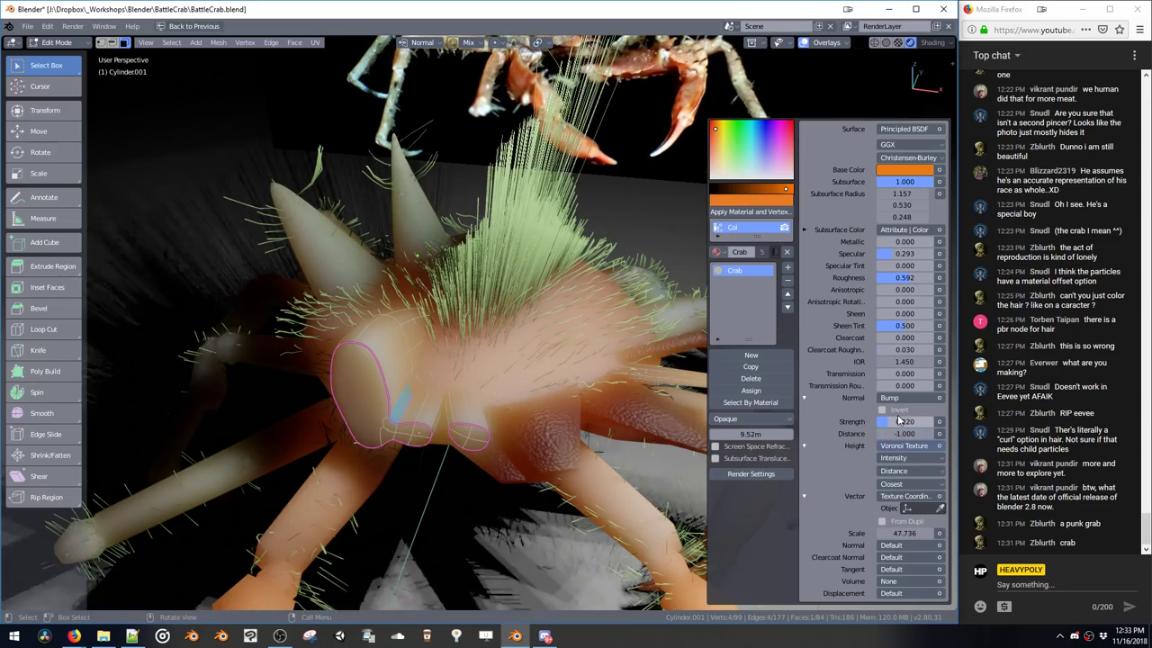
Lower the Crab material's Roughness to 0.155 to make the shell glossier and check the highlights
middle_click_drag(549, 415, 510, 216, "ctrl")
middle_click_drag(540, 358, 576, 394)
key("shift+v")
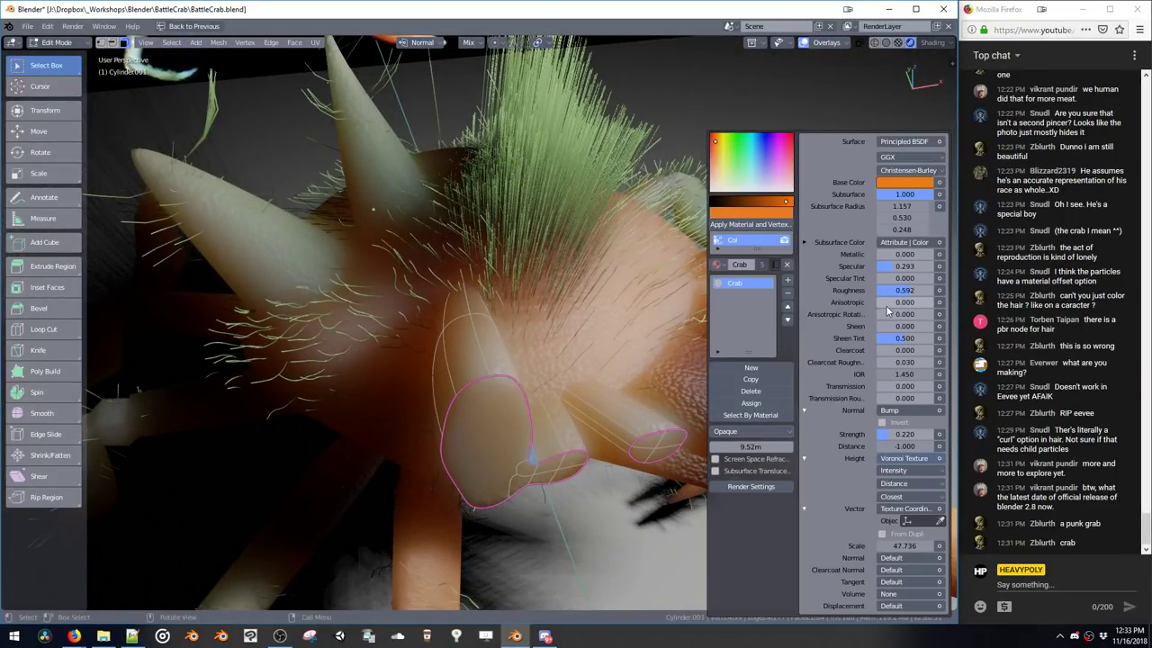
mouse_move(898, 292)
left_mouse_down()
mouse_move(864, 294)
mouse_move(881, 297)
left_mouse_up()
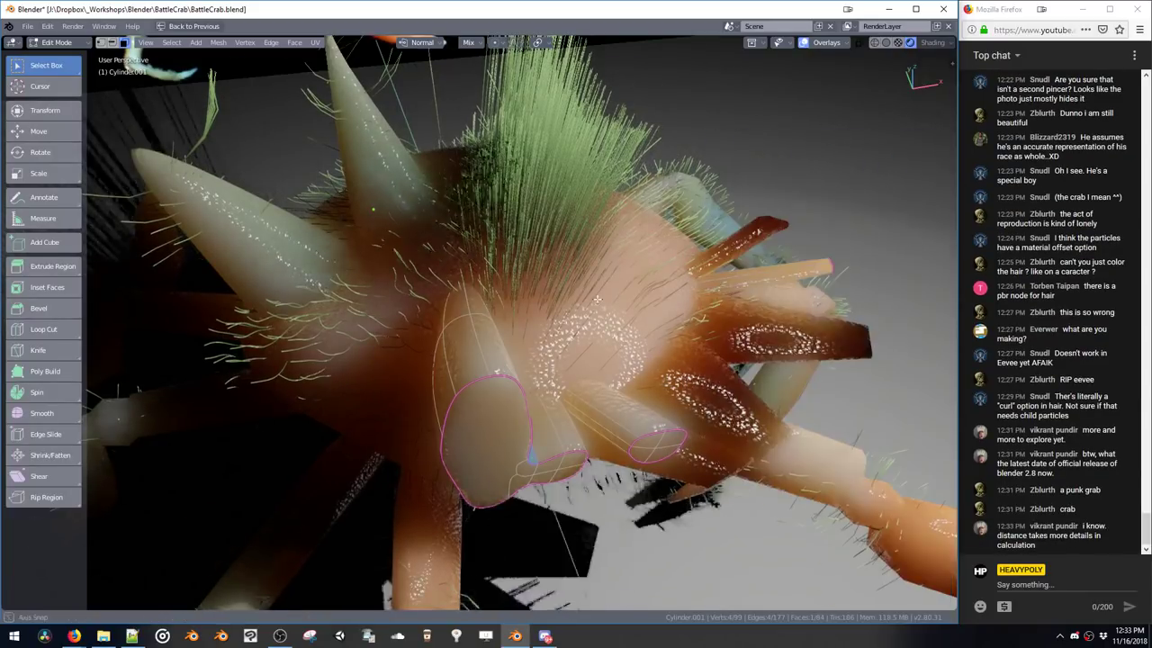
middle_click_drag(684, 306, 589, 311)
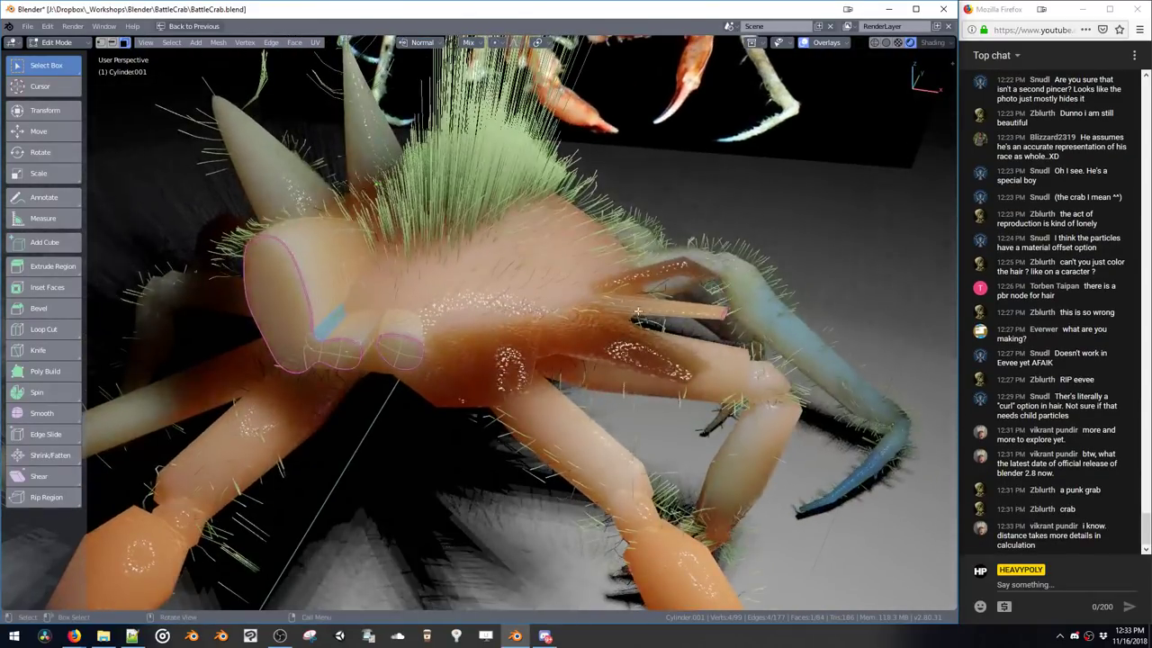
left_click_drag(996, 535, 1056, 535)
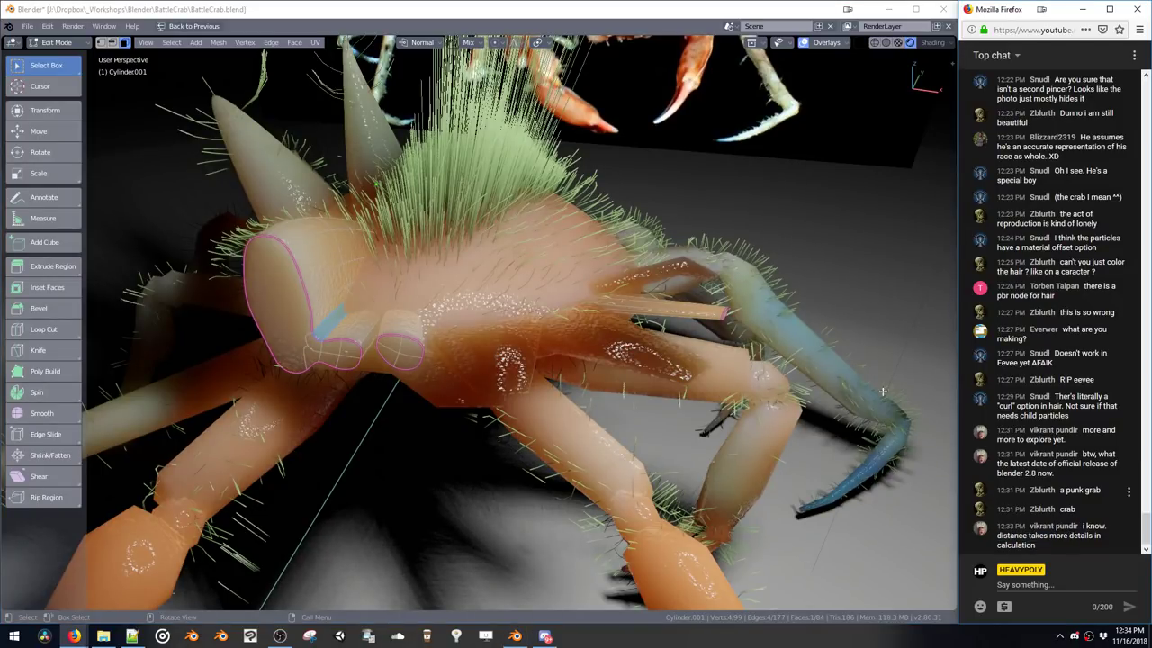
Set the Bump distance of the Crab material to 0.01
middle_click_drag(732, 309, 790, 335)
key("shift+v")
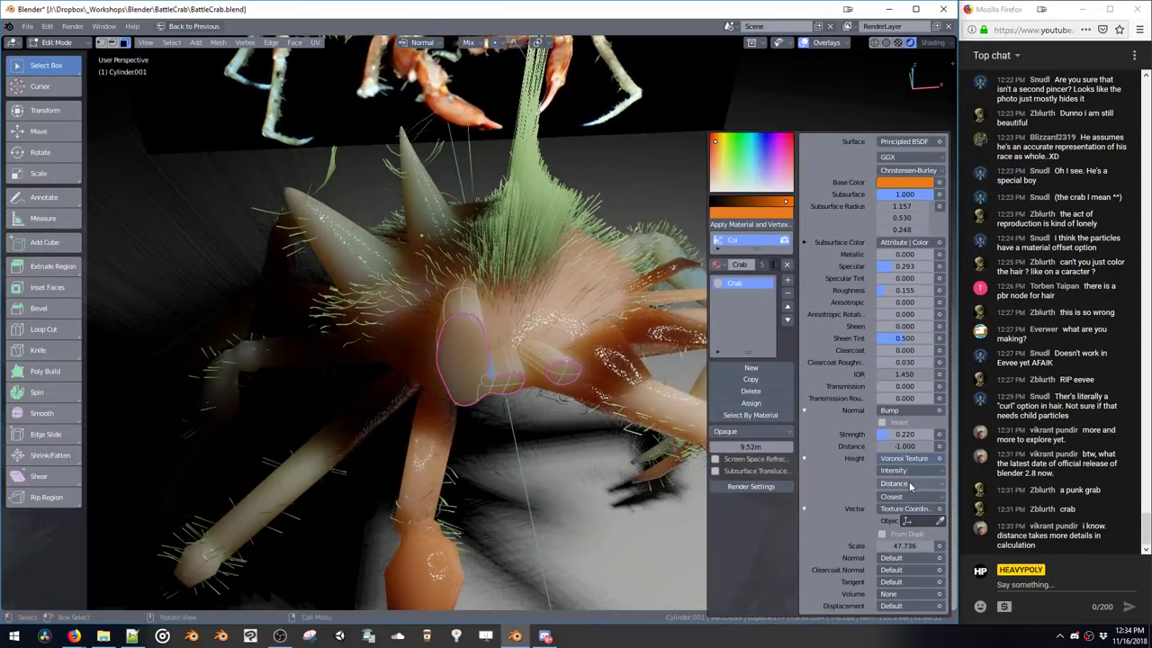
mouse_move(904, 446)
left_mouse_down()
mouse_move(955, 448)
mouse_move(857, 446)
left_mouse_up()
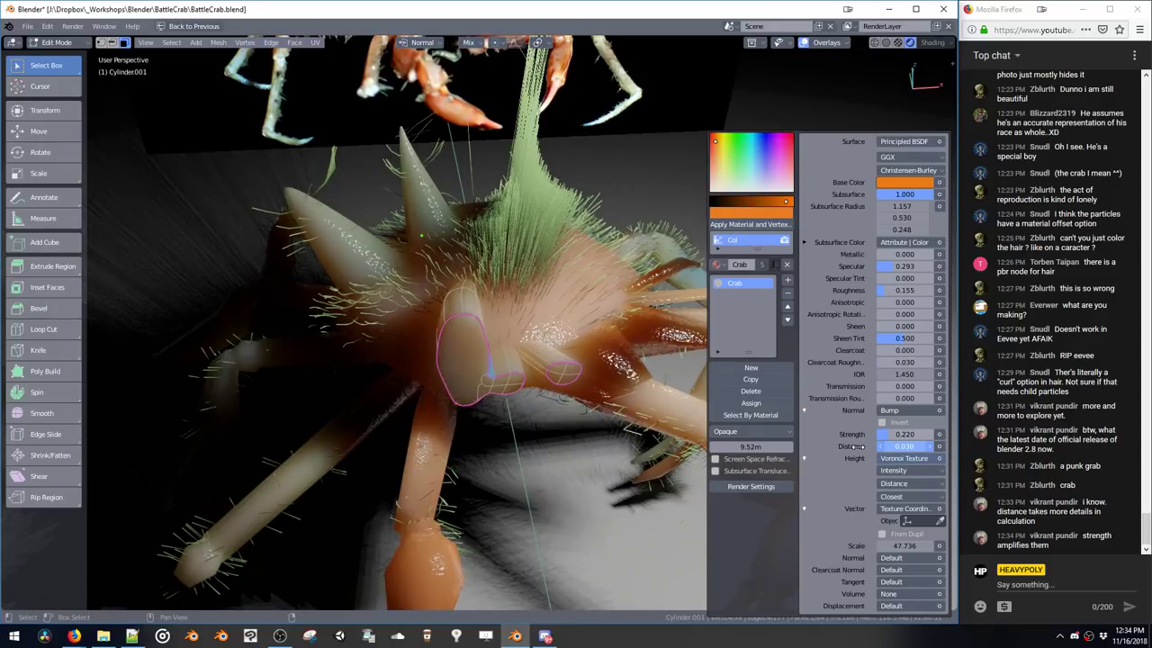
left_click(889, 449)
type("0.01")
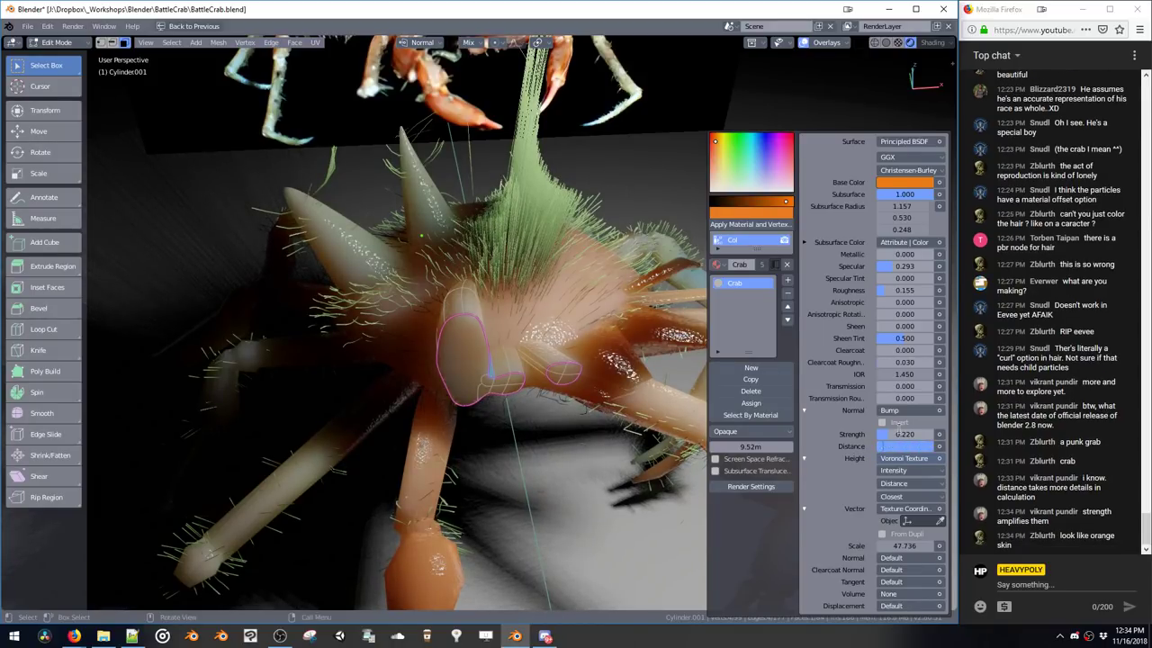
key("Return")
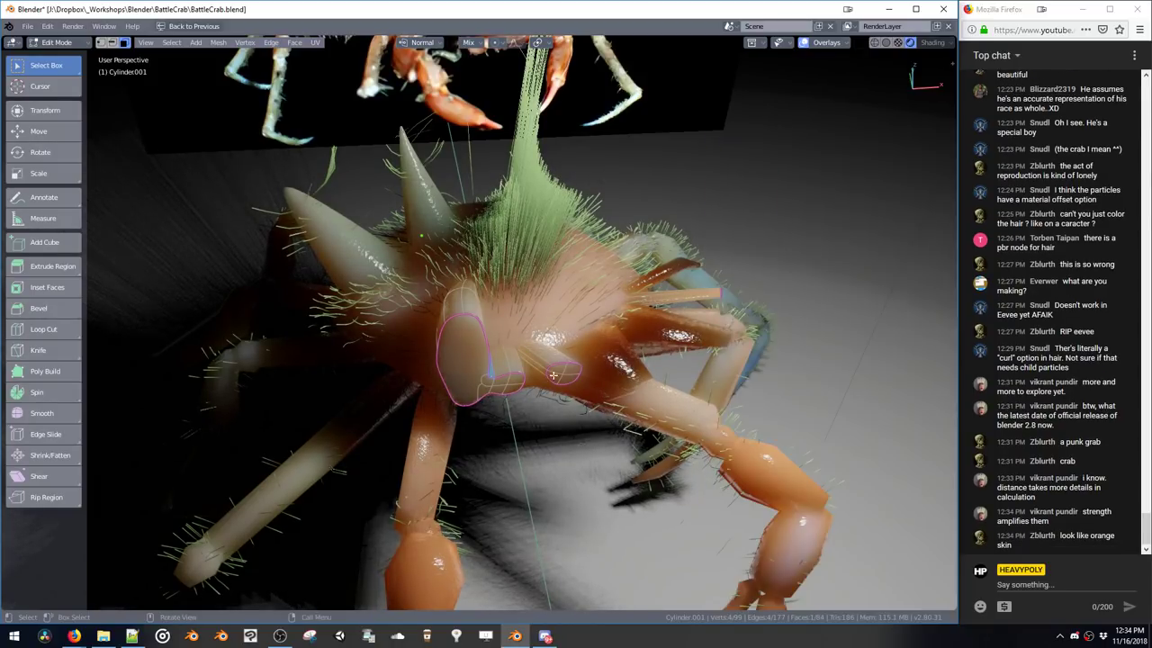
Raise the Bump strength of the Crab material to about 0.86 and view the whole crab
middle_click_drag(588, 337, 568, 357)
scroll(570, 358, "up", 2)
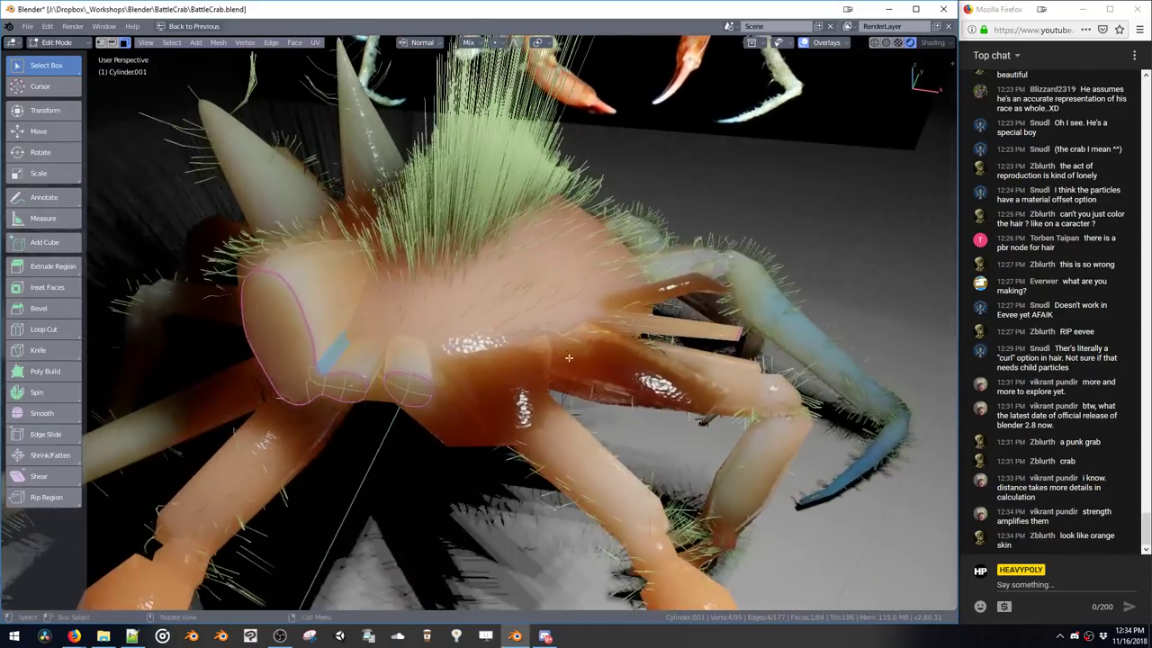
key("shift+v")
left_click_drag(890, 438, 912, 440)
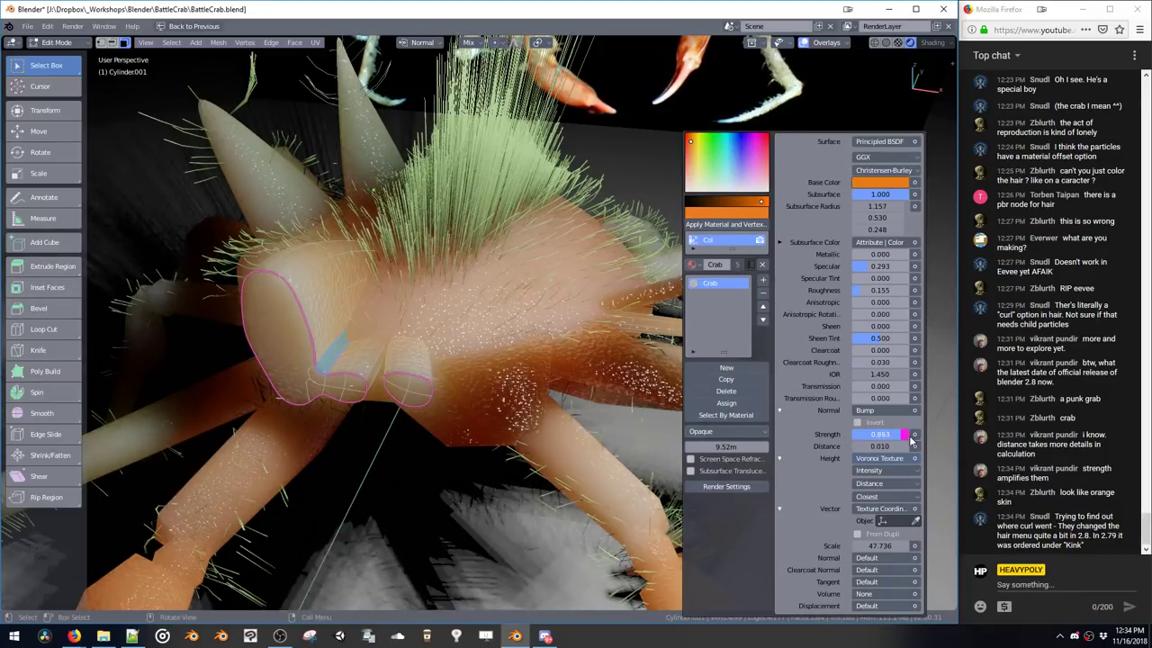
middle_click_drag(594, 351, 583, 258)
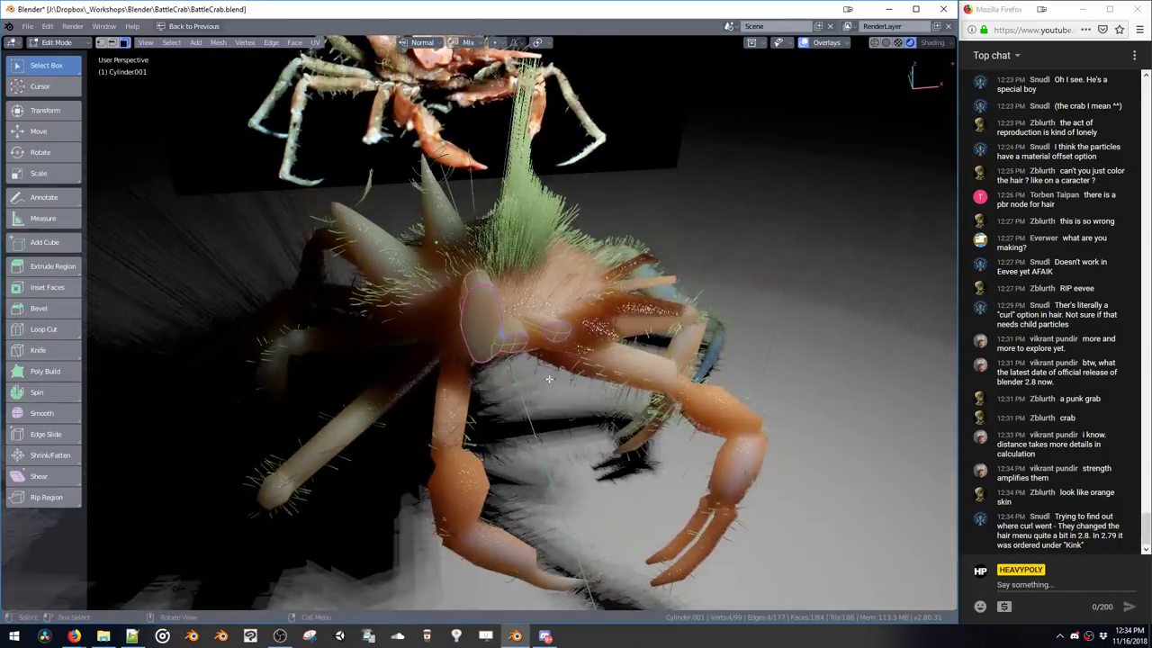
Save the file, return to Object Mode with nothing selected and inspect the bumpy shell up close
key("ctrl+s")
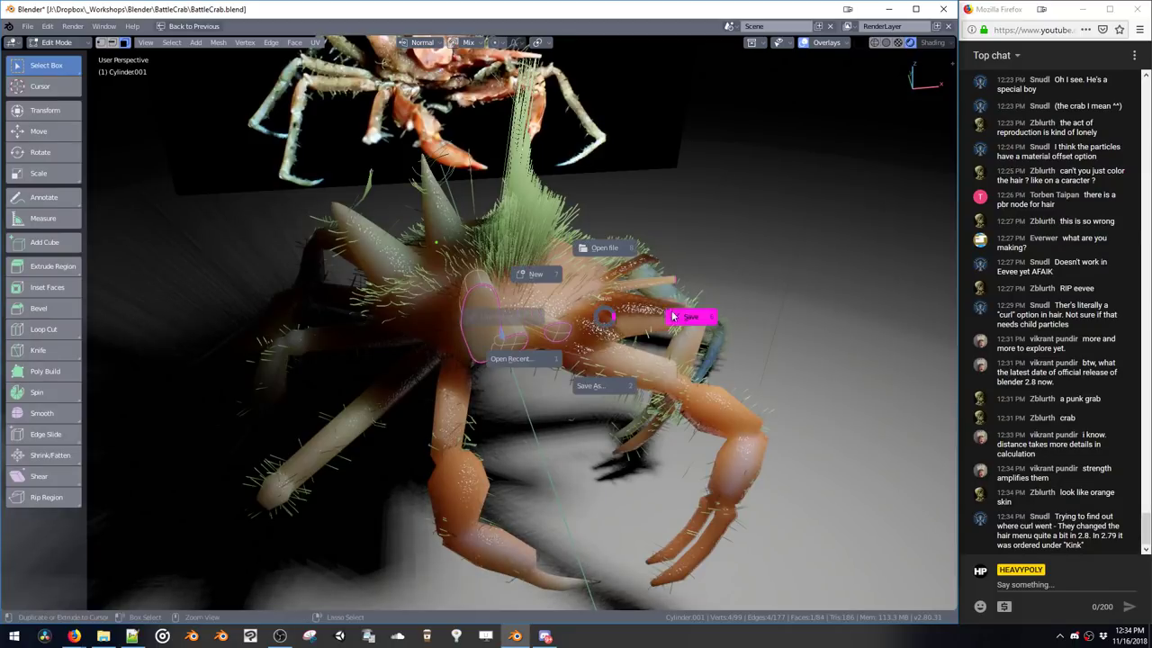
left_click(684, 317)
key("space")
left_click(646, 375)
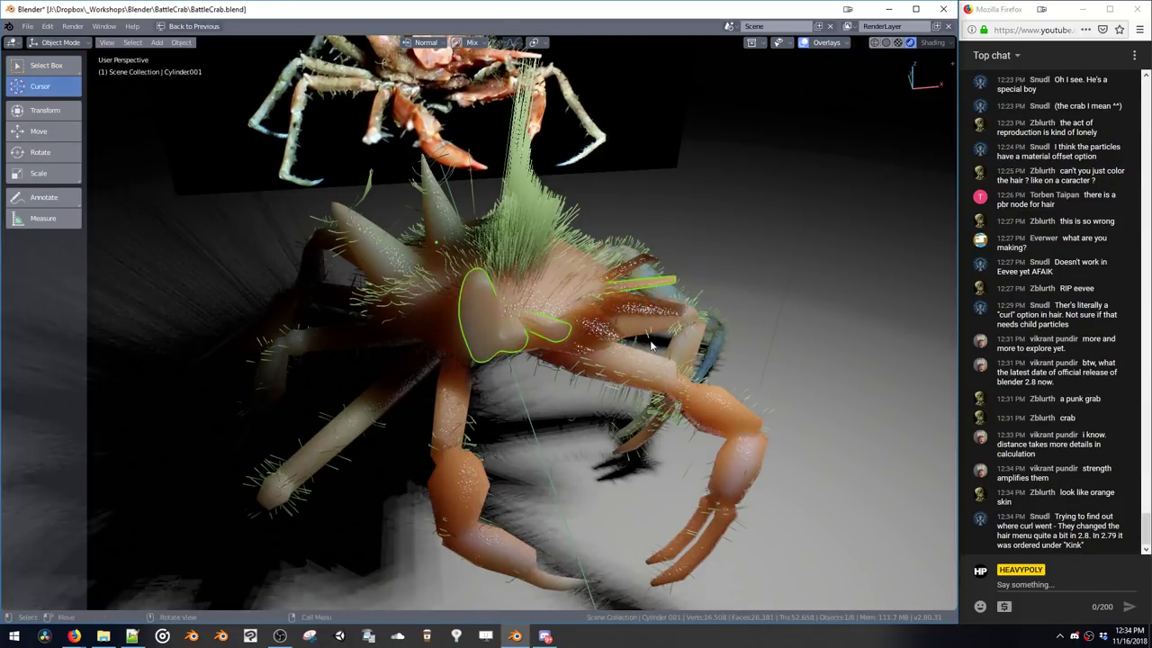
left_click(640, 346)
middle_click_drag(640, 347, 663, 361)
scroll(651, 347, "up", 6)
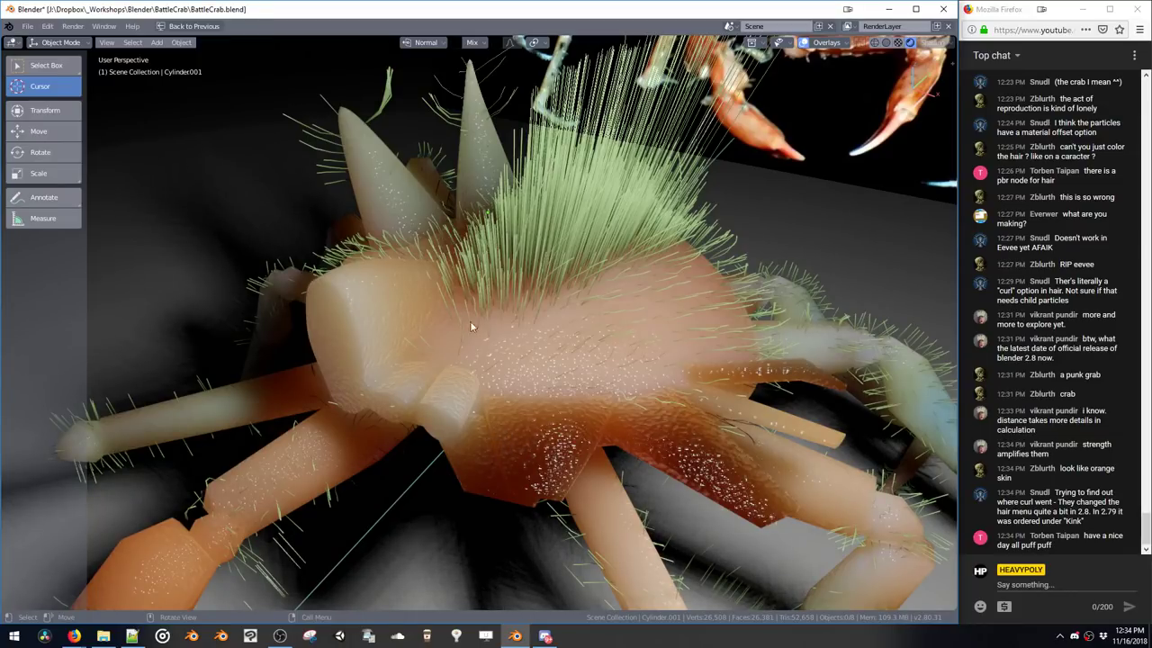
Compare the shading of the crab's claws and legs with the reference photo from several angles
middle_click_drag(480, 352, 494, 390)
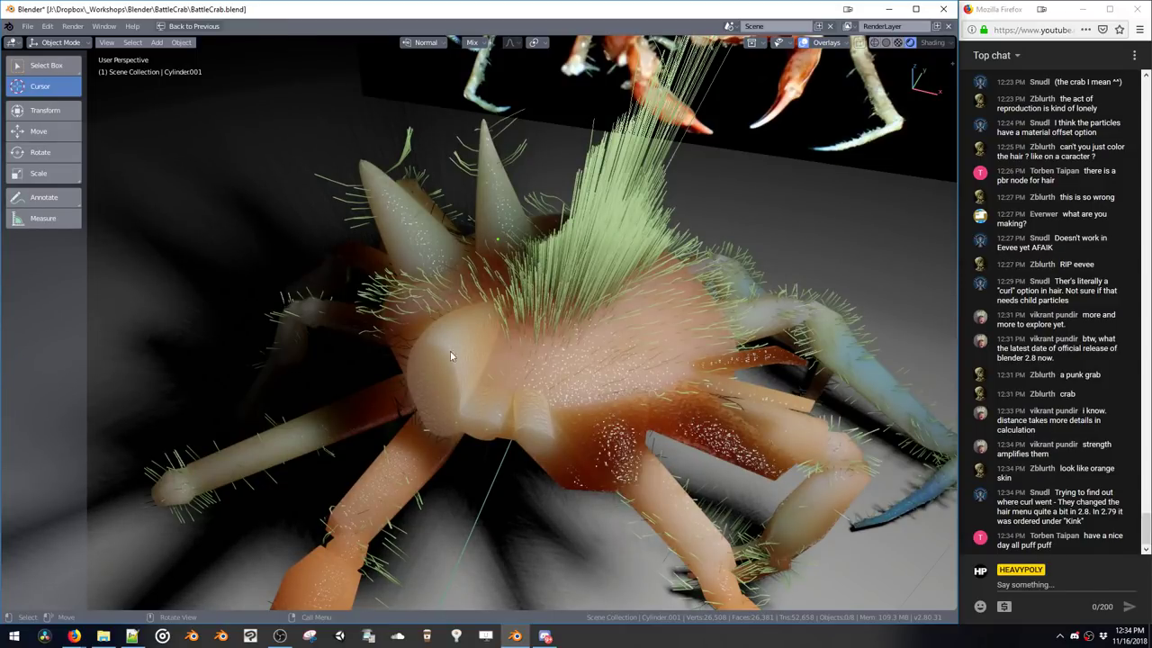
middle_click_drag(451, 357, 542, 383)
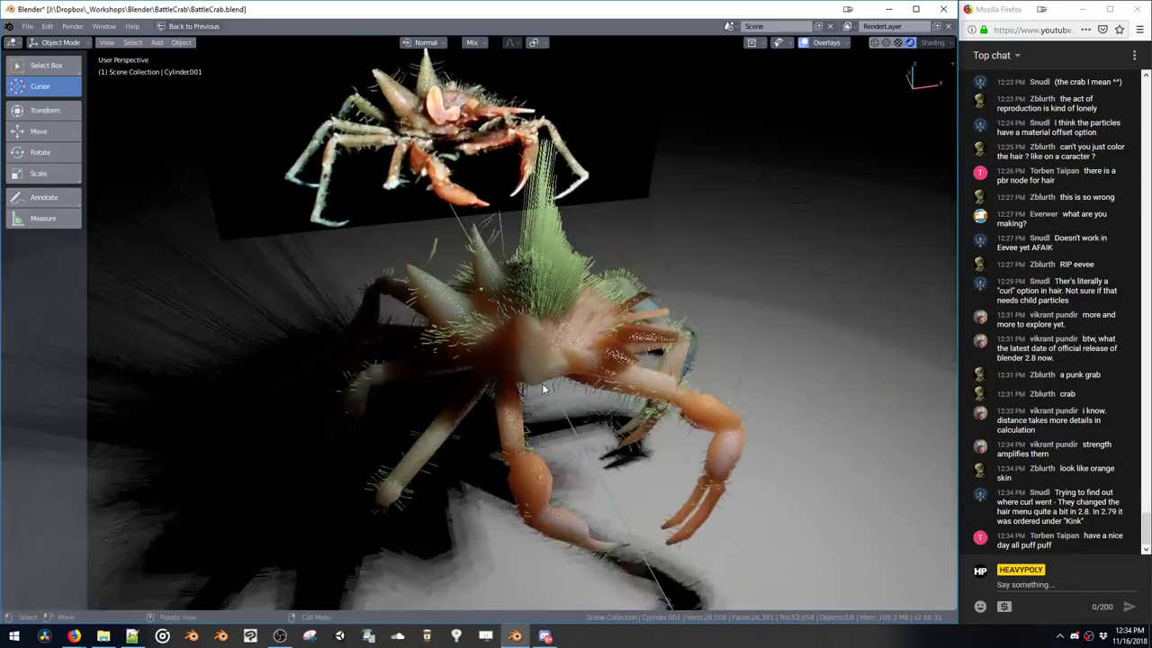
middle_click_drag(671, 423, 640, 313, "shift")
scroll(662, 387, "up", 3)
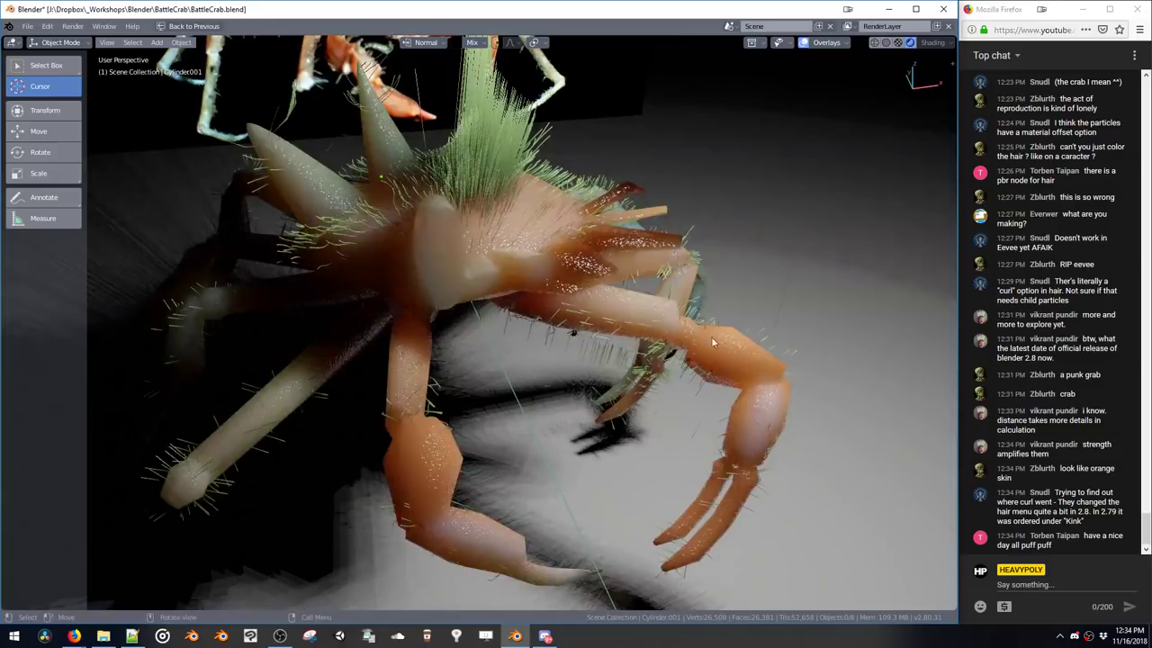
left_click(725, 360)
middle_click_drag(718, 355, 756, 289)
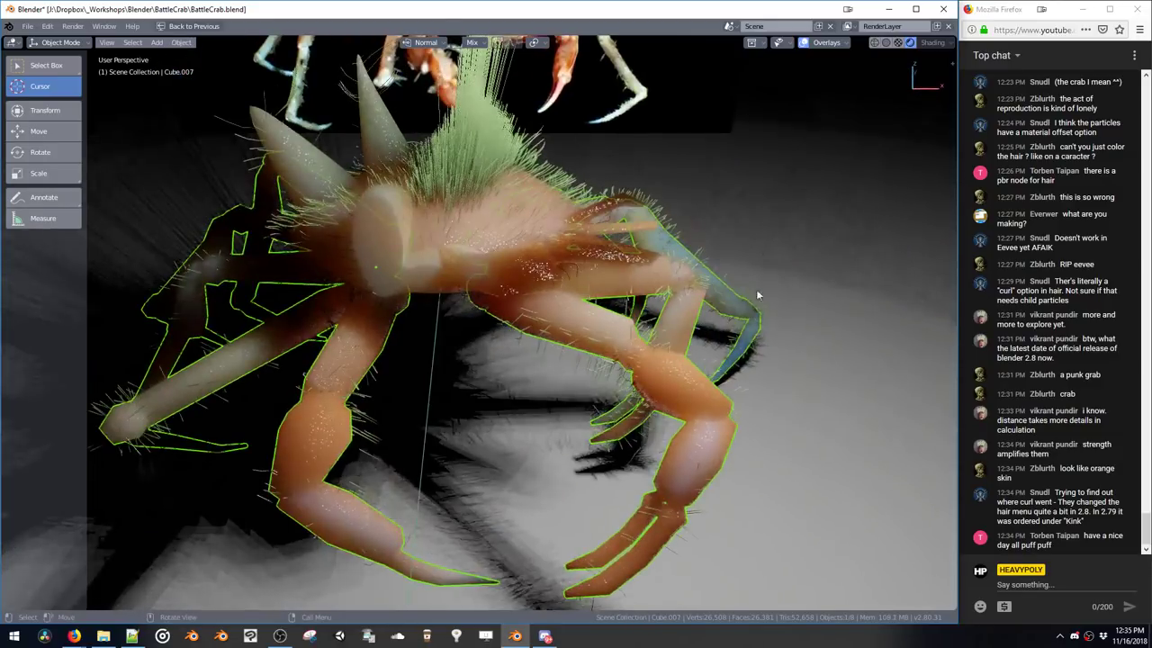
middle_click_drag(700, 338, 709, 385)
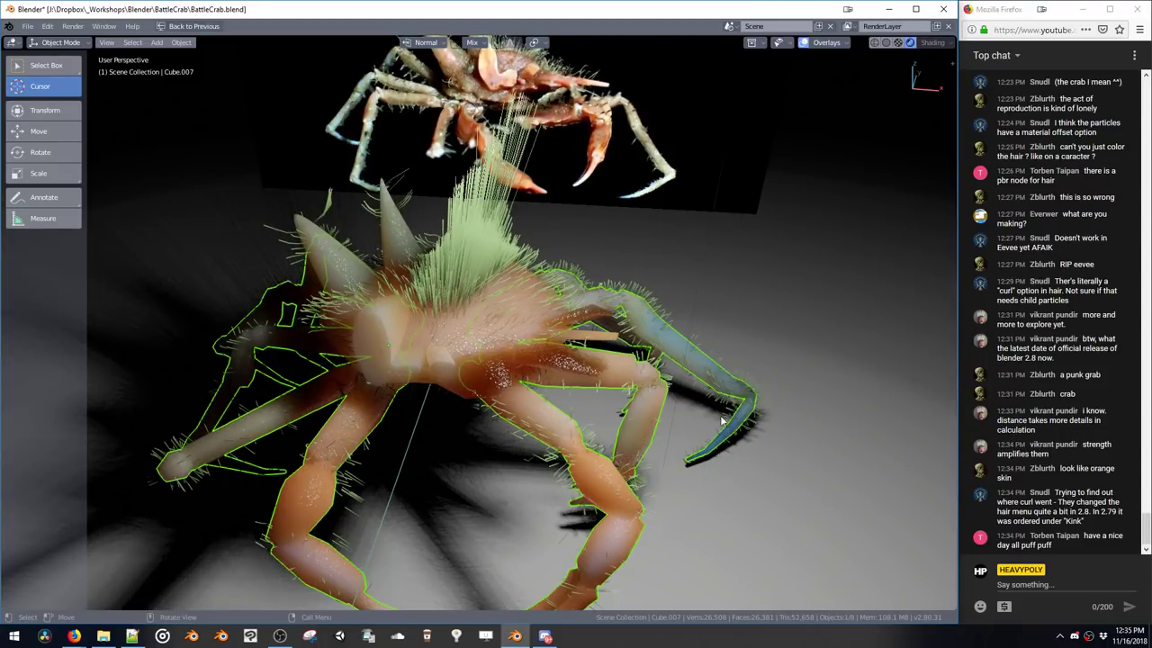
left_click(595, 146)
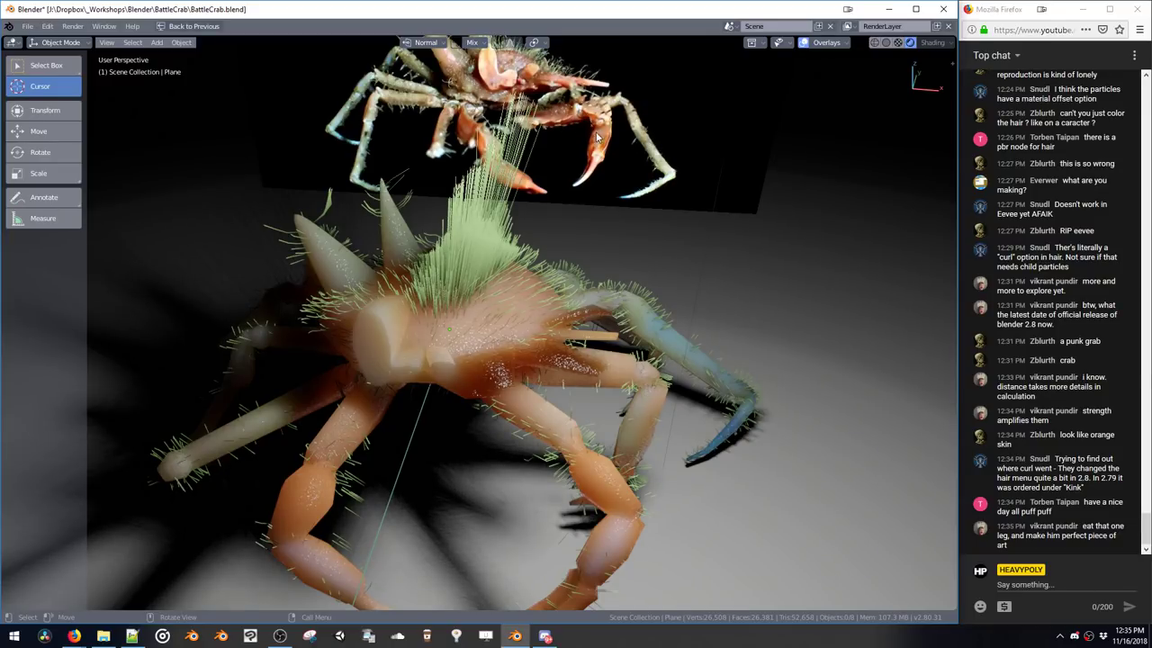
Select the entire leg mesh in Edit Mode and check its vertex color layer among the material settings
left_click(594, 477)
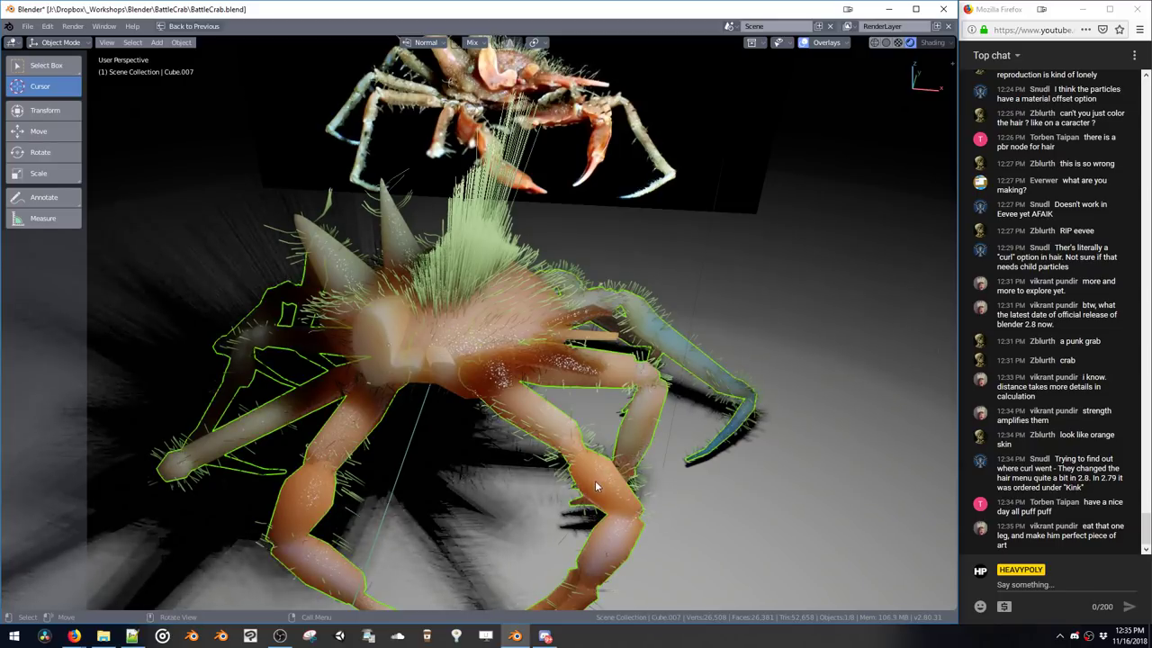
key("Tab")
middle_click_drag(699, 338, 689, 283, "shift")
key("a")
key("shift+v")
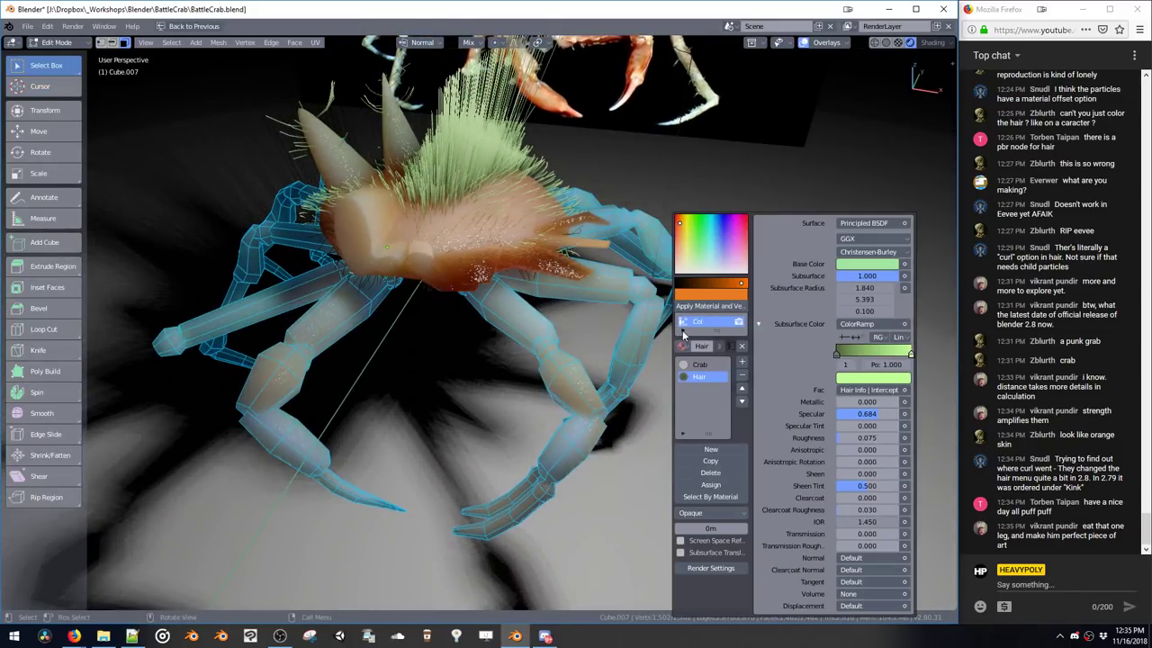
left_click(683, 335)
left_click(683, 333)
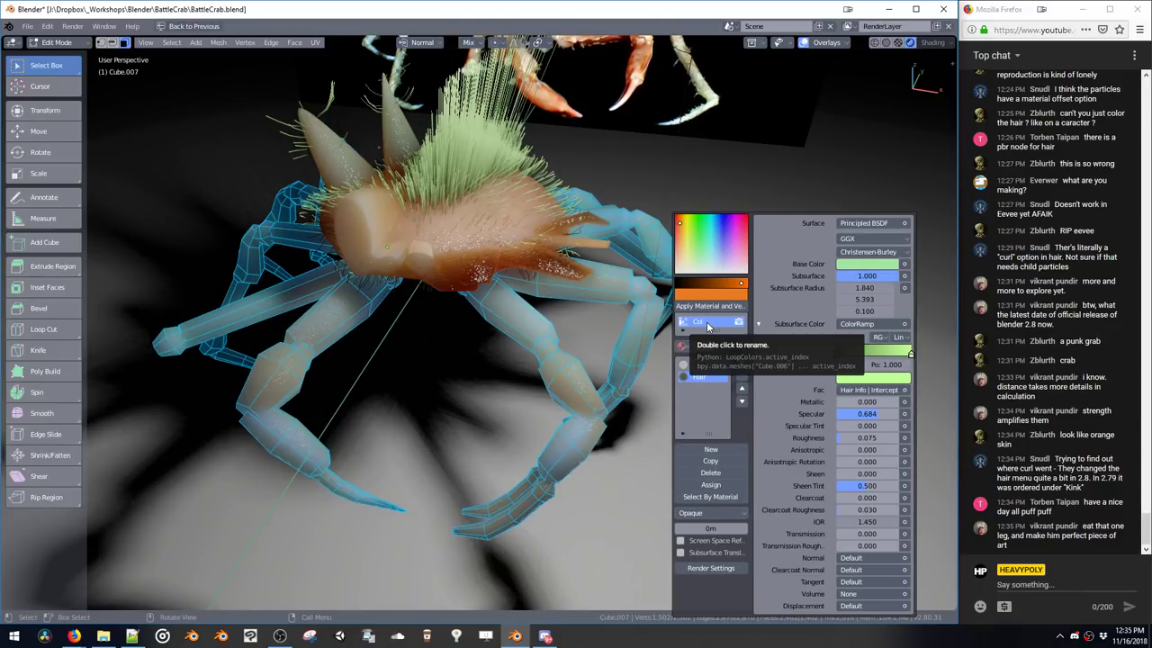
right_click(708, 327)
key("Escape")
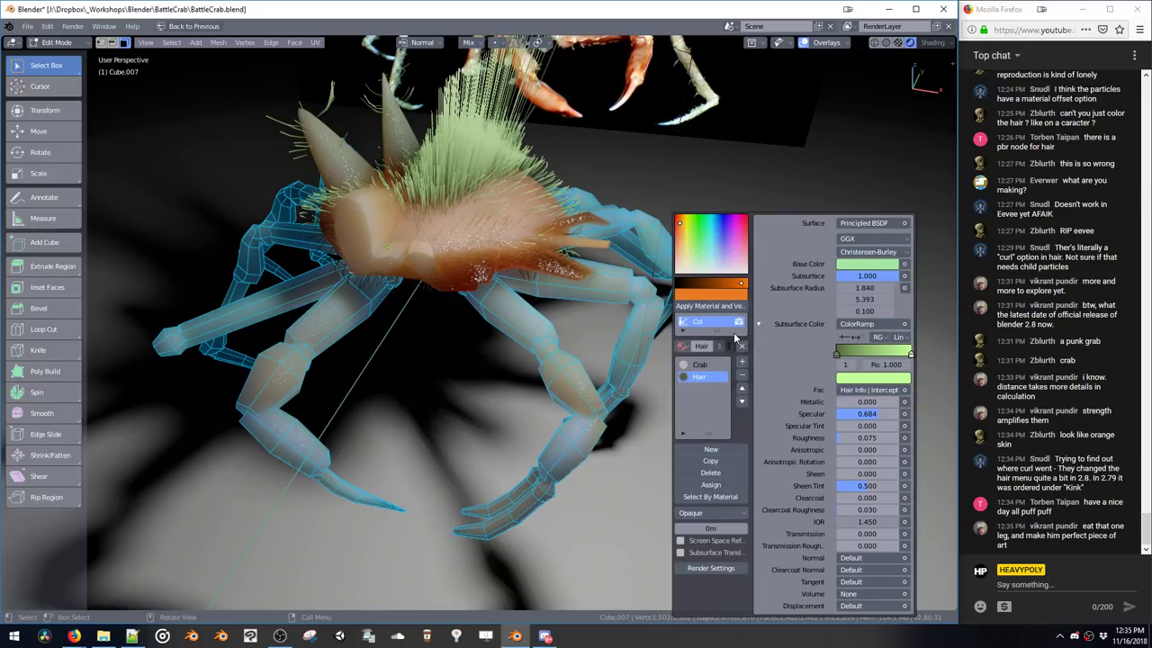
Restore the full editor layout, add a second vertex color layer to the leg mesh and name it SubDepth
key("ctrl+alt+shift+space")
left_click(721, 247)
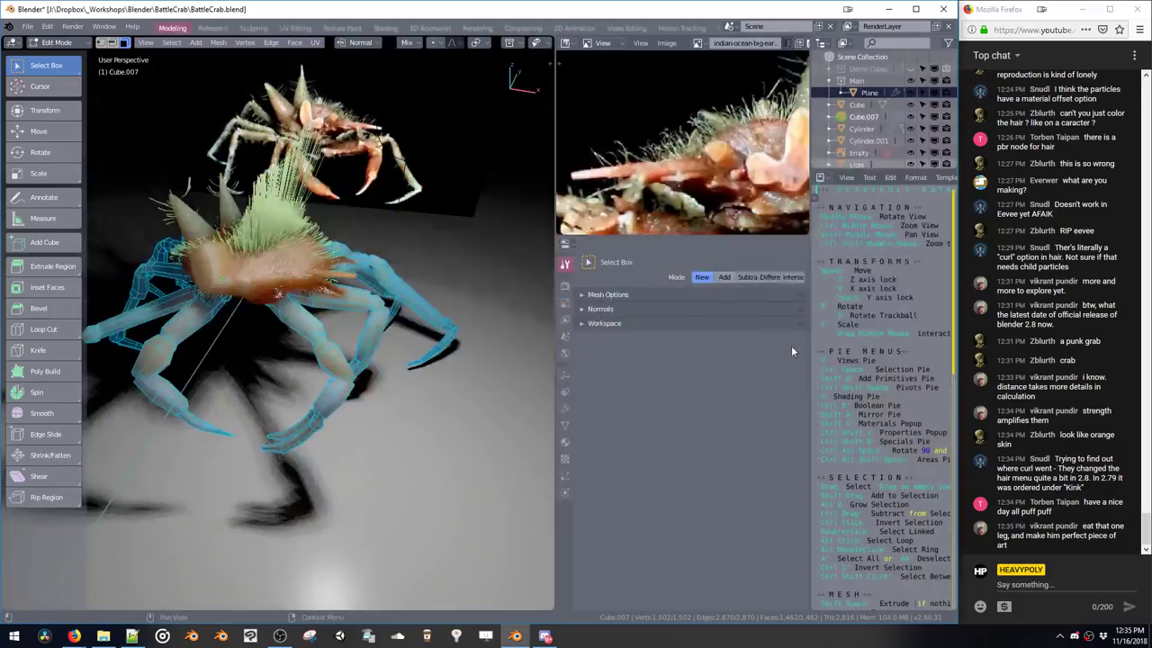
left_click(565, 427)
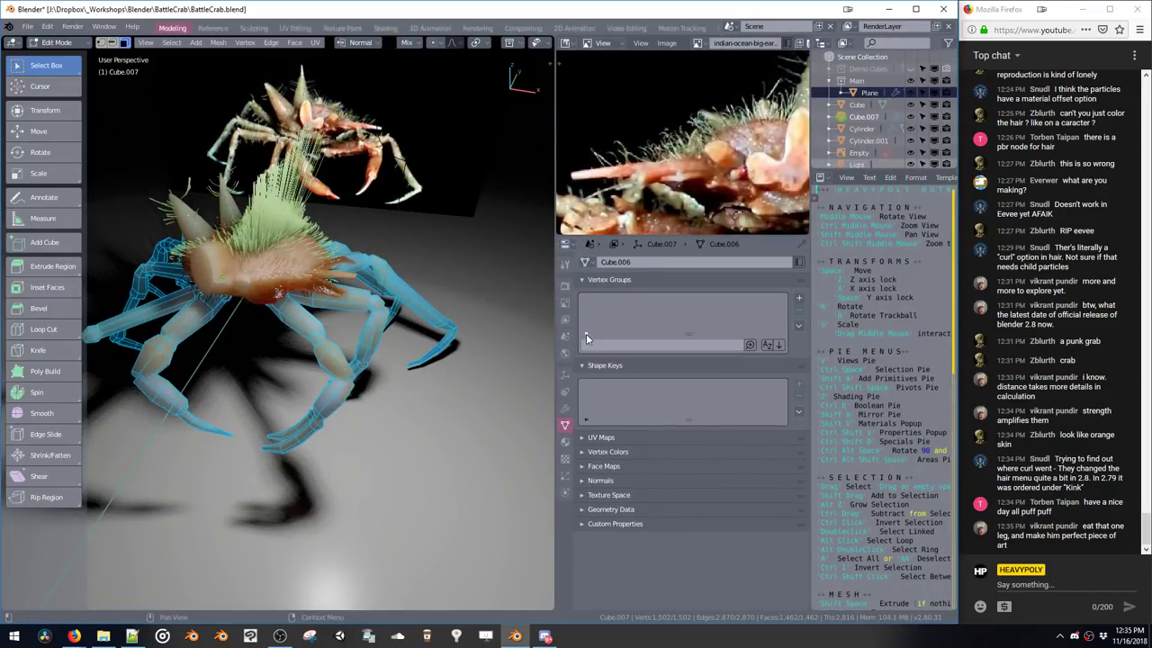
left_click(594, 437)
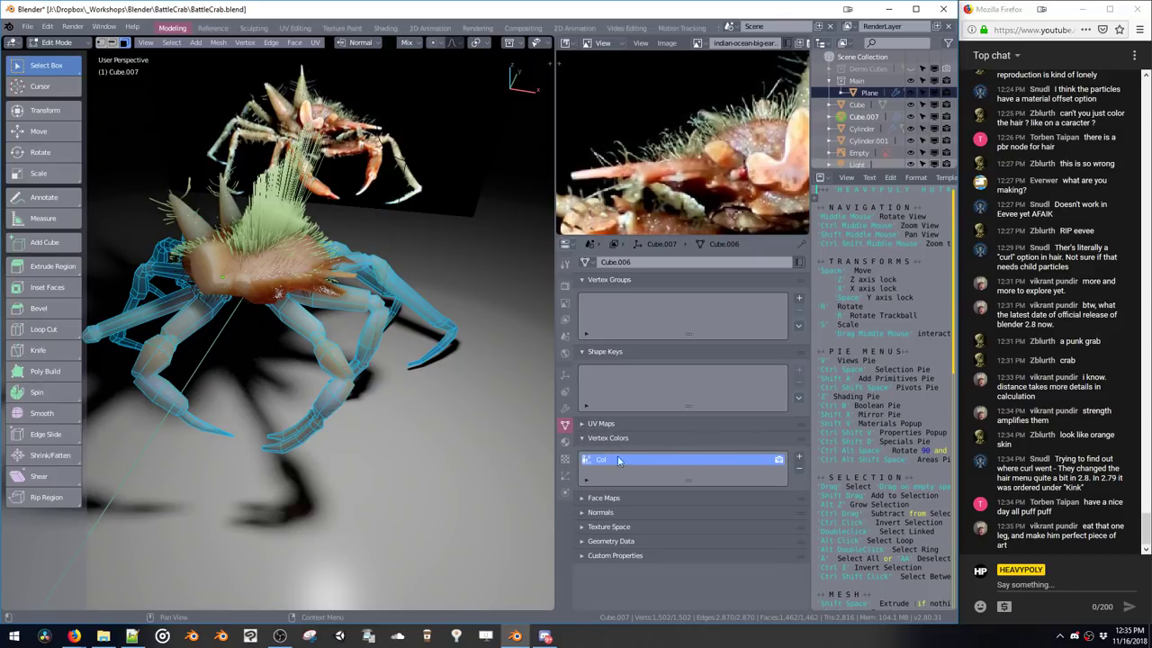
left_click(798, 457)
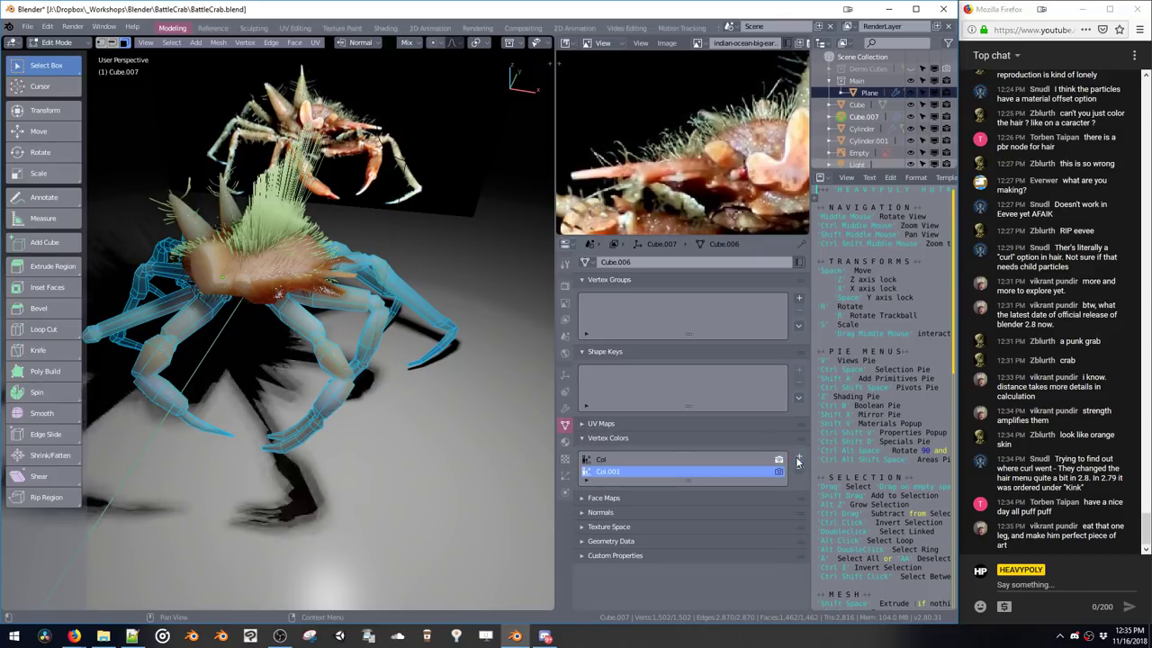
double_click(657, 474)
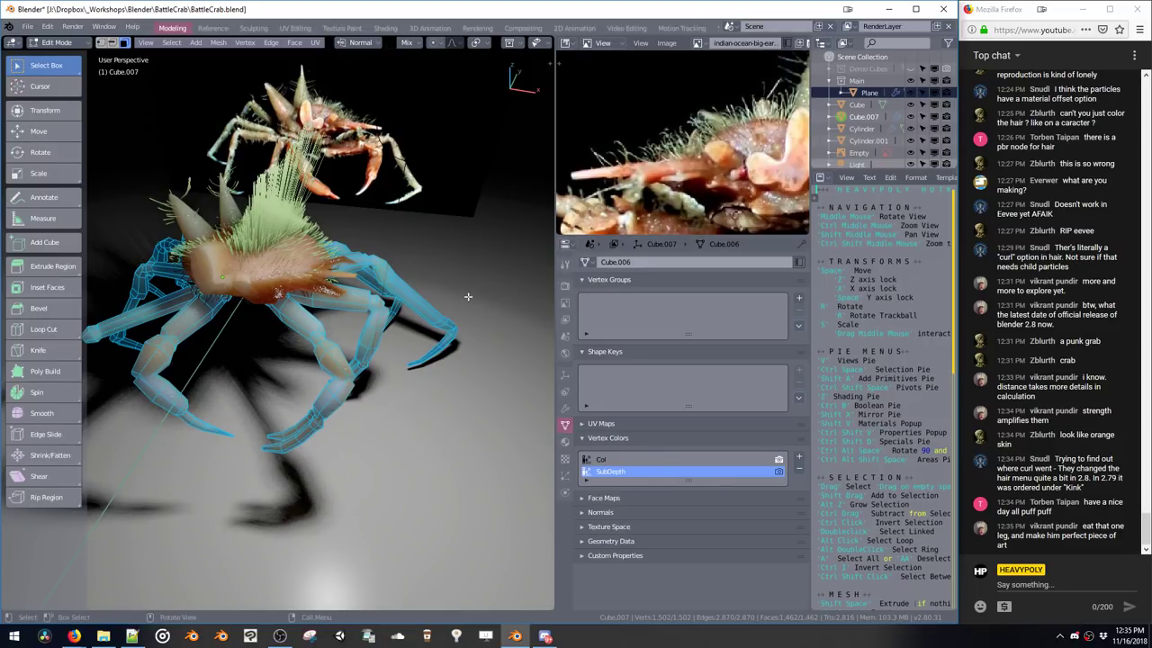
Widen the 3D viewport and slightly darken the orange color in the material settings of the leg mesh
left_click_drag(553, 218, 700, 221)
scroll(457, 334, "up", 3)
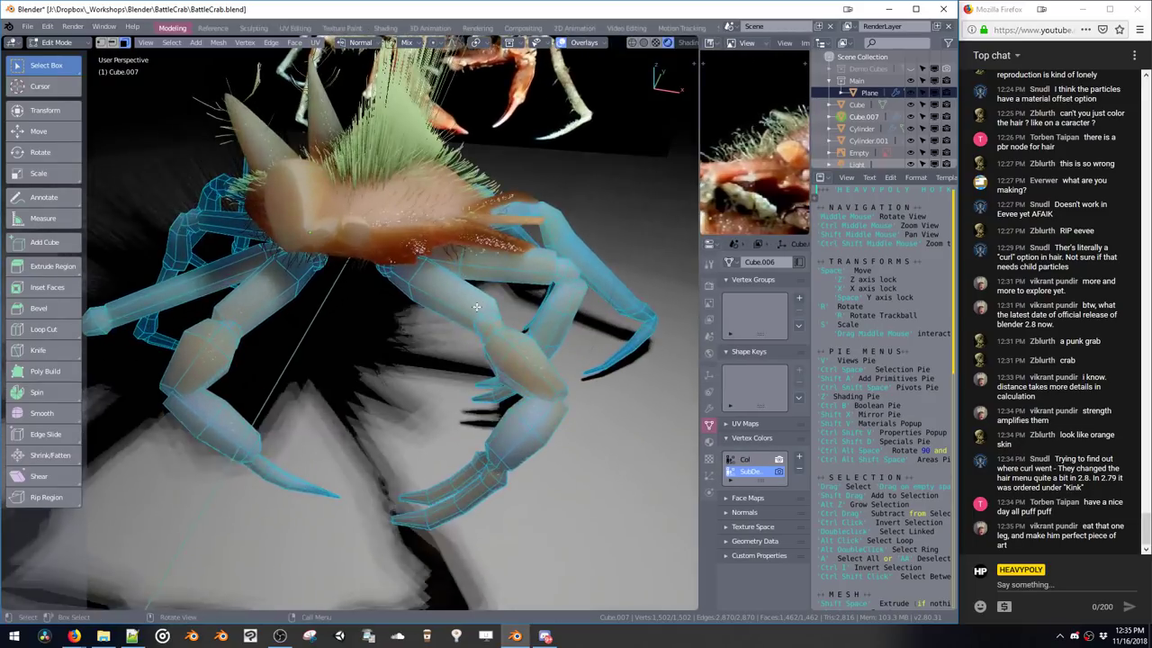
key("ctrl+shift+v")
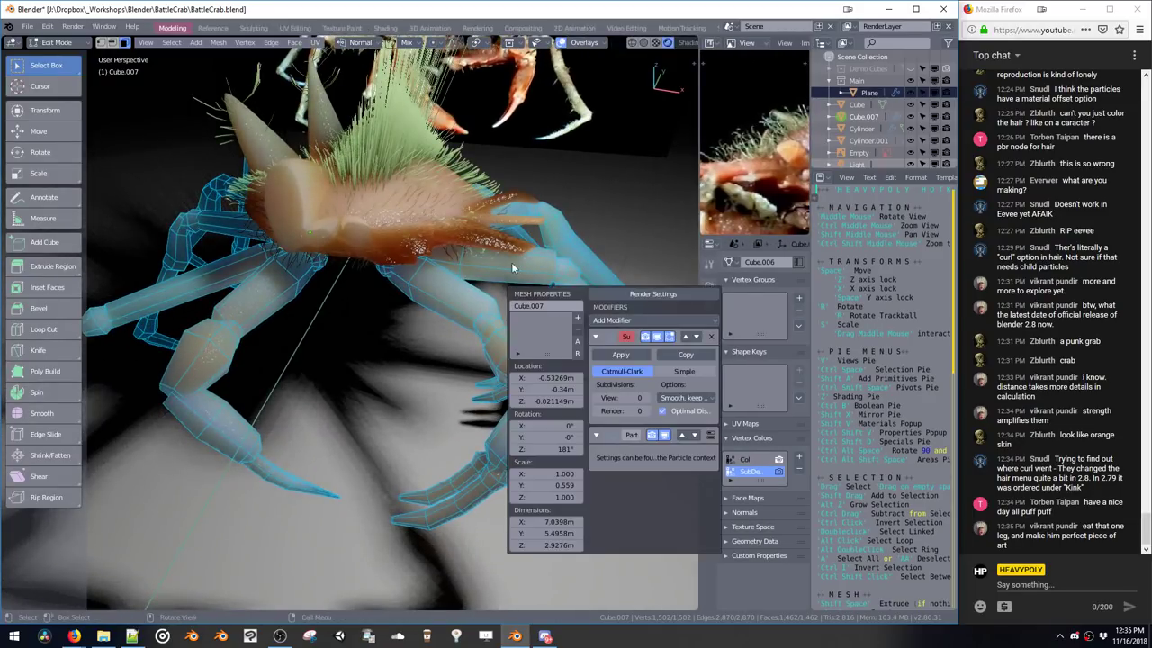
key("shift+v")
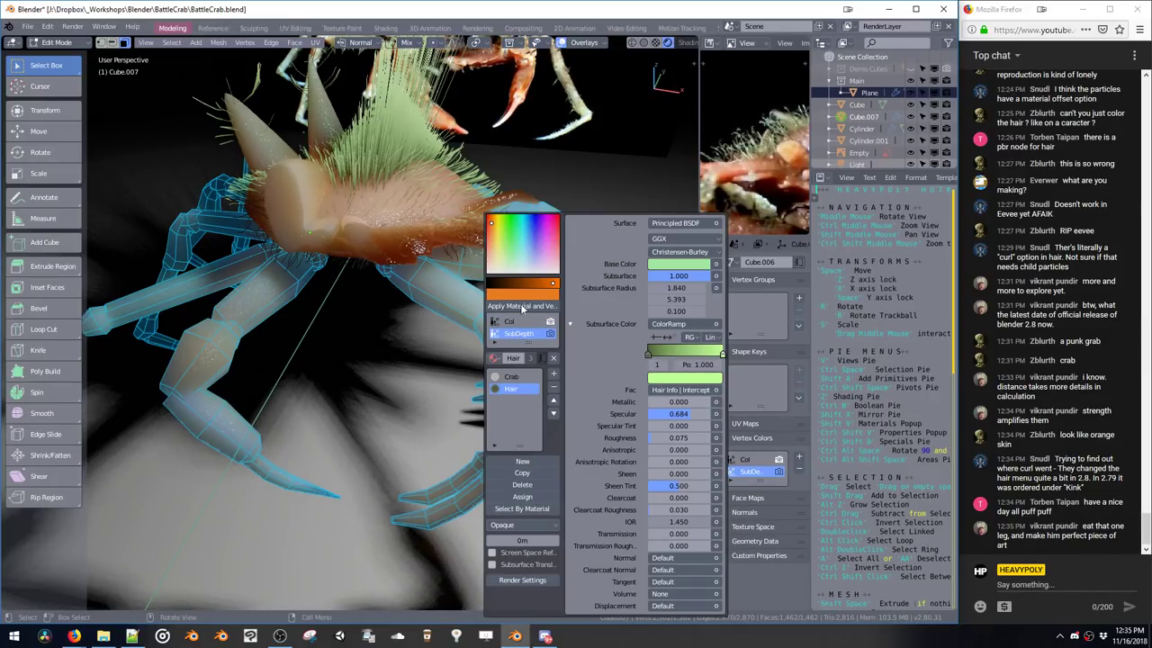
left_click_drag(553, 286, 543, 288)
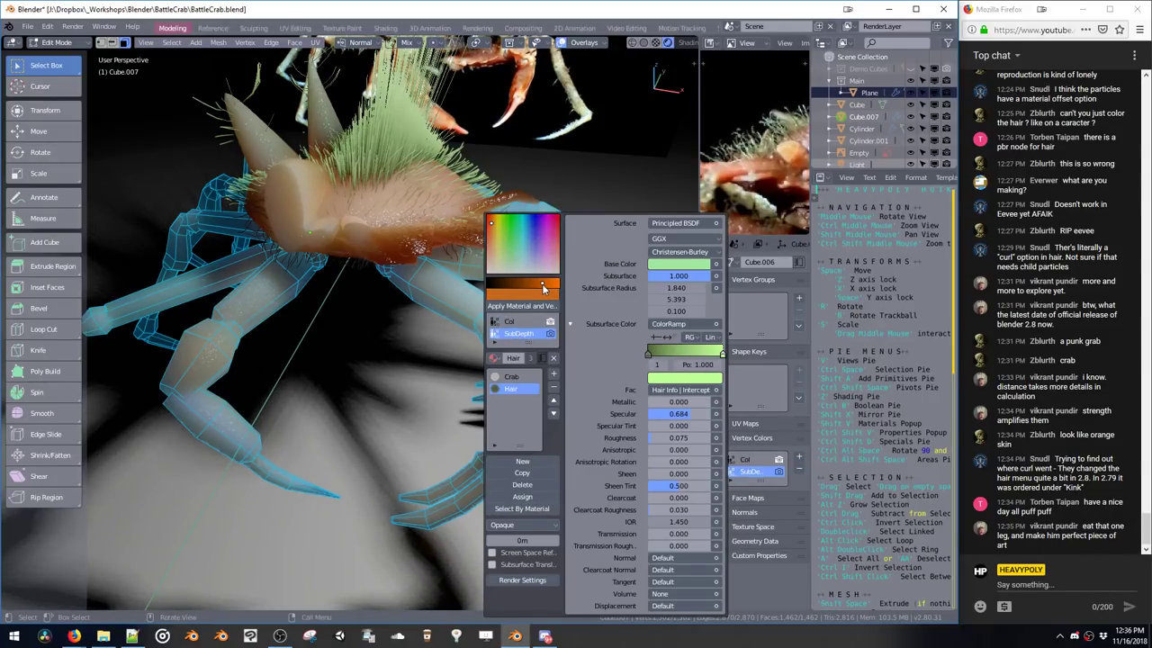
key("Escape")
Drive the Hair material's Subsurface with the Fac output of an Attribute node named SubDepth
key("shift+v")
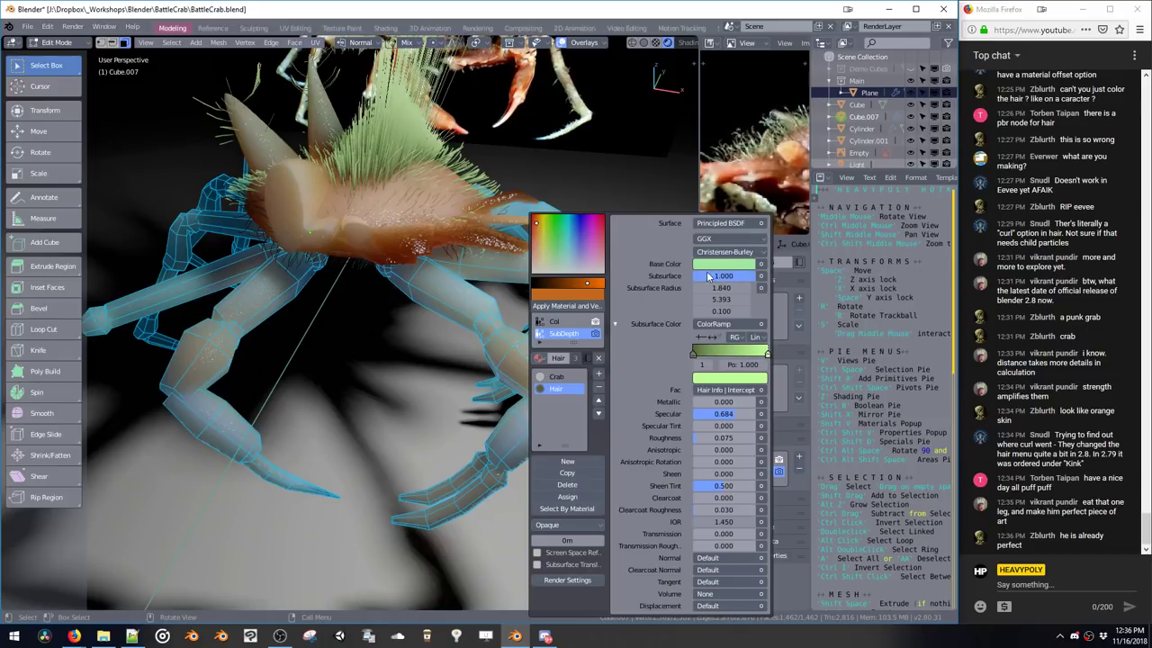
left_click(761, 276)
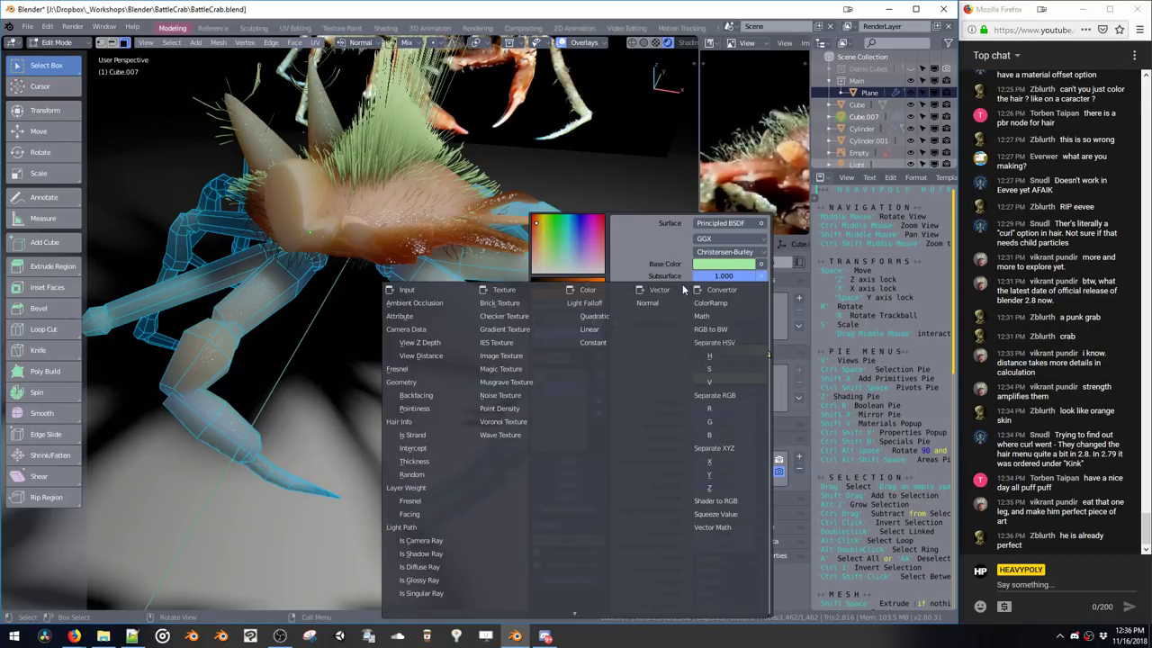
left_click(406, 320)
left_click(727, 276)
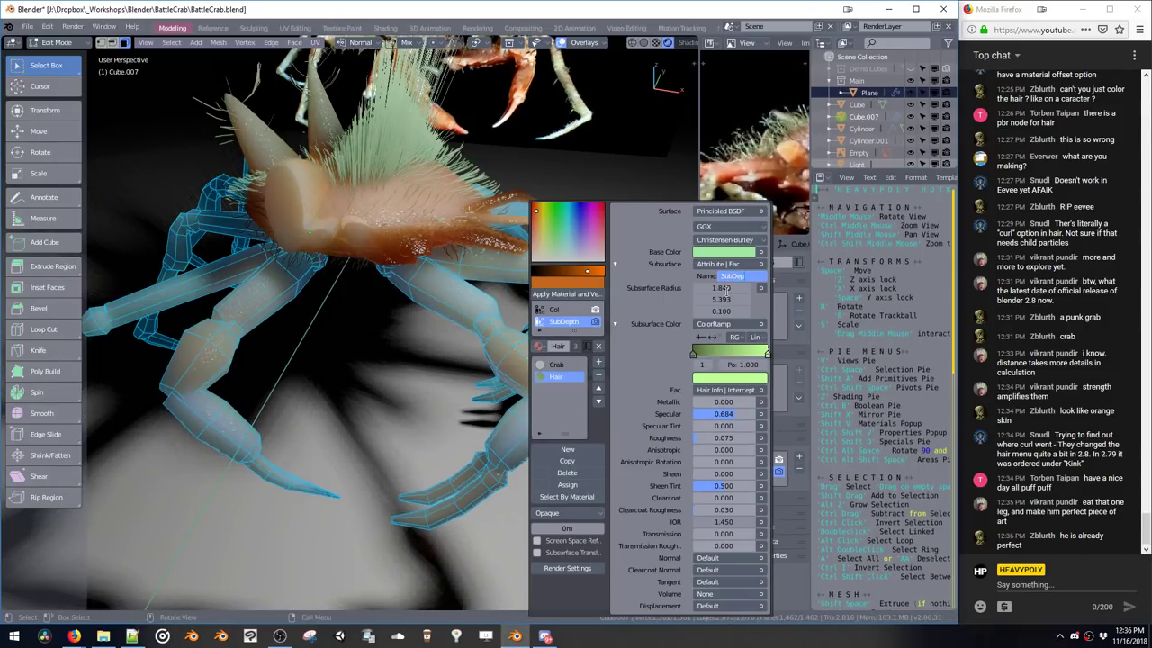
key("Return")
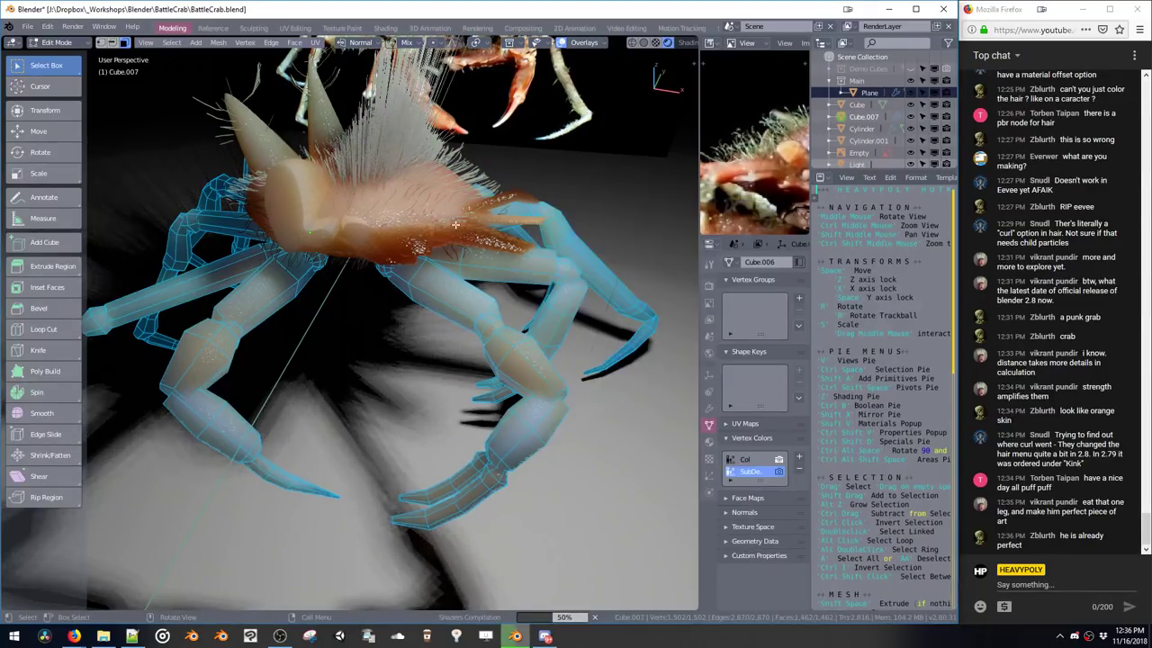
Try to apply a near-white vertex color and the Hair material to the whole leg mesh
middle_click_drag(430, 230, 500, 262)
key("Tab")
key("Tab")
key("shift+v")
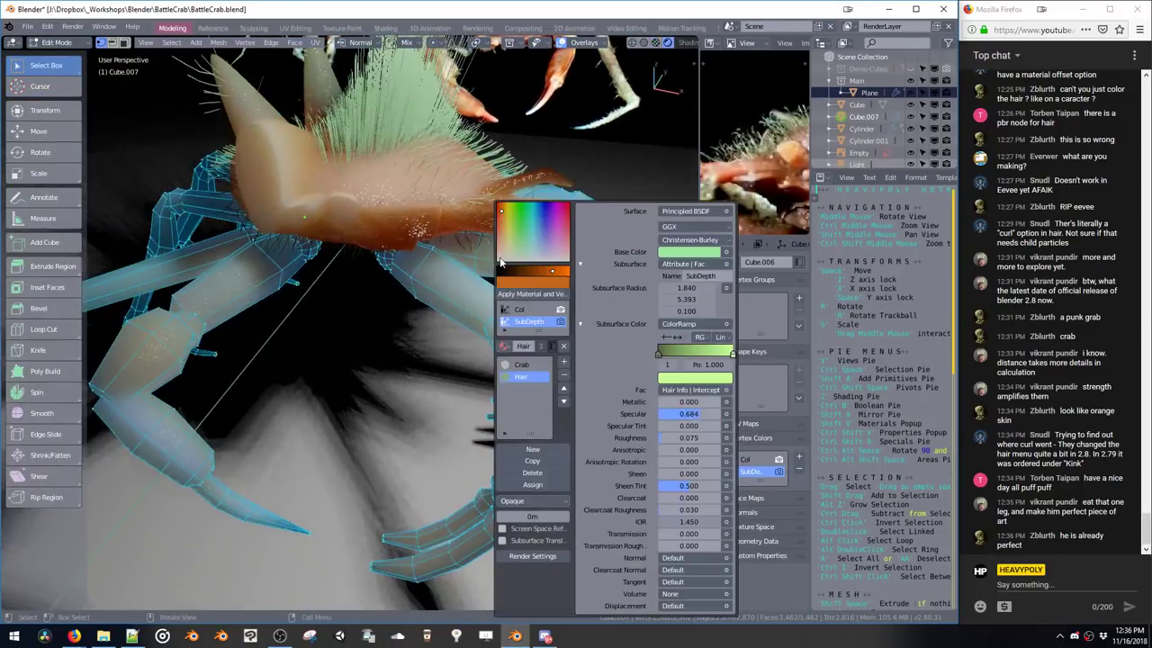
left_click(553, 272)
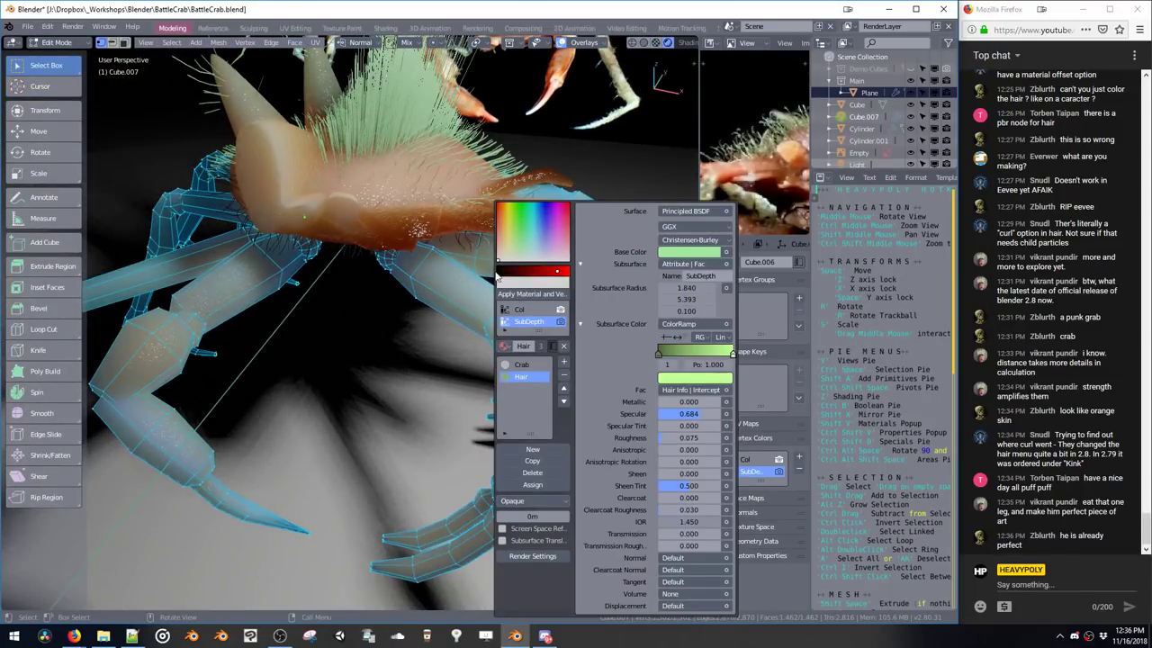
left_click(514, 293)
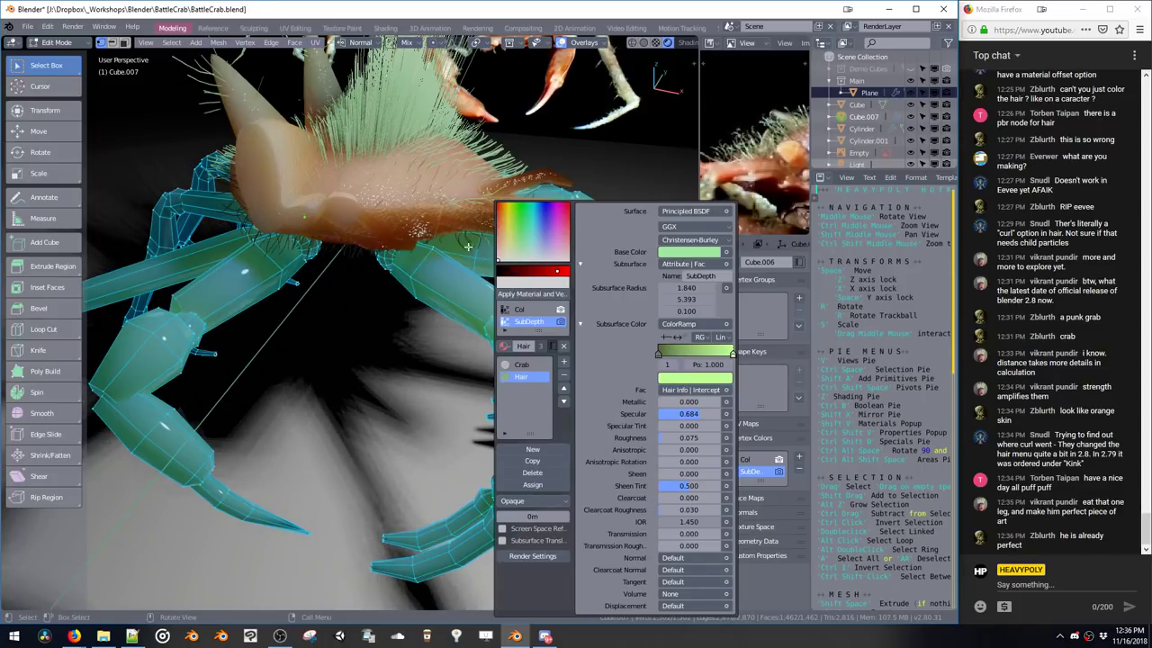
Undo applying the Hair material to the leg mesh and return to Edit Mode
key("Tab")
key("Tab")
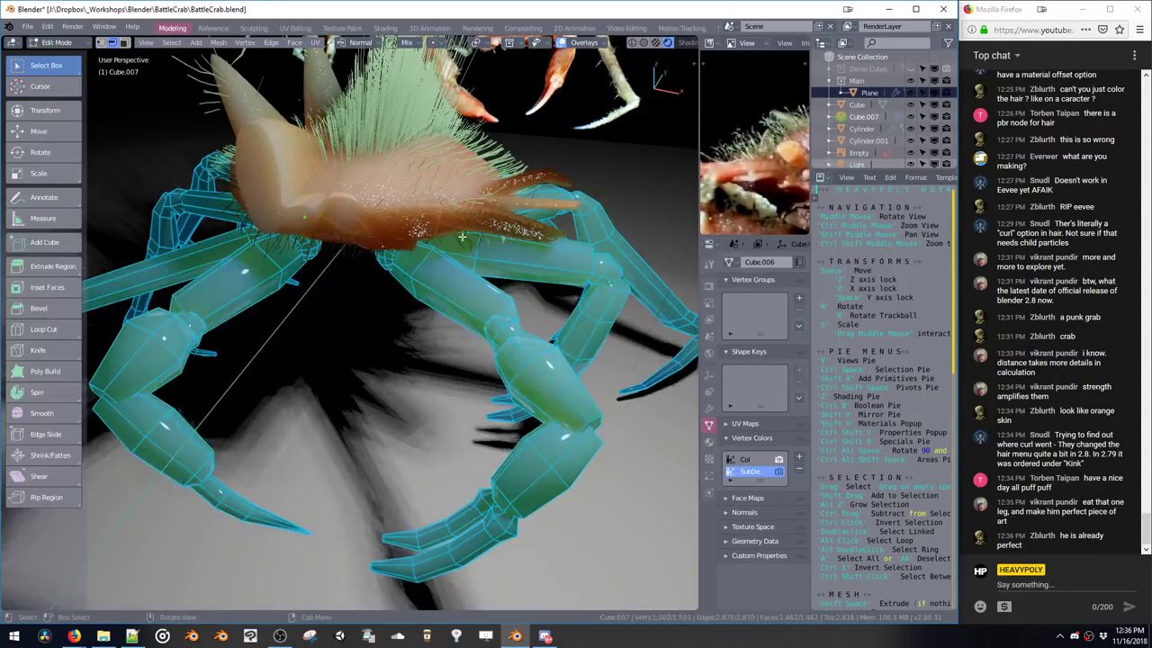
key("ctrl+shift+v")
key("shift+v")
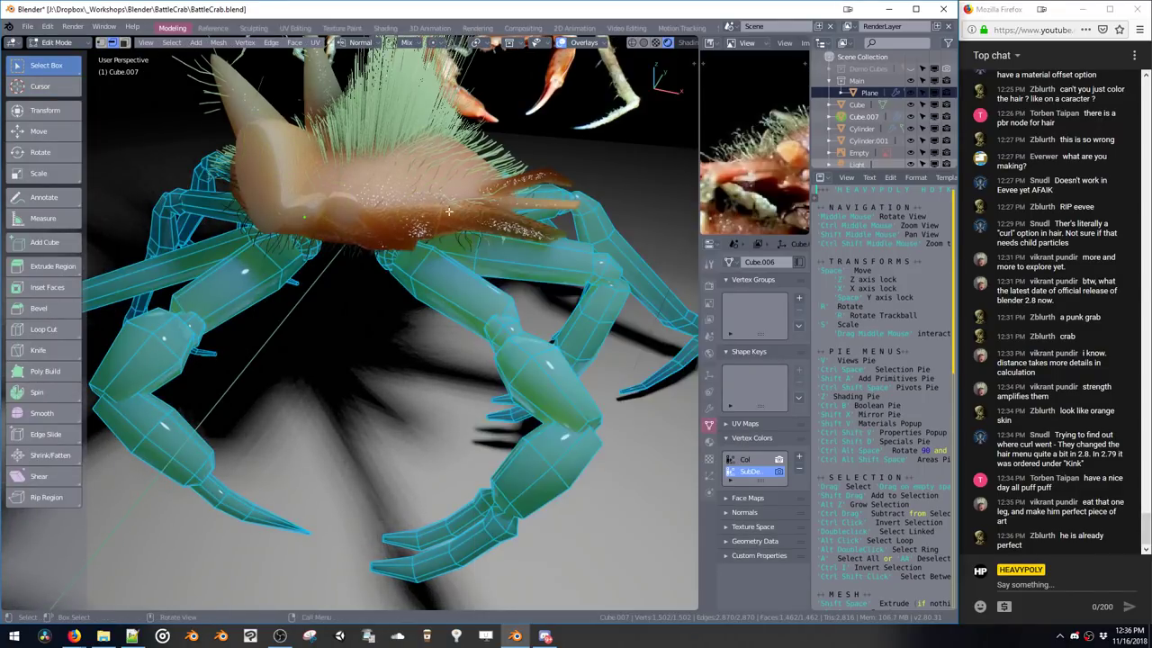
key("Tab")
key("Tab")
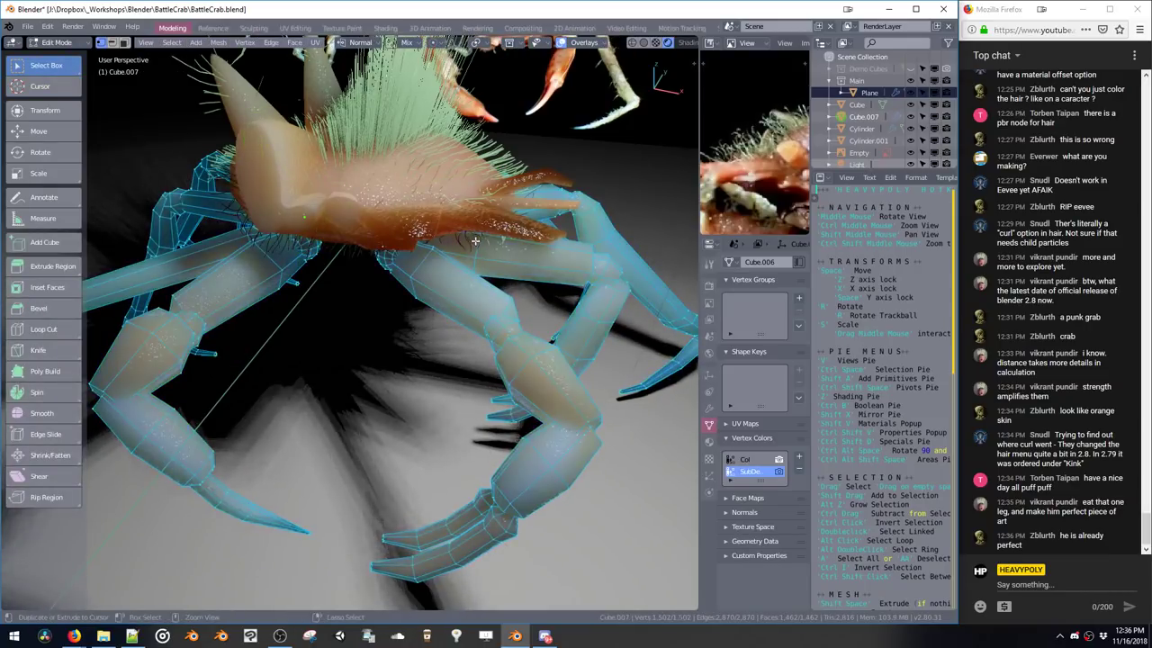
Make SubDepth the vertex color layer used for rendering and try applying the material and color to the legs again
key("ctrl+m")
left_click(560, 322)
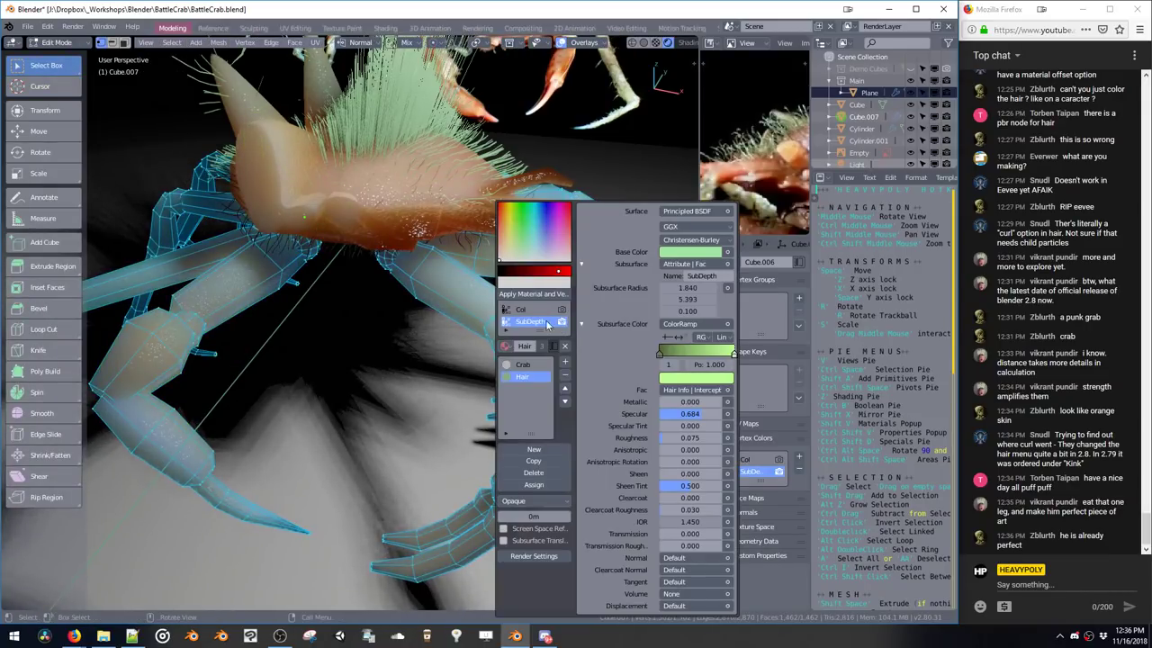
left_click(513, 297)
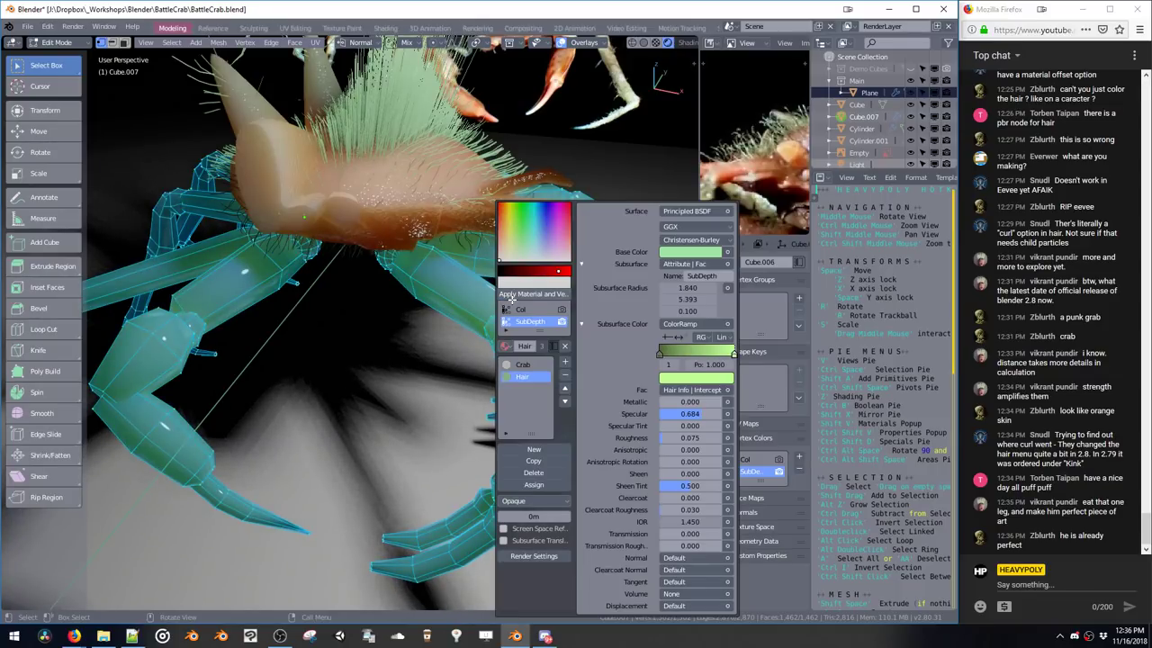
left_click(507, 297)
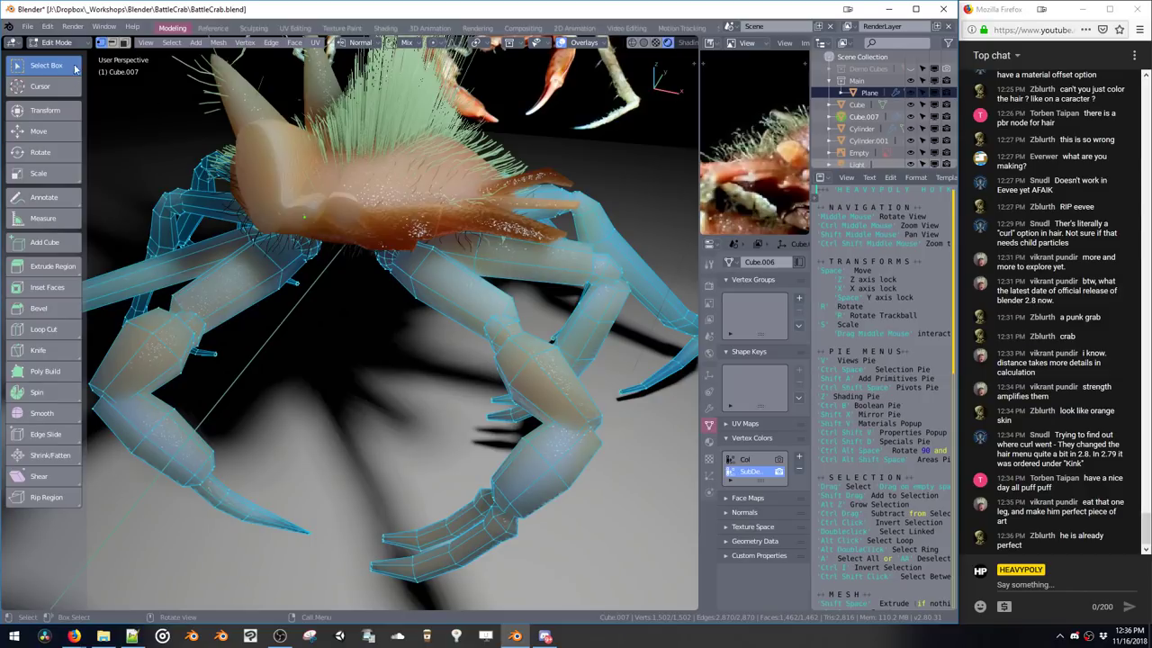
Save the file, switch the legs to Vertex Paint mode and make SubDepth the active vertex color layer
key("ctrl+s")
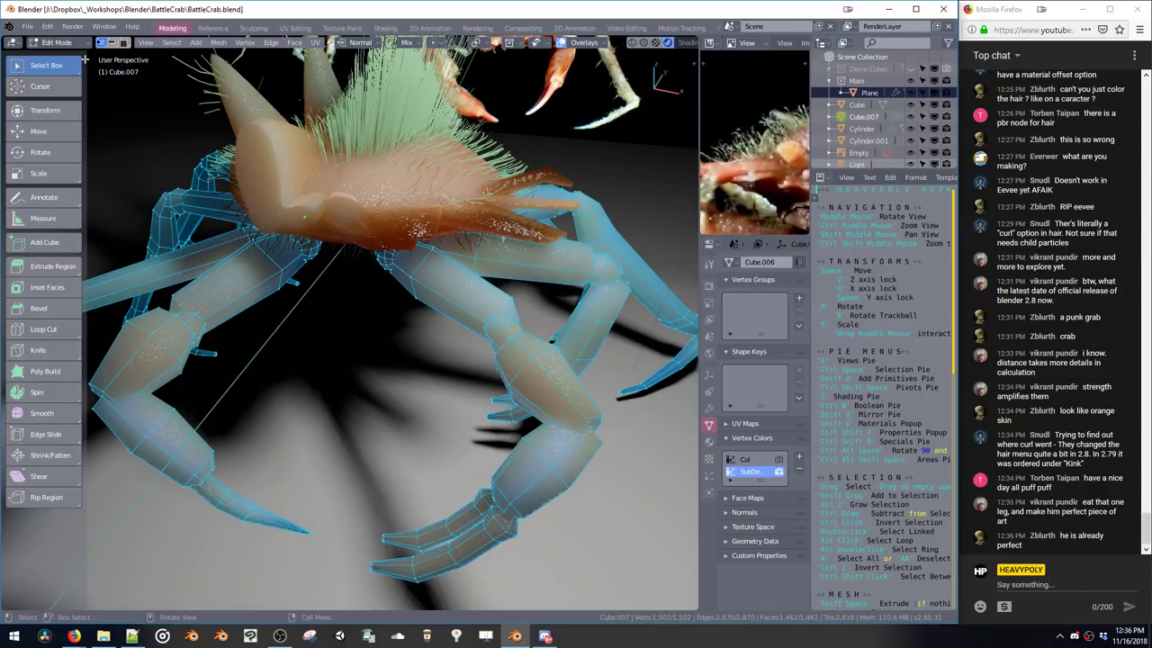
left_click(61, 43)
left_click(68, 105)
middle_click_drag(180, 135, 317, 208)
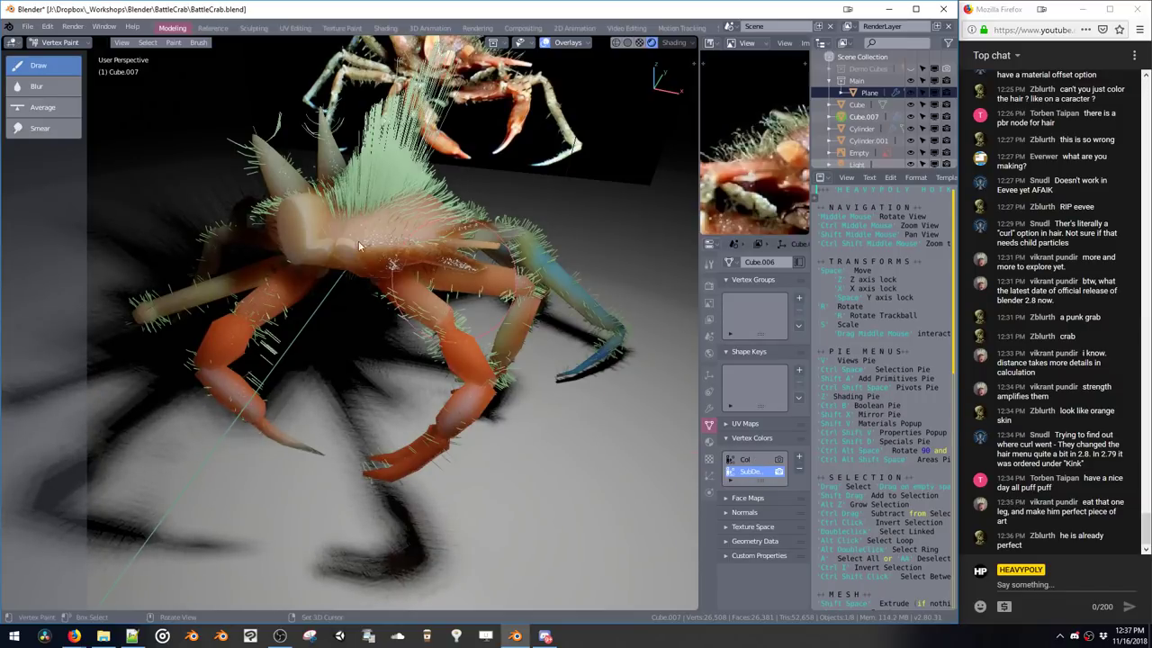
left_click(763, 459)
left_click(755, 472)
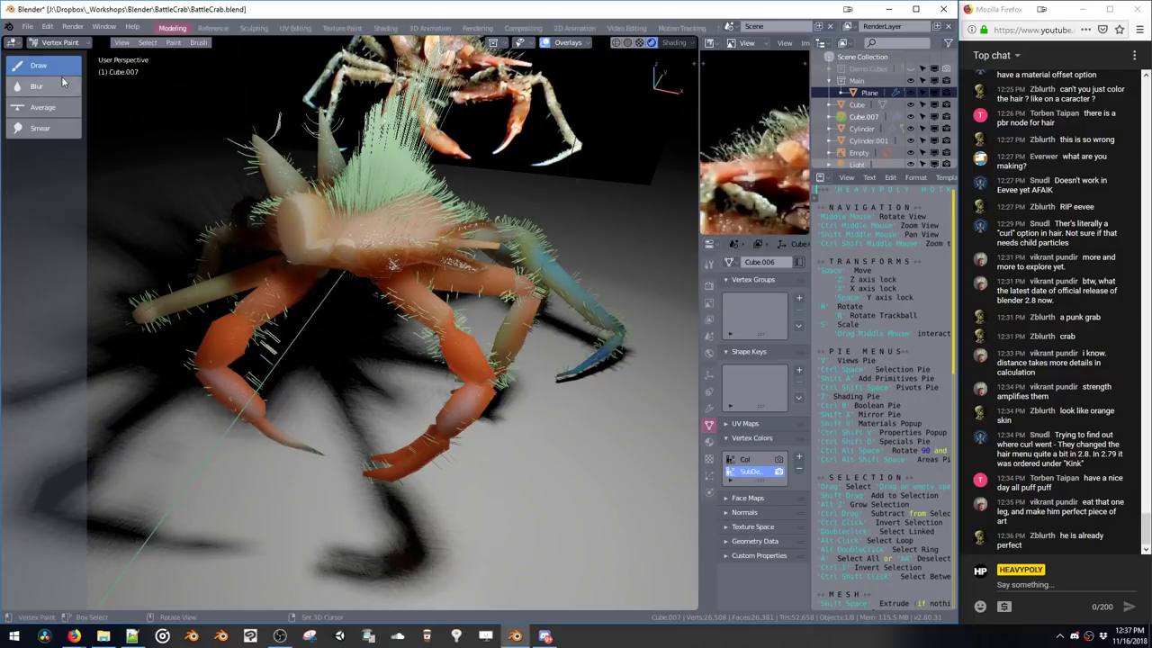
Fill the leg mesh's SubDepth layer with the near-white brush color using Set Vertex Colors
left_click(198, 45)
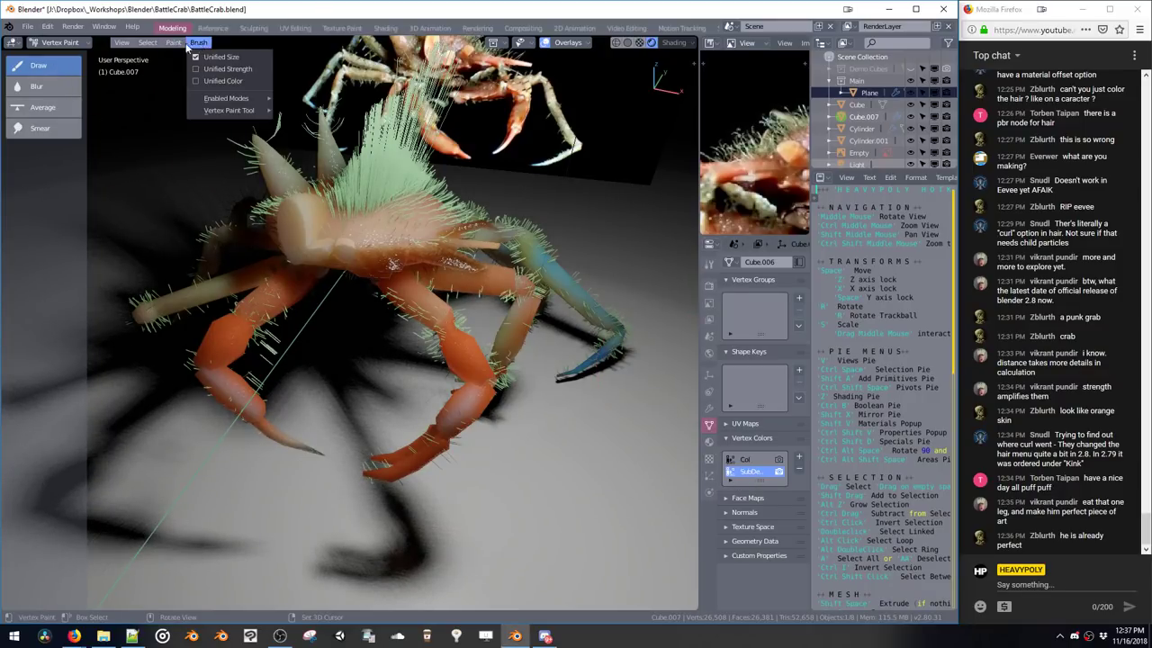
mouse_move(174, 45)
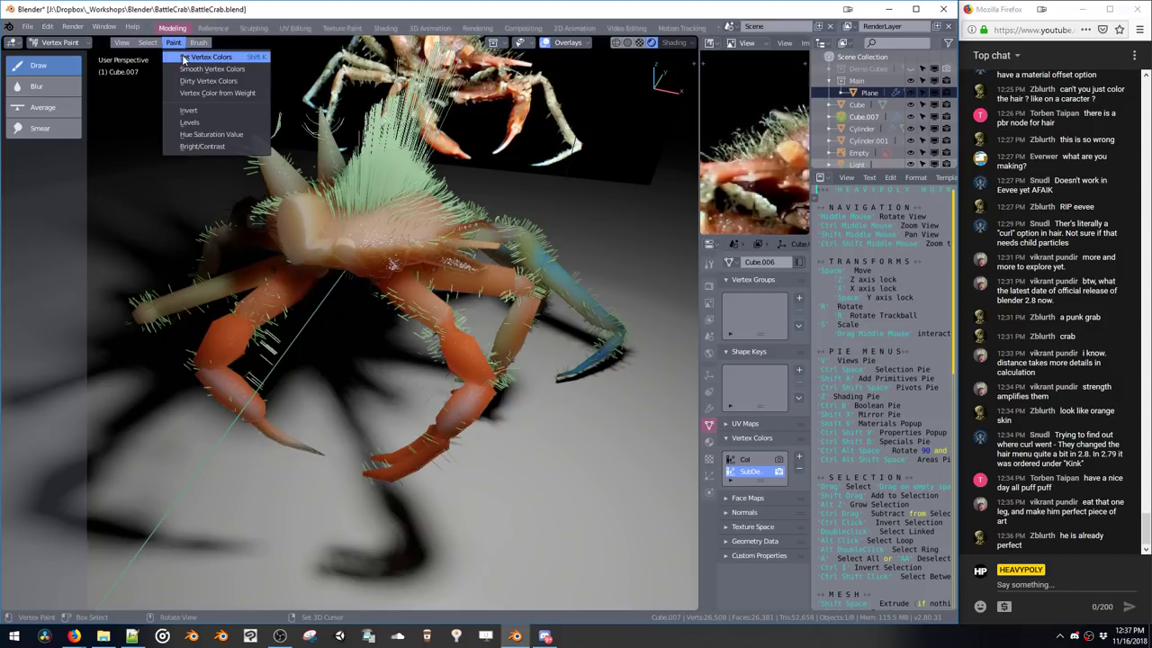
left_click(186, 60)
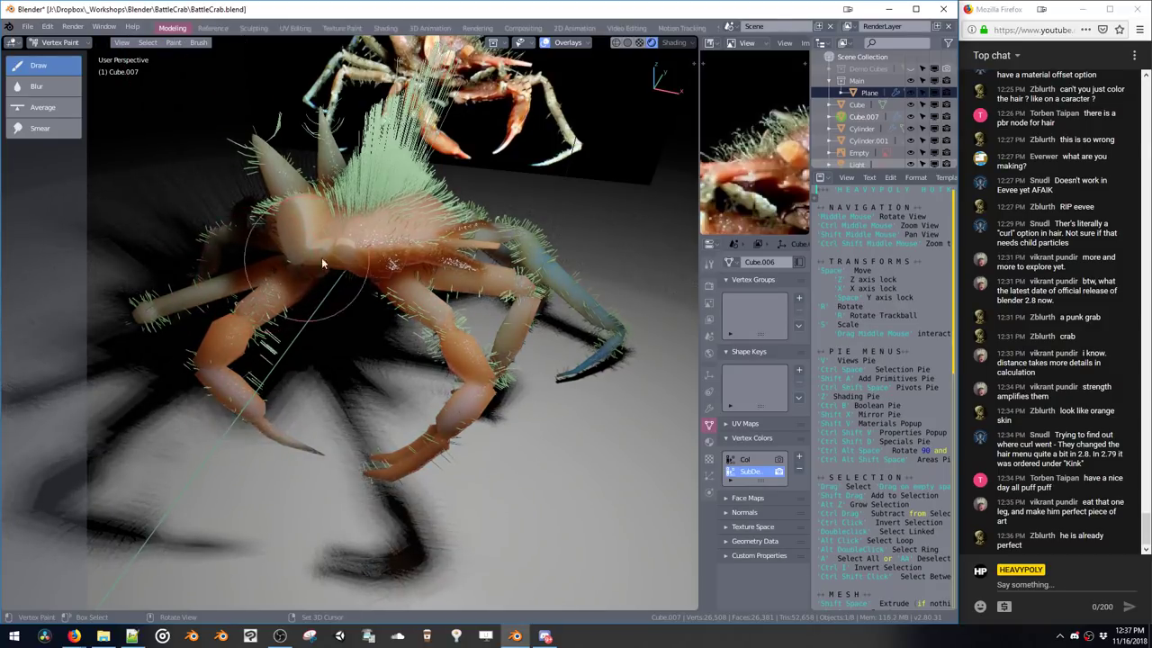
Set the brush color to black, paint over a walking leg's knee joint, and swap the brush colors back to white
left_click(709, 264)
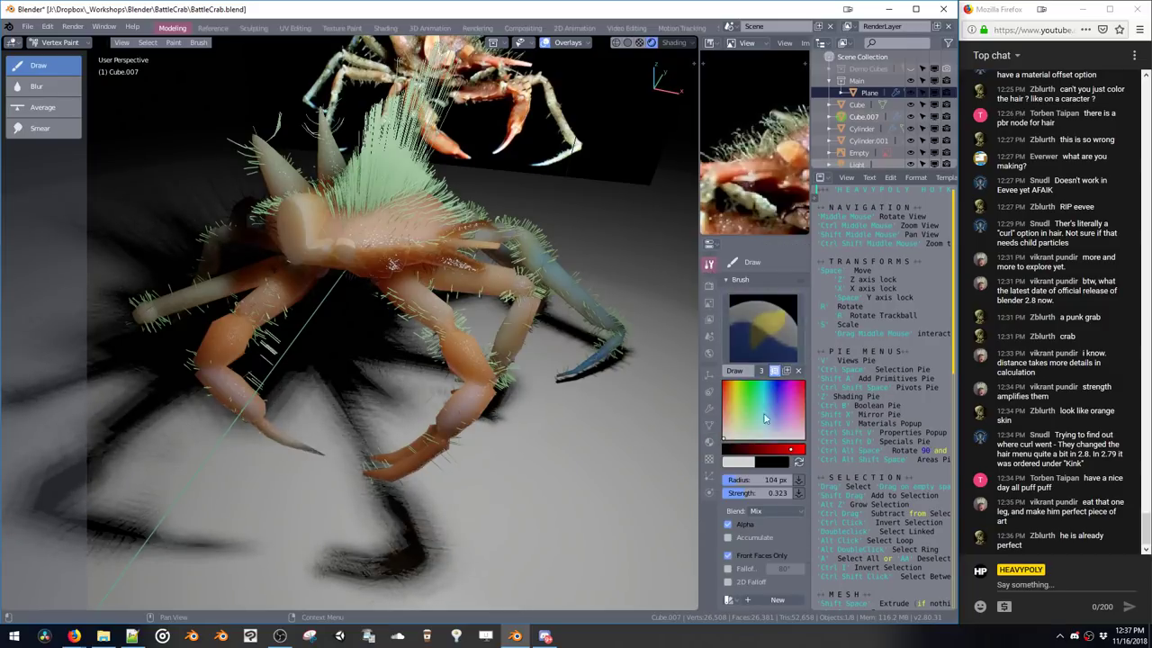
mouse_move(788, 450)
left_mouse_down()
mouse_move(808, 451)
mouse_move(721, 450)
left_mouse_up()
mouse_move(537, 297)
left_mouse_down()
mouse_move(493, 288)
mouse_move(525, 304)
left_mouse_up()
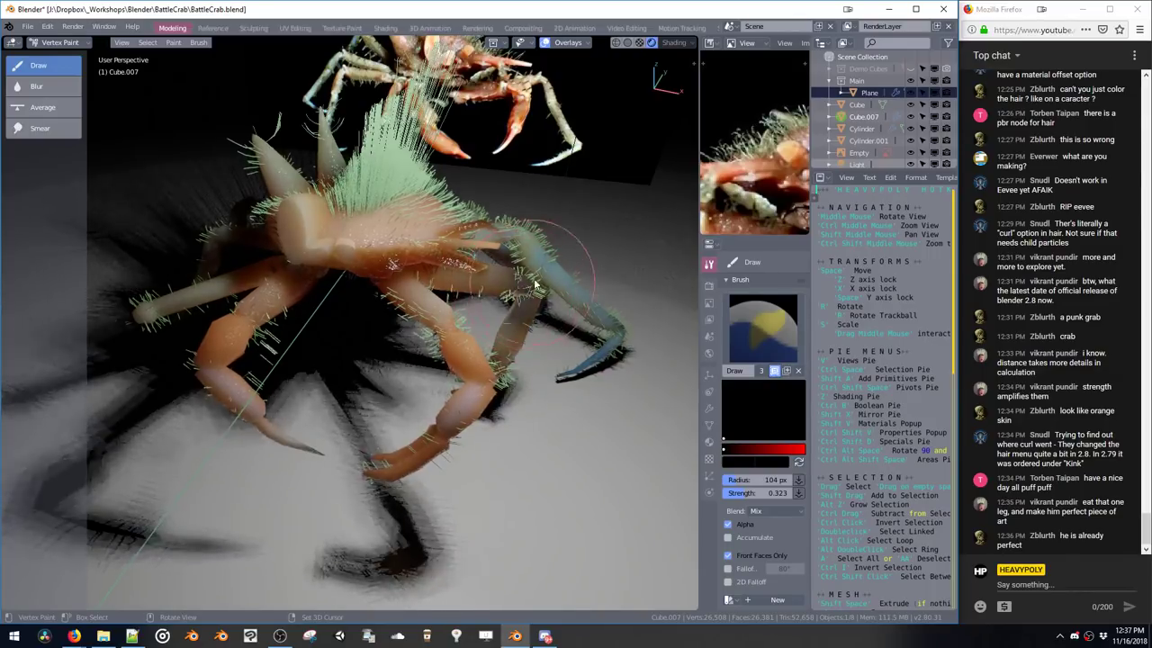
mouse_move(525, 305)
middle_mouse_down()
mouse_move(495, 261)
mouse_move(531, 263)
mouse_move(485, 218)
middle_mouse_up()
key("x")
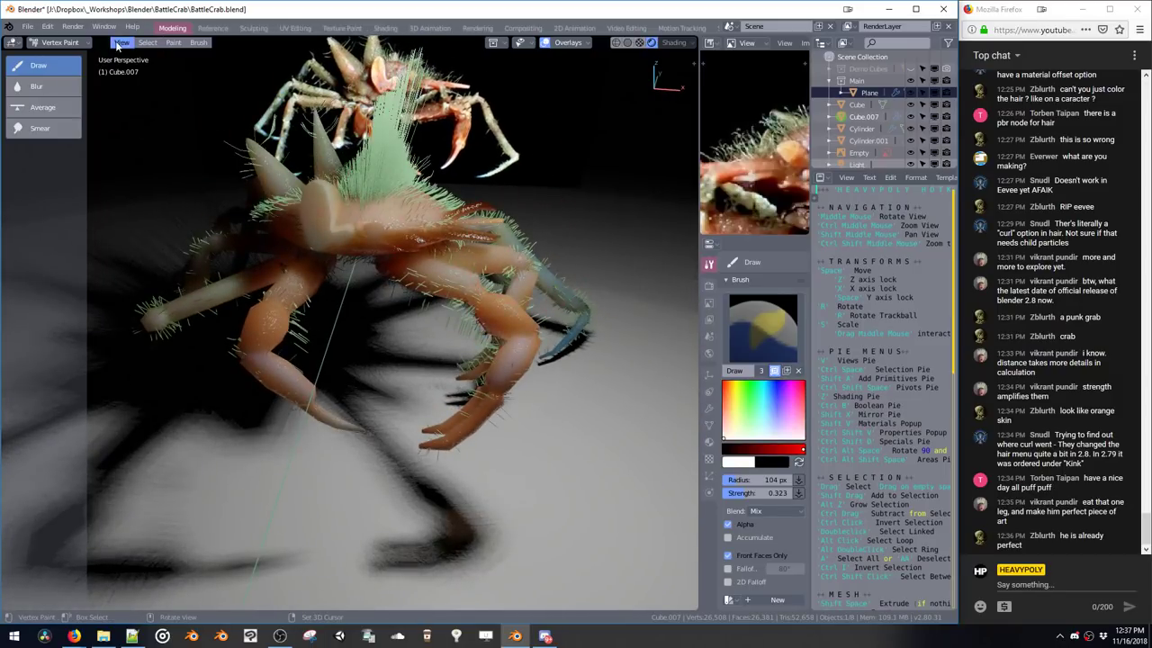
Examine the Draw brush's overlay, options, symmetry and workspace settings and return to the mesh's vertex color layers
scroll(765, 486, "down", 5)
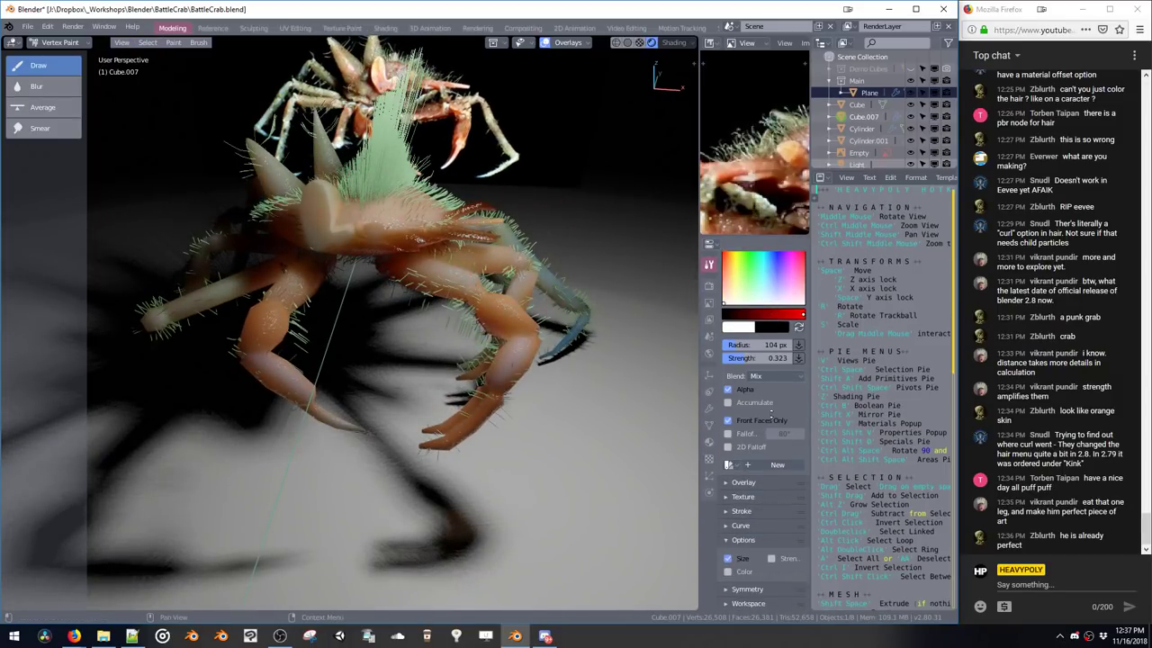
left_click(726, 486)
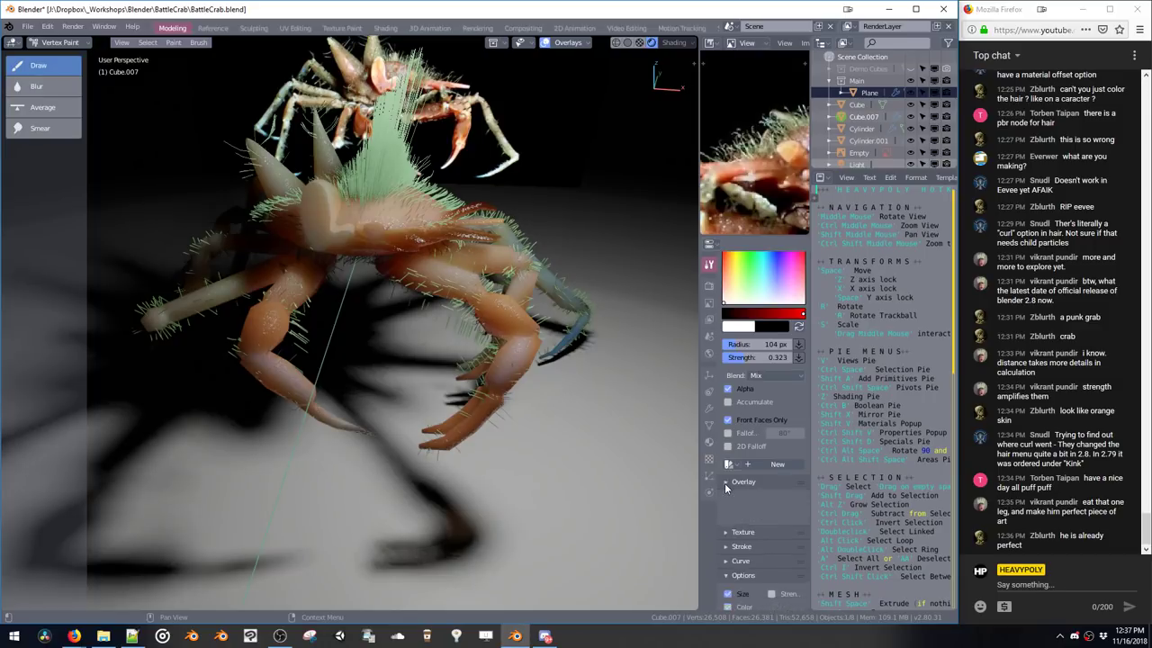
left_click(726, 486)
left_click(729, 466)
left_click(731, 468)
scroll(743, 389, "up", 5)
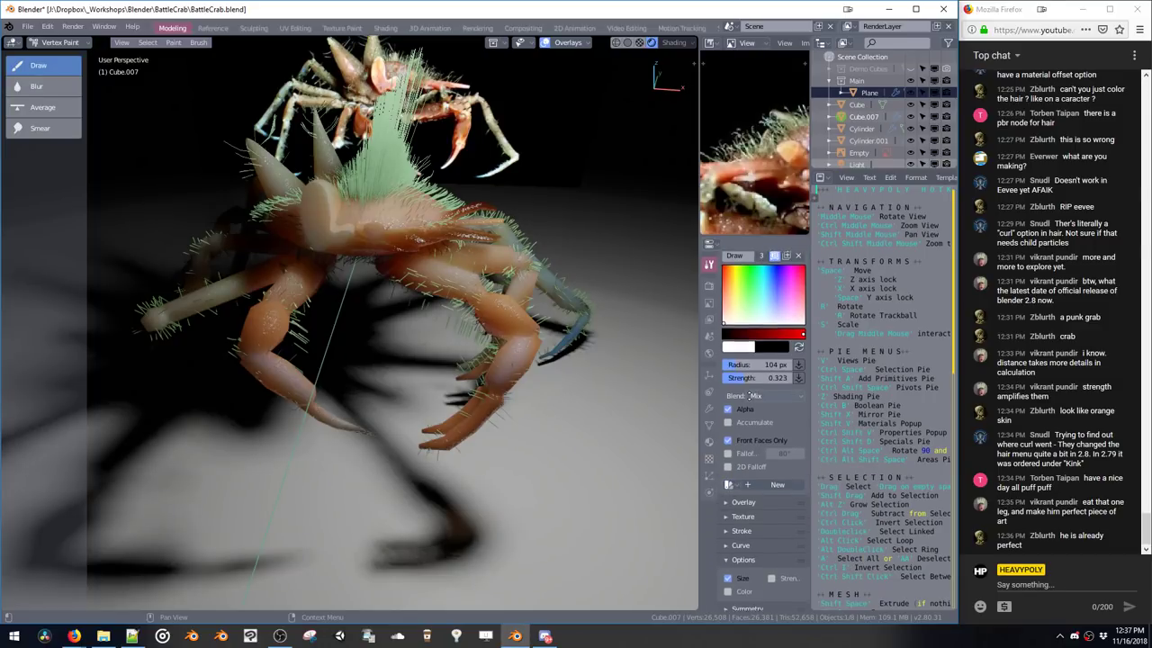
scroll(754, 345, "down", 5)
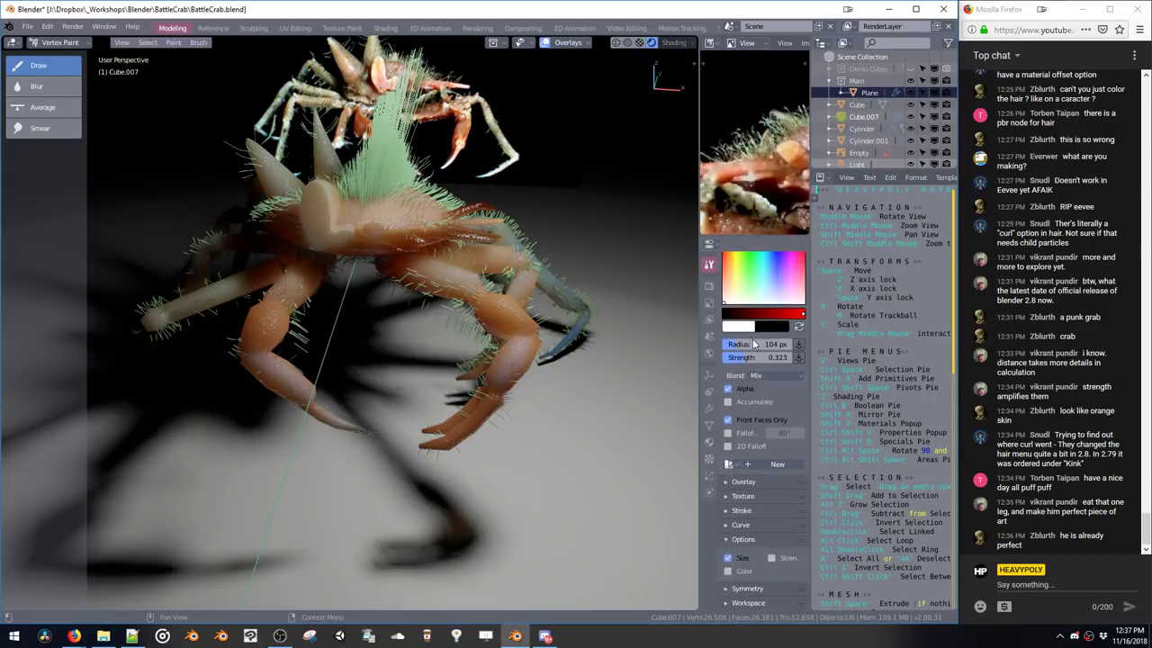
scroll(729, 593, "down", 2)
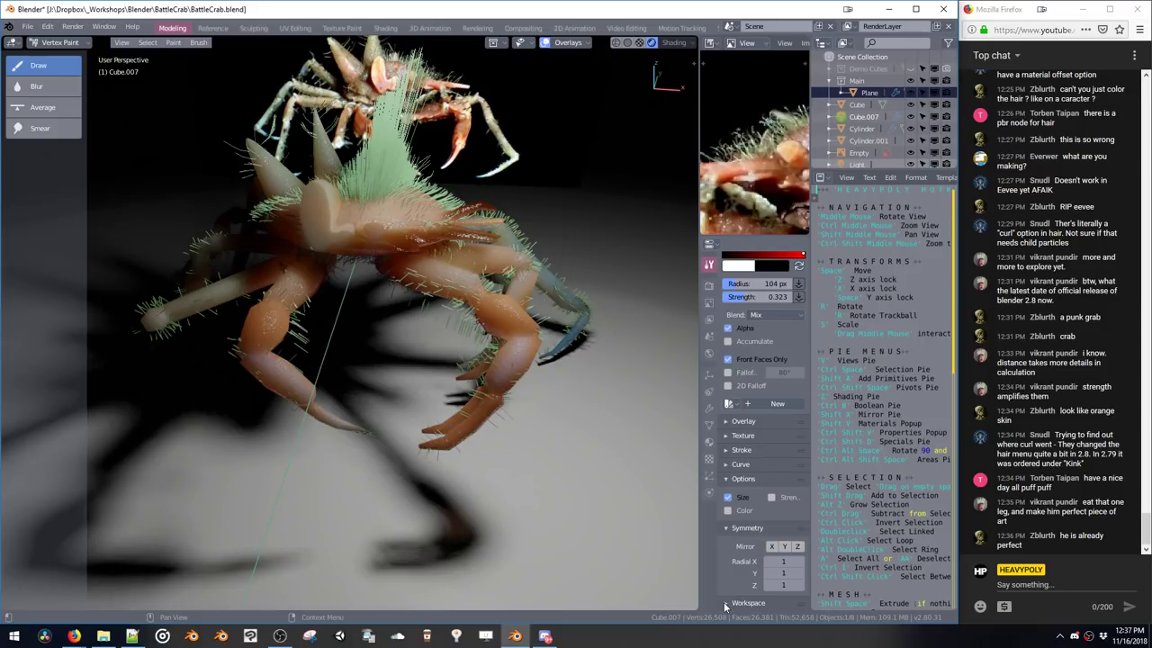
scroll(730, 594, "down", 3)
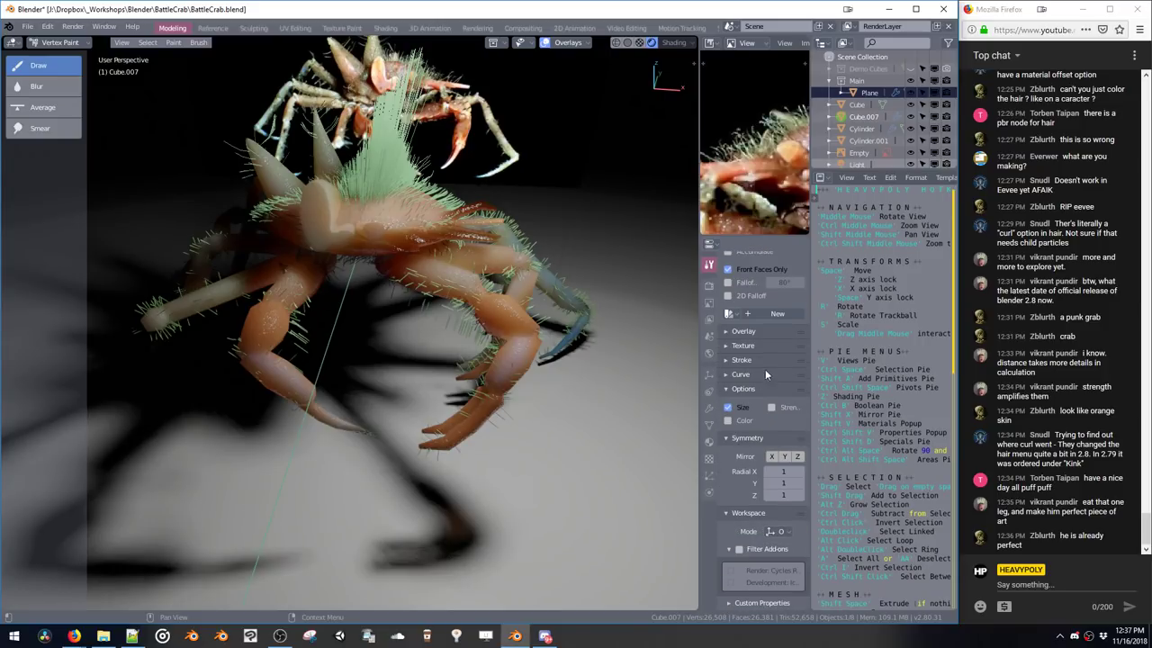
scroll(760, 345, "up", 6)
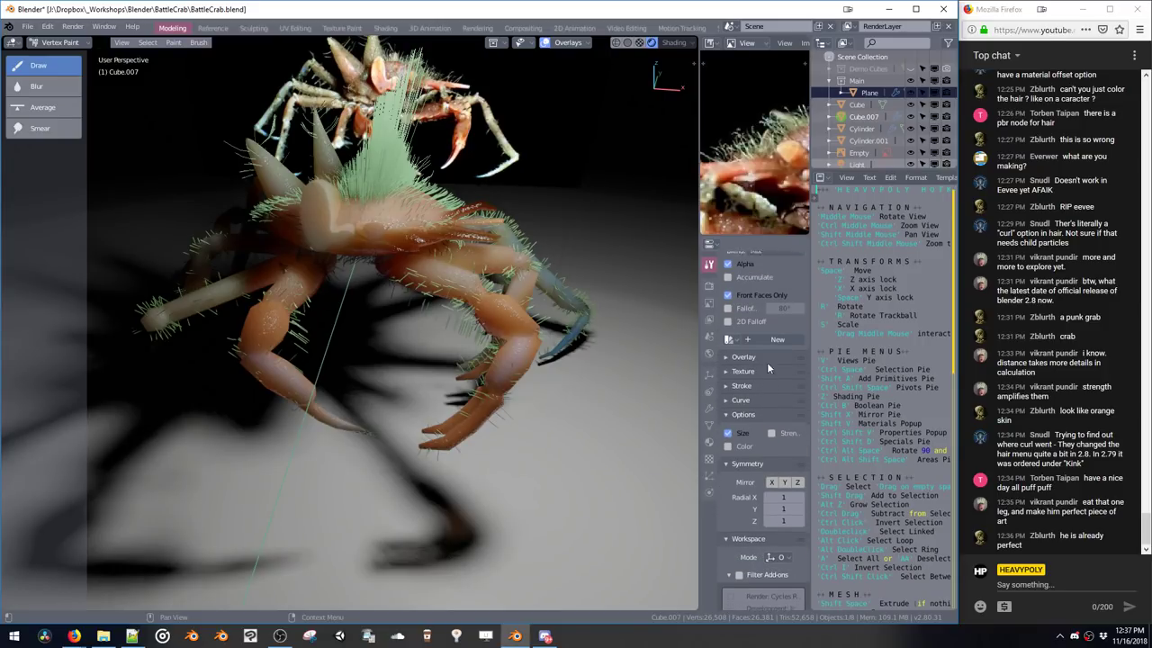
left_click(709, 425)
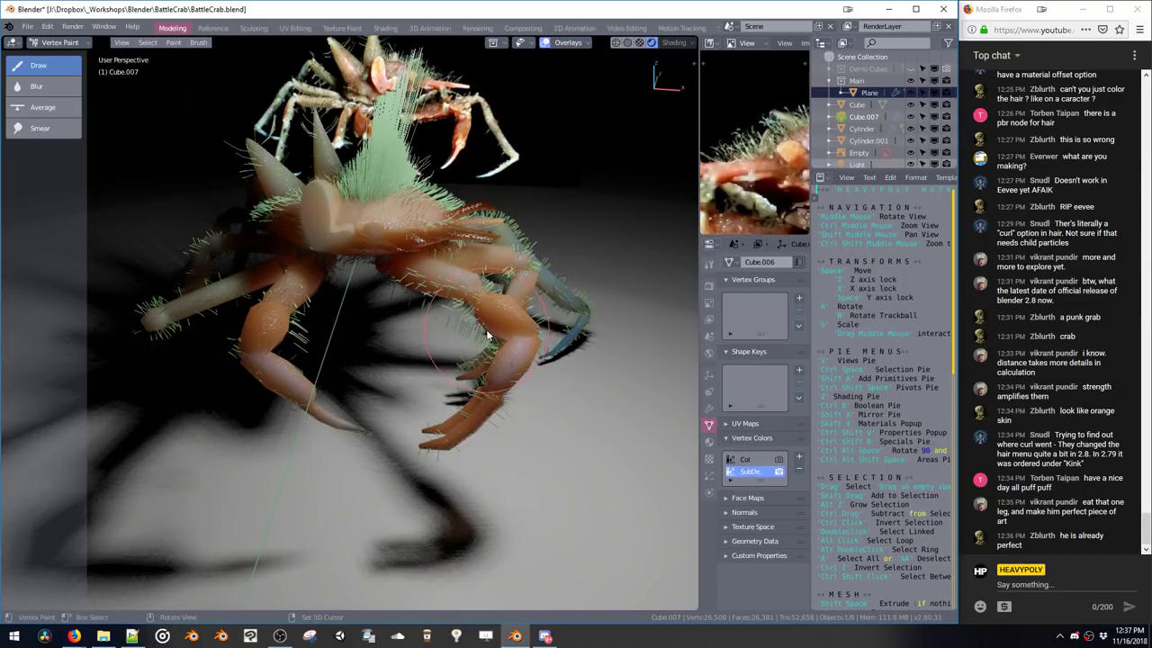
Select the front claw's outer segments in Edit Mode and apply black to their SubDepth vertex colors
key("Tab")
middle_click_drag(490, 338, 473, 335)
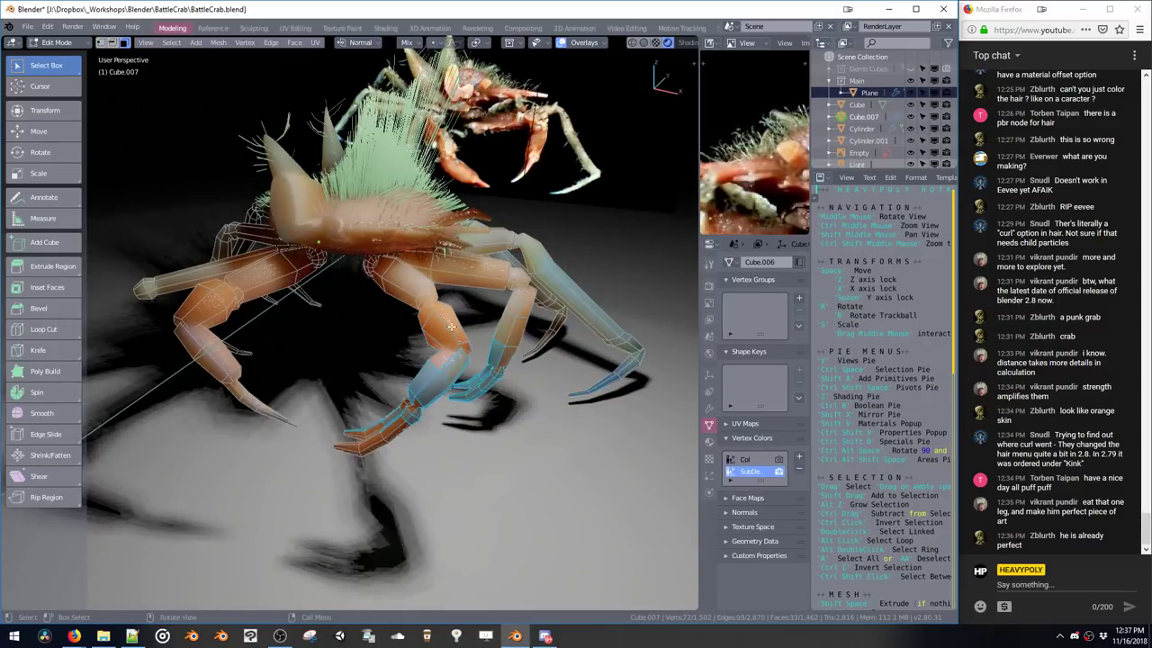
left_click(455, 341)
key("l")
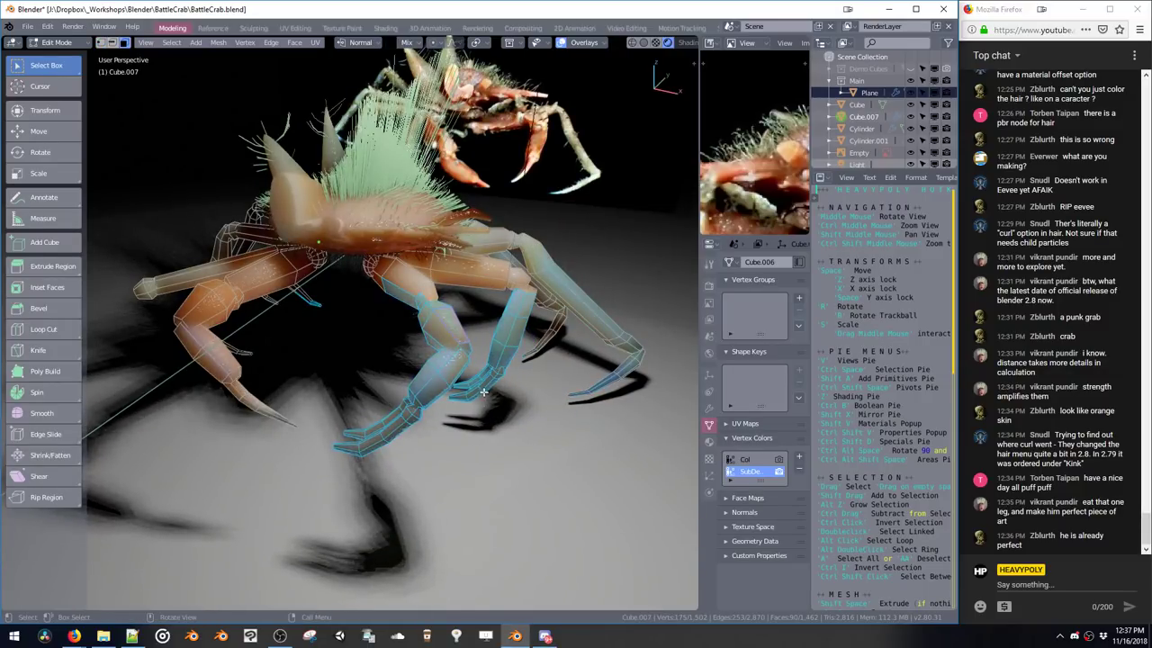
key("shift+m")
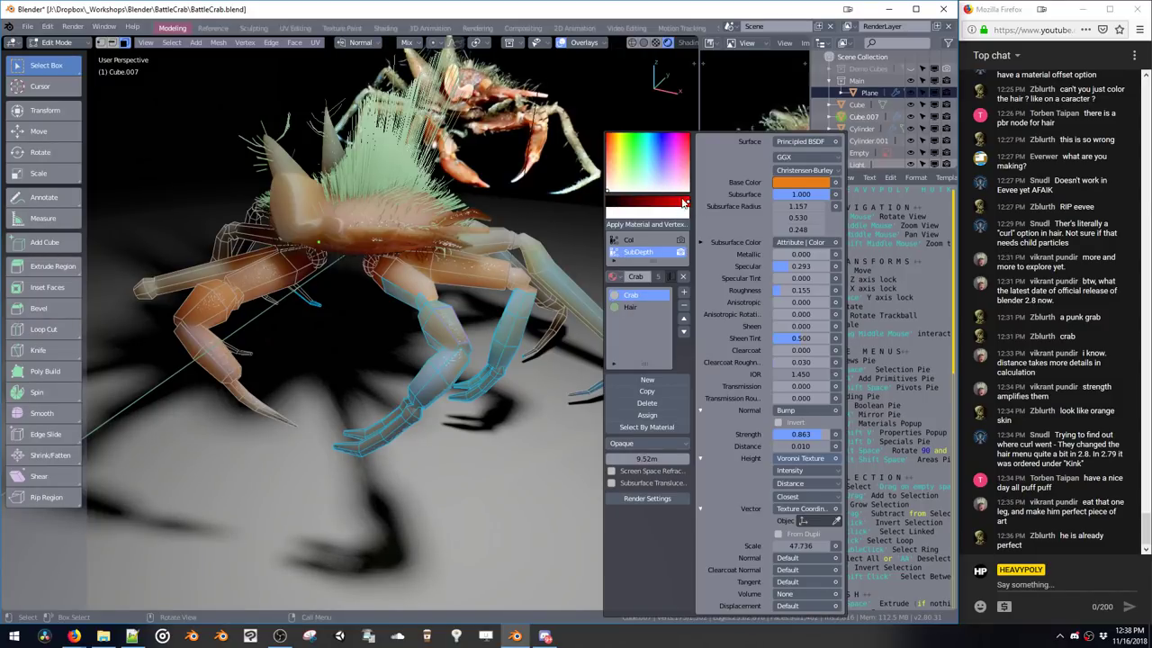
left_click_drag(654, 206, 571, 186)
left_click(632, 225)
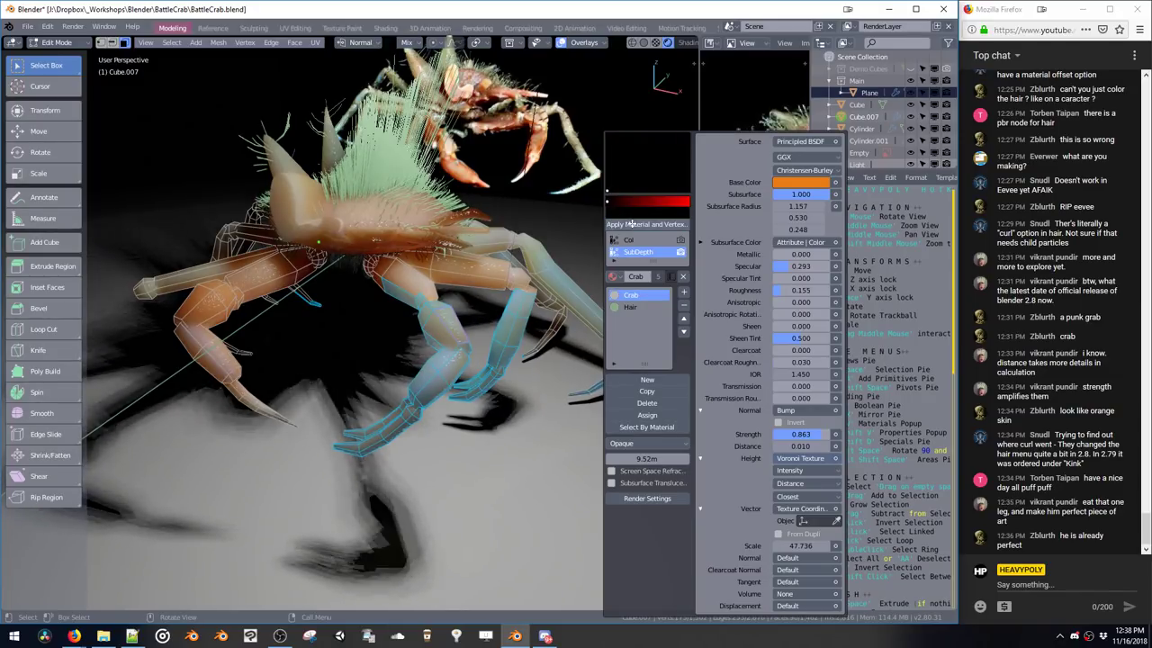
Switch the leg mesh to edge selection and reapply the black vertex color to the selected claw segments
key("Tab")
middle_click_drag(476, 283, 559, 271)
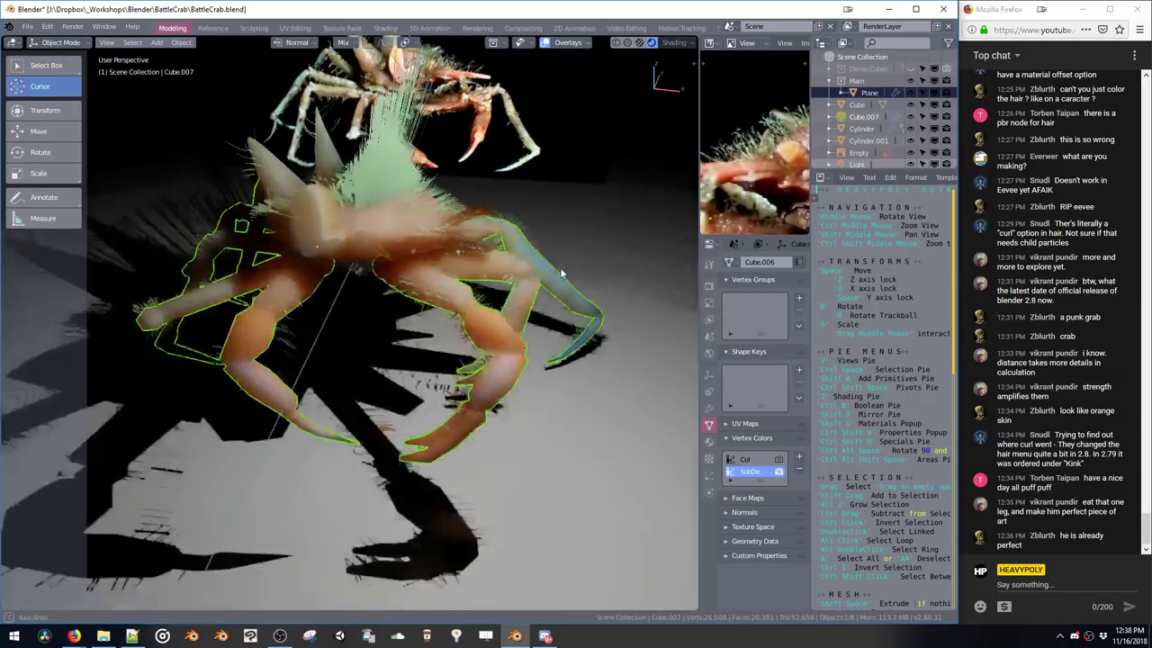
key("ctrl+space")
left_click(561, 199)
key("shift+v")
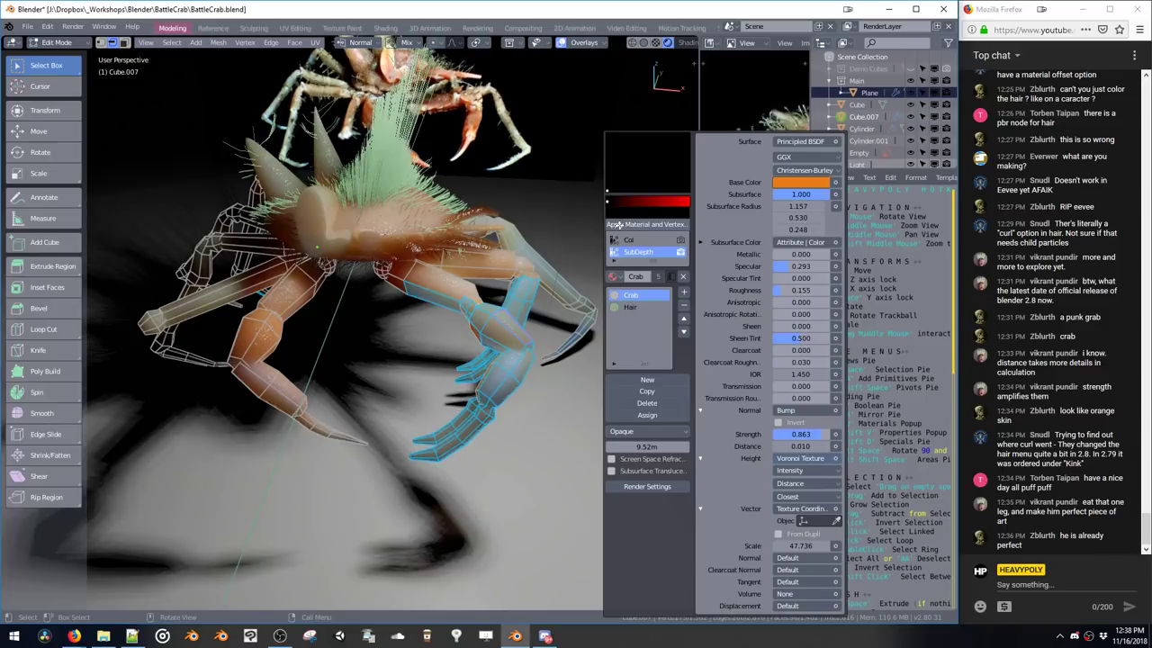
left_click(615, 220)
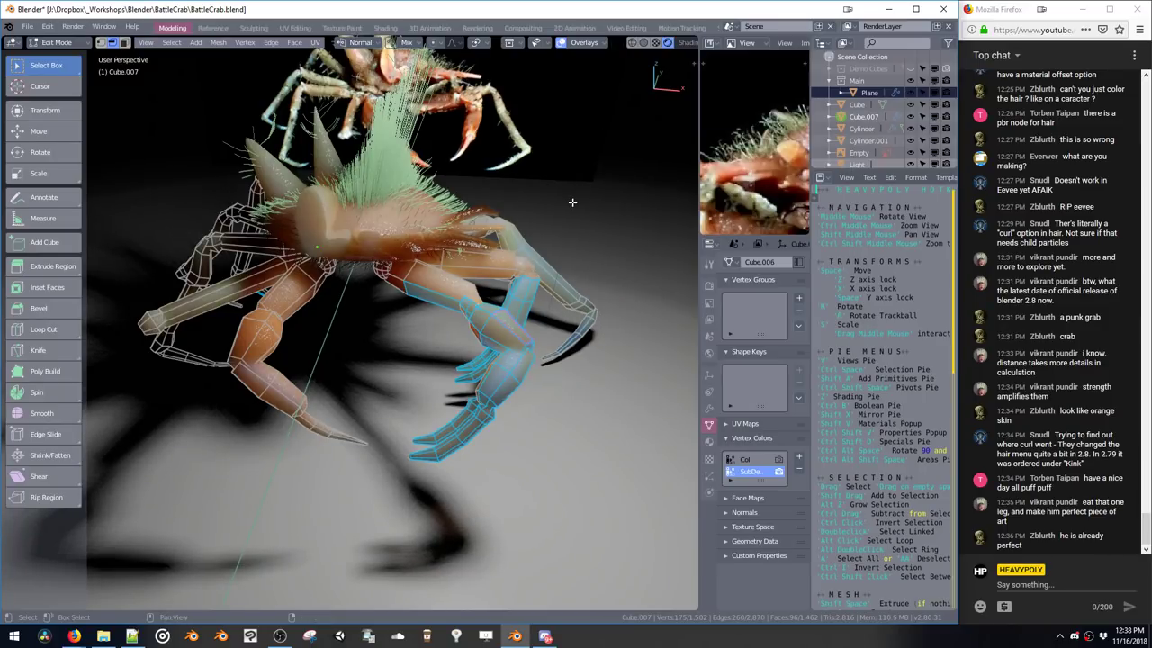
Drive the Crab material's Subsurface input with an Attribute node's Fac output and set the attribute name to SubDepth
key("shift+v")
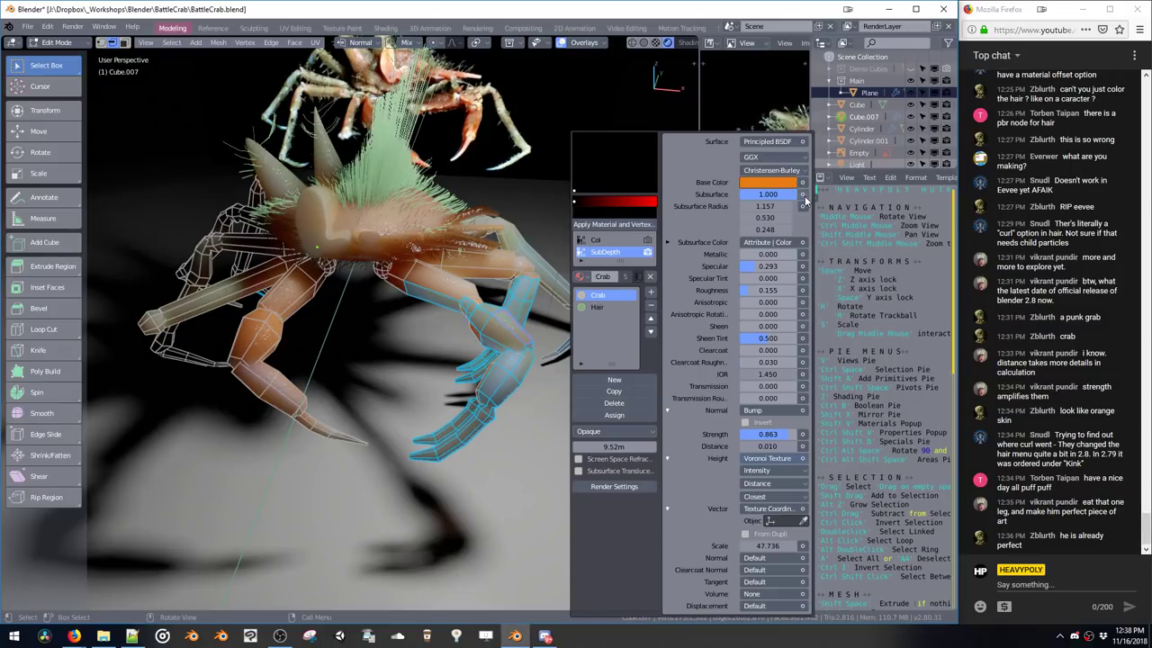
left_click(801, 194)
left_click(802, 194)
left_click(801, 194)
left_click(802, 194)
left_click(803, 194)
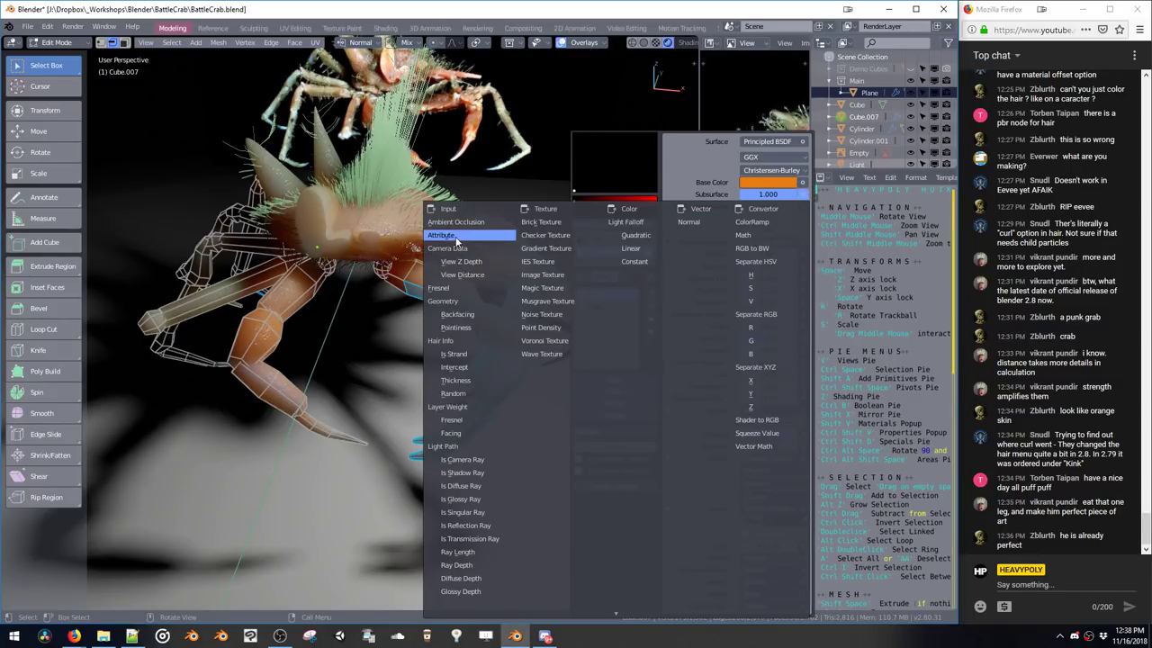
left_click(456, 235)
left_click(793, 195)
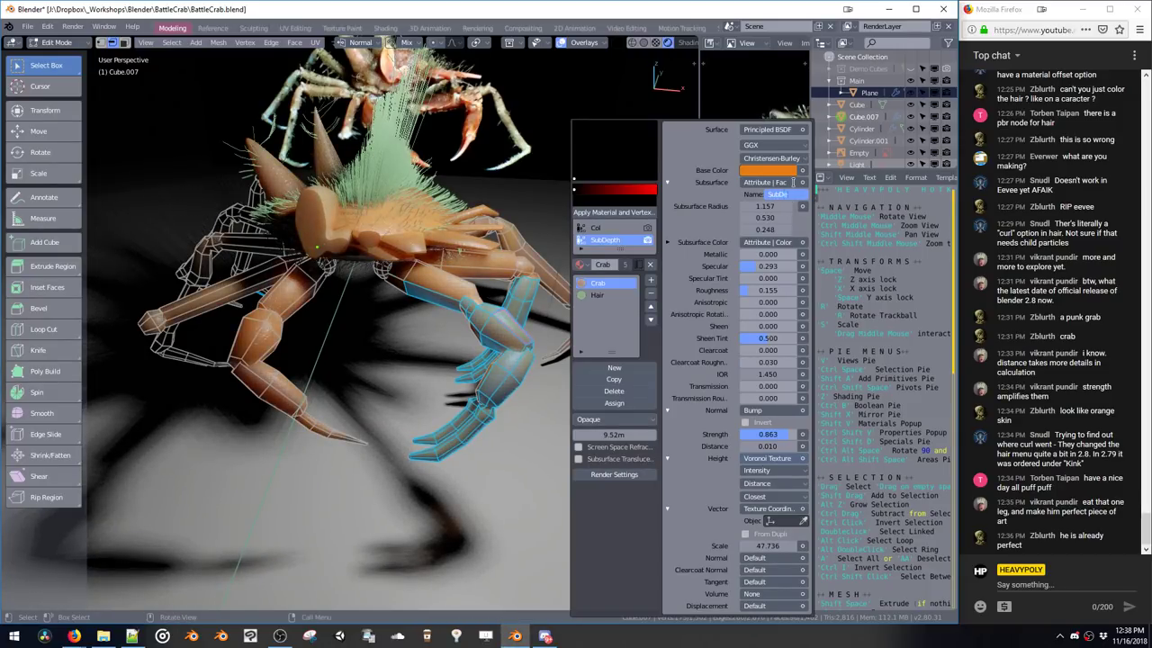
key("Return")
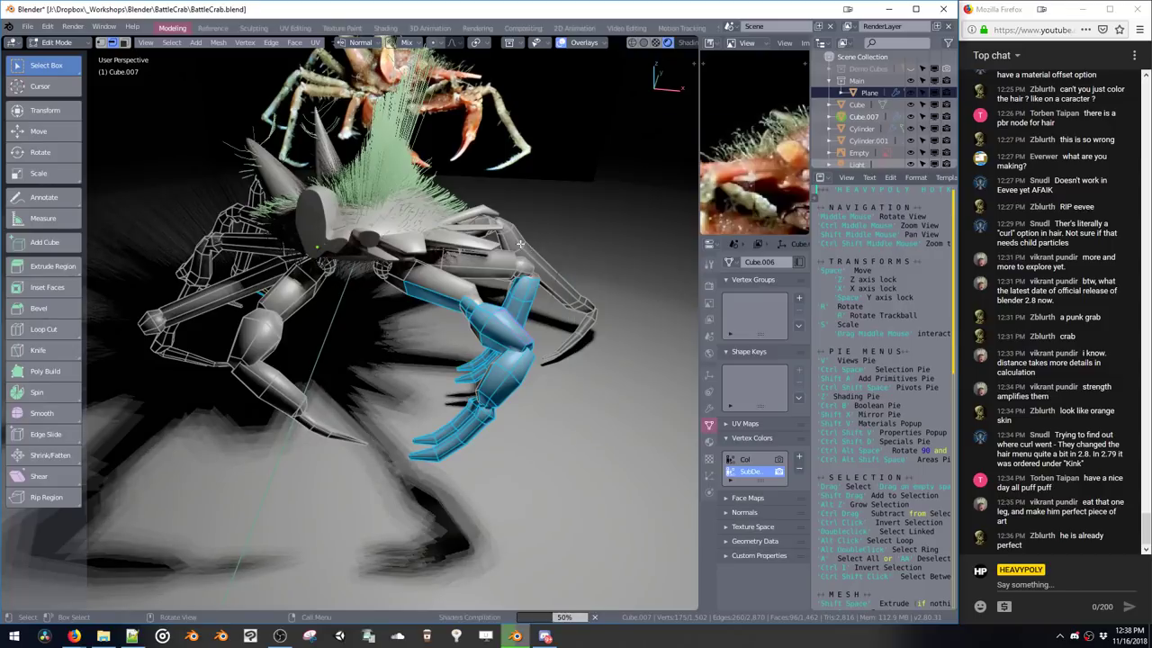
Select the whole leg mesh and apply white to its SubDepth vertex colors
middle_click_drag(568, 253, 579, 219)
key("a")
key("shift+v")
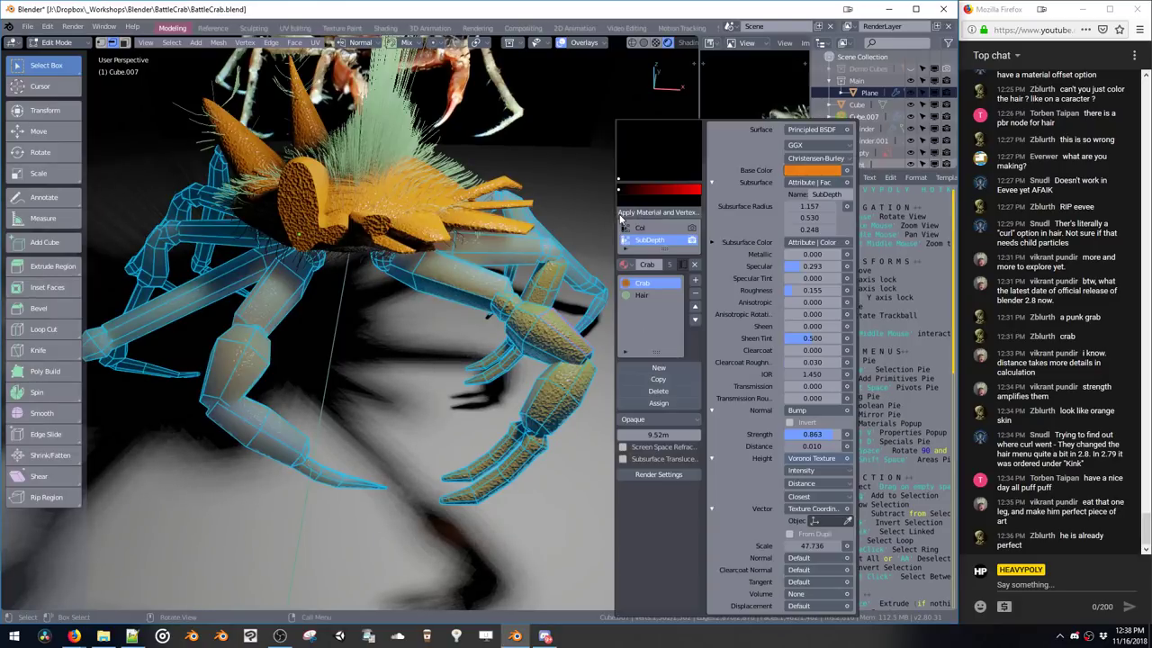
left_click_drag(630, 195, 719, 187)
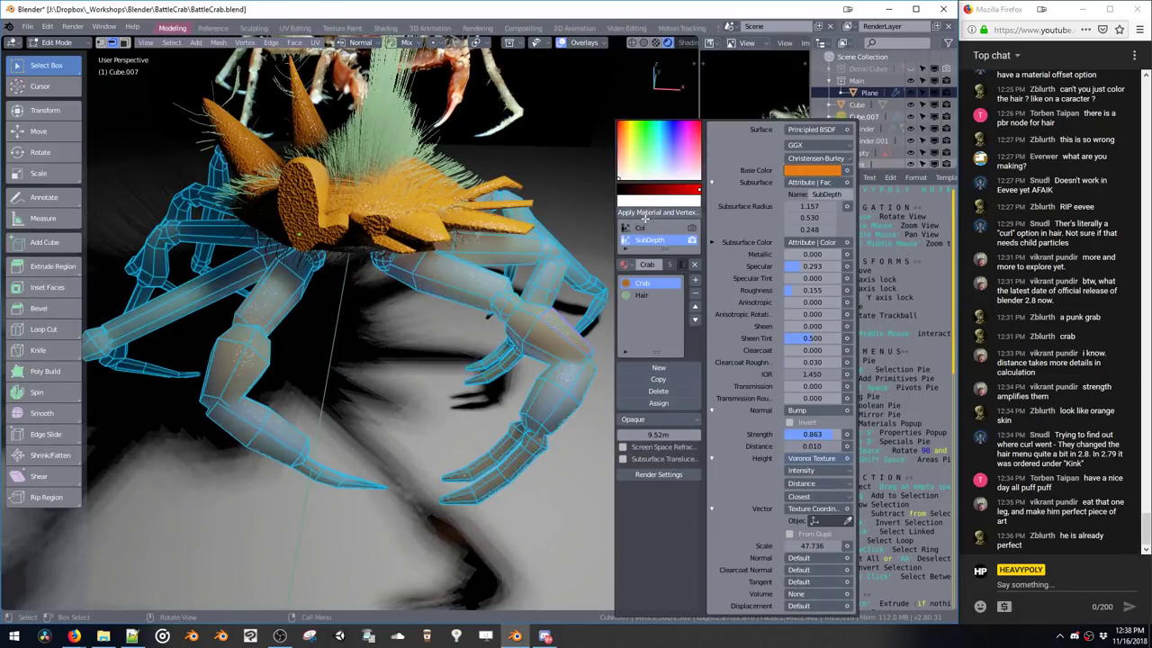
Select the front claw's last segment and pincers and apply a near-black color to their SubDepth vertex colors
middle_click_drag(500, 180, 459, 158)
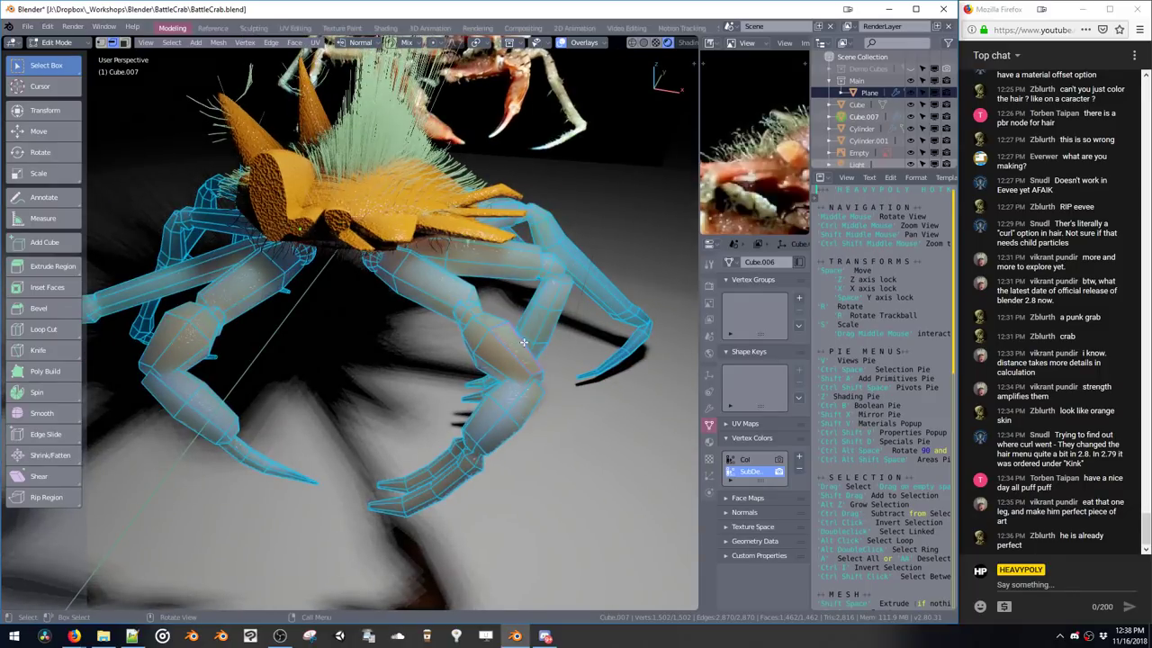
middle_click_drag(523, 342, 340, 425)
left_click_drag(507, 516, 507, 515)
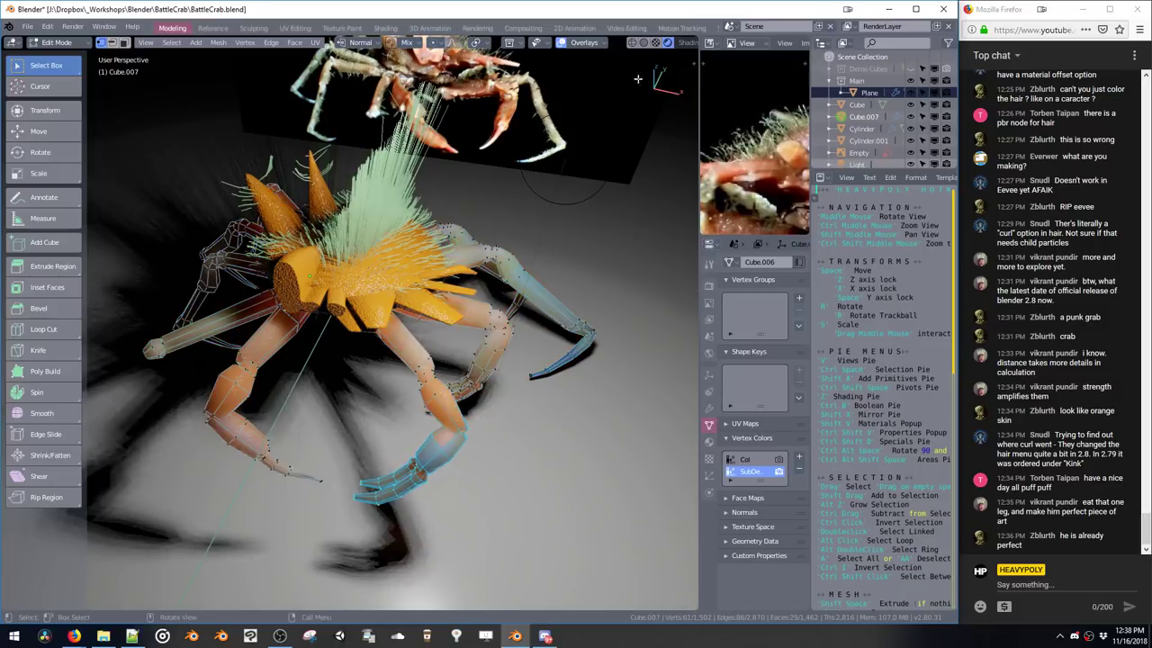
key("shift+v")
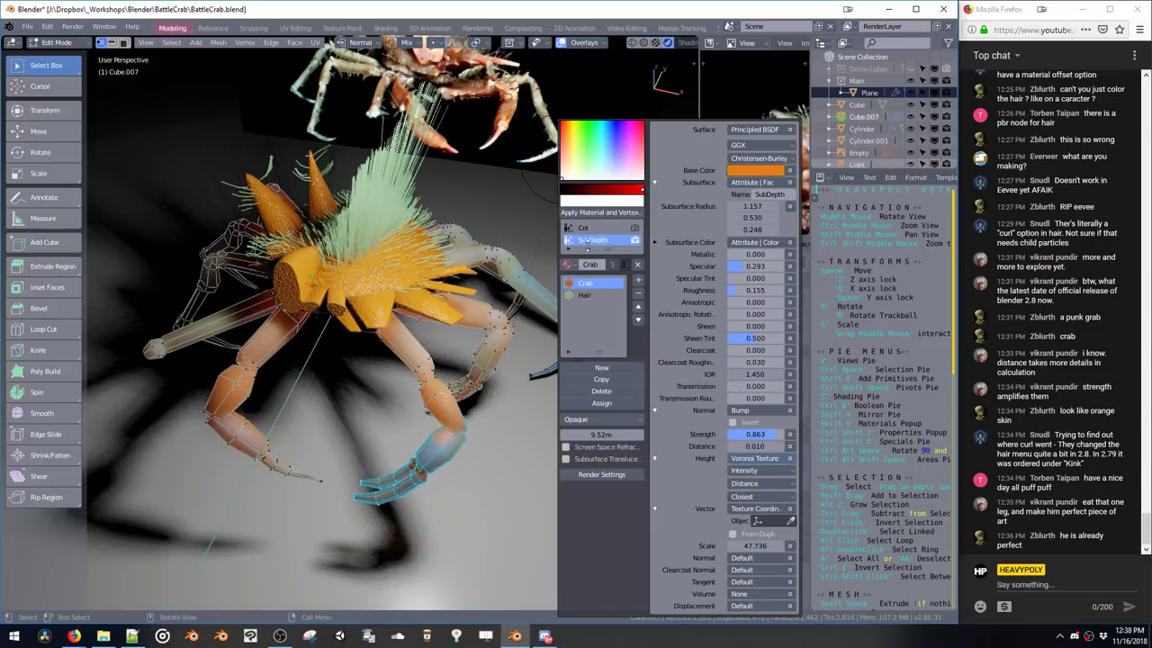
left_click_drag(600, 190, 573, 204)
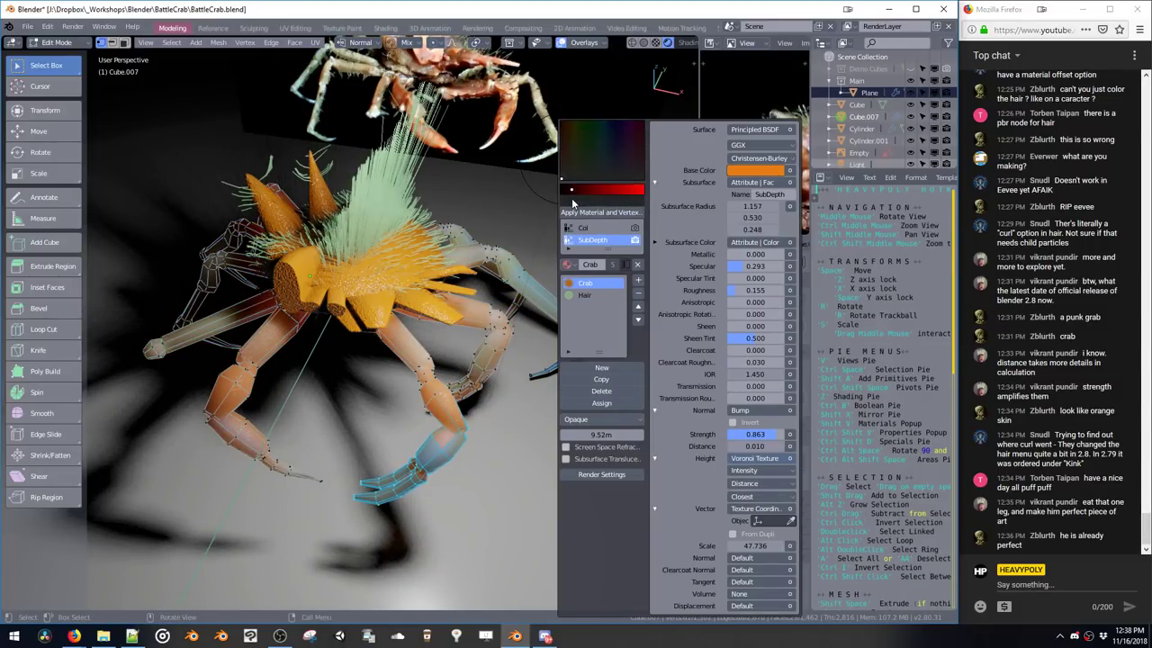
left_click(578, 212)
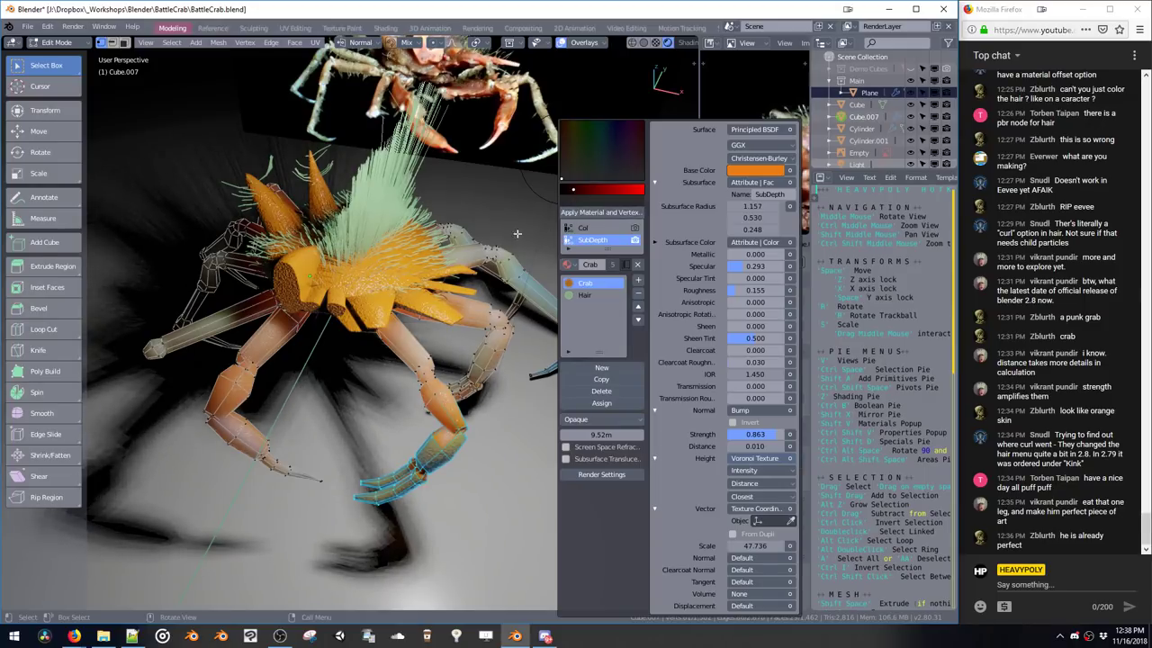
Enter Edit Mode on the spiked front shell piece and try applying the Crab material with a white vertex color
middle_click_drag(510, 269, 515, 236)
middle_click_drag(528, 383, 504, 288)
key("Tab")
key("Tab")
key("ctrl+space")
left_click(472, 300)
key("ctrl+space")
key("shift+v")
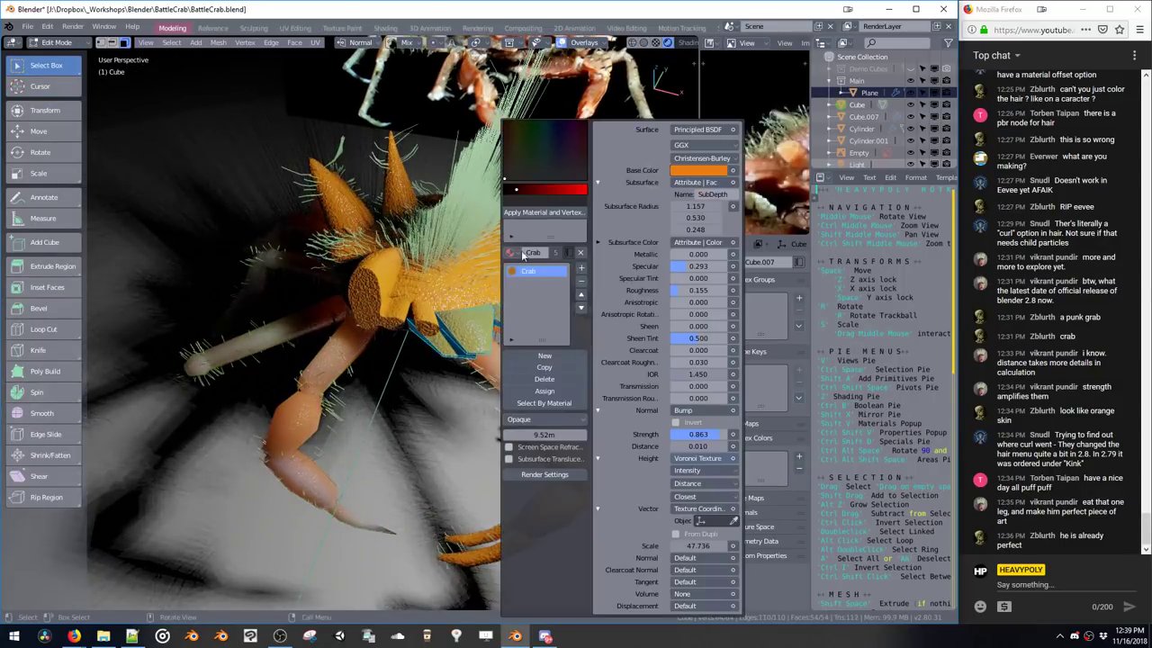
left_click(545, 213)
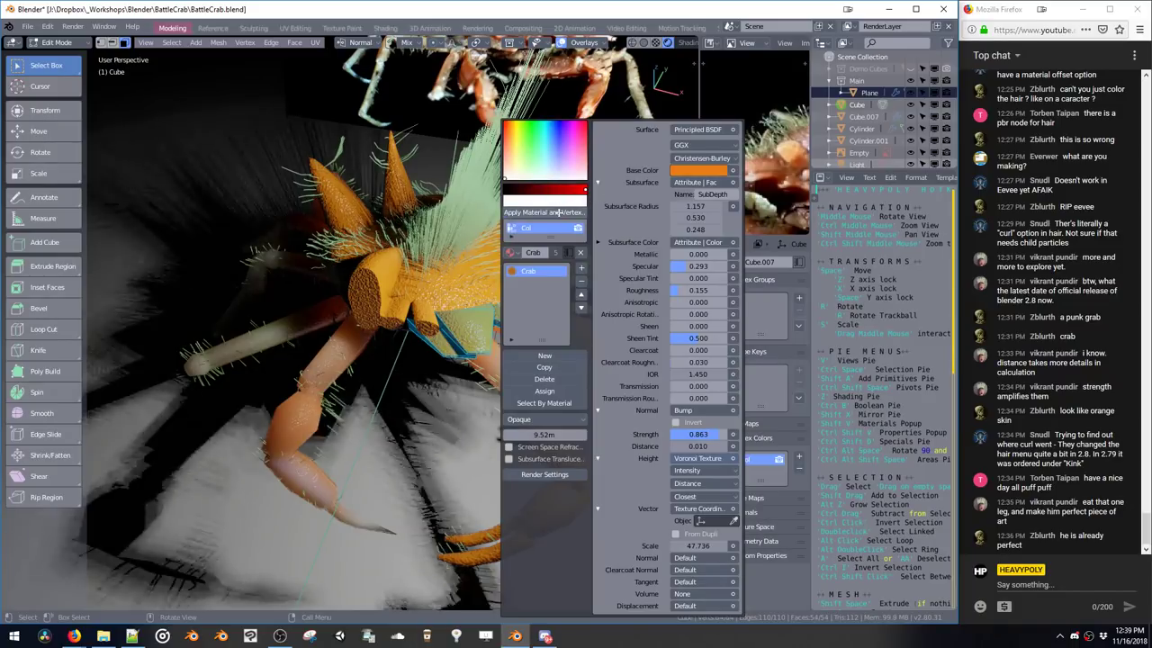
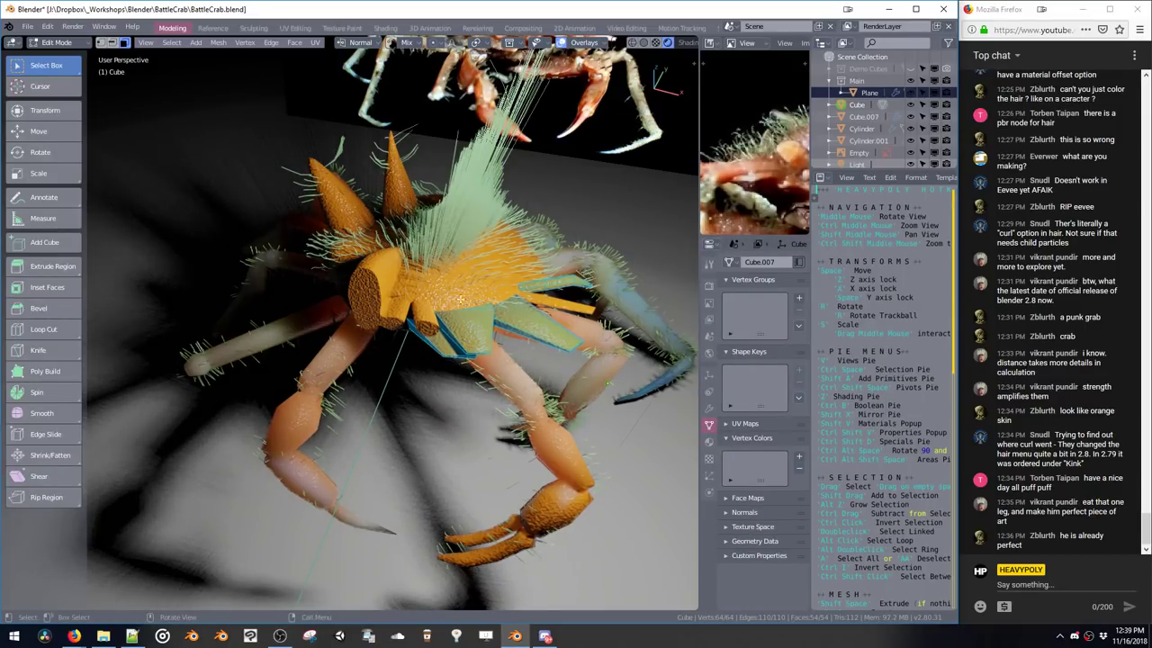
Add a vertex color layer named SubDepth to the spiked front shell piece
left_click(798, 456)
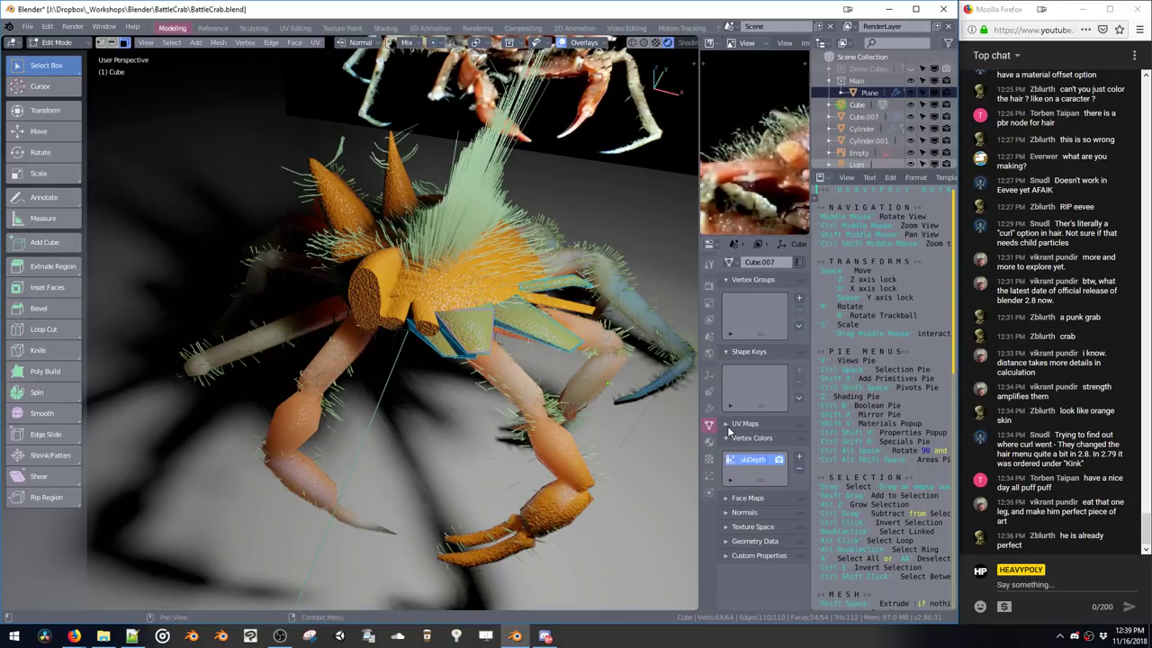
key("Return")
key("ctrl+space")
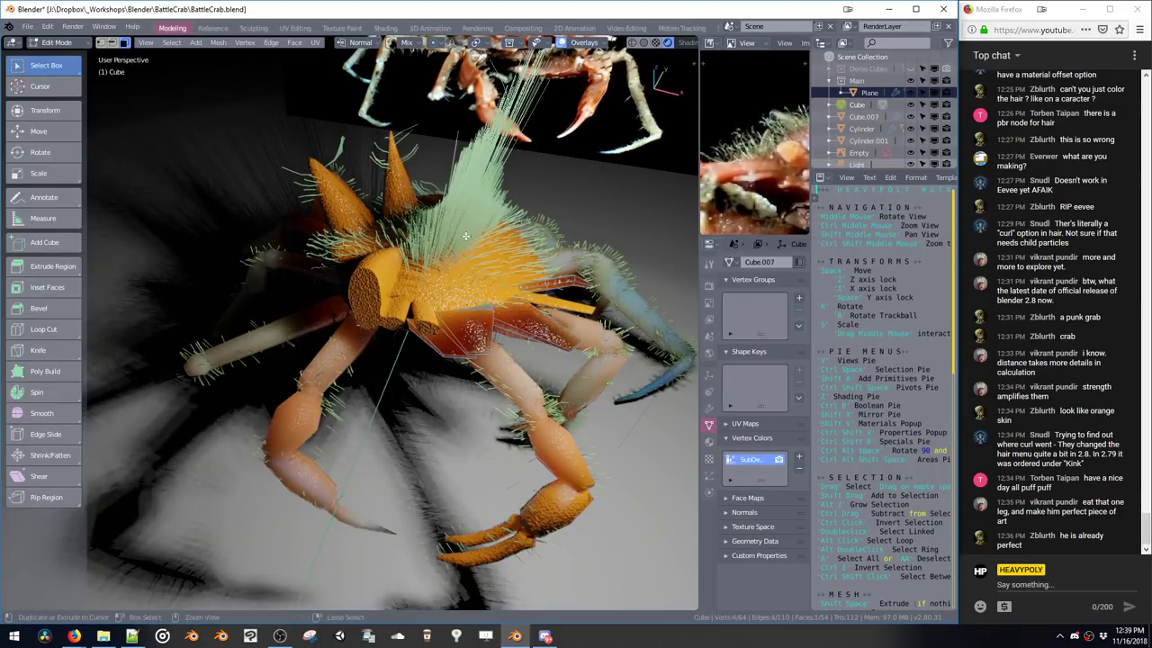
Enter Edit Mode on the domed body shell and add a second vertex color layer named SubDepth
left_click(472, 284)
key("ctrl+space")
left_click(481, 216)
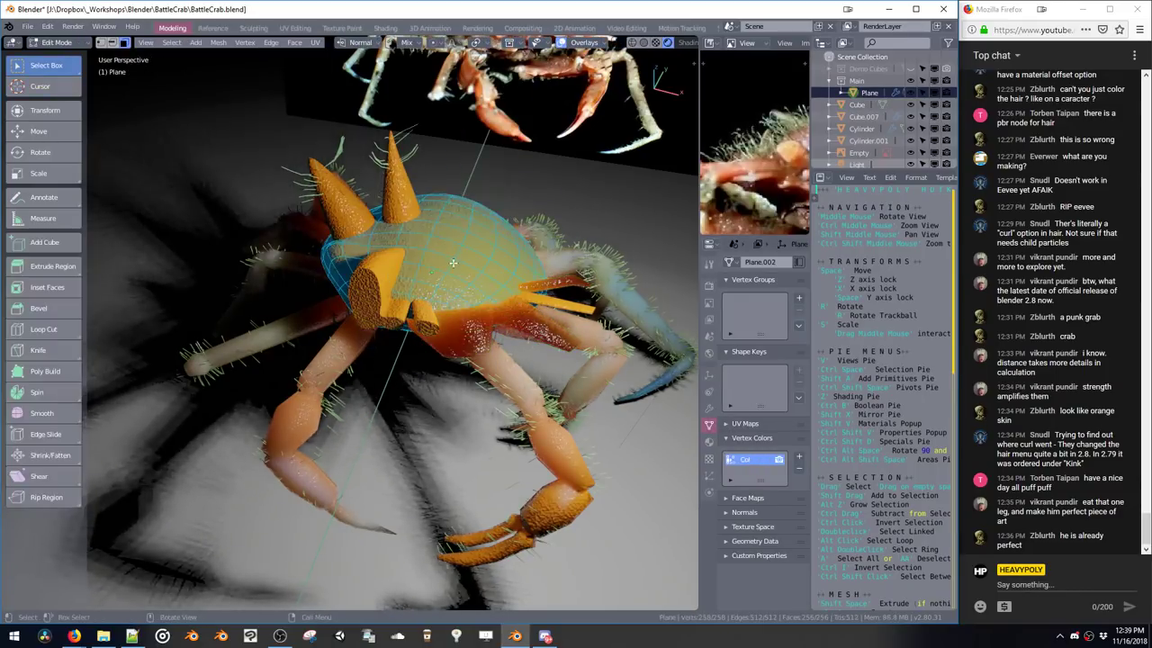
left_click(798, 459)
double_click(752, 471)
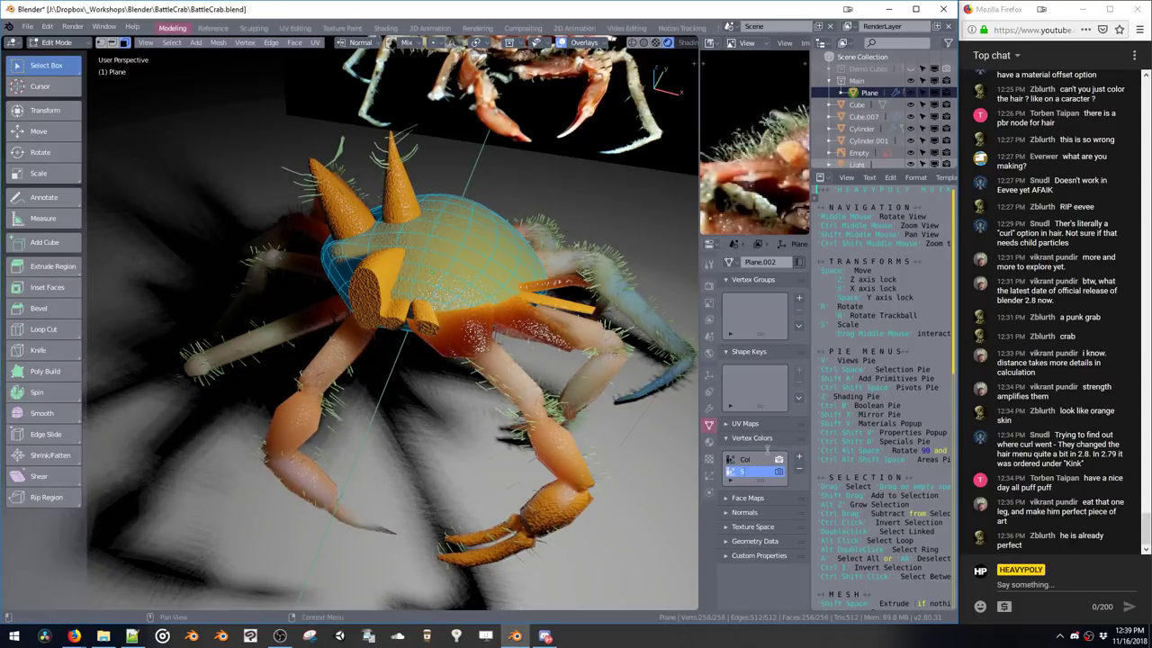
key("Return")
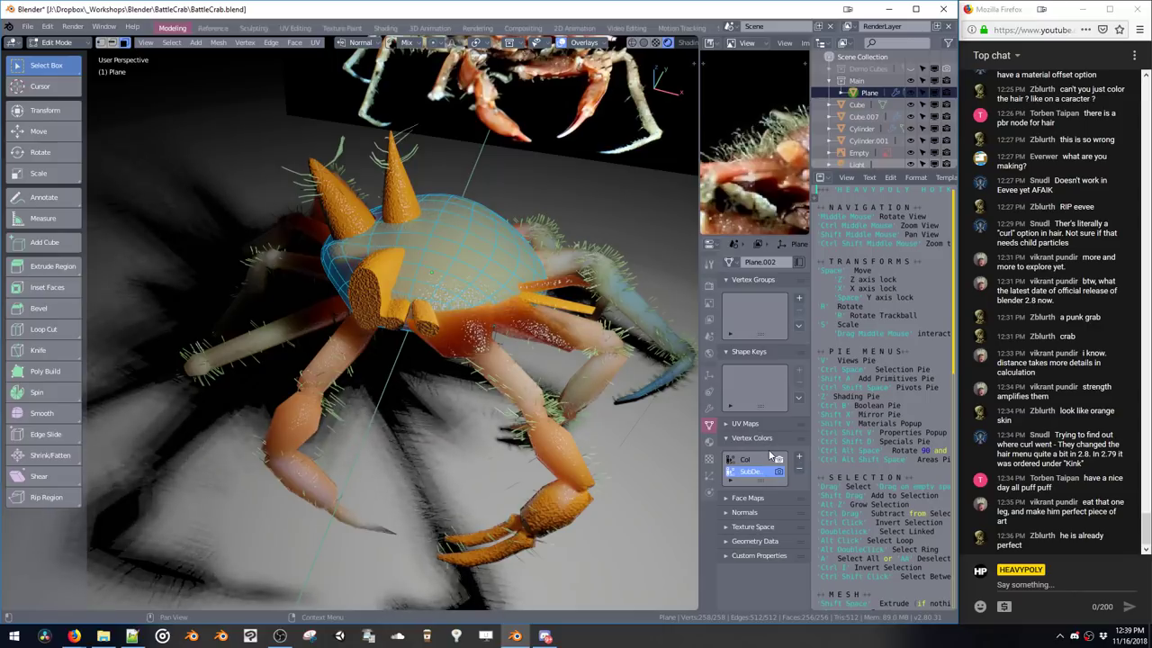
key("ctrl+space")
Add a second vertex color layer named SubDepth to the blunt cylindrical horns on the crab's front
left_click(376, 294)
key("ctrl+space")
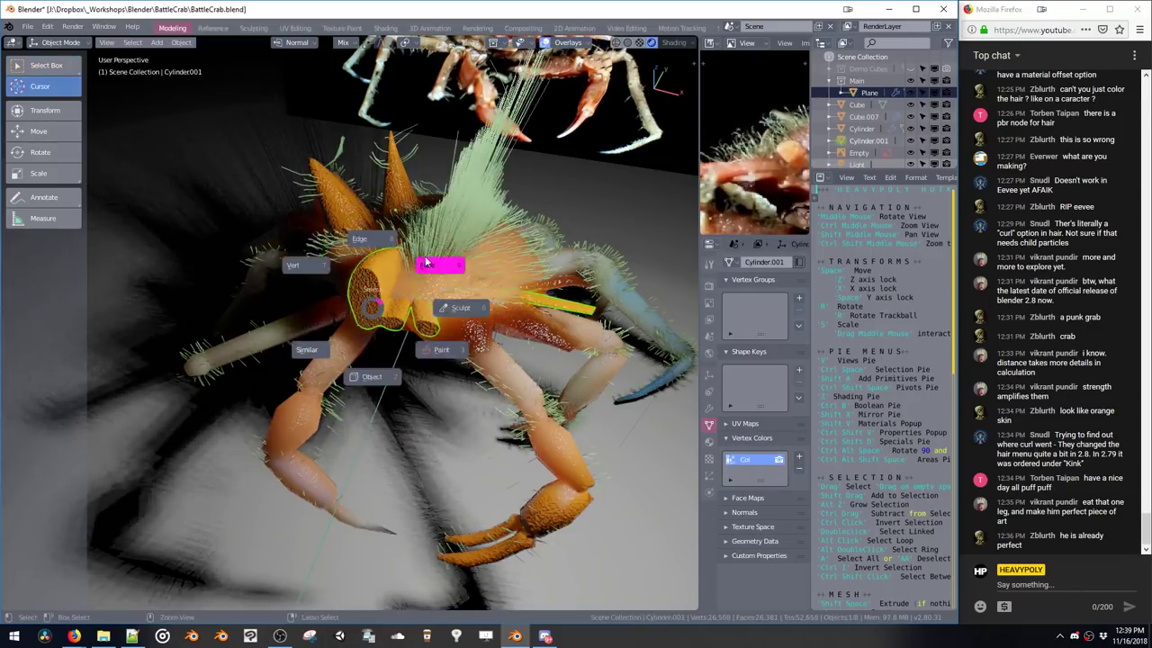
left_click(424, 262)
left_click(798, 459)
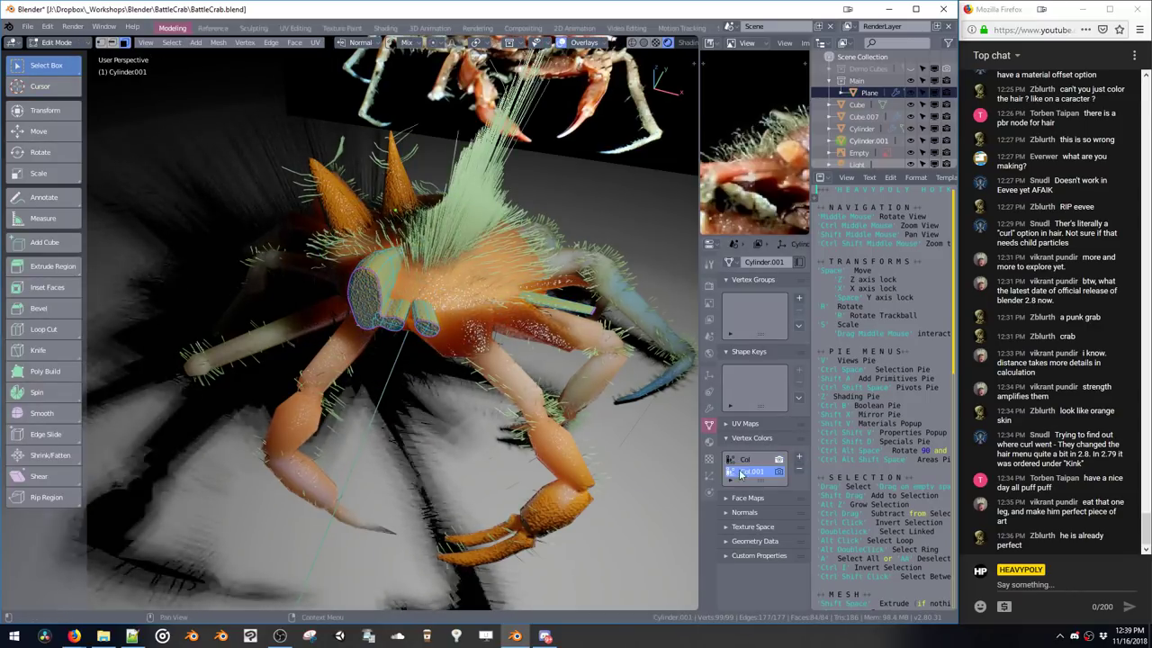
double_click(752, 471)
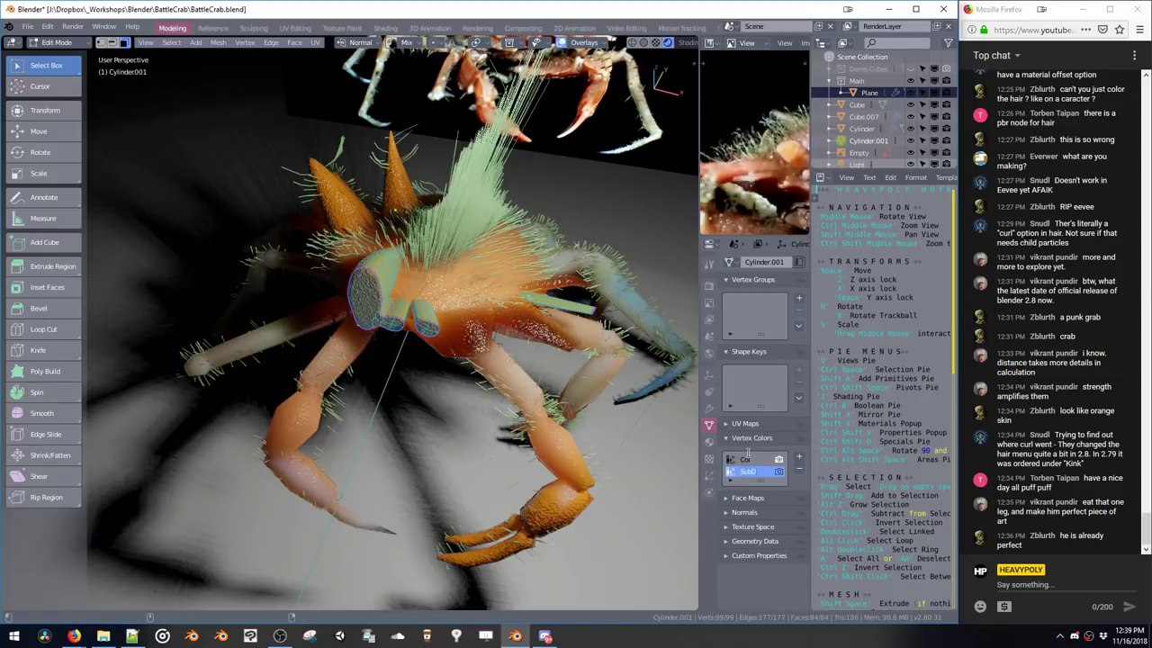
key("Tab")
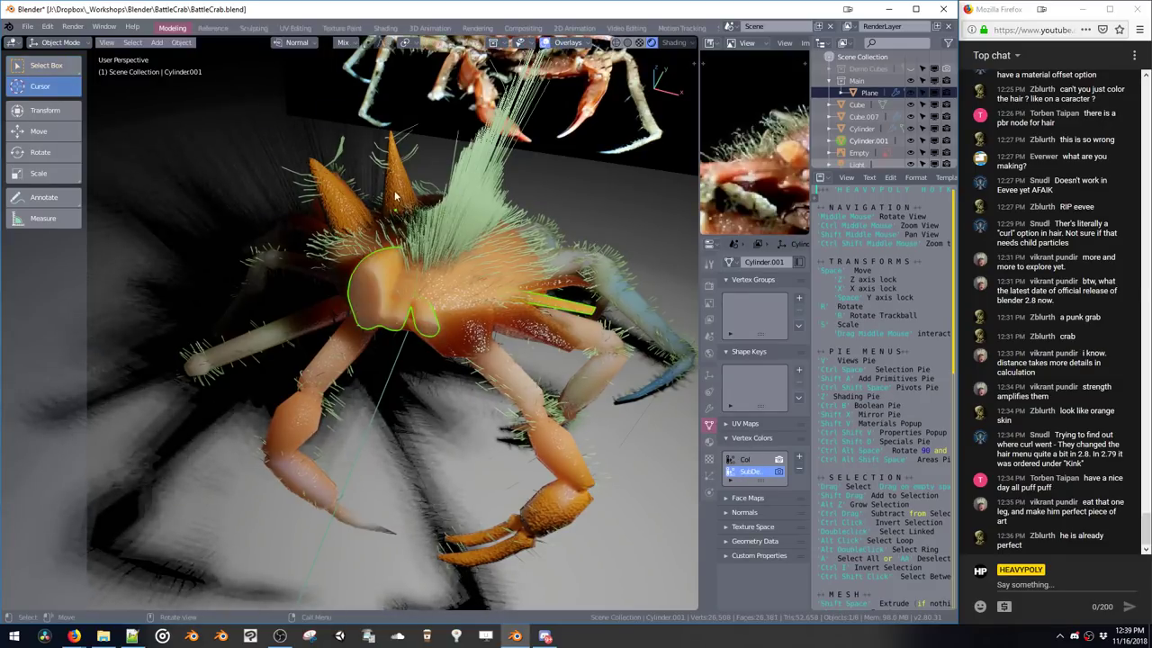
Add a second vertex color layer named SubDepth to the tall pointed spikes behind the head
left_click(428, 232)
left_click(798, 456)
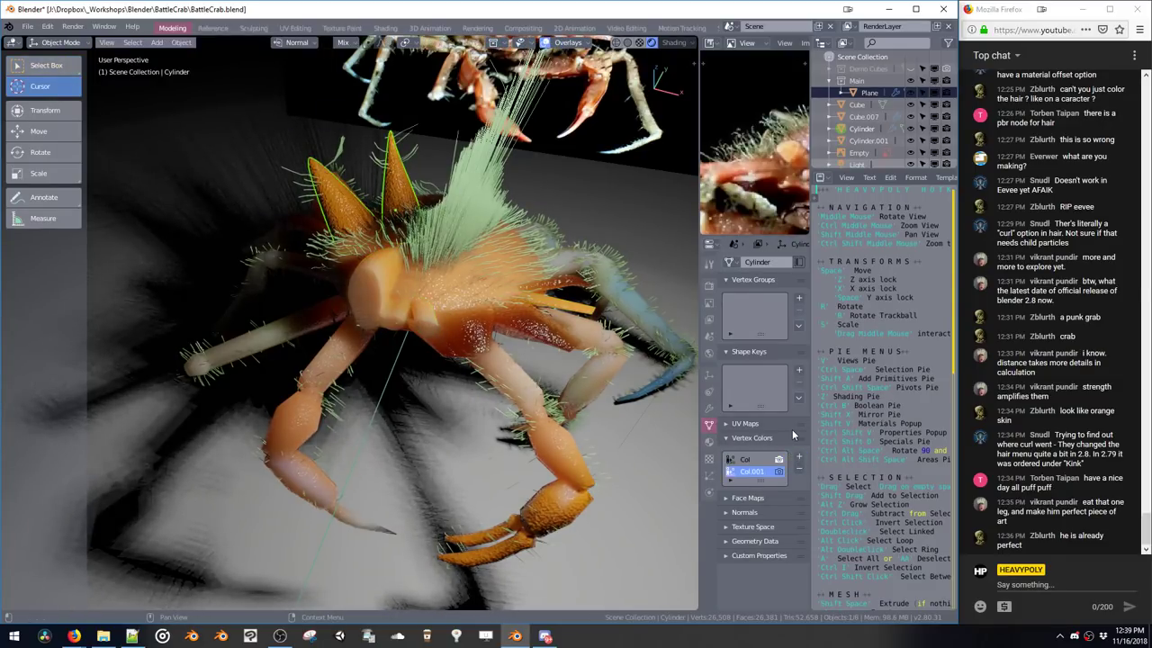
double_click(756, 471)
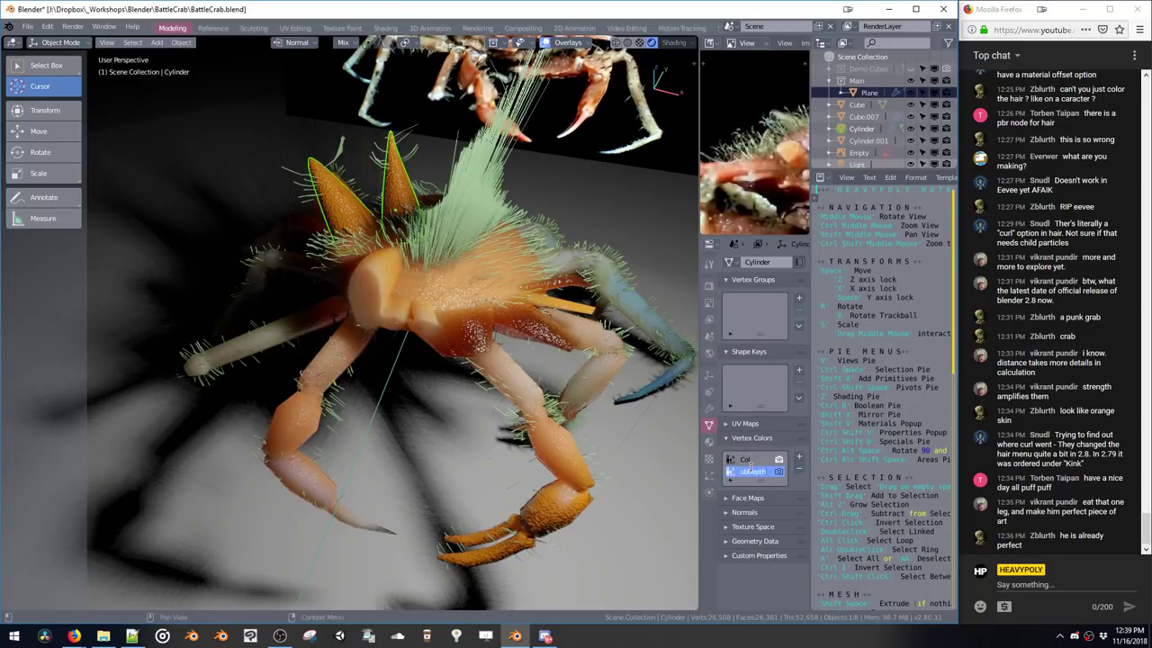
key("Return")
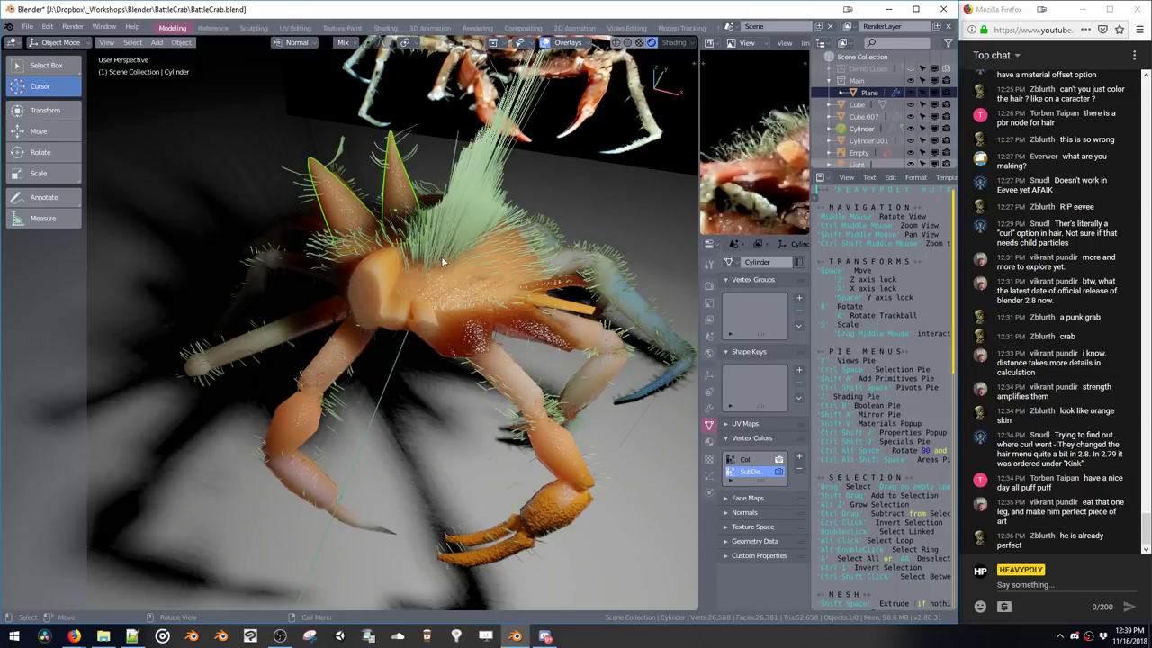
Select the flat end faces of the front cylindrical horns and apply a darker color to their SubDepth vertex colors
middle_click_drag(442, 262, 586, 258)
left_click(565, 270)
key("Tab")
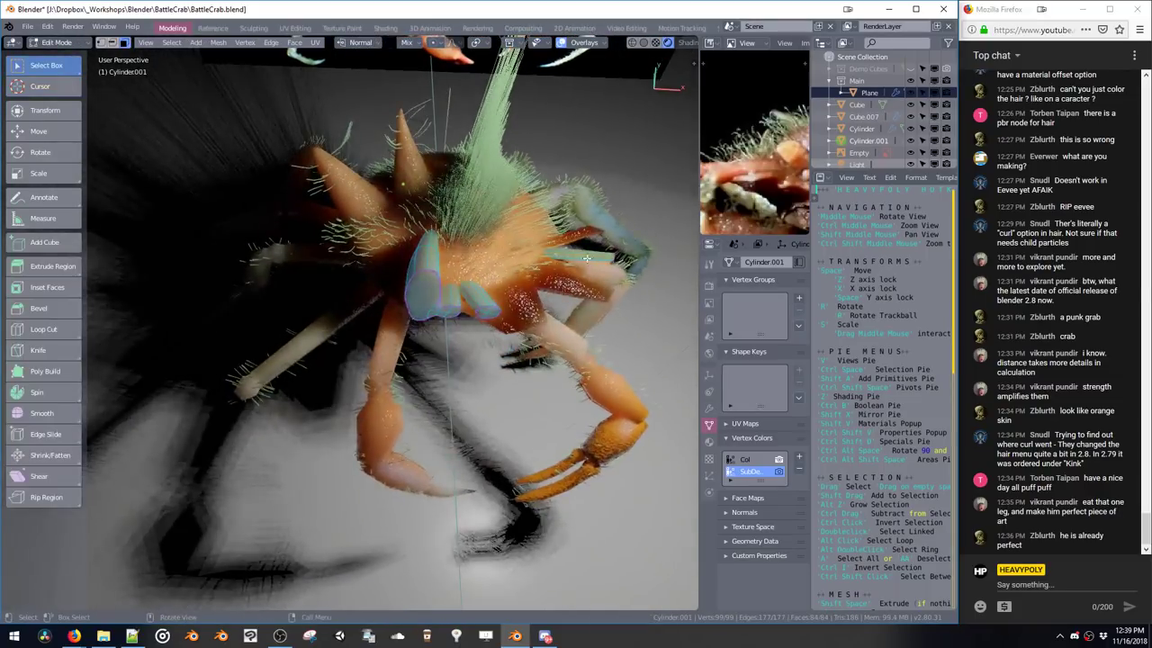
left_click_drag(632, 270, 635, 273)
middle_click_drag(593, 235, 585, 258, "shift")
key("ctrl+space")
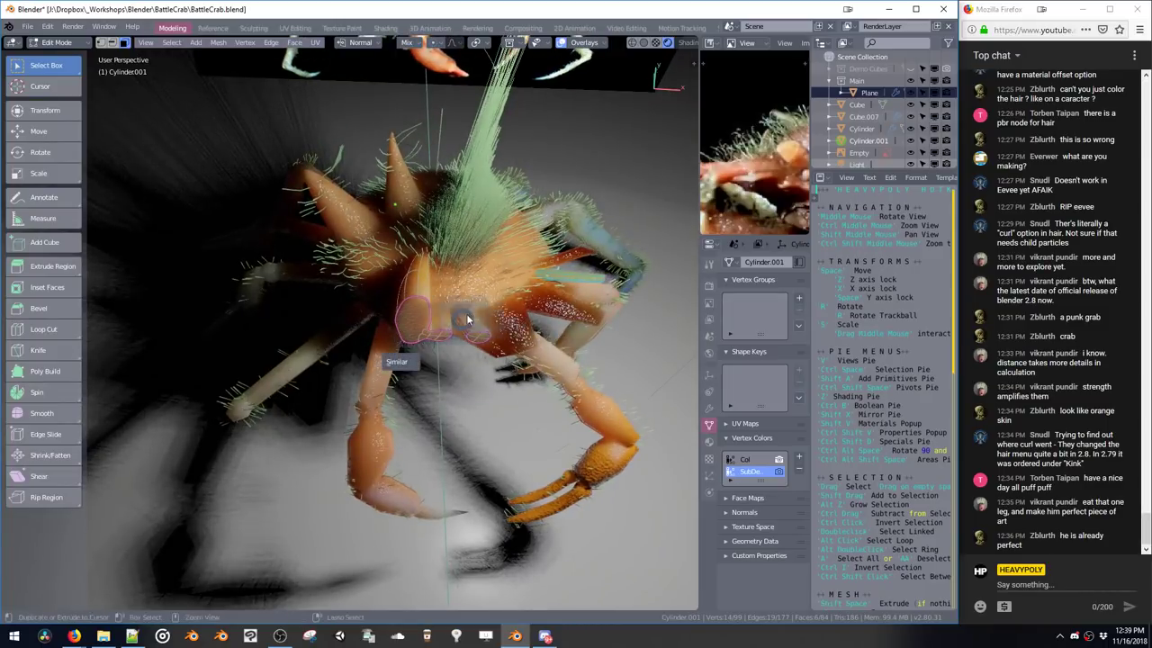
key("ctrl+space")
left_click(416, 321)
left_click(477, 336, "shift")
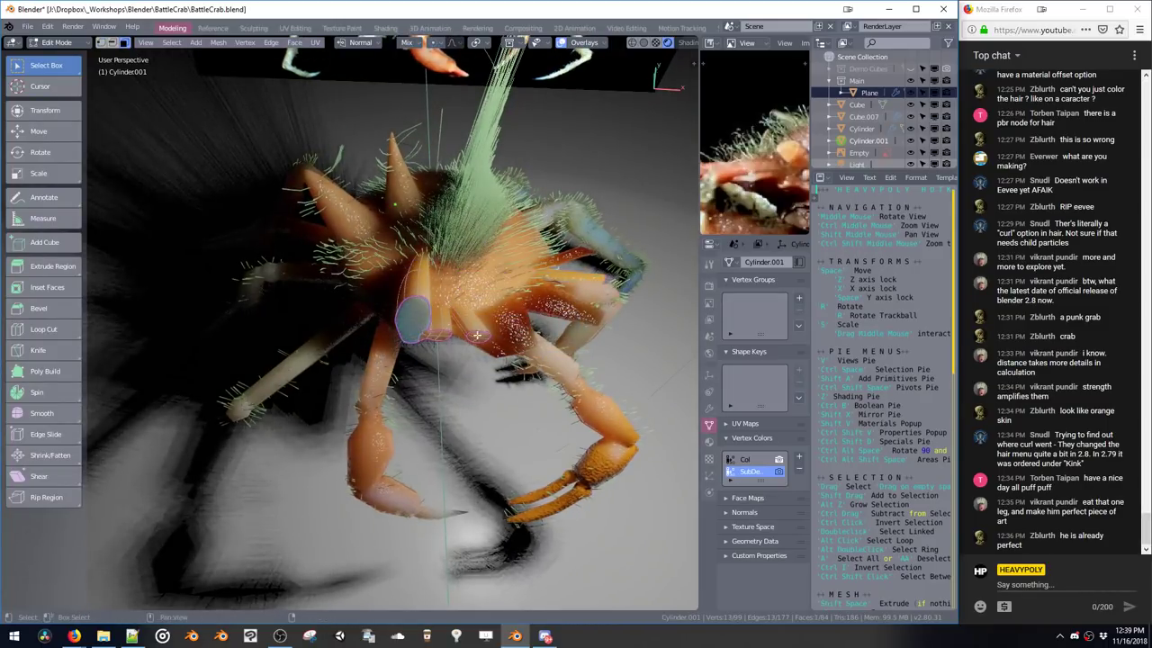
middle_click_drag(585, 289, 514, 300)
left_click(537, 347, "shift")
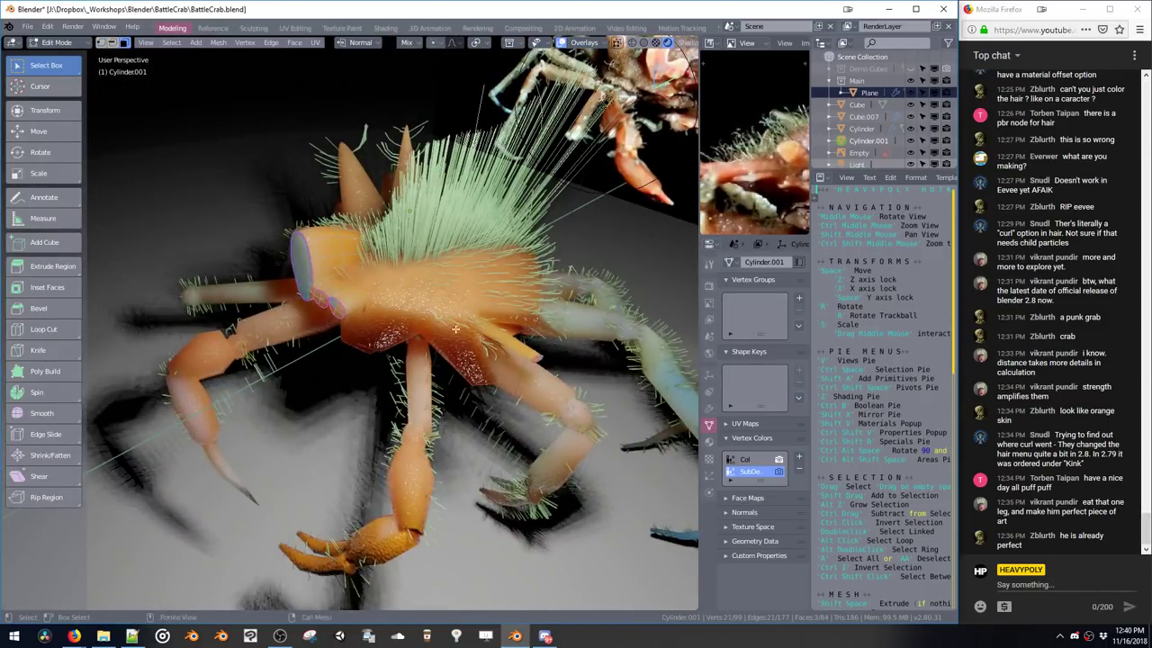
middle_click_drag(463, 335, 529, 321)
key("ctrl+space")
left_click(592, 365)
middle_click_drag(589, 362, 409, 250)
key("shift+v")
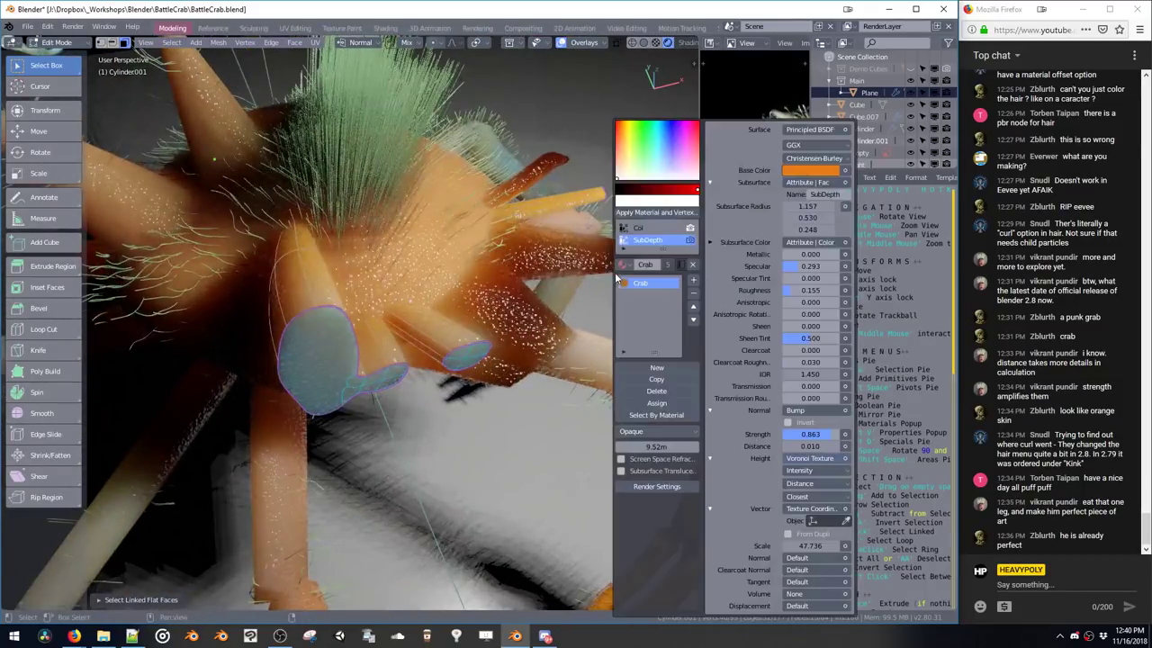
mouse_move(660, 190)
left_mouse_down()
mouse_move(634, 191)
mouse_move(651, 191)
left_mouse_up()
left_click(653, 215)
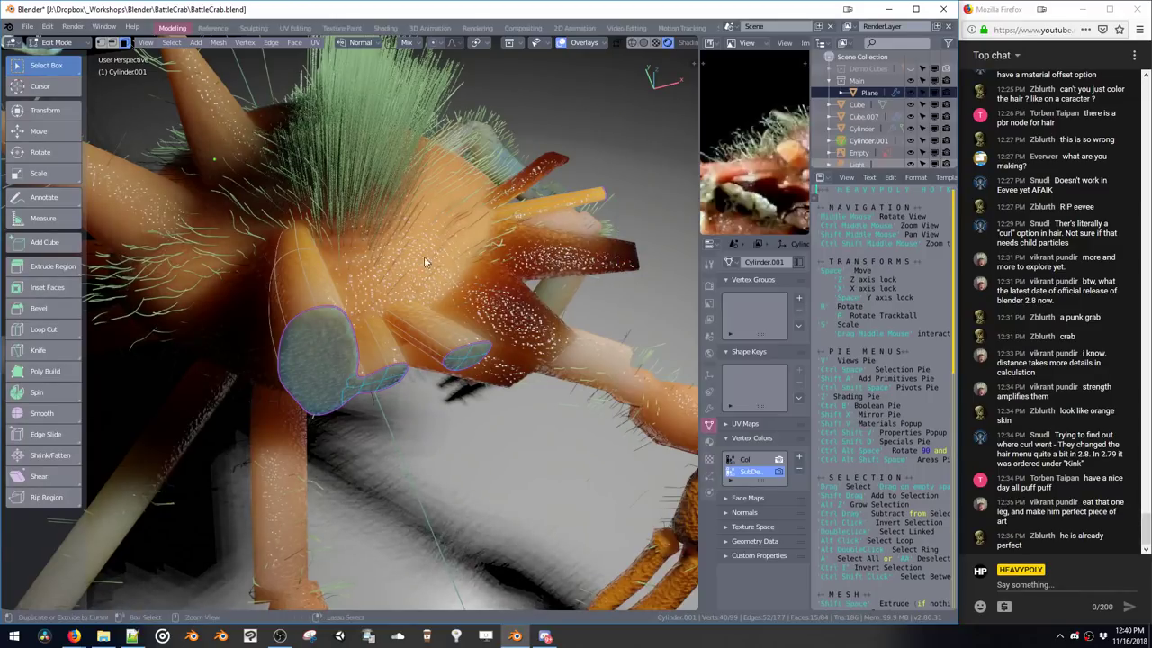
key("Tab")
key("a")
key("a")
Enter Edit Mode on the spiked front shell piece and apply a dark color to its side spikes' SubDepth vertex colors
middle_click_drag(424, 255, 174, 195)
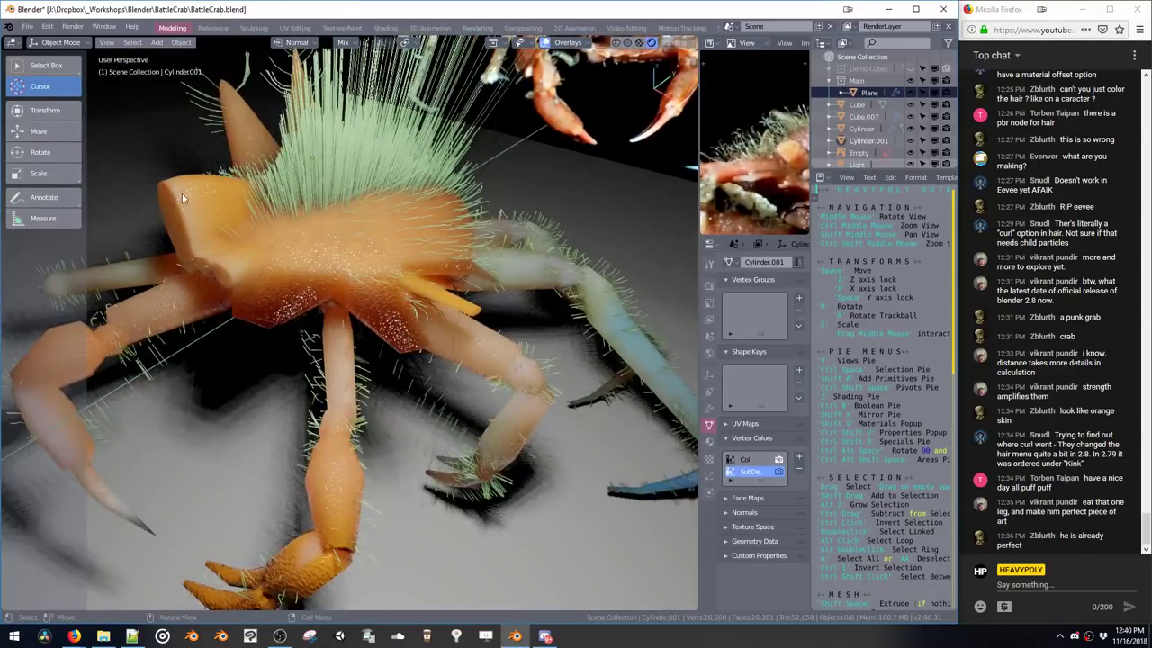
middle_click_drag(212, 250, 523, 268)
left_click(547, 369)
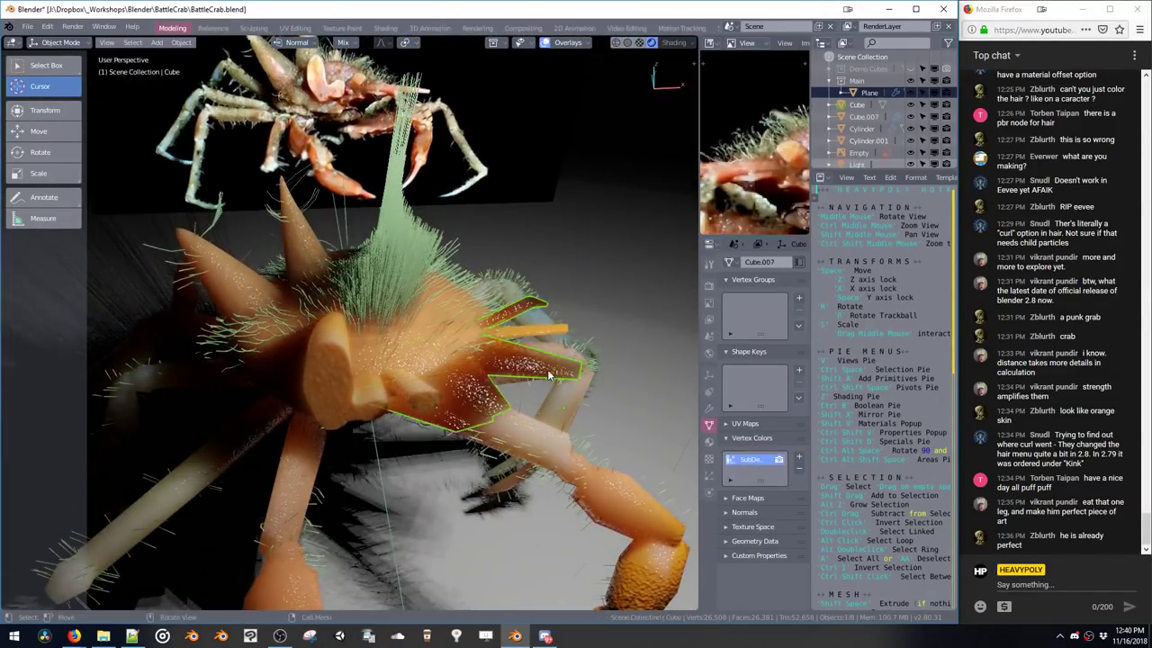
key("Tab")
mouse_move(547, 368)
middle_mouse_down()
mouse_move(563, 338)
mouse_move(540, 356)
middle_mouse_up()
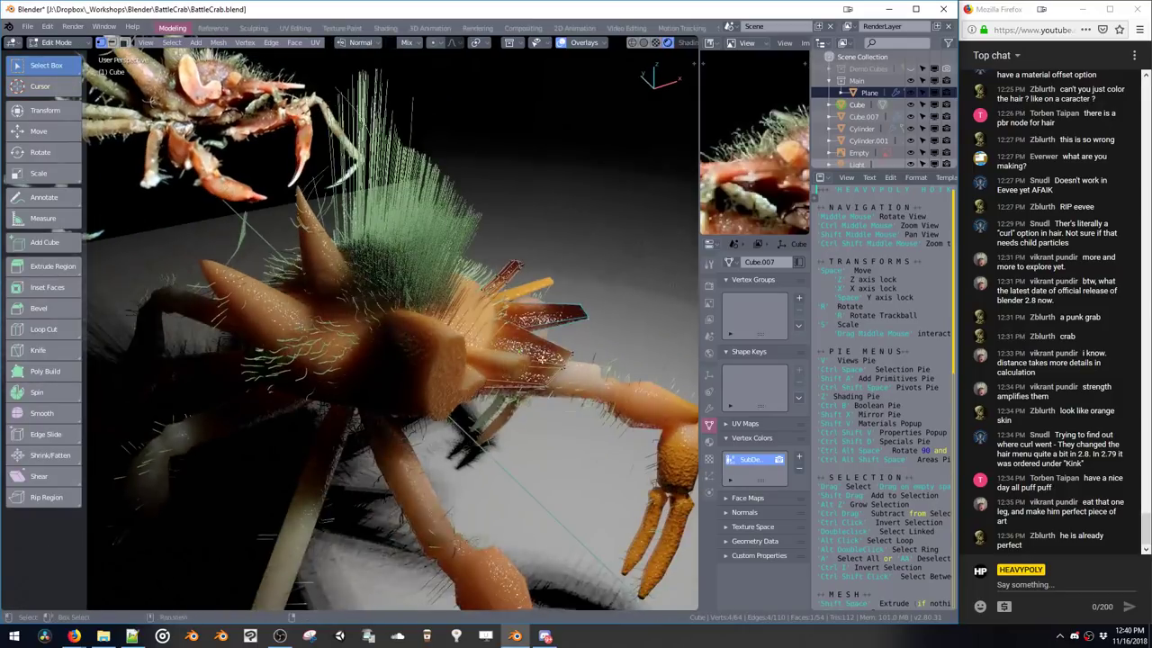
key("shift+v")
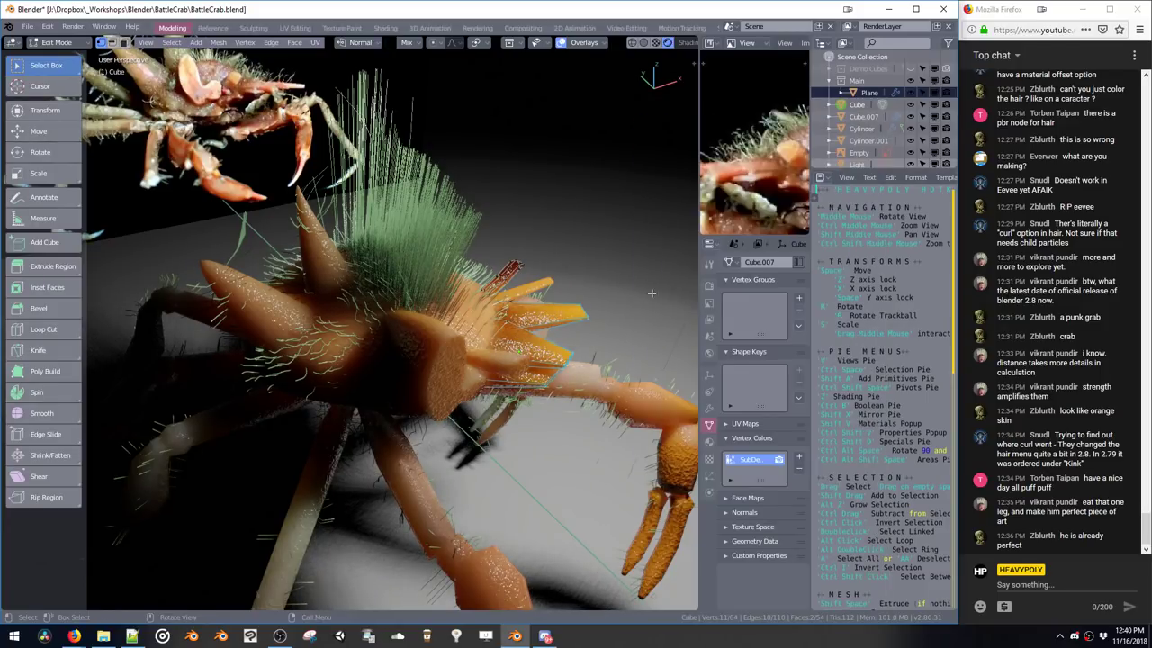
Add a Col vertex color layer to the spiked front shell piece and apply a pale yellow to its spikes
left_click(798, 457)
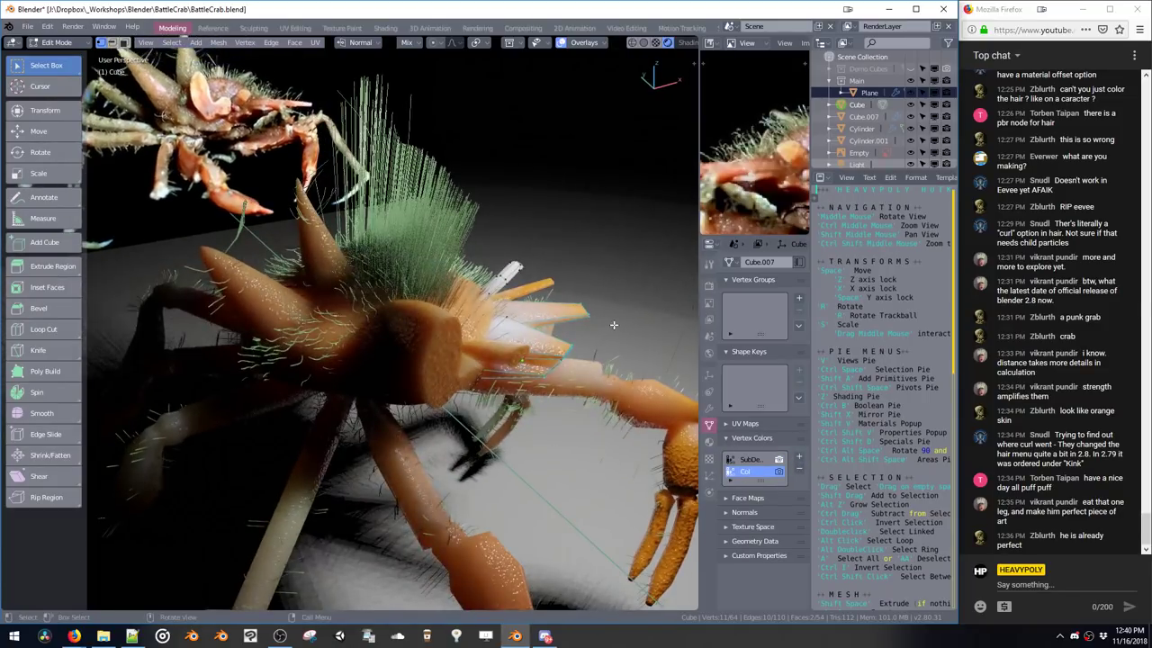
key("shift+v")
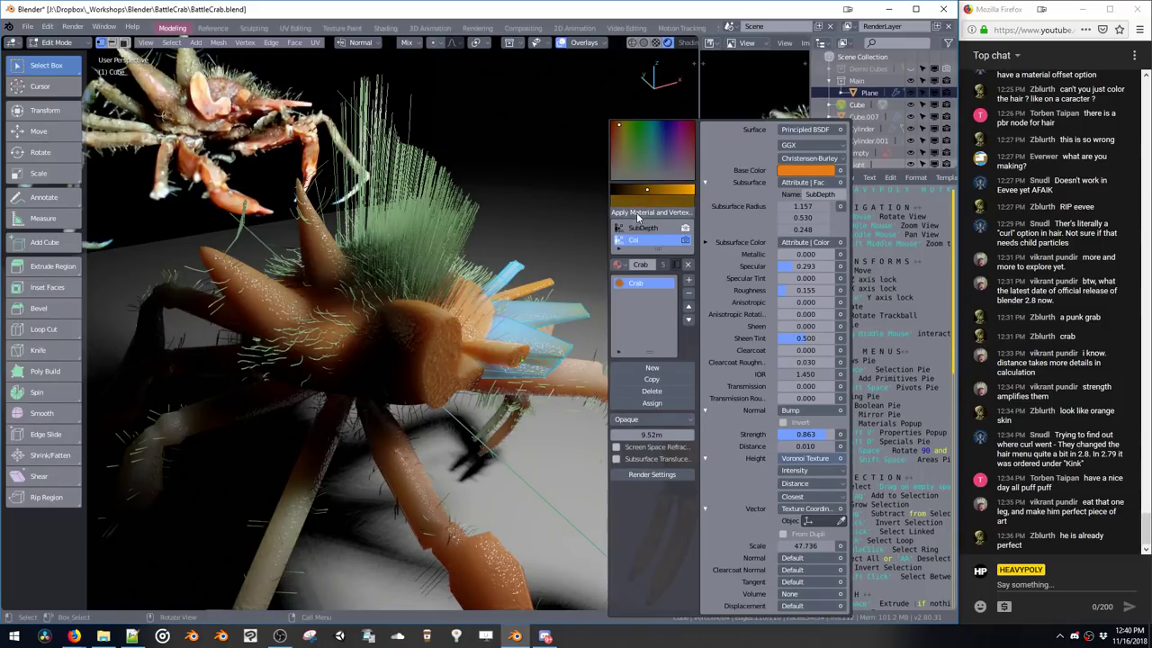
middle_click_drag(528, 206, 575, 269)
left_click(580, 260)
left_click_drag(537, 260, 612, 346)
key("shift+v")
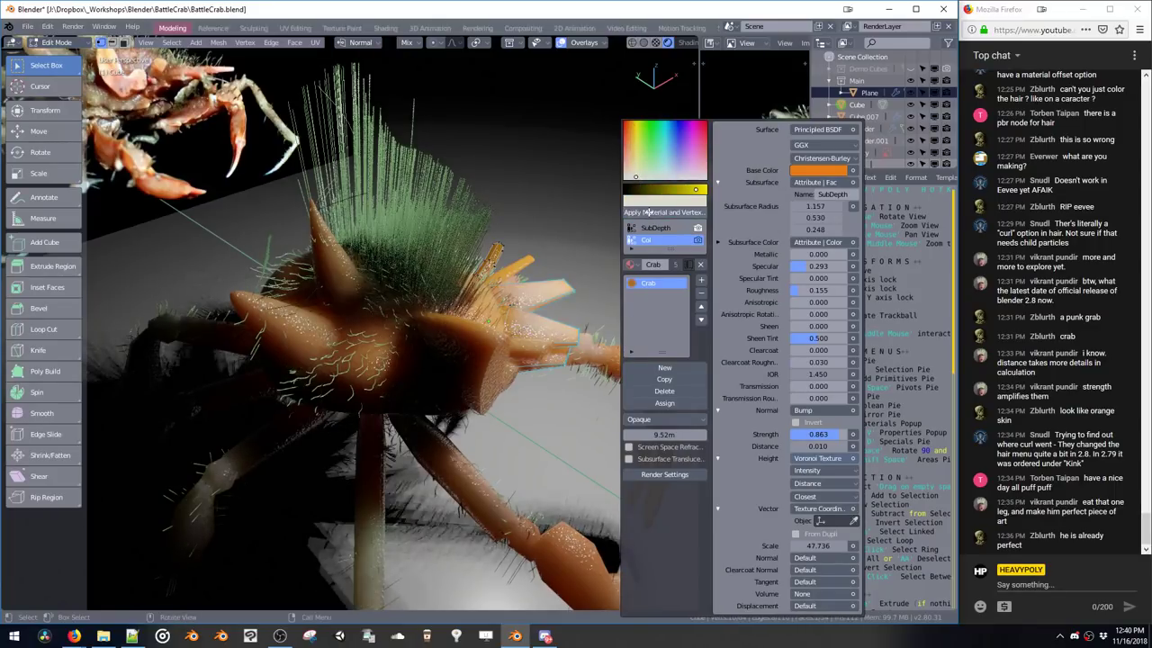
middle_click_drag(540, 212, 547, 236)
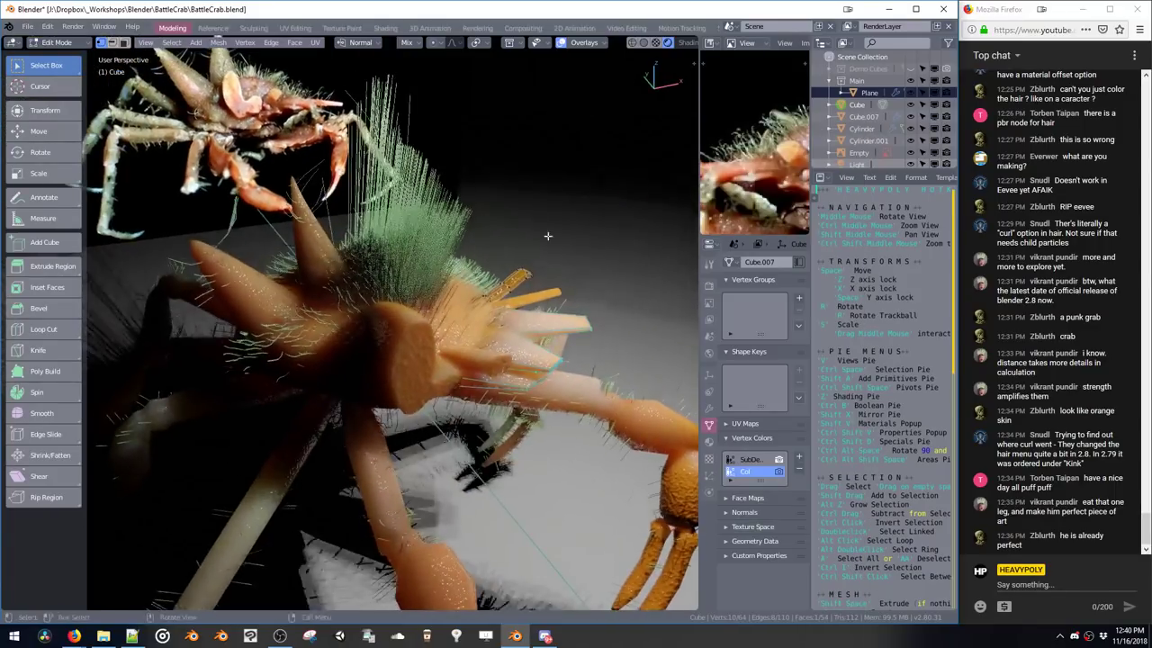
Add a loop cut across the middle side spike and slide it into place along the spike
left_click(540, 331)
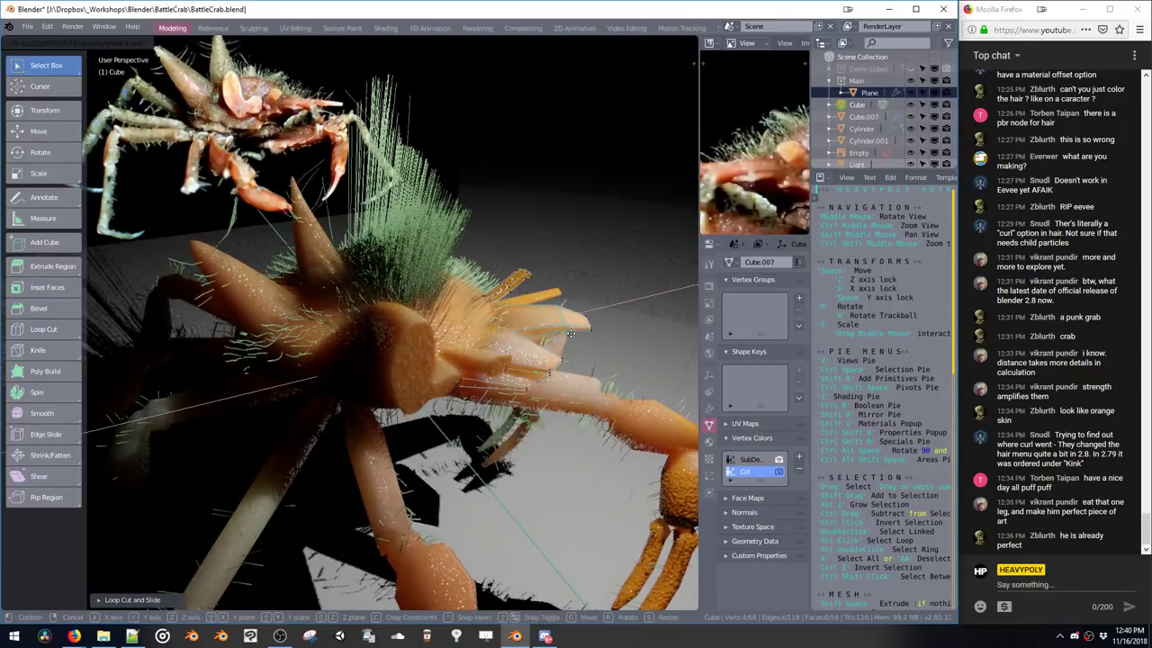
left_click(568, 330)
key("g")
left_click(522, 354)
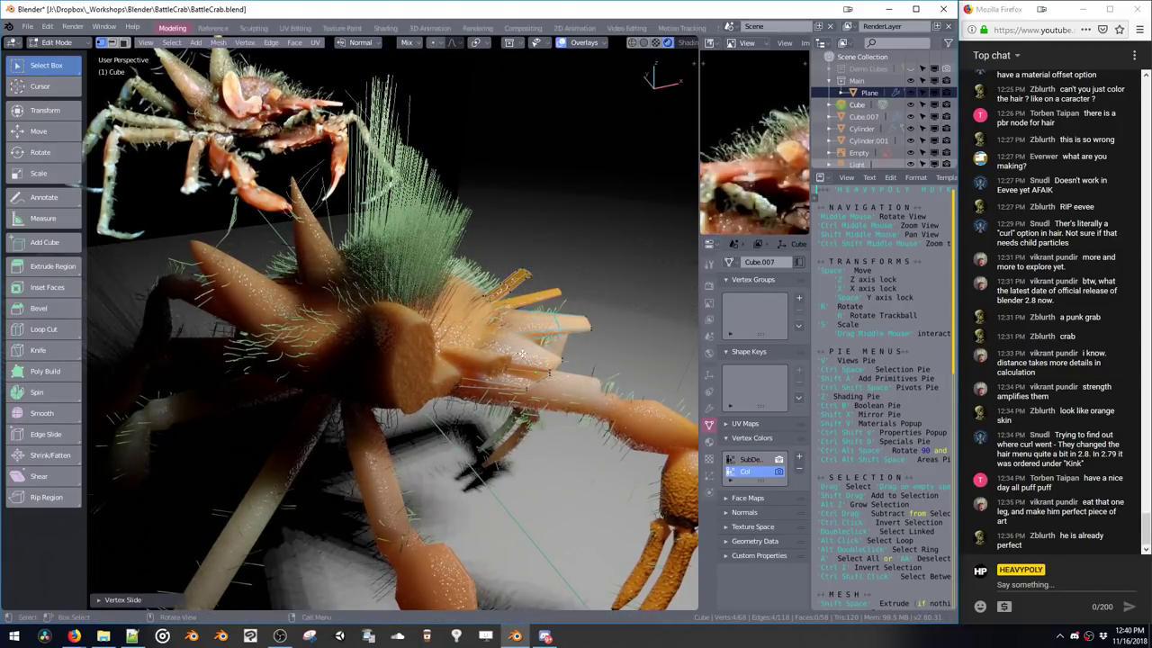
Apply the Crab material with a red Col vertex color to the new edge loop on the side spike
middle_click_drag(539, 349, 568, 340)
key("shift+v")
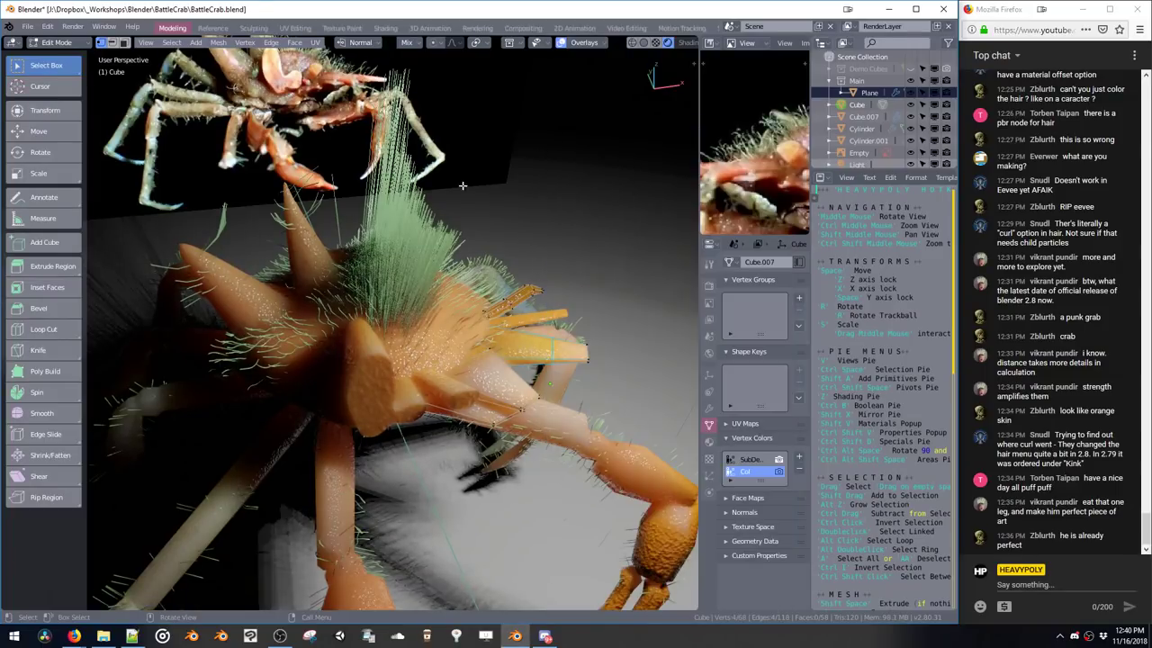
key("Tab")
mouse_move(507, 266)
middle_mouse_down()
mouse_move(475, 224)
mouse_move(509, 275)
middle_mouse_up()
key("Tab")
key("shift+m")
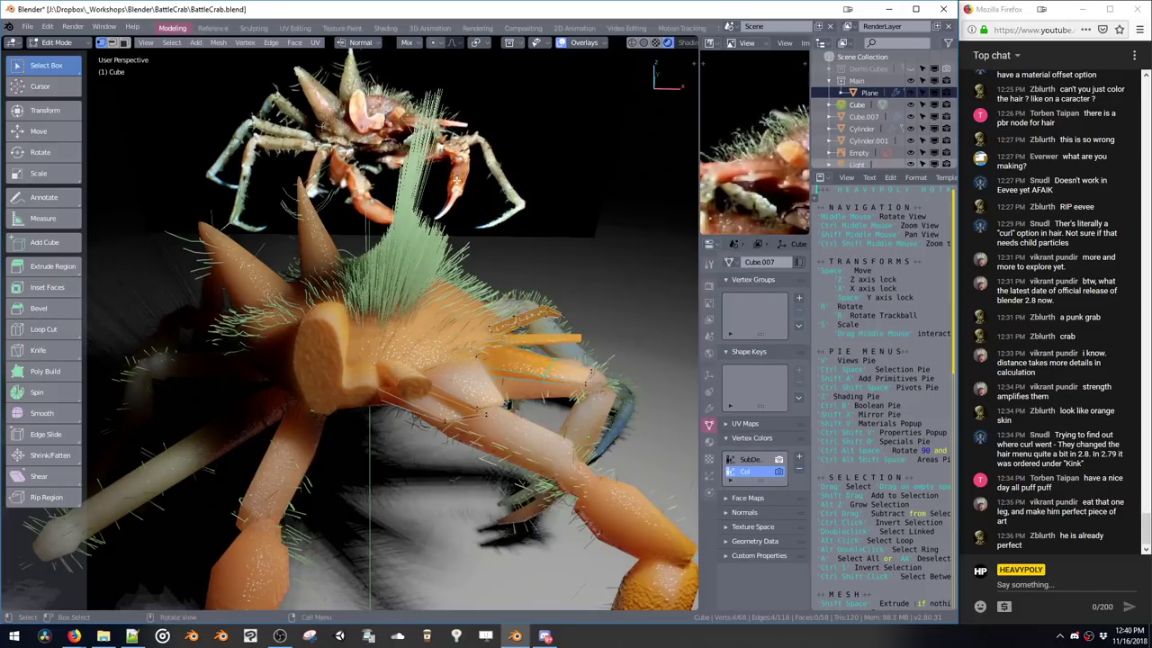
key("shift+m")
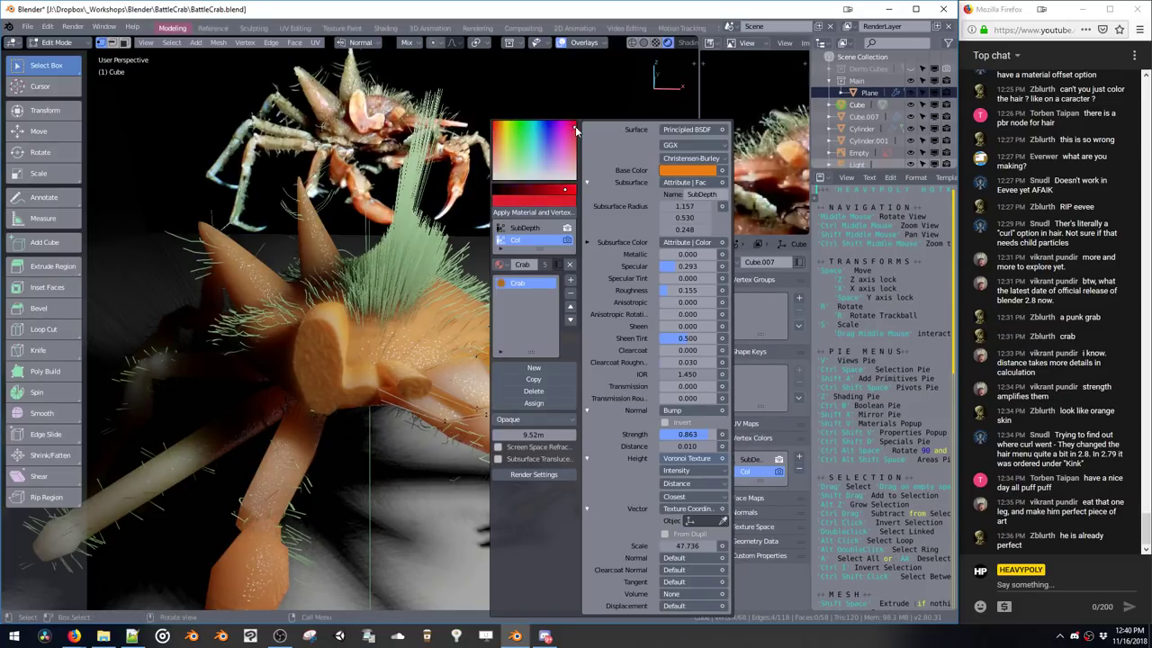
left_click(543, 214)
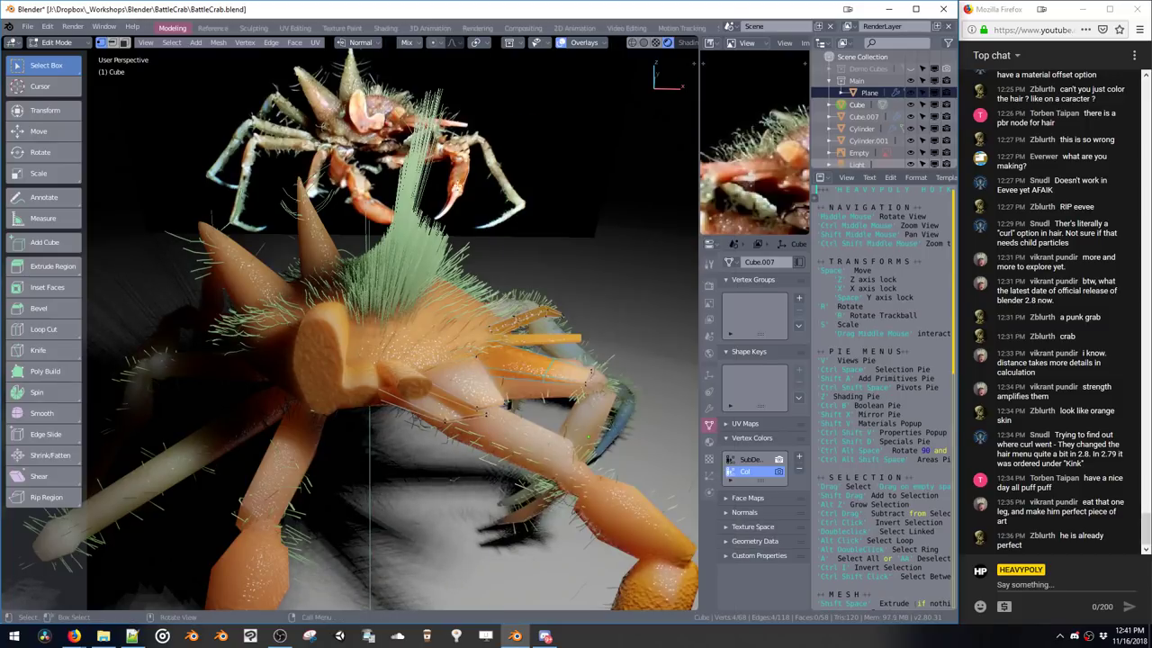
key("shift+m")
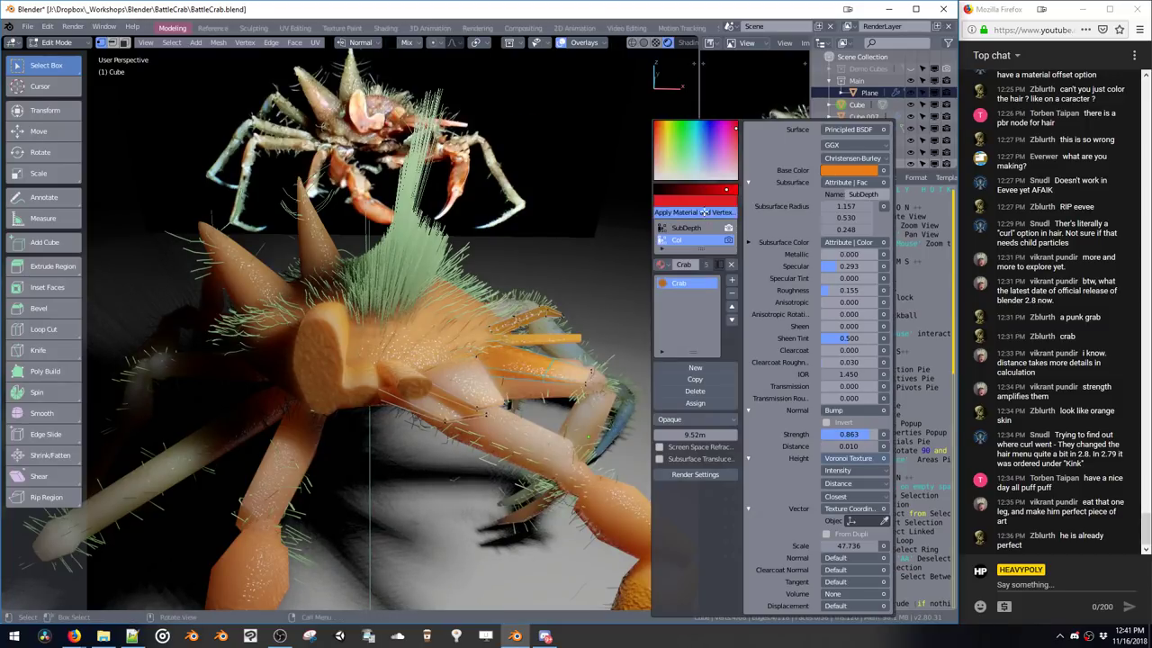
Switch from the Col to the SubDepth vertex colors and apply a light grey to the side spike's new edge loop
key("Tab")
middle_click_drag(557, 268, 511, 295)
key("Tab")
key("shift+m")
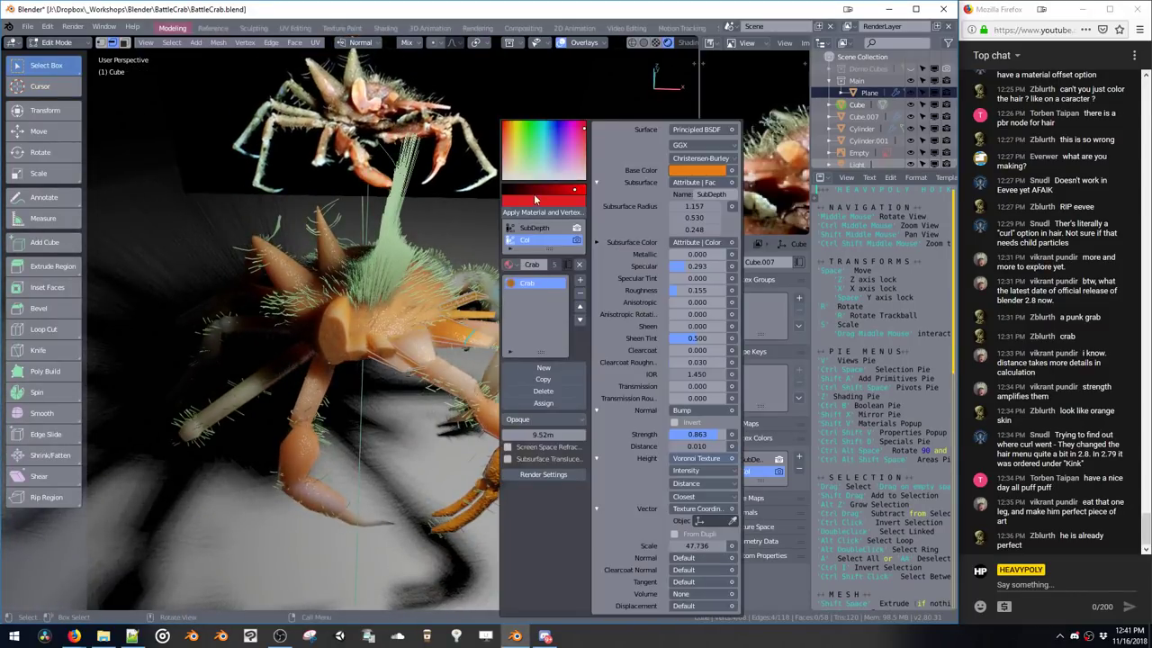
left_click(581, 190)
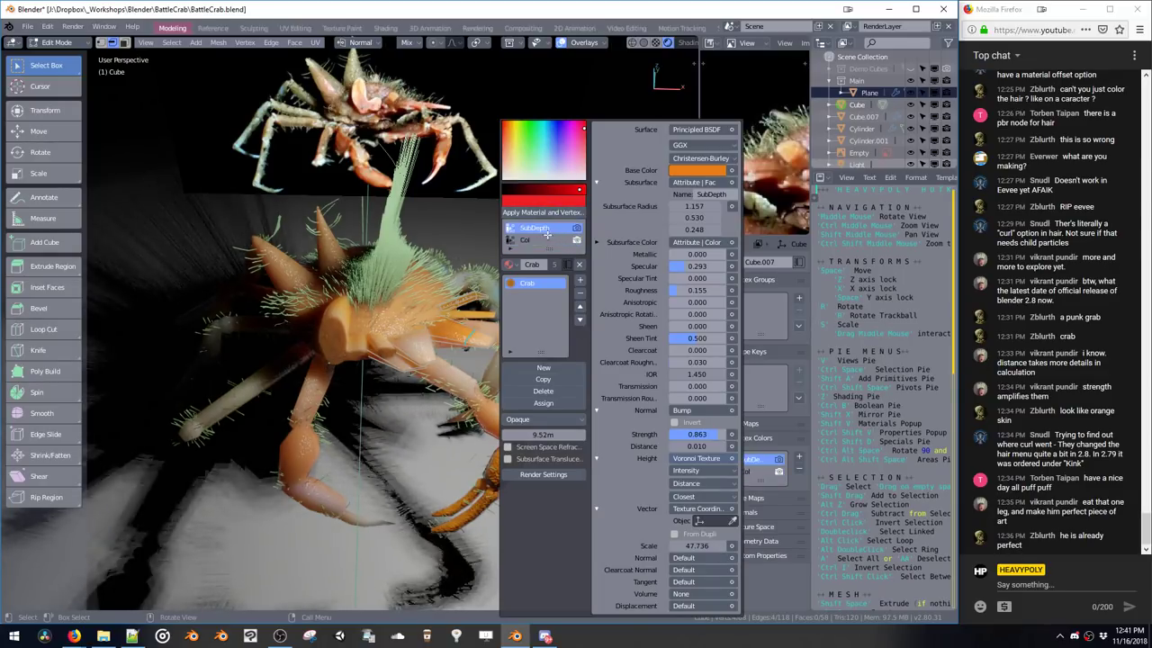
left_click(574, 227)
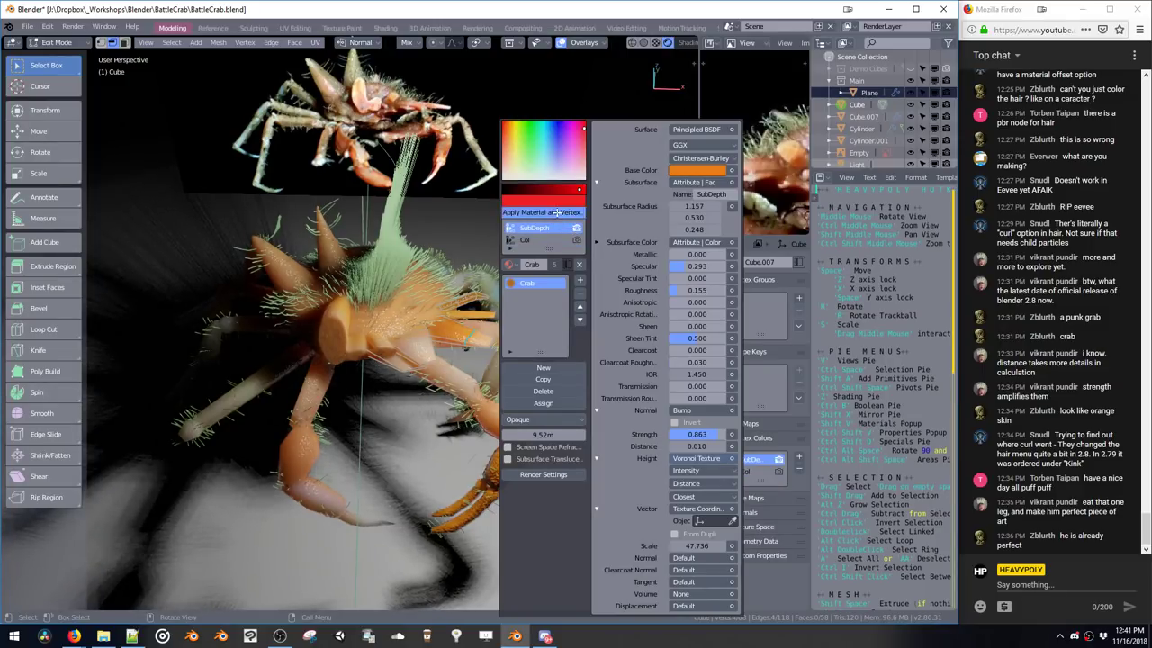
left_click_drag(516, 190, 569, 193)
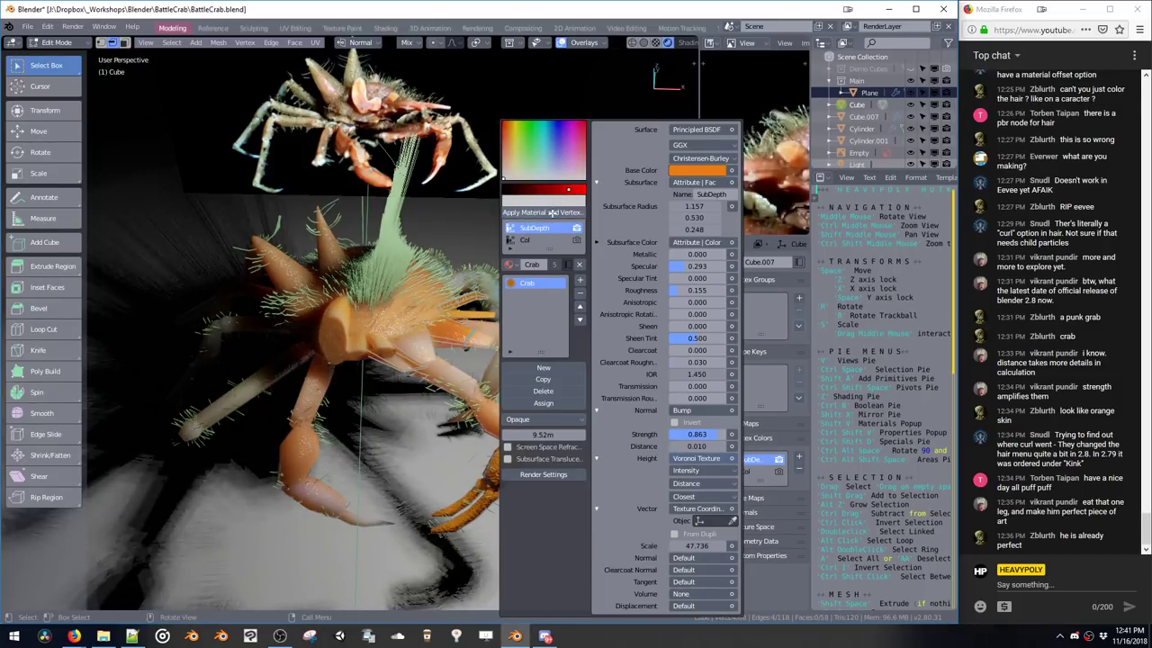
Apply a light grey SubDepth vertex color to the ends of the shell's side spikes and brighten it to white
middle_click_drag(450, 306, 336, 322)
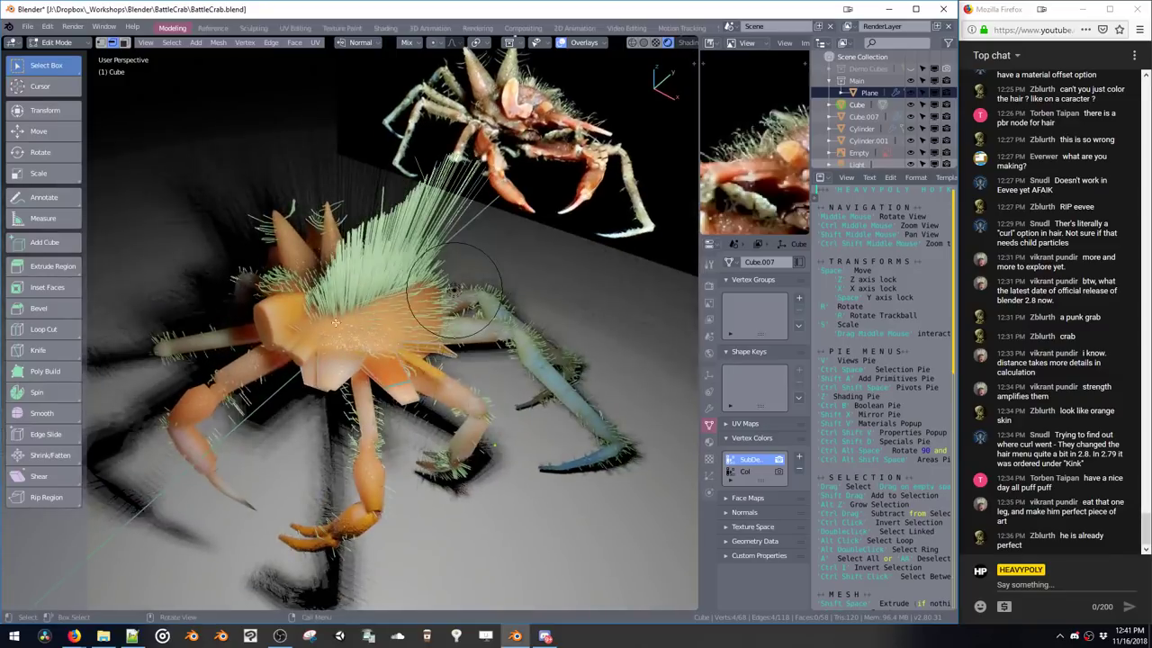
left_click_drag(448, 358, 464, 351)
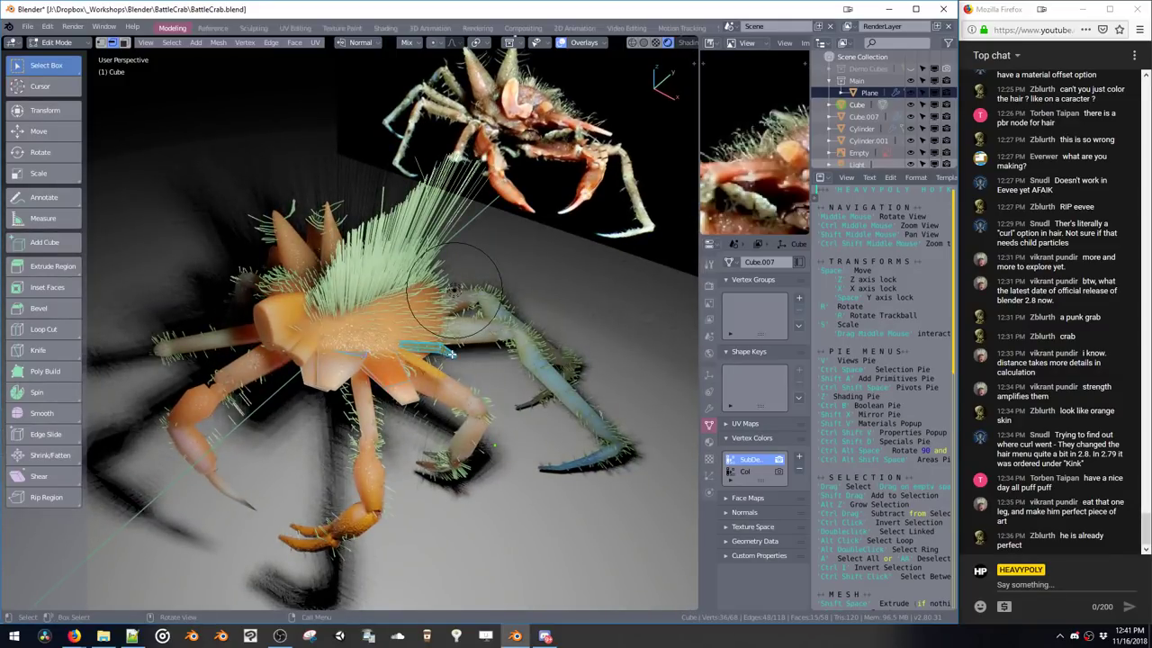
key("shift+v")
left_click(484, 216)
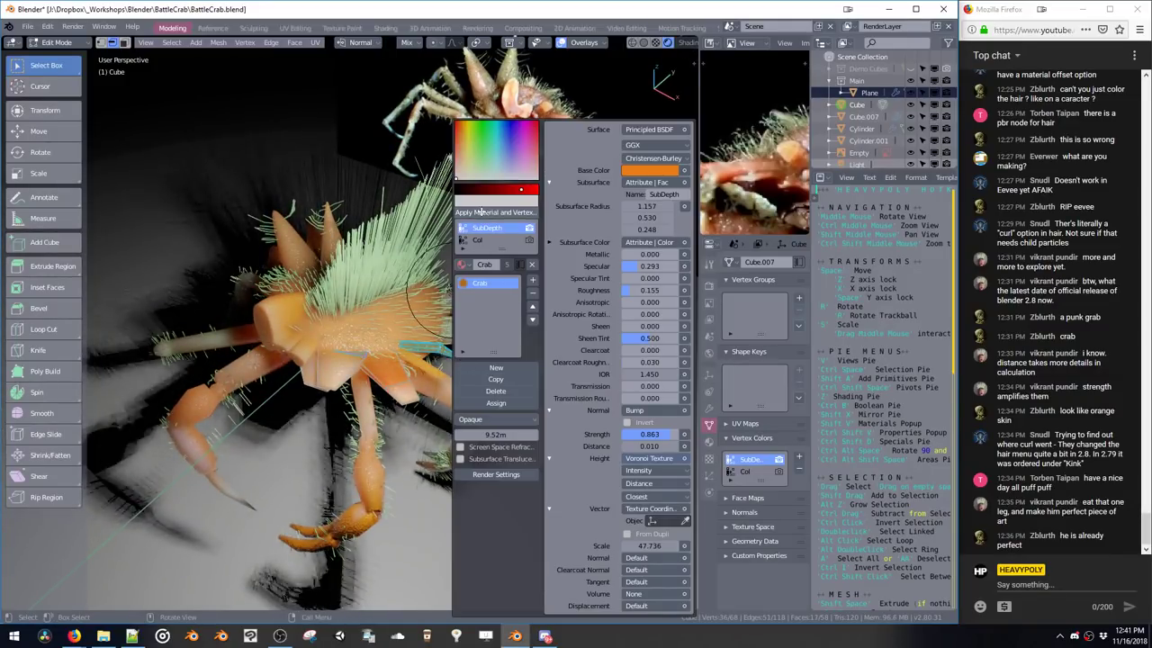
left_click_drag(447, 339, 474, 364)
middle_click_drag(474, 363, 515, 292)
key("shift+v")
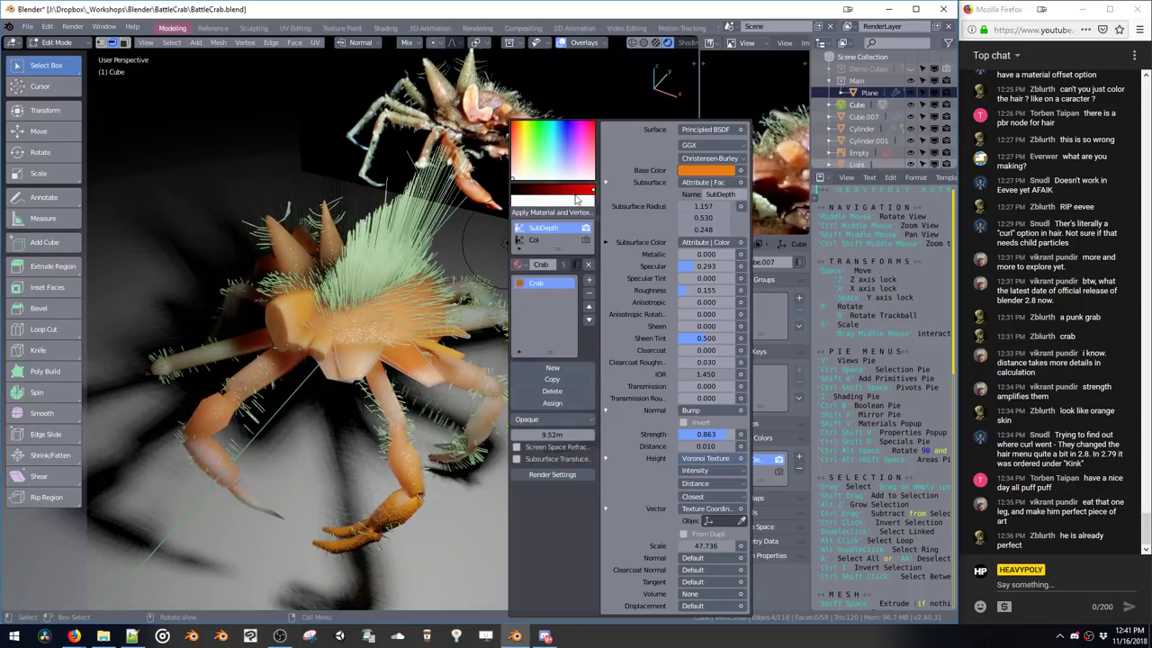
Edit the rounded disc-shaped piece at the crab's front and apply a light grey to its SubDepth vertex colors
middle_click_drag(468, 297, 459, 322)
key("ctrl+space")
left_click(421, 285)
left_click(424, 311)
key("ctrl+space")
left_click(430, 302)
key("ctrl+space")
left_click(400, 282)
key("shift+v")
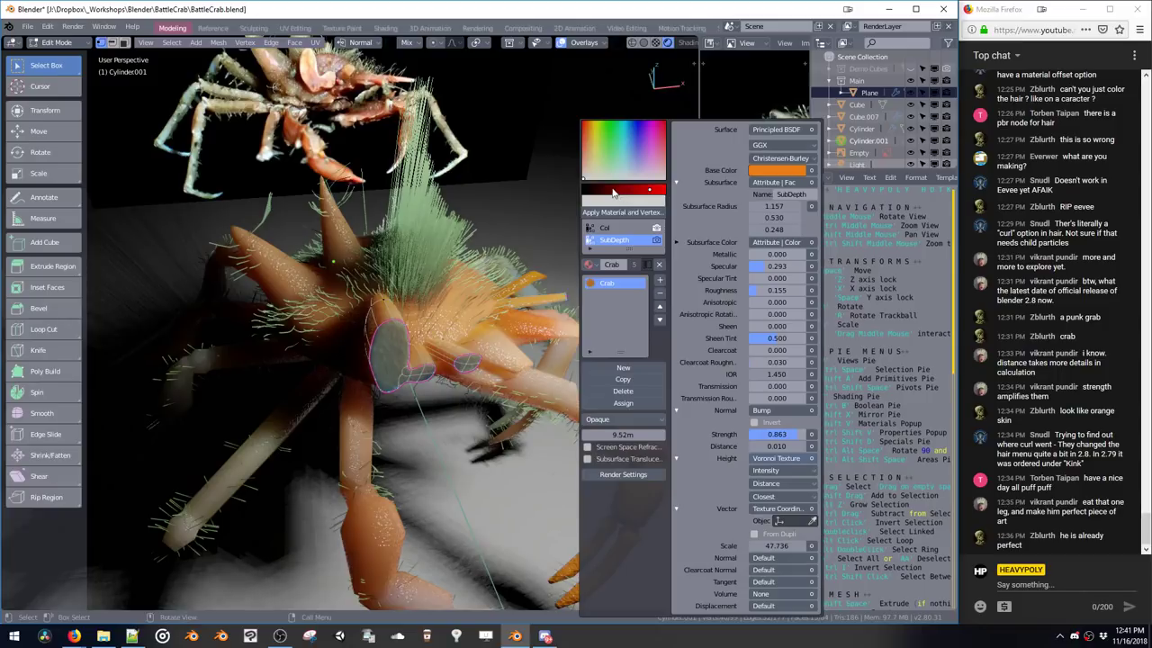
mouse_move(613, 192)
left_mouse_down()
mouse_move(673, 193)
mouse_move(645, 191)
left_mouse_up()
left_click(644, 213)
left_click(644, 213)
left_click(637, 213)
key("Tab")
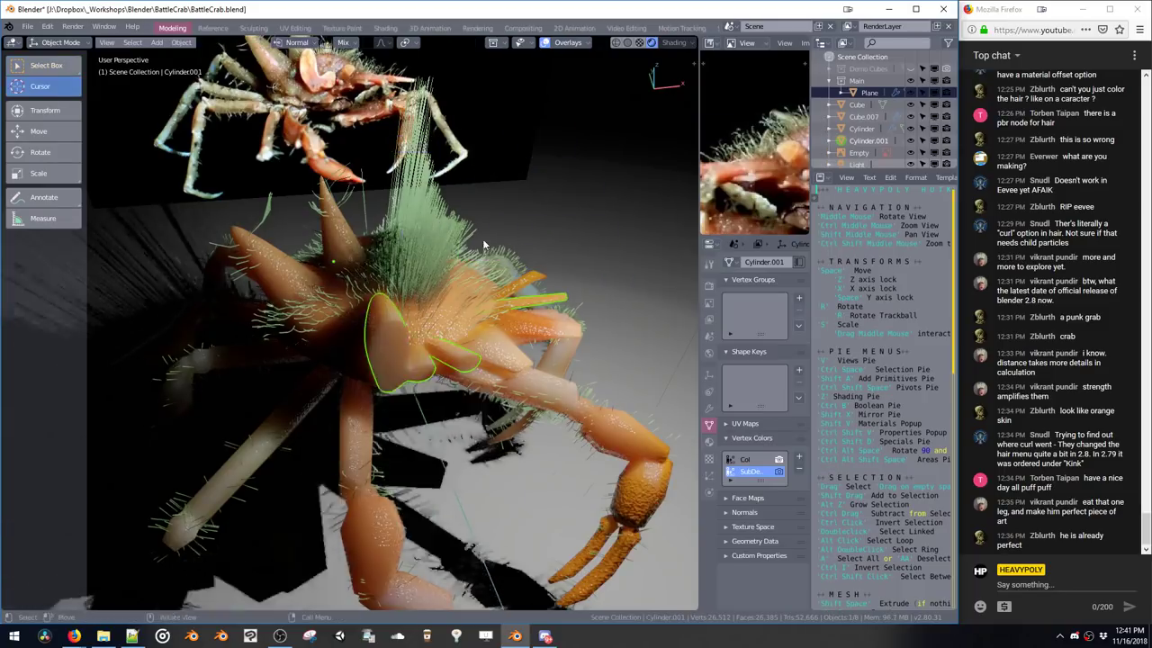
Save the file and select the crab's leg object
middle_click_drag(482, 238, 500, 318)
left_click(518, 208)
key("ctrl+s")
left_click(537, 176)
left_click(500, 318)
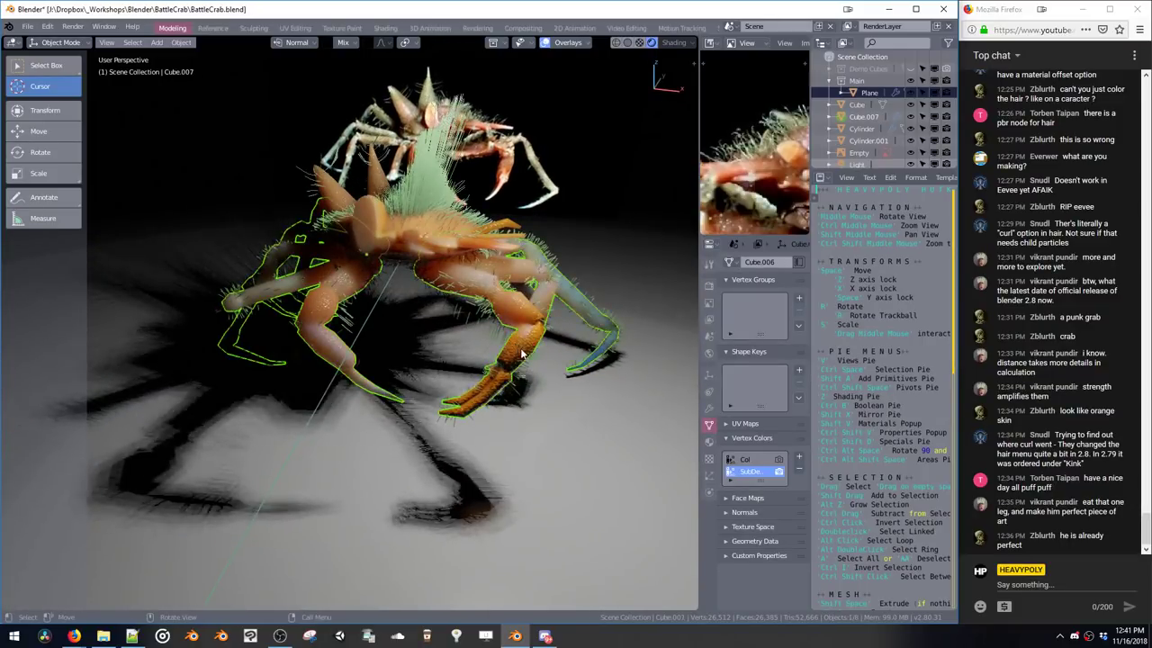
In Edit Mode on the legs, apply the Crab material with a mid-grey SubDepth vertex color to the front claw's bulky segment
key("Tab")
scroll(501, 317, "up", 4)
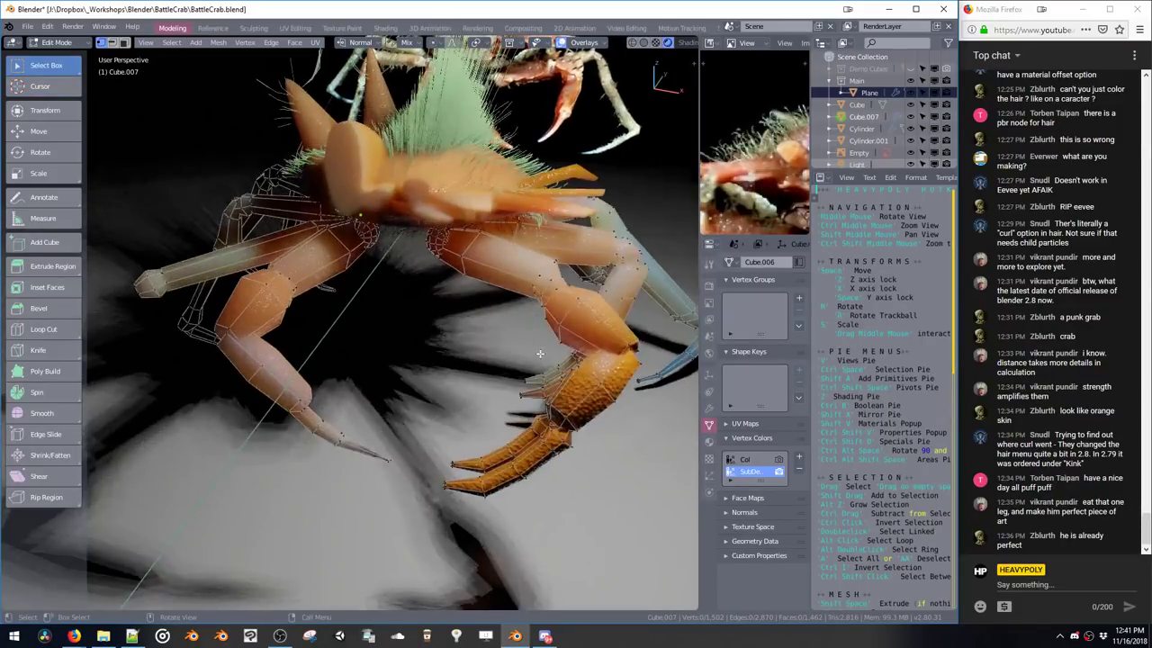
double_click(575, 385)
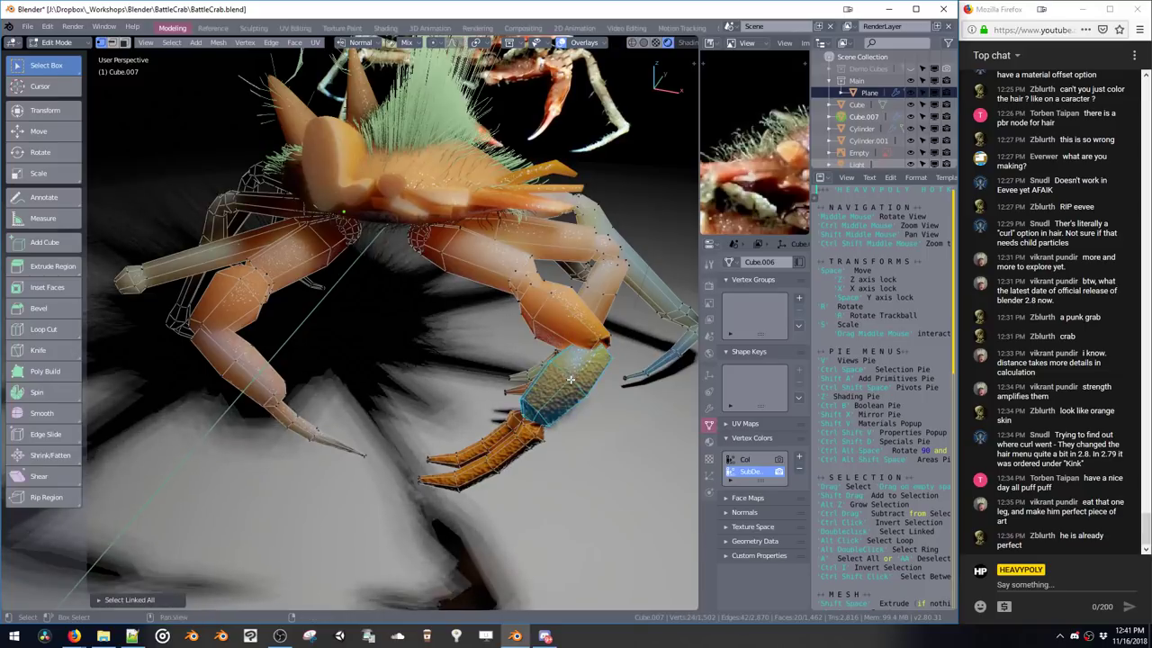
key("shift+v")
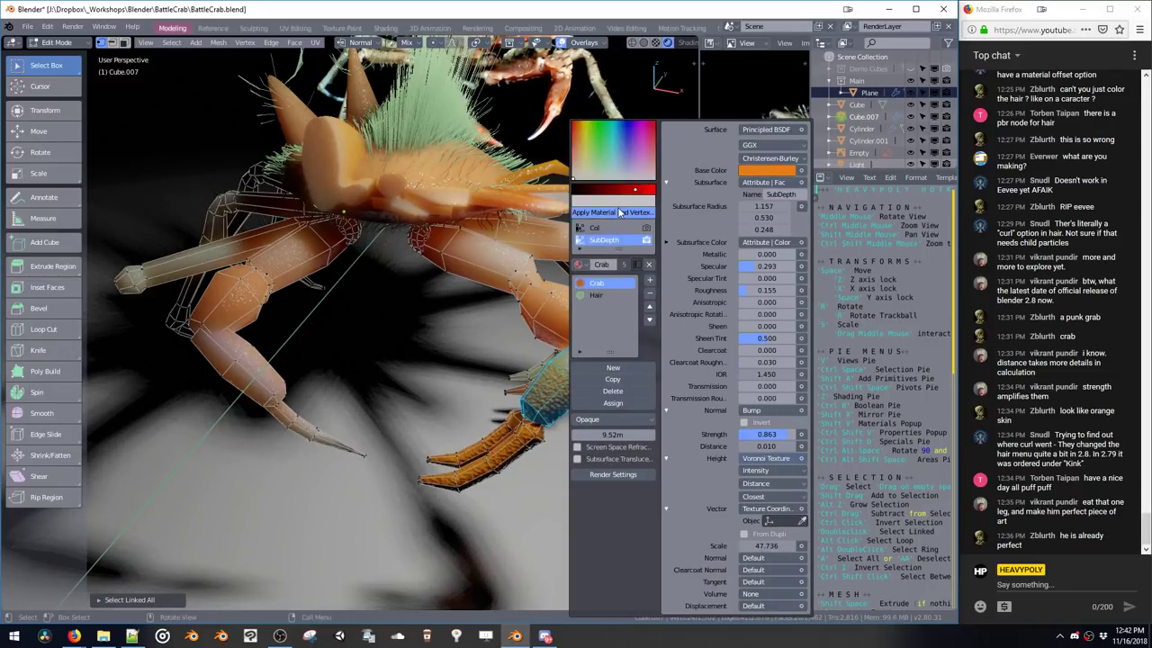
left_click(621, 212)
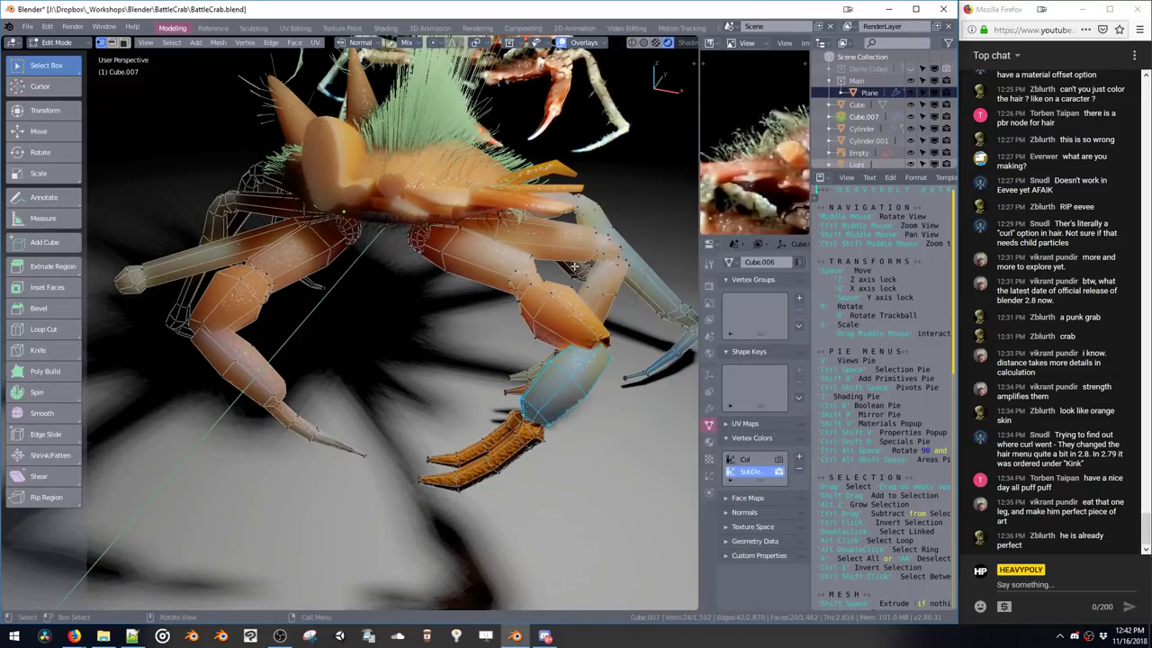
key("shift+q")
left_click_drag(650, 195, 639, 196)
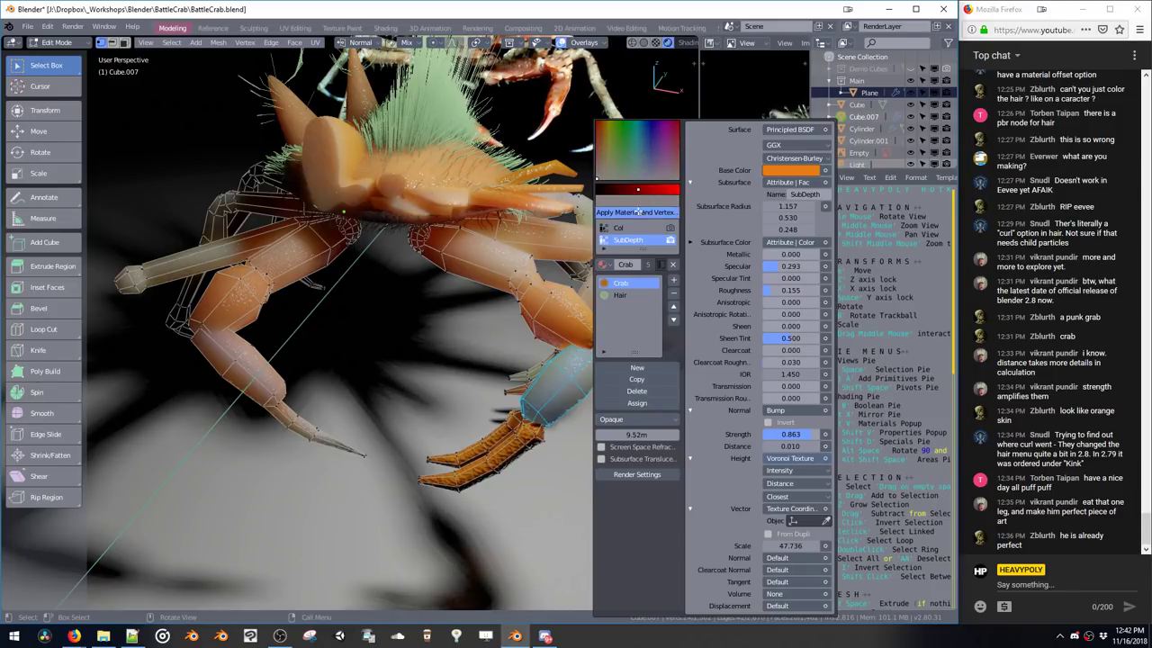
left_click(638, 212)
Apply the Crab material with the same grey SubDepth vertex color to both pincer fingers of the front claw
key("a")
key("a")
middle_click_drag(513, 264, 533, 360)
double_click(546, 369)
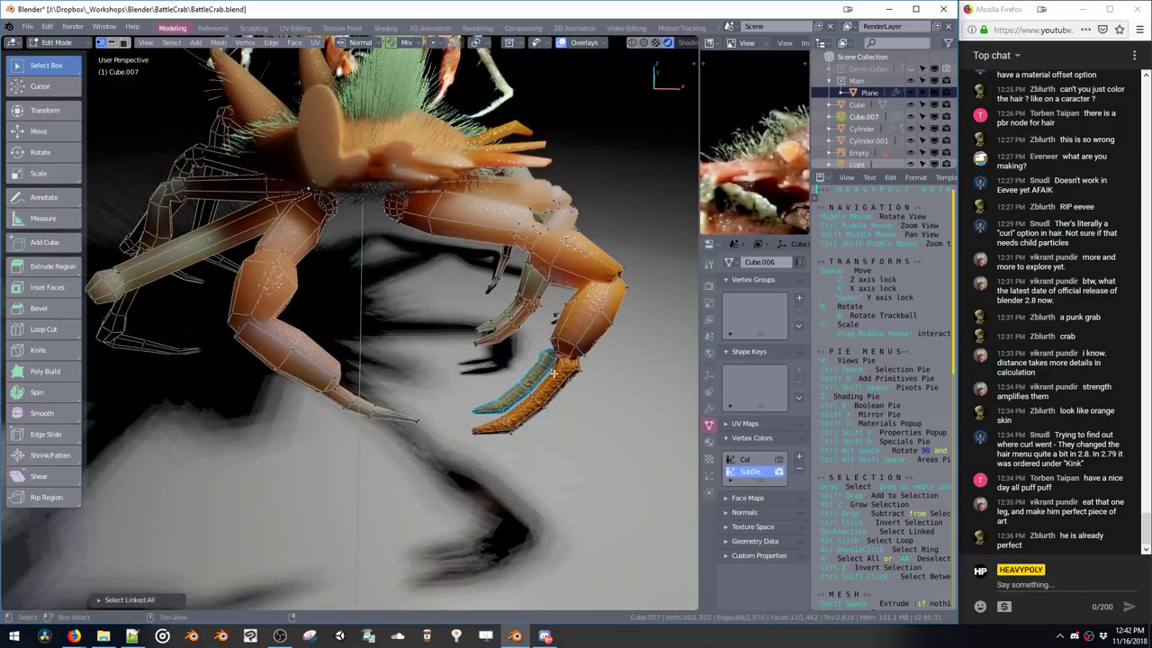
double_click(555, 378, "shift")
key("shift+v")
left_click(589, 214)
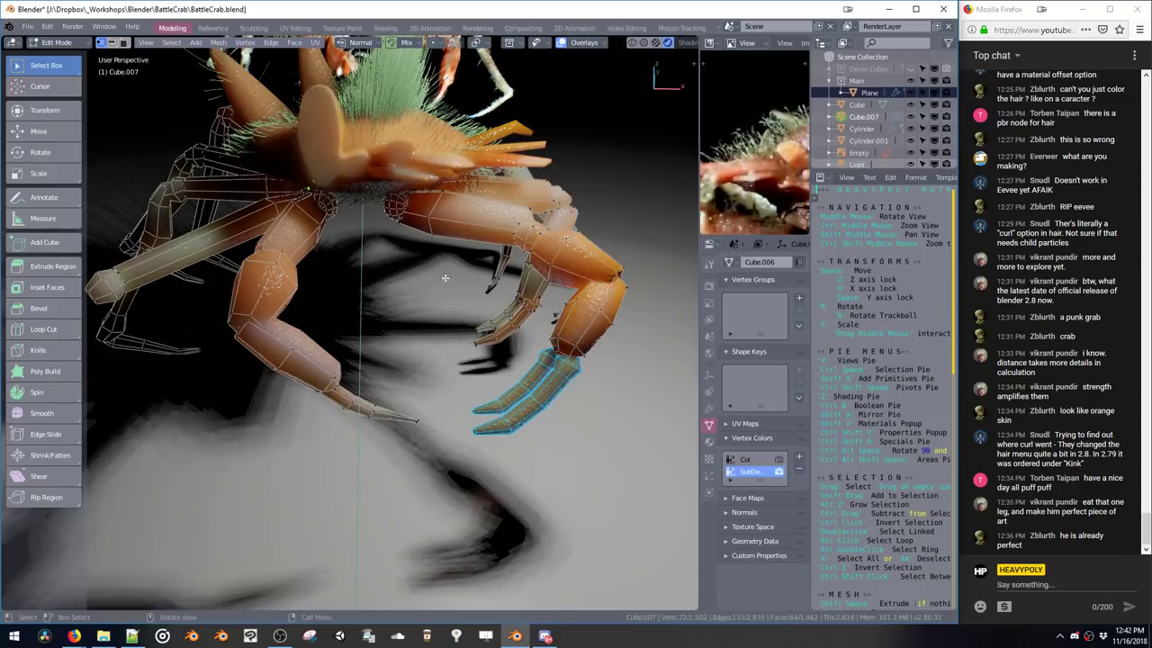
Apply a light grey Col vertex color to the tips of the claw's two pincer fingers
middle_click_drag(418, 308, 499, 365)
left_click_drag(501, 490, 503, 490)
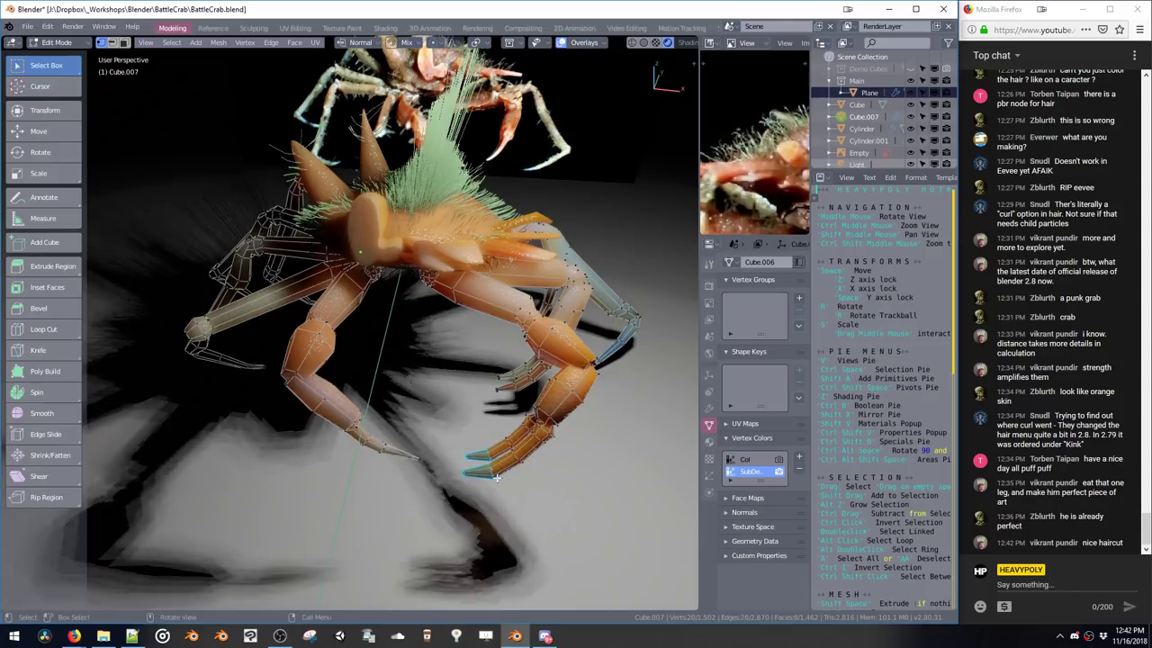
key("shift+v")
left_click(569, 228)
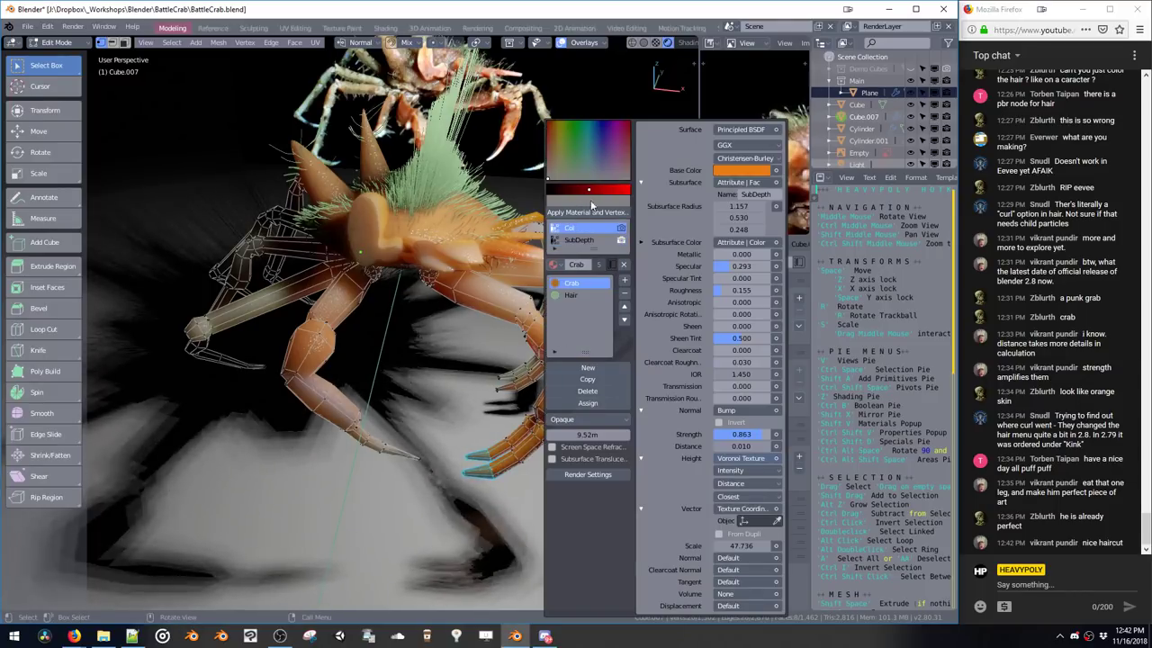
left_click_drag(590, 190, 619, 193)
left_click(610, 216)
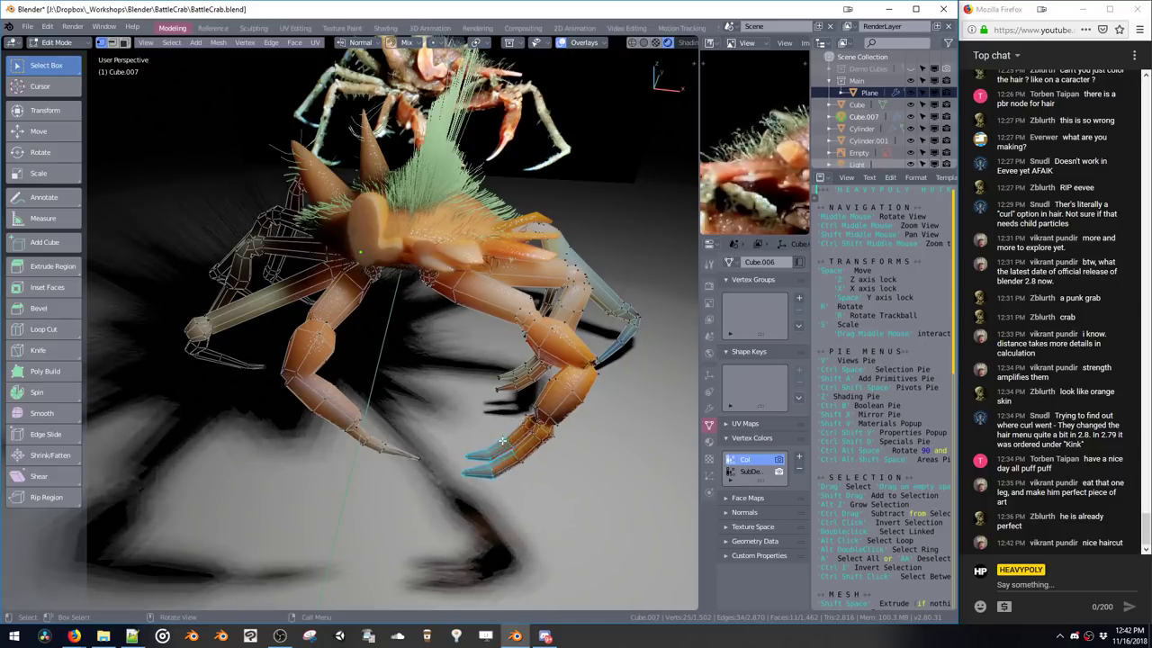
Extend the selection farther along the pincer fingers and apply a white Col vertex color
middle_click_drag(527, 477, 394, 403)
left_click_drag(394, 403, 480, 463)
key("shift+v")
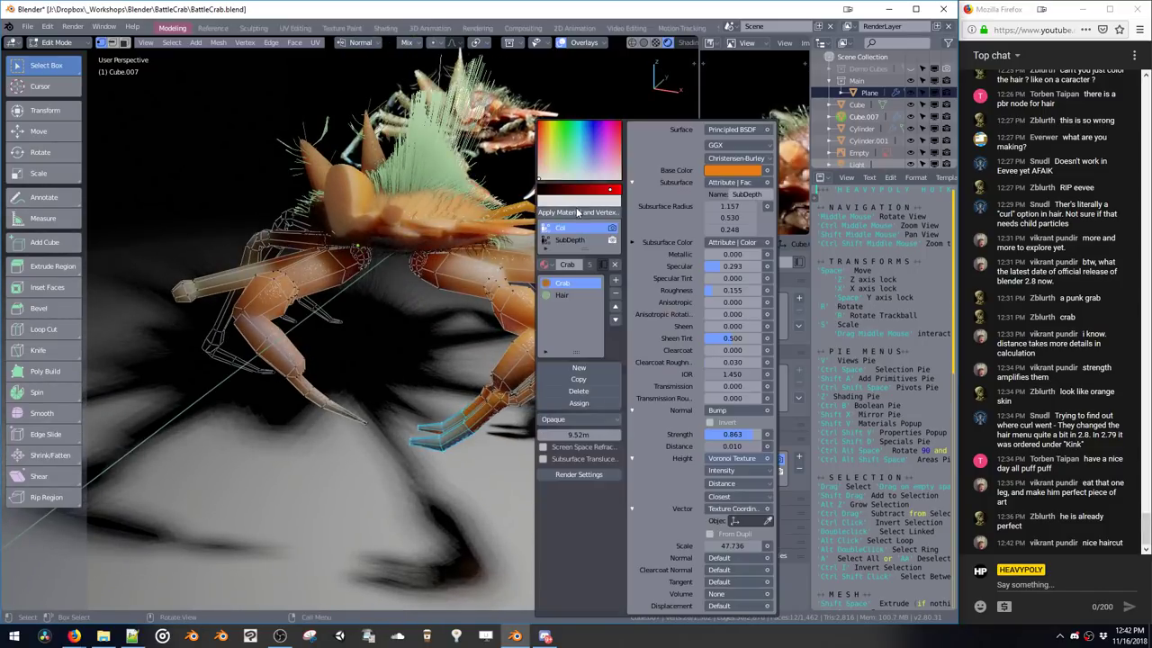
left_click_drag(606, 192, 623, 194)
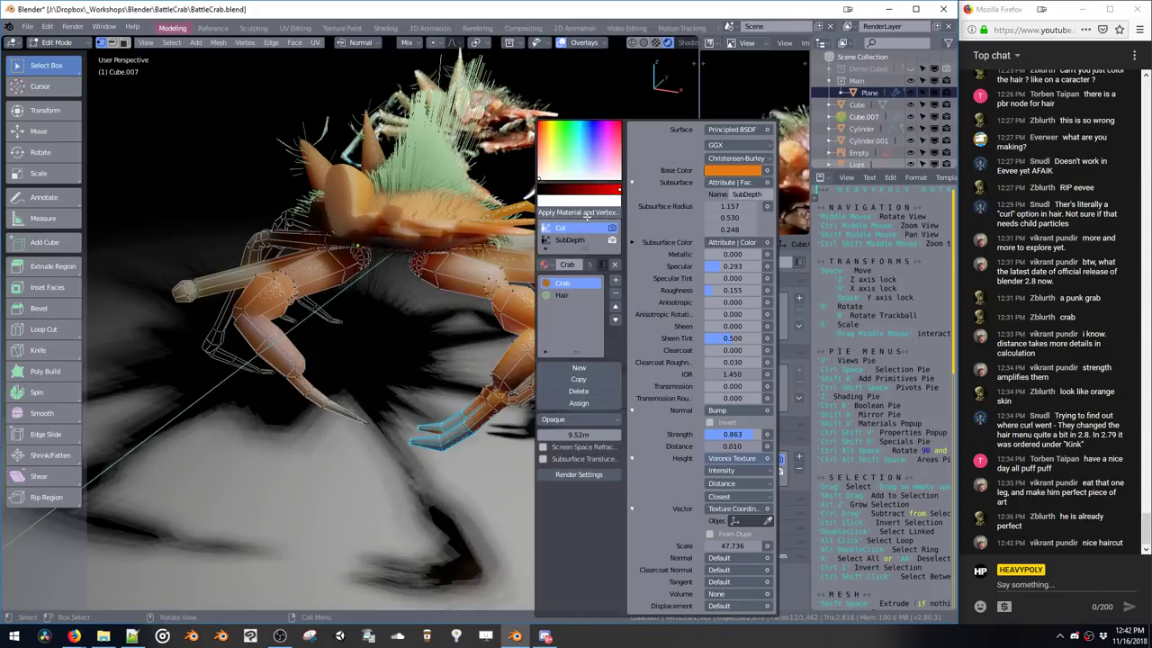
left_click(609, 216)
Turn on X-ray, apply the white Col vertex color to the joint where the pincer fingers meet the claw, and return to Object Mode
middle_click_drag(449, 351, 505, 406)
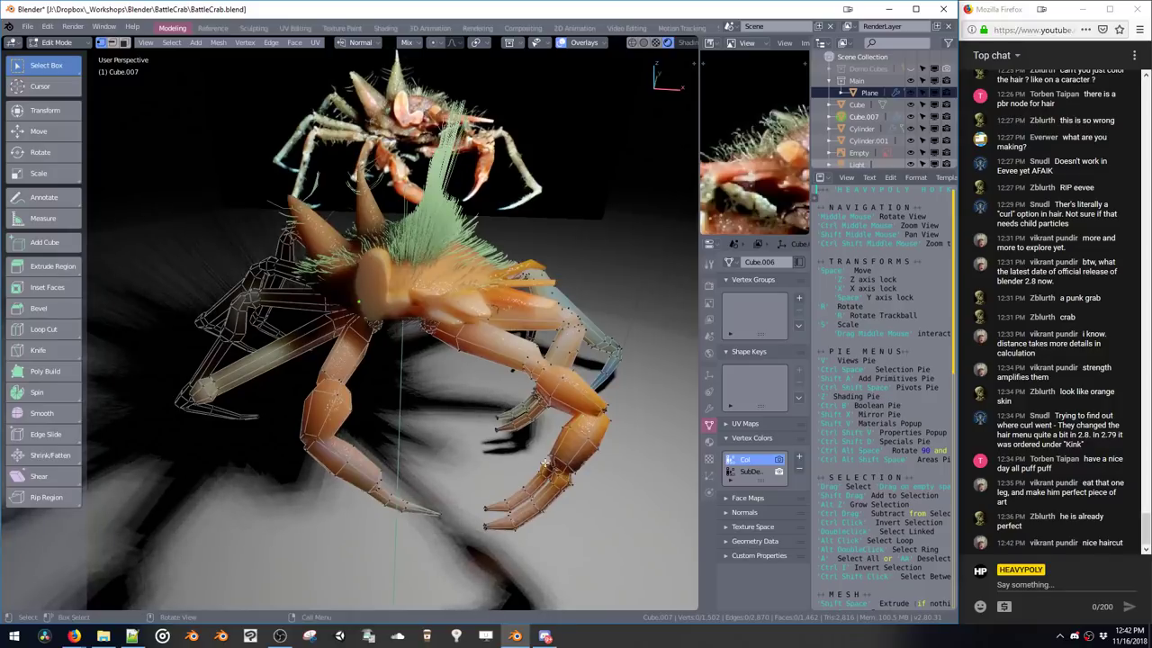
left_click(618, 43)
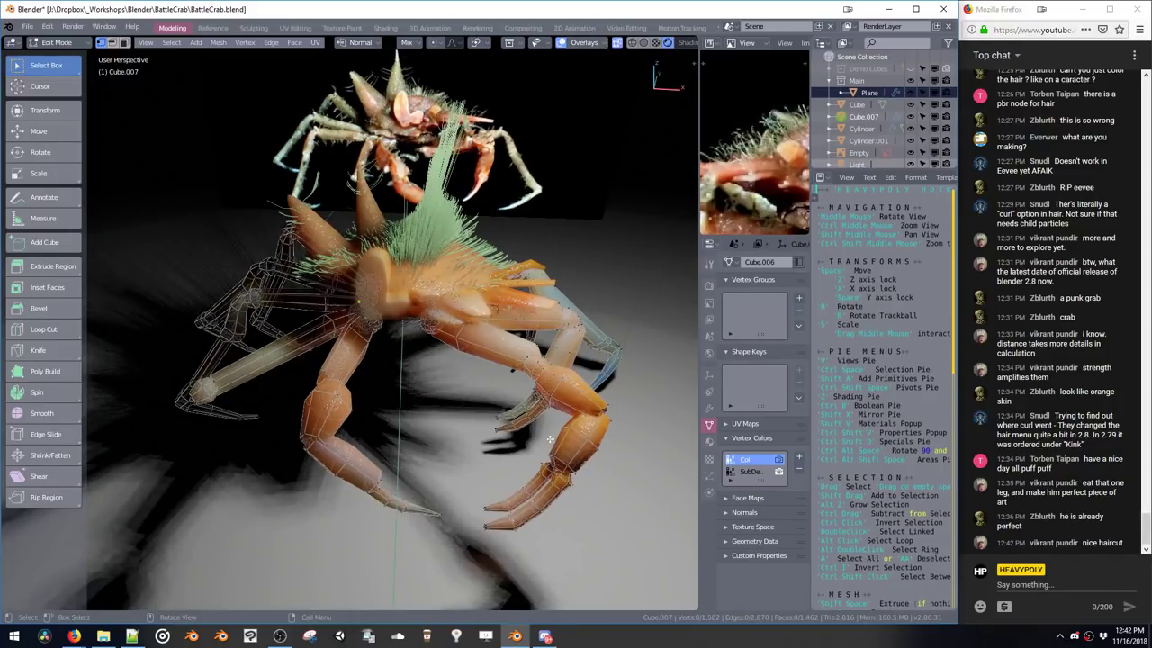
left_click_drag(577, 498, 581, 498)
key("shift+v")
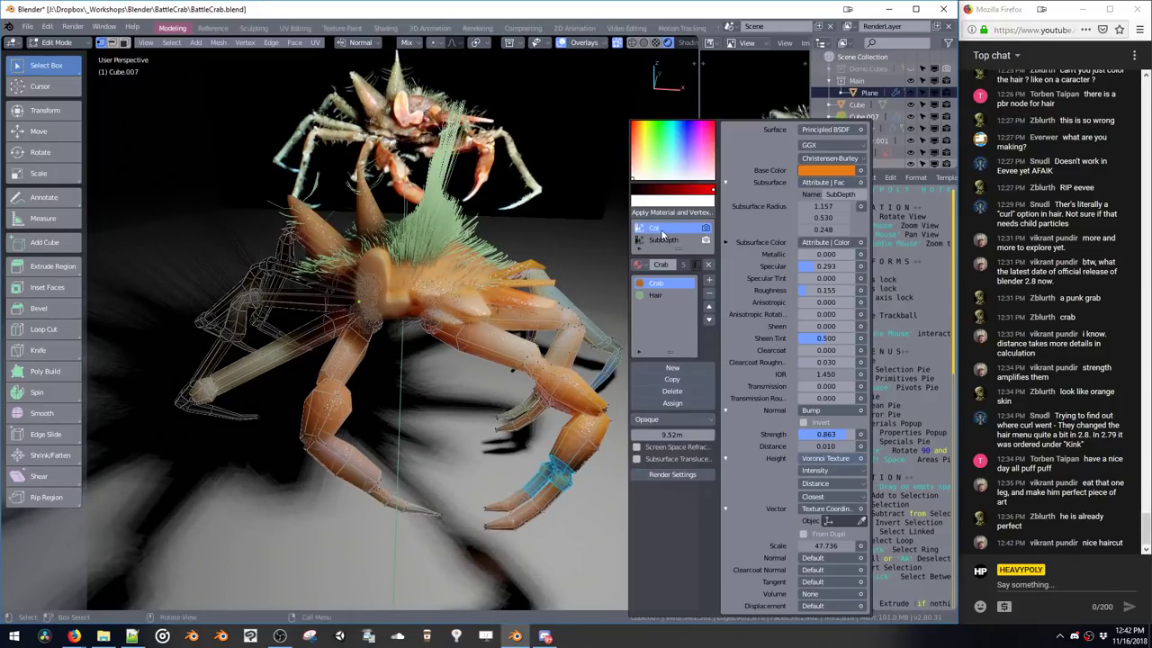
left_click(658, 212)
key("shift+m")
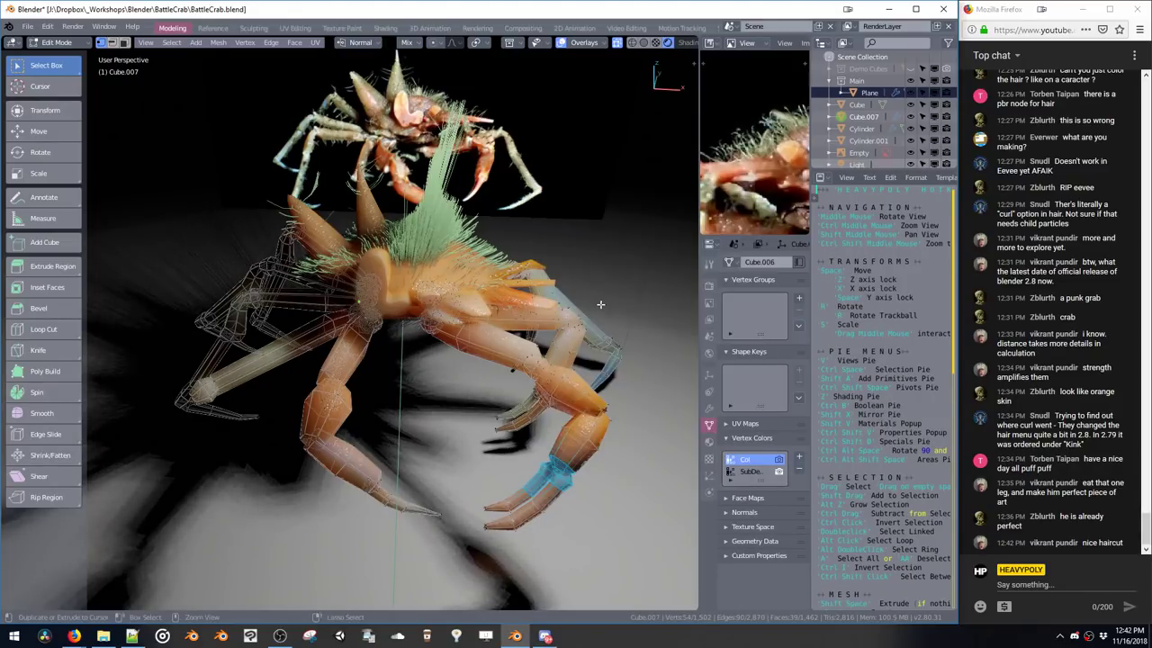
key("Tab")
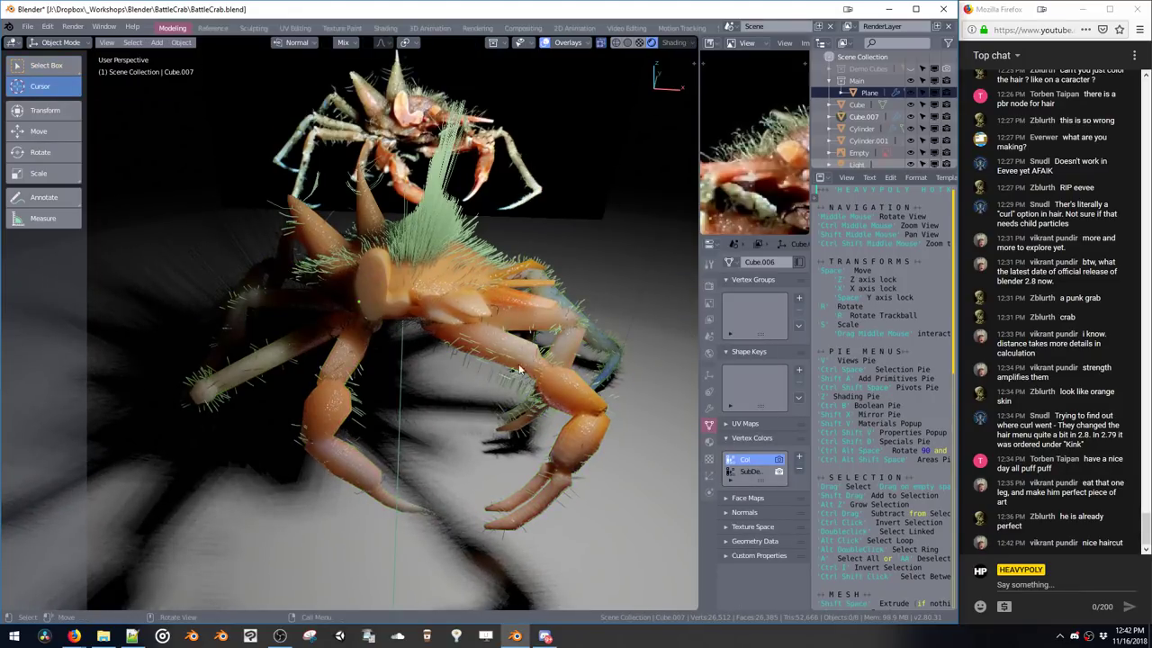
Select the crab body and set its Hair material's subsurface ColorRamp end stop to dark magenta (R 0.453, G 0.000, B 0.219)
middle_click_drag(476, 311, 510, 288)
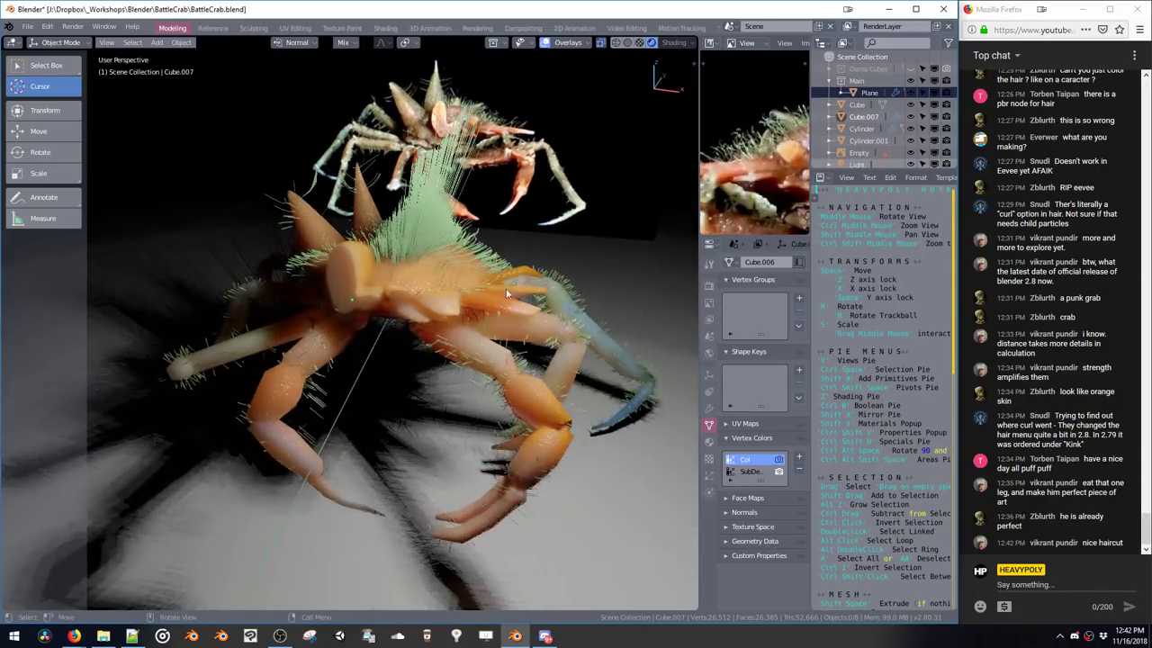
left_click(408, 250)
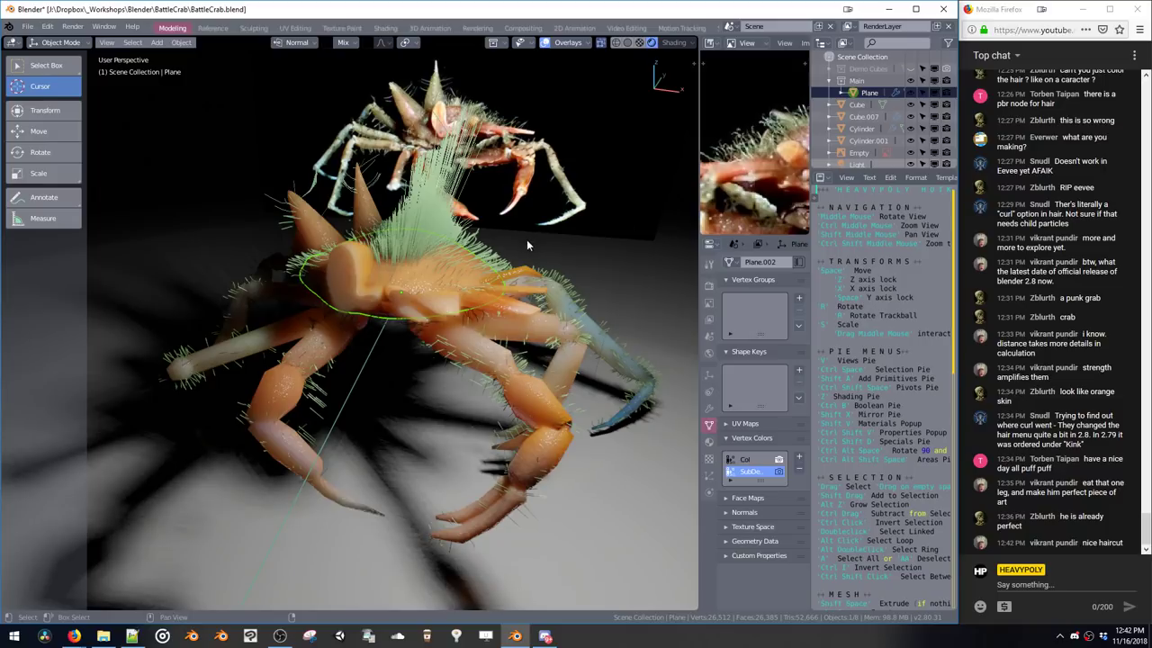
key("shift+v")
left_click(733, 377)
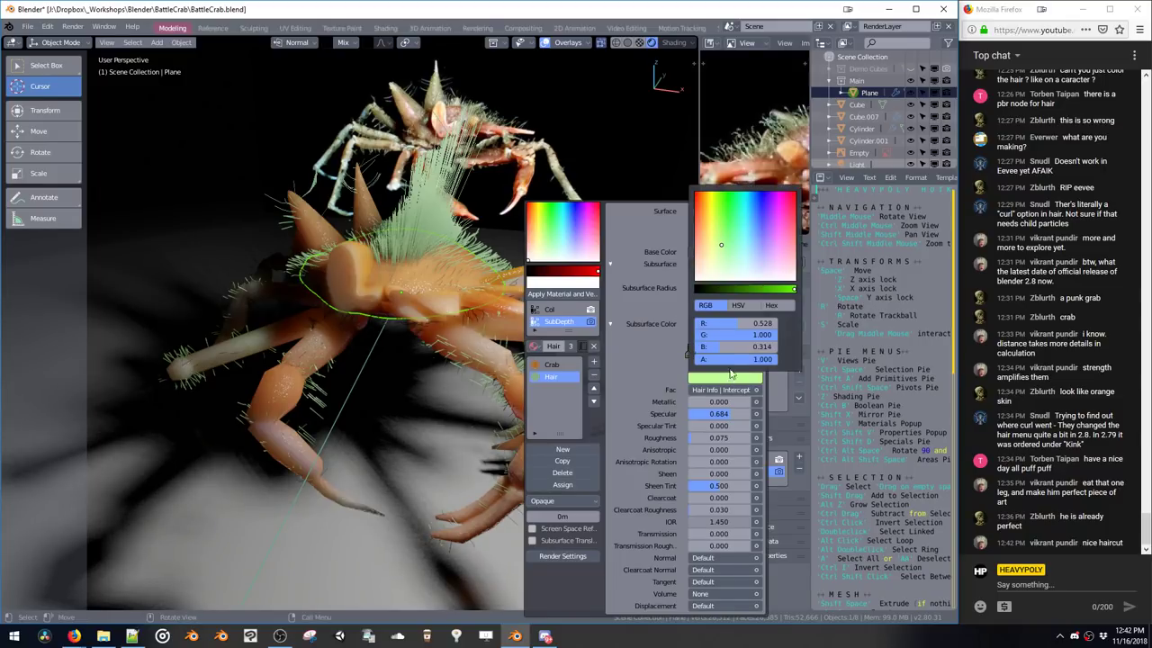
left_click_drag(715, 244, 755, 199)
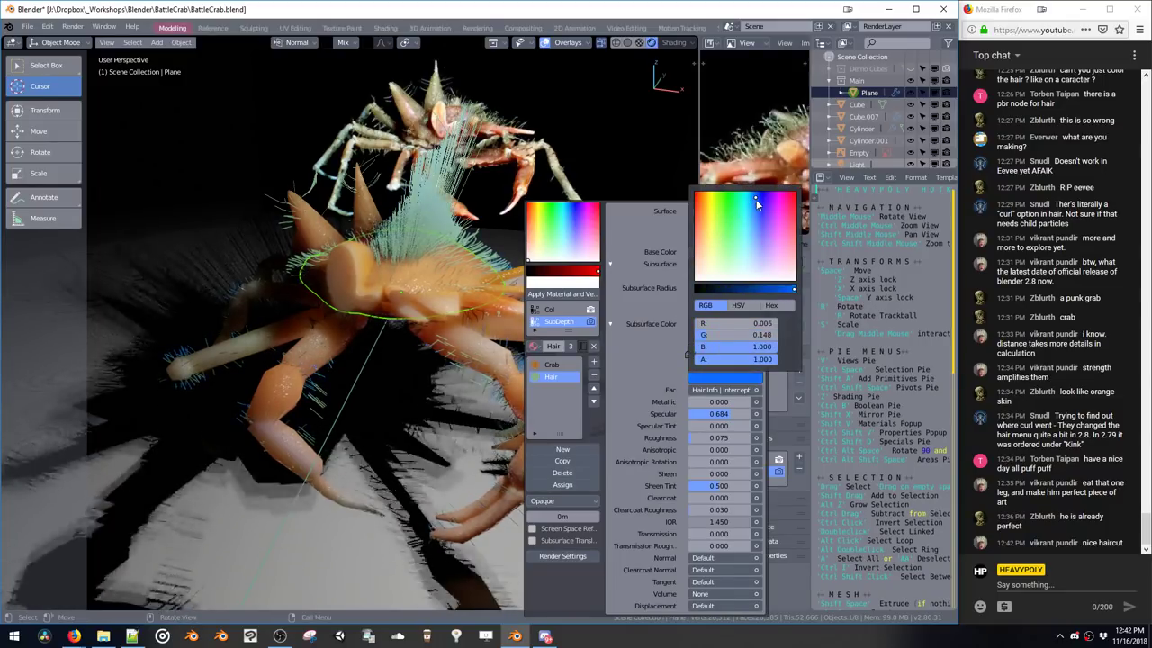
left_click(785, 194)
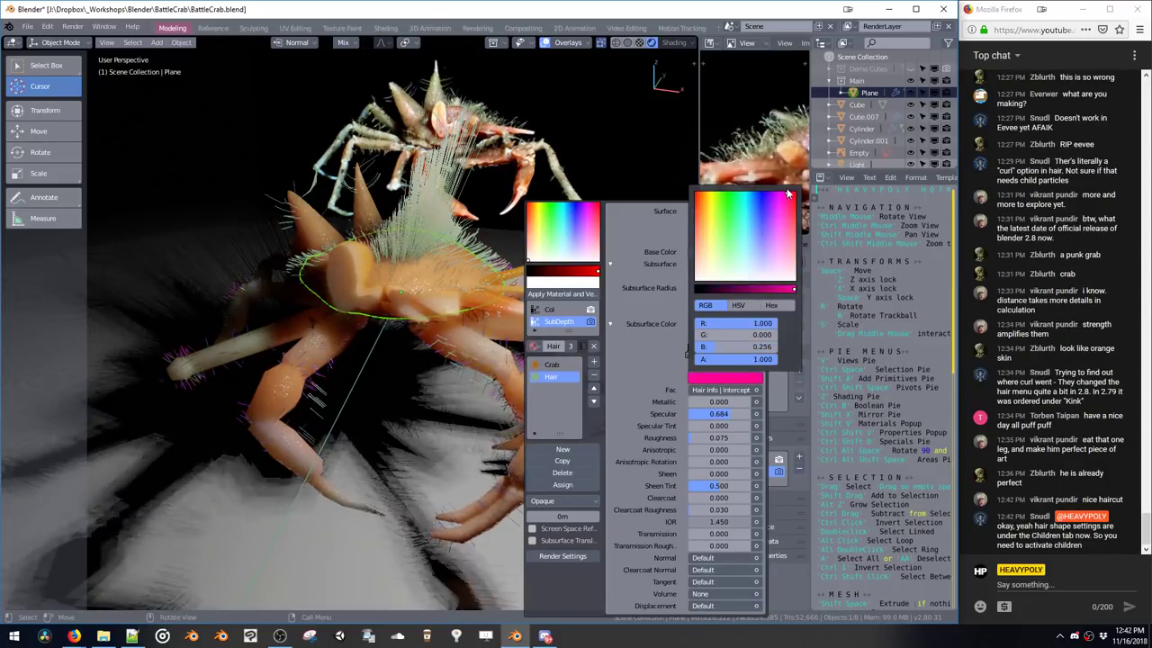
left_click_drag(789, 289, 717, 307)
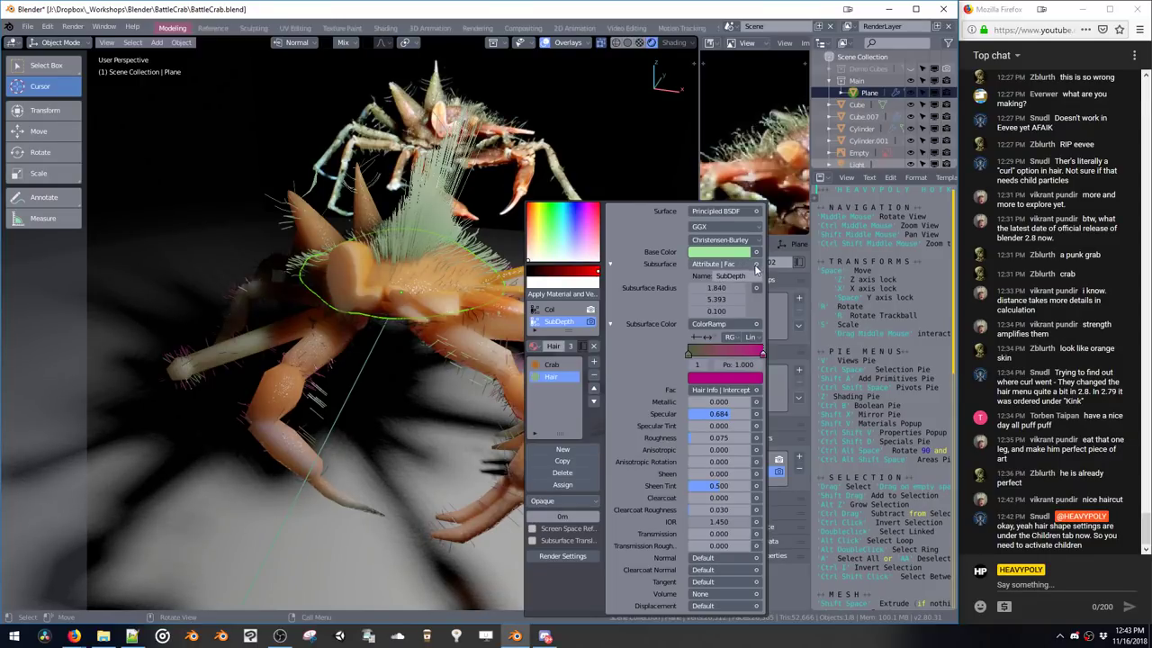
Disconnect the Attribute input from the Hair material's Subsurface and set the ramp's end stop to violet-blue (R 0.067, G 0.051, B 0.453)
left_click(756, 266)
left_click(714, 291)
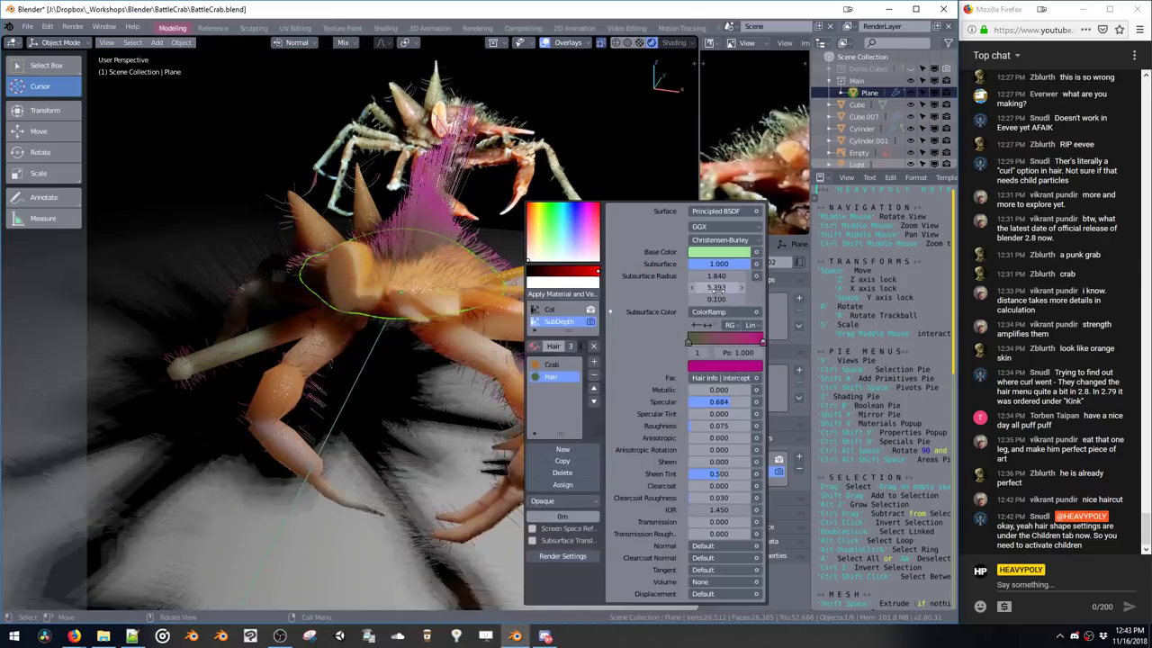
left_click(725, 367)
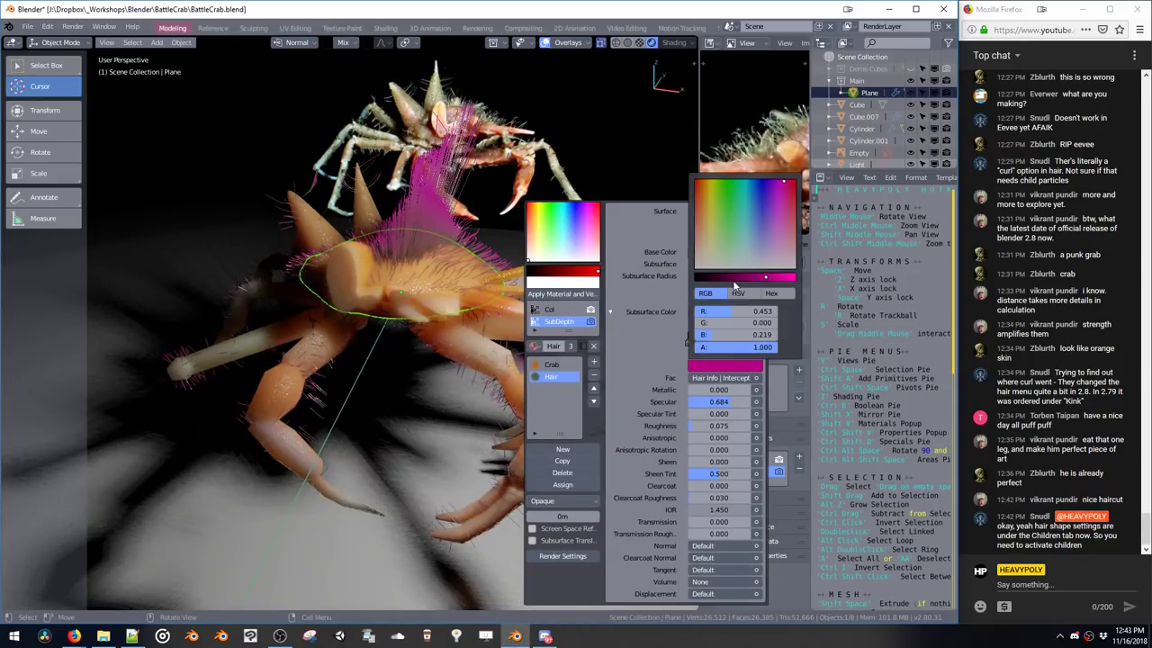
left_click_drag(733, 223, 763, 212)
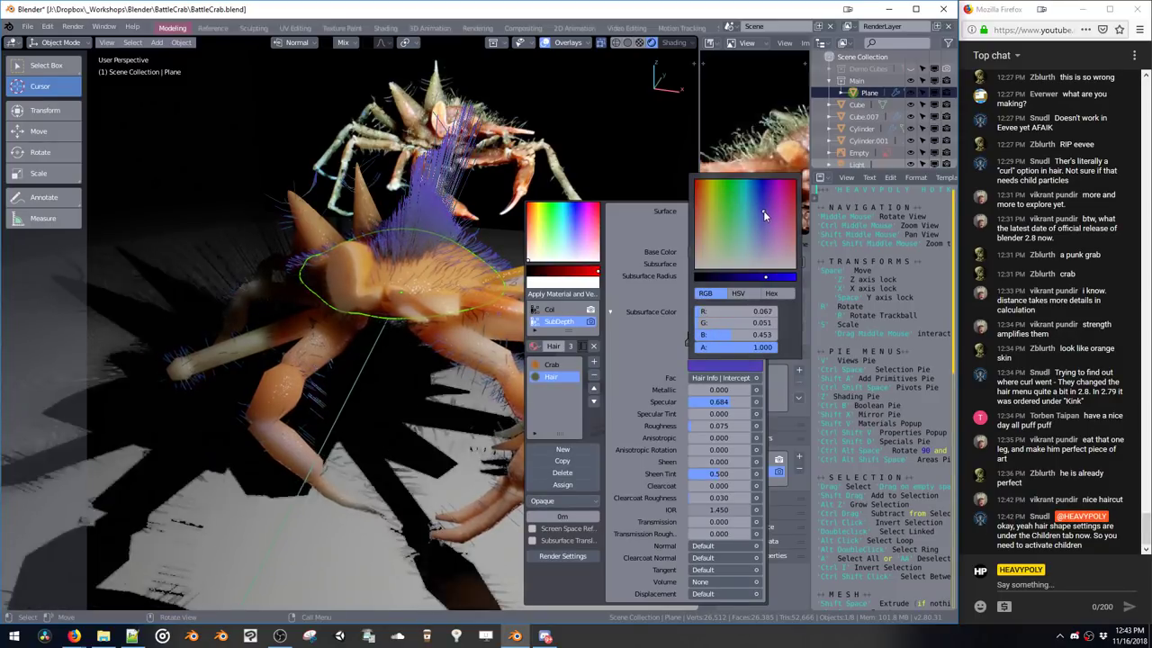
Duplicate the point light and place the copy behind the crab on its pale-legged side
middle_click_drag(497, 241, 576, 219)
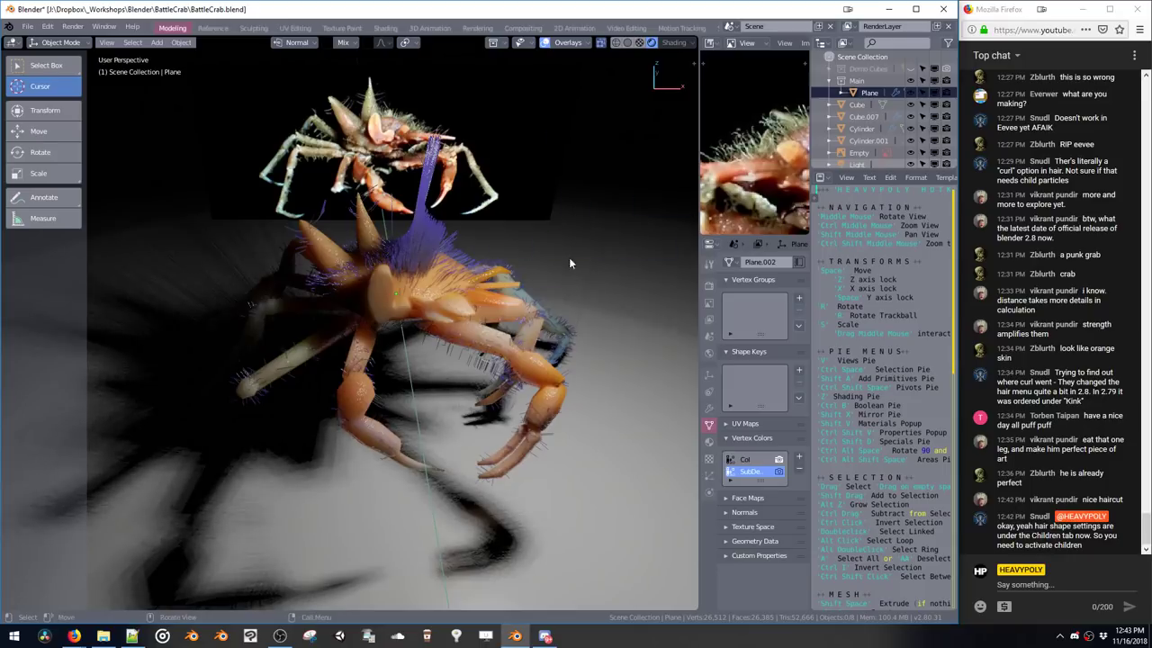
key("shift+d")
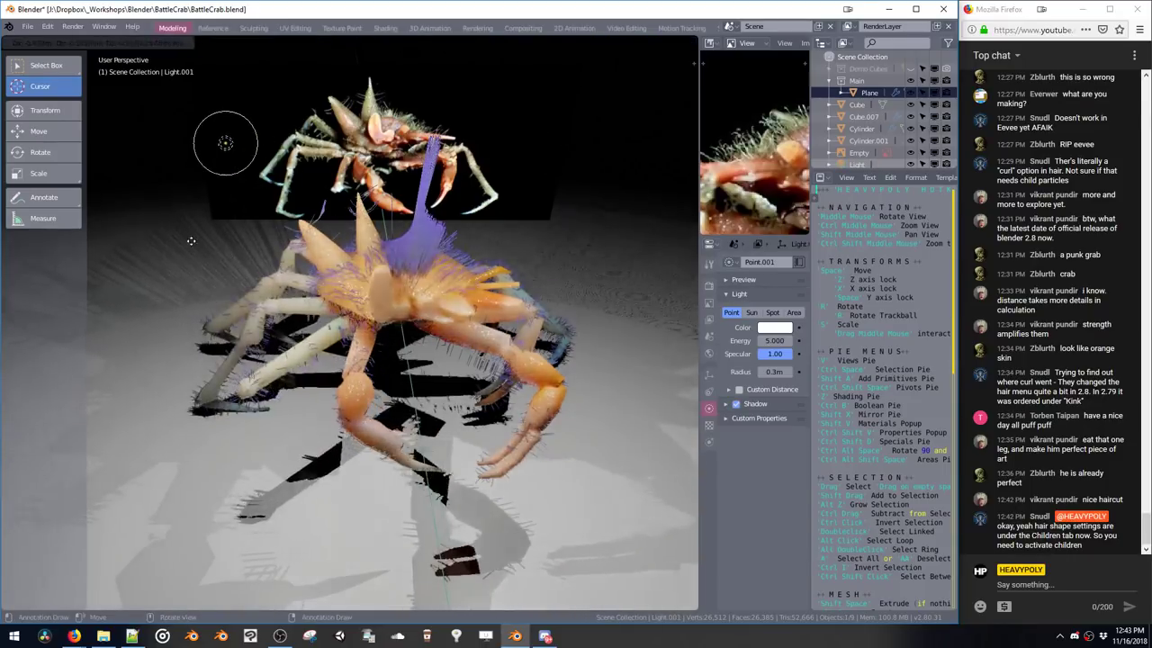
left_click(274, 252)
key("space")
left_click(200, 221)
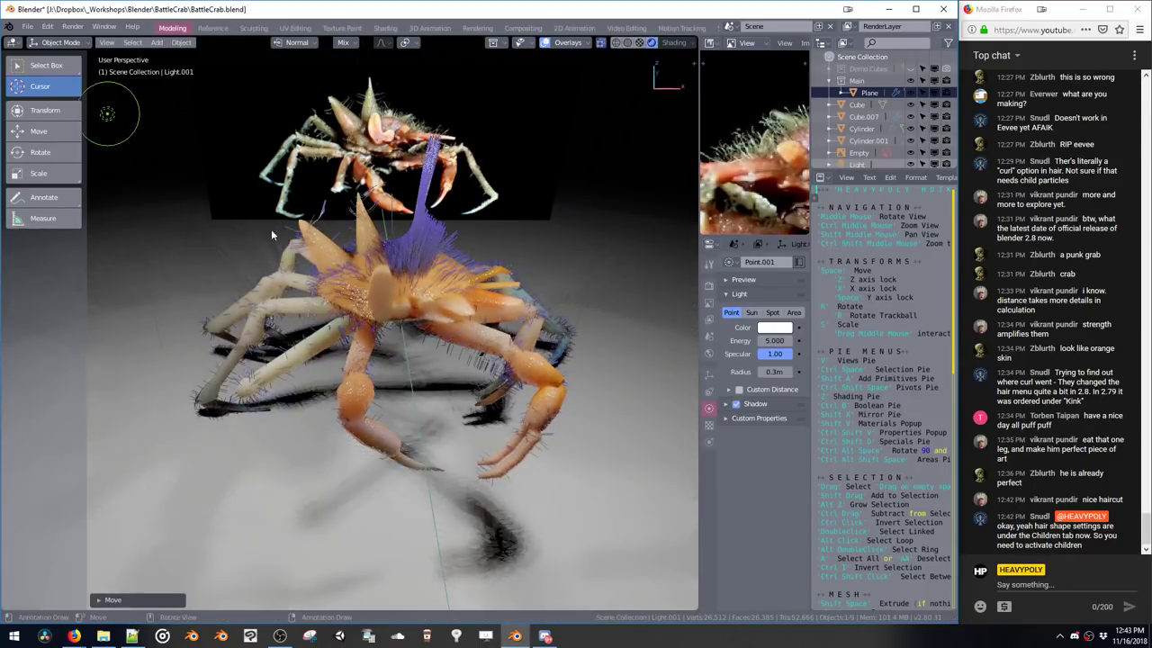
Reposition the duplicated point light farther out to the side of the crab
middle_click_drag(271, 228, 381, 245)
key("space")
key("space")
left_click(604, 395)
middle_click_drag(604, 395, 463, 333)
key("g")
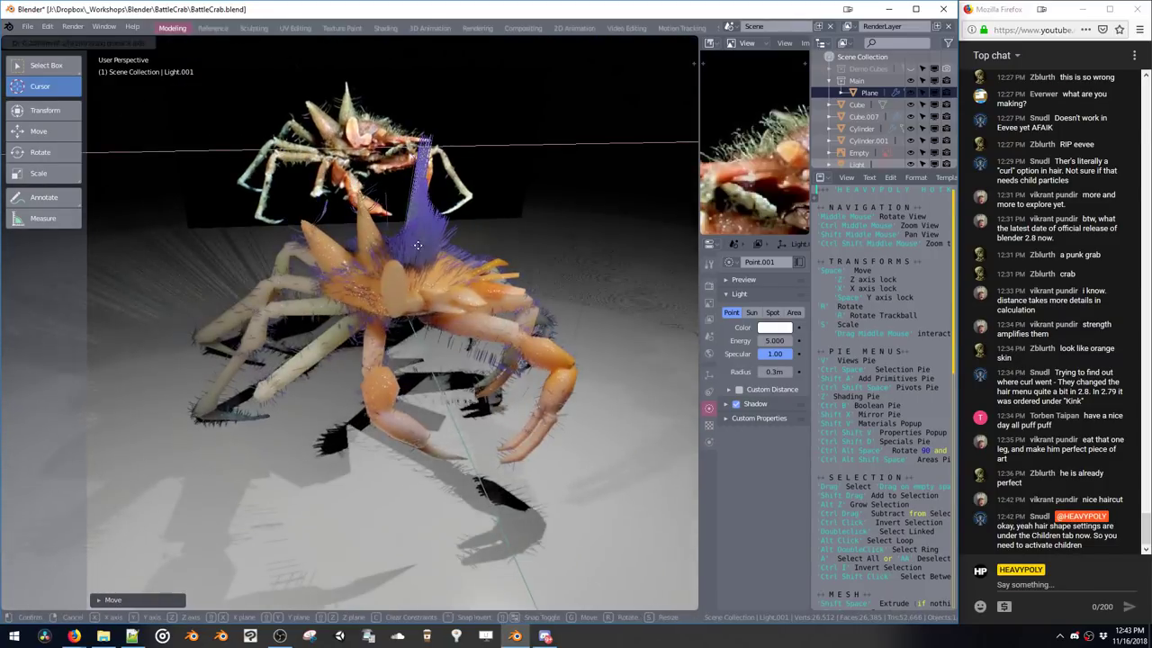
left_click(423, 308)
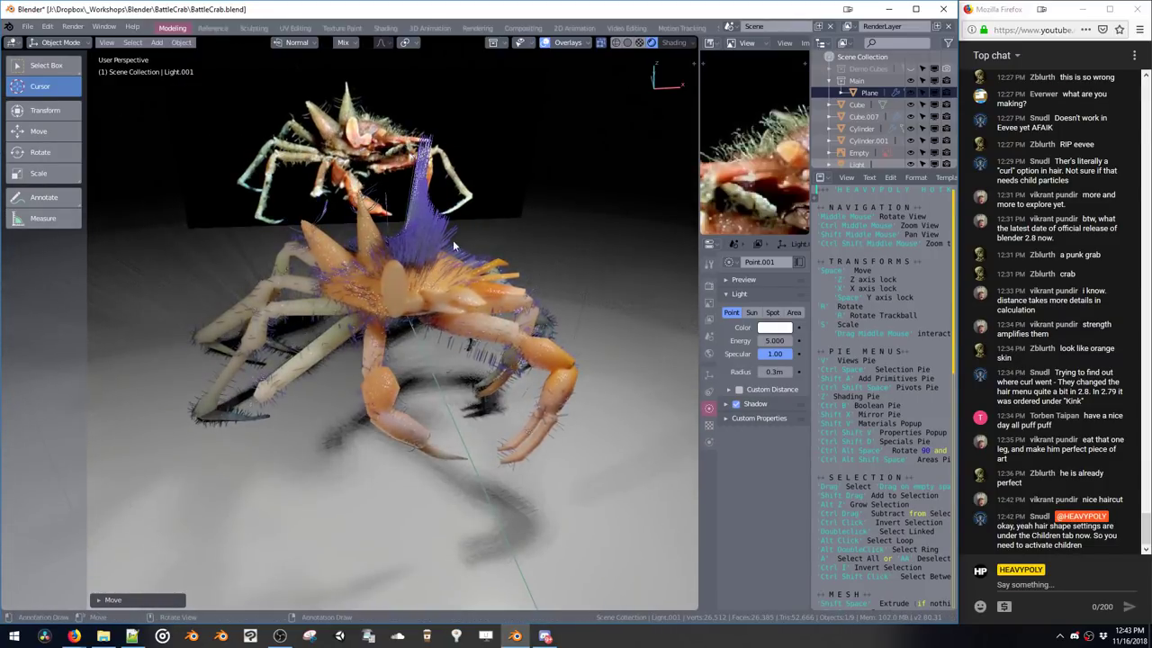
Add an Irradiance Volume light probe and scale it up until it encloses the whole crab
mouse_move(452, 240)
middle_mouse_down("shift")
mouse_move(466, 238)
mouse_move(464, 258)
middle_mouse_up("shift")
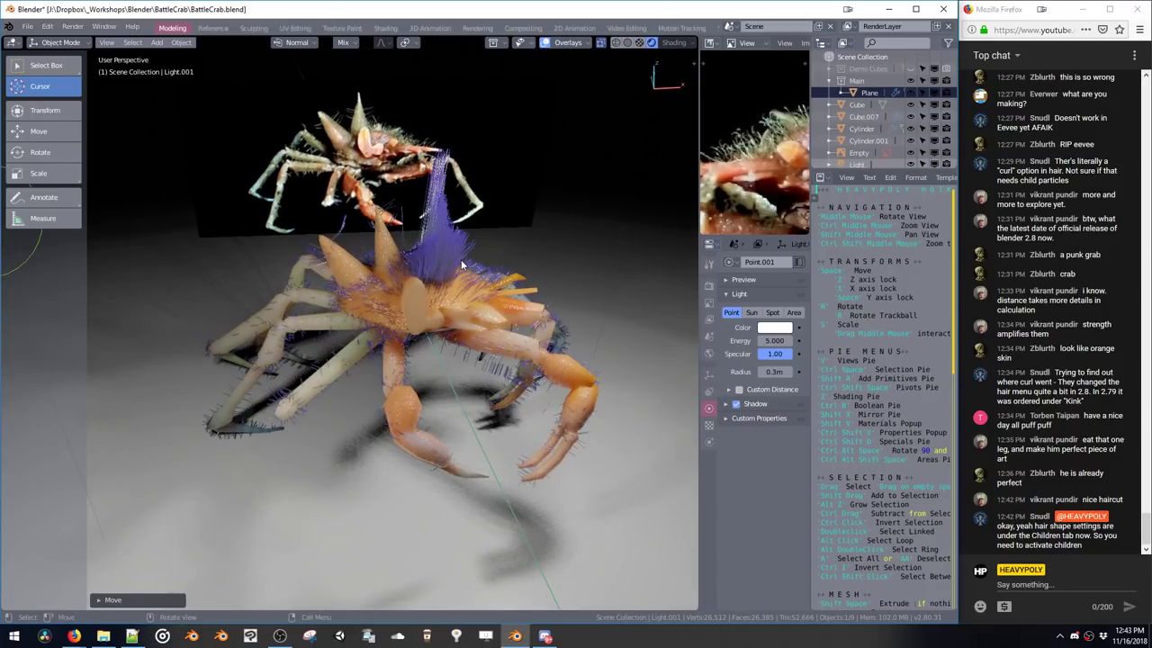
key("shift+a")
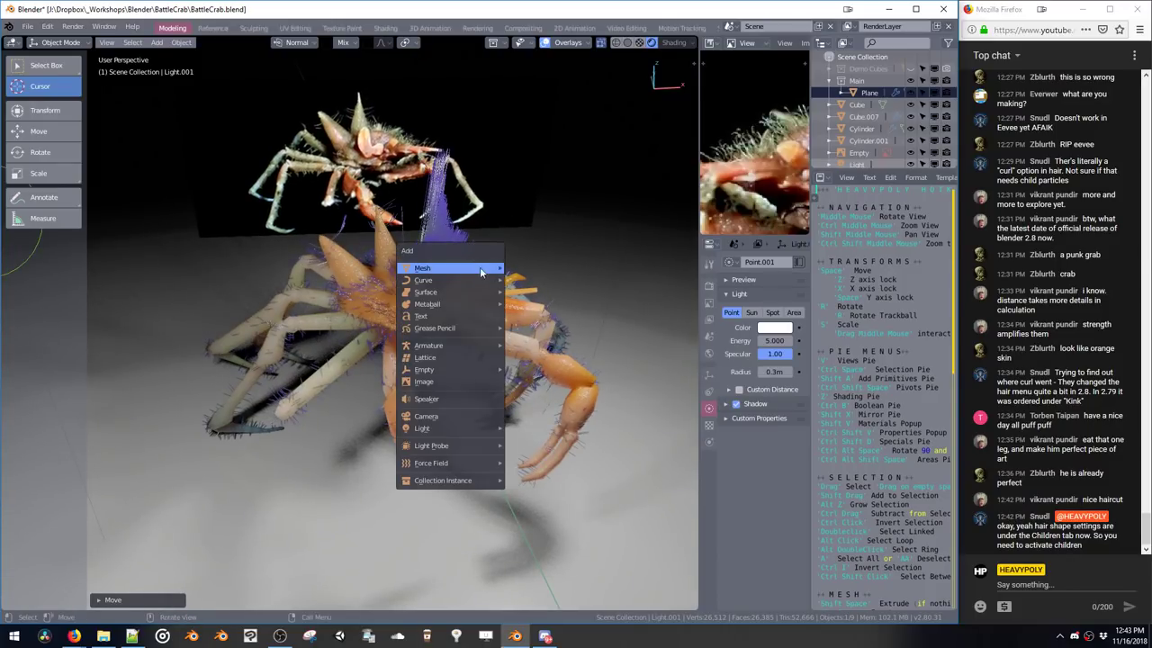
mouse_move(479, 447)
left_click(532, 472)
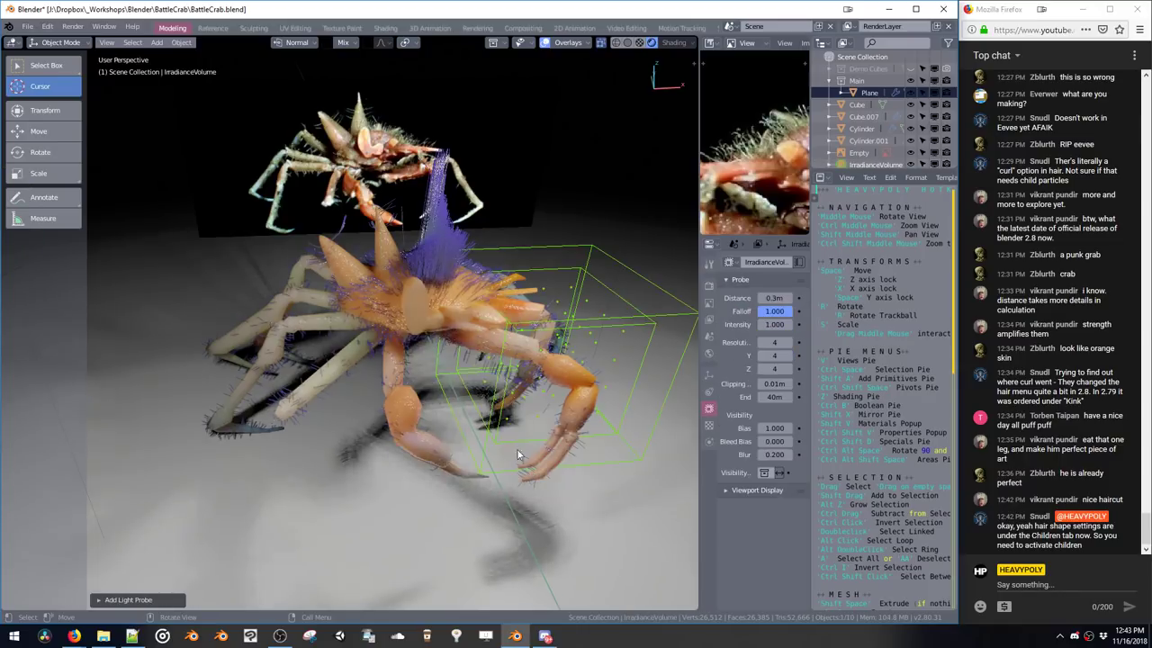
key("s")
left_click(497, 414)
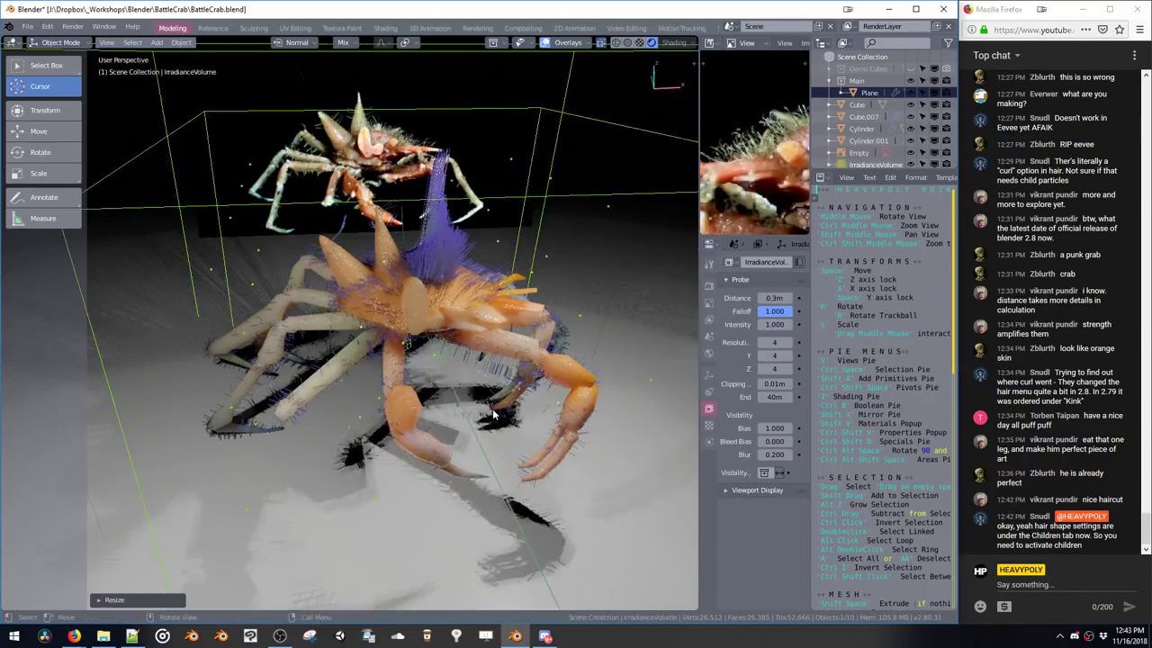
Examine the lit crab with the viewport overlays hidden, and turn the overlays back on
mouse_move(497, 413)
middle_mouse_down()
mouse_move(555, 345)
mouse_move(524, 369)
mouse_move(525, 405)
middle_mouse_up()
key("z")
left_click(525, 407)
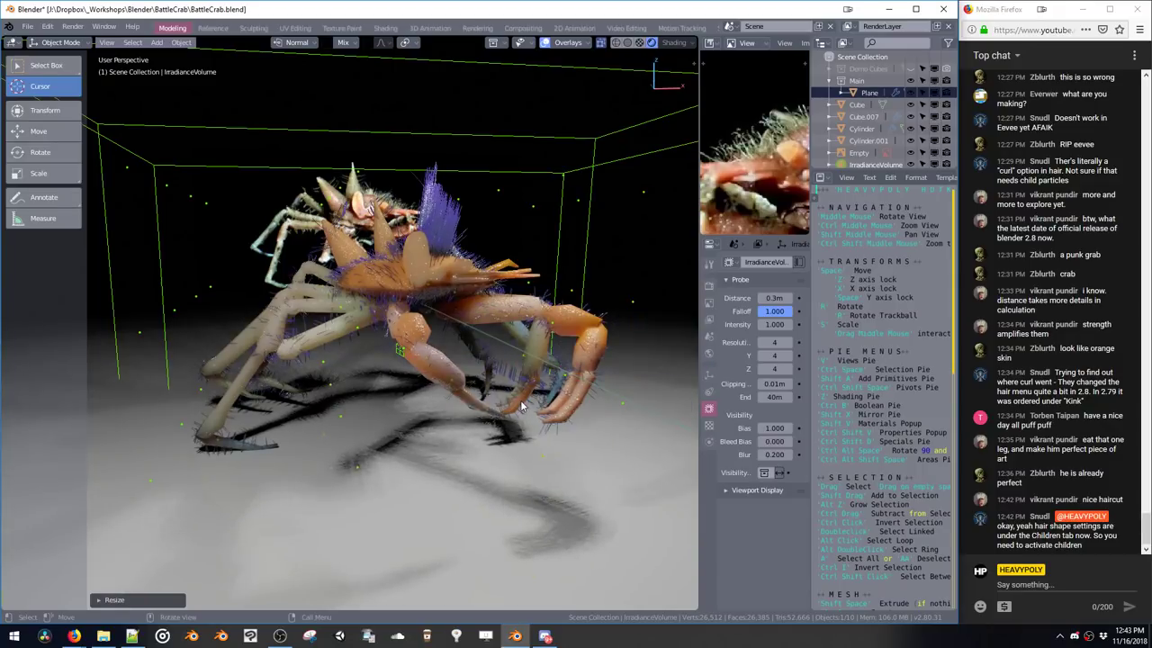
mouse_move(545, 370)
middle_mouse_down()
mouse_move(551, 331)
mouse_move(564, 344)
mouse_move(561, 321)
middle_mouse_up()
key("z")
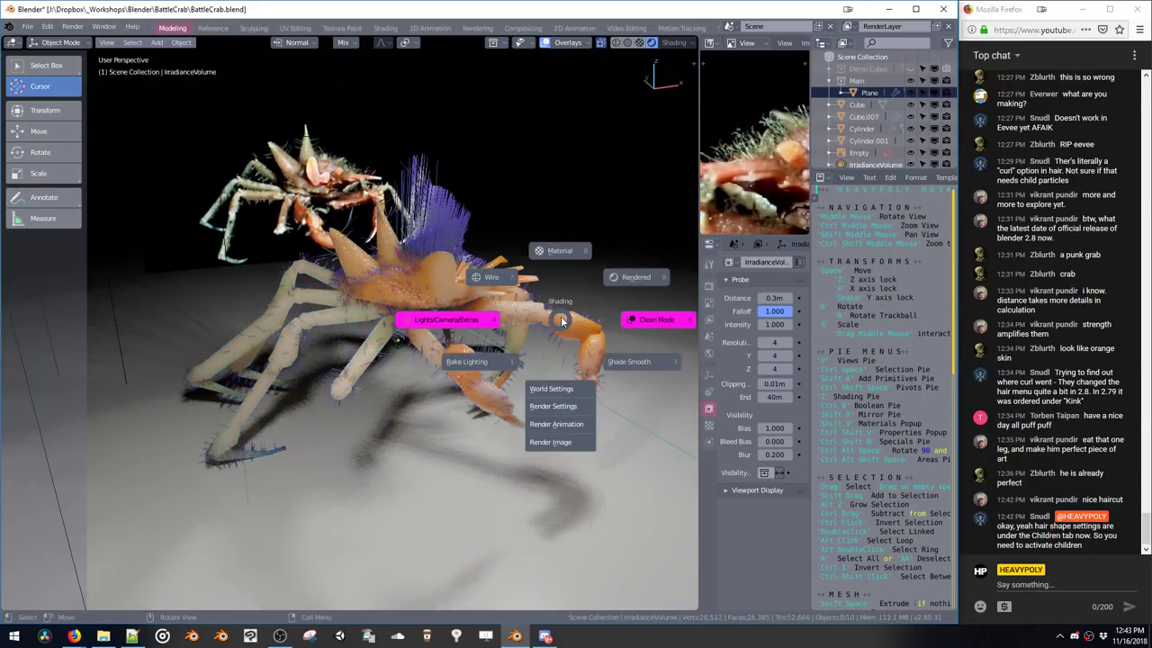
left_click(587, 322)
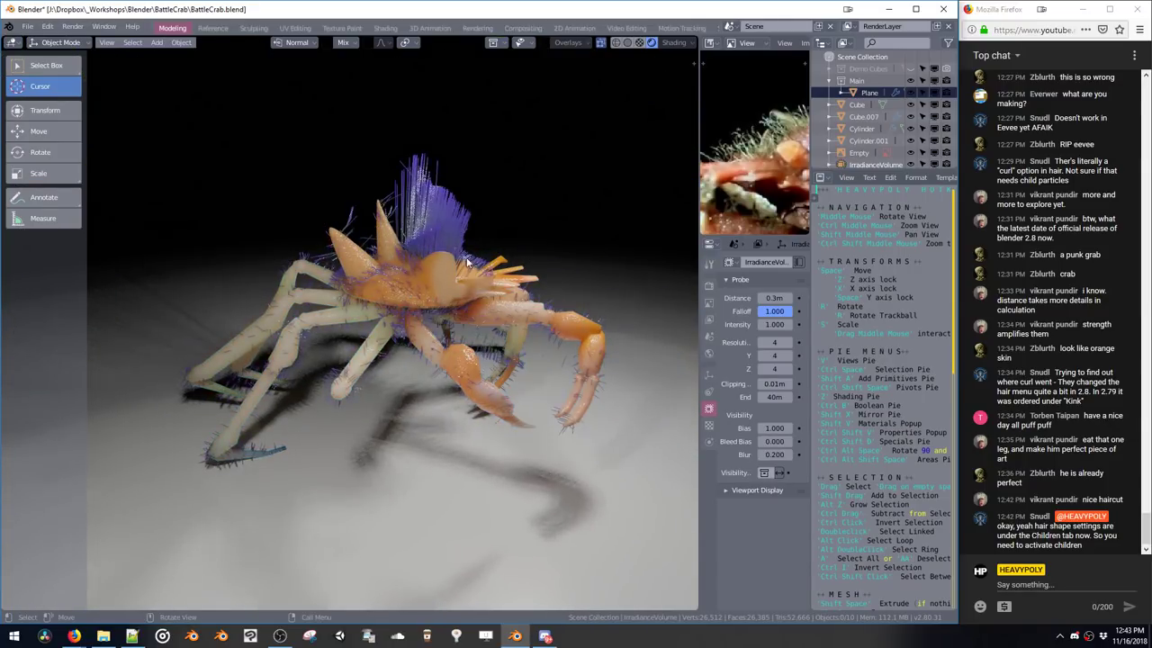
key("z")
left_click(531, 253)
Select the crab body and try a Subsurface value of 8 on its Hair material
left_click(365, 202)
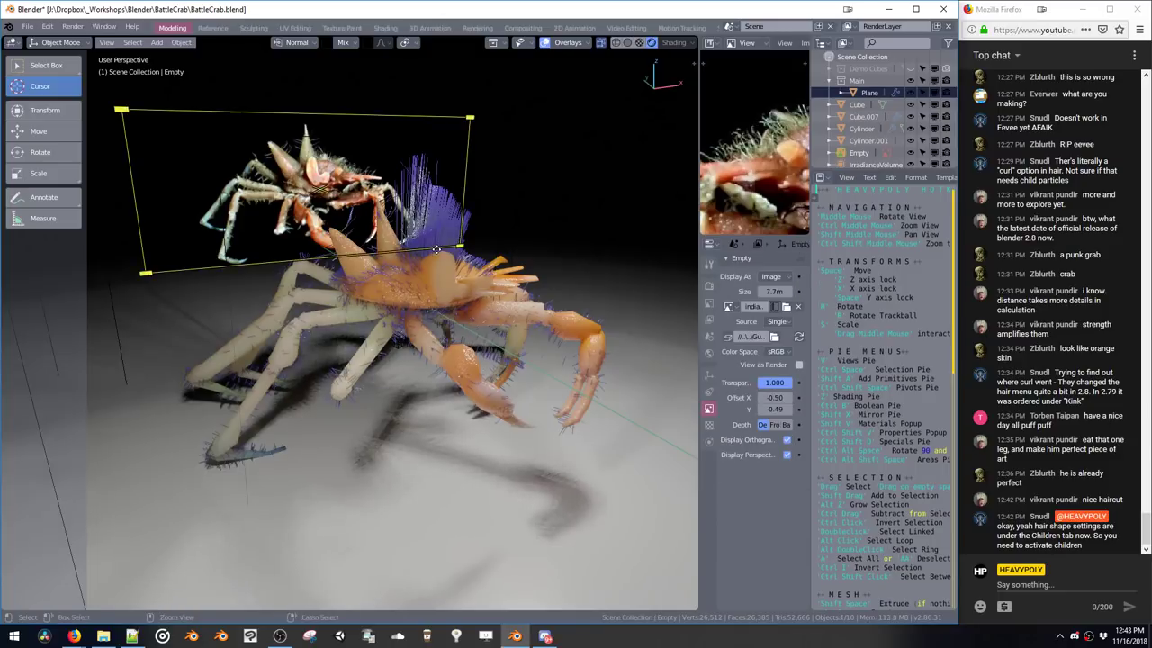
left_click(431, 290)
left_click(408, 294)
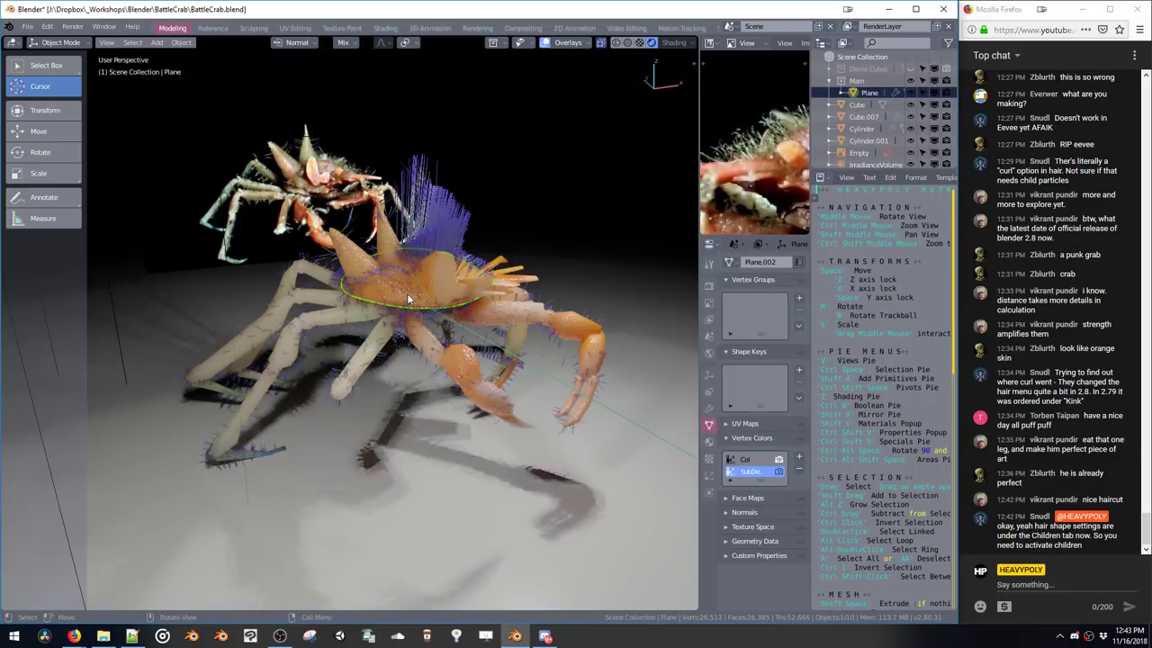
key("shift+v")
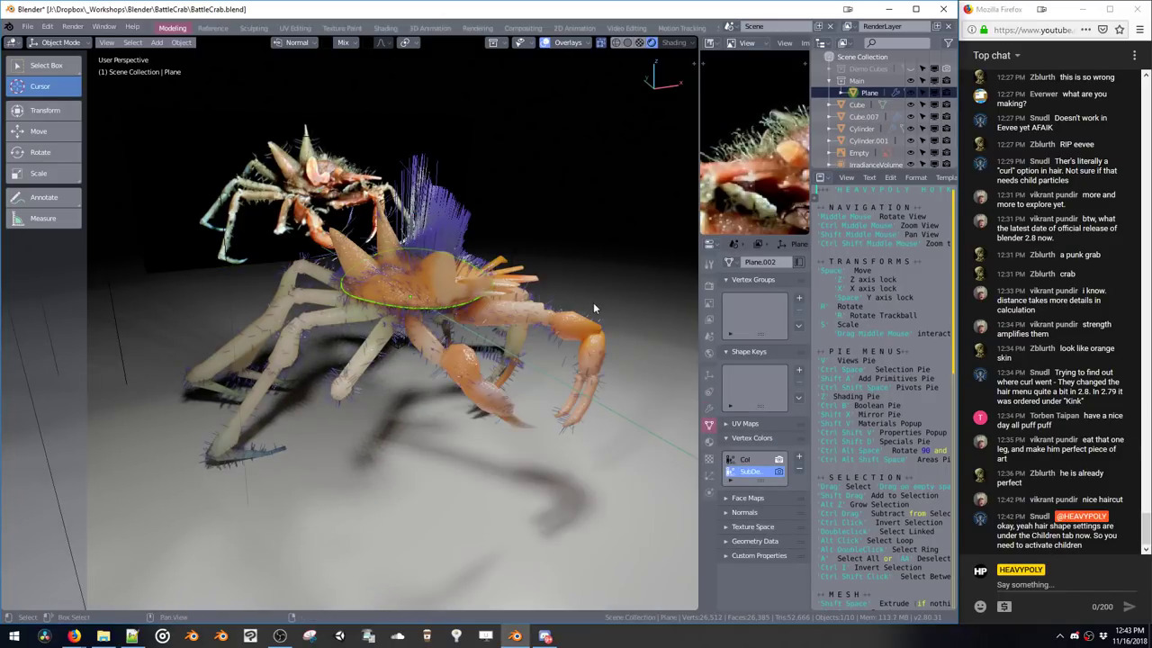
key("shift+m")
left_click(808, 377)
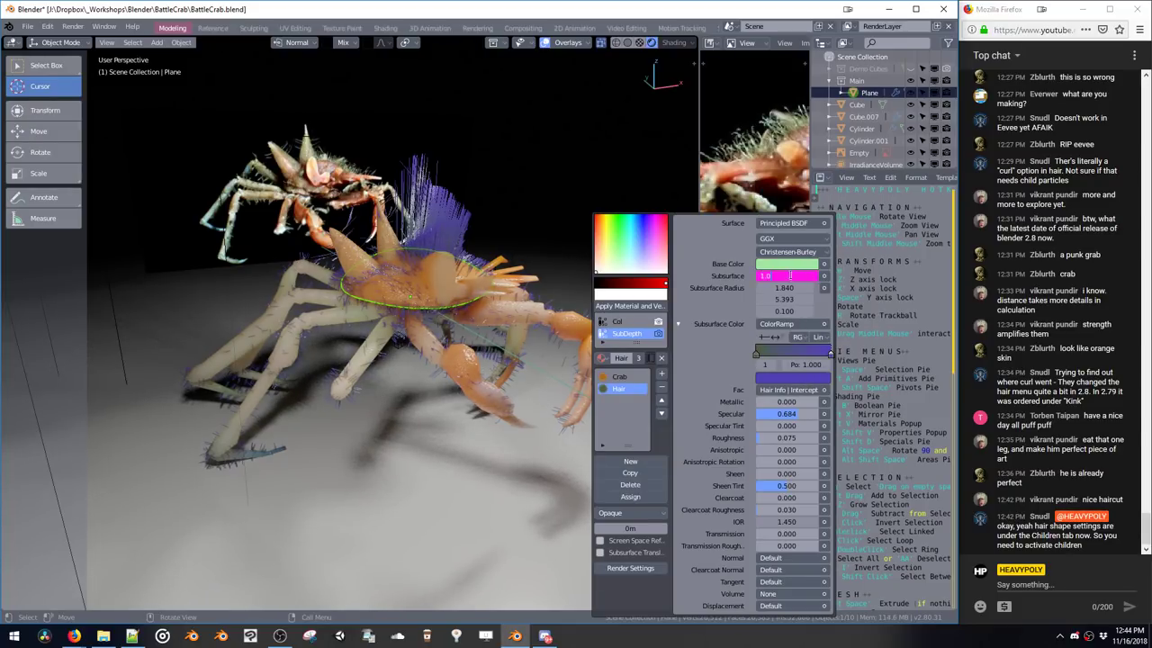
key("Return")
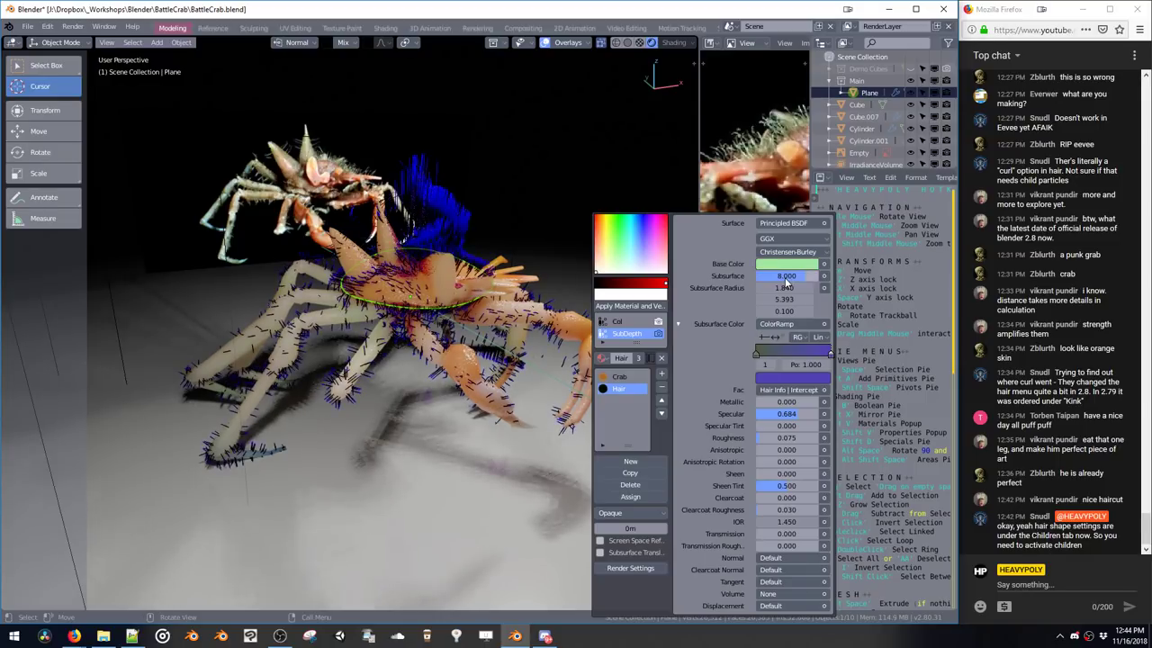
Set the Hair material's Subsurface to 1 and bring back the hair's green colour
left_click_drag(788, 279, 722, 303)
left_click(765, 277)
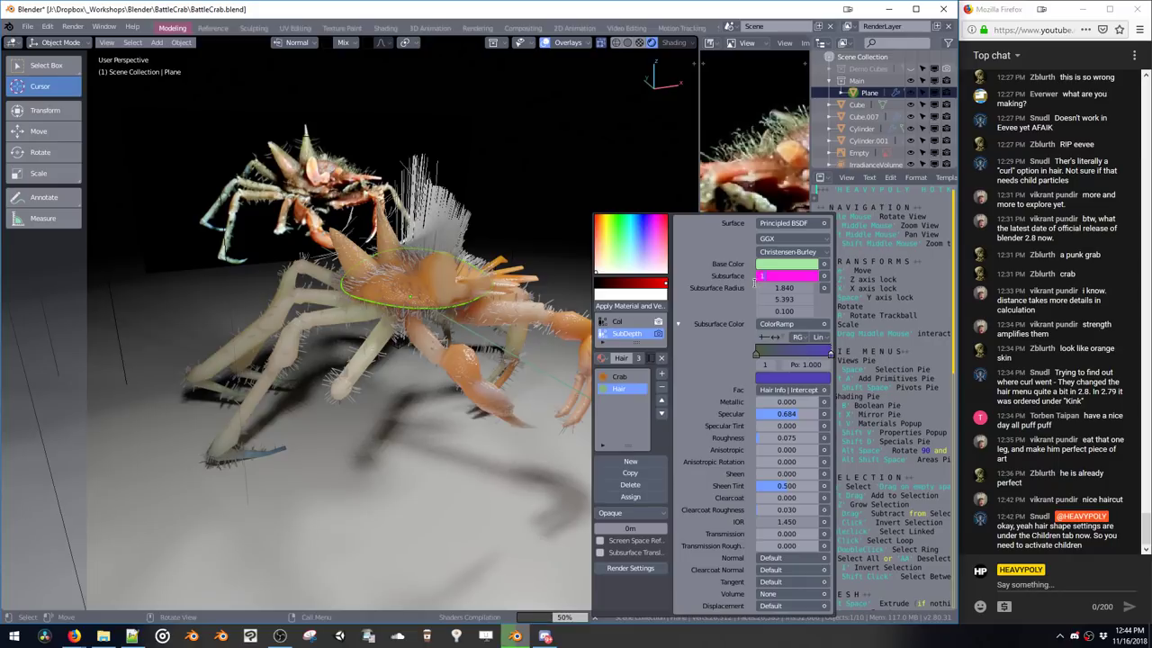
key("Return")
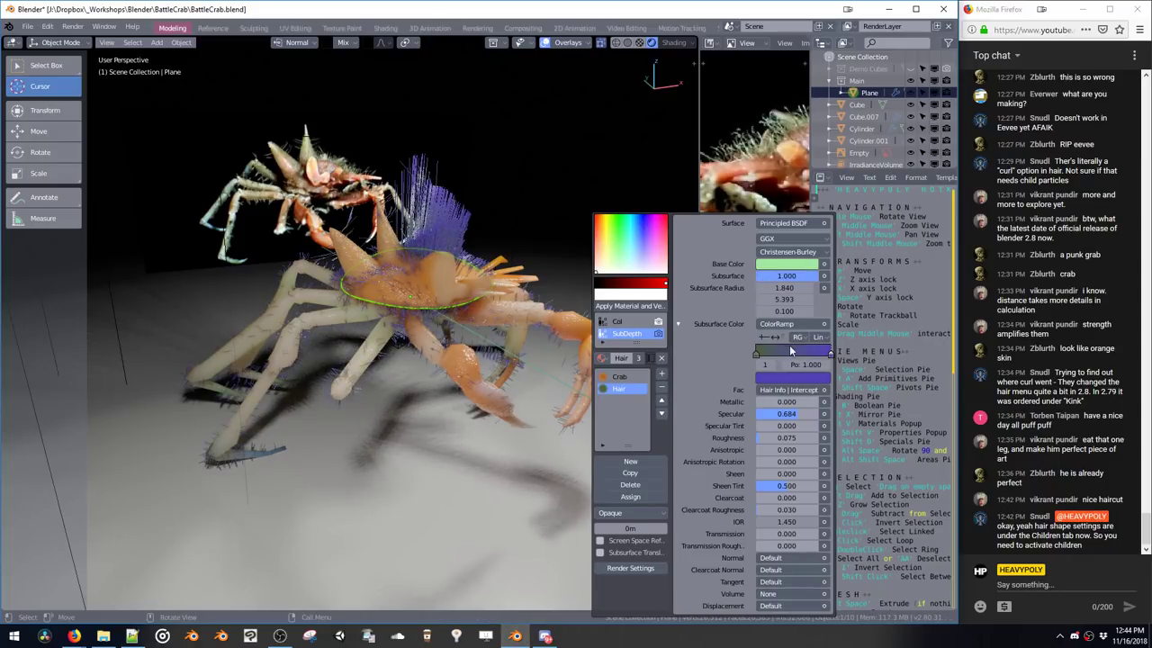
left_click(788, 263)
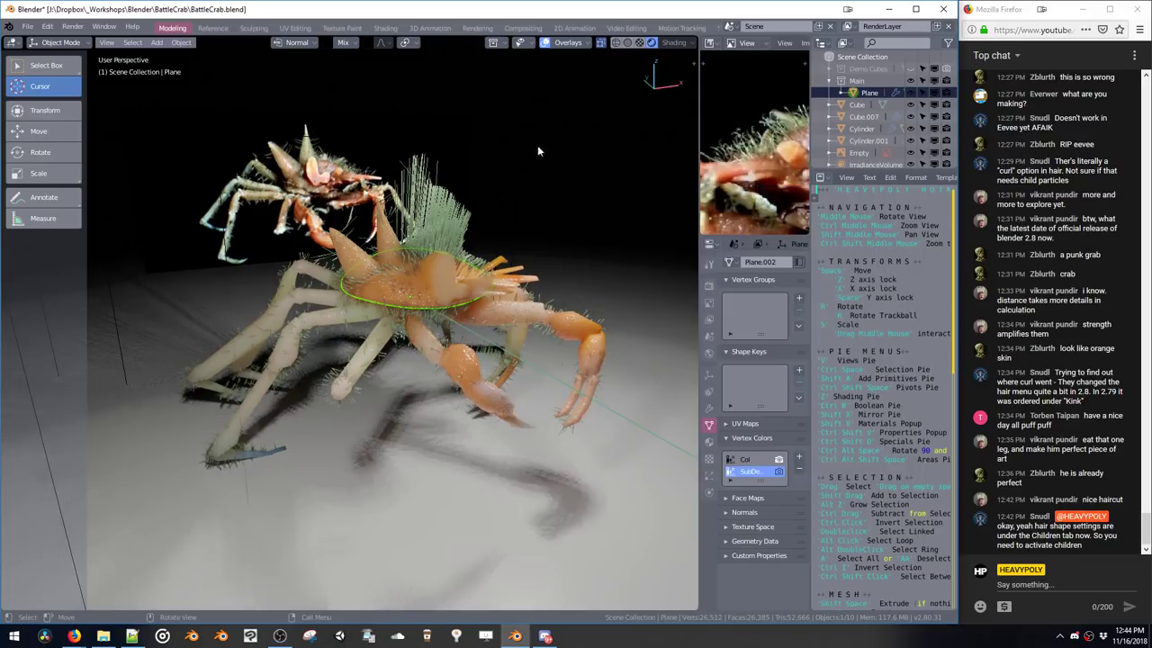
Switch the crab body to Particle Edit mode and smooth the tall hair tuft on its back
middle_click_drag(251, 198, 106, 184)
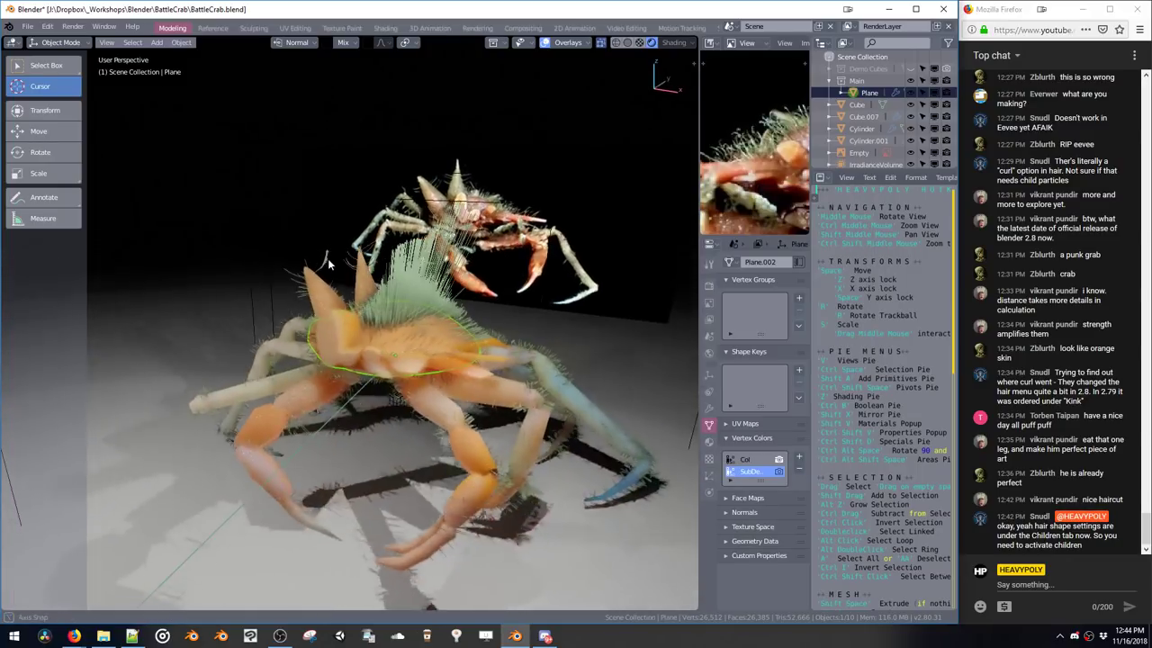
left_click(59, 42)
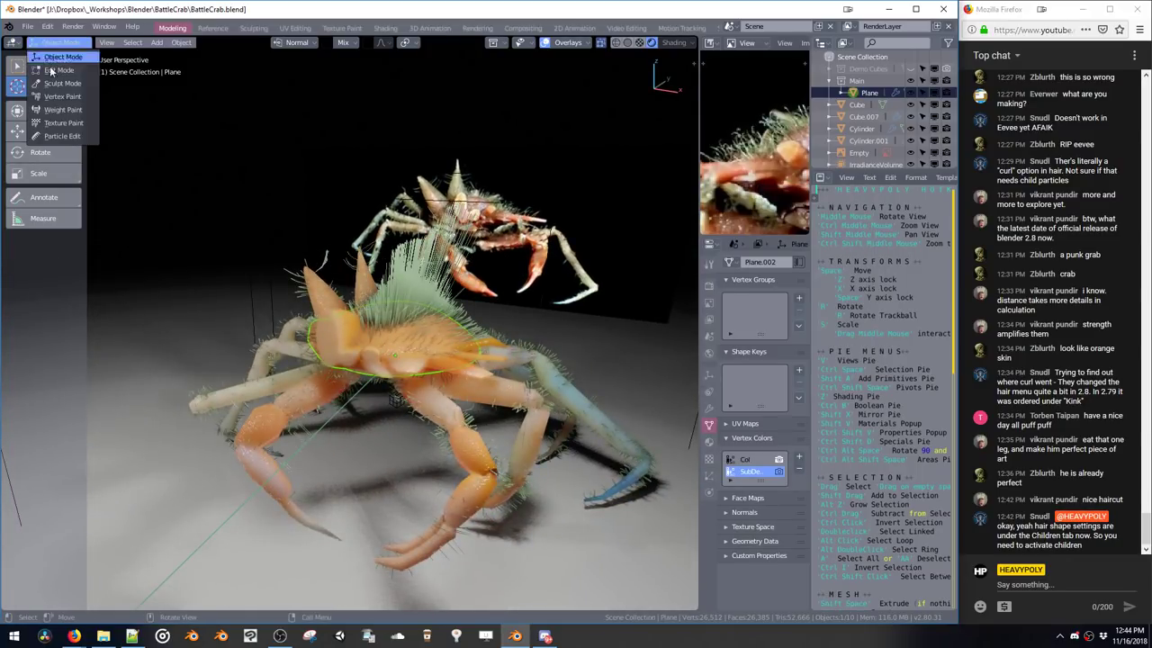
left_click(60, 137)
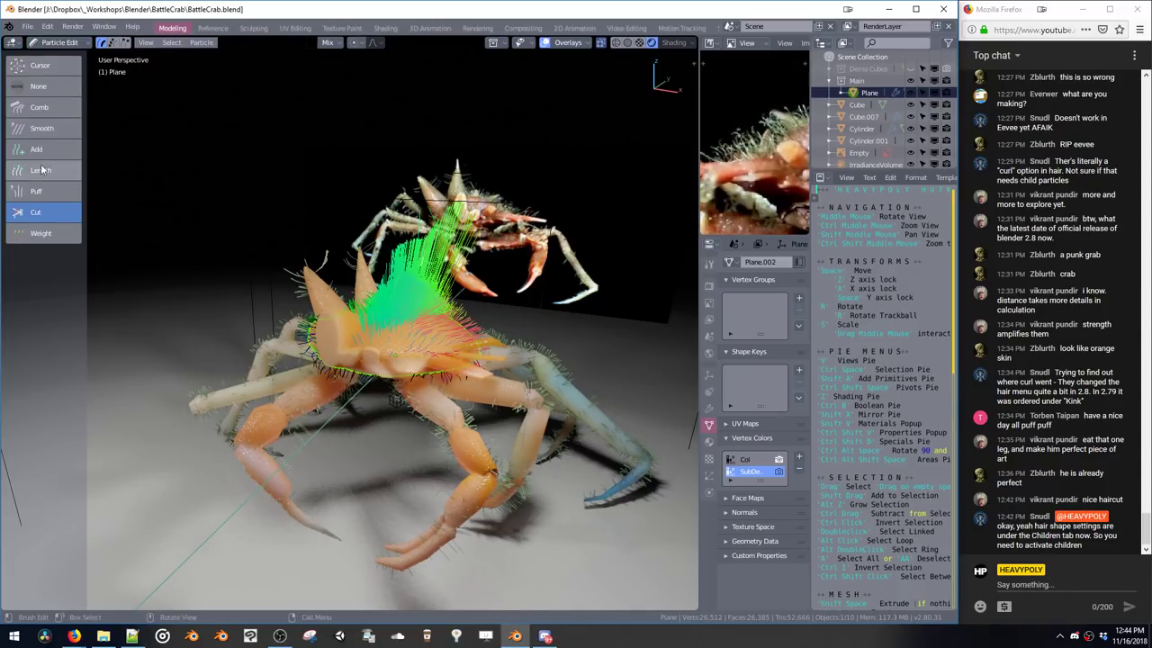
left_click(41, 128)
middle_click_drag(189, 171, 249, 164)
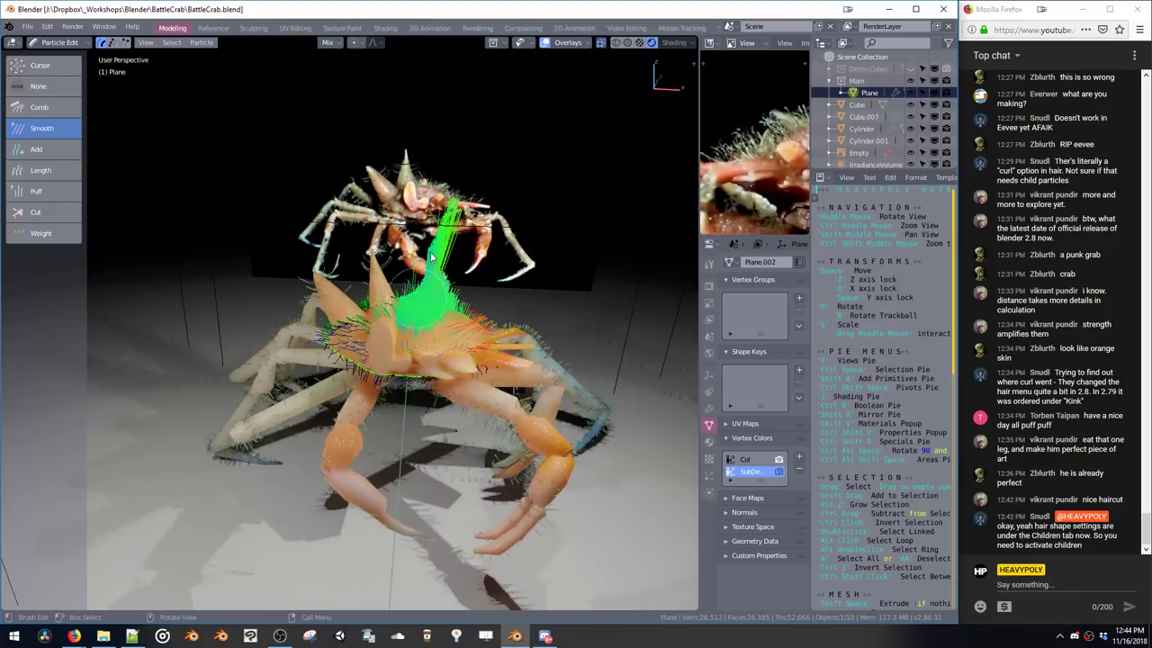
left_click_drag(431, 257, 429, 250)
Comb the tall hair tuft on the crab's back towards the rear and return the body to Object Mode
middle_click_drag(444, 298, 315, 180)
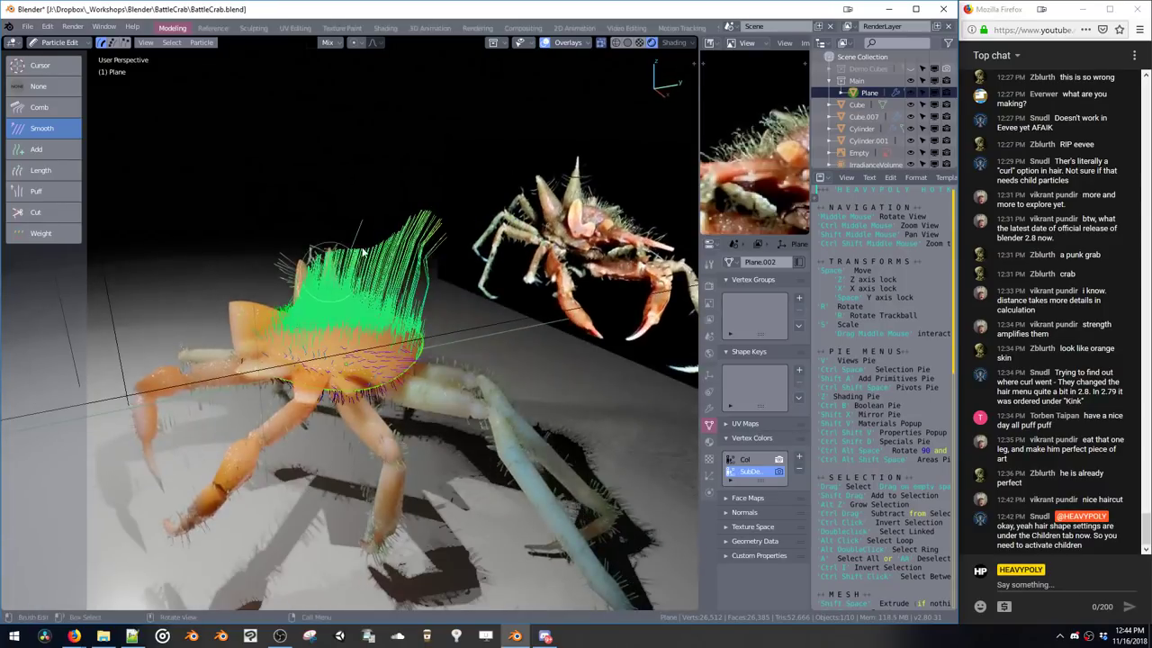
left_click(76, 104)
middle_click_drag(110, 144, 225, 165)
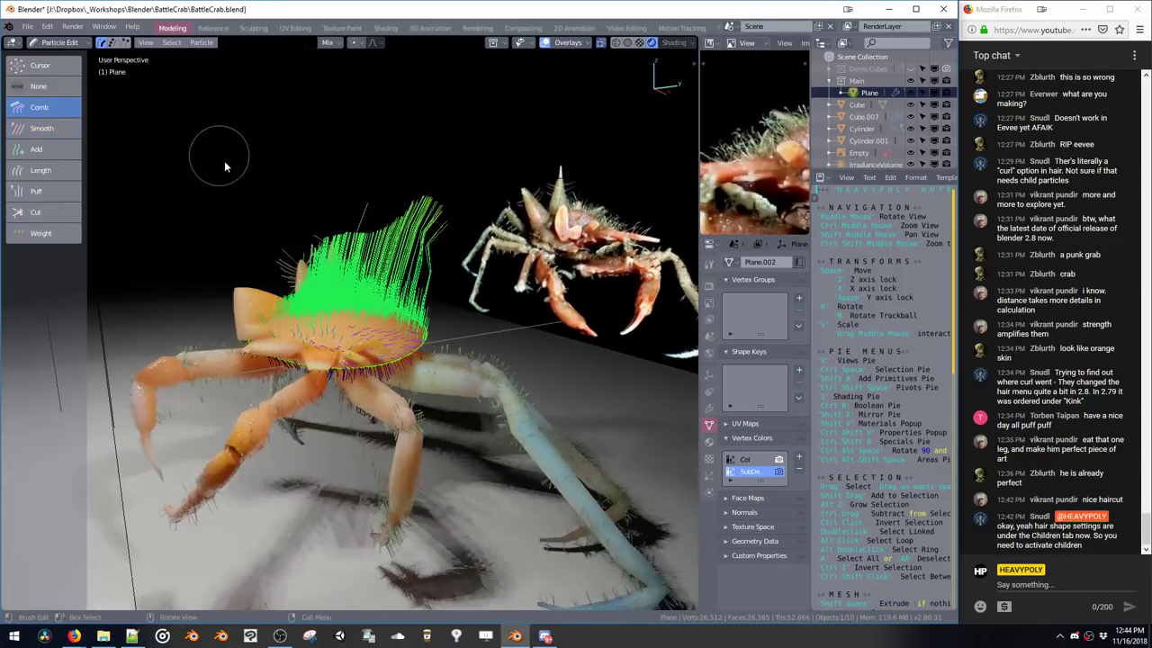
left_click_drag(316, 259, 434, 212)
mouse_move(351, 261)
left_mouse_down()
mouse_move(444, 218)
mouse_move(400, 254)
mouse_move(466, 250)
mouse_move(458, 277)
left_mouse_up()
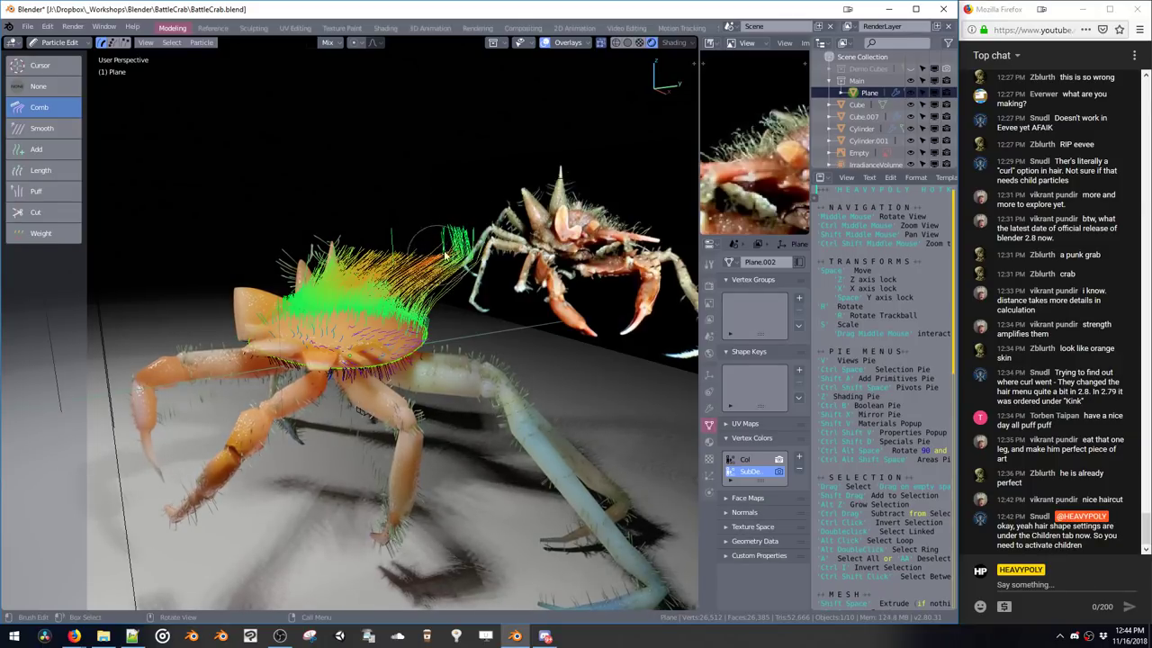
key("Tab")
middle_click_drag(484, 282, 470, 256)
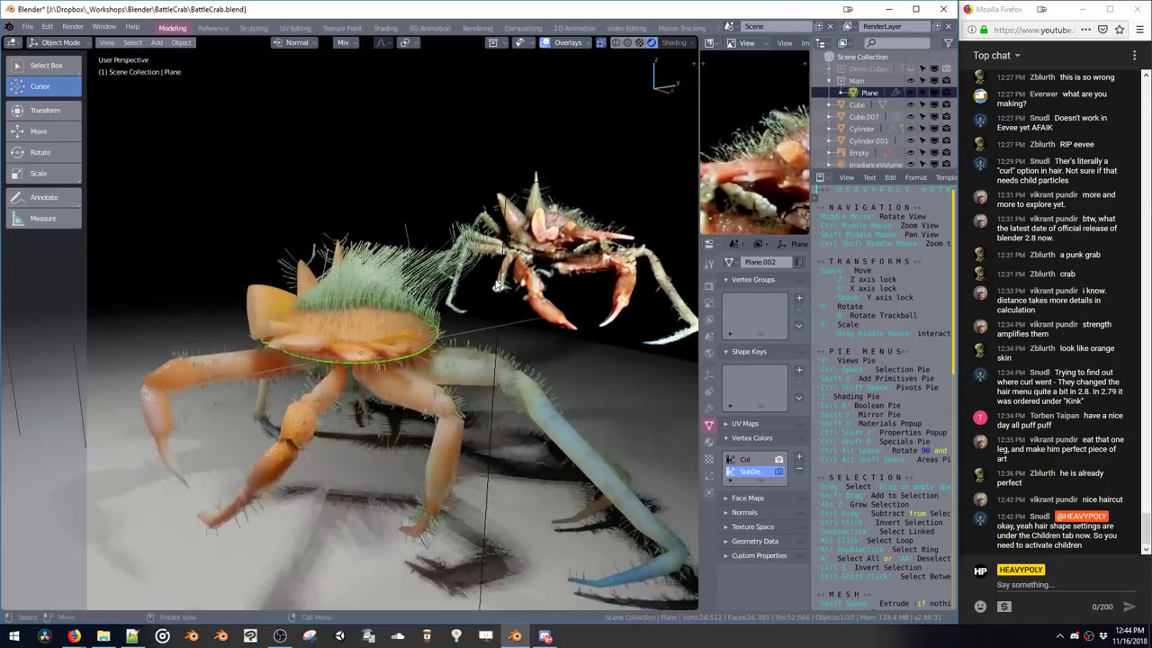
key("ctrl+space")
Relaunch Blender and open BattleCrab.blend from the BattleCrab folder
key("alt+Tab")
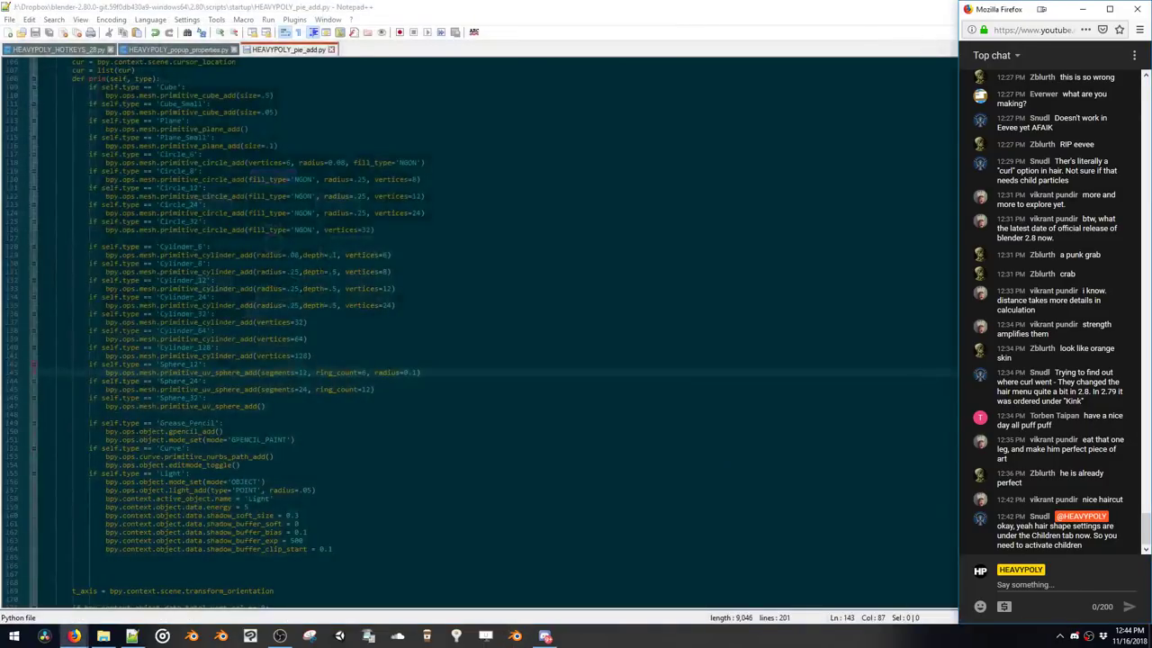
left_click(517, 635)
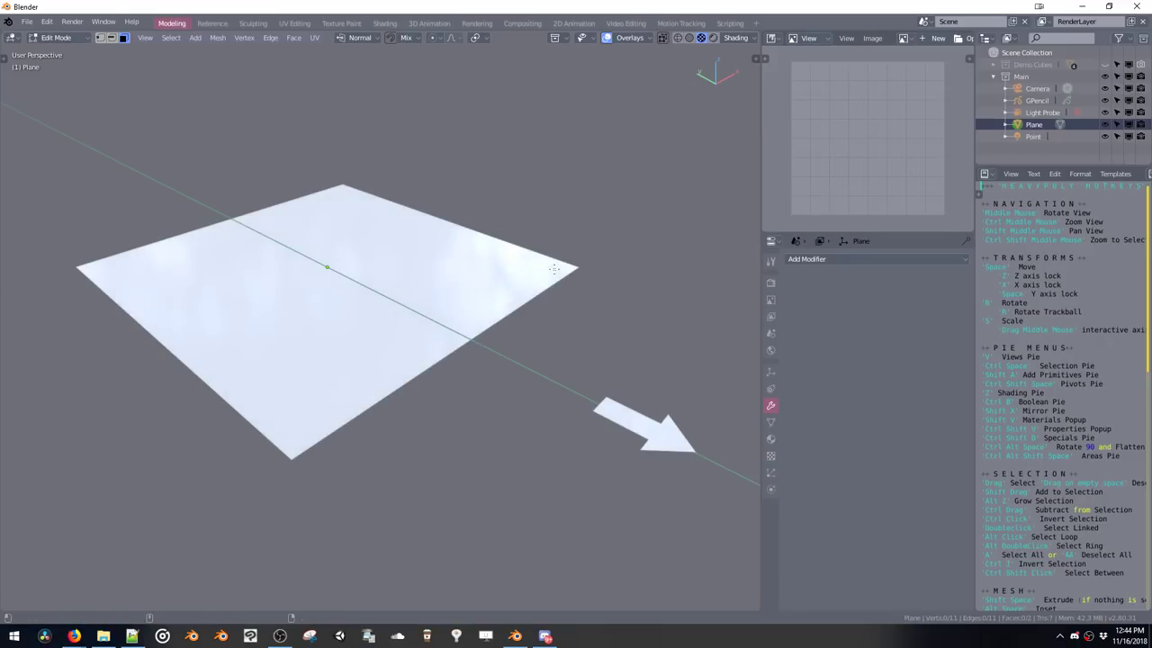
key("ctrl+o")
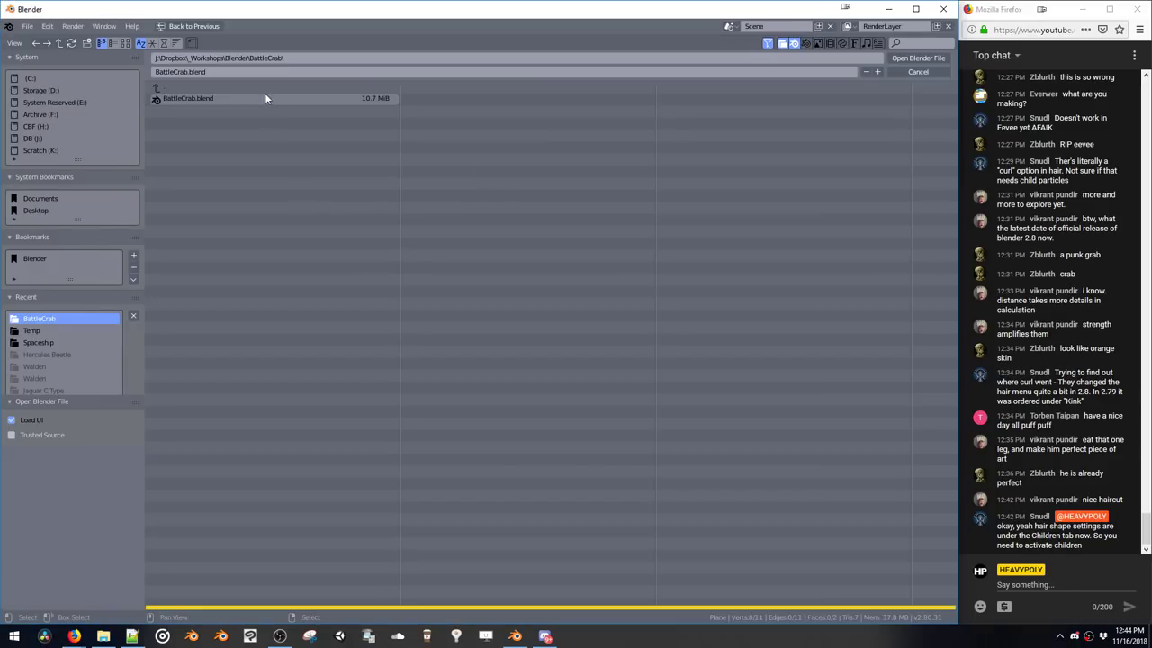
double_click(255, 96)
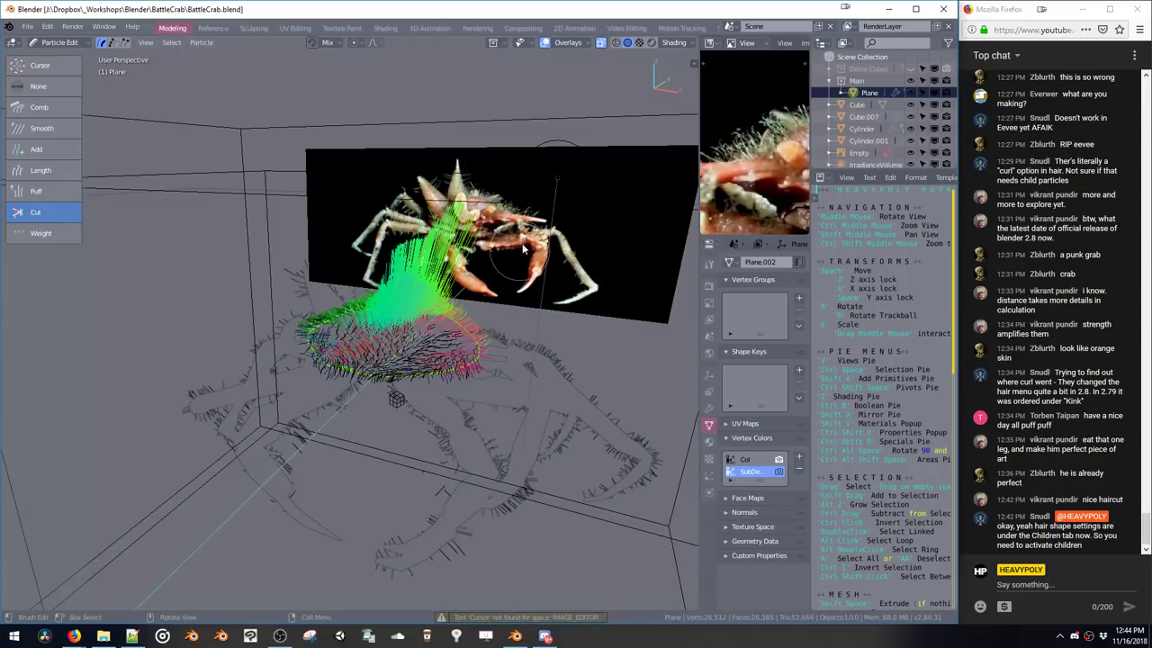
Switch the crab body to Object Mode and back into Particle Edit mode
middle_click_drag(499, 239, 429, 217)
key("ctrl+space")
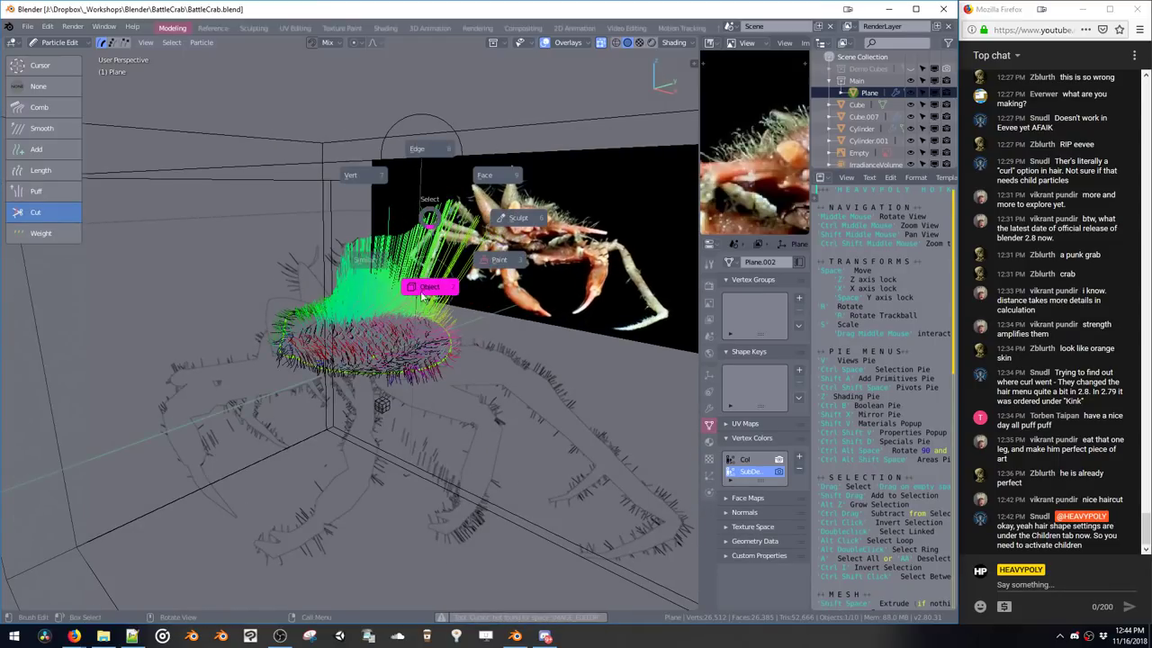
left_click(426, 293)
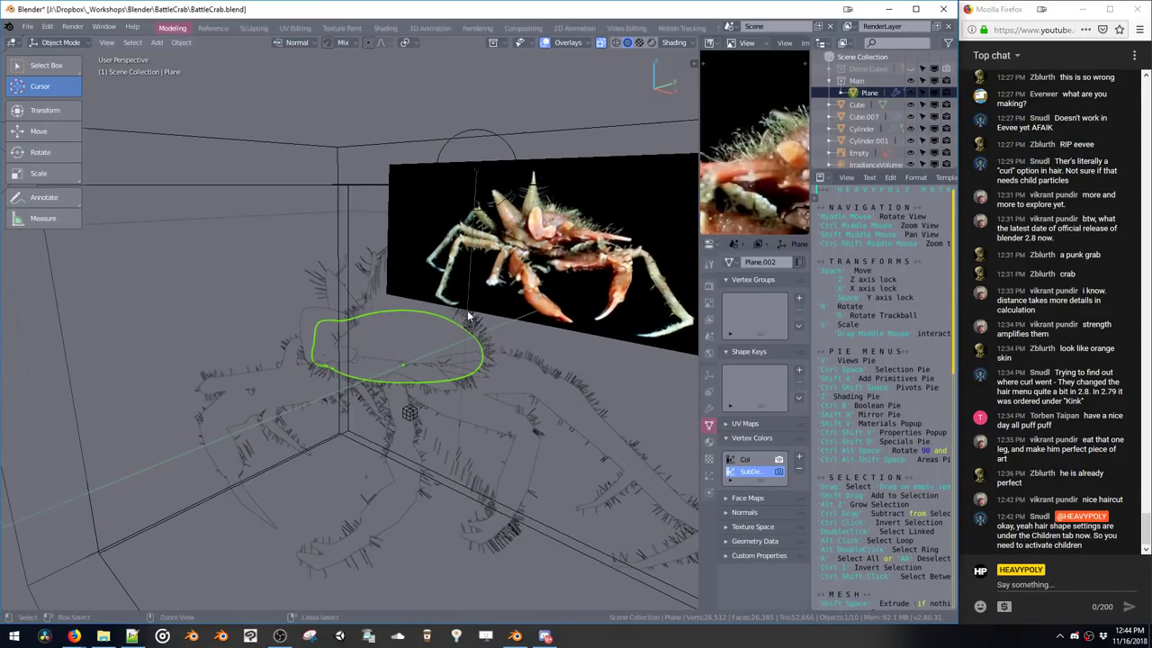
scroll(469, 262, "up", 3)
left_click(63, 42)
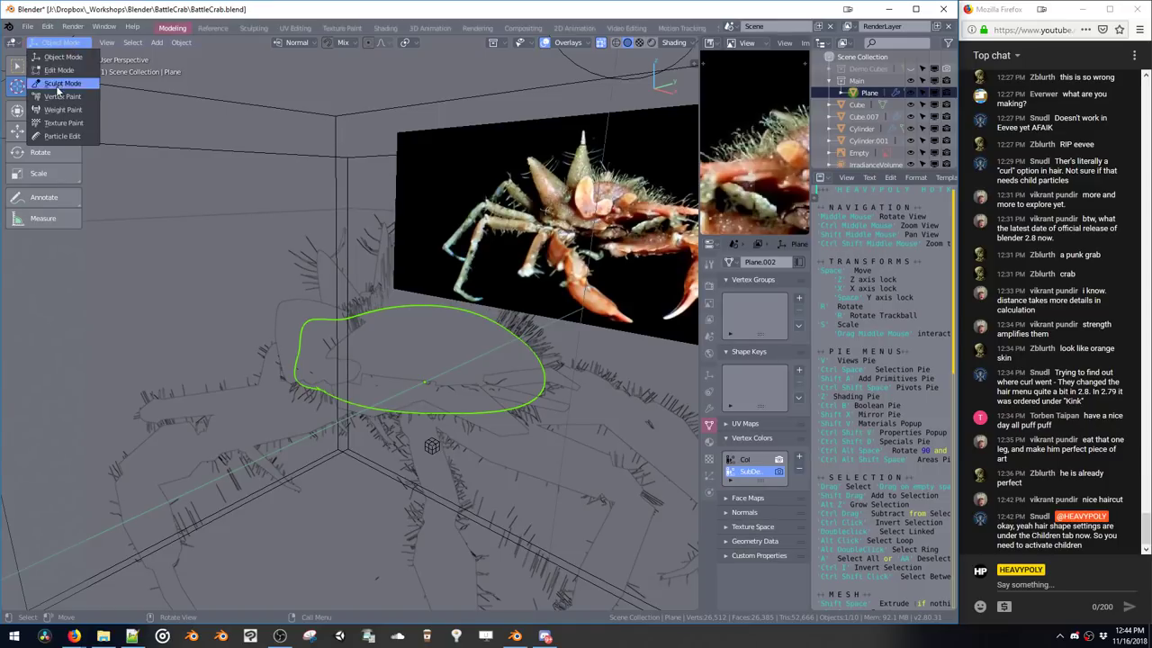
left_click(63, 136)
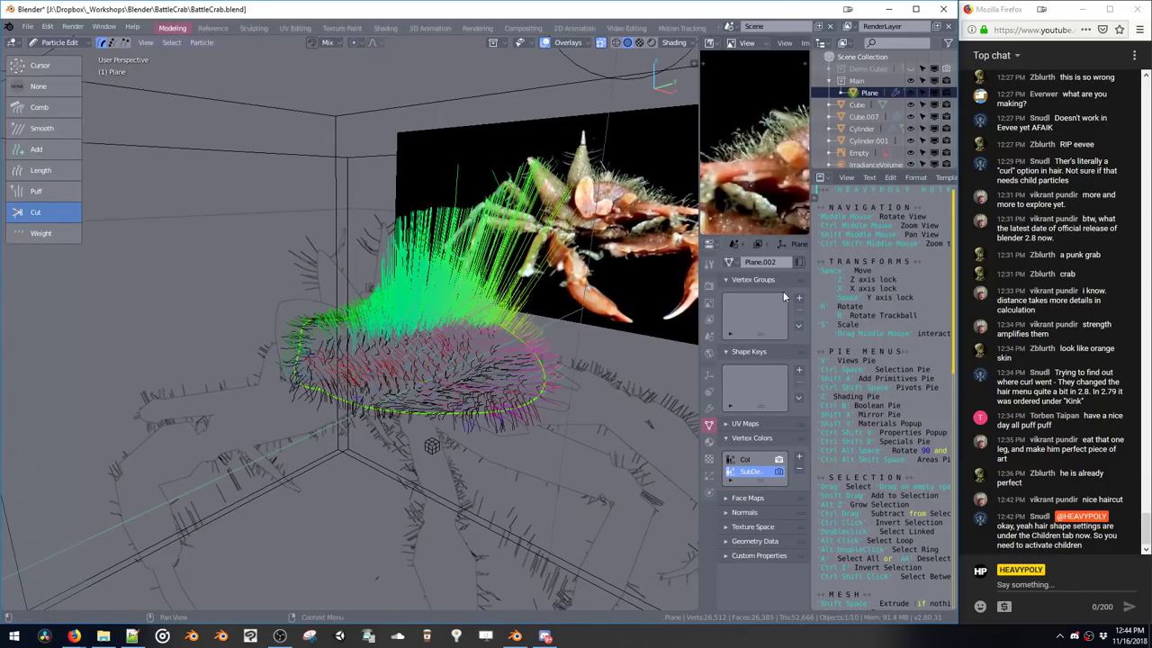
Widen the crab body's particle system settings and set its hair children to Simple
left_click(708, 476)
left_click_drag(809, 370, 931, 370)
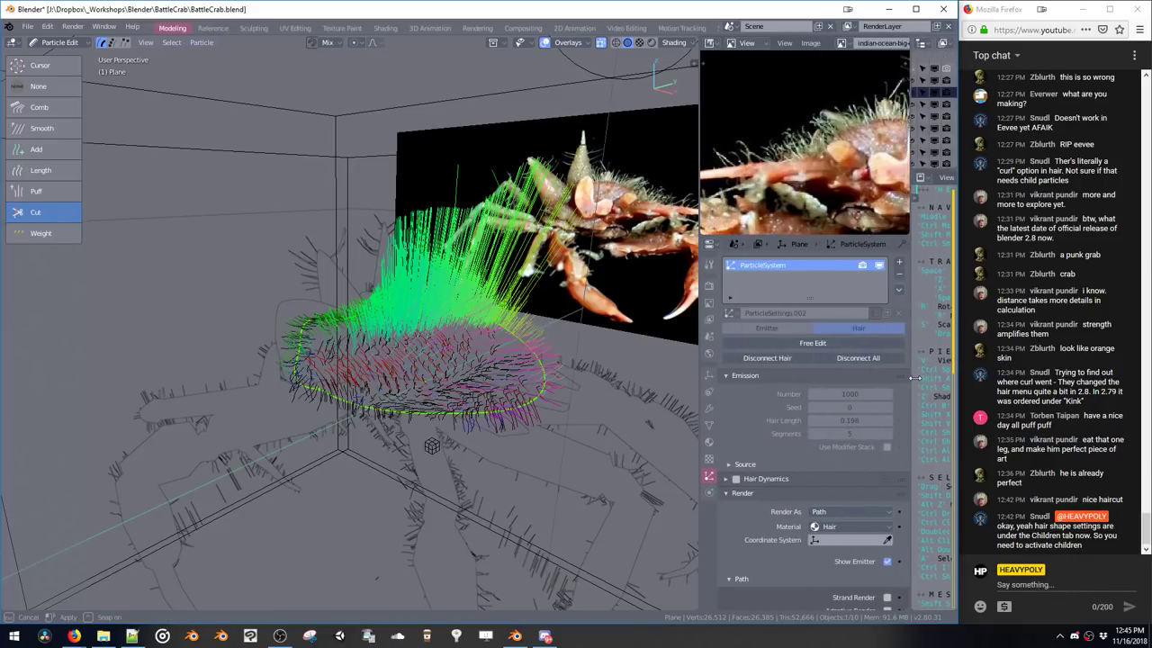
scroll(830, 341, "down", 10)
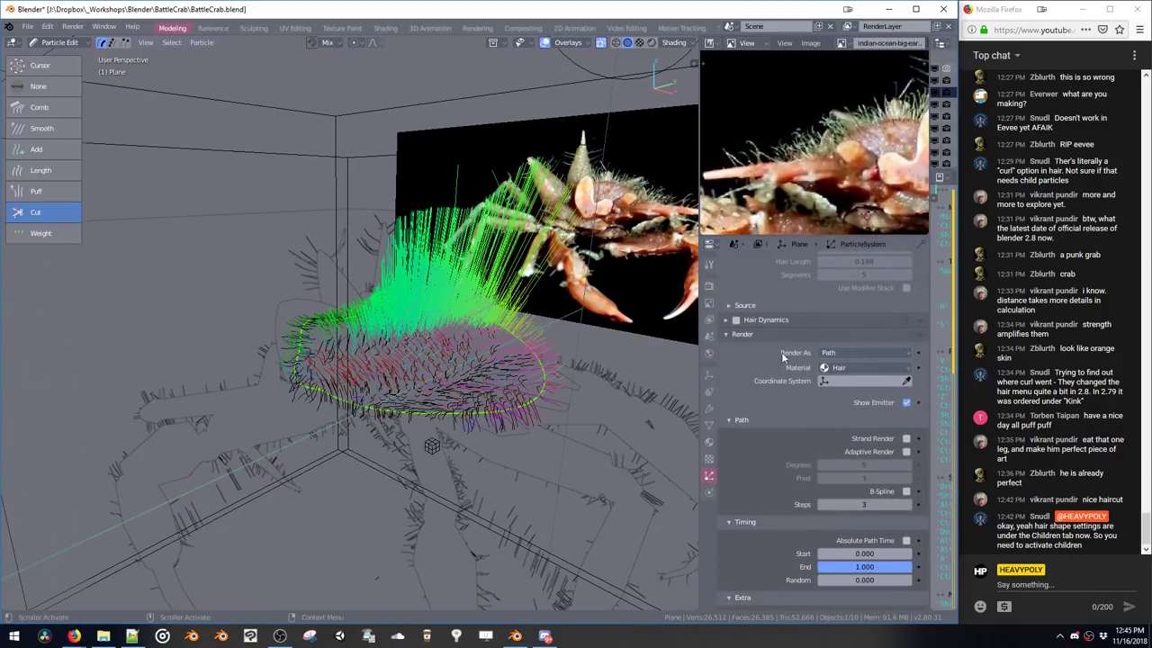
scroll(792, 360, "down", 9)
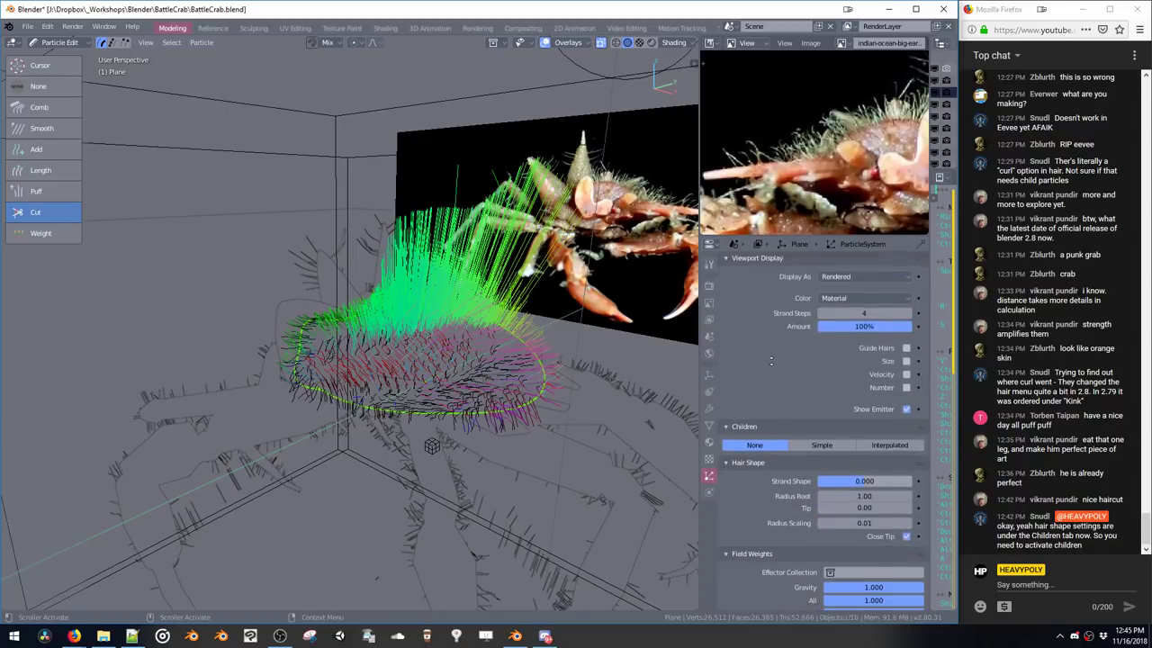
left_click(805, 346)
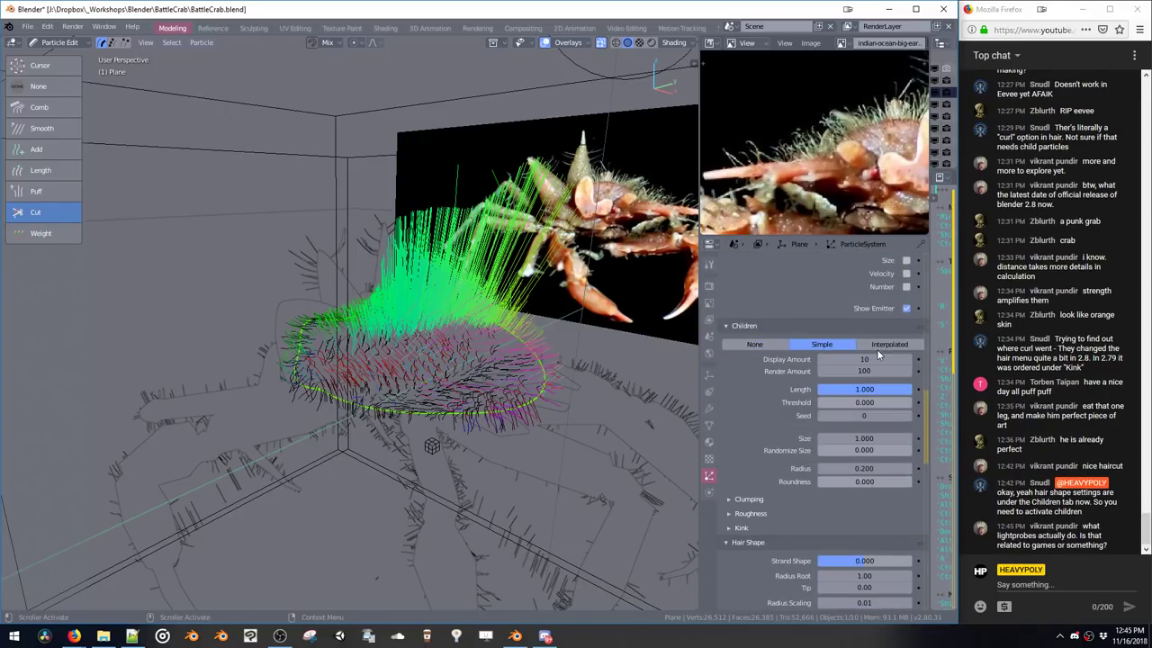
Try Twist values of 1.030 and about 5.06 in the child hairs' clumping, and clear the value
left_click(733, 502)
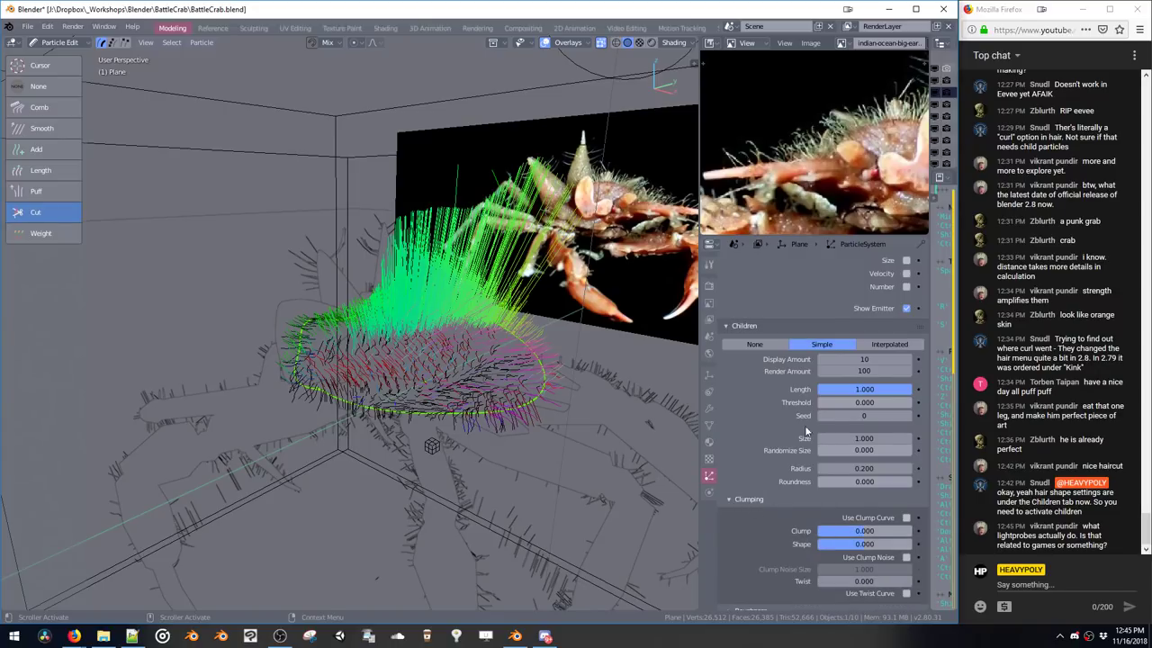
scroll(813, 297, "down", 3)
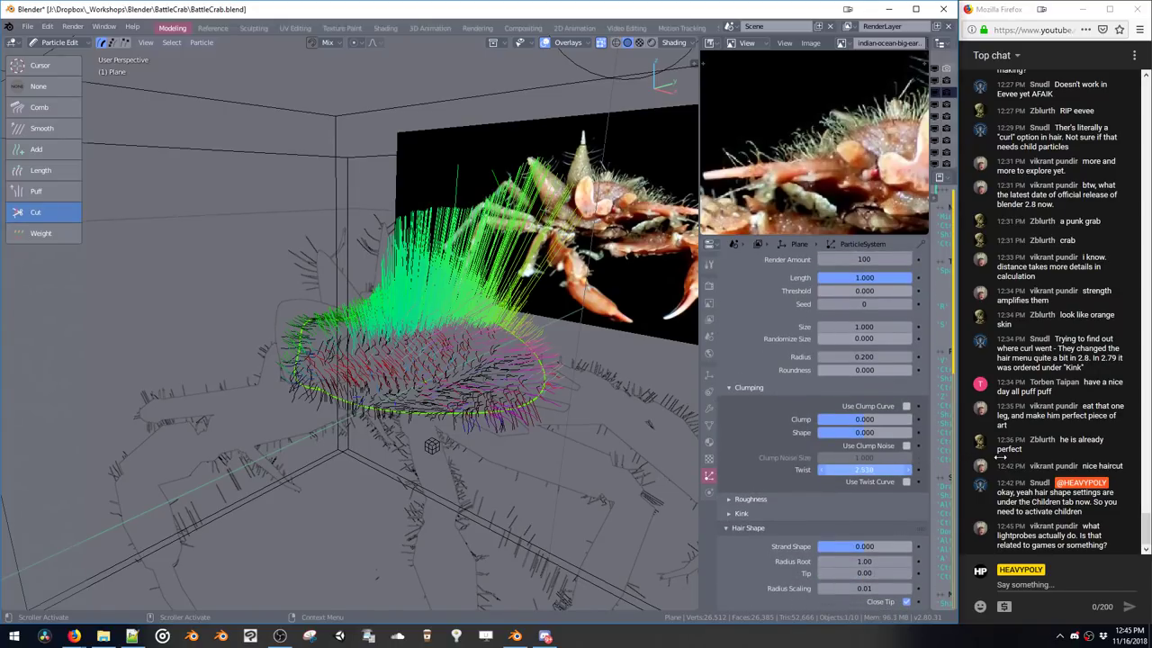
left_click_drag(948, 459, 900, 468)
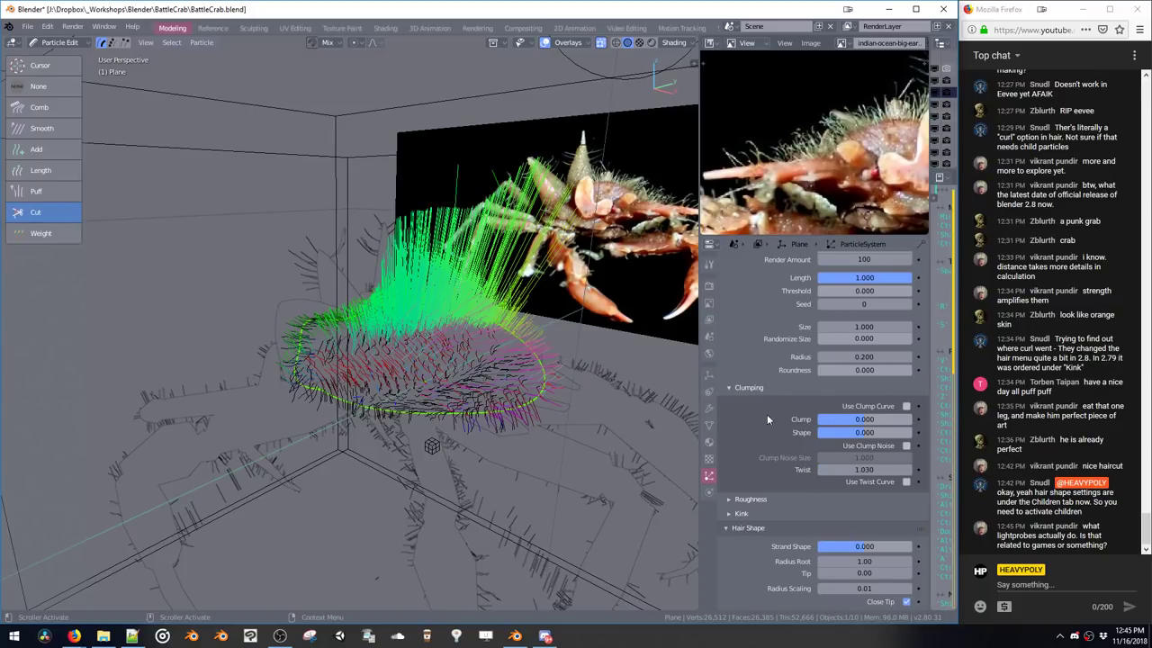
left_click_drag(644, 447, 846, 487)
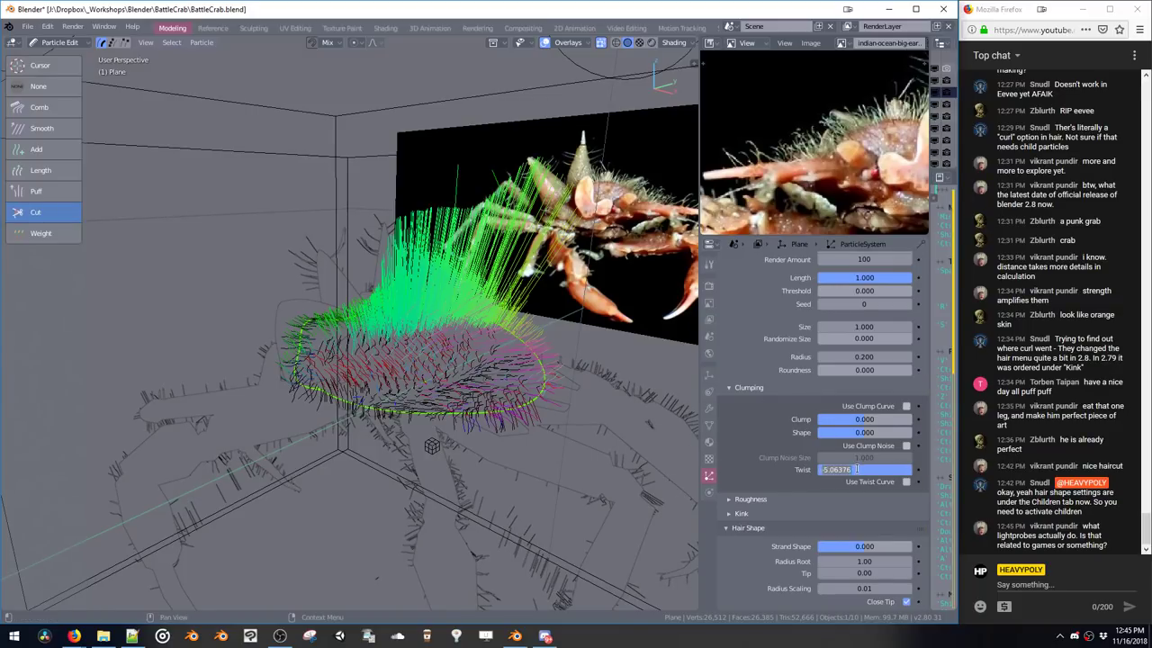
key("BackSpace")
left_click(727, 389)
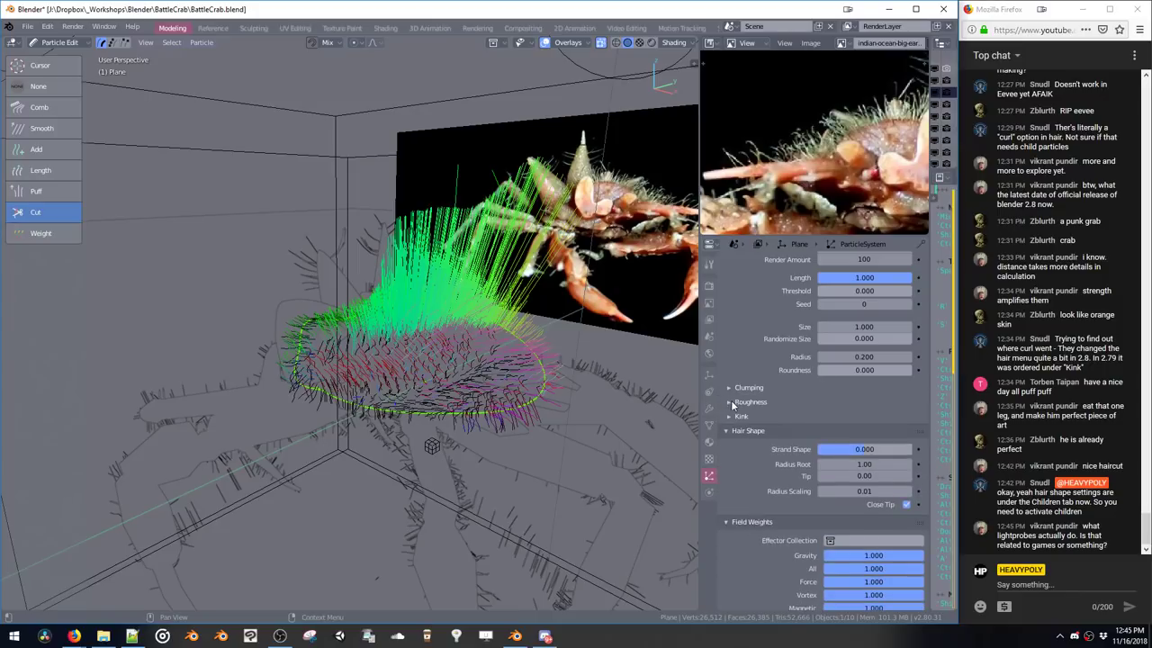
Set the child hairs' kink type to Curl with an amplitude of 0.375
left_click(731, 401)
left_click(739, 403)
left_click(739, 416)
left_click(835, 436)
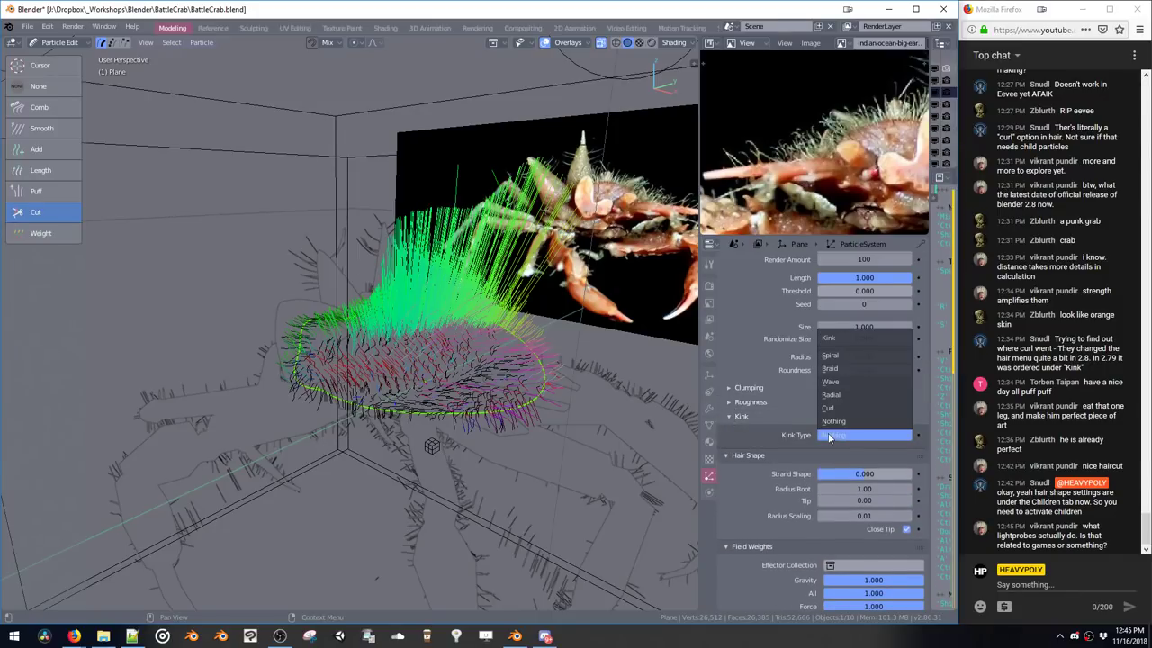
left_click(835, 414)
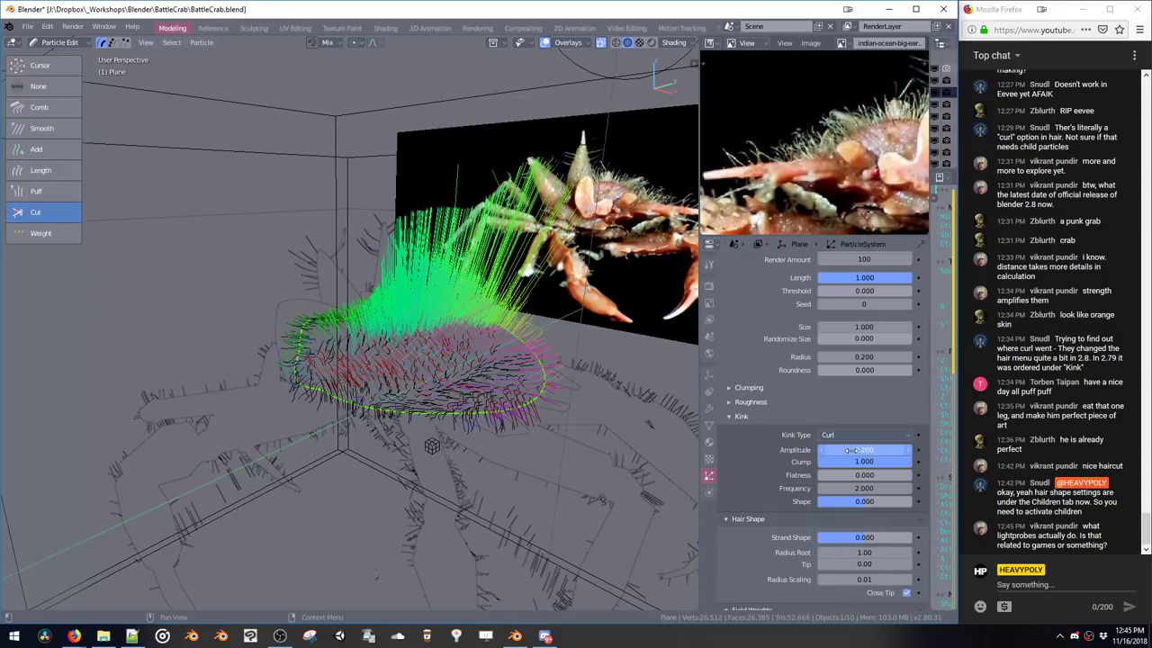
left_click_drag(870, 445, 869, 445)
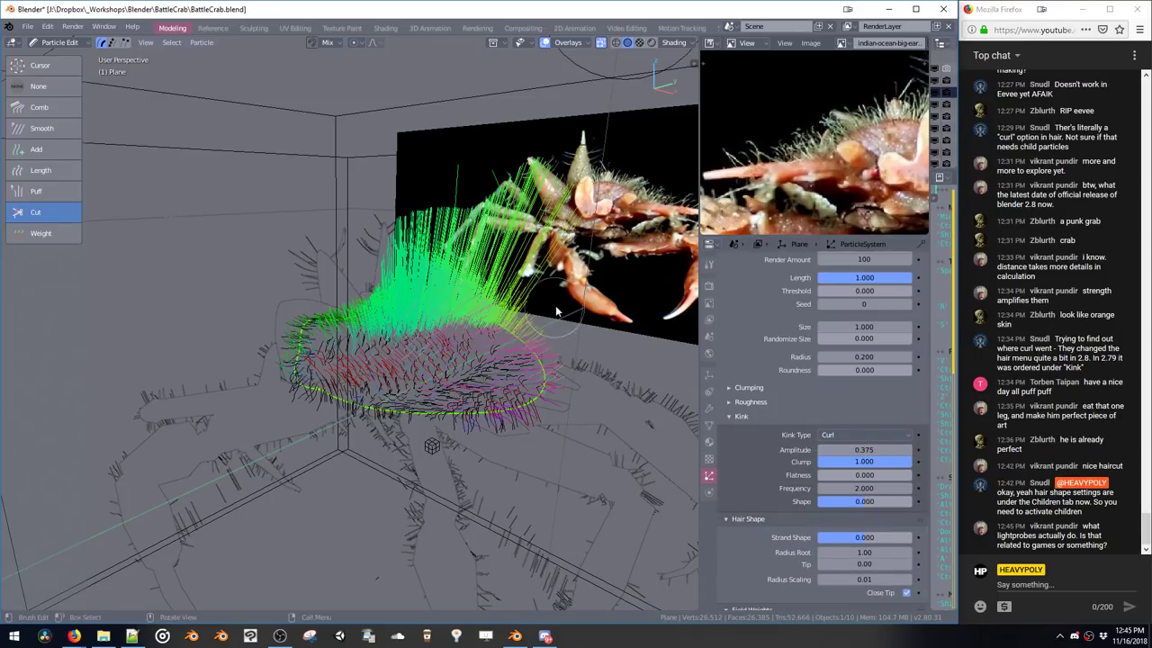
Return the crab body to Object Mode and try to switch it to mesh element editing
mouse_move(555, 305)
middle_mouse_down()
mouse_move(592, 275)
mouse_move(566, 337)
mouse_move(559, 318)
middle_mouse_up()
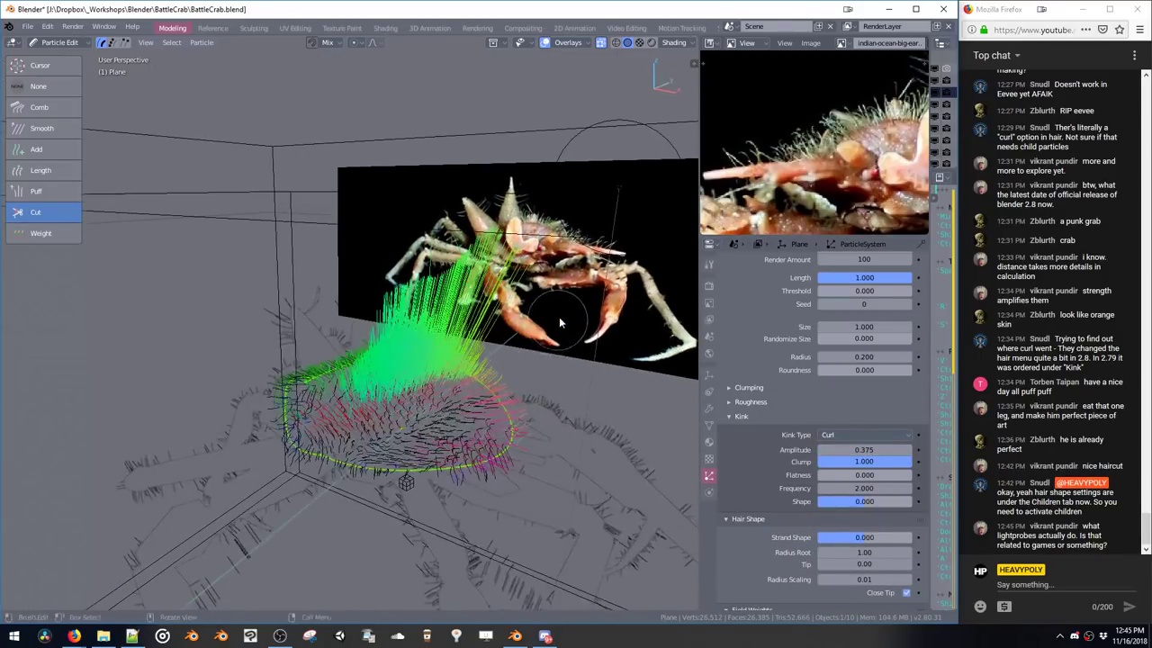
key("Tab")
middle_click_drag(564, 364, 573, 339)
key("space")
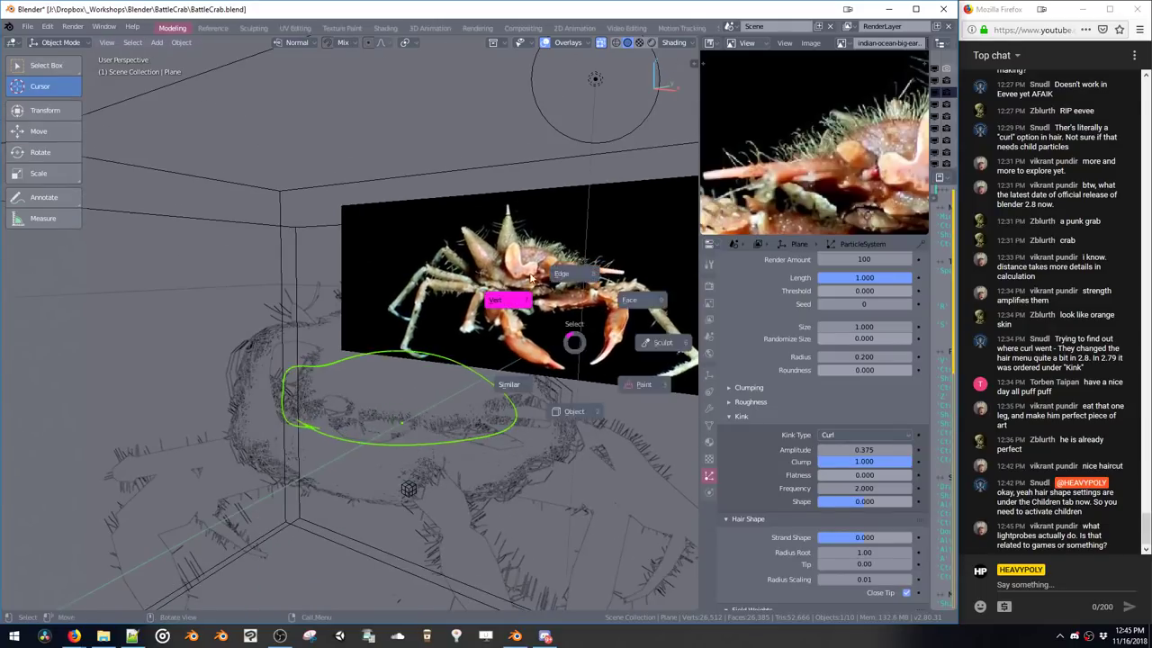
left_click(545, 281)
Start Blender again and reopen the saved BattleCrab.blend
key("alt+Tab")
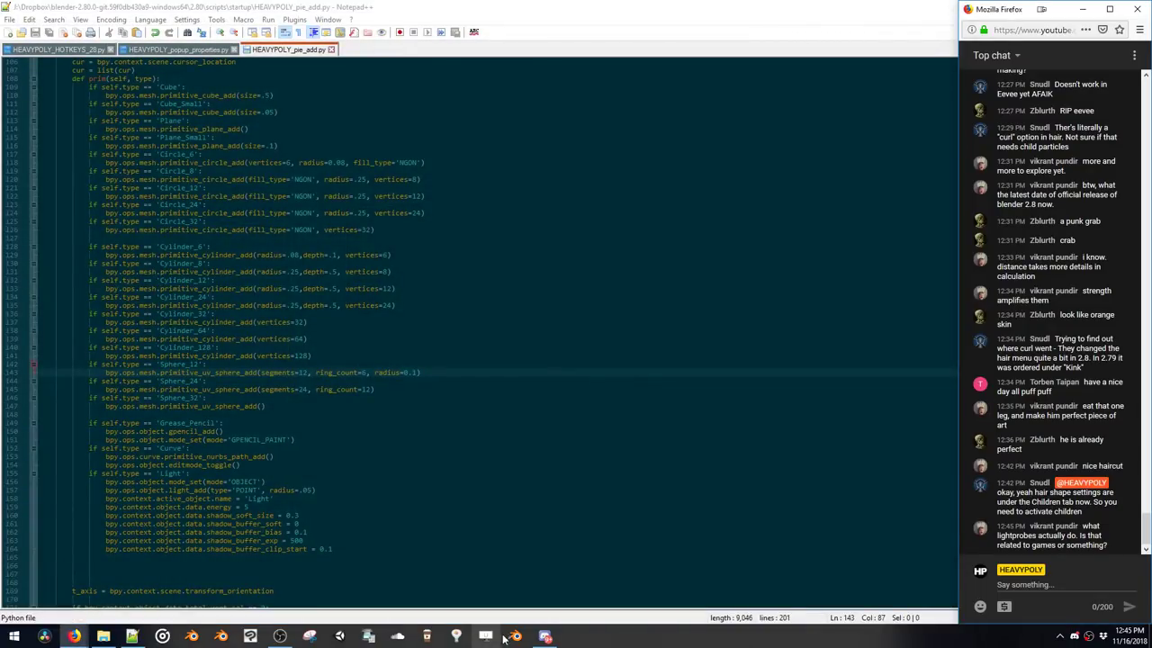
left_click(510, 636)
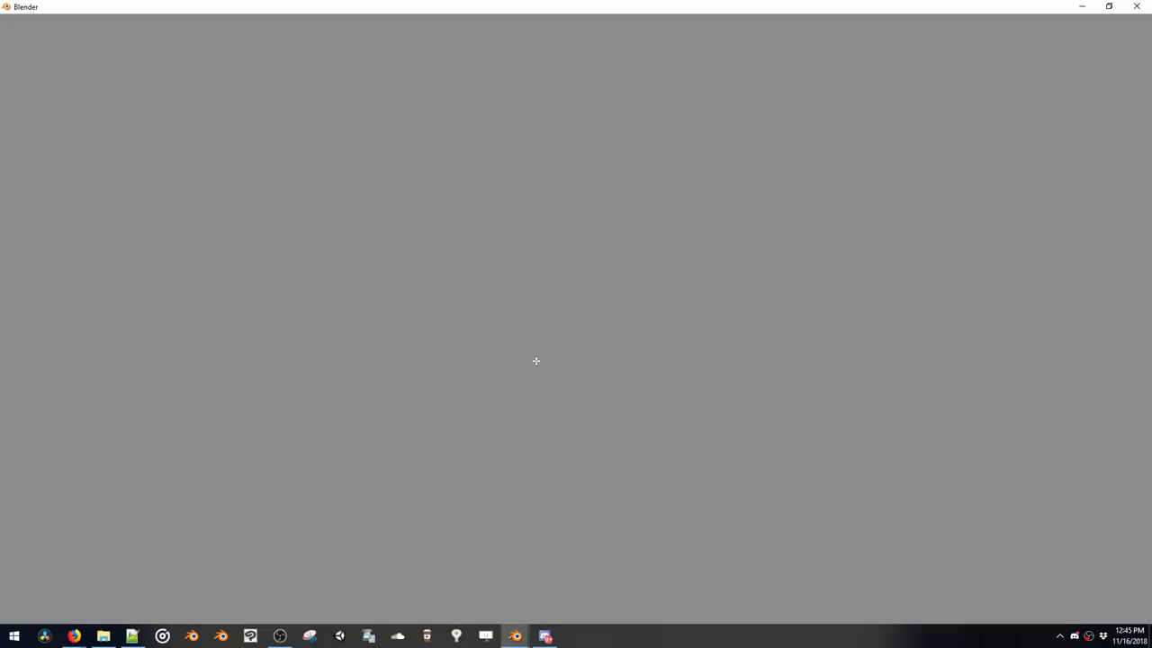
key("ctrl+o")
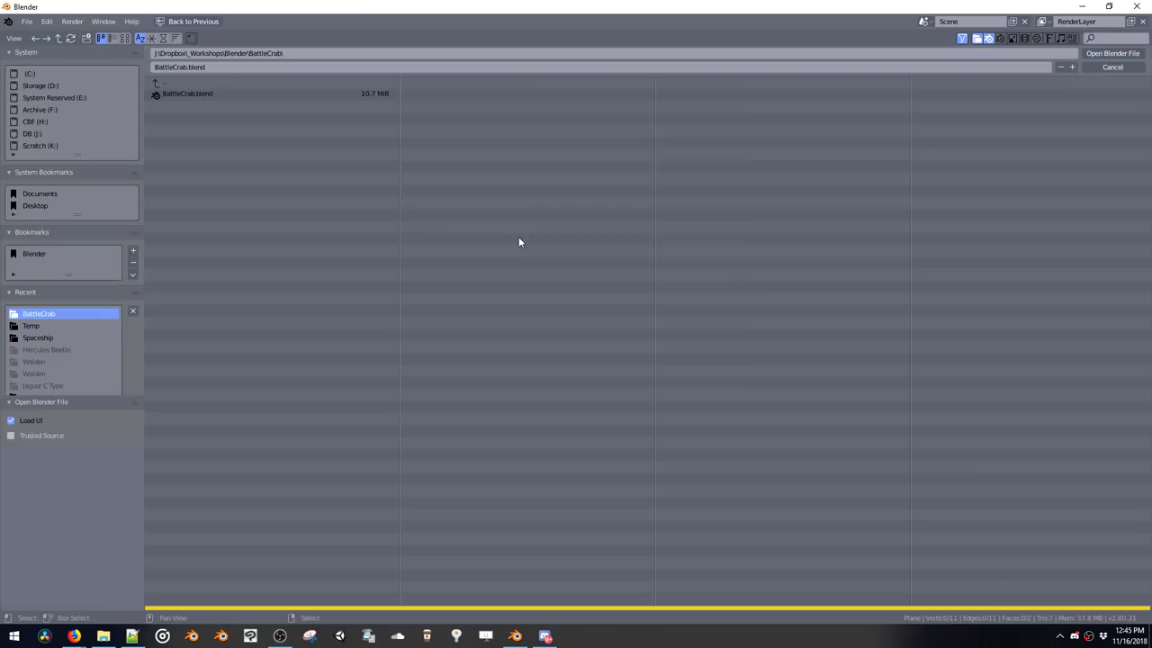
left_click(173, 93)
double_click(180, 99)
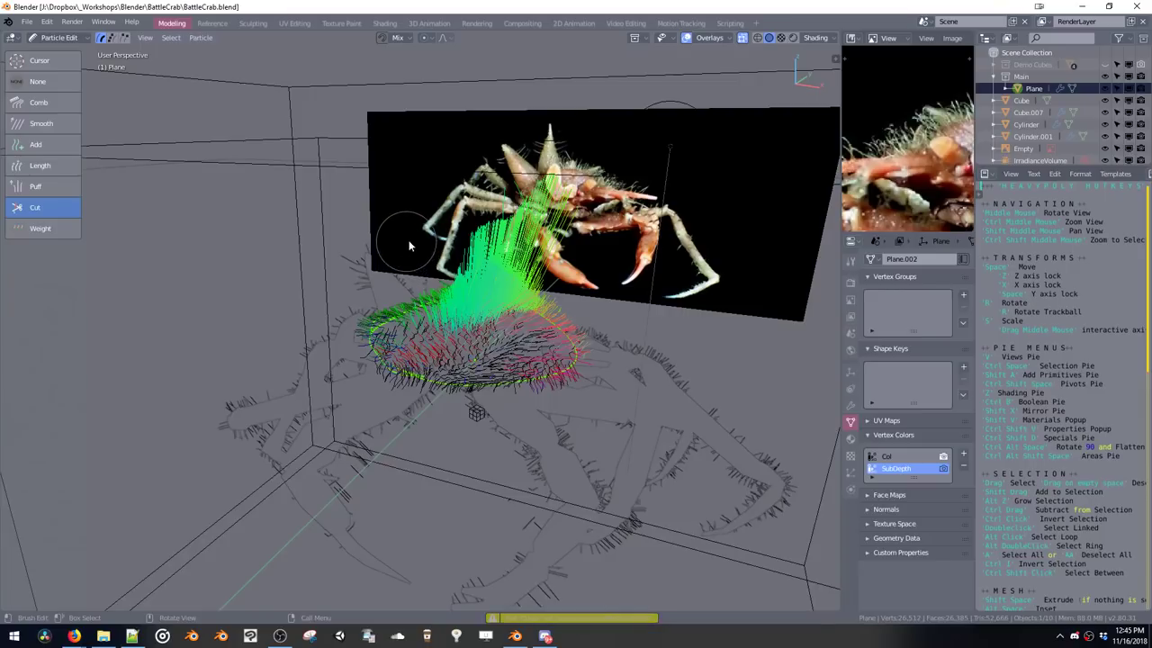
Put the reopened crab body in Object Mode and display the scene with rendered shading
key("ctrl+Tab")
left_click(538, 309)
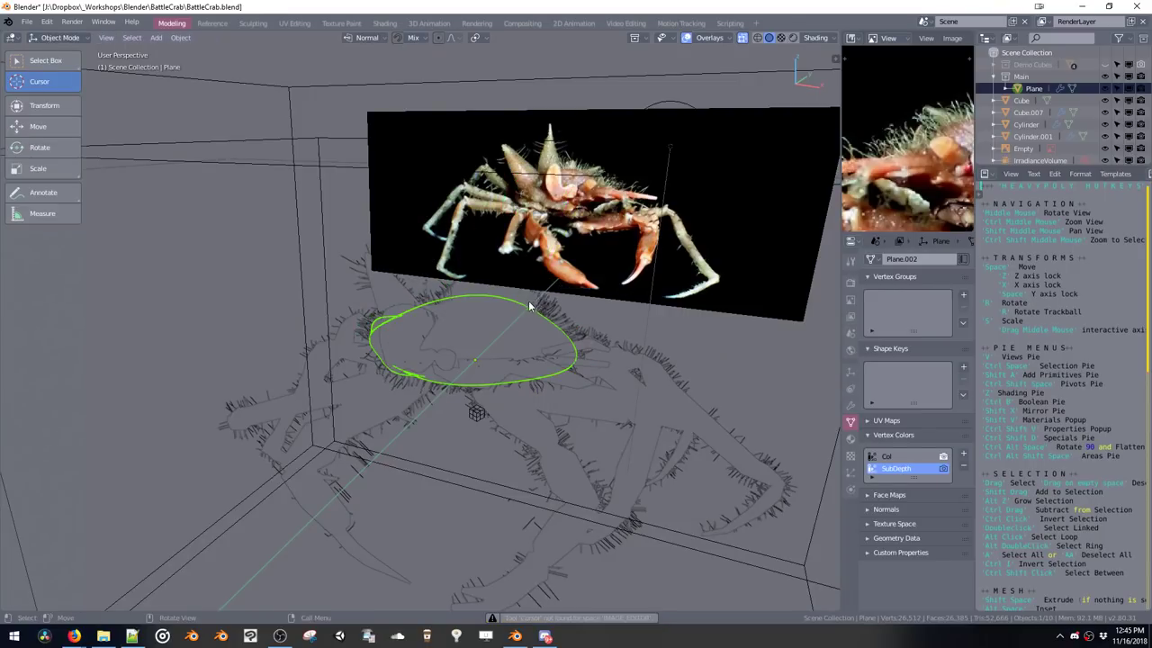
middle_click_drag(532, 309, 809, 328)
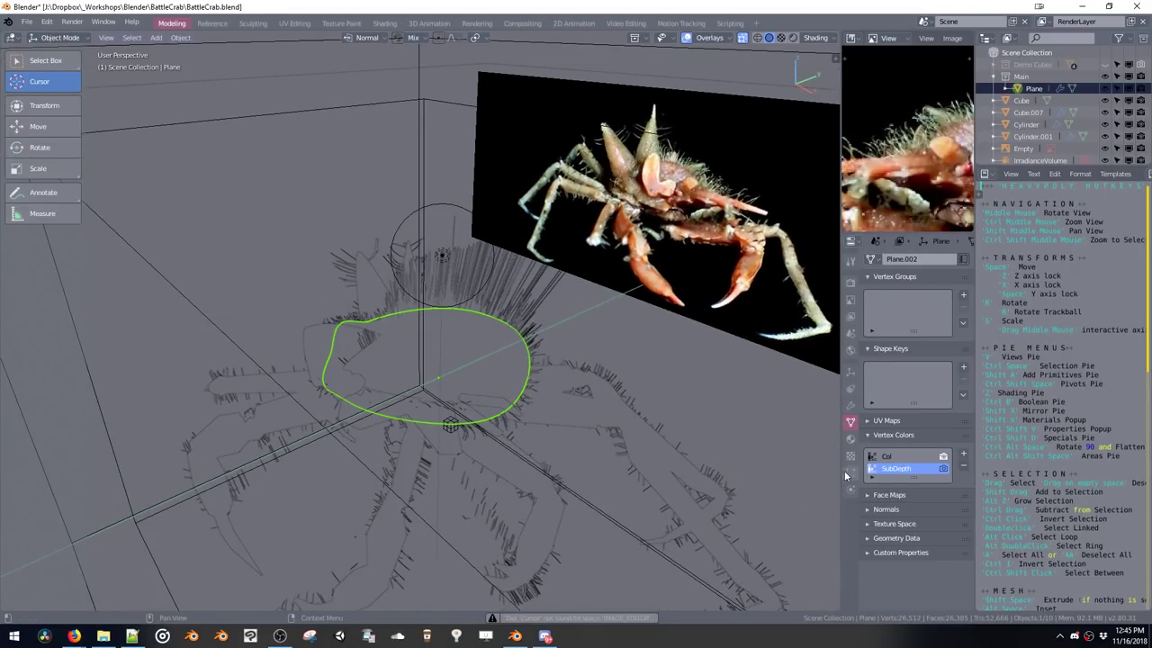
key("z")
left_click(642, 320)
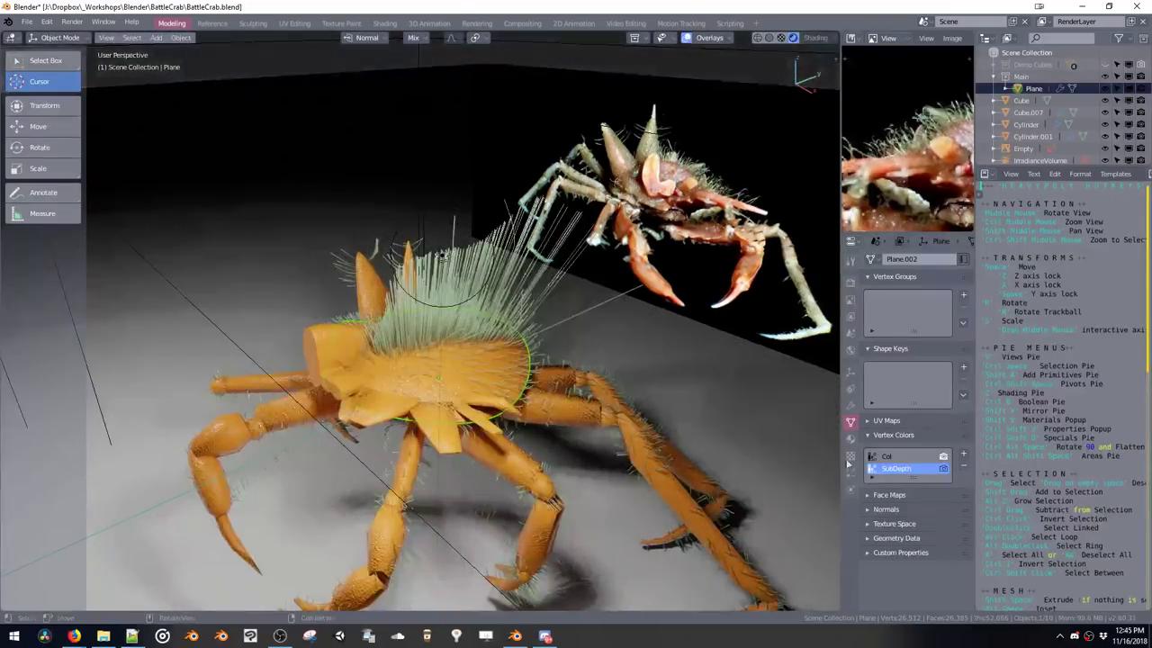
middle_click_drag(581, 341, 603, 326)
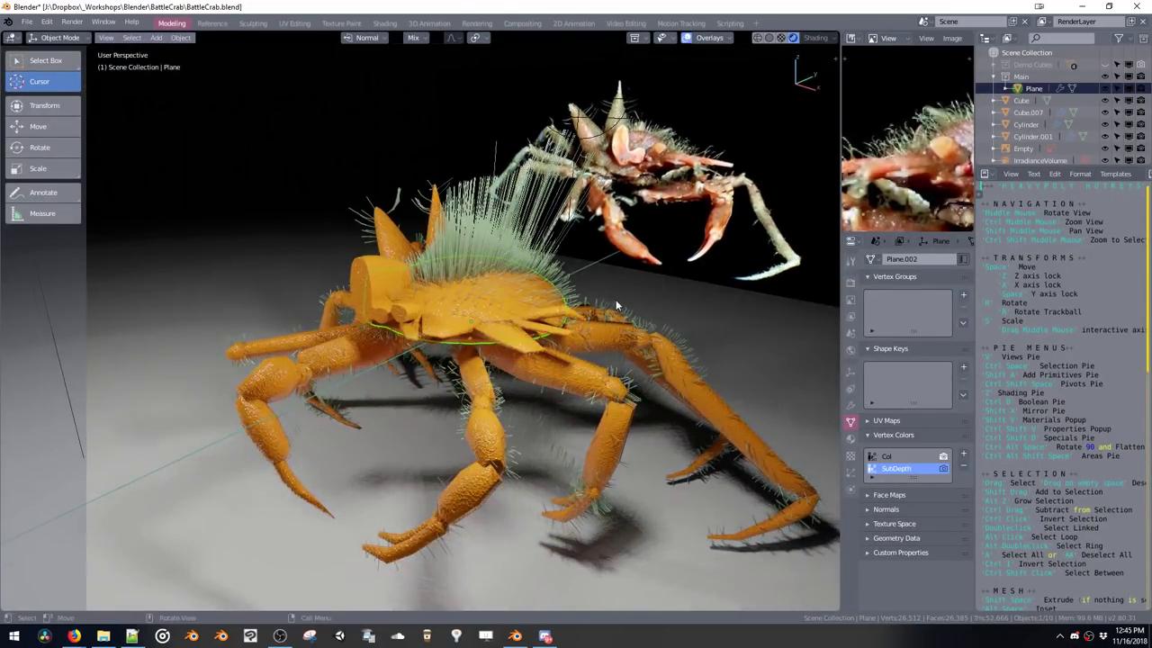
middle_click_drag(615, 299, 632, 258)
key("Tab")
key("ctrl+space")
left_click(634, 334)
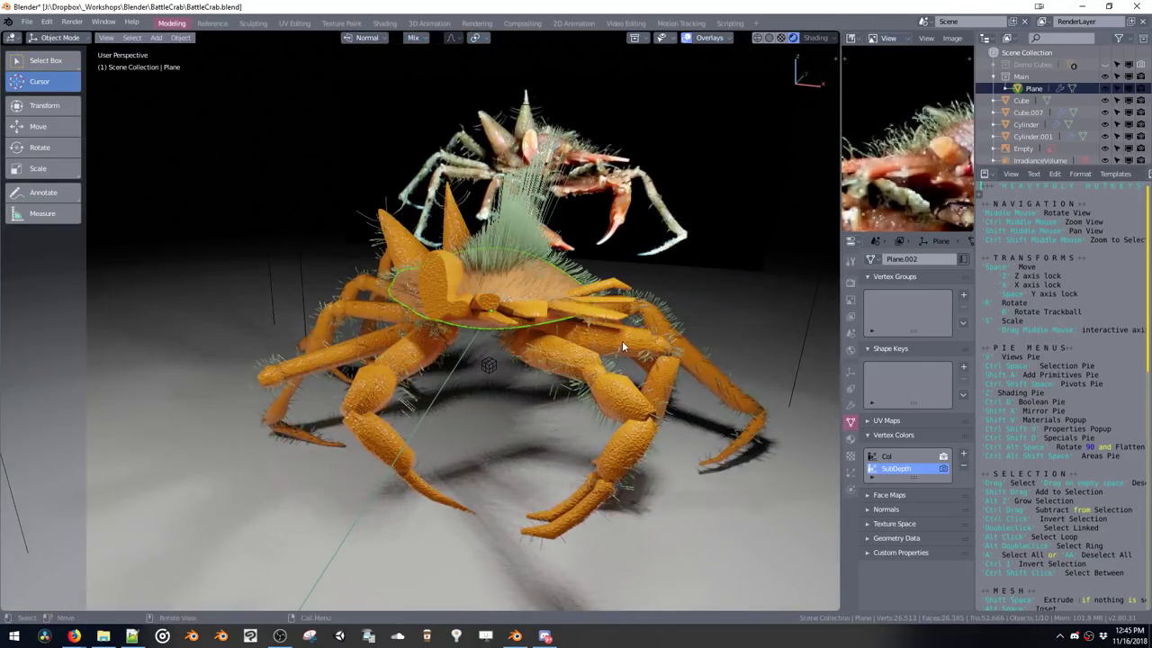
Try toggling mesh editing on the crab's mouth pieces and its legs to refresh their display
middle_click_drag(621, 340, 614, 368)
left_click(585, 352)
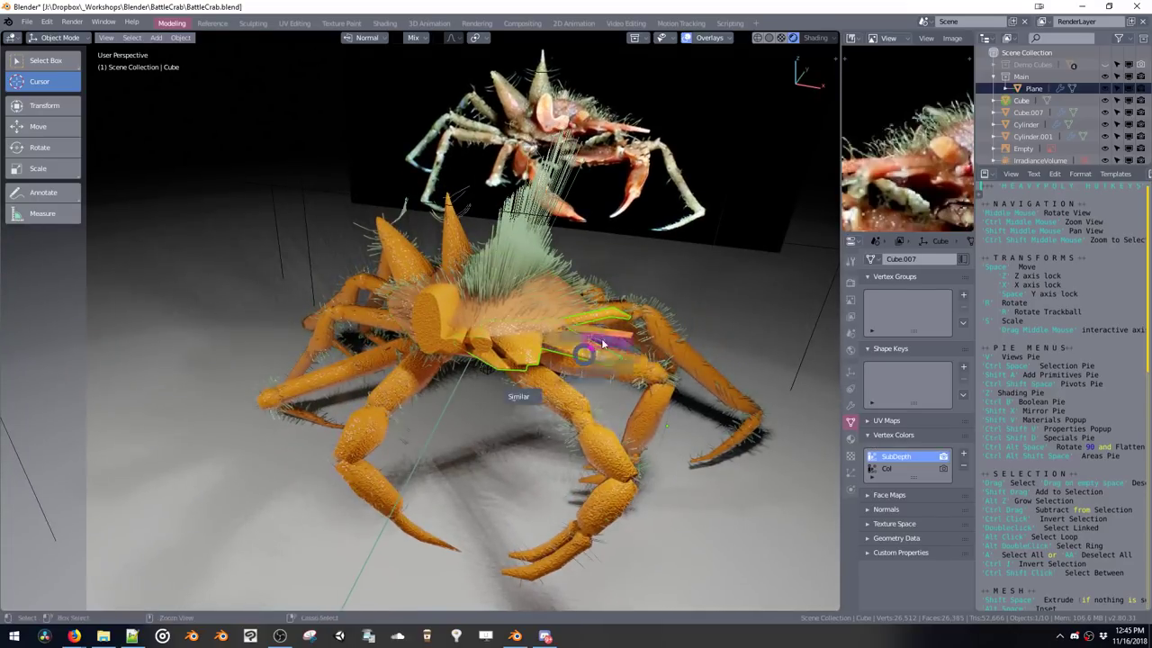
key("Tab")
key("Tab")
left_click(620, 366)
key("Tab")
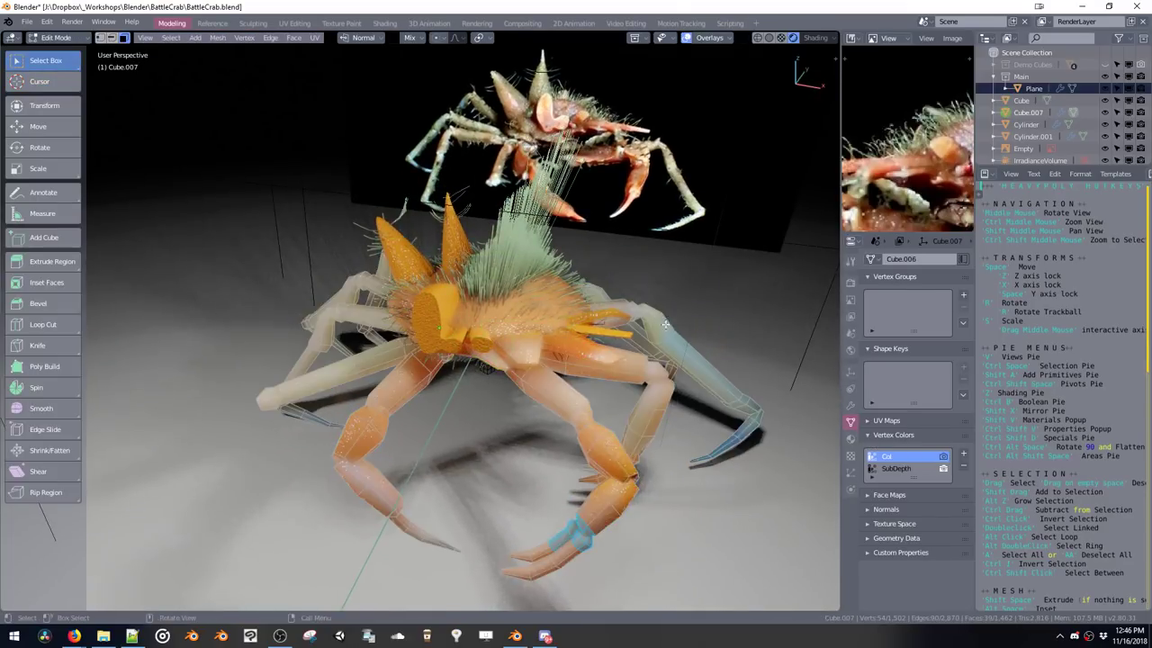
key("Tab")
Start Blender again and reopen the saved BattleCrab.blend
key("alt+Tab")
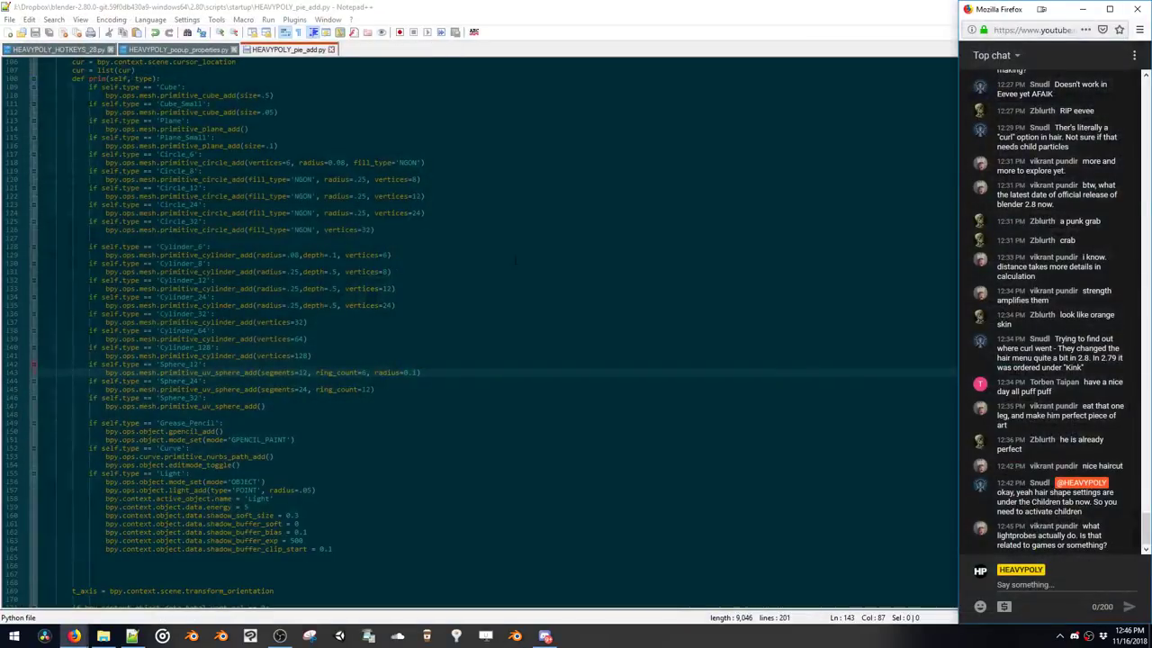
left_click(516, 637)
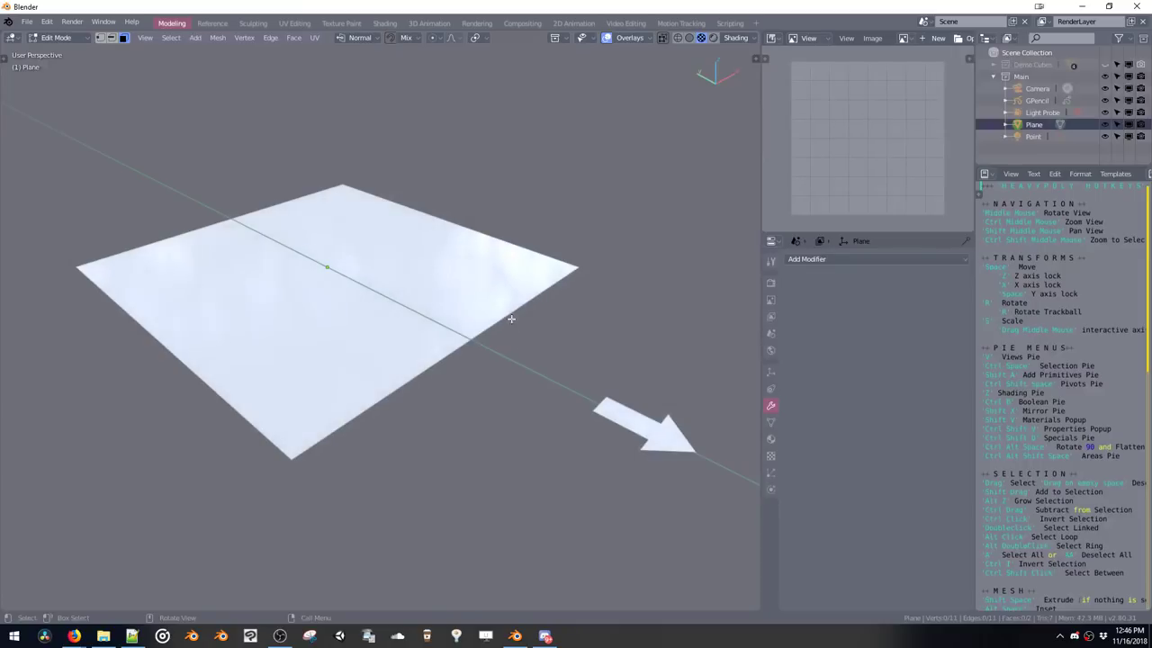
key("ctrl+s")
left_click(512, 231)
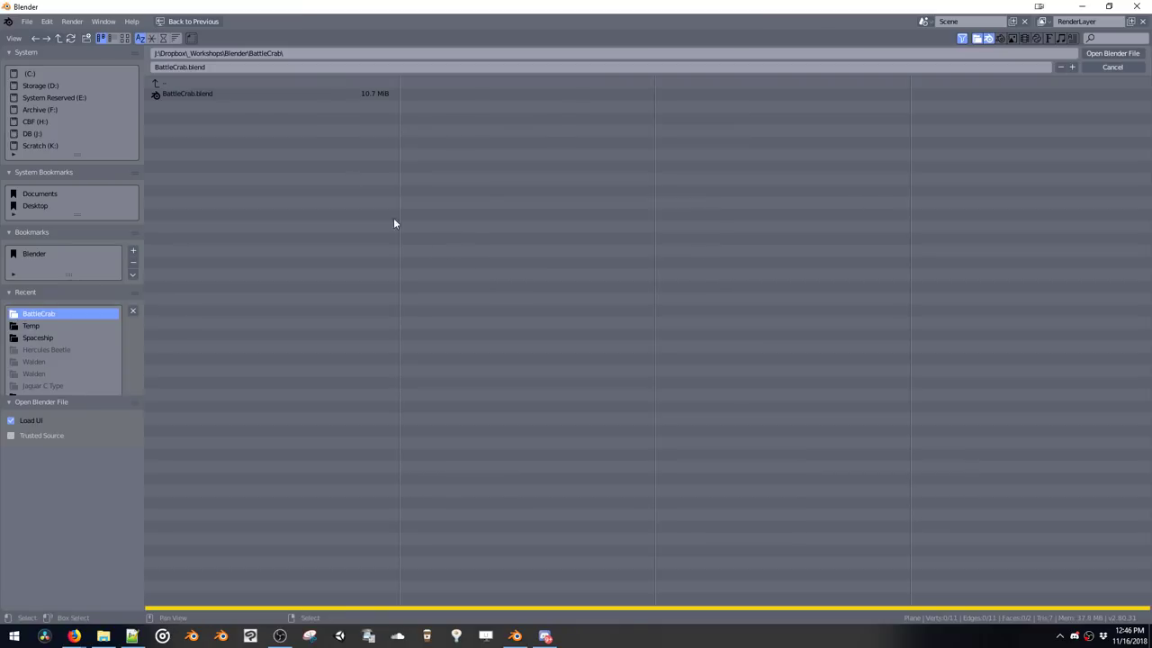
double_click(256, 94)
Display the scene with rendered shading, return the crab body to Object Mode and clear the selection
key("q")
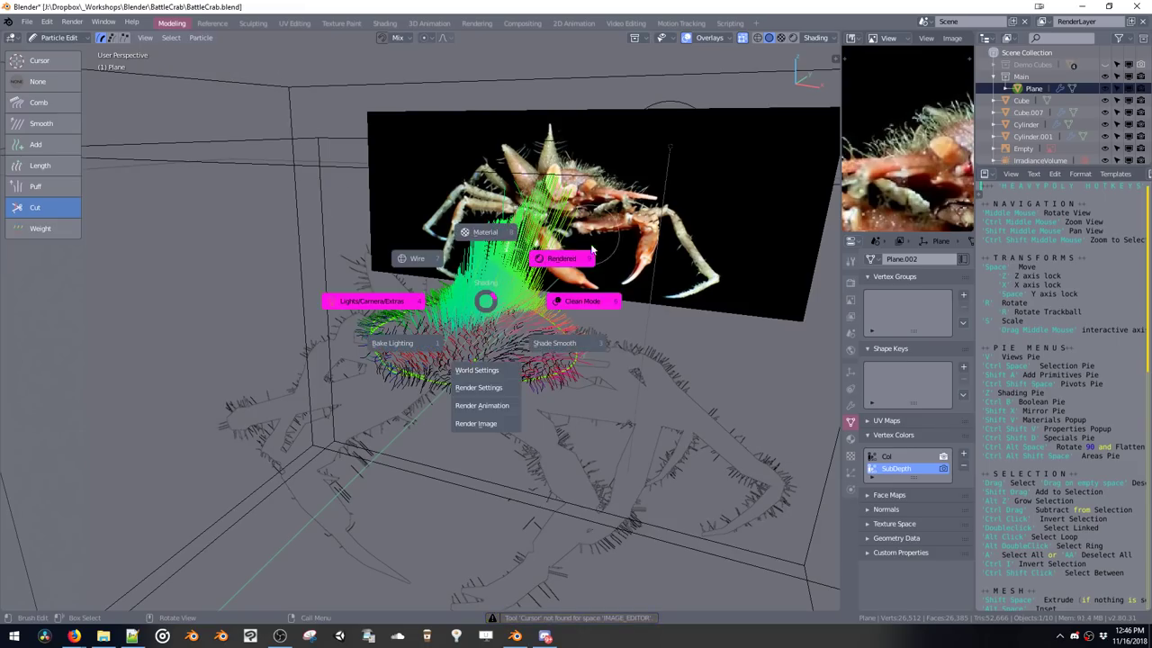
left_click(545, 266)
key("Tab")
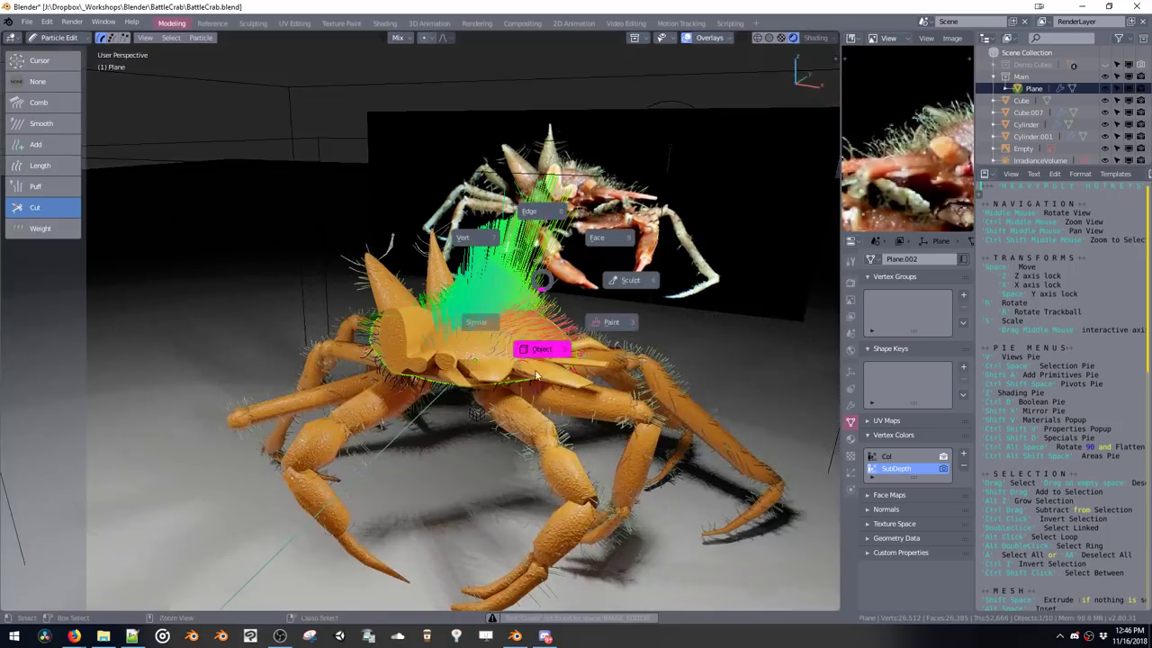
left_click(536, 374)
left_click(323, 244)
key("x")
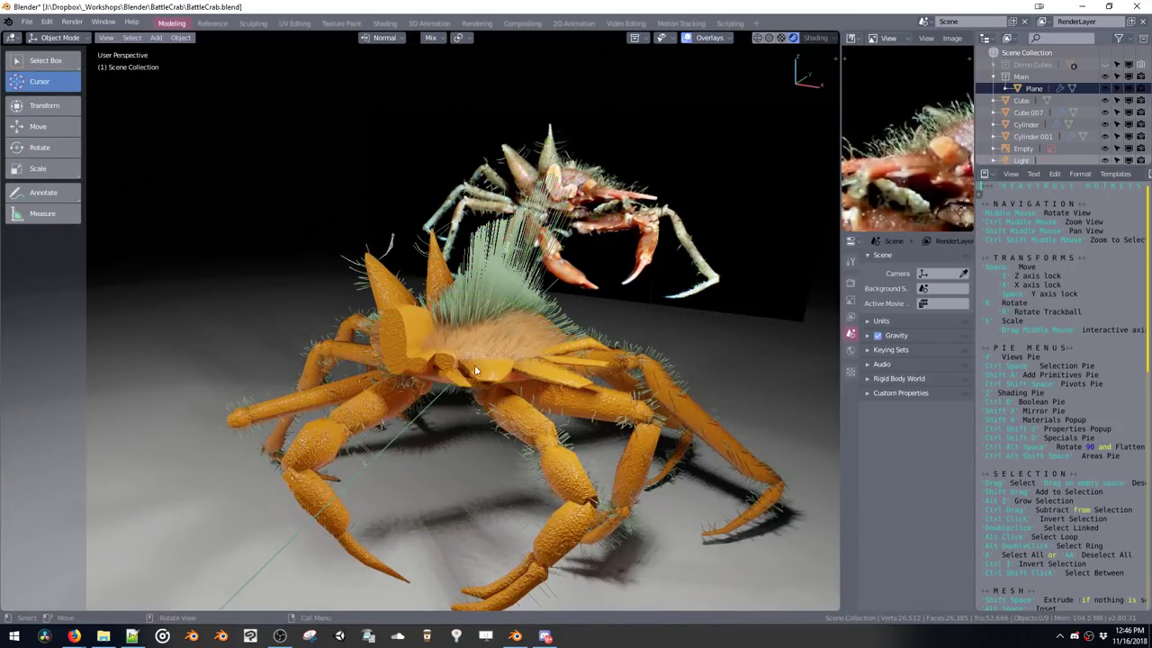
Refresh the colours of the crab's face piece and legs by entering and leaving mesh editing on each
left_click(393, 331)
key("Tab")
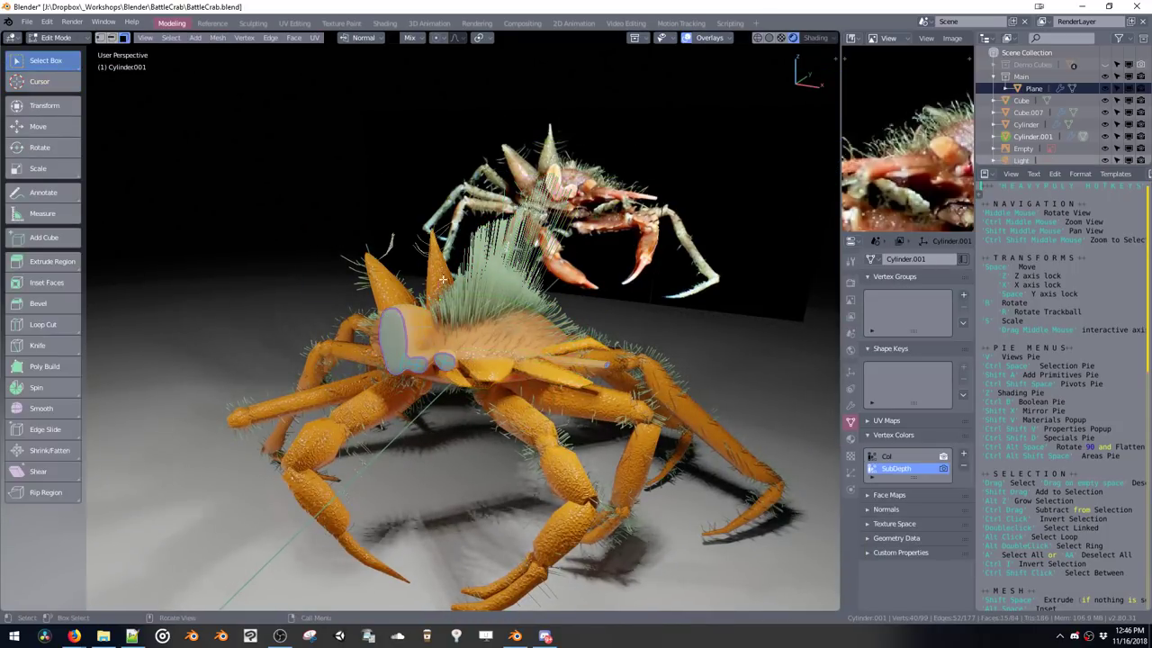
key("Tab")
left_click(387, 386)
key("Tab")
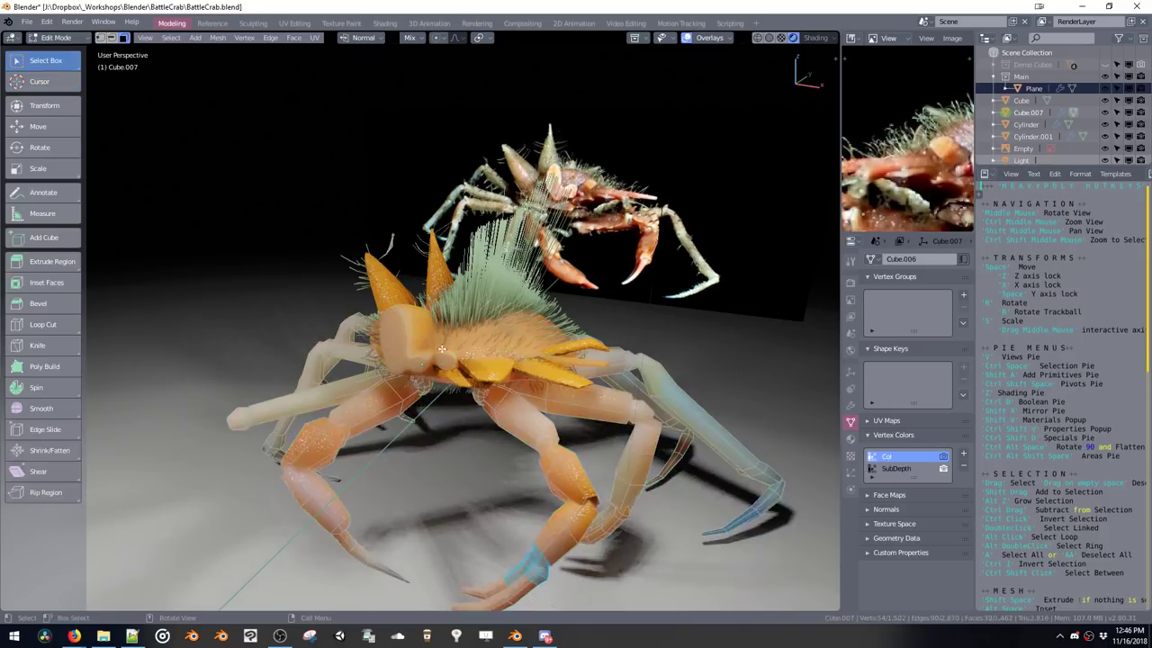
key("Tab")
Refresh the colours of the crab's spikes and mouth pieces by entering and leaving mesh editing on each
left_click(378, 286)
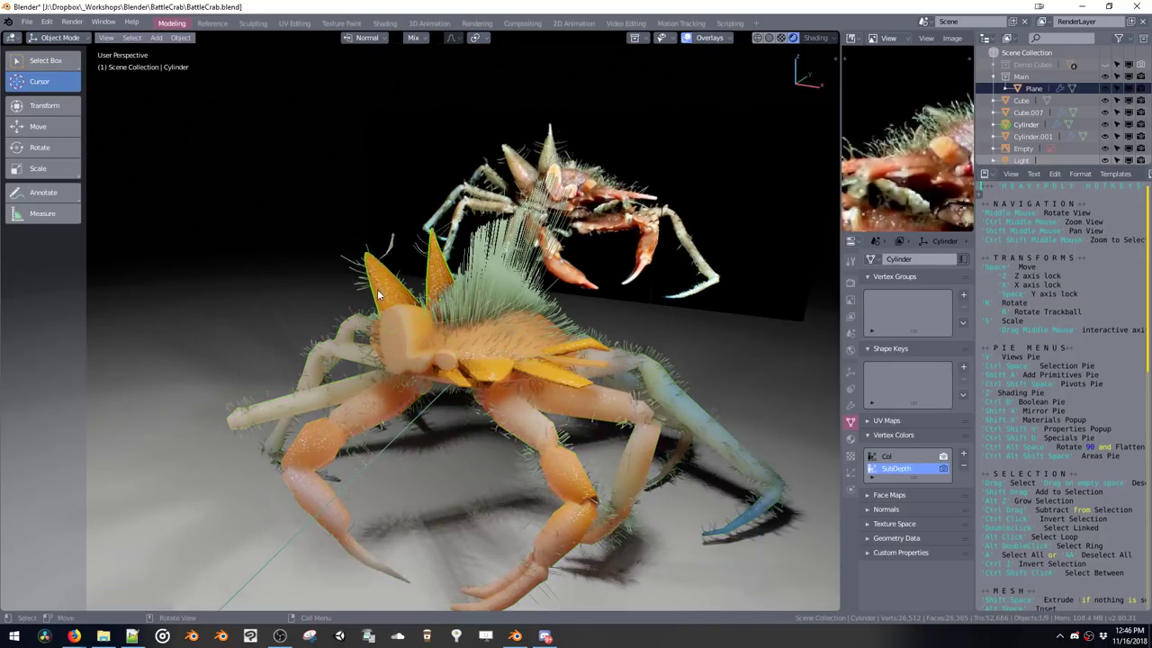
key("Tab")
key("Tab")
left_click(488, 370)
key("Tab")
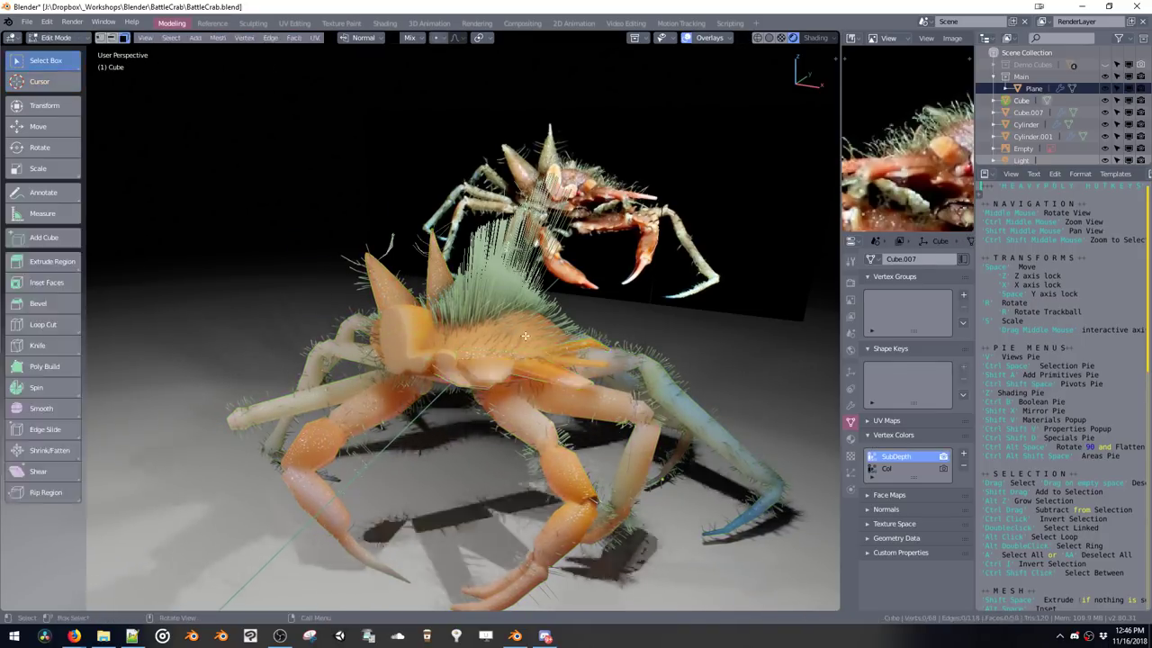
key("ctrl+space")
left_click(521, 388)
middle_click_drag(559, 345, 585, 270)
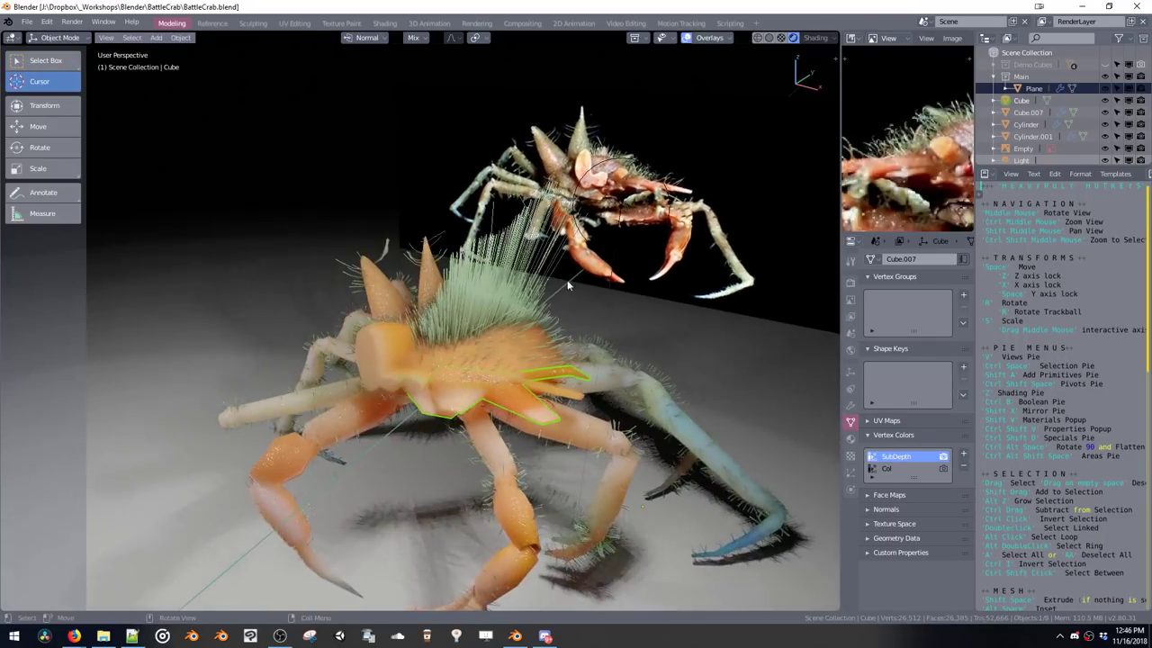
Select the crab's body shell and show its hair particle settings in a widened properties area
left_click(454, 298)
left_click(491, 302)
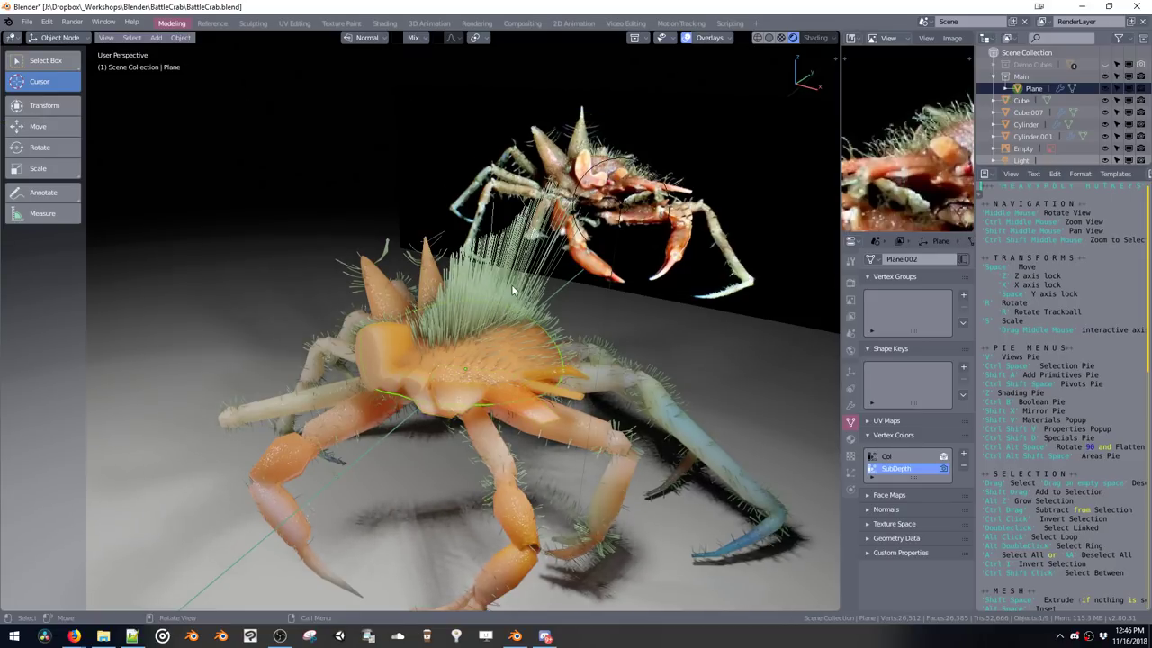
middle_click_drag(511, 284, 533, 279)
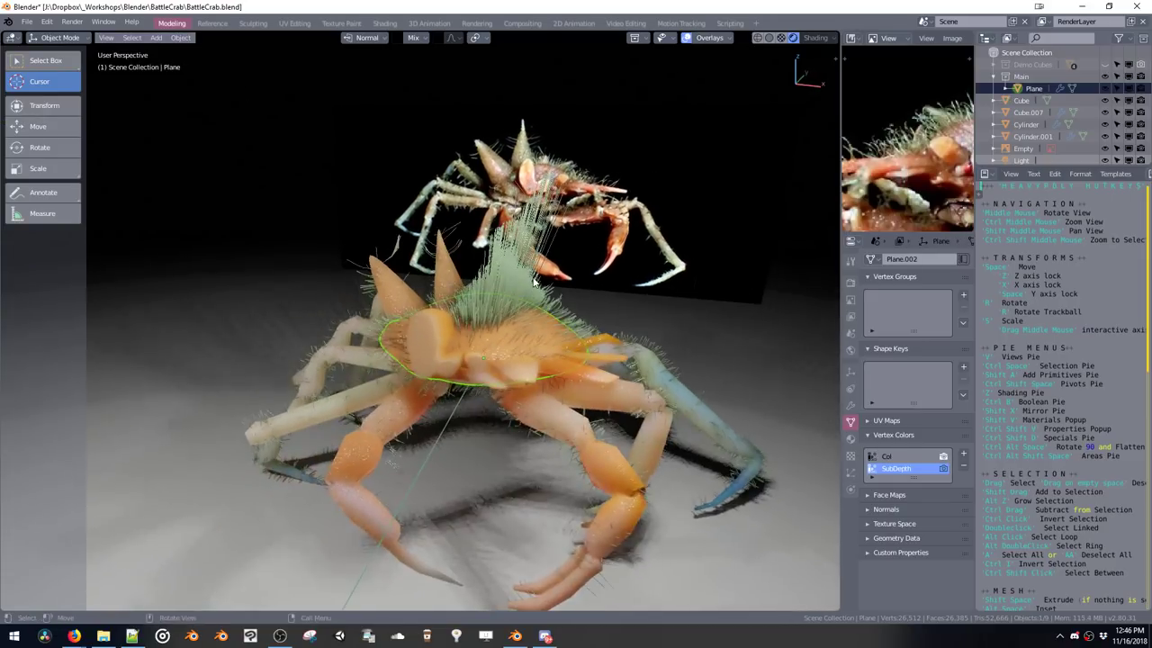
left_click(851, 472)
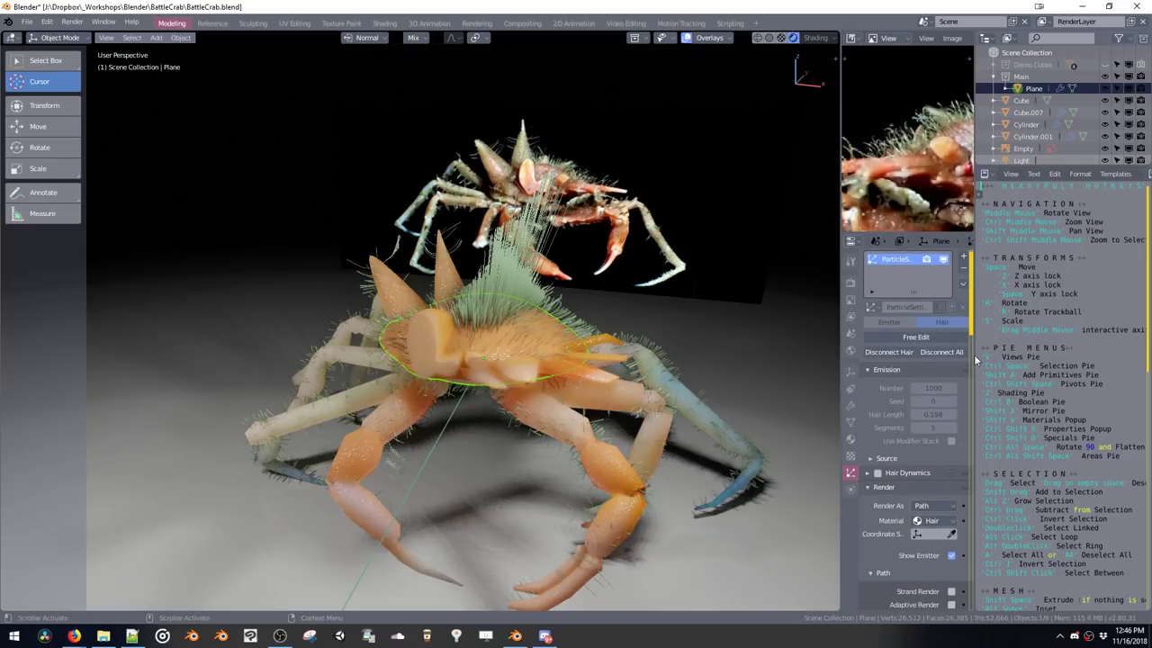
left_click_drag(971, 351, 1128, 351)
scroll(948, 325, "down", 5)
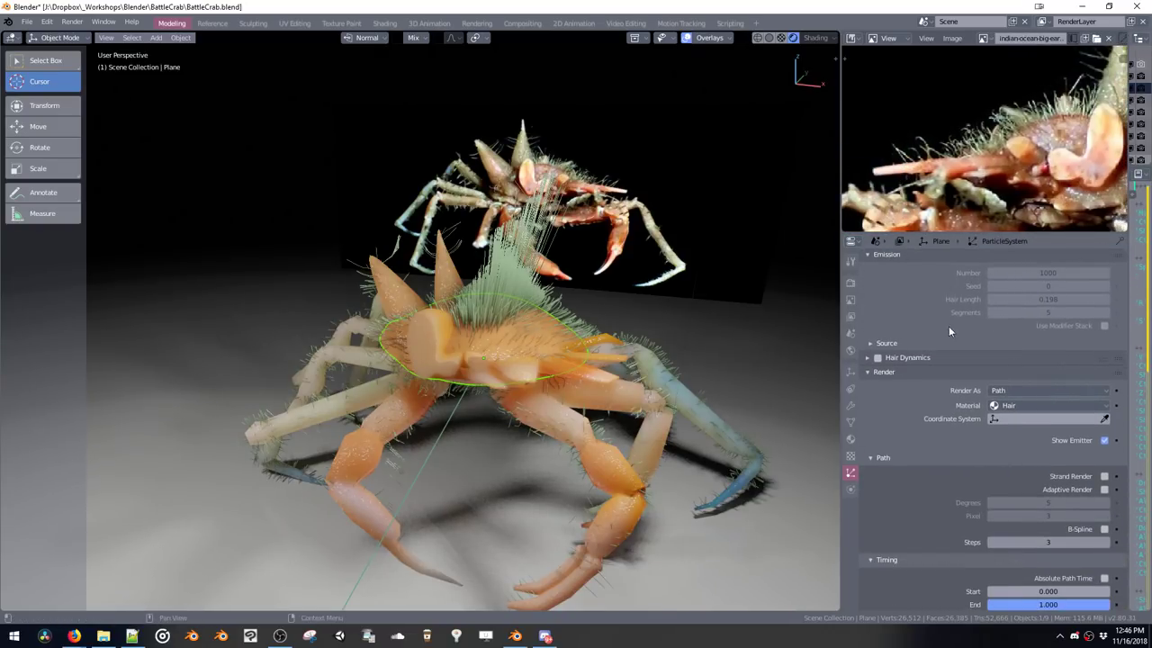
scroll(994, 461, "down", 3)
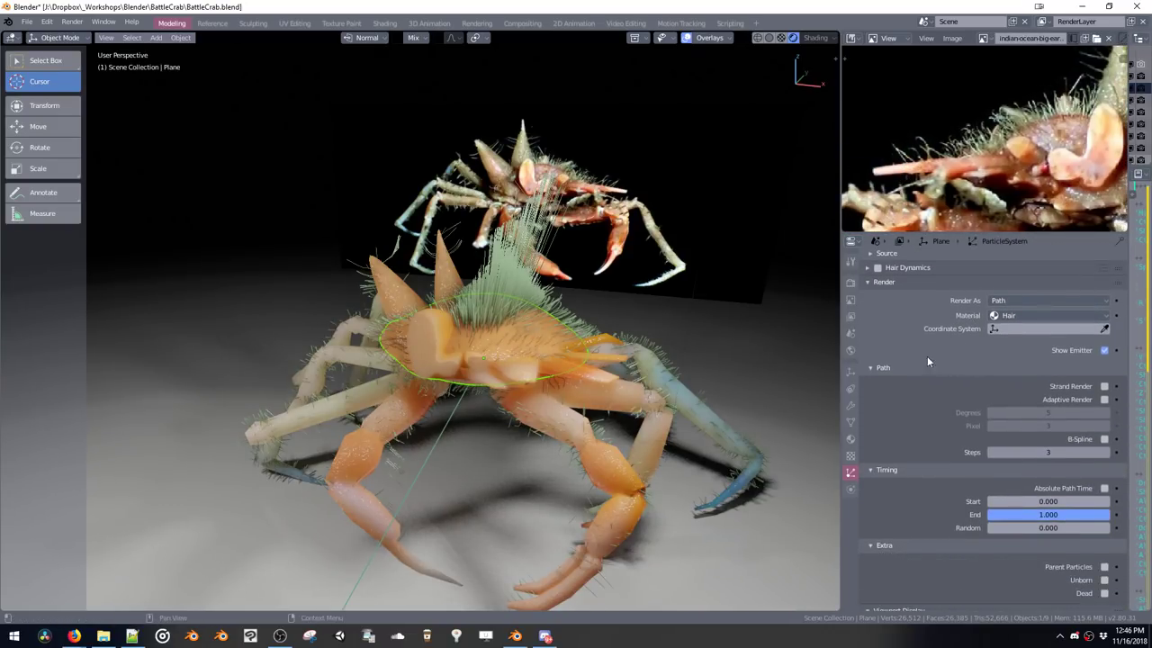
Collapse the Path, Timing, Extra and Viewport Display settings and set the body hair's children to Simple
left_click(869, 369)
left_click(869, 372)
left_click(872, 372)
left_click(873, 382)
left_click(871, 395)
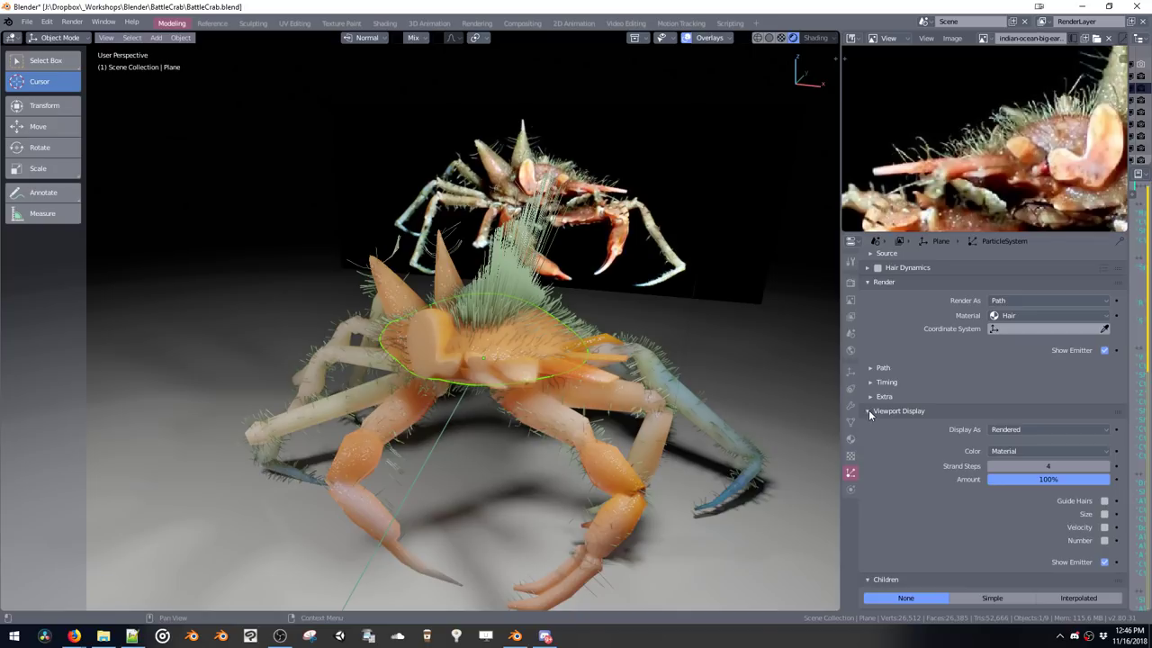
left_click(869, 412)
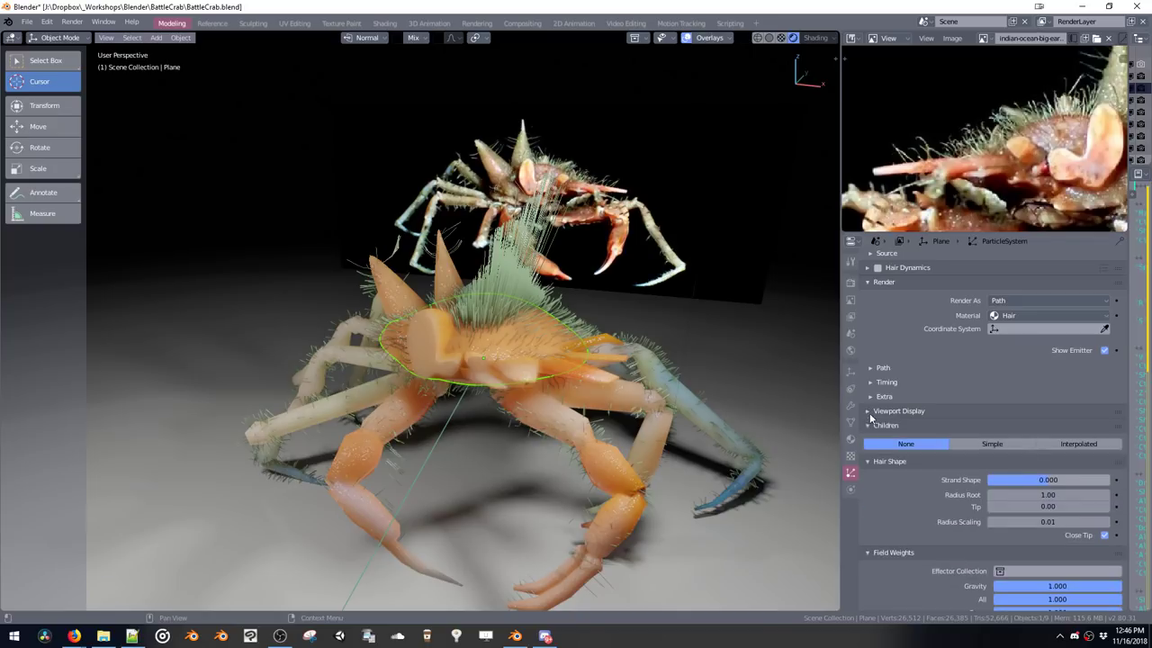
left_click(977, 440)
Set the child hairs' size to 0.717 and their length to 0.189
scroll(925, 409, "down", 1)
scroll(595, 254, "up", 8)
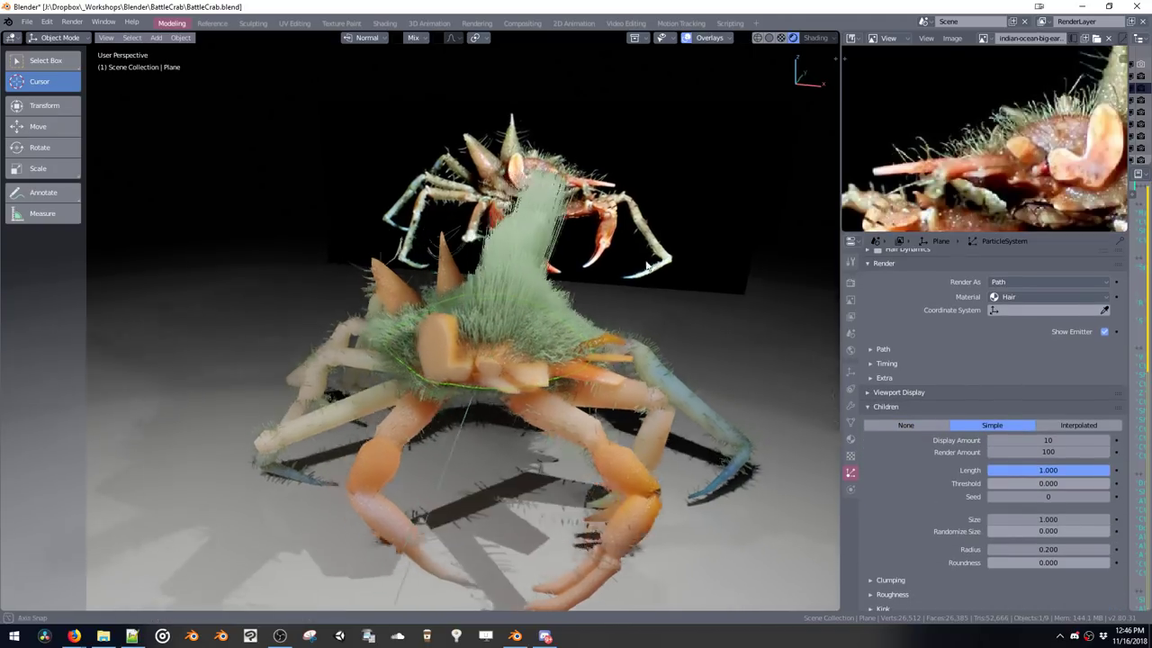
scroll(627, 238, "down", 8)
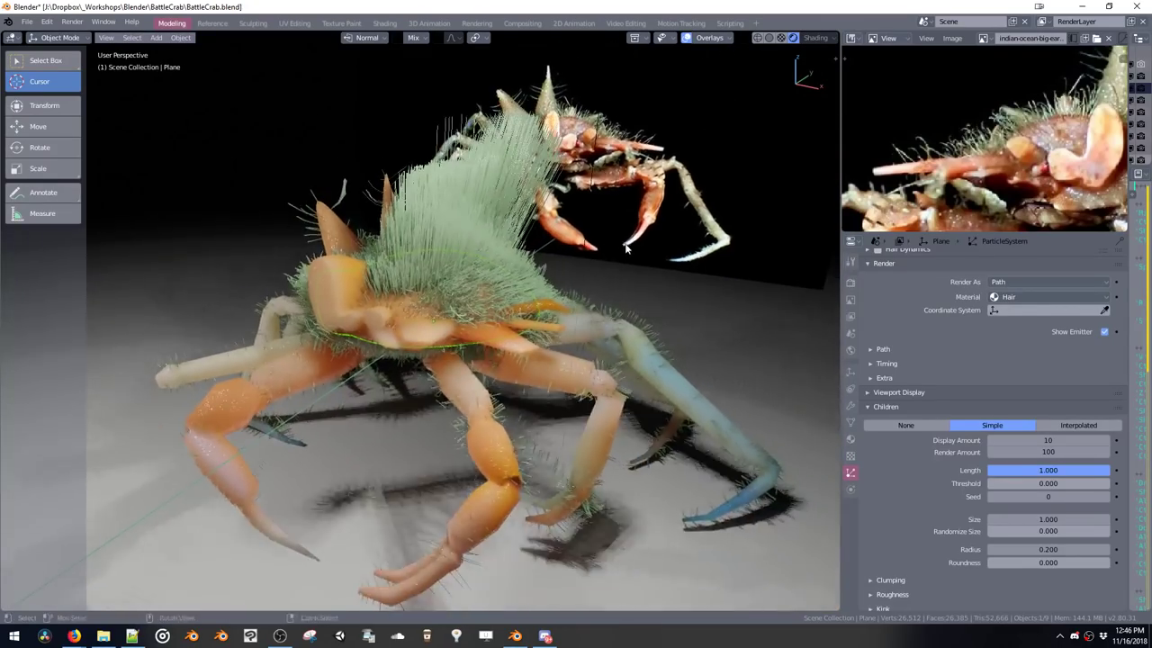
middle_click_drag(627, 249, 736, 268)
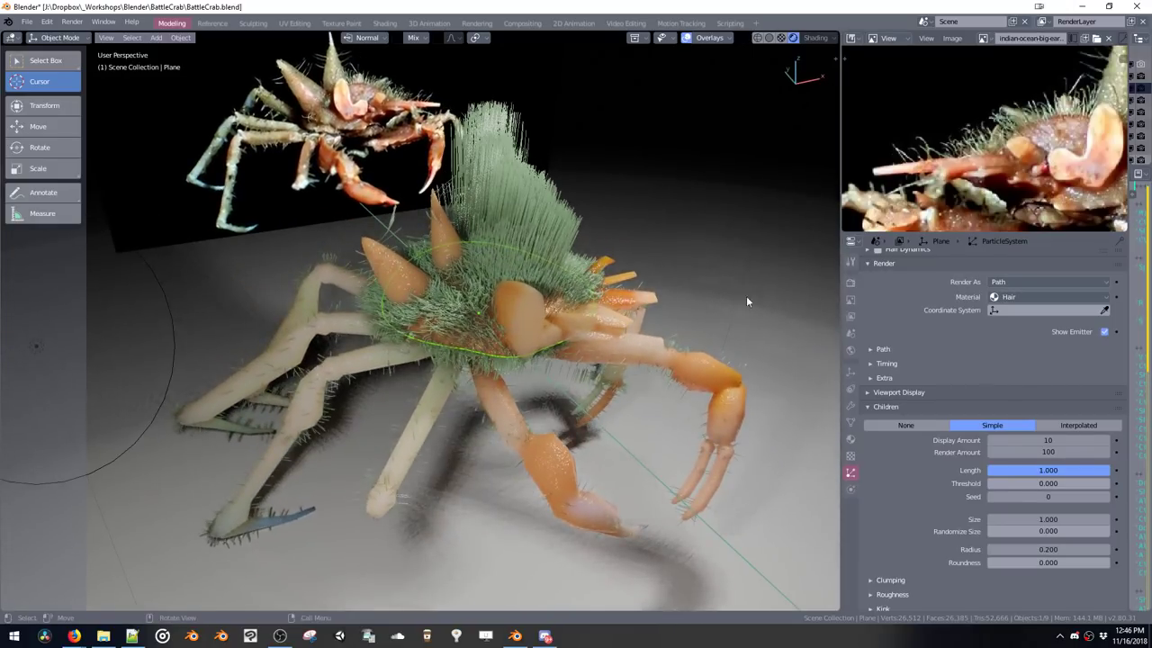
left_click_drag(1034, 520, 999, 533)
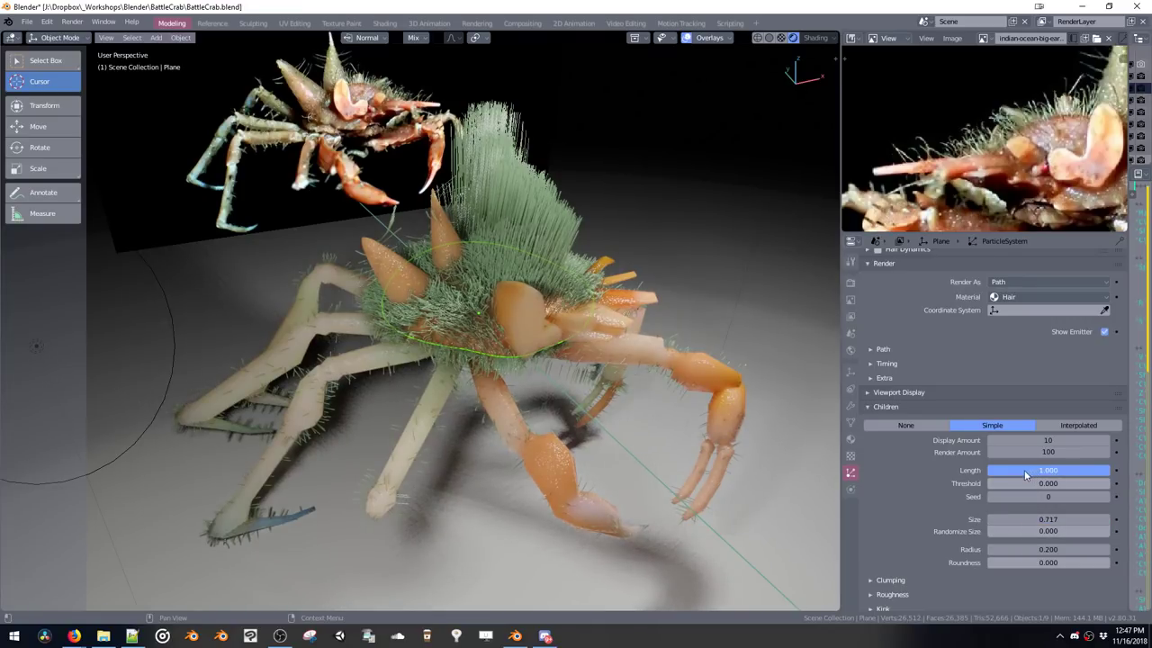
left_click_drag(1024, 470, 929, 477)
Raise the child hairs' display amount to 182
scroll(605, 237, "up", 3)
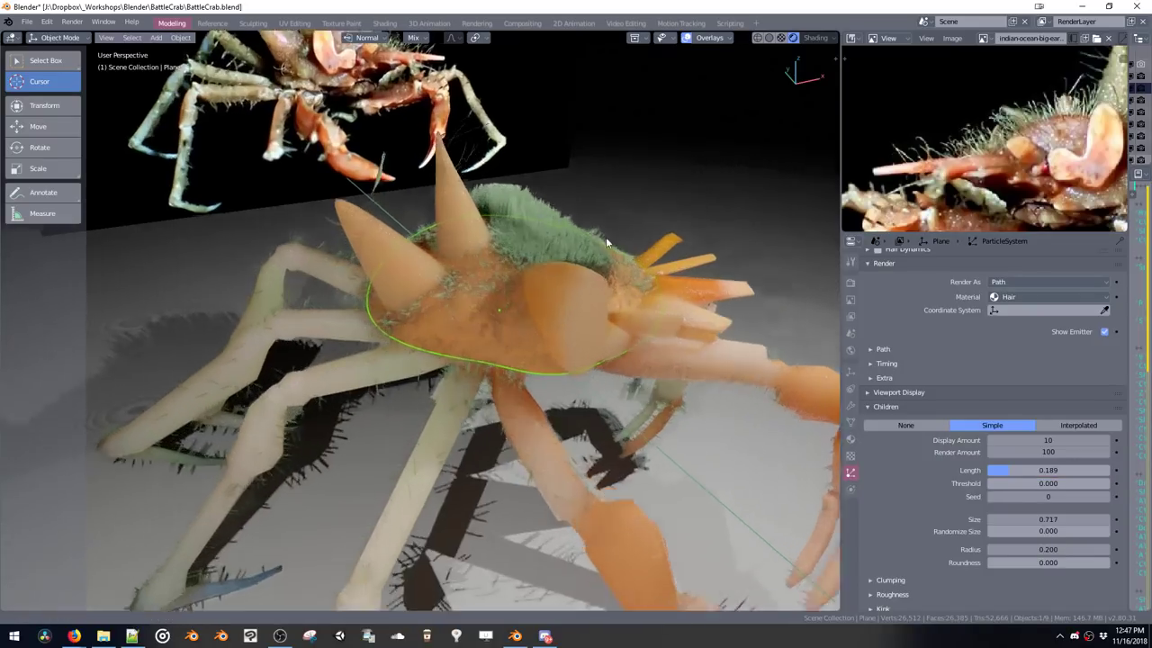
middle_click_drag(610, 229, 535, 235)
middle_click_drag(507, 274, 651, 342)
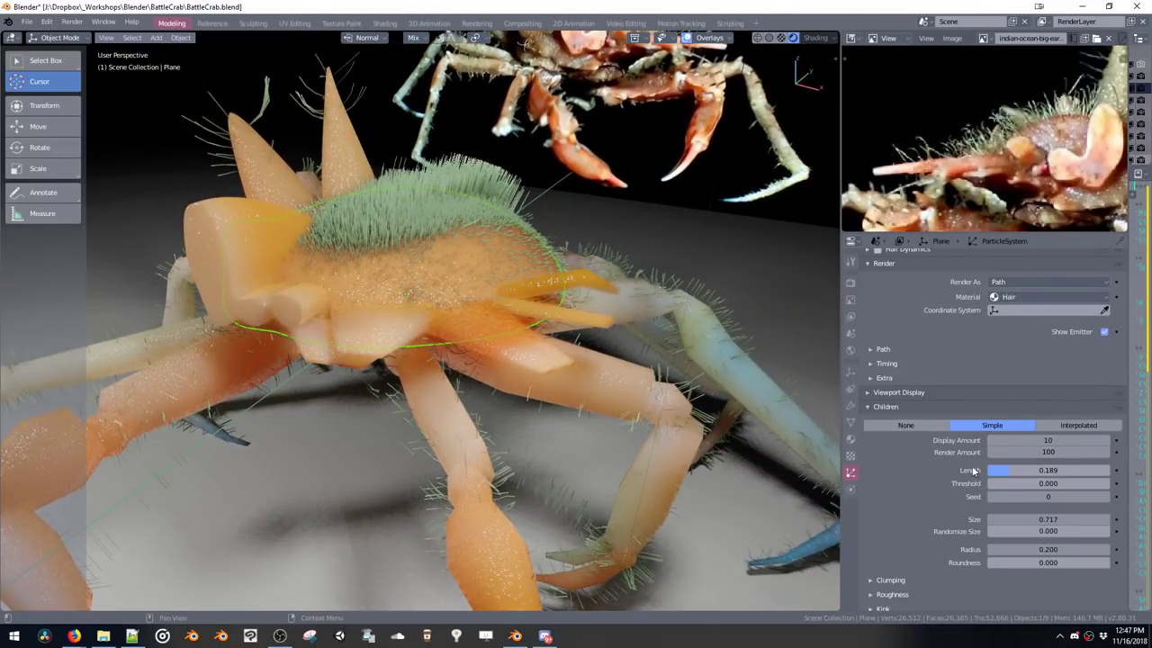
mouse_move(1011, 441)
left_mouse_down()
mouse_move(1048, 447)
mouse_move(1013, 438)
left_mouse_up()
Set the child hairs' radius to 0.280
middle_click_drag(493, 249, 463, 211)
scroll(556, 241, "up", 3)
scroll(551, 229, "up", 4)
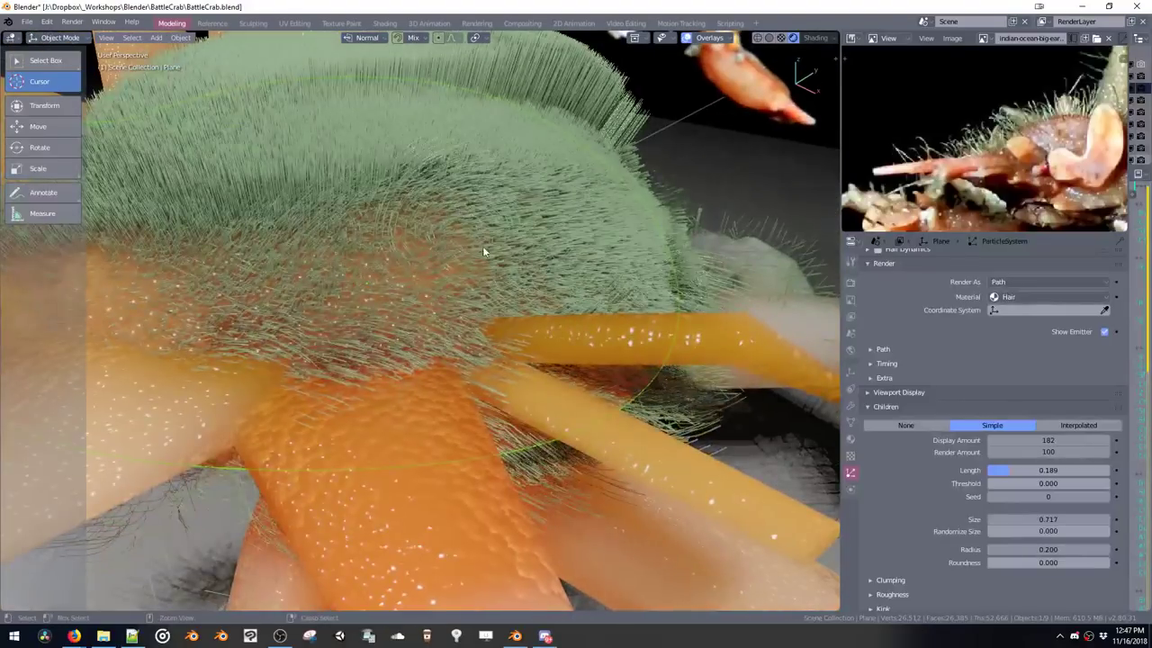
scroll(486, 253, "down", 5)
scroll(510, 200, "up", 5)
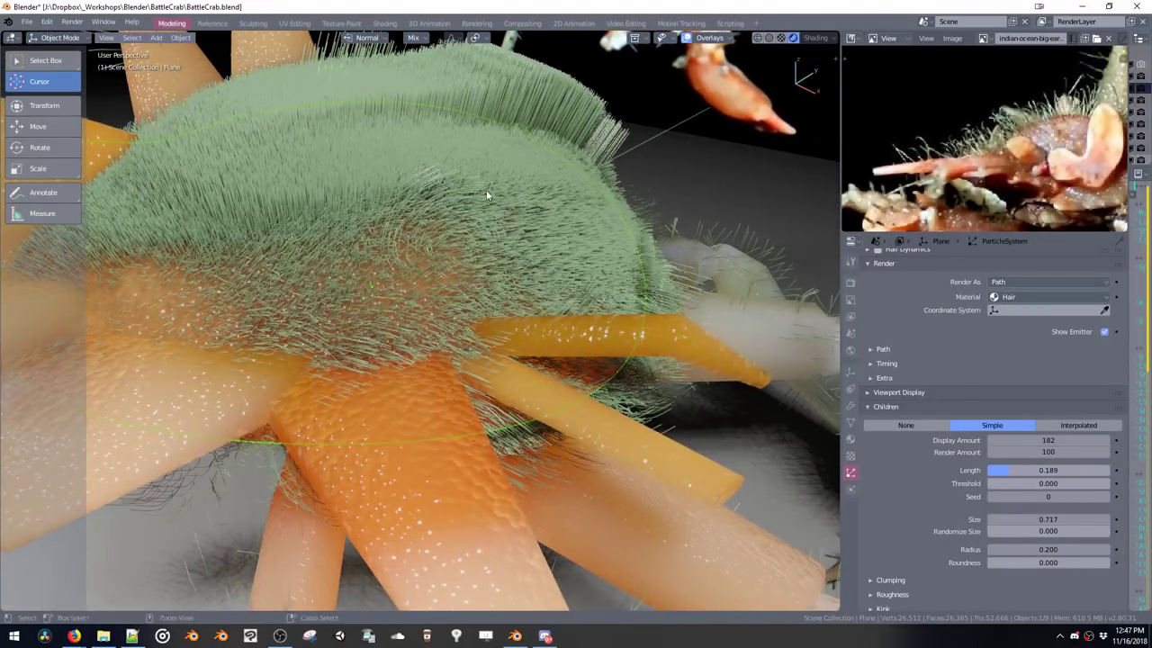
middle_click_drag(486, 191, 587, 232, "ctrl")
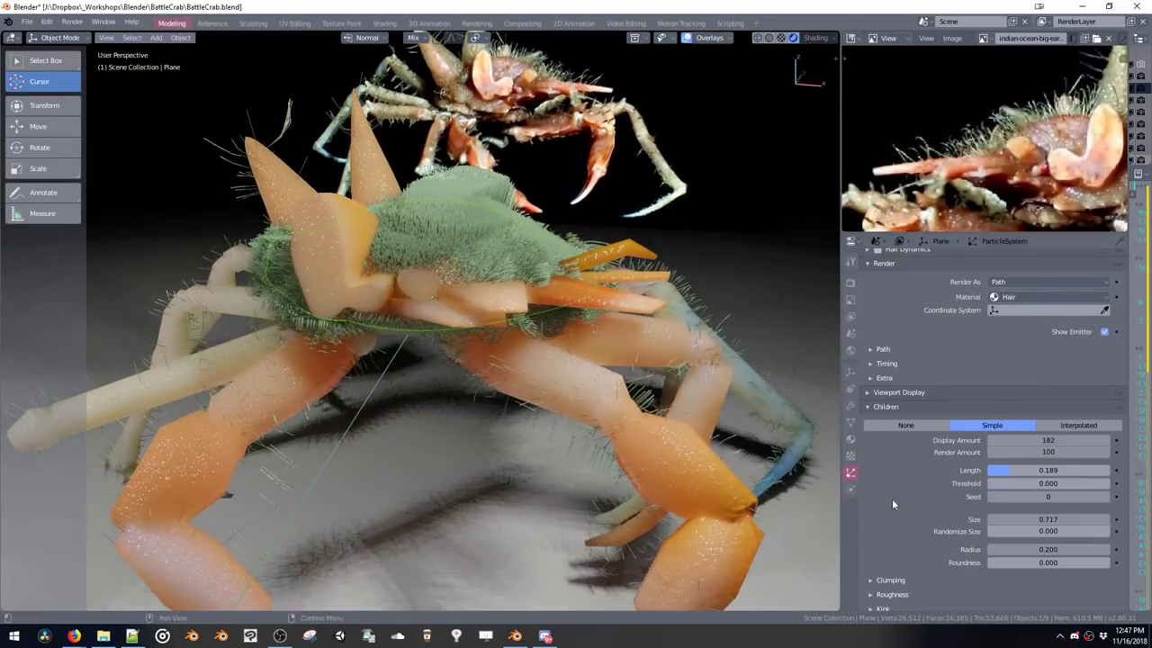
scroll(892, 504, "down", 2)
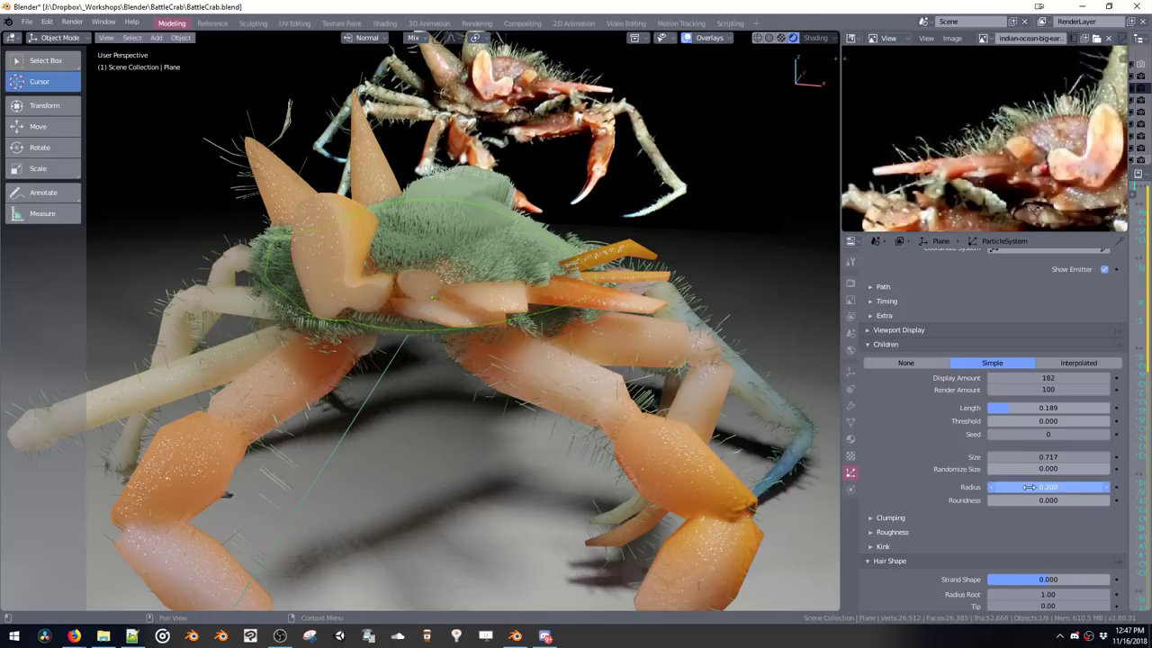
left_click_drag(1035, 486, 1024, 488)
Try a Randomize Size value of 0.117 on the child hairs
middle_click_drag(540, 234, 601, 335)
scroll(581, 272, "up", 3)
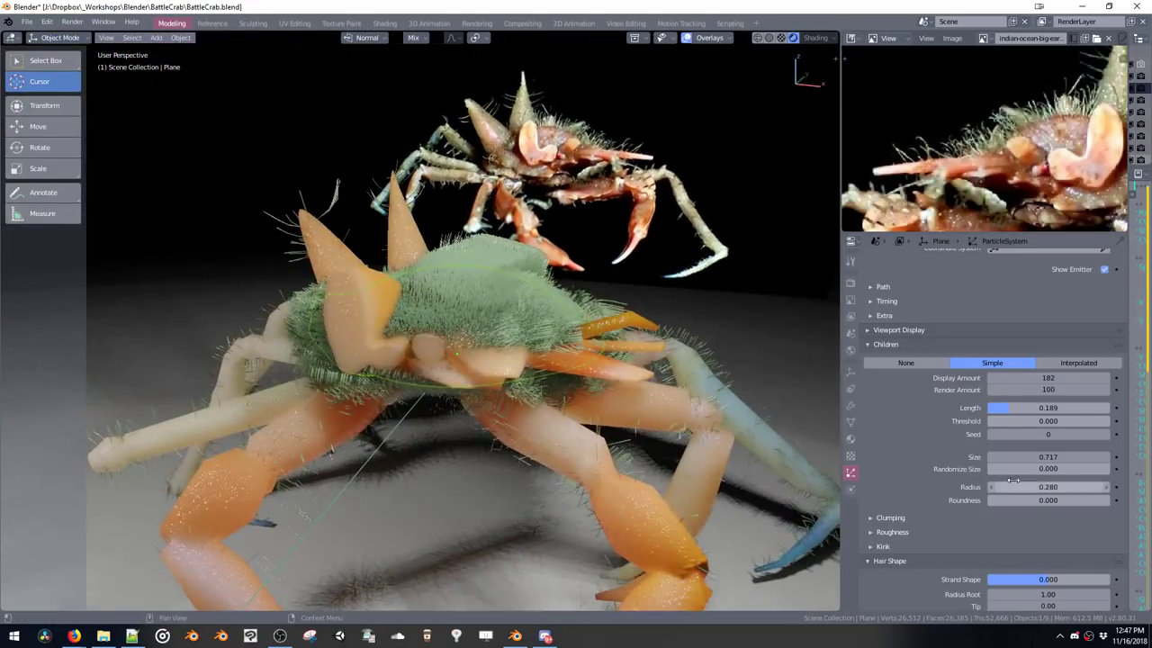
left_click_drag(1004, 468, 1068, 473)
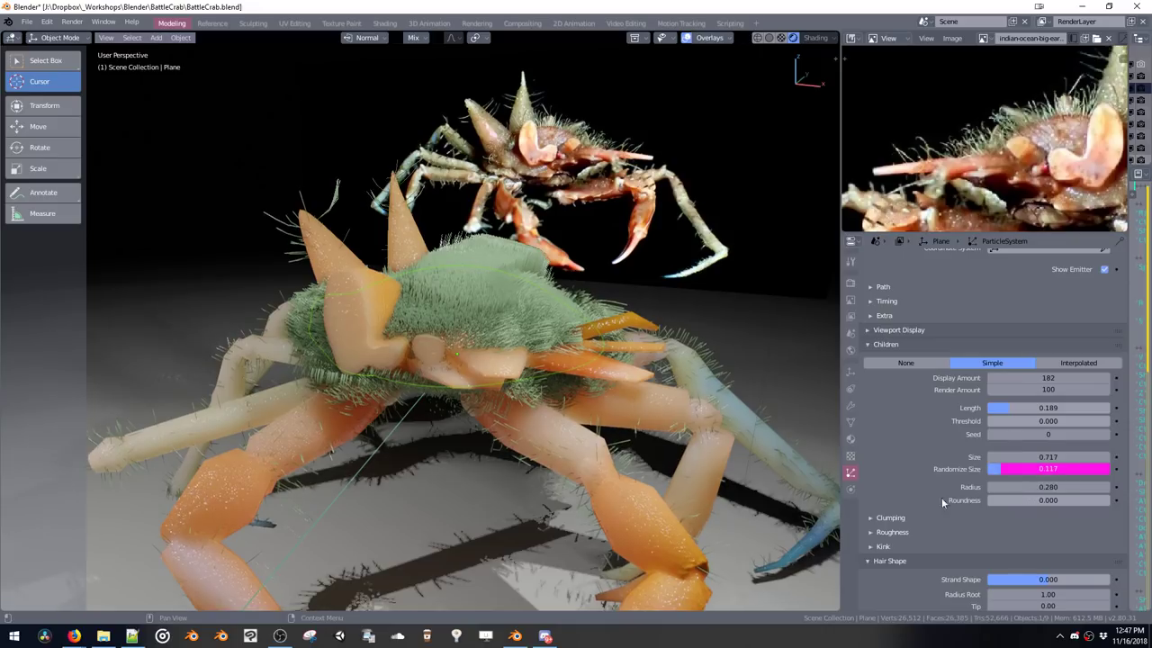
Look into the child hairs' Clumping settings, collapse them again and expand the Kink settings
left_click(878, 516)
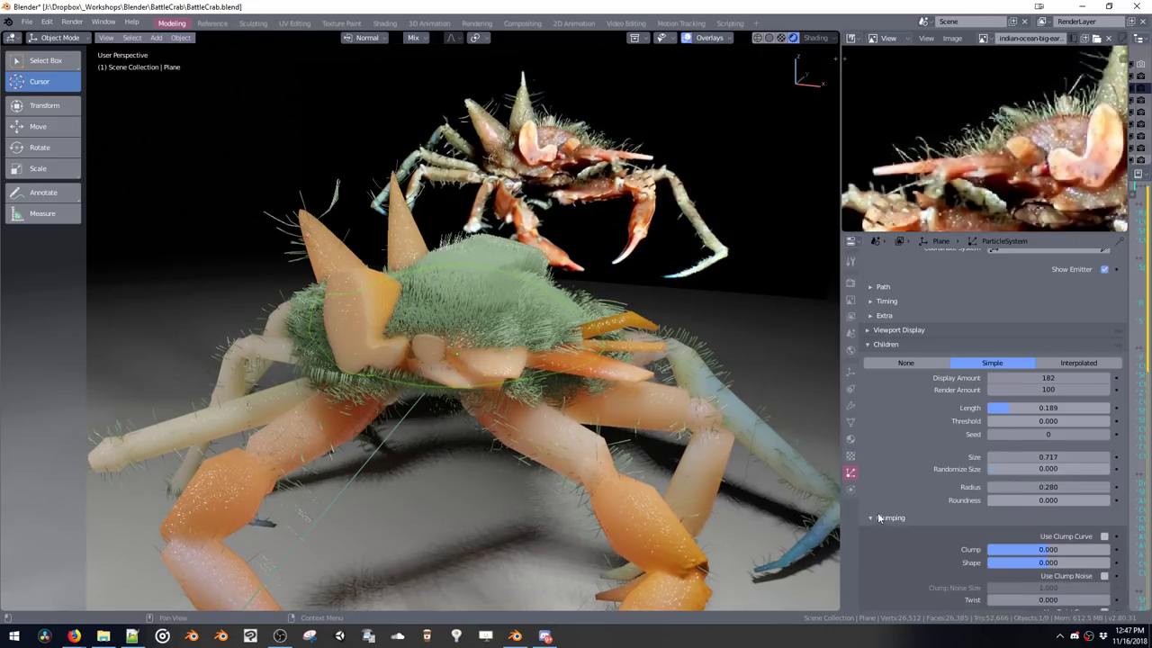
middle_click_drag(881, 518, 890, 403)
scroll(890, 404, "down", 2)
left_click(873, 411)
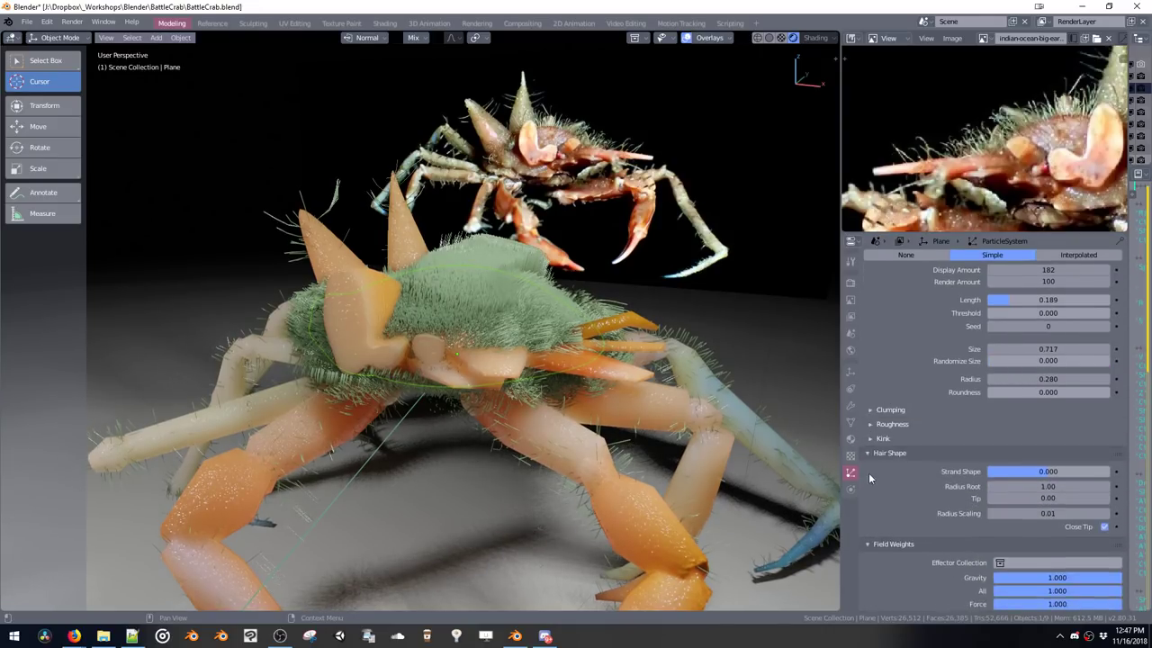
left_click(869, 439)
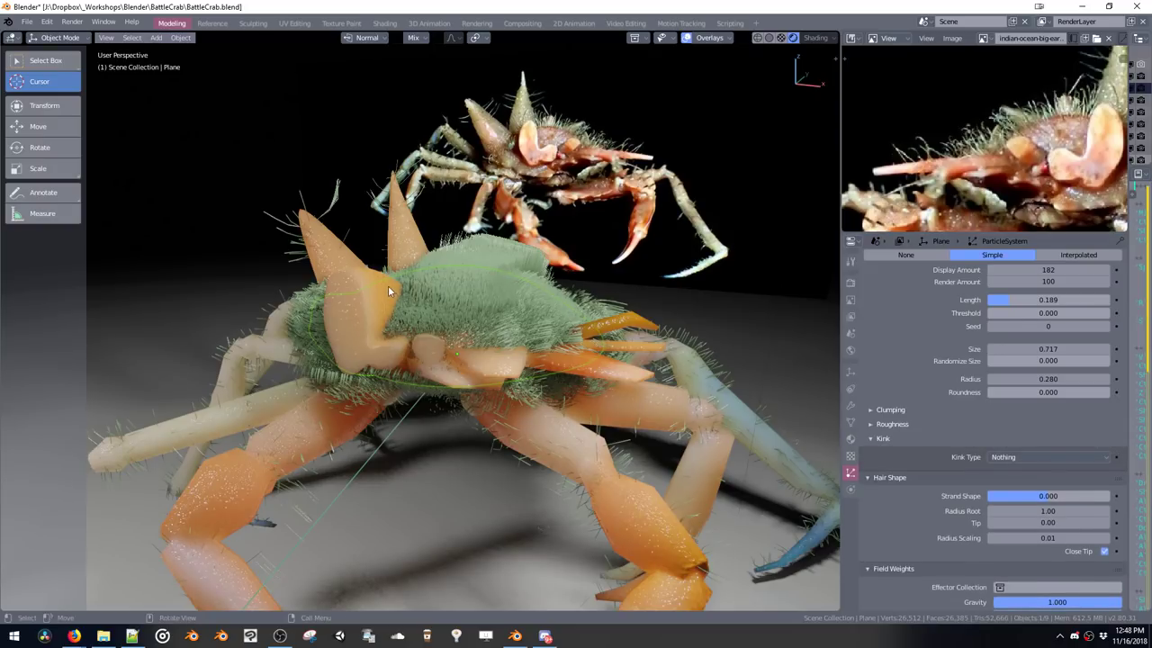
Set the child hairs' kink type to Curl, check the curled hair up close and hide the viewport toolbar
key("z")
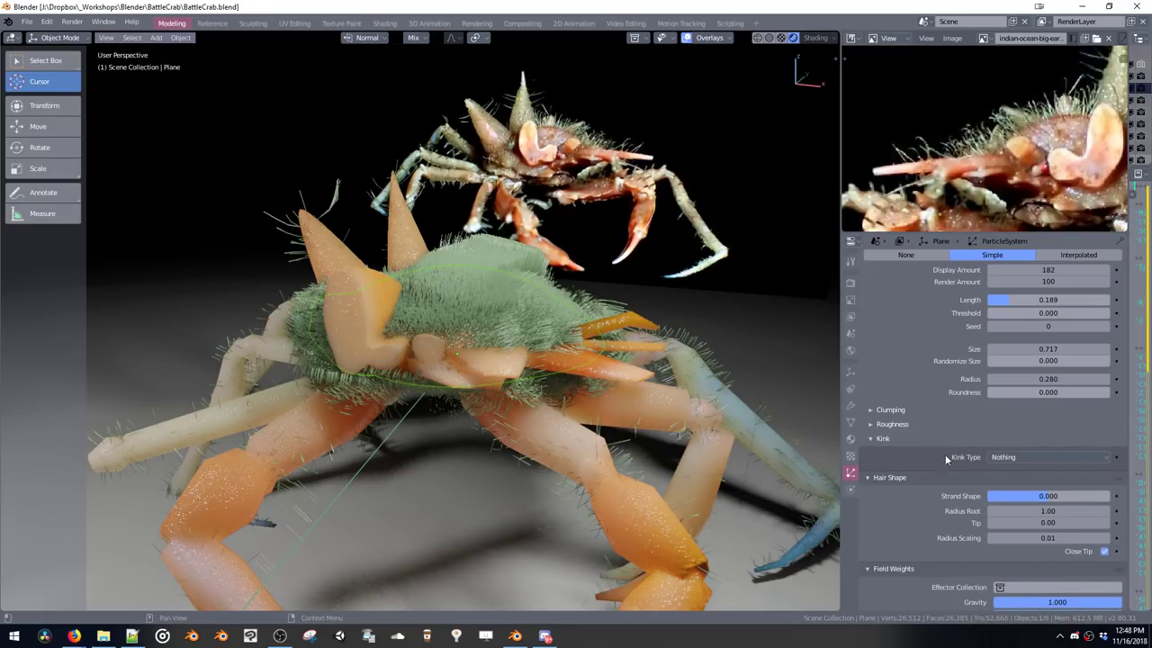
left_click(999, 458)
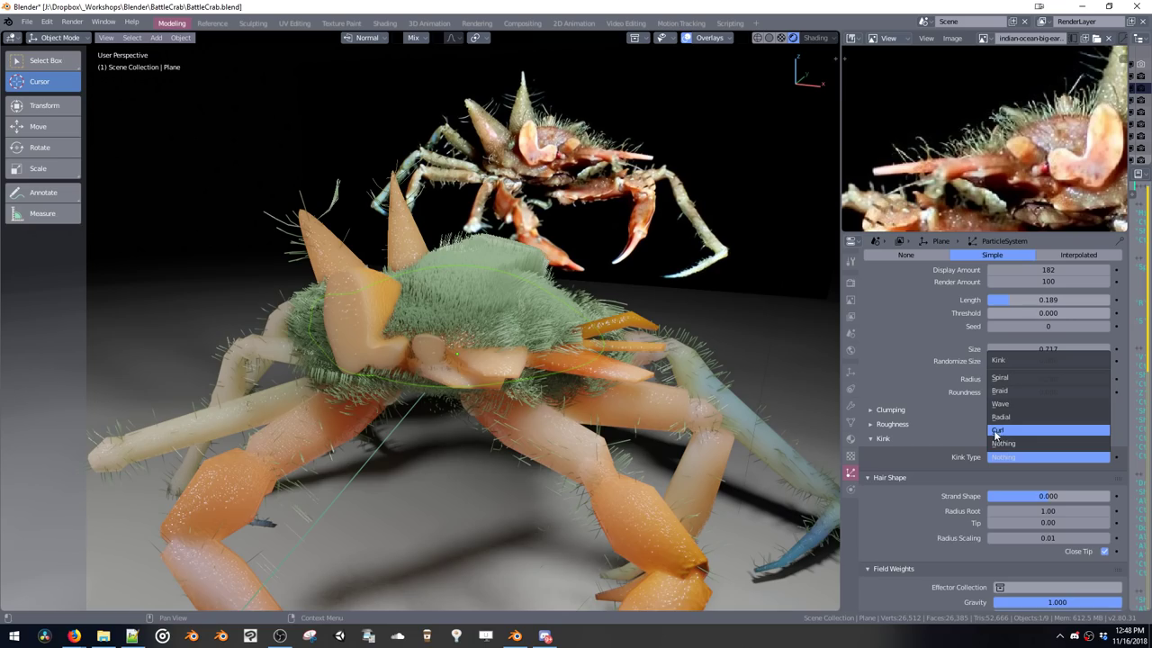
left_click(997, 431)
mouse_move(634, 334)
middle_mouse_down()
mouse_move(694, 358)
mouse_move(744, 348)
mouse_move(680, 322)
mouse_move(621, 322)
middle_mouse_up()
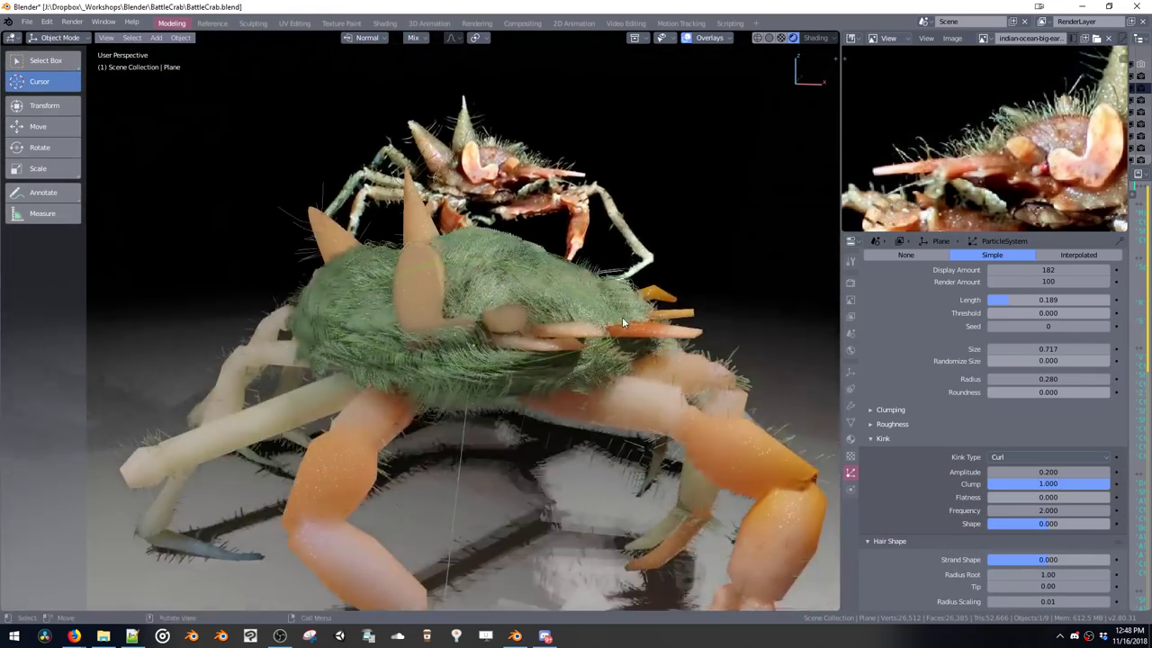
scroll(626, 274, "up", 5)
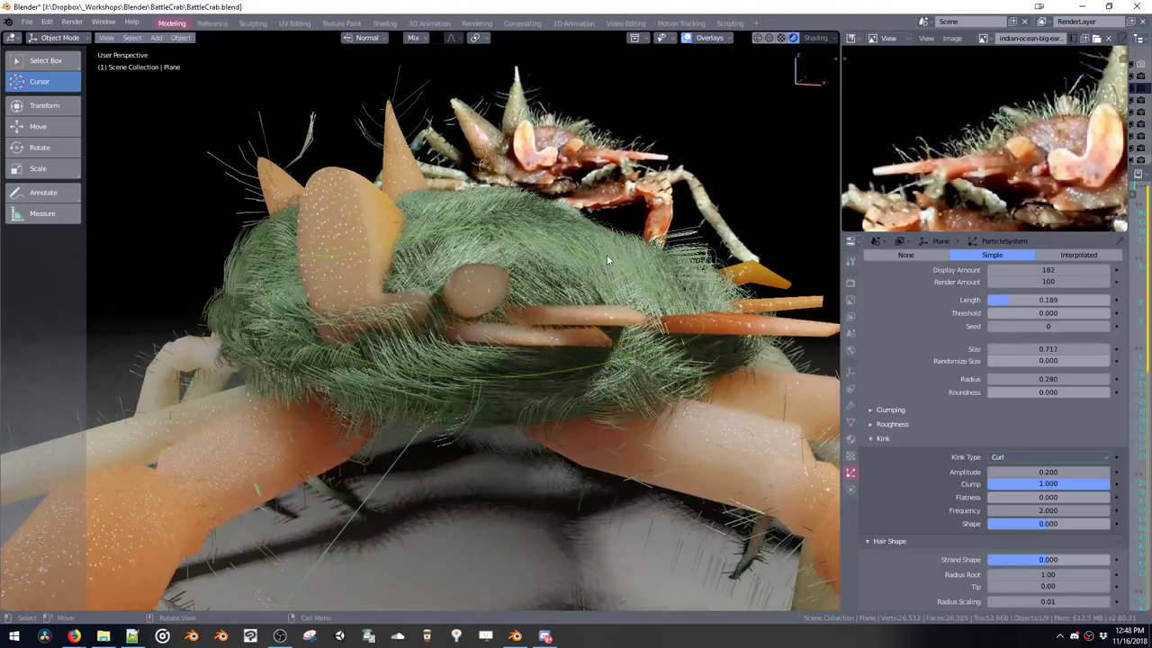
middle_click_drag(585, 268, 501, 274)
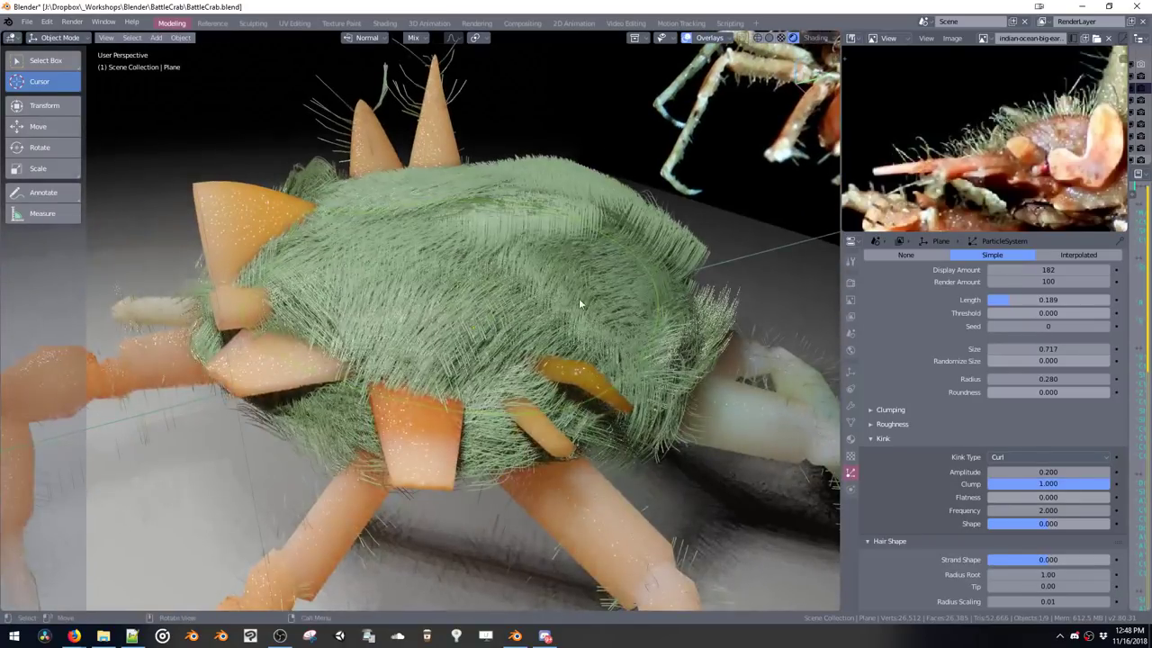
key("t")
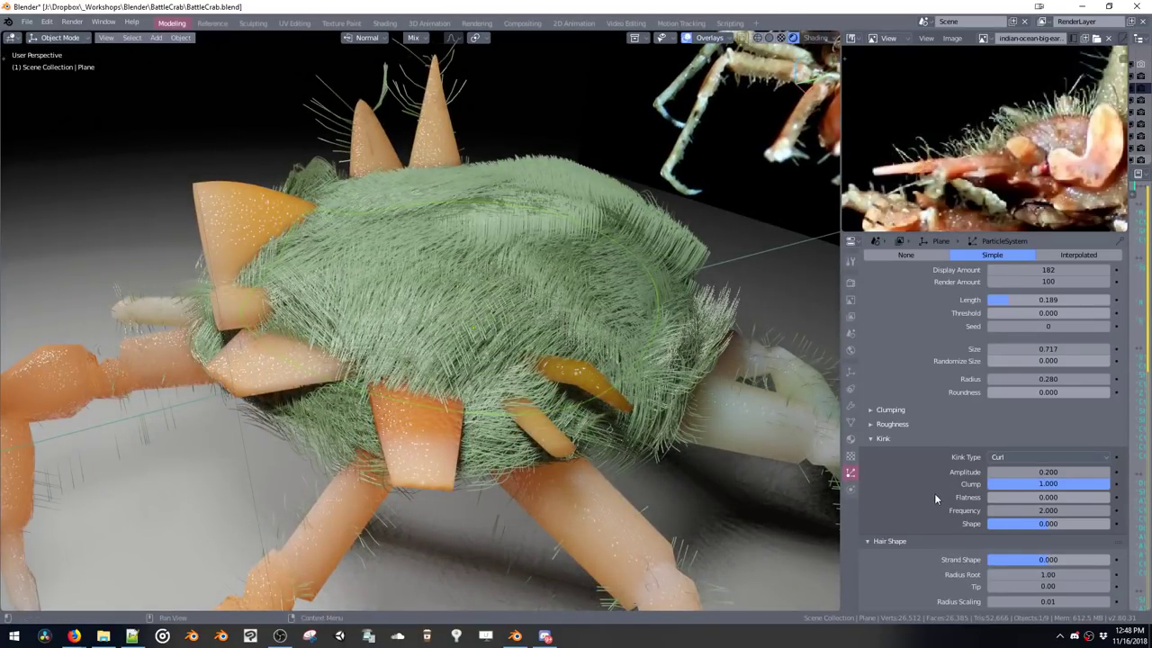
Set the curl kink's amplitude to 0.010 and its clump to 0.400
scroll(933, 477, "down", 1)
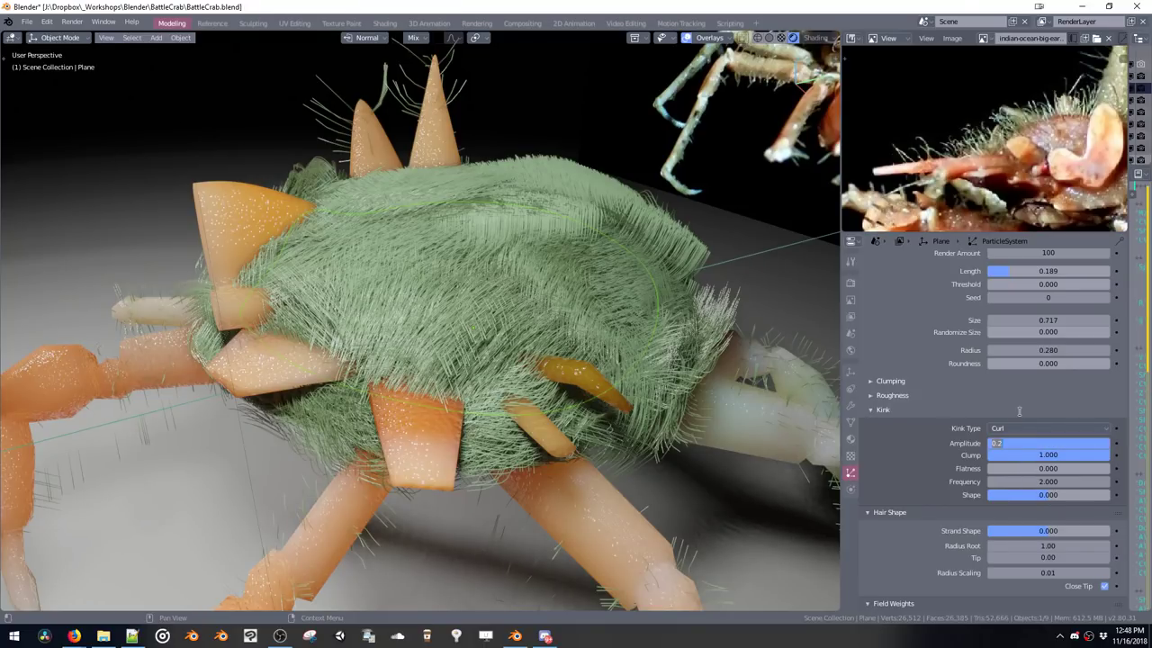
key("Return")
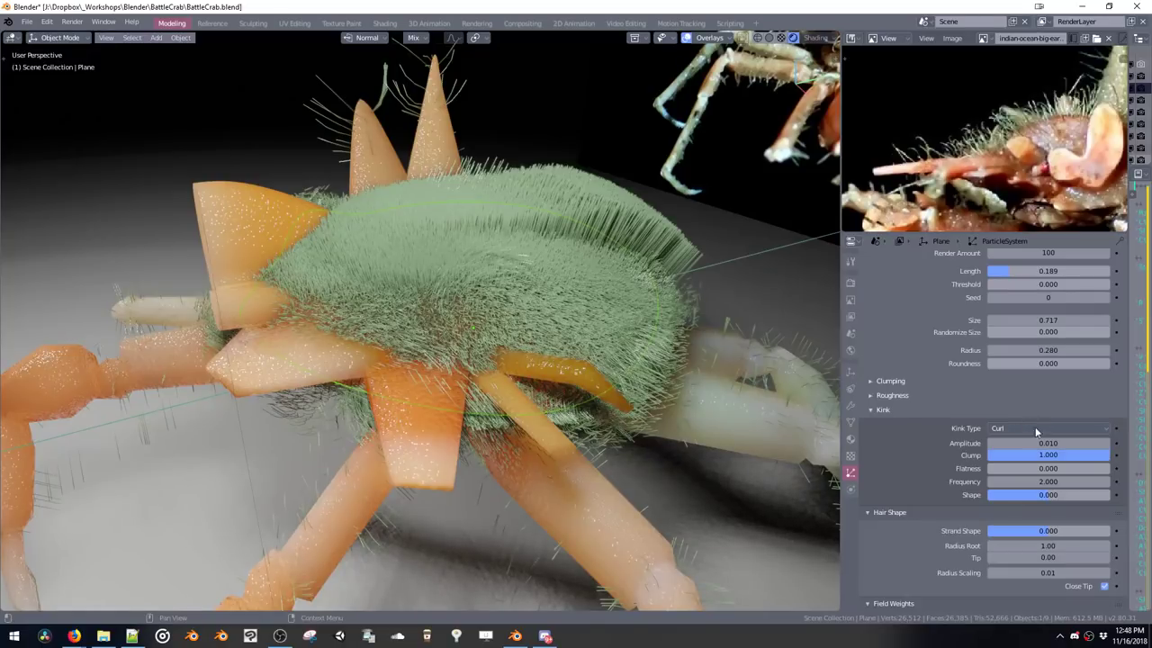
left_click(1041, 456)
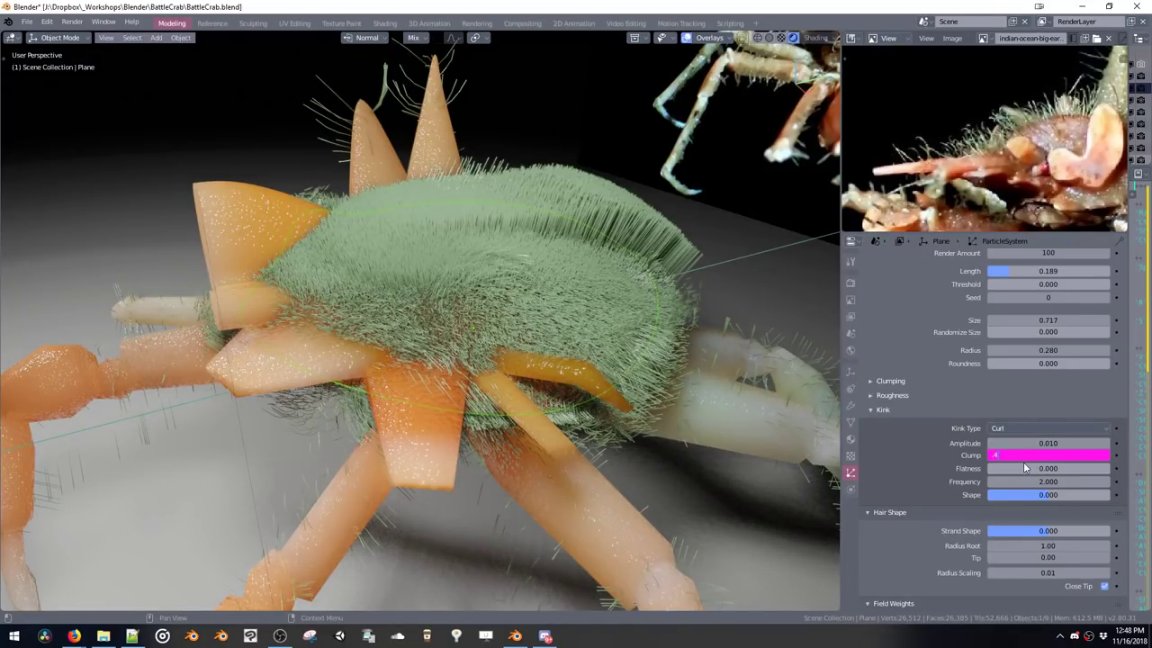
key("Return")
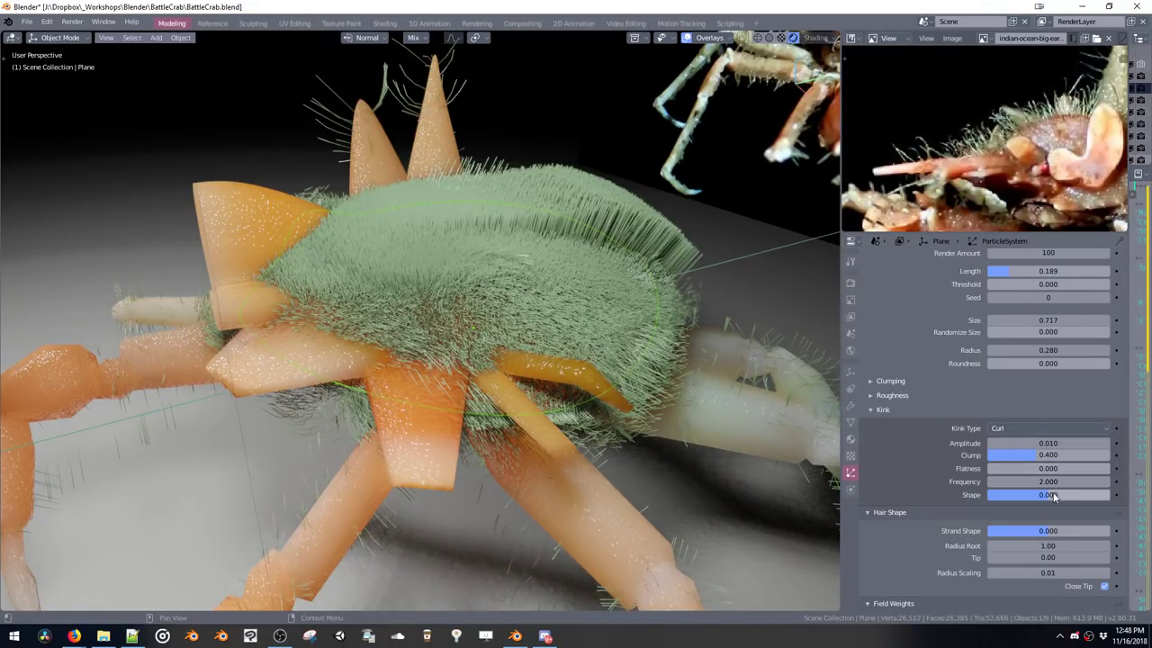
Set the curl kink's shape to 0.999
left_click(1052, 495)
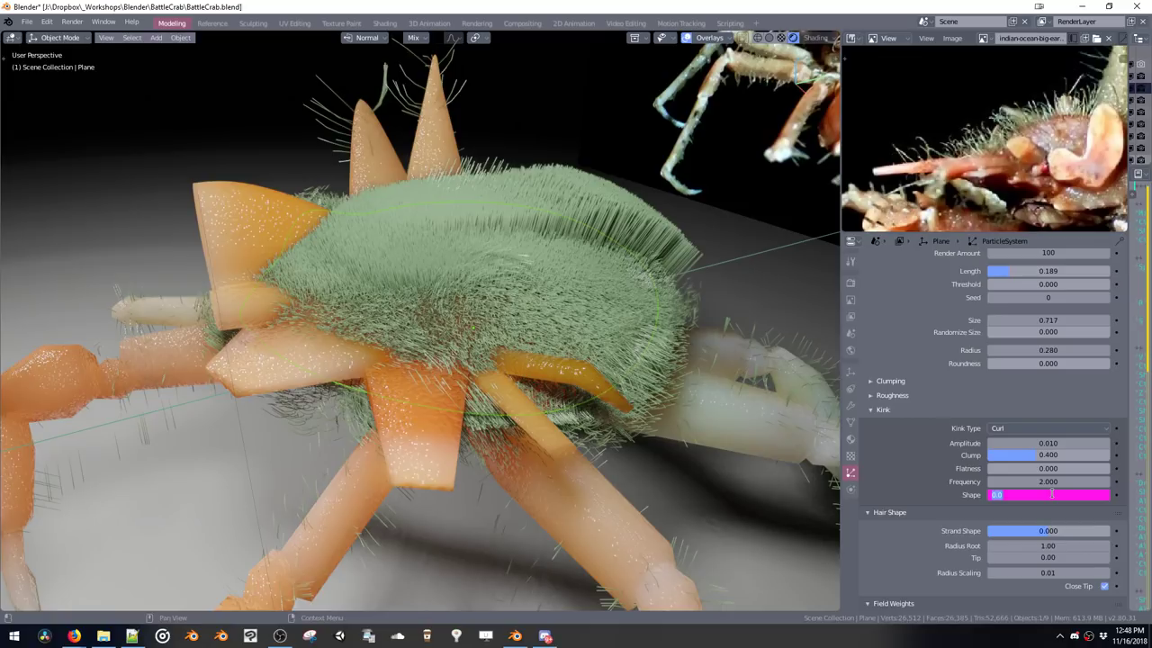
type(".9")
key("Return")
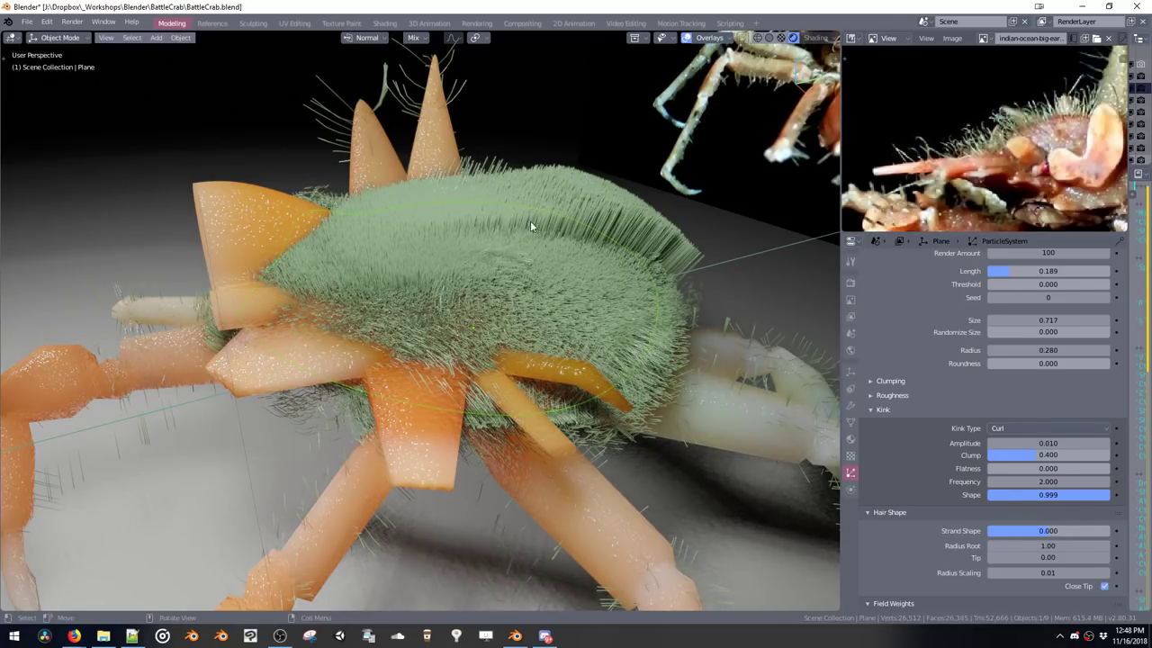
Switch the shell's child hairs from Simple to Interpolated and inspect the coverage from several angles
middle_click_drag(531, 224, 828, 331)
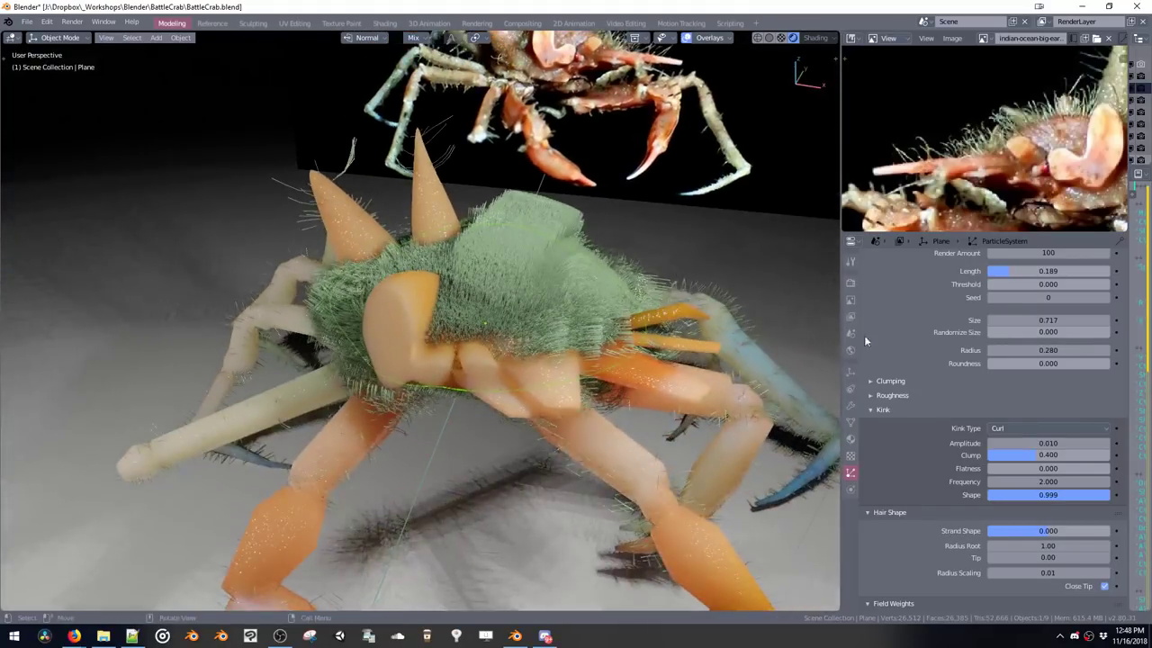
scroll(891, 360, "up", 4)
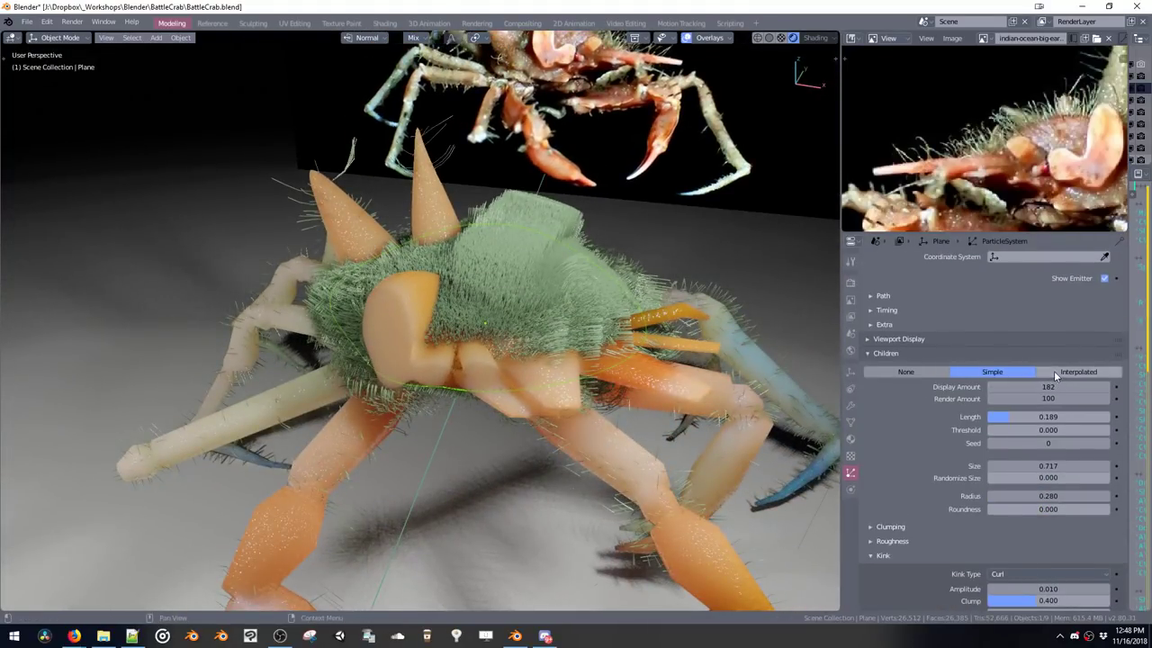
left_click(1042, 373)
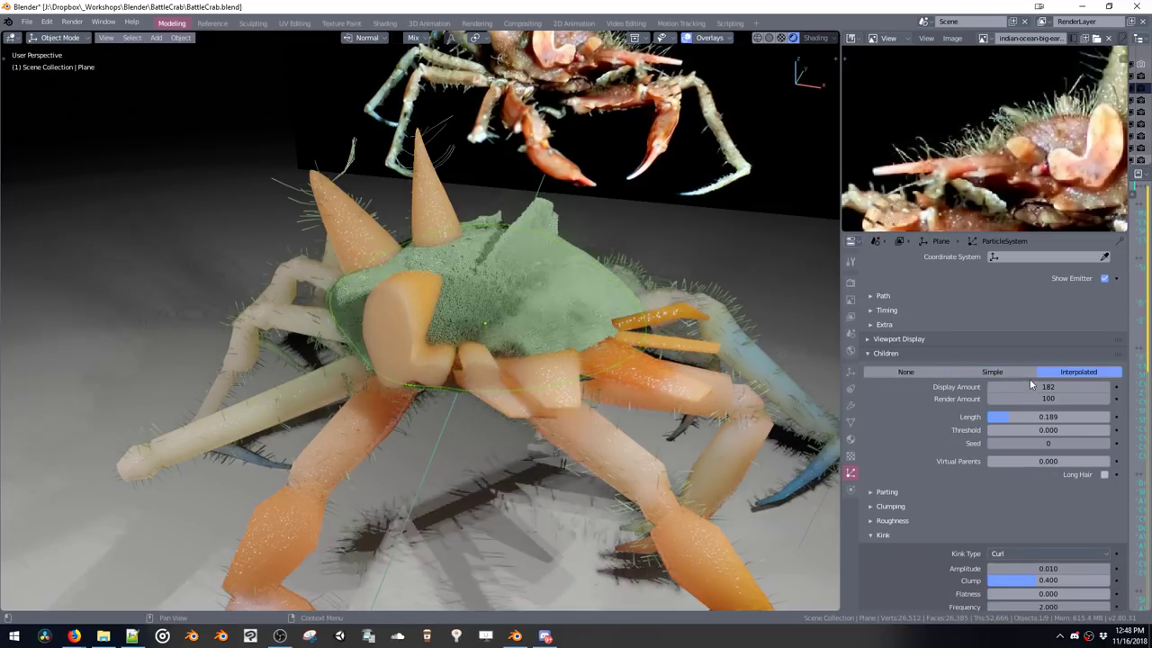
middle_click_drag(589, 283, 589, 321)
scroll(598, 246, "up", 6)
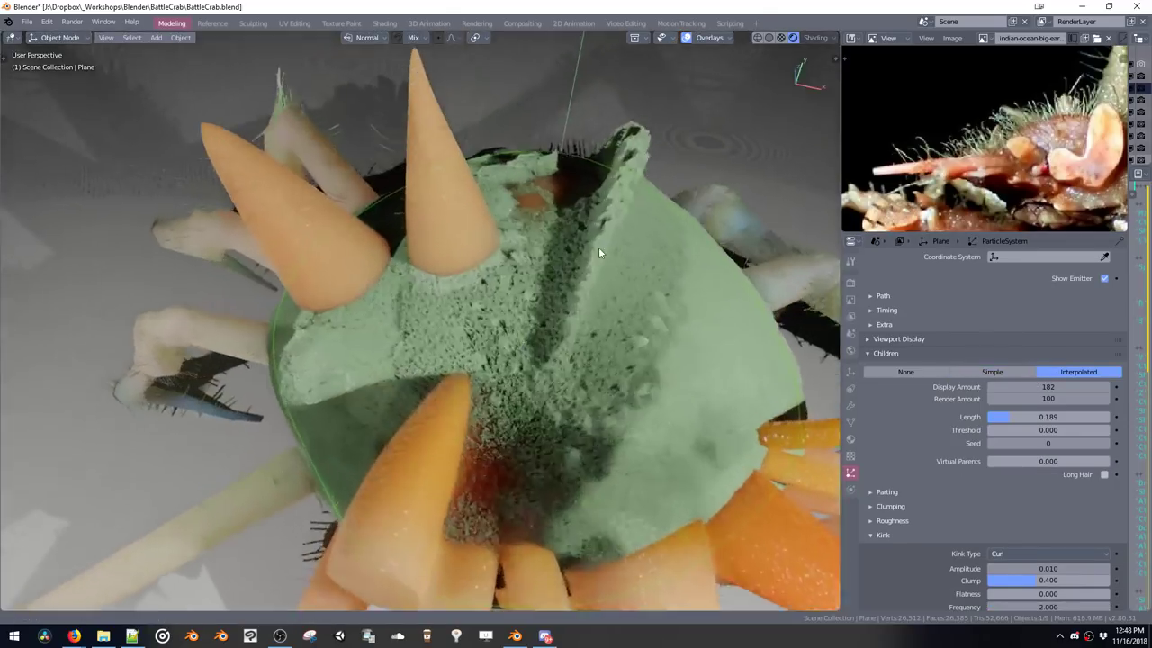
middle_click_drag(599, 261, 578, 228)
scroll(578, 230, "down", 5)
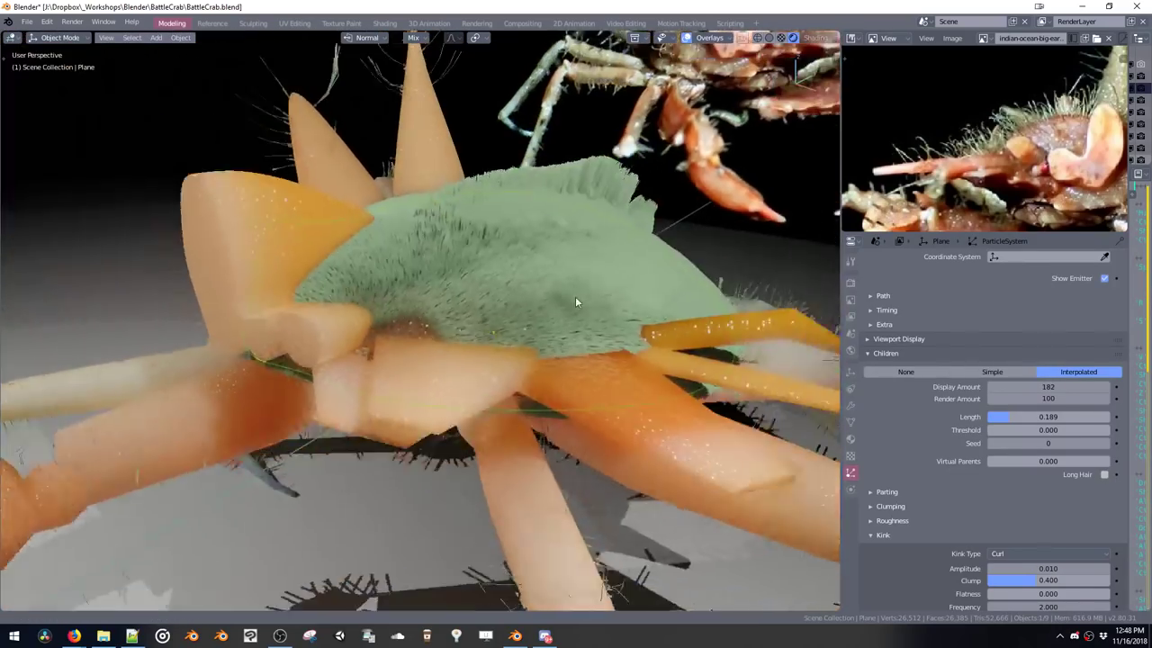
middle_click_drag(575, 296, 589, 258)
scroll(594, 225, "up", 5)
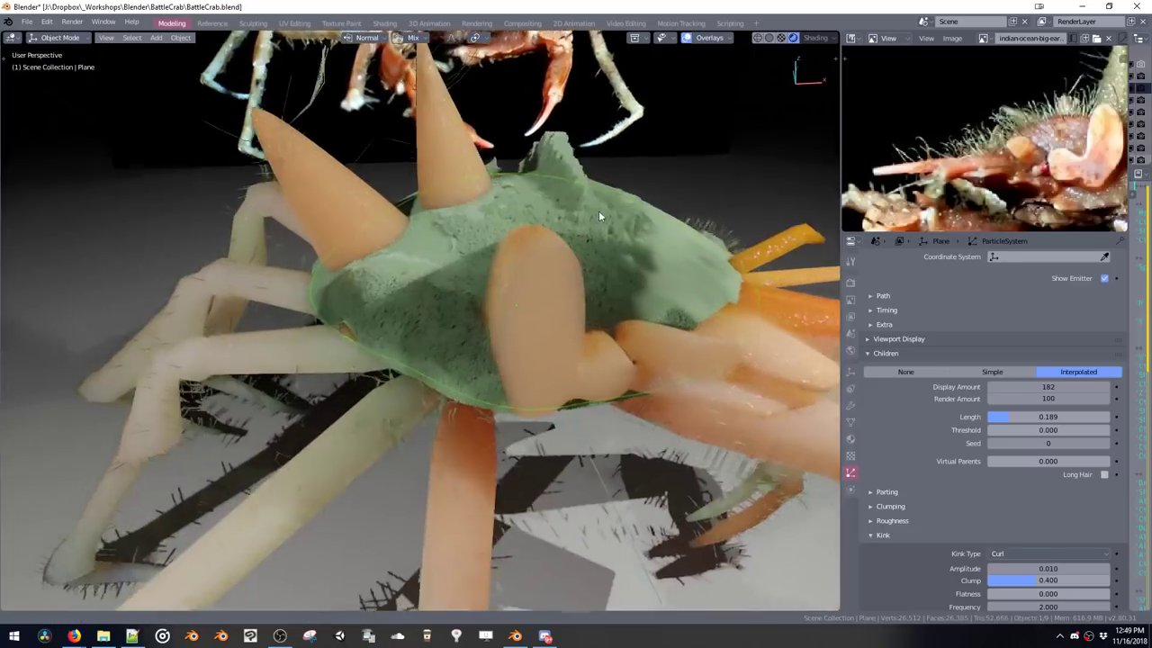
Lower the interpolated children's display amount to 100 and further to 20
left_click(1034, 386)
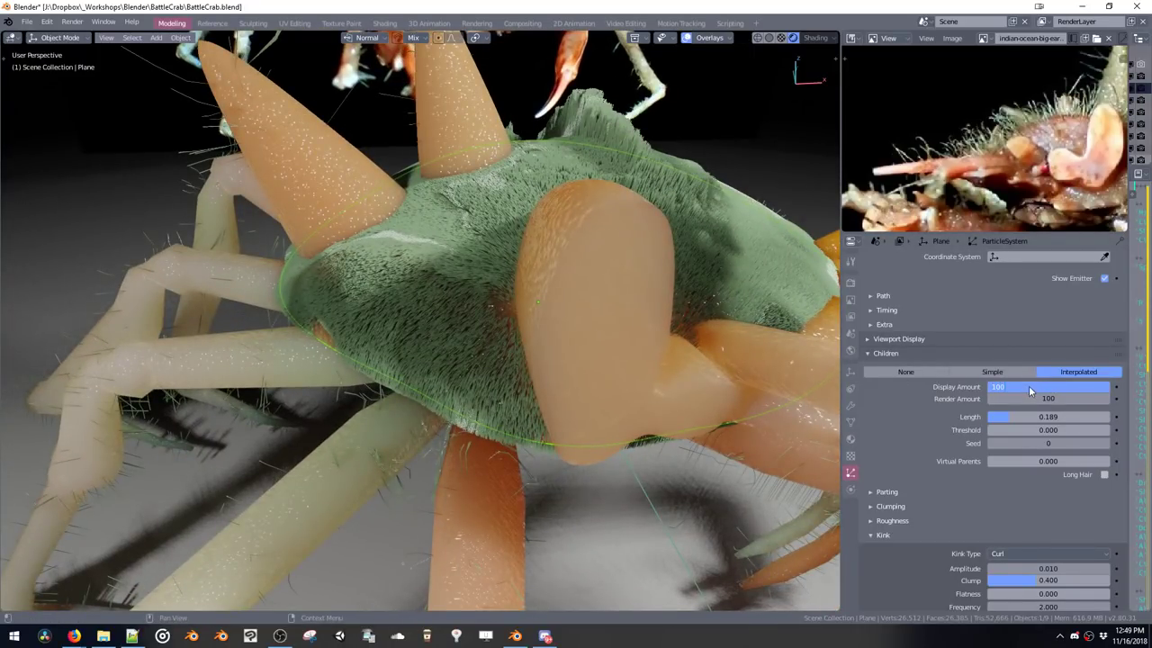
key("Return")
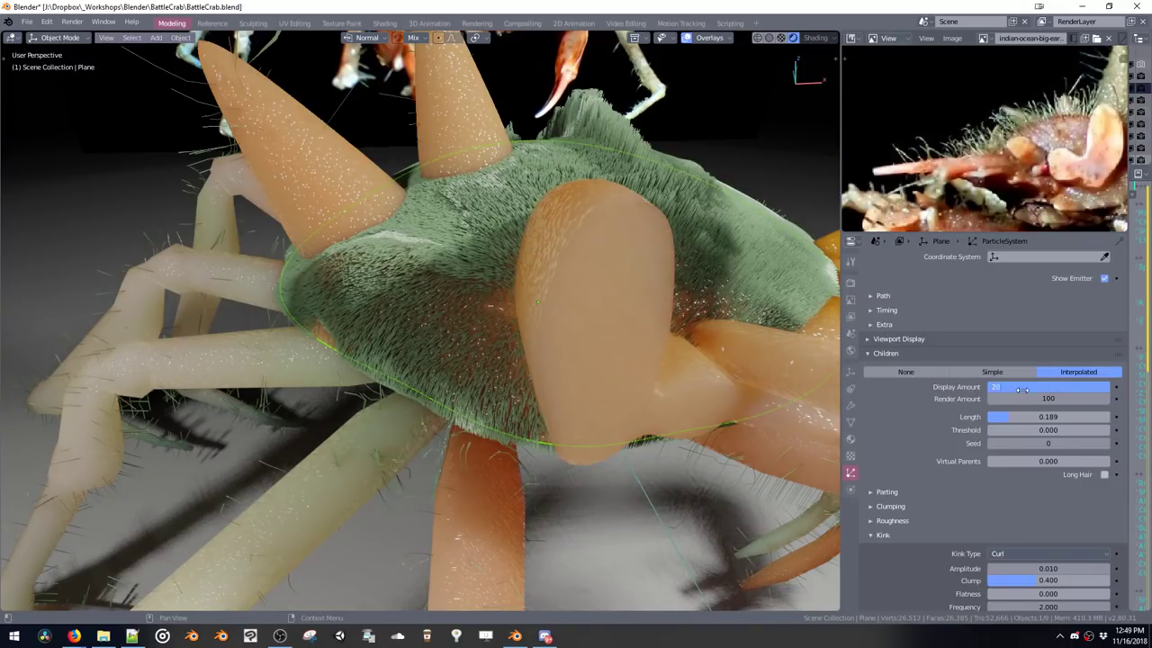
key("Return")
Set the child hairs' length to 0.485 and check it against the reference crab
middle_click_drag(513, 175, 514, 225)
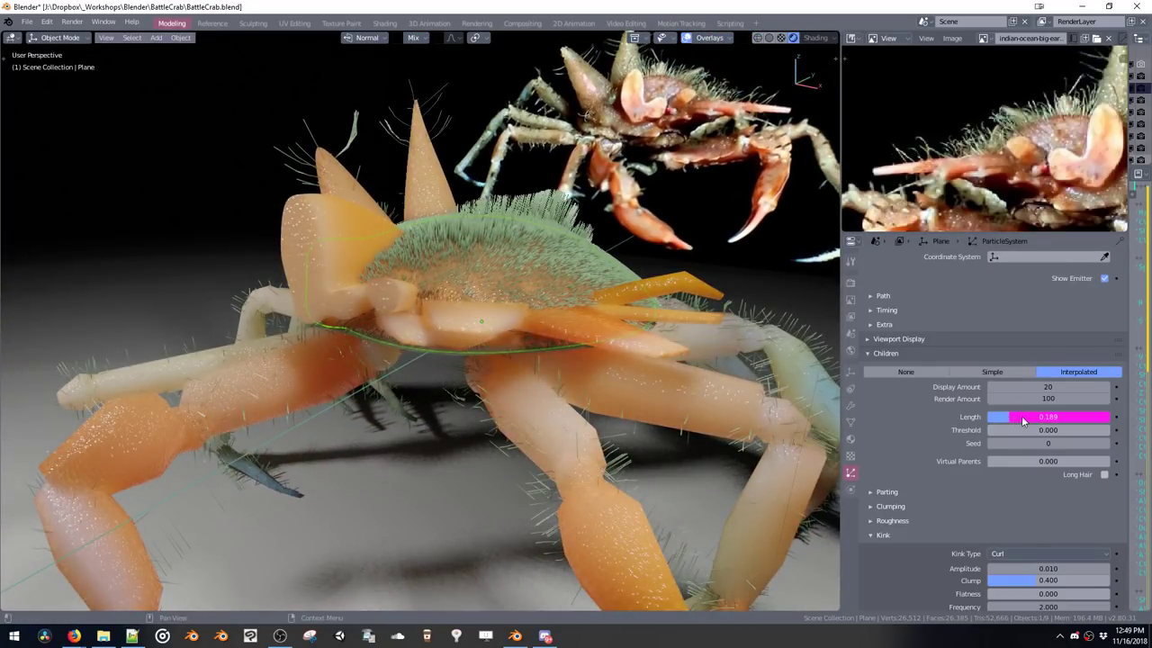
left_click_drag(1022, 421, 1047, 419)
middle_click_drag(491, 148, 579, 240)
scroll(532, 181, "down", 4)
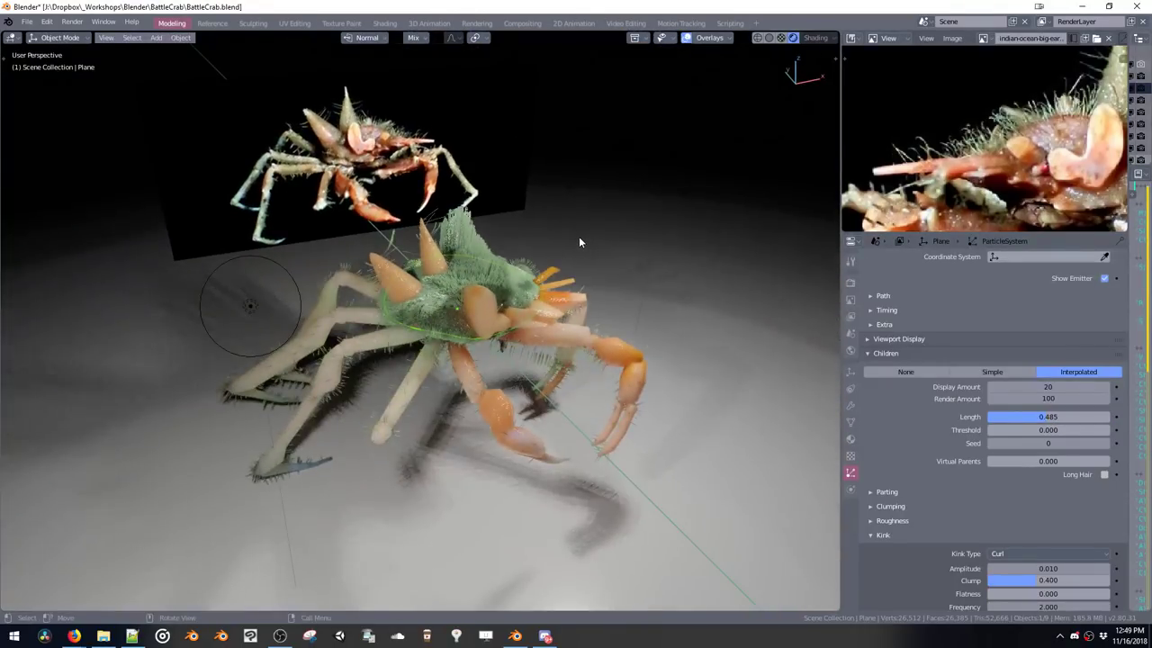
scroll(564, 232, "up", 3)
middle_click_drag(565, 201, 504, 196)
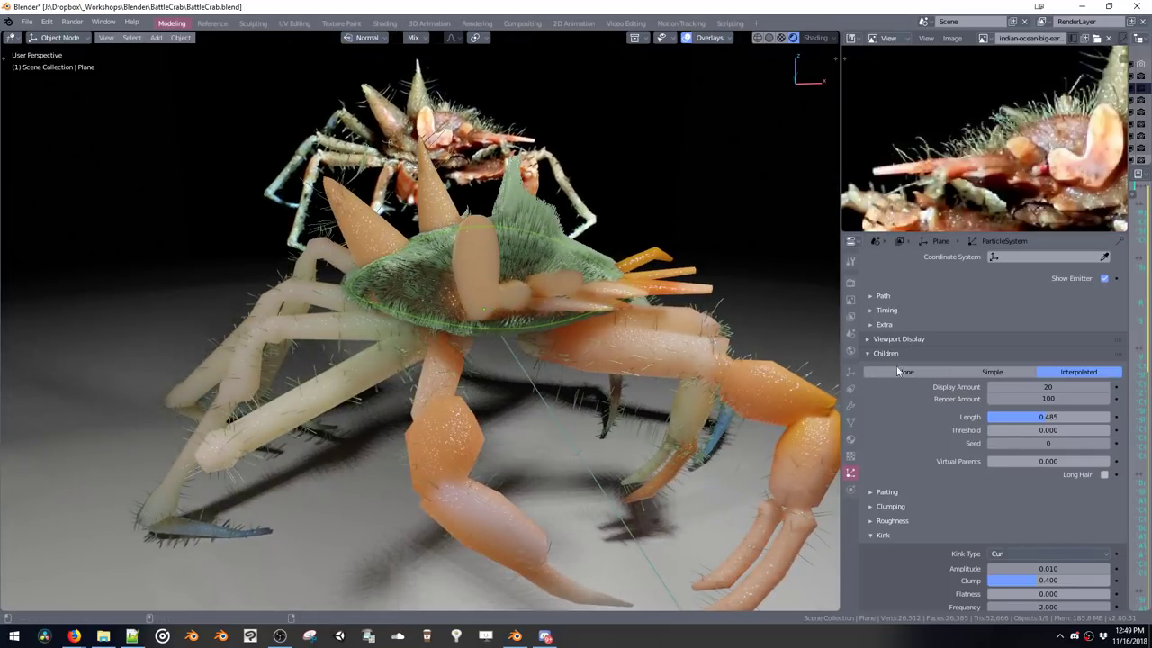
Expand the child hairs' Parting settings and save the file
left_click(873, 489)
scroll(877, 490, "down", 2)
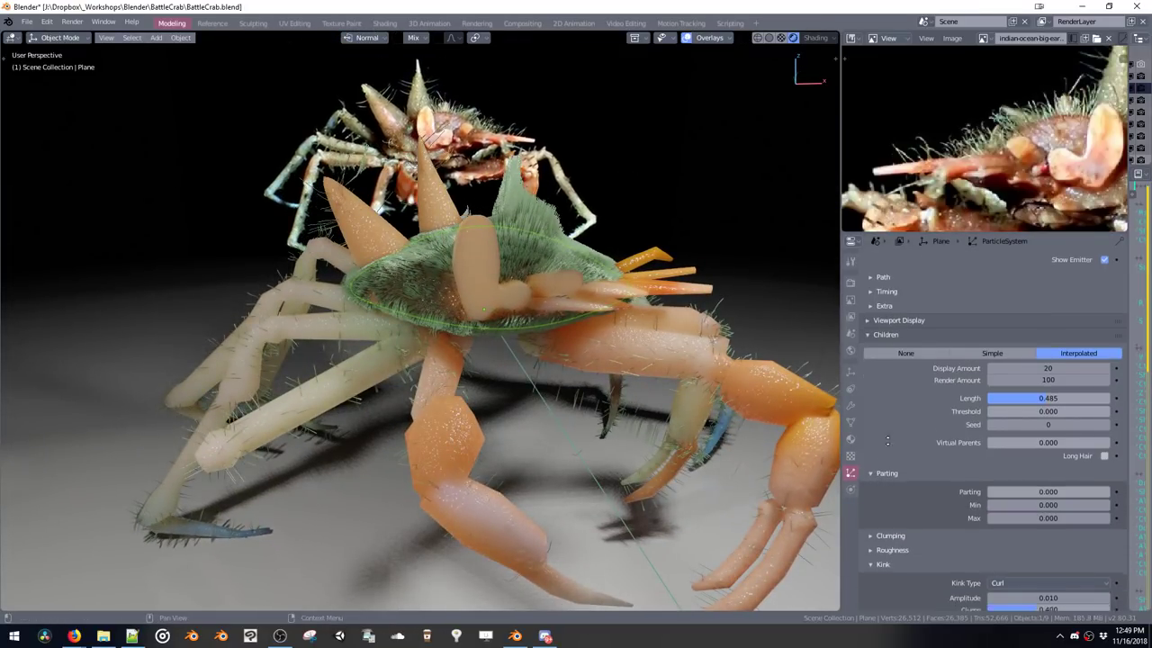
key("ctrl+s")
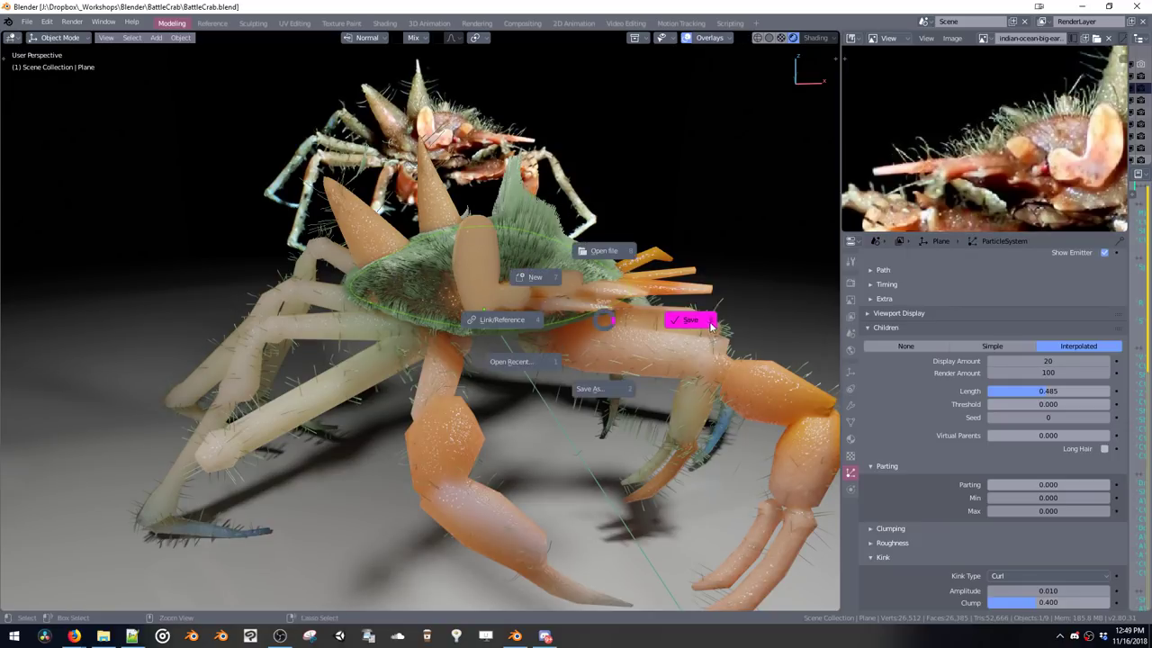
left_click(705, 323)
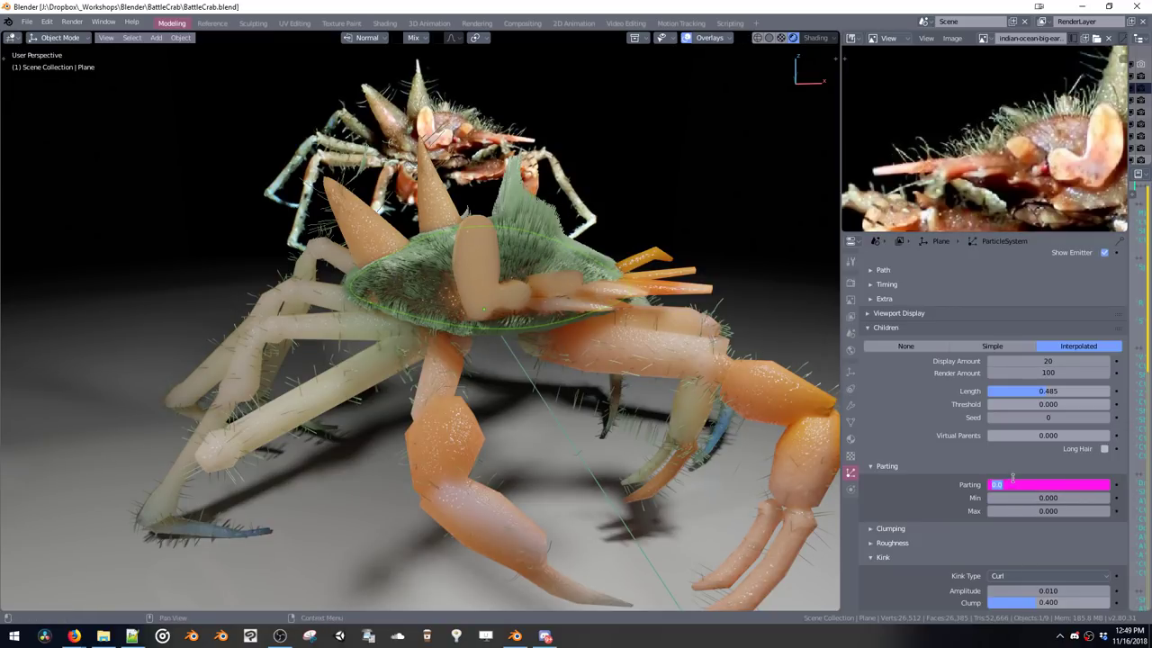
Try Parting values of 1.000 and 0.400 and the Long Hair option, restoring Parting to 0.000 and Long Hair to off
key("Return")
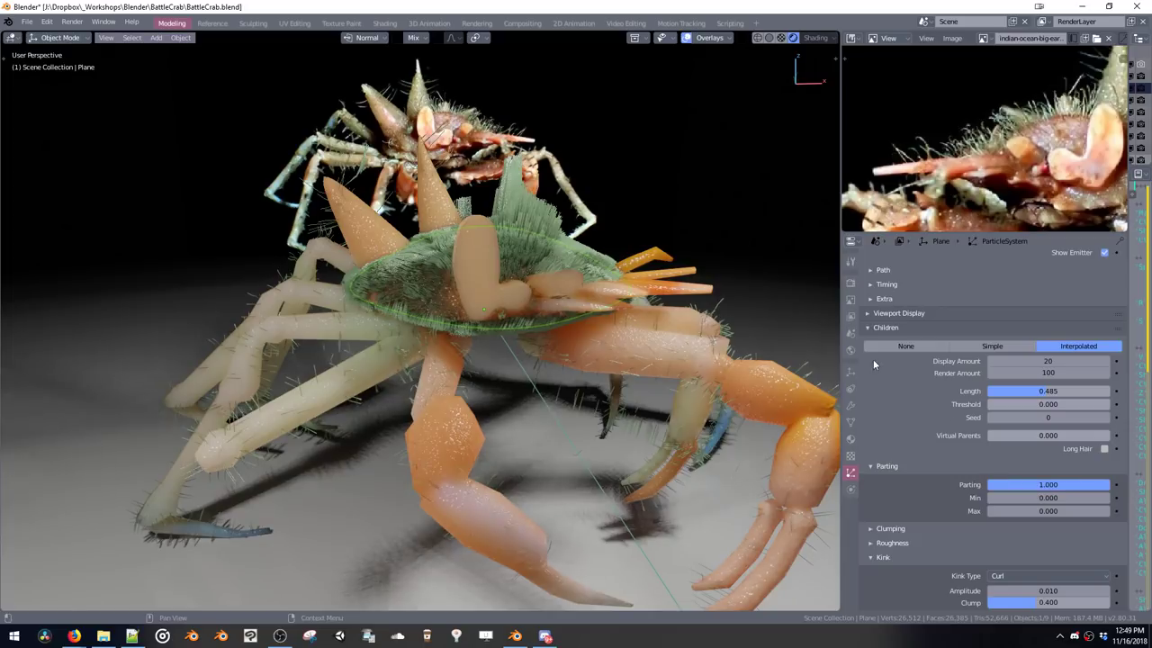
mouse_move(575, 270)
middle_mouse_down()
mouse_move(559, 251)
mouse_move(558, 270)
middle_mouse_up()
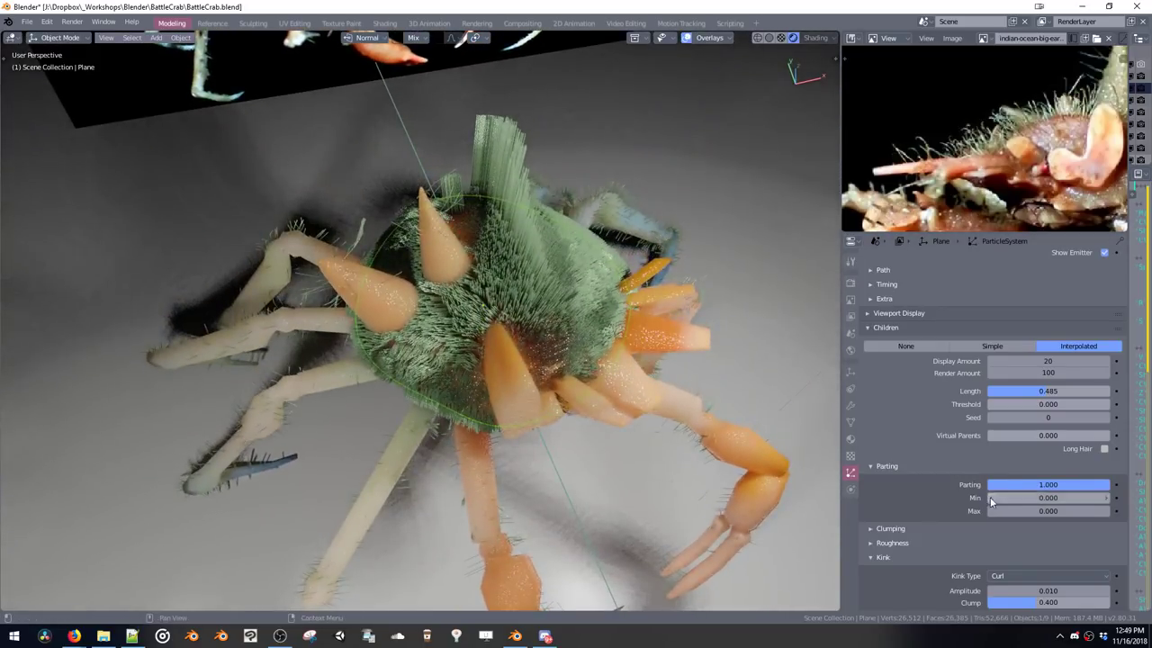
type(".4")
key("Return")
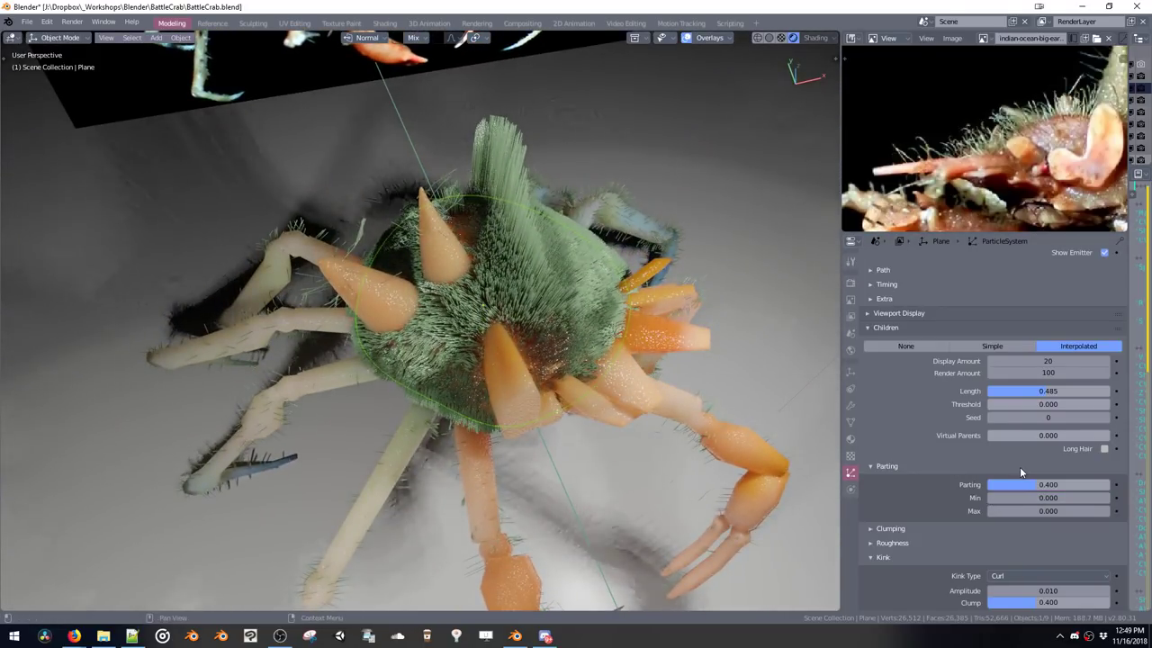
left_click_drag(1044, 485, 917, 493)
left_click_drag(990, 498, 891, 481)
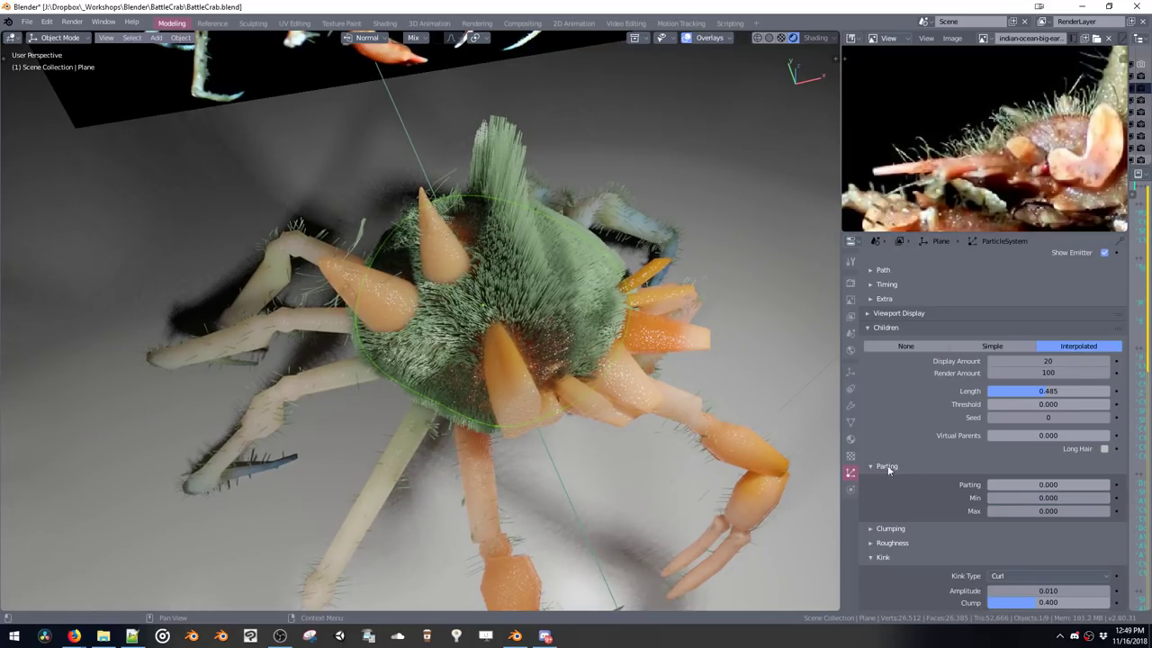
left_click(1105, 449)
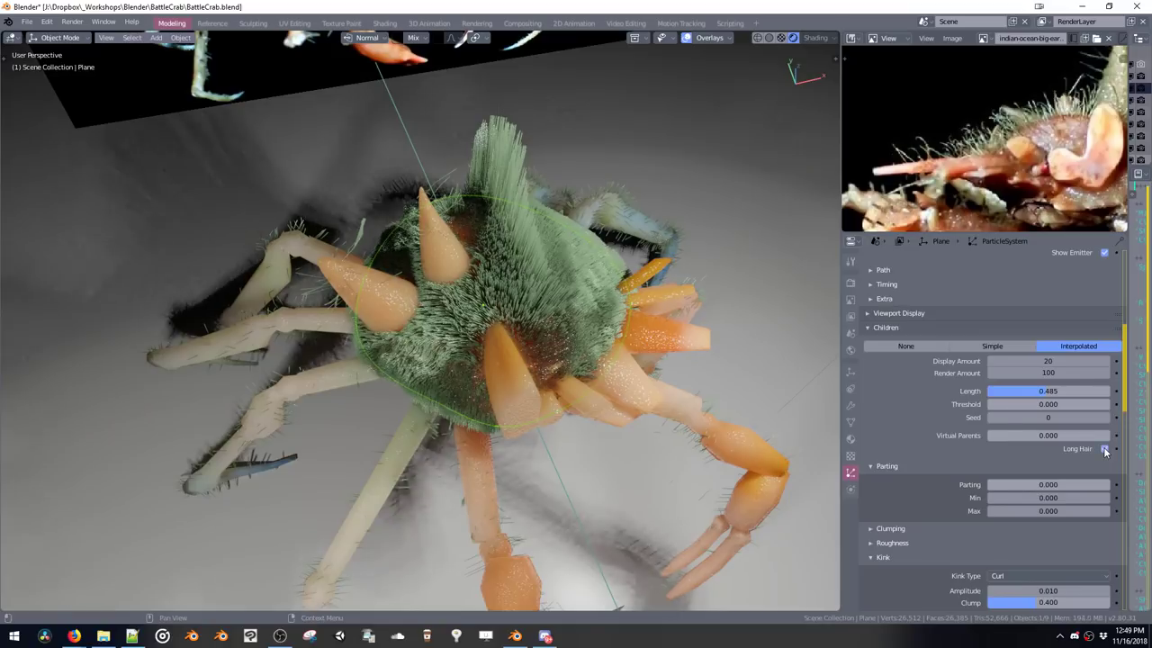
left_click(1105, 449)
Expand the Clumping settings, set the child hairs' Clump to -1.000 and inspect the tufts up close
scroll(967, 500, "down", 2)
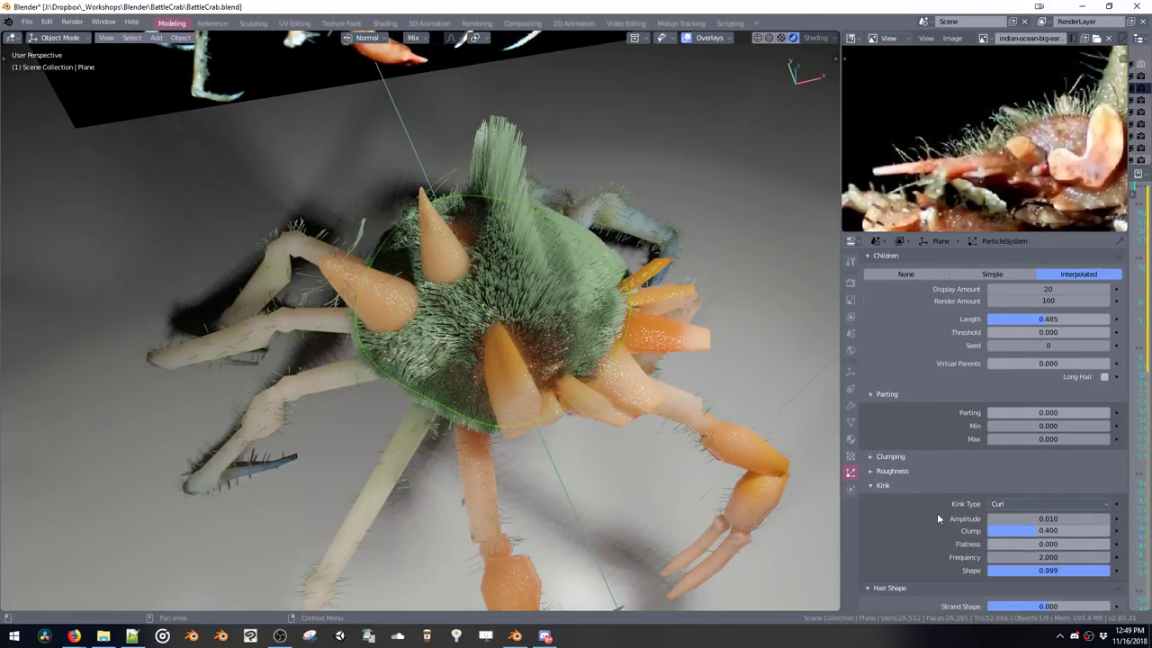
left_click(890, 456)
left_click_drag(1113, 489, 899, 490)
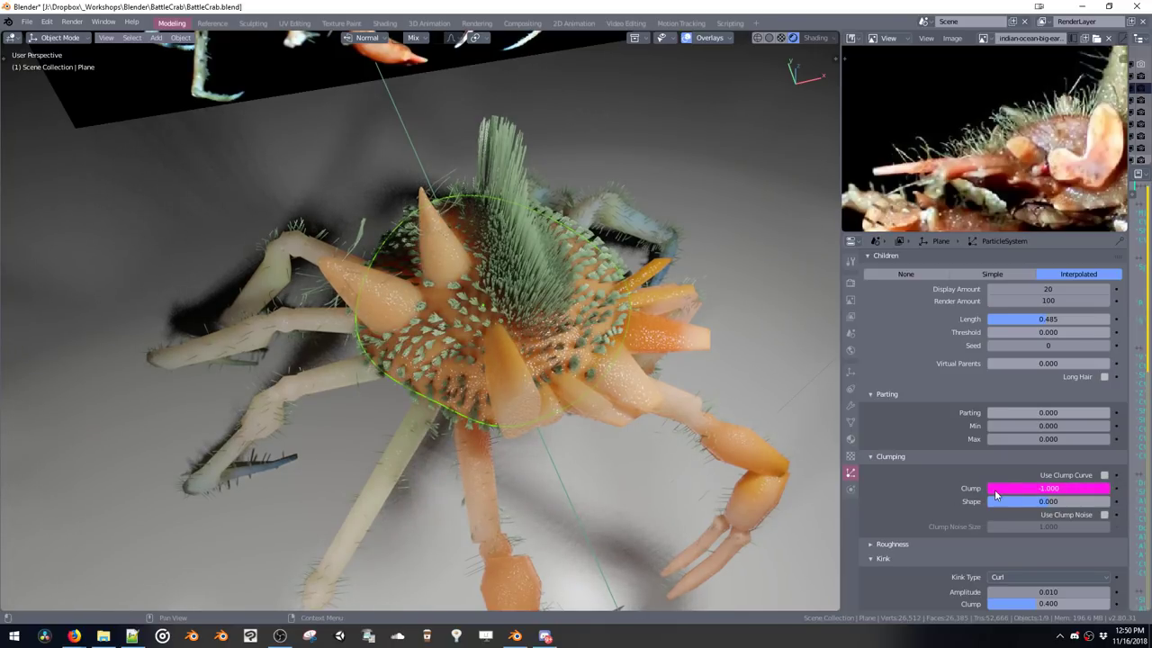
middle_click_drag(715, 509, 595, 445)
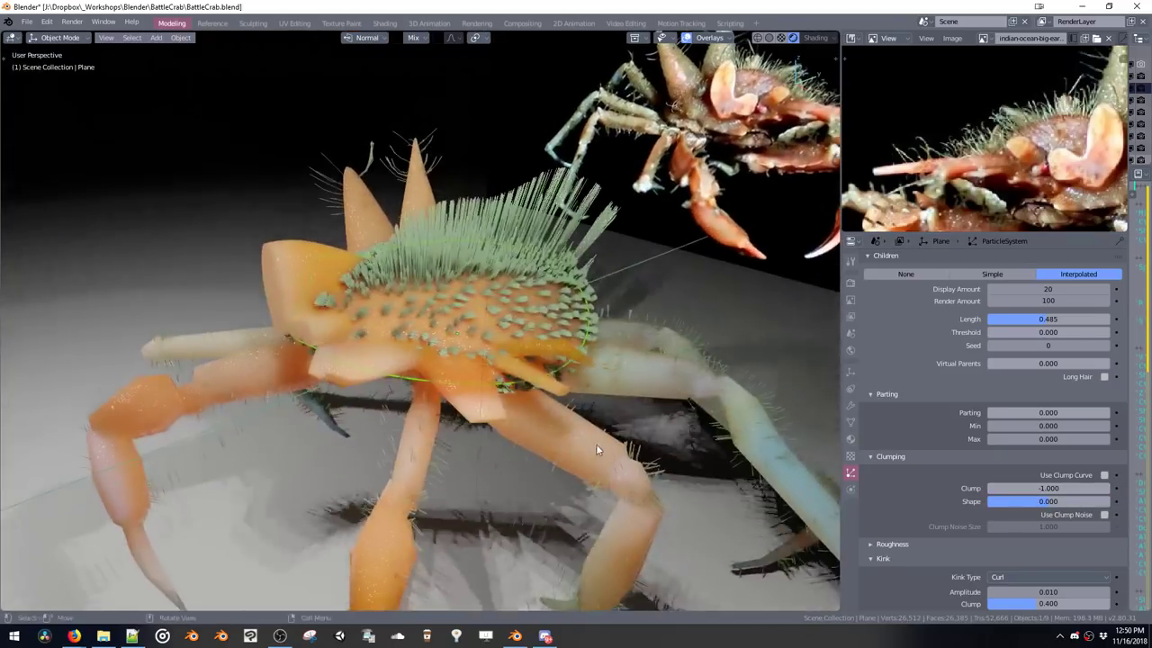
scroll(614, 347, "up", 5)
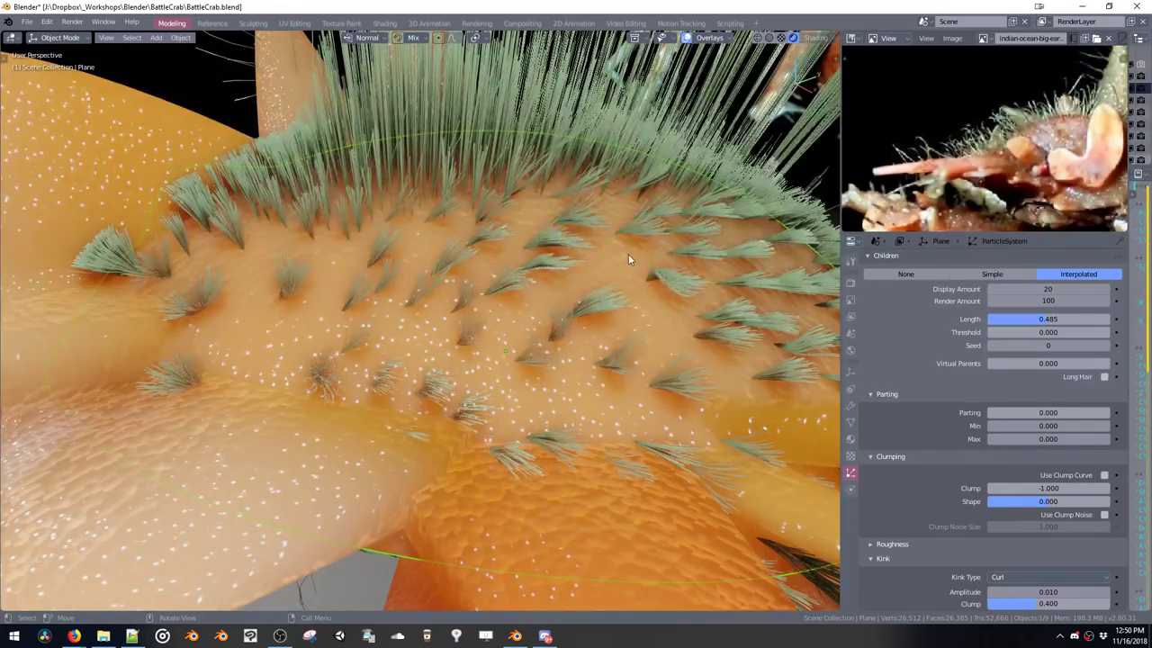
Try a child hair clumping Shape of 0.724 and inspect the tufts around the shell
middle_click_drag(628, 254, 689, 270)
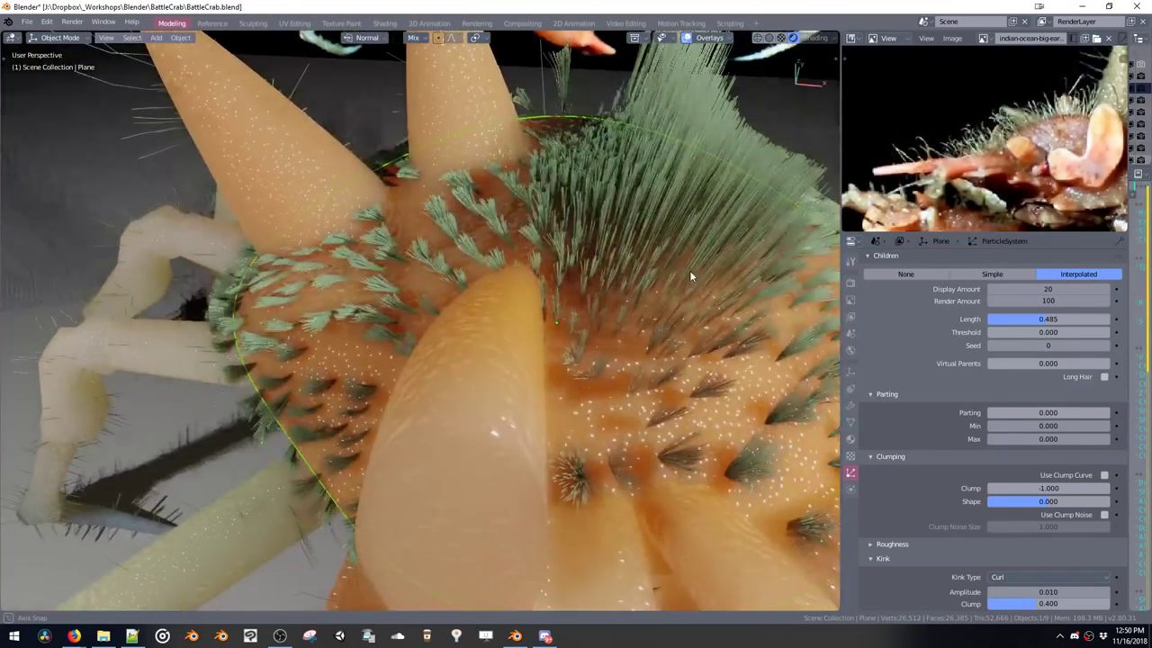
left_click(1033, 486)
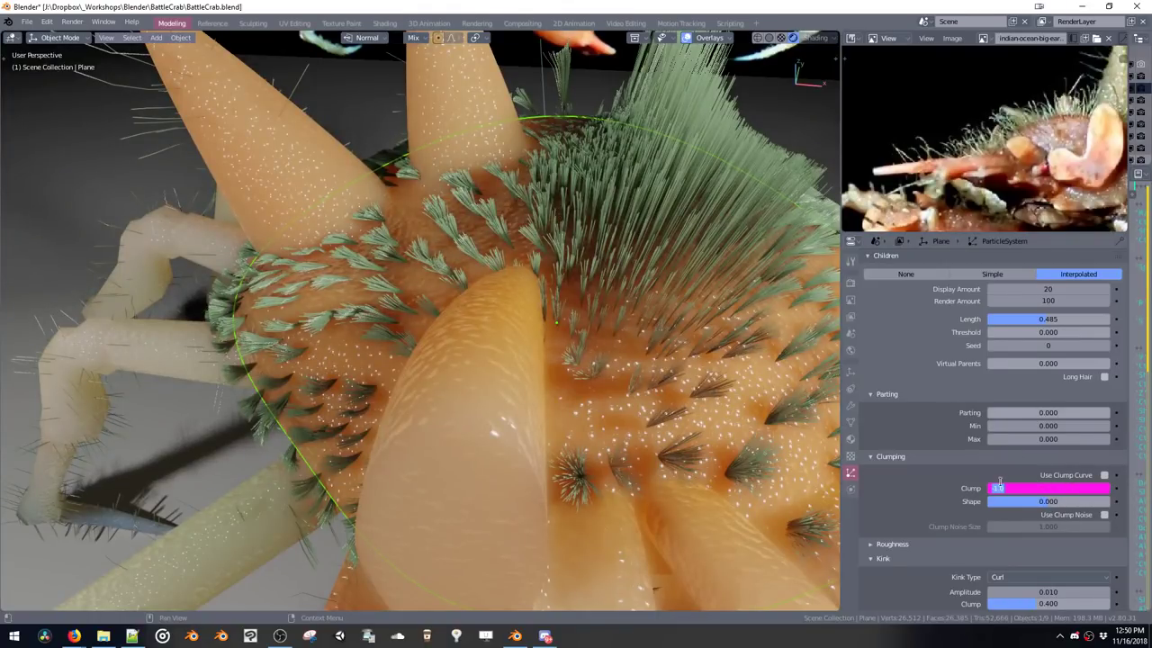
left_click(1040, 508)
left_click_drag(1044, 507, 1087, 506)
middle_click_drag(806, 474, 546, 401)
mouse_move(620, 413)
middle_mouse_down()
mouse_move(671, 390)
mouse_move(609, 398)
mouse_move(621, 401)
middle_mouse_up()
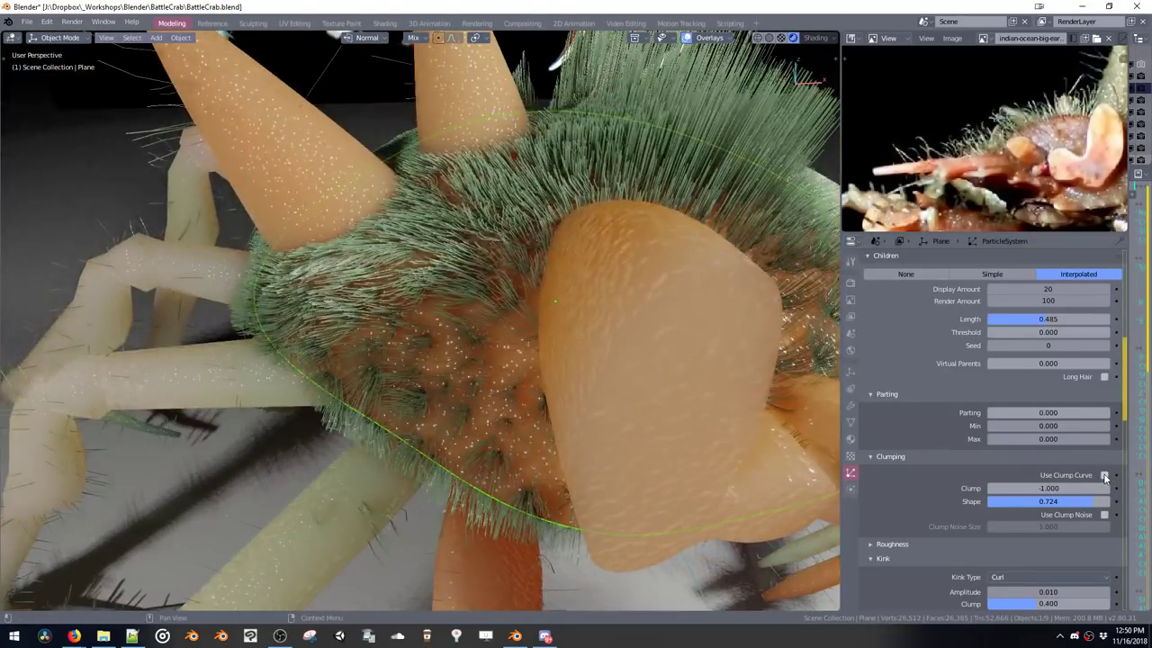
Try a clump curve for the child hairs, arching it high in the middle and lower at both ends
left_click(1105, 477)
mouse_move(723, 405)
middle_mouse_down()
mouse_move(696, 384)
mouse_move(720, 396)
middle_mouse_up()
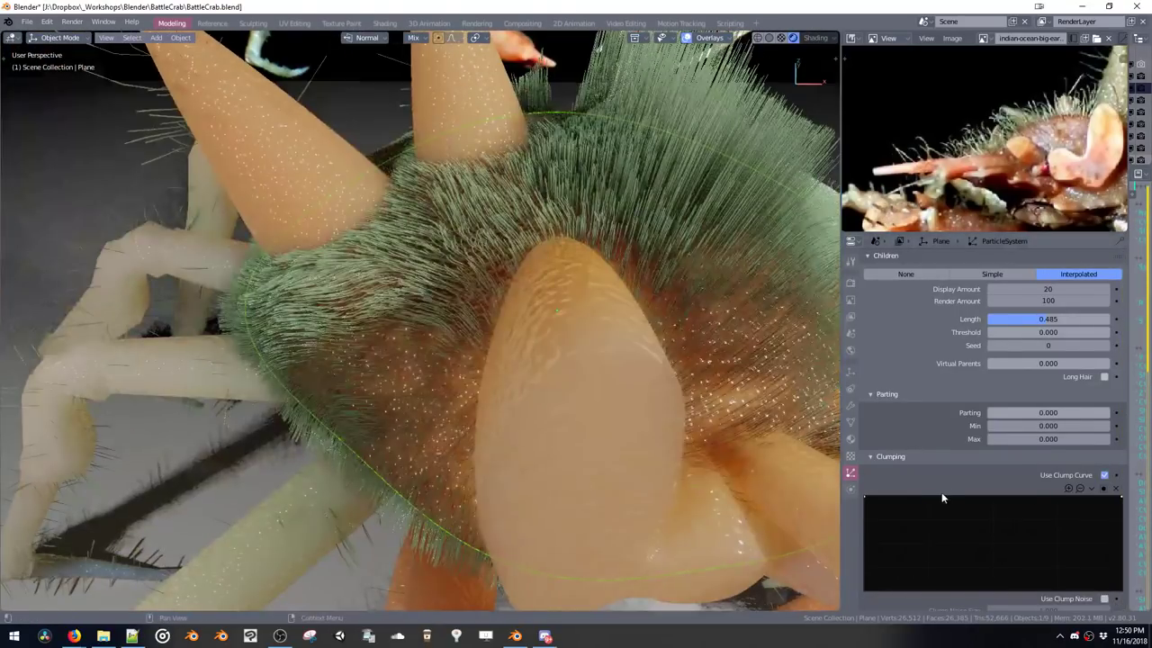
left_click_drag(924, 503, 899, 562)
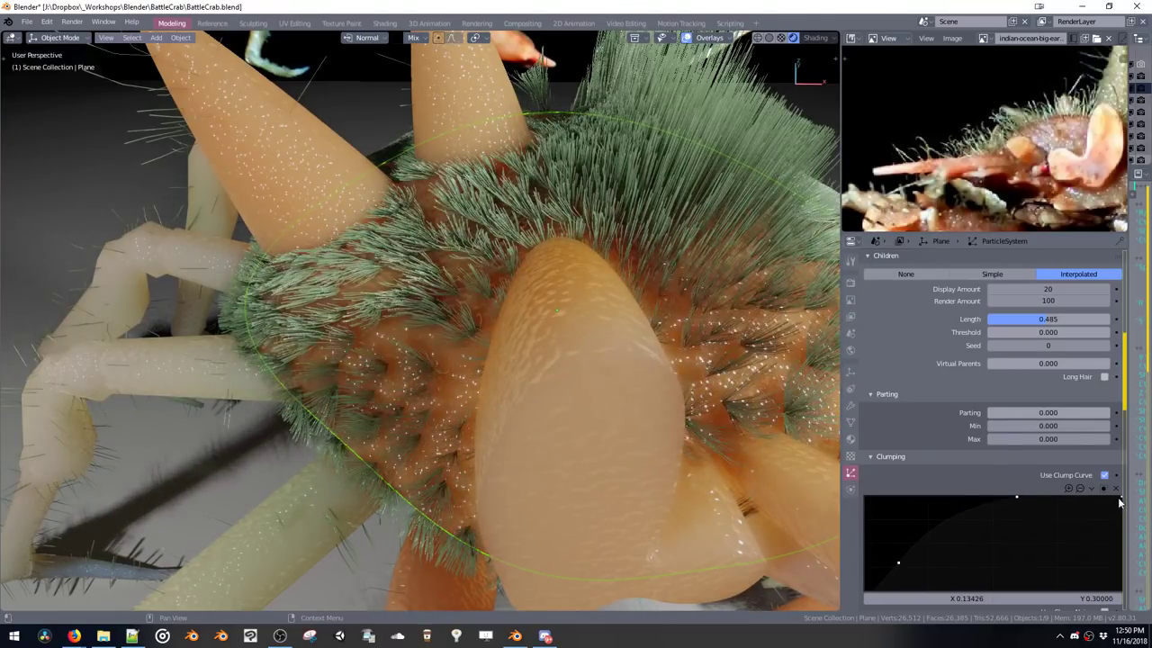
left_click_drag(1119, 497, 1120, 566)
middle_click_drag(576, 387, 705, 399)
scroll(962, 419, "down", 3)
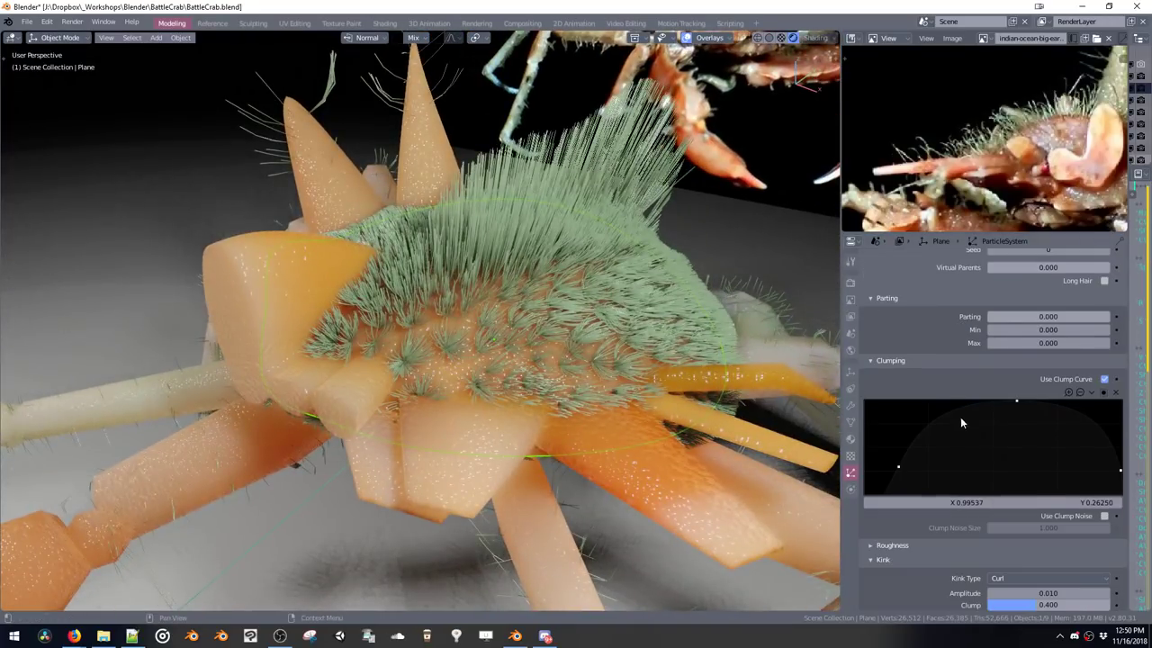
Try Clump Noise on the child hairs with sizes 3.158 and 0.010, and turn it back off
left_click(1104, 517)
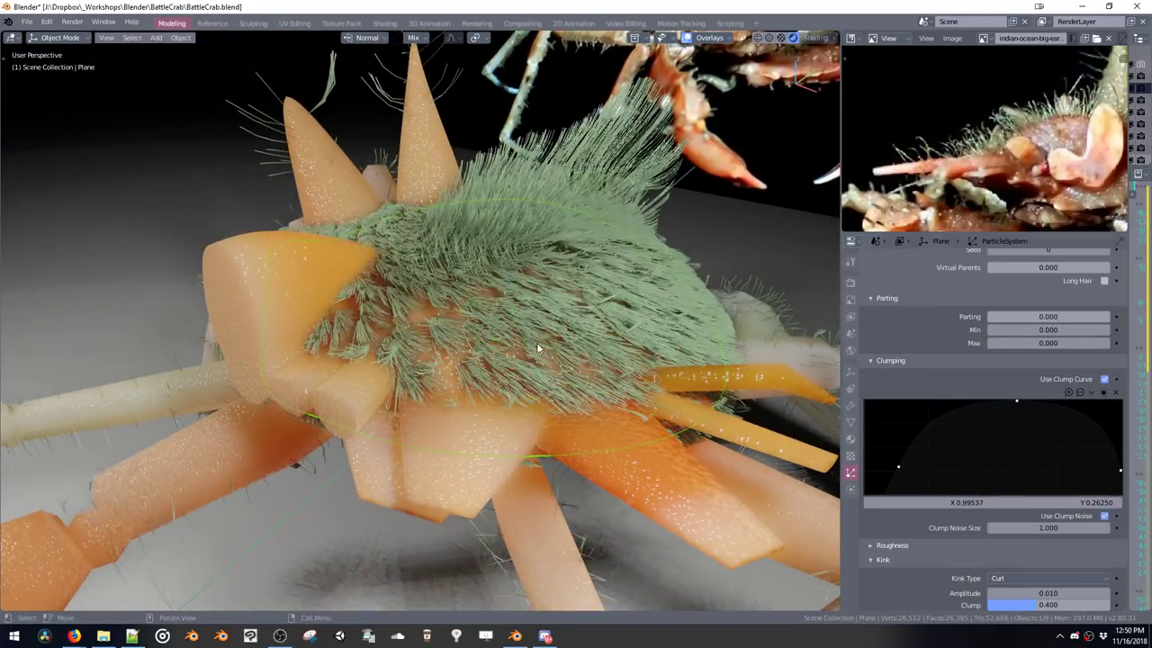
middle_click_drag(536, 342, 576, 347)
left_click_drag(1008, 527, 1085, 534)
middle_click_drag(499, 422, 535, 381)
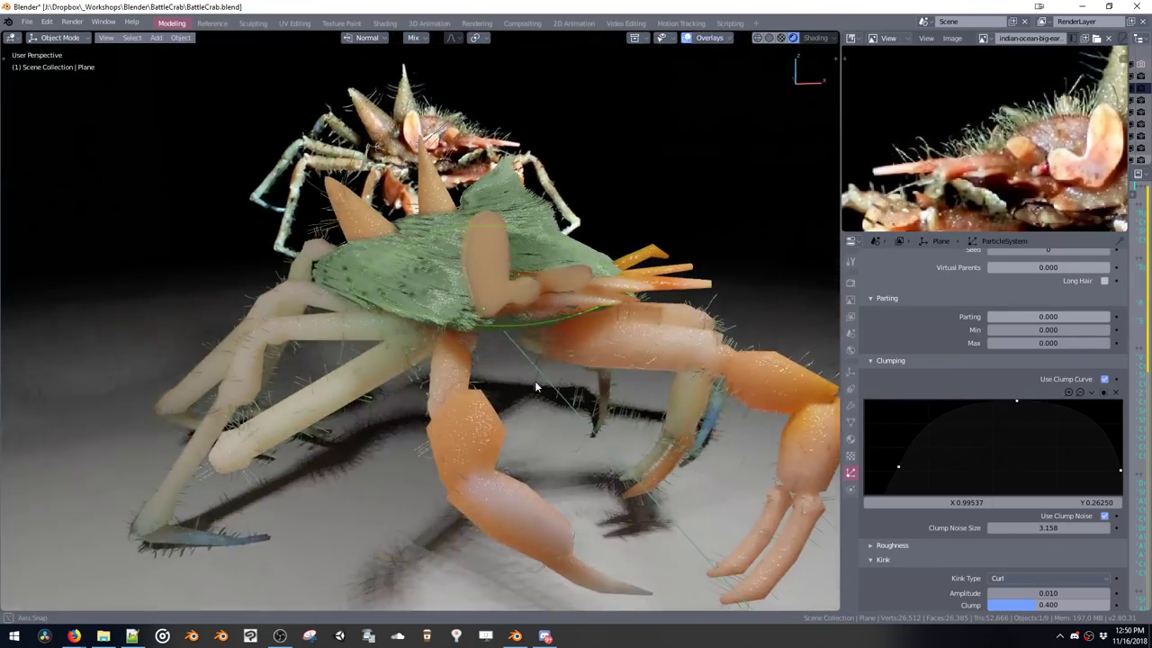
middle_click_drag(796, 455, 673, 419)
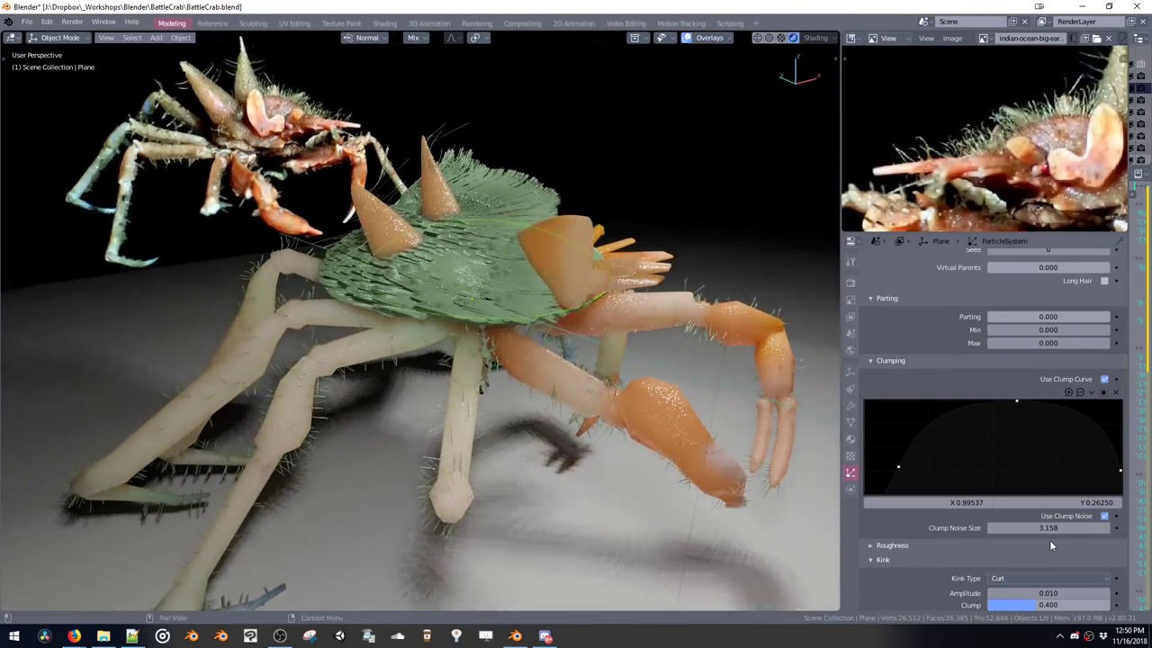
left_click_drag(868, 528, 855, 535)
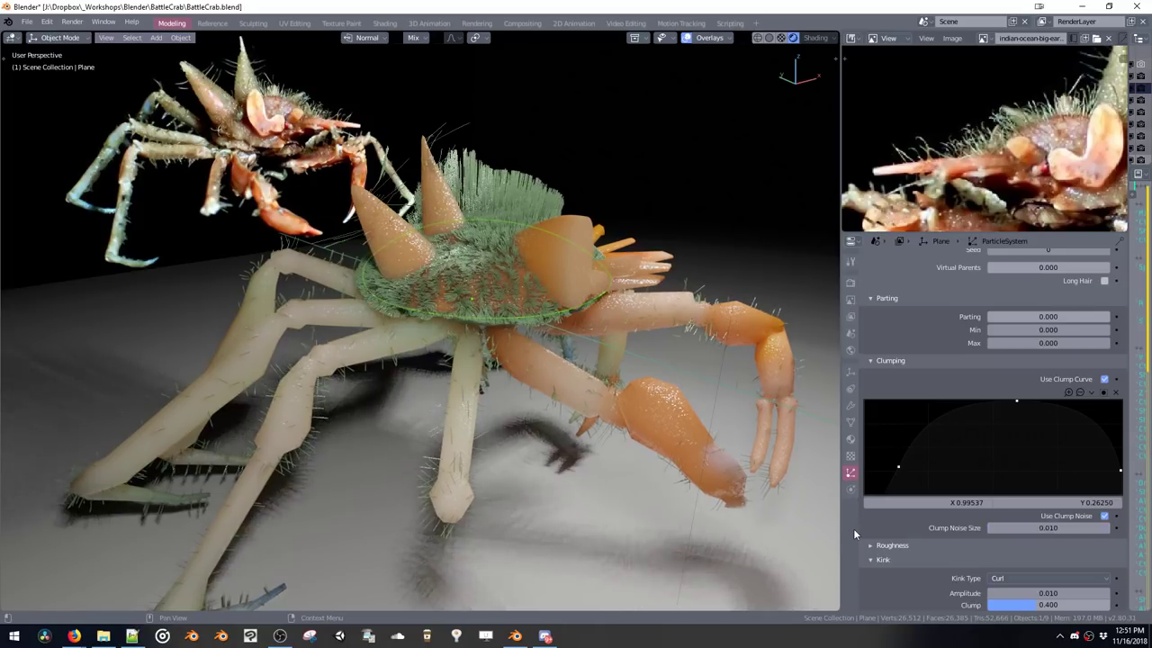
left_click_drag(1057, 529, 1058, 529)
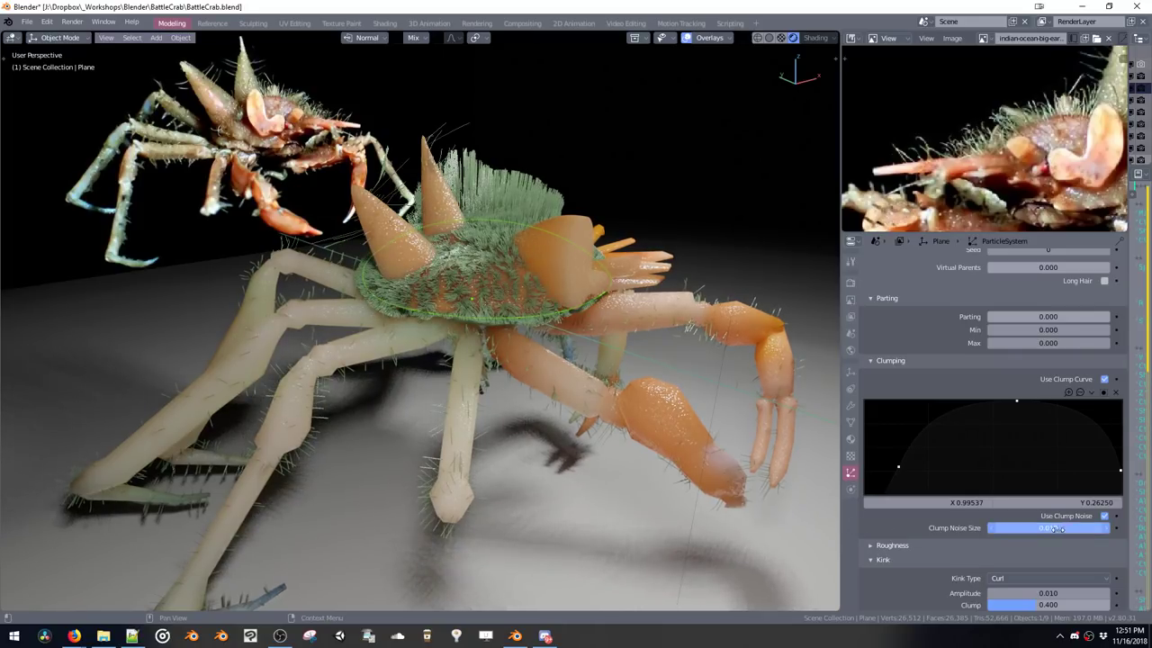
left_click(1103, 517)
Expand the child hairs' Roughness settings and try a Uniform roughness of 0.400
left_click(869, 545)
scroll(877, 537, "down", 2)
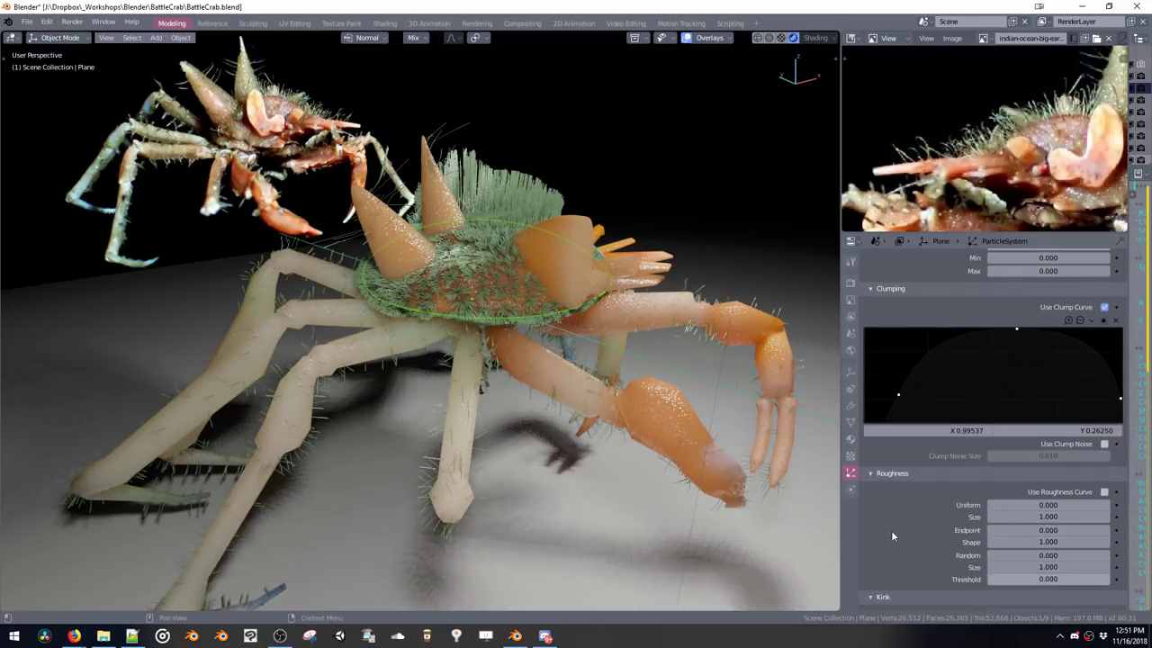
left_click_drag(1115, 506, 1054, 515)
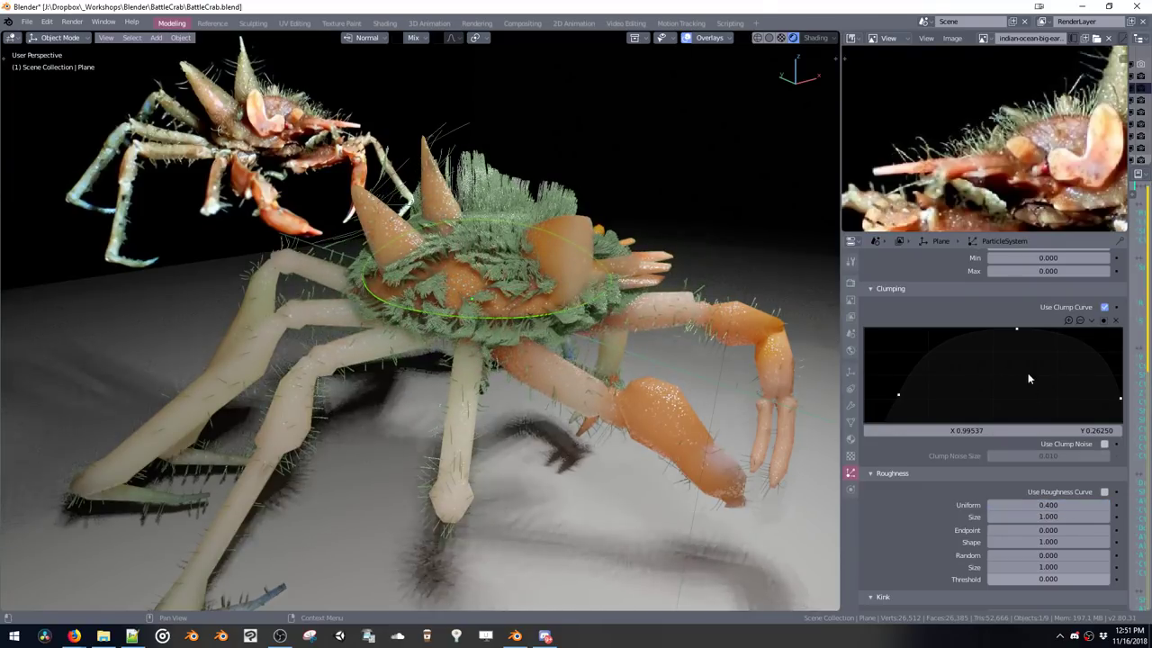
Turn off the clump curve and reset the child hairs' Clump and clumping Shape to 0.000
left_click(1105, 308)
scroll(1053, 313, "up", 2)
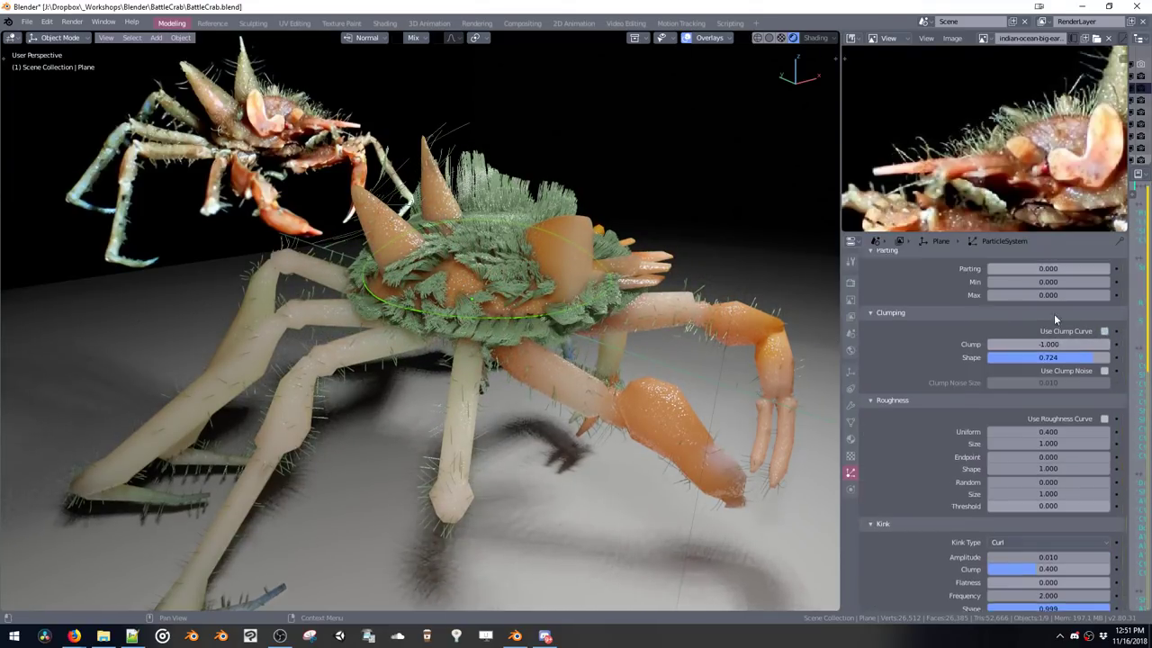
left_click(1066, 392)
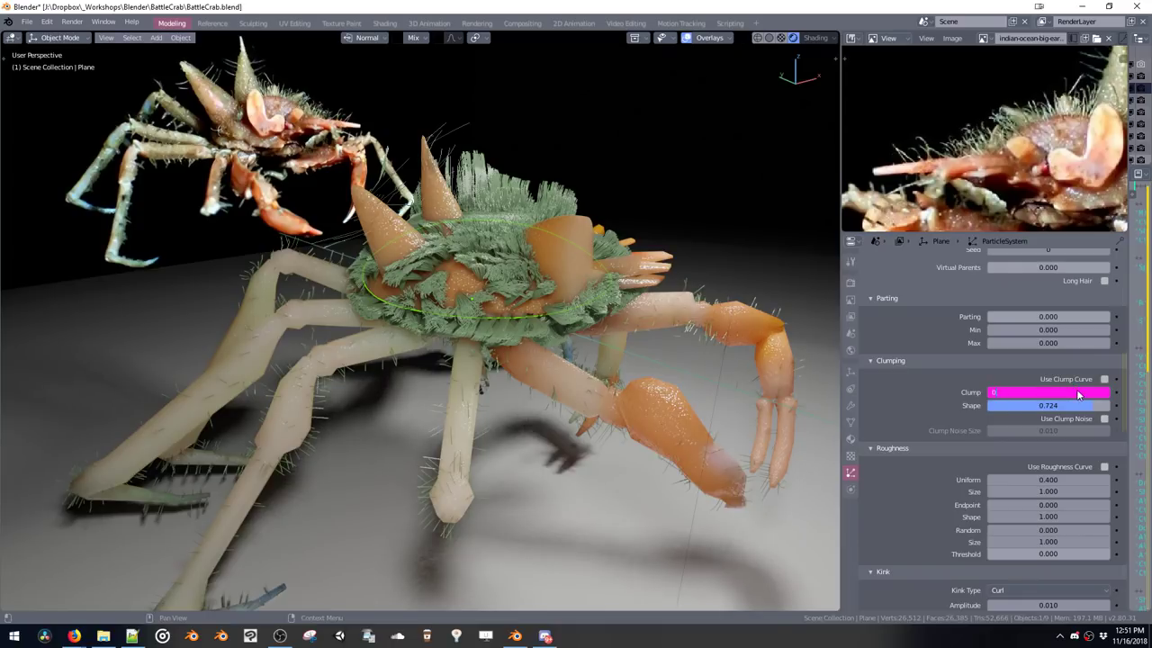
type("0")
key("Return")
left_click(1066, 408)
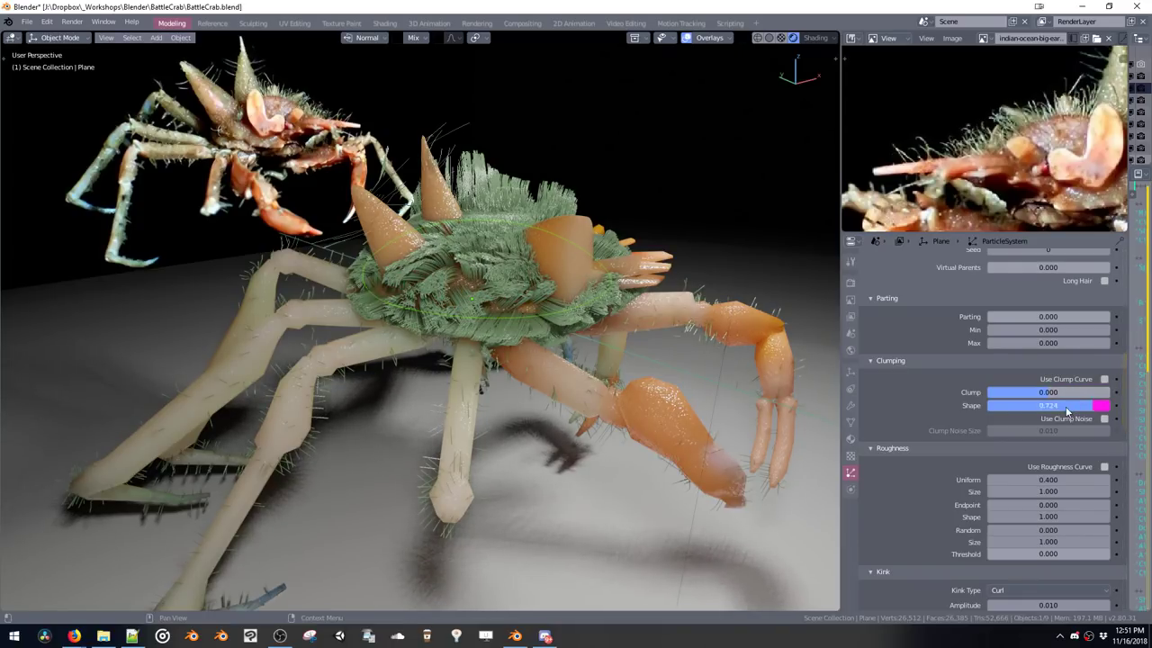
type("0")
key("Return")
Reset the child hairs' Uniform roughness to 0.000 and set the Endpoint roughness to 0.020
scroll(966, 508, "down", 3)
left_click_drag(1059, 362, 1047, 361)
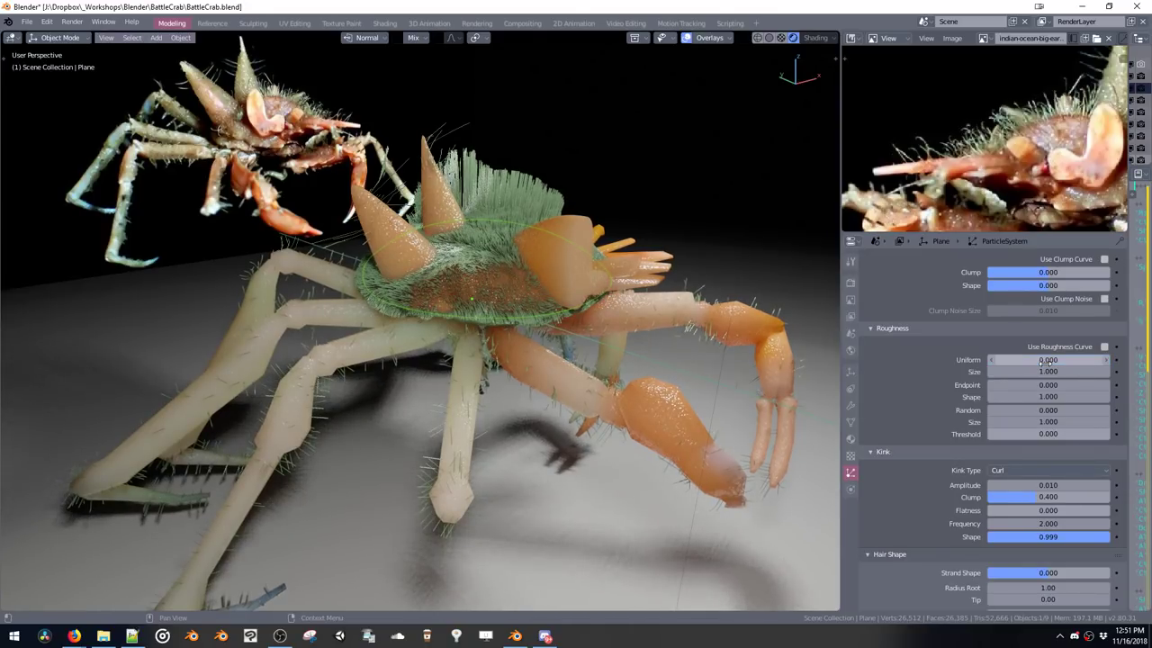
left_click_drag(1050, 384, 1049, 385)
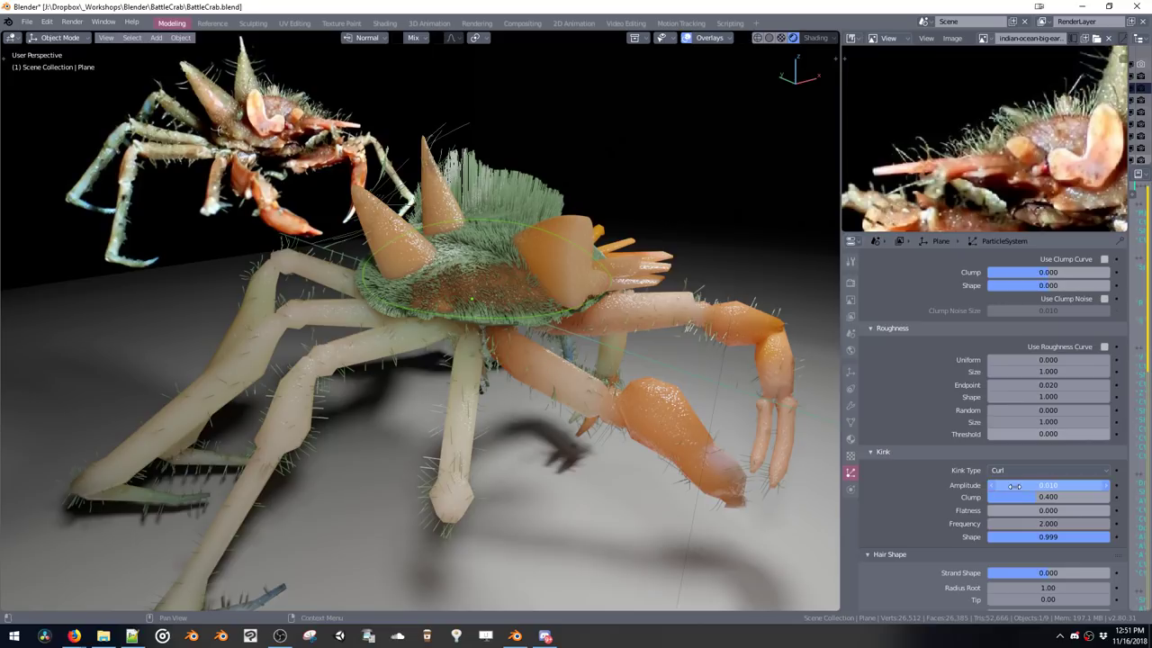
Set the Curl kink's Amplitude to 0.100 and compare the shell hair with the full reference crab
left_click_drag(1014, 486, 1016, 486)
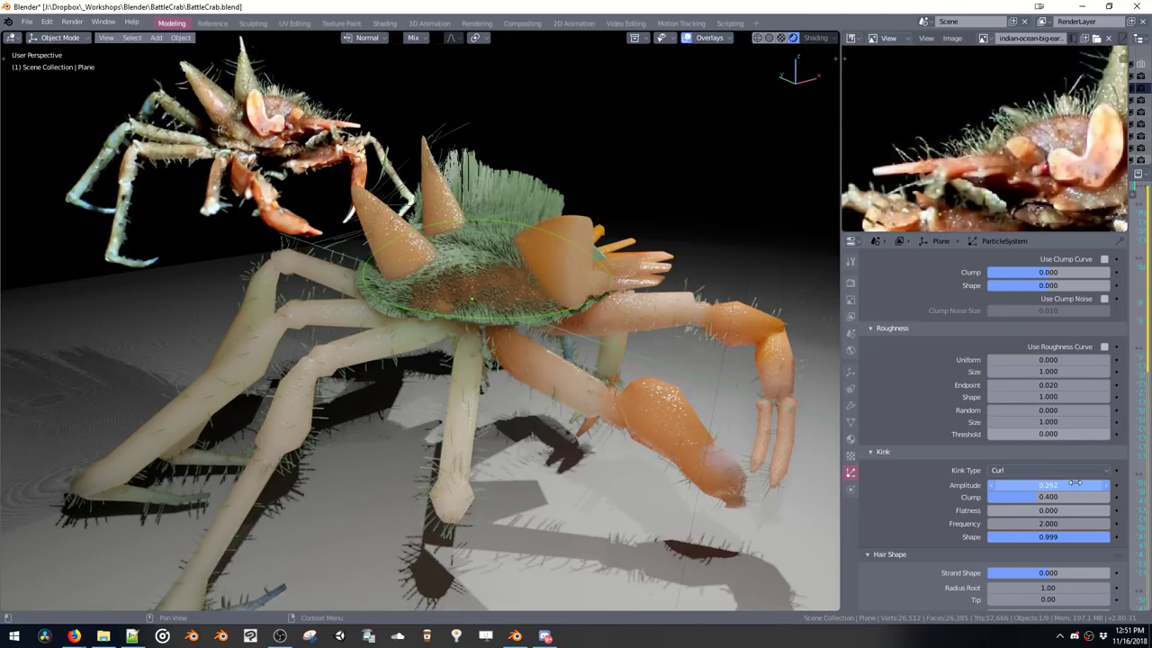
left_click_drag(1147, 468, 949, 490)
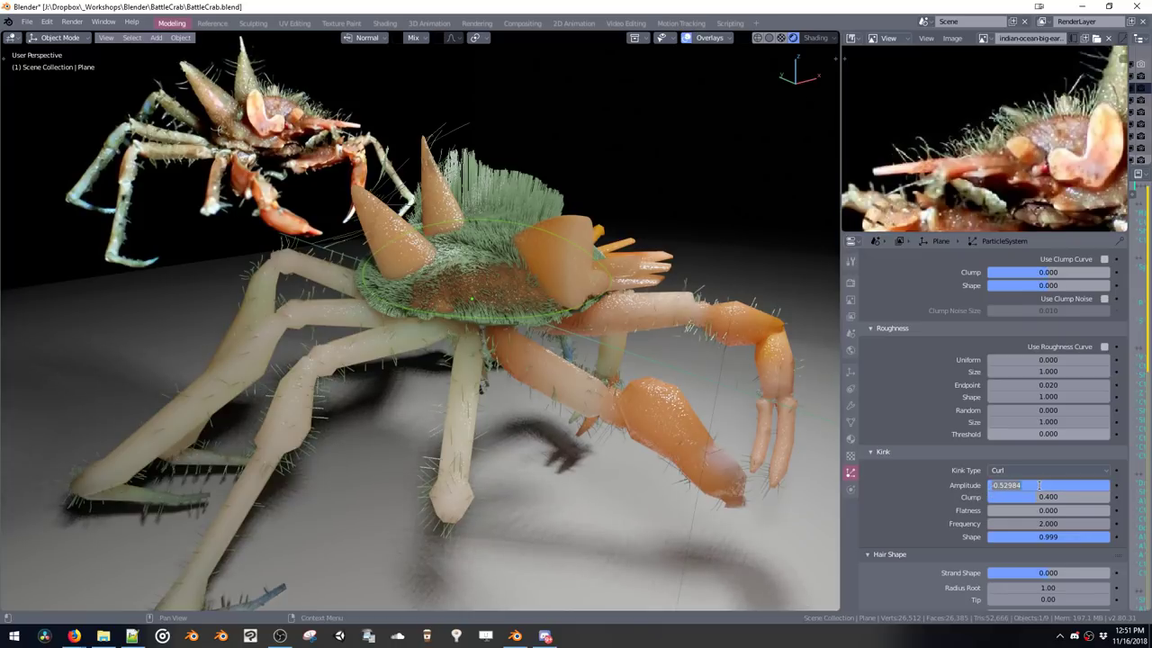
type(".1")
key("Return")
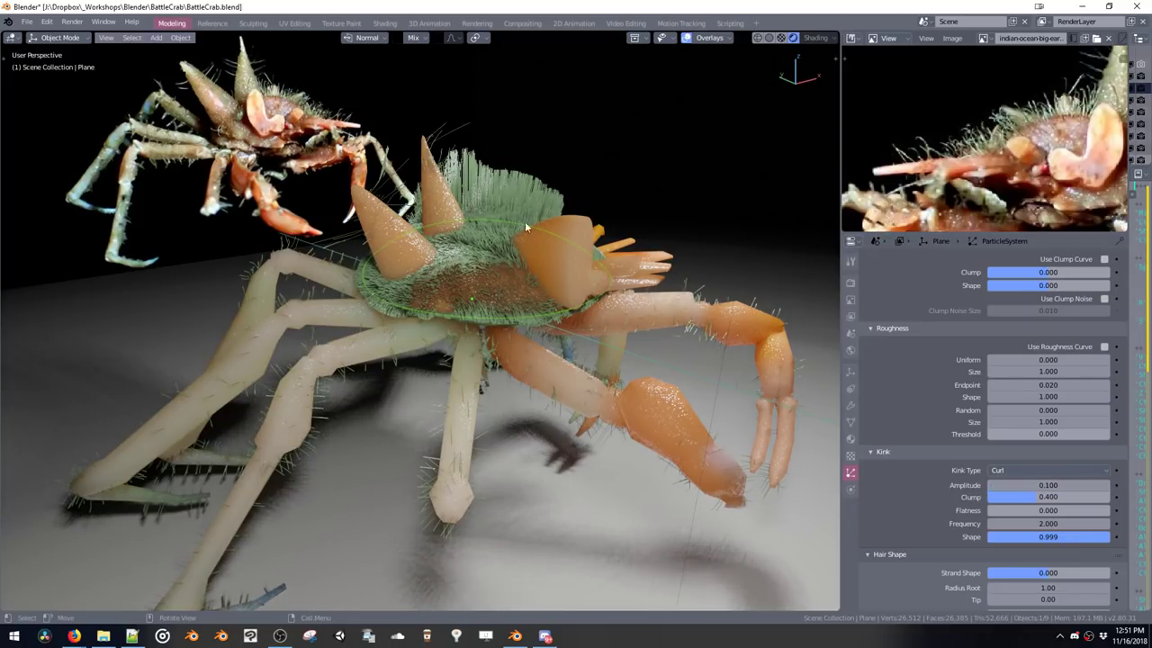
middle_click_drag(524, 221, 476, 245)
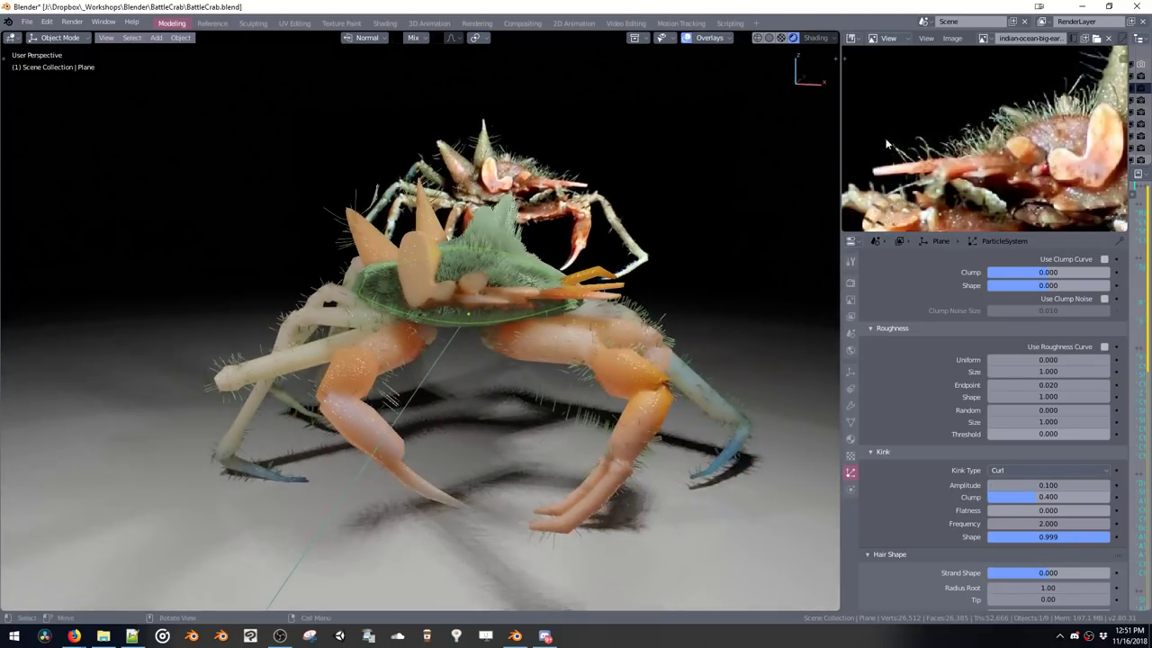
middle_click_drag(956, 126, 931, 205, "ctrl")
middle_click_drag(615, 216, 714, 291)
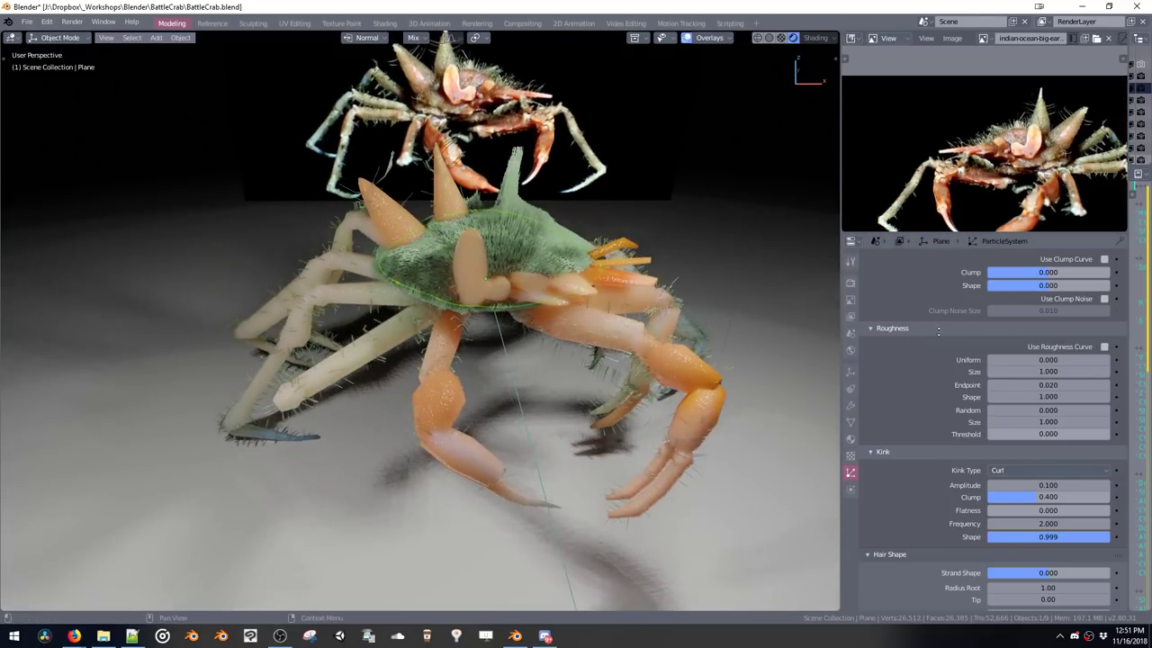
Try child hair Display Amounts of 1 and 5, and settle on 2
scroll(934, 426, "up", 8)
left_click(1045, 367)
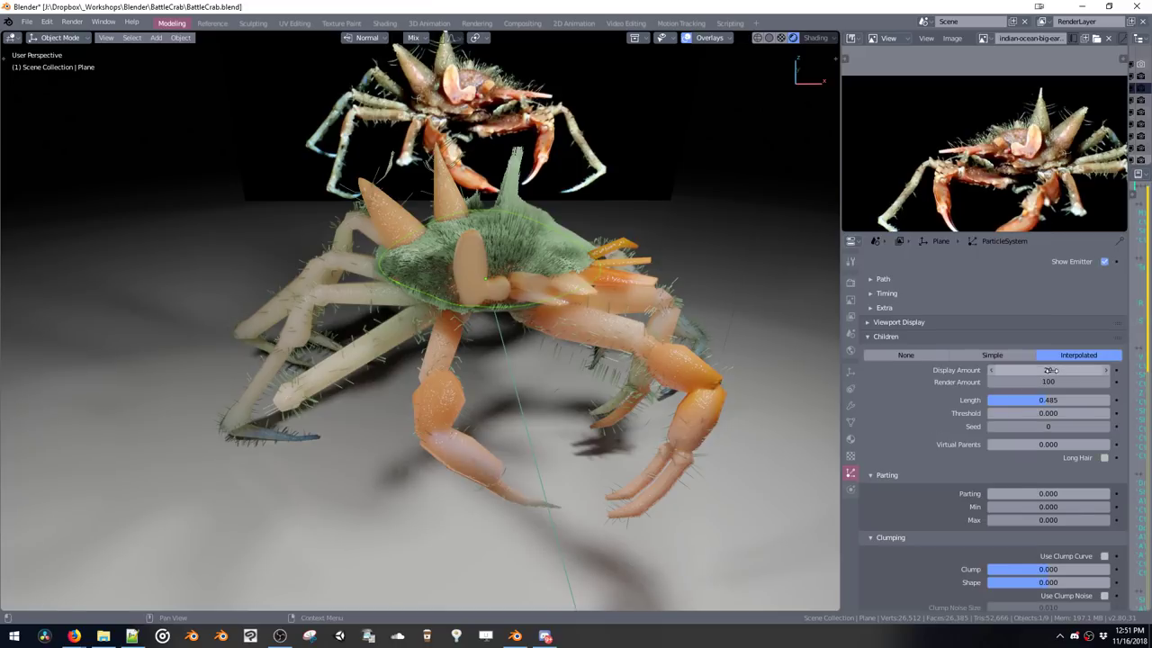
type("1")
key("Return")
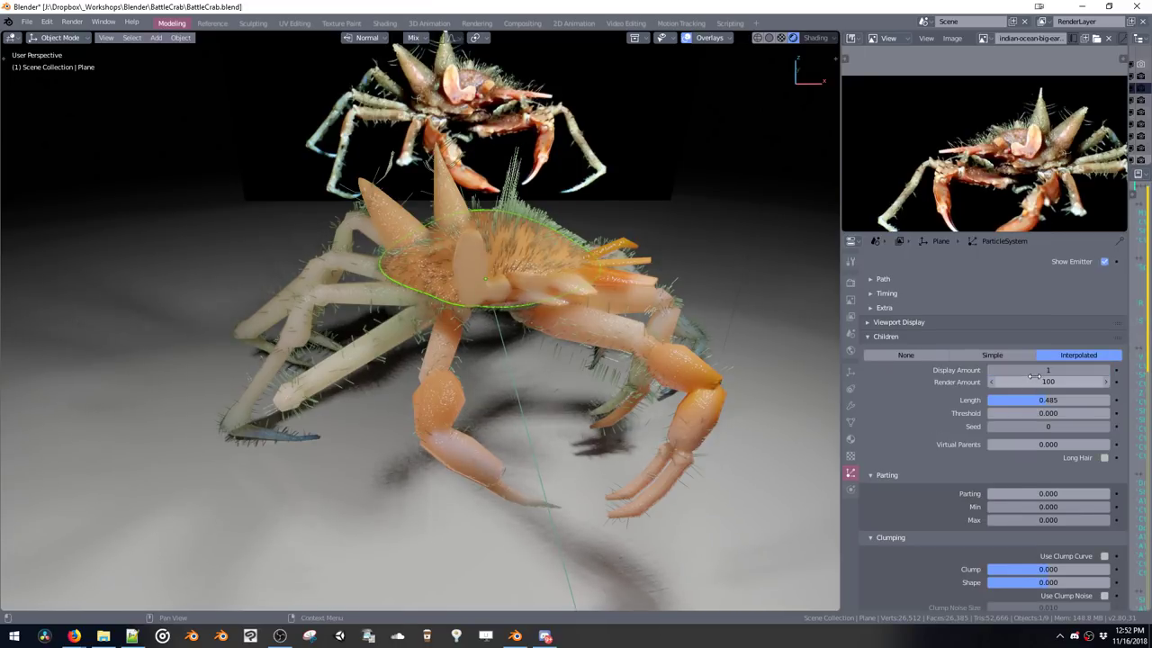
key("Return")
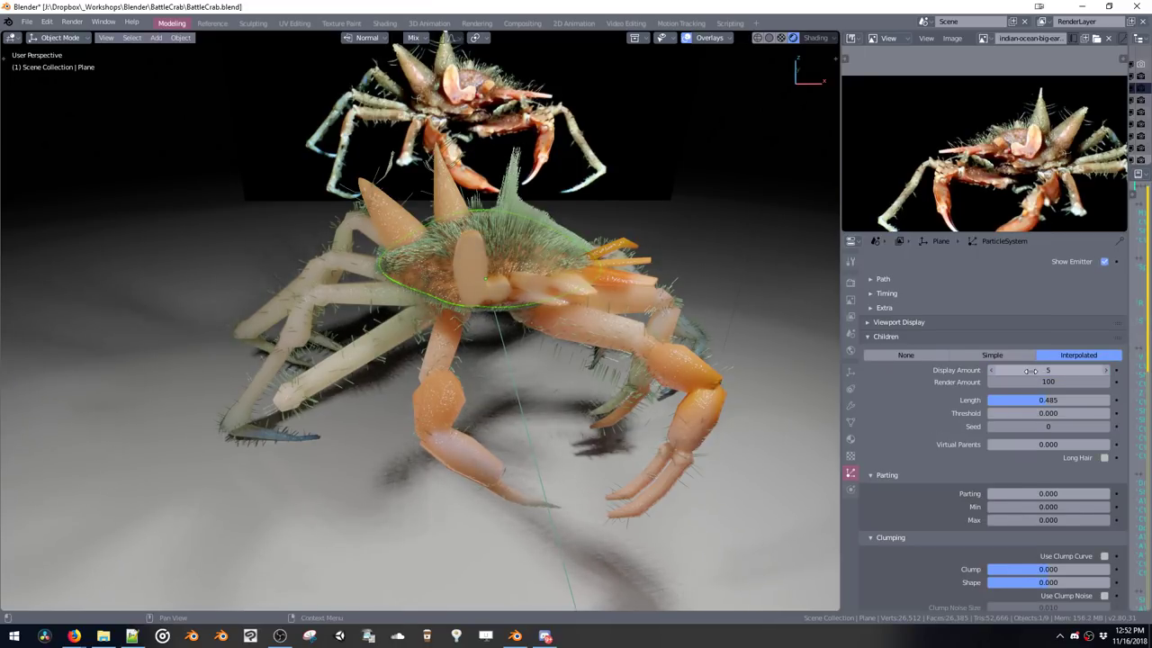
key("Return")
Adjust the green of the Hair material's subsurface color ramp at the stop at position 1.000
middle_click_drag(737, 221, 563, 161)
key("shift+v")
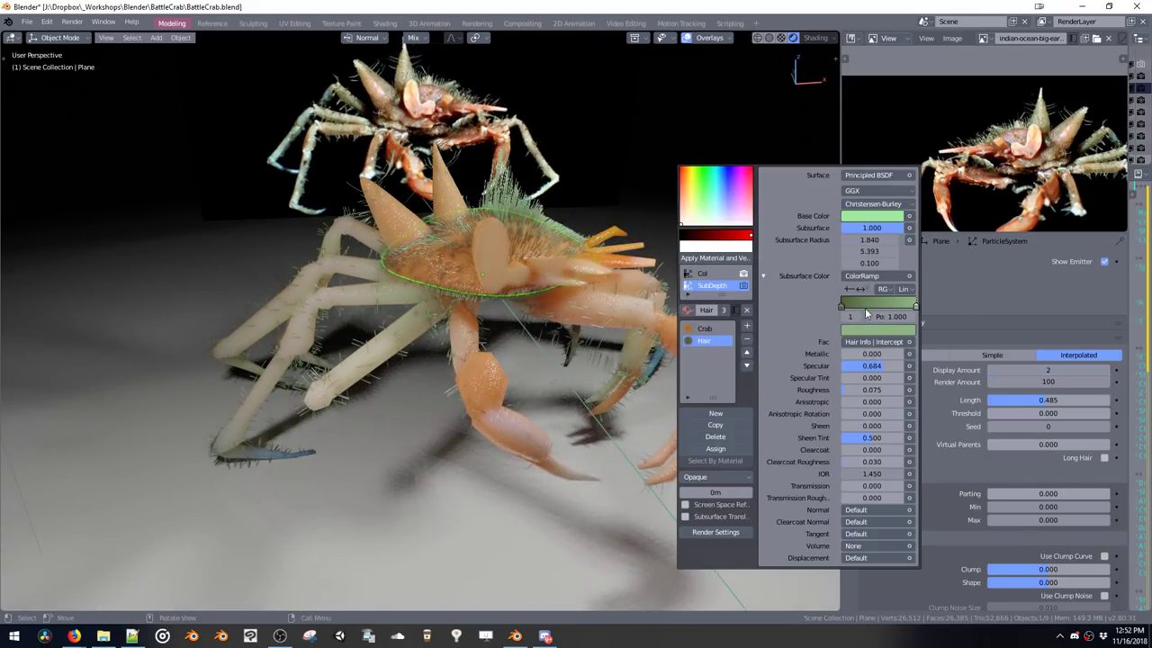
left_click(863, 332)
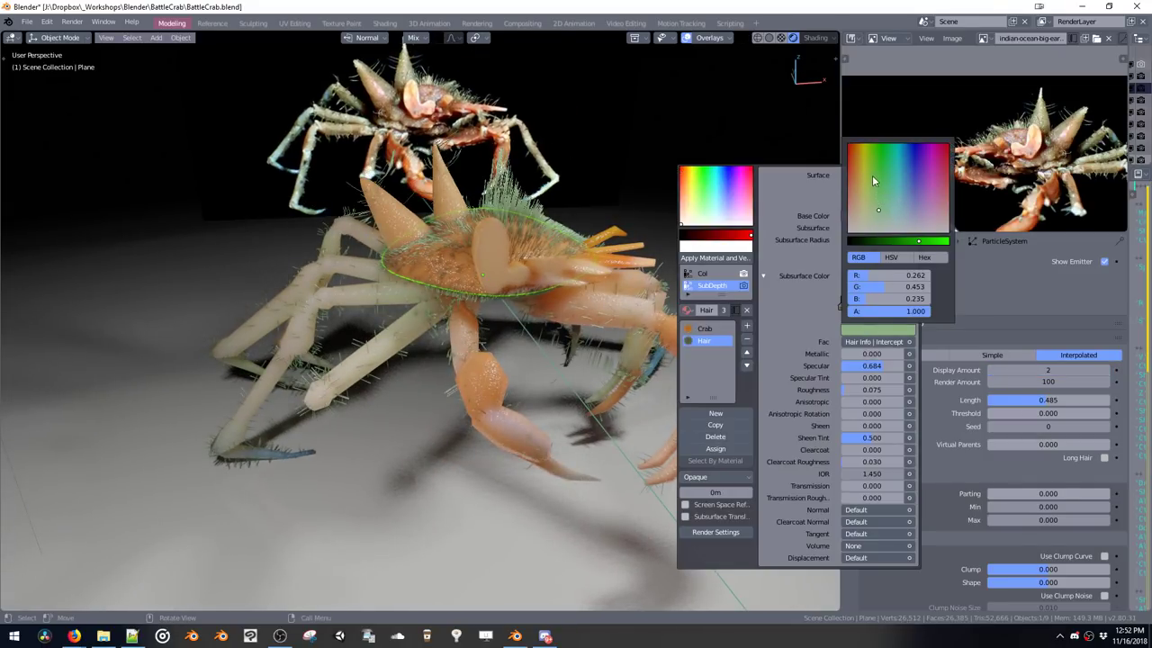
mouse_move(872, 177)
left_mouse_down()
mouse_move(863, 172)
mouse_move(874, 206)
mouse_move(865, 208)
mouse_move(886, 158)
mouse_move(876, 214)
left_mouse_up()
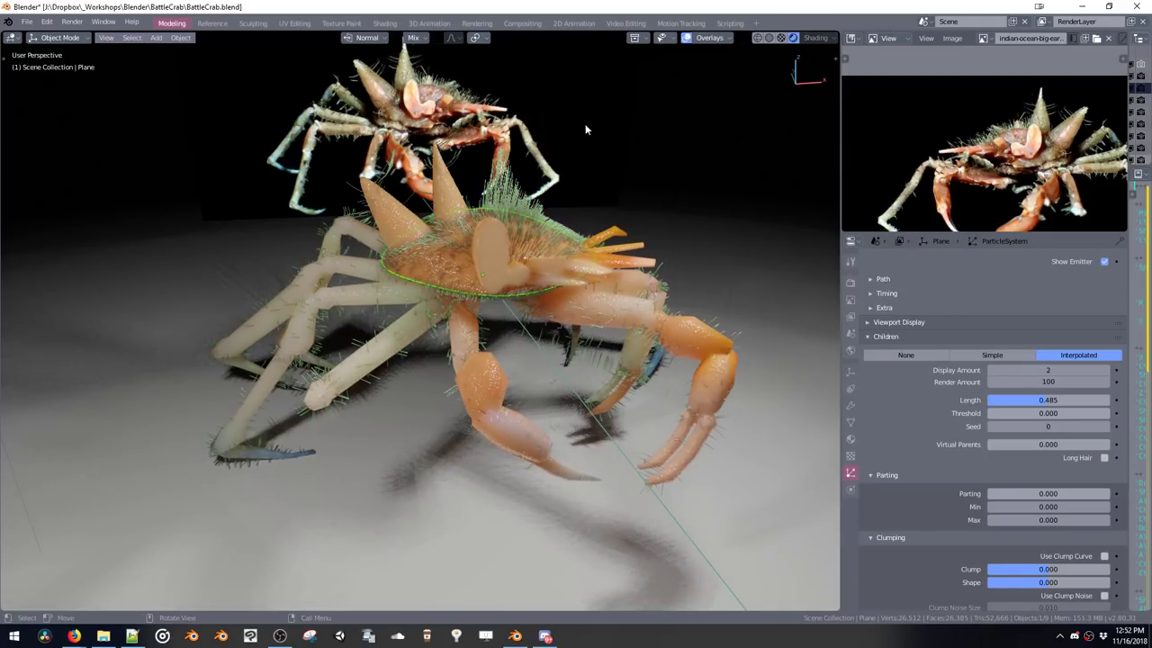
Delete one of the lights illuminating the crab scene and check the lighting from another angle
middle_click_drag(585, 123, 630, 130)
middle_click_drag(617, 201, 566, 275)
scroll(566, 275, "down", 4)
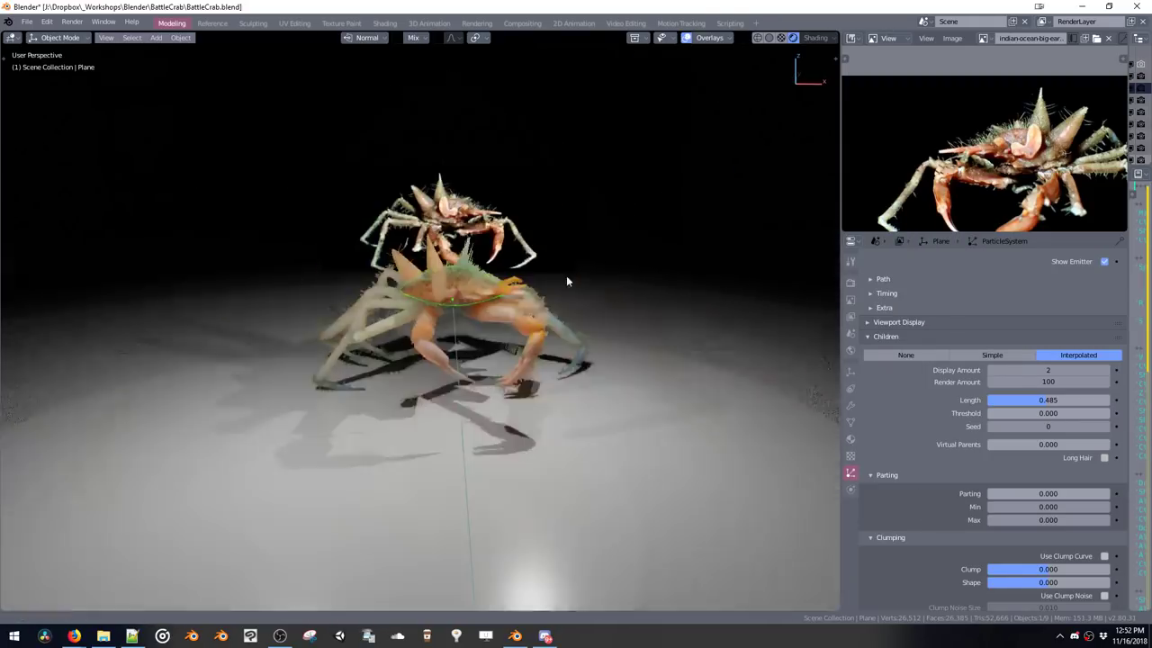
left_click(290, 192)
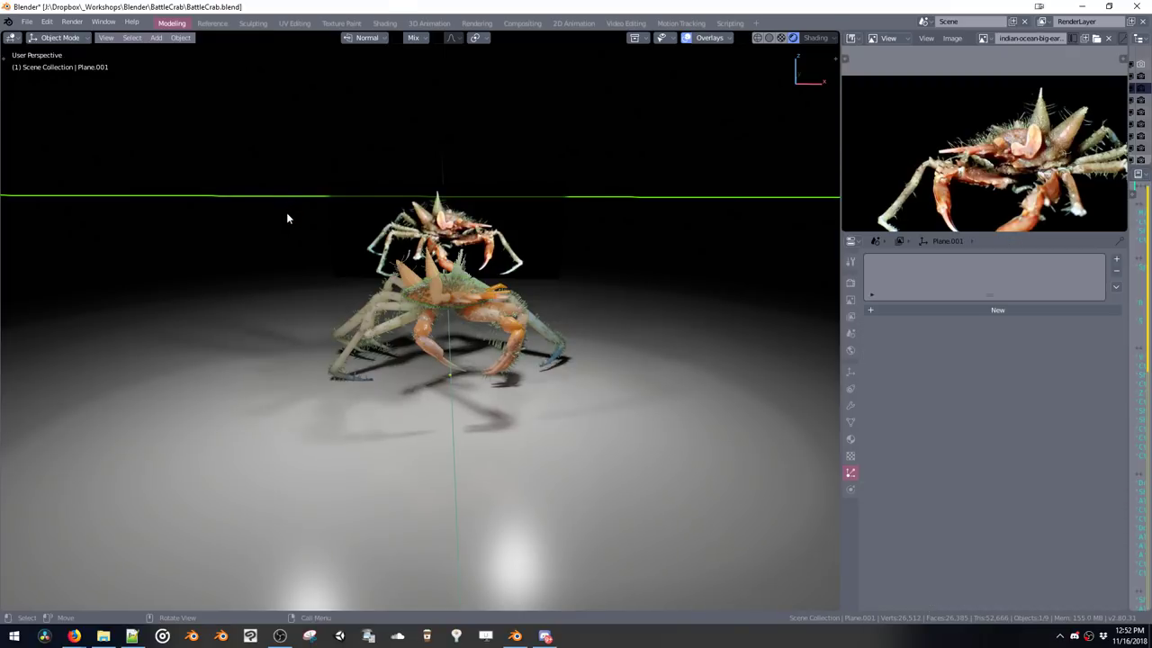
left_click(285, 225)
key("Delete")
middle_click_drag(289, 225, 356, 221)
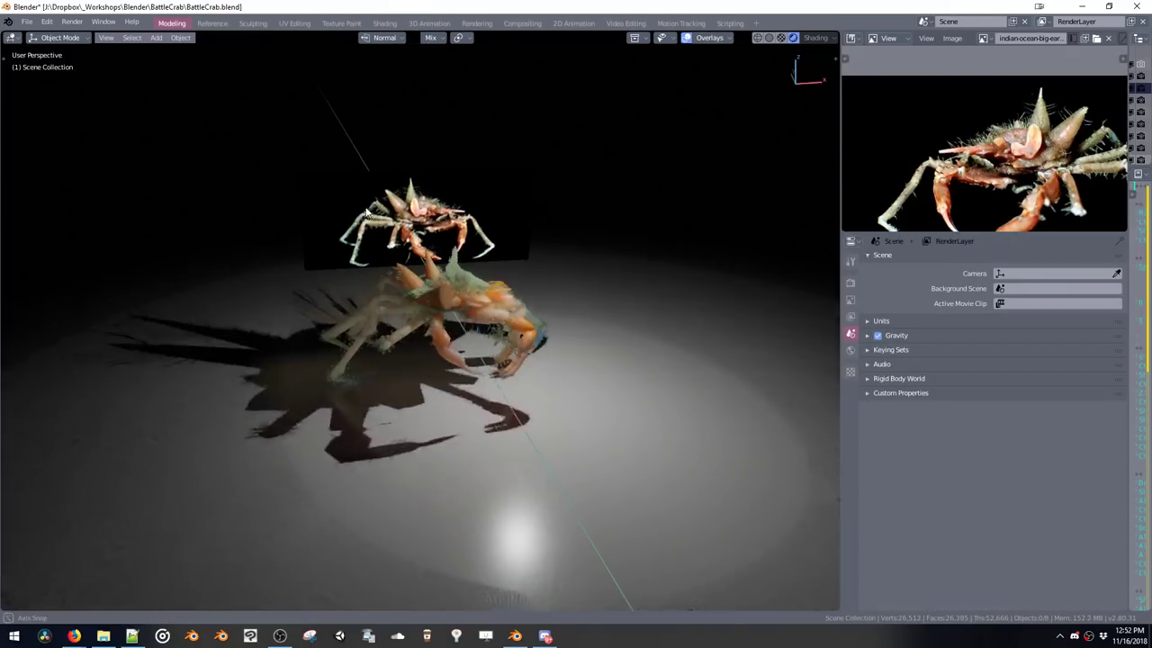
Try moving the large backdrop plane behind the crab and undo the move
left_click(541, 197)
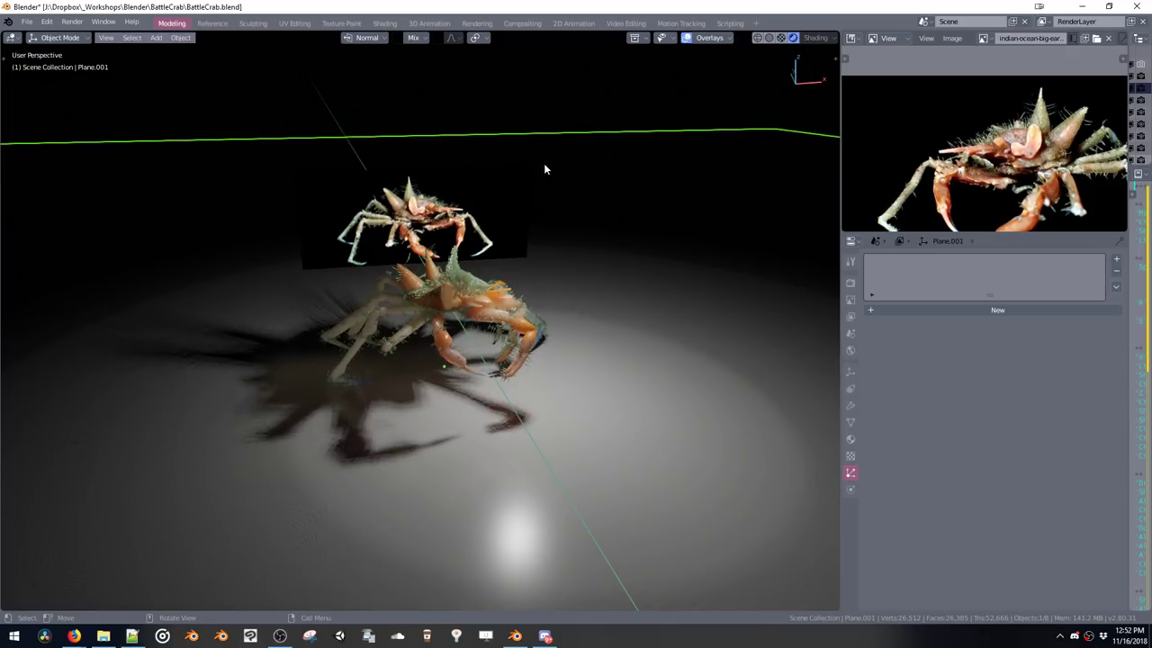
key("g")
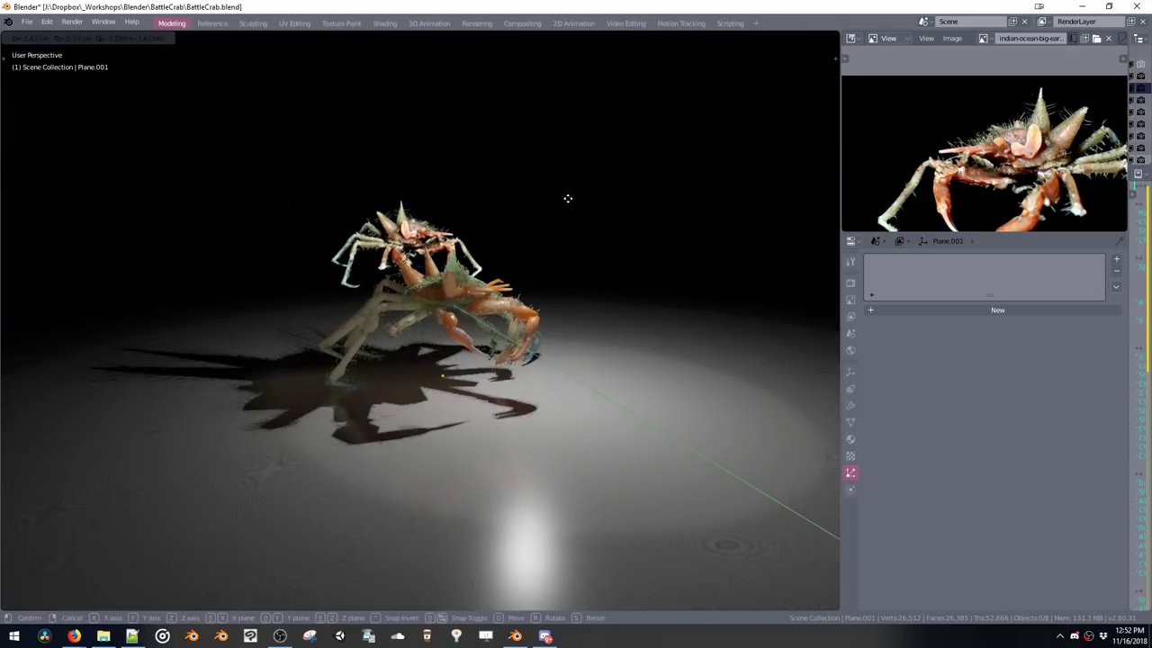
left_click(567, 197)
key("ctrl+z")
Save the battle crab file
middle_click_drag(553, 175, 527, 180)
key("ctrl+s")
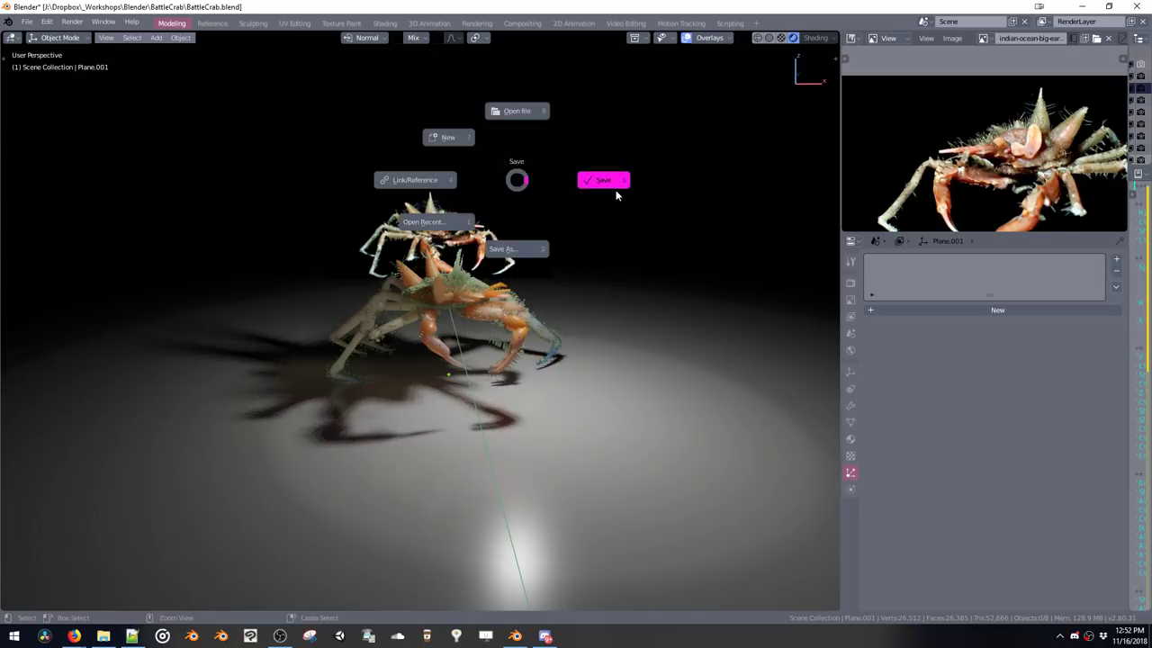
left_click(617, 194)
Toggle Clean Mode and the Lights/Camera/Extras display on and off in the viewport
key("z")
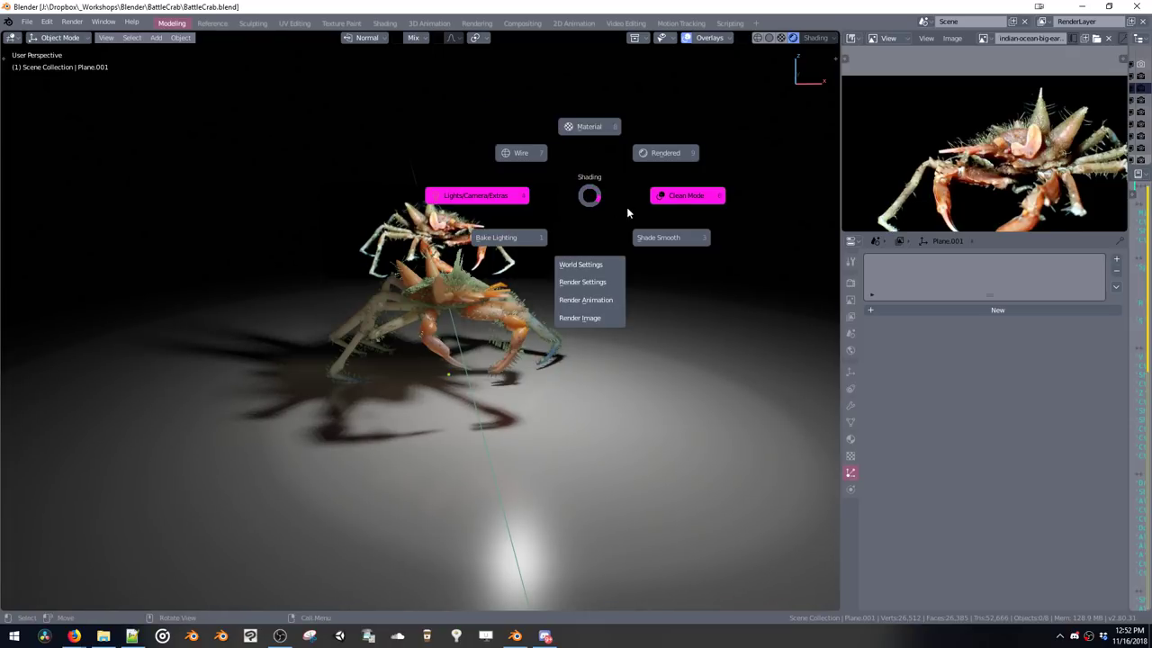
left_click(664, 199)
key("z")
left_click(642, 196)
key("z")
left_click(579, 191)
key("z")
left_click(515, 193)
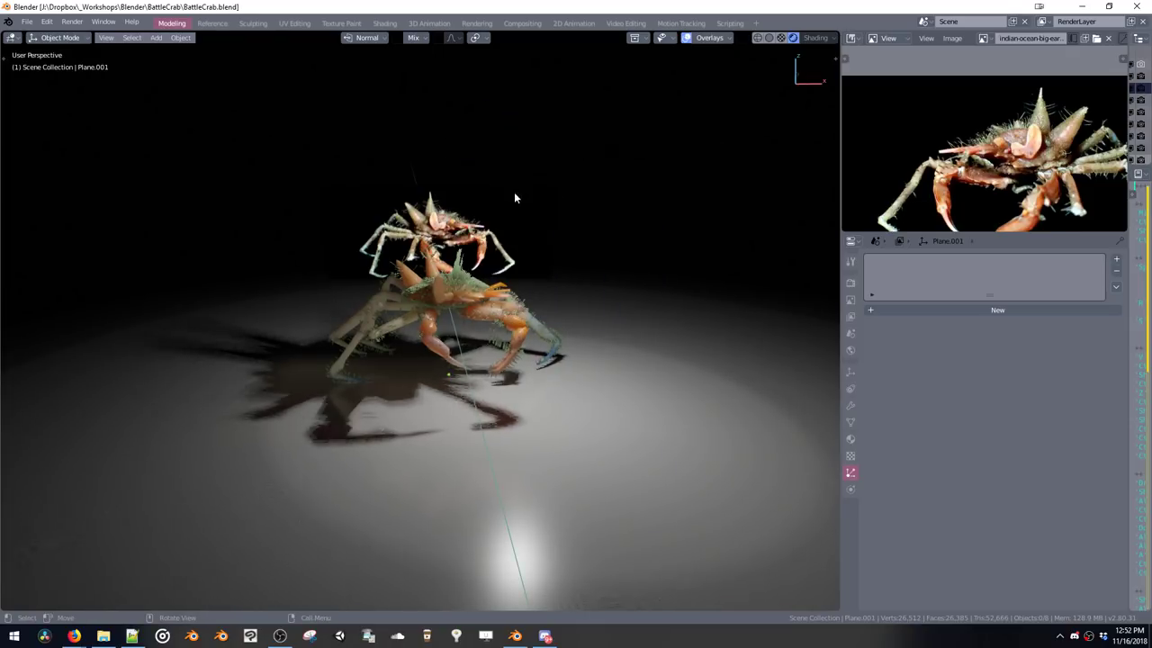
Move the point light above and in front of the crab, to about X -0.13 m, Y -2.65 m, Z 3.01 m
left_click_drag(535, 241, 538, 251)
left_click(533, 275)
left_click(536, 247)
left_click(533, 280)
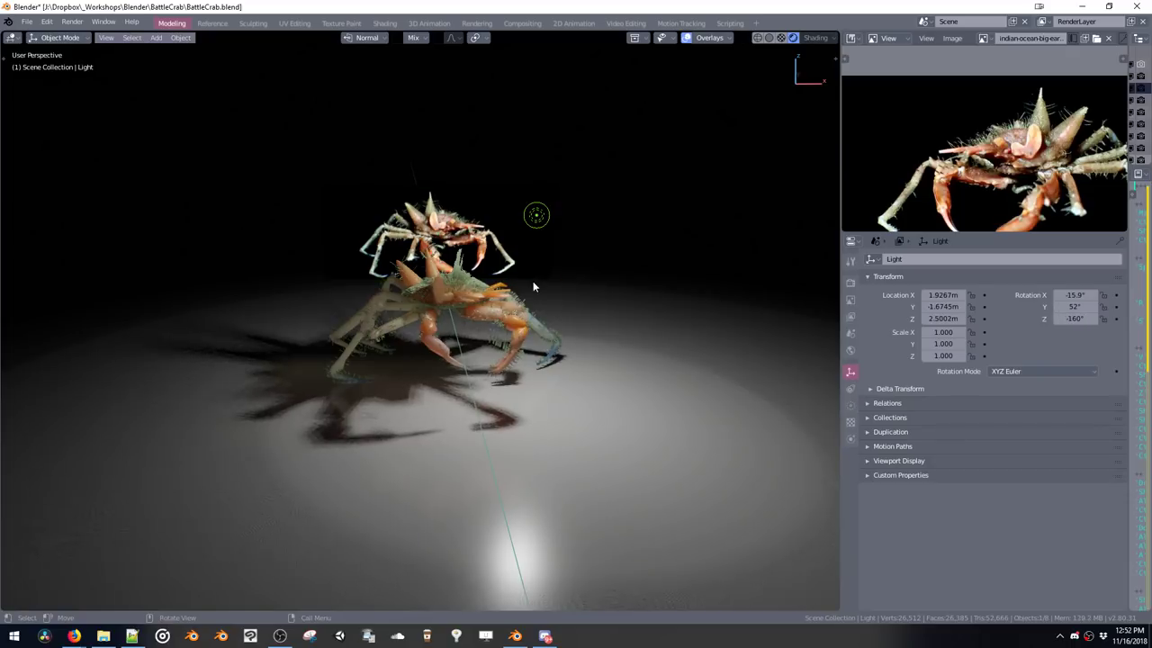
key("g")
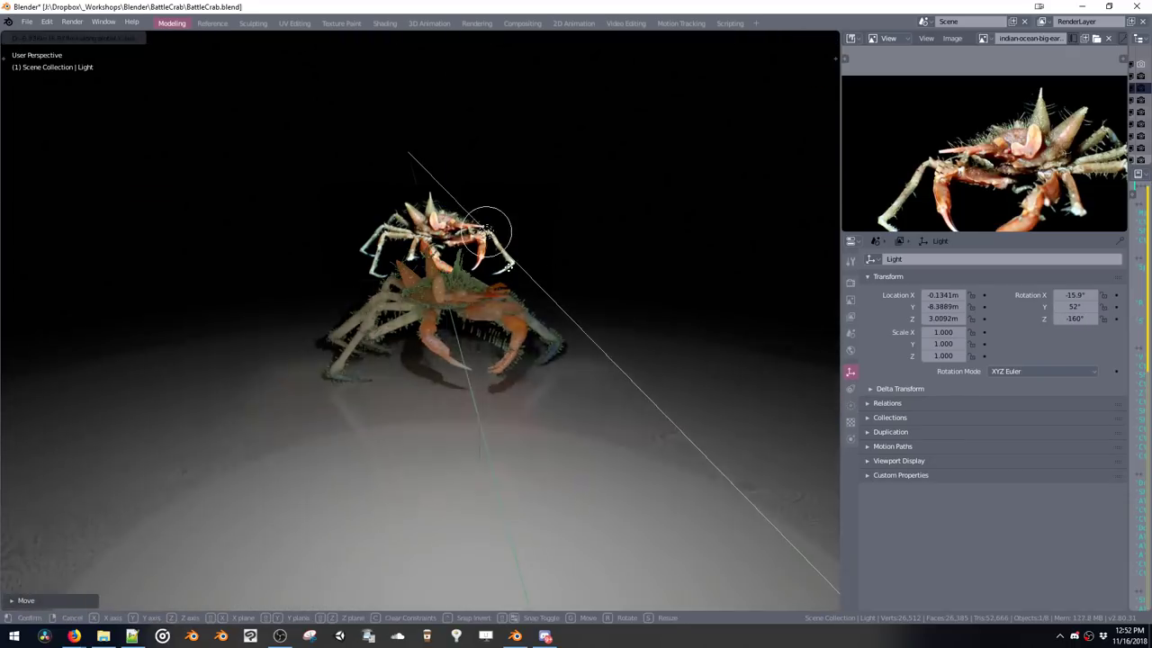
left_click(482, 225)
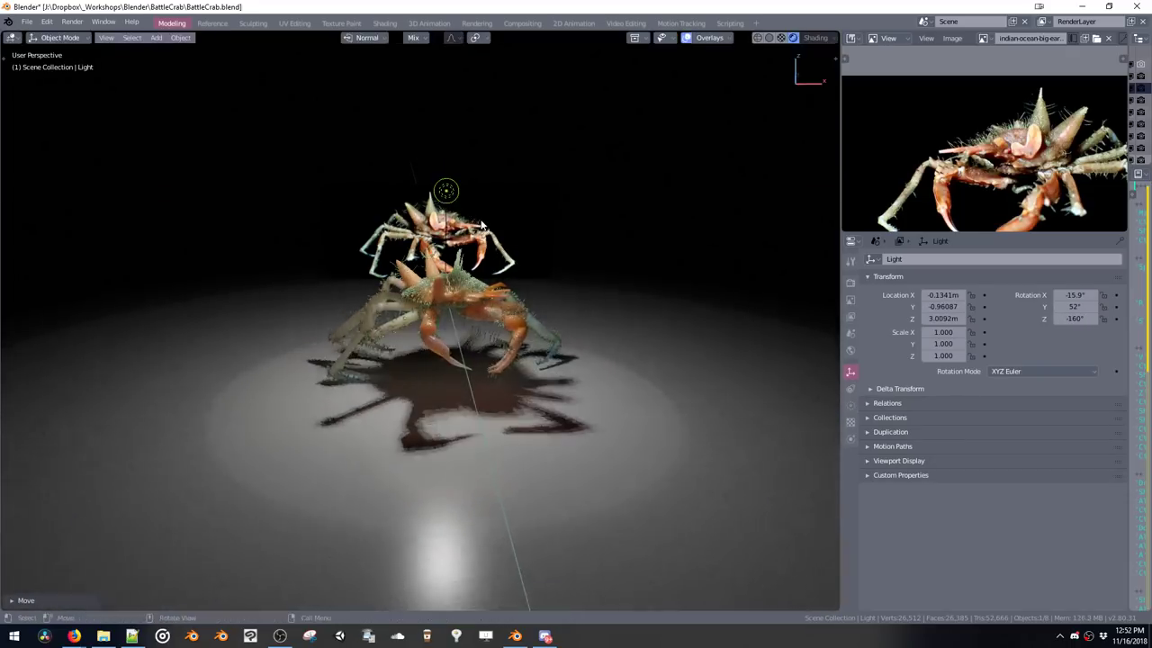
key("g")
key("y")
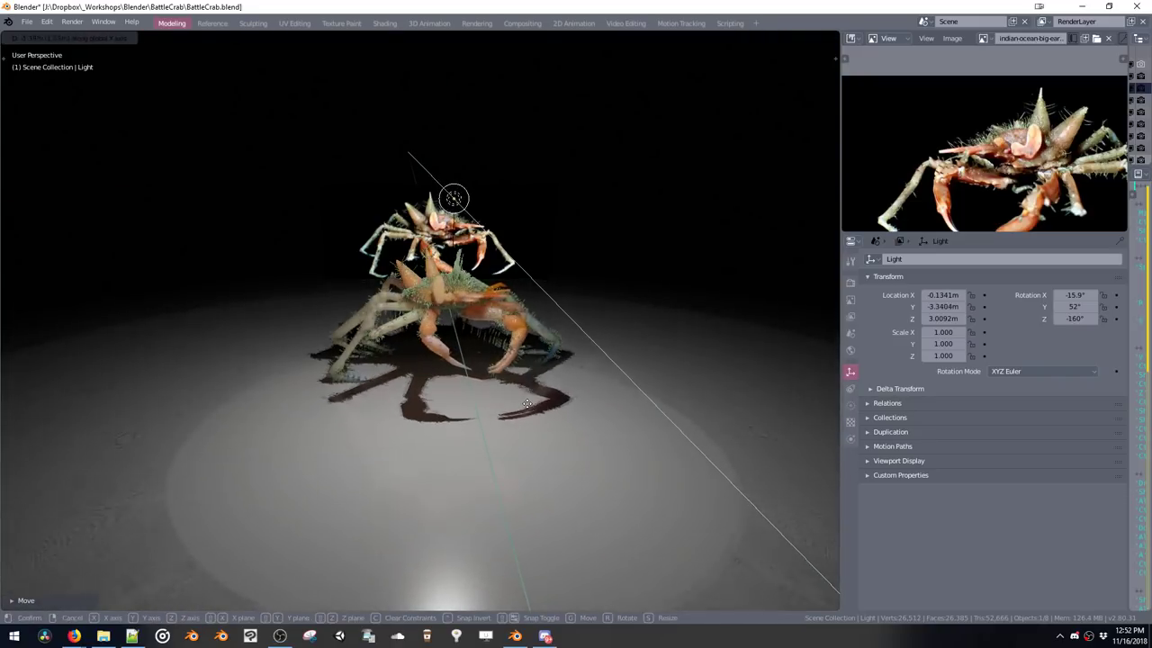
left_click(515, 373)
Set the light's shadow End to 52.7 m, Contact Clip to 0.097, Darkness to 547.631 and cube shadow resolution to 4096px, keeping soft shadows on
right_click(527, 364)
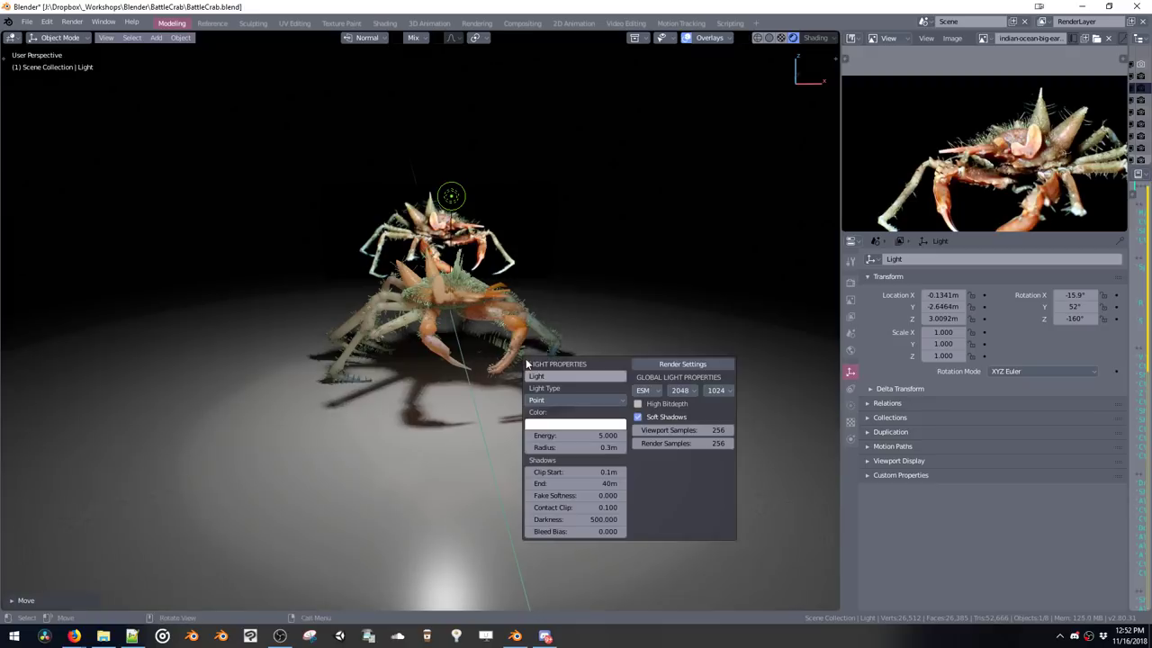
left_click(638, 418)
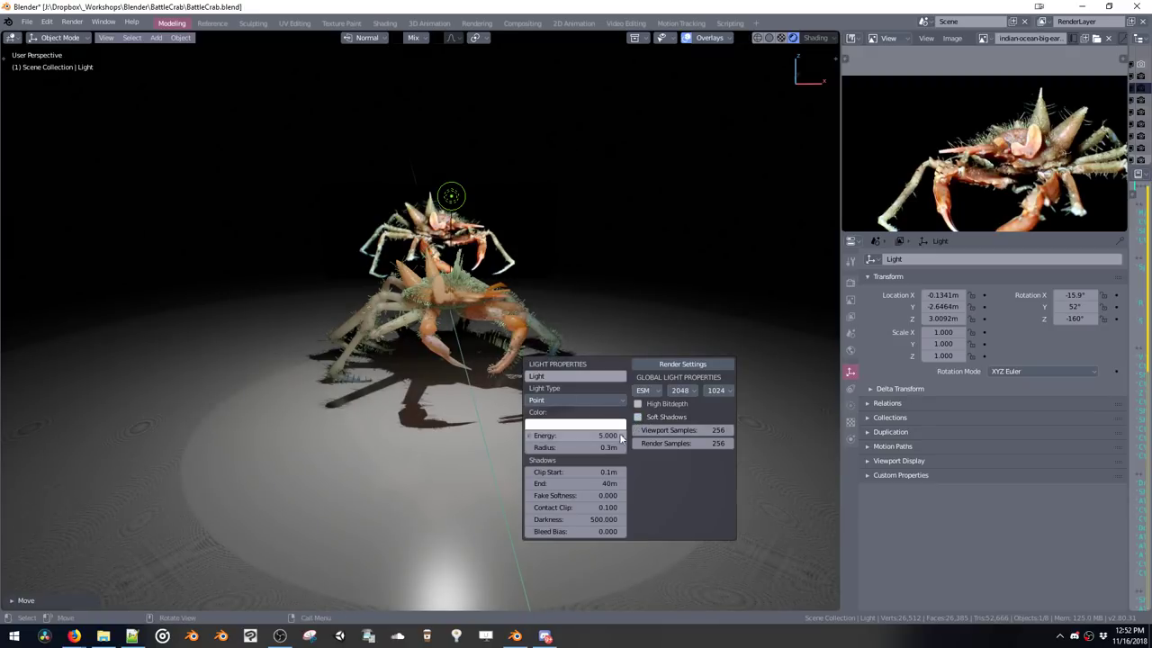
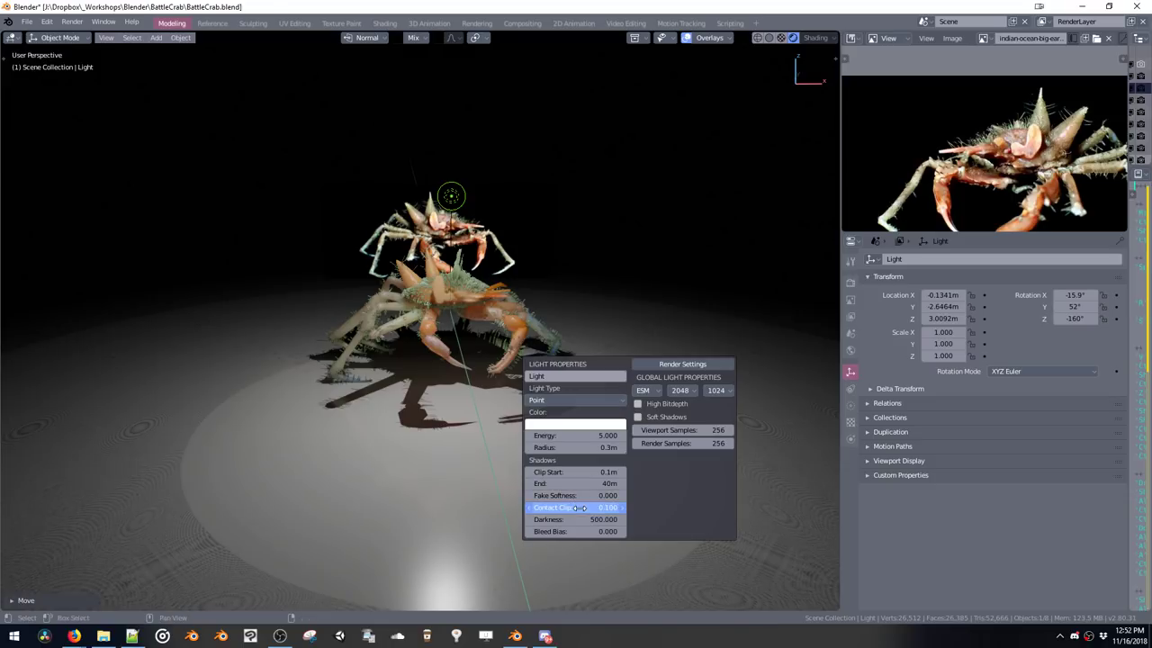
mouse_move(579, 508)
left_mouse_down()
mouse_move(600, 520)
mouse_move(578, 519)
mouse_move(610, 521)
mouse_move(595, 492)
left_mouse_up()
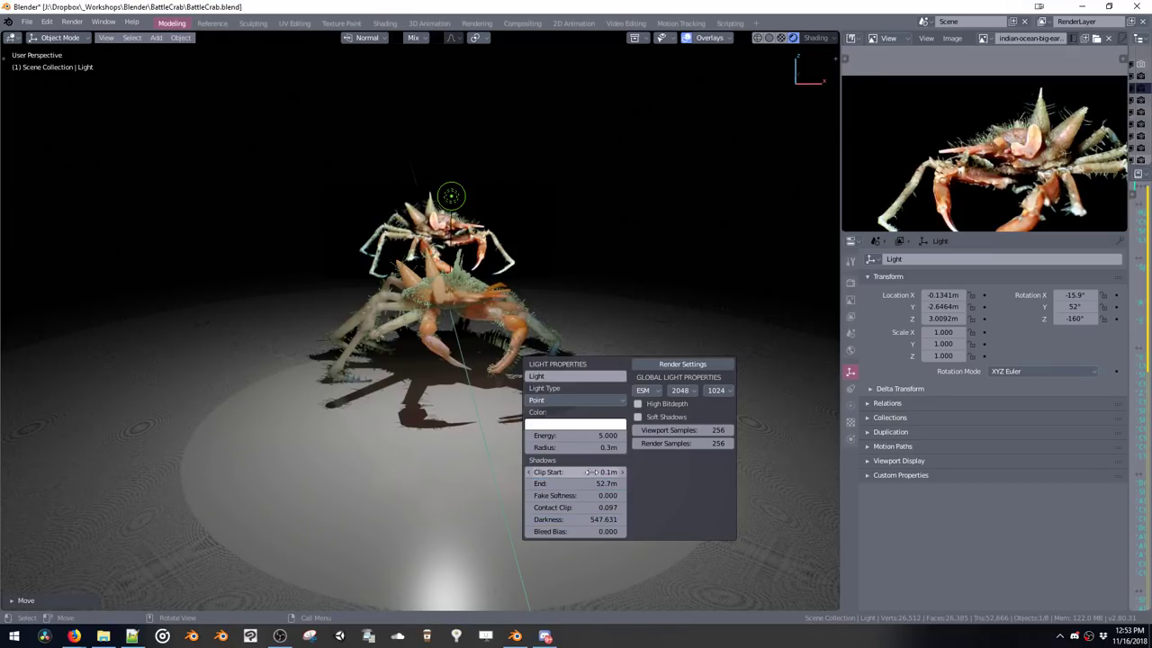
left_click(680, 392)
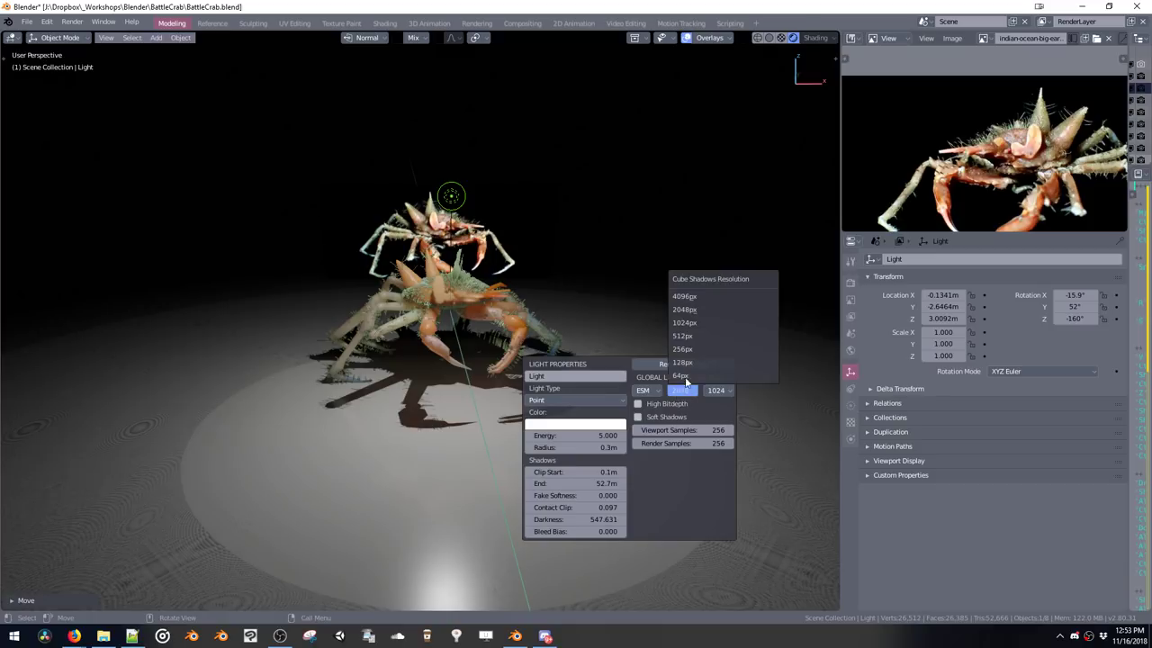
left_click(690, 297)
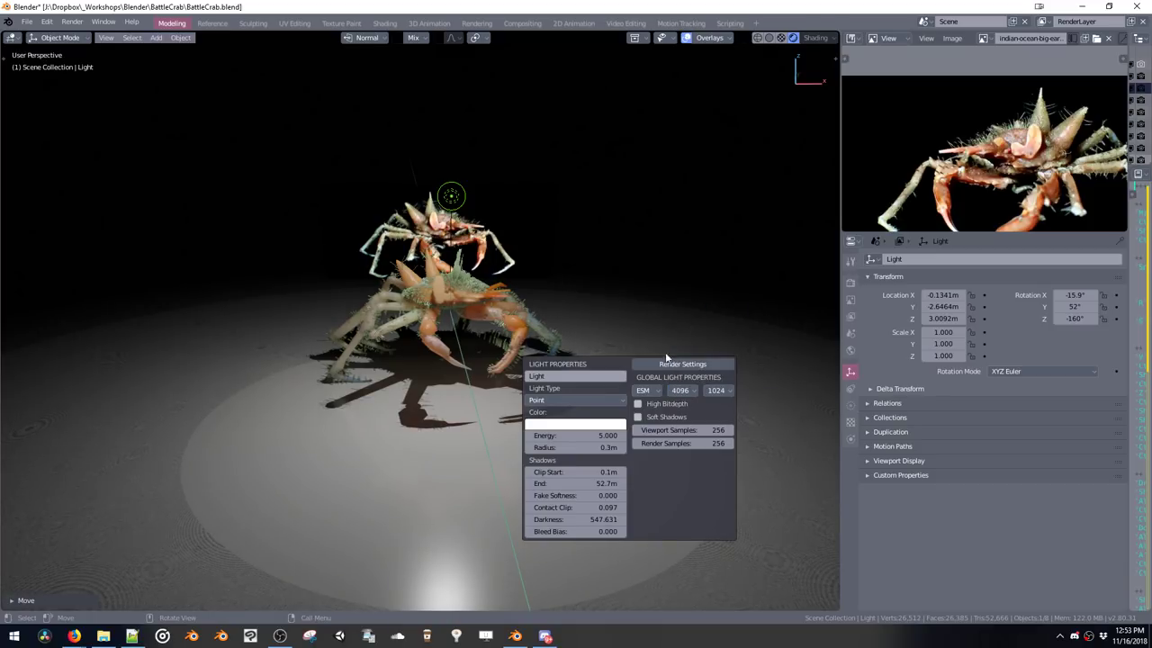
left_click(637, 417)
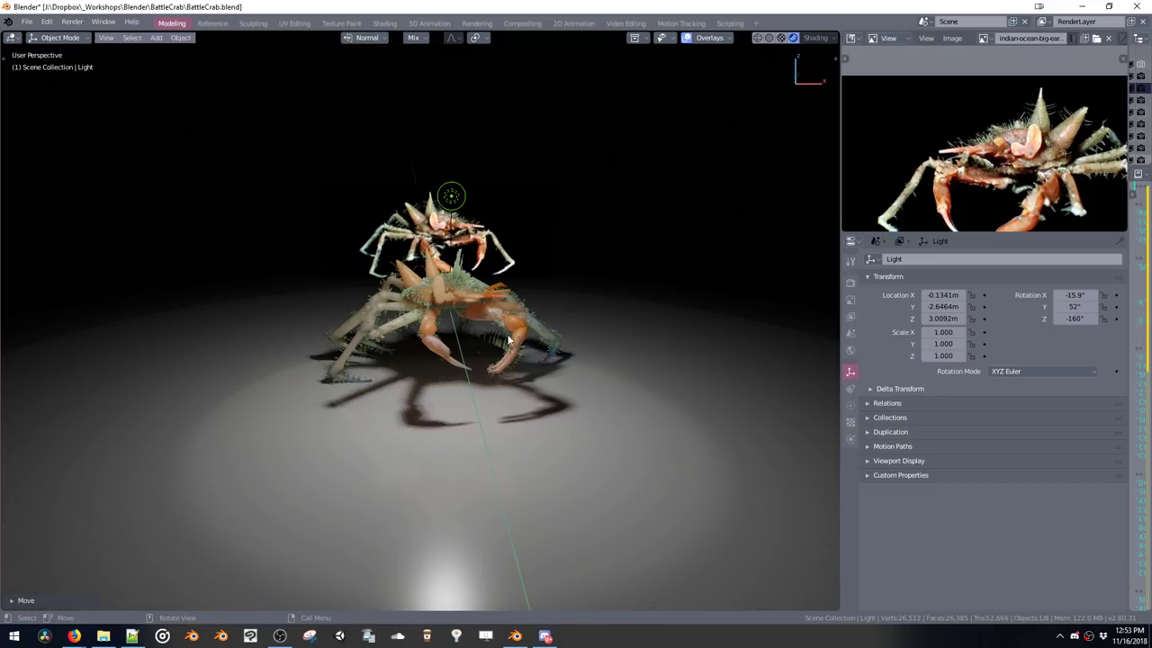
Set the point light's radius to 0.414 m and save the file
scroll(515, 310, "up", 5)
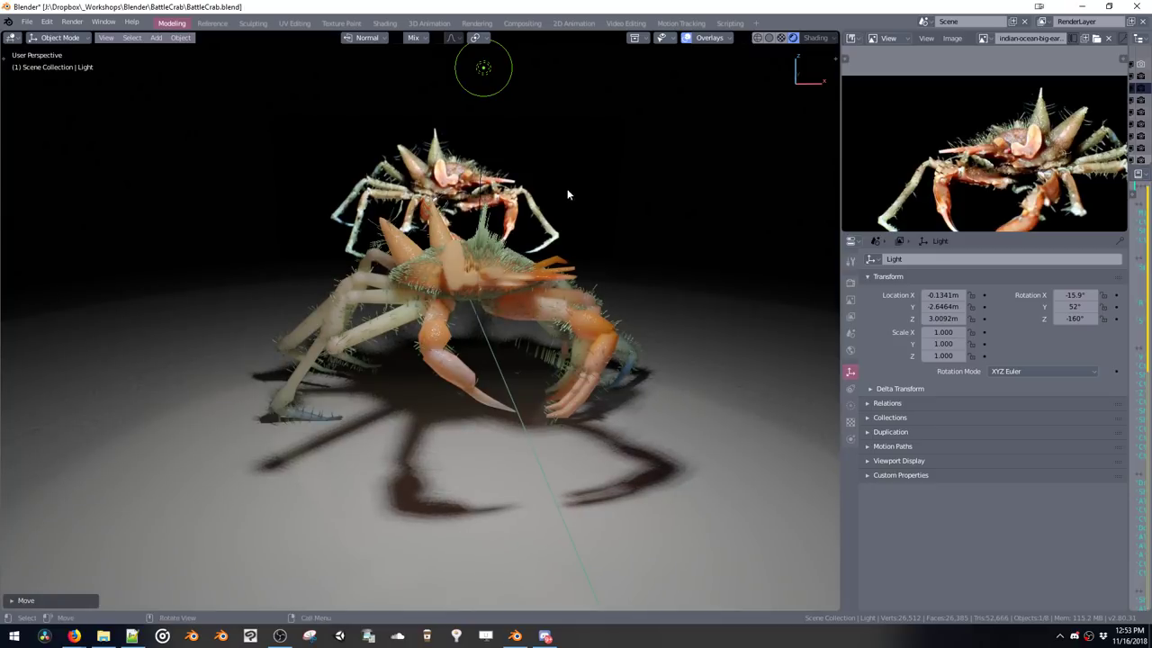
right_click(637, 297)
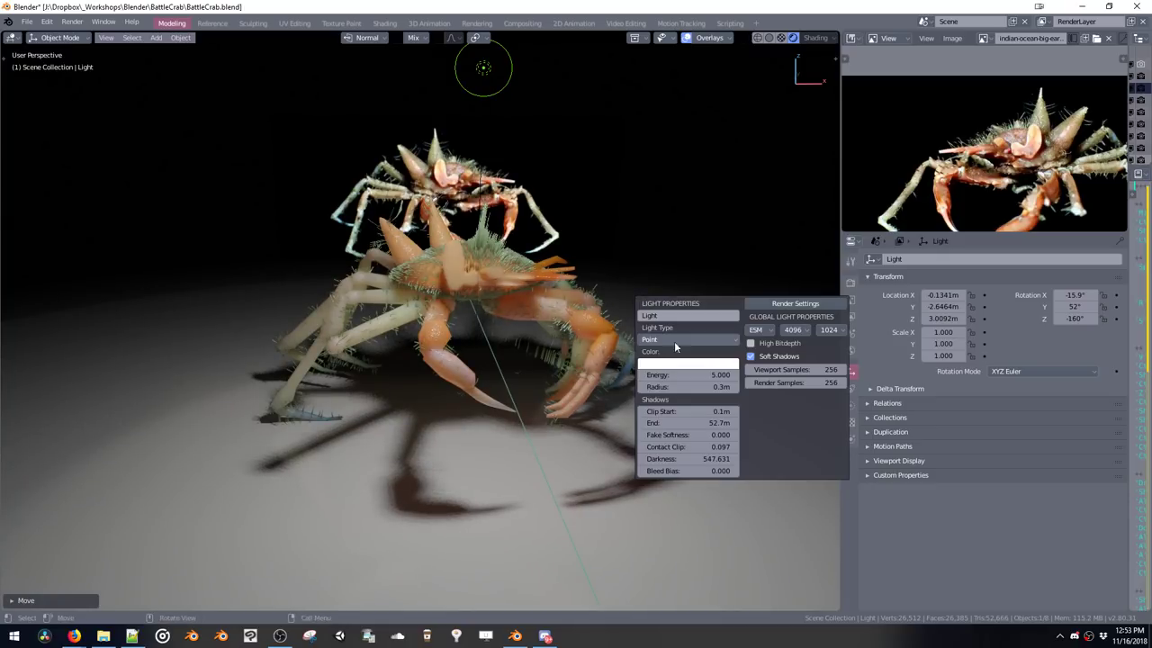
mouse_move(674, 390)
left_mouse_down()
mouse_move(727, 390)
mouse_move(669, 378)
mouse_move(677, 388)
left_mouse_up()
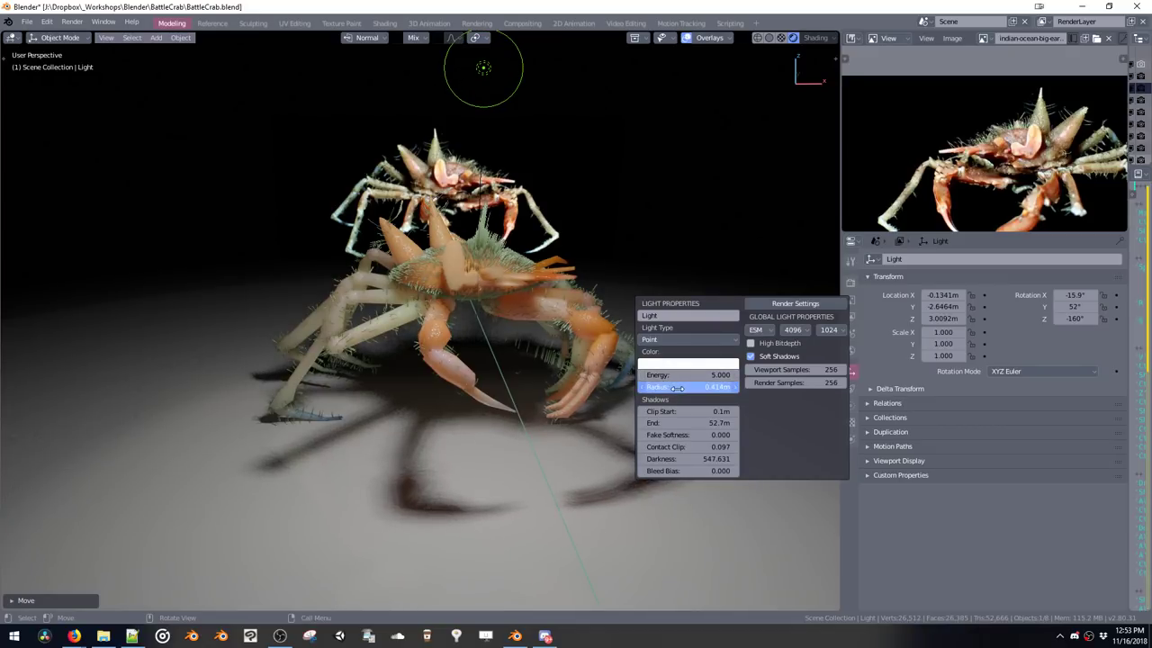
left_click(556, 212)
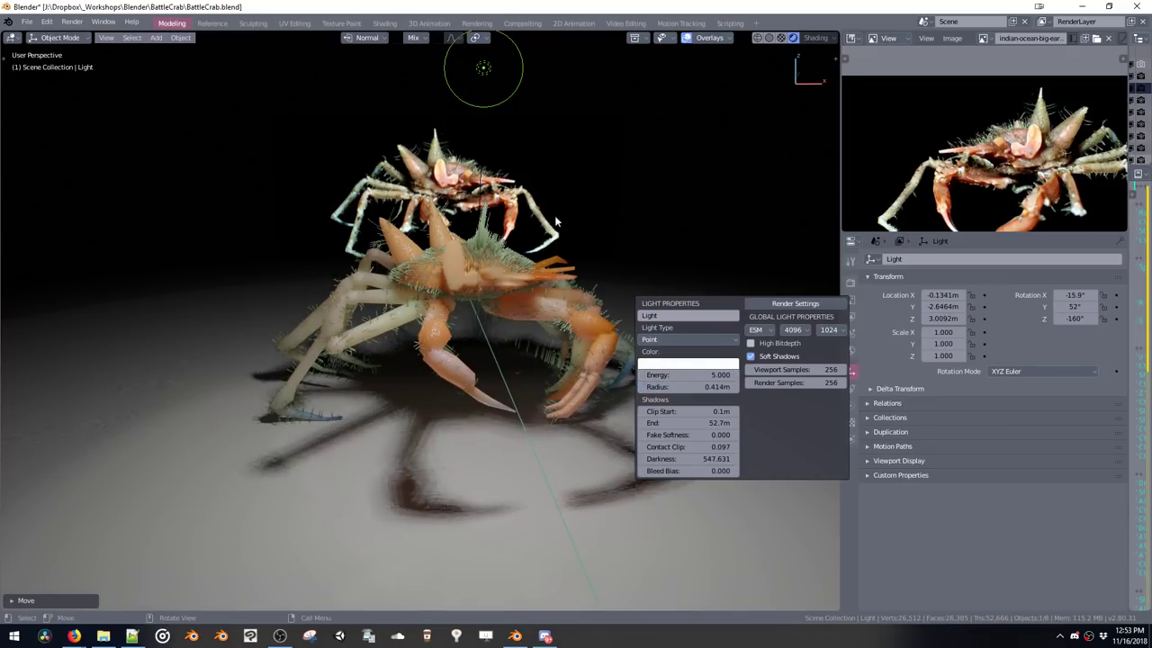
key("ctrl+s")
left_click(616, 192)
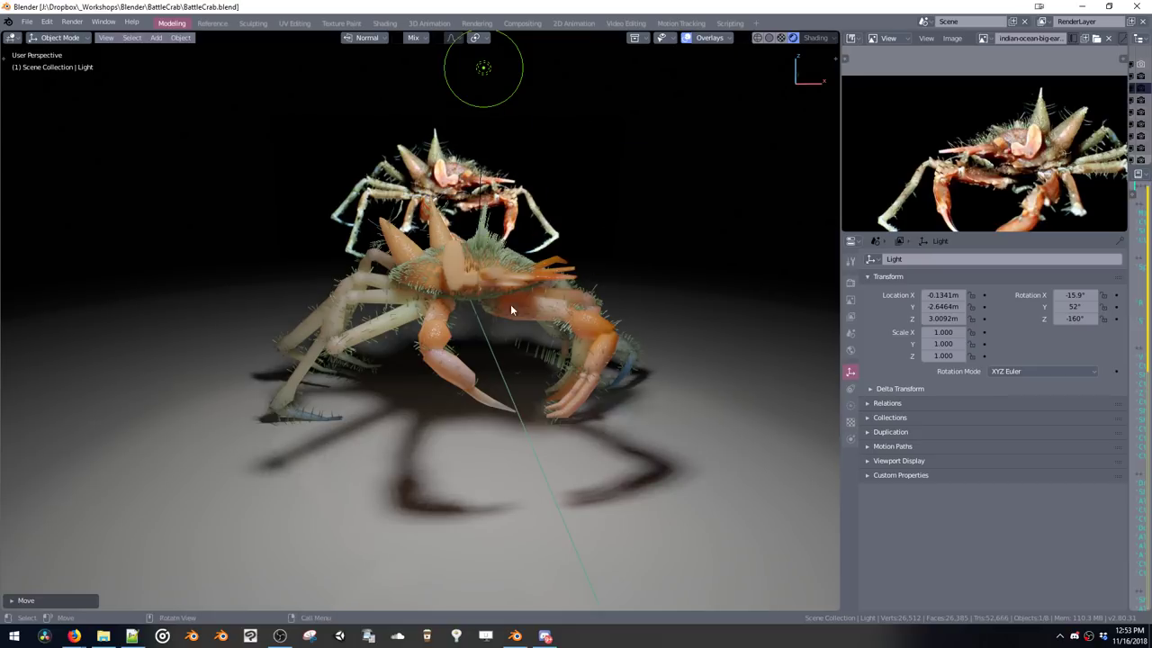
Apply a level 3 subdivision to the crab's leg and claw mesh and check its shape from the side
left_click(452, 355)
key("ctrl+3")
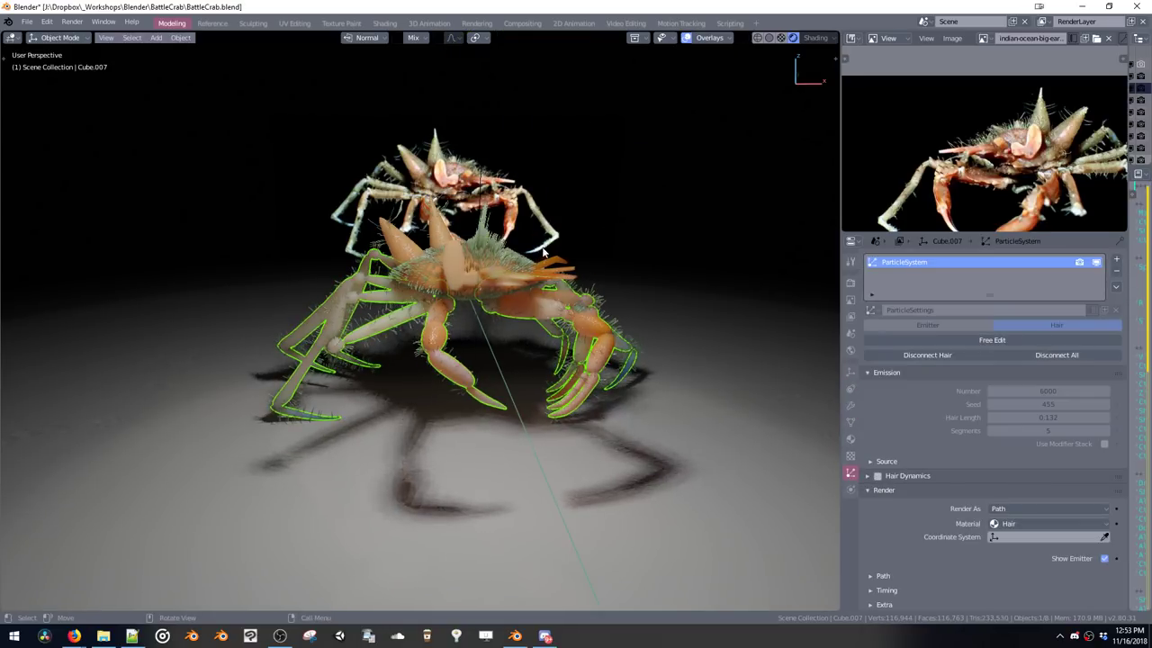
key("Tab")
left_click(529, 337)
key("a")
key("a")
middle_click_drag(534, 259, 584, 263)
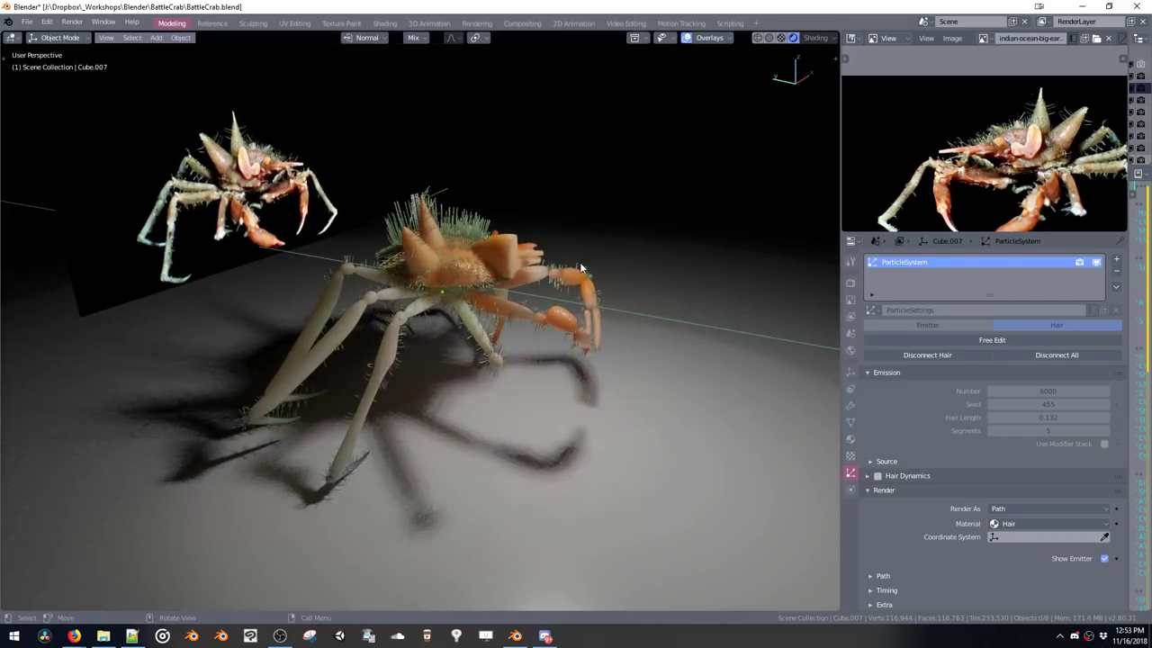
left_click(554, 317)
mouse_move(553, 318)
middle_mouse_down()
mouse_move(545, 295)
mouse_move(542, 304)
middle_mouse_up()
scroll(549, 270, "up", 2)
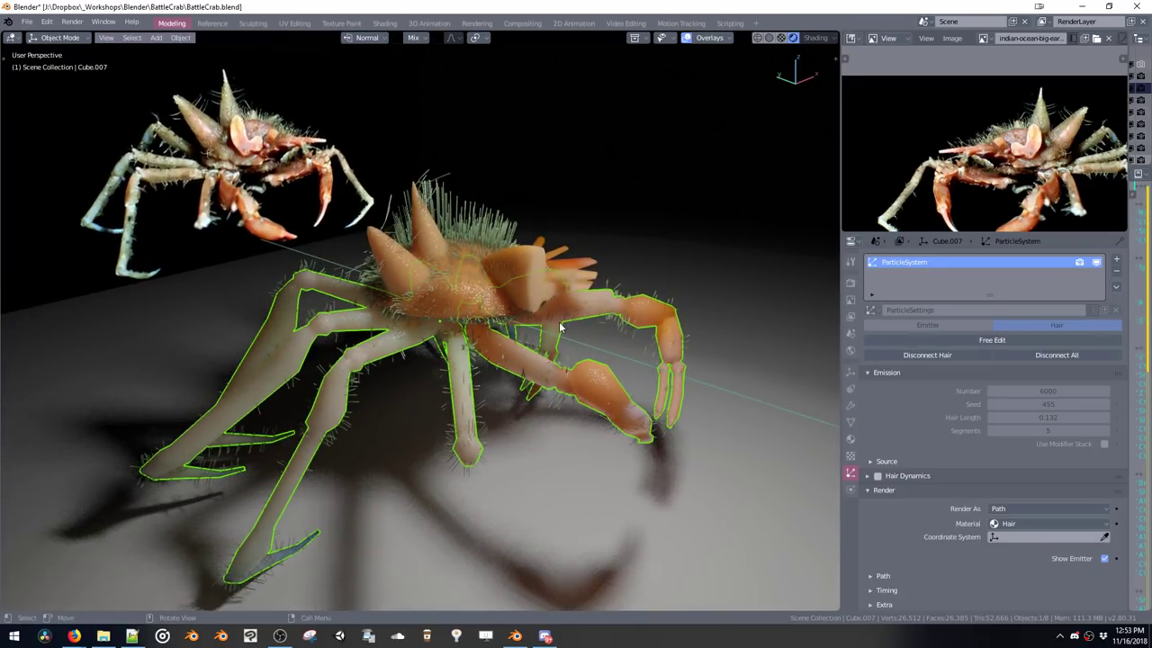
Subdivide the whole leg and claw mesh in Edit Mode with 1 cut and a smoothness of 0.446
key("ctrl+Tab")
left_click(584, 297)
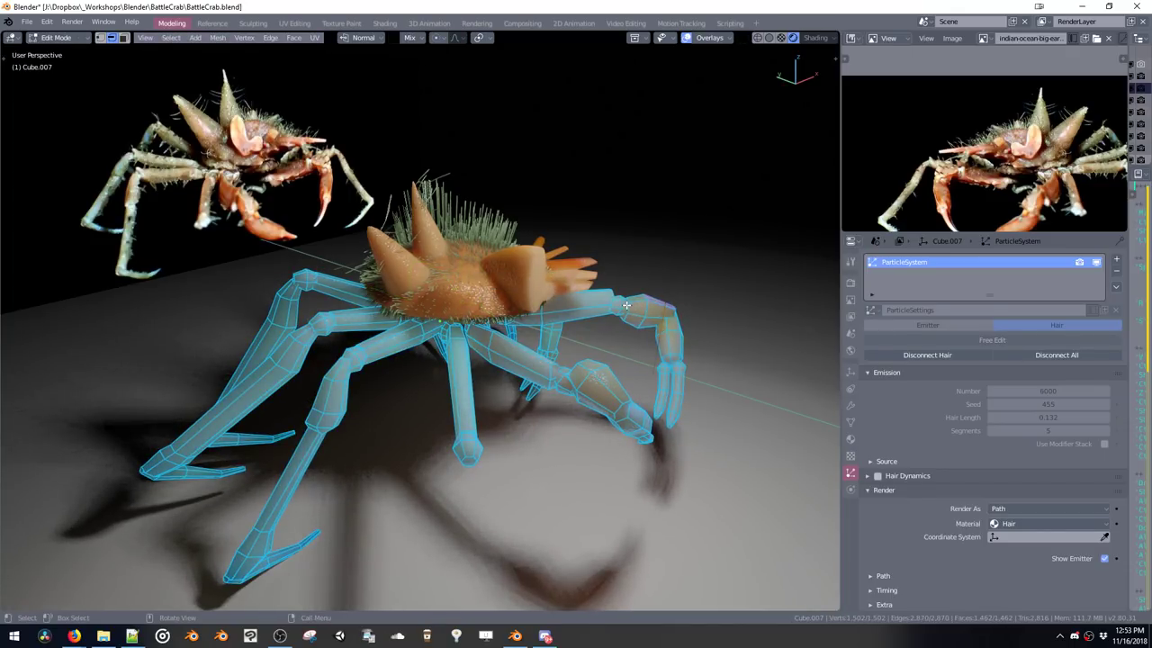
right_click(630, 332)
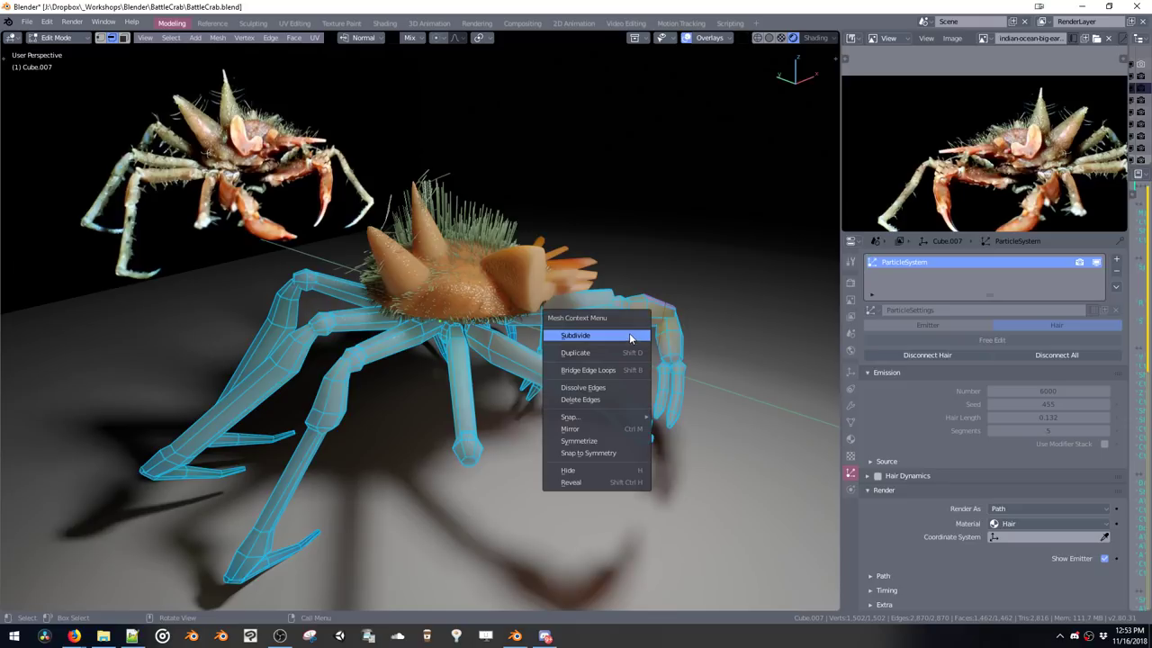
left_click(628, 339)
key("F9")
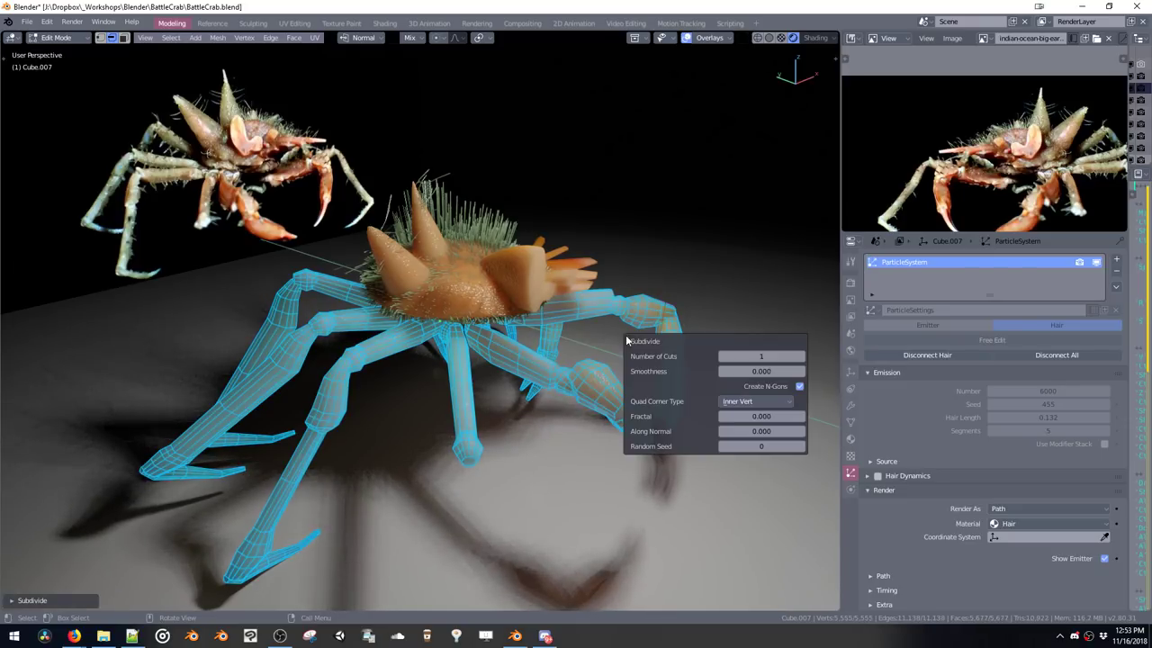
left_click_drag(740, 369, 886, 388)
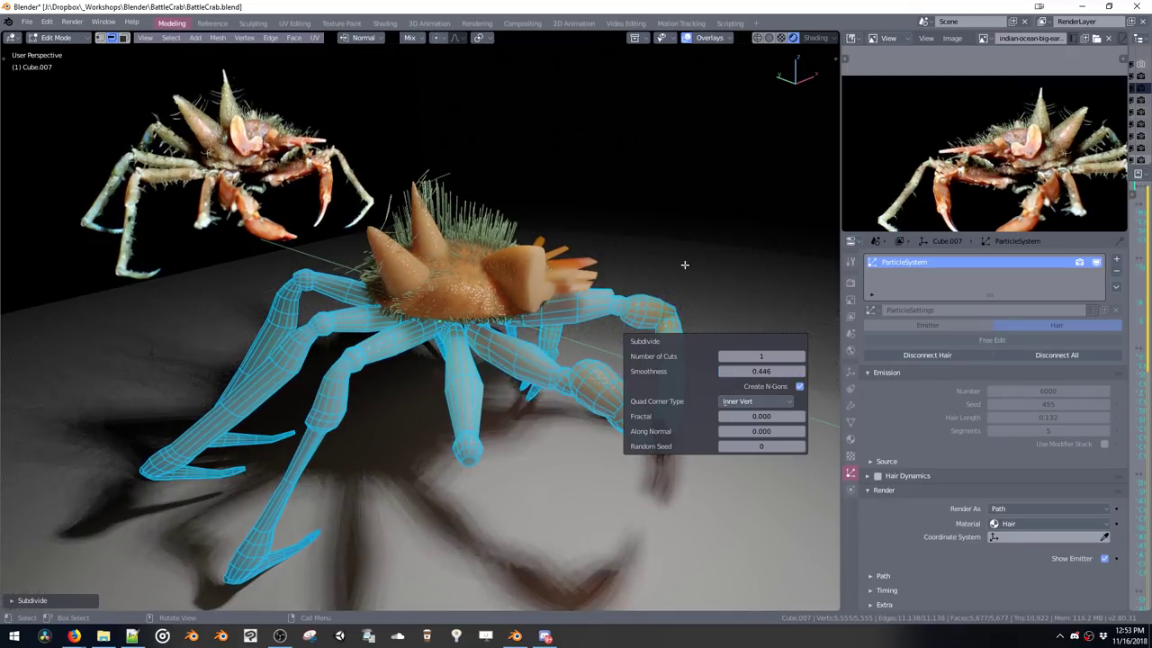
key("Tab")
Inspect the rounded legs from several angles and put the crab's shell into Particle Edit mode
mouse_move(568, 263)
middle_mouse_down()
mouse_move(540, 260)
mouse_move(579, 239)
mouse_move(573, 260)
mouse_move(552, 255)
mouse_move(552, 268)
middle_mouse_up()
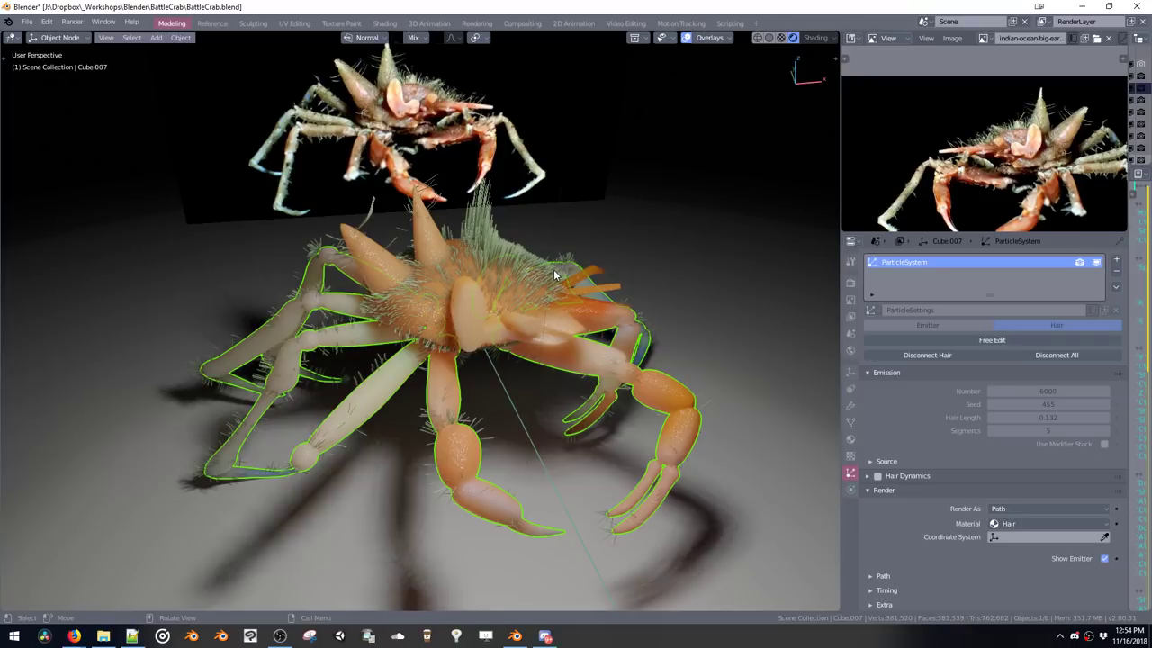
scroll(554, 269, "up", 3)
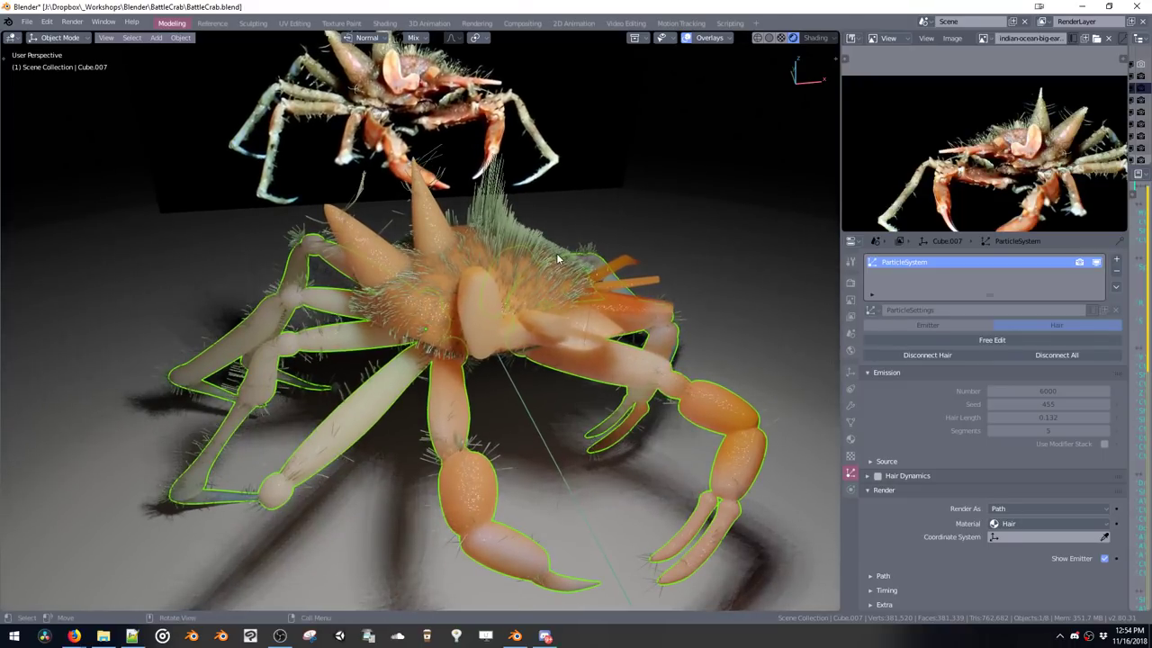
mouse_move(557, 258)
middle_mouse_down()
mouse_move(551, 271)
mouse_move(558, 256)
middle_mouse_up()
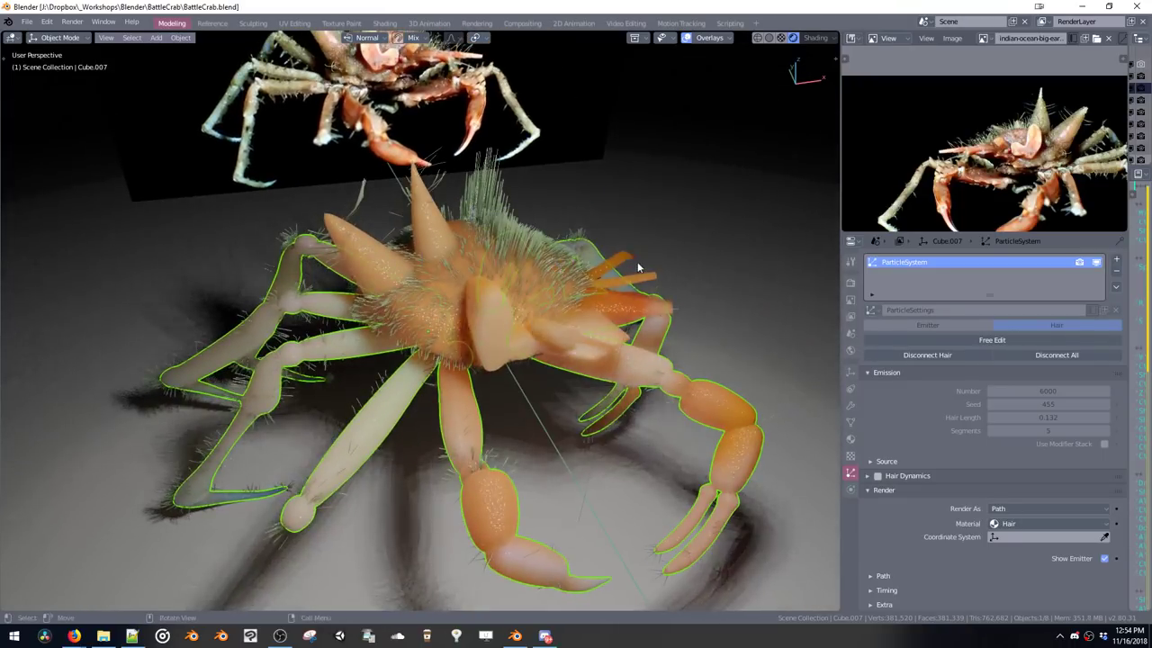
middle_click_drag(637, 267, 488, 304)
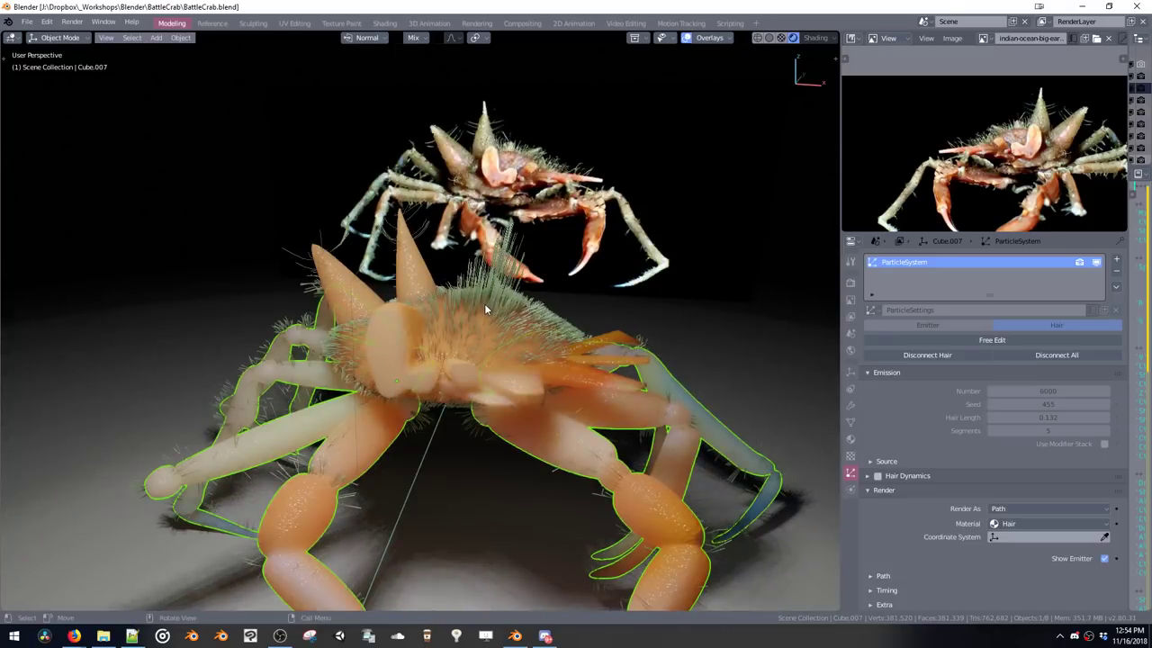
left_click(484, 303)
left_click(60, 37)
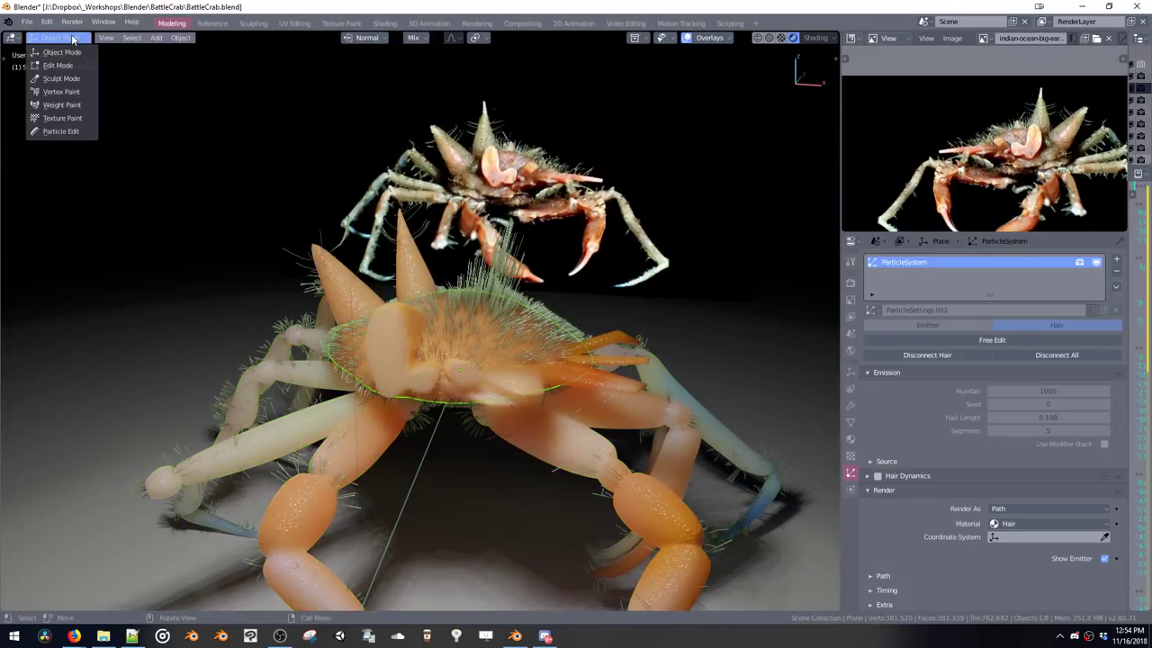
left_click(68, 132)
Trim the long stray hairs above the rear of the shell with the Cut brush, undoing the first stroke
middle_click_drag(314, 200, 480, 269)
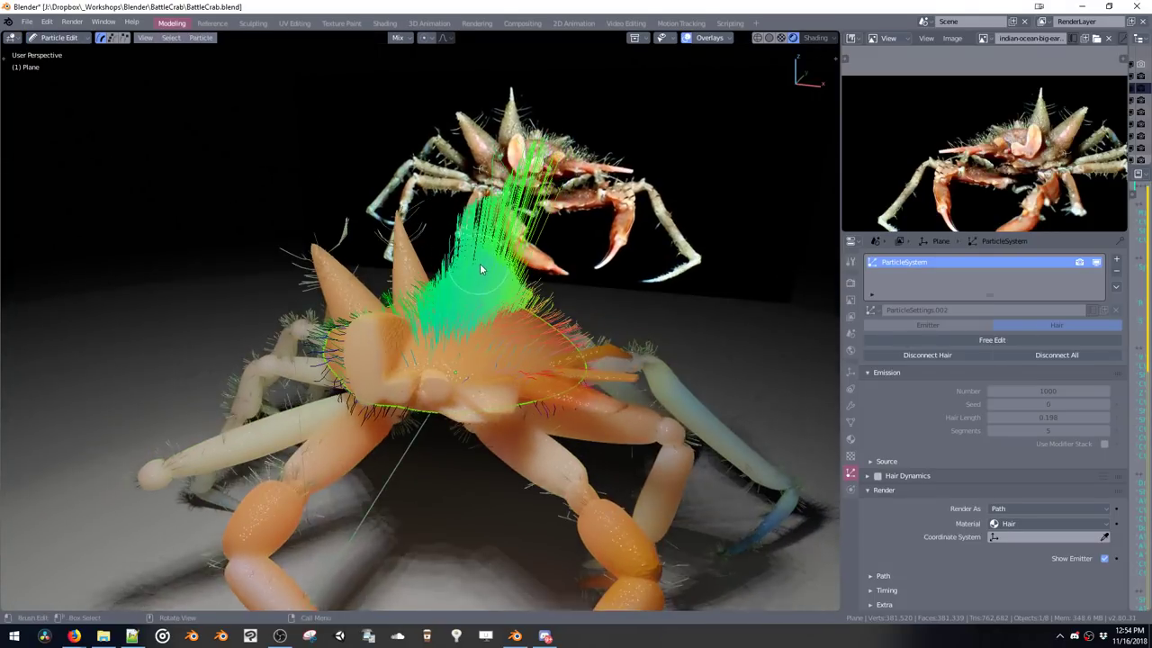
left_click(480, 264)
key("ctrl+z")
key("t")
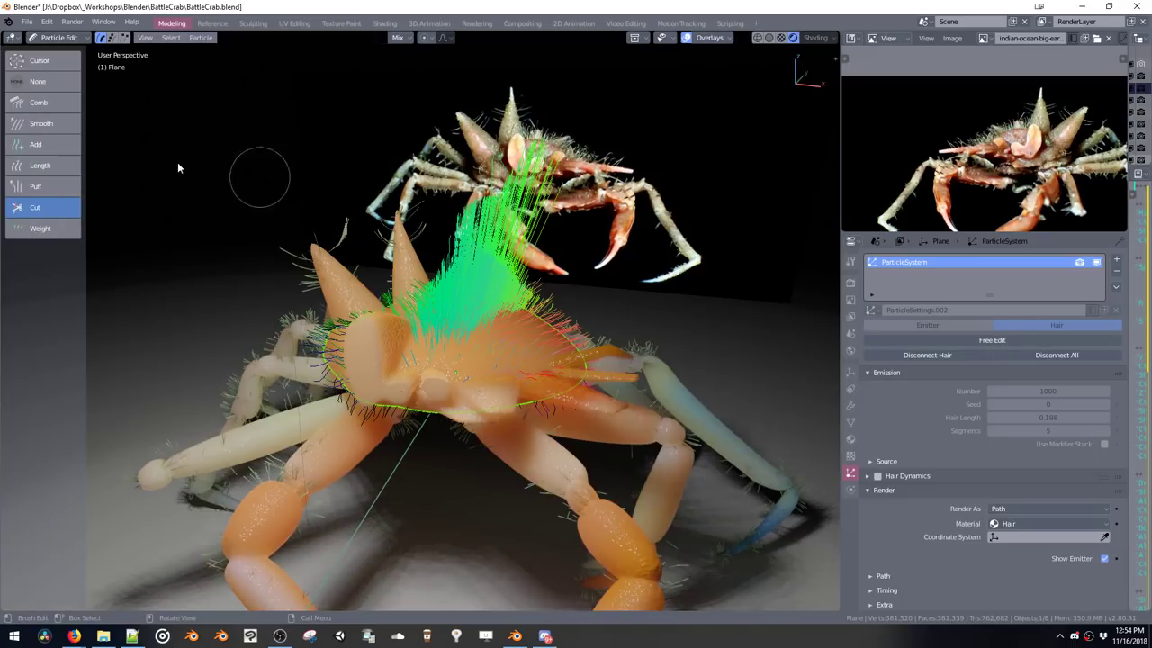
middle_click_drag(382, 185, 284, 164)
mouse_move(364, 183)
left_mouse_down()
mouse_move(463, 191)
mouse_move(569, 236)
left_mouse_up()
left_click_drag(523, 205, 567, 261)
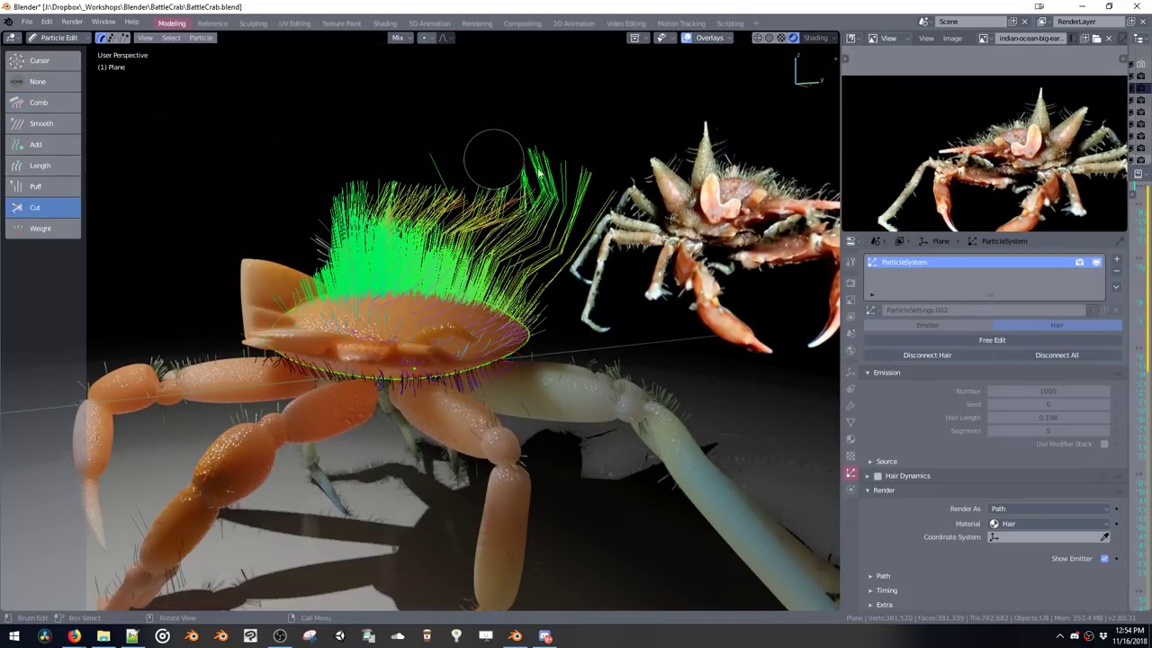
mouse_move(492, 167)
left_mouse_down()
mouse_move(562, 215)
mouse_move(621, 236)
mouse_move(417, 149)
mouse_move(535, 198)
mouse_move(561, 233)
left_mouse_up()
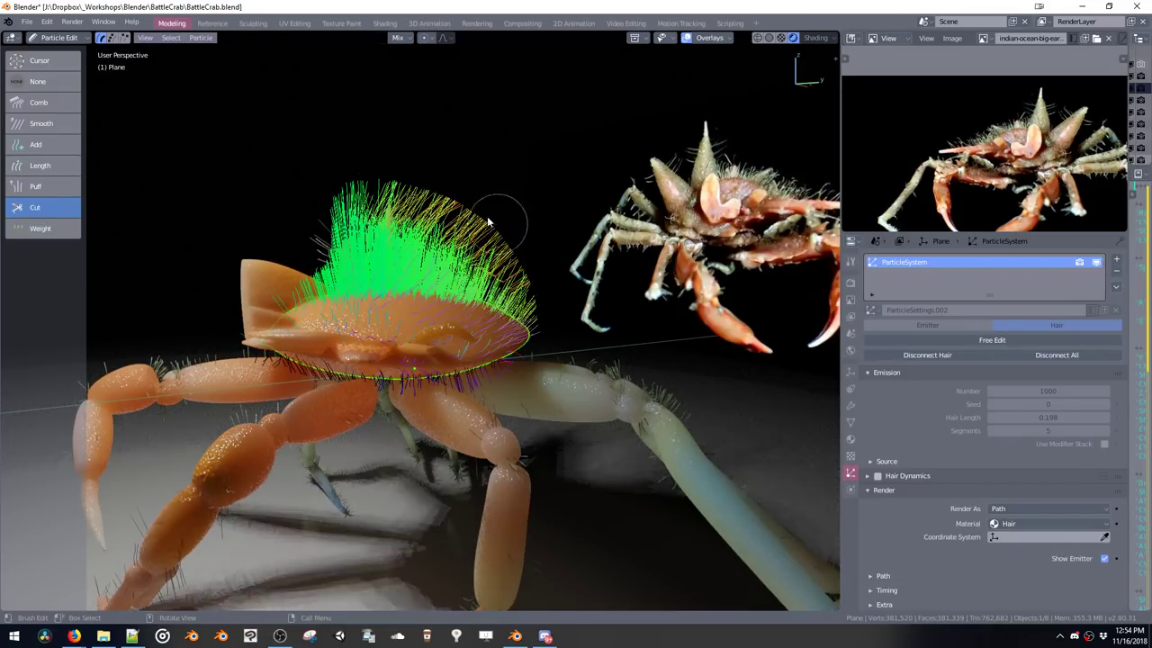
Straighten the tall hair crest on the shell with the Smooth brush from the side
mouse_move(487, 216)
middle_mouse_down()
mouse_move(445, 205)
mouse_move(506, 231)
mouse_move(396, 226)
mouse_move(473, 265)
mouse_move(619, 235)
middle_mouse_up()
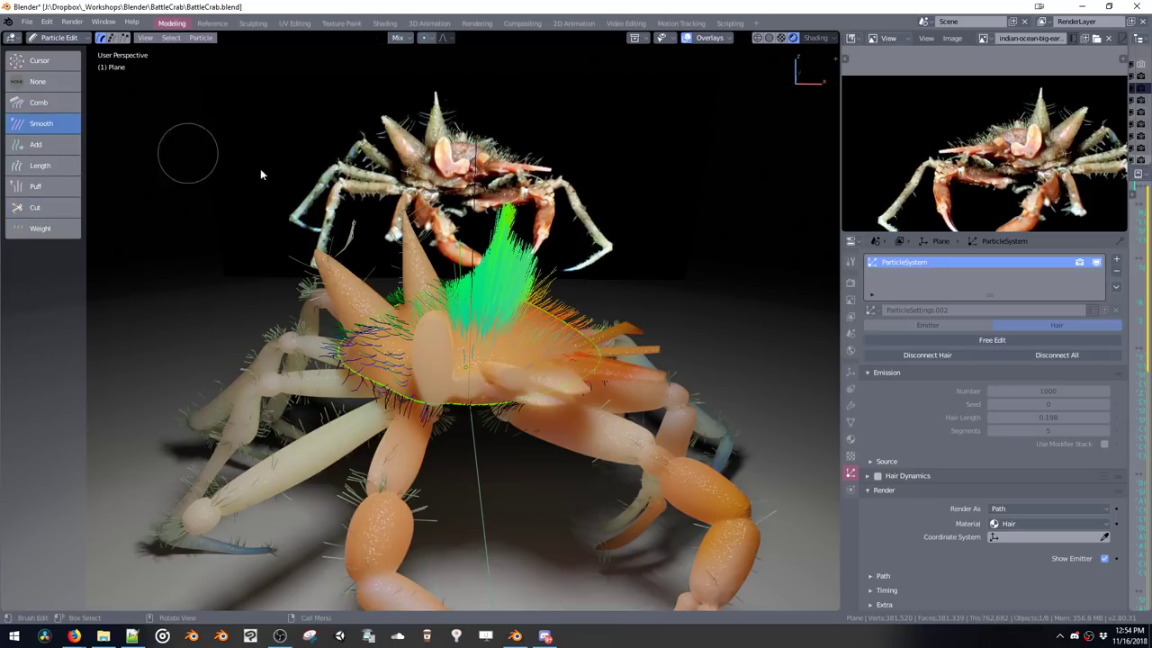
mouse_move(465, 304)
middle_mouse_down()
mouse_move(490, 289)
mouse_move(519, 180)
mouse_move(407, 187)
middle_mouse_up()
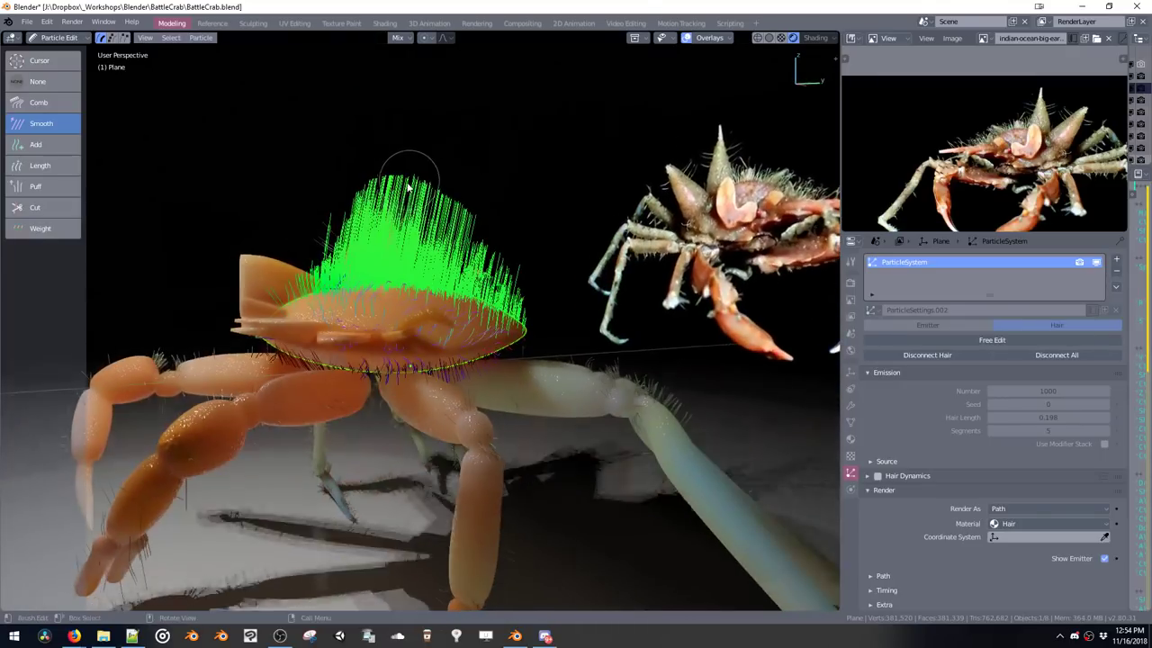
mouse_move(408, 186)
left_mouse_down()
mouse_move(385, 200)
mouse_move(439, 197)
mouse_move(490, 205)
mouse_move(489, 217)
left_mouse_up()
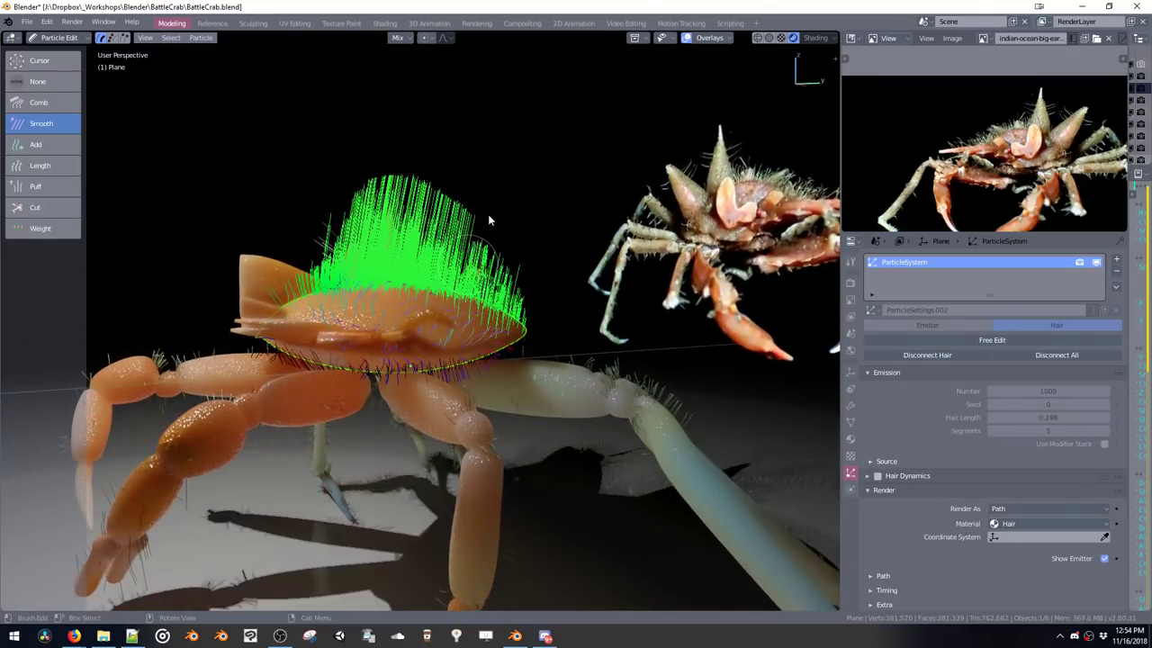
Comb the shell's hair crest toward the front in side view and upward in front view, and try to leave Particle Edit mode
mouse_move(517, 290)
left_mouse_down()
mouse_move(435, 187)
mouse_move(316, 182)
mouse_move(322, 193)
left_mouse_up()
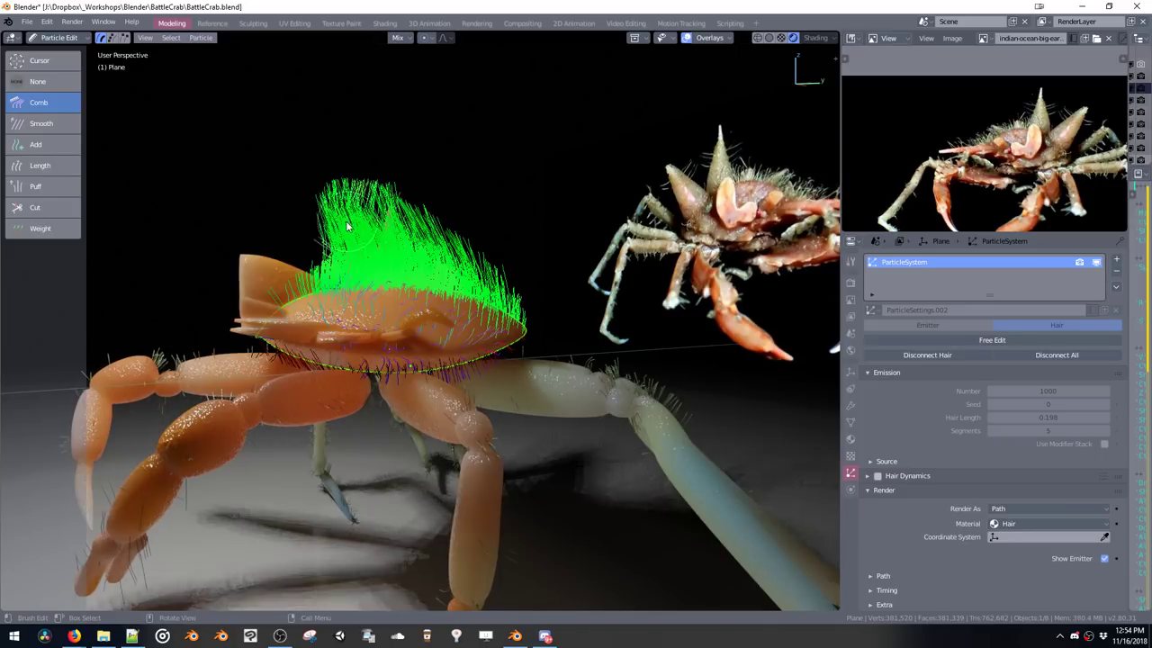
mouse_move(297, 153)
middle_mouse_down()
mouse_move(447, 184)
mouse_move(447, 255)
middle_mouse_up()
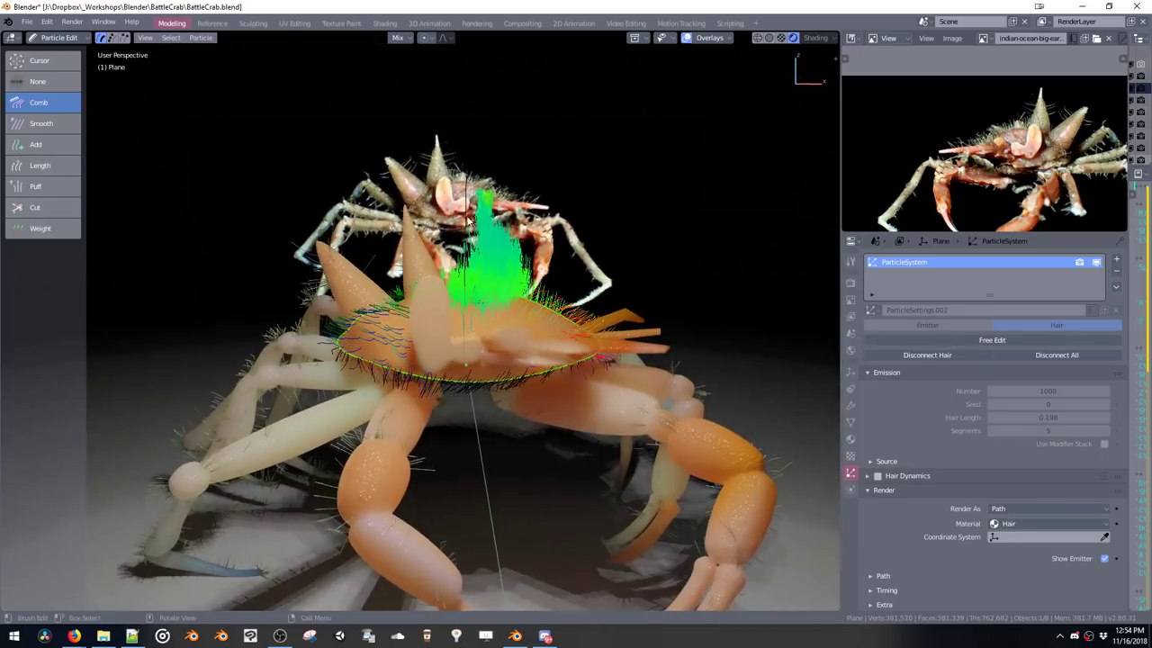
left_click_drag(466, 276, 486, 216)
left_click_drag(489, 258, 486, 228)
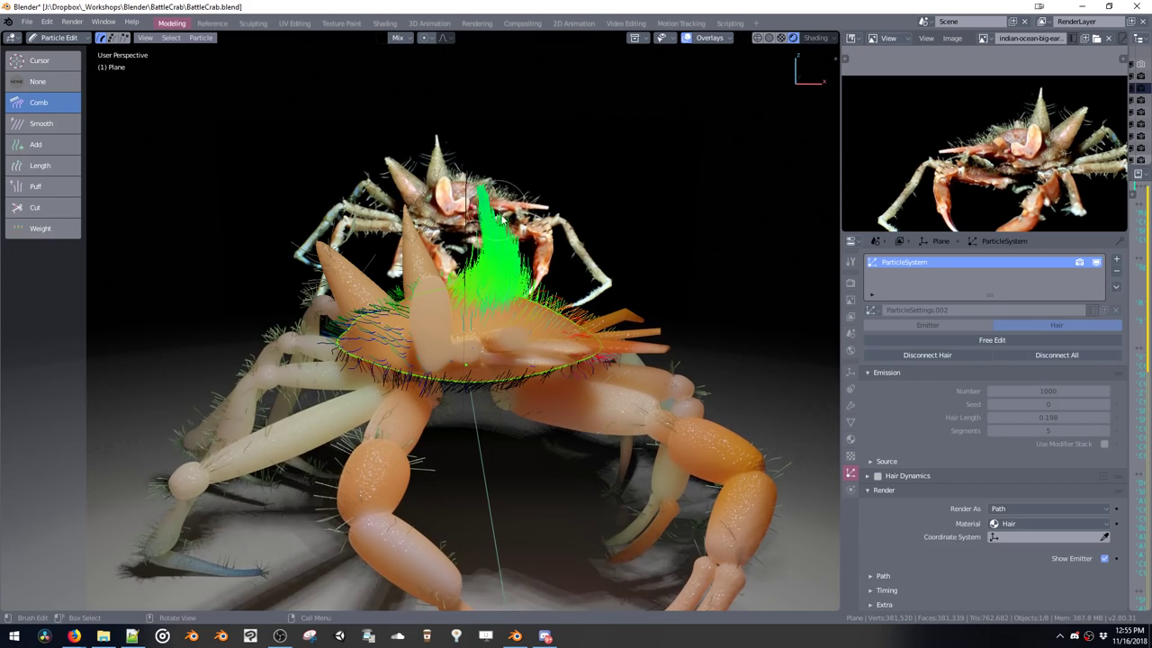
key("ctrl+Tab")
mouse_move(535, 233)
middle_mouse_down()
mouse_move(405, 239)
mouse_move(483, 268)
mouse_move(539, 250)
middle_mouse_up()
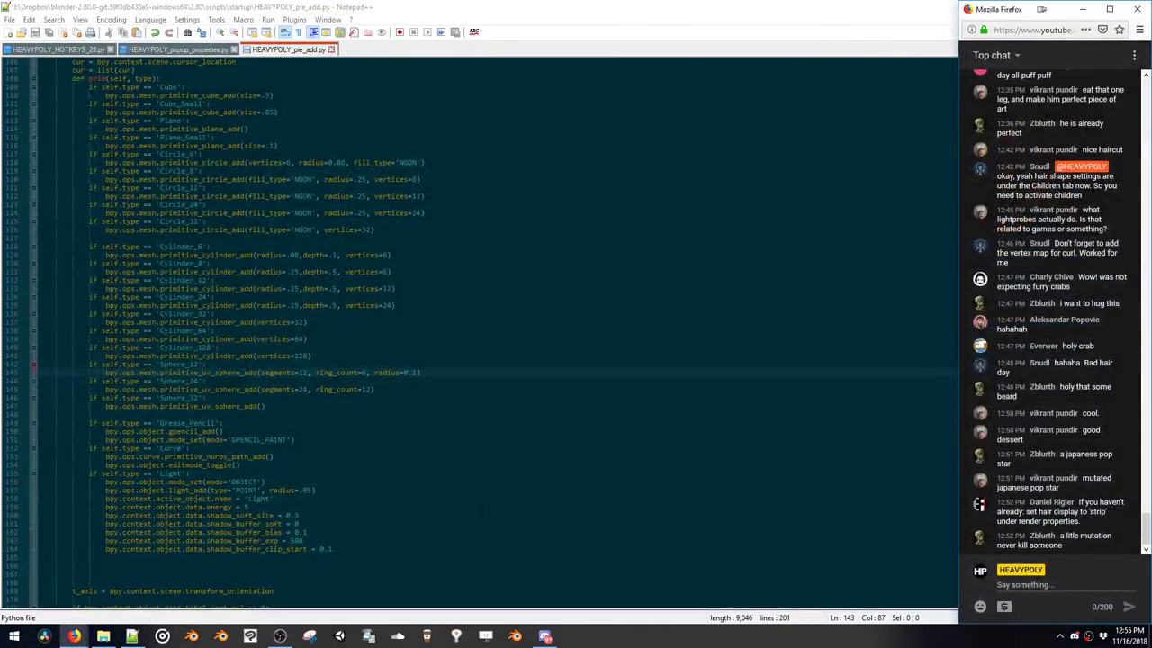
Relaunch Blender, open BattleCrab.blend and display the scene in Rendered shading
left_click(515, 635)
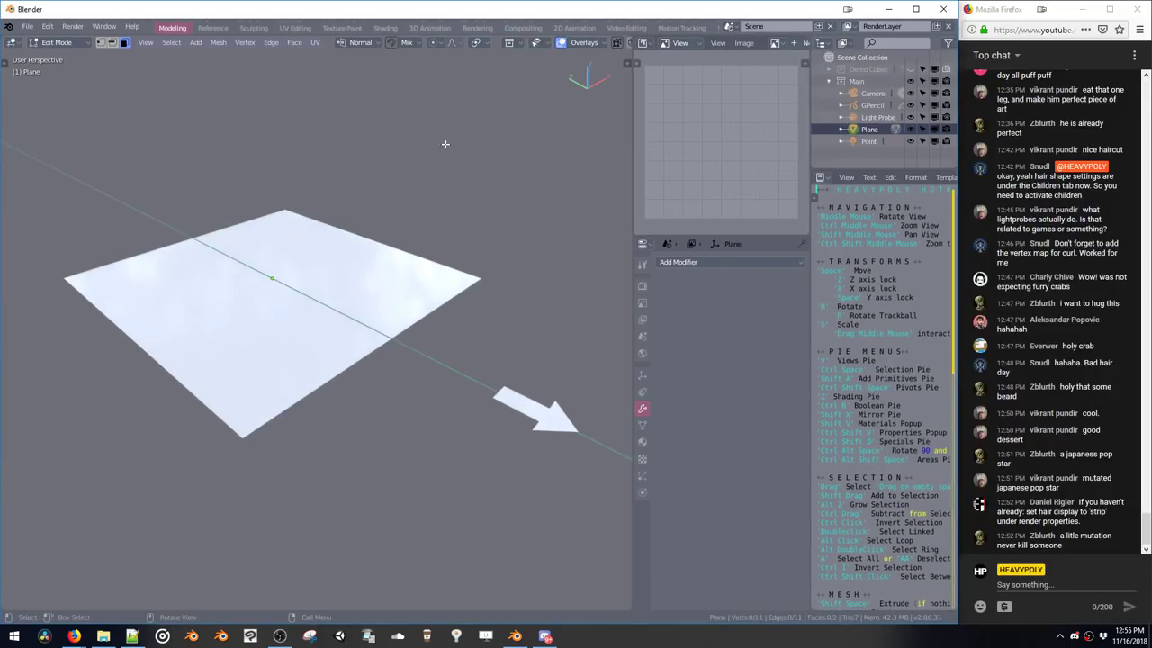
key("ctrl+o")
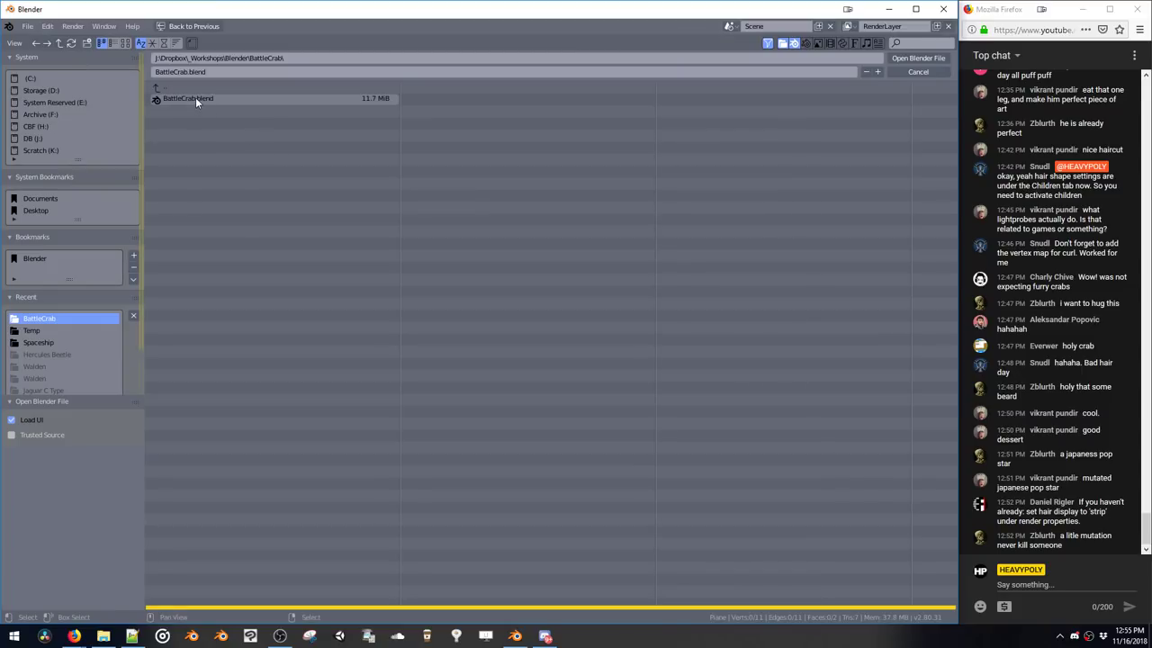
left_click(195, 97)
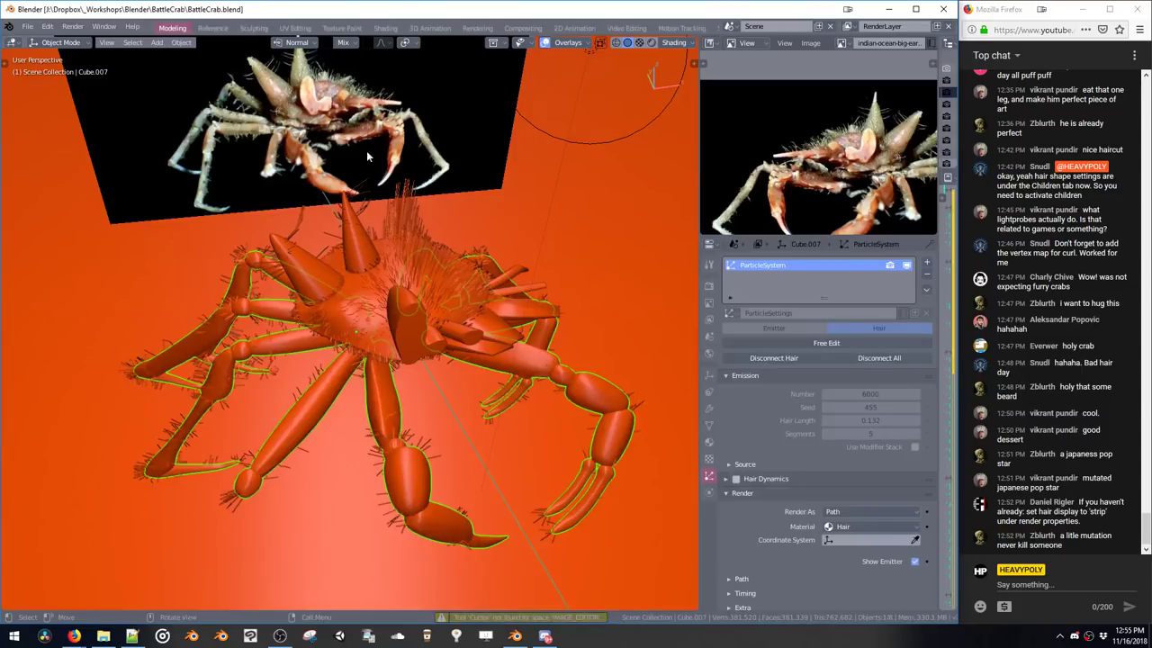
middle_click_drag(366, 150, 375, 229)
right_click(375, 229)
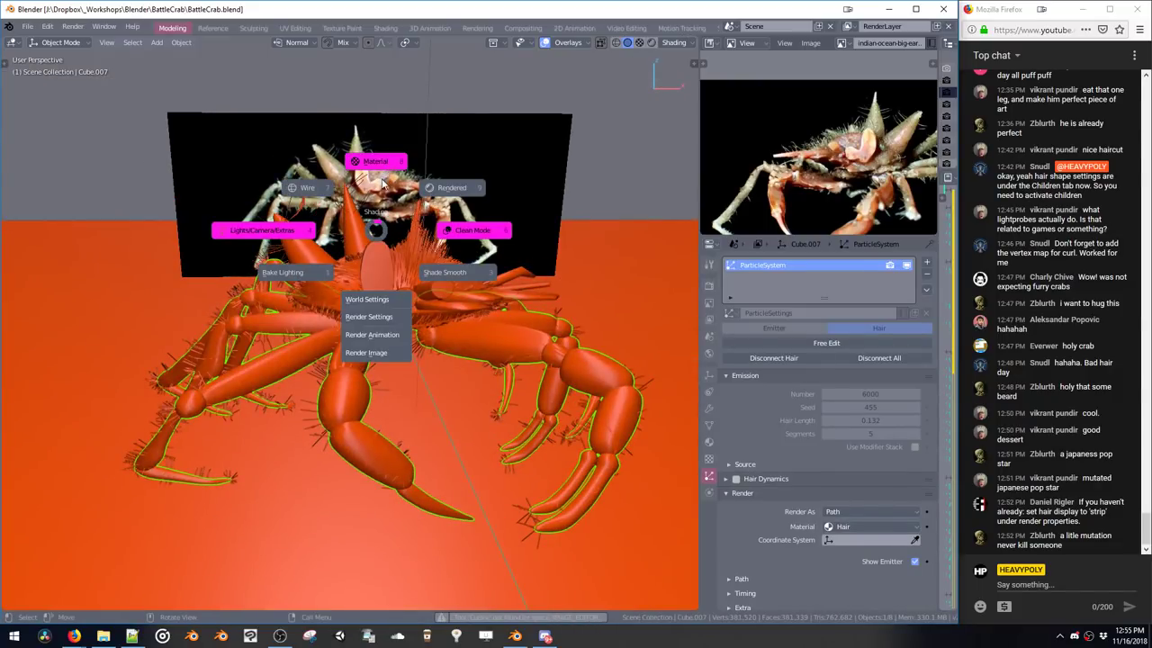
left_click(452, 187)
right_click(370, 236)
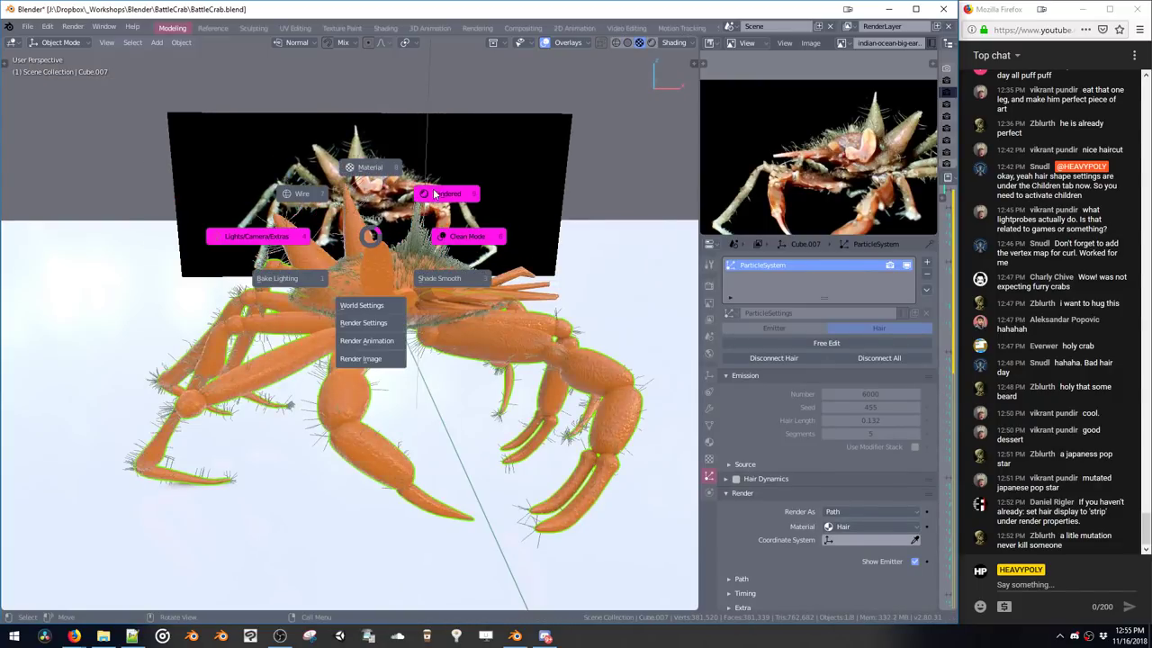
left_click(430, 208)
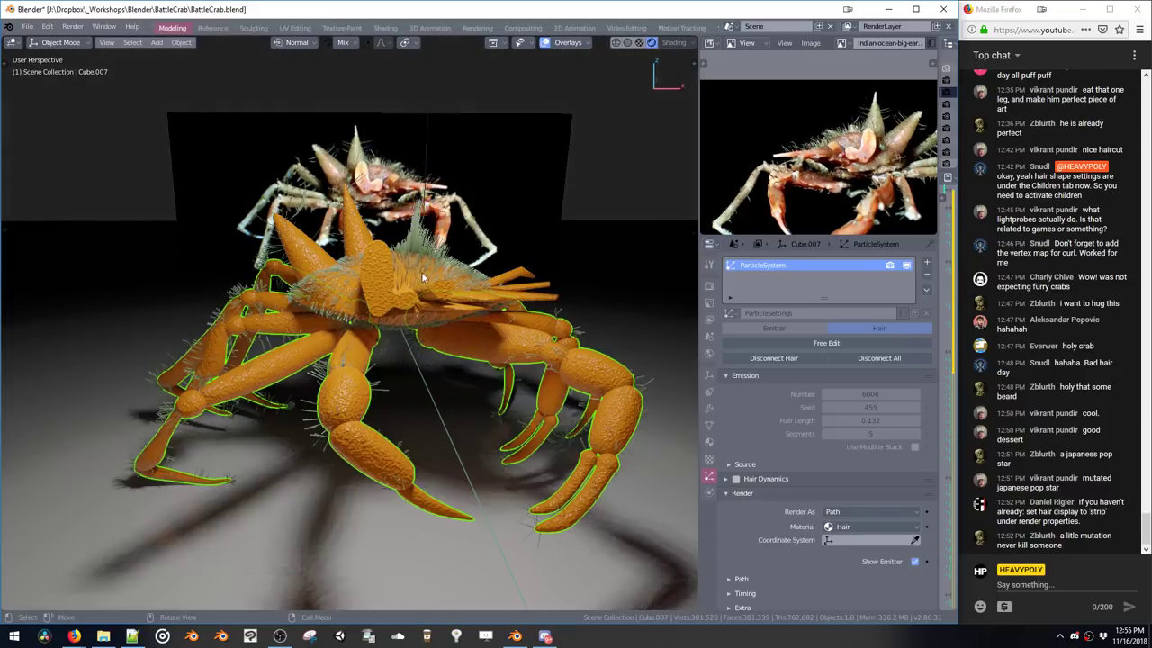
Refresh the leg mesh's rendered material by entering Edit Mode in face selection and returning to Object Mode
key("space")
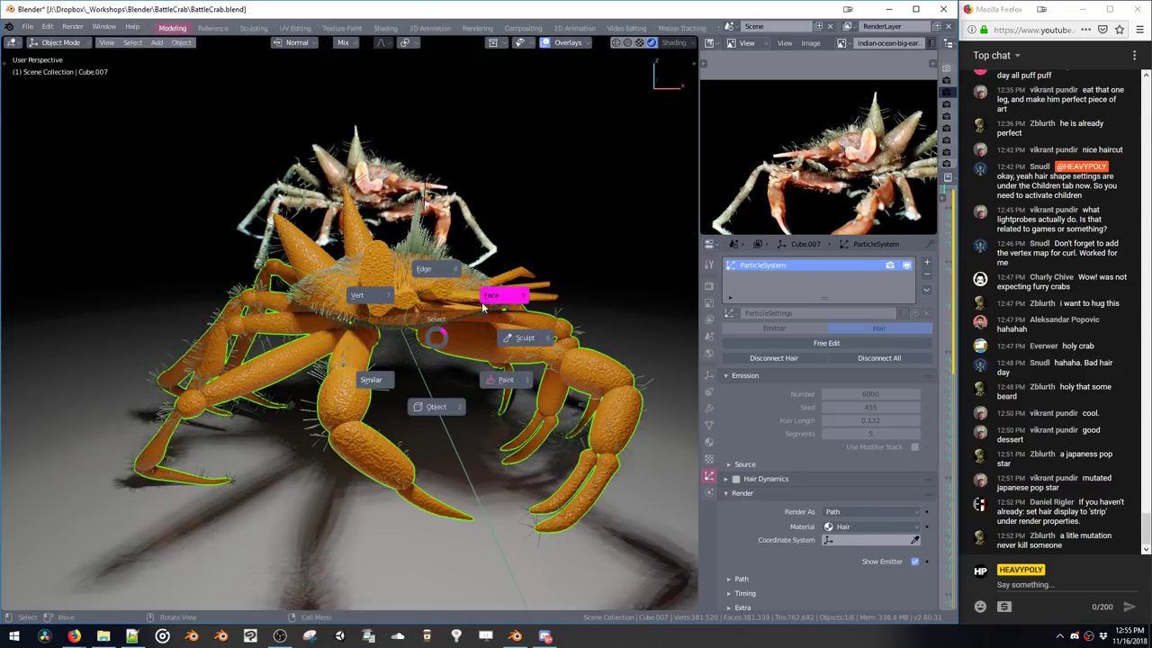
left_click(483, 294)
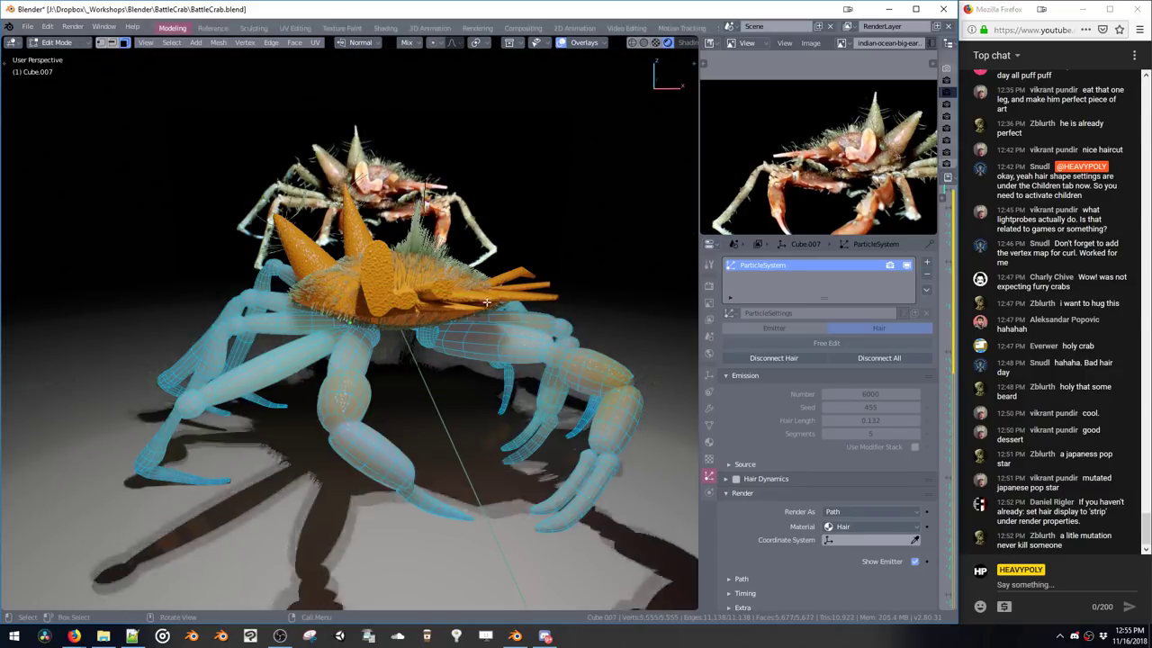
key("Tab")
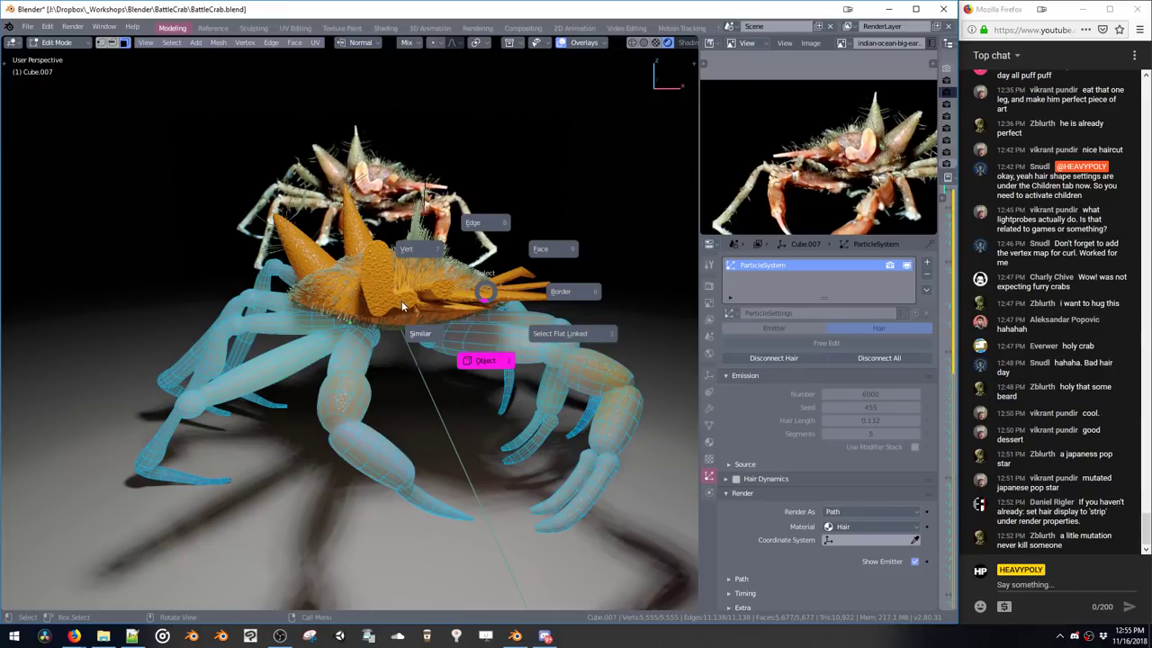
left_click(402, 307)
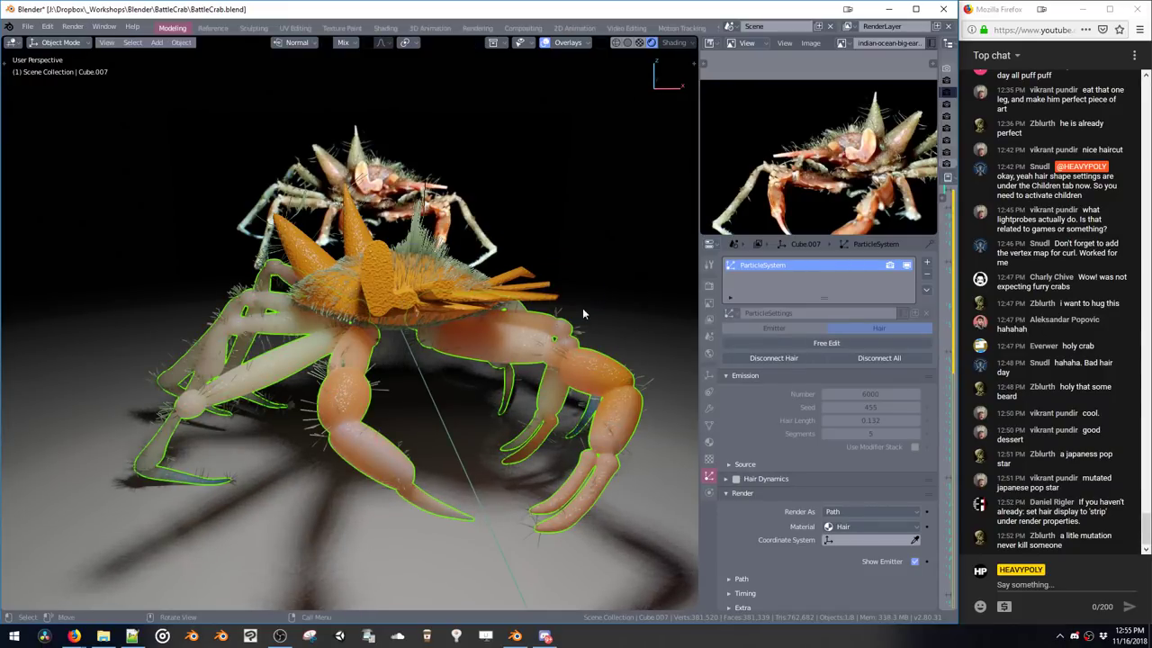
Set the leg mesh's subdivision modifier to a View level of 1 and a Render level of 0
key("v")
left_click(650, 413)
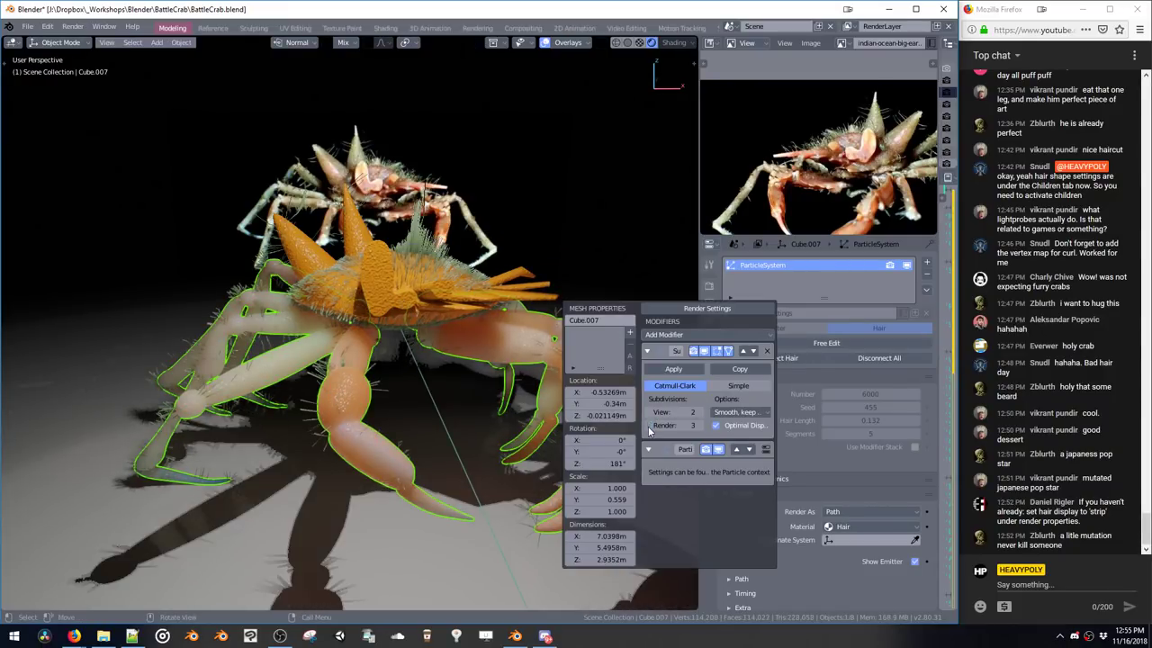
left_click(648, 425)
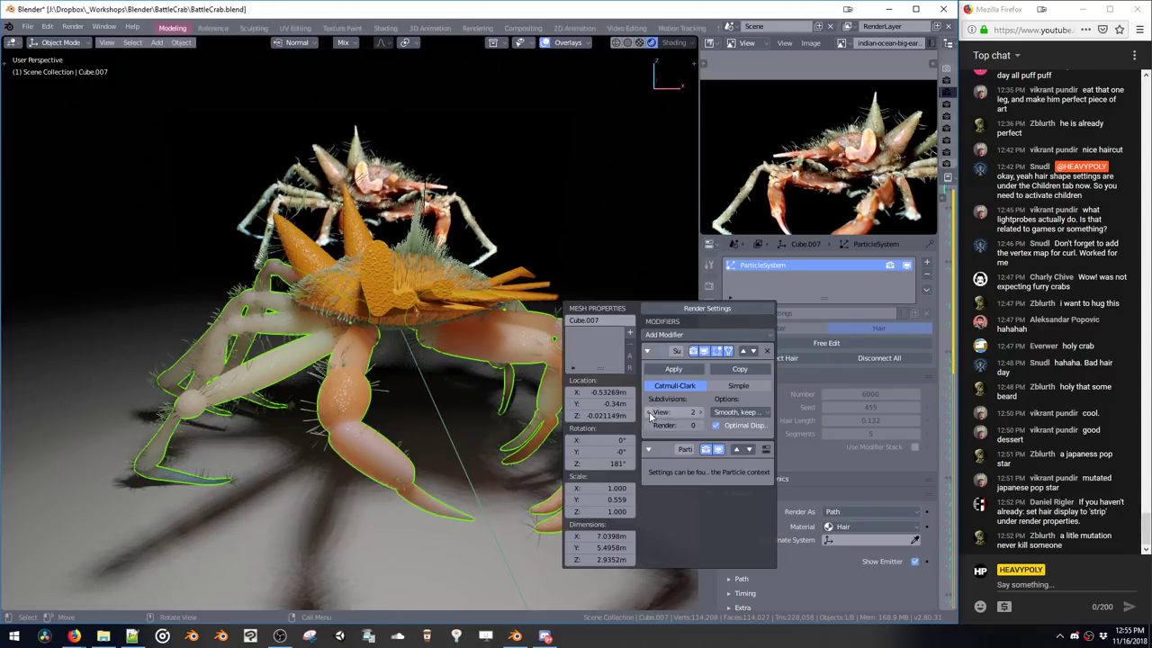
left_click(650, 413)
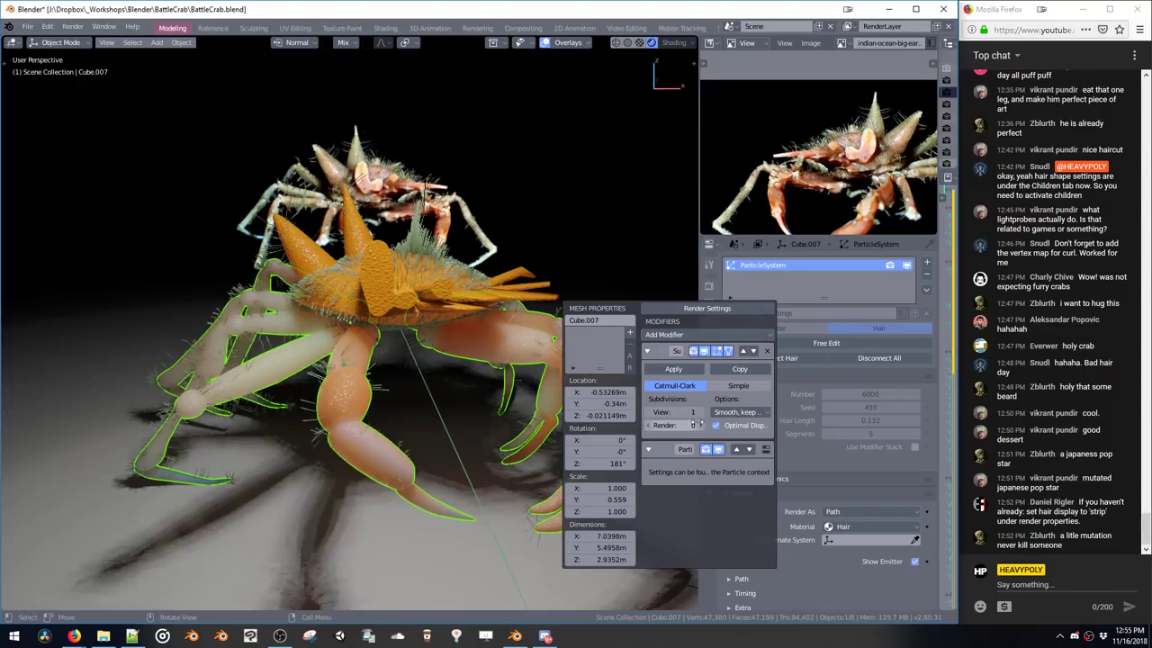
Select the flat upright lobe at the front of the shell, check its modifiers and try to switch it to Edit Mode
left_click(384, 280)
key("v")
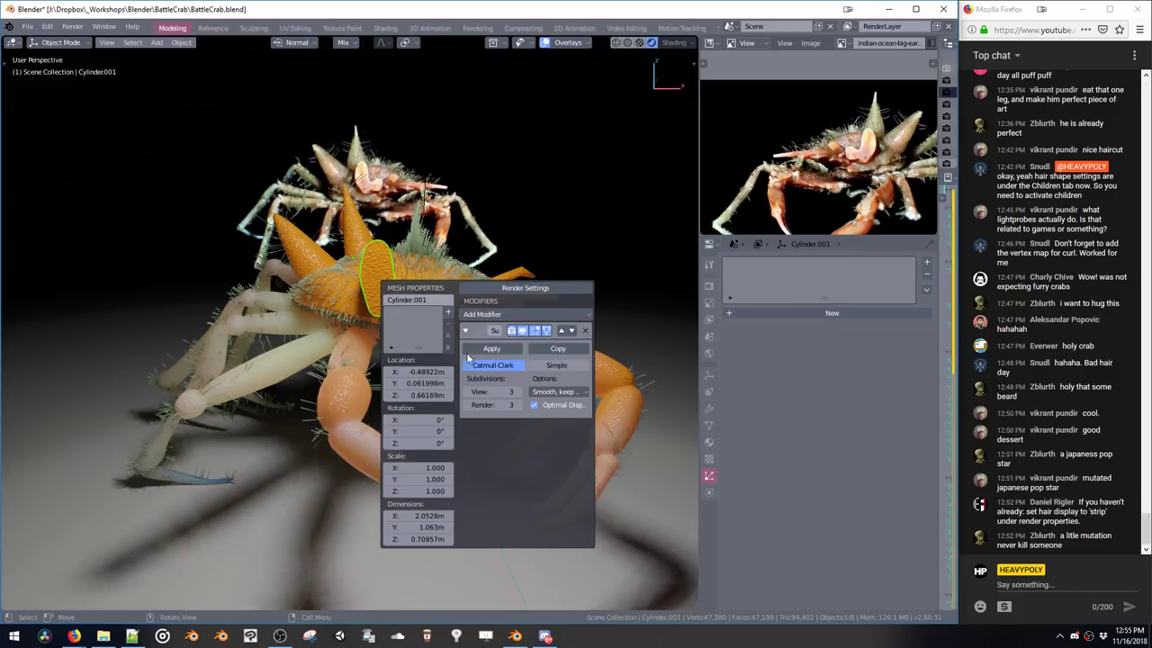
key("ctrl+space")
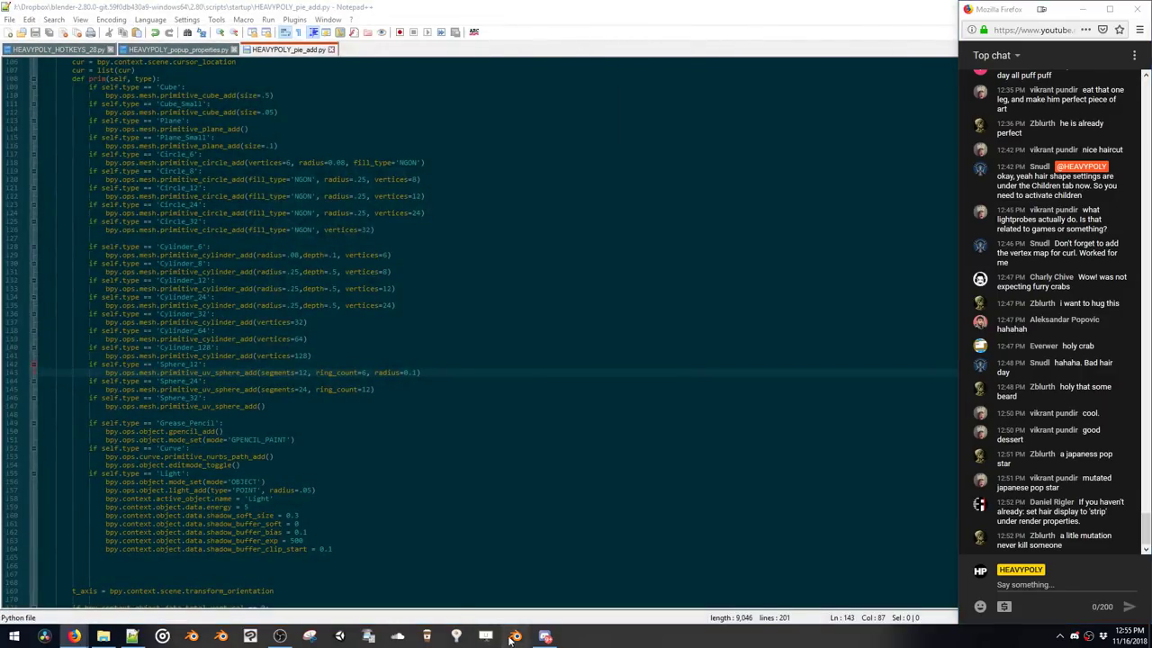
Relaunch Blender, reopen BattleCrab.blend and switch the viewport to Rendered shading
left_click(515, 637)
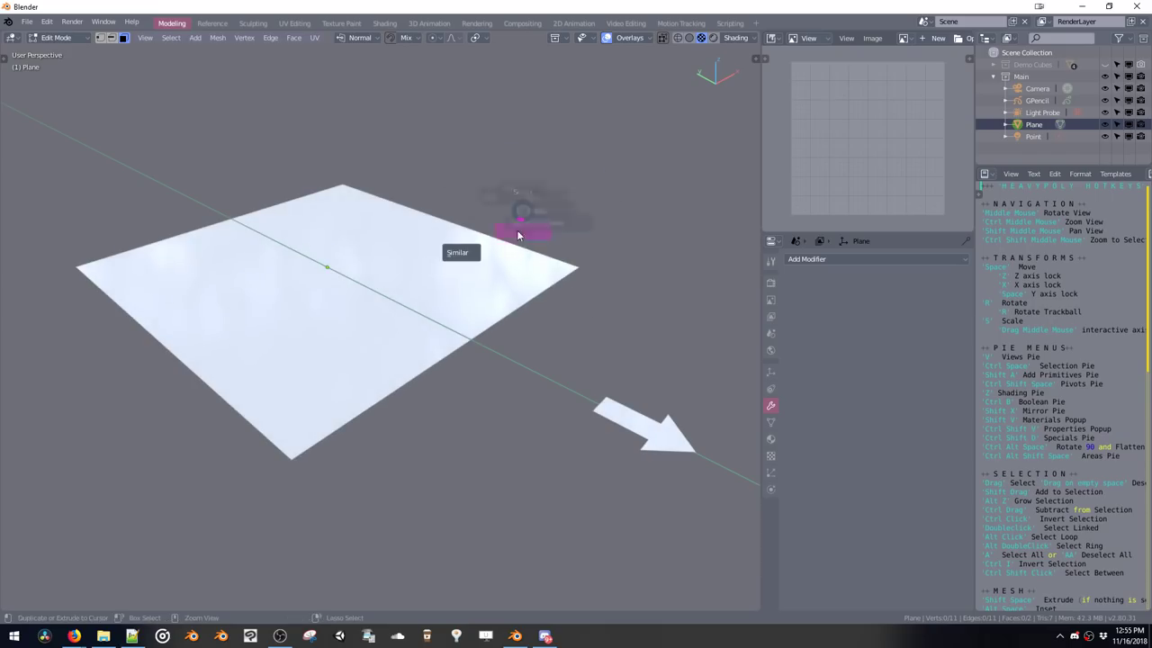
right_click(518, 278)
left_click(27, 21)
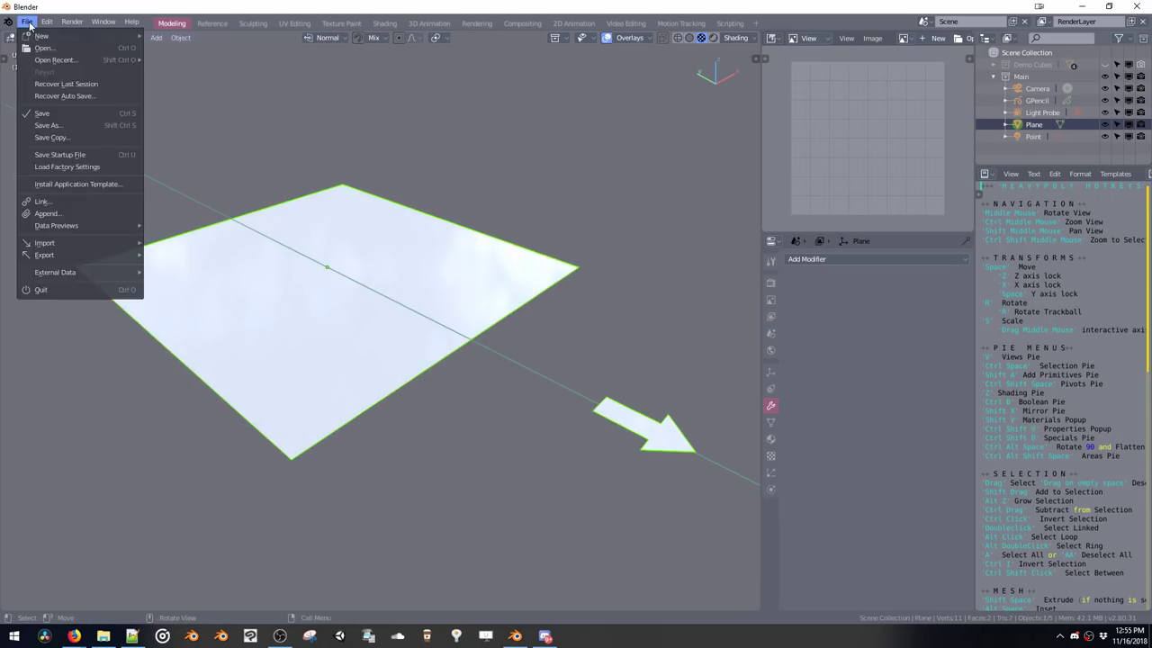
mouse_move(48, 59)
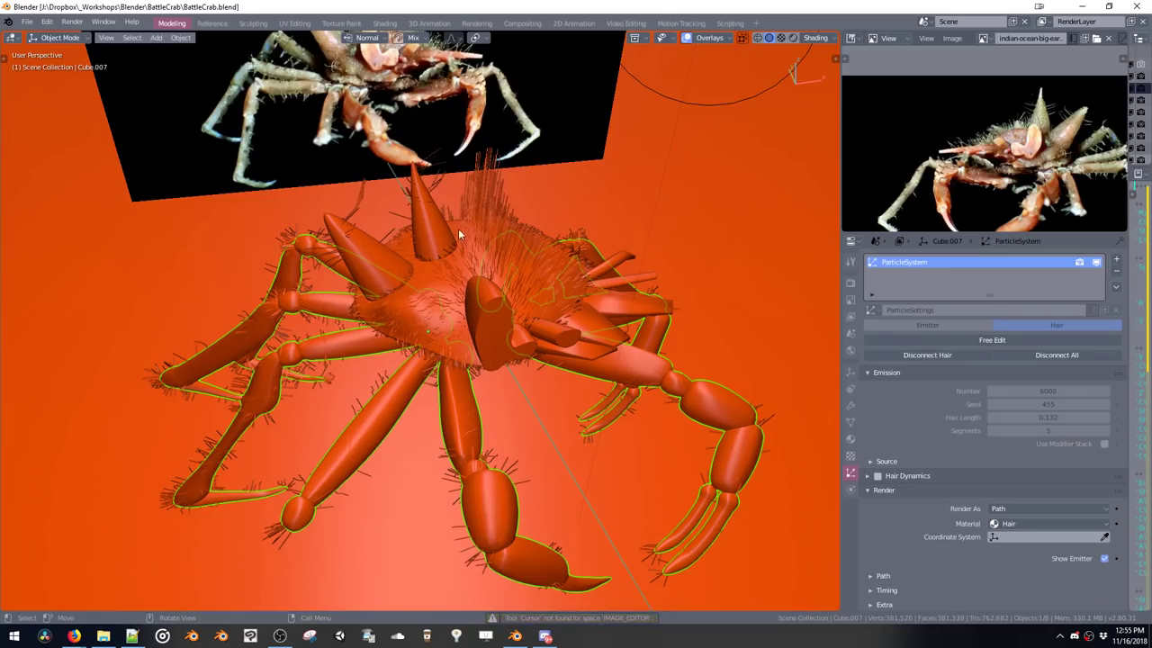
key("z")
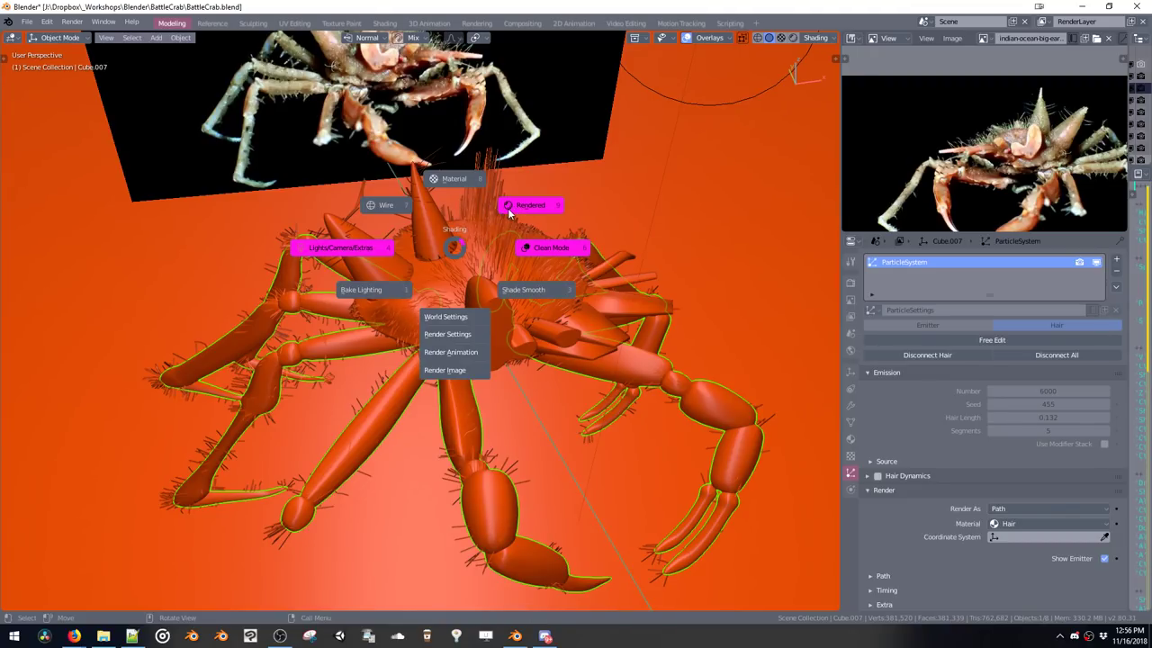
left_click(508, 208)
Toggle the leg and claw mesh into Edit Mode and back to Object Mode to refresh its rendered material
middle_click_drag(466, 357, 483, 335)
key("ctrl+Tab")
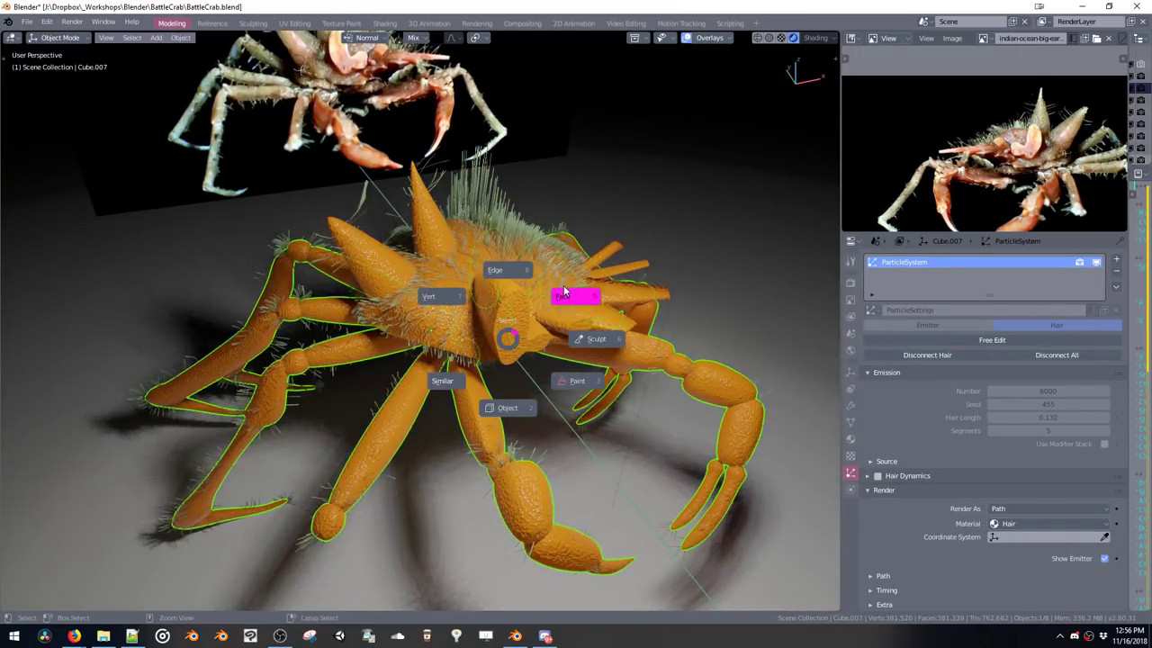
left_click(518, 332)
key("Tab")
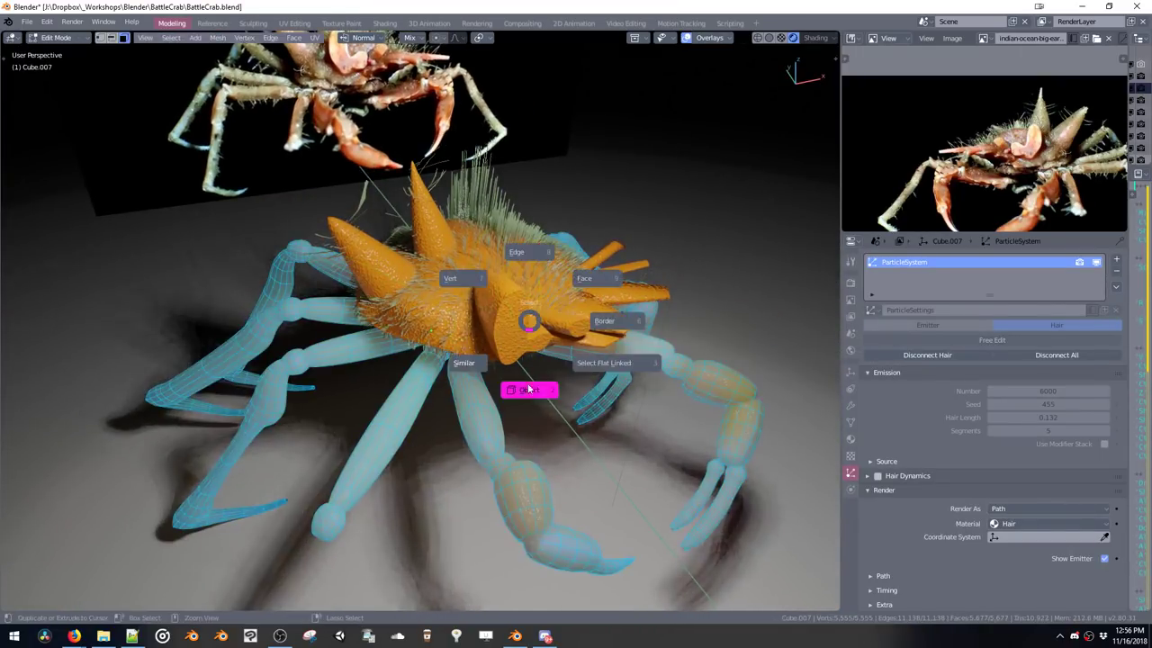
left_click(521, 396)
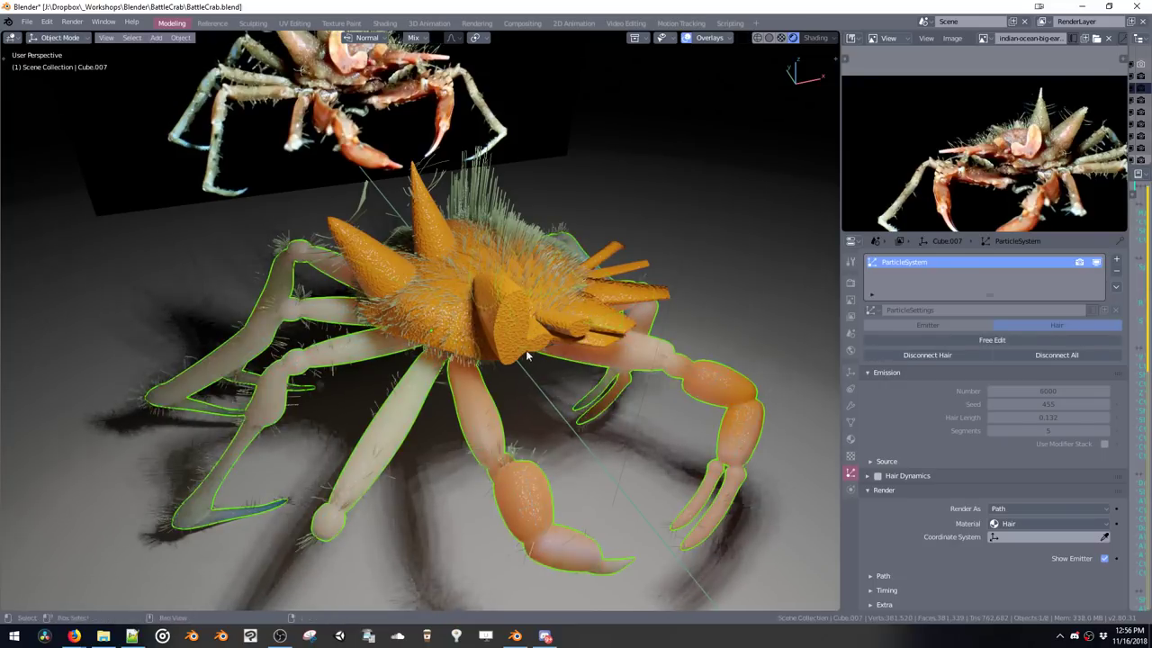
Refresh the rendered materials of the flat front lobe and the shell by toggling each through Edit Mode
middle_click_drag(517, 386, 503, 323)
left_click(502, 323)
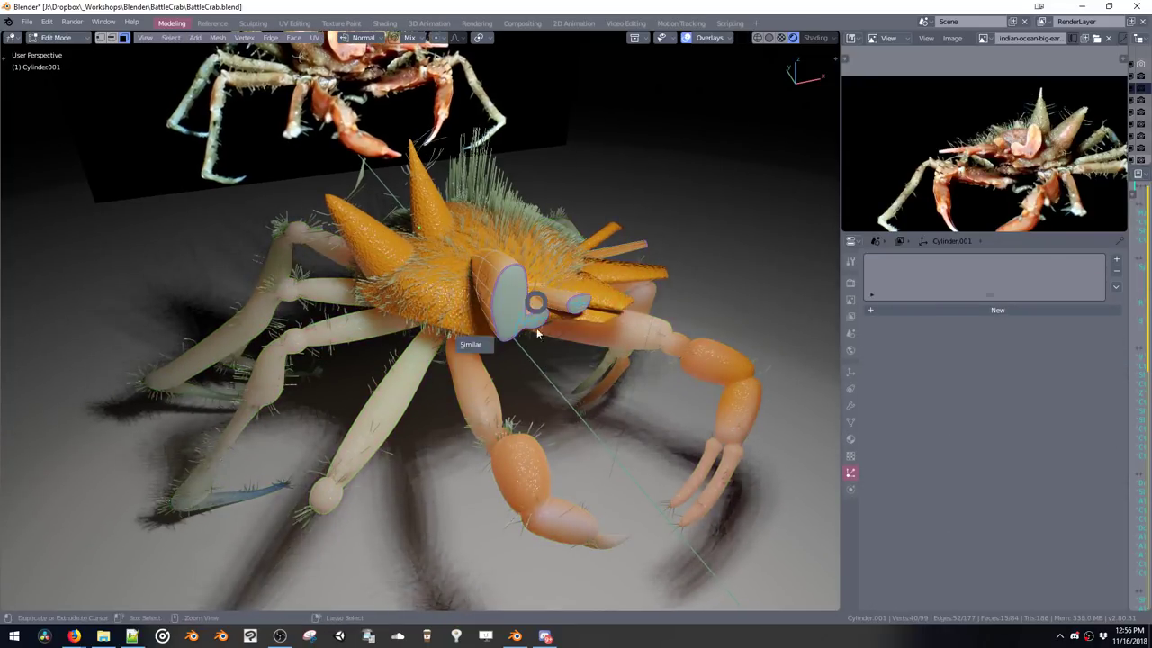
left_click(457, 298)
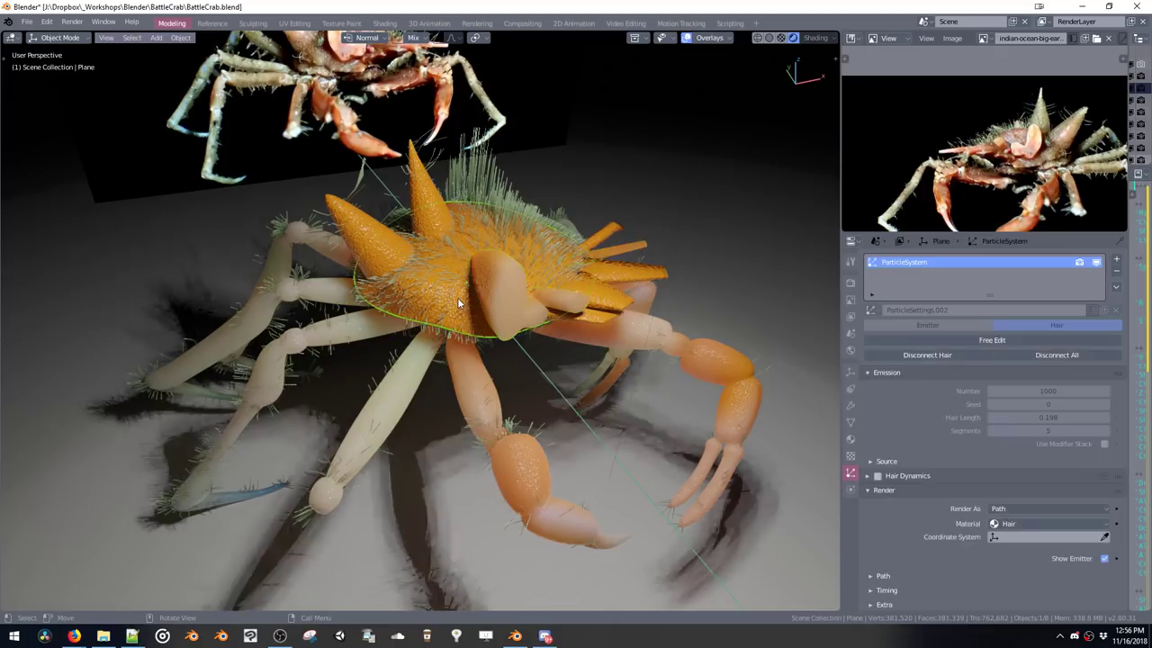
key("Tab")
left_click(510, 259)
key("Tab")
left_click(429, 280)
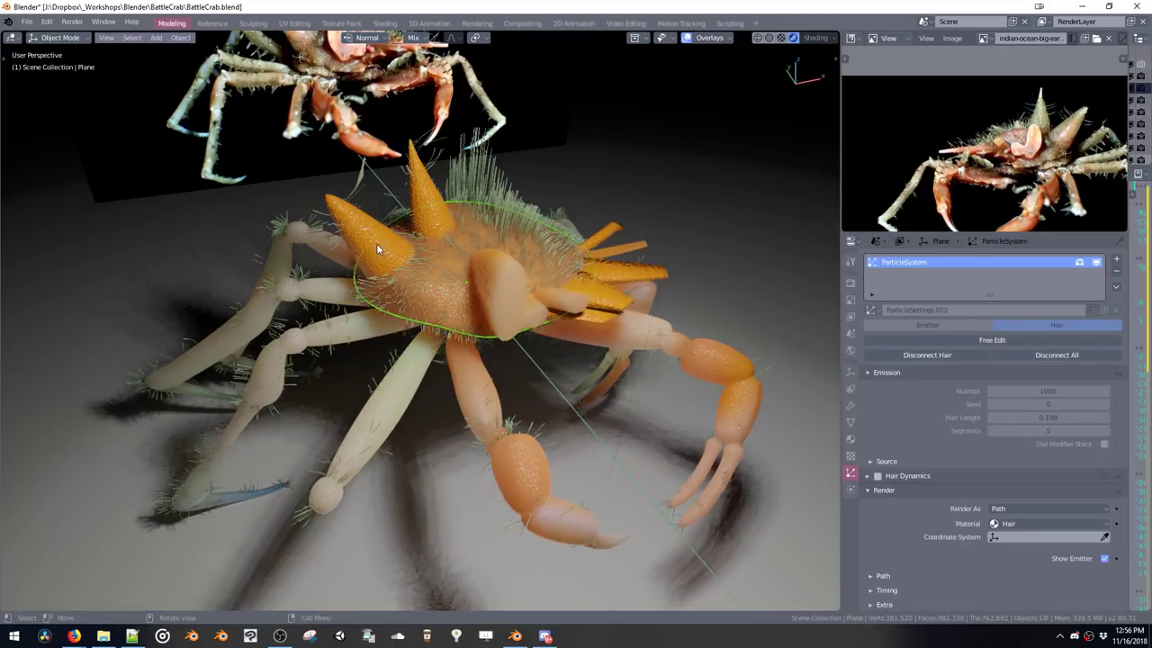
Refresh the rendered materials of the shell's two tall spikes and the jagged front plates by selecting each object
left_click(376, 243)
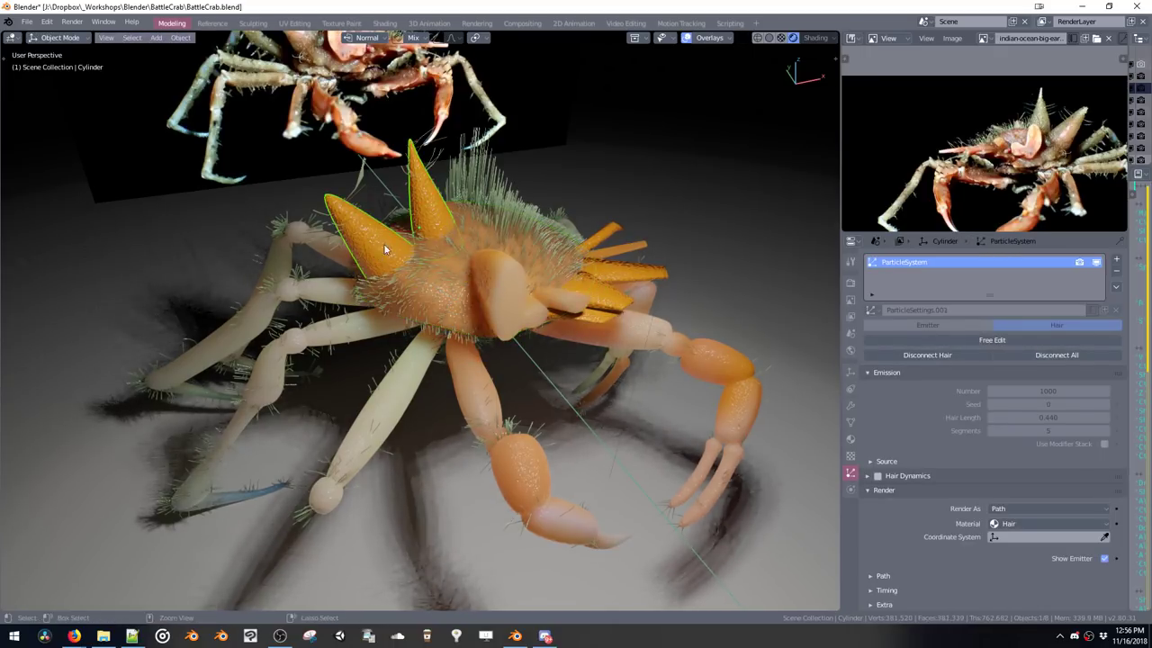
left_click(601, 308)
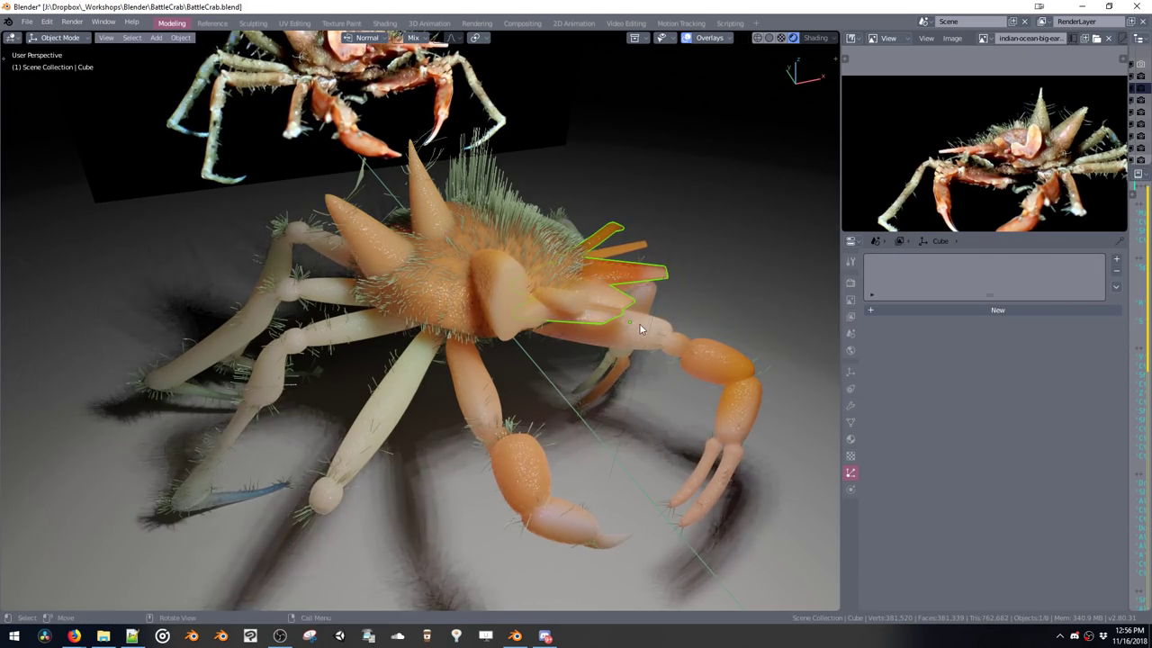
middle_click_drag(639, 323, 538, 334)
Save BattleCrab.blend
key("ctrl+s")
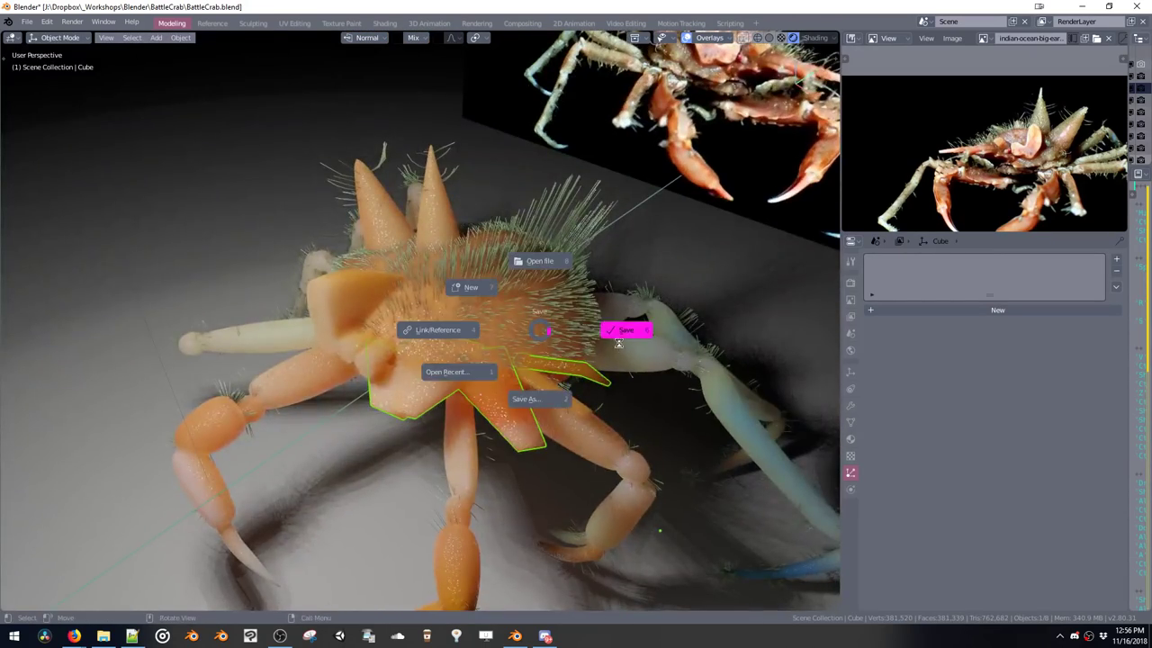
left_click(617, 330)
middle_click_drag(613, 326, 604, 275)
middle_click_drag(605, 275, 599, 290)
key("ctrl+s")
left_click(595, 331)
middle_click_drag(595, 331, 572, 292)
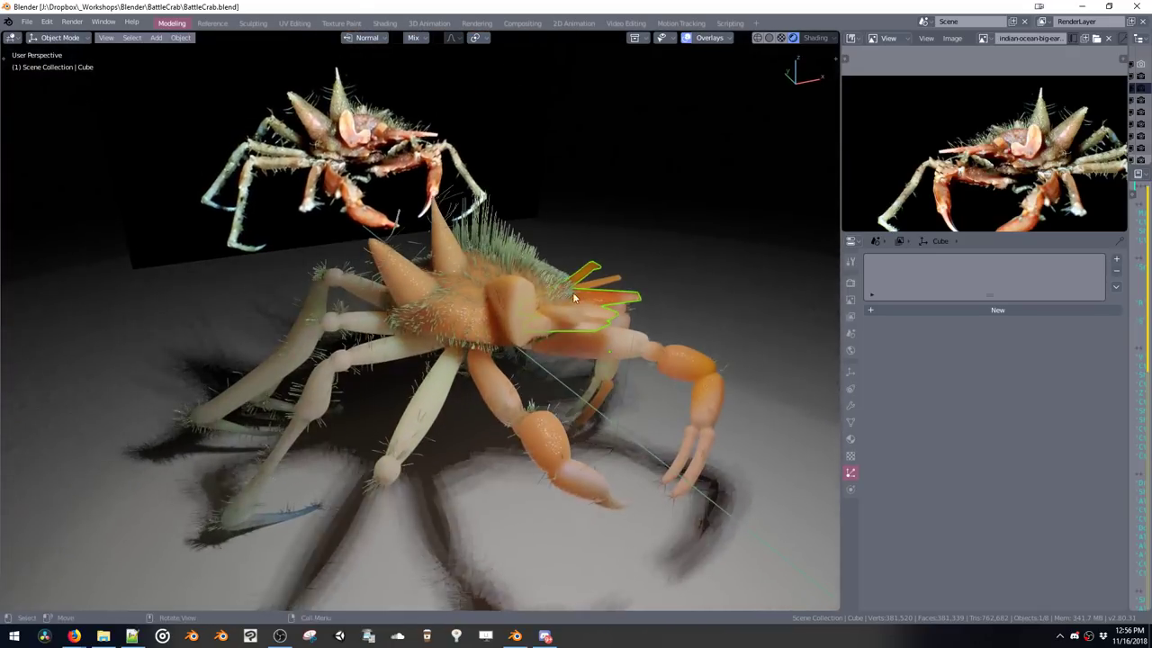
Relaunch Blender and dock its window on the left side of the desktop, beside the chat window
key("alt+Tab")
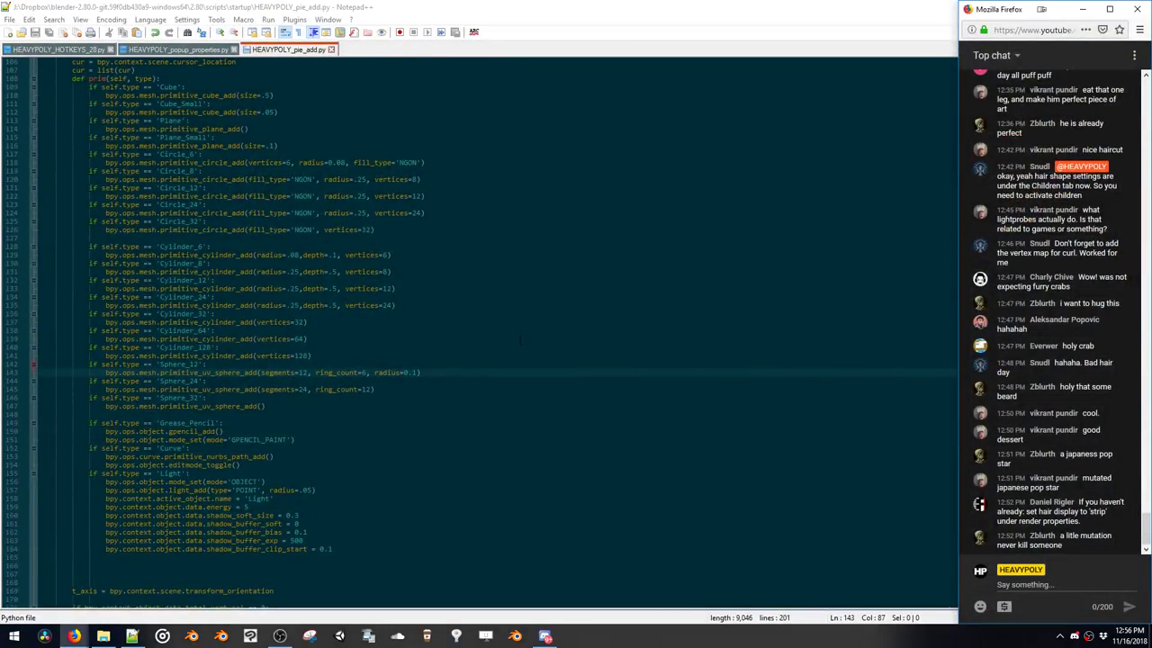
left_click(487, 636)
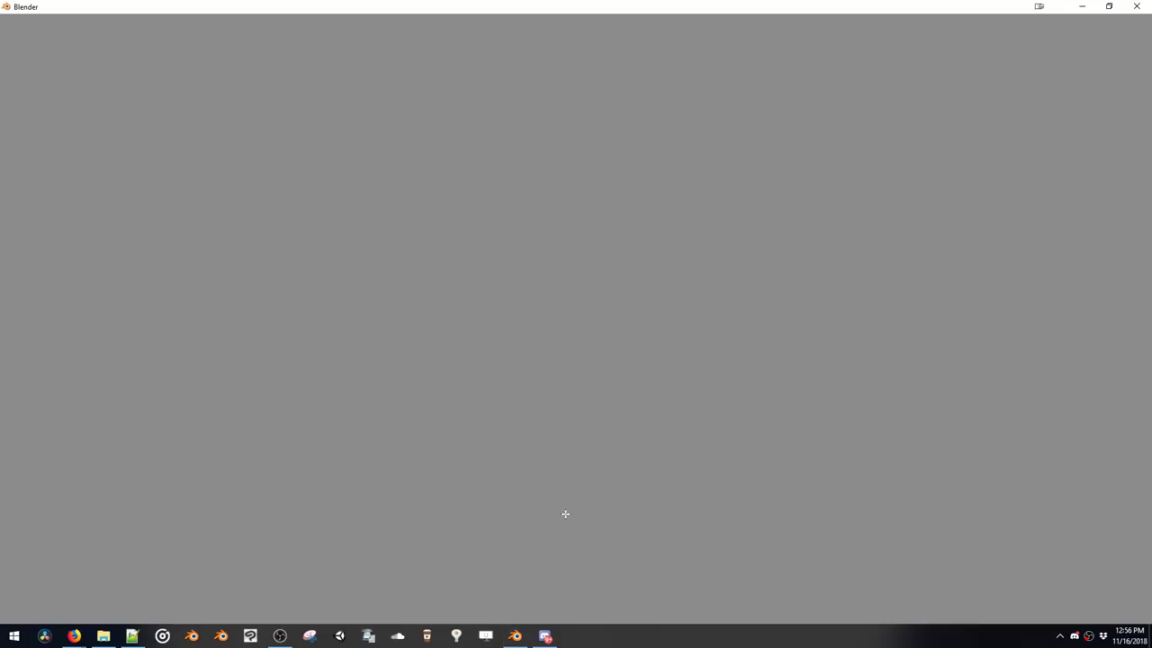
key("super")
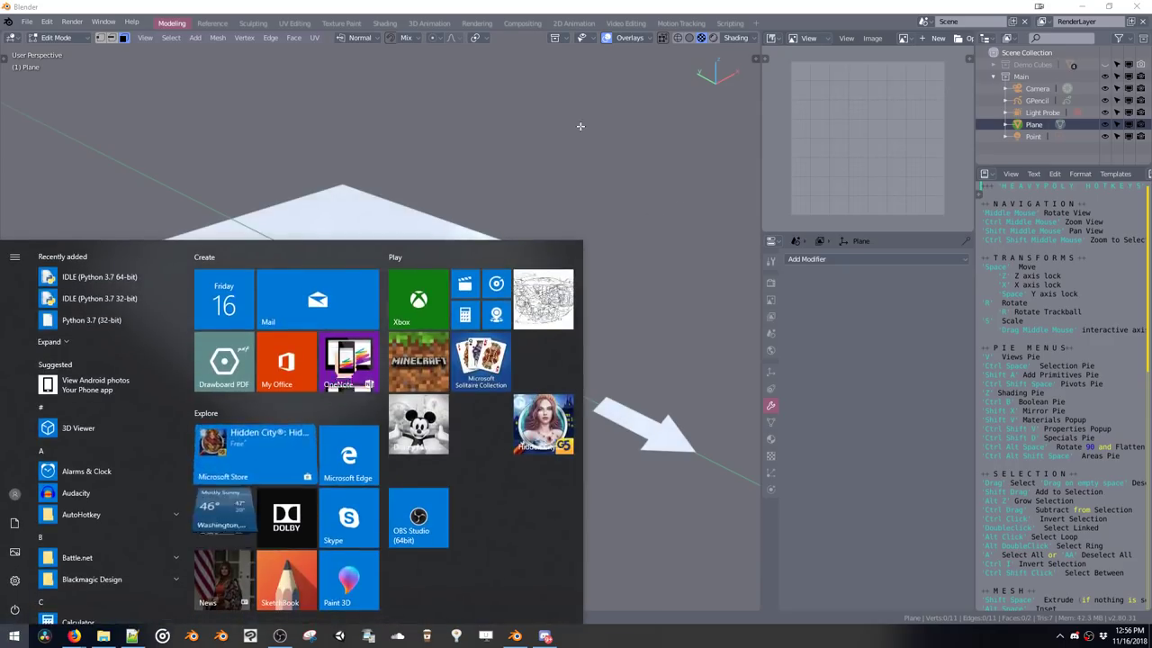
key("super")
key("super+Left")
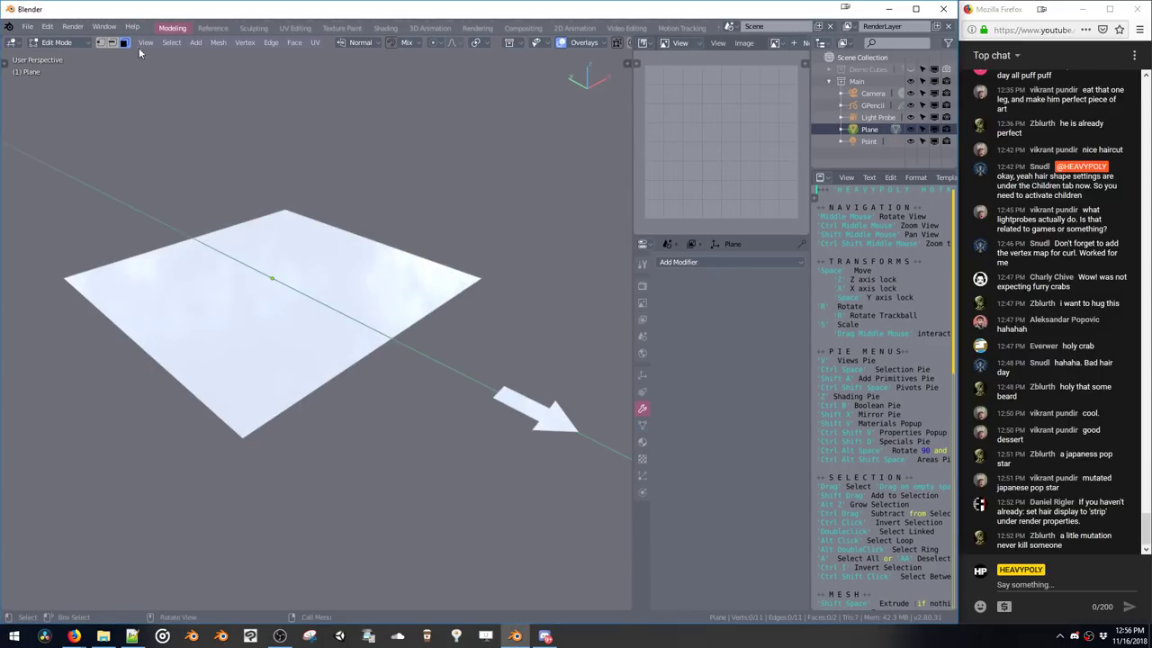
Reopen the recent file BattleCrab.blend and switch the viewport to Rendered shading
left_click(27, 26)
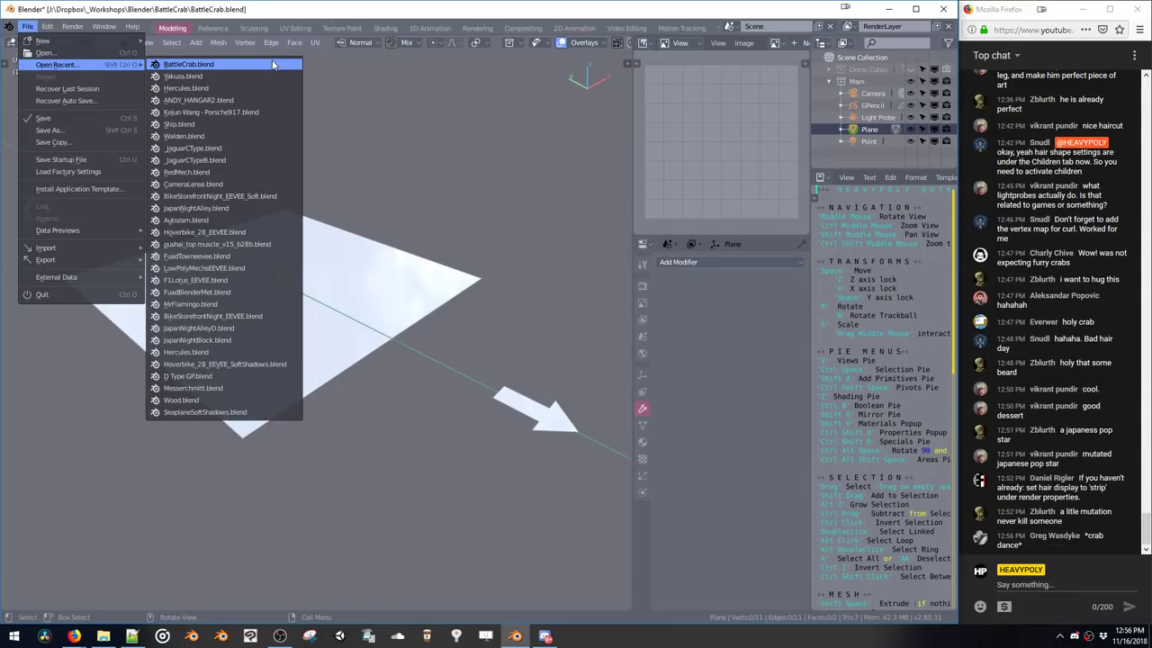
left_click(229, 66)
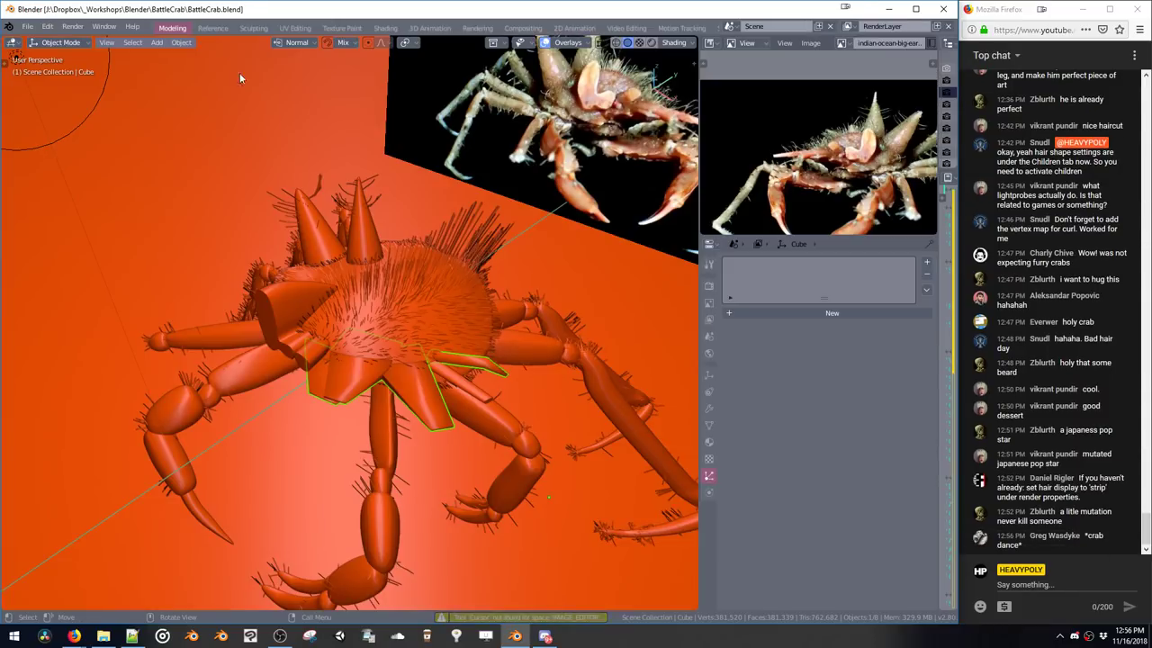
key("z")
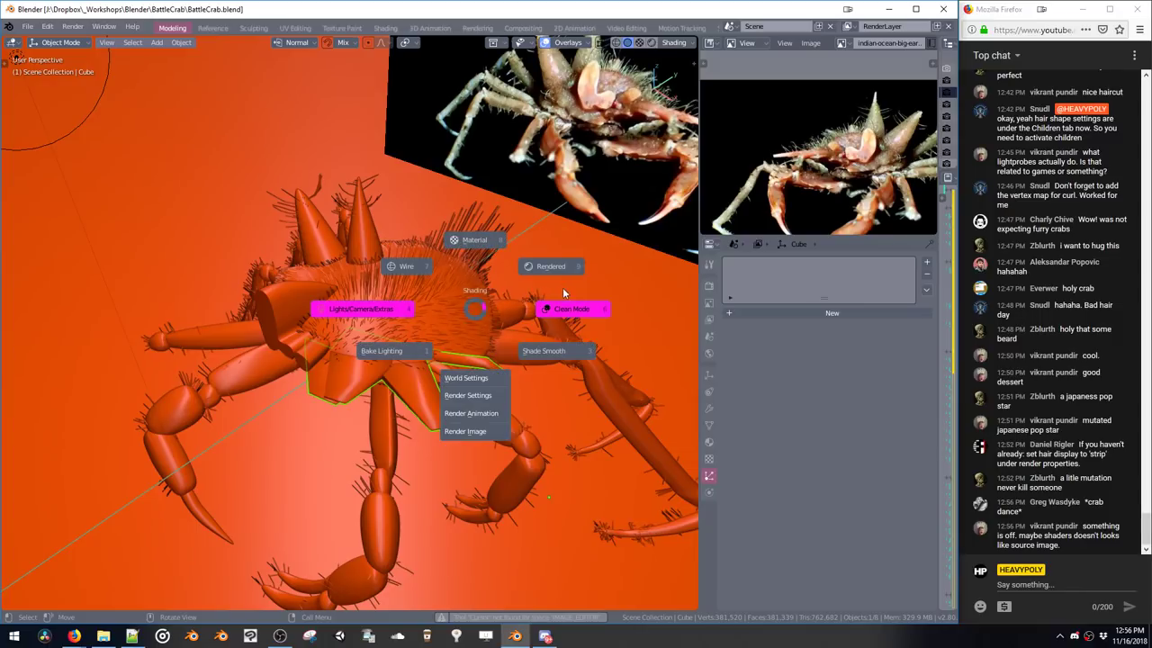
left_click(515, 281)
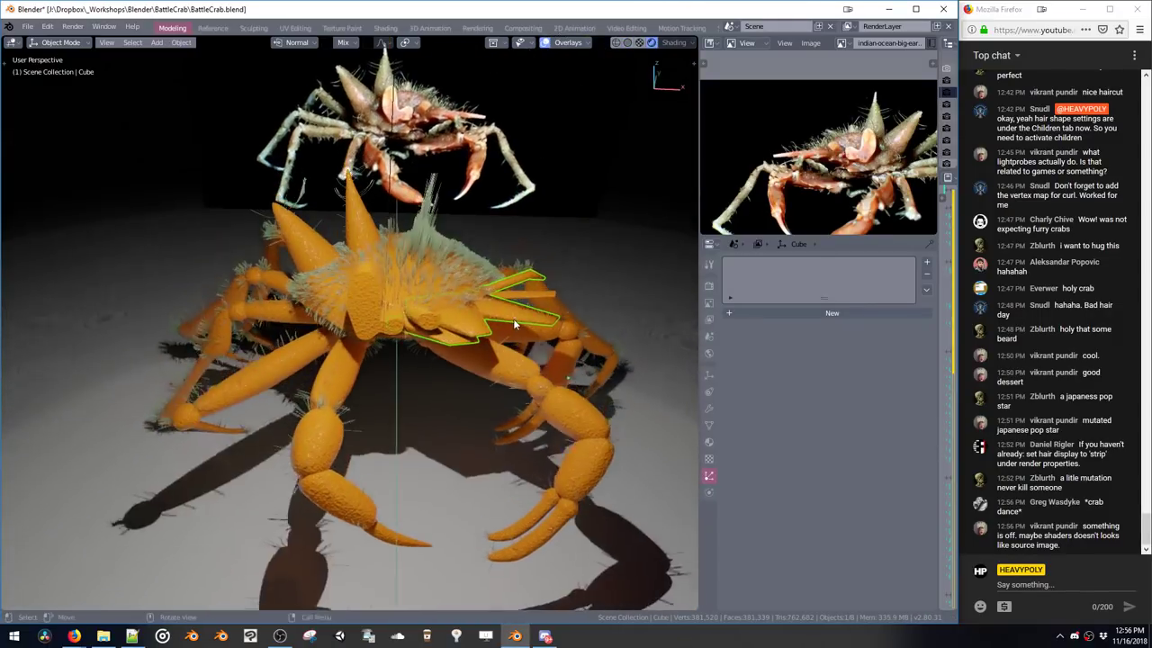
middle_click_drag(513, 319, 566, 264)
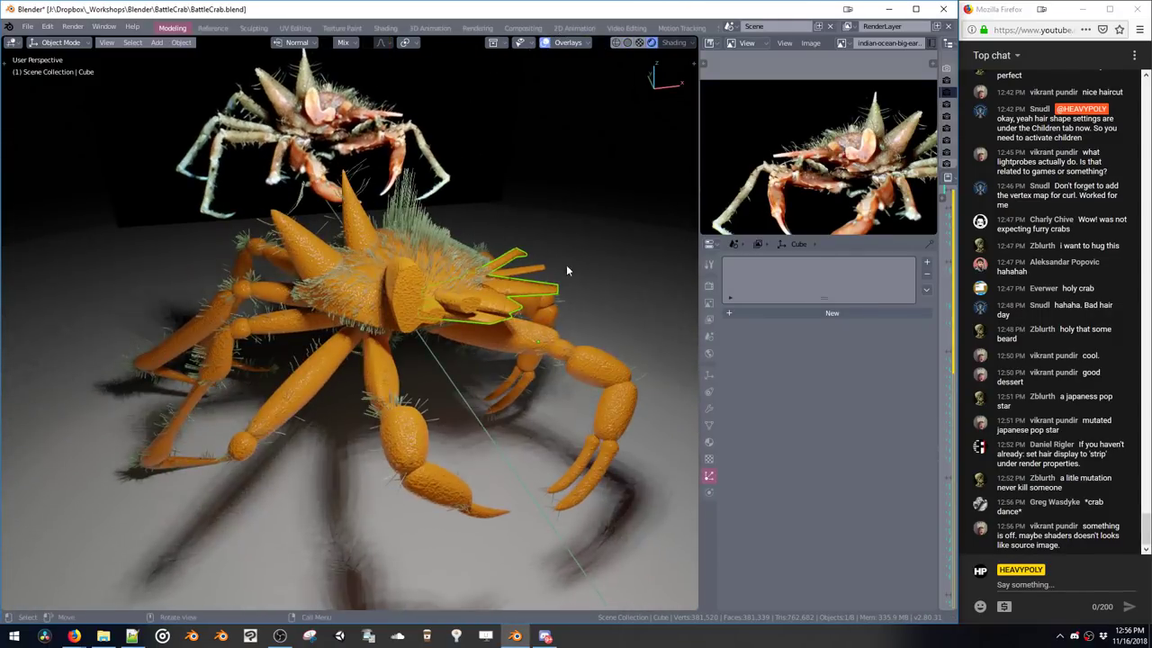
Switch the viewport to Material shading, then select and deselect all objects while checking the crab's materials
left_click(639, 44)
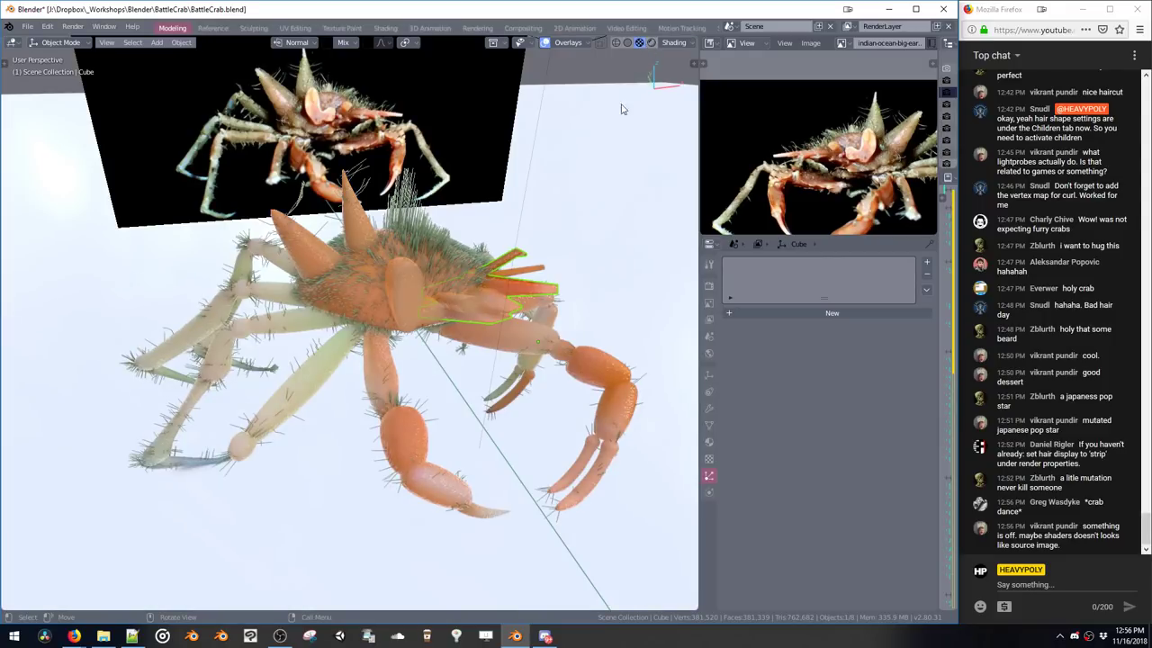
middle_click_drag(568, 293, 420, 225)
scroll(543, 297, "up", 3)
key("a")
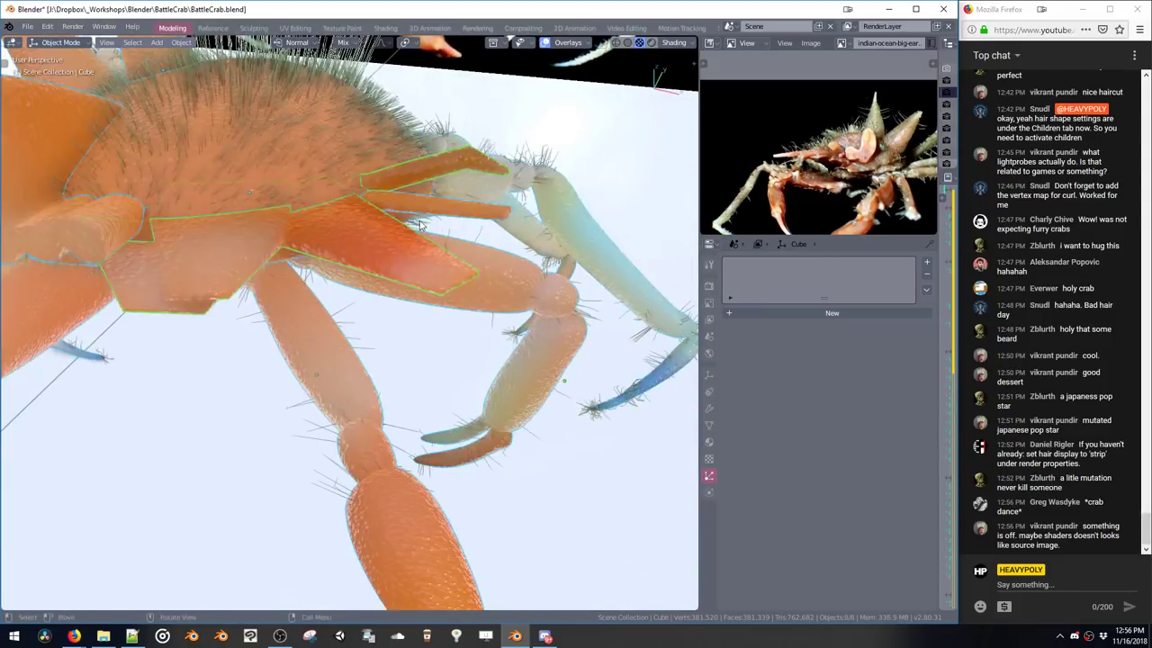
key("a")
scroll(423, 228, "down", 6)
middle_click_drag(468, 270, 396, 309)
middle_click_drag(274, 288, 254, 293)
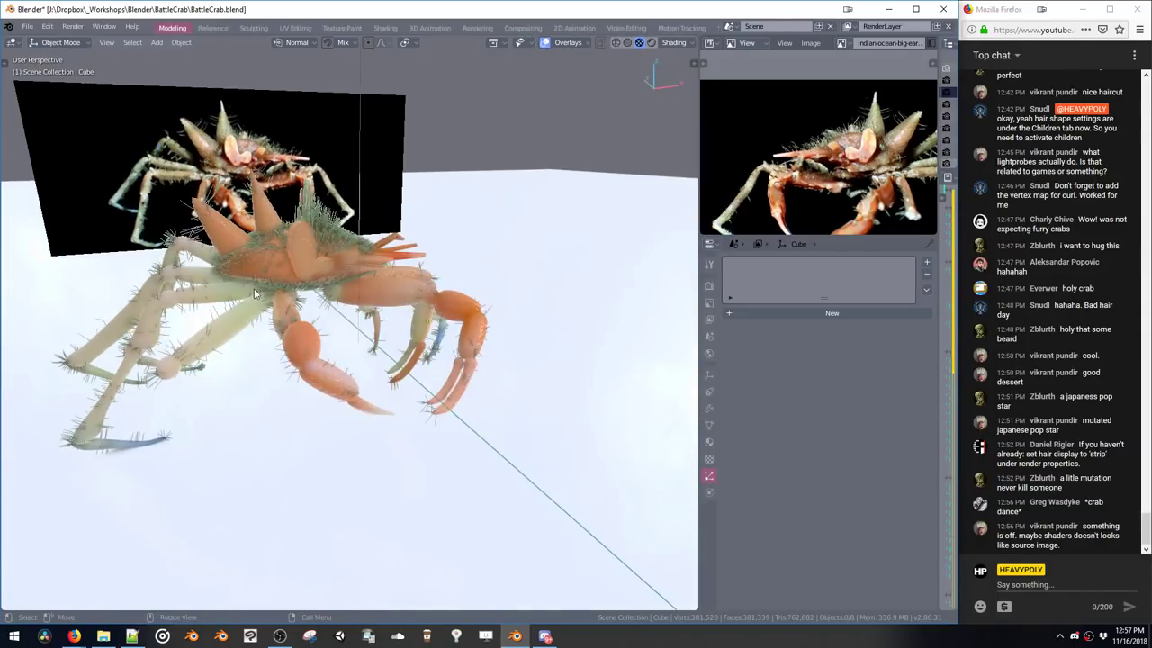
Return the viewport to Rendered shading and save BattleCrab.blend
key("z")
mouse_move(533, 247)
middle_mouse_down()
mouse_move(433, 286)
mouse_move(427, 314)
mouse_move(421, 242)
mouse_move(483, 226)
mouse_move(380, 245)
mouse_move(457, 246)
mouse_move(418, 267)
middle_mouse_up()
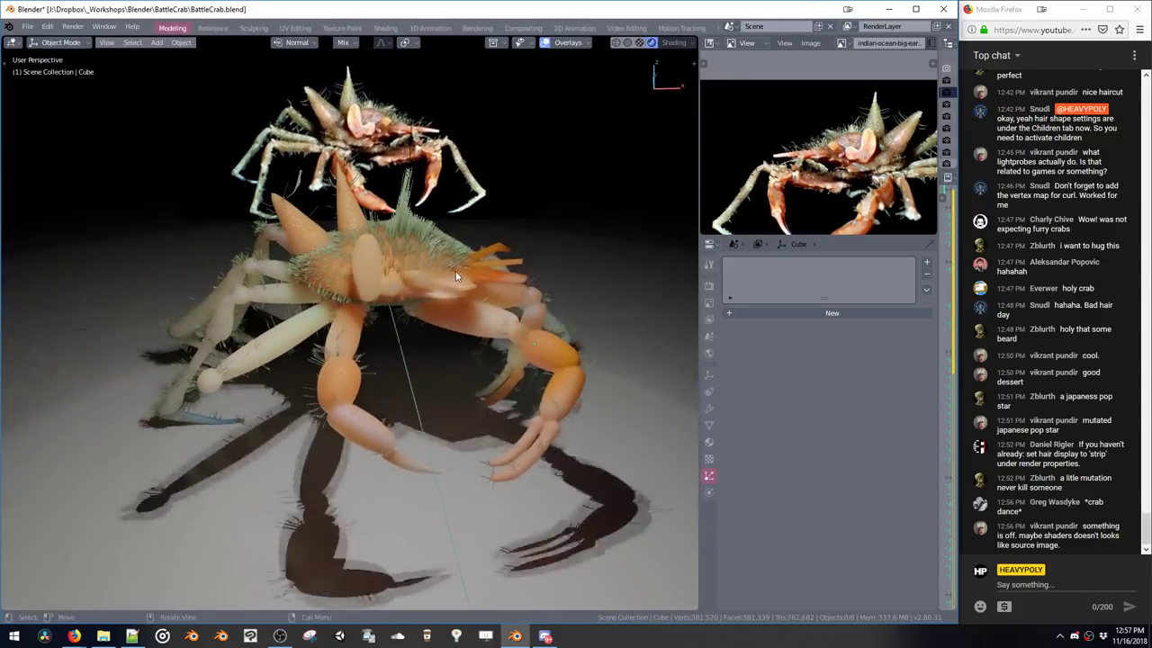
key("ctrl+s")
left_click(492, 265)
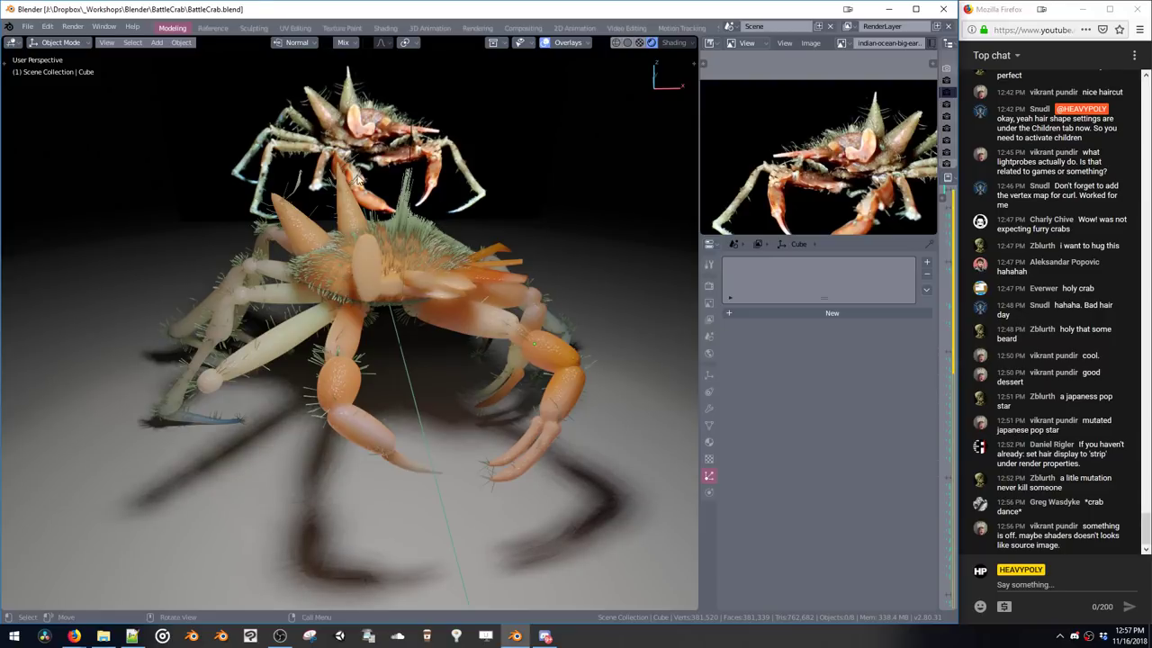
Switch the flat upright front lobe to Edit Mode and select vertices along its rim
left_click(371, 274)
middle_click_drag(371, 274, 414, 286)
key("Tab")
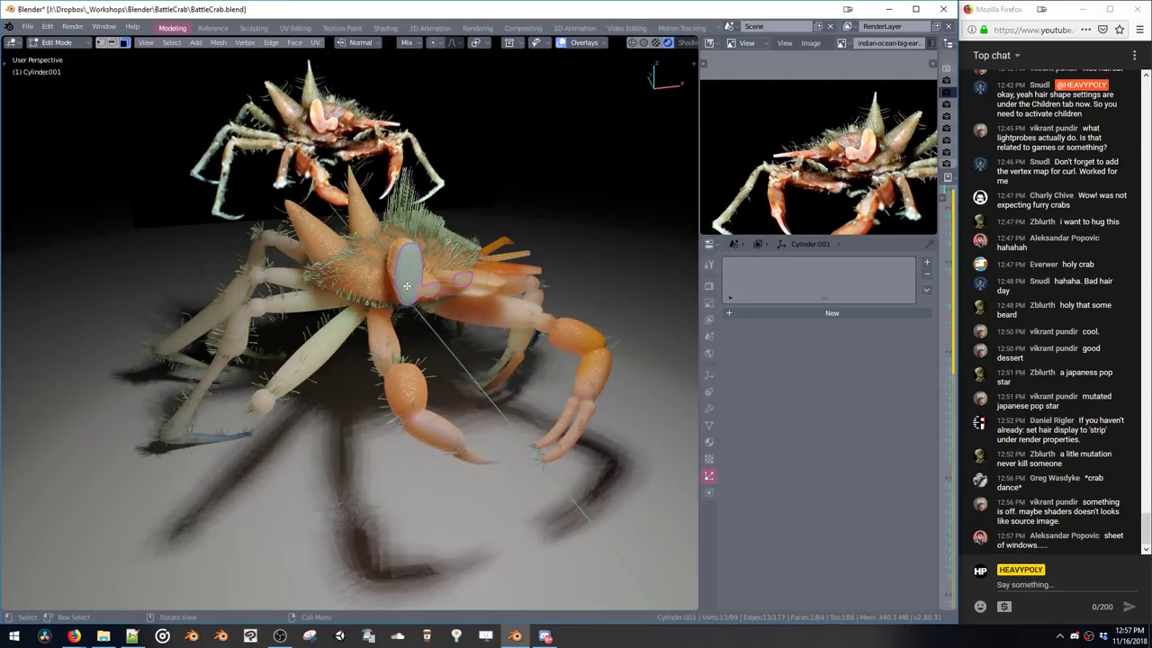
key("ctrl+Tab")
left_click(397, 265)
left_click(399, 293, "shift")
Apply a near-black vertex colour to the lobe's selected rim vertices on the SubDepth layer
key("shift+v")
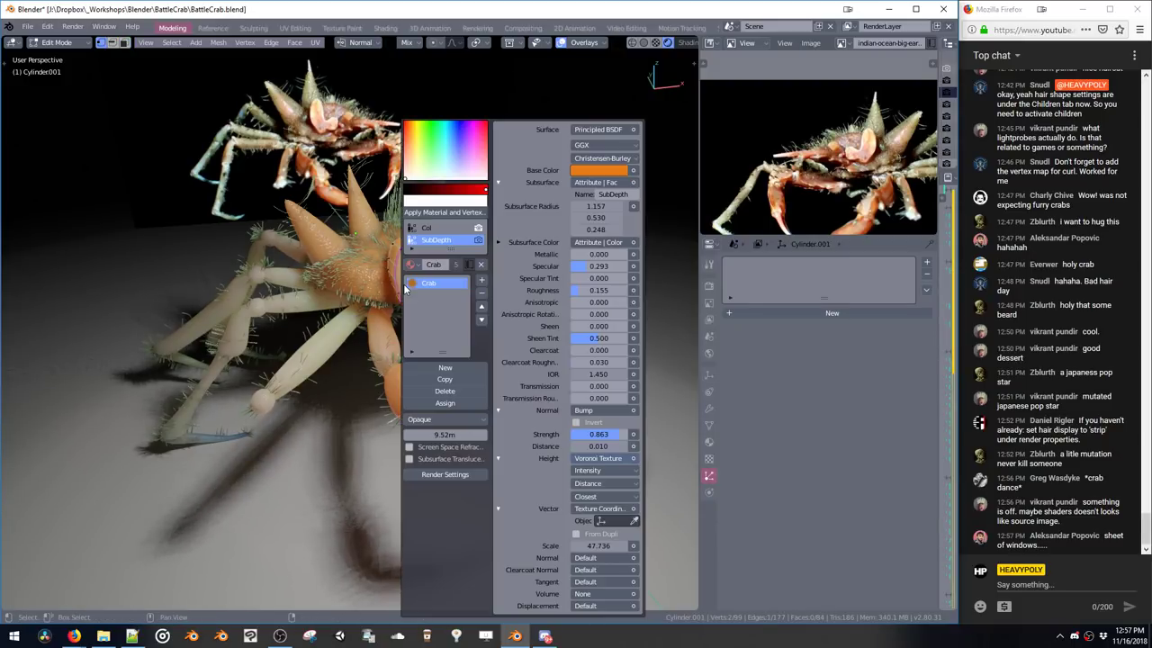
left_click(431, 225)
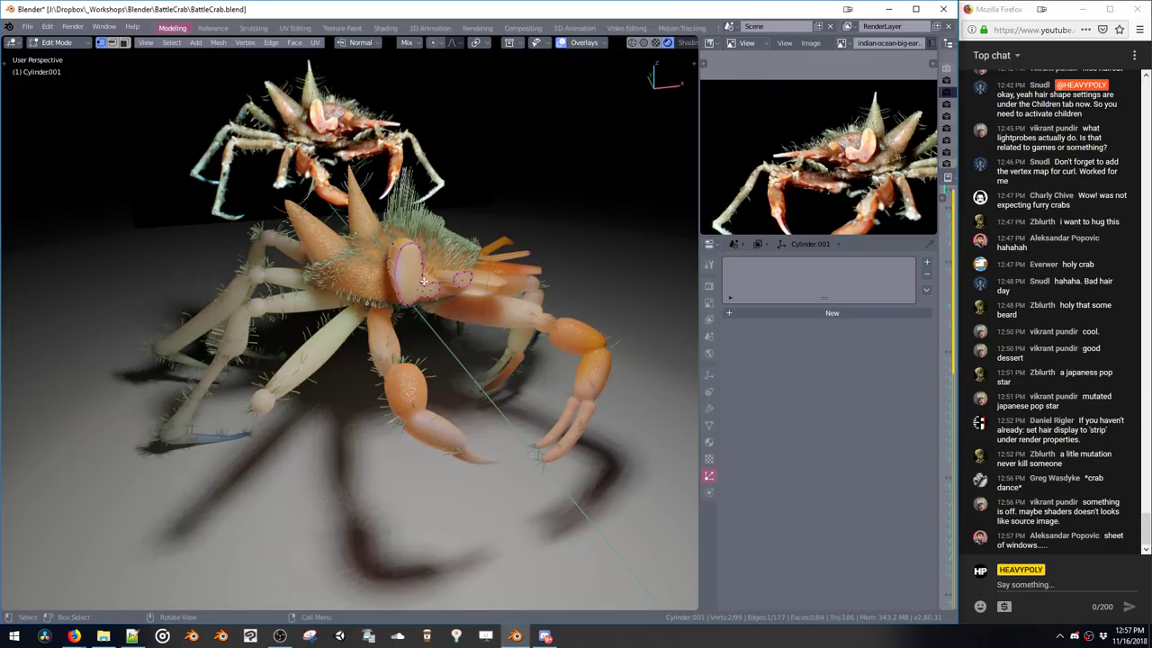
key("shift+m")
key("shift+m")
left_click(453, 241)
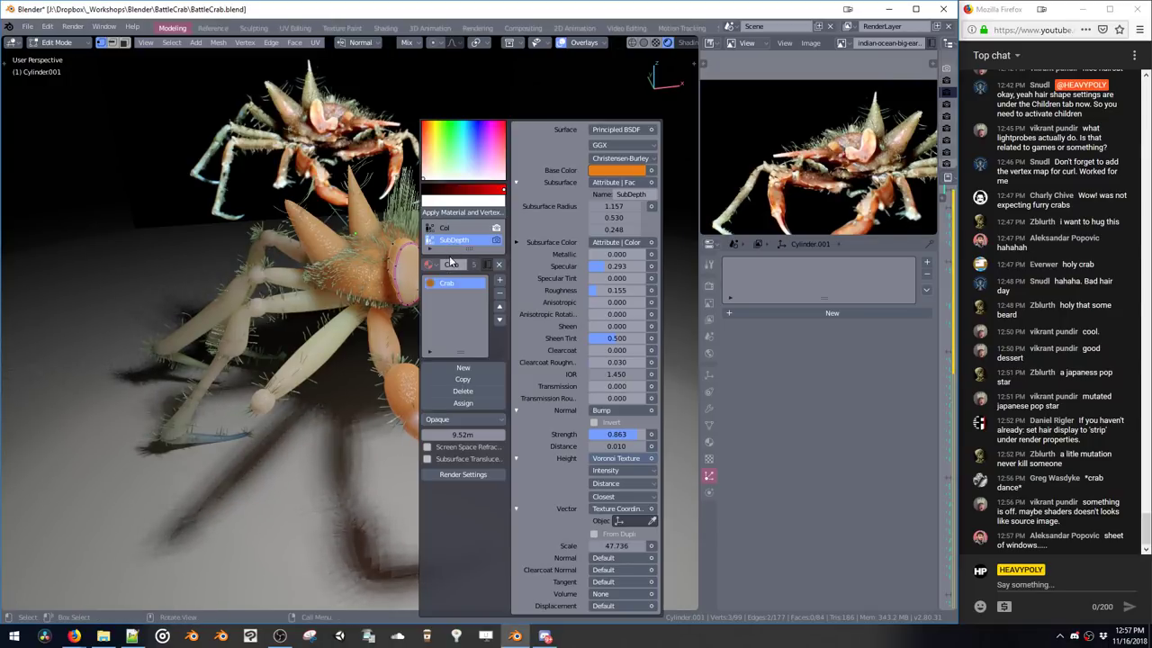
left_click_drag(443, 191, 426, 193)
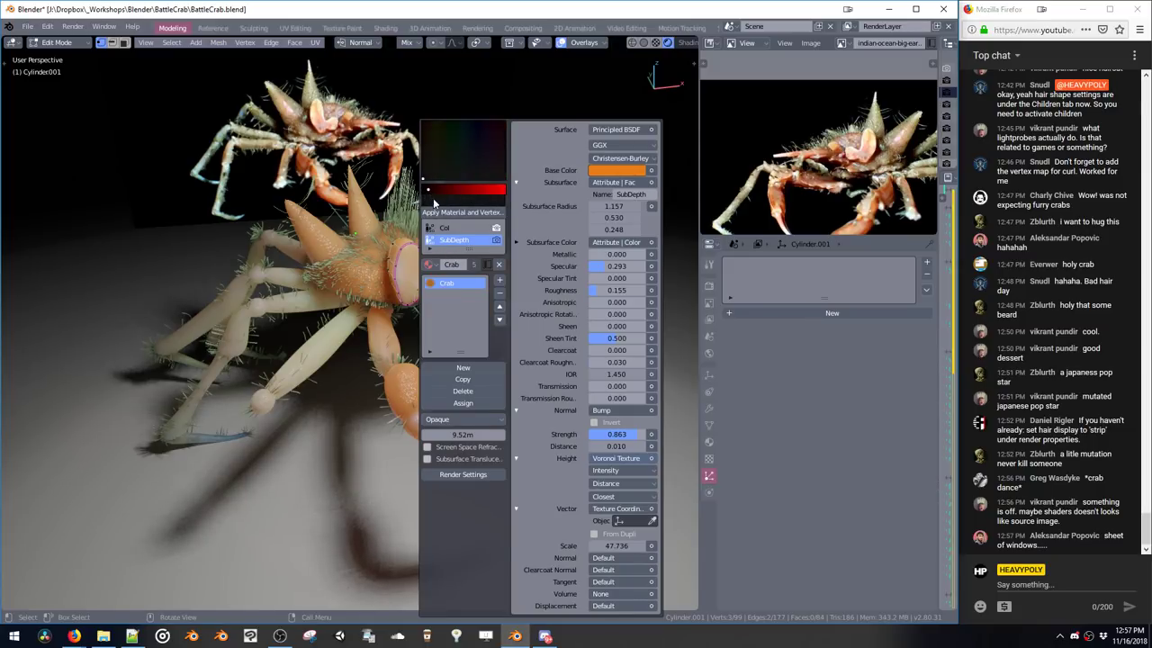
left_click(437, 213)
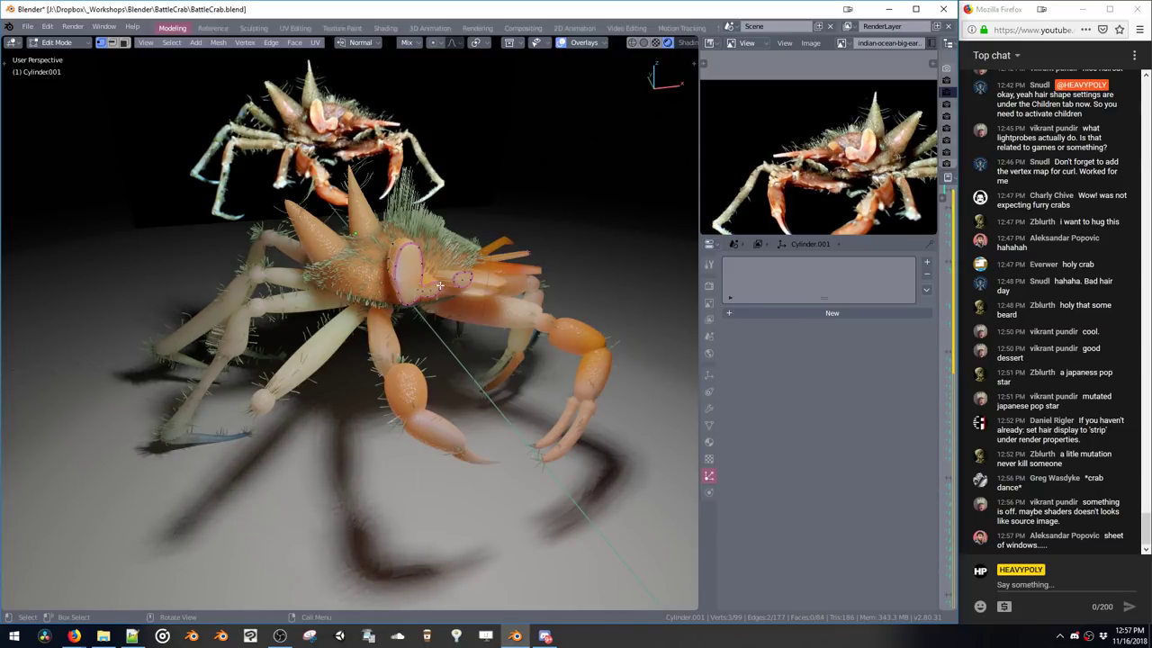
Frame the lobe's selected rim vertices up close and open the vertex colour and material settings
key("KP_Decimal")
middle_click_drag(504, 414, 457, 314)
scroll(467, 398, "down", 5)
scroll(474, 404, "down", 1)
key("shift+v")
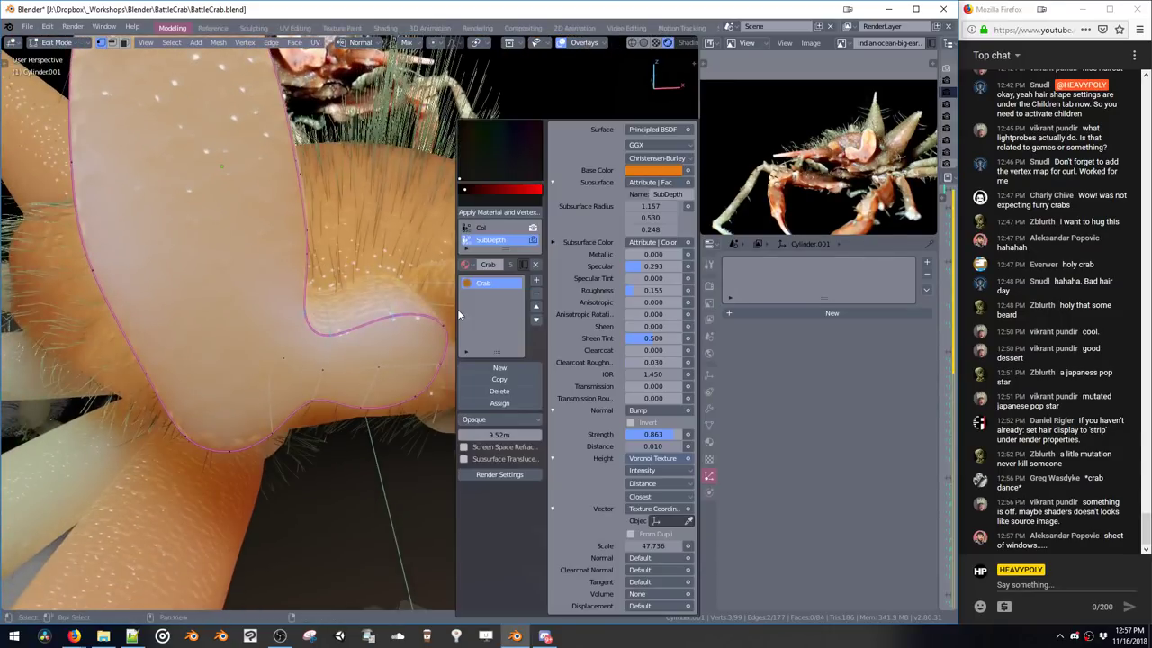
Relaunch Blender and reopen BattleCrab.blend
key("alt+Tab")
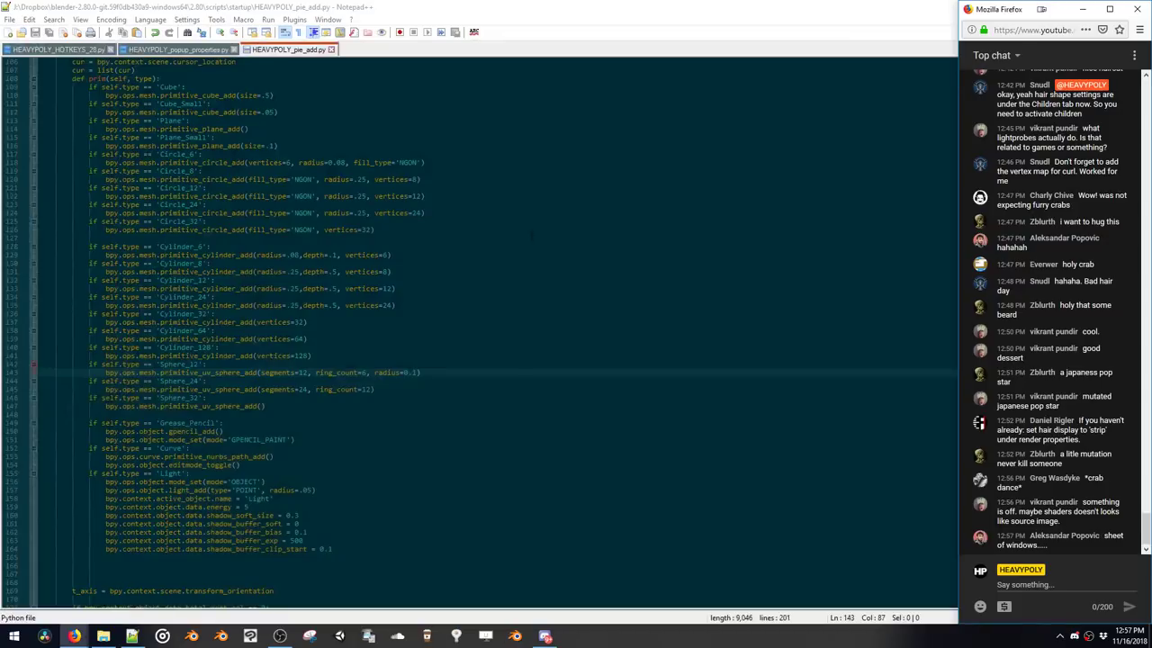
left_click(515, 636)
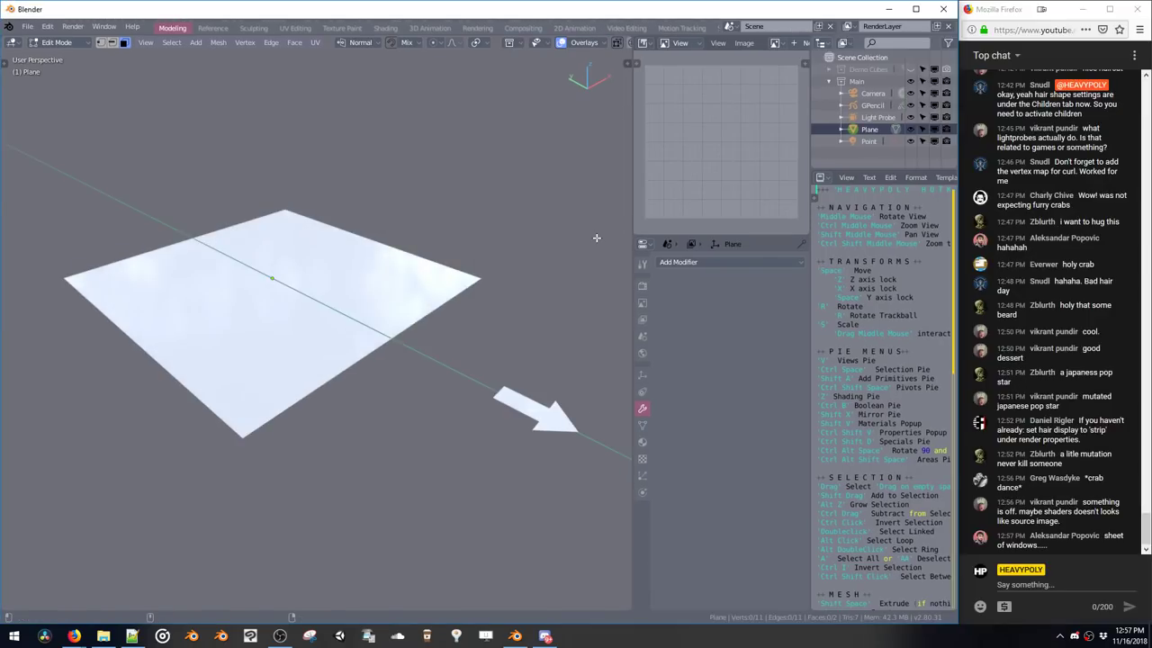
key("ctrl+o")
double_click(271, 98)
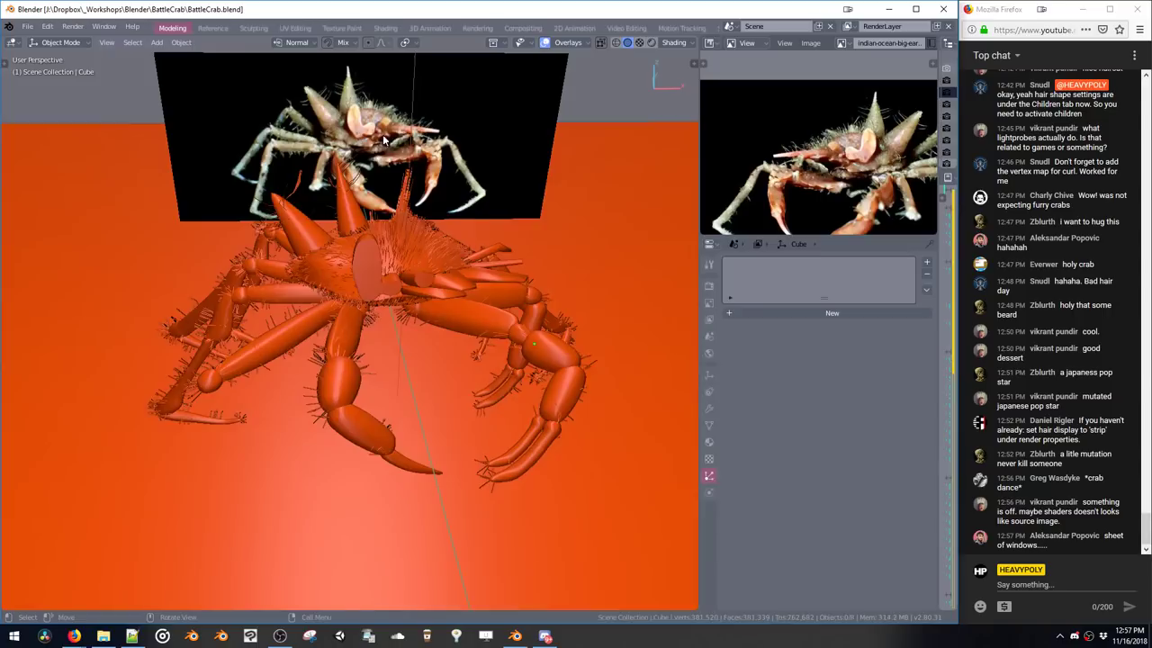
Switch the viewport to Material shading
key("space")
left_click(394, 209)
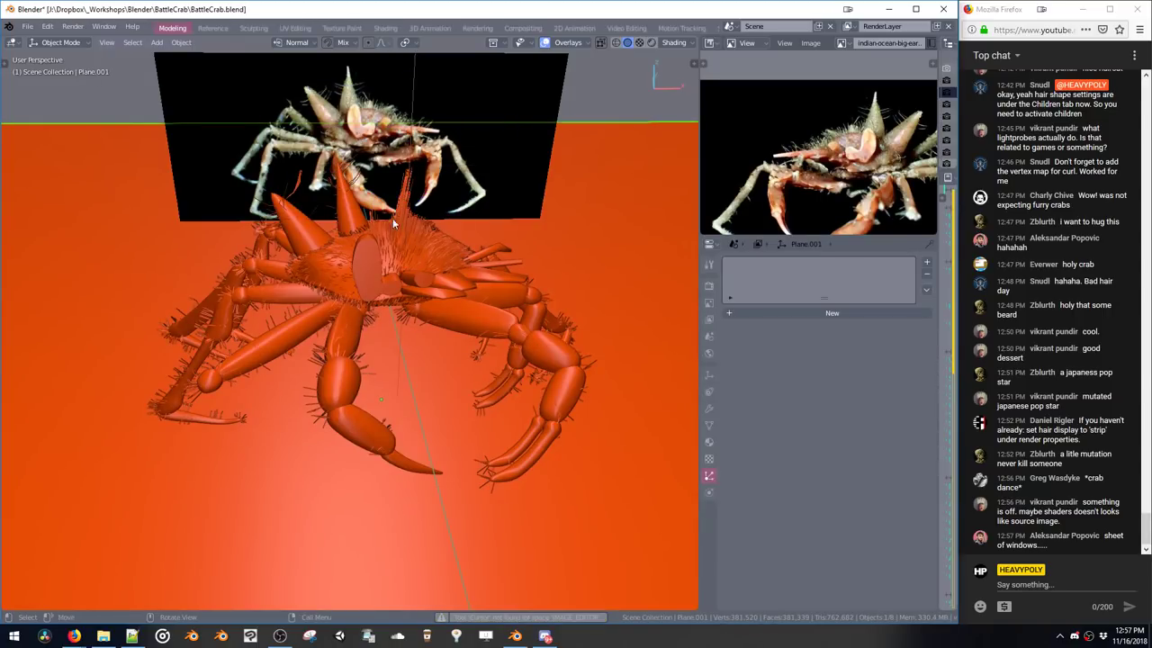
key("space")
left_click(404, 154)
key("space")
left_click(402, 224)
key("z")
left_click(401, 174)
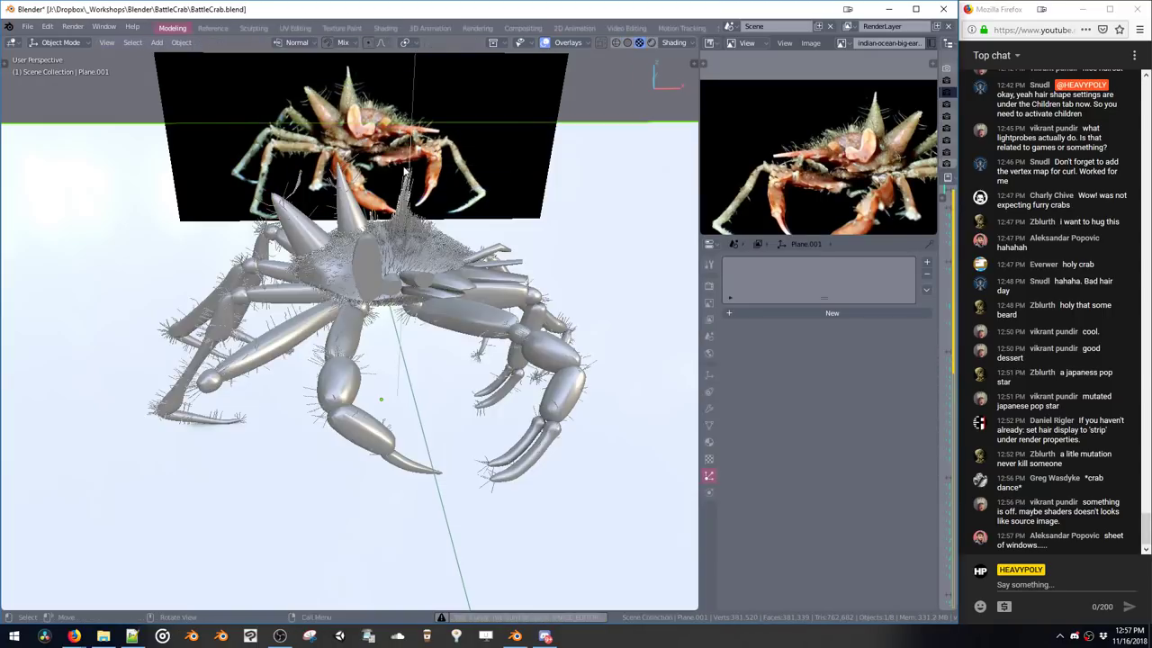
key("z")
left_click(405, 174)
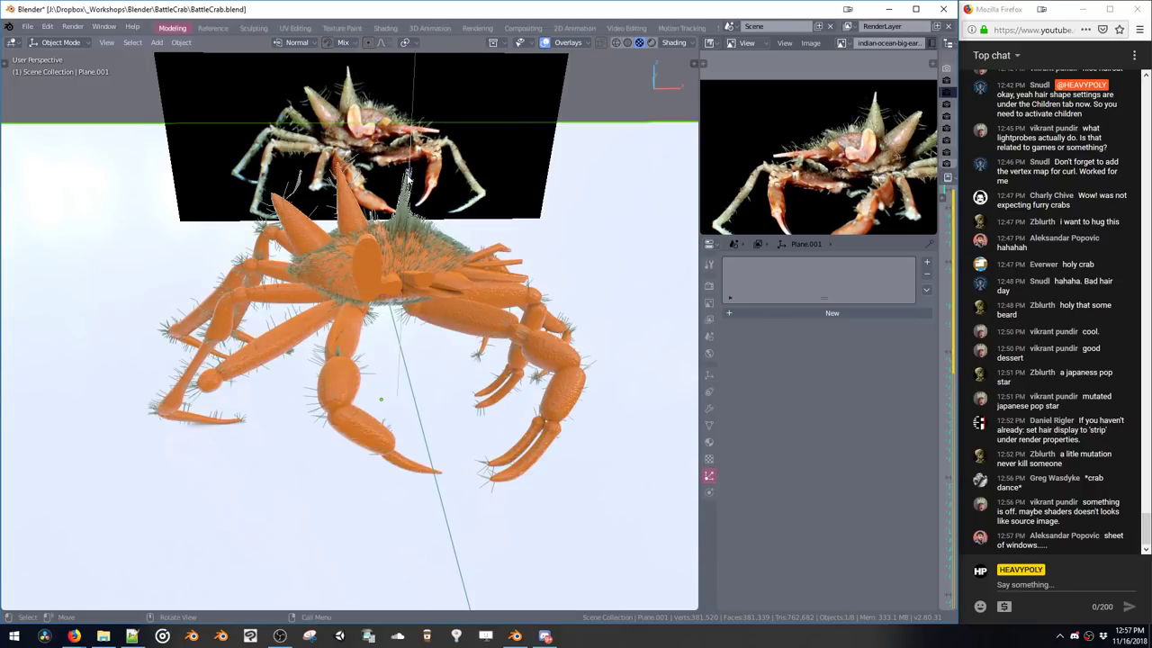
Select the flat upright front lobe and switch it to Edit Mode with edge selection
scroll(410, 221, "up", 2)
left_click(407, 247)
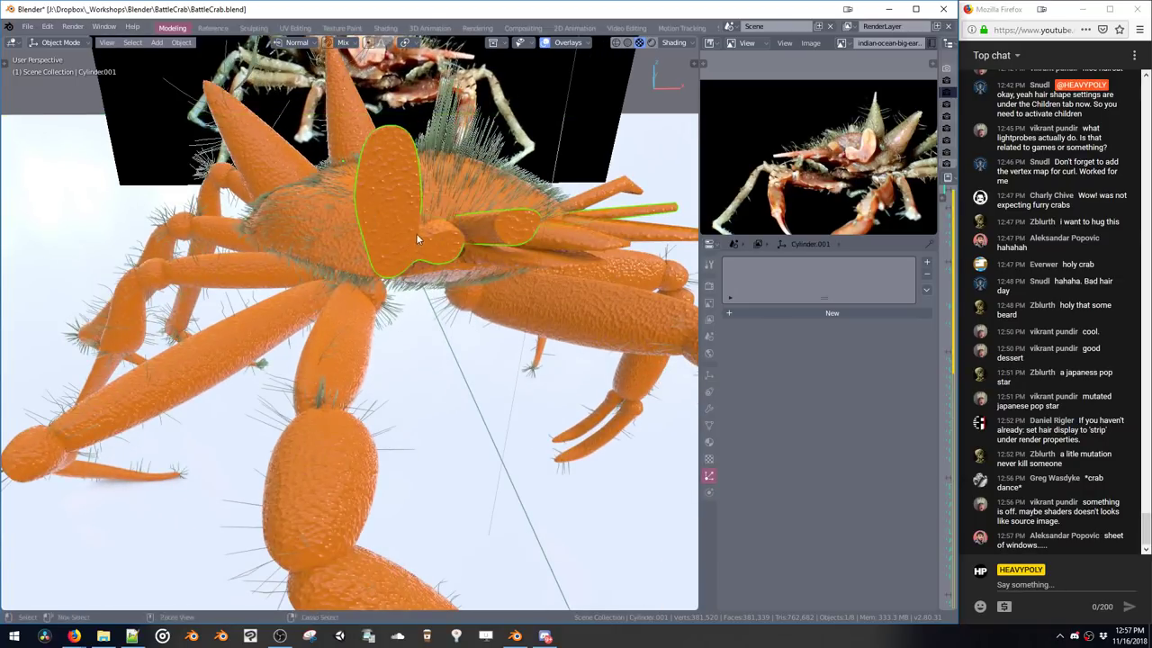
scroll(416, 236, "down", 4)
key("ctrl+Tab")
left_click(401, 207)
middle_click_drag(392, 216, 477, 179)
scroll(454, 184, "up", 3)
middle_click_drag(337, 209, 434, 211)
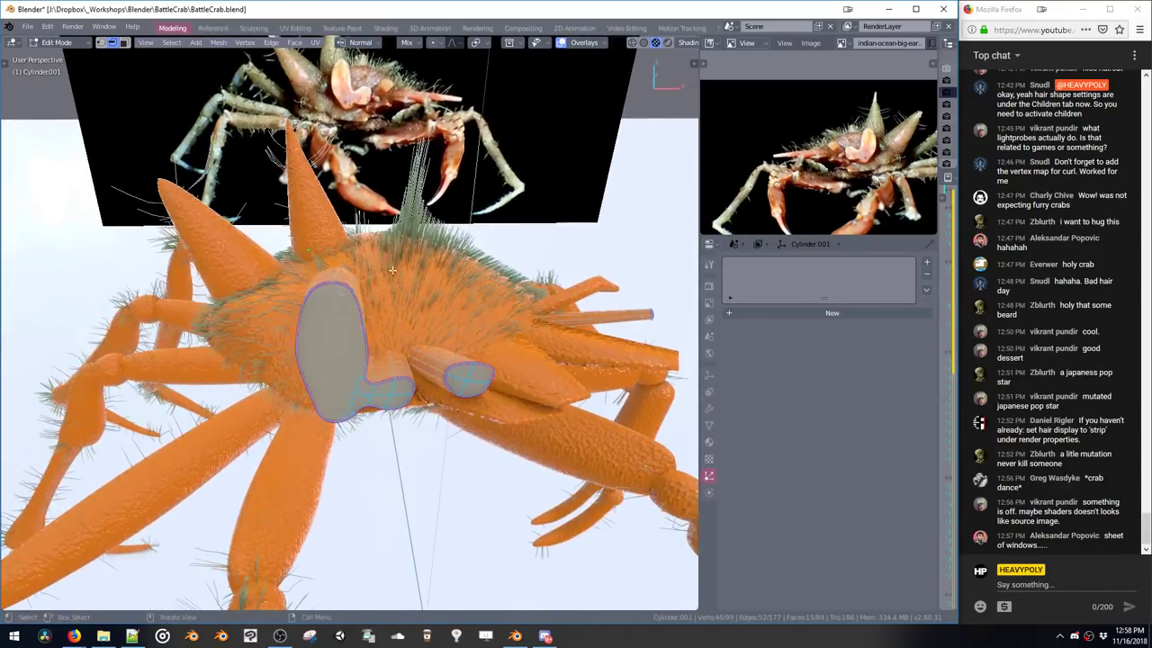
middle_click_drag(314, 326, 372, 319)
Select the front lobe's rim edges and apply the pale vertex colour to them on the Col layer
left_click(343, 337)
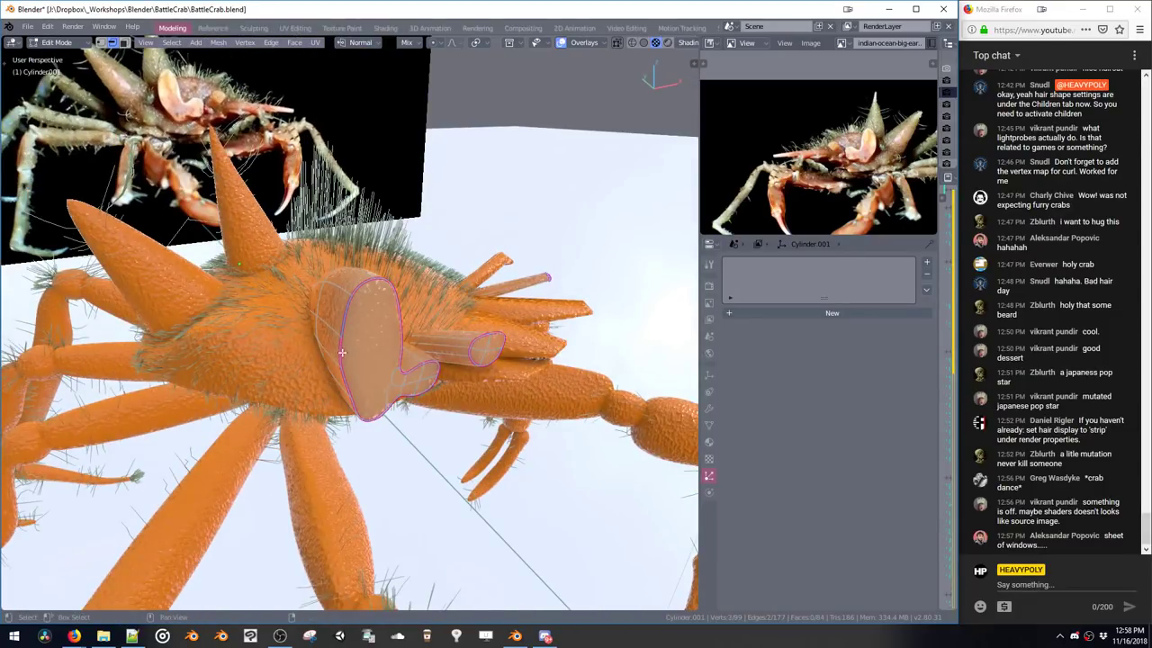
left_click(347, 381, "shift")
key("shift+v")
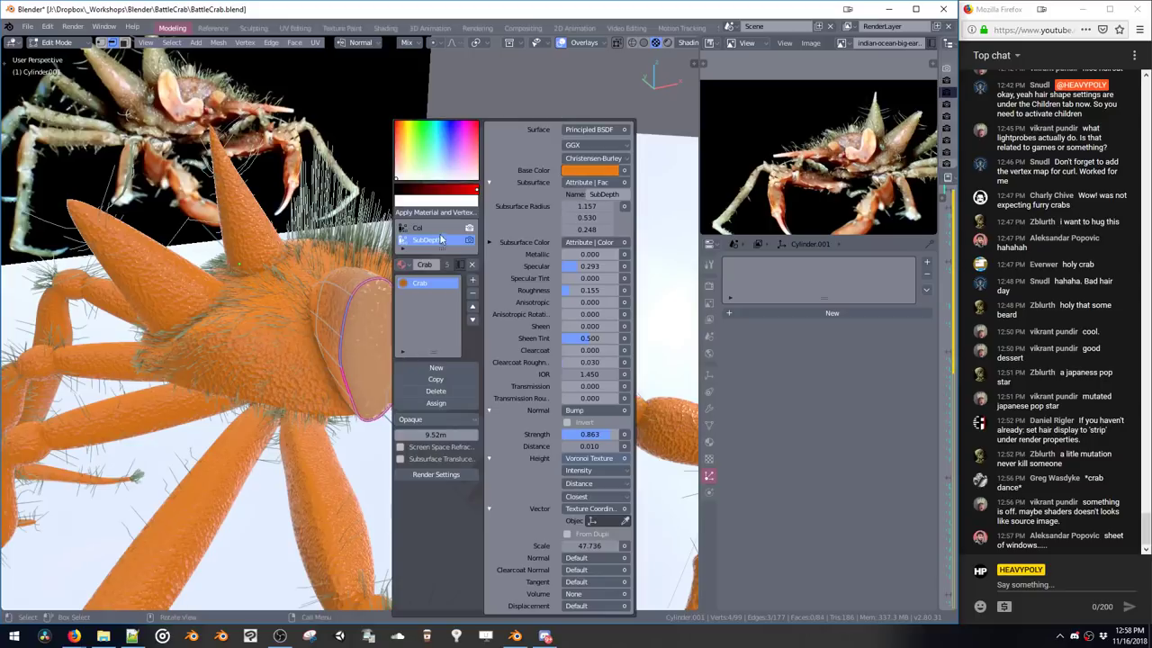
left_click(427, 228)
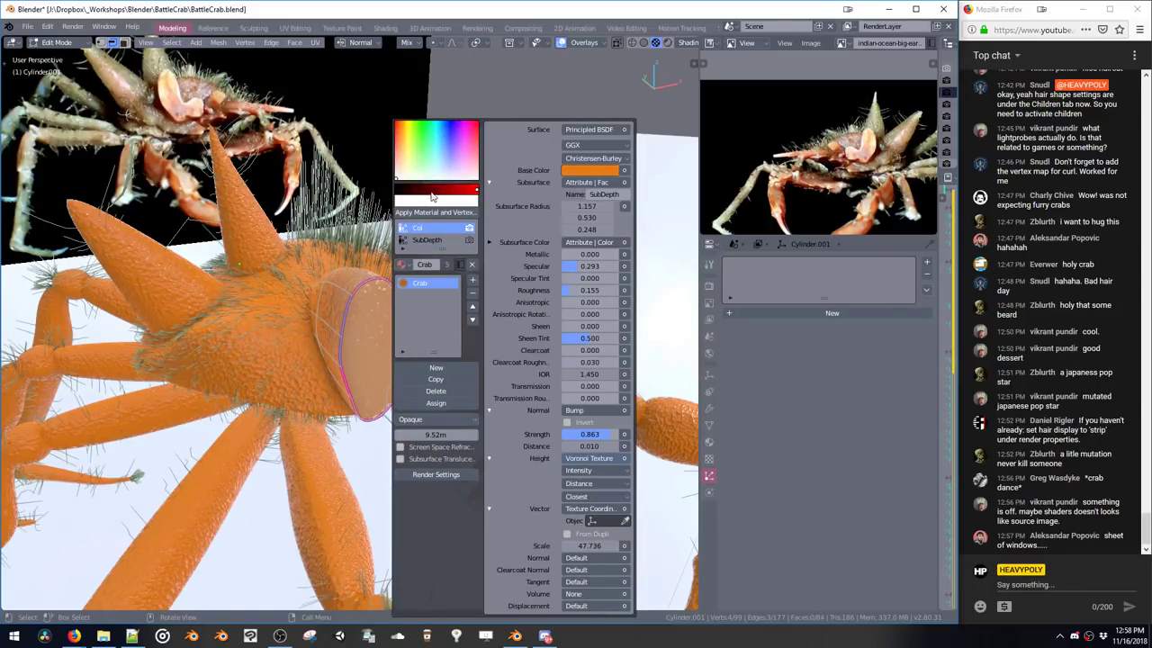
middle_click_drag(338, 254, 337, 290)
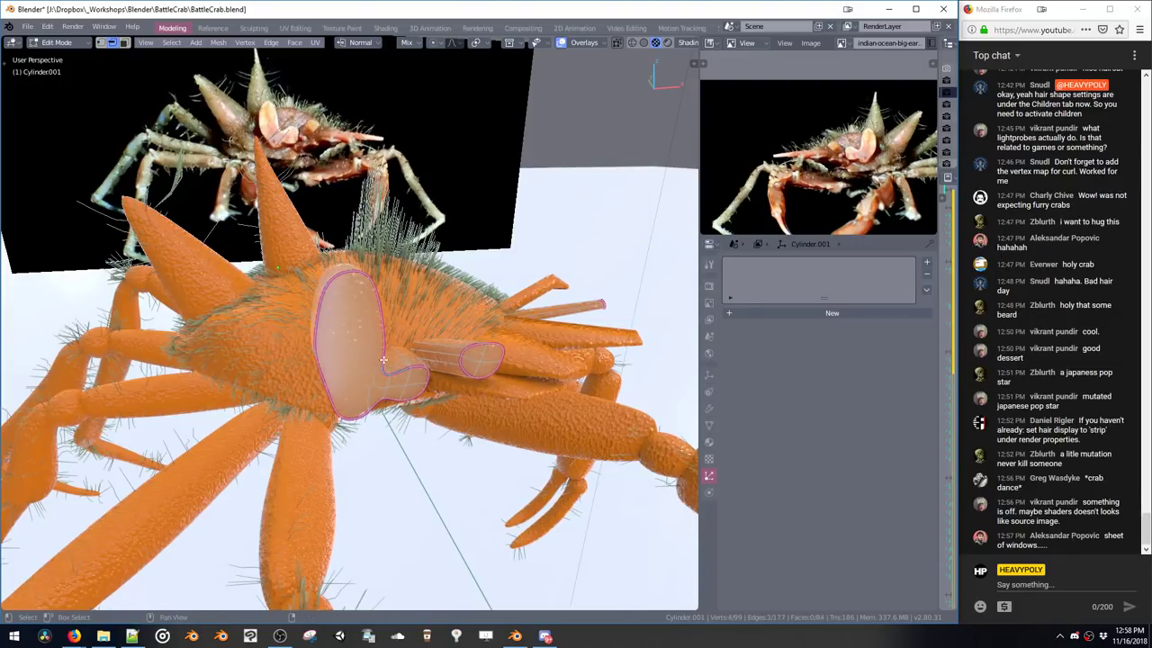
key("shift+m")
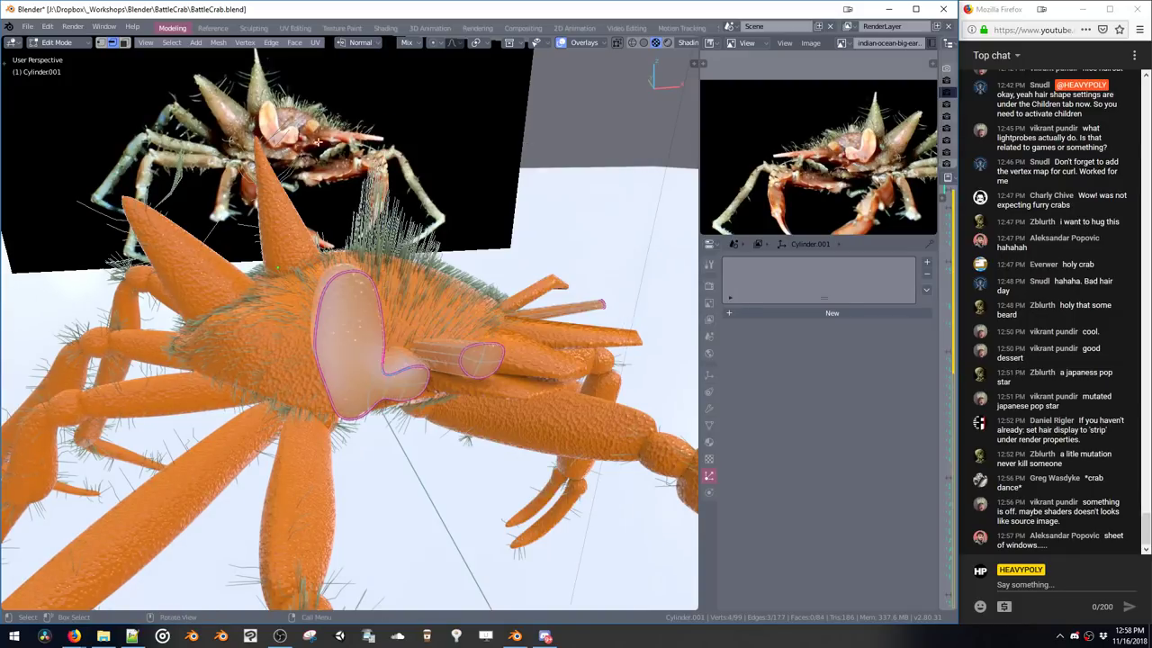
Return the lobe to Object Mode and save the file
key("Tab")
key("ctrl+s")
left_click(321, 243)
middle_click_drag(321, 242, 399, 213)
Switch the viewport to Rendered shading, comparing it with the wireframe and Material views
key("v")
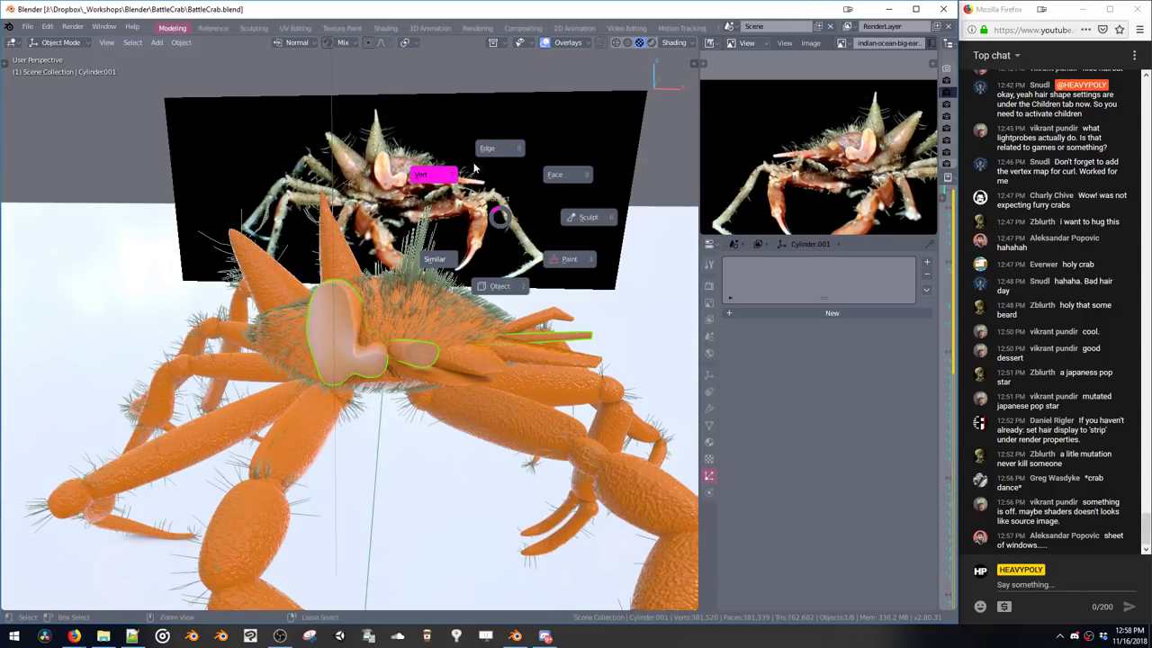
key("Escape")
key("z")
left_click(457, 178)
left_click(461, 191)
key("z")
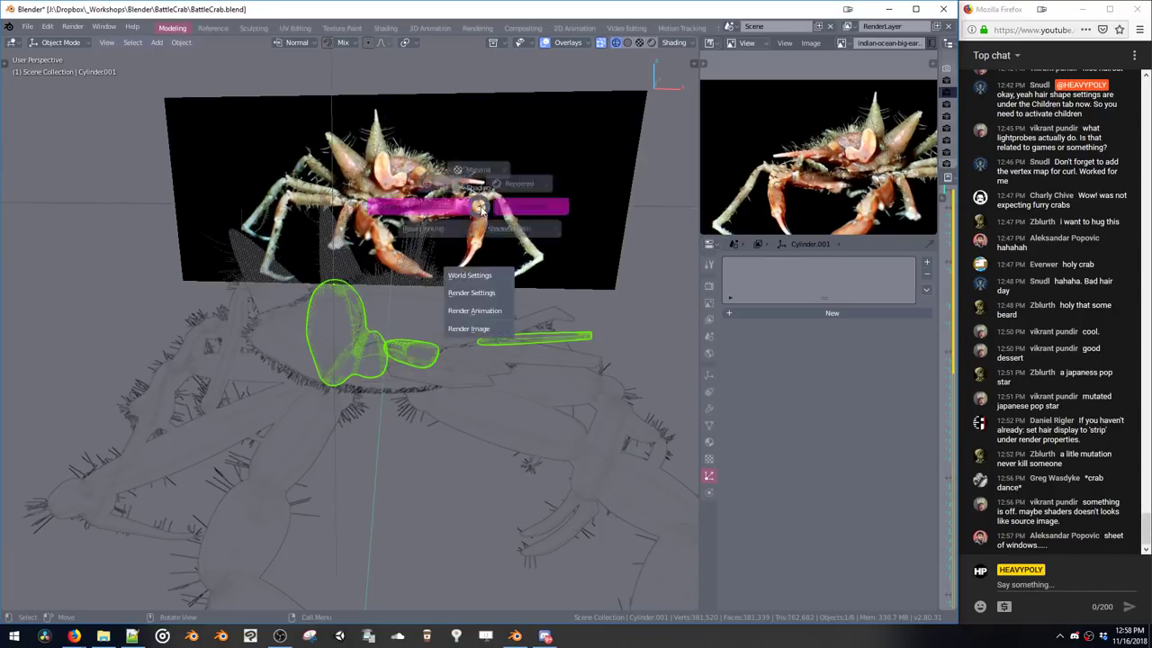
left_click(485, 156)
key("z")
left_click(533, 165)
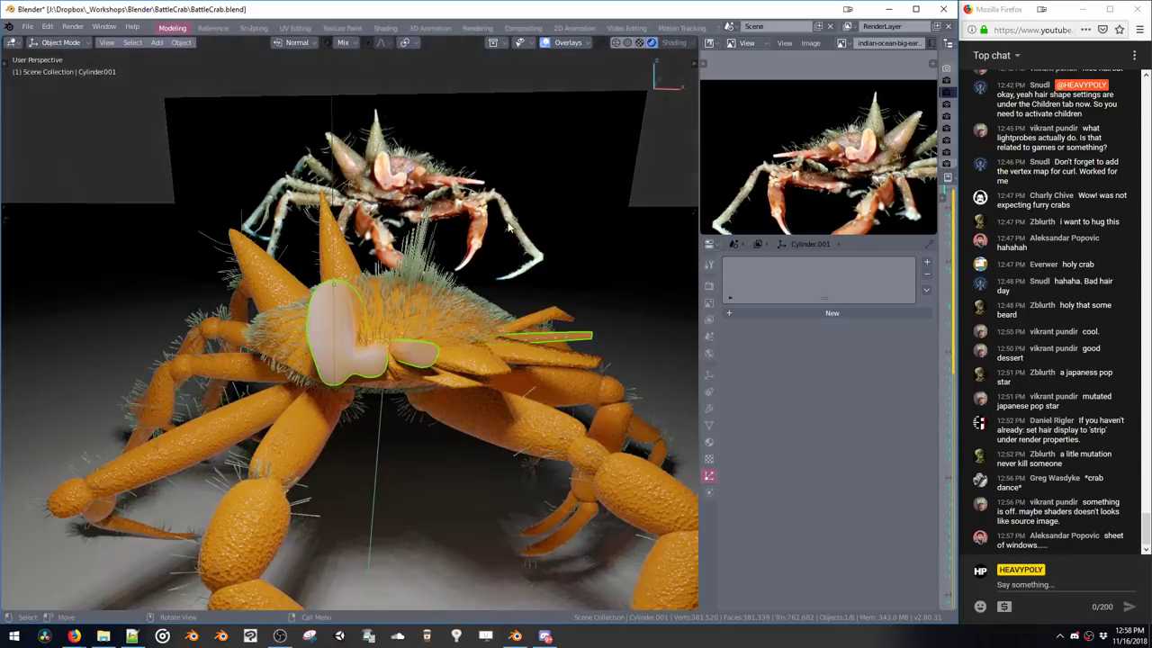
key("z")
left_click(509, 146)
key("z")
left_click(556, 156)
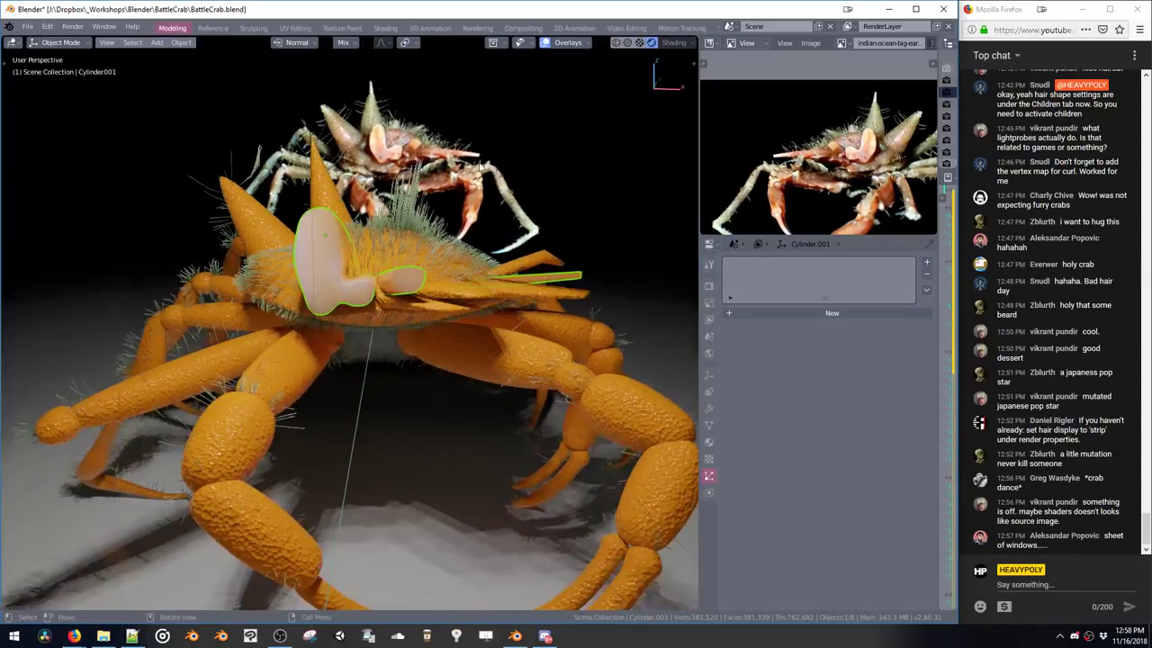
Select the pointed mouthparts beside the lobe and raise the subsurface radius of their Crab material
middle_click_drag(491, 193, 465, 283)
left_click(462, 282)
key("z")
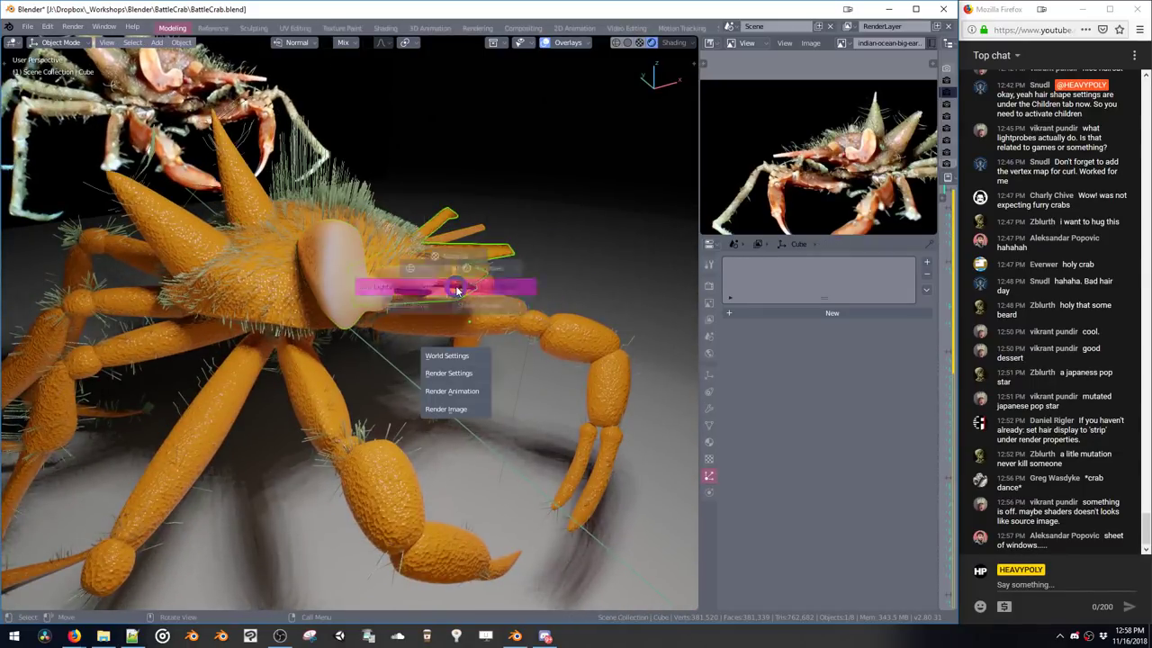
left_click(459, 261)
key("z")
left_click(507, 226)
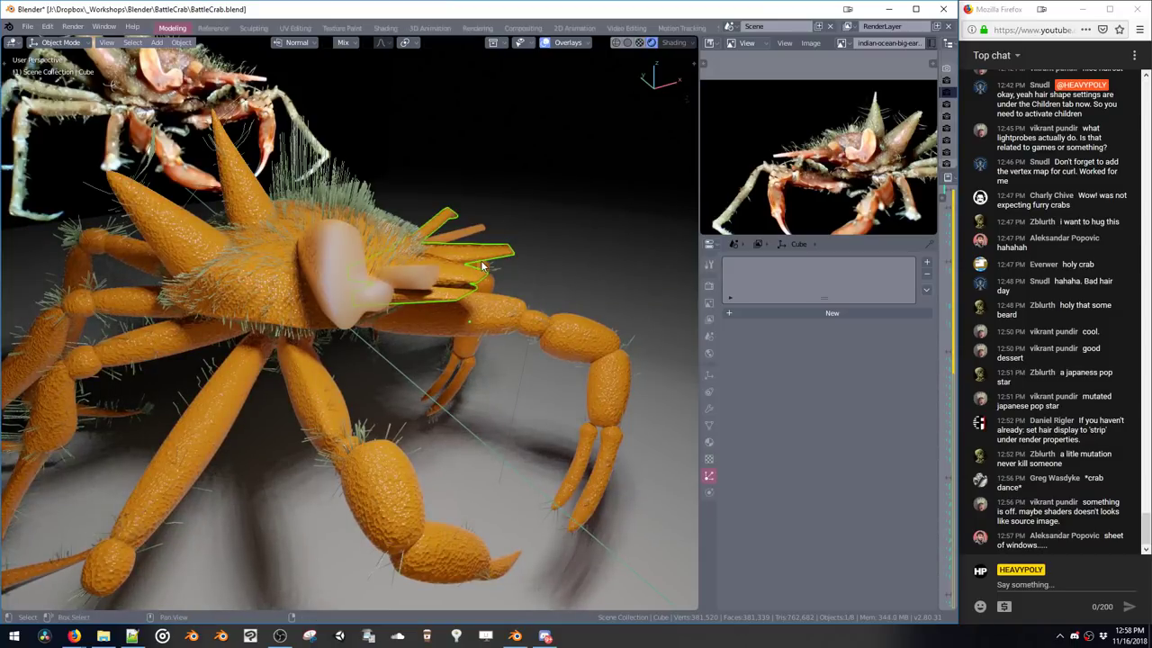
key("shift+v")
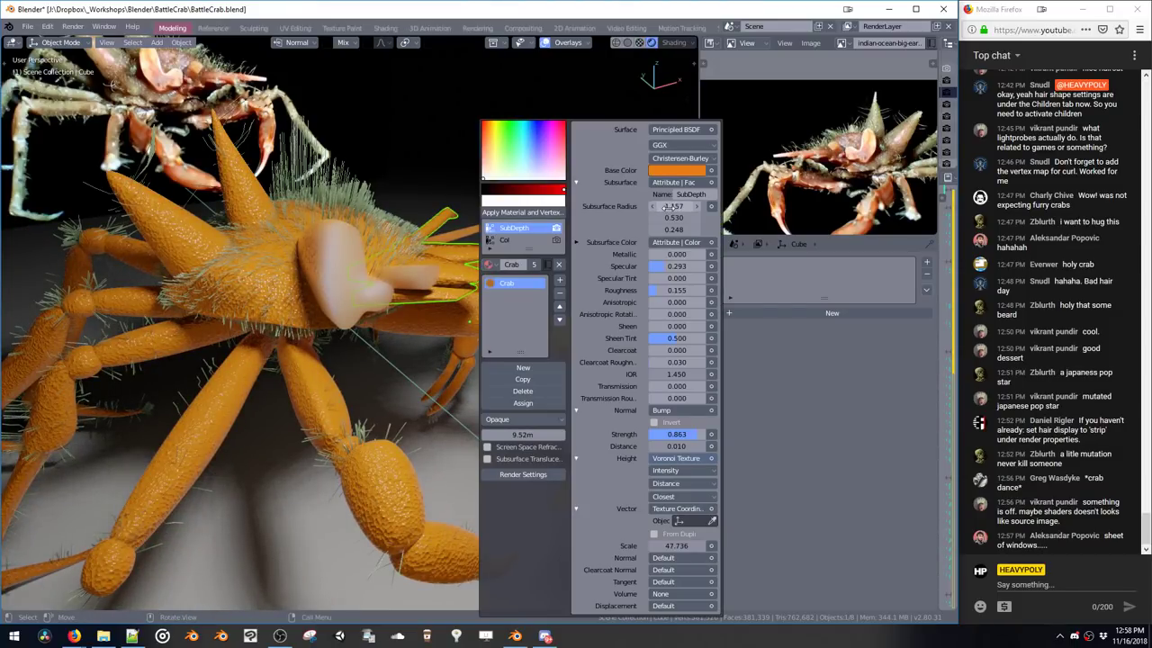
left_click_drag(674, 208, 679, 216)
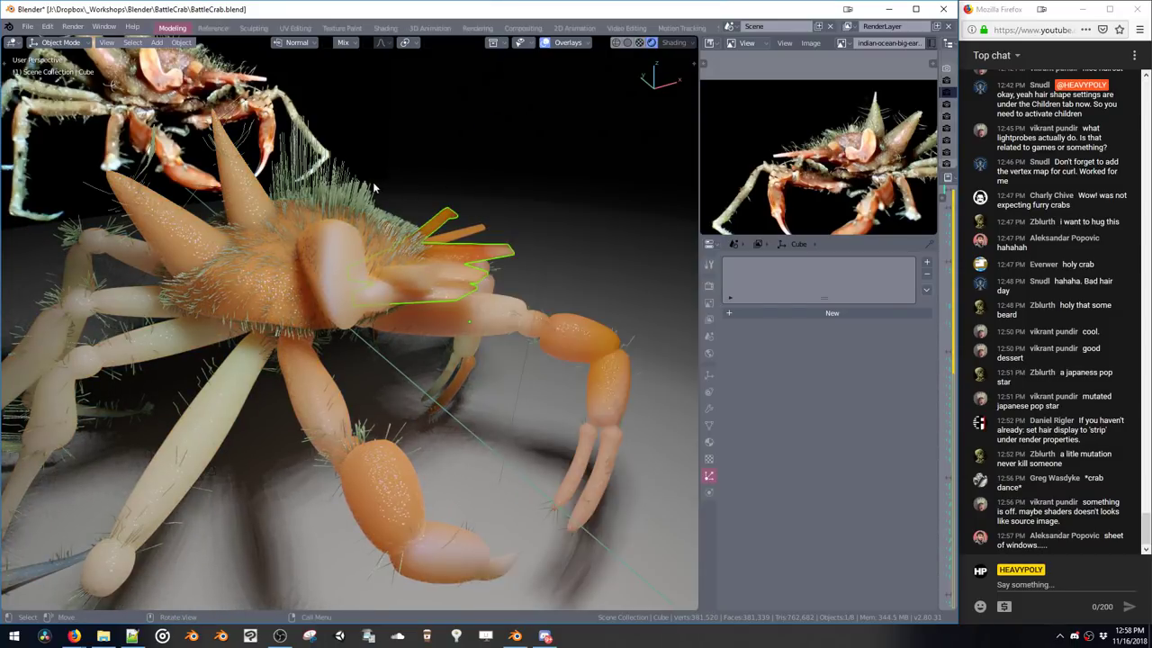
Turn on Clean Mode to hide the viewport overlays and frame the whole crab with its shadow
mouse_move(397, 222)
middle_mouse_down()
mouse_move(336, 182)
mouse_move(360, 197)
middle_mouse_up()
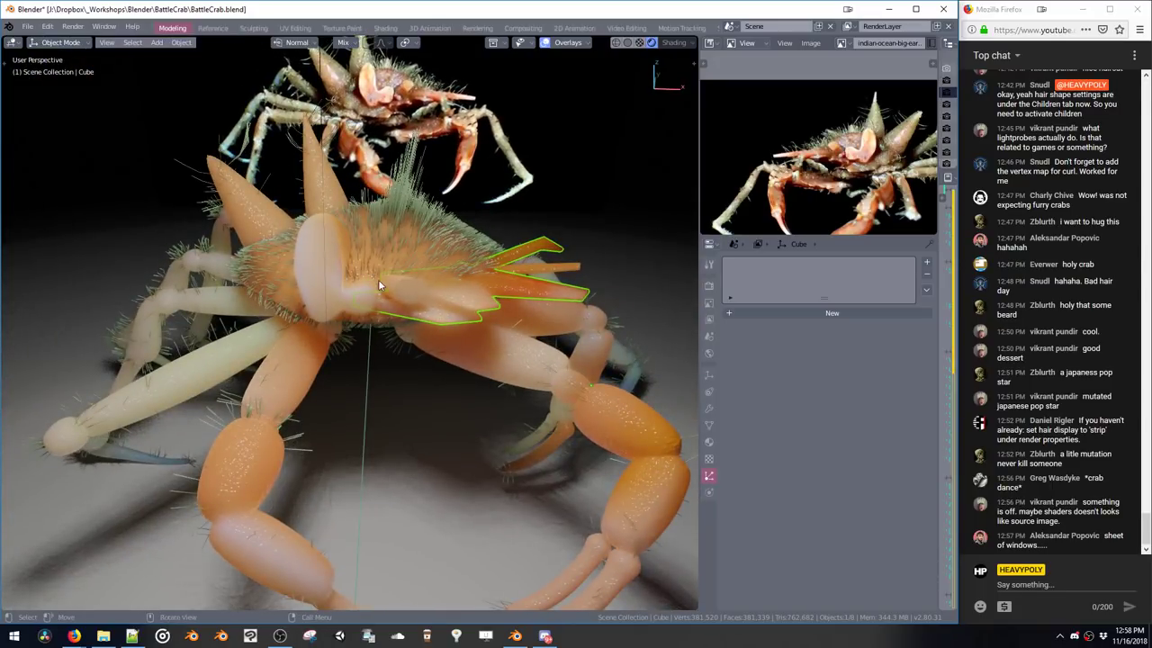
middle_click_drag(466, 222, 459, 210)
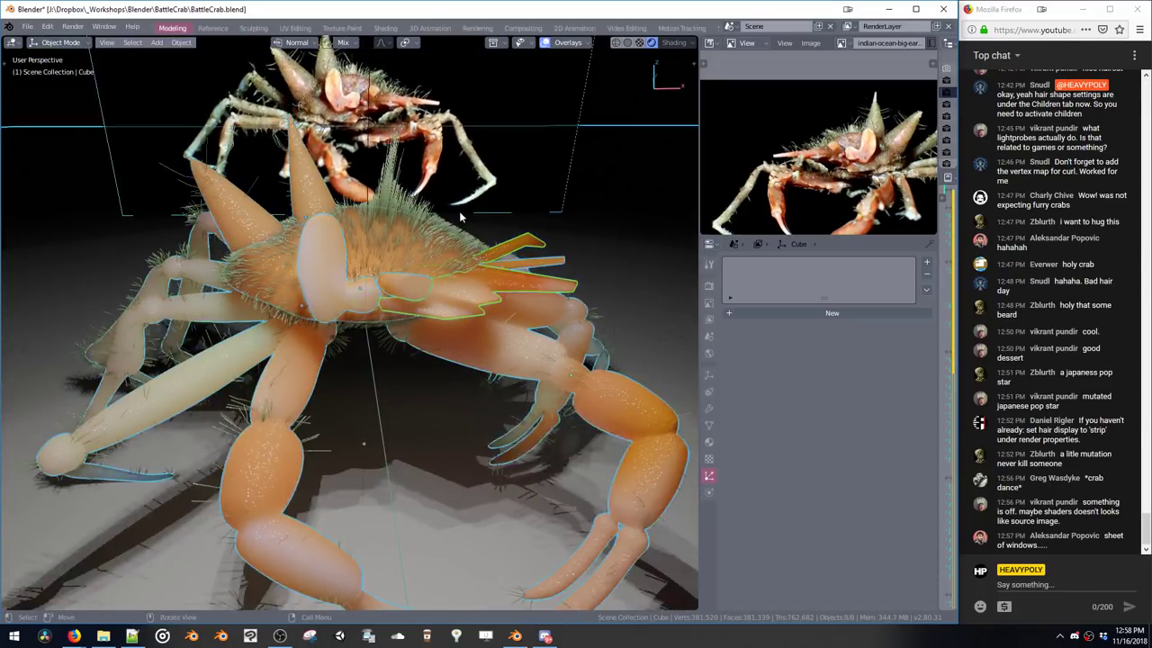
key("z")
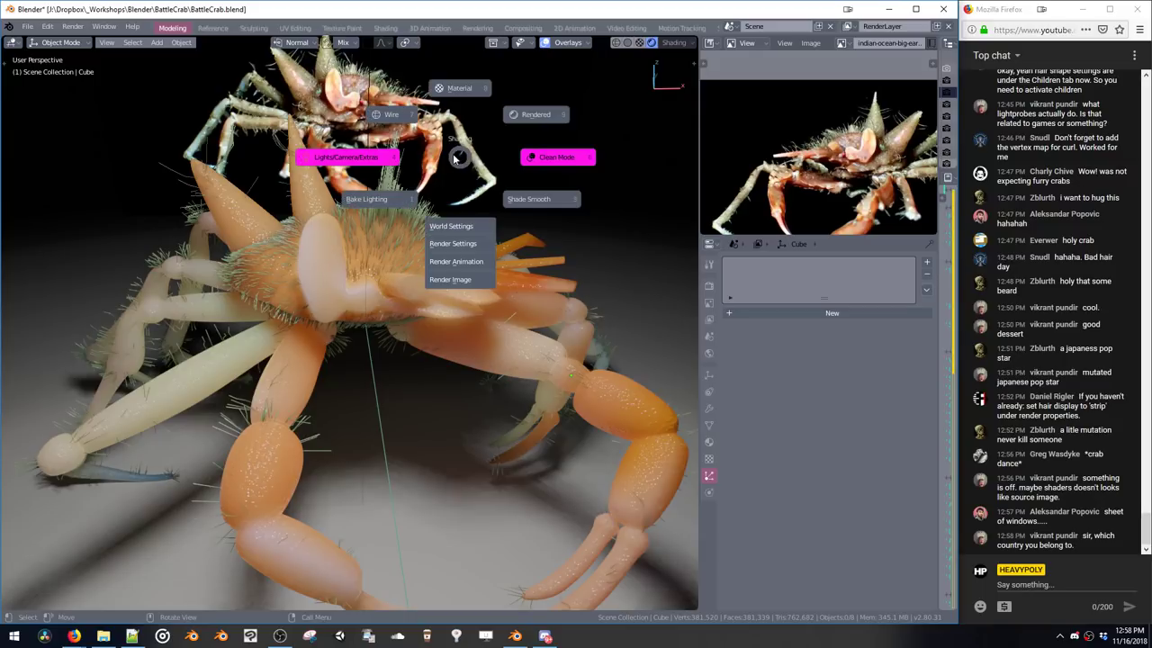
left_click(528, 158)
middle_click_drag(528, 158, 483, 189)
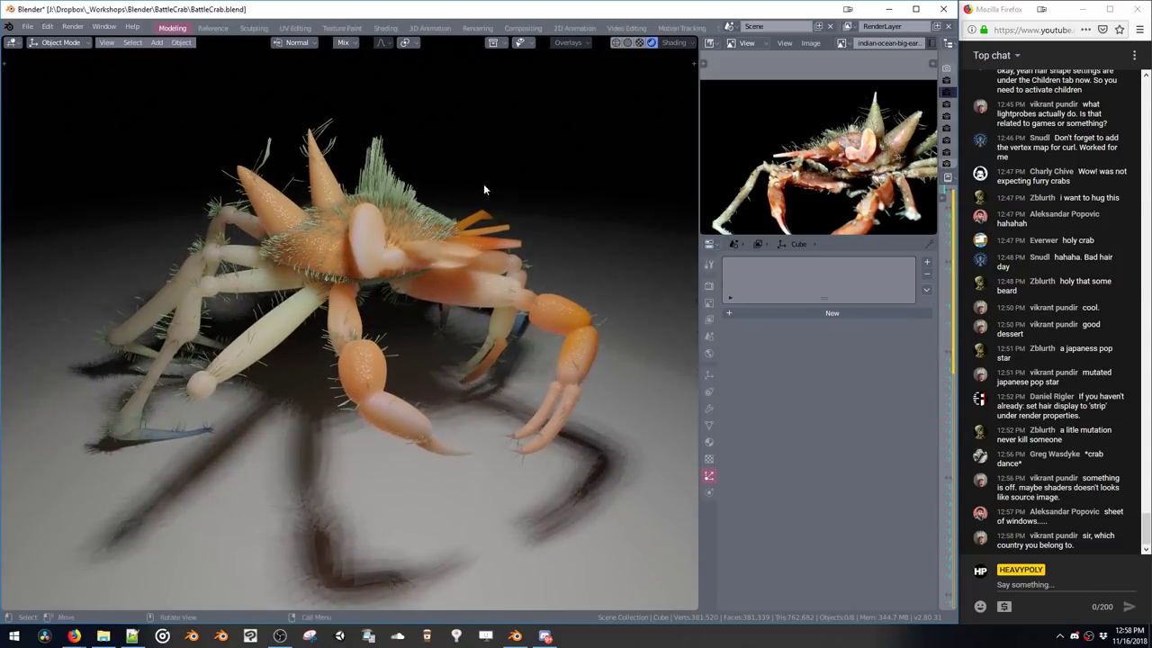
Render the current view at 1920 × 1080, inspect the whole image and close the render window
key("shift+v")
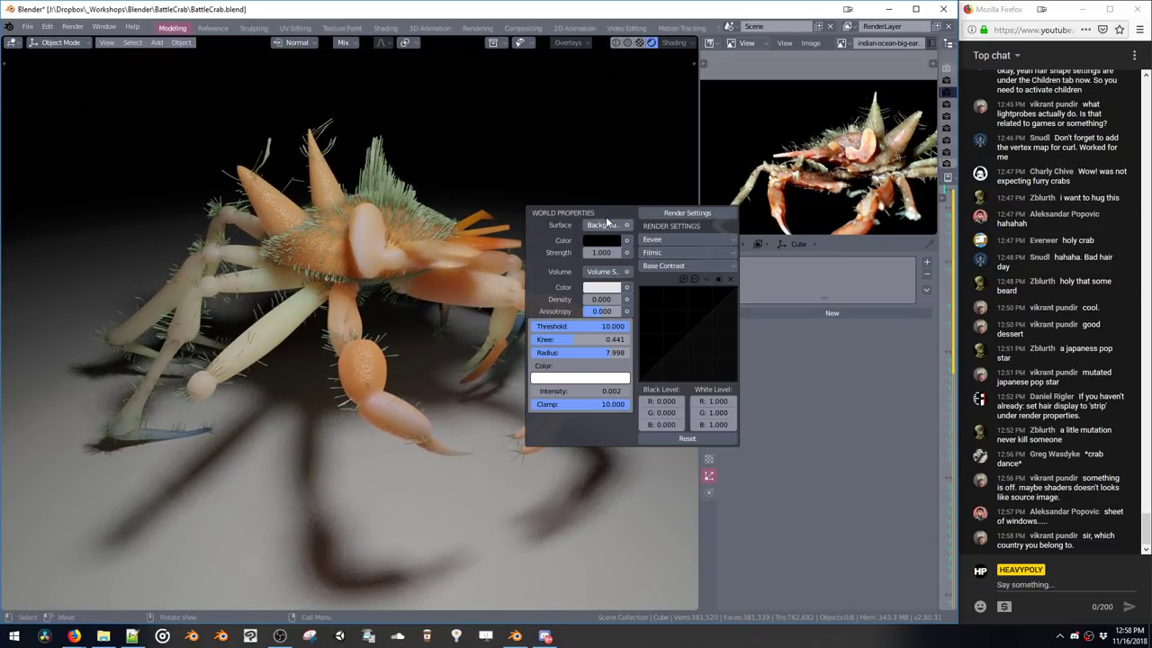
left_click(661, 212)
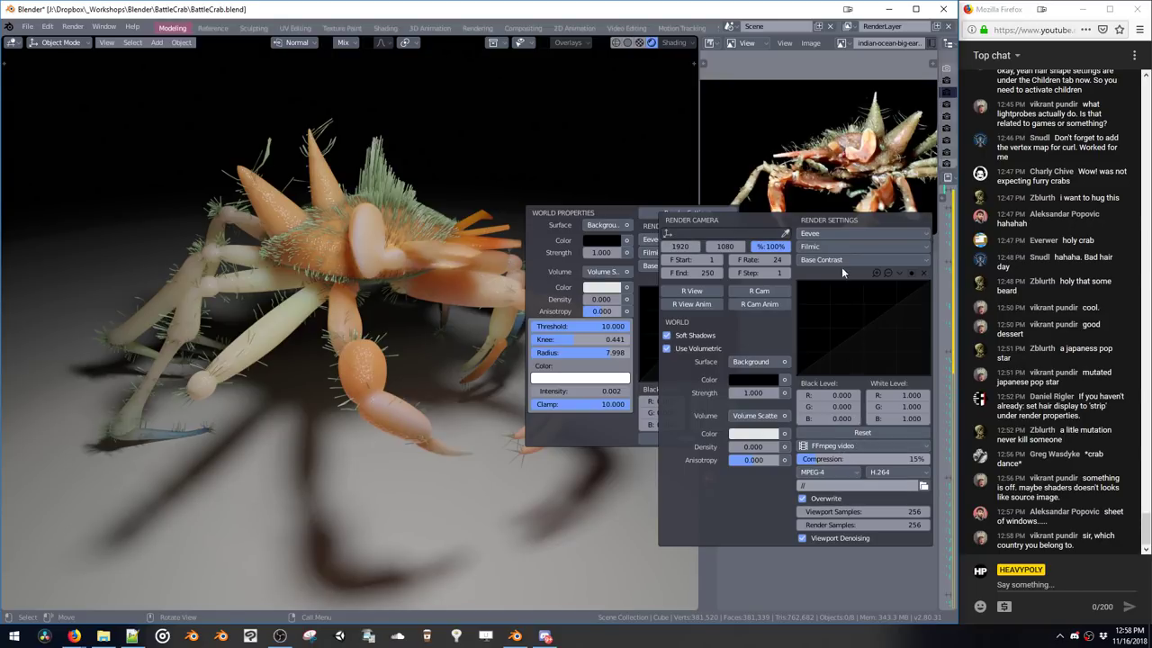
left_click(702, 290)
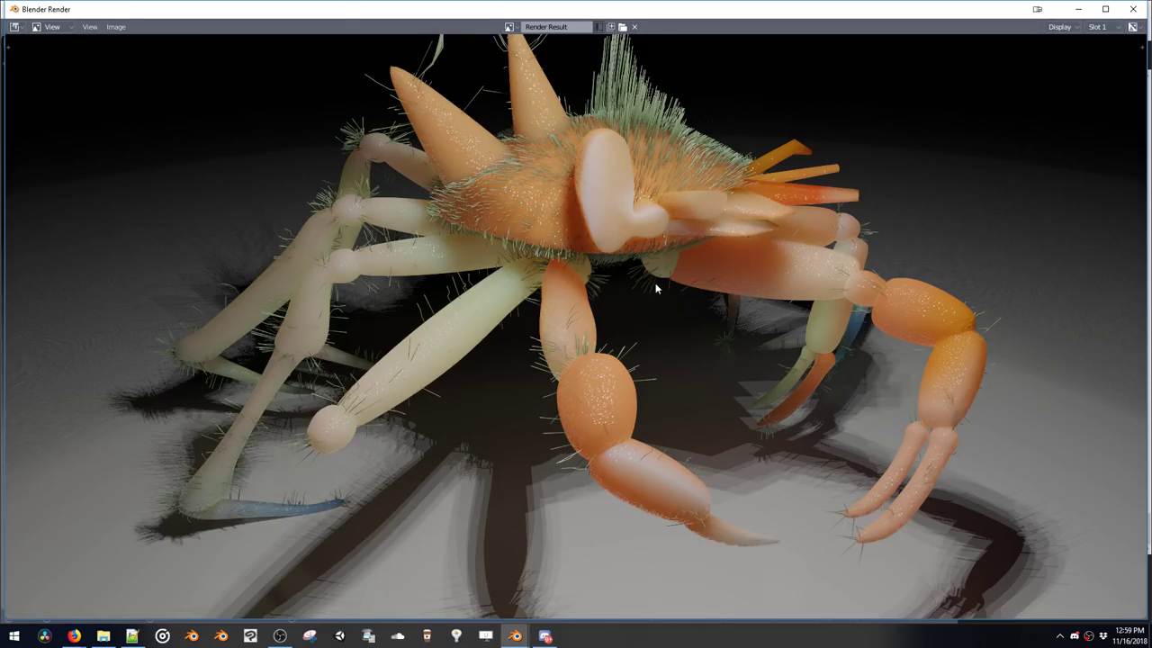
scroll(656, 282, "down", 2)
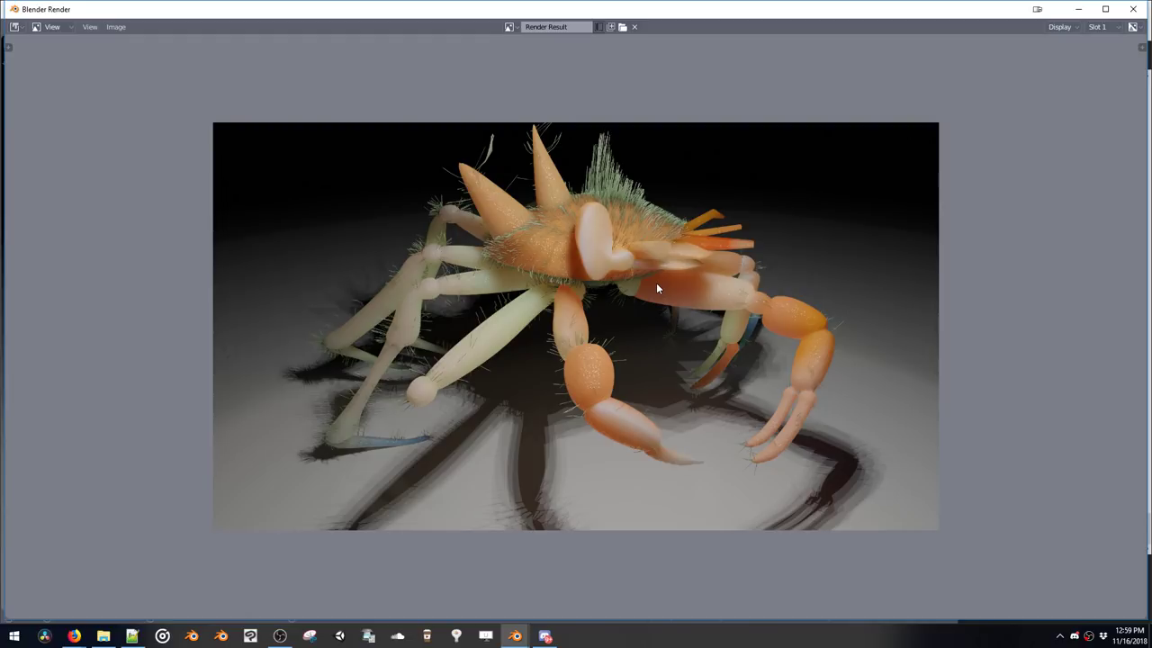
left_click(1133, 9)
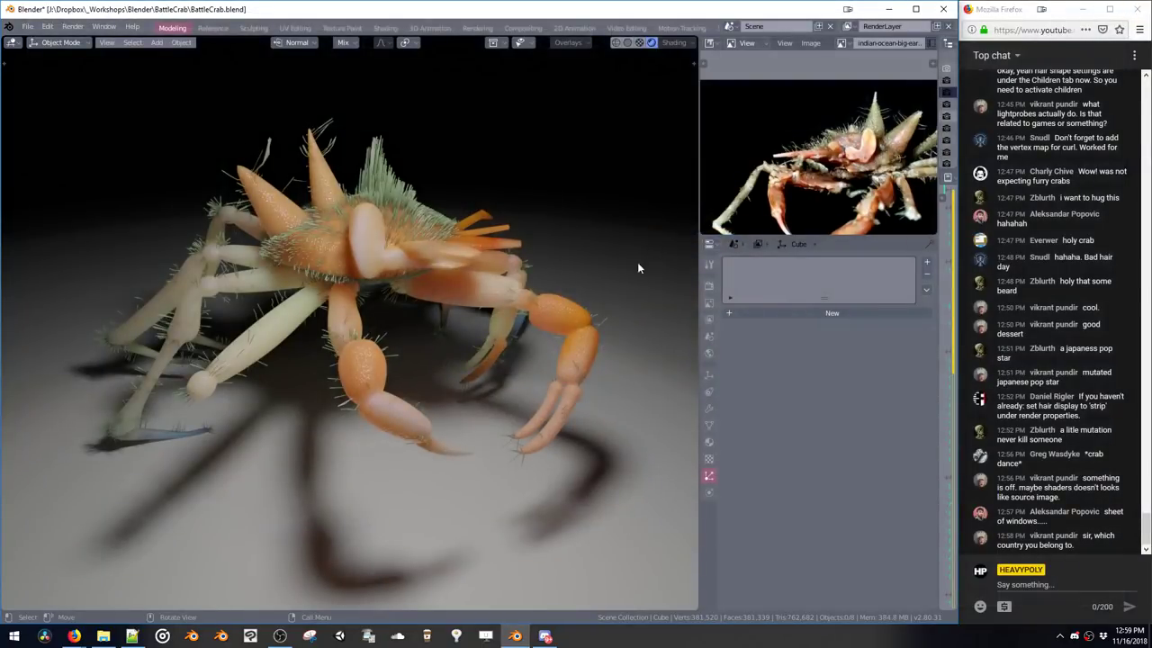
Set the render height to 1920 px, render the current view again and close the render window
key("equal")
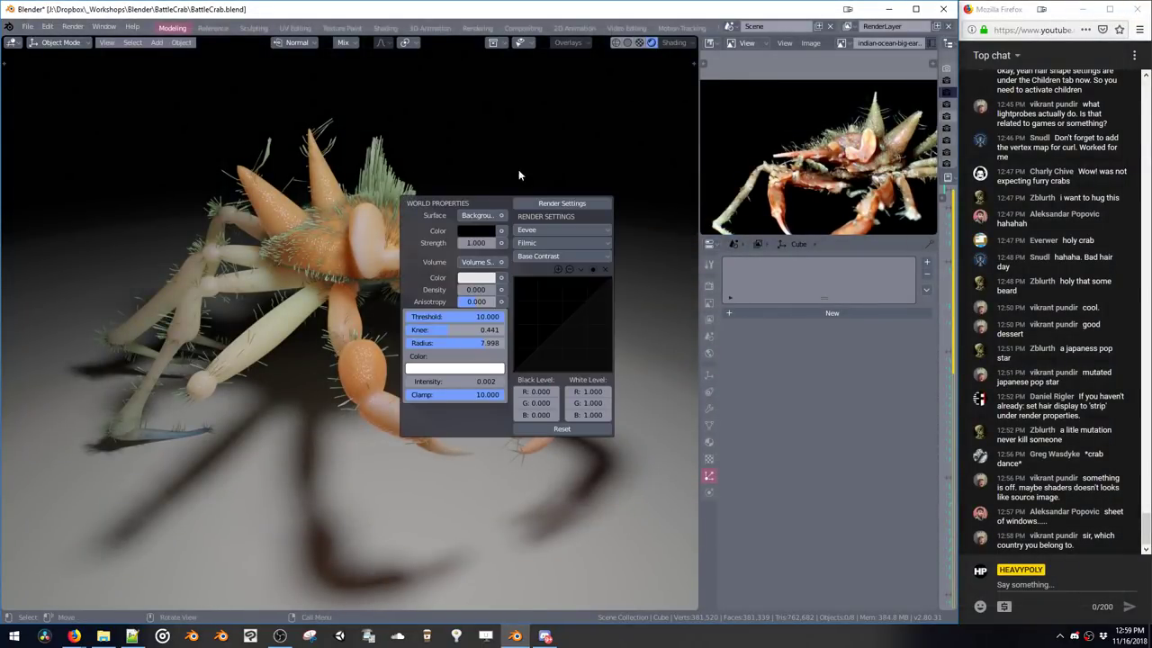
key("equal")
left_click(656, 201)
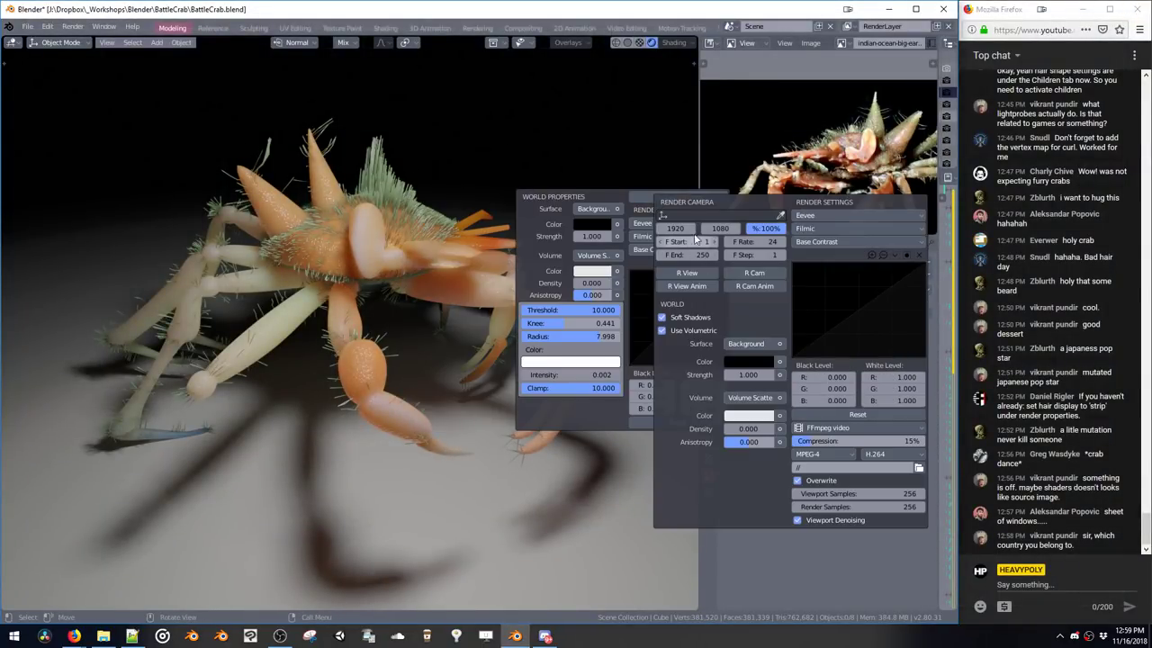
left_click(714, 229)
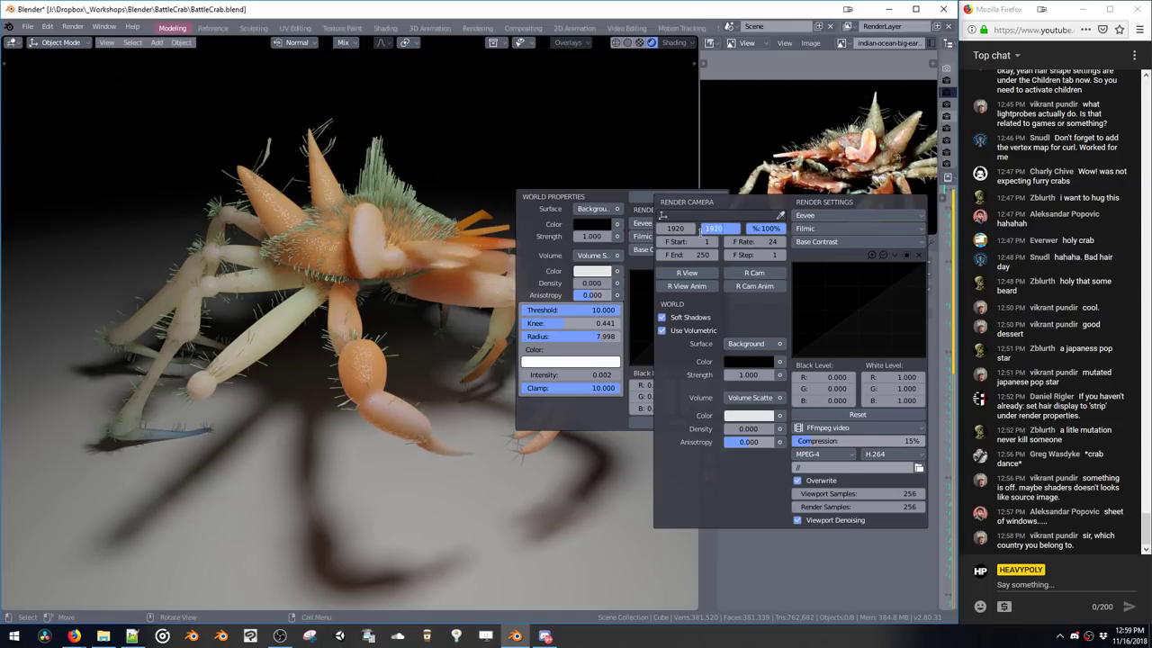
key("Return")
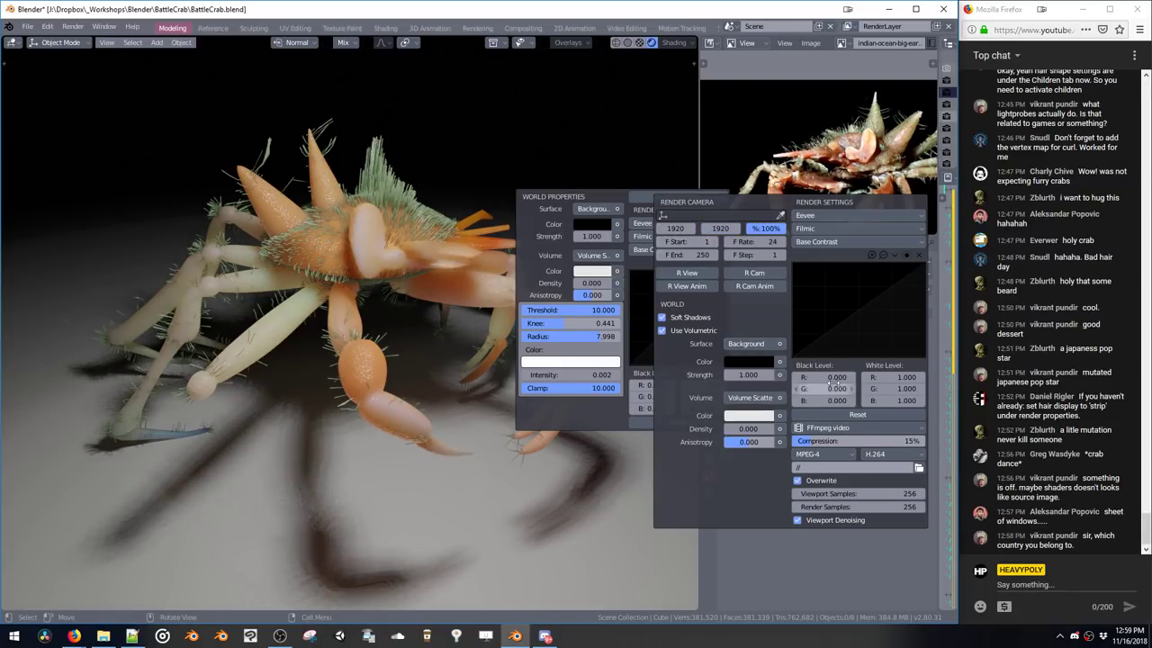
left_click(851, 494)
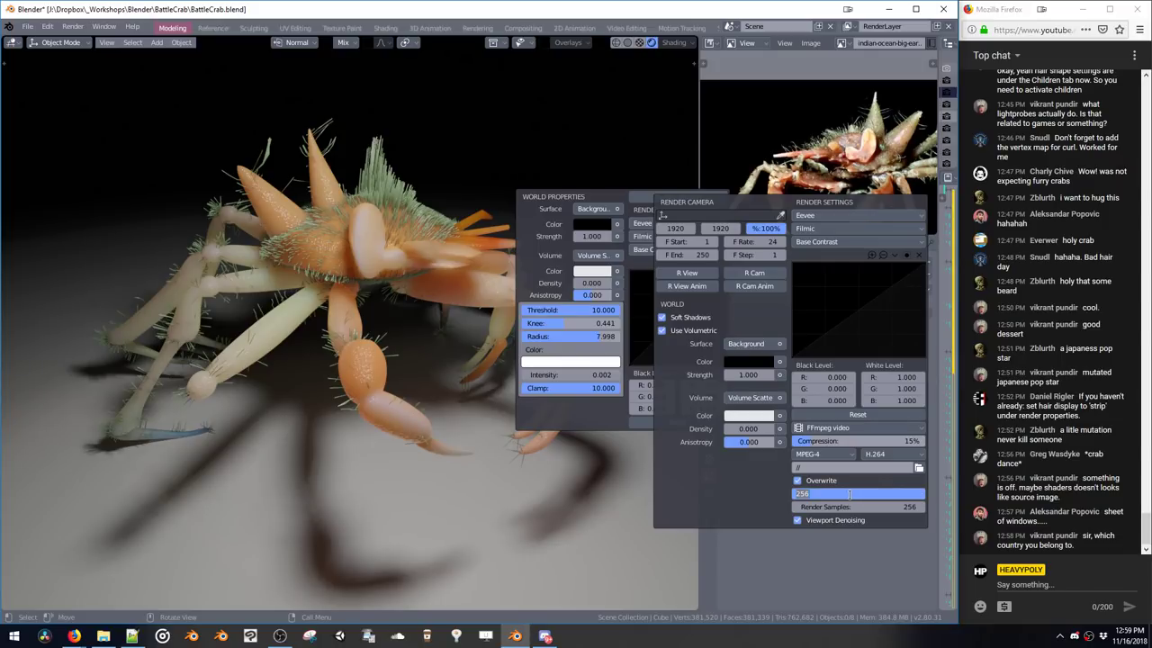
left_click(770, 495)
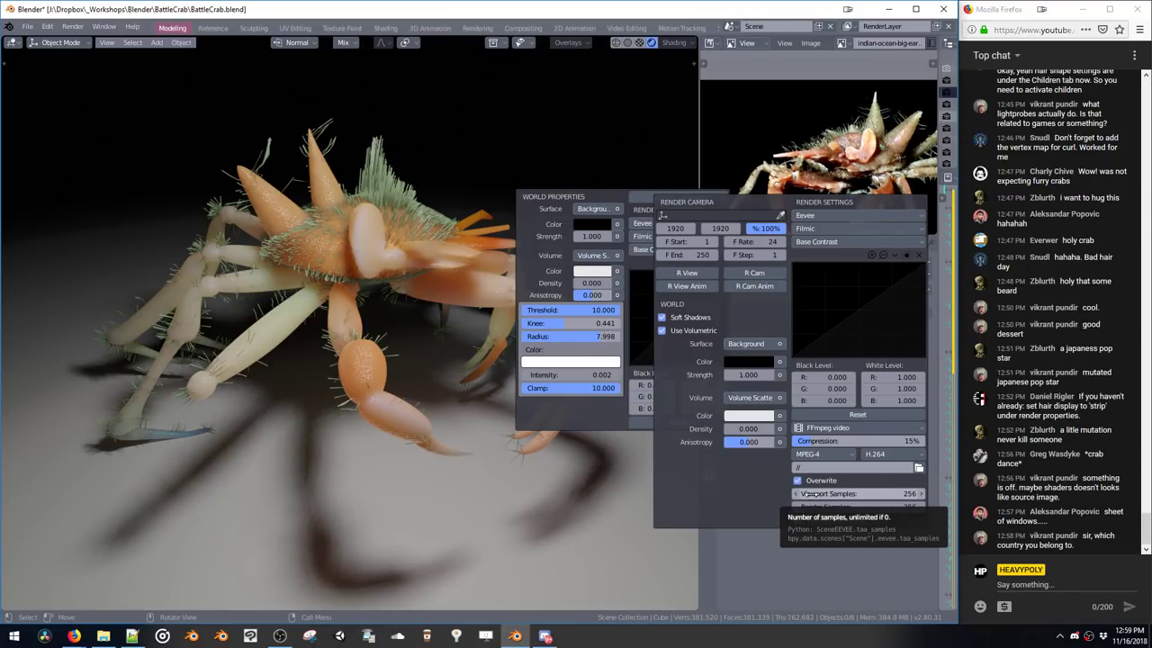
left_click(698, 275)
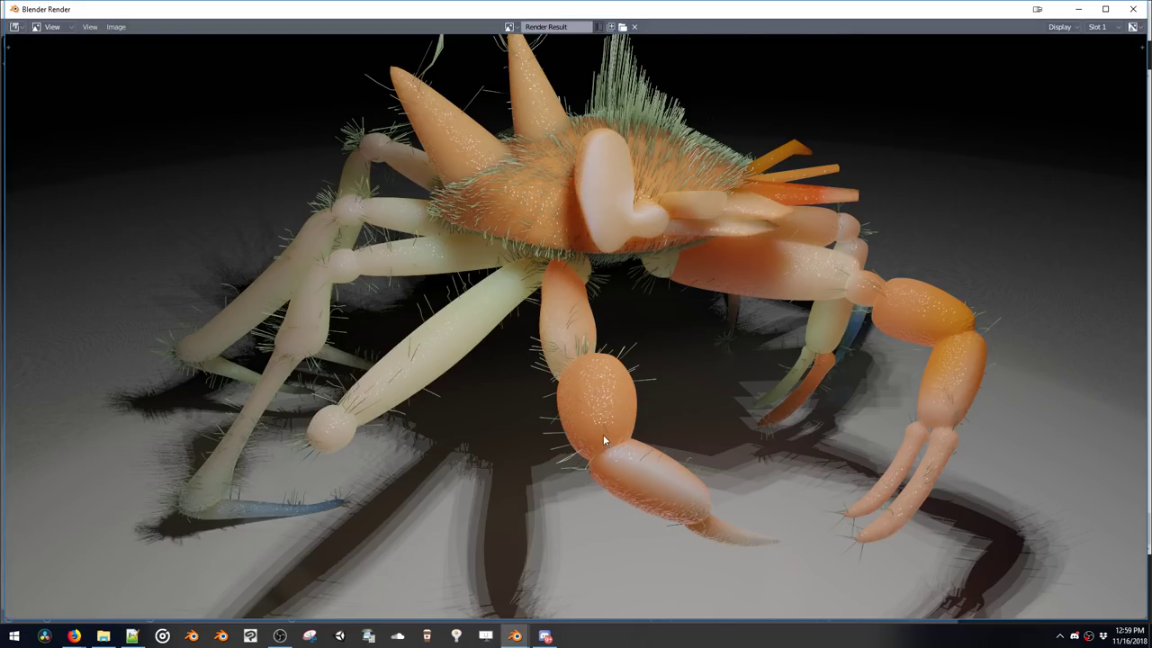
left_click(1133, 9)
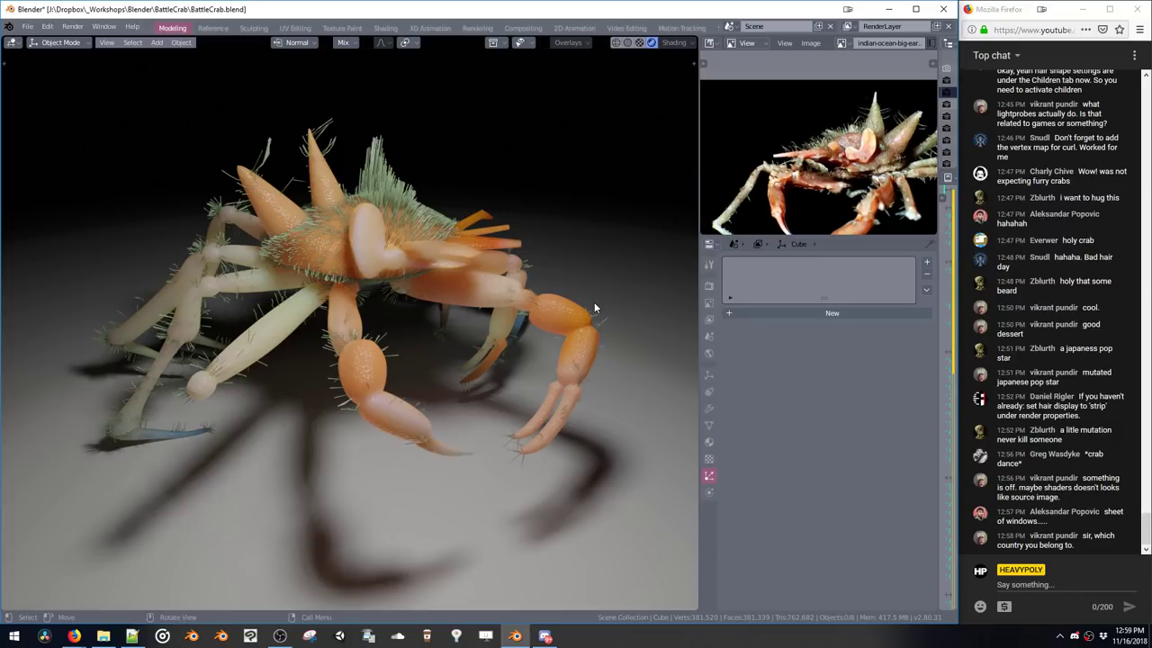
Look through the camera, pull it back and lower its angle so the whole crab fits the square frame
key("grave")
left_click(581, 396)
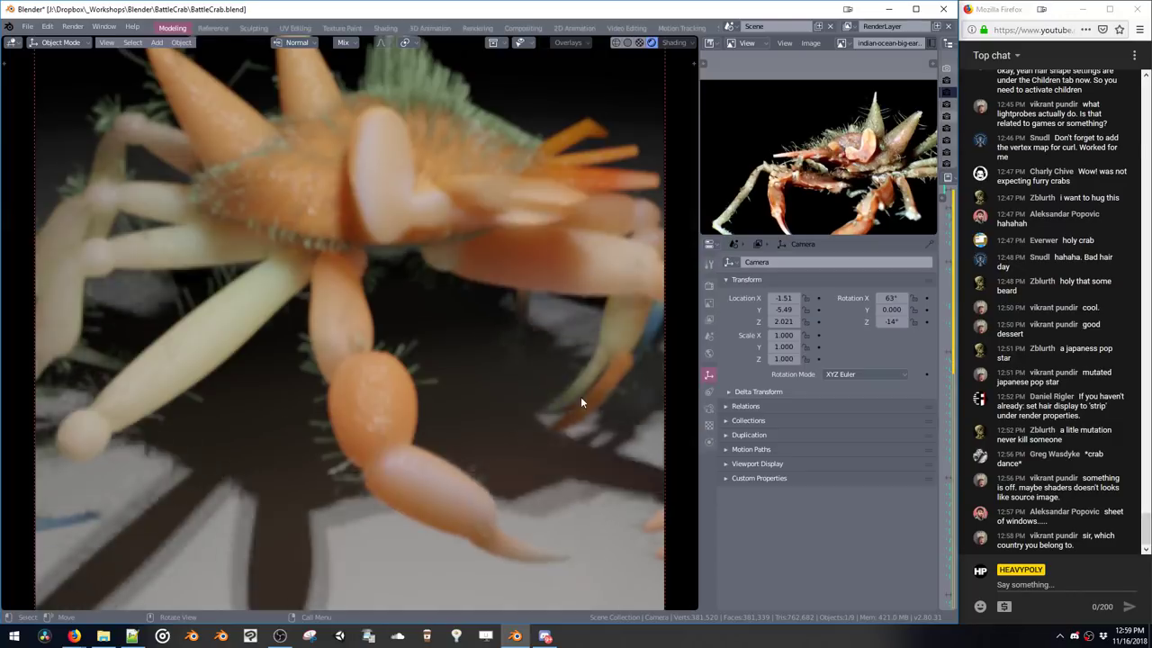
middle_click_drag(524, 270, 519, 382, "ctrl")
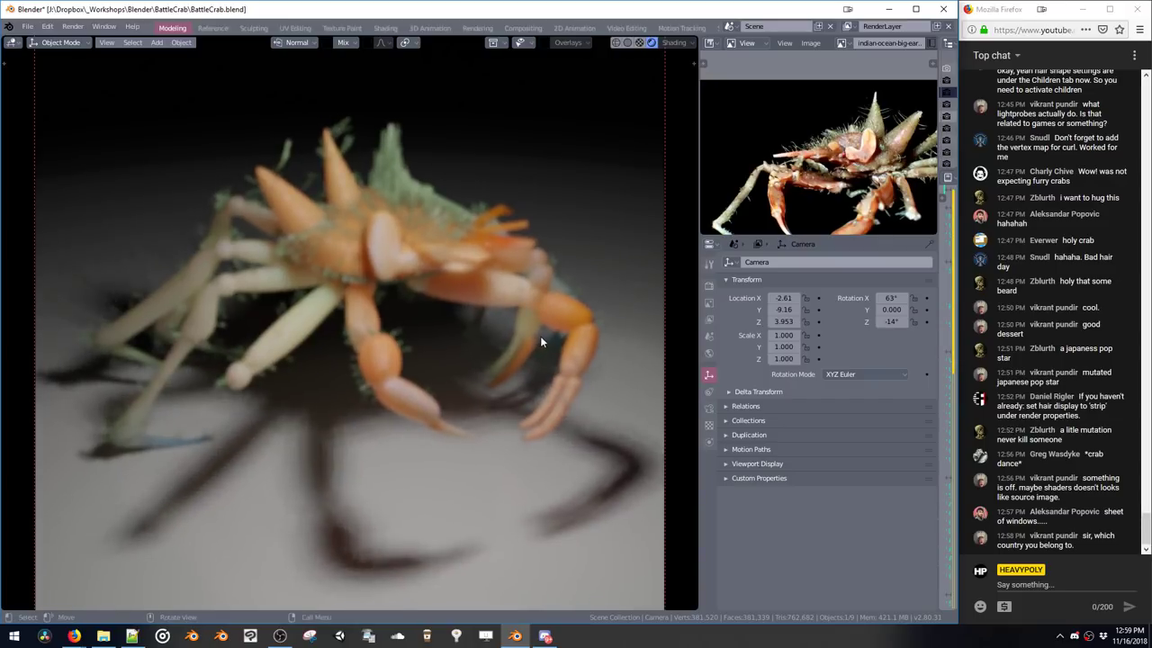
mouse_move(540, 336)
middle_mouse_down()
mouse_move(540, 312)
mouse_move(550, 320)
middle_mouse_up()
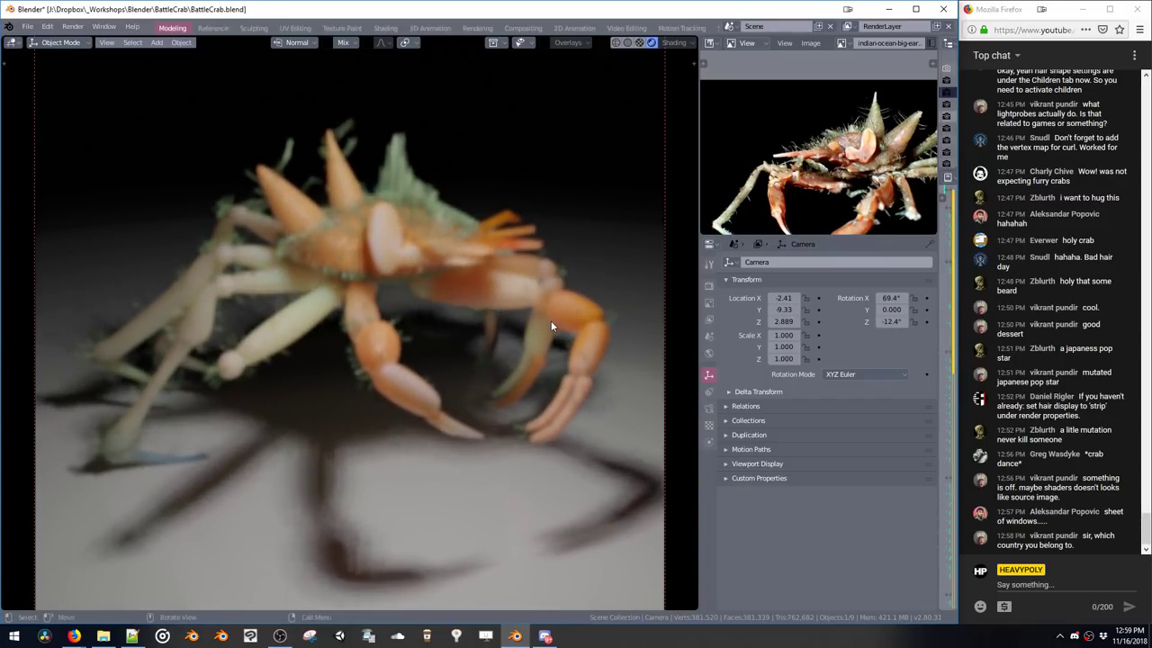
Adjust the camera's focus distance and f-stop so the crab is in focus with only slight depth-of-field blur
key("v")
left_click_drag(609, 386, 593, 386)
left_click_drag(591, 432, 534, 468)
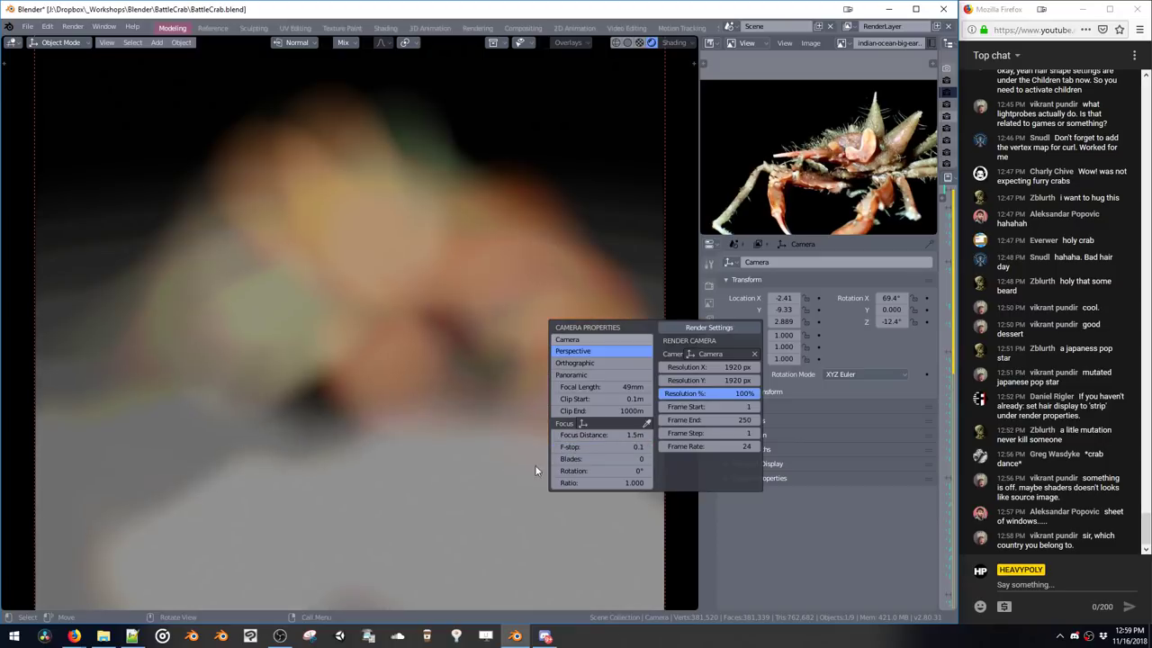
left_click_drag(591, 446, 486, 439)
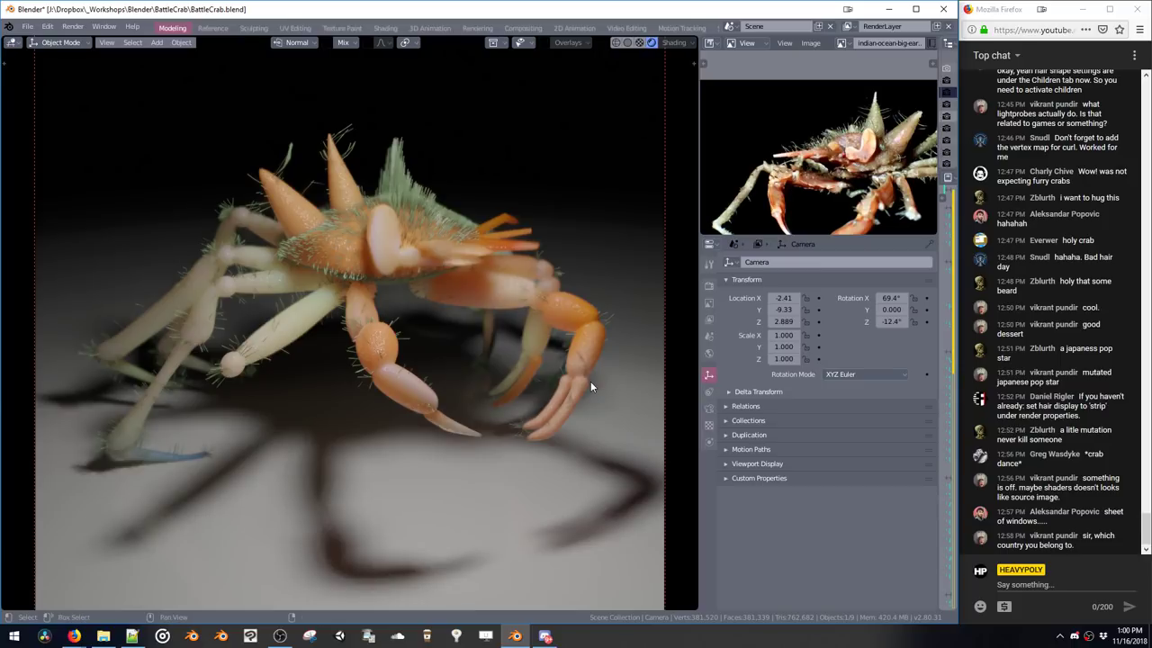
Render the image through the camera, inspect the crab's hair in the result and close the render window
key("v")
left_click(568, 336)
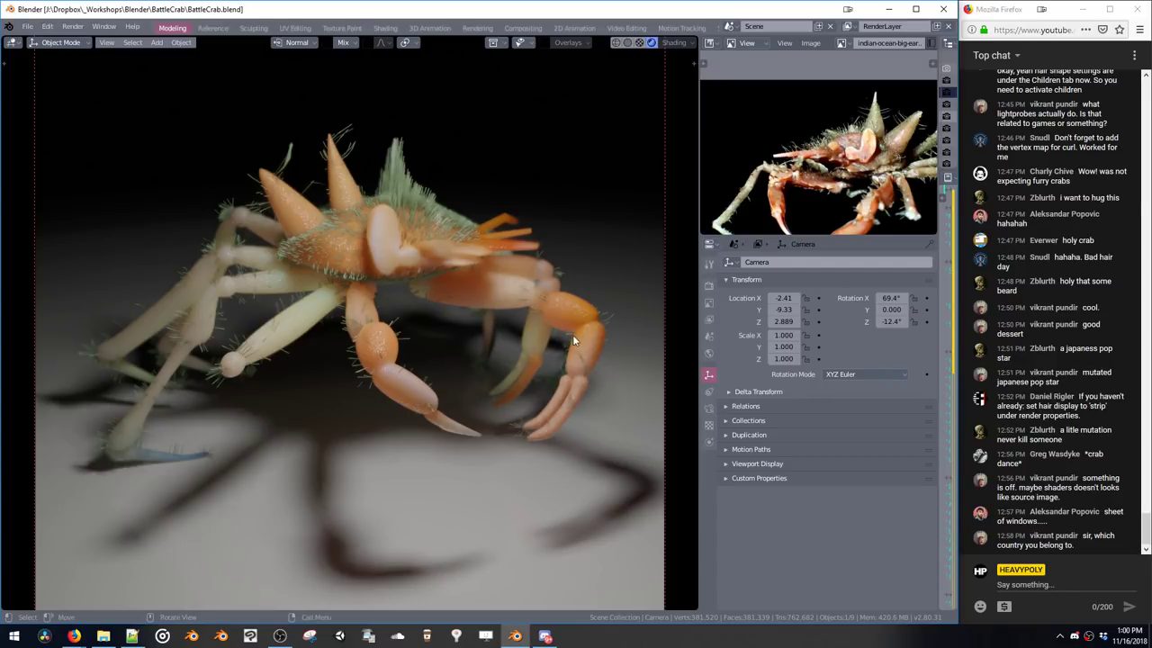
key("ctrl+shift+v")
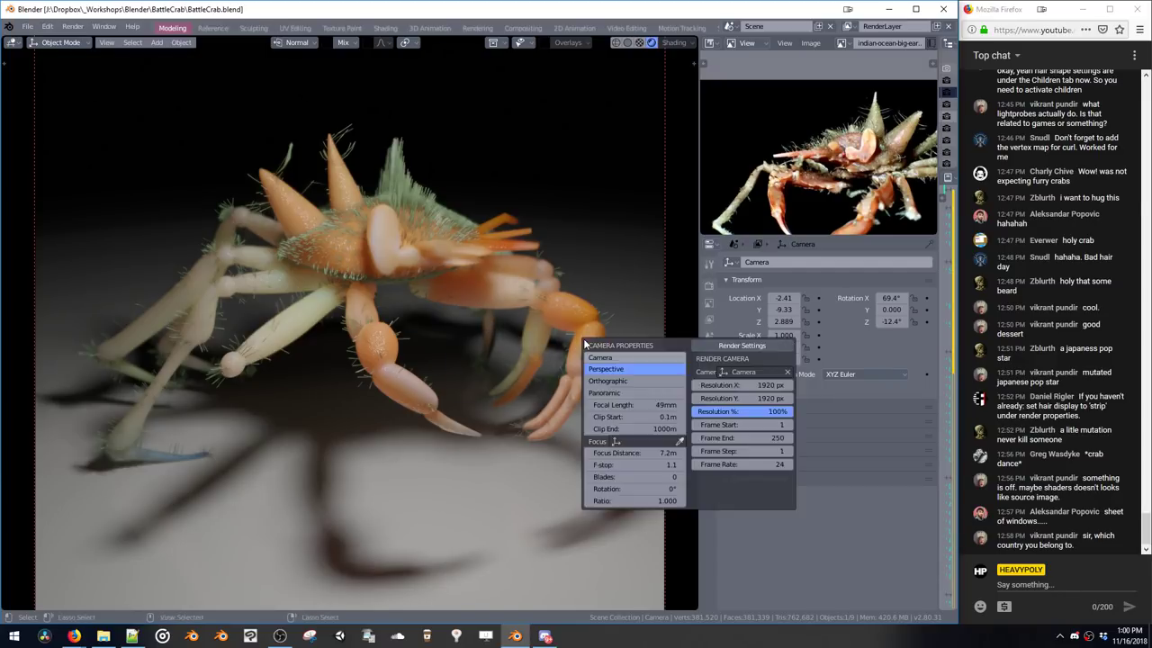
left_click(707, 348)
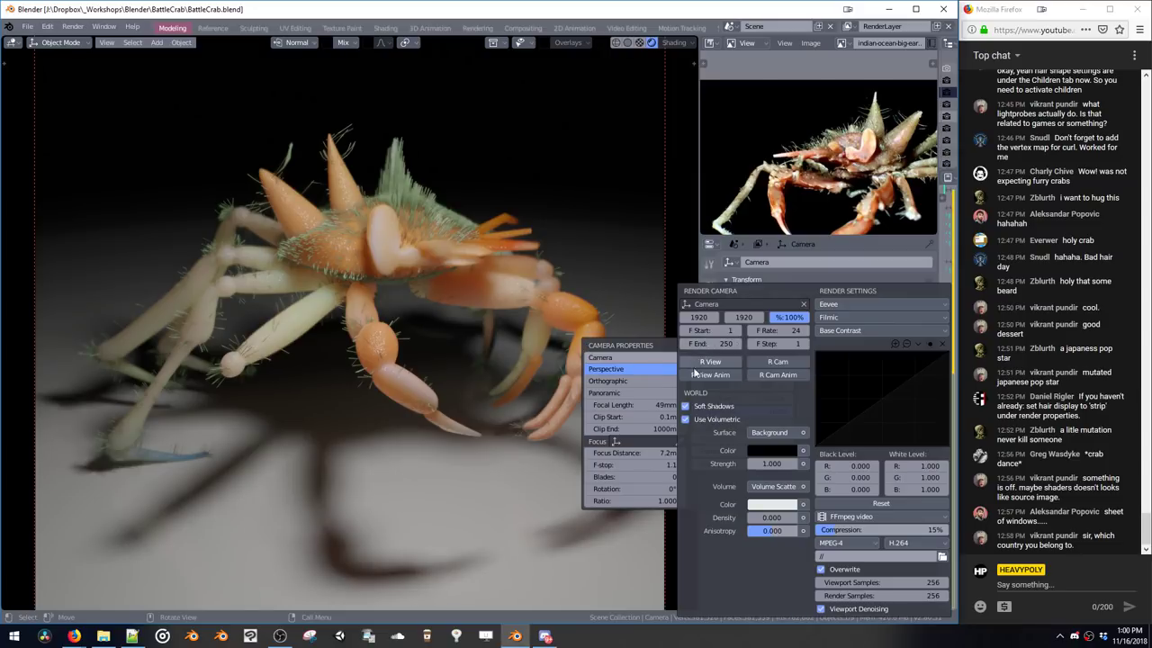
left_click(766, 361)
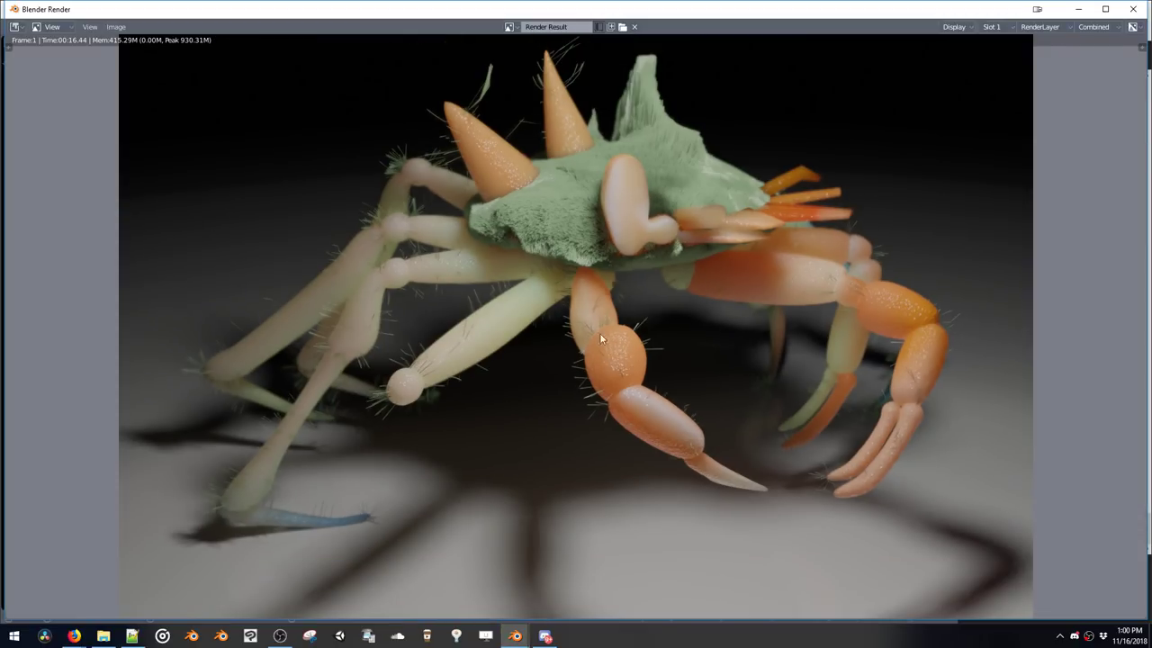
scroll(594, 216, "up", 4)
scroll(585, 270, "down", 3)
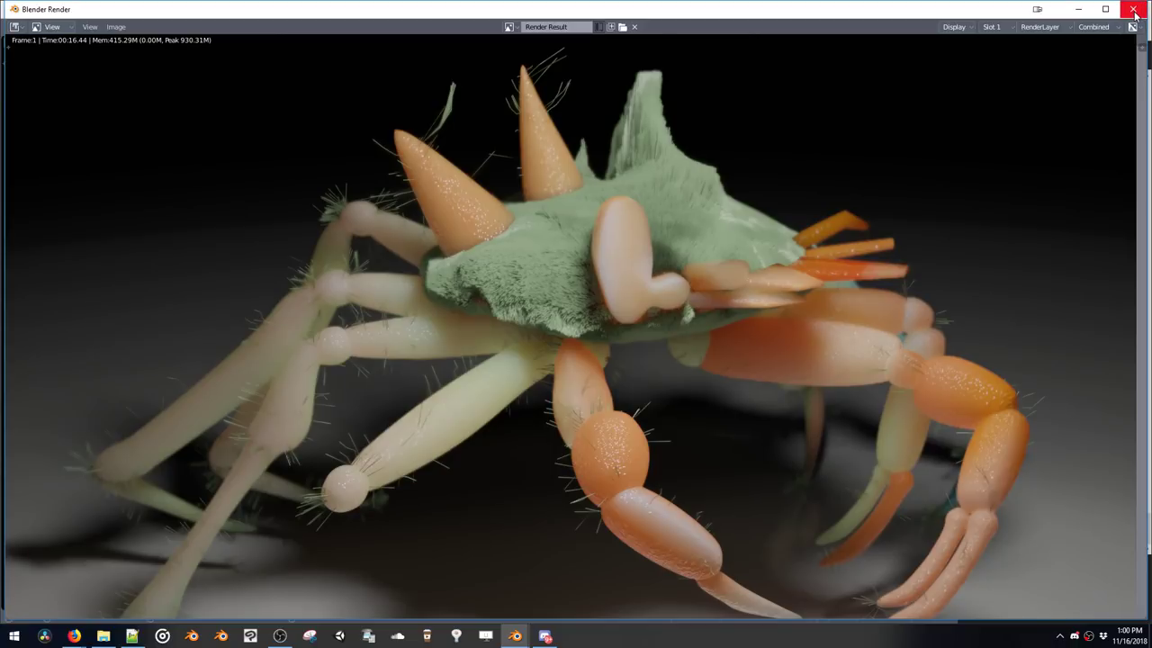
left_click(1133, 9)
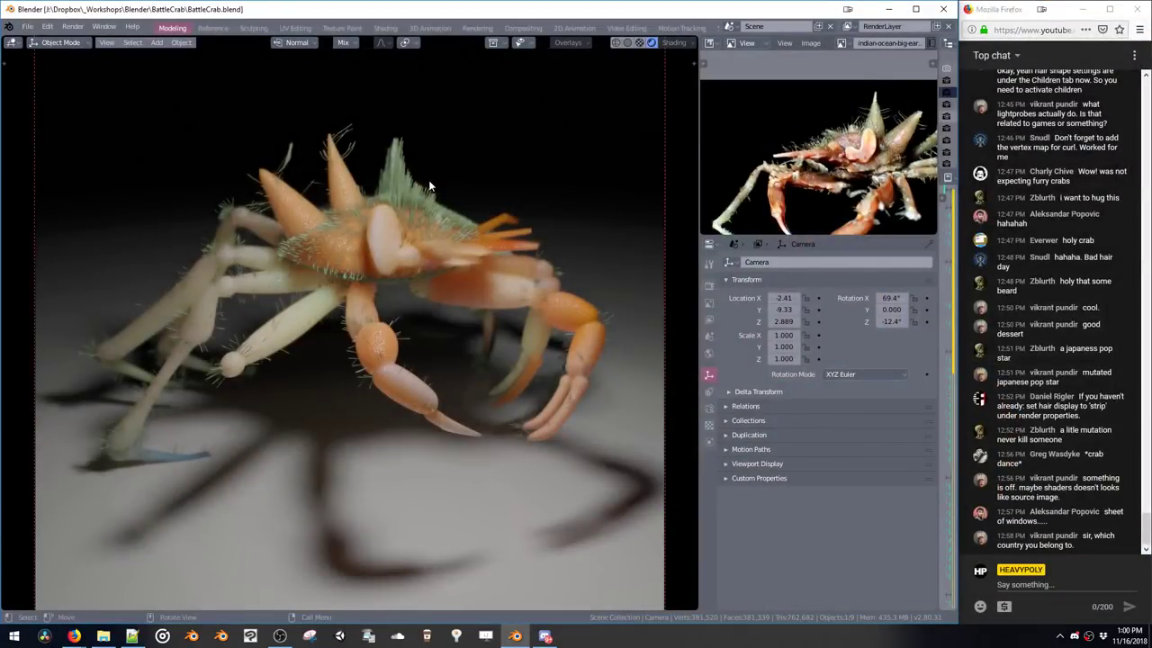
Set the render amount of the shell's interpolated hair children to 2 and save the file
left_click_drag(378, 237, 343, 248)
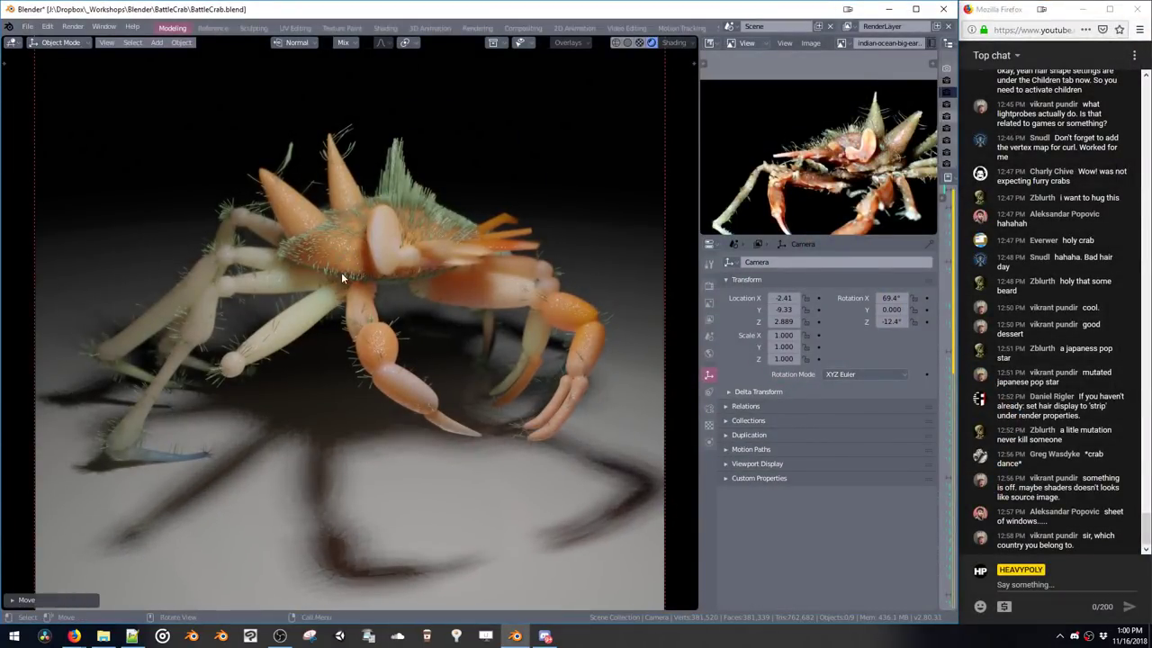
left_click(341, 253)
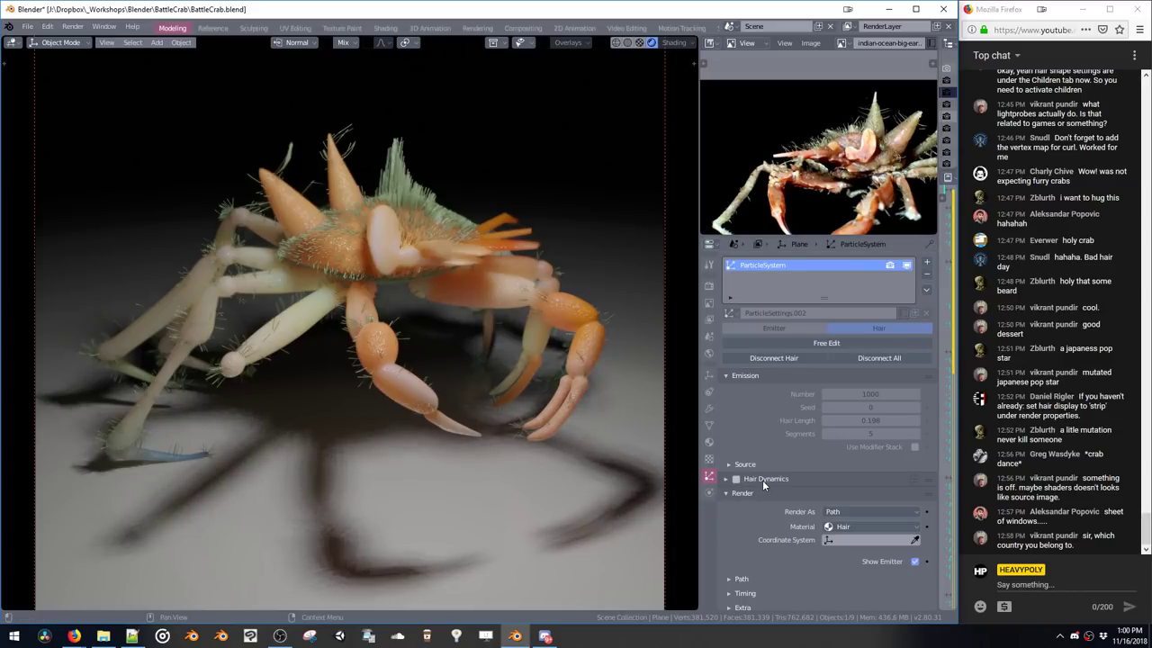
scroll(752, 396, "down", 5)
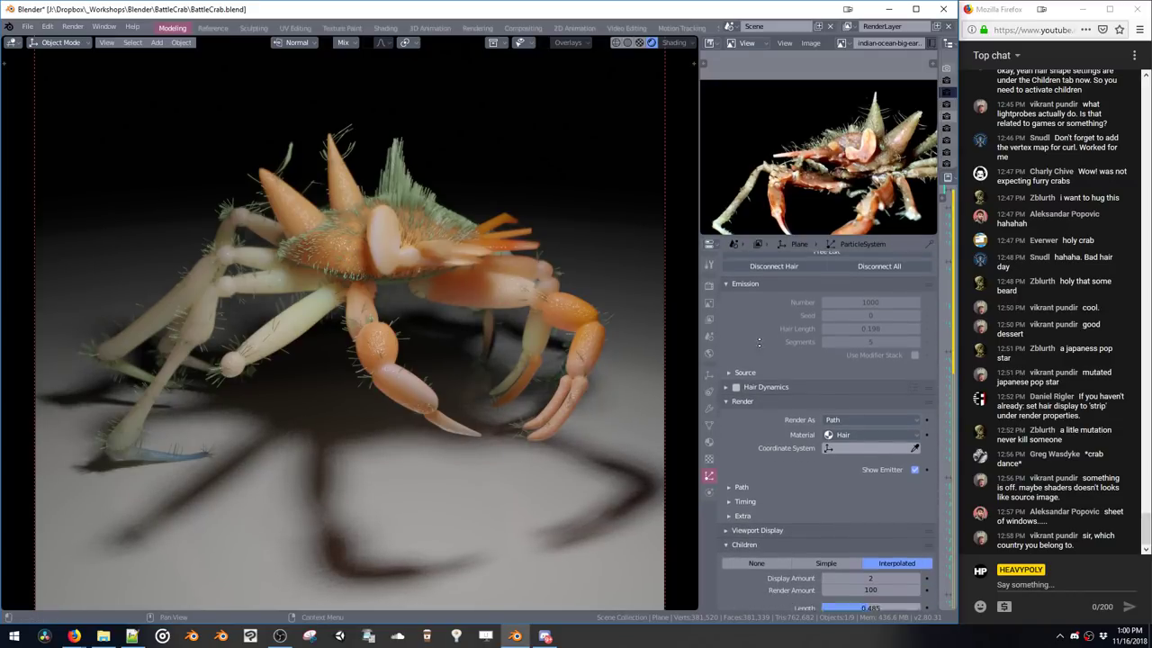
scroll(793, 521, "down", 2)
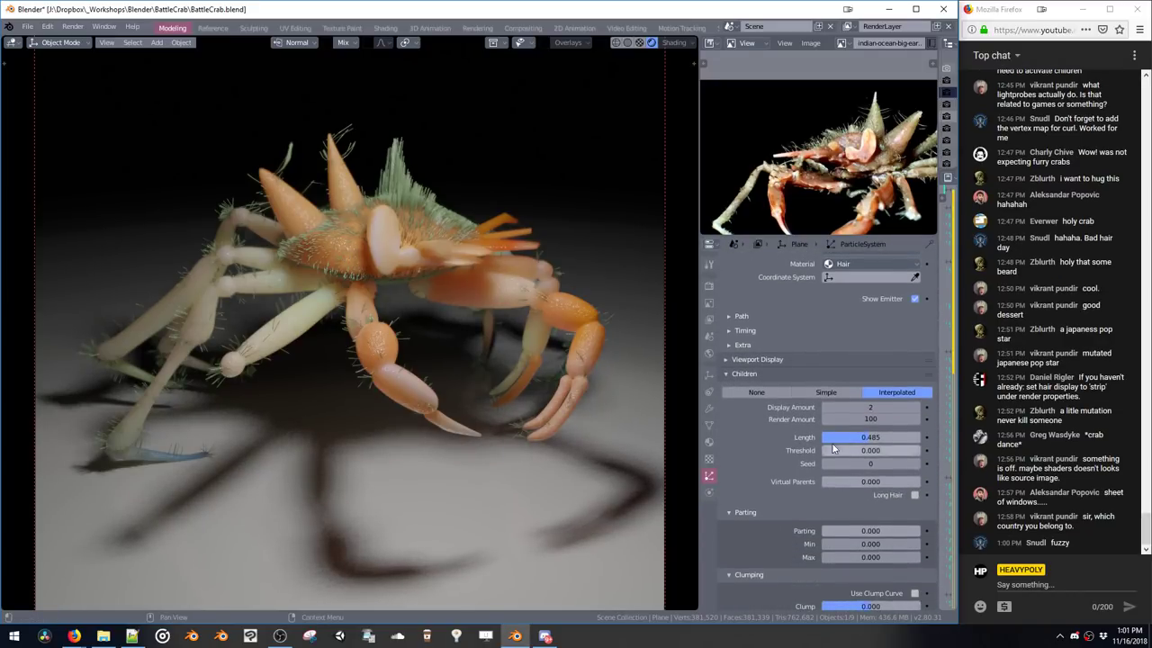
left_click(843, 418)
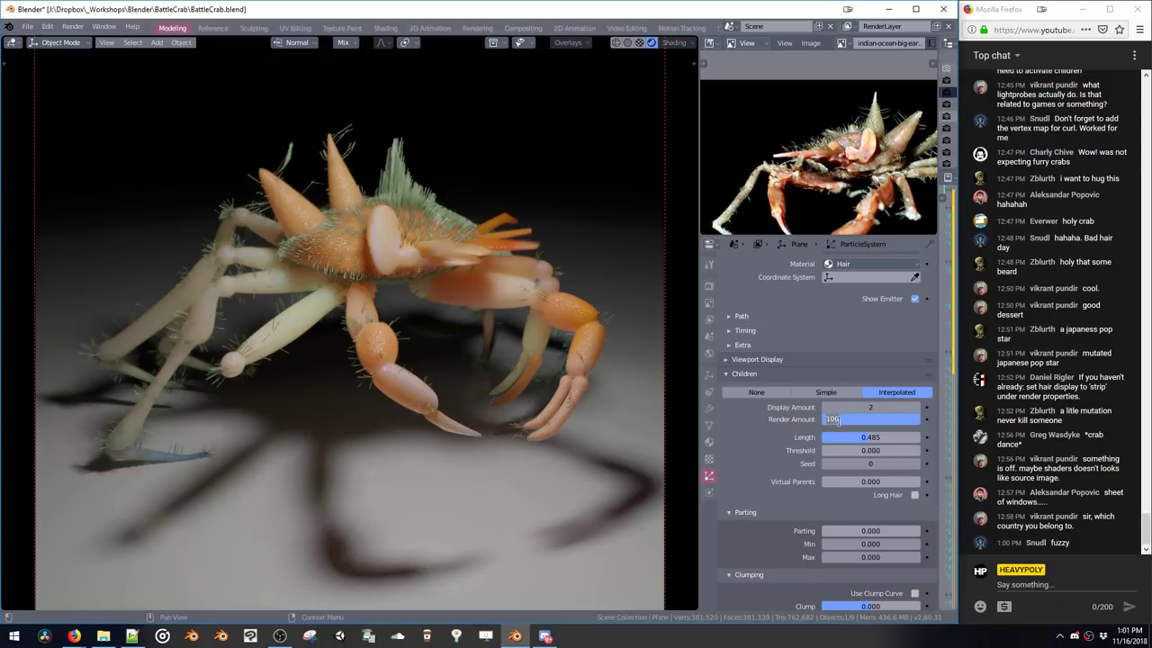
type("2")
key("Return")
key("ctrl+s")
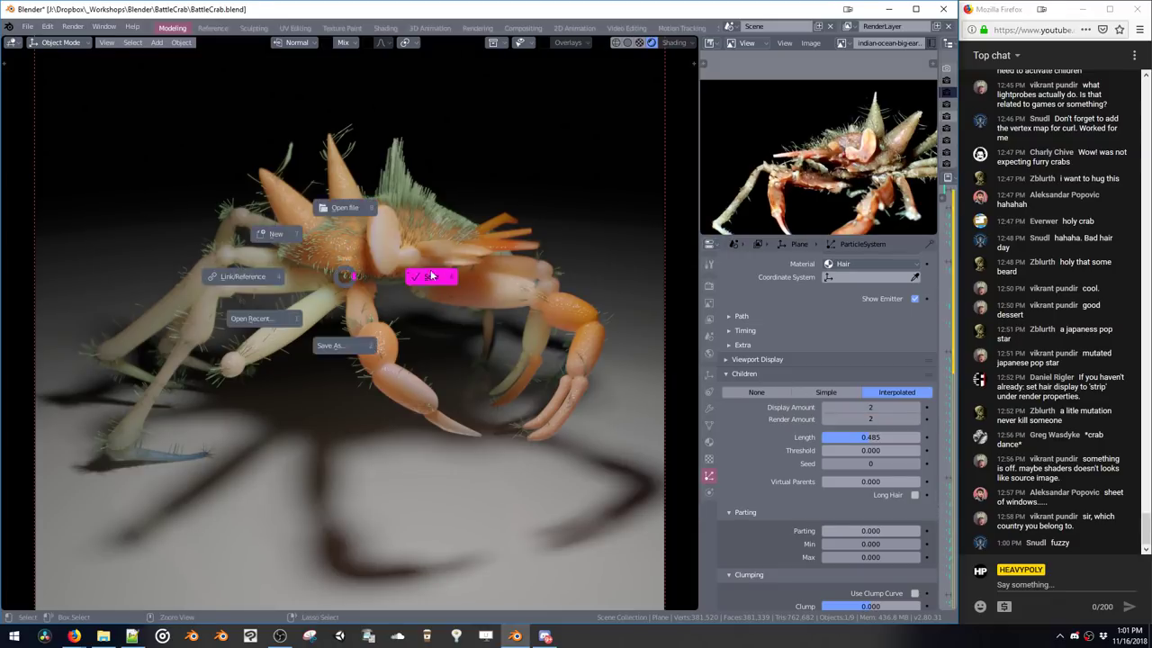
Render the crab through the camera again at 1920 × 1920 px
key("v")
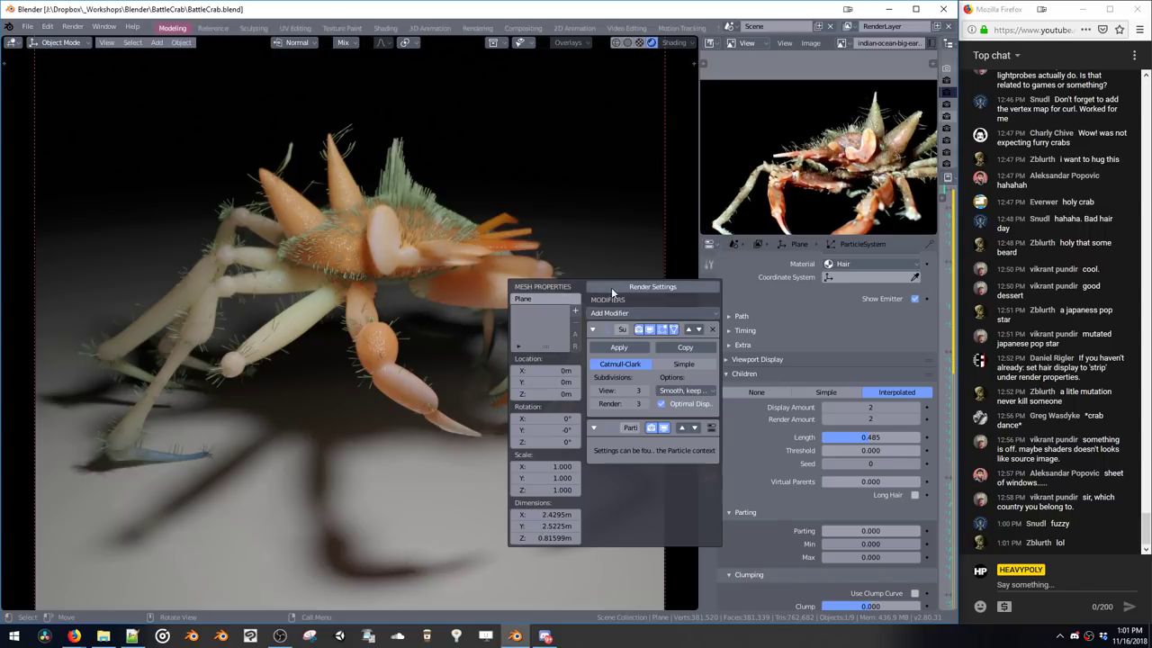
left_click(613, 287)
left_click(691, 364)
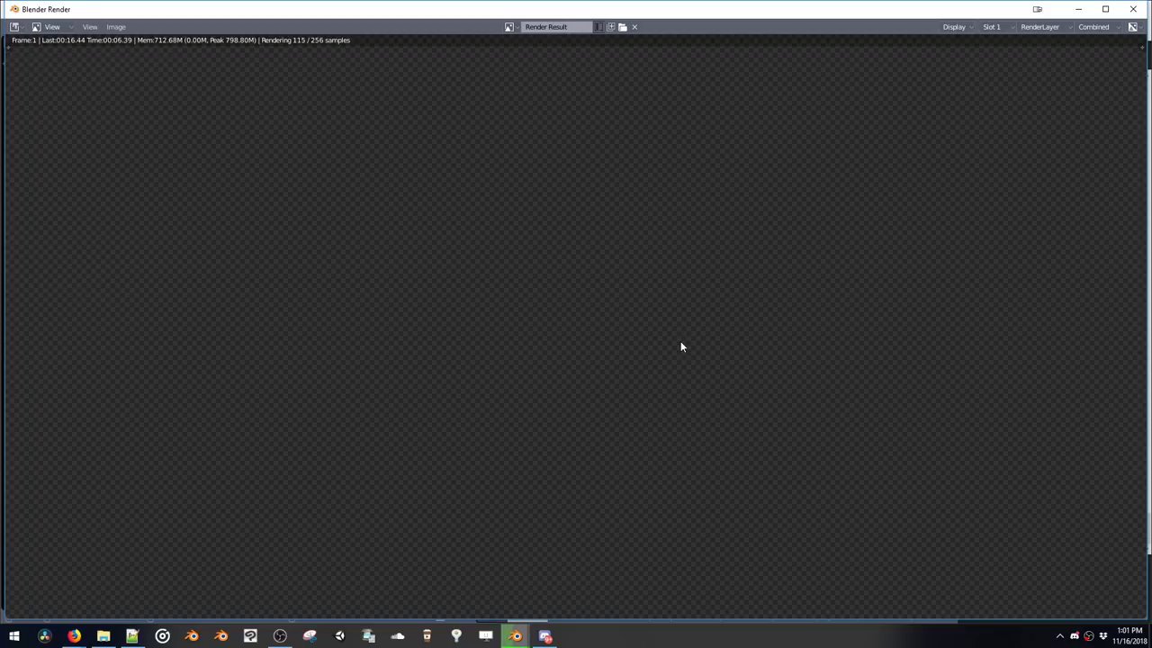
Place the live chat window beside the render window and give the render most of the screen width
mouse_move(74, 635)
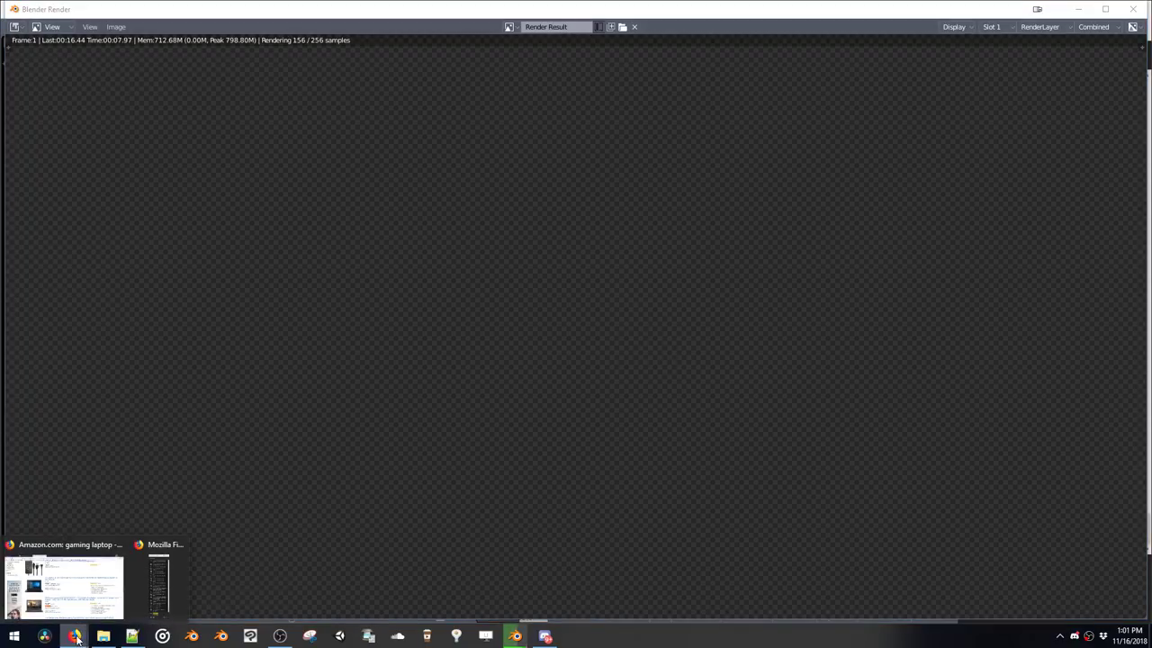
left_click(171, 585)
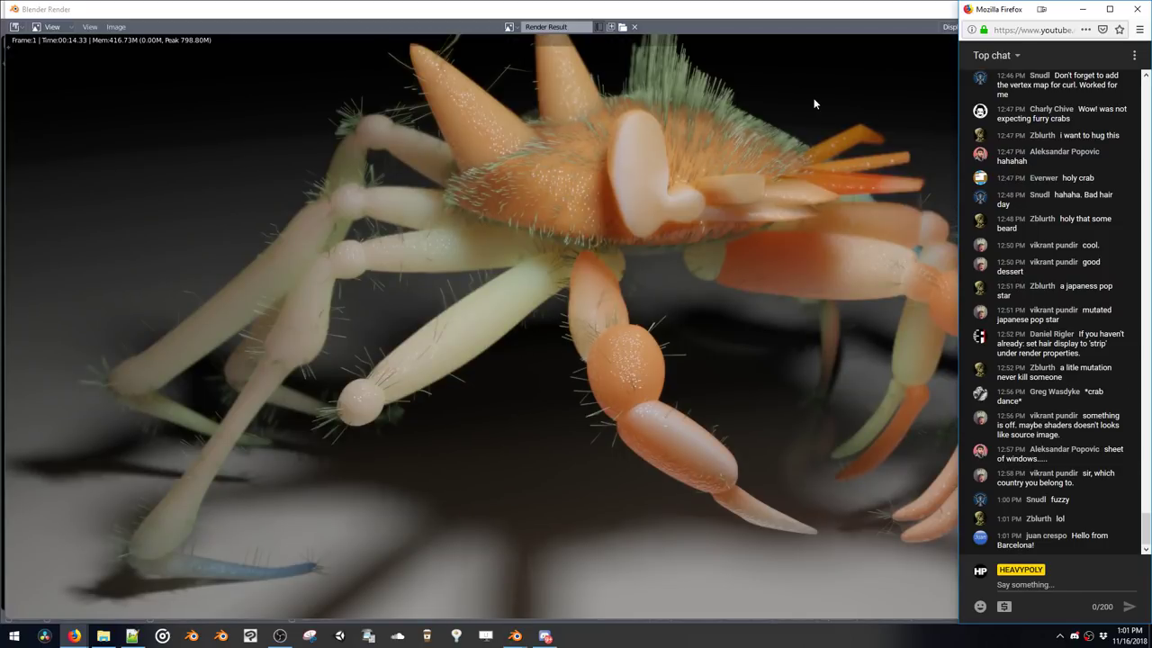
key("super+Right")
key("super+Right")
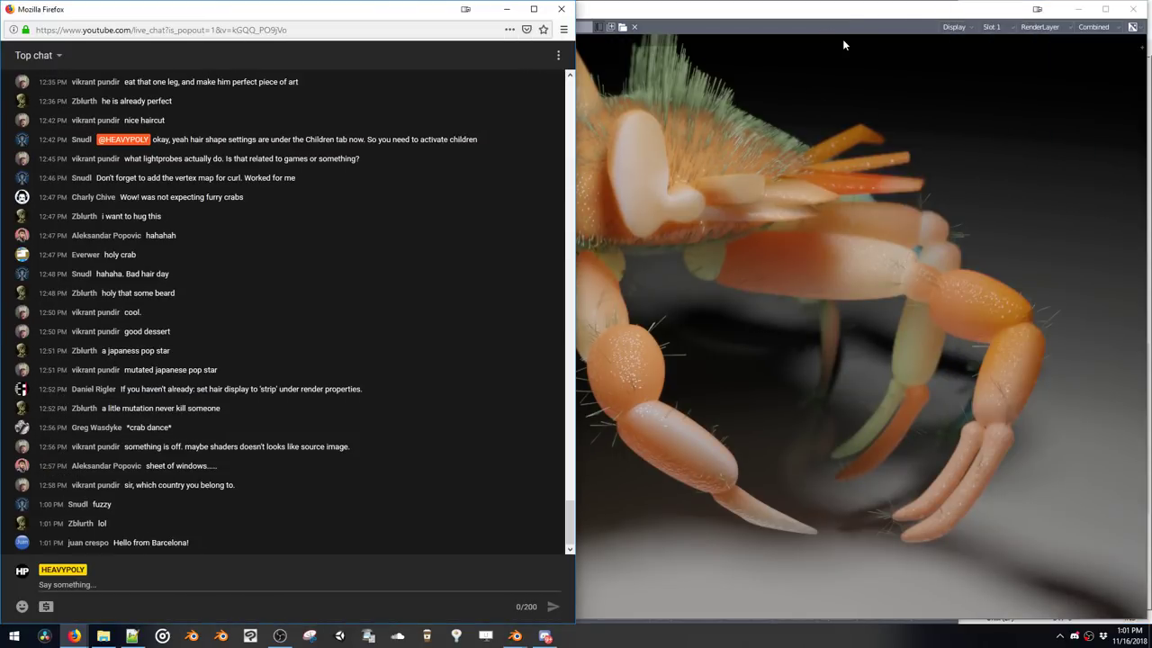
key("super+Up")
key("super+Right")
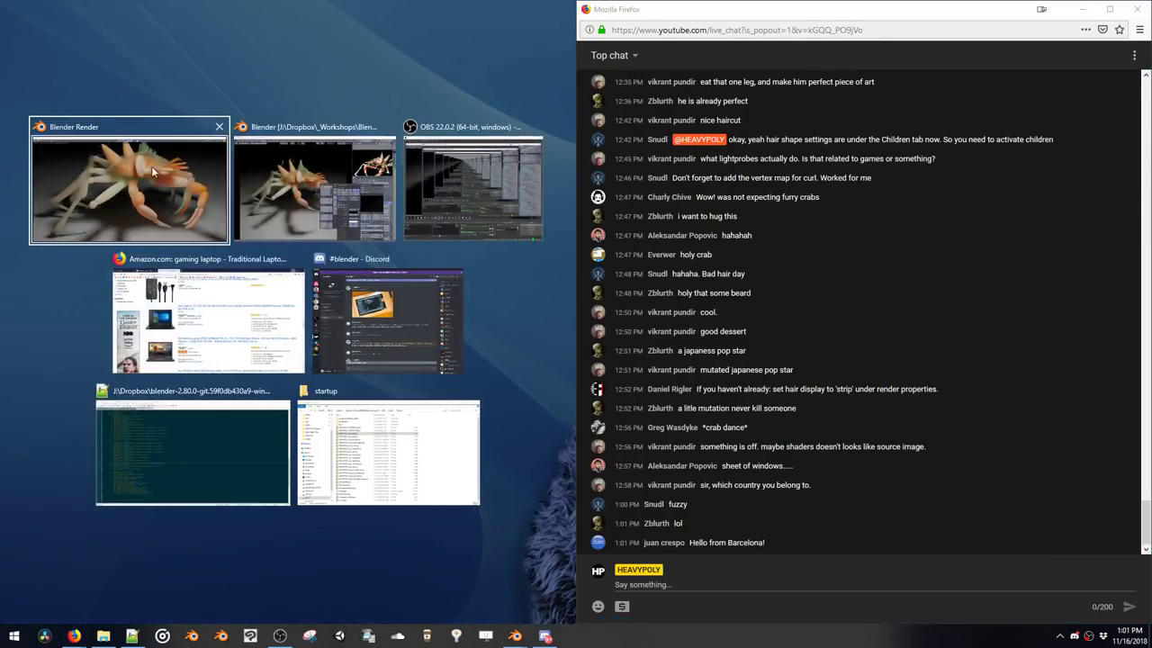
key("Return")
left_click_drag(576, 232, 928, 256)
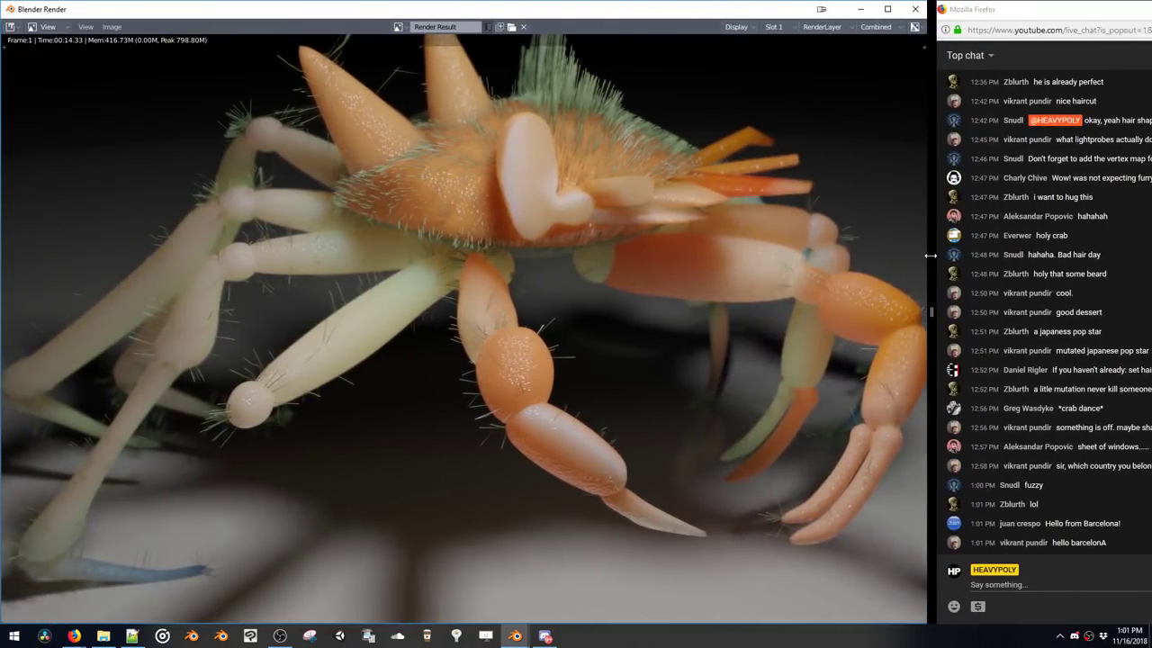
Fit the whole render in its window and examine the crab's fur, legs and framing
key("Home")
scroll(819, 264, "up", 1)
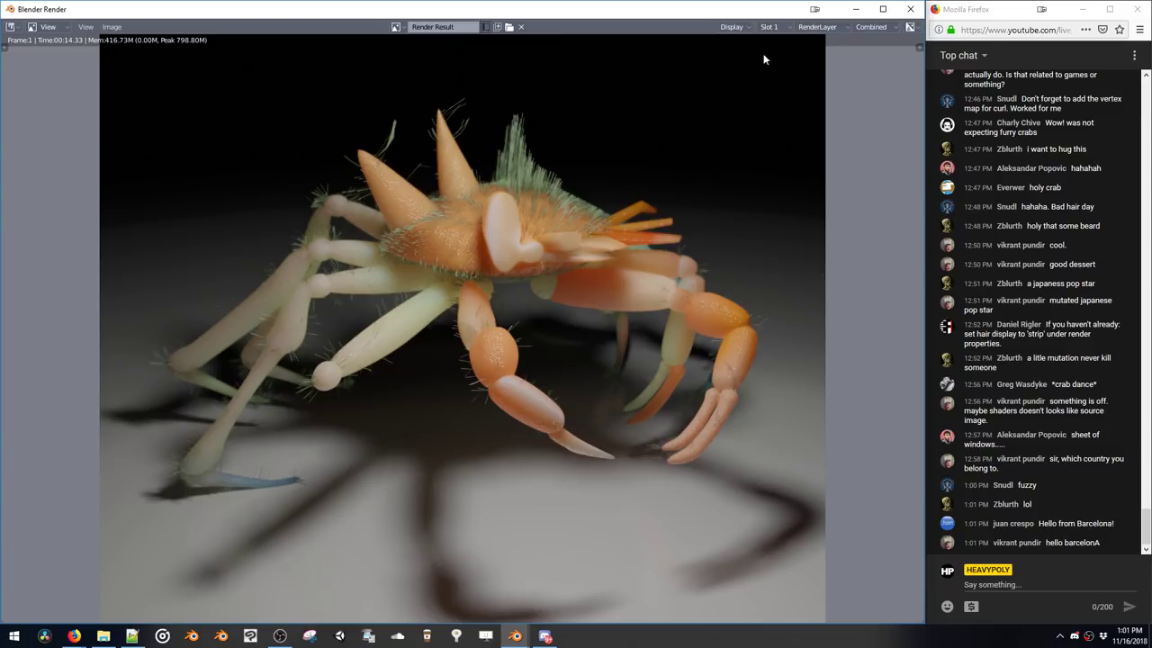
scroll(439, 183, "down", 2)
scroll(441, 187, "up", 2)
scroll(442, 187, "down", 1)
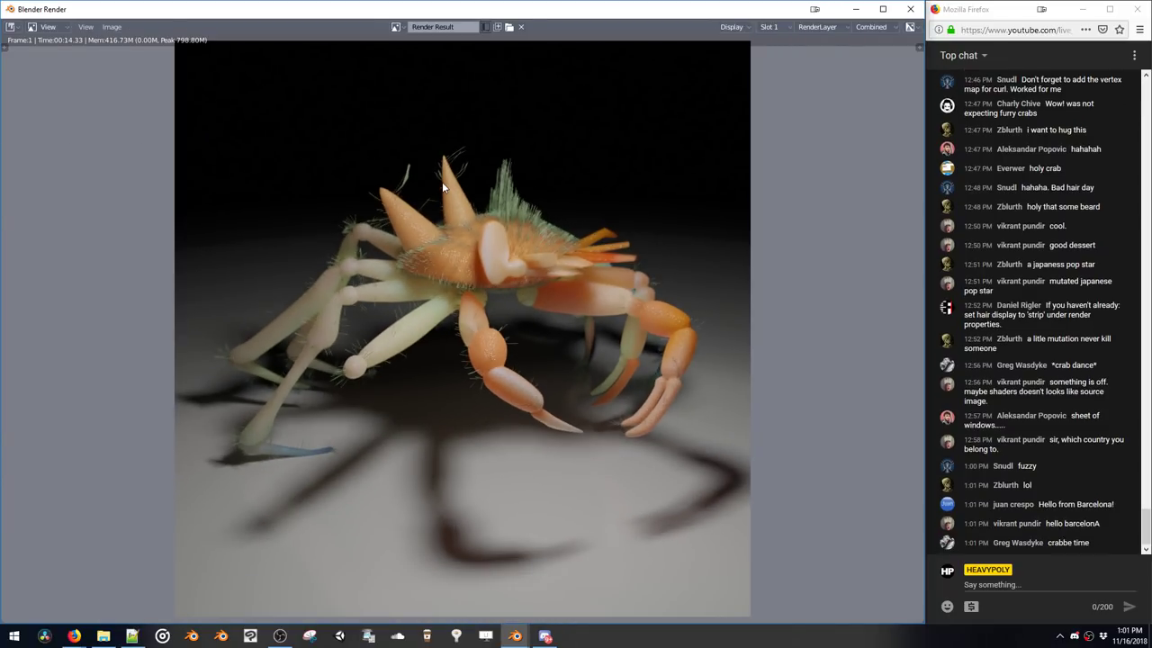
scroll(442, 188, "up", 1)
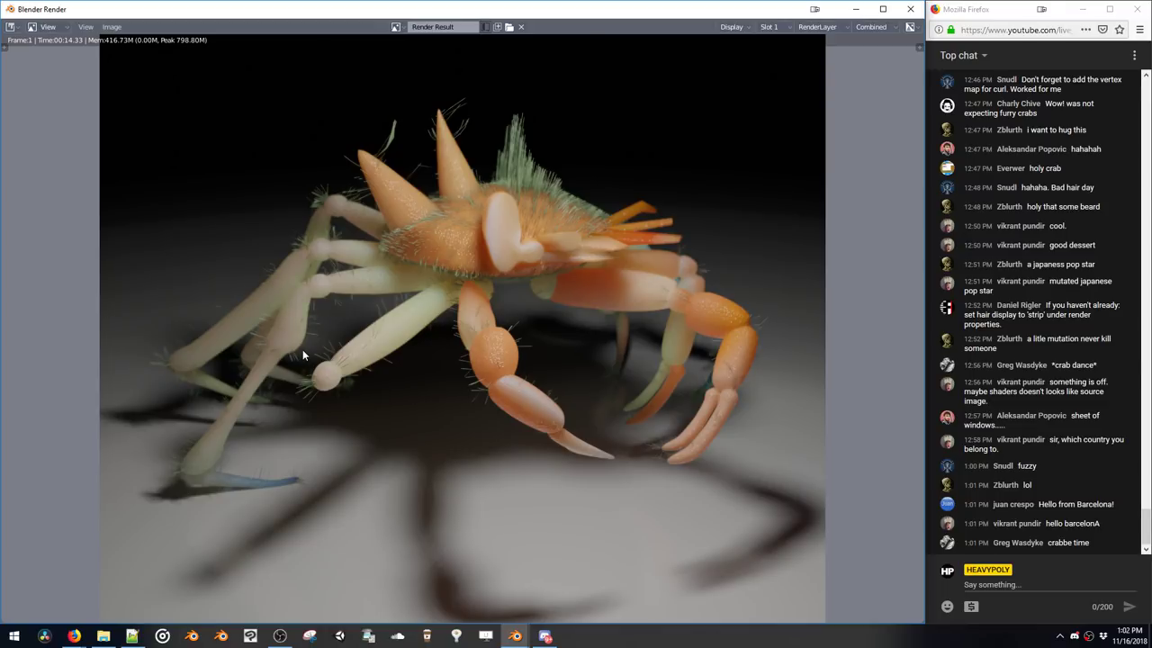
Save the render as an image under a new name in the BattleCrab folder and close the render window
left_click(85, 27)
mouse_move(113, 27)
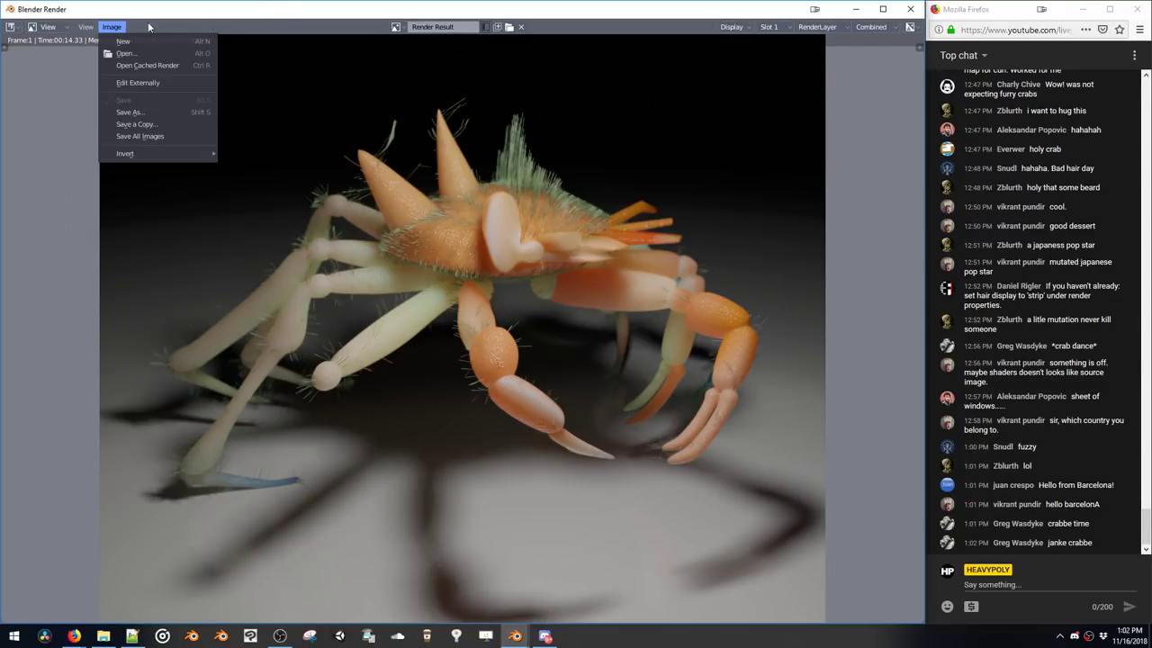
left_click(206, 34)
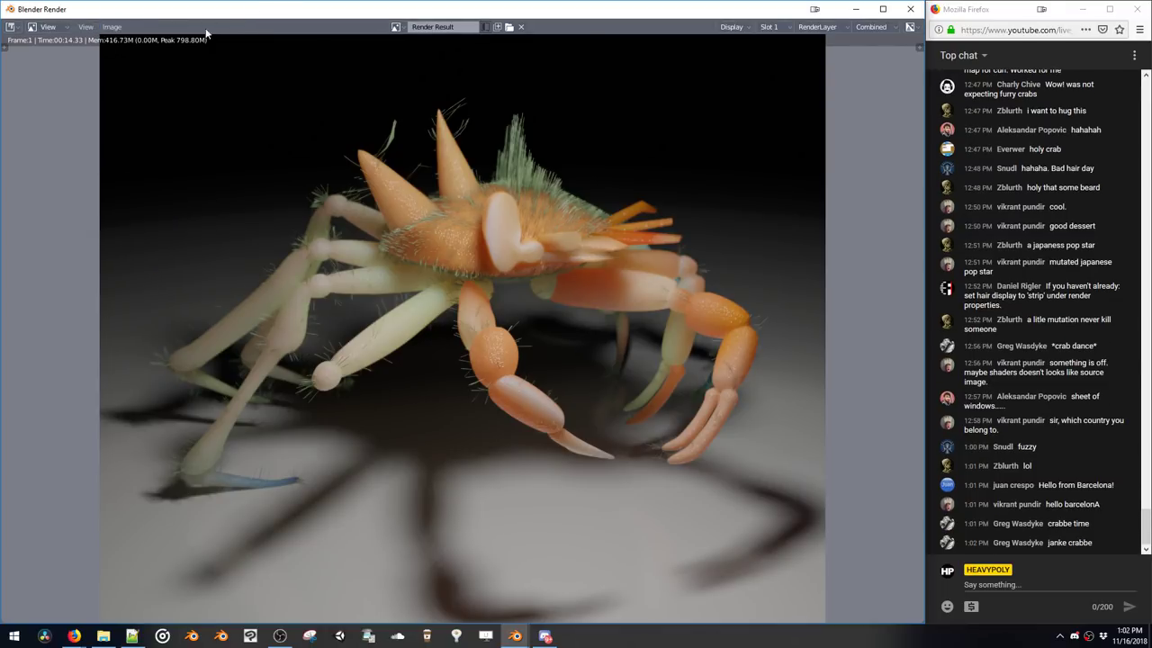
left_click(111, 26)
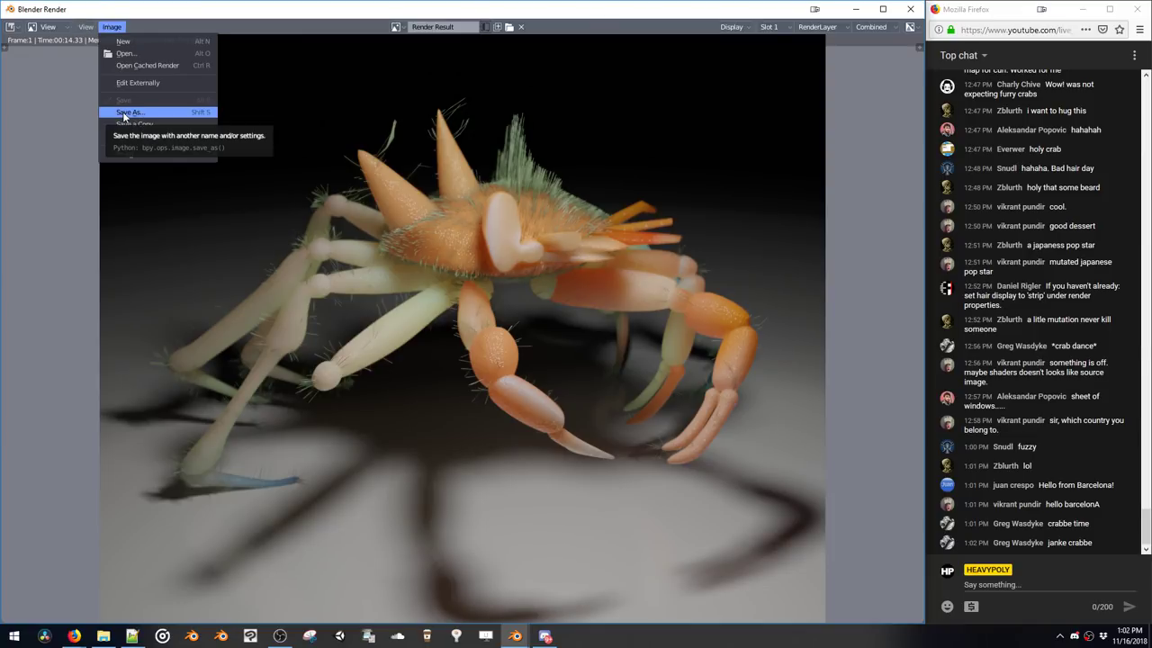
left_click(122, 111)
left_click(185, 56)
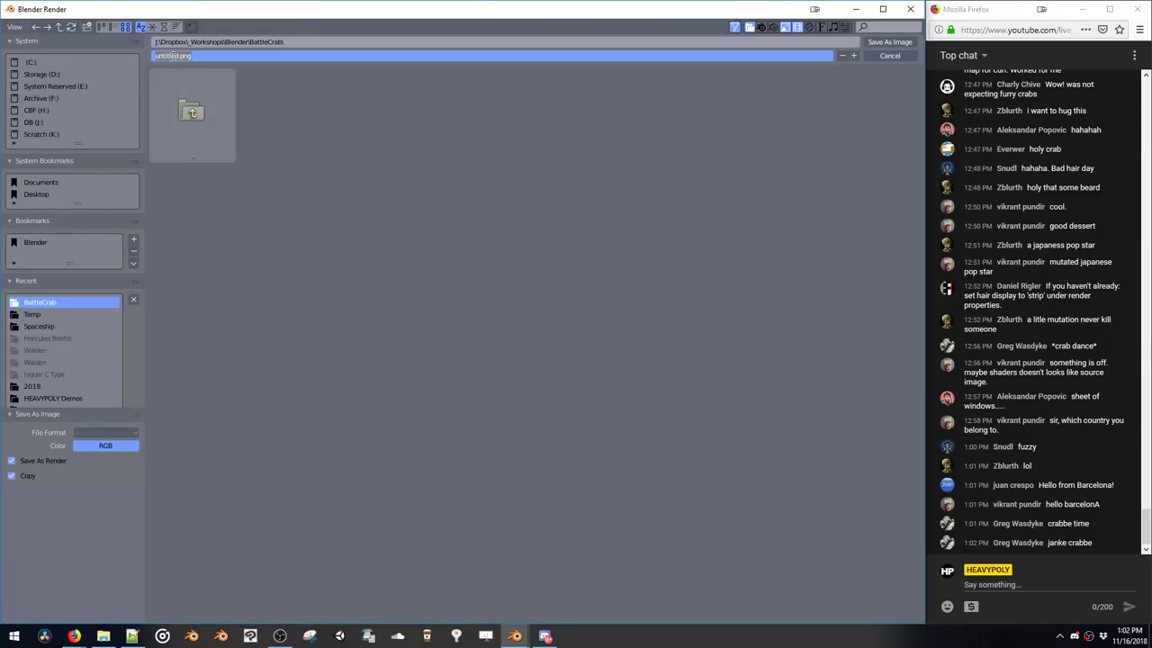
key("BackSpace")
key("BackSpace")
key("BackSpace")
key("BackSpace")
key("BackSpace")
key("BackSpace")
key("BackSpace")
key("Return")
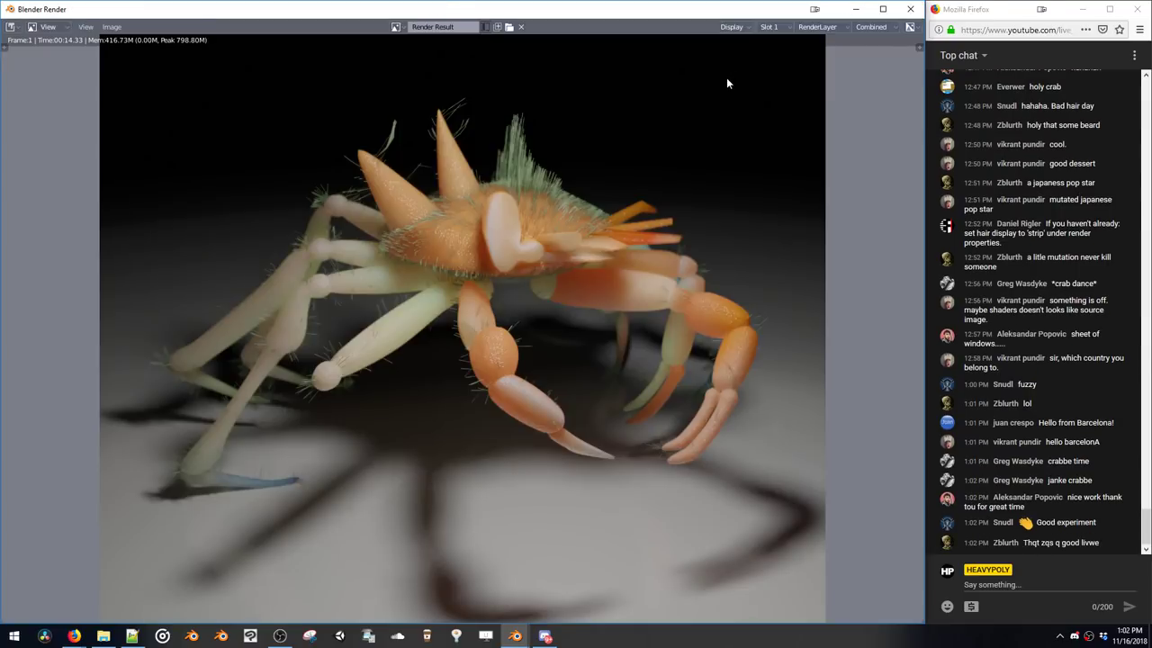
left_click(910, 9)
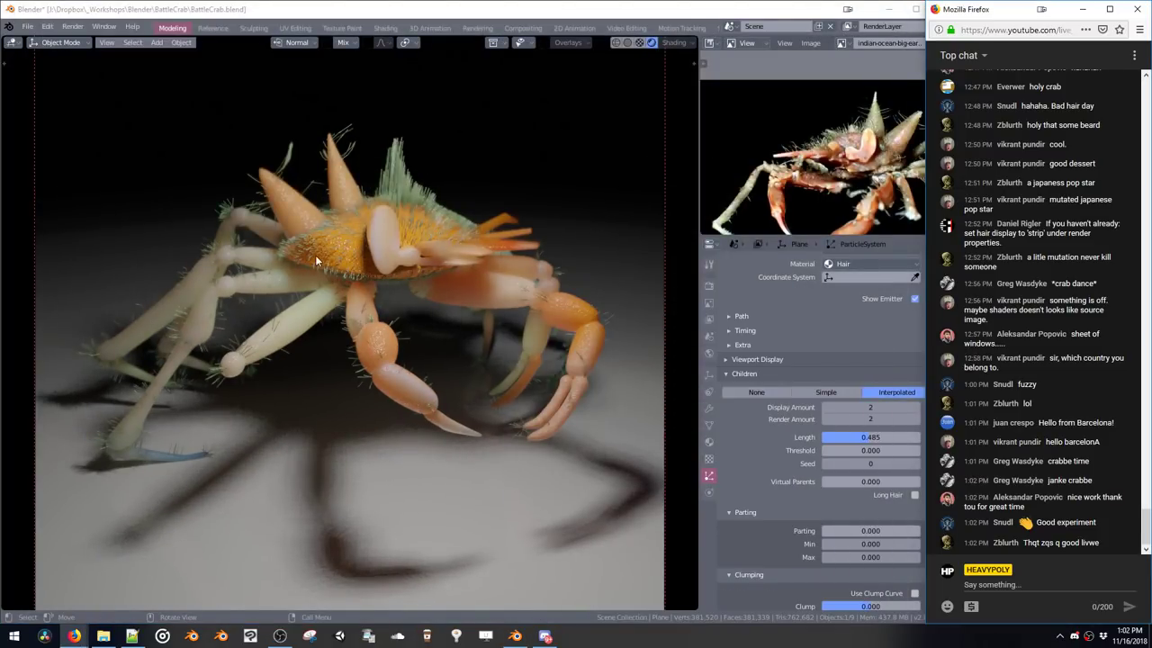
Change the view to a low angle in front of the crab and save the file
left_click(335, 252)
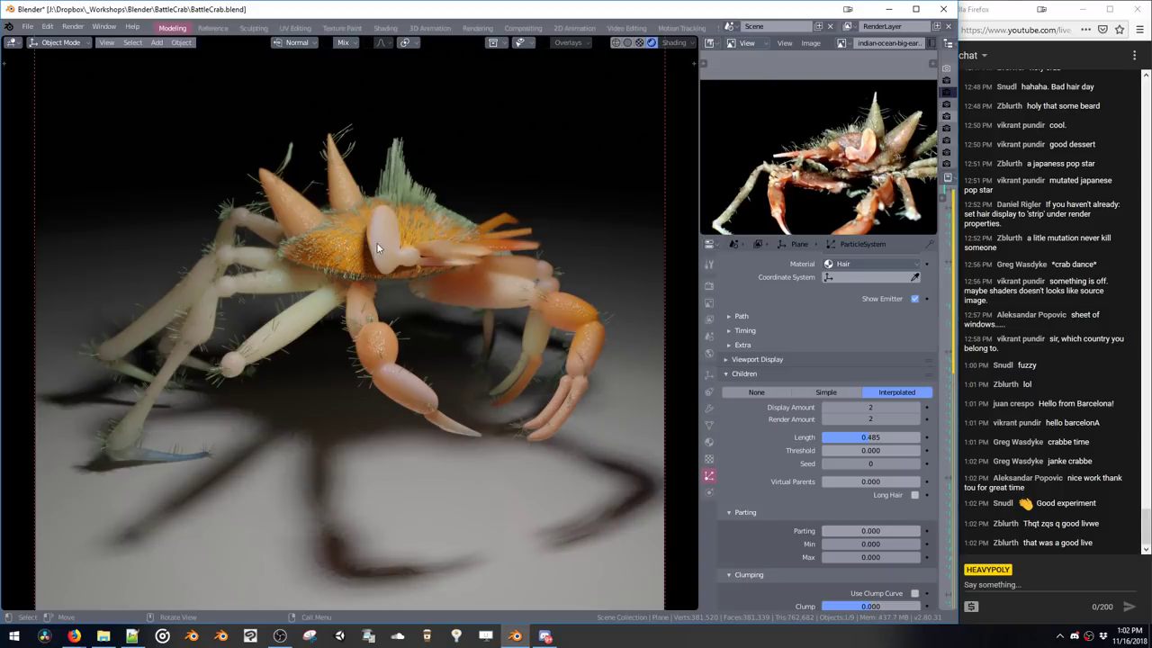
mouse_move(378, 248)
middle_mouse_down()
mouse_move(446, 272)
mouse_move(459, 292)
mouse_move(434, 278)
mouse_move(457, 313)
mouse_move(563, 297)
mouse_move(420, 256)
mouse_move(326, 275)
mouse_move(309, 229)
mouse_move(318, 257)
mouse_move(299, 252)
mouse_move(311, 252)
mouse_move(314, 313)
mouse_move(316, 275)
mouse_move(331, 266)
mouse_move(308, 265)
mouse_move(383, 273)
mouse_move(342, 276)
mouse_move(354, 264)
mouse_move(349, 281)
mouse_move(344, 263)
mouse_move(351, 296)
middle_mouse_up()
left_click(352, 314)
key("ctrl+s")
left_click(393, 301)
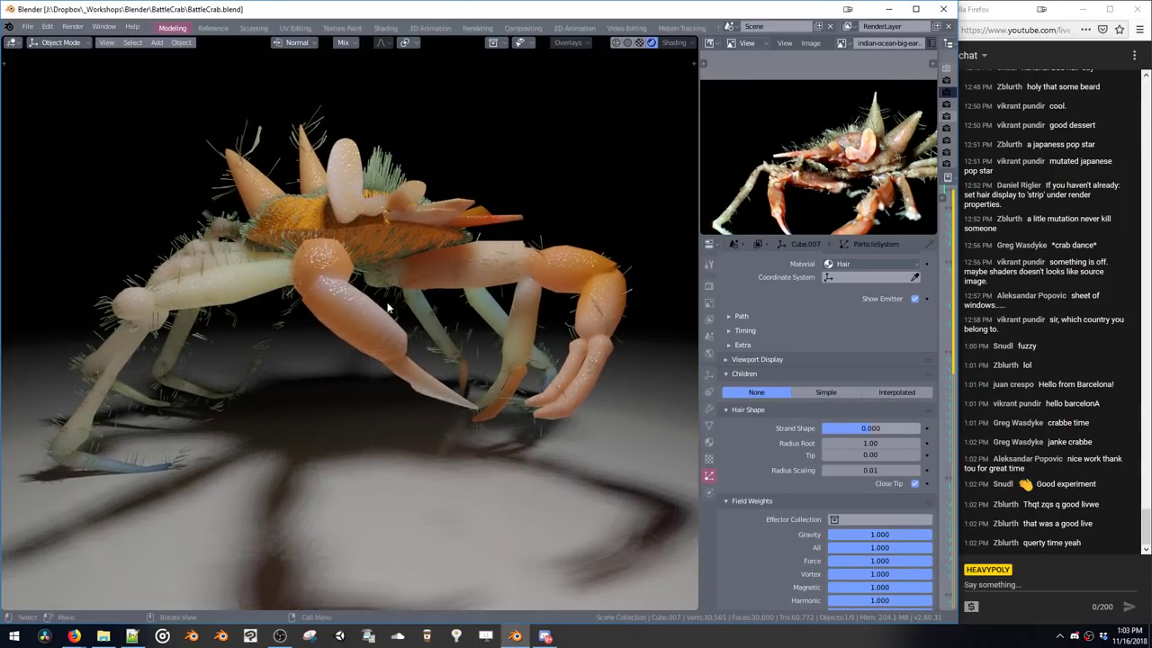
Create a new camera at the current low view and pull it back so the whole crab fits the frame
key("ctrl+shift+v")
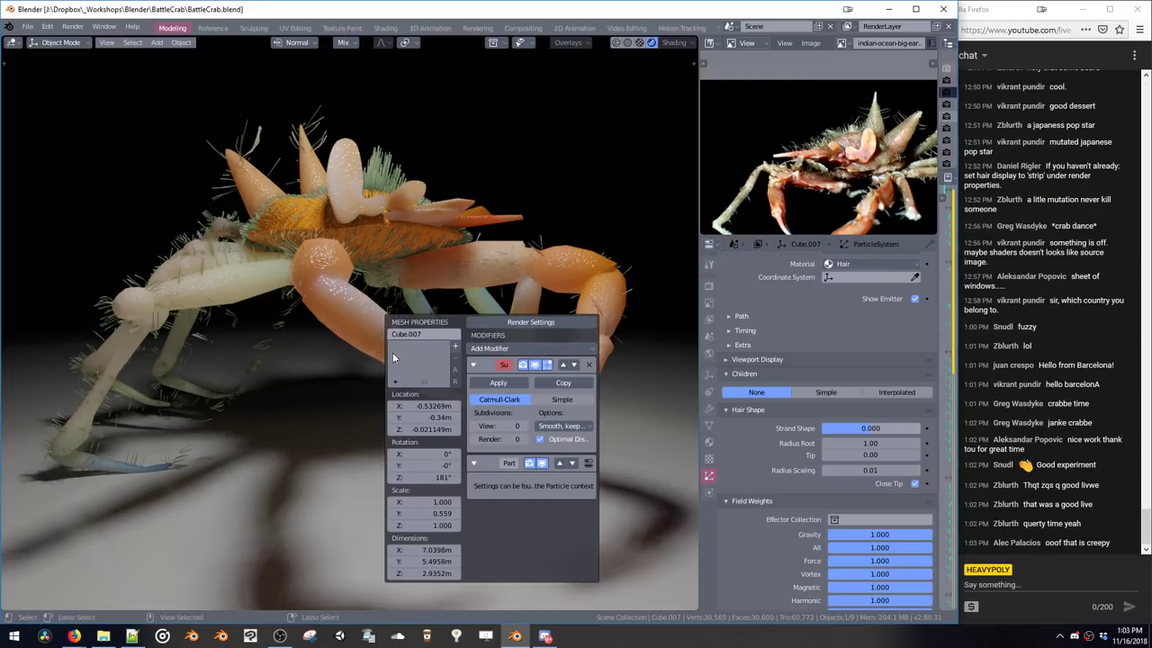
key("ctrl+shift+v")
key("v")
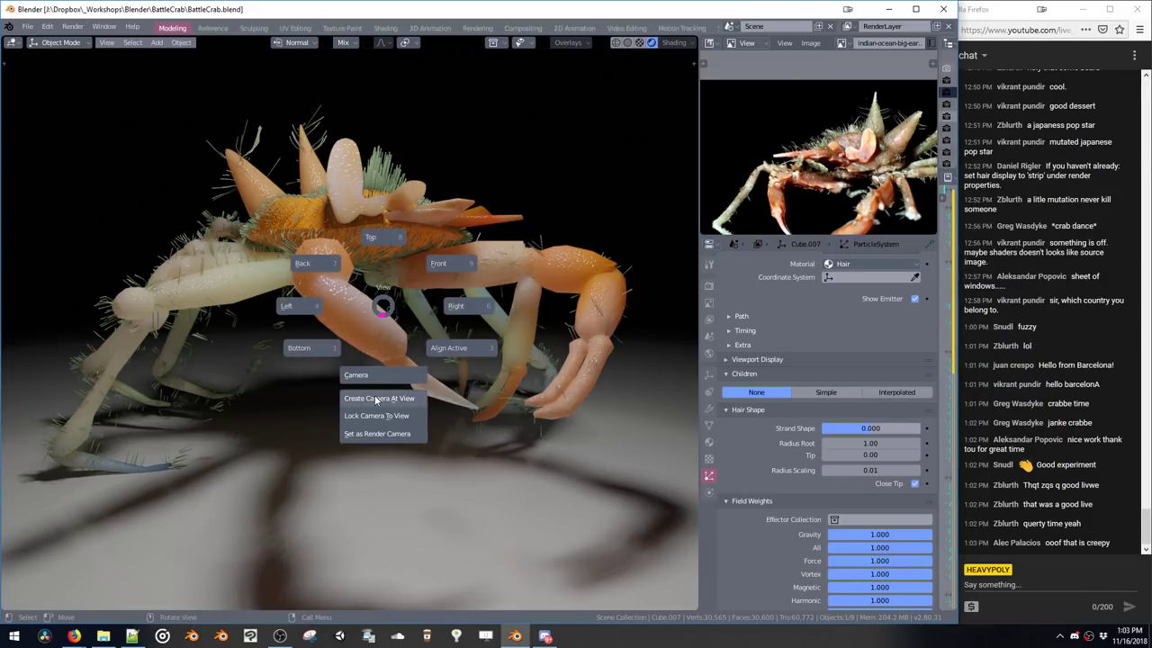
left_click(374, 397)
middle_click_drag(369, 297, 409, 370, "ctrl")
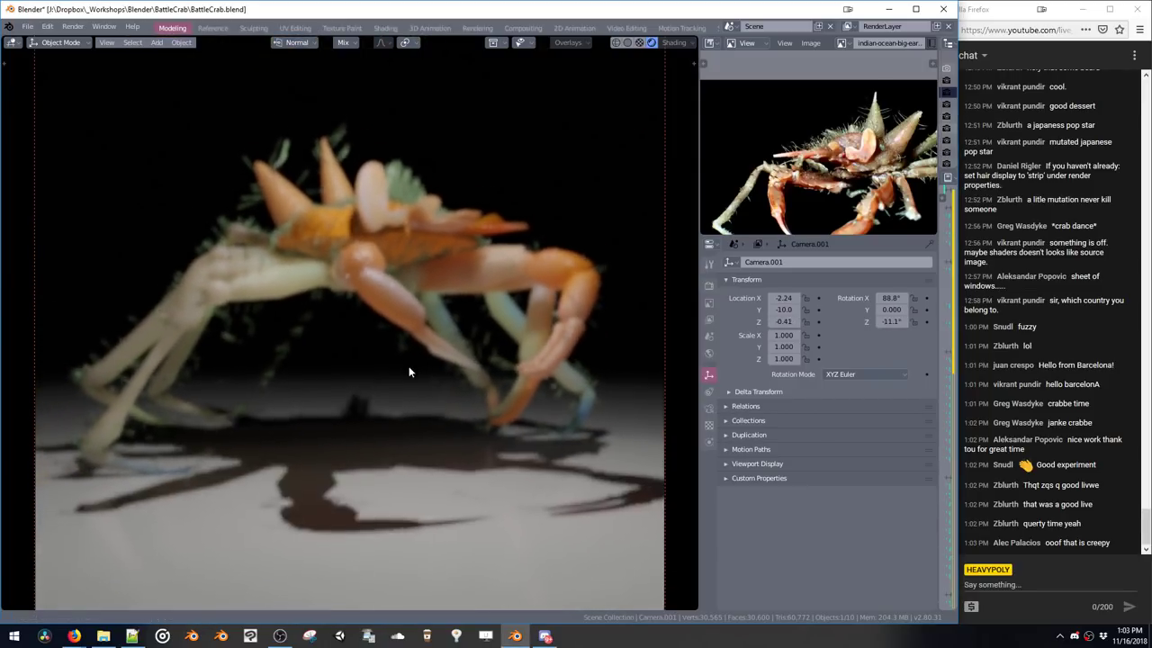
Set the new camera's f-stop to 1 to reduce the depth-of-field blur on the crab
key("ctrl+shift+v")
left_click_drag(504, 481, 551, 471)
left_click(503, 481)
type("1")
key("Return")
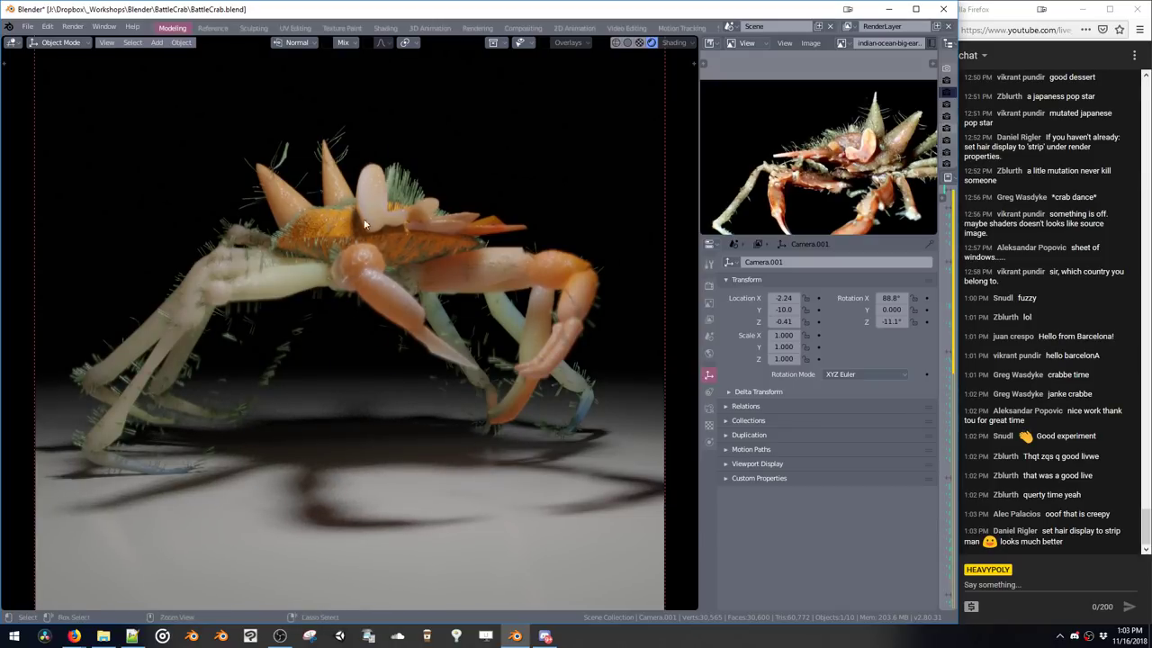
Try another viewport shading mode and return to the rendered view
key("z")
left_click(350, 154)
key("z")
left_click(417, 178)
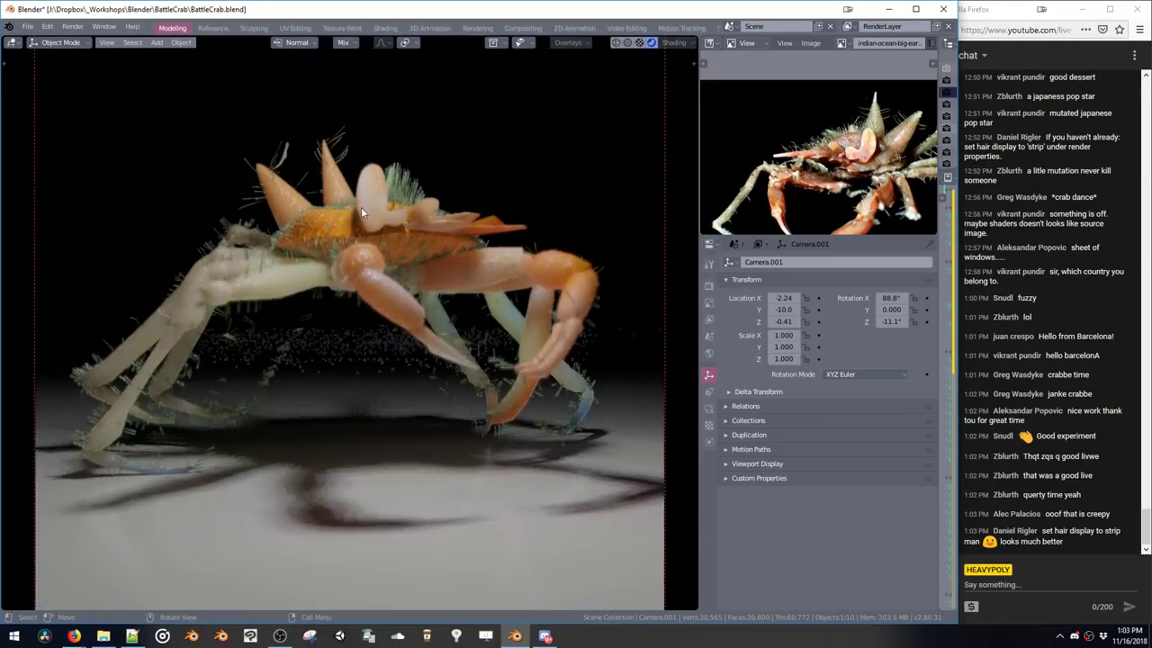
Try giving the crab's body a duplicate of the Crab material with its first subsurface radius value set to 1.141
left_click(340, 223)
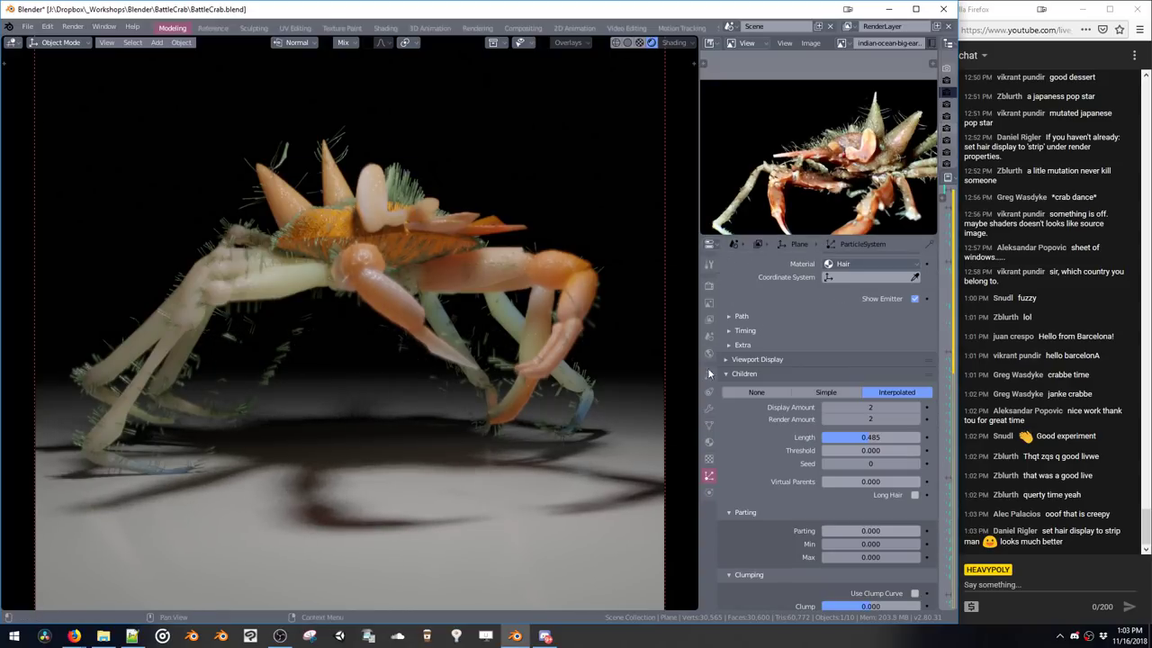
left_click(708, 444)
key("shift+v")
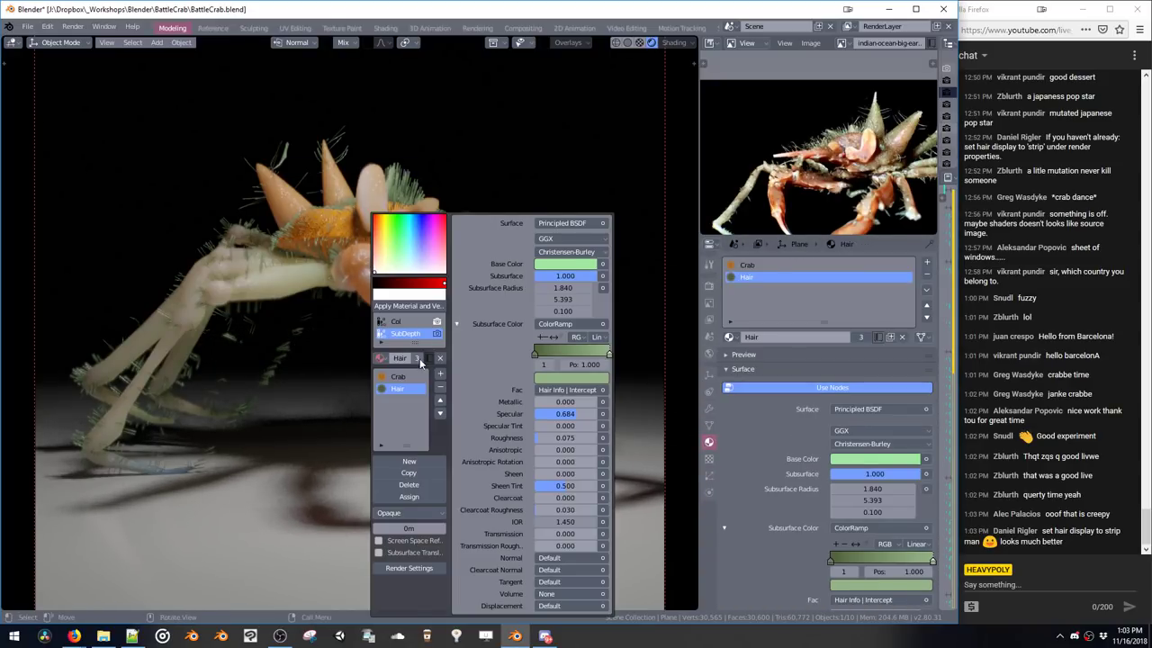
left_click(409, 377)
left_click(412, 371)
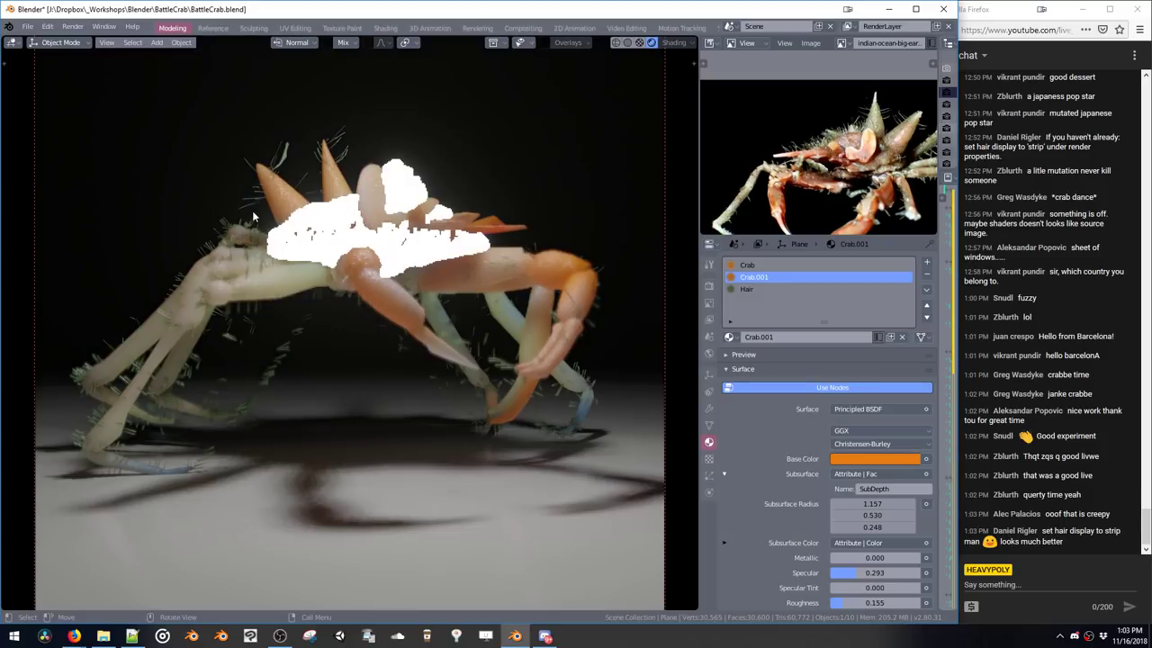
key("shift+space")
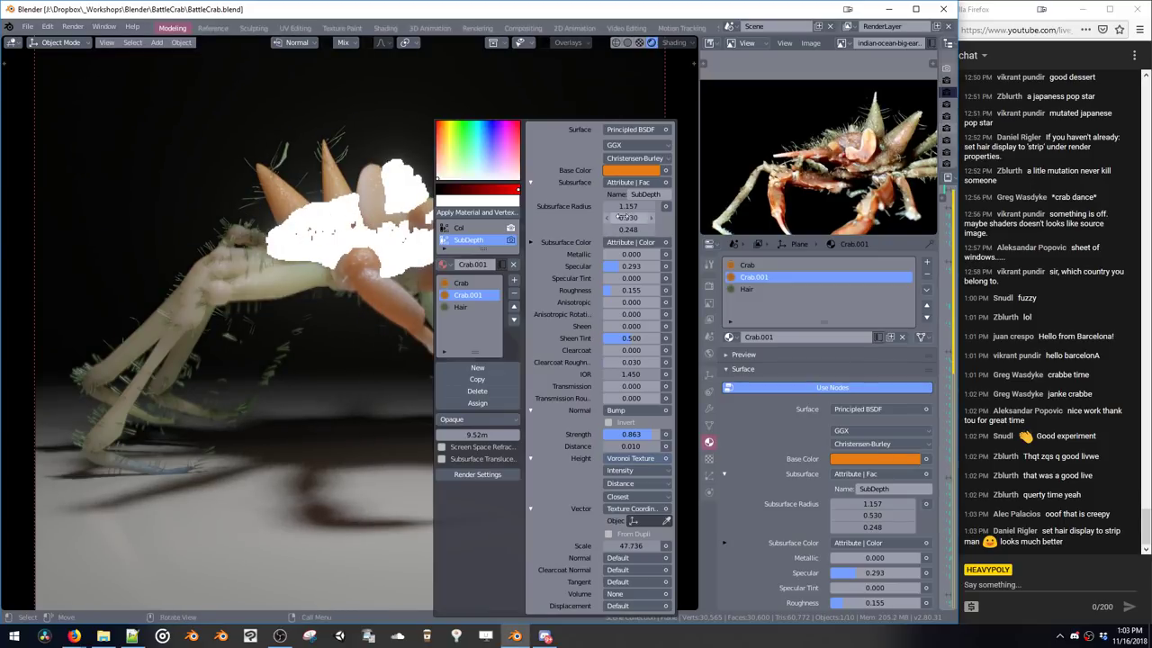
left_click_drag(626, 207, 631, 216)
key("space")
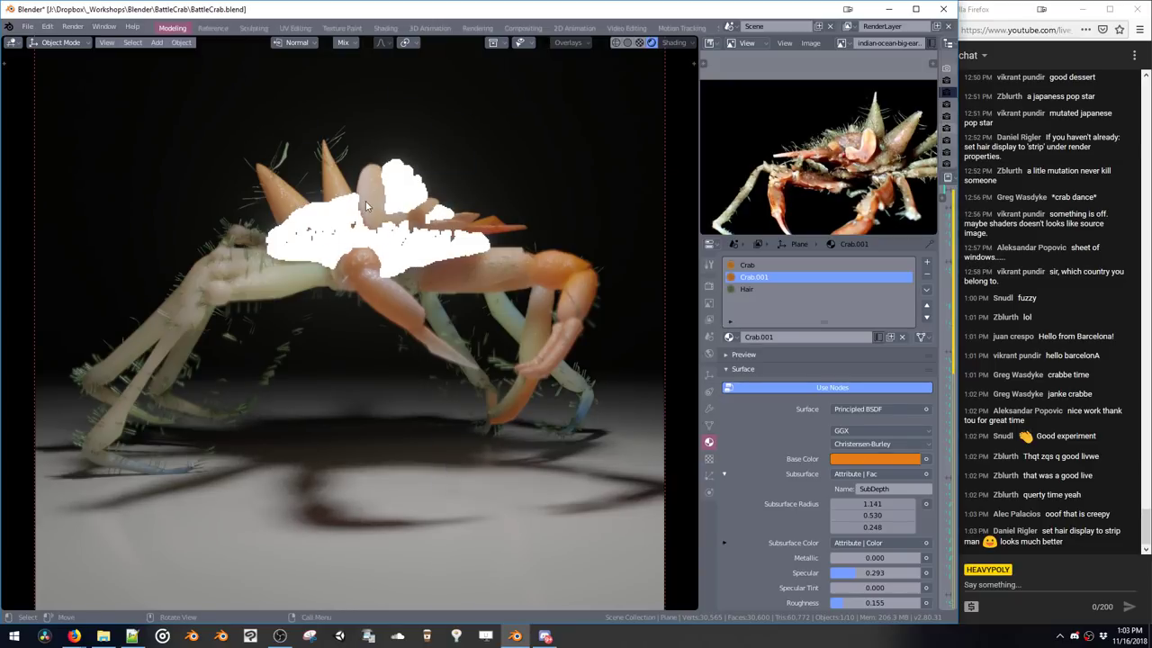
middle_click_drag(363, 216, 430, 245)
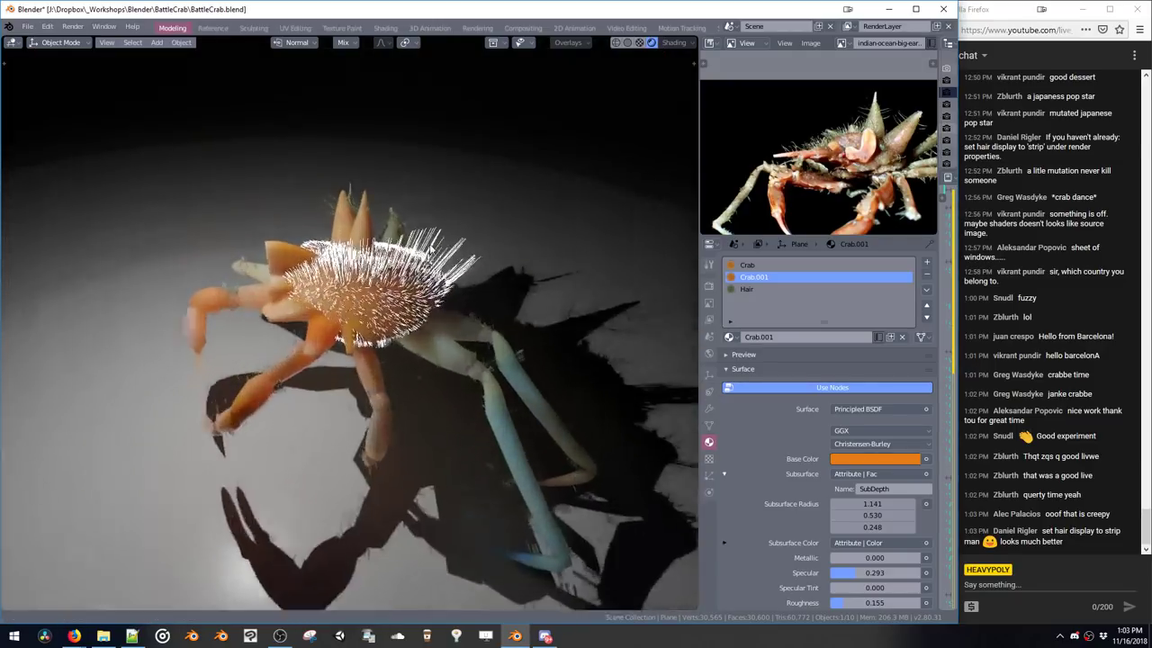
scroll(431, 250, "up", 1)
Remove the duplicate Crab.001 material slot from the body, return to the camera view and save the file
key("shift+v")
left_click(497, 295)
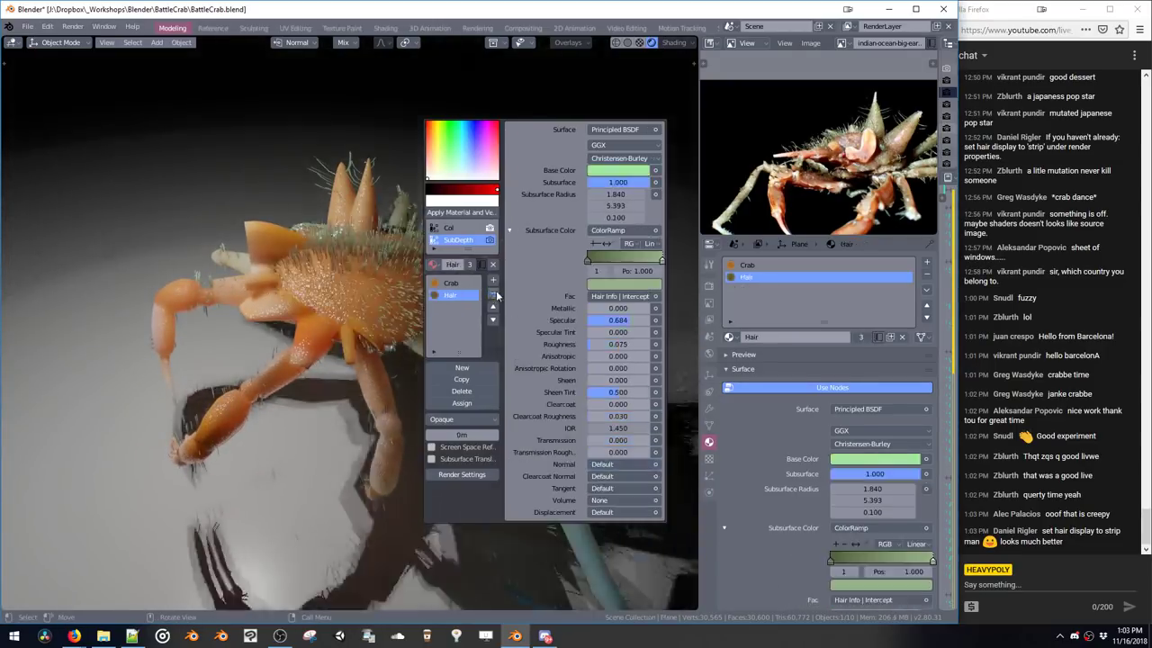
left_click(450, 282)
middle_click_drag(376, 245, 460, 236)
key("grave")
key("ctrl+s")
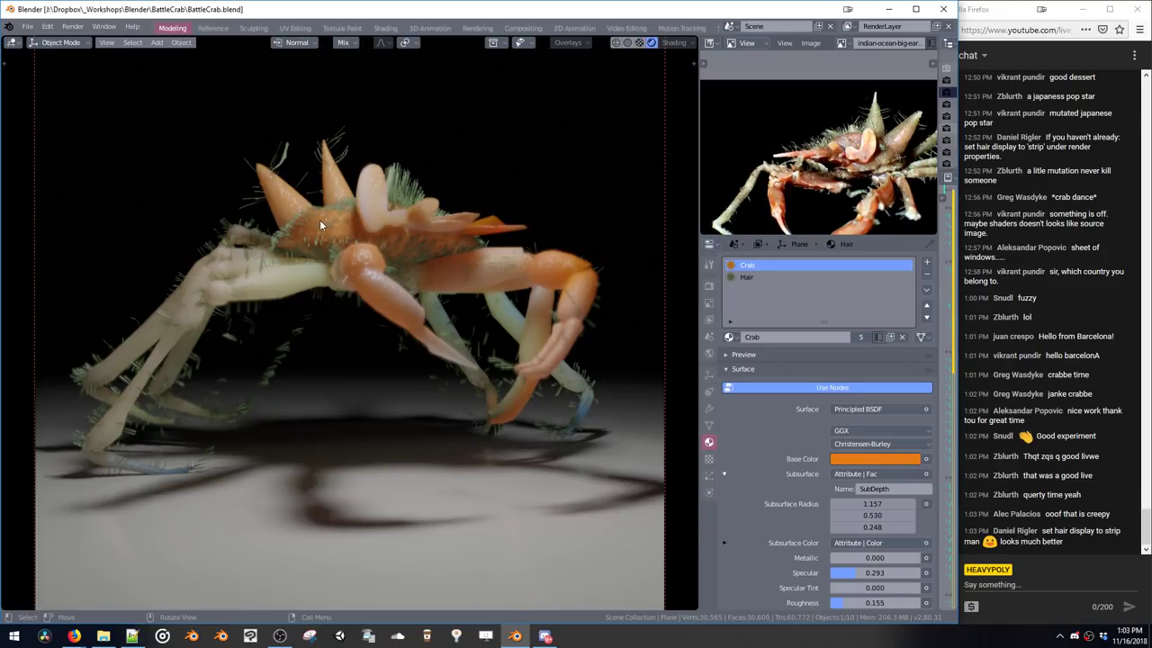
Render the crab through the current camera, view the result and close the render window
key("z")
key("v")
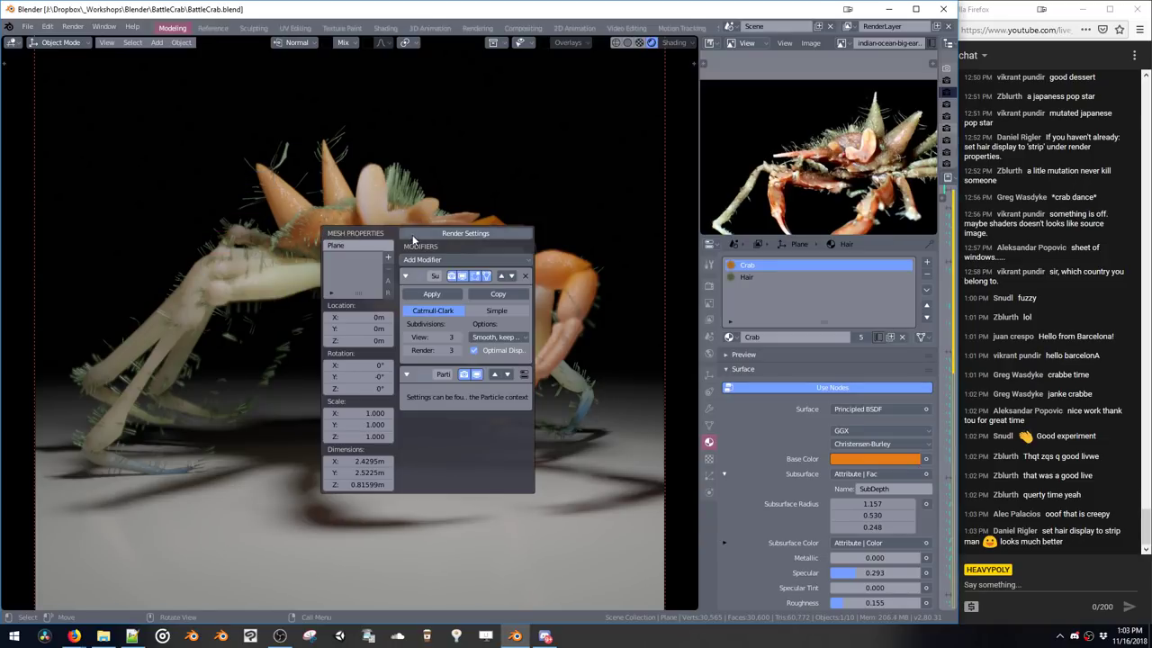
left_click(412, 236)
left_click(492, 313)
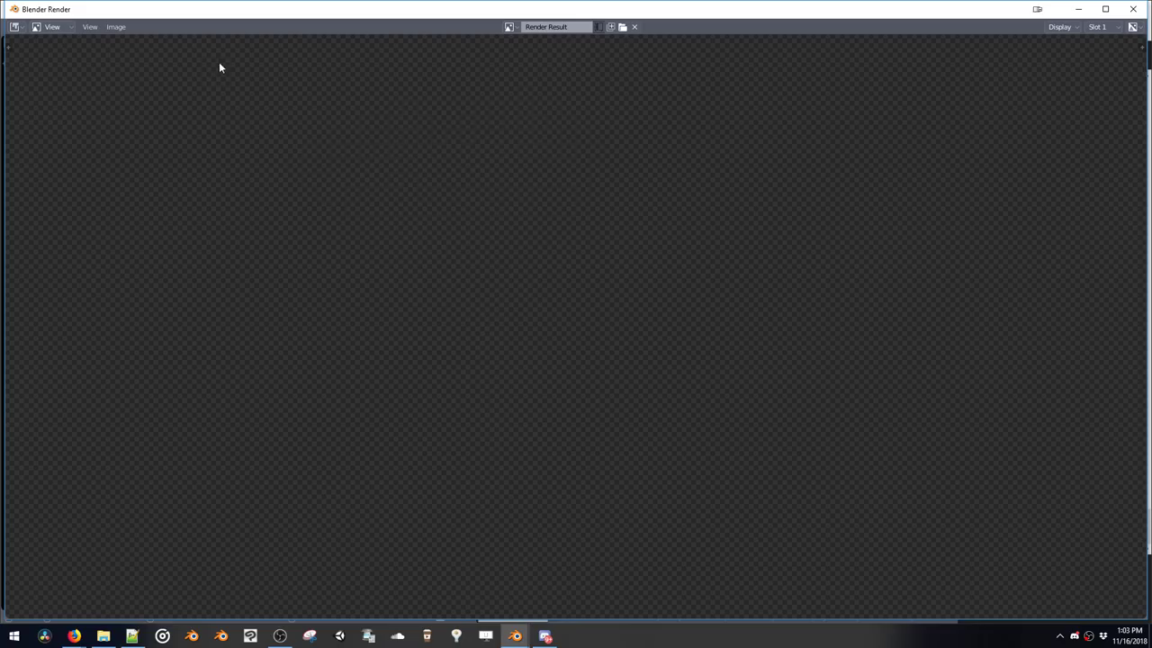
mouse_move(80, 633)
left_click(144, 592)
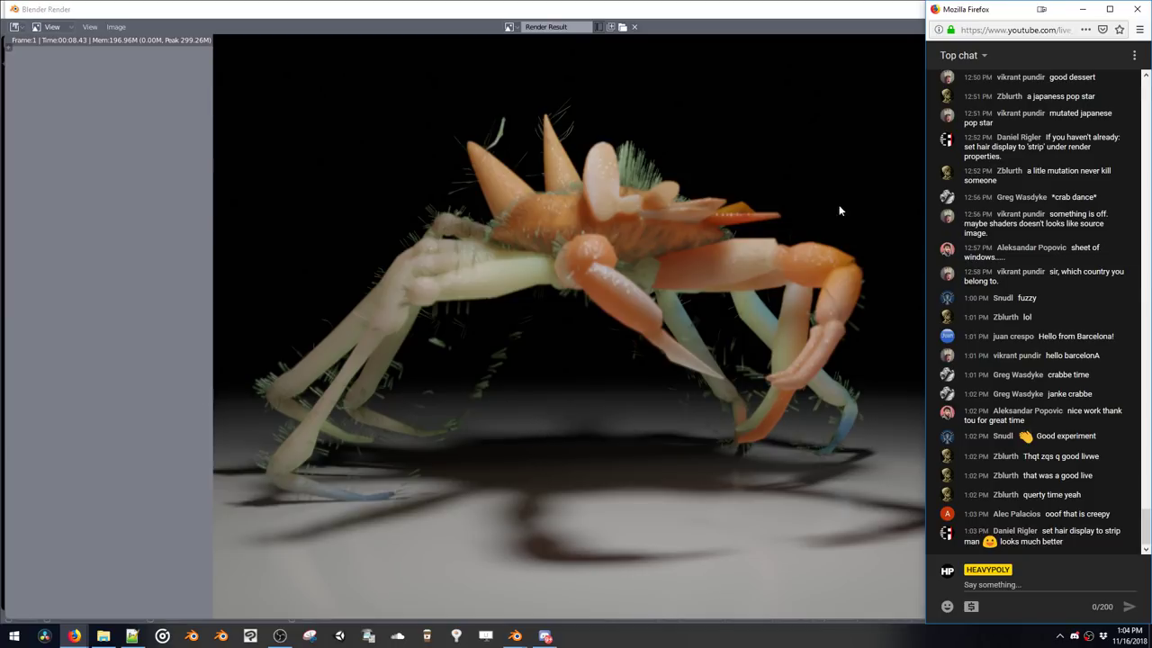
left_click(882, 5)
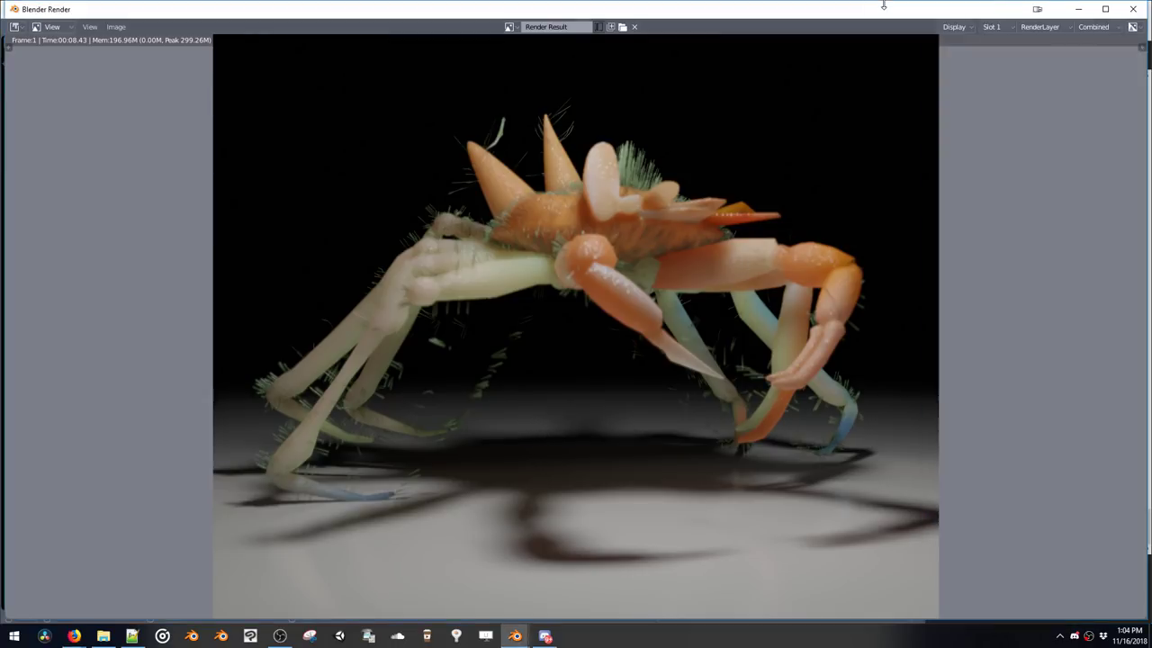
left_click(1116, 9)
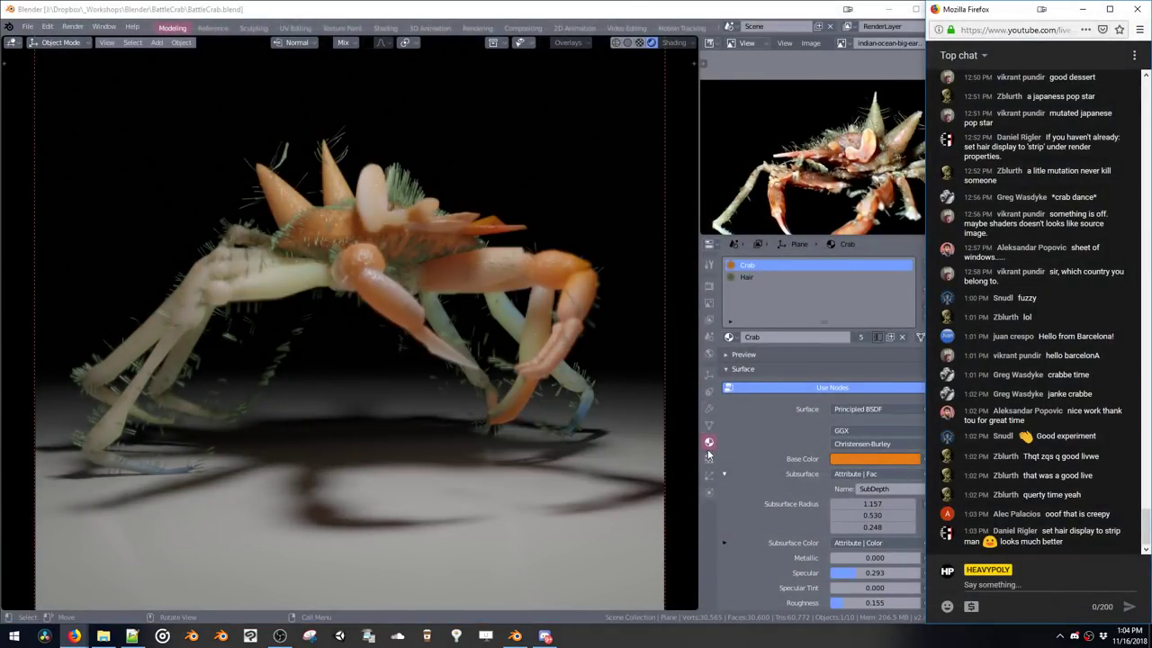
Look through the body's particle system settings, including its viewport display options, for a hair strip setting
left_click(708, 476)
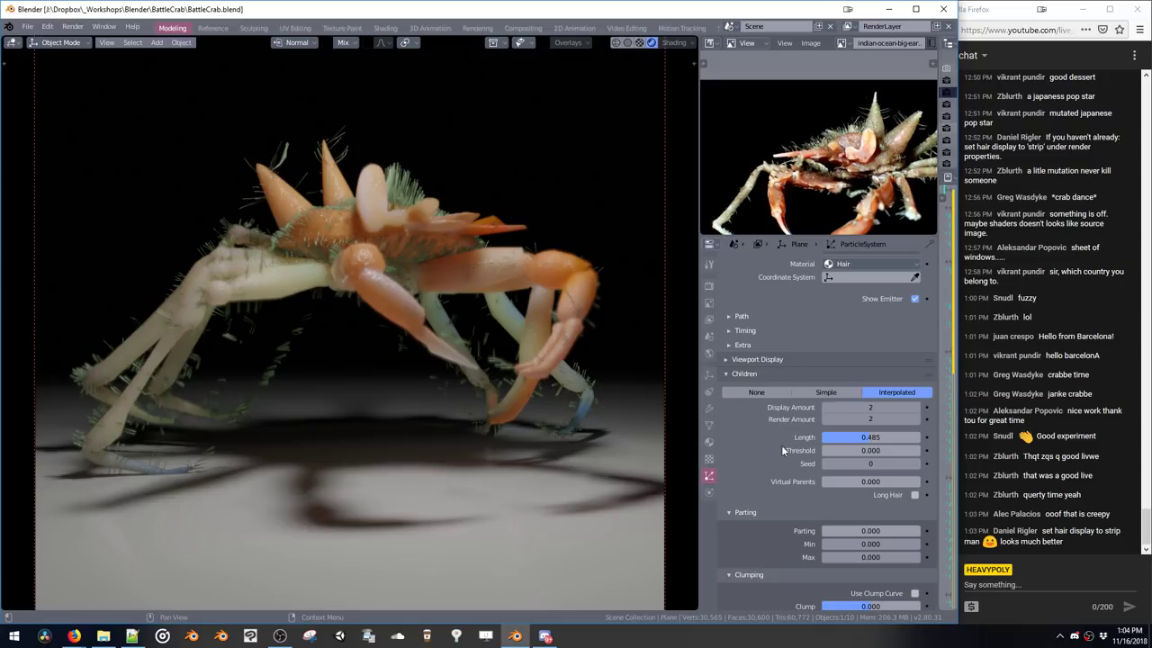
scroll(776, 469, "down", 15)
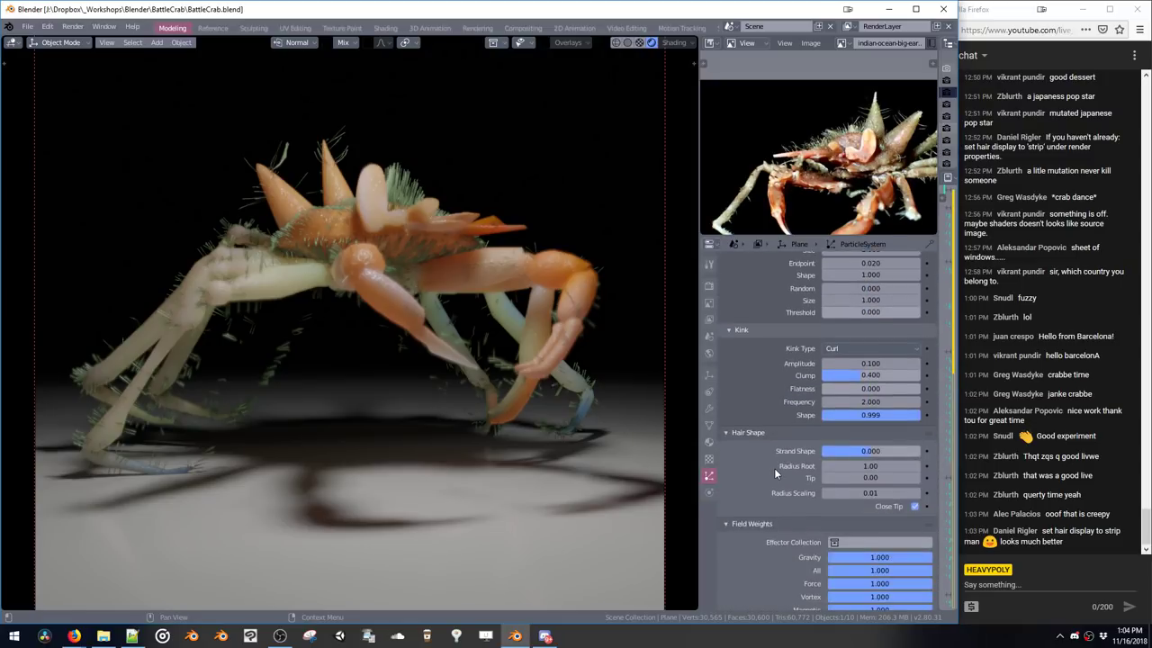
scroll(773, 468, "down", 8)
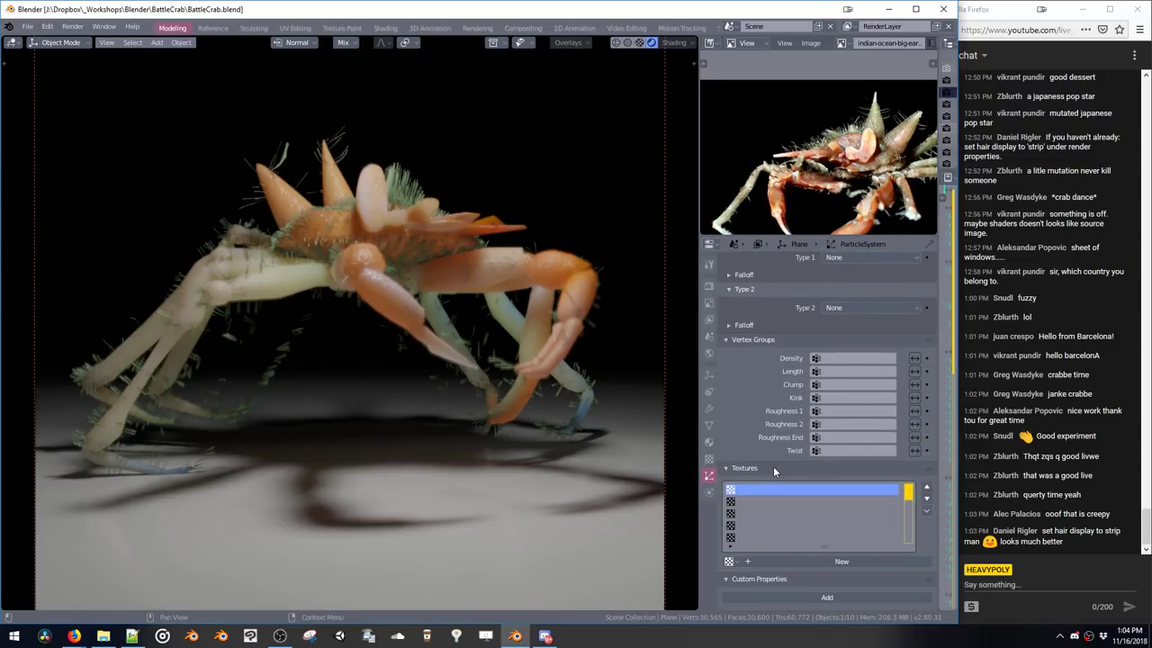
scroll(773, 465, "up", 7)
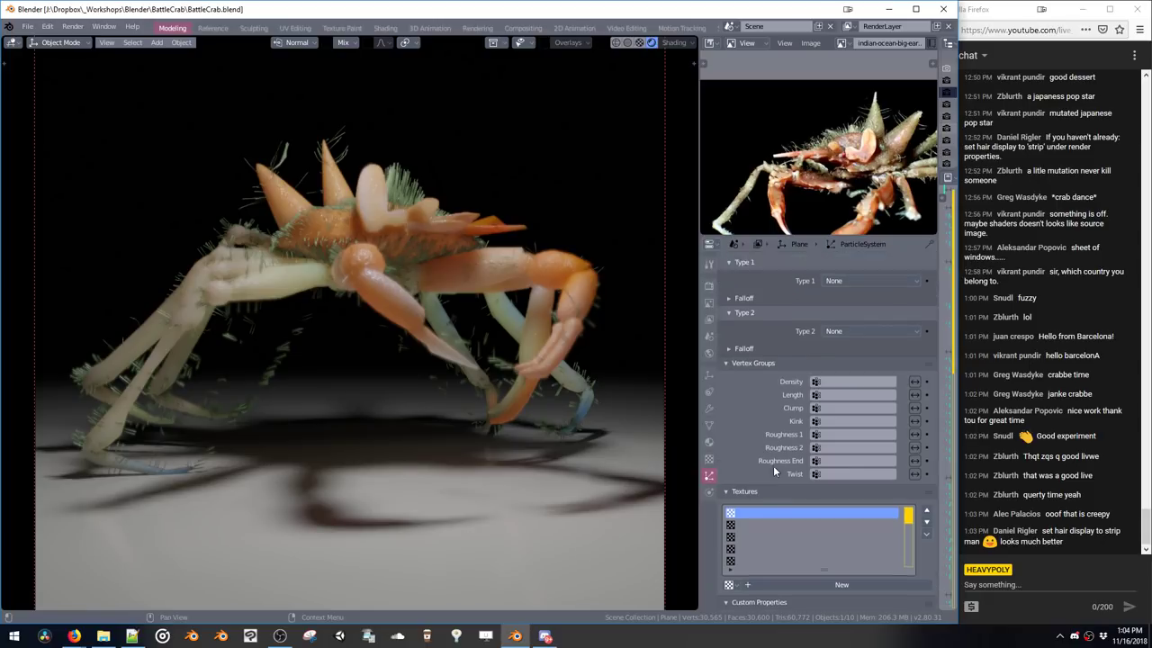
scroll(770, 464, "up", 10)
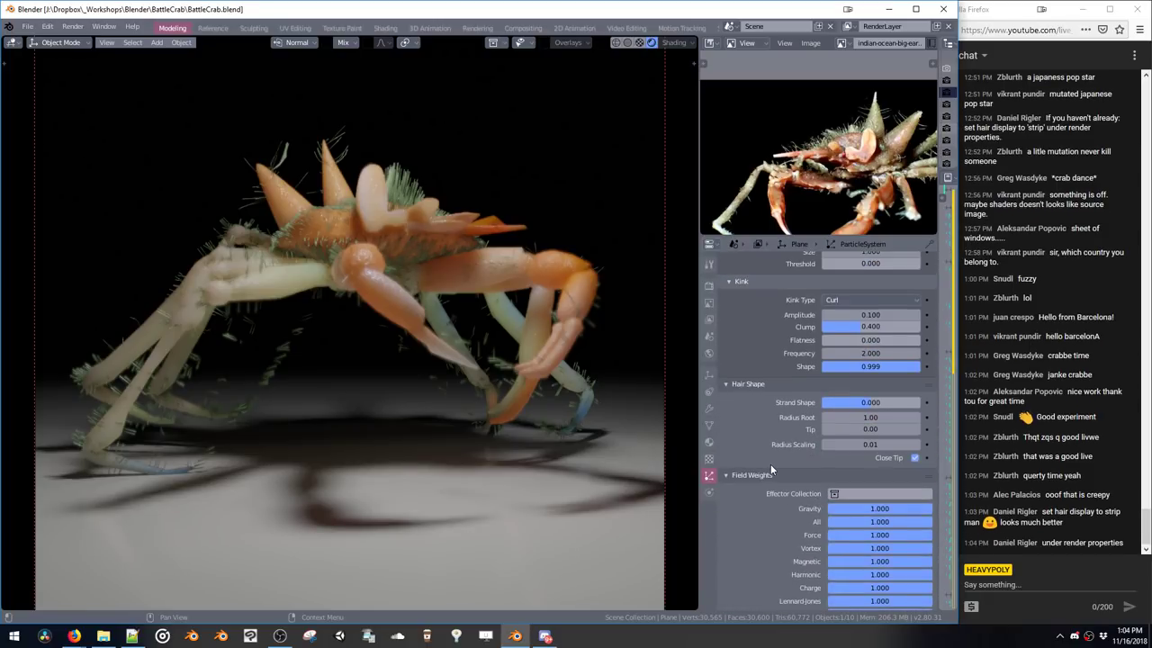
scroll(770, 464, "up", 10)
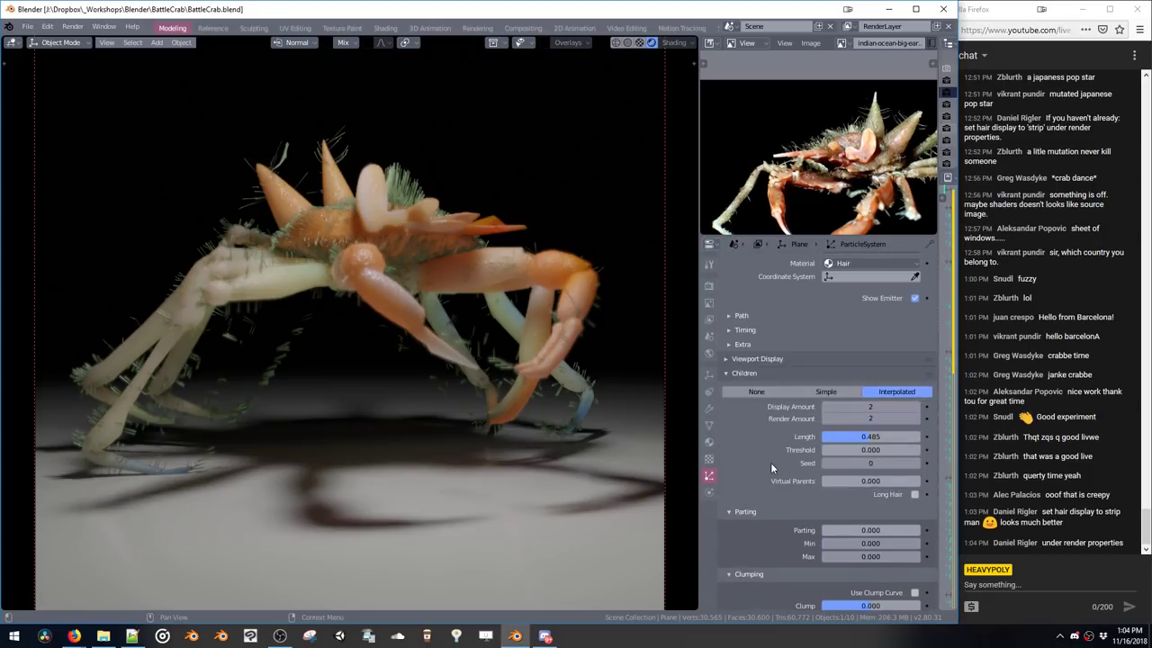
scroll(764, 469, "up", 2)
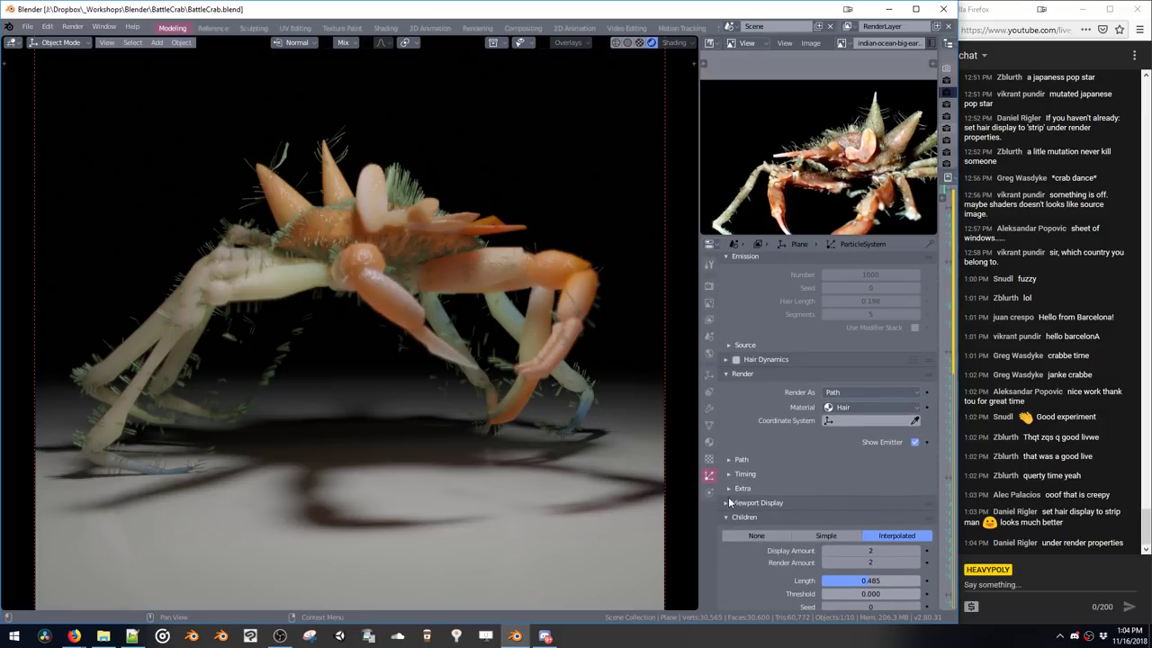
left_click(729, 500)
scroll(736, 489, "down", 3)
left_click(826, 469)
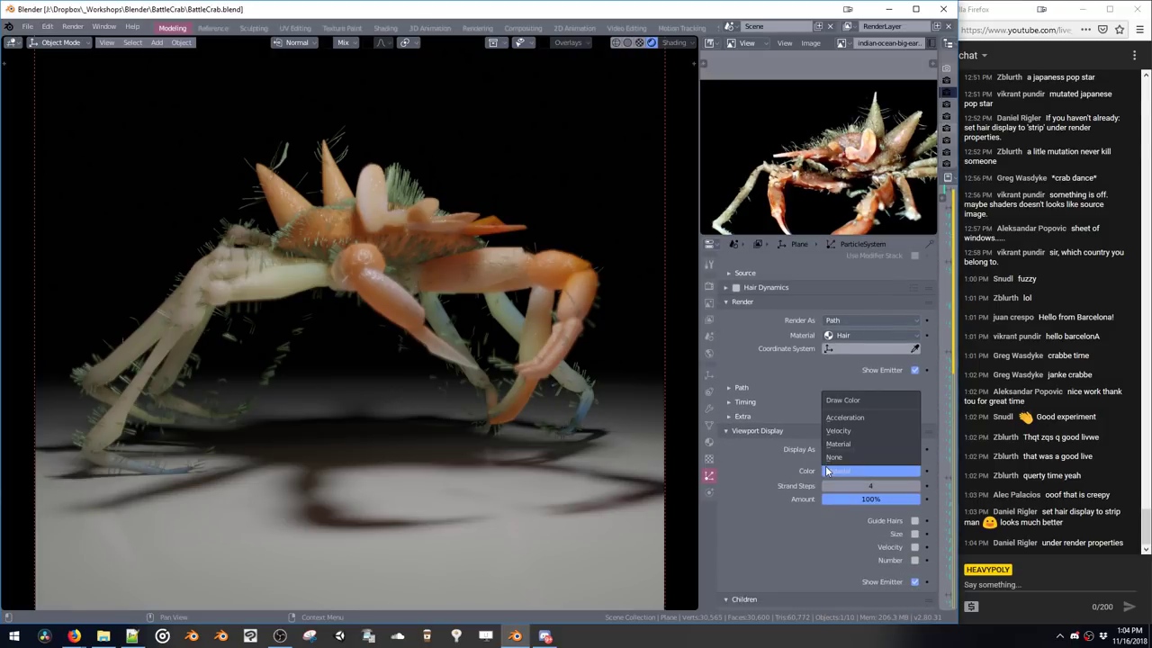
left_click(813, 467)
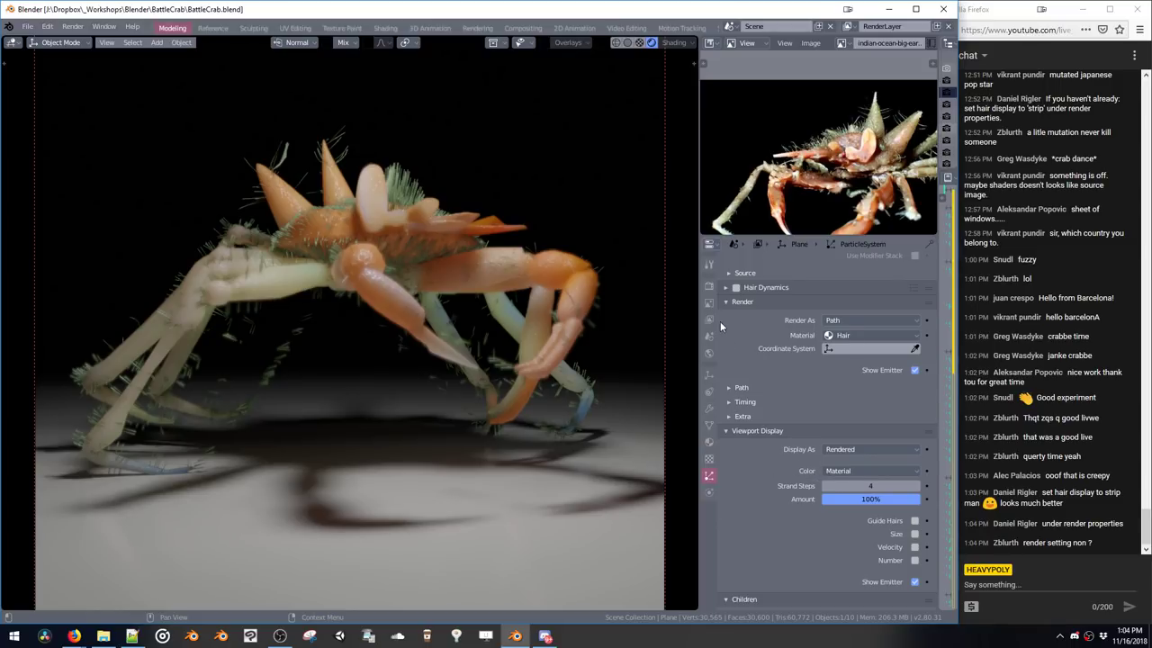
Set the scene's hair shape type to Strip in the render properties
left_click(708, 287)
scroll(740, 425, "down", 3)
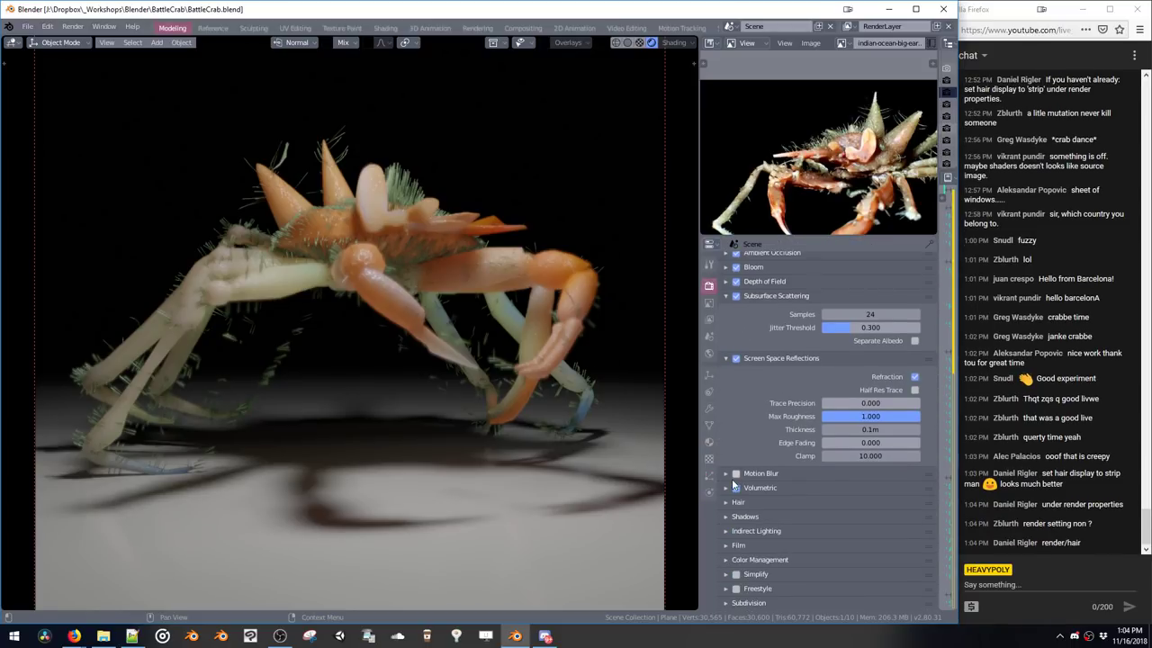
left_click(728, 500)
scroll(837, 494, "down", 1)
left_click(892, 484)
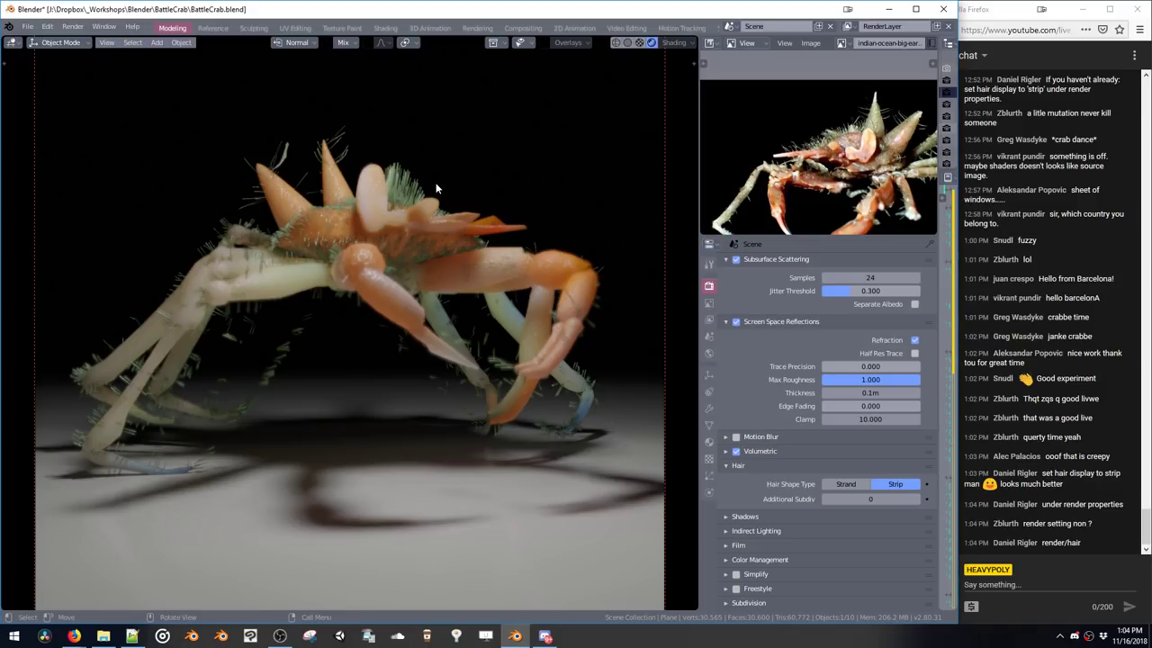
Select the crab's legs object and examine its hair from several angles
middle_click_drag(356, 343, 489, 337)
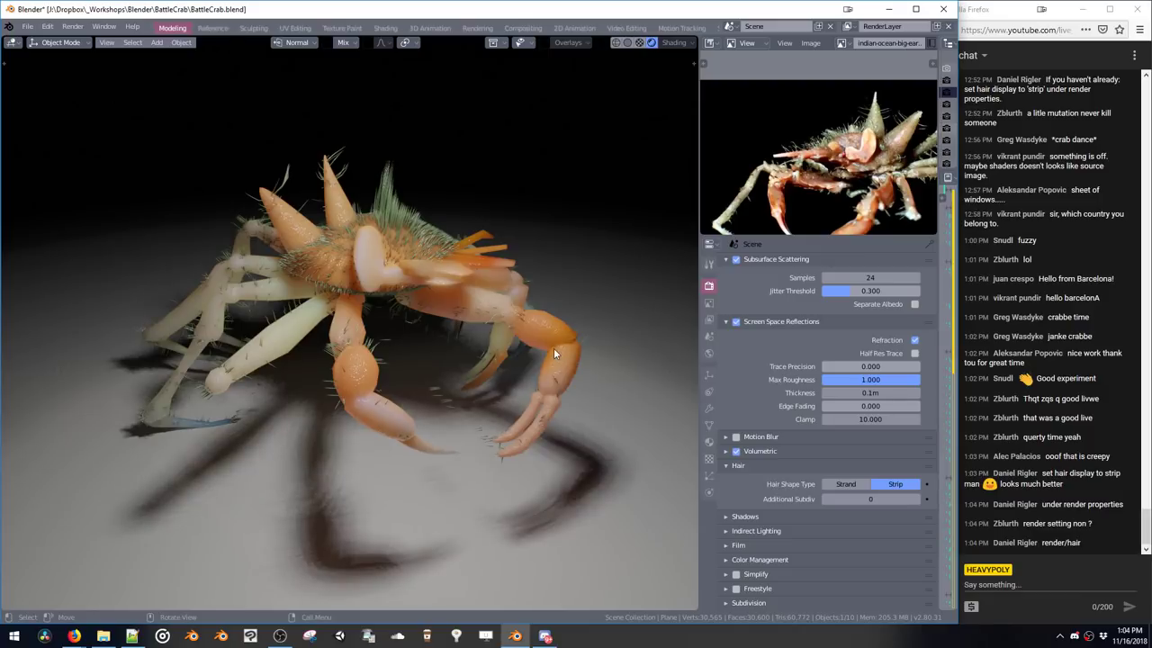
key("Tab")
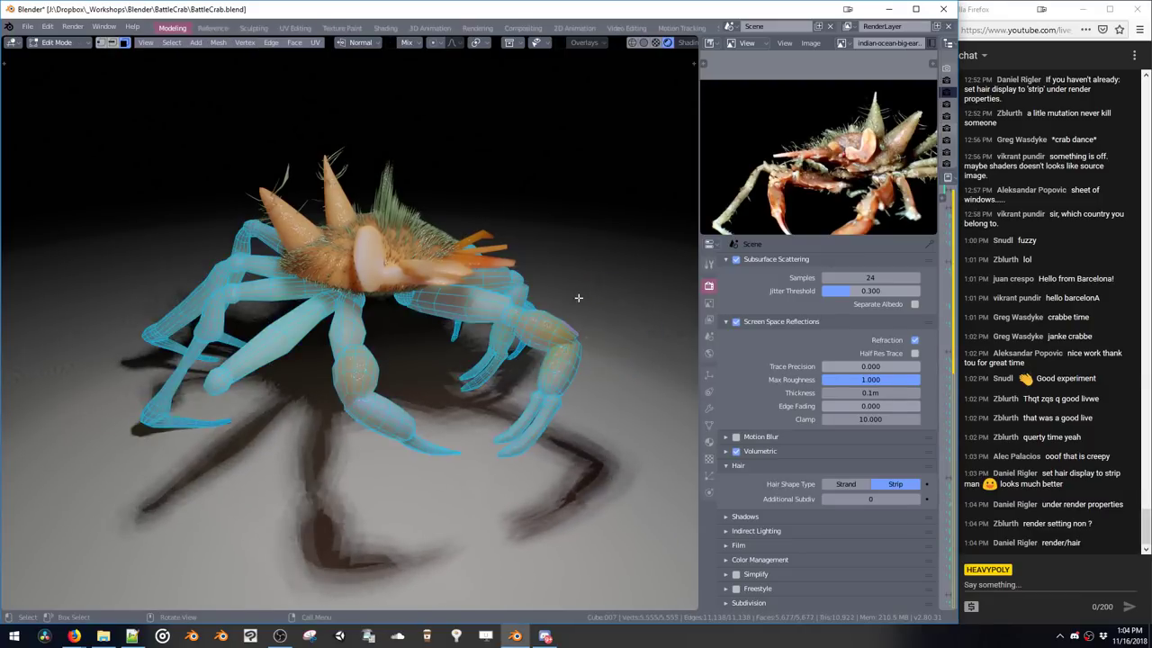
key("Tab")
key("Tab")
key("Tab")
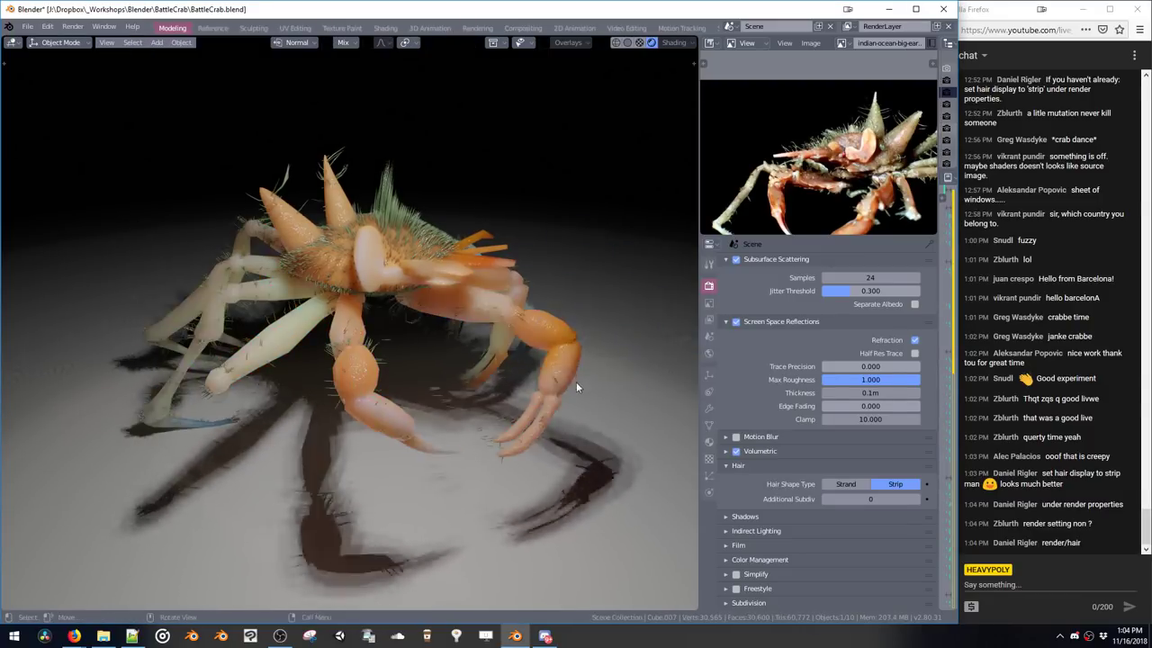
middle_click_drag(577, 384, 567, 301)
key("Tab")
key("Tab")
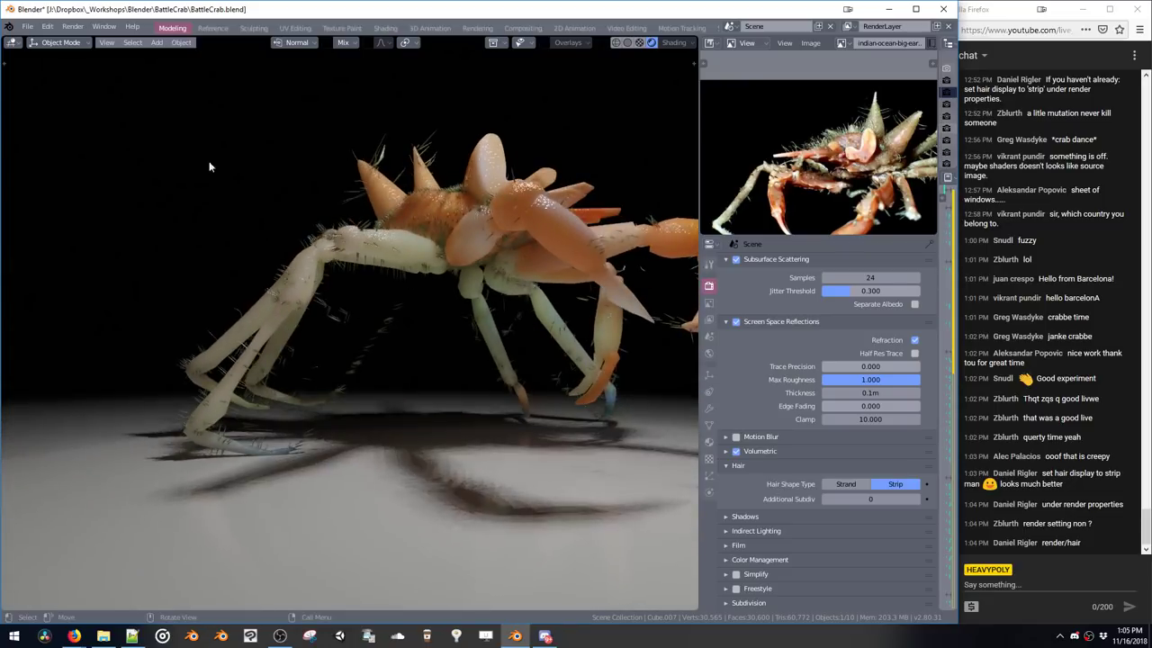
Put the legs object in Particle Edit mode and cut away the stray hairs floating between the rear legs
left_click(33, 43)
left_click(56, 136)
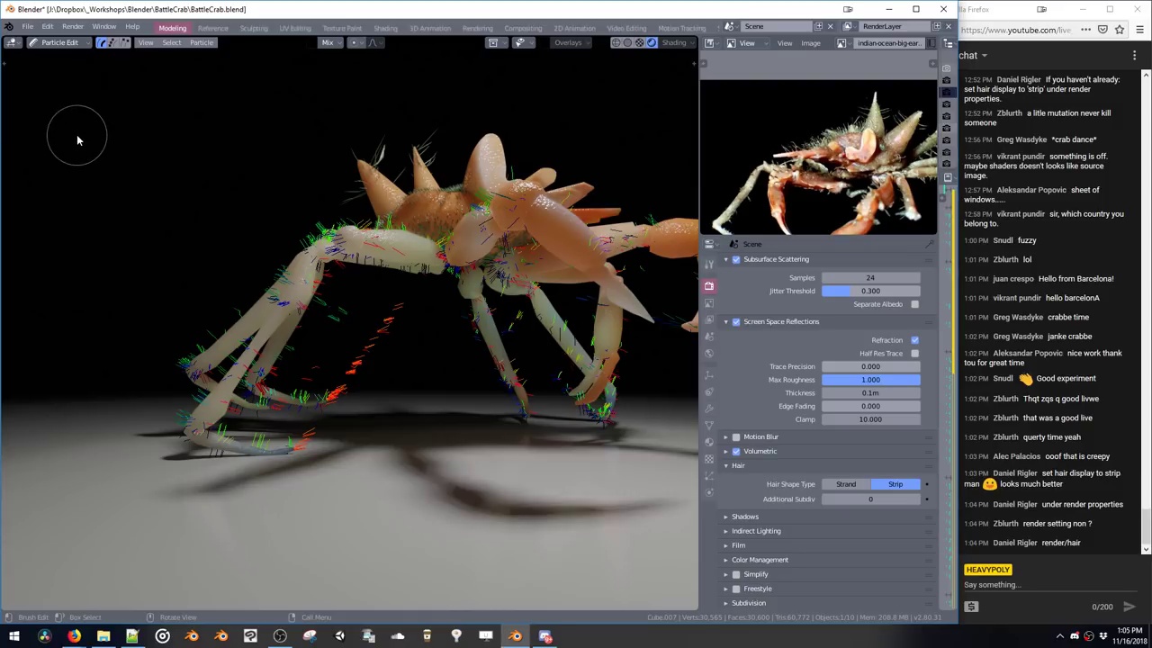
key("t")
left_click(36, 212)
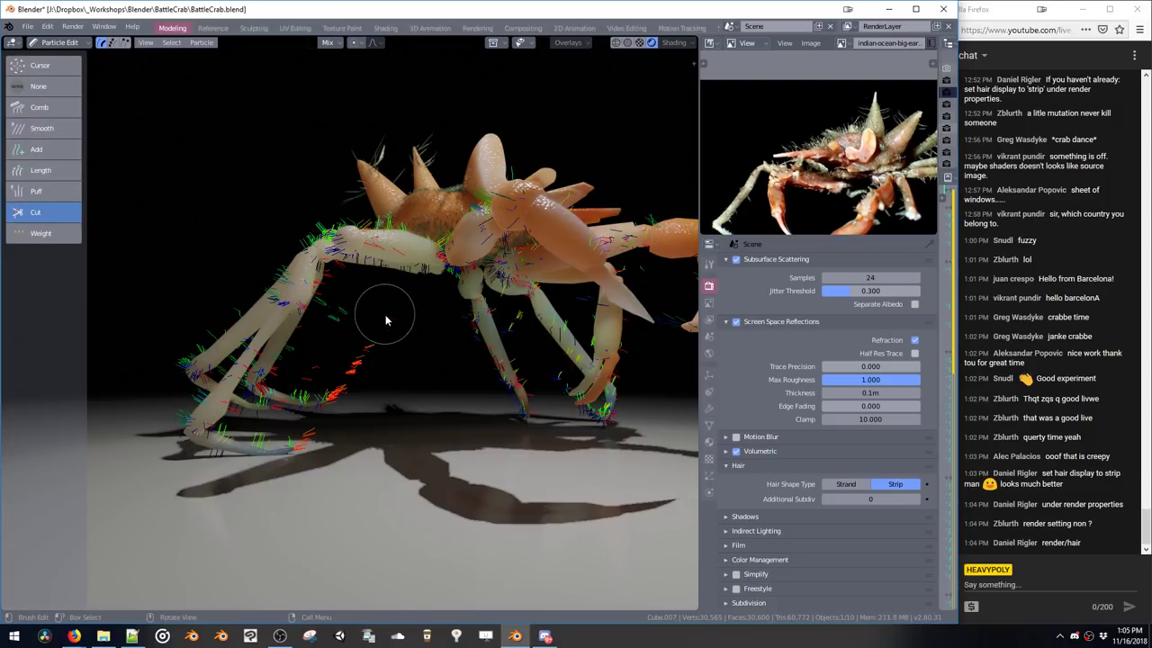
mouse_move(366, 350)
middle_mouse_down()
mouse_move(373, 383)
mouse_move(320, 441)
mouse_move(345, 351)
middle_mouse_up()
mouse_move(323, 420)
middle_mouse_down()
mouse_move(359, 403)
mouse_move(310, 388)
mouse_move(305, 420)
mouse_move(346, 356)
middle_mouse_up()
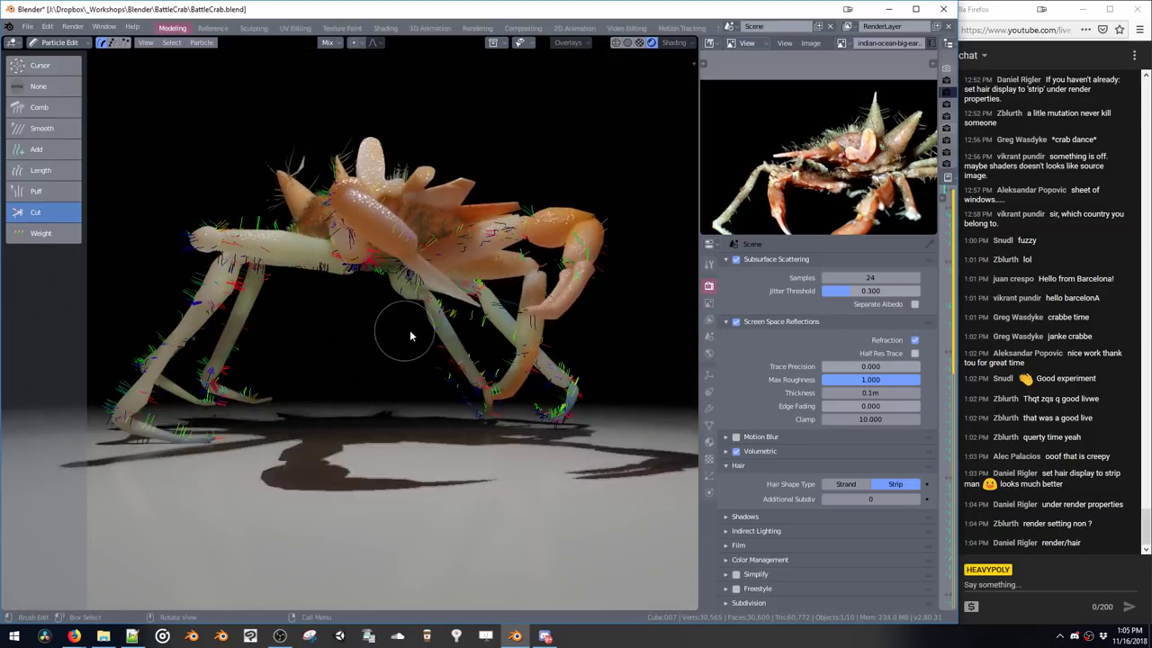
Find and cut the remaining stray hairs floating beneath the crab and beside its feet
mouse_move(409, 330)
middle_mouse_down()
mouse_move(371, 328)
mouse_move(373, 348)
mouse_move(454, 318)
middle_mouse_up()
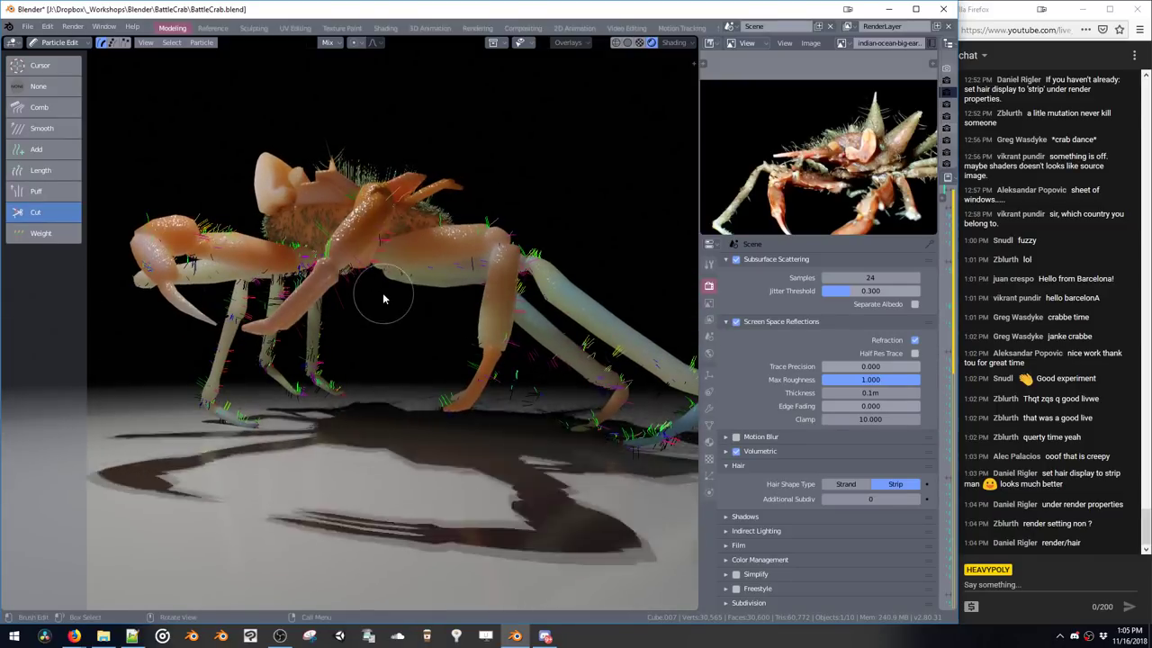
mouse_move(385, 296)
middle_mouse_down()
mouse_move(442, 342)
mouse_move(455, 326)
mouse_move(464, 358)
mouse_move(438, 333)
middle_mouse_up()
scroll(439, 329, "up", 6)
middle_click_drag(362, 307, 394, 326)
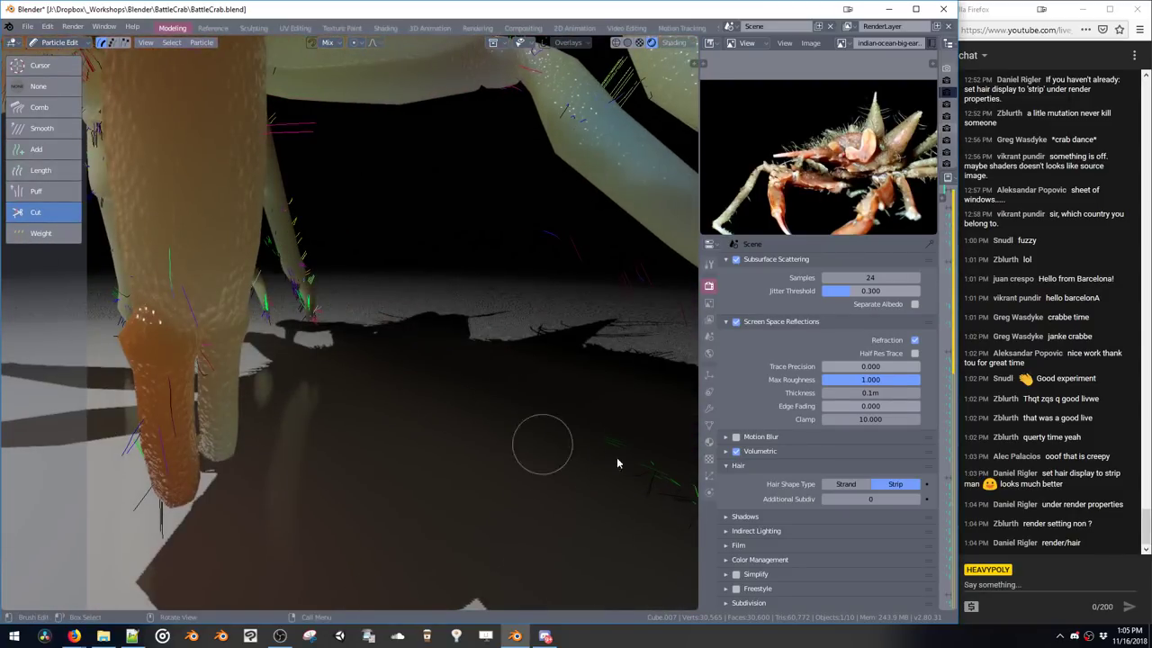
mouse_move(621, 314)
middle_mouse_down()
mouse_move(458, 244)
mouse_move(436, 319)
middle_mouse_up()
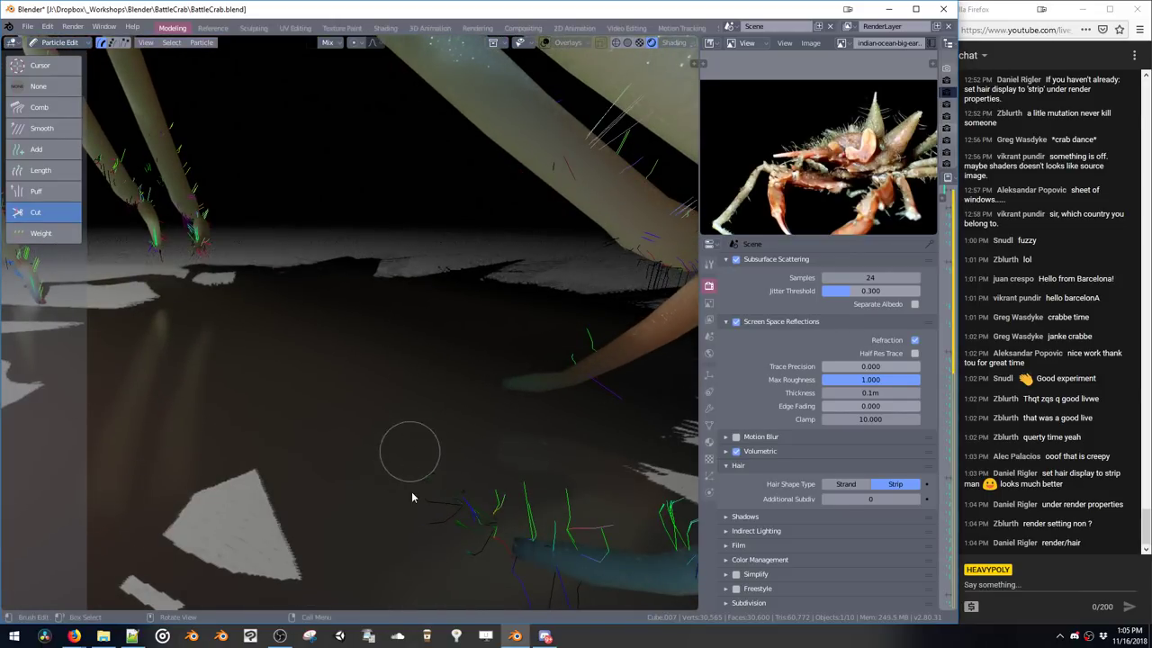
middle_click_drag(455, 531, 225, 337)
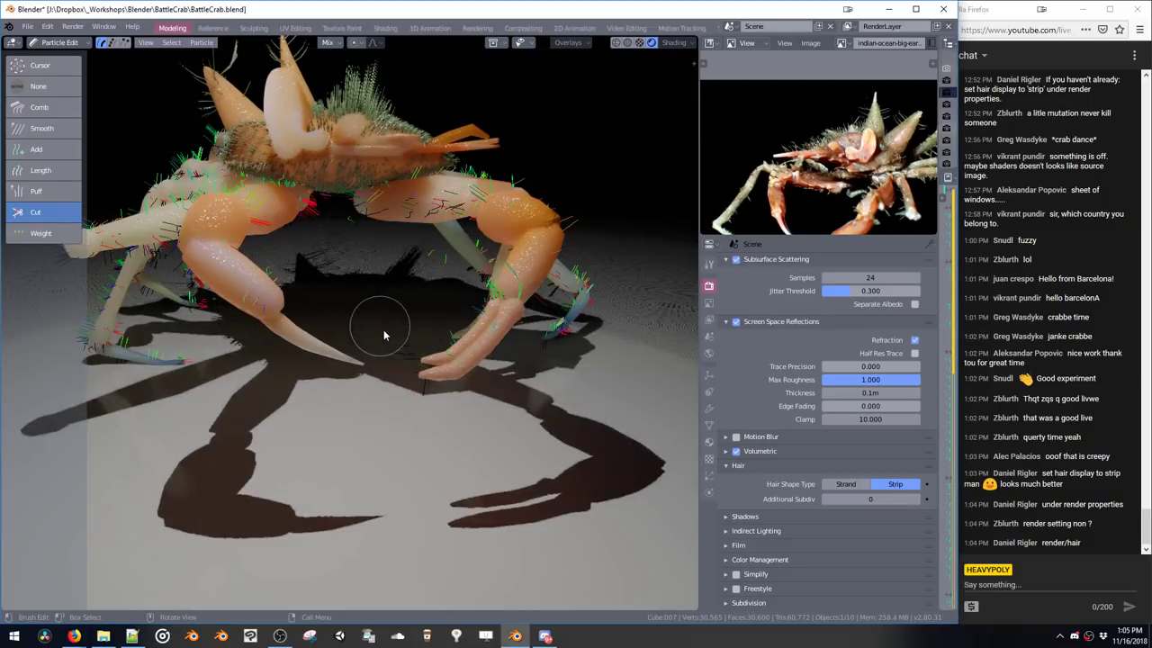
Save the file and return the legs object to Object Mode in the camera view
middle_click_drag(380, 329, 497, 280)
key("ctrl+s")
left_click(558, 301)
key("Tab")
key("grave")
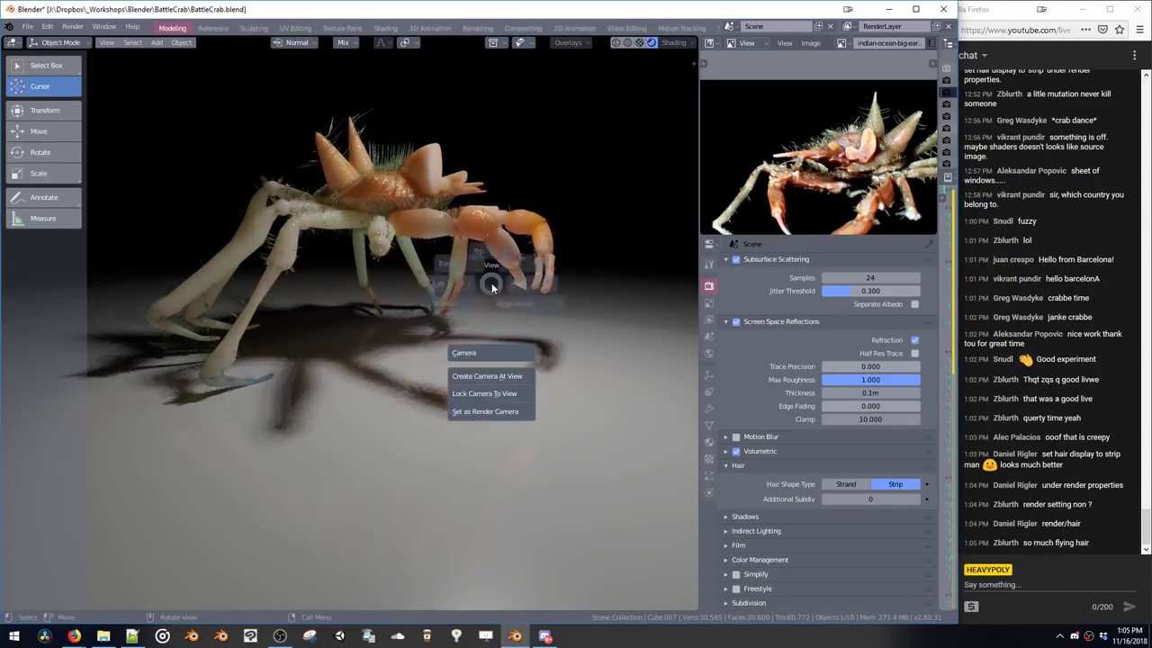
left_click(460, 344)
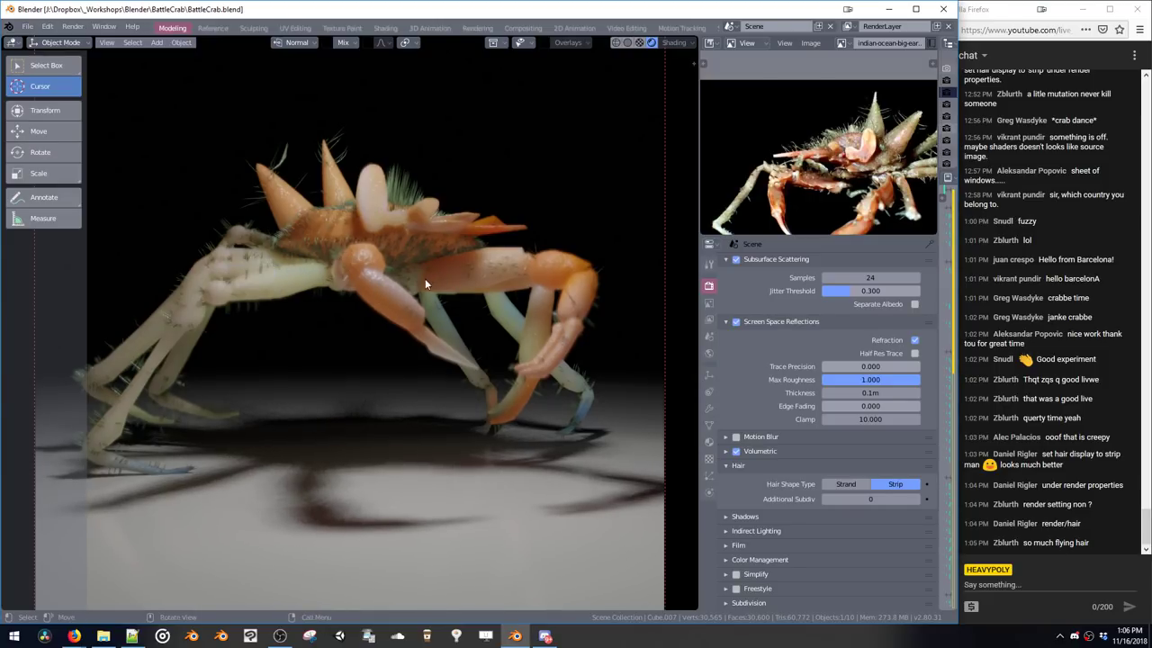
Select the front claws' linked geometry in Edit Mode and set the Crab material's subsurface radius to 0.834, 0.431 and 0.243
key("Tab")
middle_click_drag(387, 301, 459, 342)
left_click_drag(298, 422, 467, 501)
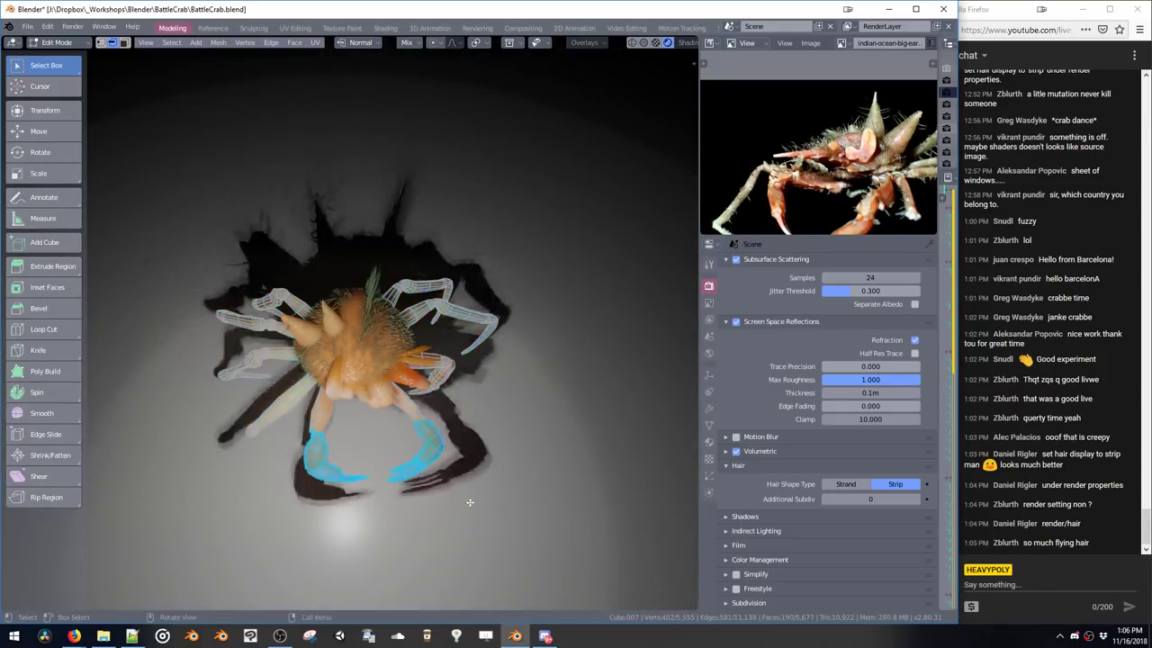
key("ctrl+l")
middle_click_drag(458, 481, 475, 294)
scroll(444, 322, "up", 2)
key("v")
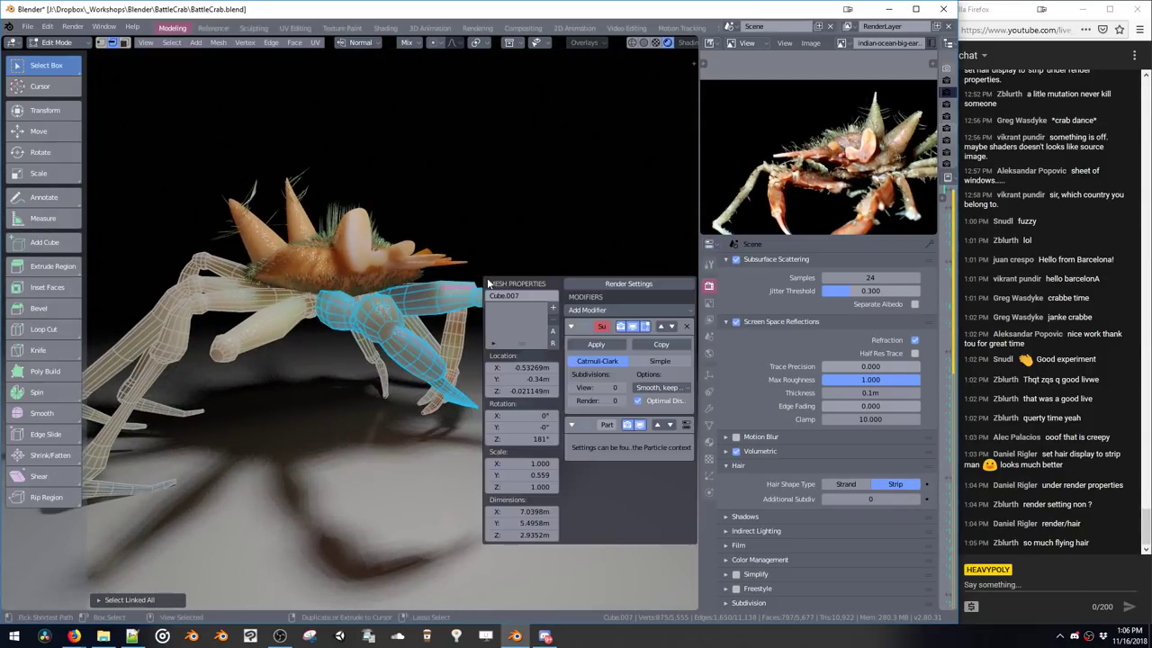
key("shift+v")
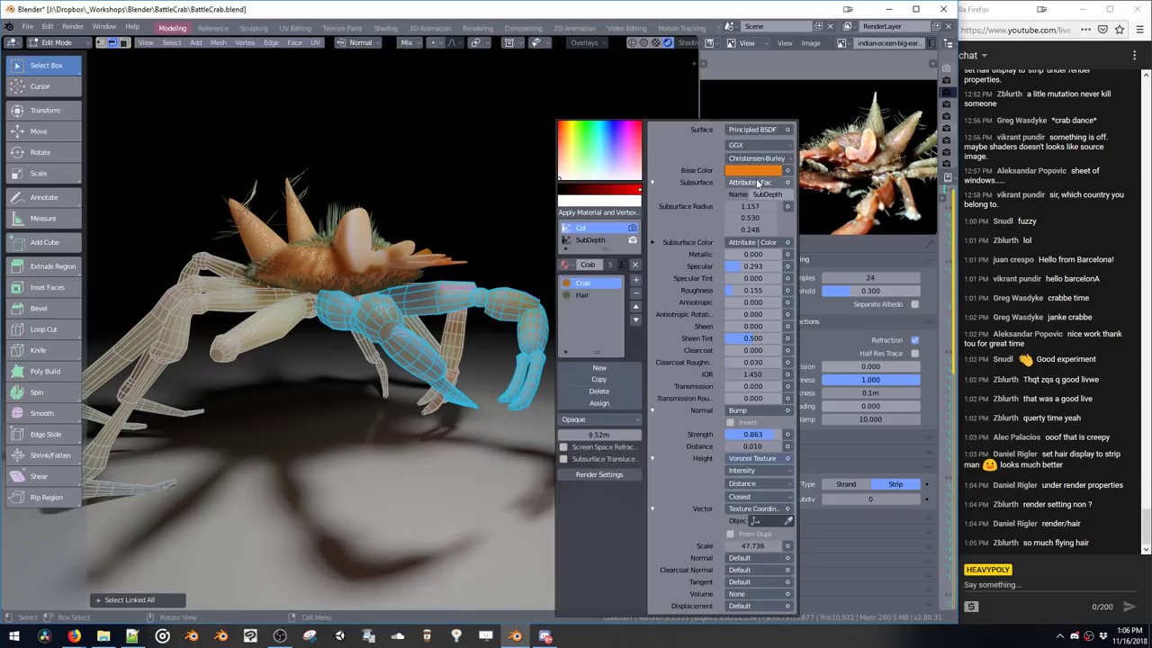
left_click_drag(753, 207, 733, 230)
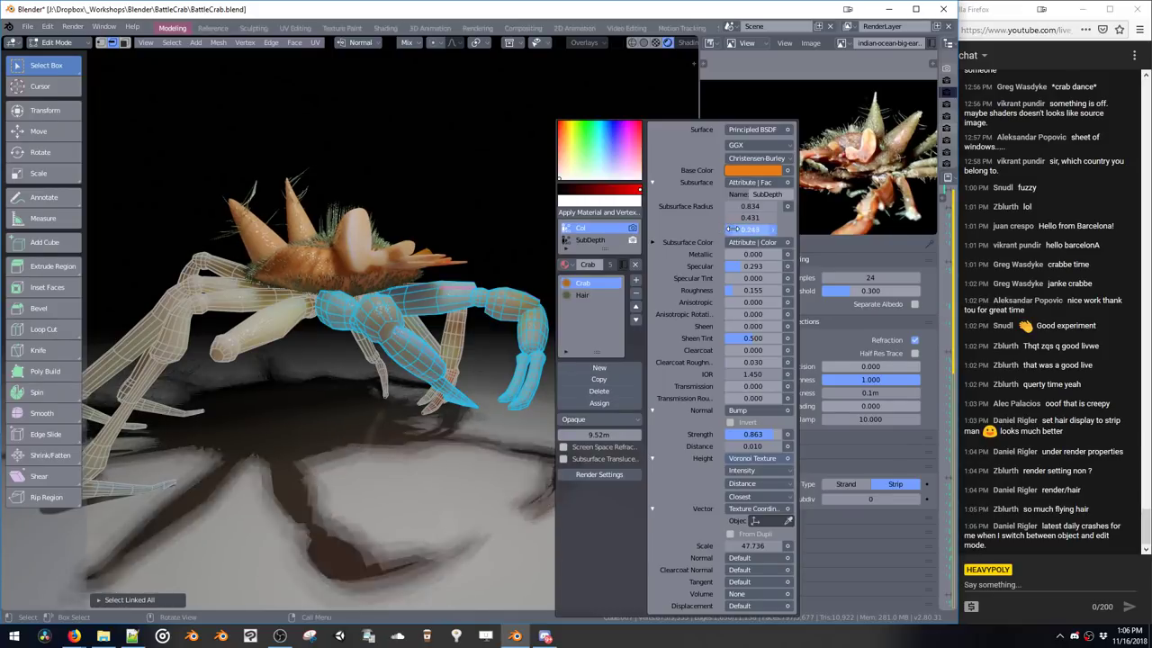
Return to the camera view, clear the mesh selection and leave Edit Mode to examine the crab's shading
key("grave")
left_click(466, 201)
key("a")
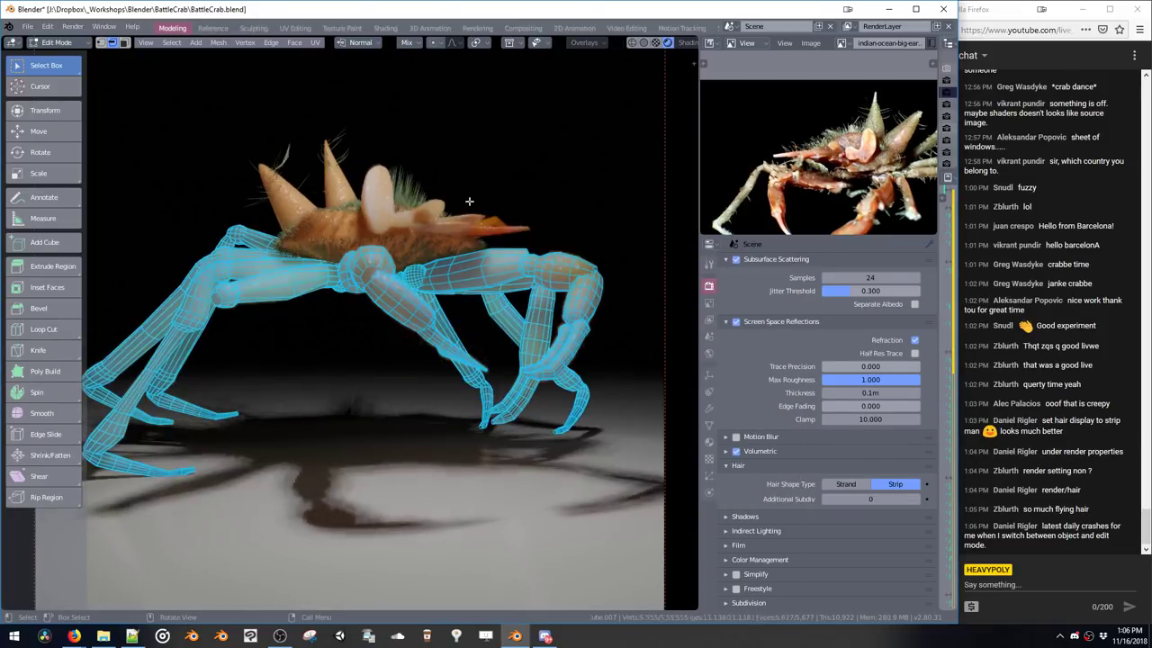
key("a")
key("Tab")
left_click(476, 212)
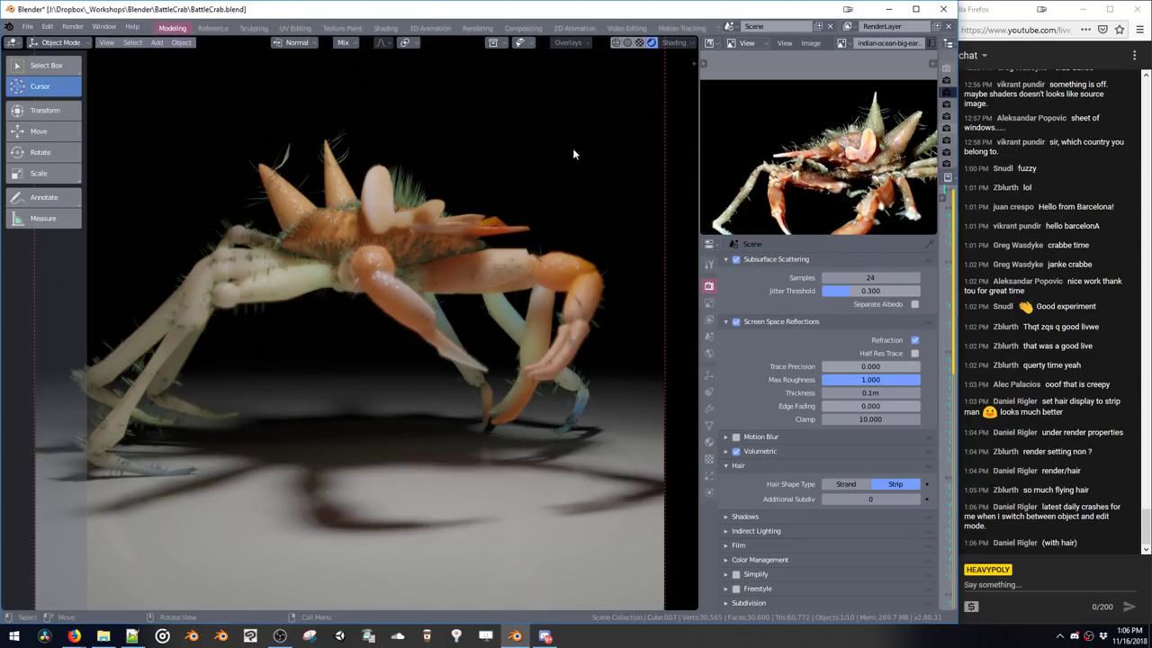
key("shift+v")
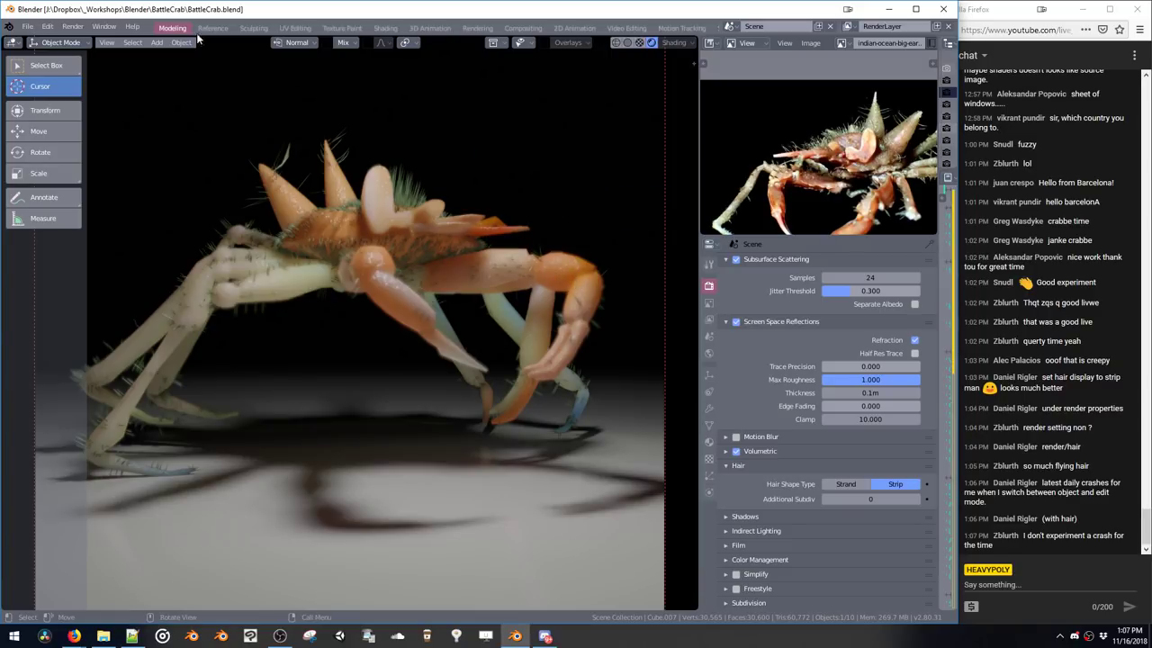
Put the legs object in Edit Mode and select the vertices around the front claw's wrist with X-ray enabled
left_click(56, 42)
left_click(63, 70)
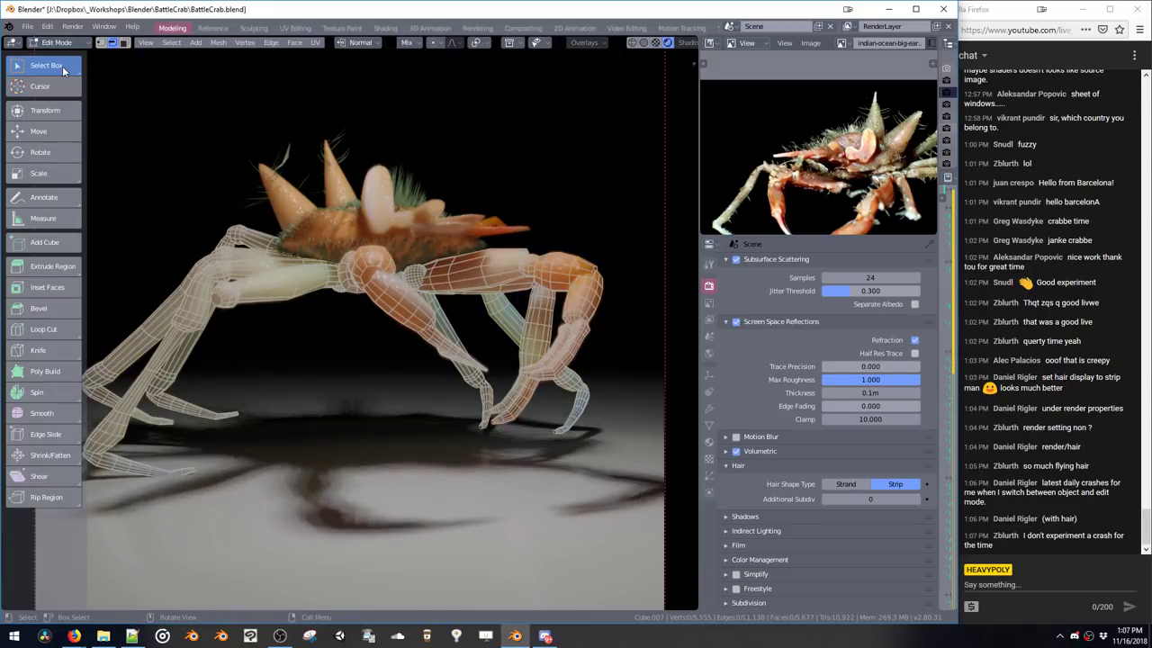
left_click(576, 316)
key("ctrl+l")
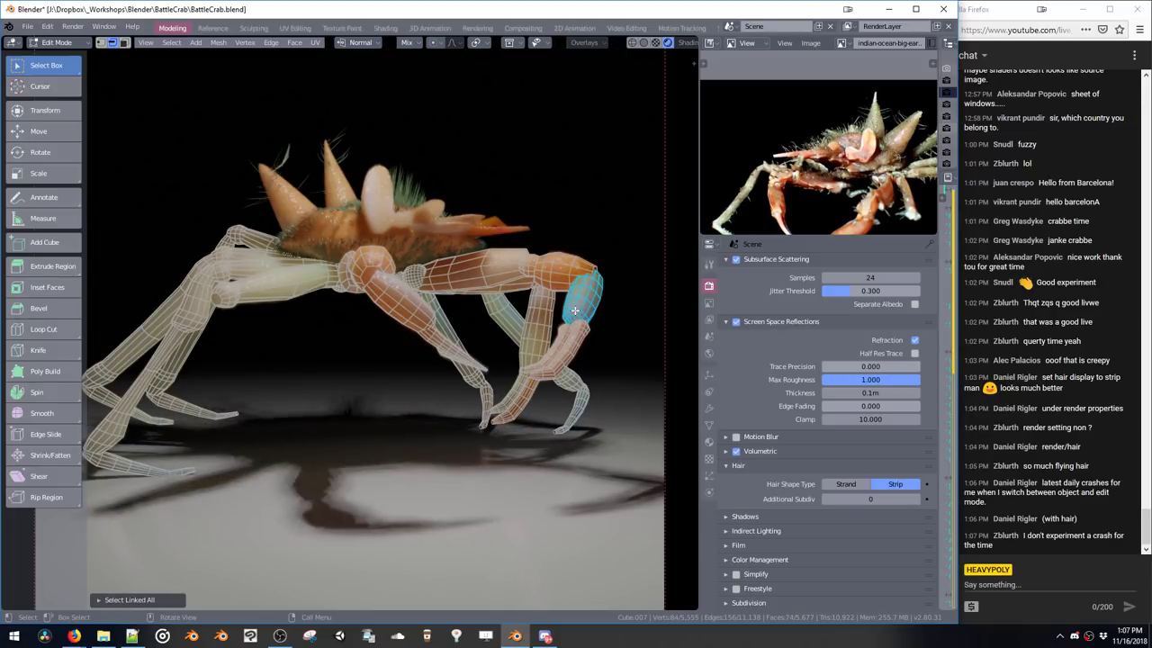
double_click(574, 332, "shift")
left_click_drag(554, 308, 598, 338)
key("1")
left_click(617, 43)
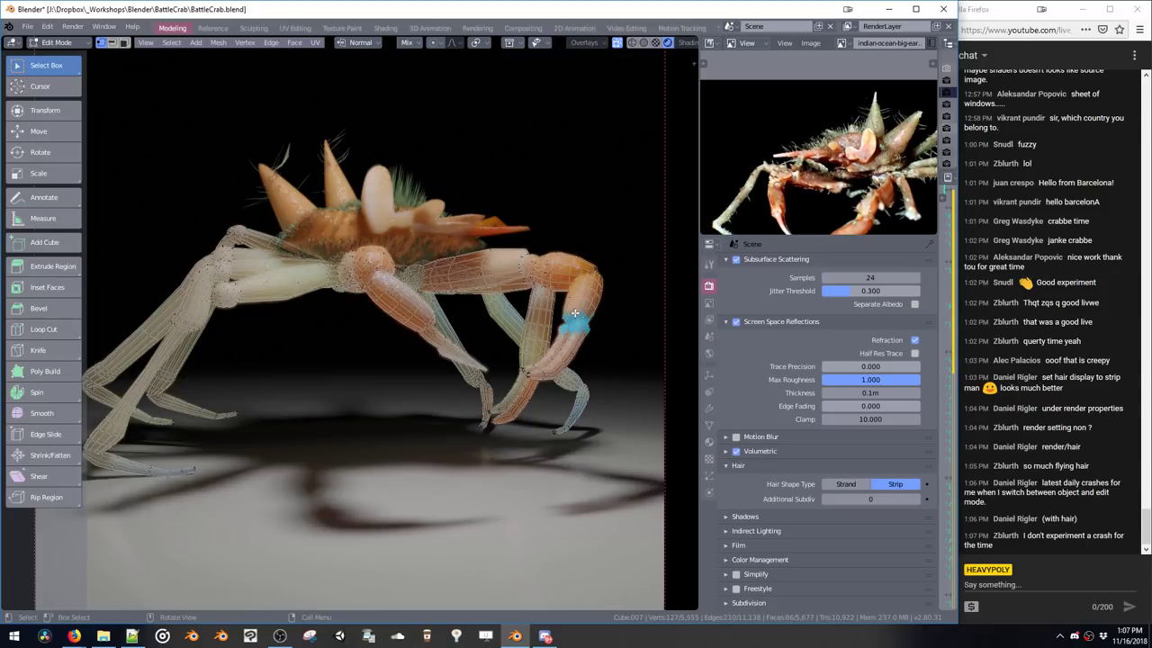
Try to apply a saturated red vertex colour to the claw's pincer tips and a band around its forearm segment
middle_click_drag(560, 347, 627, 334)
key("KP_0")
key("KP_Decimal")
middle_click_drag(462, 303, 472, 546, "ctrl")
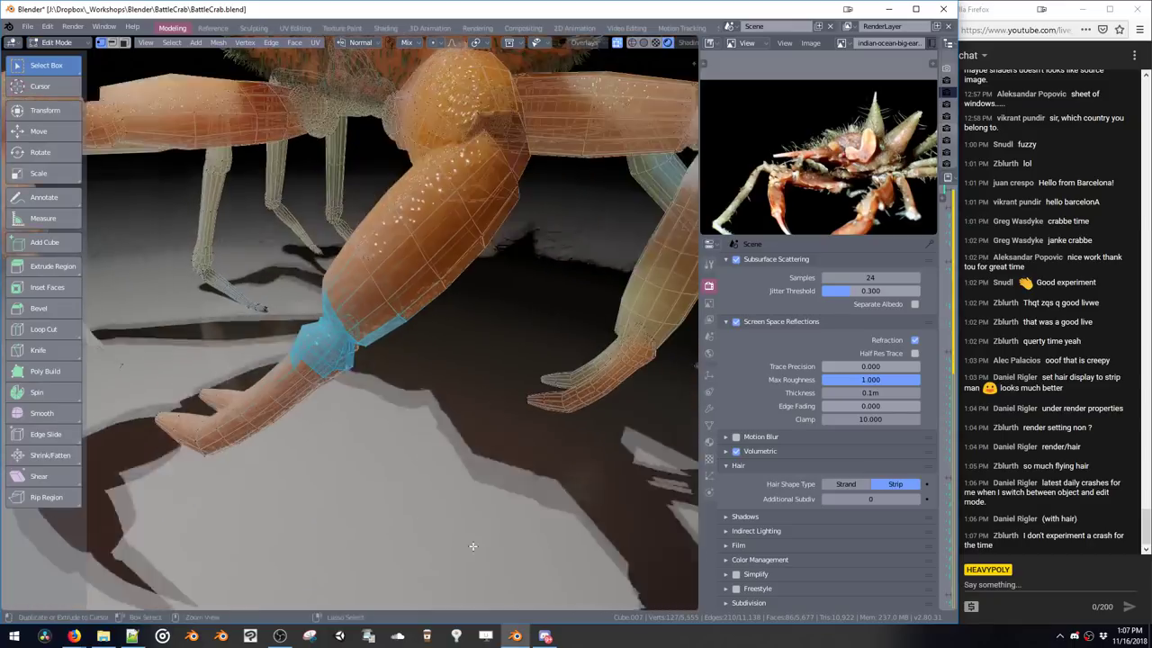
middle_click_drag(493, 387, 445, 354)
middle_click_drag(834, 176, 839, 109)
left_click_drag(268, 284, 418, 412)
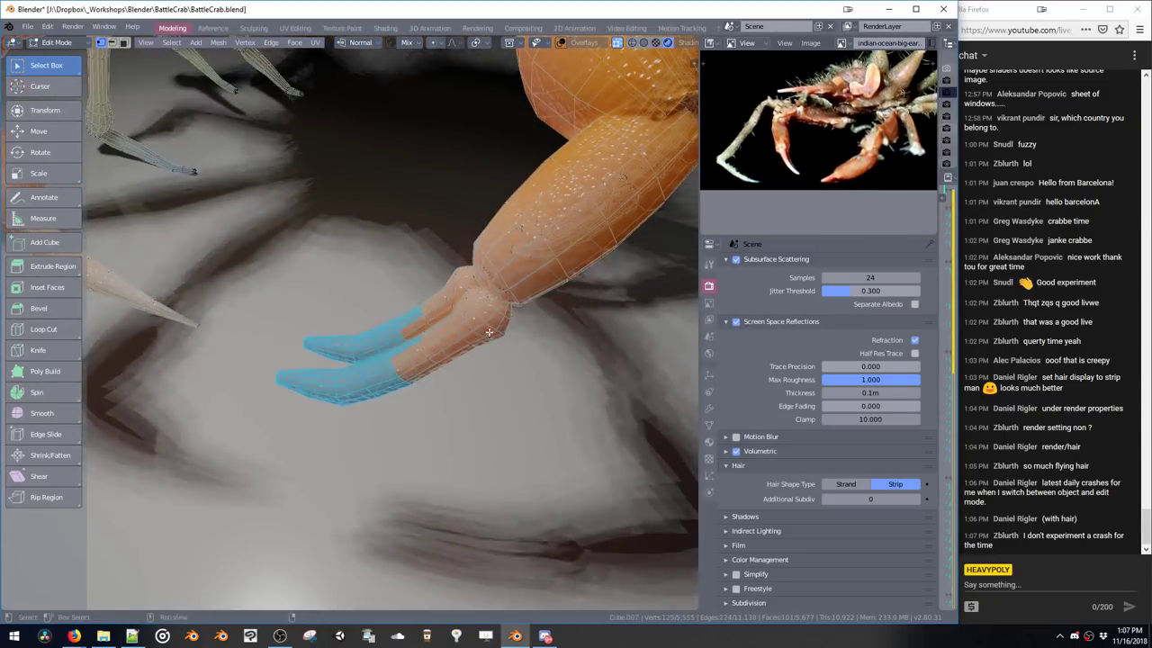
middle_click_drag(489, 332, 436, 261)
left_click_drag(431, 252, 524, 436, "shift")
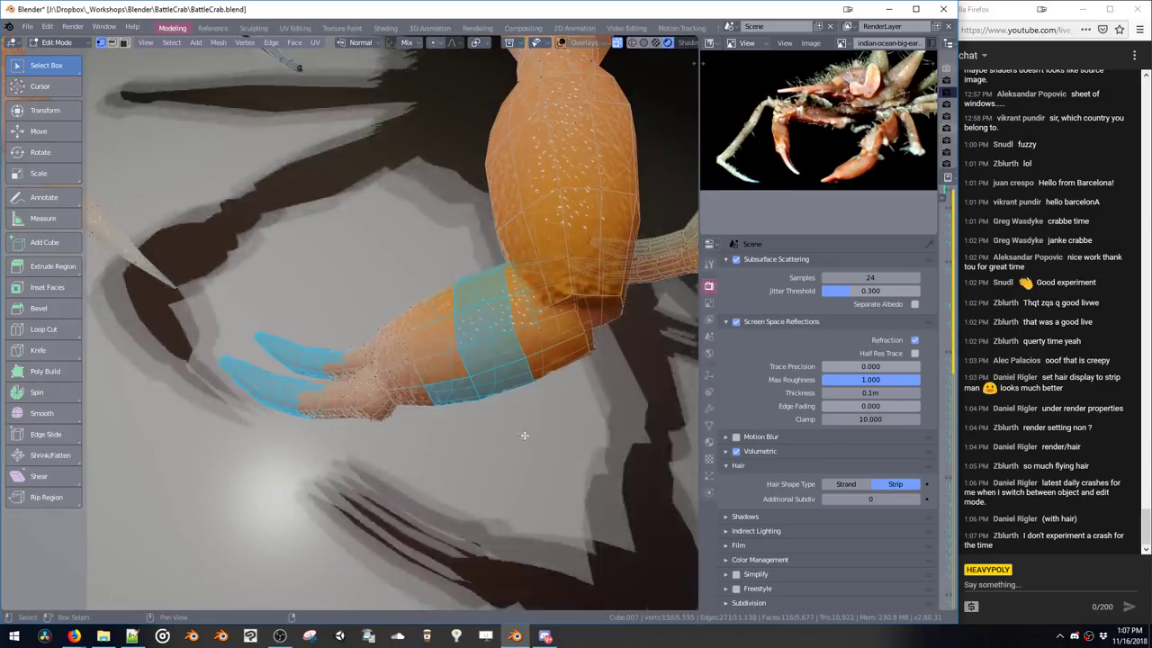
key("shift+v")
left_click(514, 155)
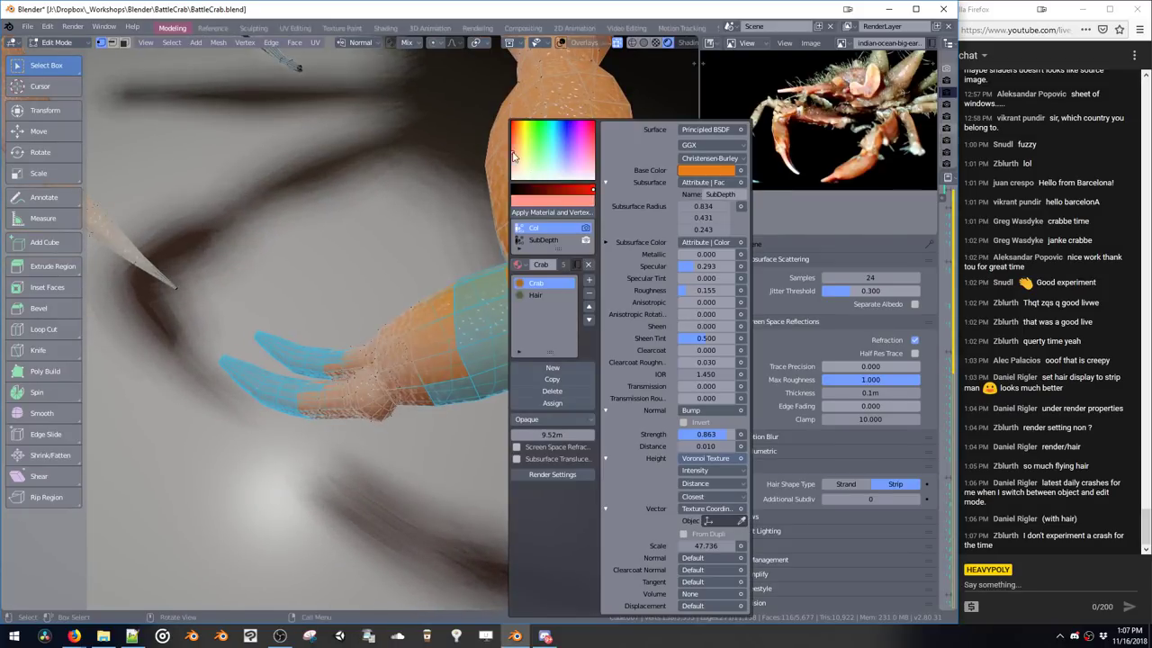
left_click_drag(513, 152, 512, 122)
left_click(523, 212)
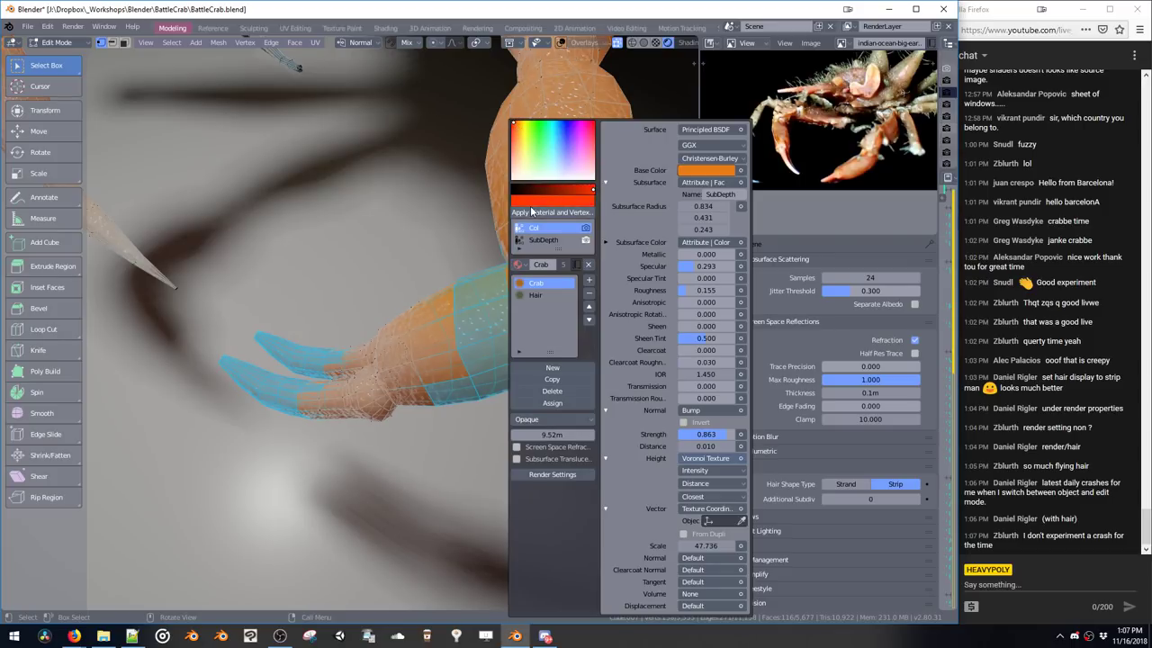
Switch to a fresh Blender session and reopen BattleCrab.blend
key("alt+Tab")
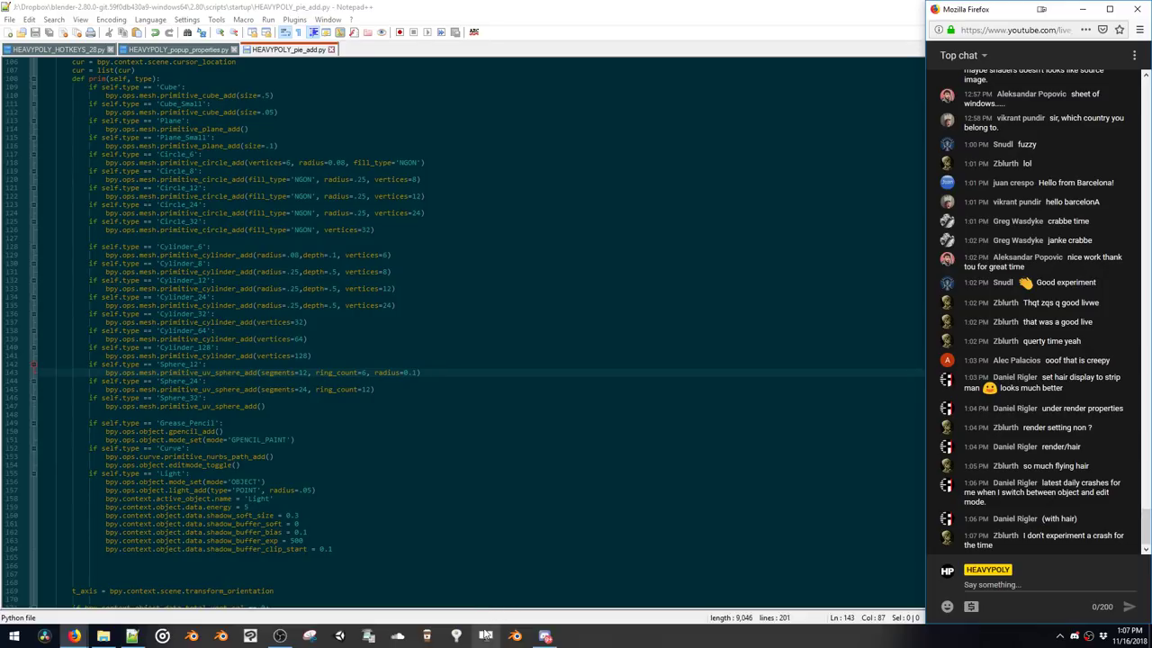
left_click(515, 635)
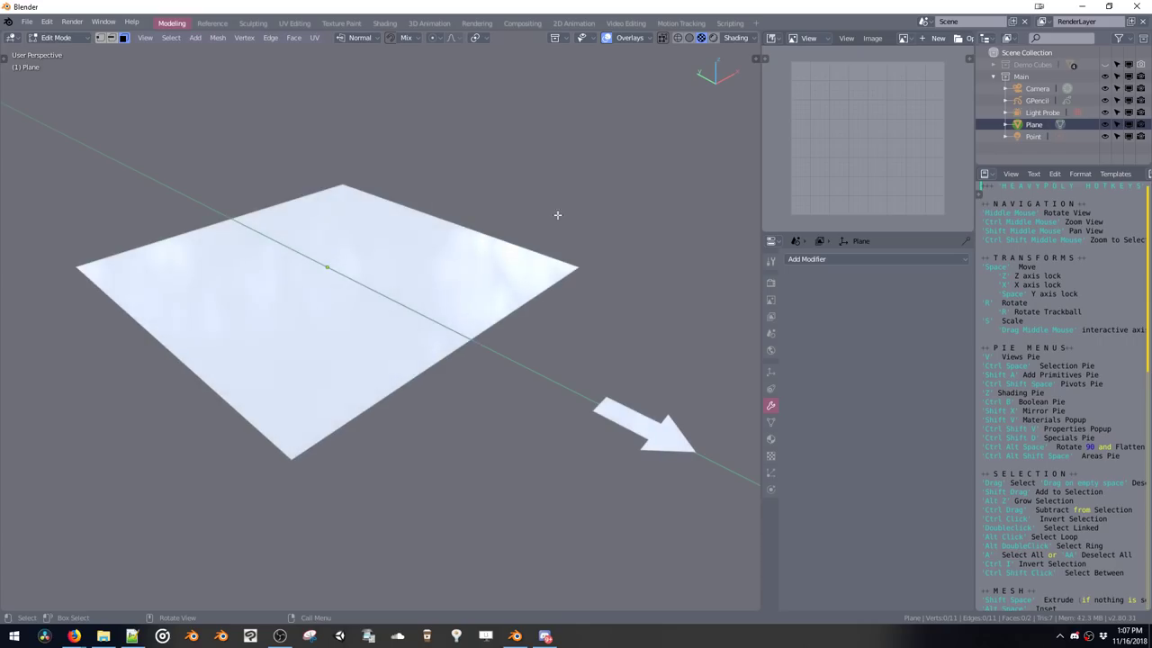
key("ctrl+o")
double_click(249, 95)
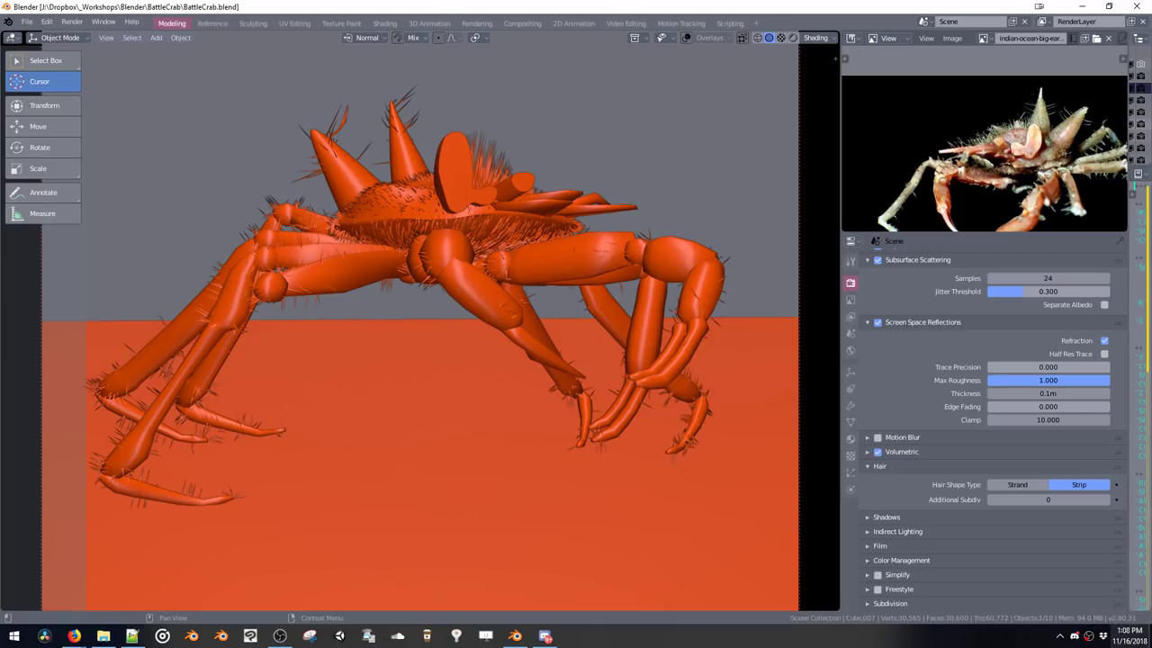
right_click(1101, 635)
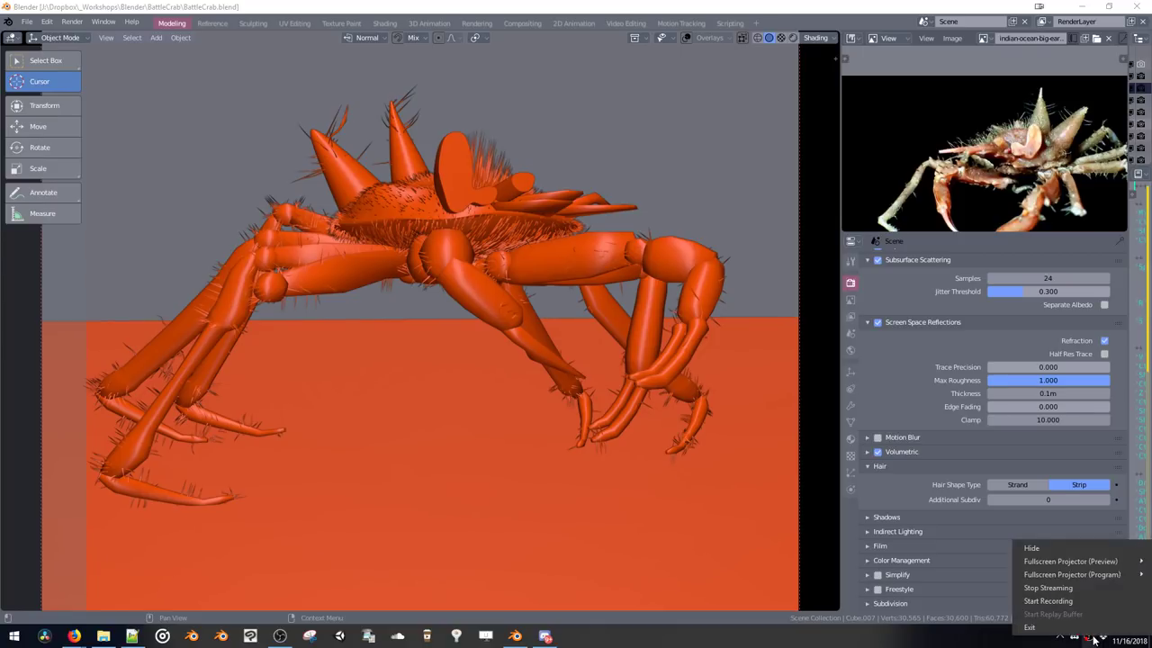